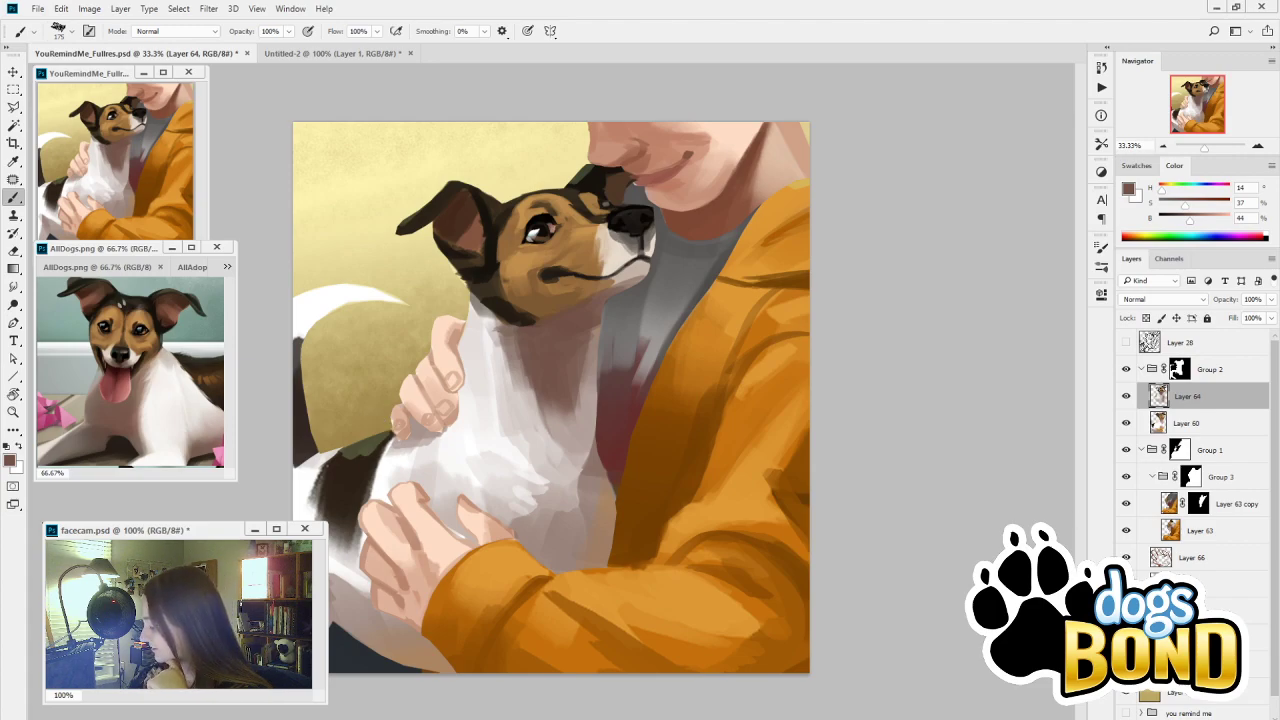
key("super+a")
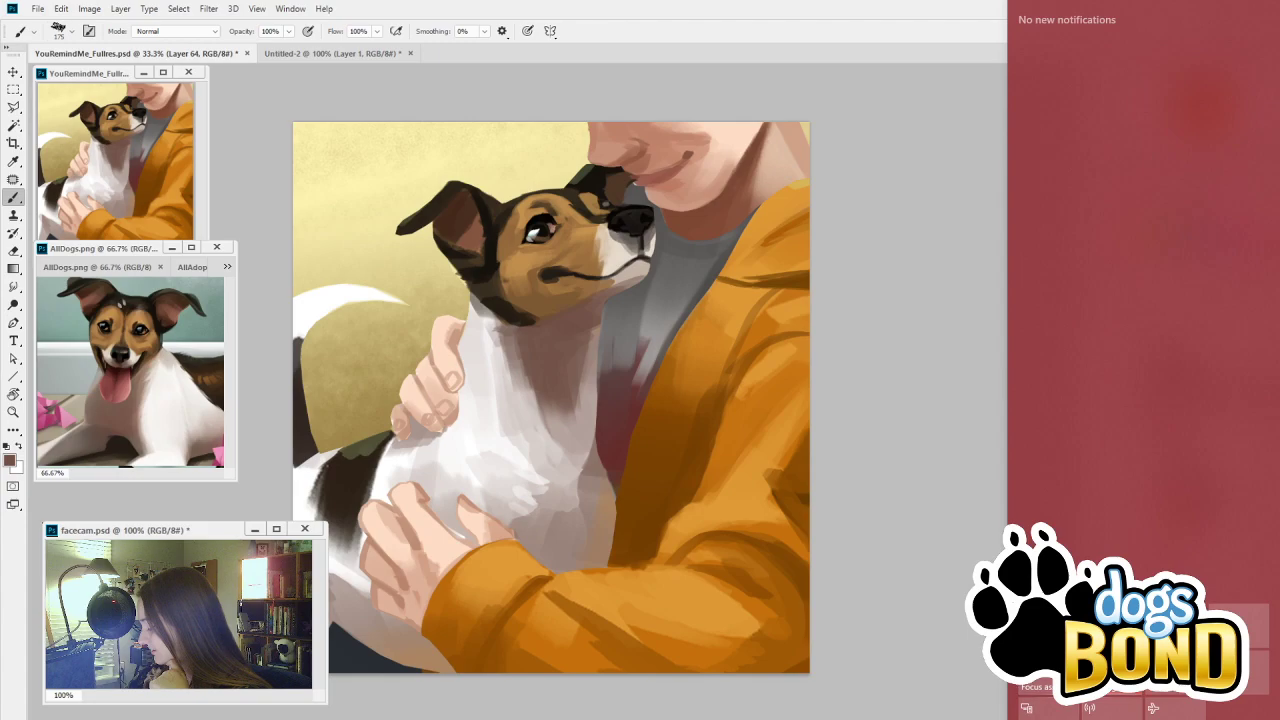
left_click(830, 636)
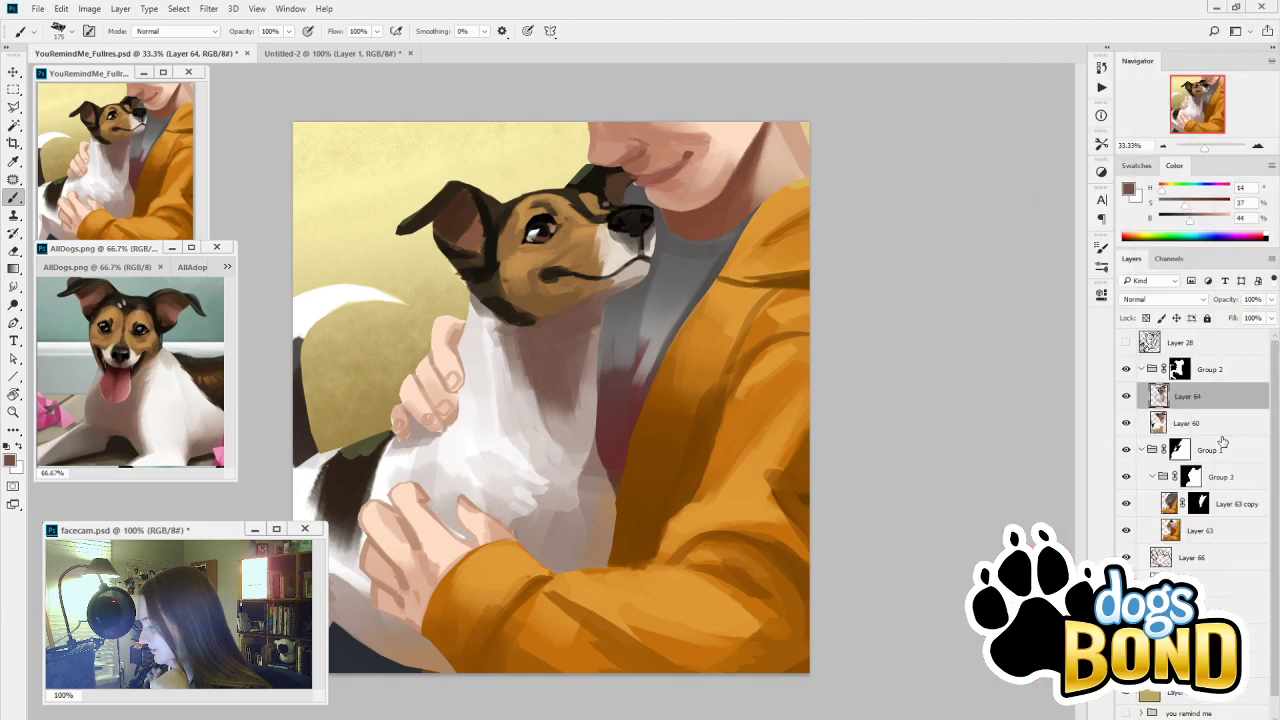
Compare the painting with Layer 64 hidden and shown
left_click(1126, 396)
left_click(1127, 397)
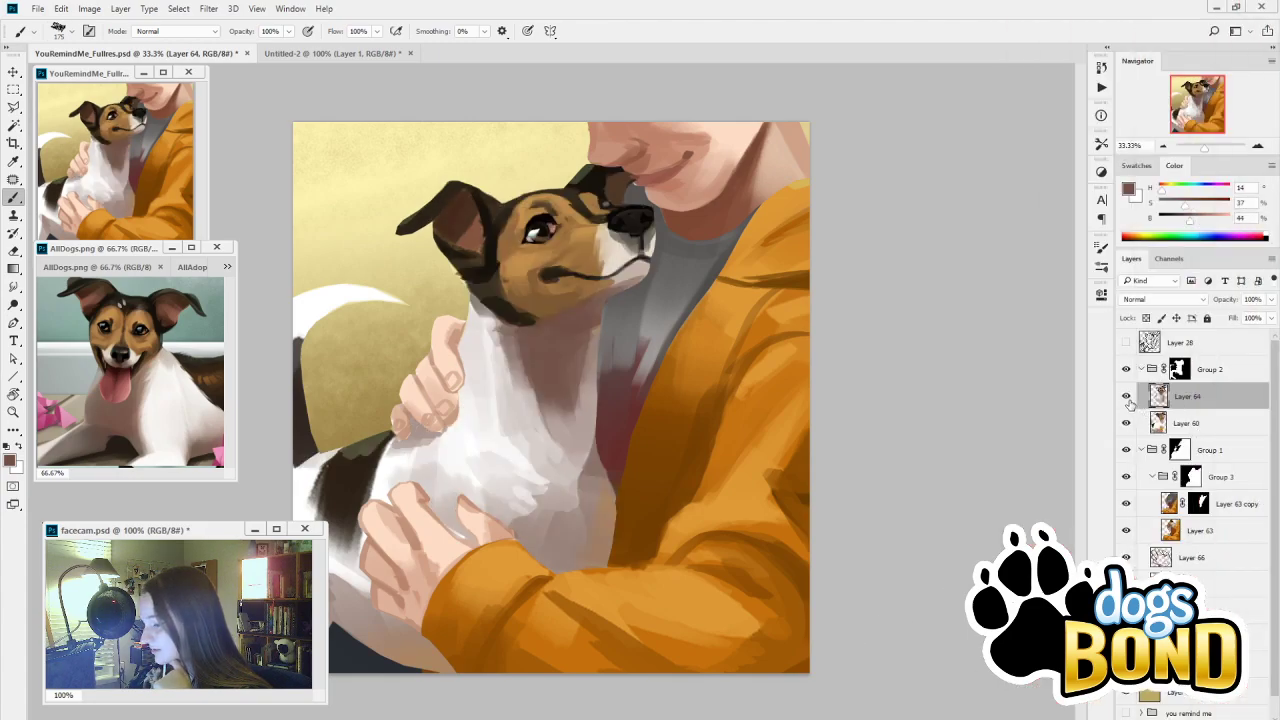
left_click(1126, 396)
left_click(1126, 396)
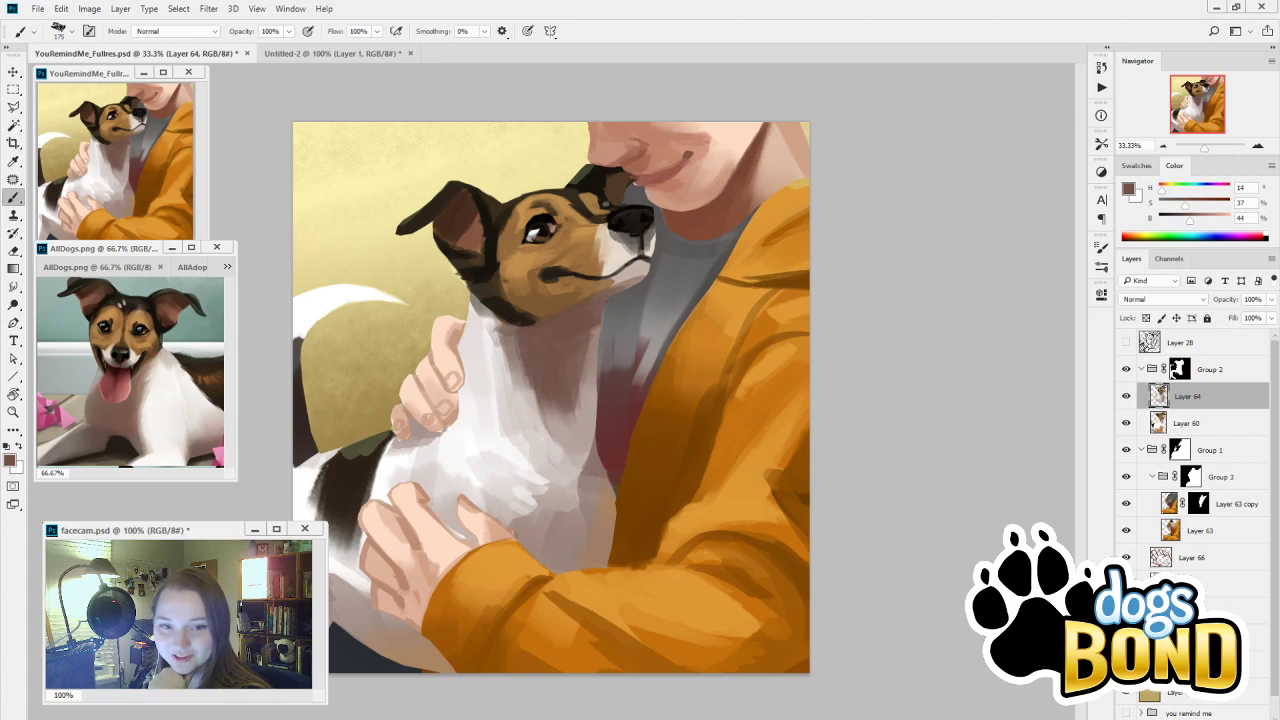
Switch to the Untitled-2 document holding the pasted screenshot and close it
left_click(268, 56)
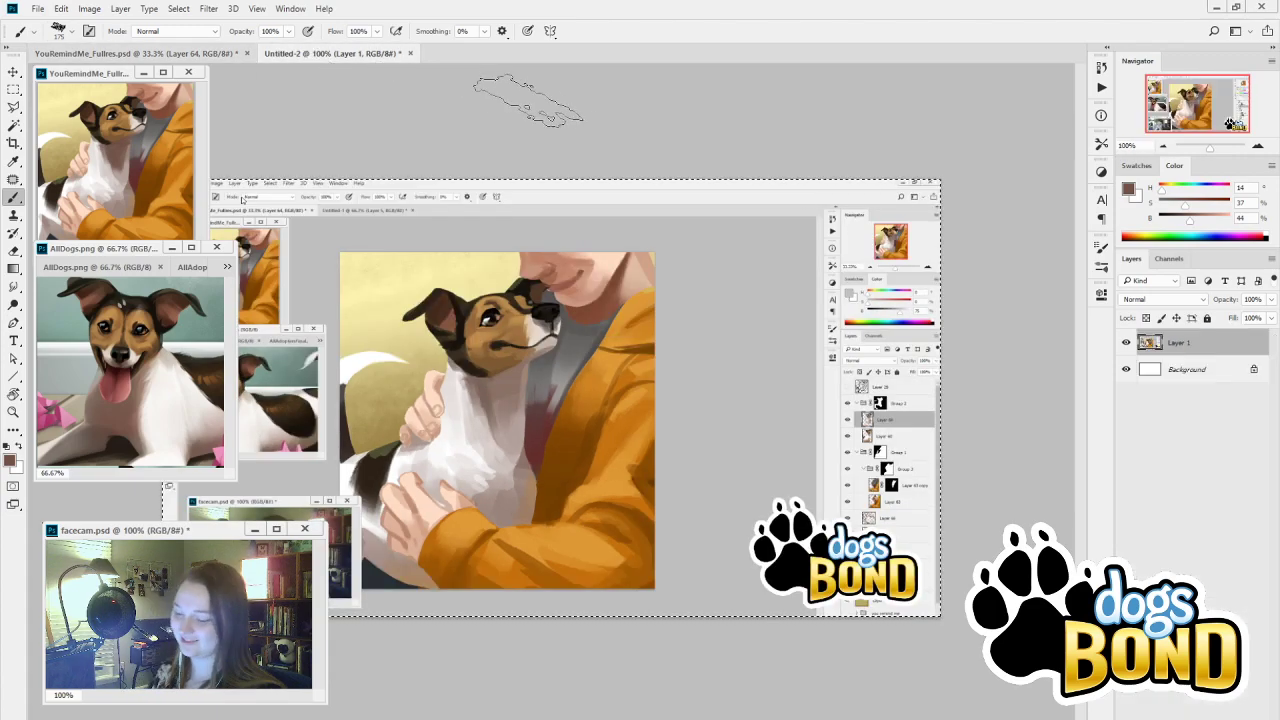
left_click(409, 53)
left_click(652, 284)
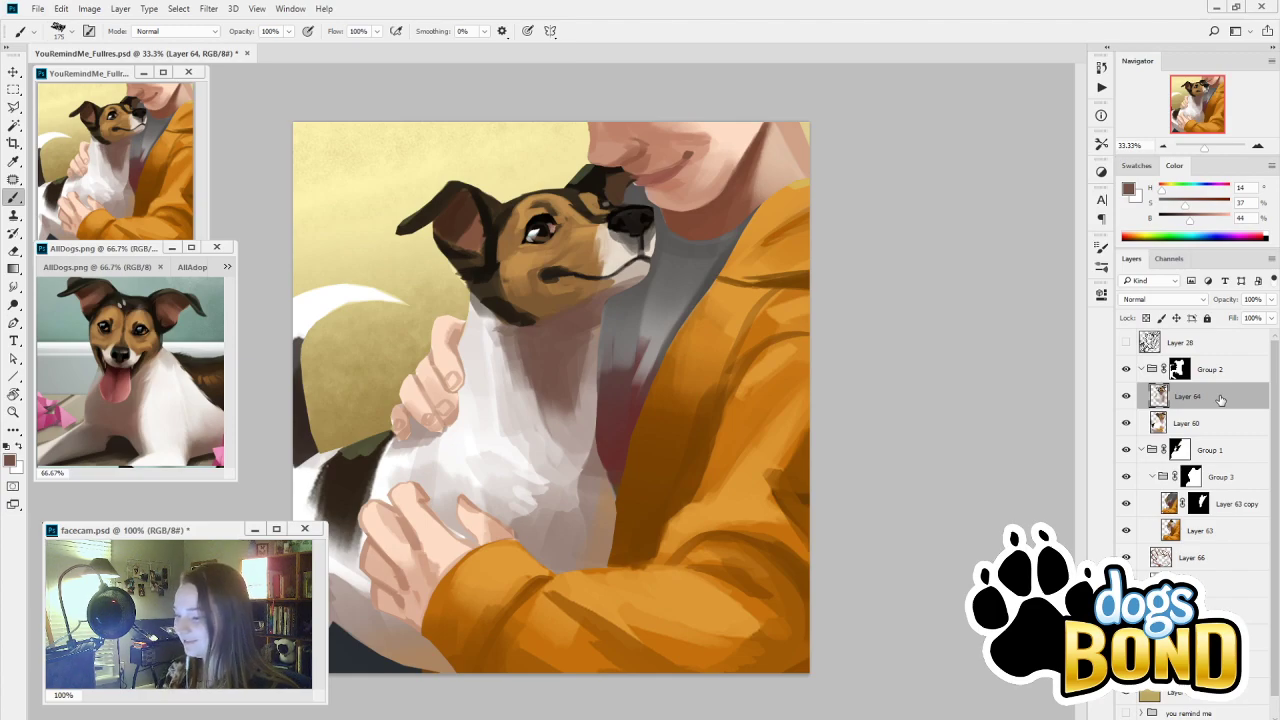
Check what Layer 64 and Layer 66 contribute to the painting by toggling their visibility
left_click(1127, 397)
left_click(1127, 397)
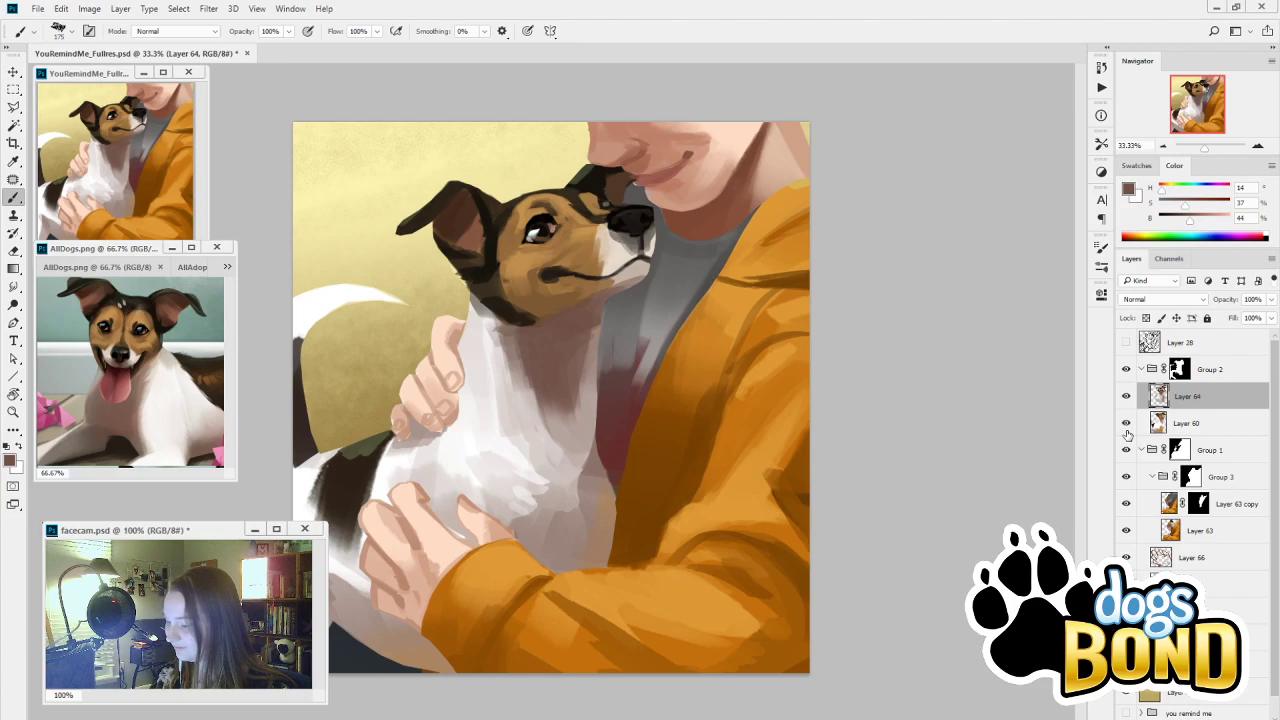
key("ctrl+z")
key("ctrl+z")
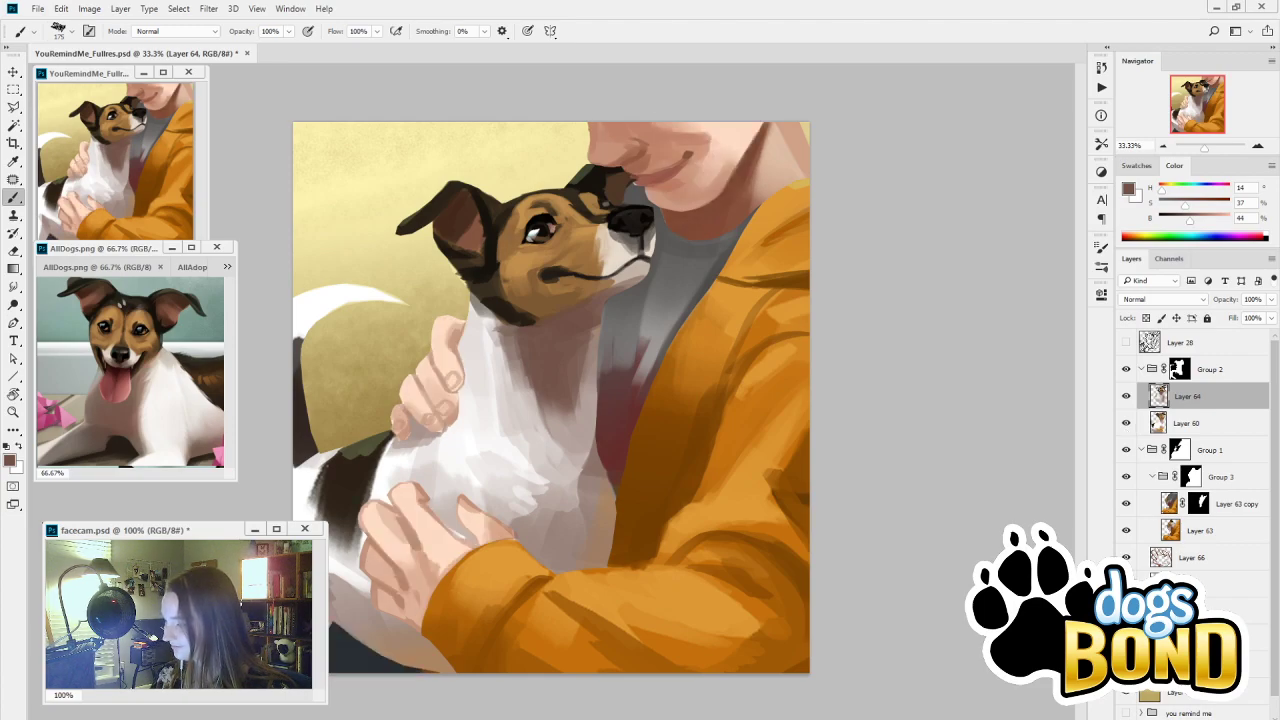
left_click(1126, 557)
left_click(1126, 557)
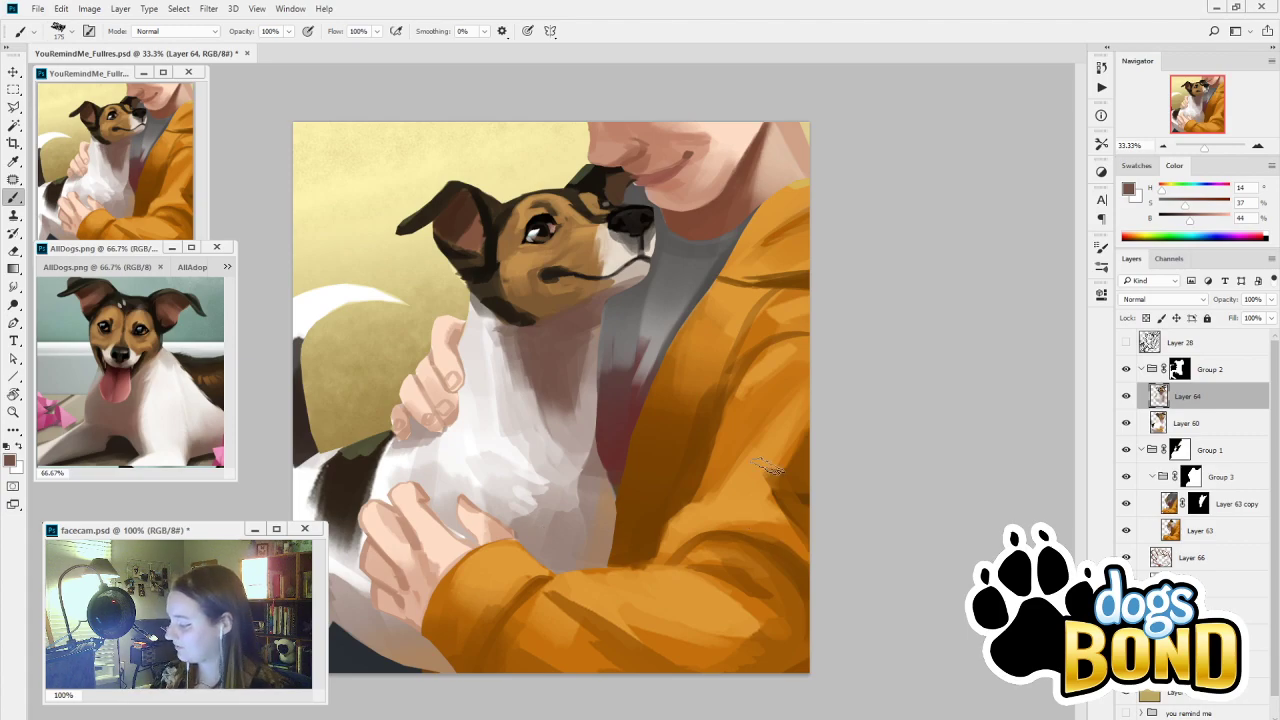
mouse_move(574, 378)
left_mouse_down()
mouse_move(553, 436)
mouse_move(609, 424)
mouse_move(574, 474)
left_mouse_up()
key("ctrl+z")
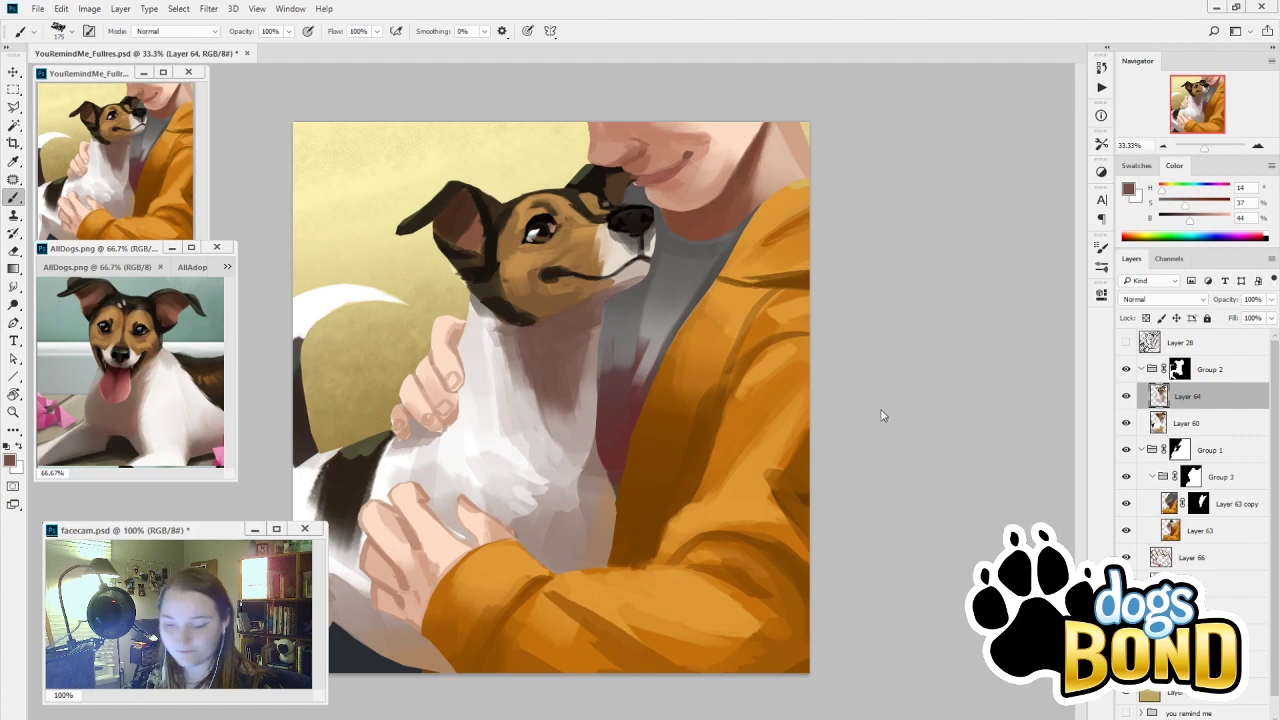
left_click(1126, 396)
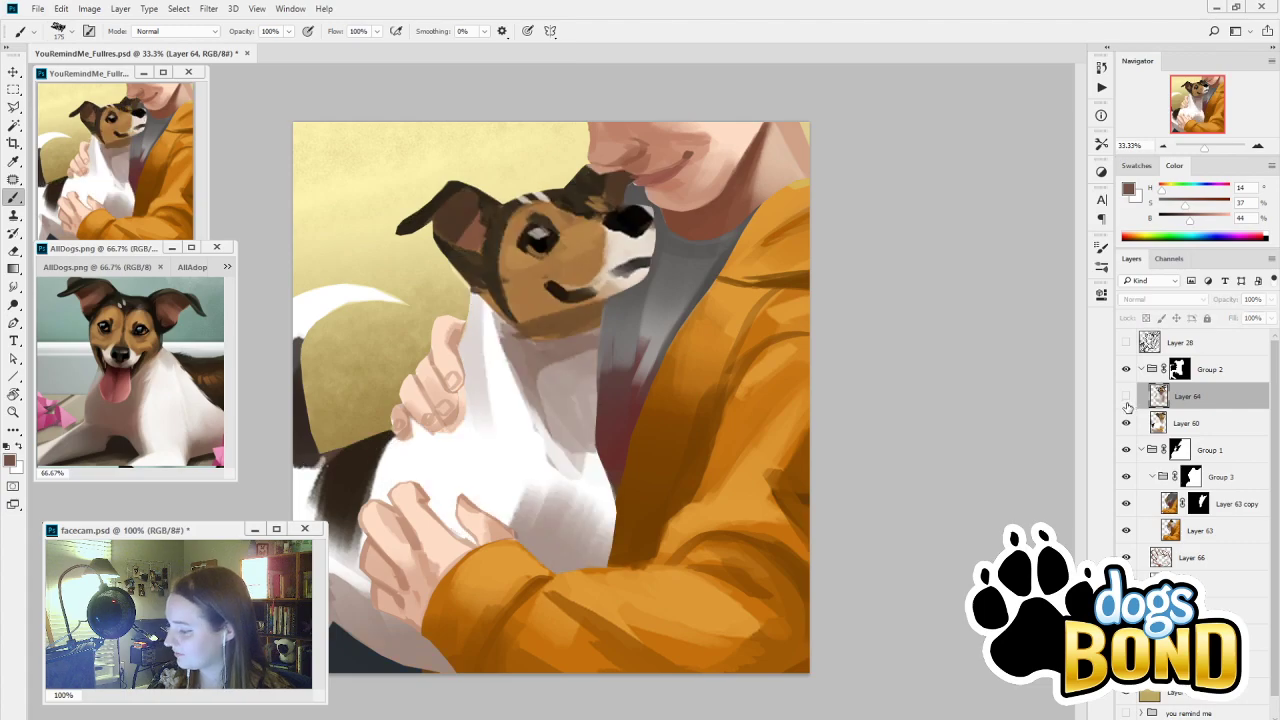
left_click(1126, 396)
Check Layer 63 by toggling its visibility, and add a new empty layer directly above Layer 61
left_click(1184, 560)
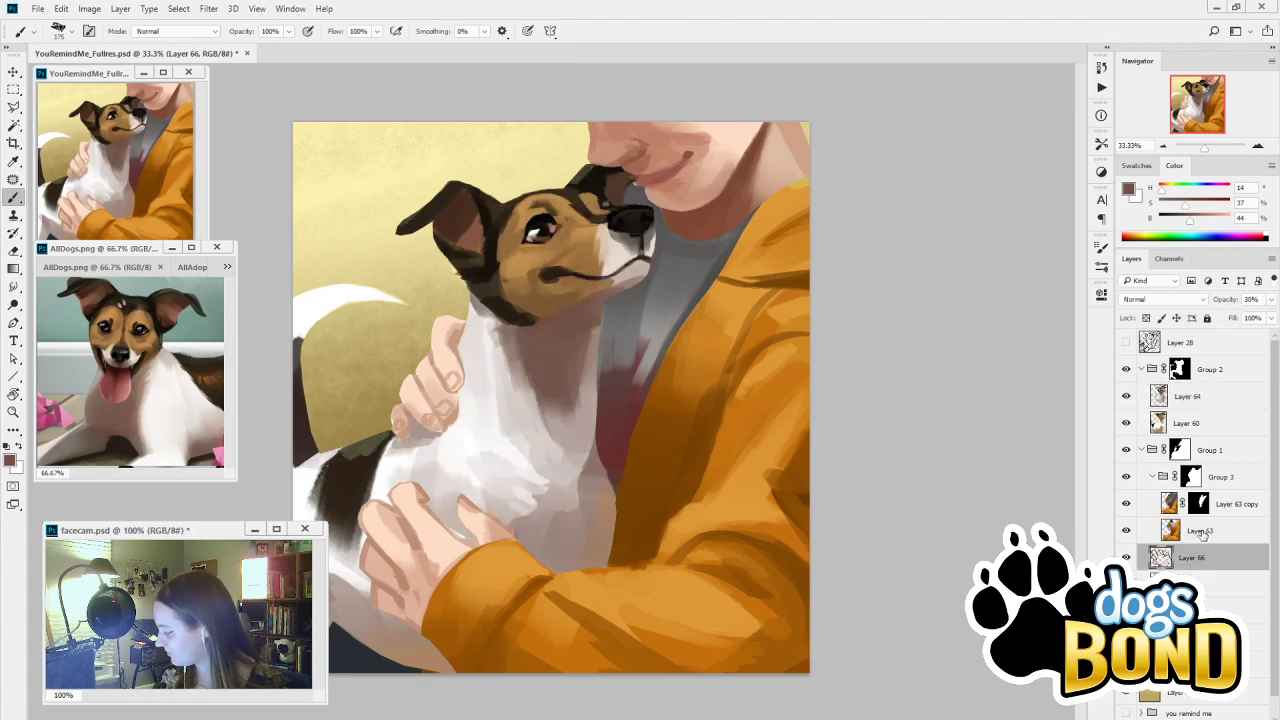
left_click(1205, 531)
left_click(1126, 531)
left_click(1126, 531)
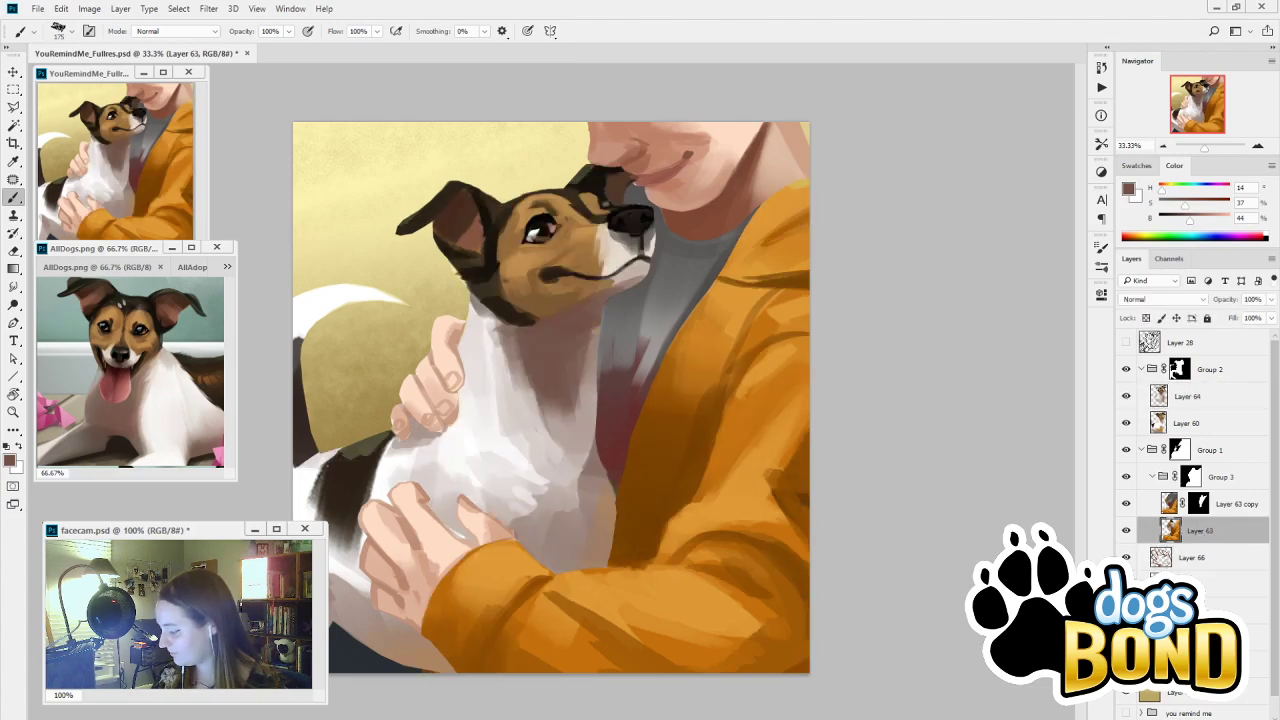
left_click(1205, 584)
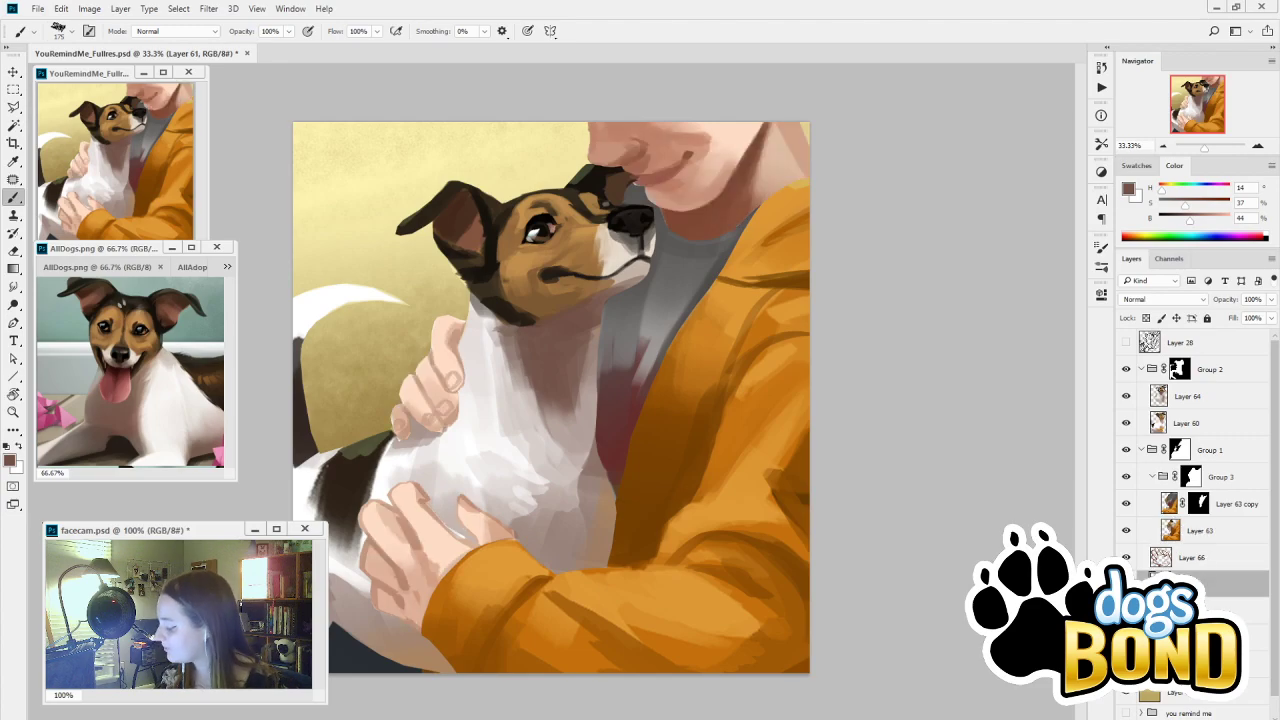
key("ctrl+shift+alt+n")
Compare the details of the dog's head and chest with Layer 64 hidden and shown
left_click(1257, 146)
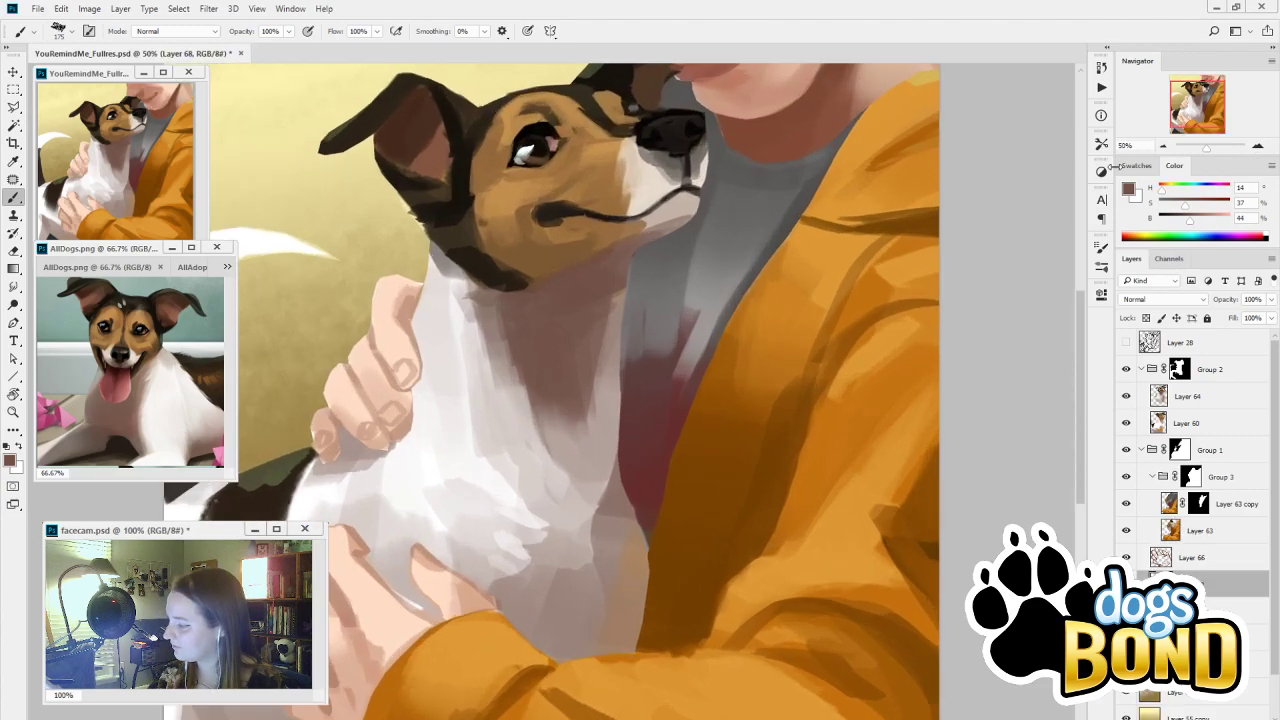
left_click_drag(837, 319, 958, 443)
left_click(1203, 400)
left_click(1126, 398)
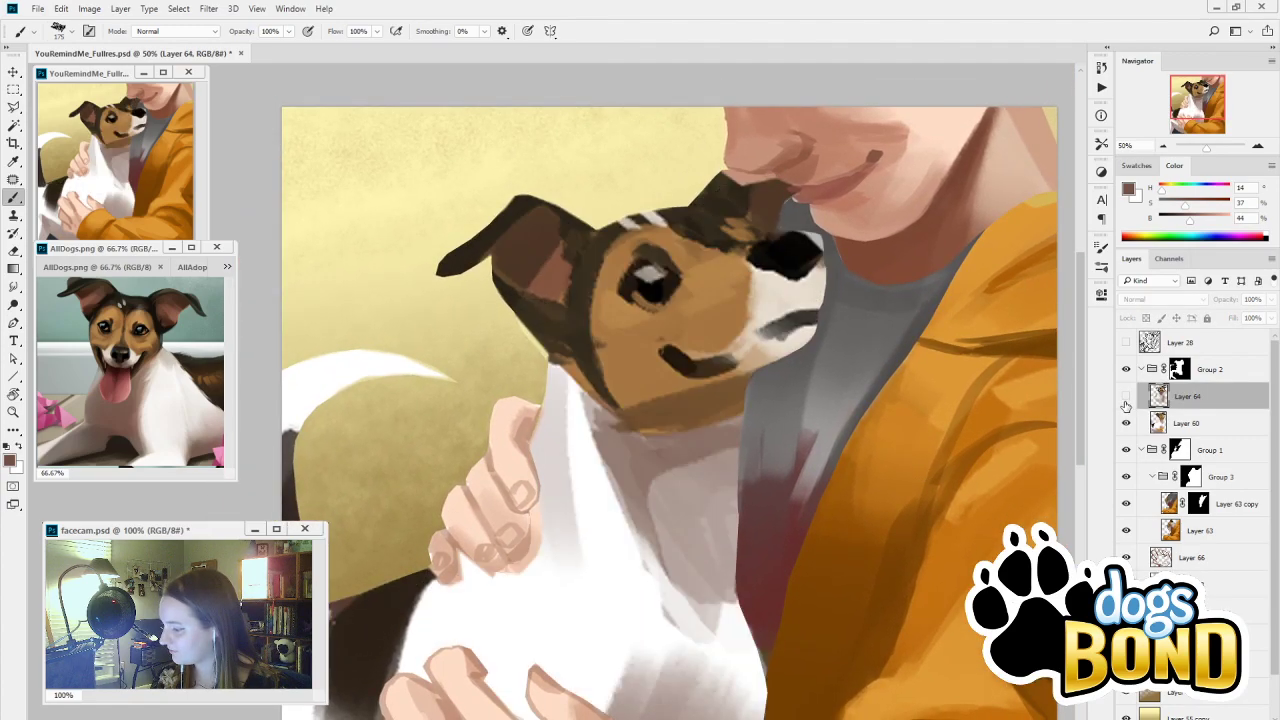
left_click(1126, 397)
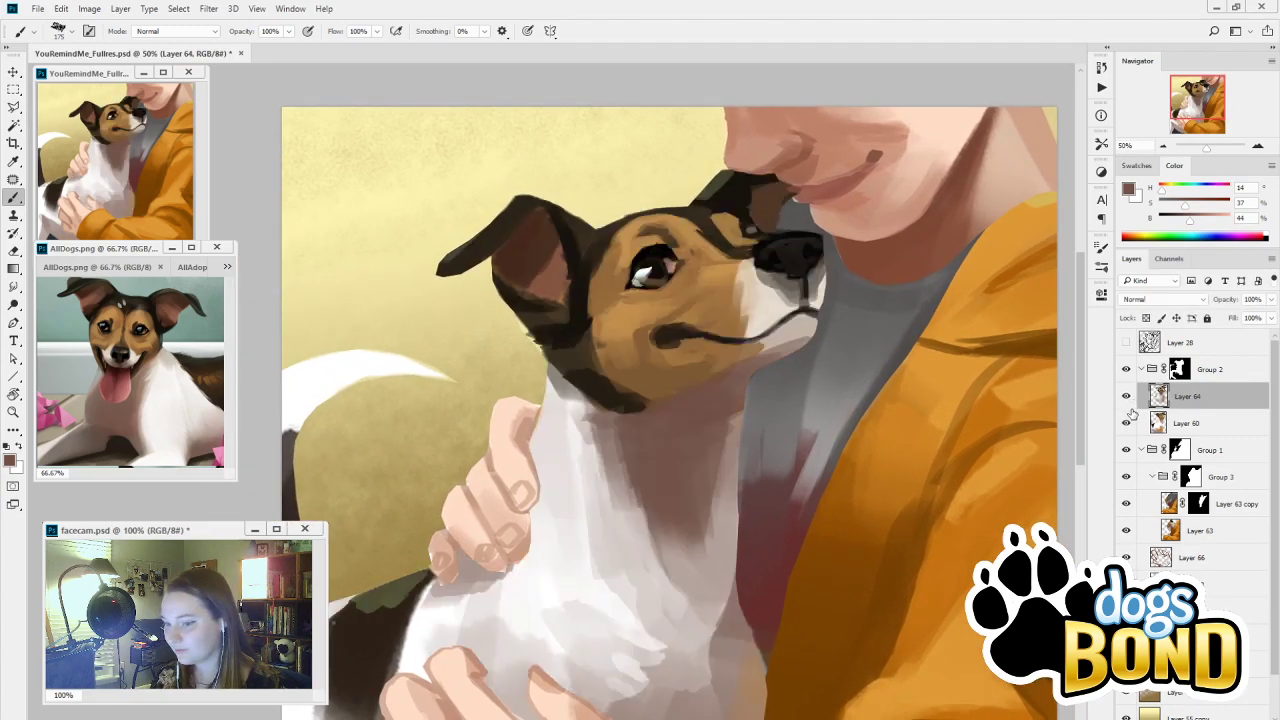
Try to lasso the dog's ears and top of the head on the Group 2 mask and shift them upward
left_click(1180, 369)
left_click_drag(756, 455, 766, 563)
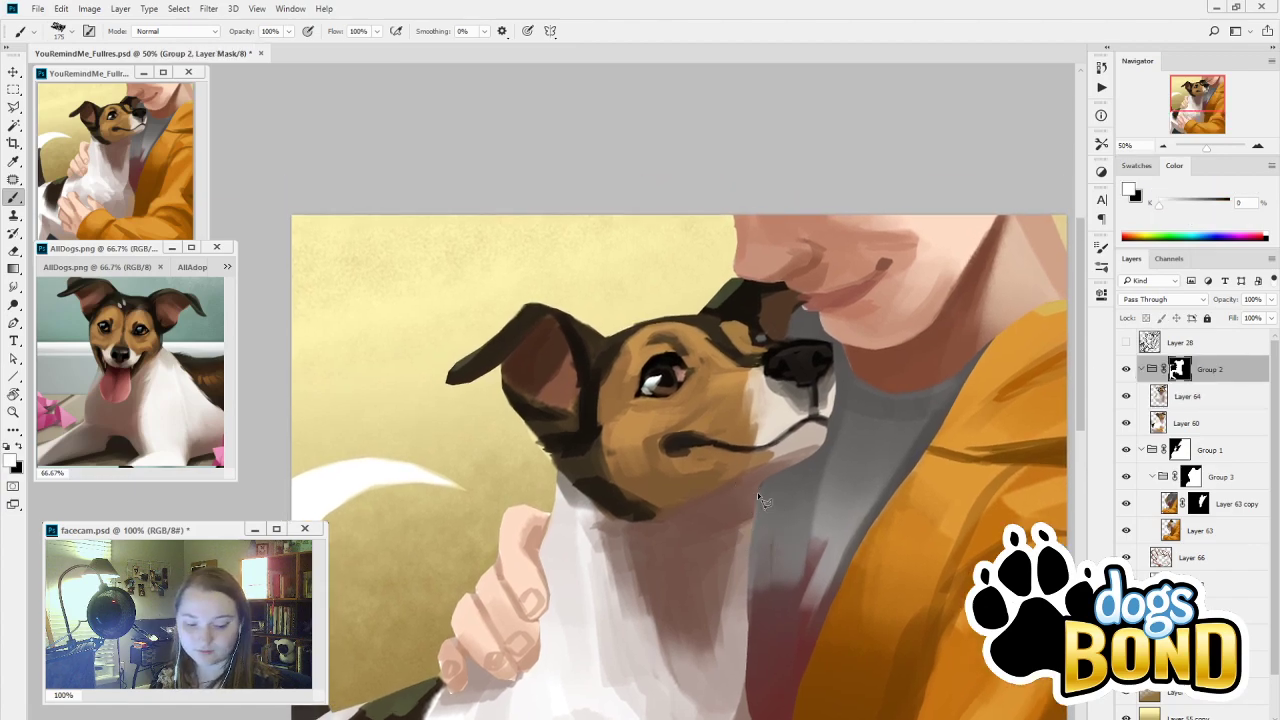
key("l")
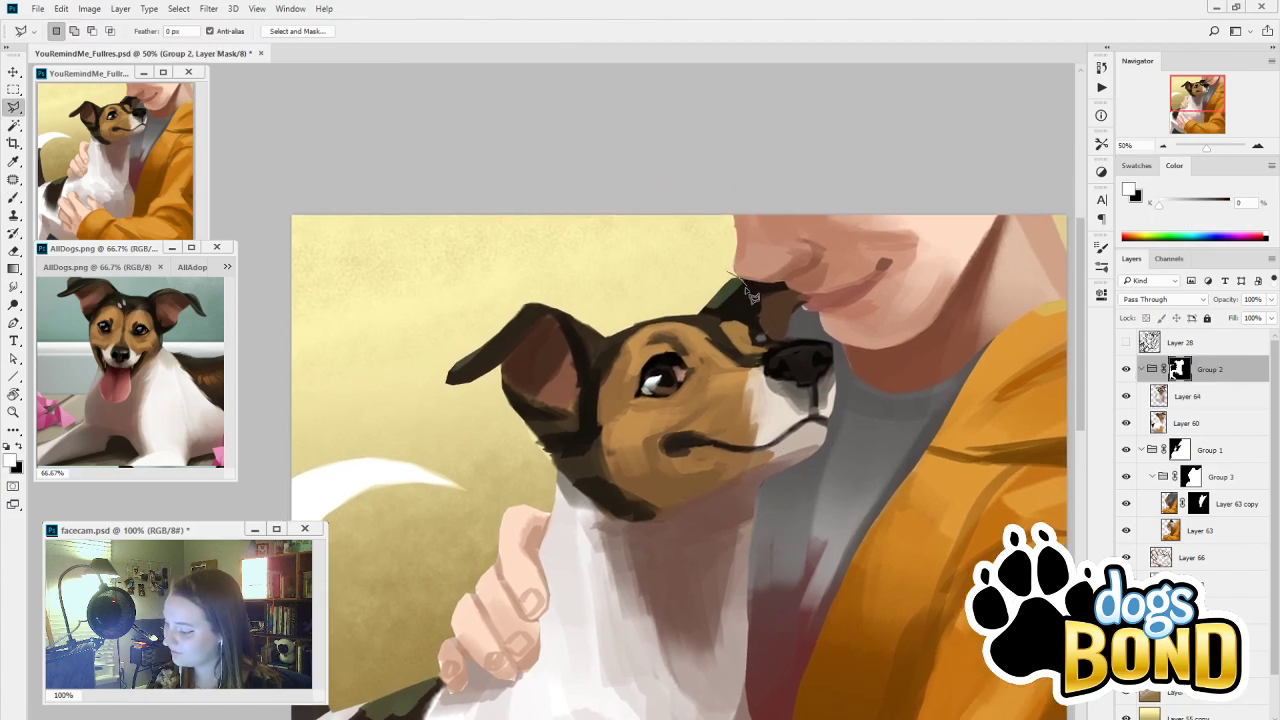
mouse_move(748, 291)
left_mouse_down()
mouse_move(739, 331)
mouse_move(655, 347)
mouse_move(578, 432)
mouse_move(575, 357)
mouse_move(553, 339)
mouse_move(537, 335)
mouse_move(453, 395)
mouse_move(420, 365)
mouse_move(503, 274)
mouse_move(680, 255)
mouse_move(742, 288)
left_mouse_up()
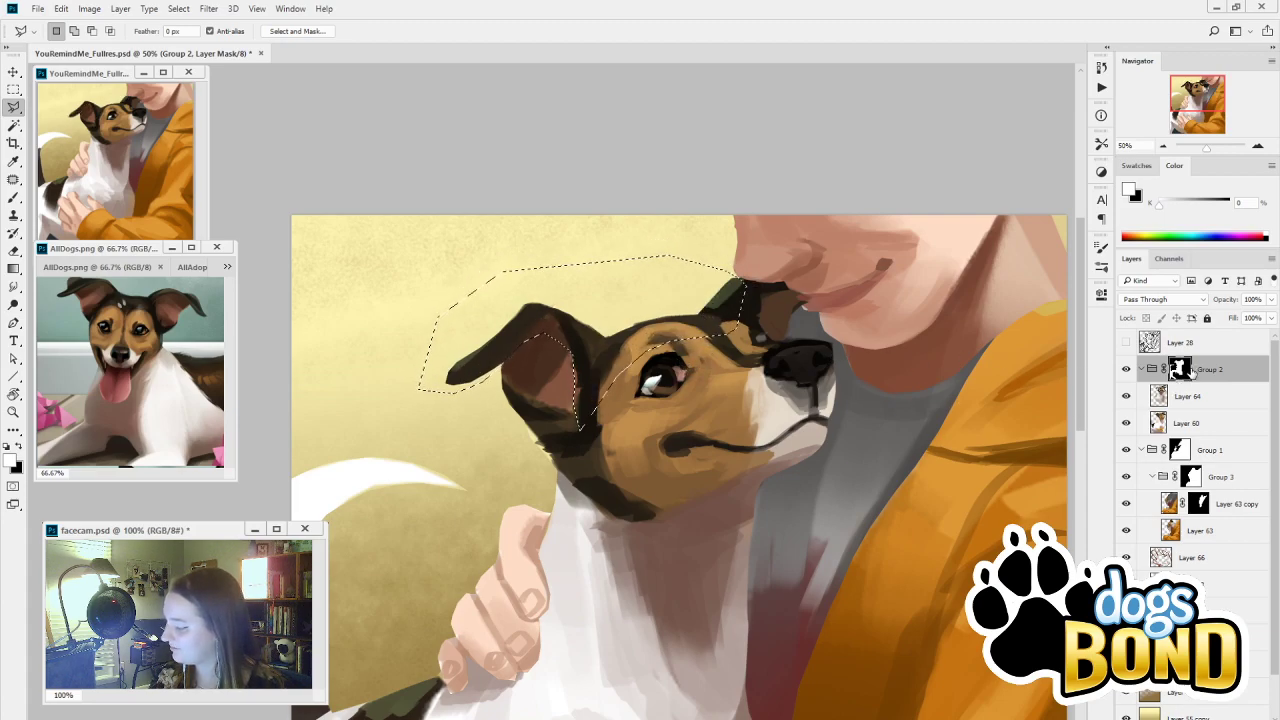
left_click_drag(655, 353, 662, 309)
key("ctrl+z")
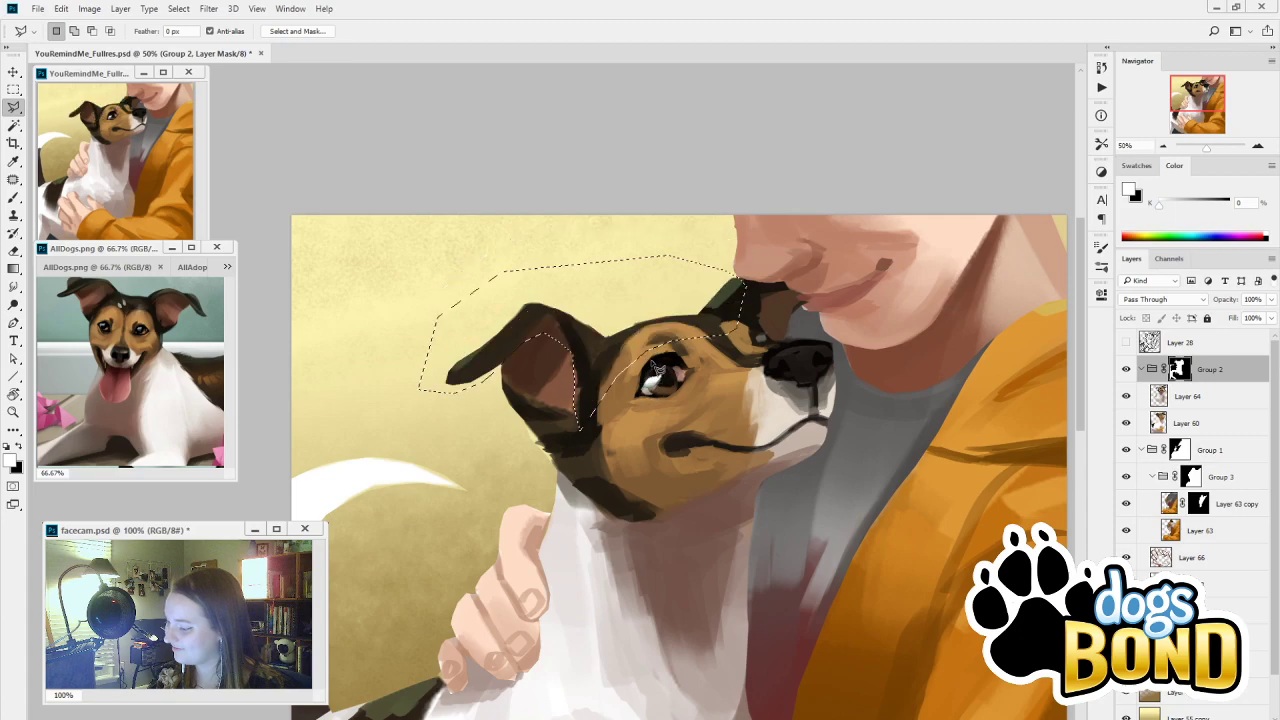
Clear the selection and add a new empty layer in Group 2, placed directly beneath Layer 60
left_click(1218, 421)
key("ctrl+d")
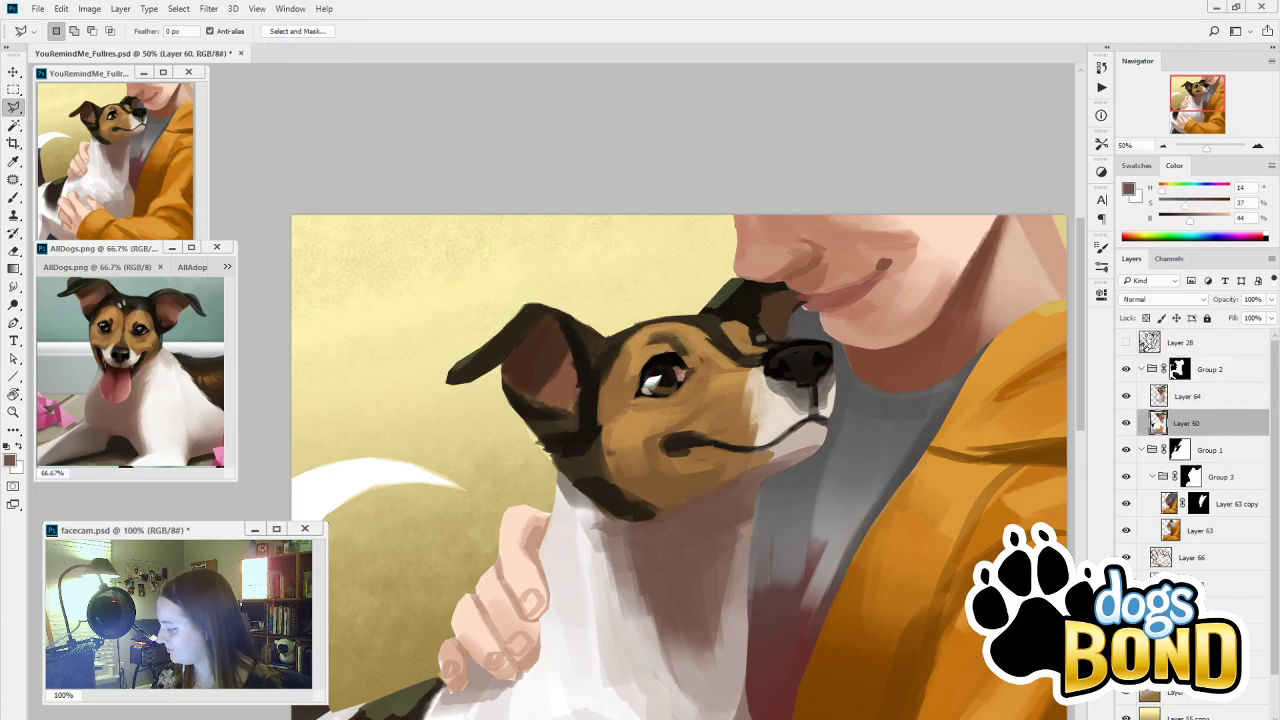
key("ctrl+shift+alt+n")
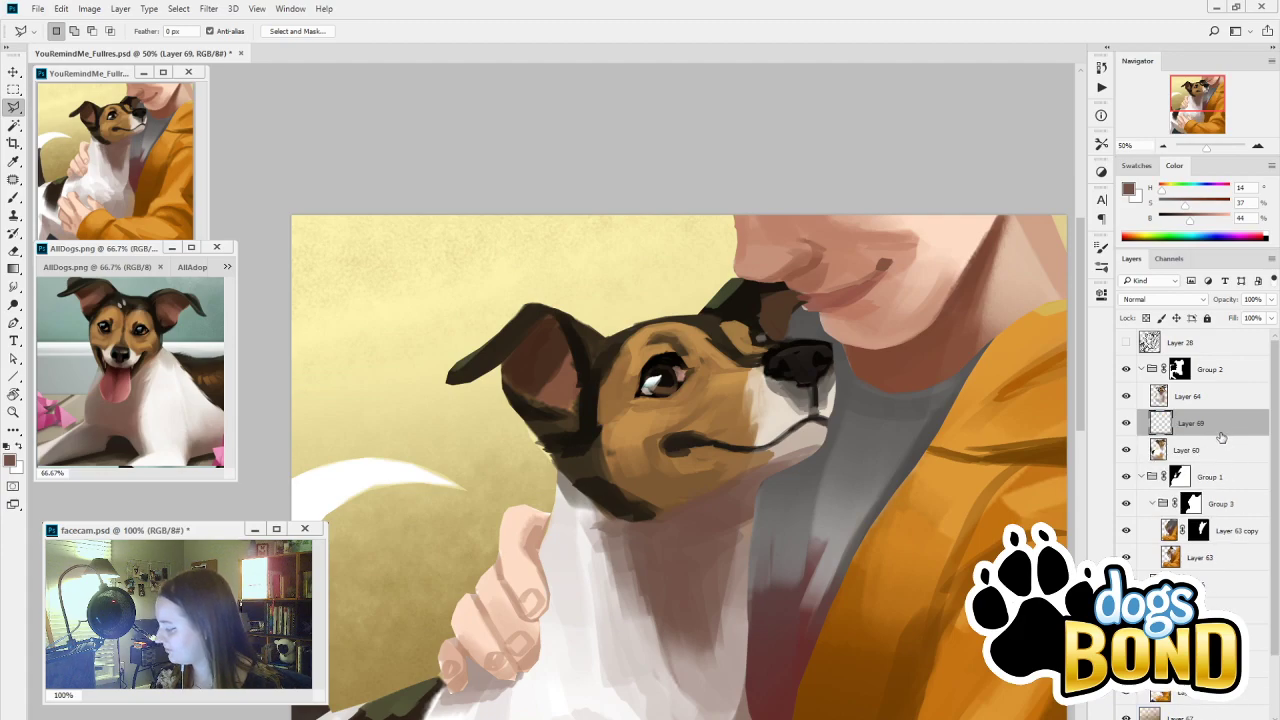
left_click_drag(1222, 432, 1246, 460)
Fill the new layer with a dark brown sampled from the dog's head fur (H 36, S 47, B 21)
key("i")
left_click(800, 358)
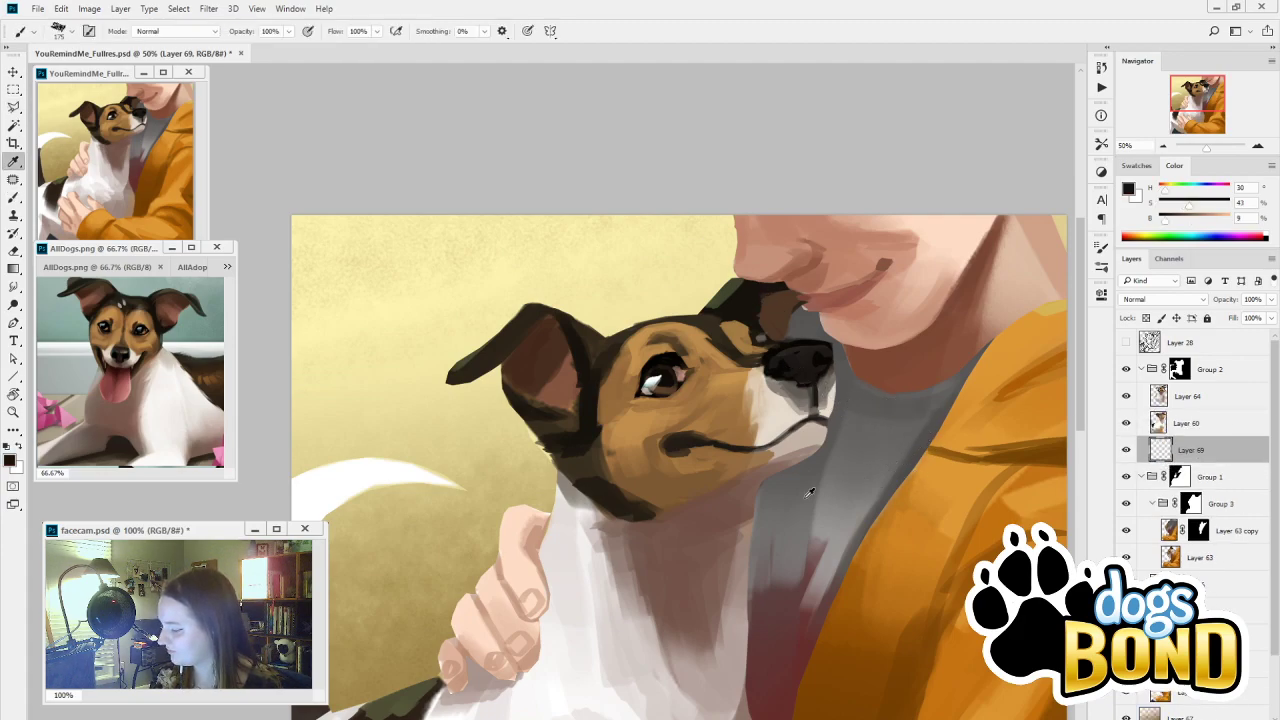
left_click(600, 332, "alt")
key("alt+BackSpace")
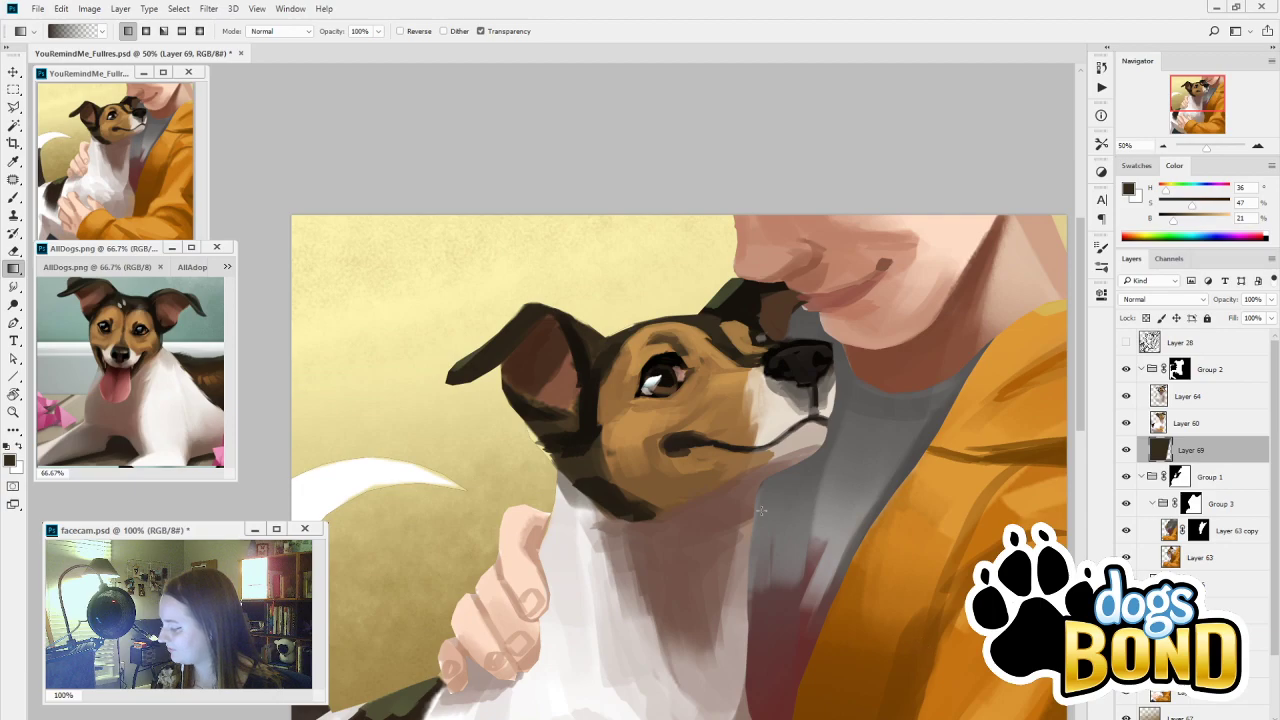
Check Layer 64 against the new dark base by toggling its visibility
left_click(1194, 397)
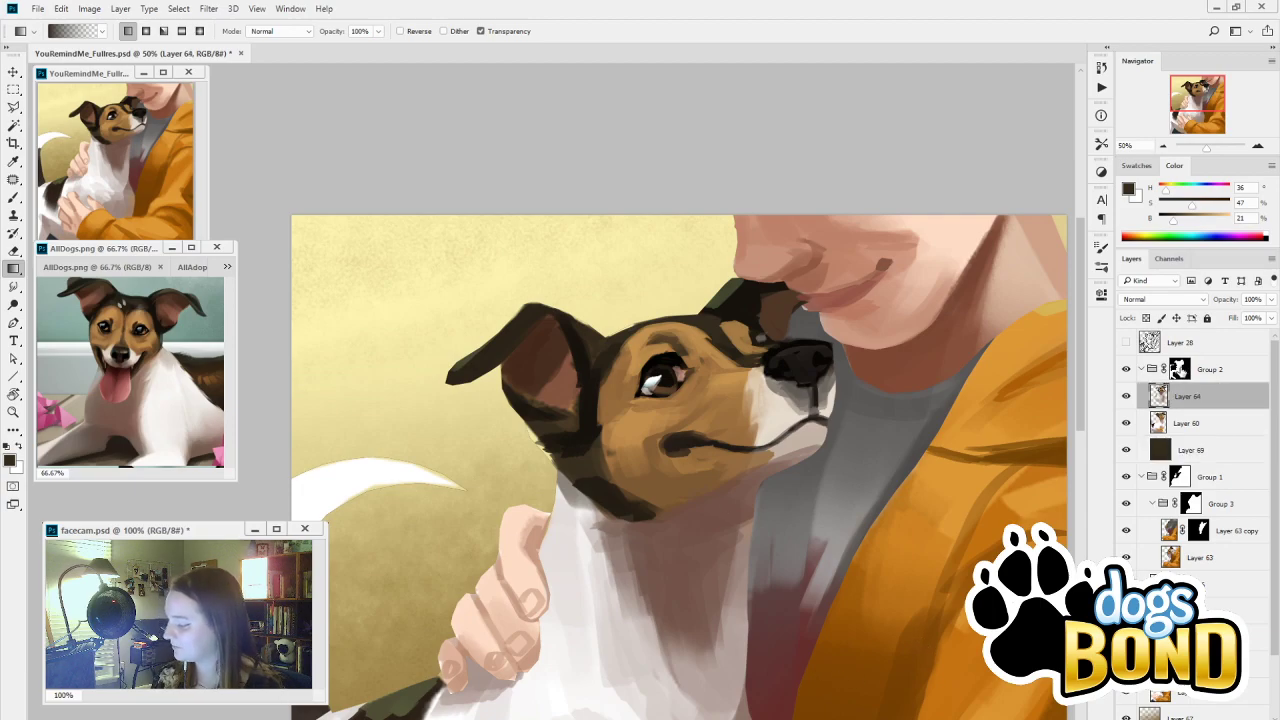
left_click(1126, 397)
left_click(1126, 397)
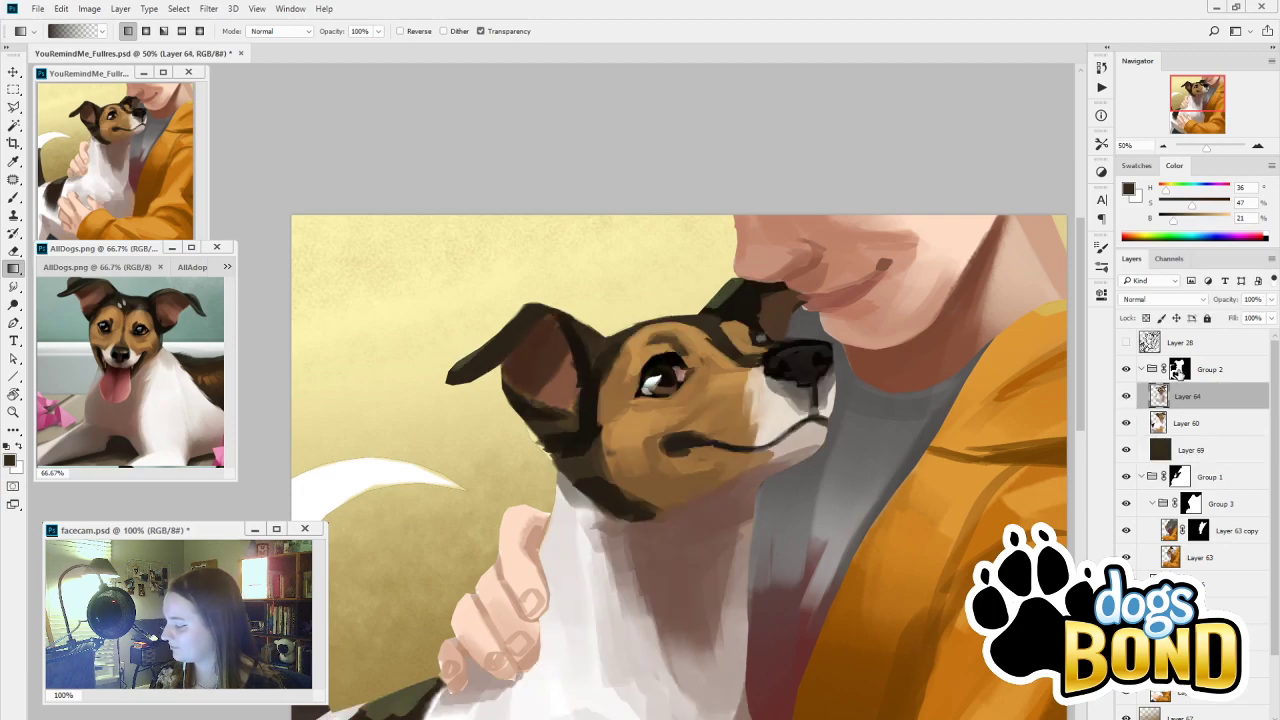
Outline the dog's ears and the top of the head with a lasso selection on the Group 2 mask
left_click(1178, 370)
key("l")
left_click(728, 266)
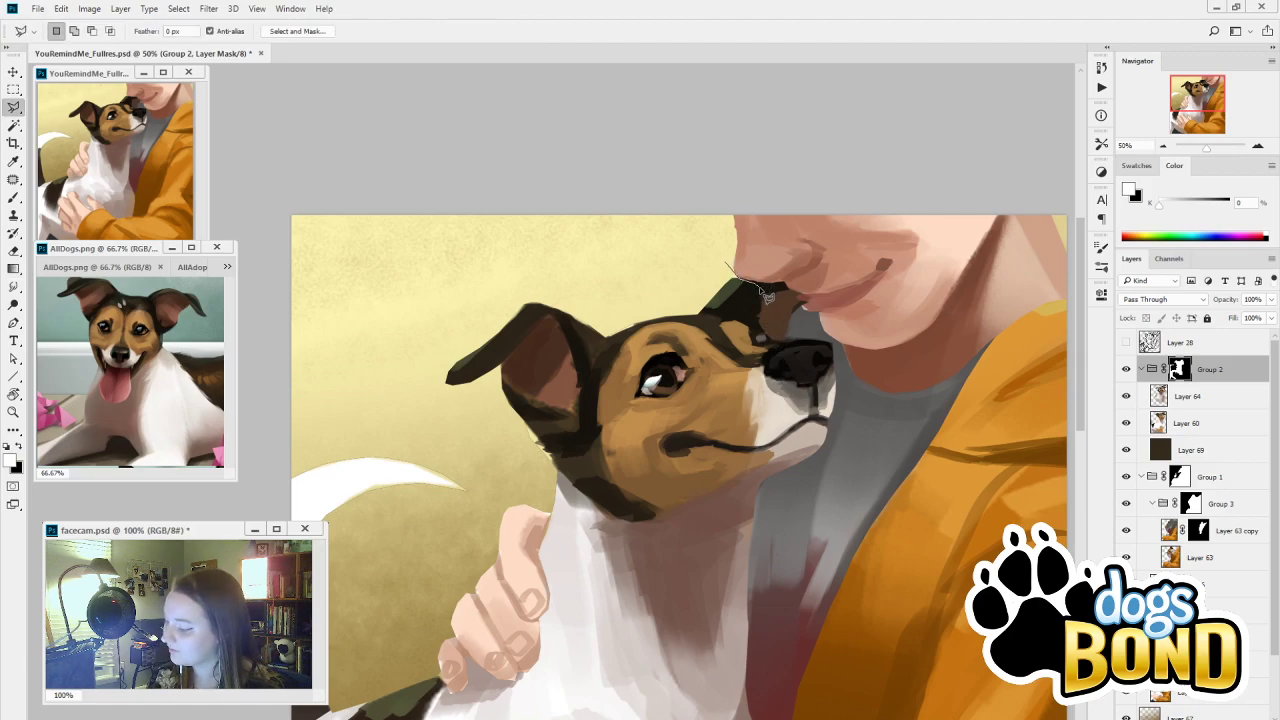
left_click(757, 290)
left_click(551, 401)
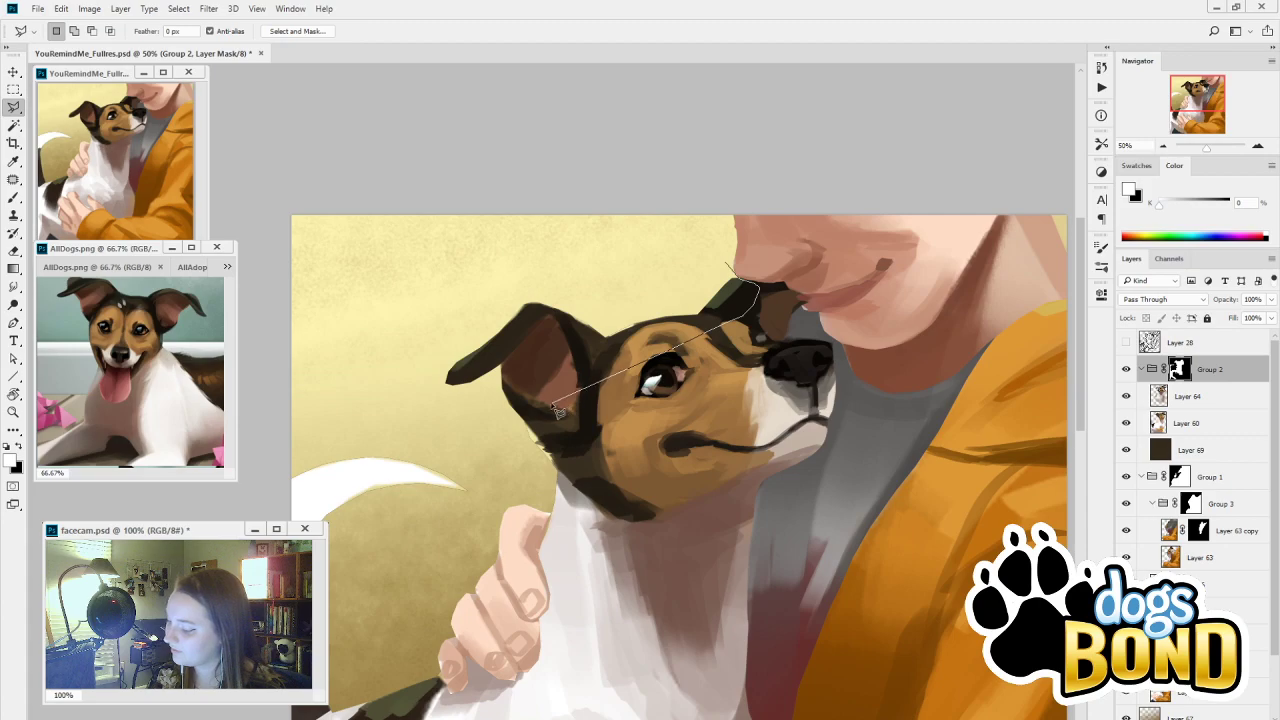
left_click(506, 348)
left_click(492, 358)
left_click(503, 367)
left_click(425, 405)
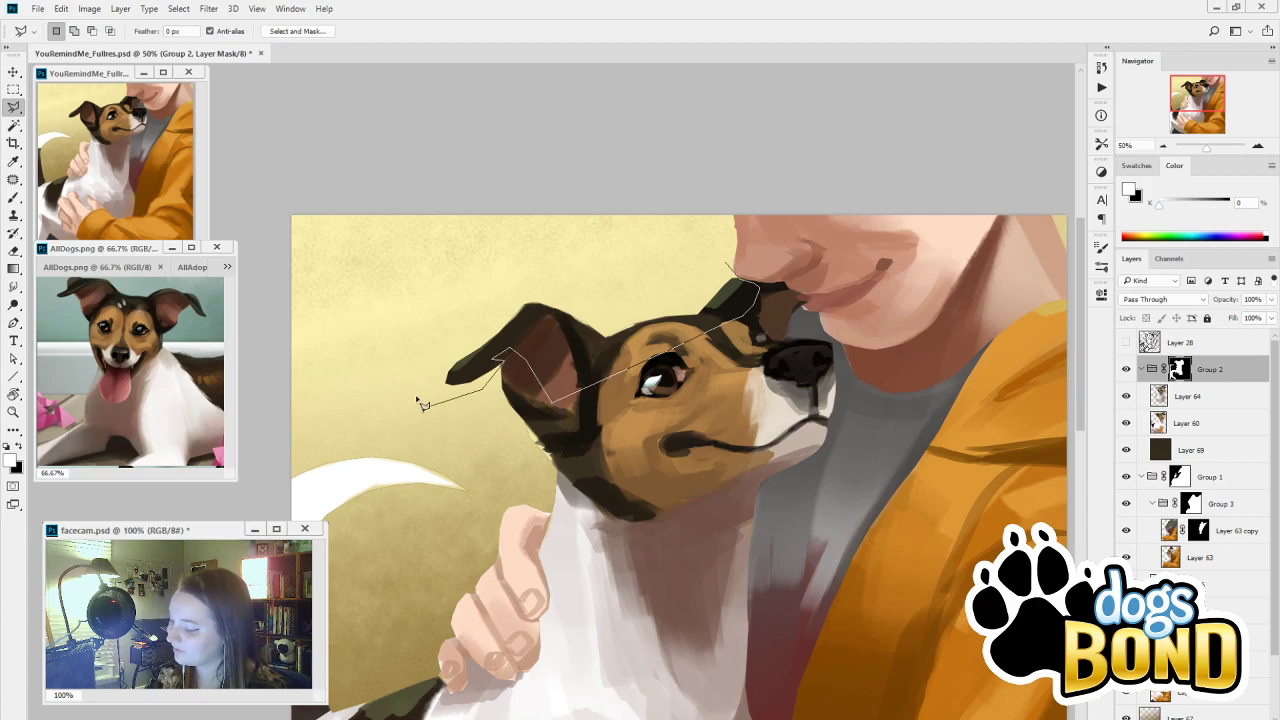
left_click(400, 375)
left_click(422, 313)
left_click(500, 272)
left_click(727, 265)
Move the selected ears and top of the head slightly upward, and clear the selection
left_click_drag(715, 330, 712, 308)
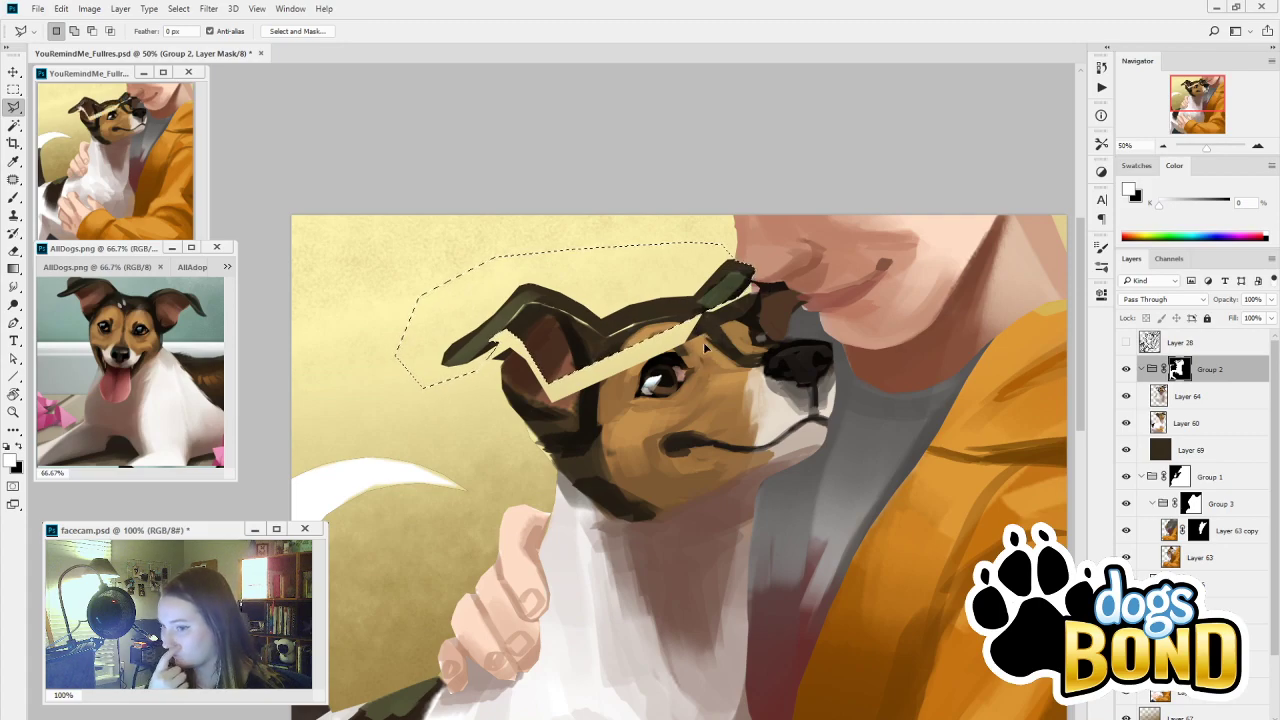
key("ctrl+z")
left_click_drag(703, 342, 691, 330)
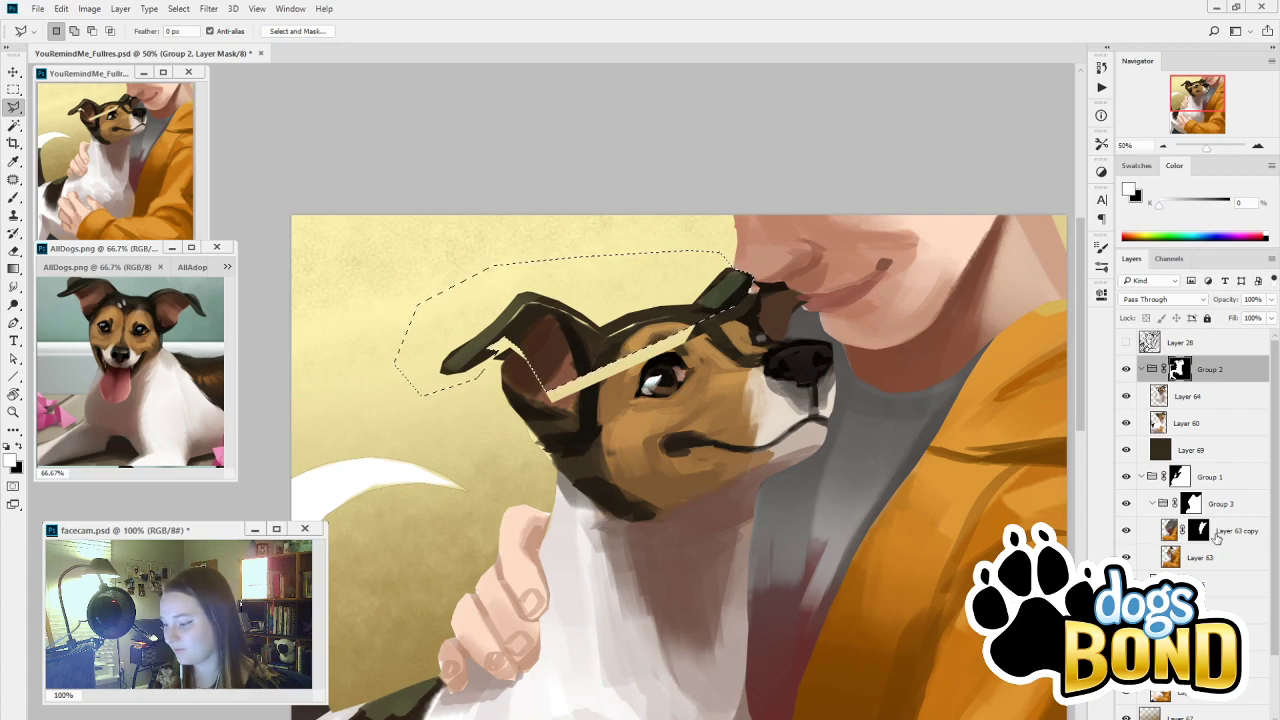
key("ctrl+d")
Paint white on the Group 2 mask to fill the gap across the forehead and front ear and clean up the ear's edge
key("i")
key("b")
left_click_drag(700, 334, 557, 402)
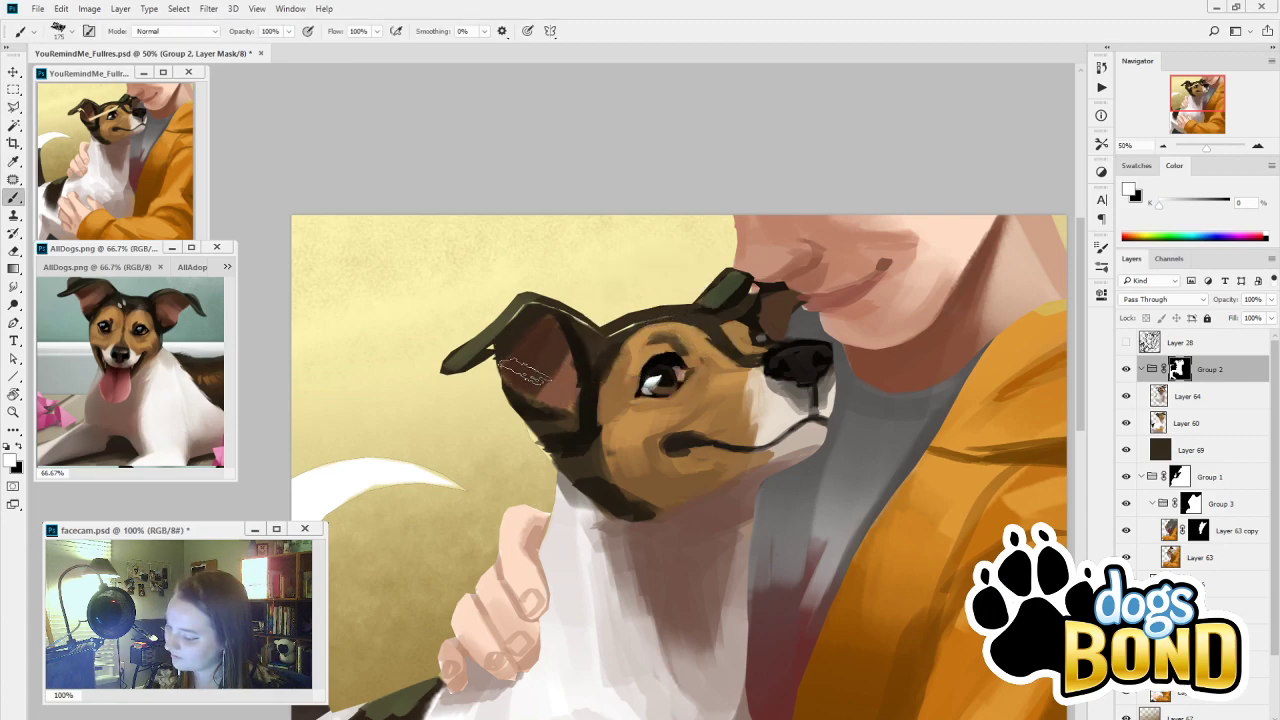
key("i")
left_click(490, 425)
mouse_move(505, 340)
left_mouse_down()
mouse_move(472, 355)
mouse_move(514, 332)
mouse_move(462, 362)
left_mouse_up()
left_click(513, 334, "alt")
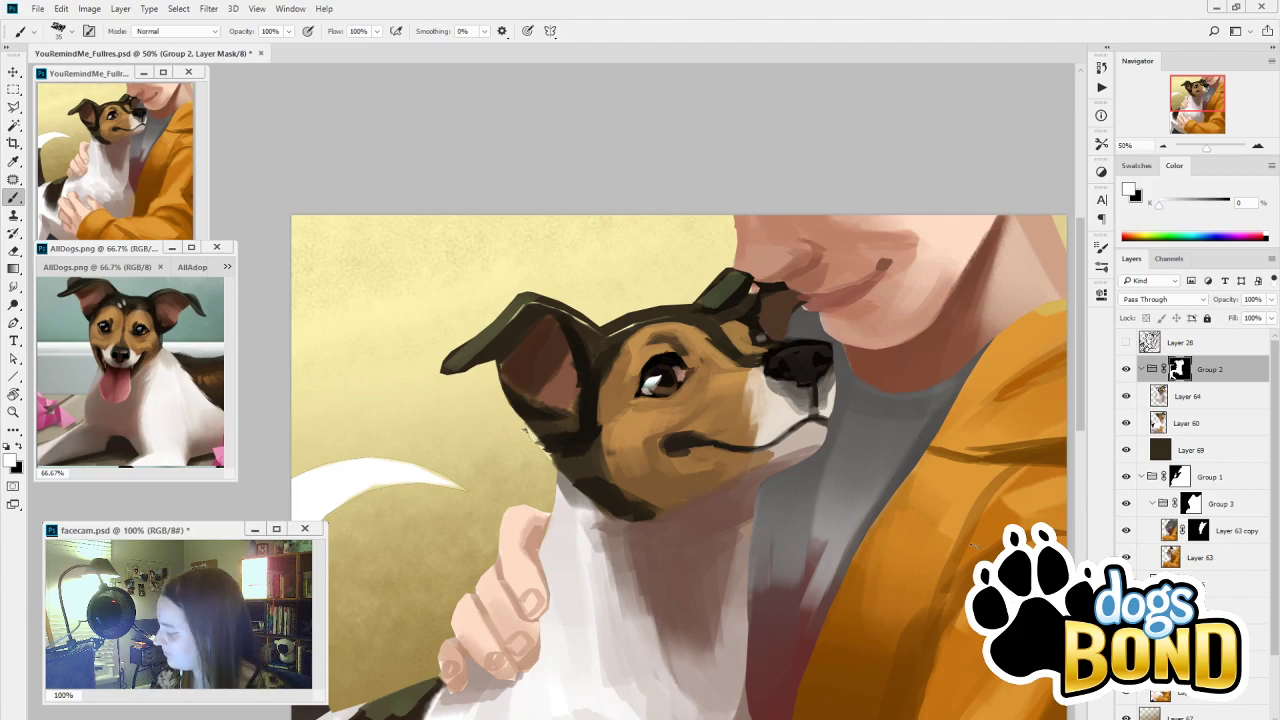
Hide Layers 60 and 64 and paint black on the Group 2 mask at the front ear tip, limited by a selection from Group 3's mask
left_click(1126, 423)
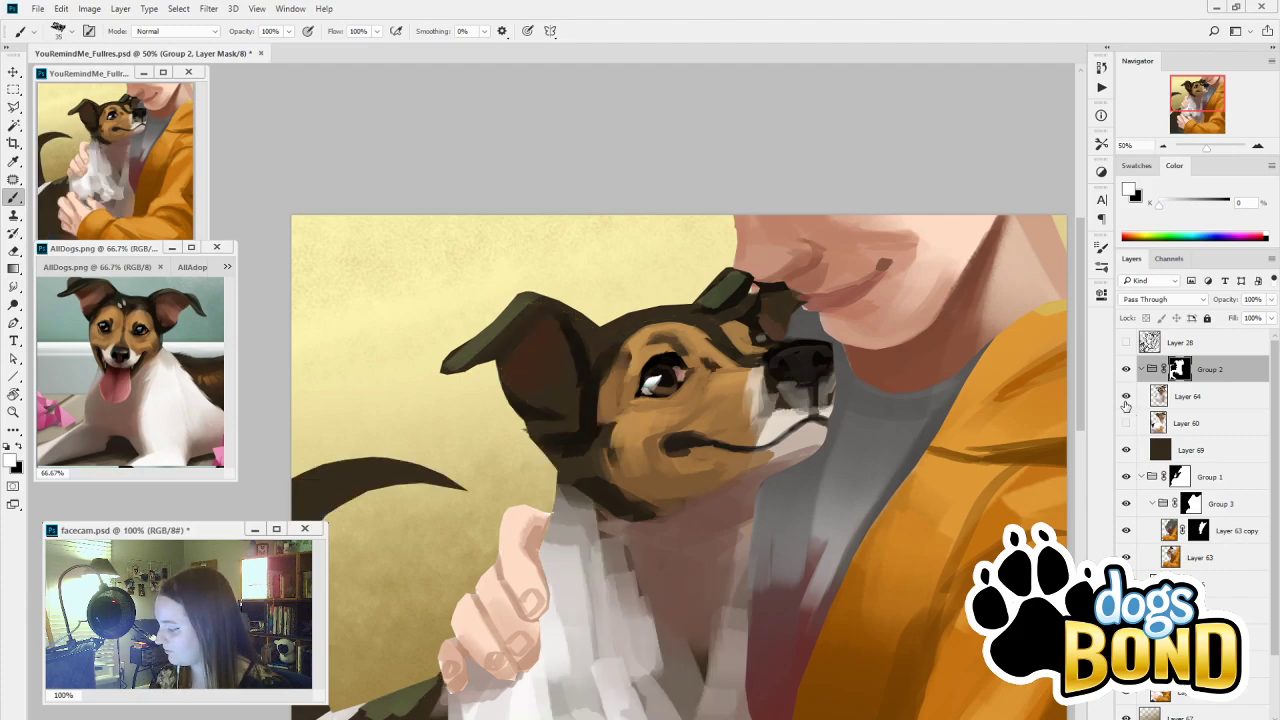
left_click(1126, 400)
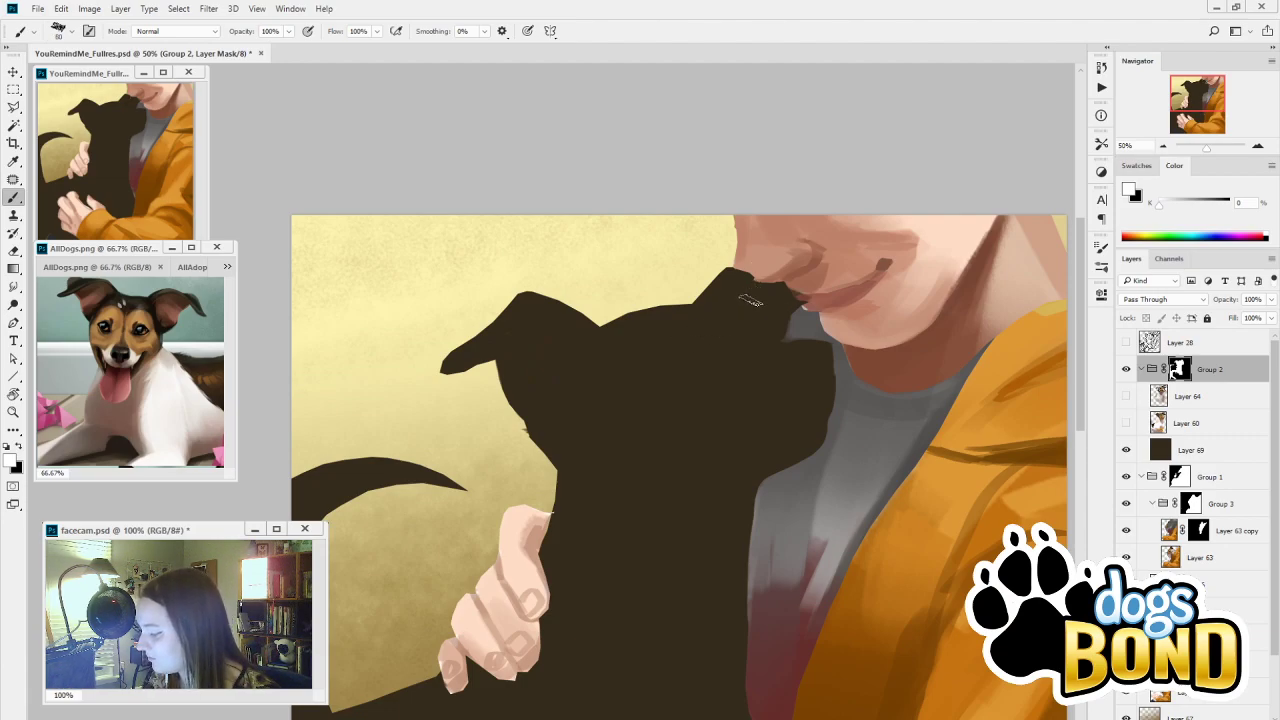
key("x")
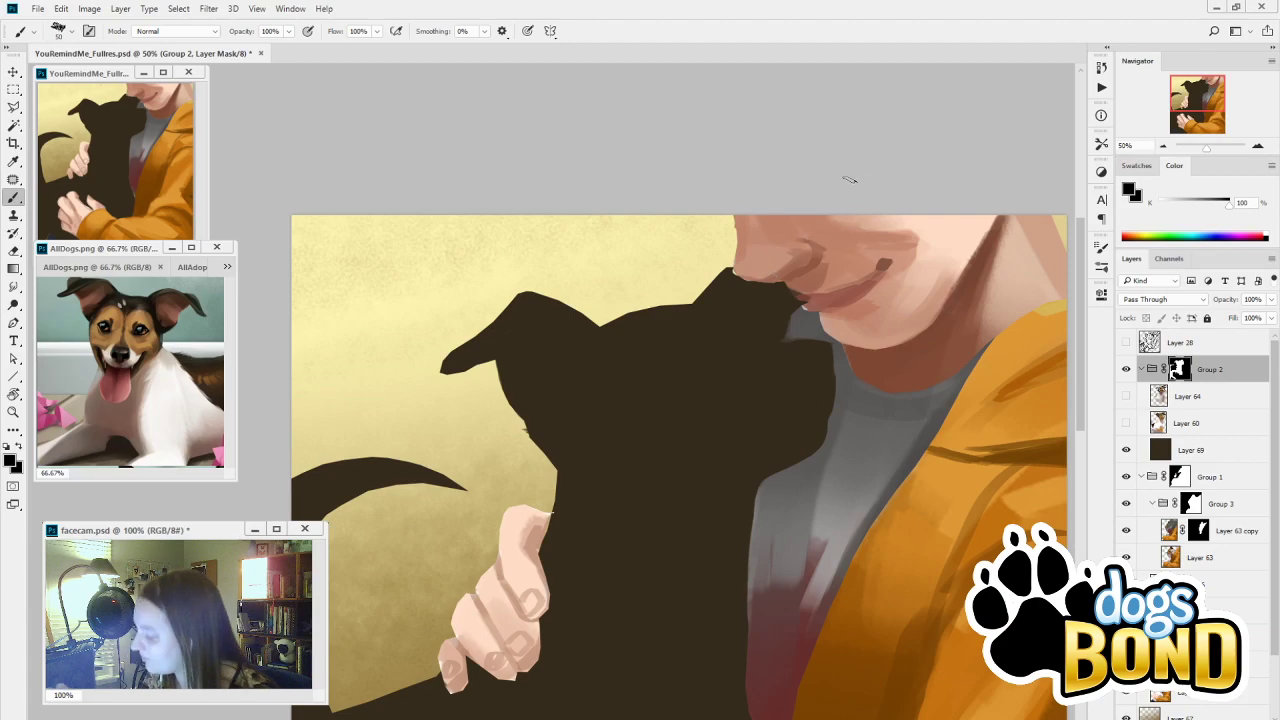
left_click(1189, 503, "ctrl")
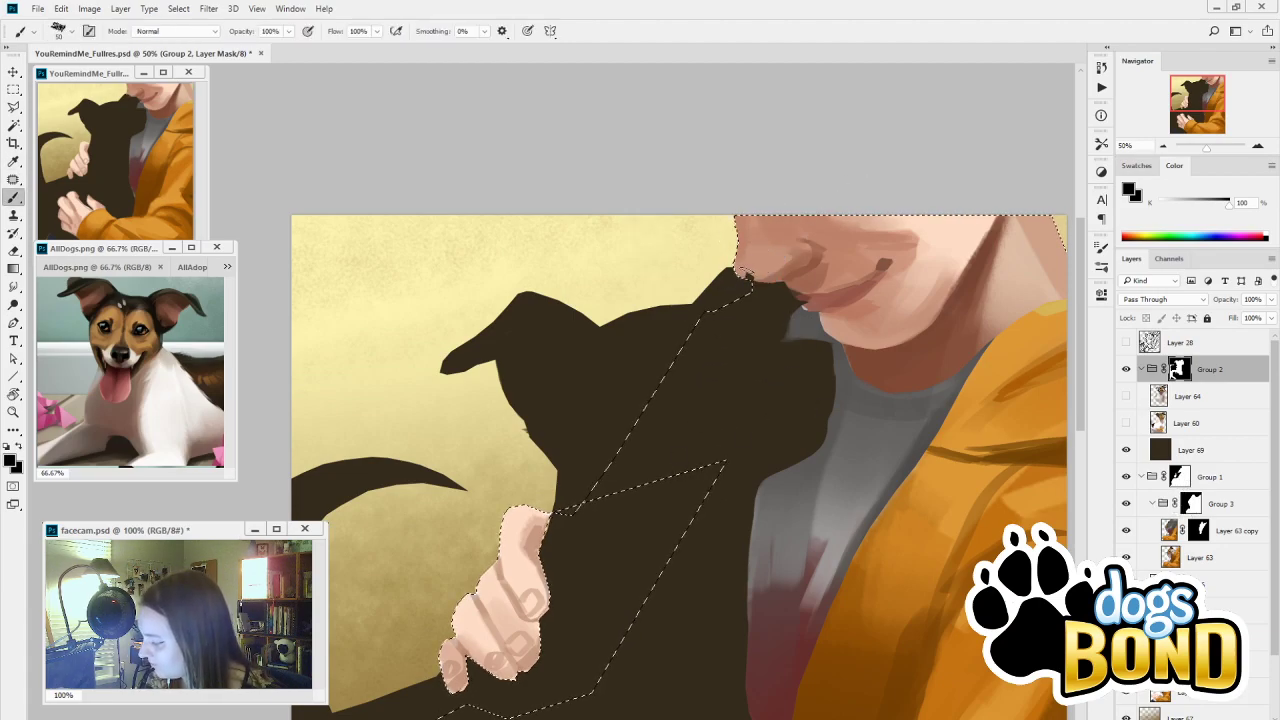
left_click_drag(758, 290, 728, 274)
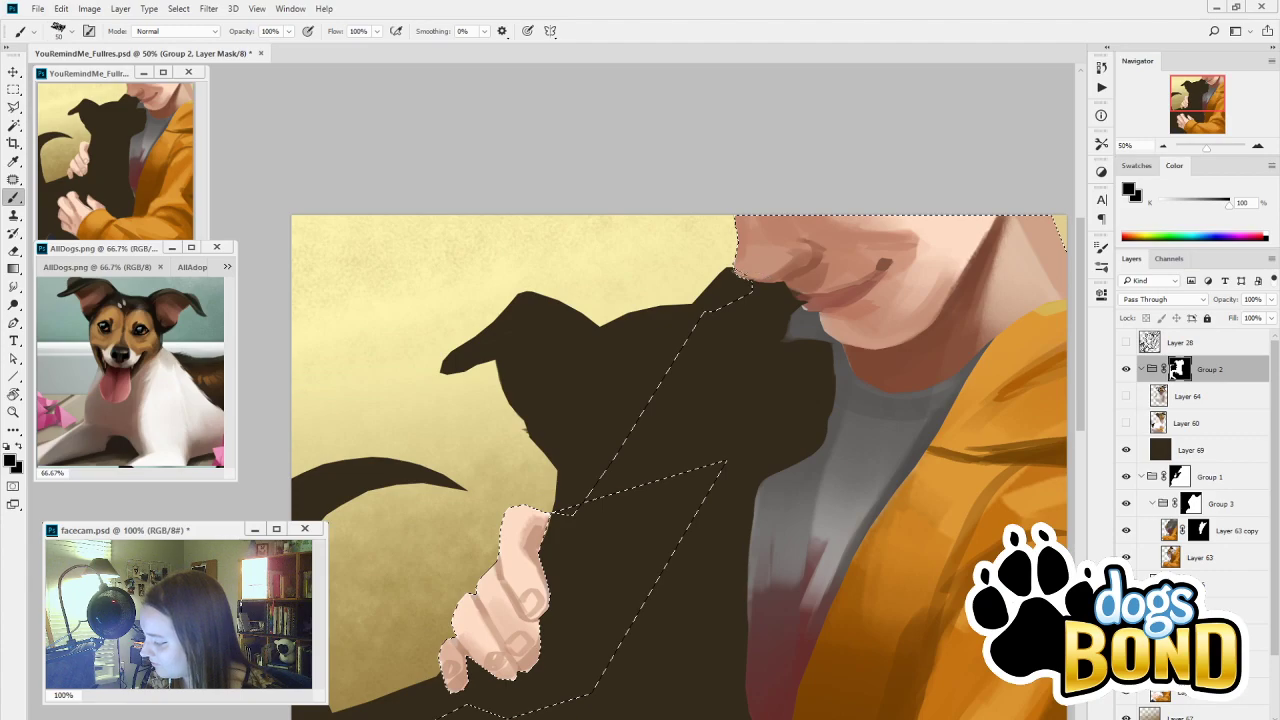
key("ctrl+d")
Touch up the front ear's edge by the person's nose and lips on the Group 2 mask, and show Layers 64 and 60 again
left_click(751, 266, "alt")
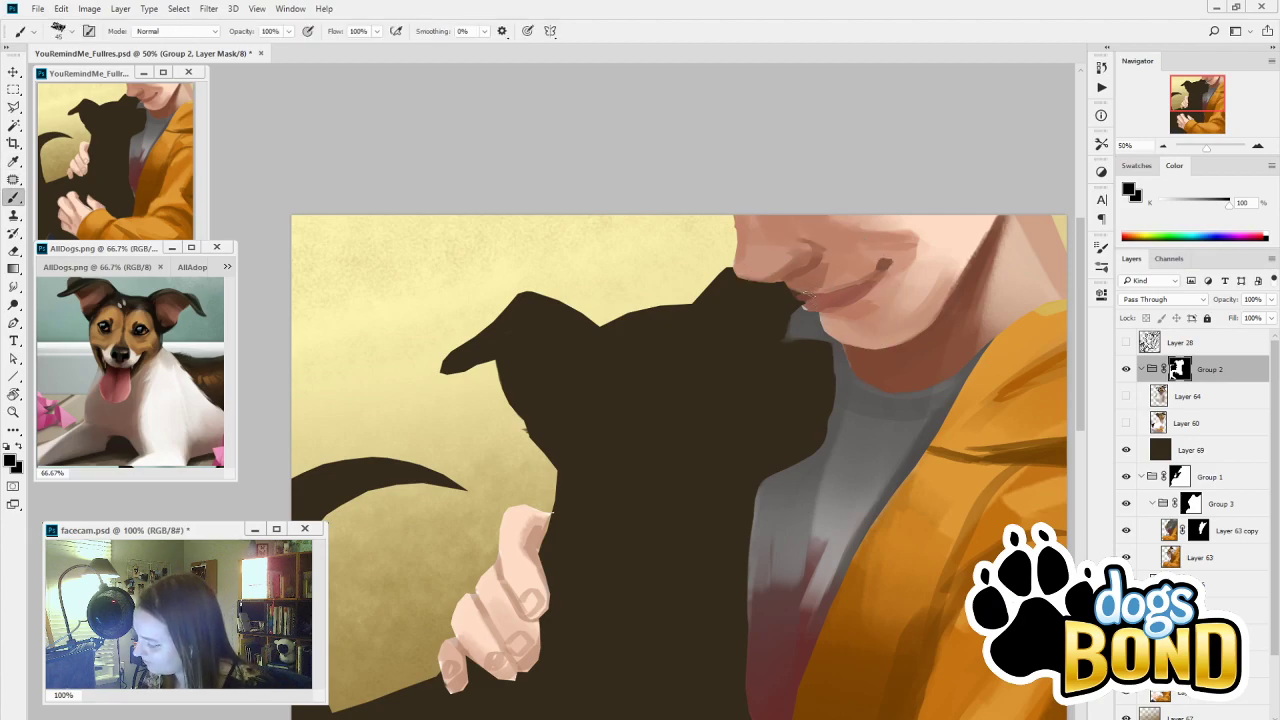
left_click(788, 296, "alt")
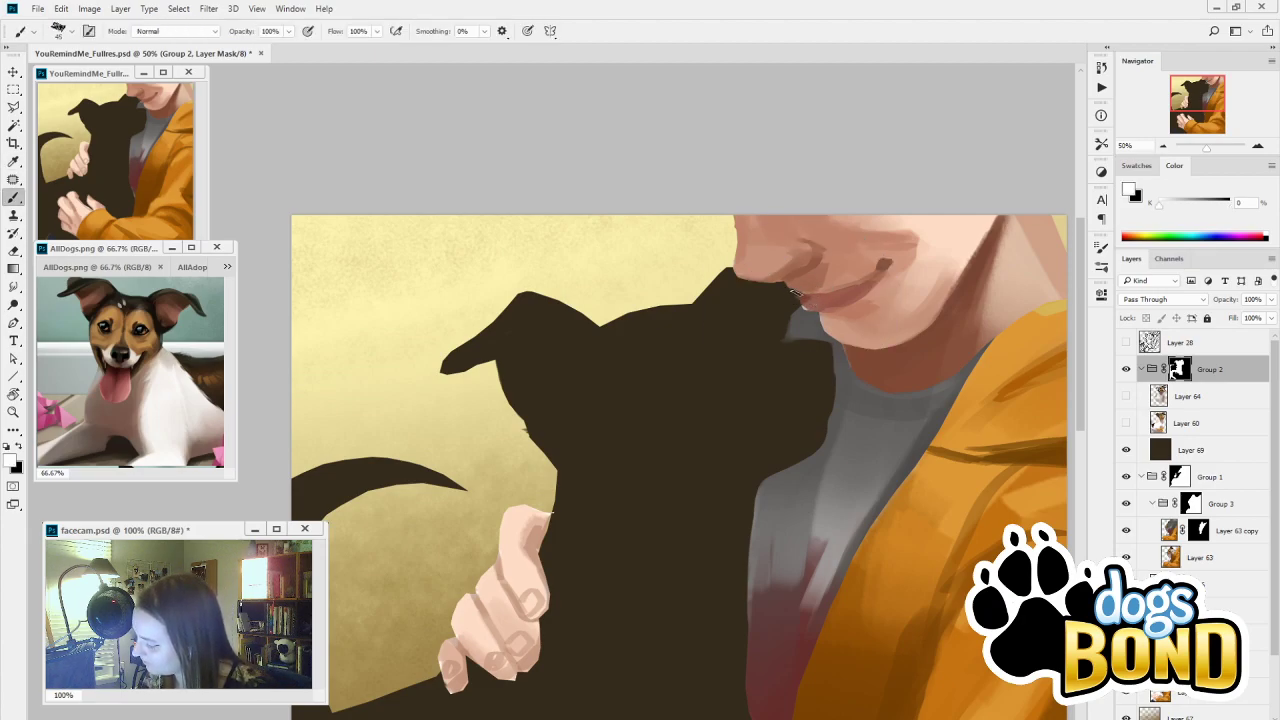
key("x")
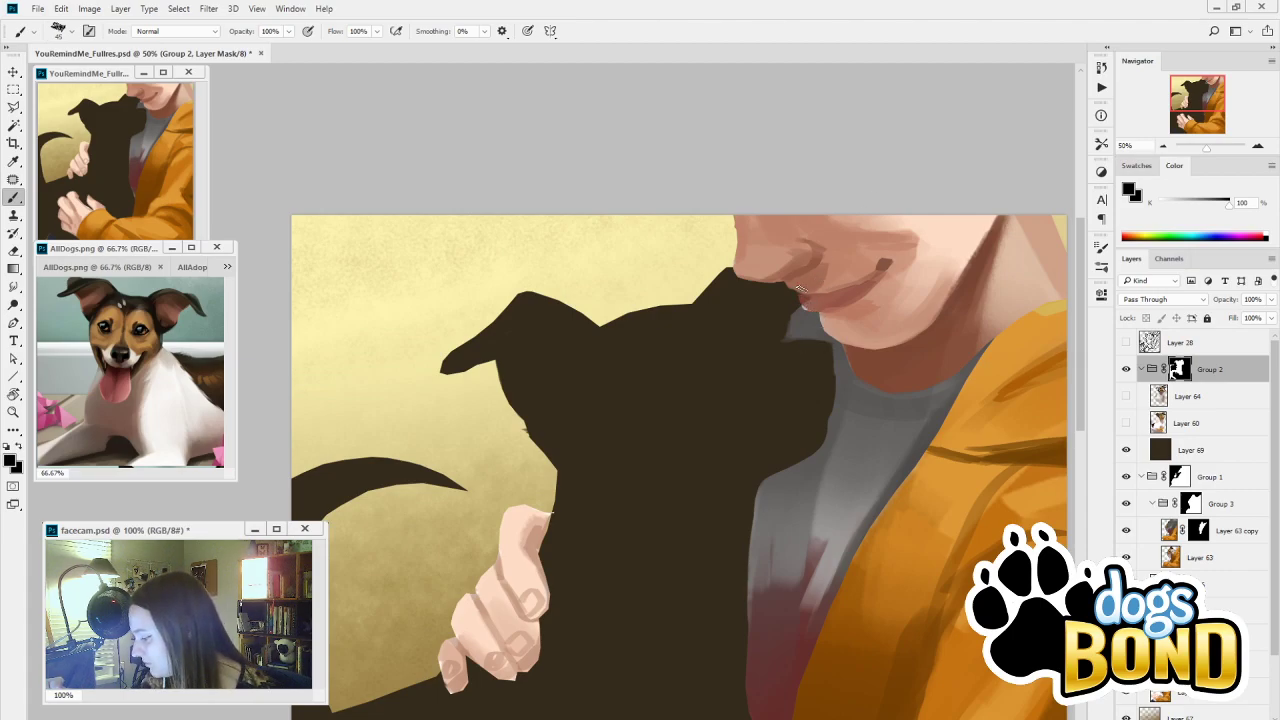
key("x")
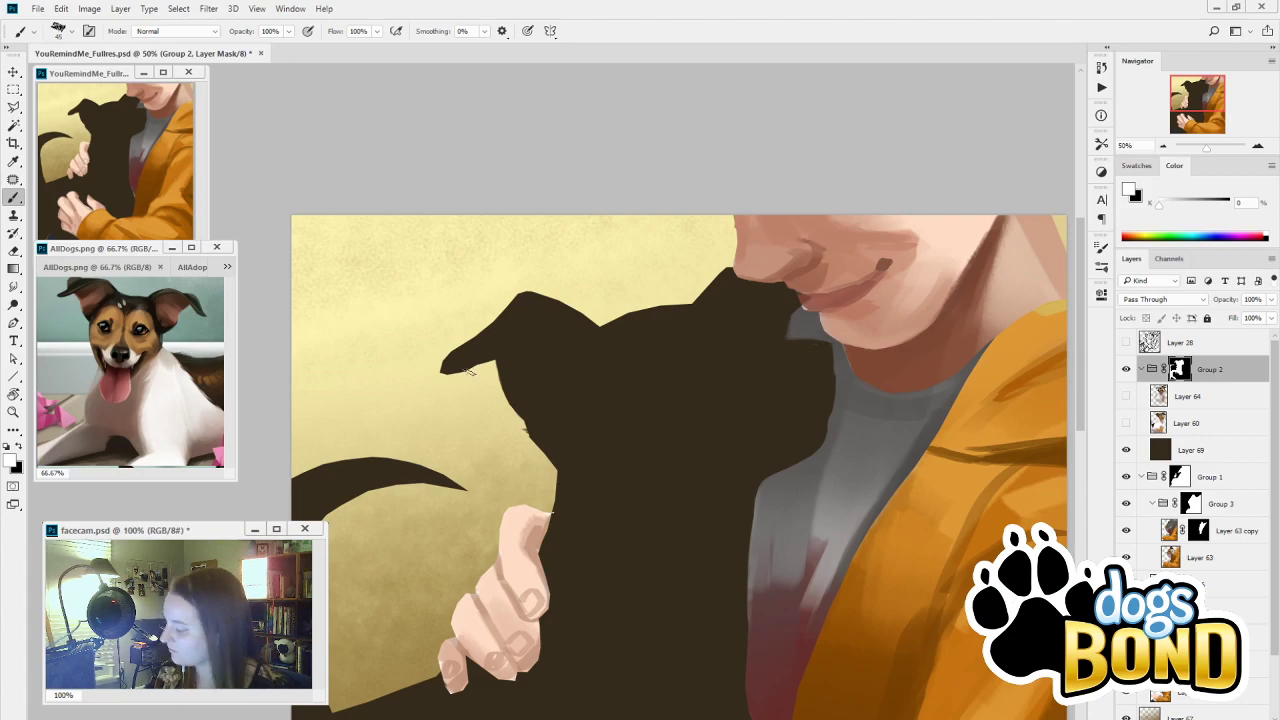
left_click_drag(1127, 398, 1127, 423)
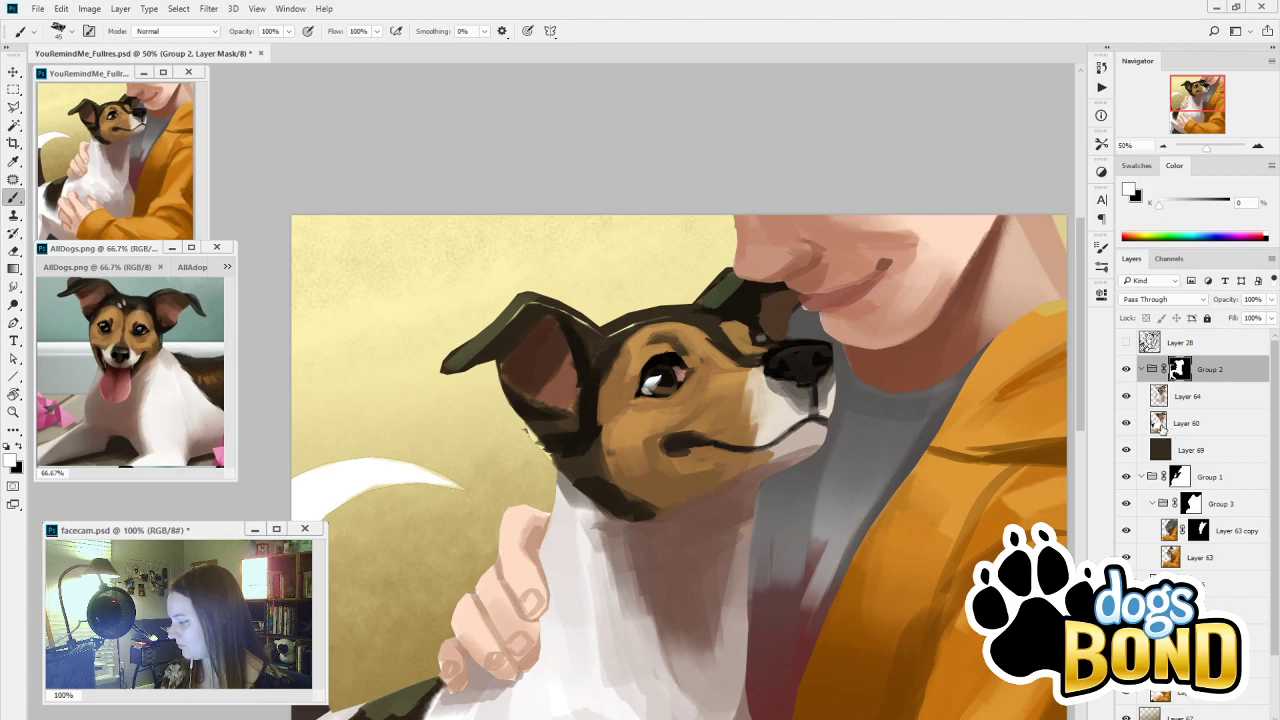
left_click(1188, 423)
key("e")
key("x")
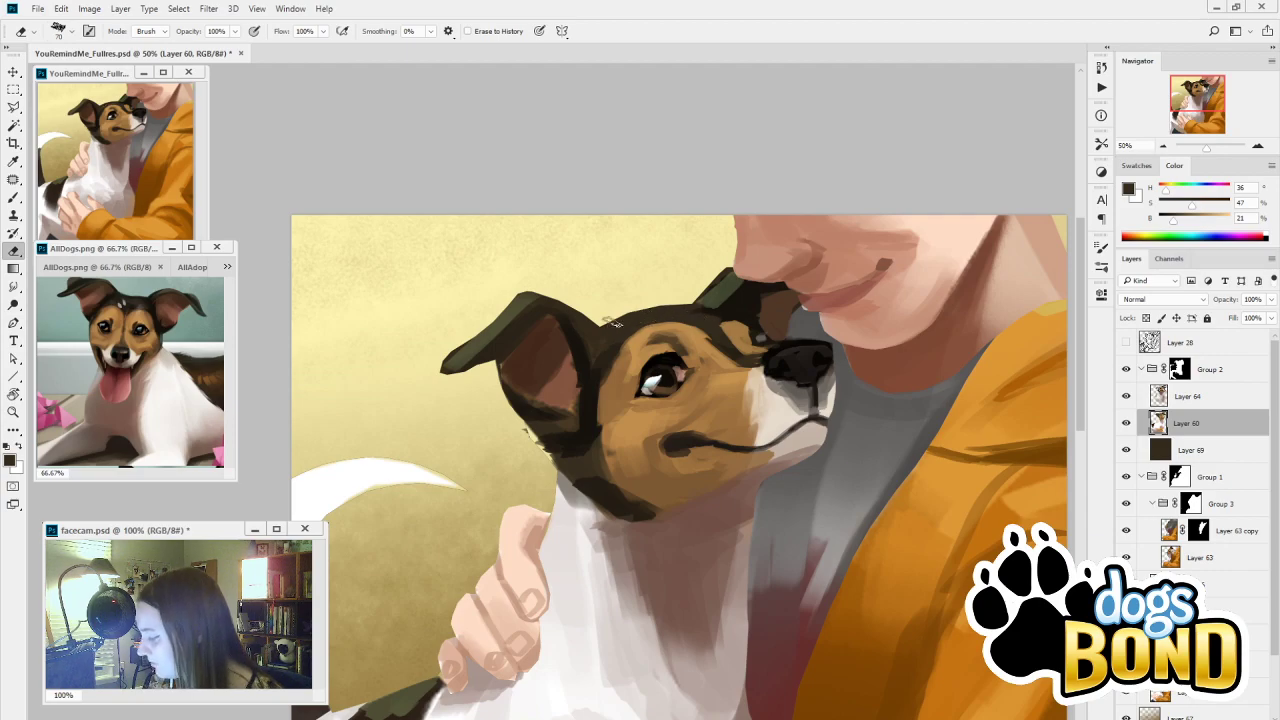
mouse_move(820, 650)
left_mouse_down()
mouse_move(842, 590)
mouse_move(967, 433)
mouse_move(972, 402)
mouse_move(926, 408)
mouse_move(834, 508)
mouse_move(831, 544)
left_mouse_up()
left_click(1180, 369)
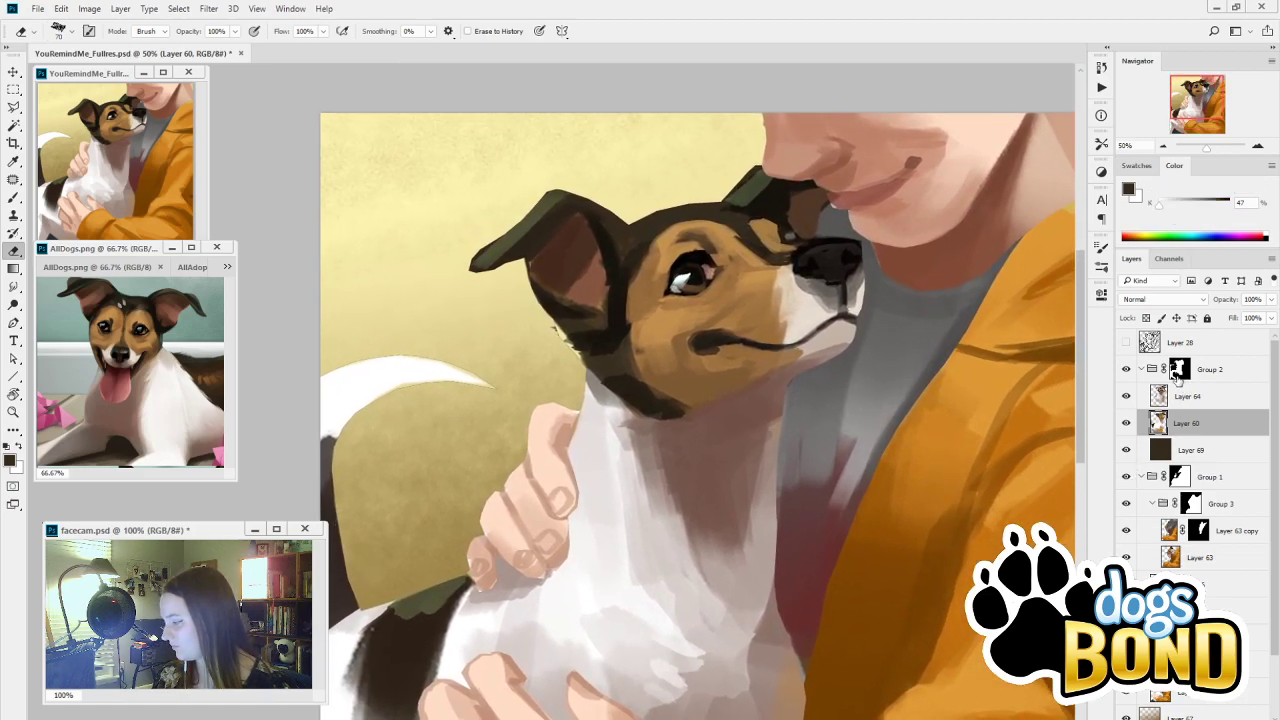
key("b")
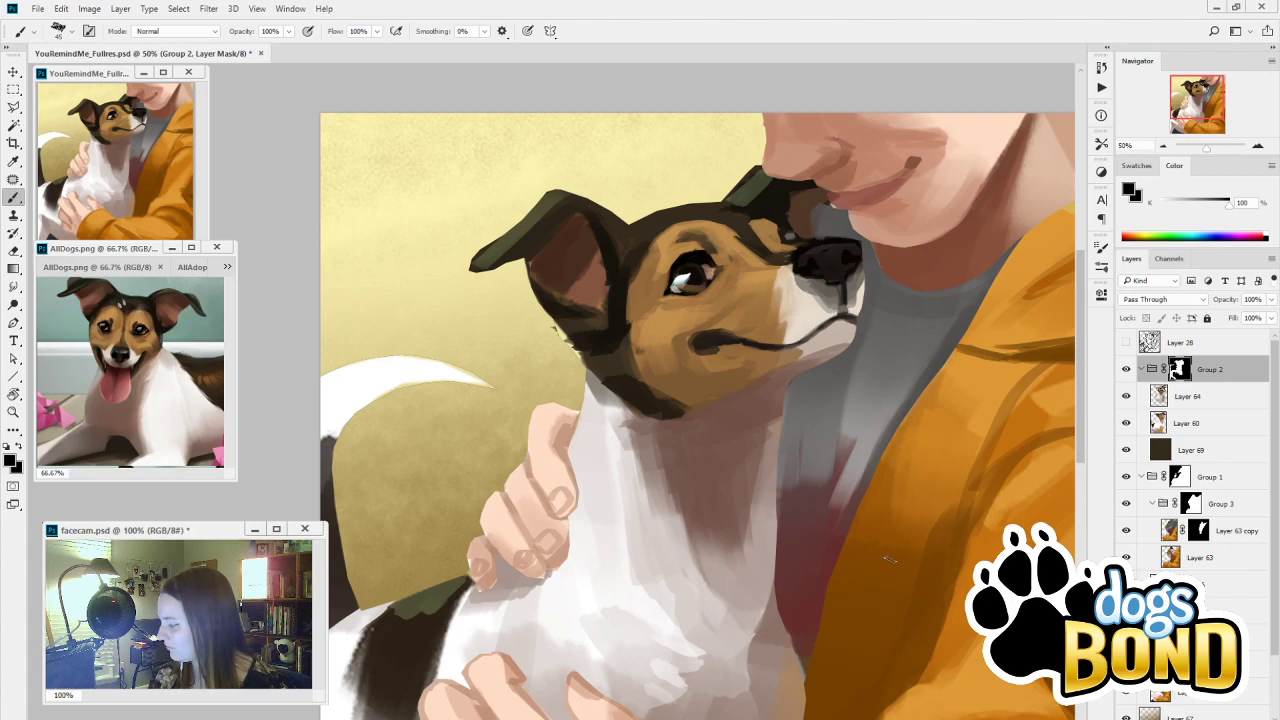
Examine what Layer 63 copy, Group 3, Layer 63 and Layer 61 contribute by toggling their visibility
left_click(1126, 531)
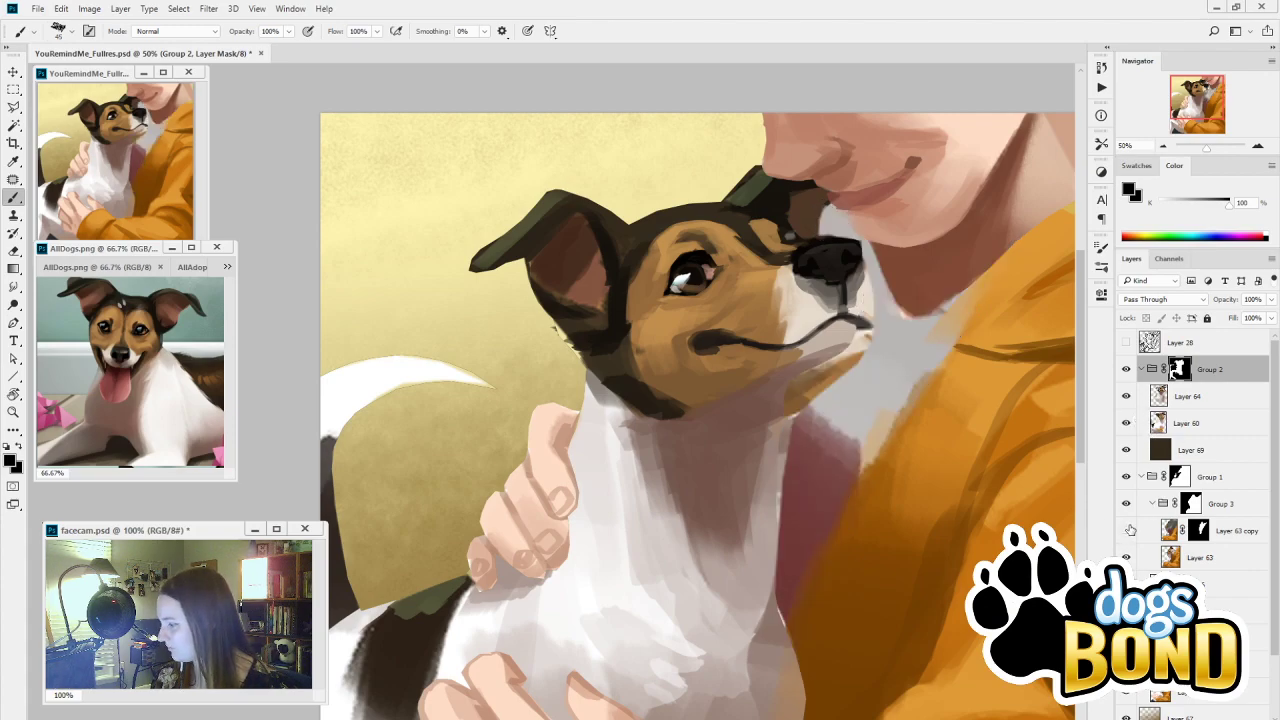
left_click(1126, 531)
left_click(1198, 530)
key("x")
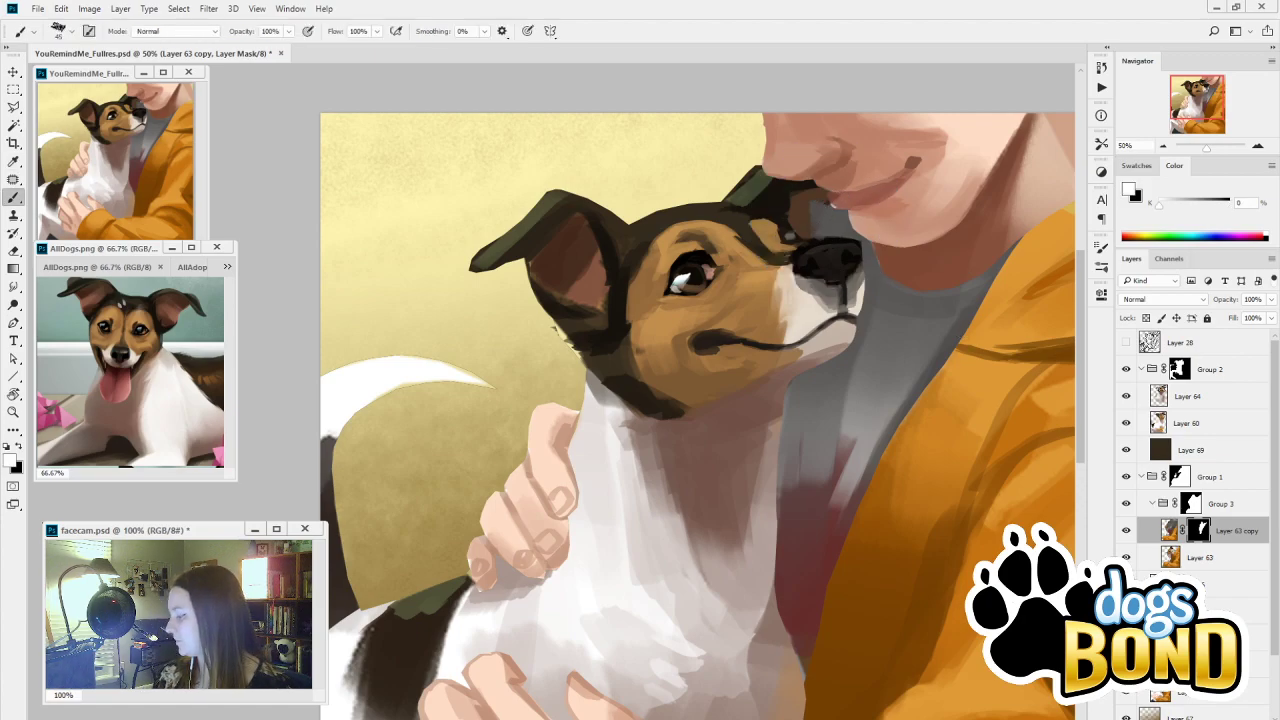
left_click(1126, 506)
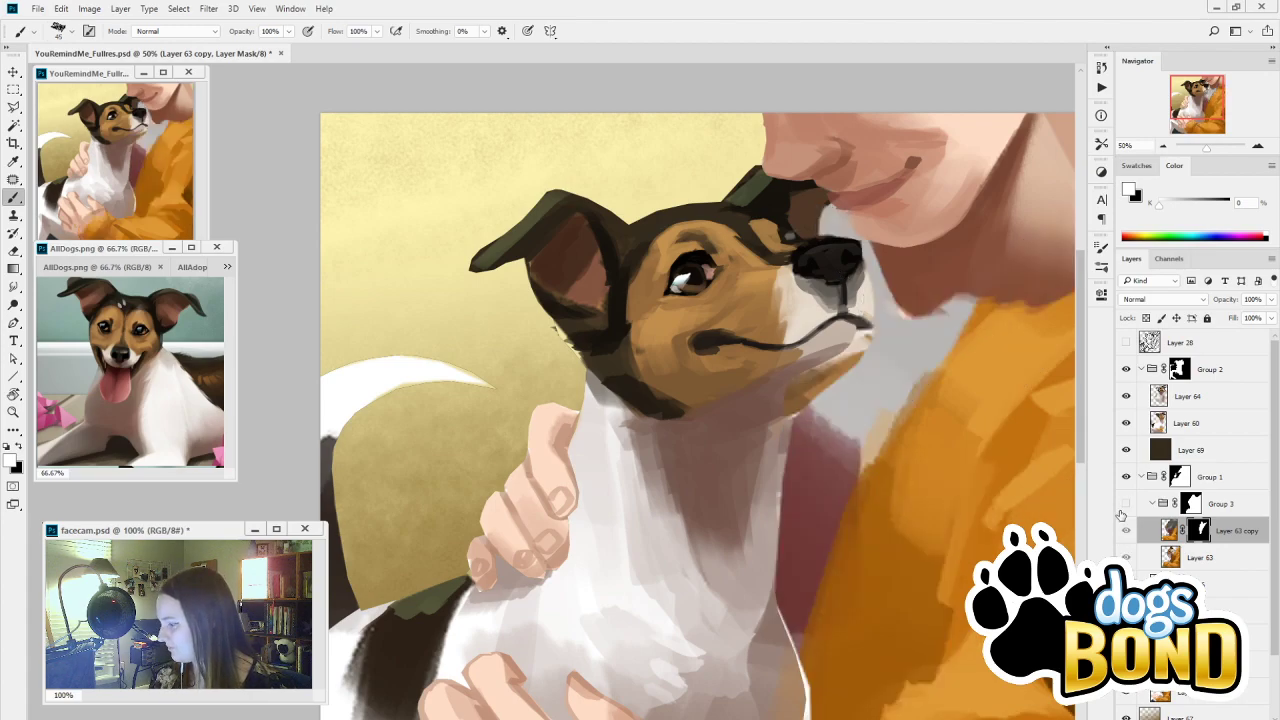
left_click(1124, 508)
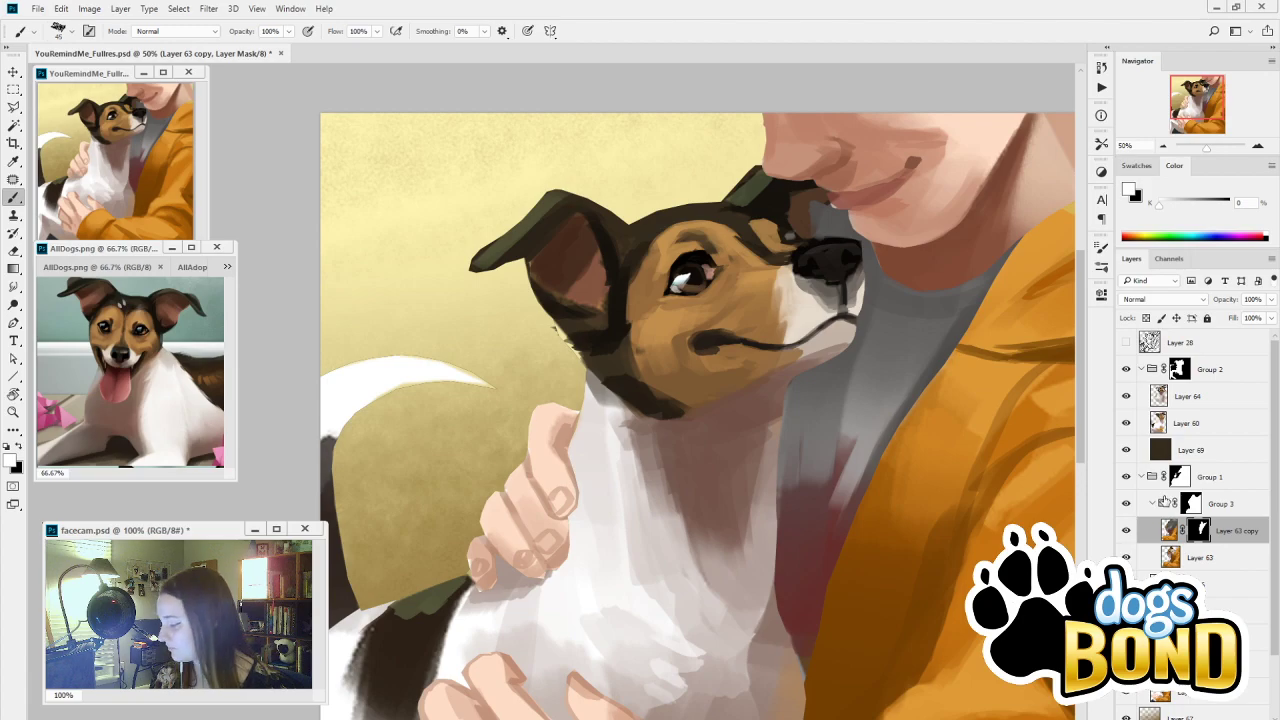
left_click(1127, 558)
left_click(1127, 558)
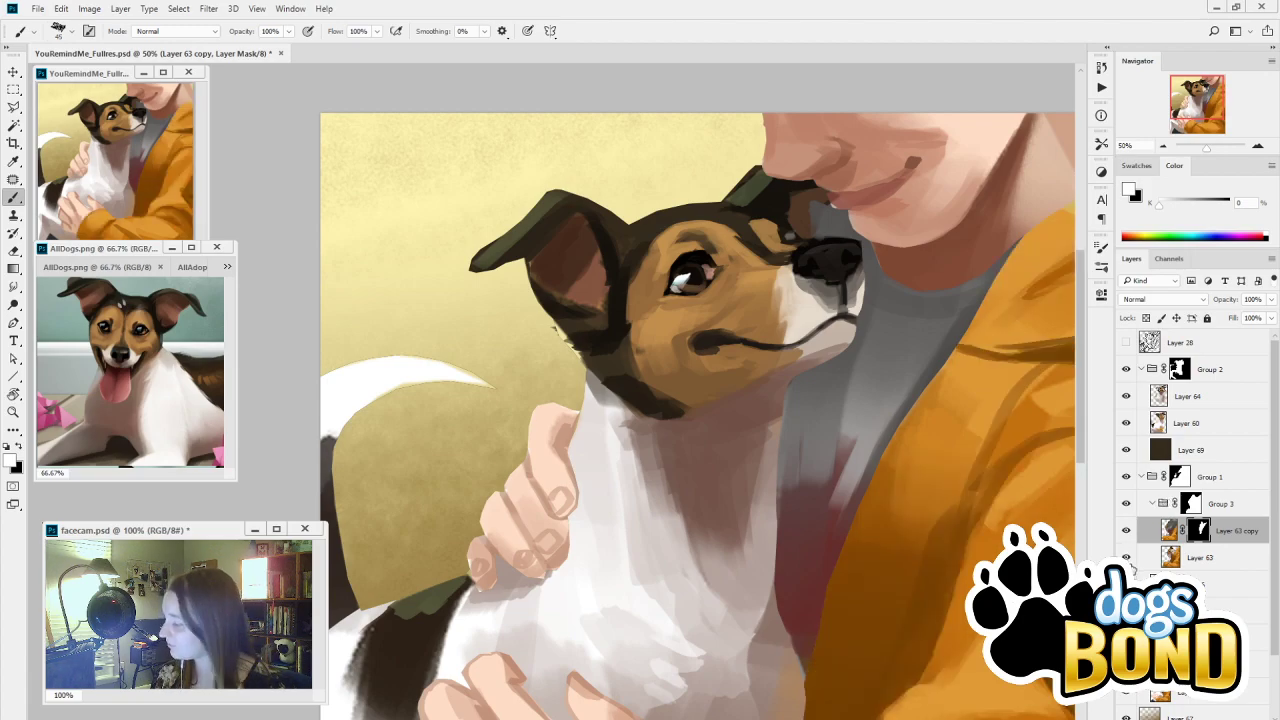
left_click(1200, 637)
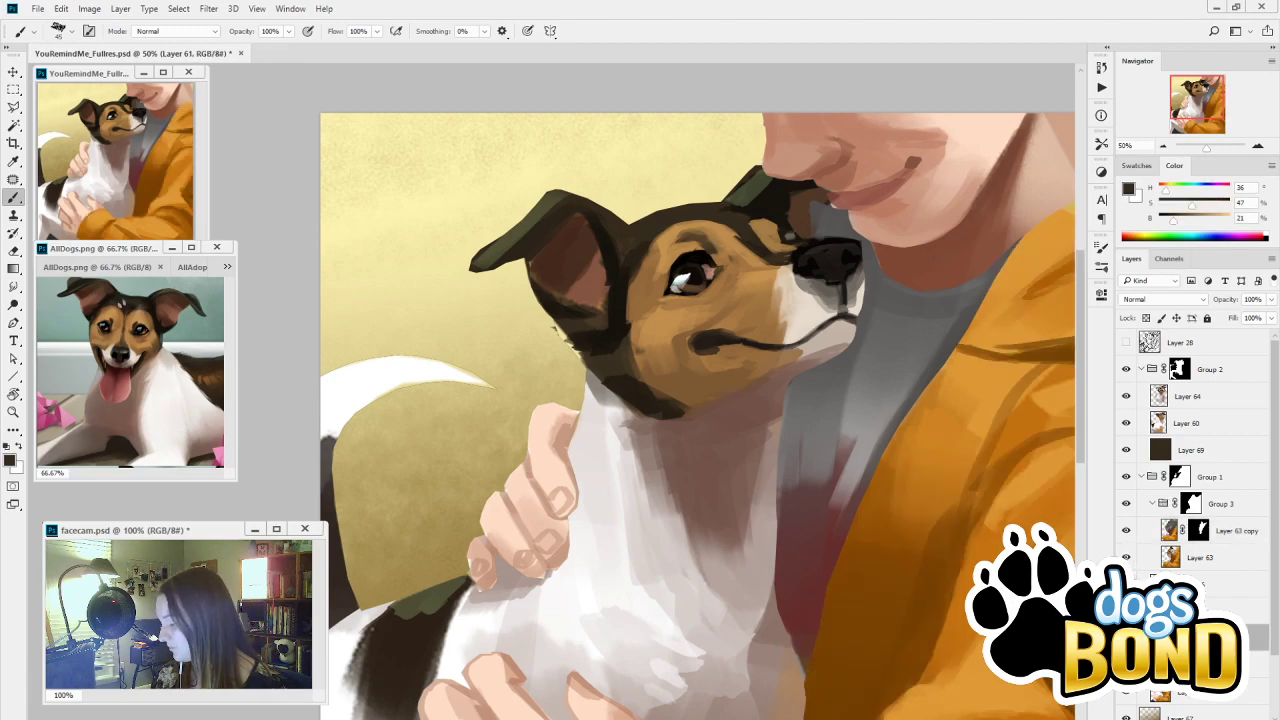
left_click(1126, 637)
left_click(1126, 637)
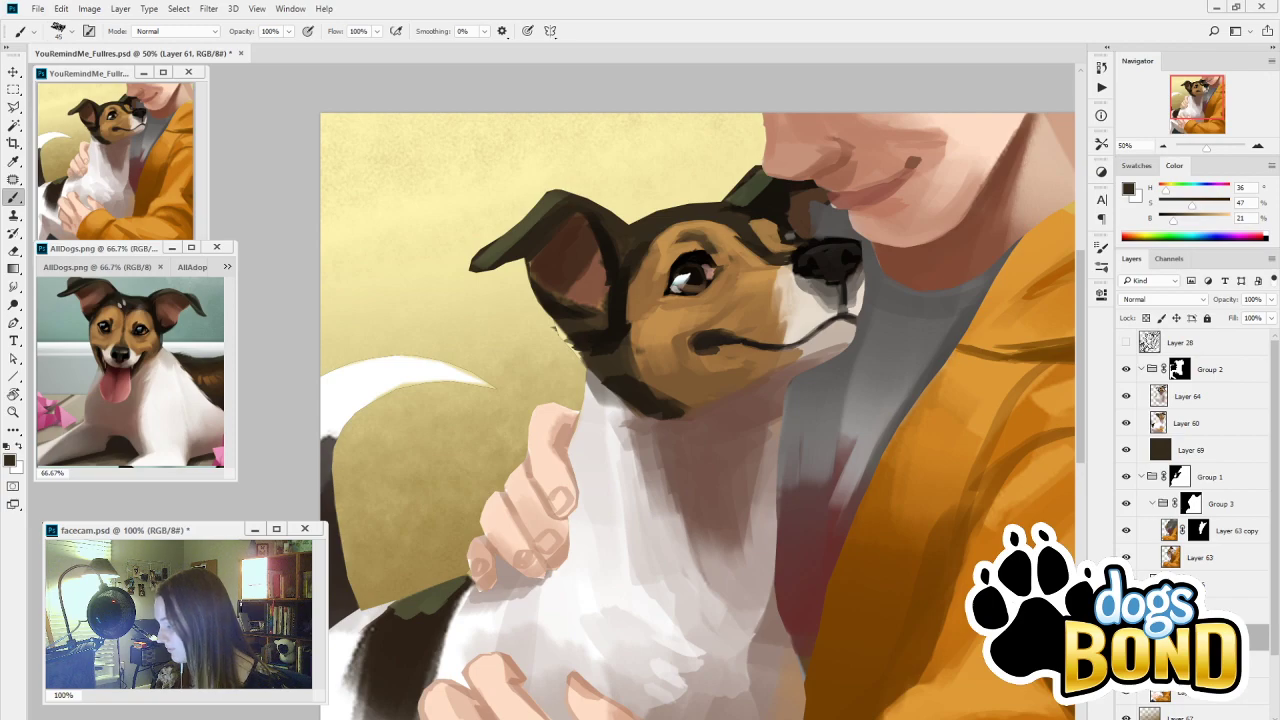
Try a stroke in a sampled reddish-brown on the person's neck on Layer 68, and undo it
left_click(1200, 610)
left_click_drag(871, 614, 769, 714)
left_click_drag(802, 574, 750, 602)
left_click_drag(765, 656, 787, 627)
left_click(790, 388, "alt")
left_click_drag(905, 214, 898, 266)
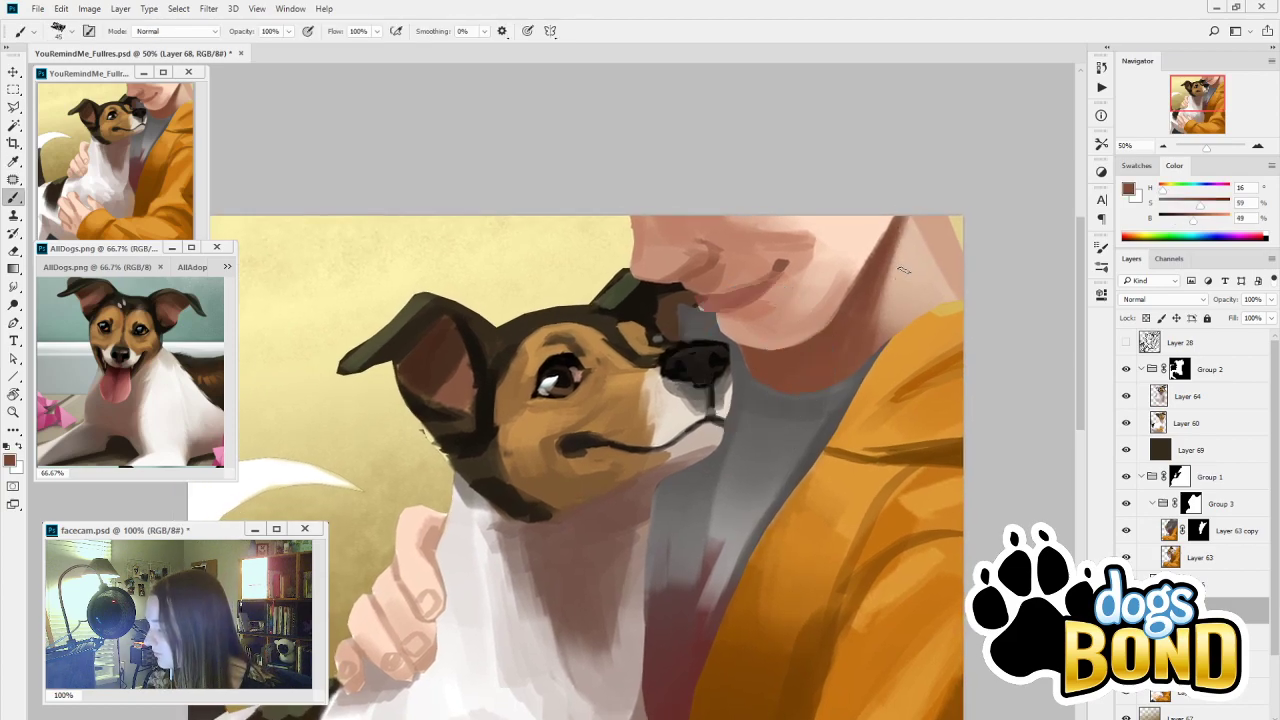
key("ctrl+z")
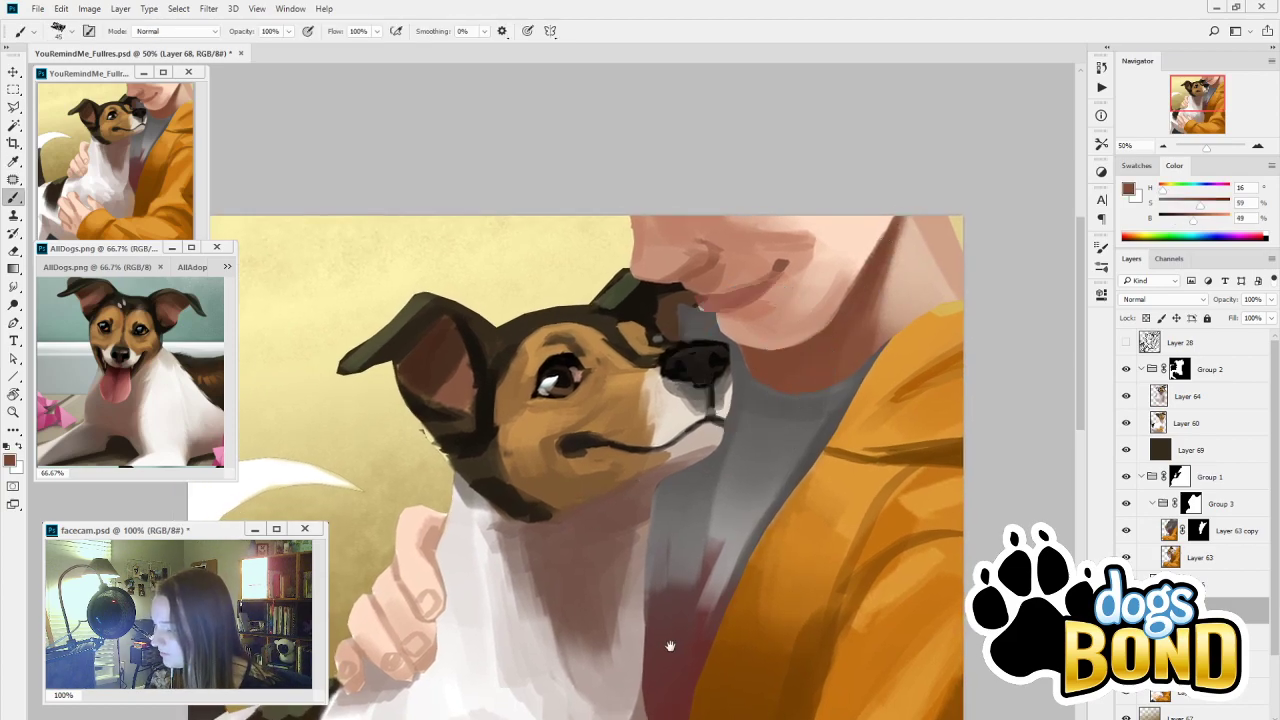
Check the detail painted on Layer 64 by toggling its visibility
mouse_move(670, 645)
left_mouse_down()
mouse_move(804, 491)
mouse_move(775, 527)
left_mouse_up()
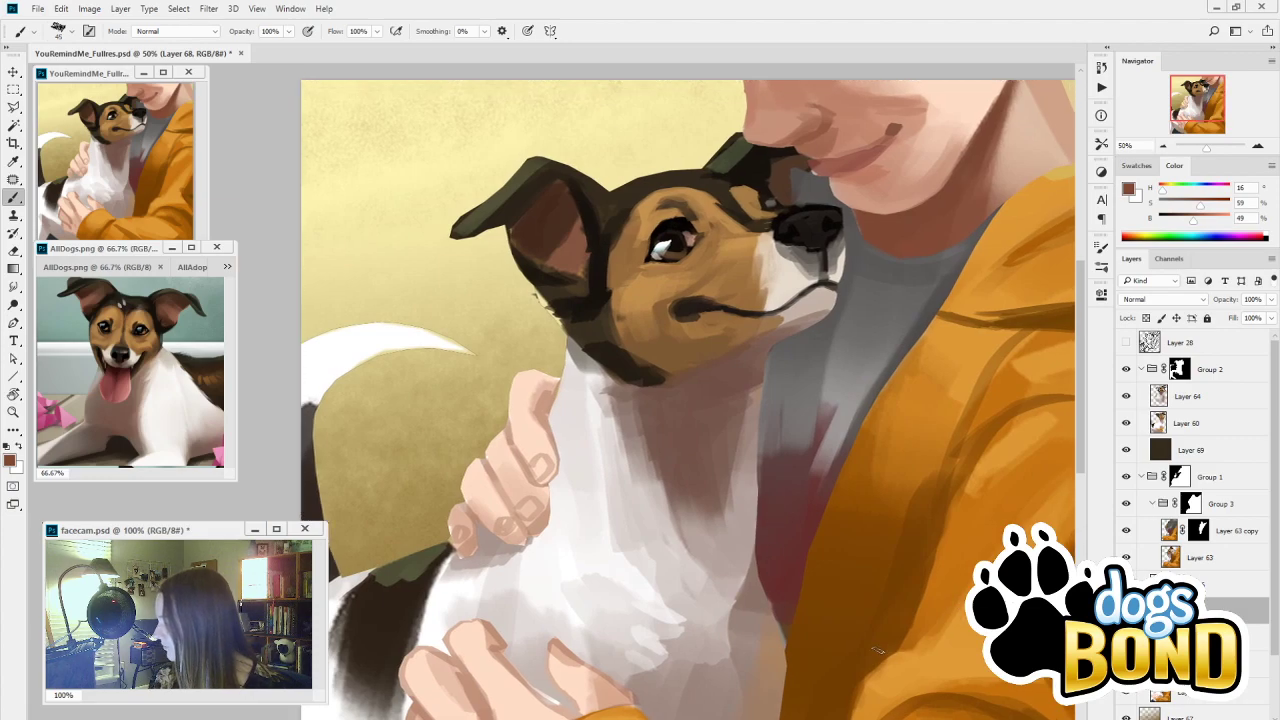
left_click(1180, 397)
left_click(1126, 397)
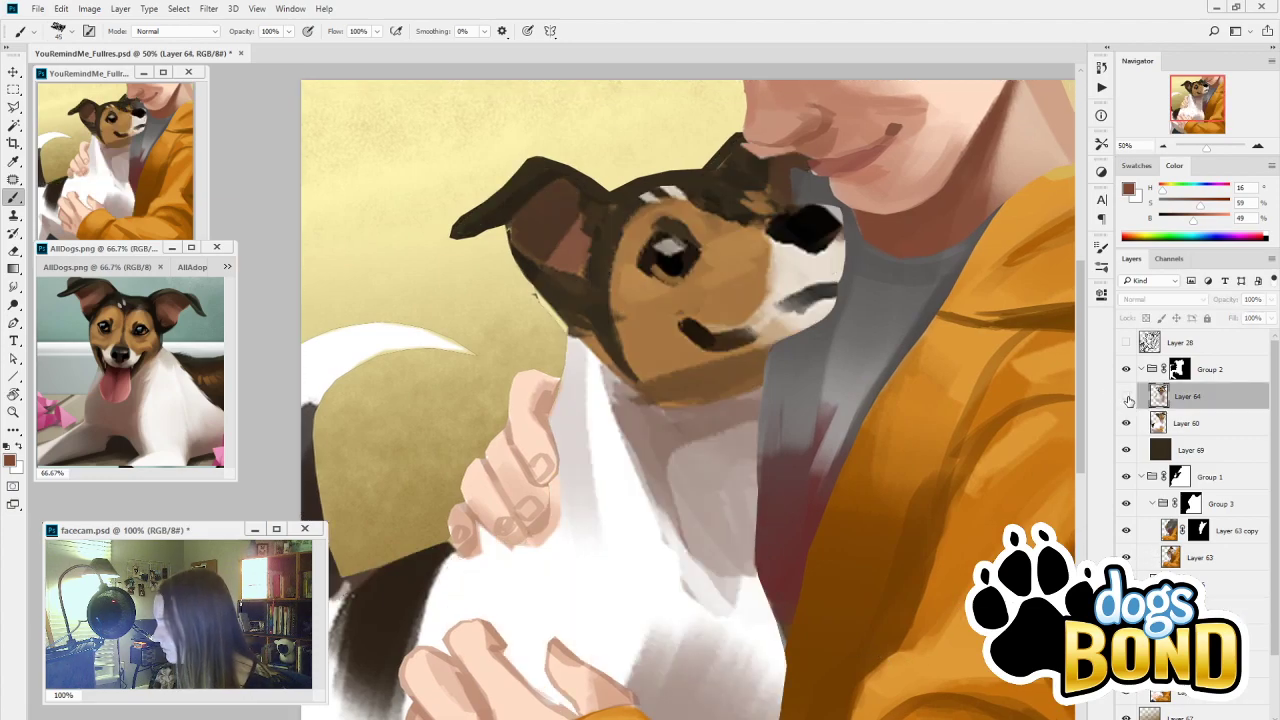
left_click(1126, 398)
mouse_move(729, 623)
left_mouse_down()
mouse_move(771, 569)
mouse_move(731, 623)
left_mouse_up()
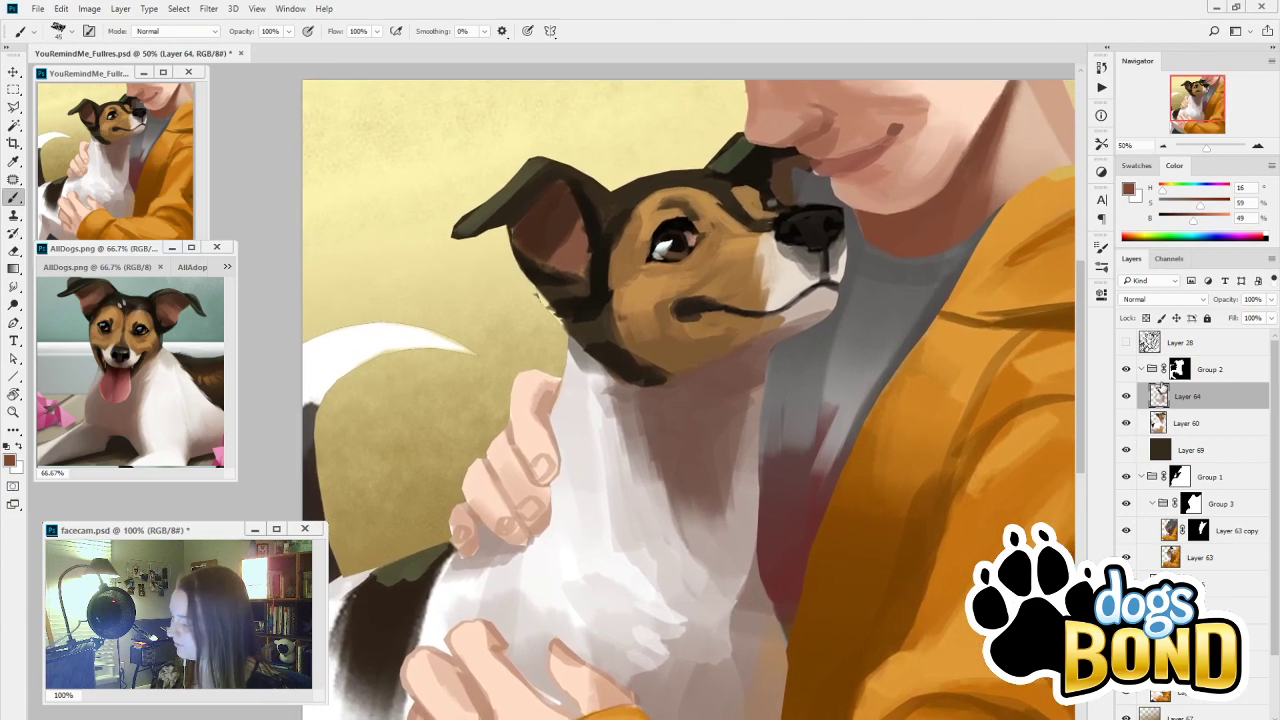
Compare the painting with its originally opened state in the document history, and return to the latest state
left_click(1101, 67)
scroll(1026, 150, "up", 10)
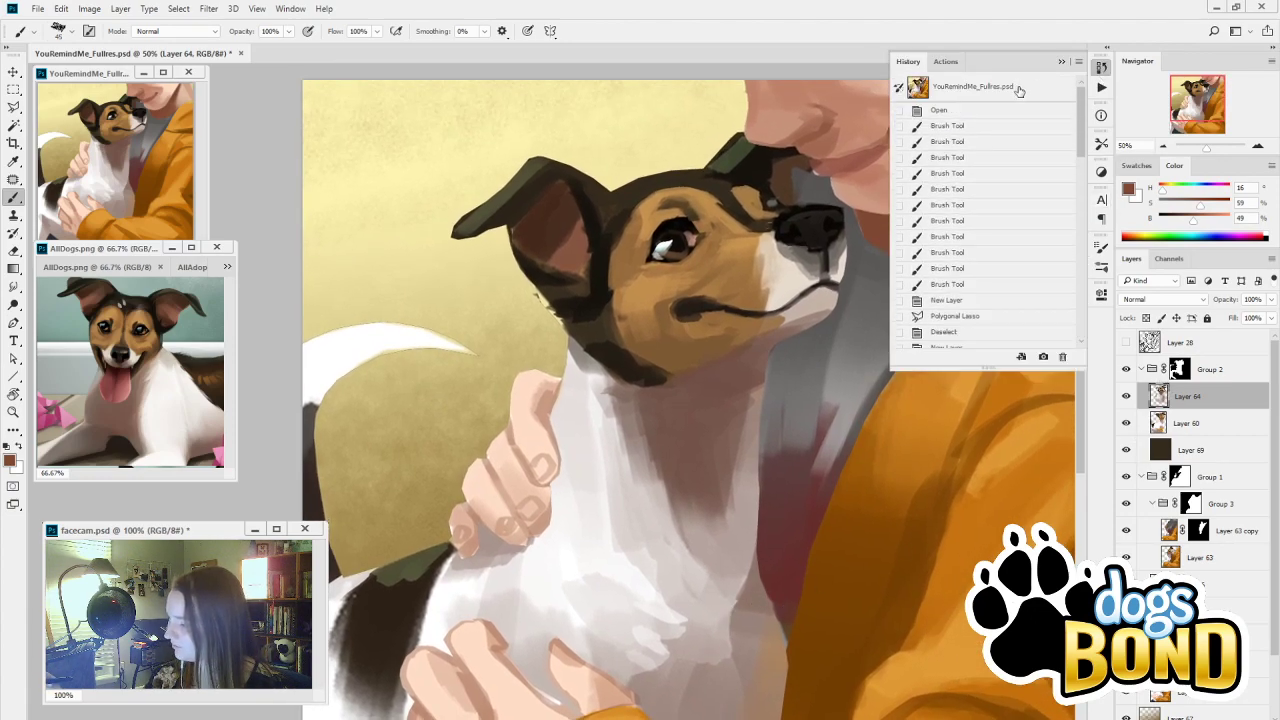
left_click(1018, 89)
left_click_drag(1082, 144, 1078, 338)
left_click(987, 341)
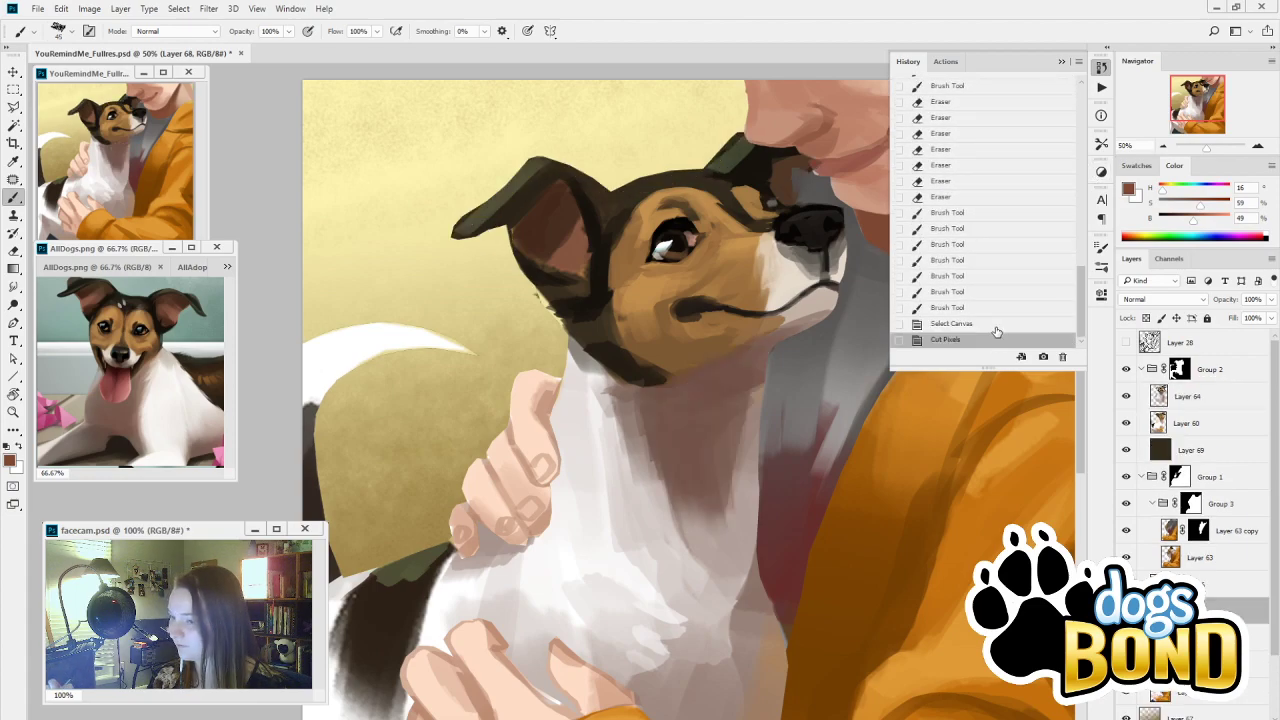
left_click_drag(1082, 325, 1080, 110)
left_click(980, 90)
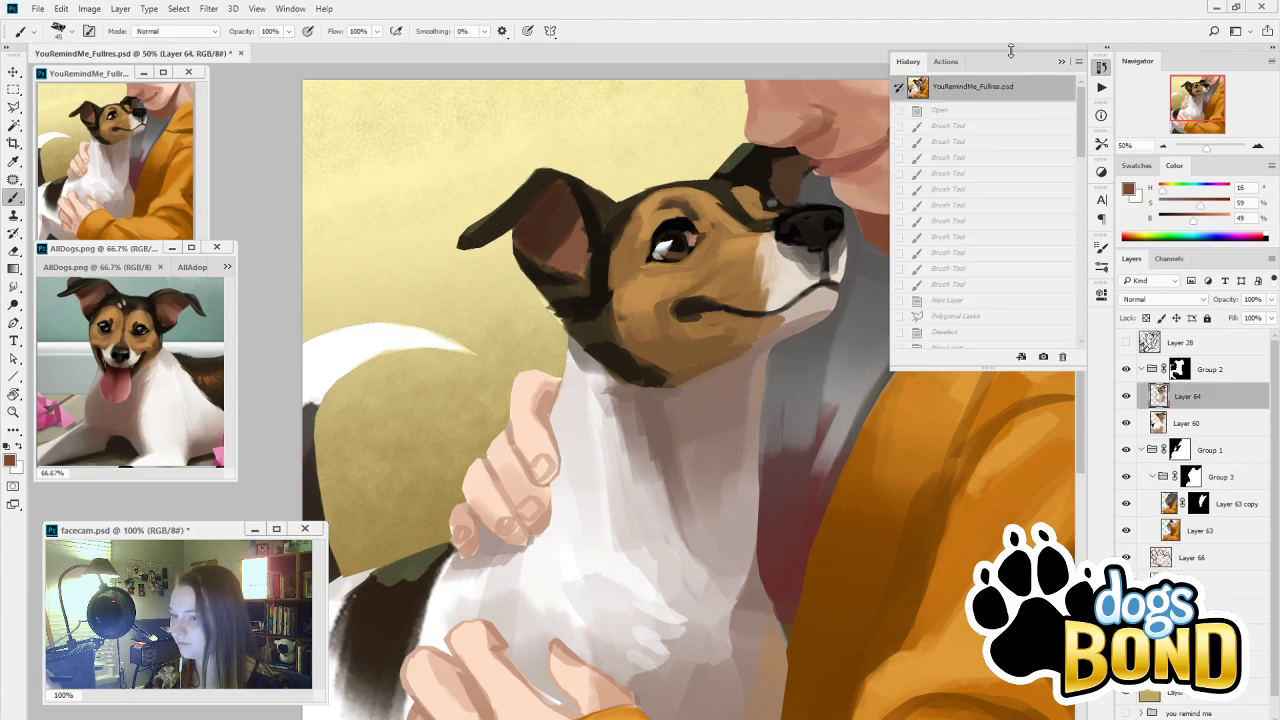
scroll(985, 220, "down", 10)
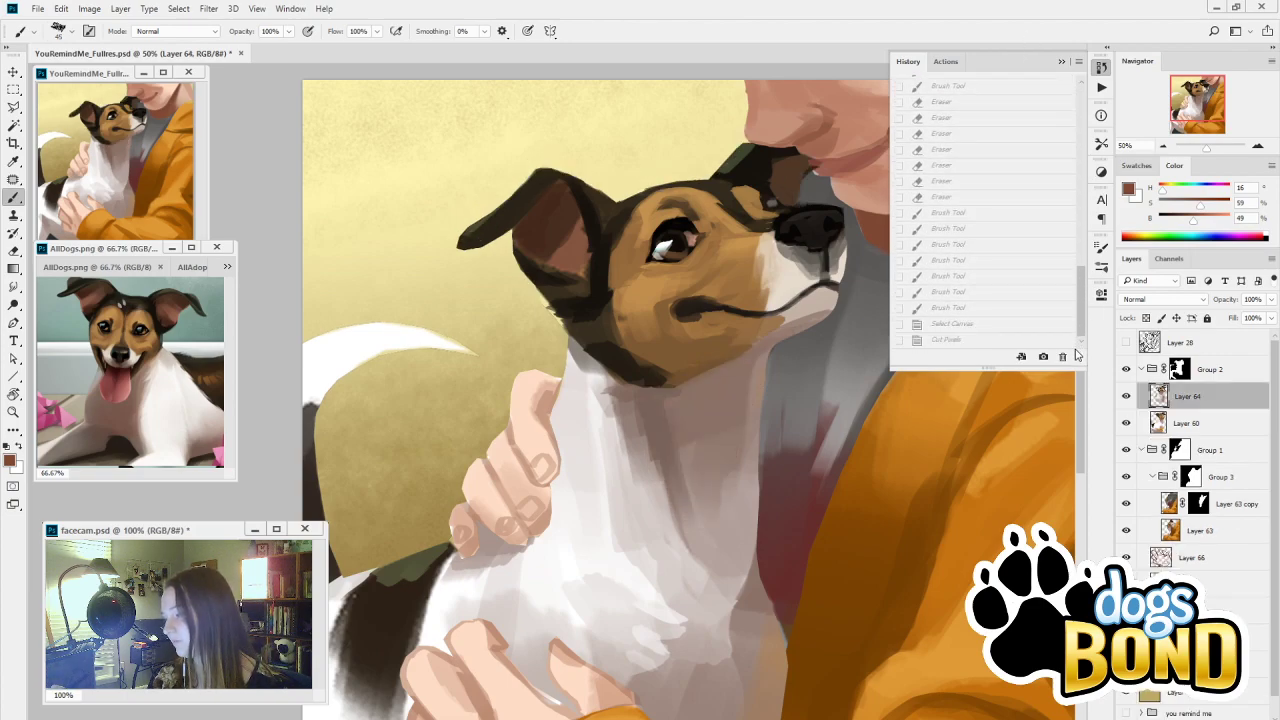
left_click(957, 339)
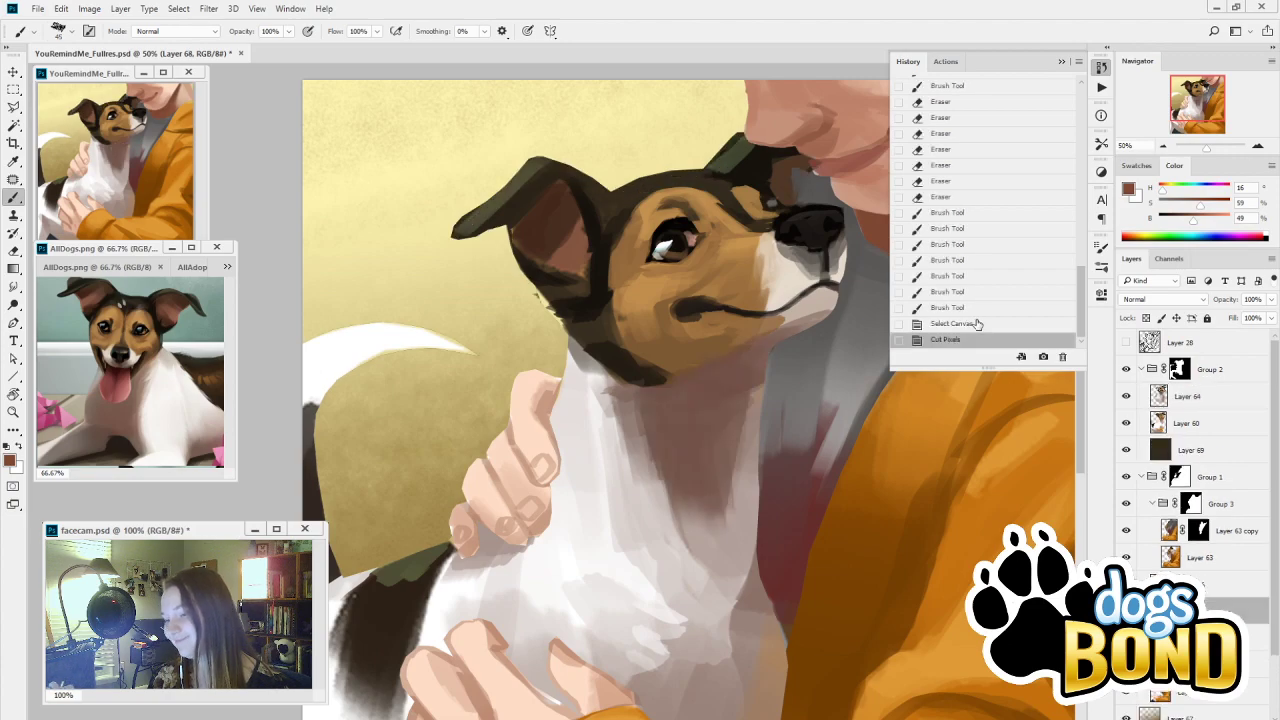
left_click(1062, 61)
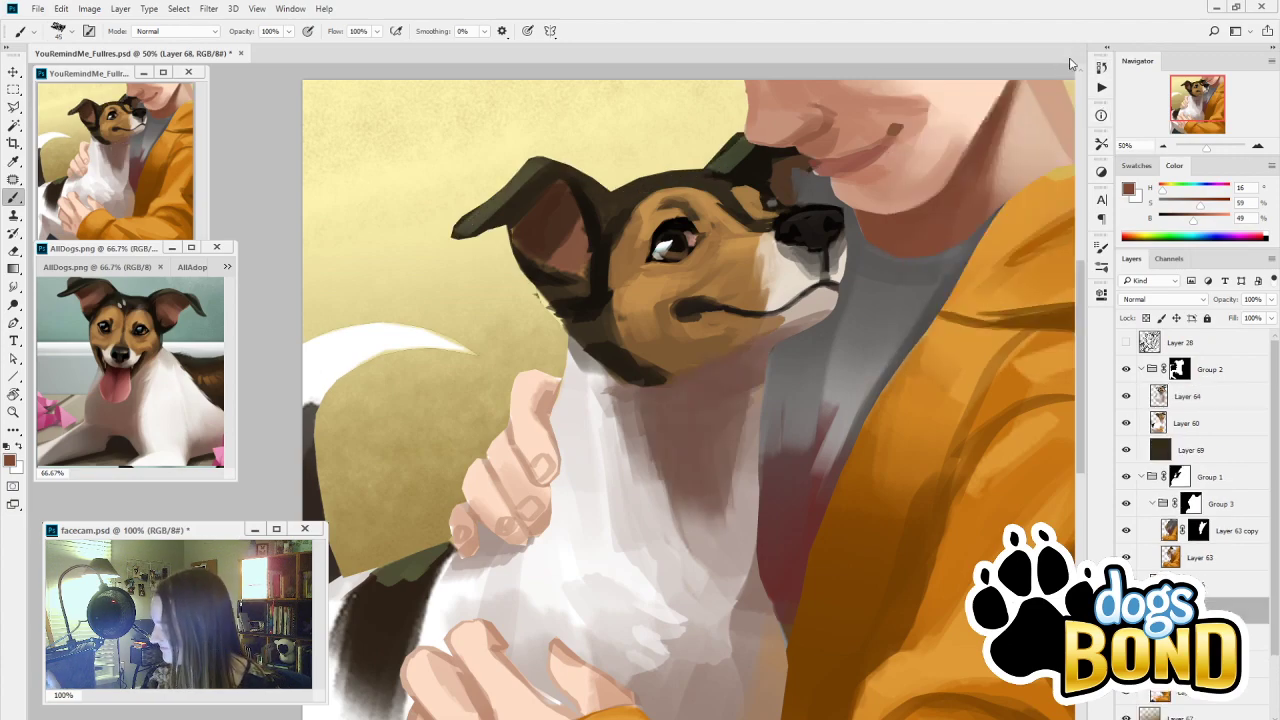
Outline the dog's eye on Layer 64 with a polygonal lasso selection
left_click(1190, 397)
scroll(757, 365, "up", 3)
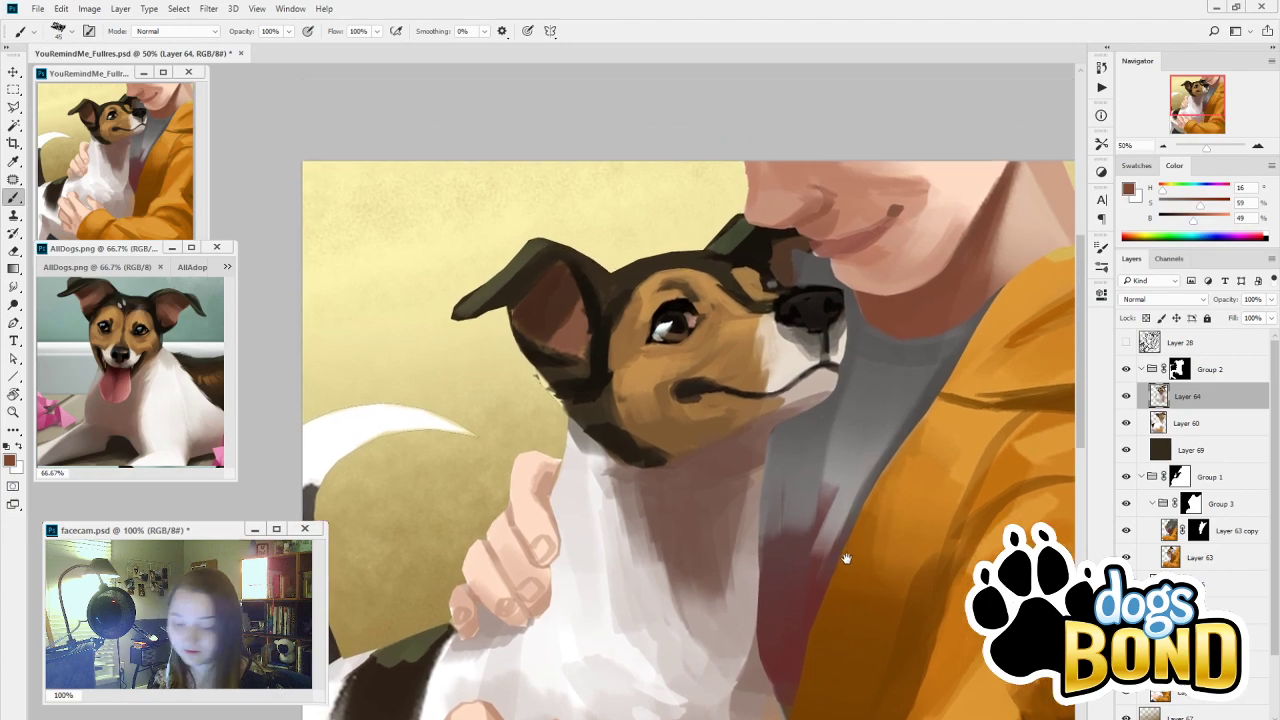
key("l")
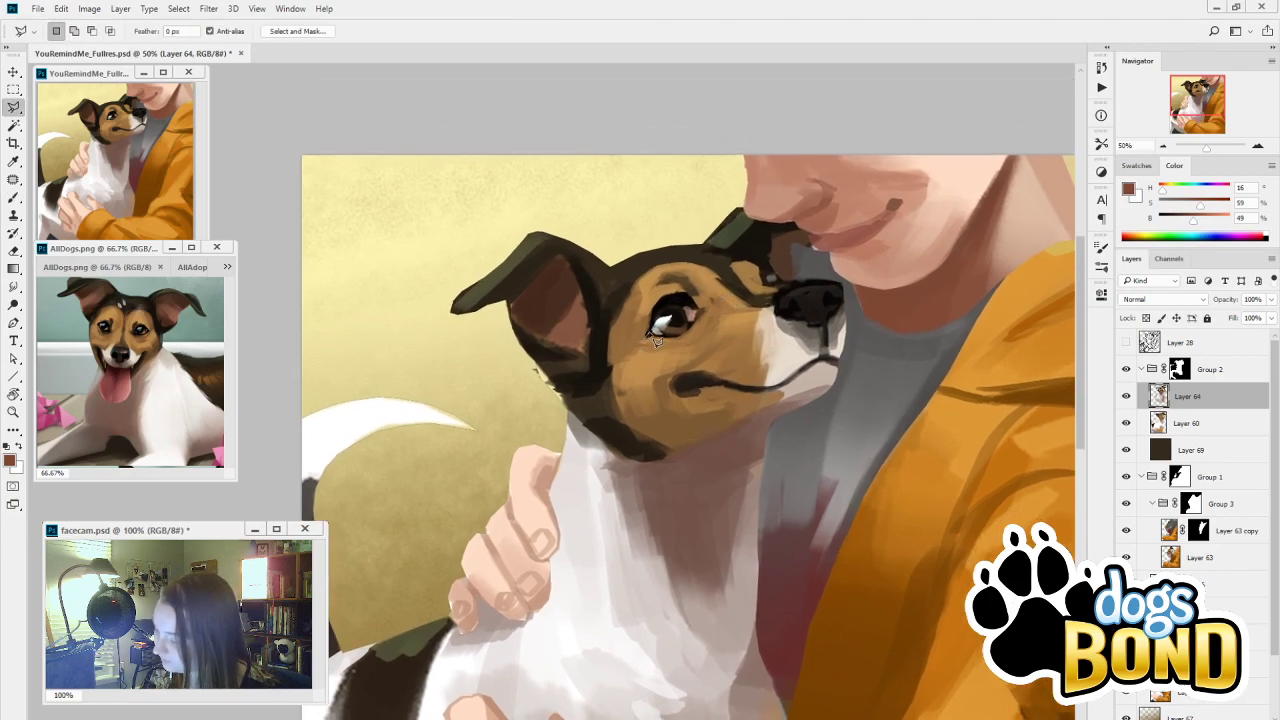
mouse_move(655, 340)
left_mouse_down()
mouse_move(658, 306)
mouse_move(693, 302)
mouse_move(706, 326)
mouse_move(672, 346)
mouse_move(647, 338)
left_mouse_up()
key("shift")
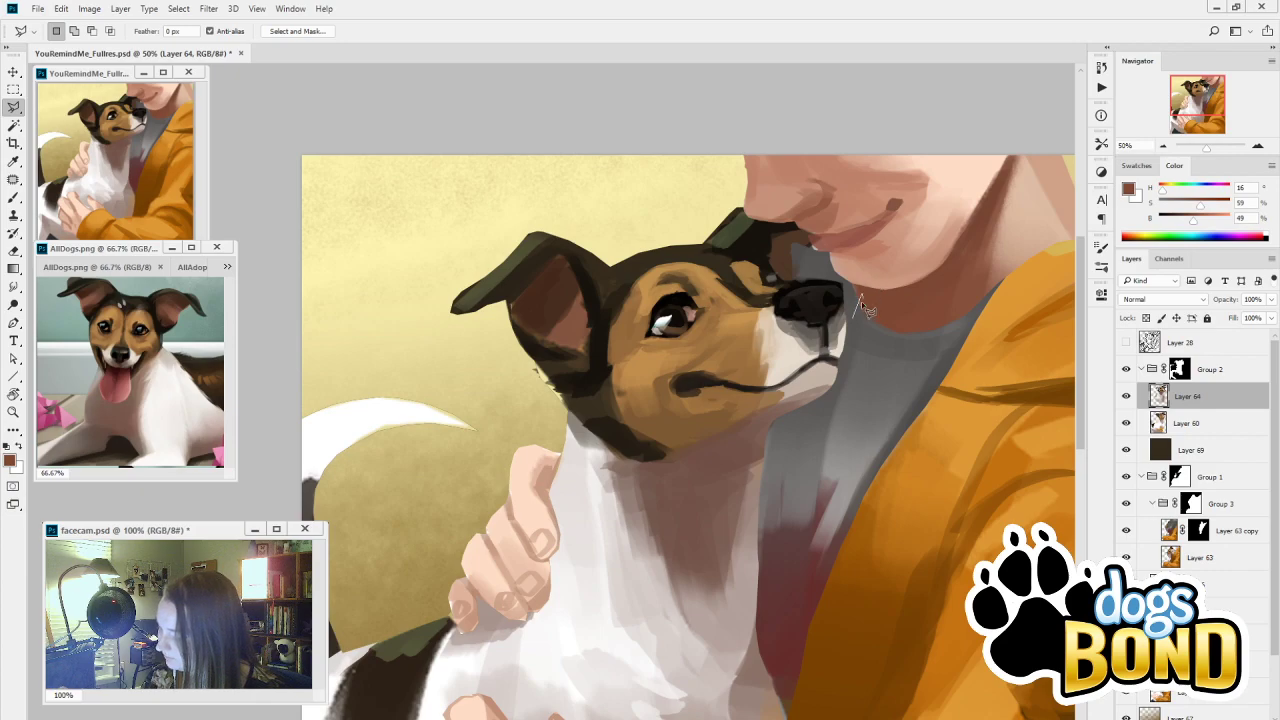
key("ctrl+z")
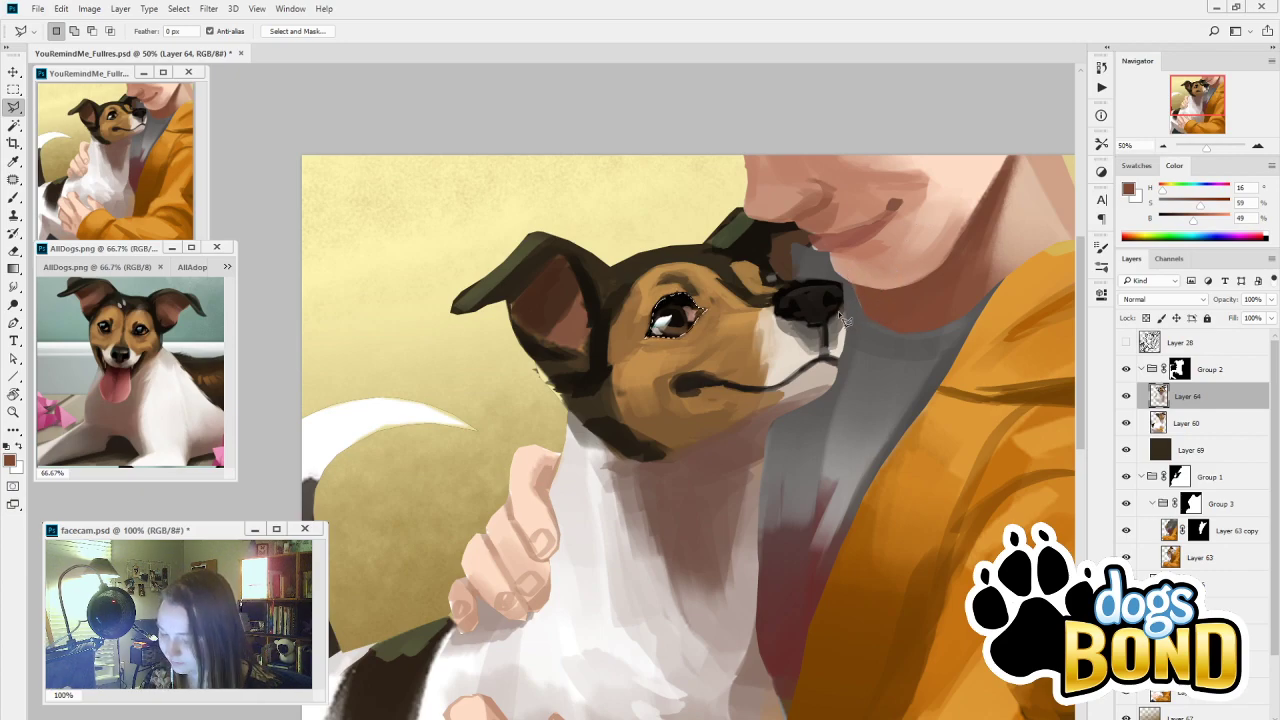
Add the dog's nose to the eye selection, copy both areas to a new layer, and put that layer in its own group
key("shift")
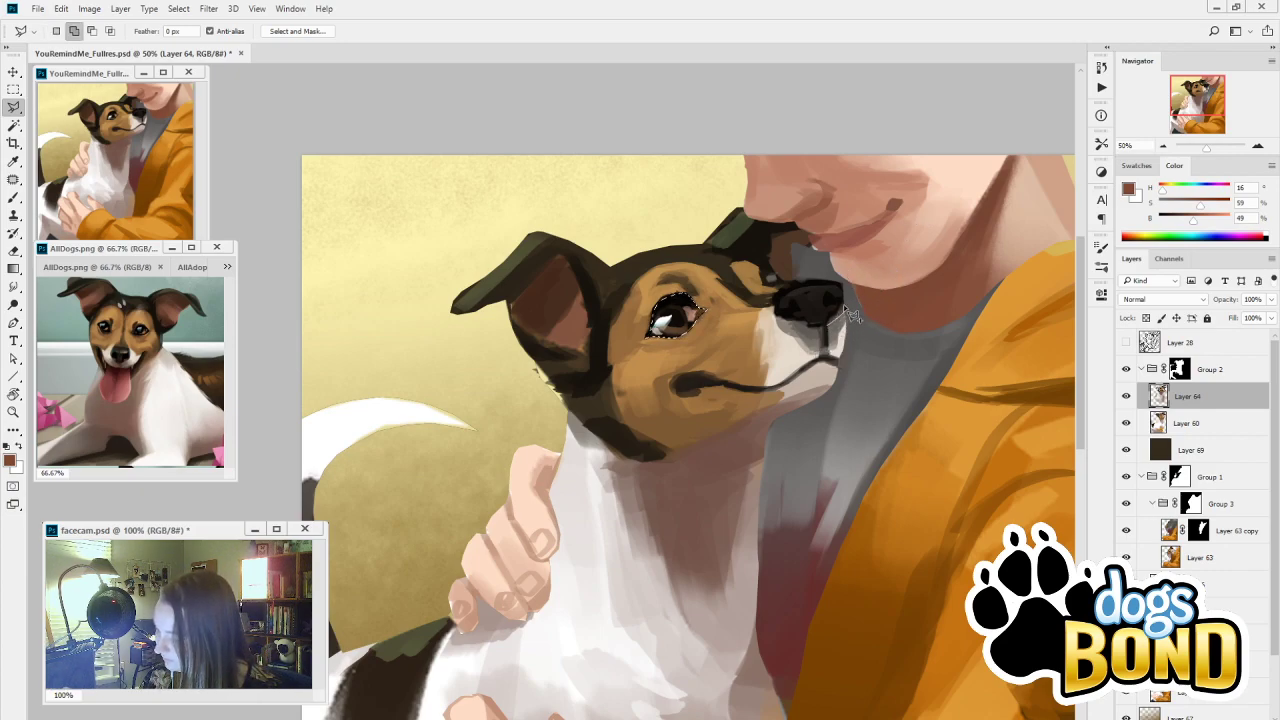
mouse_move(848, 290)
left_mouse_down()
mouse_move(810, 280)
mouse_move(792, 302)
mouse_move(784, 325)
mouse_move(828, 336)
left_mouse_up()
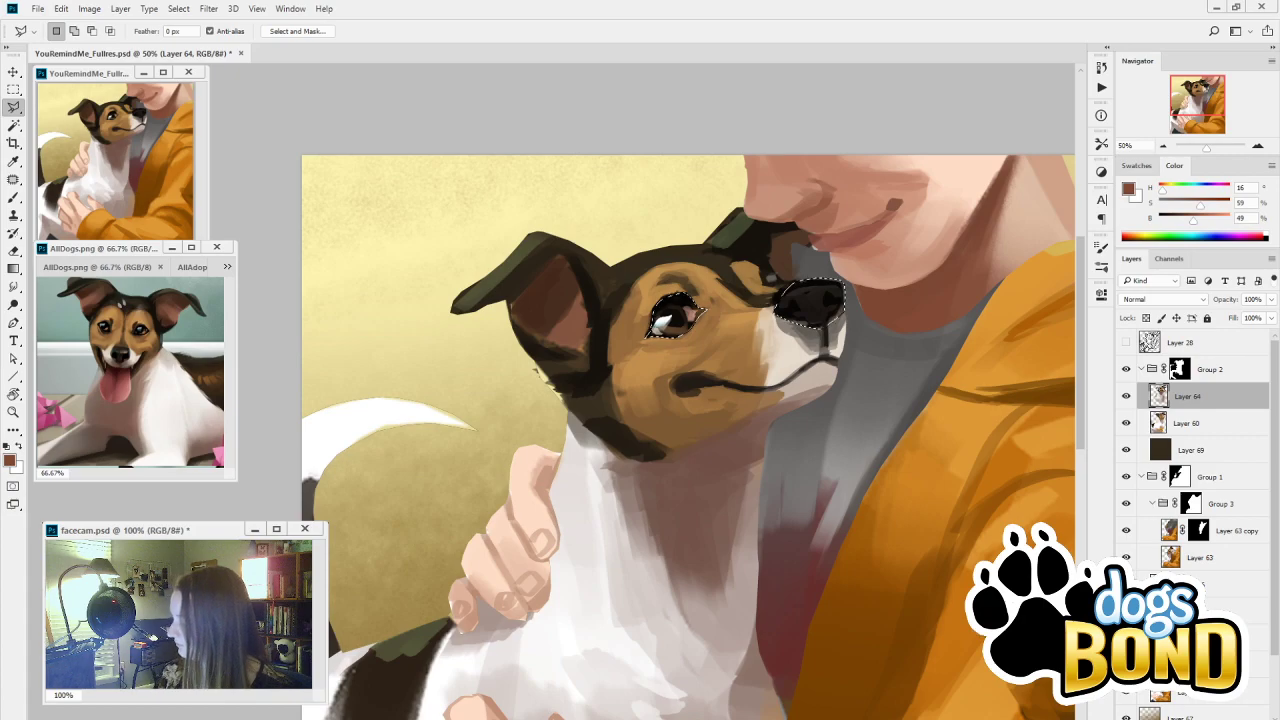
key("ctrl+j")
key("ctrl+g")
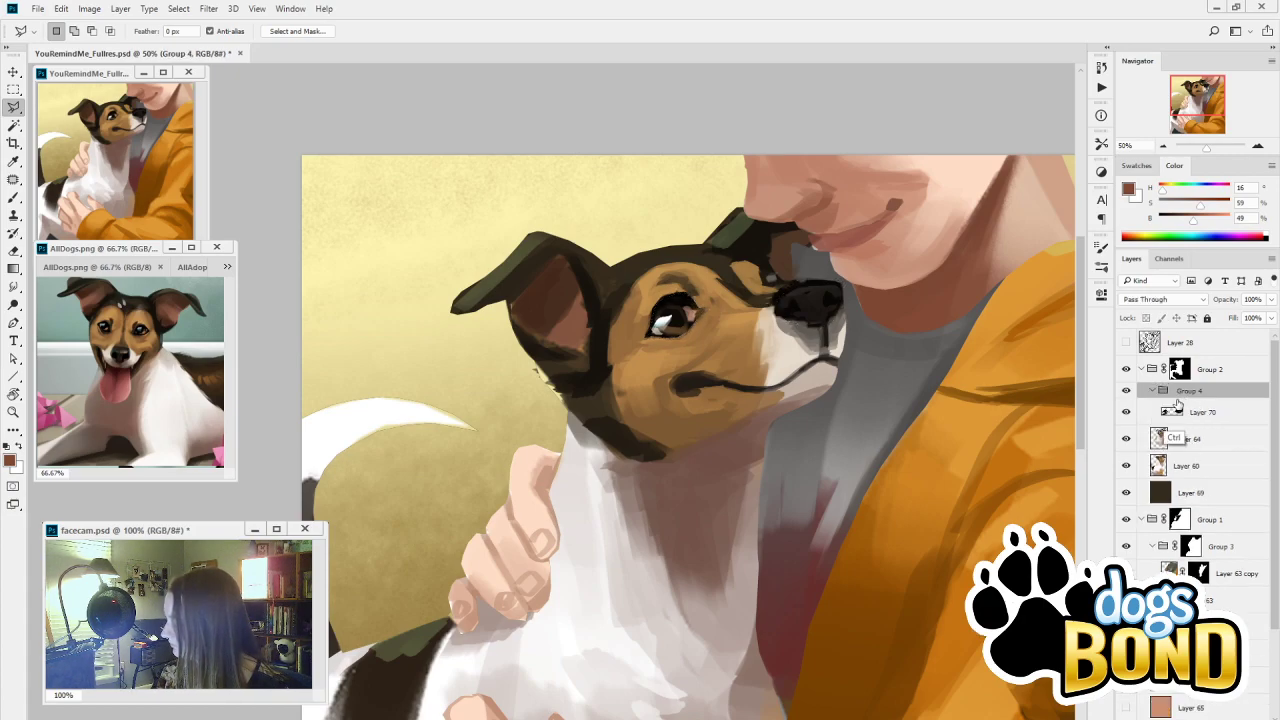
Load the outline of the eye and nose copy, apply it as a mask on Group 4, and make Layer 70 active
left_click(1172, 411, "ctrl")
left_click(1184, 716)
left_click(1212, 430)
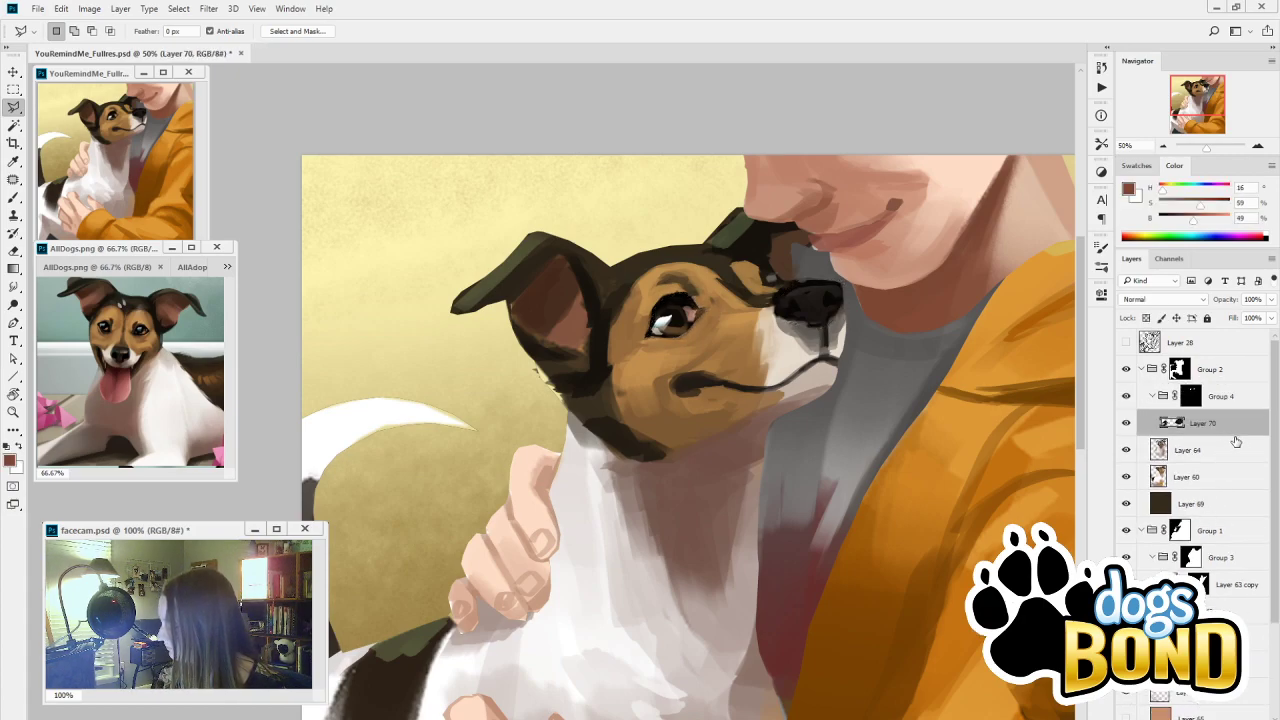
Add a new layer above Layer 70 and paint the whole nose in near-black sampled from the nose
key("i")
key("ctrl+shift+alt+n")
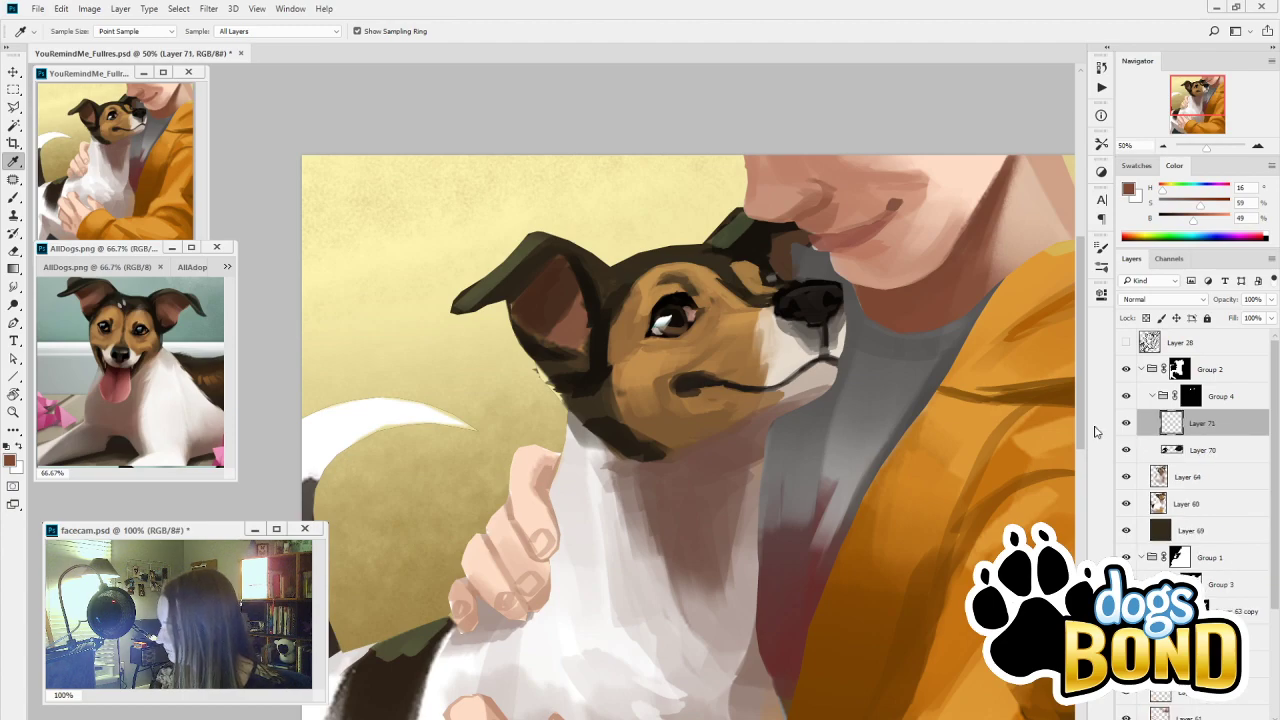
left_click(820, 297)
key("b")
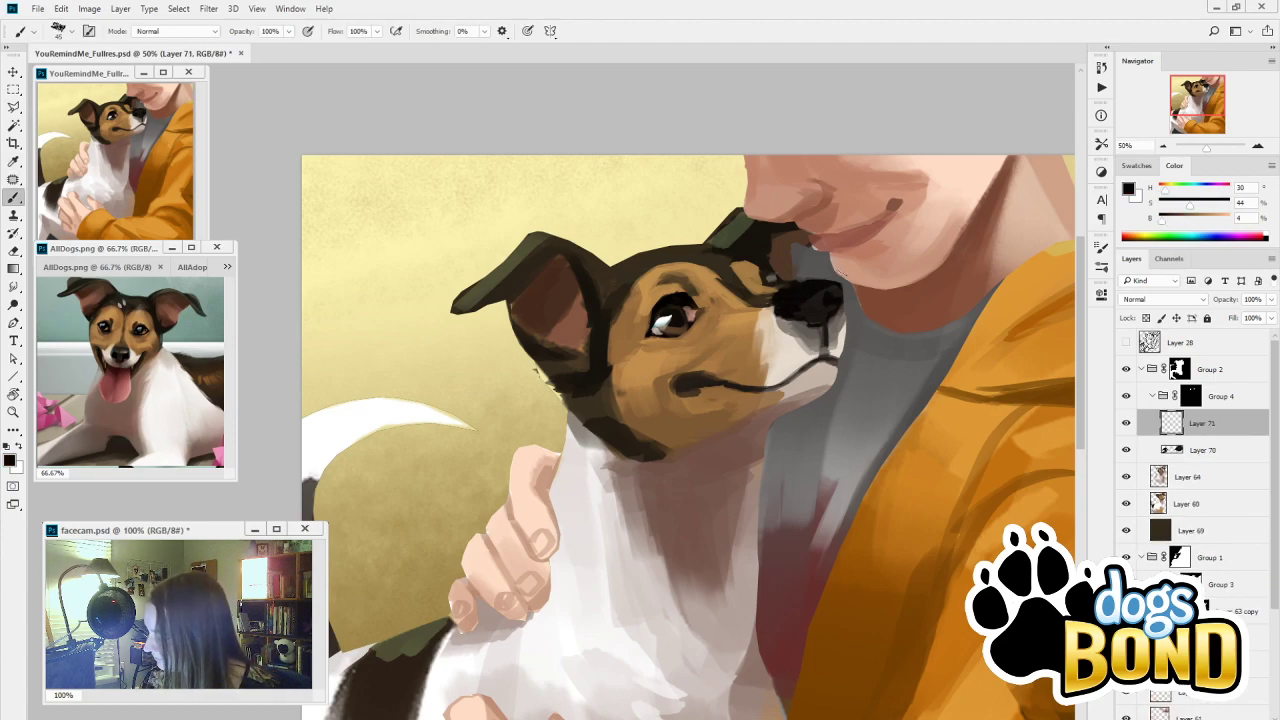
mouse_move(840, 288)
left_mouse_down()
mouse_move(788, 305)
mouse_move(830, 328)
left_mouse_up()
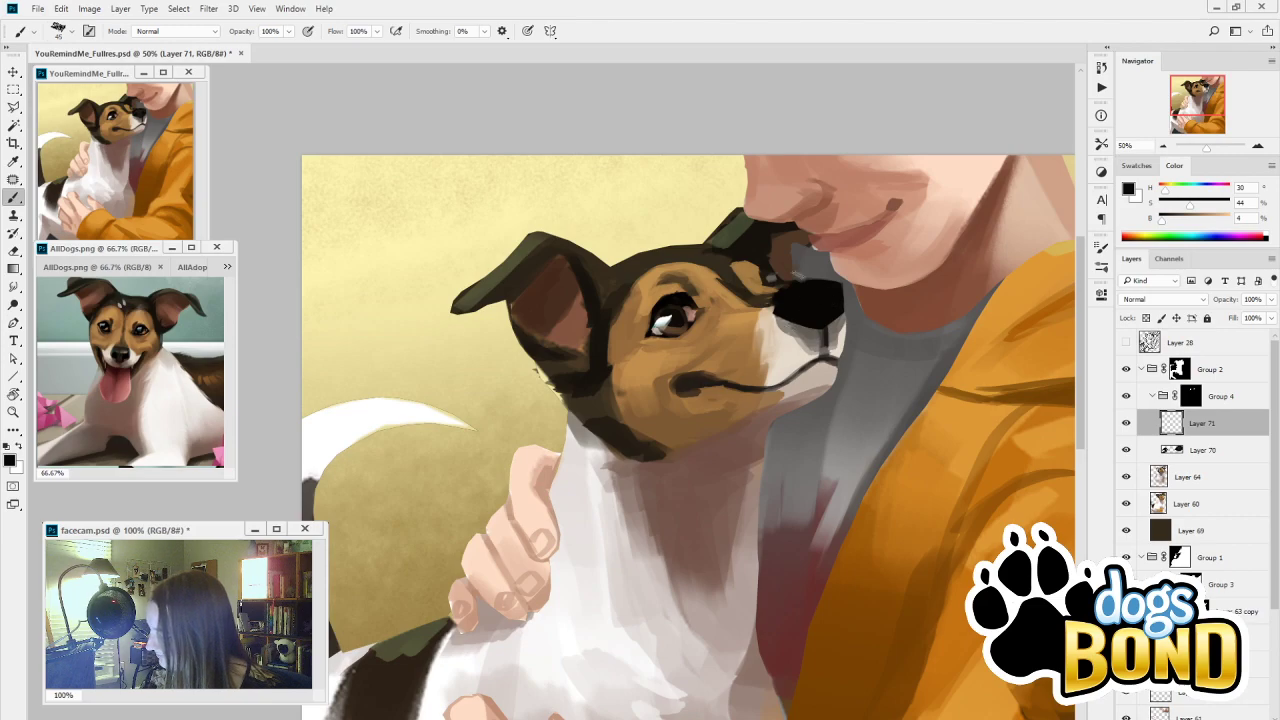
left_click(1190, 396)
key("i")
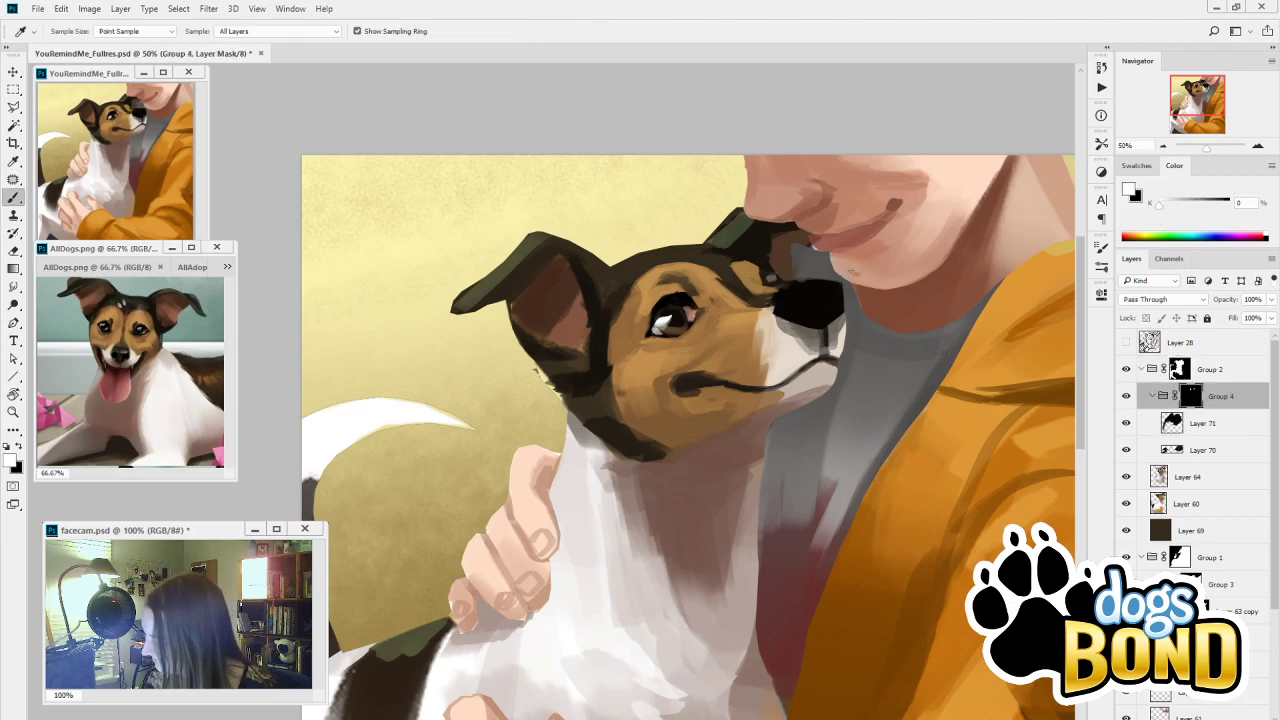
left_click(802, 335)
key("b")
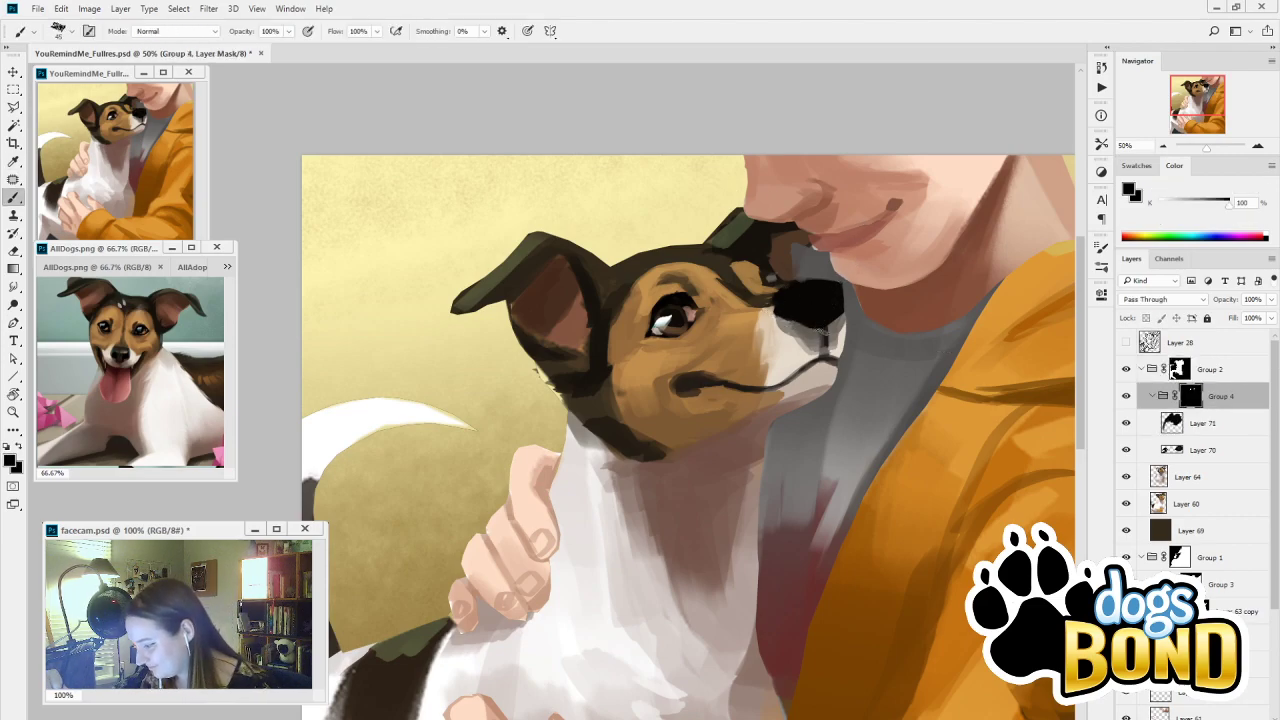
Paint the muzzle fur beside and below the nose on Layer 64 with light beige tones sampled from the muzzle
left_click(1188, 477)
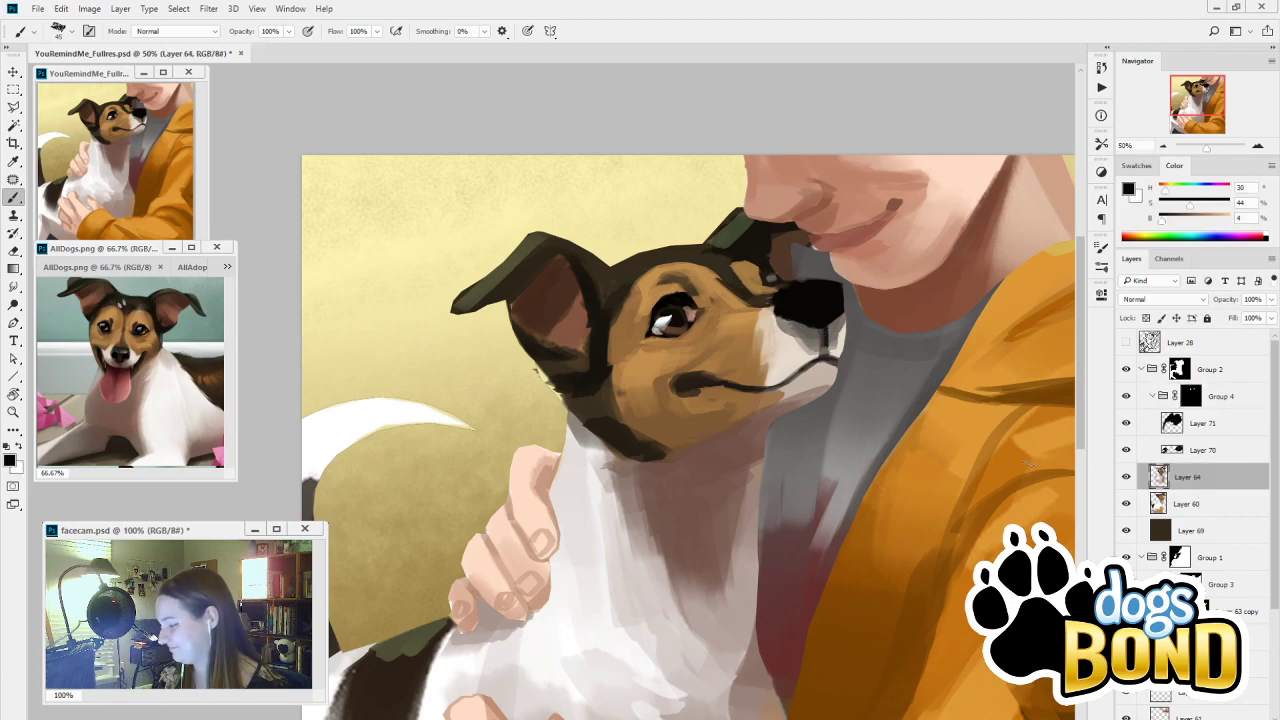
key("i")
left_click(790, 340)
left_click(772, 312)
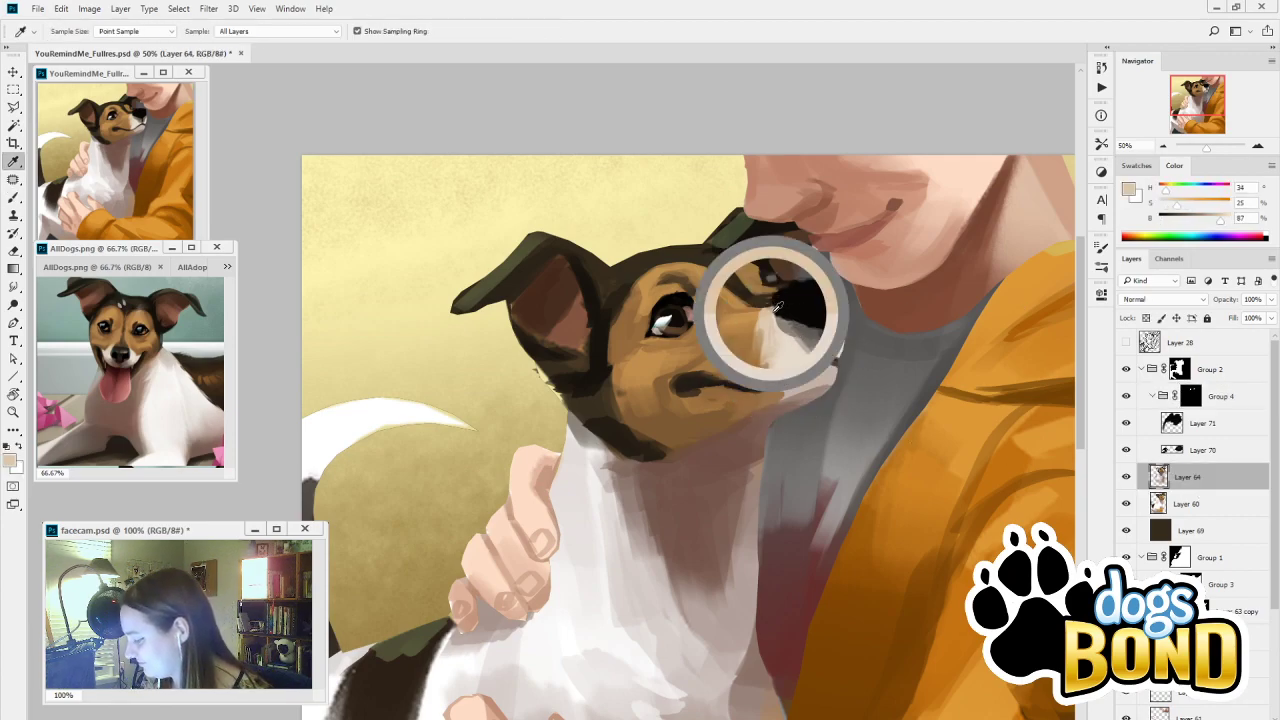
key("b")
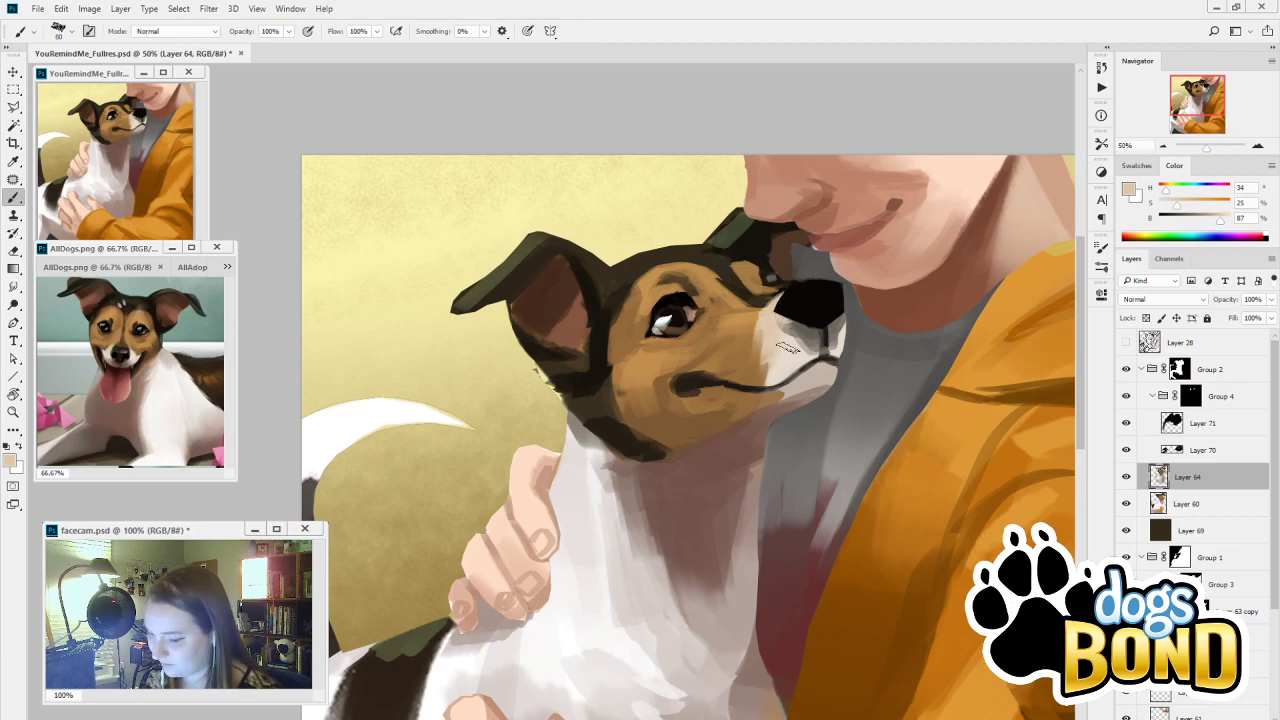
left_click(785, 356, "alt")
left_click_drag(773, 369, 753, 377)
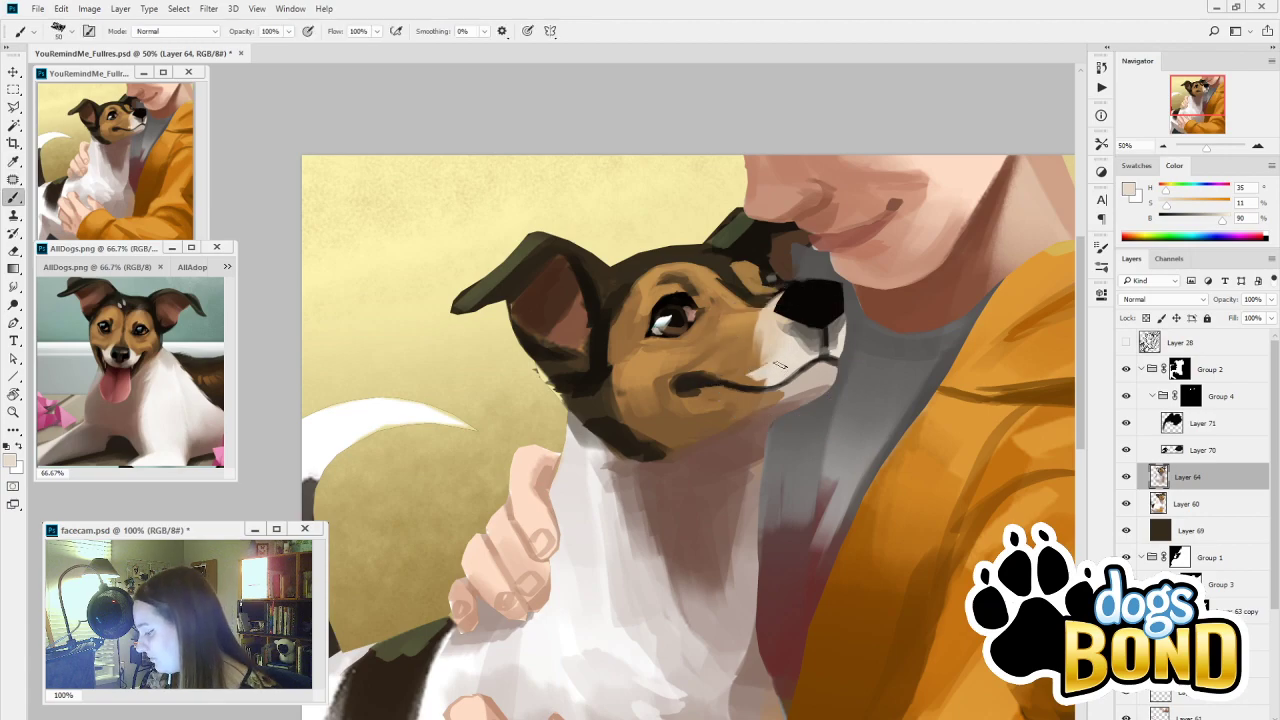
Blend the edge between the tan cheek and white muzzle on Layer 64, and retouch the fur under the nose with sampled tones
left_click(731, 374, "alt")
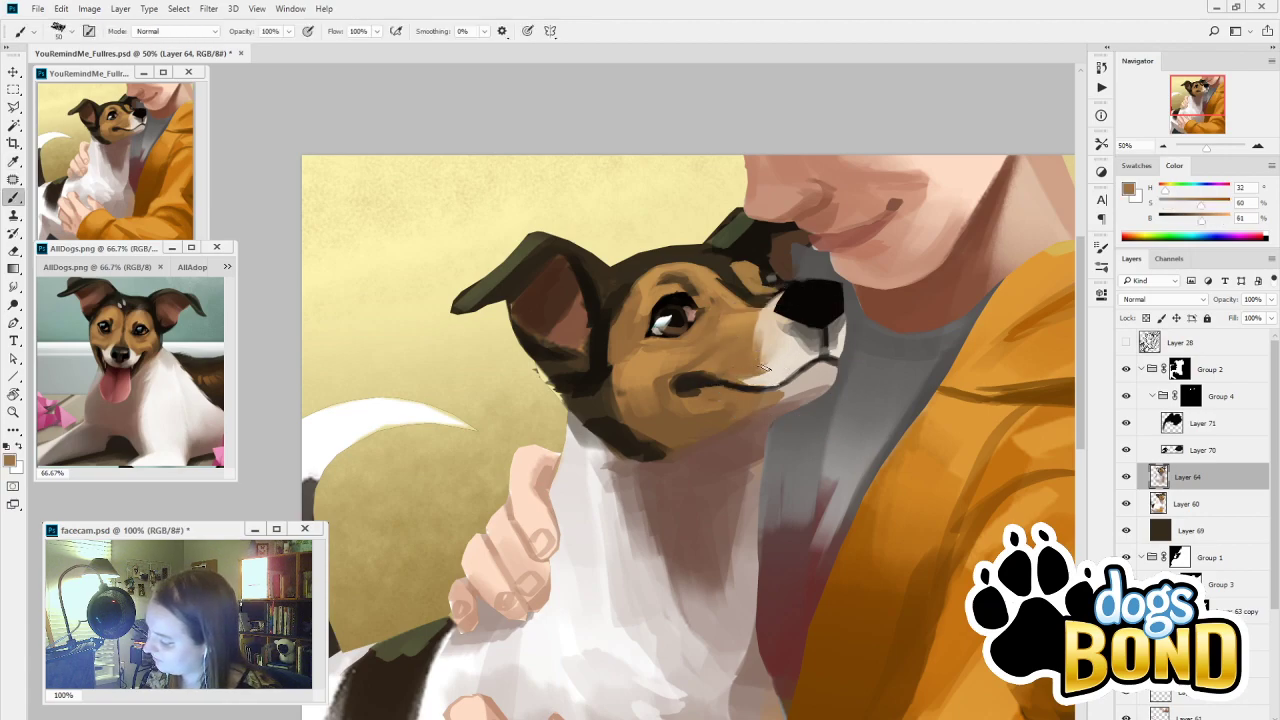
mouse_move(763, 368)
left_mouse_down()
mouse_move(755, 302)
mouse_move(788, 360)
left_mouse_up()
left_click(776, 318, "alt")
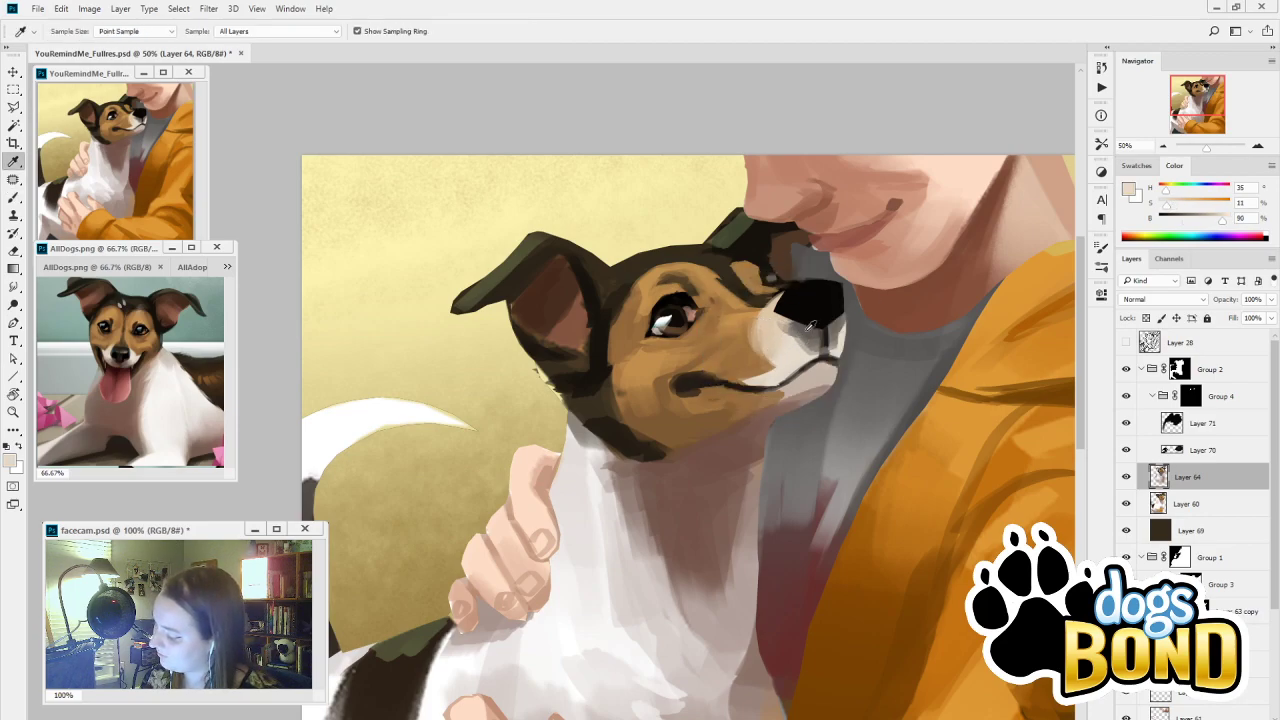
left_click(800, 342, "alt")
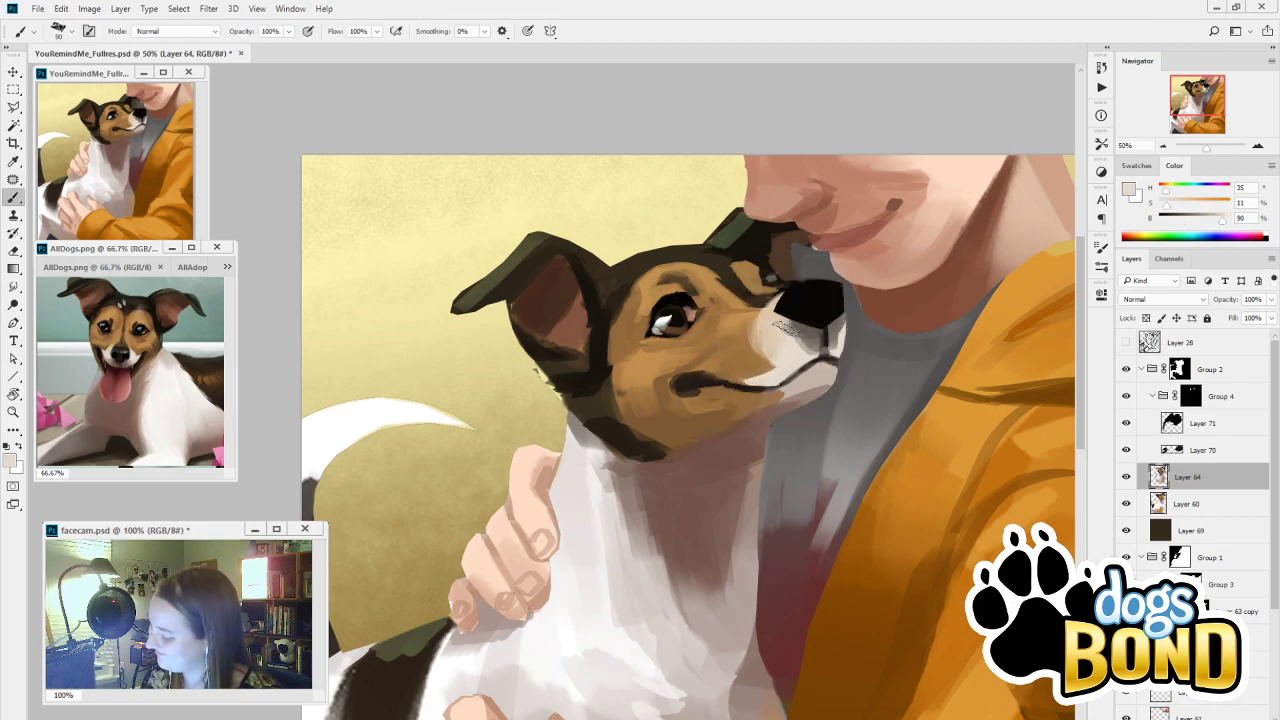
mouse_move(798, 338)
left_mouse_down()
mouse_move(782, 326)
mouse_move(850, 340)
mouse_move(830, 310)
left_mouse_up()
left_click(813, 322, "alt")
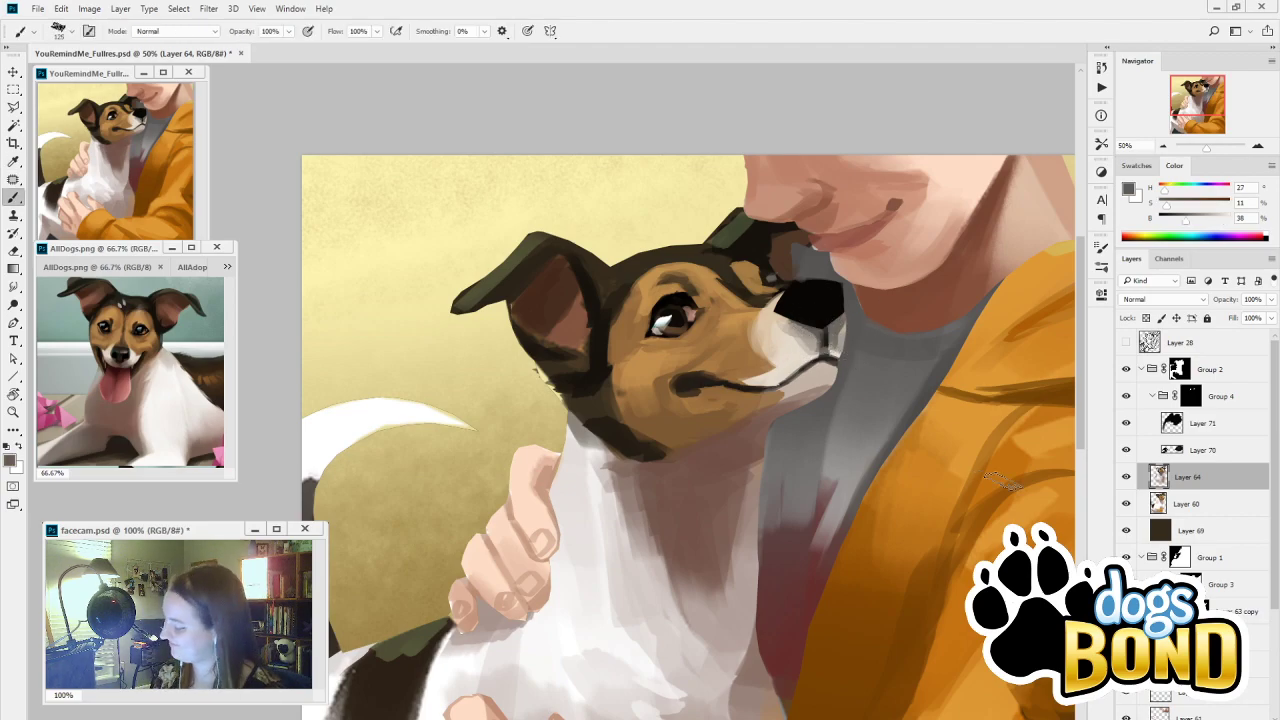
Outline the nose shading around the nostrils on Layer 71 with a polygonal lasso selection
left_click(1213, 427)
key("l")
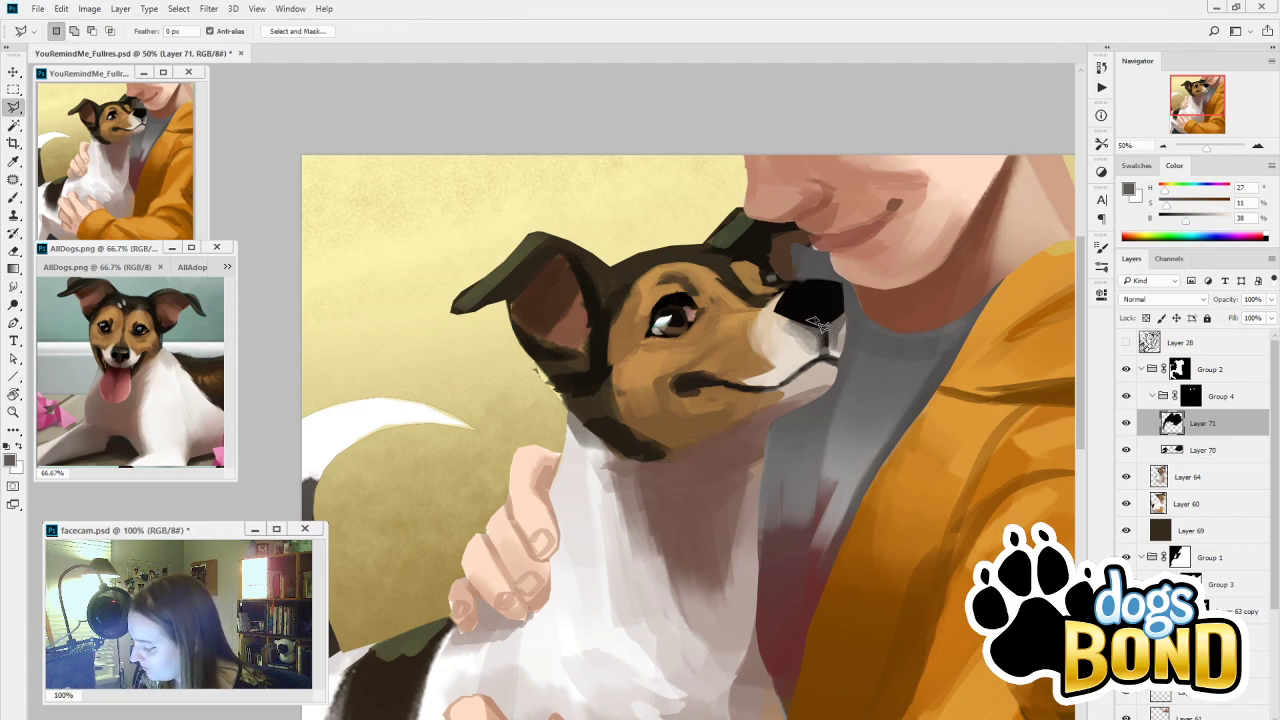
mouse_move(810, 312)
left_mouse_down()
mouse_move(792, 328)
mouse_move(785, 305)
mouse_move(815, 278)
mouse_move(857, 301)
mouse_move(836, 326)
left_mouse_up()
key("shift")
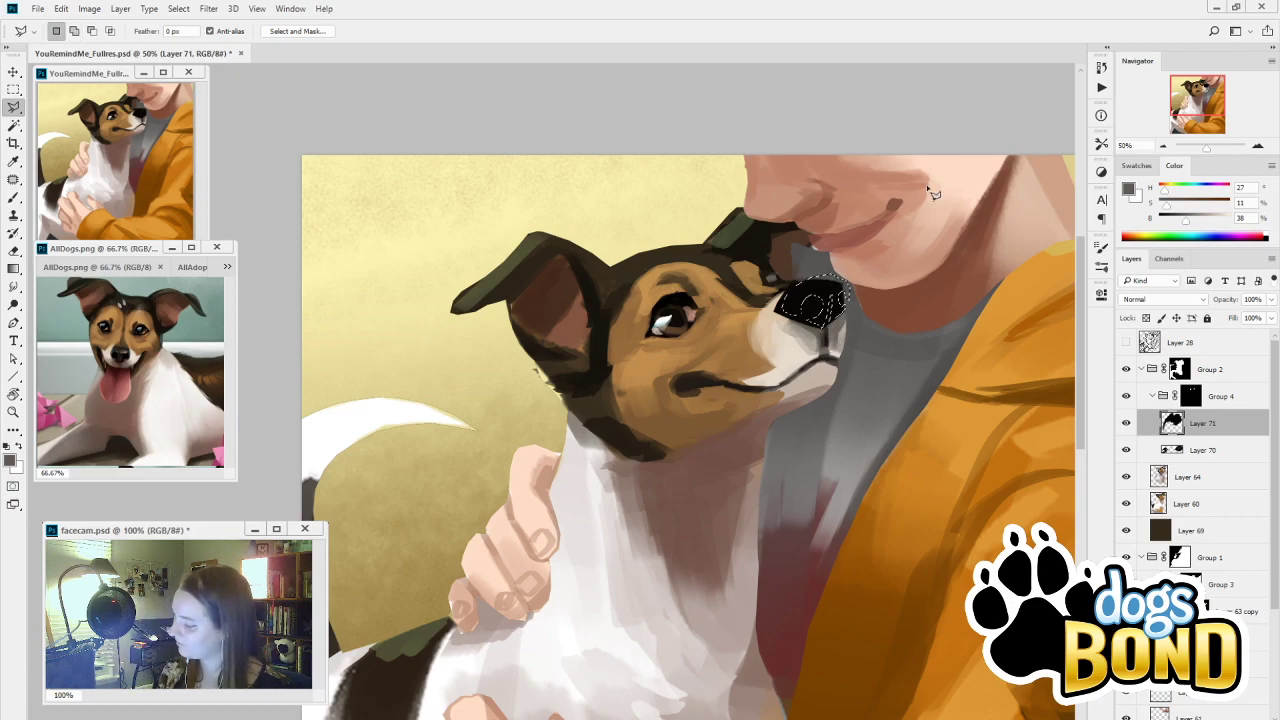
Shade the selected nose areas around the nostrils in dark grey-brown (H 30, S 15, B 24) with a size 200 brush
key("i")
mouse_move(1186, 218)
left_mouse_down()
mouse_move(1164, 218)
mouse_move(1181, 219)
mouse_move(1169, 205)
mouse_move(1176, 219)
left_mouse_up()
left_click(1179, 205)
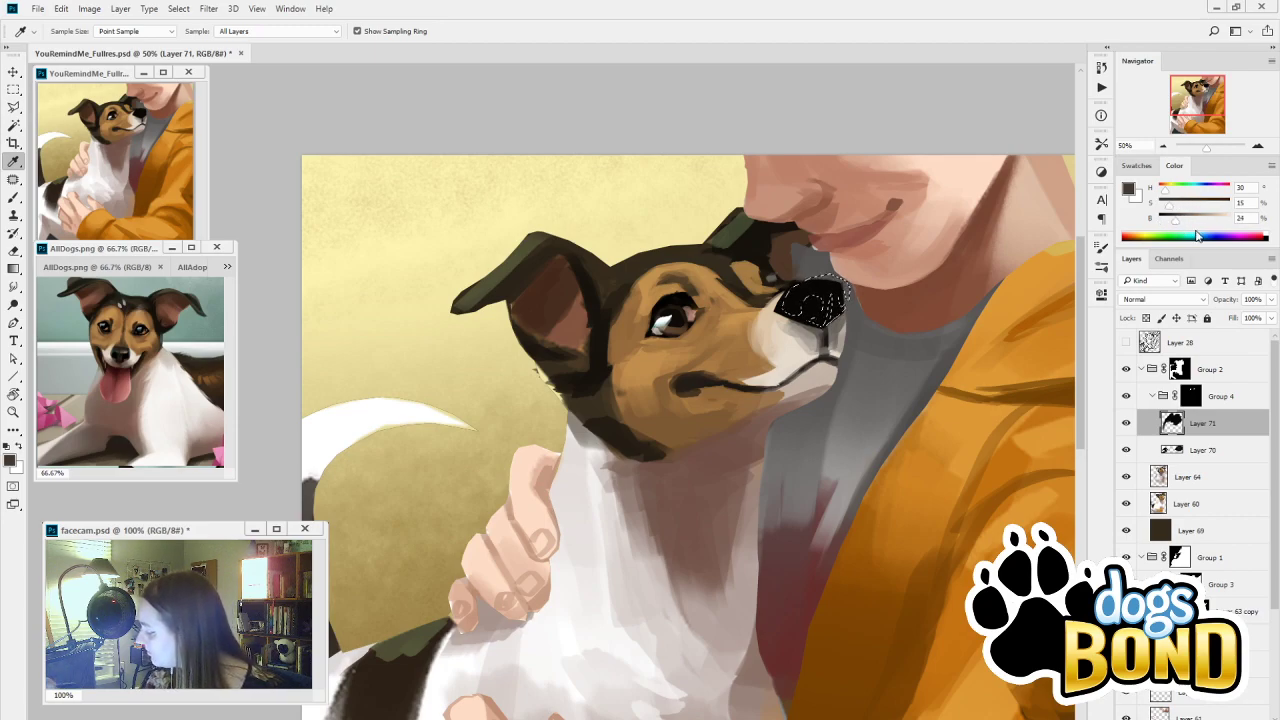
key("b")
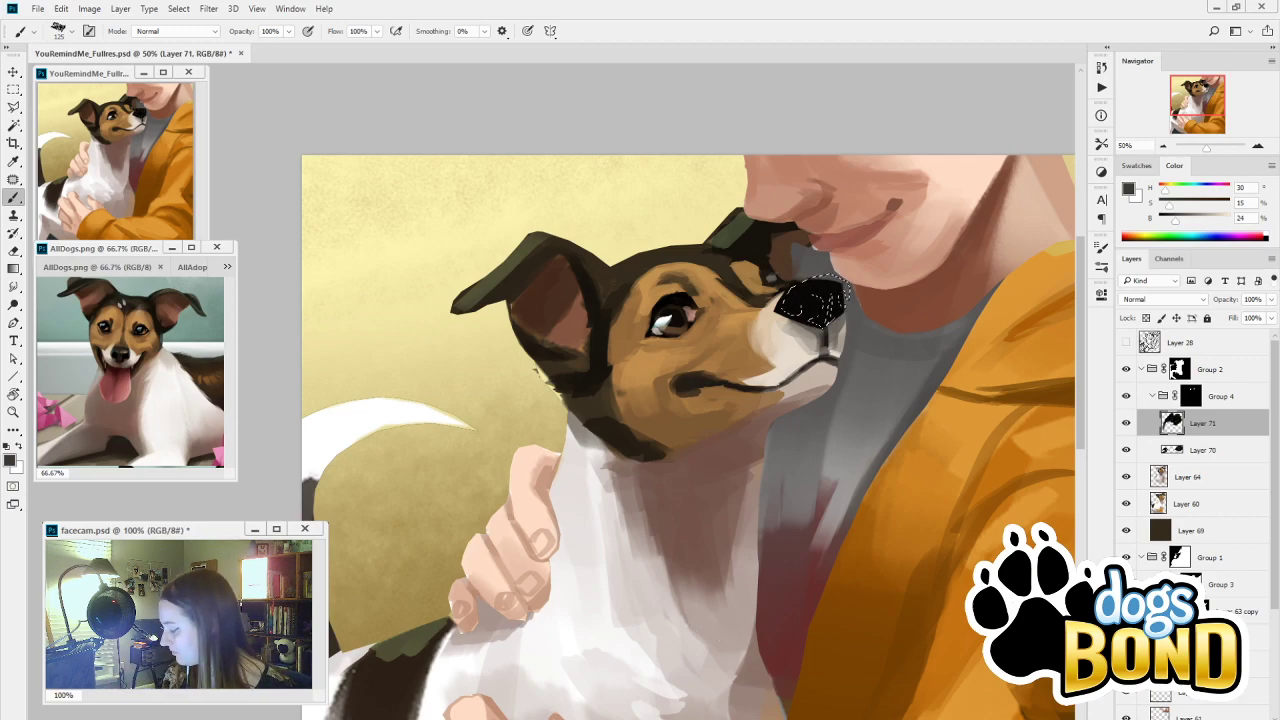
key("alt+BackSpace")
key("ctrl+d")
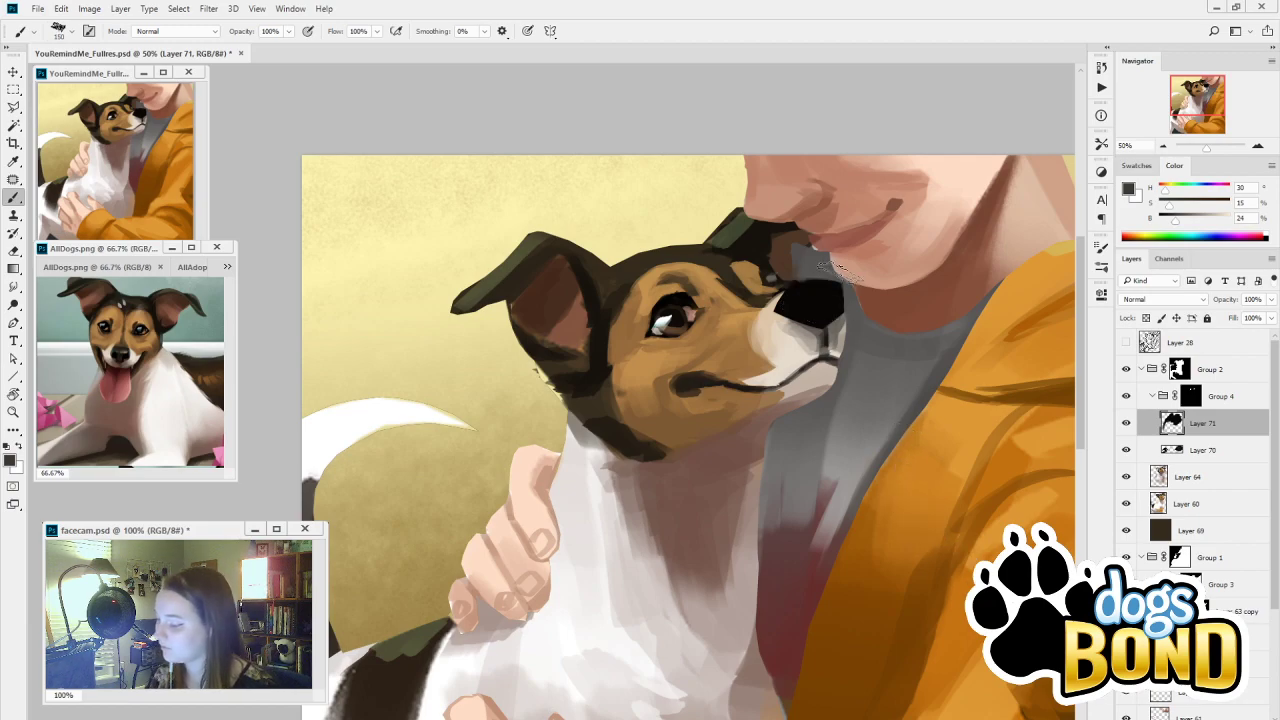
key("bracketright")
key("bracketright")
key("bracketright")
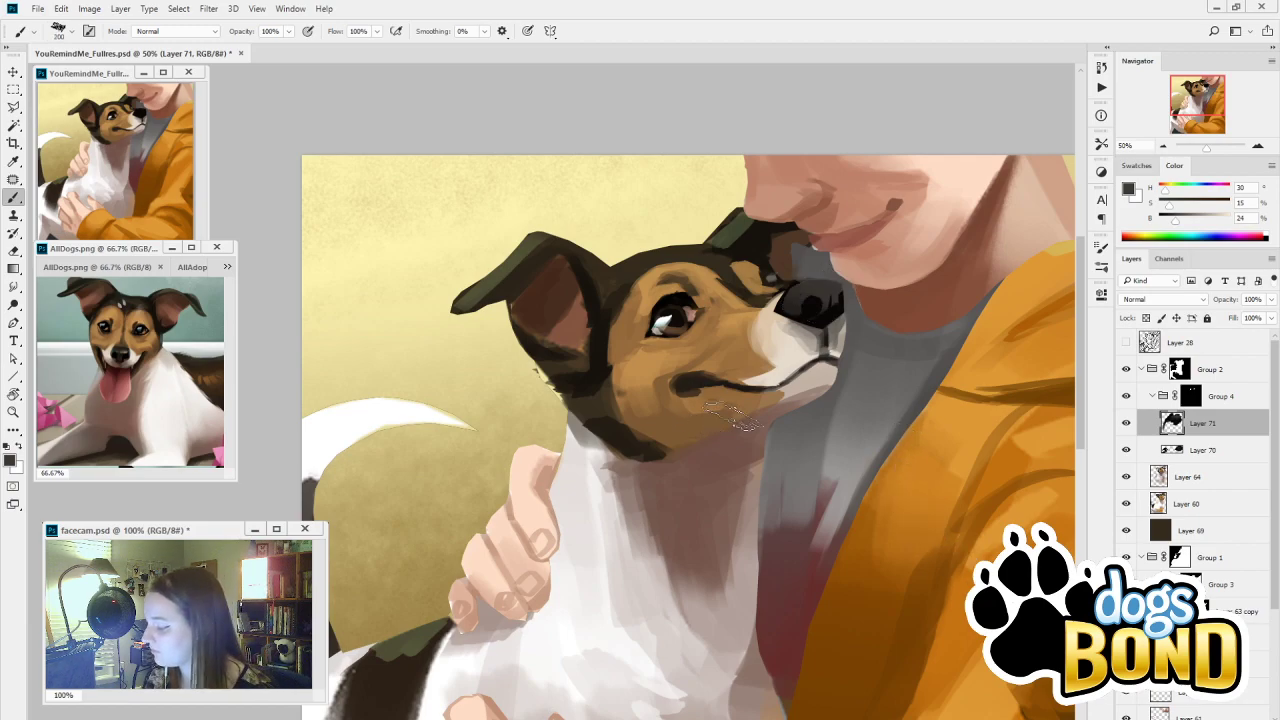
Set a lighter grey (H 30, S 8, B 35) and paint fine highlights on the nose with the brush reduced to 25
left_click(1183, 219)
left_click(1164, 206)
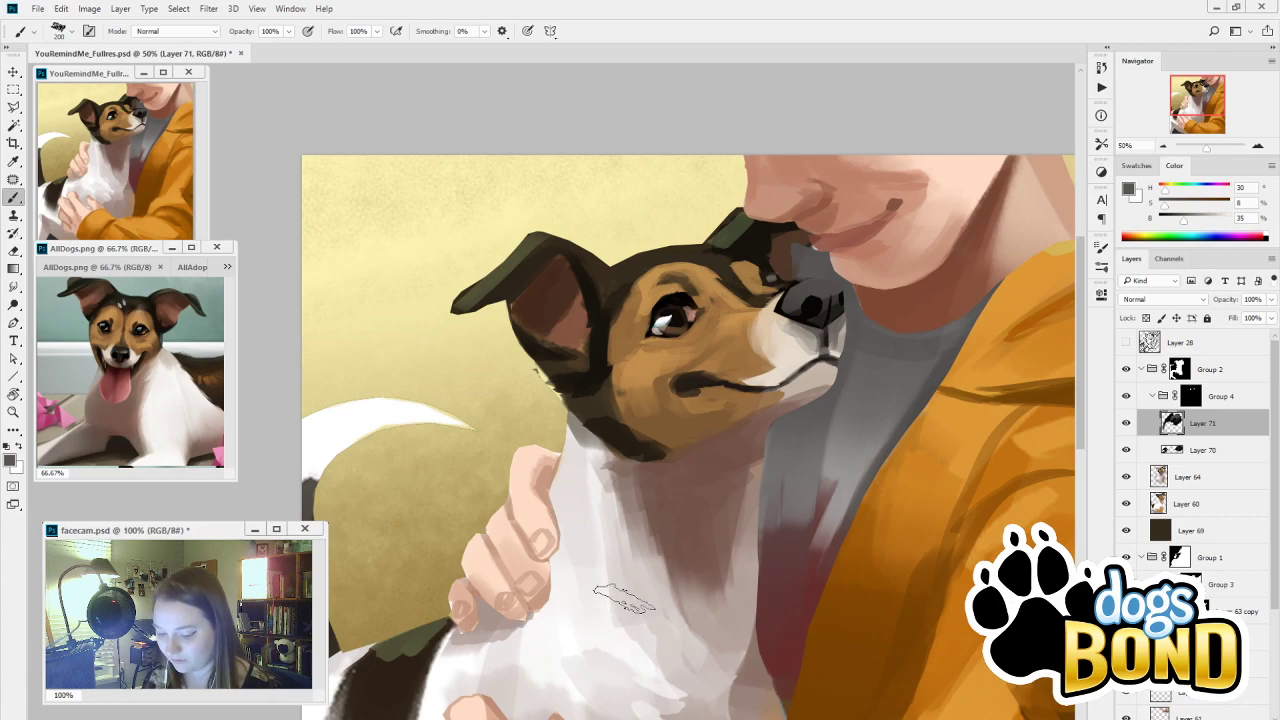
key("bracketleft")
key("bracketleft")
key("bracketleft")
key("bracketleft")
key("bracketleft")
key("bracketleft")
key("bracketleft")
key("bracketleft")
key("bracketleft")
key("bracketleft")
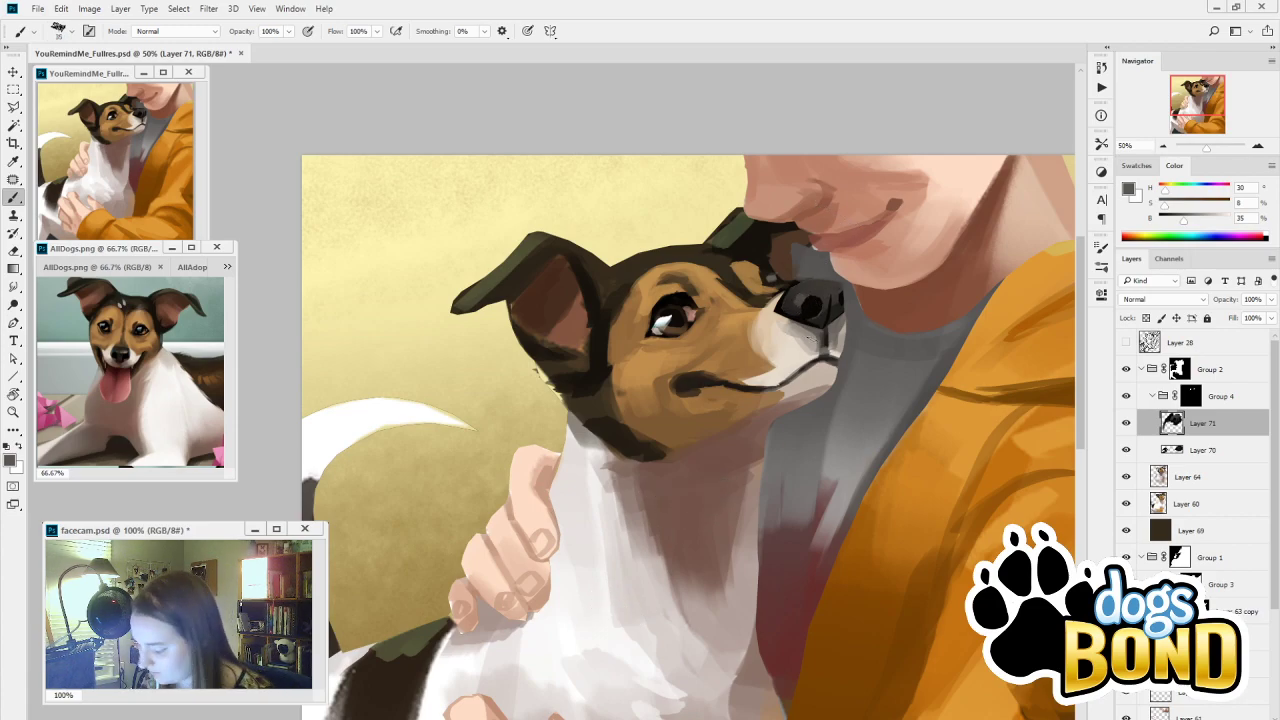
Refine the nostrils and nose edges on Layer 71 with near-black tones sampled from the nose
left_click(840, 306, "alt")
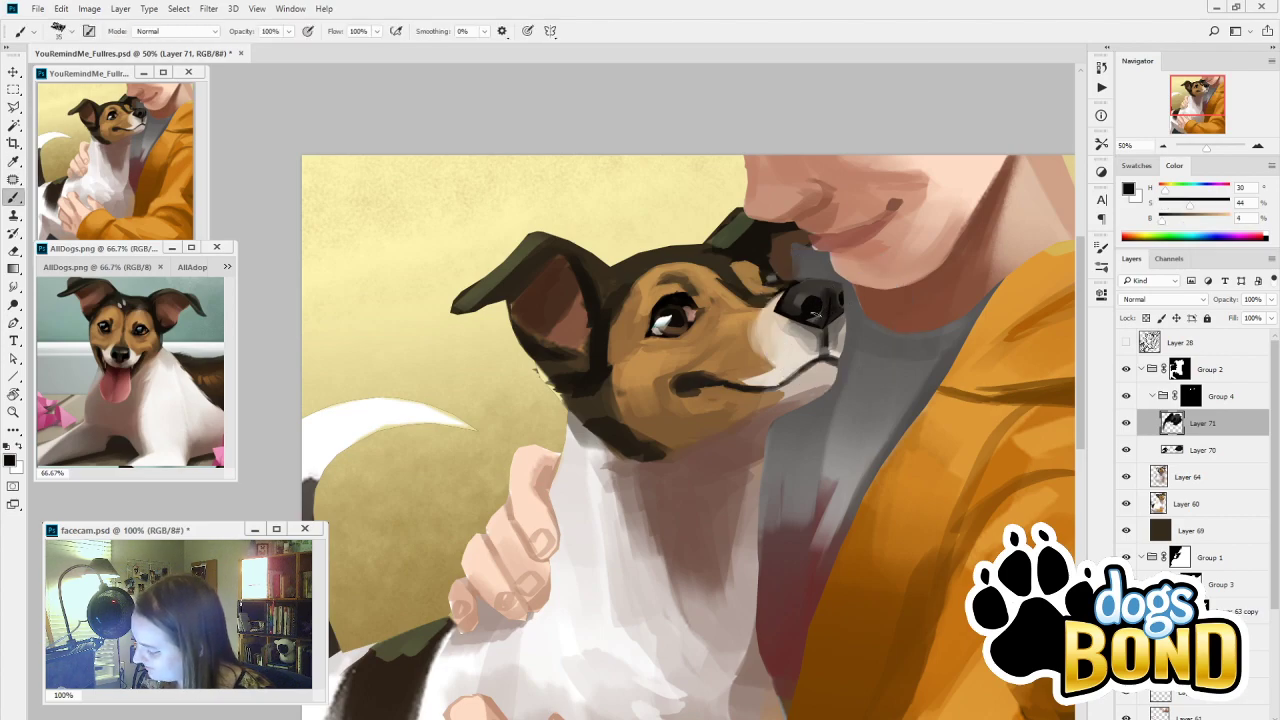
key("alt")
key("alt")
left_click(836, 289, "alt")
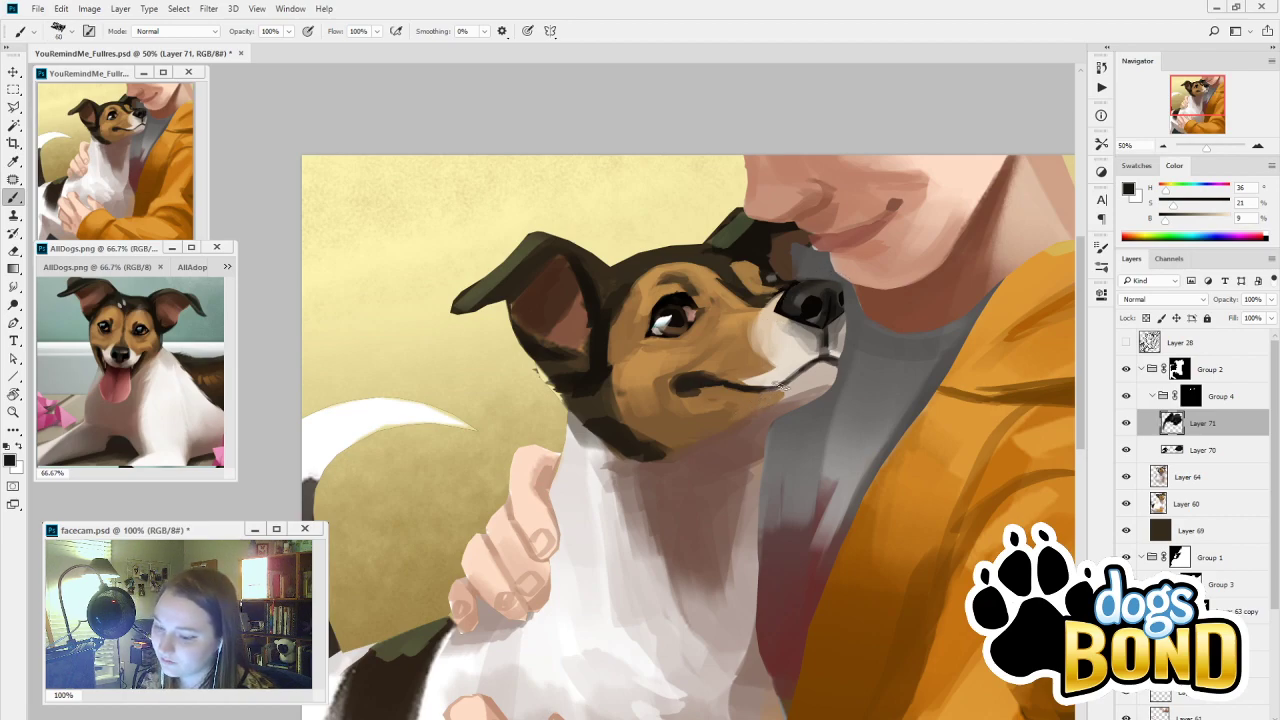
Sample a light grey-brown from the reference dog's nose in AllDogs.png, and briefly open the brush settings
left_click(130, 345, "alt")
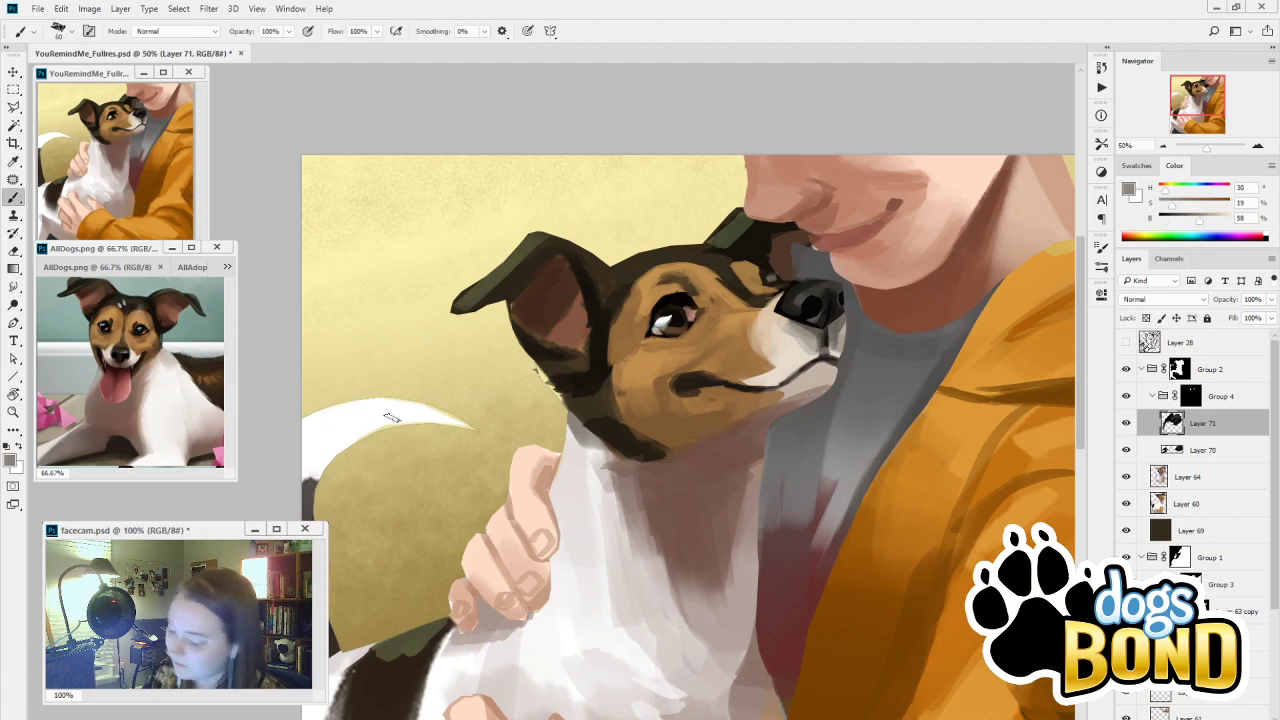
left_click(1103, 250)
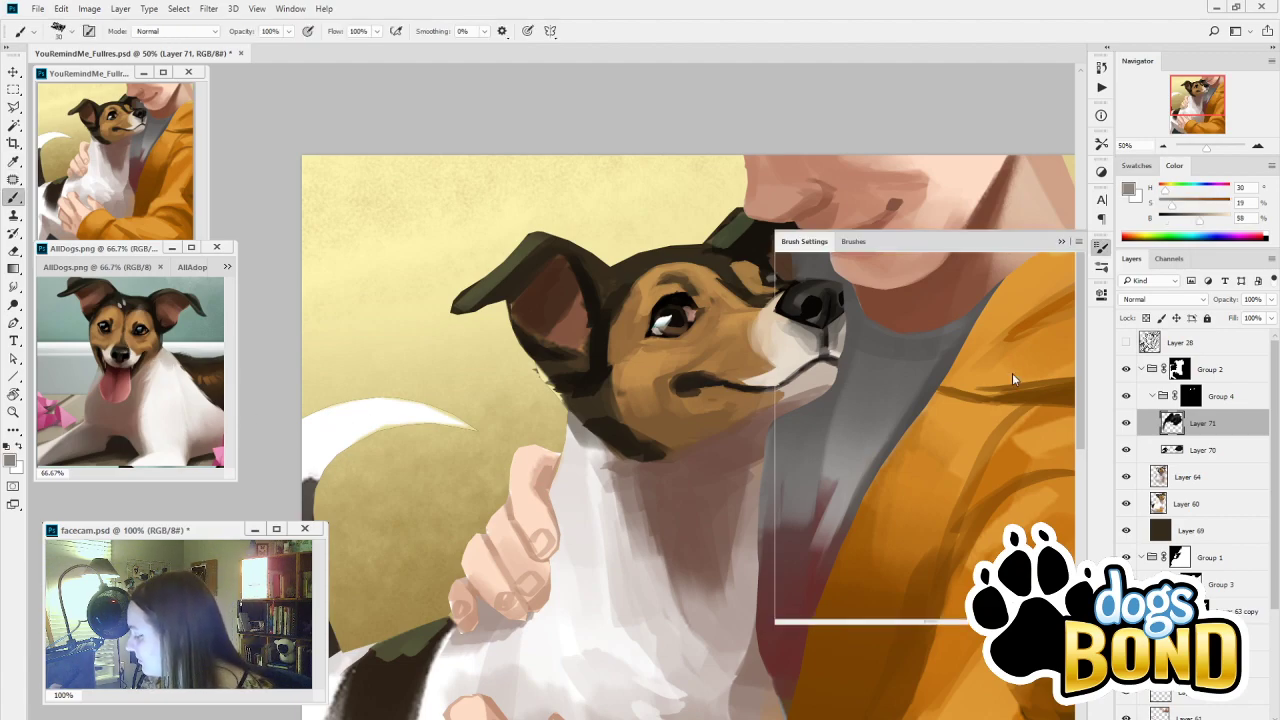
left_click(1063, 242)
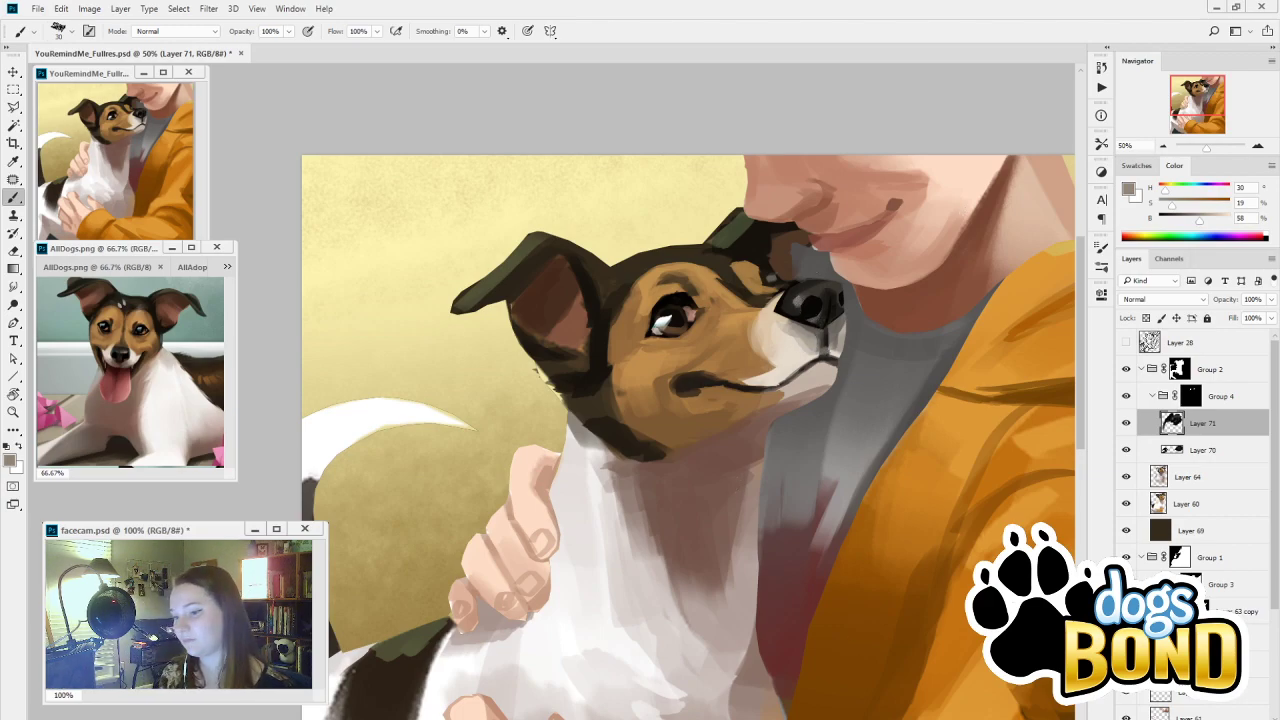
Compare the nose with and without the new shading by toggling the visibility of Layer 71
left_click(1127, 424)
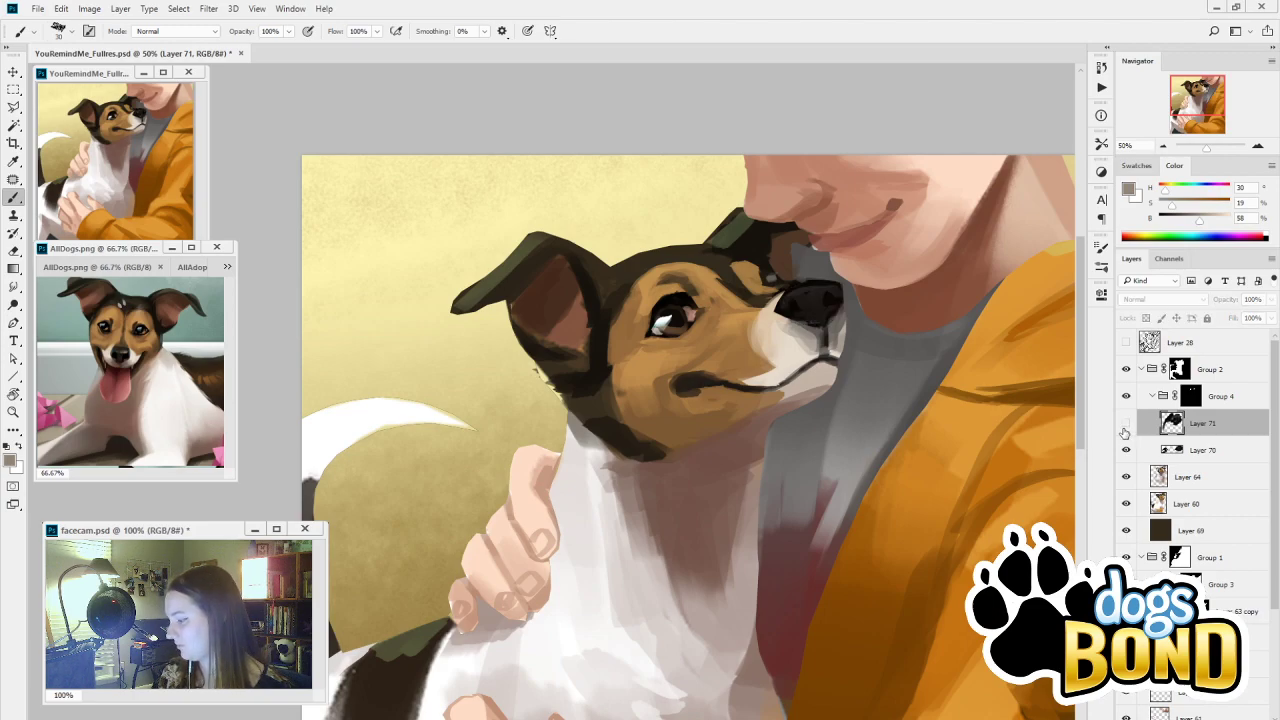
left_click(1126, 425)
left_click(1125, 427)
left_click(1125, 426)
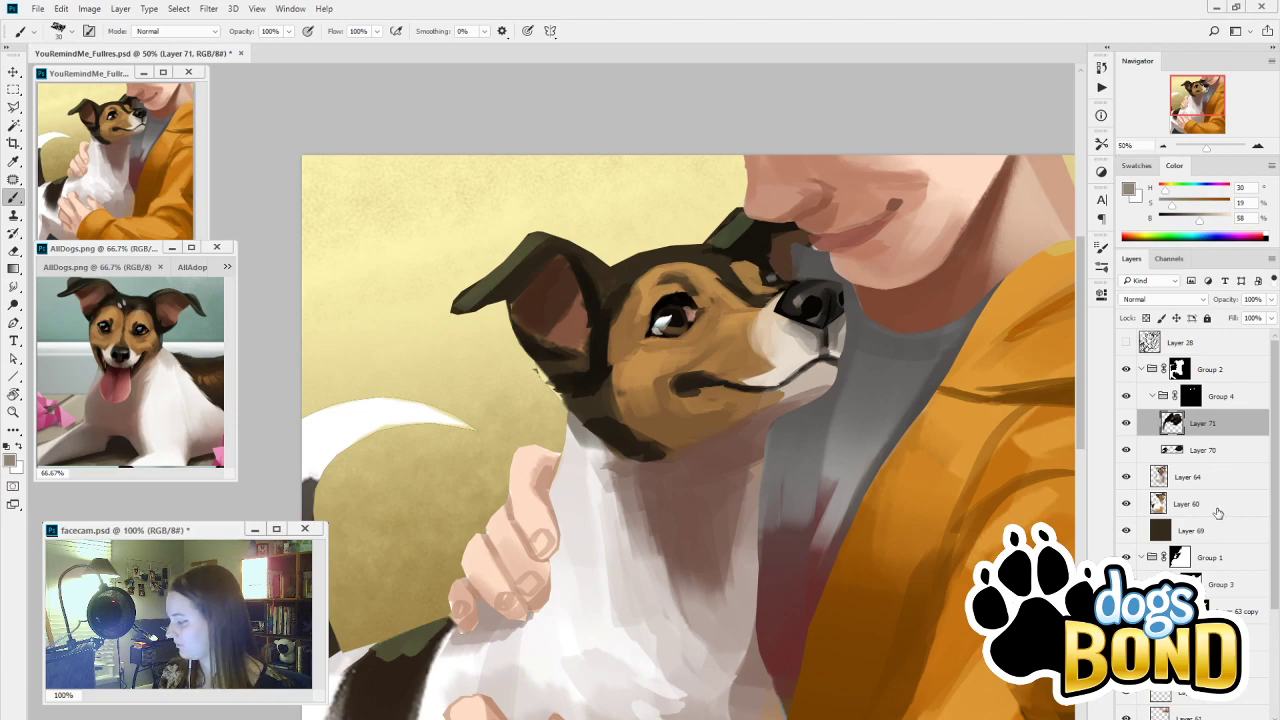
Add a new layer above Layer 71, try a stroke in sampled near-black across the dog's eye, and undo it
key("ctrl+shift+alt+n")
left_click(683, 293, "alt")
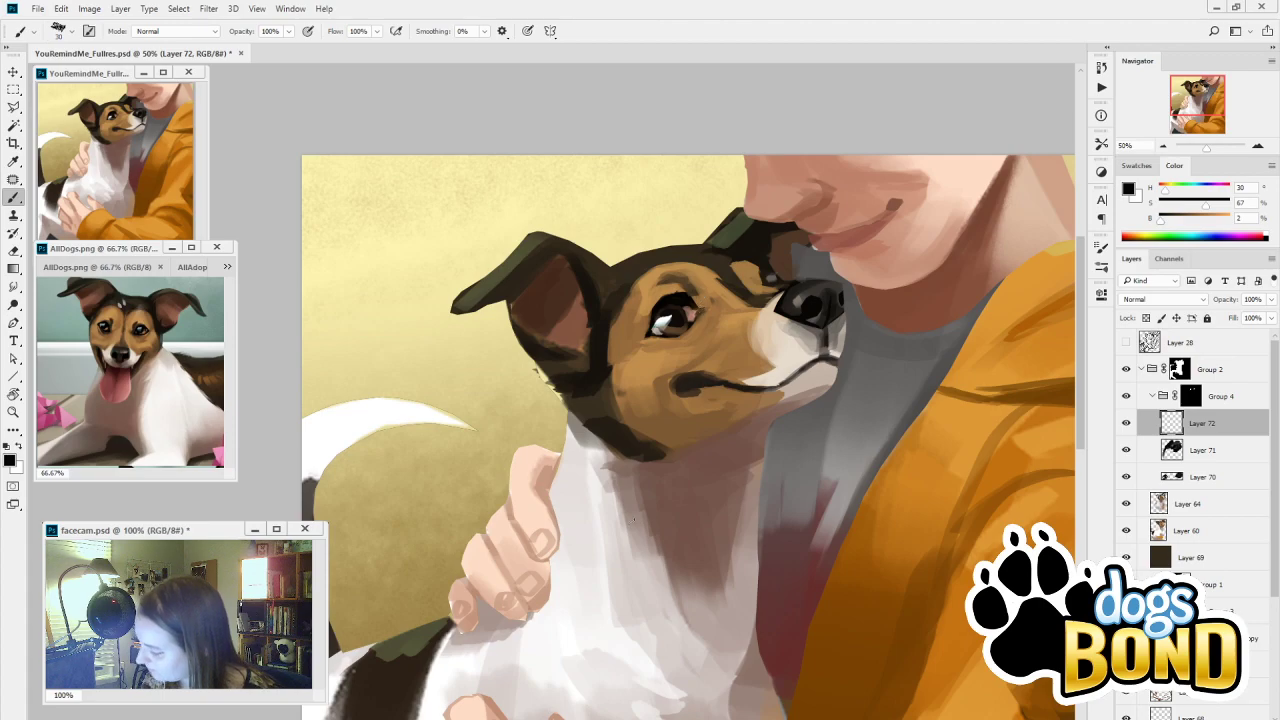
left_click_drag(660, 318, 690, 314)
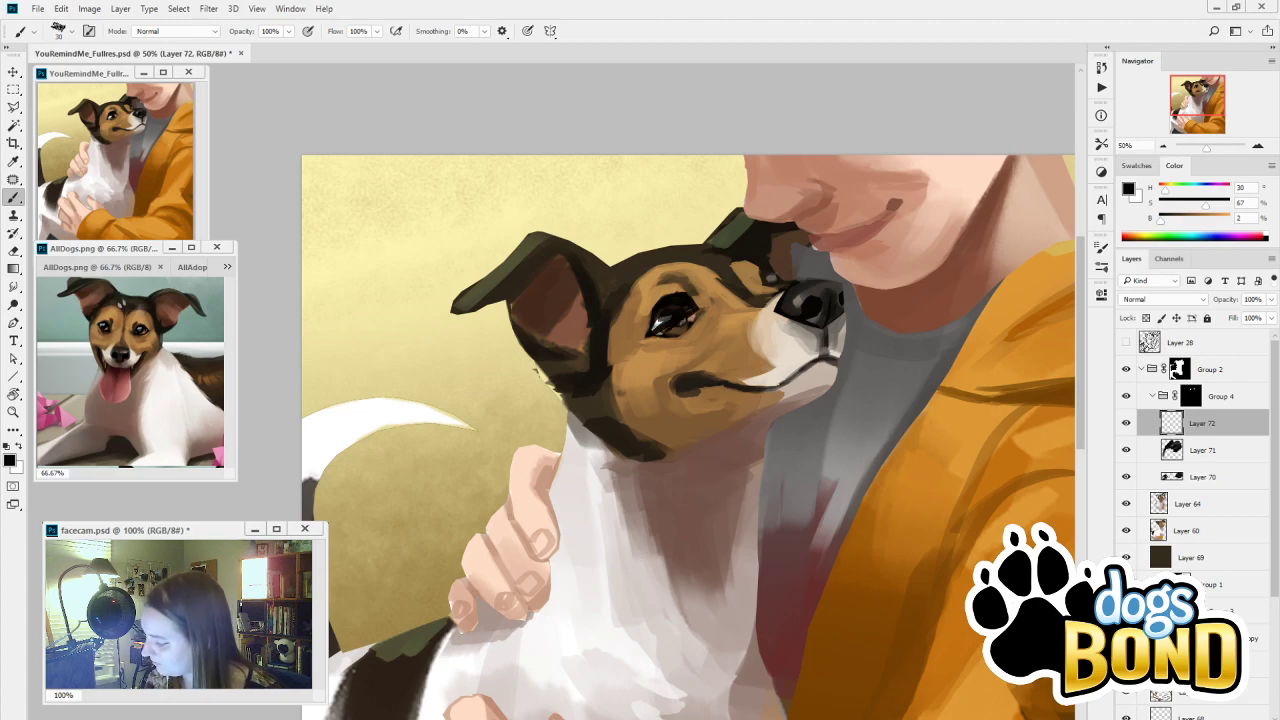
key("ctrl+z")
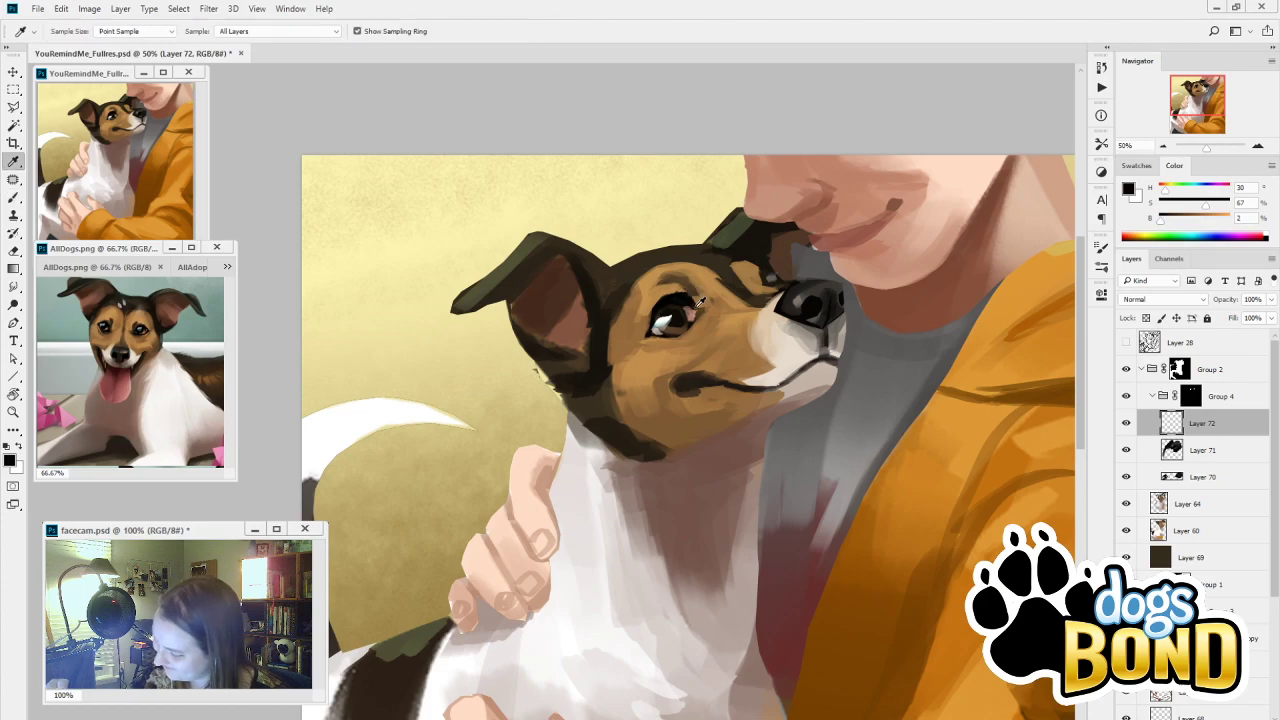
Paint over the dog's eye on Layer 72 with dark browns and near-blacks sampled from the eye and the nose
left_click(689, 313, "alt")
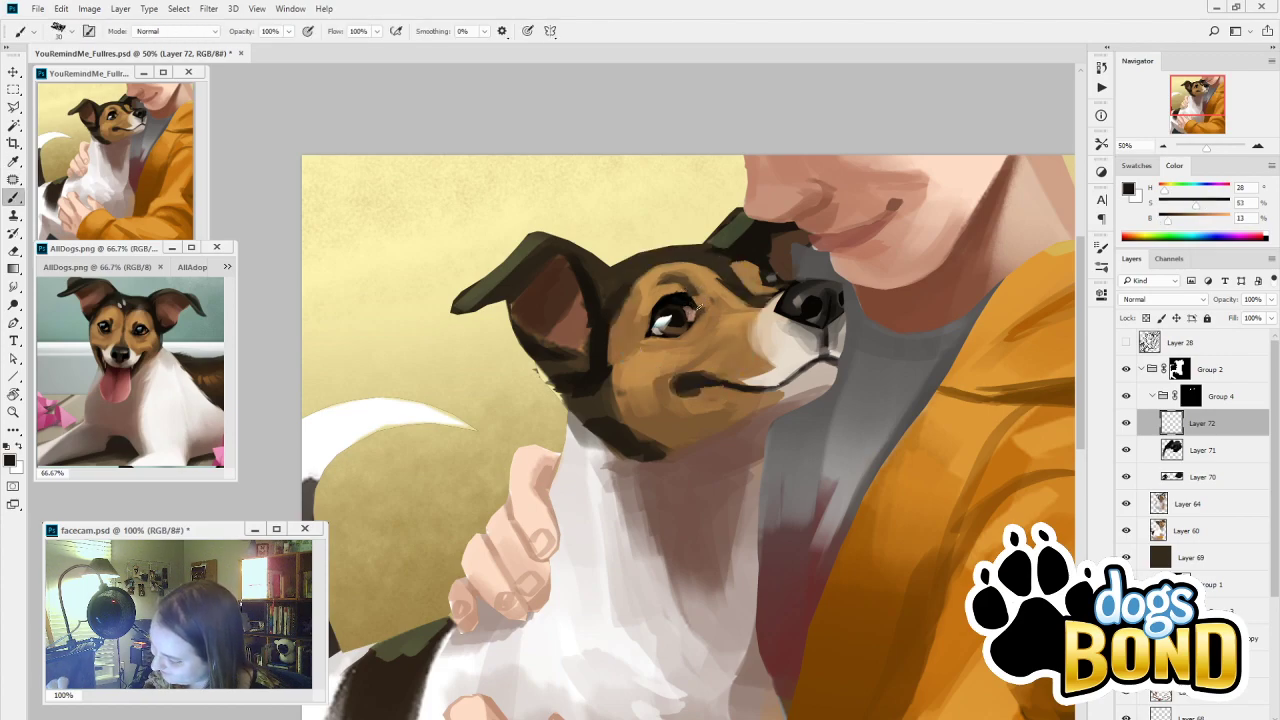
left_click(698, 309)
key("alt")
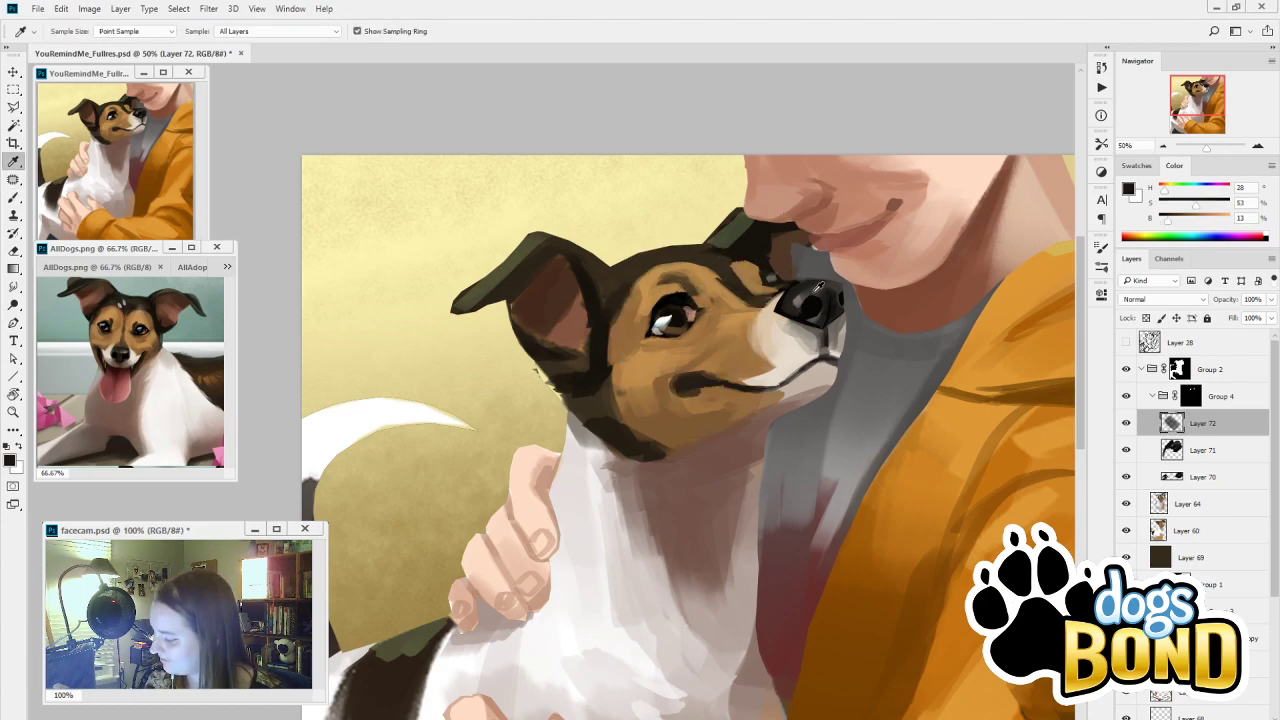
left_click(829, 305, "alt")
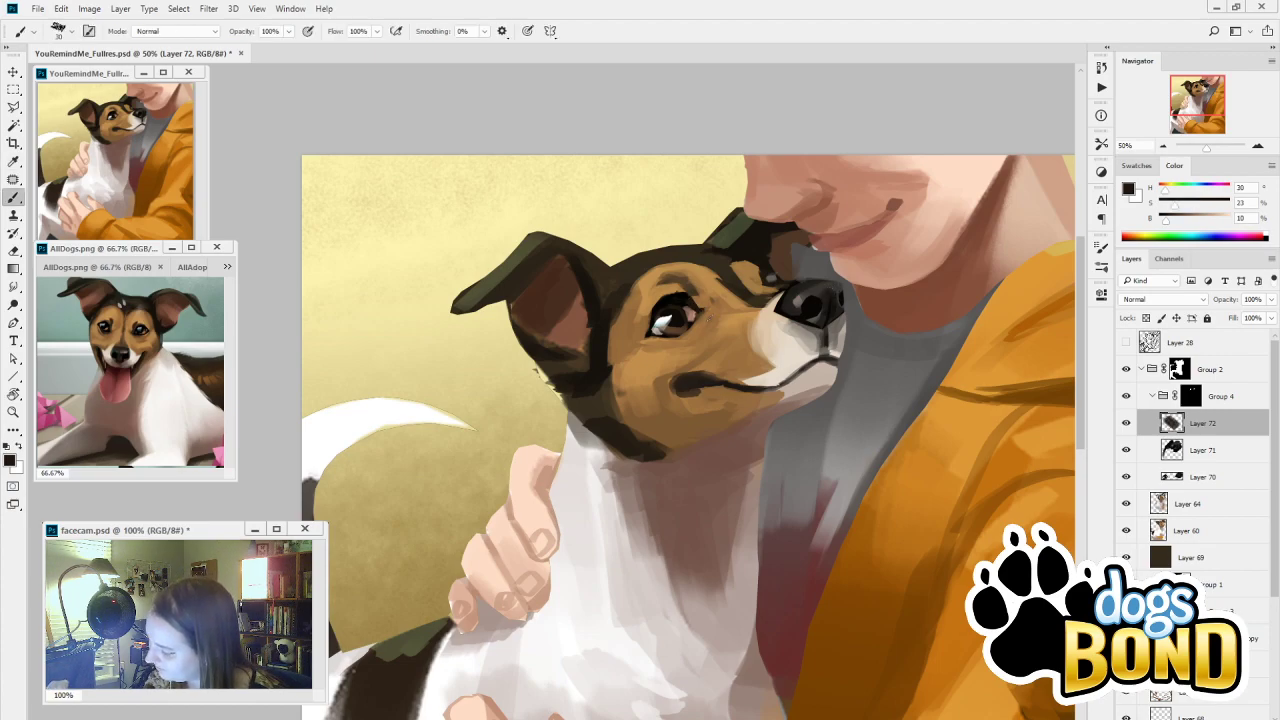
left_click(703, 307)
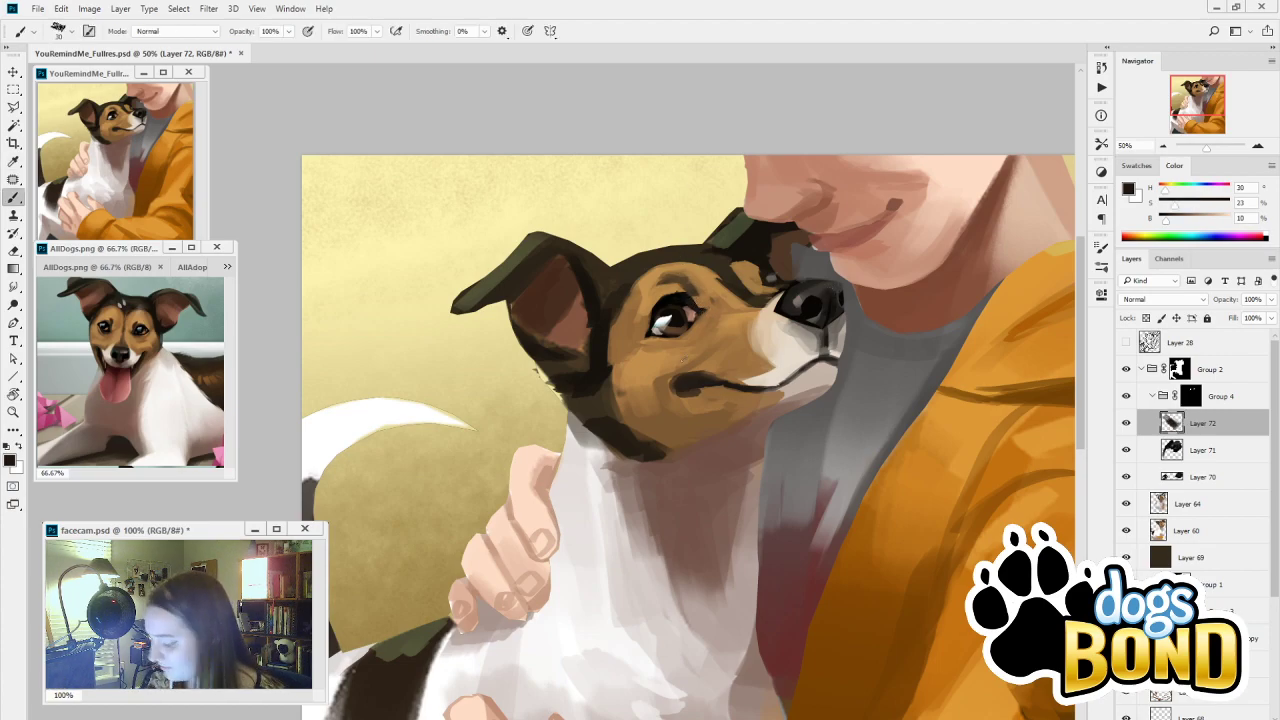
mouse_move(678, 340)
left_mouse_down()
mouse_move(694, 327)
mouse_move(662, 340)
mouse_move(674, 306)
left_mouse_up()
left_click(676, 304, "alt")
key("]")
key("i")
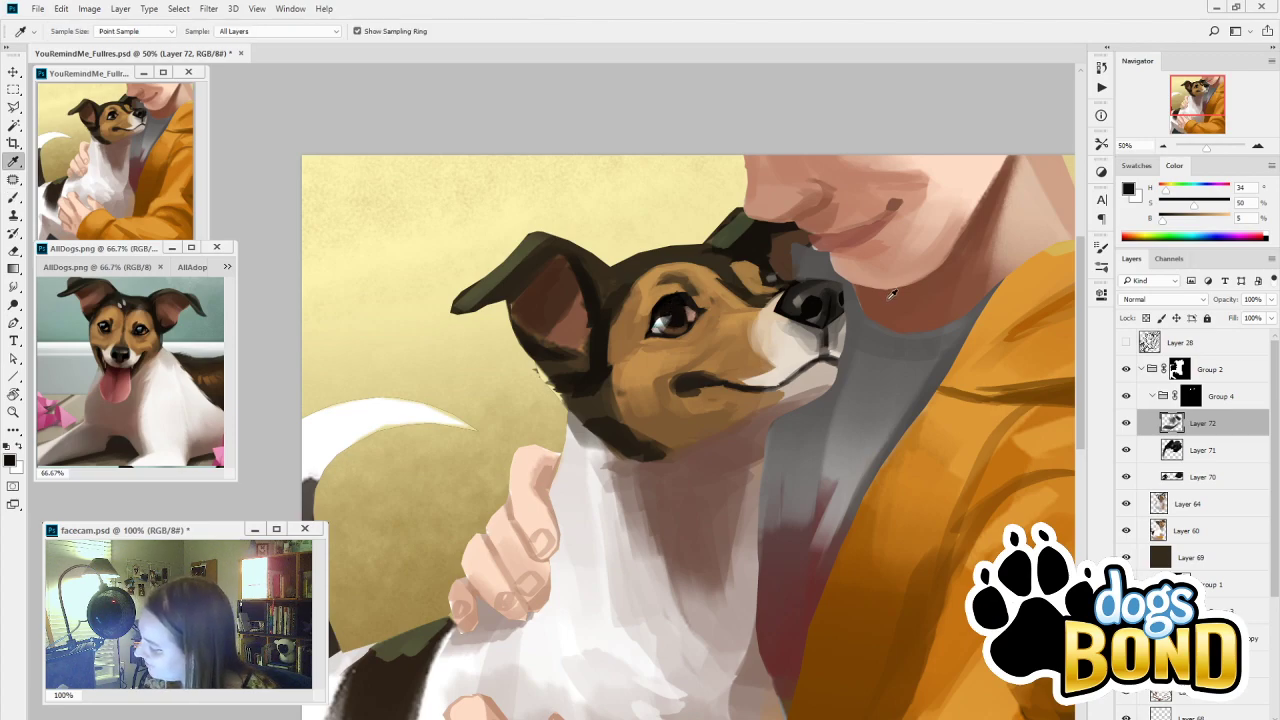
Touch up the inner corner of the dog's eye with reddish tones sampled from the person's neck and face, undoing the last stroke
left_click(891, 293)
key("b")
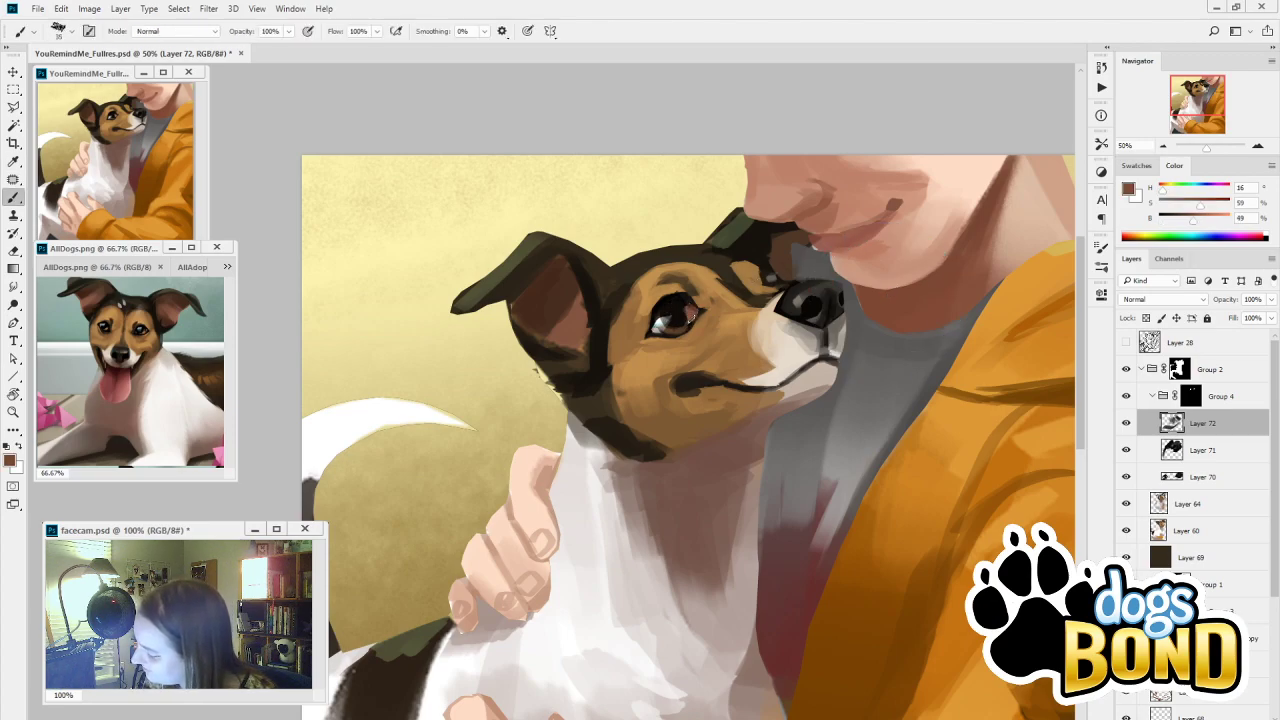
left_click(868, 236, "alt")
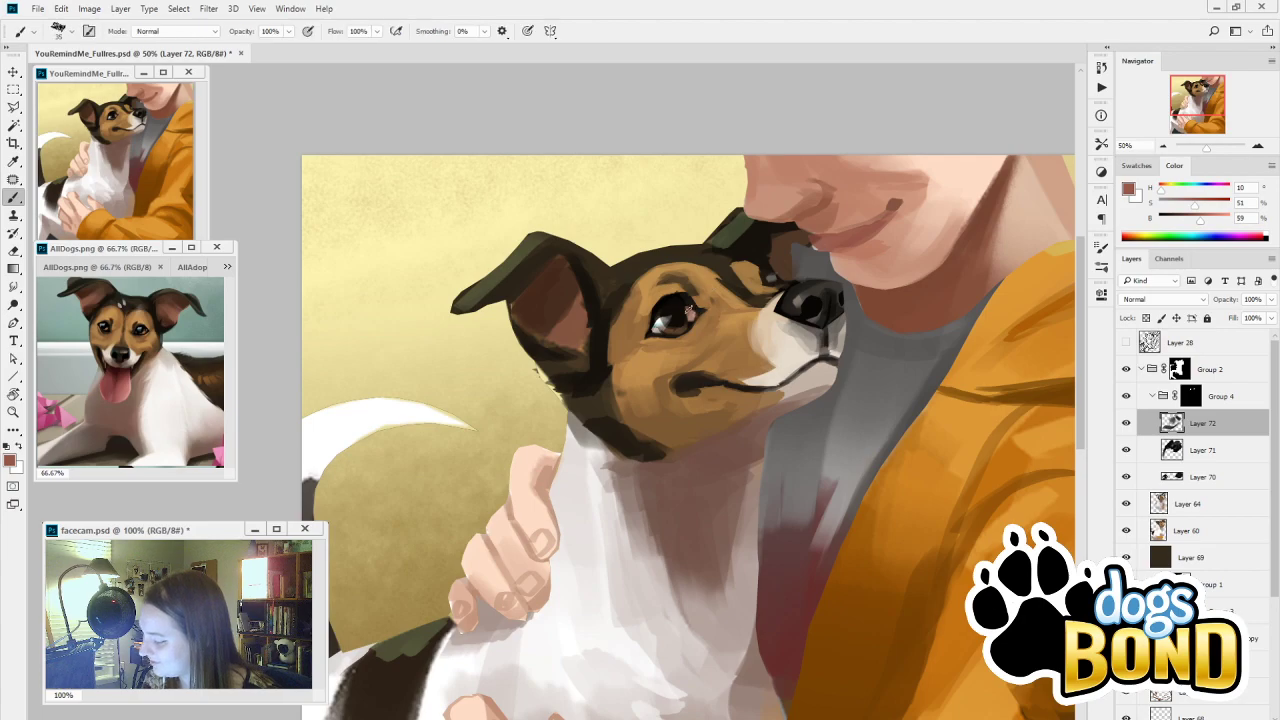
key("ctrl+z")
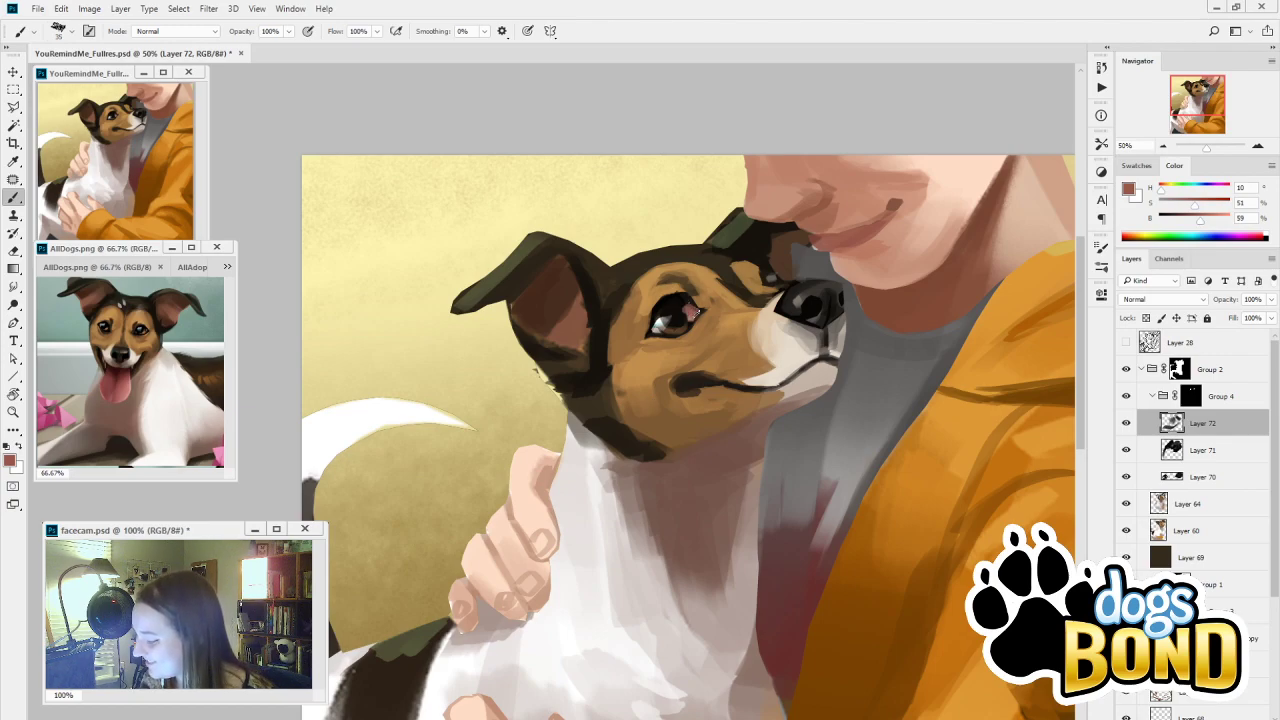
Create a new layer and place it above Group 2, outside the group
left_click(1178, 369)
key("ctrl+alt+shift+n")
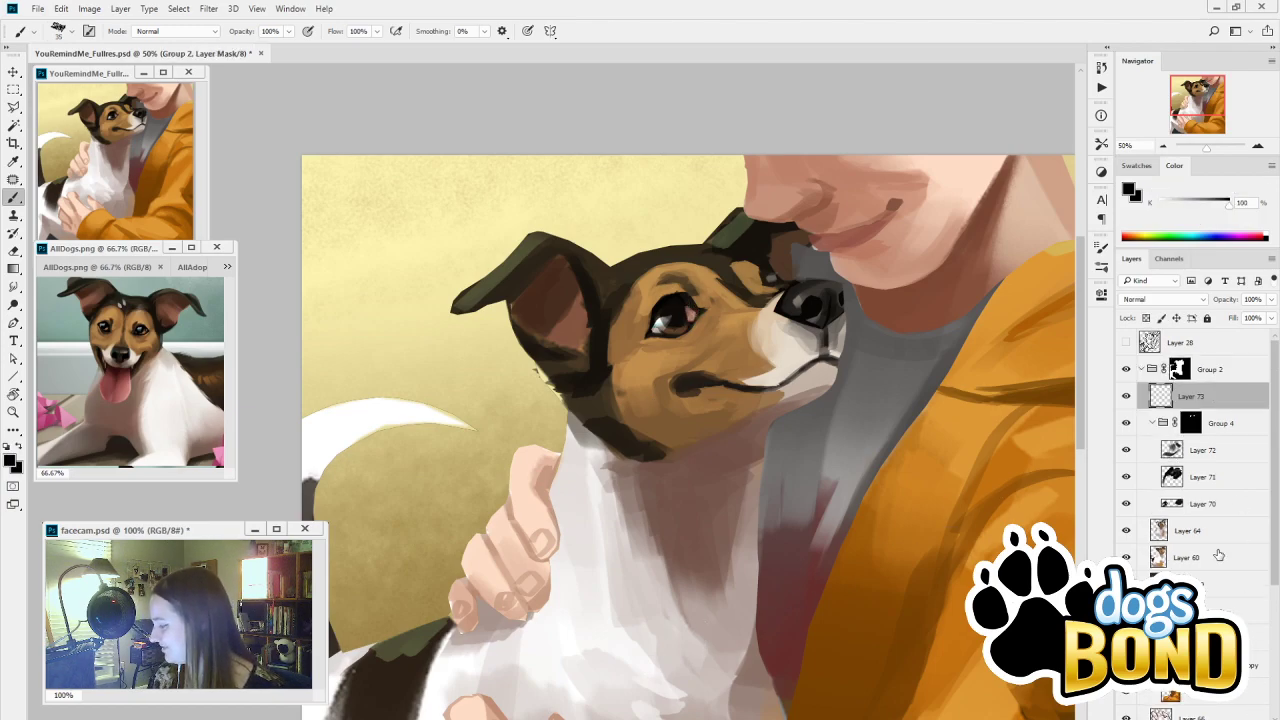
left_click_drag(1215, 396, 1212, 355)
Hand-letter the artist's website address in dark red (H 10, S 99, B 27) across the upper part of the canvas with a size 40 brush
left_click_drag(1189, 220, 1178, 220)
left_click_drag(1200, 204, 1229, 204)
key("[")
left_click_drag(331, 184, 336, 252)
mouse_move(358, 194)
left_mouse_down()
mouse_move(334, 224)
mouse_move(386, 246)
left_mouse_up()
mouse_move(382, 216)
left_mouse_down()
mouse_move(386, 246)
mouse_move(431, 222)
mouse_move(443, 232)
left_mouse_up()
left_click(380, 202)
mouse_move(442, 216)
left_mouse_down()
mouse_move(460, 199)
mouse_move(478, 222)
mouse_move(508, 222)
mouse_move(538, 192)
mouse_move(590, 222)
mouse_move(616, 186)
mouse_move(624, 228)
mouse_move(692, 188)
mouse_move(698, 218)
left_mouse_up()
left_click(710, 212)
mouse_move(752, 184)
left_mouse_down()
mouse_move(746, 216)
mouse_move(786, 180)
mouse_move(826, 206)
mouse_move(866, 206)
left_mouse_up()
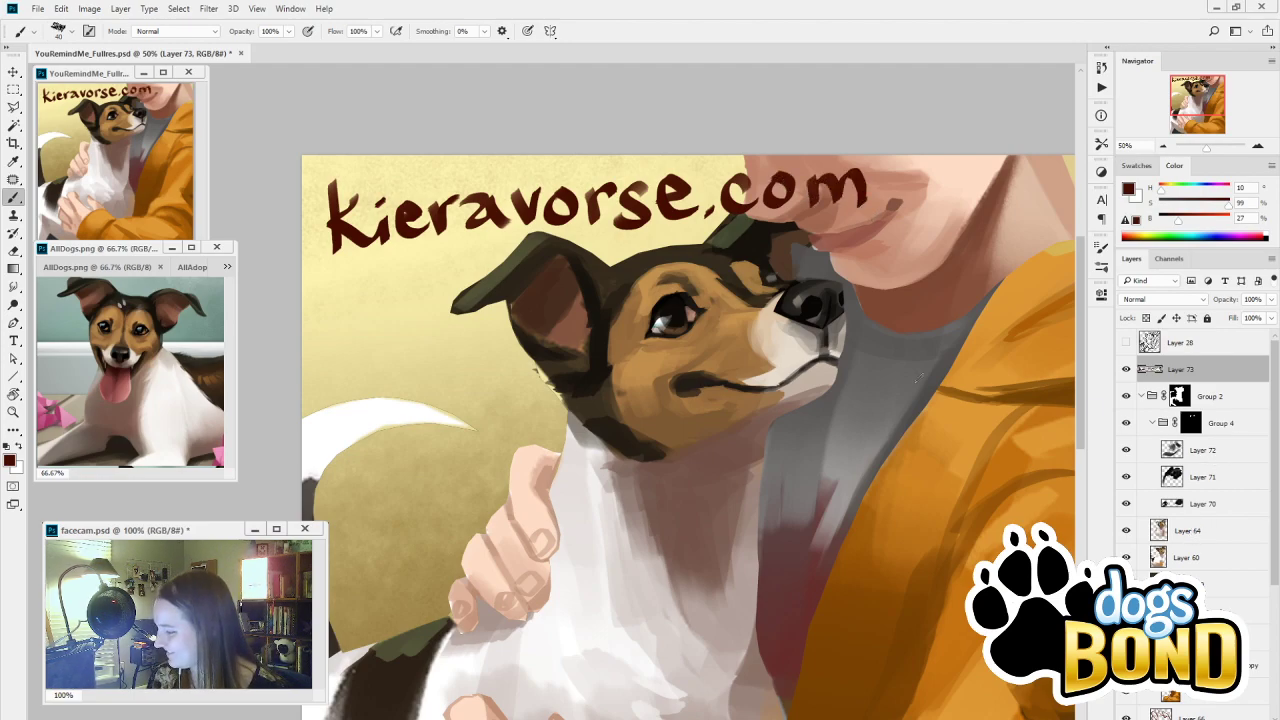
Return to Layer 72 and rework the dog's pupil with near-black tones sampled from the eye
left_click(1230, 455)
left_click_drag(828, 605, 843, 621)
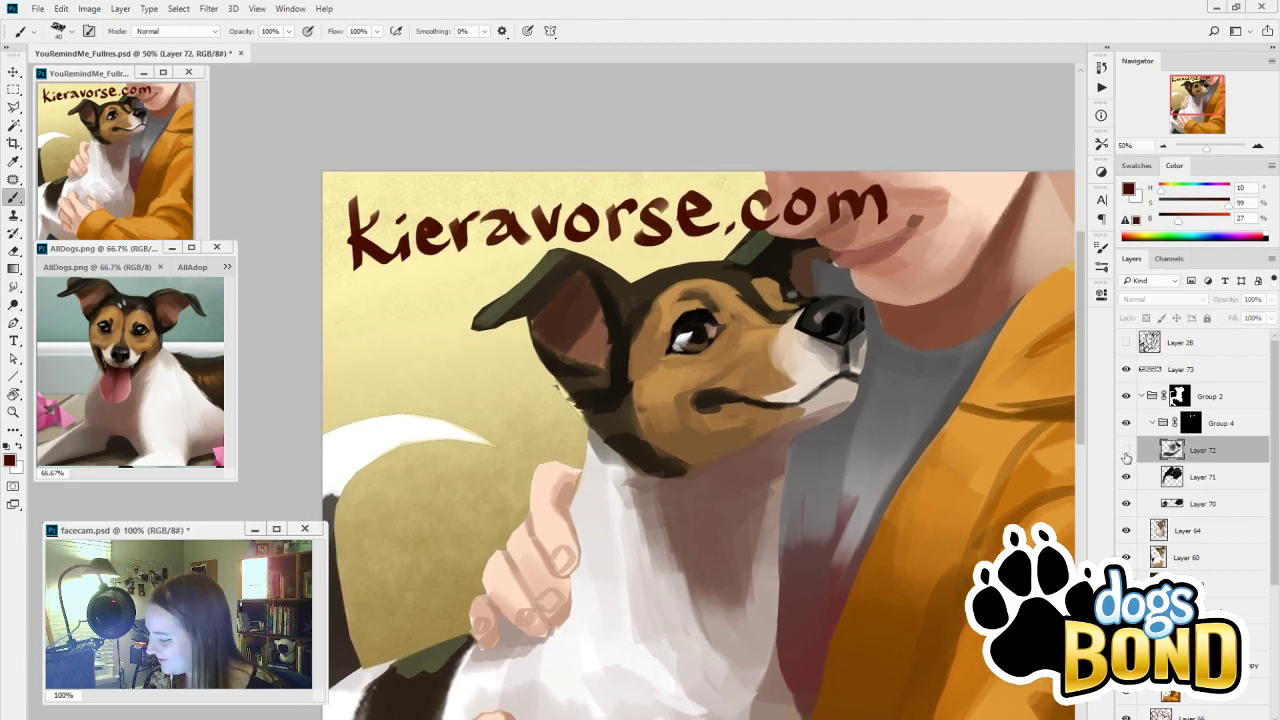
key("i")
left_click(699, 320)
left_click_drag(694, 324, 700, 338)
left_click(700, 313, "alt")
left_click(703, 310)
key("b")
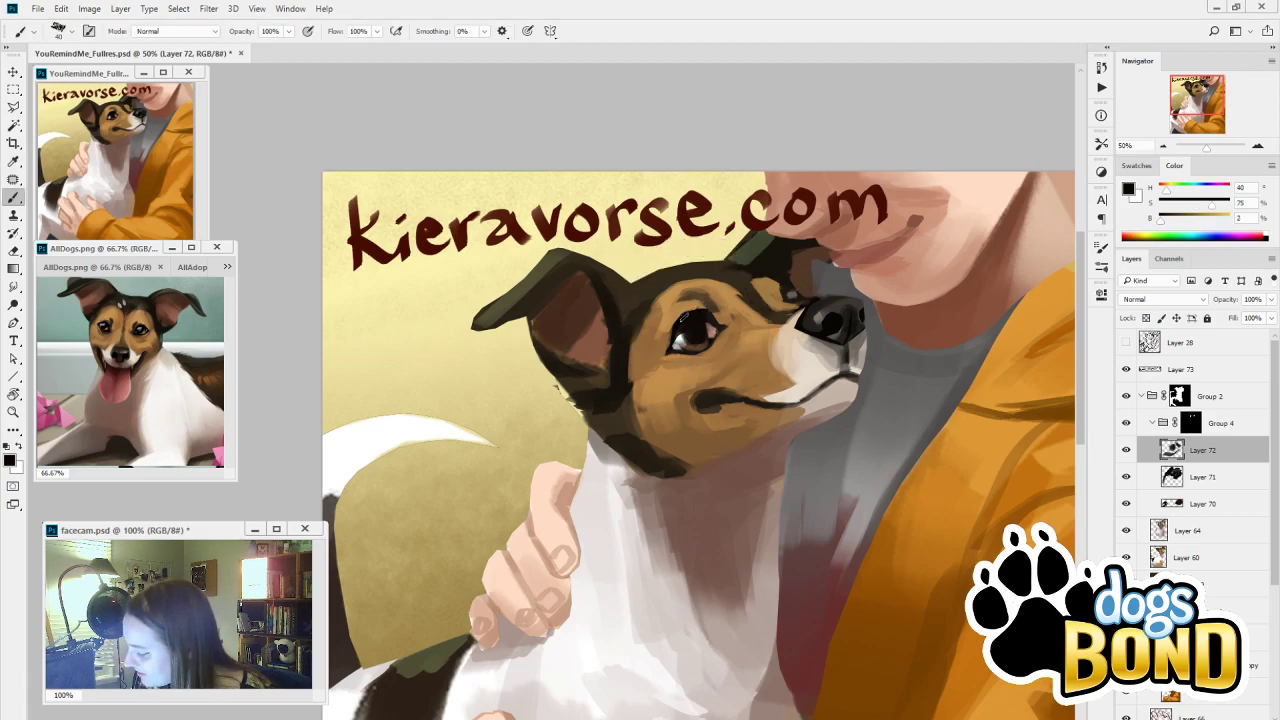
Refine the inner corner of the eye at brush size 15 with reddish brown sampled from the person's neck and dark tones from the eye
key("i")
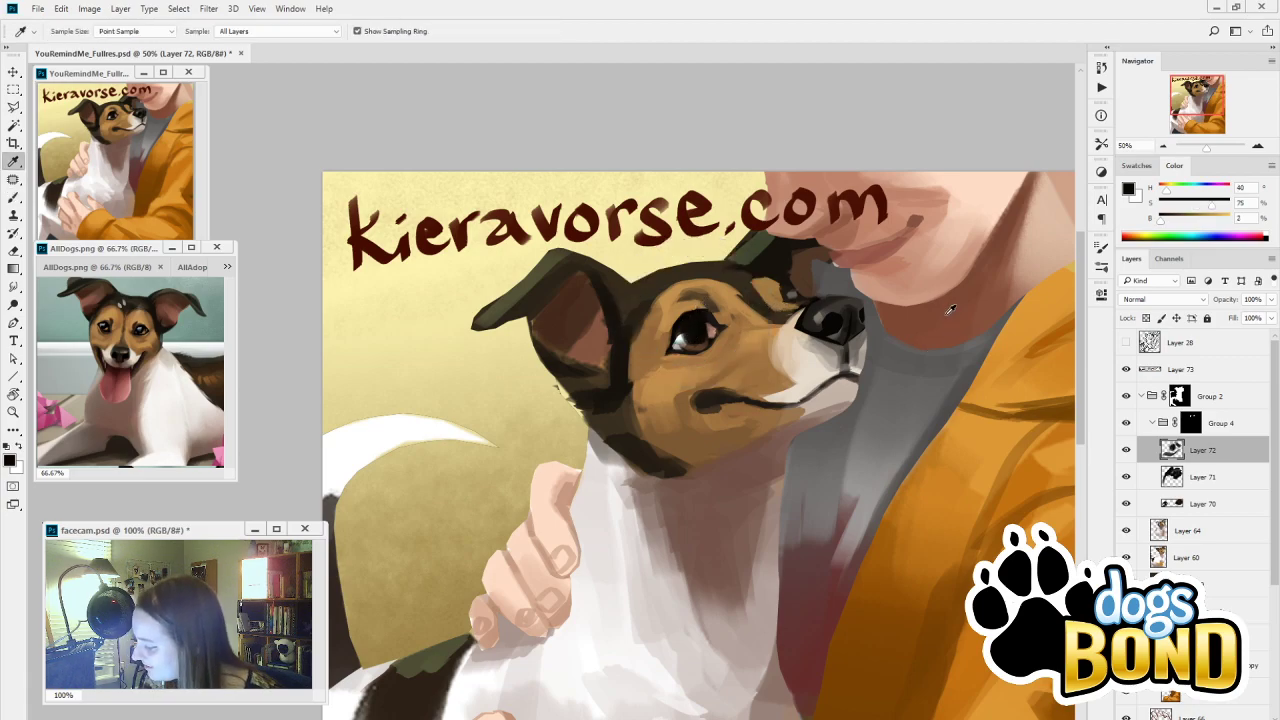
left_click(905, 309)
key("b")
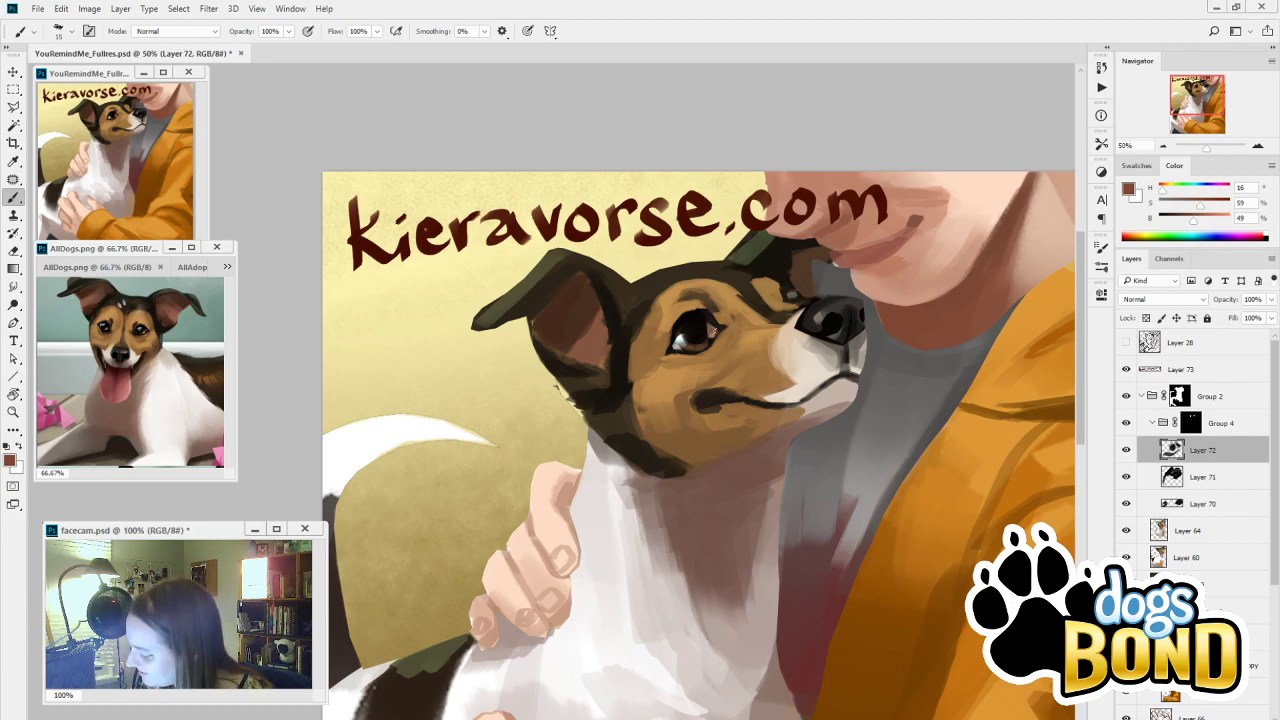
left_click(711, 329, "alt")
left_click(711, 329, "alt")
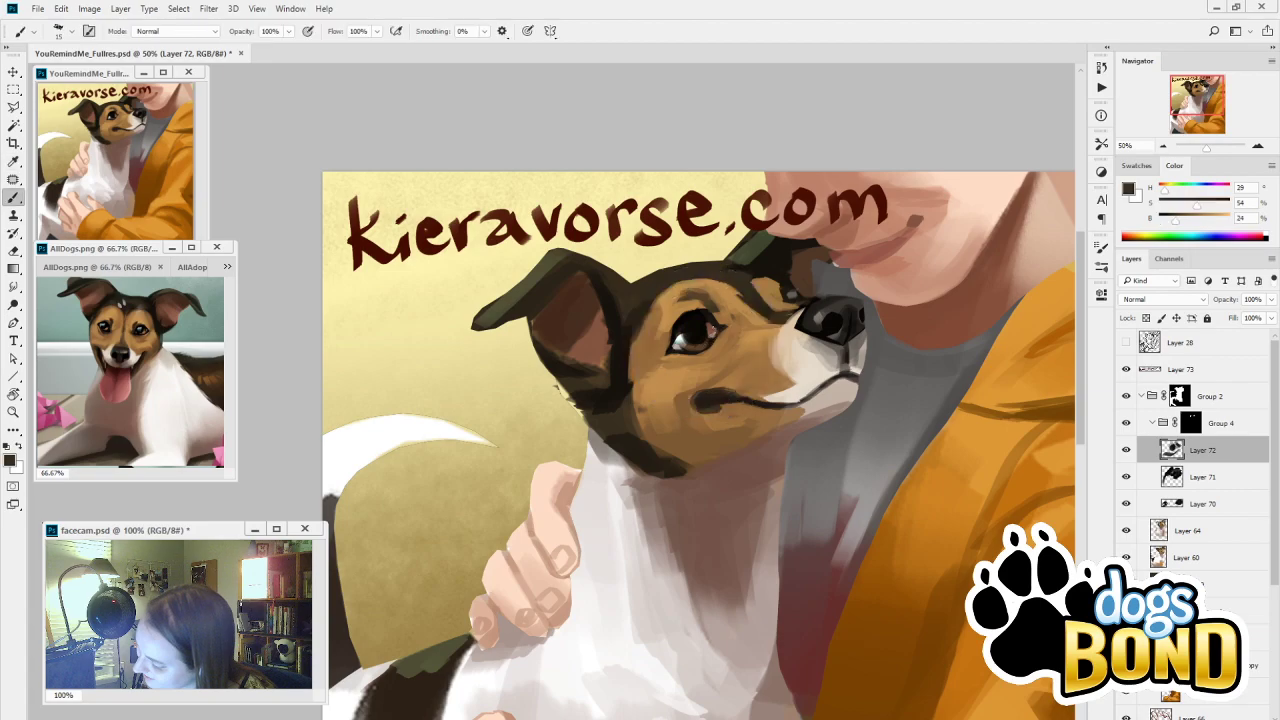
left_click(716, 336, "alt")
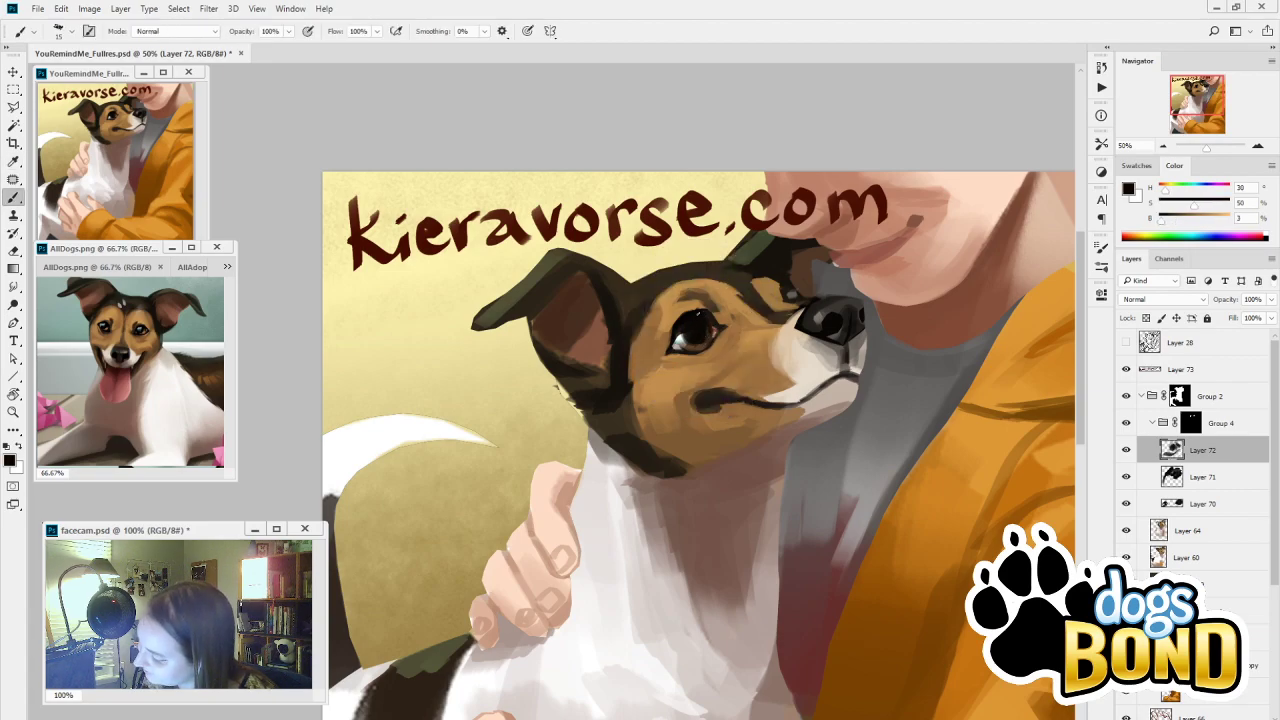
Stroke near-black along the lower part of the eye at brush size 30, and sample light beige from the dog's muzzle
key("bracketright")
key("bracketright")
key("bracketright")
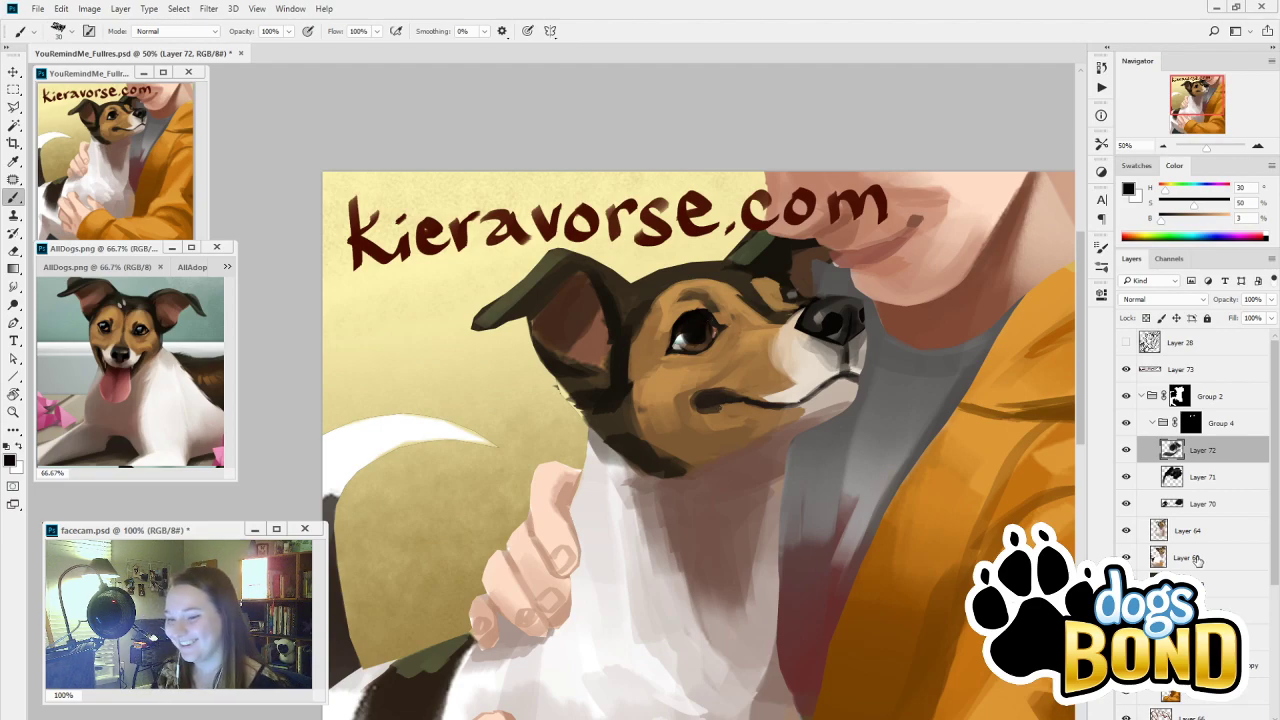
key("alt")
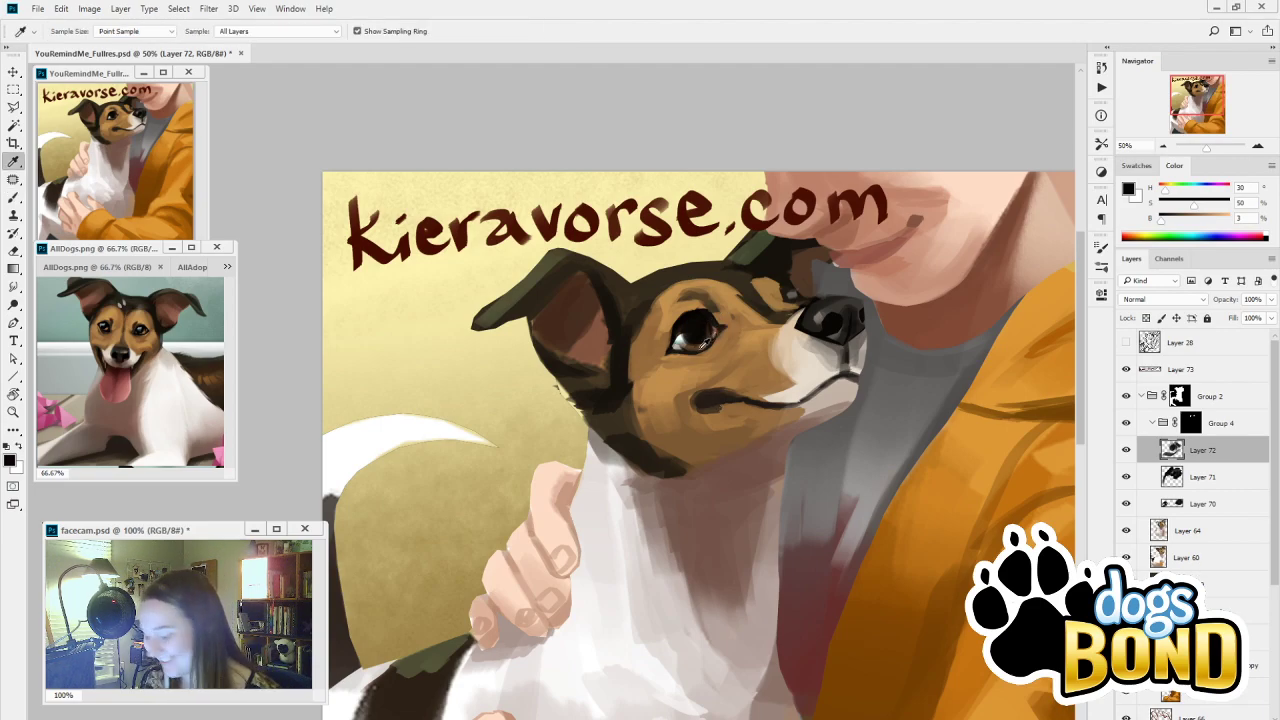
left_click_drag(702, 338, 690, 345)
key("alt")
left_click(828, 366, "alt")
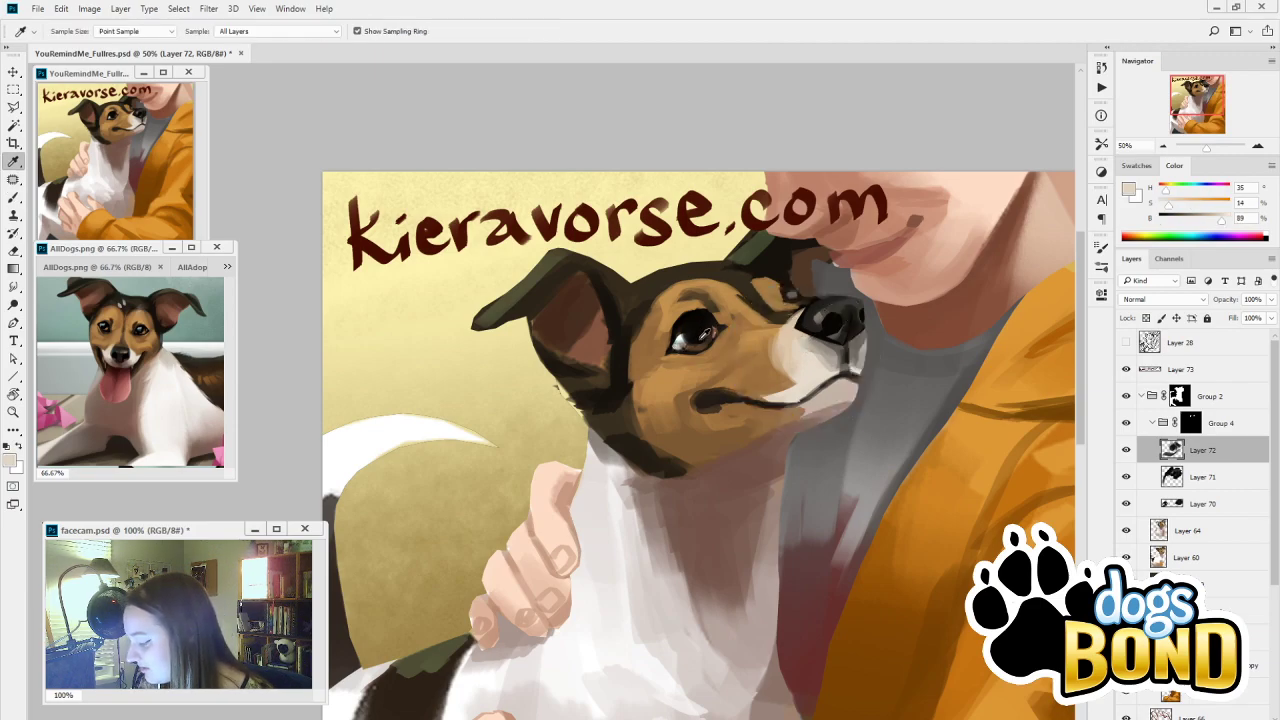
Paint over the eye's highlight with sampled dark brown and near-black, and lighten the iris with ochre sampled from the dog's face
left_click(712, 332, "alt")
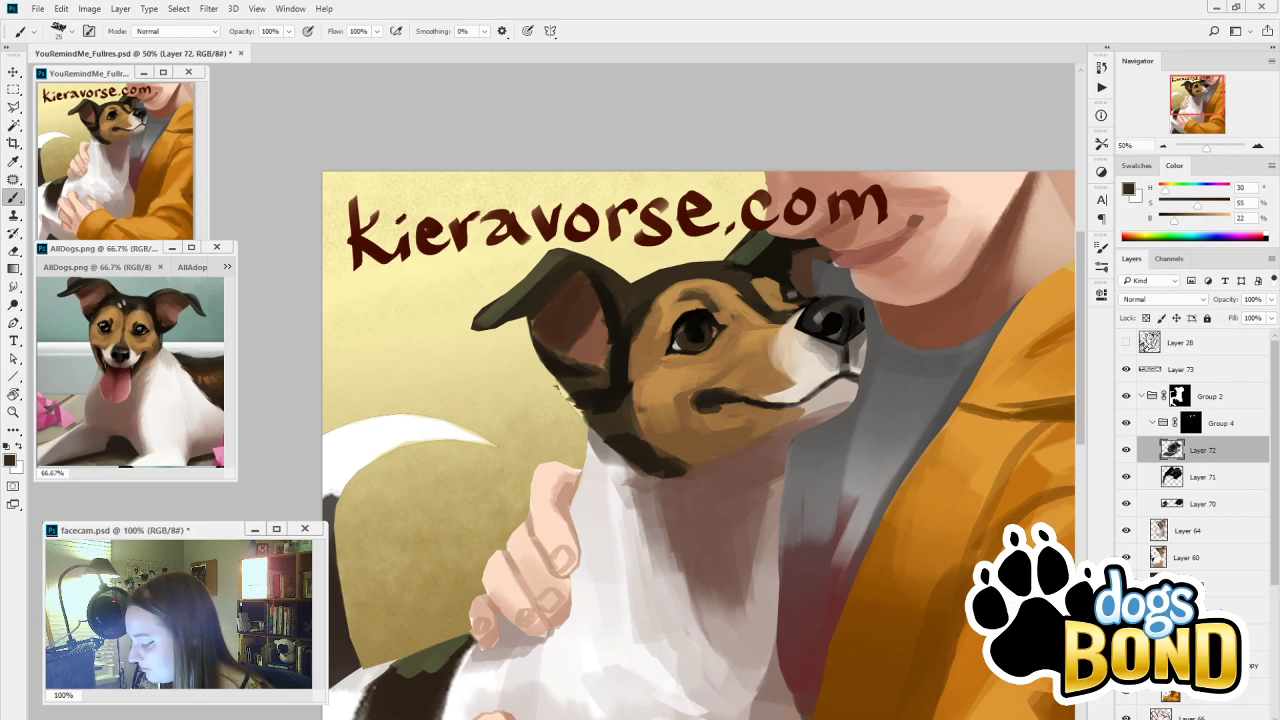
left_click(688, 336, "alt")
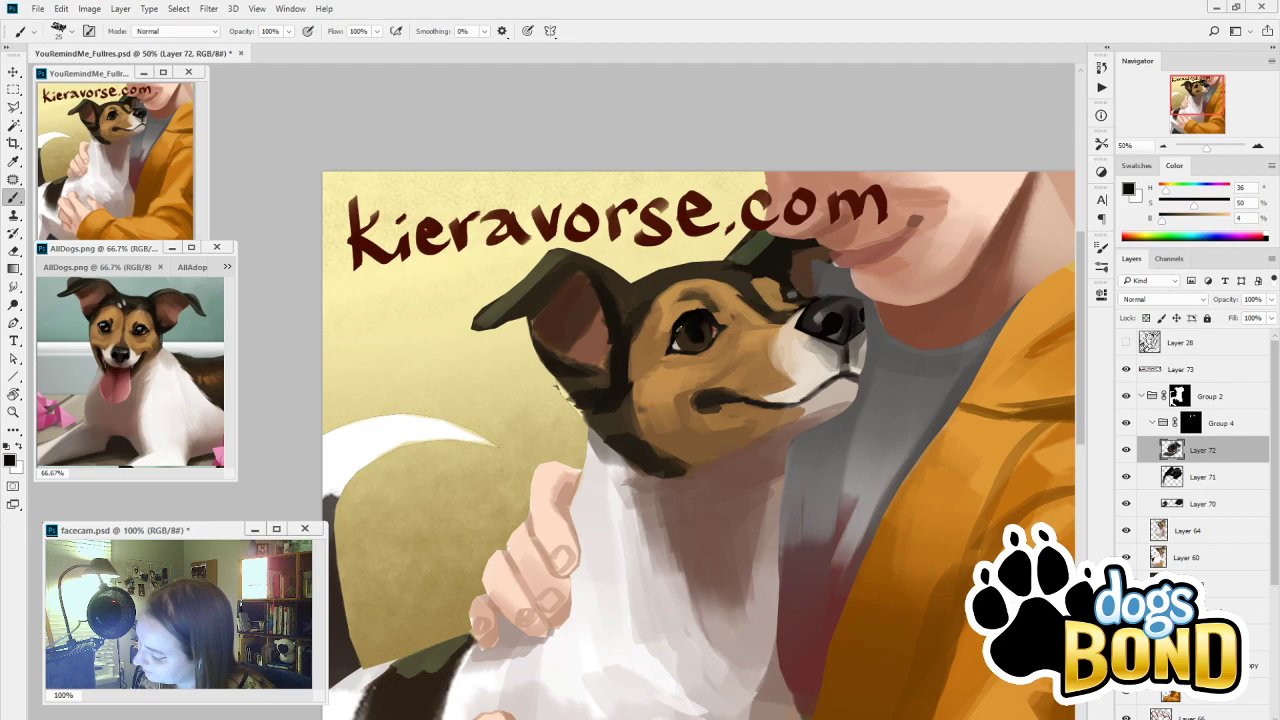
left_click(758, 351, "alt")
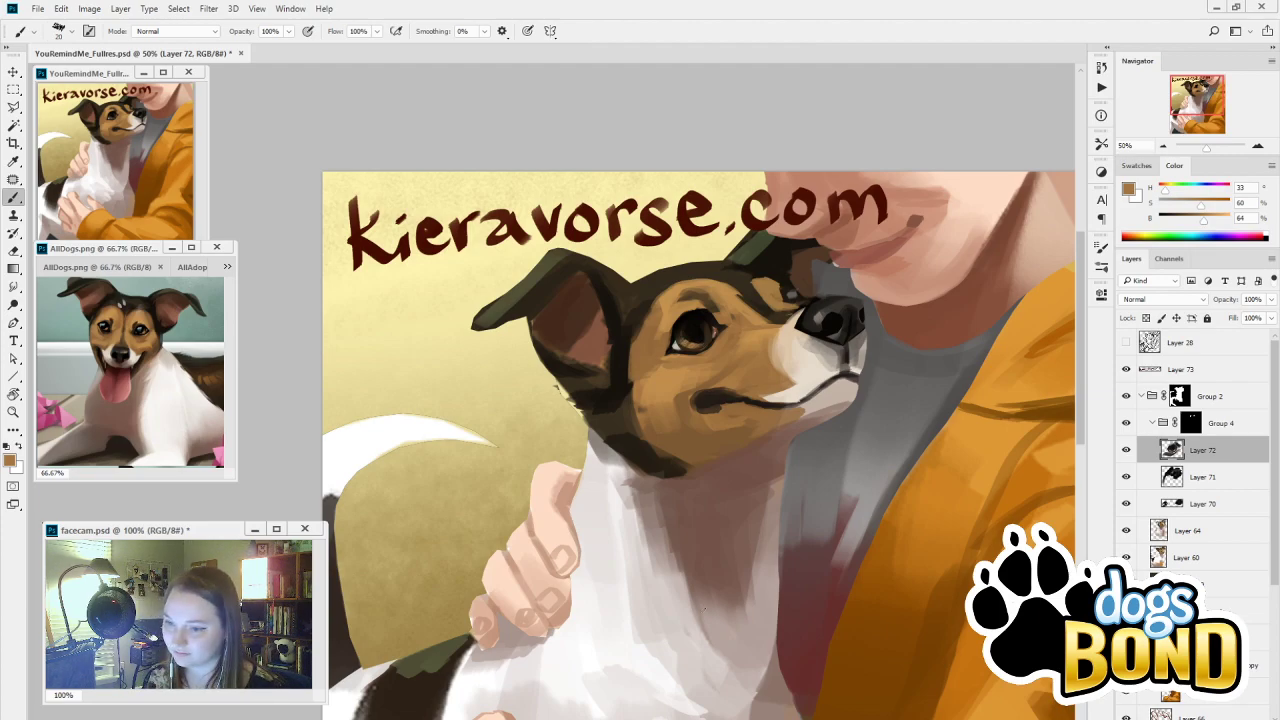
Paint a light teal (H 173, S 27, B 90) highlight on the pupil of the dog's eye
key("i")
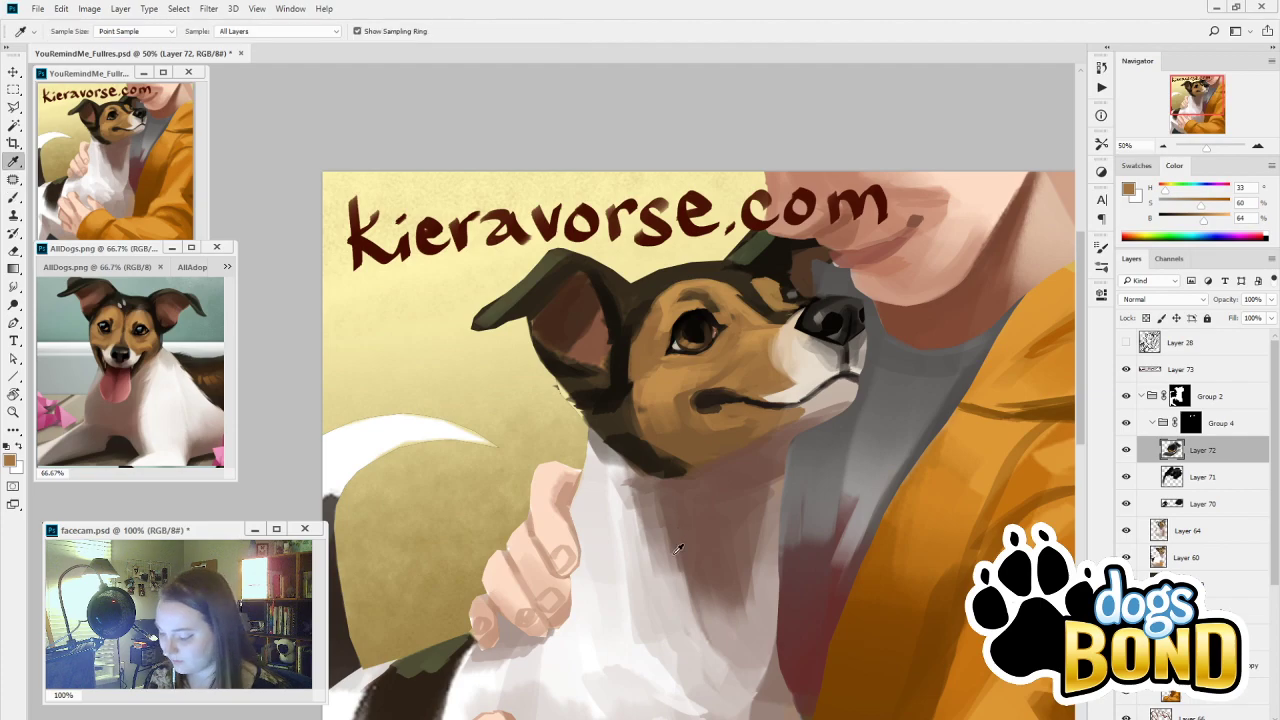
left_click(1195, 192)
left_click(1195, 192)
left_click_drag(1199, 205, 1188, 205)
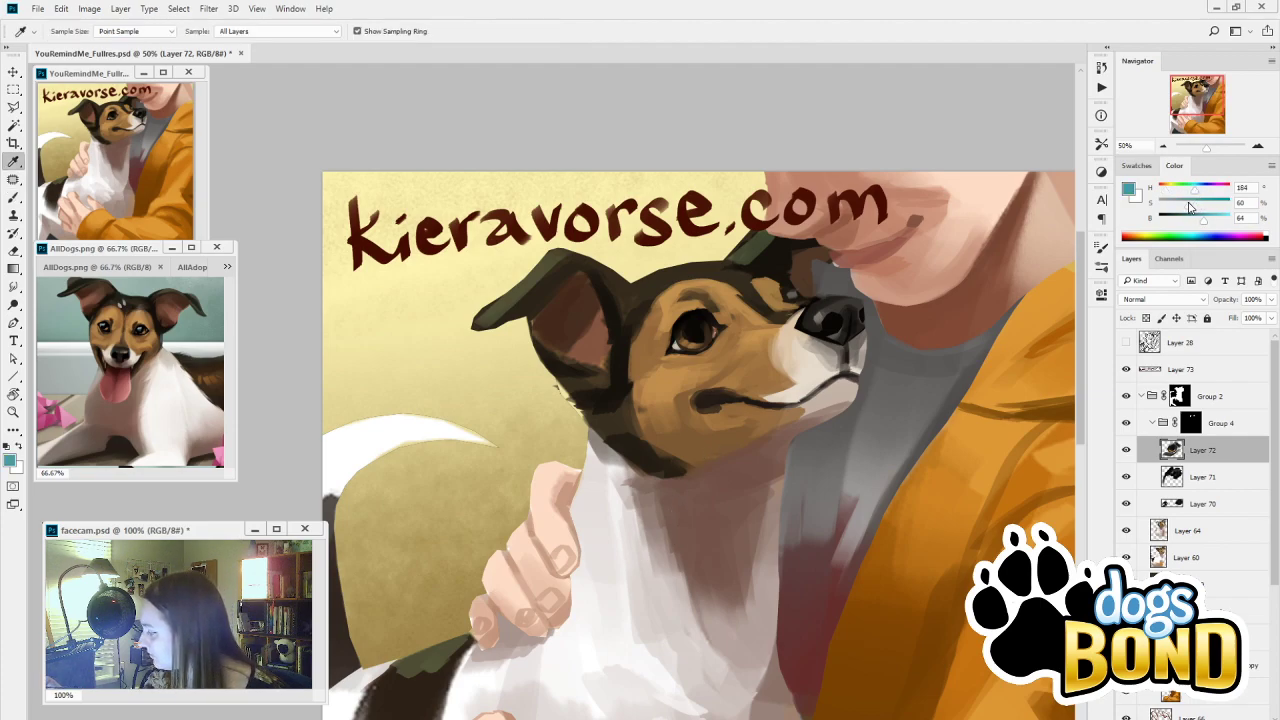
left_click(1221, 219)
left_click(1178, 205)
left_click(1193, 192)
key("b")
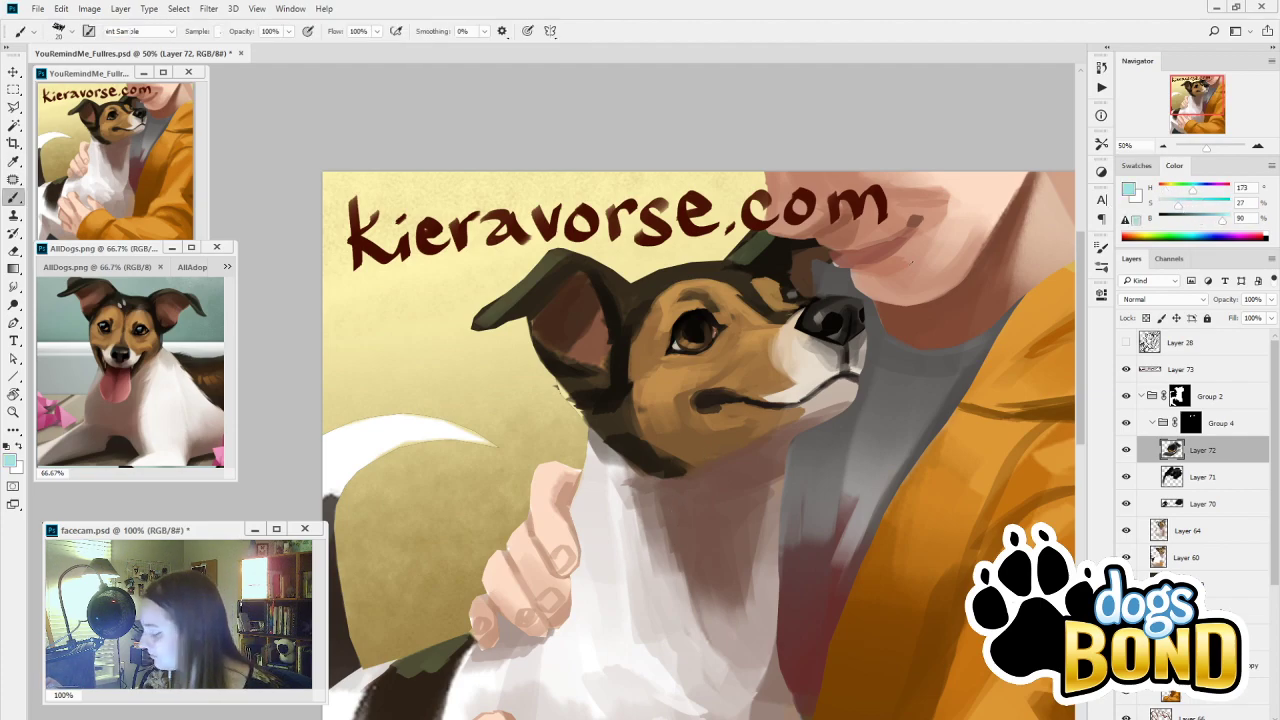
left_click_drag(689, 327, 688, 336)
key("ctrl+z")
key("ctrl+z")
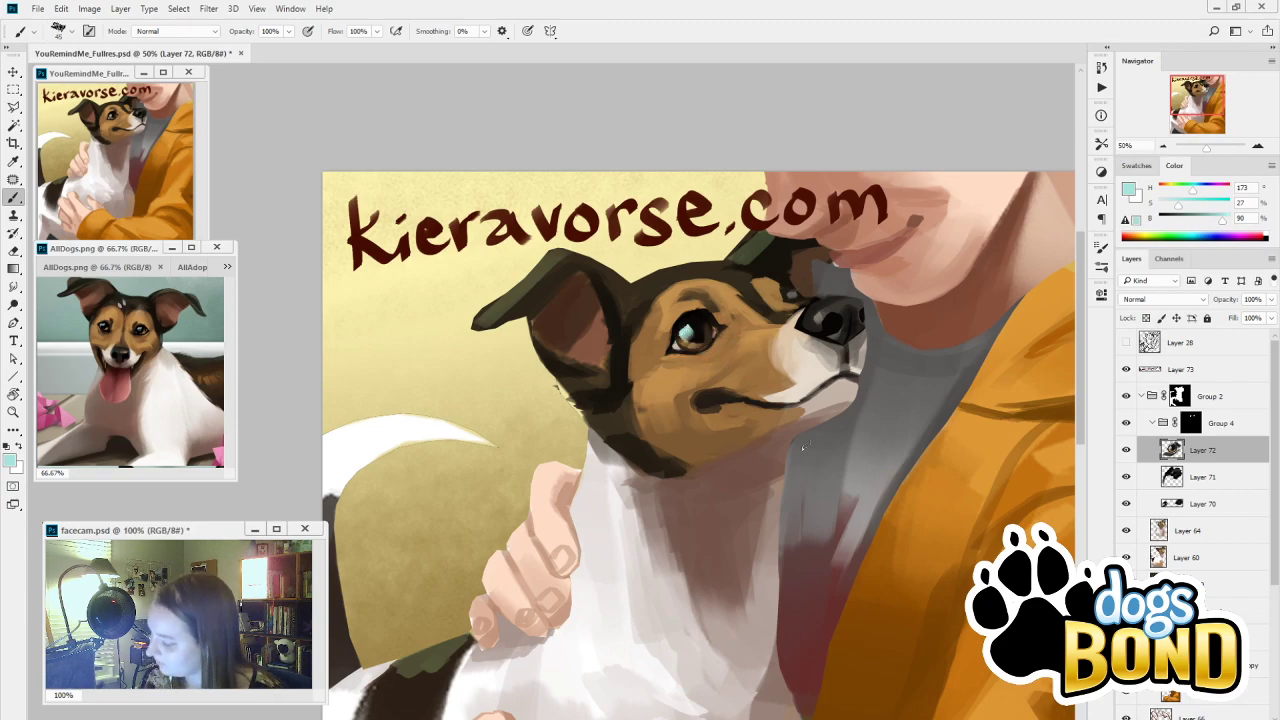
Add a pure white glint to the eye highlight and stroke orange sampled from the jacket along the lower iris
left_click_drag(1222, 219, 1158, 203)
left_click(694, 322)
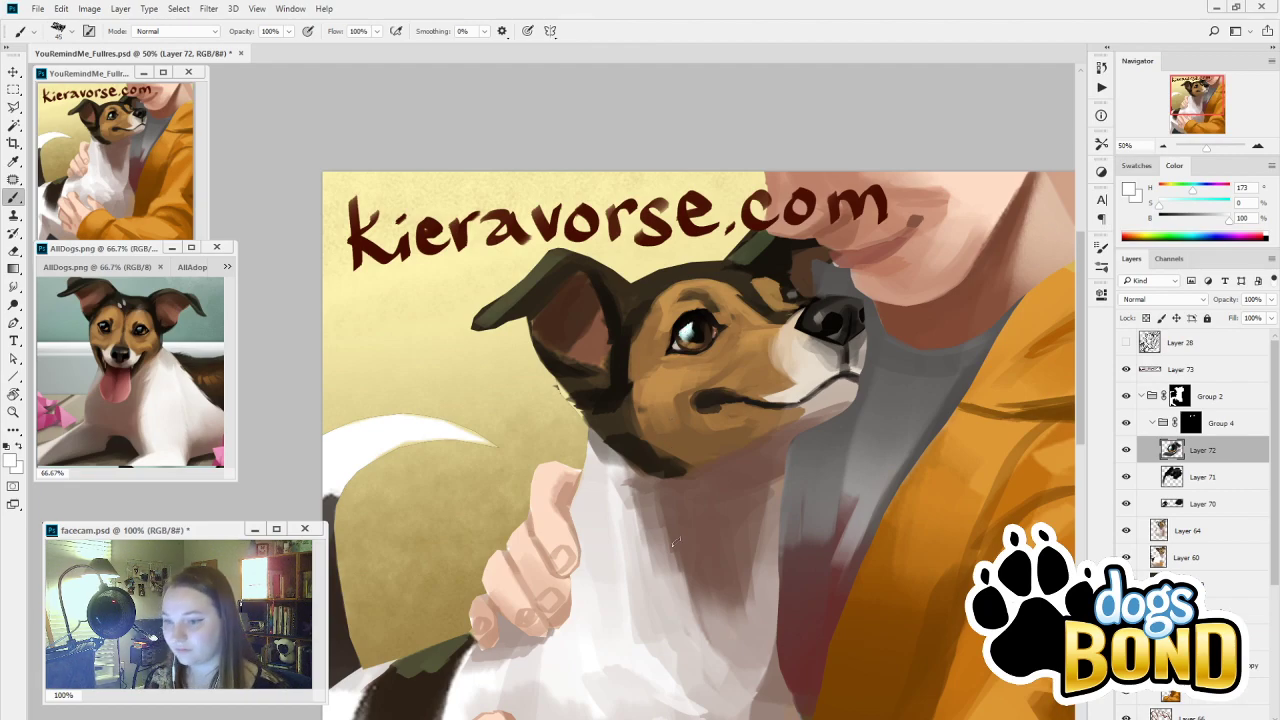
left_click(950, 440, "alt")
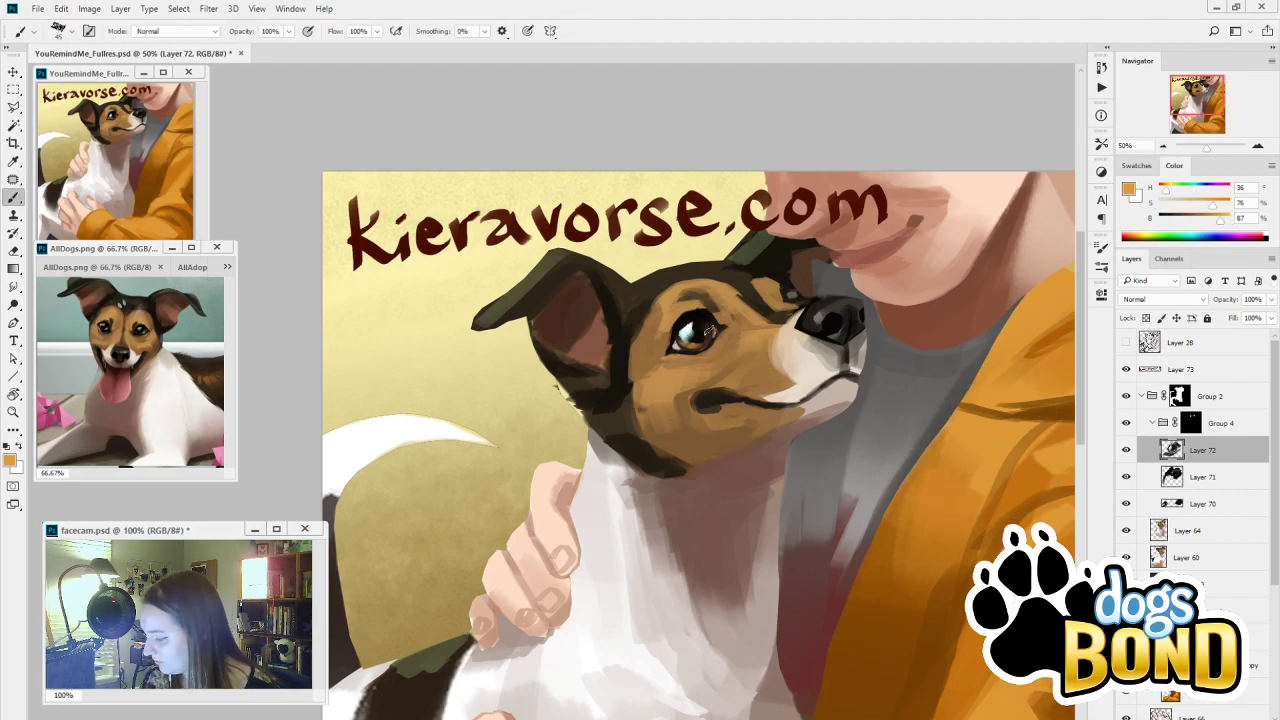
left_click_drag(708, 330, 700, 352)
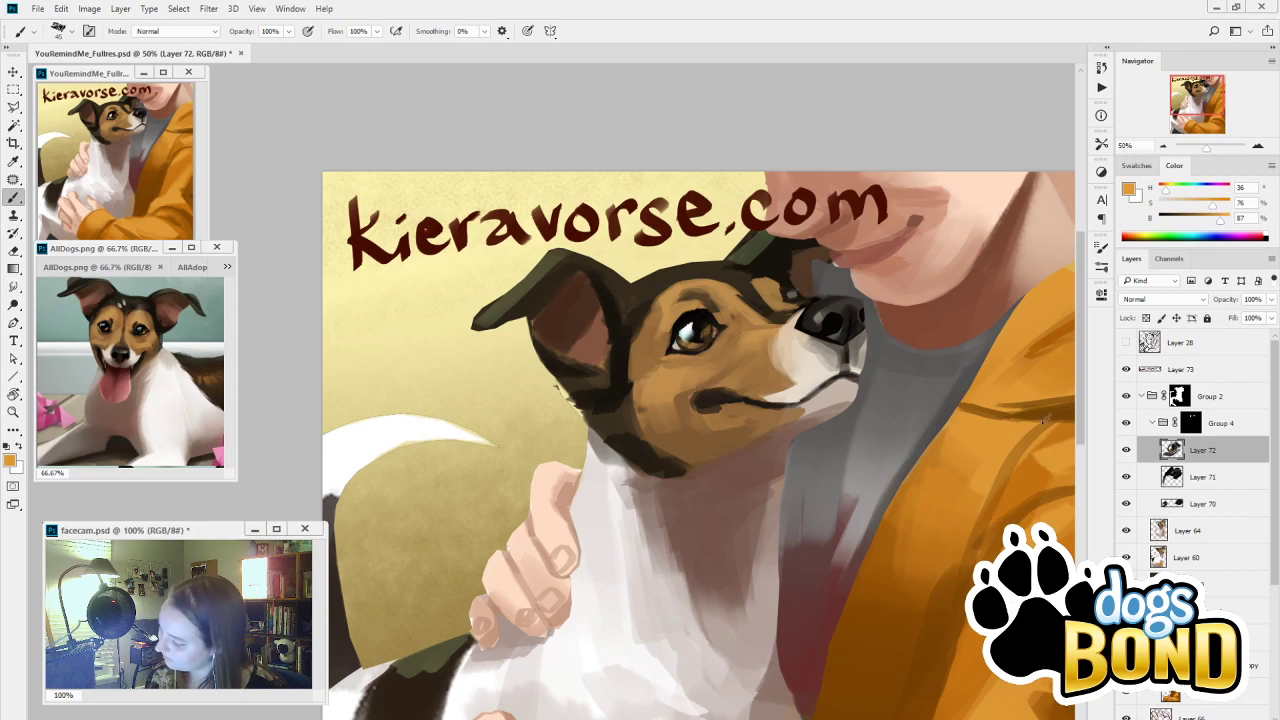
Warm the iris with pale orange (H 21, S 52, B 100) and a more saturated orange (S 94)
left_click(1028, 318, "alt")
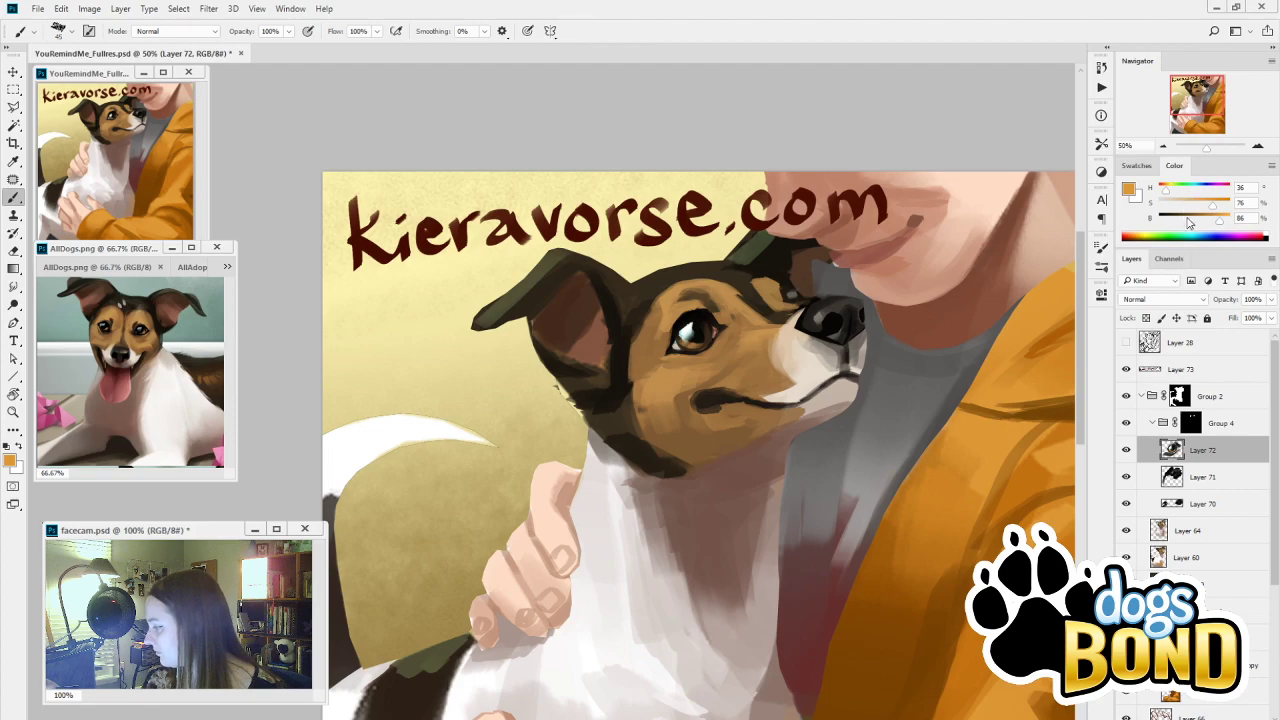
left_click(1195, 204)
left_click(1229, 219)
left_click(1167, 190)
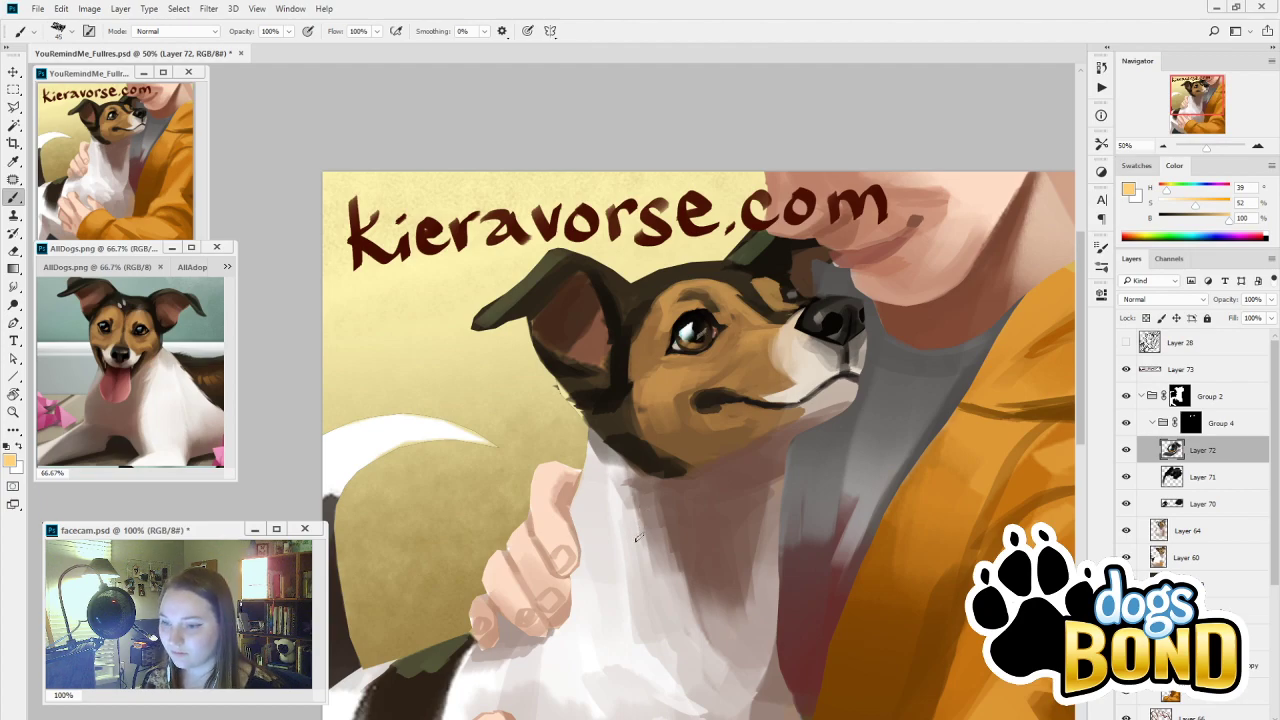
left_click_drag(1165, 188, 1160, 188)
left_click_drag(698, 332, 712, 326)
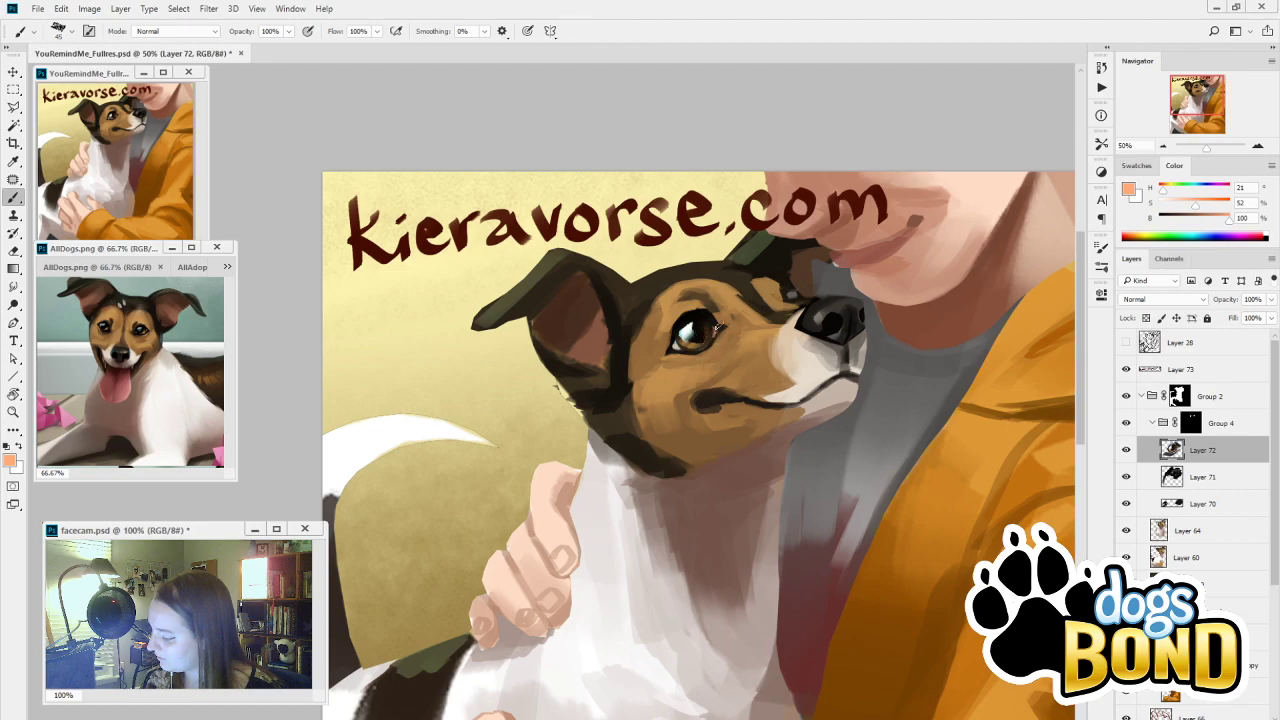
left_click_drag(1195, 204, 1224, 204)
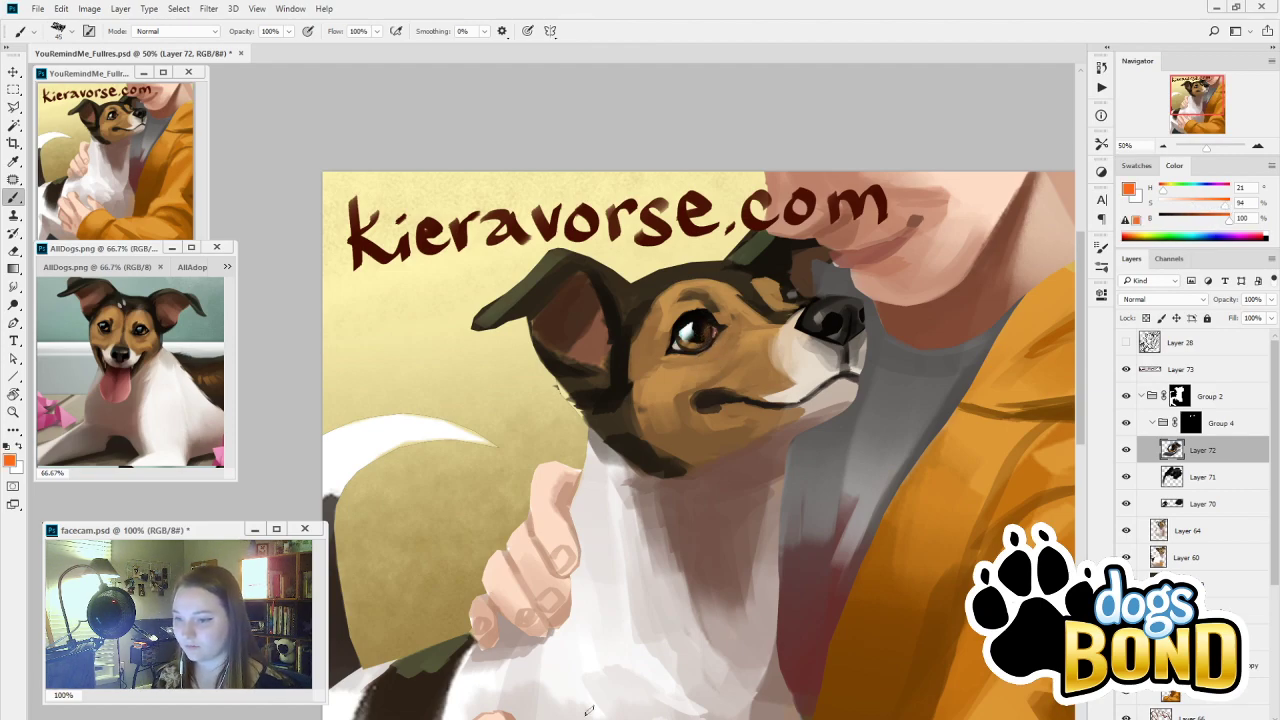
Compare the dog's eye with and without the new painting by toggling the visibility of Layer 72
left_click_drag(727, 630, 649, 652)
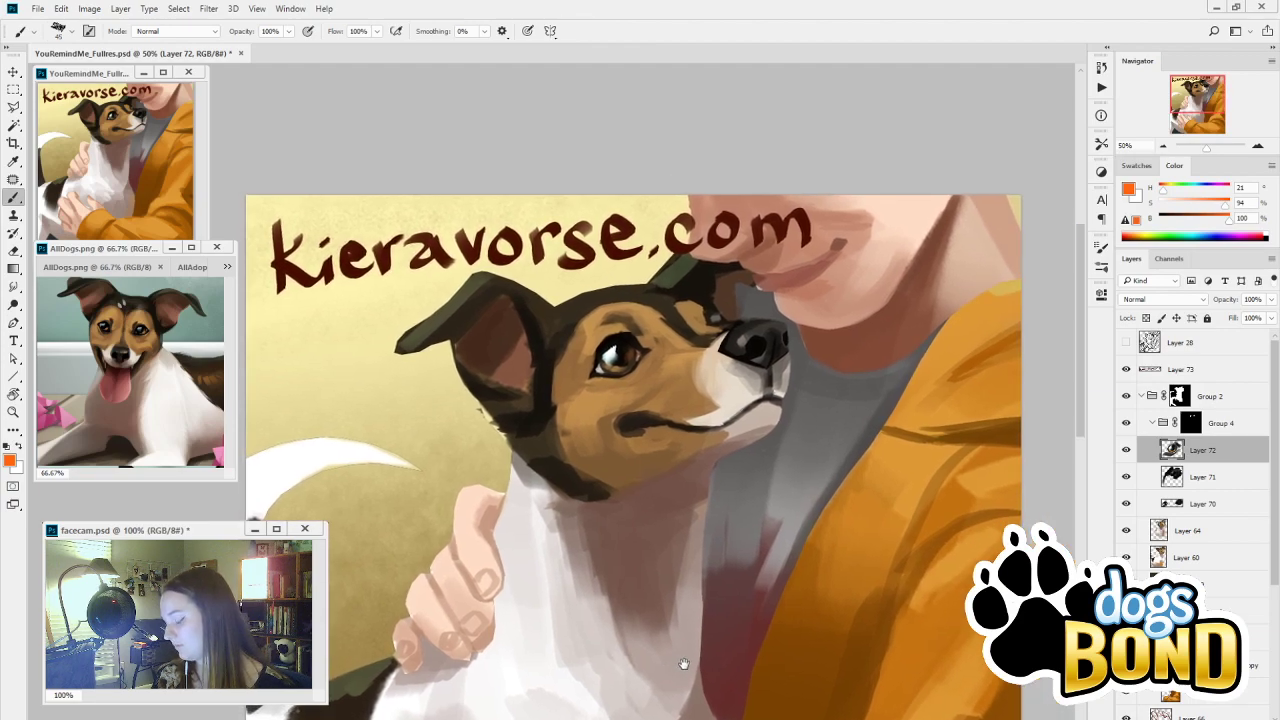
left_click(1126, 452)
left_click(1126, 452)
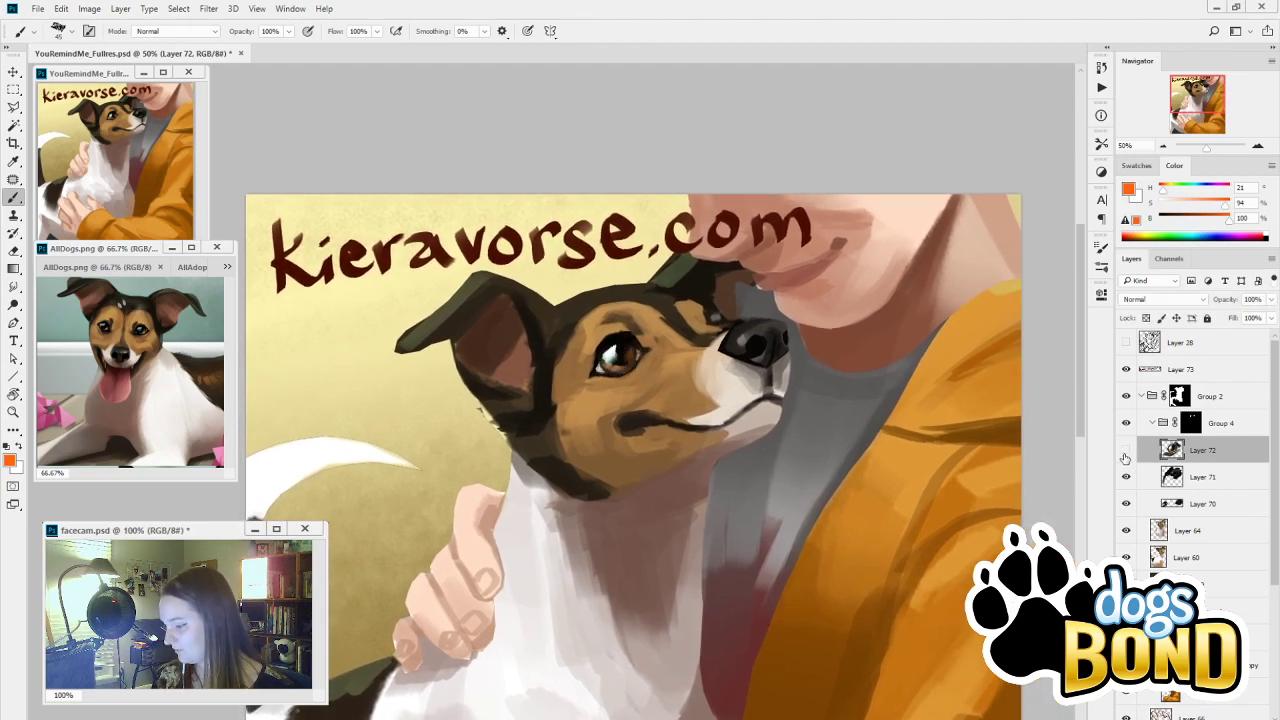
Deepen the dog's eye with near-black (H 30, S 36, B 4) using a 15 px brush and sample reddish brown (H 10, S 51, B 59)
left_click(1126, 452)
left_click(1126, 452)
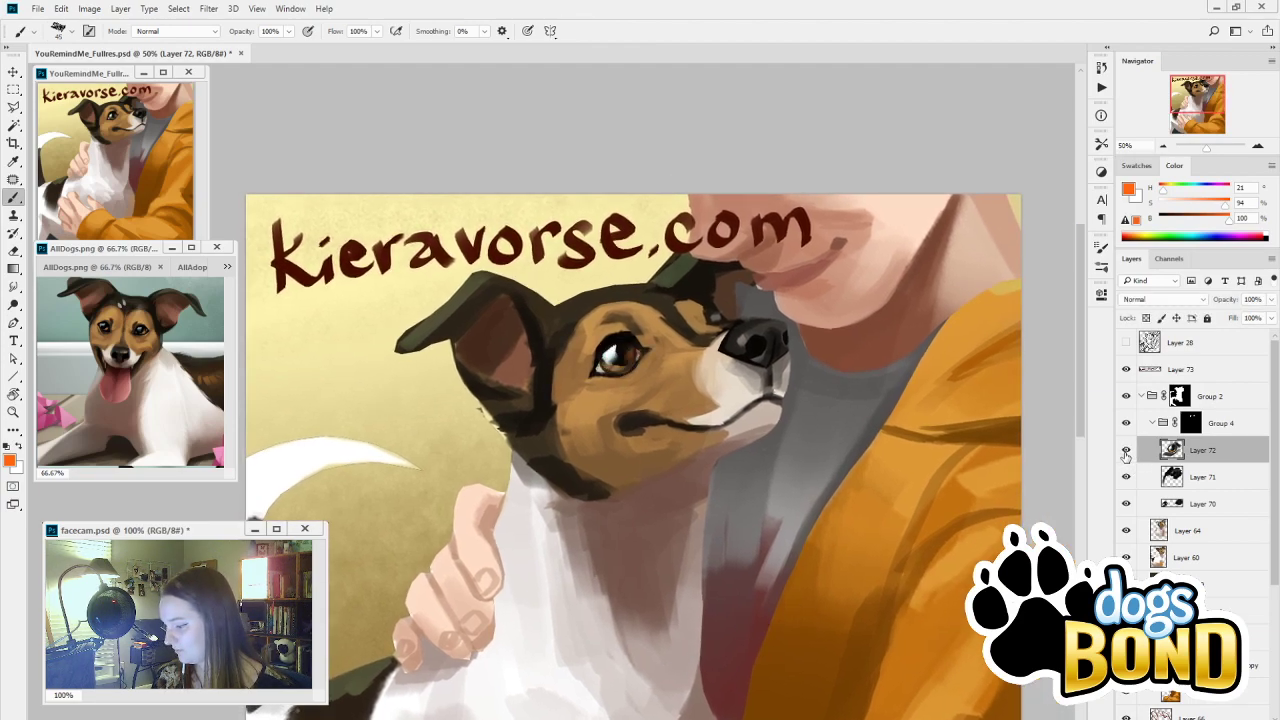
left_click(622, 338, "alt")
key("bracketleft")
key("bracketleft")
key("bracketleft")
key("bracketleft")
key("bracketleft")
key("bracketleft")
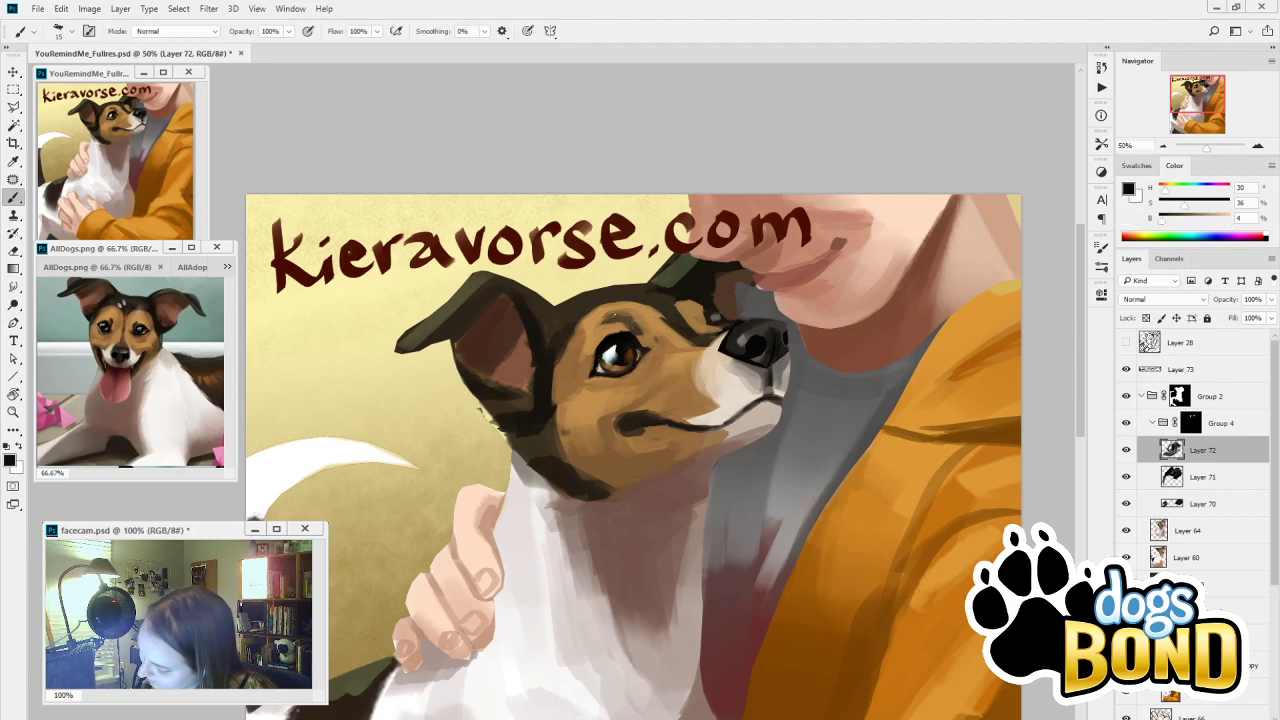
left_click(807, 263, "alt")
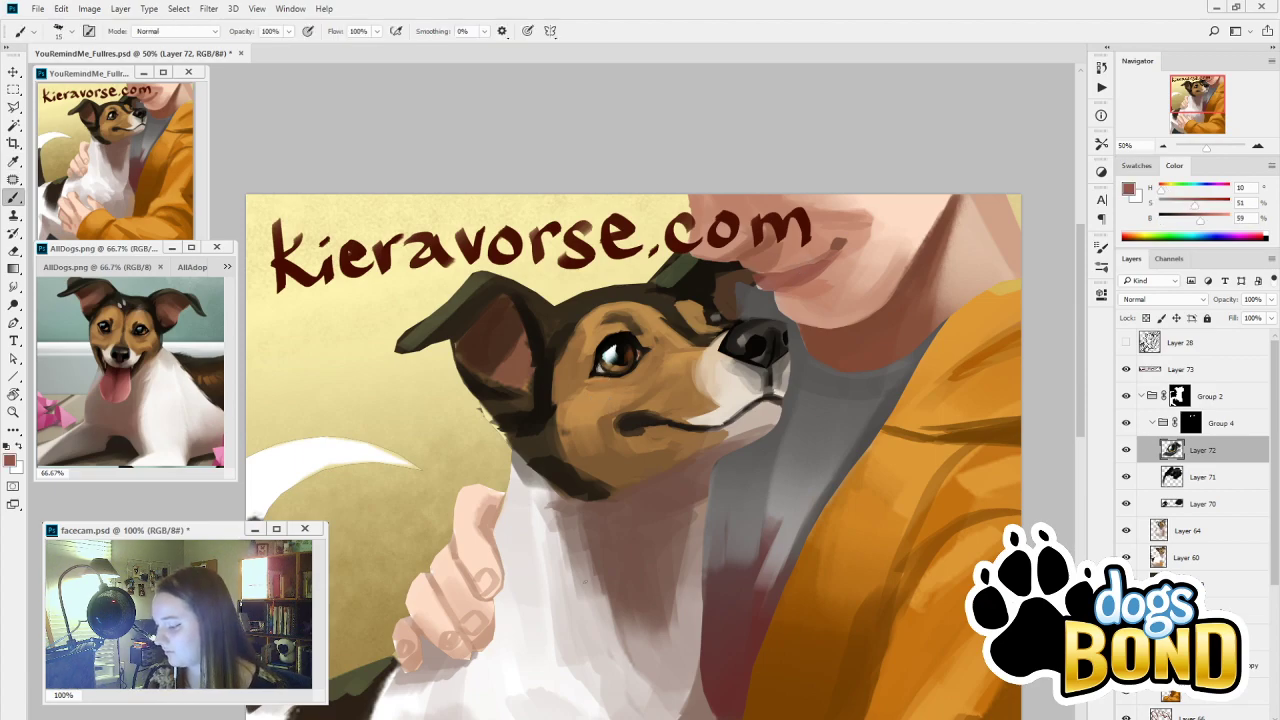
Compare the dog's eye and nose with and without the repainting by toggling the visibility of Group 4
mouse_move(842, 636)
left_mouse_down()
mouse_move(843, 600)
mouse_move(894, 509)
mouse_move(965, 542)
left_mouse_up()
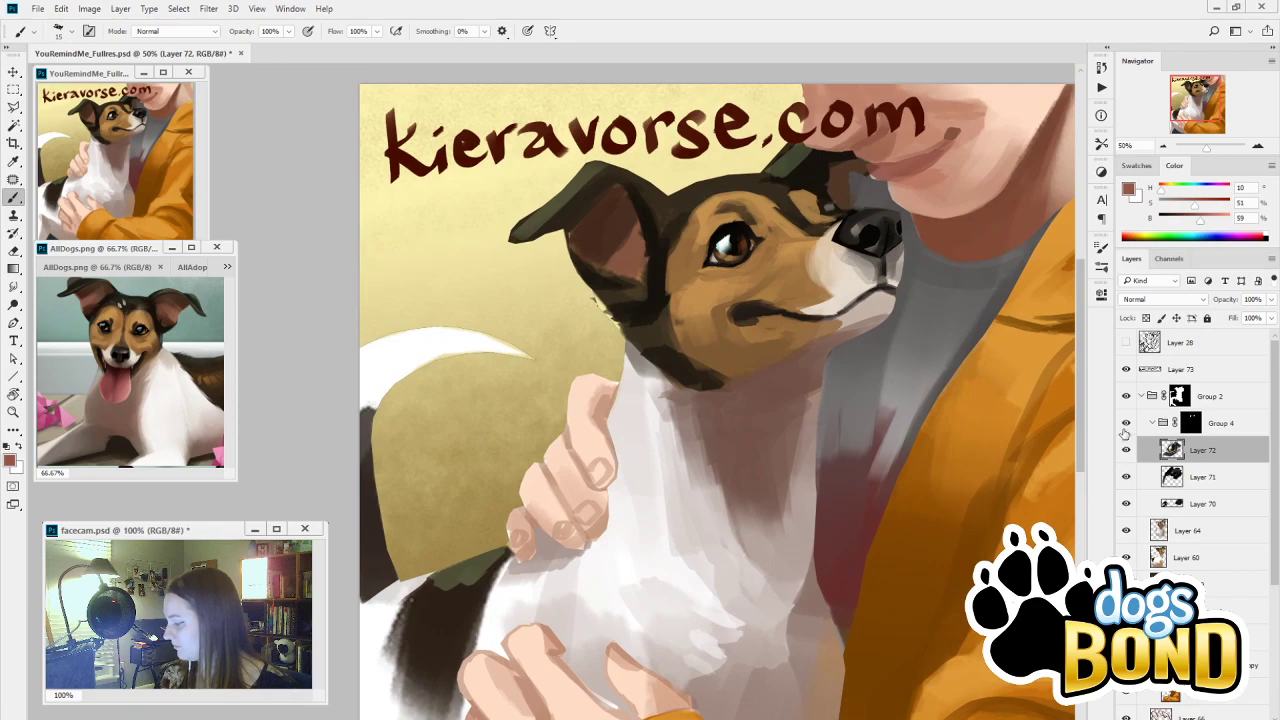
left_click(1126, 423)
left_click(1126, 423)
left_click(1126, 423)
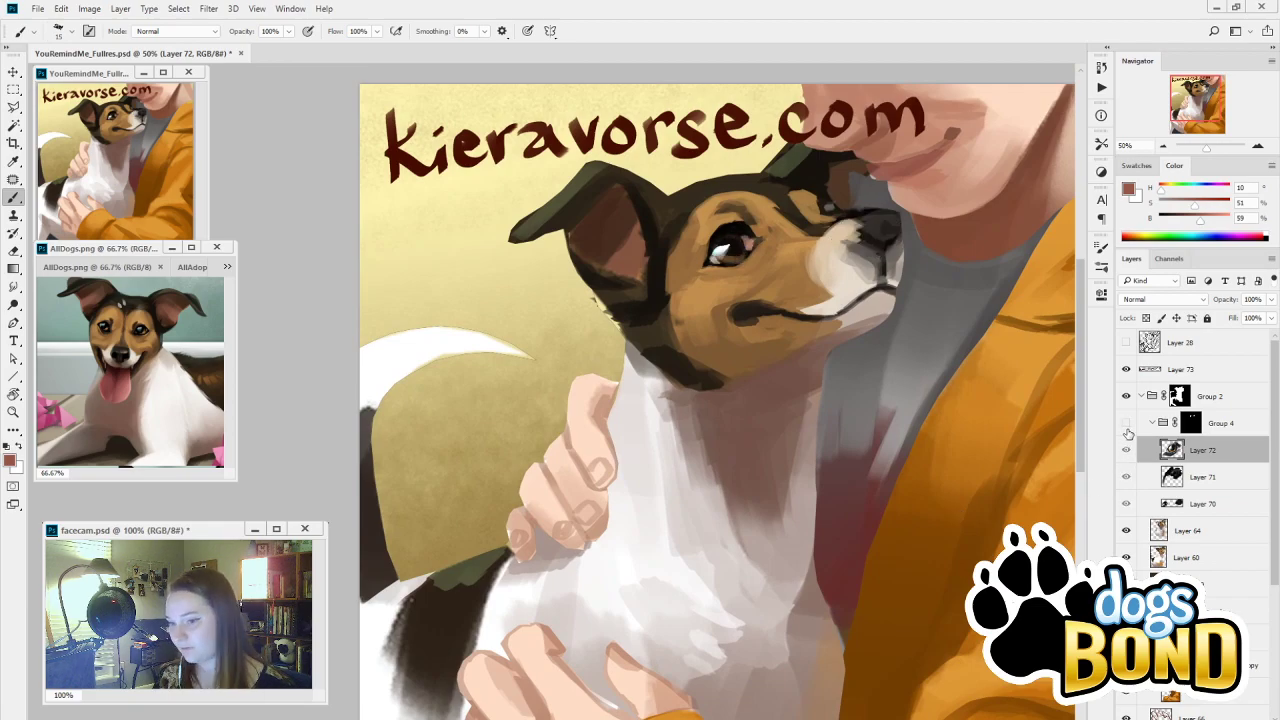
left_click(1126, 423)
left_click(1126, 424)
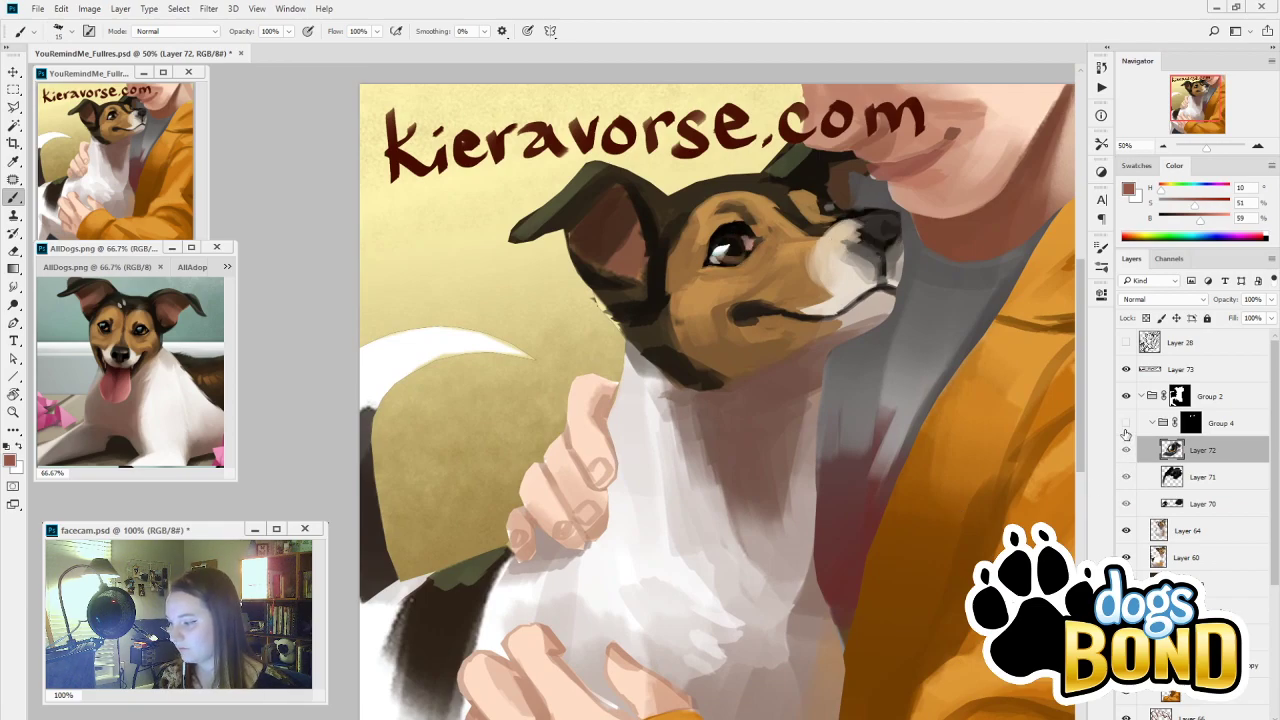
left_click(1126, 423)
Sample the brown (H 18, S 51, B 58) at the front corner of the dog's eye for painting
key("i")
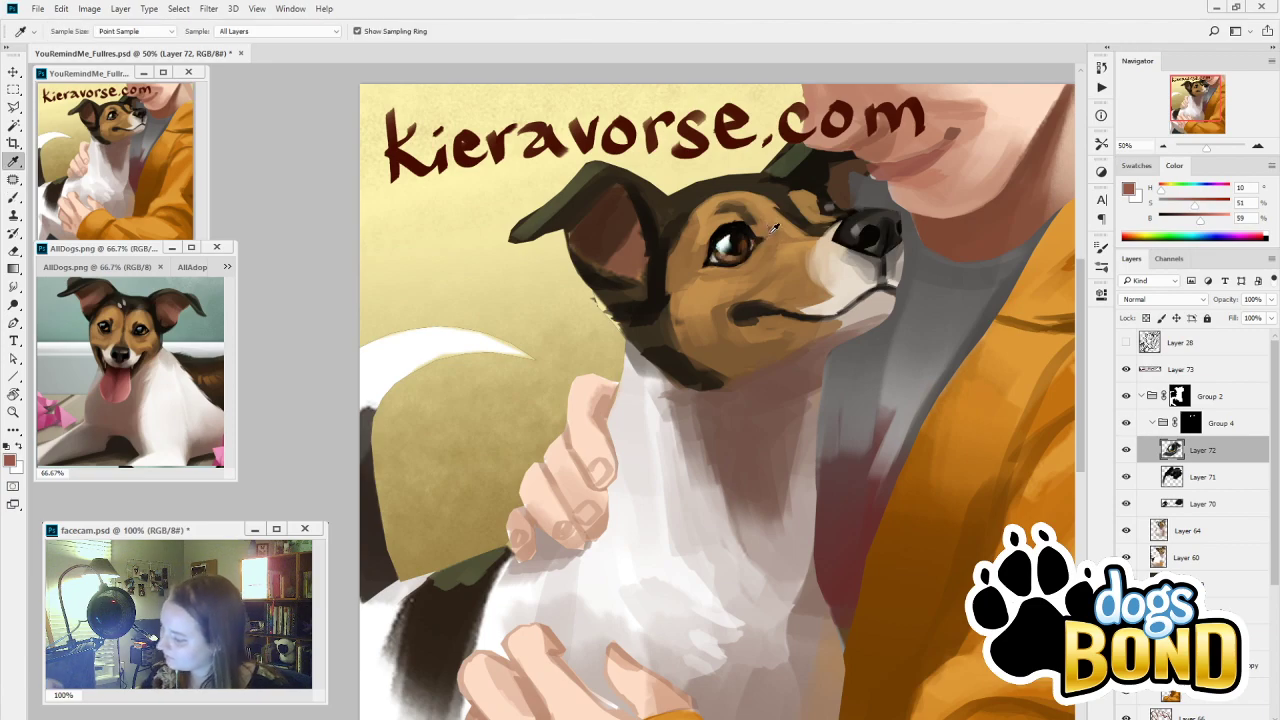
left_click(757, 238)
key("b")
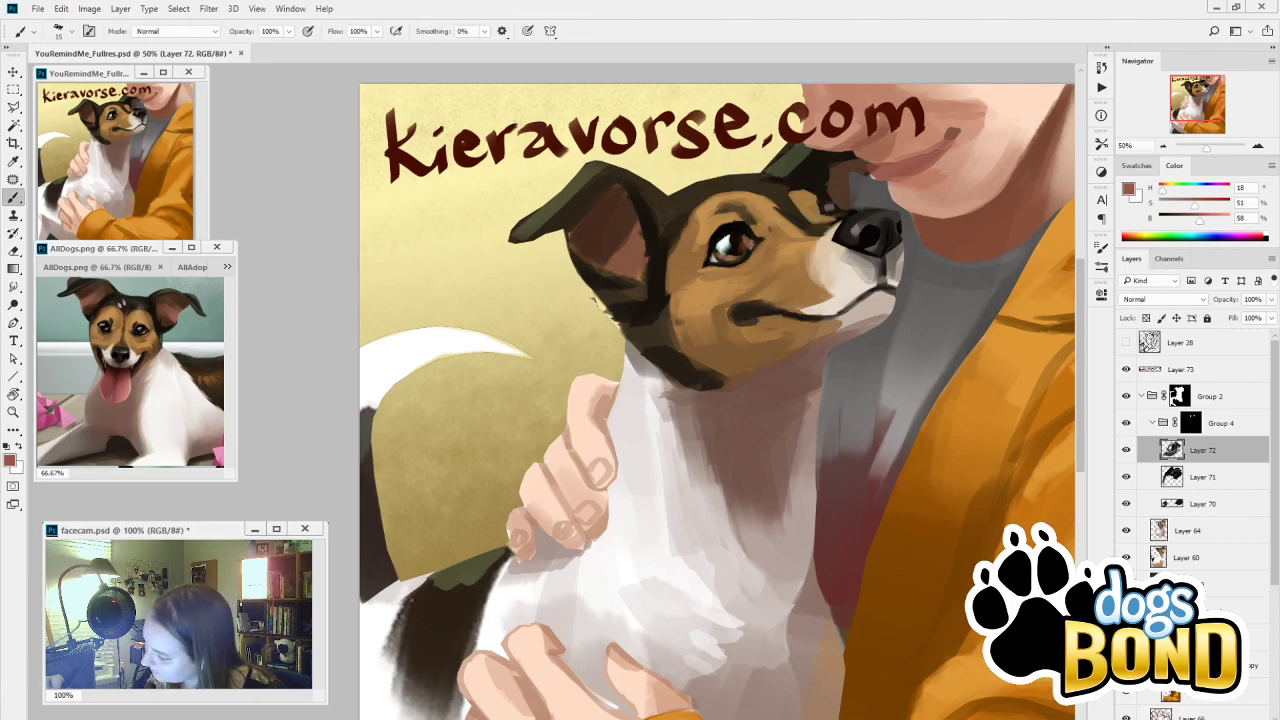
Toggle the visibility of Layer 72 to check the front corner of the dog's eye
left_click(1126, 451)
left_click(1126, 451)
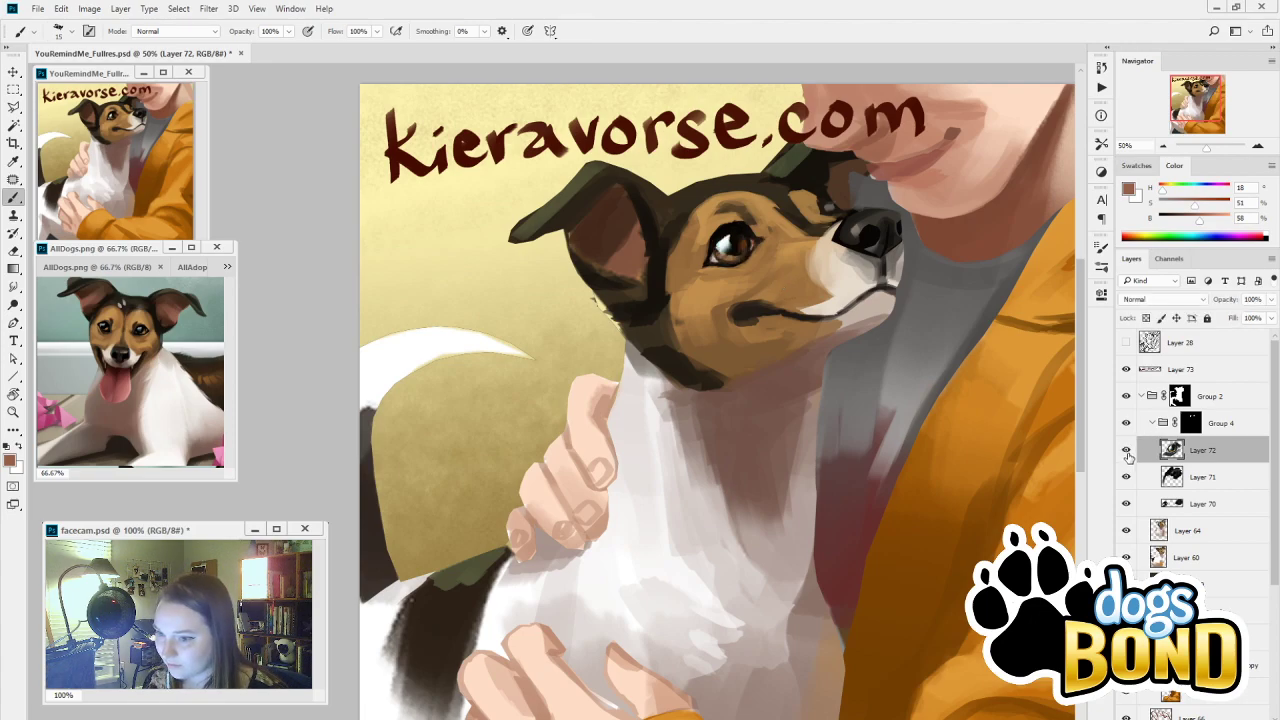
left_click(1126, 452)
left_click(1126, 452)
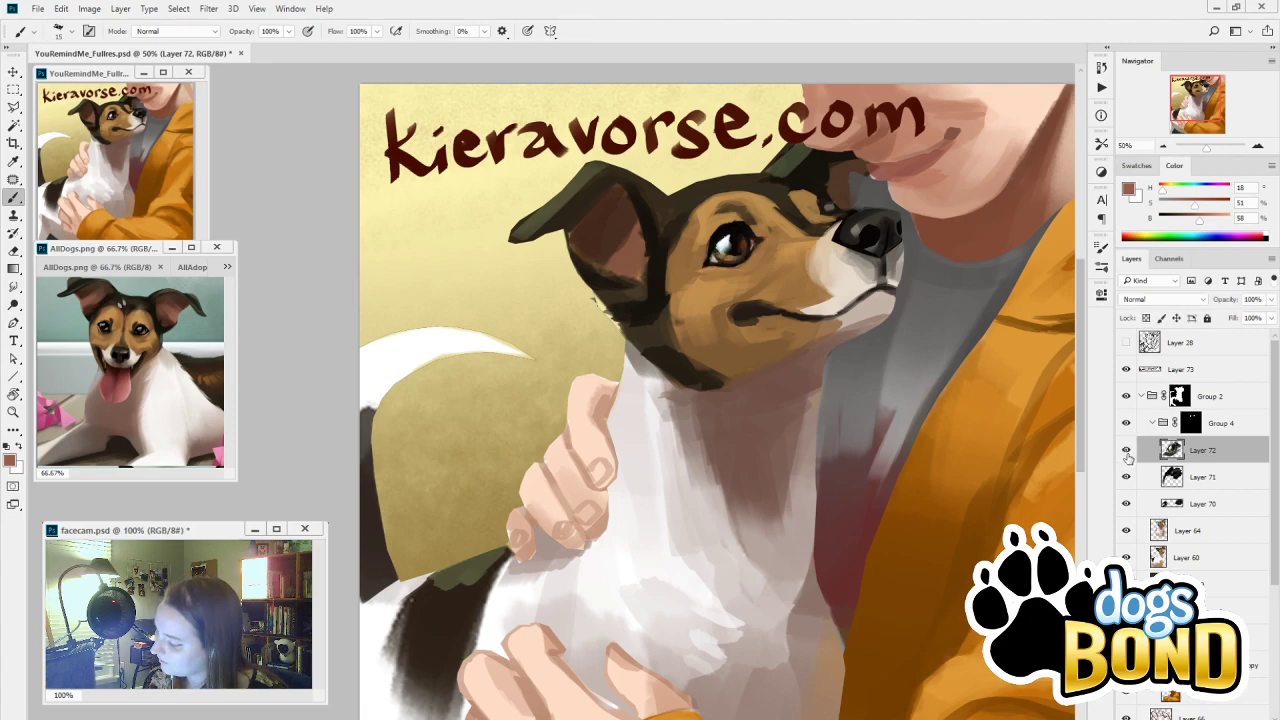
left_click(1126, 452)
left_click(1126, 451)
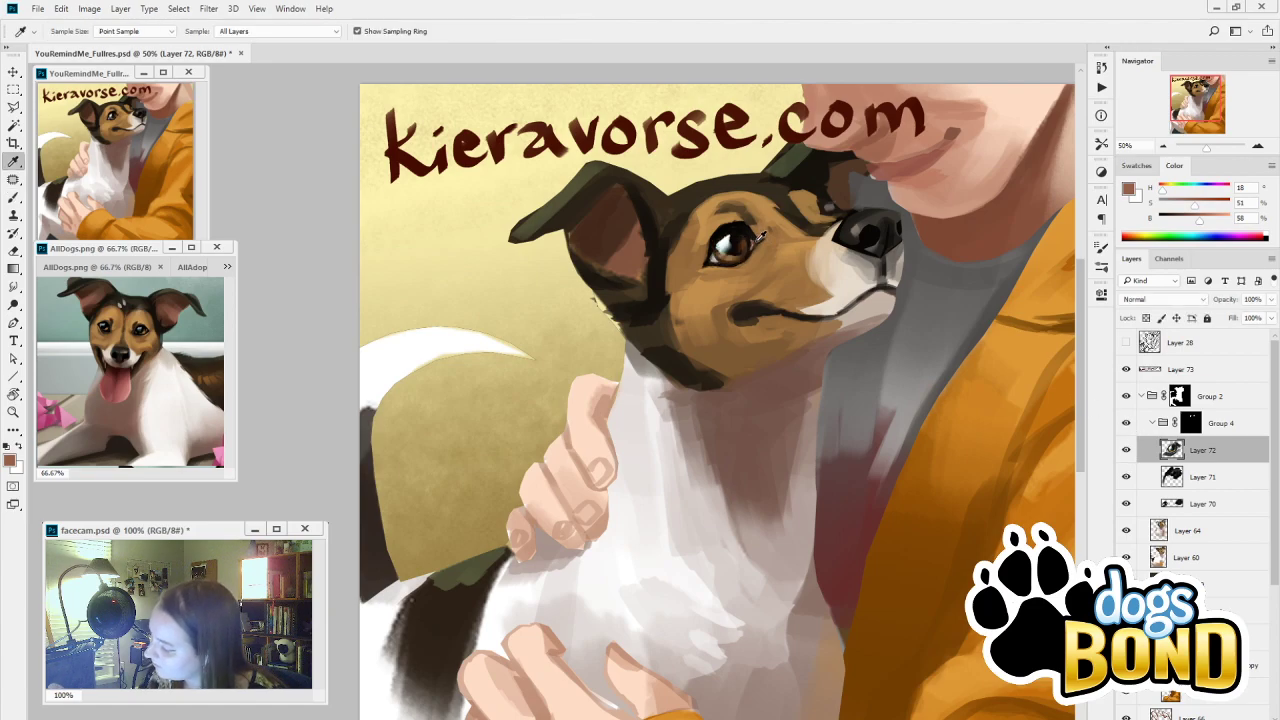
Refine the eye's front corner and upper rim with sampled dark brown (H 29, S 51, B 16), reddish brown (H 16, S 55, B 52) and near-black
left_click(736, 222, "alt")
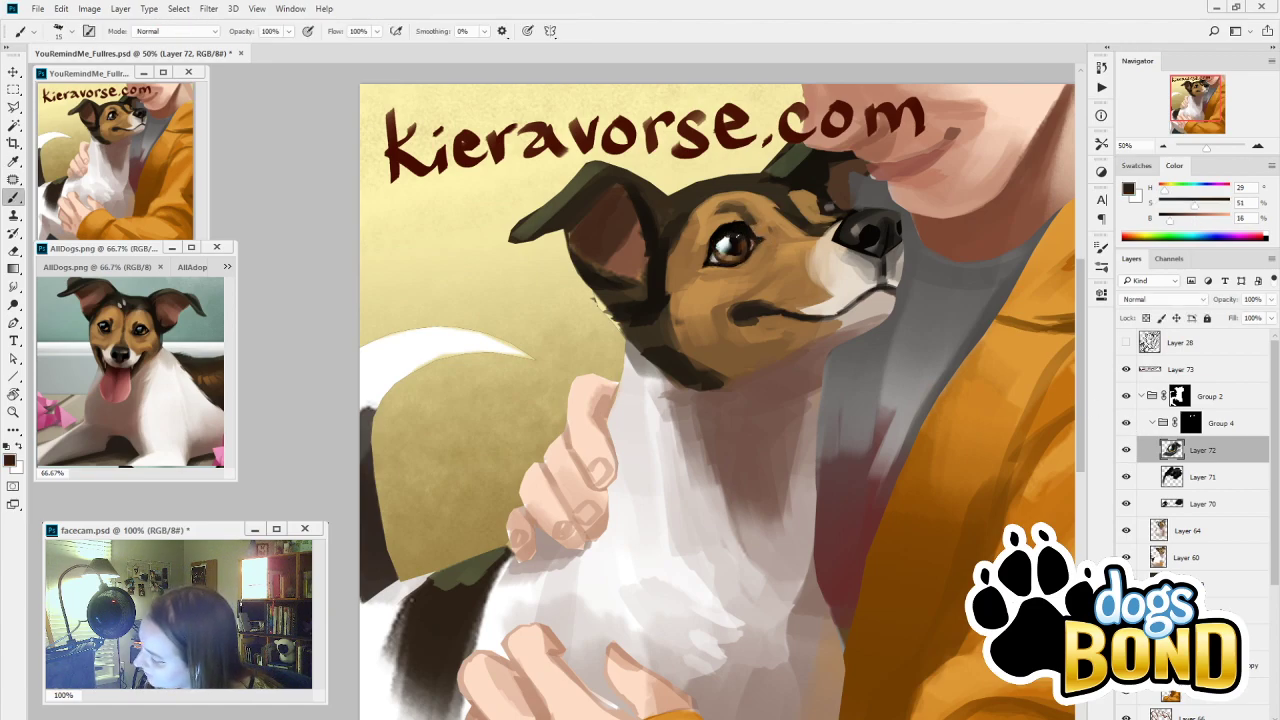
left_click(757, 240, "alt")
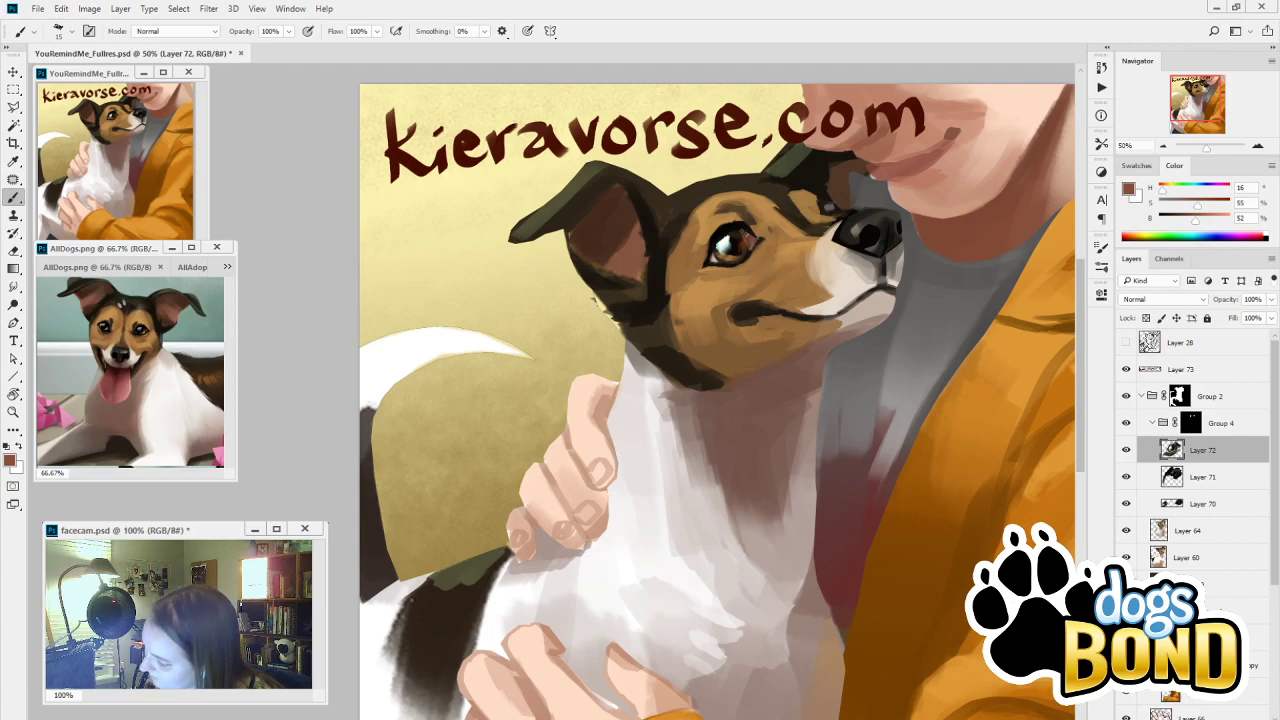
left_click(735, 225, "alt")
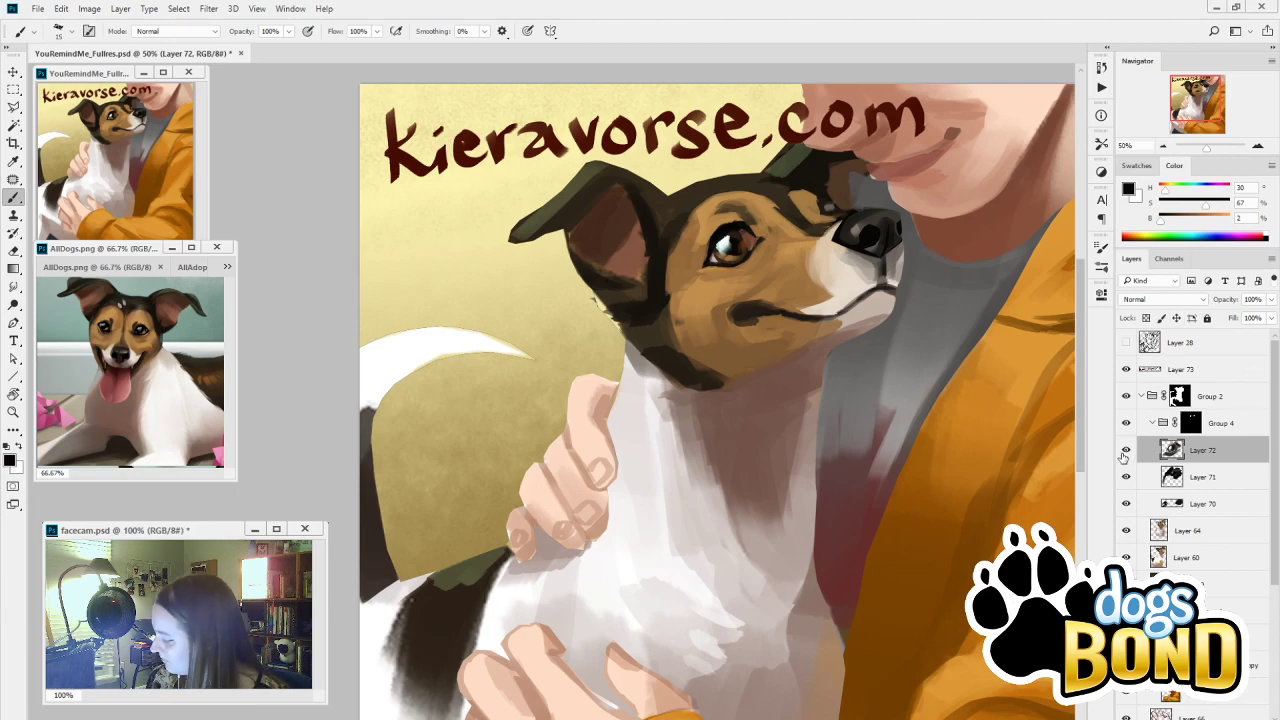
left_click(744, 216, "alt")
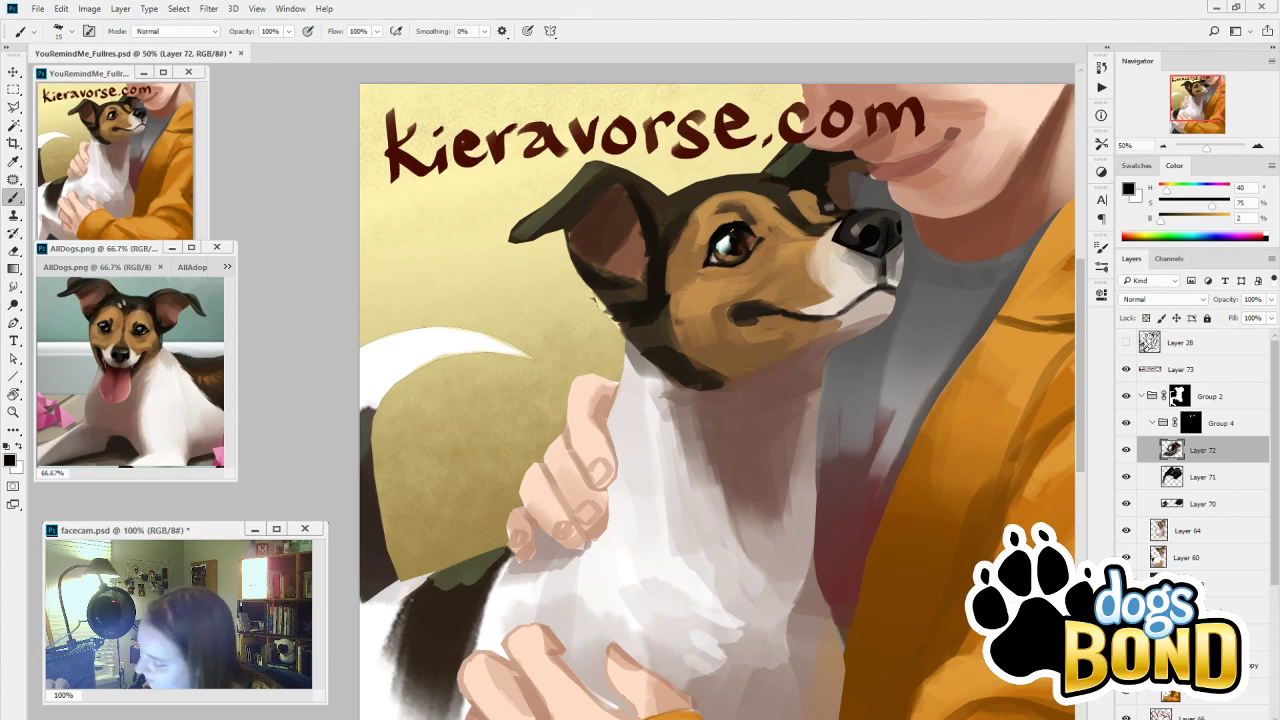
left_click(1126, 451)
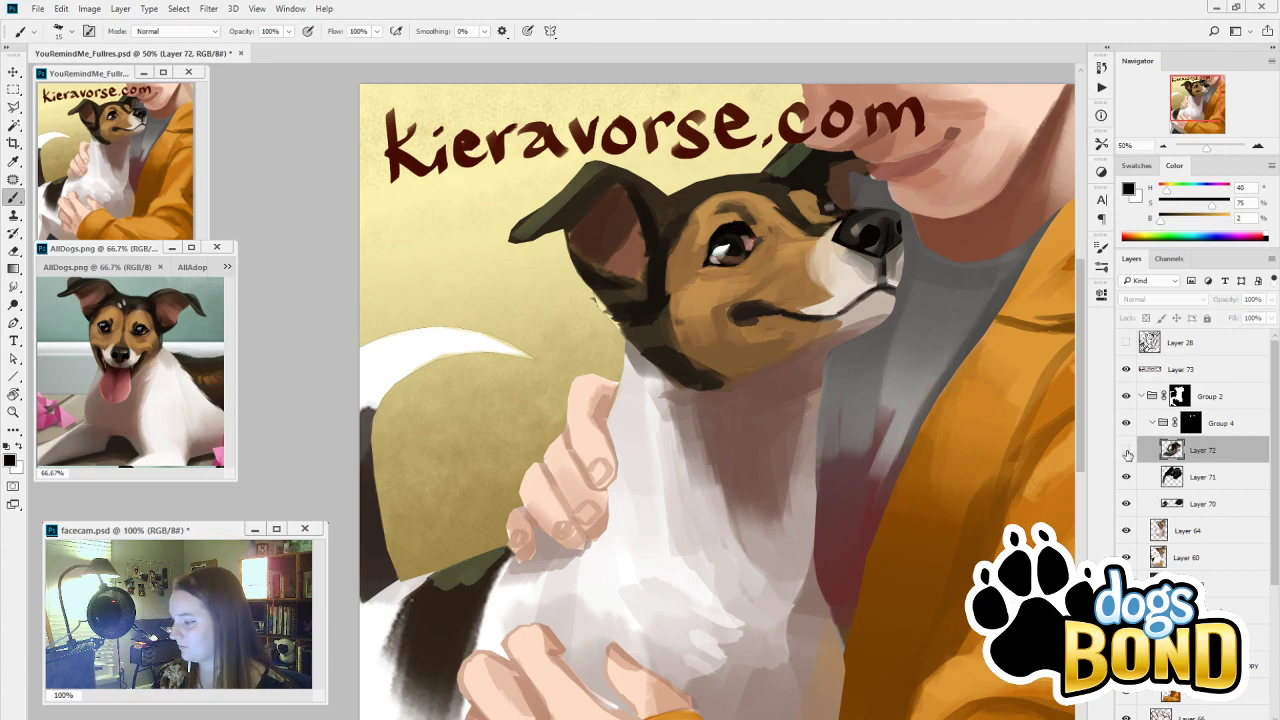
left_click(1126, 451)
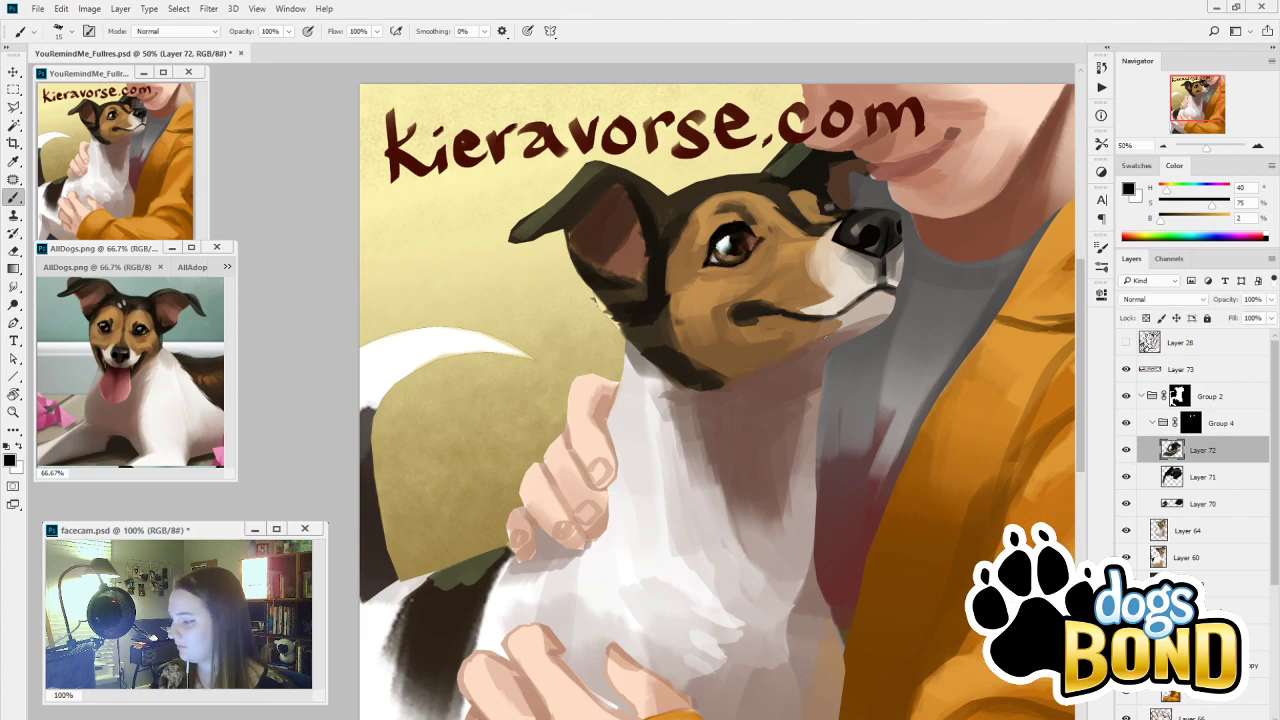
Touch up the dog's eye with a light peach (H 20, S 33, B 84) sampled from the person's skin
key("i")
left_click(968, 174)
key("b")
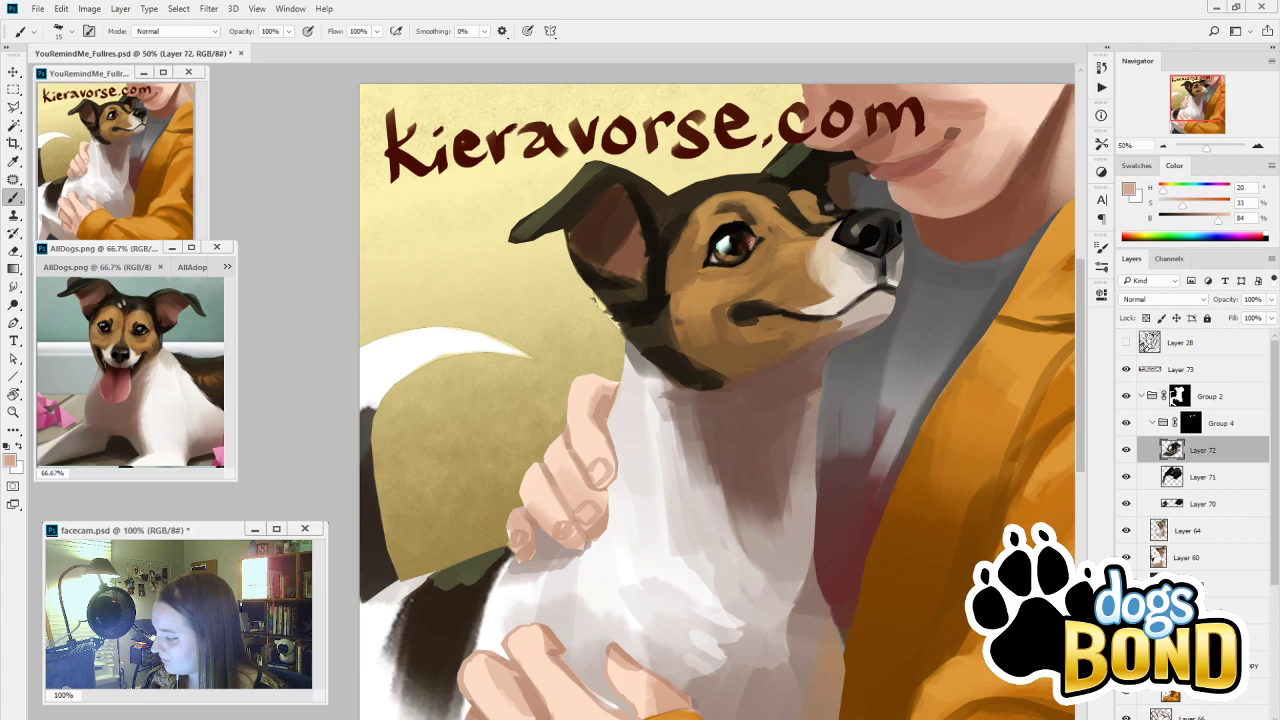
Compare the dog's face with and without Layer 72 and the whole of Group 4
left_click_drag(921, 516, 830, 583)
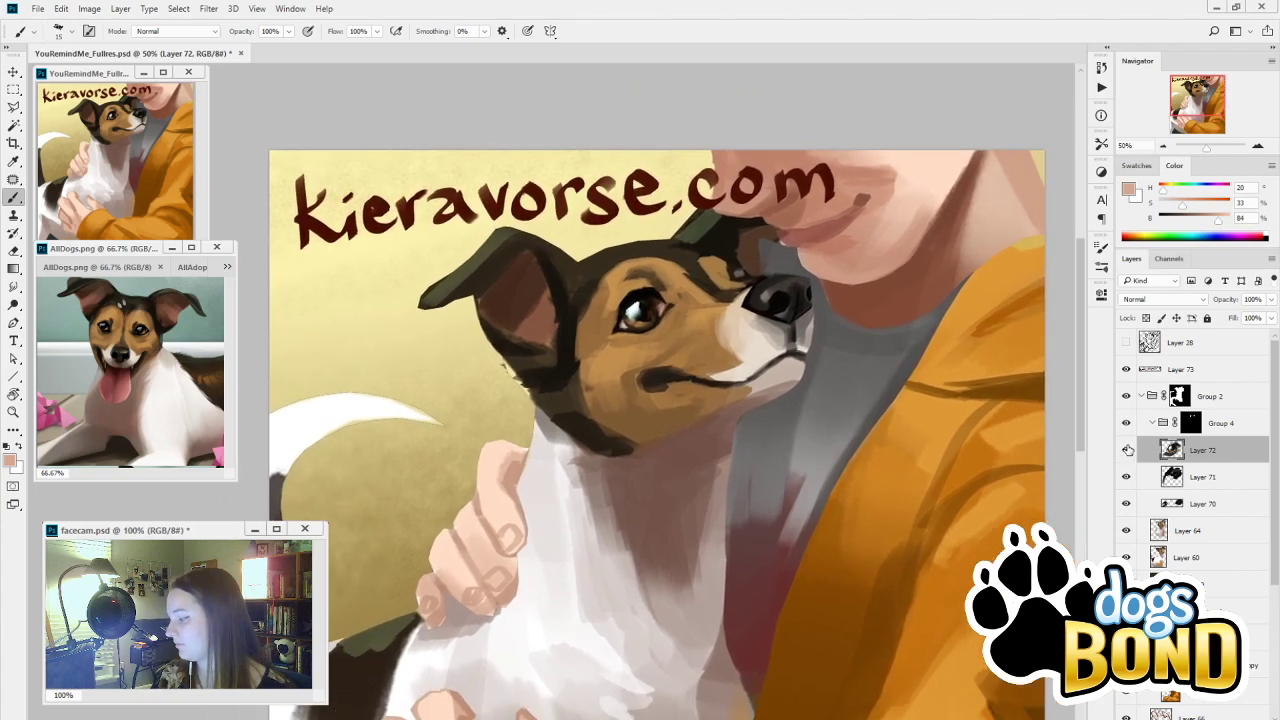
left_click(1126, 450)
left_click(1126, 450)
mouse_move(985, 550)
left_mouse_down()
mouse_move(806, 520)
mouse_move(893, 558)
left_mouse_up()
left_click(1125, 424)
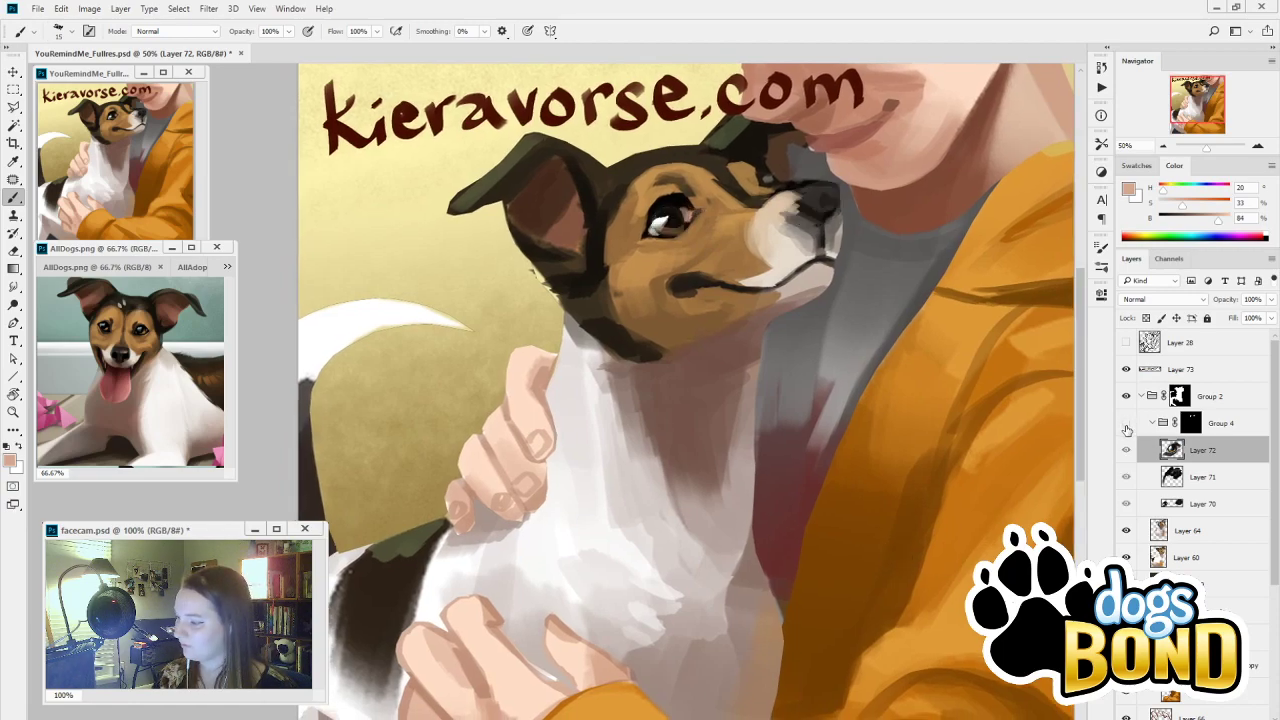
left_click(1125, 424)
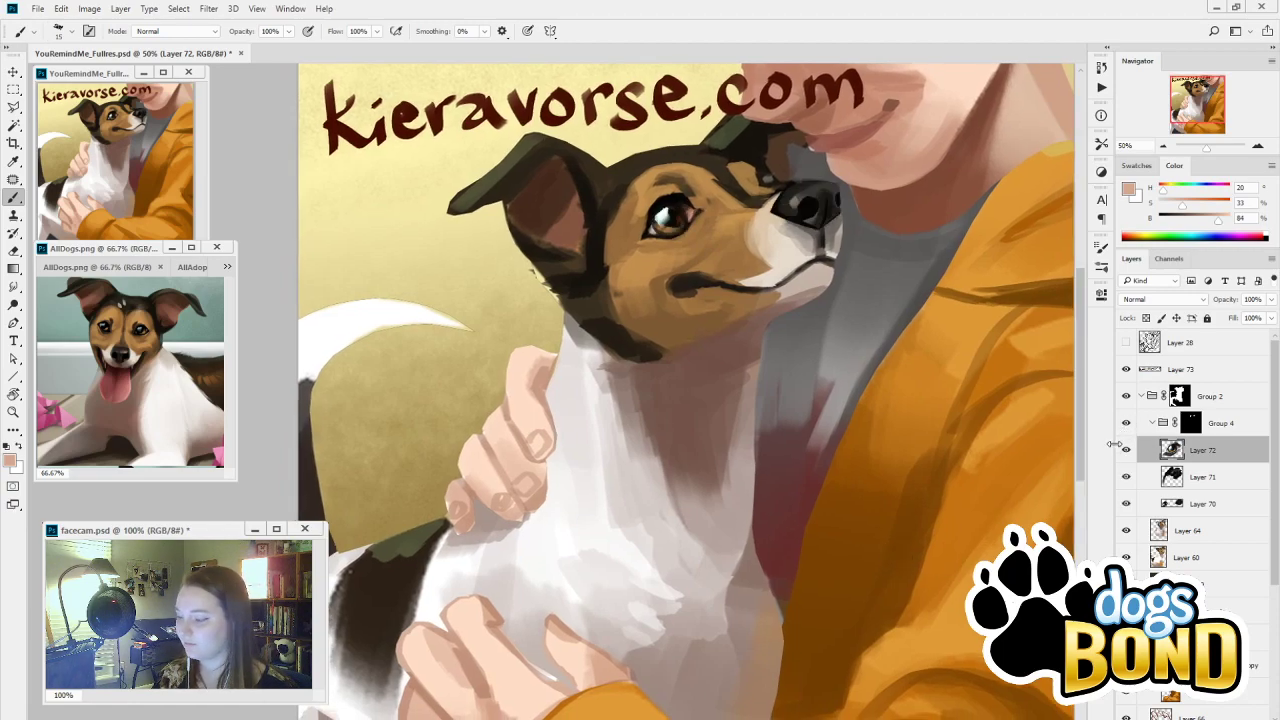
Check what Layer 64 contributes by toggling its visibility, and add a new empty layer directly above it
left_click(1126, 531)
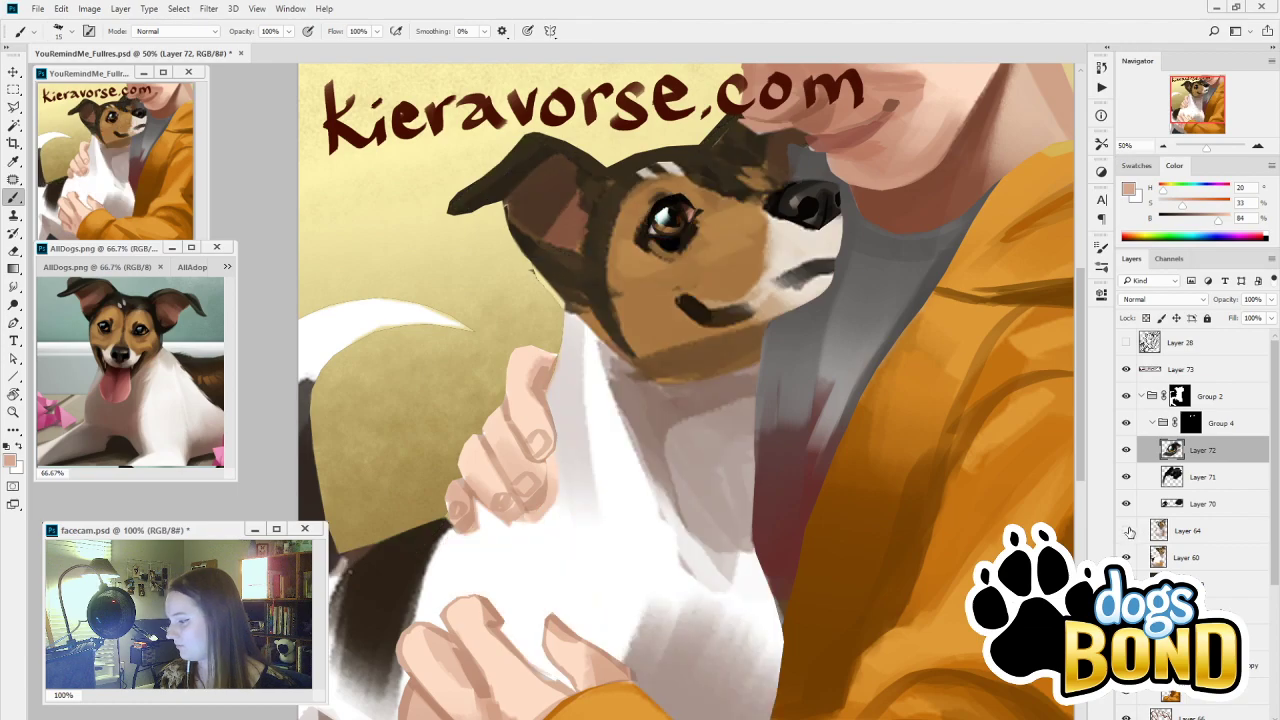
left_click(1126, 531)
left_click(1212, 531)
left_click(1240, 711)
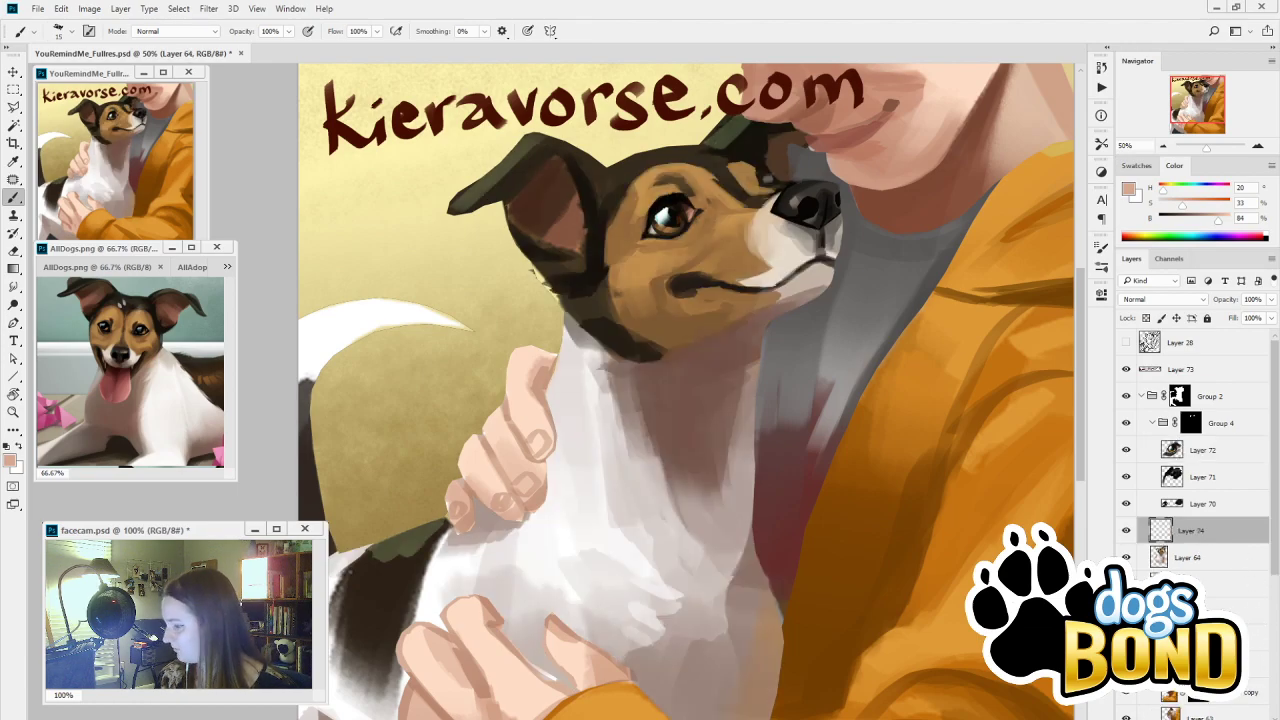
left_click(645, 220, "alt")
mouse_move(645, 212)
left_mouse_down()
mouse_move(643, 230)
mouse_move(678, 202)
mouse_move(700, 210)
left_mouse_up()
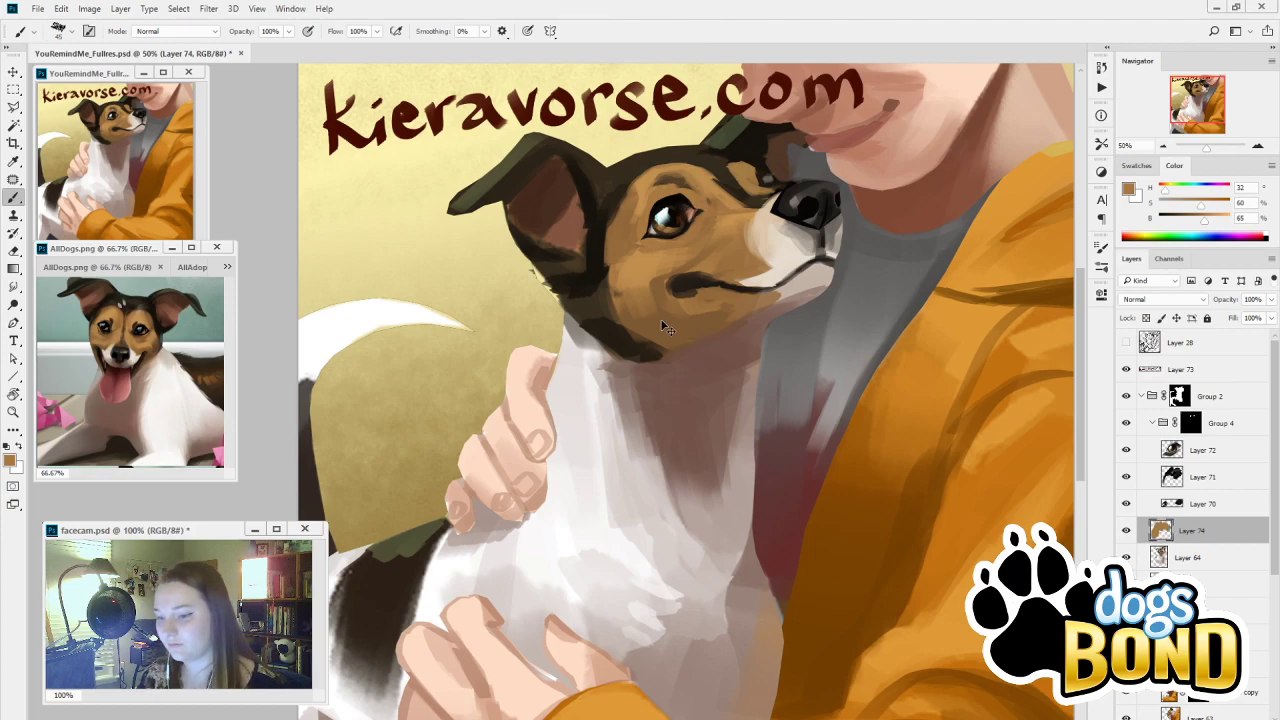
key("ctrl+z")
Sample dark brown (H 36, S 48, B 25), check the brush settings, and stroke it around the dog's eye on Layer 74
left_click(694, 193, "alt")
key("b")
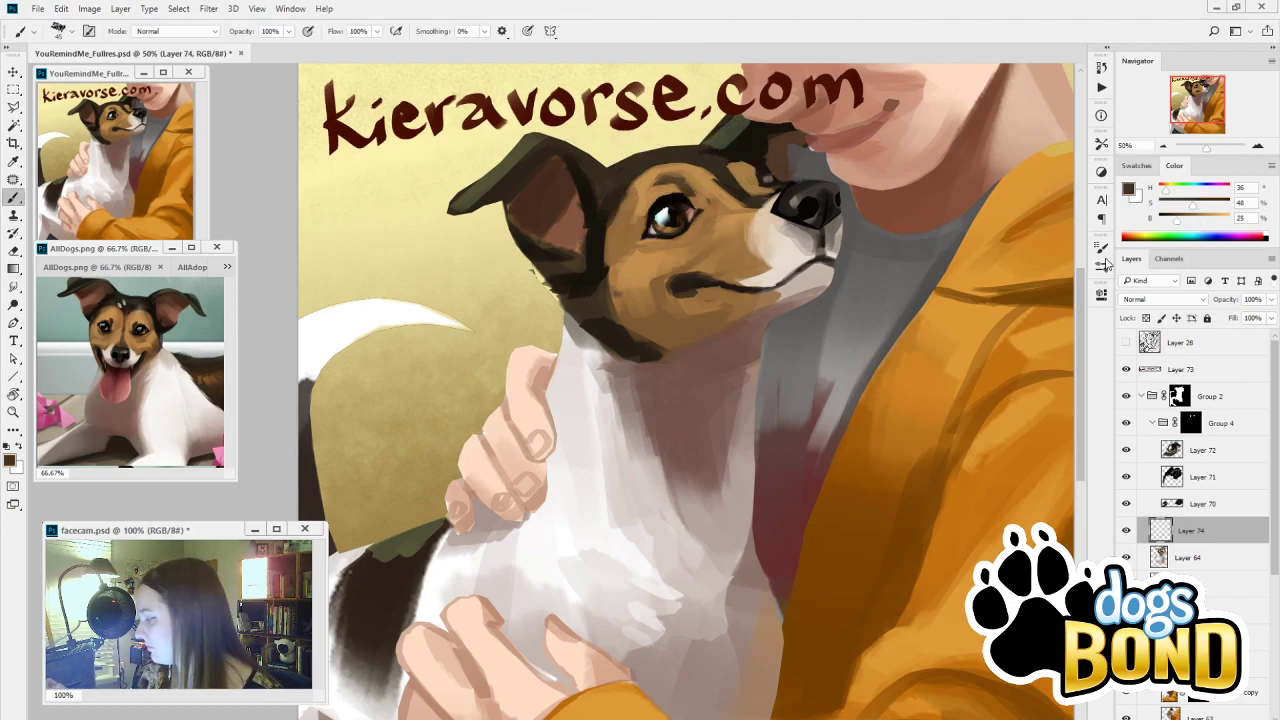
left_click(1100, 267)
left_click(804, 241)
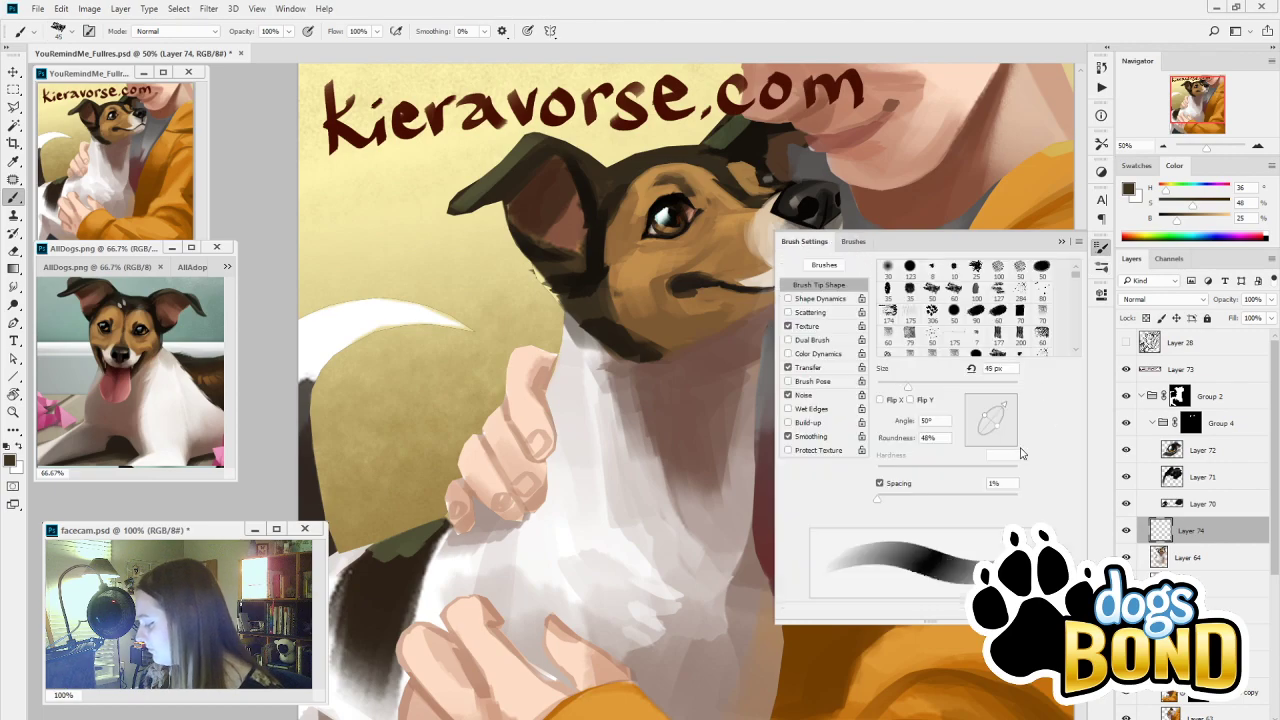
left_click(1061, 241)
key("bracketleft")
key("bracketleft")
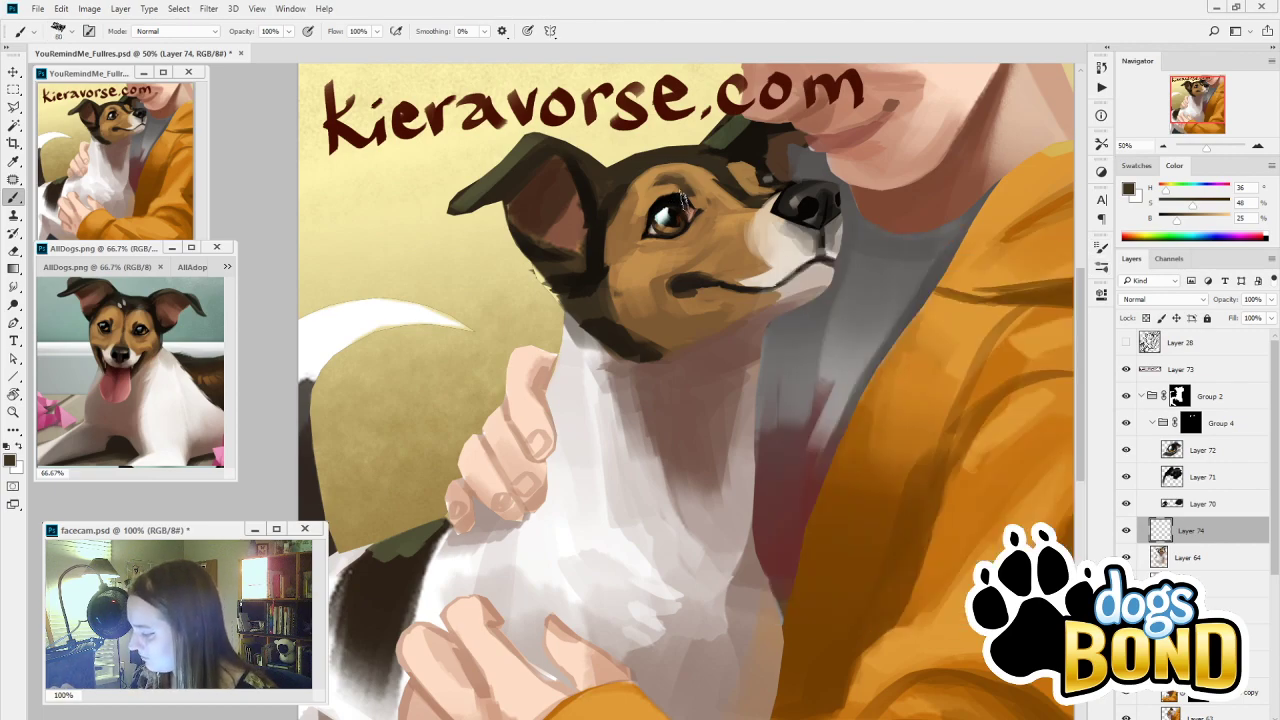
mouse_move(683, 200)
left_mouse_down()
mouse_move(647, 217)
mouse_move(657, 204)
mouse_move(647, 236)
left_mouse_up()
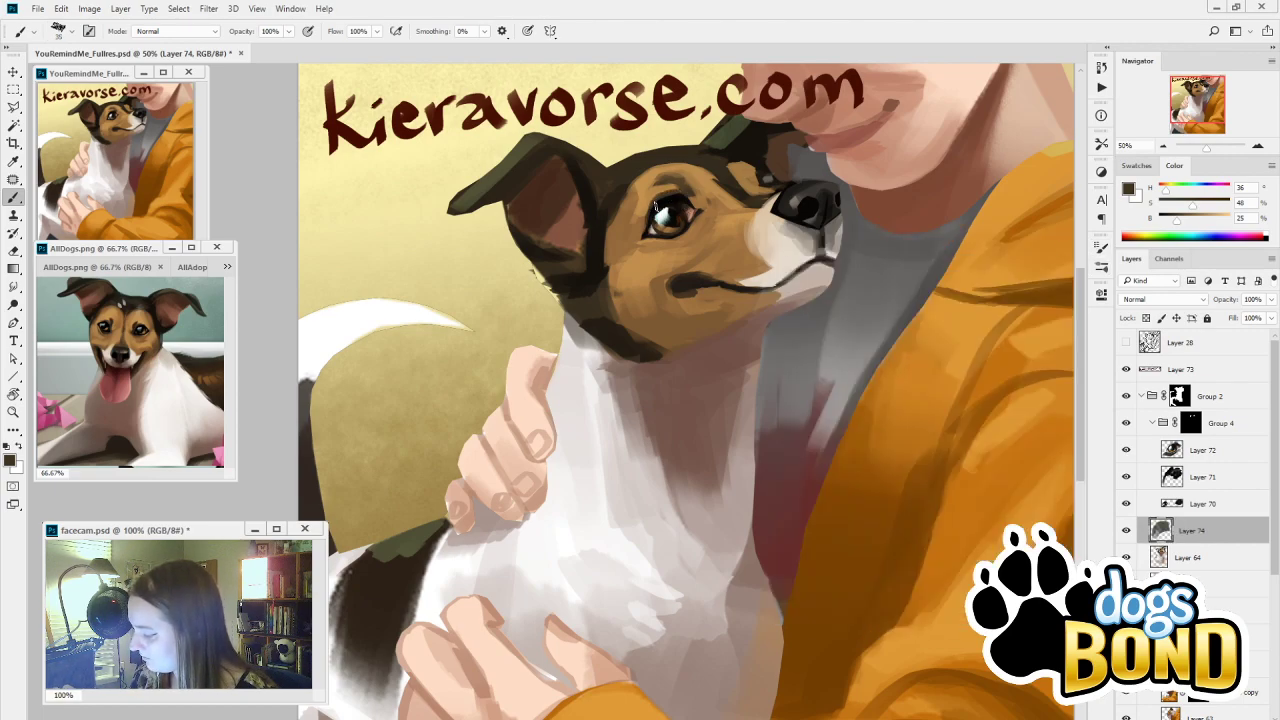
Paint a dark brown (H 36, S 50, B 29) stroke from the eye's front corner along the upper lid
key("bracketleft")
key("bracketleft")
key("bracketleft")
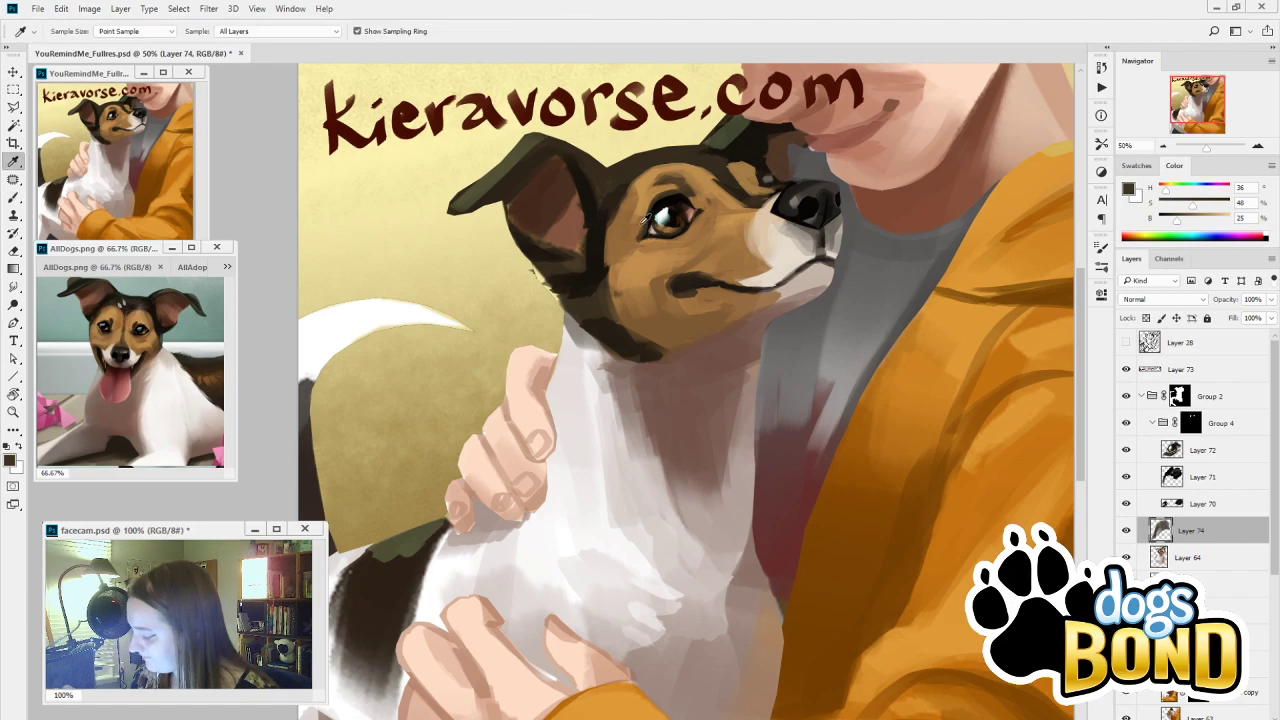
left_click(640, 236, "alt")
left_click(699, 211, "alt")
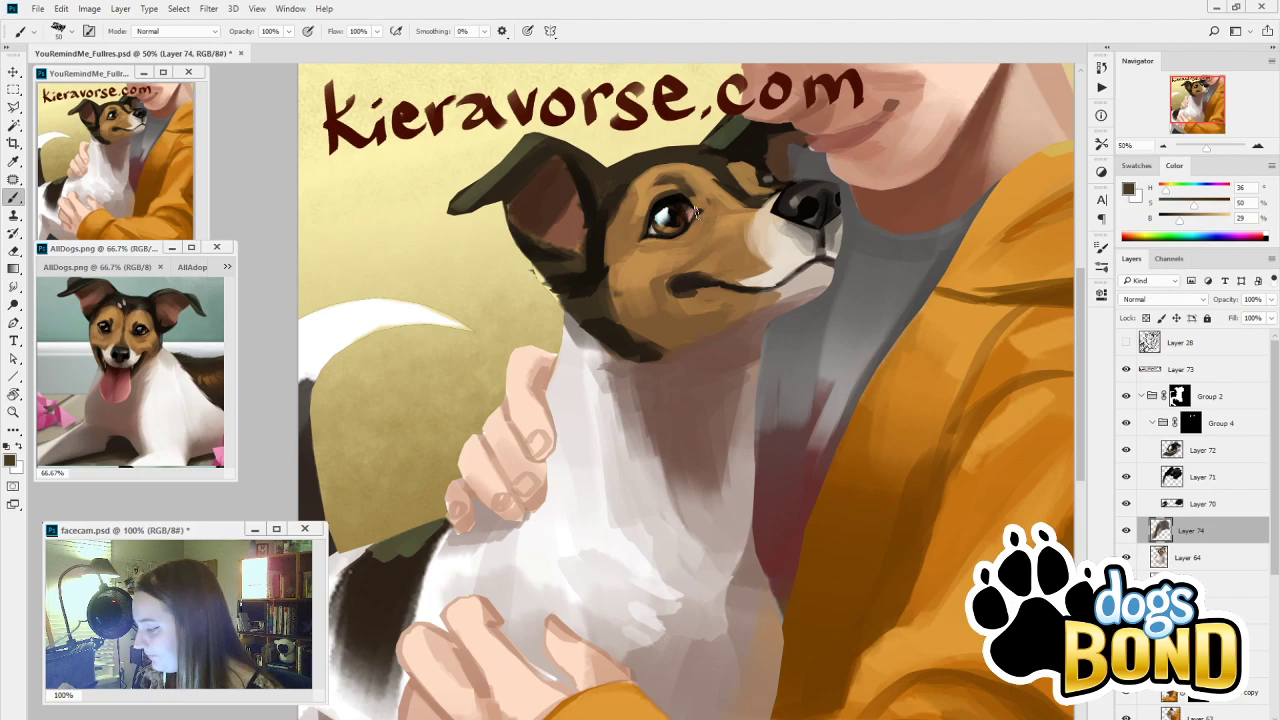
mouse_move(697, 211)
left_mouse_down()
mouse_move(692, 194)
mouse_move(660, 195)
left_mouse_up()
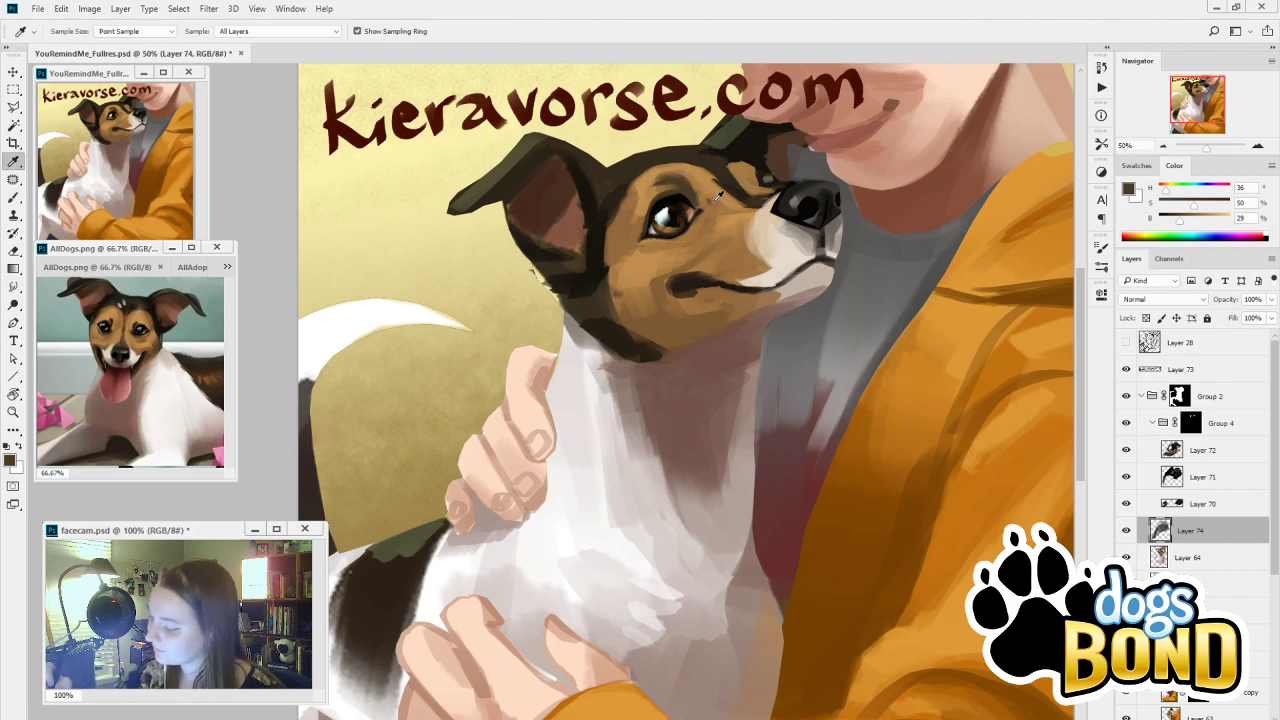
Sample tan (H 34, S 59, B 69) from above the dog's eye and paint it on the muzzle near the mouth
left_click(694, 180, "alt")
left_click(695, 182, "alt")
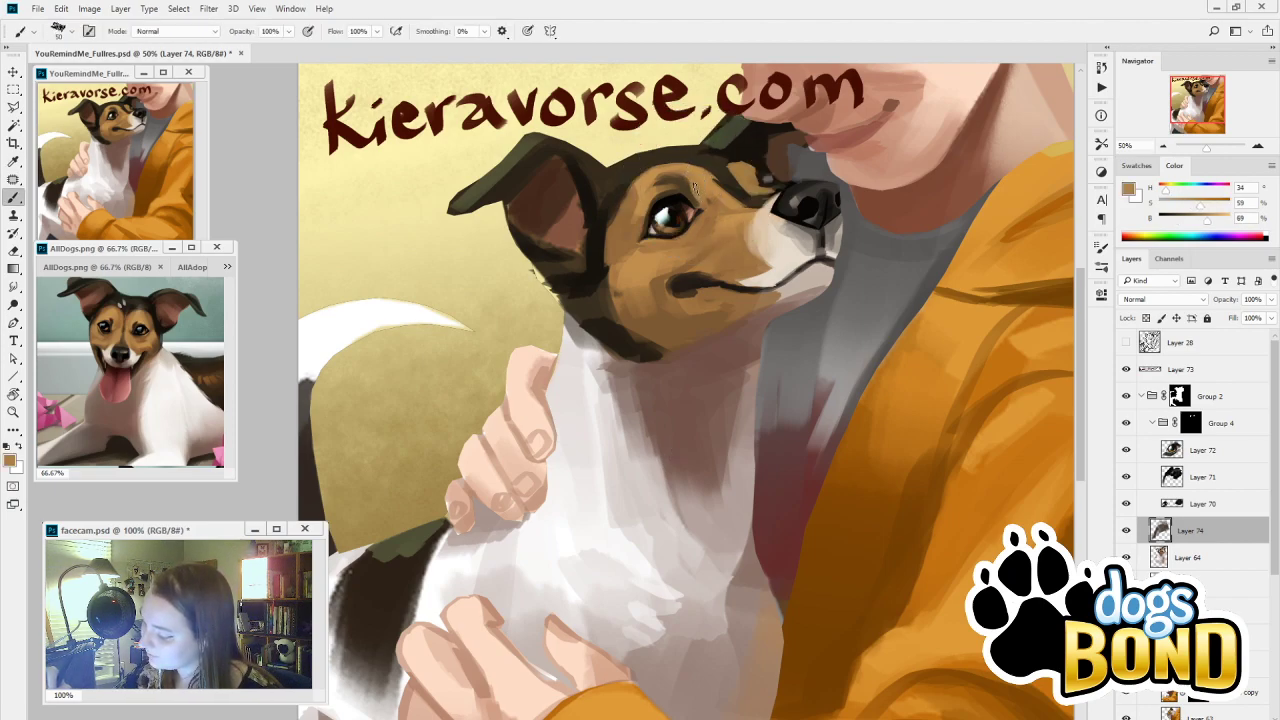
left_click_drag(738, 262, 741, 272)
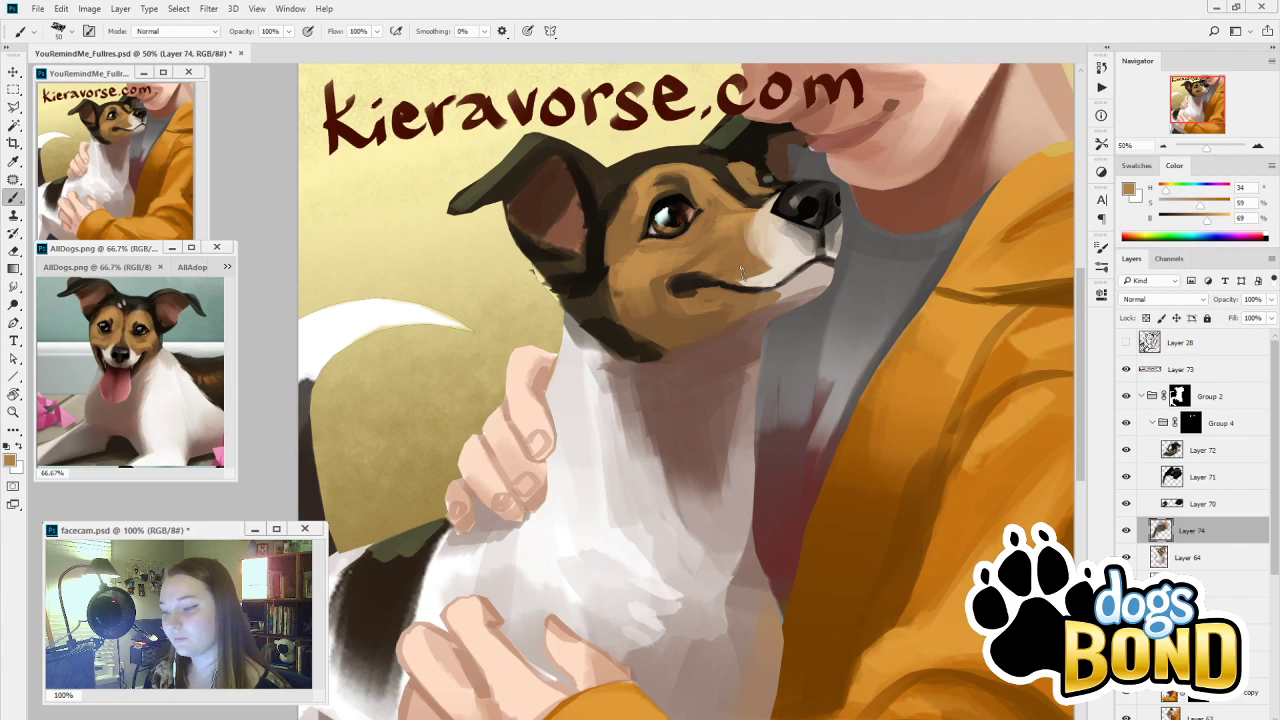
Sample brown from the dog's face with an 80 px brush and adjust the colour to H 31, S 65, B 53
left_click(718, 120, "alt")
key("]")
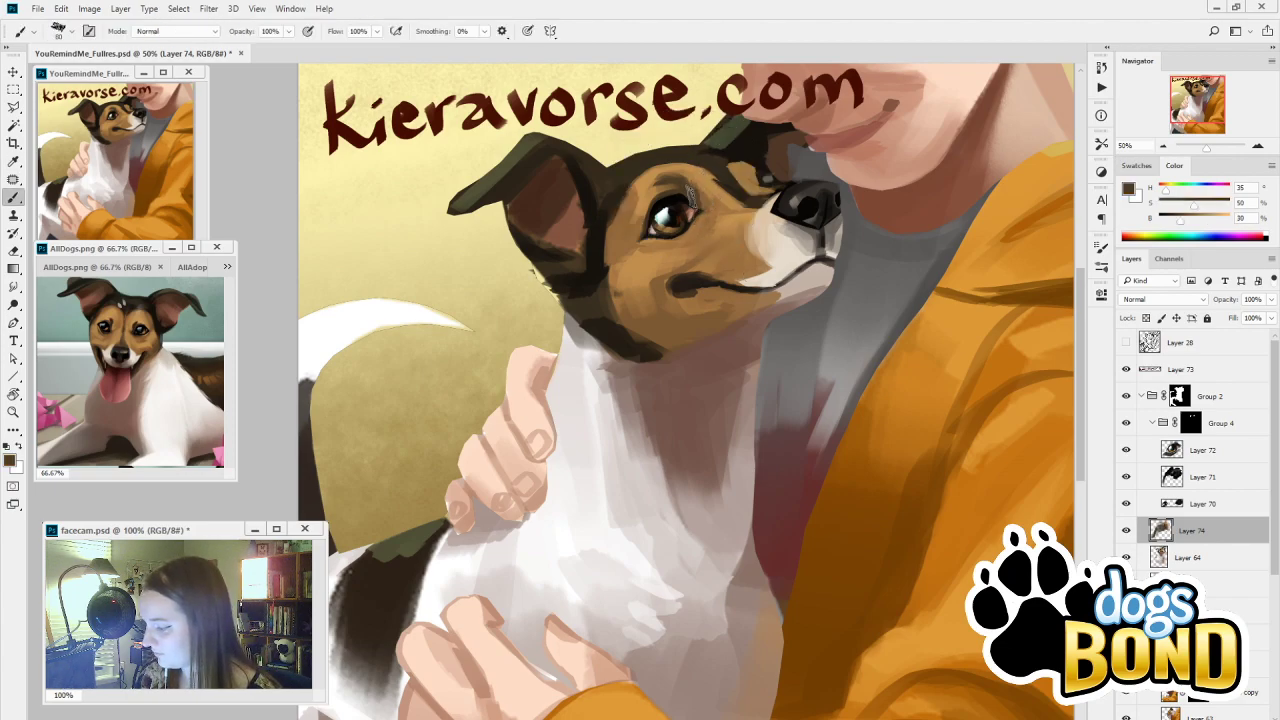
key("]")
key("]")
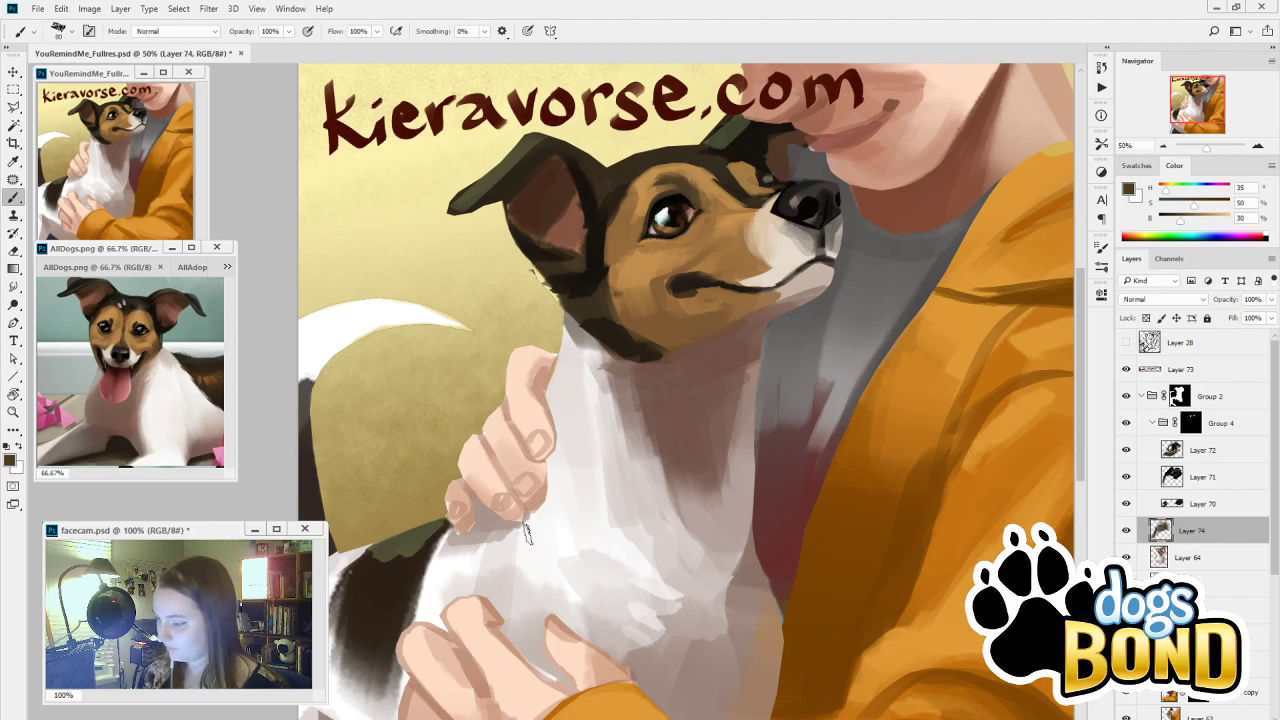
key("i")
left_click(677, 310)
key("b")
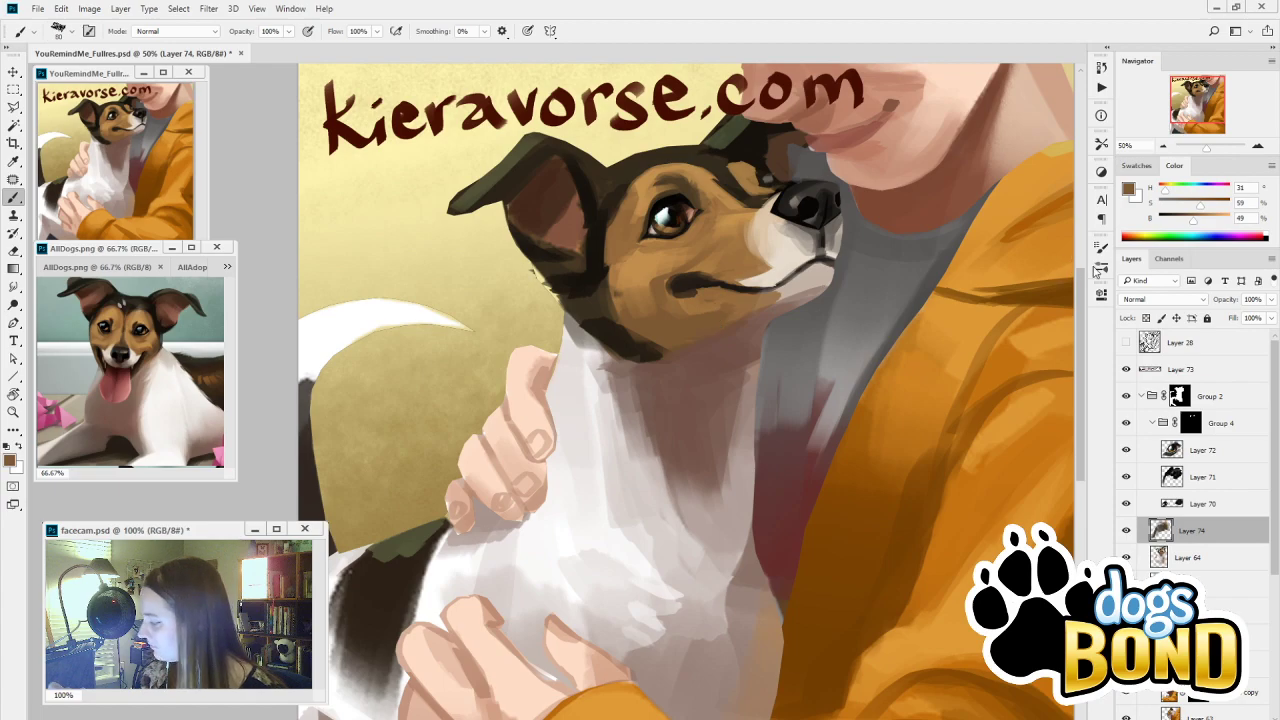
left_click_drag(1208, 208, 1205, 208)
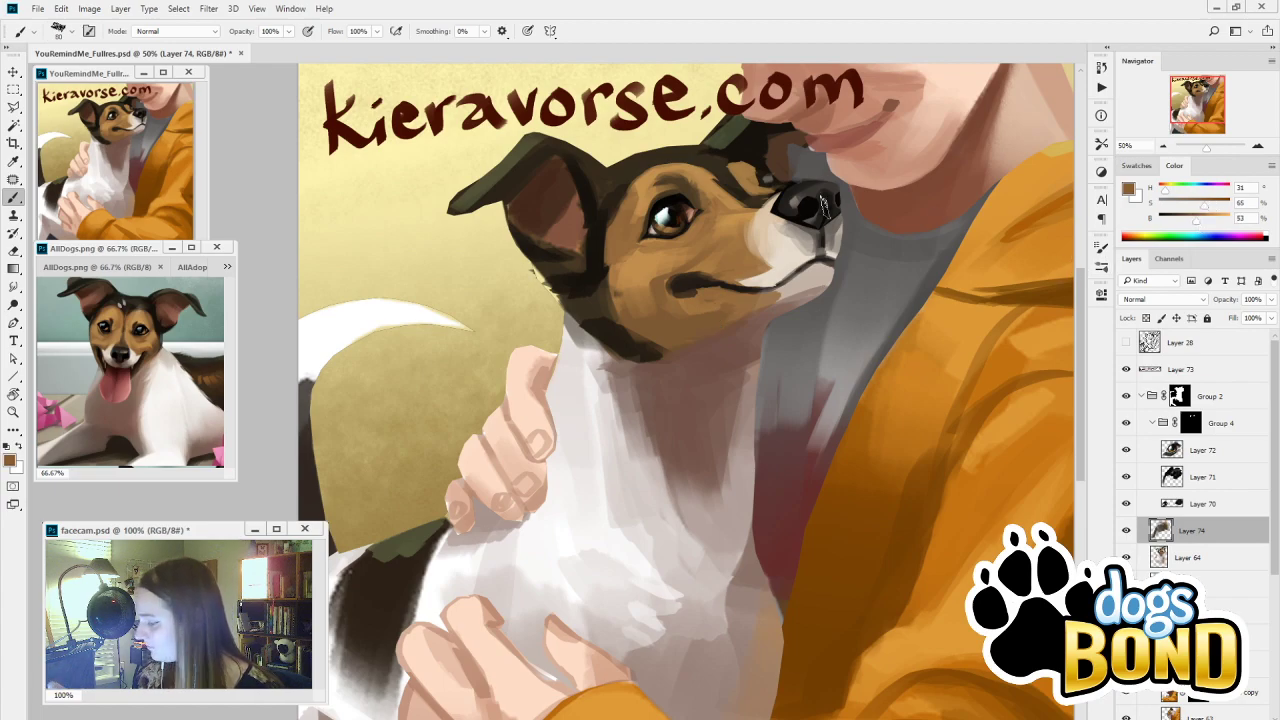
Dab the brown above the front corner of the dog's eye with a 175 px brush, and set the brush tip angle to -30°
key("]")
key("]")
key("]")
key("]")
key("]")
left_click_drag(697, 192, 707, 200)
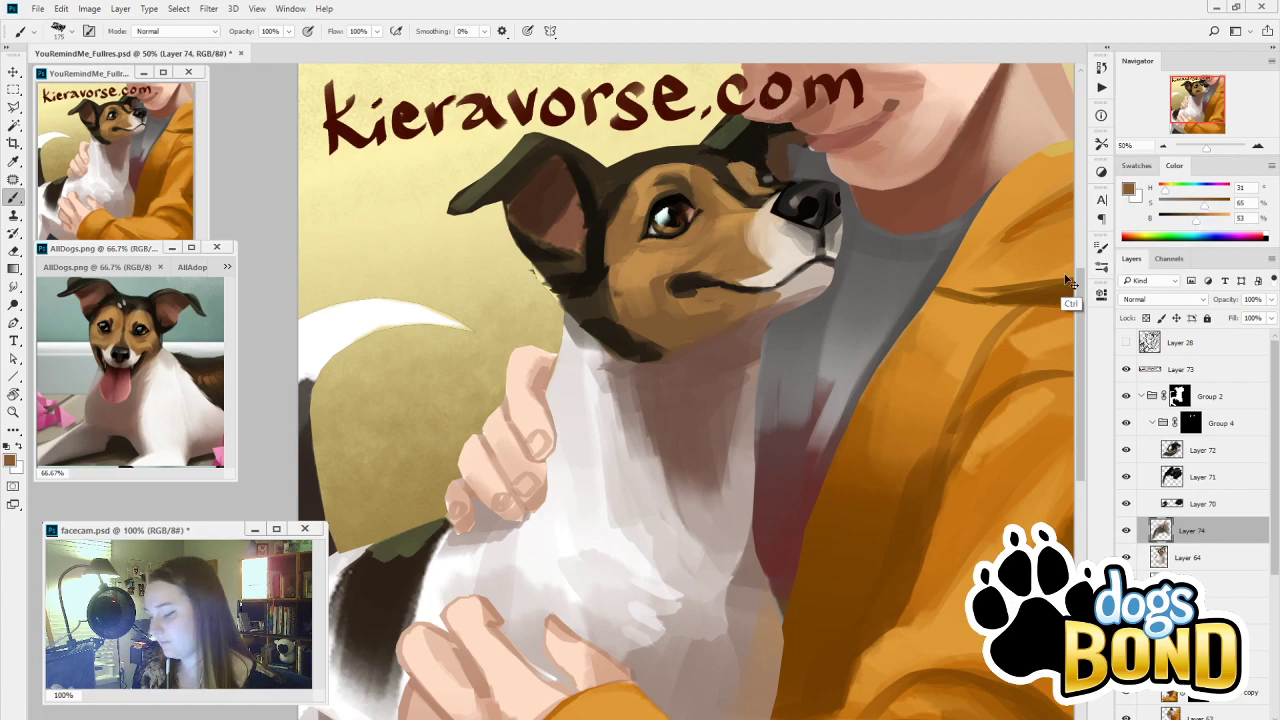
left_click(1101, 246)
left_click_drag(1003, 437, 1013, 432)
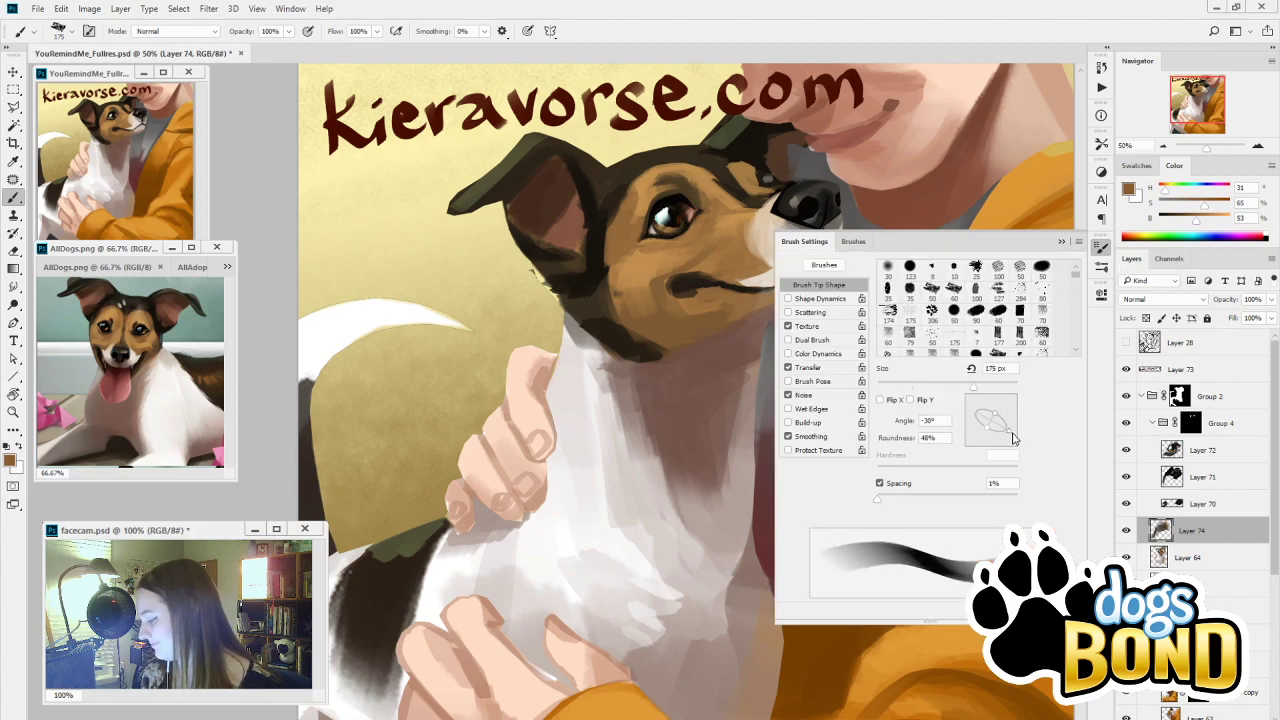
left_click(1062, 242)
Reduce the brush to 80 px and try a brown stroke from the eye's front corner toward the muzzle bridge
key("[")
key("[")
key("[")
key("[")
mouse_move(703, 196)
left_mouse_down()
mouse_move(710, 204)
mouse_move(698, 186)
mouse_move(746, 166)
mouse_move(710, 185)
mouse_move(742, 185)
left_mouse_up()
key("ctrl+z")
key("[")
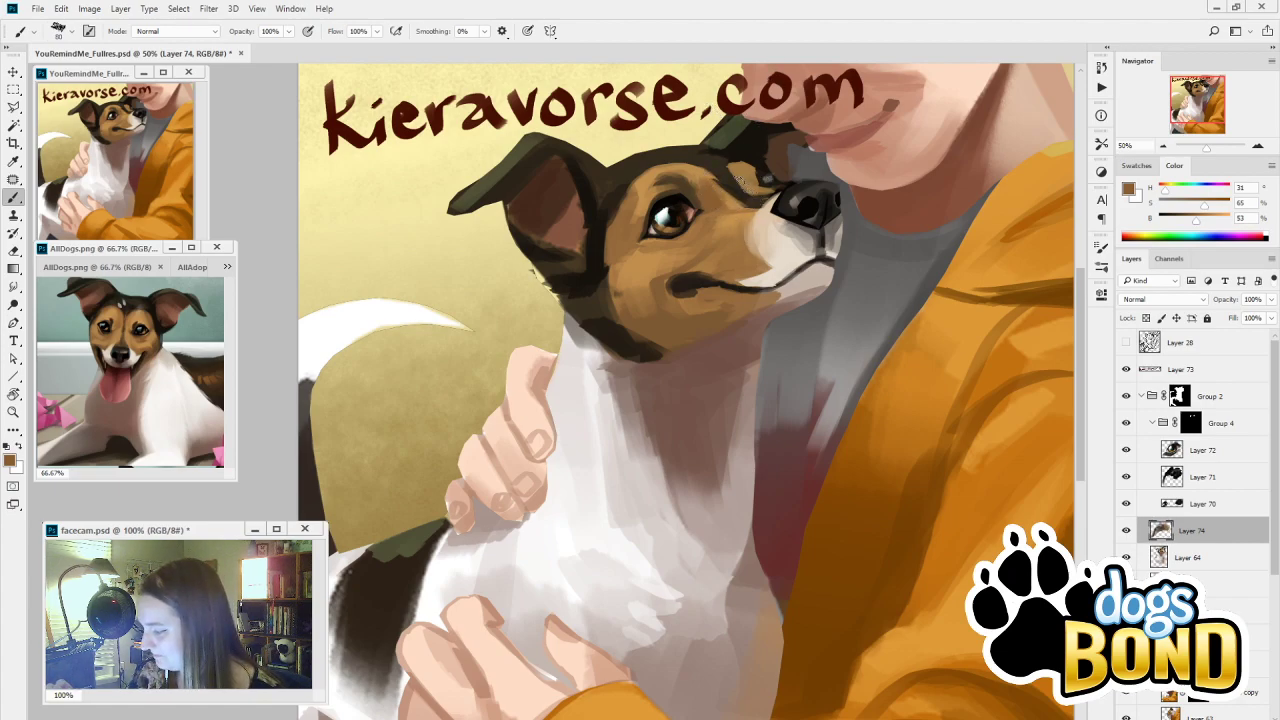
Sample dark brown (H 30, S 57, B 40) from the reference dog and paint it above the eye's front corner
key("i")
left_click(688, 330)
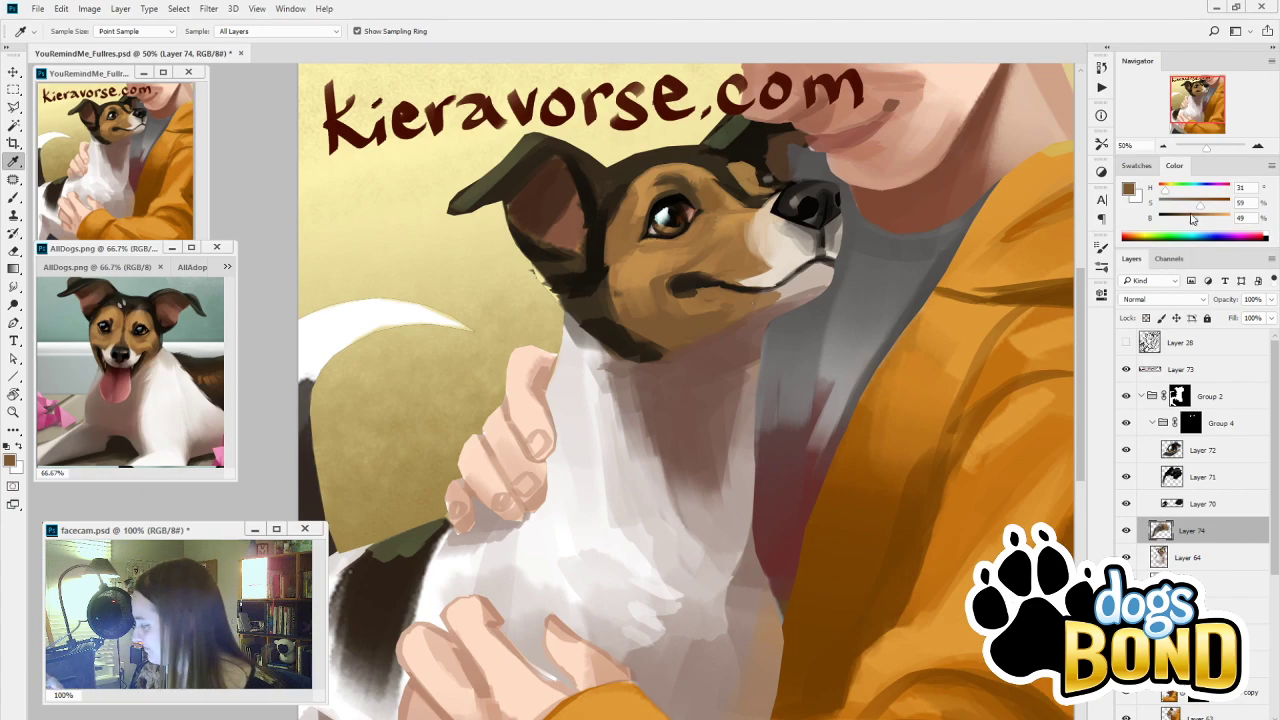
left_click(154, 350)
key("b")
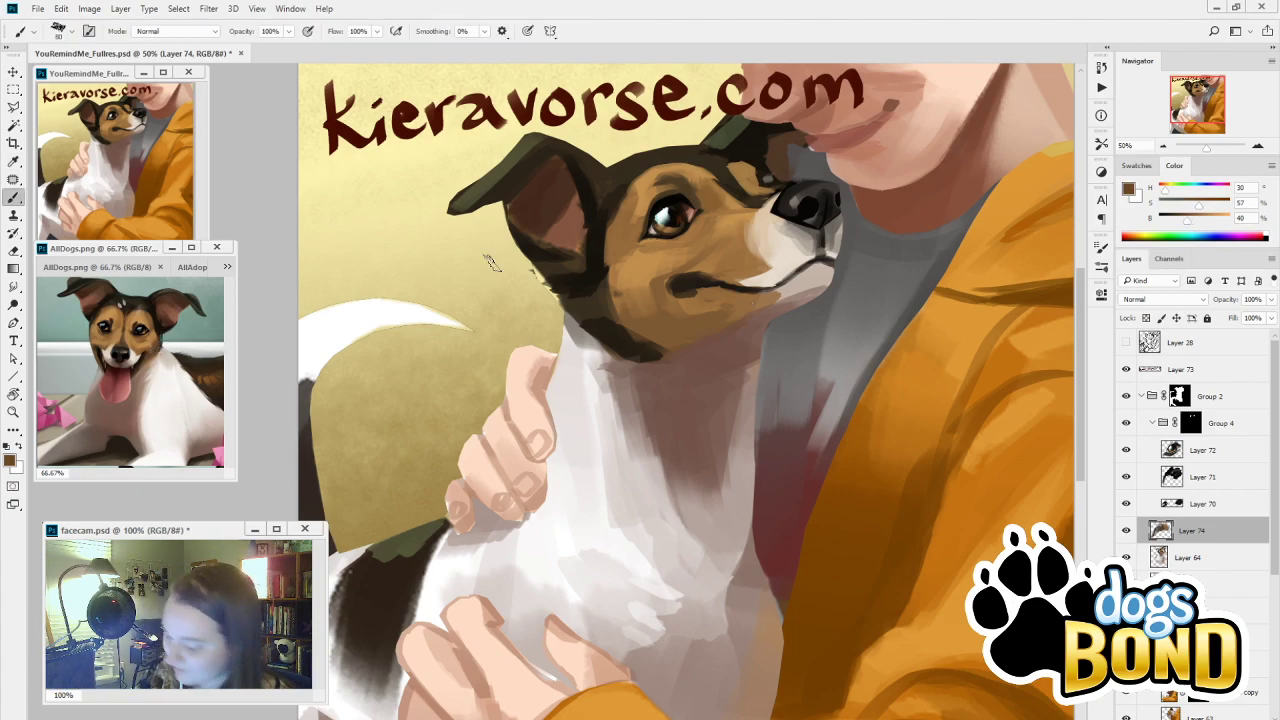
left_click_drag(707, 200, 714, 186)
Sample a lighter brown (H 30, S 64, B 63) from the reference dog and try a stroke at the eye's front corner
key("i")
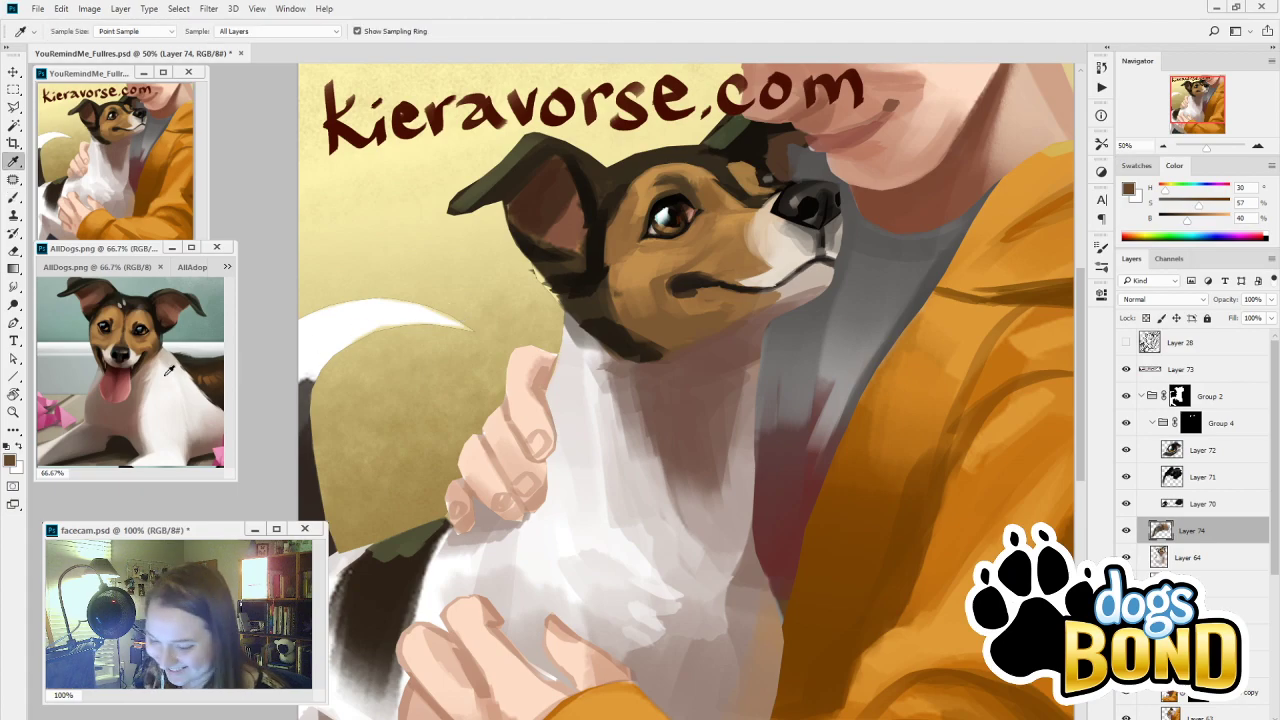
left_click(123, 313)
key("b")
left_click_drag(698, 206, 711, 190)
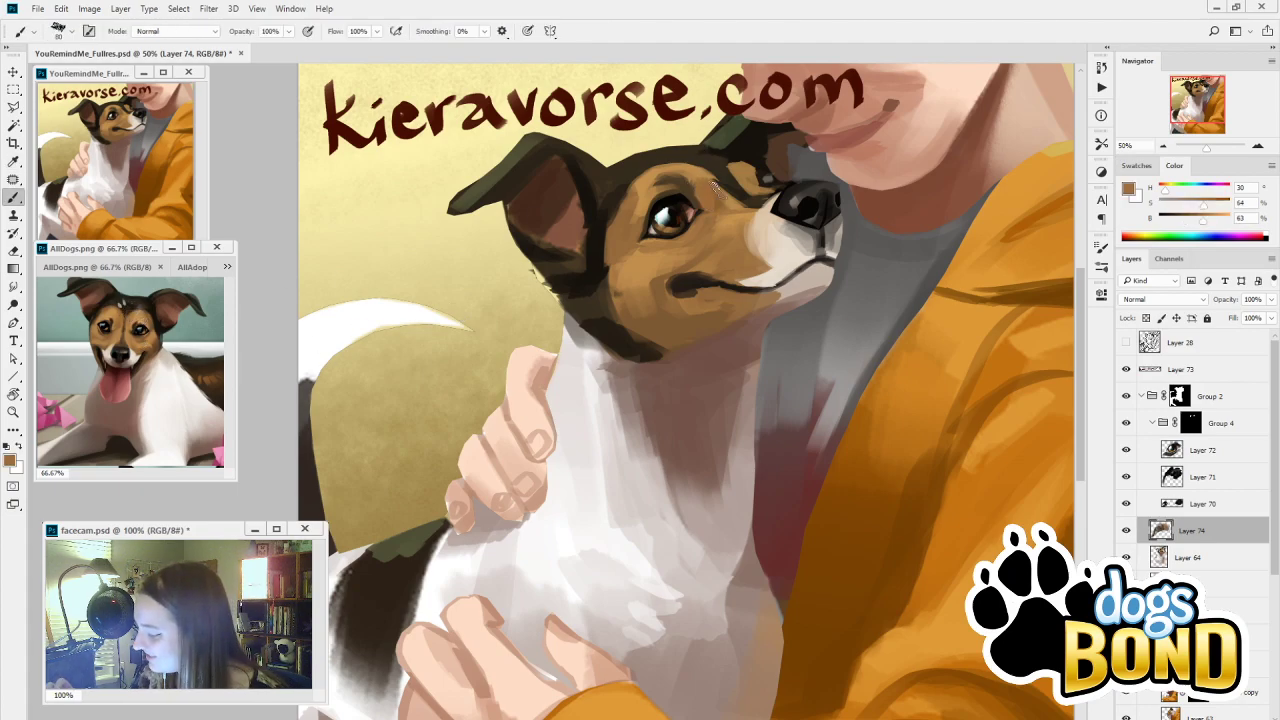
key("ctrl+z")
Adjust the brown to H 30, S 75, B 55 and try another stroke upward from the eye's front corner
left_click_drag(1203, 222, 1197, 222)
left_click_drag(1204, 206, 1211, 206)
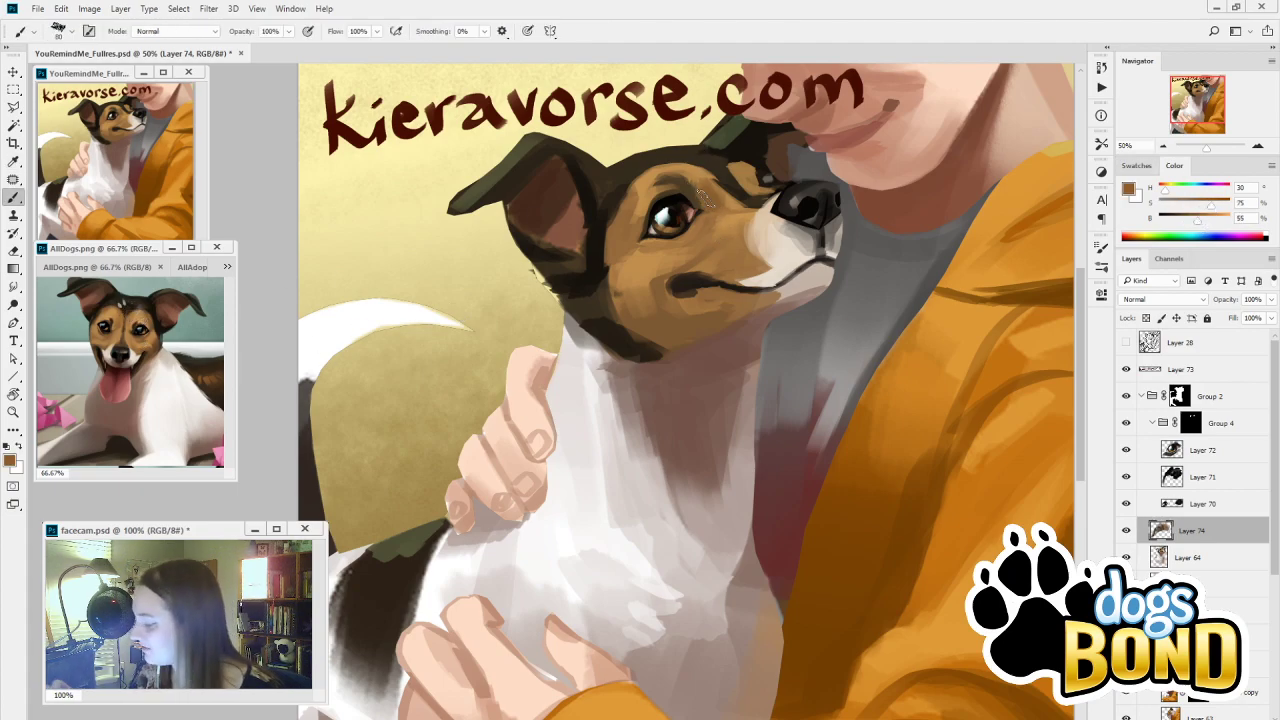
left_click_drag(699, 205, 710, 180)
key("ctrl+z")
Darken the brown to H 30, S 67, B 37 and stroke it upward from the eye's front corner toward the brow
mouse_move(1197, 222)
left_mouse_down()
mouse_move(1186, 222)
mouse_move(1205, 204)
left_mouse_up()
left_click_drag(706, 198, 708, 170)
left_click_drag(710, 245, 708, 165)
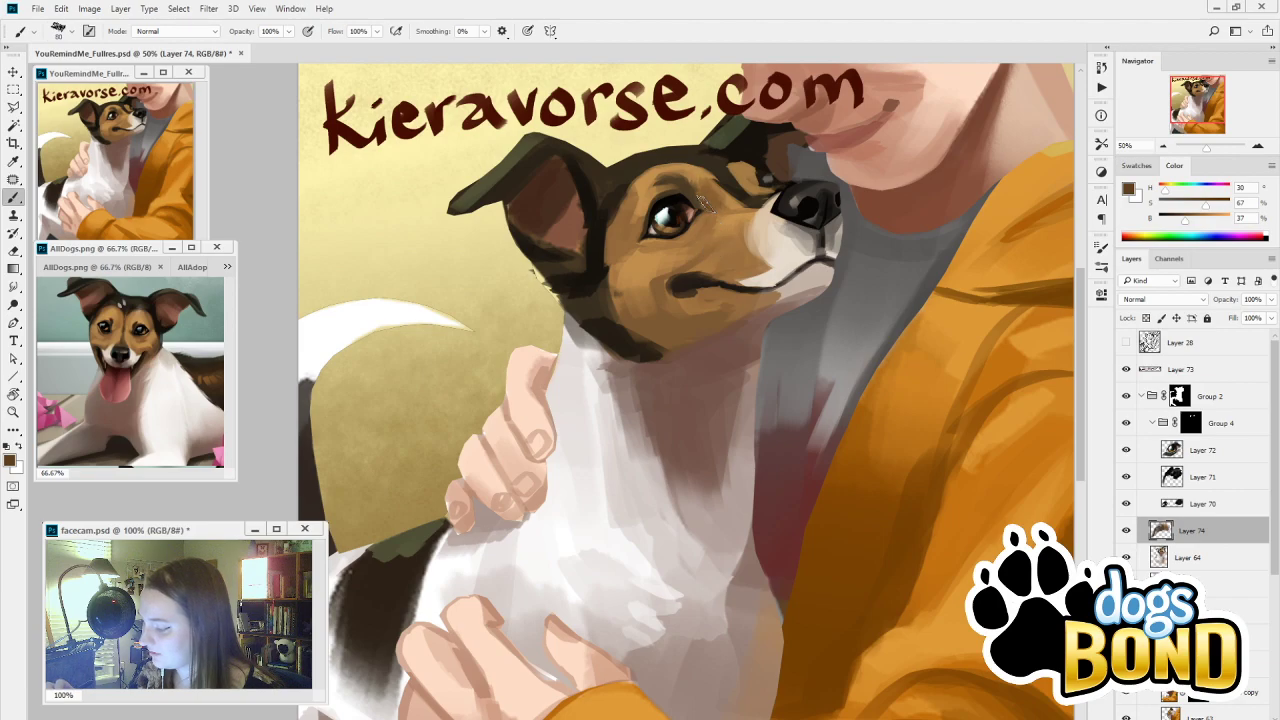
left_click_drag(708, 210, 706, 176)
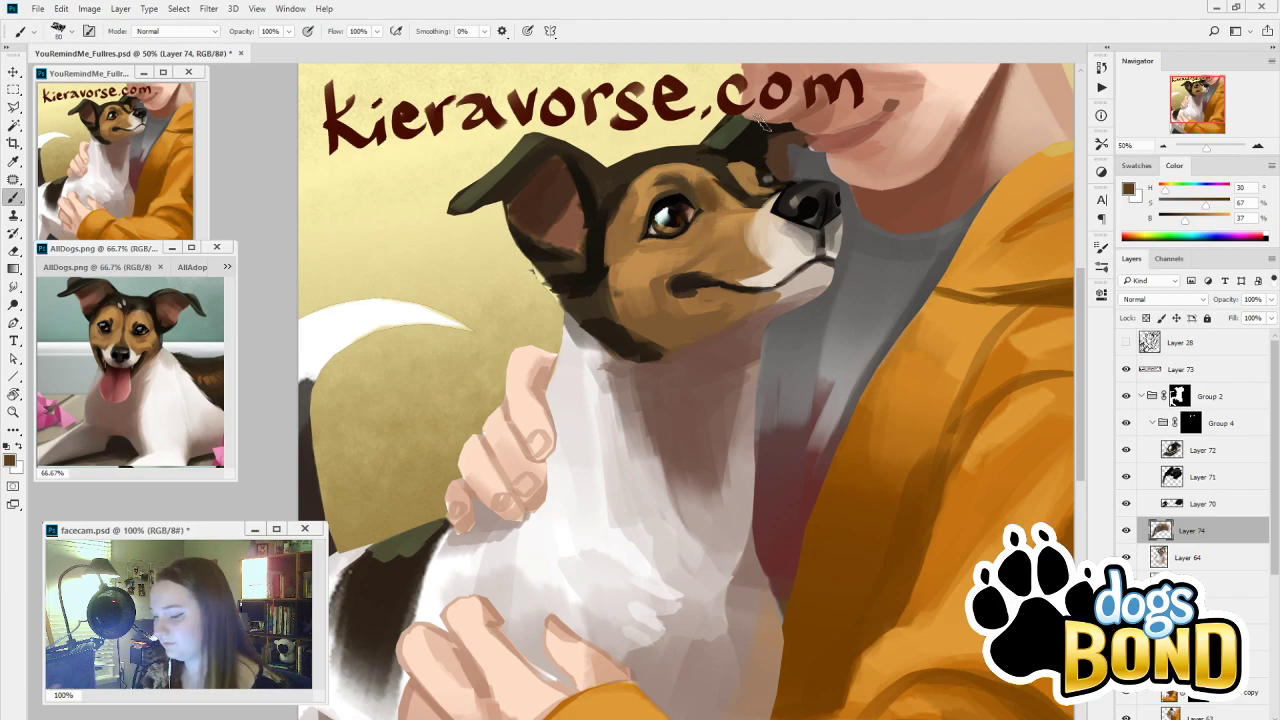
Sample a mid brown (H 31, S 60, B 56) and try a stroke from the brow down behind the eye
left_click(738, 180, "alt")
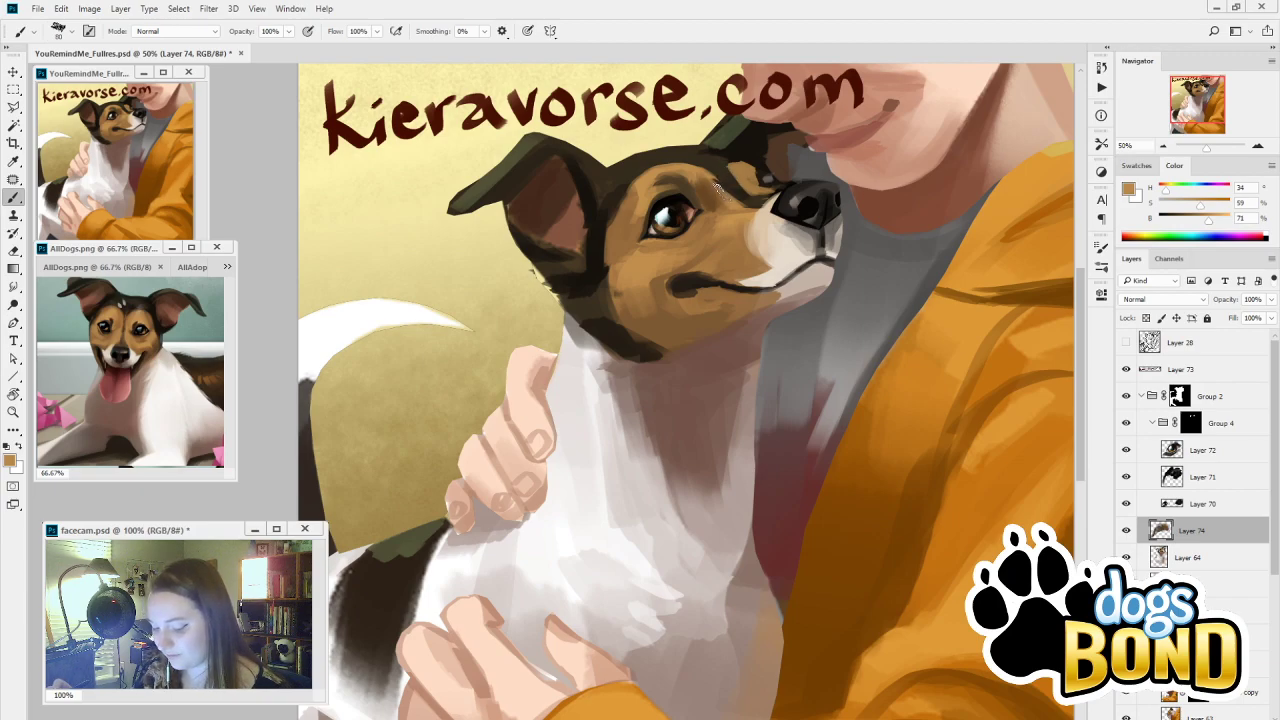
left_click(630, 232, "alt")
left_click_drag(650, 178, 614, 225)
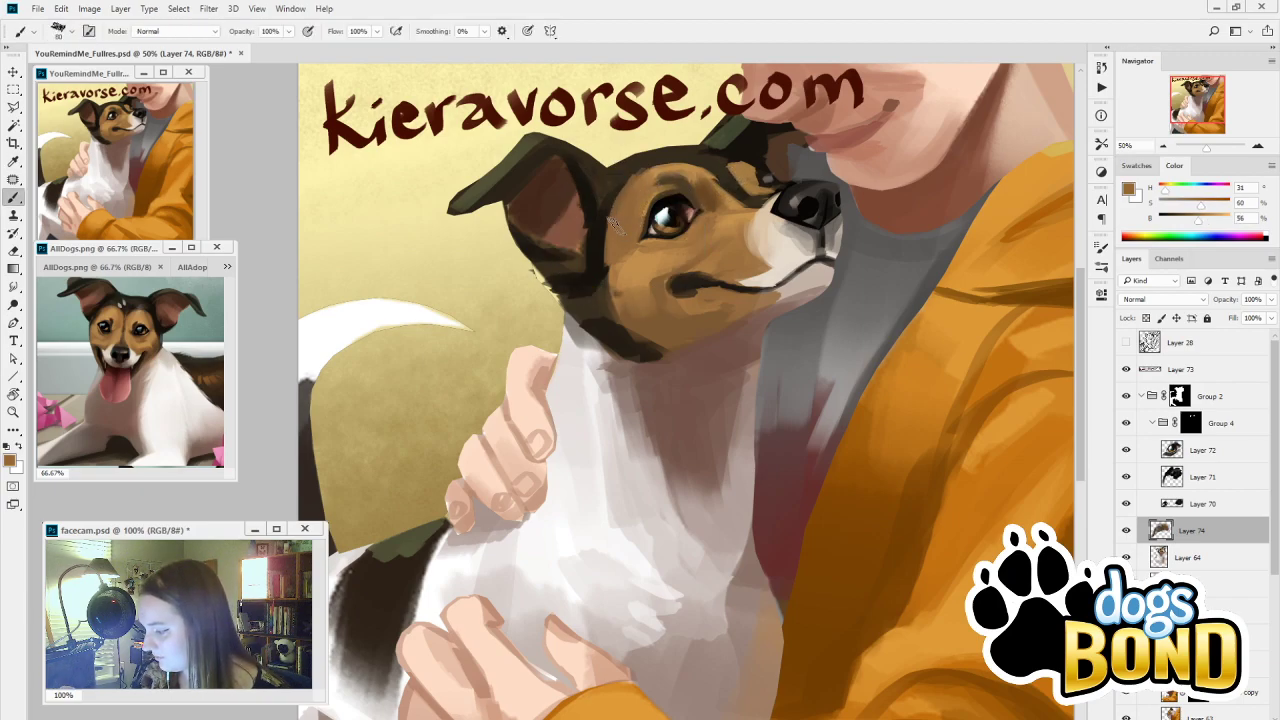
key("ctrl+z")
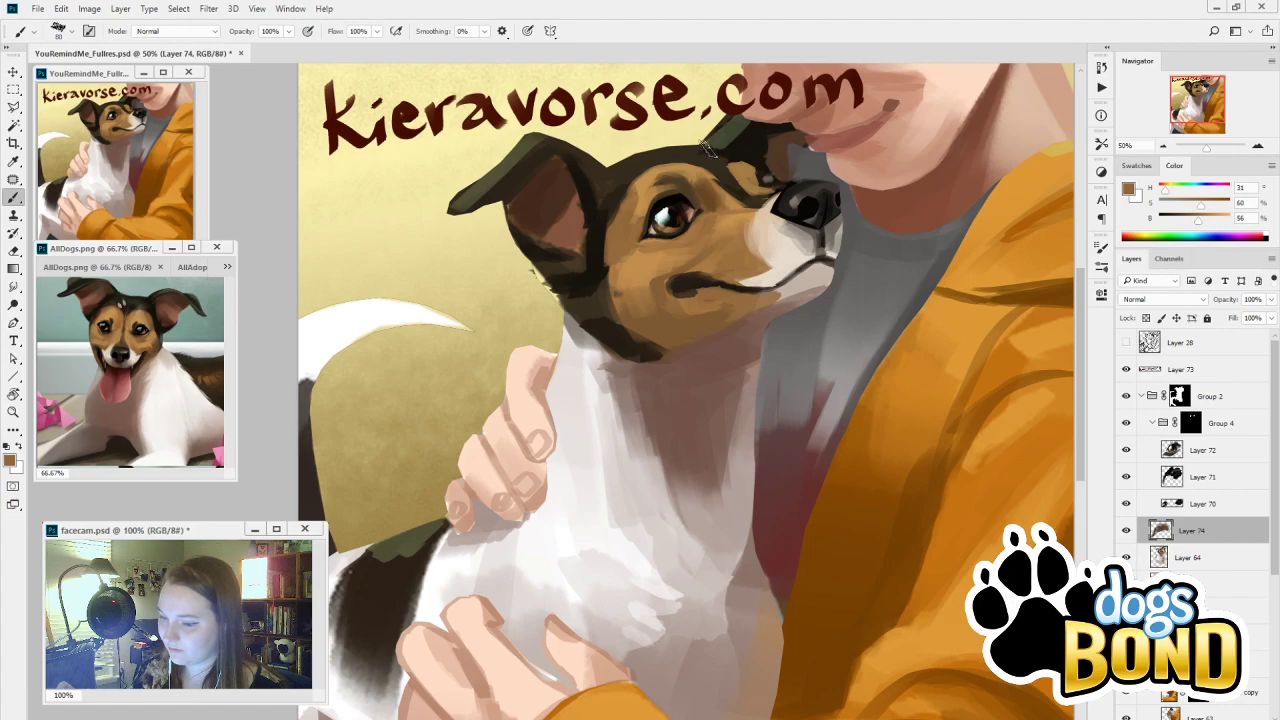
Sample dark brown (H 30, S 67, B 40) near the eye's front corner and shade the fur behind the eye
left_click(716, 200, "alt")
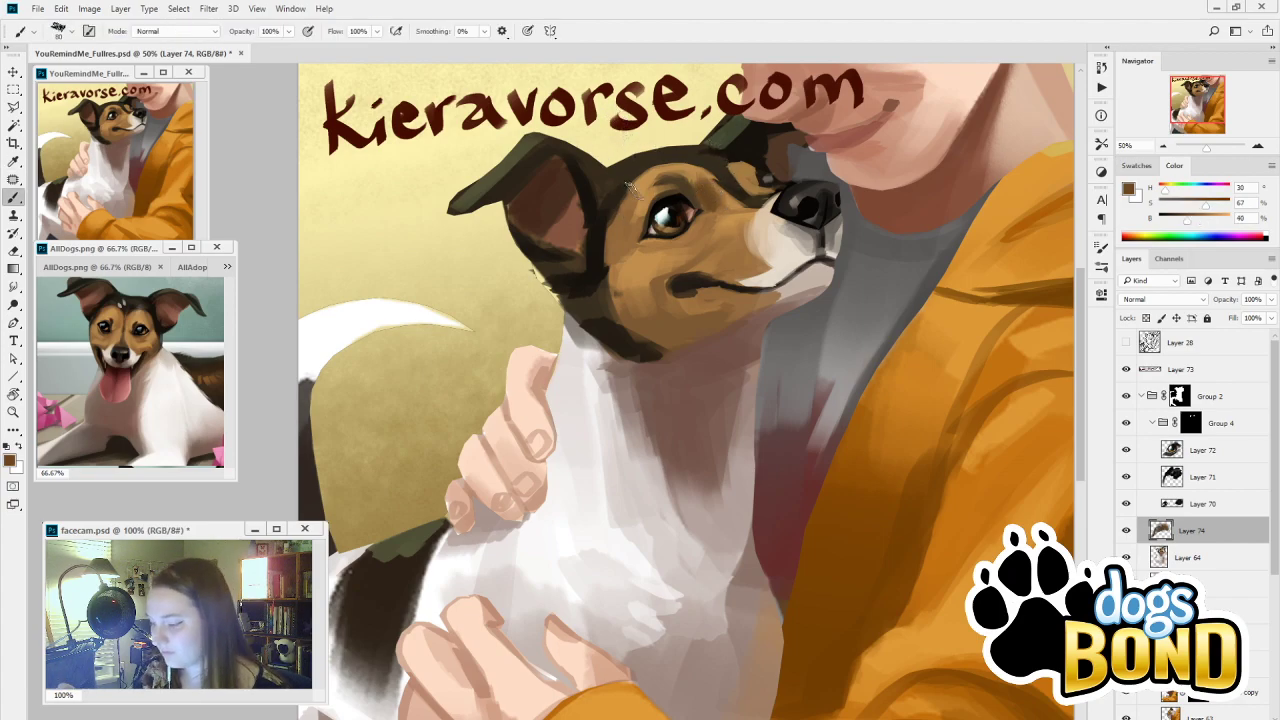
left_click_drag(630, 188, 620, 250)
left_click(634, 220, "alt")
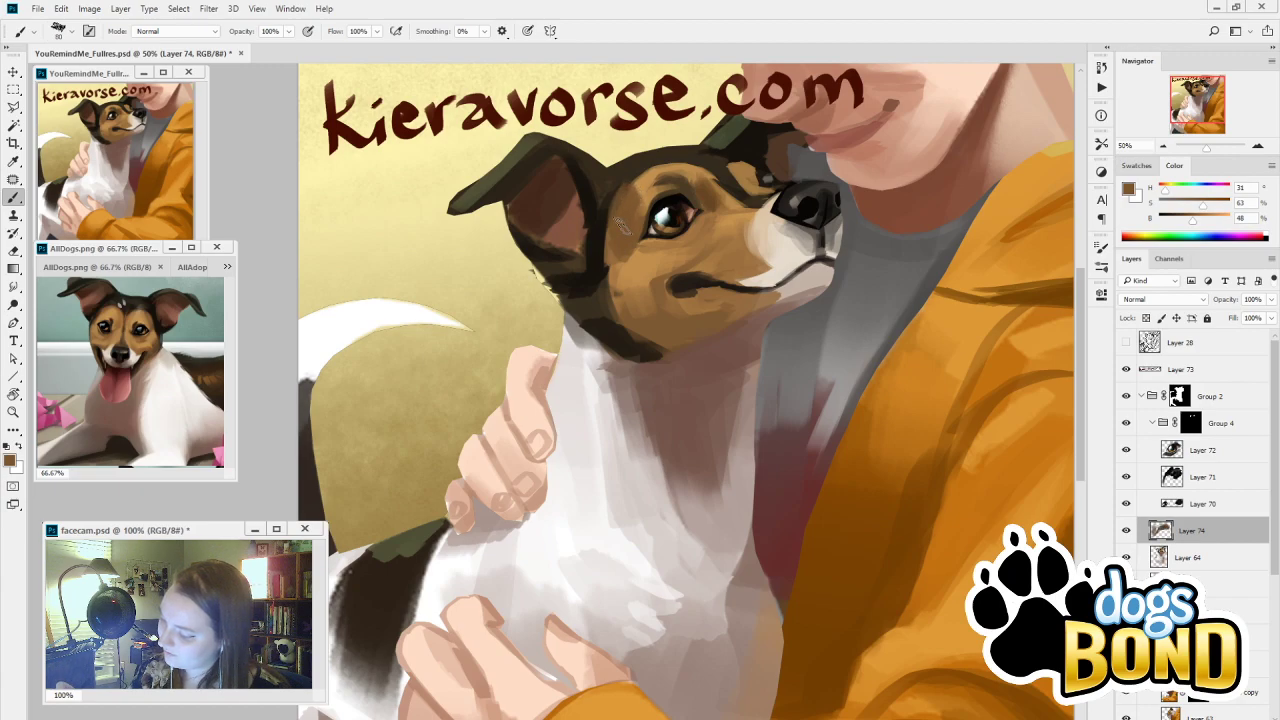
Sample light tan (H 34, S 59, B 75) from the dog's face and brighten the fur at the back of the brow
left_click(656, 244, "alt")
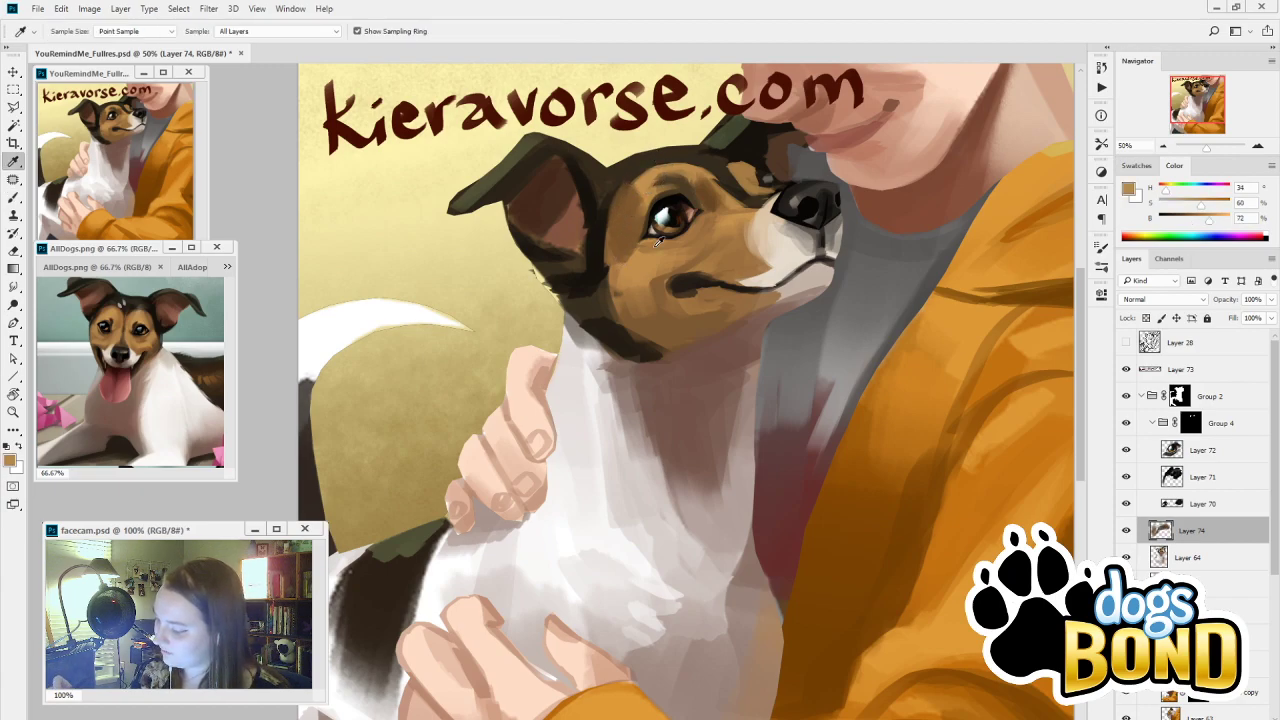
left_click(706, 253, "alt")
mouse_move(636, 192)
left_mouse_down()
mouse_move(634, 238)
mouse_move(626, 222)
mouse_move(621, 239)
left_mouse_up()
left_click(674, 164, "alt")
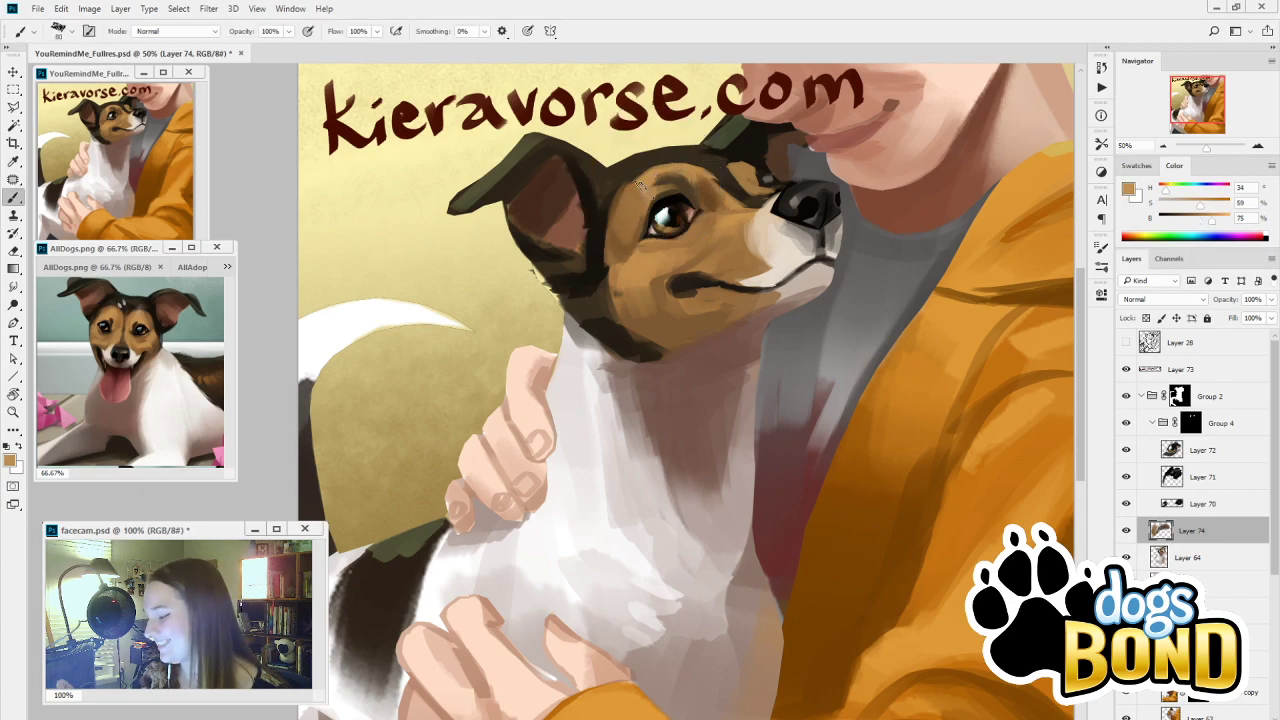
left_click_drag(639, 184, 632, 203)
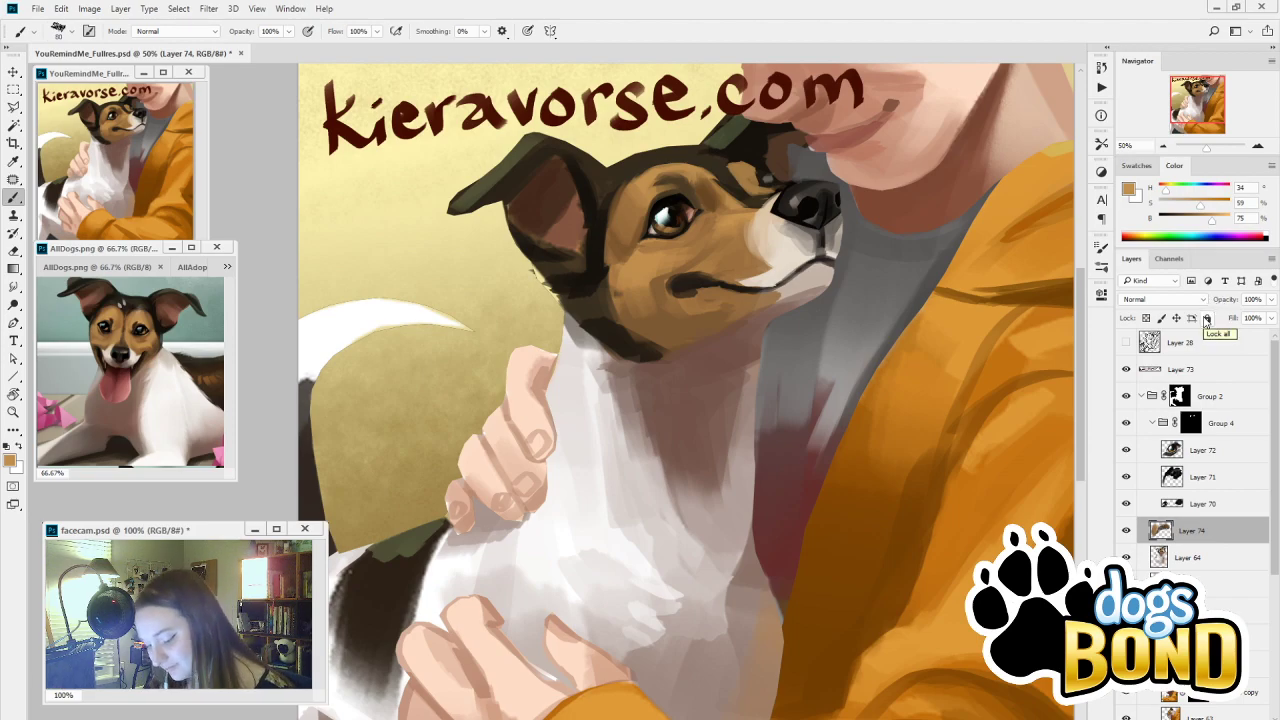
Sample near-black brown (H 40, S 47, B 18) and darken the rim around the front and bottom of the eye
key("i")
left_click(702, 207)
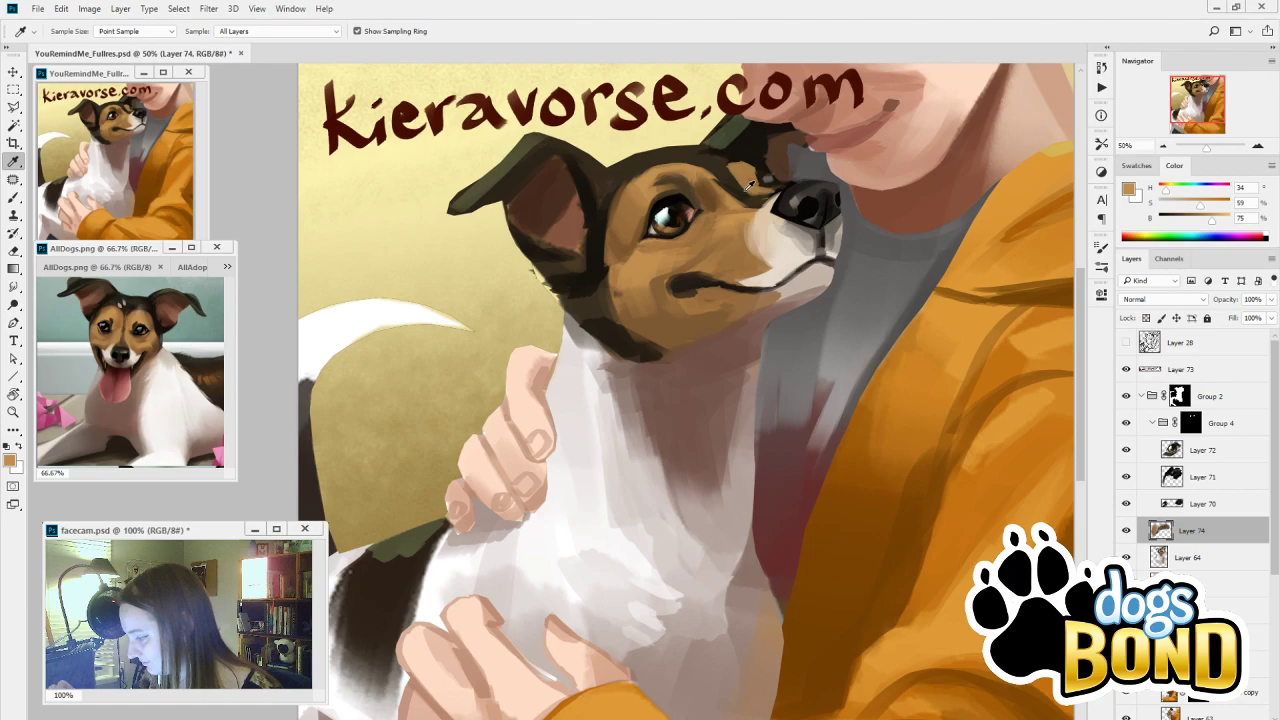
key("b")
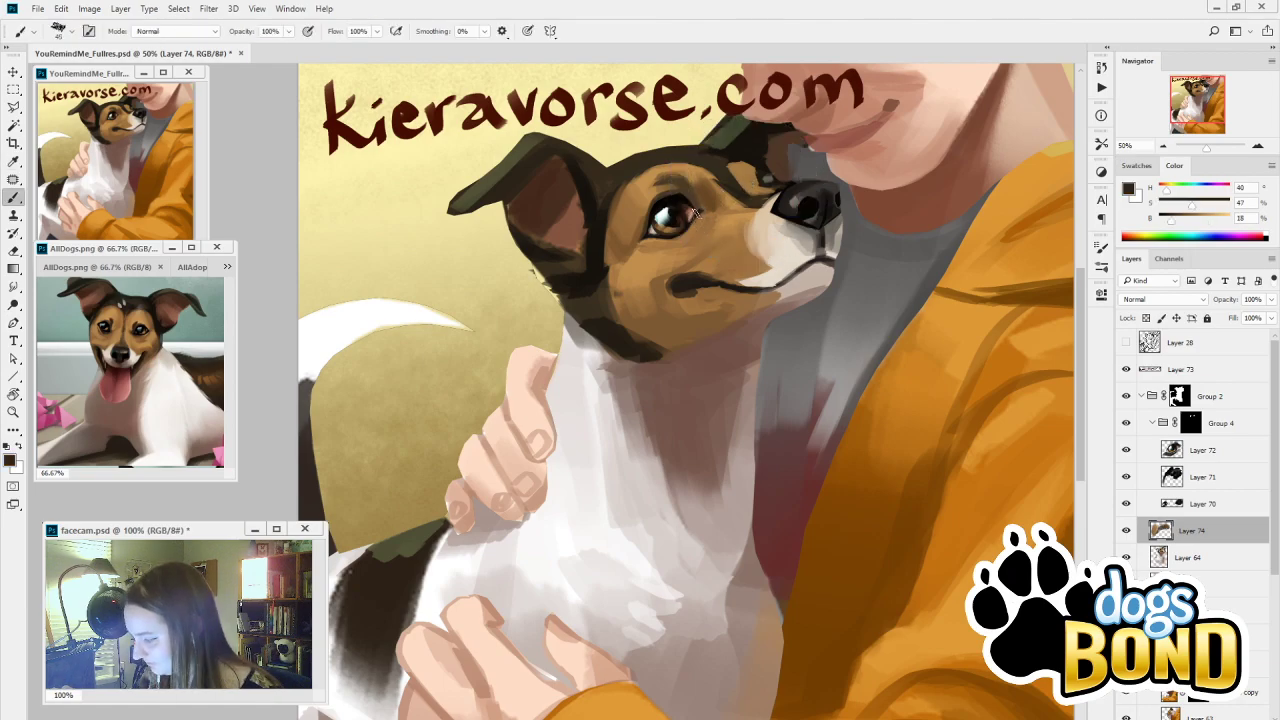
mouse_move(697, 212)
left_mouse_down()
mouse_move(684, 238)
mouse_move(644, 233)
mouse_move(674, 237)
left_mouse_up()
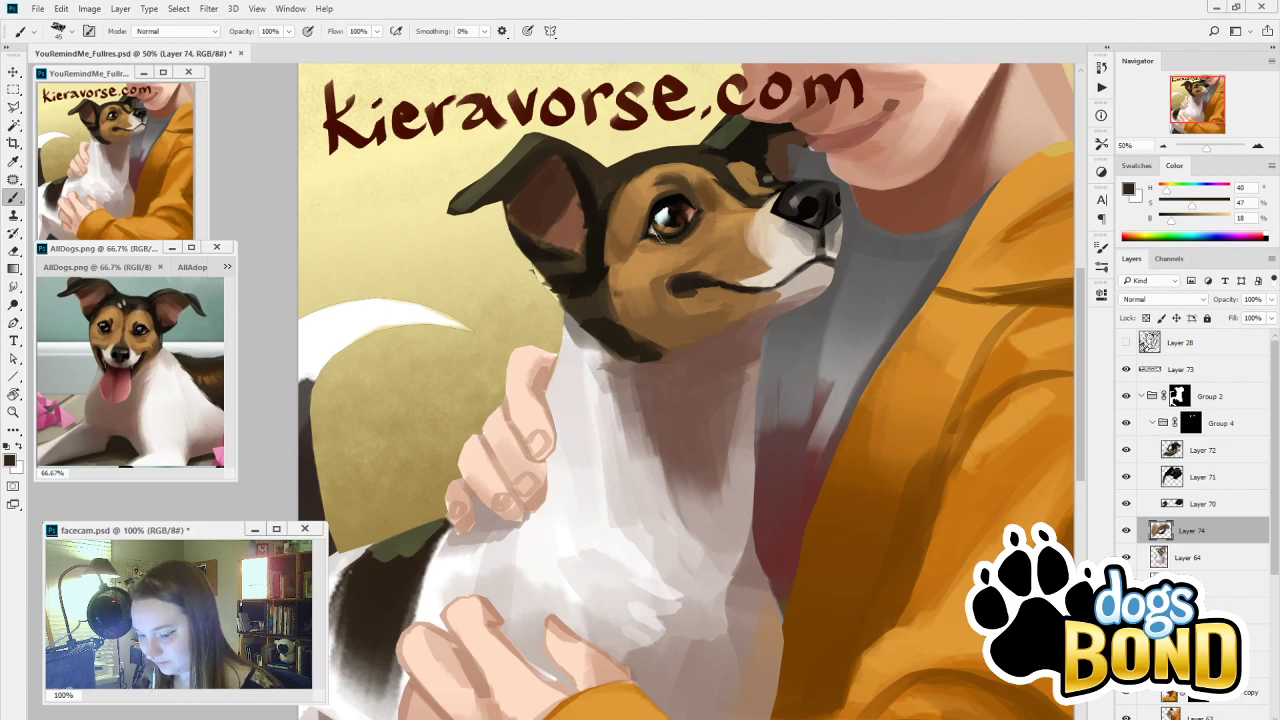
Sample tan (H 34, S 60, B 73) beside the eye and paint it below the eye's front corner
left_click(709, 220, "alt")
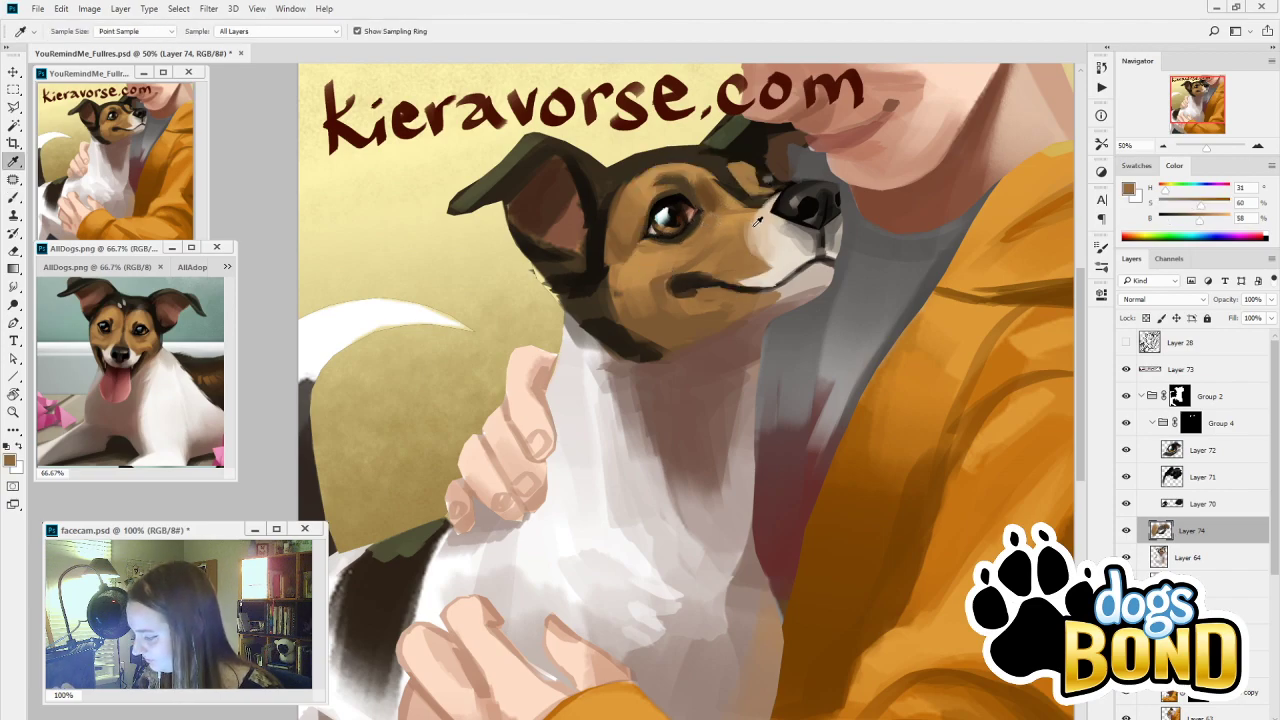
left_click(711, 218, "alt")
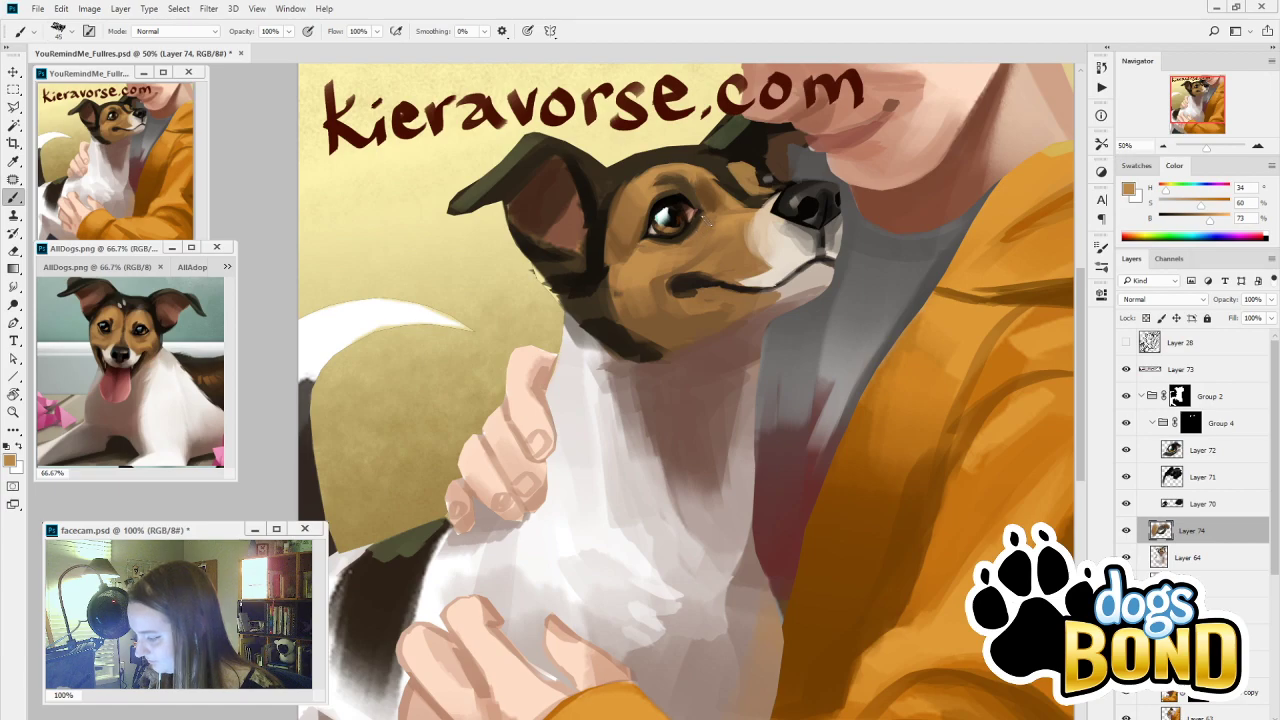
mouse_move(706, 218)
left_mouse_down()
mouse_move(676, 250)
mouse_move(700, 238)
left_mouse_up()
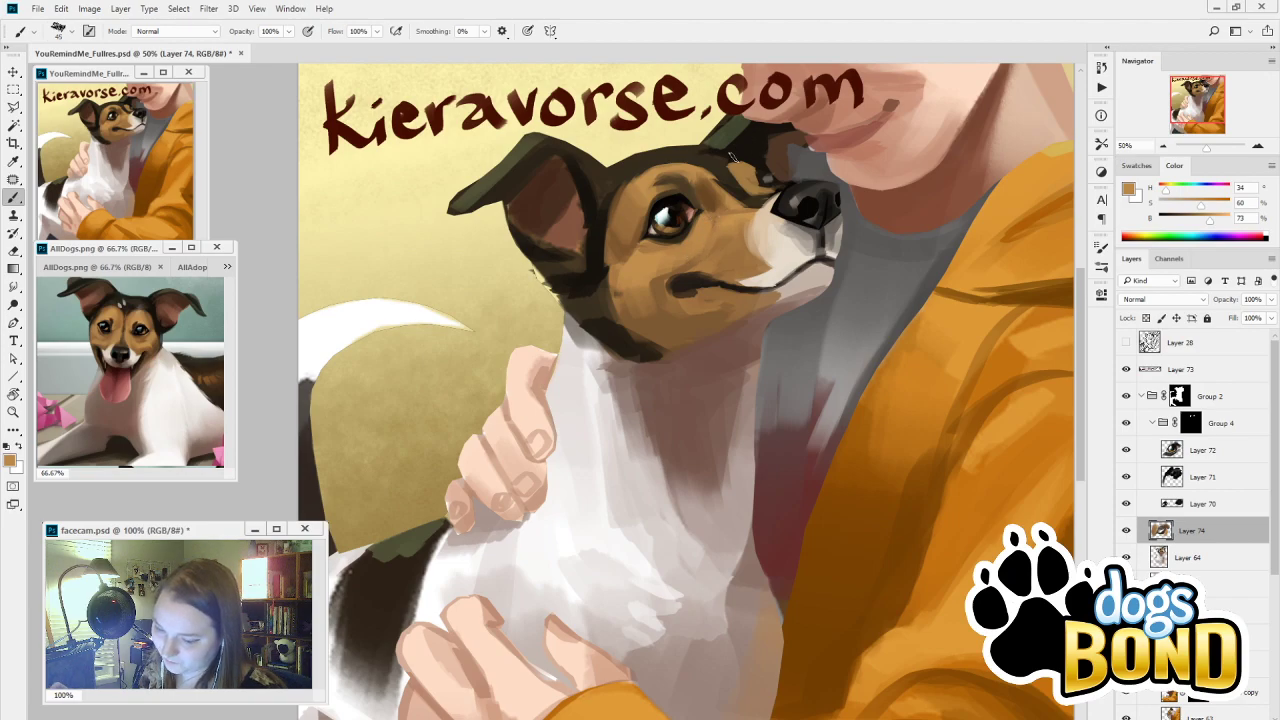
Sample brown (H 31, S 59, B 49) from the dog's face, check the brush settings, and enlarge the brush to 175 px
left_click(718, 198, "alt")
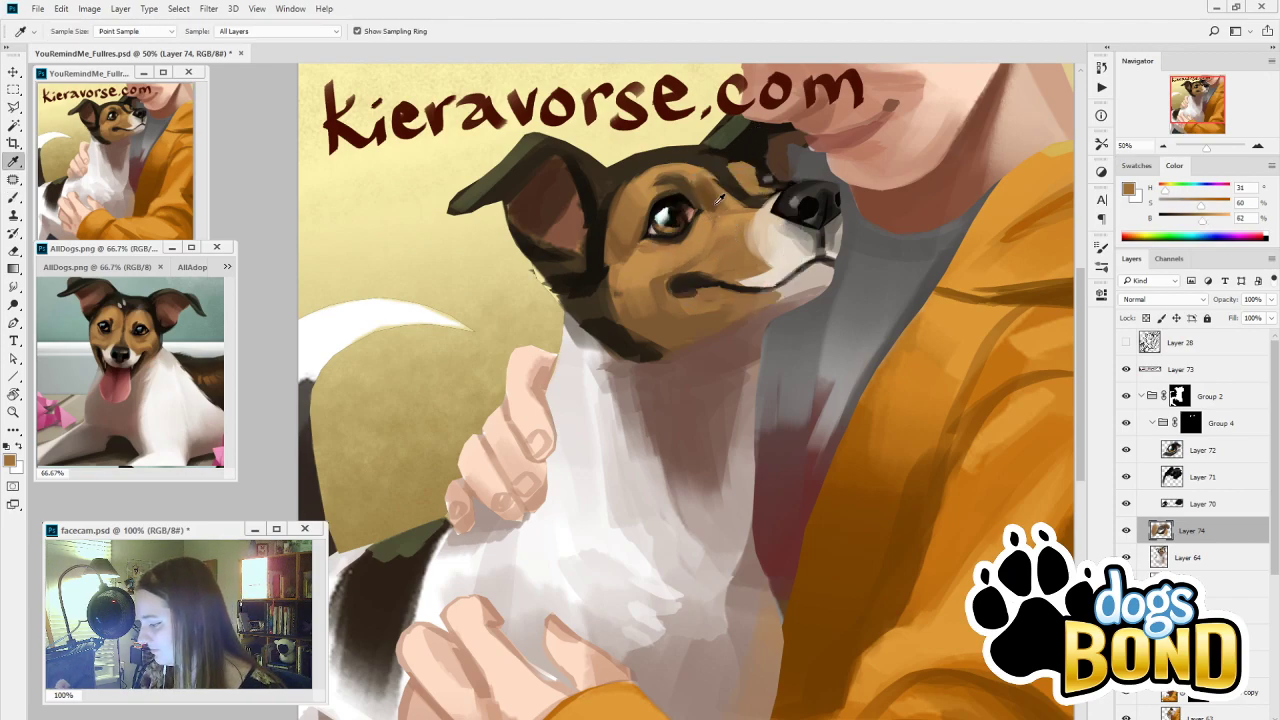
left_click(730, 272, "alt")
left_click(1101, 270)
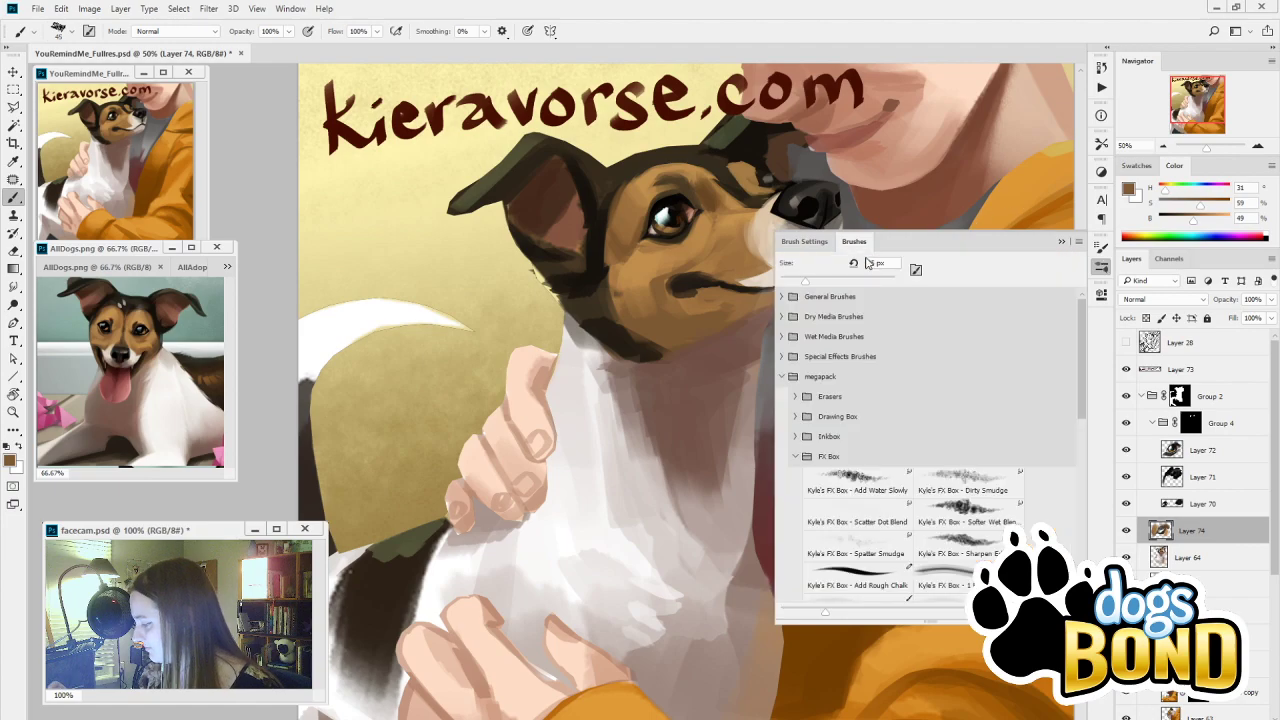
left_click(1101, 246)
left_click(1062, 244)
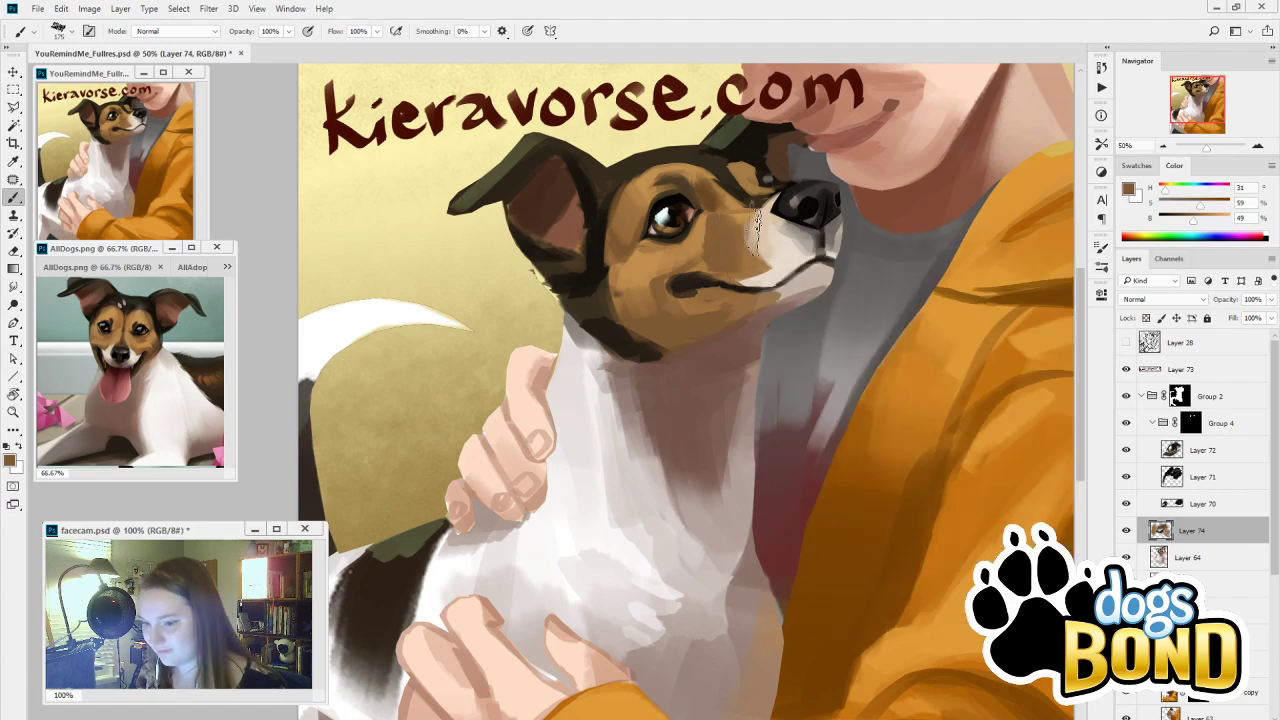
Try brown strokes on the muzzle between the eye and the mouth, and undo them
key("ctrl+z")
left_click_drag(718, 247, 732, 246)
key("ctrl+z")
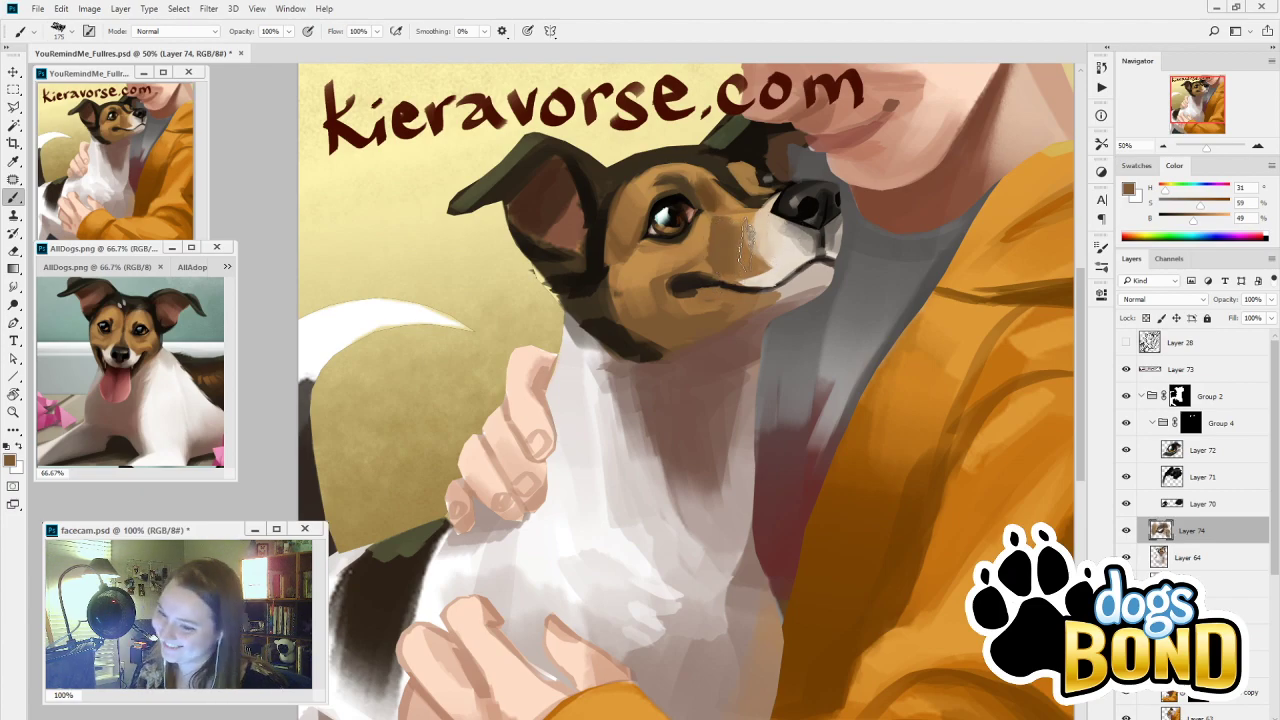
key("ctrl+z")
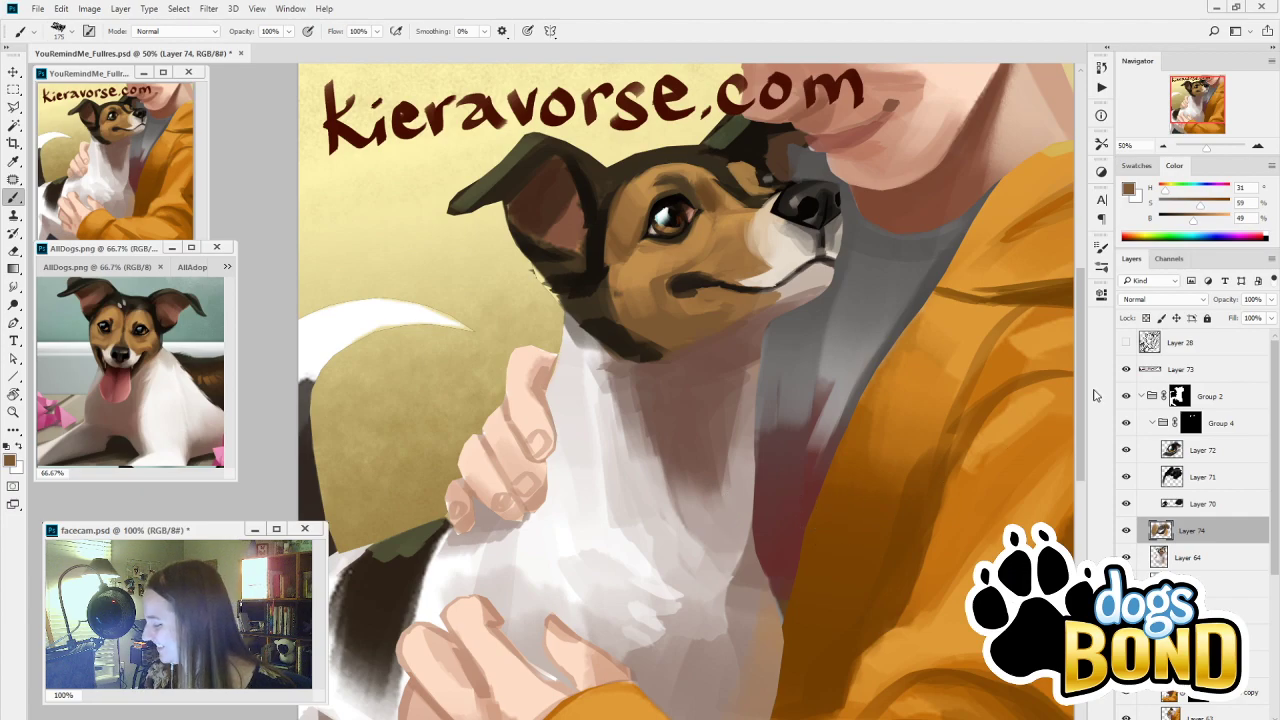
Delete Layer 73 from above Group 2
left_click(1222, 368)
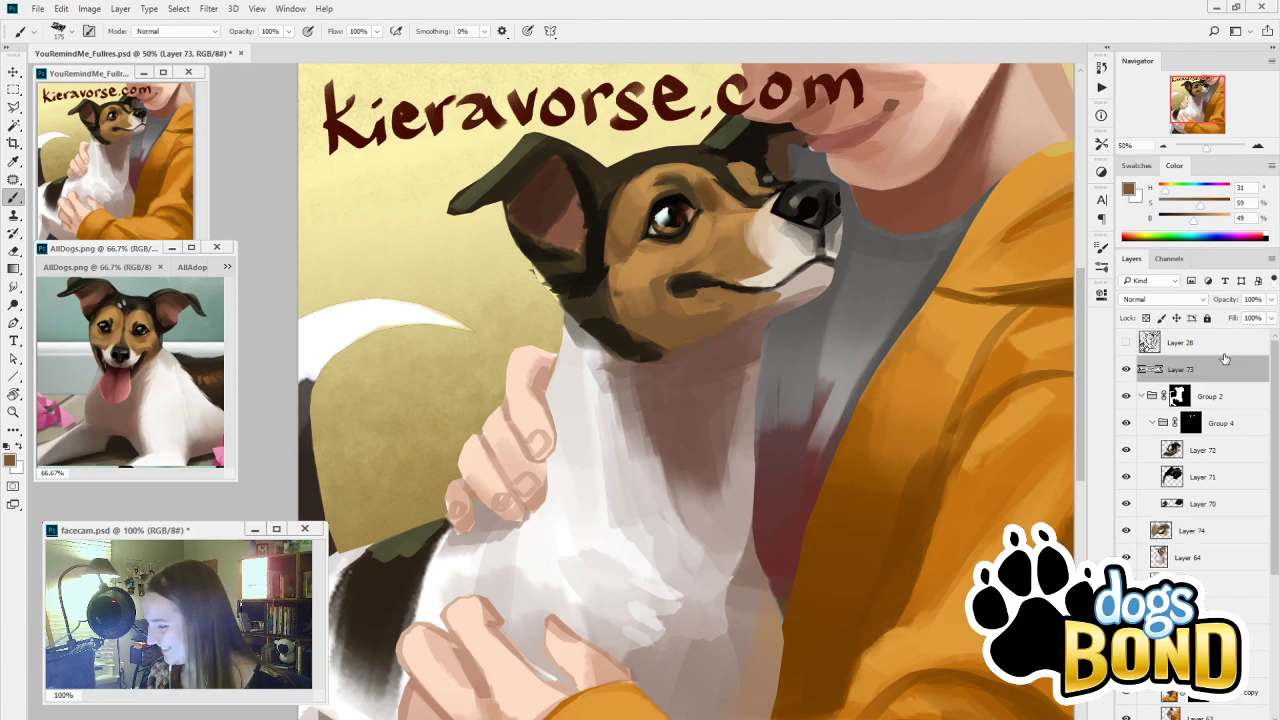
left_click_drag(1243, 379, 1262, 718)
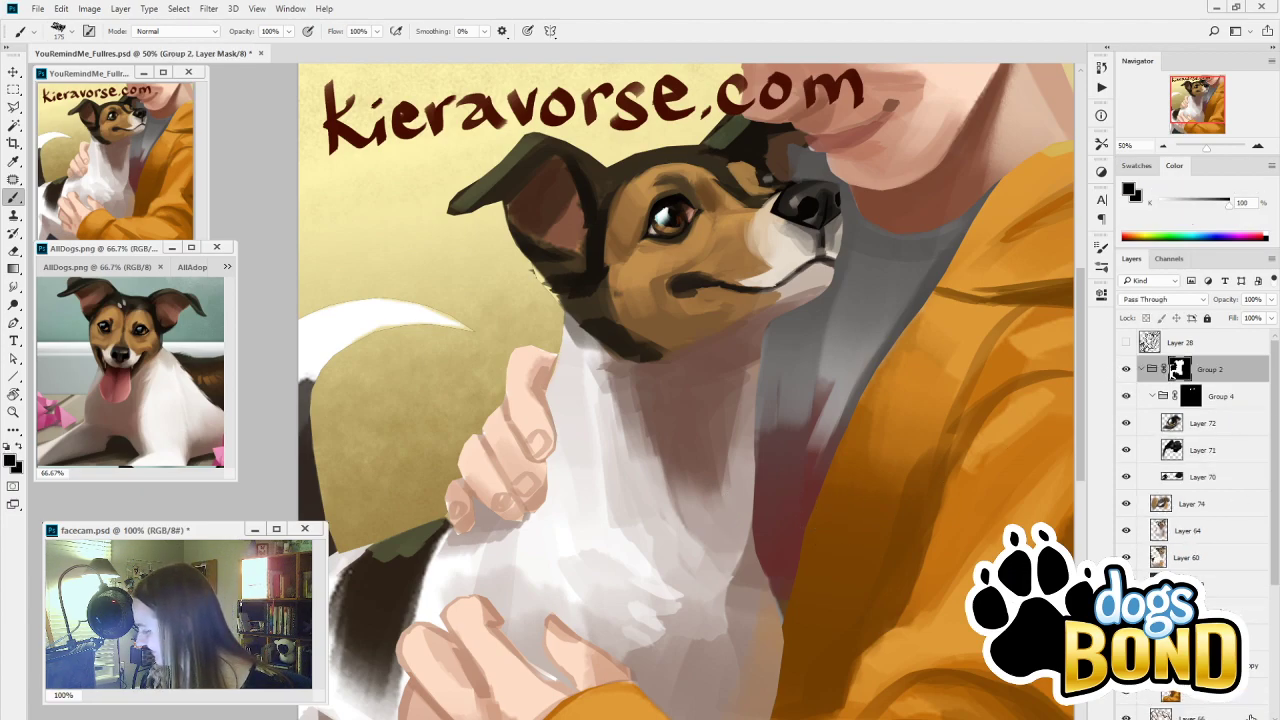
Make Layer 74 active and toggle its visibility to compare the dog's face with and without its paint
left_click(1138, 504)
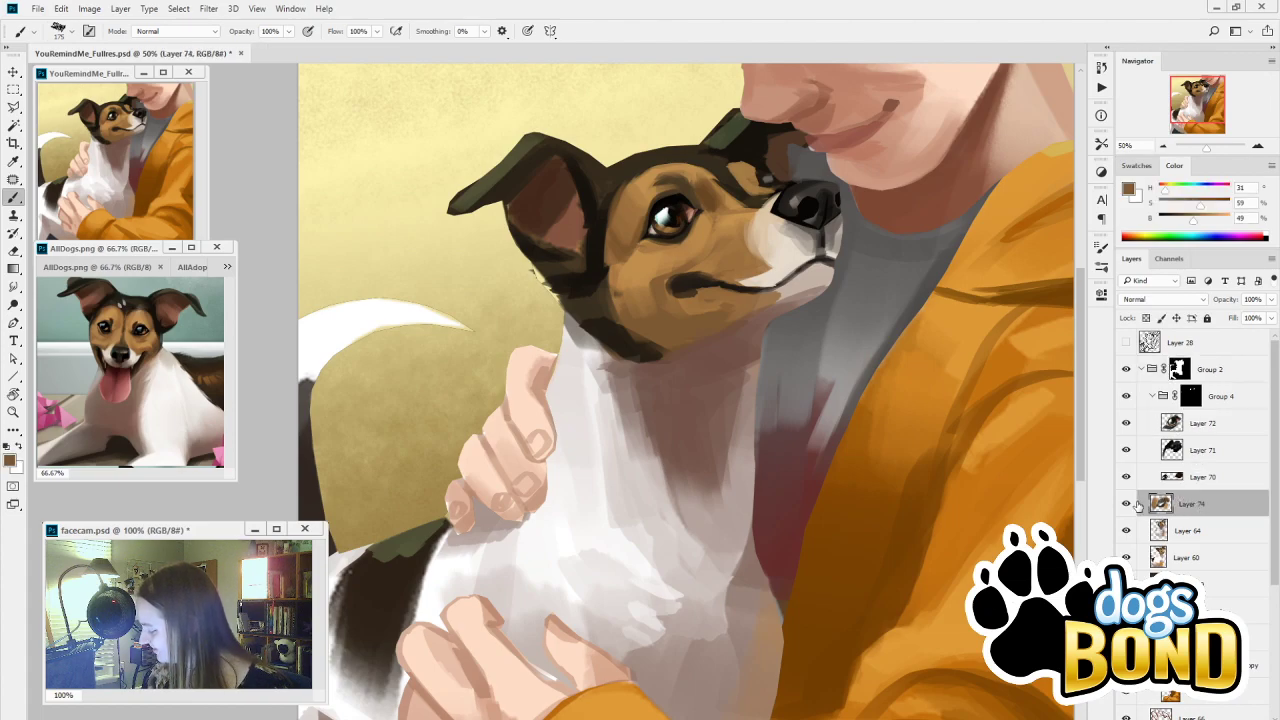
left_click(1127, 504)
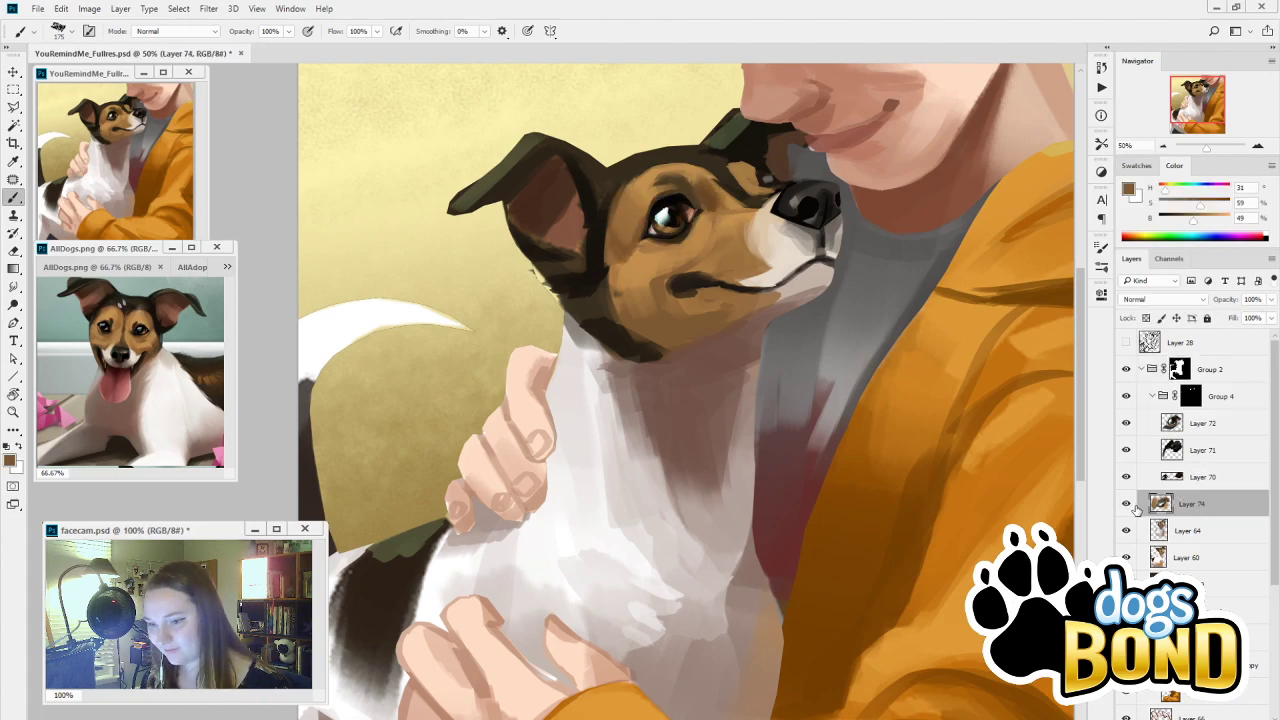
left_click(1127, 504)
left_click(1127, 504)
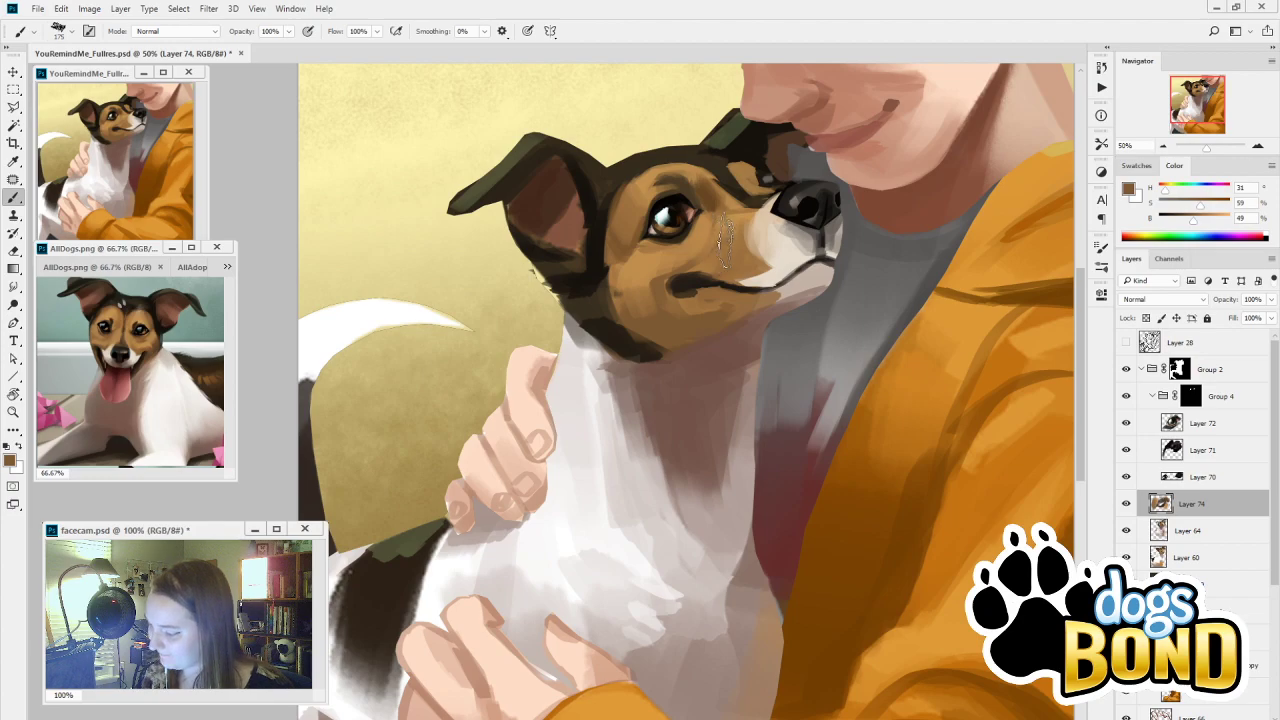
Sample dark brown (H 30, S 67, B 41) and tan (H 34, S 60, B 73), and touch up the fur between the eye and mouth
left_click(714, 234, "alt")
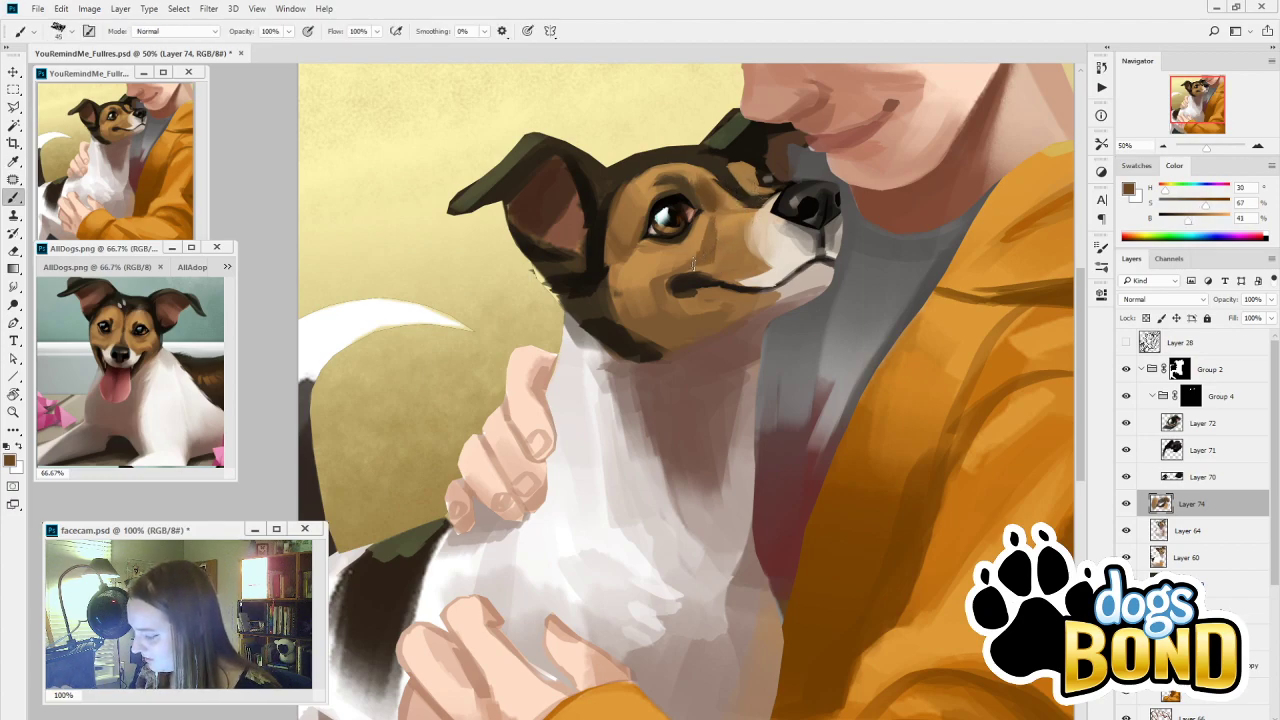
left_click_drag(672, 267, 714, 266)
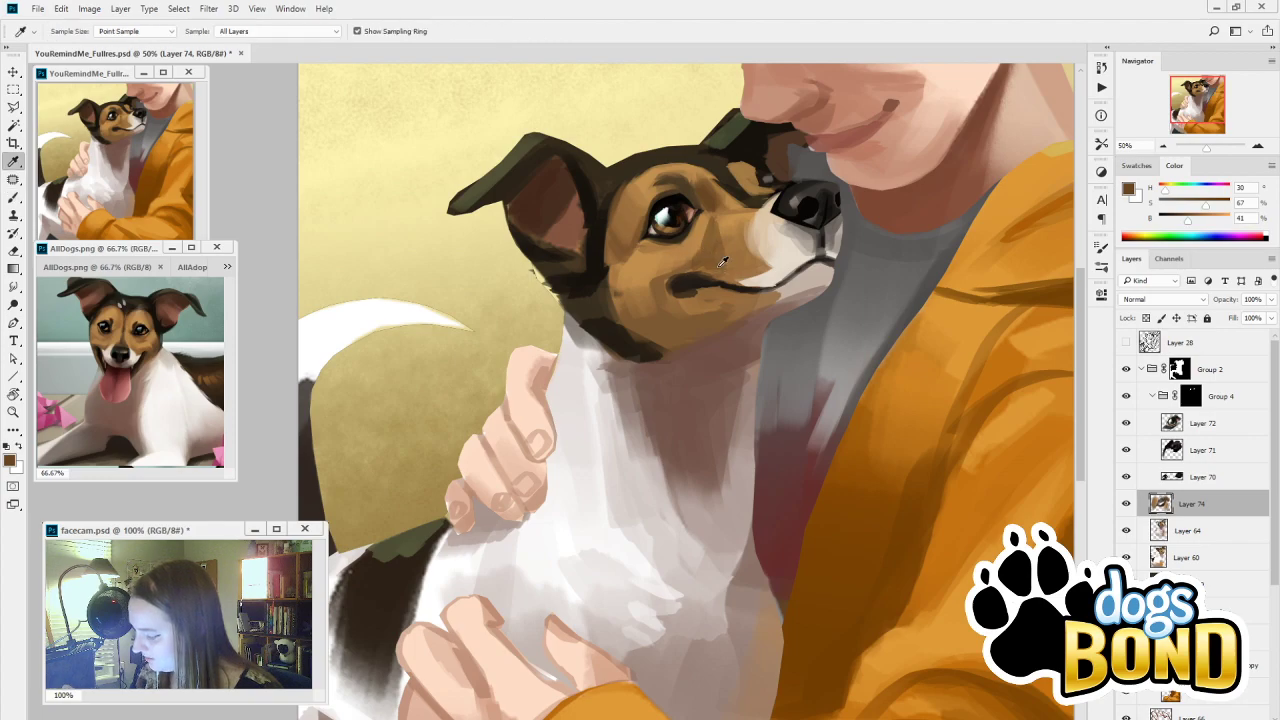
left_click(724, 261, "alt")
left_click(699, 239, "alt")
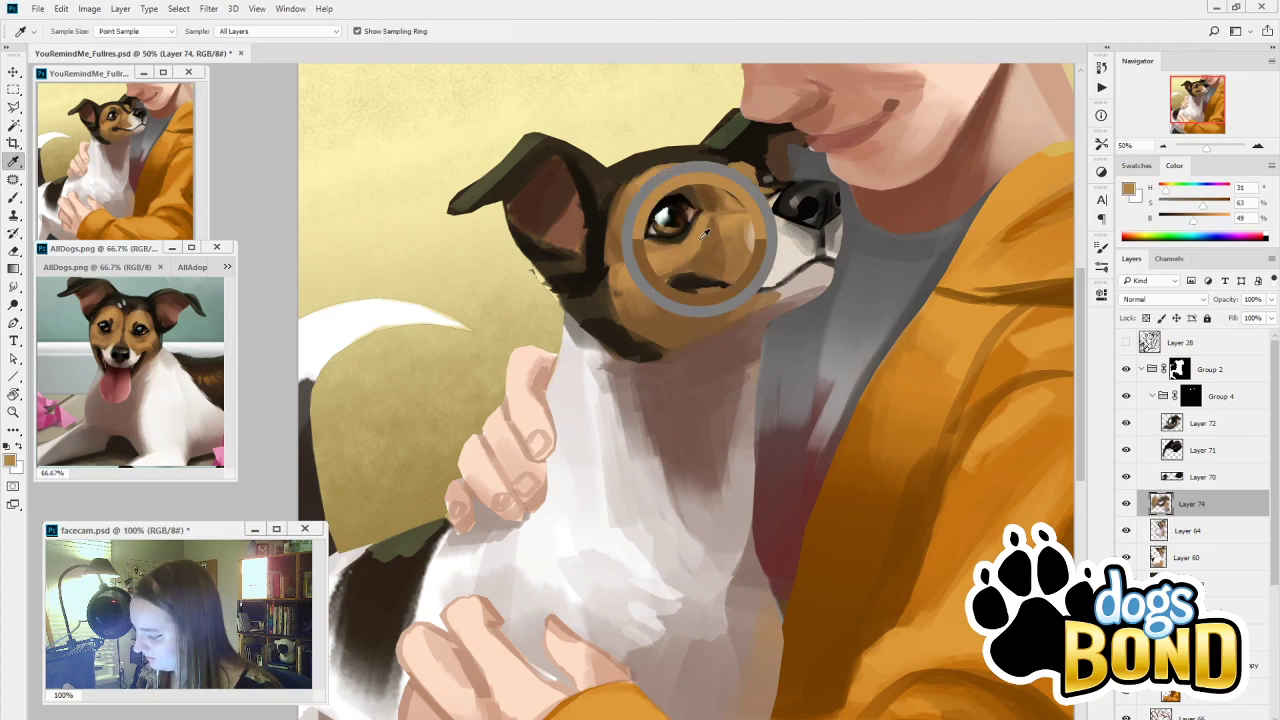
left_click(713, 232, "alt")
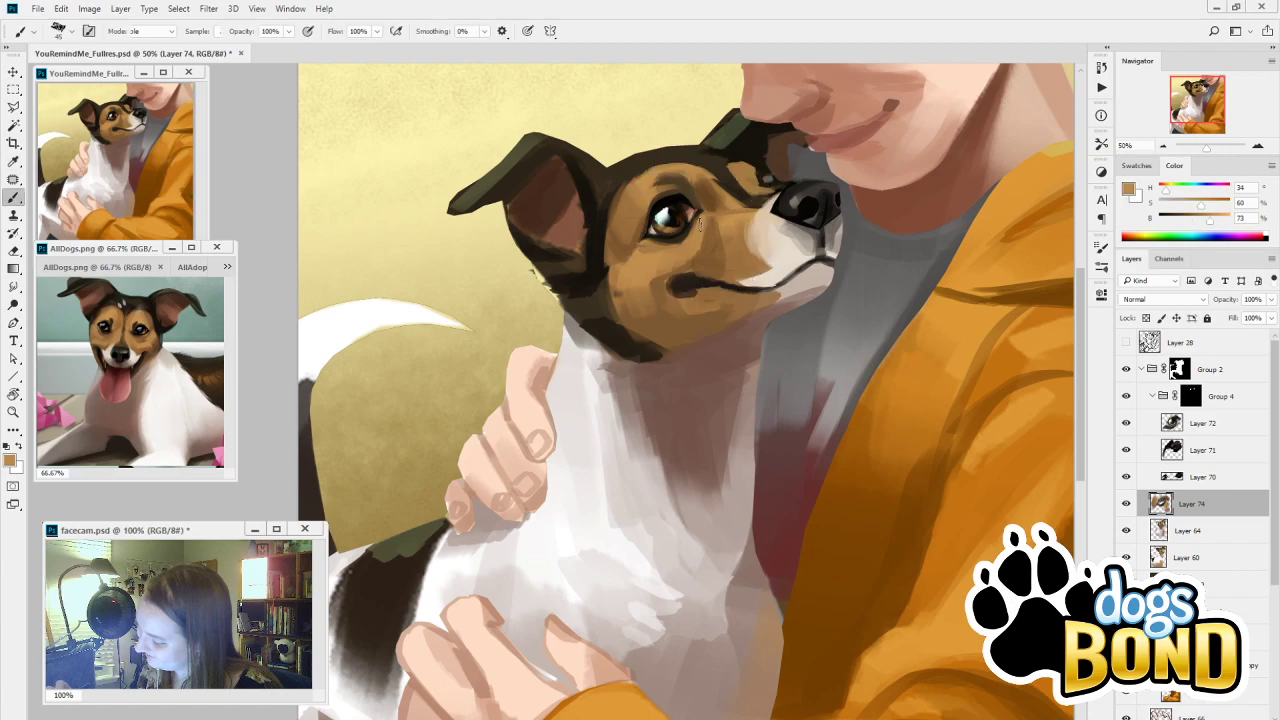
key("alt")
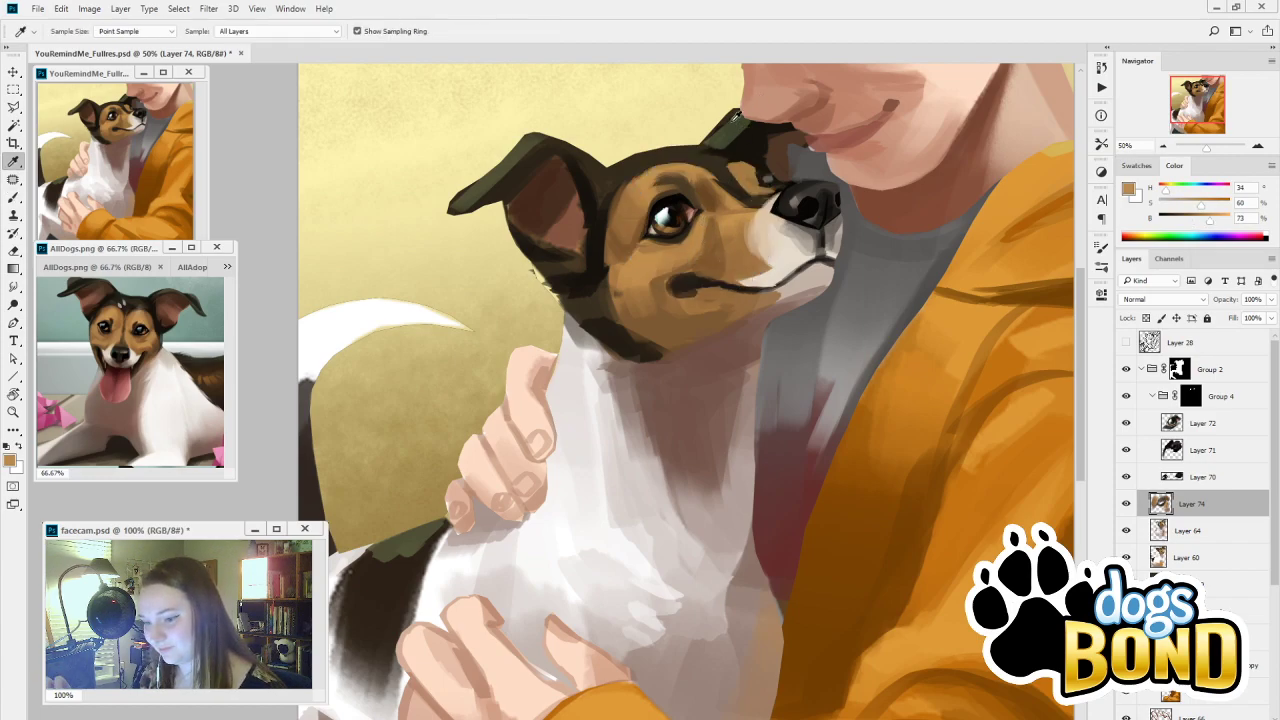
Enlarge the brush to 200 px, sample brown (H 32, S 60, B 61), and smooth the muzzle fur in front of the eye
left_click(714, 228, "alt")
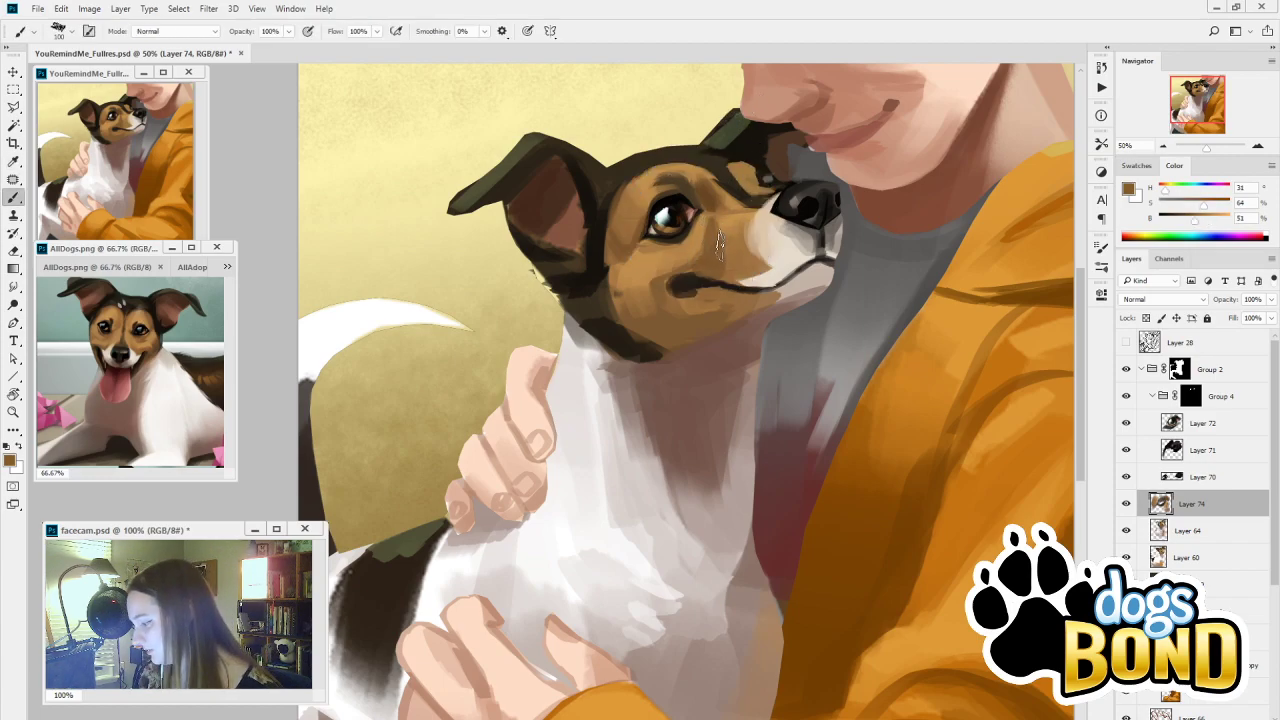
left_click_drag(778, 222, 785, 280)
key("ctrl+z")
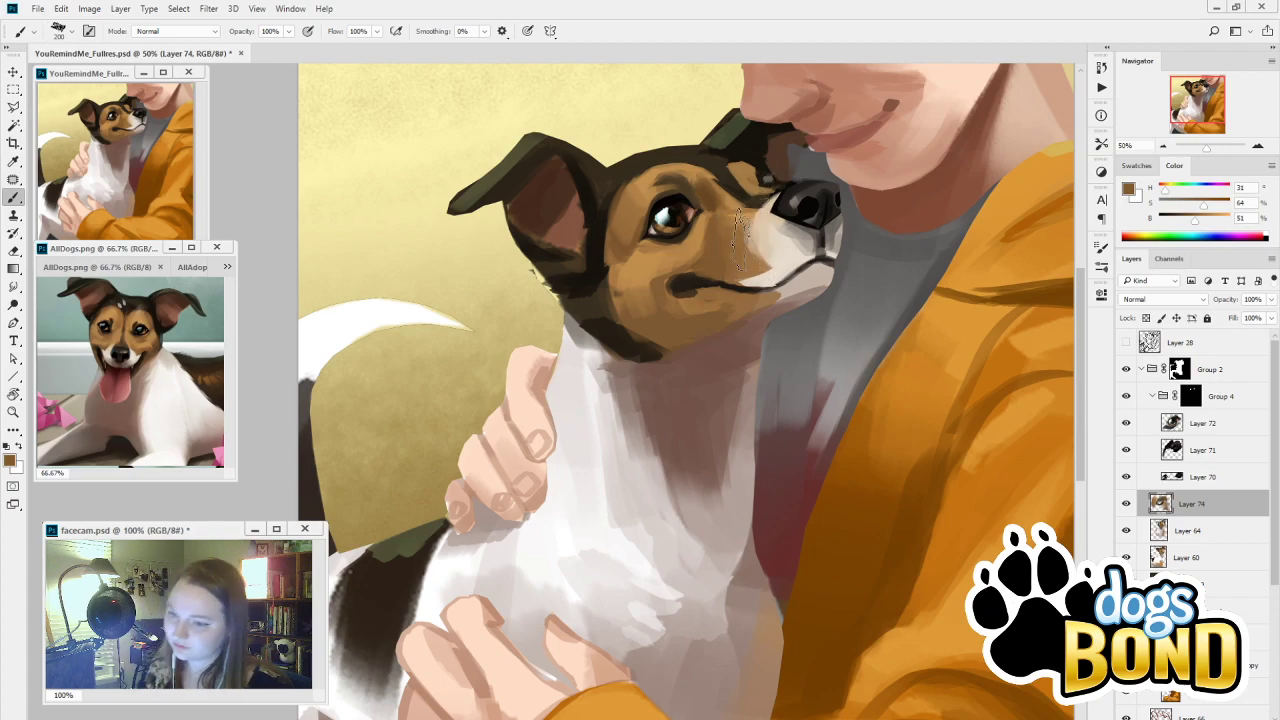
key("alt")
left_click(734, 246, "alt")
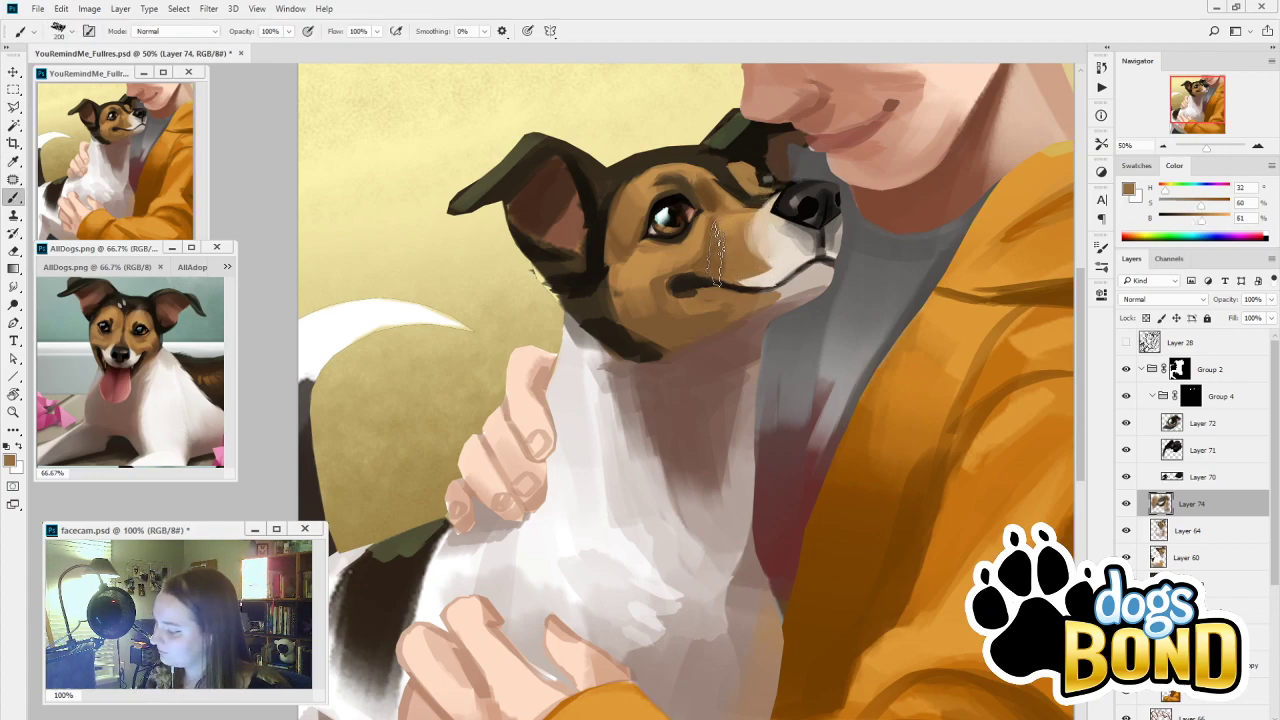
left_click(776, 202, "alt")
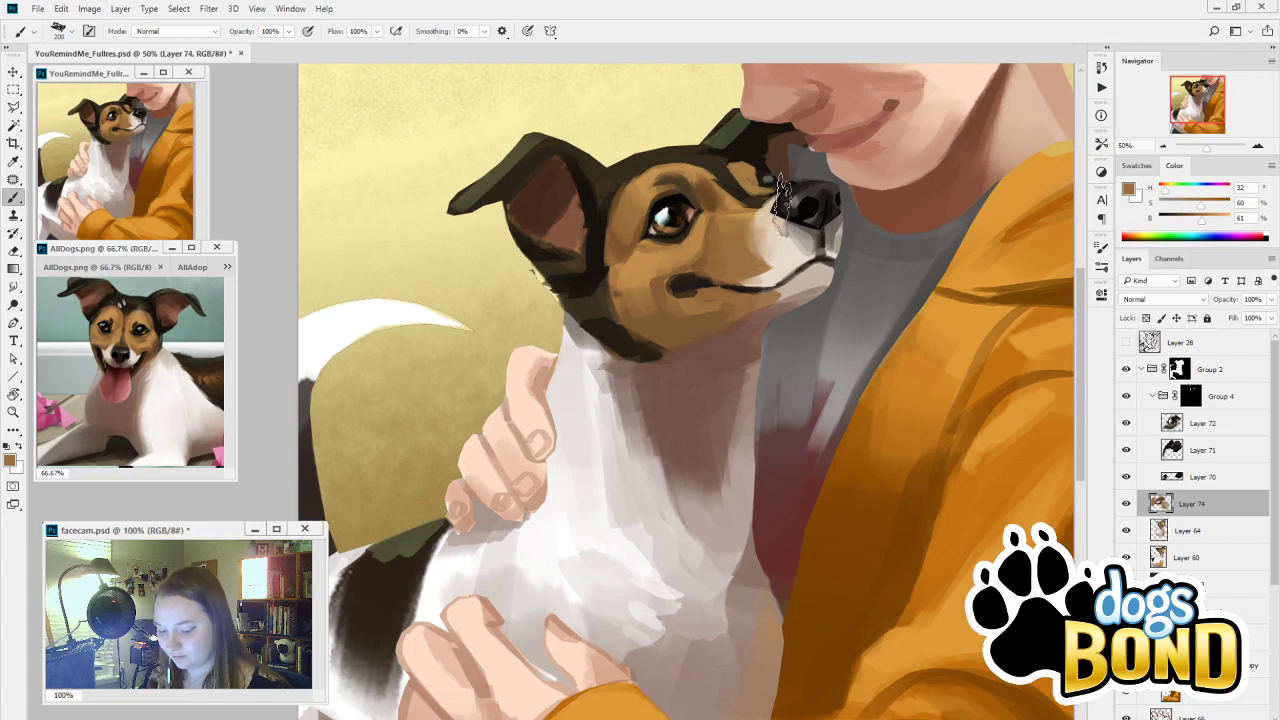
Sample brown (H 31, S 63, B 51) and shade the back of the cheek along the dark fur down to the jaw
left_click(630, 263, "alt")
left_click_drag(642, 305, 626, 328)
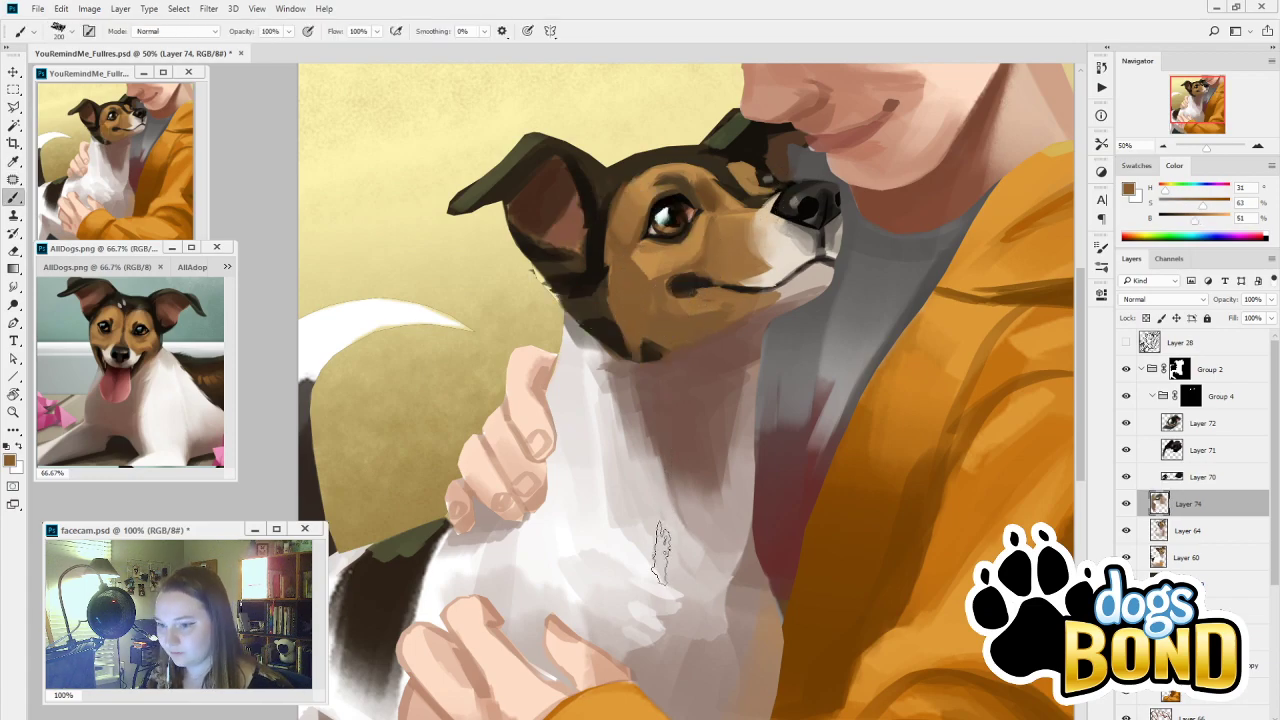
key("ctrl+z")
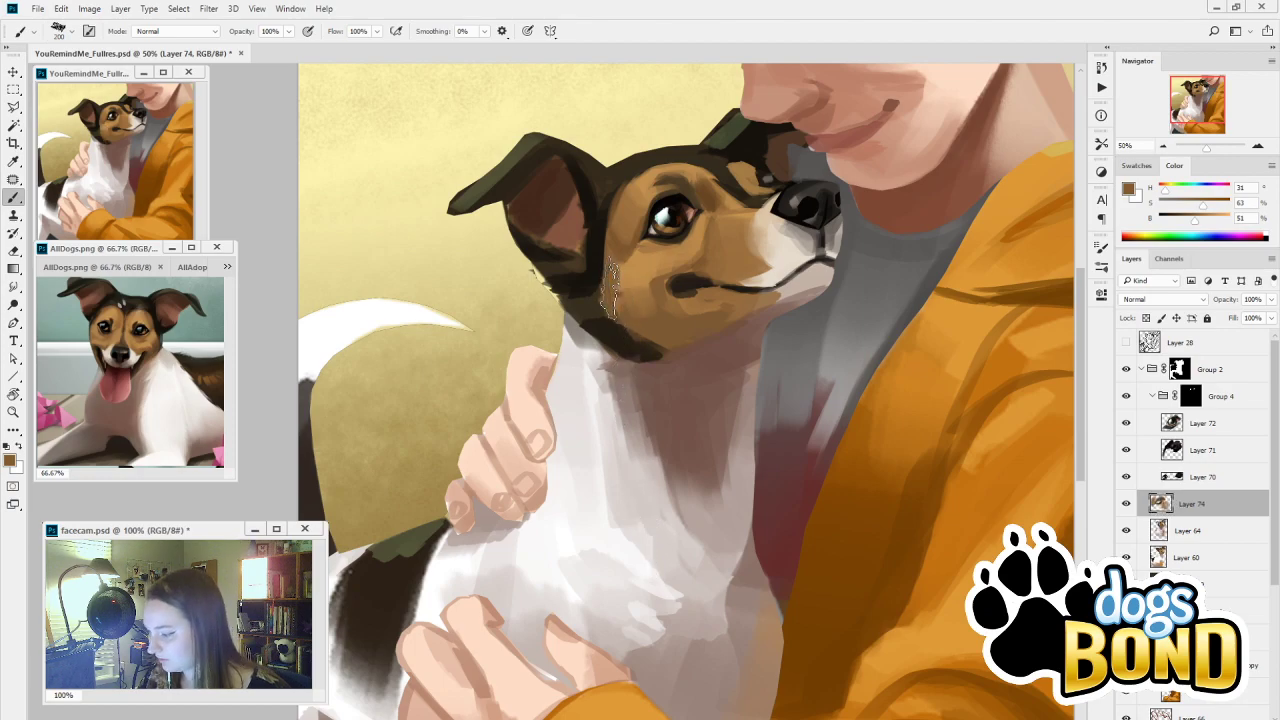
left_click_drag(632, 310, 642, 332)
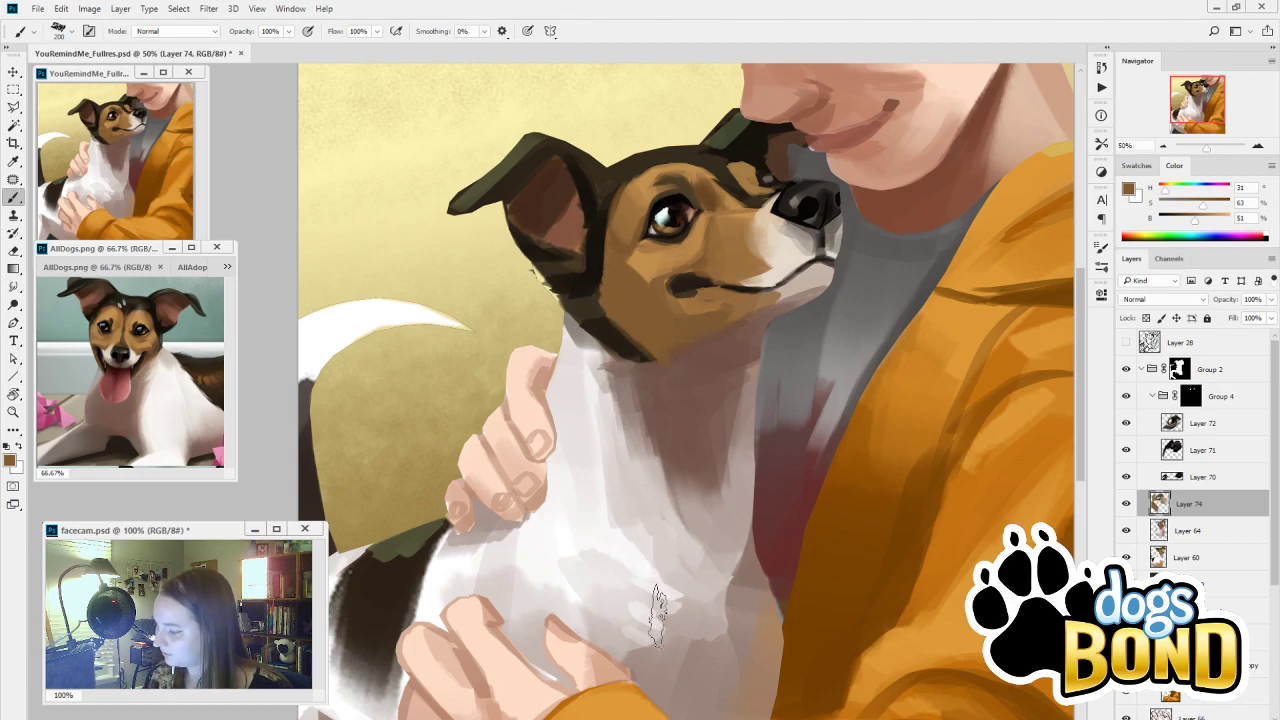
Sample tan (H 34, S 60, B 75), shrink the brush to 45 px, and blend lighter fur into the cheek below the eye
left_click(642, 258, "alt")
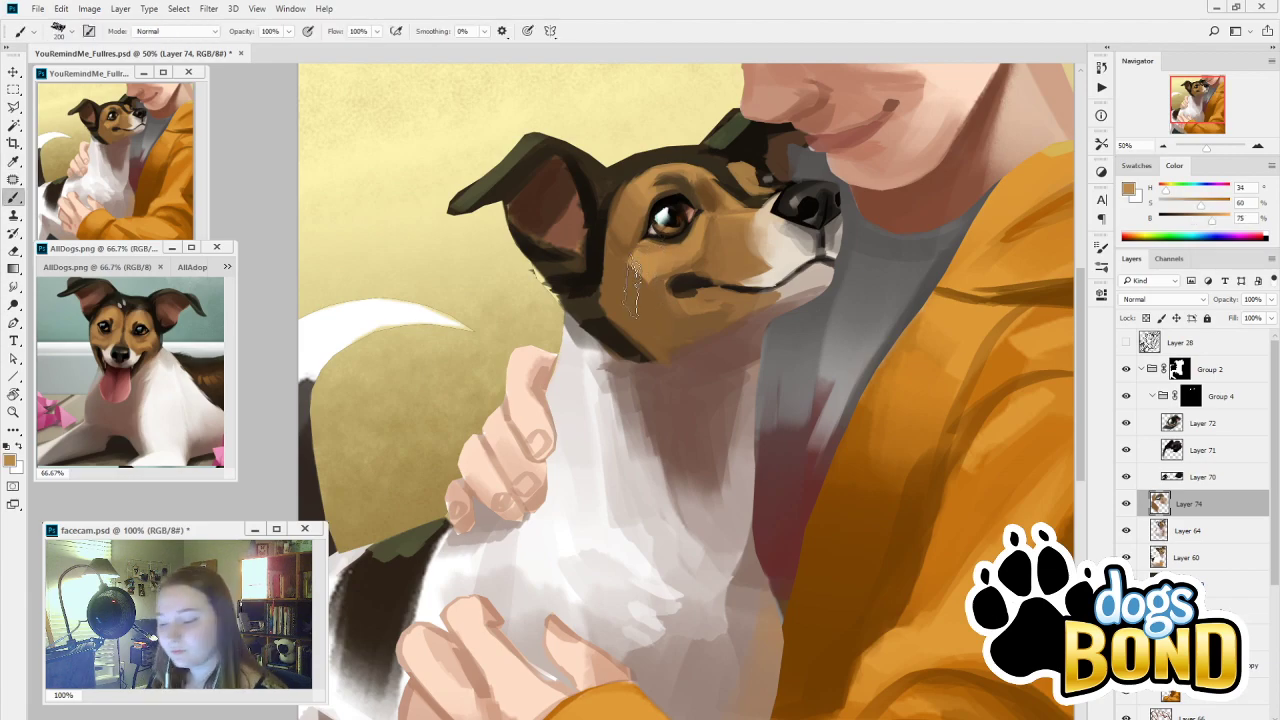
key("[")
key("[")
key("[")
key("[")
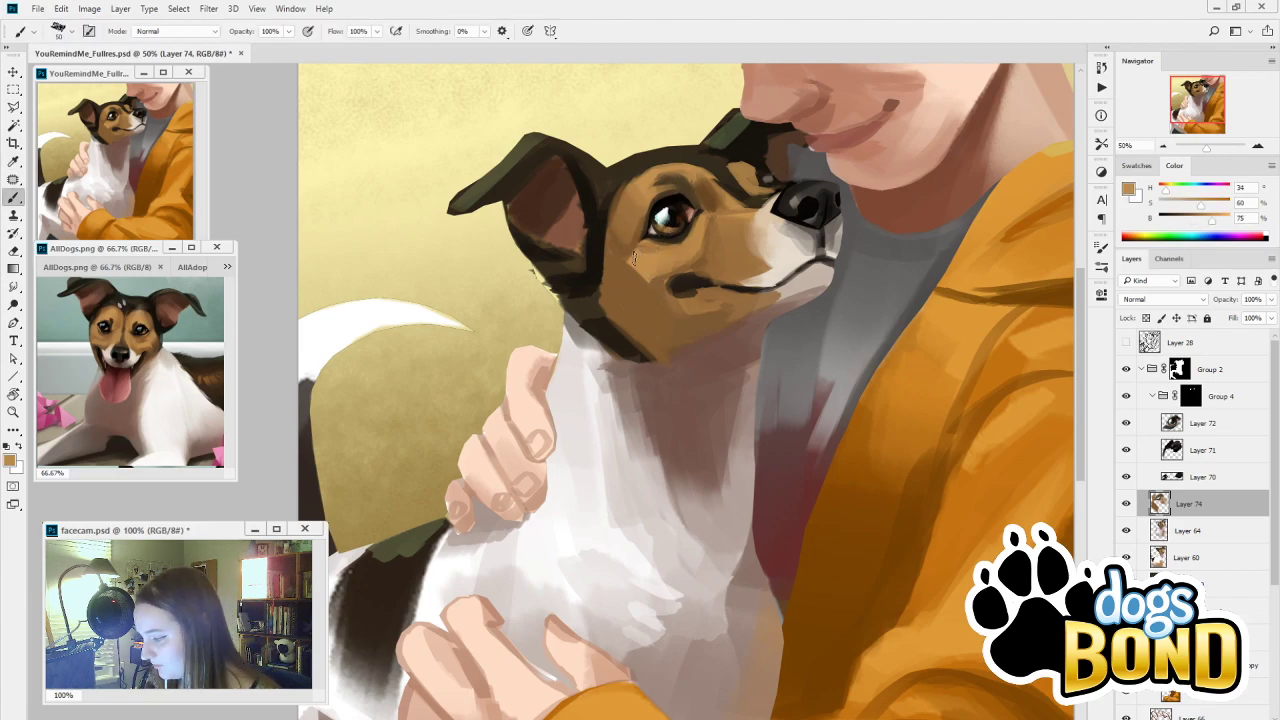
left_click(627, 263, "alt")
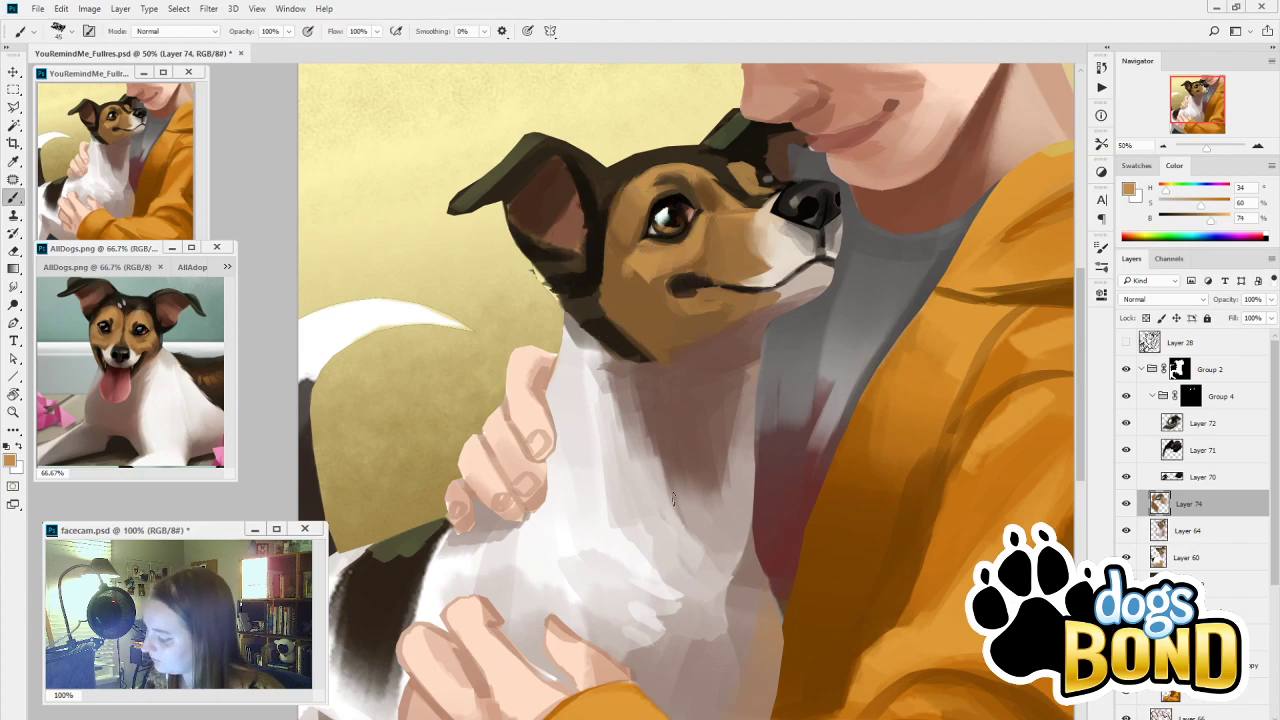
Set the brush tip angle to -49°, enlarge the brush, and paint tan (H 34, S 60, B 75) on the cheek behind the mouth
left_click(1101, 247)
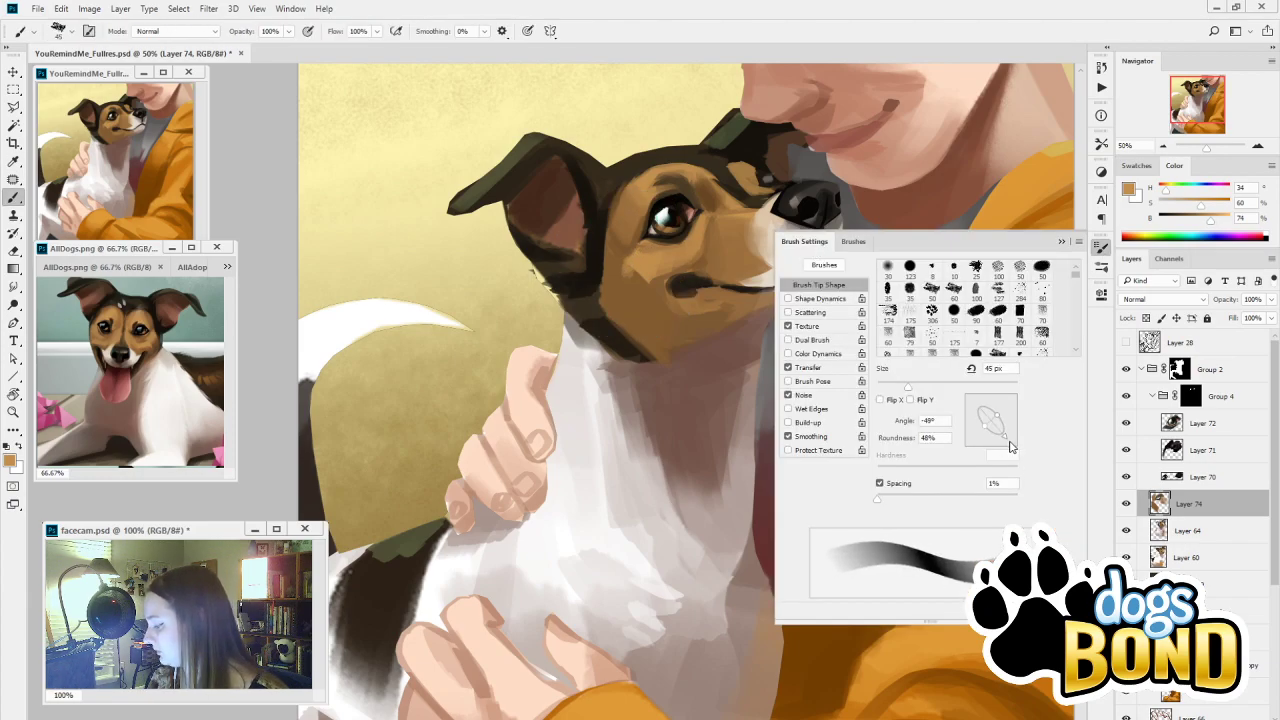
left_click(1062, 241)
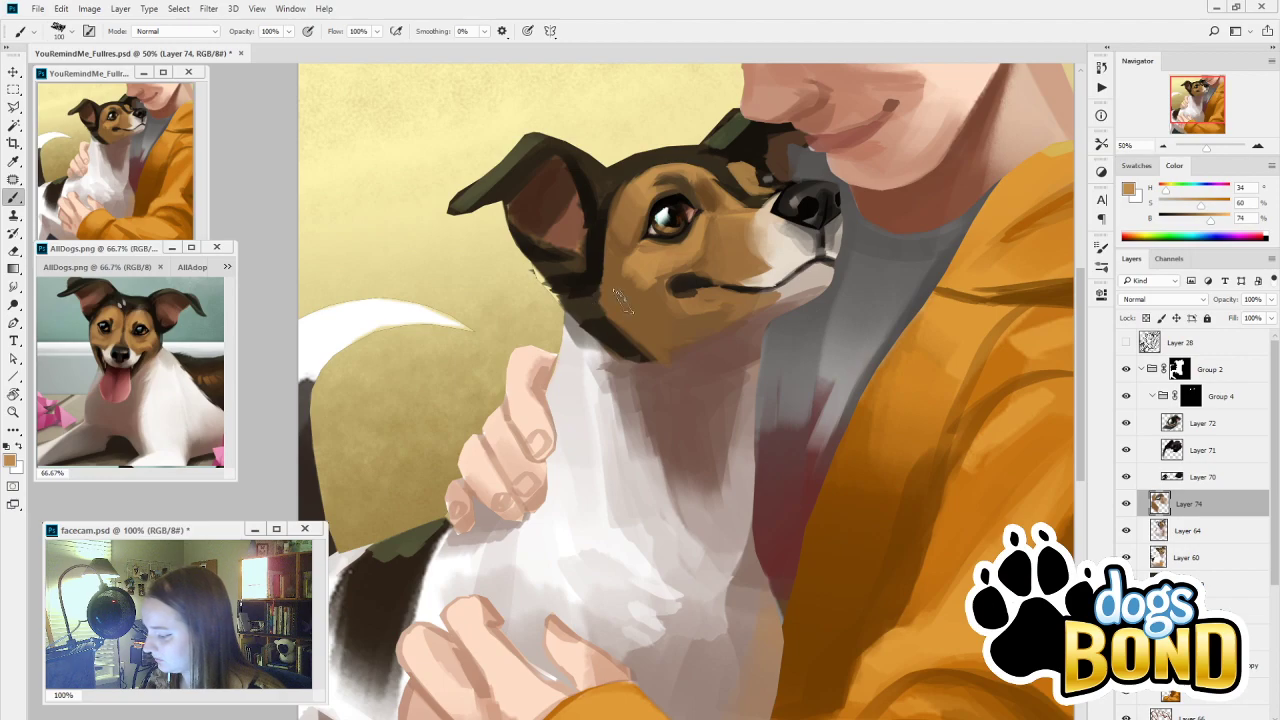
left_click(640, 292, "alt")
key("]")
key("]")
key("]")
mouse_move(642, 286)
left_mouse_down()
mouse_move(701, 250)
mouse_move(626, 285)
mouse_move(701, 248)
mouse_move(744, 172)
mouse_move(628, 263)
left_mouse_up()
left_click(664, 236, "alt")
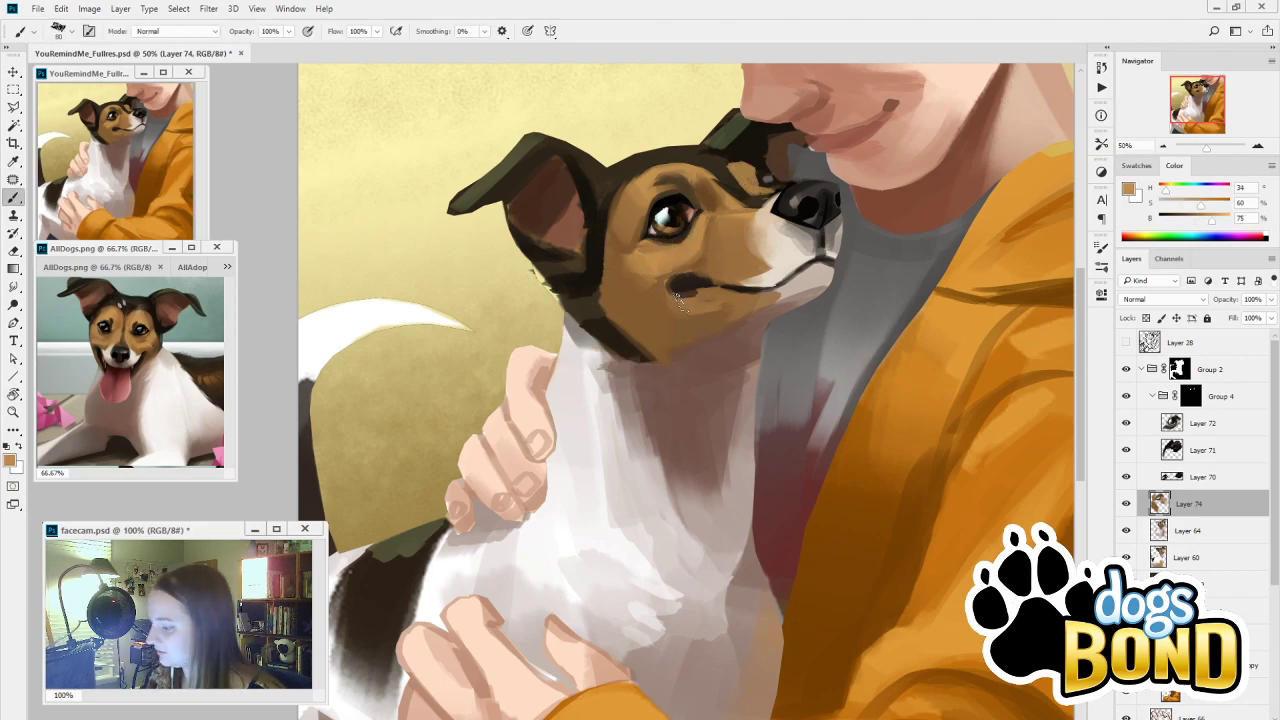
Undo the last cheek stroke and set the brush size to 100 px
key("ctrl+z")
key("]")
key("]")
key("]")
key("]")
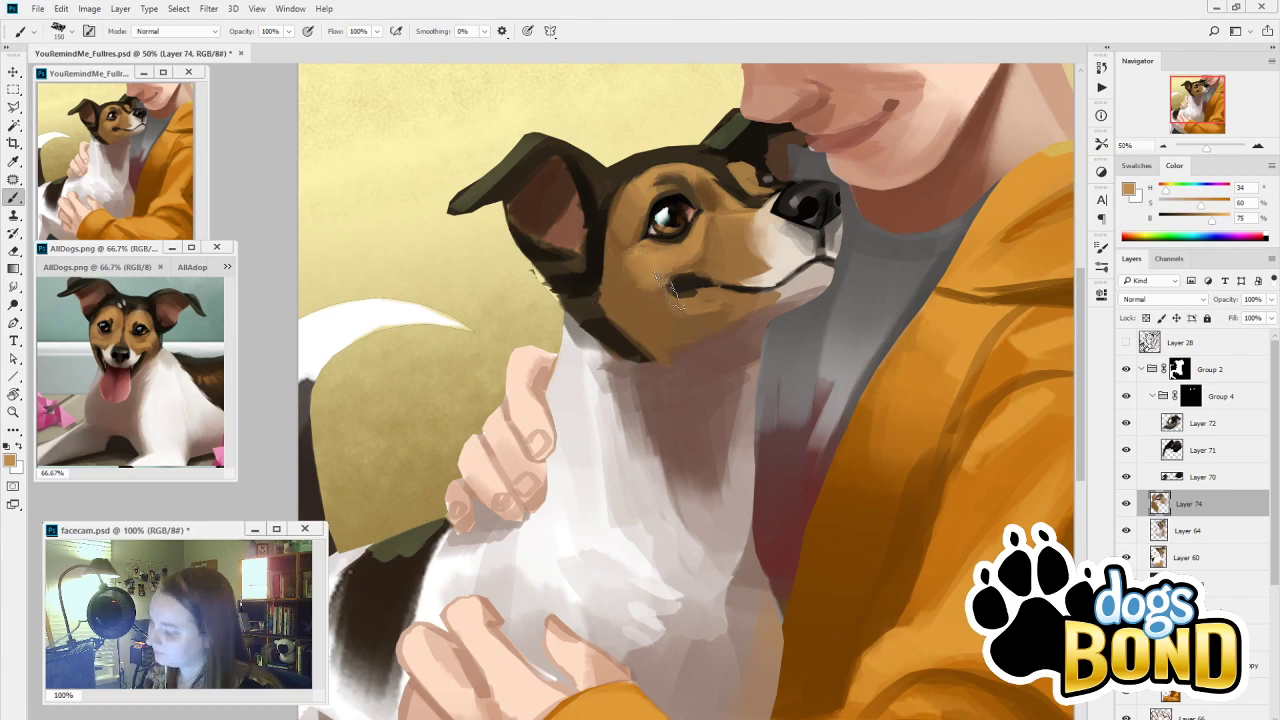
key("bracketleft")
key("bracketleft")
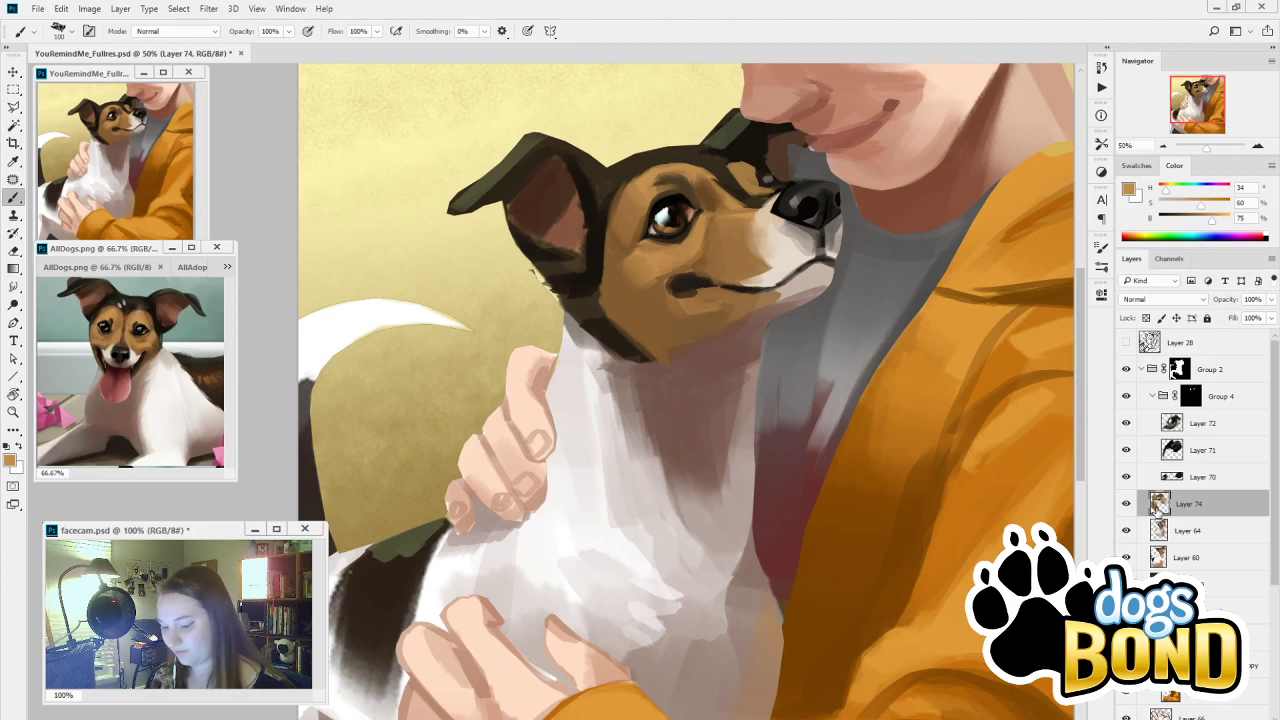
Sample brown (H 32, S 60, B 62) and tan (H 34, S 60, B 75), and refine the fur around the mouth corner at 45 px
left_click(700, 256, "alt")
mouse_move(689, 263)
left_mouse_down()
mouse_move(656, 276)
mouse_move(662, 304)
left_mouse_up()
left_click(660, 298, "alt")
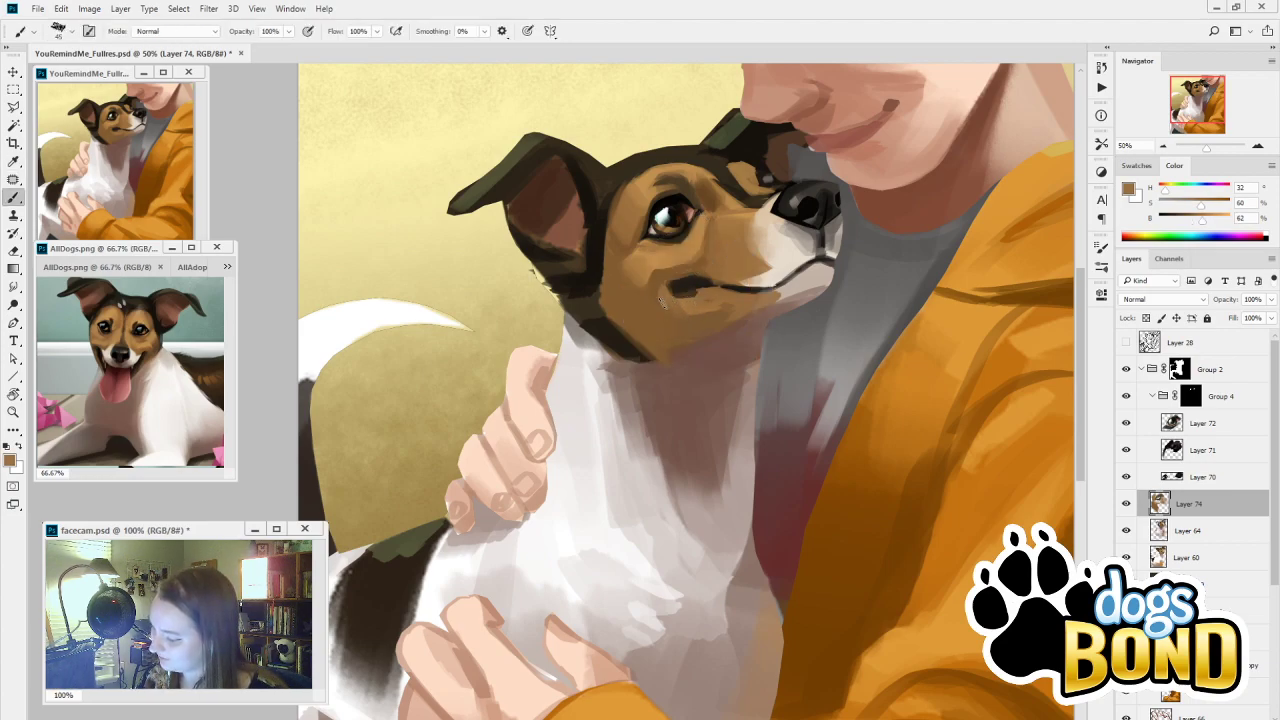
left_click(670, 302, "alt")
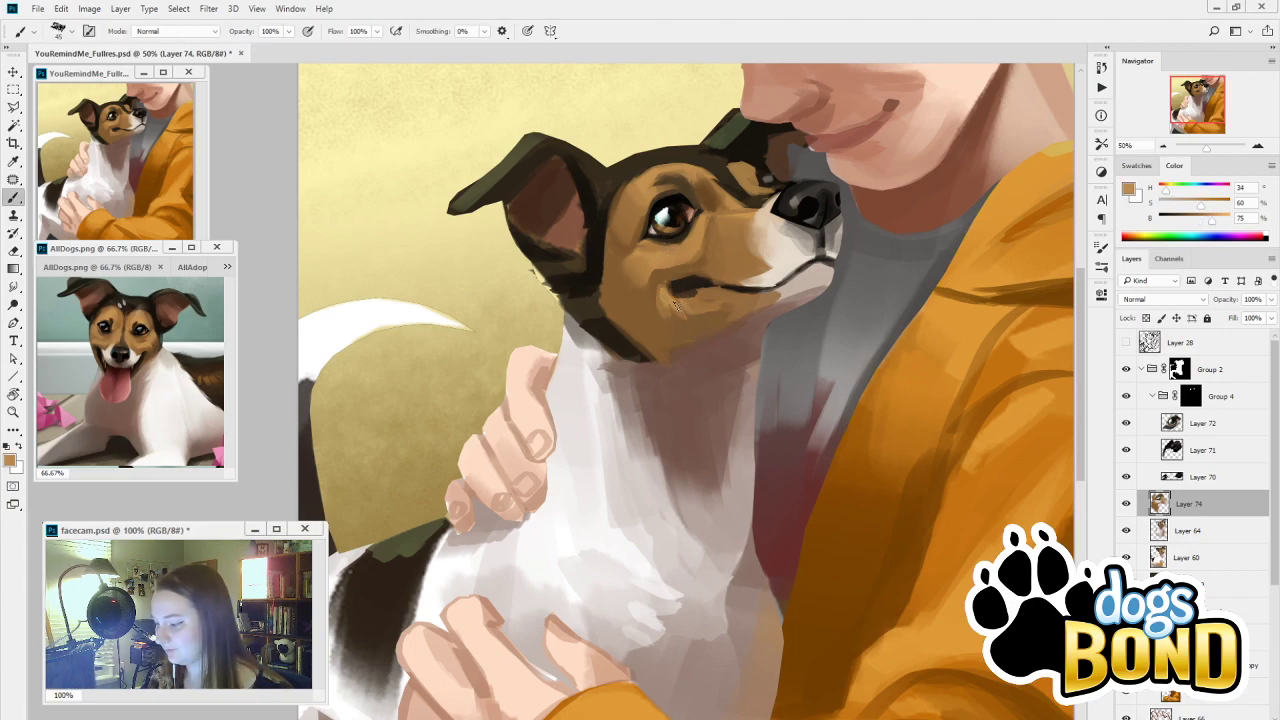
Sample reddish brown (H 20, S 44, B 45) and soften the jaw's lower edge against the neck, enlarging the brush
left_click(756, 298, "alt")
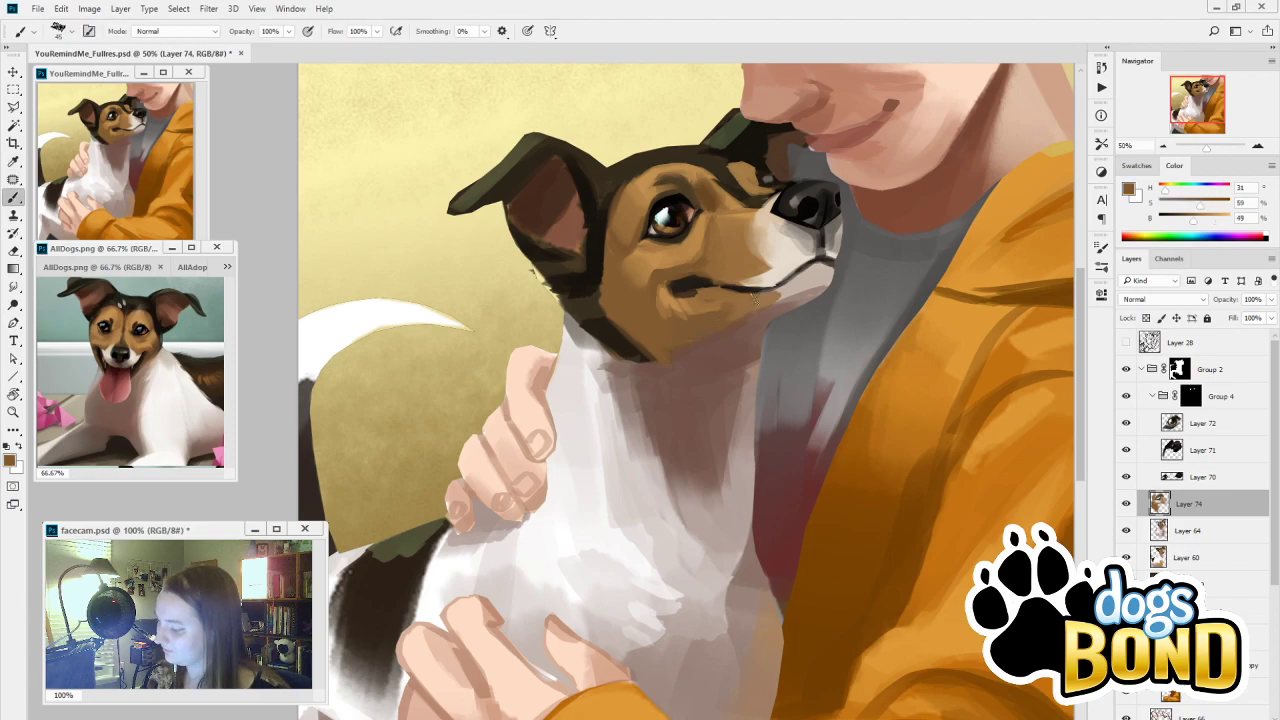
left_click(700, 330, "alt")
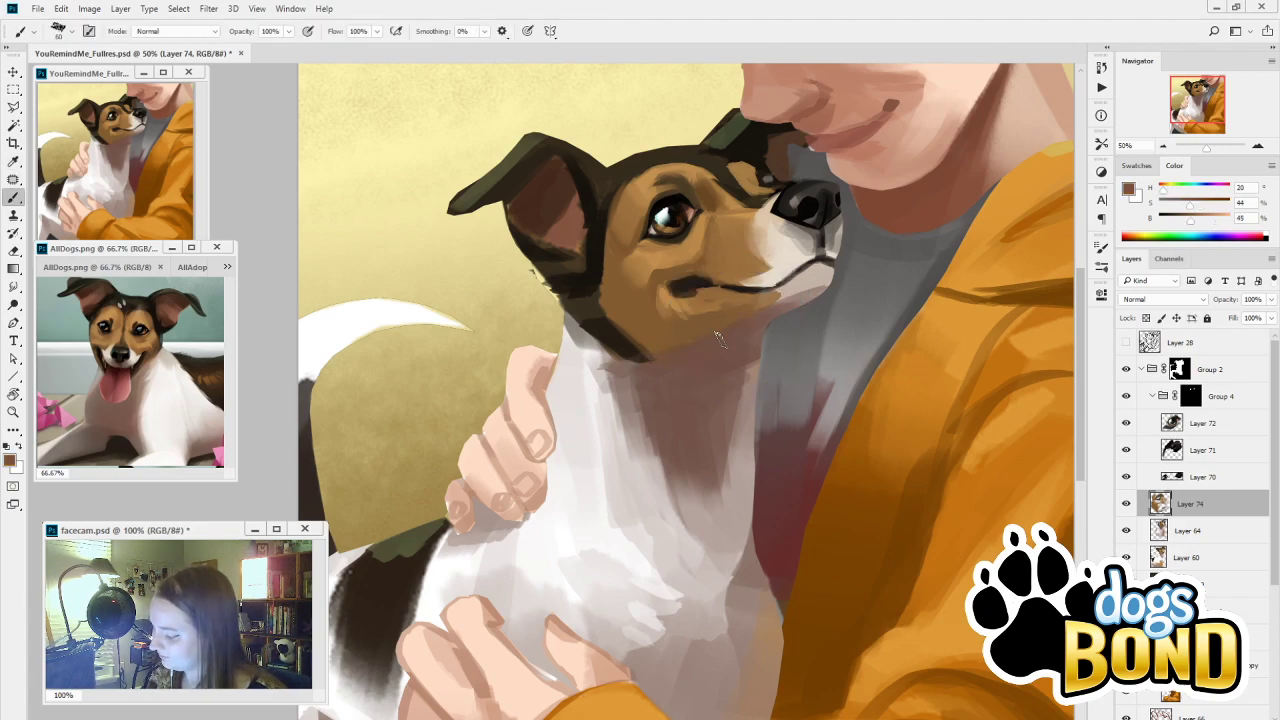
left_click_drag(650, 354, 729, 340)
key("bracketright")
key("bracketright")
key("bracketright")
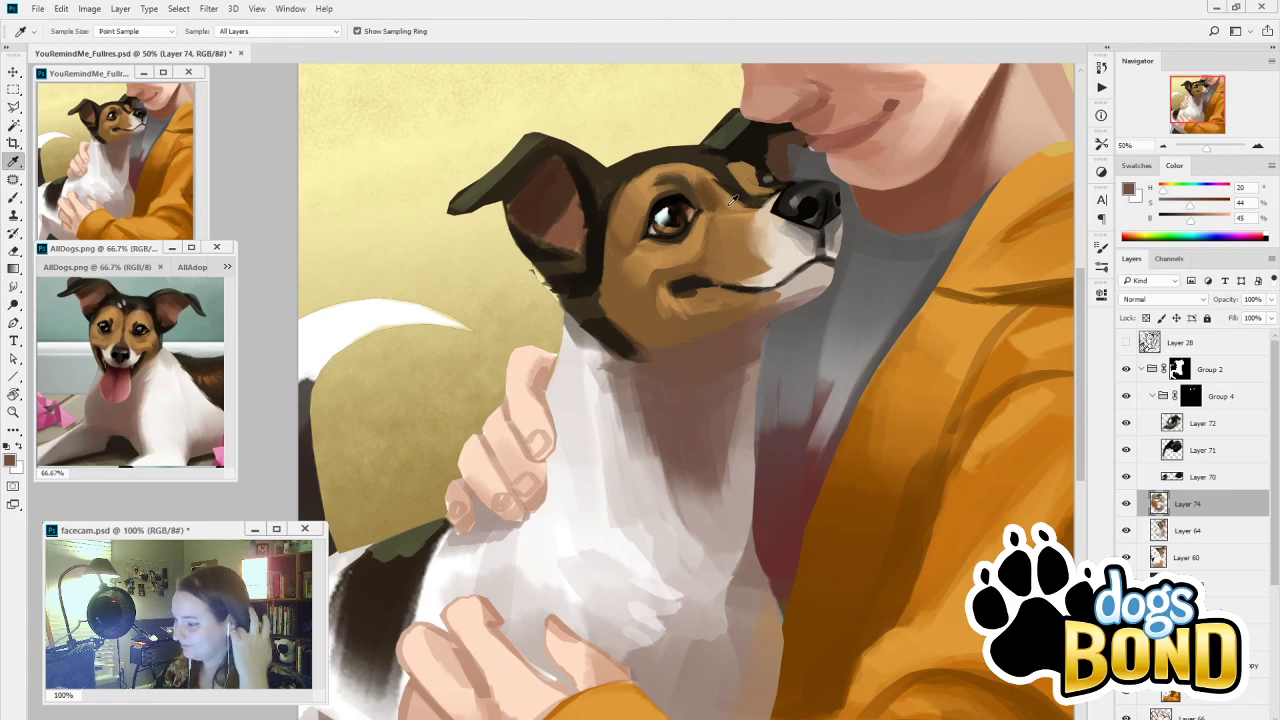
Sample tan (H 34, S 60, B 73) beside the eye, flatten the brush tip's angle, and paint the bridge of the muzzle
left_click(702, 228, "alt")
left_click(1101, 268)
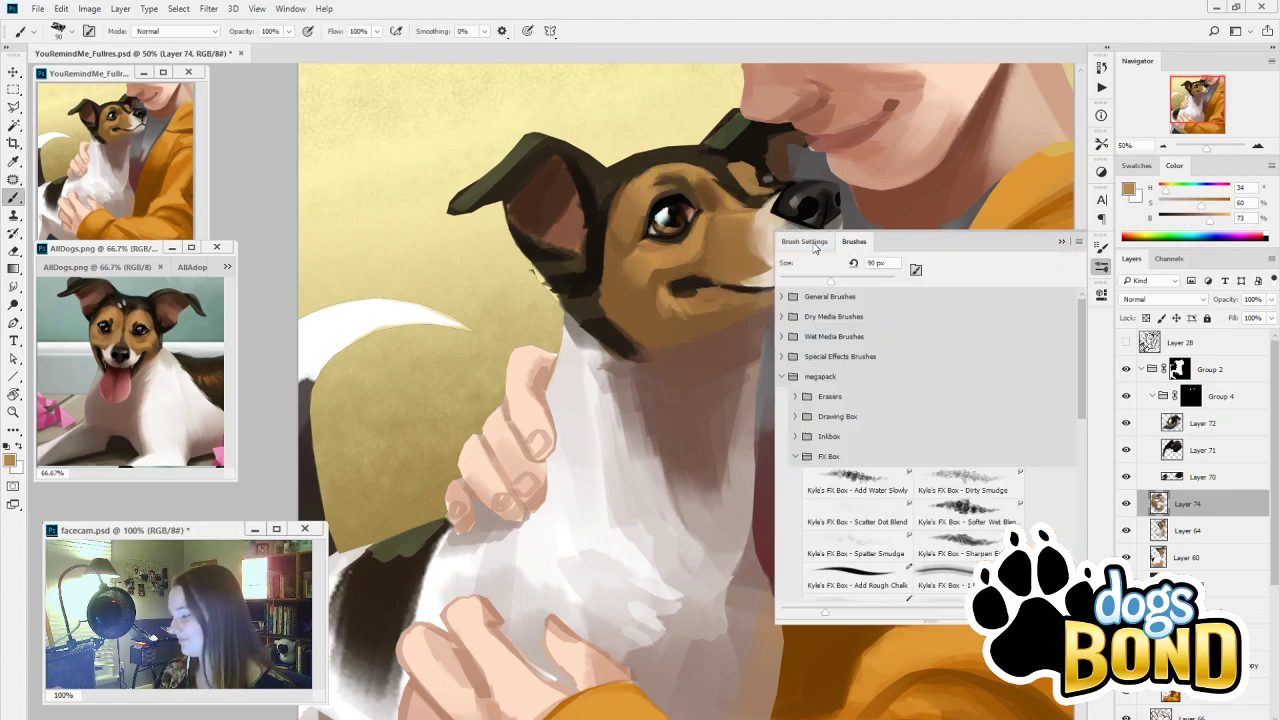
left_click(804, 241)
left_click(1062, 241)
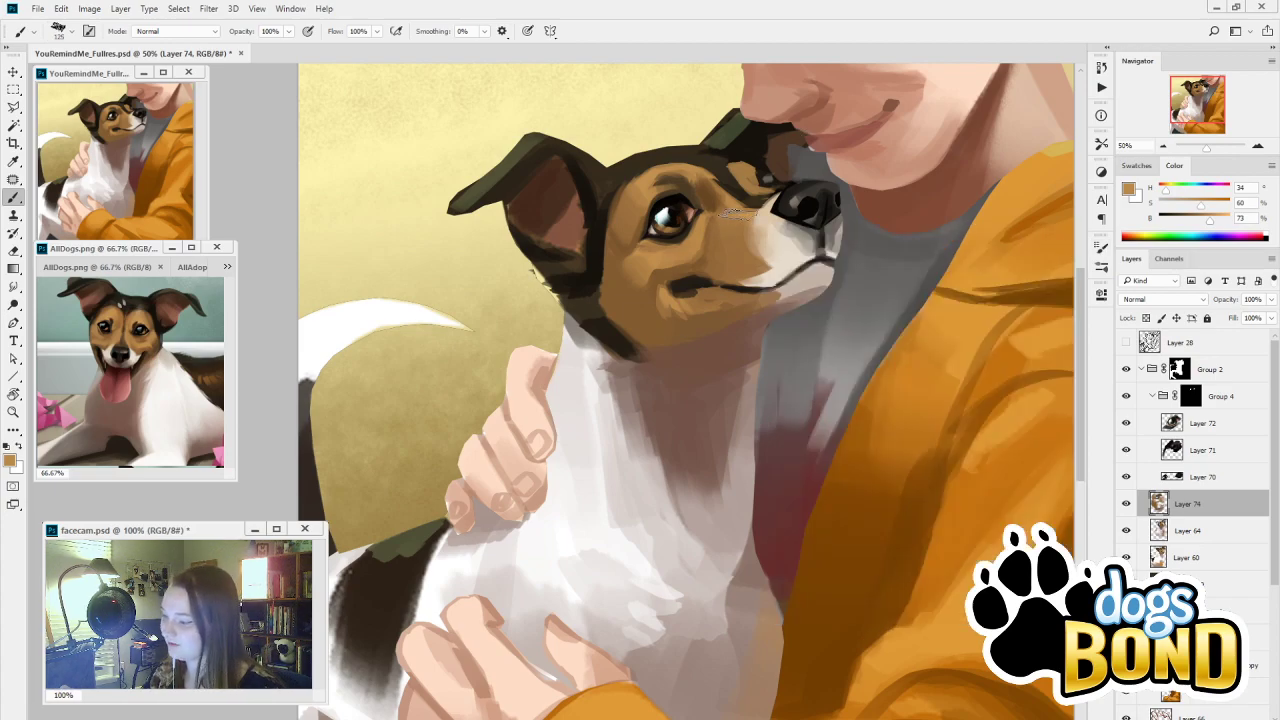
key("bracketright")
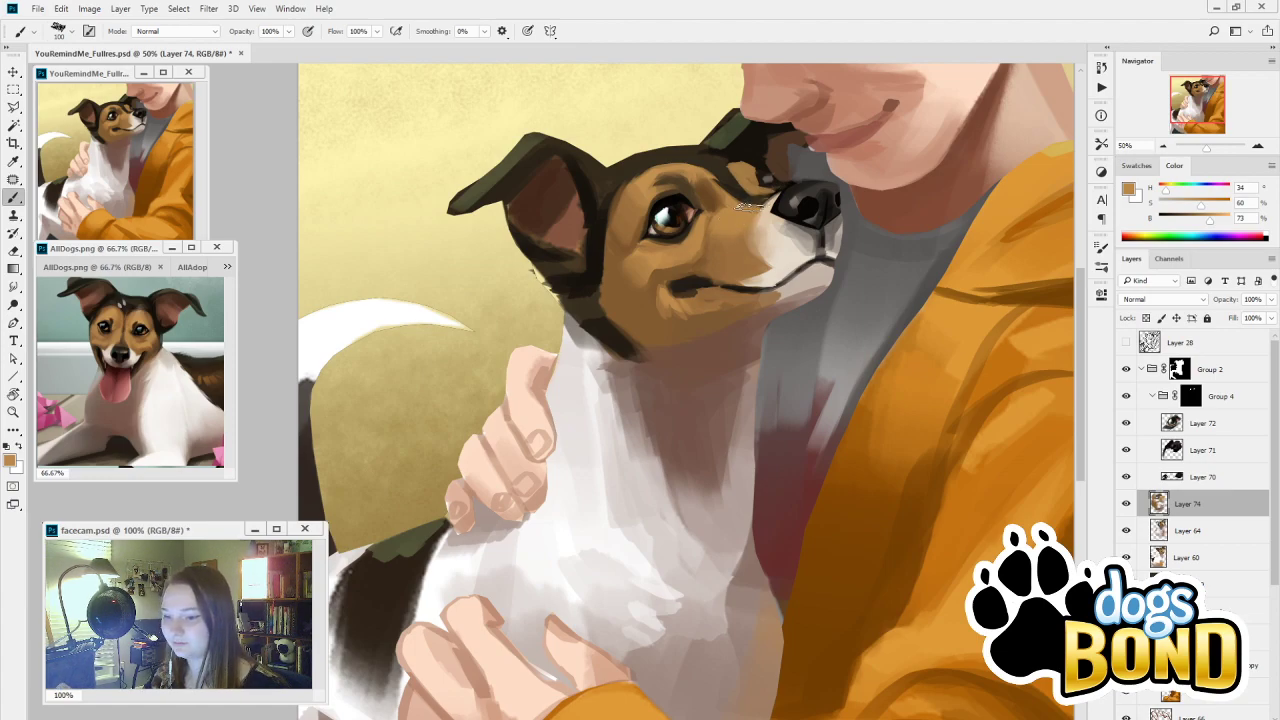
Sample light tan (H 34, S 60, B 76) and dark brown (H 32, S 67, B 40), and repaint the fur between the brow and the far eye
key("i")
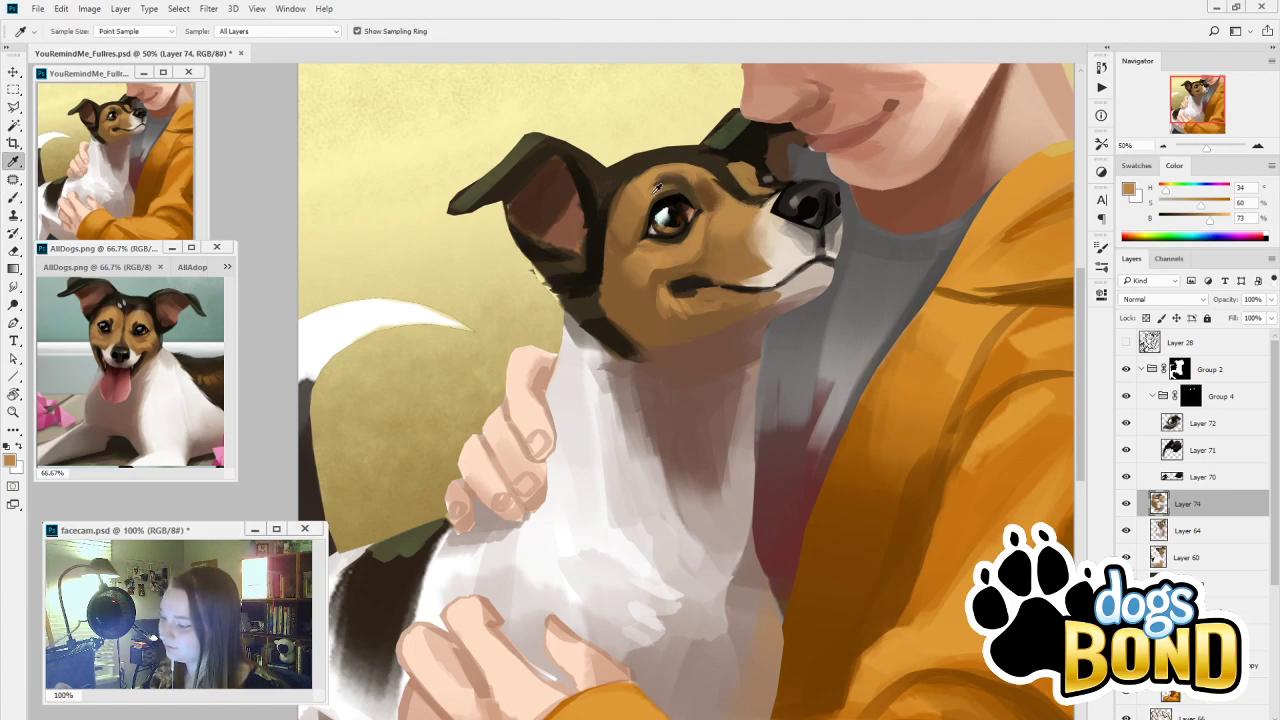
left_click(650, 182)
key("b")
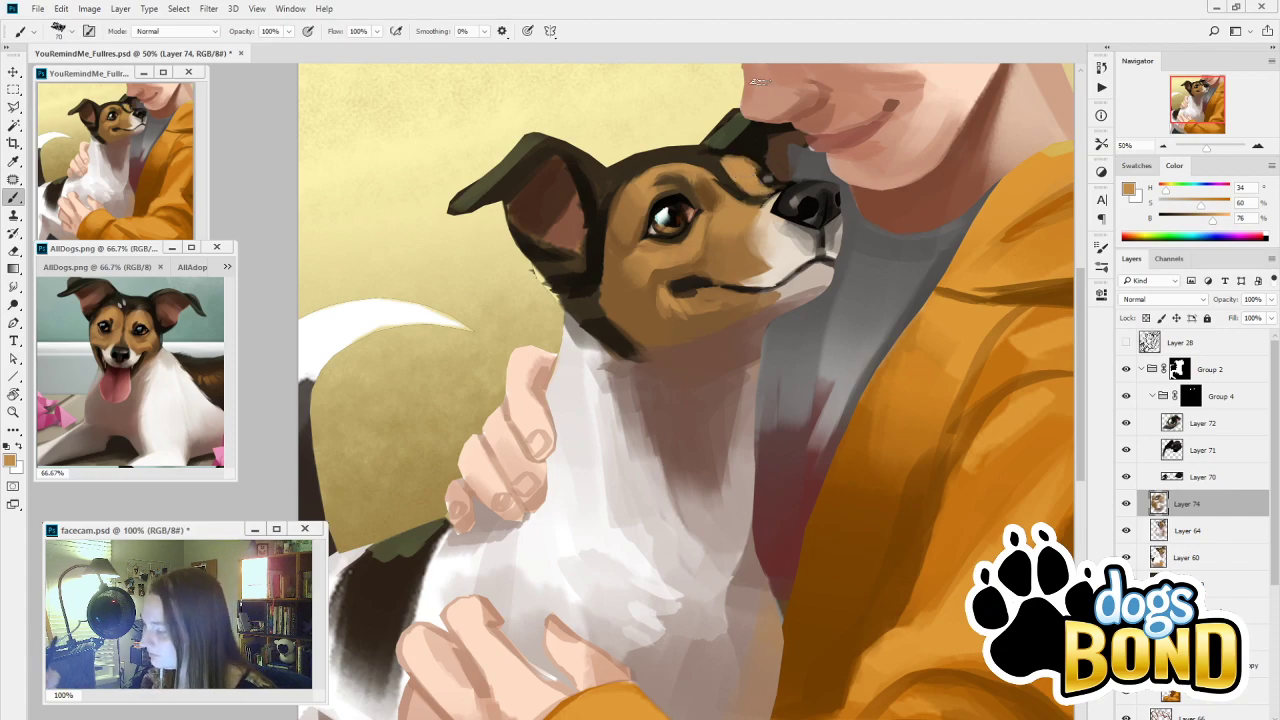
left_click(708, 198, "alt")
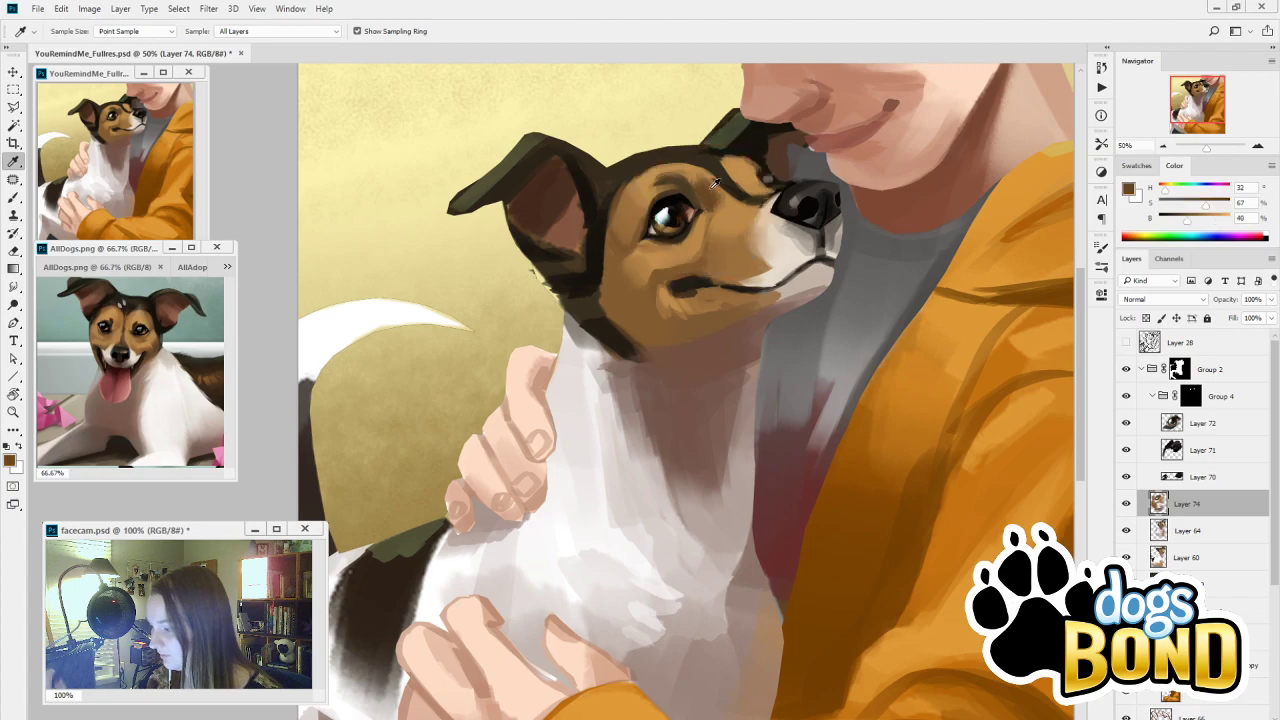
left_click(754, 181, "alt")
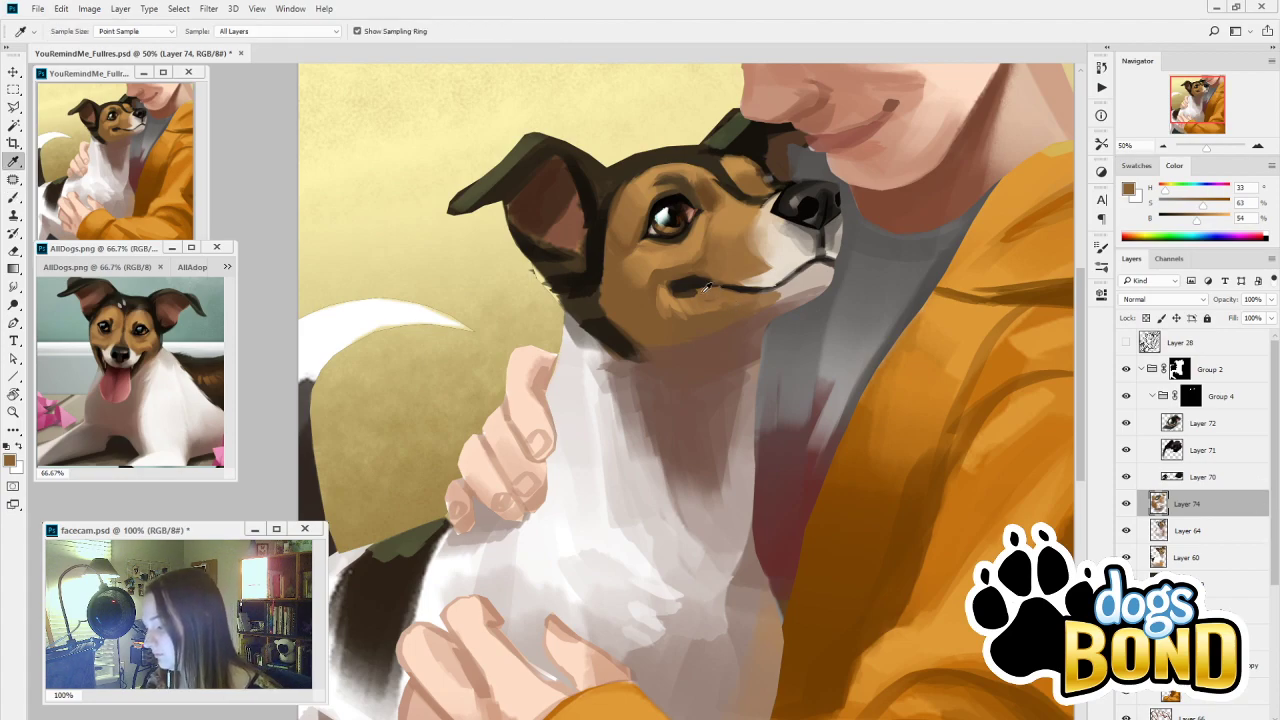
Sample tan (H 34, S 60, B 75) and near-black (H 30, S 44, B 4), and redefine the mouth line near its corner
left_click(672, 290, "alt")
left_click(664, 258, "alt")
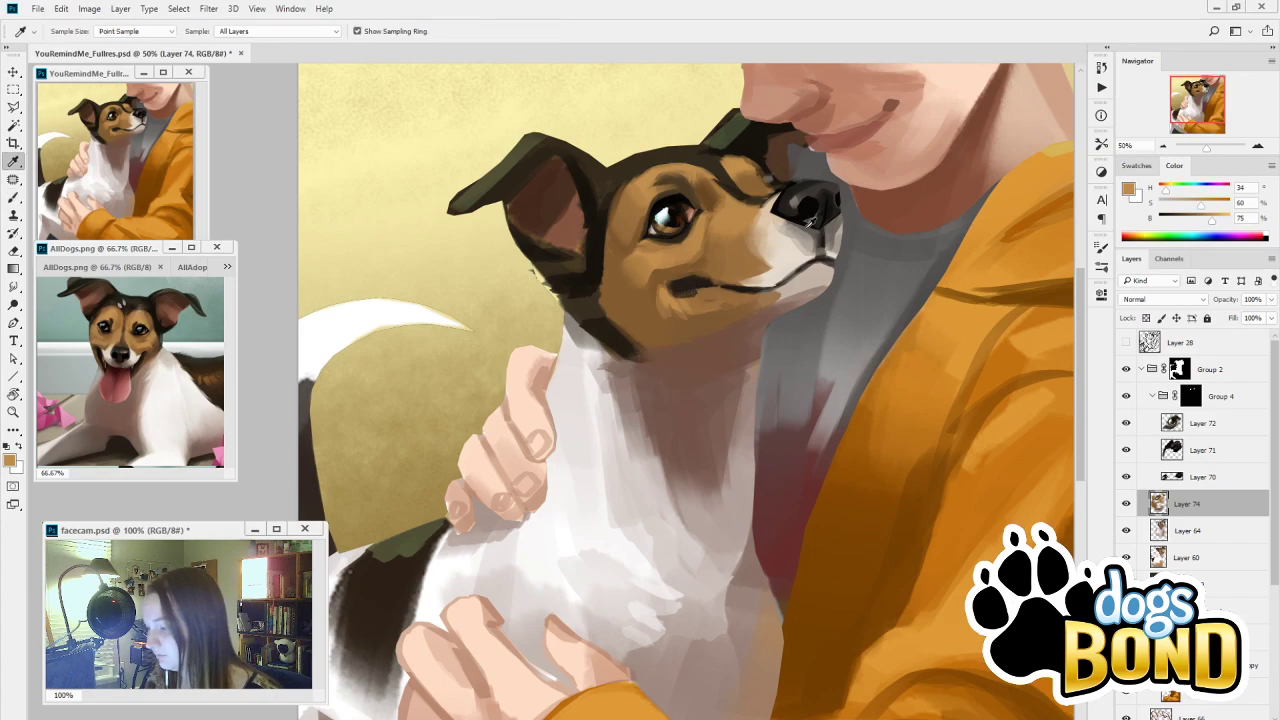
left_click(790, 217, "alt")
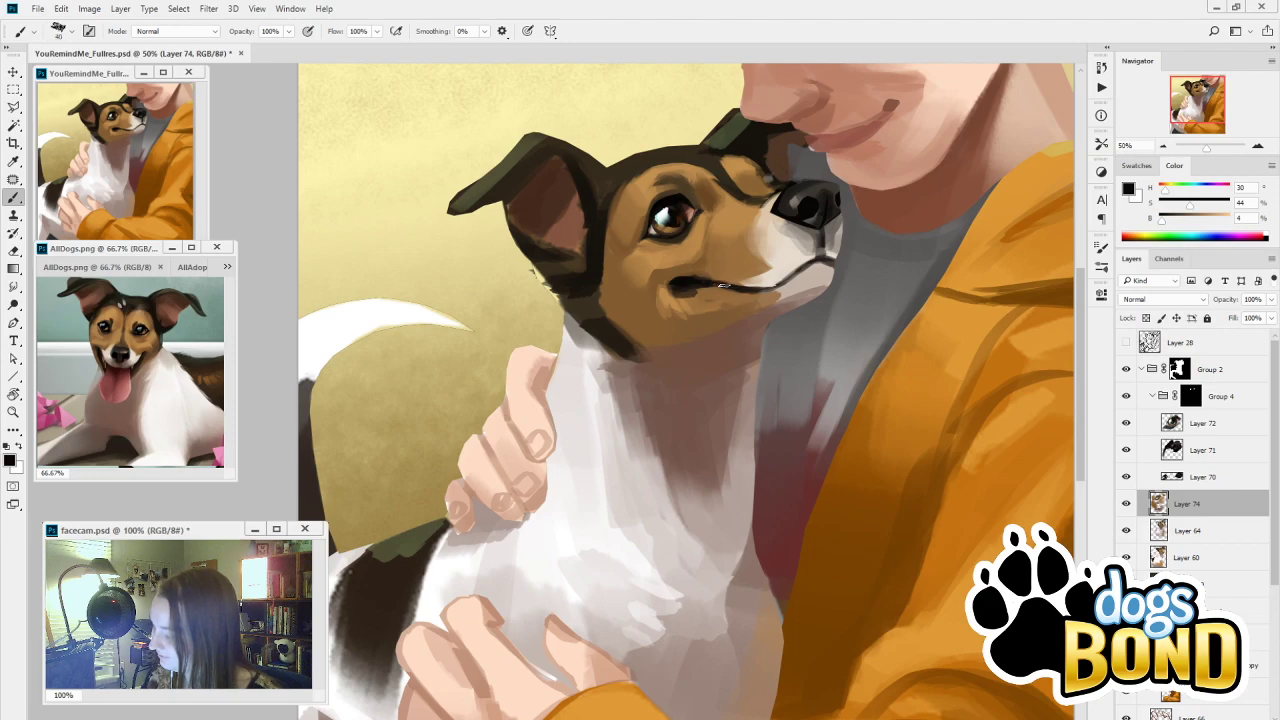
Sample cream (H 35, S 11, B 90) and beige (H 26, S 15, B 76), and repaint the white fur of the lower lip and chin
left_click(800, 246, "alt")
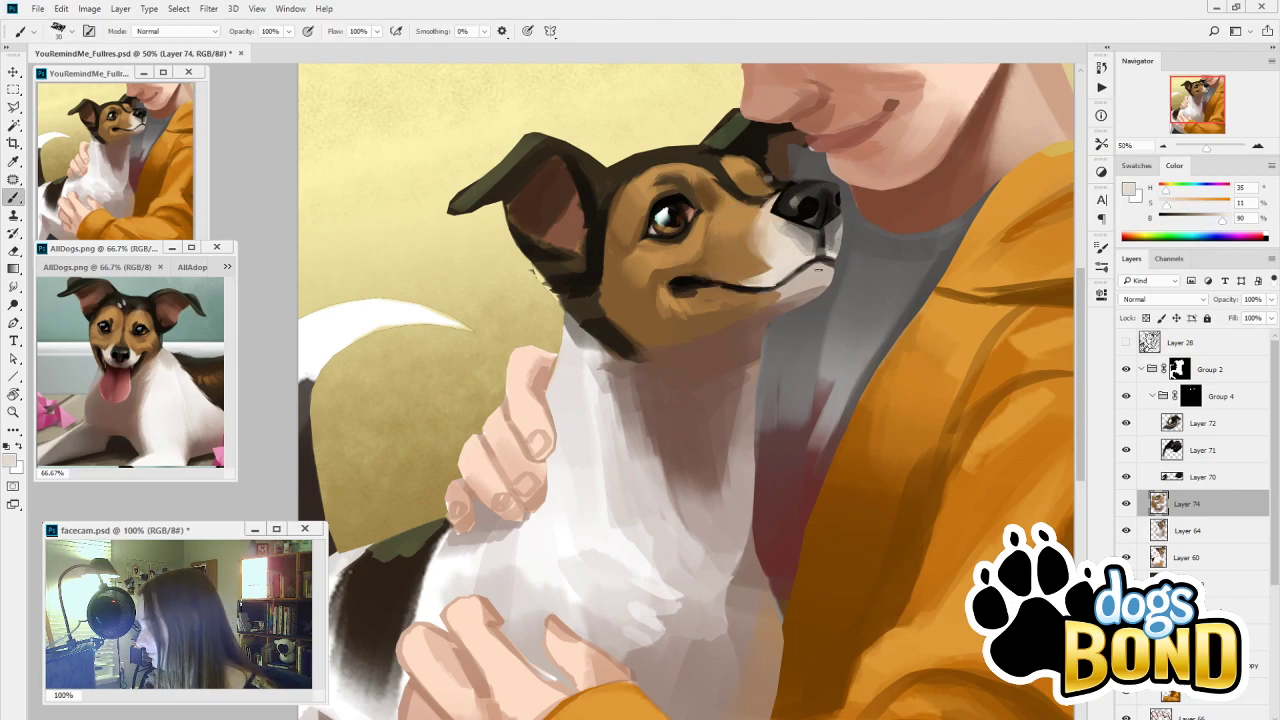
left_click_drag(824, 270, 818, 280)
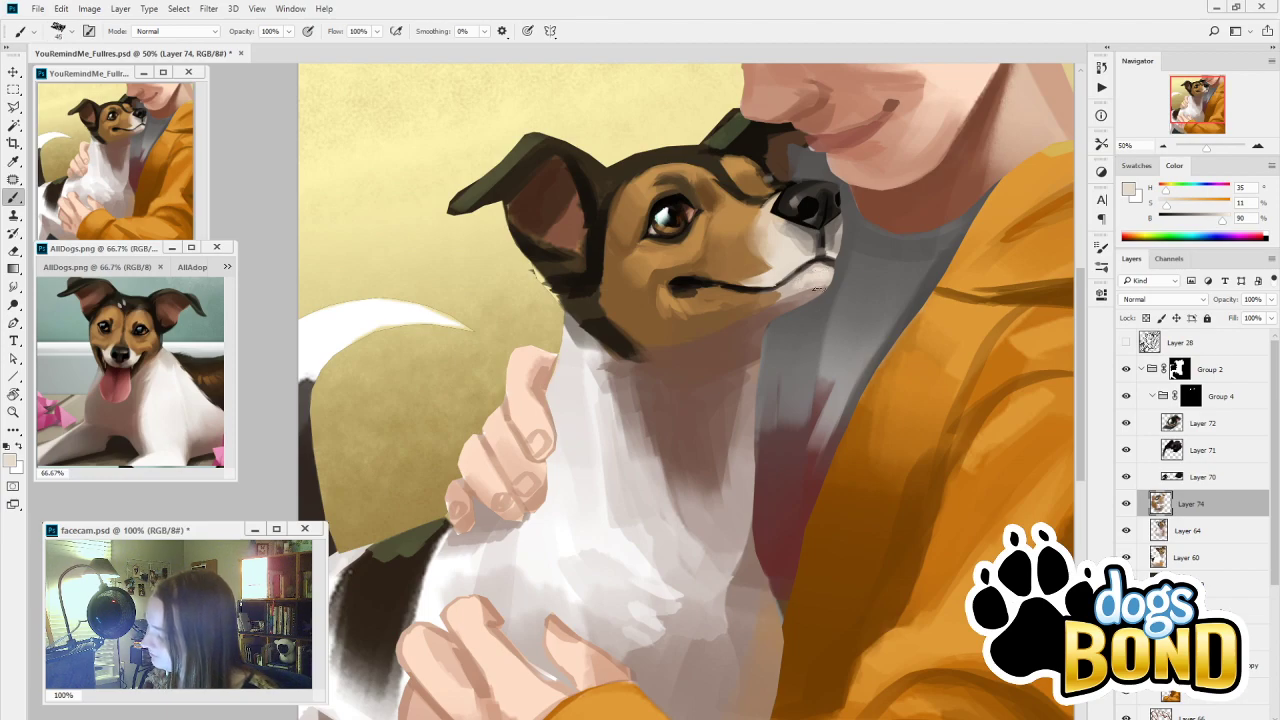
left_click(785, 289, "alt")
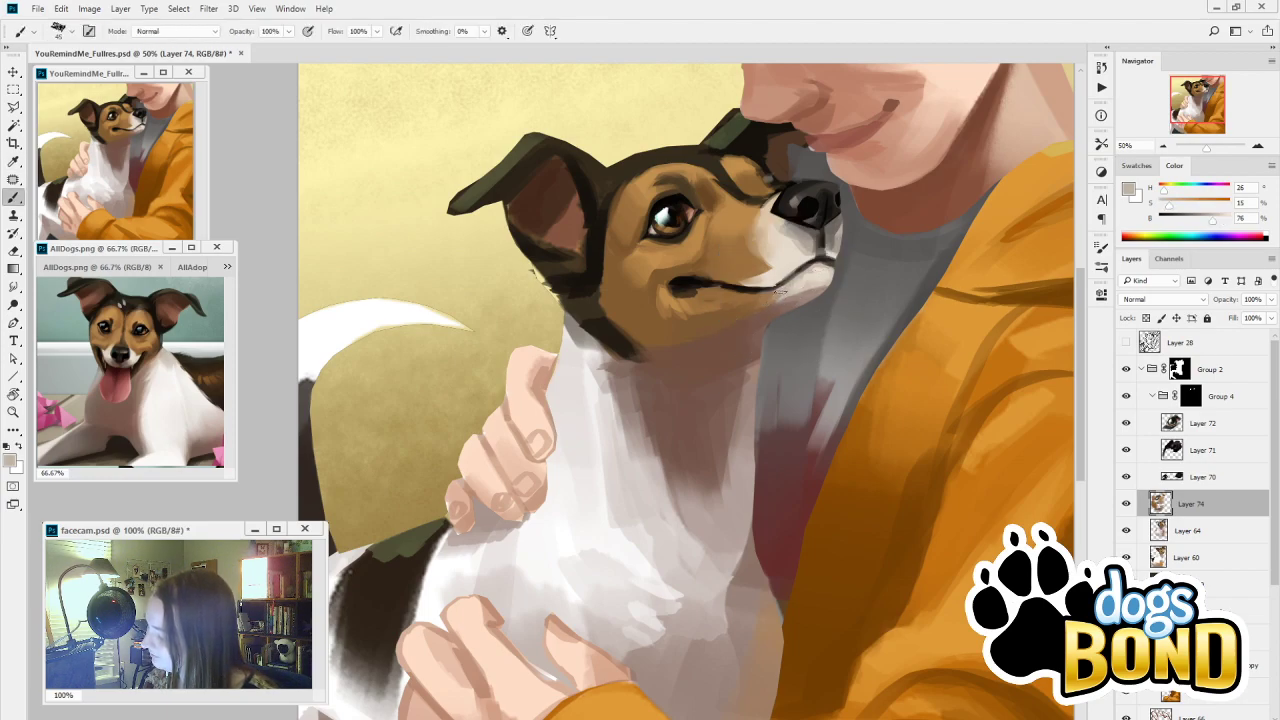
left_click(781, 291, "alt")
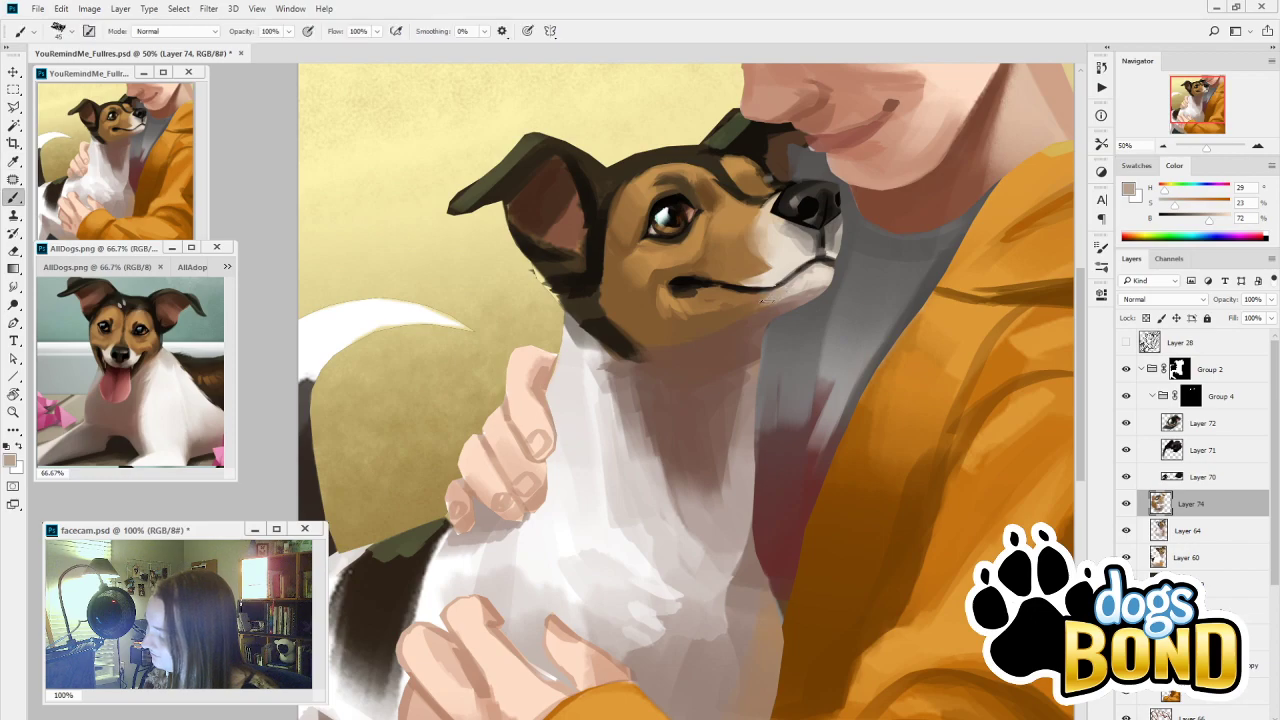
Sample brown (H 32, S 60, B 61) and darker brown (H 32, S 64, B 49), and blend the jaw fur beneath the mouth corner
key("alt")
left_click(711, 298, "alt")
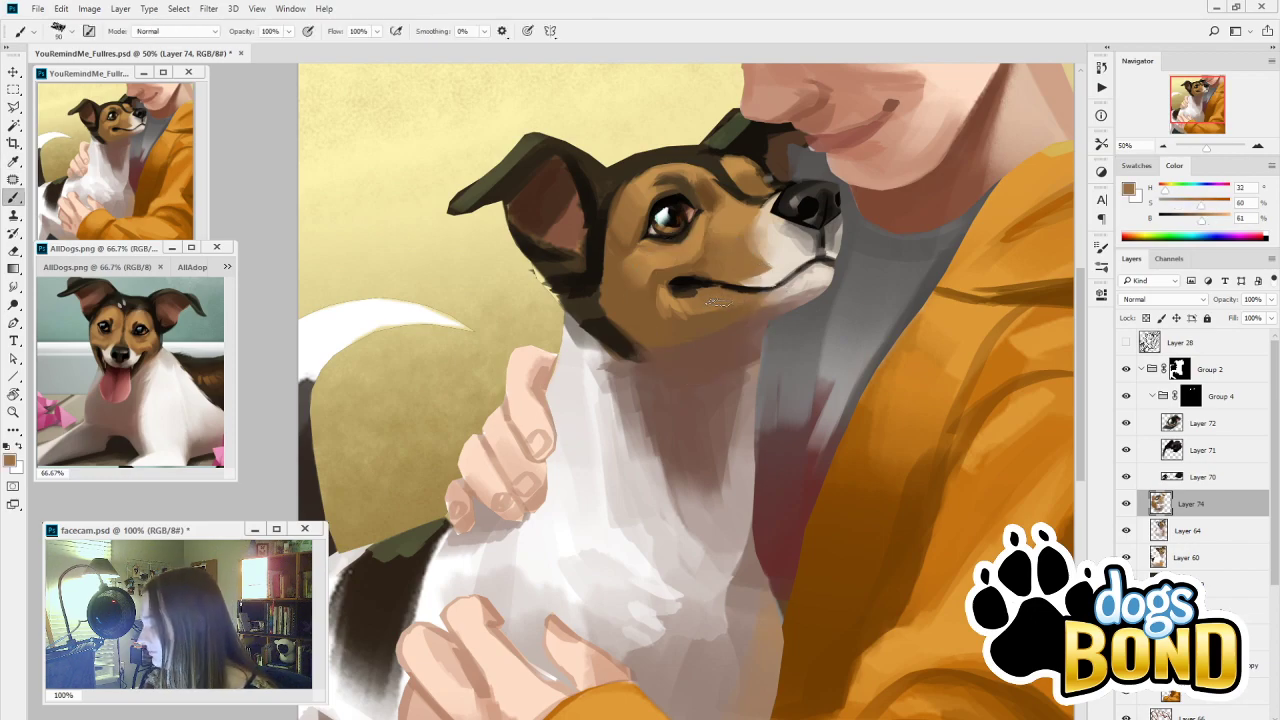
key("alt")
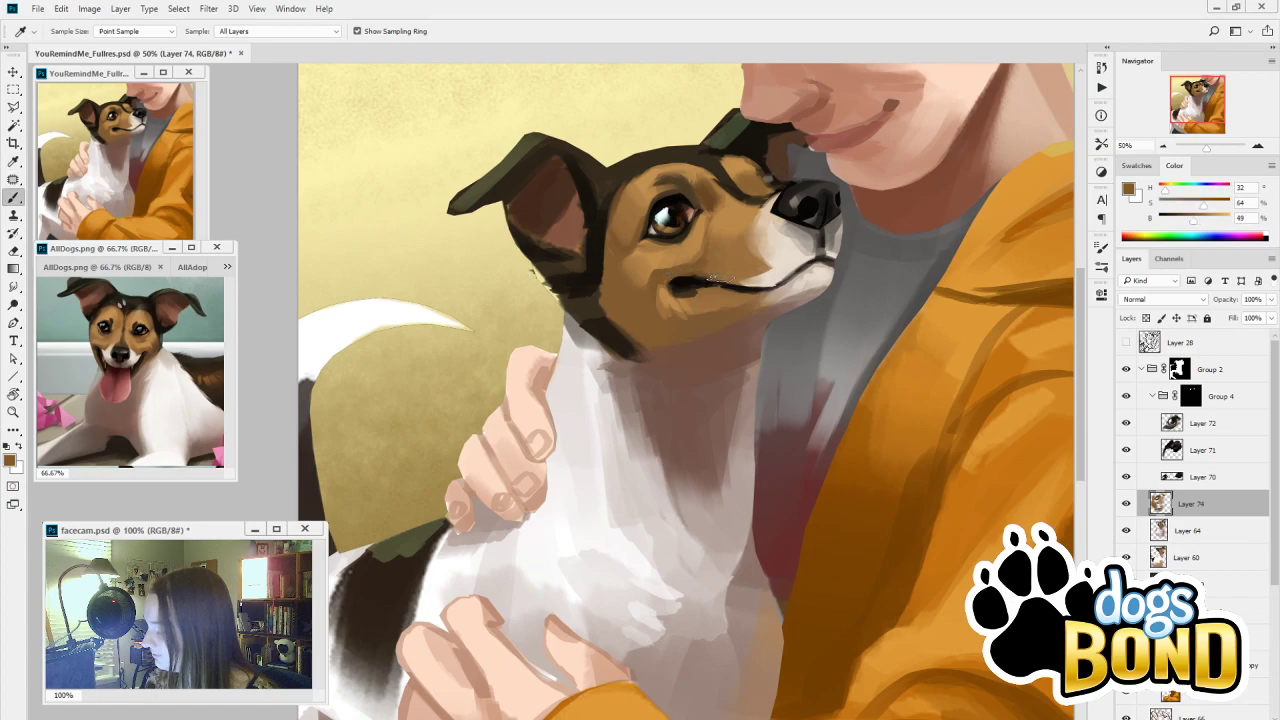
left_click(697, 298, "alt")
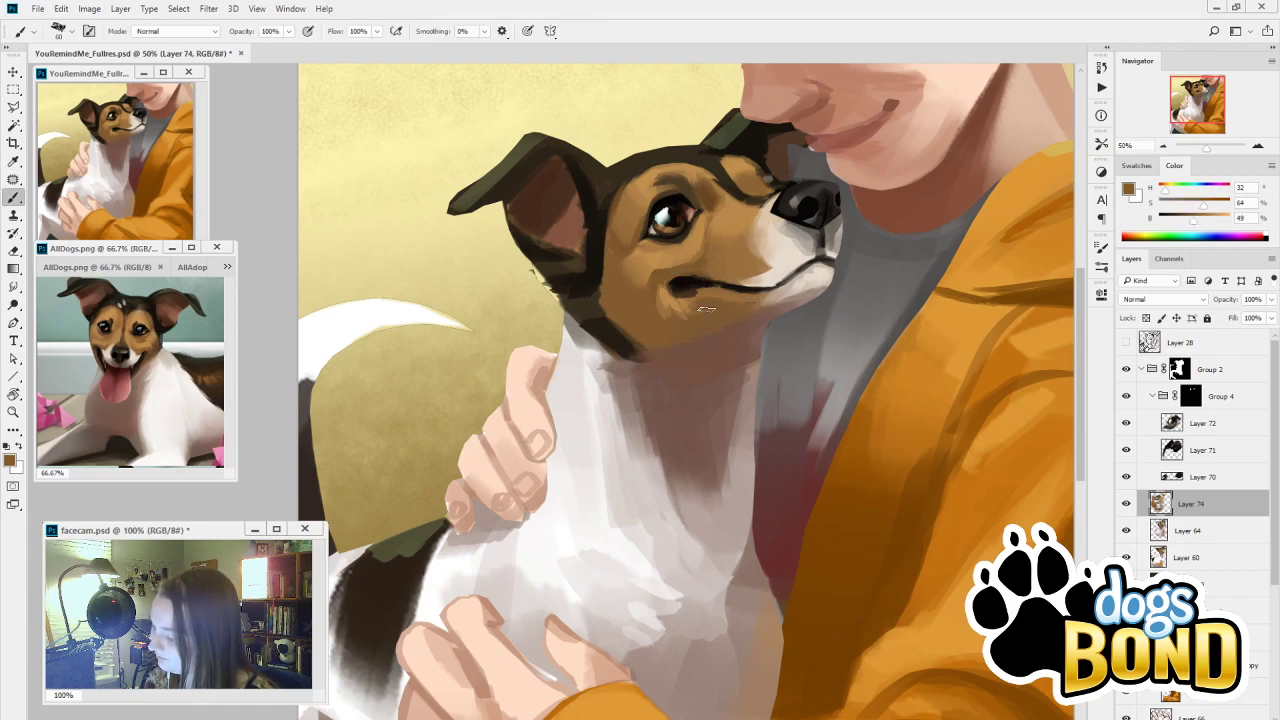
key("alt")
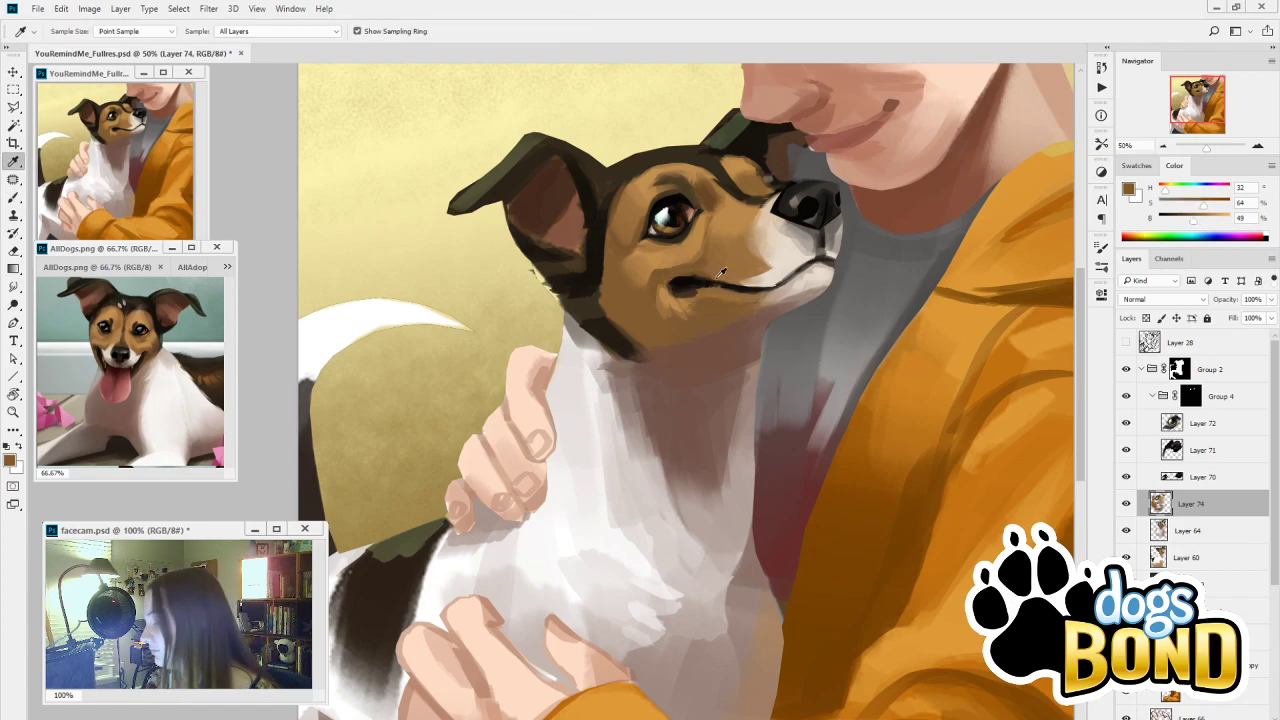
Sample dark brown (H 30, S 66, B 42), rotate the brush tip to -26°, and shade the jaw below the mouth
left_click(716, 188, "alt")
left_click(1101, 246)
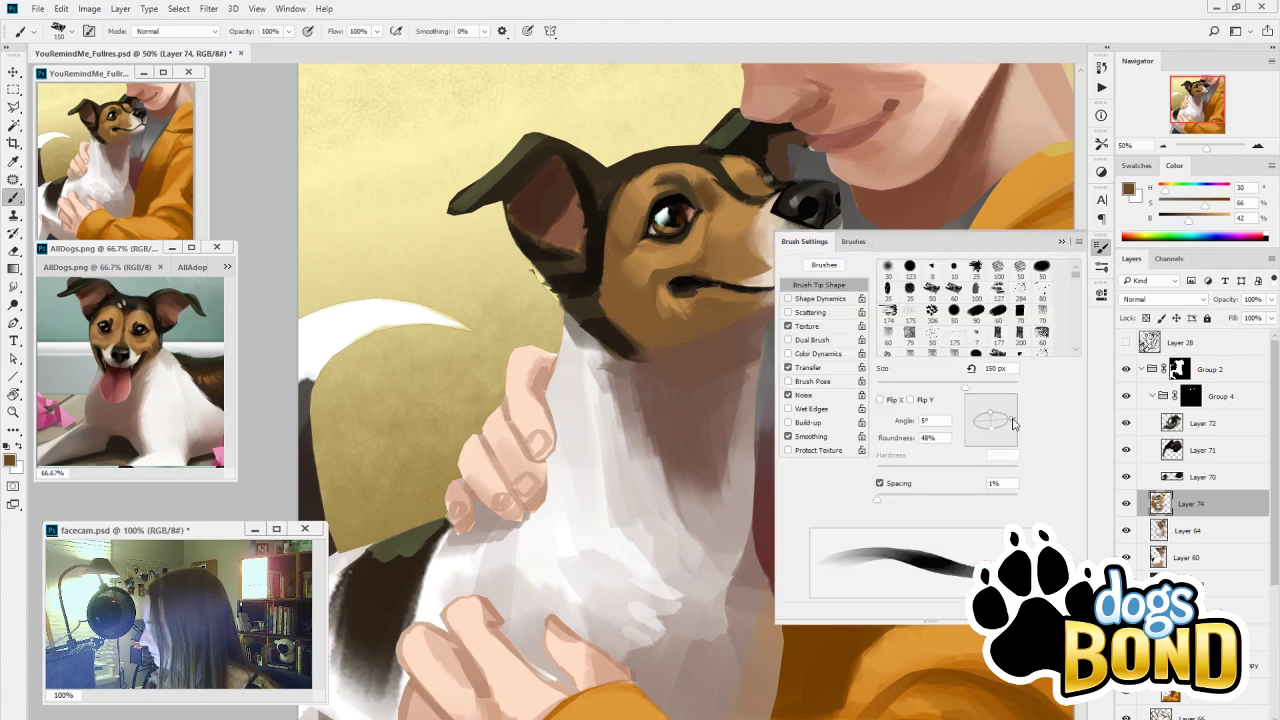
left_click_drag(1012, 424, 1019, 434)
key("bracketright")
key("bracketright")
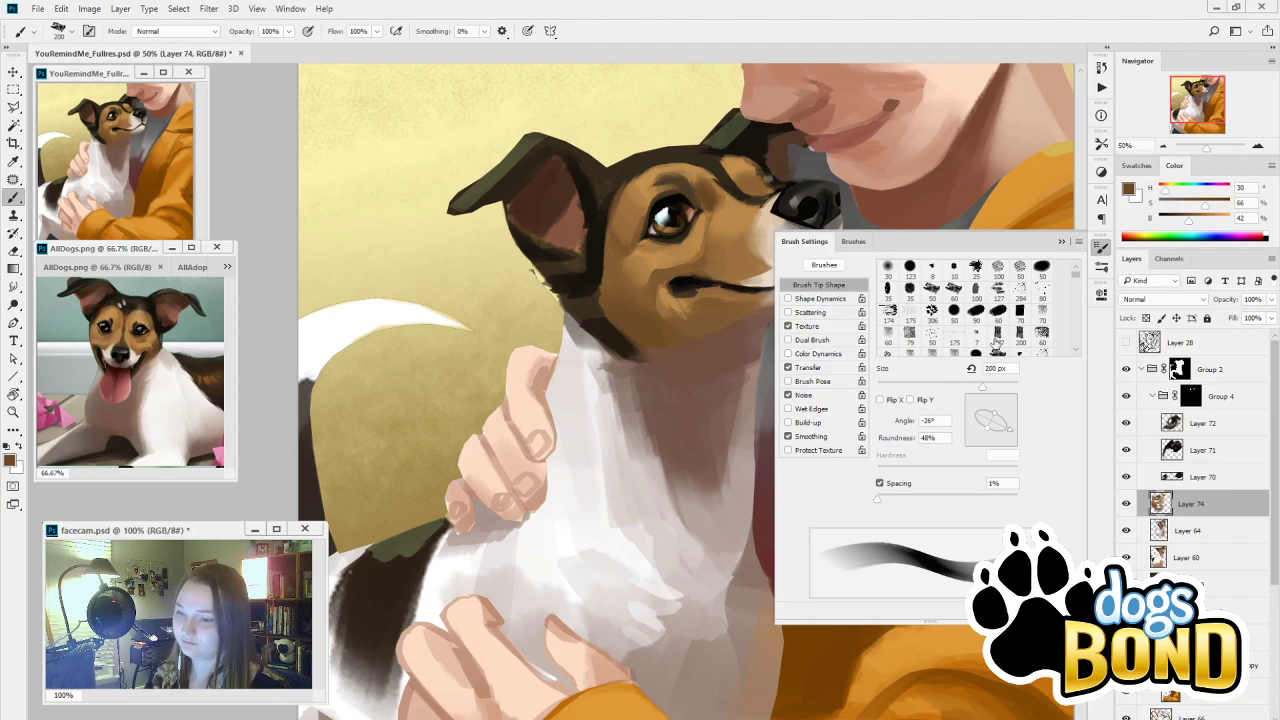
left_click(1061, 242)
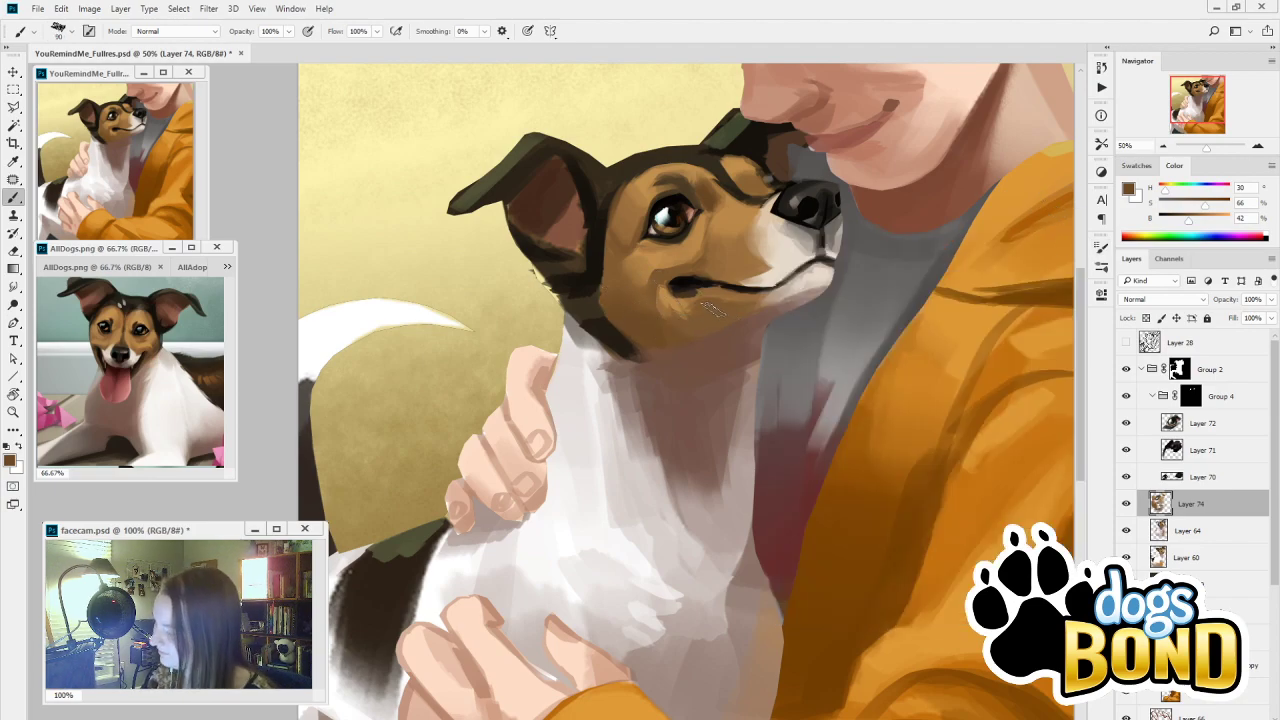
Sample cream (H 34, S 12, B 89) and light brown (H 32, S 42, B 72), and blend the muzzle's white-to-tan transition
left_click(784, 232, "alt")
key("bracketright")
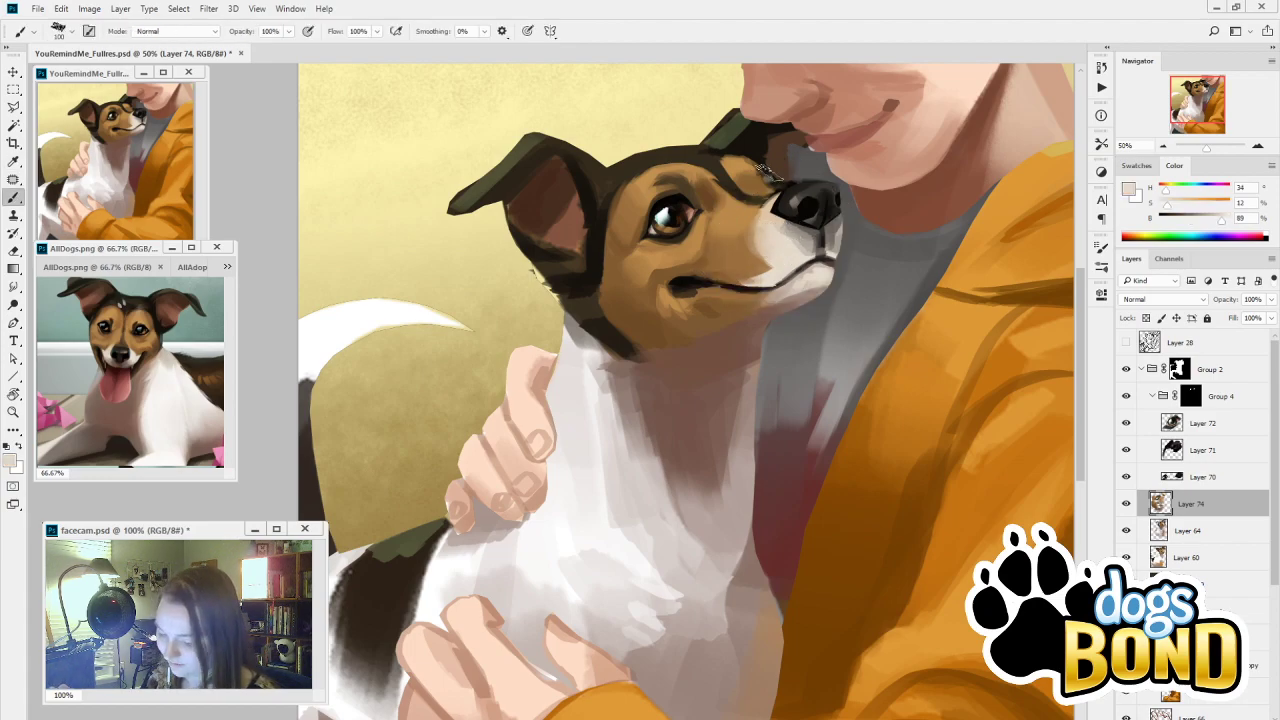
key("i")
left_click(767, 254)
key("b")
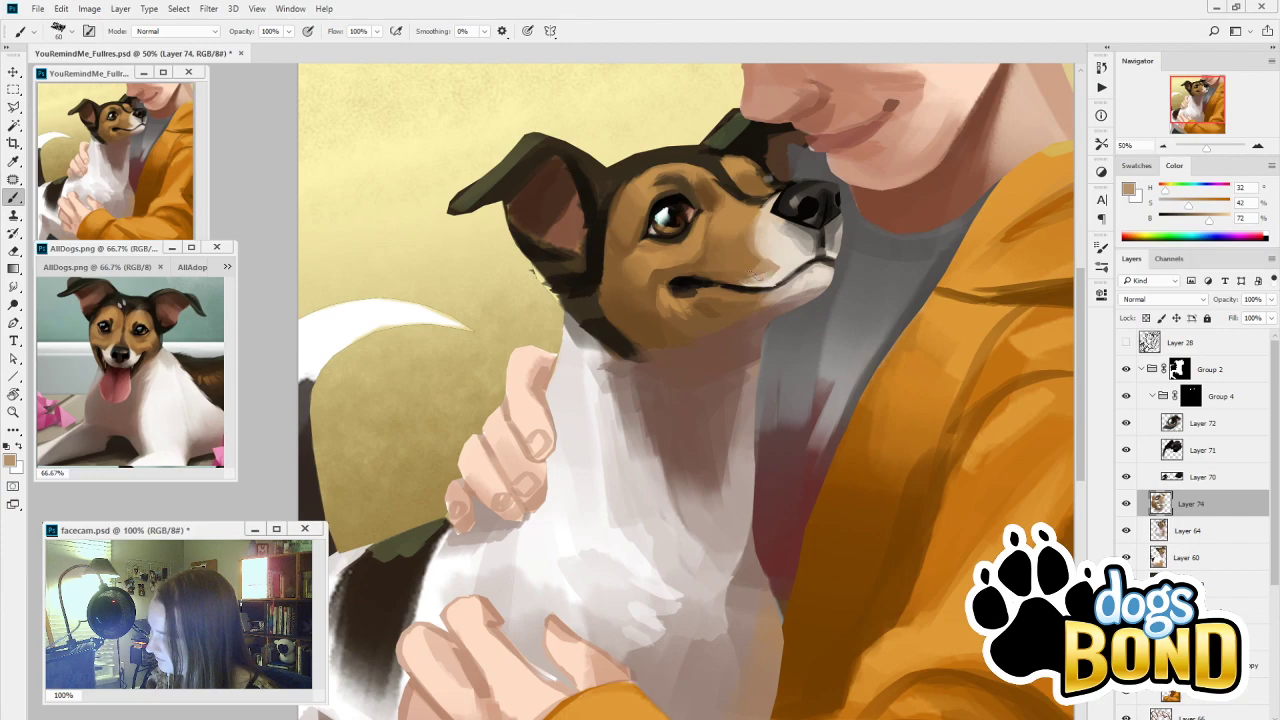
left_click(778, 258, "alt")
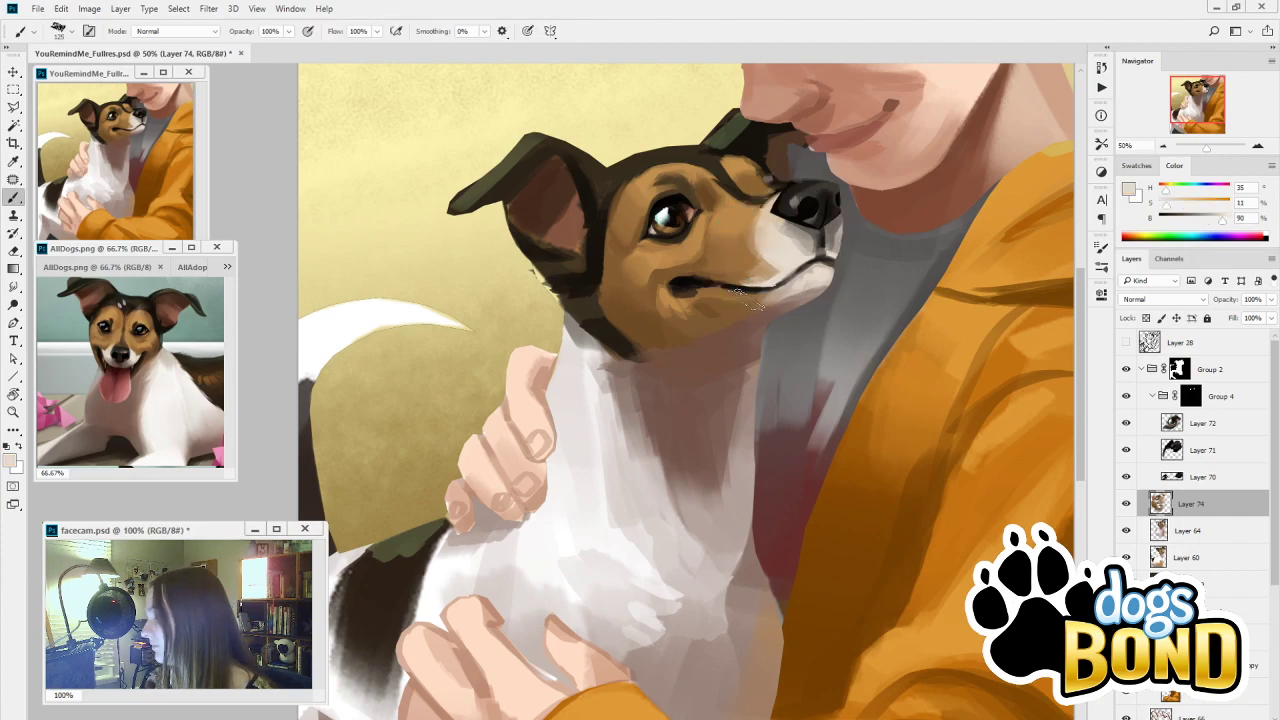
Sample brown (H 32, S 60, B 61) and cream (H 35, S 11, B 90), and brighten the white fur between the nose and mouth
left_click(738, 283, "alt")
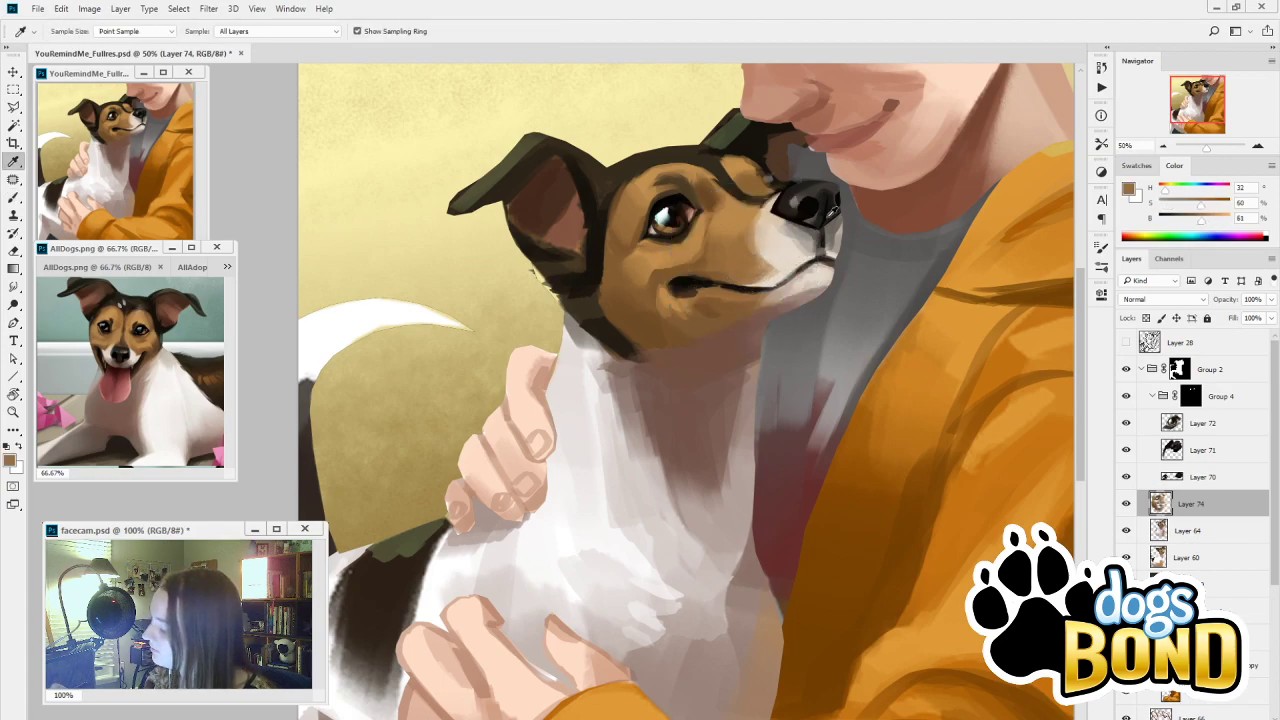
left_click(800, 242, "alt")
mouse_move(805, 242)
left_mouse_down()
mouse_move(795, 245)
mouse_move(822, 236)
mouse_move(790, 247)
left_mouse_up()
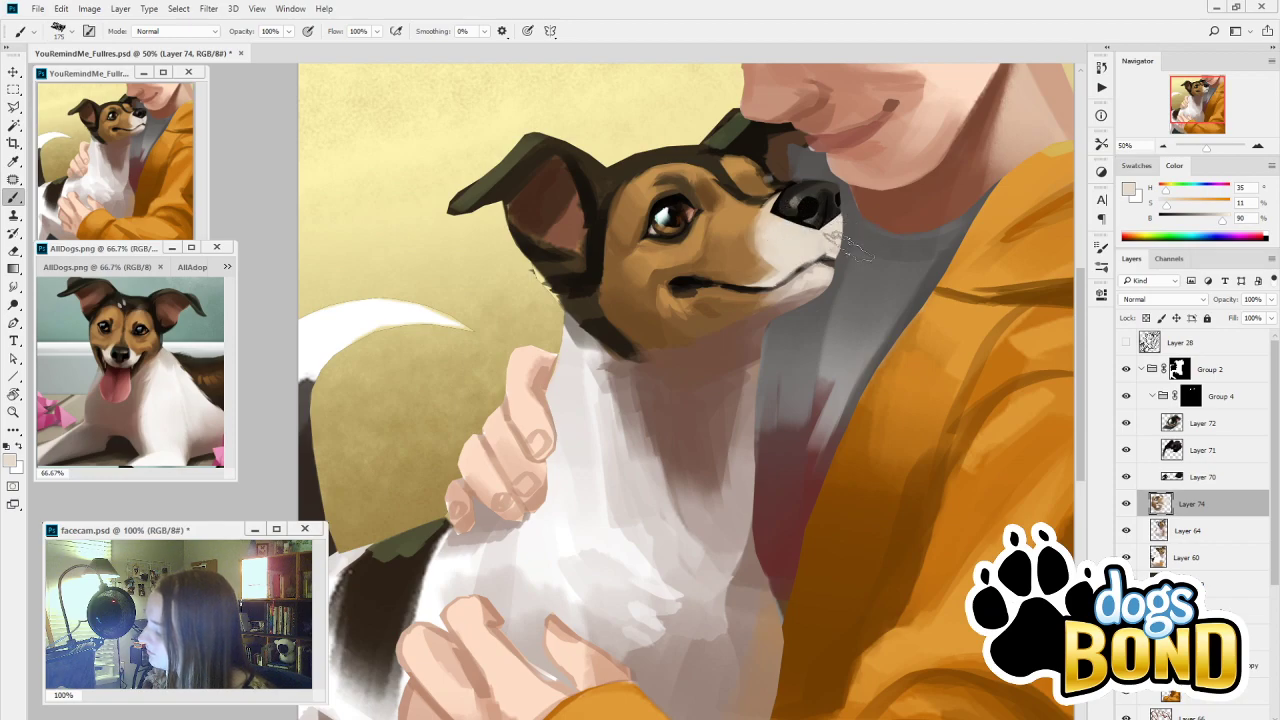
Sample greyish brown (H 22, S 20, B 64) and shade the white fur directly under the nose, varying the brush size
left_click(852, 232, "alt")
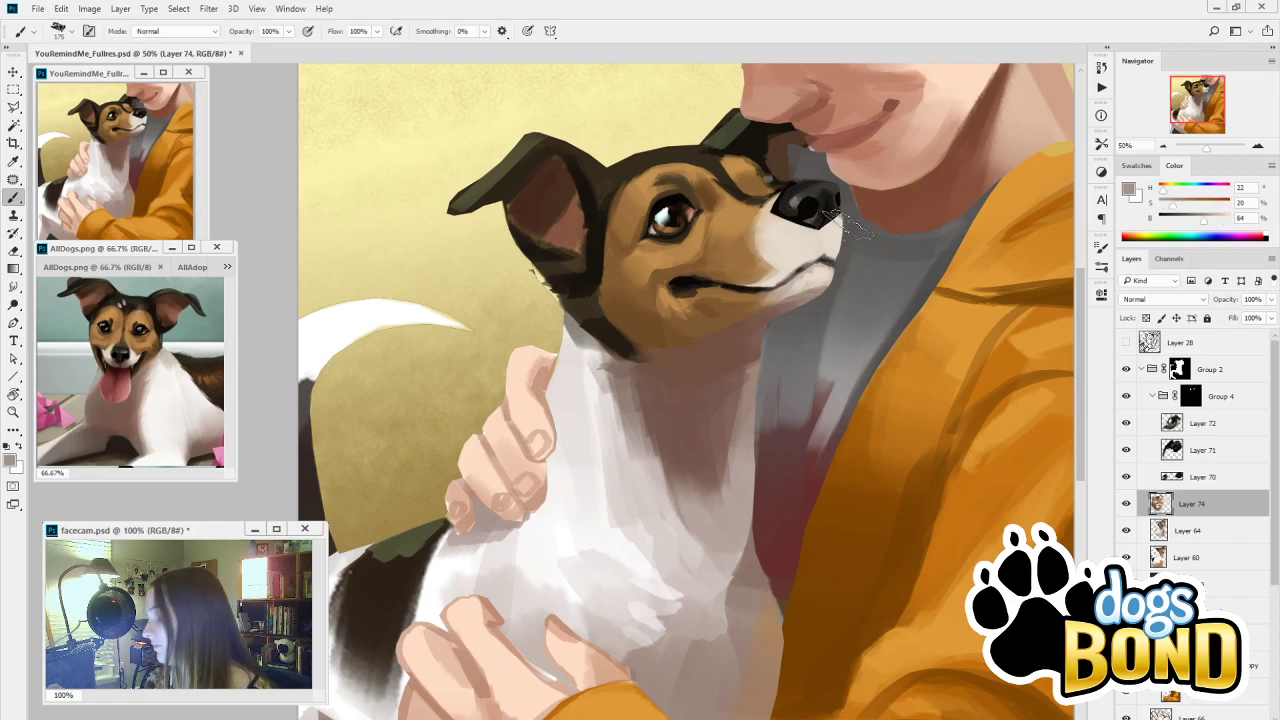
key("bracketright")
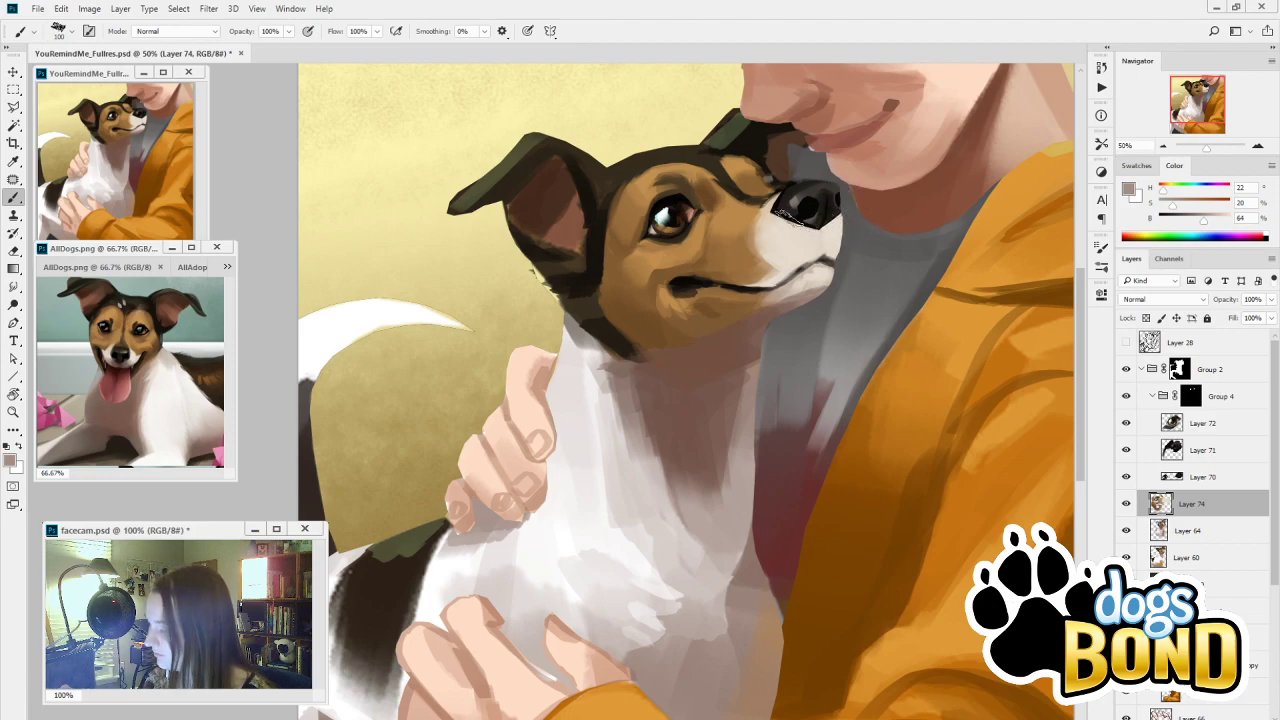
key("bracketleft")
key("bracketleft")
key("bracketleft")
key("bracketleft")
key("bracketleft")
key("bracketright")
key("bracketright")
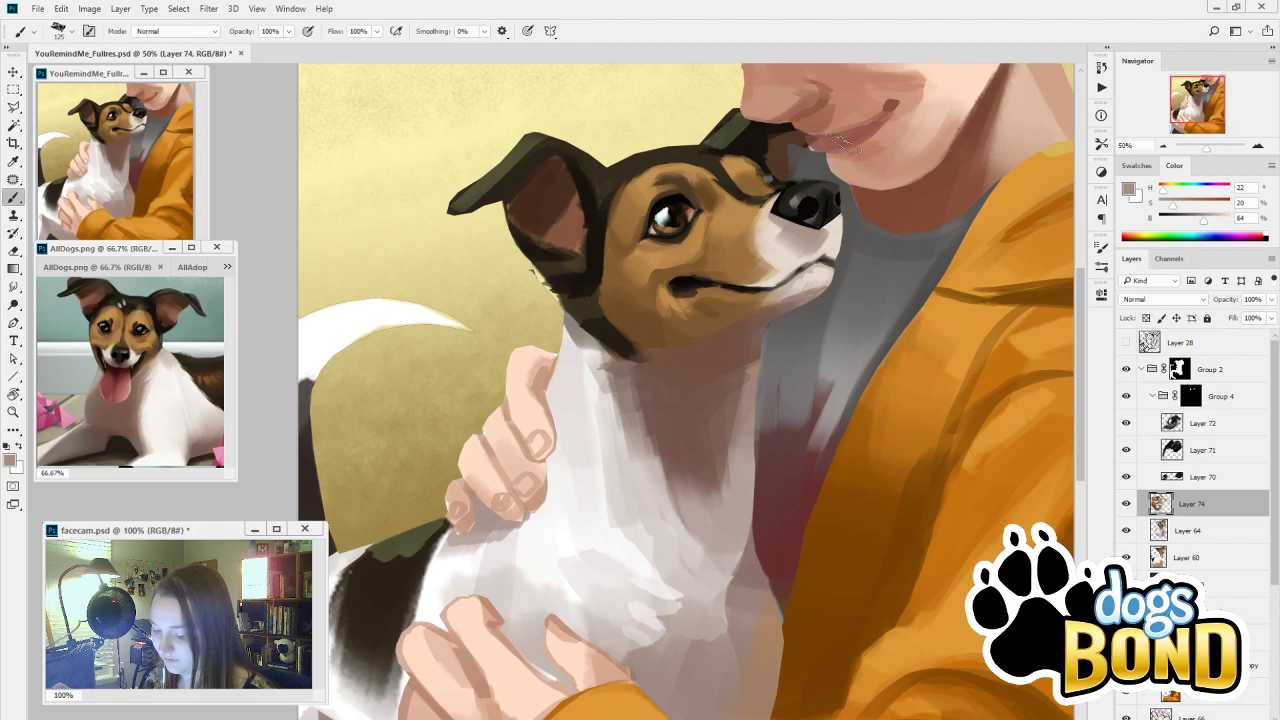
Shrink the brush, sample light greyish brown (H 25, S 17, B 73), and soften the shadow beneath the nose
key("bracketleft")
key("bracketleft")
key("bracketleft")
key("bracketleft")
key("bracketleft")
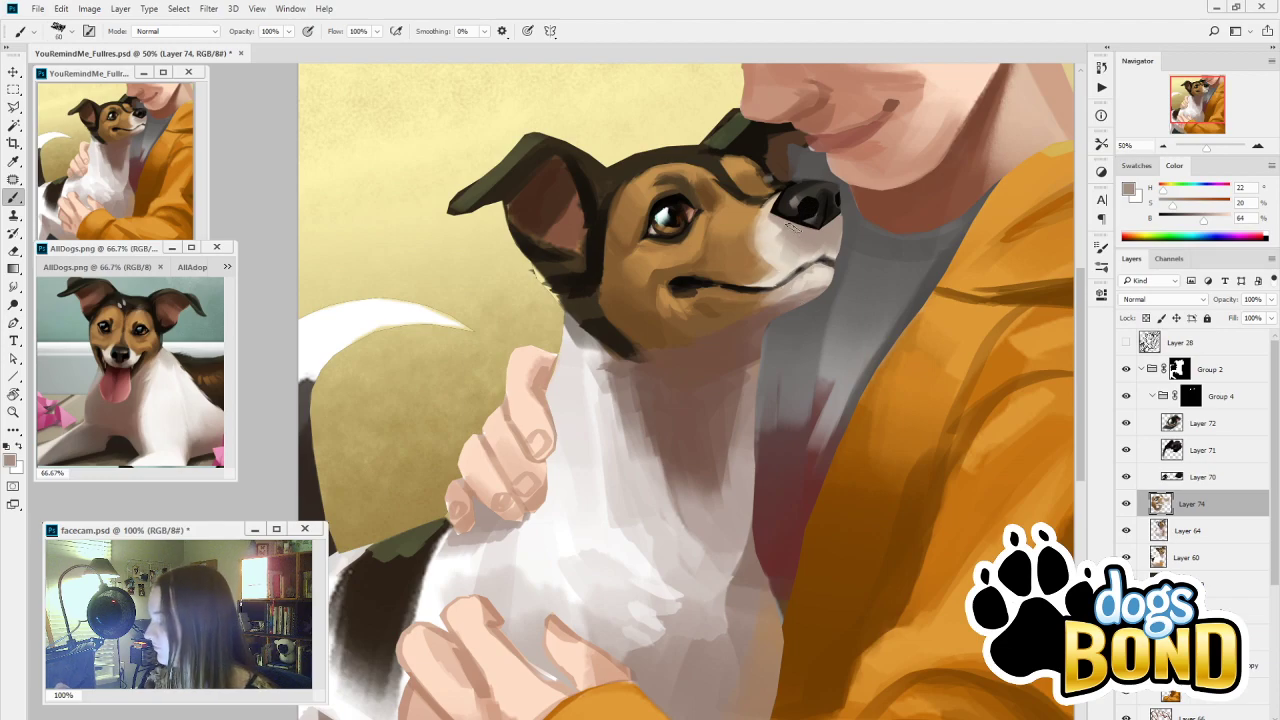
left_click(800, 245, "alt")
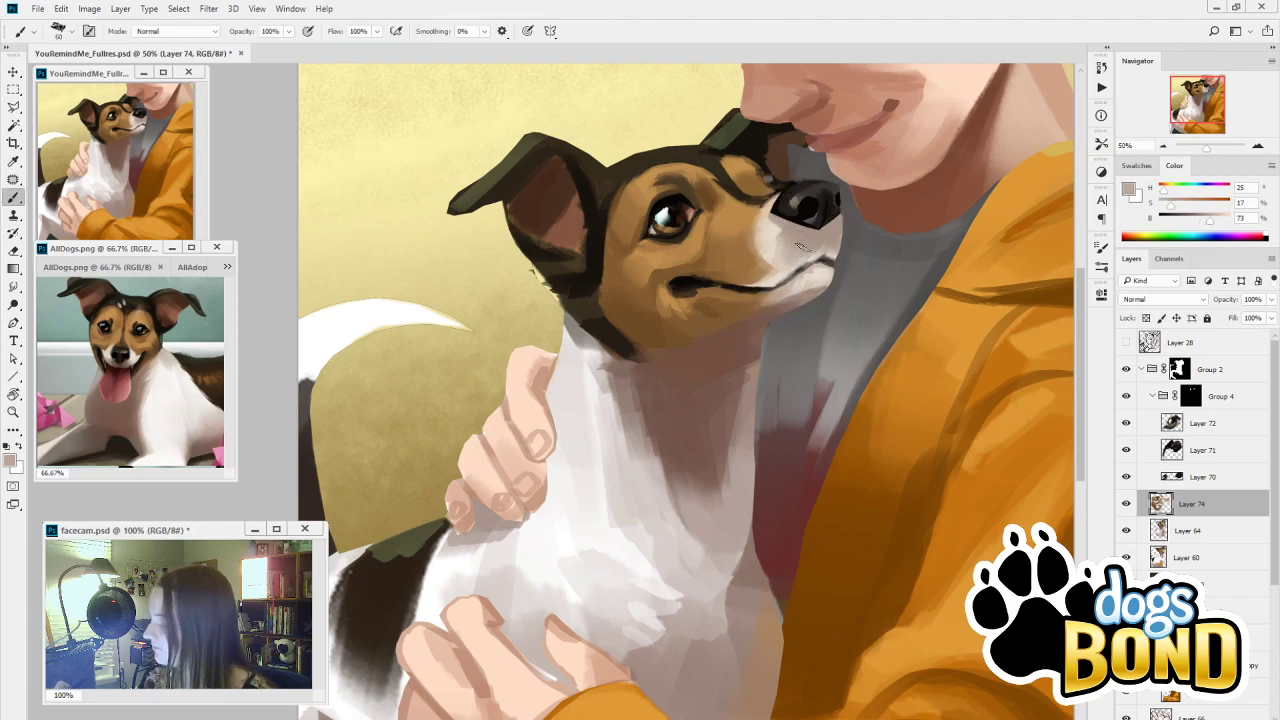
Sample dark brown (H 27, S 52, B 16) and near-black (H 36, S 50, B 4), and redraw the front of the mouth line with a fine brush
left_click(739, 290, "alt")
key("bracketleft")
key("bracketleft")
key("bracketleft")
key("bracketleft")
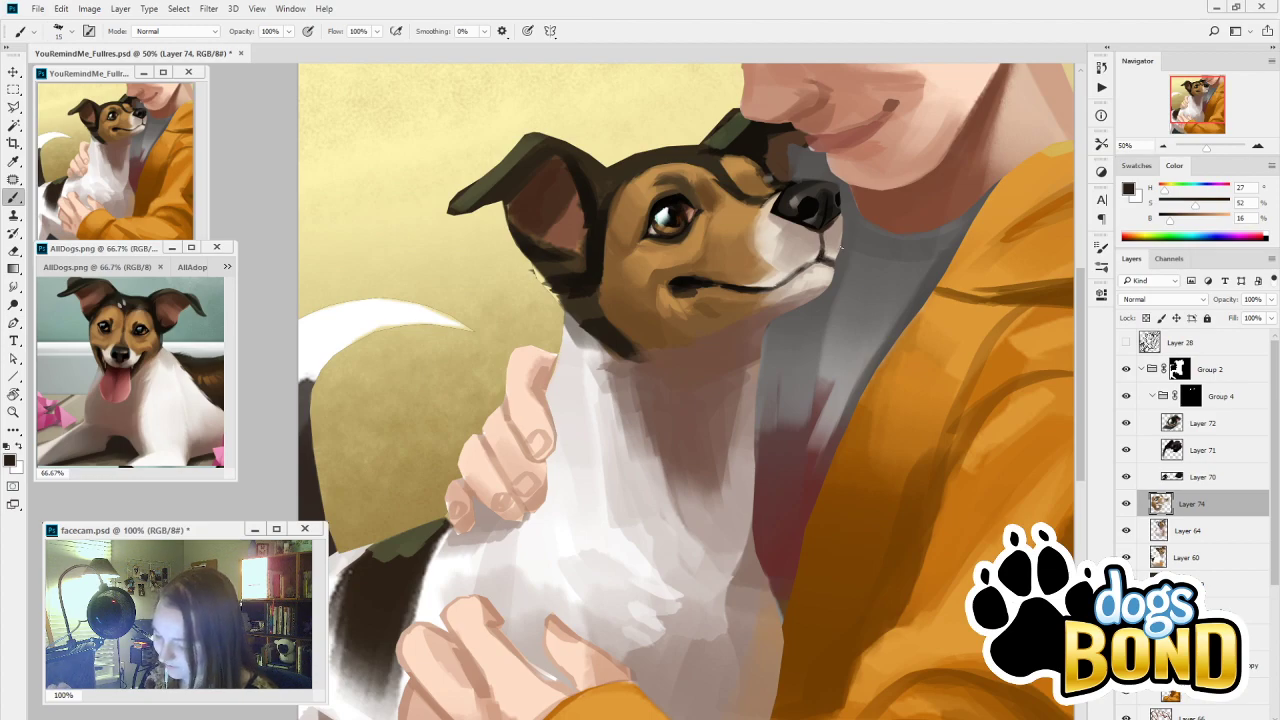
left_click(683, 281, "alt")
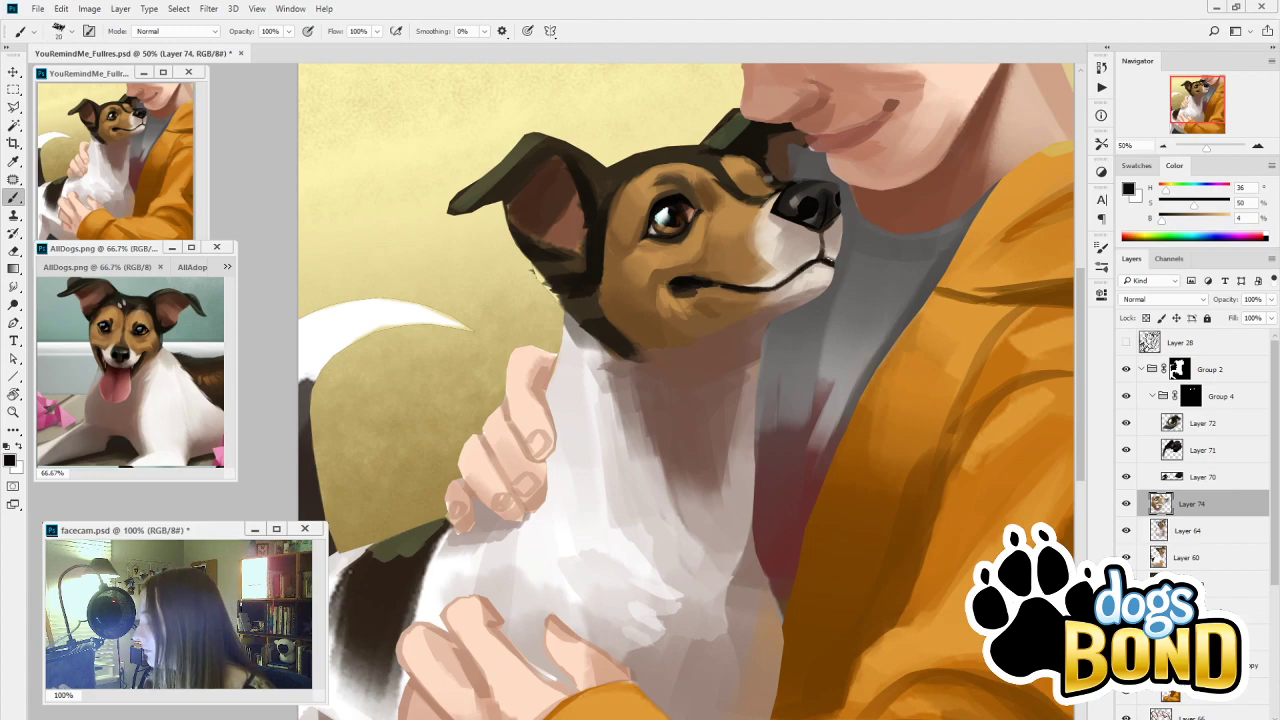
Sample greyish brown (H 24, S 22, B 50) and shade the muzzle between the nose and mouth line, enlarging the brush
key("i")
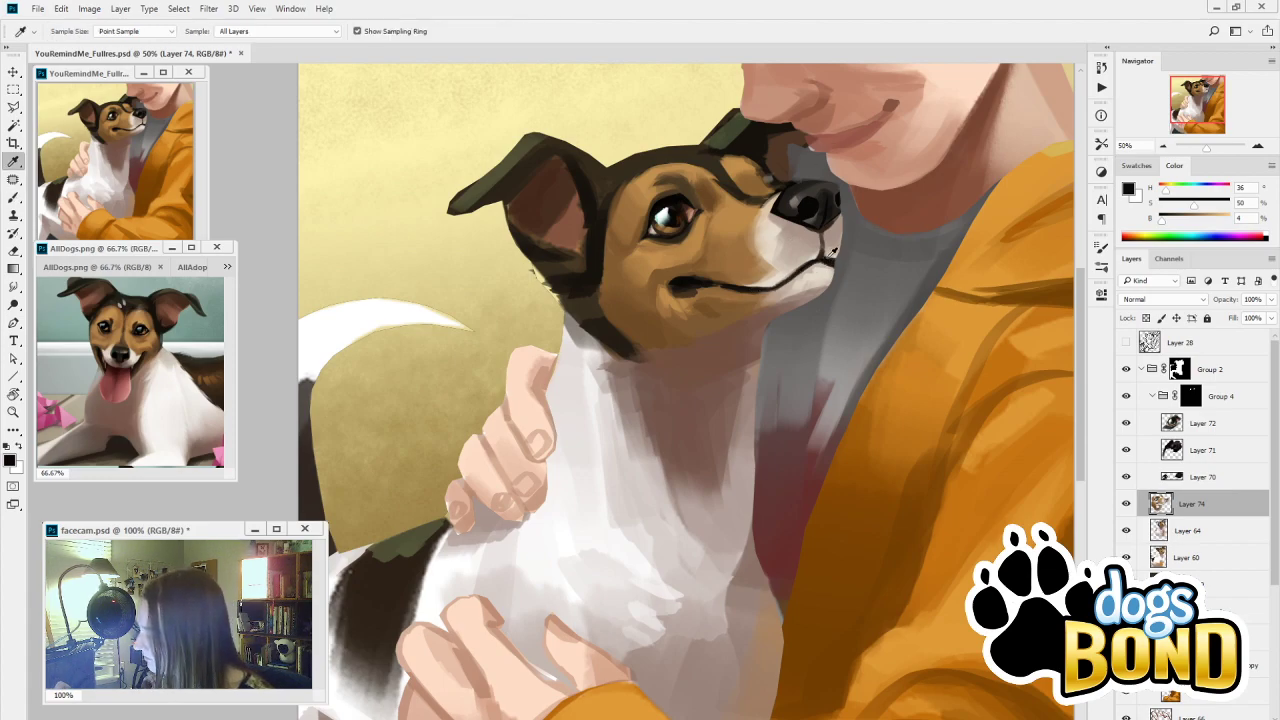
left_click(830, 255)
key("b")
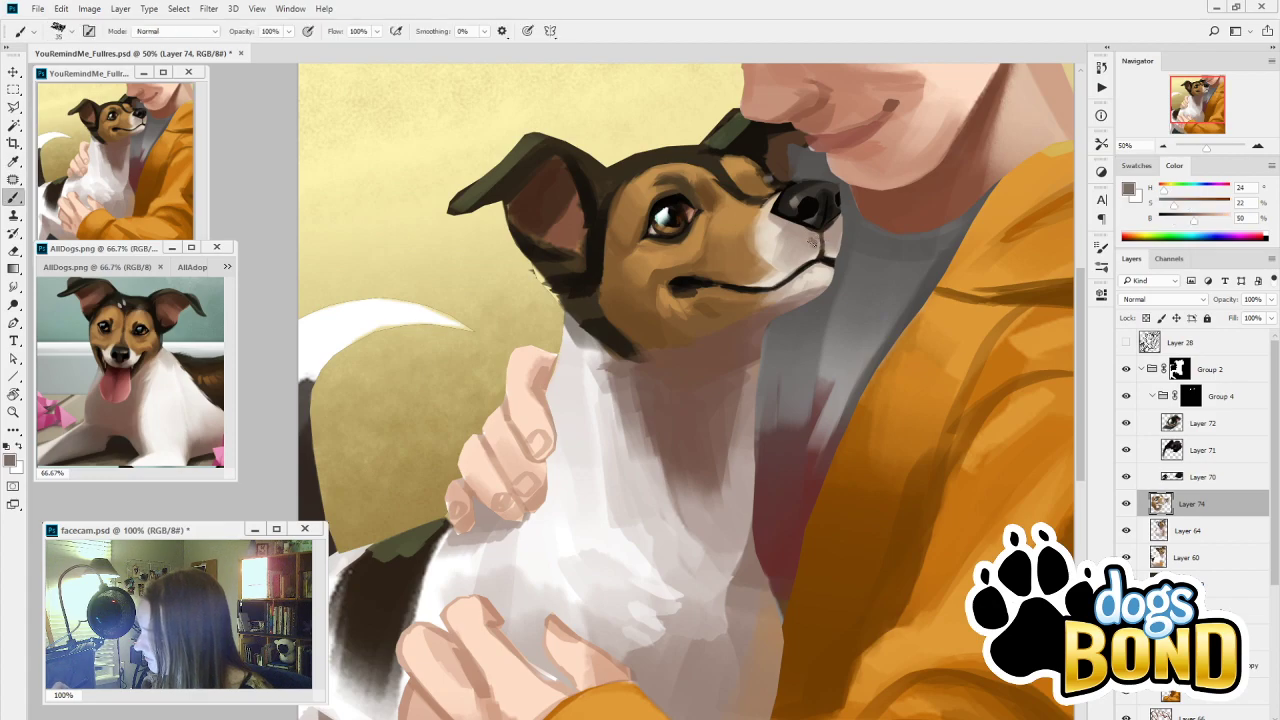
left_click_drag(811, 242, 804, 241)
key("bracketright")
key("bracketright")
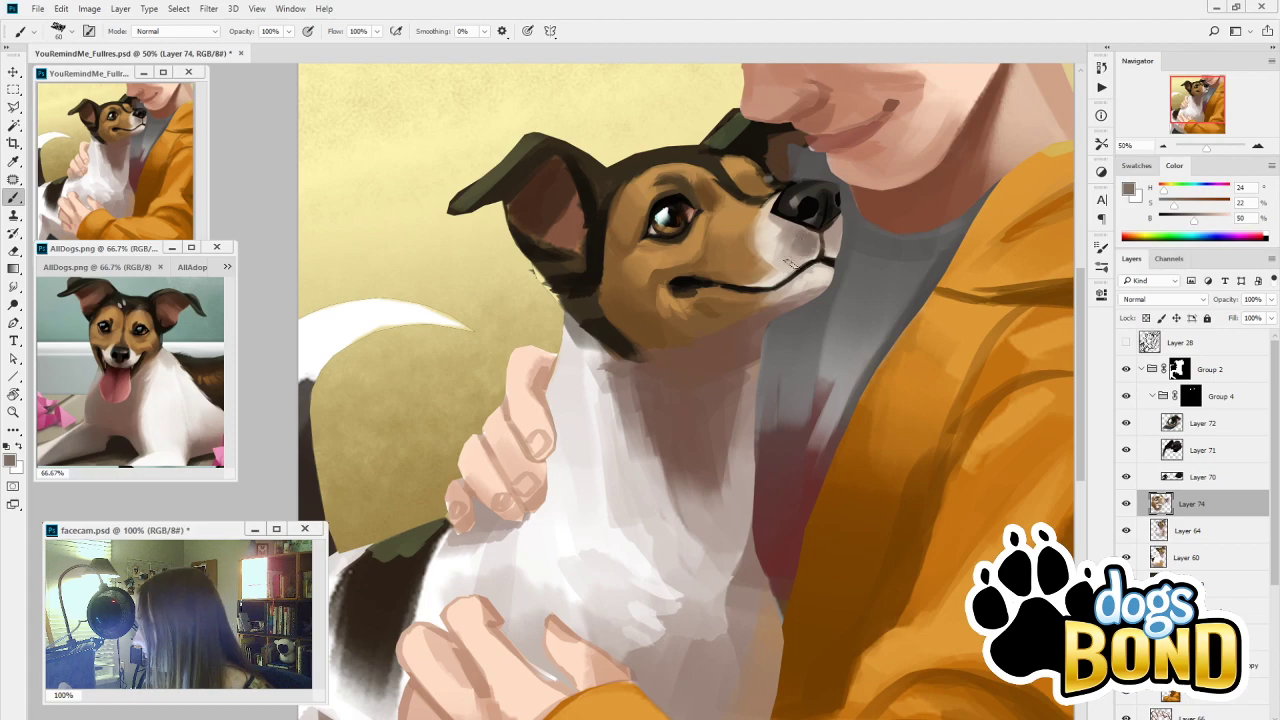
left_click_drag(792, 262, 797, 243)
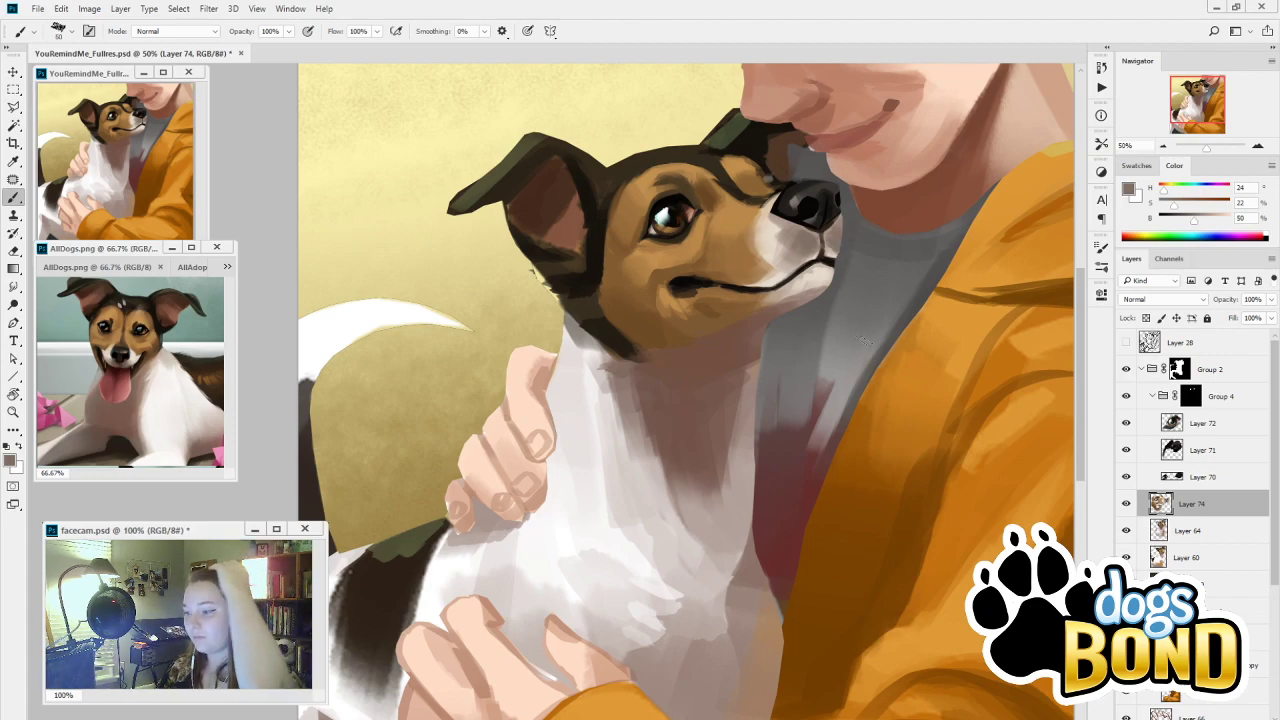
Sample brown (H 32, S 62, B 57) and paint the fur between the near eye and the muzzle
key("i")
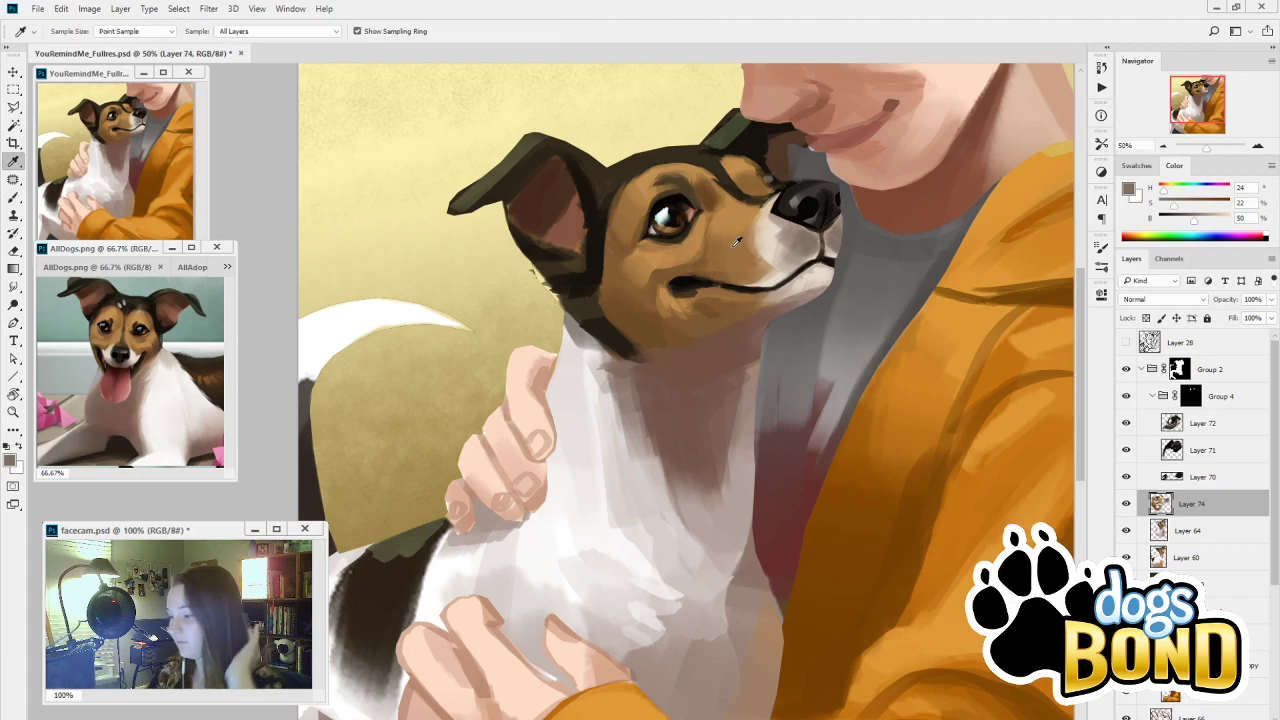
left_click(714, 224)
key("b")
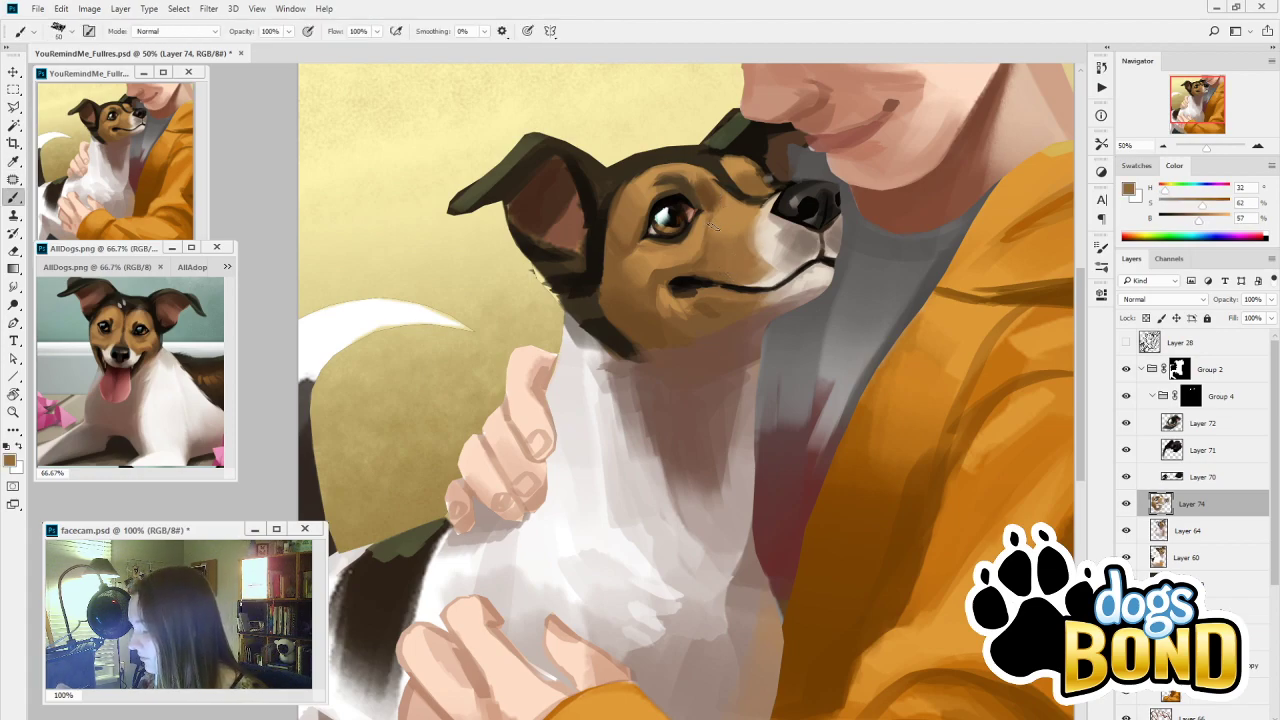
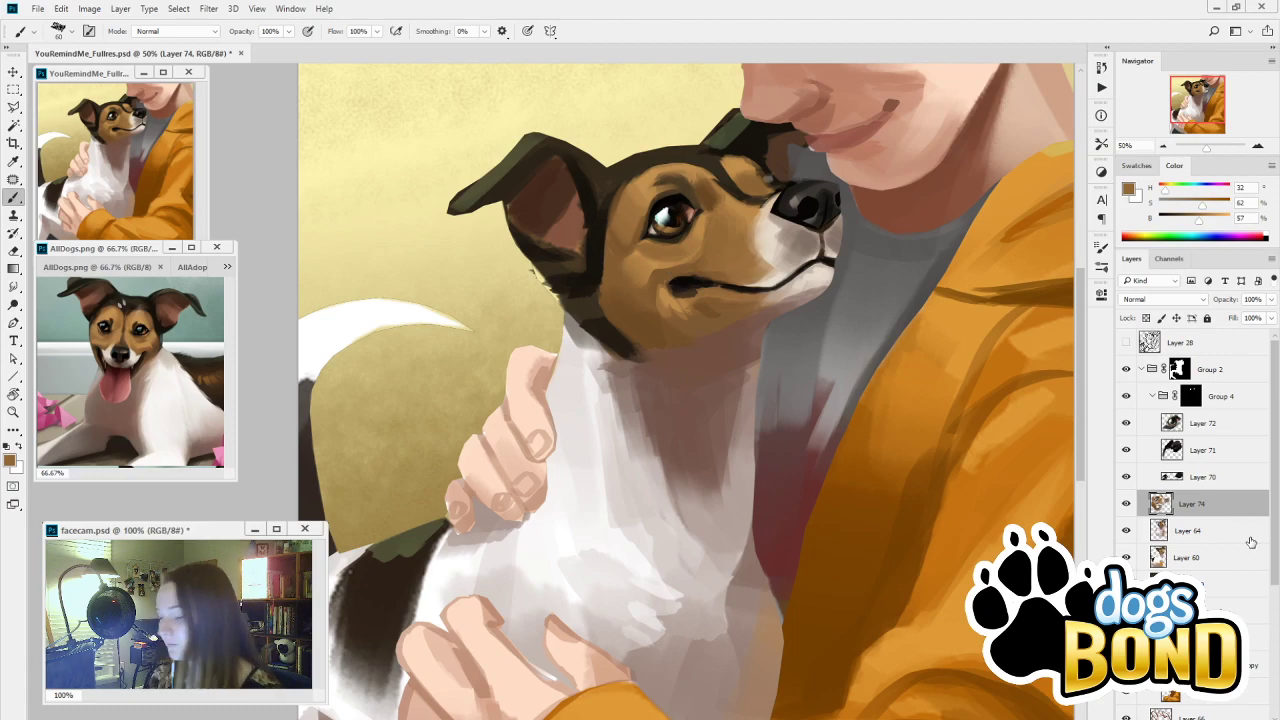
Flip the canvas horizontally, sample tan (H 34, S 60, B 76), and touch up the fur around the near eye at 25 px
left_click_drag(706, 701, 753, 634)
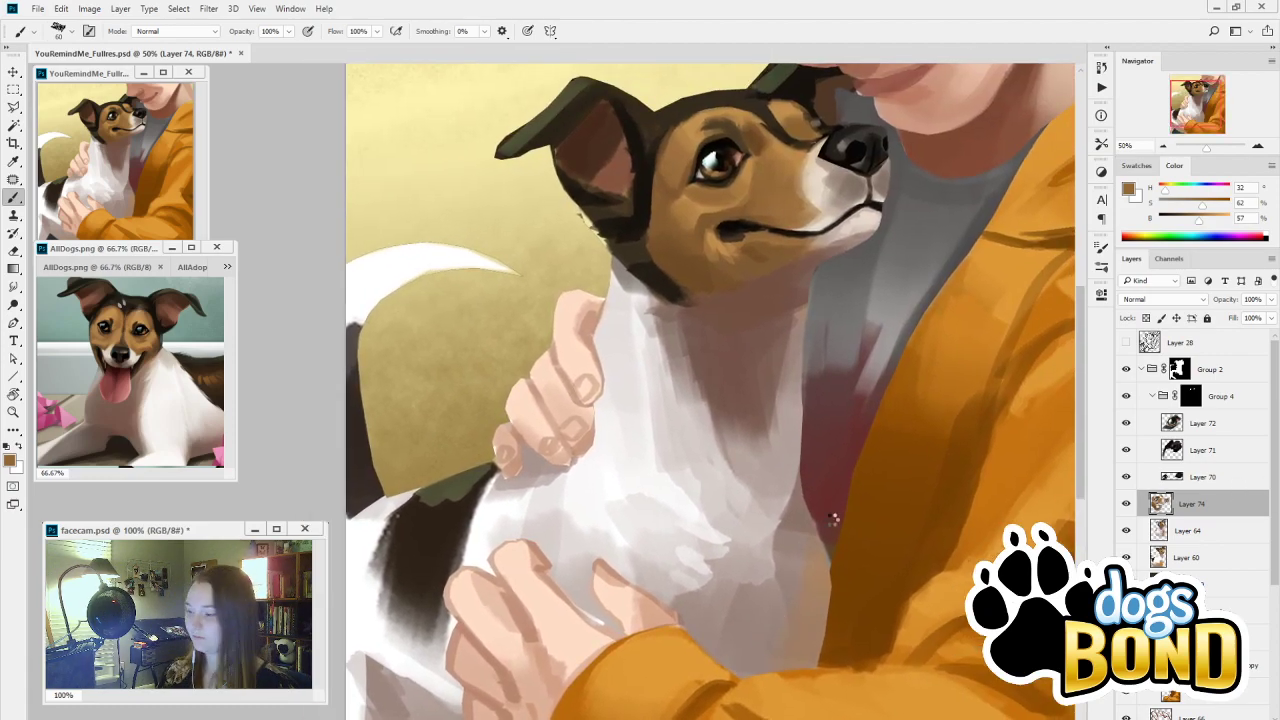
key("ctrl+shift+h")
left_click_drag(832, 518, 932, 600)
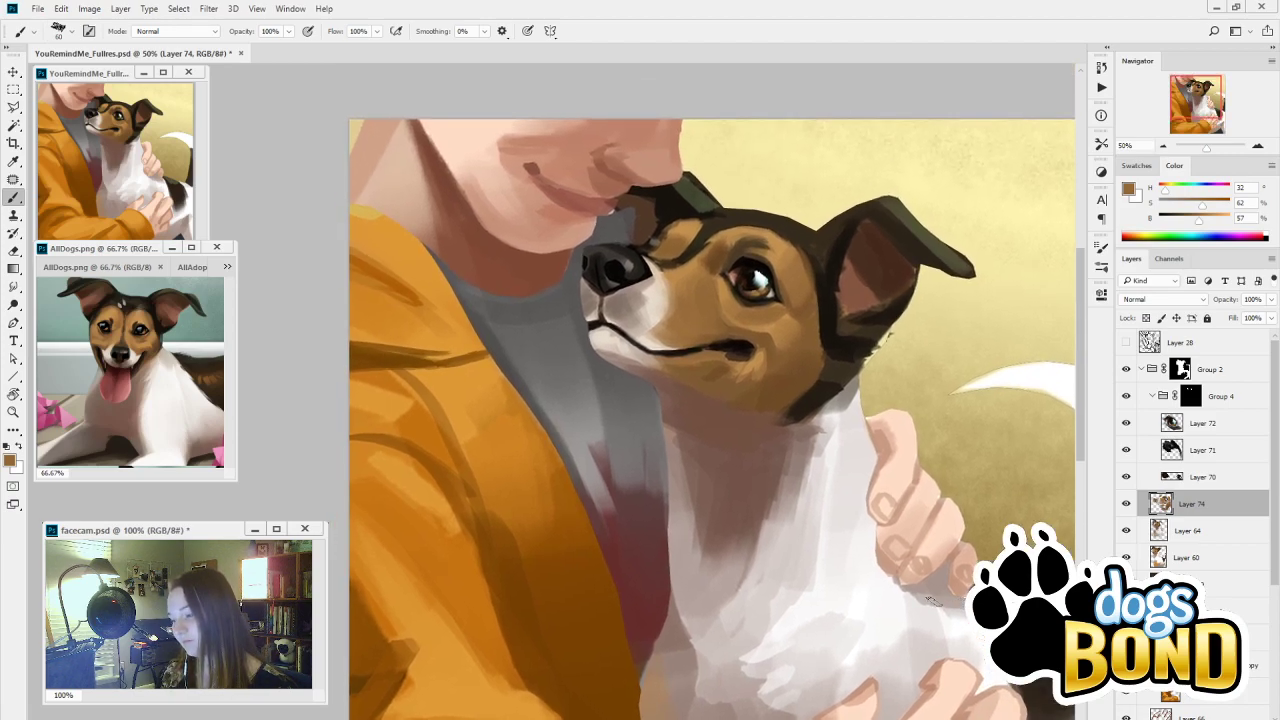
left_click(767, 312, "alt")
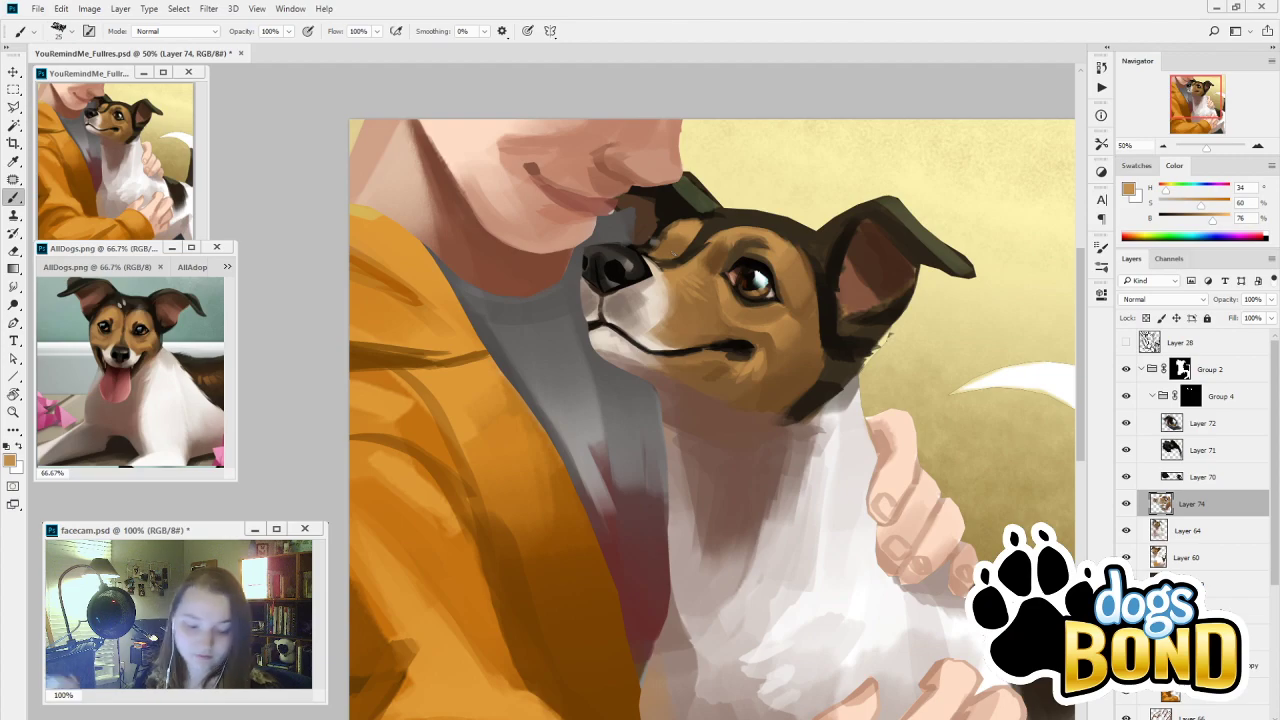
Flip the canvas horizontally and toggle Layer 74's visibility to compare the repainted face with the earlier version
key("ctrl+shift+h")
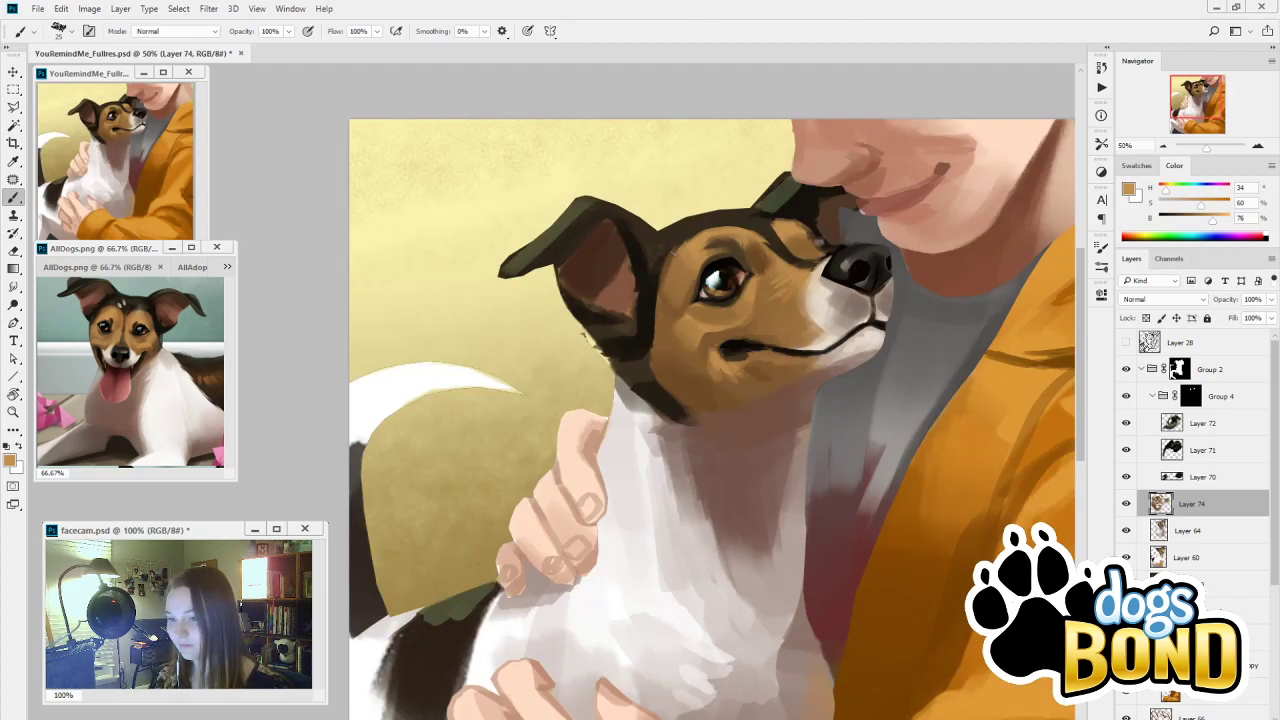
mouse_move(785, 601)
left_mouse_down()
mouse_move(728, 511)
mouse_move(824, 553)
left_mouse_up()
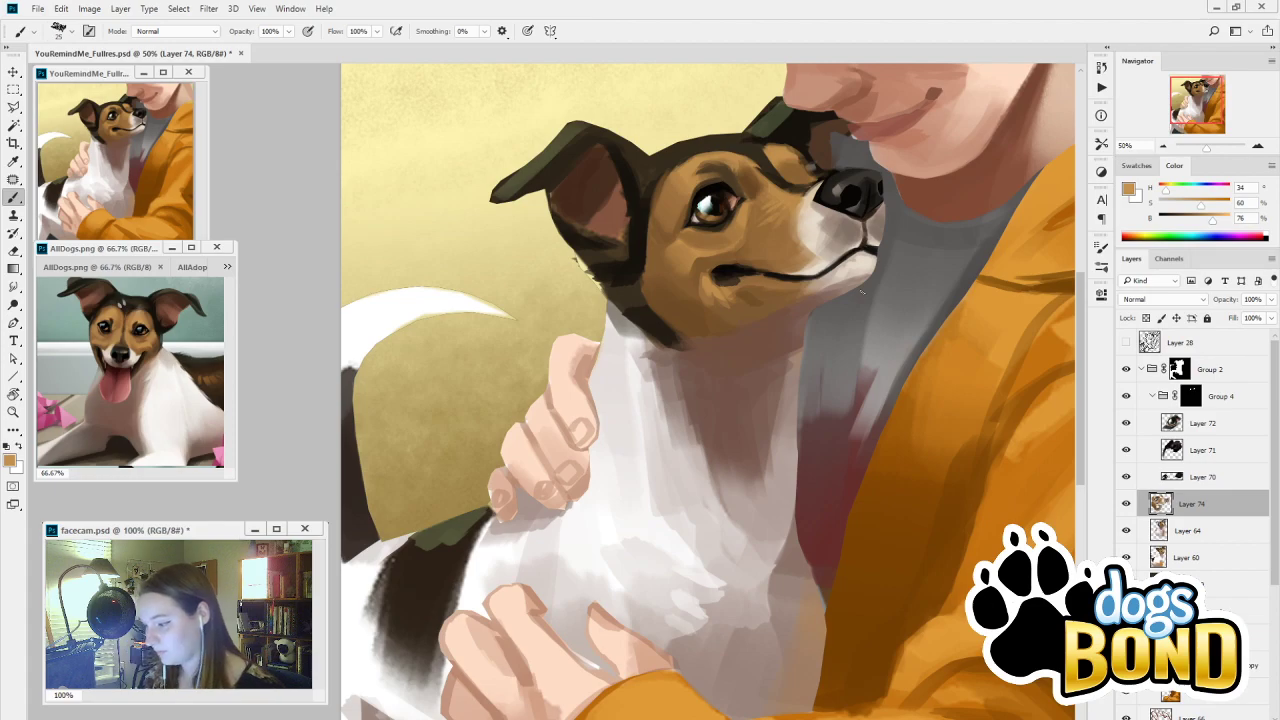
left_click(1126, 504)
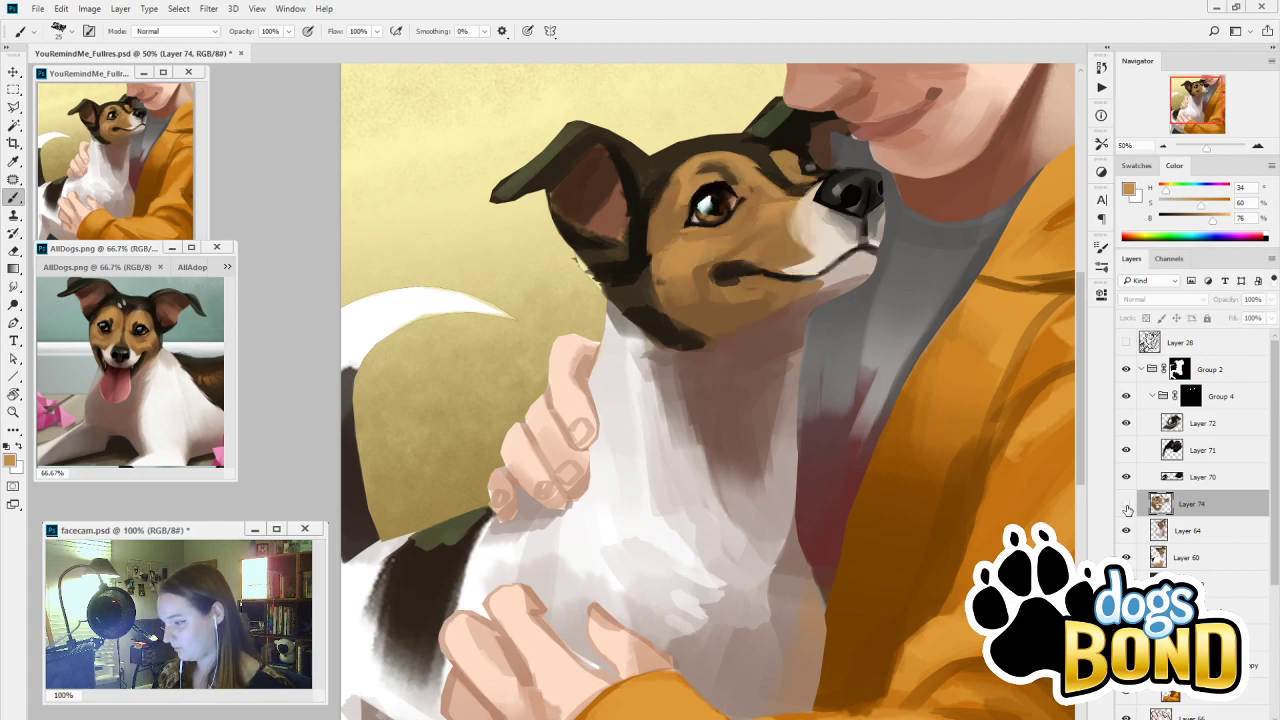
left_click(1126, 504)
left_click(1126, 506)
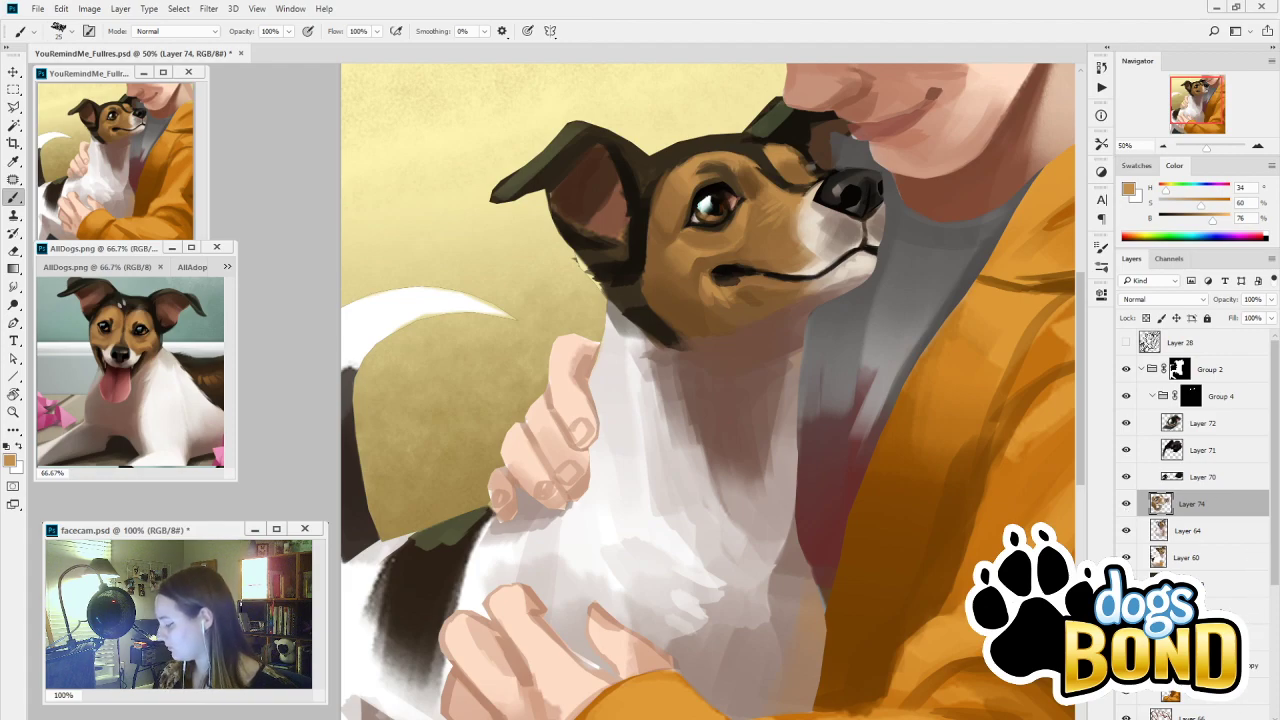
Add a layer above Layer 74 and mask it to a polygonal lasso selection around the dark fur of the ears, head and cheek
left_click(1240, 708)
left_click_drag(852, 482, 849, 588)
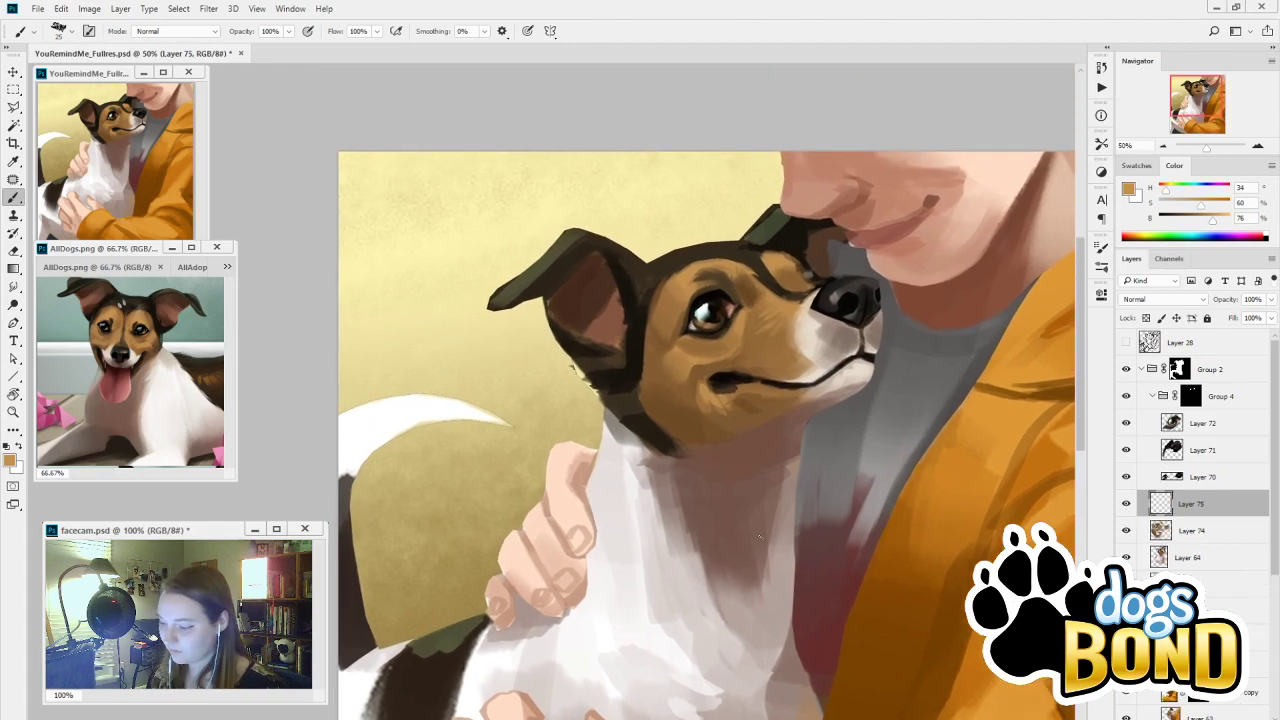
key("l")
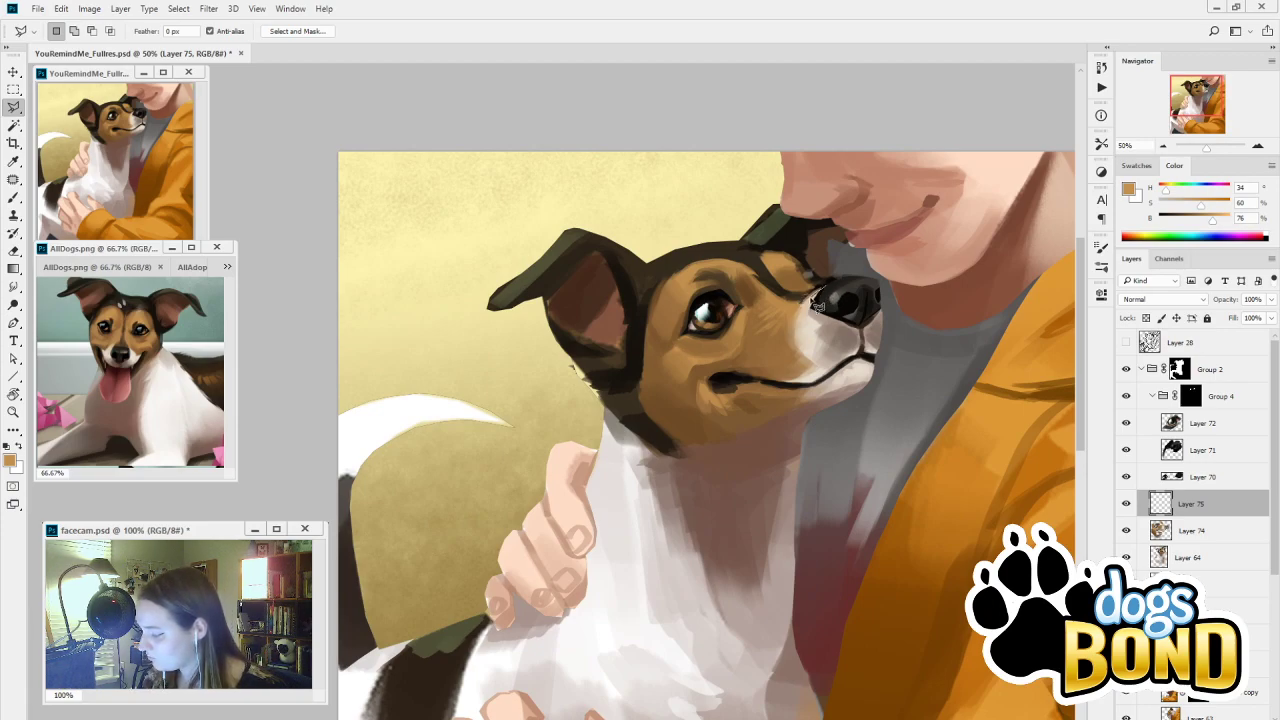
mouse_move(816, 305)
left_mouse_down()
mouse_move(744, 268)
mouse_move(675, 274)
mouse_move(645, 390)
left_mouse_up()
mouse_move(661, 437)
left_mouse_down()
mouse_move(712, 447)
mouse_move(659, 455)
mouse_move(597, 398)
mouse_move(494, 352)
mouse_move(481, 255)
mouse_move(602, 212)
mouse_move(783, 200)
mouse_move(883, 217)
mouse_move(838, 256)
mouse_move(842, 285)
mouse_move(816, 303)
mouse_move(712, 262)
mouse_move(658, 290)
mouse_move(642, 403)
mouse_move(665, 436)
mouse_move(707, 449)
mouse_move(673, 456)
mouse_move(458, 329)
mouse_move(477, 253)
mouse_move(631, 213)
mouse_move(783, 203)
mouse_move(874, 225)
mouse_move(872, 257)
left_mouse_up()
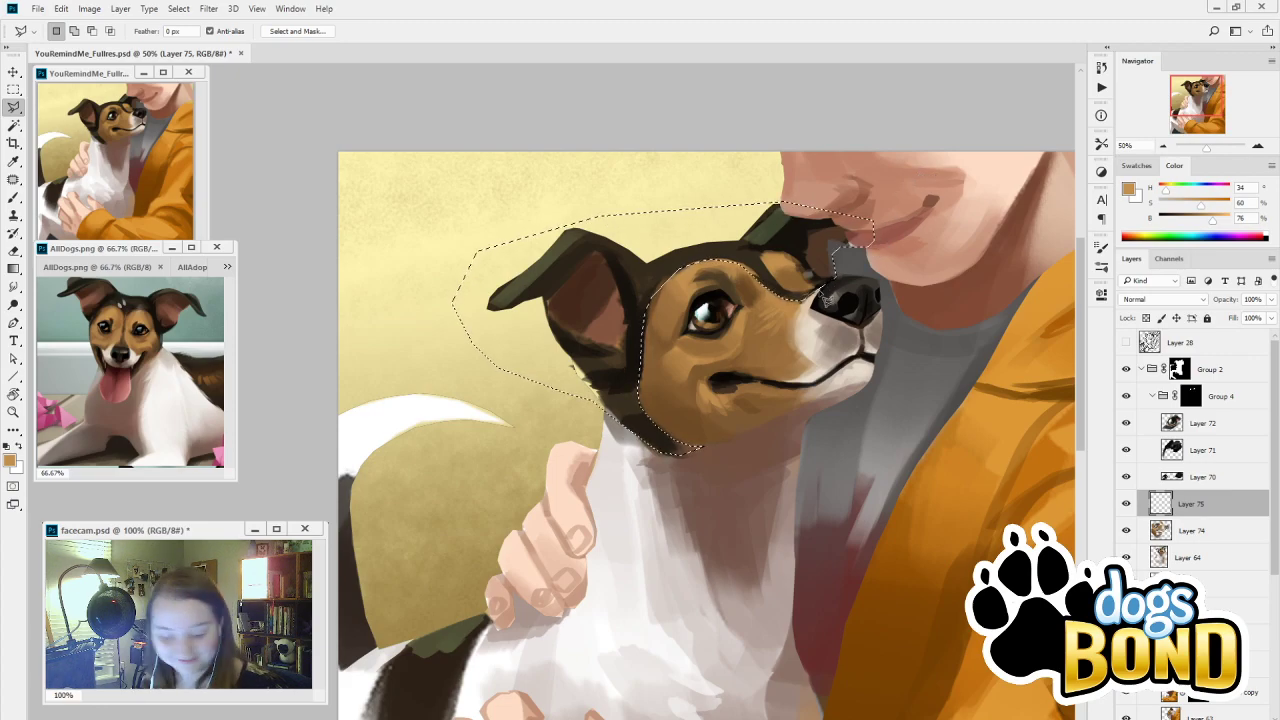
mouse_move(816, 317)
left_mouse_down()
mouse_move(821, 288)
mouse_move(786, 293)
mouse_move(764, 256)
mouse_move(806, 268)
mouse_move(820, 290)
left_mouse_up()
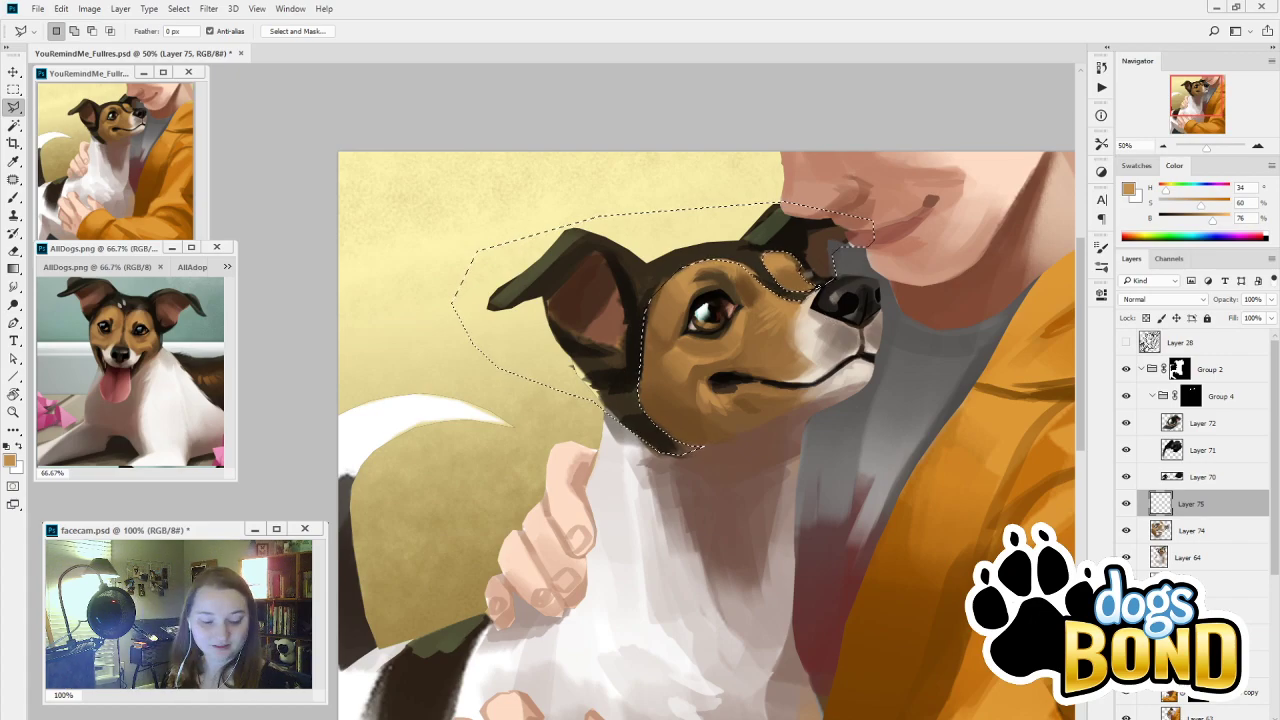
left_click(1202, 704)
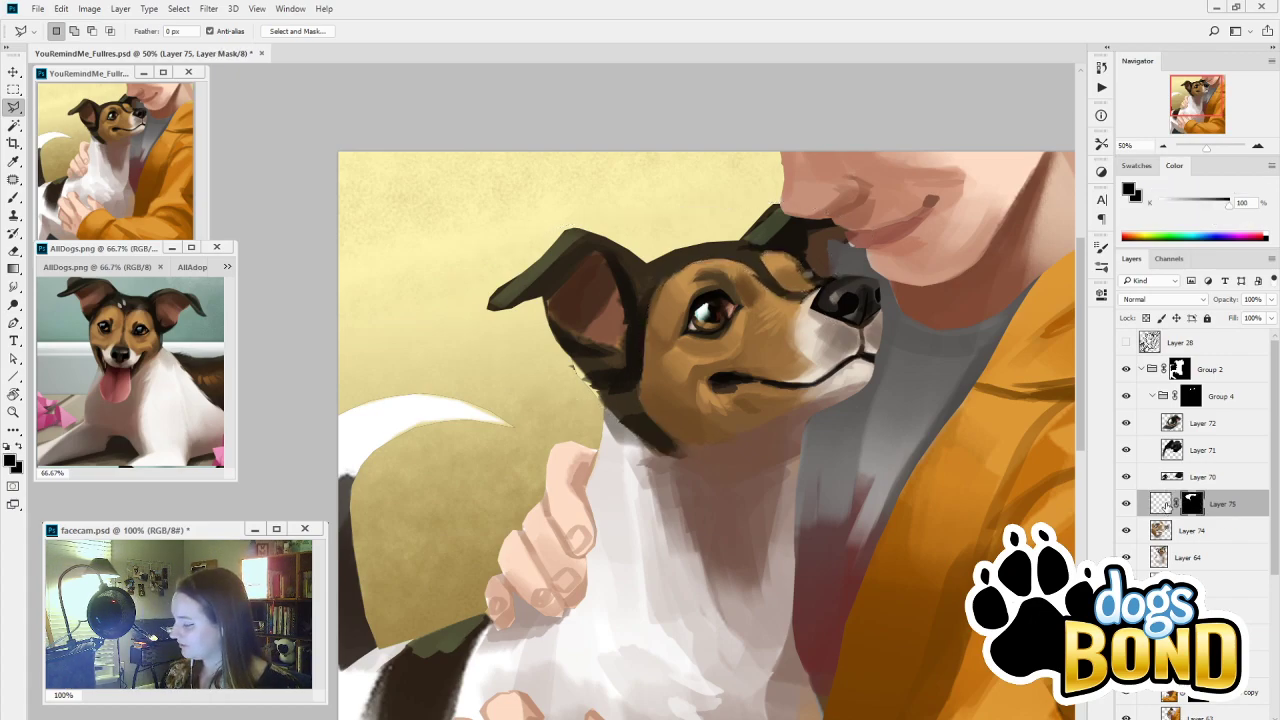
Fill the masked head and ear area with a near-black (H 30, S 43, B 9) gradient and compare it with the layer hidden
key("i")
left_click(642, 343)
key("g")
left_click_drag(758, 611, 810, 718)
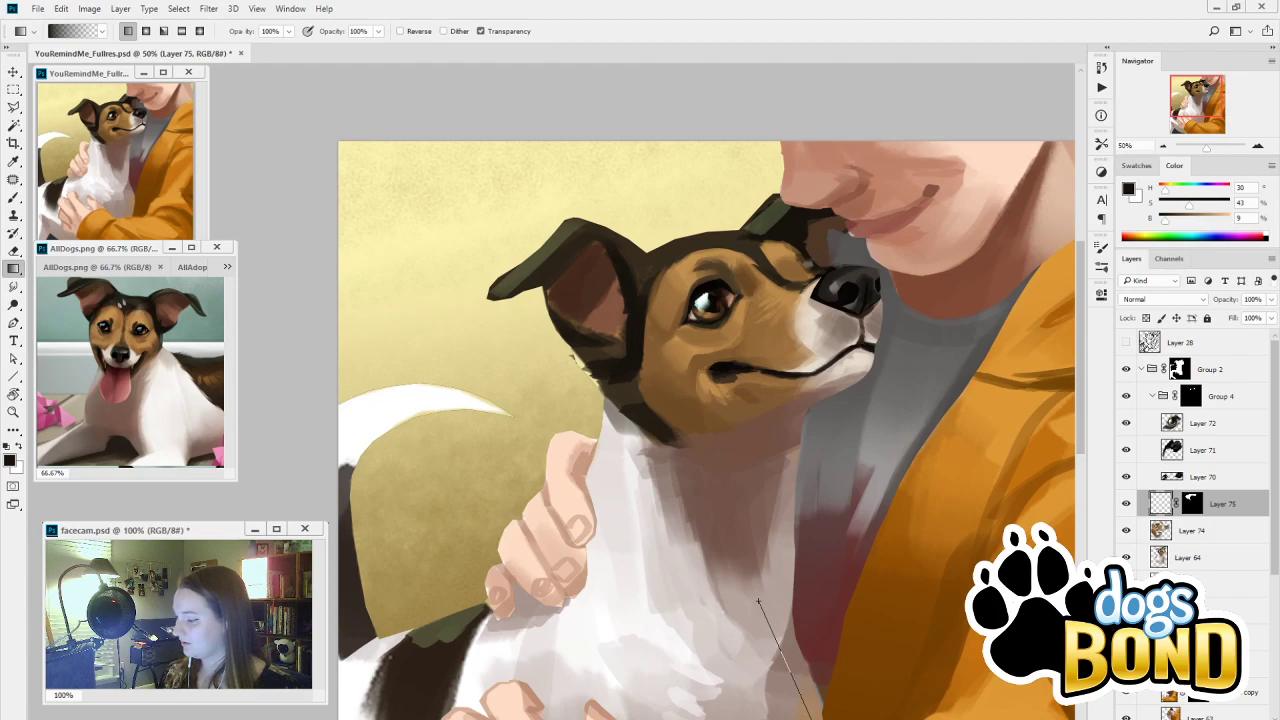
left_click_drag(758, 600, 758, 600)
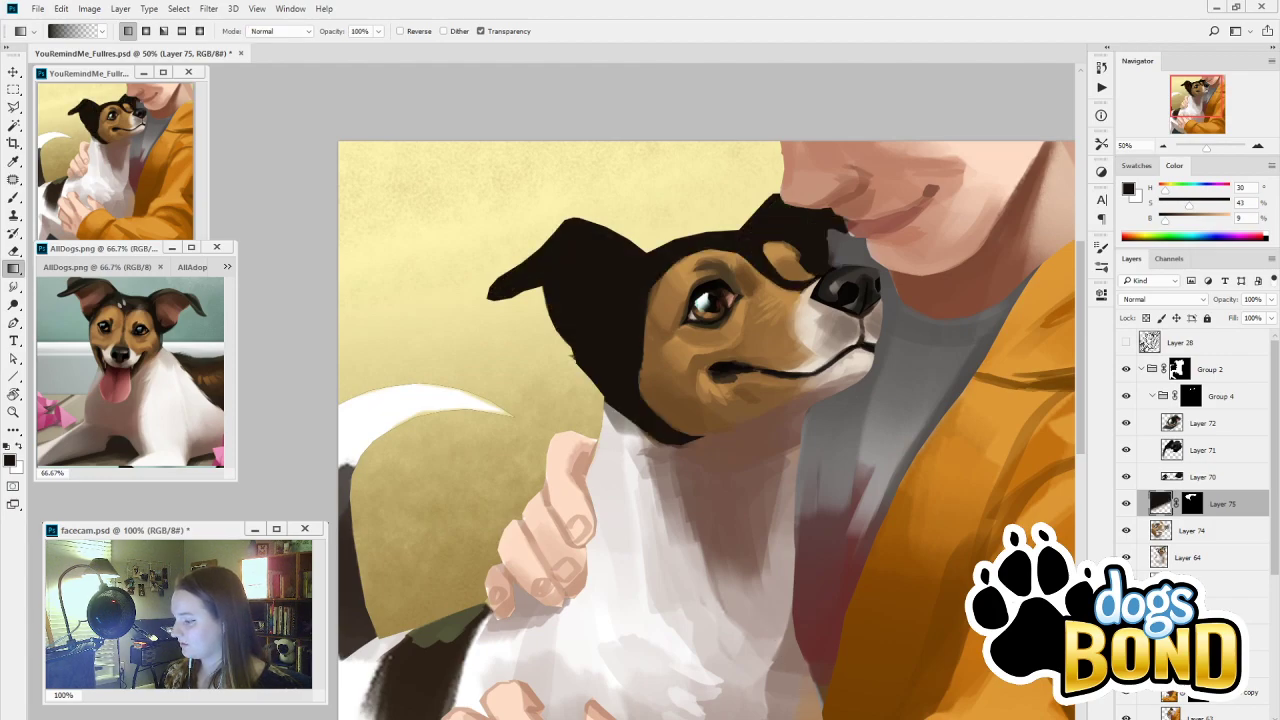
left_click(1127, 503)
left_click(1126, 505)
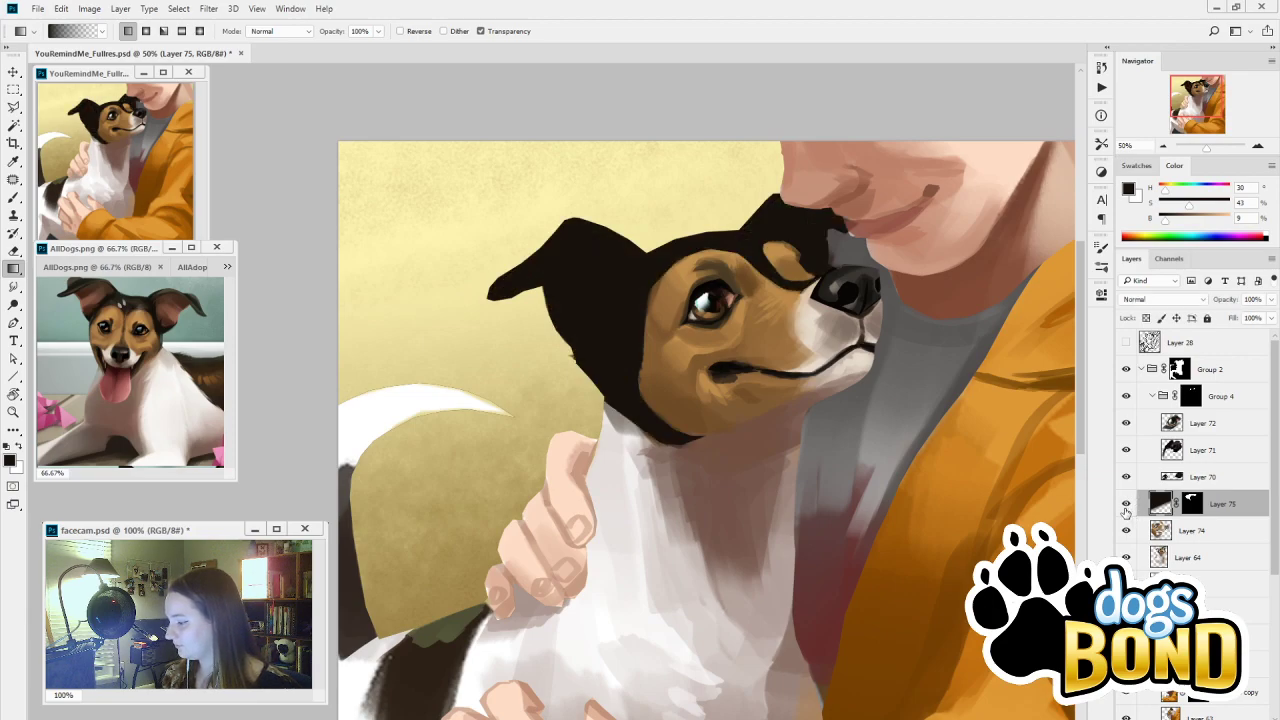
left_click(1126, 504)
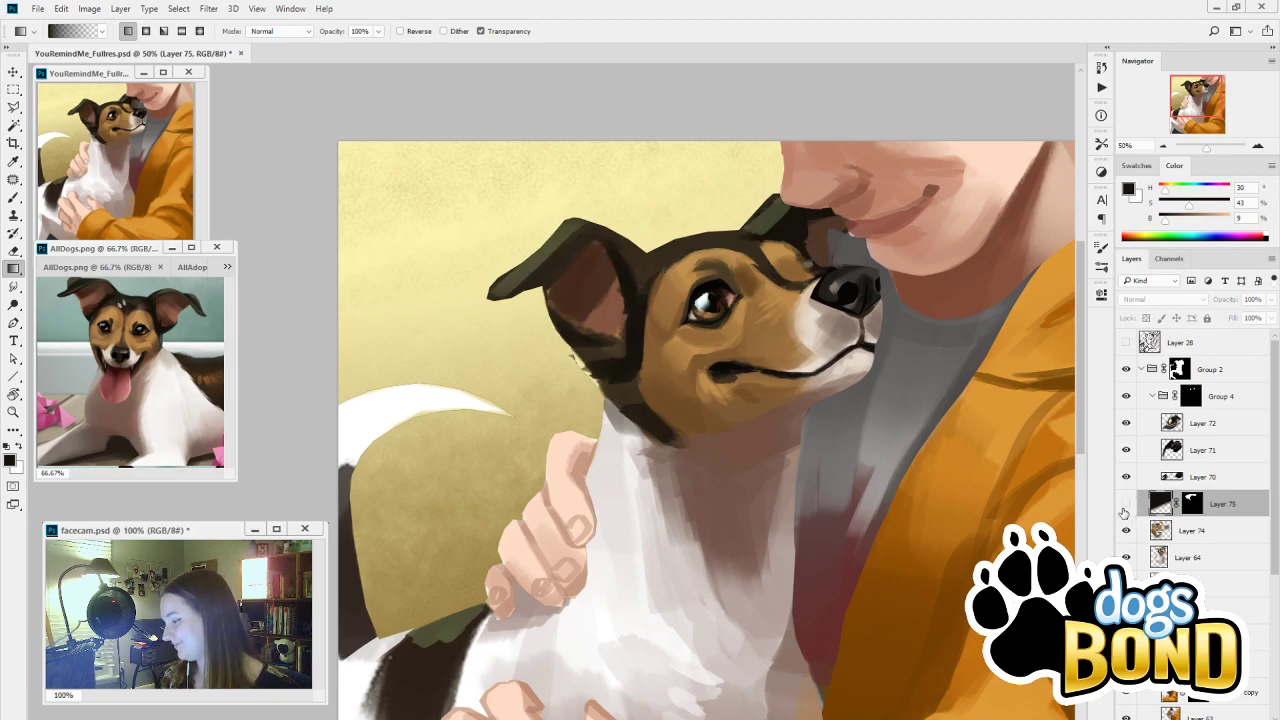
left_click(1126, 504)
Ready a white brush on Group 2's mask, and return to Layer 75 to compare the head with and without the dark fill
left_click(1180, 369)
key("b")
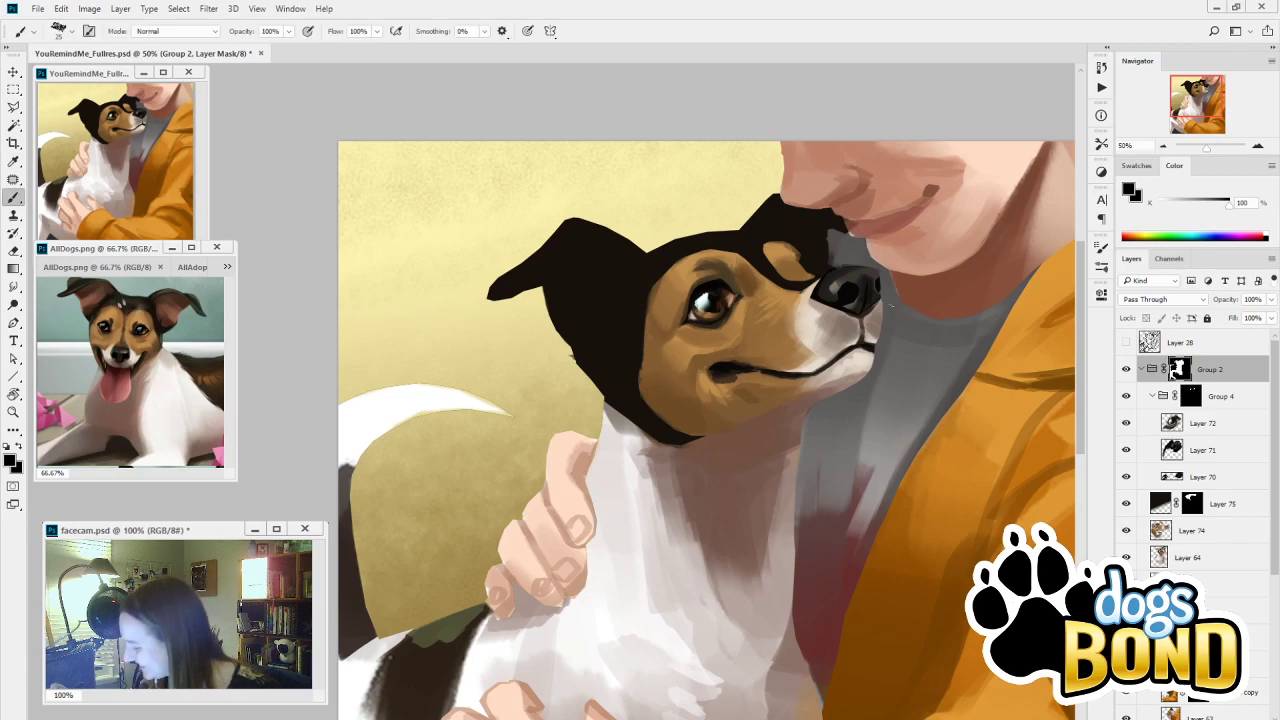
key("x")
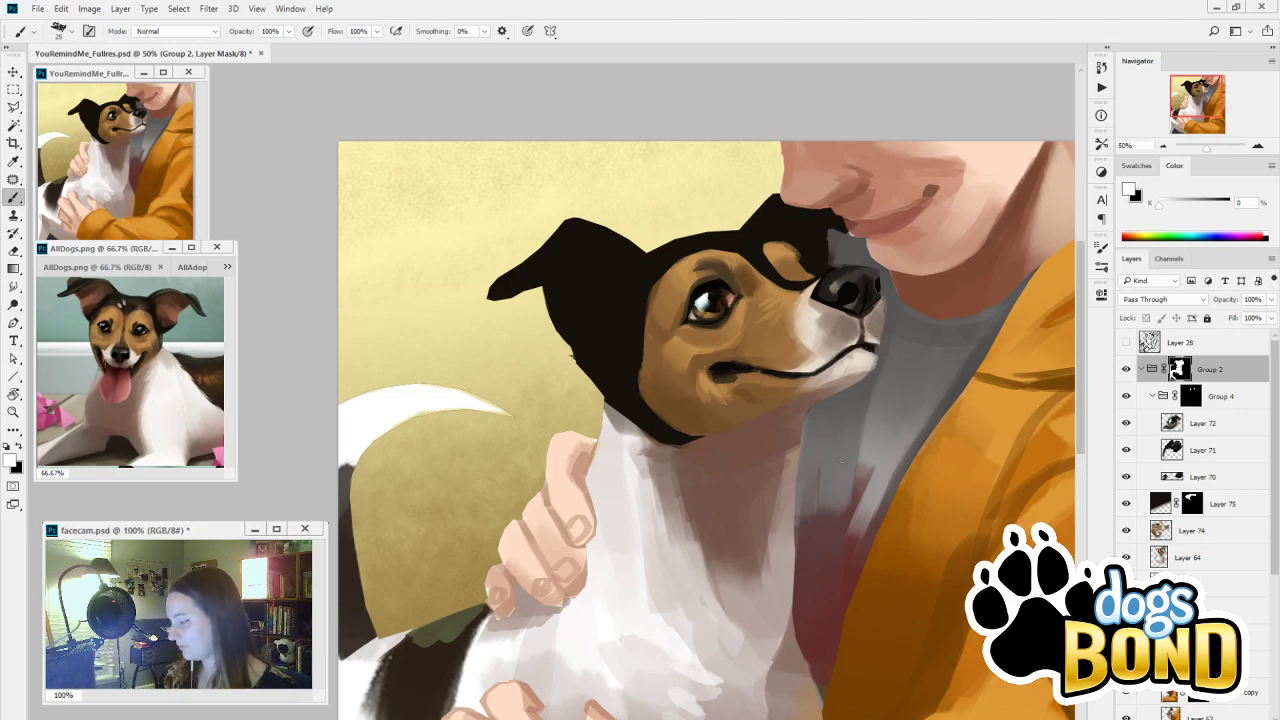
left_click(1165, 510)
left_click(1126, 507)
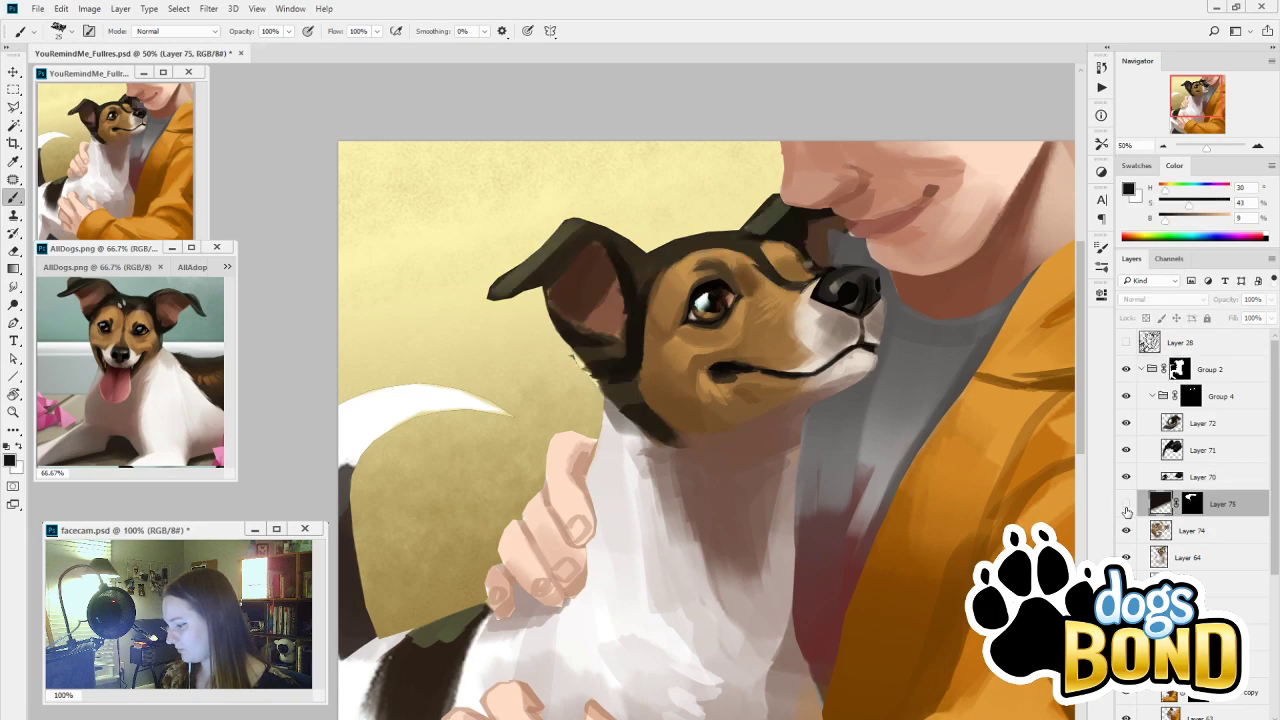
left_click(1126, 505)
left_click(1126, 508)
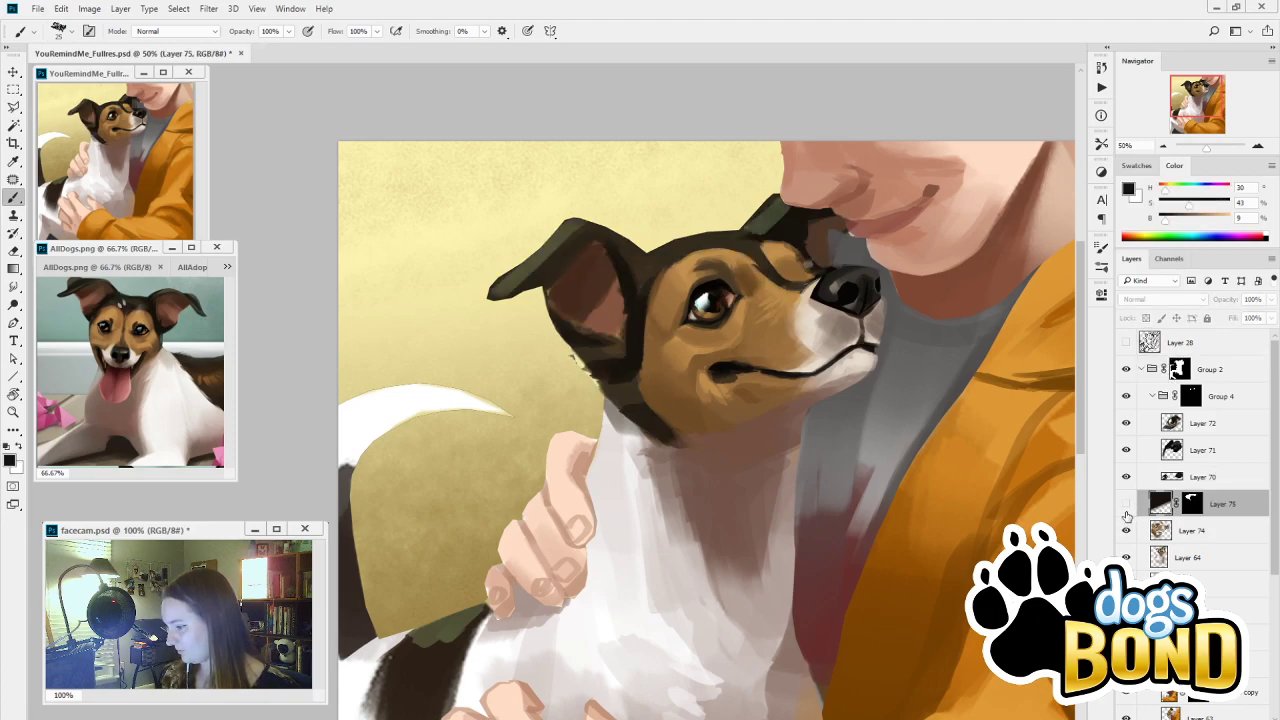
left_click(1126, 506)
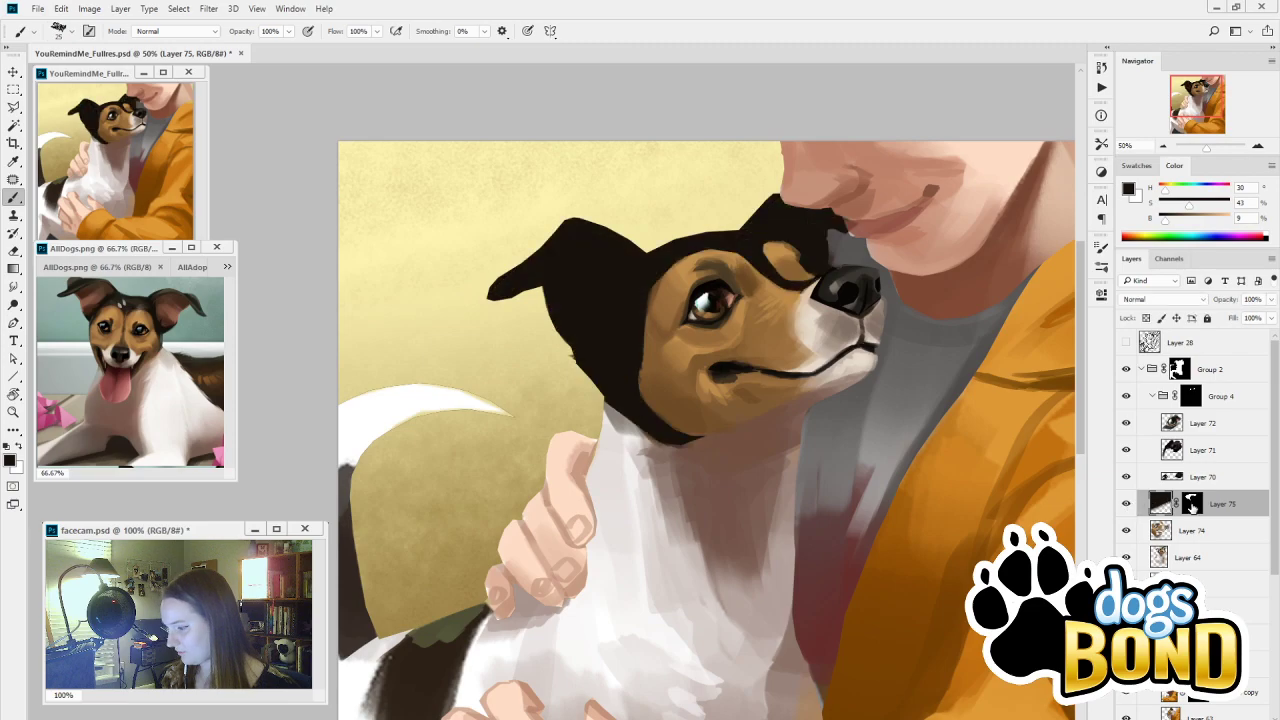
Lasso both inner ears with Layer 75 hidden, cut them out of its mask, and show the layer again
left_click(1126, 506)
key("l")
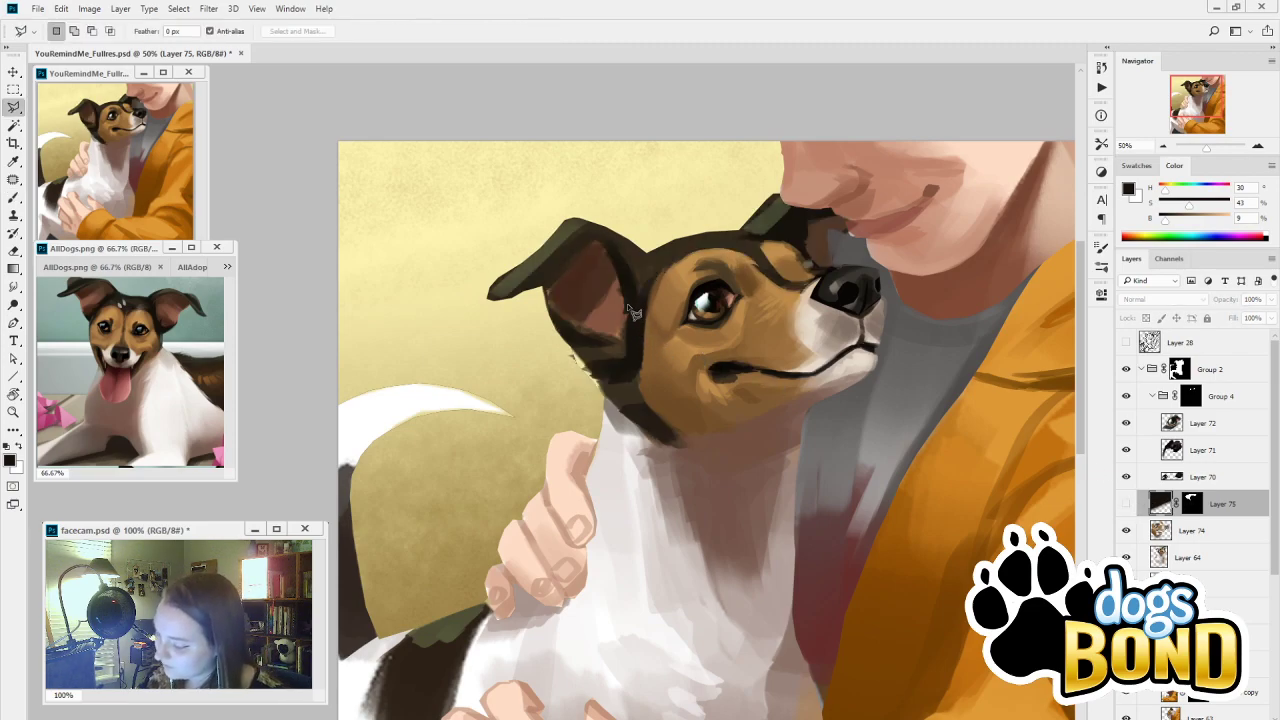
mouse_move(606, 248)
left_mouse_down()
mouse_move(632, 320)
mouse_move(615, 358)
mouse_move(598, 357)
mouse_move(548, 292)
mouse_move(584, 253)
mouse_move(605, 245)
mouse_move(617, 260)
mouse_move(614, 250)
left_mouse_up()
key("shift")
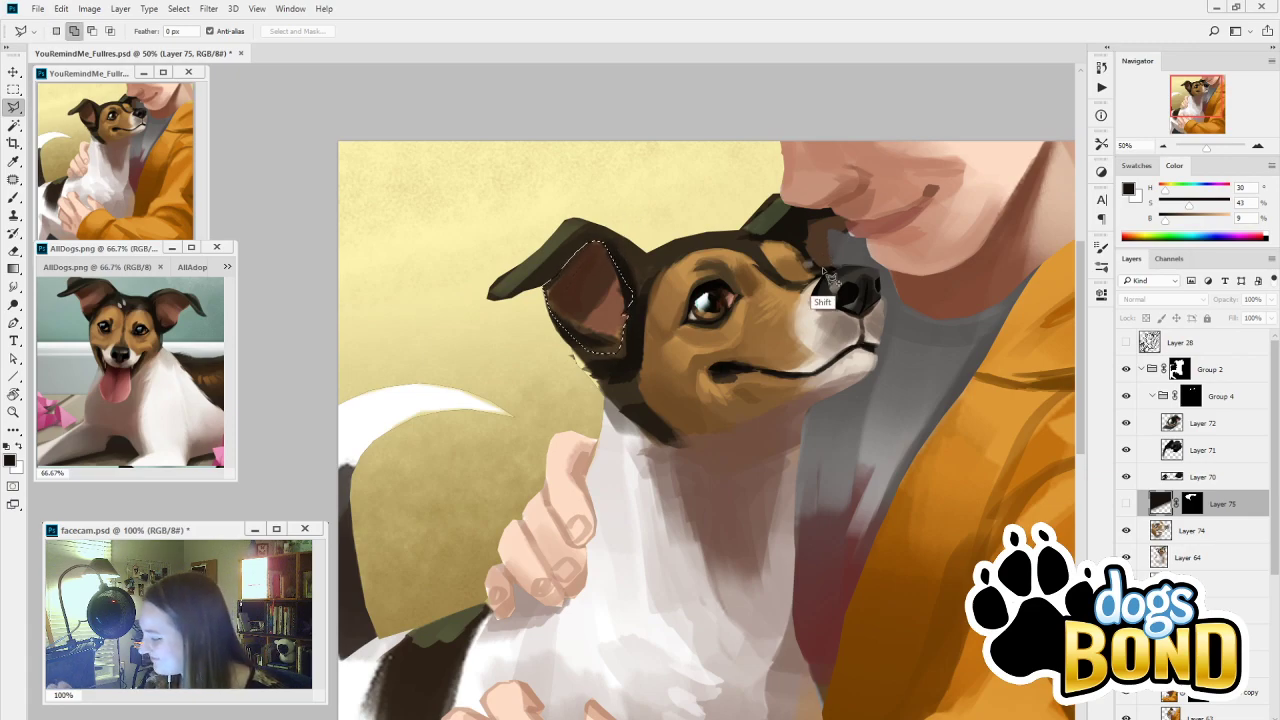
mouse_move(830, 278)
left_mouse_down()
mouse_move(786, 235)
mouse_move(860, 216)
mouse_move(845, 274)
left_mouse_up()
left_click(1192, 503)
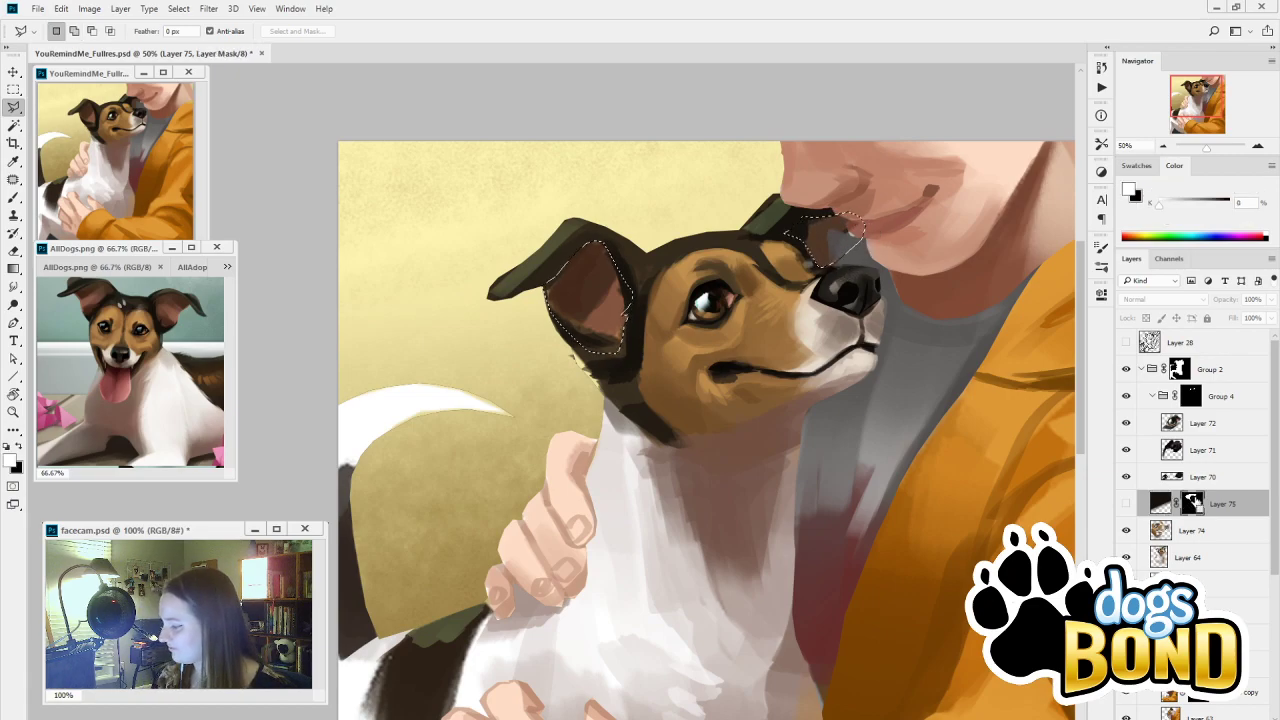
left_click(1126, 503)
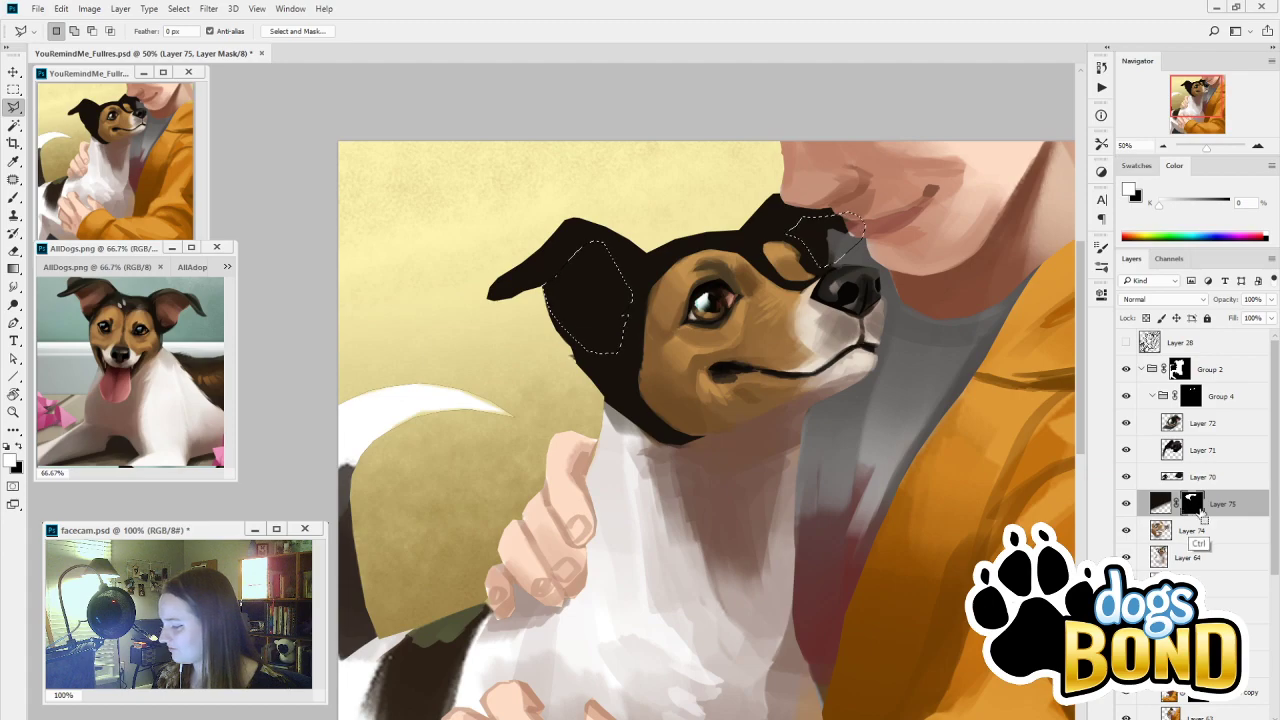
key("ctrl+d")
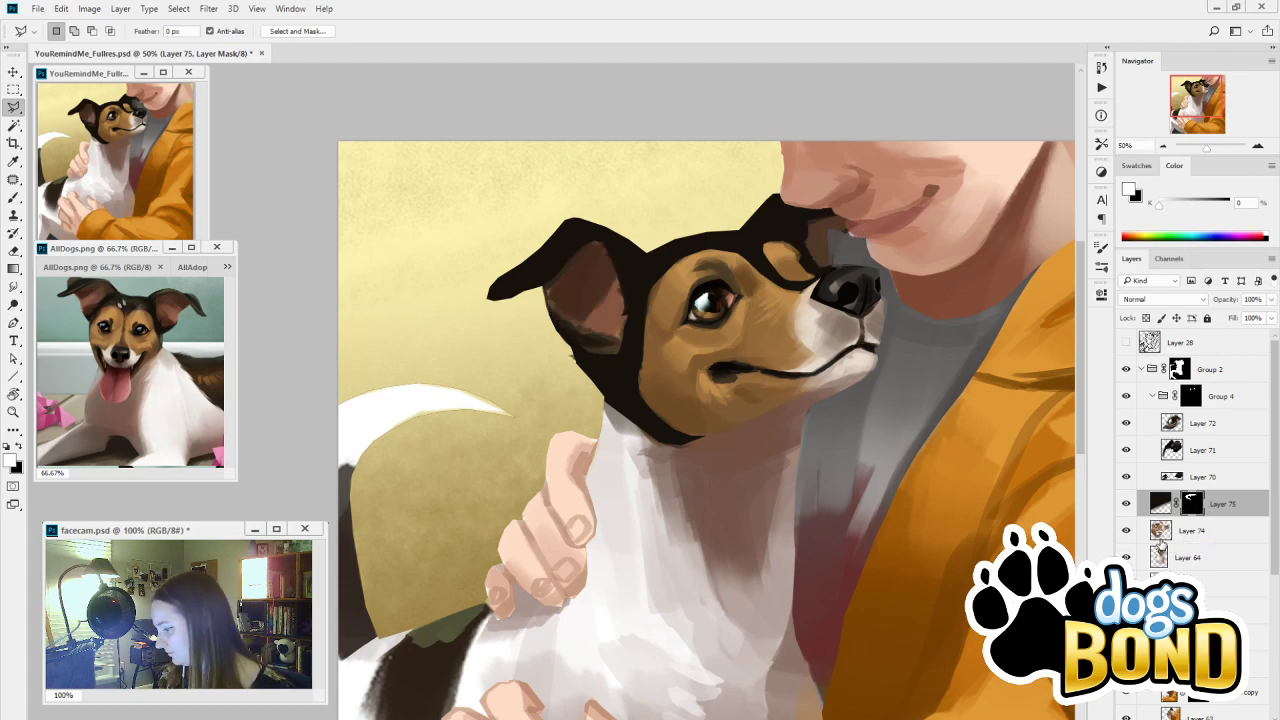
Sample dark brown (H 33, S 44, B 21) from the reference dog and near-black (H 30, S 43, B 9) for a 125 px brush on Layer 75
left_click(1160, 506)
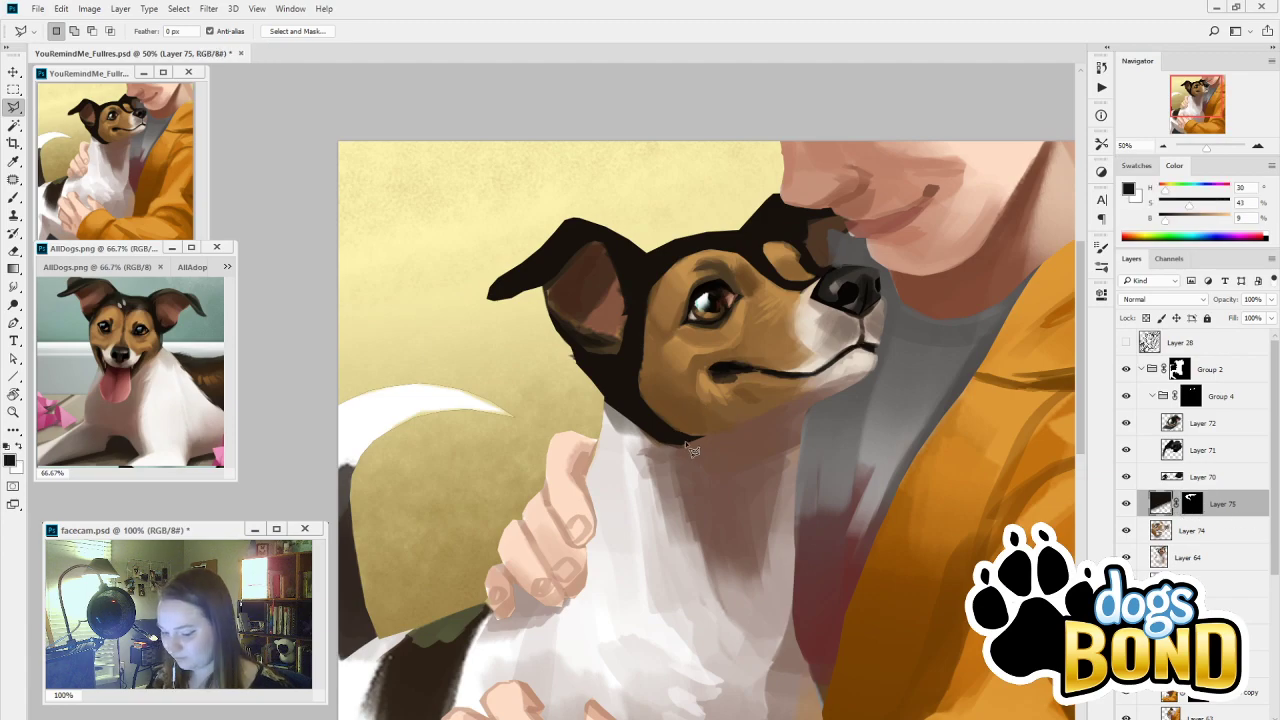
key("i")
left_click(145, 300)
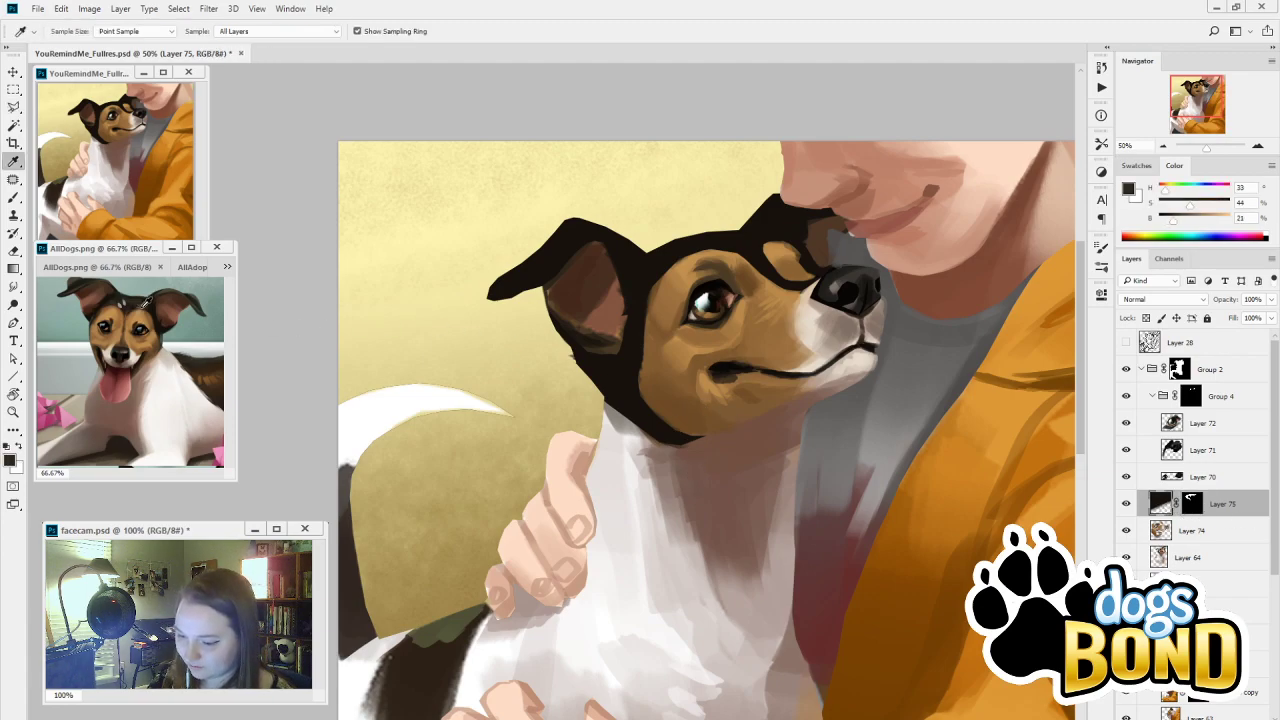
key("b")
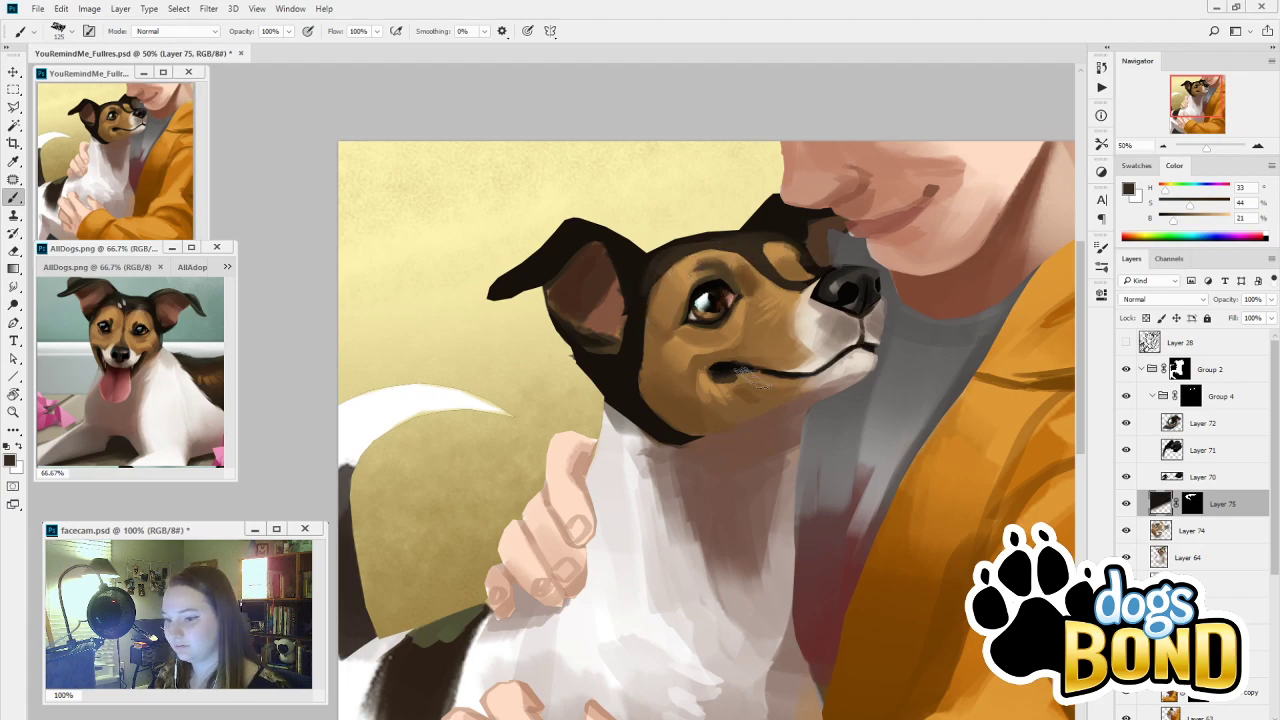
left_click(646, 336, "alt")
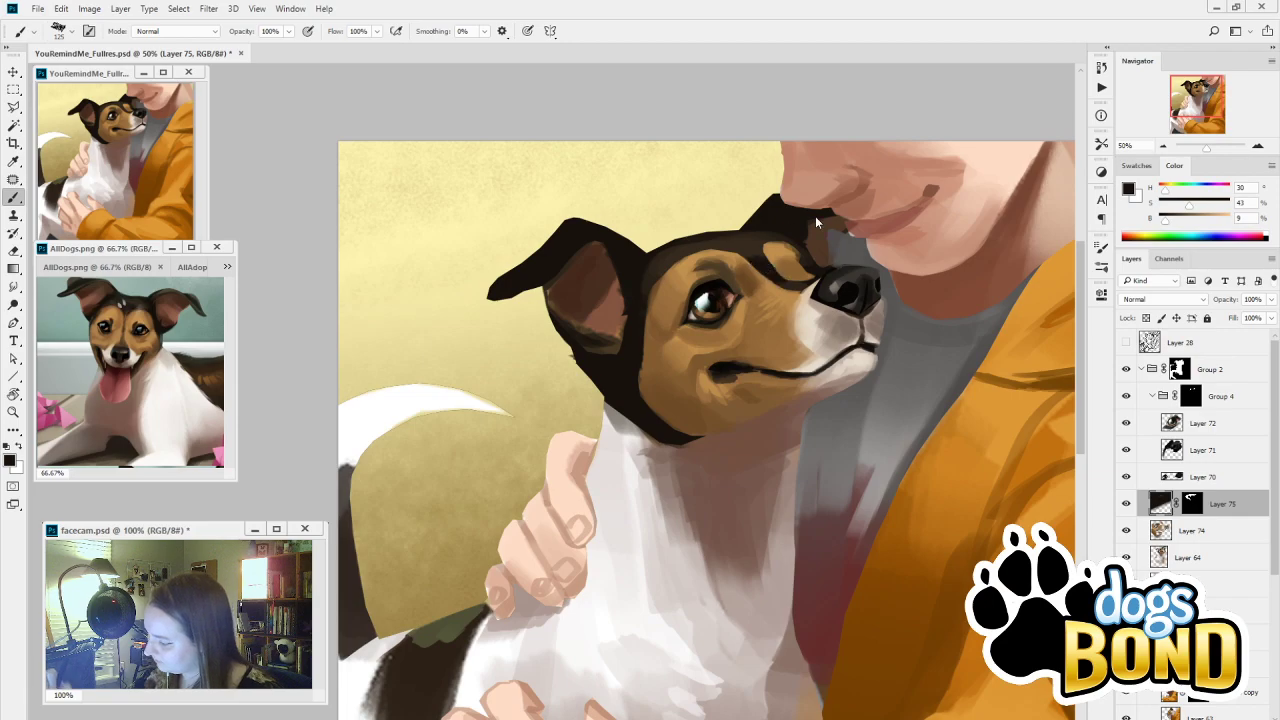
Sample brown (H 30, S 66, B 41) and tan (H 34, S 60, B 75) on Layer 74 and repaint the fur between the brows
left_click(1152, 532)
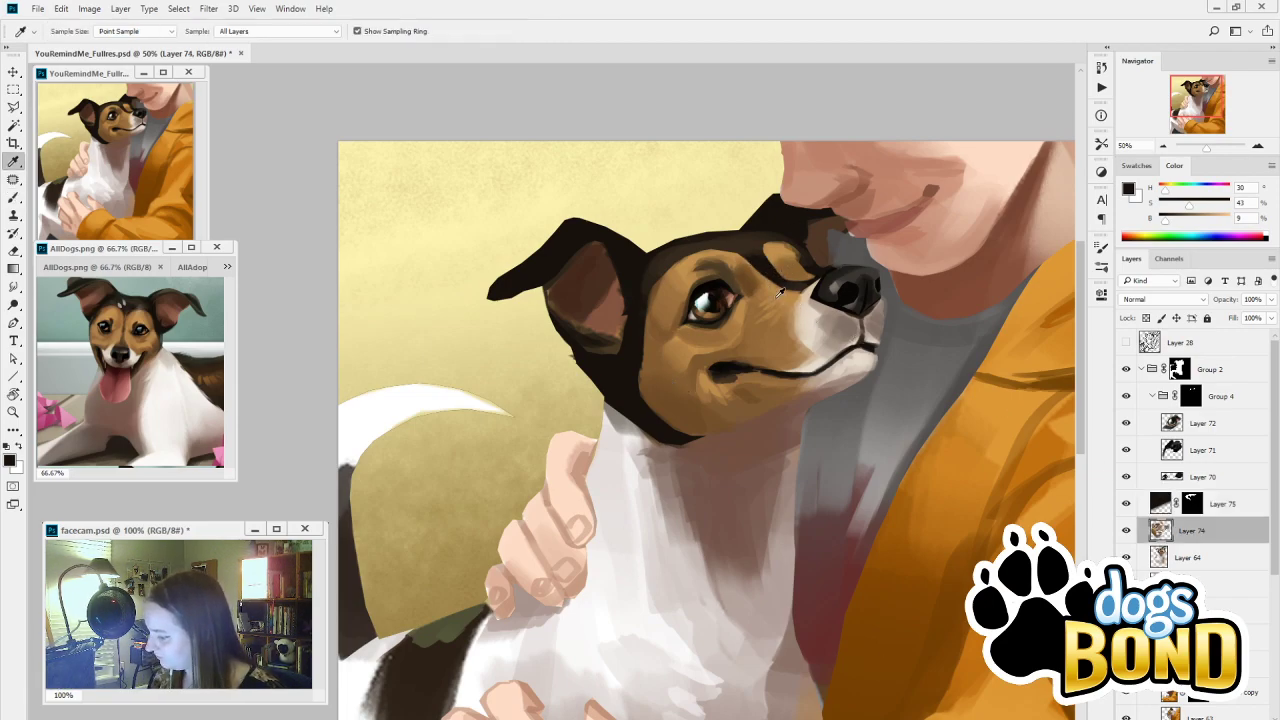
left_click(756, 270, "alt")
mouse_move(758, 270)
left_mouse_down()
mouse_move(802, 262)
mouse_move(766, 264)
left_mouse_up()
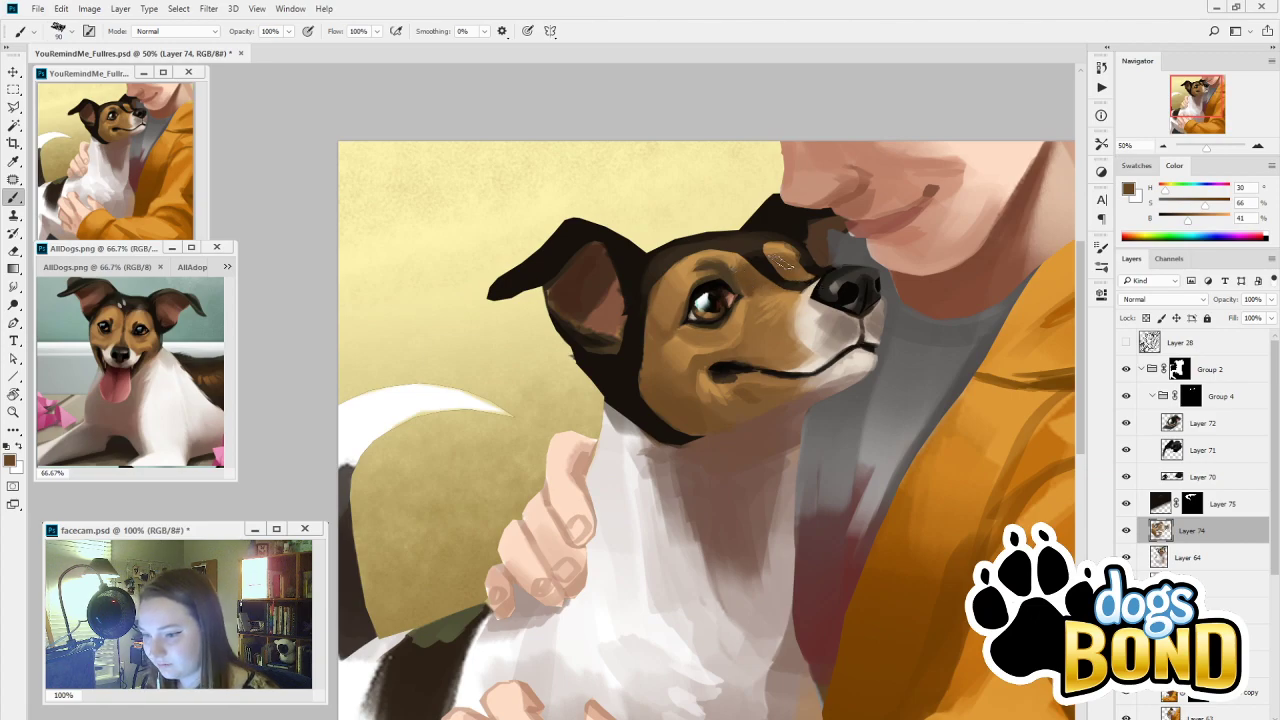
key("alt")
left_click(778, 245, "alt")
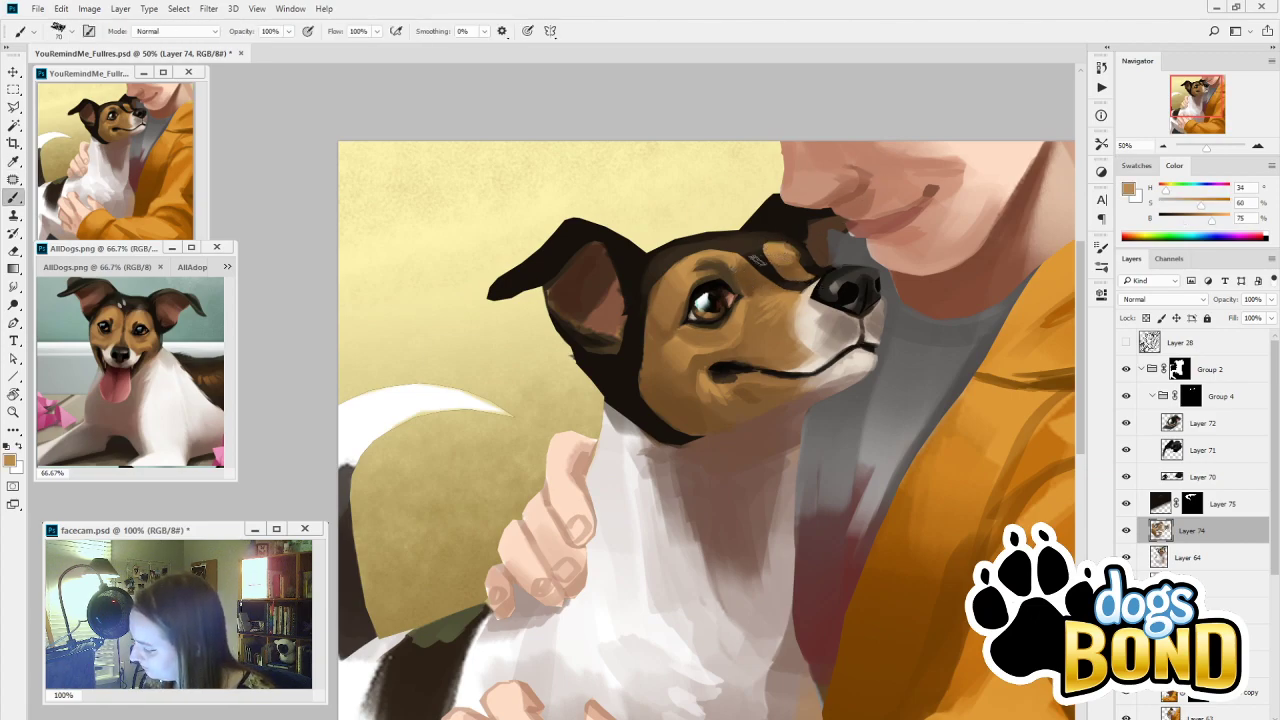
left_click_drag(757, 258, 728, 263)
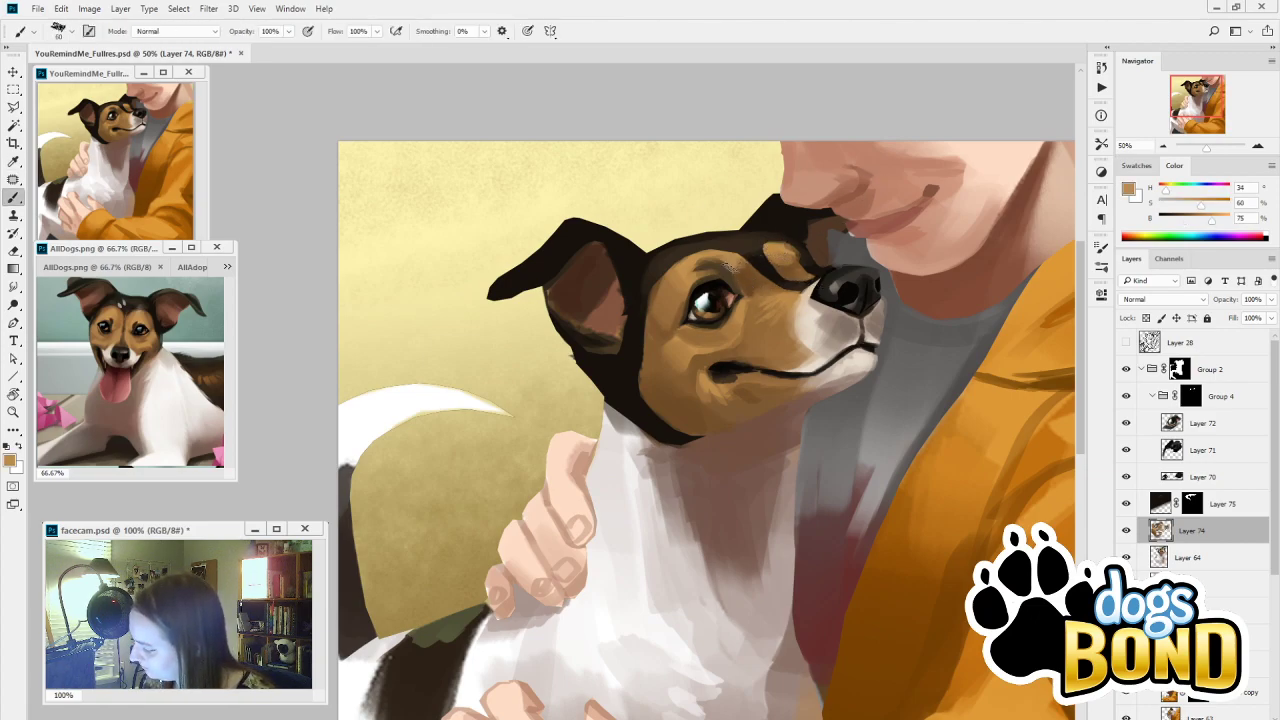
left_click(790, 291, "alt")
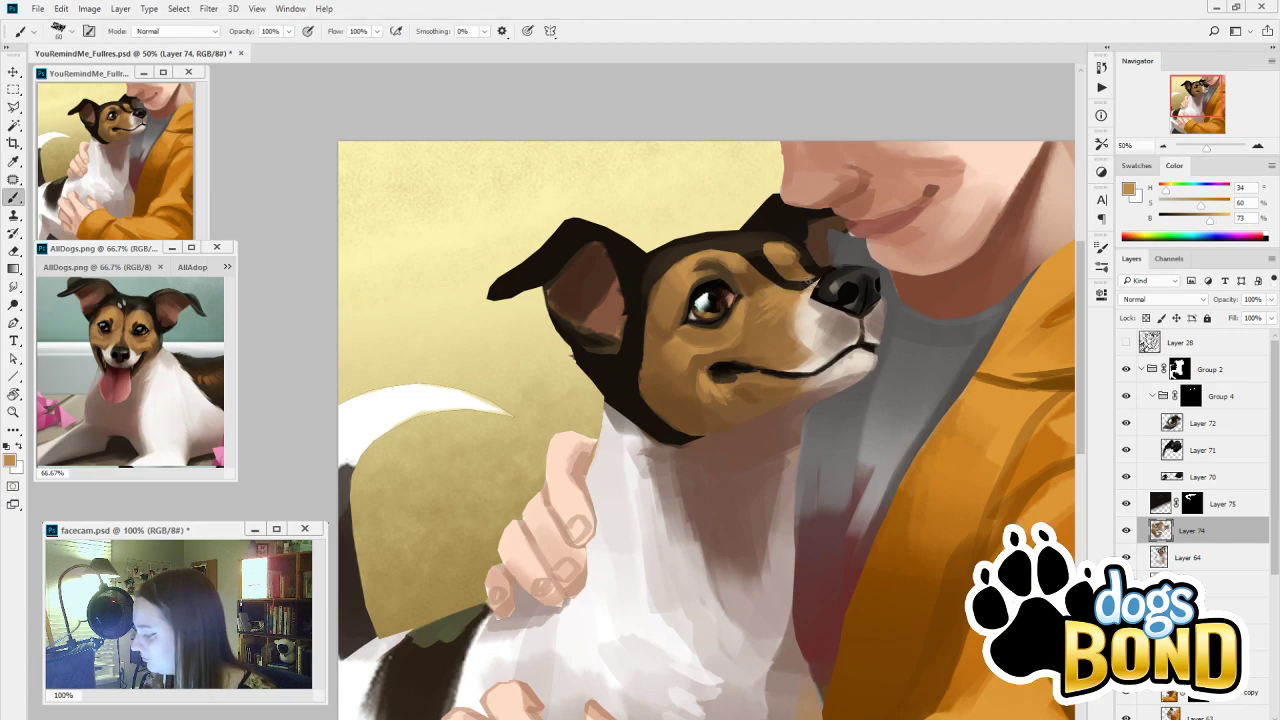
Paint black on Layer 75's mask to trim the dark fur near the far brow, and compare the face with Layer 74 hidden
left_click(1192, 504)
left_click(794, 285, "alt")
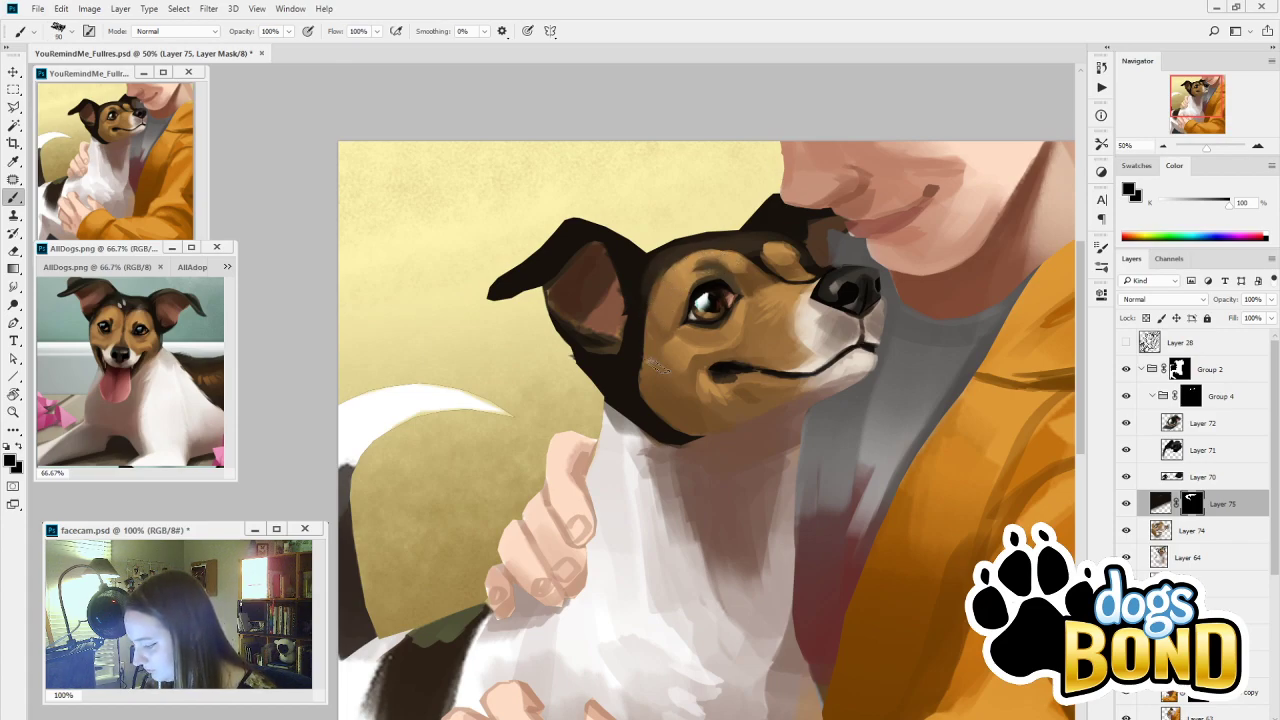
left_click(1126, 531)
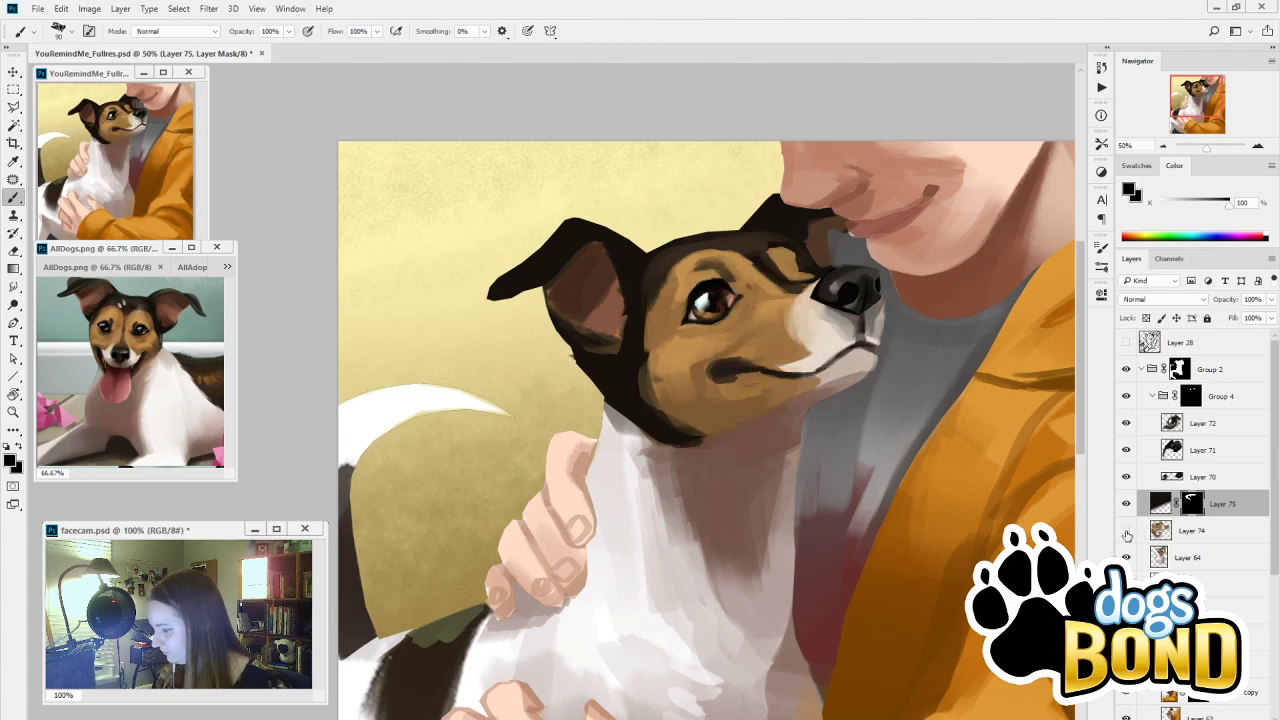
left_click(1126, 531)
left_click(1162, 532)
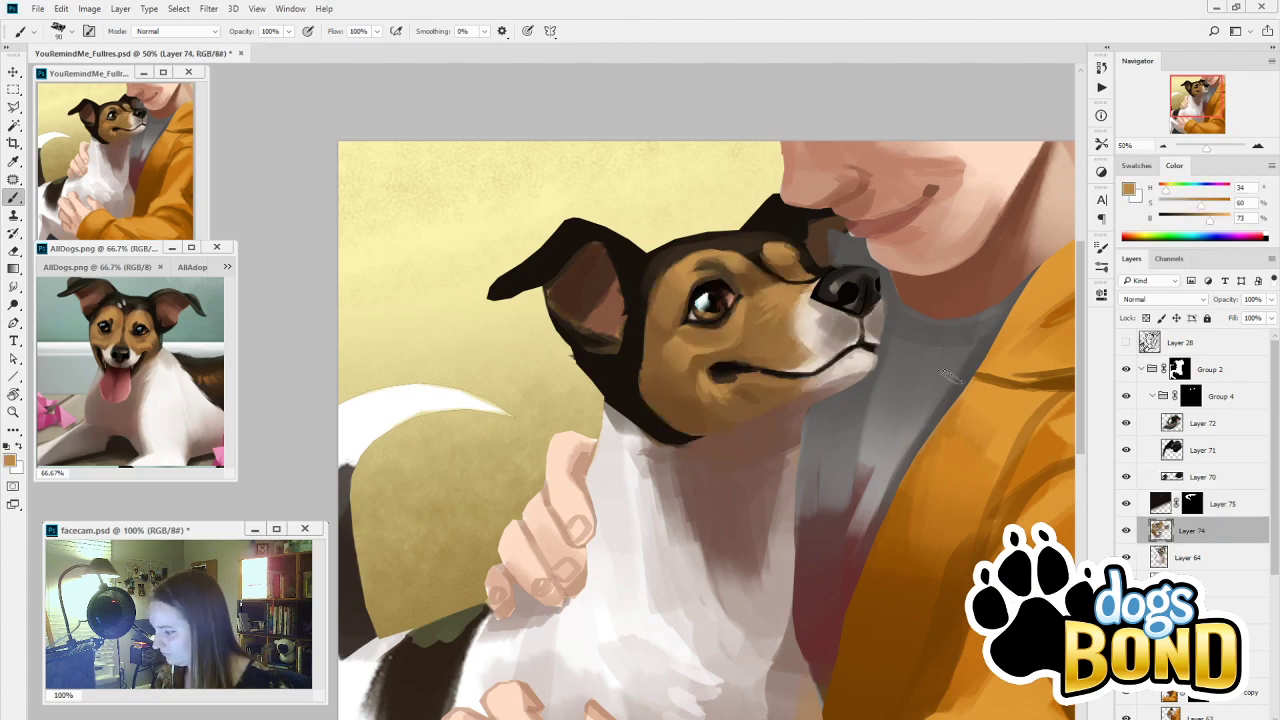
Sample tan (H 35, S 59, B 74) and darker browns (B 62, 47 and 43) and blend the temple and cheek fur on Layer 74
left_click(716, 251, "alt")
left_click_drag(710, 250, 656, 282)
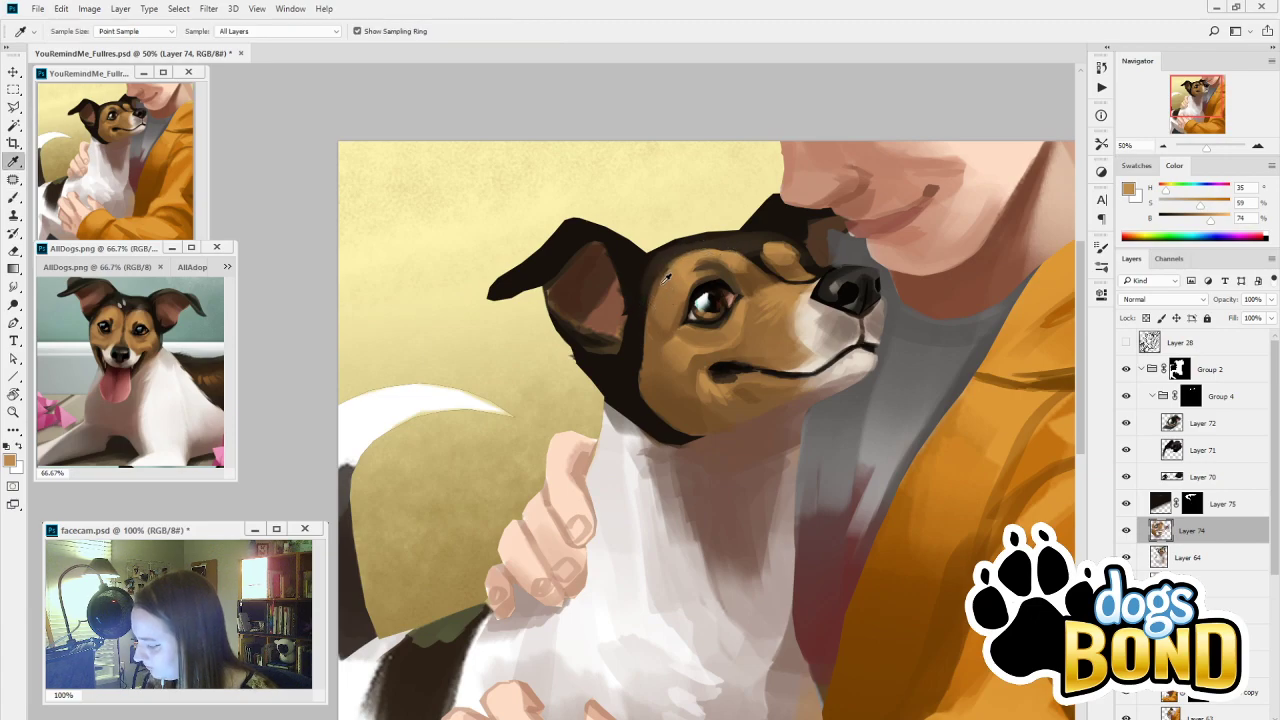
left_click(667, 276, "alt")
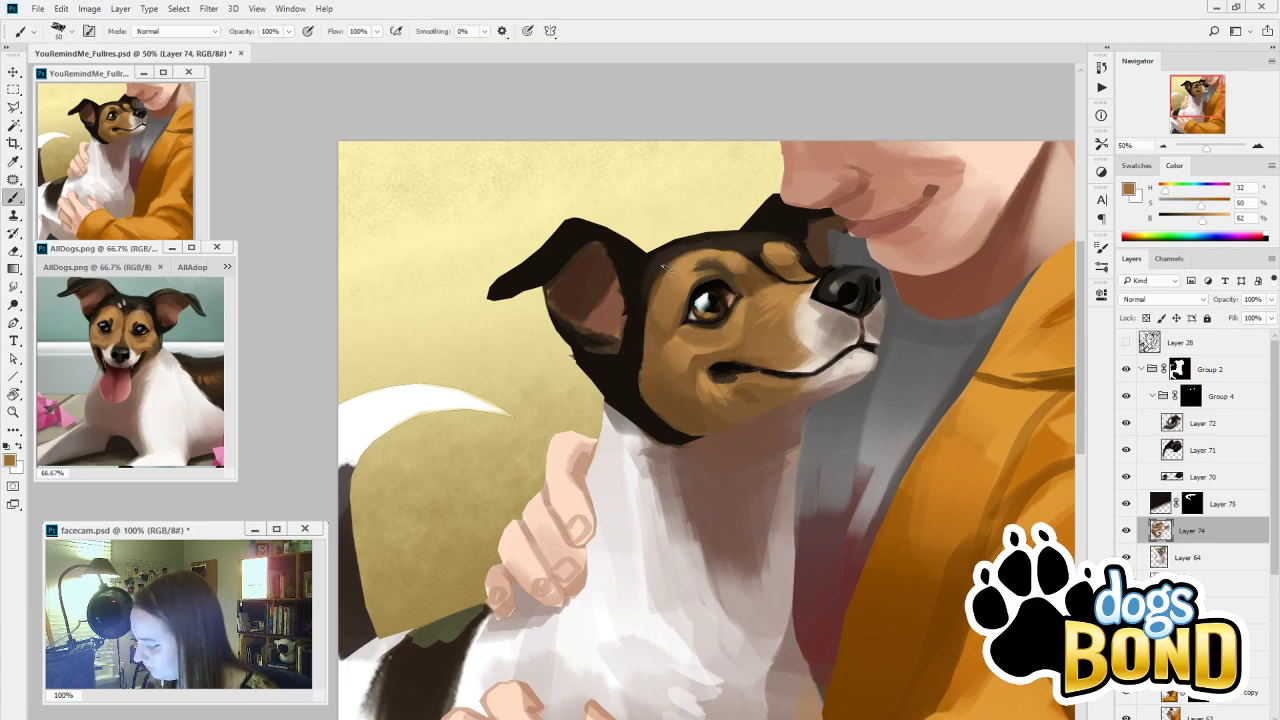
left_click(645, 314, "alt")
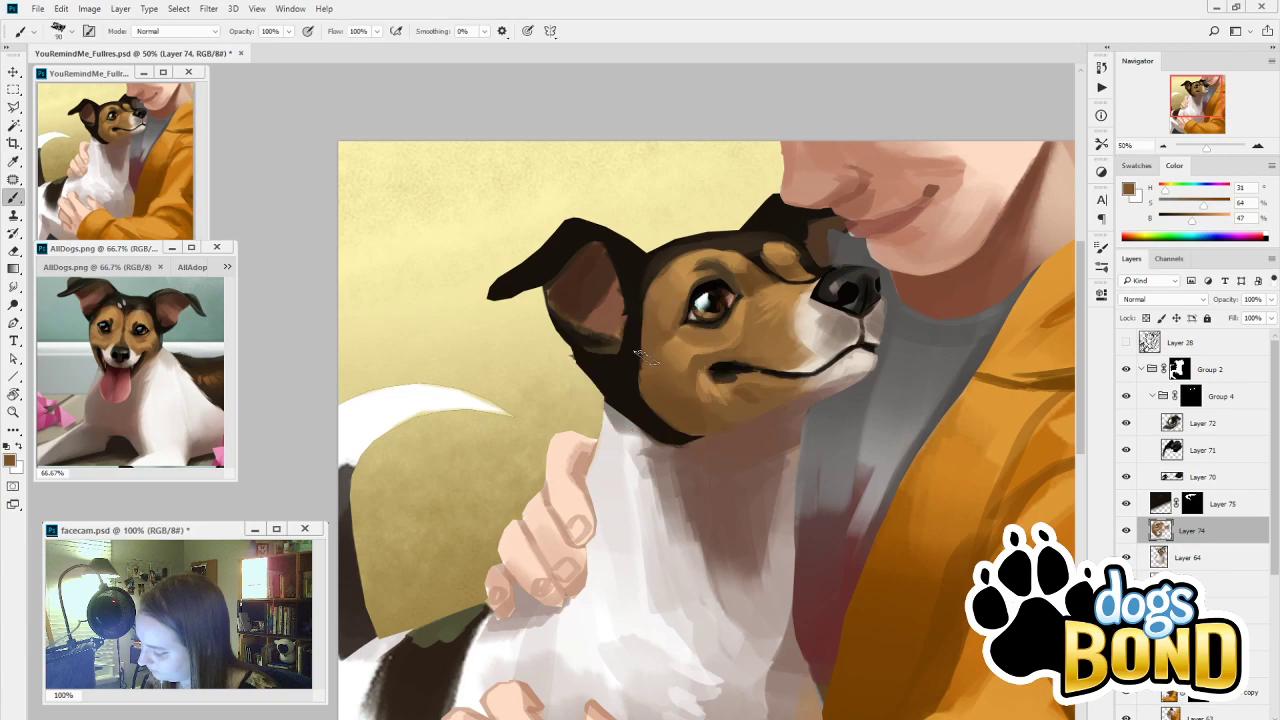
left_click(695, 404, "alt")
left_click(695, 404, "alt")
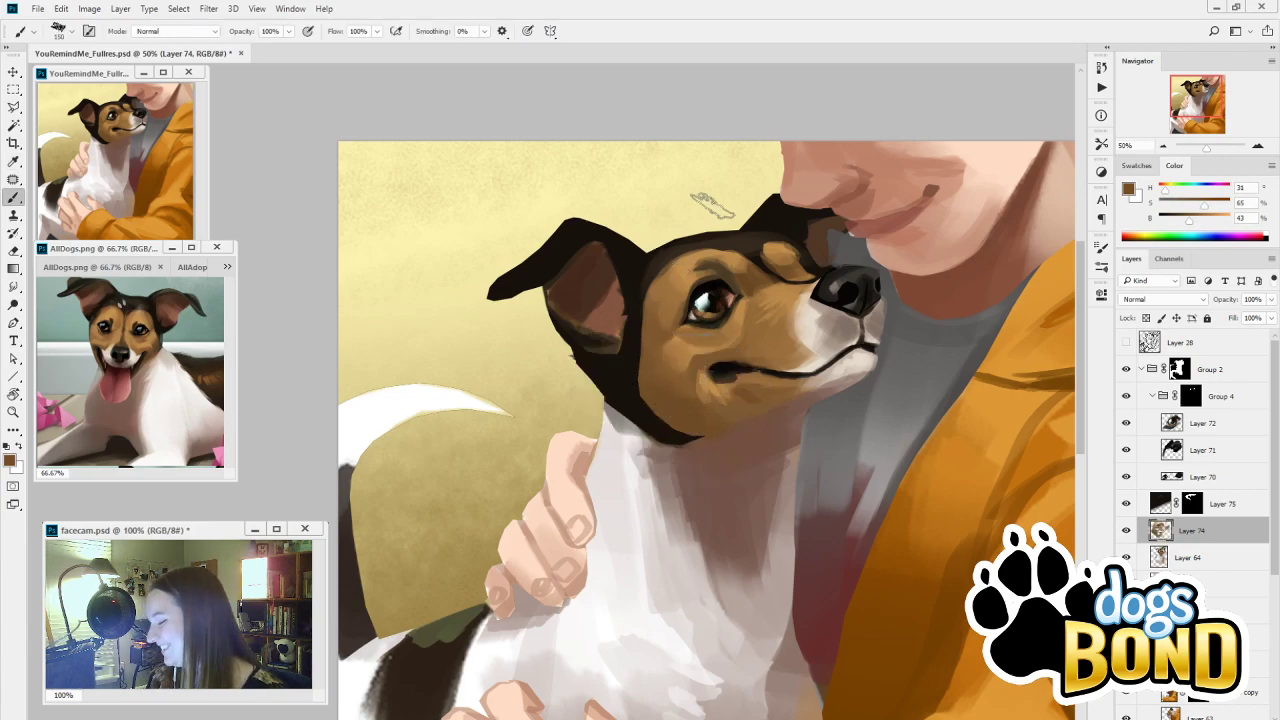
Sample tan (H 34, S 60, B 72) and brown (H 33, S 61, B 62) and soften the far brow on Layer 74
left_click(777, 248, "alt")
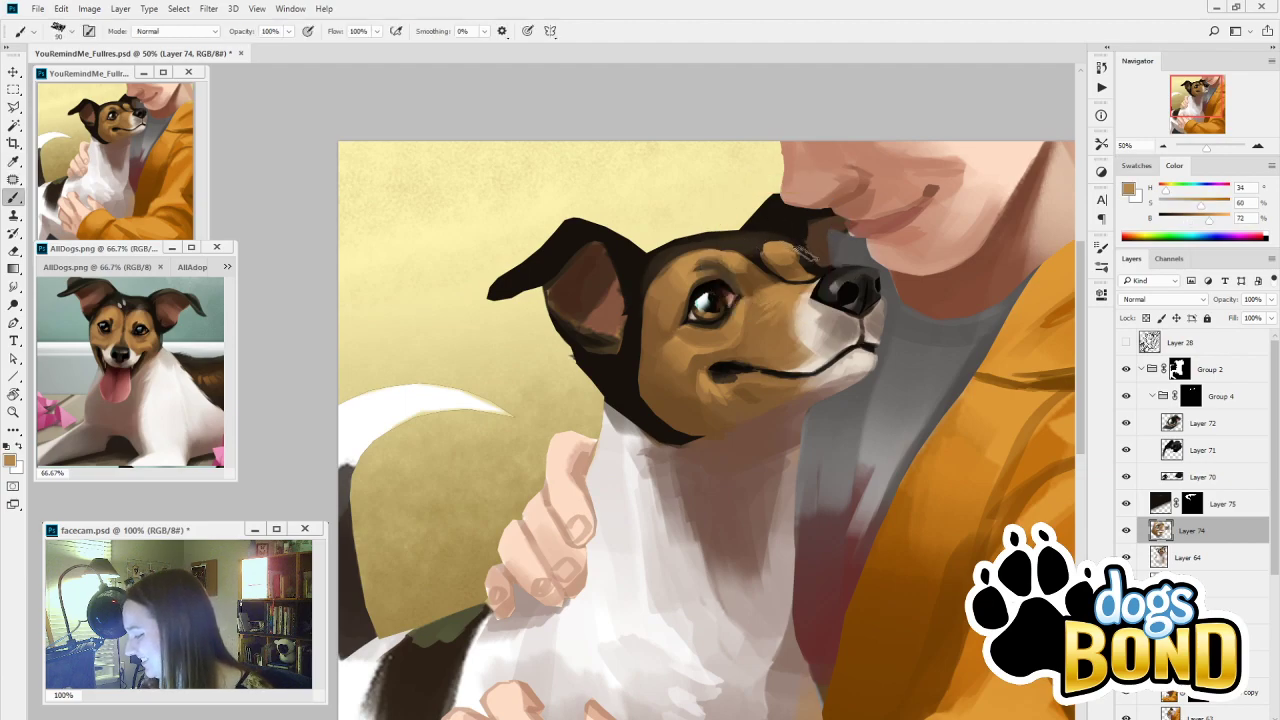
left_click(780, 268, "alt")
left_click(801, 267, "alt")
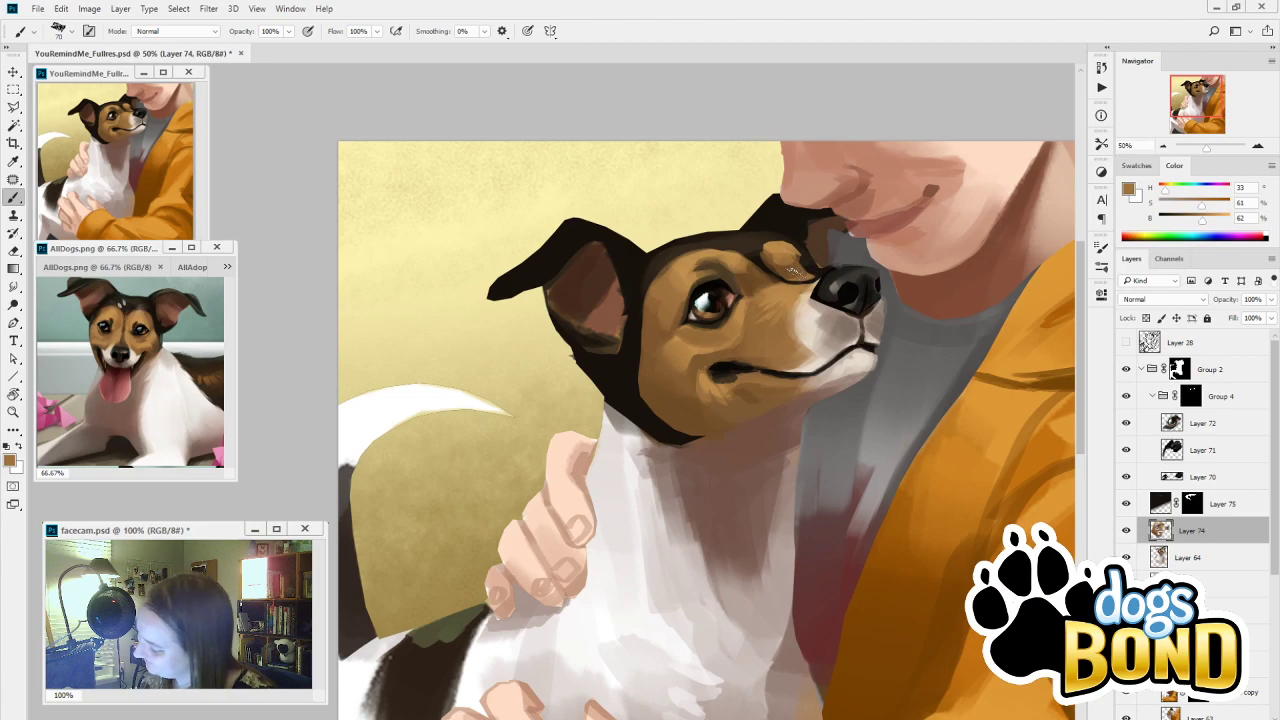
Sample dark brown (H 34, S 43, B 19) and near-black (H 40, S 32, B 7) and darken the markings around the eye and brow
left_click(776, 228, "alt")
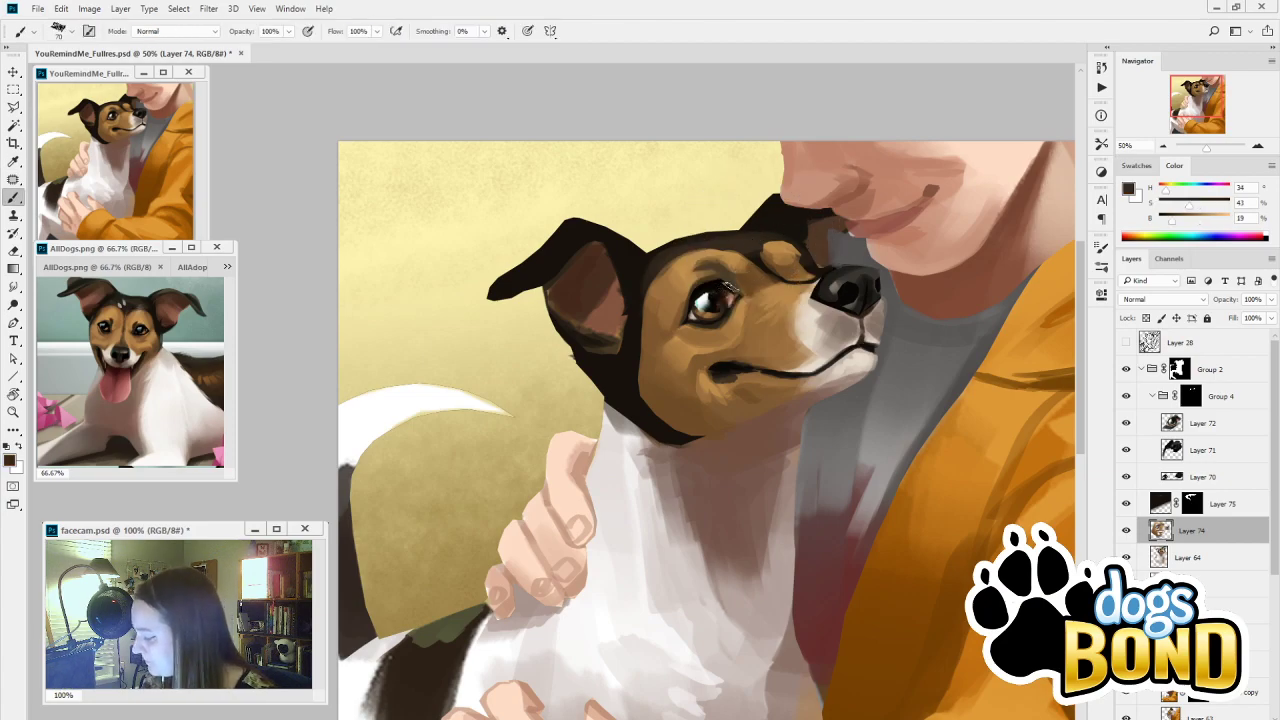
left_click_drag(735, 291, 728, 278)
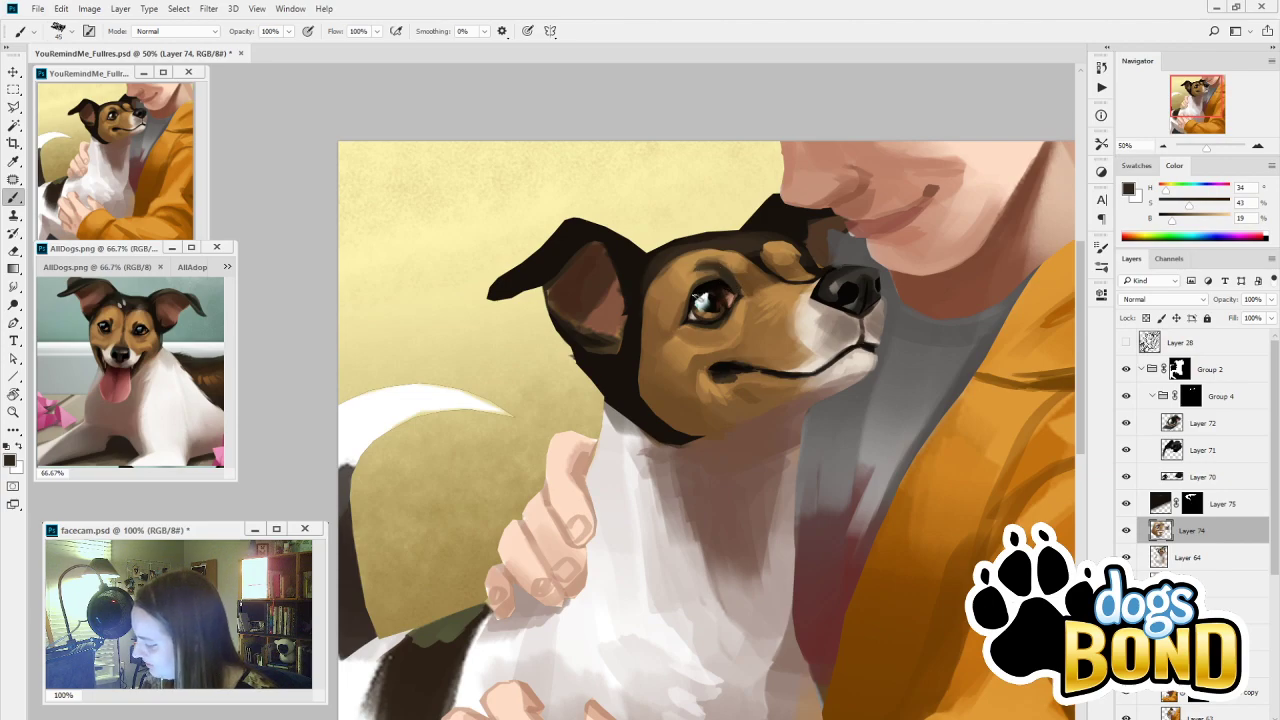
left_click(730, 305, "alt")
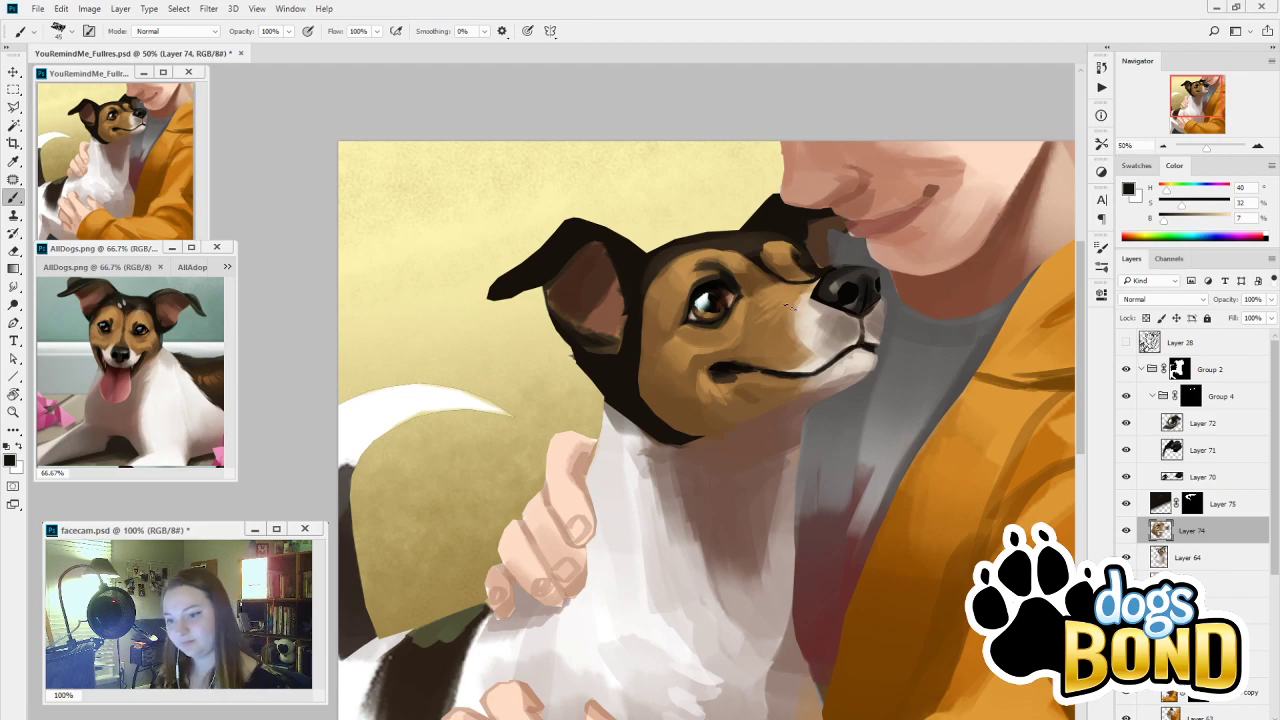
Compare the head with Layer 75 hidden and shown again
left_click(1192, 503)
left_click(1126, 503)
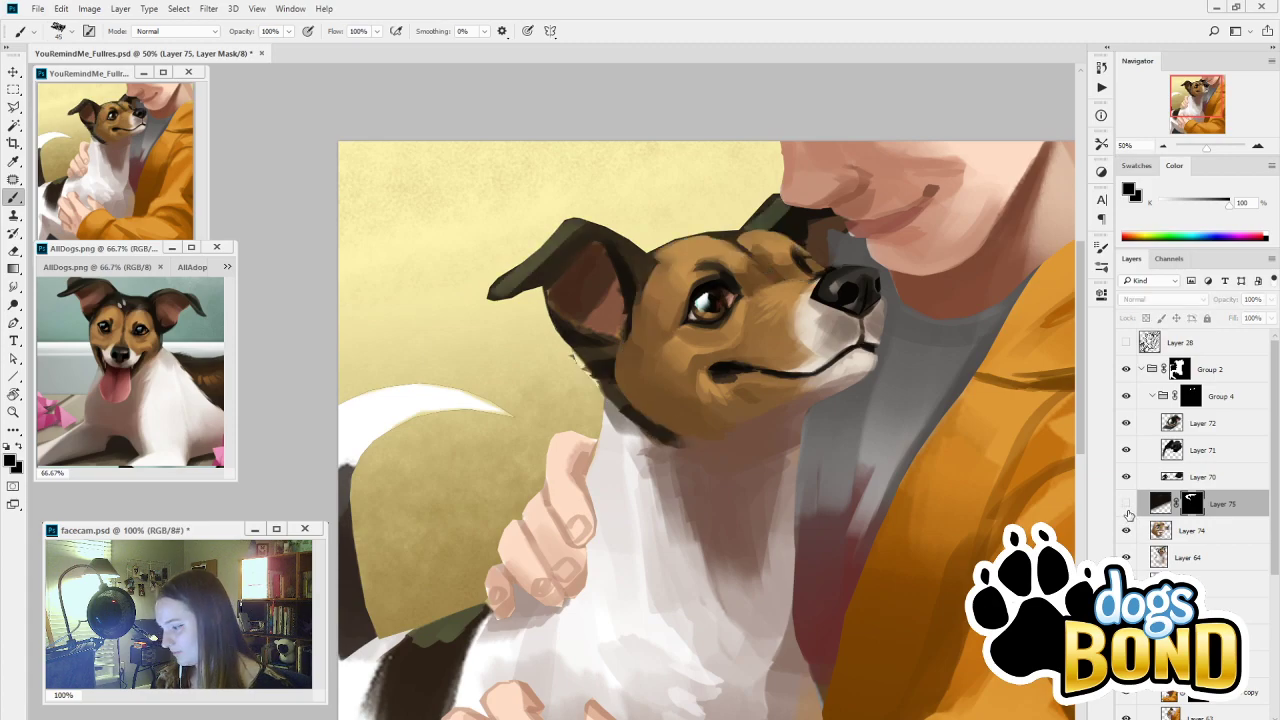
left_click(1126, 503)
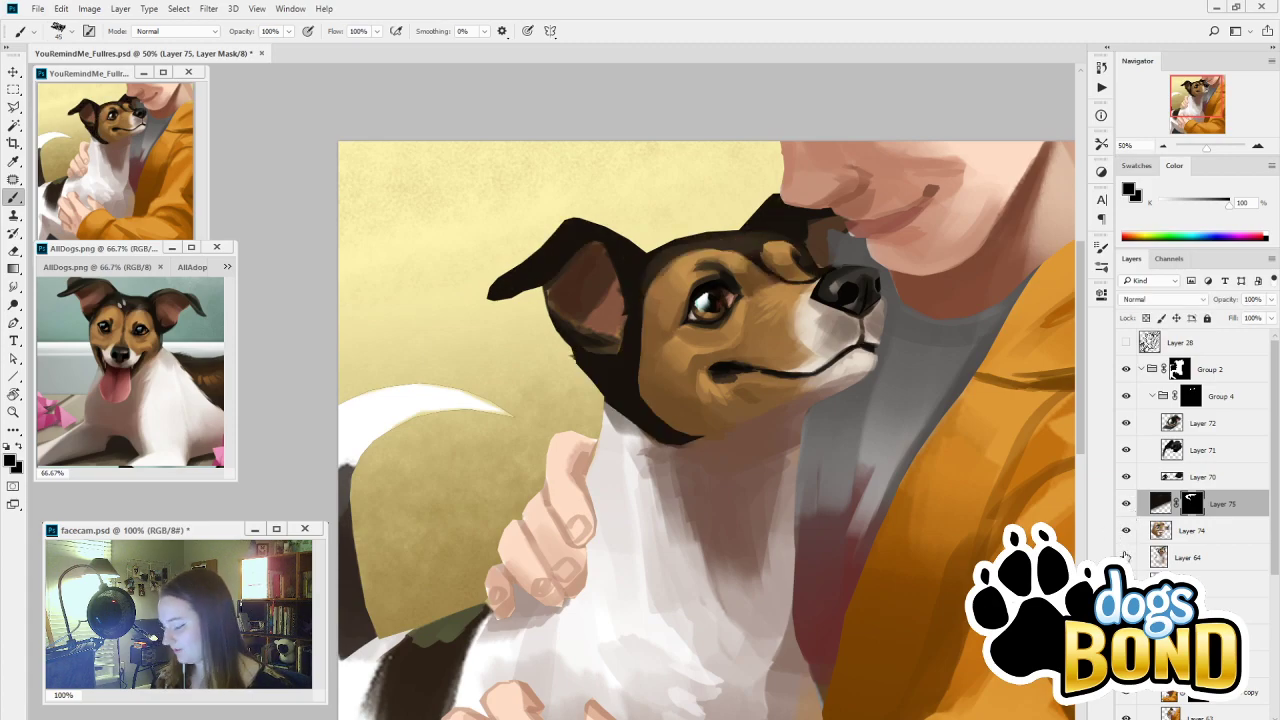
left_click(1162, 503)
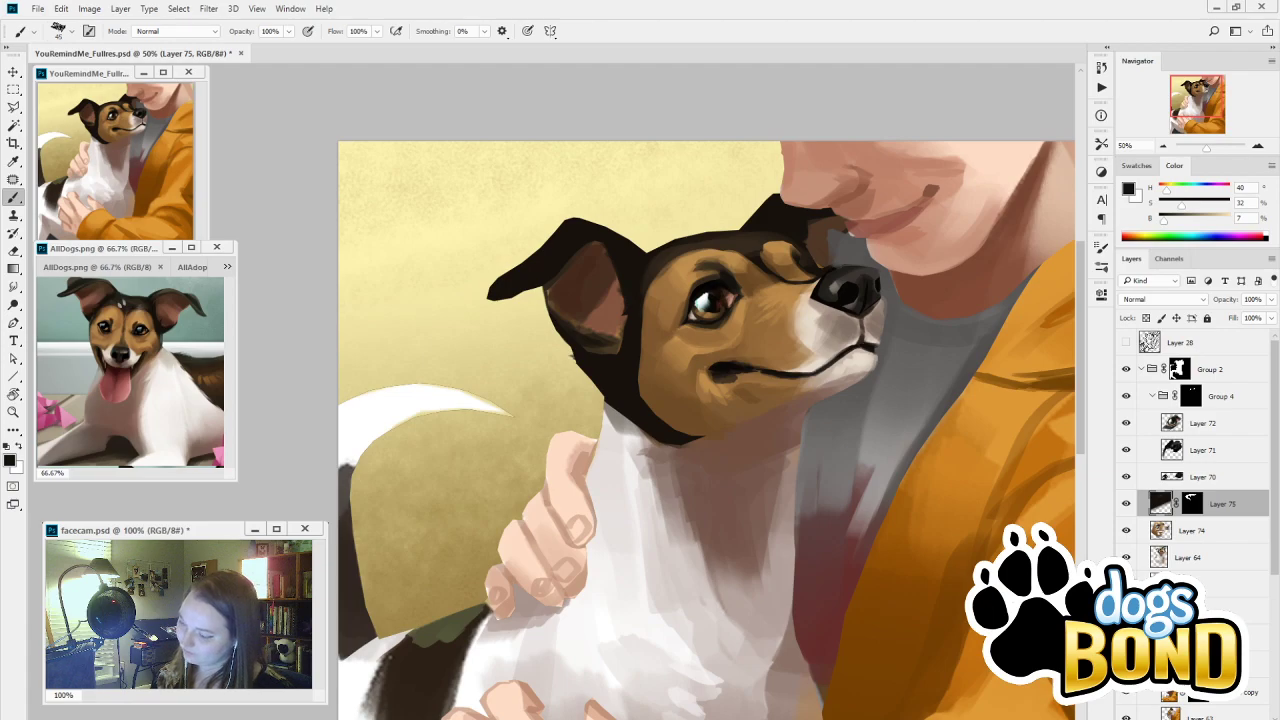
left_click(1190, 506)
left_click(1162, 507)
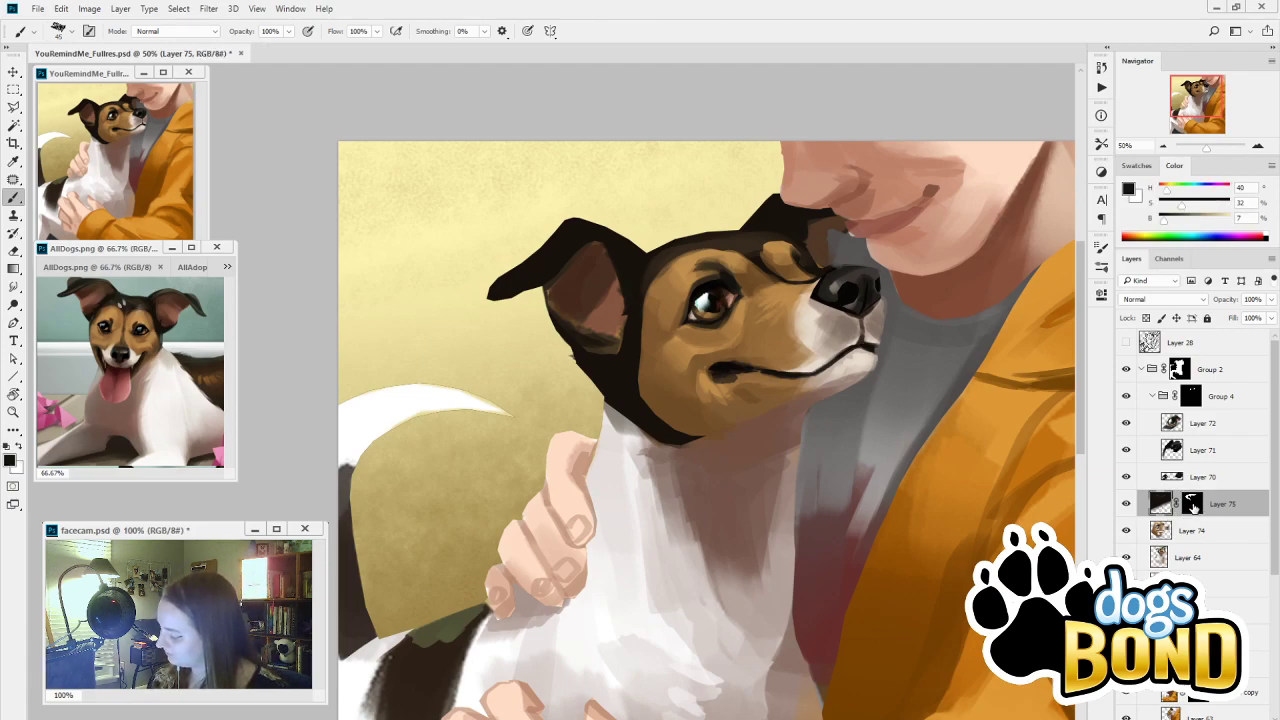
Paint black on Layer 75's mask with a 45 px brush to trim the dark fur along the cheek, jaw and nape
left_click(1190, 505)
key("alt")
key("b")
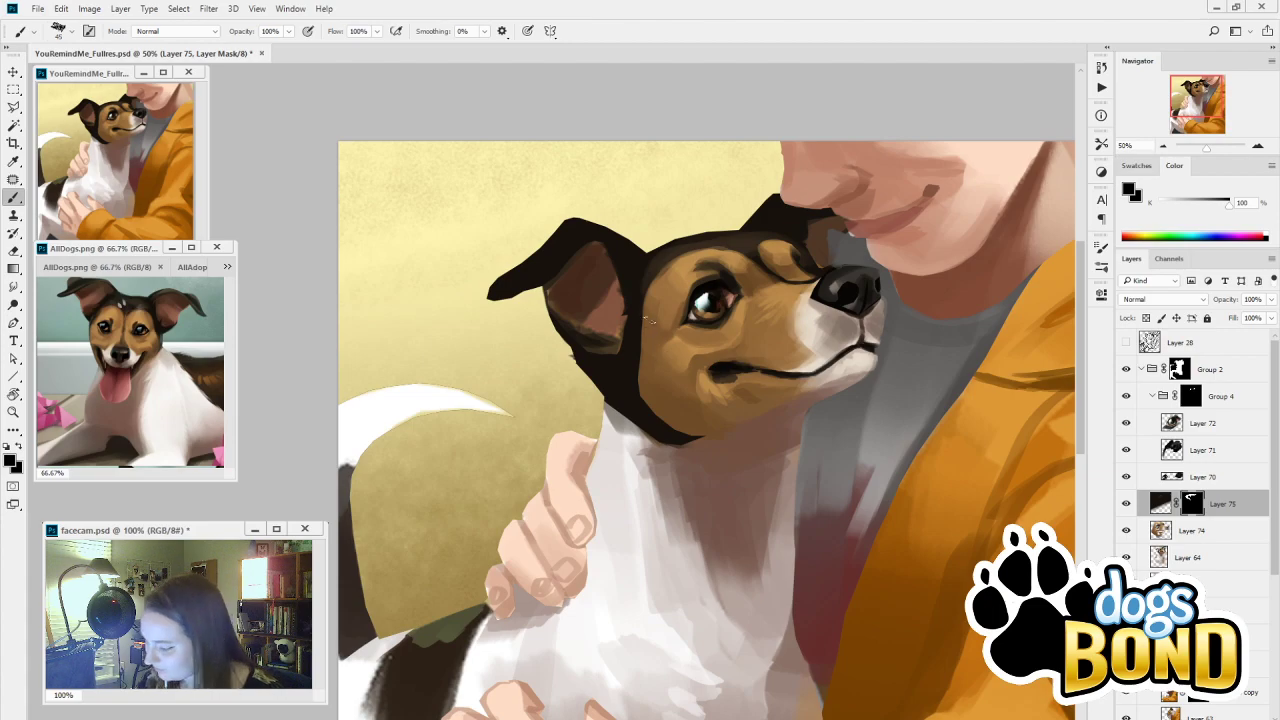
mouse_move(642, 330)
left_mouse_down()
mouse_move(638, 390)
mouse_move(652, 338)
left_mouse_up()
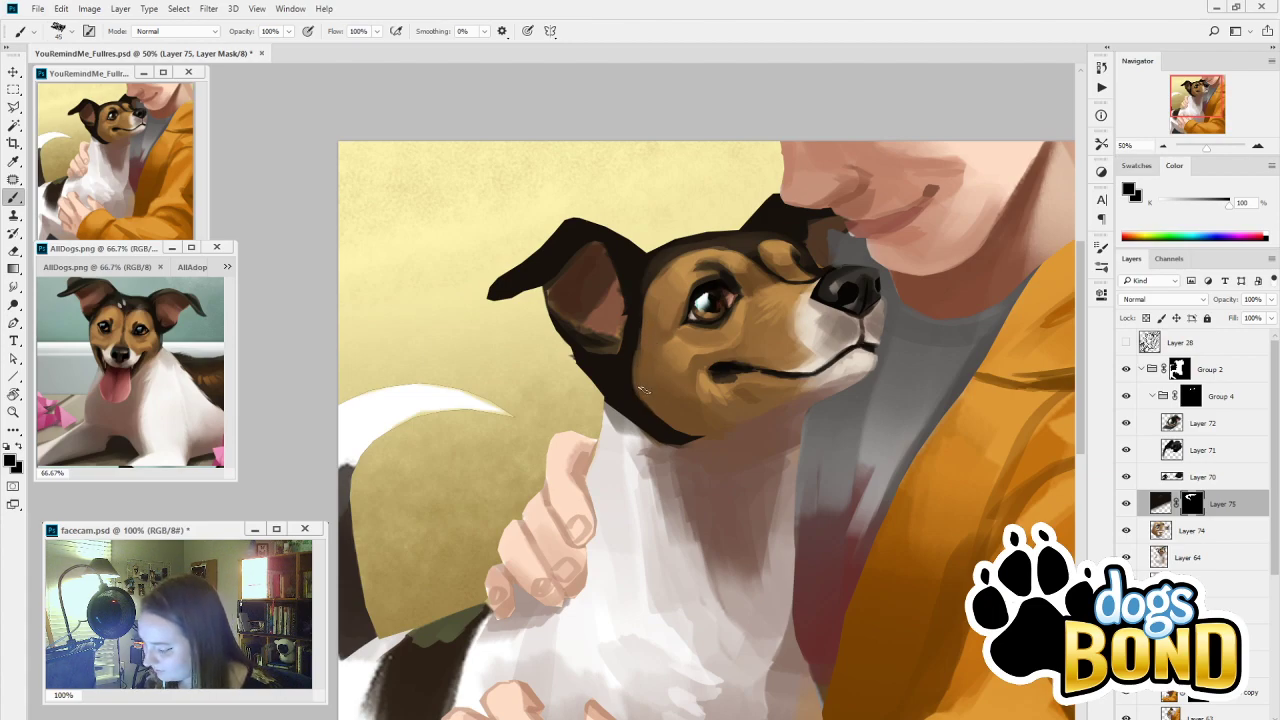
mouse_move(643, 390)
left_mouse_down()
mouse_move(672, 426)
mouse_move(652, 447)
left_mouse_up()
key("alt")
key("alt")
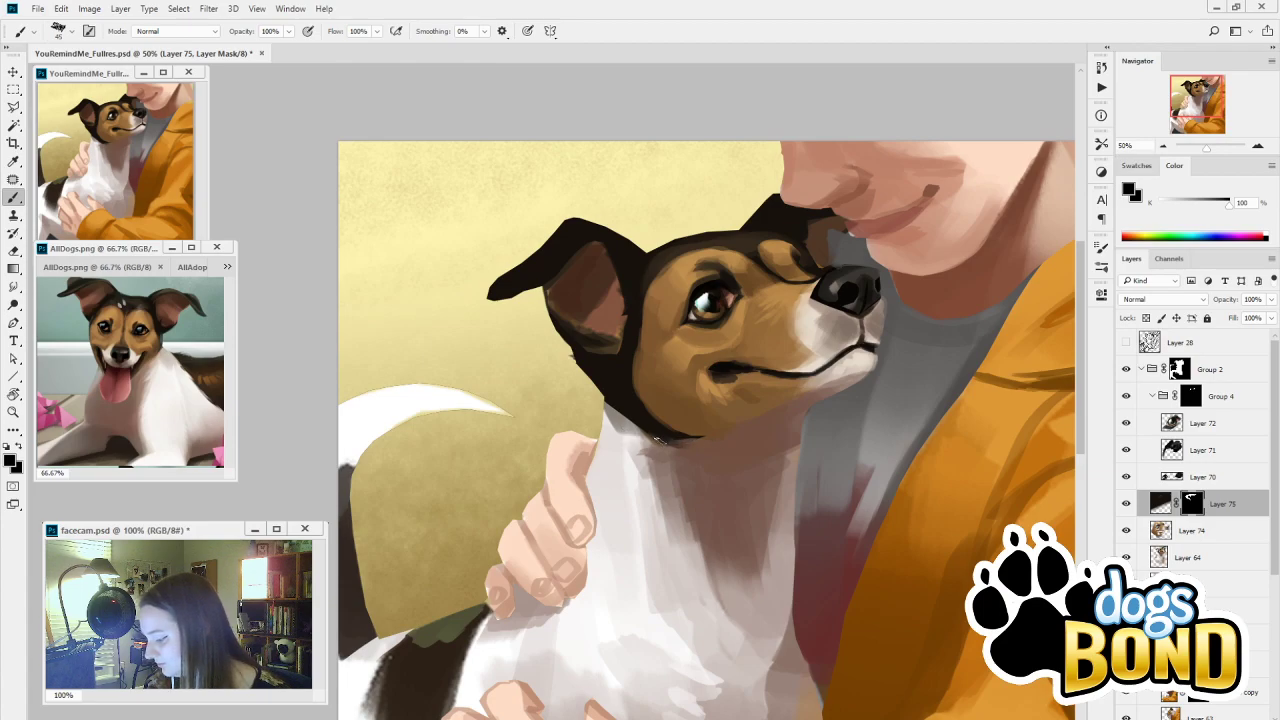
left_click_drag(587, 386, 655, 441)
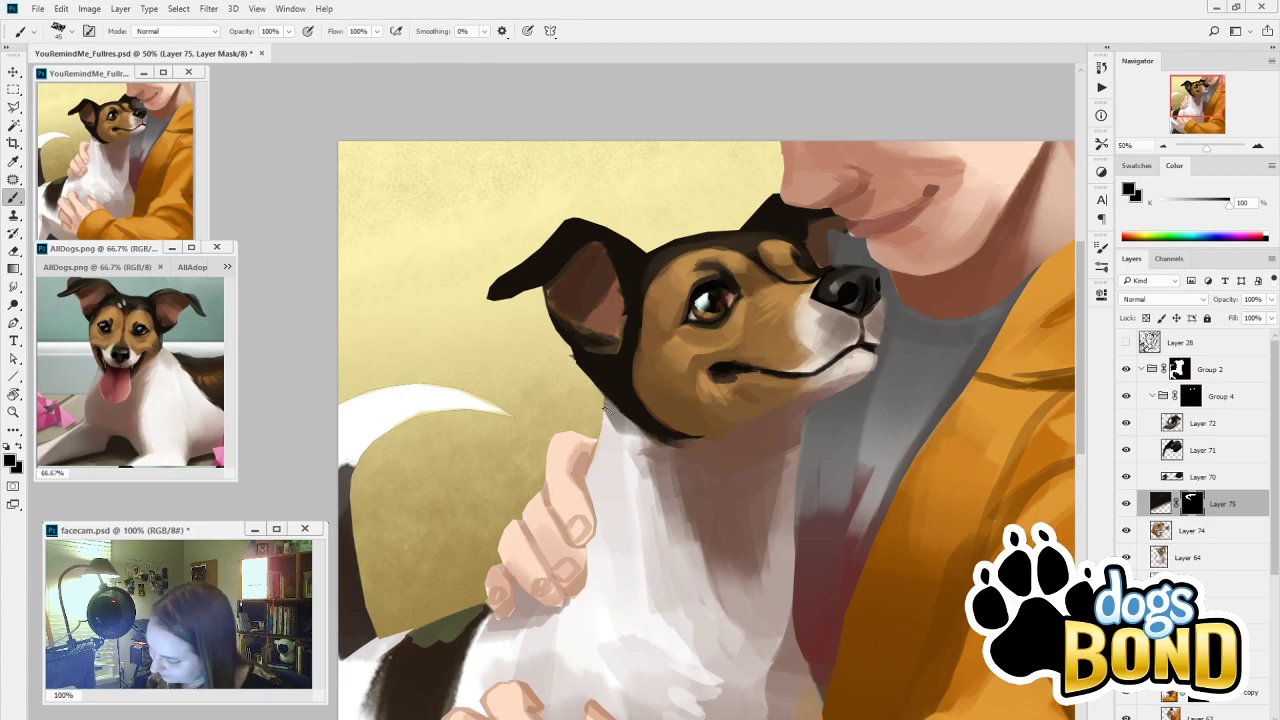
On Layer 74, sample shadow brown (H 22, S 45, B 45) and pale greys from the neck and repaint the throat fur under the dark jaw edge
left_click(1169, 532)
left_click(706, 447, "alt")
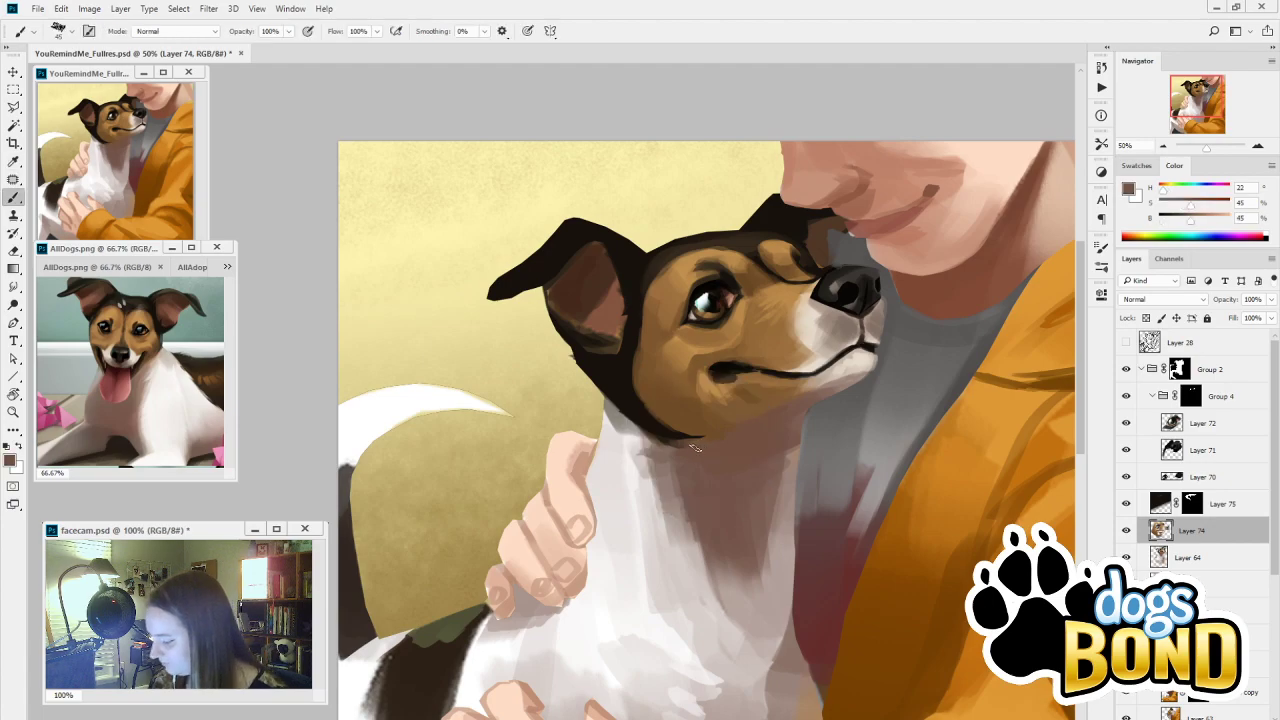
key("bracketright")
key("bracketright")
key("bracketright")
key("bracketright")
key("bracketright")
left_click(648, 440, "alt")
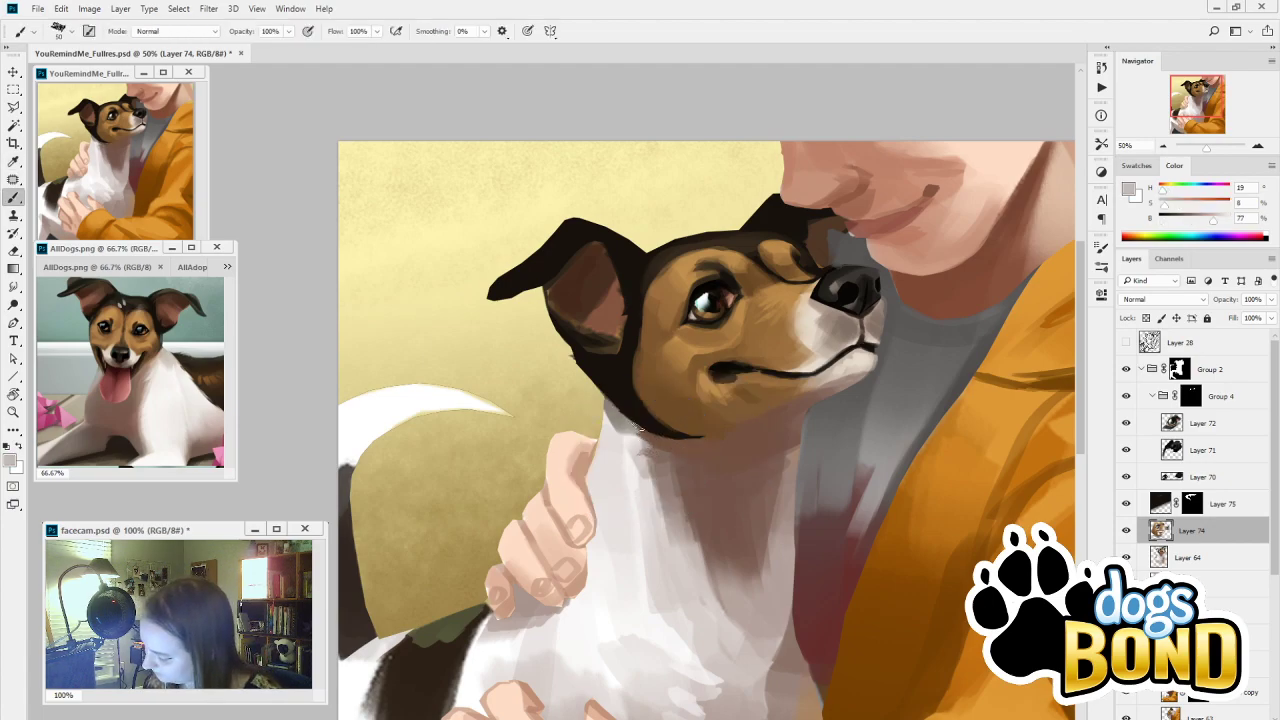
mouse_move(638, 426)
left_mouse_down()
mouse_move(656, 472)
mouse_move(641, 442)
mouse_move(646, 468)
left_mouse_up()
left_click(636, 441, "alt")
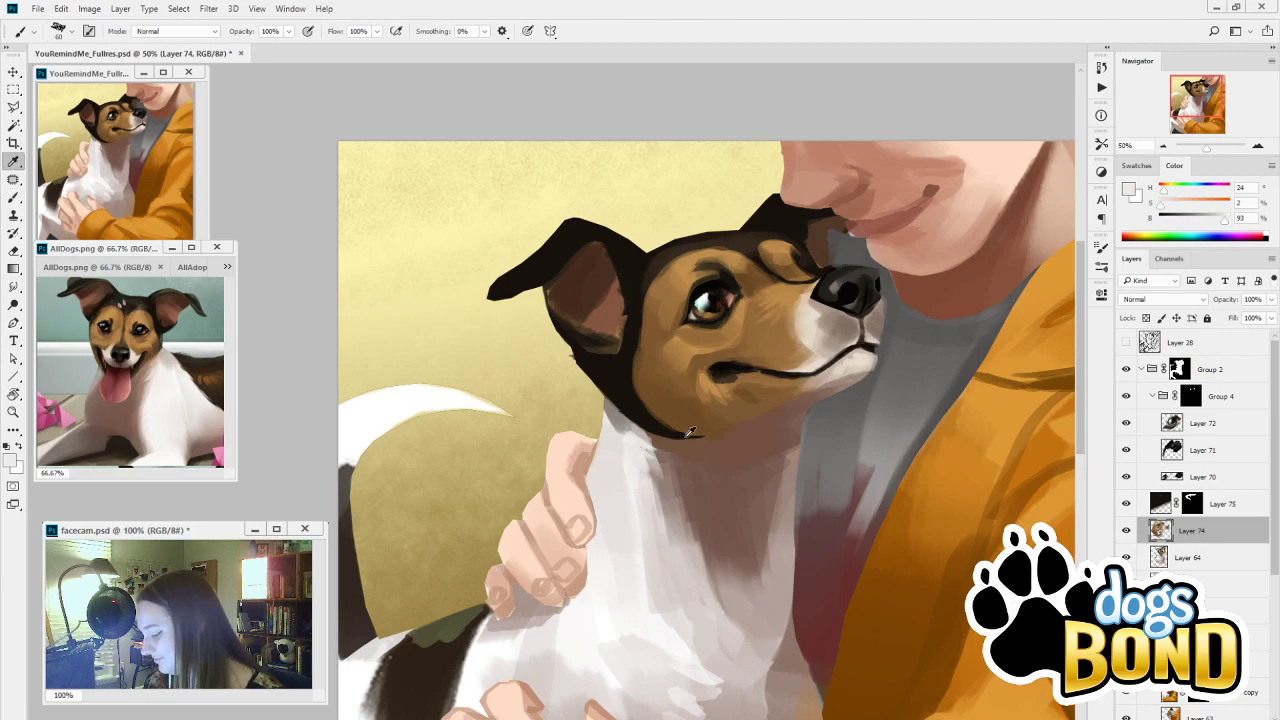
left_click(655, 455, "alt")
left_click(652, 452, "alt")
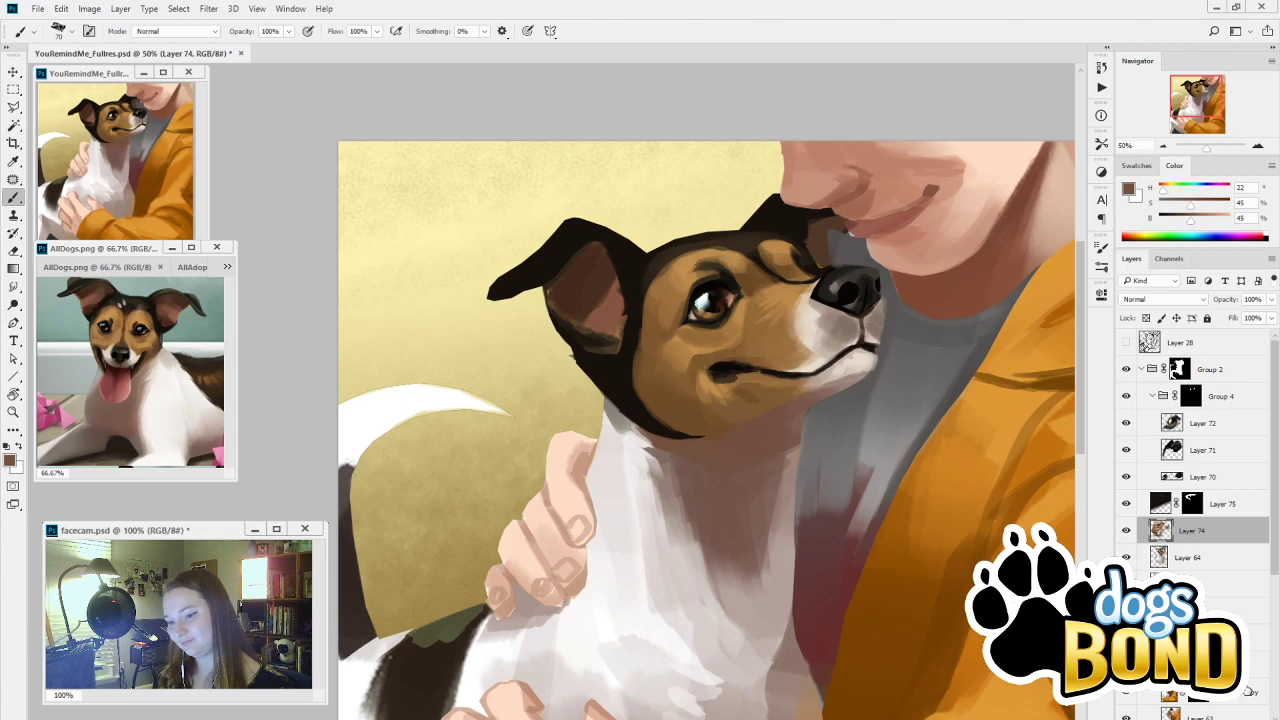
Run the Create Value Check Layer action above Layer 28, check the greyscale values, and hide the VALUE CHECK layer
left_click(1190, 344)
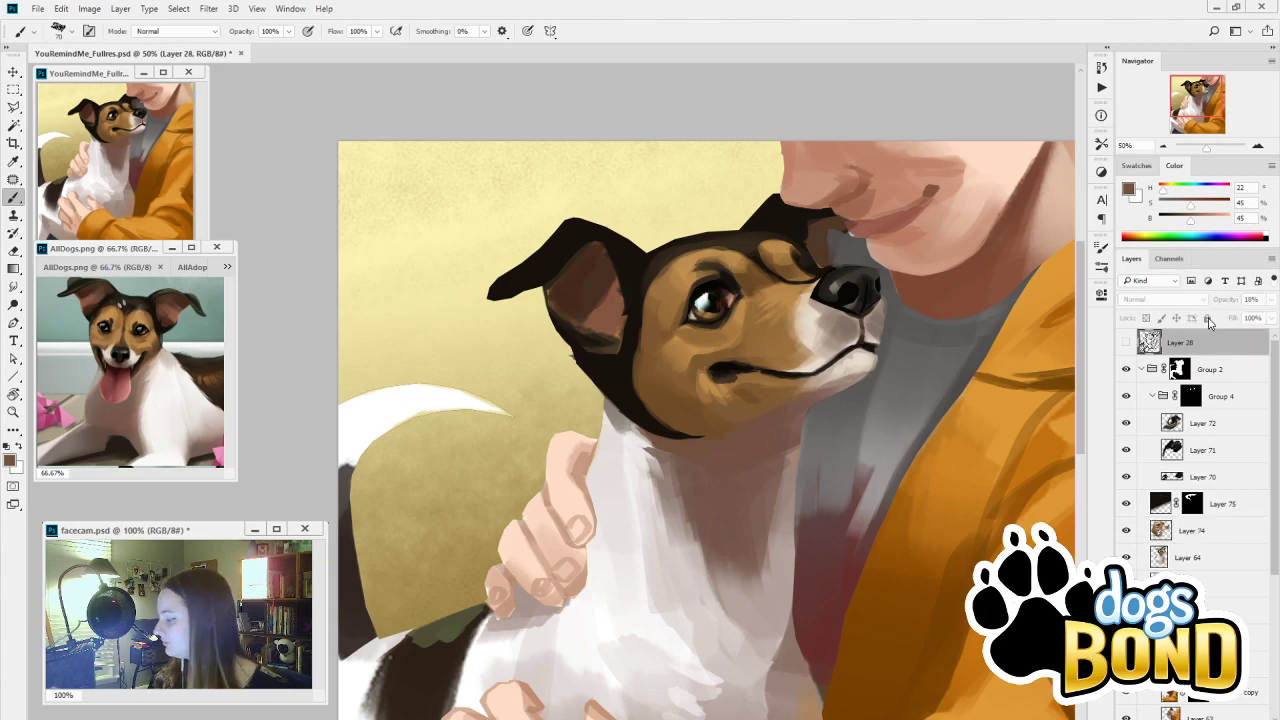
left_click(1101, 87)
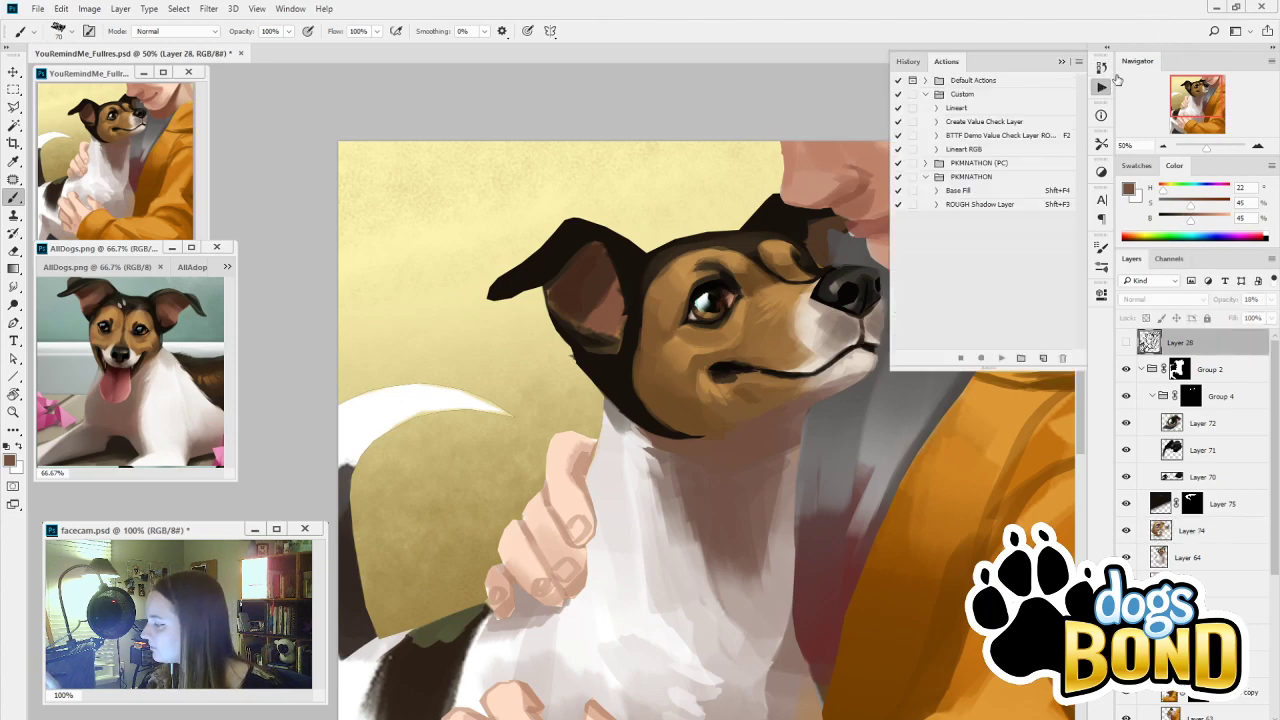
left_click(984, 121)
left_click(1001, 358)
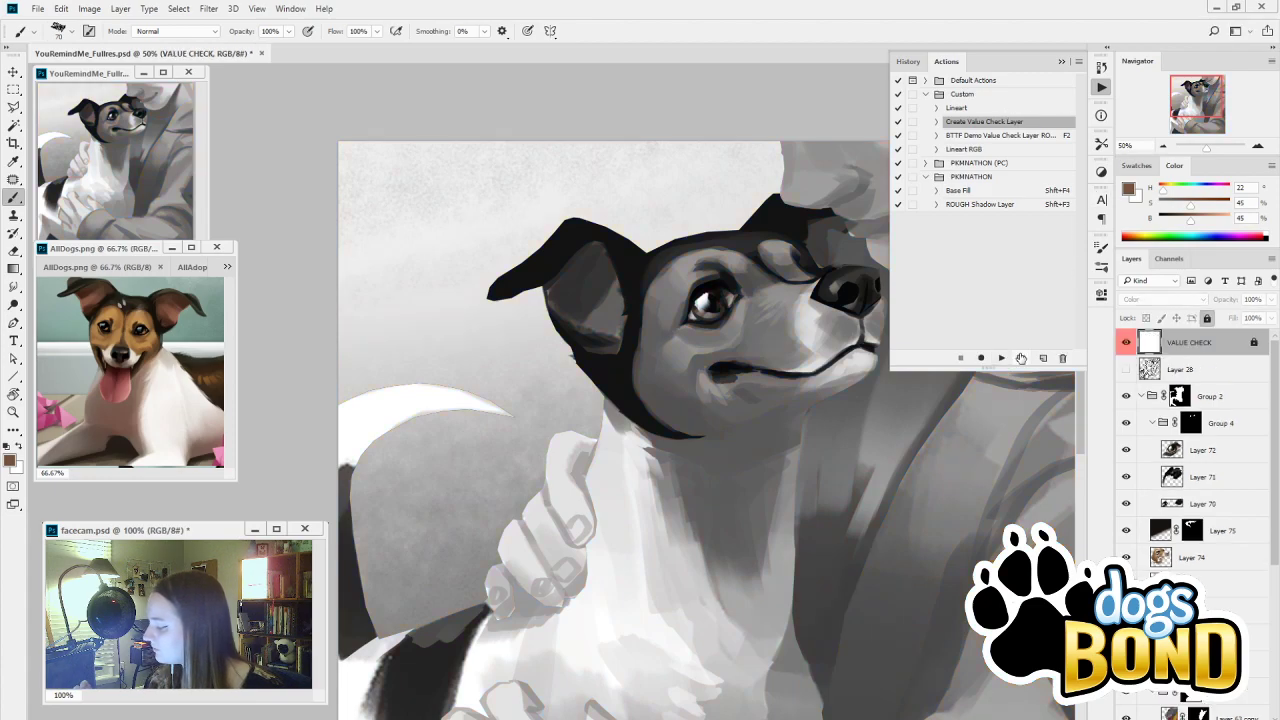
left_click(1125, 343)
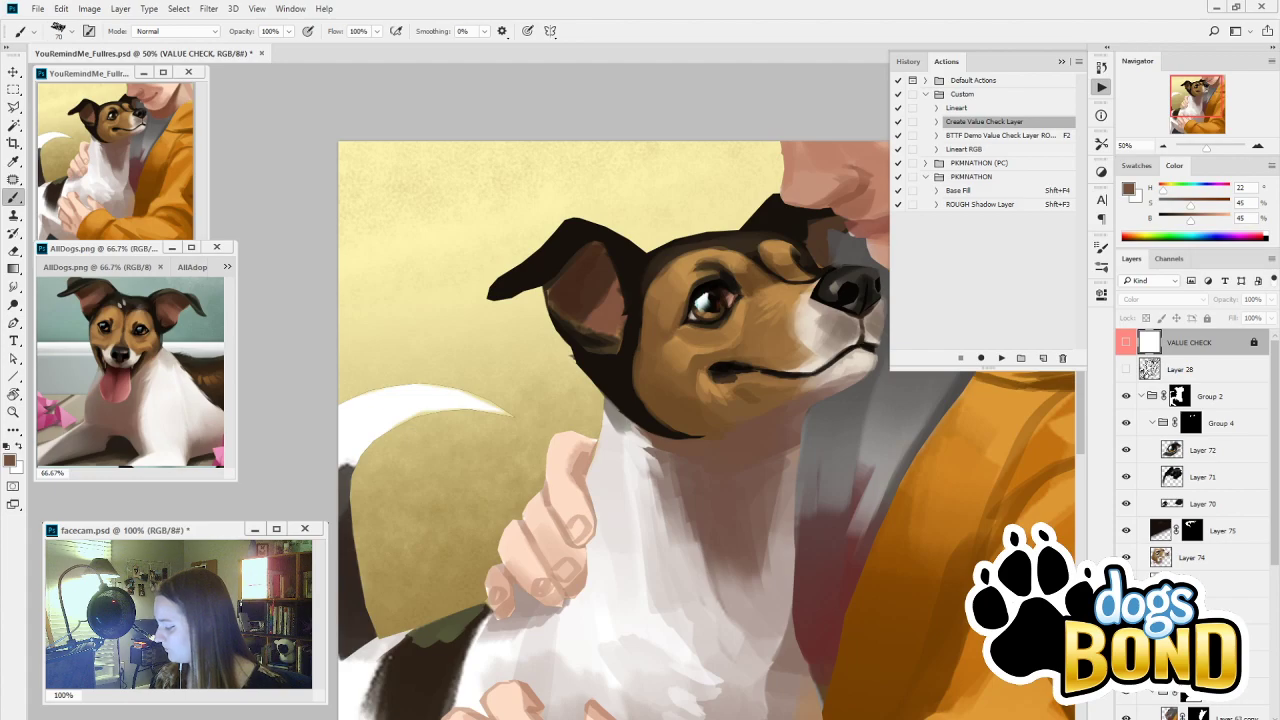
Try painting a muted shadow (H 20, S 23, B 38) under the jaw on Layer 64 with a 175 px brush
left_click(1200, 582)
key("i")
left_click(746, 448)
left_click_drag(1184, 205, 1174, 205)
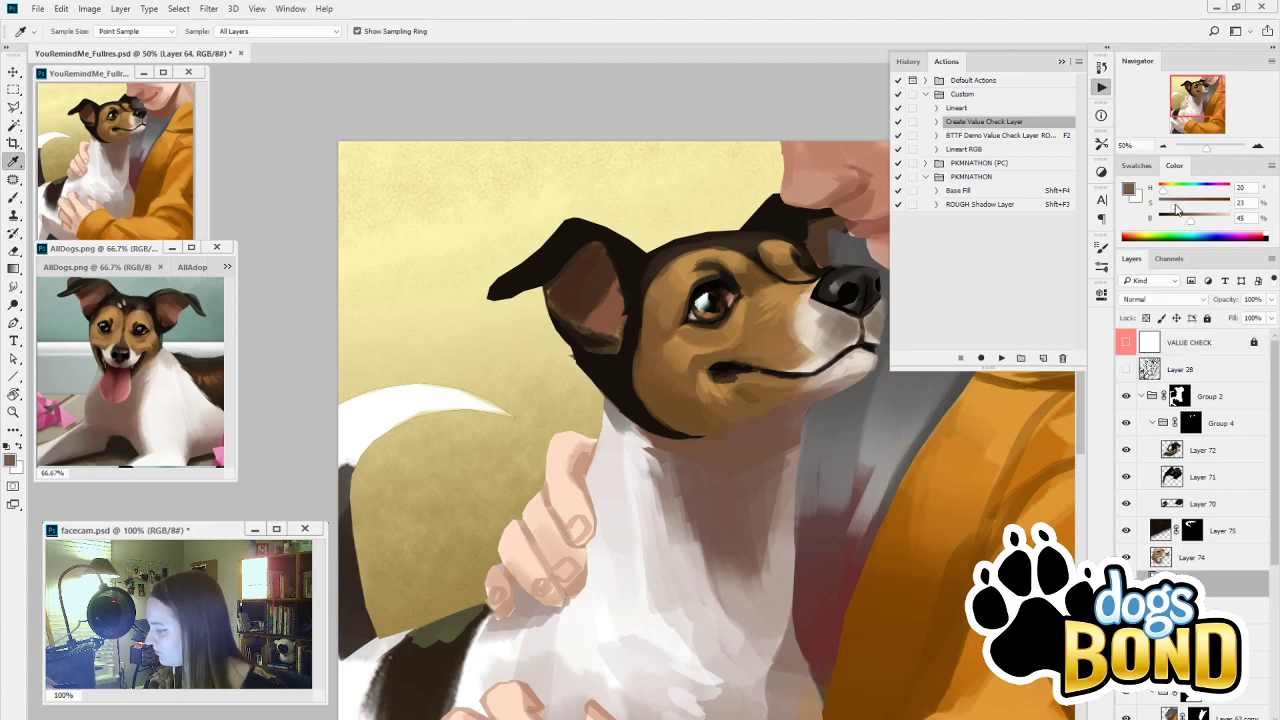
left_click(1187, 222)
key("b")
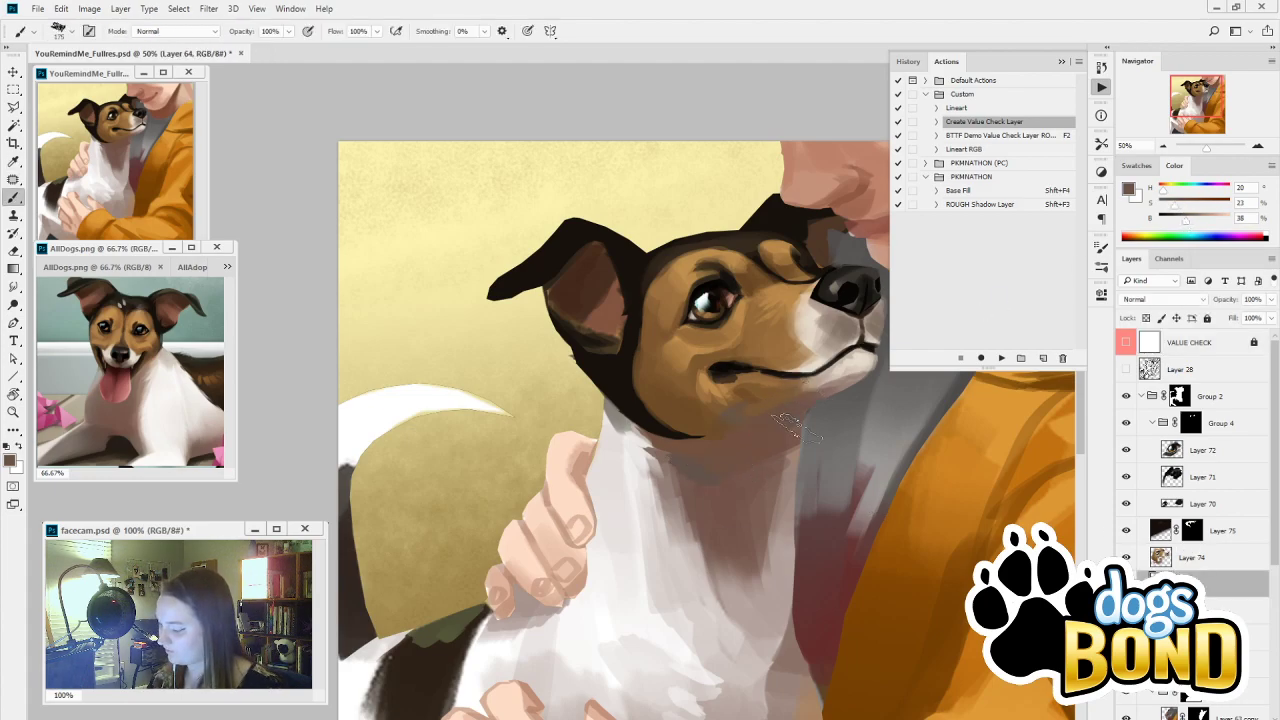
Try the muted neck shadow on Layer 74 with an 80 px brush, and undo the last stroke
left_click(1196, 558)
key("bracketleft")
key("bracketleft")
key("bracketleft")
key("bracketleft")
key("bracketleft")
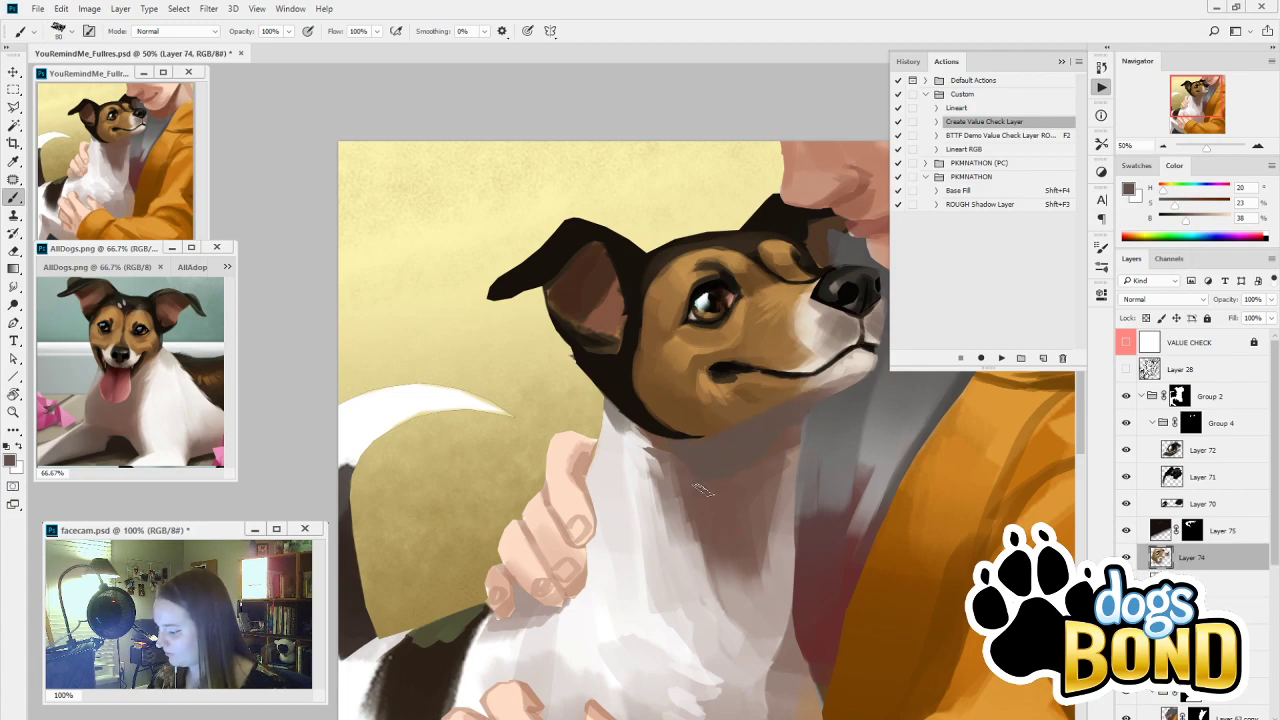
left_click_drag(776, 449, 782, 470)
key("ctrl+z")
Try a darker shadow (H 20, S 23, B 17) across the throat and neck on Layer 74, and revert to the state before it
left_click(1171, 221)
left_click_drag(822, 404, 725, 448)
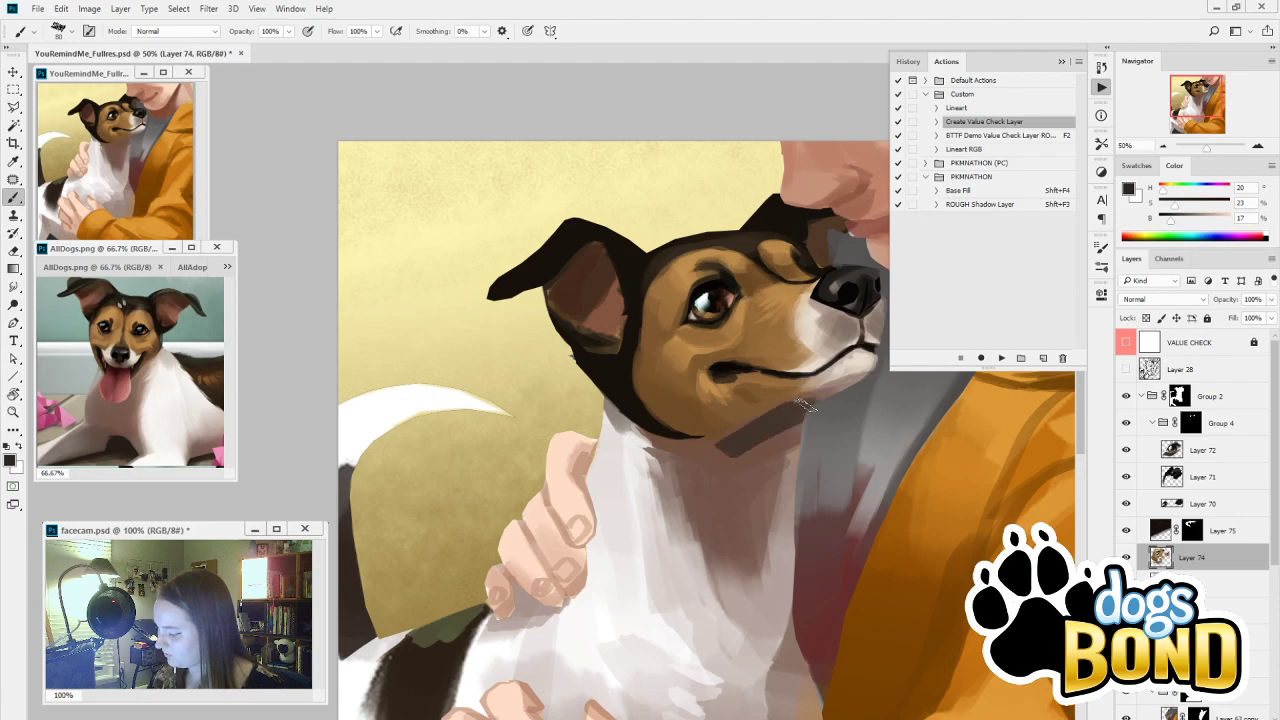
mouse_move(787, 420)
left_mouse_down()
mouse_move(671, 441)
mouse_move(780, 442)
mouse_move(700, 498)
mouse_move(735, 565)
mouse_move(790, 435)
mouse_move(778, 558)
left_mouse_up()
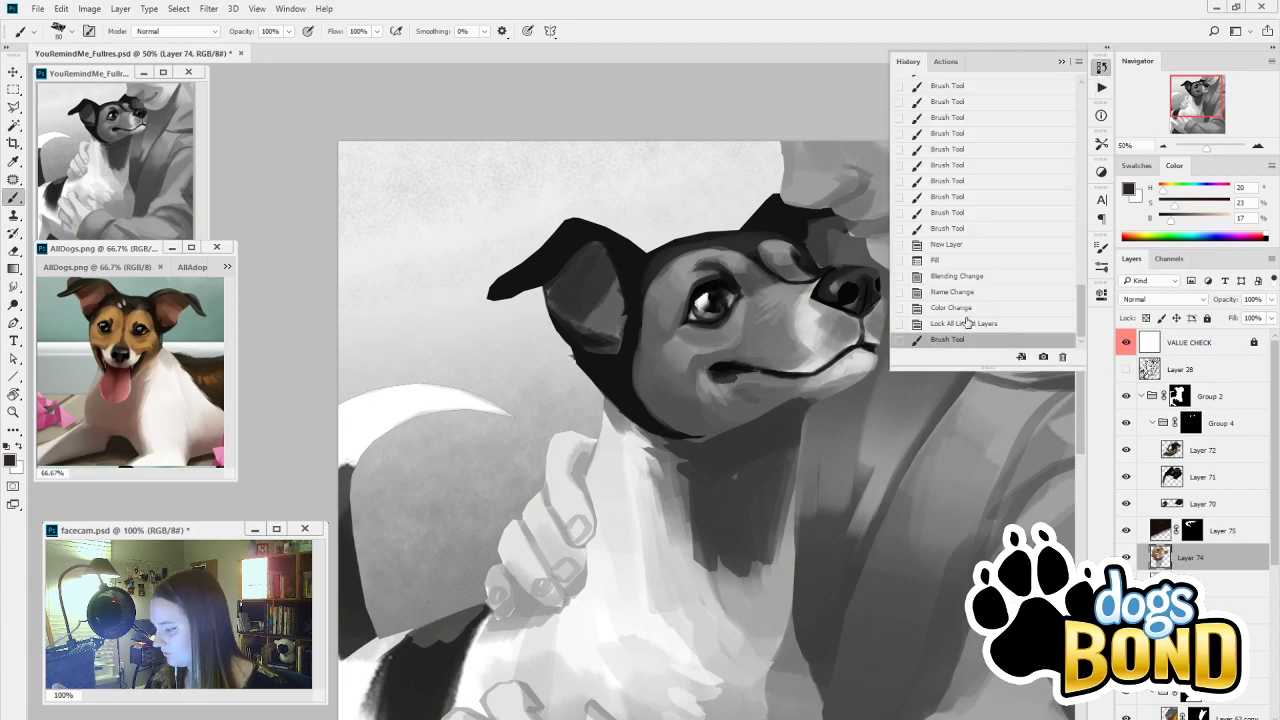
left_click(963, 323)
Hide the VALUE CHECK layer and compare the painting with Layer 74 hidden, followed by Layer 75 hidden
left_click(1127, 345)
left_click(1128, 557)
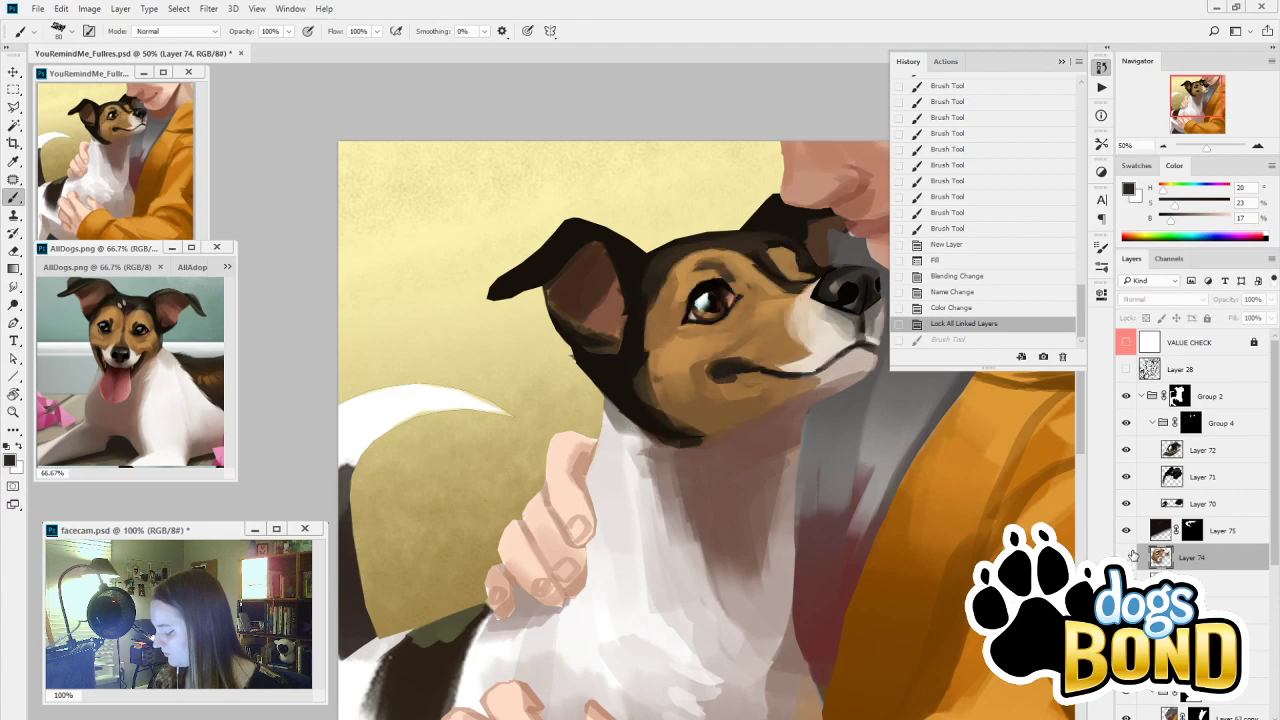
left_click(1128, 557)
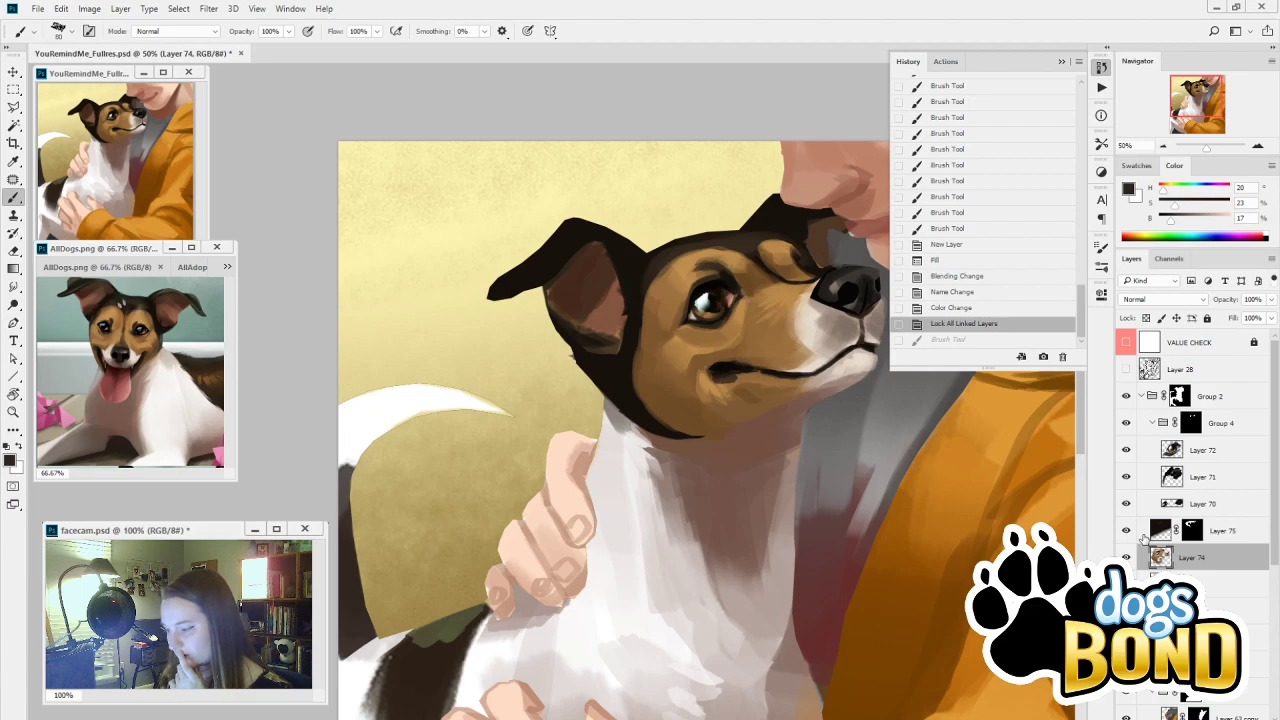
left_click(1126, 530)
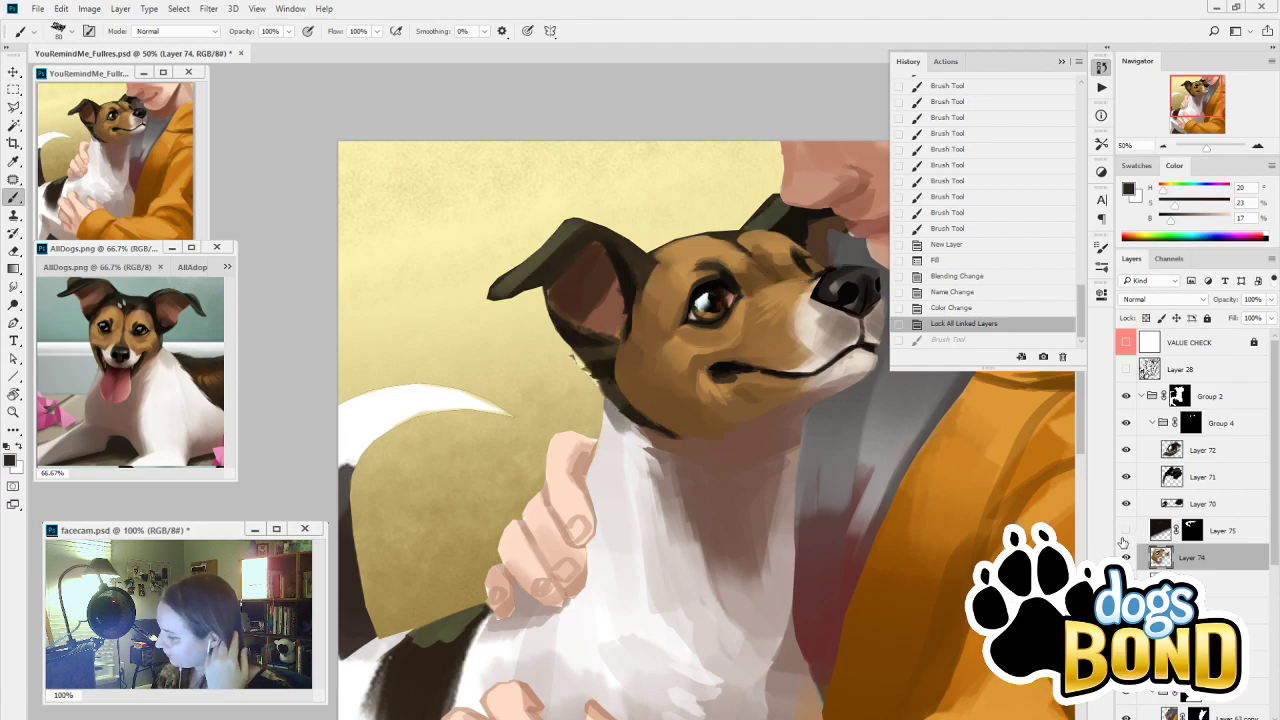
Turn on Layer 75, make its layer mask active and compare the dog's head with and without the layer
left_click(1126, 530)
left_click(1192, 530)
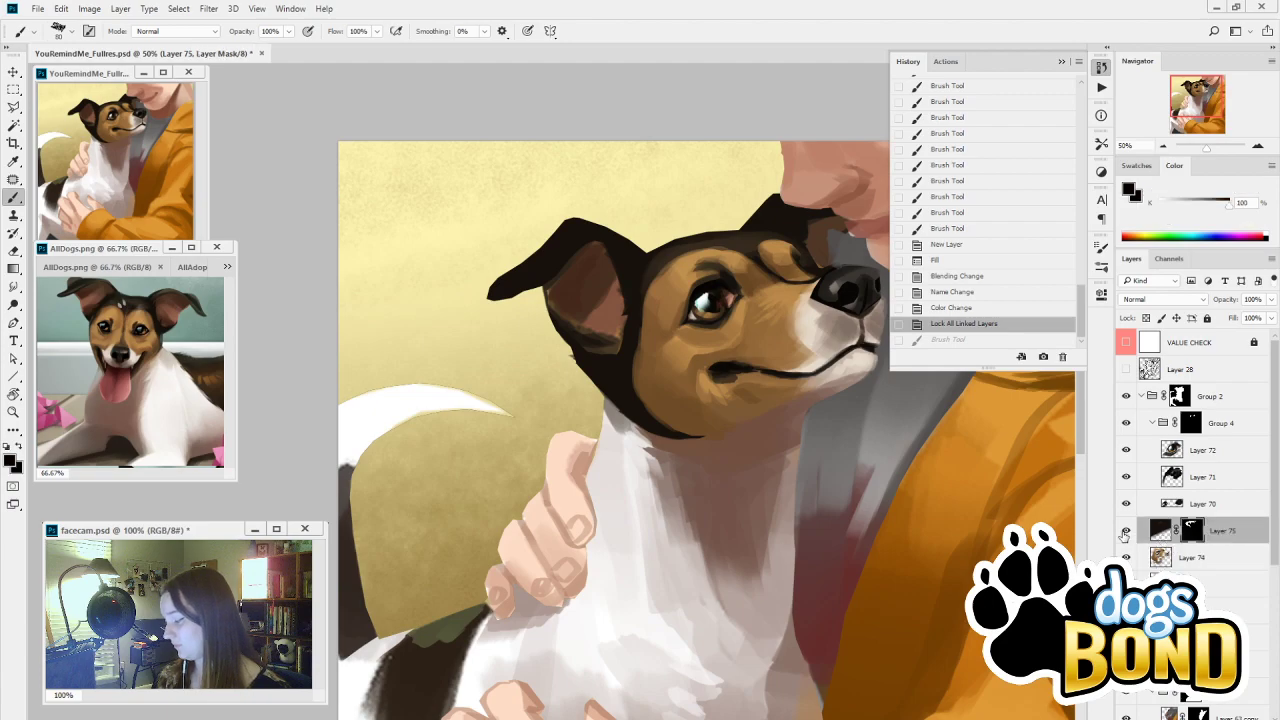
left_click(1126, 530)
left_click(1126, 530)
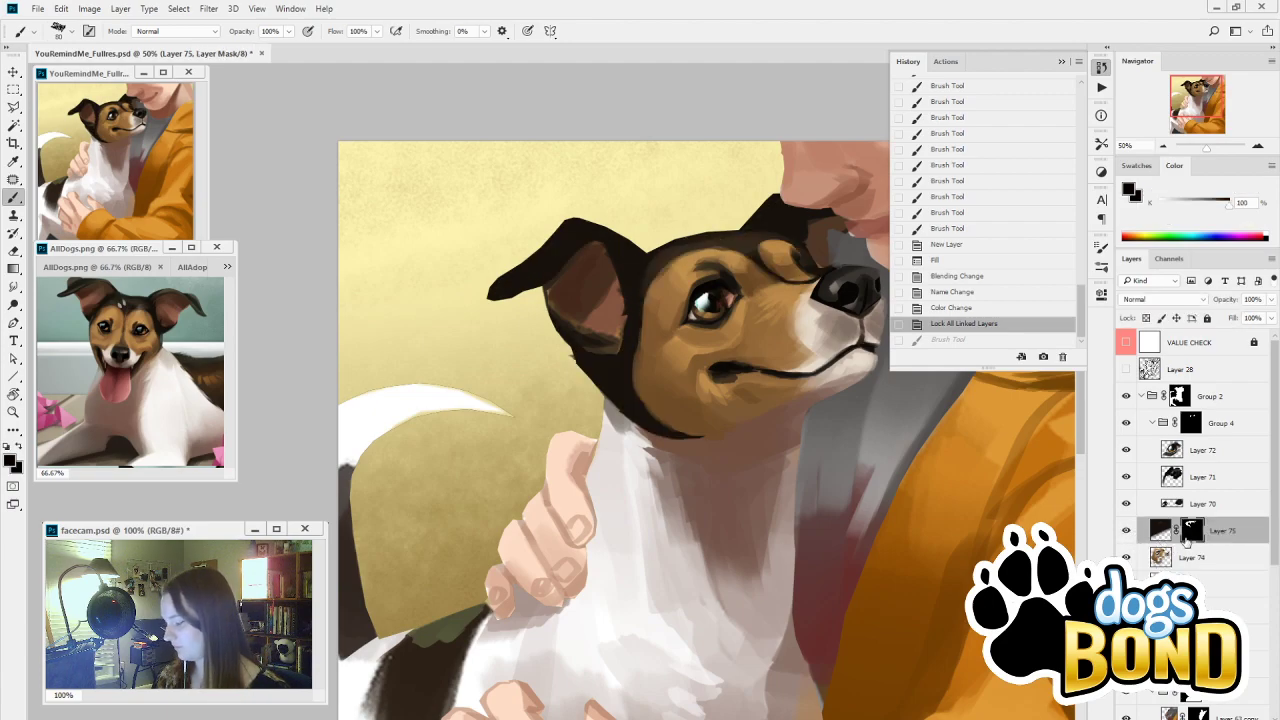
Paint black on Layer 75's mask across the dog's forehead and brow, and compare the result with the layer hidden
key("i")
key("b")
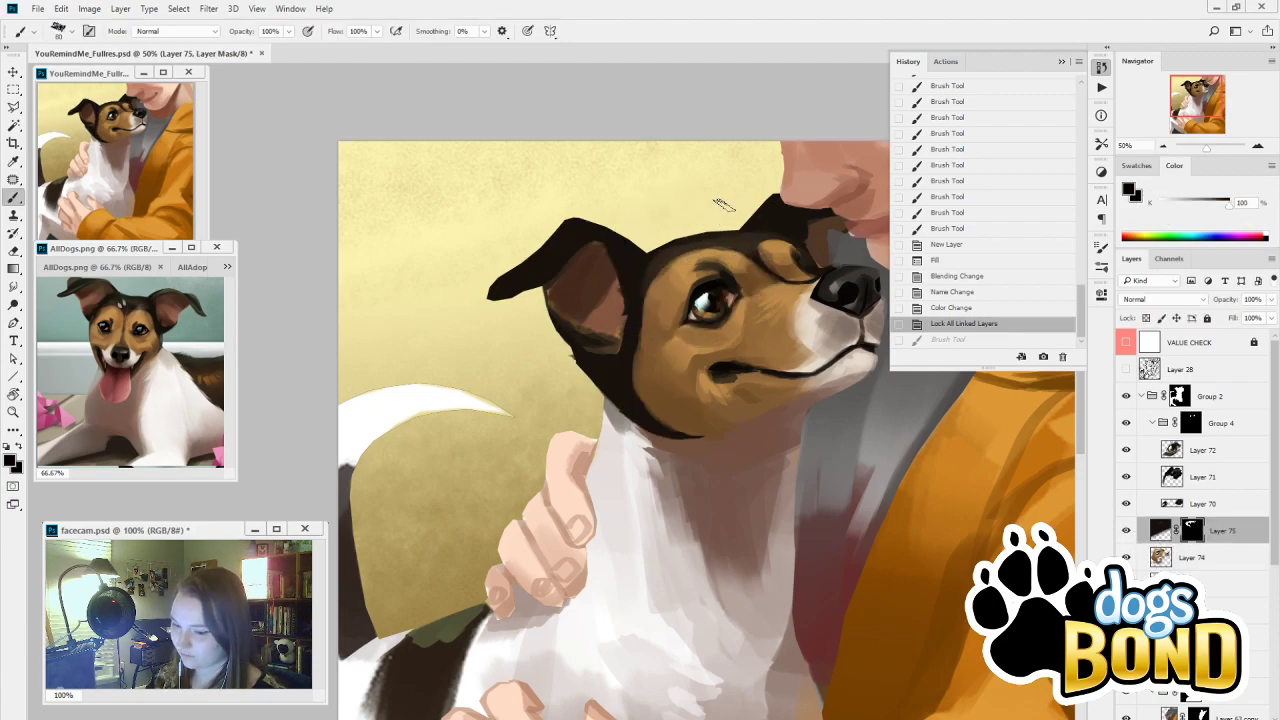
mouse_move(716, 252)
left_mouse_down()
mouse_move(664, 272)
mouse_move(738, 258)
mouse_move(658, 262)
left_mouse_up()
mouse_move(752, 240)
left_mouse_down()
mouse_move(784, 244)
mouse_move(764, 250)
mouse_move(770, 268)
mouse_move(792, 266)
left_mouse_up()
left_click_drag(790, 258, 822, 268)
mouse_move(746, 256)
left_mouse_down()
mouse_move(683, 254)
mouse_move(730, 246)
left_mouse_up()
left_click_drag(740, 248, 762, 250)
mouse_move(764, 250)
left_mouse_down()
mouse_move(672, 260)
mouse_move(788, 248)
left_mouse_up()
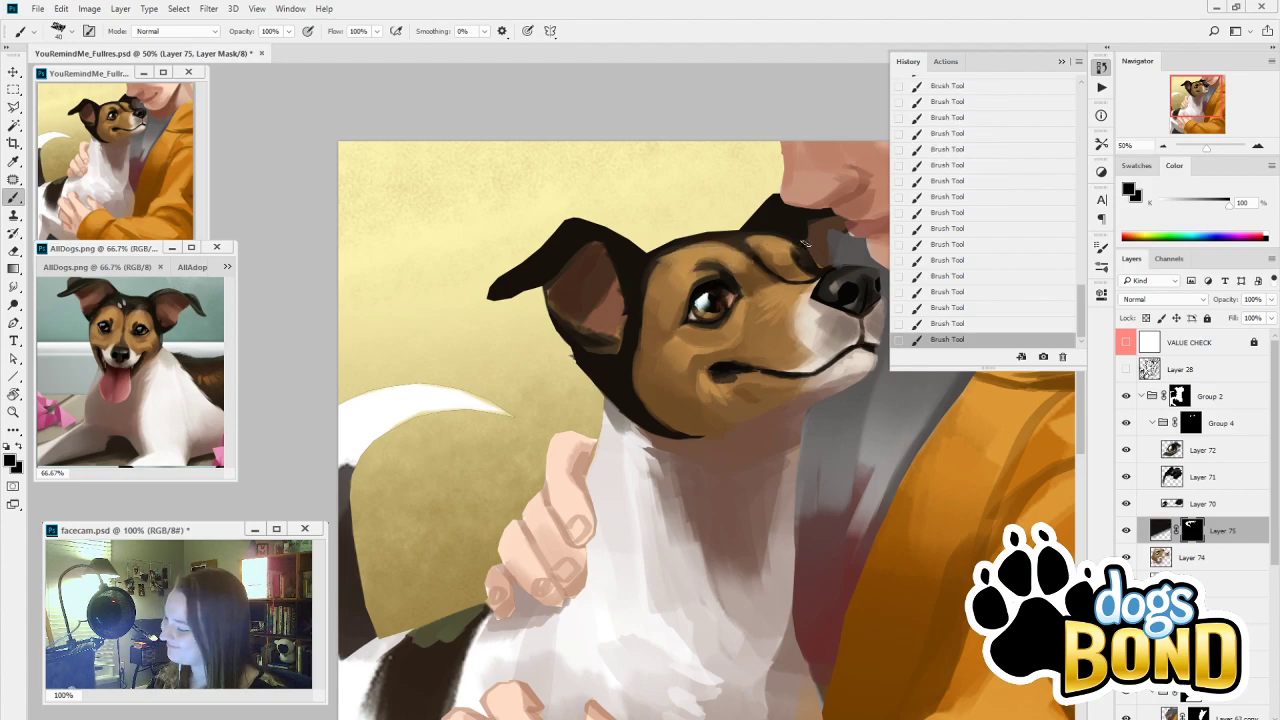
key("x")
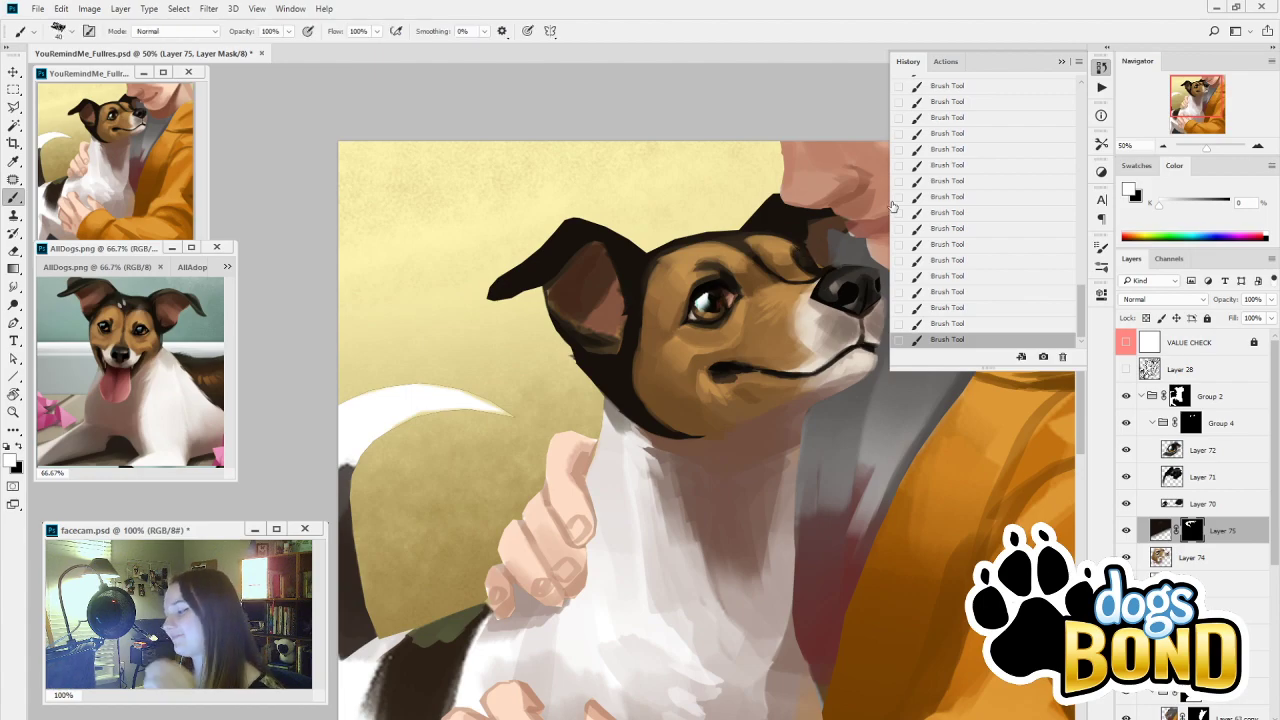
key("x")
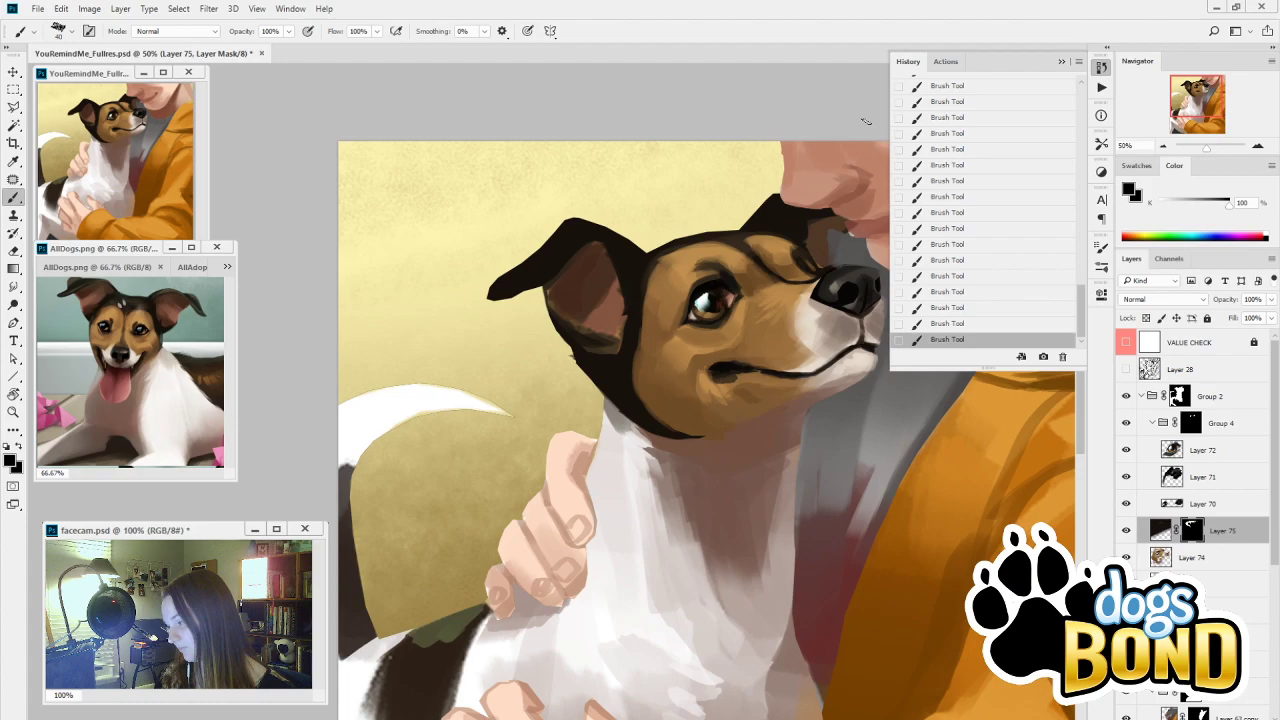
left_click(1126, 532)
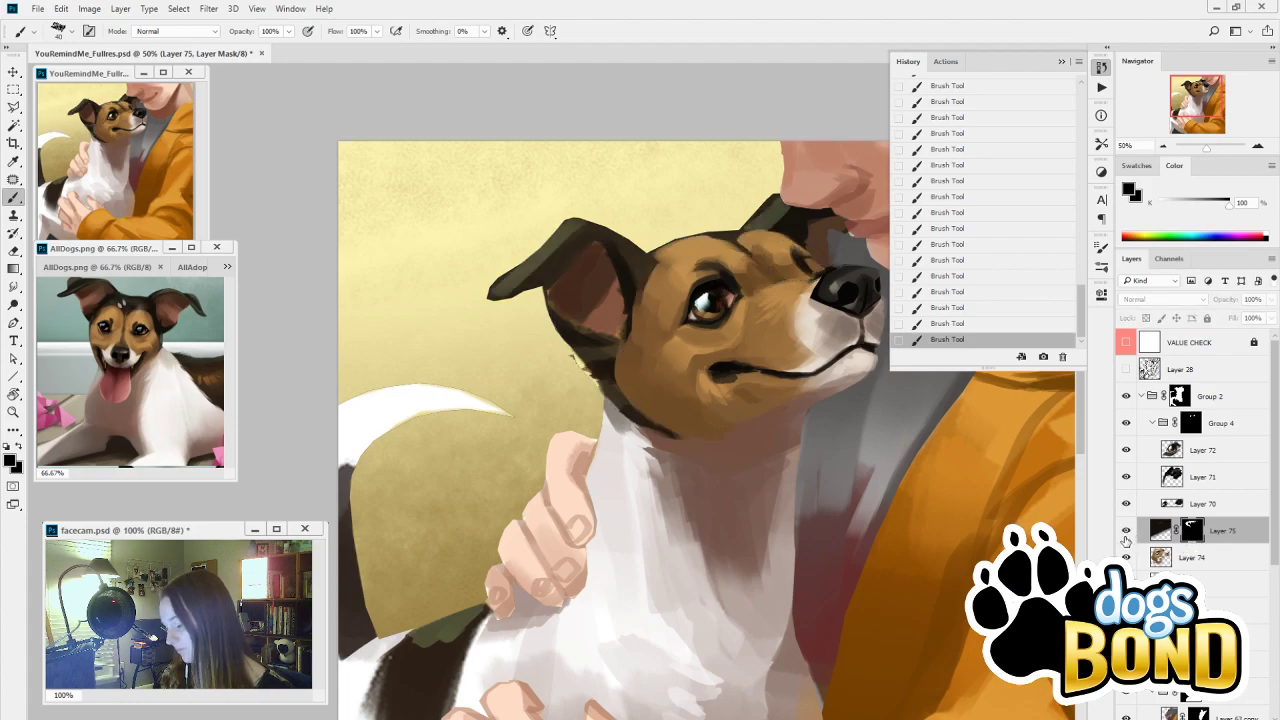
left_click(1126, 532)
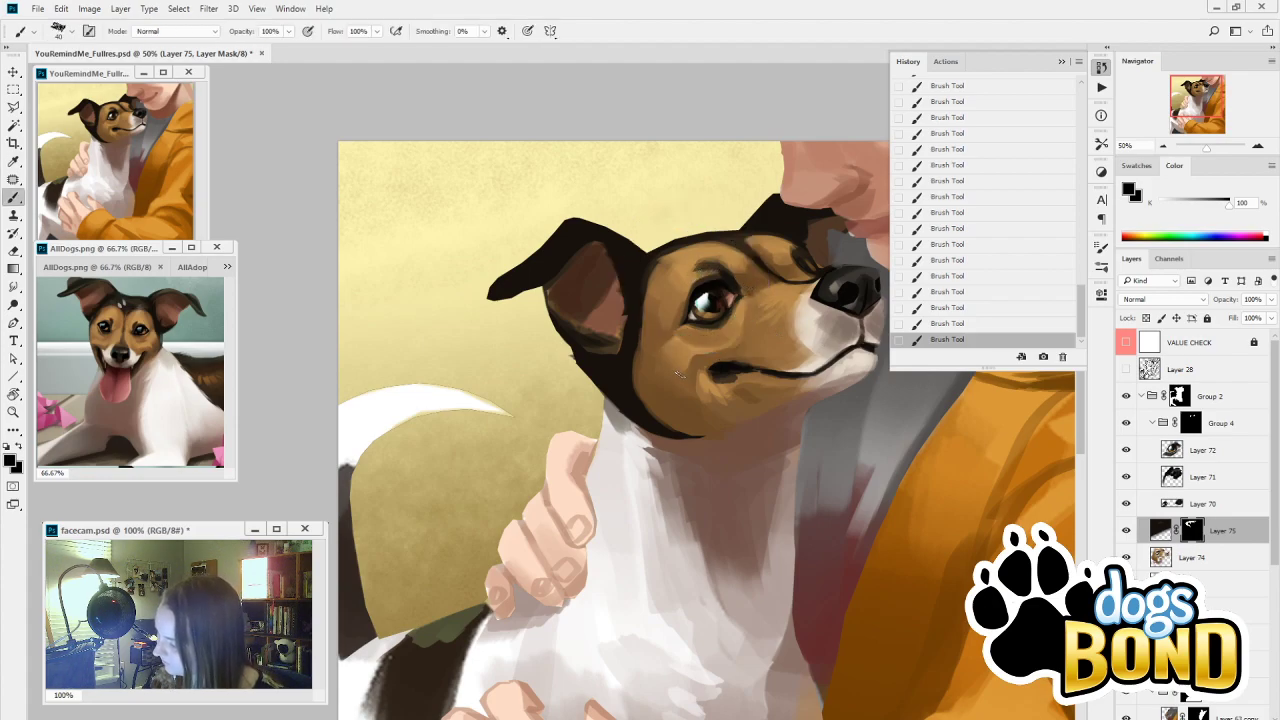
left_click(1158, 558)
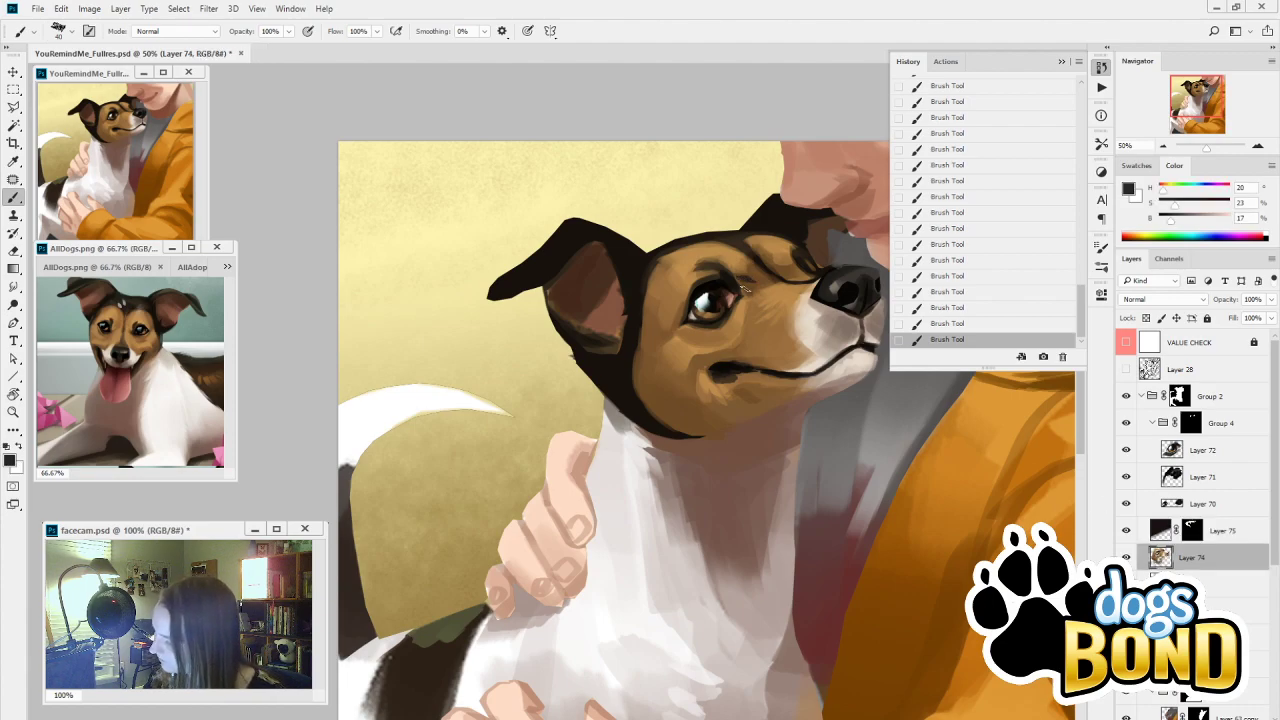
left_click(748, 282, "alt")
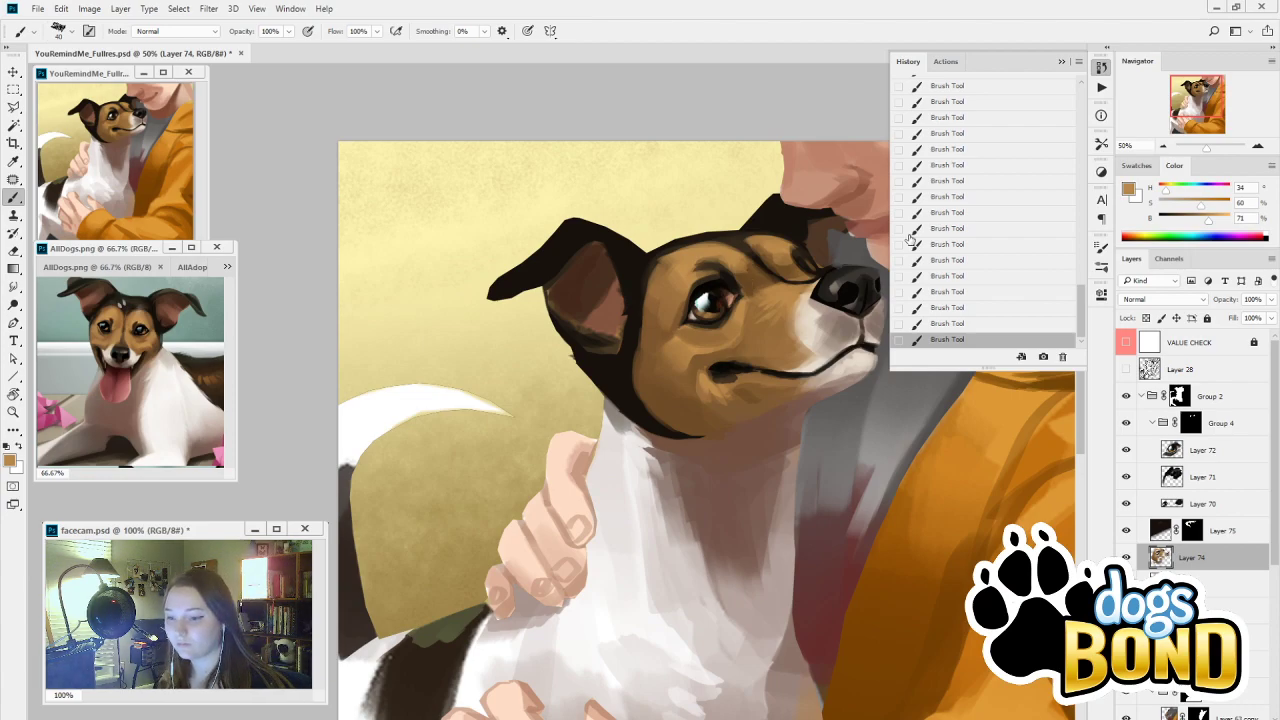
left_click(1126, 531)
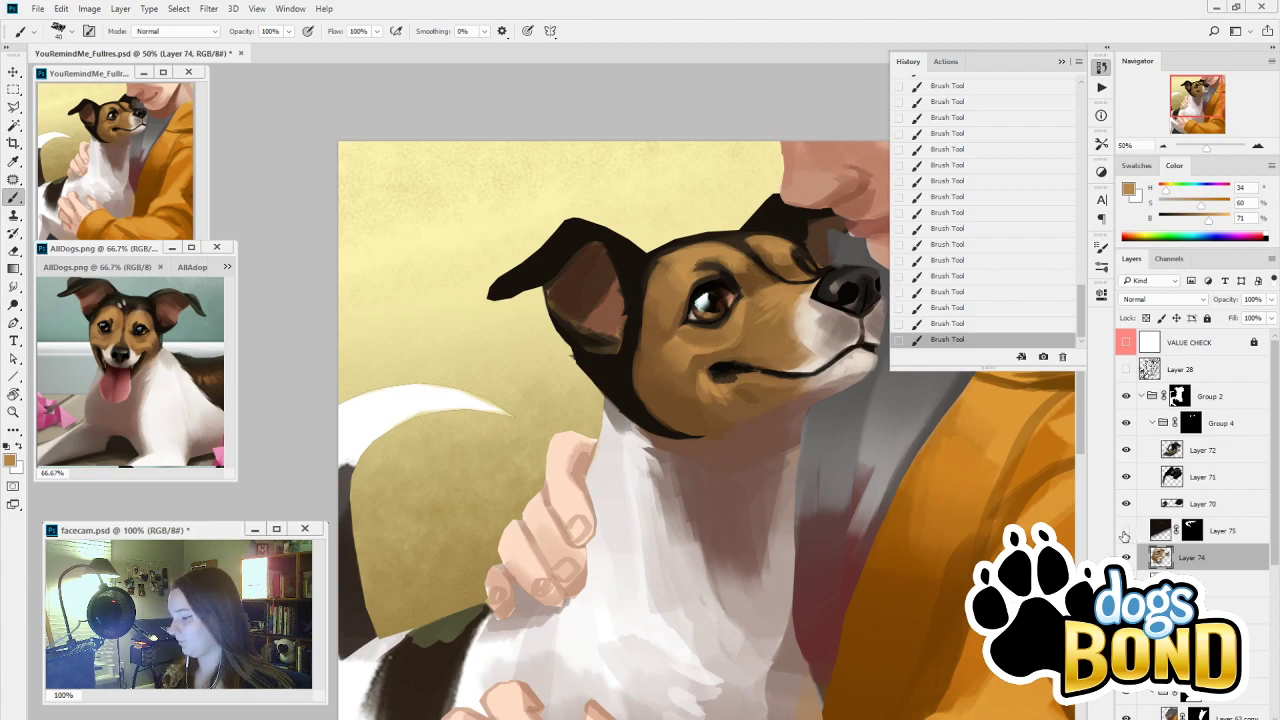
left_click(1126, 531)
Paint the flap of the dog's near ear on Layer 75 in dark brown (H 31, S 45, B 20) with a size 70 brush
left_click(1157, 530)
left_click(740, 234)
key("b")
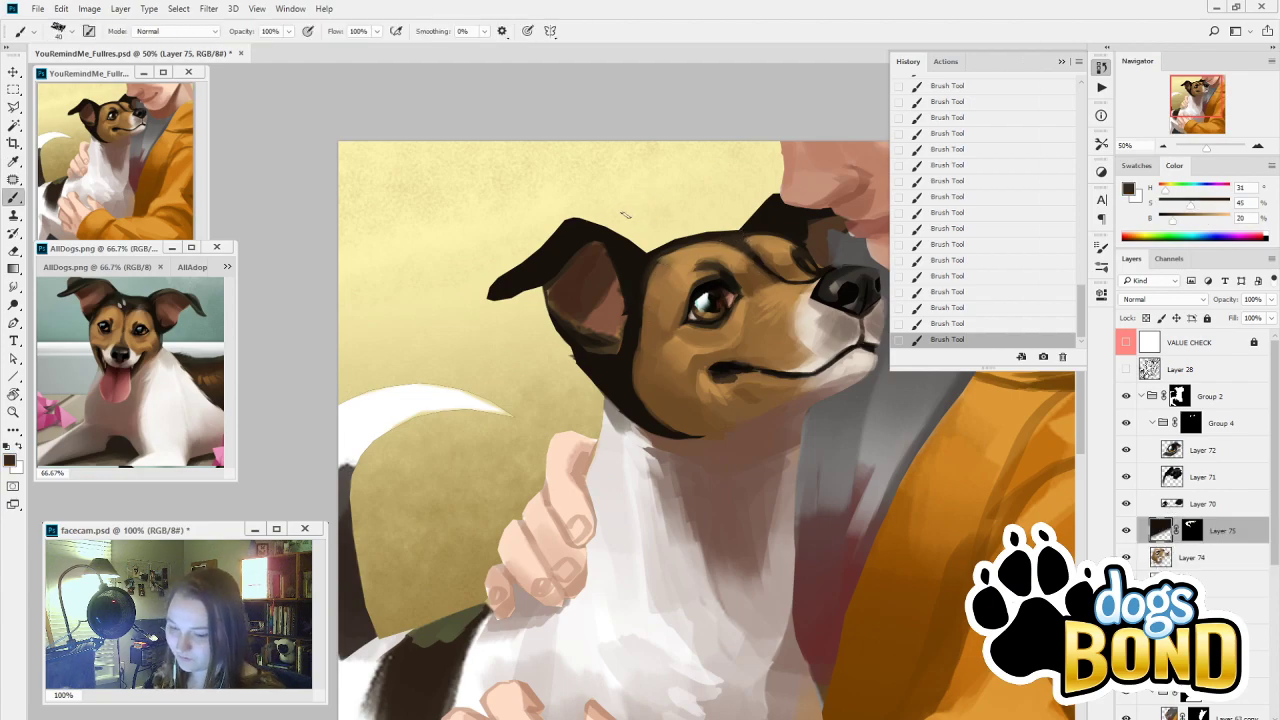
key("bracketright")
key("bracketright")
key("bracketright")
key("bracketright")
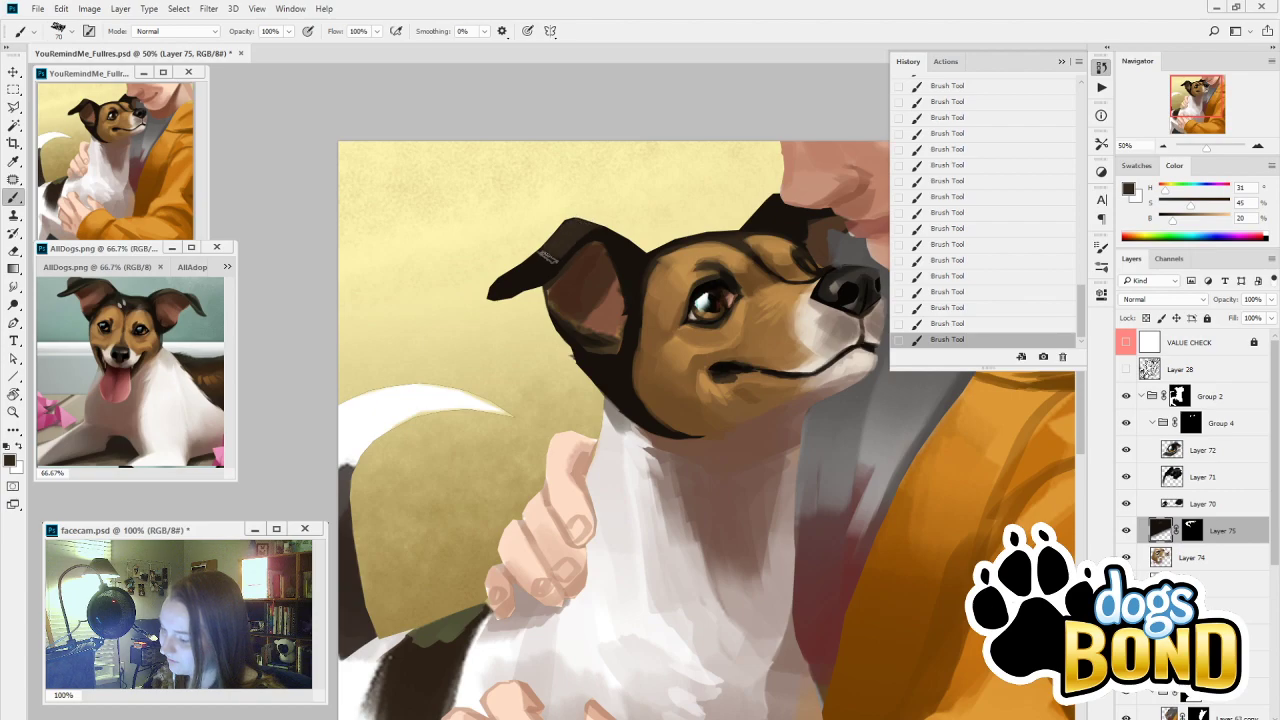
left_click_drag(548, 257, 498, 289)
left_click_drag(549, 253, 490, 291)
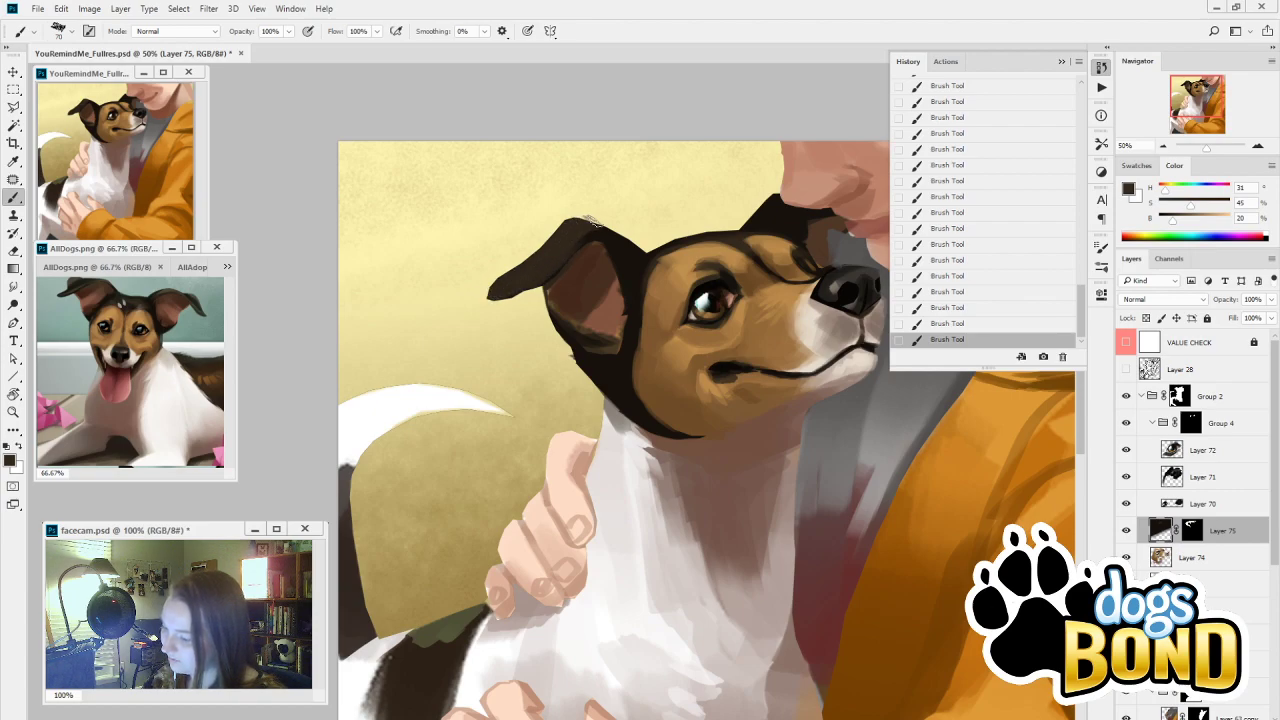
Shade the near ear's flap and the dark fur beside the cheek with sampled near-black (H 30, S 43, B 9) and dark brown
left_click(610, 240, "alt")
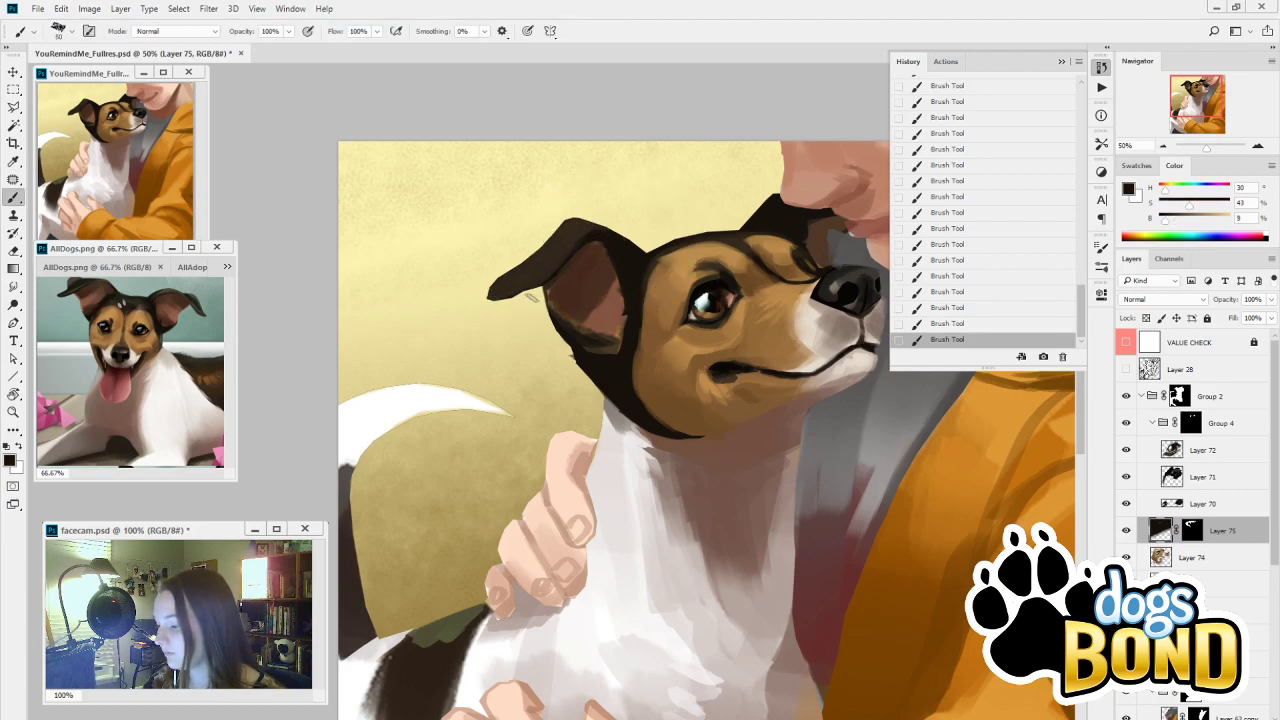
mouse_move(605, 237)
left_mouse_down()
mouse_move(542, 284)
mouse_move(555, 217)
mouse_move(529, 262)
mouse_move(568, 204)
mouse_move(497, 272)
left_mouse_up()
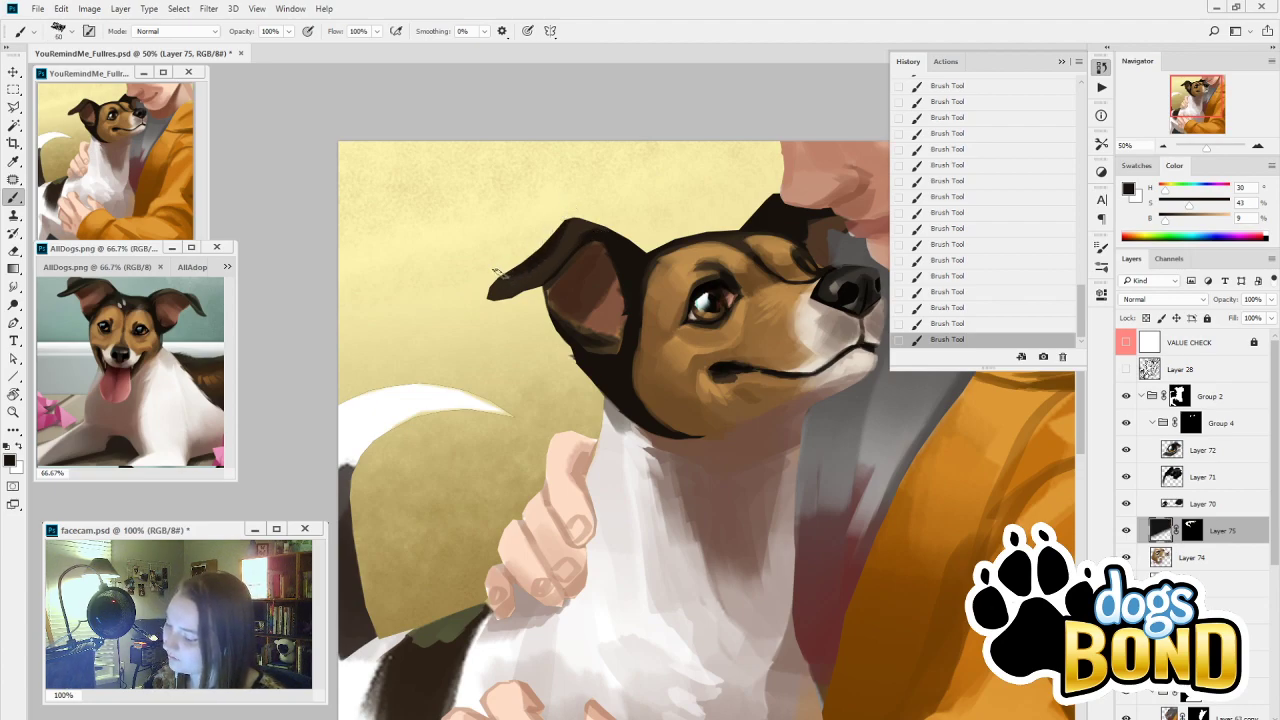
left_click(584, 224, "alt")
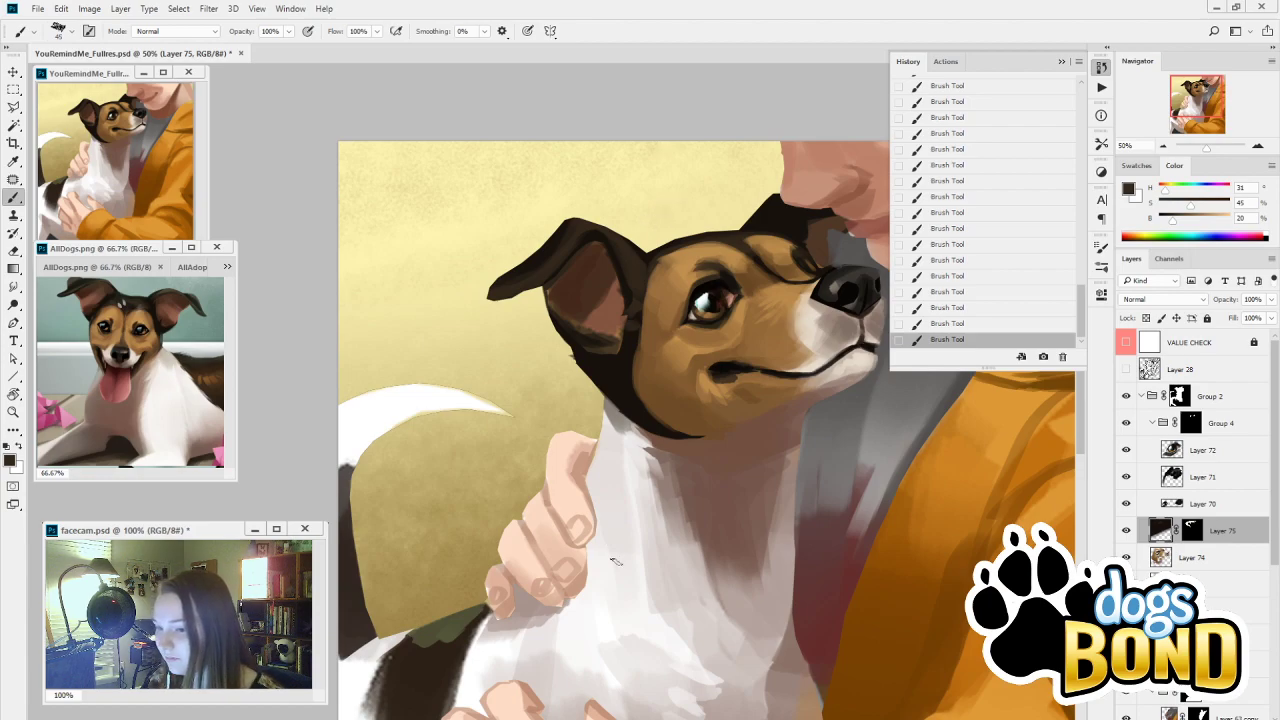
left_click(632, 372, "alt")
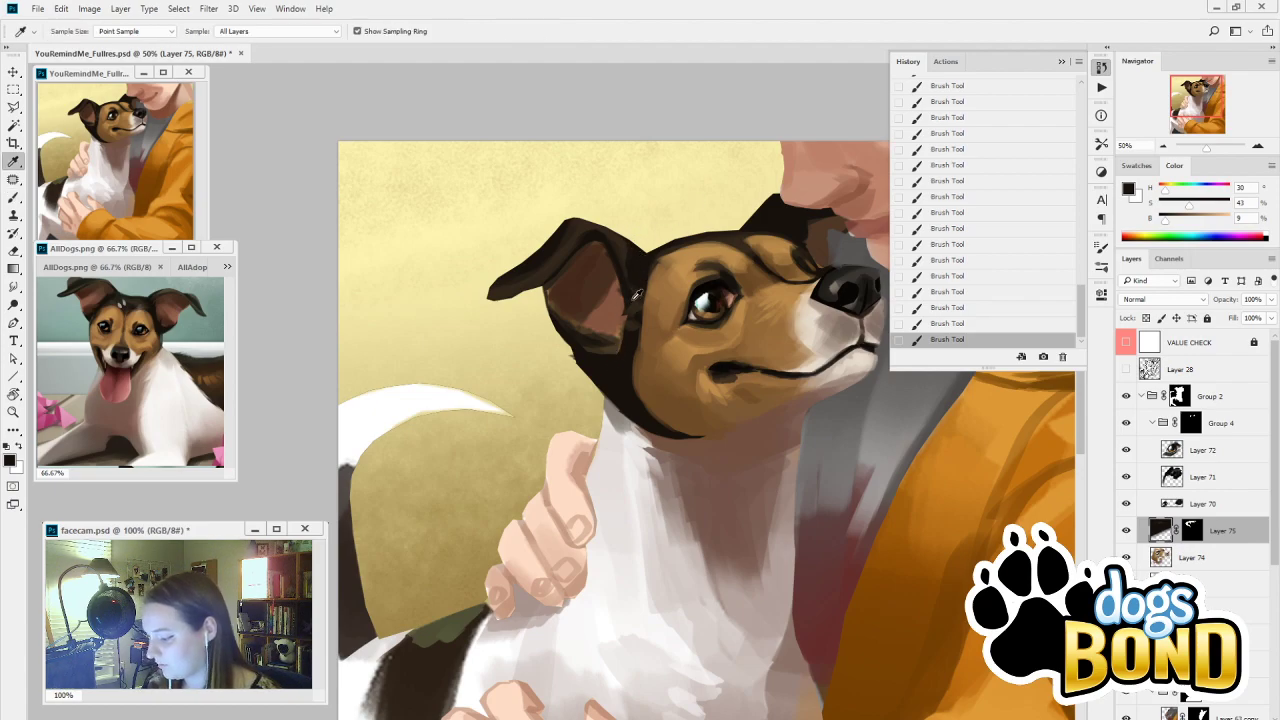
left_click(633, 324, "alt")
left_click(631, 357, "alt")
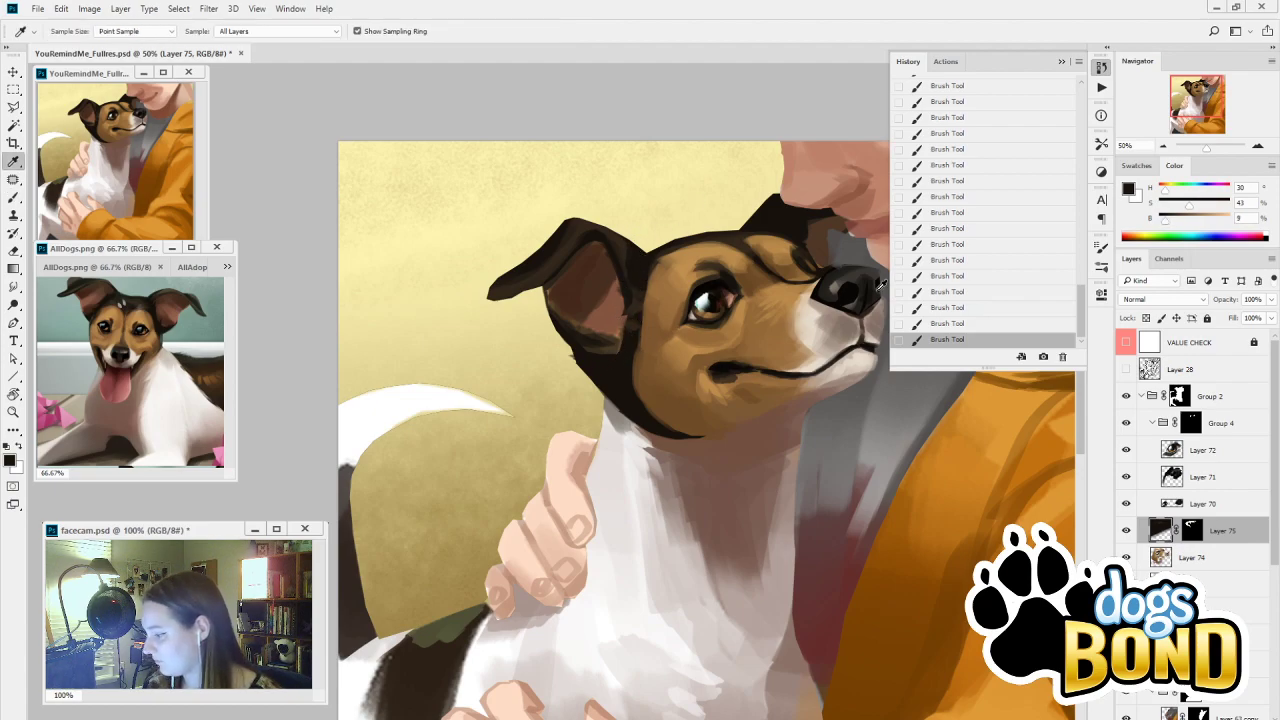
Refine the dog's far ear with sampled dark brown and near-black, using a size 60 brush
left_click(588, 226, "alt")
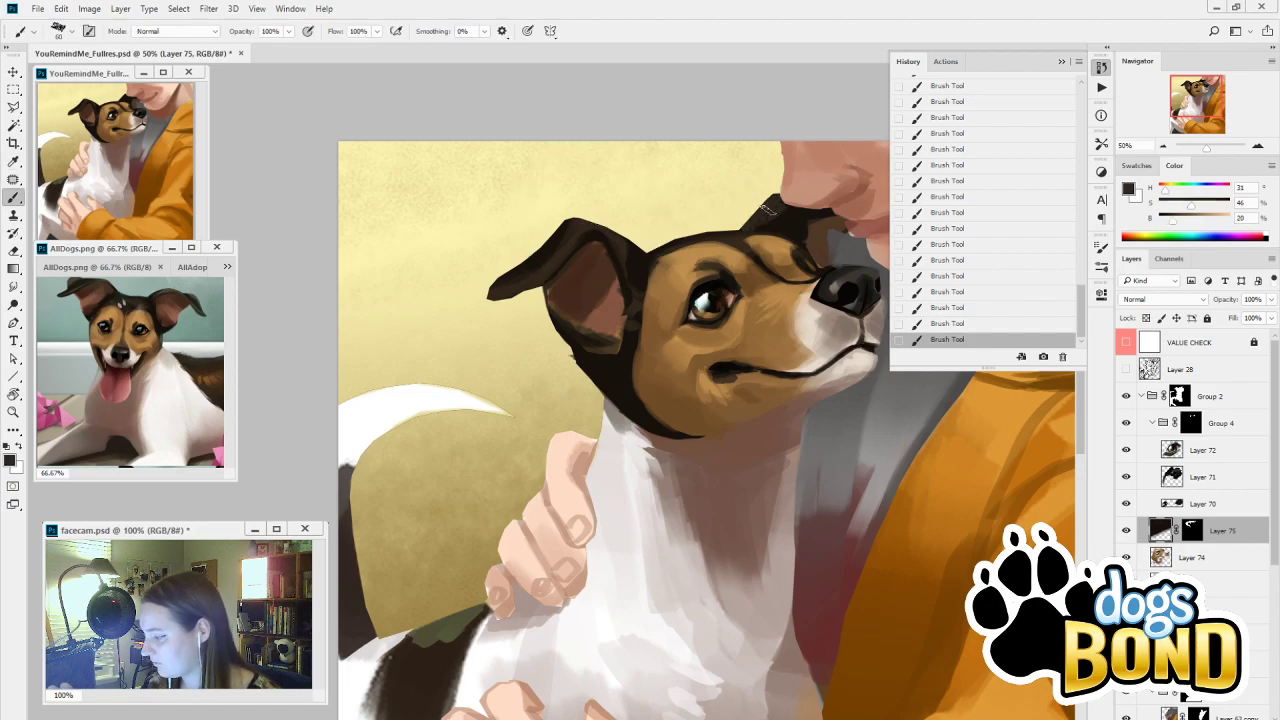
left_click(779, 226, "alt")
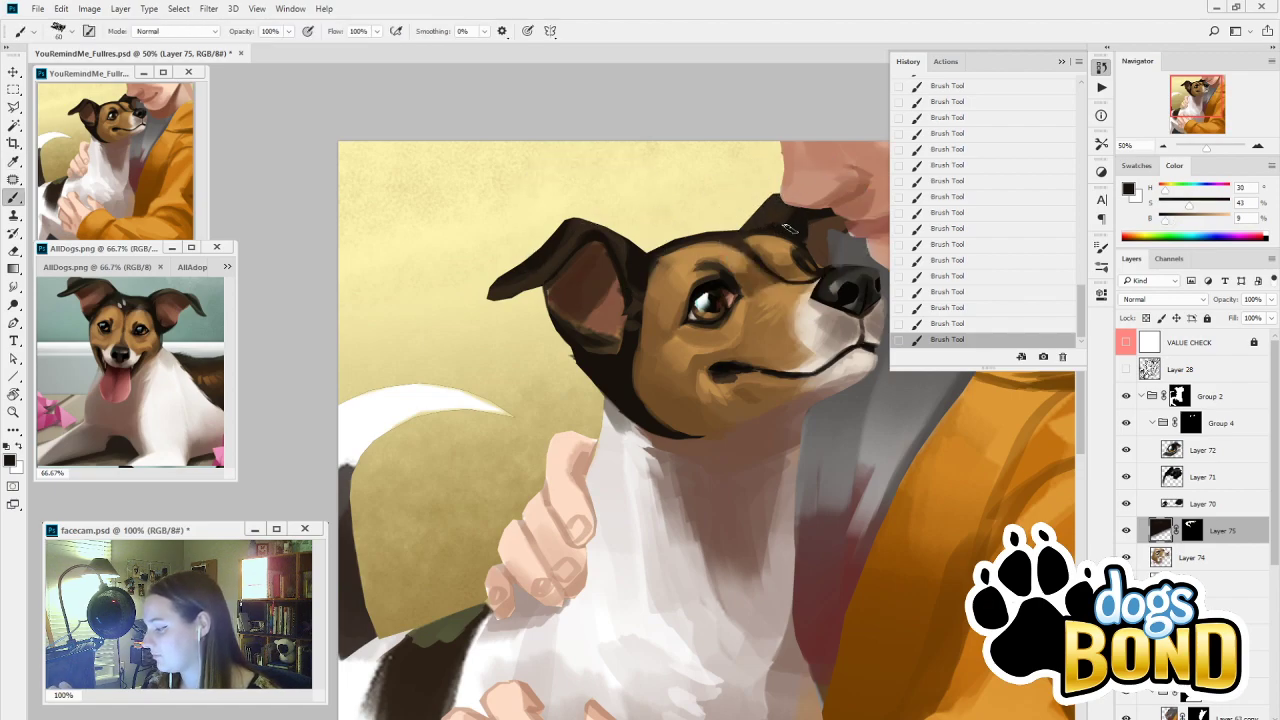
left_click(795, 228, "alt")
left_click(808, 210, "alt")
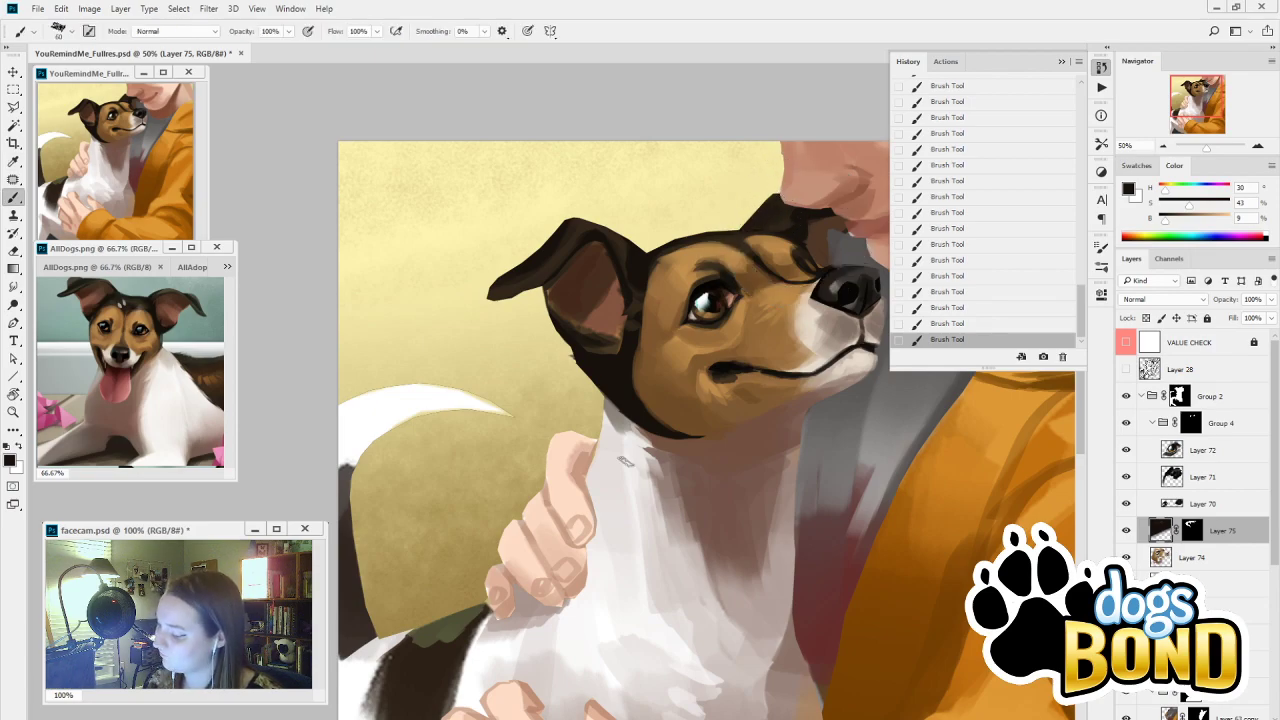
Darken the fur below the near ear with black, touch it up in dark brown, and compare Layer 75 on and off
left_click(612, 368, "alt")
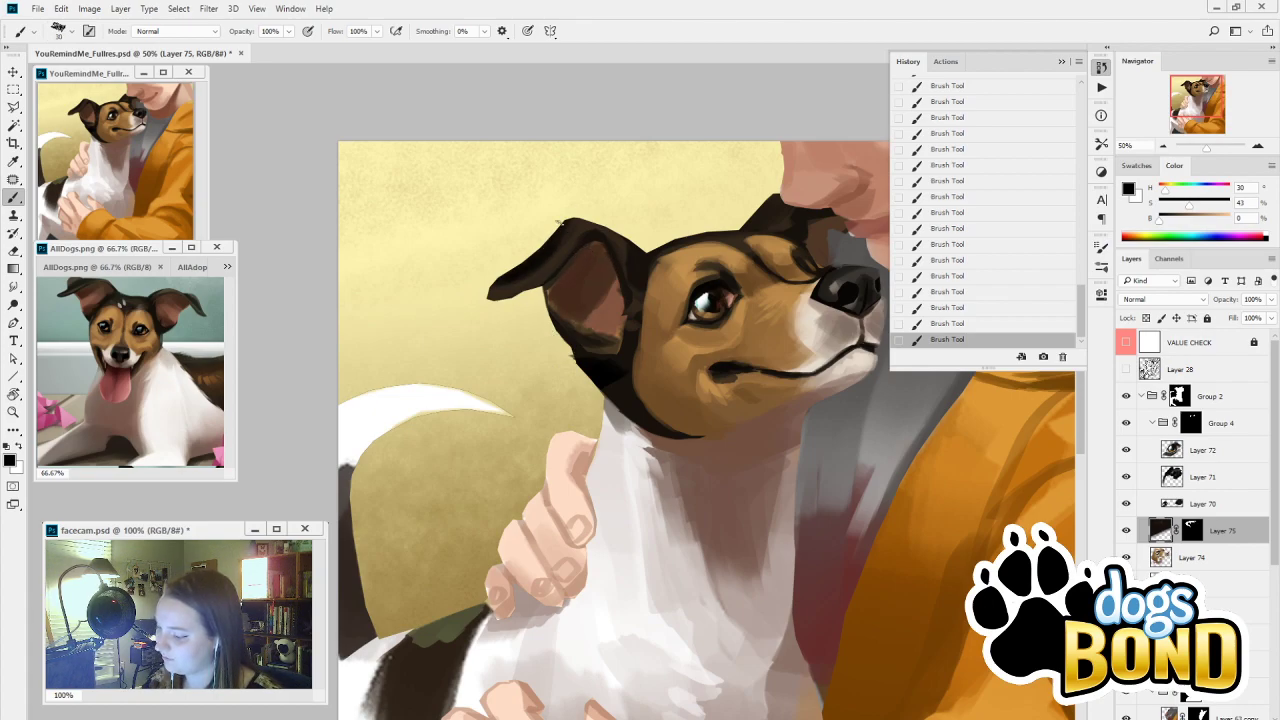
key("bracketleft")
left_click(630, 314, "alt")
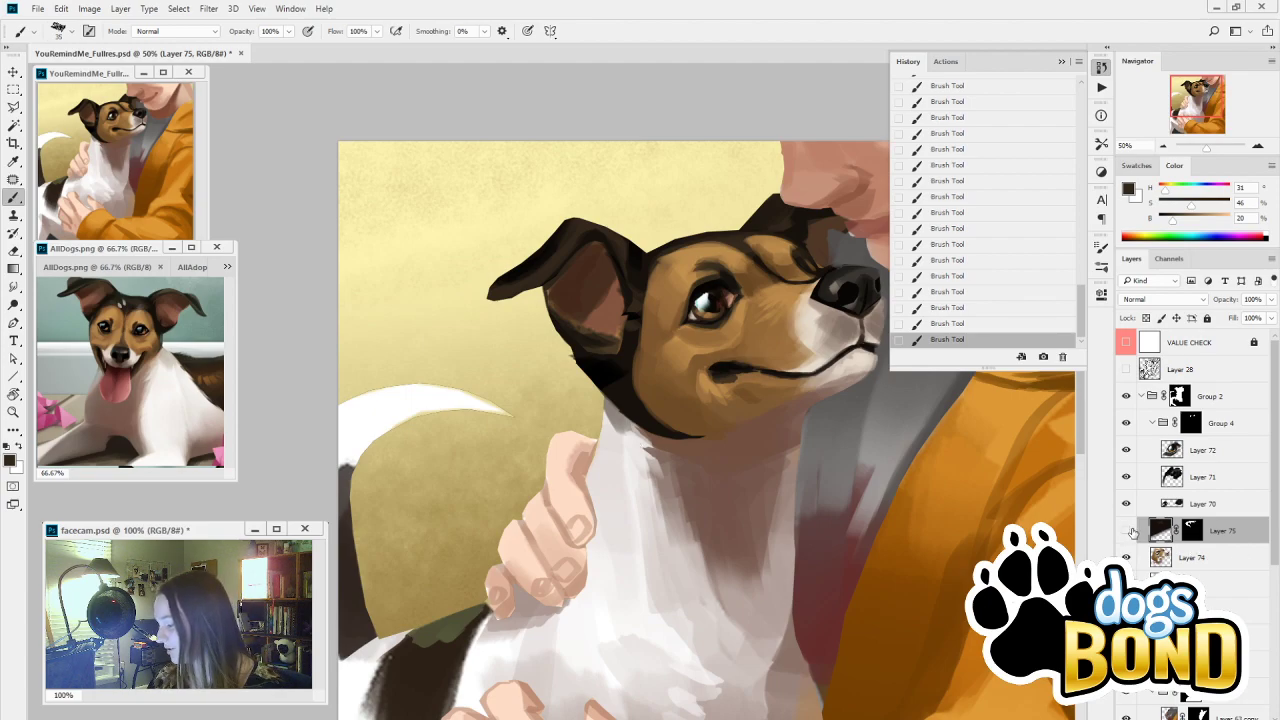
left_click(1127, 530)
left_click(1127, 530)
Paint black on Group 2's layer mask to trim the edge of the dark fur below the near ear
left_click(1180, 398)
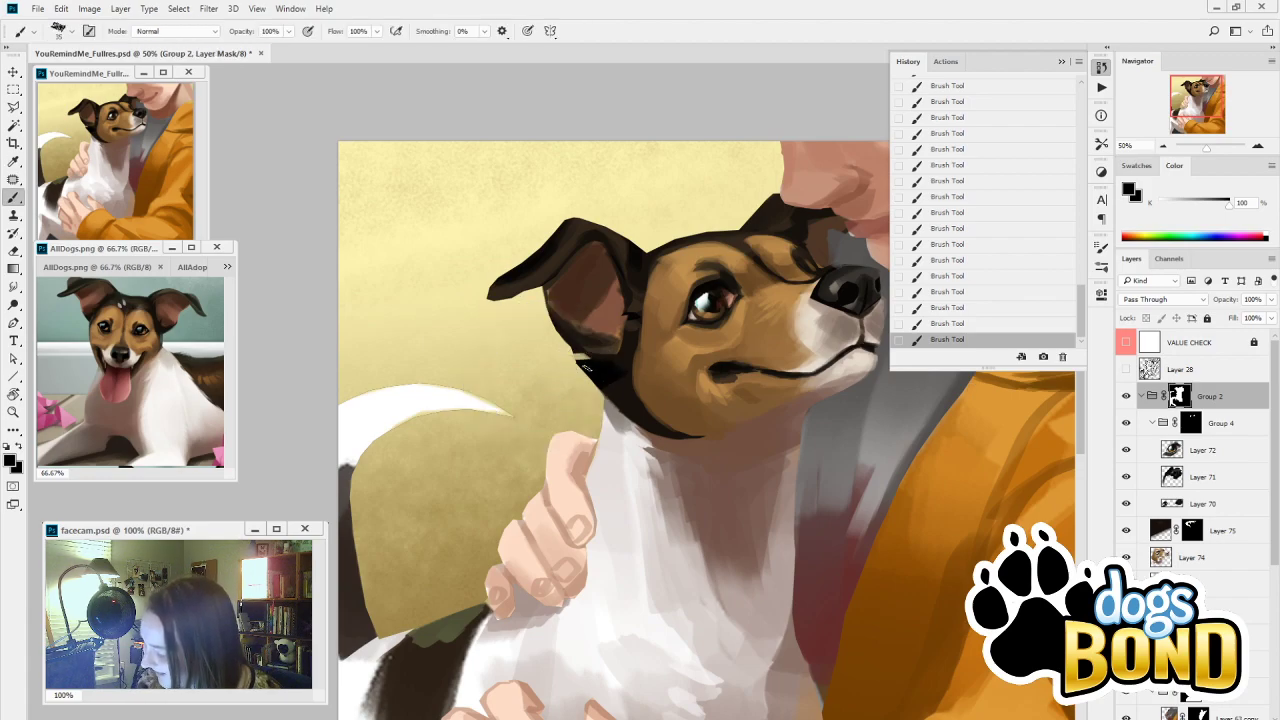
key("x")
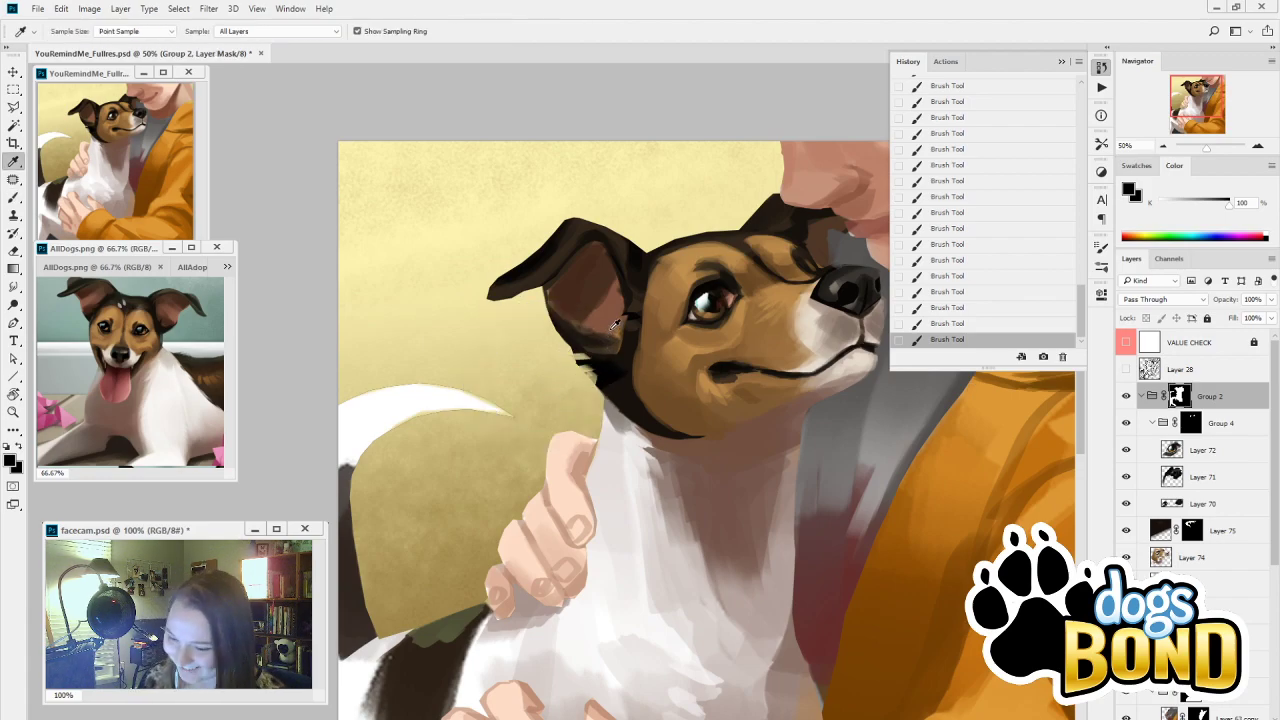
key("x")
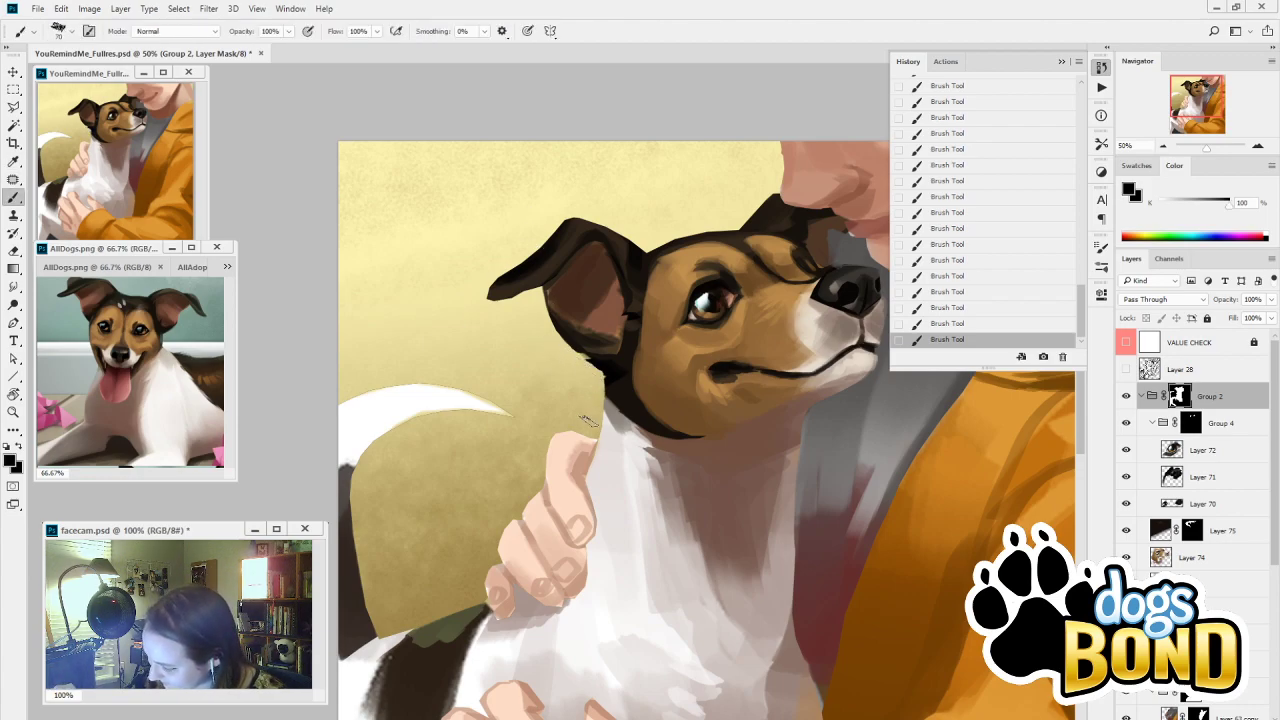
key("x")
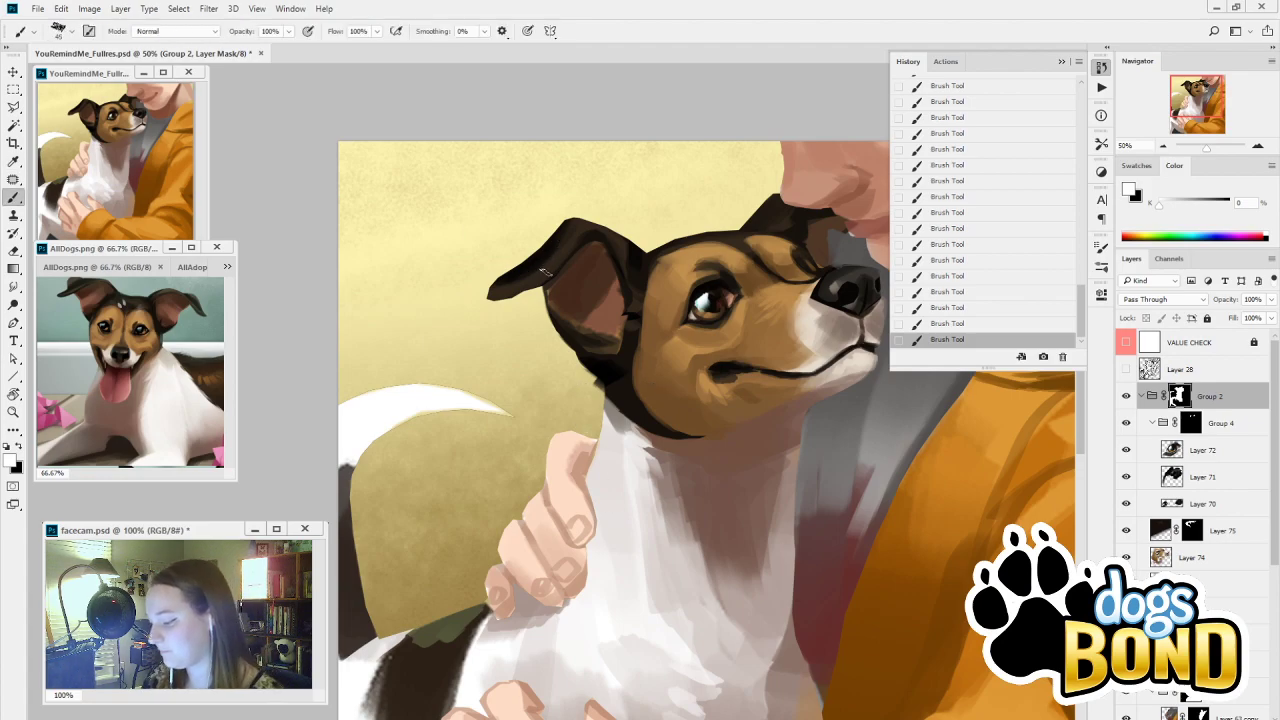
Refine the near ear's tip on Group 2's mask with a size 30 brush, alternating between black and white
left_click(500, 296, "alt")
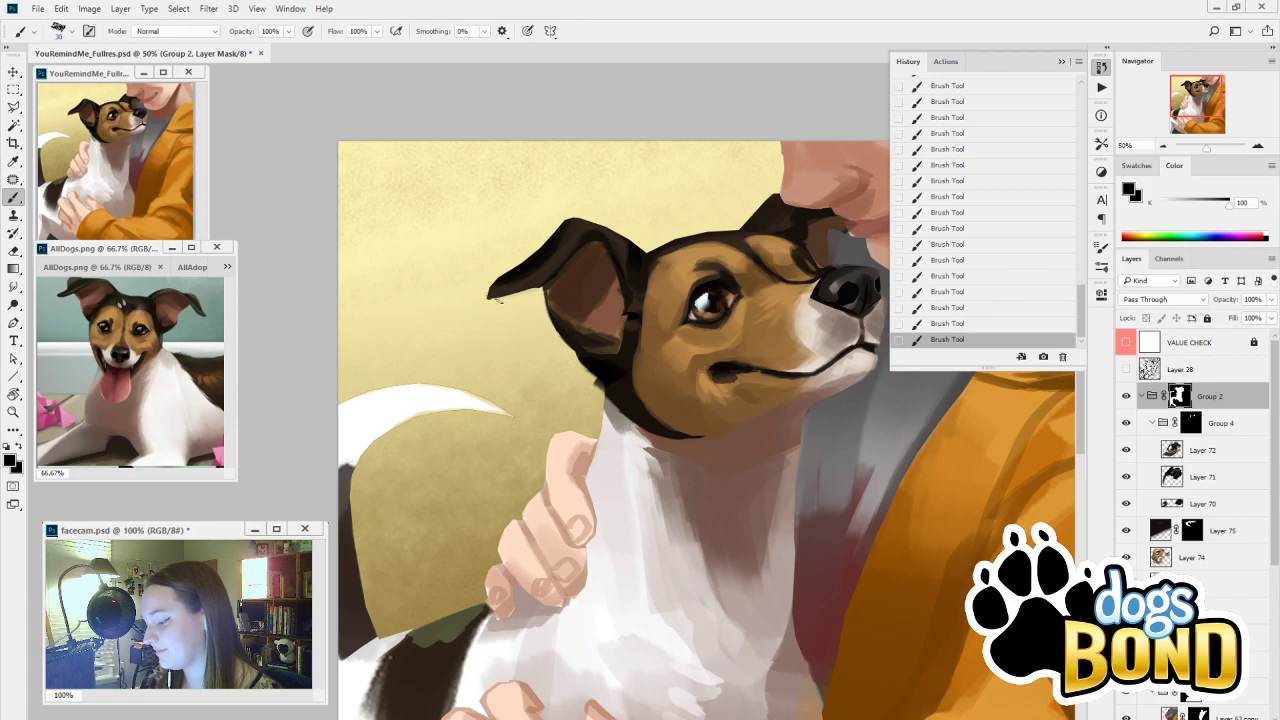
key("x")
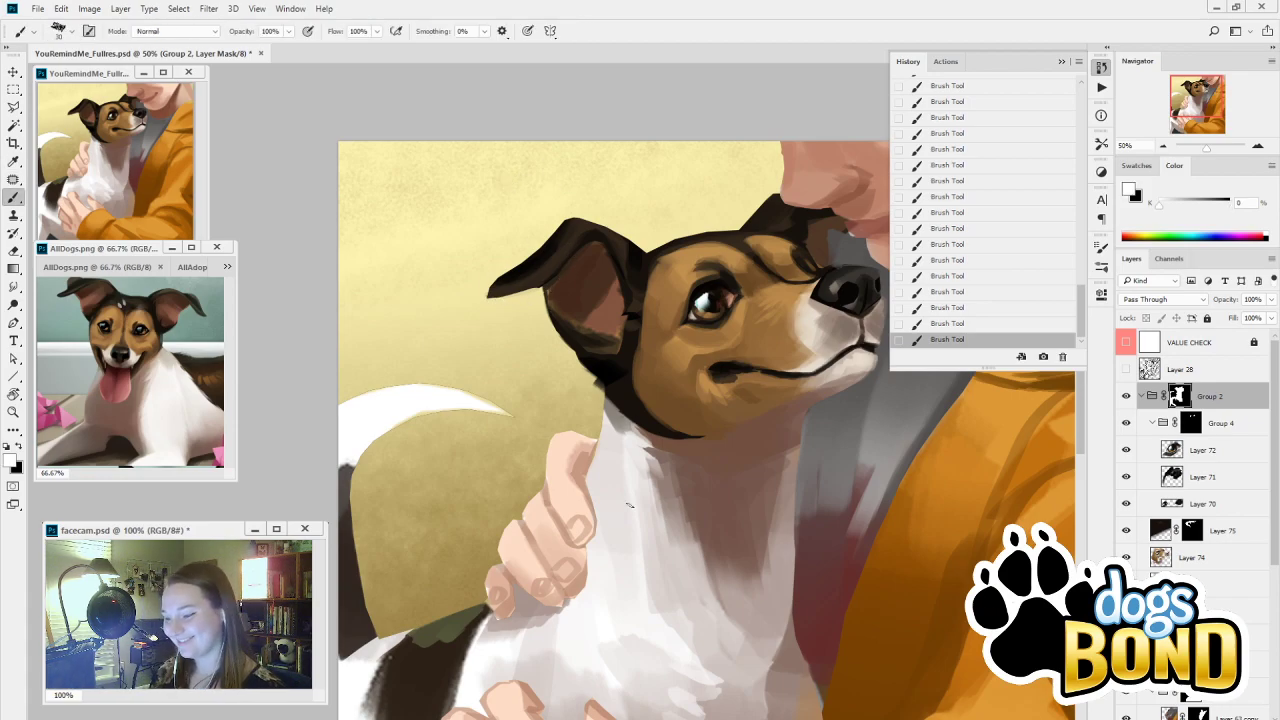
key("x")
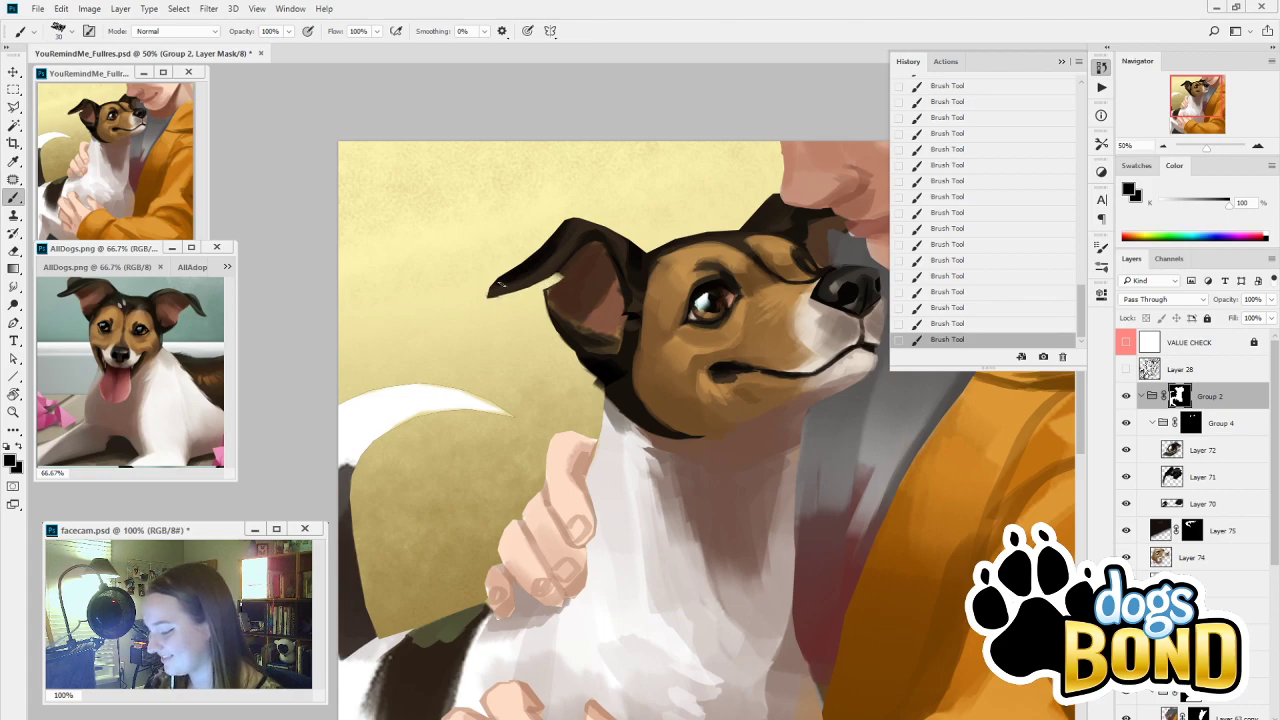
key("x")
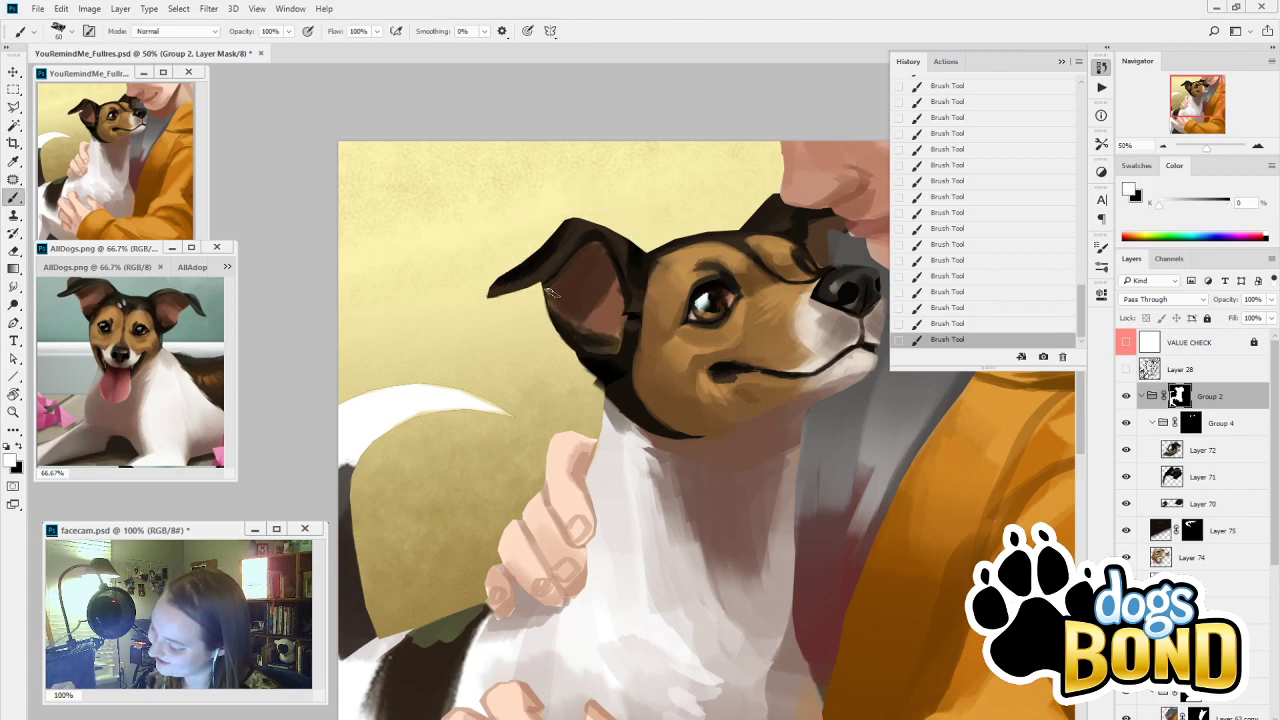
Paint white on Group 2's mask along the near ear flap's lower edge at brush size 30, and compare the group on and off
key("[")
key("[")
key("[")
key("[")
key("[")
left_click_drag(508, 294, 549, 278)
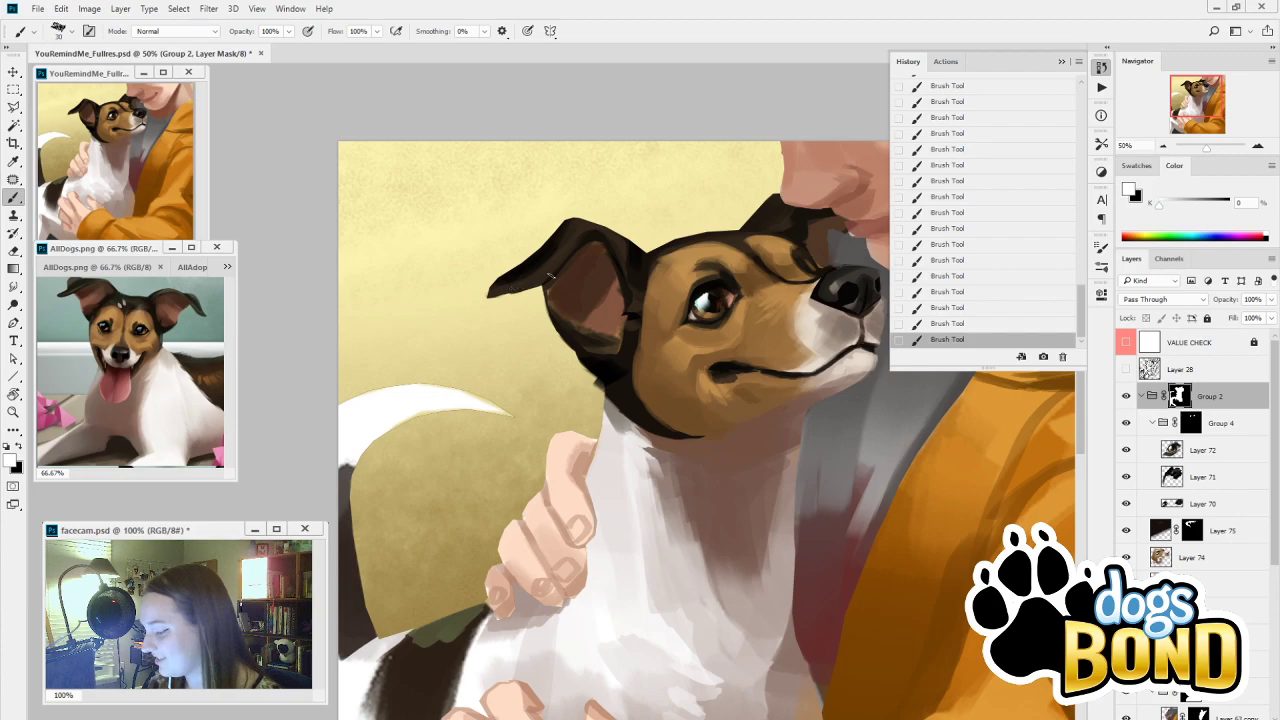
key("x")
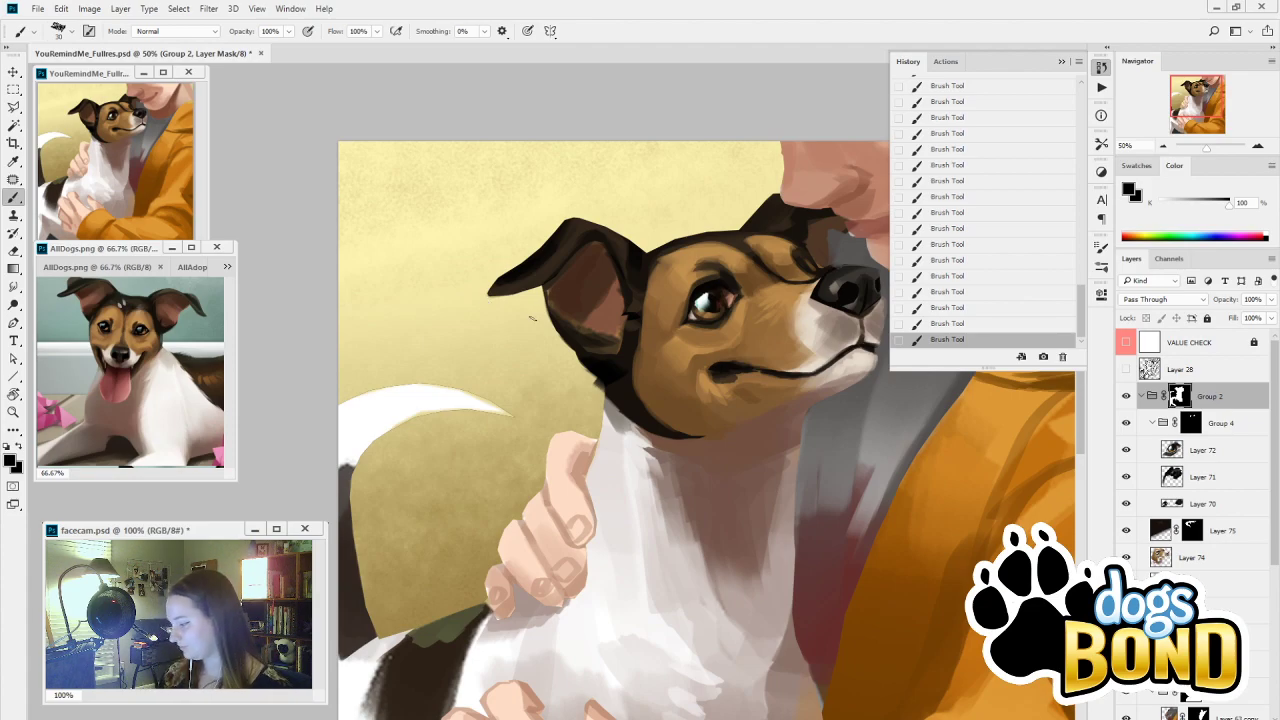
left_click(1126, 396)
left_click(1126, 396)
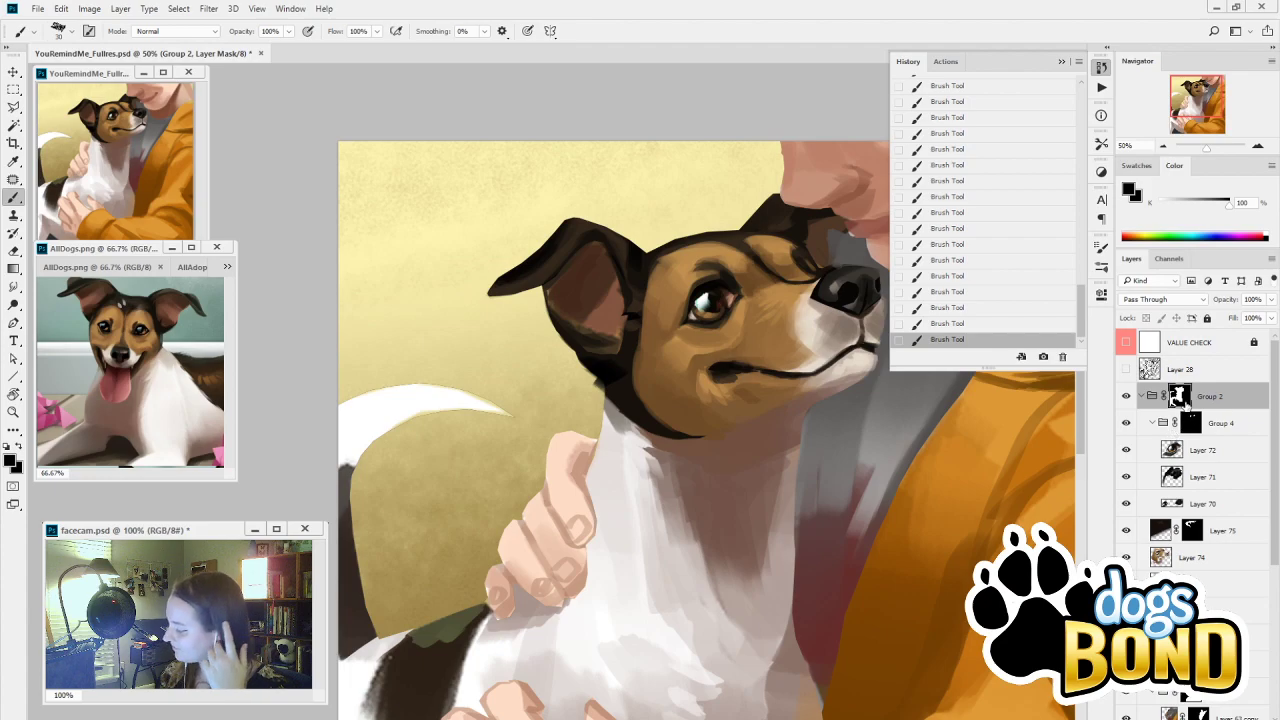
Trim the far ear's edge beside the man's chin on Group 2's mask, using black with the brush reduced to size 20
key("x")
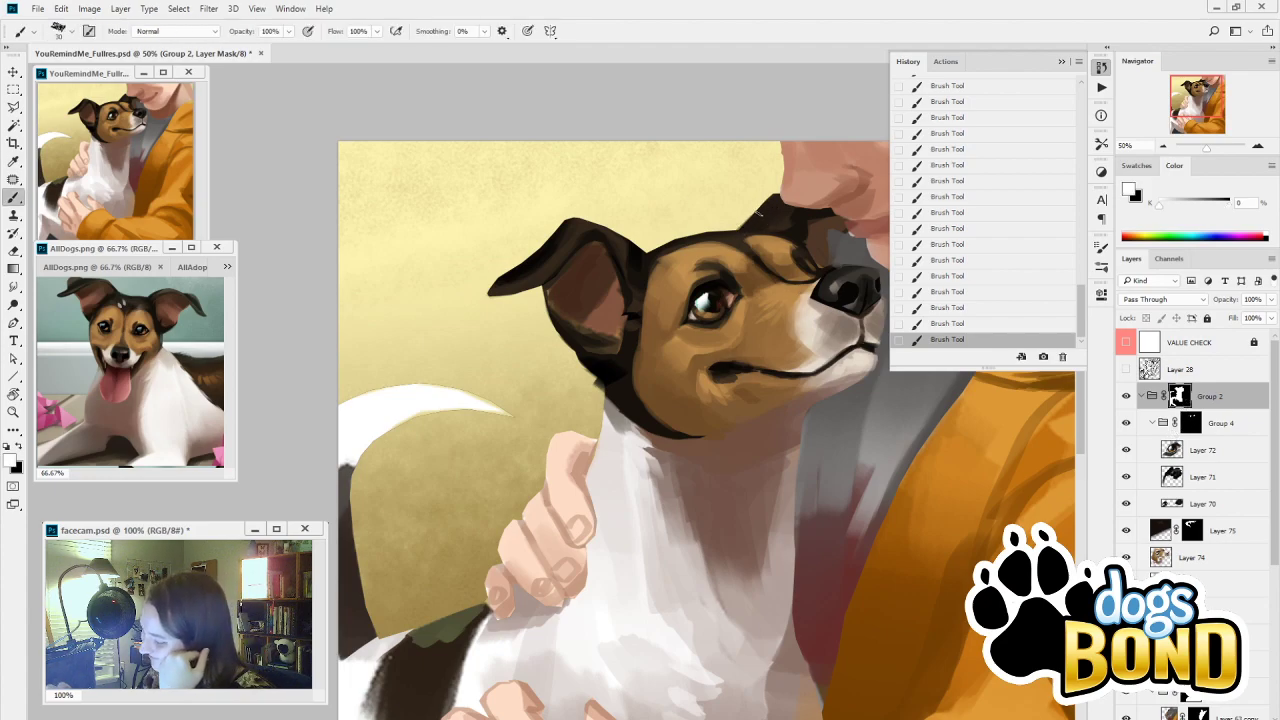
key("x")
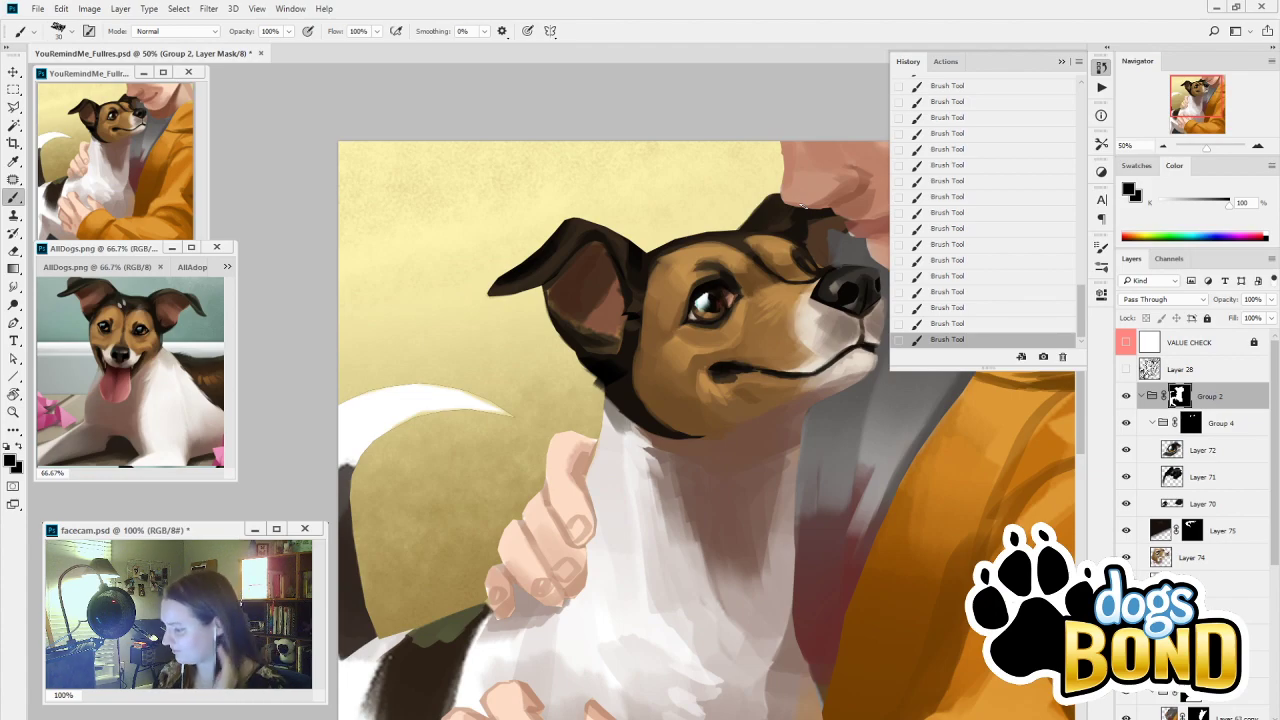
left_click(1194, 538)
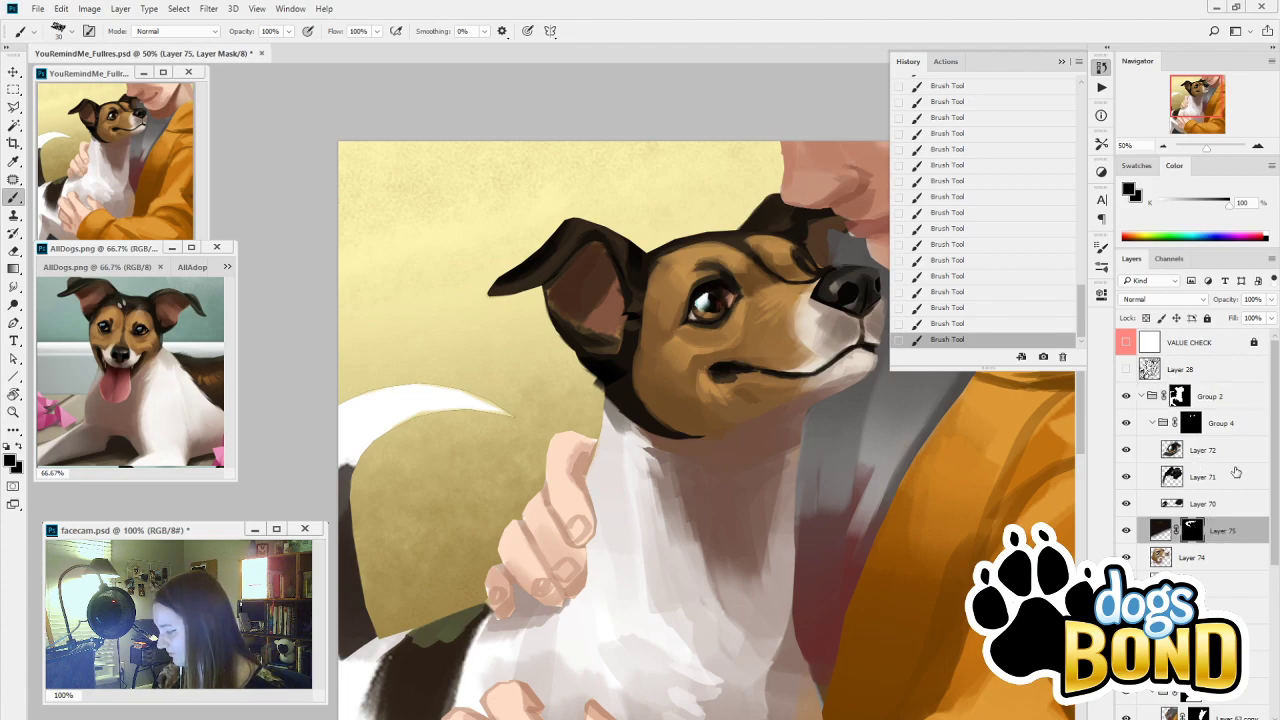
key("i")
left_click(812, 310)
key("b")
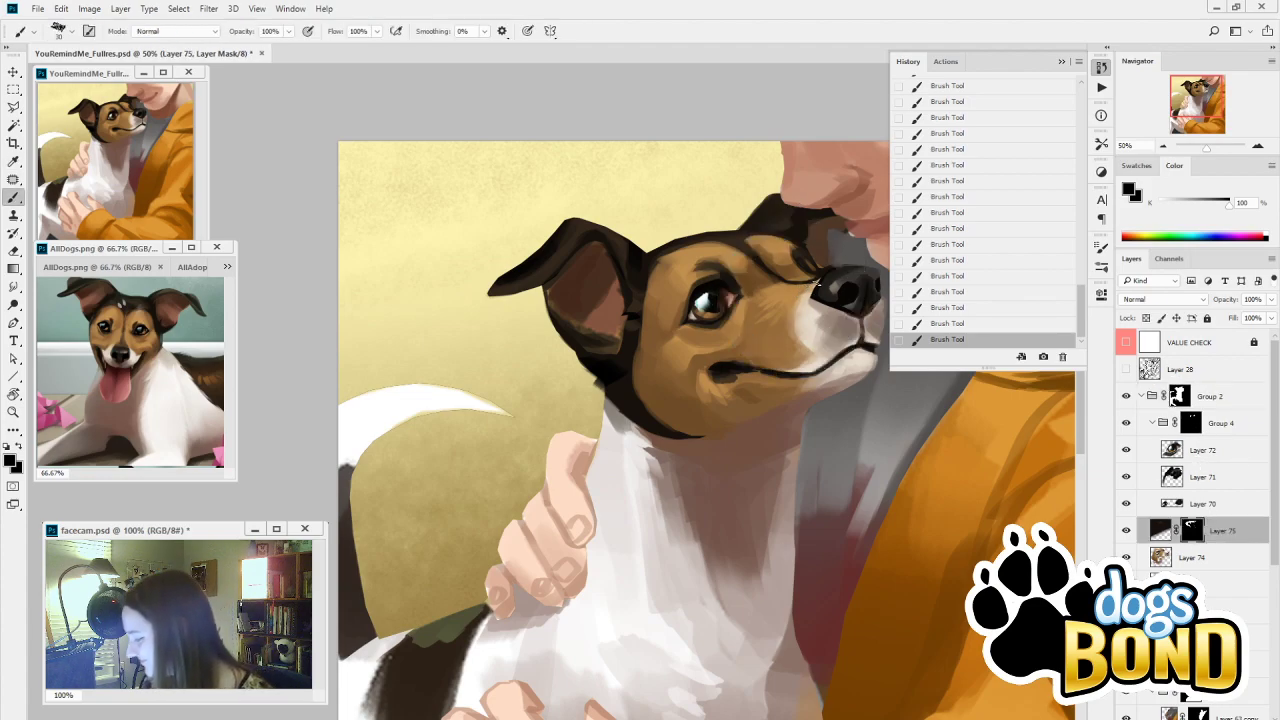
left_click(1193, 425)
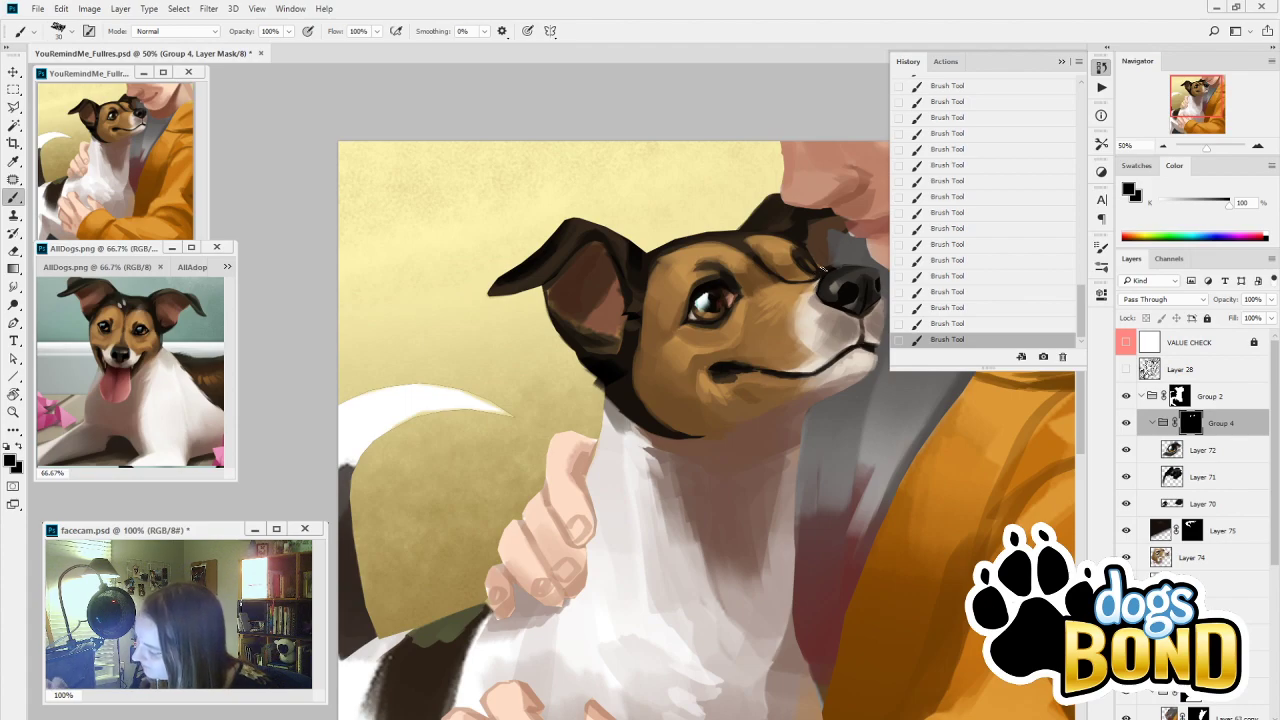
left_click(1177, 398)
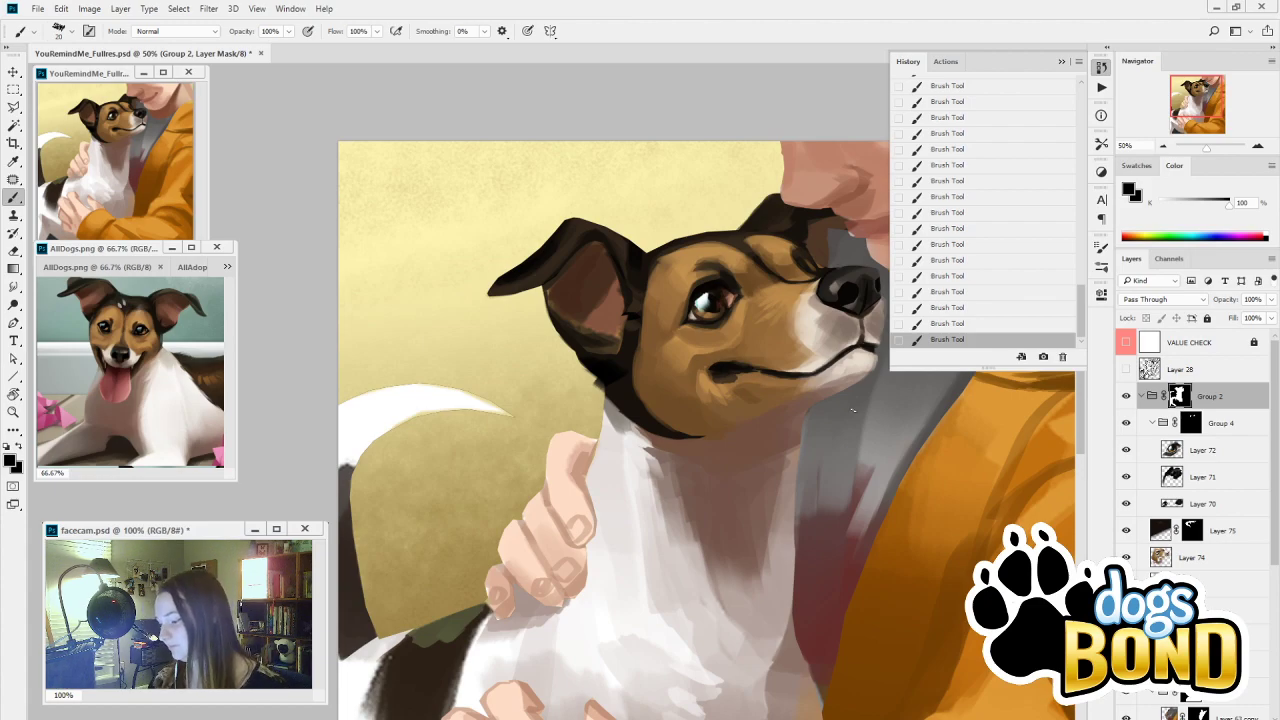
Collapse the History panel and compare Group 2, Layer 71 and Layer 75 on and off
left_click(1062, 62)
left_click(1126, 396)
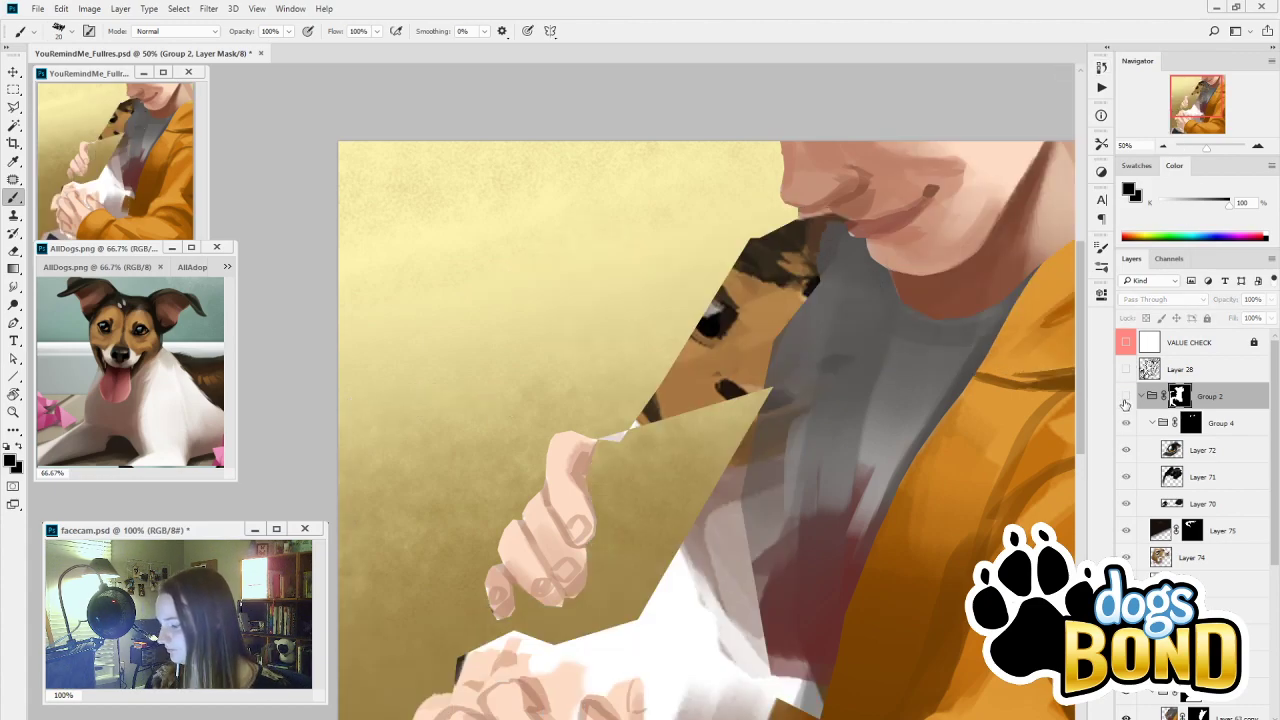
left_click(1126, 396)
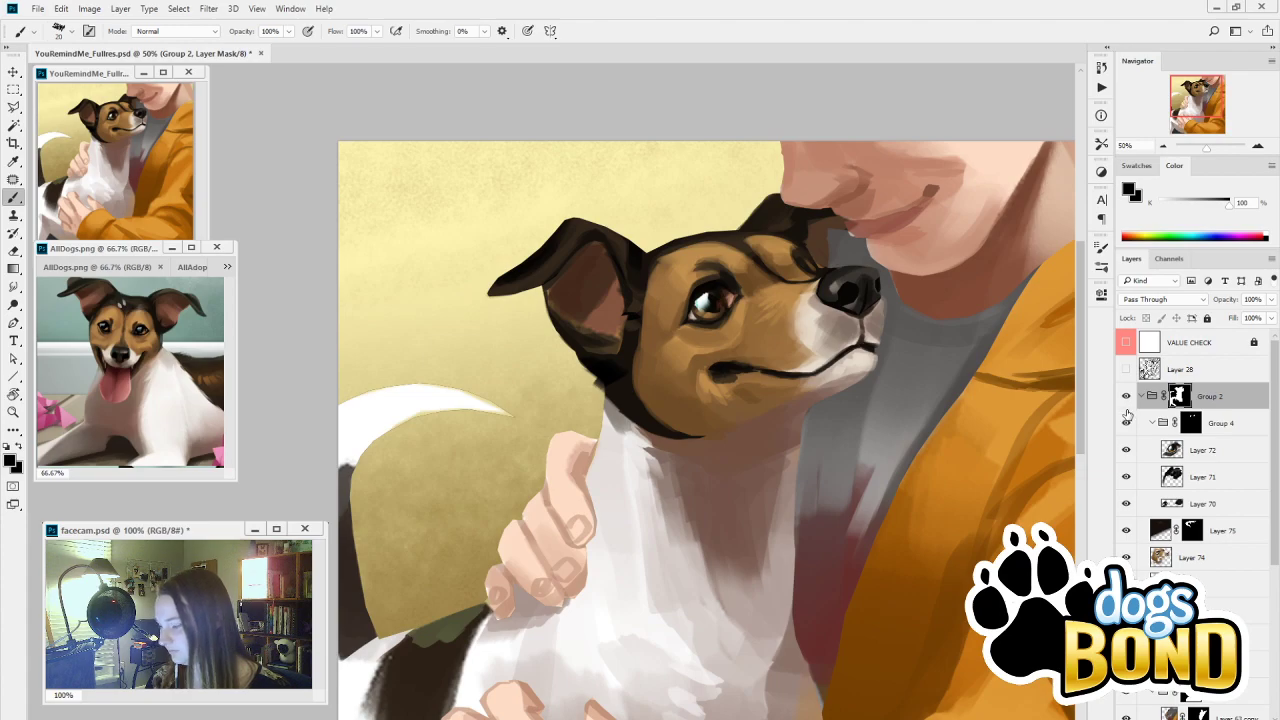
left_click(1126, 396)
left_click(1127, 398)
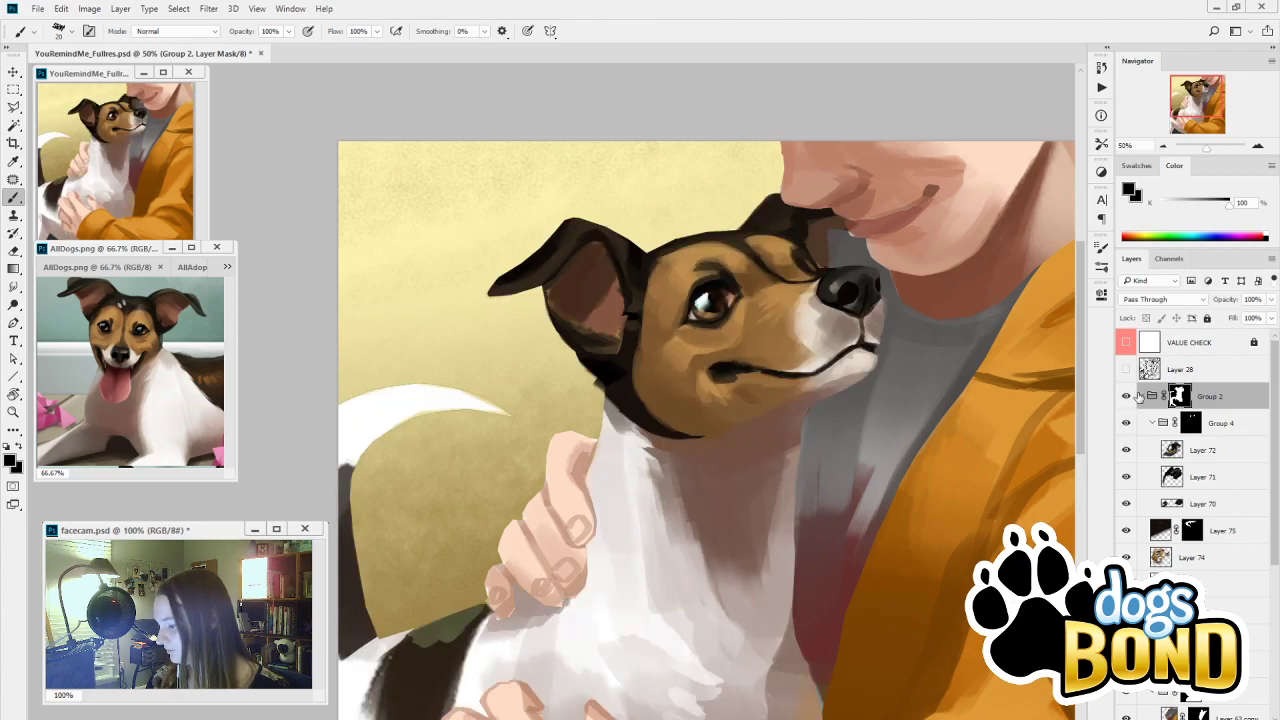
left_click(1127, 480)
left_click(1127, 480)
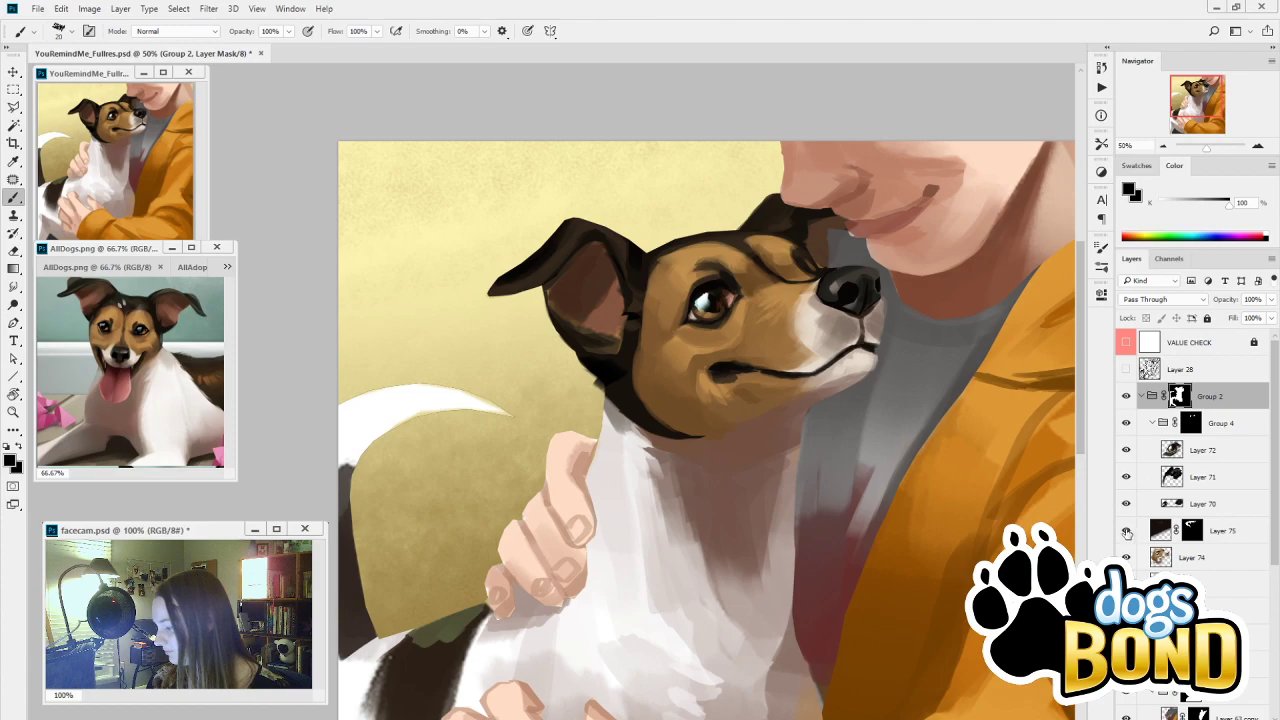
left_click(1127, 532)
left_click(1127, 531)
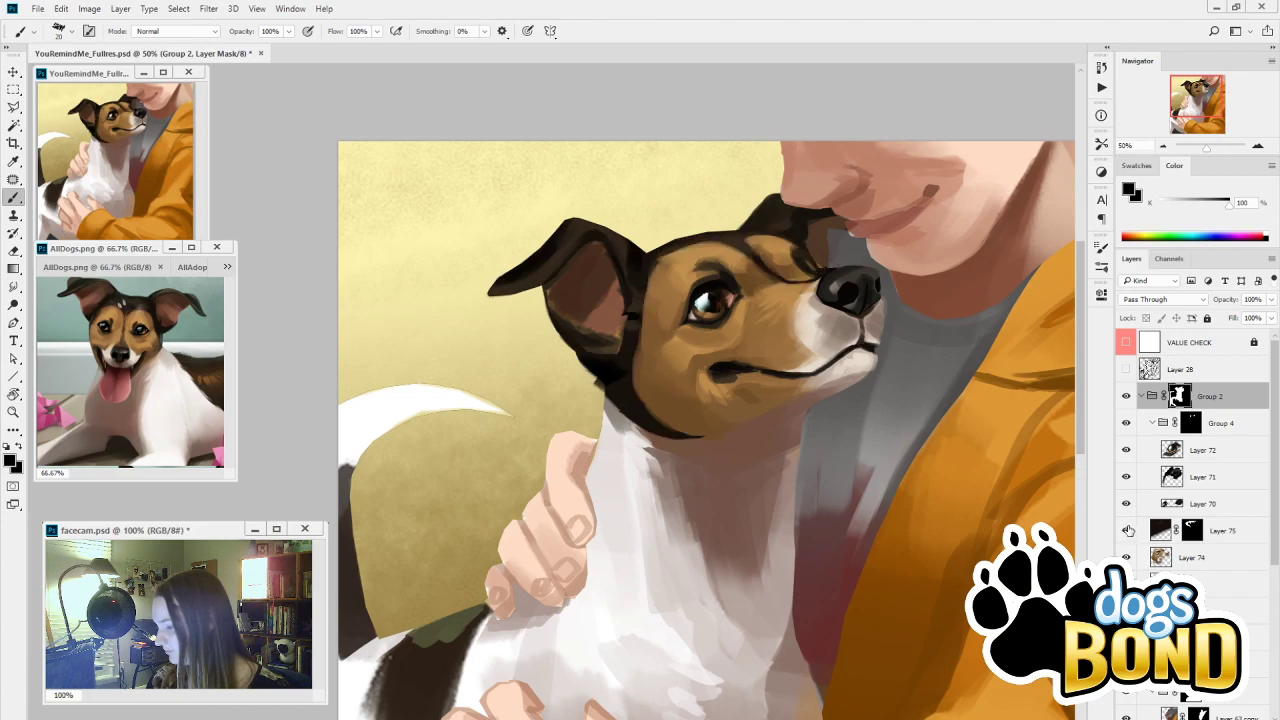
Paint white on Layer 75's mask with a size 70 brush to extend the dark fur between the near ear and the cheek
left_click(1192, 531)
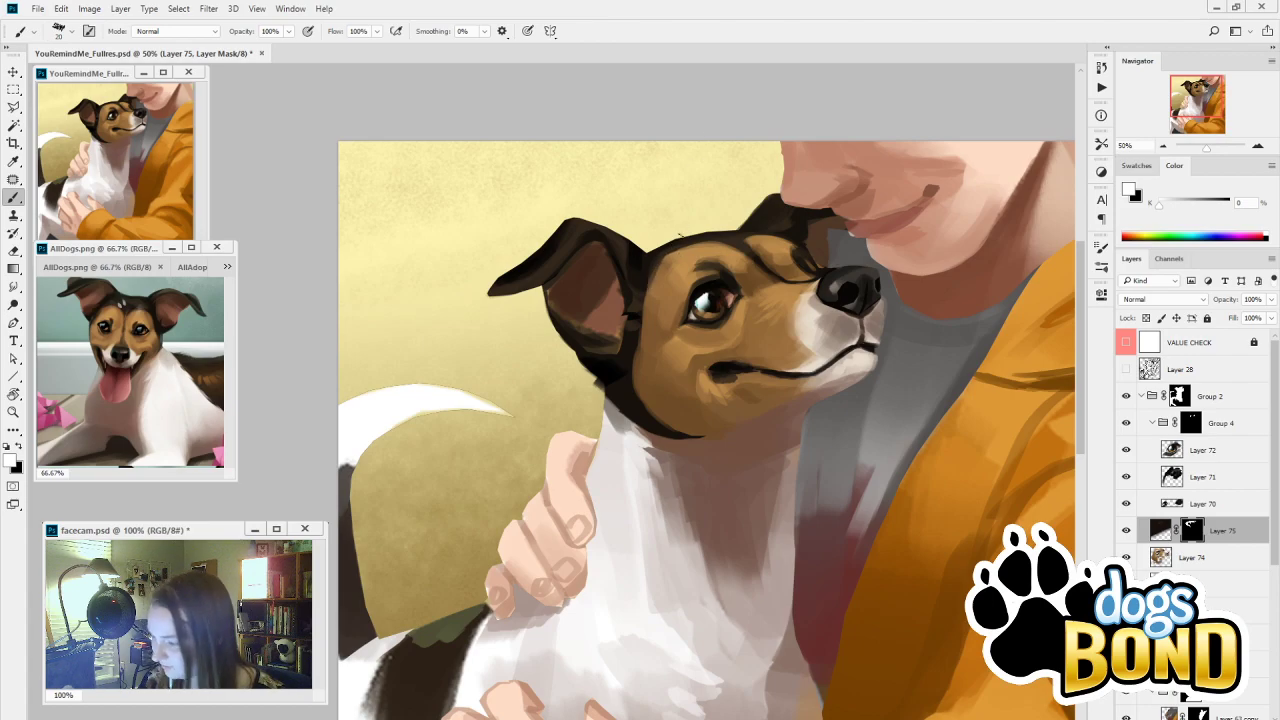
mouse_move(648, 274)
left_mouse_down()
mouse_move(648, 340)
mouse_move(622, 368)
mouse_move(632, 388)
left_mouse_up()
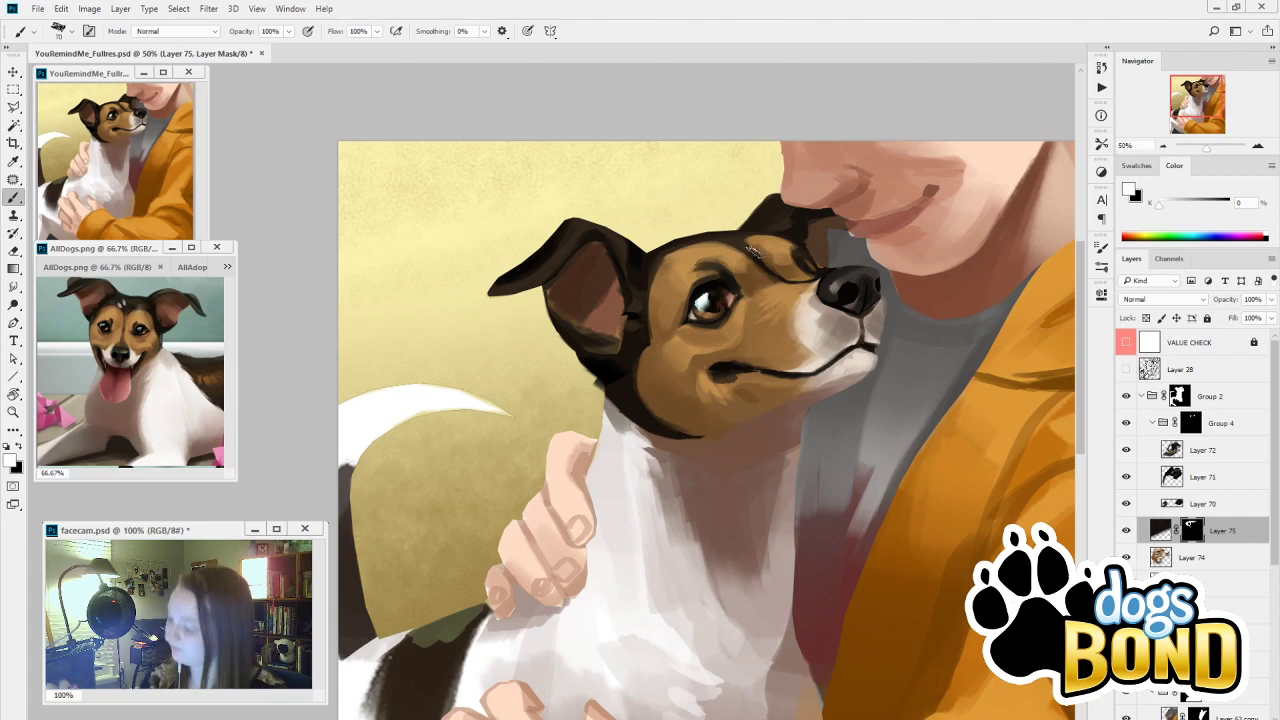
left_click(712, 440, "alt")
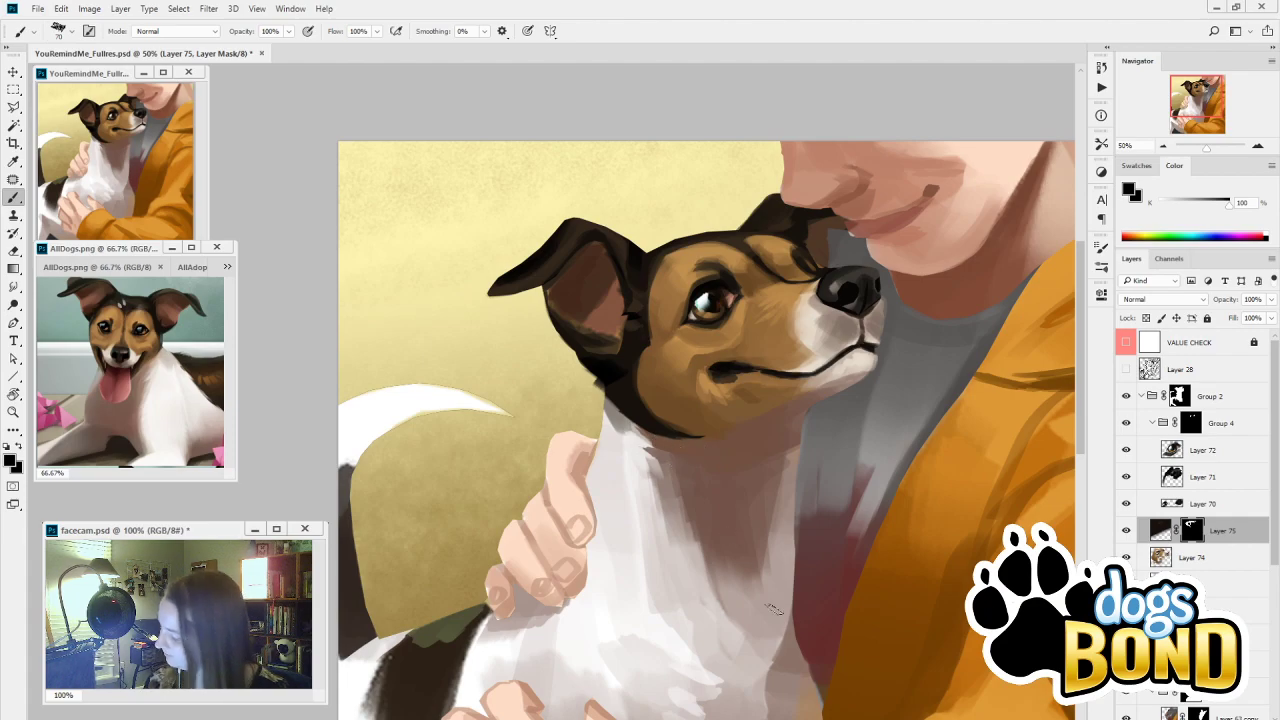
Lock Layer 74's transparent pixels, sample the neck's shadow brown at 35% brightness, and try a size 175 stroke under the jaw
left_click(1168, 558)
left_click(1126, 557)
left_click(1126, 557)
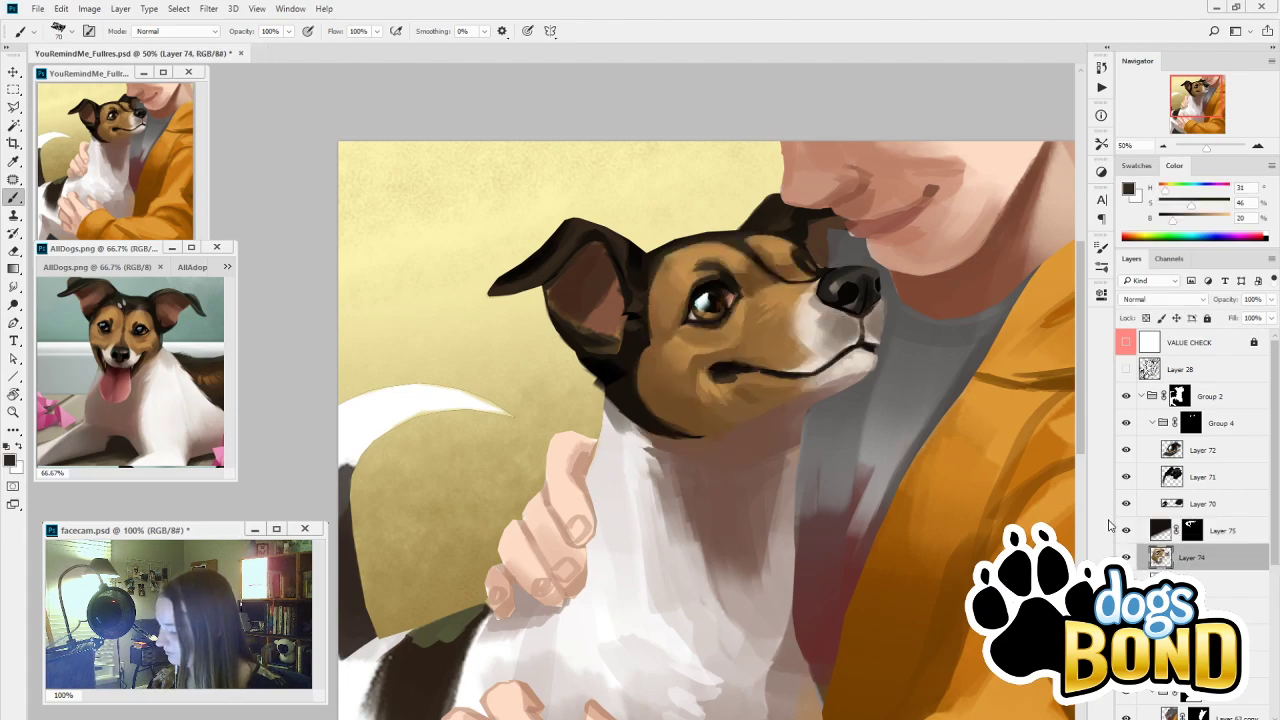
key("i")
left_click(736, 497)
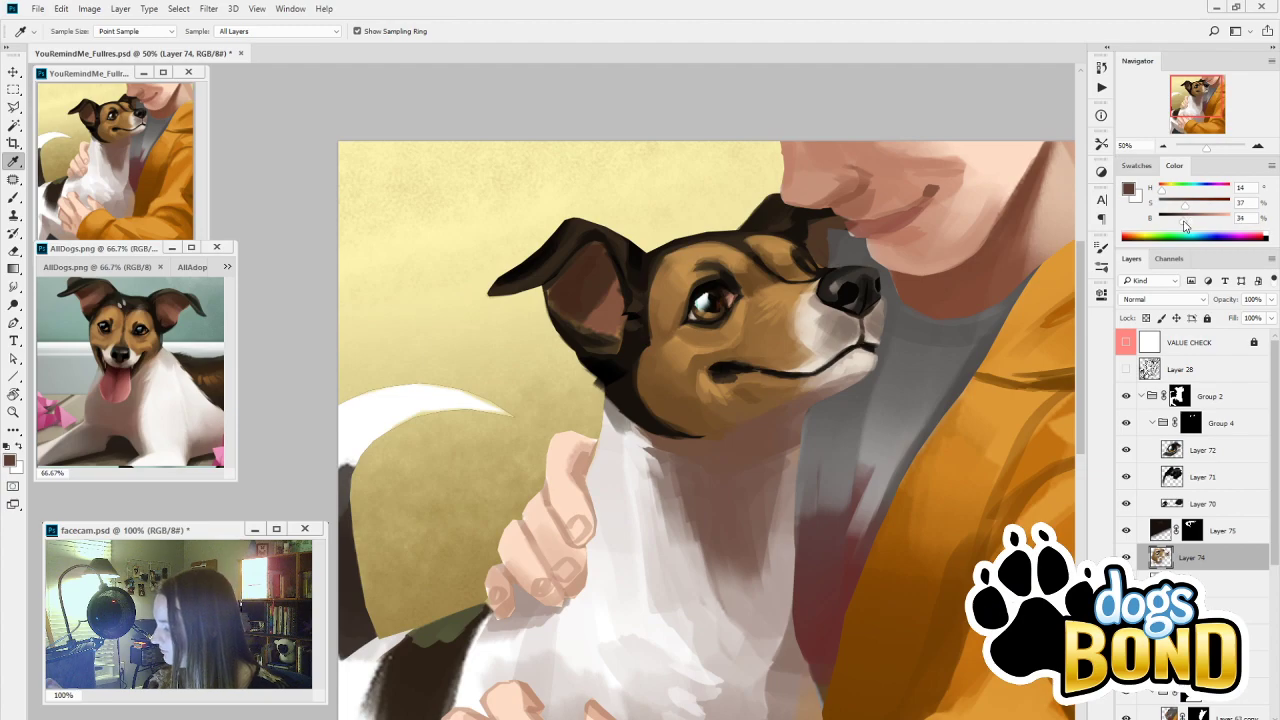
key("b")
left_click(1146, 318)
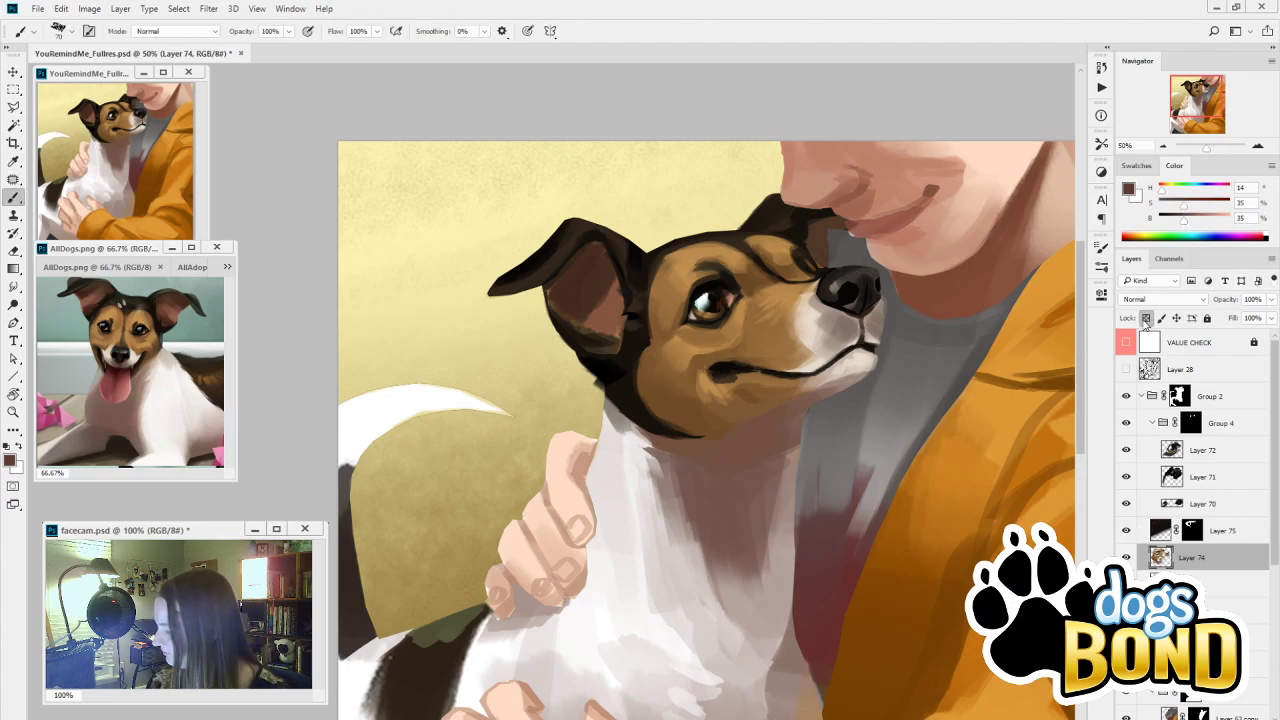
mouse_move(765, 453)
left_mouse_down()
mouse_move(655, 462)
mouse_move(660, 448)
left_mouse_up()
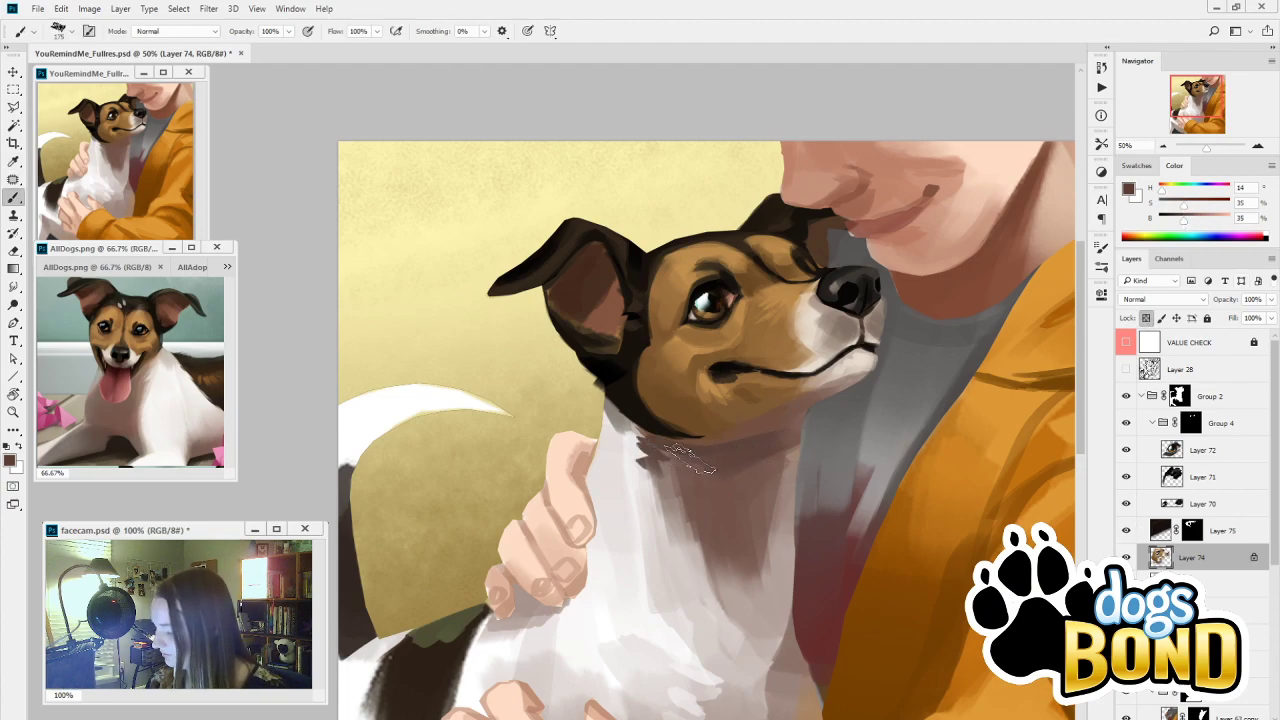
key("ctrl+z")
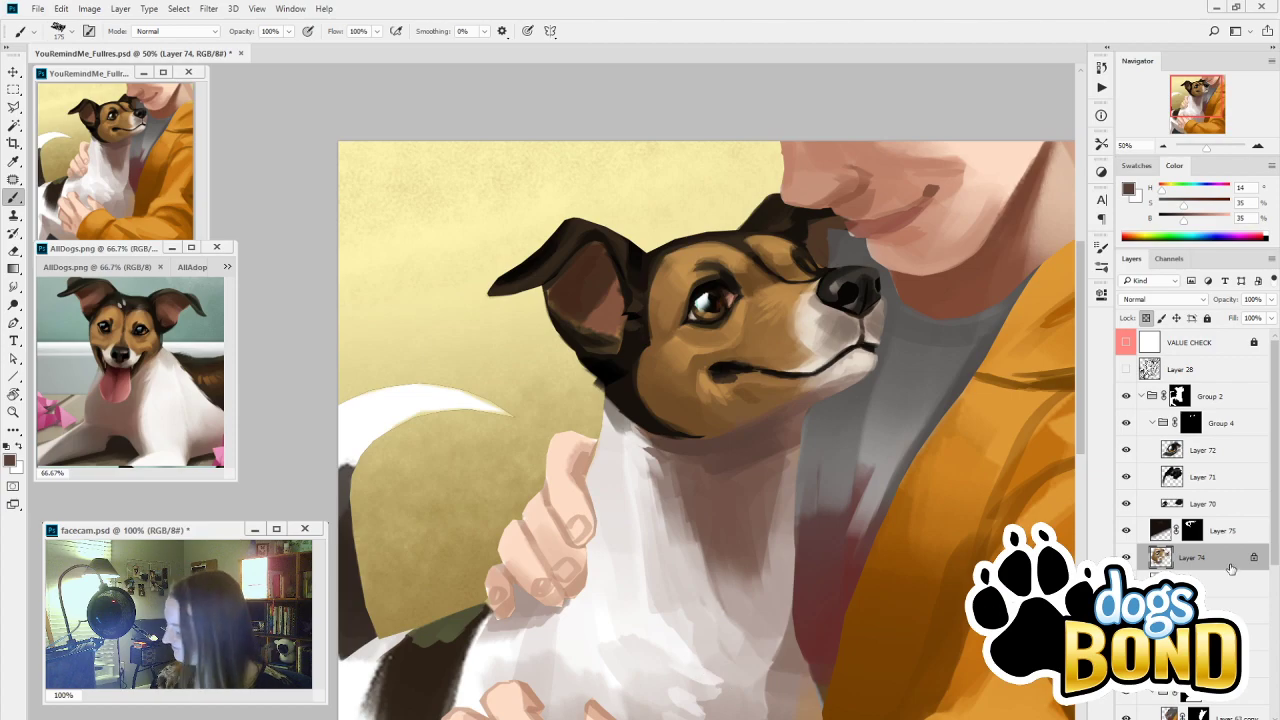
Add a new layer above Layer 74 and paint brown shadow strokes on the neck under the jaw with a size 90 brush
key("ctrl+shift+alt+n")
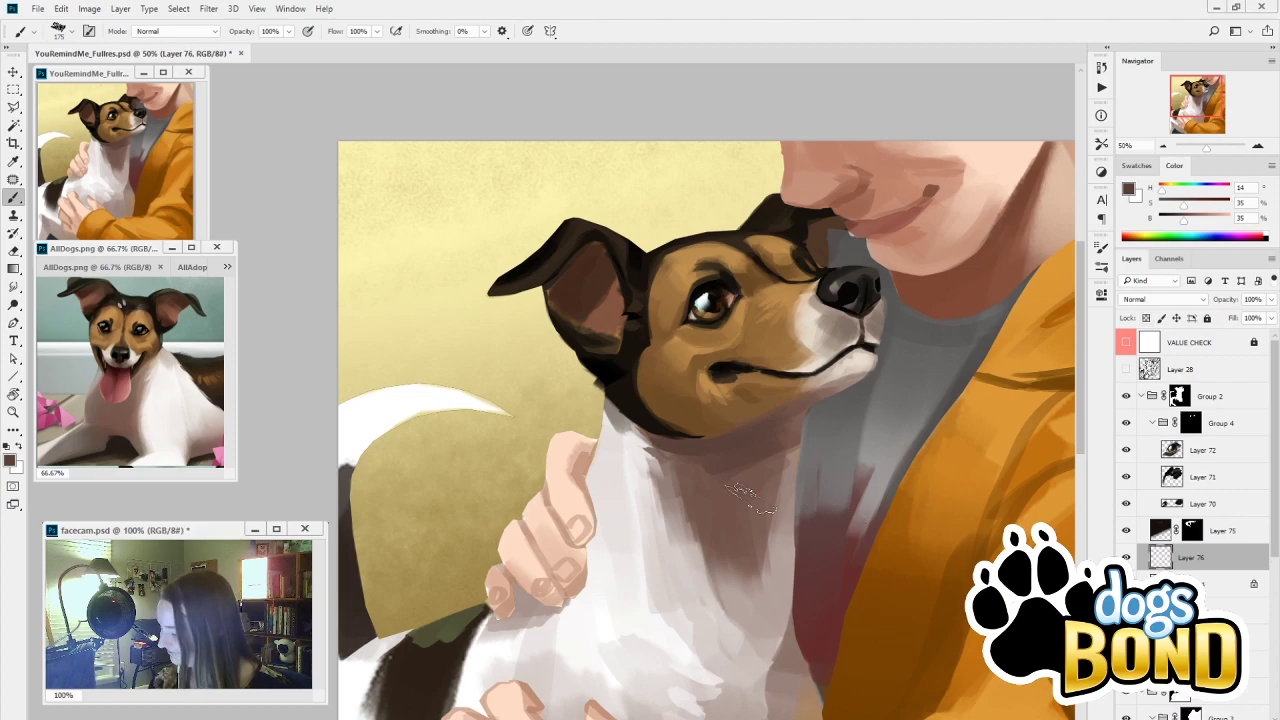
left_click_drag(699, 460, 718, 505)
key("ctrl+z")
key("[")
key("[")
key("[")
key("[")
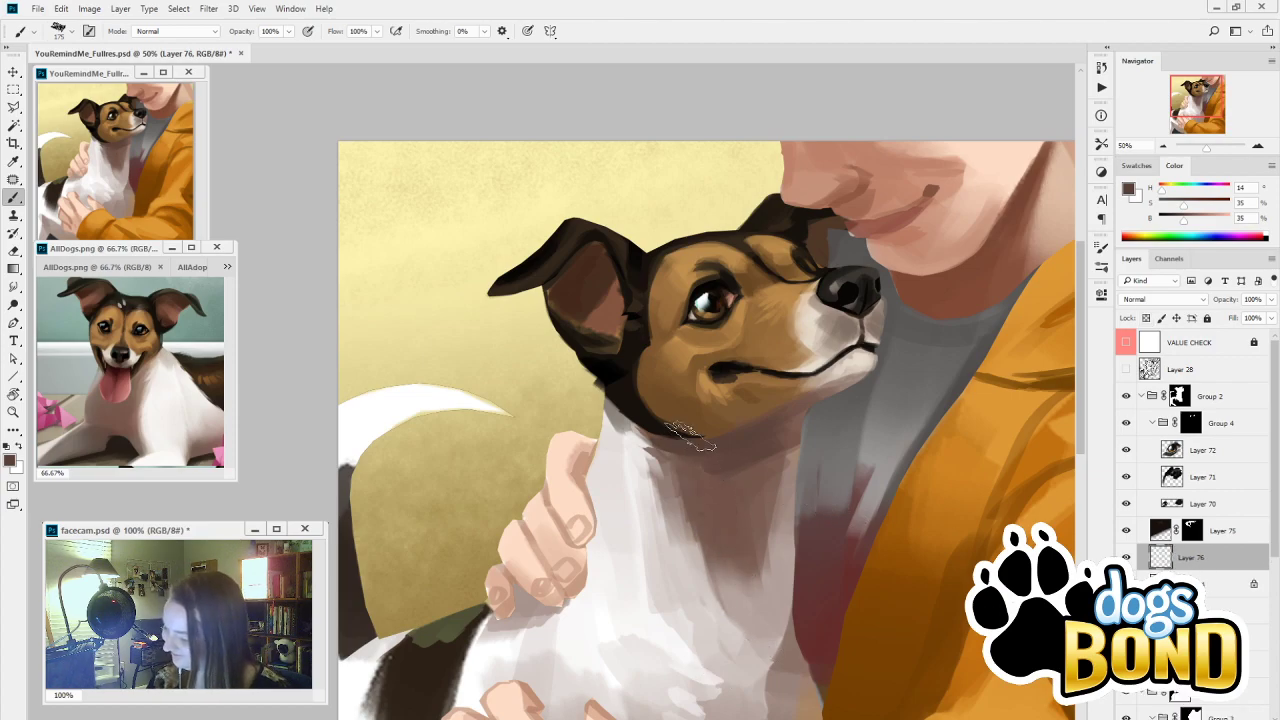
mouse_move(681, 457)
left_mouse_down()
mouse_move(703, 492)
mouse_move(700, 455)
left_mouse_up()
left_click_drag(690, 512, 663, 446)
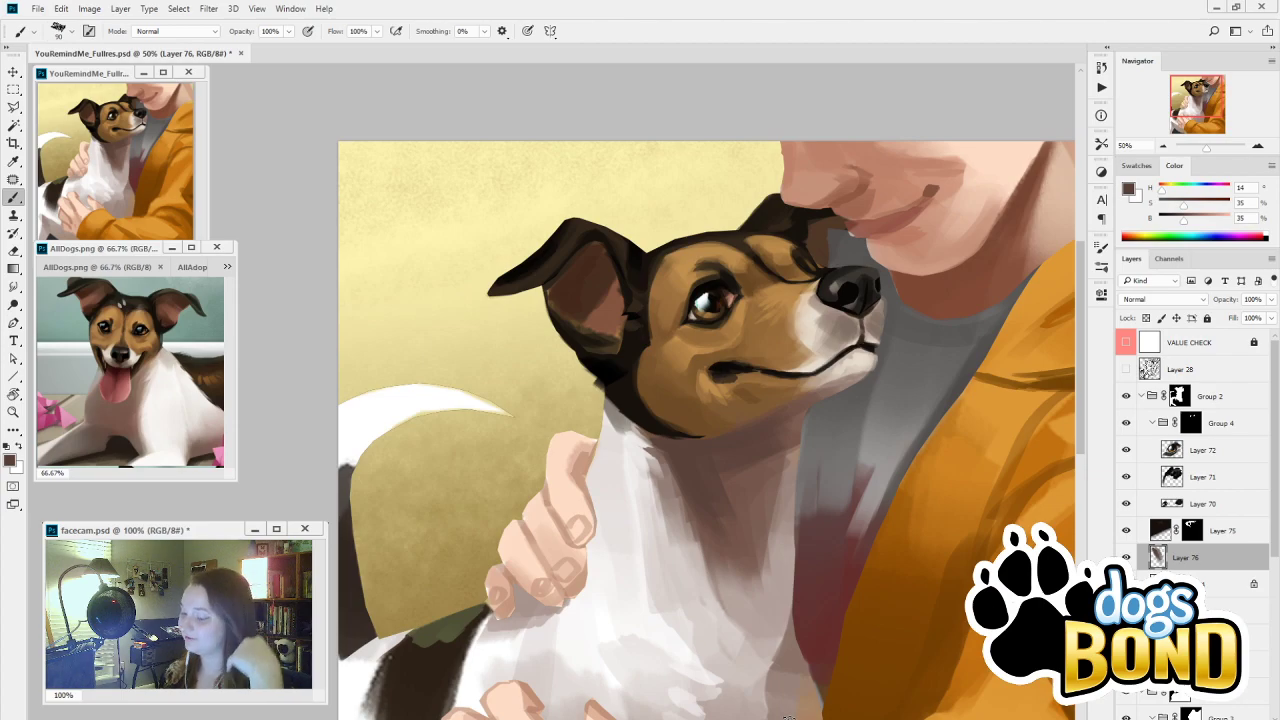
Sample the neck's light grey and clean up the neck fur just below the near ear's dark marking
left_click(611, 443, "alt")
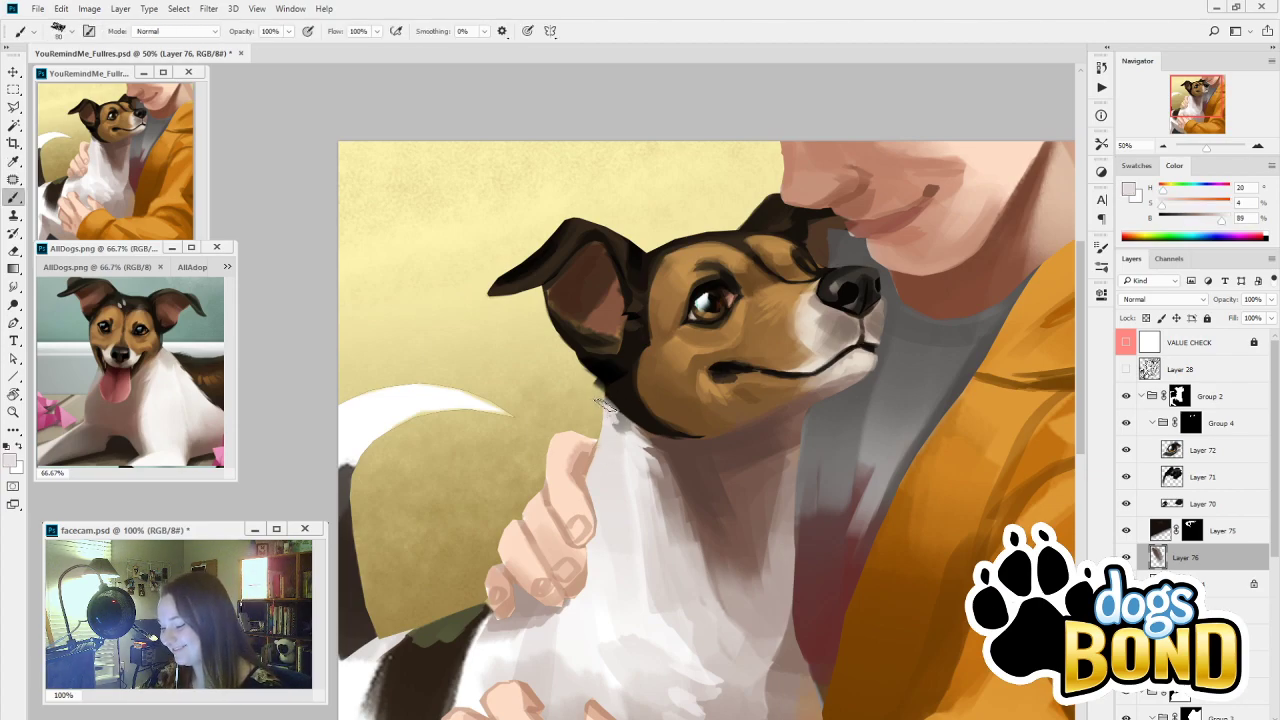
left_click_drag(605, 405, 612, 430)
key("ctrl+z")
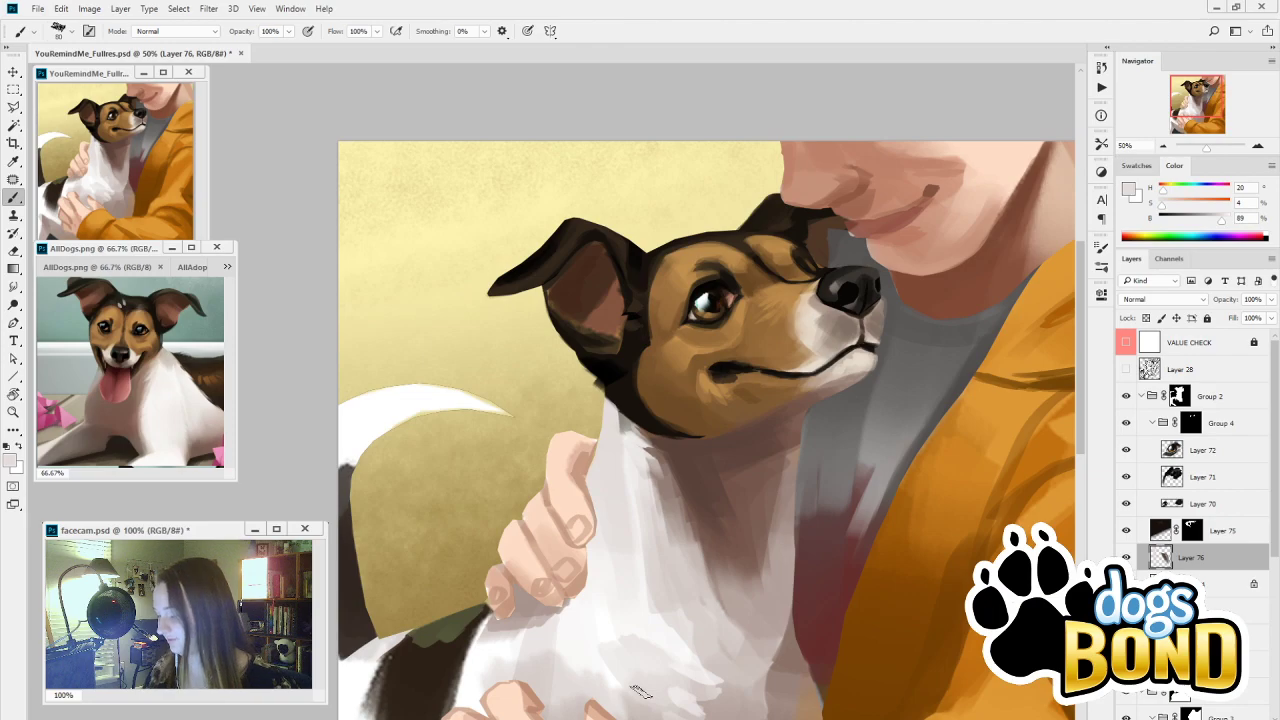
Paint the throat's outer edge beneath the jaw on Layer 76 using mauve and brown tones sampled from the neck
left_click(792, 513, "alt")
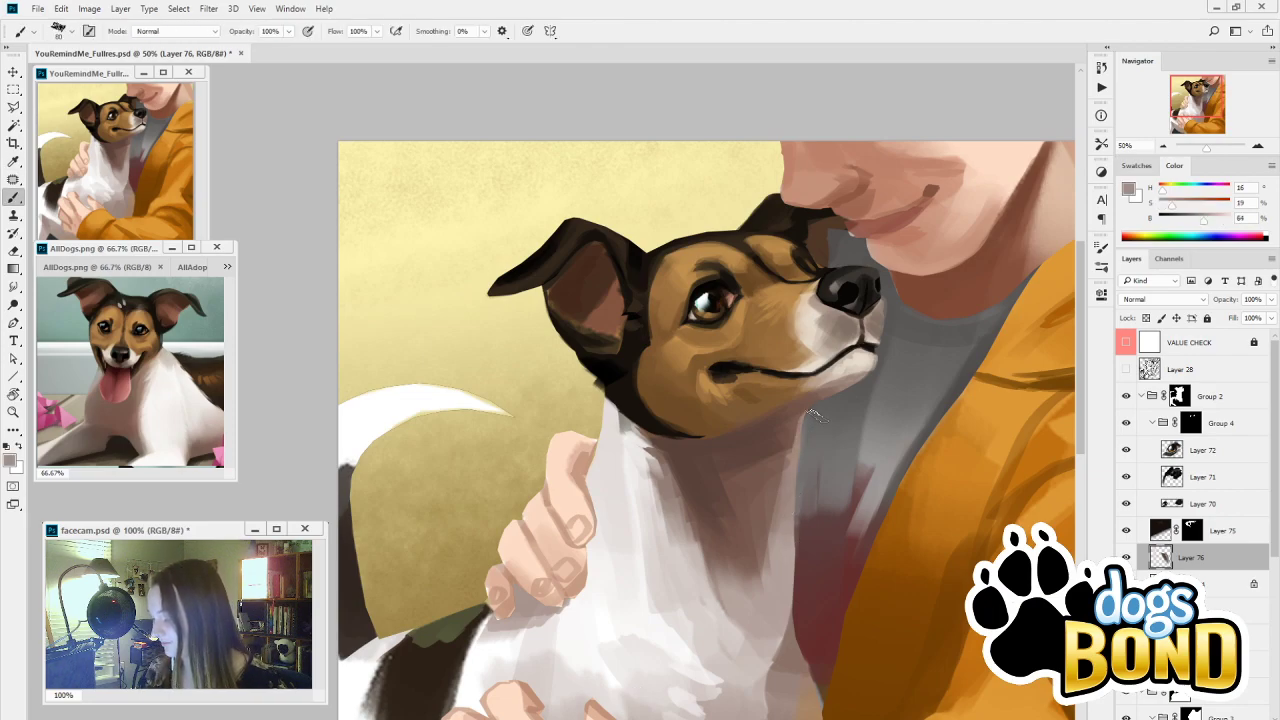
mouse_move(806, 420)
left_mouse_down()
mouse_move(785, 576)
mouse_move(826, 411)
left_mouse_up()
key("alt")
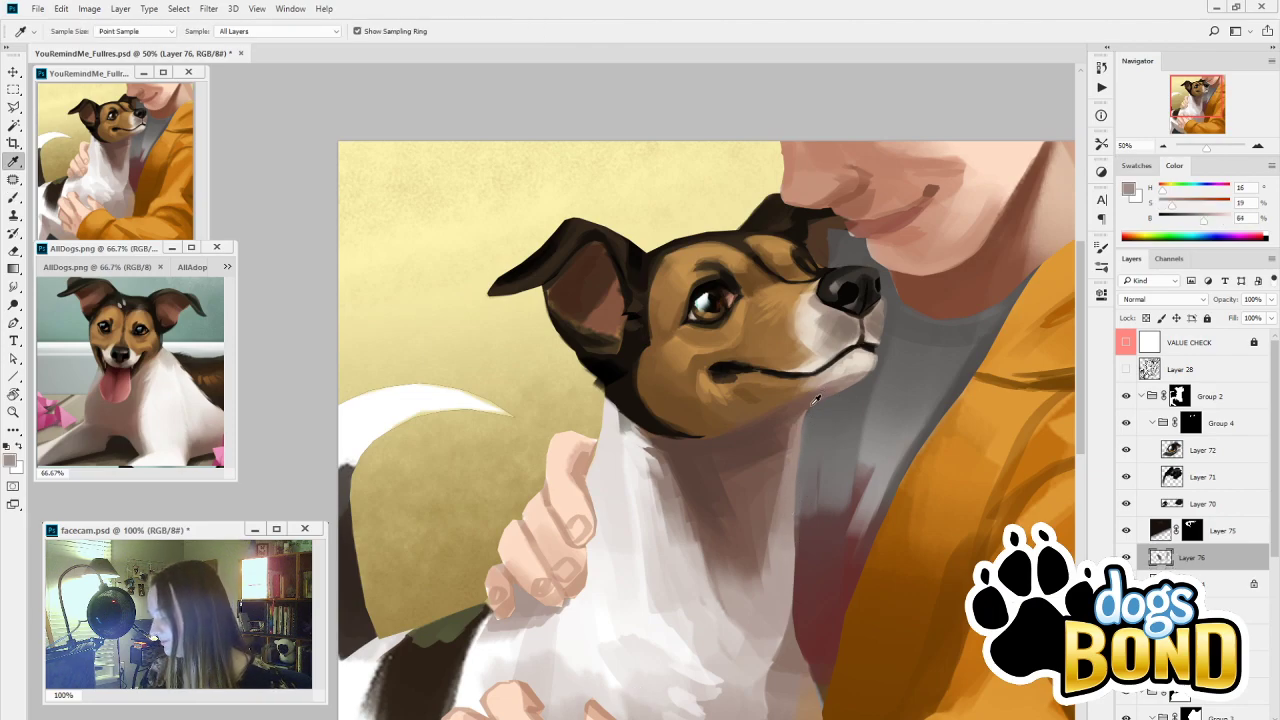
left_click(815, 400, "alt")
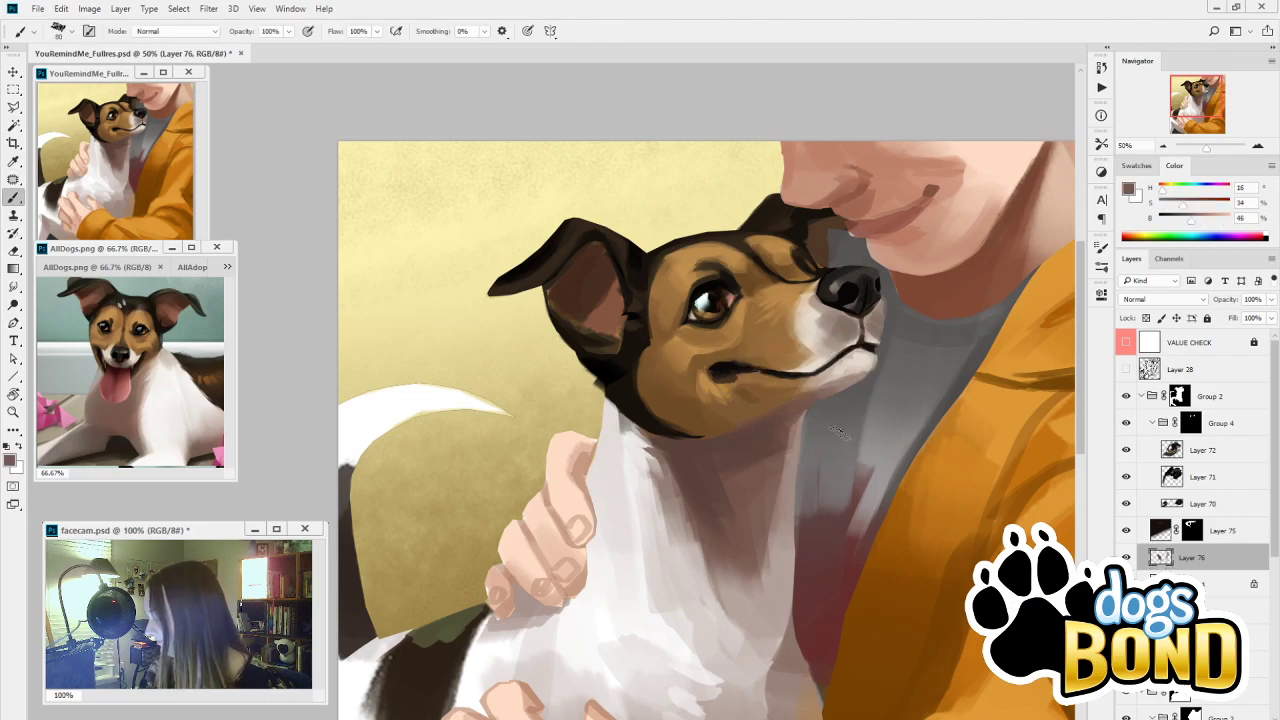
Repaint the dog's chin and lower jaw edge on Layer 76 with pale beige tones sampled from the chin
left_click(856, 362, "alt")
left_click_drag(866, 364, 830, 408)
key("alt")
left_click(853, 372, "alt")
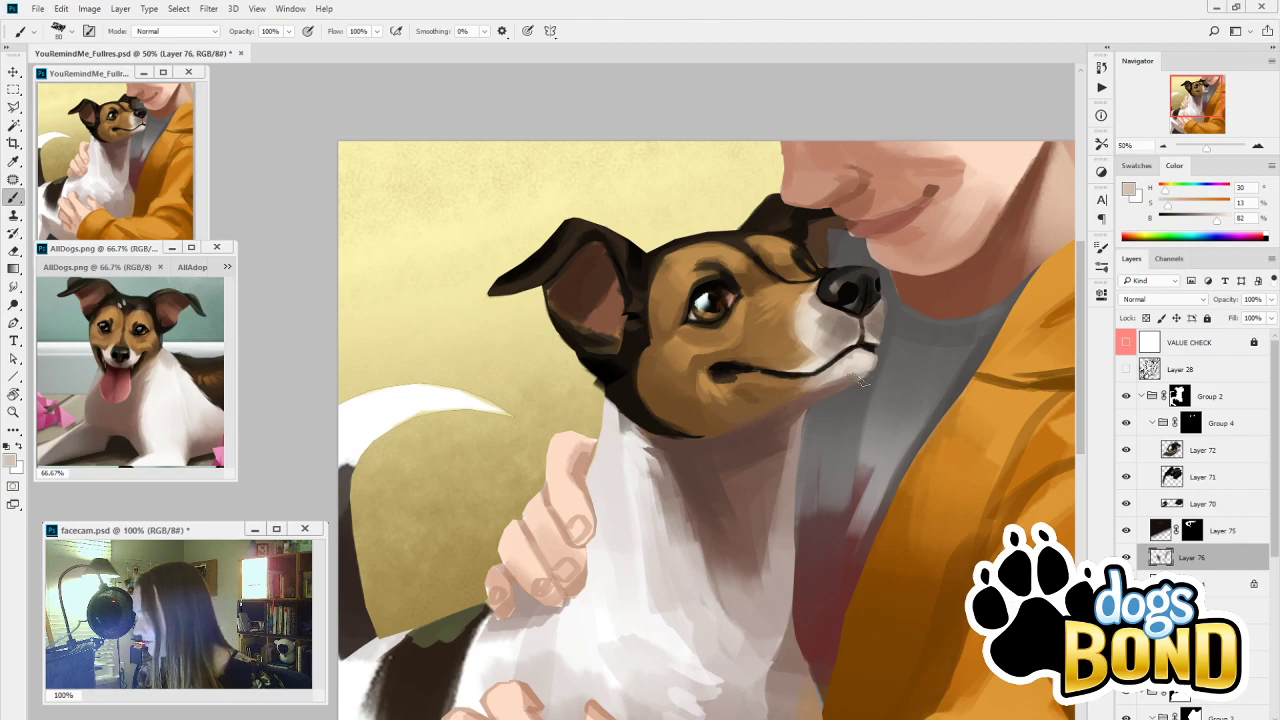
left_click(843, 371, "alt")
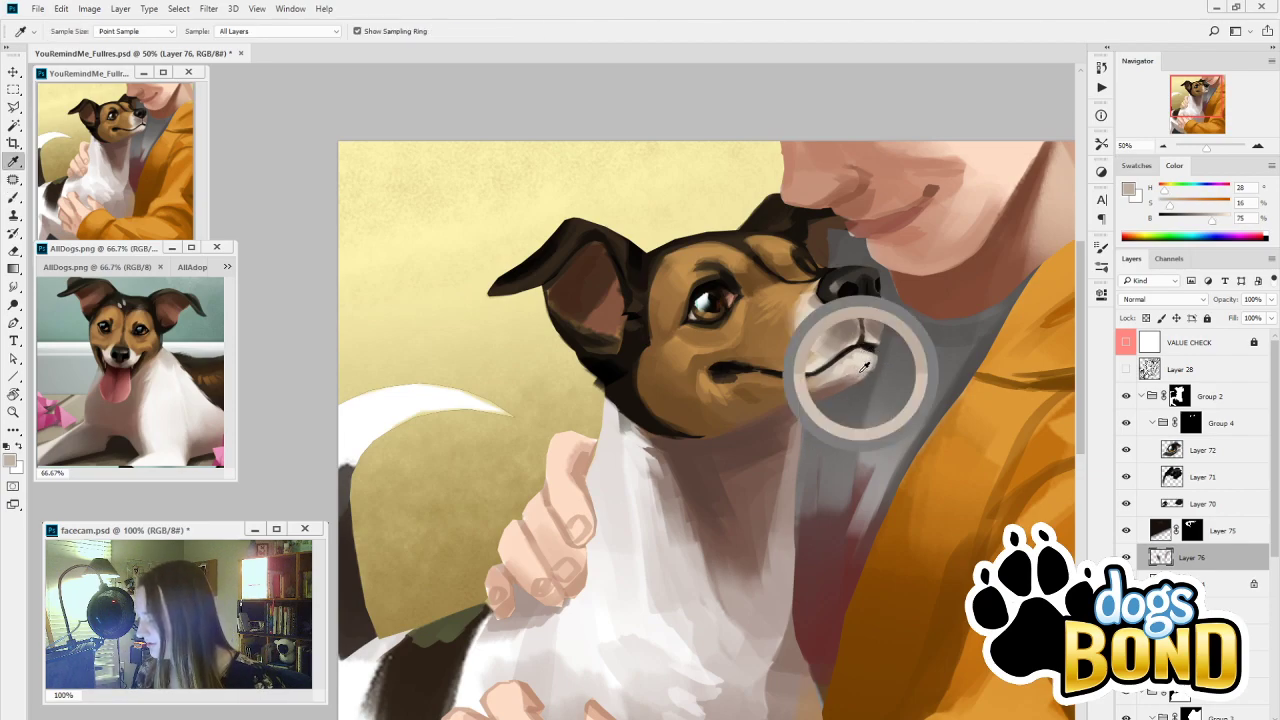
left_click_drag(876, 348, 860, 356)
left_click(822, 386, "alt")
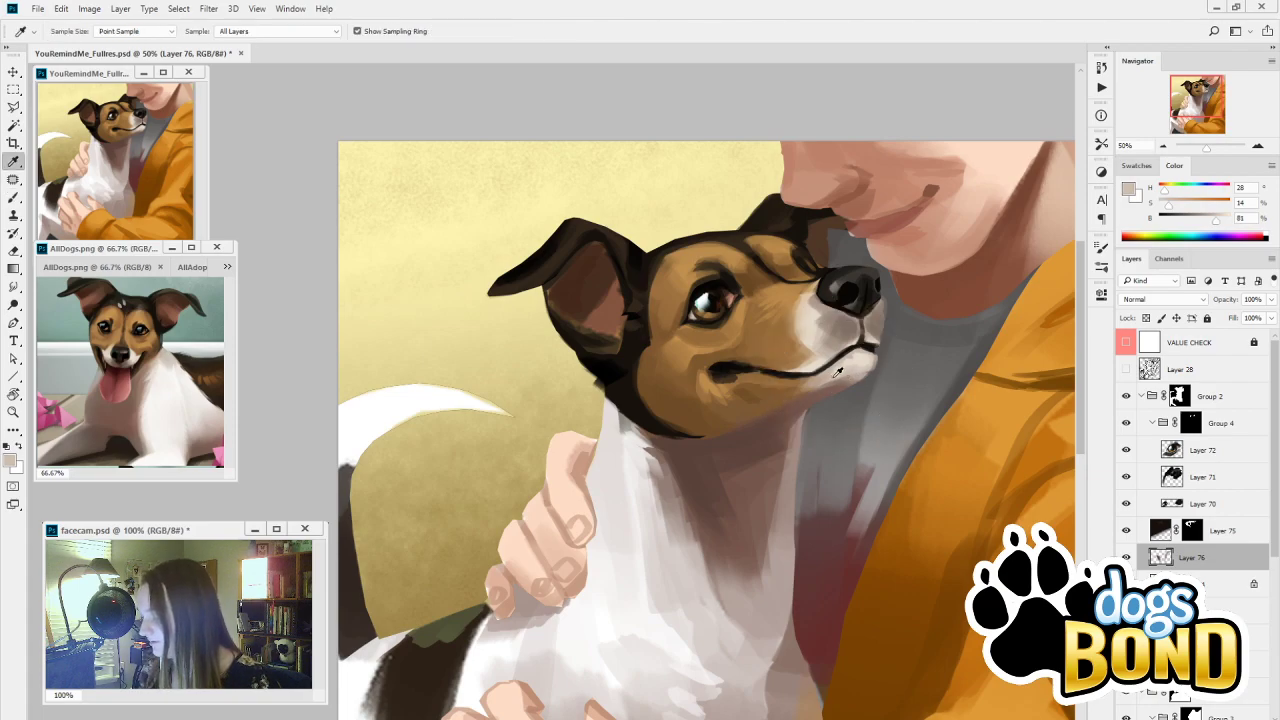
Sample the mouth line's near-black and refine the front of the dog's mouth line with a size 40 brush
left_click(859, 340, "alt")
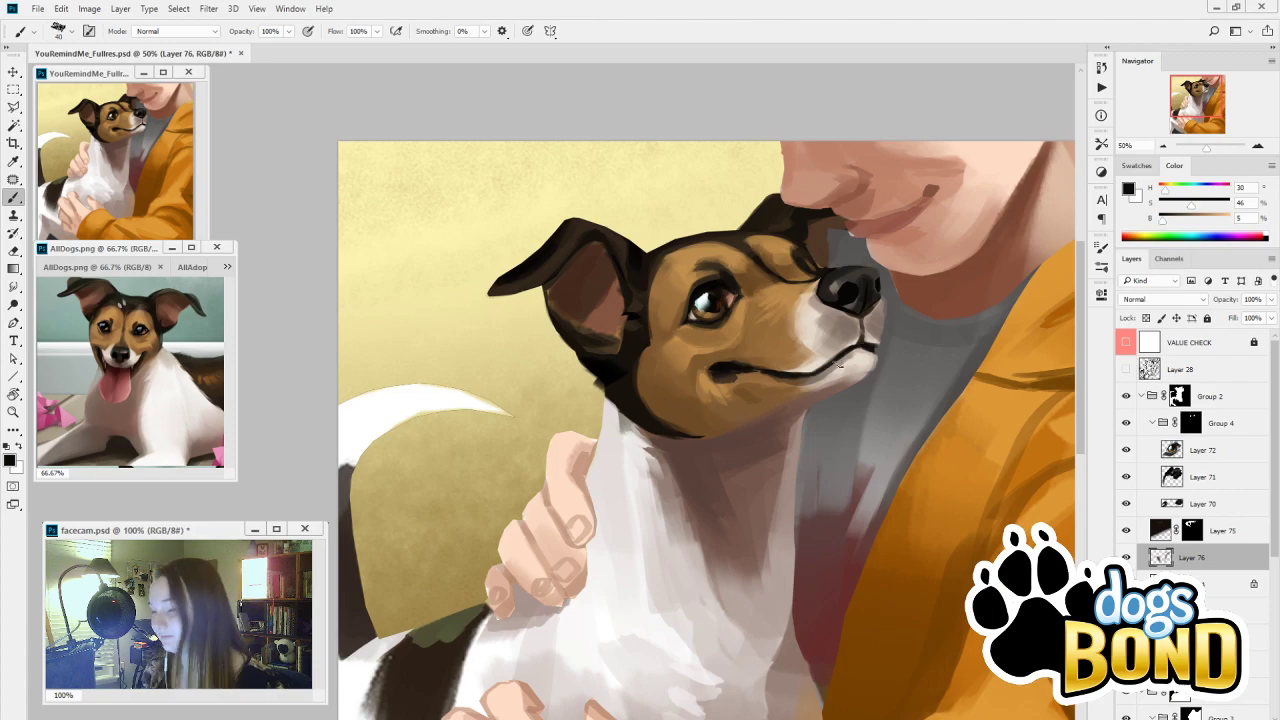
key("ctrl+z")
left_click_drag(840, 359, 794, 376)
key("ctrl+z")
left_click_drag(868, 347, 852, 350)
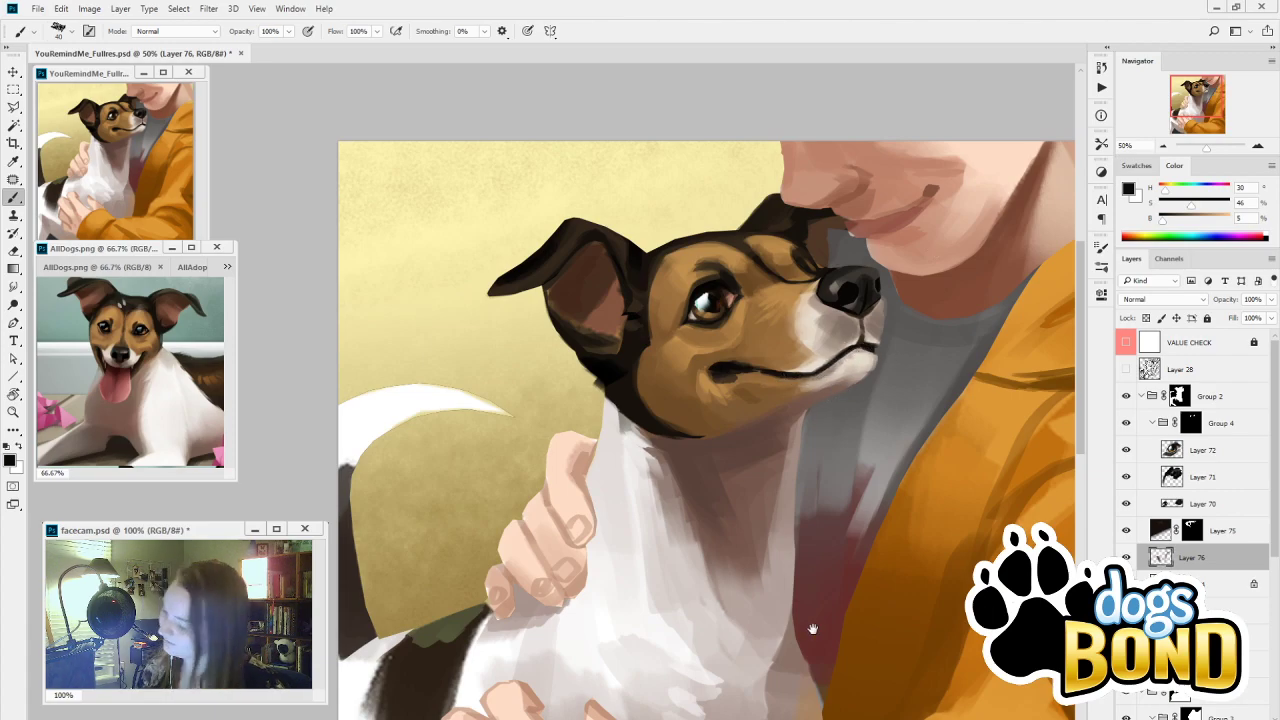
Compare Layer 76 on and off to review the neck and chin repainting
left_click_drag(812, 628, 780, 485)
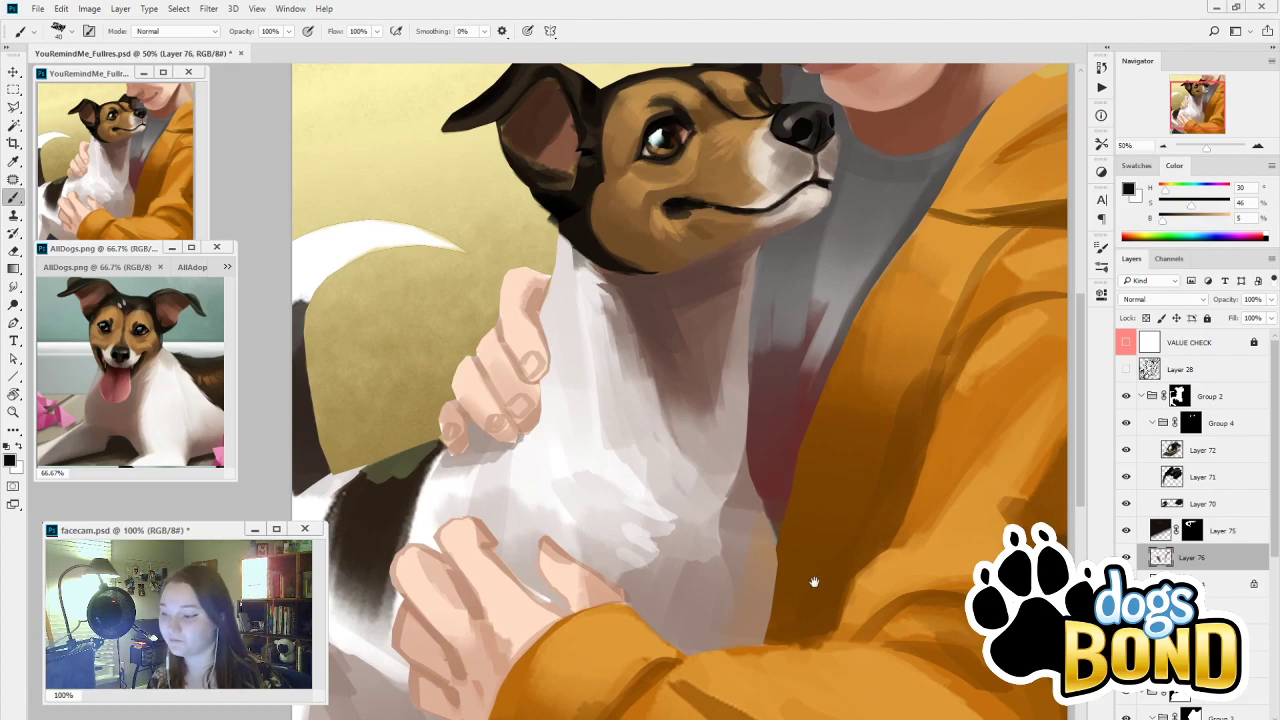
left_click_drag(814, 582, 902, 636)
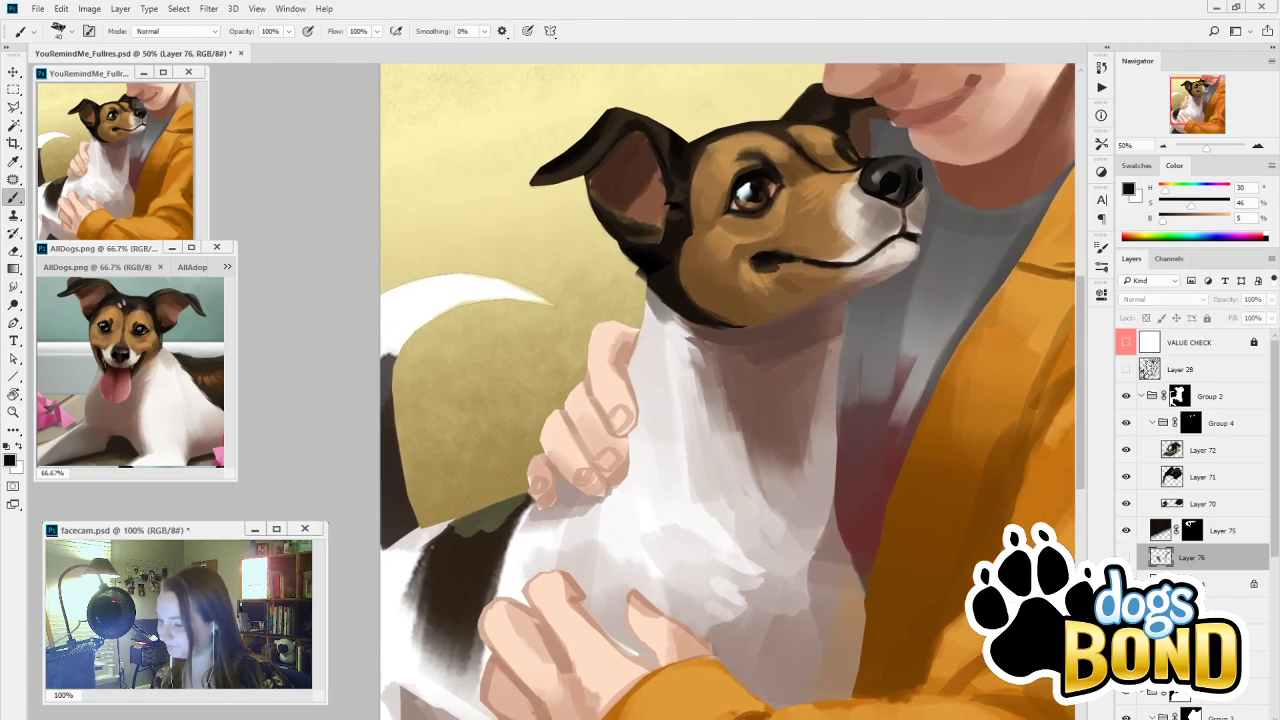
left_click(1126, 557)
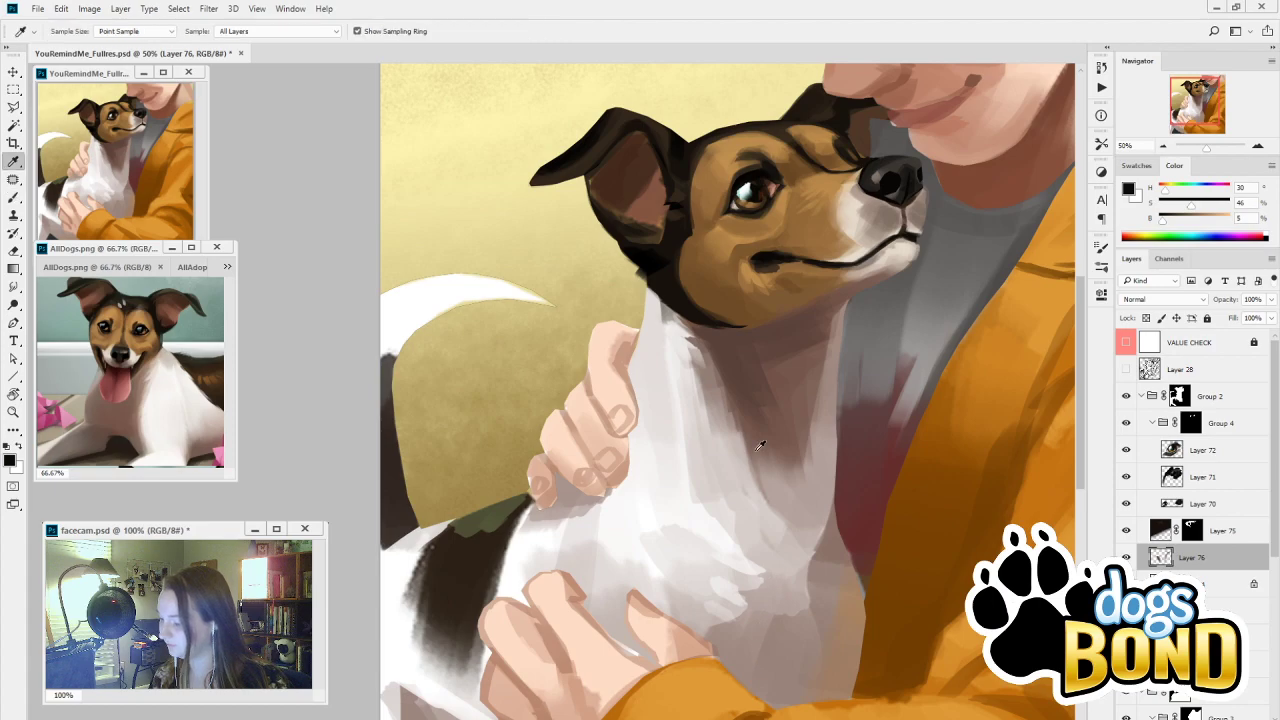
Paint the shadow down the dog's throat on Layer 76 with dark brown and mauve tones sampled from the neck
left_click(742, 338, "alt")
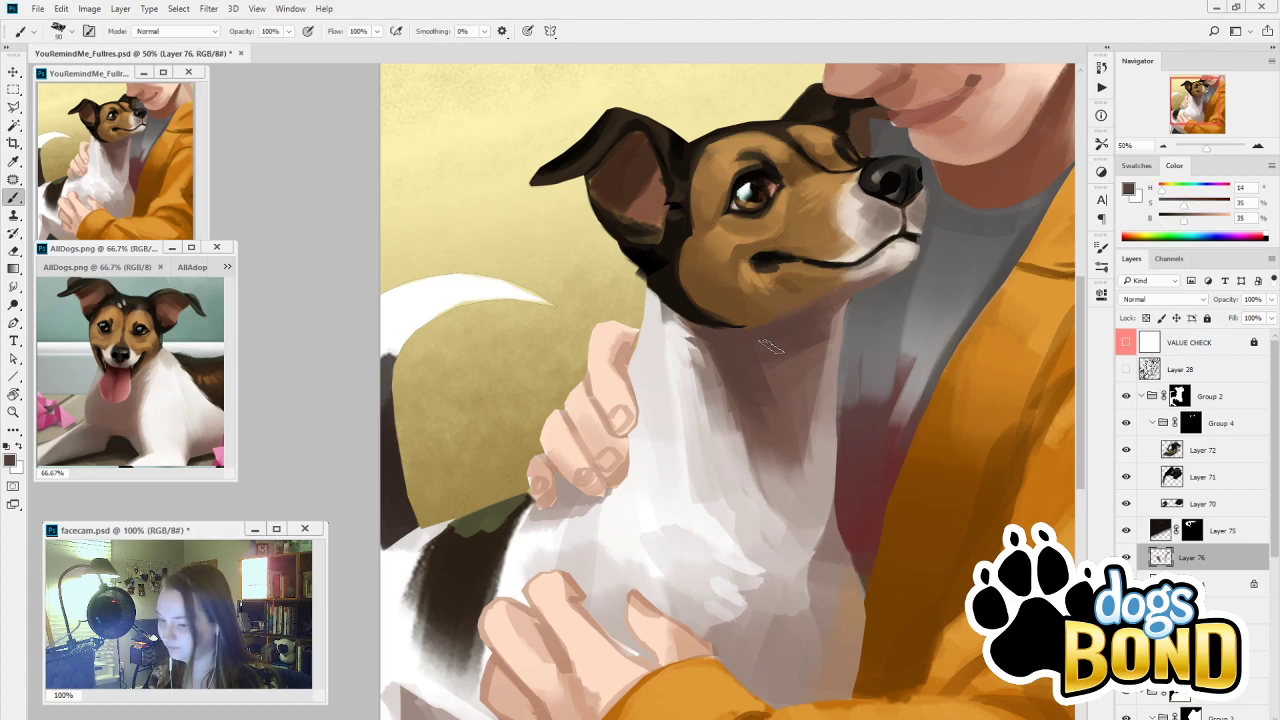
left_click(1163, 147)
left_click(1164, 148)
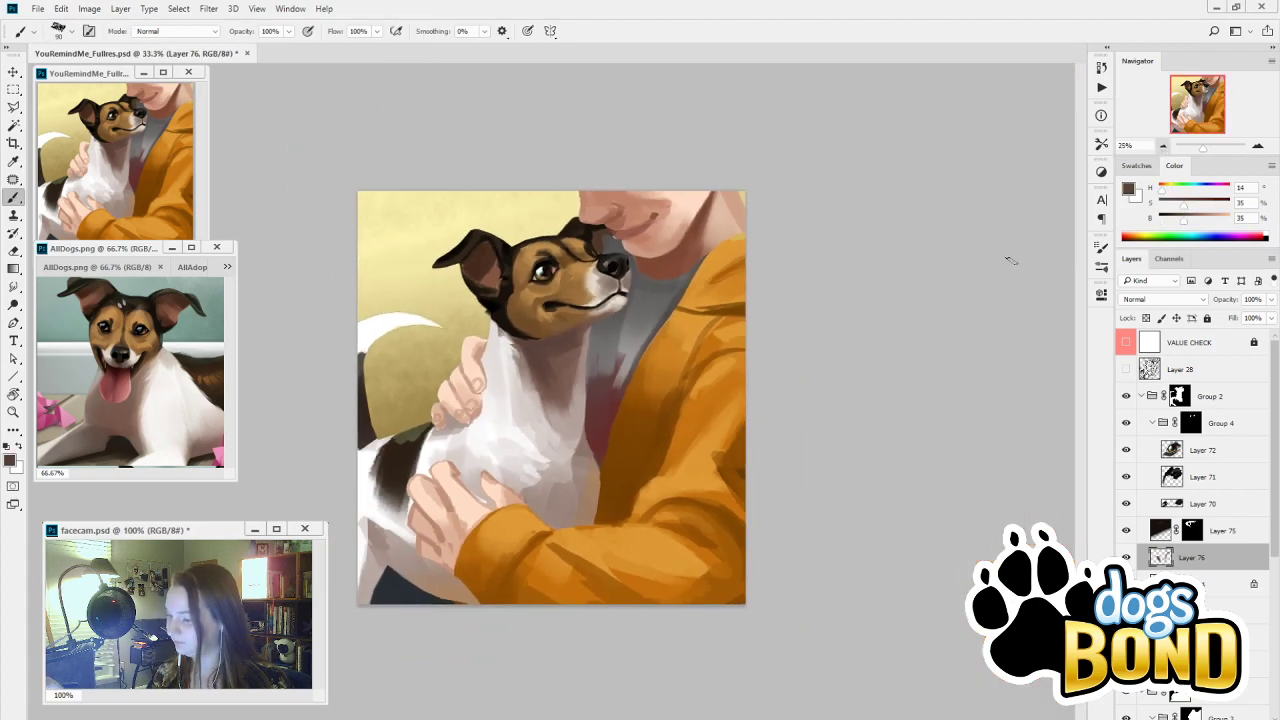
left_click(557, 342, "alt")
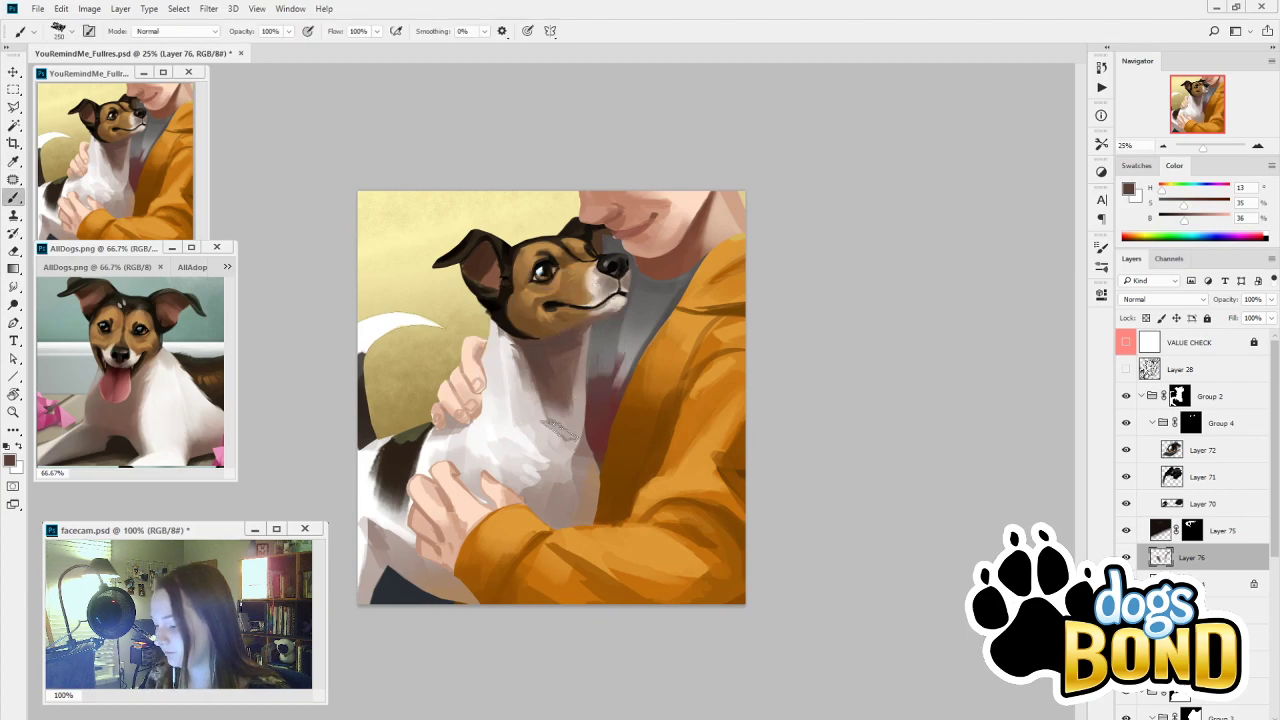
left_click(605, 340, "alt")
key("bracketleft")
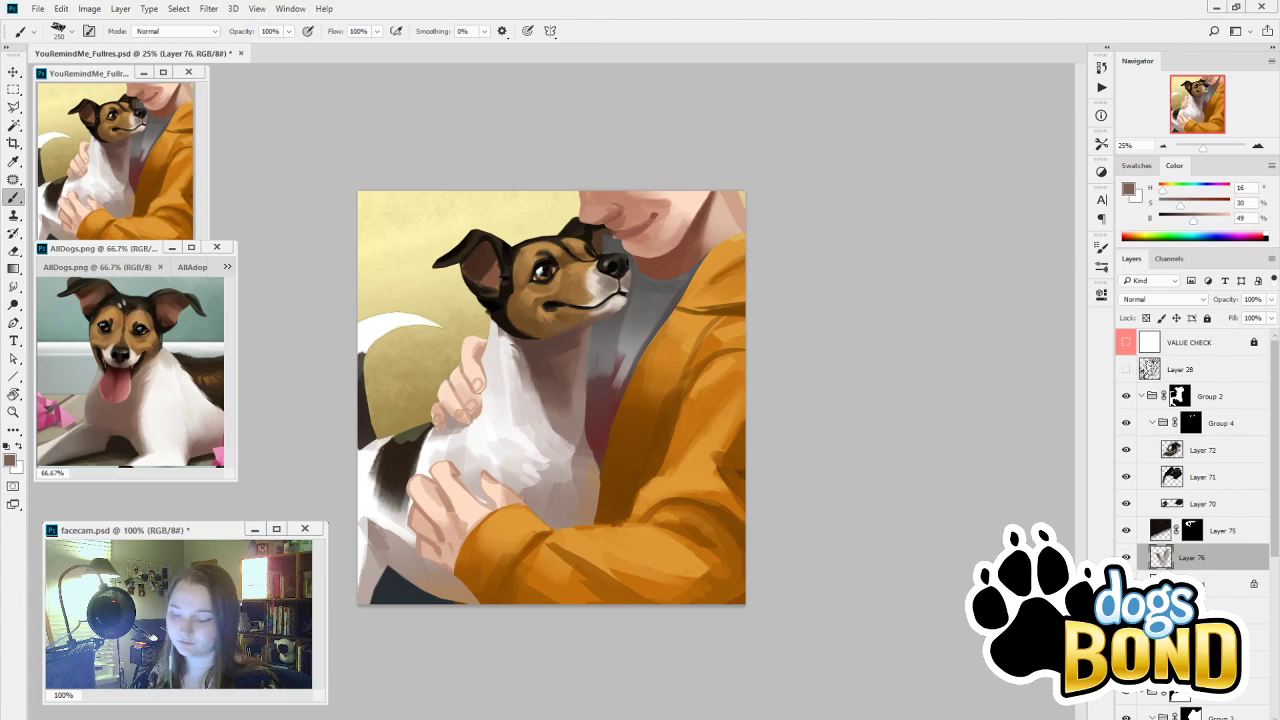
left_click(578, 357, "alt")
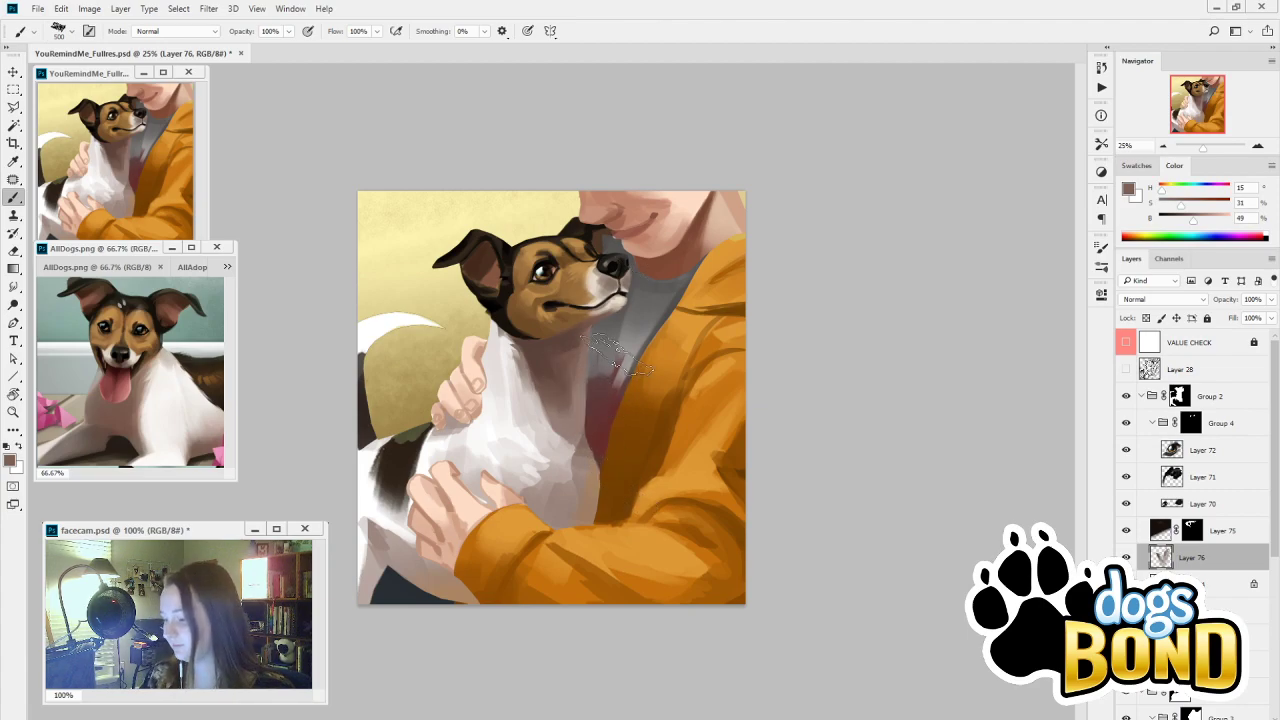
Blend the throat shadow below the chin using size 90 and 70 brushes and brown tones sampled from the neck
key("alt")
left_click(576, 330, "alt")
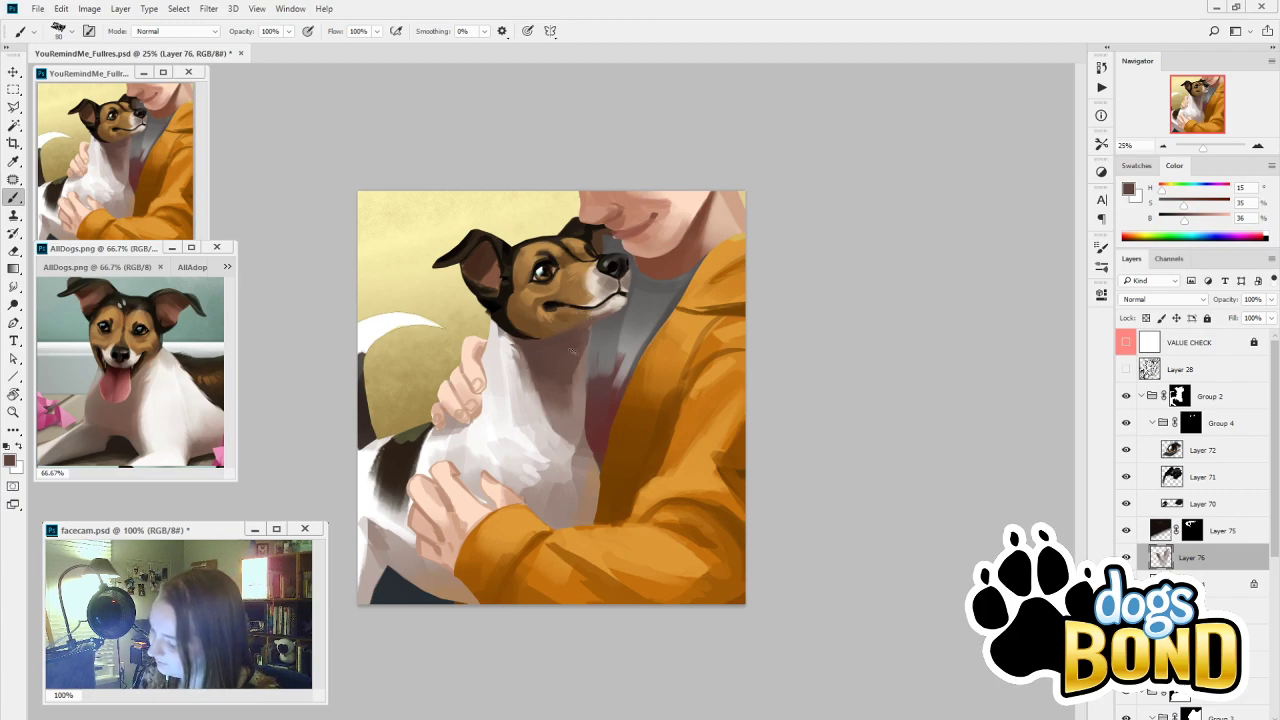
mouse_move(594, 323)
left_mouse_down()
mouse_move(577, 370)
mouse_move(578, 350)
left_mouse_up()
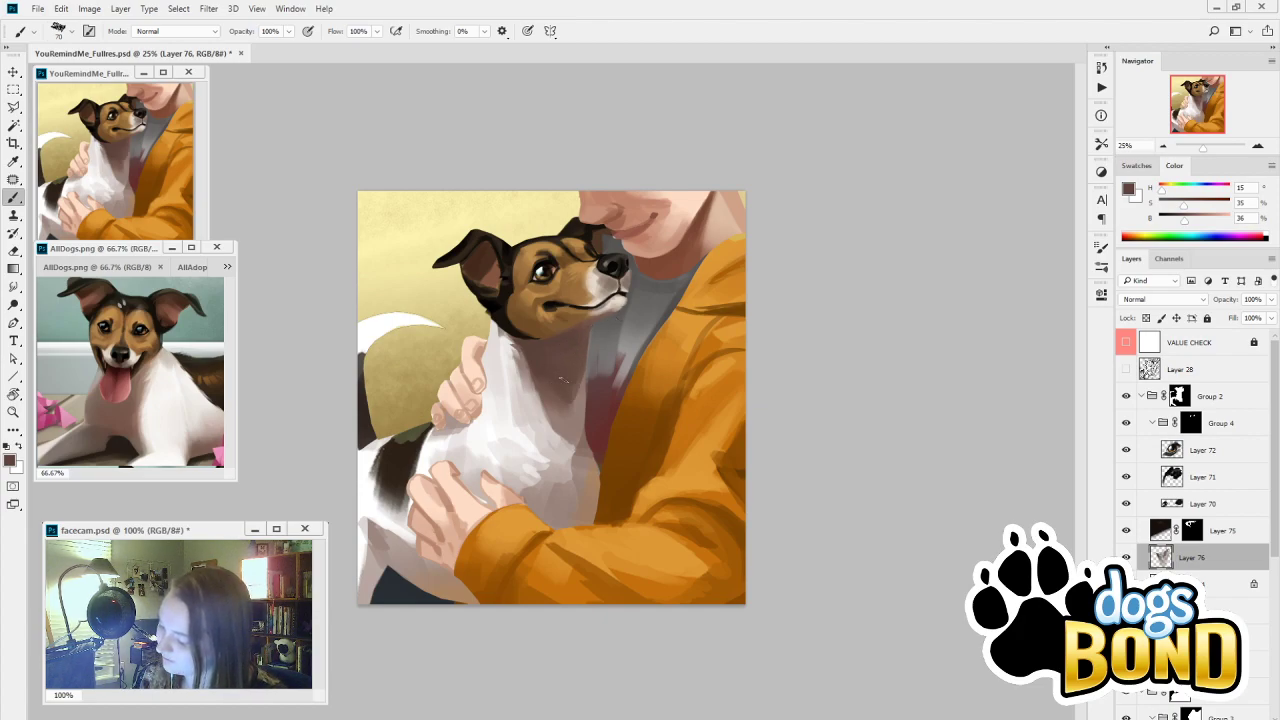
left_click(556, 404, "alt")
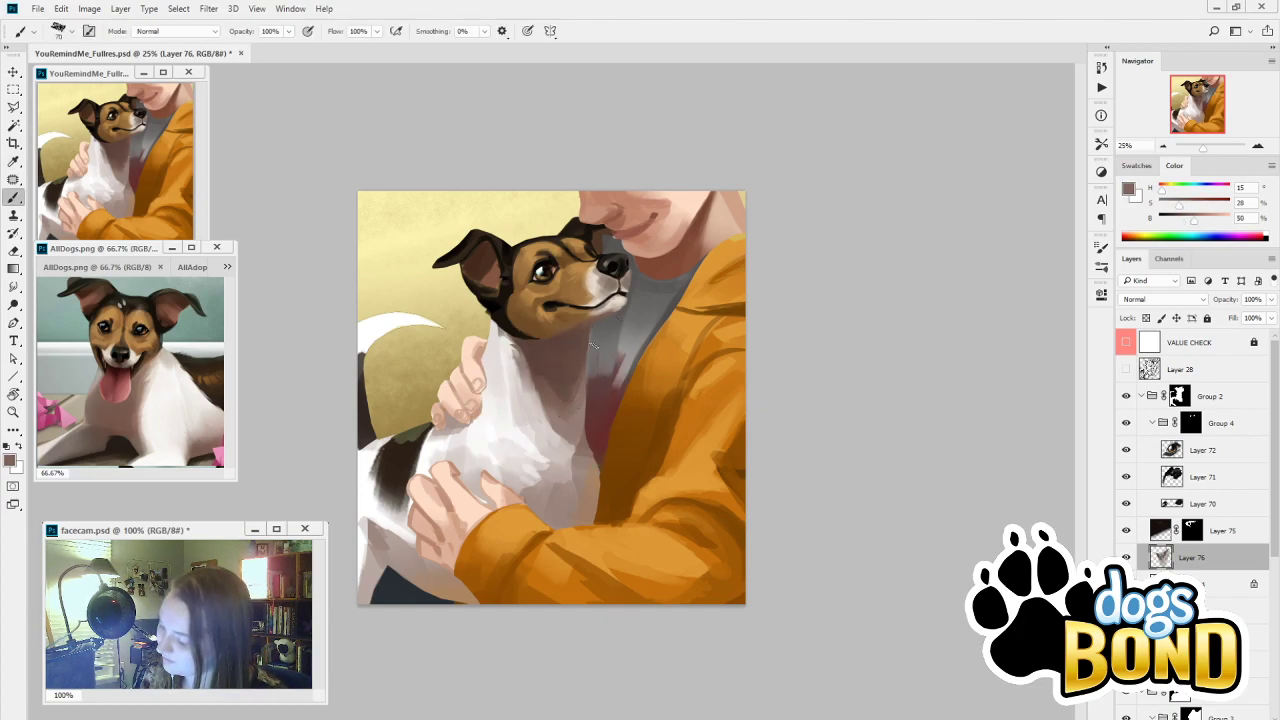
left_click(556, 412, "alt")
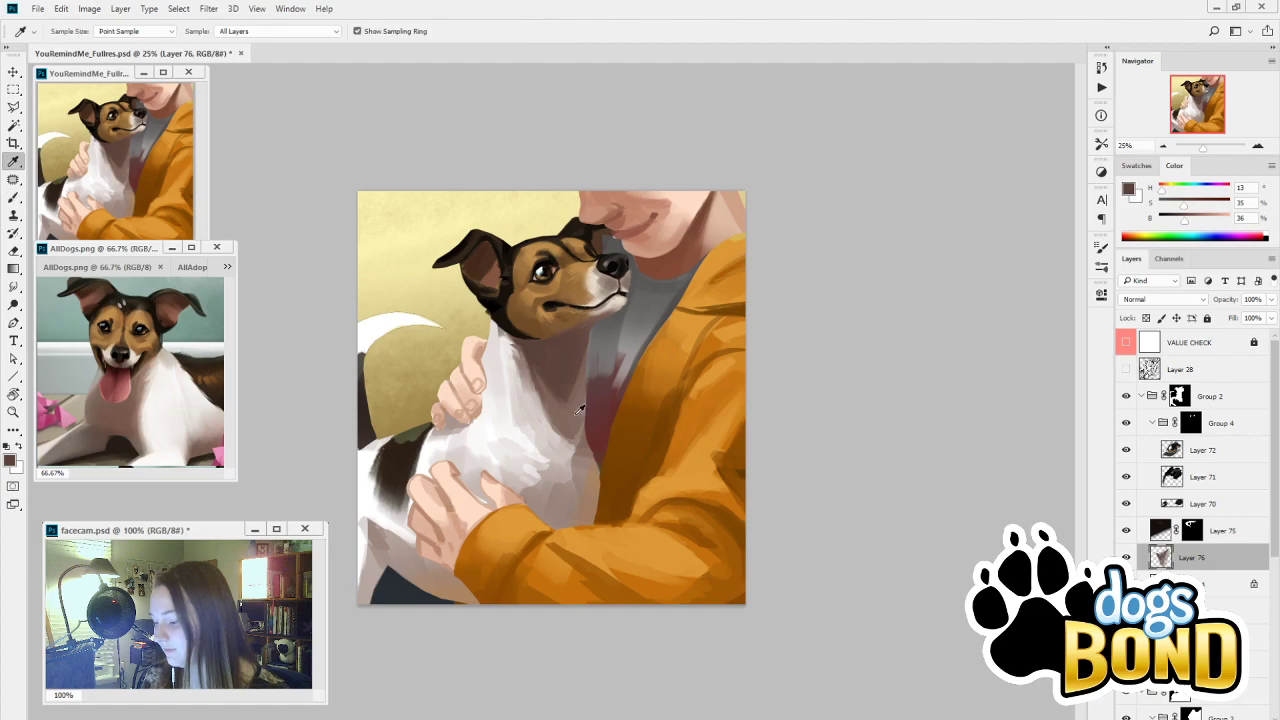
Broaden the shading across the lower neck with a size 300 brush and mauve-brown tones sampled from its shadow
left_click(583, 406, "alt")
key("]")
key("]")
key("]")
key("]")
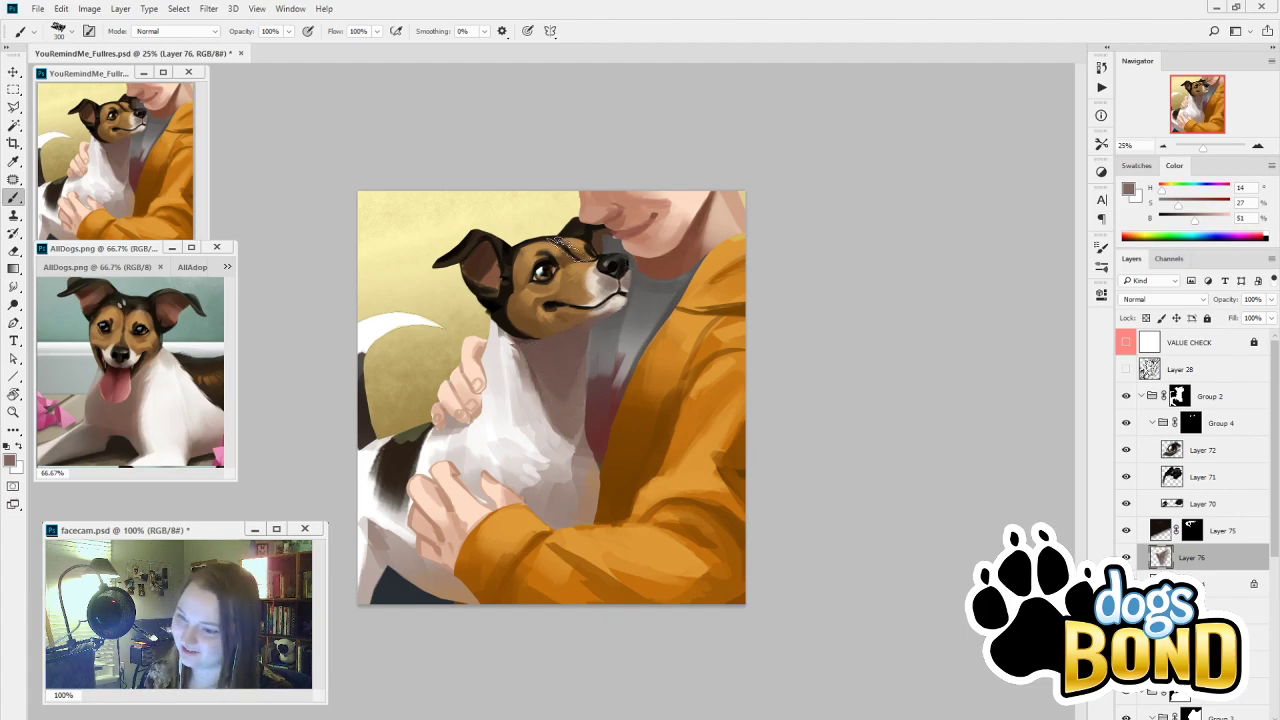
left_click(551, 372, "alt")
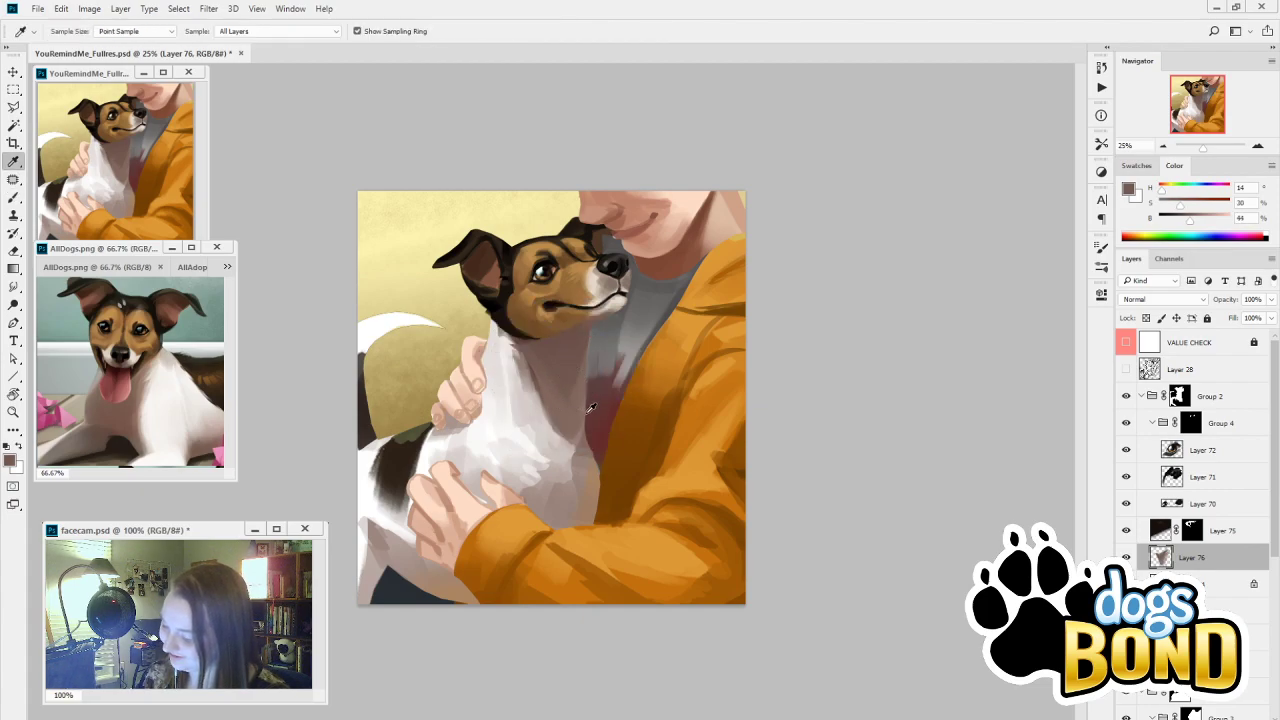
Shade the dog's chest edge beside the orange jacket with sampled mauve-grey tones, using size 250 and 175 brushes
left_click(591, 407, "alt")
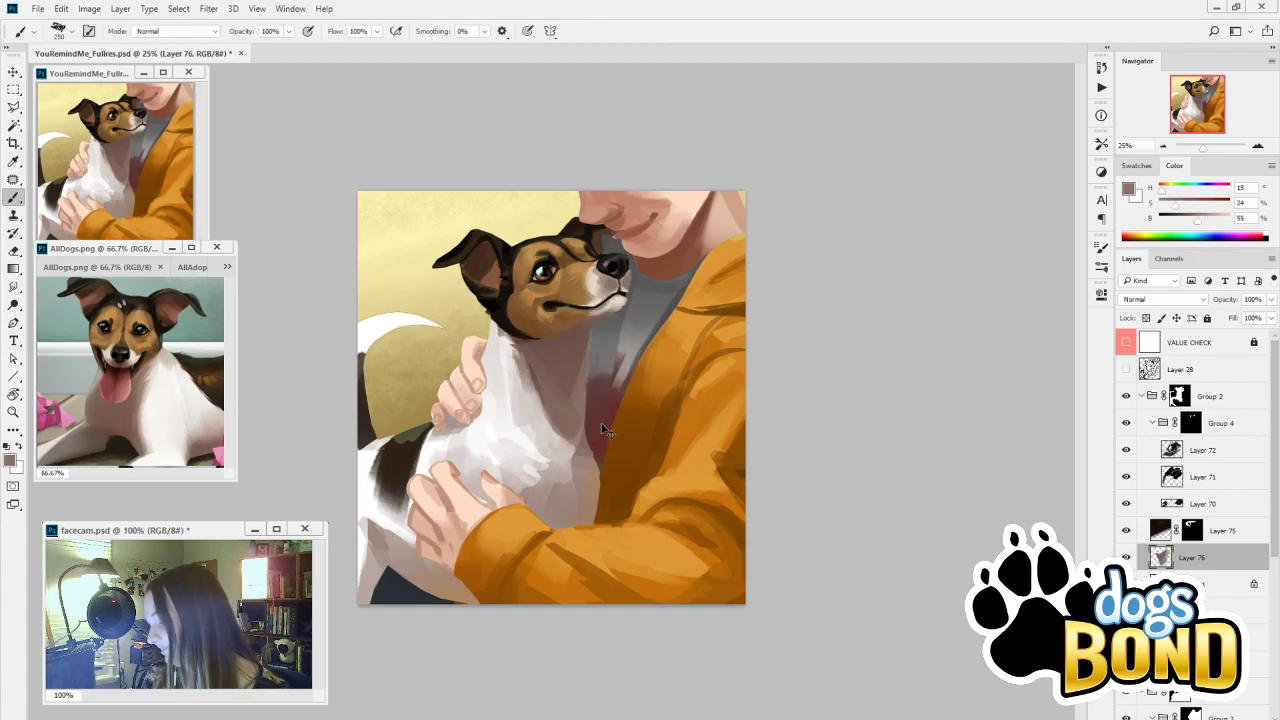
left_click(592, 438, "alt")
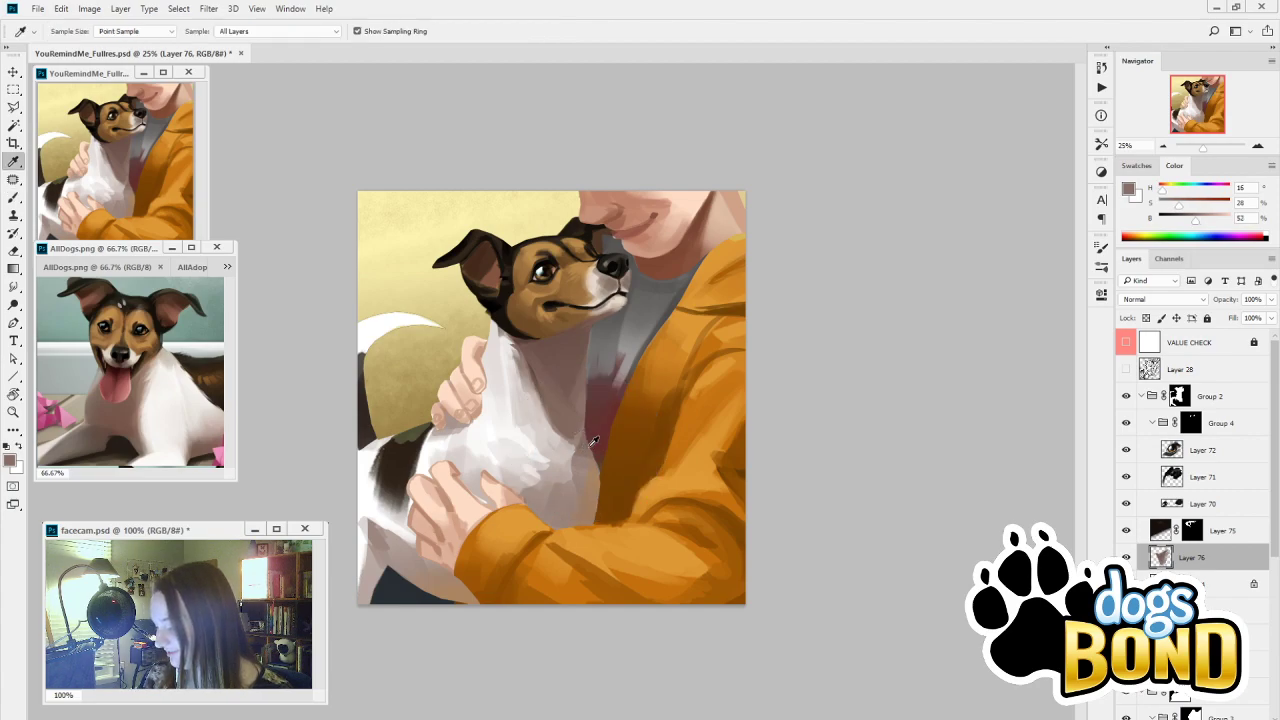
left_click(588, 469, "alt")
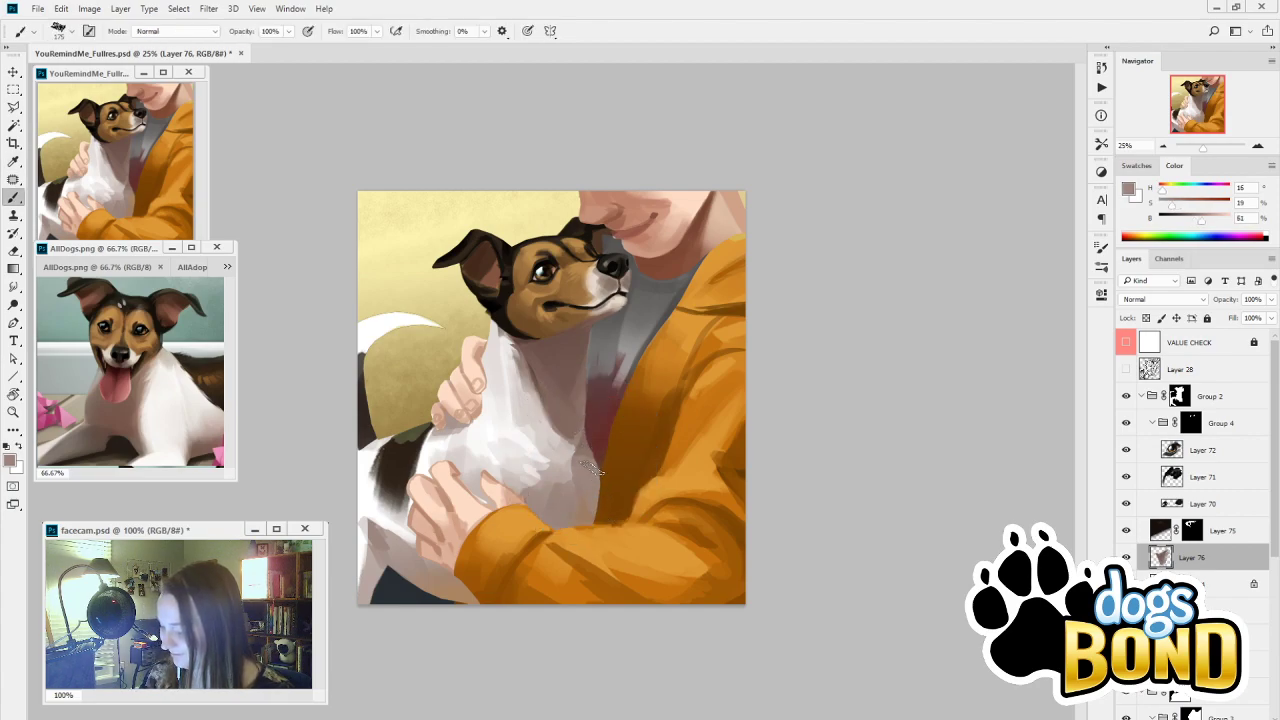
mouse_move(590, 468)
left_mouse_down()
mouse_move(595, 515)
mouse_move(556, 575)
left_mouse_up()
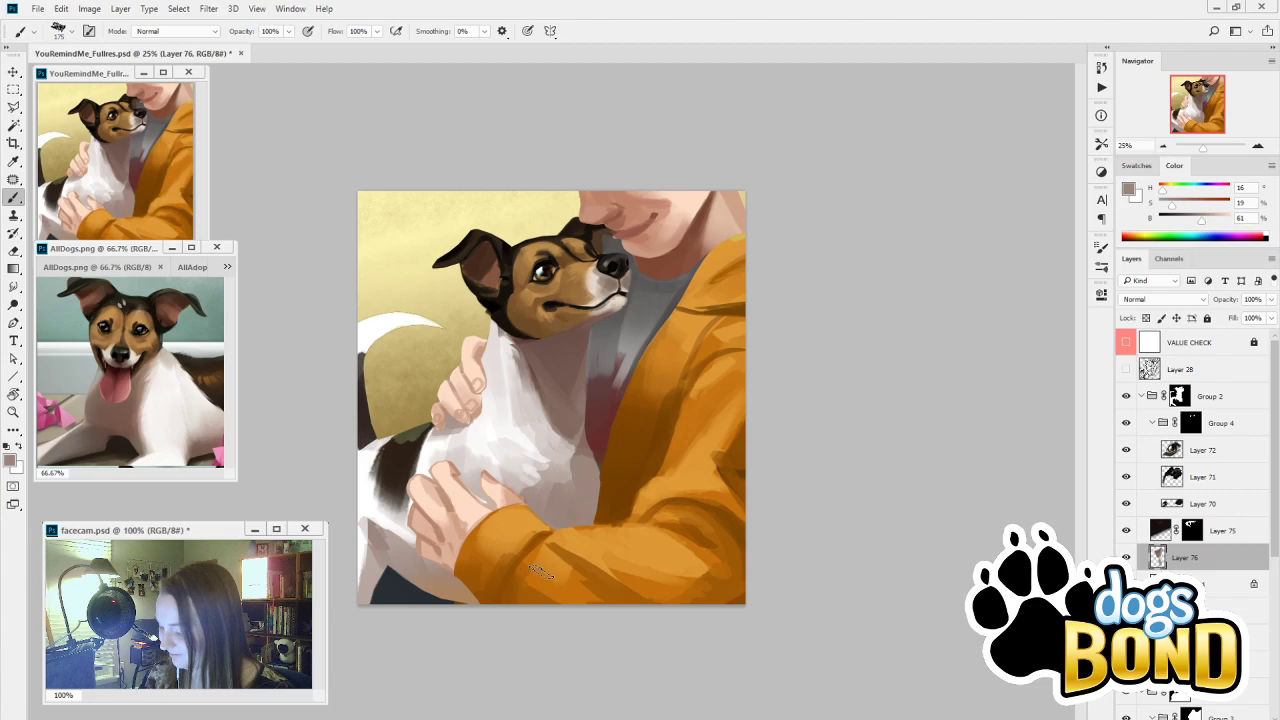
left_click(577, 408, "alt")
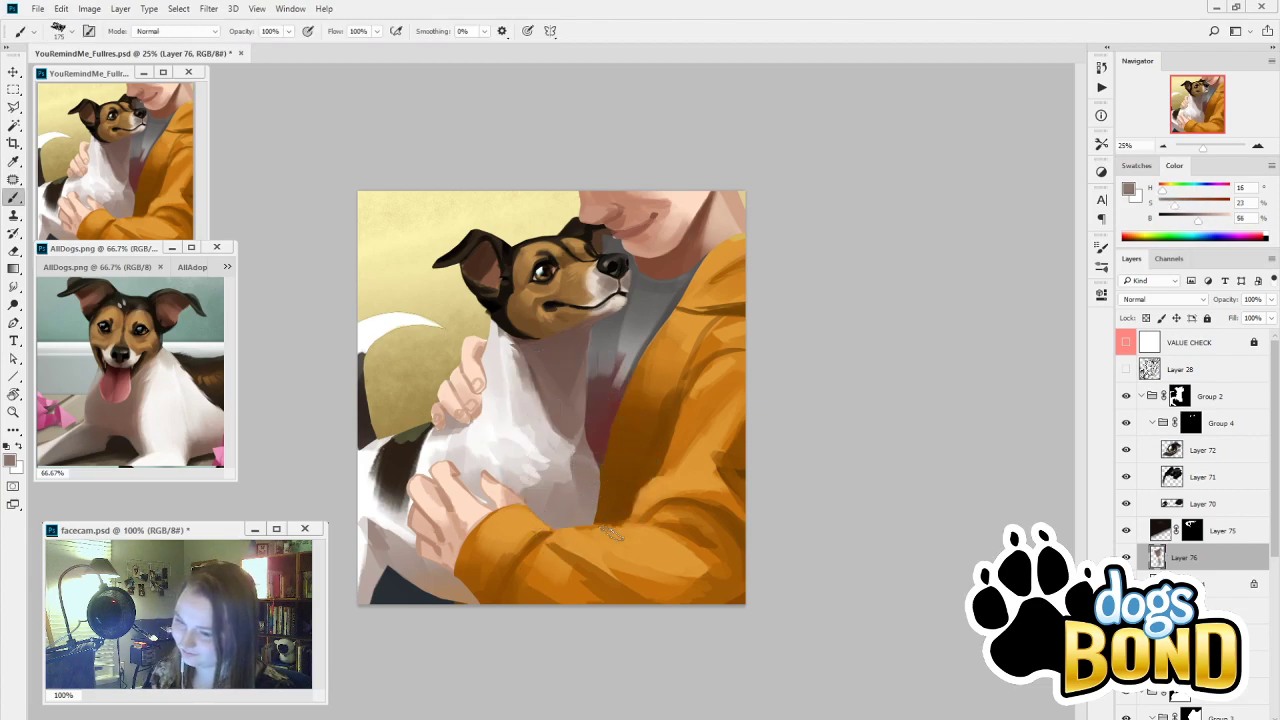
left_click(558, 478, "alt")
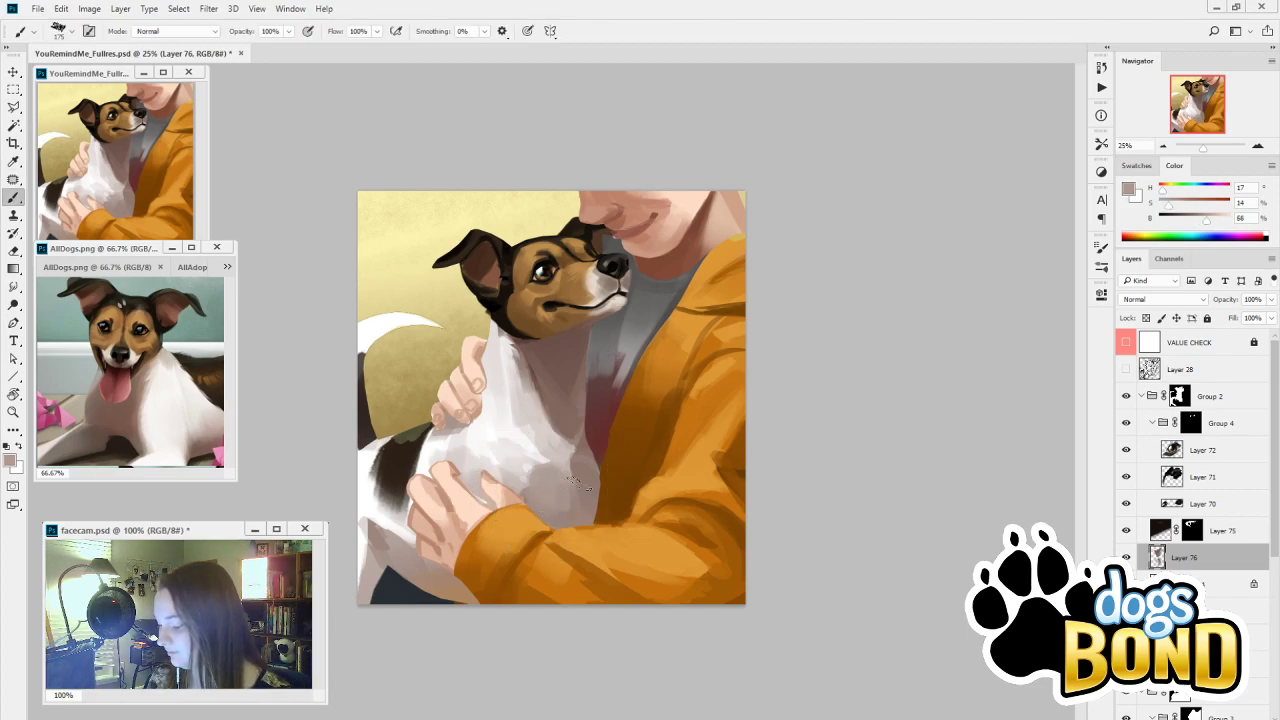
left_click(552, 498, "alt")
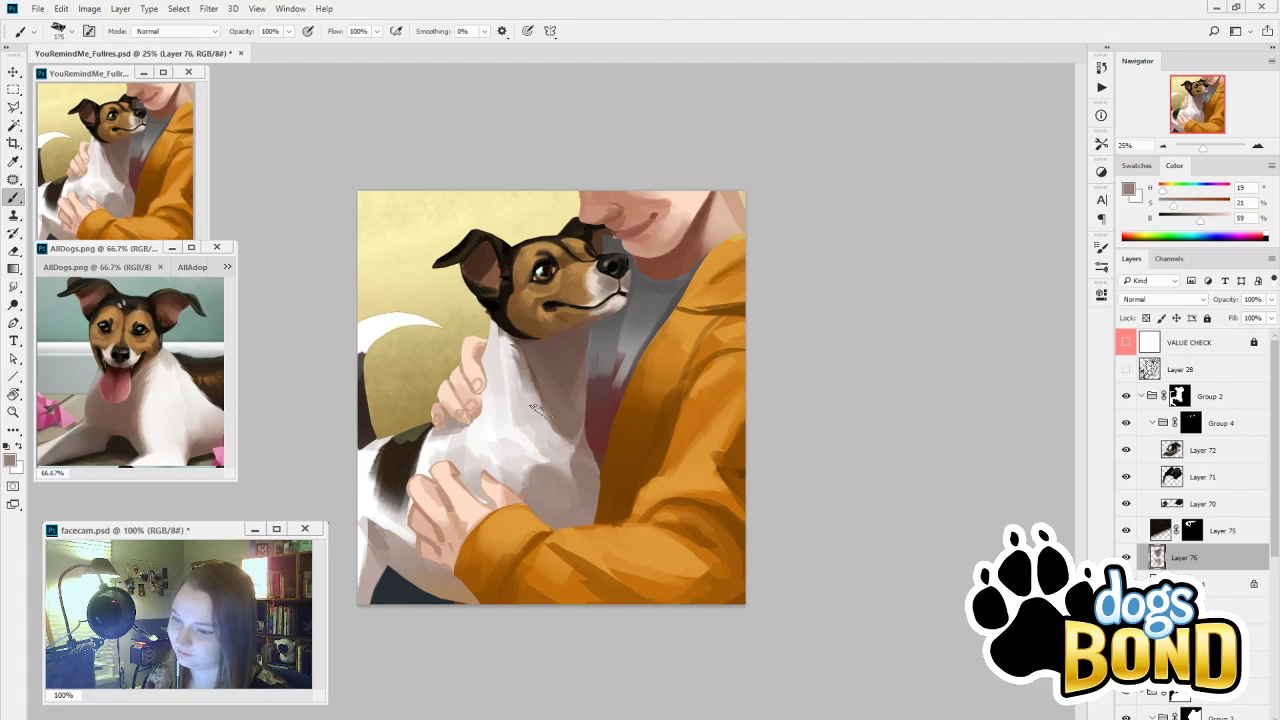
Brighten the chest above the lower hand with pale tones sampled from the white fur, using a size 300 brush
left_click(526, 461, "alt")
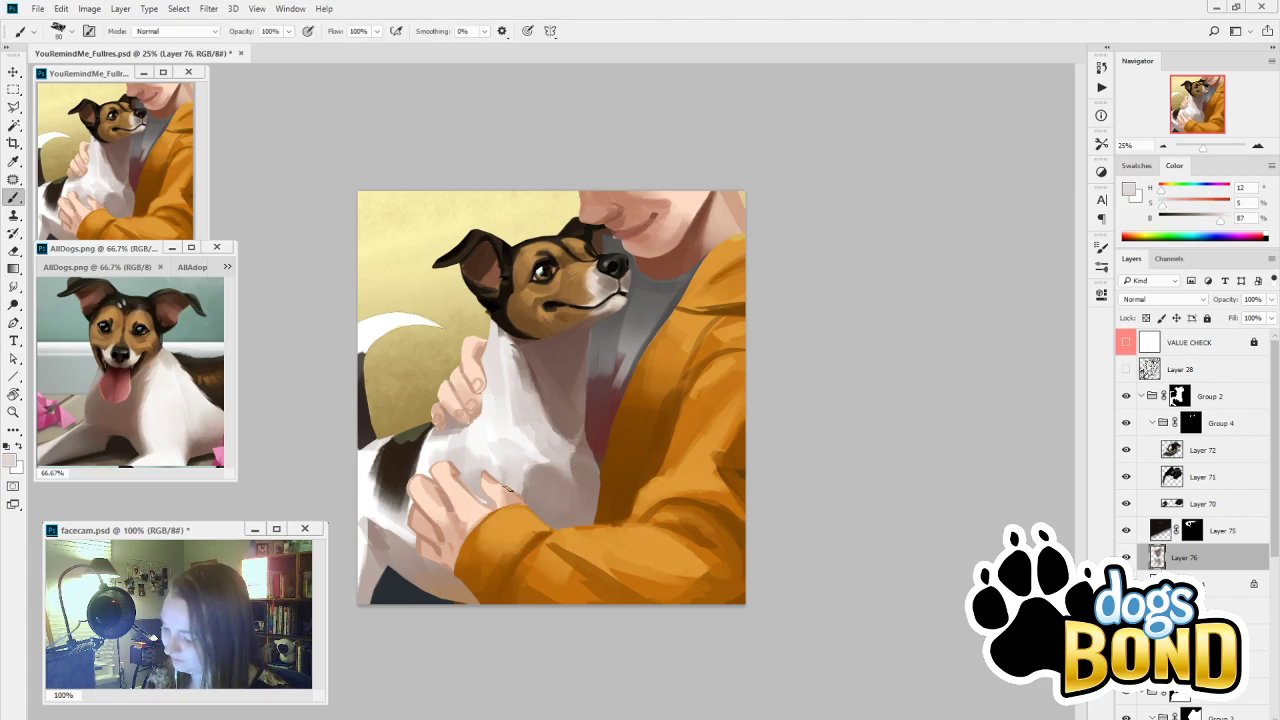
key("bracketright")
key("bracketright")
key("bracketright")
key("bracketright")
left_click(497, 462, "alt")
left_click_drag(496, 459, 490, 456)
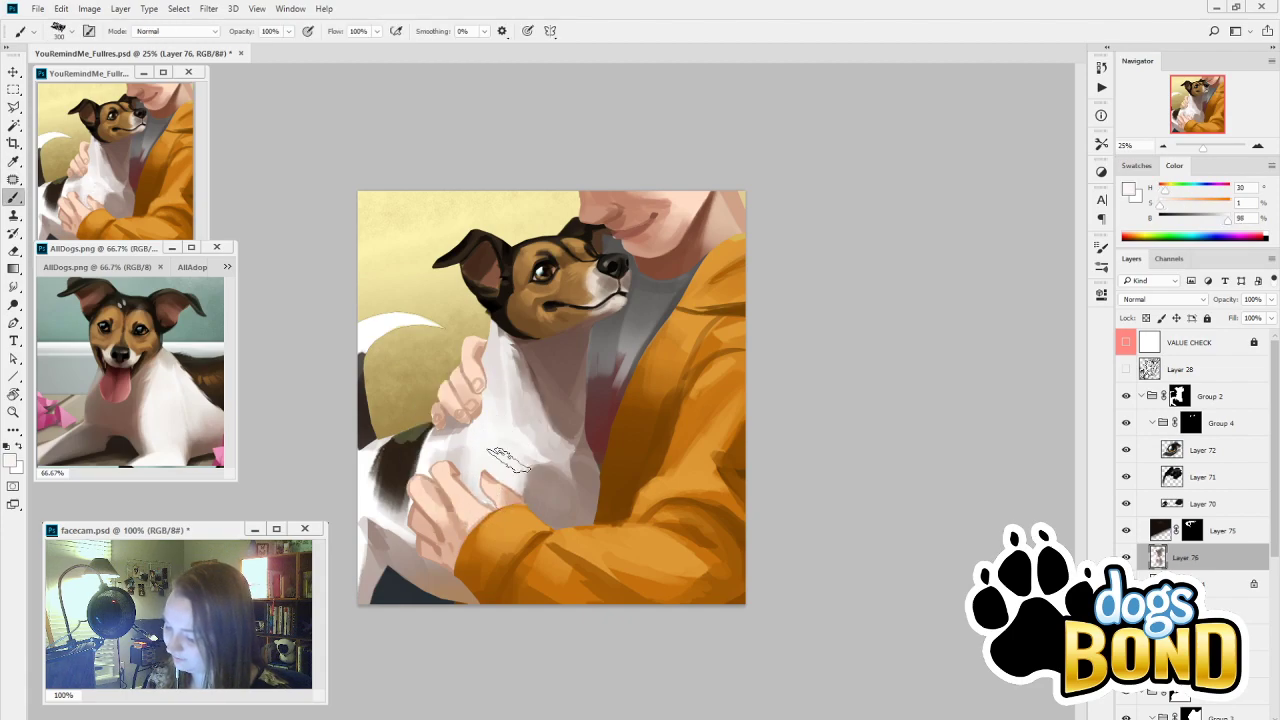
Blend the light and shaded planes of the chest with sampled pale greys, using size 300, 200 and 250 brushes
left_click(554, 450, "alt")
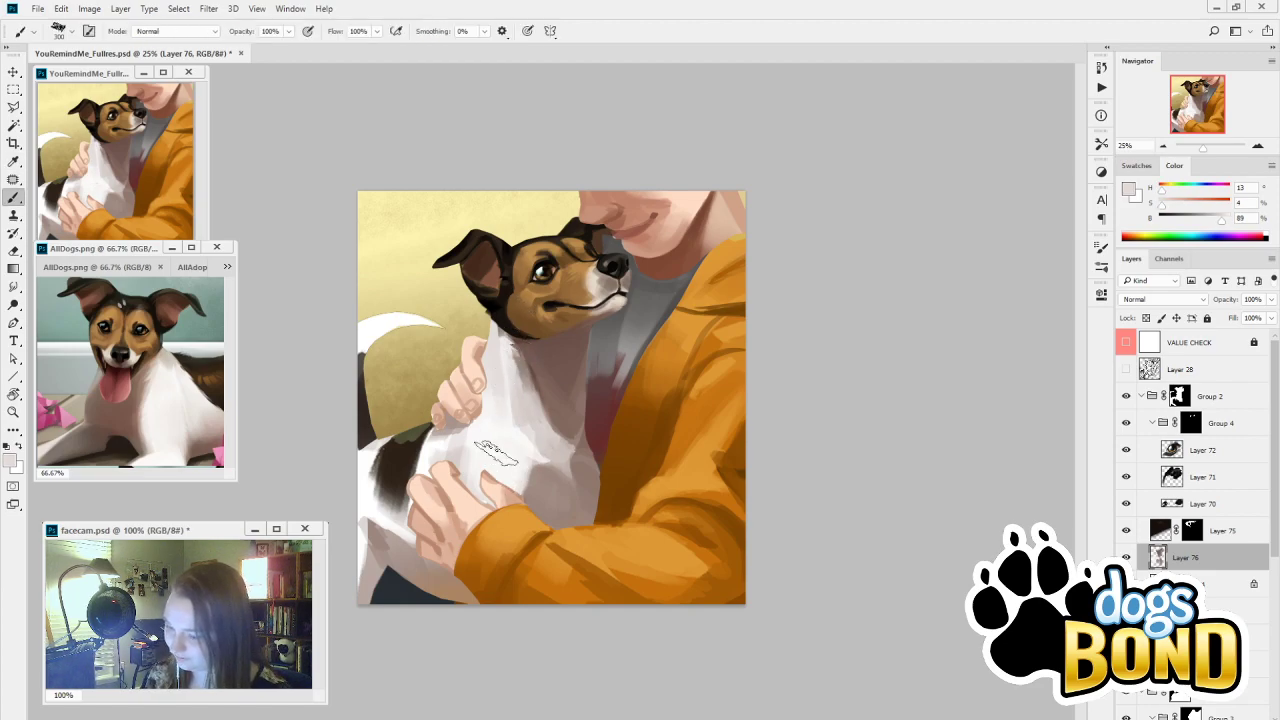
left_click(553, 447, "alt")
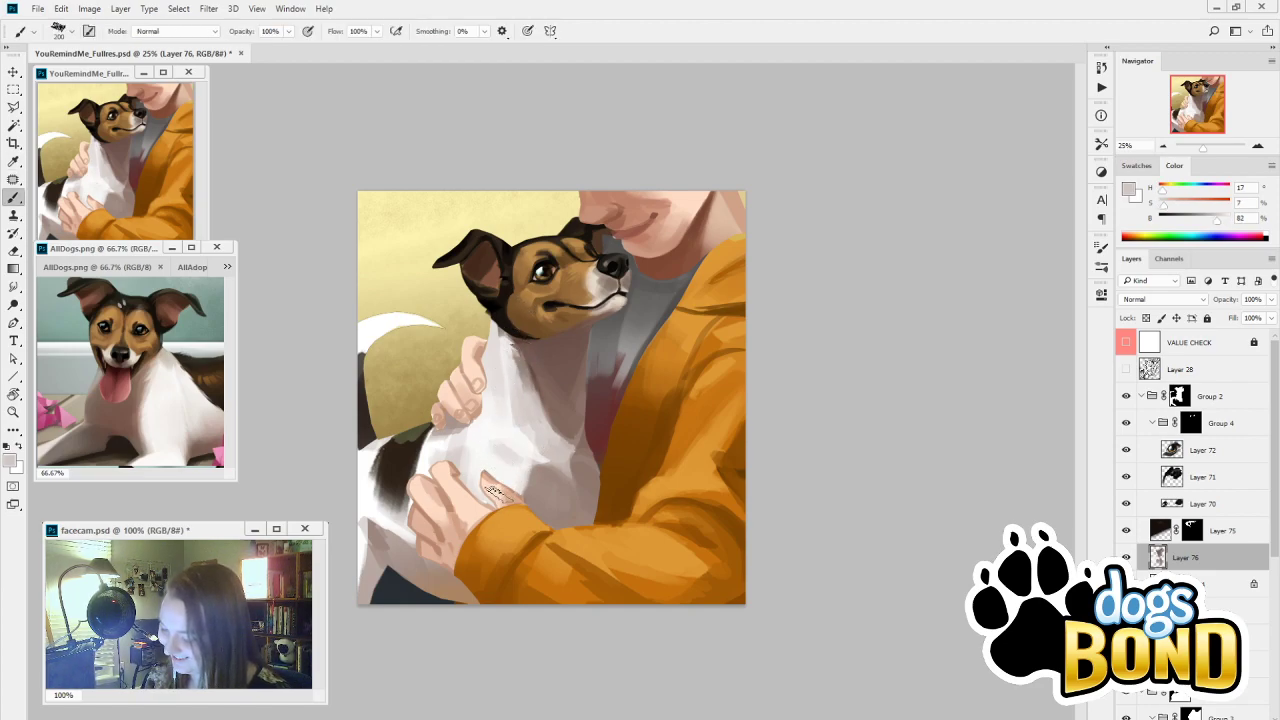
left_click(503, 451, "alt")
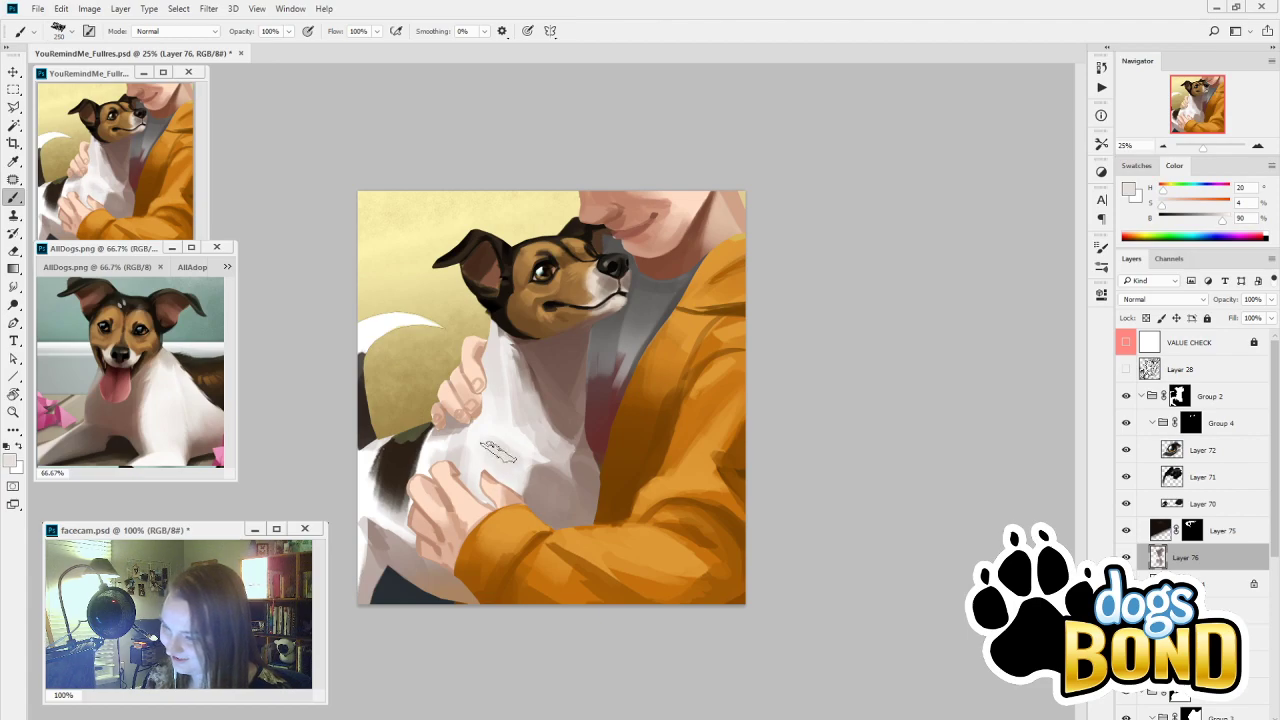
left_click(510, 436, "alt")
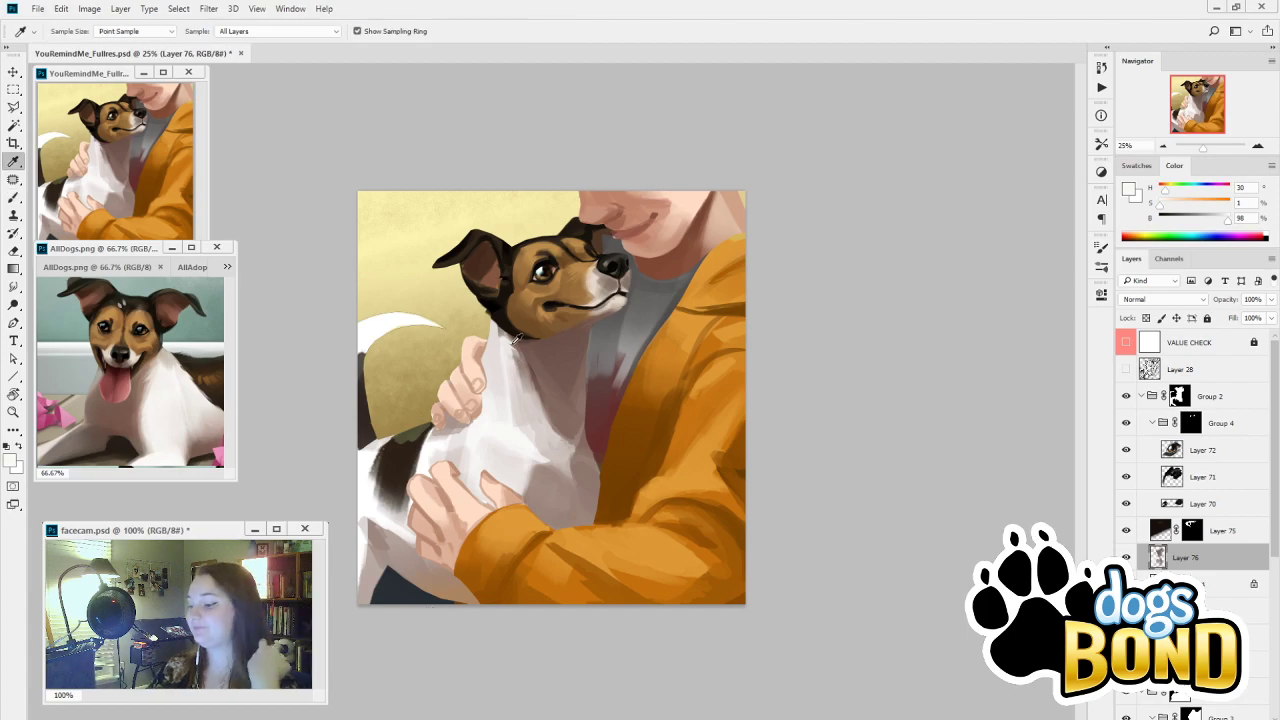
Refine the top of the neck behind the jaw with sampled off-white and a size 45 brush, plus sampled dark brown
left_click(510, 340, "alt")
left_click(502, 333)
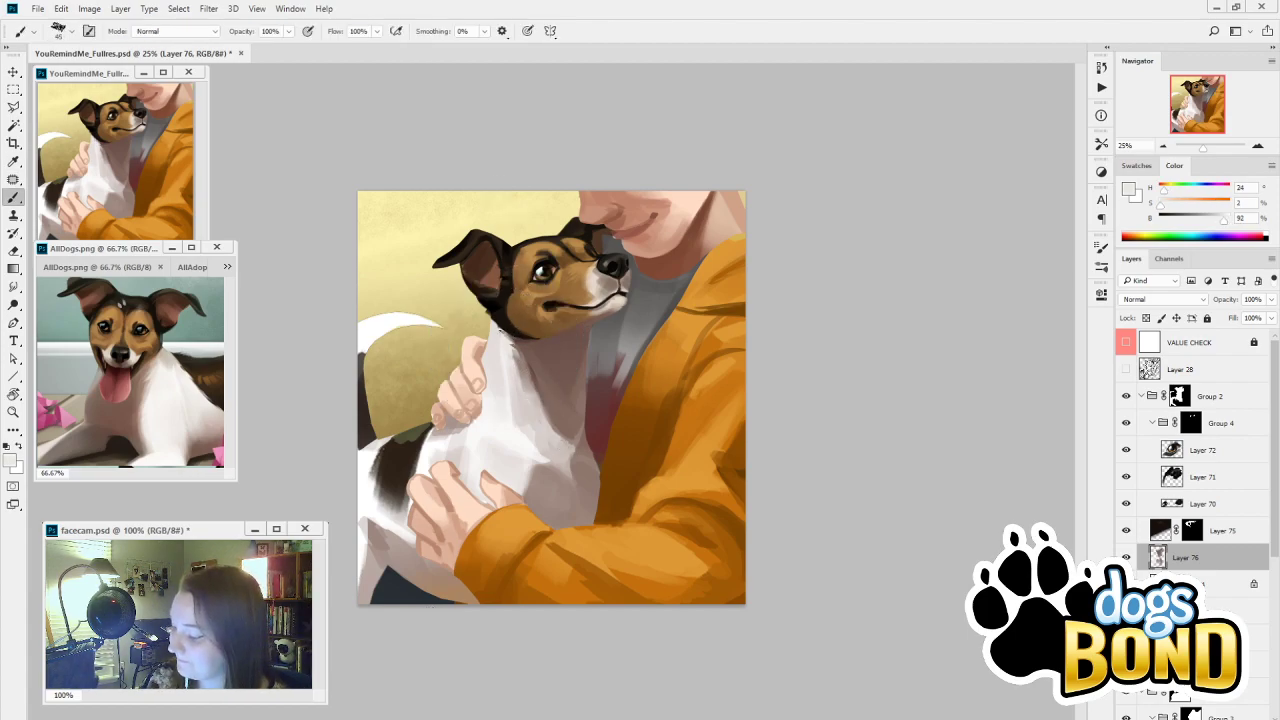
left_click(517, 345)
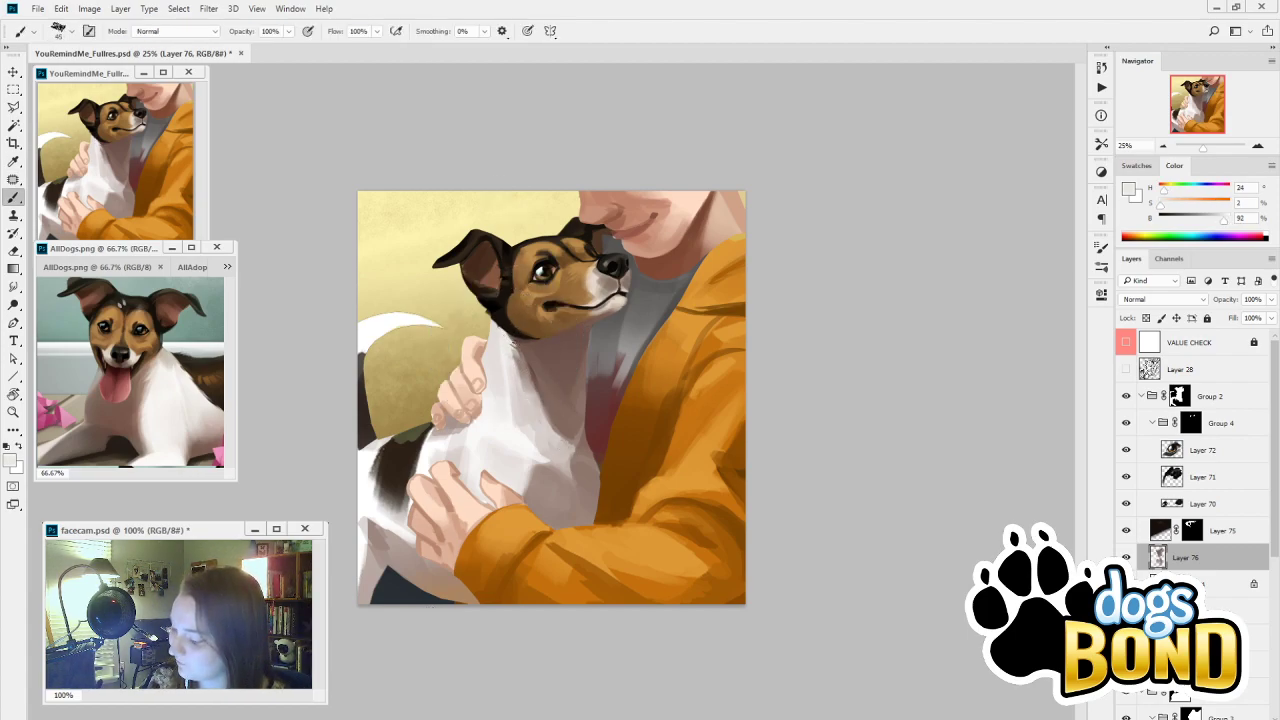
left_click(523, 342, "alt")
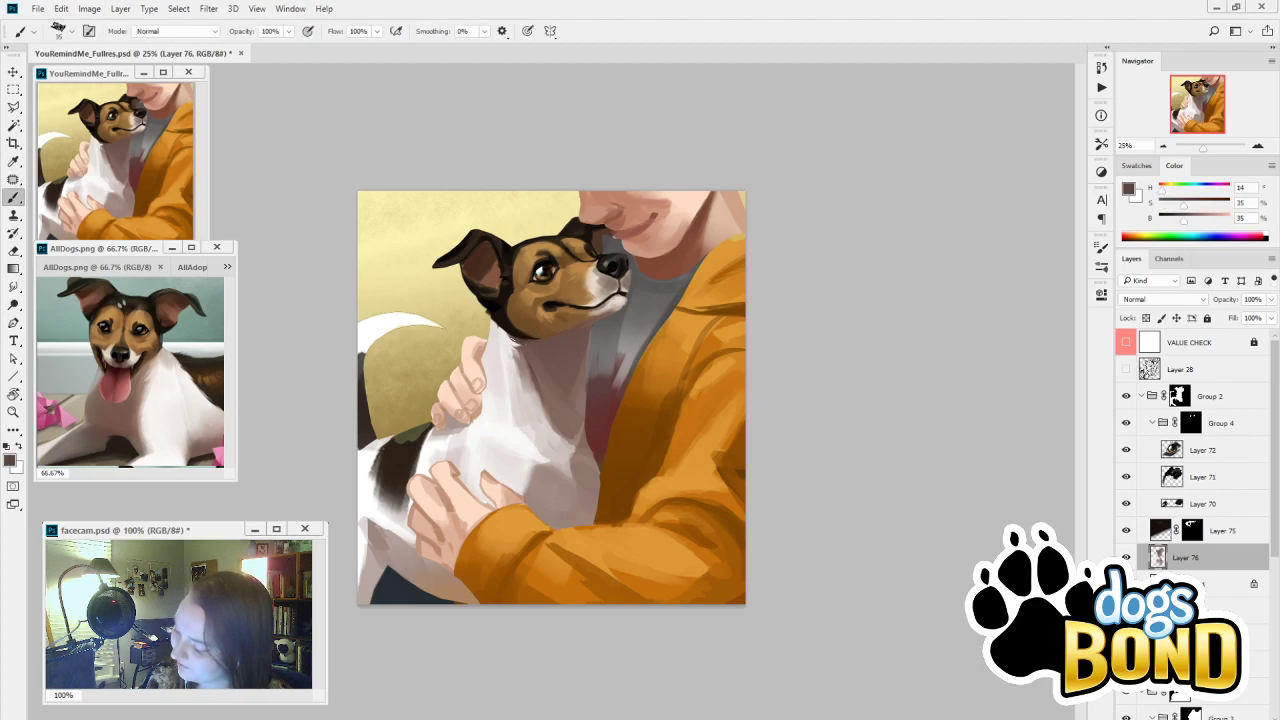
Deepen the shadow directly beneath the jaw with sampled dark browns, enlarging the brush to size 100
left_click(527, 339, "alt")
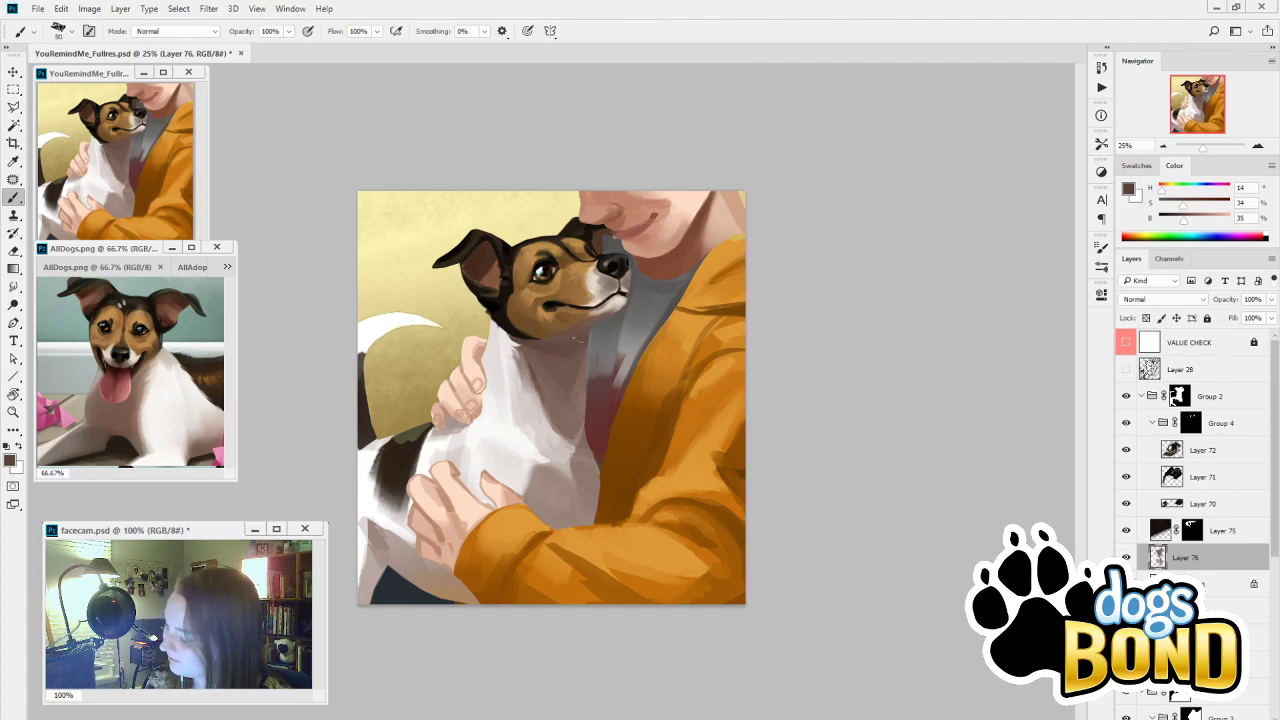
left_click(548, 350, "alt")
key("bracketright")
key("bracketright")
left_click(569, 352, "alt")
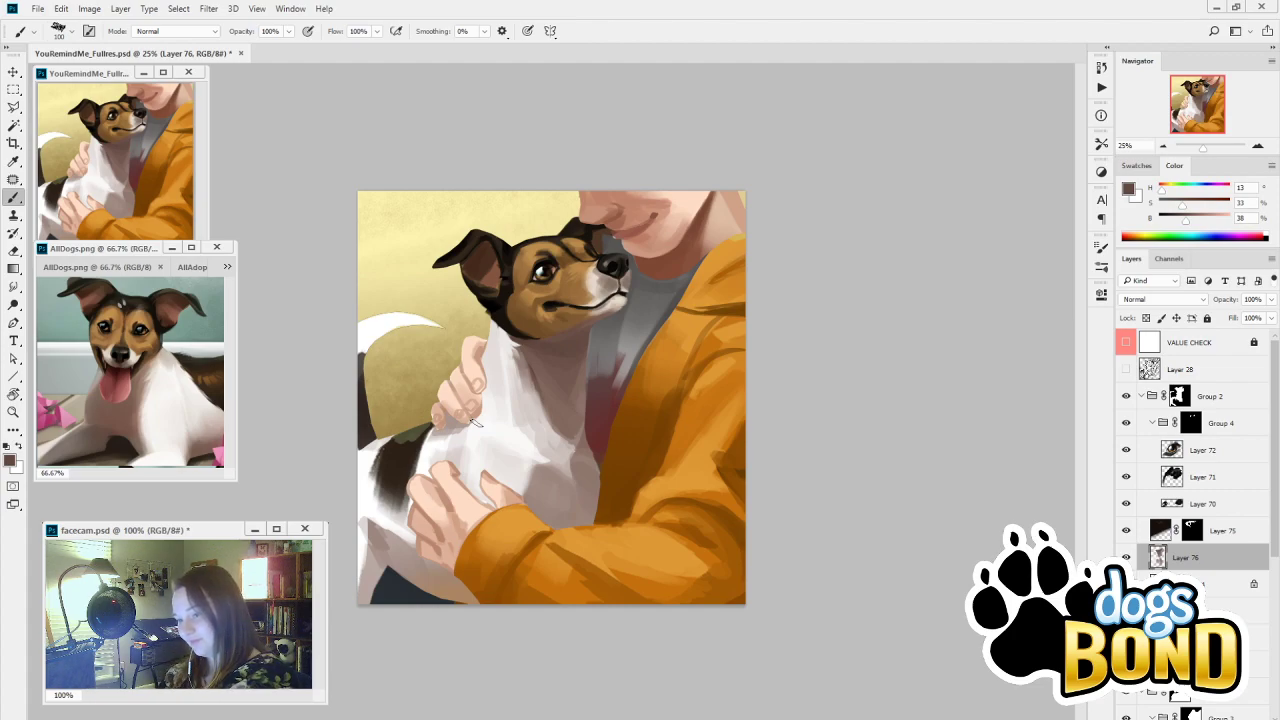
Refine the upper throat below the chin with a size 50 brush and brown tones sampled from the neck shadow
key("i")
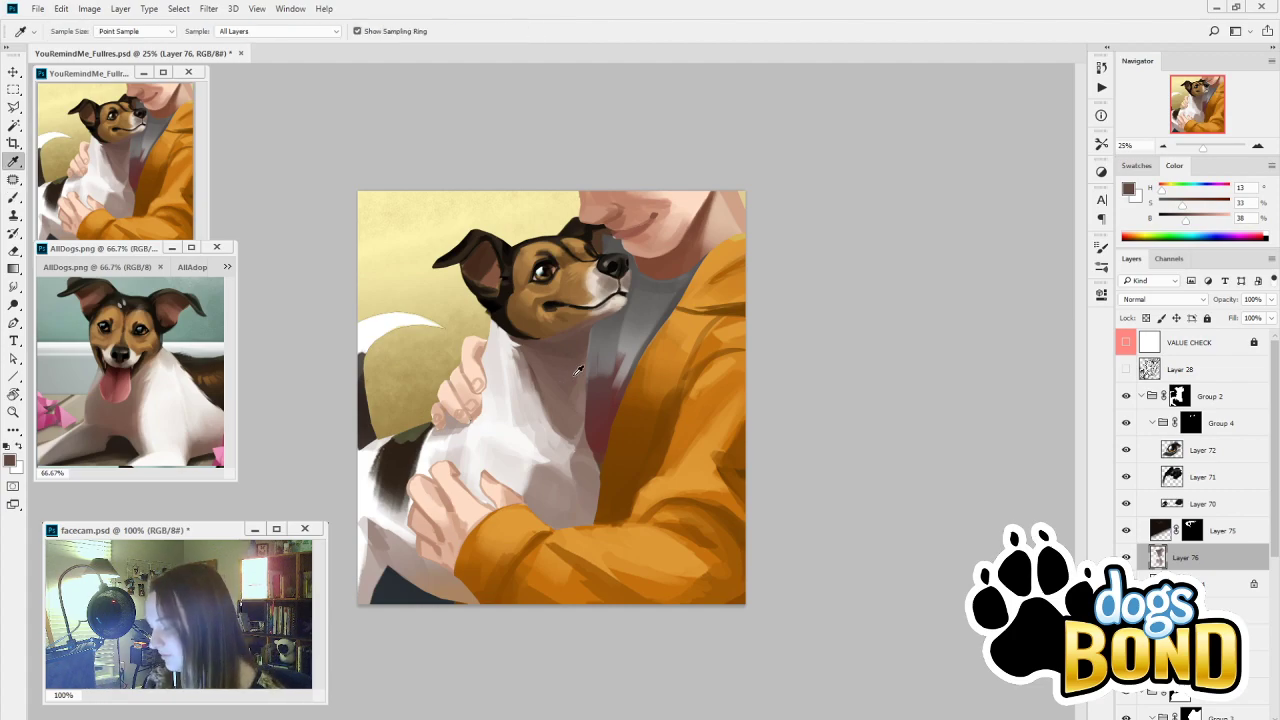
left_click(577, 370)
key("b")
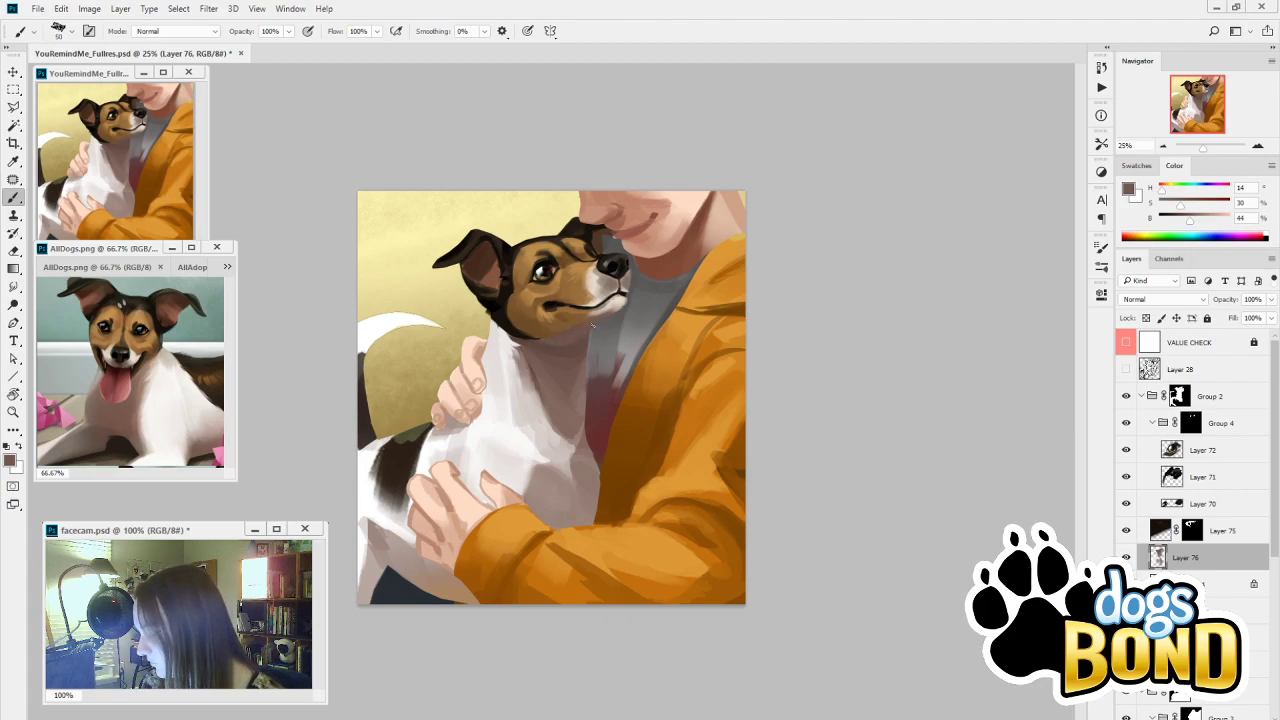
left_click(585, 334, "alt")
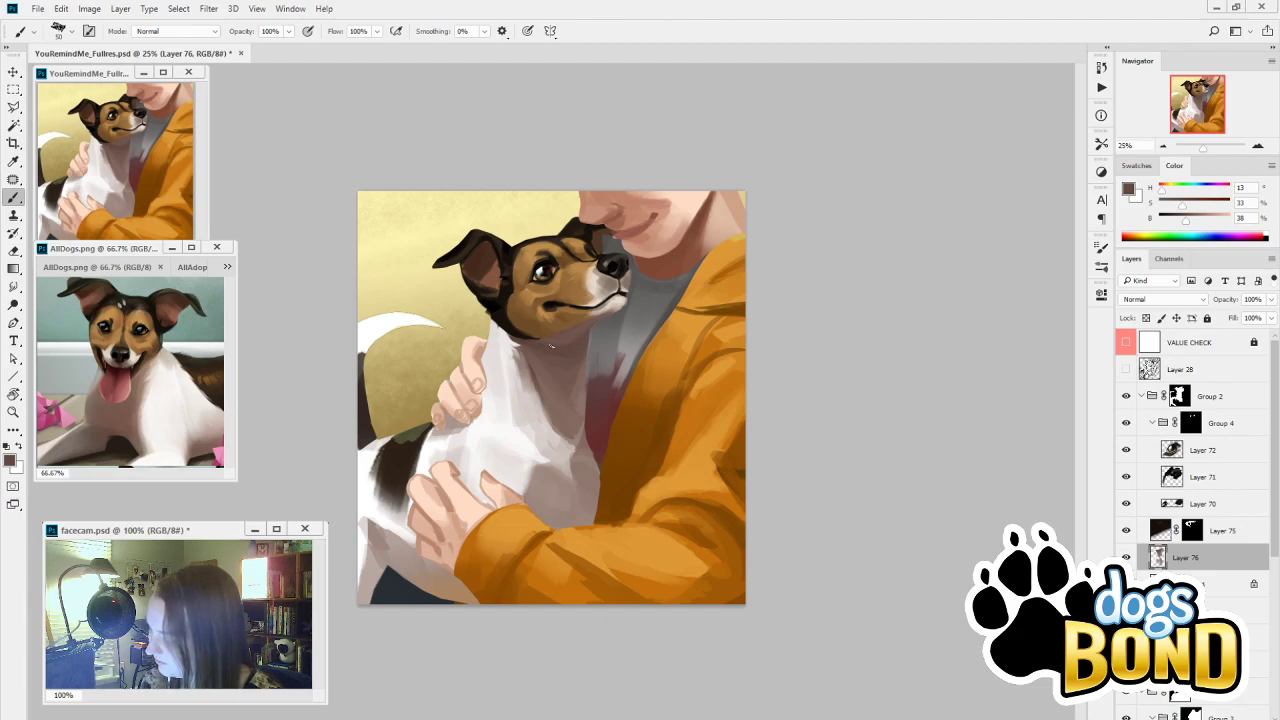
Refine the dog's lower jaw and cheek around the mouth corner with sampled browns and a size 50 brush
left_click(552, 333, "alt")
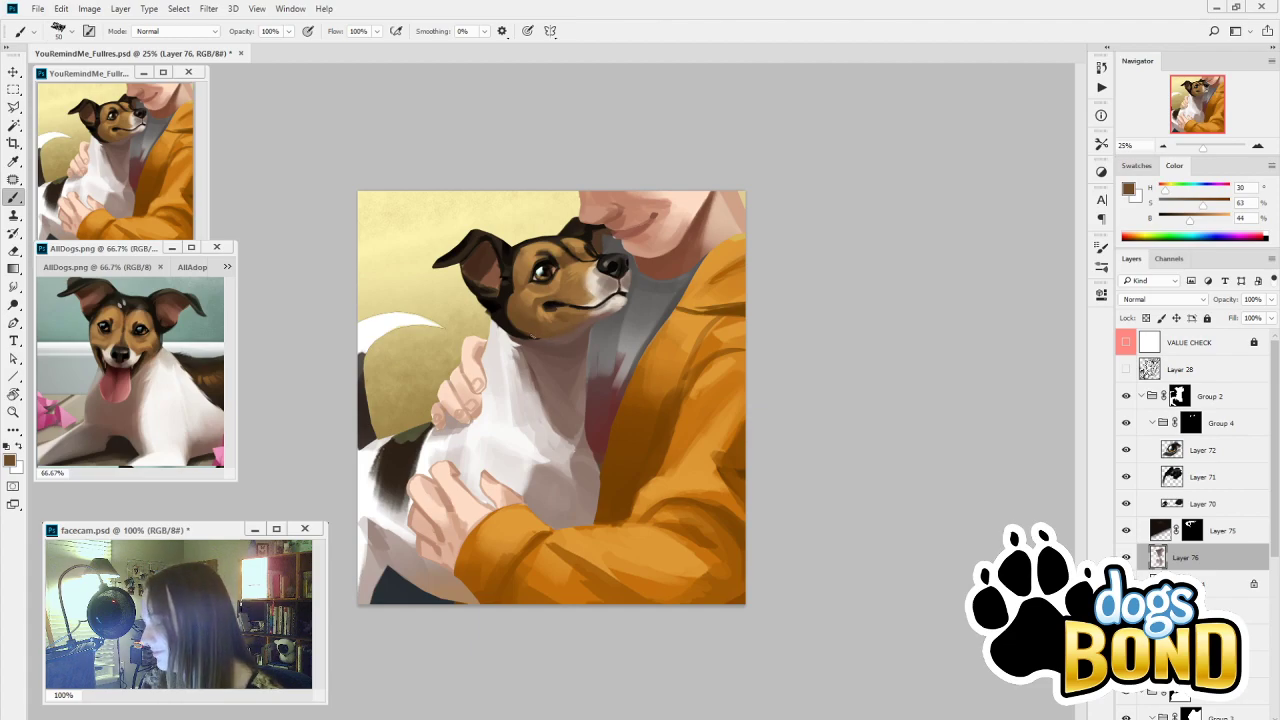
left_click(553, 322, "alt")
left_click(562, 310, "alt")
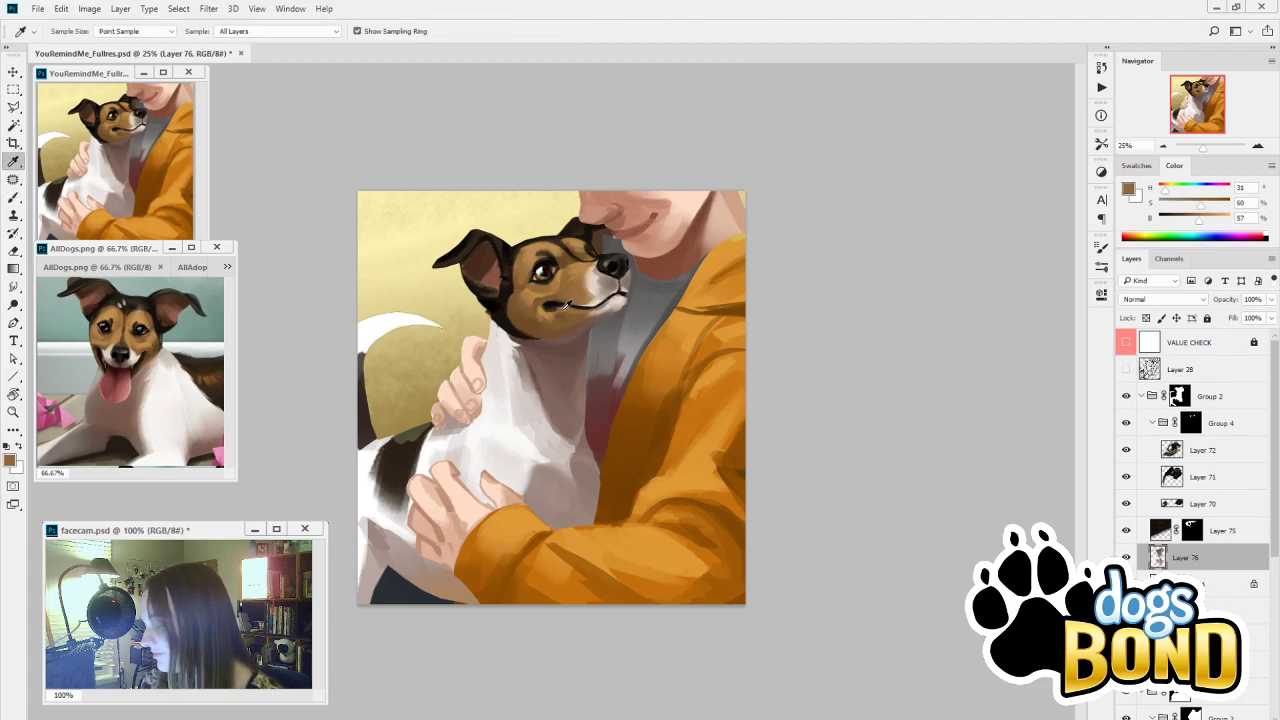
left_click(557, 315, "alt")
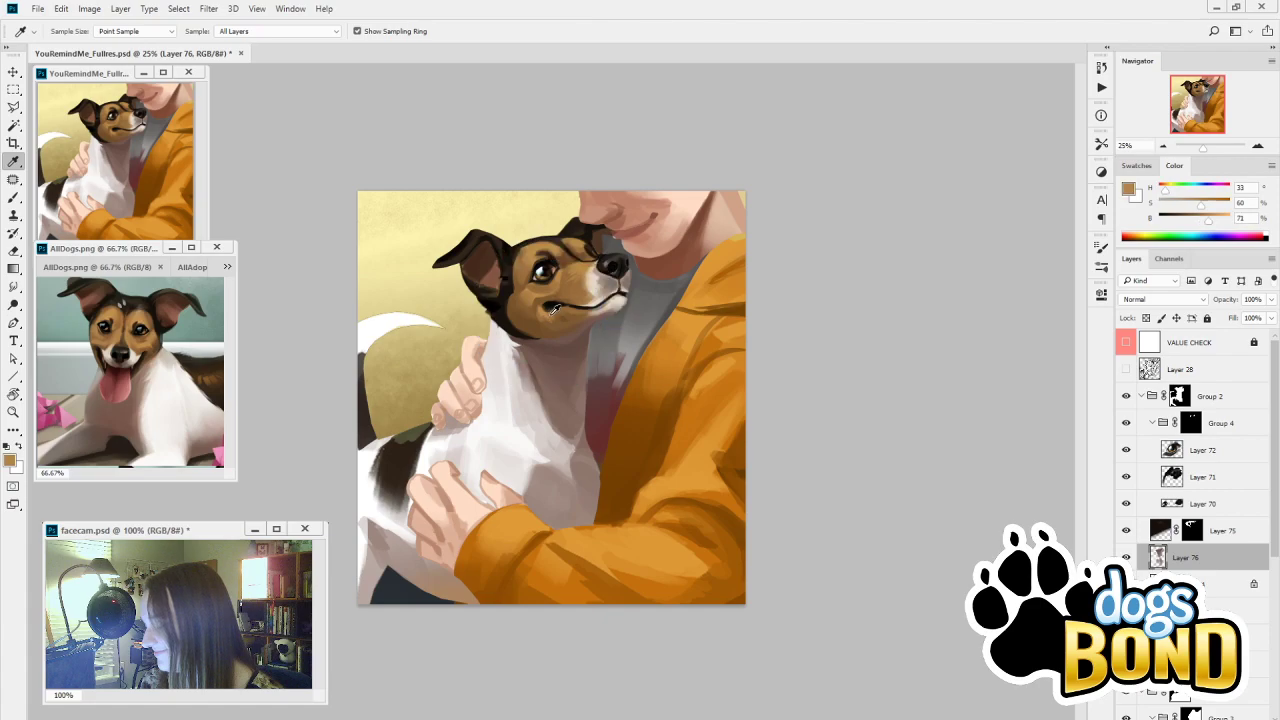
key("alt")
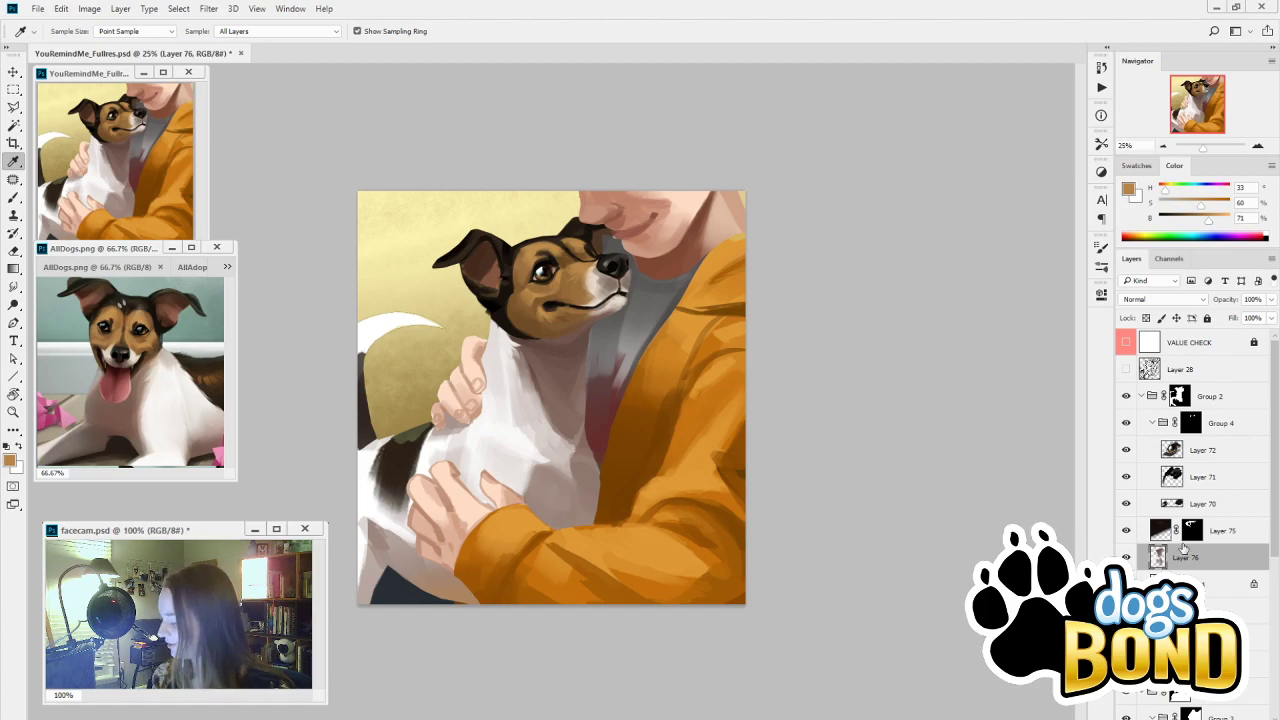
Compare the painting without and with Layer 76, and touch up the throat shadow with sampled grey-browns and a size 45 brush
left_click(1126, 557)
left_click(1126, 557)
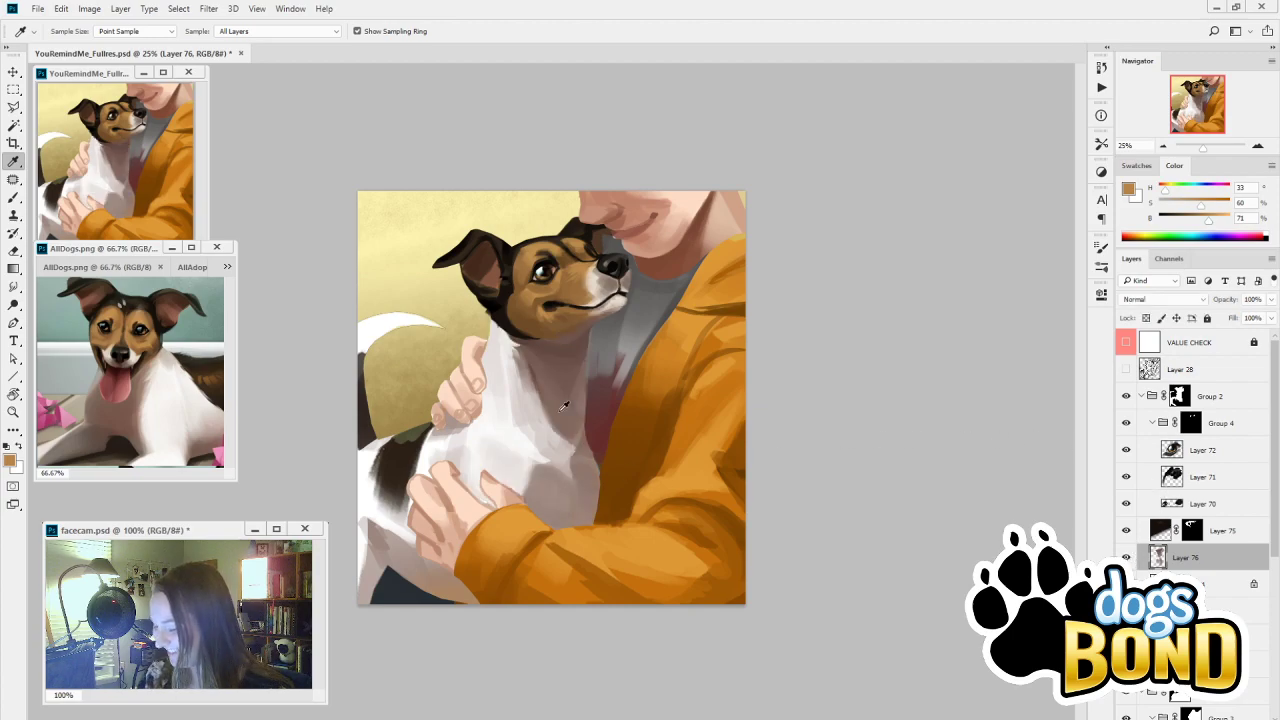
left_click(546, 347)
key("b")
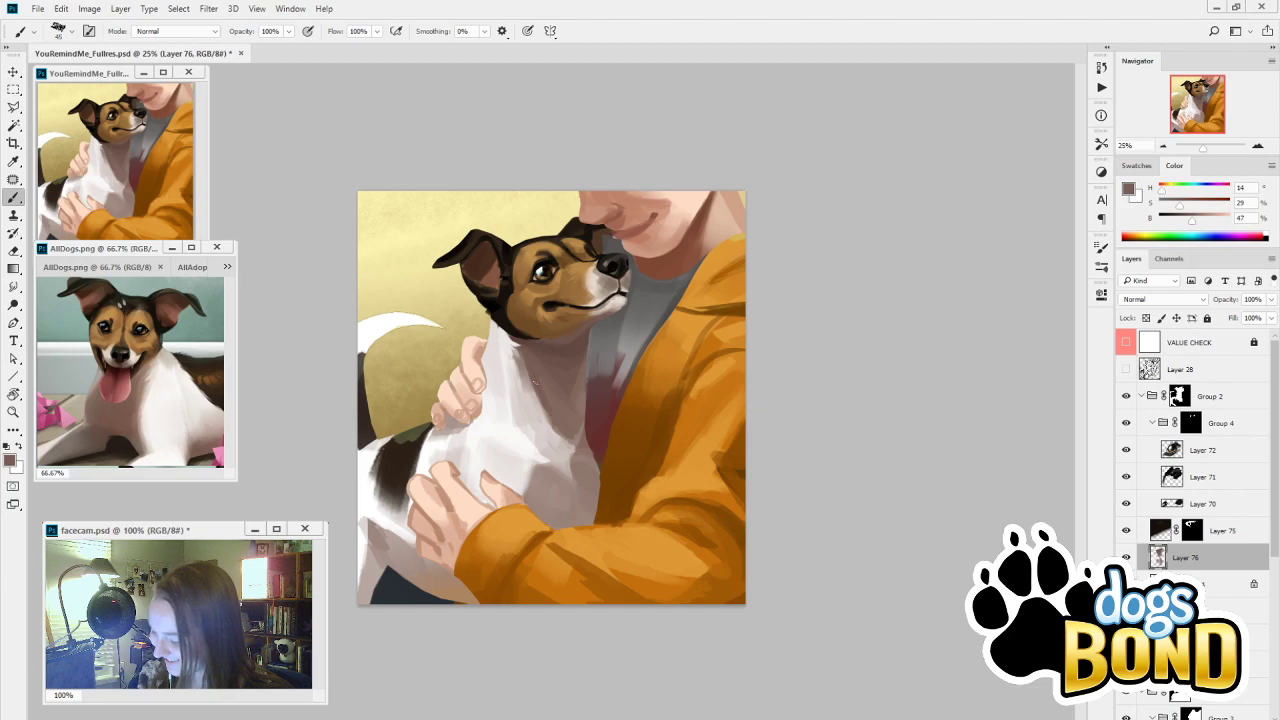
left_click(544, 380, "alt")
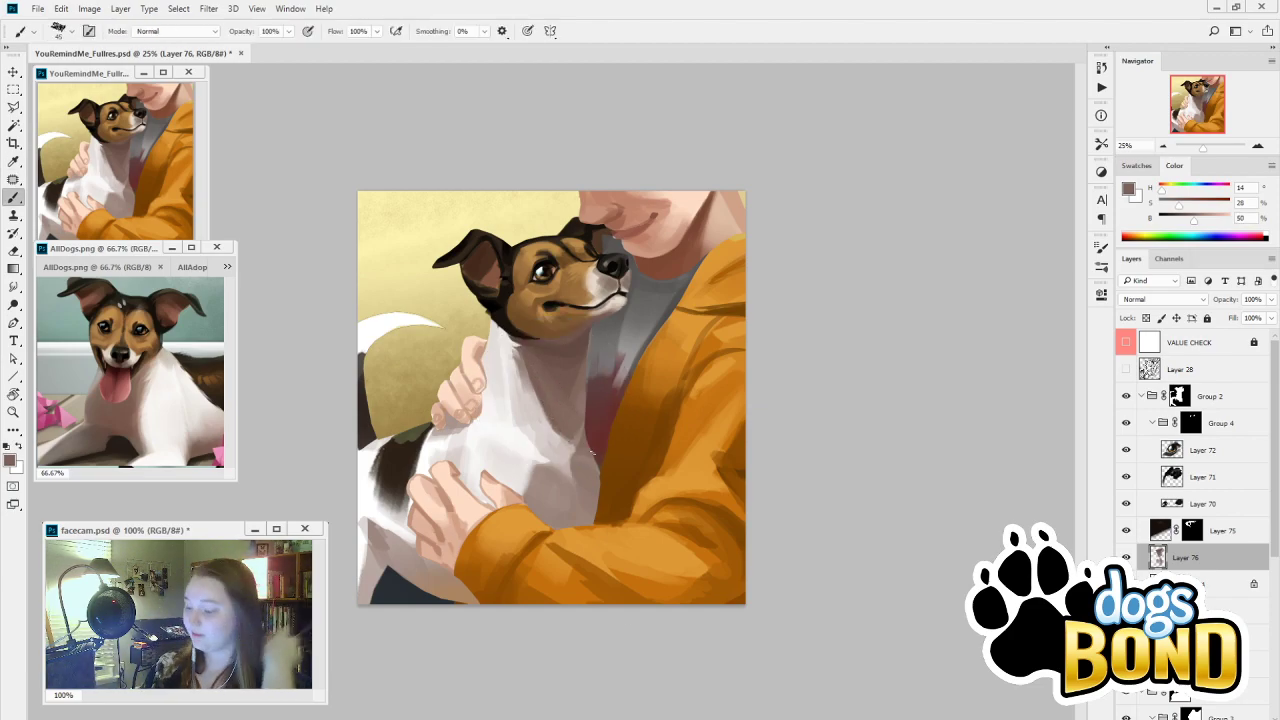
Paint short fur strokes along the neck's shadow edge with sampled light grey and taupe, using a size 90 brush
key("i")
left_click(551, 428)
key("b")
mouse_move(556, 416)
left_mouse_down()
mouse_move(560, 428)
mouse_move(557, 410)
left_mouse_up()
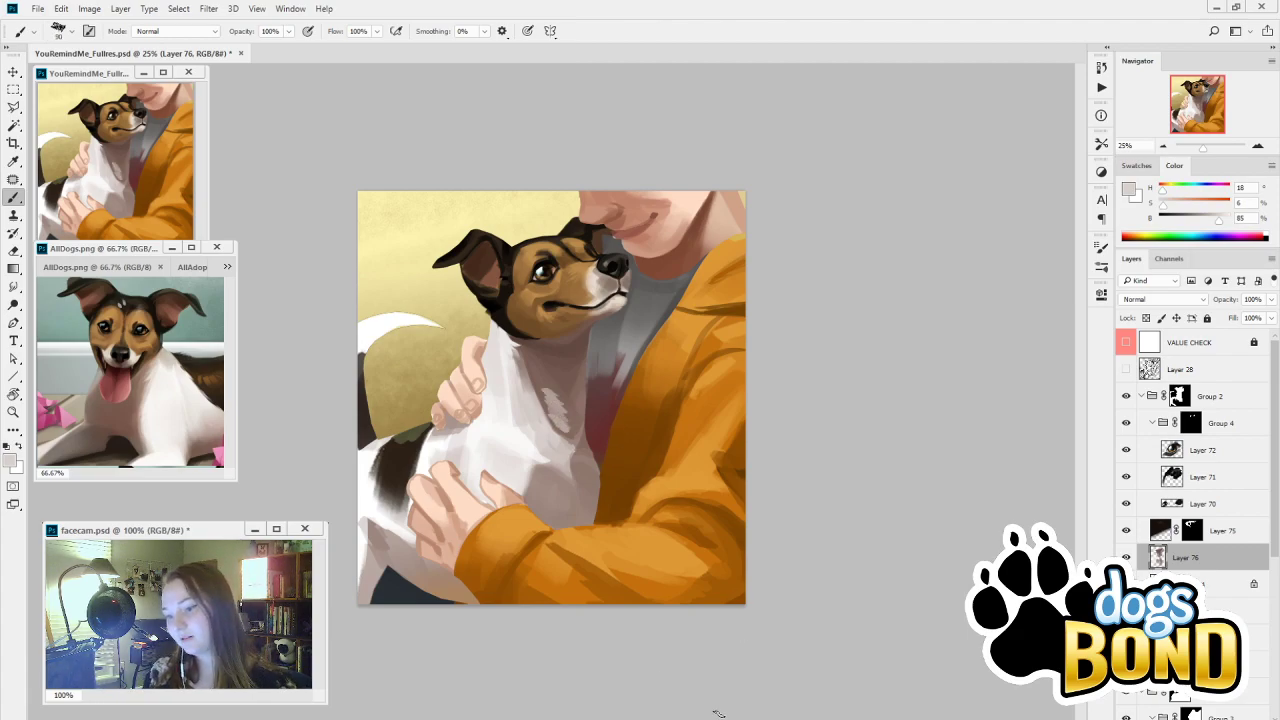
key("i")
left_click(563, 398)
key("b")
mouse_move(556, 398)
left_mouse_down()
mouse_move(545, 365)
mouse_move(560, 430)
mouse_move(540, 362)
mouse_move(560, 465)
mouse_move(545, 372)
mouse_move(560, 452)
mouse_move(565, 443)
left_mouse_up()
left_click(570, 428, "alt")
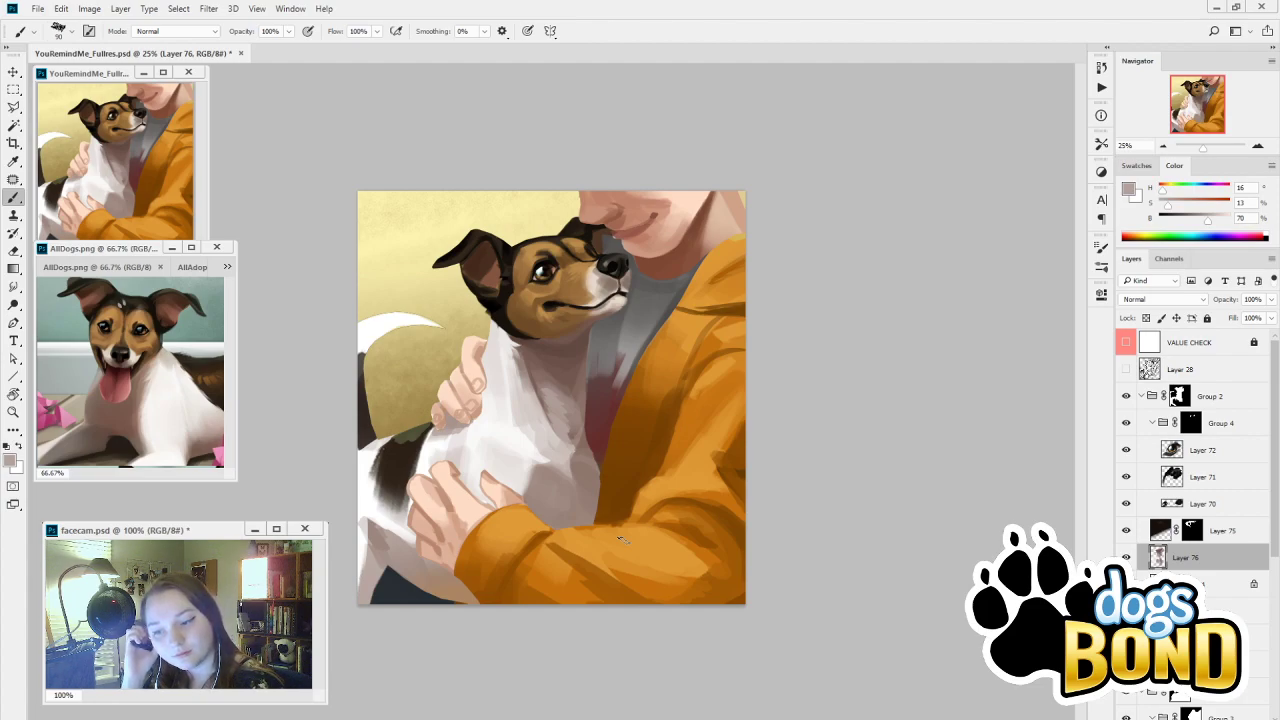
Add off-white fur tufts where the chest light meets the shadow, using sampled tones and size 125 and 70 brushes
left_click(518, 447, "alt")
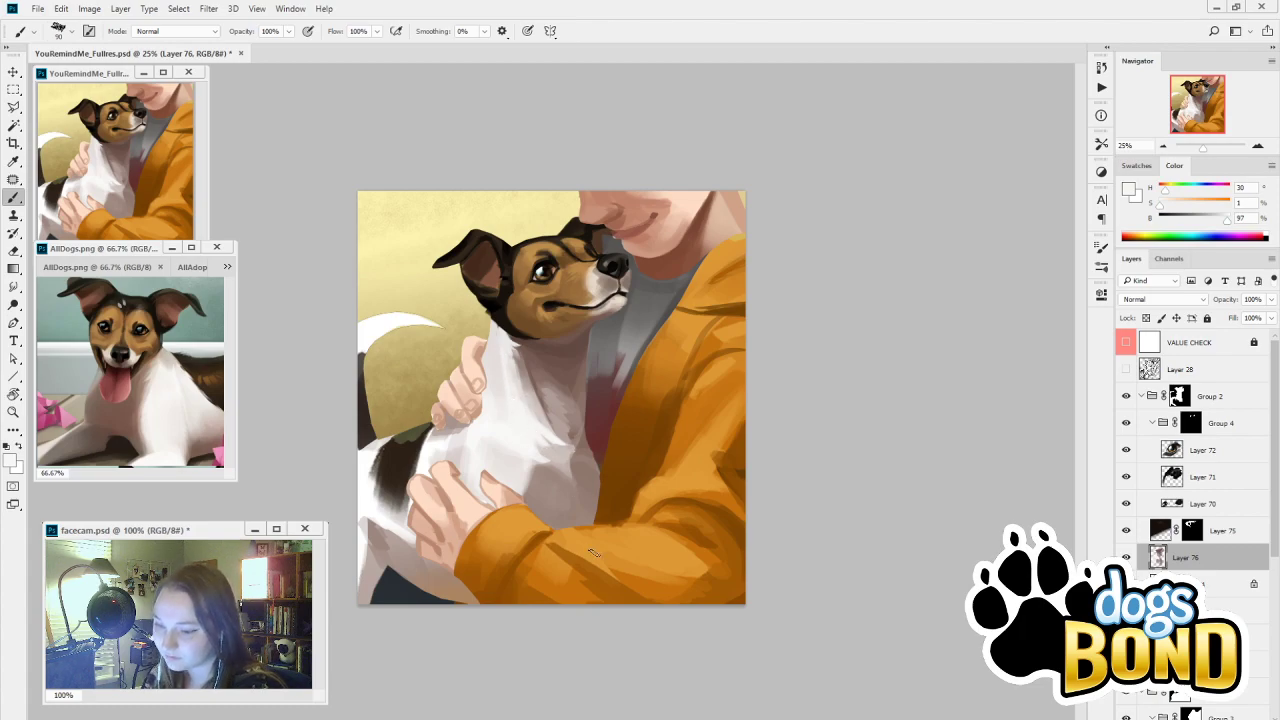
key("bracketright")
key("bracketright")
left_click_drag(536, 446, 568, 455)
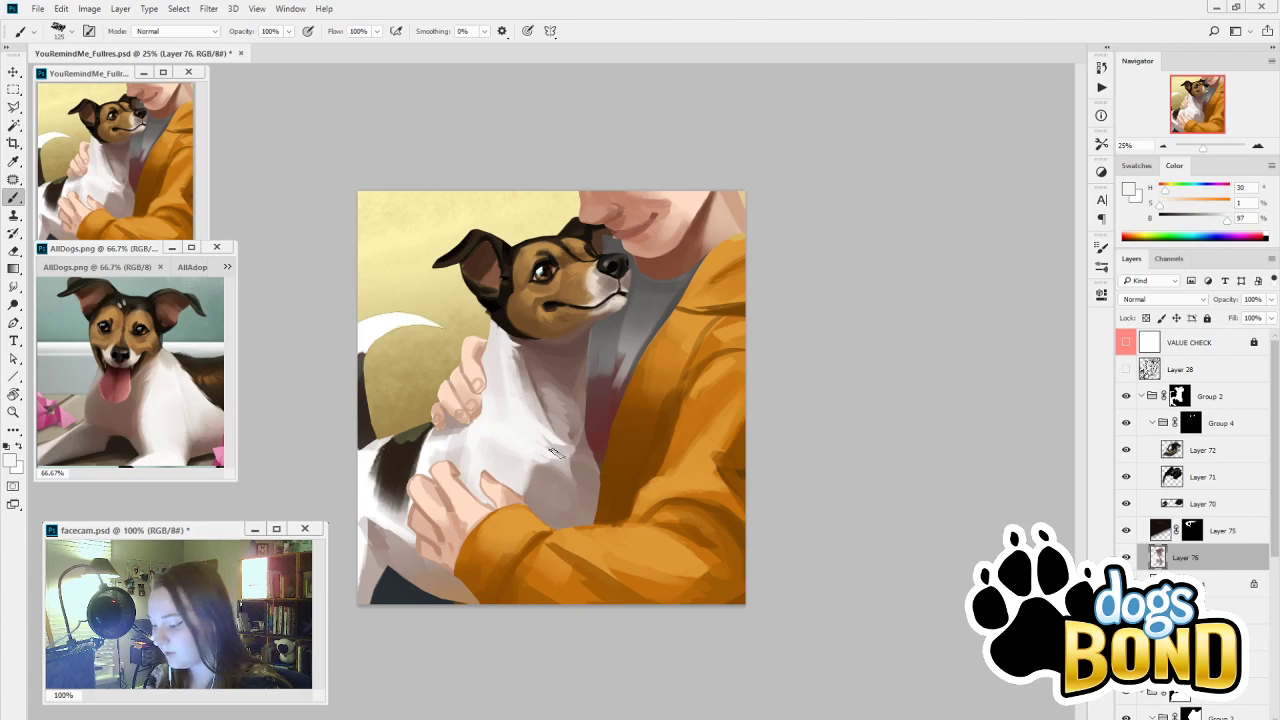
key("bracketleft")
key("bracketleft")
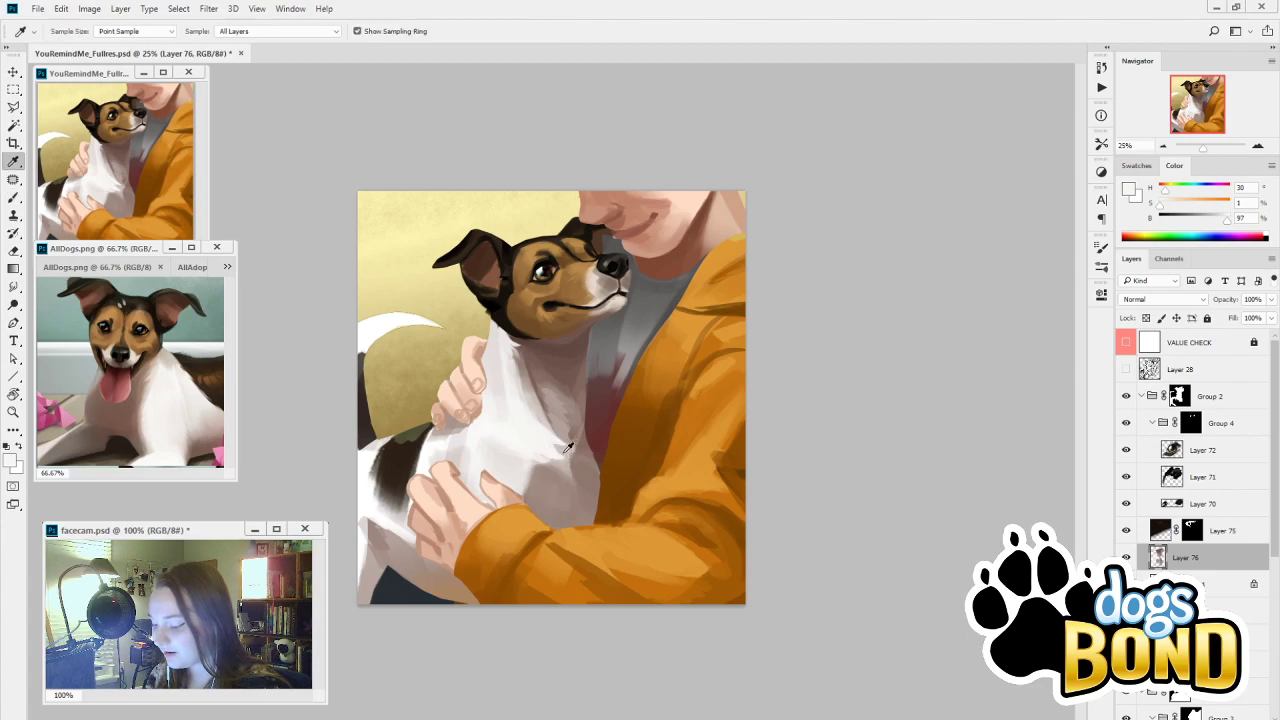
left_click(557, 452, "alt")
left_click(556, 432, "alt")
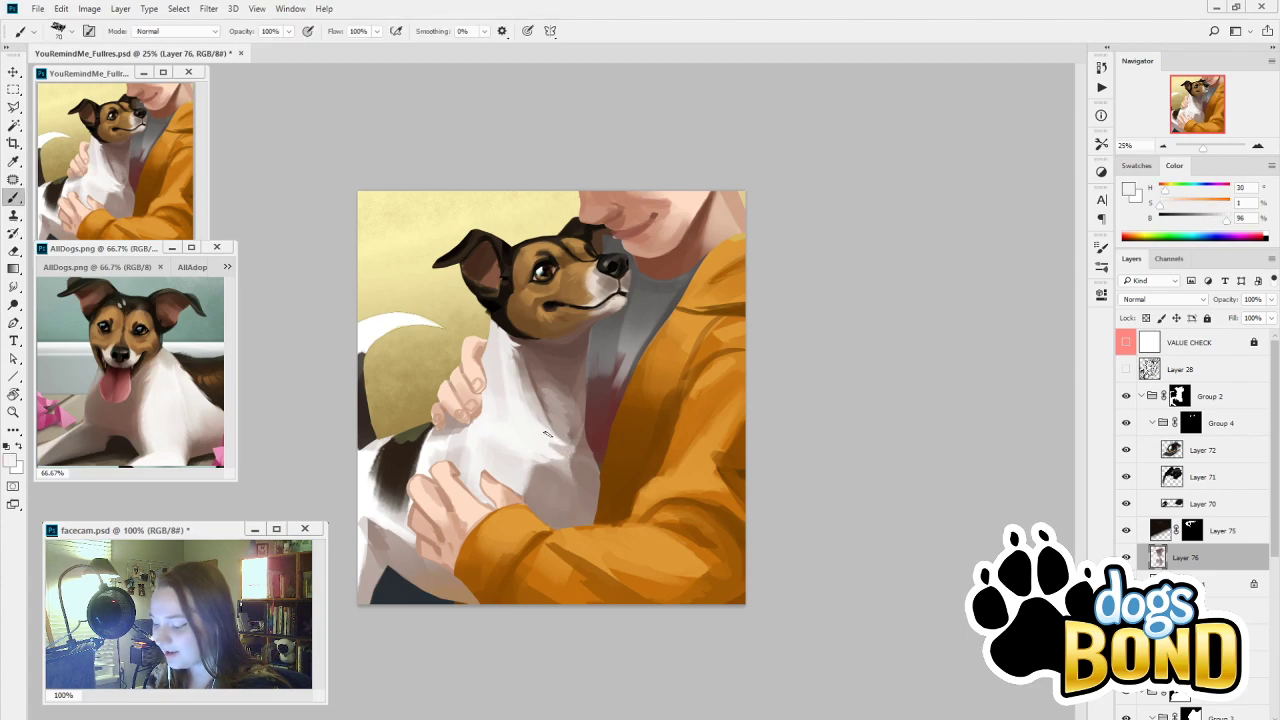
left_click(565, 434, "alt")
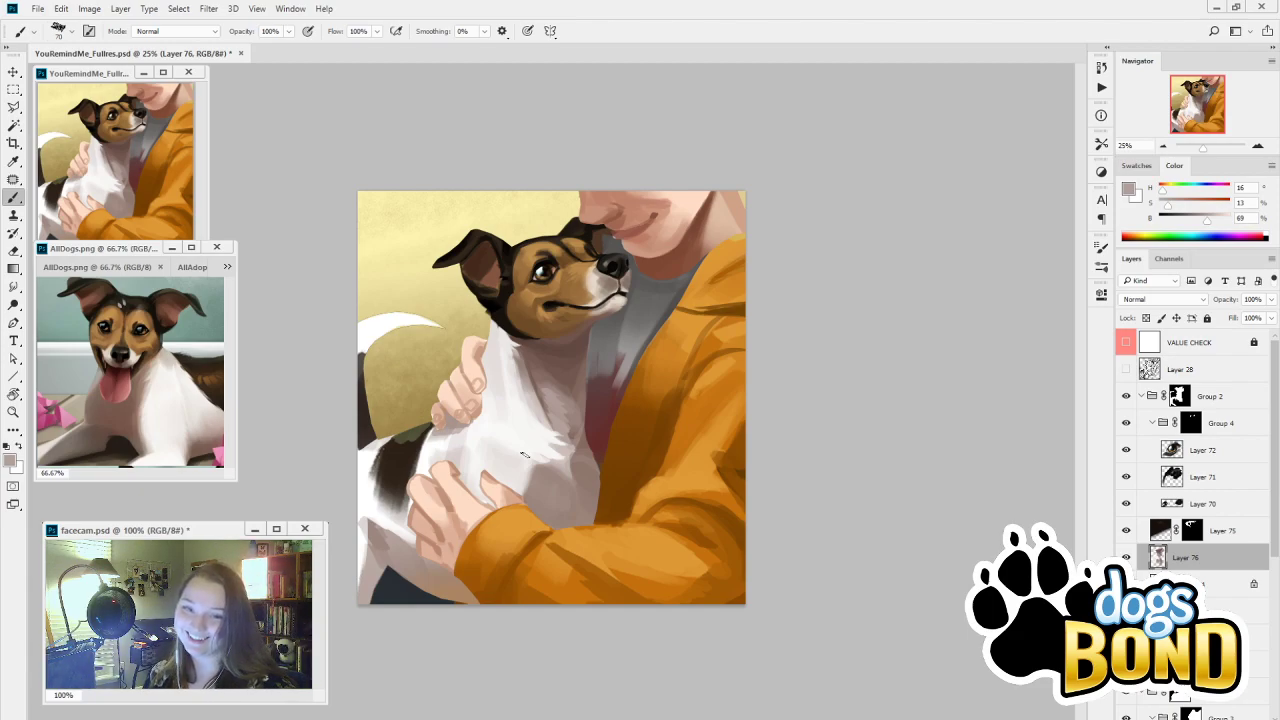
left_click(550, 377, "alt")
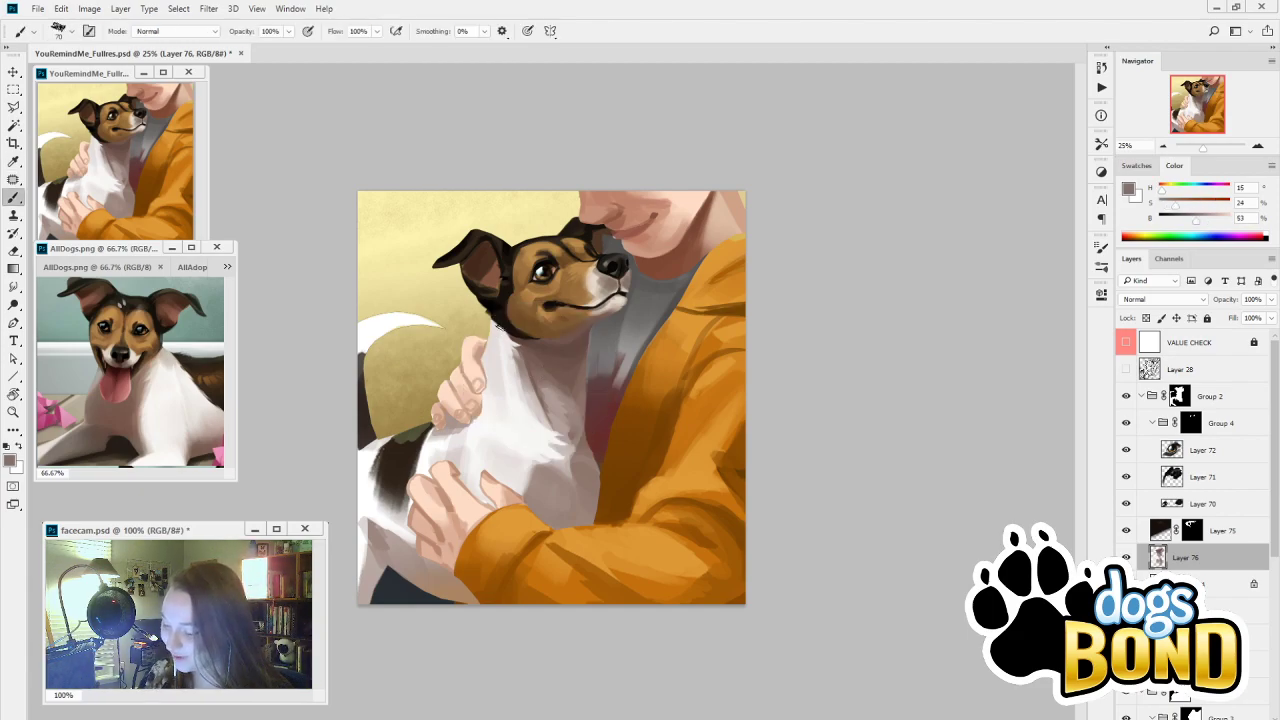
left_click(499, 343, "alt")
mouse_move(499, 332)
left_mouse_down()
mouse_move(489, 383)
mouse_move(500, 414)
left_mouse_up()
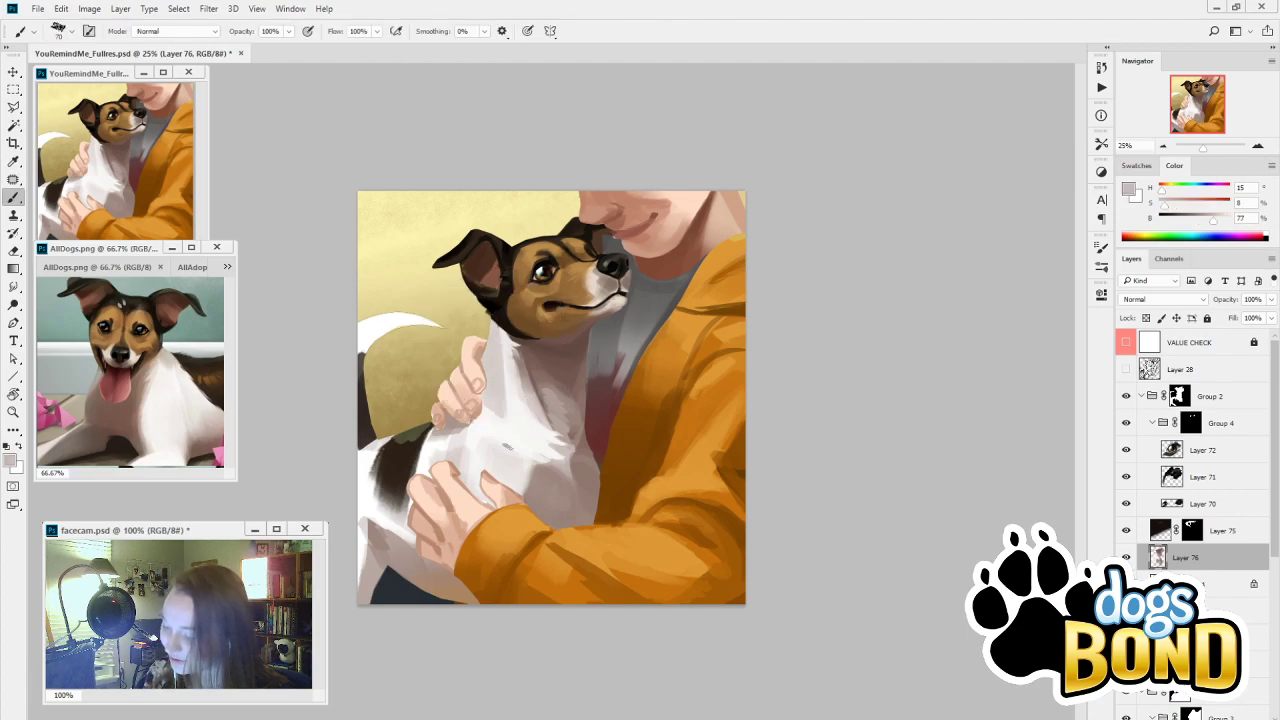
key("ctrl+z")
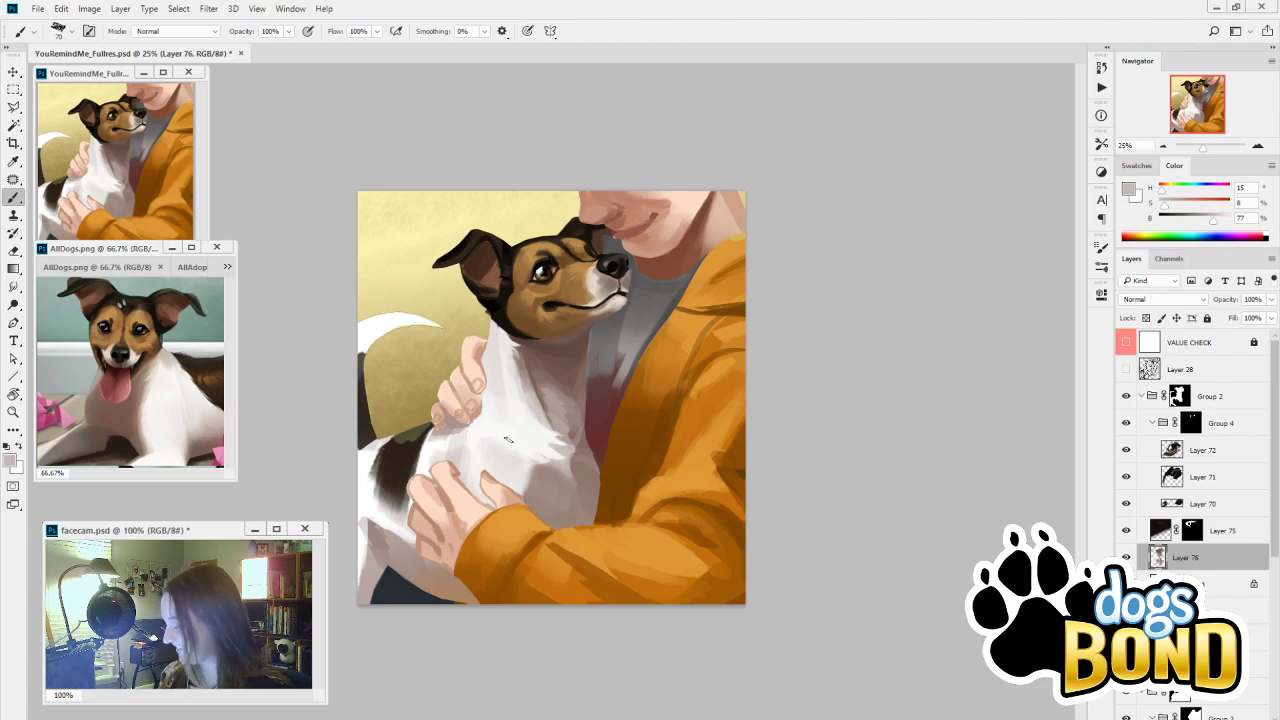
Compare the painting without and with Layer 76, and sample a pale grey from the chest's shadow edge
left_click(1126, 557)
left_click(1126, 557)
key("alt")
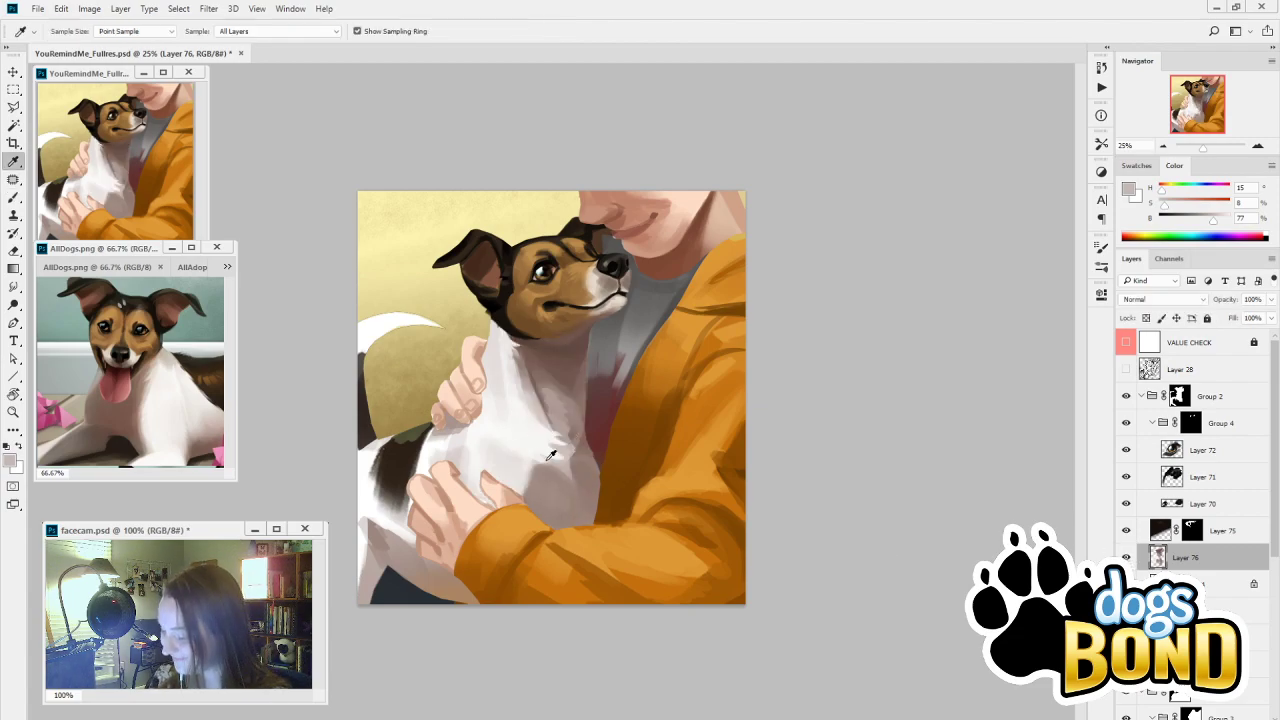
left_click(562, 450, "alt")
key("alt")
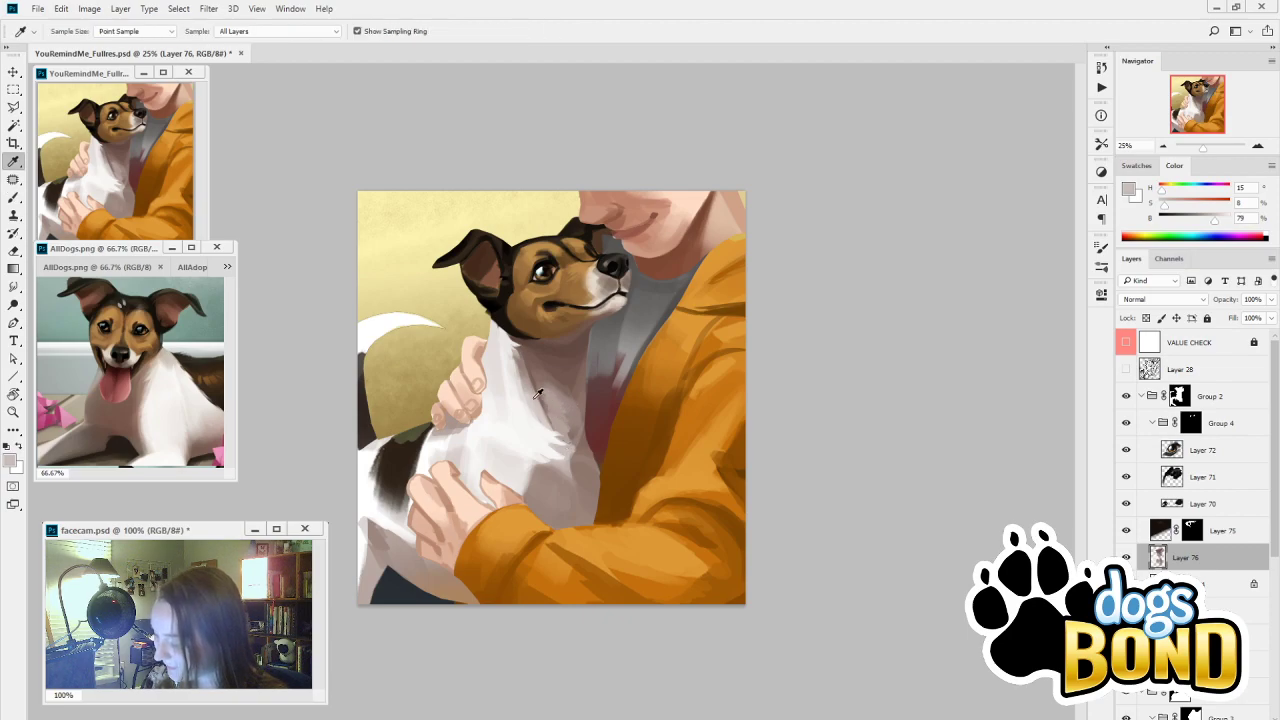
Extend the shadow down the neck below the jaw with sampled grey-browns and pale grey, using a size 70 brush
left_click(521, 352, "alt")
left_click_drag(519, 352, 532, 392)
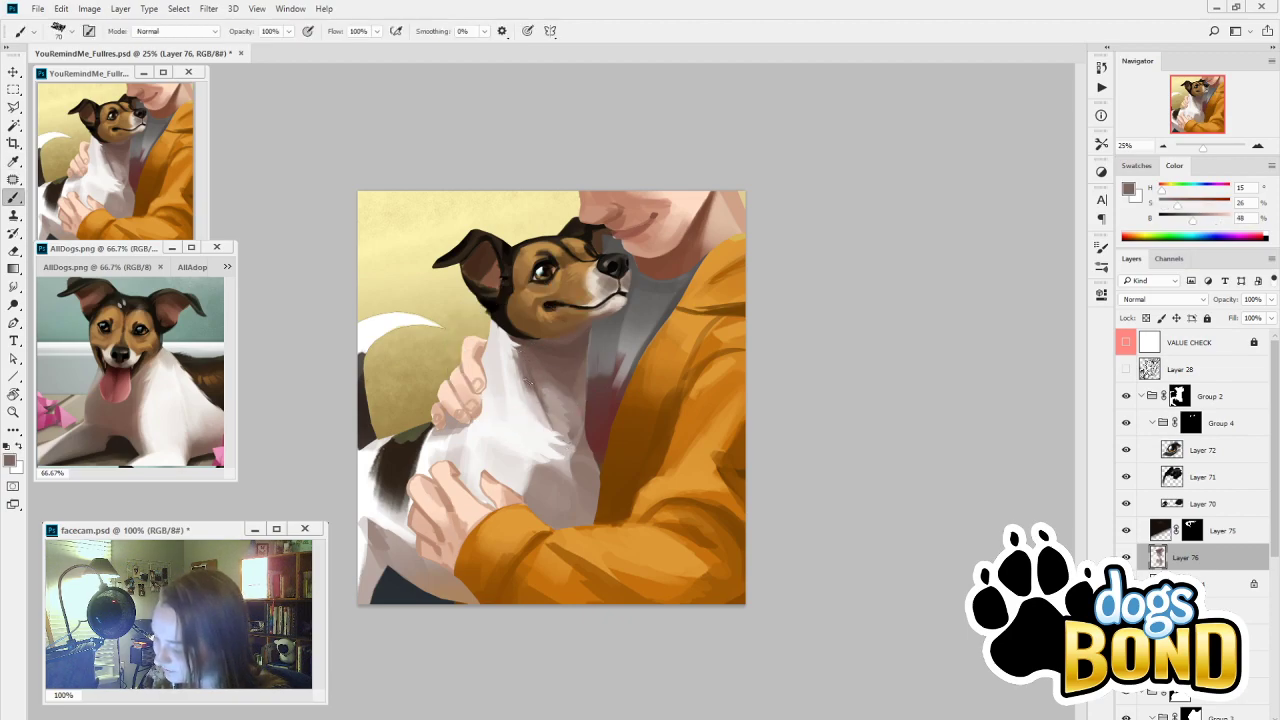
left_click(537, 400, "alt")
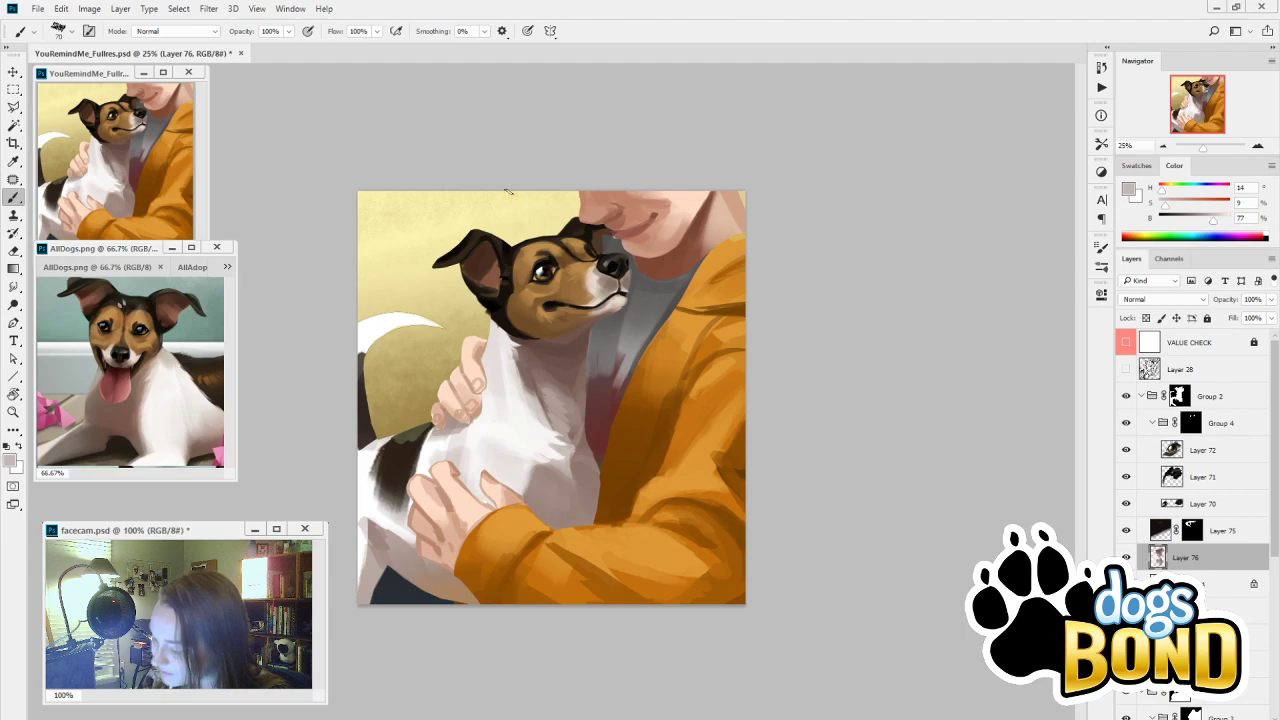
left_click(546, 378, "alt")
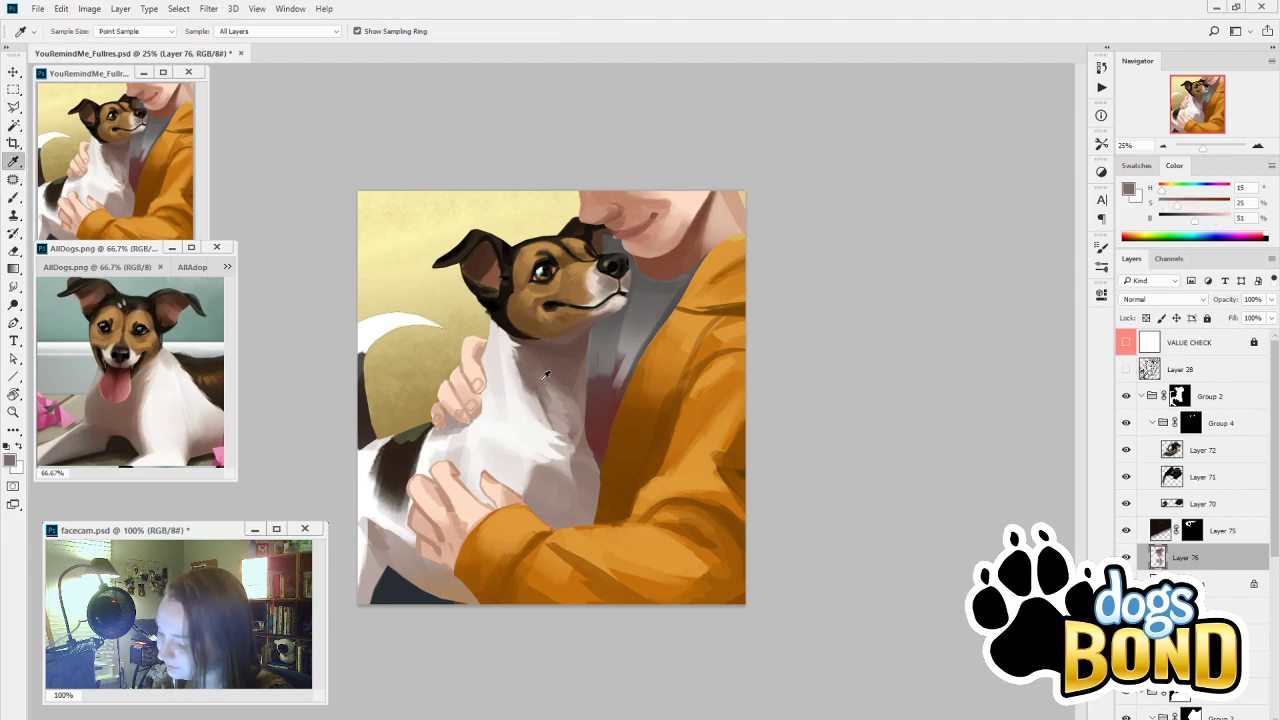
mouse_move(543, 382)
left_mouse_down()
mouse_move(558, 415)
mouse_move(541, 394)
mouse_move(512, 384)
left_mouse_up()
Break up the neck's shadow edge with sampled off-white fur strokes at sizes 90 and 50, and sample the pale chest grey
left_click(540, 410, "alt")
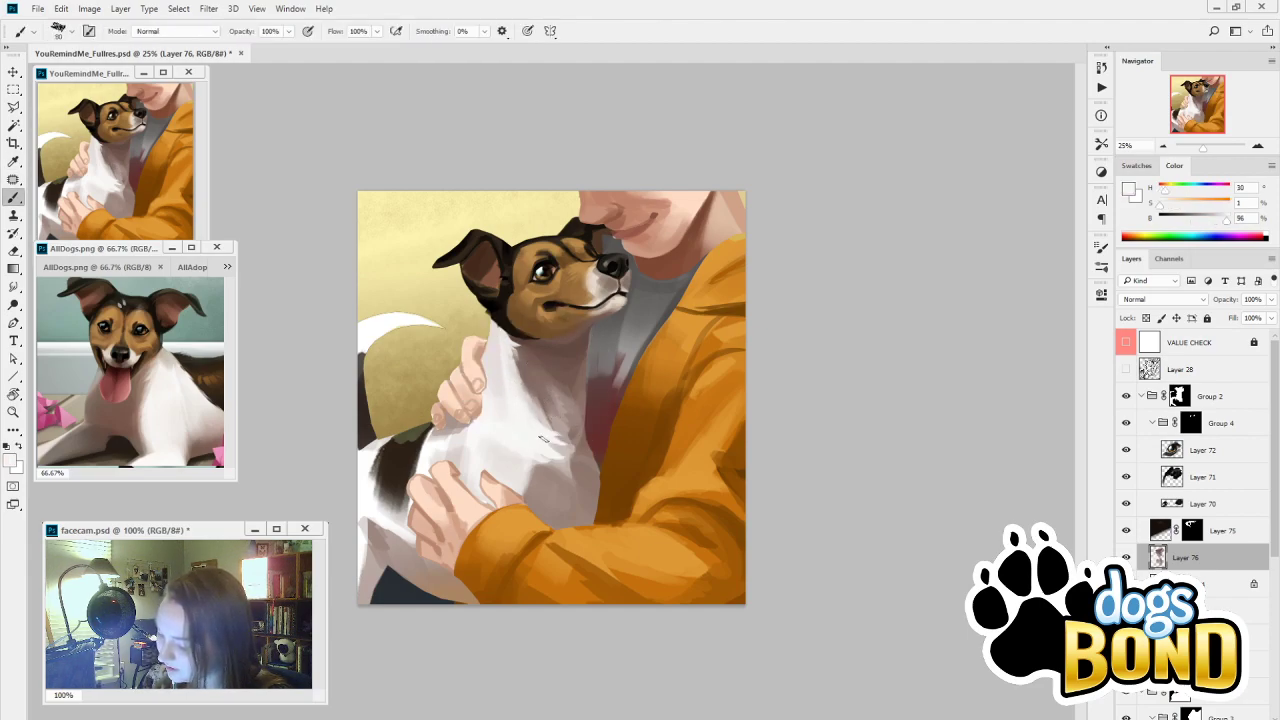
mouse_move(543, 438)
left_mouse_down()
mouse_move(515, 374)
mouse_move(528, 405)
left_mouse_up()
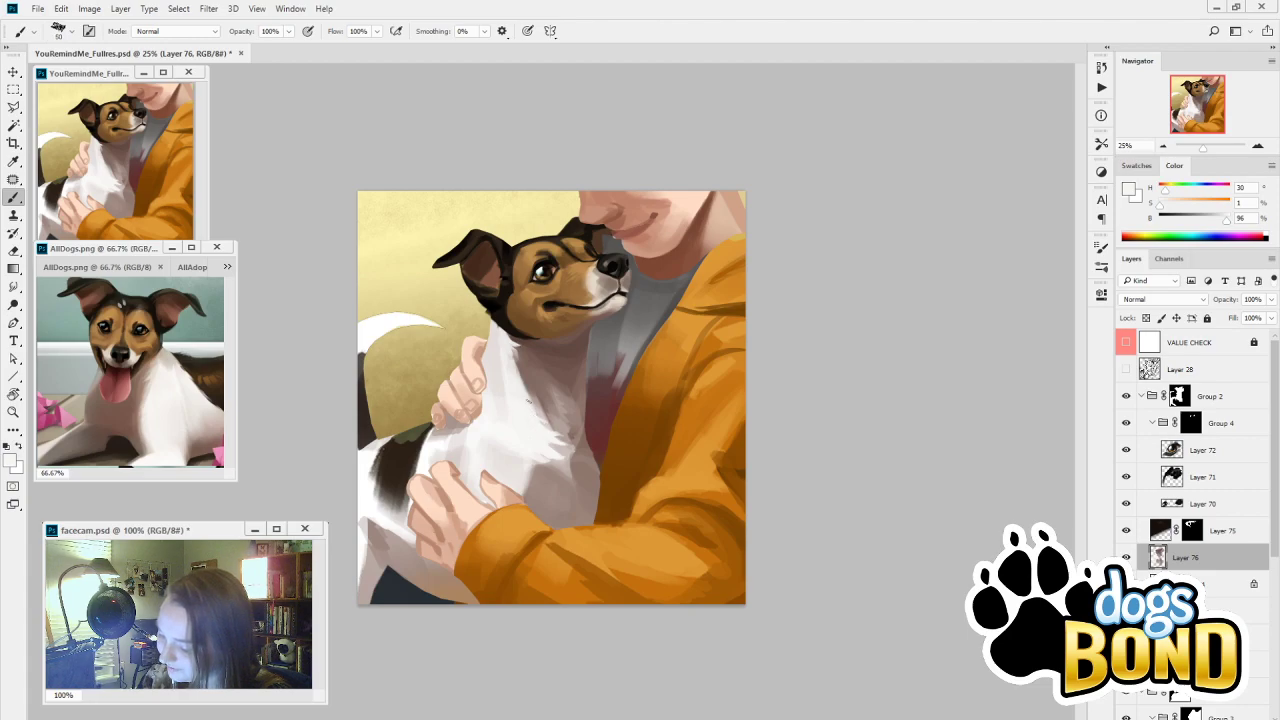
left_click(561, 446, "alt")
left_click(561, 443, "alt")
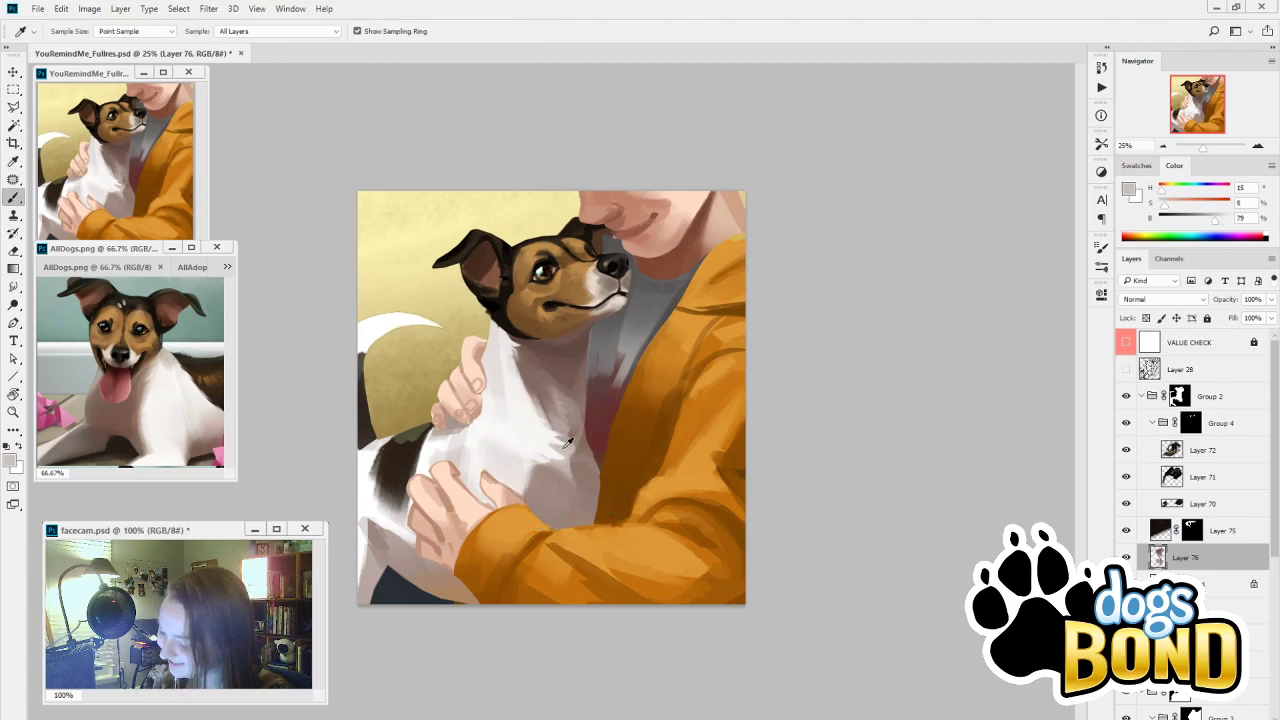
Soften the lit chest and neck with broad sampled pale grey strokes, using a large brush reduced to sizes 300 and 250
key("bracketright")
key("bracketright")
key("bracketright")
key("bracketright")
key("bracketright")
key("bracketright")
key("bracketright")
key("bracketright")
key("bracketright")
key("bracketright")
key("bracketright")
key("bracketright")
key("bracketright")
key("bracketright")
key("bracketright")
key("bracketleft")
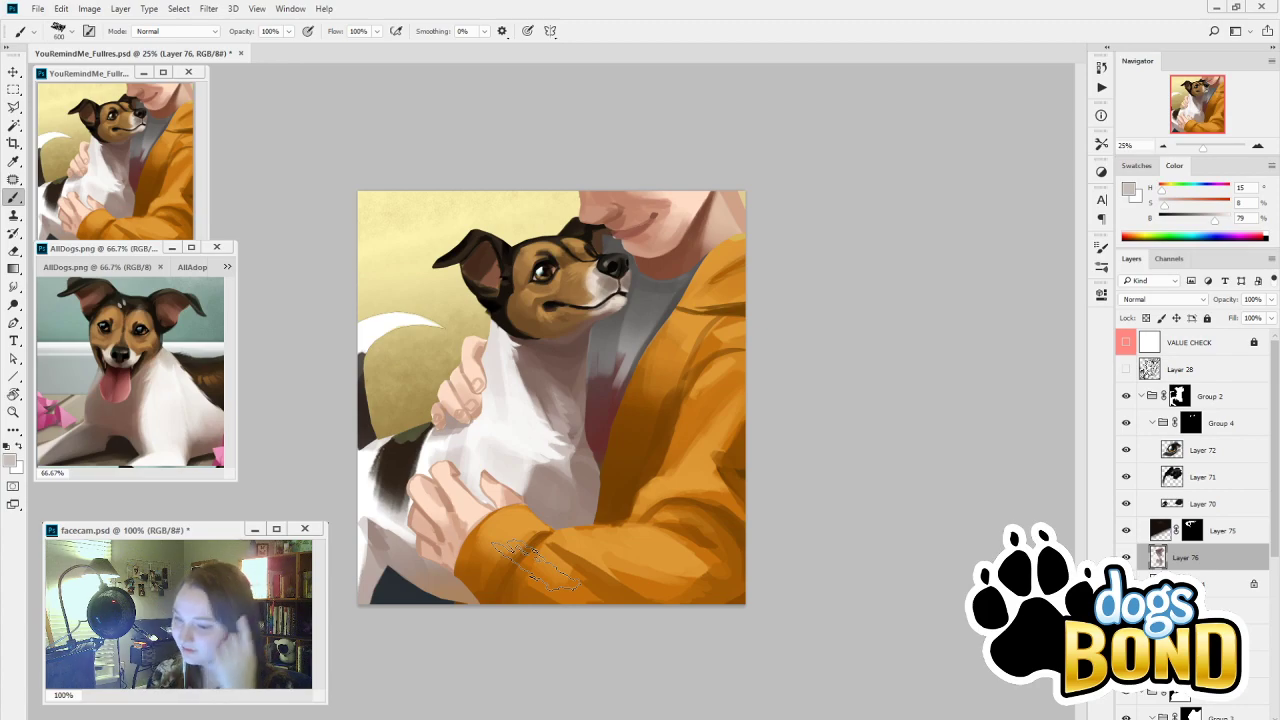
key("bracketleft")
key("bracketleft")
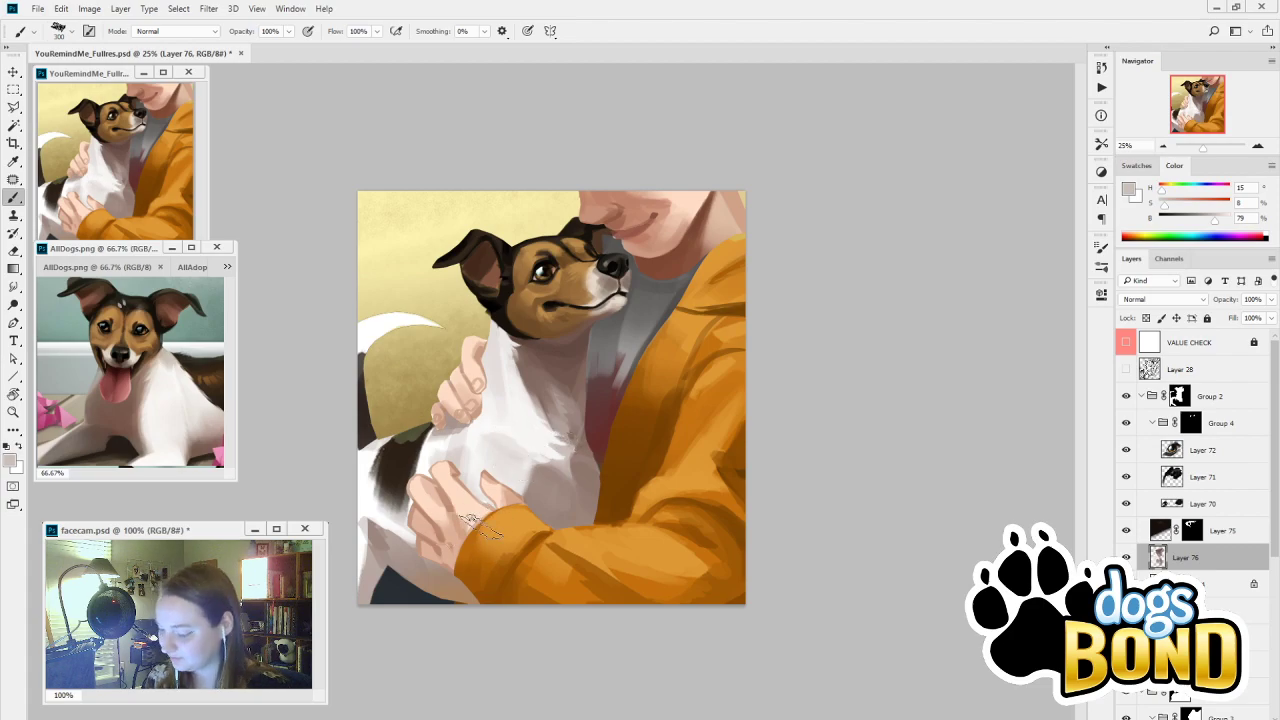
left_click(498, 447, "alt")
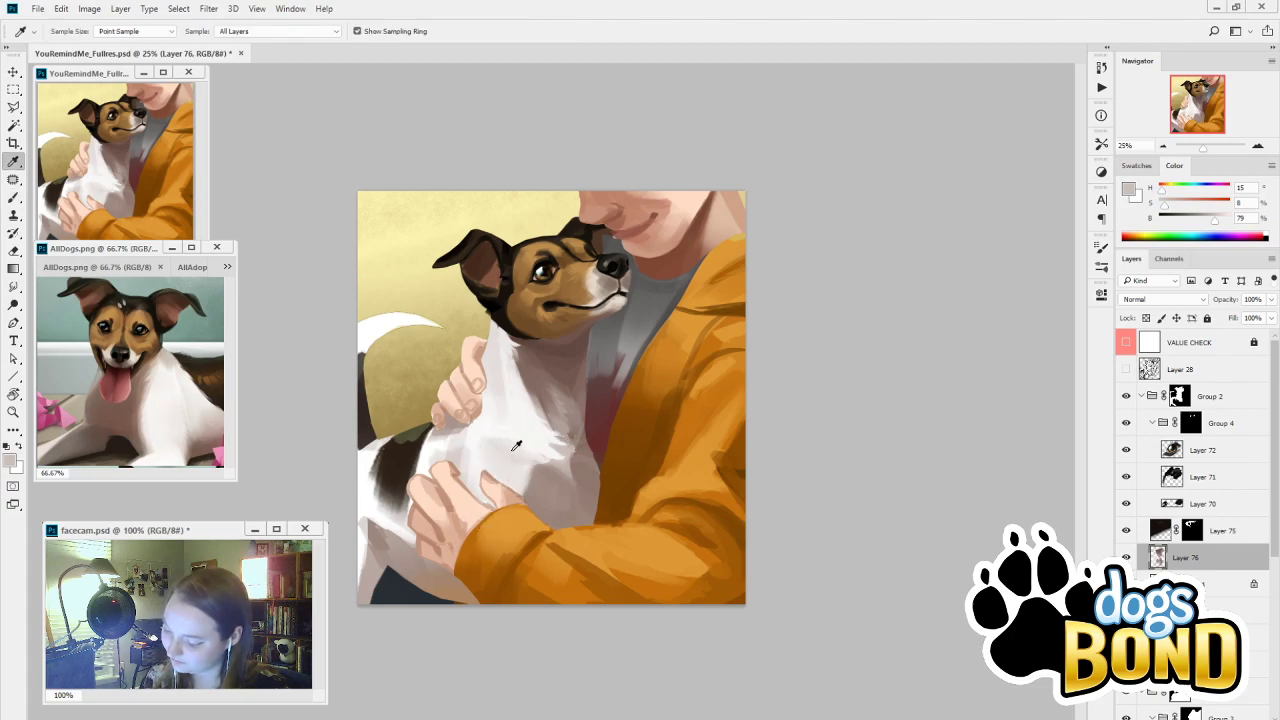
key("bracketleft")
key("bracketleft")
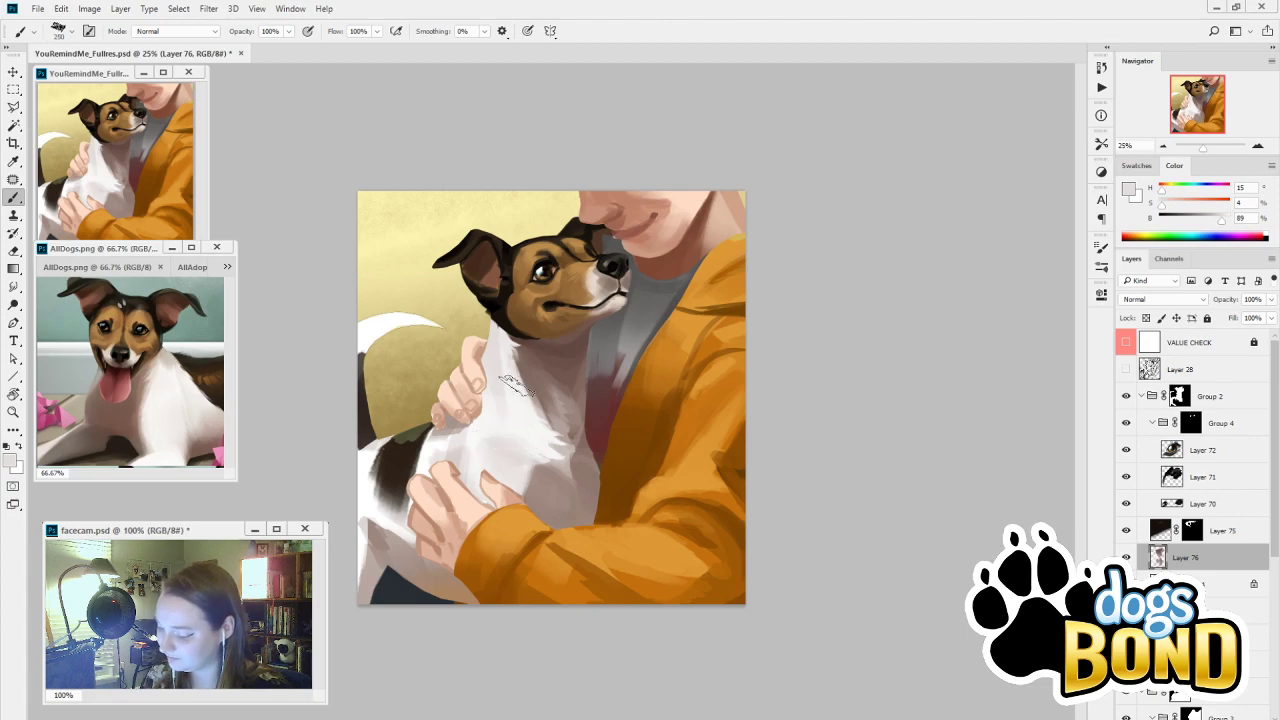
key("bracketright")
Shade the dog's fur beneath the fingers of the upper hand with sampled taupe and a size 250 brush
left_click(451, 420, "alt")
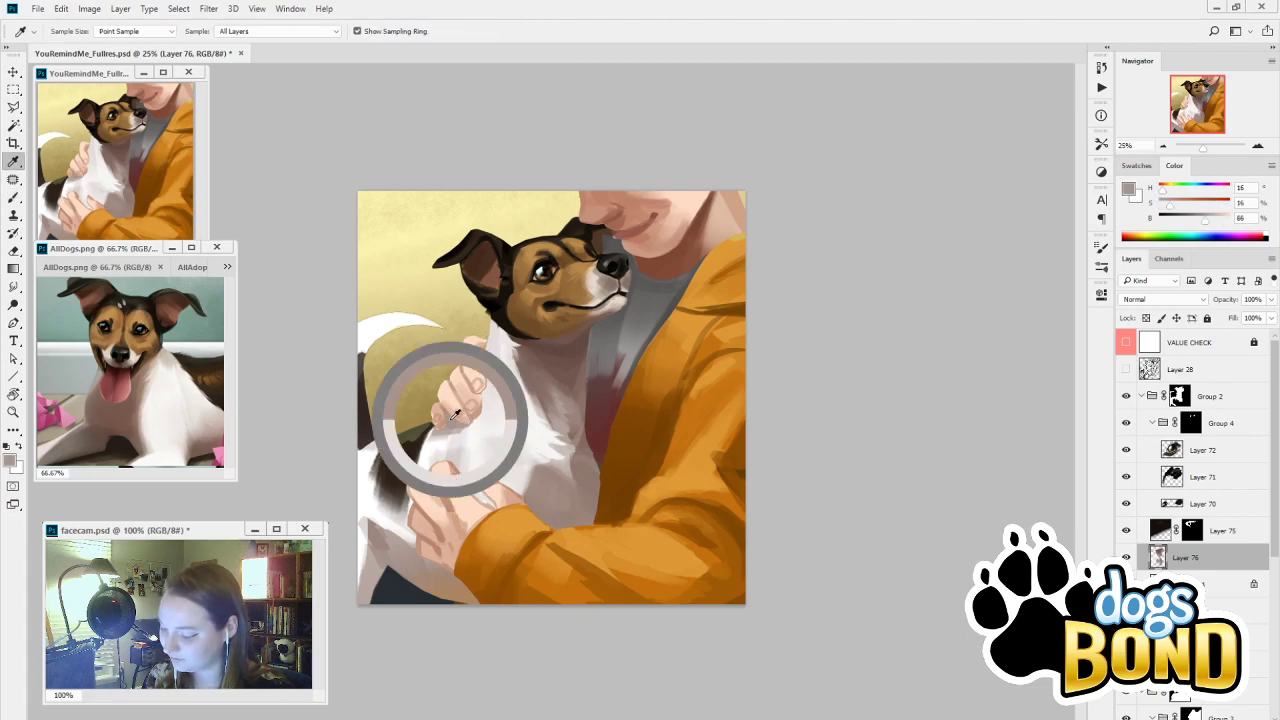
left_click_drag(448, 436, 470, 428)
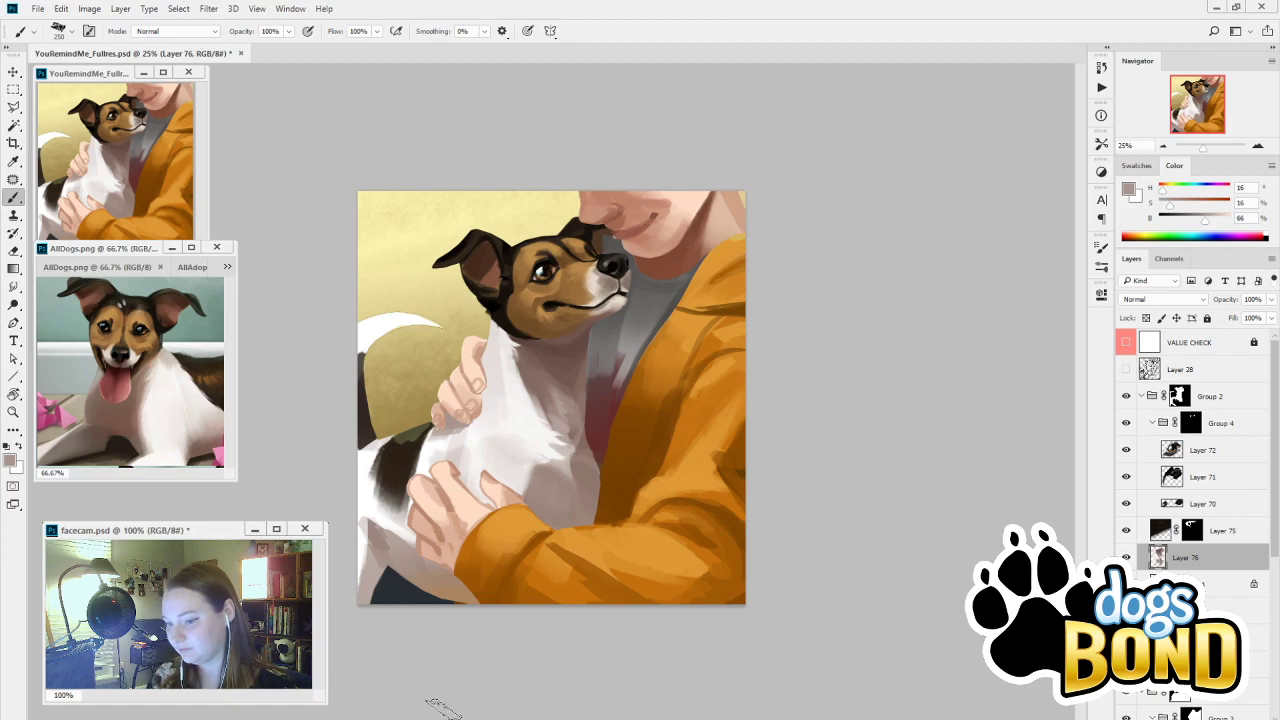
left_click_drag(464, 349, 455, 444)
left_click_drag(463, 380, 444, 451)
left_click_drag(457, 404, 446, 449)
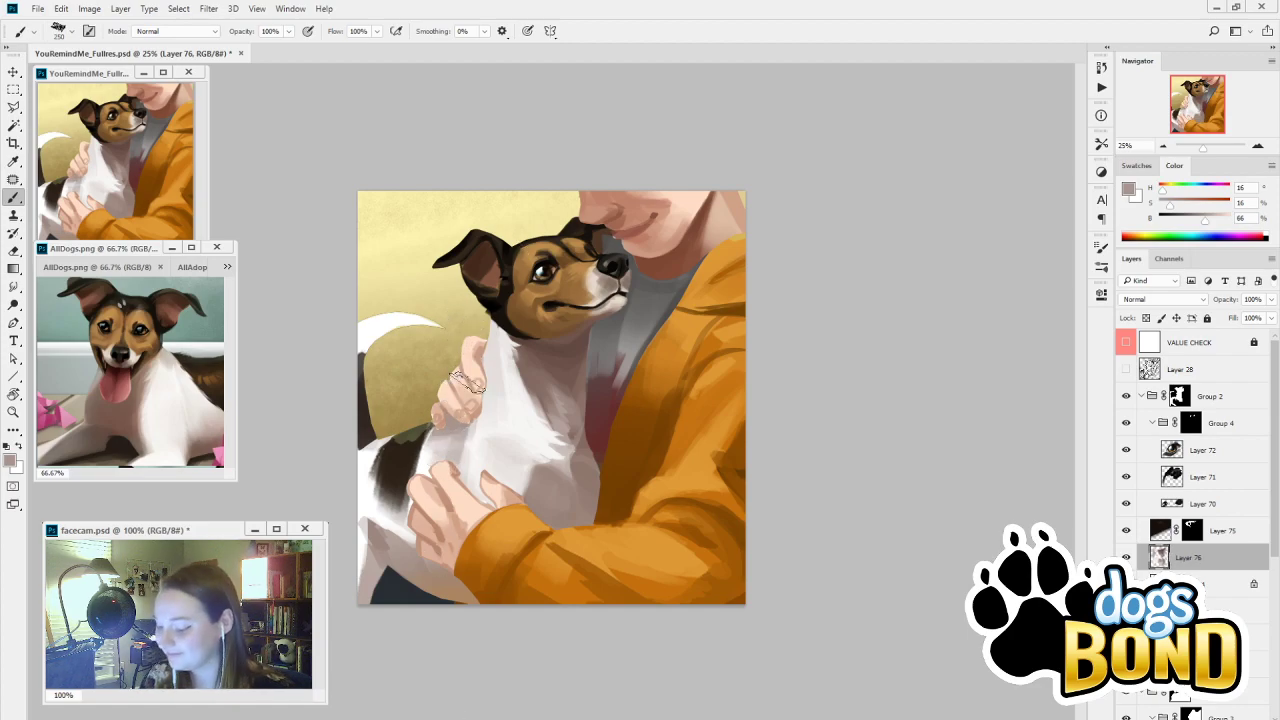
key("ctrl+z")
left_click_drag(459, 405, 456, 434)
Rework the shading on the dog's lower body beneath the lower hand with sampled taupe and a size 300 brush, undoing unwanted strokes
key("alt")
left_click(382, 532, "alt")
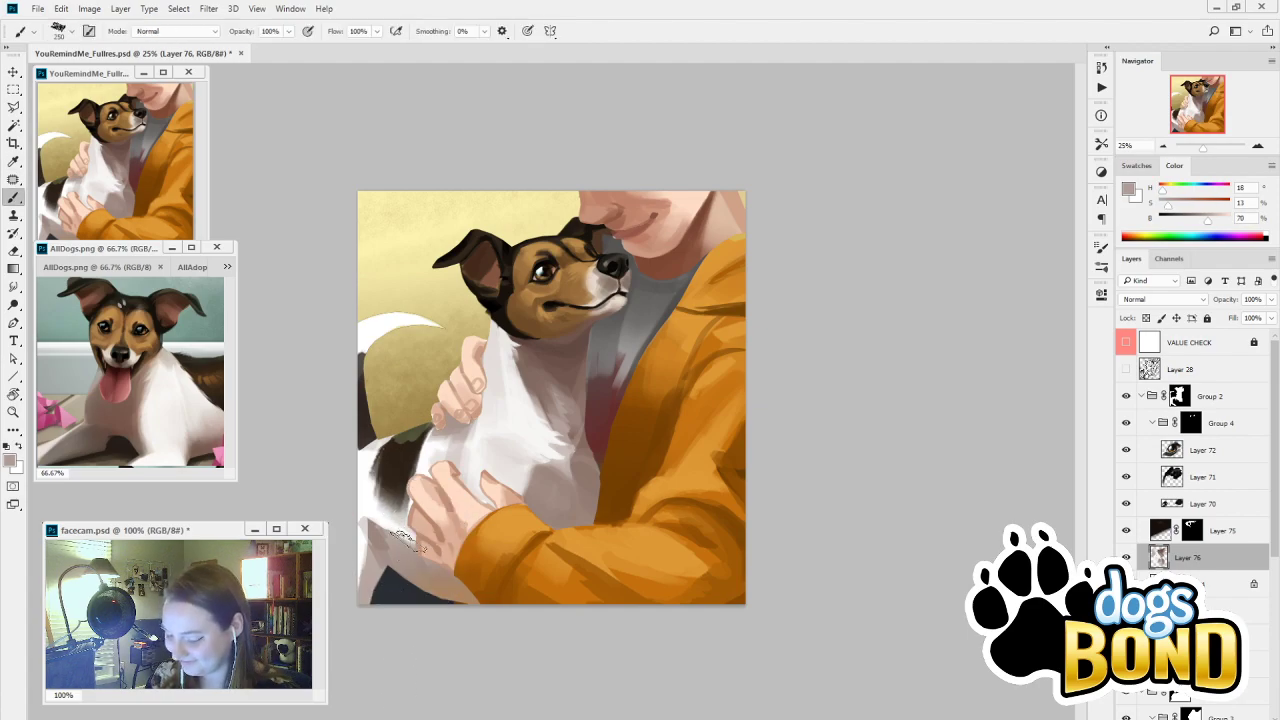
key("ctrl+z")
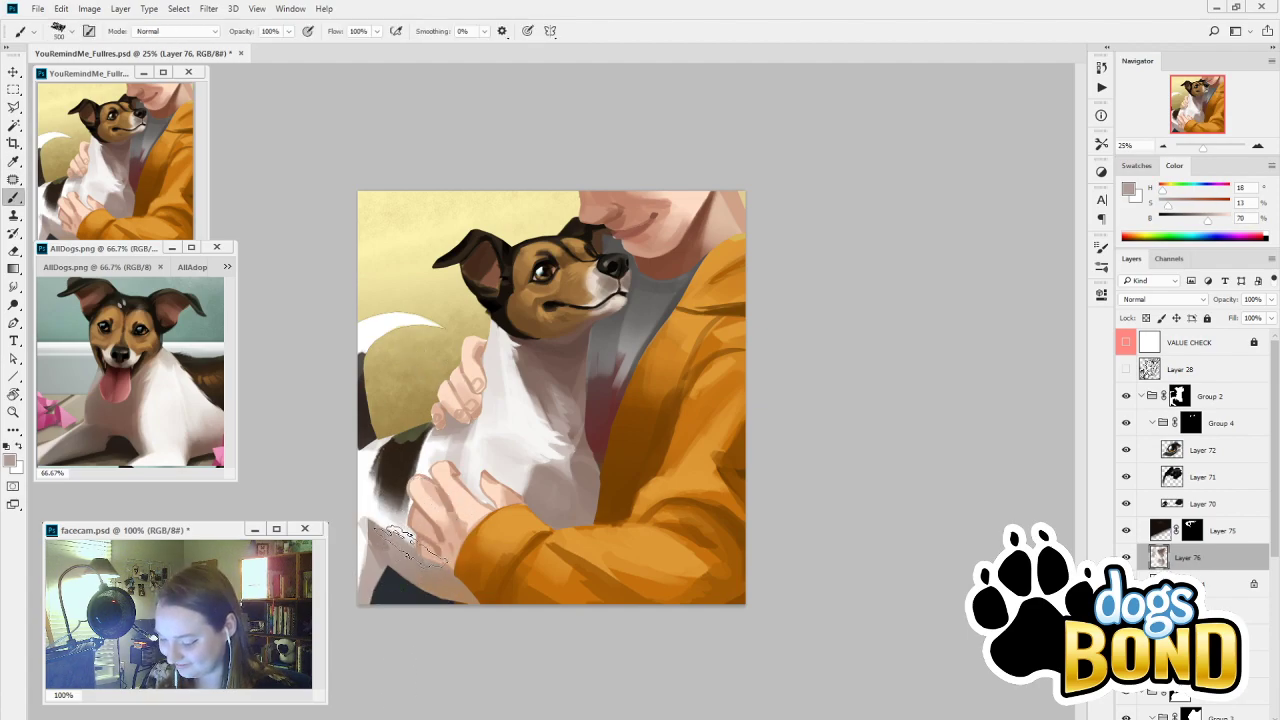
mouse_move(401, 532)
left_mouse_down()
mouse_move(385, 505)
mouse_move(392, 532)
mouse_move(405, 520)
mouse_move(415, 532)
left_mouse_up()
key("ctrl+z")
left_click(456, 588, "alt")
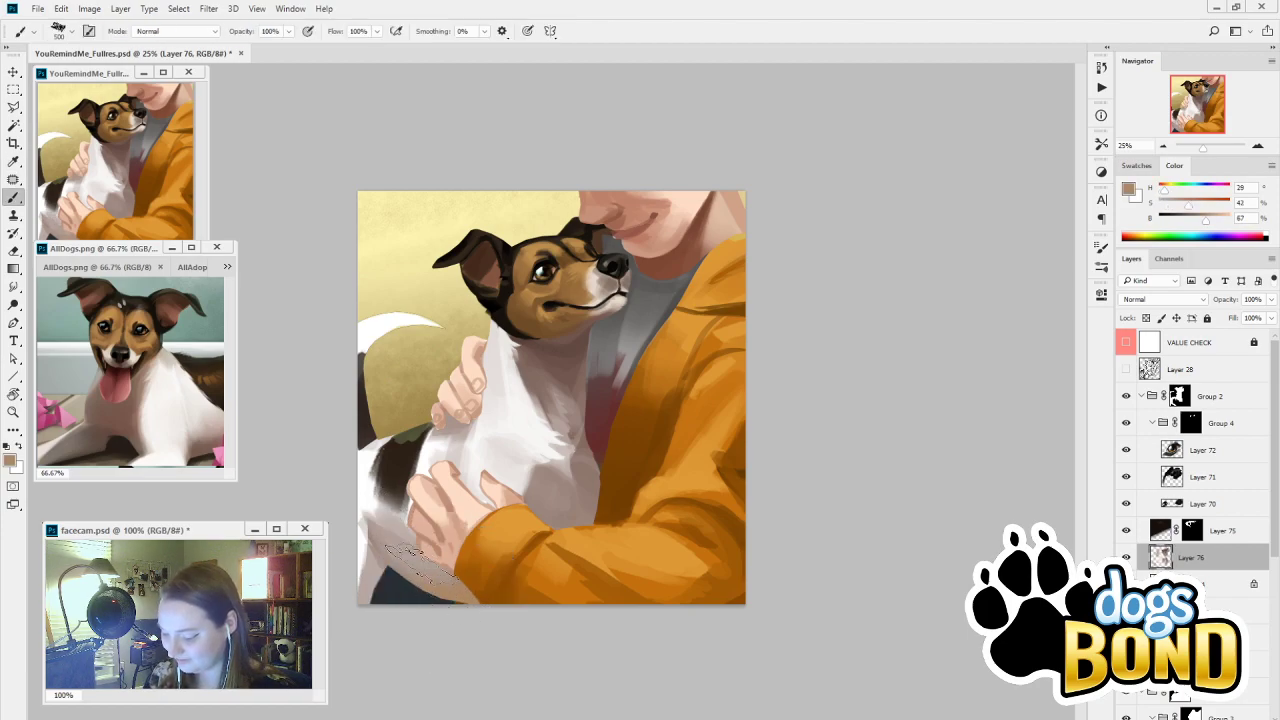
Refine the shadow and edge of the dog's hind leg with sampled grey-browns, using small brushes at sizes 70 and 45
left_click(376, 540, "alt")
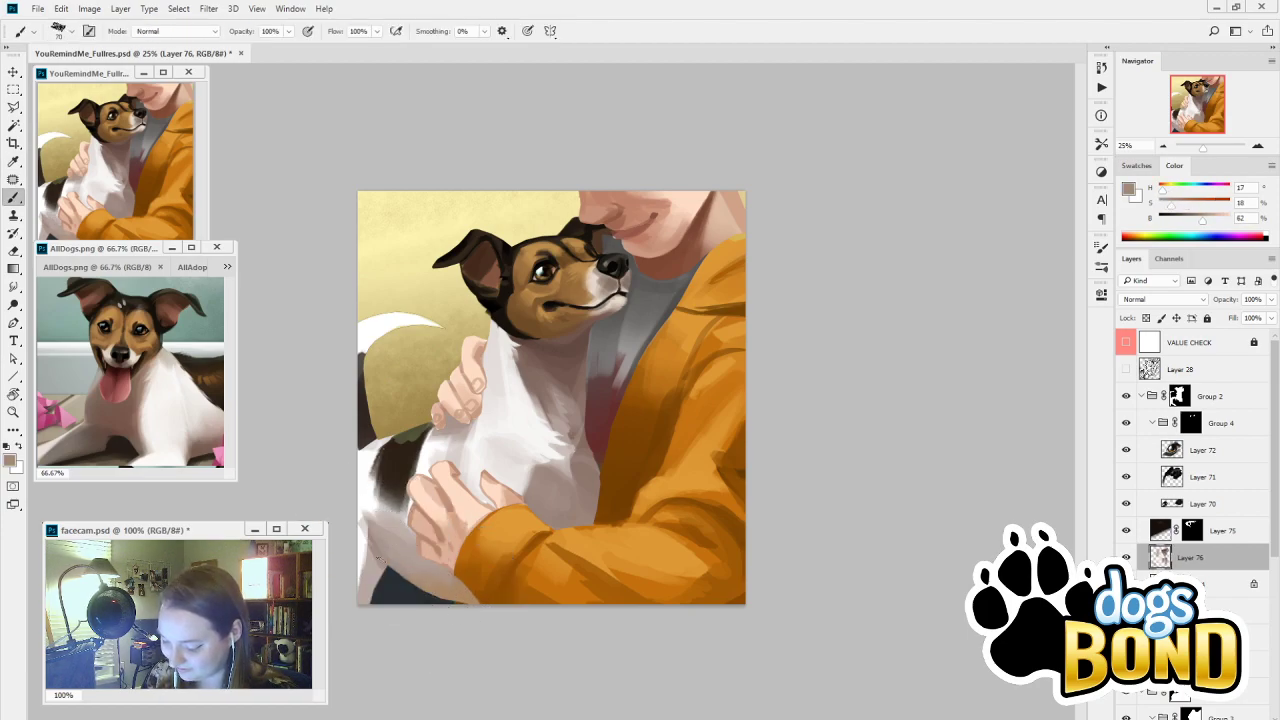
key("alt")
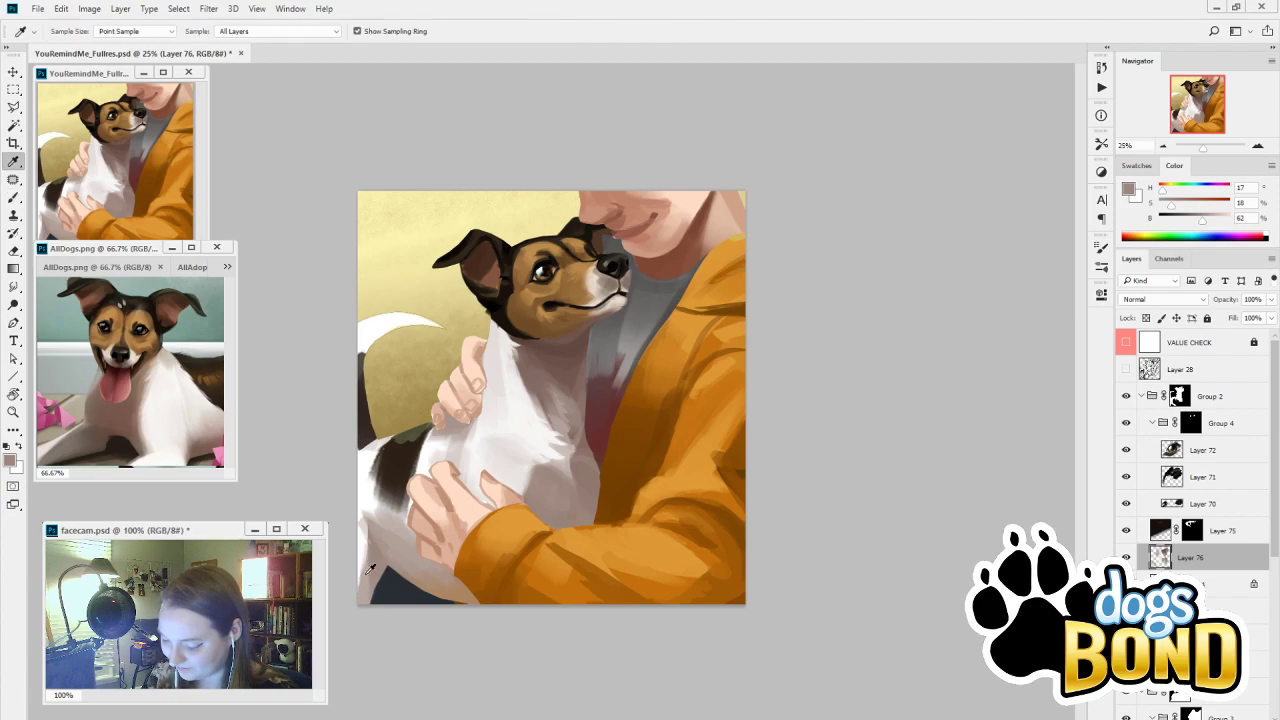
left_click(368, 568, "alt")
left_click(378, 547, "alt")
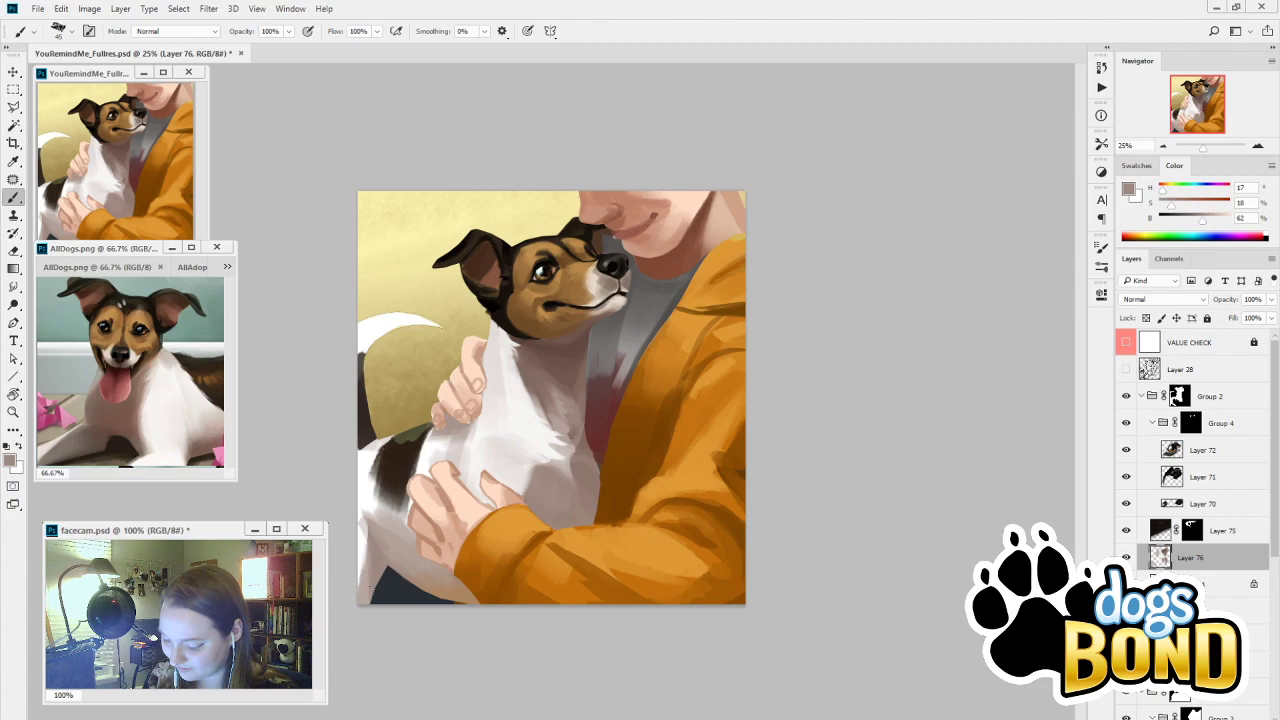
left_click(367, 516, "alt")
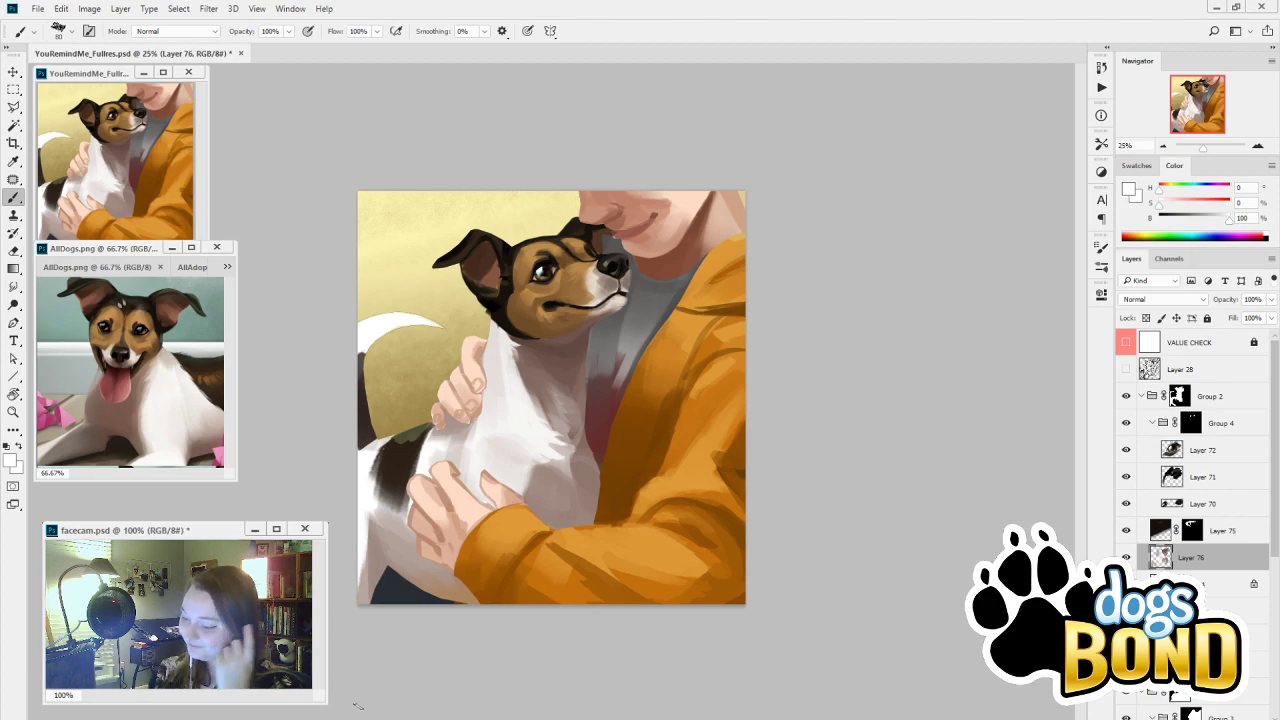
Darken the fur just beneath the upper hand's fingertips with a sampled dark brown, using a size 50 brush
left_click(538, 340, "alt")
left_click(525, 342, "alt")
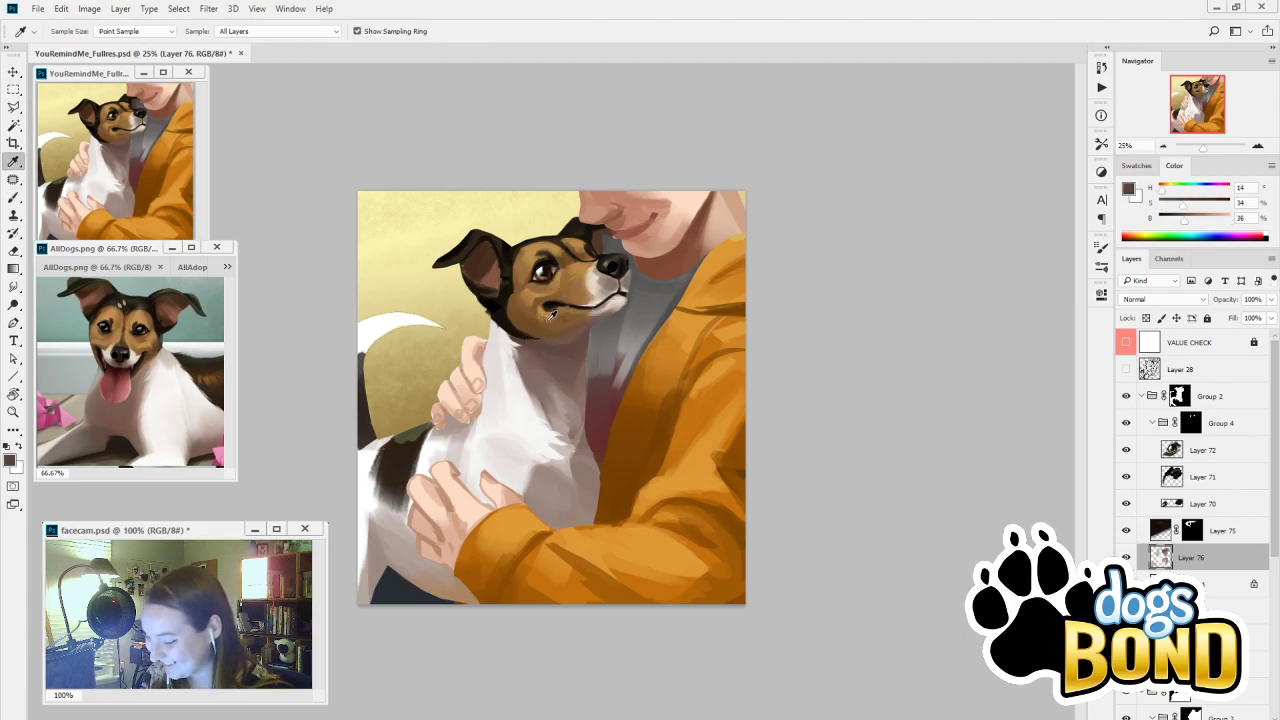
left_click(500, 395, "alt")
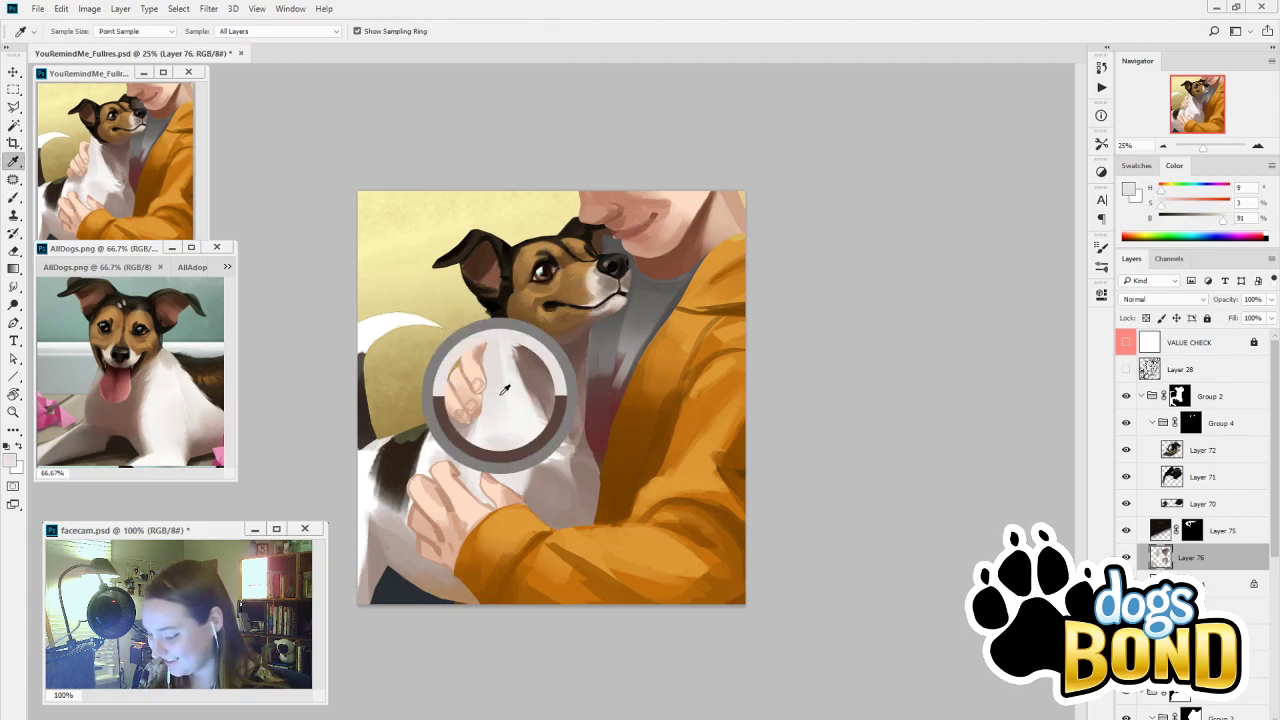
left_click(455, 424, "alt")
left_click(473, 410, "alt")
key("bracketright")
key("bracketright")
key("bracketright")
left_click_drag(474, 406, 468, 422)
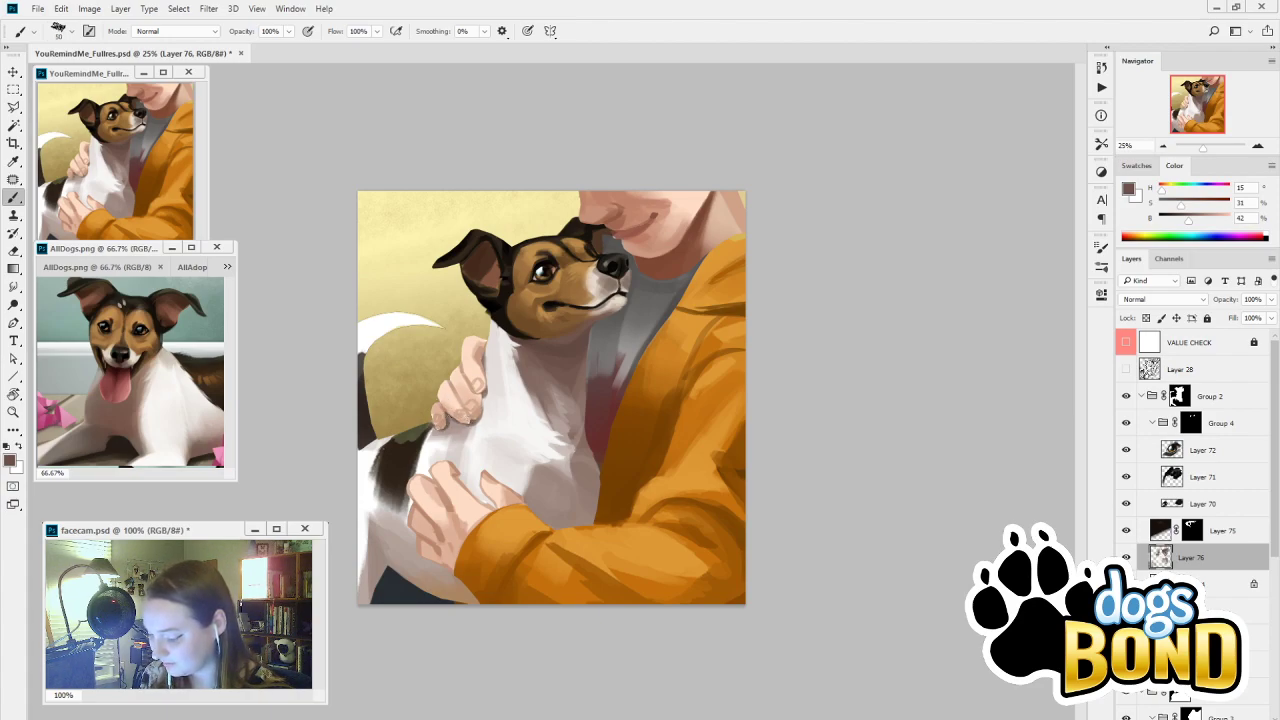
Brighten the shoulder fur below the upper hand with sampled white strokes, using a size 100 brush
left_click(435, 449, "alt")
key("]")
key("]")
key("]")
key("]")
key("]")
left_click_drag(438, 446, 446, 424)
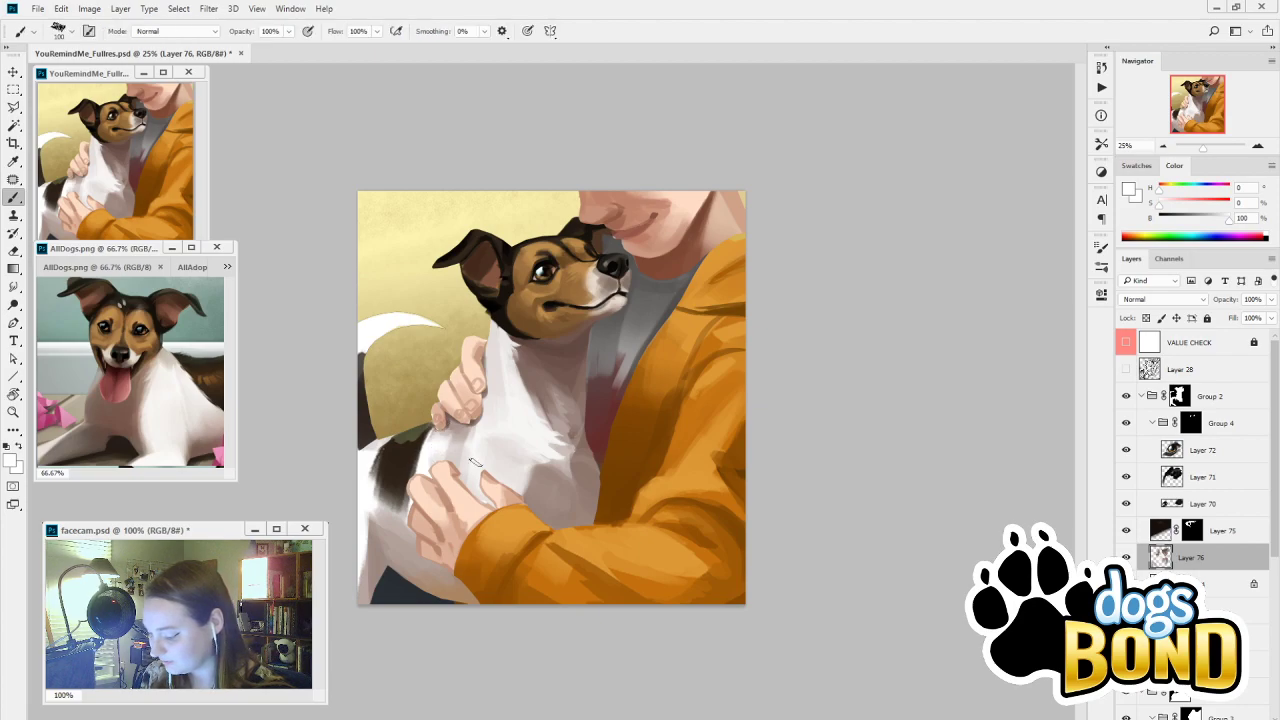
Smooth the lit fur between the two hands with sampled off-white, using a brush enlarged to size 250
left_click(466, 439, "alt")
key("]")
key("]")
key("]")
key("]")
key("]")
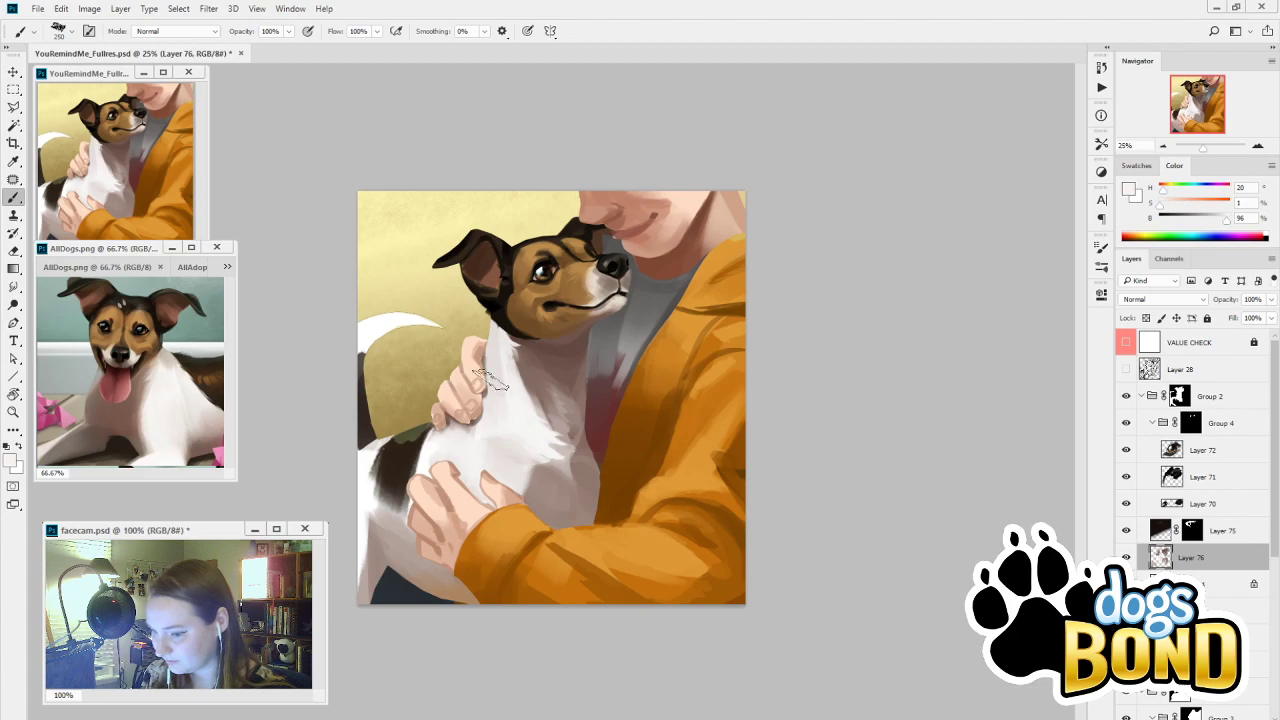
key("bracketleft")
key("bracketleft")
Add a narrow contact shadow under the upper hand's fingertips with a sampled grey-brown and a size 70 brush
left_click(448, 420, "alt")
key("bracketleft")
key("bracketleft")
key("bracketleft")
key("bracketleft")
key("bracketleft")
key("bracketleft")
left_click_drag(436, 428, 446, 430)
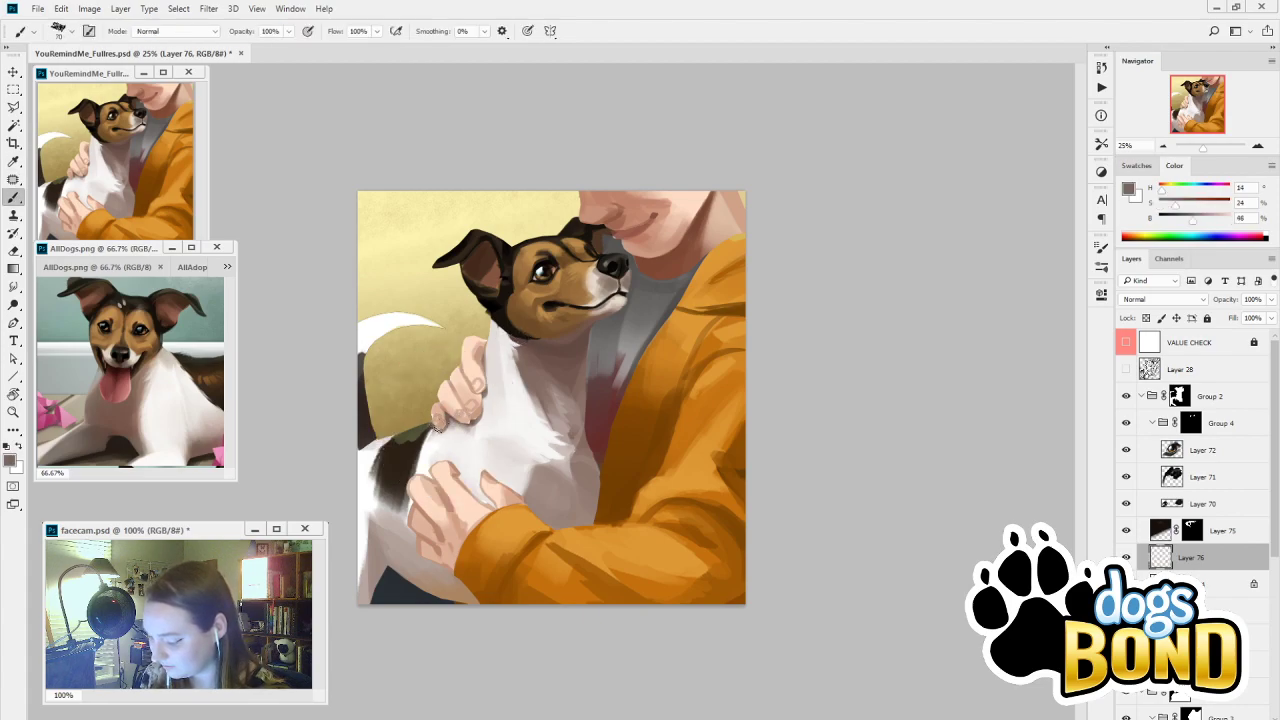
Blend the fur above the lower hand with sampled off-white and taupe, using large brushes at sizes 500 and 600
left_click(470, 426, "alt")
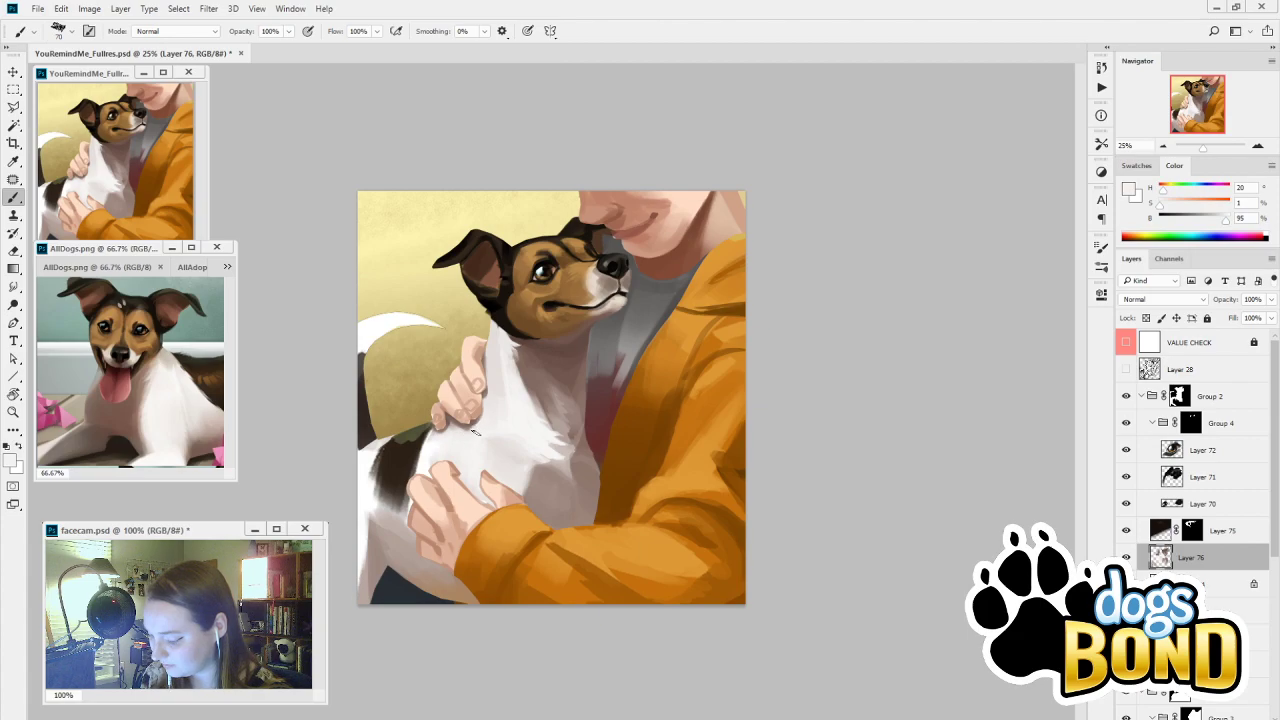
key("bracketright")
key("bracketright")
key("bracketright")
key("bracketright")
key("bracketright")
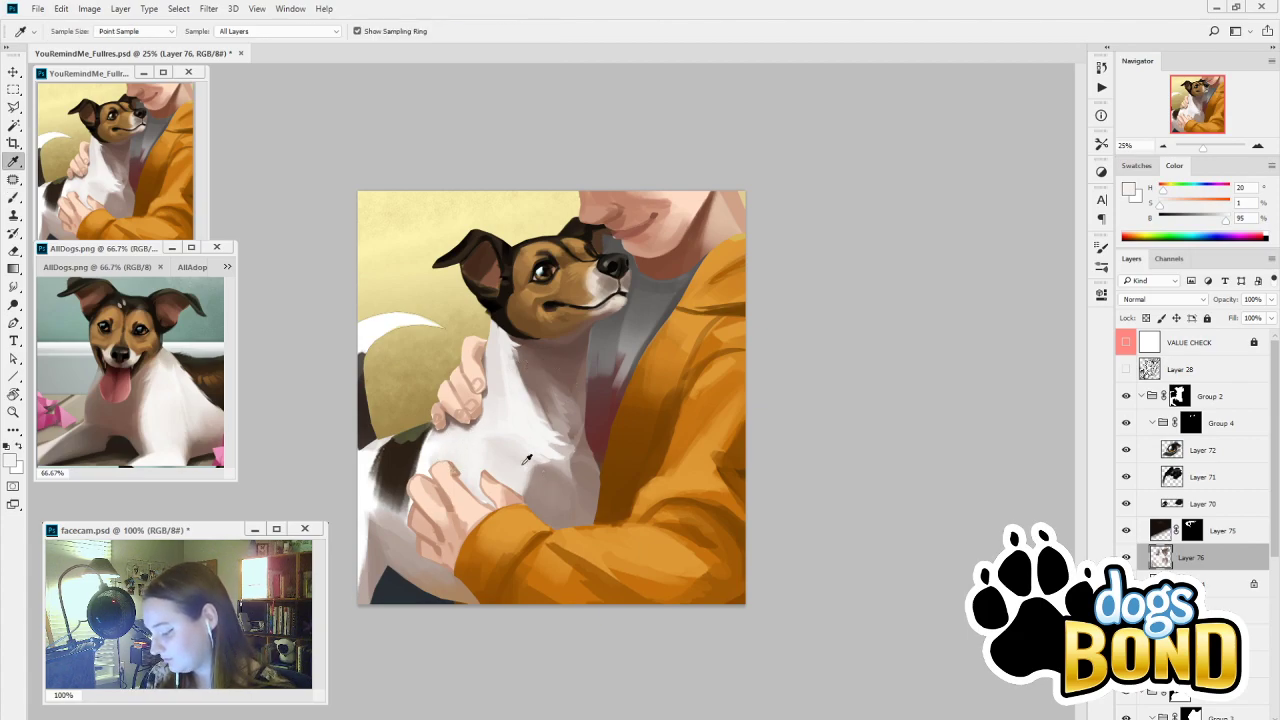
left_click(532, 437, "alt")
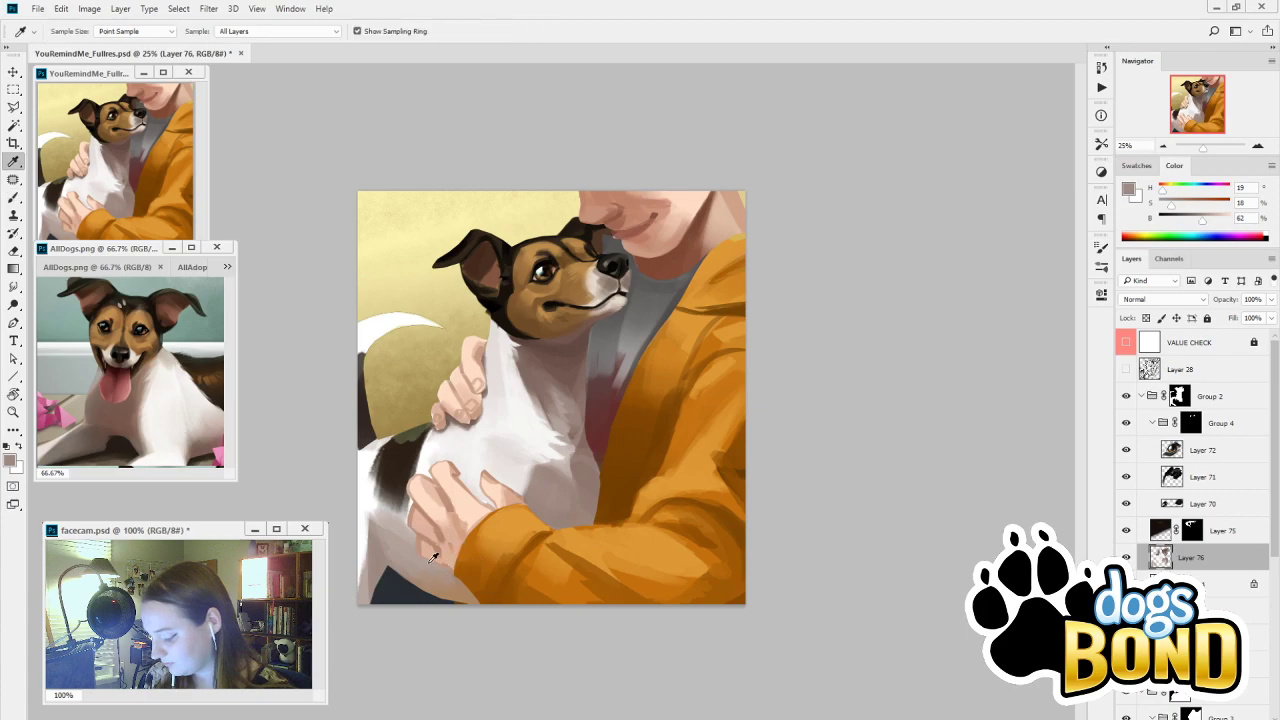
left_click(470, 455, "alt")
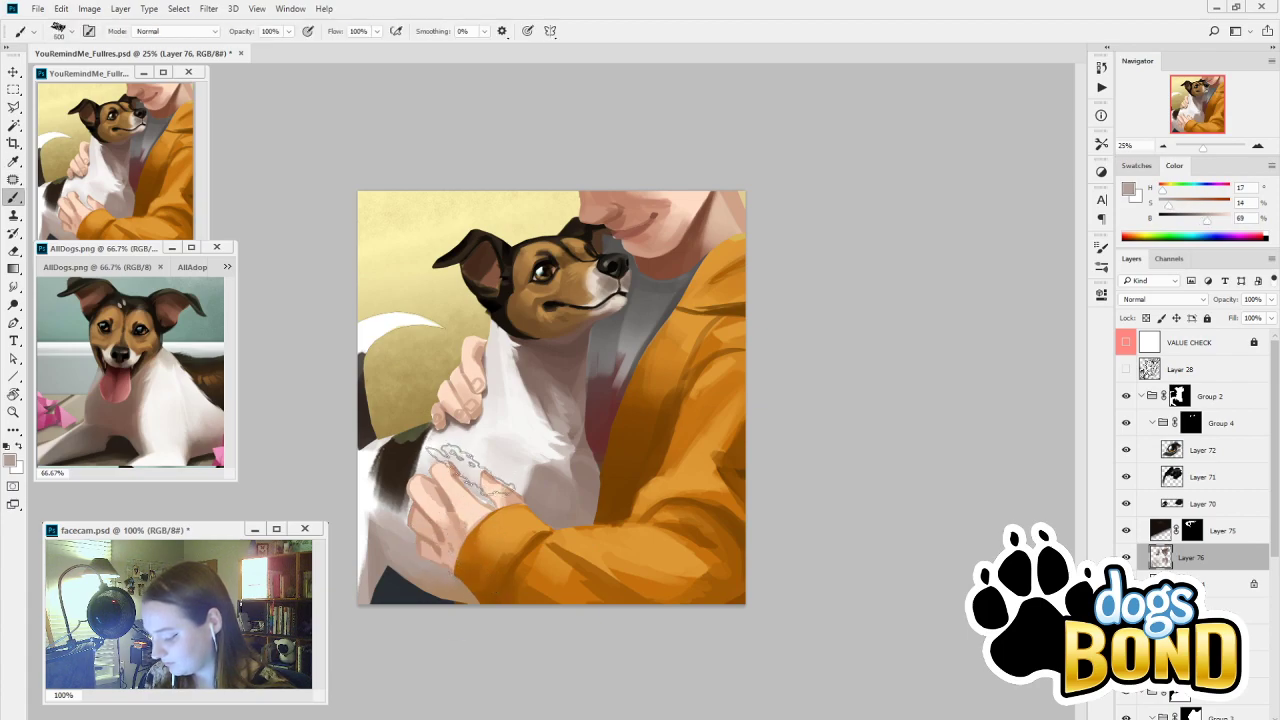
left_click(480, 449, "alt")
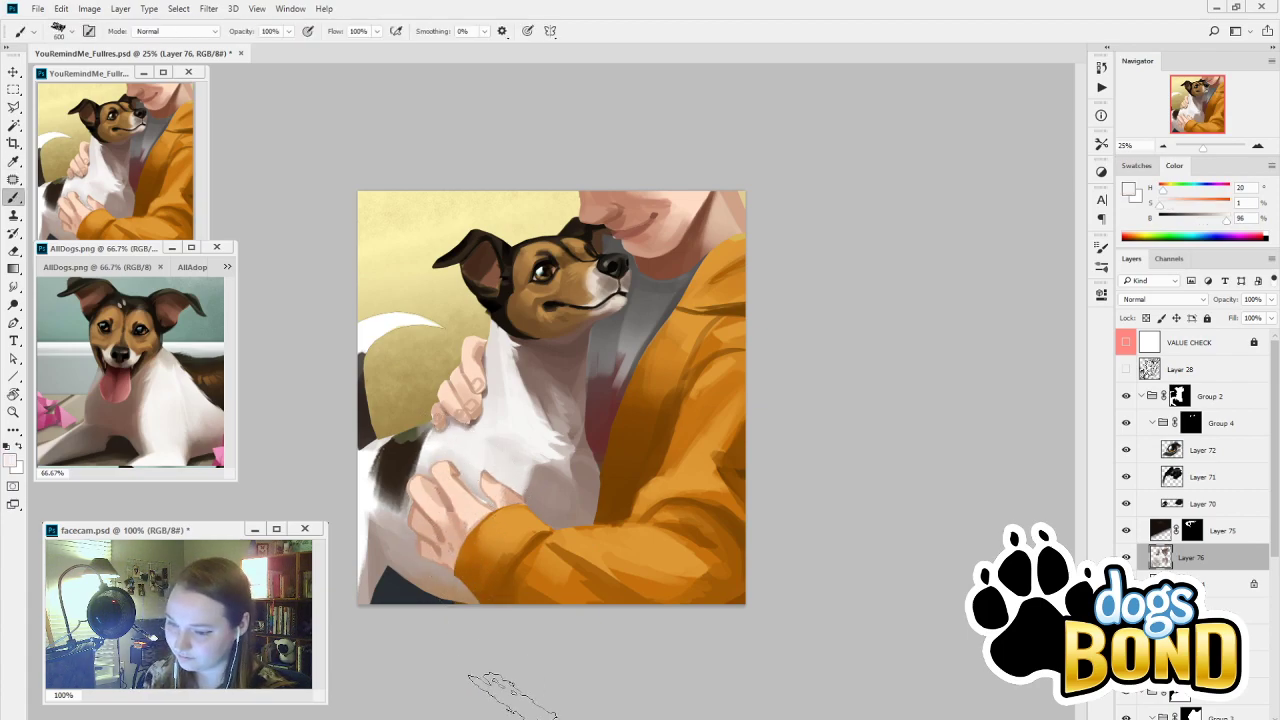
Undo the last broad stroke and brush off-white from the shoulder toward the neck at size 300
key("ctrl+z")
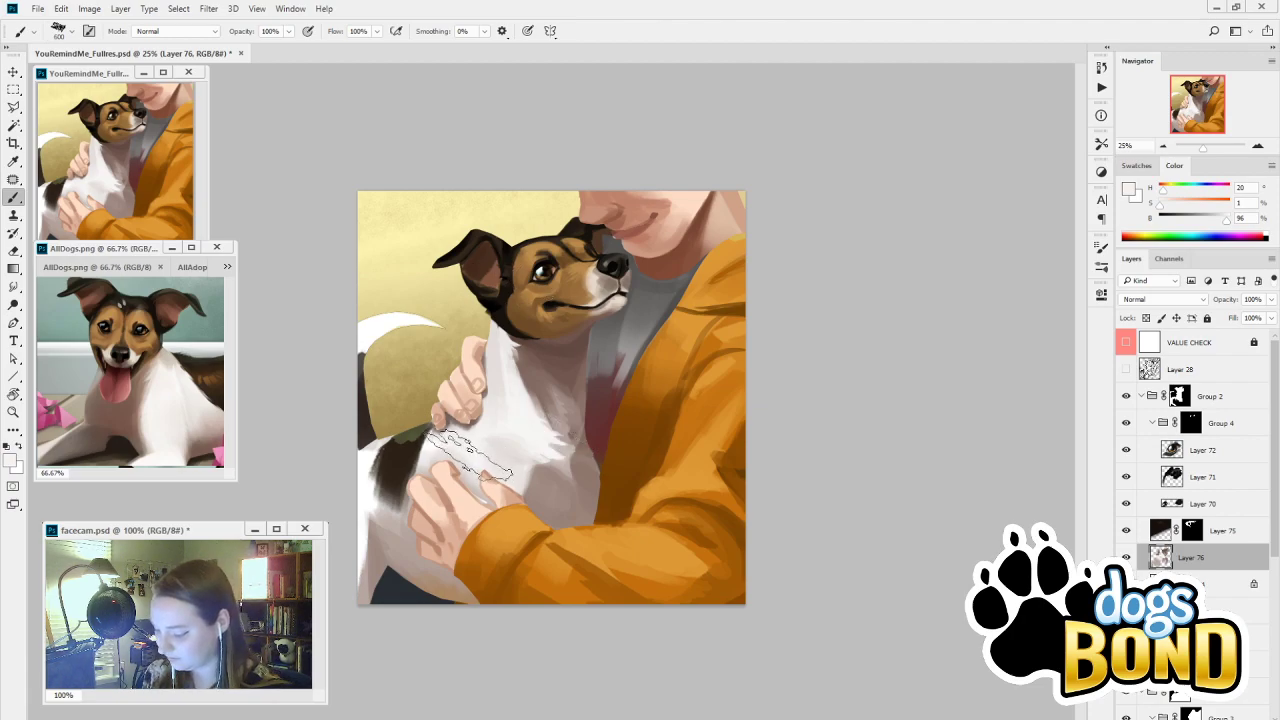
key("bracketleft")
key("bracketleft")
key("bracketleft")
mouse_move(458, 456)
left_mouse_down()
mouse_move(446, 462)
mouse_move(471, 445)
mouse_move(478, 495)
mouse_move(484, 404)
left_mouse_up()
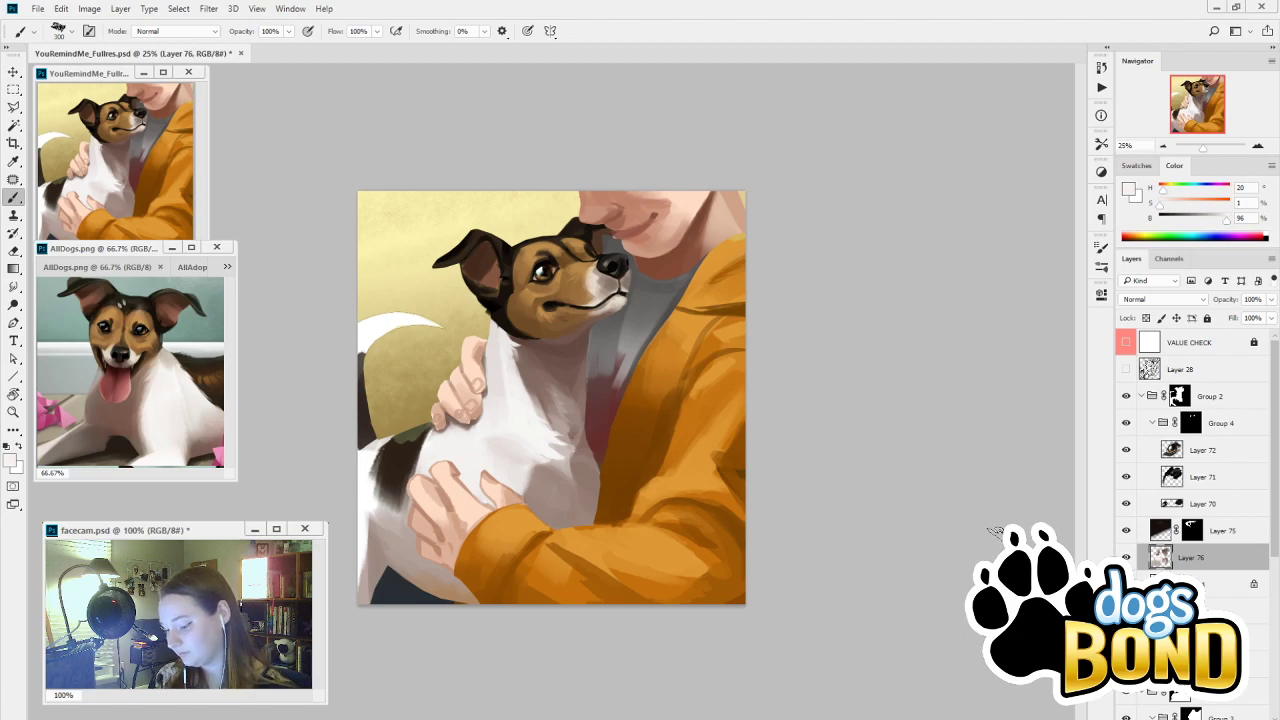
Shade the hind leg with fine sampled taupe strokes at size 45, and sample the neighbouring off-whites to clean up its fur
left_click(390, 537, "alt")
key("bracketleft")
key("bracketleft")
key("bracketleft")
key("bracketleft")
key("bracketleft")
key("bracketleft")
key("bracketleft")
key("bracketleft")
key("bracketleft")
key("bracketleft")
key("bracketleft")
key("bracketleft")
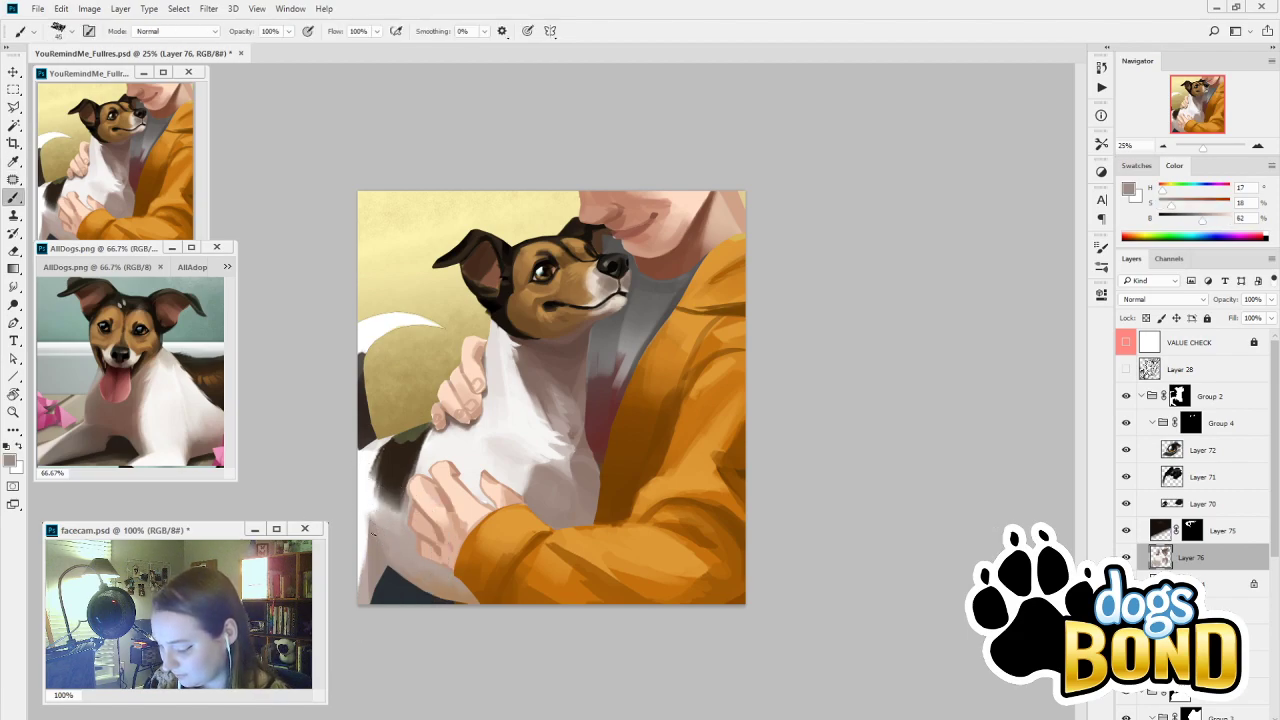
left_click_drag(369, 499, 371, 525)
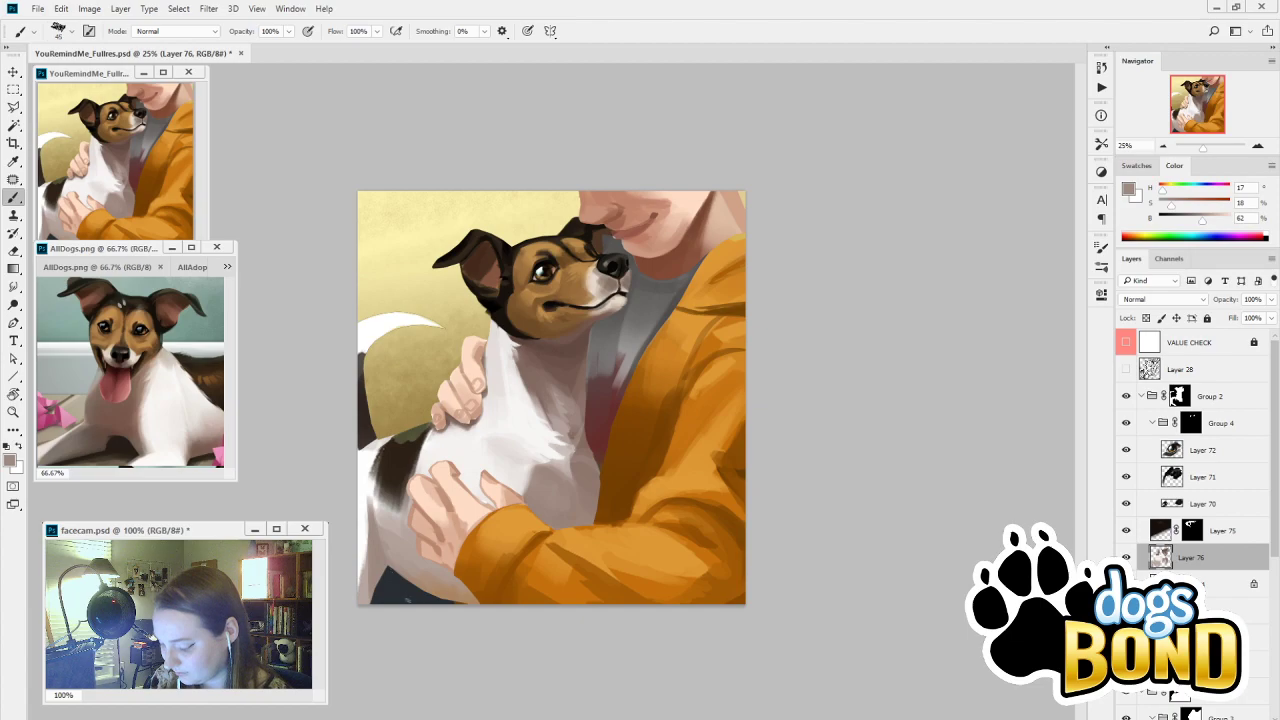
left_click(377, 505, "alt")
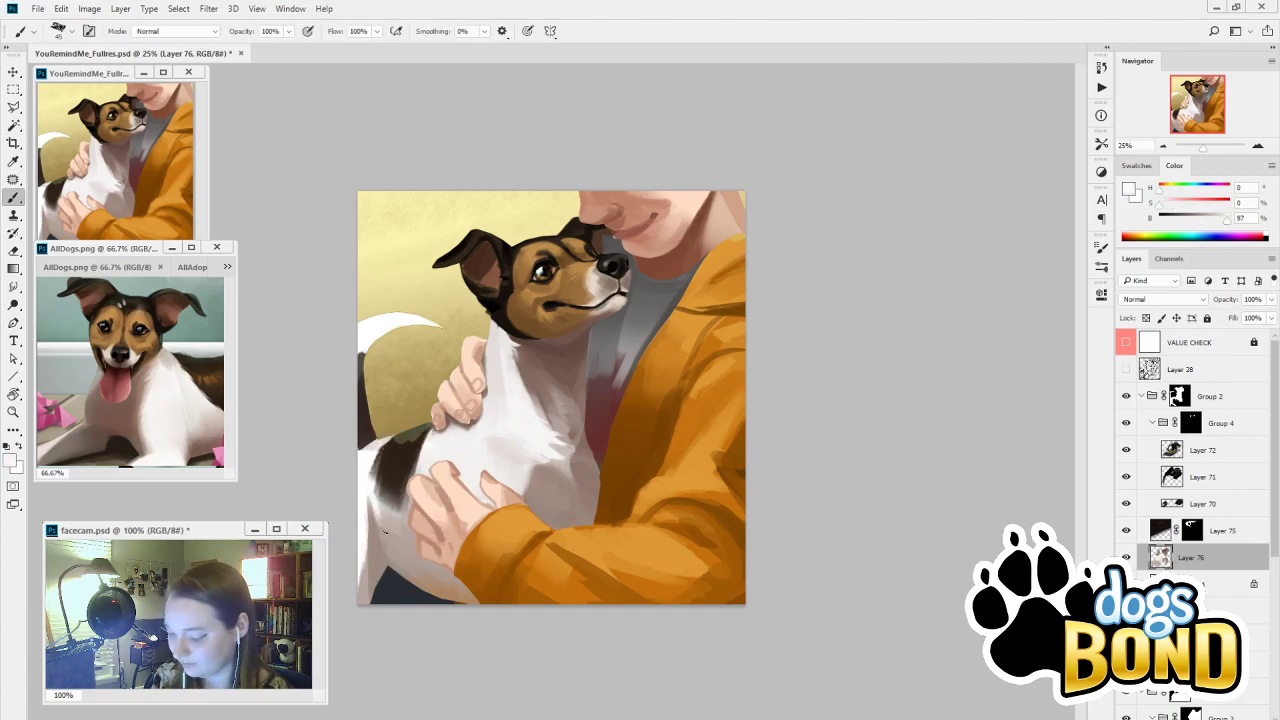
left_click(383, 507, "alt")
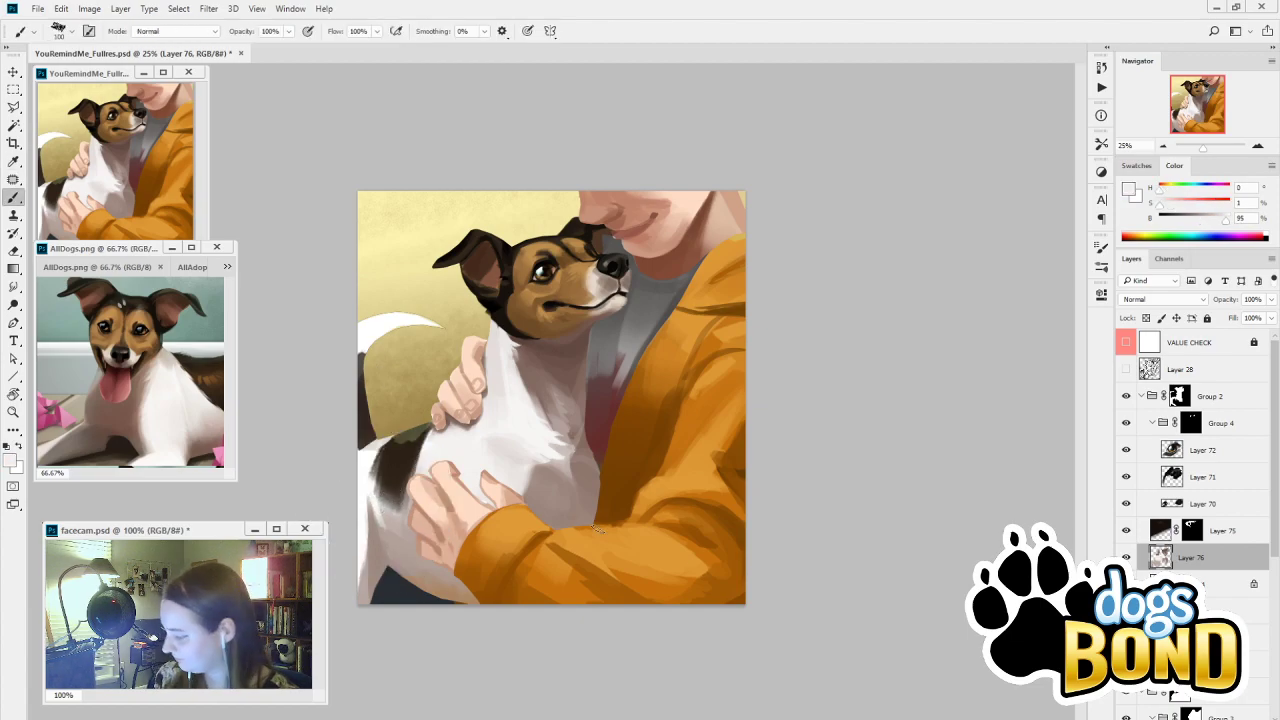
Switch to Layer 75, sample the near-black fur behind the dog's jaw, and disable the layer's mask
left_click(1175, 535)
key("i")
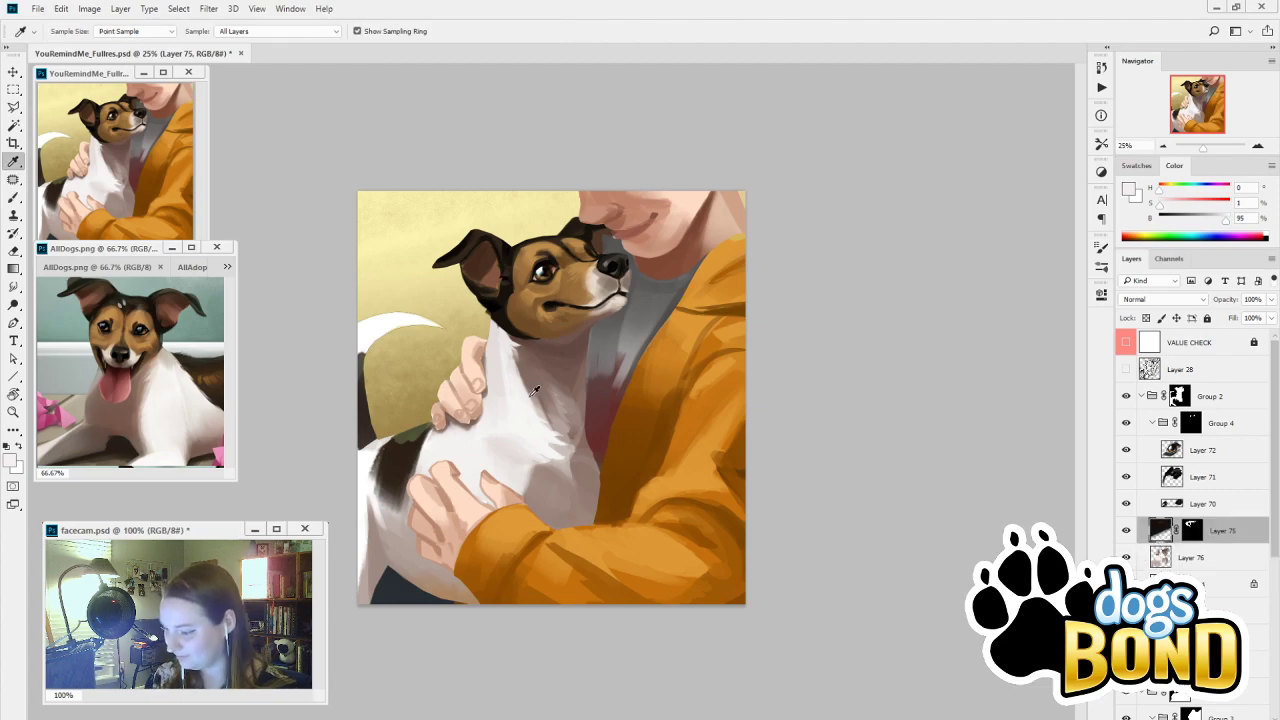
left_click(508, 310)
key("b")
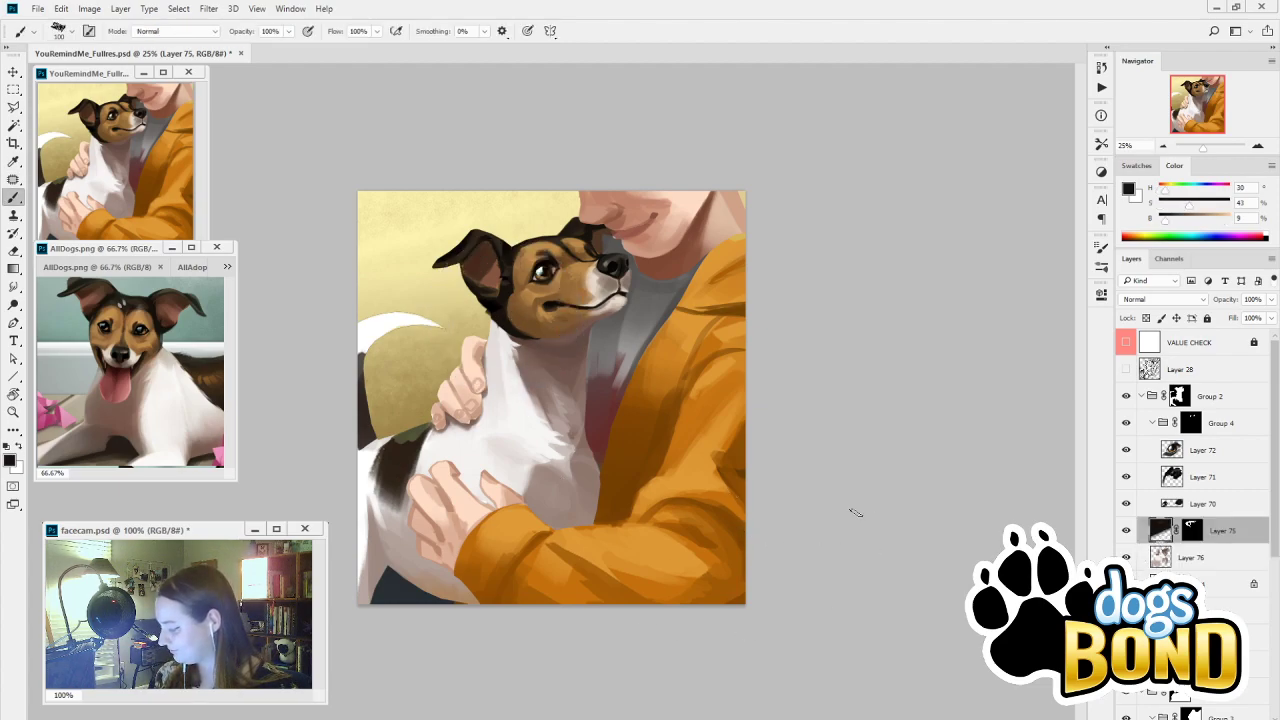
key("l")
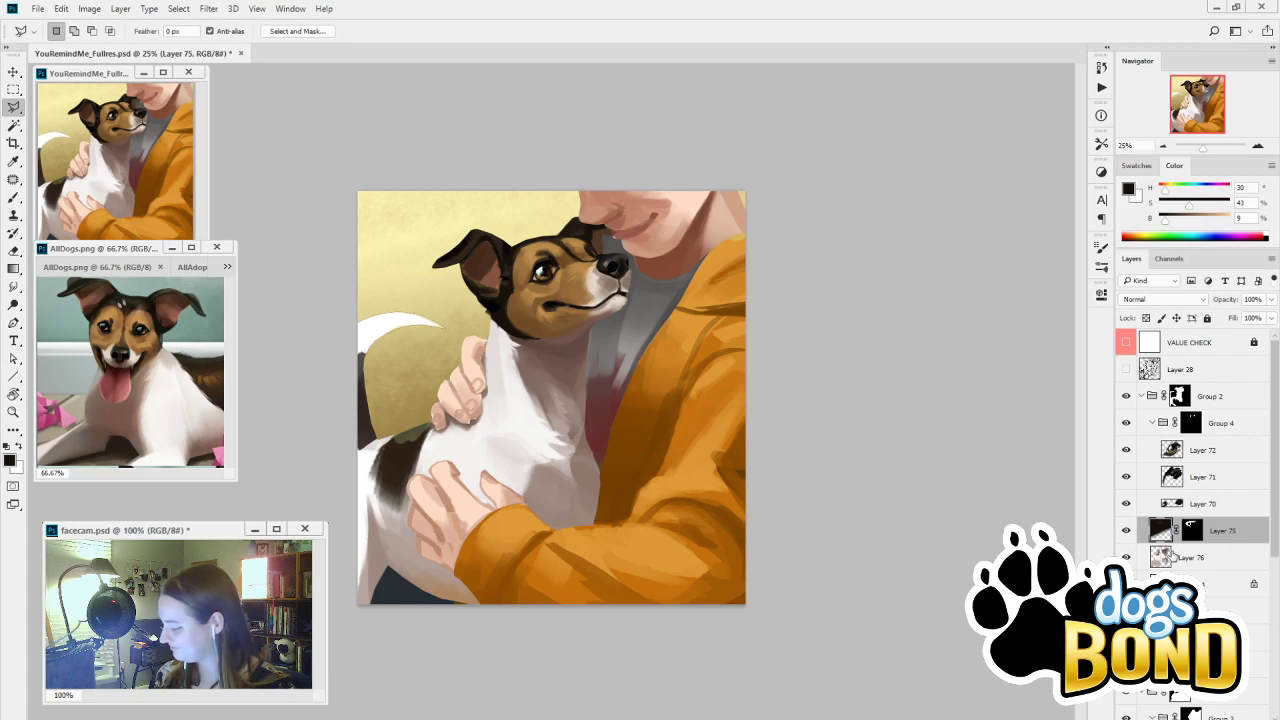
left_click(1189, 538, "ctrl")
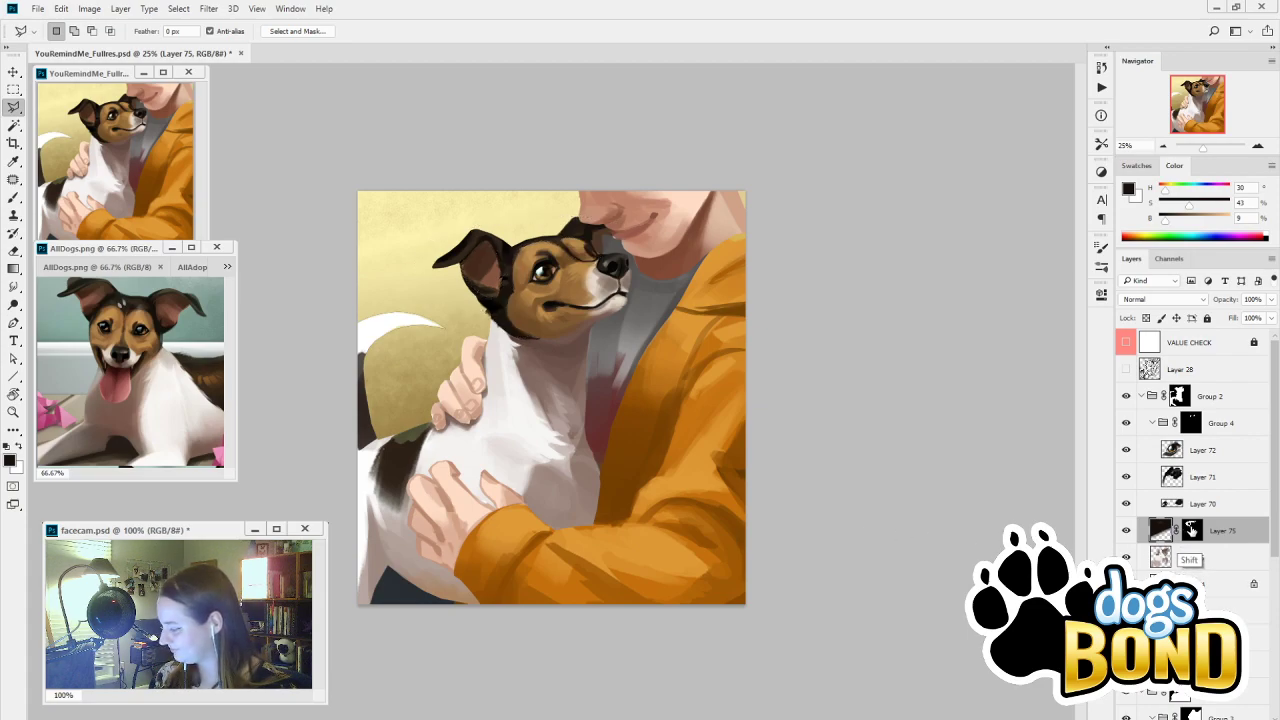
left_click(1190, 535, "shift")
Select the lower part of the canvas below a diagonal across the dog's neck with the Polygonal Lasso, adding a second region
left_click(791, 278)
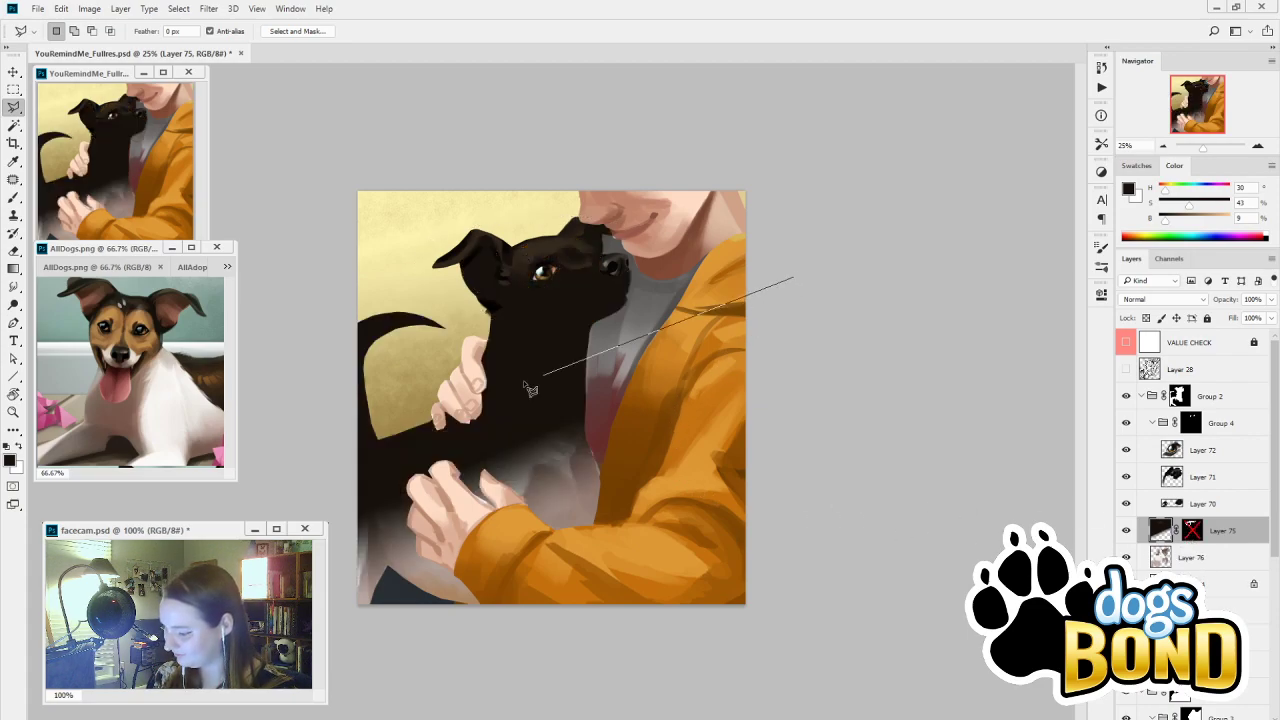
left_click(289, 456)
double_click(312, 625)
left_click(763, 289, "shift")
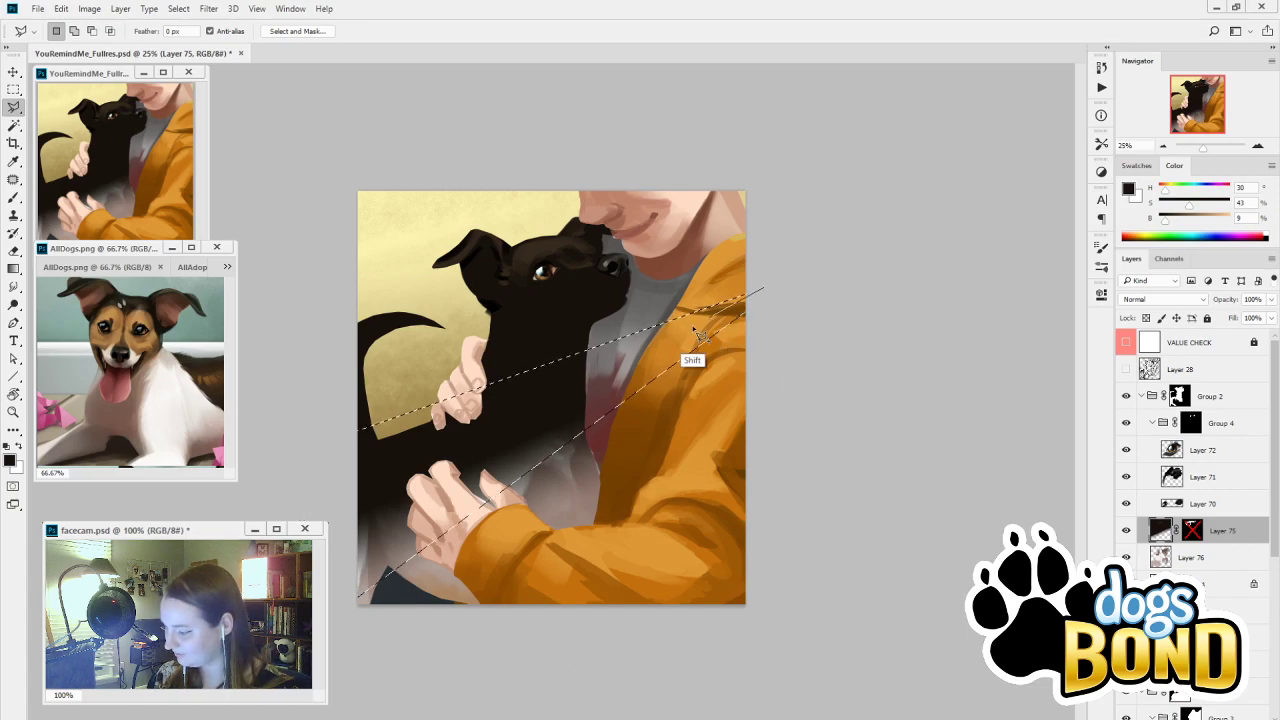
left_click(327, 497)
left_click(343, 634)
left_click(806, 634)
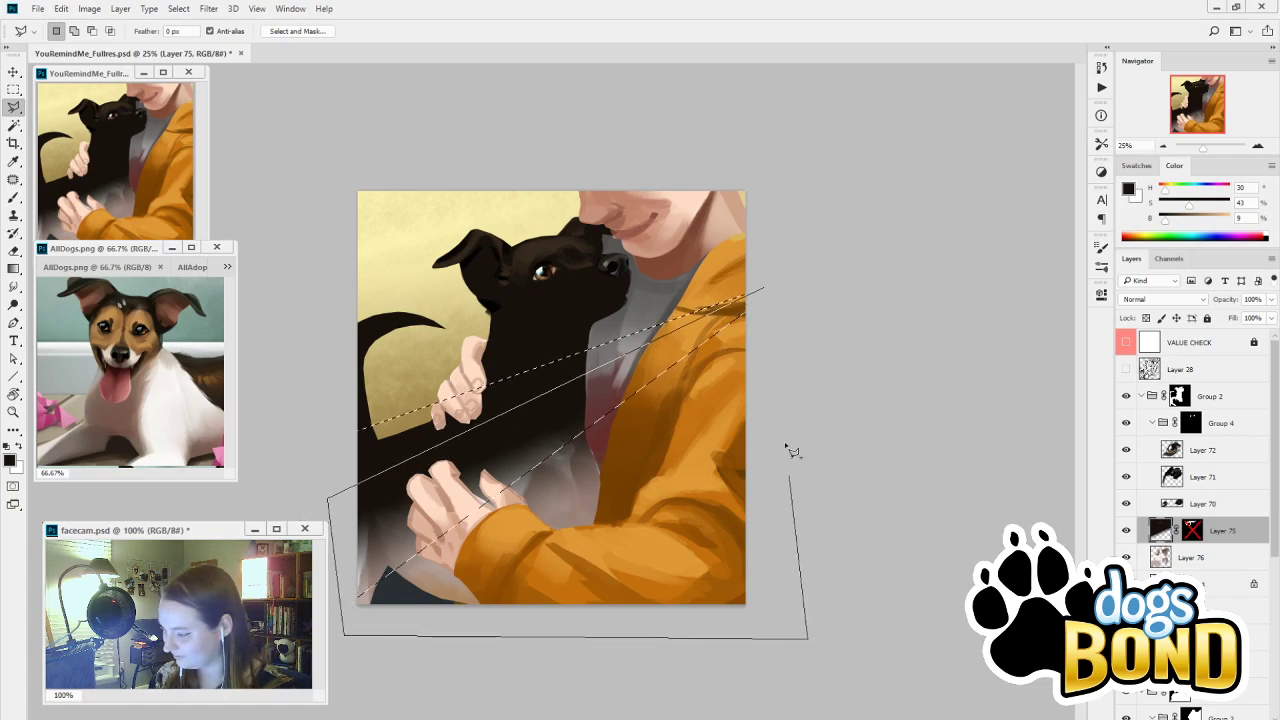
left_click(765, 289)
Fill the selected area of Layer 75 with the near-black using the Gradient tool, deselect, and re-enable the layer mask
key("b")
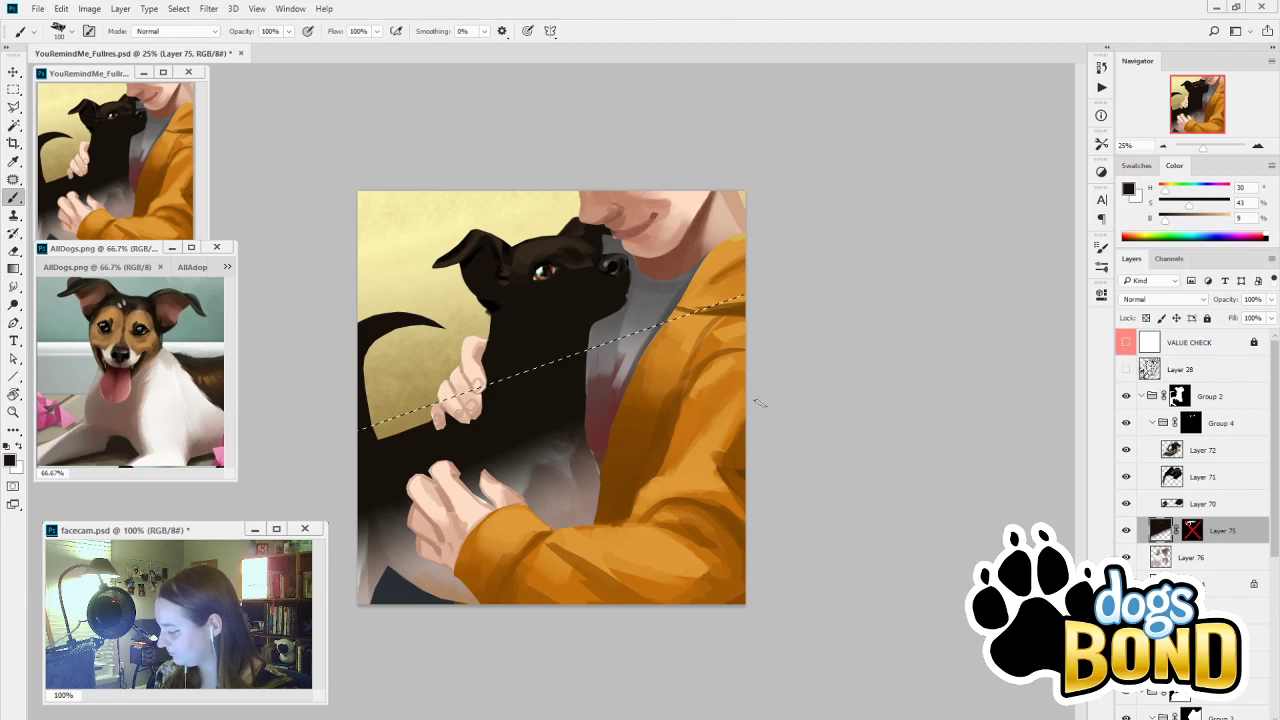
key("g")
left_click_drag(452, 397, 601, 145)
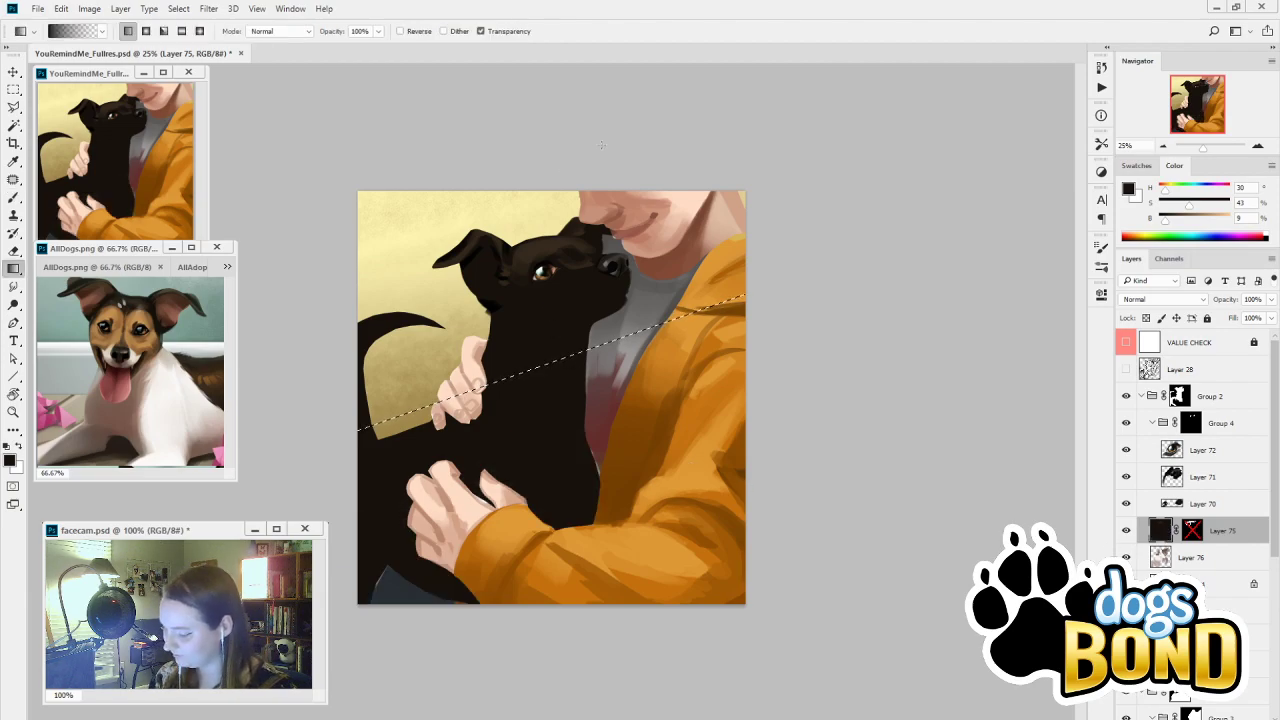
key("ctrl+d")
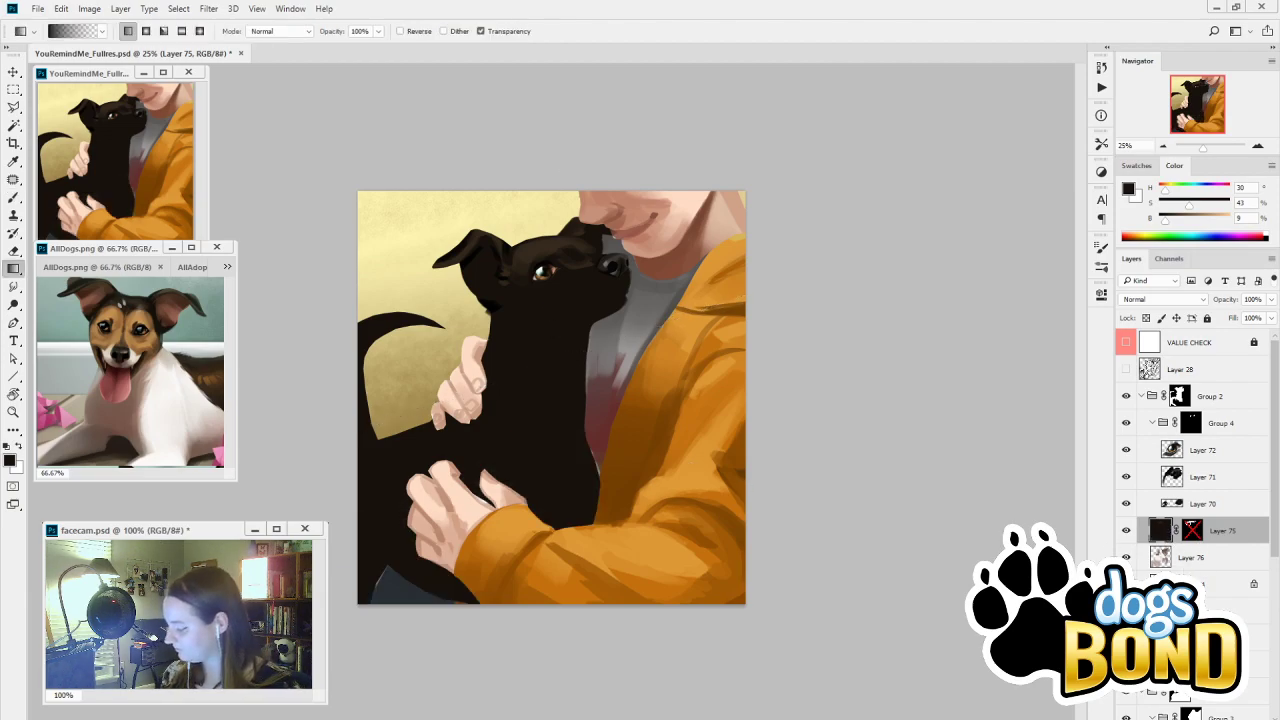
left_click(1192, 530, "shift")
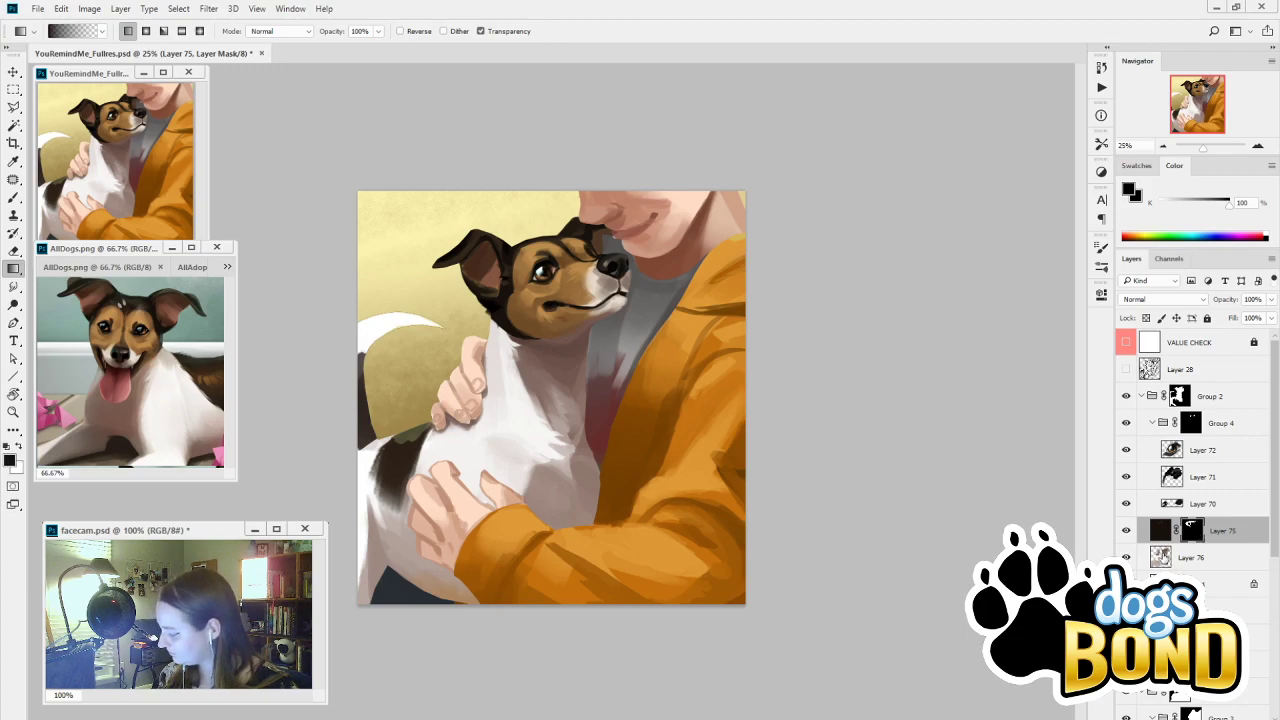
Switch to Layer 76, sample the off-white fur, and paint over the dark patch on the dog's back
key("i")
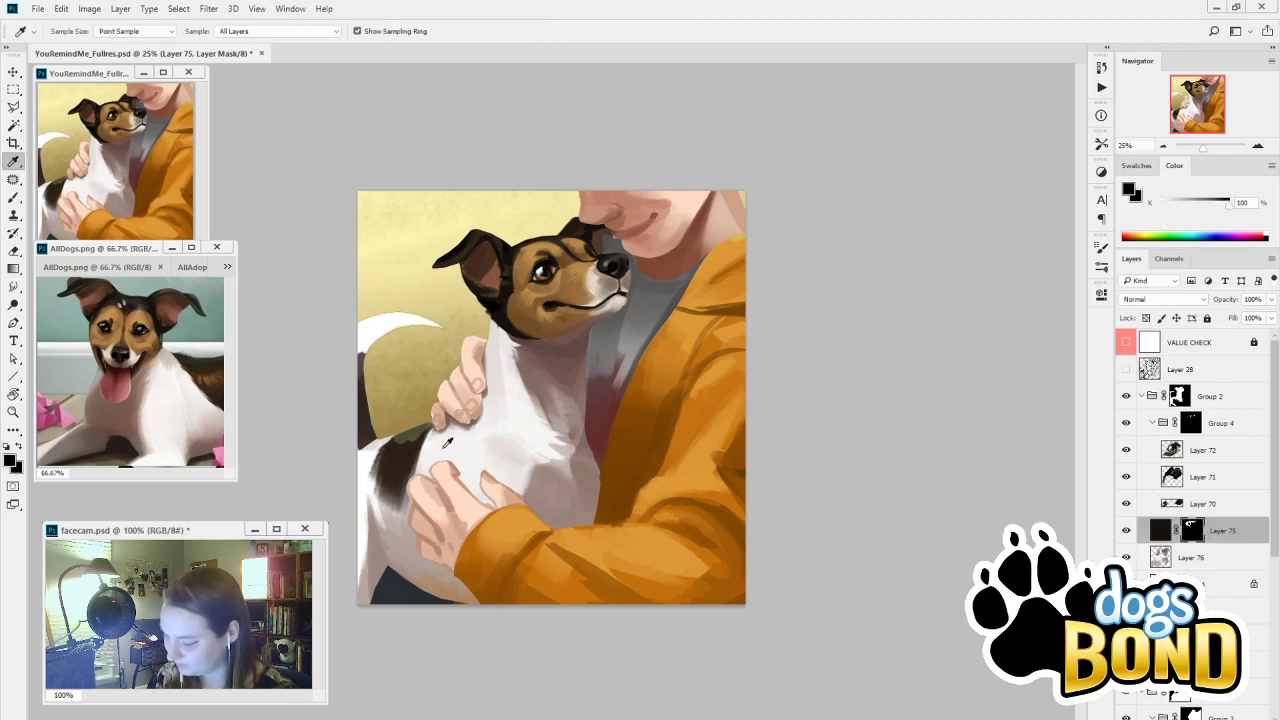
left_click(1172, 560)
left_click(439, 449)
key("b")
mouse_move(448, 416)
left_mouse_down()
mouse_move(420, 438)
mouse_move(393, 507)
left_mouse_up()
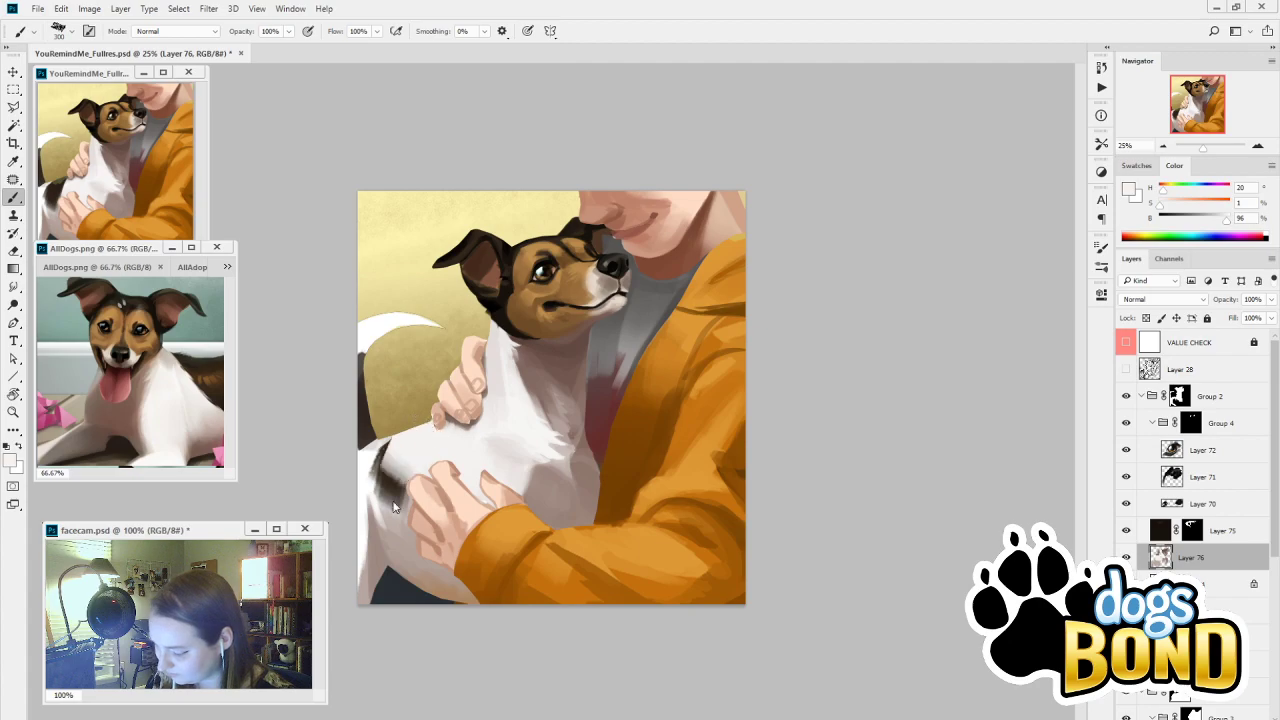
Cover more of the dark patch beside the front hand with off-white at brush size 125
key("bracketleft")
key("bracketleft")
key("bracketleft")
key("bracketleft")
key("bracketleft")
mouse_move(413, 442)
left_mouse_down()
mouse_move(371, 471)
mouse_move(395, 442)
mouse_move(368, 480)
mouse_move(393, 514)
left_mouse_up()
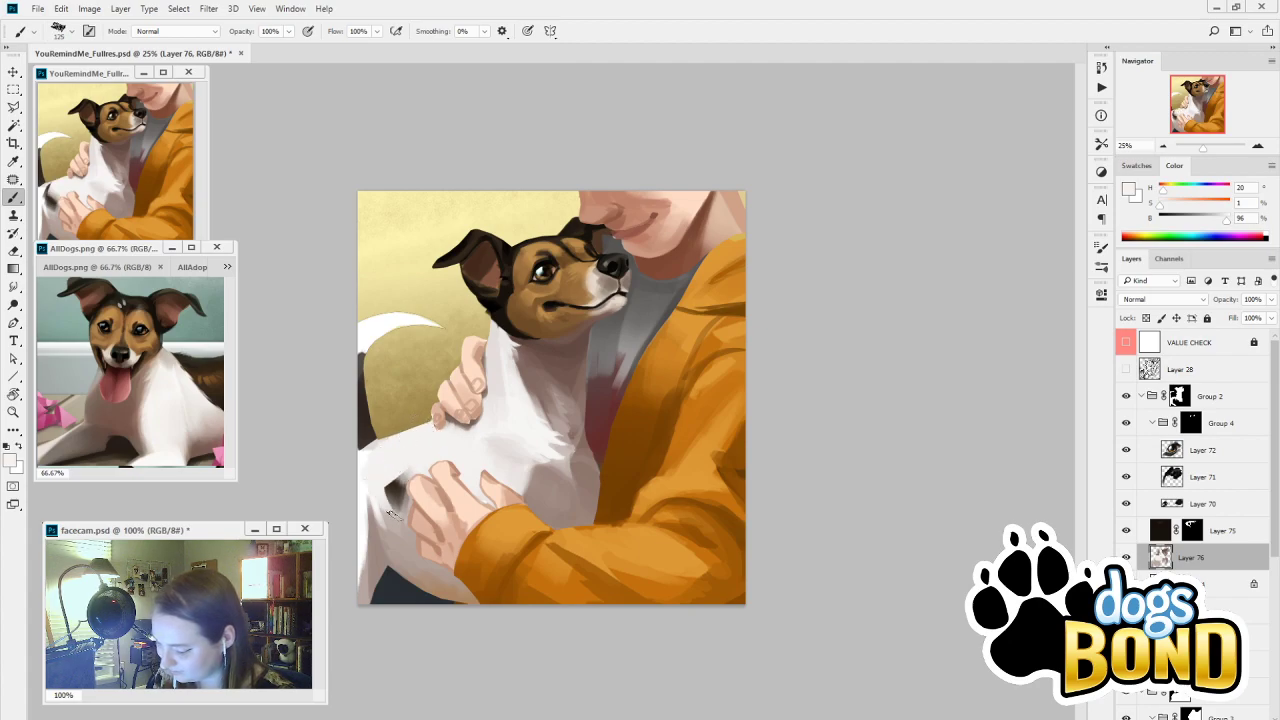
Sample pure white at the rump and paint over the remaining dark back fur at brush size 250
left_click(360, 457, "alt")
key("bracketright")
key("bracketright")
key("bracketright")
key("bracketright")
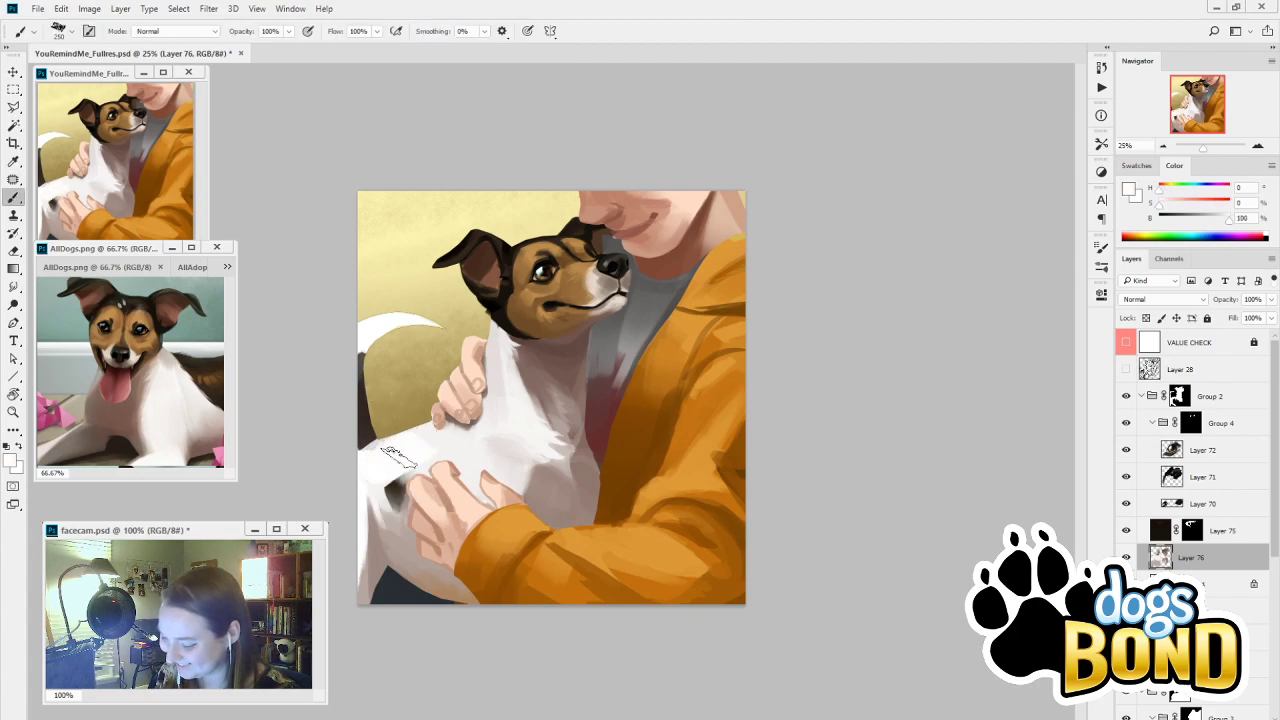
Set the brush tip's angle to 14° and roundness to 48%, and finish whitening the back patch at size 500
left_click(1102, 266)
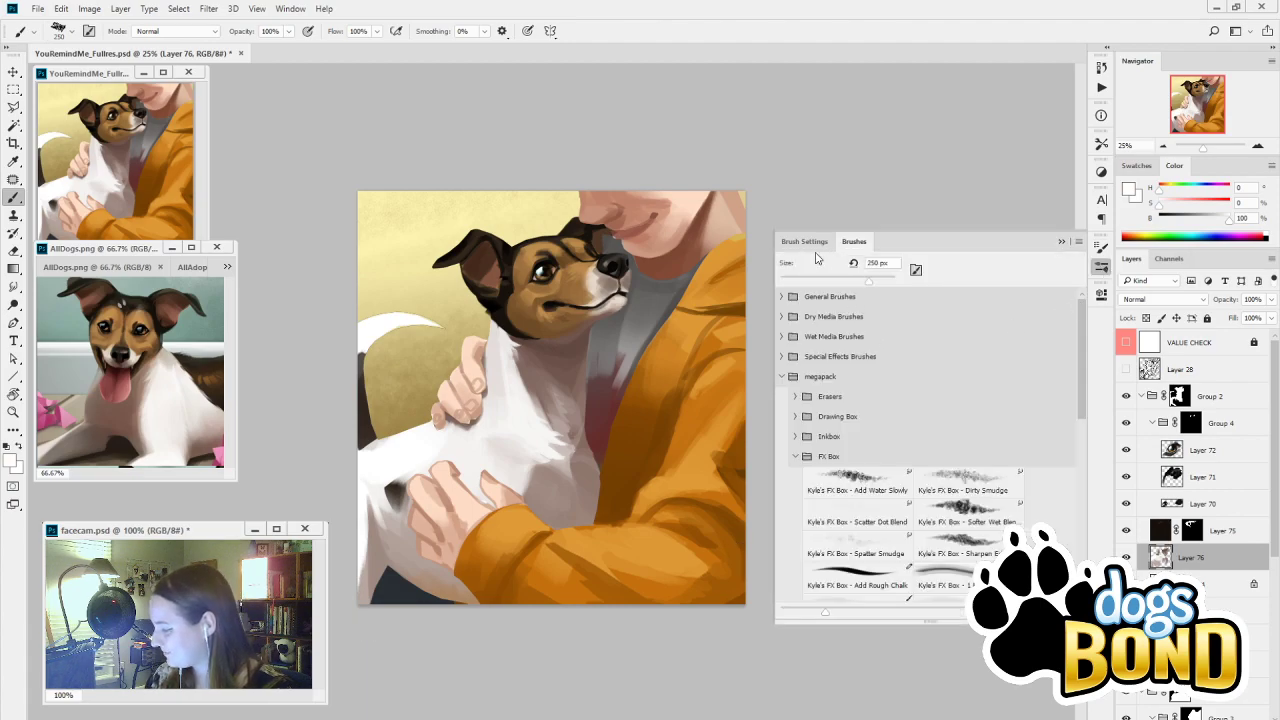
left_click(805, 242)
left_click_drag(1016, 425, 1025, 411)
key("alt")
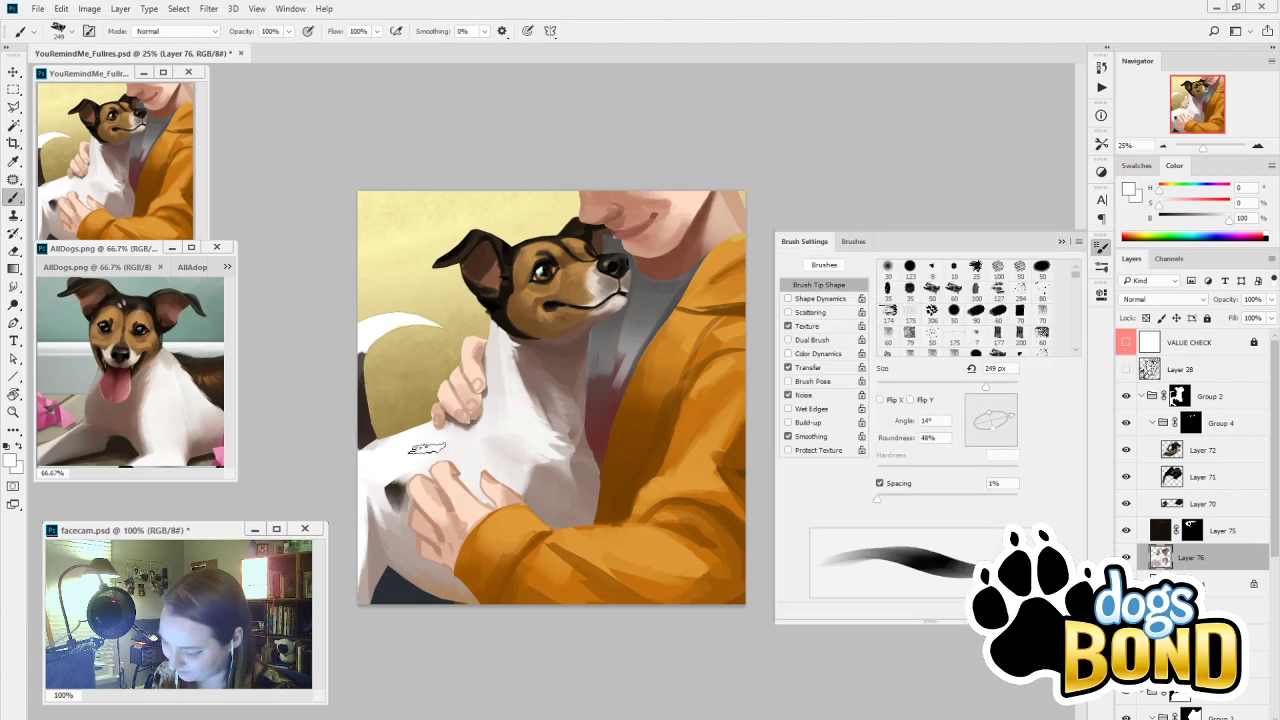
key("bracketright")
key("bracketright")
key("bracketright")
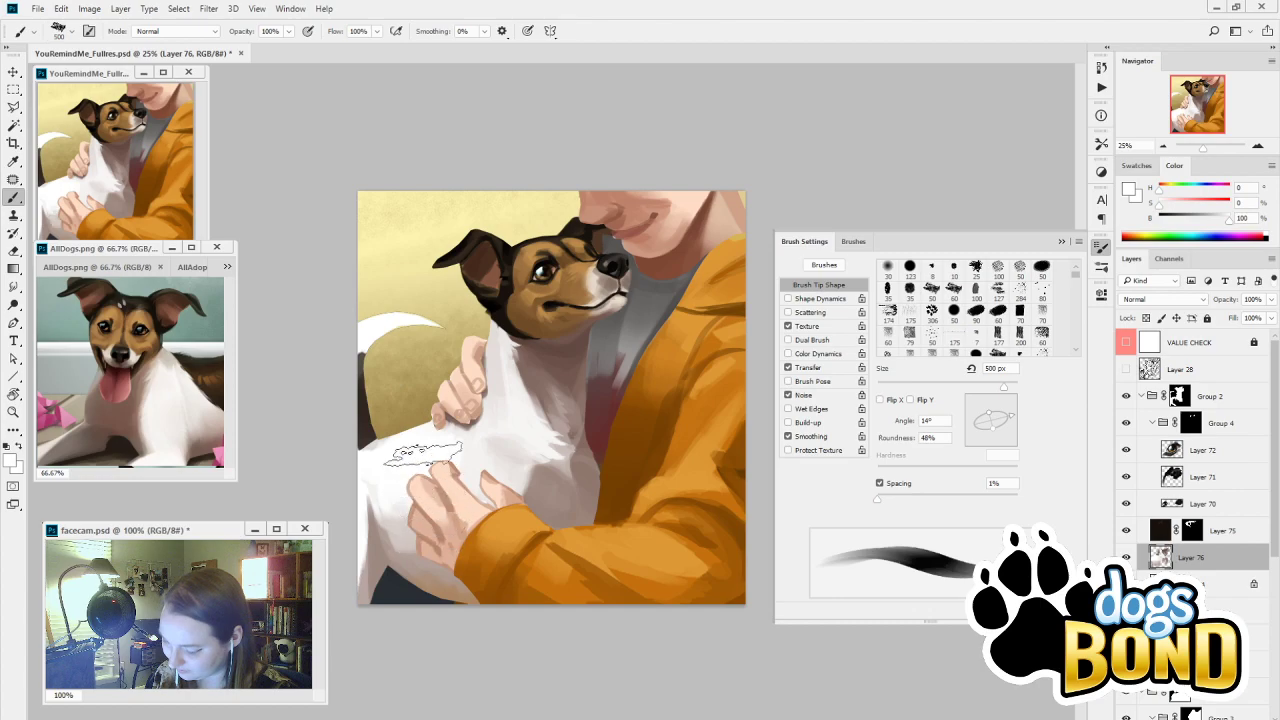
Shade the haunch beside the front hand with sampled light taupes, using brush sizes 250 and 500
left_click(459, 575, "alt")
key("bracketleft")
key("bracketleft")
key("bracketleft")
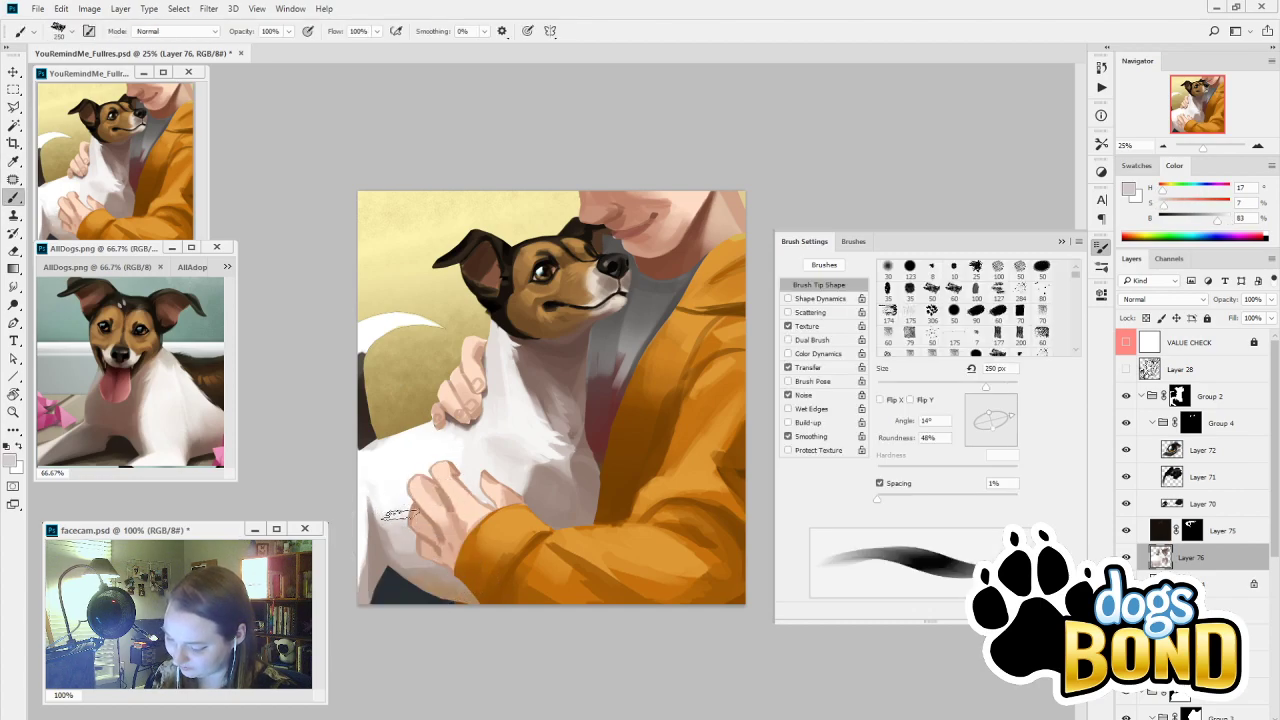
left_click(433, 411, "alt")
left_click(385, 526, "alt")
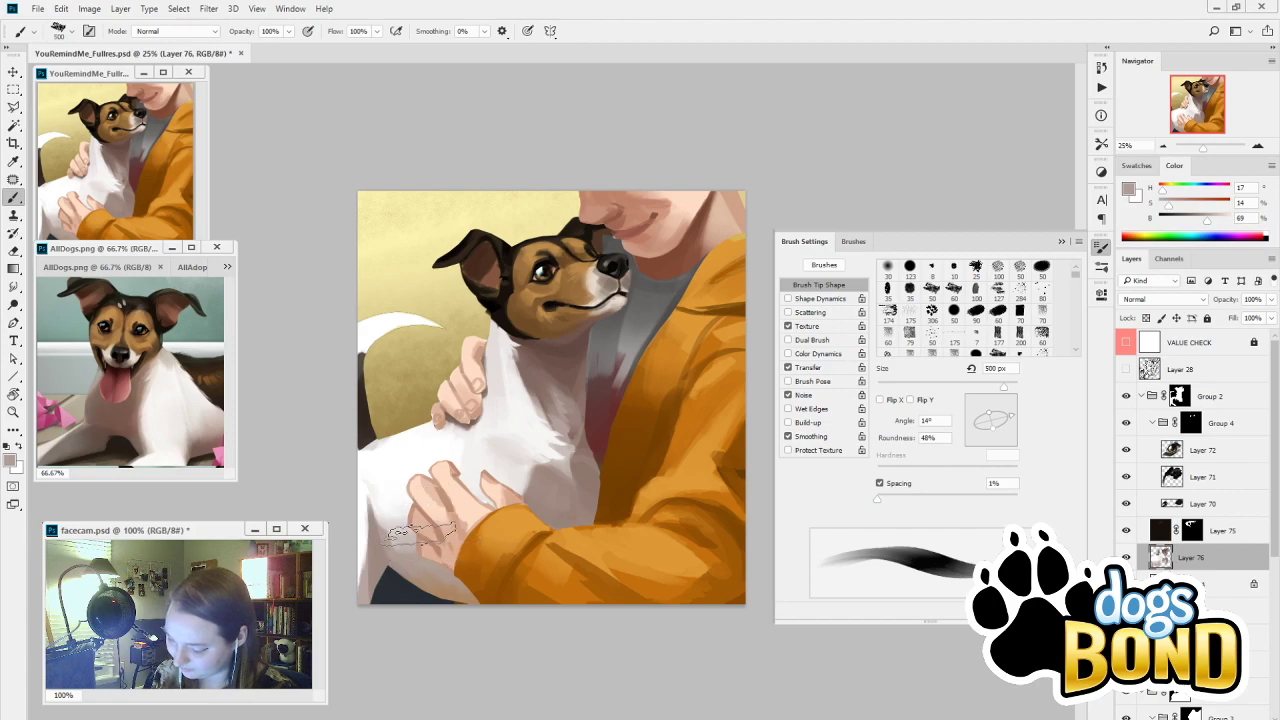
left_click(405, 533, "alt")
key("bracketleft")
key("bracketleft")
key("bracketleft")
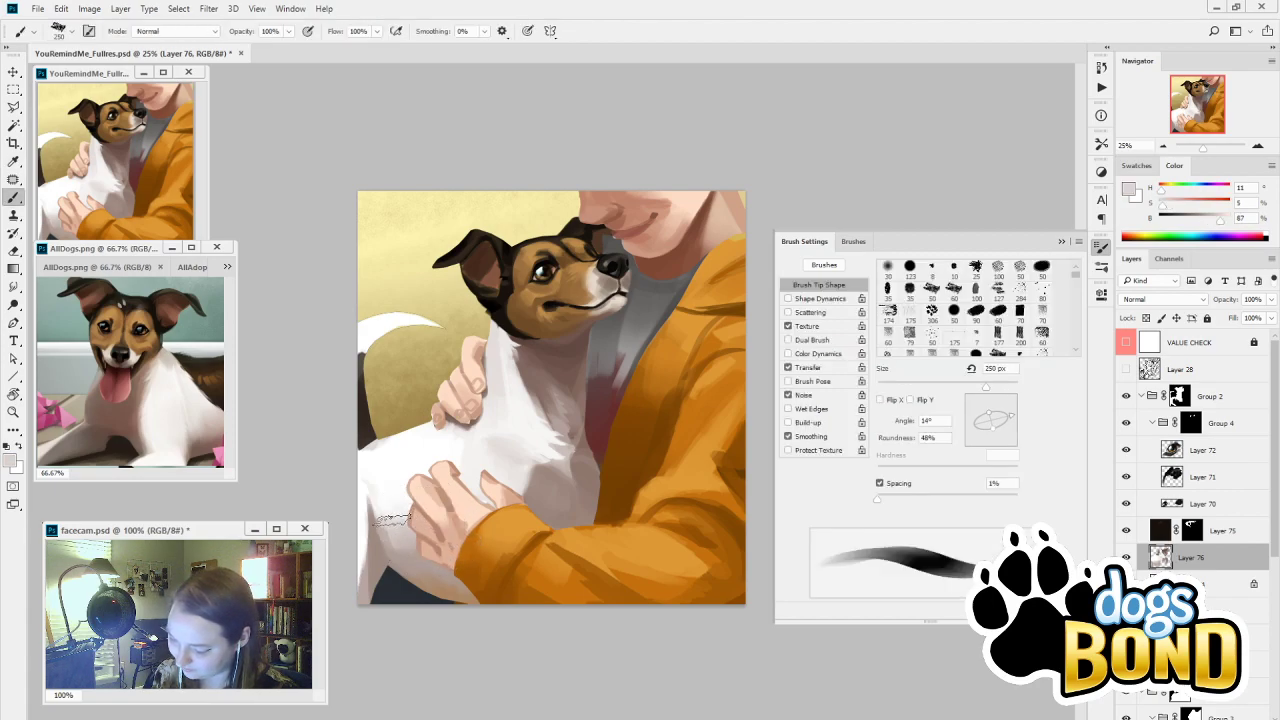
Refine the thigh crease below the haunch with sampled taupe strokes at brush size 50
left_click(388, 522, "alt")
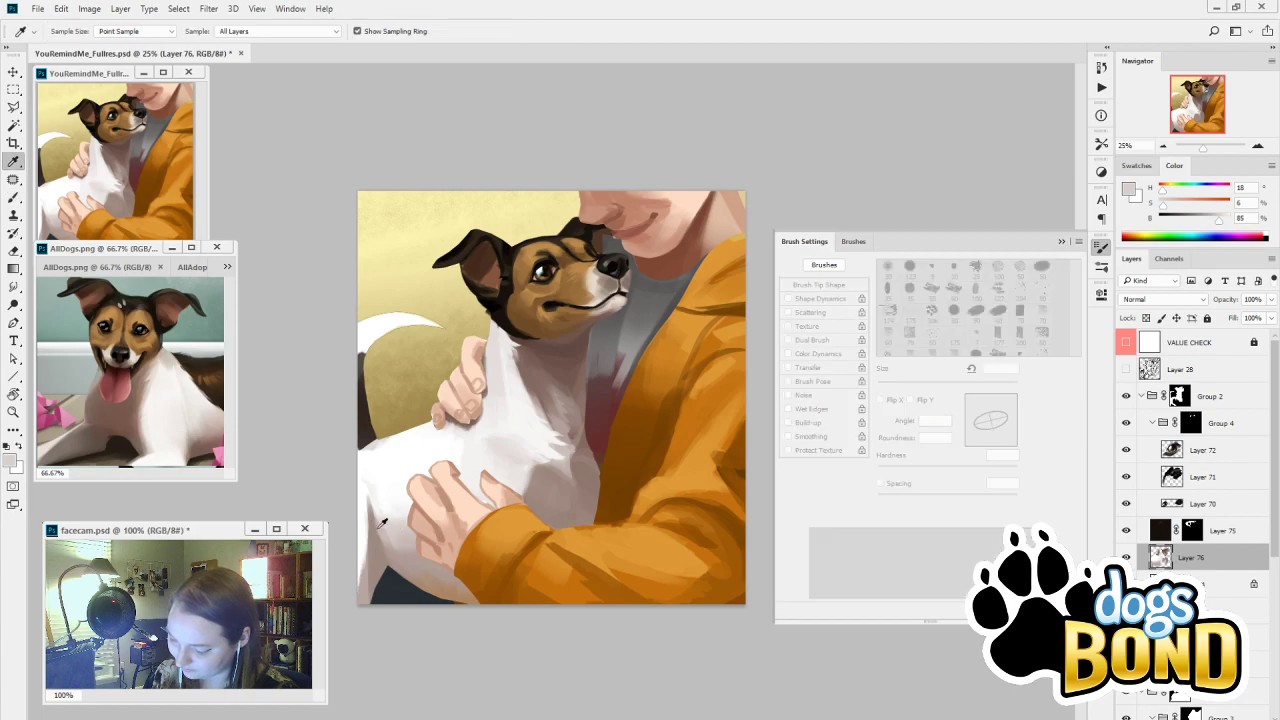
left_click(378, 528, "alt")
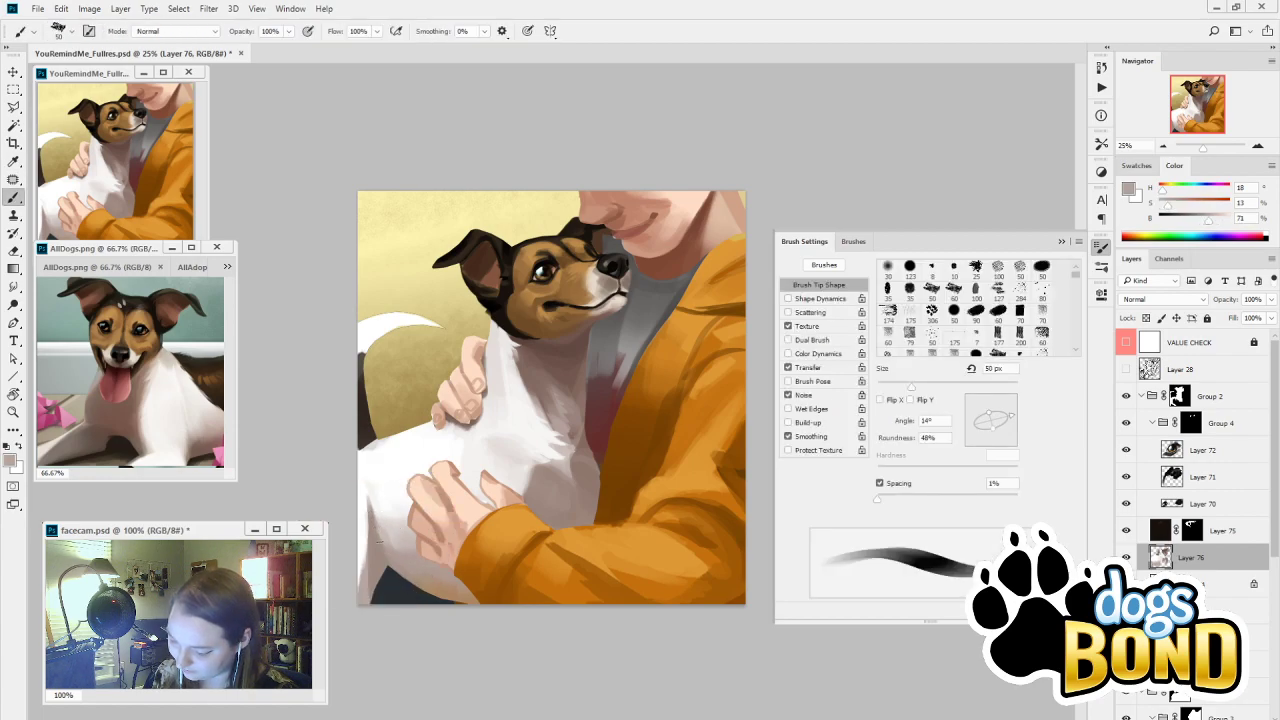
left_click(383, 529, "alt")
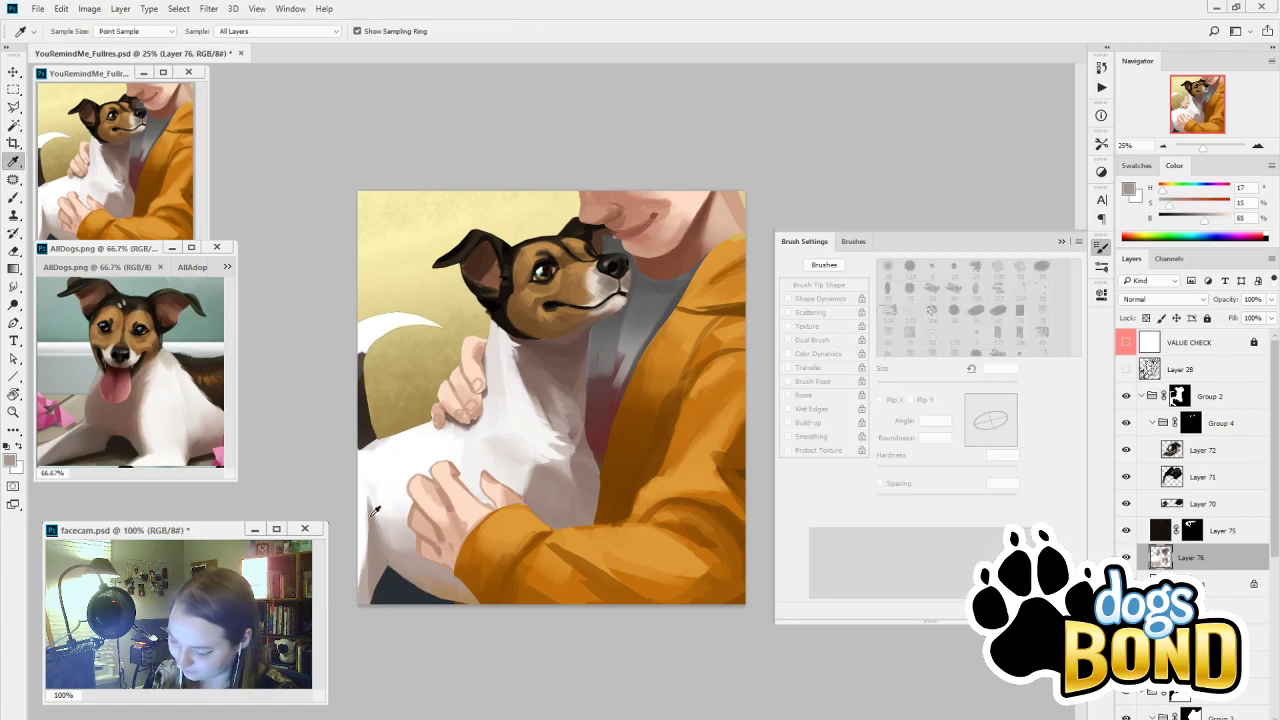
left_click(372, 515, "alt")
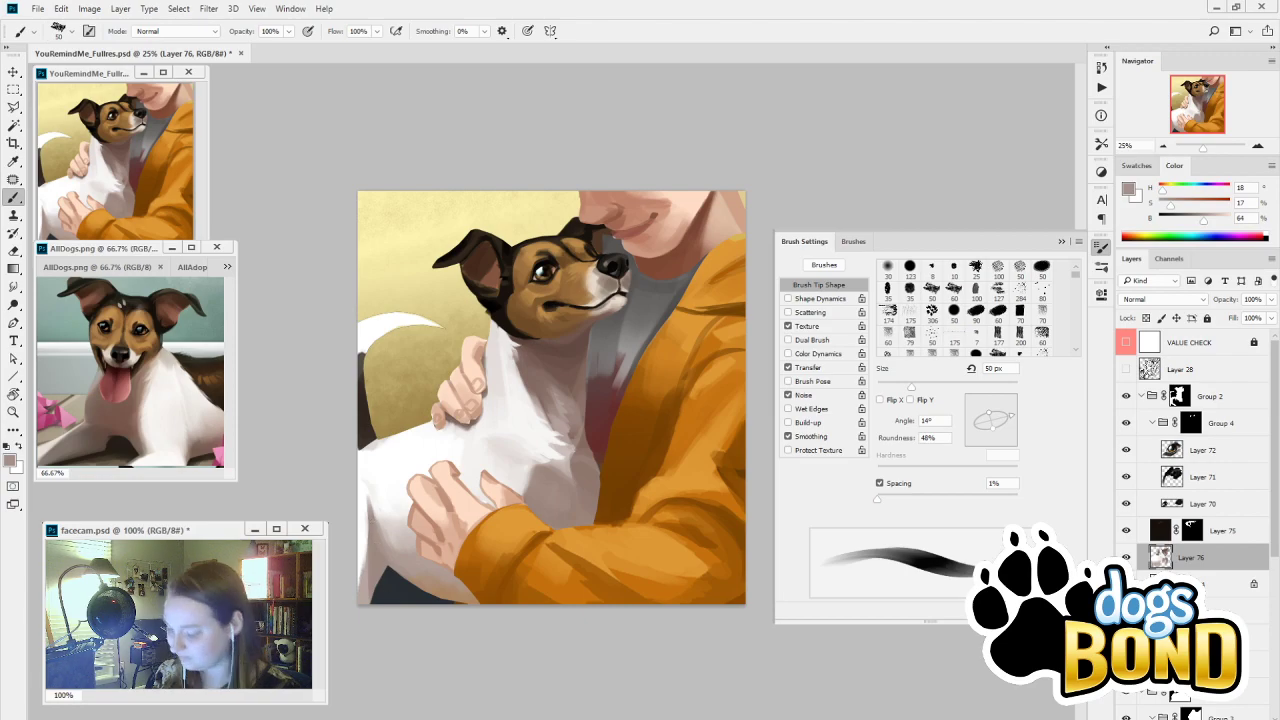
Clean up the dark rump edge below the tail with sampled strokes at brush size 80
left_click(381, 447, "alt")
key("]")
key("]")
key("]")
left_click_drag(382, 440, 362, 452)
left_click(368, 430, "alt")
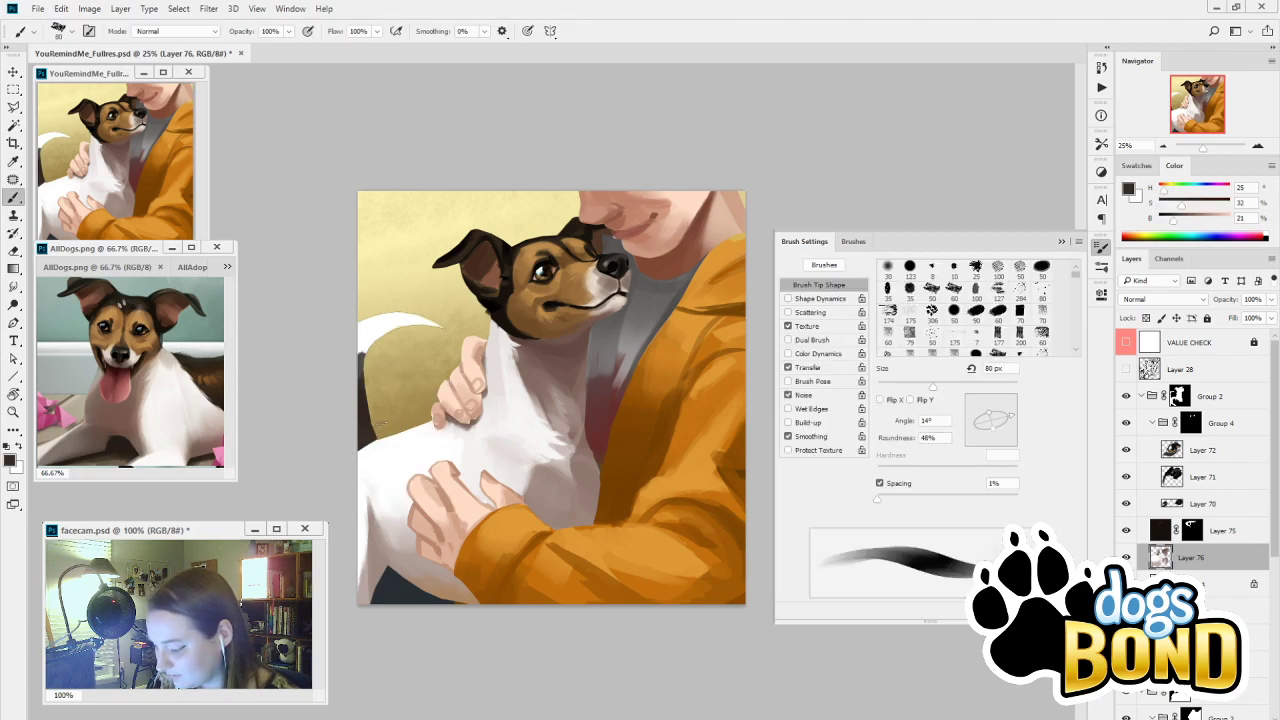
Sample the tail's white and paint over the dark band running down to the rump at brush size 400
left_click(370, 393, "alt")
key("]")
key("]")
key("]")
key("]")
key("]")
left_click(386, 326, "alt")
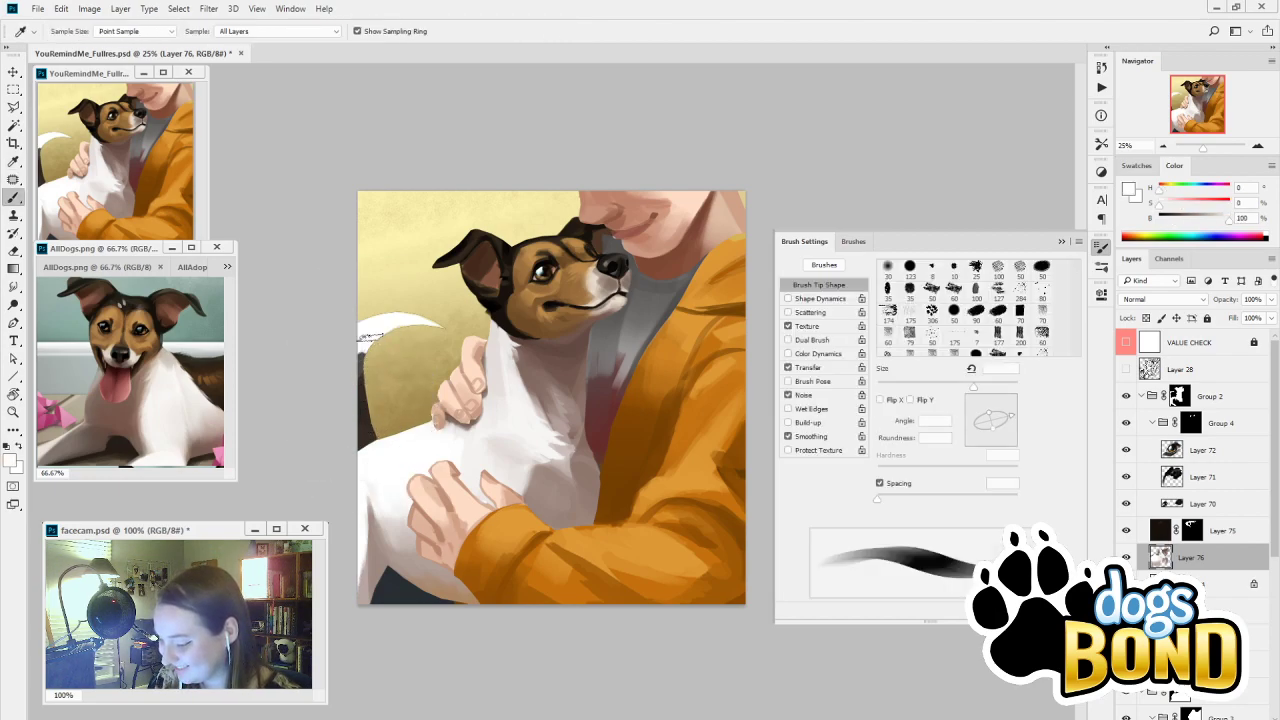
mouse_move(370, 356)
left_mouse_down()
mouse_move(366, 434)
mouse_move(346, 446)
left_mouse_up()
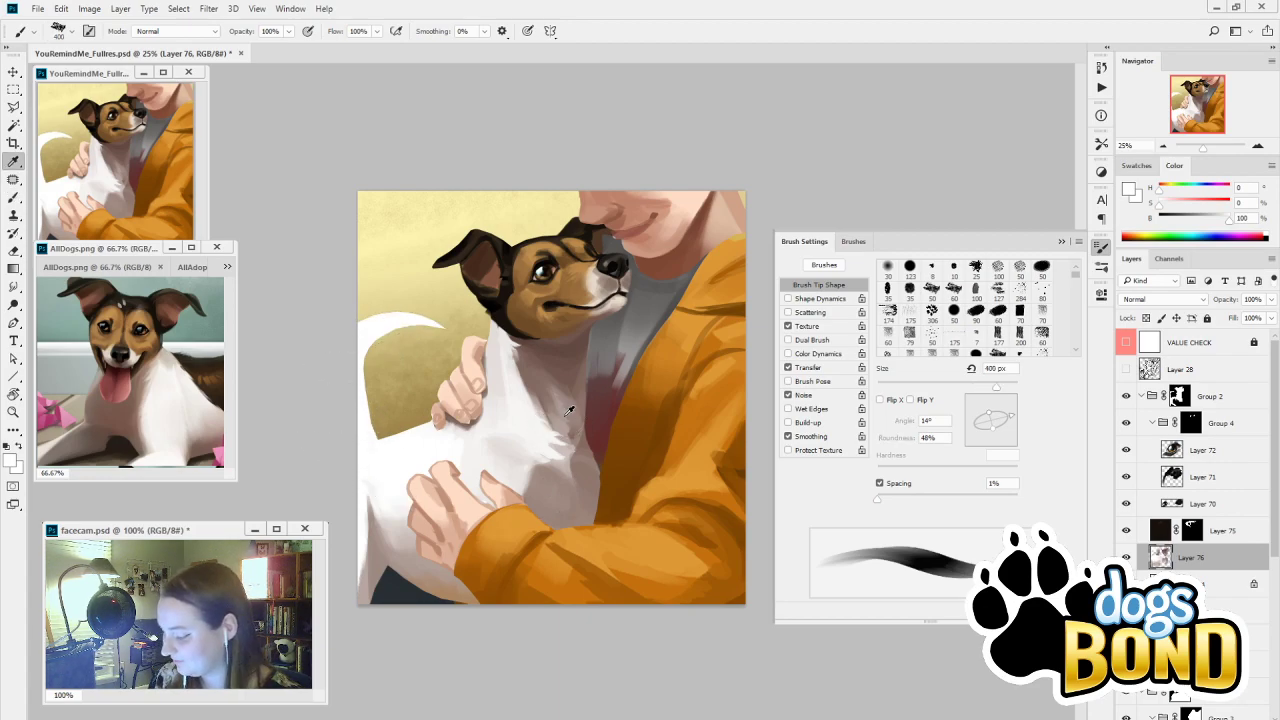
Sample a muted brown at the rump and touch up the fur at the tail's base at brush size 125
left_click(360, 452, "alt")
key("]")
key("]")
key("]")
key("]")
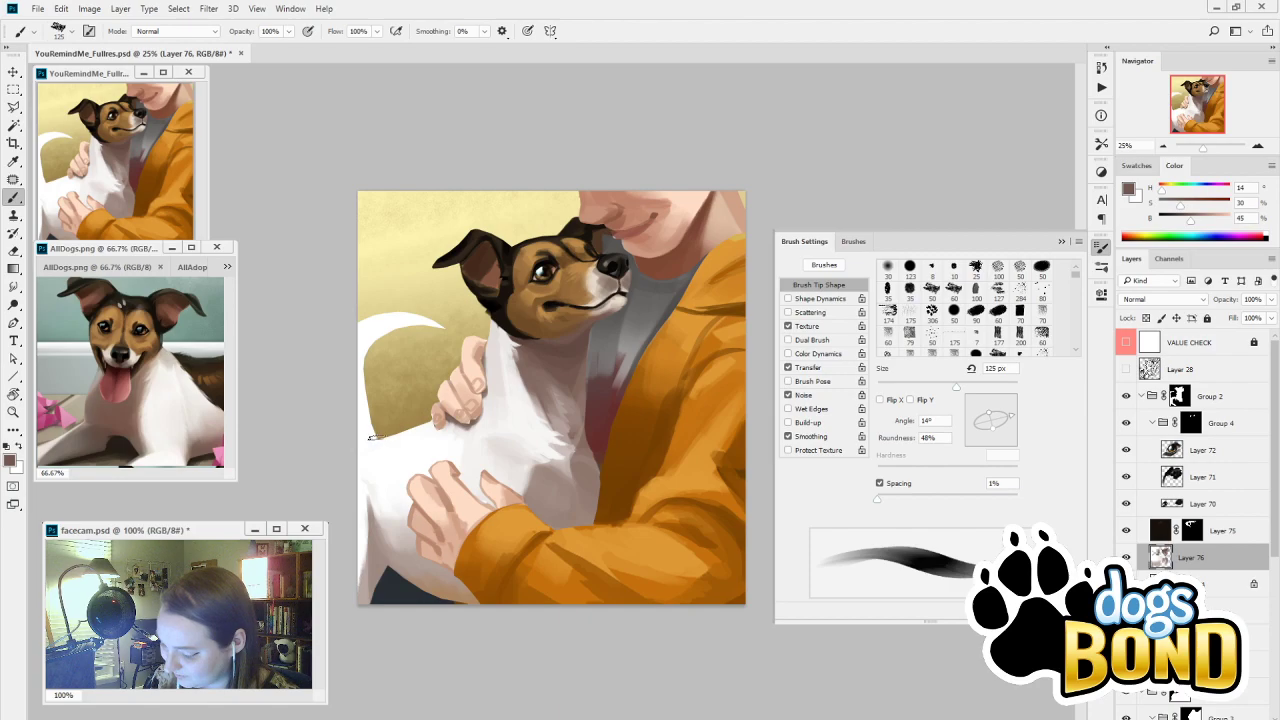
Shade the curved tail with taupe sampled from the dog's neck at brush size 150, and resample its white
key("i")
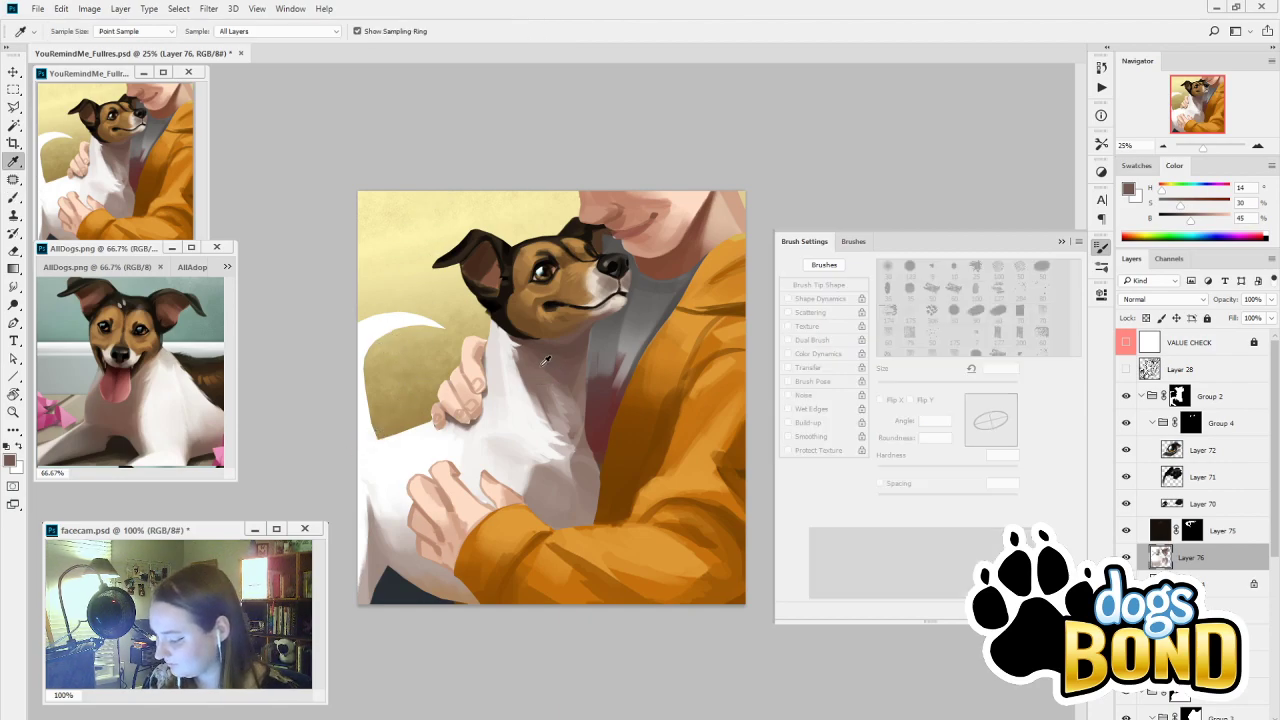
left_click(490, 358)
key("b")
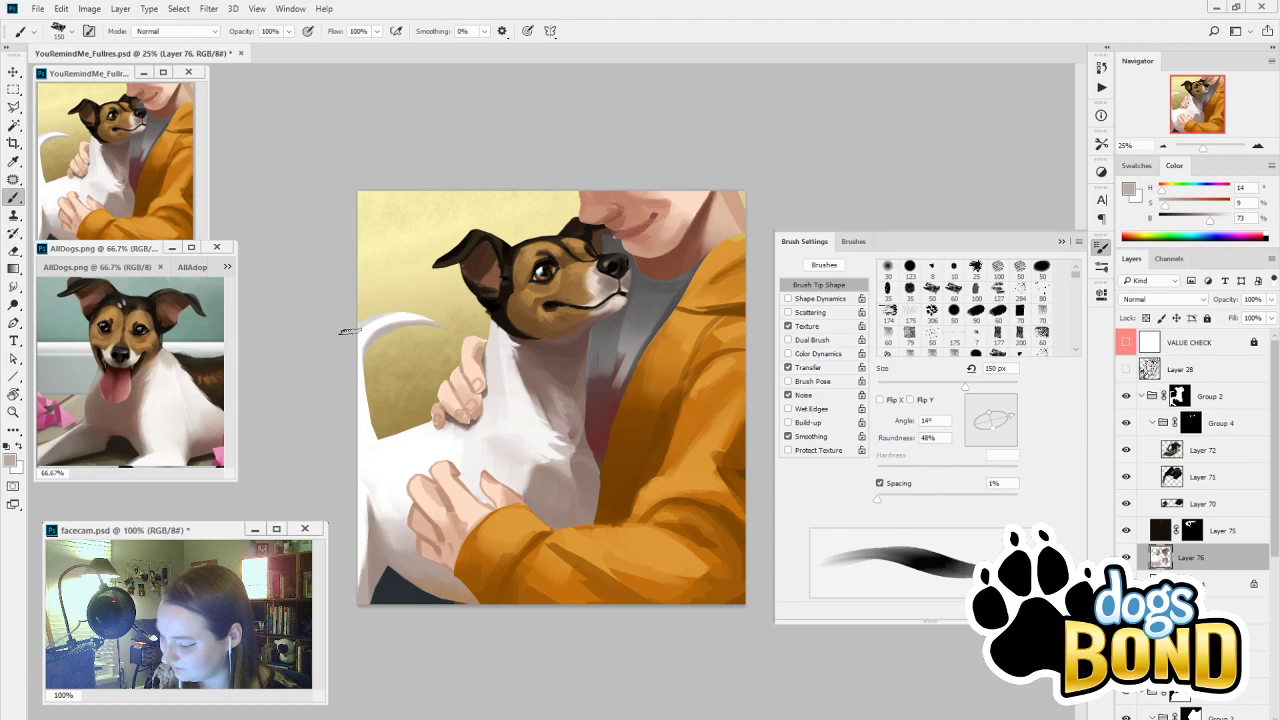
left_click(380, 320, "alt")
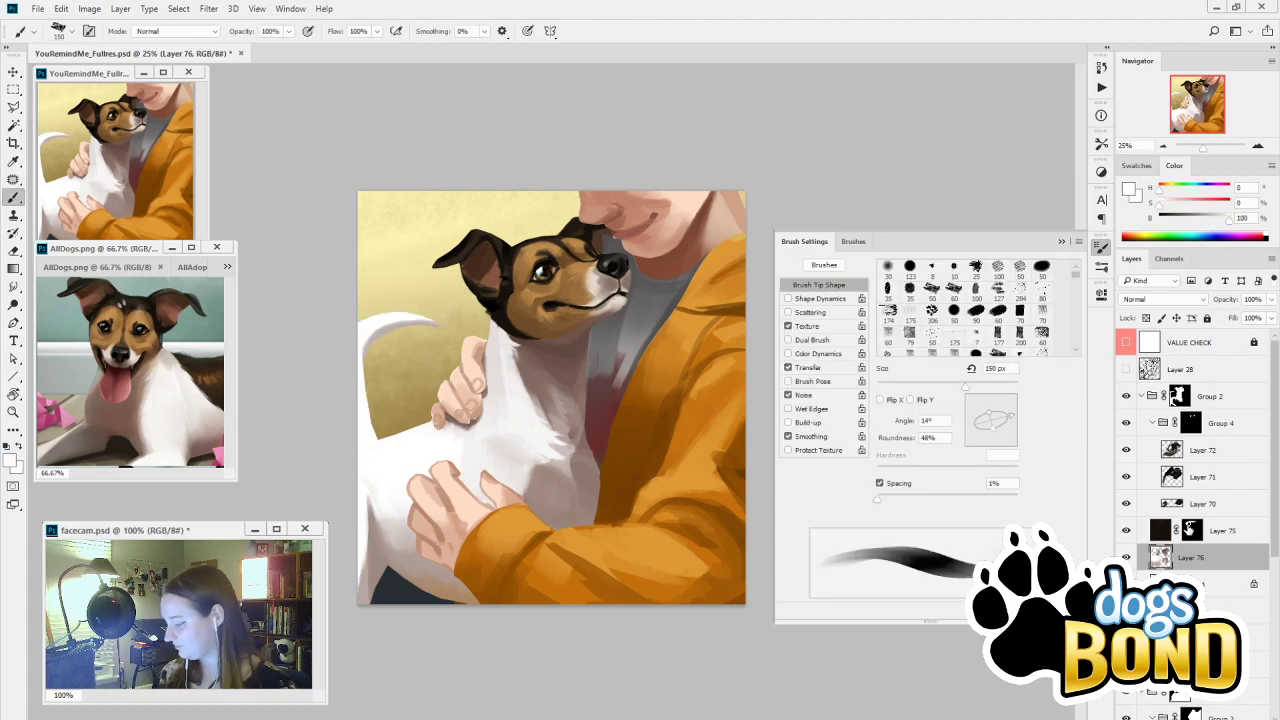
Switch to Layer 75's mask and reveal dark fur along the tail and across the back with near-white at size 150
left_click(1191, 530)
left_click(477, 468, "alt")
mouse_move(361, 354)
left_mouse_down()
mouse_move(366, 428)
mouse_move(378, 425)
mouse_move(344, 445)
mouse_move(378, 432)
mouse_move(361, 400)
mouse_move(366, 438)
mouse_move(376, 345)
mouse_move(362, 378)
left_mouse_up()
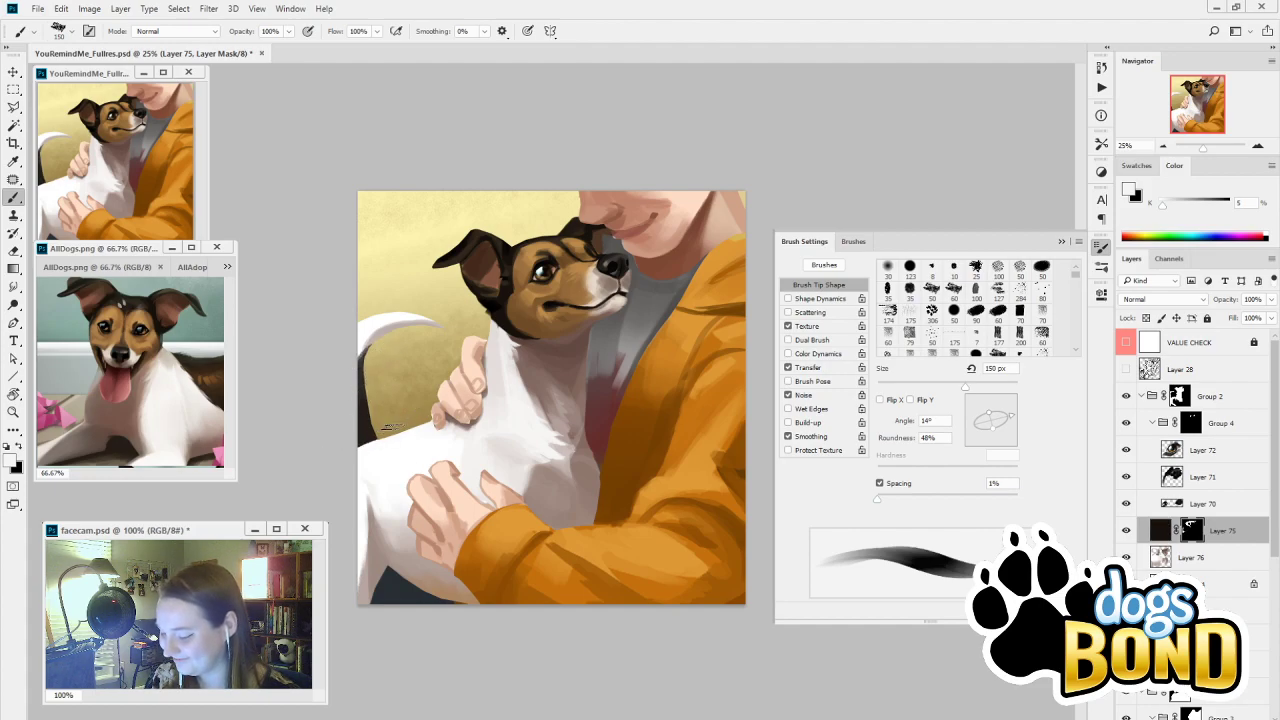
mouse_move(440, 427)
left_mouse_down()
mouse_move(421, 475)
mouse_move(403, 449)
mouse_move(436, 425)
mouse_move(399, 434)
mouse_move(414, 444)
mouse_move(438, 422)
mouse_move(426, 456)
mouse_move(396, 466)
mouse_move(388, 488)
mouse_move(394, 456)
mouse_move(400, 492)
left_mouse_up()
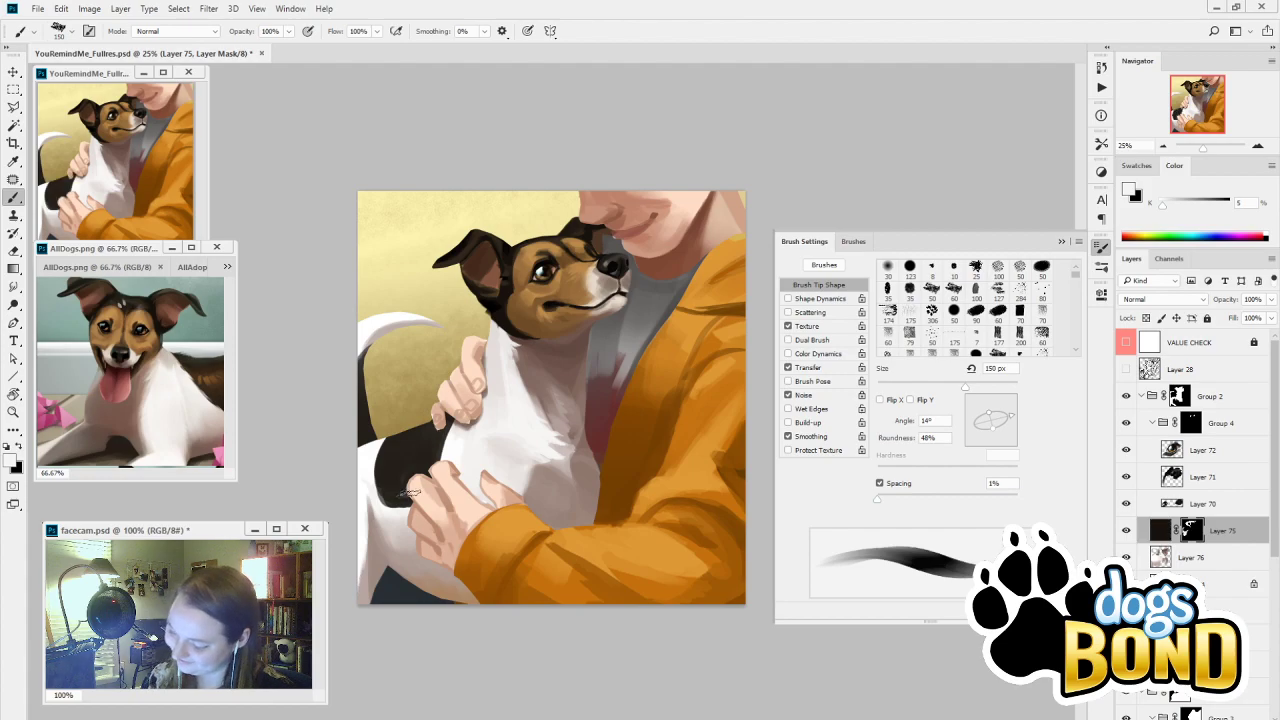
Extend the dark back patch on the mask with near-white strokes at brush size 300
key("bracketright")
key("bracketright")
key("bracketright")
key("bracketright")
mouse_move(410, 445)
left_mouse_down()
mouse_move(398, 492)
mouse_move(395, 462)
mouse_move(376, 465)
mouse_move(408, 432)
left_mouse_up()
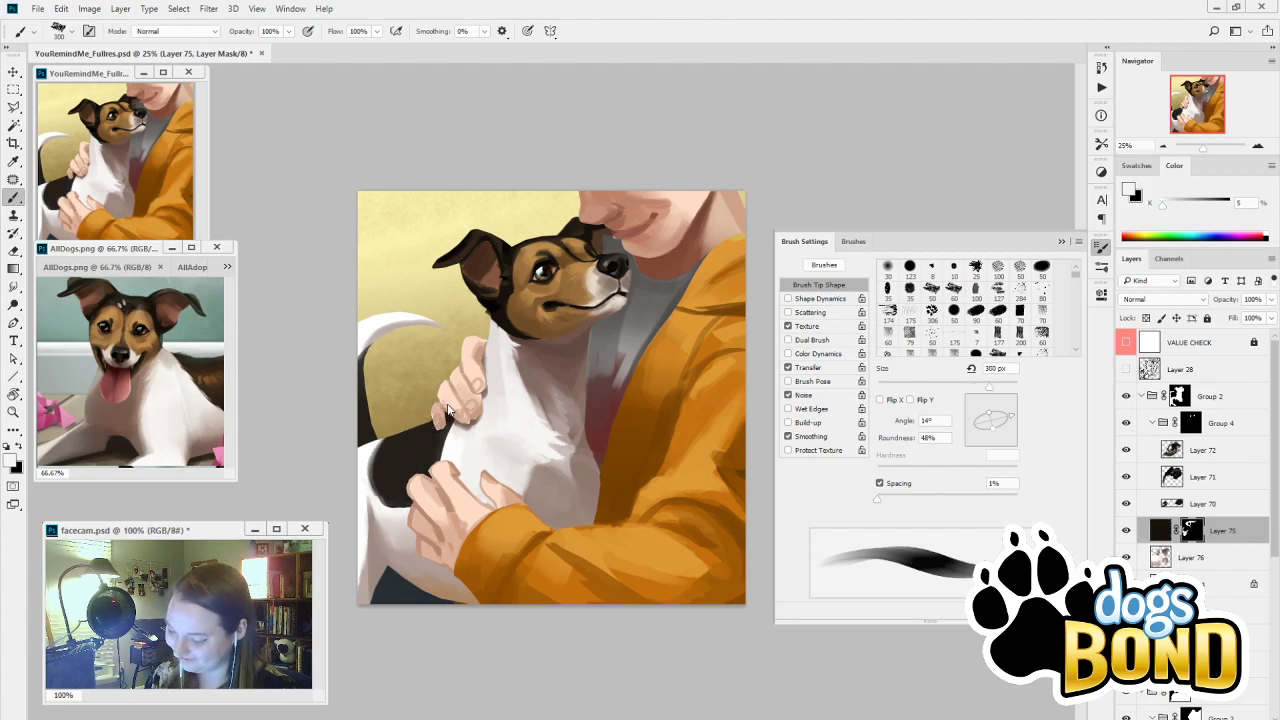
Sample black and mask out the dark fur on the shoulder, rounding the back patch's front edge at size 300
left_click(472, 442)
key("i")
key("b")
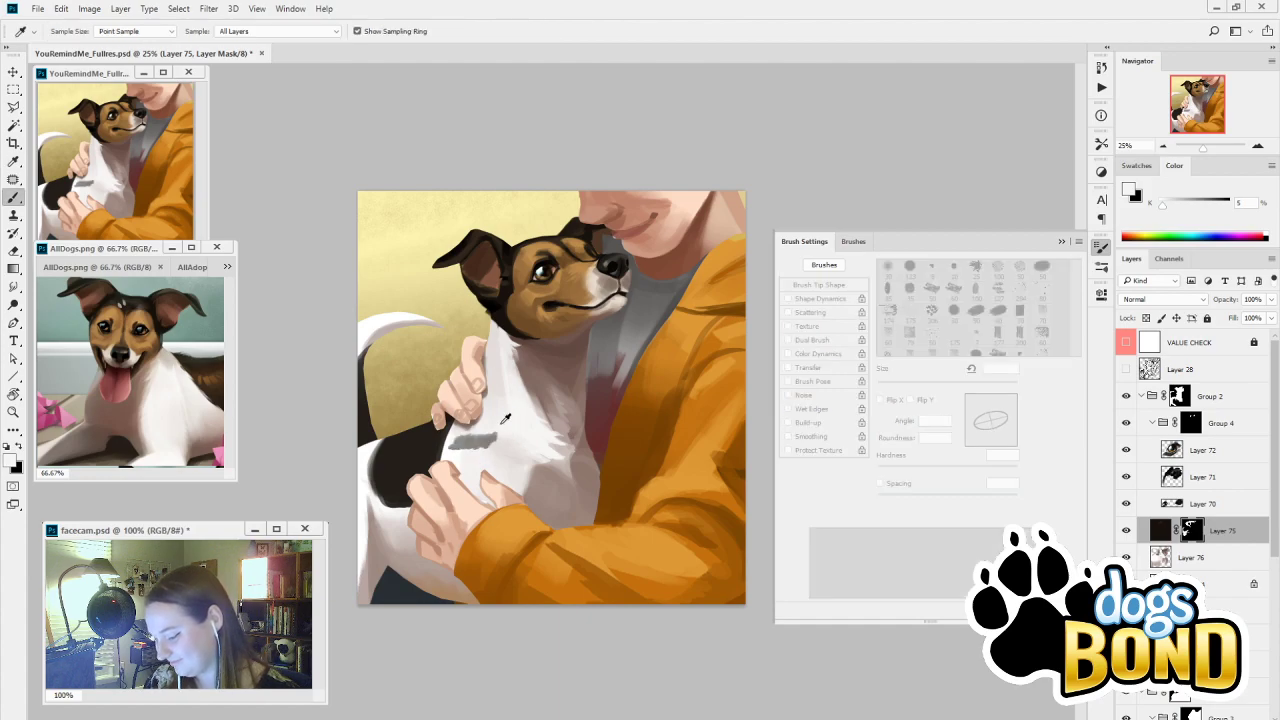
left_click(480, 448, "alt")
mouse_move(522, 407)
left_mouse_down()
mouse_move(485, 472)
mouse_move(420, 490)
left_mouse_up()
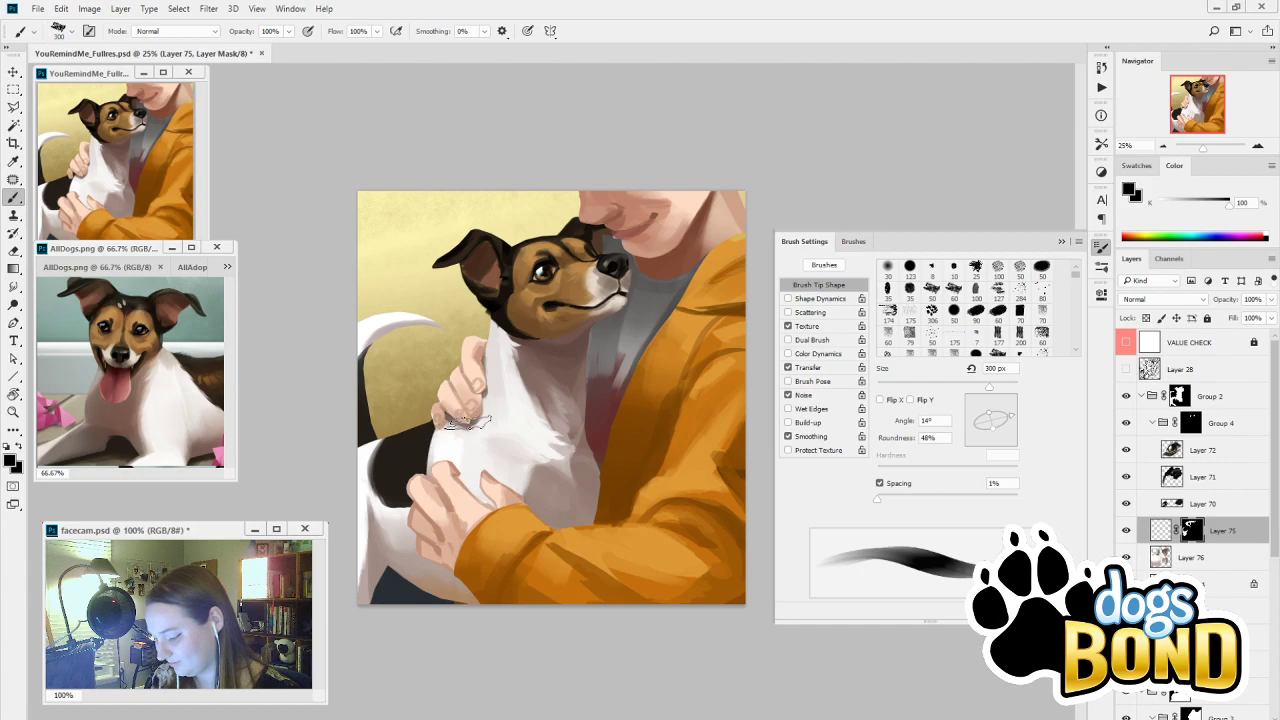
left_click_drag(469, 406, 424, 478)
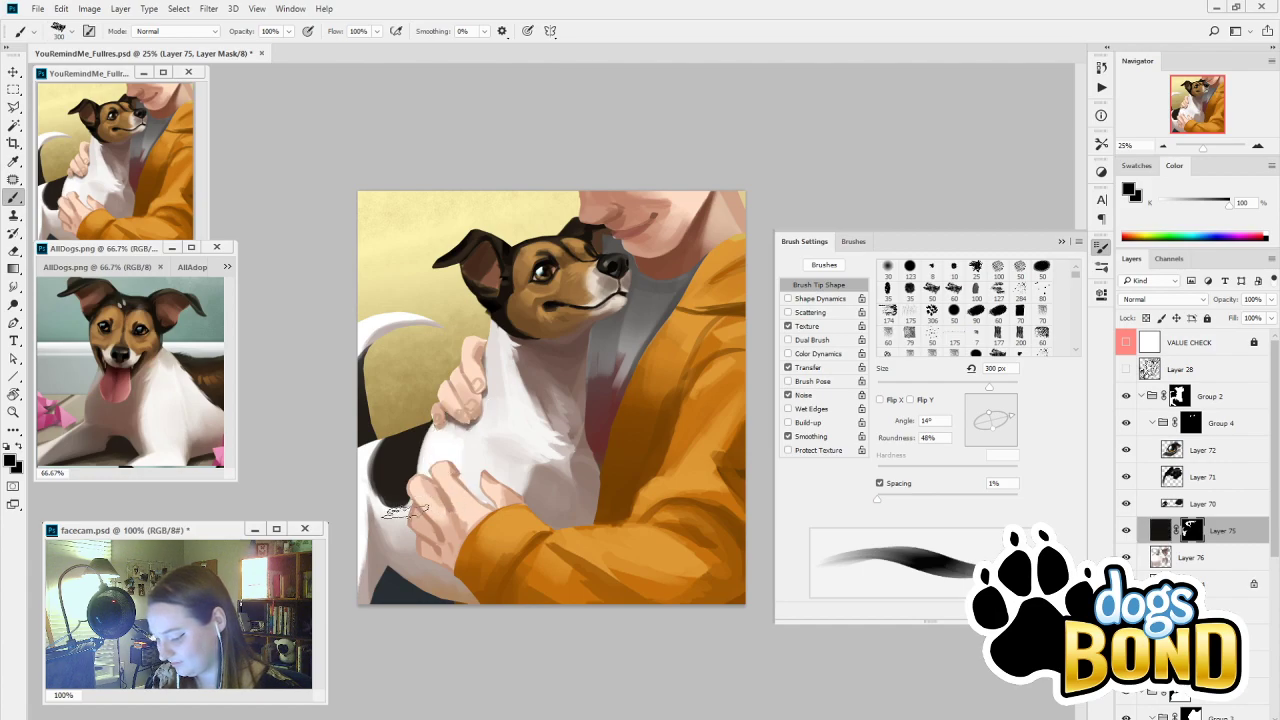
Refine the back patch's outline on the mask, alternating near-white and black while varying the brush size
key("bracketleft")
key("bracketleft")
key("x")
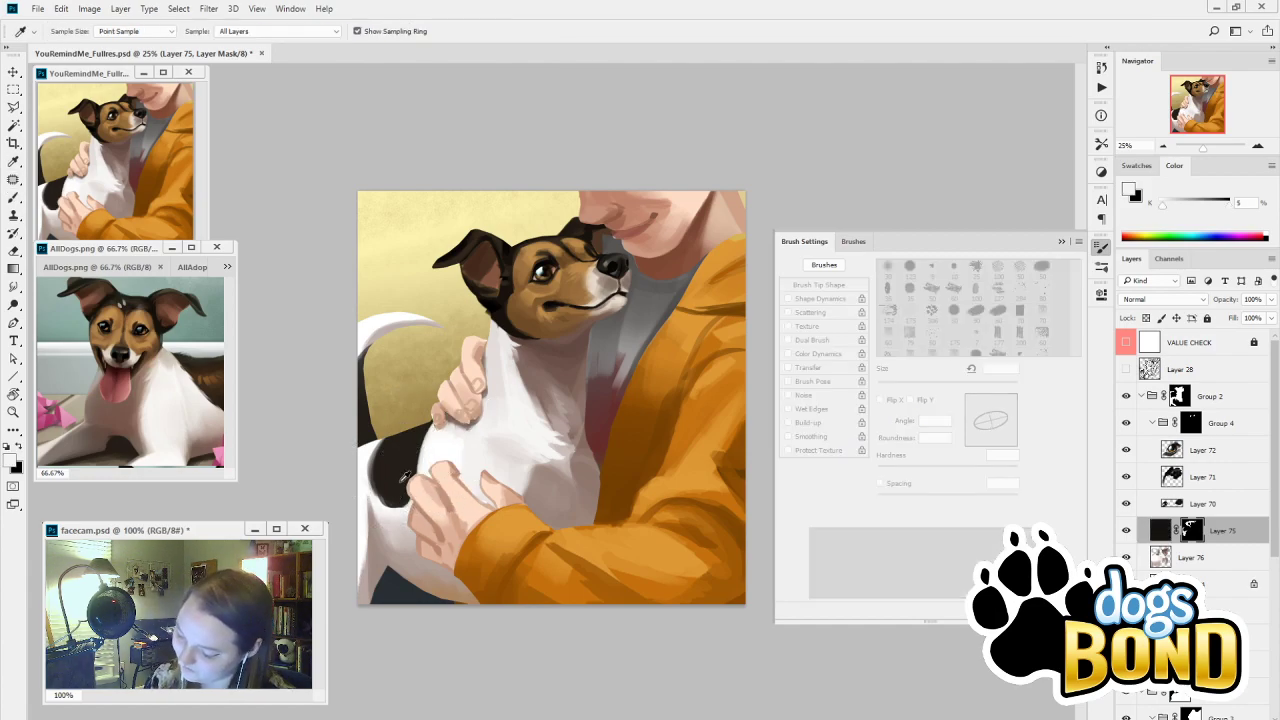
key("bracketleft")
key("bracketleft")
key("bracketleft")
key("x")
key("bracketright")
key("bracketright")
key("bracketright")
key("bracketright")
key("bracketright")
key("bracketright")
key("bracketright")
key("bracketright")
key("bracketright")
key("bracketright")
key("bracketright")
key("bracketright")
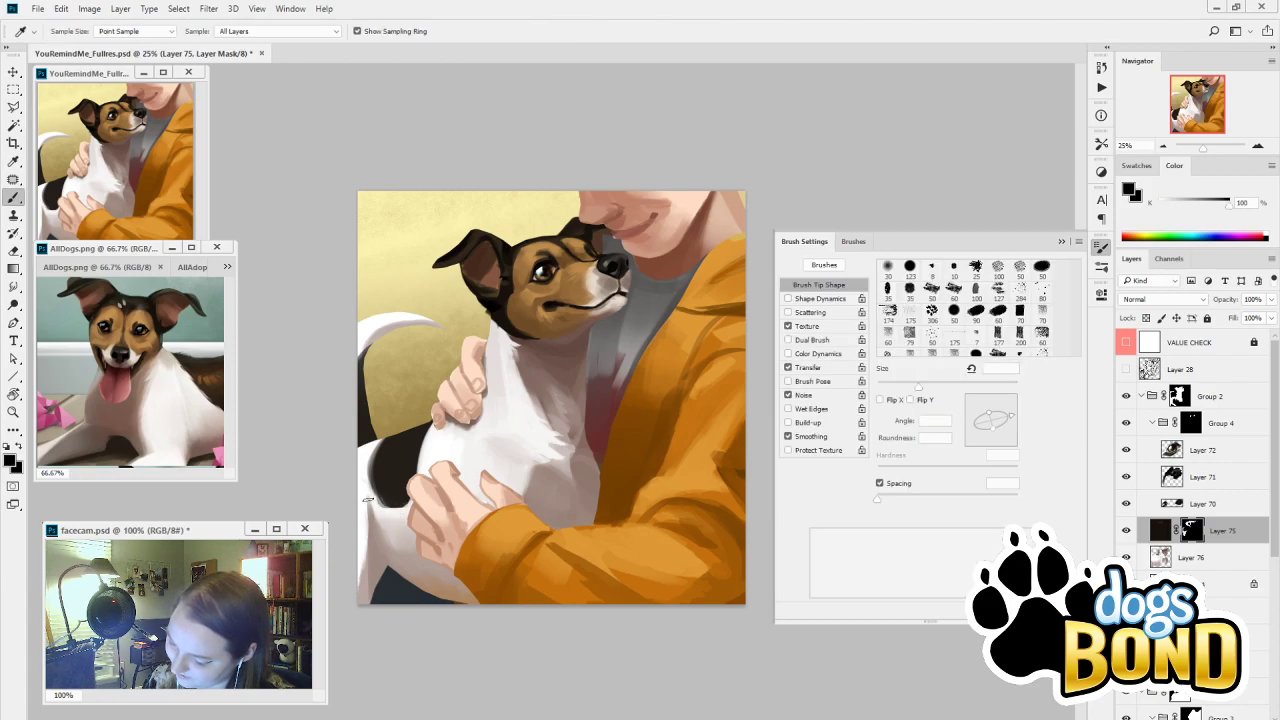
Trim the back patch's edges near the front hand with black on the mask at brush sizes 100 and 50
key("bracketleft")
key("bracketleft")
key("bracketleft")
key("bracketleft")
key("bracketleft")
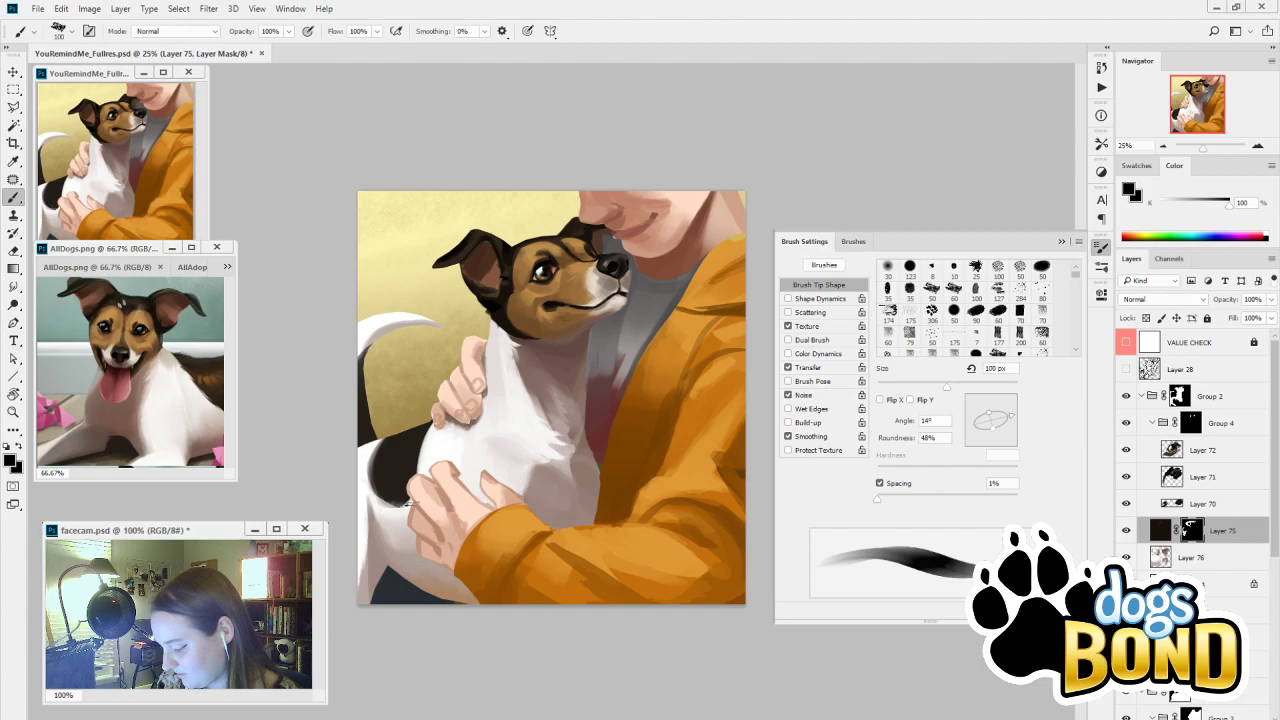
key("bracketleft")
key("bracketleft")
key("bracketleft")
key("bracketleft")
key("bracketleft")
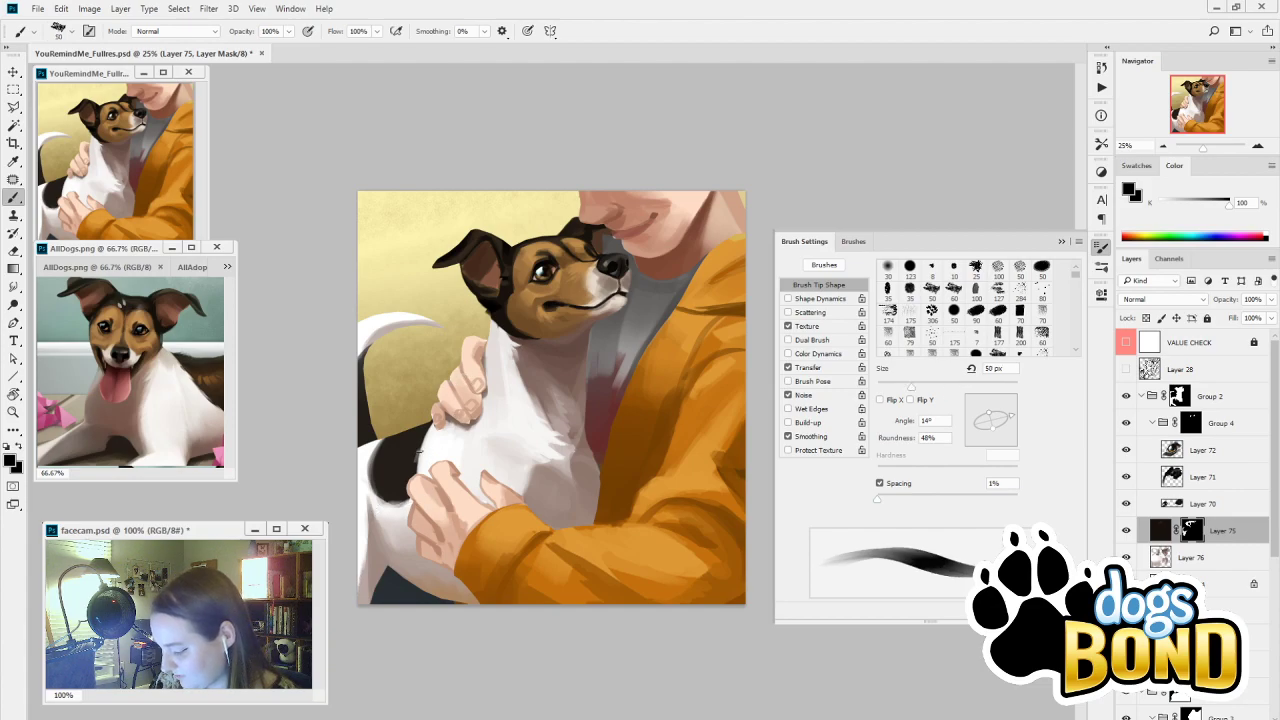
Sample near-white and feather the back patch's edges into fine fur strokes at brush sizes 30, 40 and 70
left_click(418, 440, "alt")
key("bracketleft")
key("bracketleft")
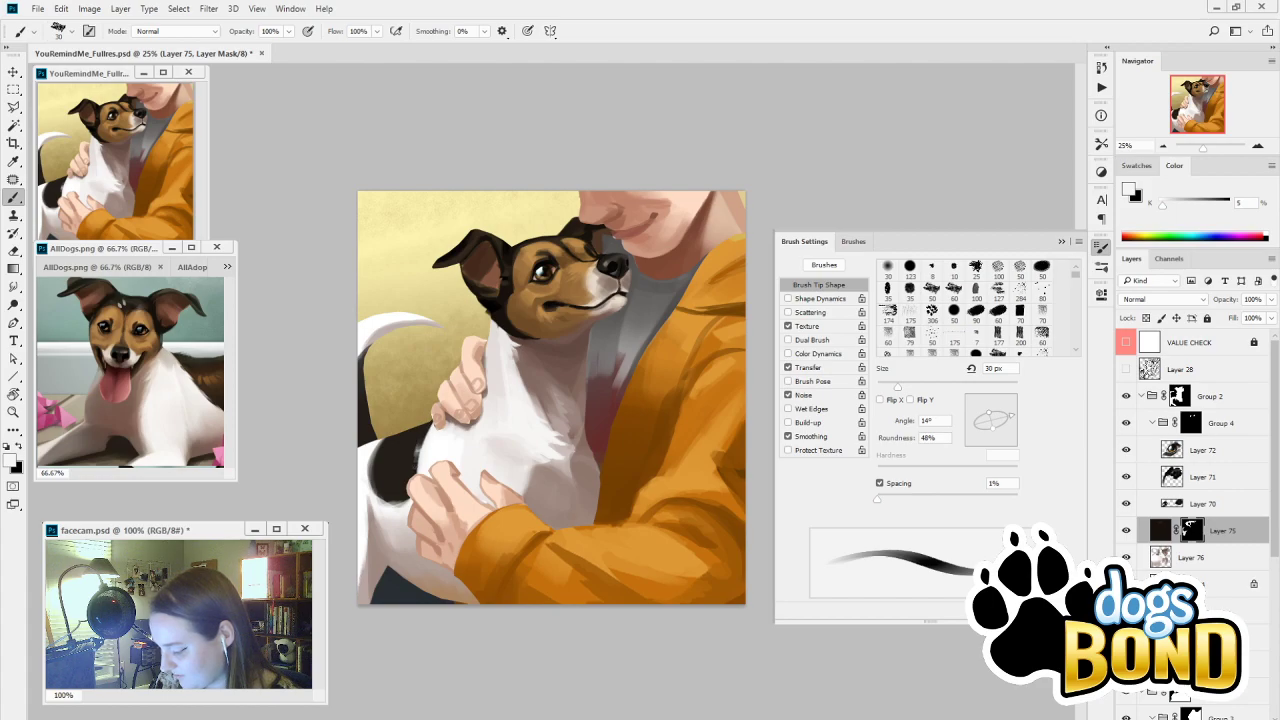
key("bracketright")
key("bracketright")
key("bracketright")
key("bracketright")
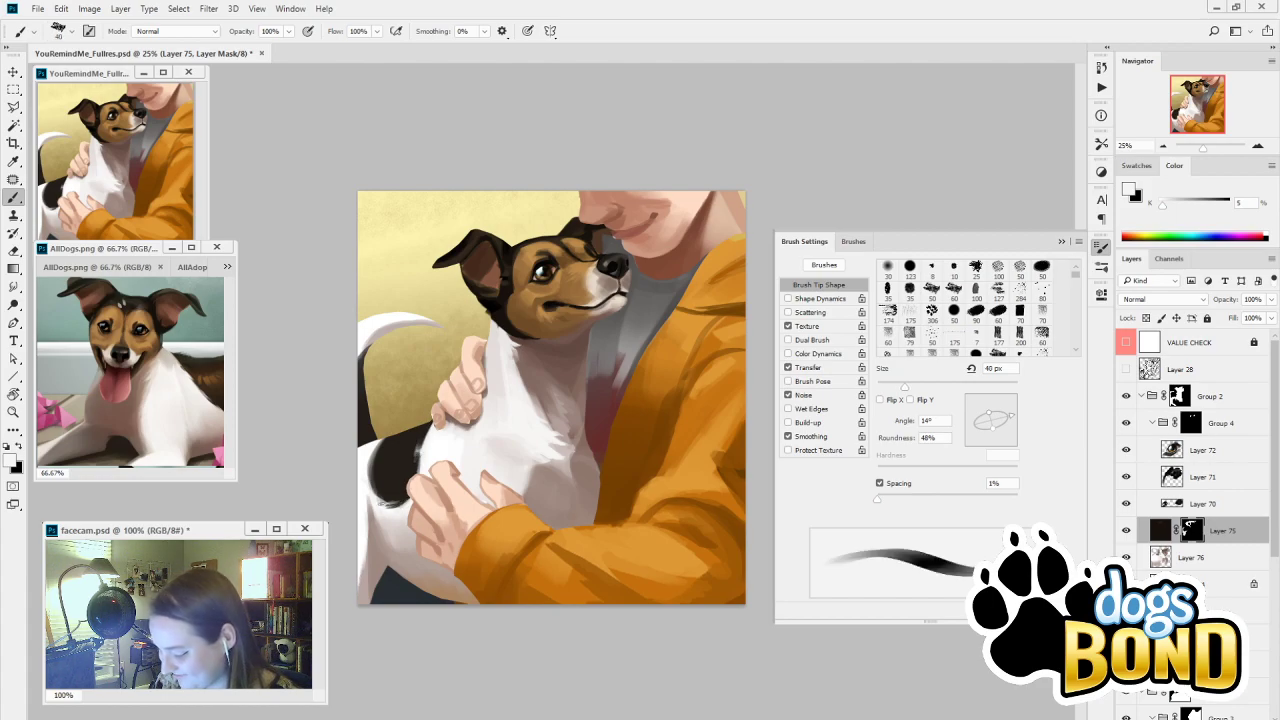
mouse_move(378, 483)
left_mouse_down()
mouse_move(382, 496)
mouse_move(374, 478)
left_mouse_up()
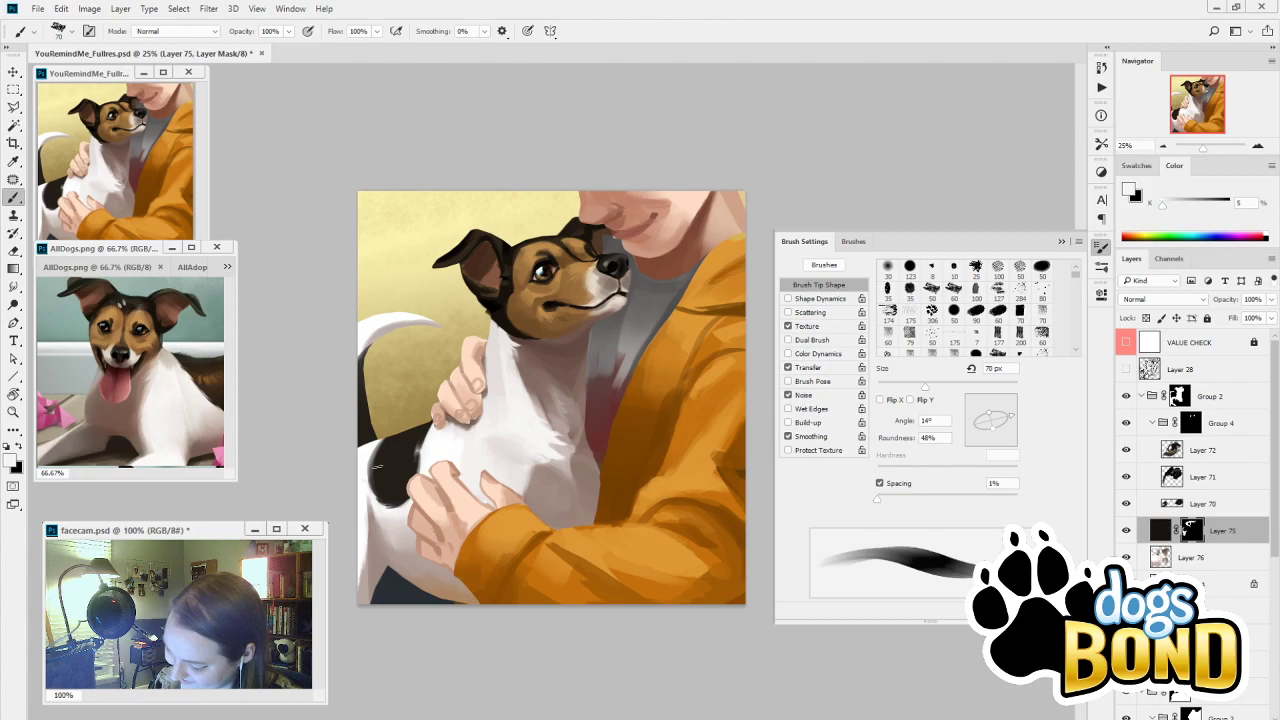
key("i")
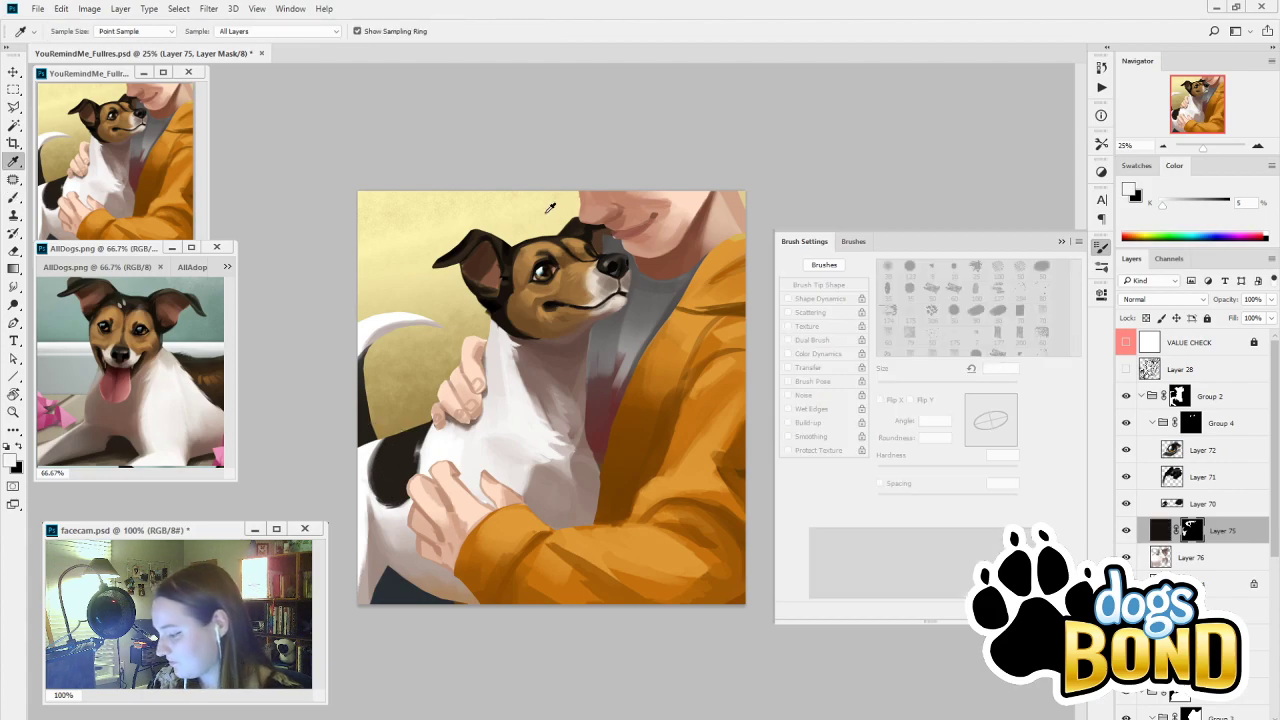
Target Layer 75's fur colour instead of its mask and sample near-black from the back patch for a 400 px brush
key("b")
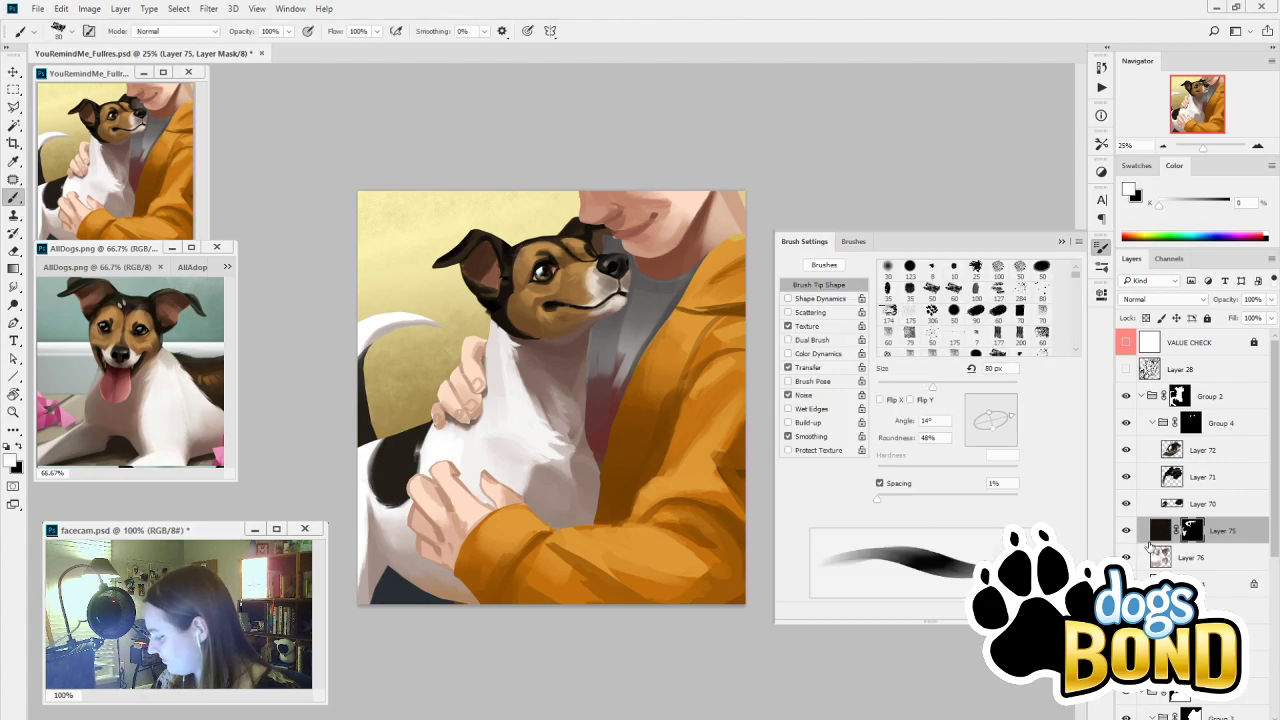
left_click(1152, 538)
key("i")
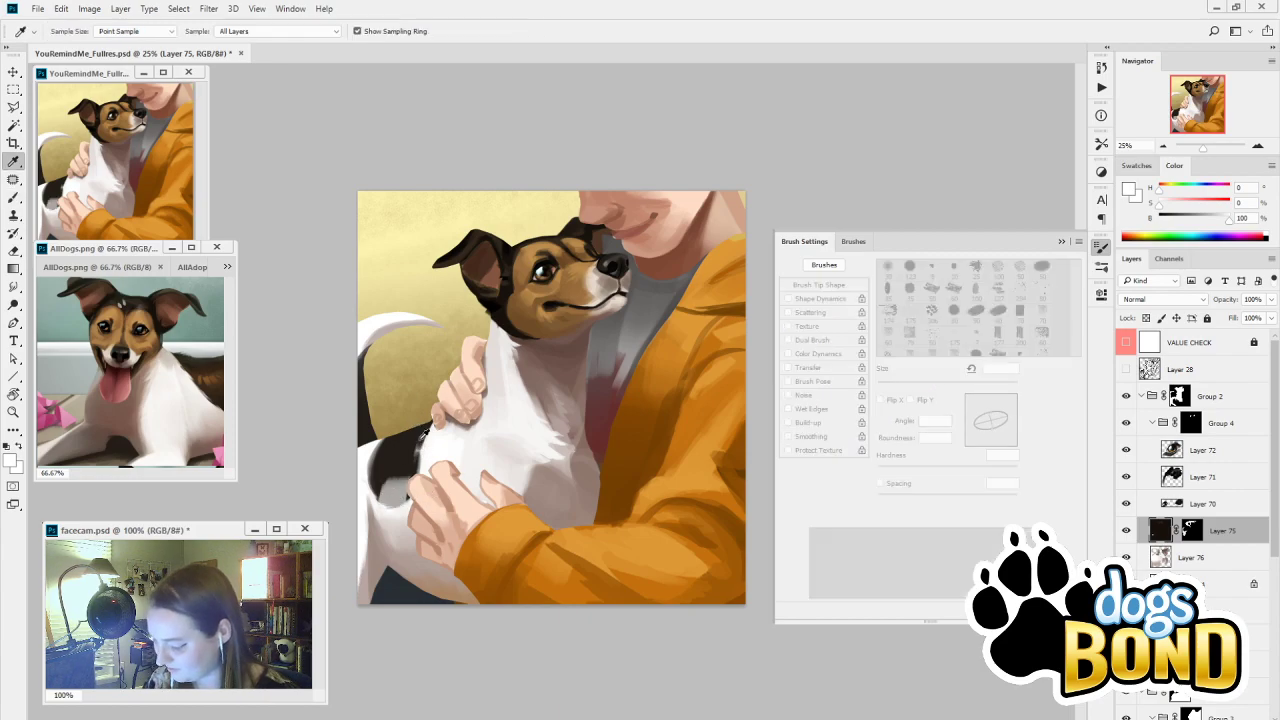
left_click(385, 495)
key("b")
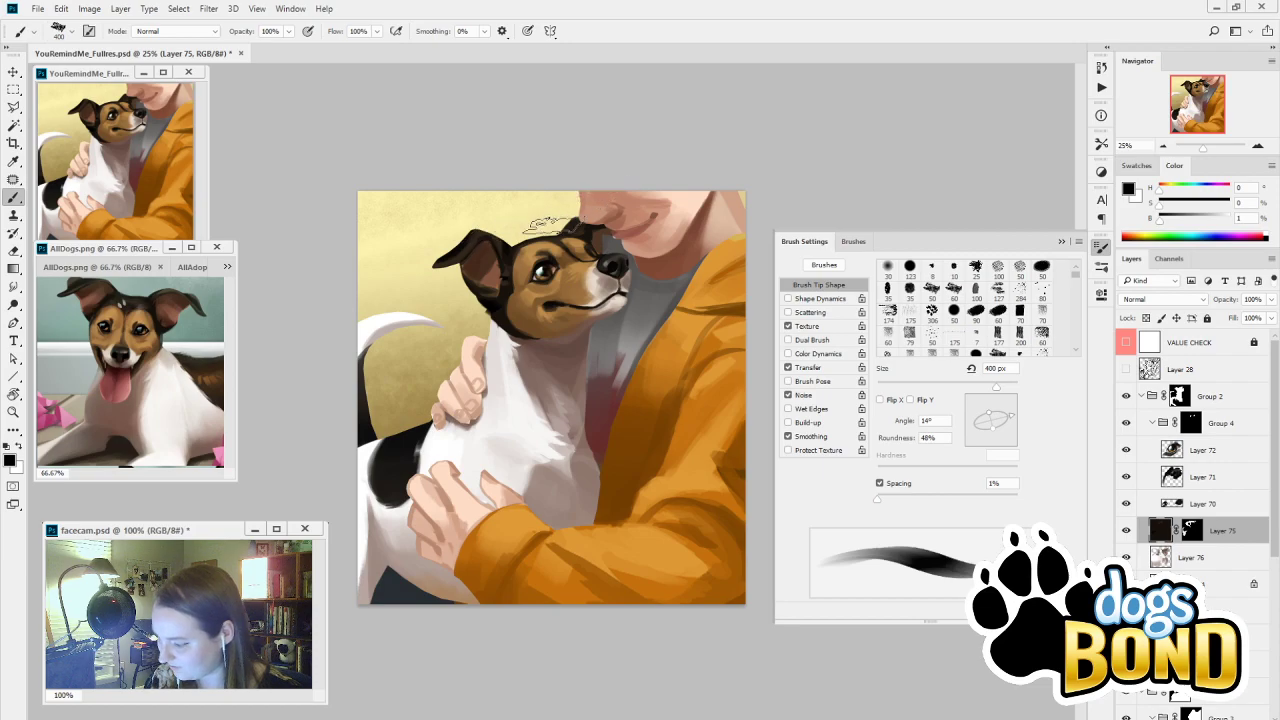
Sample dark brown from the reference dog's back and brush it over the back patch at 400 px
key("i")
left_click(200, 368)
key("b")
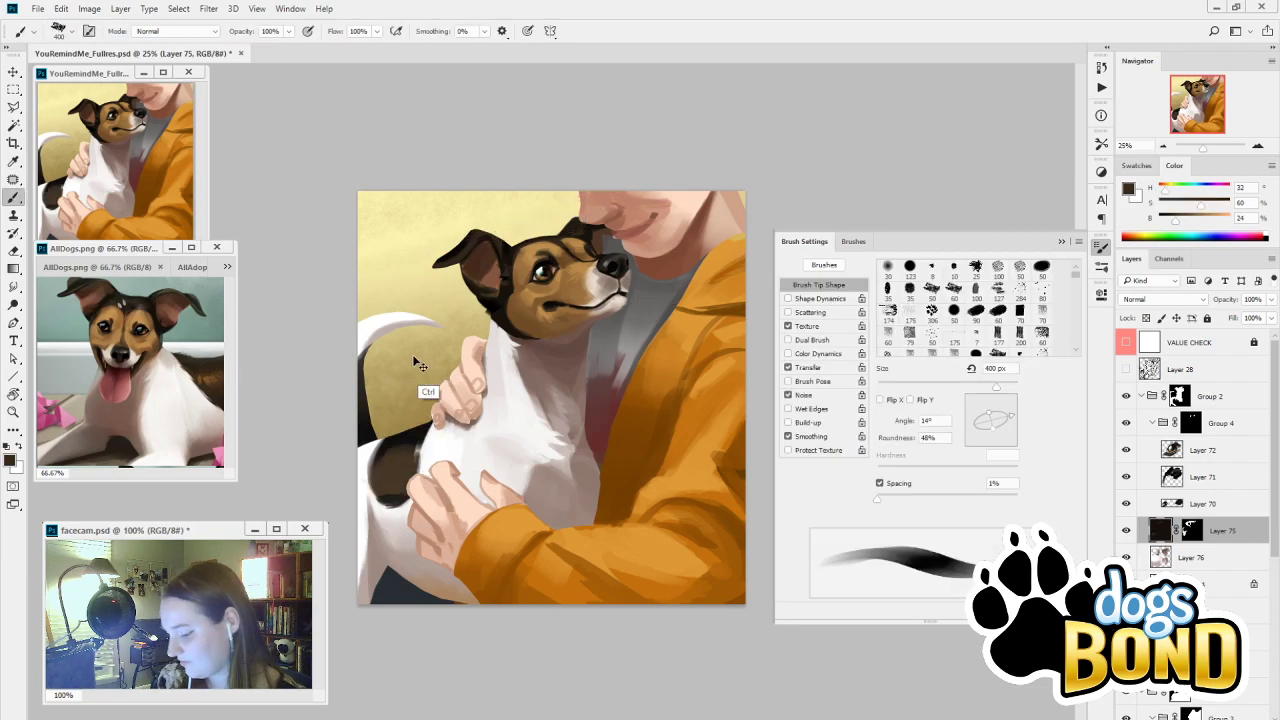
key("i")
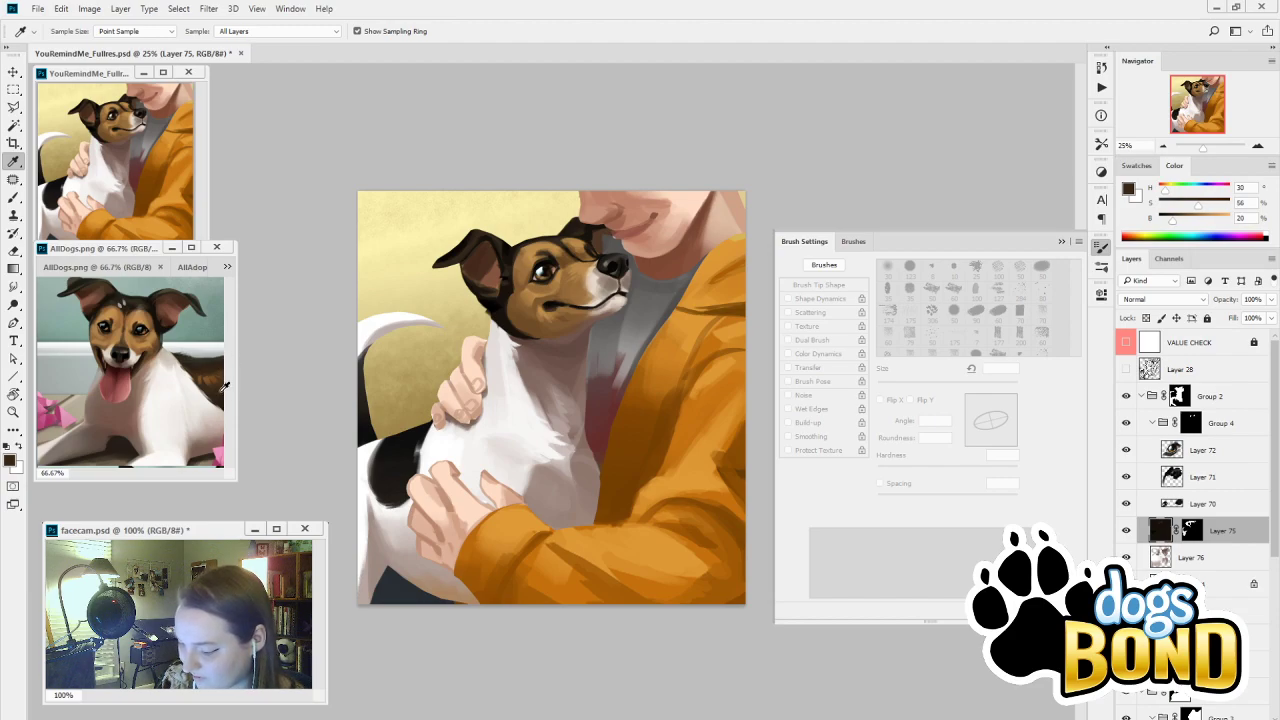
left_click(224, 386)
key("b")
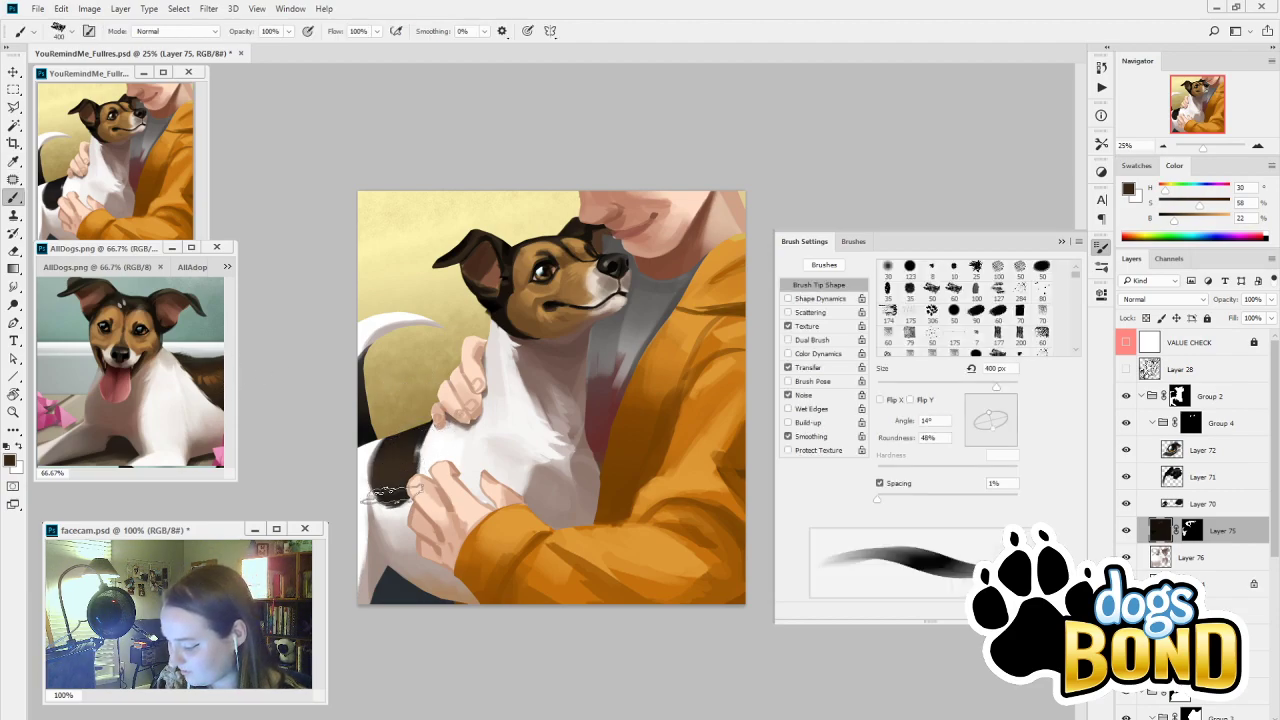
mouse_move(398, 526)
left_mouse_down()
mouse_move(409, 449)
mouse_move(397, 462)
mouse_move(433, 428)
left_mouse_up()
left_click_drag(399, 509, 439, 423)
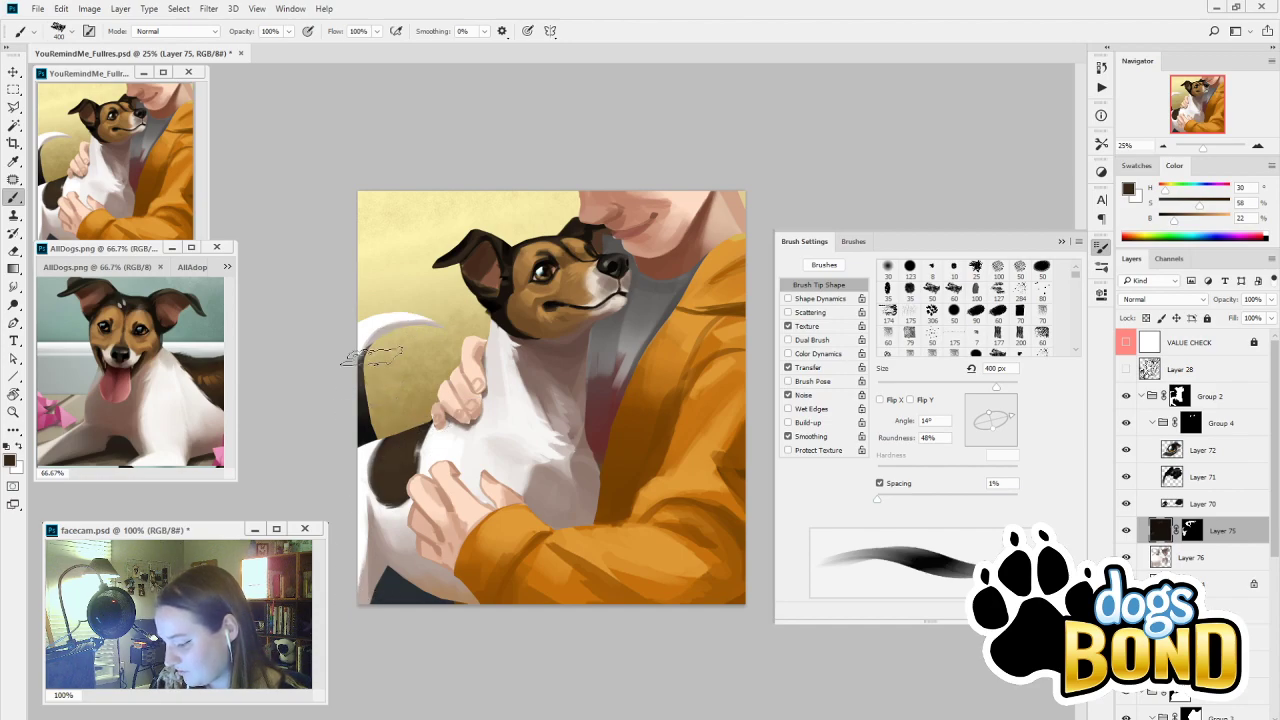
Shade the back patch at 400 px using near-black and very dark brown sampled from the fur, plus the jacket's orange
left_click(367, 410, "alt")
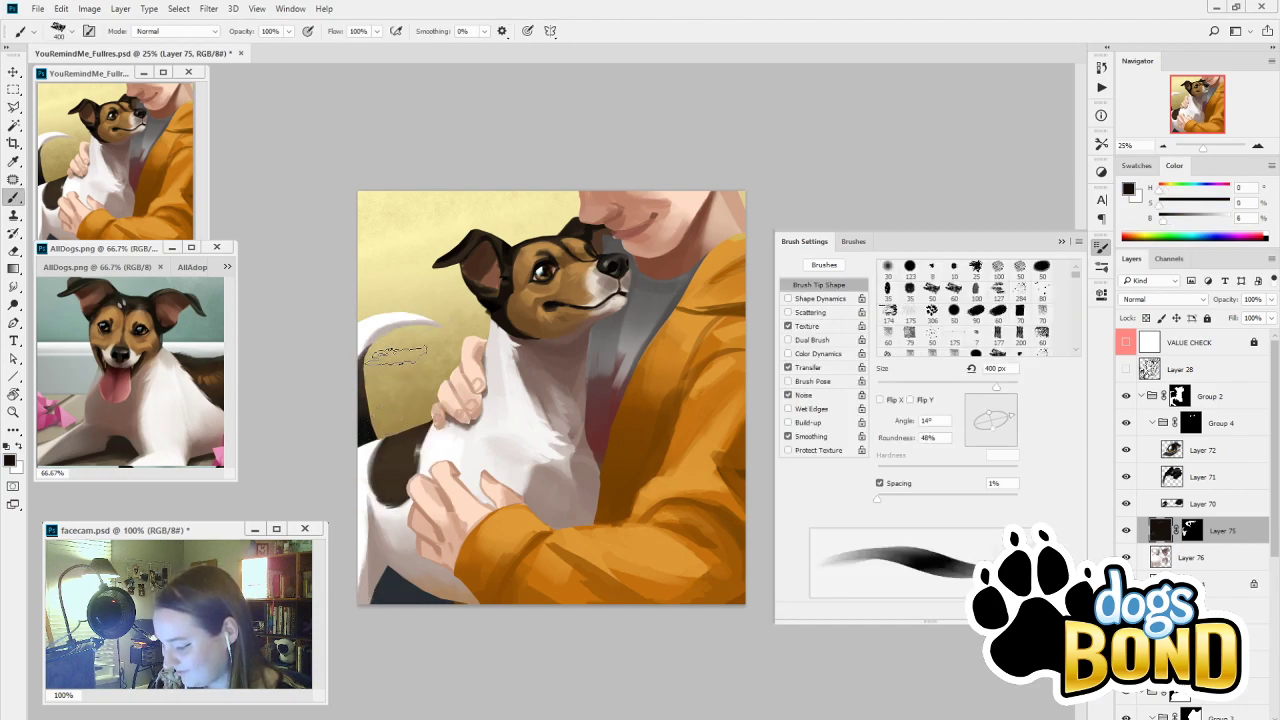
key("i")
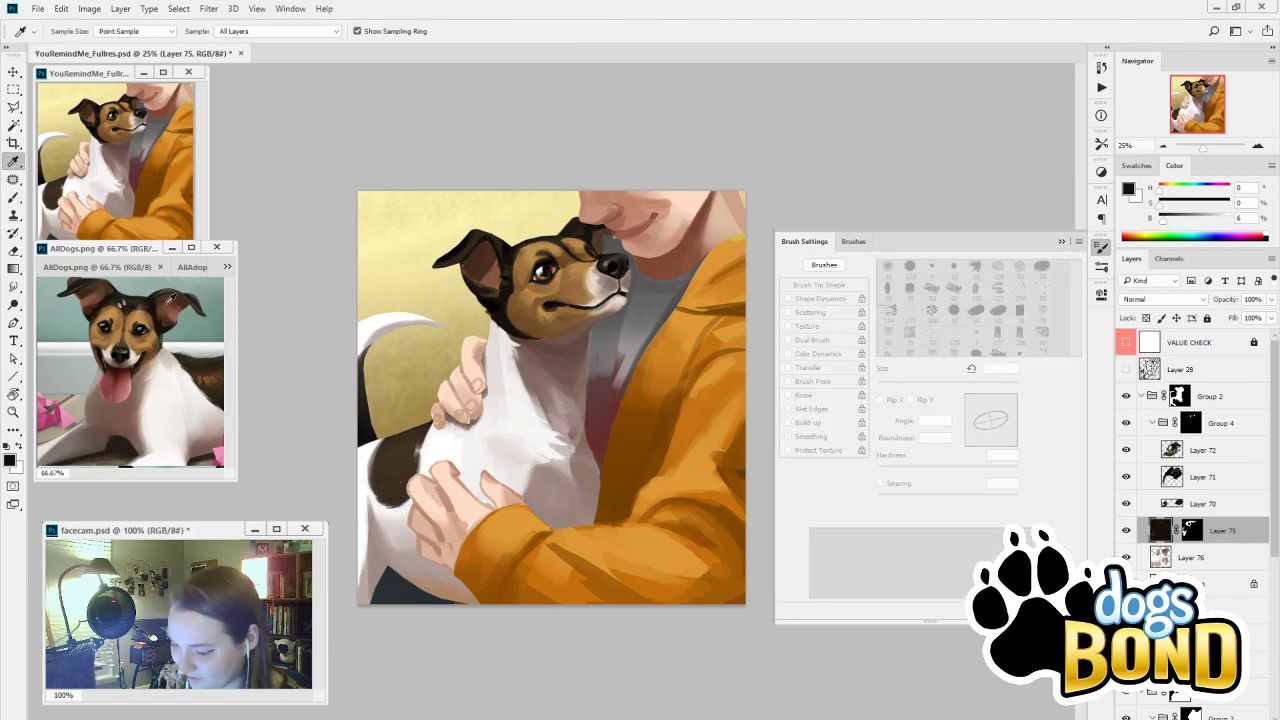
left_click(507, 255)
key("b")
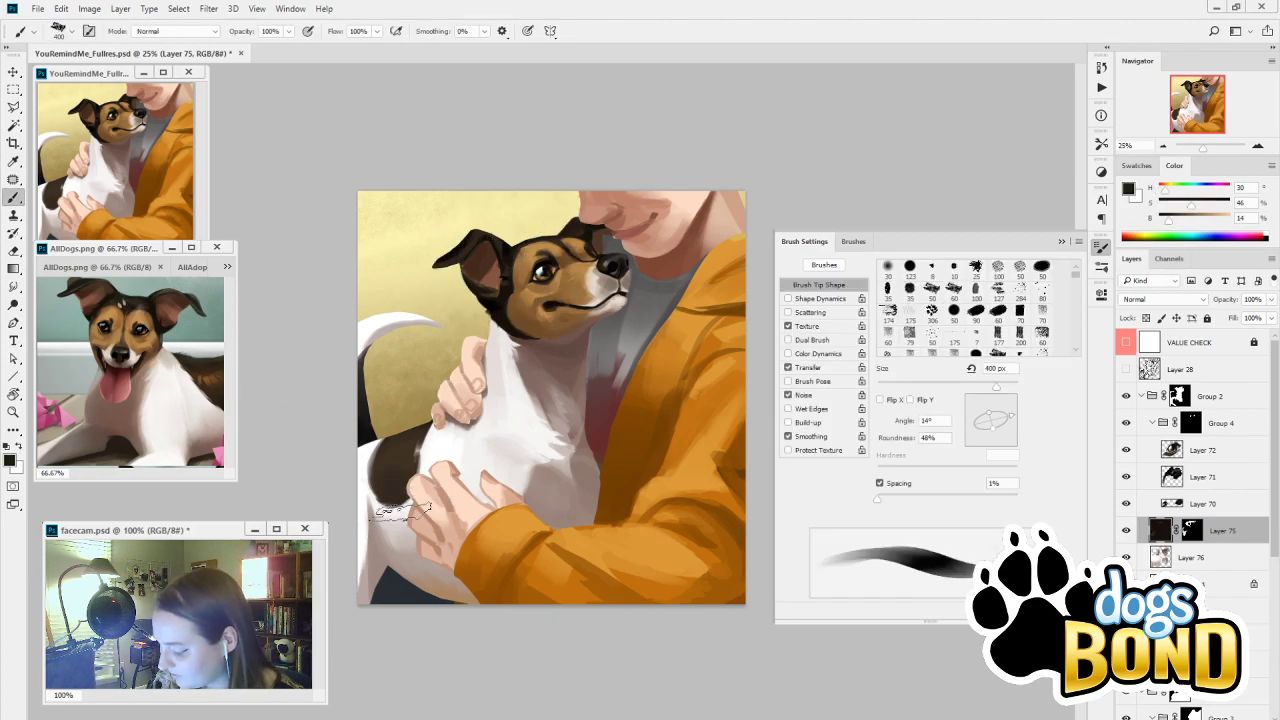
left_click(395, 478, "alt")
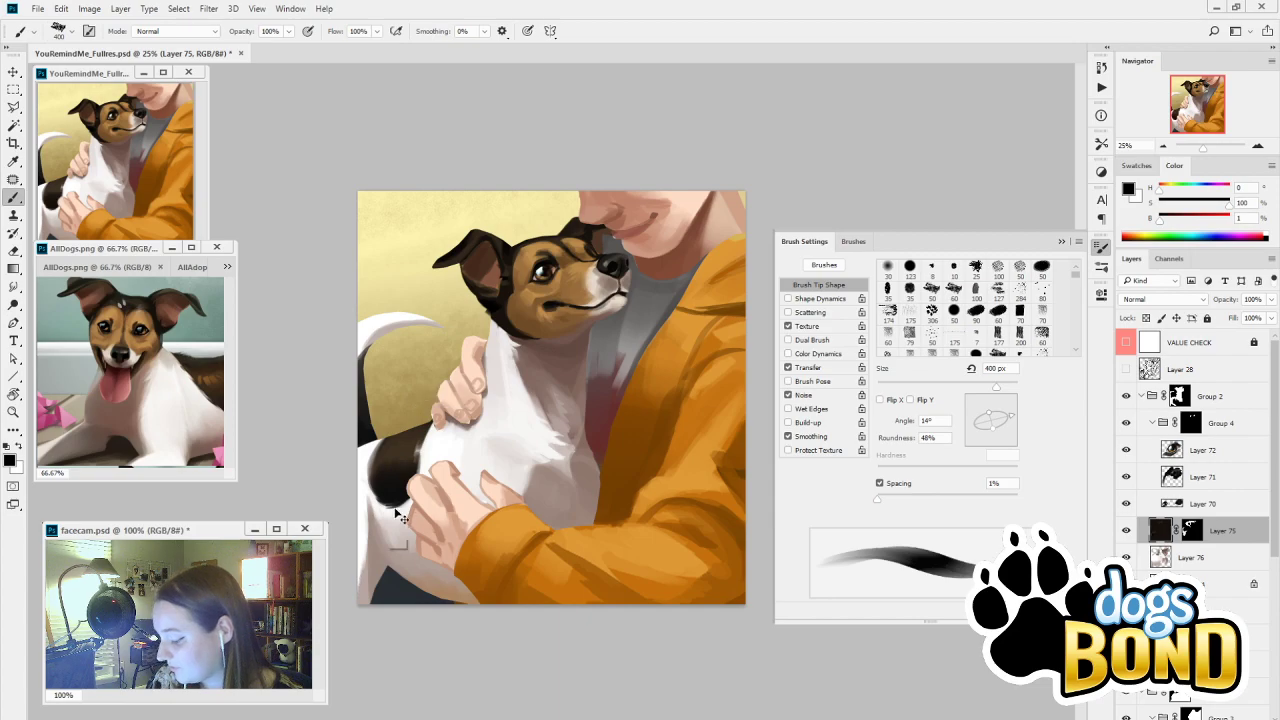
key("i")
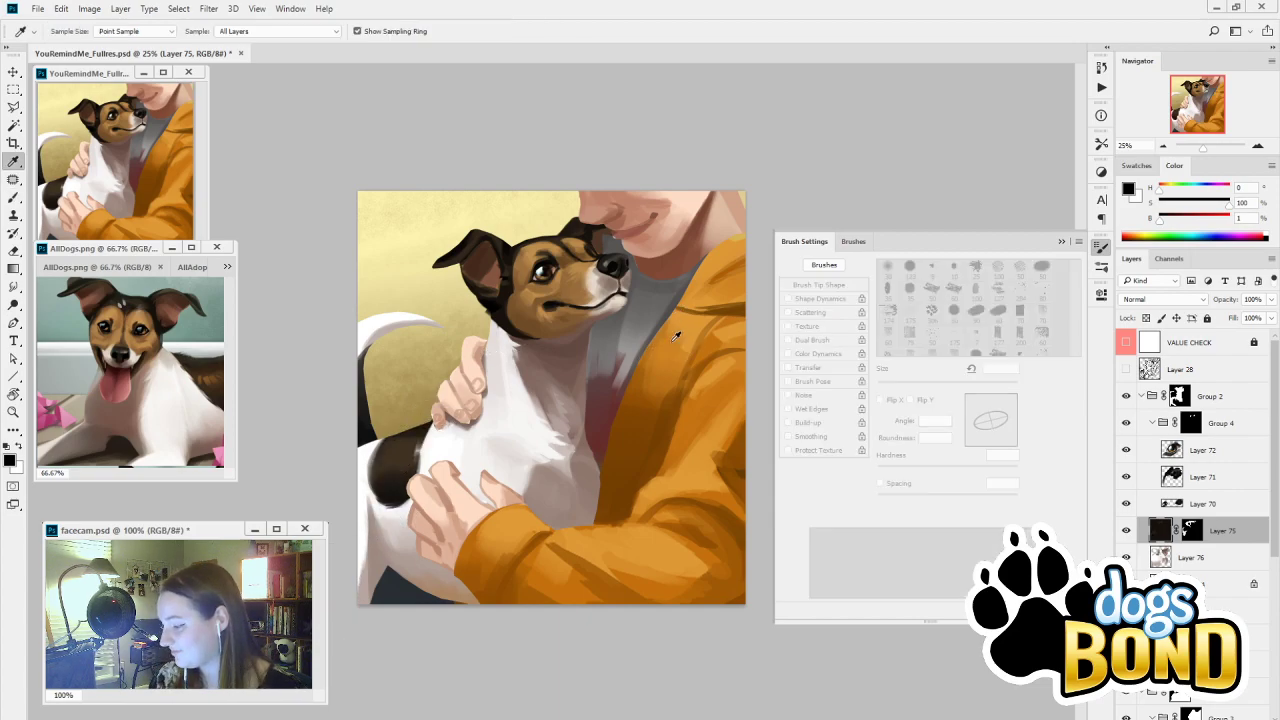
left_click(710, 280)
key("b")
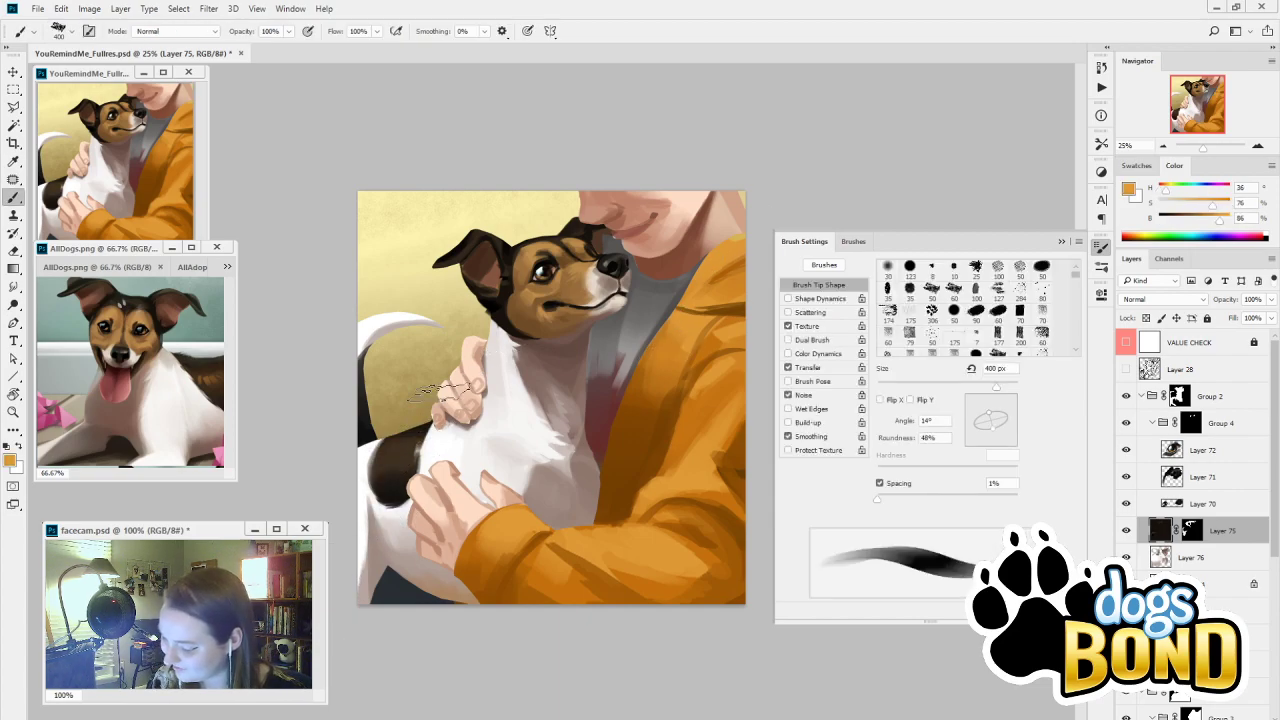
Select Layer 74, unlock its transparent pixels and sample the near ear's dark reddish brown
left_click(1193, 530)
left_click(1165, 584)
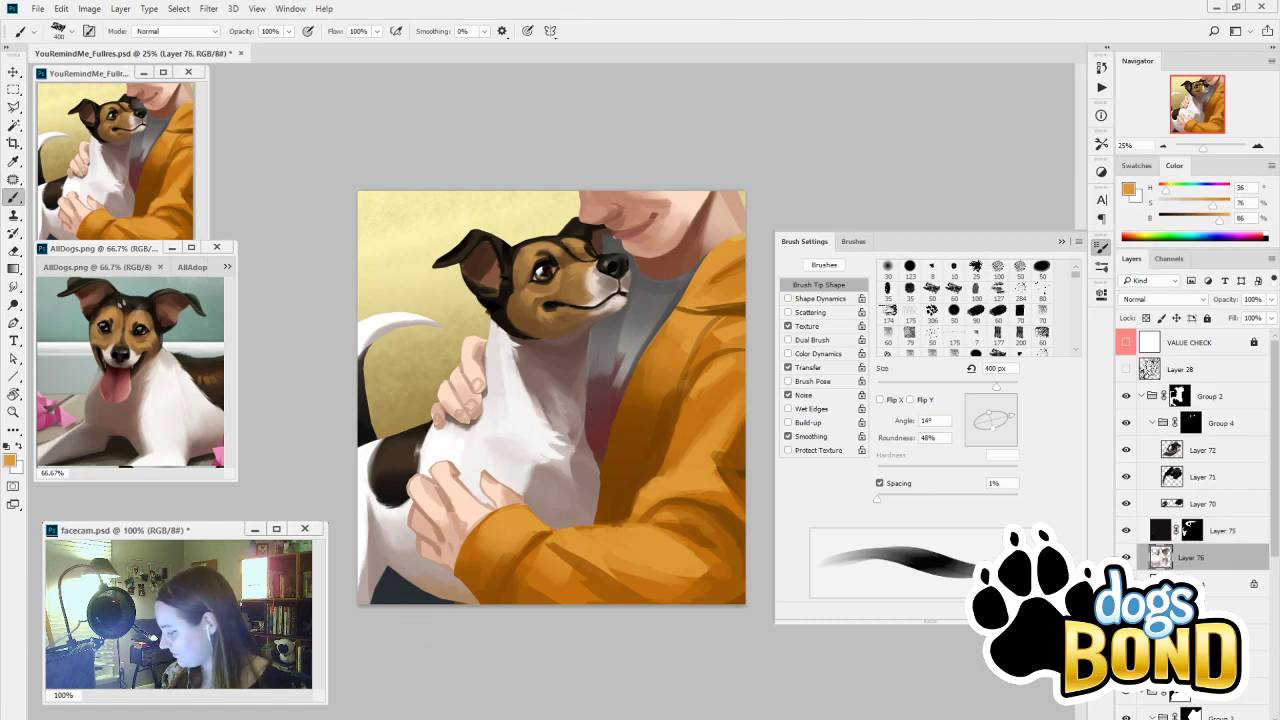
left_click(481, 255, "alt")
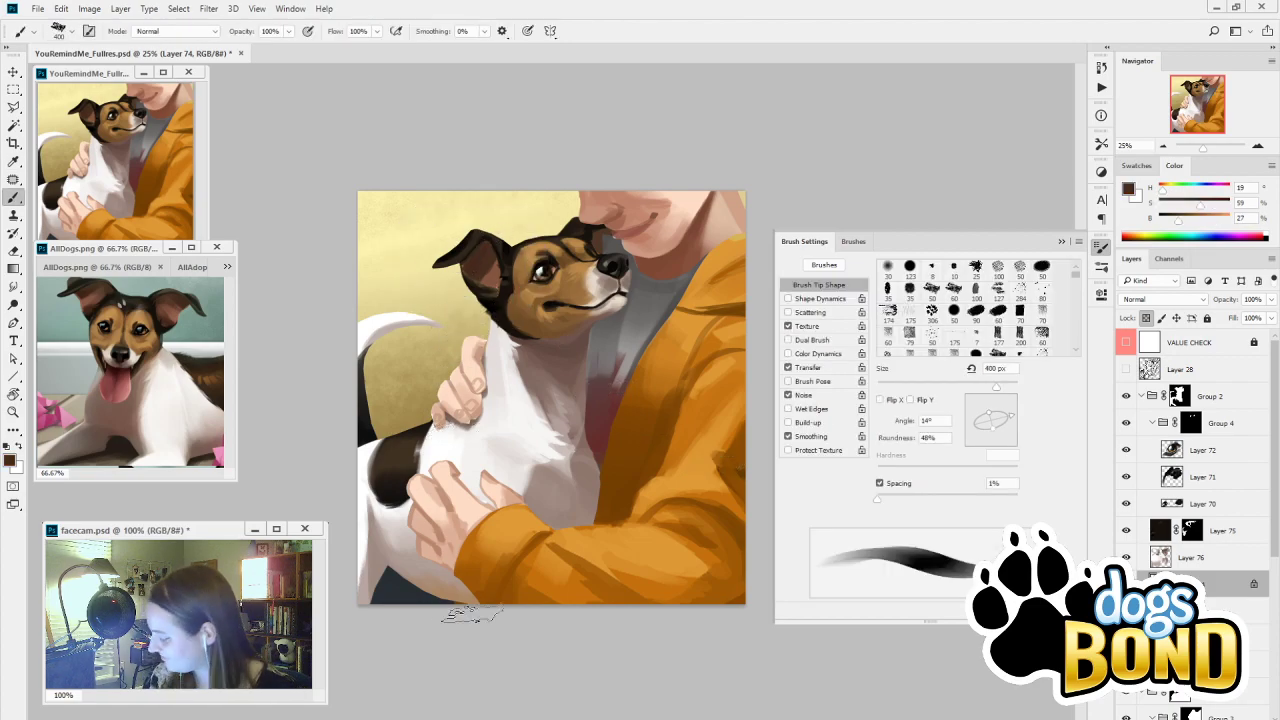
left_click(1147, 318)
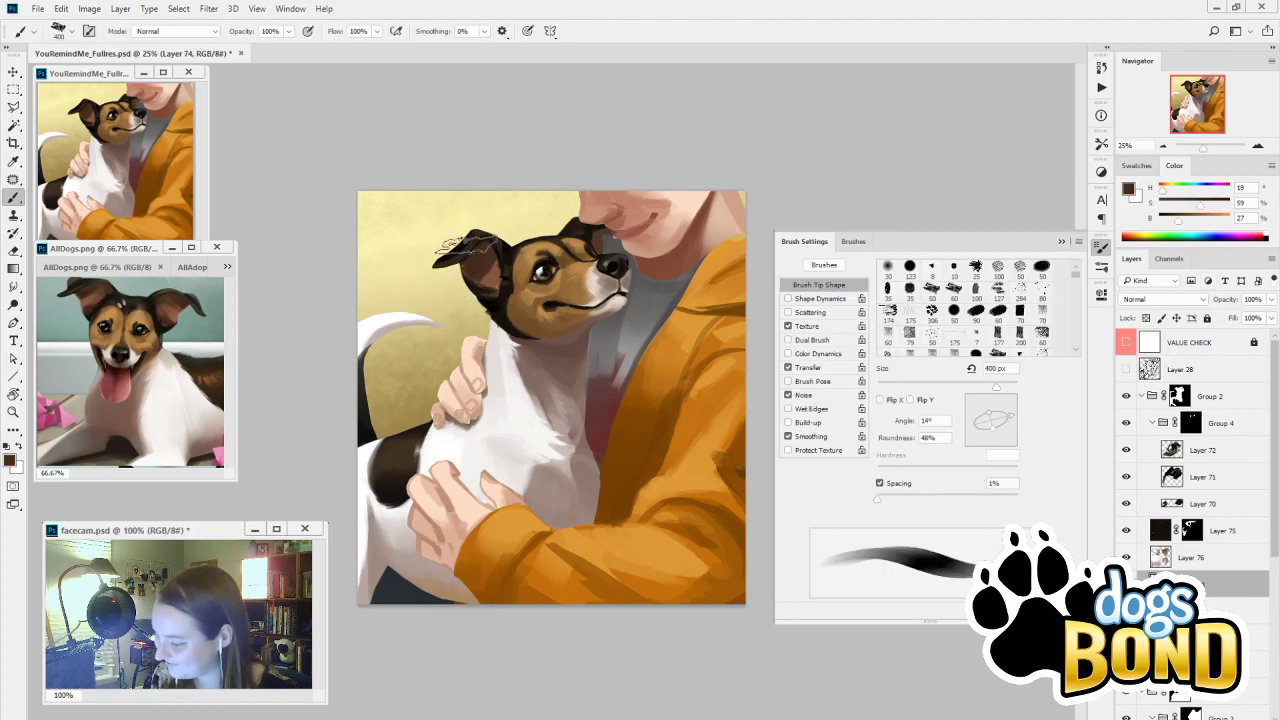
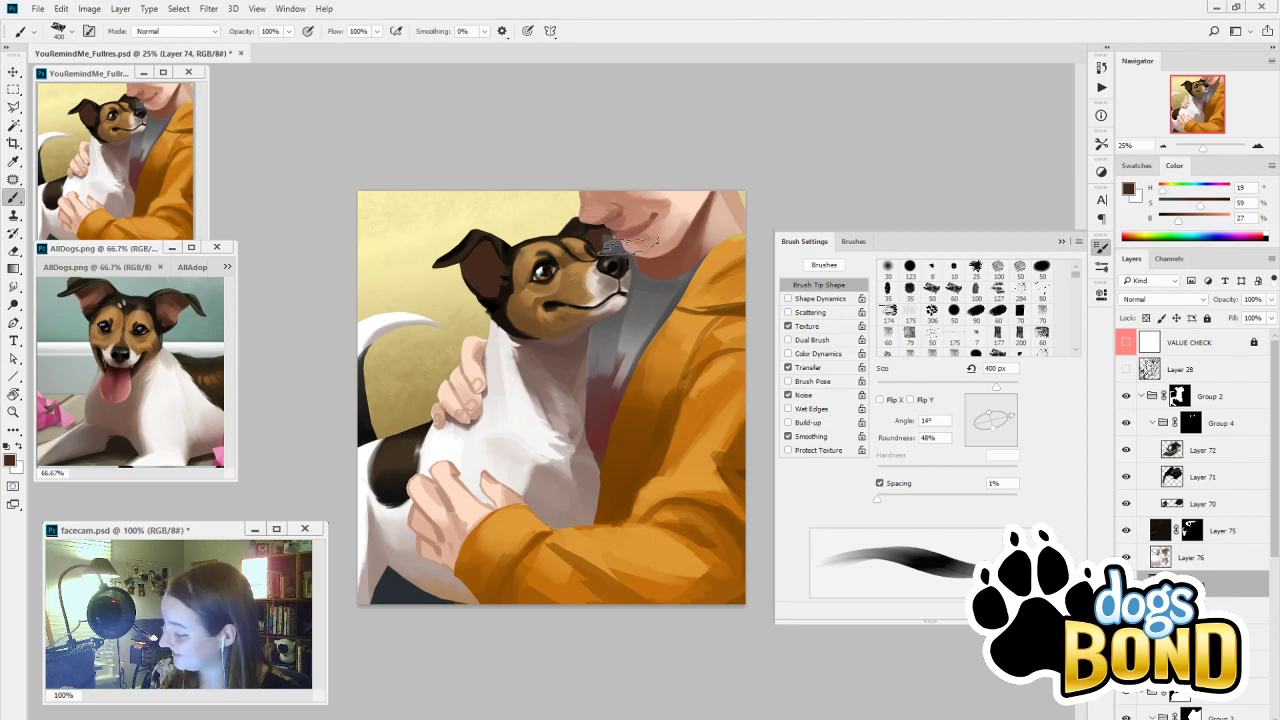
Repaint the near ear's inside with reddish browns sampled from the reference dog's ear and the painting, at 150 and 175 px
key("i")
left_click(180, 310)
key("b")
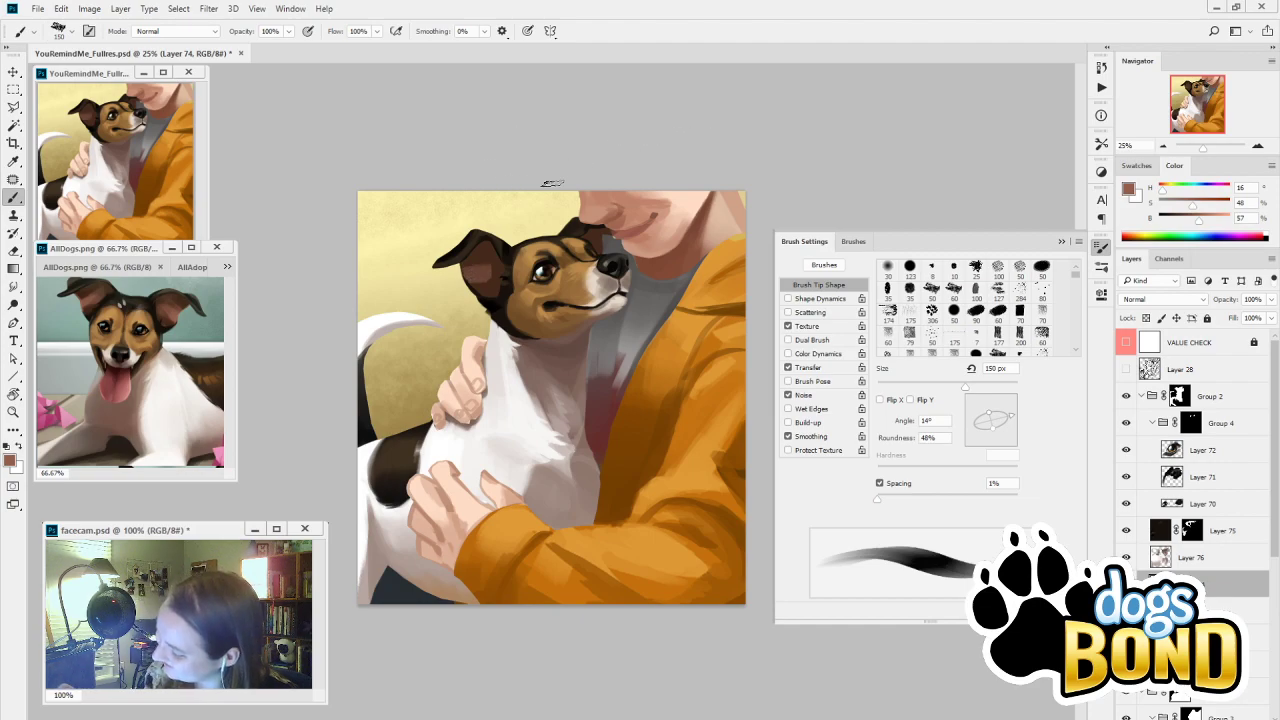
key("i")
left_click(175, 305)
key("b")
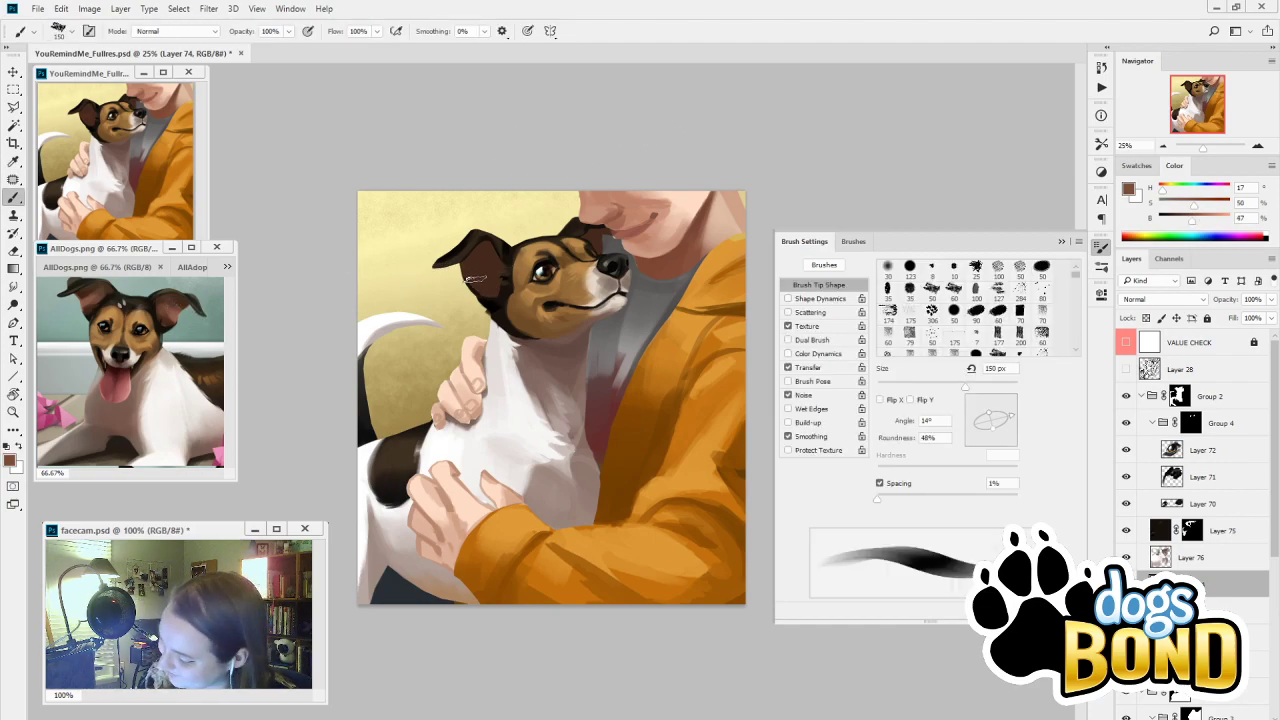
key("i")
left_click(485, 270)
key("b")
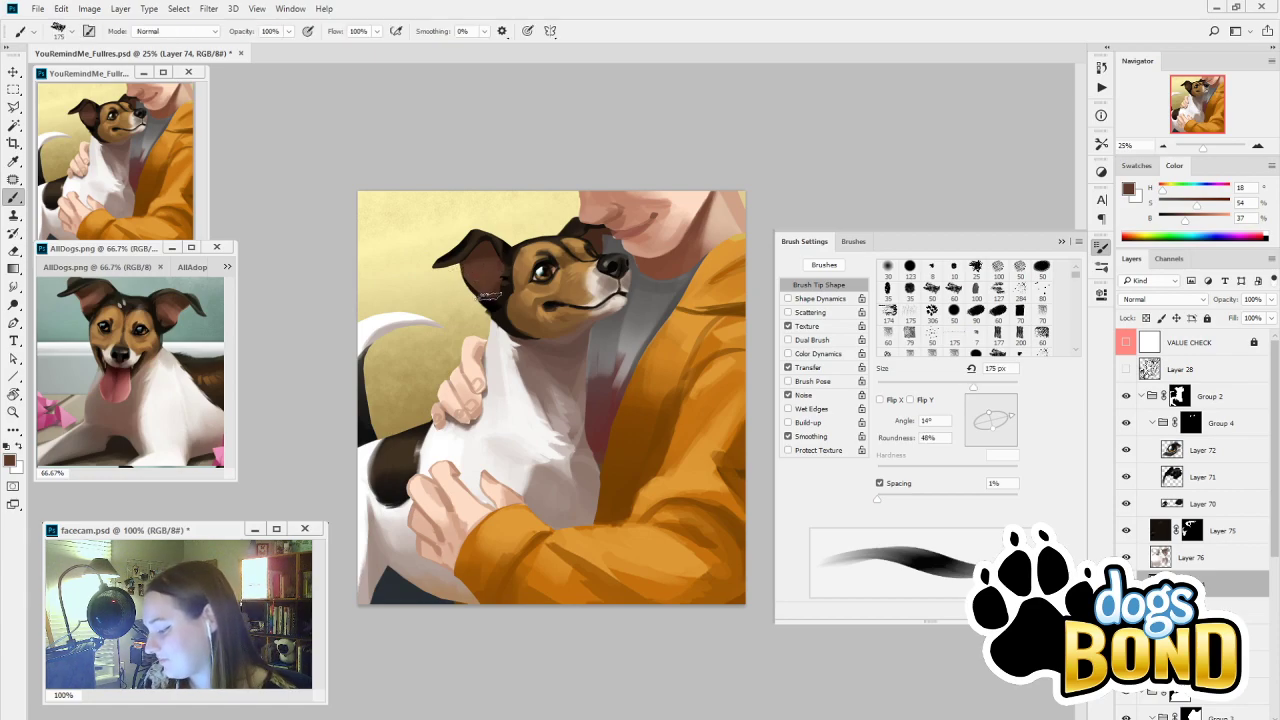
Sample a very dark brown from the head fur and darken the fur around the near ear's base at 175 px
key("i")
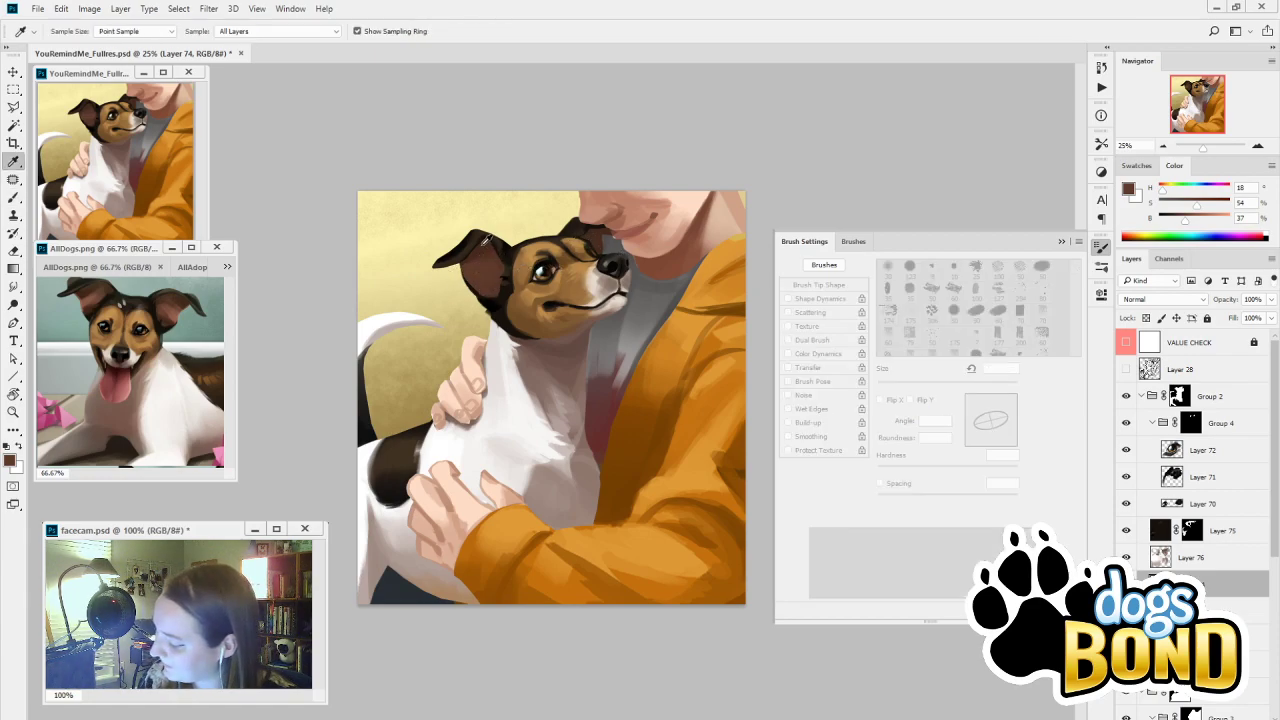
left_click(540, 251)
key("b")
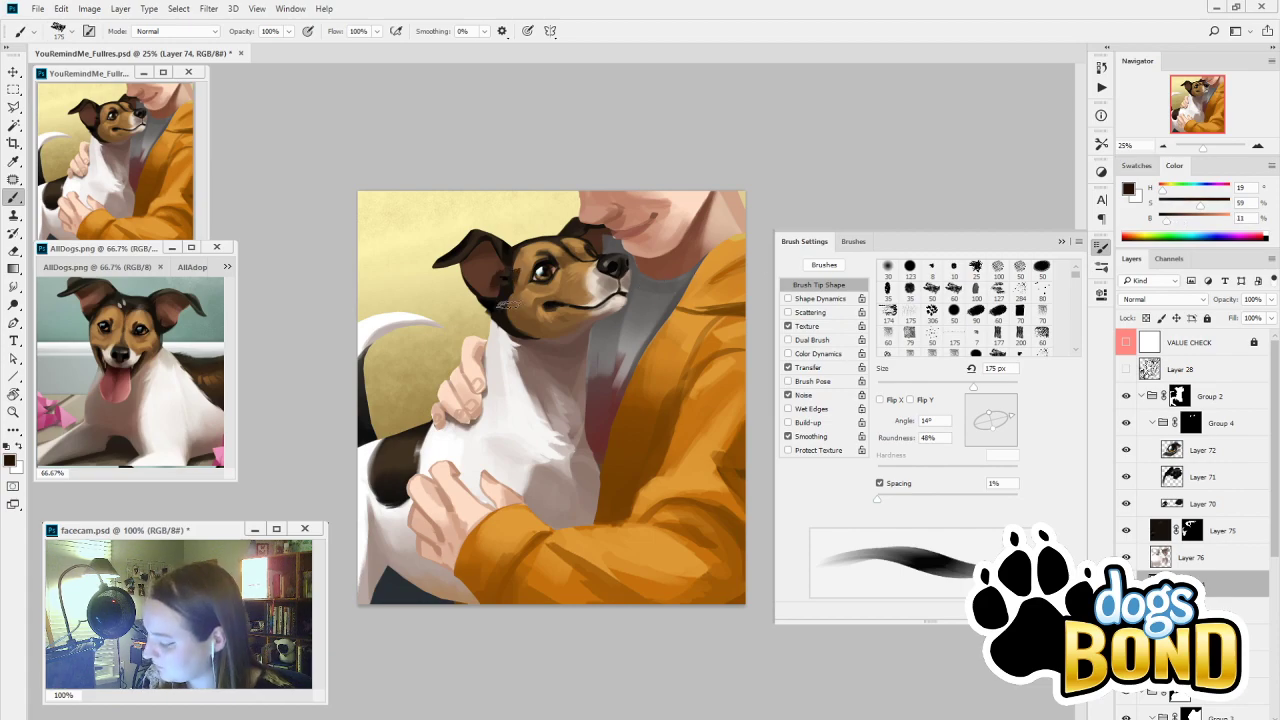
key("i")
Enclose the dog's near ear in a polygonal lasso selection along the edge of the head
key("l")
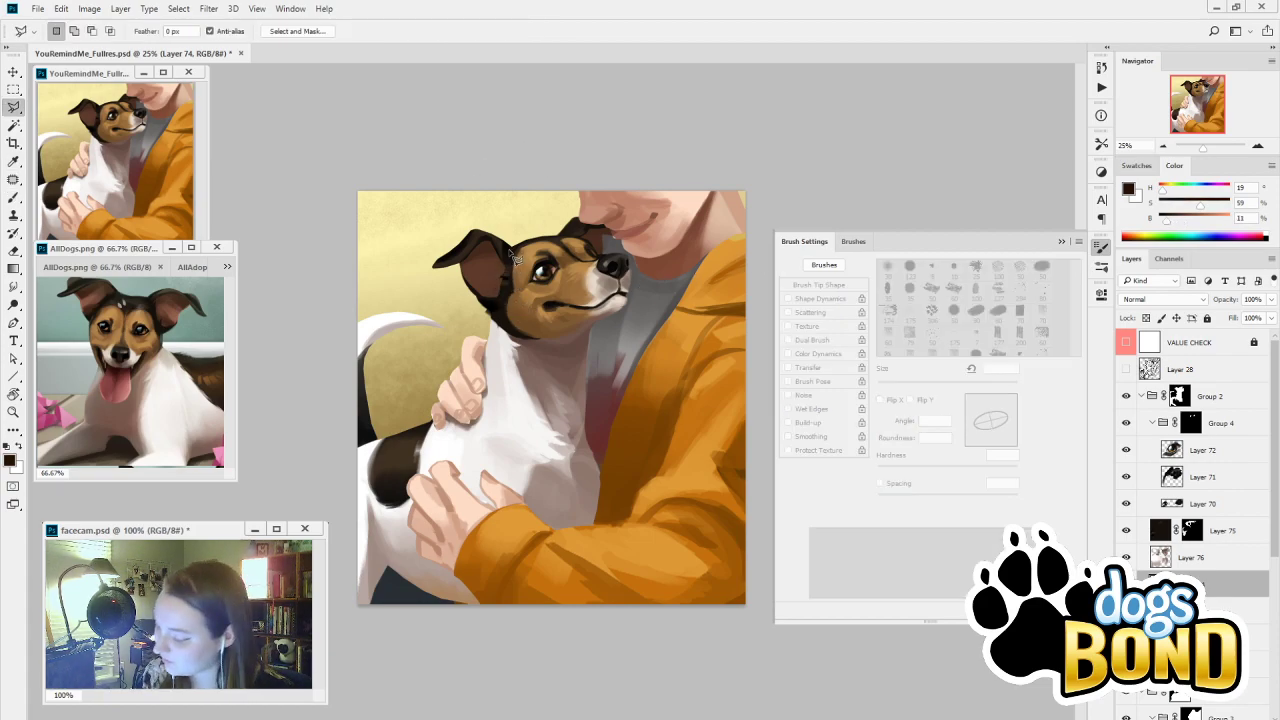
left_click(474, 316)
left_click(425, 294)
left_click(418, 247)
left_click(487, 211)
left_click(509, 245)
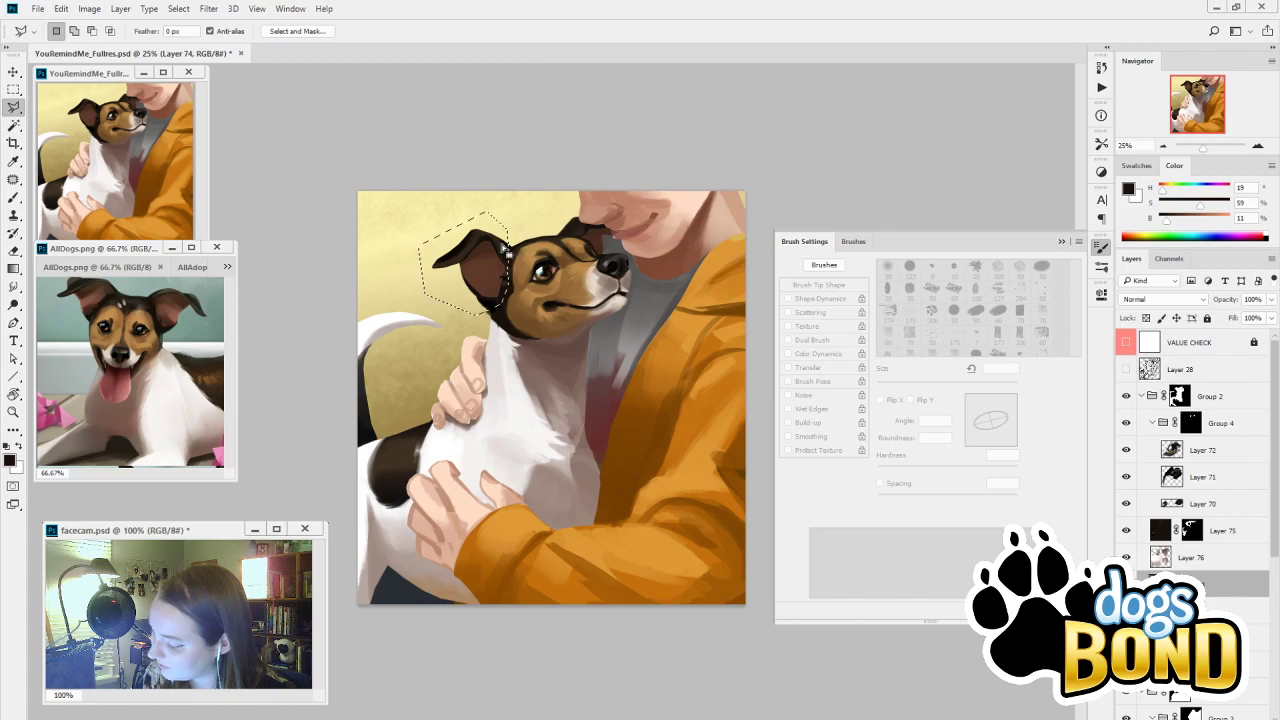
Paint inside the ear selection at 200 px with dark reddish browns sampled from the ear
key("i")
left_click(509, 267)
key("b")
key("alt")
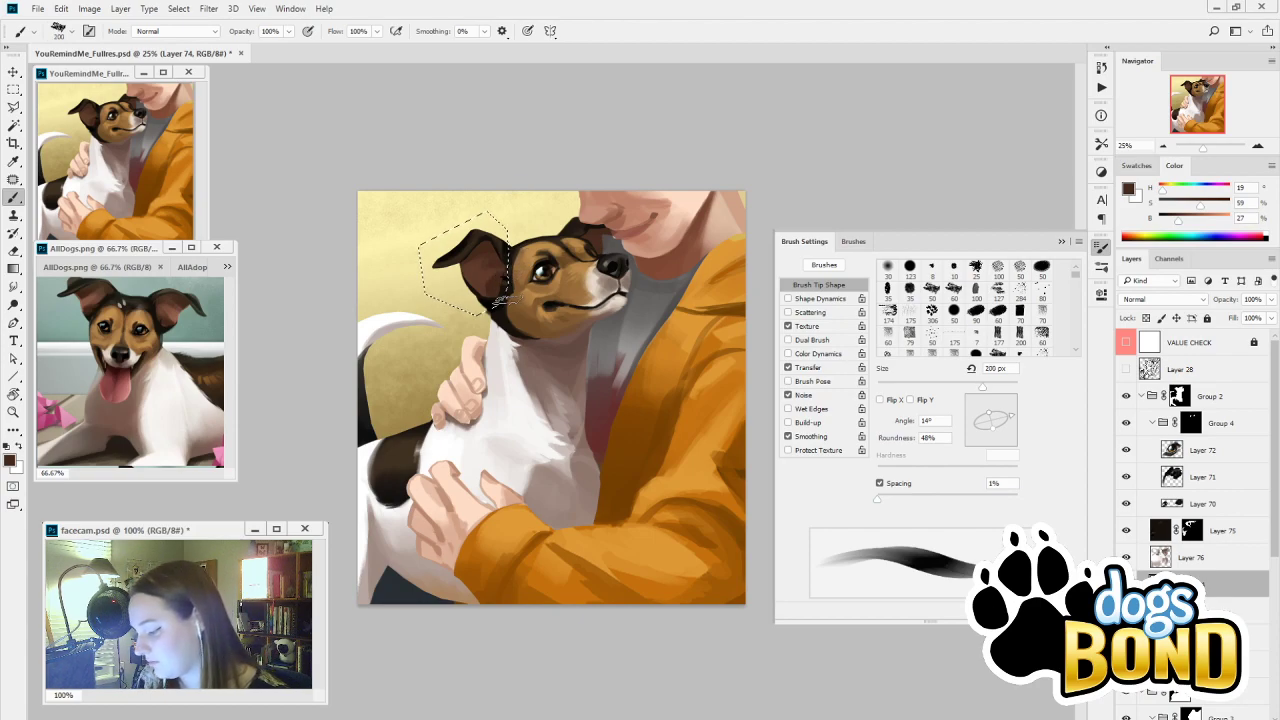
left_click(494, 265, "alt")
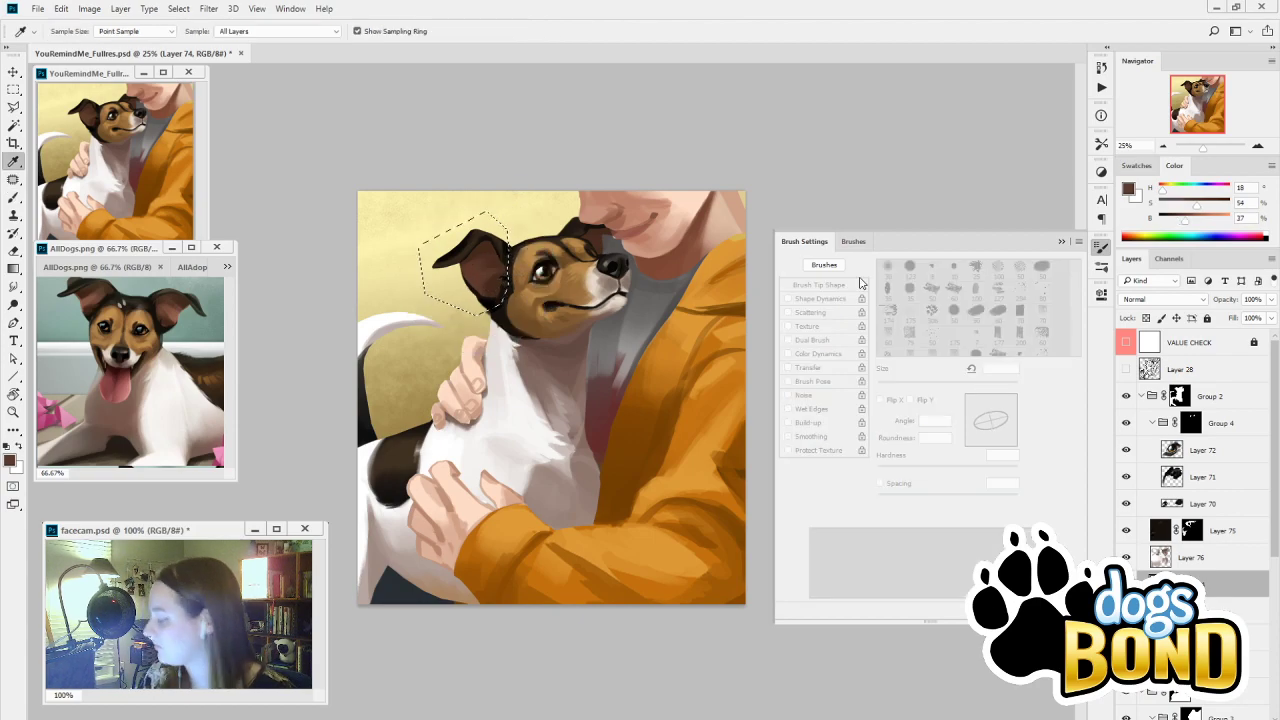
Brush lighter reddish browns into the ear at 400 px with the tip angled to -56°, and clear the selection
left_click(1197, 222)
key("alt")
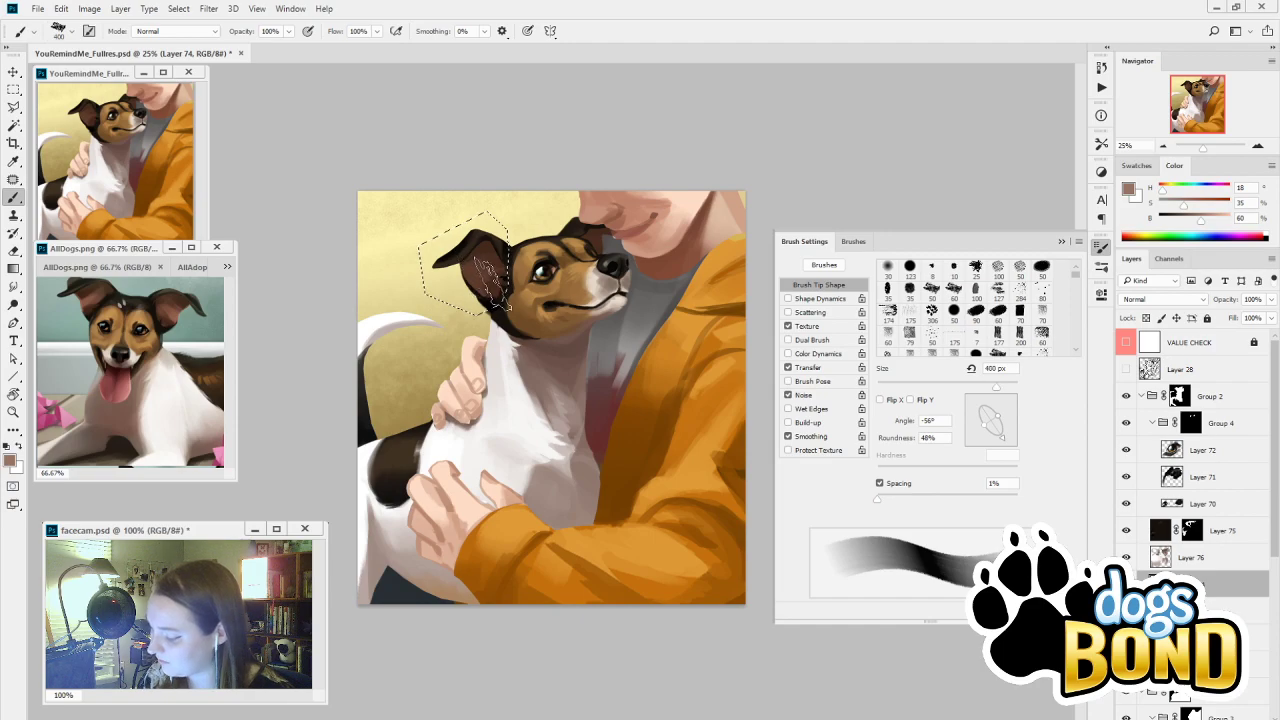
left_click(532, 258, "alt")
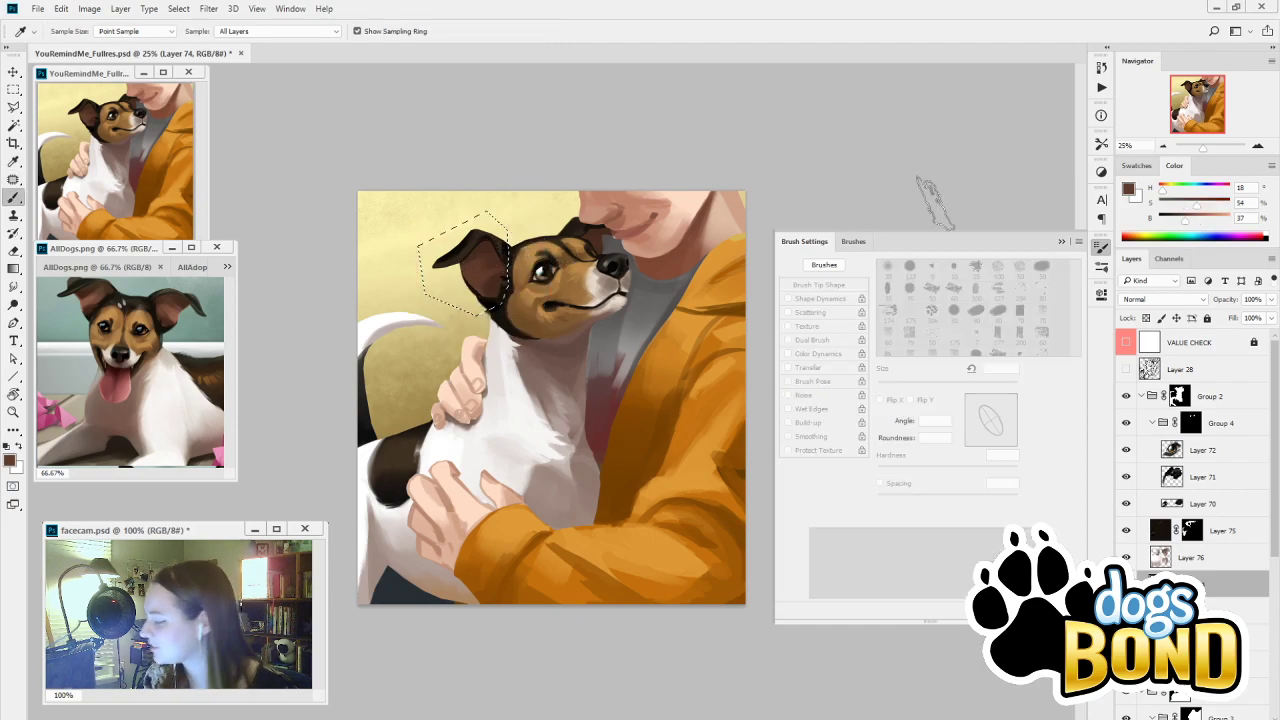
left_click(1203, 205)
key("ctrl")
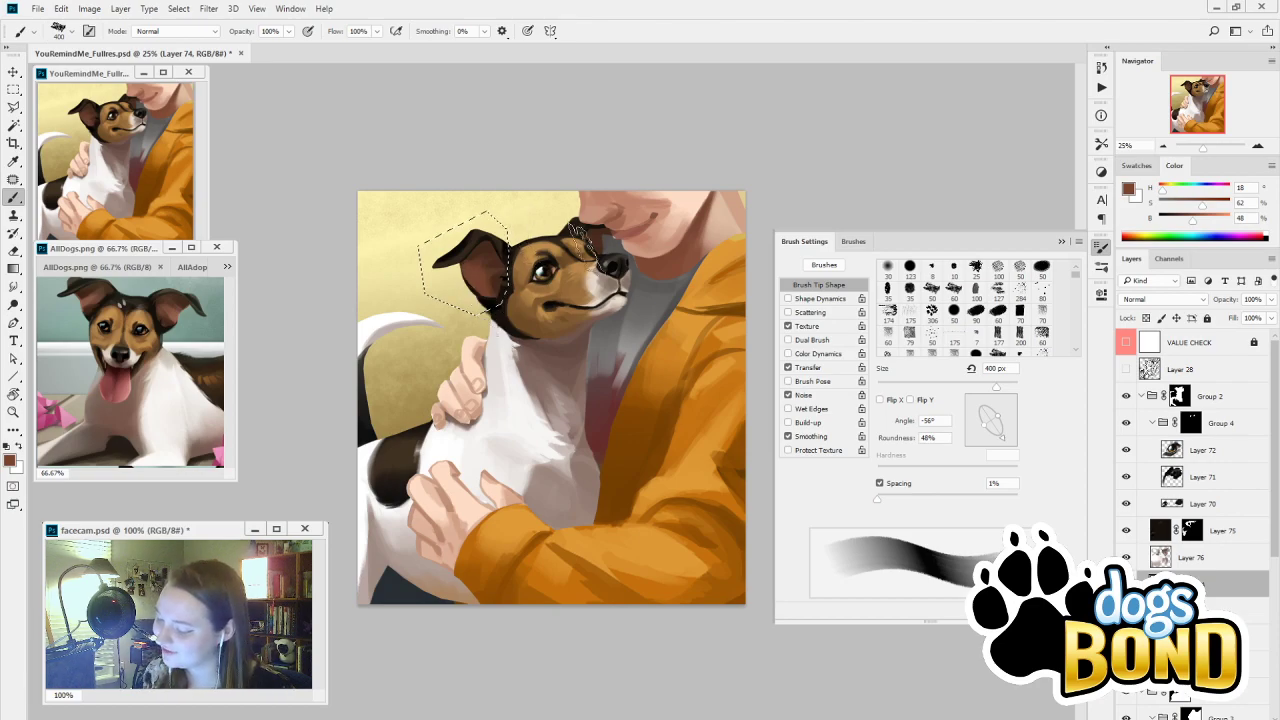
left_click(213, 313, "alt")
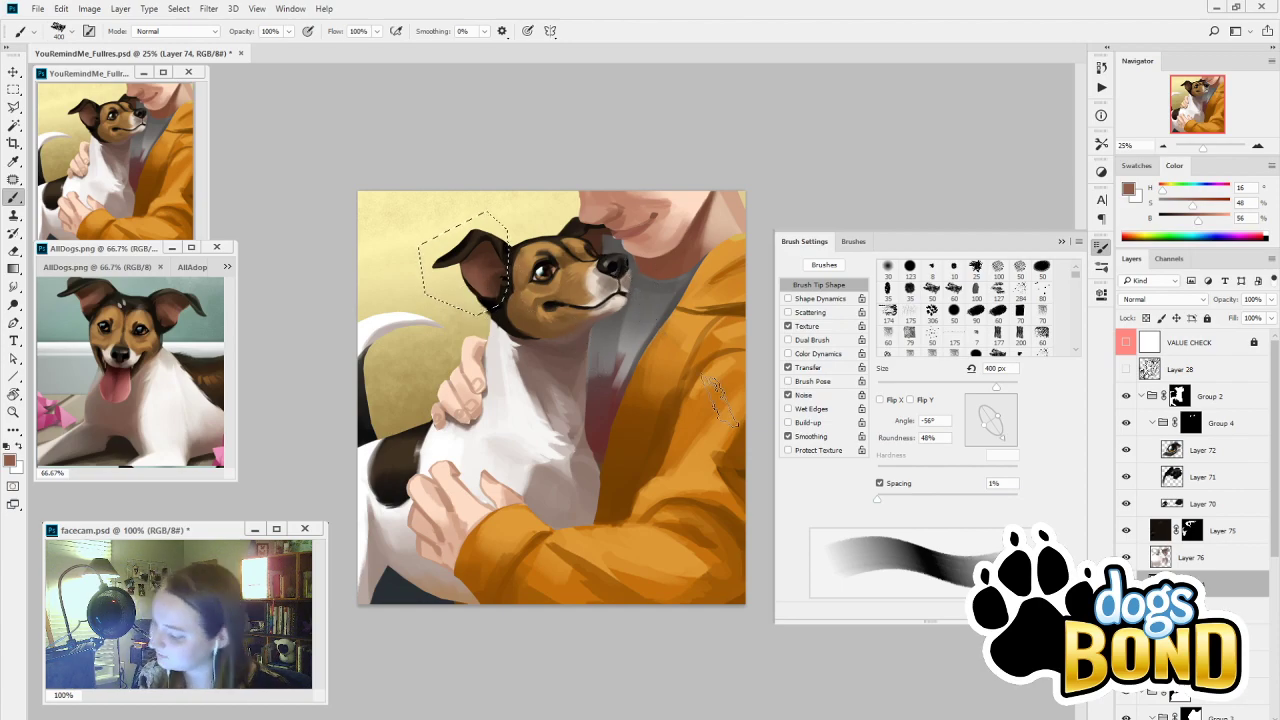
key("ctrl+d")
Sample the far ear's brown, lower its brightness to 19%, and refine the ears' dark shading at 125 px
left_click(592, 232, "alt")
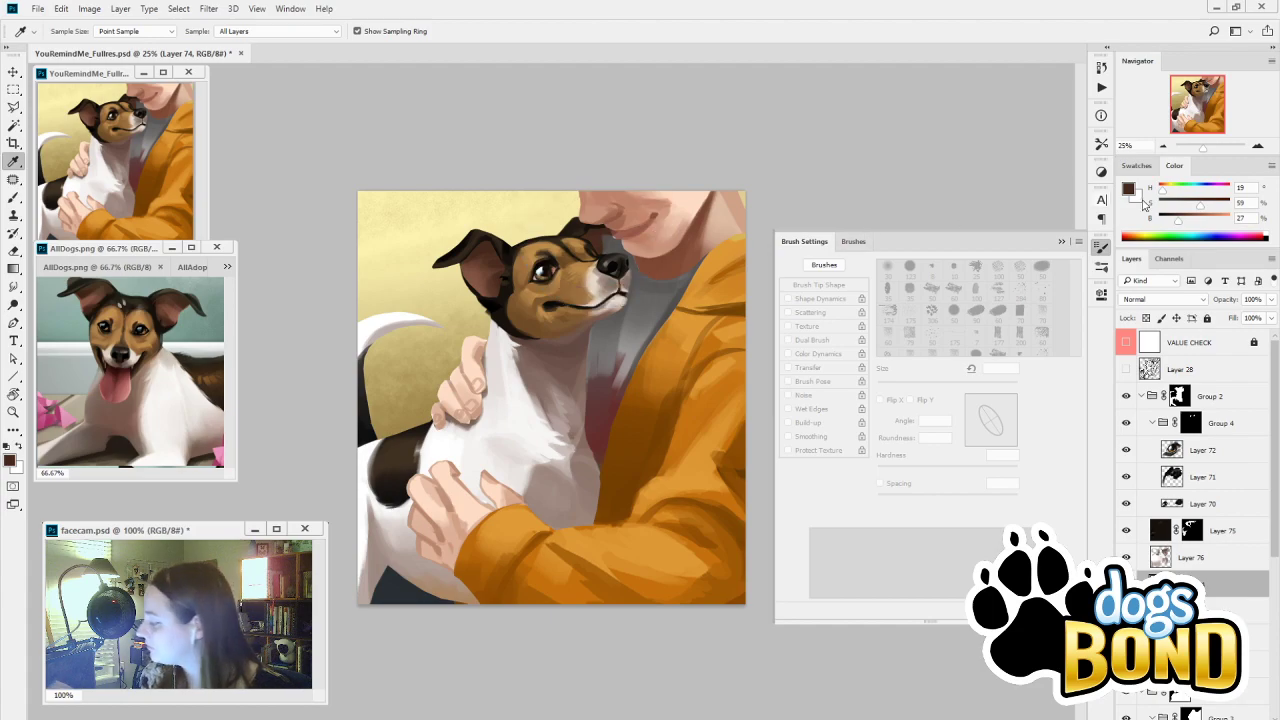
left_click_drag(1178, 220, 1171, 220)
key("b")
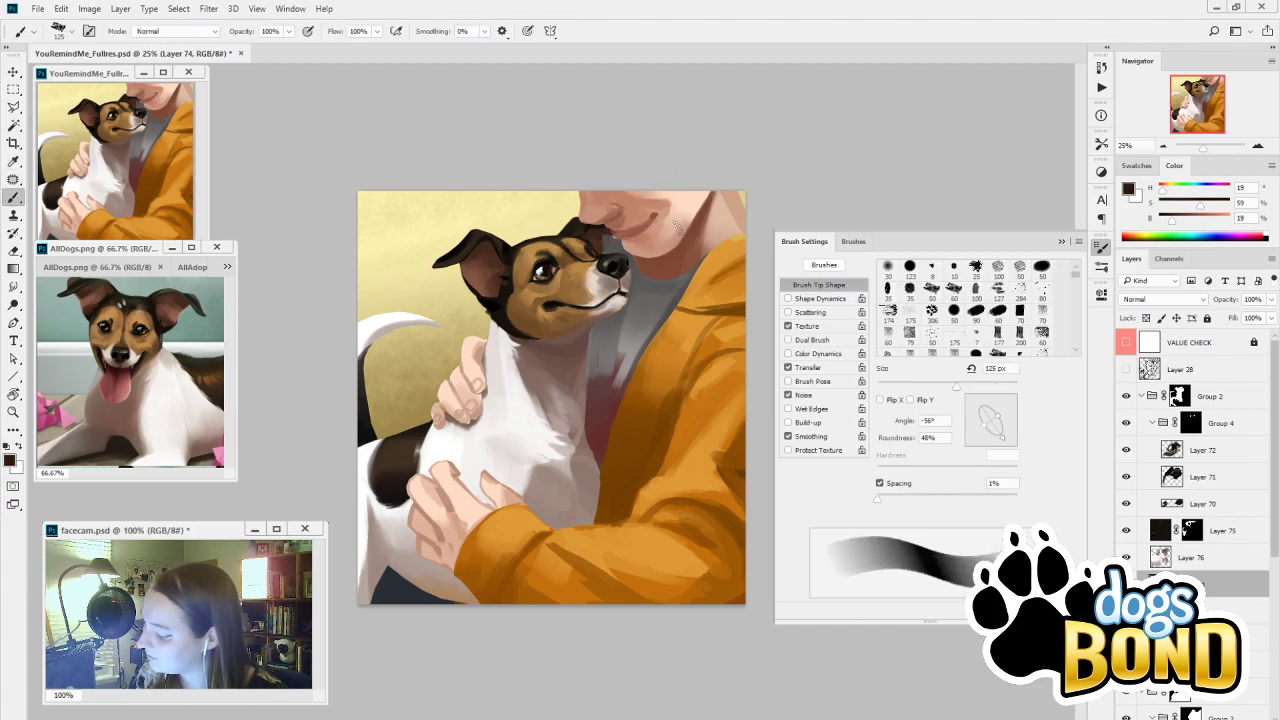
key("i")
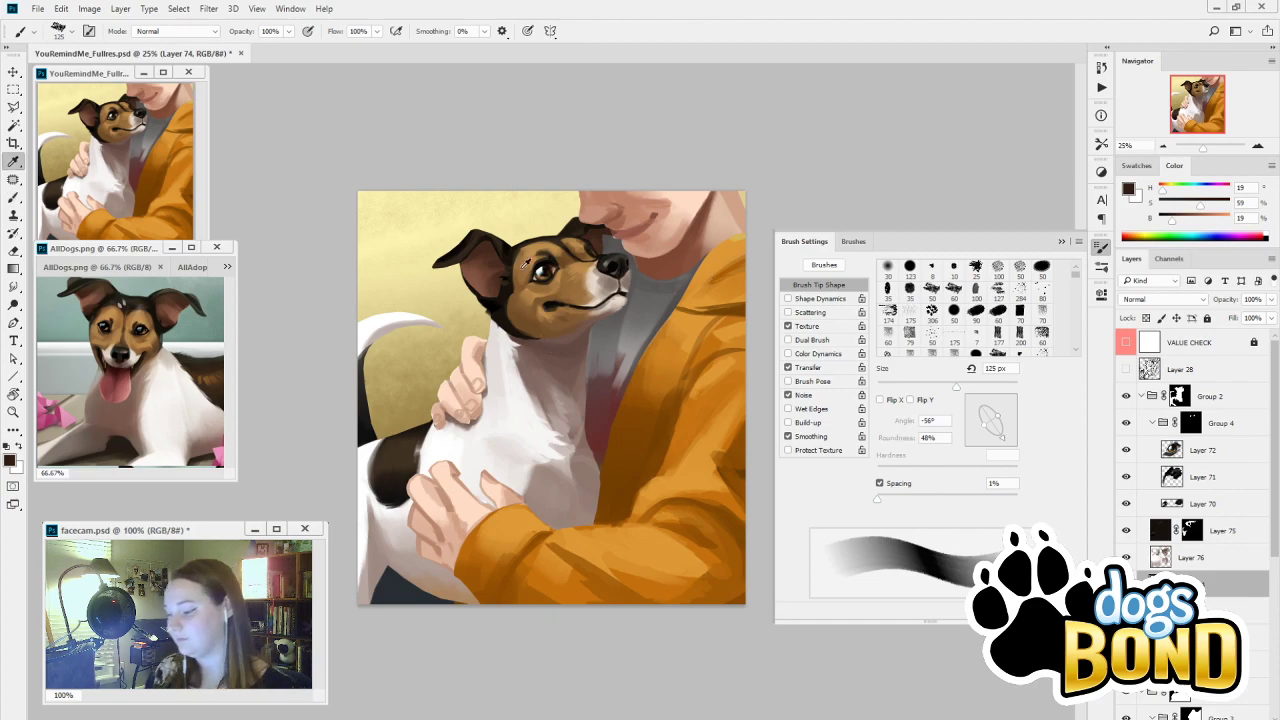
left_click(506, 270)
left_click(601, 222)
key("b")
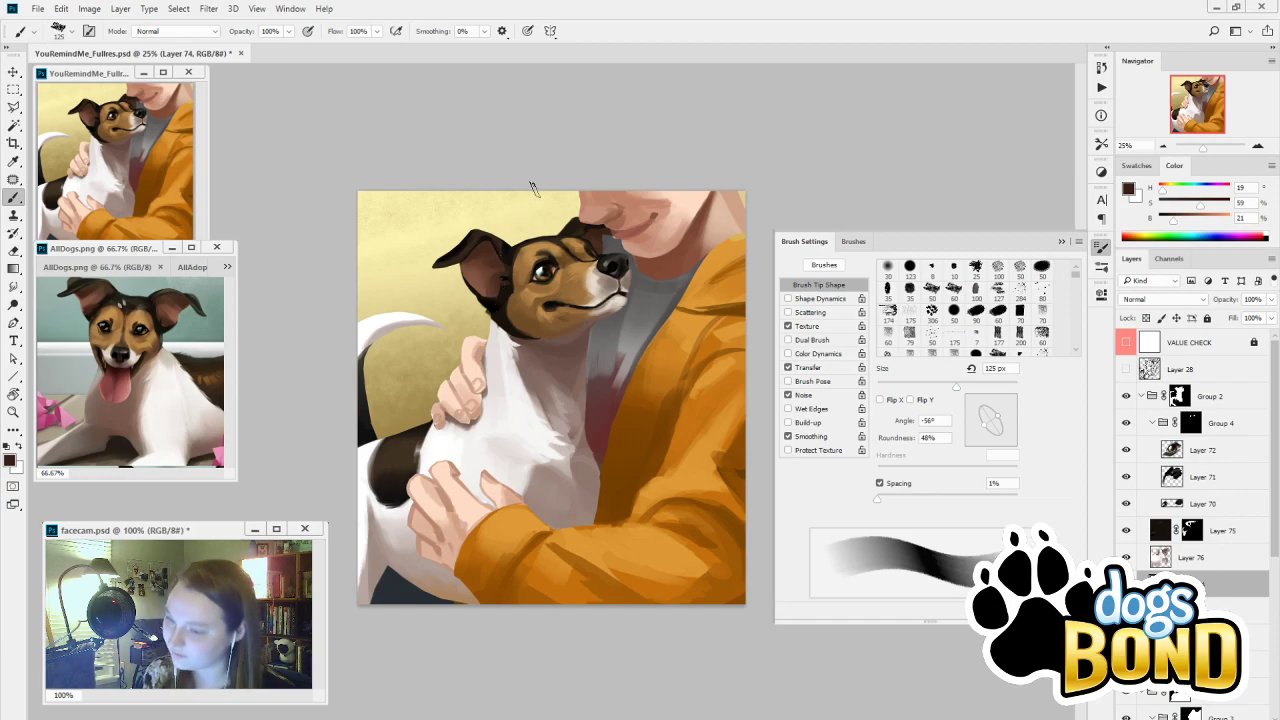
Sample a brown from the dog's near ear and refine the ear's inner shading with a 70 px brush
key("bracketleft")
key("bracketleft")
key("bracketleft")
key("bracketleft")
key("bracketleft")
left_click(497, 256, "alt")
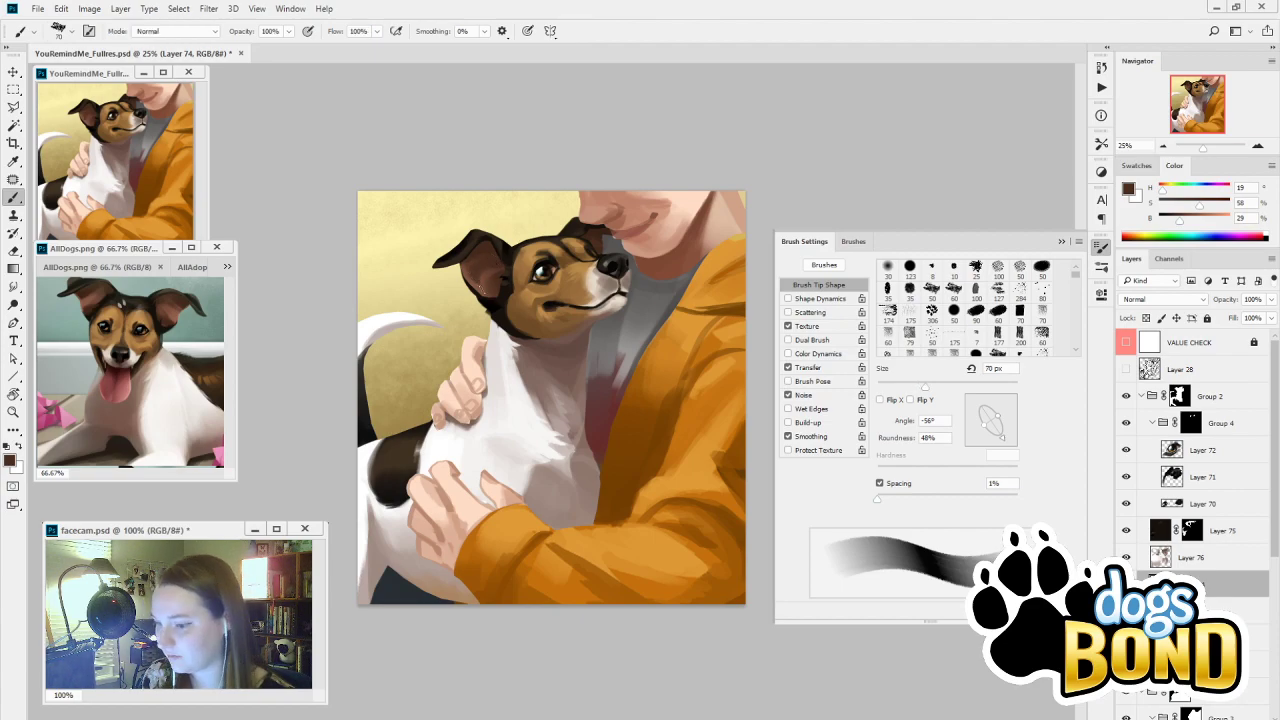
Deepen the near ear's inner shadow with darker browns sampled from the ear, enlarging the brush to 150 px
key("alt")
left_click(497, 268, "alt")
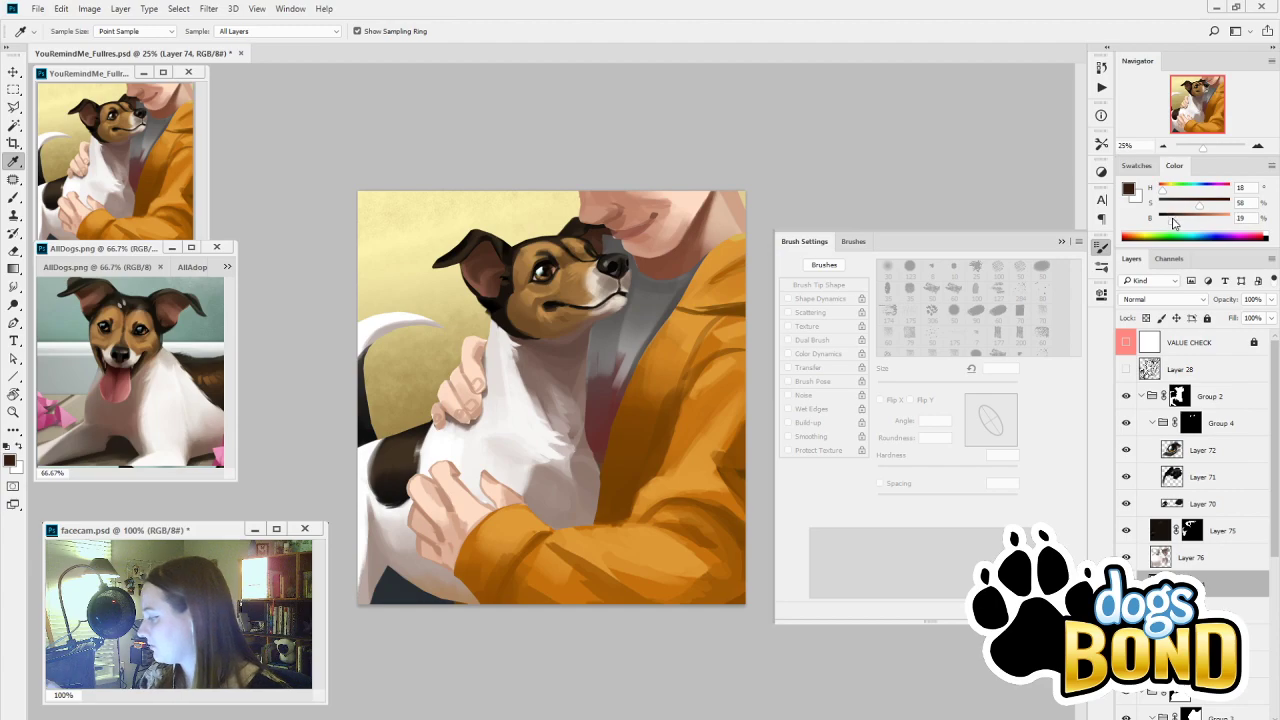
left_click(497, 264, "alt")
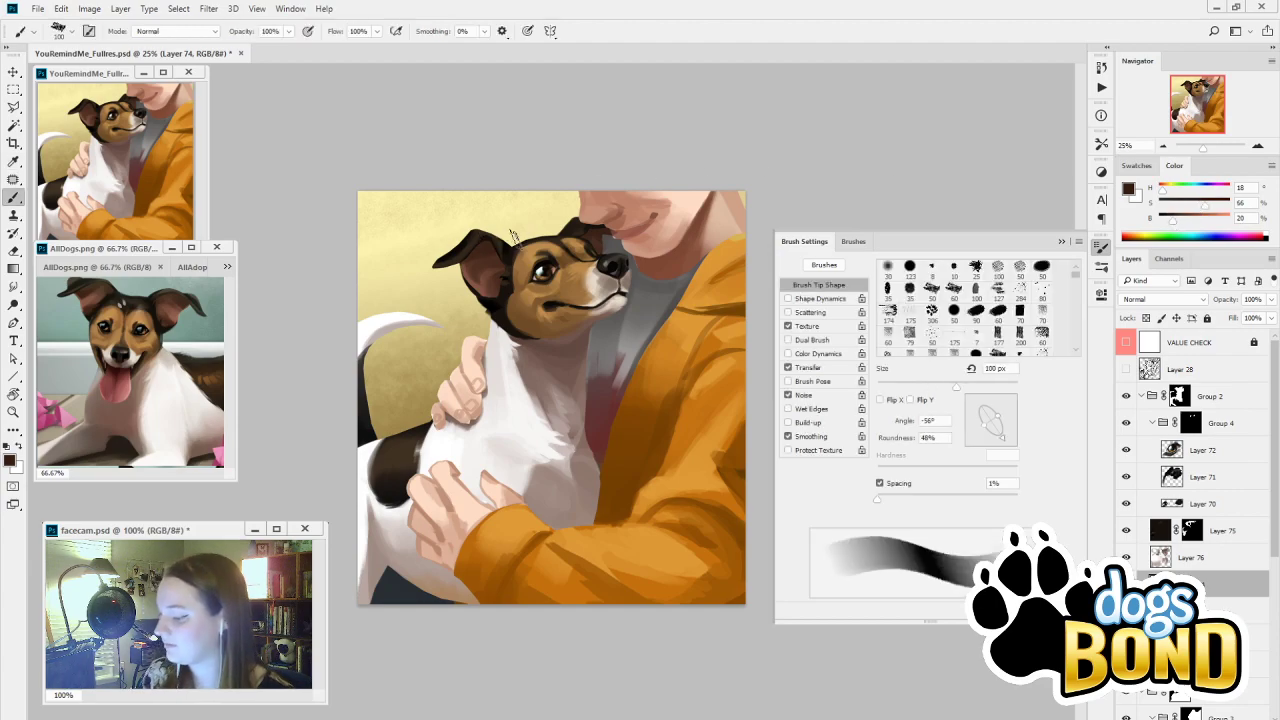
key("bracketright")
key("bracketright")
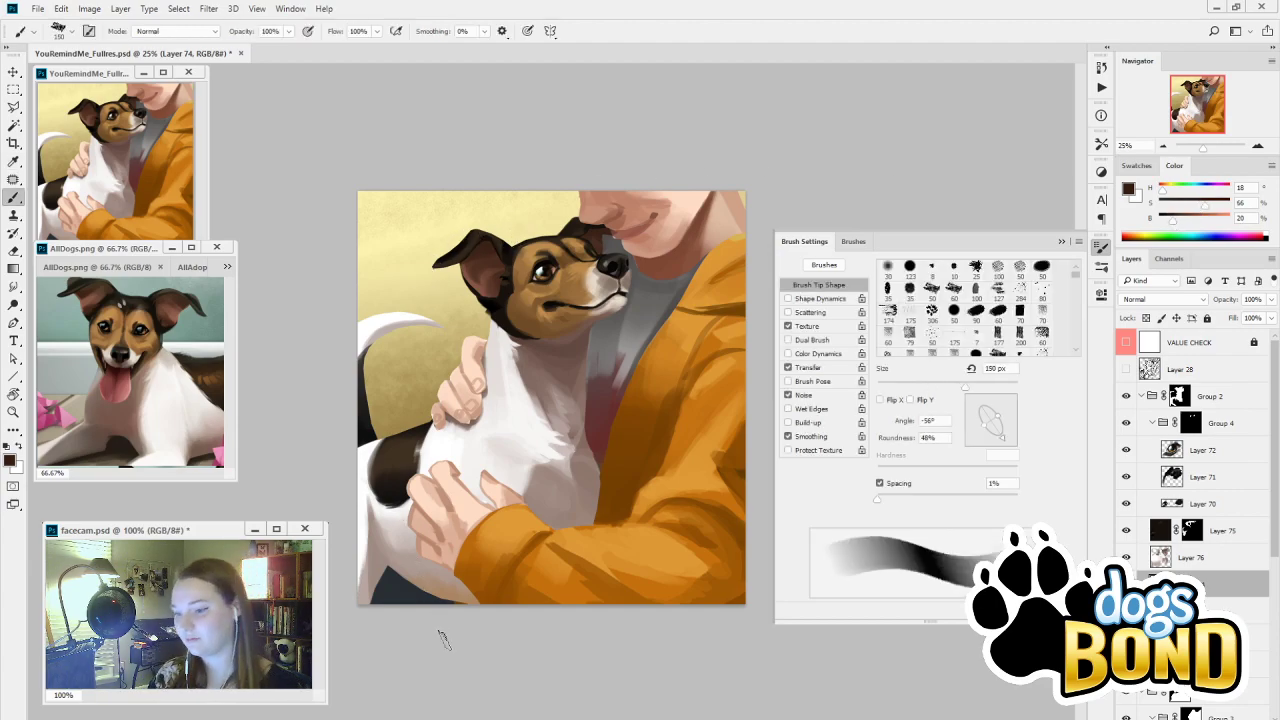
Blend reddish browns sampled across the near ear into its inner surface, reducing the brush from 100 to 70 px
left_click(470, 280, "alt")
mouse_move(478, 264)
left_mouse_down()
mouse_move(522, 262)
mouse_move(477, 266)
mouse_move(488, 292)
mouse_move(470, 282)
mouse_move(510, 260)
mouse_move(484, 272)
mouse_move(485, 300)
mouse_move(481, 266)
left_mouse_up()
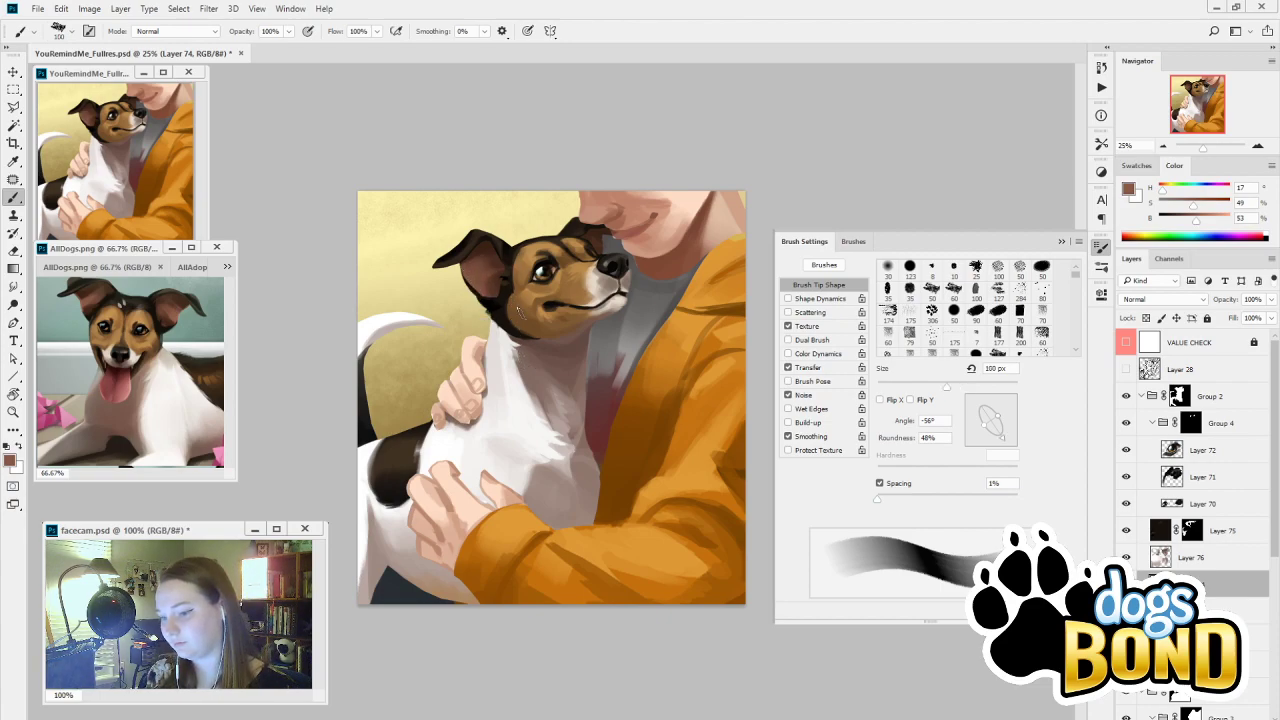
left_click(473, 272, "alt")
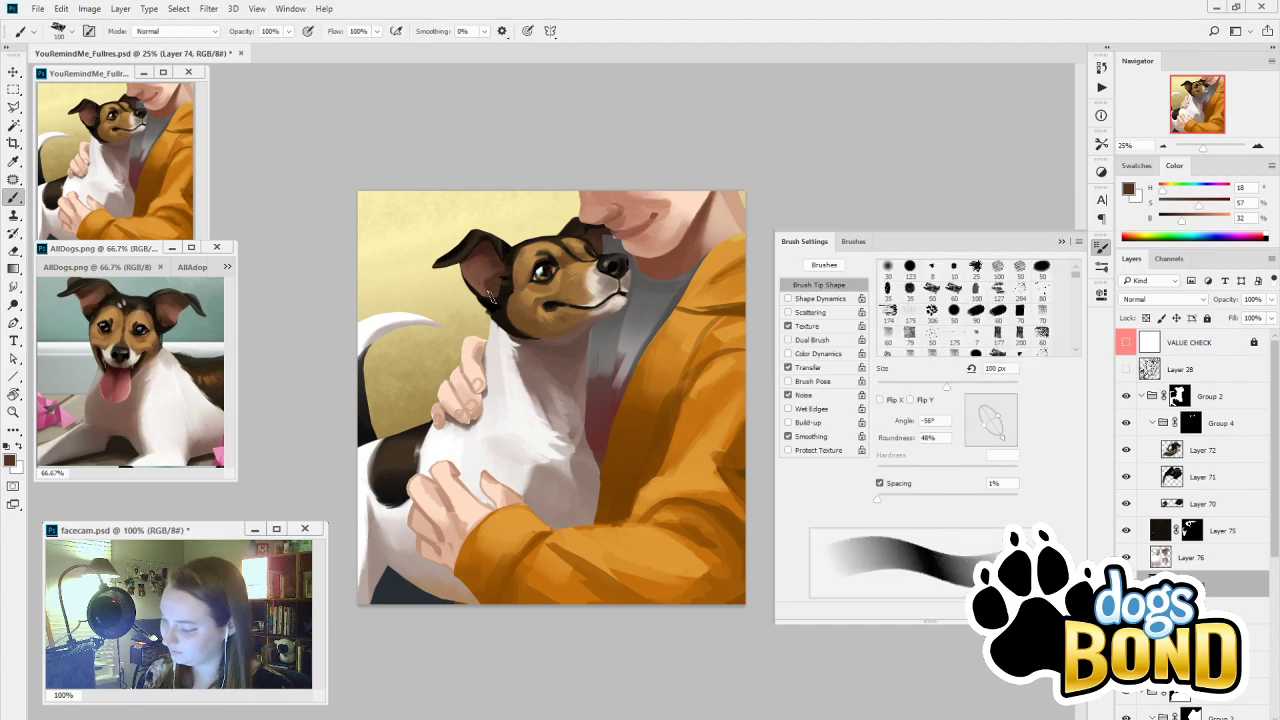
left_click(494, 272, "alt")
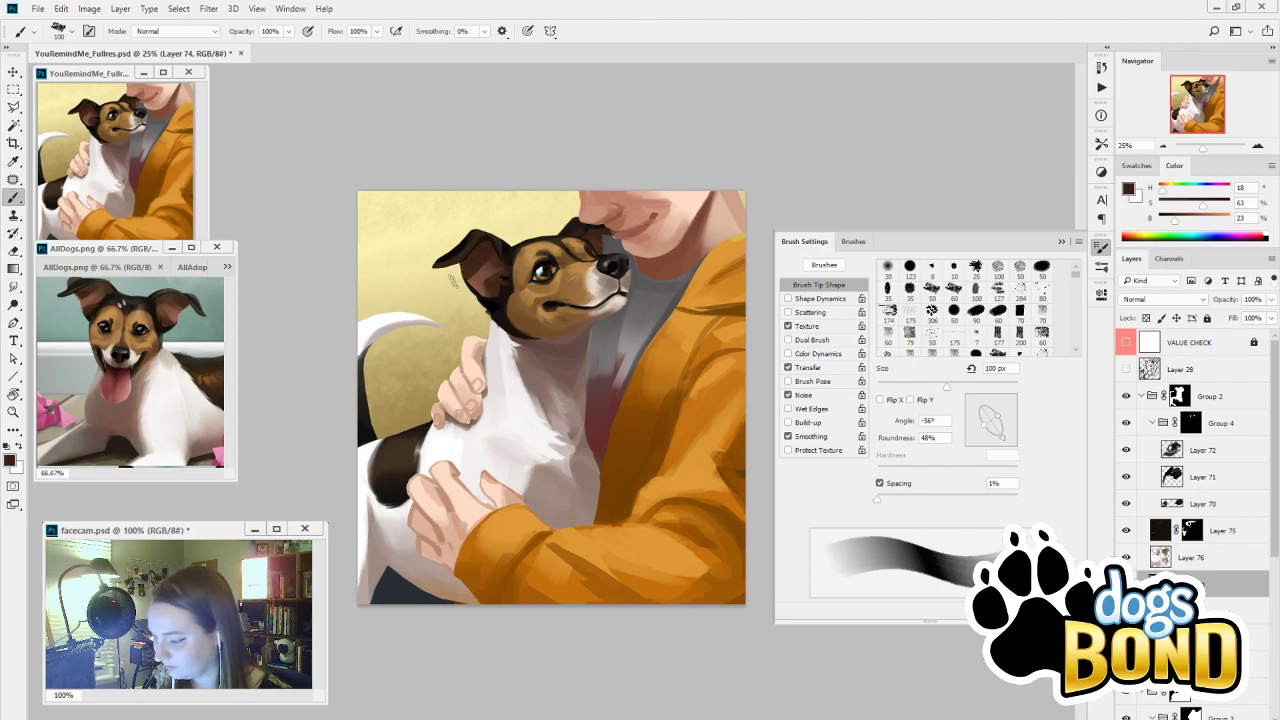
key("i")
left_click(484, 272)
key("b")
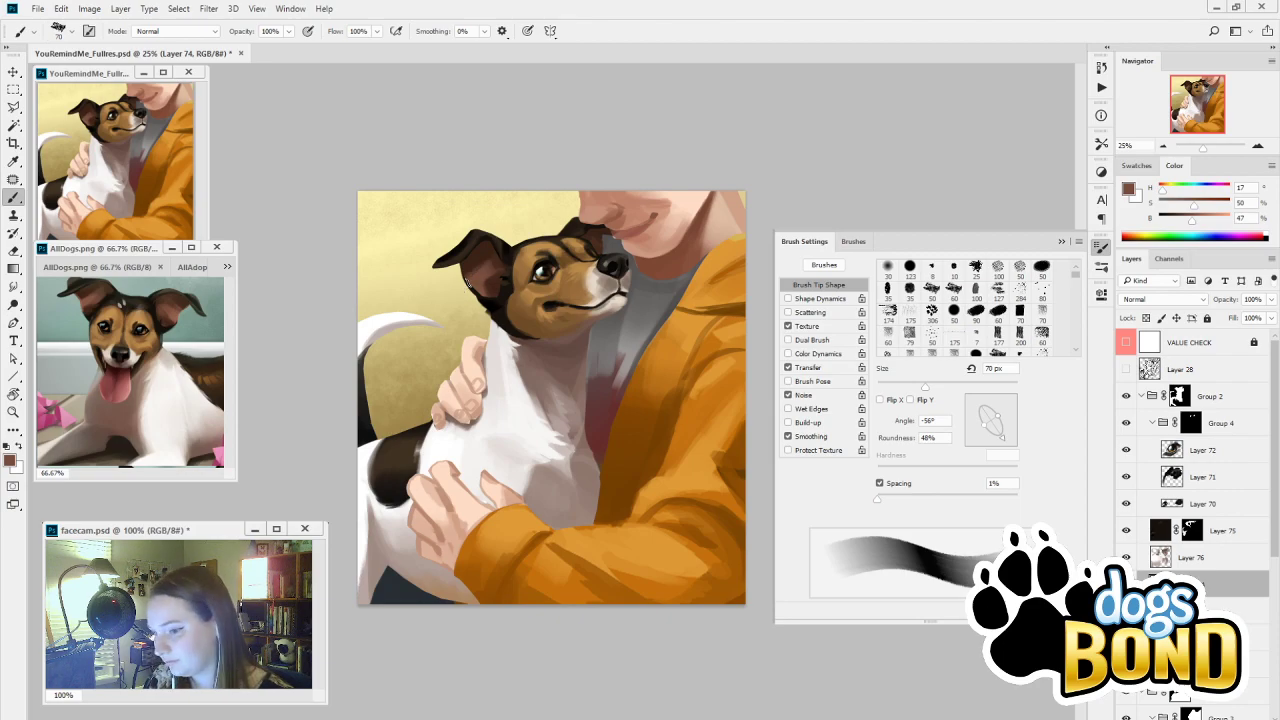
Rework the dark base of the near ear with sampled dark brown and black, enlarging the brush to 150 px
key("i")
left_click(498, 283)
key("b")
key("bracketright")
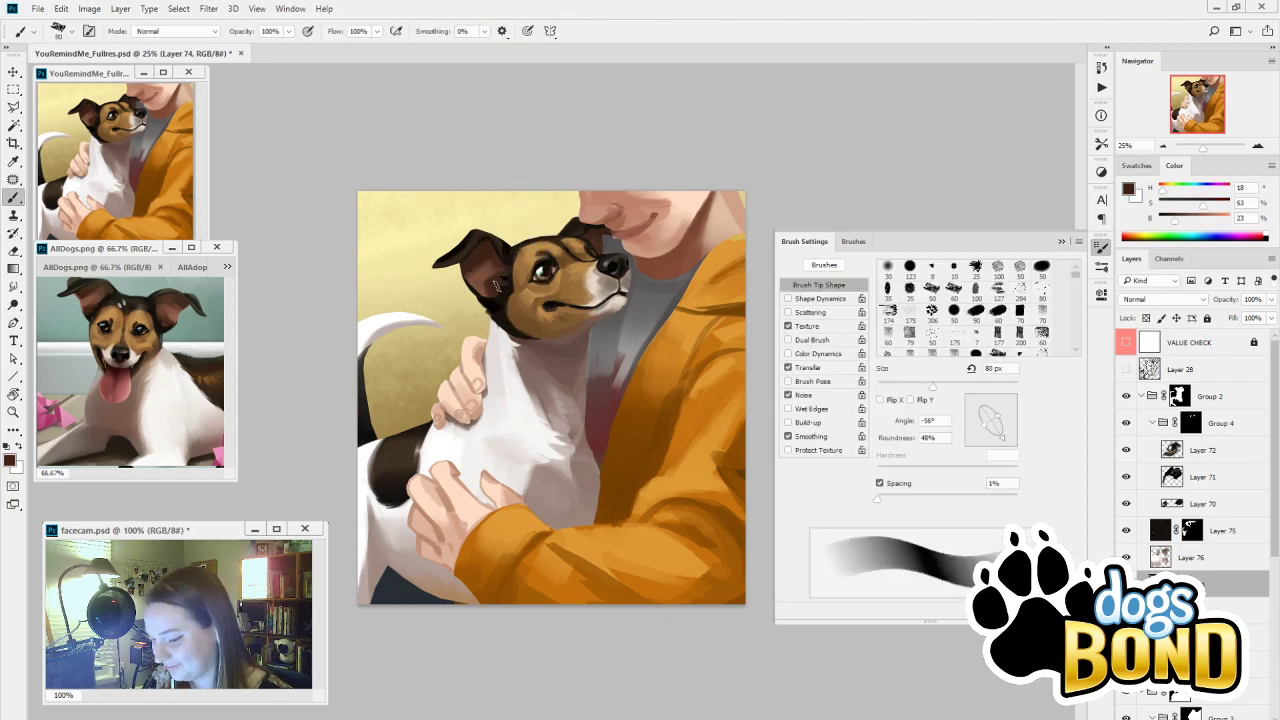
key("bracketright")
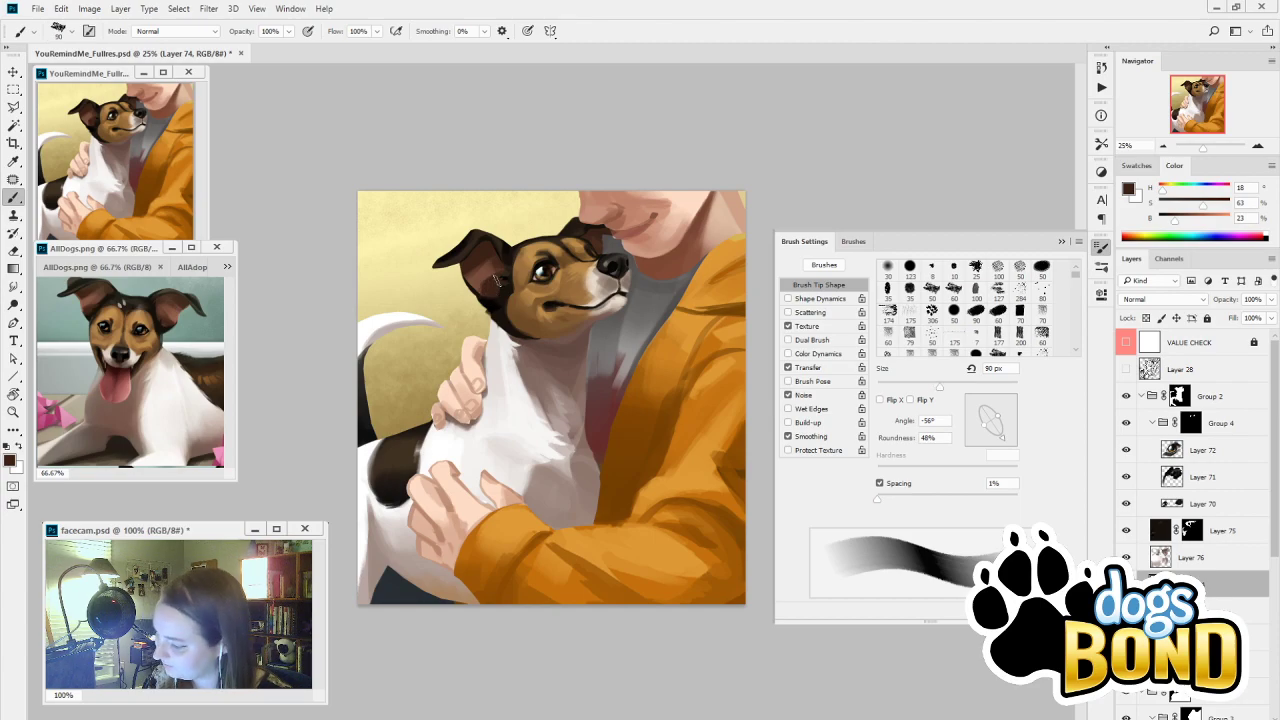
key("bracketright")
key("bracketright")
key("bracketright")
left_click(494, 306, "alt")
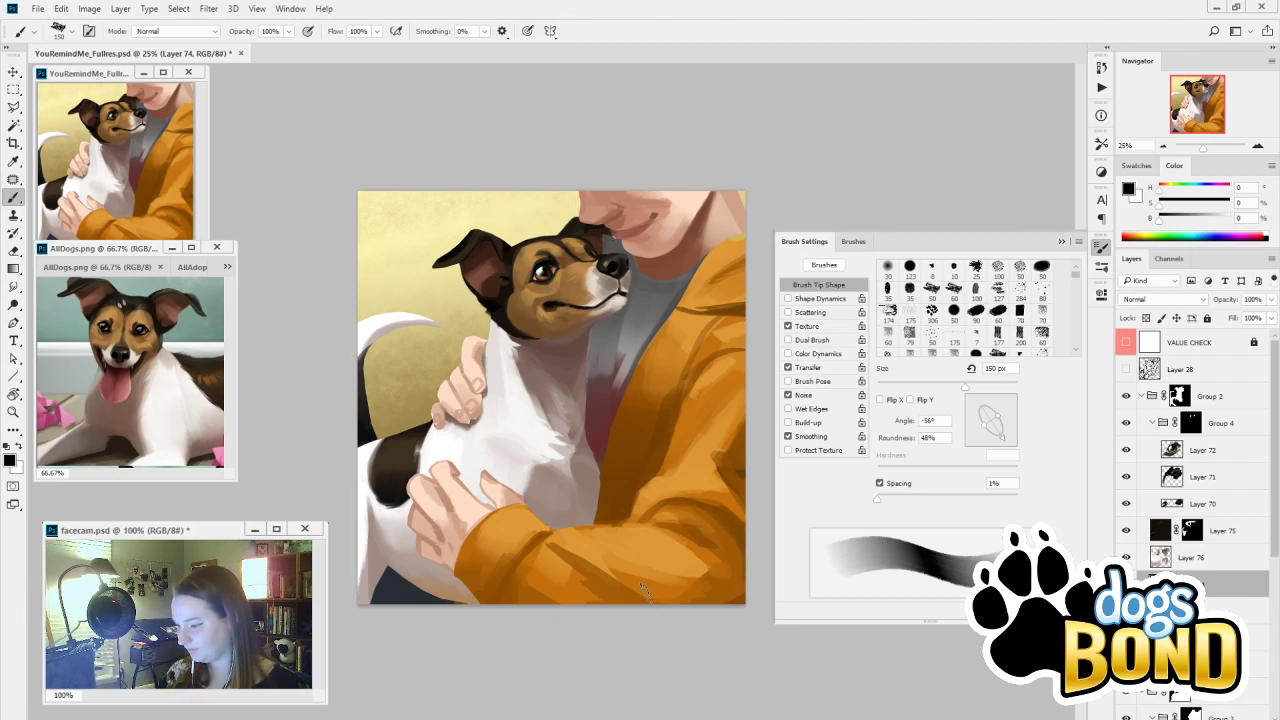
Sample a brown, raise its brightness to 55%, and try highlights on Layer 75's back patch at 90 px with Shape Dynamics enabled
key("i")
left_click(414, 457)
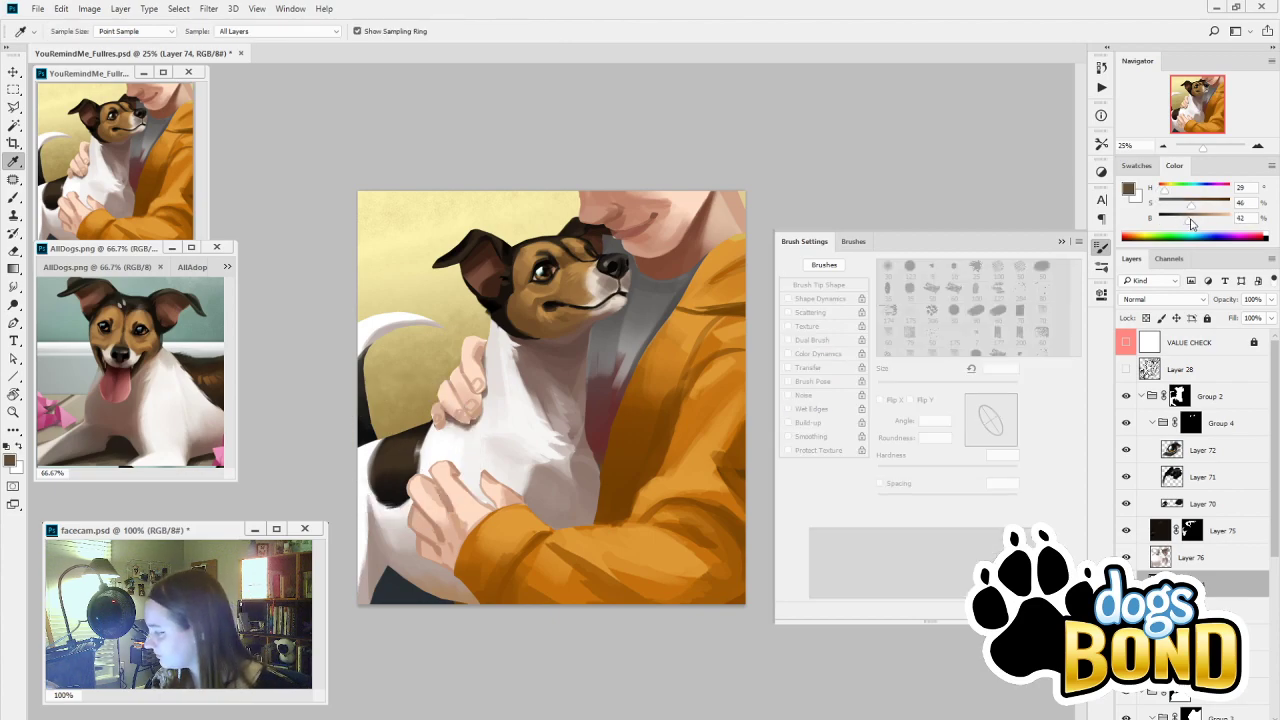
left_click(1195, 224)
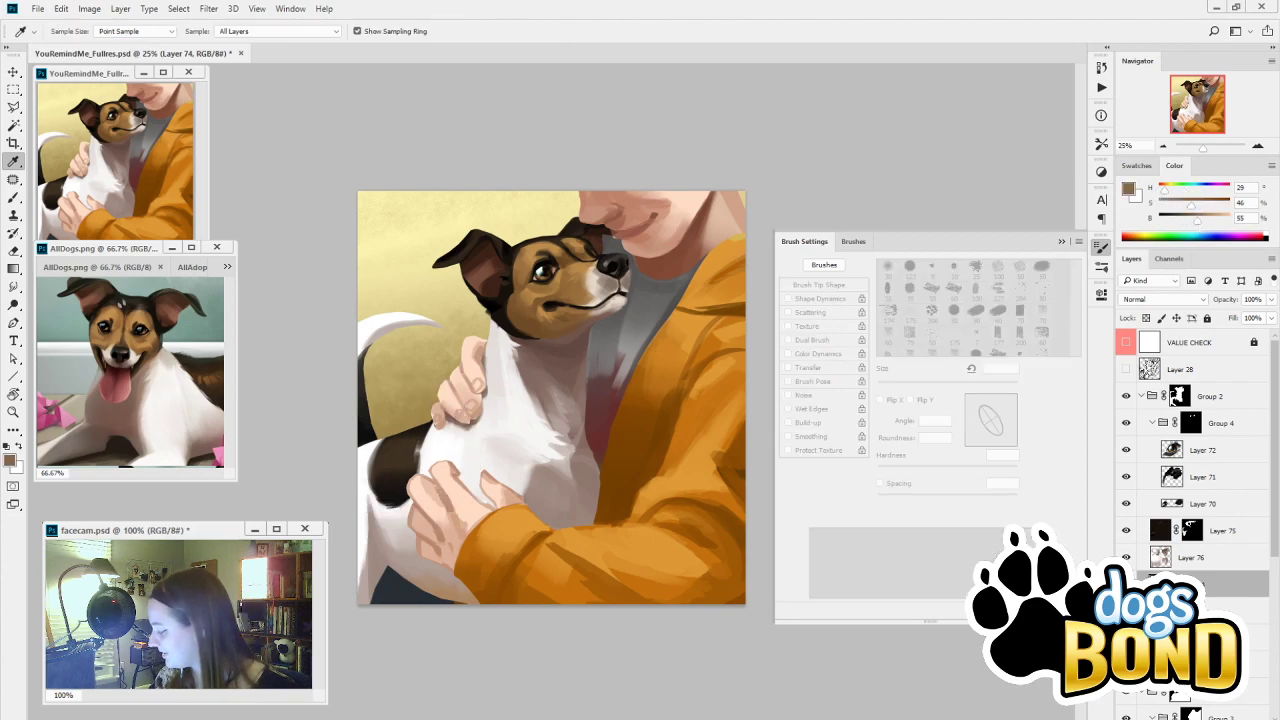
left_click(1156, 541)
key("b")
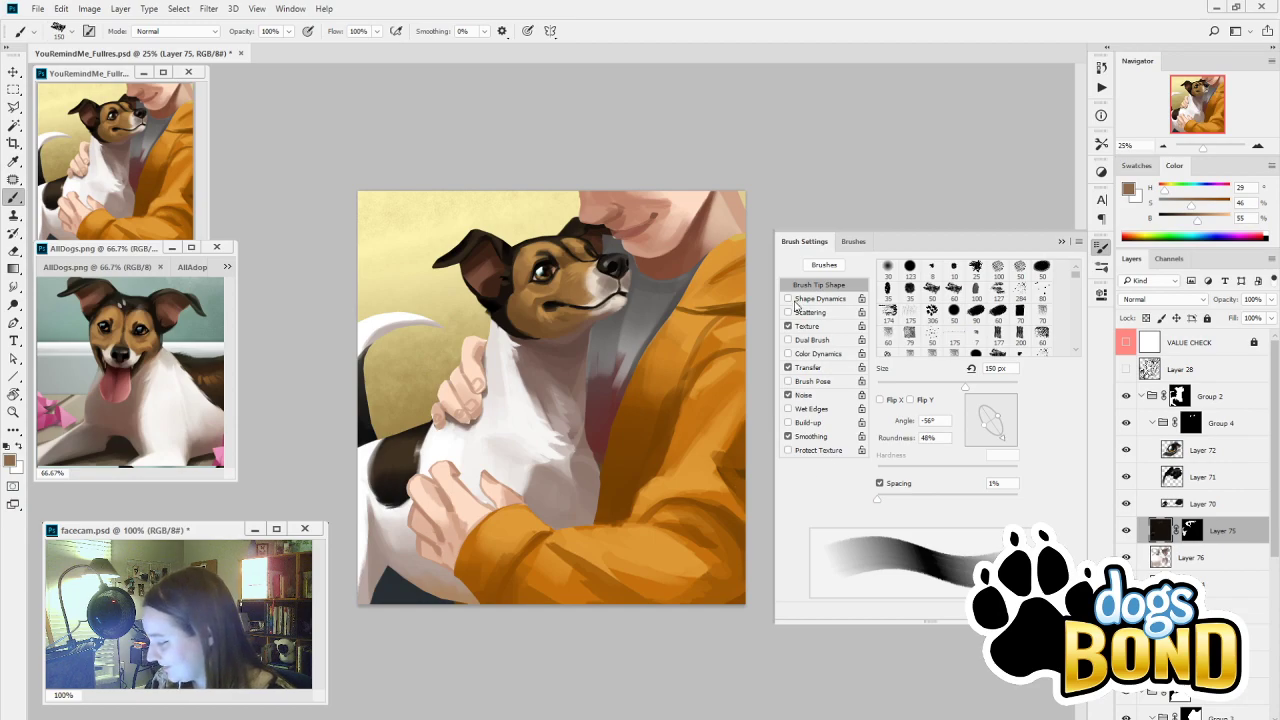
key("bracketleft")
key("bracketleft")
key("bracketleft")
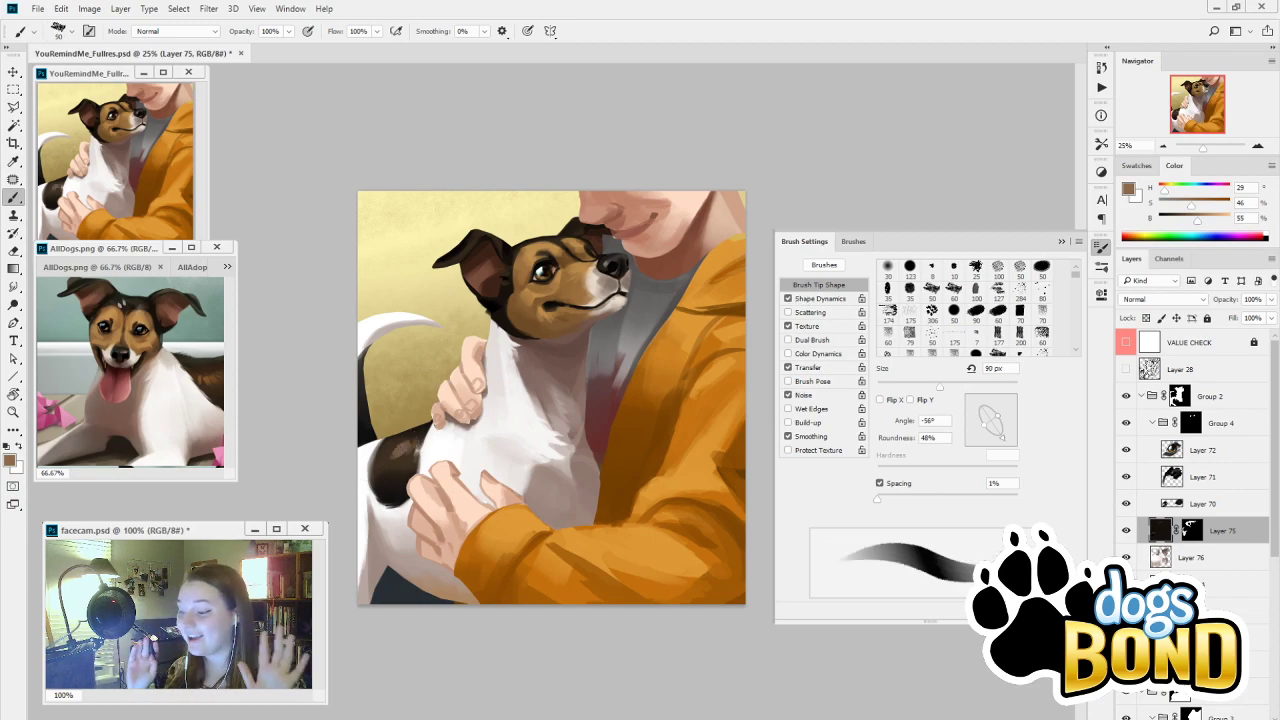
Revert the last patch strokes in the history and rebrush the back patch's edge with golden brown sampled from the dog's face
left_click(528, 271, "alt")
left_click(1101, 67)
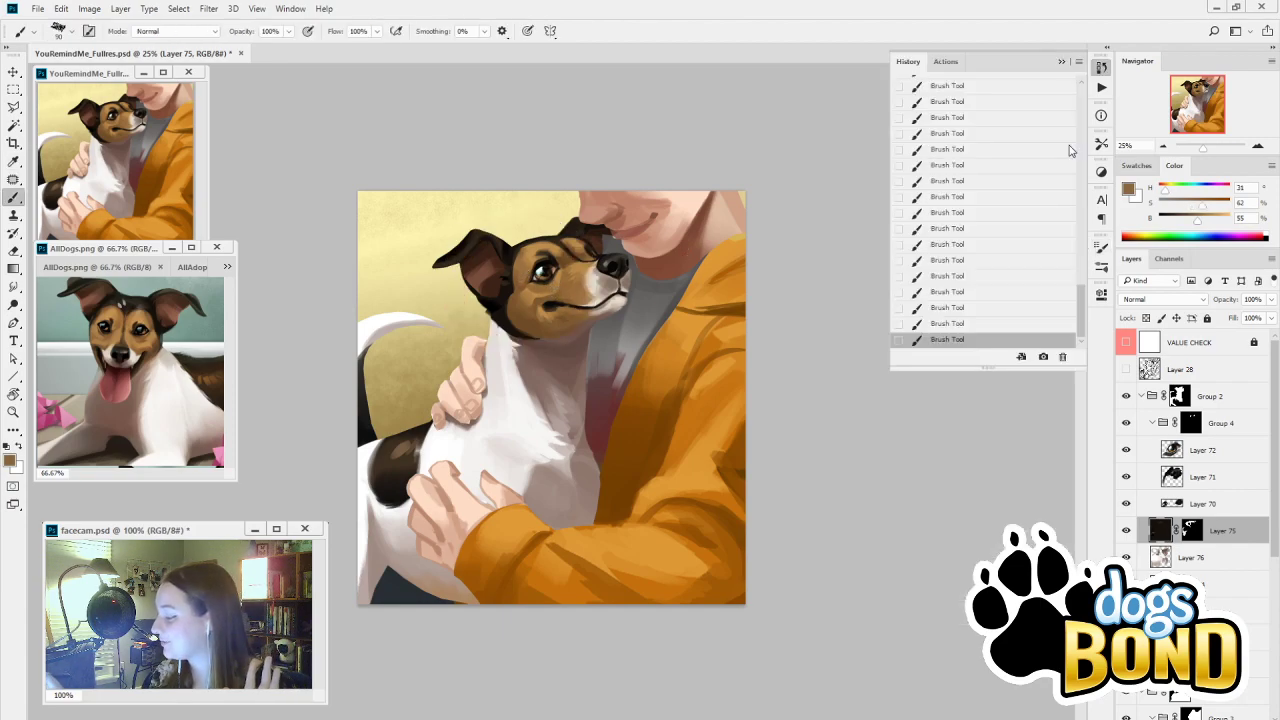
left_click(953, 307)
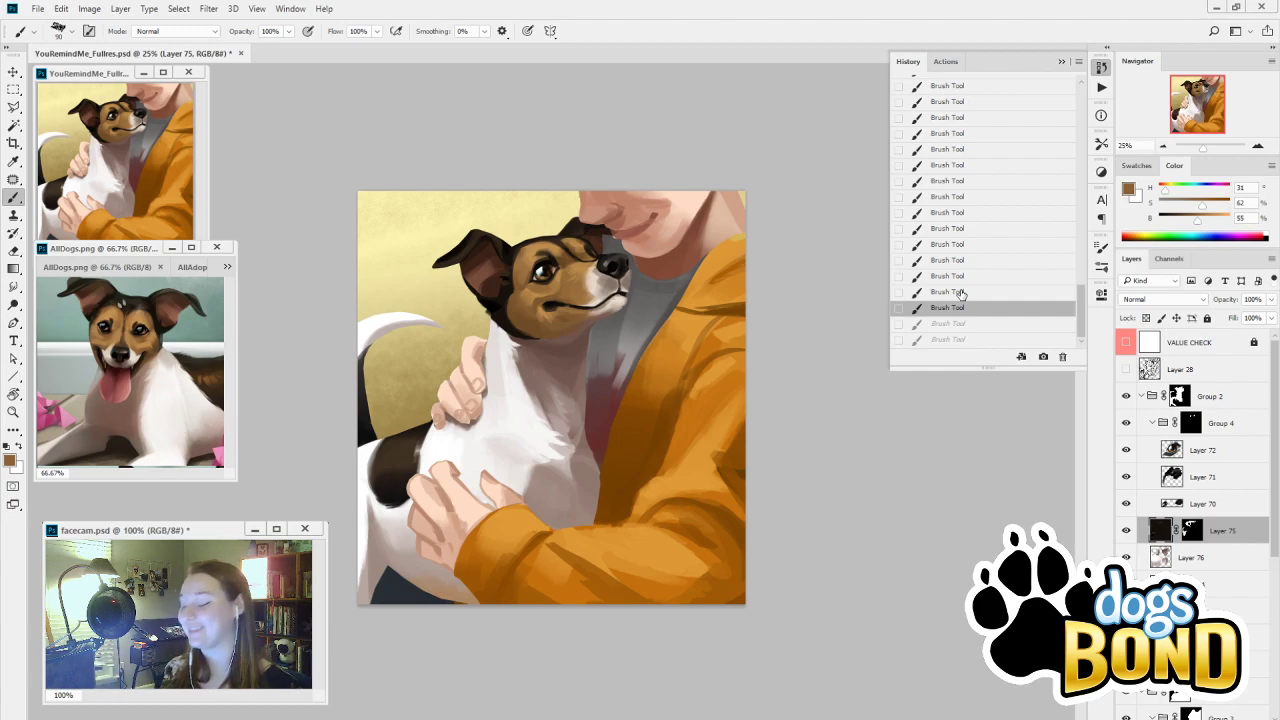
mouse_move(410, 450)
left_mouse_down()
mouse_move(404, 471)
mouse_move(404, 454)
left_mouse_up()
left_click(428, 428, "alt")
key("ctrl+z")
left_click_drag(416, 429, 421, 440)
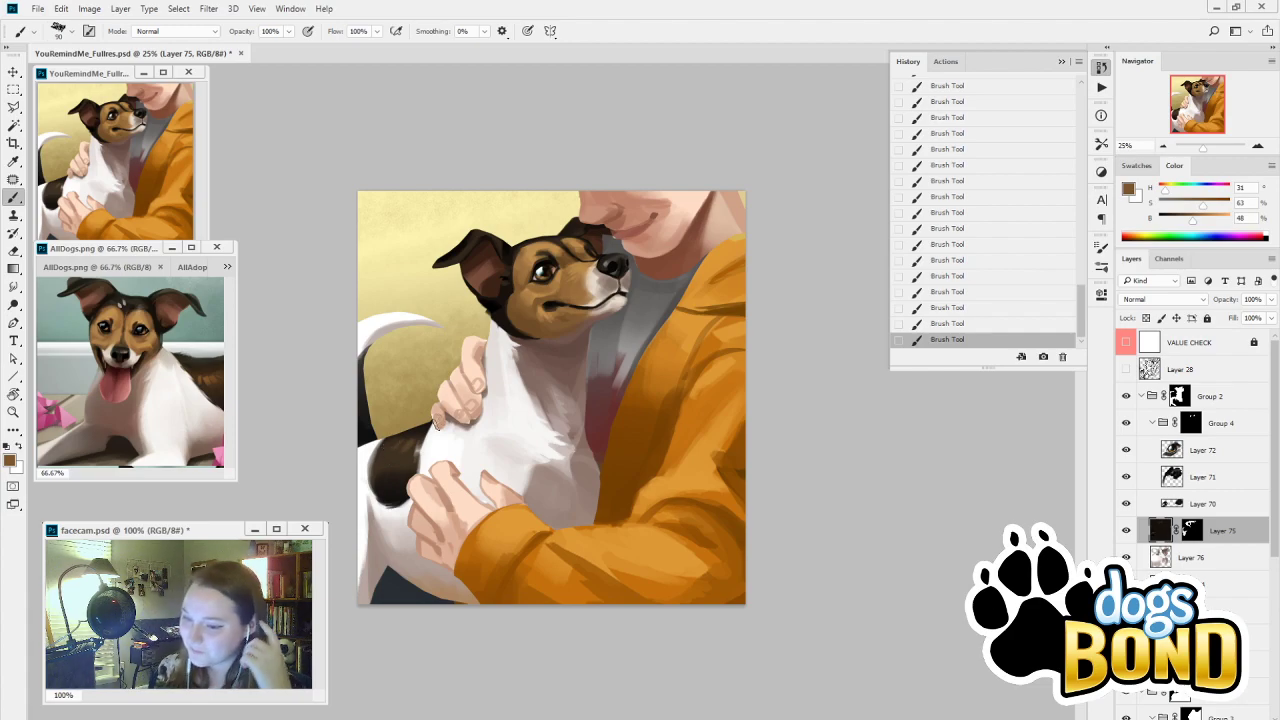
left_click(1126, 531)
left_click(1126, 531)
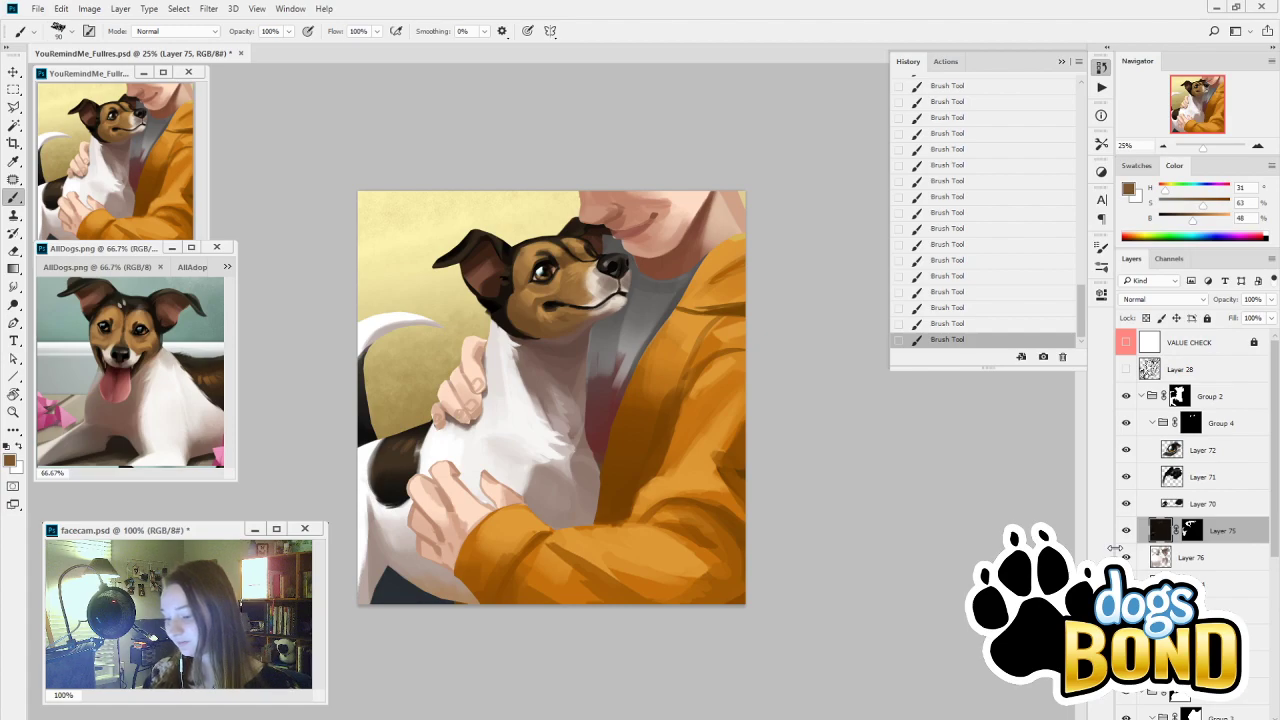
Refine the back patch's fur edge on Layer 75's mask with sampled grey, near-white and black at 90 px
left_click(1190, 531)
key("i")
left_click(396, 487)
key("b")
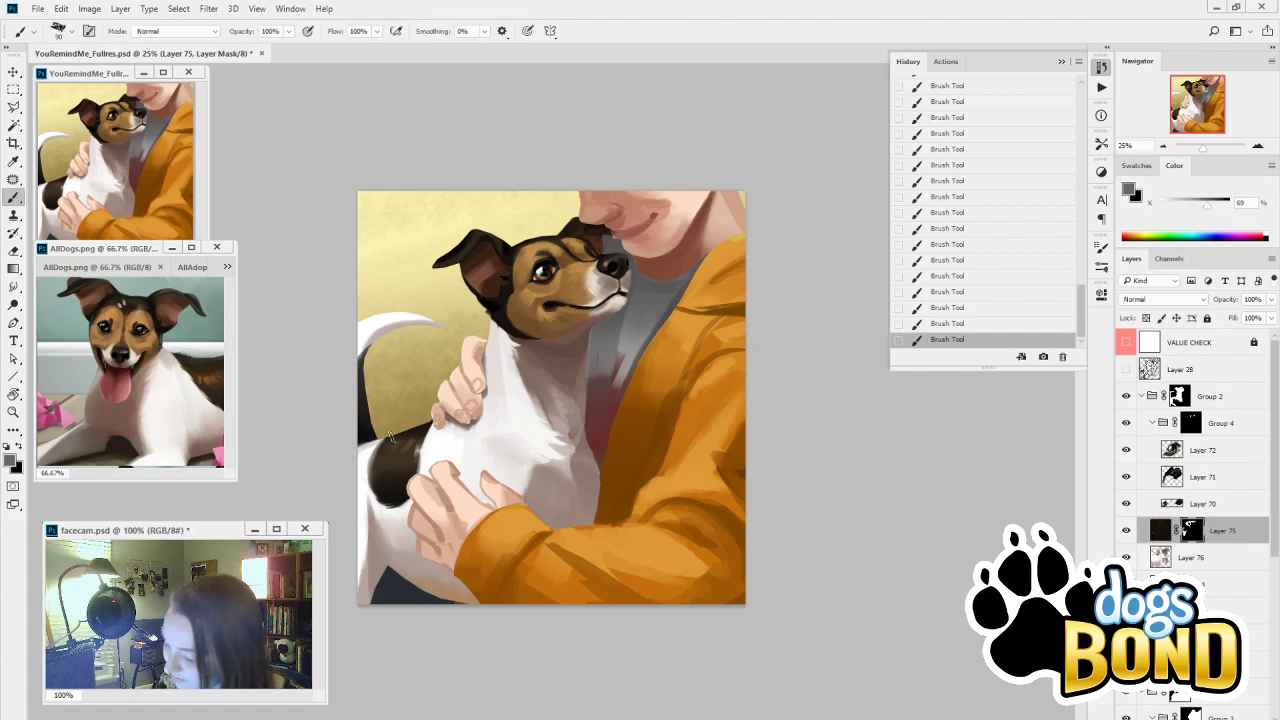
left_click(390, 436, "alt")
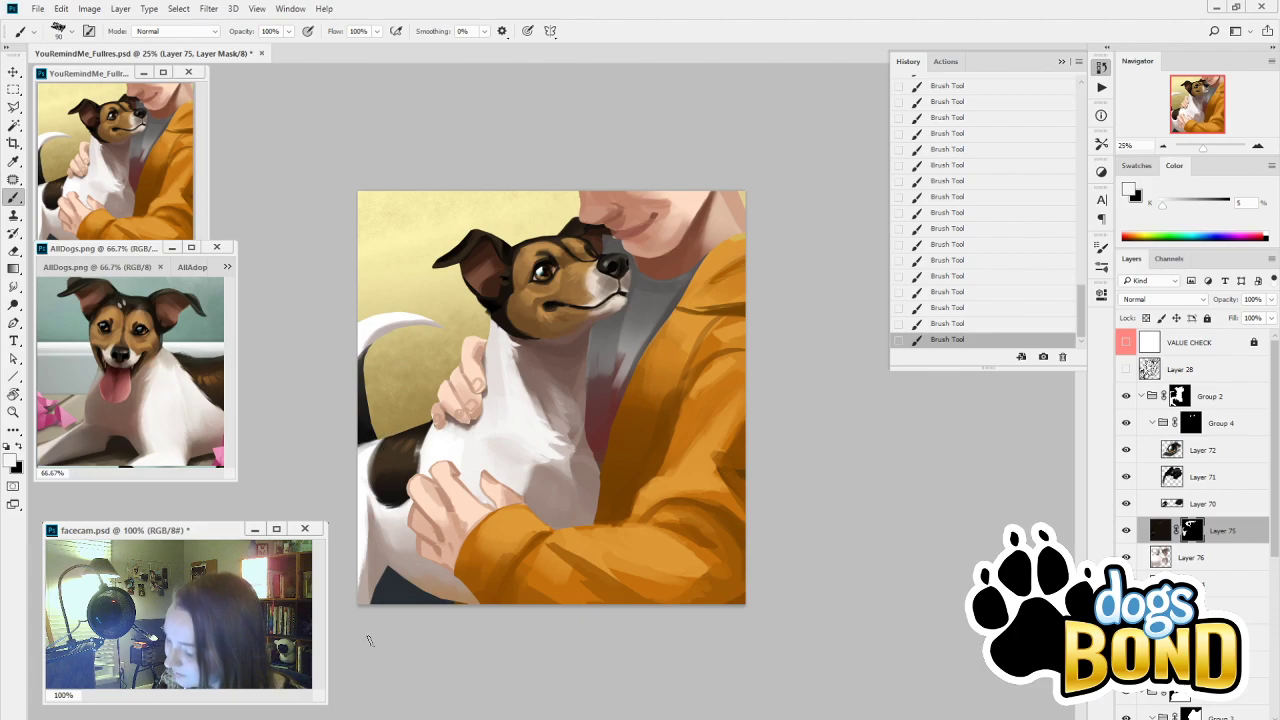
left_click(432, 425, "alt")
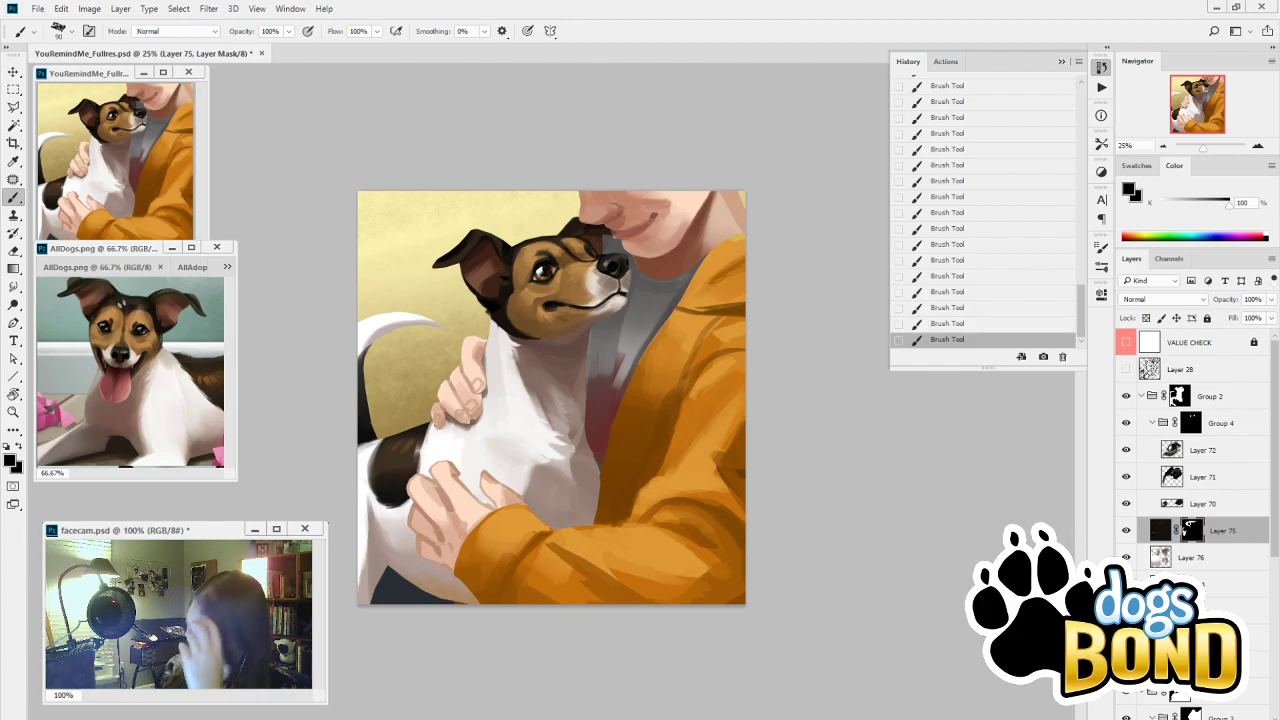
Compare the painting with and without Group 2, then target its layer mask with white and a 45 px brush
left_click(1126, 397)
left_click(1126, 397)
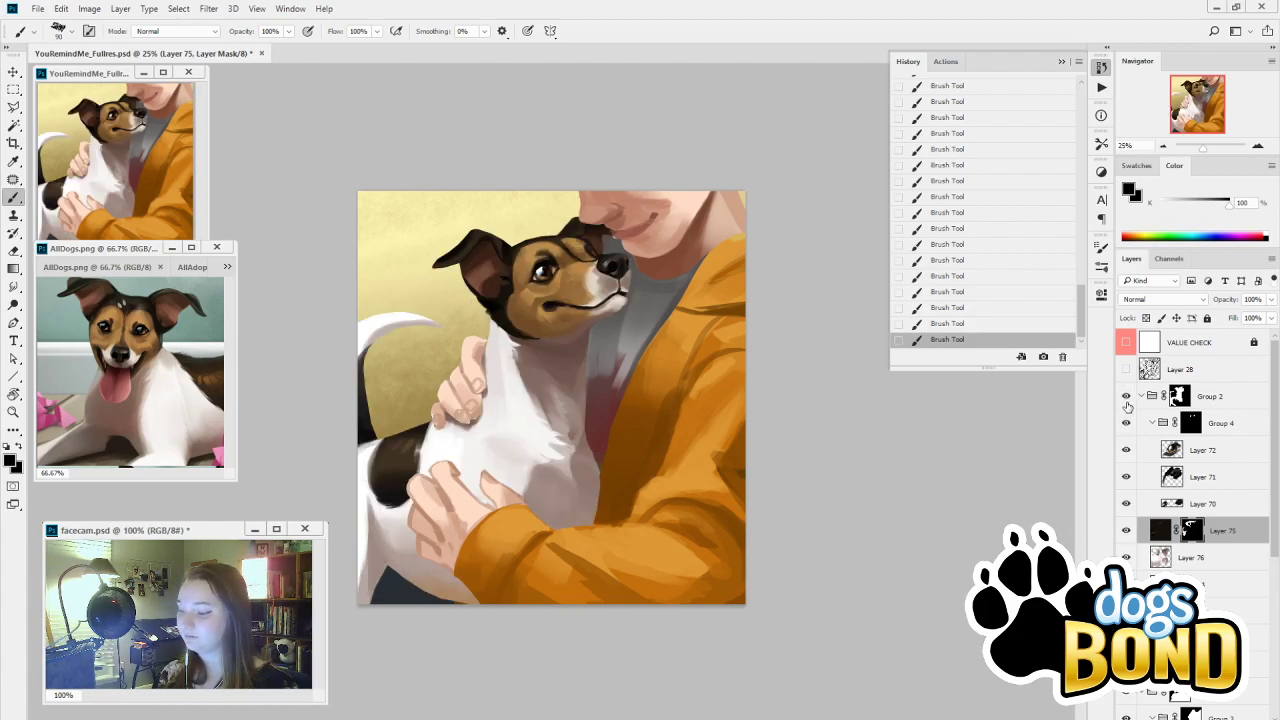
left_click(1180, 397)
left_click(1102, 268)
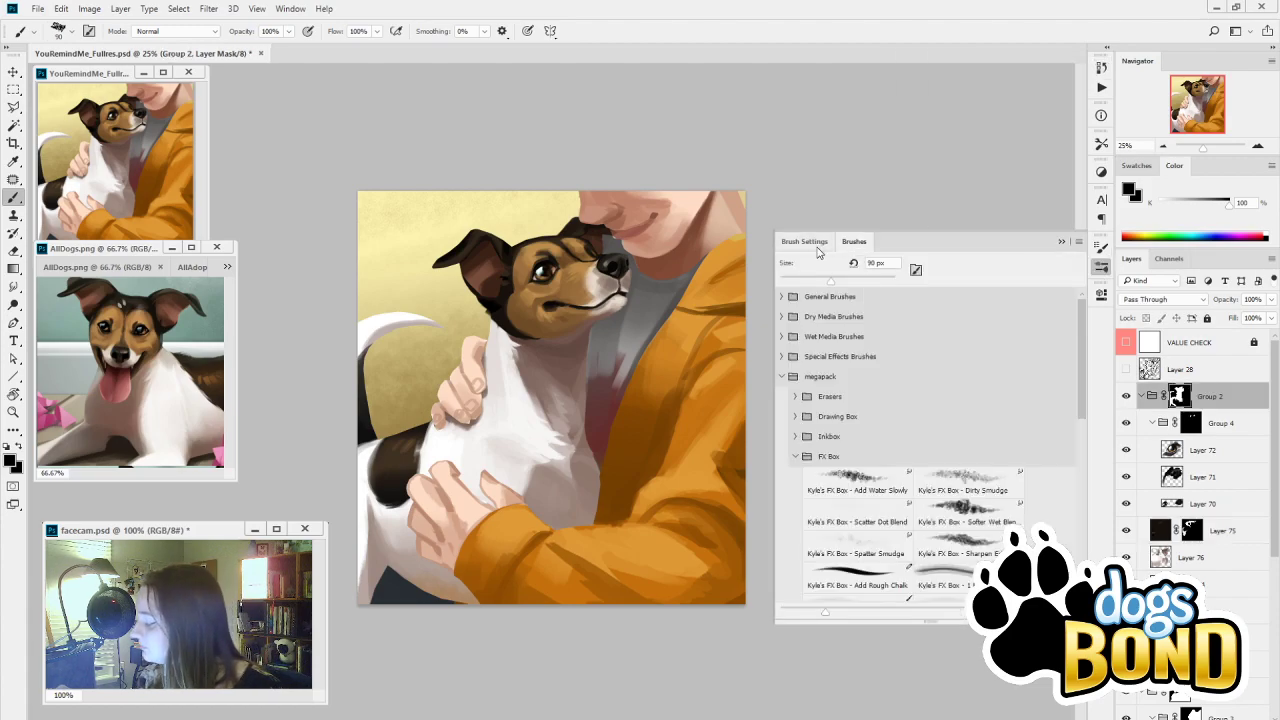
left_click(1059, 246)
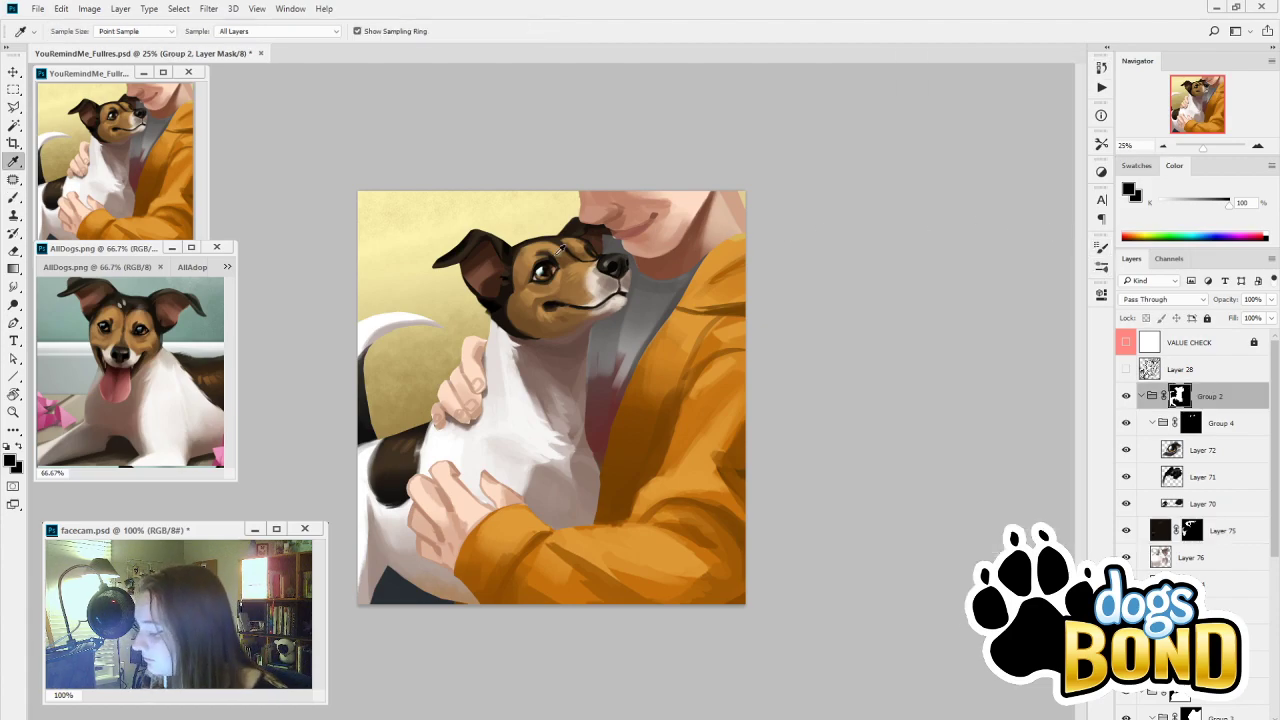
key("x")
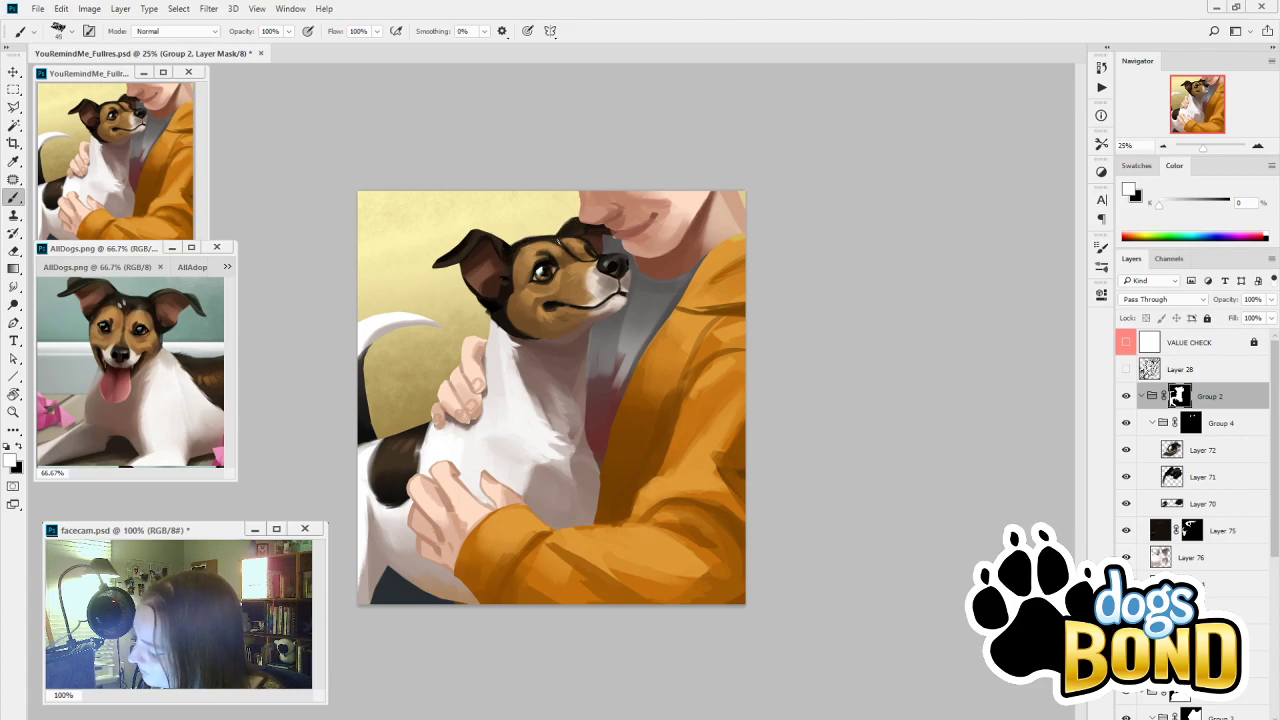
scroll(490, 238, "up", 2)
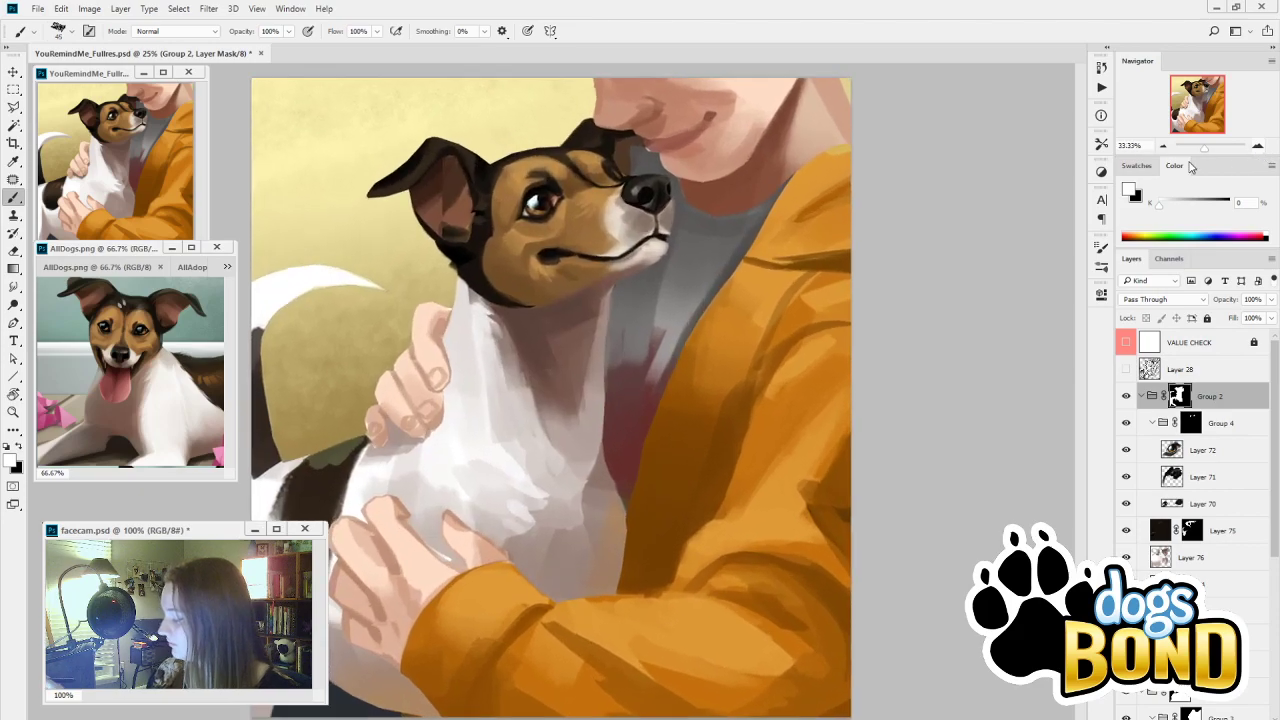
key("b")
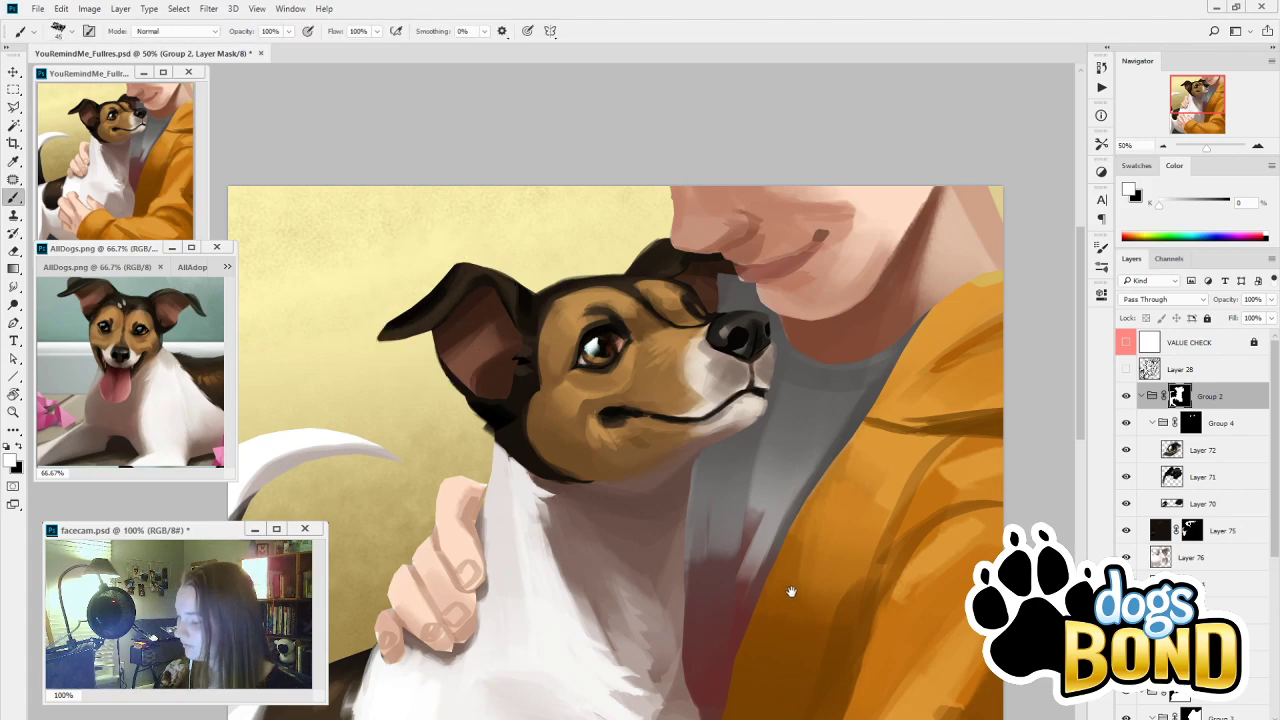
Show the Layer 28 sketch and the VALUE CHECK layer over the whole painting to compare shapes and values
left_click(1192, 531)
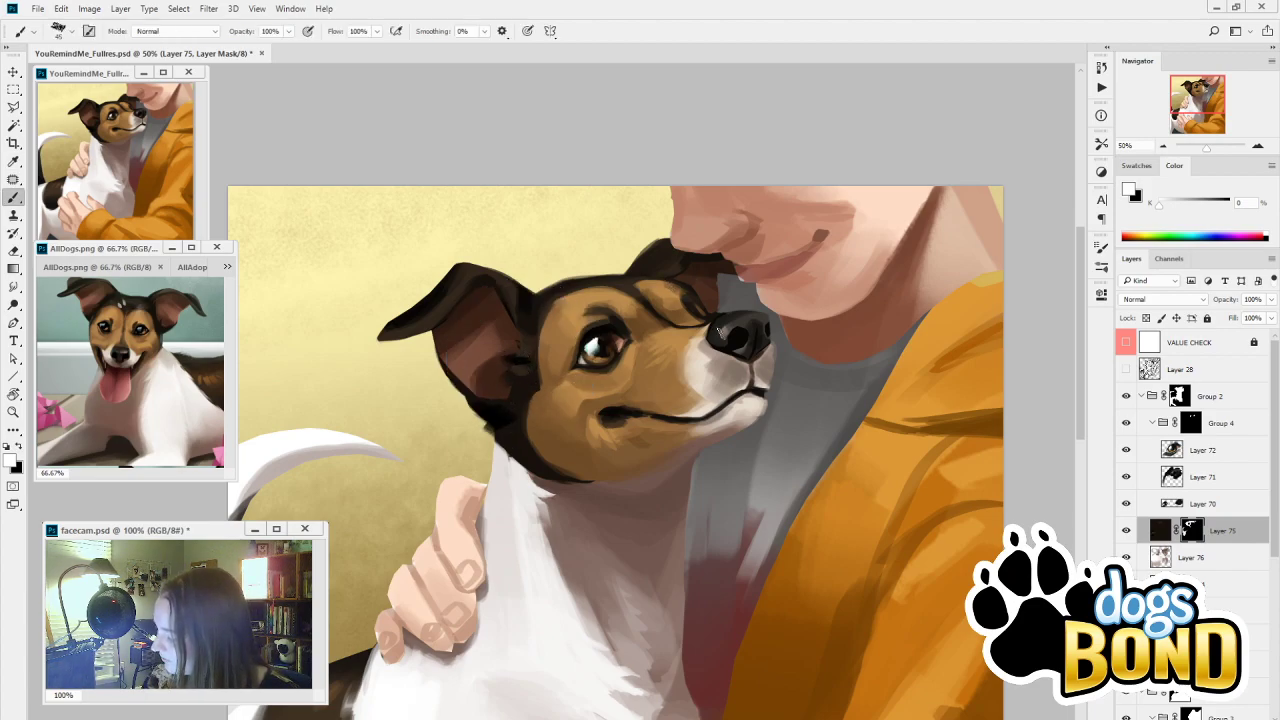
left_click_drag(766, 642, 817, 477)
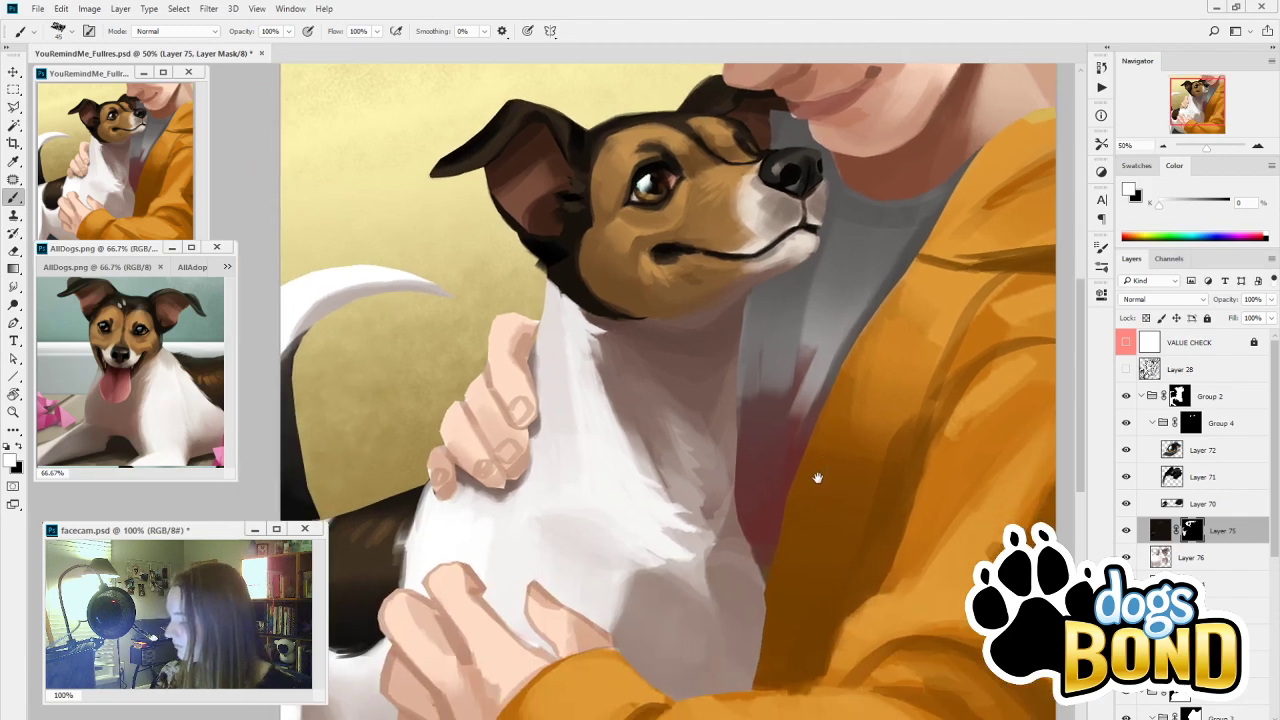
left_click(1163, 146)
left_click(1163, 146)
left_click(1163, 146)
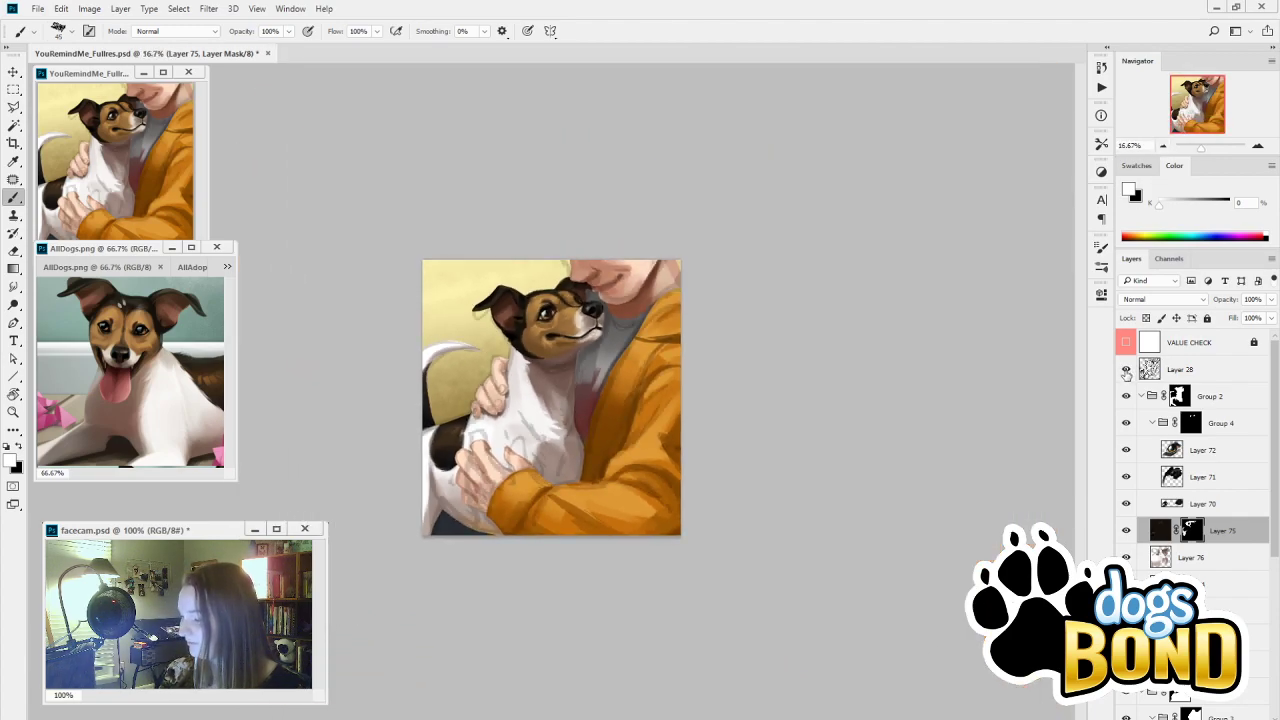
left_click(1126, 343)
left_click(1127, 372)
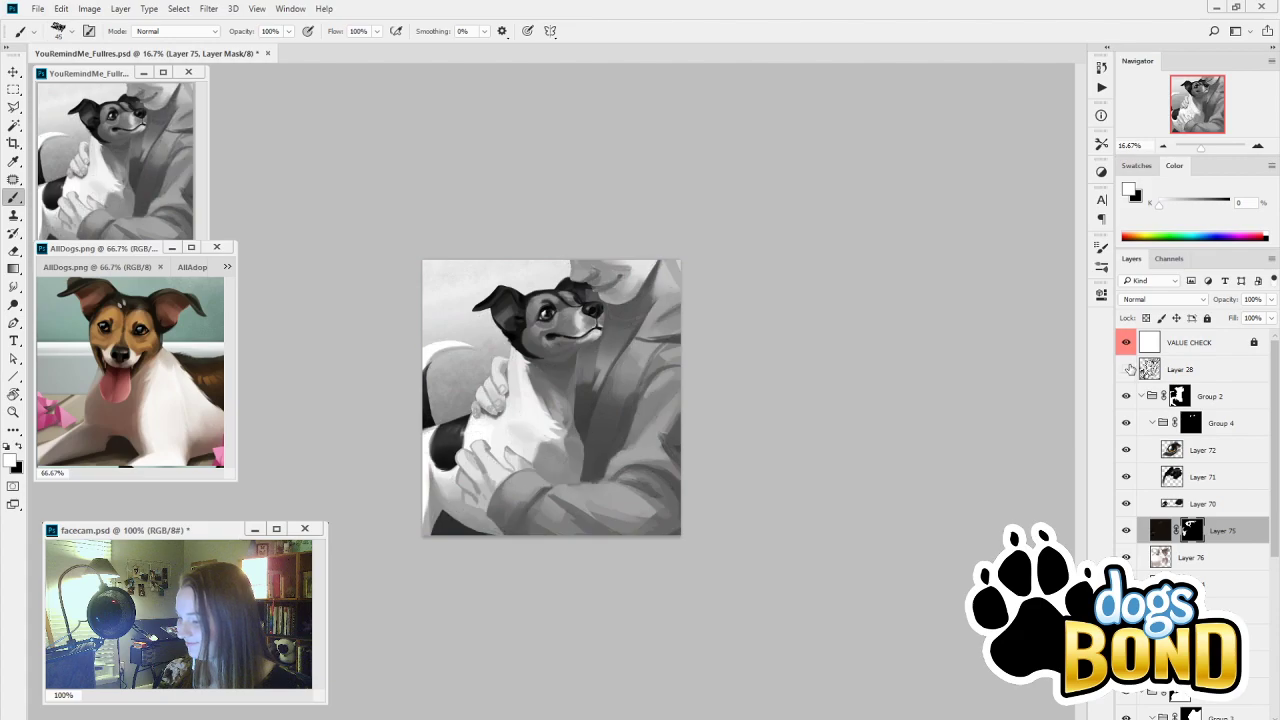
left_click(1127, 372)
Extend the near ear's tip to the sketched outline by lassoing the missing area and filling it white on Group 2's mask, with VALUE CHECK hidden
left_click(1184, 398)
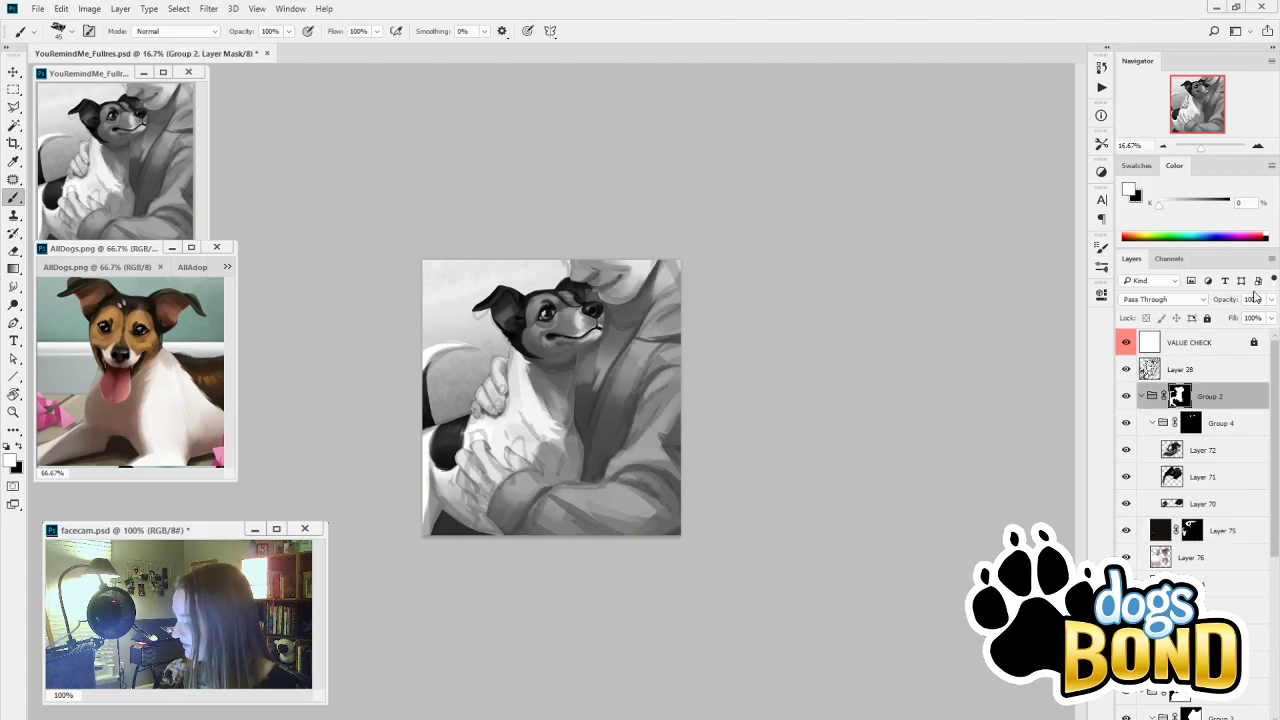
left_click(1257, 147)
left_click(1257, 147)
left_click(1257, 147)
left_click_drag(471, 380, 803, 646)
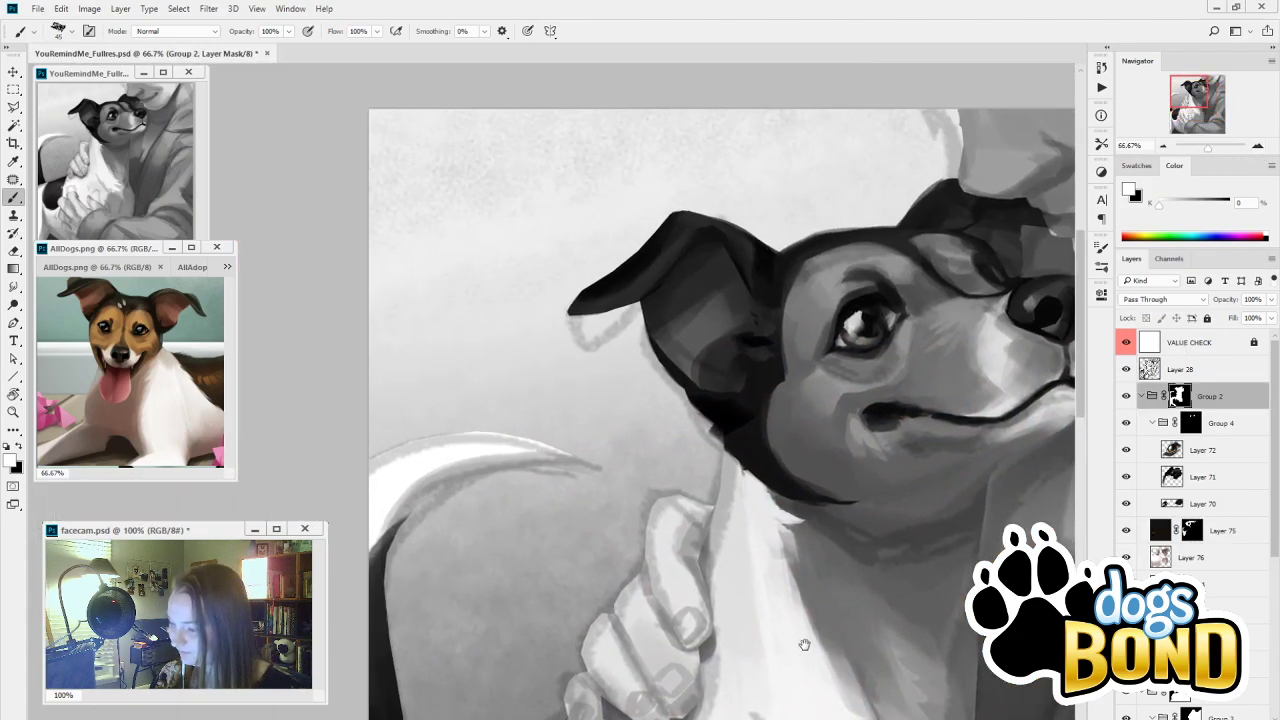
key("l")
mouse_move(624, 333)
left_mouse_down()
mouse_move(571, 308)
mouse_move(578, 349)
mouse_move(595, 347)
mouse_move(651, 286)
mouse_move(572, 310)
left_mouse_up()
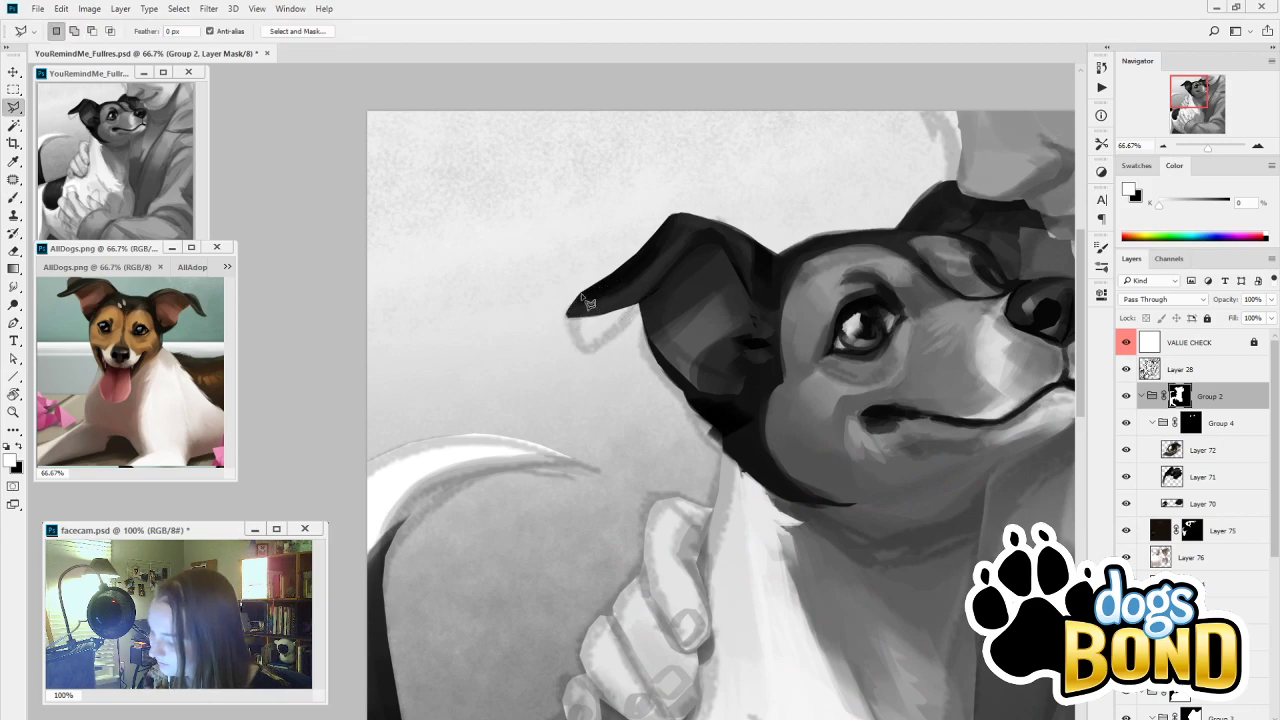
key("b")
left_click(1126, 342)
key("g")
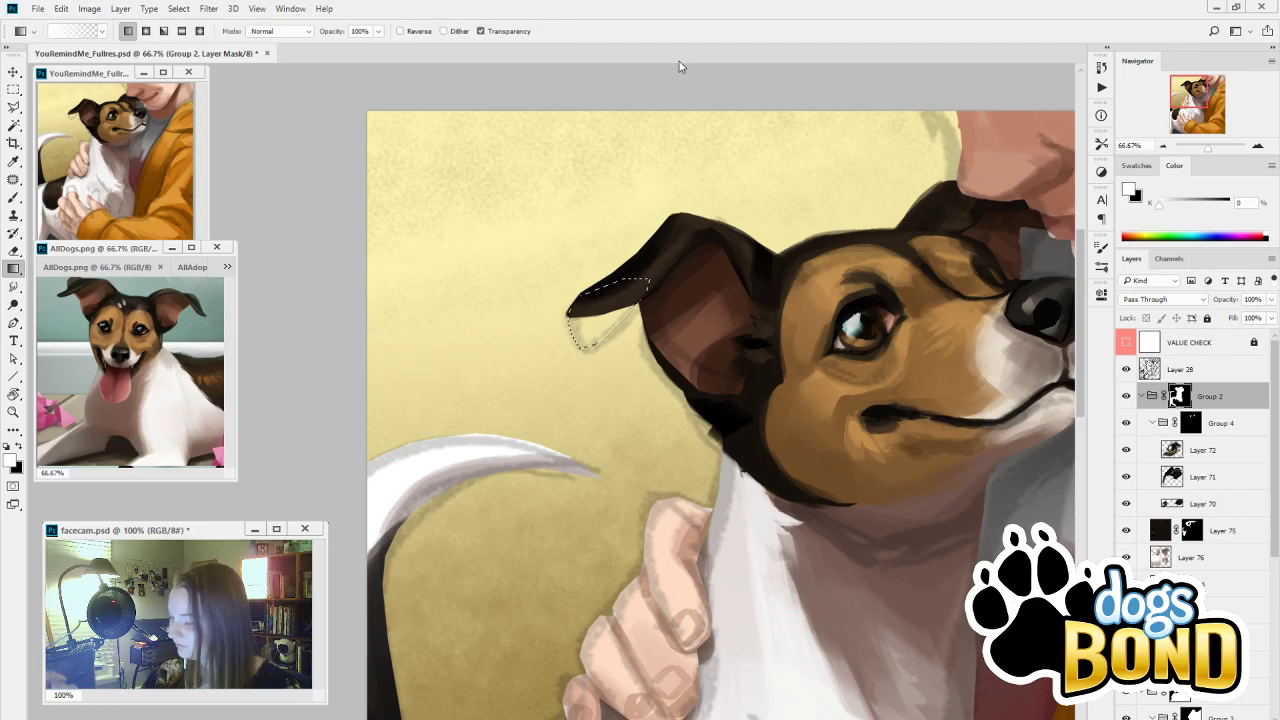
Hide the Layer 28 sketch and toggle Group 4 and Layer 75 to check which layers make up the ear
left_click(1127, 423)
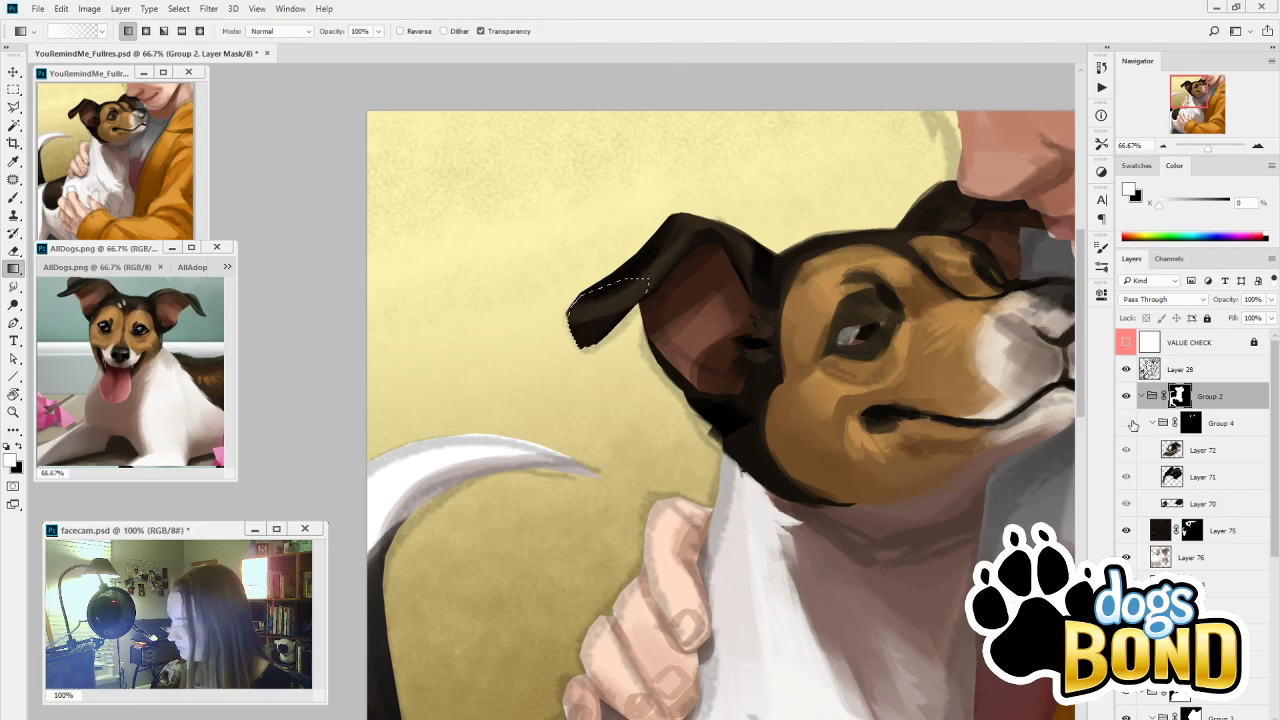
left_click(1127, 423)
left_click(1126, 369)
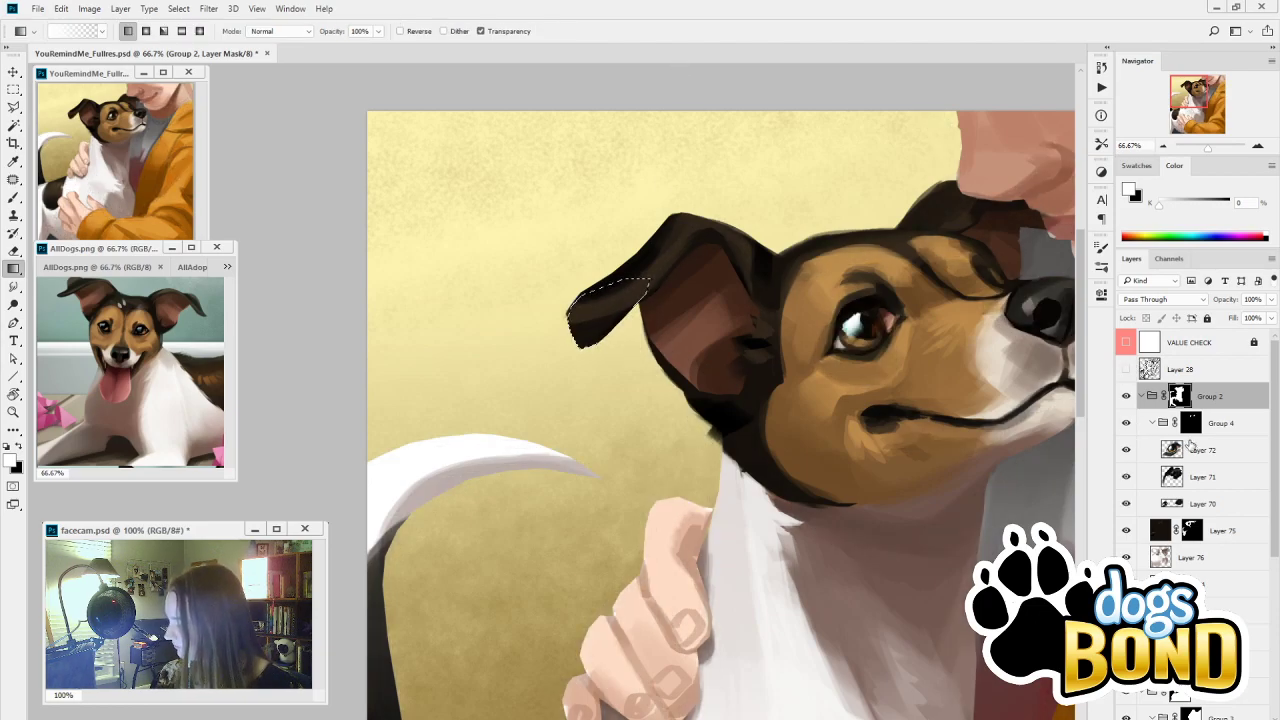
left_click(1191, 530)
left_click(1127, 530)
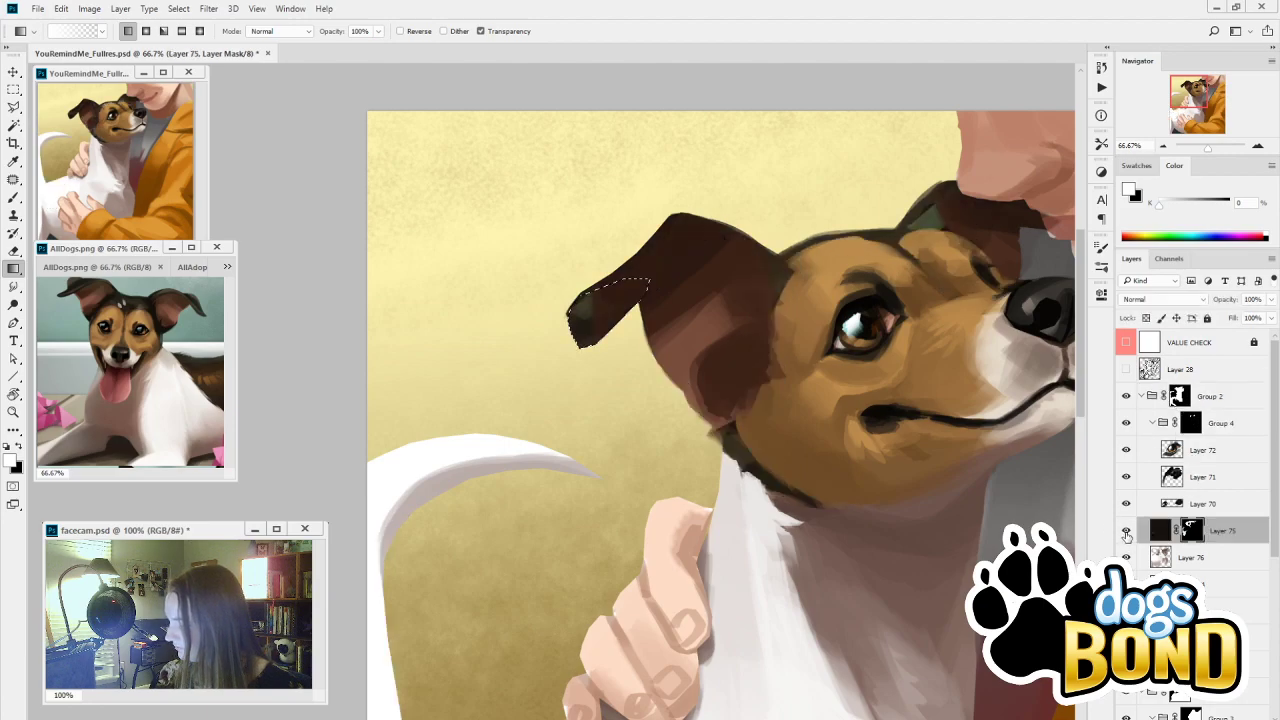
left_click(1127, 530)
Clear the selection and trim the near ear tip's edge with black on the Group 2 mask
left_click(1180, 396)
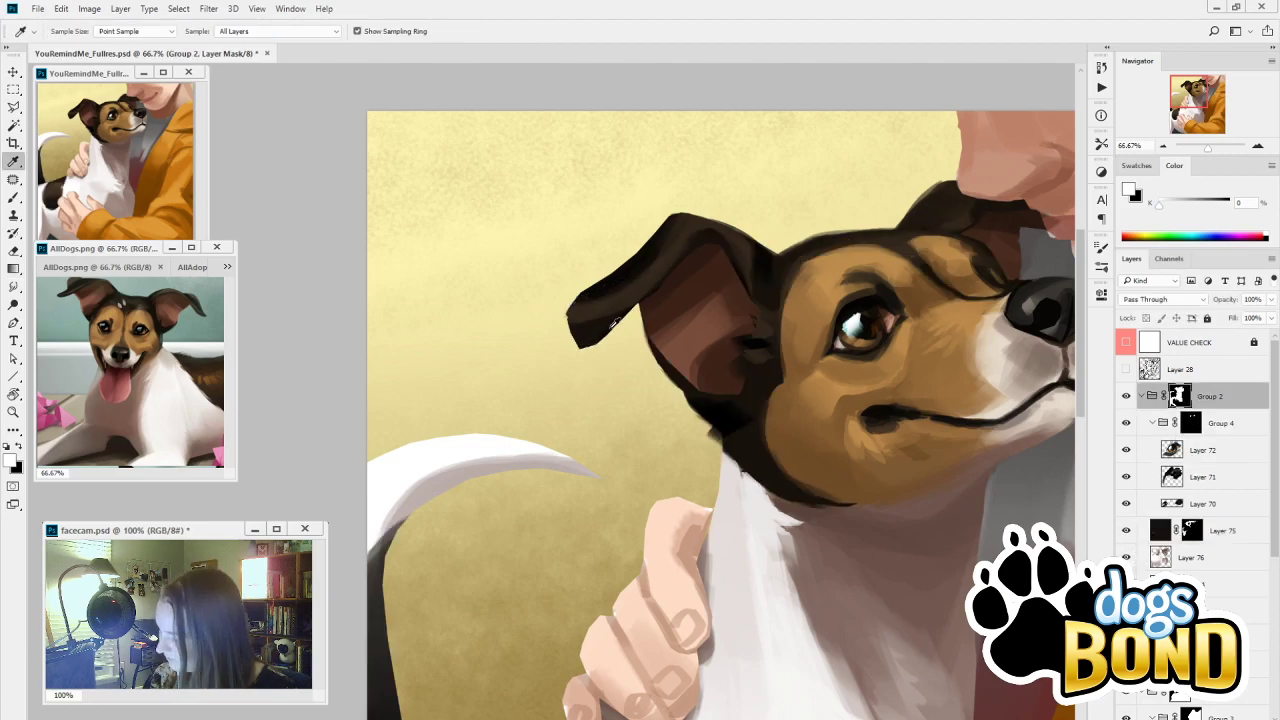
key("ctrl+d")
key("b")
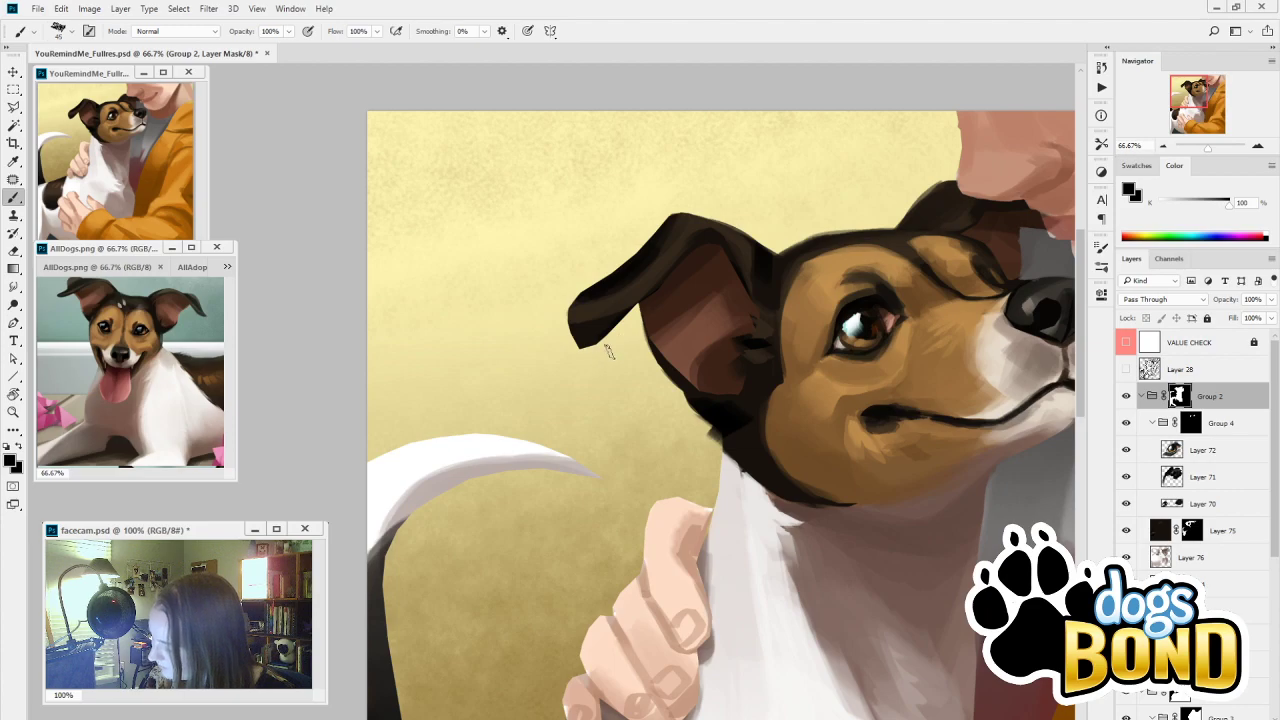
Repaint the near ear's folded tip on Layer 75 with dark browns sampled from the ear, using a 15 px brush
left_click(1165, 530)
left_click(578, 320, "alt")
mouse_move(570, 336)
left_mouse_down()
mouse_move(621, 303)
mouse_move(575, 325)
mouse_move(658, 244)
left_mouse_up()
left_click(615, 308, "alt")
left_click_drag(658, 244, 591, 316)
key("alt")
left_click(695, 226, "alt")
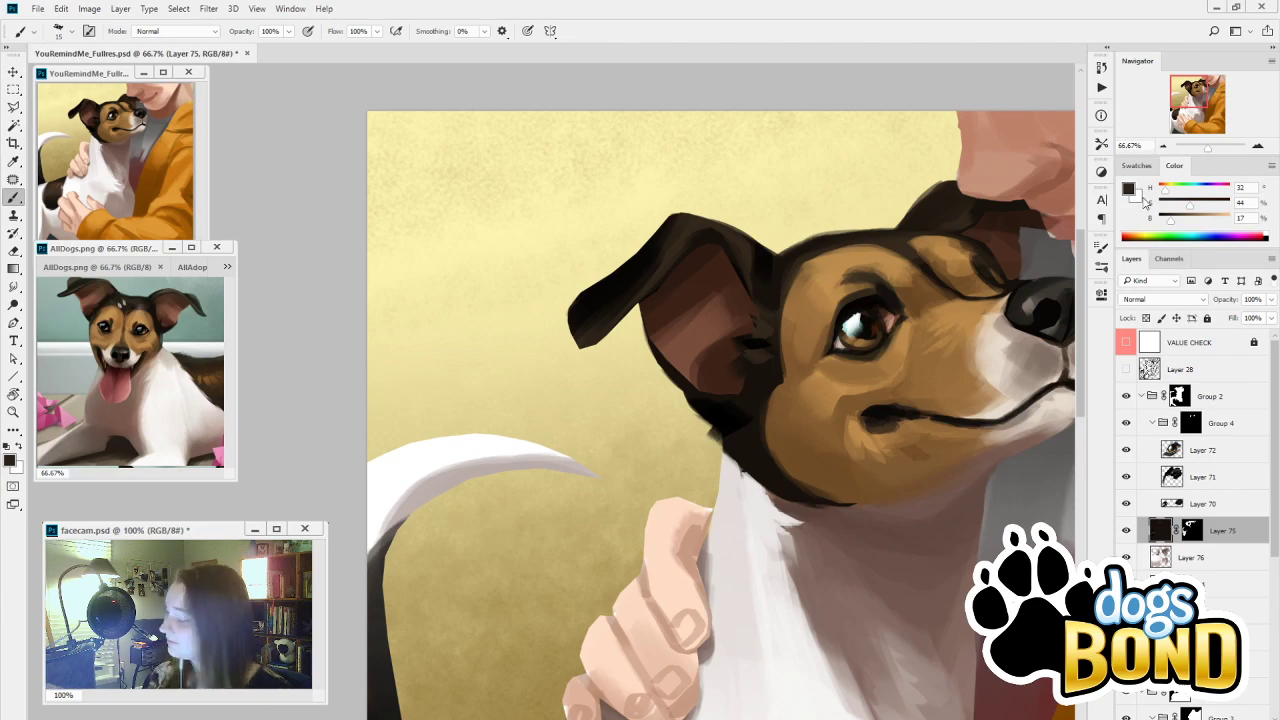
Paint the dog's lower chest fur on Layer 76 with light grey and grey-brown sampled from the chest
left_click(1162, 146)
left_click(1162, 146)
left_click(1162, 146)
left_click(1162, 146)
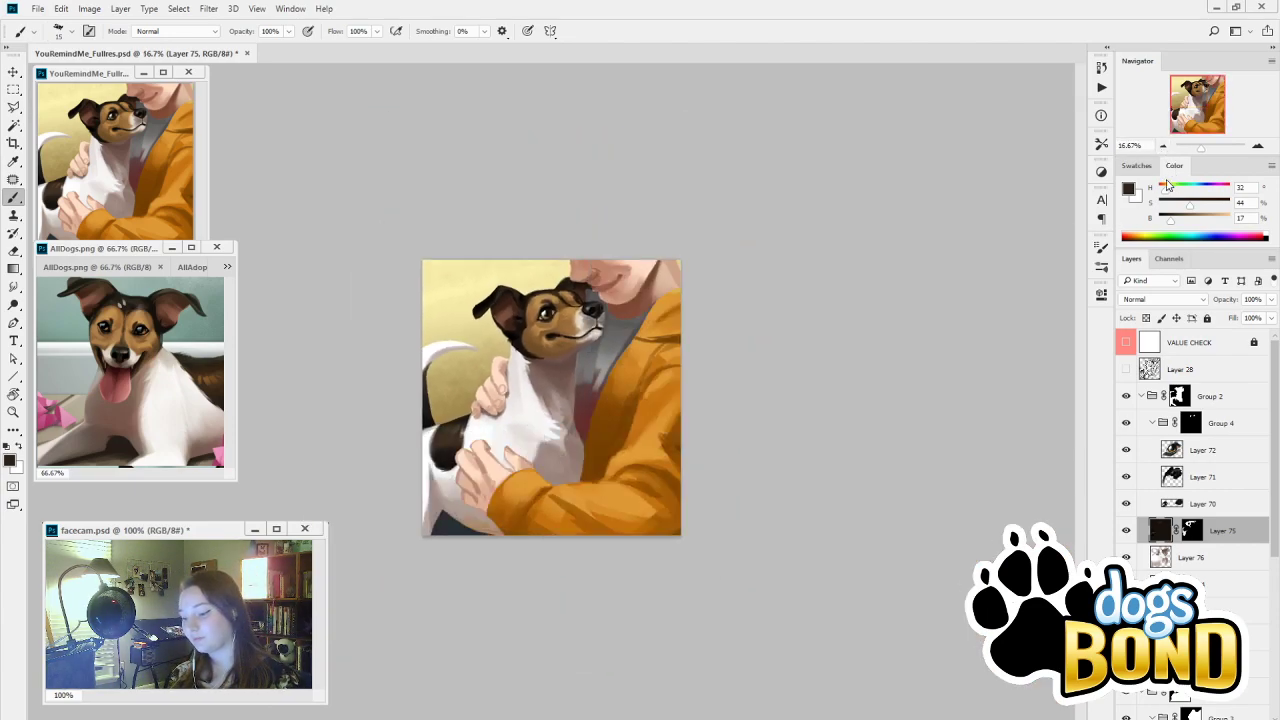
left_click(1160, 556)
left_click(572, 442, "alt")
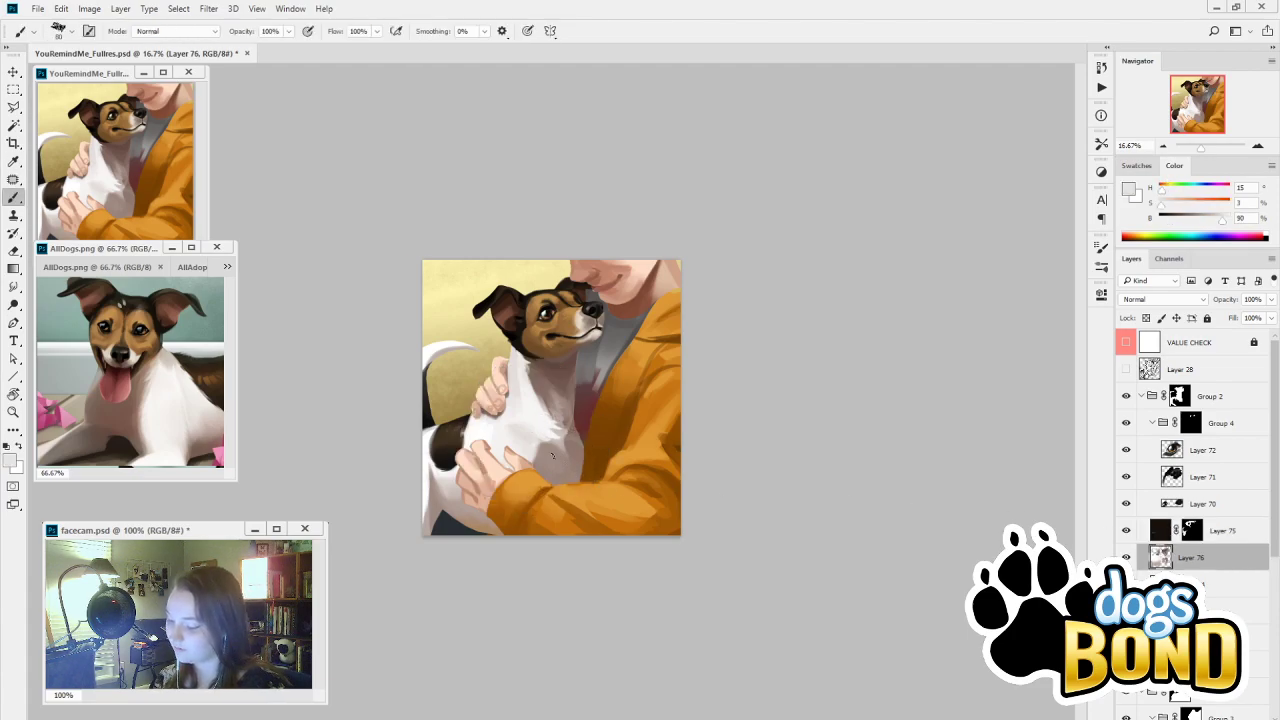
left_click(552, 452, "alt")
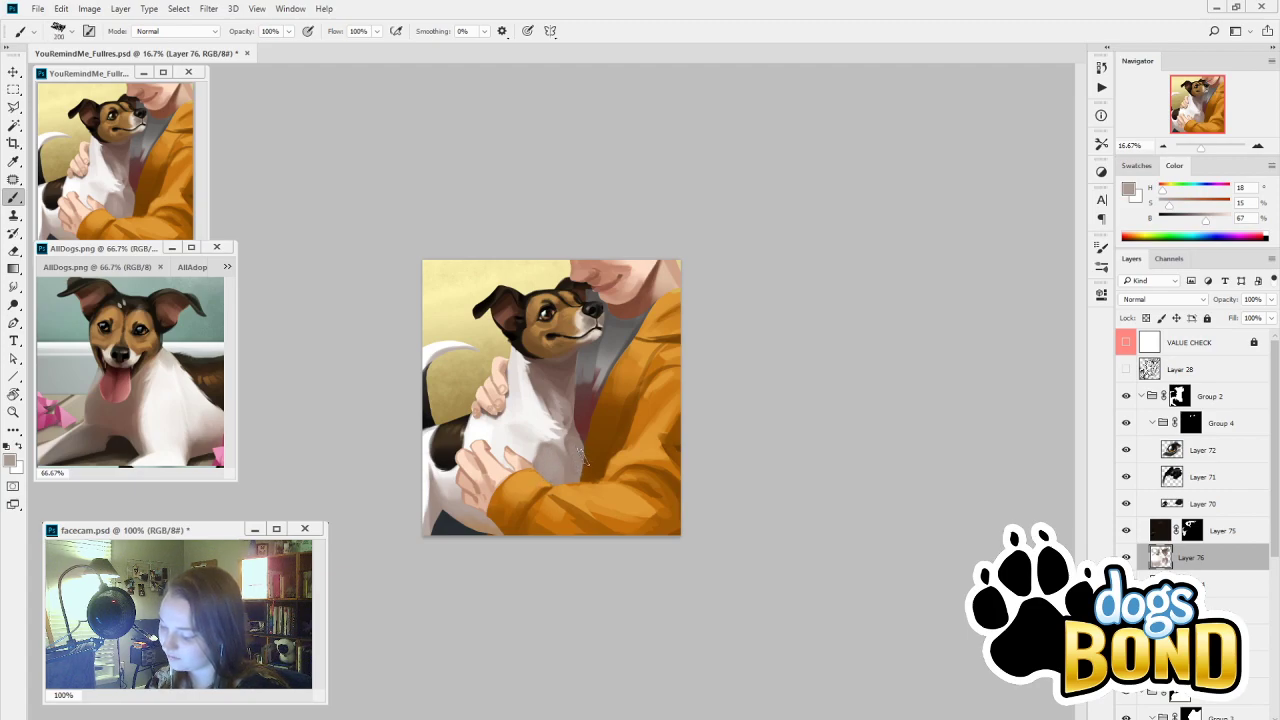
Break up the chest fur's shadow edge with a sampled mid grey and a smaller brush
left_click(560, 442, "alt")
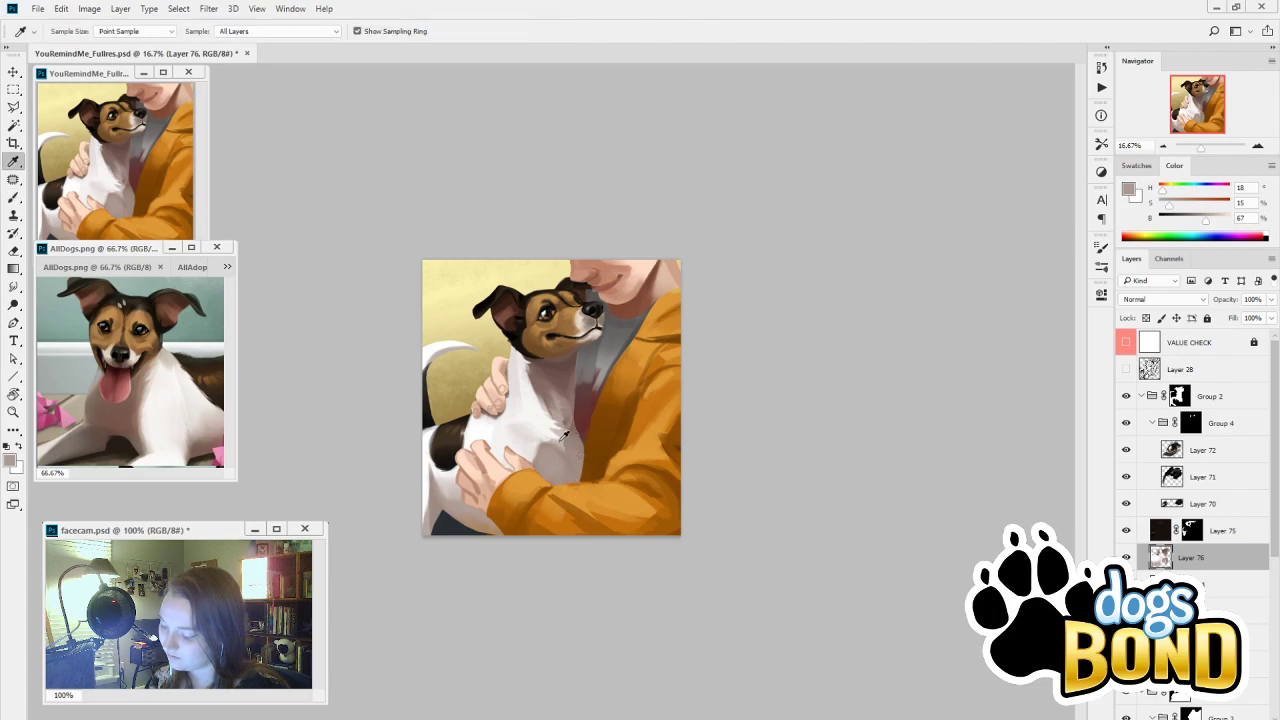
key("[")
key("[")
key("[")
key("[")
key("[")
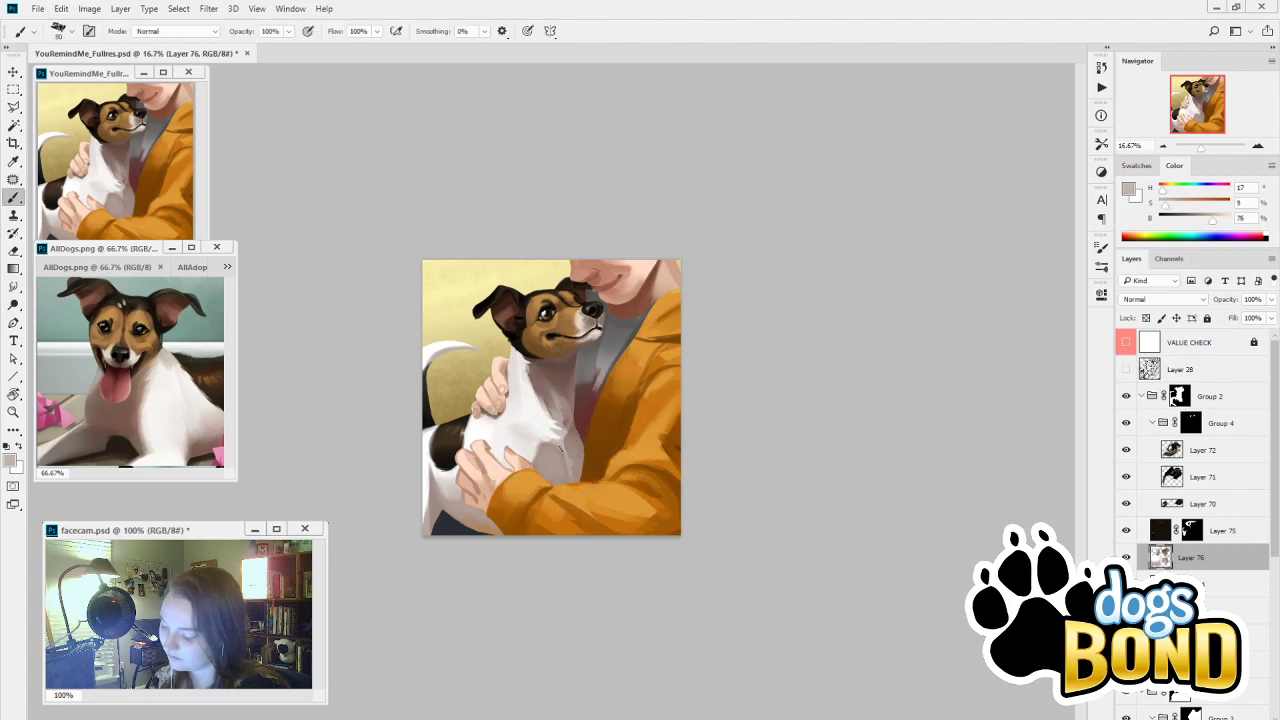
Shade the chest beside the jacket and above the sleeve with sampled grey-browns, using 175 and 600 px brushes
key("i")
left_click(588, 497)
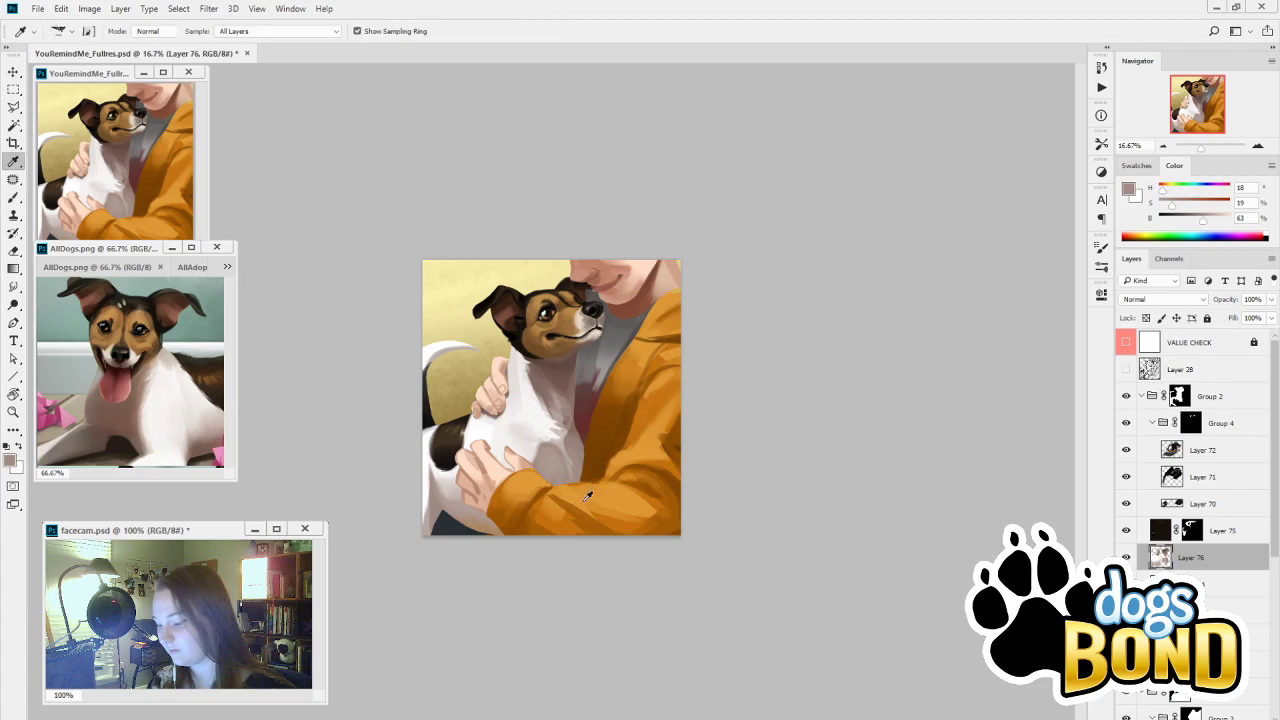
key("b")
left_click(565, 495, "alt")
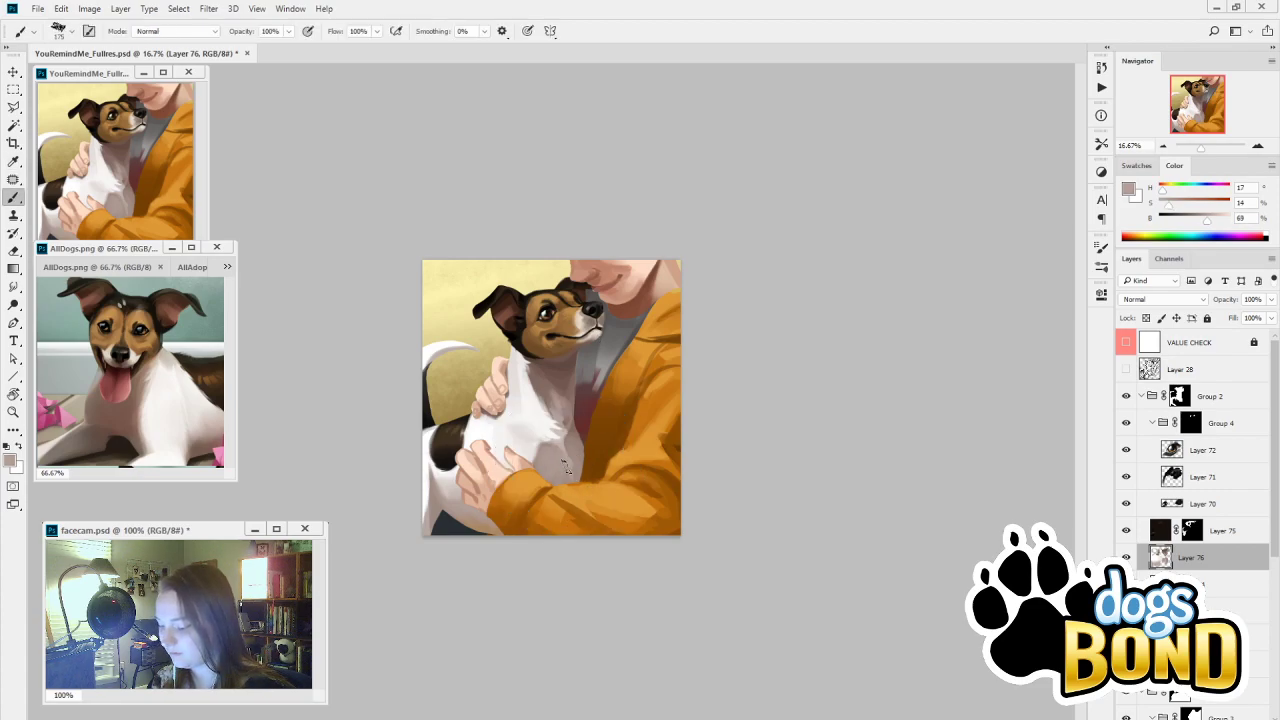
left_click(577, 432, "alt")
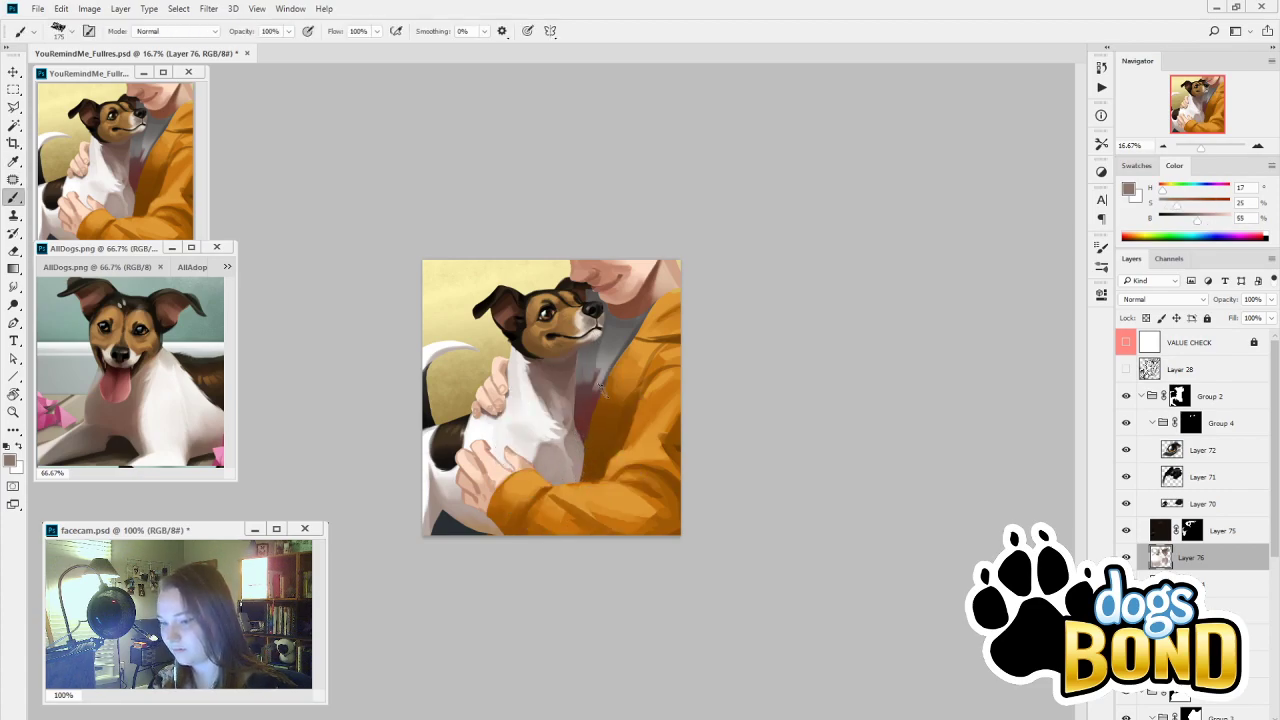
left_click(577, 428, "alt")
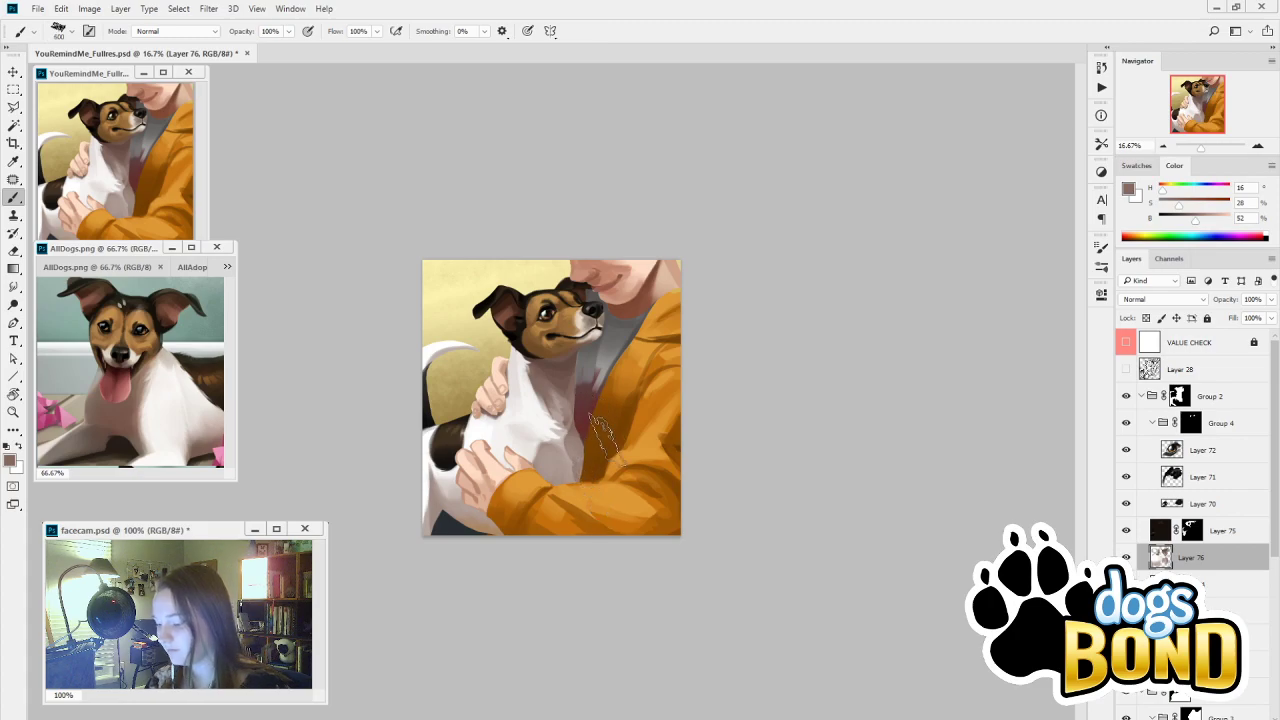
left_click(508, 532, "alt")
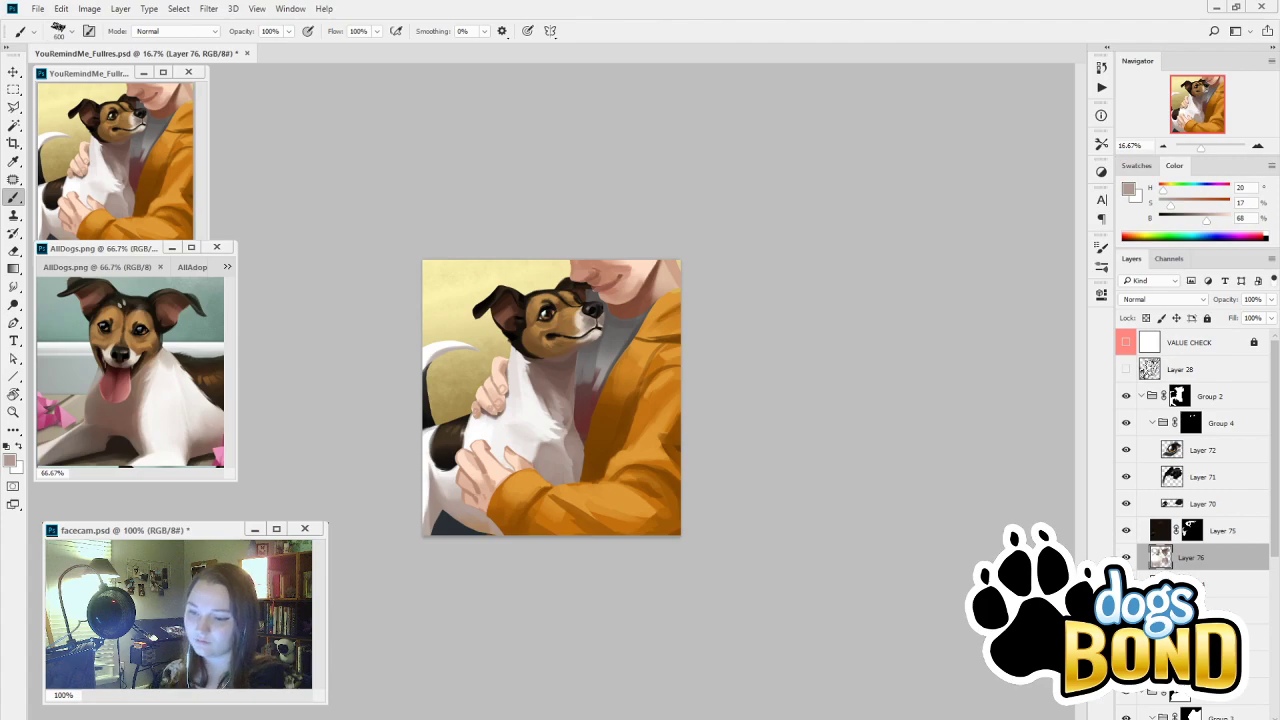
left_click(536, 450, "alt")
Set the brush tip's angle to 40° and its size to 300 px, try strokes on the lower chest and undo the last ones
left_click(1101, 267)
left_click(805, 243)
left_click(914, 268)
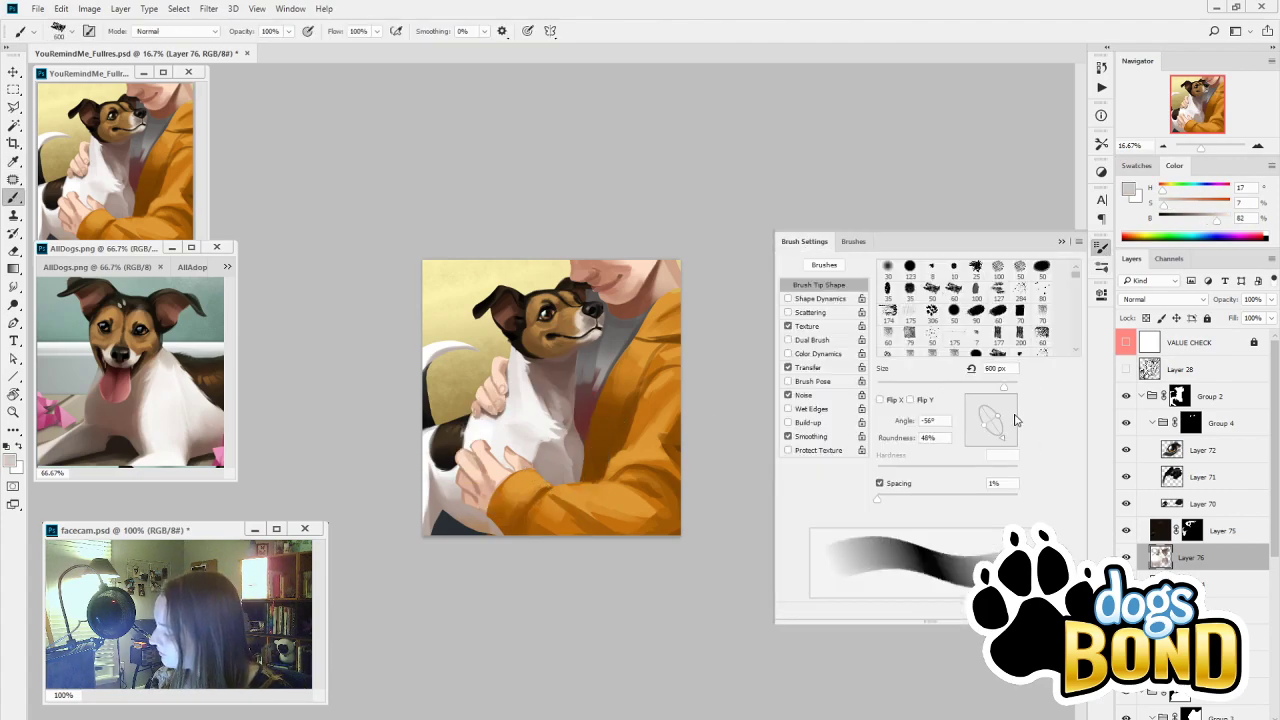
left_click(565, 433, "alt")
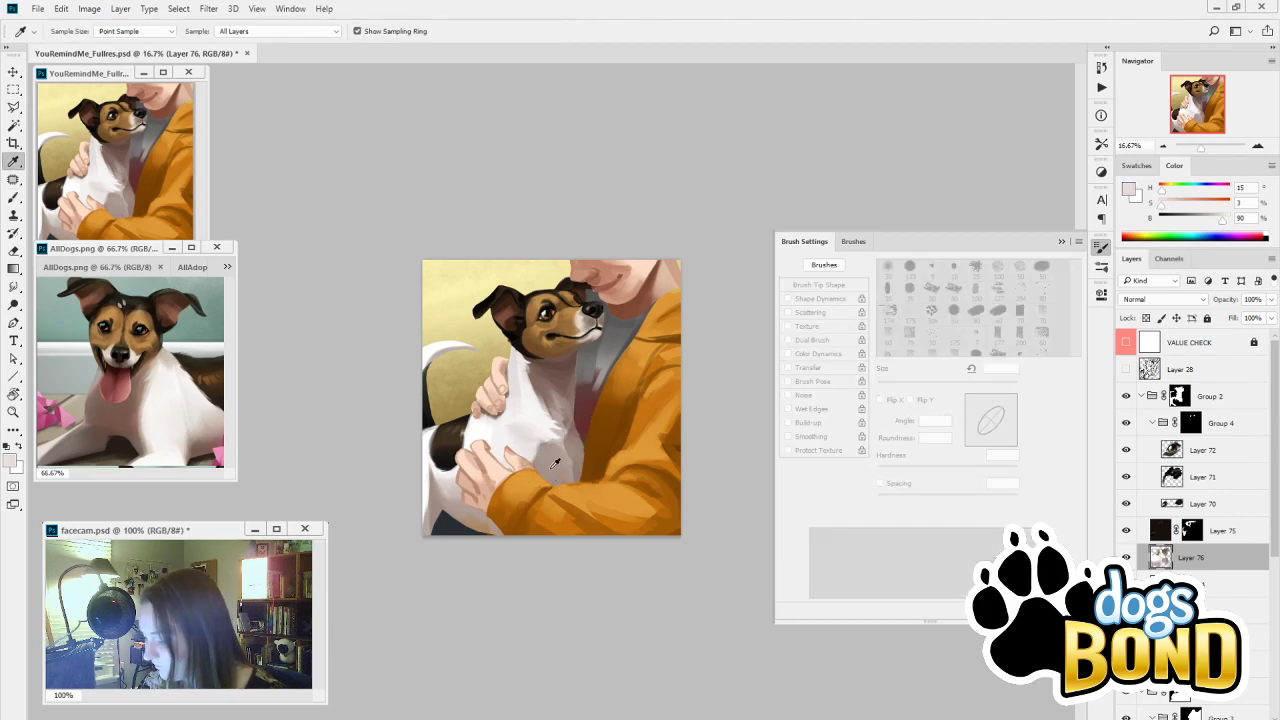
left_click(537, 450, "alt")
key("ctrl+z")
key("ctrl+z")
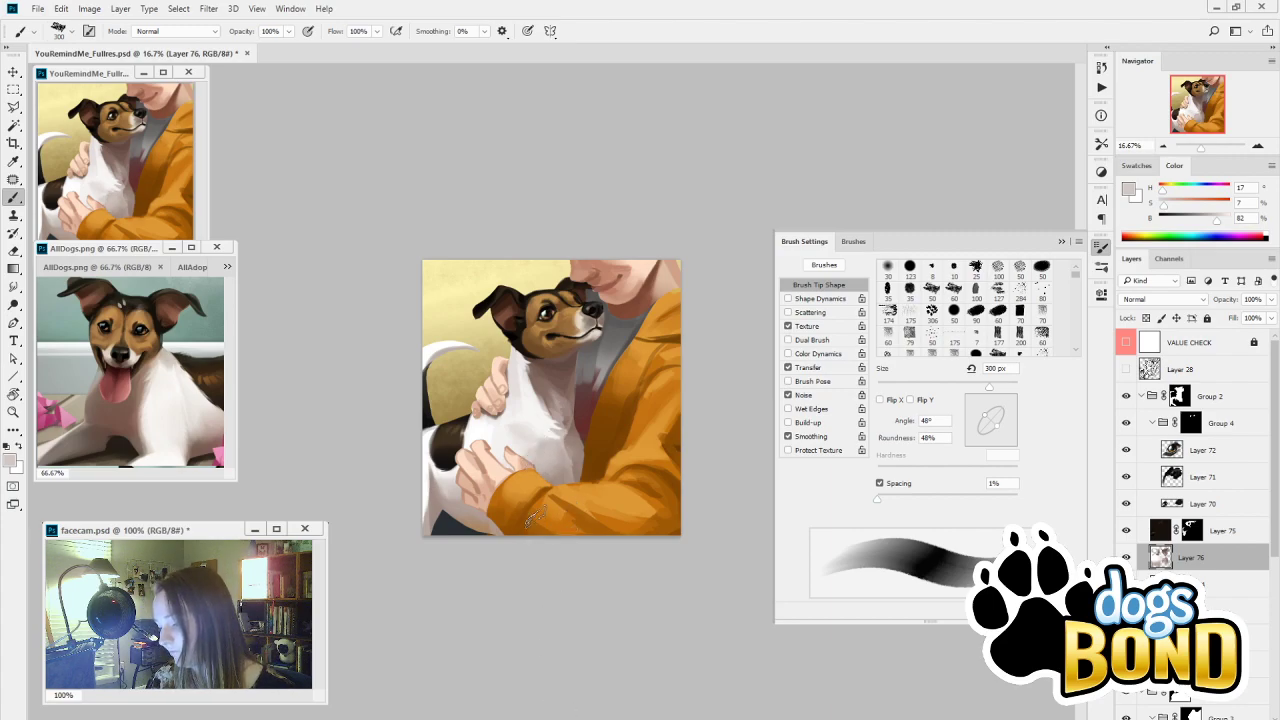
Refine the chest's light fur above the hand with sampled near-whites and light grey, reducing the brush from 300 to 100 px
left_click(540, 462, "alt")
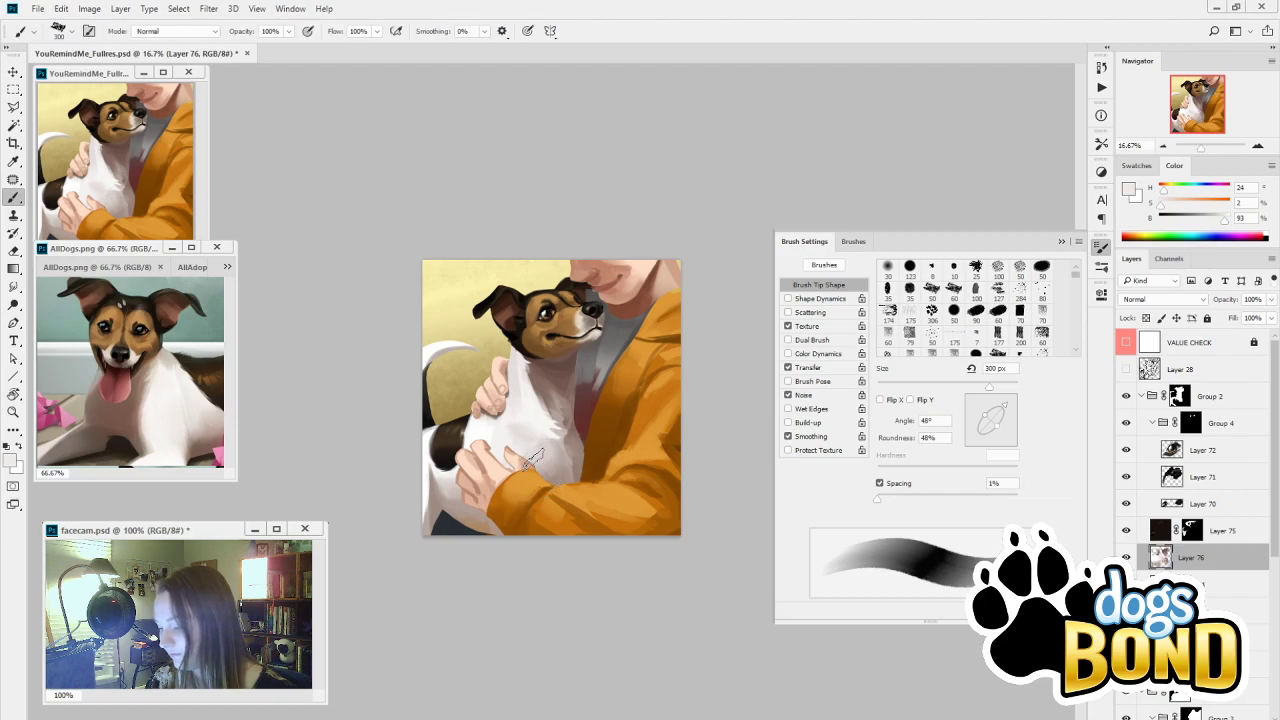
left_click(507, 426, "alt")
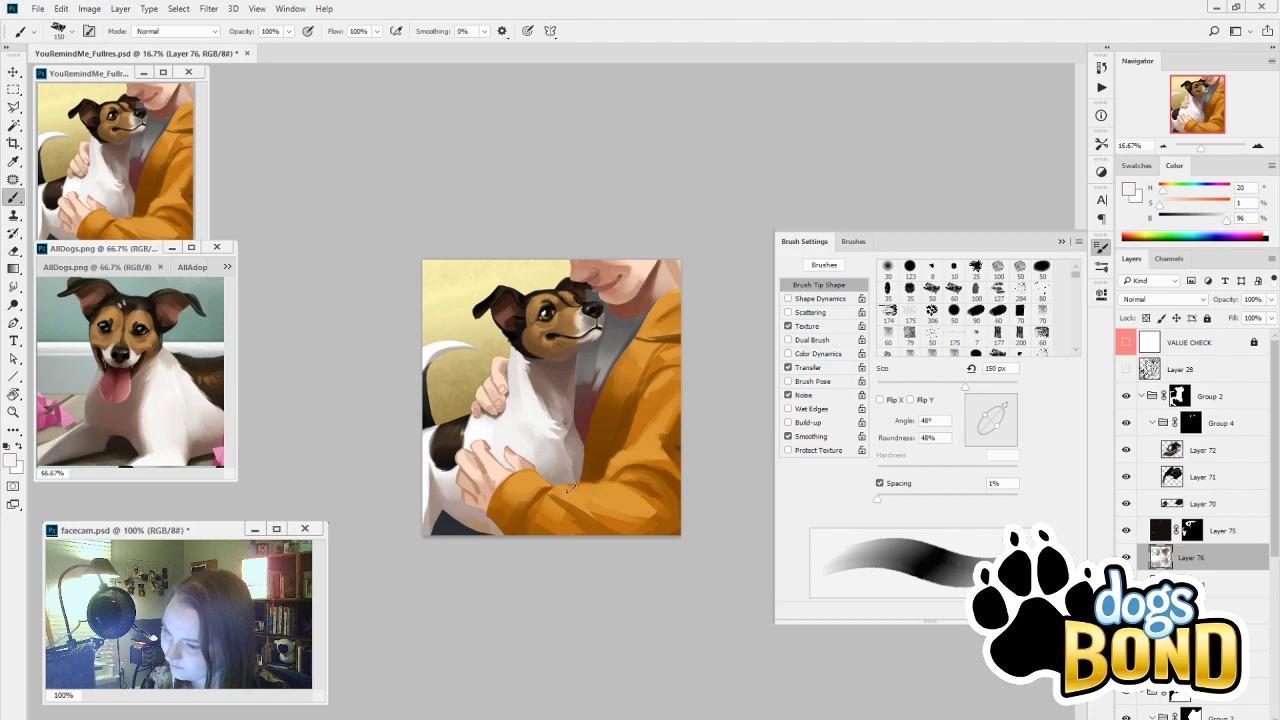
left_click(540, 440, "alt")
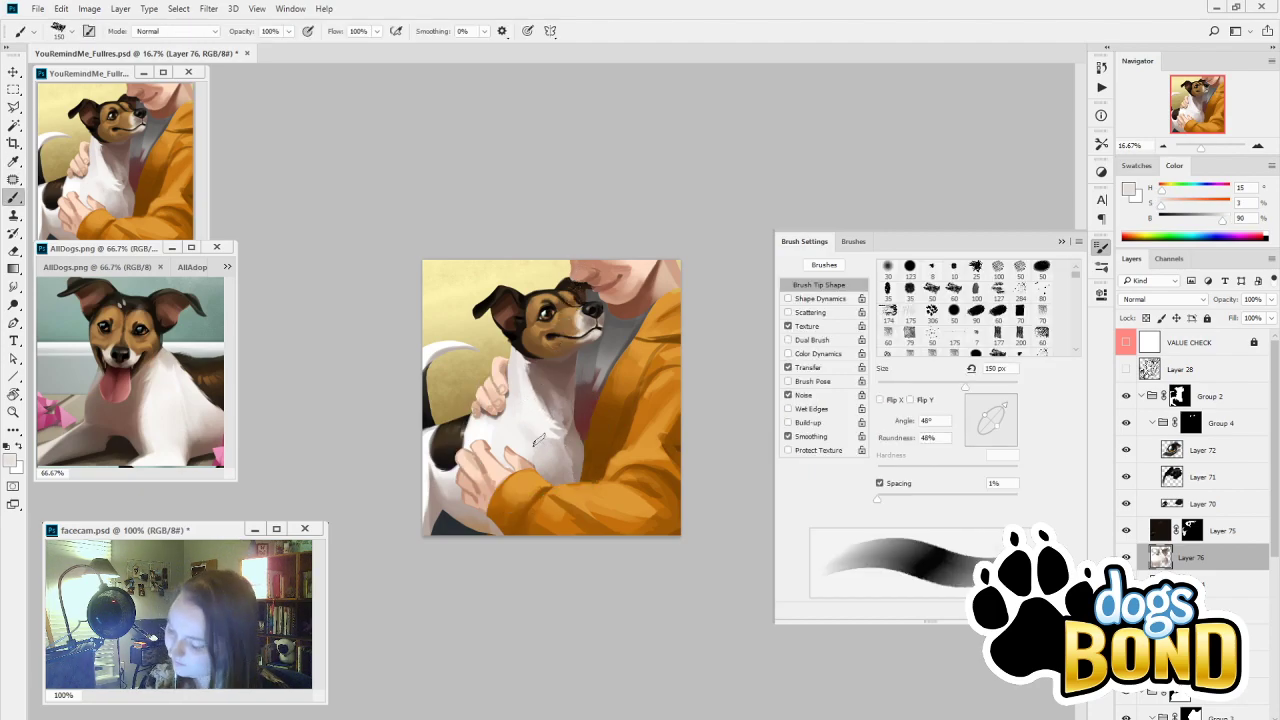
key("bracketleft")
key("bracketleft")
key("bracketleft")
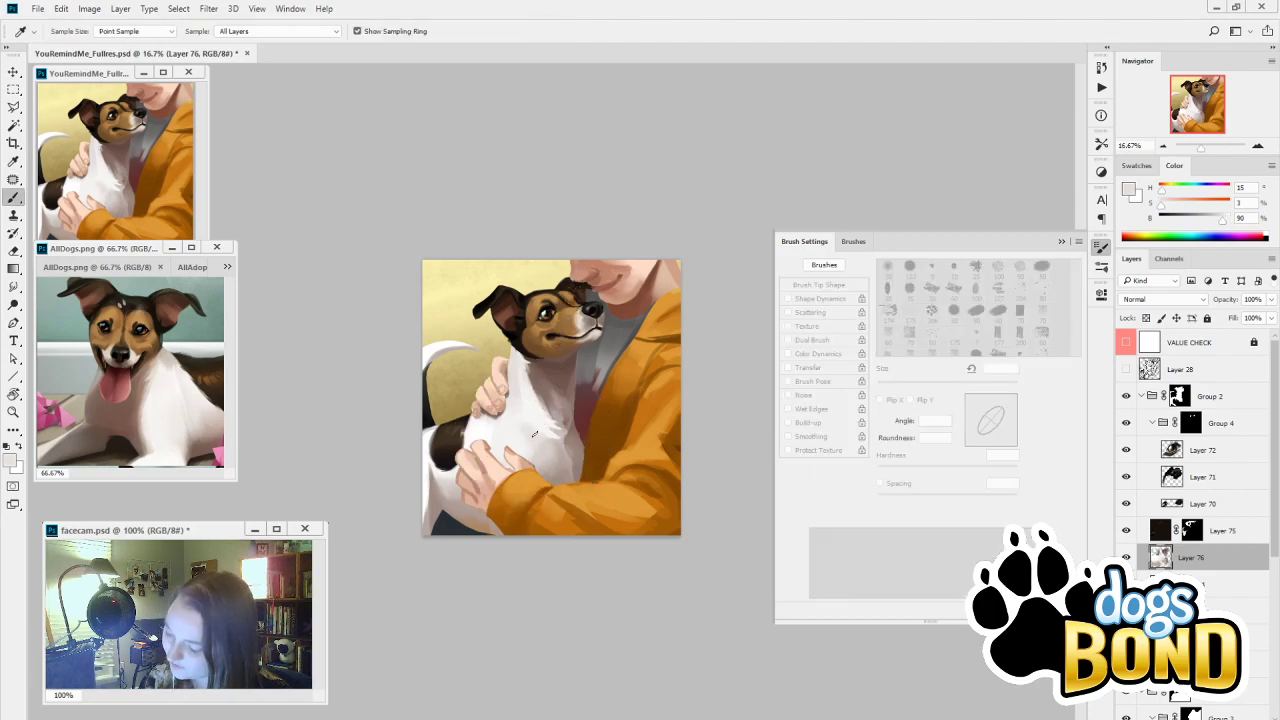
left_click(555, 447, "alt")
left_click_drag(555, 447, 530, 418)
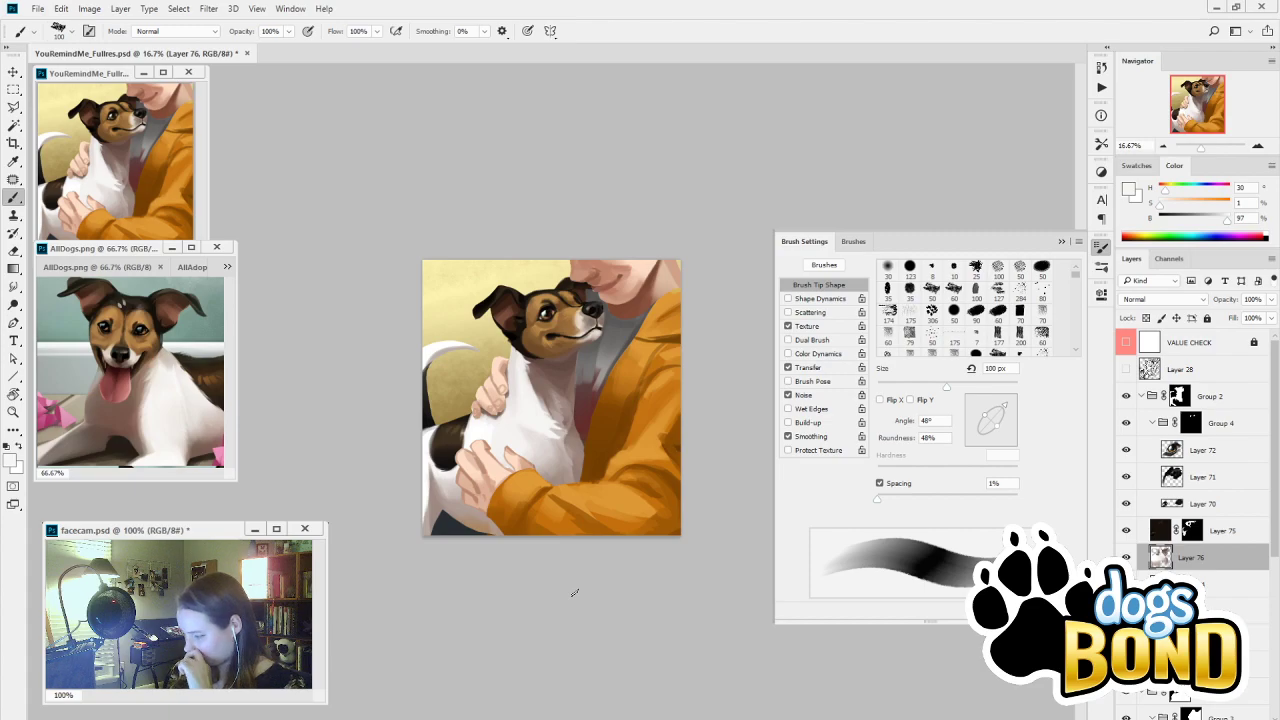
Collapse Group 2 and toggle its visibility to compare the painting before and after the dog's repaint
left_click(1126, 397)
left_click(1126, 397)
left_click(1143, 397)
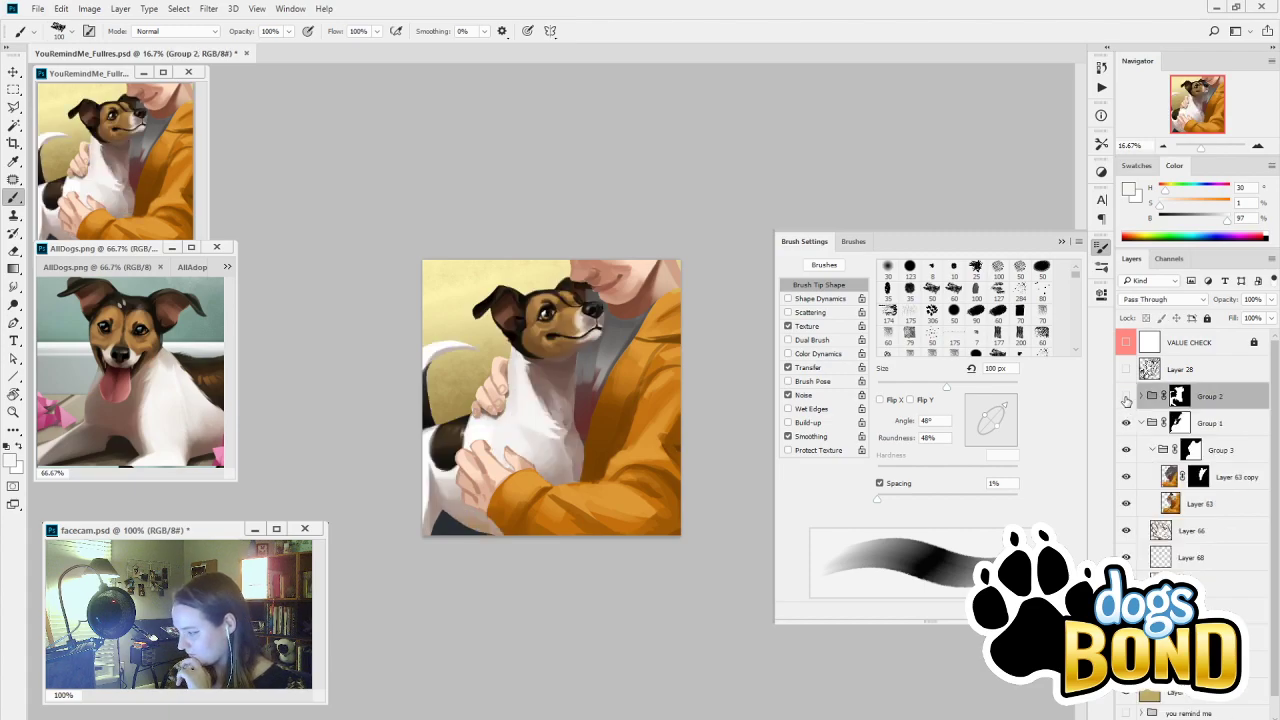
left_click(1126, 397)
left_click(1126, 397)
left_click(1126, 397)
left_click(1126, 397)
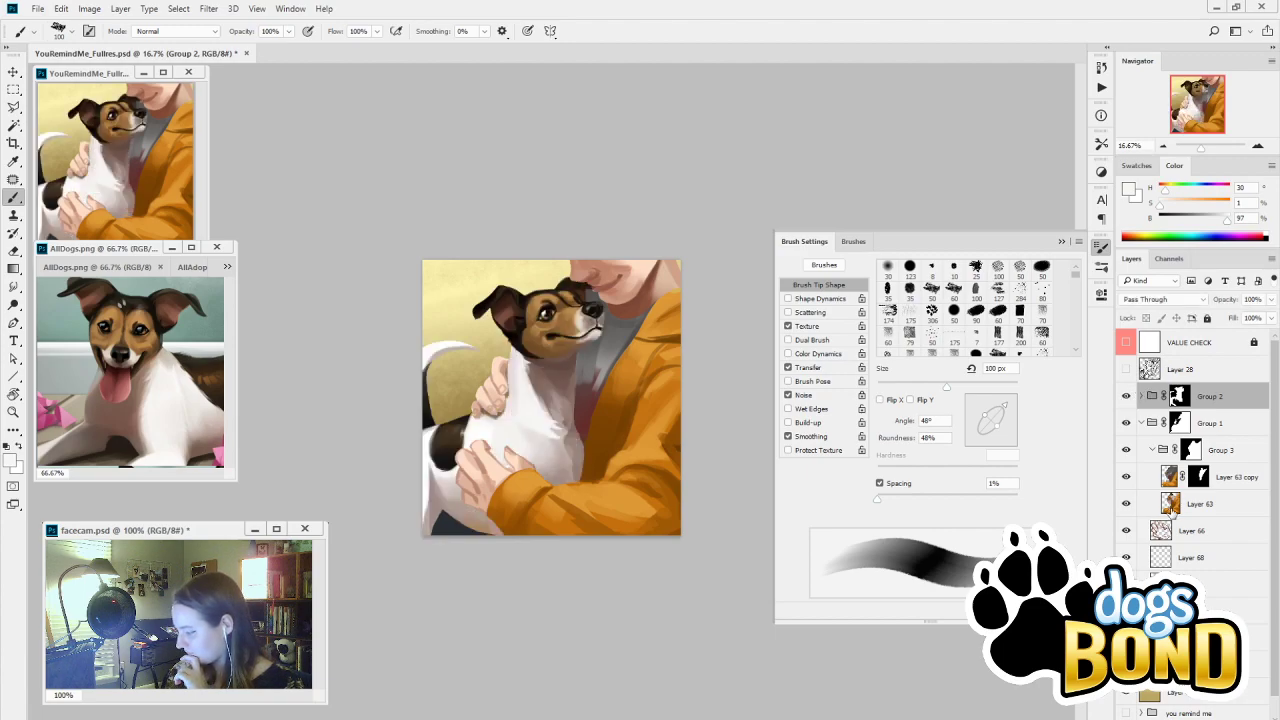
Toggle Group 3's visibility to examine what it contributes to the jacket
left_click(1126, 451)
left_click(1127, 452)
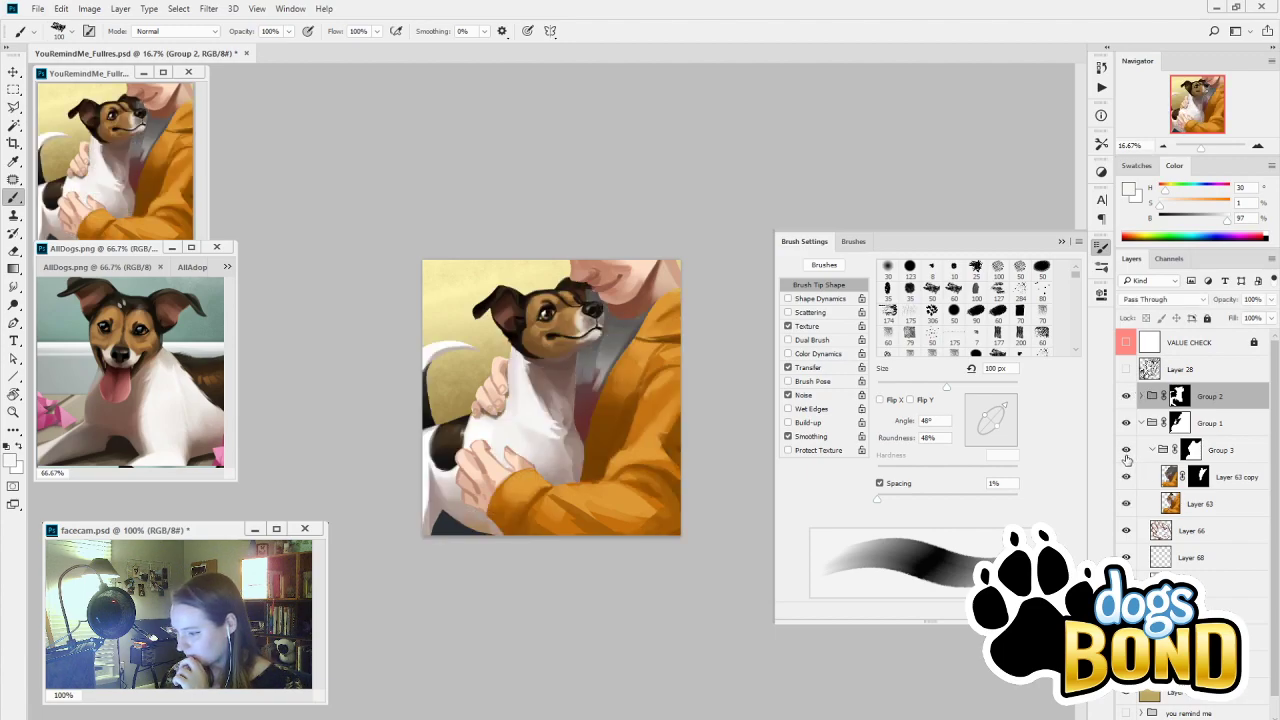
left_click(1126, 458)
left_click(1126, 451)
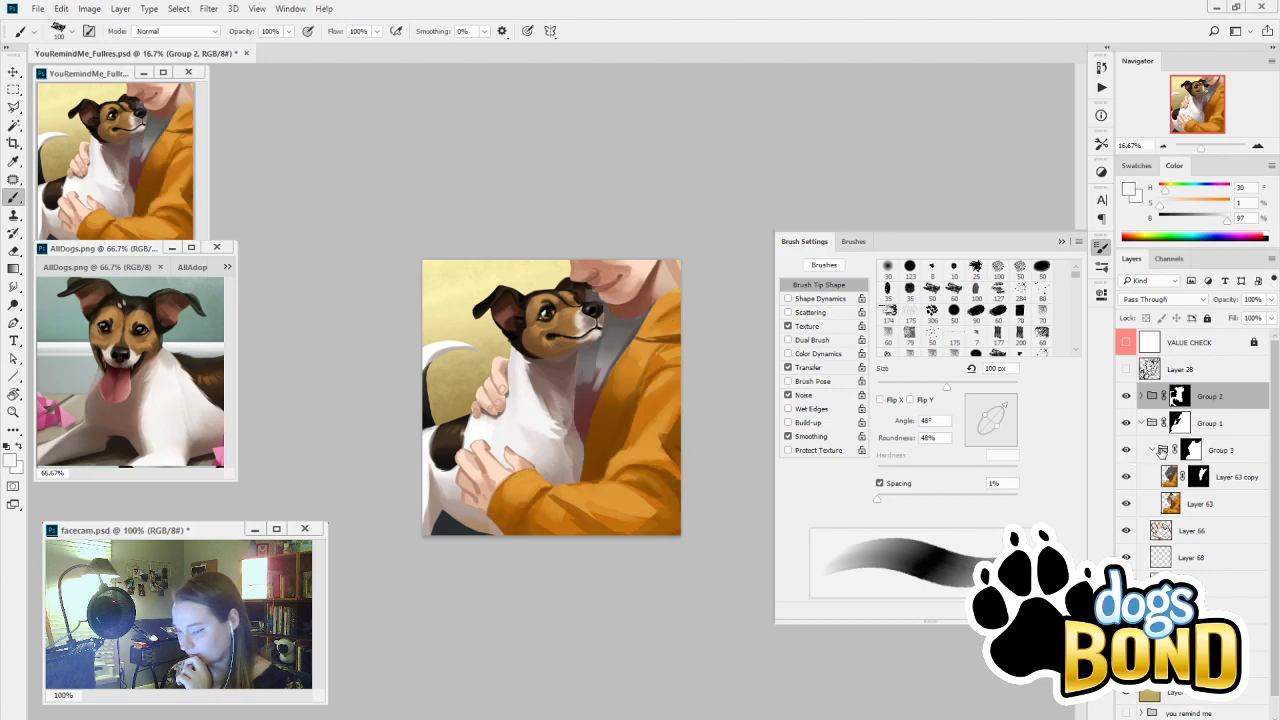
Inspect Layer 63 copy, its mask and Group 3's mask, toggling Layer 63 copy and Layer 63 to examine their contribution to the jacket
left_click(1168, 479)
left_click(1126, 477)
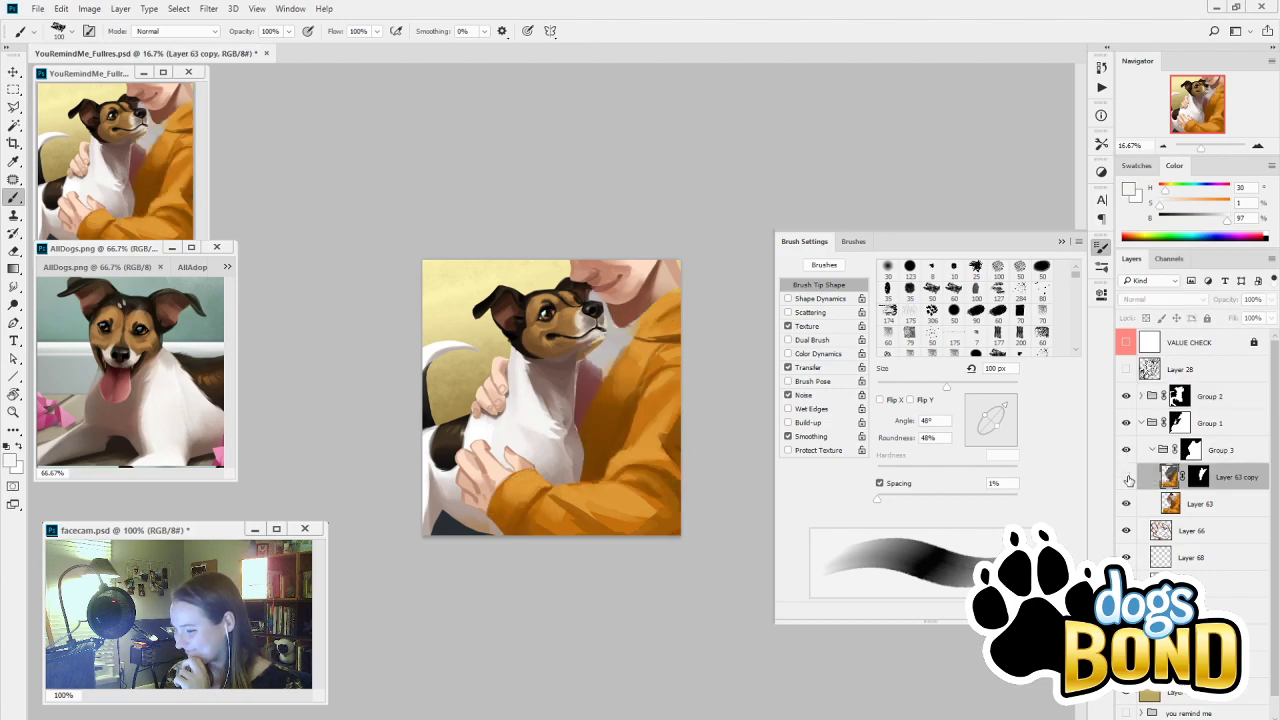
left_click(1126, 477)
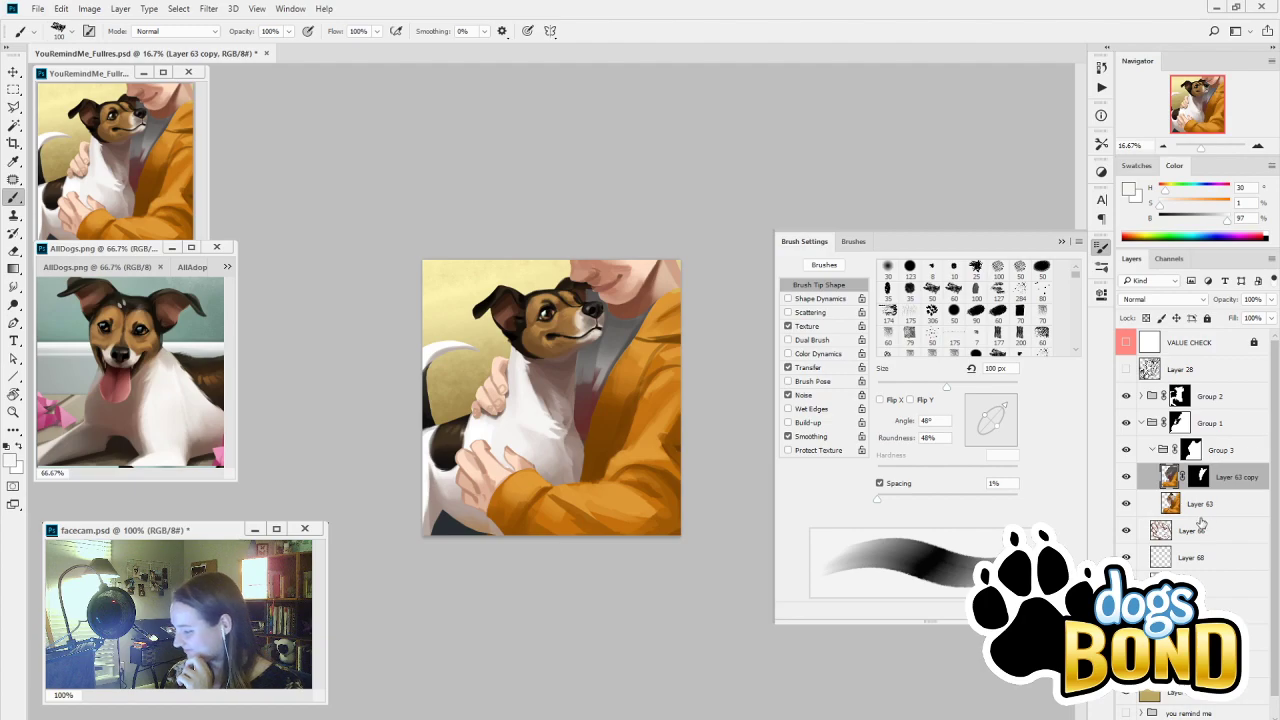
left_click(1199, 477)
key("i")
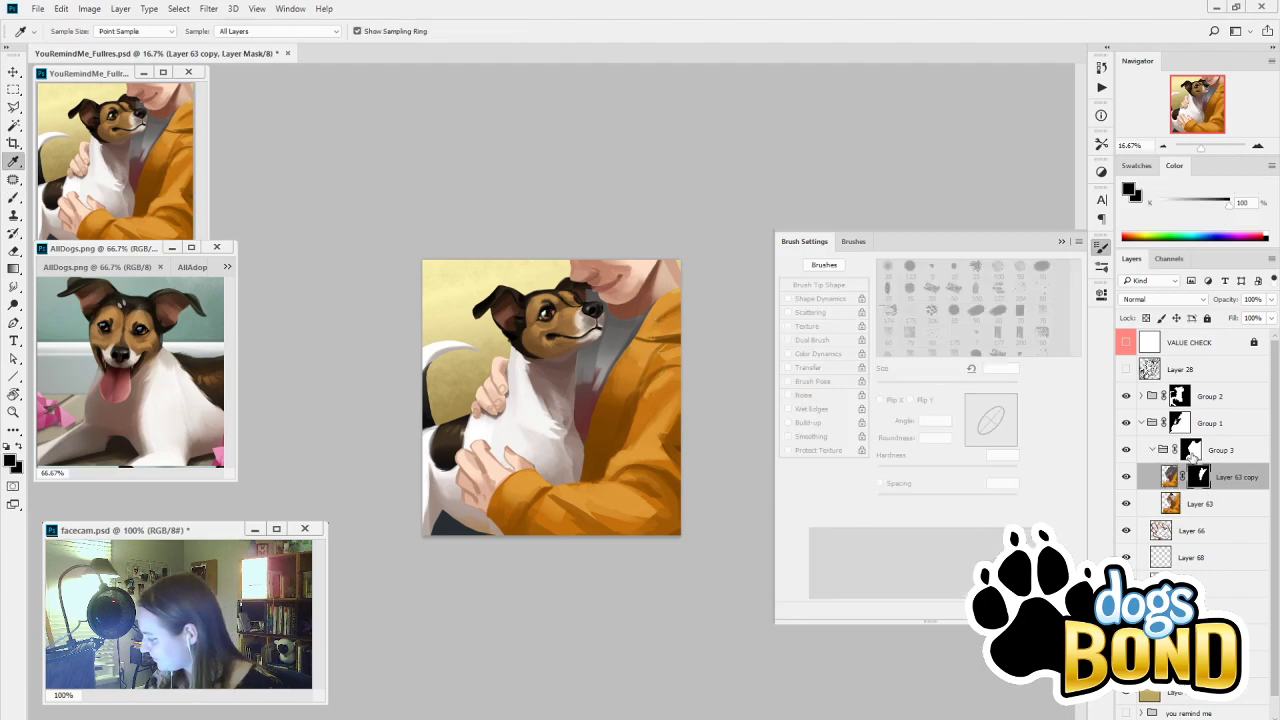
left_click(1191, 451)
left_click(1129, 480)
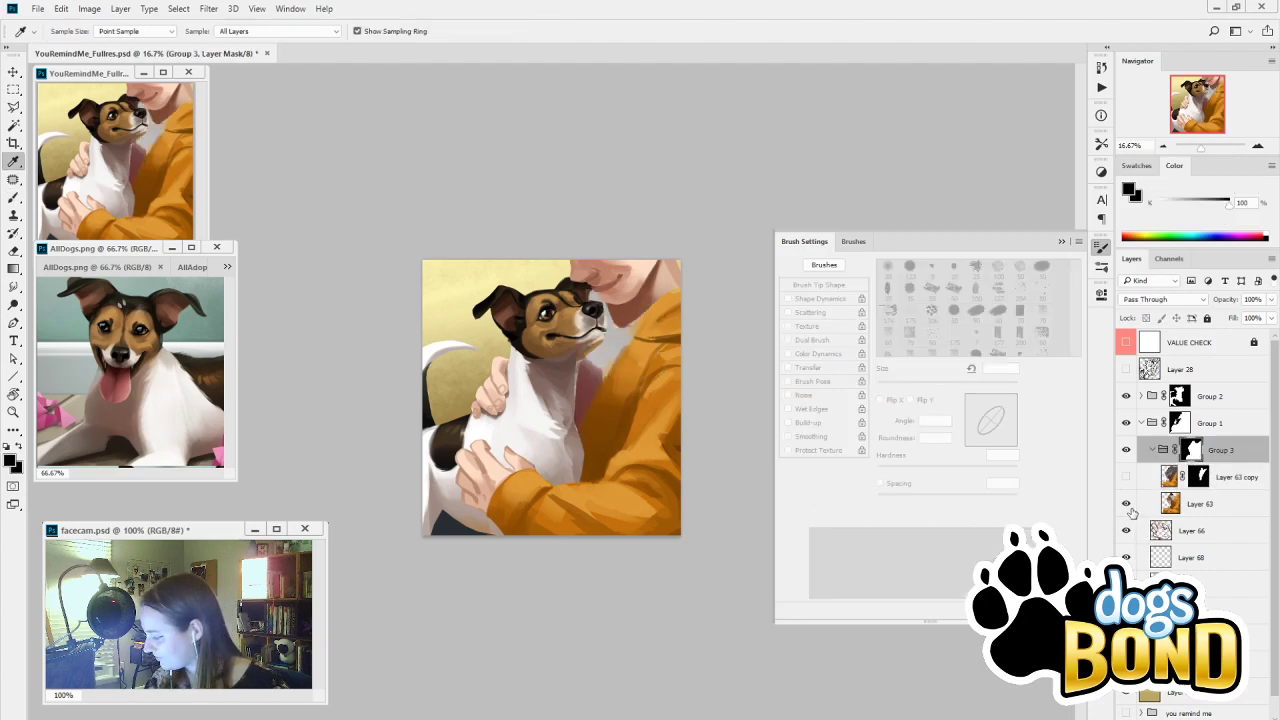
left_click(1190, 508)
left_click(1127, 506)
left_click(1127, 505)
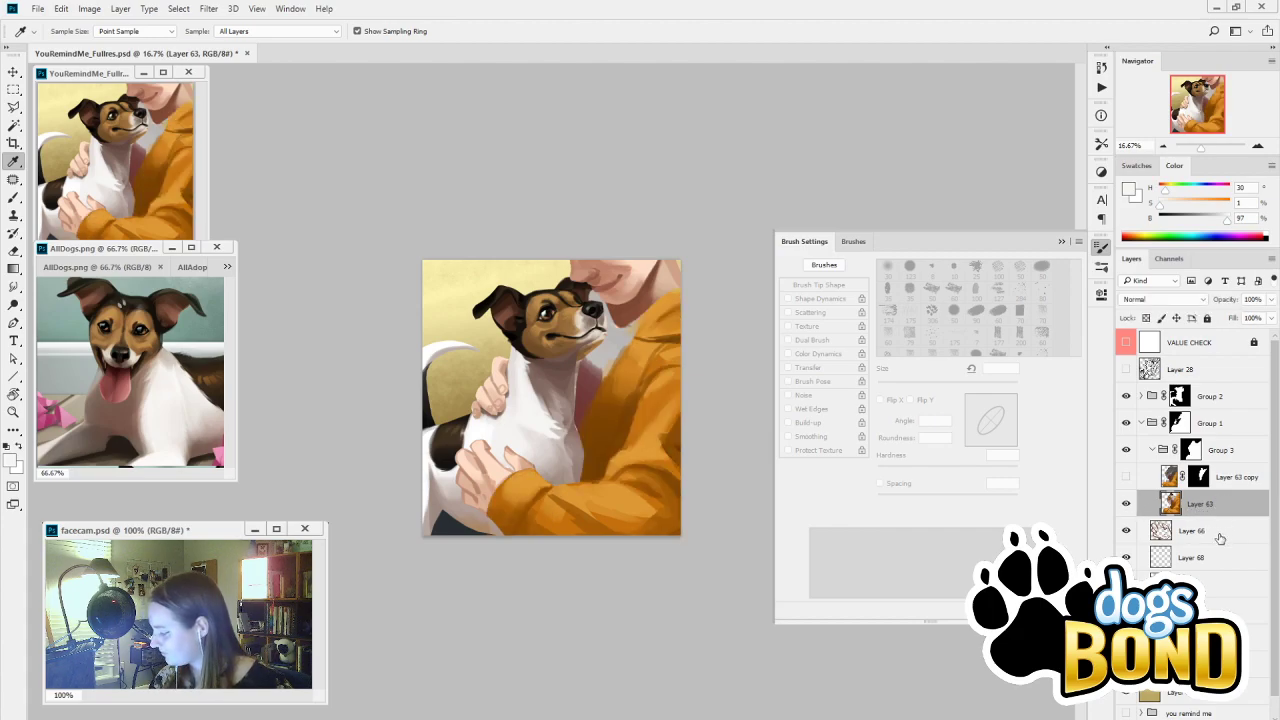
Add a new layer below Layer 63 in Group 3, paint the jacket with sampled light orange at 300 px, and hide Layer 63
left_click(1214, 532)
key("ctrl+shift+alt+n")
mouse_move(1199, 536)
left_mouse_down()
mouse_move(1201, 503)
mouse_move(1218, 499)
mouse_move(1223, 527)
mouse_move(1207, 491)
mouse_move(1215, 501)
left_mouse_up()
left_click(642, 345)
key("b")
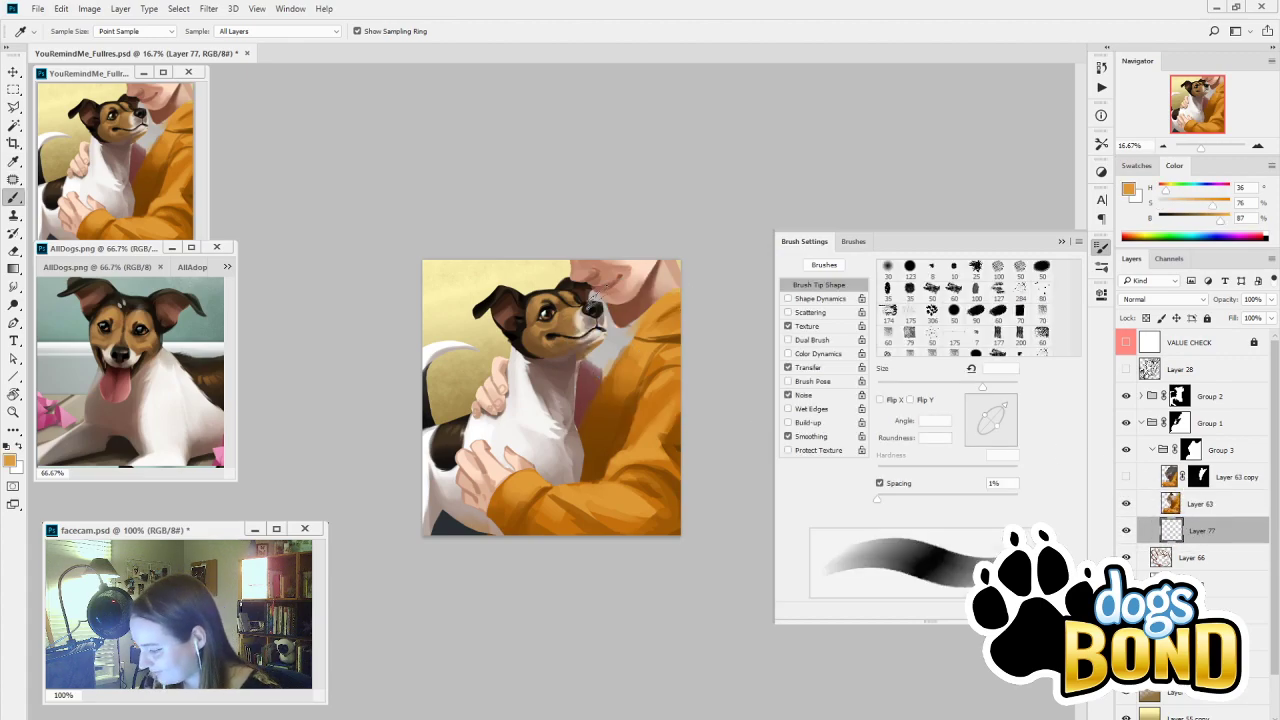
left_click(1127, 503)
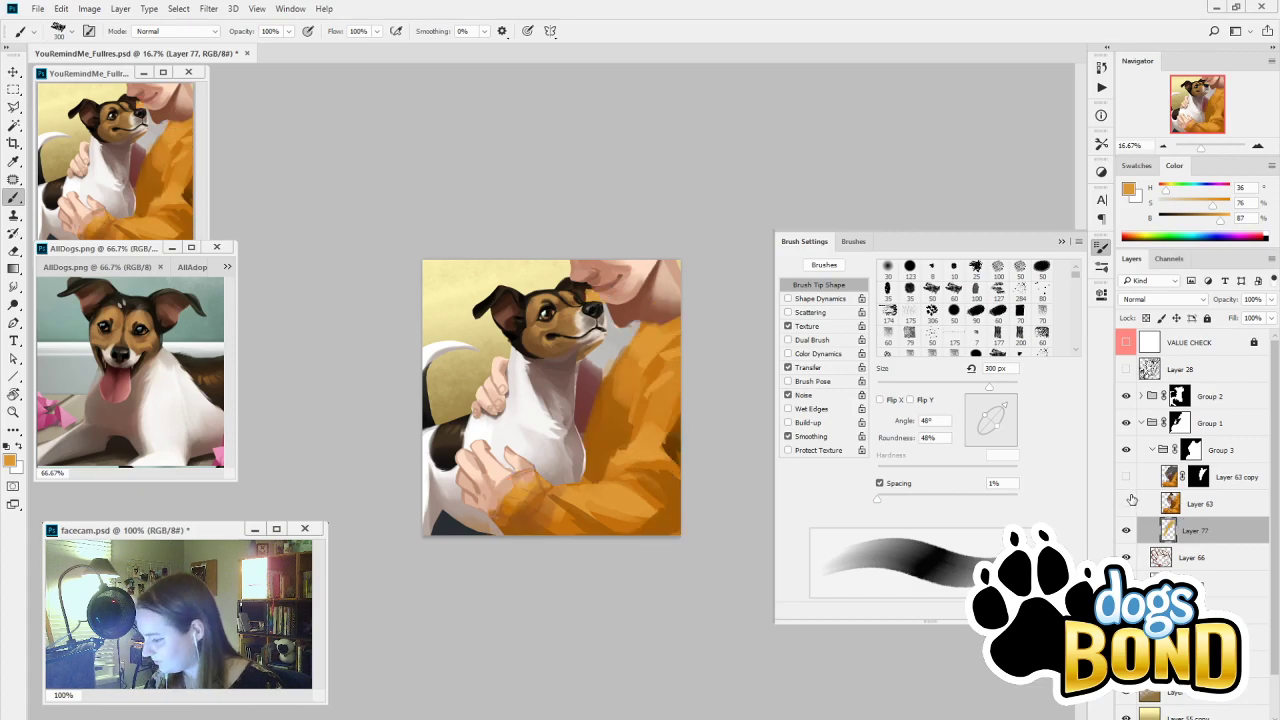
Paint the jacket's shaded areas on Layer 77 with sampled brownish orange, using 125 and 100 px brushes, and show both Layer 63 layers
key("i")
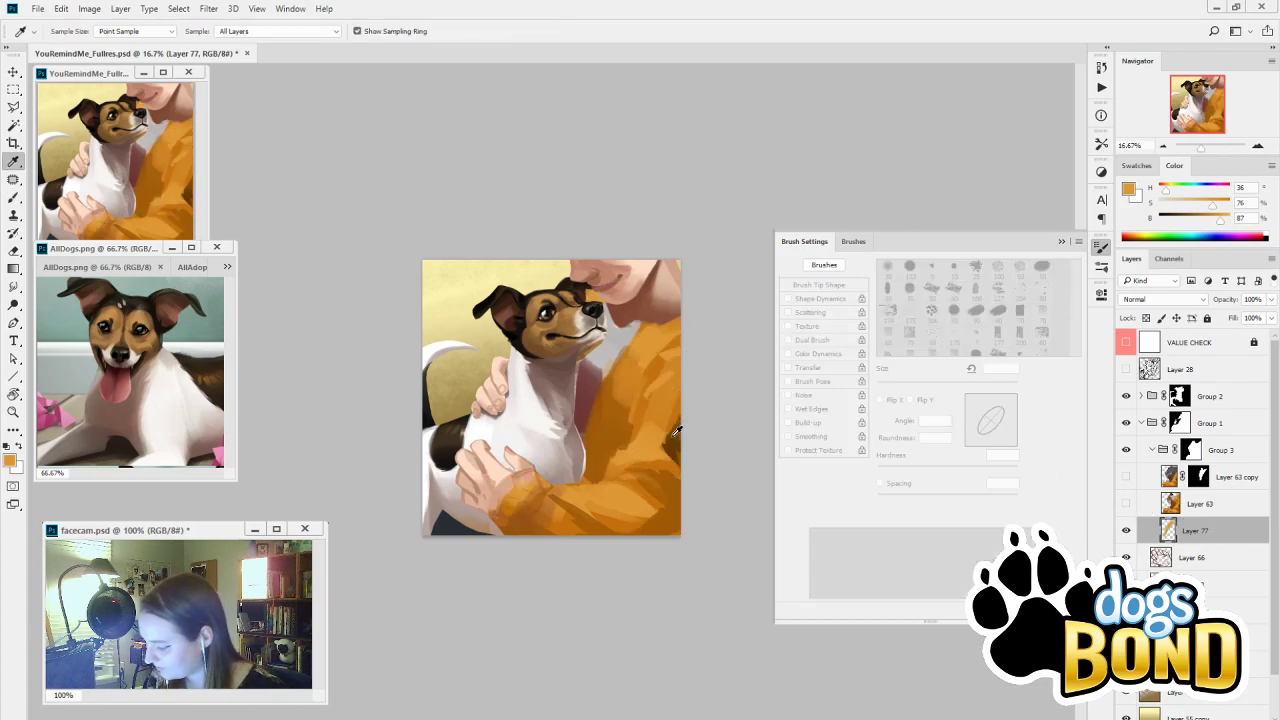
left_click(605, 450)
key("b")
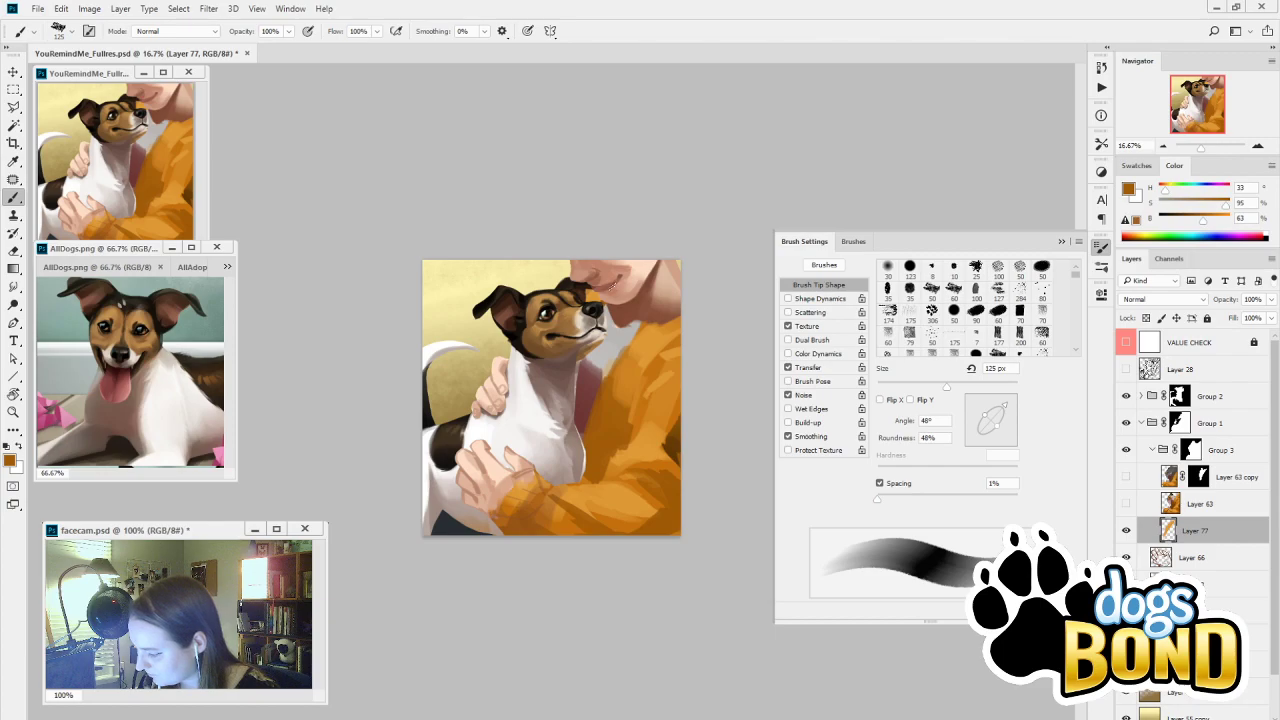
left_click_drag(1127, 504, 1138, 482)
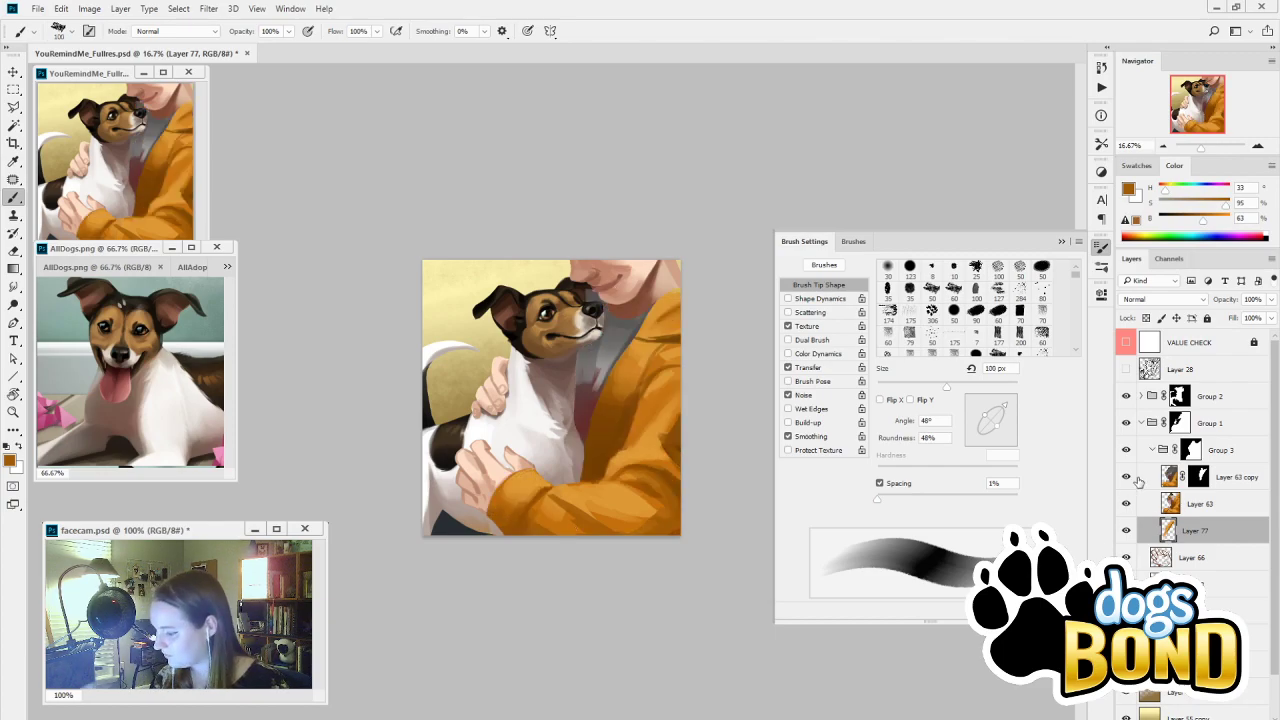
Check Layer 63 copy's mask and work on the jacket's shadow in Layer 63 with a sampled dark brown at 100 px
left_click(1199, 477)
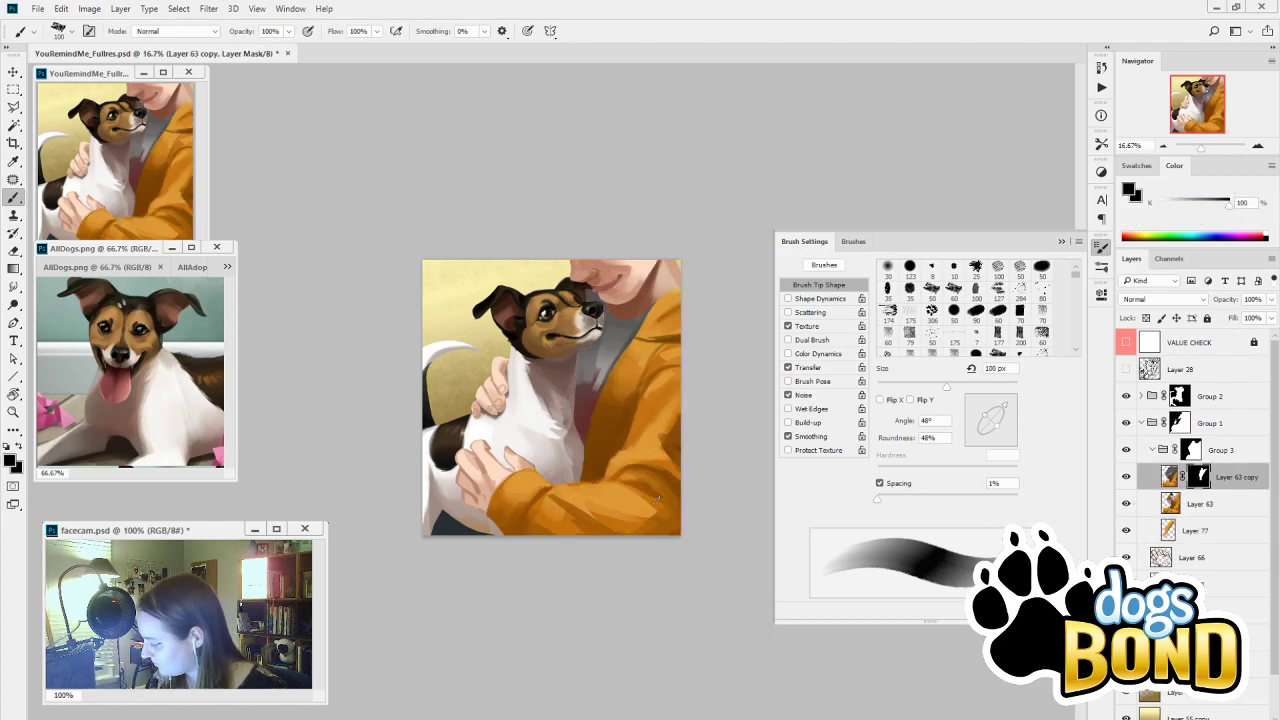
key("i")
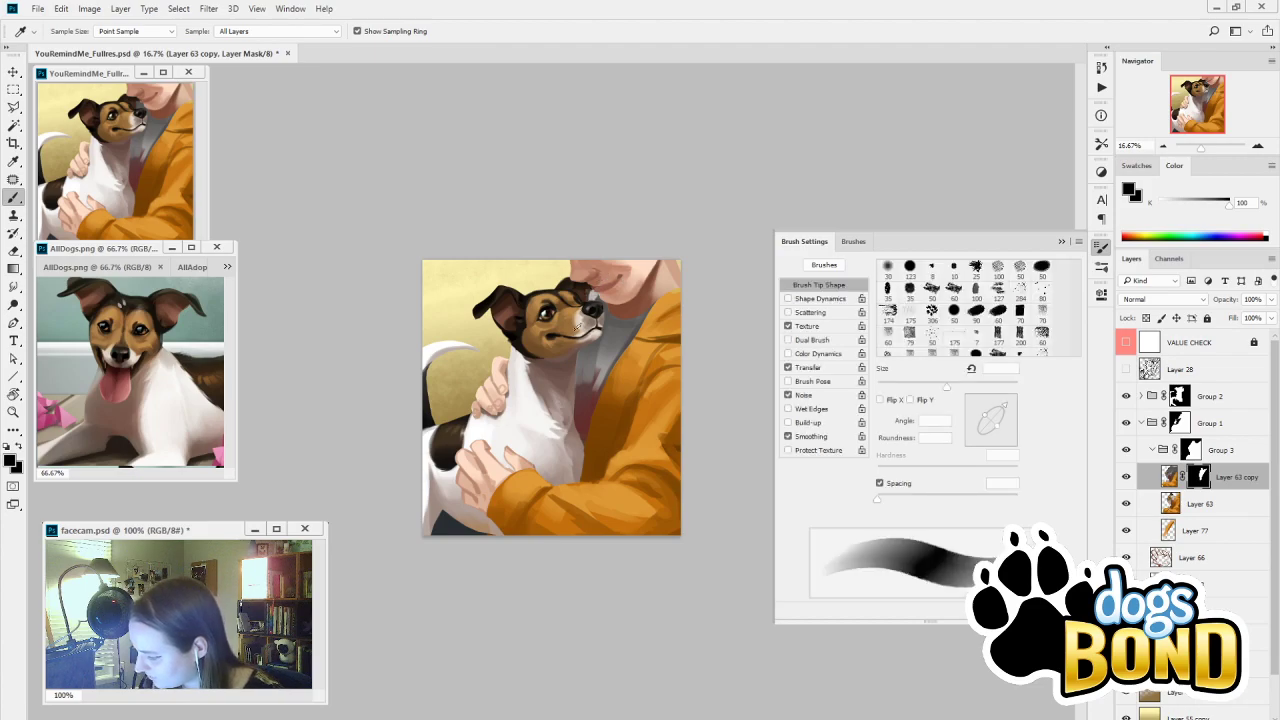
key("b")
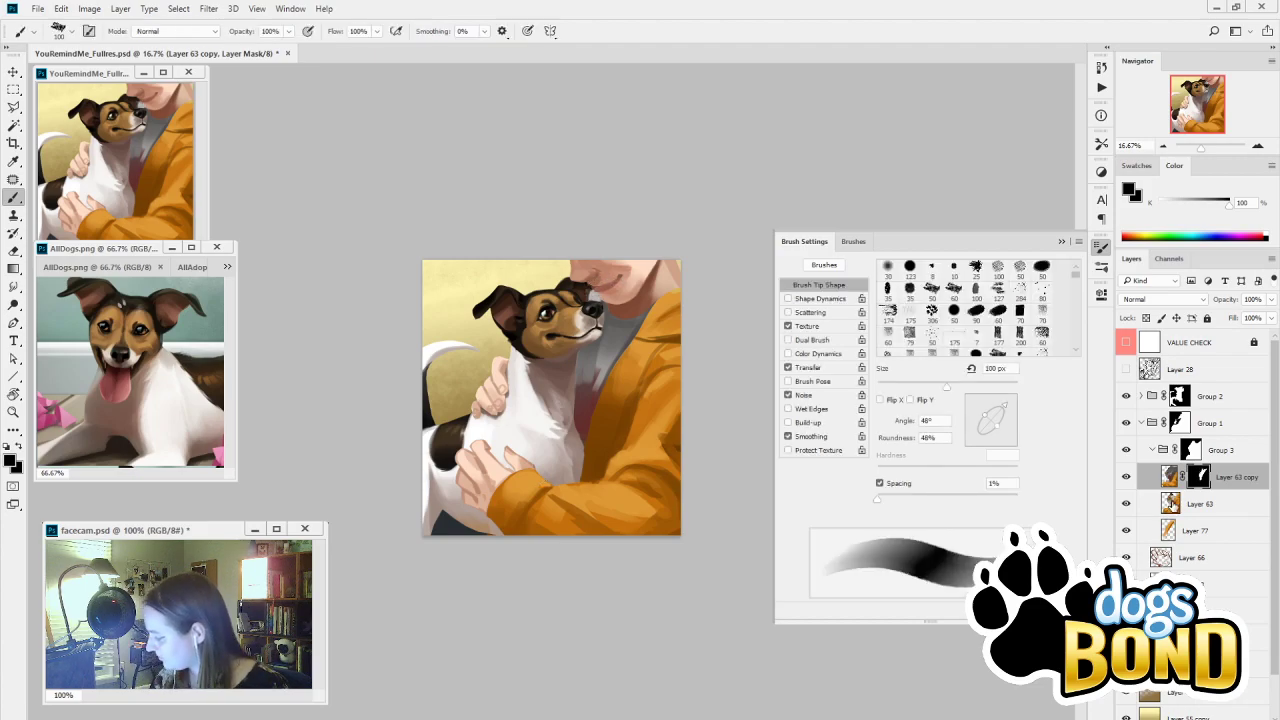
left_click(1205, 504)
key("e")
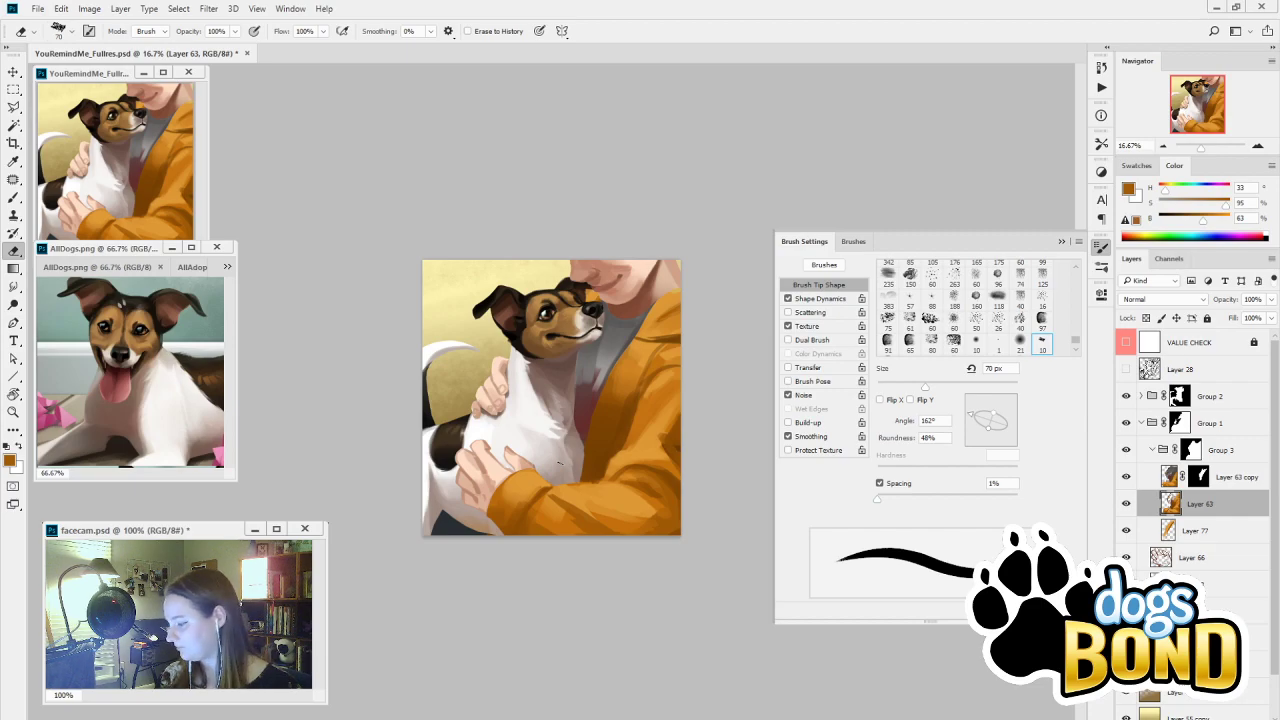
key("i")
left_click(610, 476)
key("b")
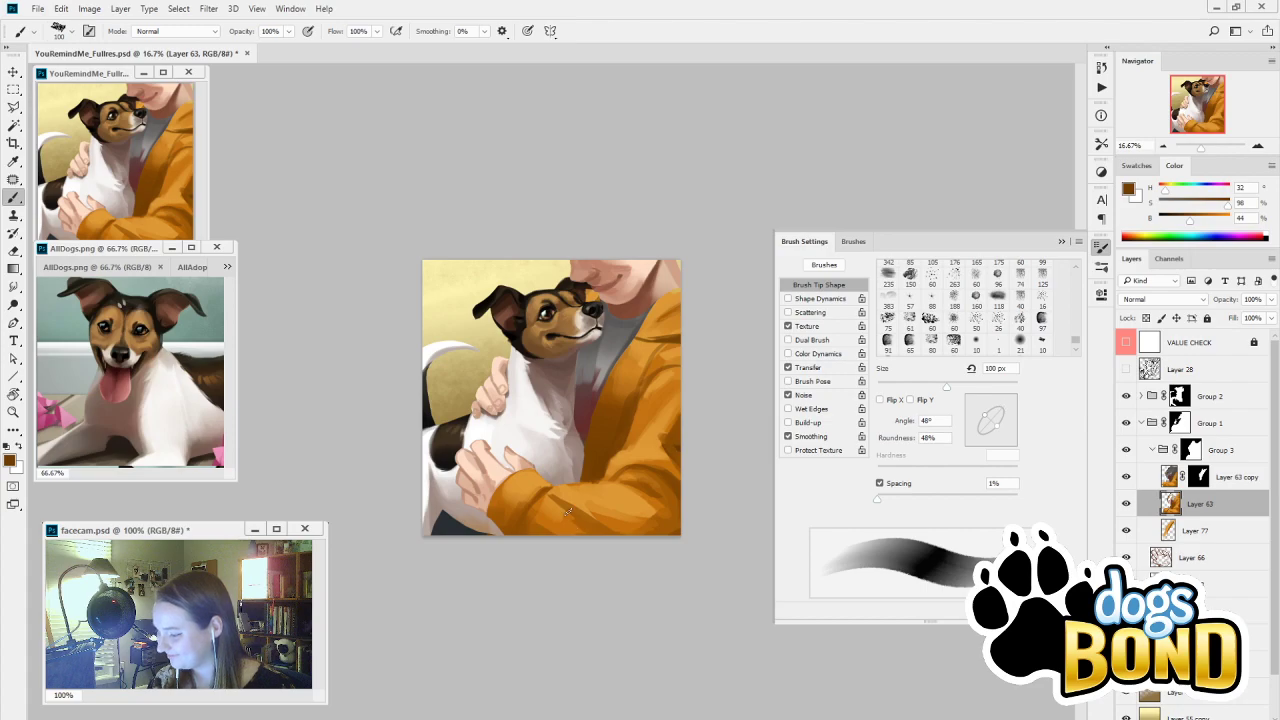
Compare the jacket with Layer 63 copy, Layer 63 and Layer 77 toggled, and move Layer 77 above Layer 63
left_click(1126, 477)
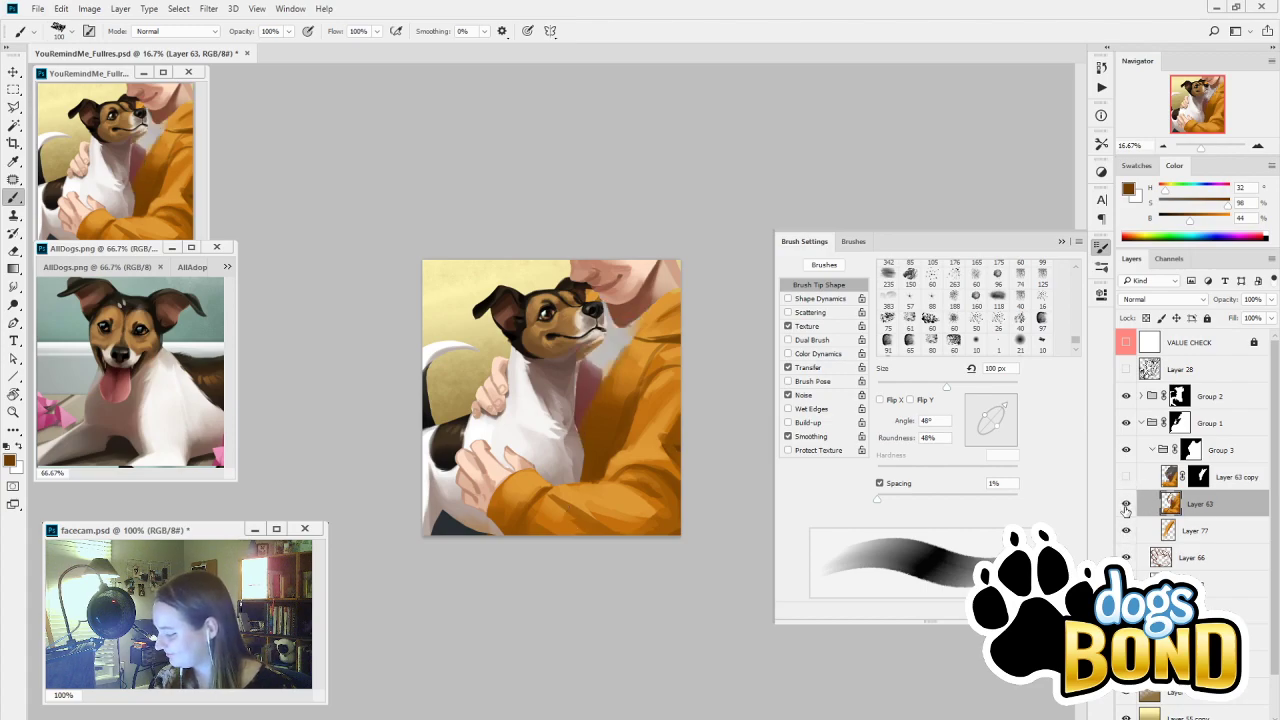
left_click(1126, 504)
left_click(1127, 531)
left_click(1126, 504)
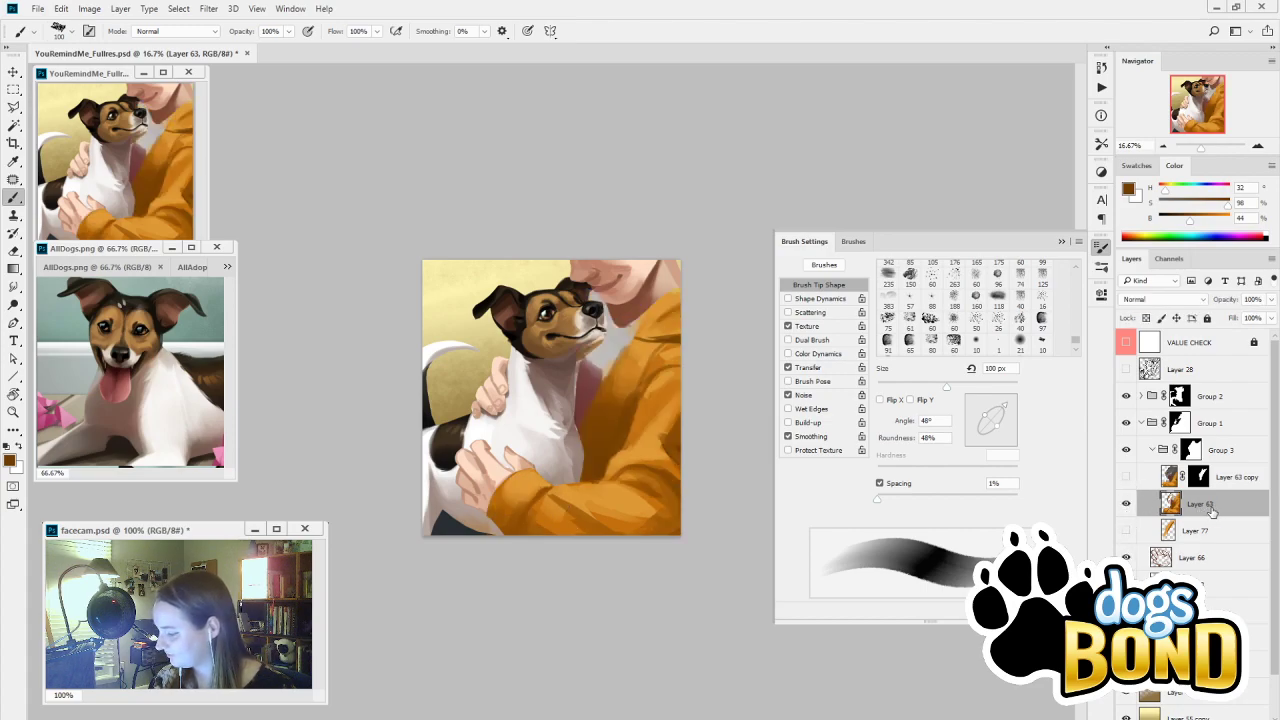
left_click(1127, 531)
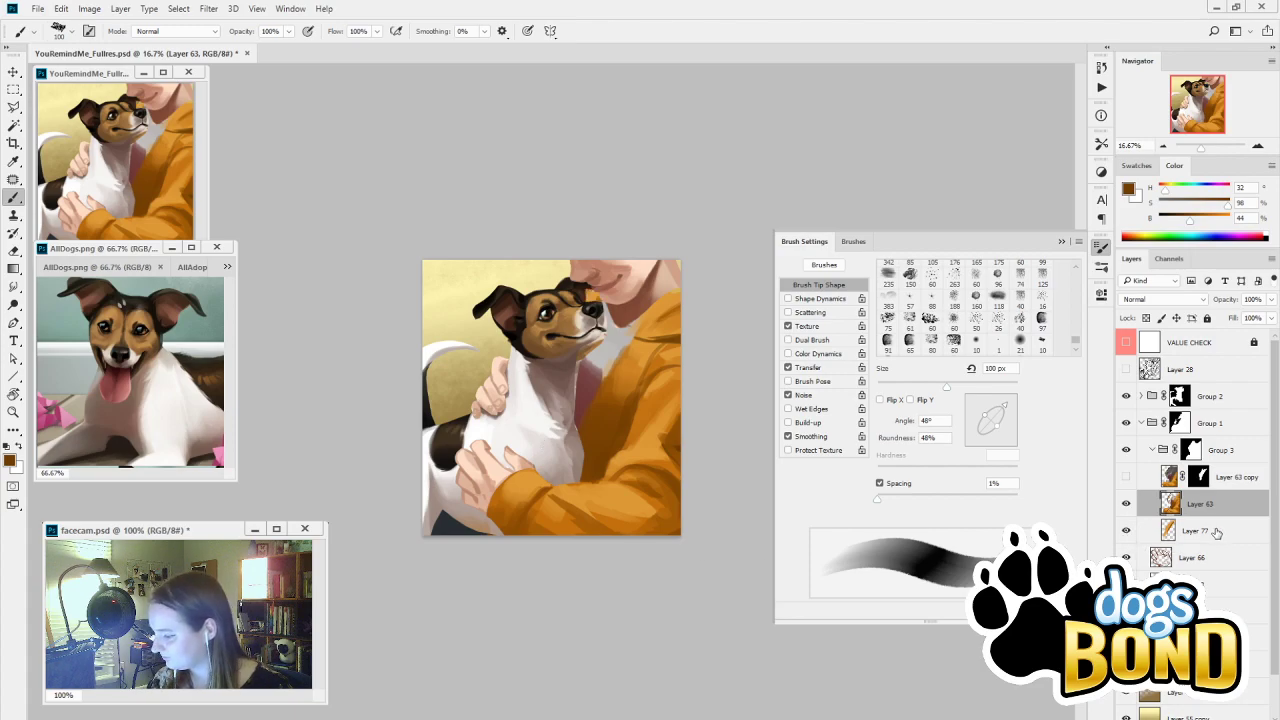
left_click_drag(1215, 532, 1220, 491)
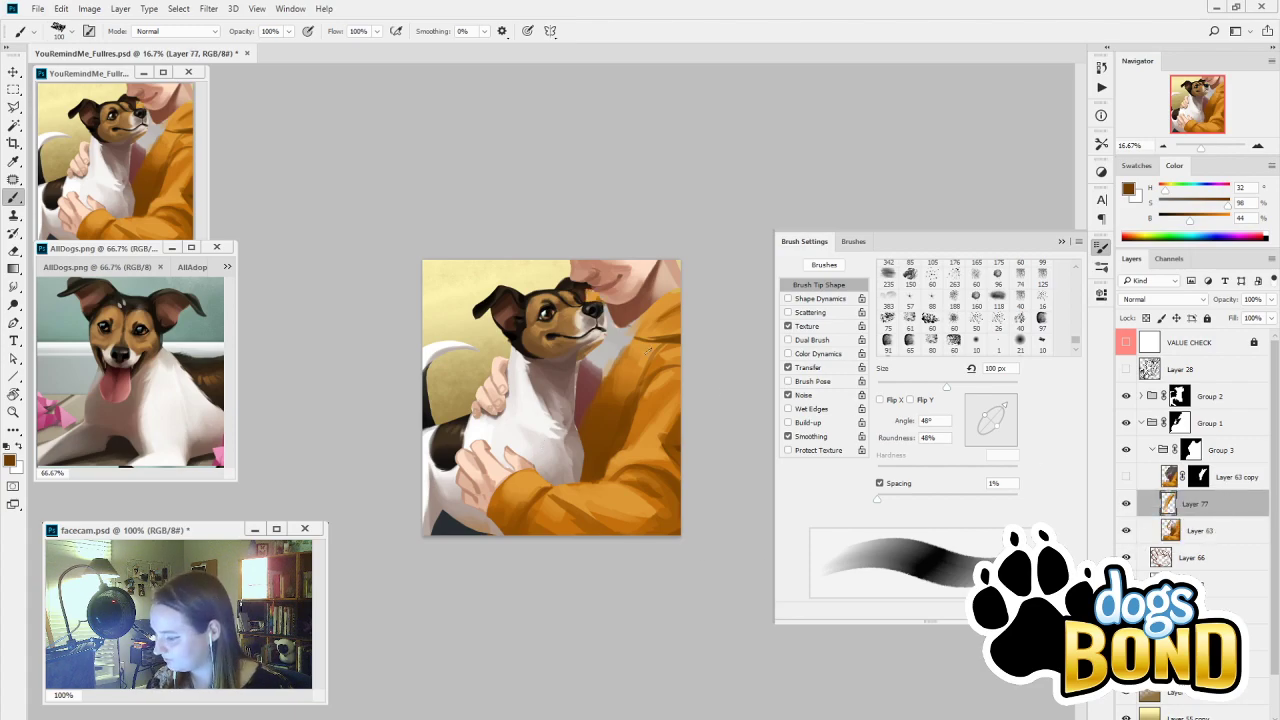
Paint dark brown and sampled reddish brown on Layer 77 along the jacket beside the dog's neck, and erase the excess at 70 px
left_click_drag(586, 346, 580, 392)
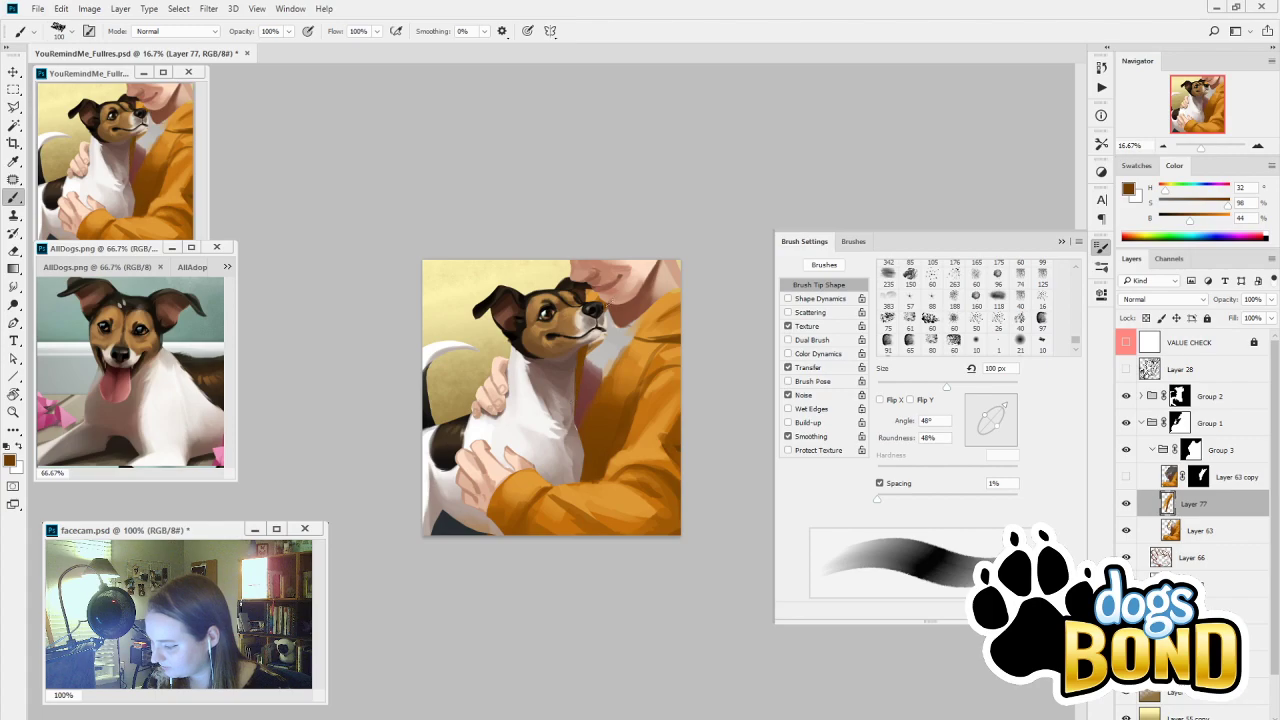
left_click(594, 362, "alt")
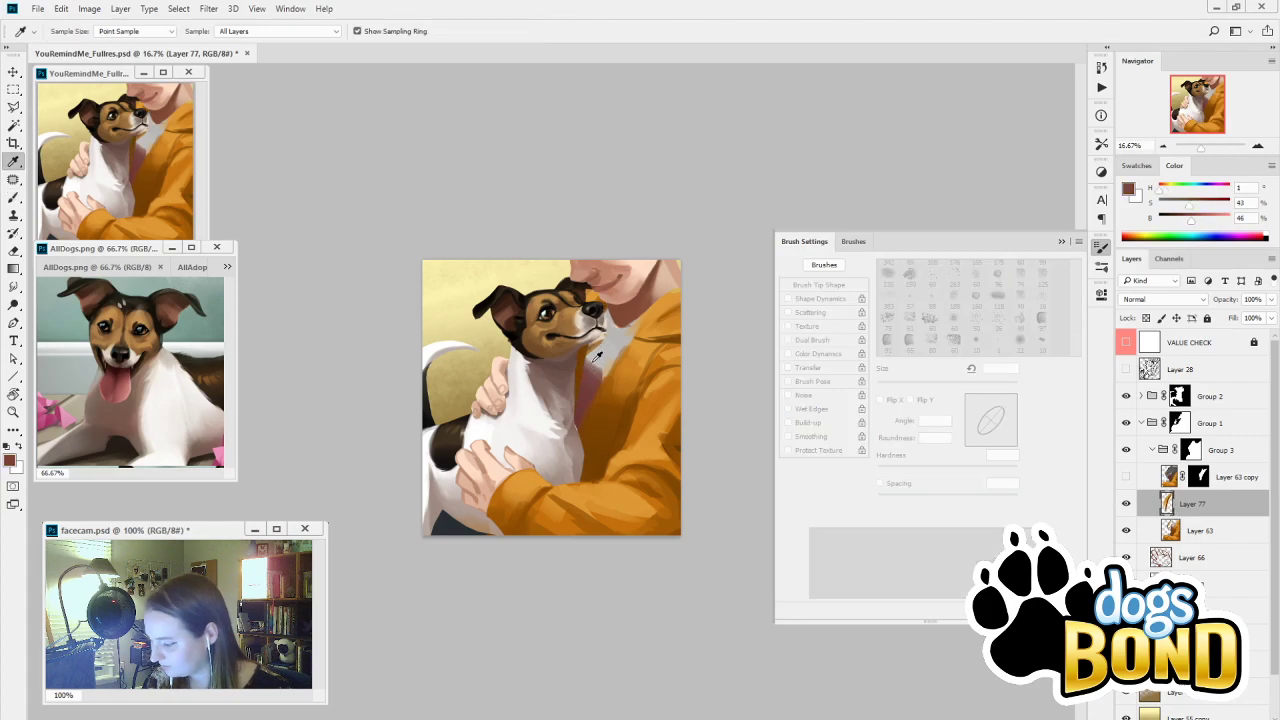
key("e")
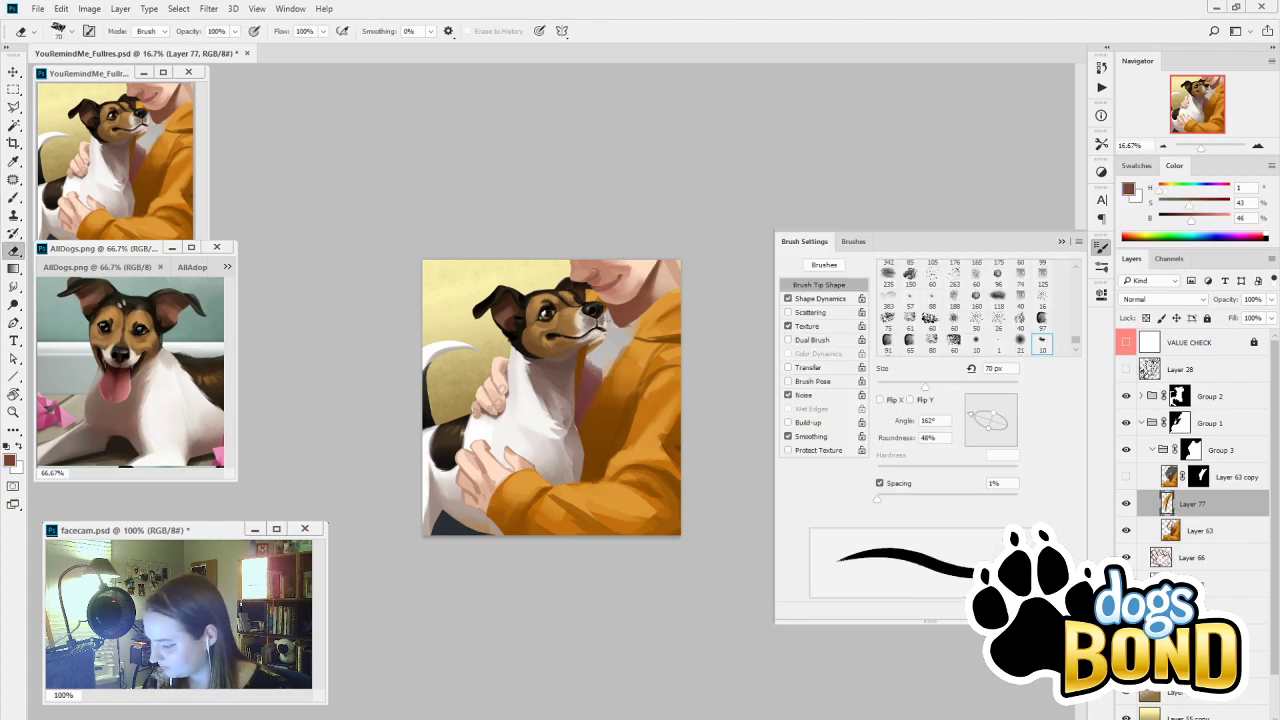
left_click_drag(581, 405, 582, 350)
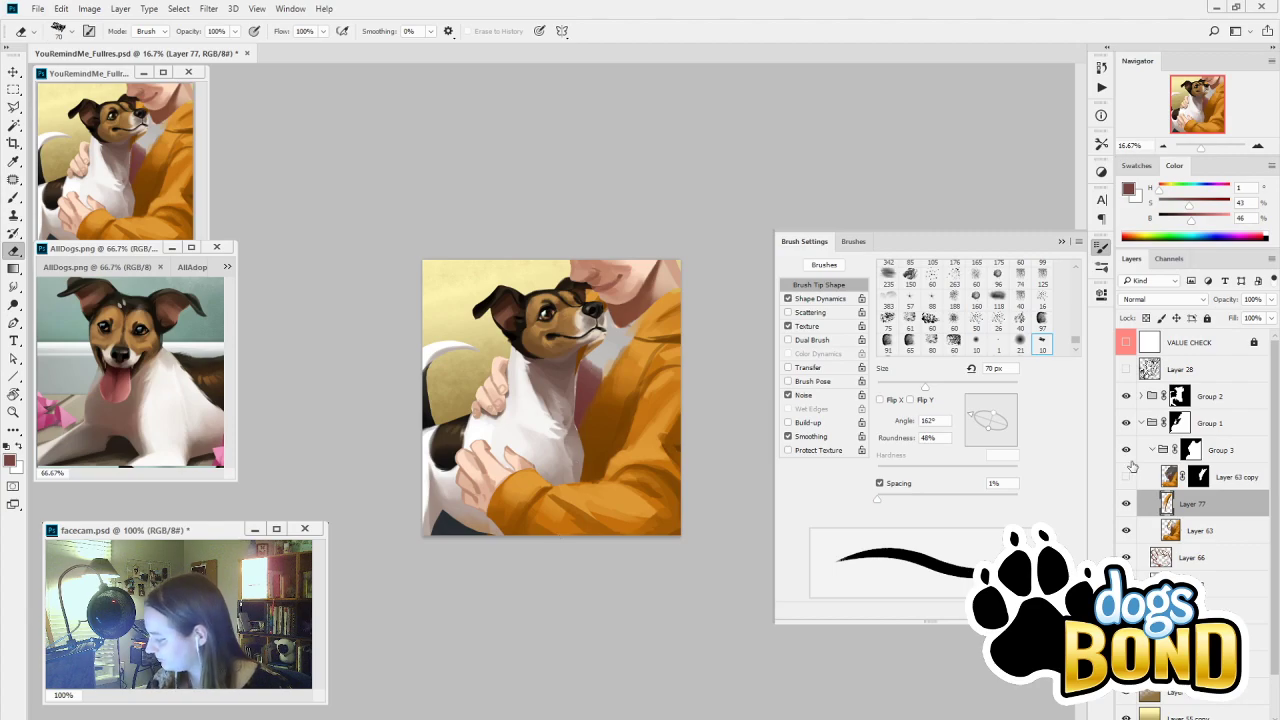
Show Layer 63 copy, load Layer 77's outline as a selection, paint black on the copy's mask within it at 300 px, and deselect
left_click(1127, 476)
left_click(1199, 477)
key("i")
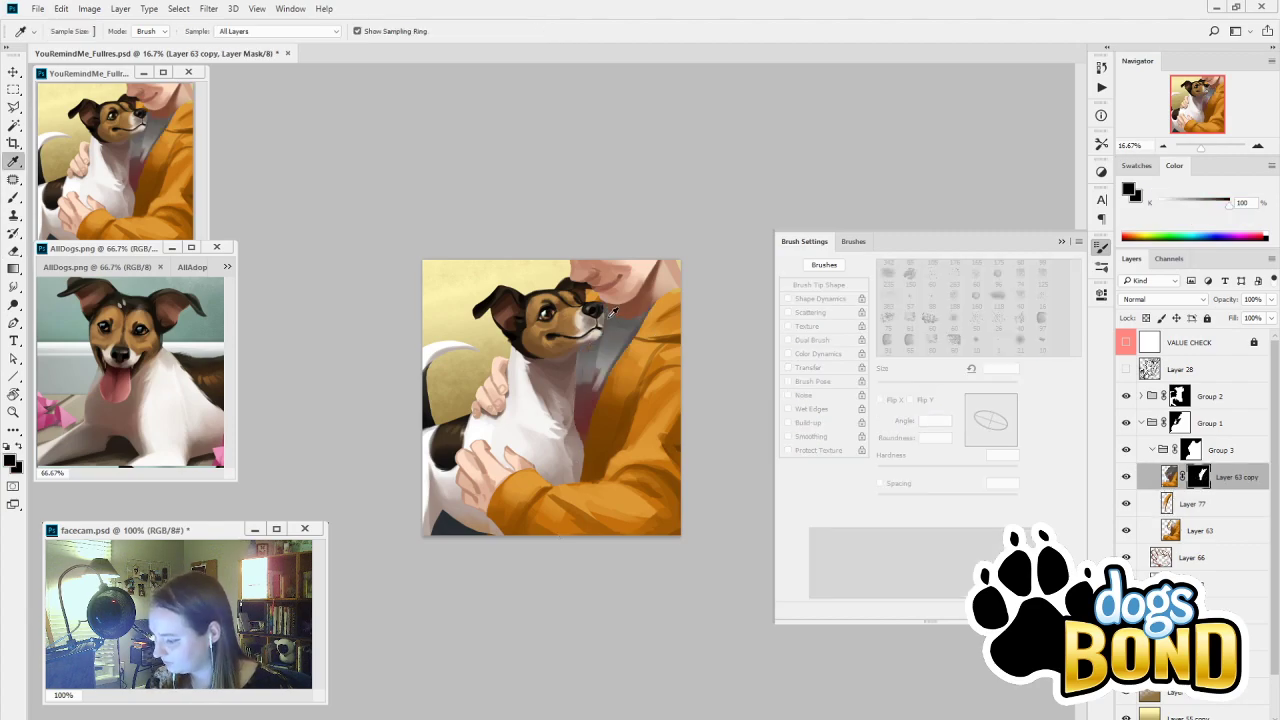
left_click(1176, 502, "ctrl")
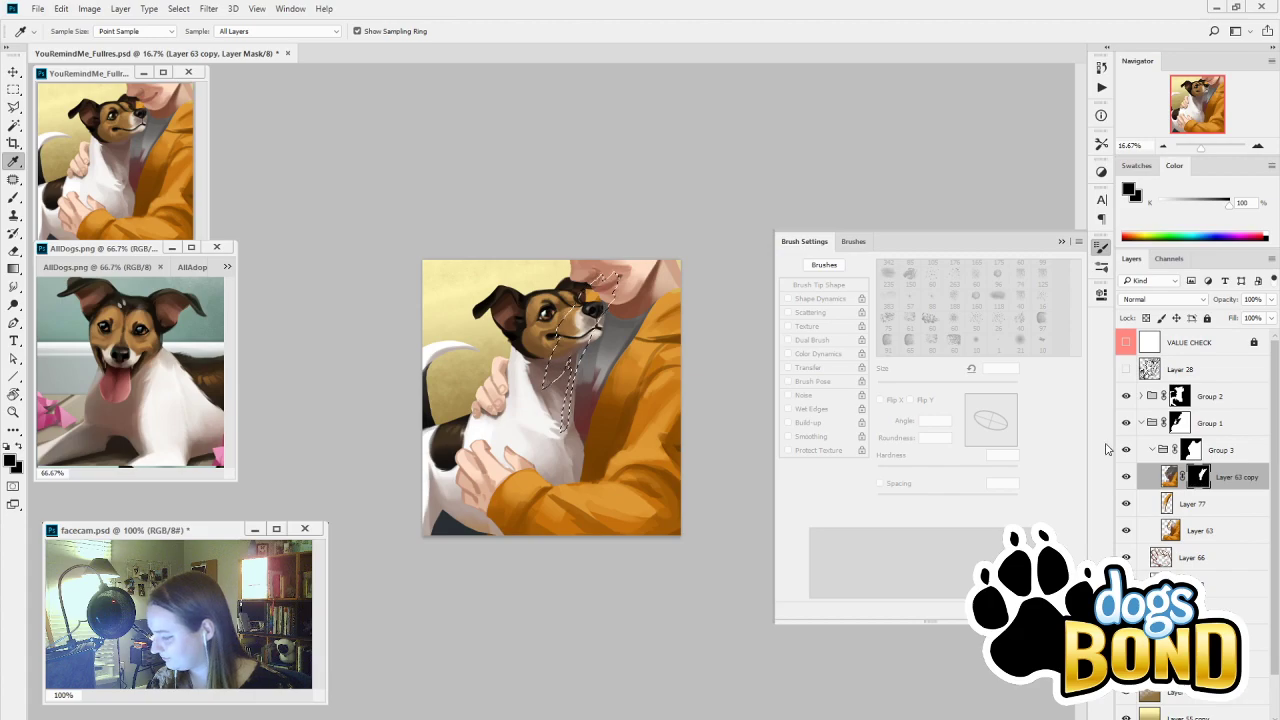
key("b")
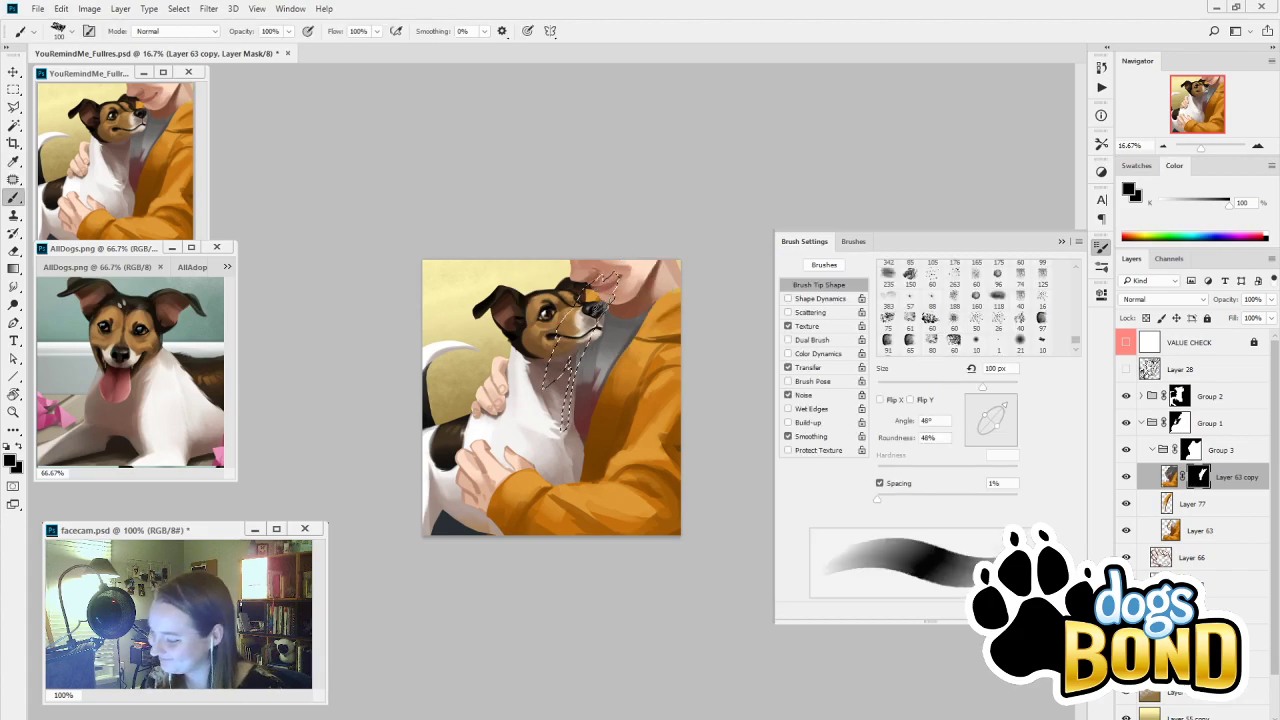
key("bracketright")
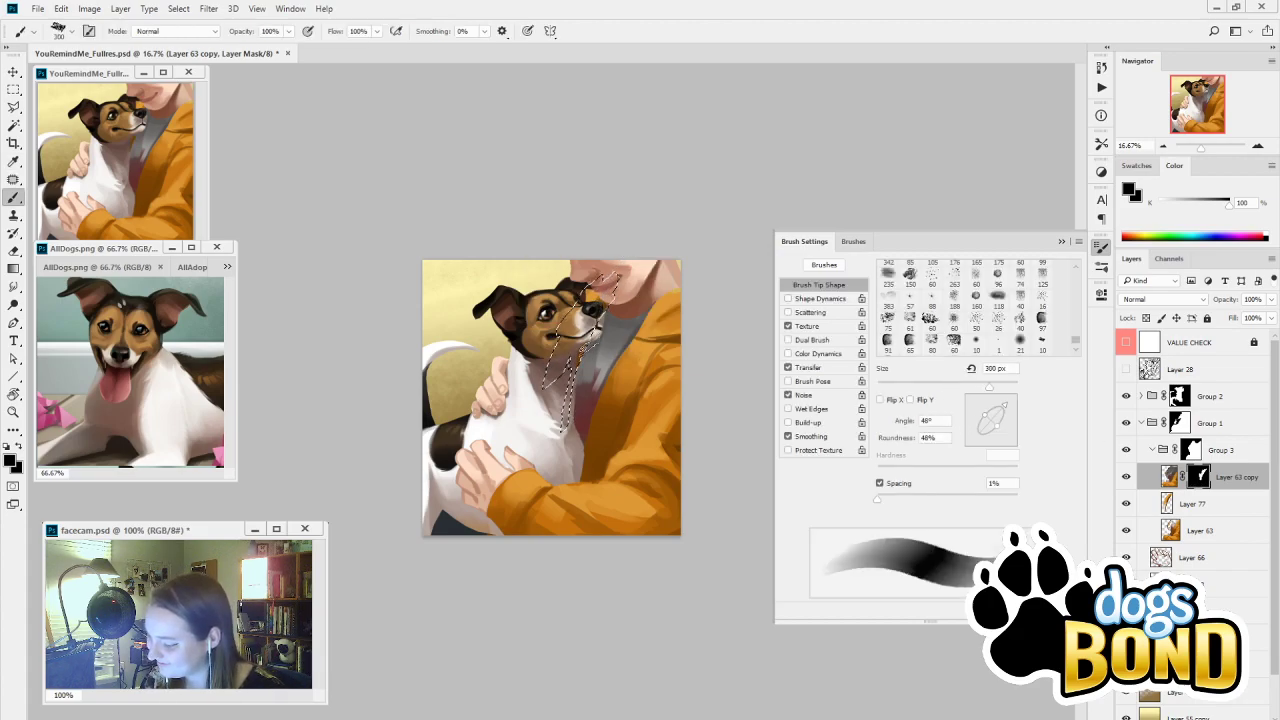
key("ctrl+d")
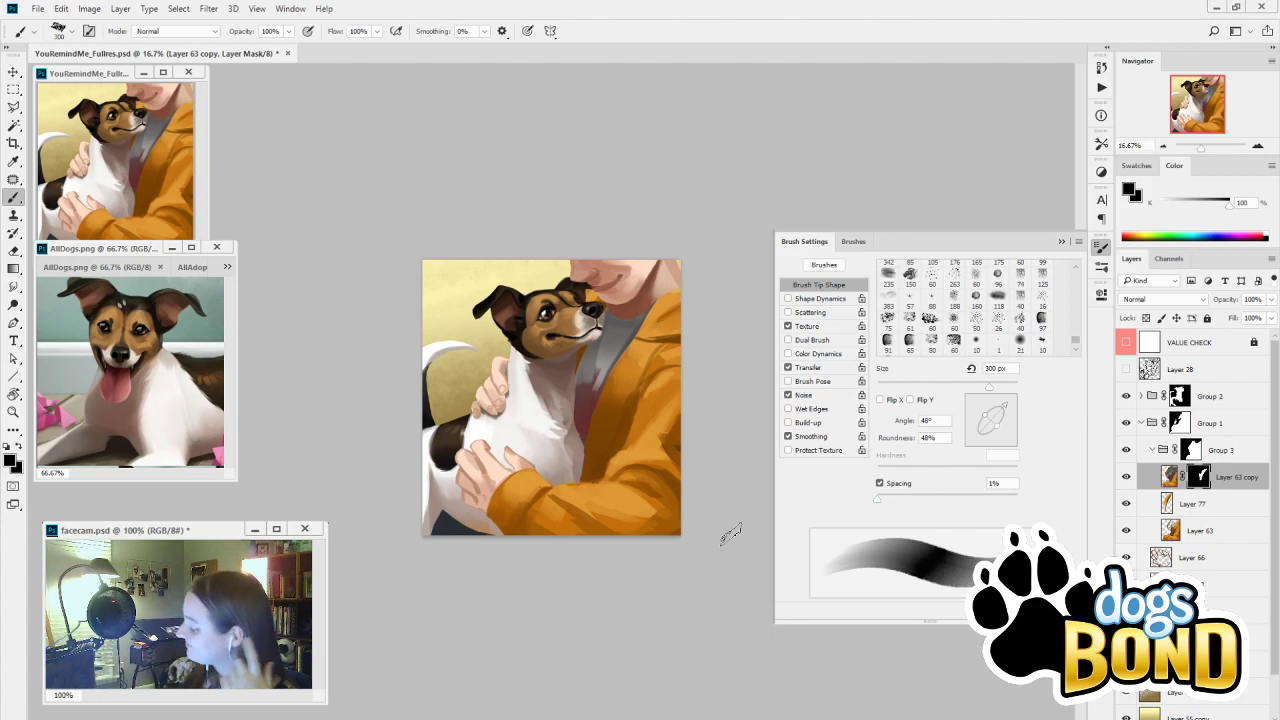
Toggle Layer 63 copy's visibility to compare the jacket with and without the masked shading
left_click(1126, 477)
left_click(1127, 479)
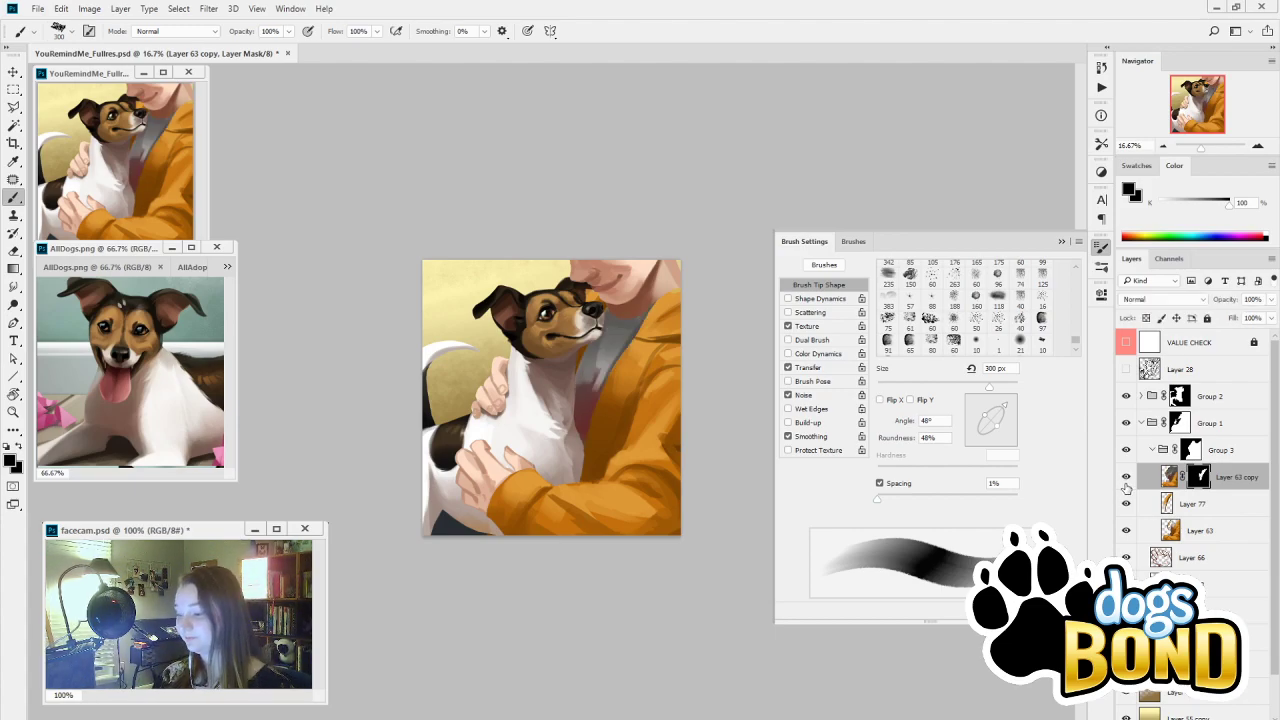
left_click(1127, 479)
left_click(1126, 480)
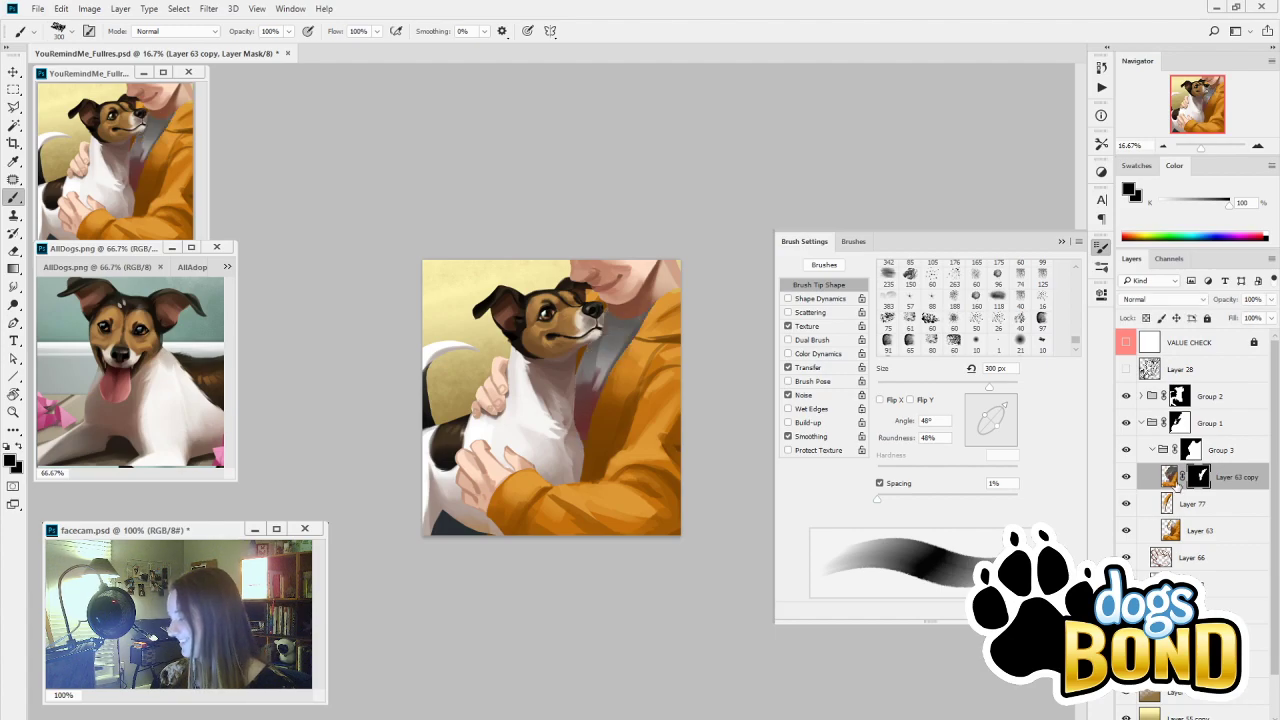
Set the brush tip's angle to -22° and reduce its size to 175 px for Layer 63 copy's mask
left_click(650, 370, "alt")
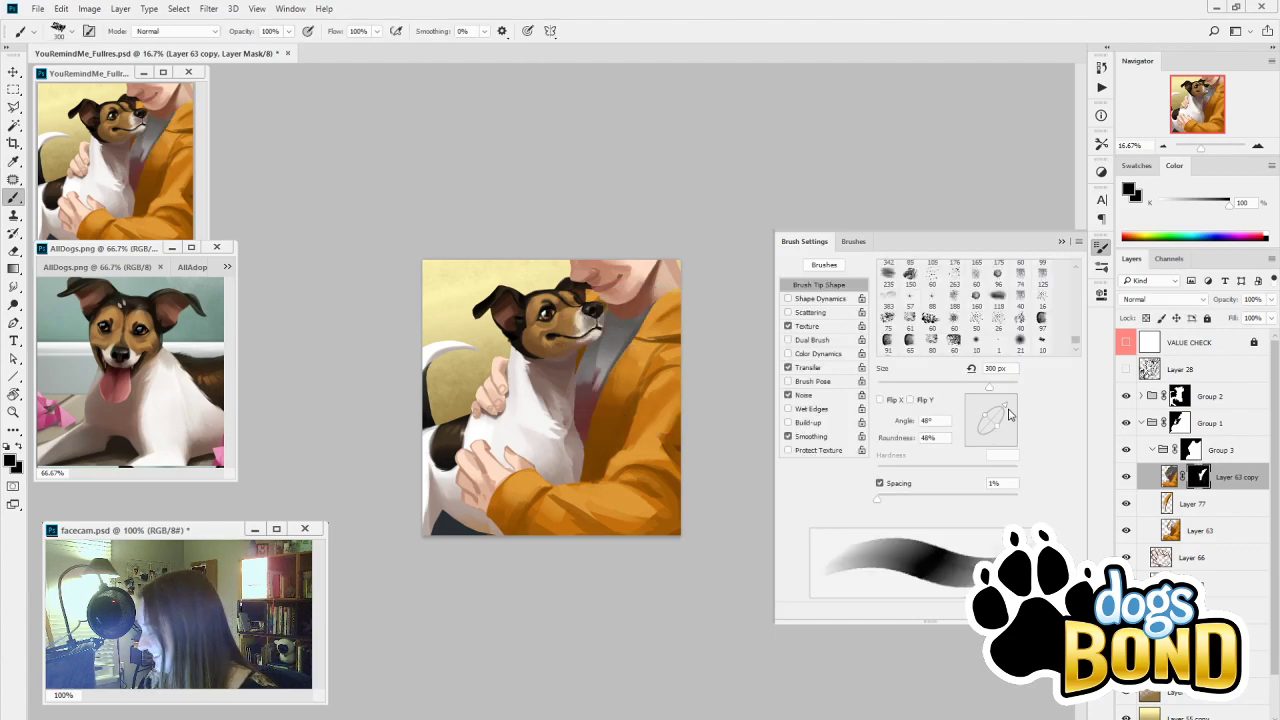
left_click_drag(1006, 408, 1011, 428)
key("[")
key("[")
key("[")
key("[")
key("[")
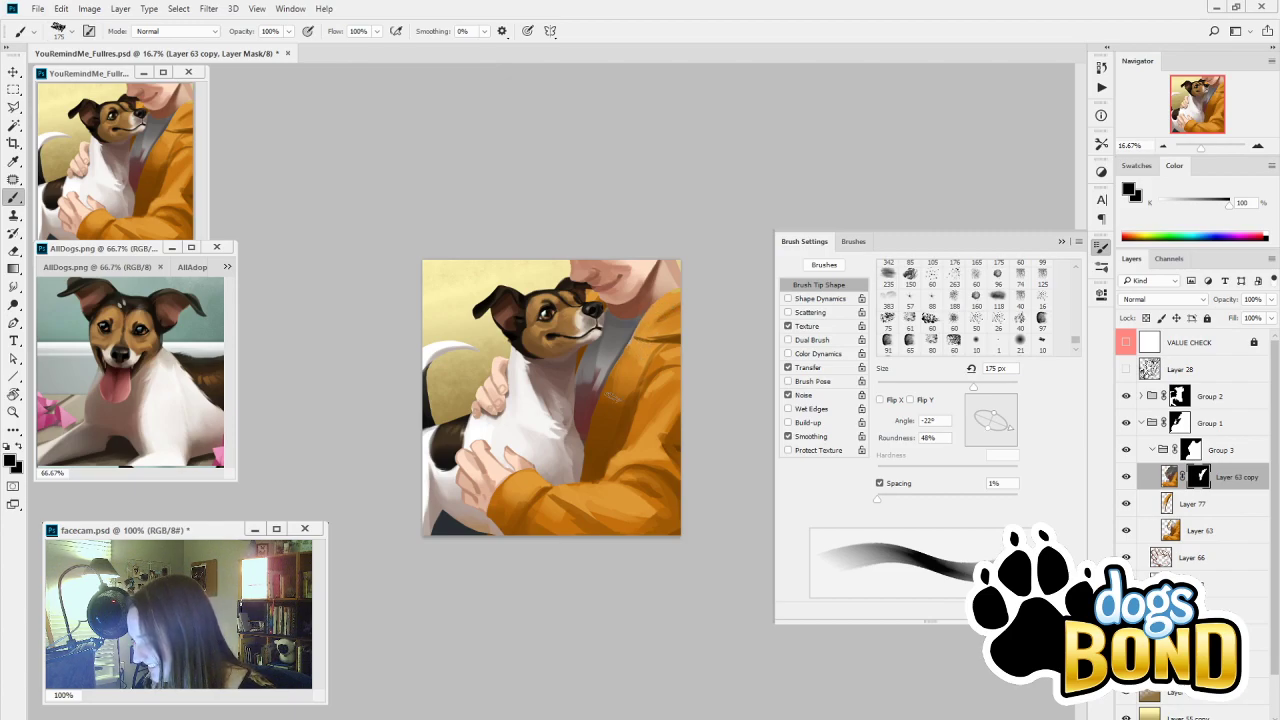
Compare the jacket with Layer 63 copy toggled, merge Layer 77 down into Layer 63, and toggle the merged layer's visibility
left_click(1171, 478)
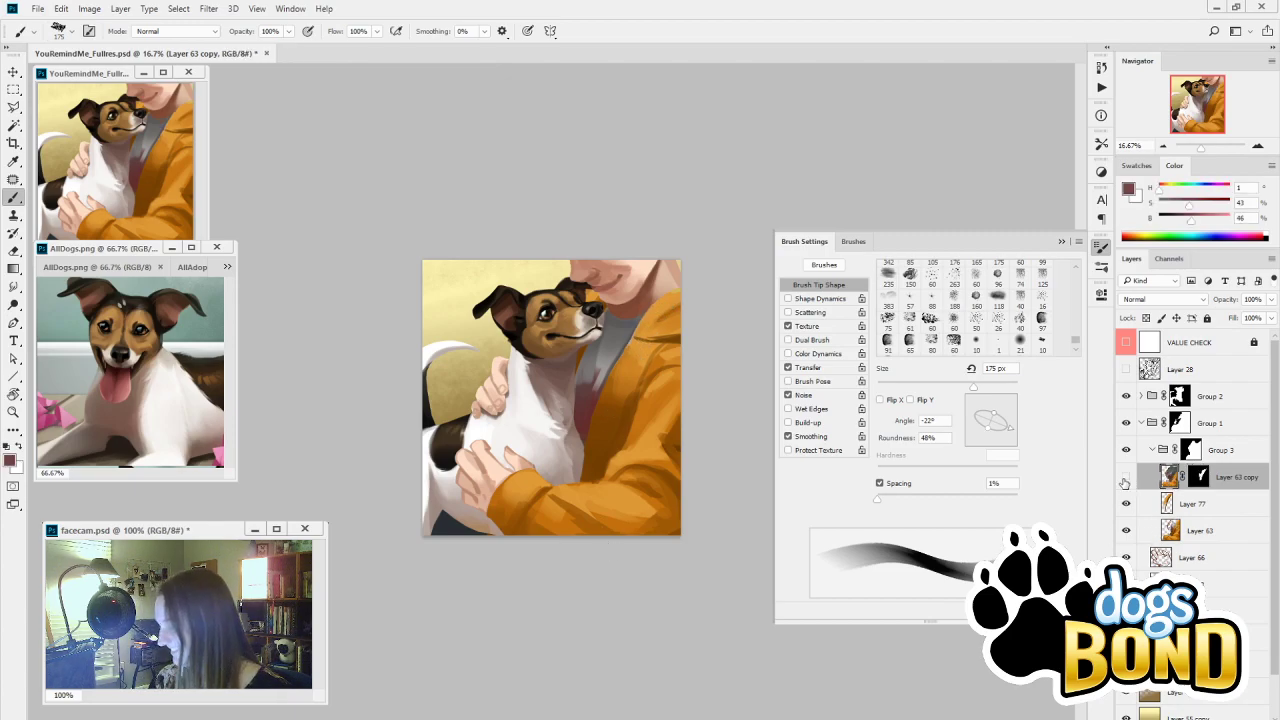
left_click(1125, 480)
left_click(1125, 480)
left_click(1200, 504)
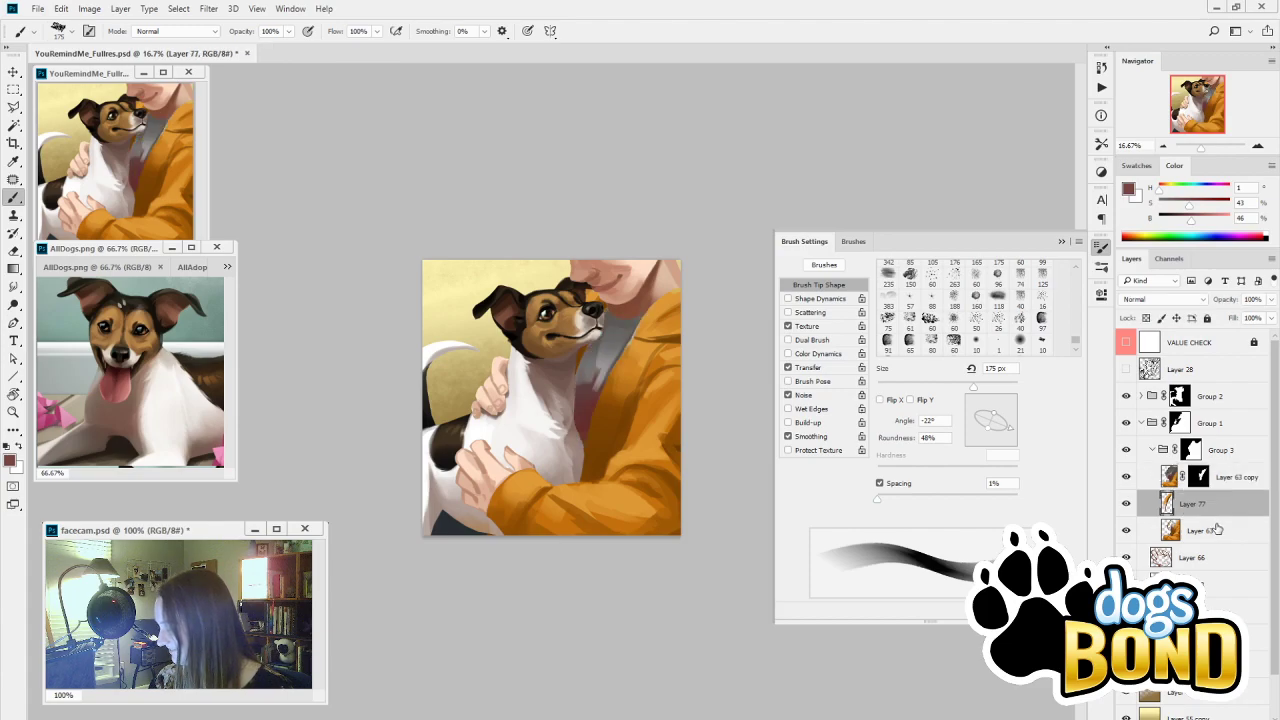
key("ctrl+e")
left_click(1126, 504)
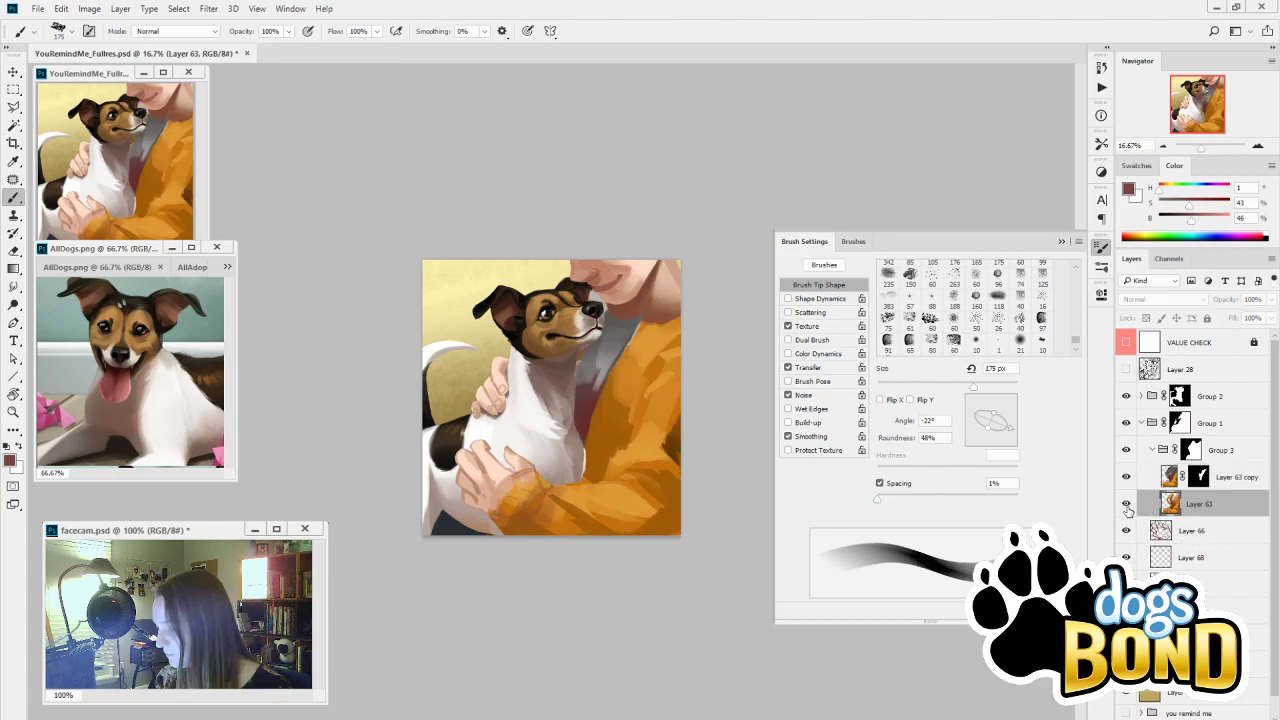
Try light orange strokes sampled from the jacket down its inner edge beside the dog's chest on Layer 63 at 175 px
left_click(1126, 504)
left_click(654, 308, "alt")
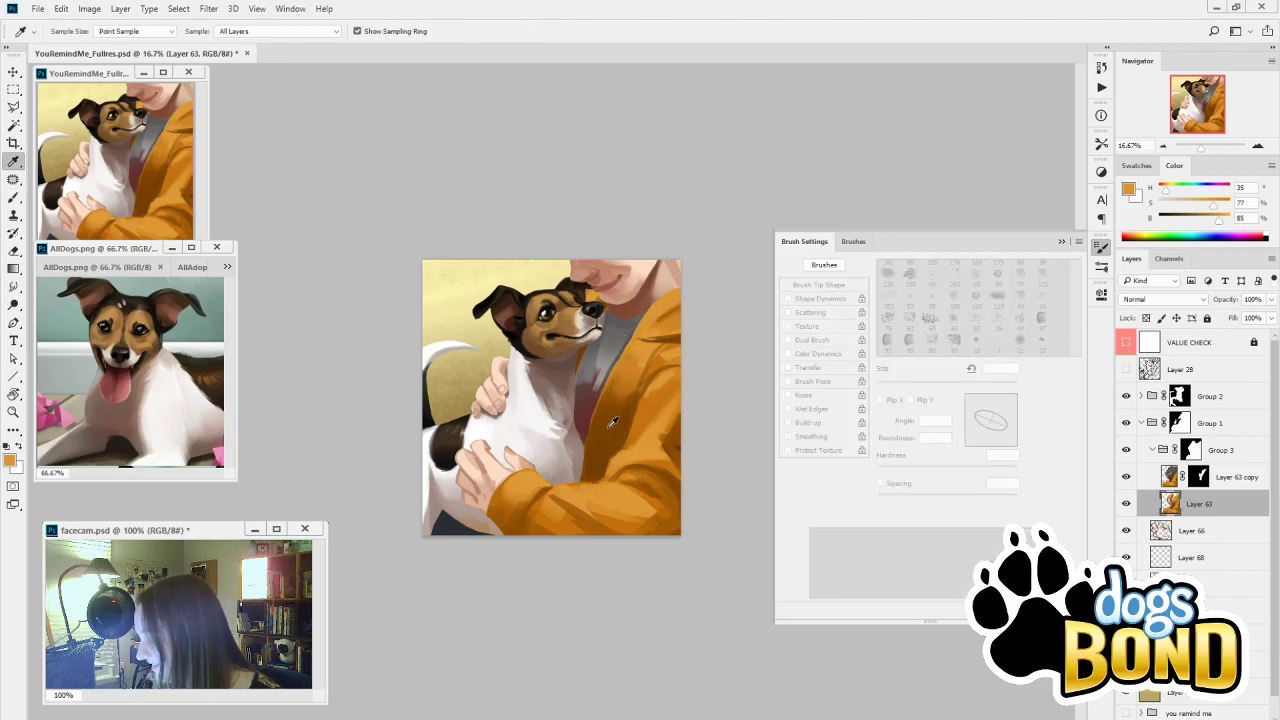
left_click(622, 333, "alt")
key("alt")
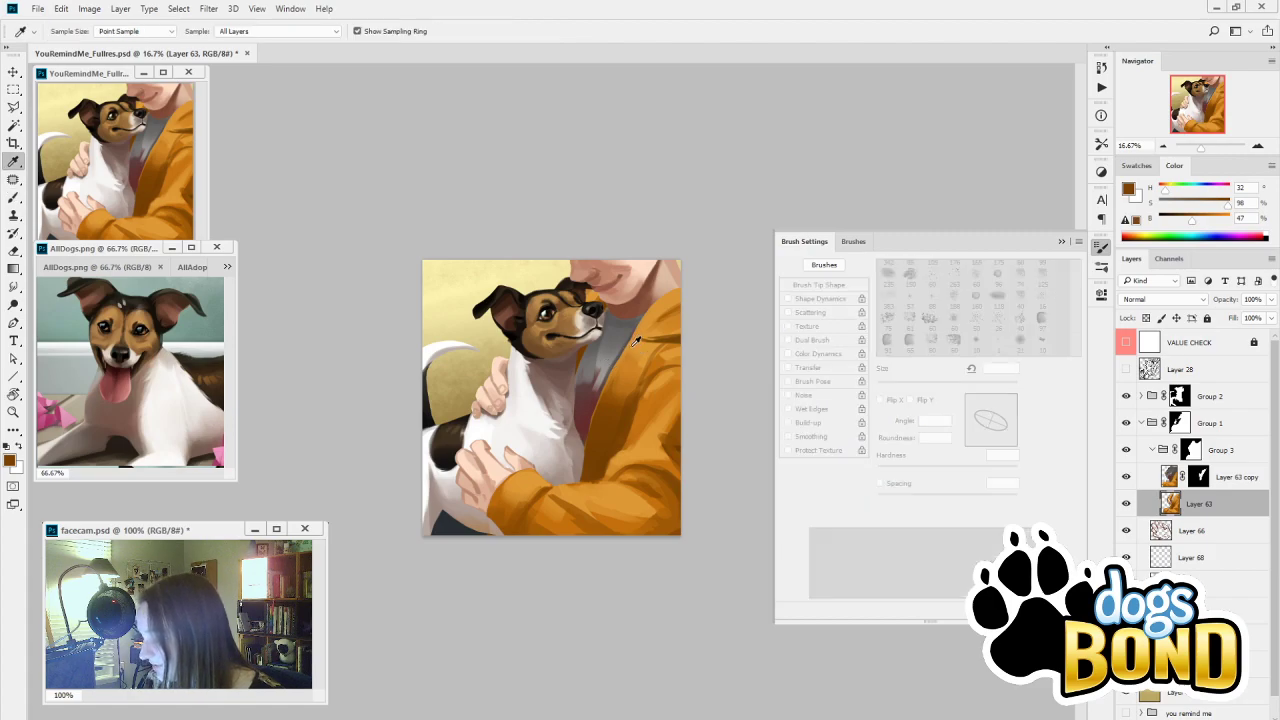
left_click(592, 416, "alt")
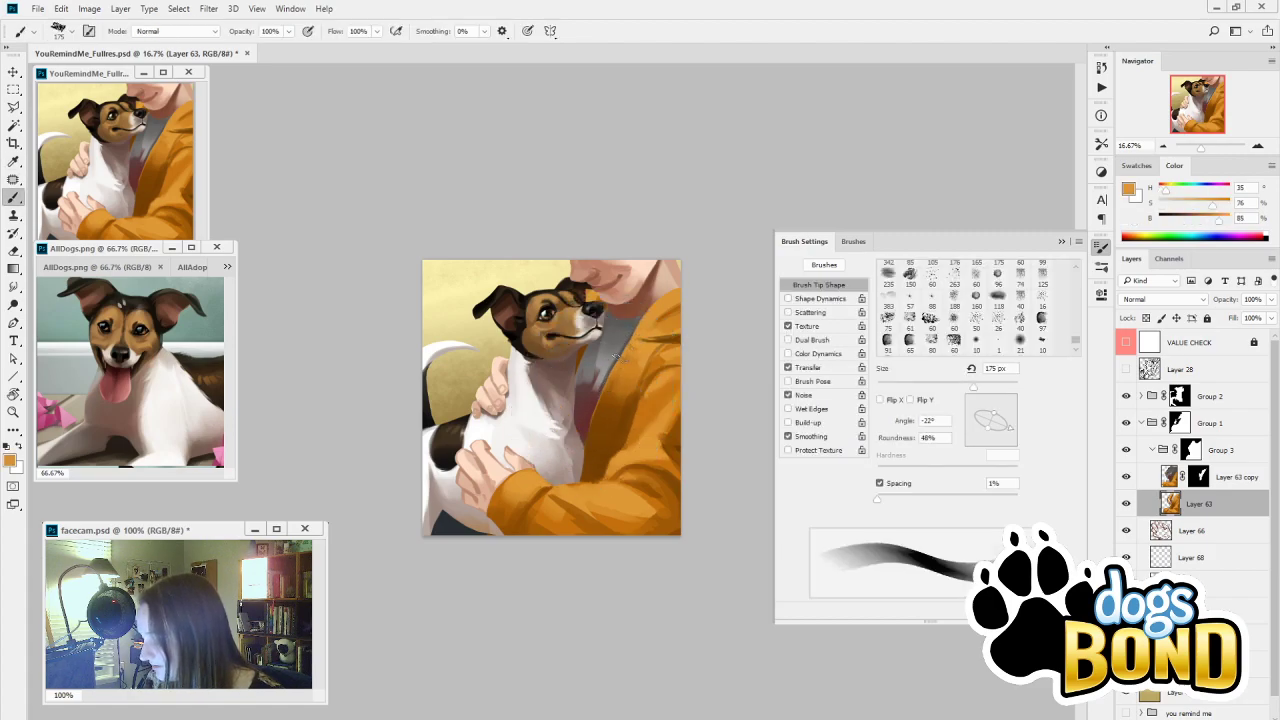
left_click_drag(613, 380, 582, 478)
key("ctrl+z")
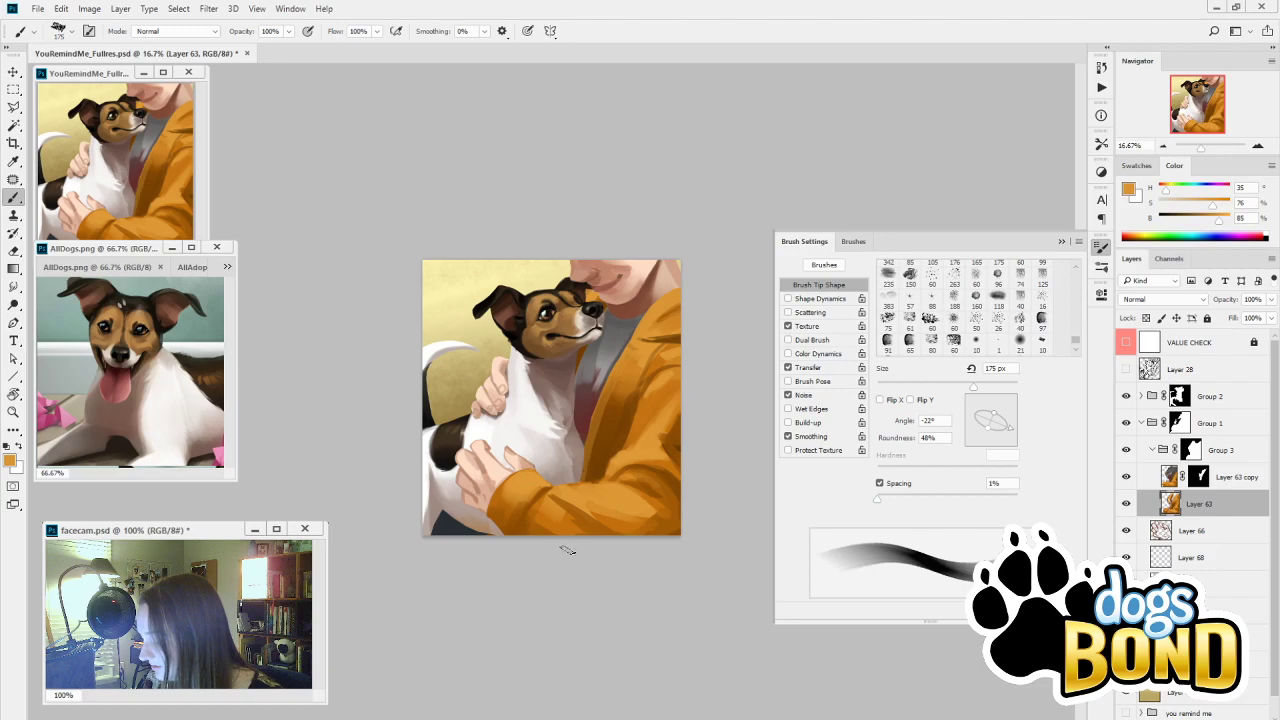
key("ctrl+z")
left_click_drag(618, 373, 581, 474)
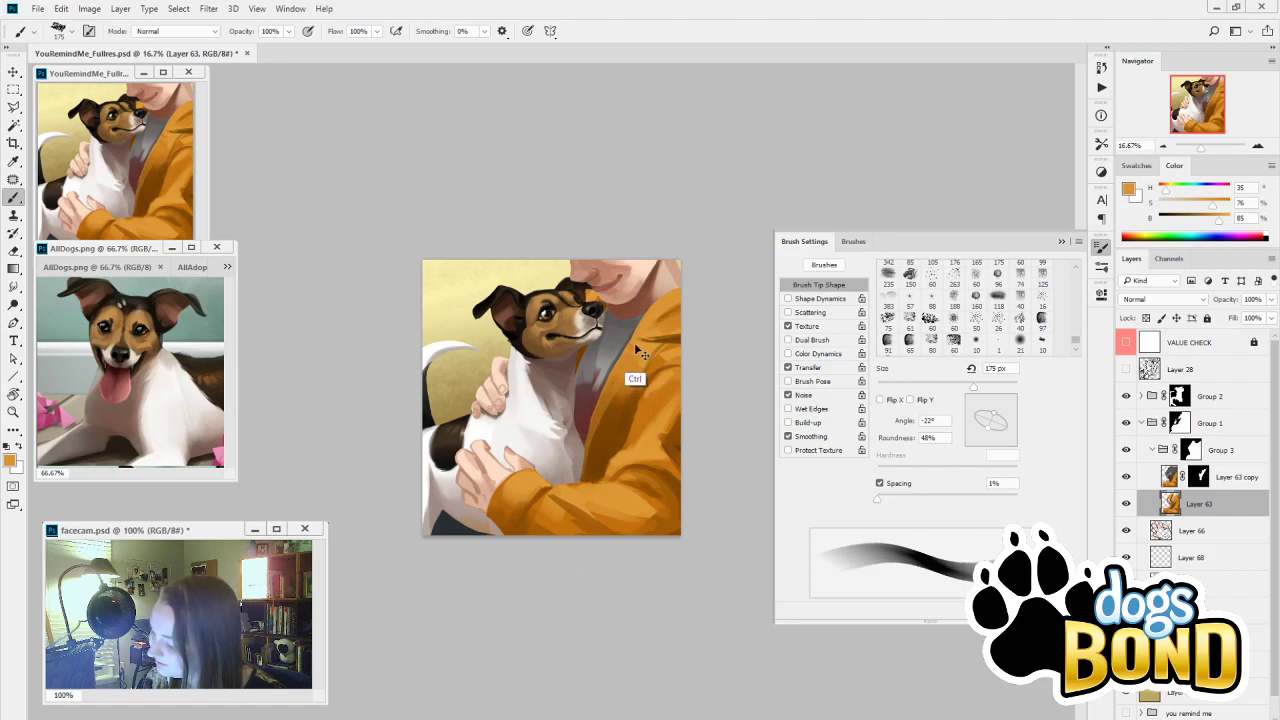
key("ctrl+z")
mouse_move(612, 378)
left_mouse_down()
mouse_move(583, 481)
mouse_move(632, 347)
mouse_move(593, 413)
mouse_move(582, 484)
left_mouse_up()
key("ctrl+z")
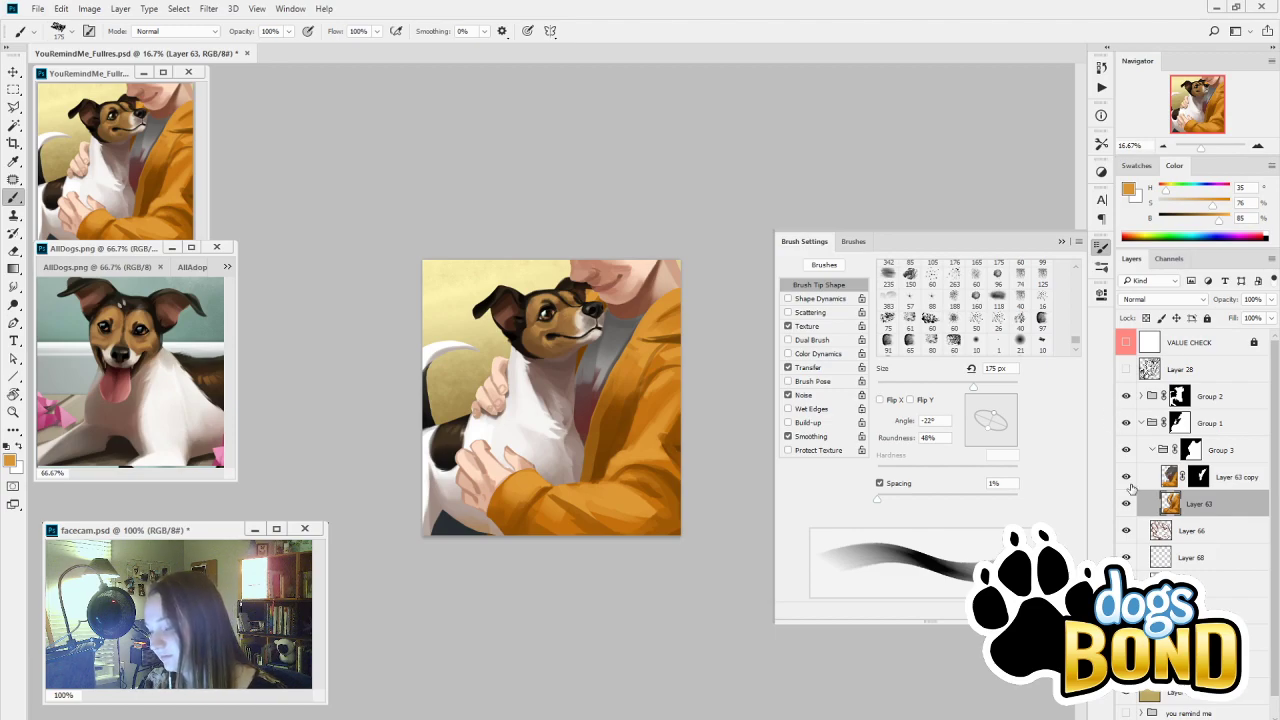
Reduce the brush size to 50 px and sample the jacket's mid orange-brown (H 34, S 83, B 68) for painting on Layer 63
left_click(645, 292, "alt")
key("bracketleft")
key("bracketleft")
key("bracketleft")
key("bracketleft")
key("bracketleft")
key("bracketleft")
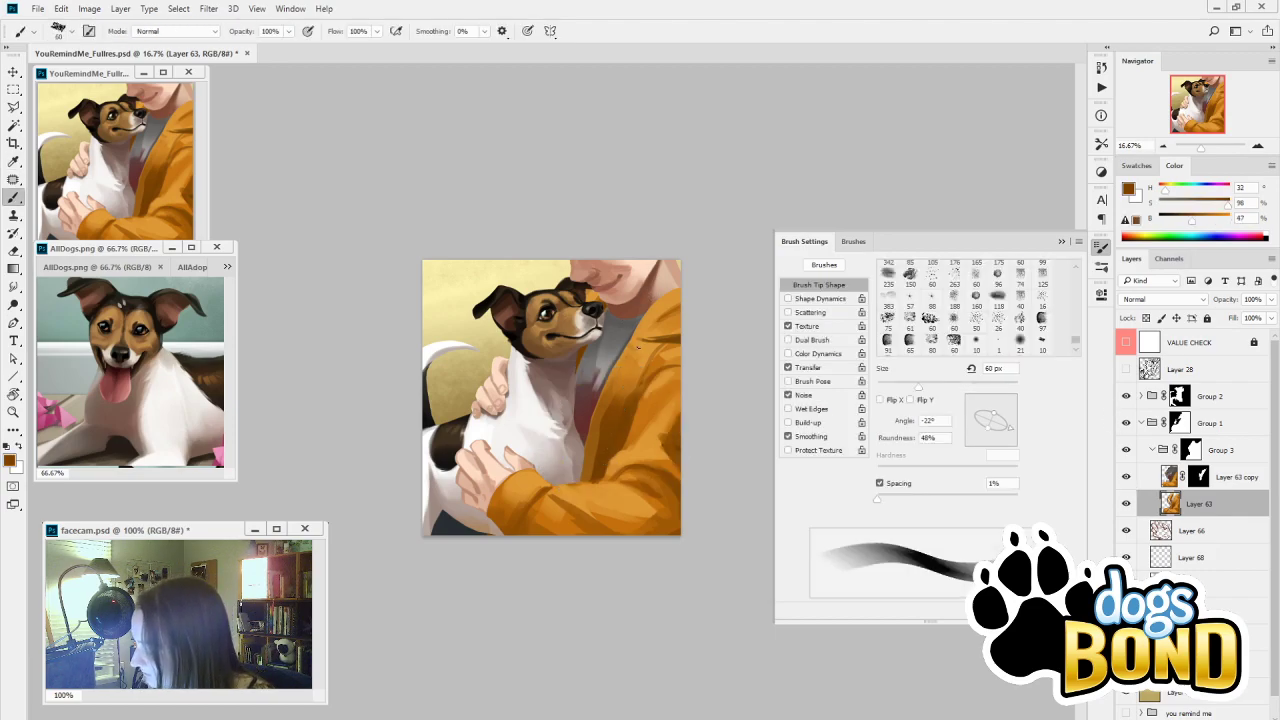
left_click(648, 339, "alt")
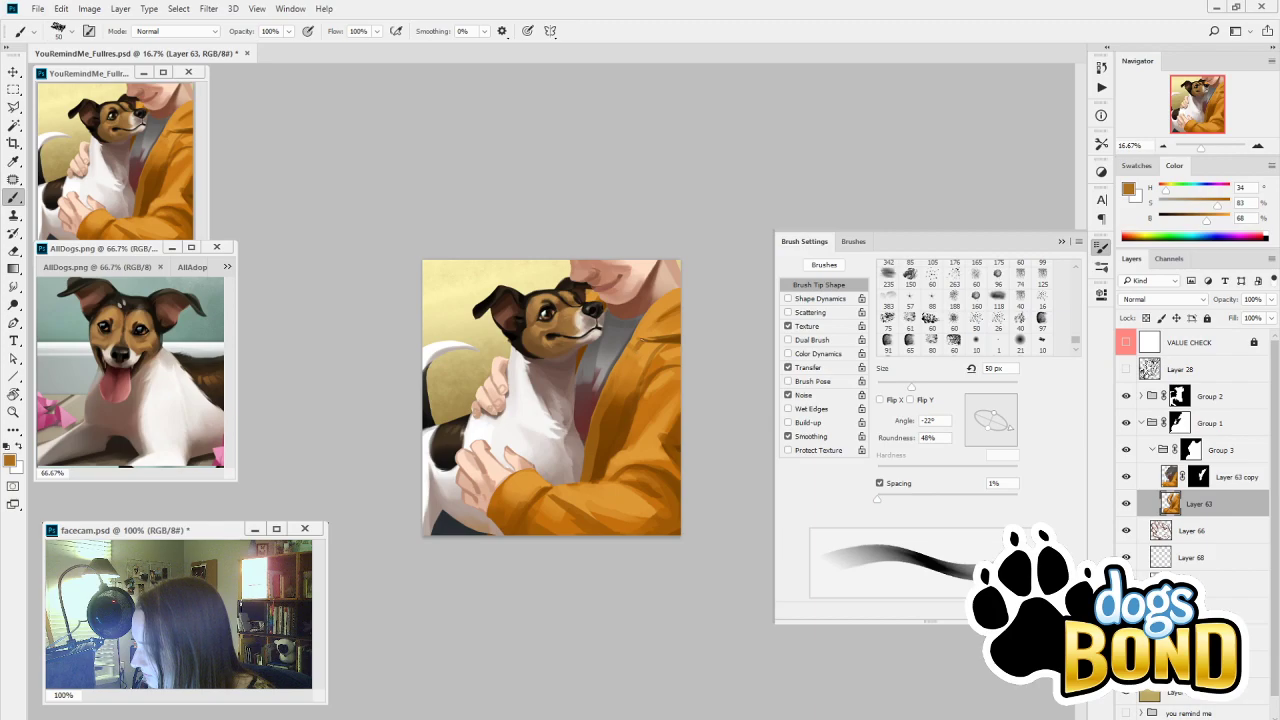
Paint small strokes on the front of the orange jacket with a 50 px brush, using oranges and browns sampled from it
left_click(598, 427, "alt")
left_click_drag(636, 352, 609, 402)
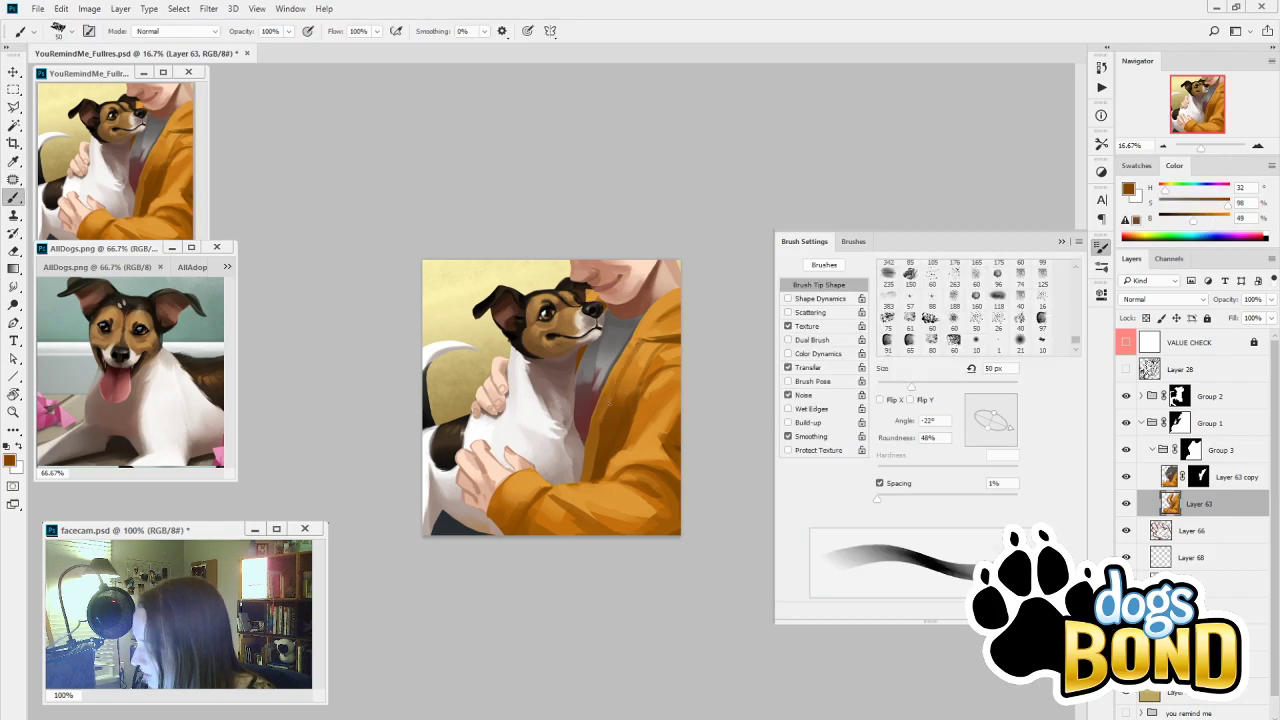
left_click(614, 357, "alt")
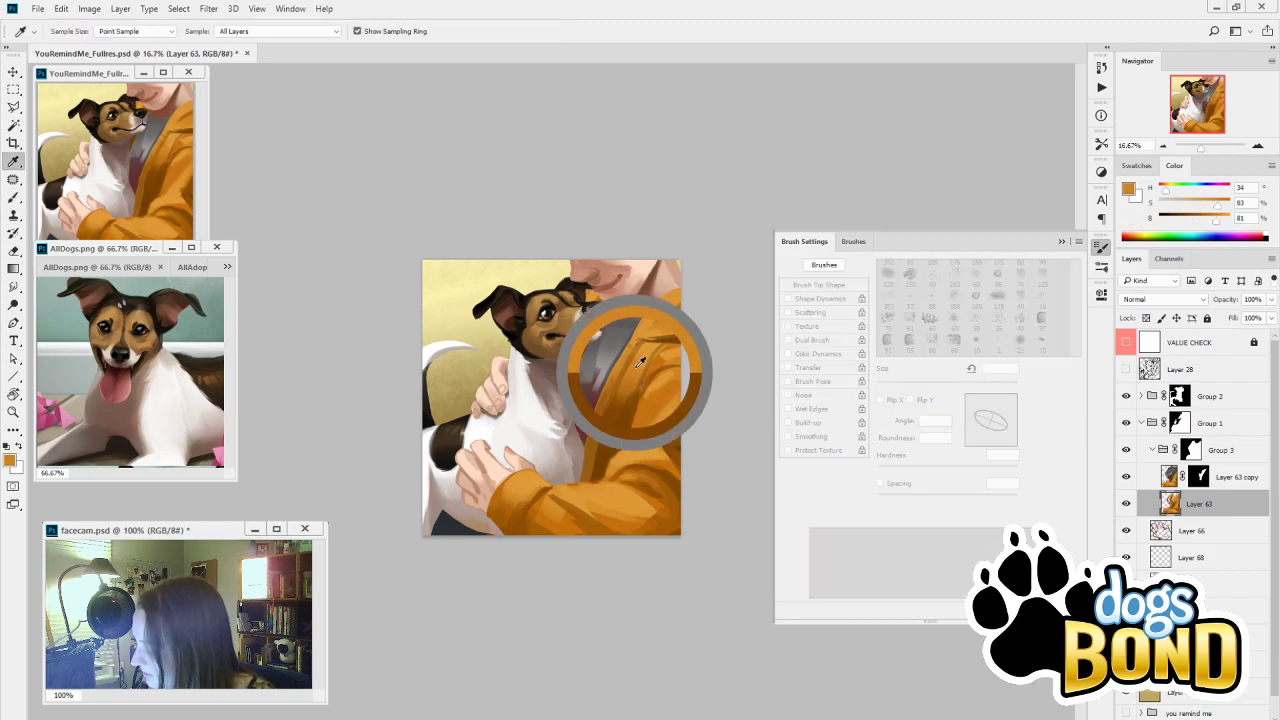
left_click(650, 351, "alt")
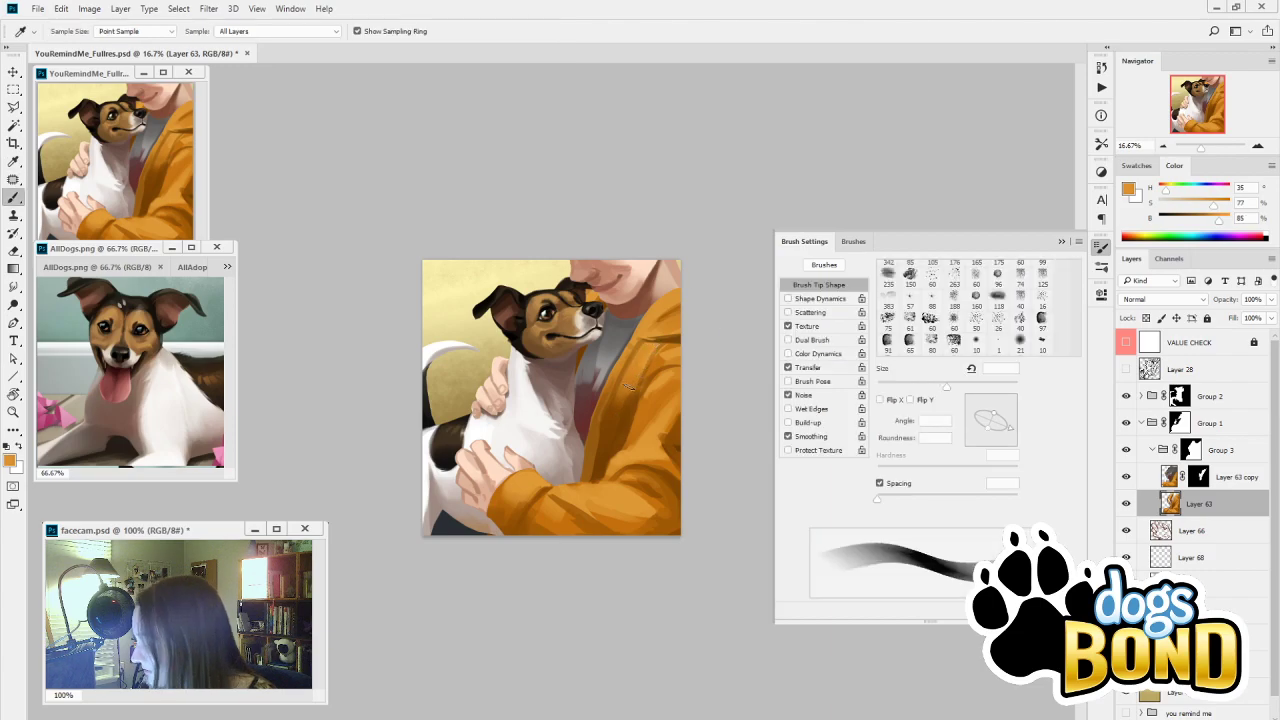
left_click(609, 378, "alt")
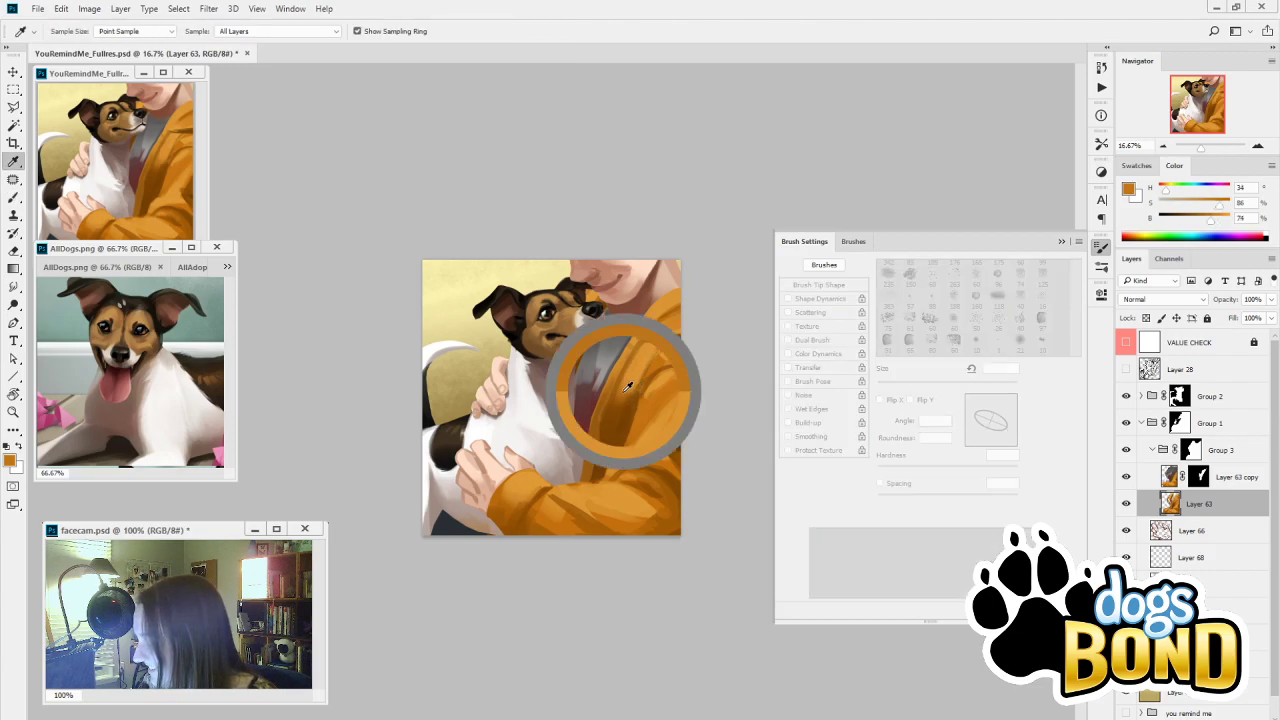
Paint the jacket's shoulder with sampled light and mid oranges, enlarging the brush to 200 px and up to 500 px
key("bracketright")
key("bracketright")
key("bracketright")
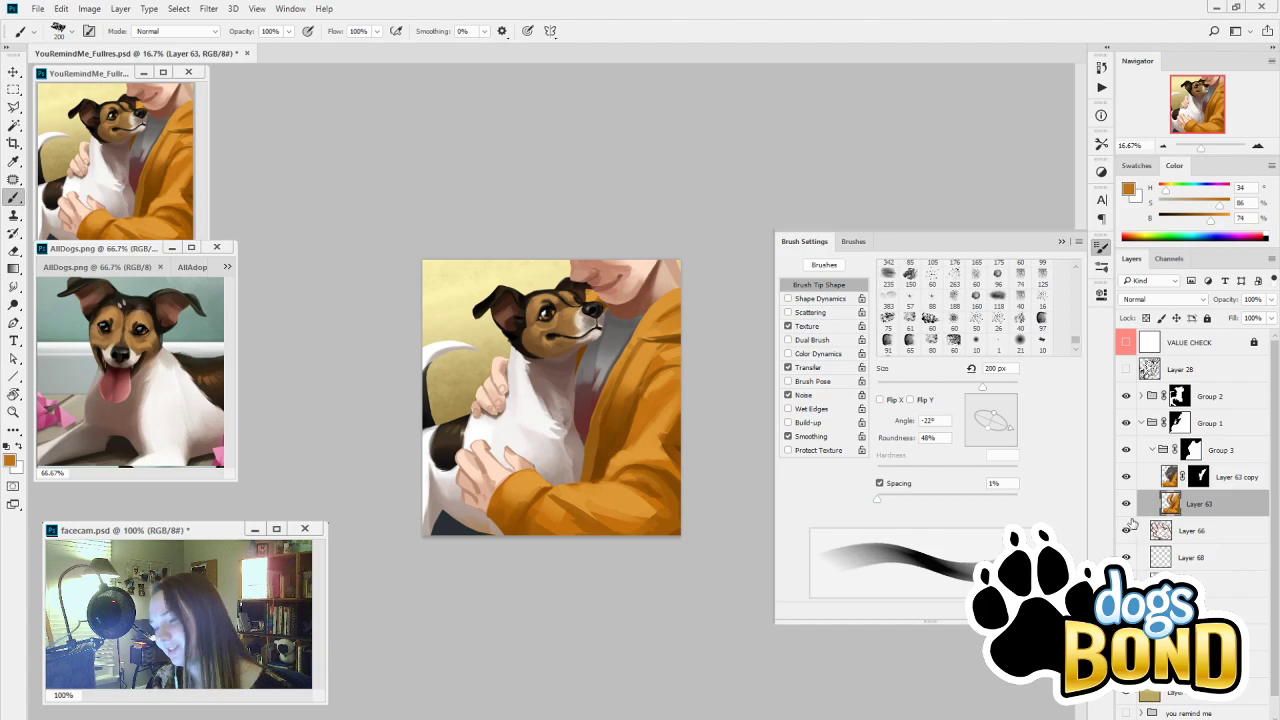
left_click(648, 366, "alt")
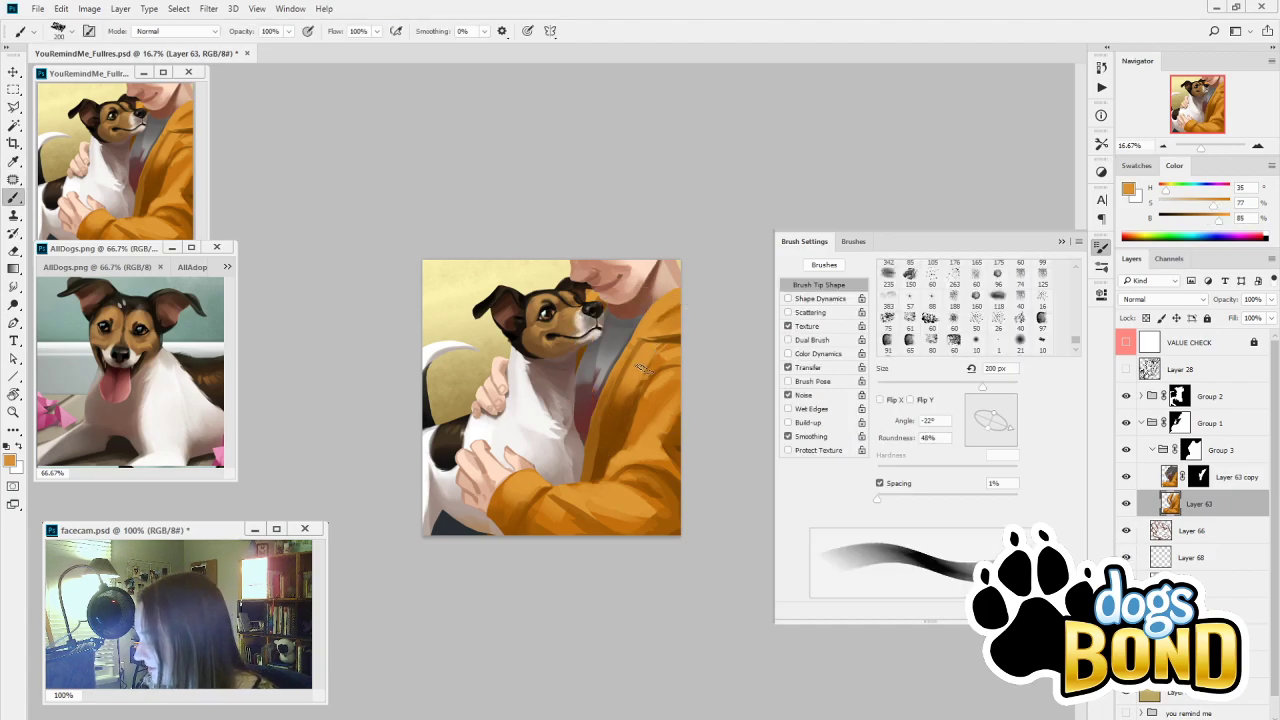
left_click(653, 350, "alt")
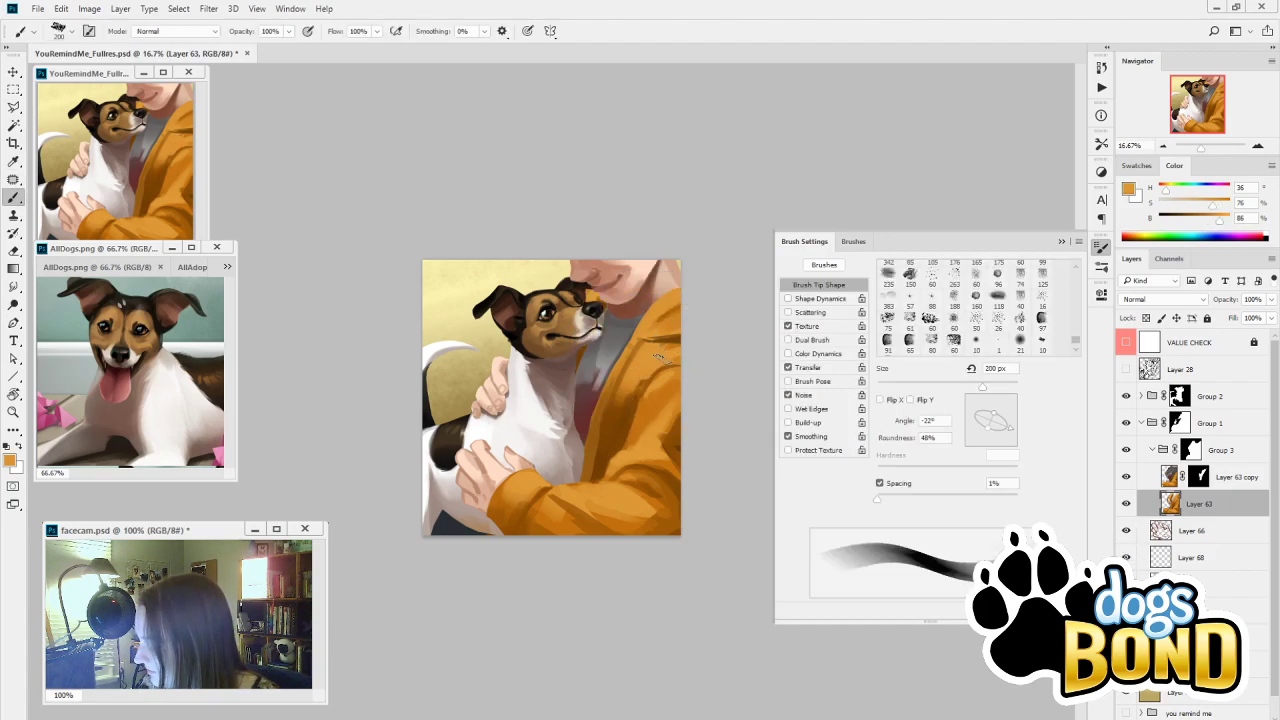
left_click(660, 352, "alt")
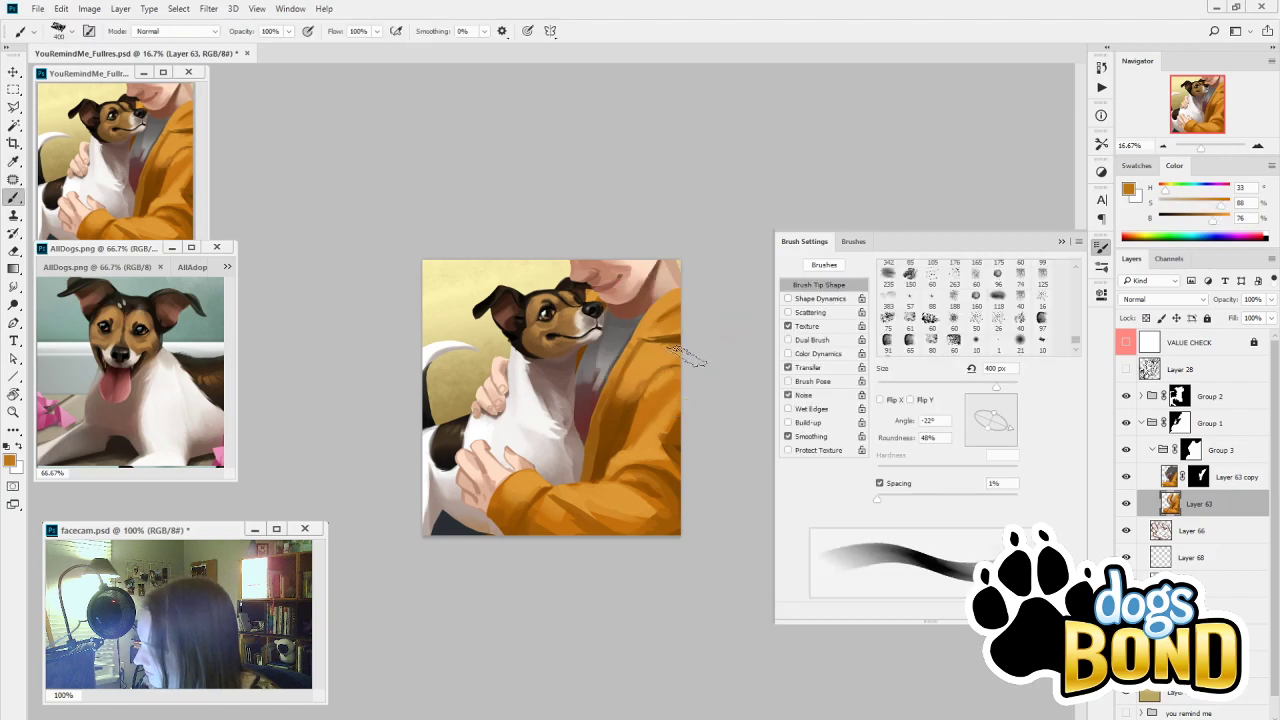
key("bracketright")
key("bracketright")
key("bracketright")
key("bracketright")
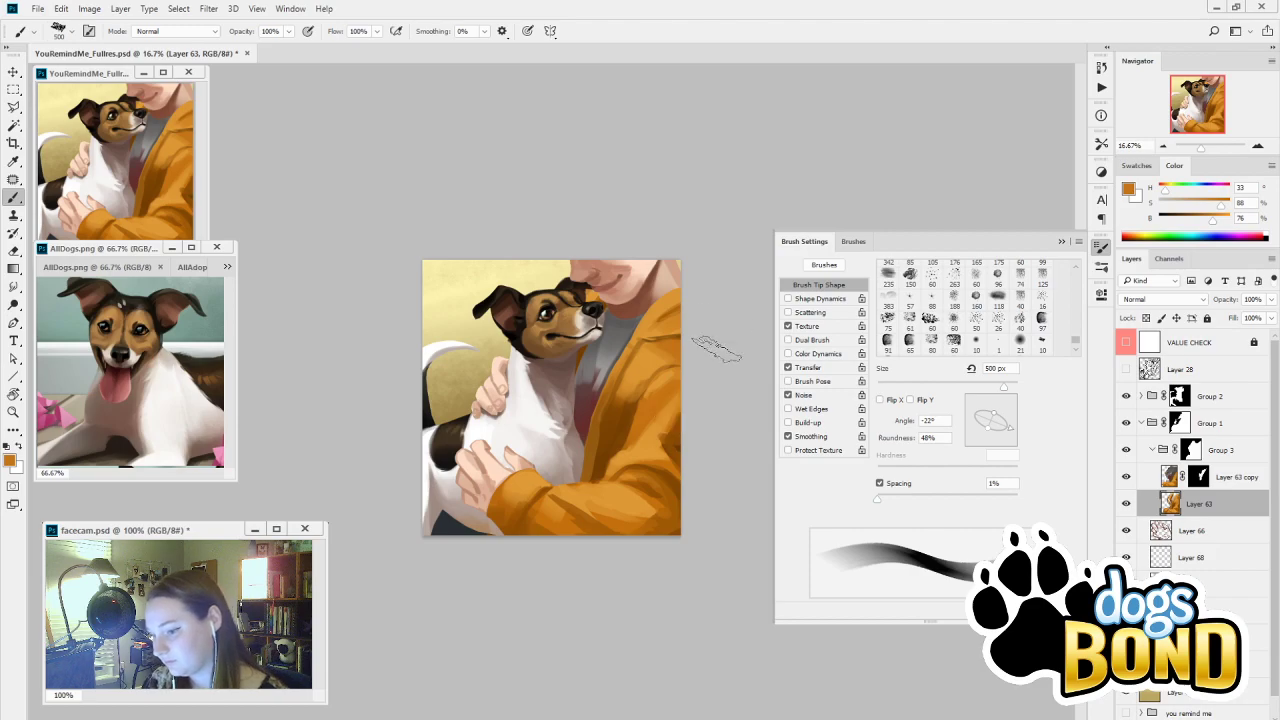
Refine the jacket's chest folds with sampled light and dark oranges, using a 150 to 175 px brush
left_click(643, 406, "alt")
key("bracketleft")
key("bracketleft")
key("bracketleft")
key("bracketleft")
key("bracketleft")
key("bracketleft")
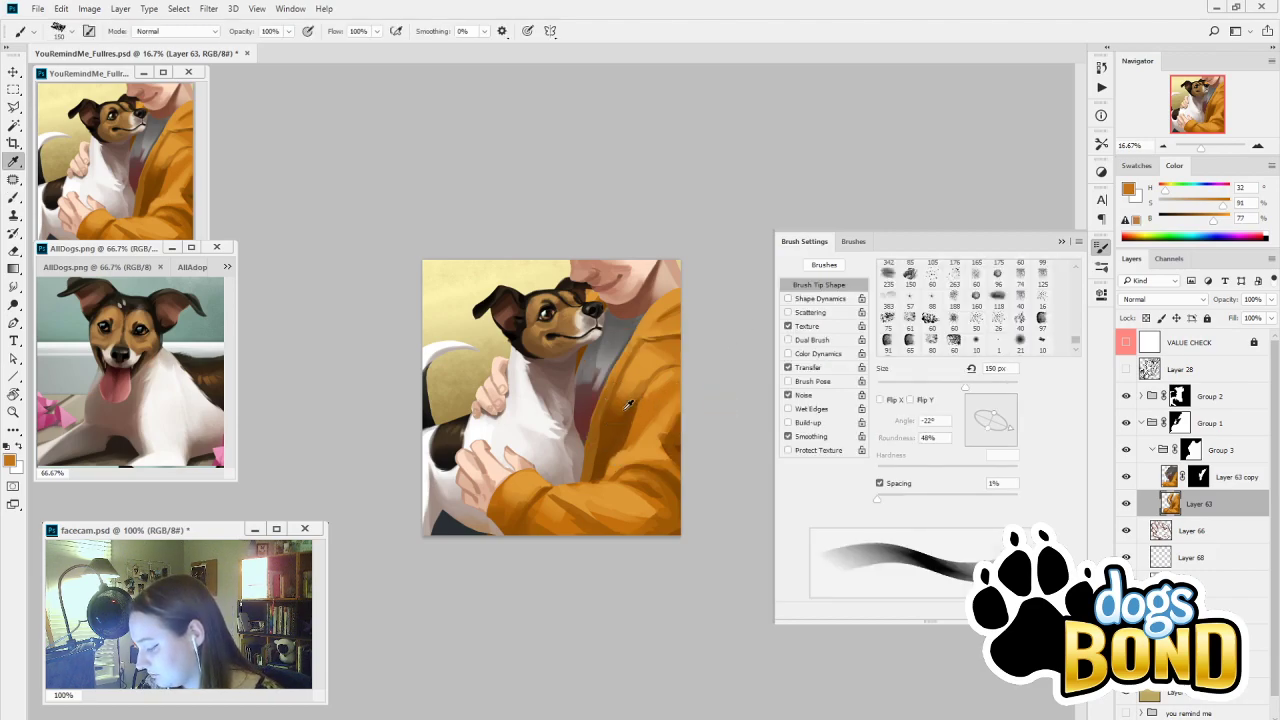
left_click(615, 422, "alt")
key("bracketright")
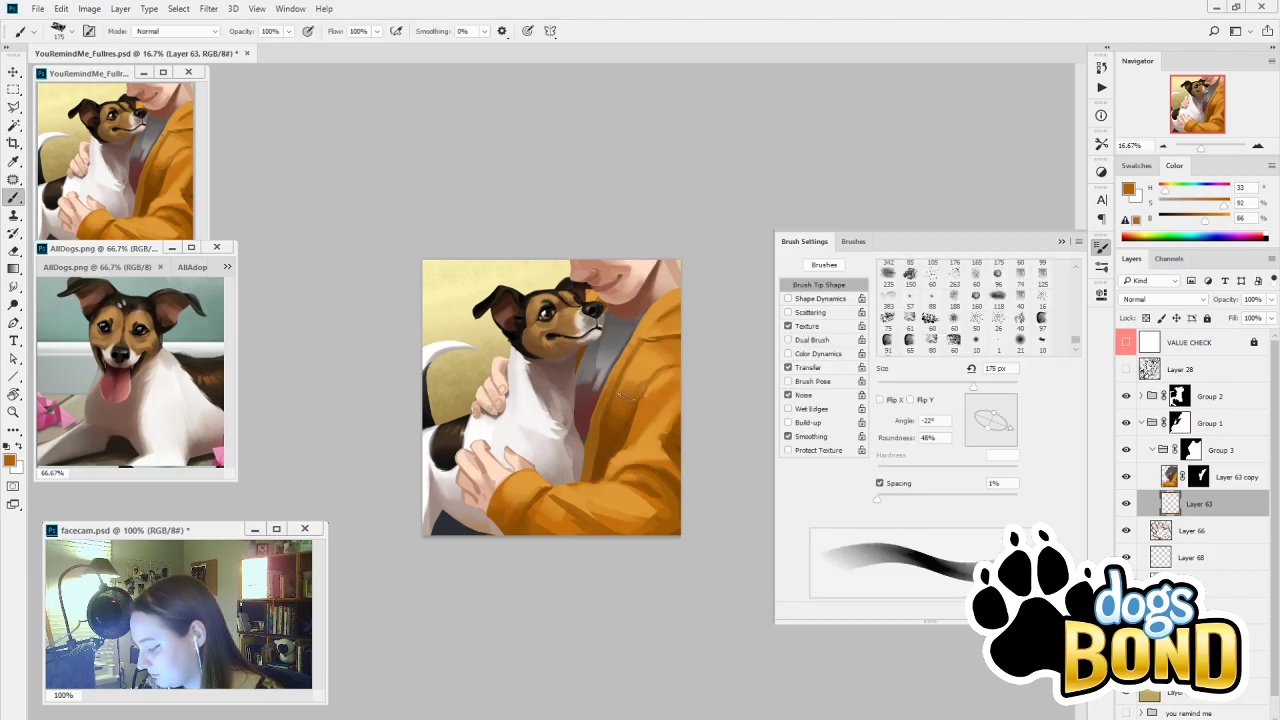
left_click(633, 375, "alt")
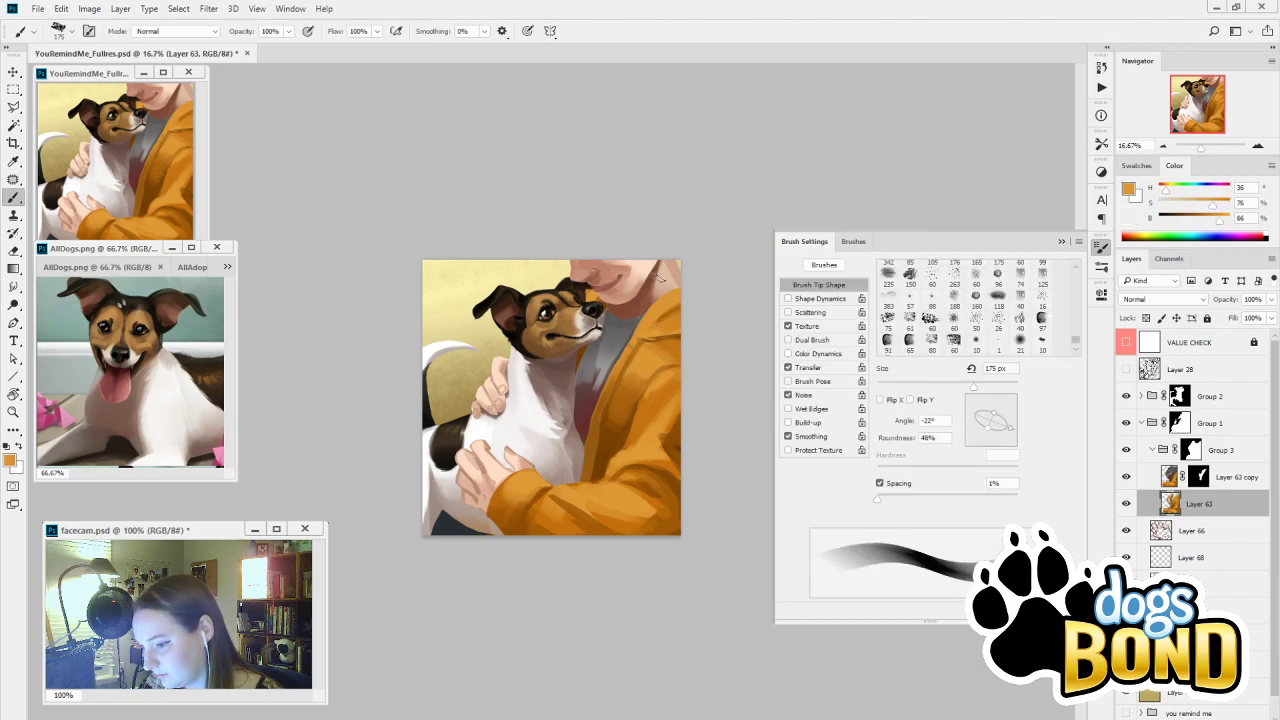
left_click(621, 408, "alt")
Outline a lasso selection around the long fold on the jacket front, from the chest down to the forearm
key("l")
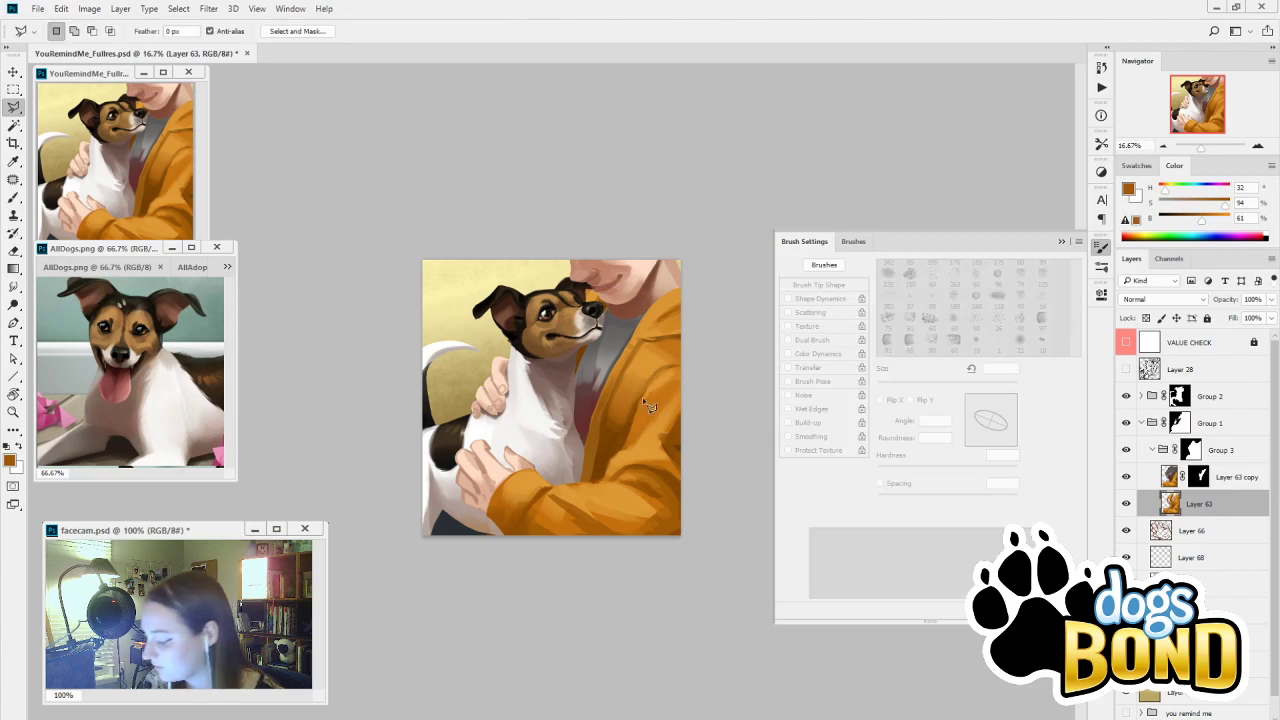
left_click(663, 378)
left_click(622, 448)
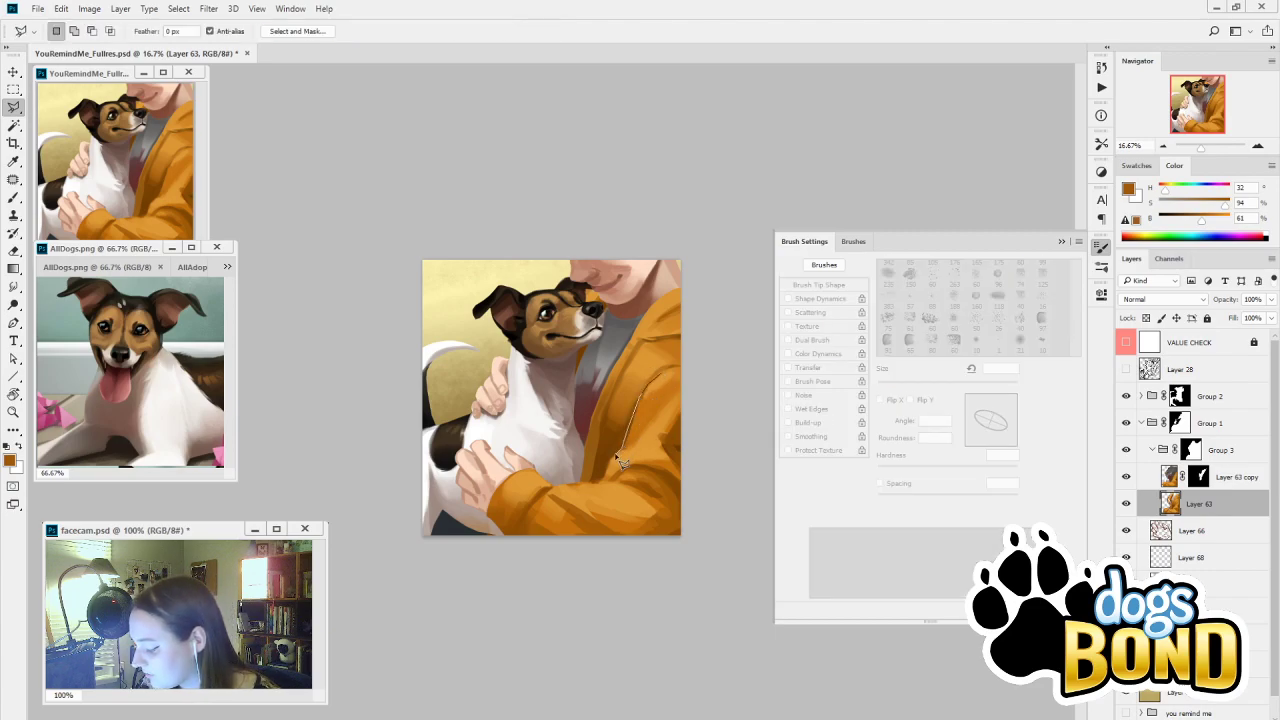
left_click(612, 458)
left_click(606, 471)
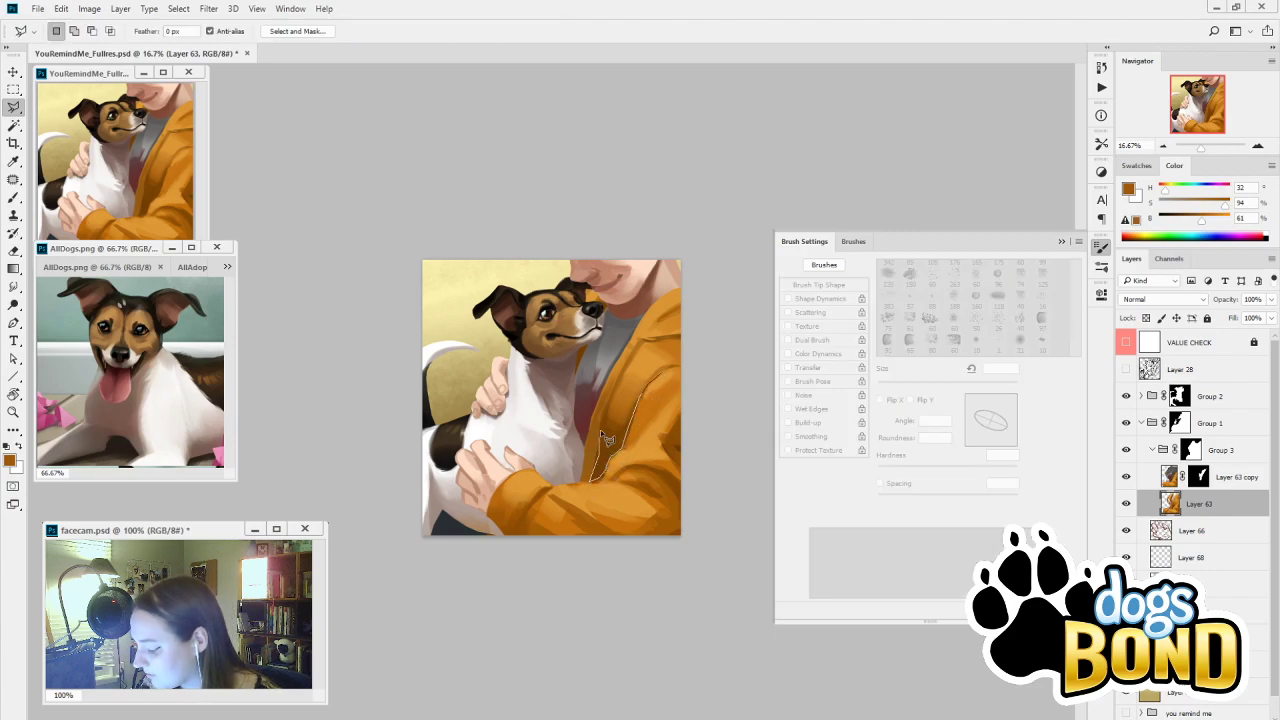
left_click(601, 433)
left_click(611, 401)
left_click(628, 366)
left_click(645, 358)
left_click(663, 378)
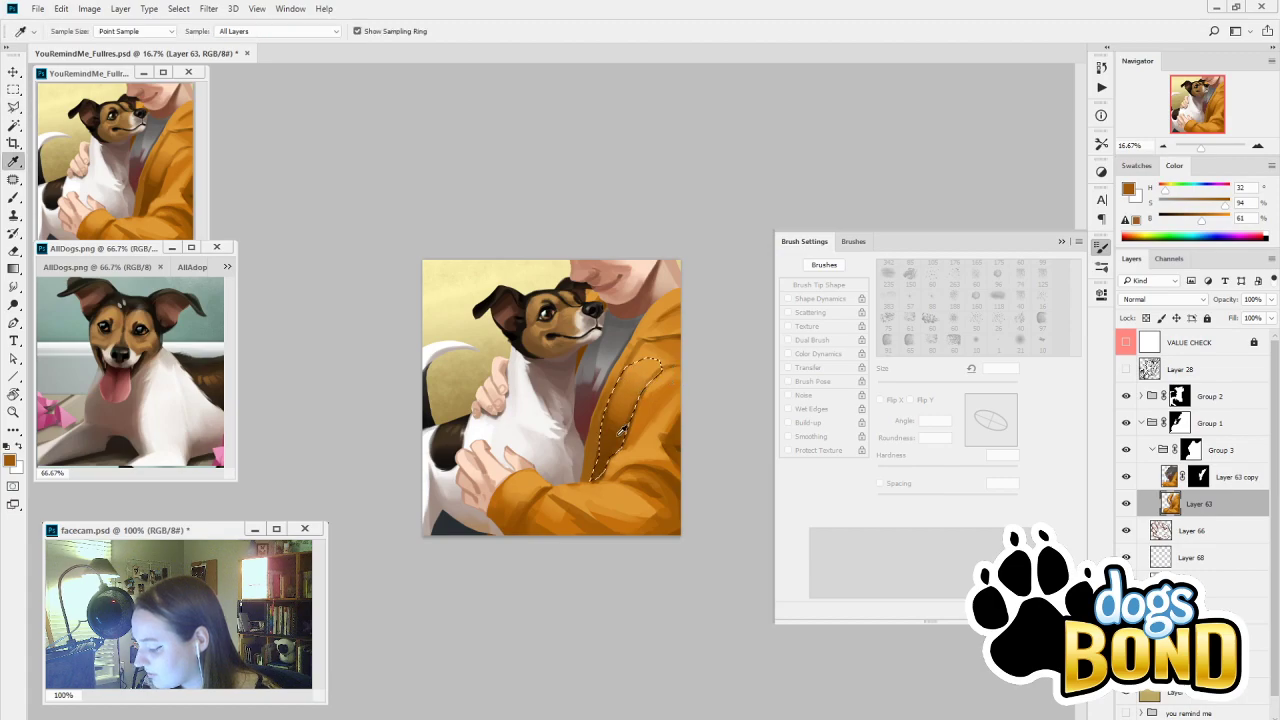
Try dark orange brush strokes at 500 px inside the selected jacket fold and undo them
key("b")
key("ctrl+z")
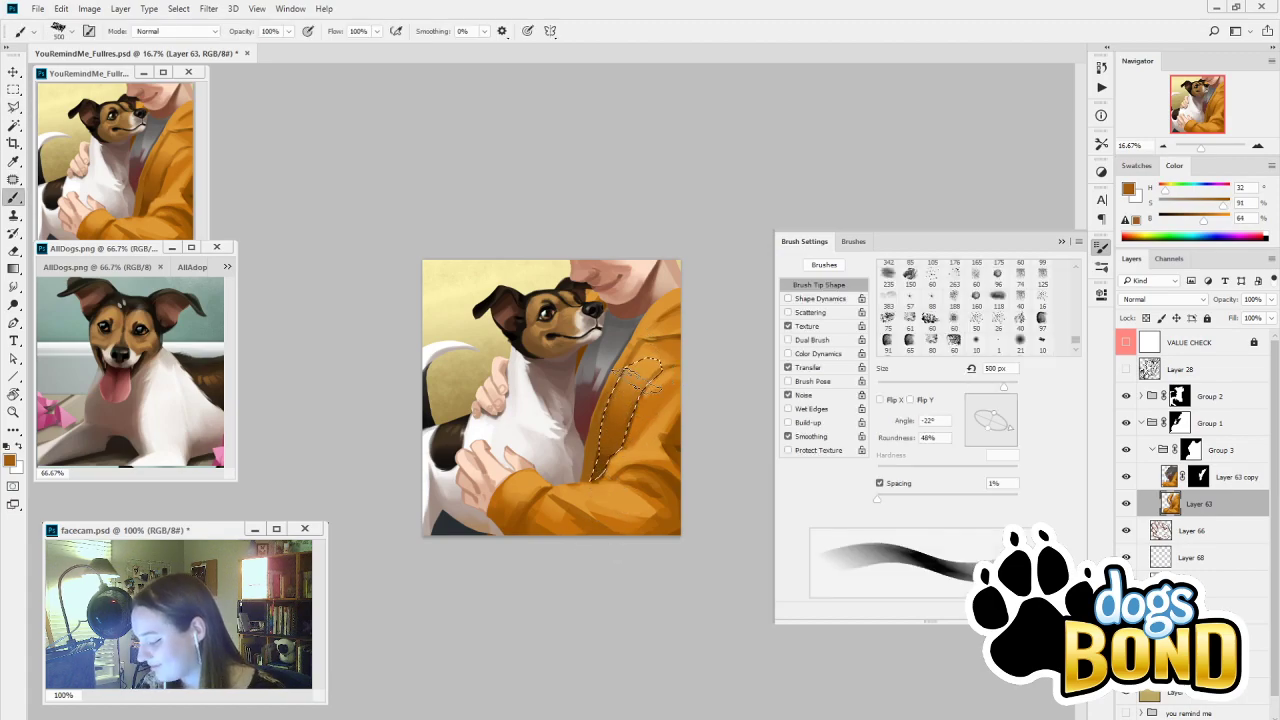
left_click_drag(634, 426, 612, 442)
key("ctrl+z")
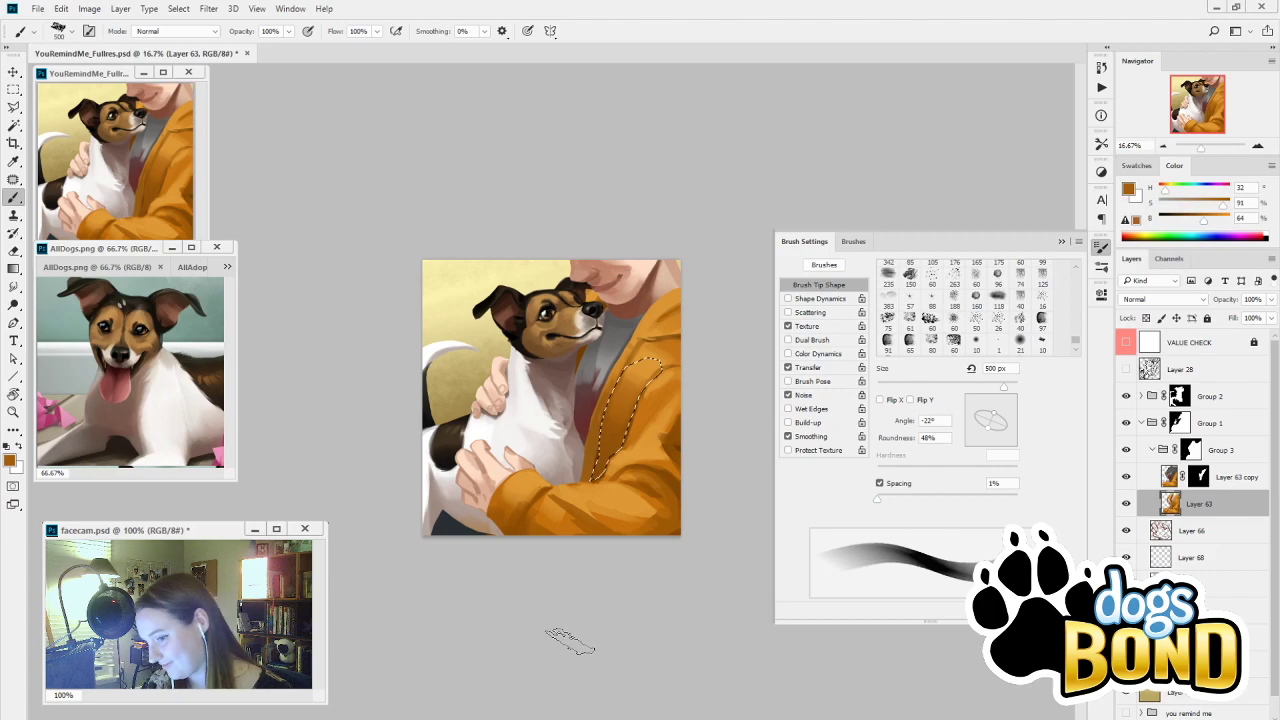
Shade the selected jacket fold with dark browns sampled from the jacket, using the 500 px brush
key("i")
left_click(613, 450)
key("b")
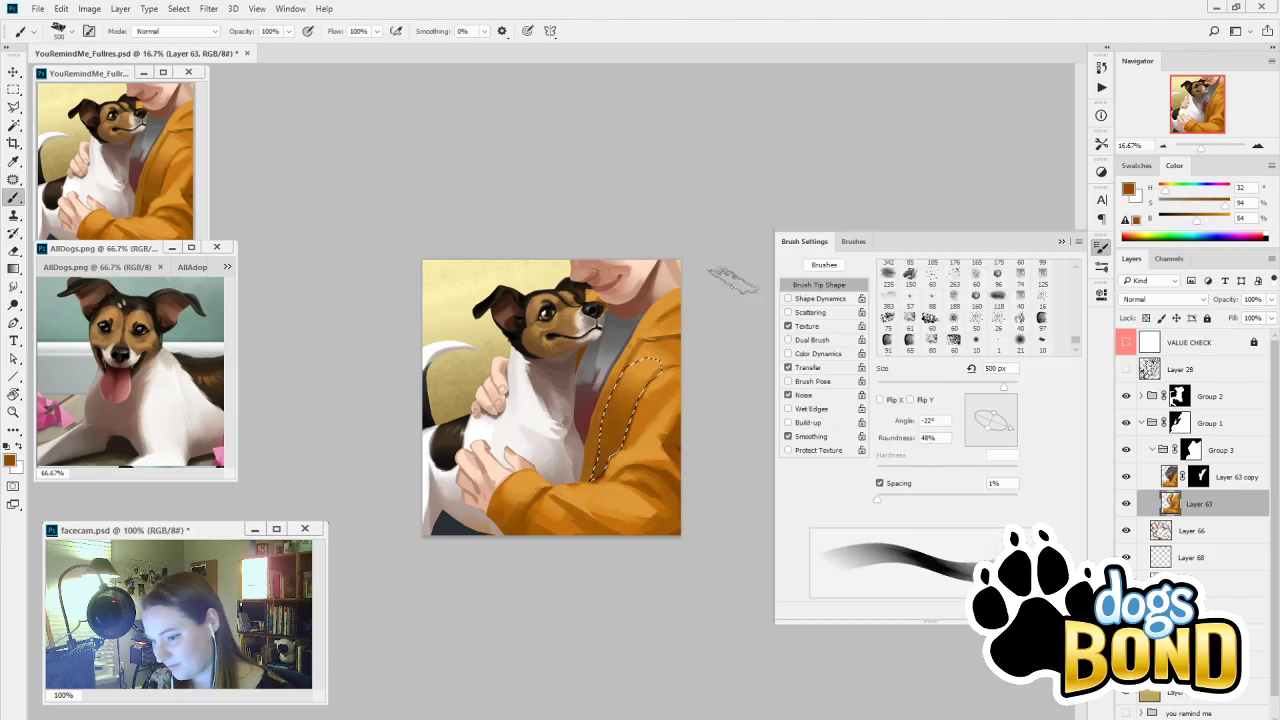
key("i")
left_click(630, 430)
key("b")
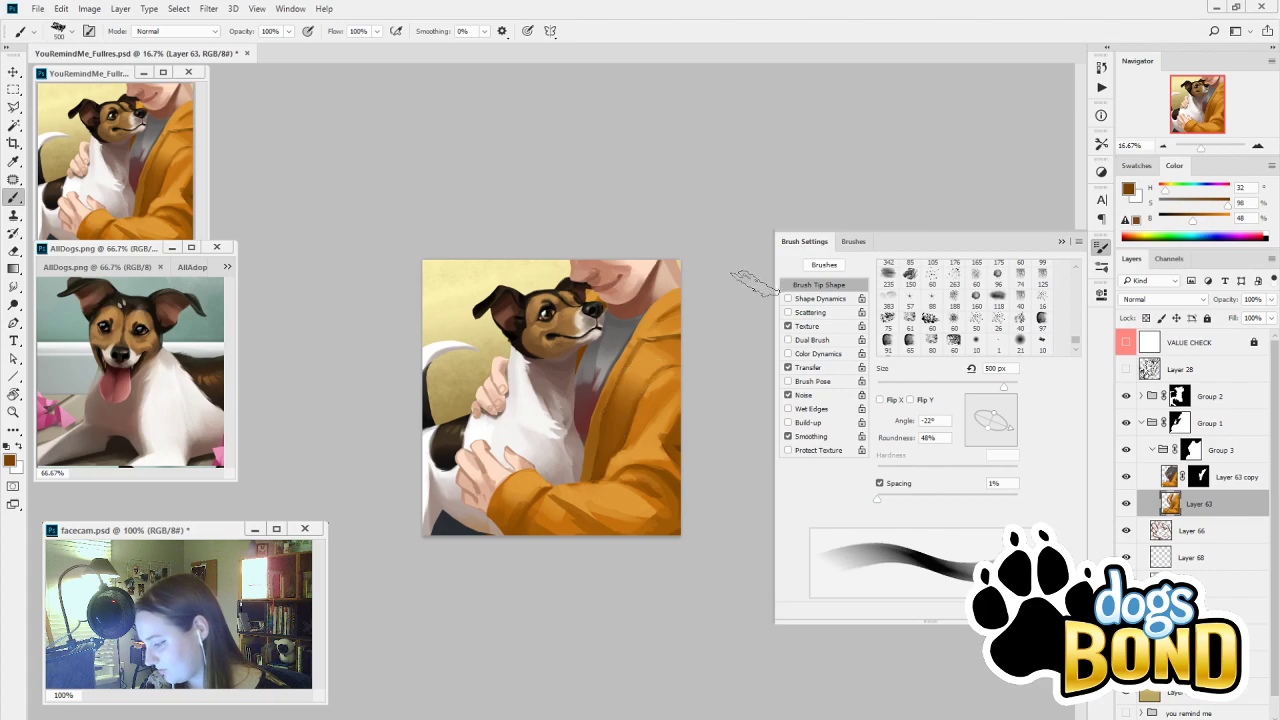
Sample a mid orange from the jacket and paint over the shoulder folds with the 500 px brush
key("i")
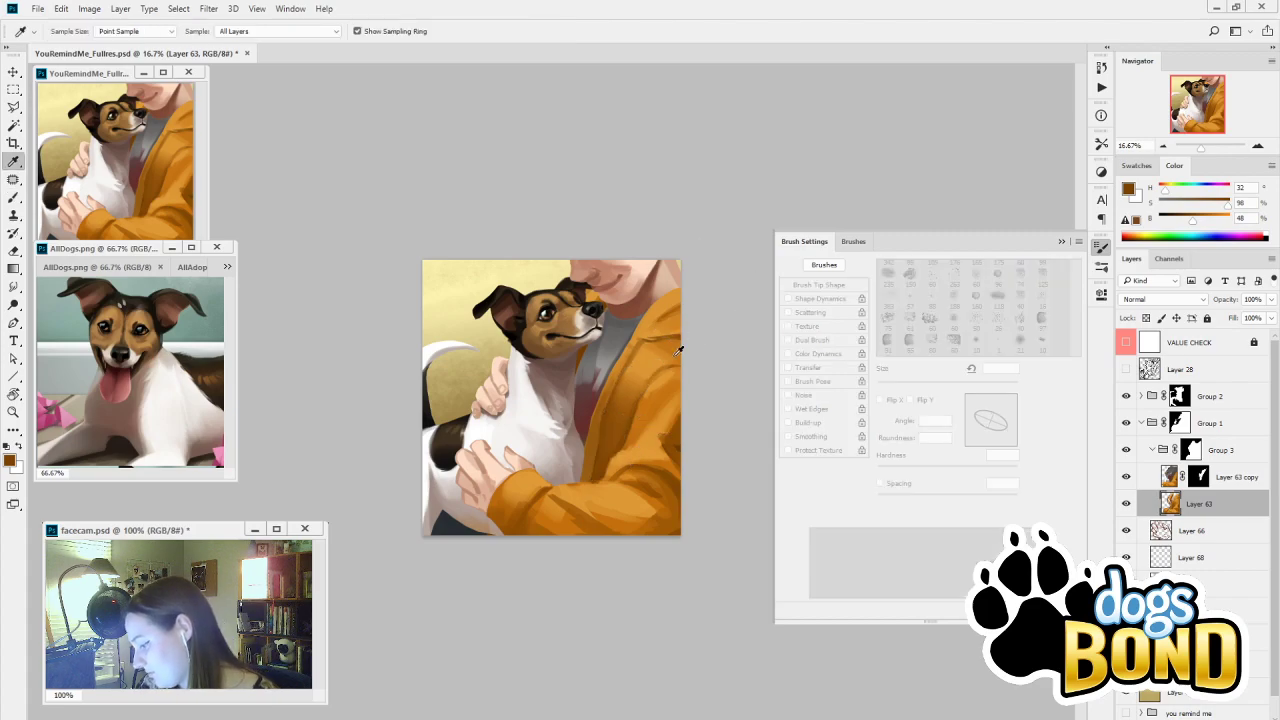
left_click(645, 416)
key("b")
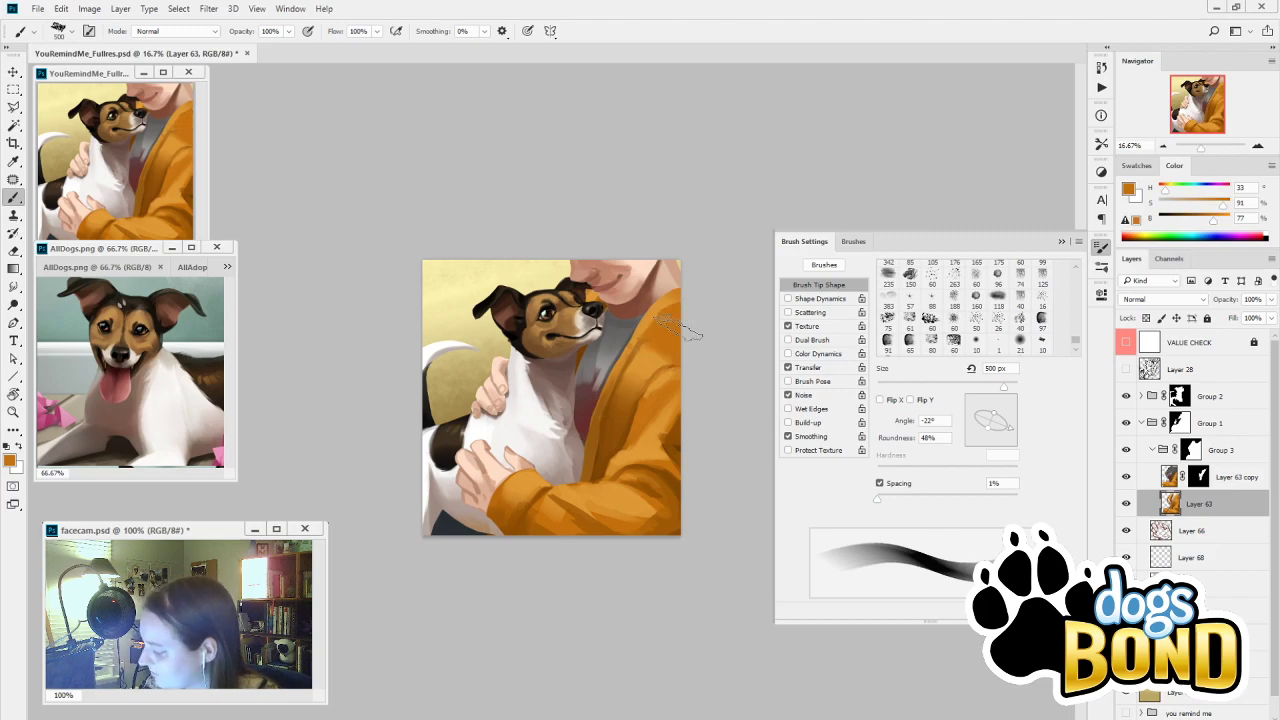
Reduce the brush to 150 px and repaint the jacket's shoulder with light and mid oranges sampled from the sleeve and shoulder
key("i")
left_click(588, 520)
key("b")
key("bracketleft")
key("bracketleft")
key("bracketleft")
key("bracketleft")
key("bracketleft")
key("bracketleft")
key("bracketleft")
key("bracketleft")
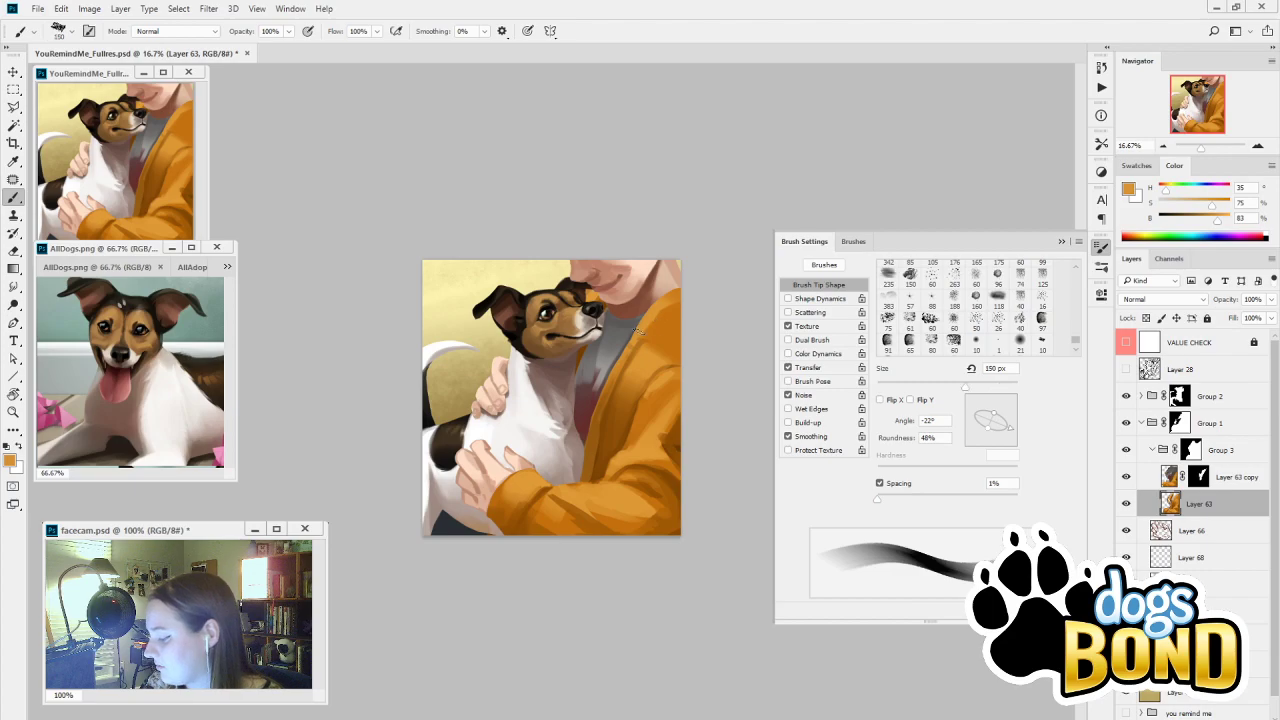
left_click(645, 330, "alt")
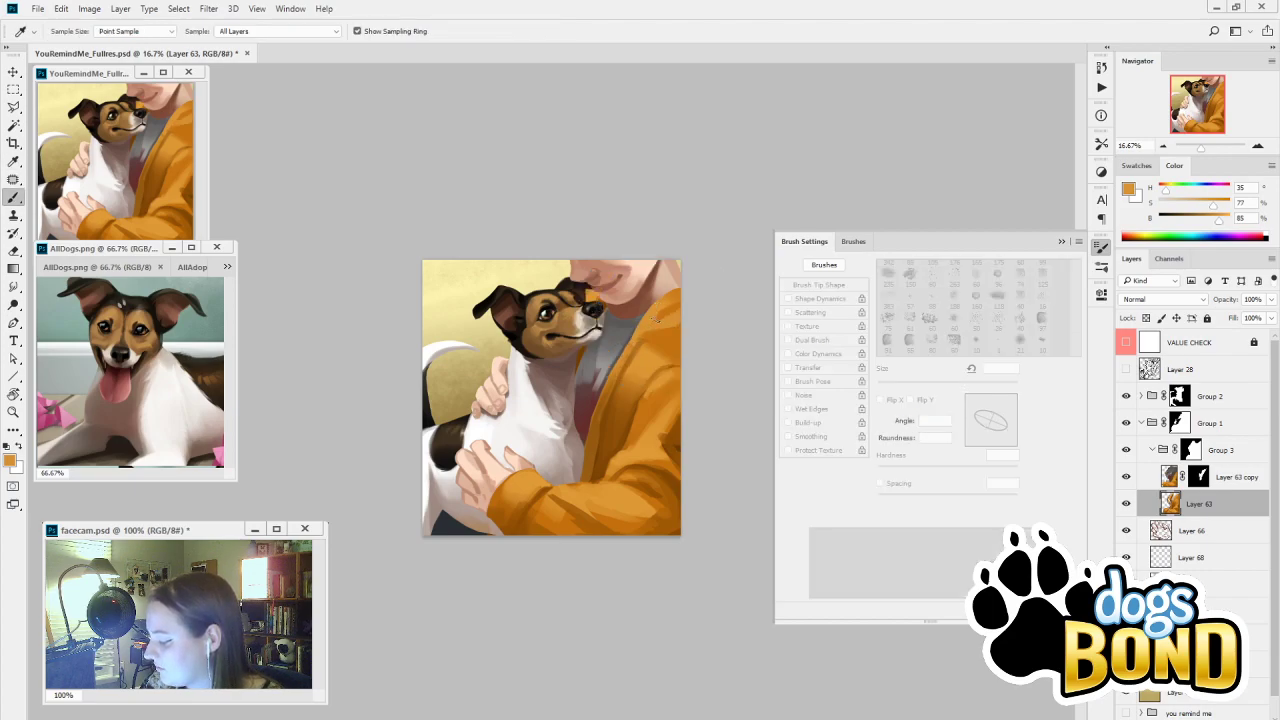
left_click(643, 416, "alt")
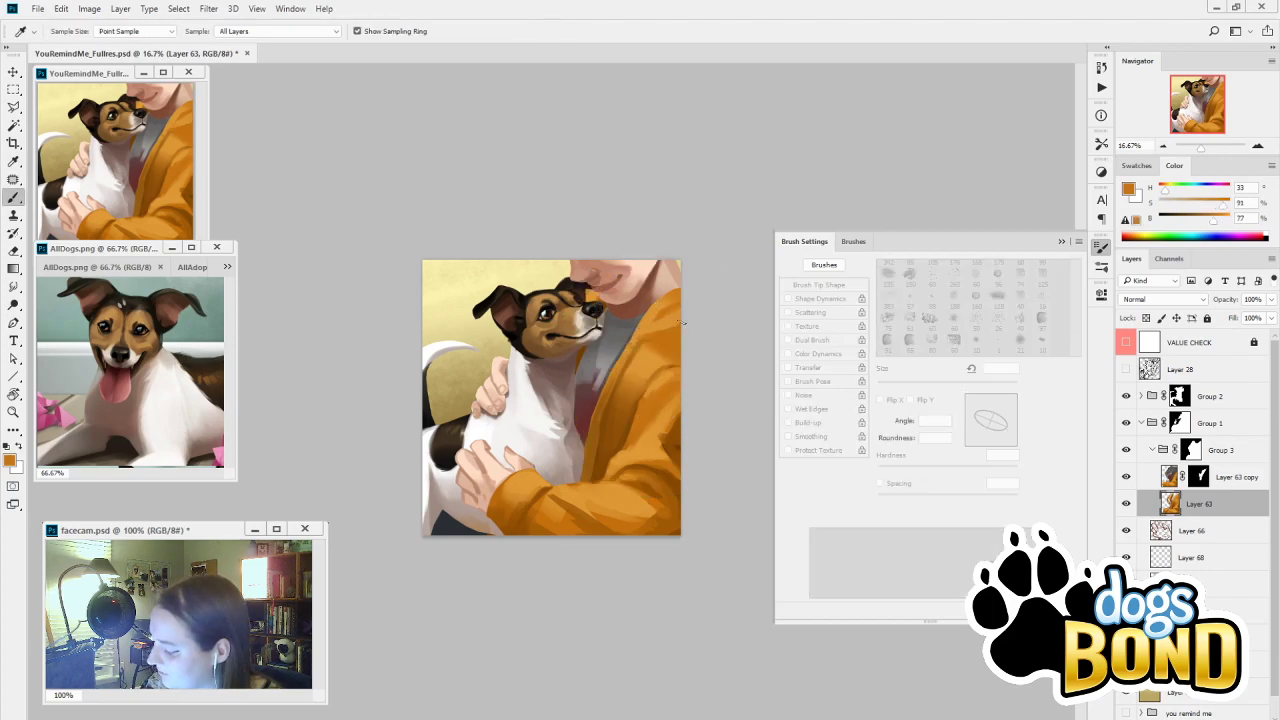
Try a dark brown crease across the jacket's shoulder with a 90 px brush and undo it
left_click(608, 443, "alt")
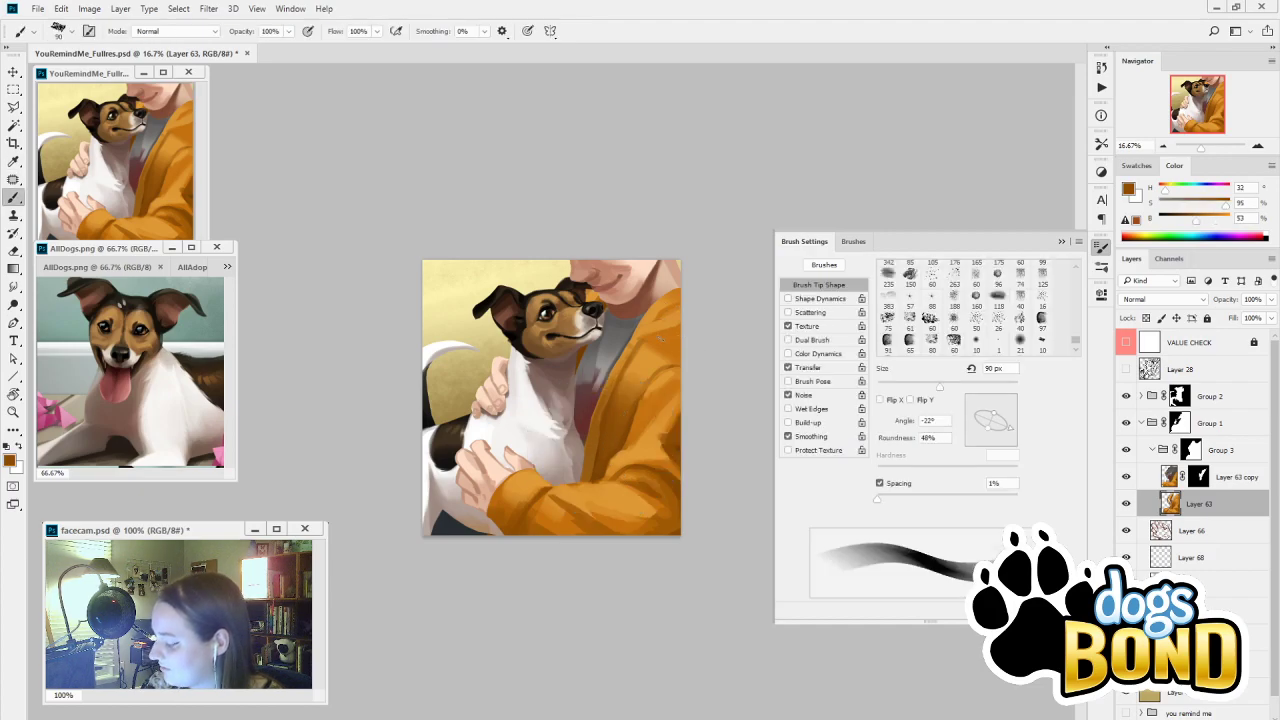
mouse_move(652, 339)
left_mouse_down()
mouse_move(678, 341)
mouse_move(657, 340)
mouse_move(680, 382)
mouse_move(684, 350)
left_mouse_up()
key("ctrl+z")
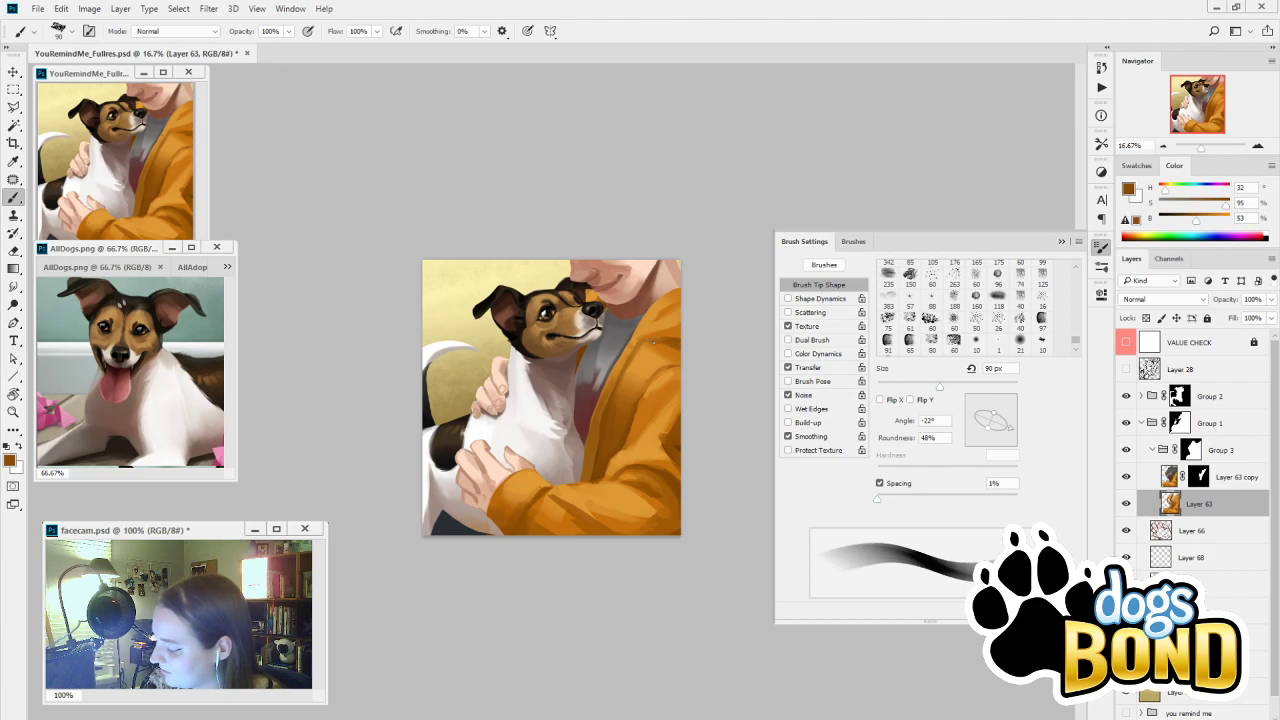
Paint a dark brown crease across the jacket's shoulder with a 50 px brush, using a brown sampled from the sleeve's shadows
left_click(548, 487, "alt")
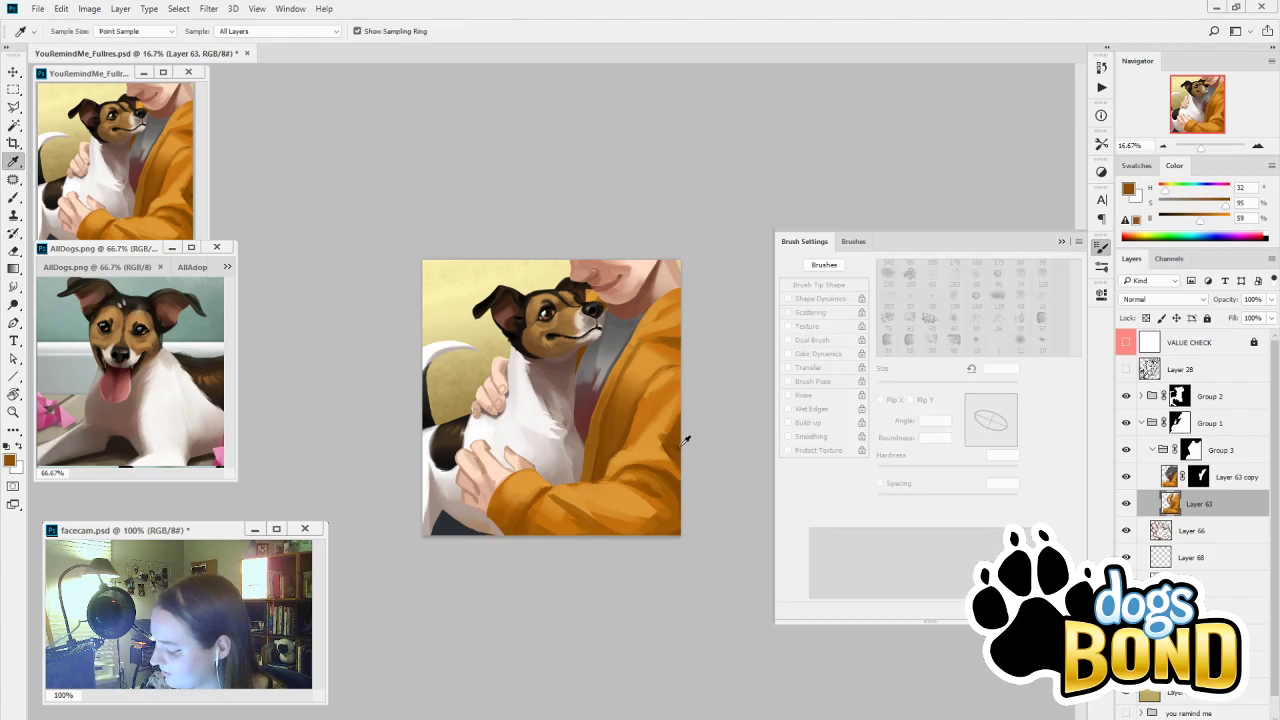
left_click(679, 447, "alt")
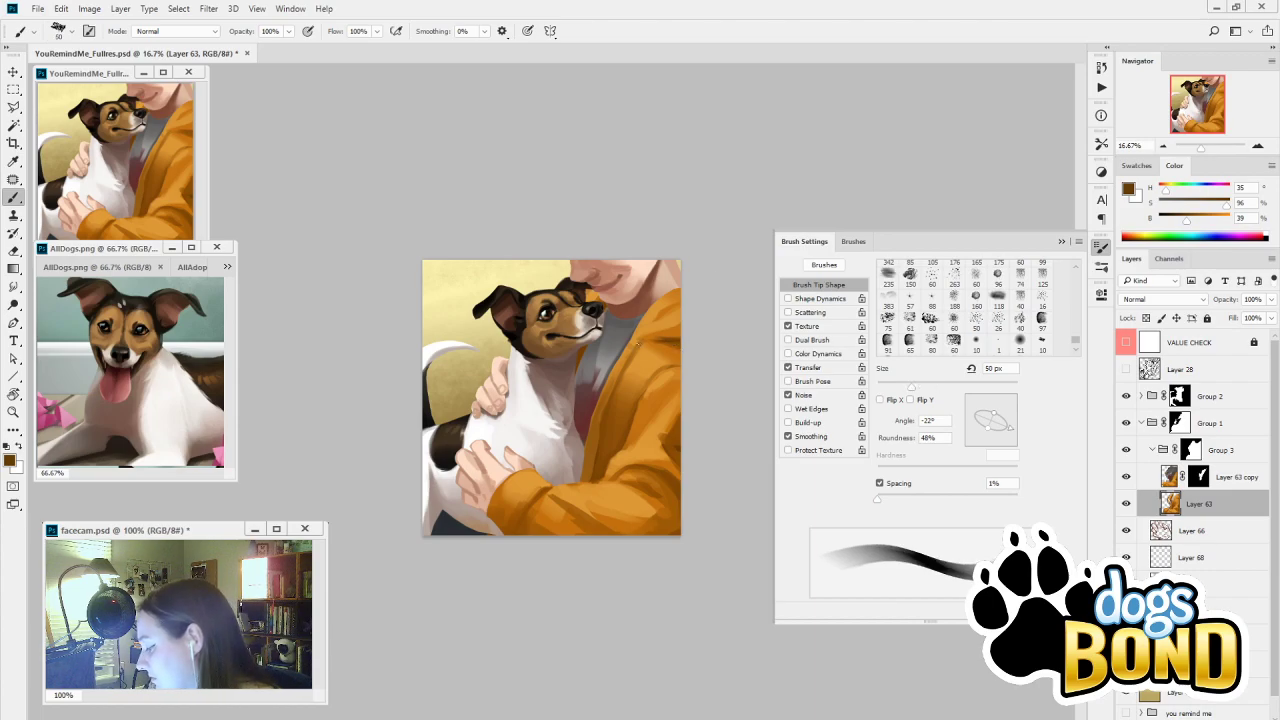
left_click_drag(646, 340, 681, 340)
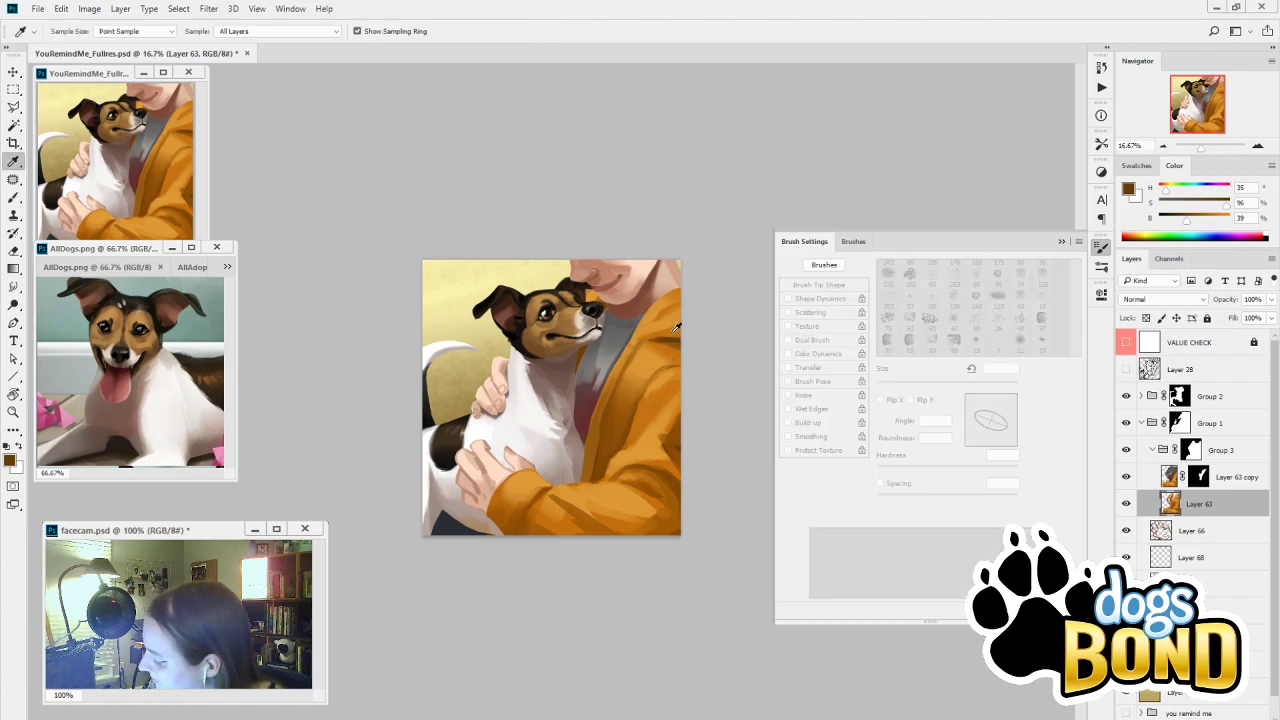
Sample mid oranges from the shoulder and chest and enlarge the brush to 300 px for blending the jacket
left_click(676, 332, "alt")
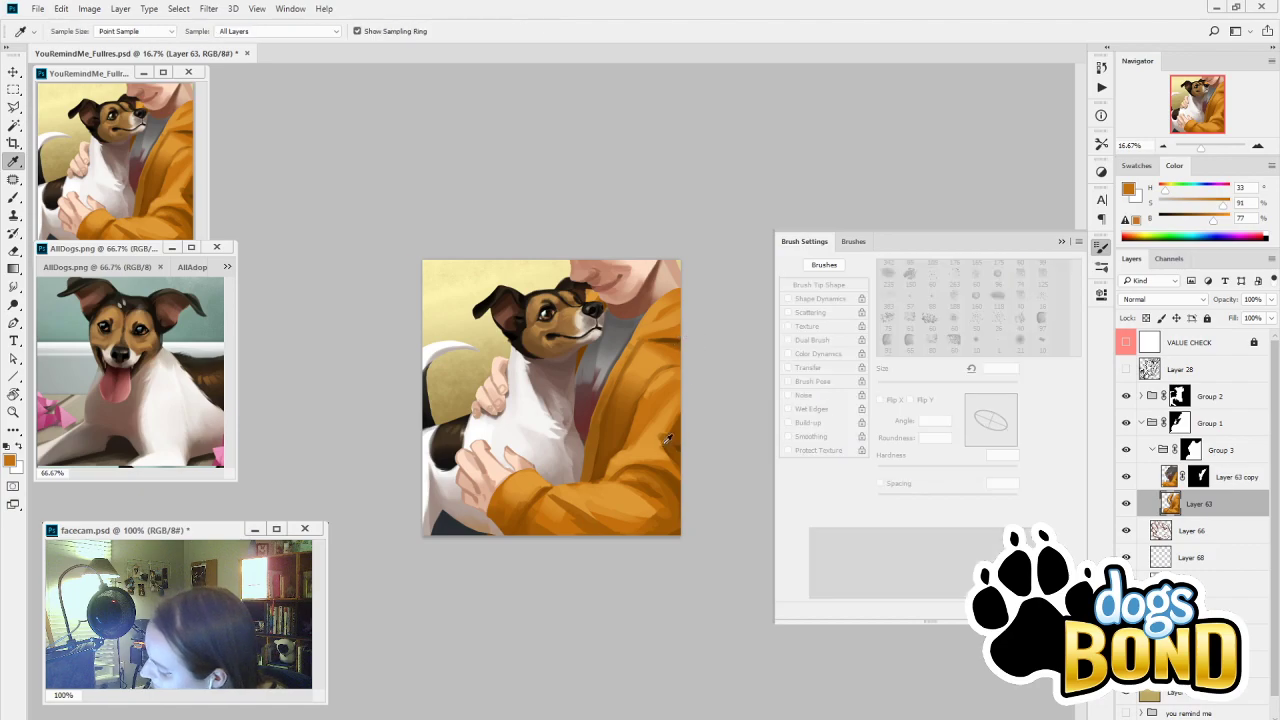
left_click(633, 438, "alt")
key("]")
key("]")
key("]")
key("]")
key("]")
key("bracketright")
key("bracketright")
key("bracketright")
key("bracketright")
key("bracketright")
key("bracketright")
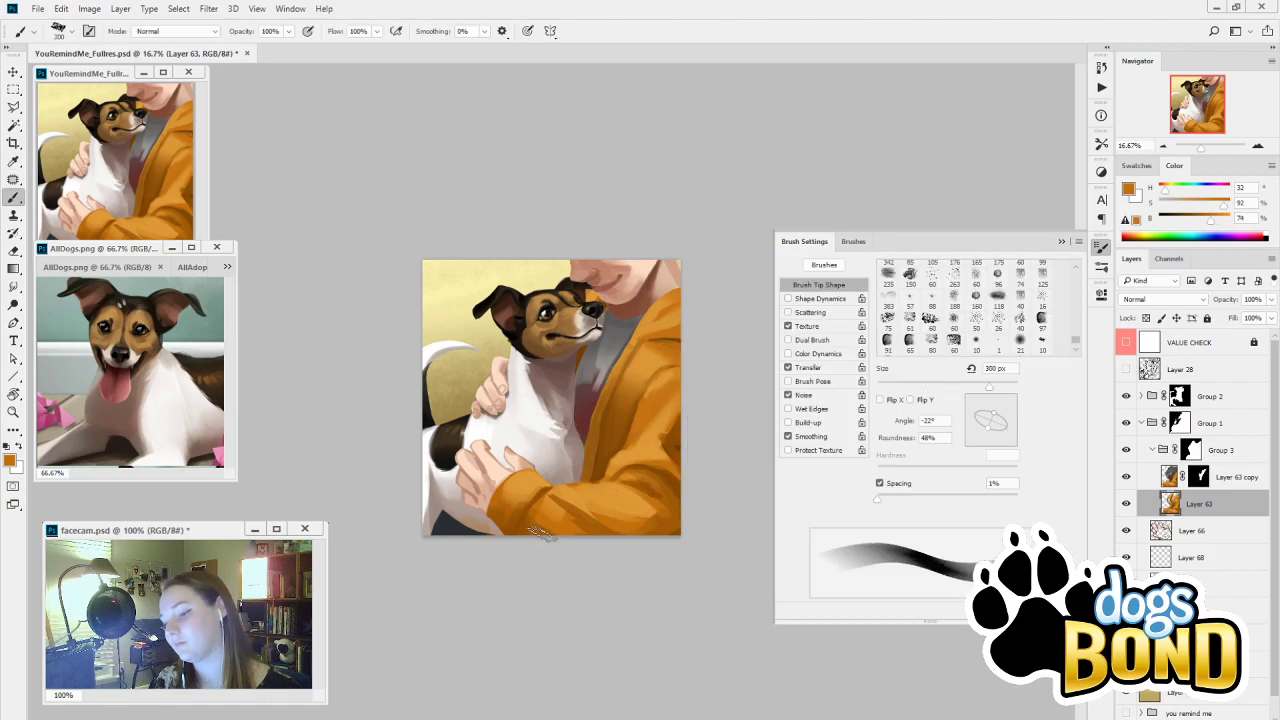
Show AllAdoptersFinal.png as reference, enlarge its window, sample the character's jacket orange, and return to the YouRemindMe_Fullres.psd painting
left_click(192, 267)
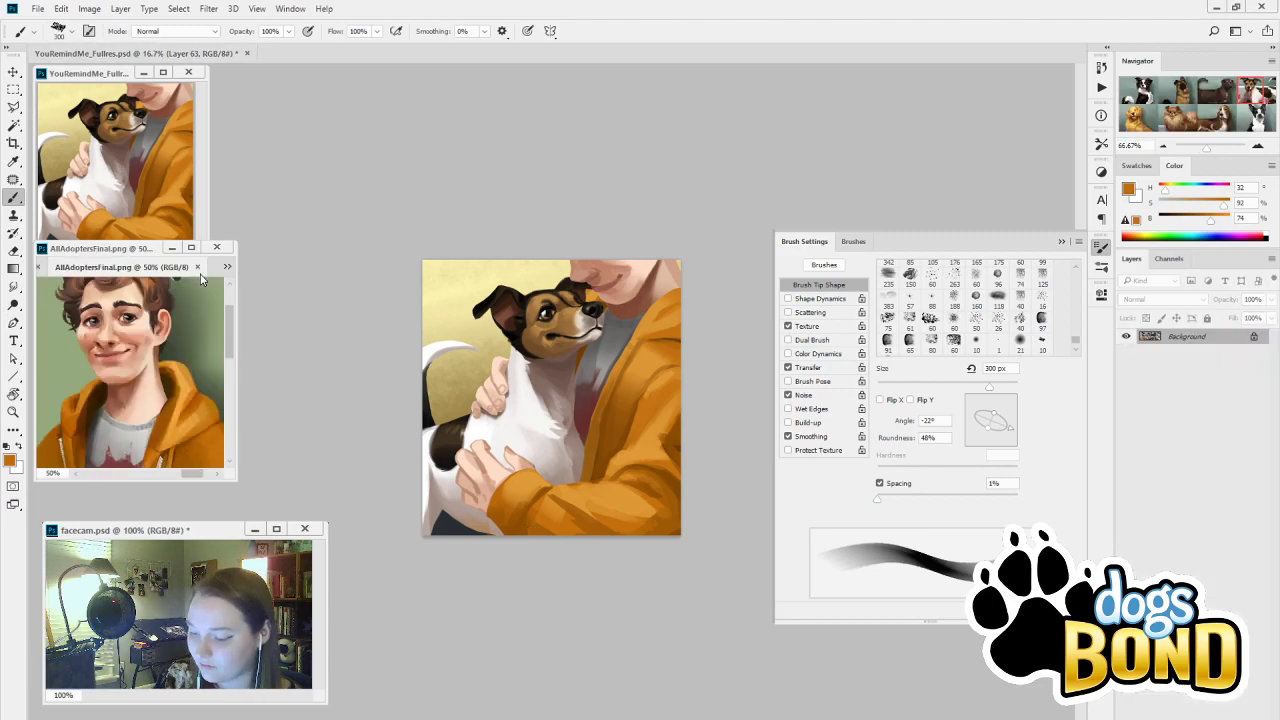
left_click_drag(228, 467, 240, 521)
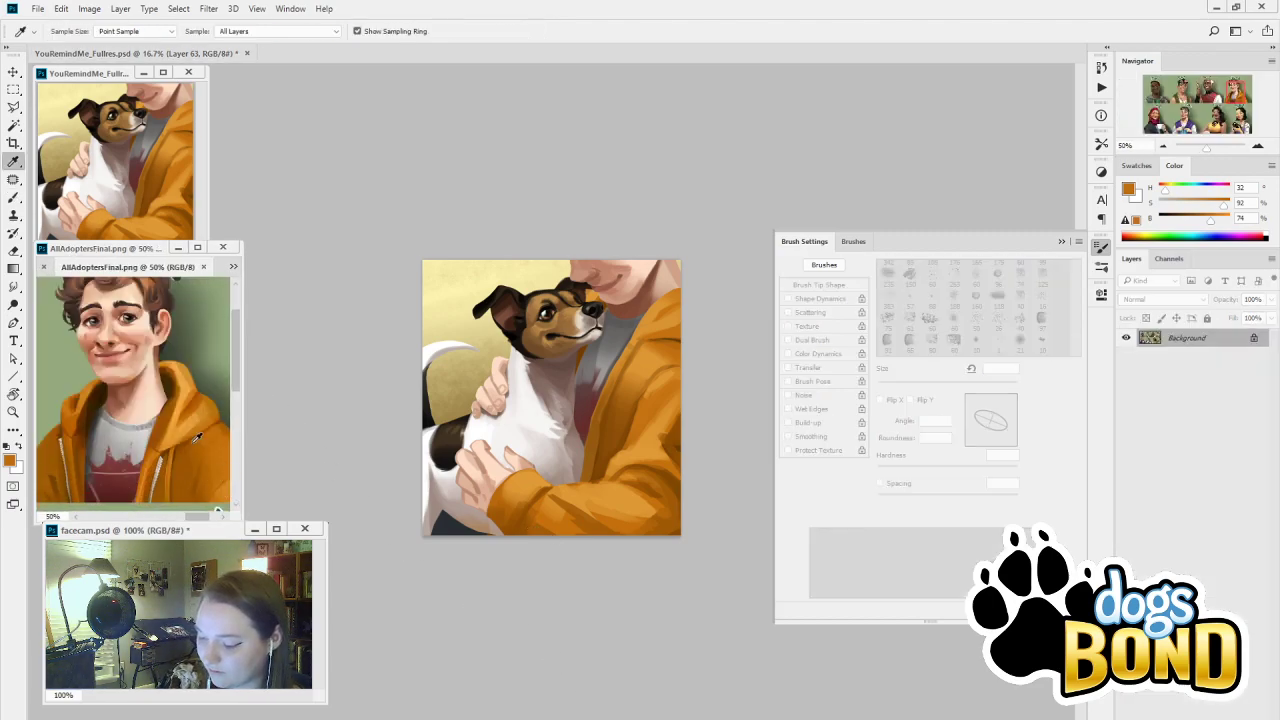
key("i")
key("b")
left_click(690, 352)
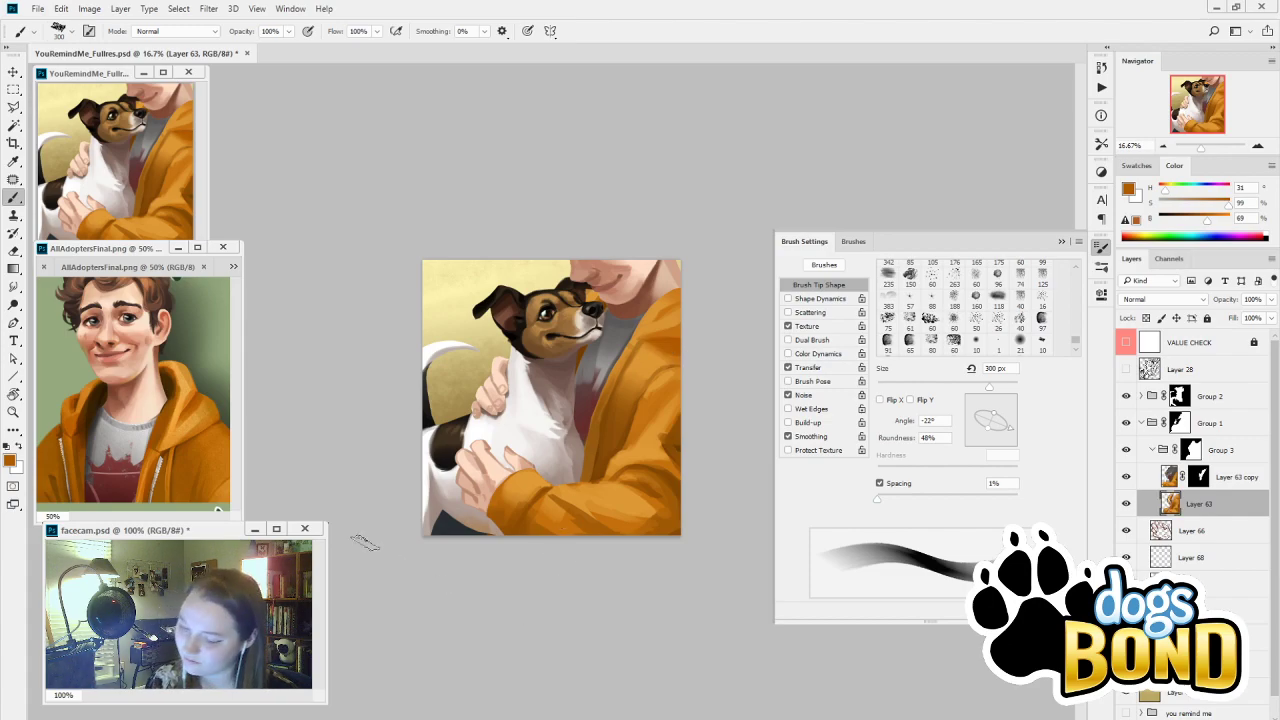
Paint dark brown creases down the jacket's shoulder and front with a 40 to 45 px brush, using a brown sampled from the AllAdoptersFinal.png jacket
key("i")
left_click(166, 452)
key("b")
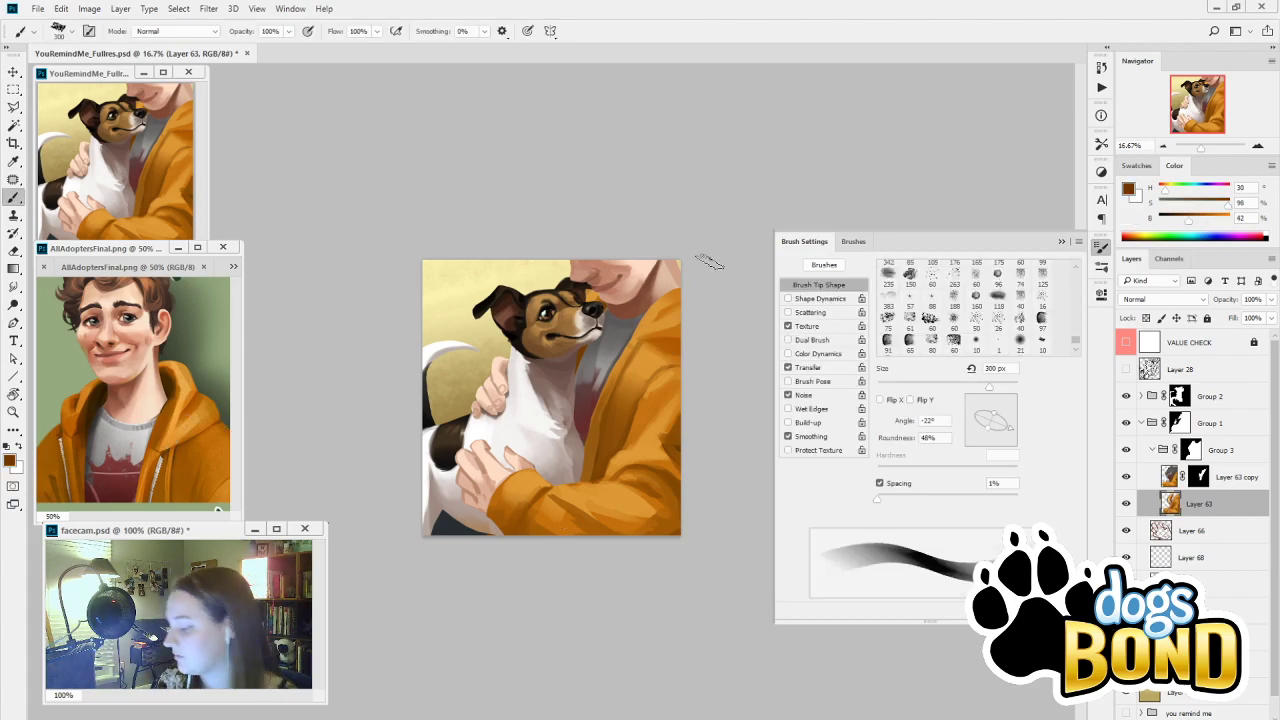
key("bracketleft")
key("bracketleft")
key("bracketleft")
key("bracketleft")
key("bracketleft")
key("bracketleft")
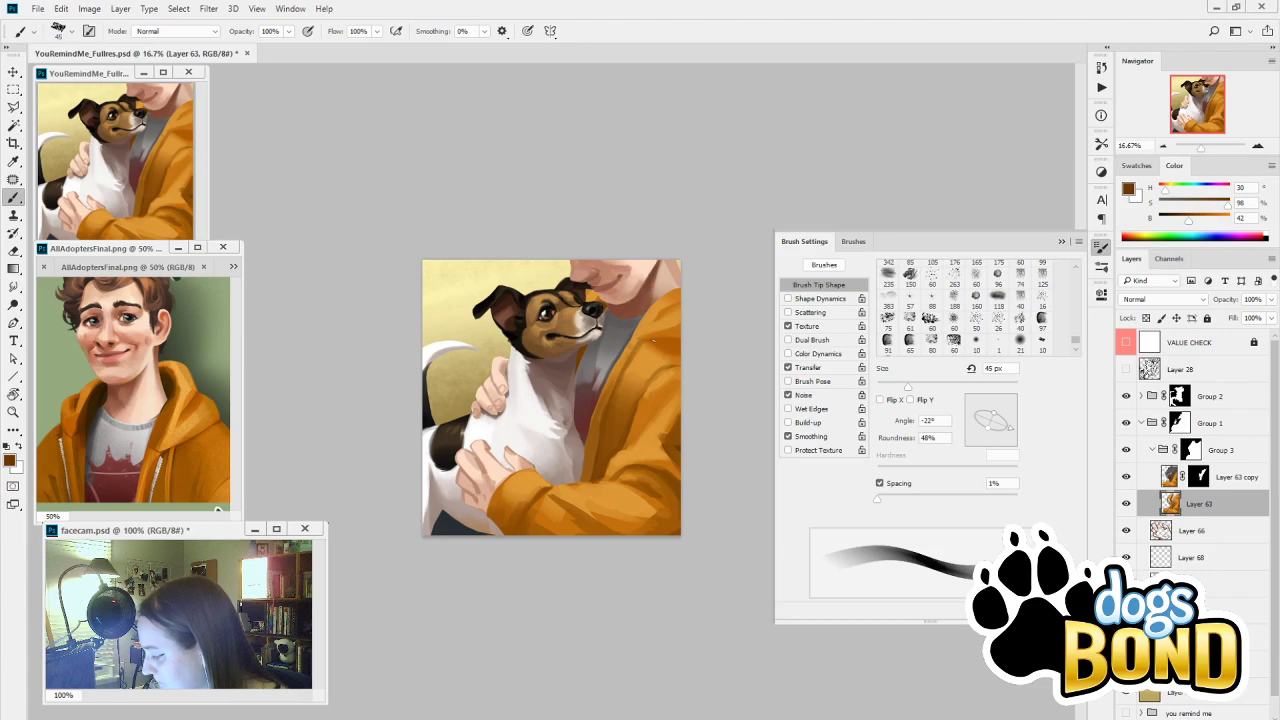
key("bracketleft")
mouse_move(676, 341)
left_mouse_down()
mouse_move(643, 347)
mouse_move(599, 420)
left_mouse_up()
key("bracketright")
left_click_drag(642, 354, 626, 374)
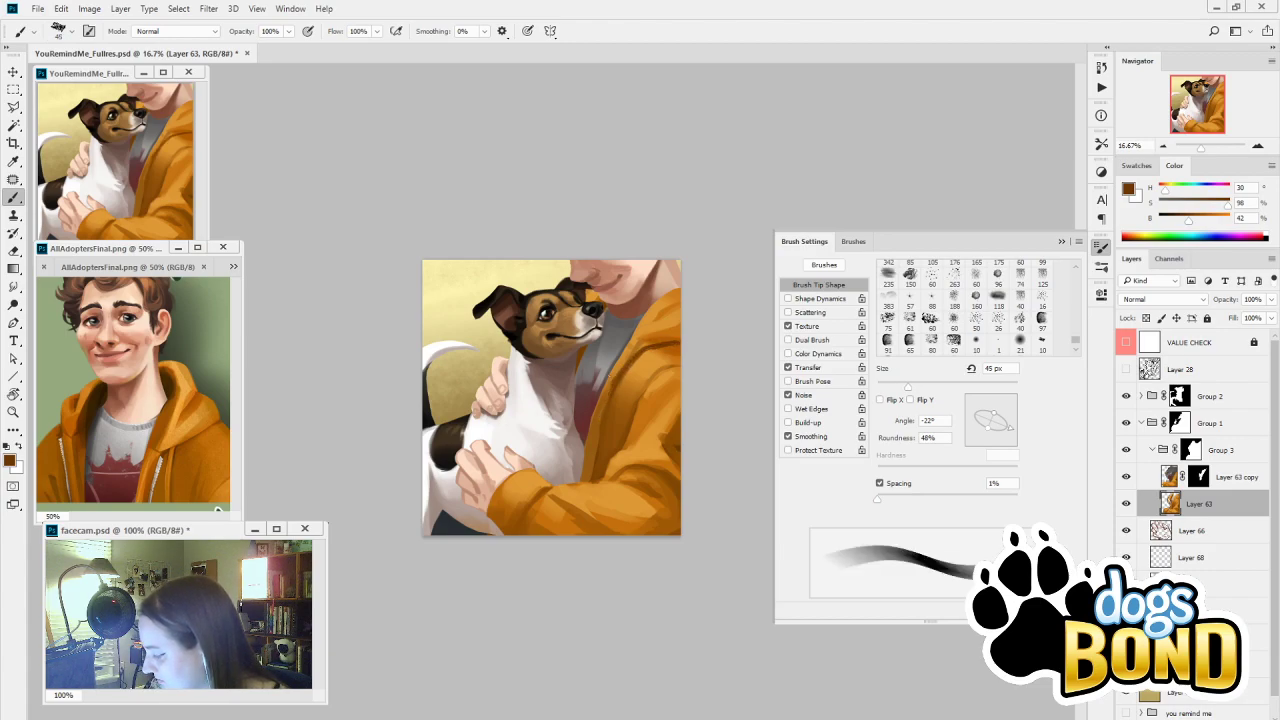
key("bracketleft")
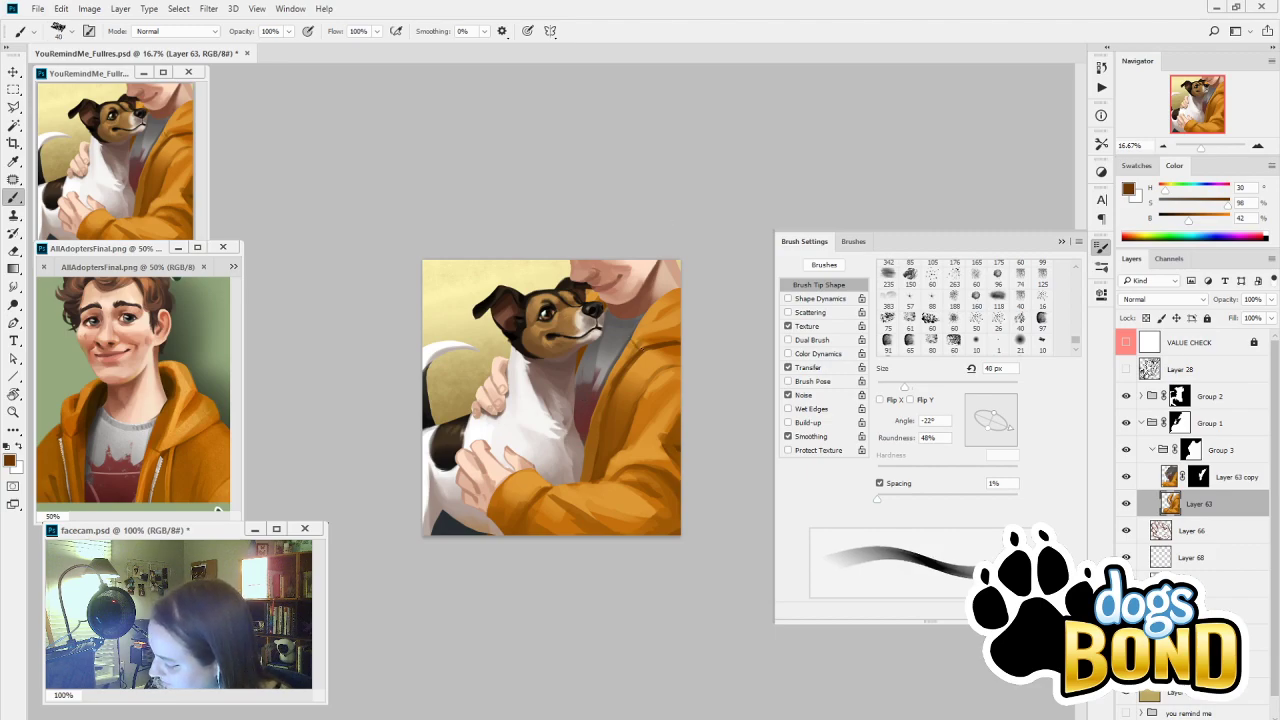
Blend the jacket's shoulder toward the neck with mid oranges sampled around the crease, enlarging the brush to 90 px and on to 250 px
left_click(651, 343, "alt")
key("bracketright")
key("bracketright")
key("bracketright")
key("bracketright")
key("bracketright")
key("bracketright")
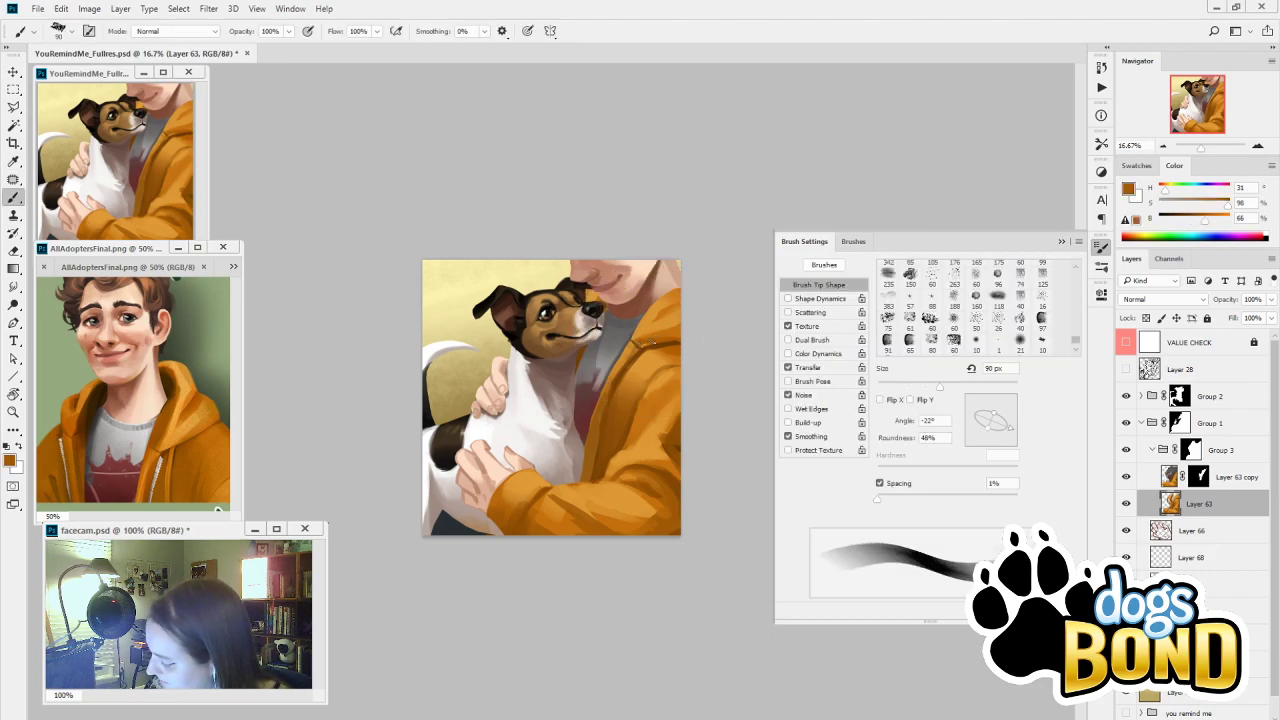
left_click(655, 336, "alt")
key("bracketright")
key("bracketright")
key("bracketright")
key("bracketright")
key("bracketright")
key("bracketright")
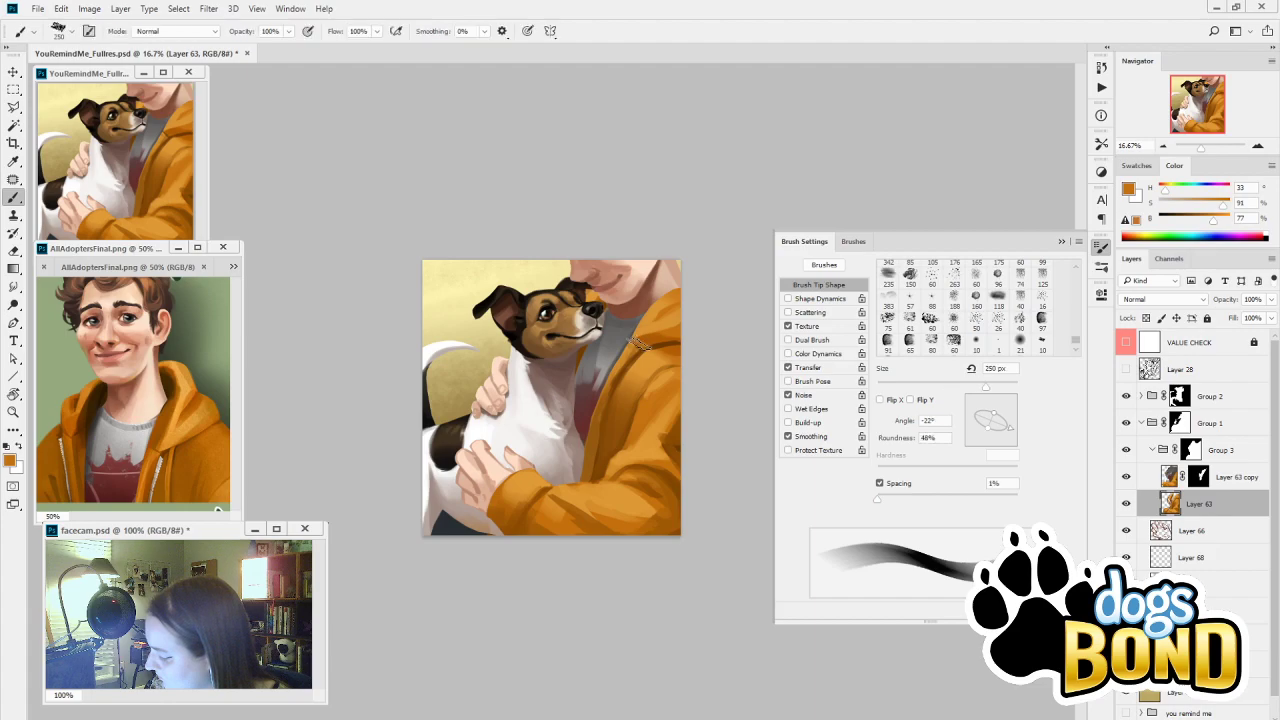
left_click_drag(664, 326, 688, 306)
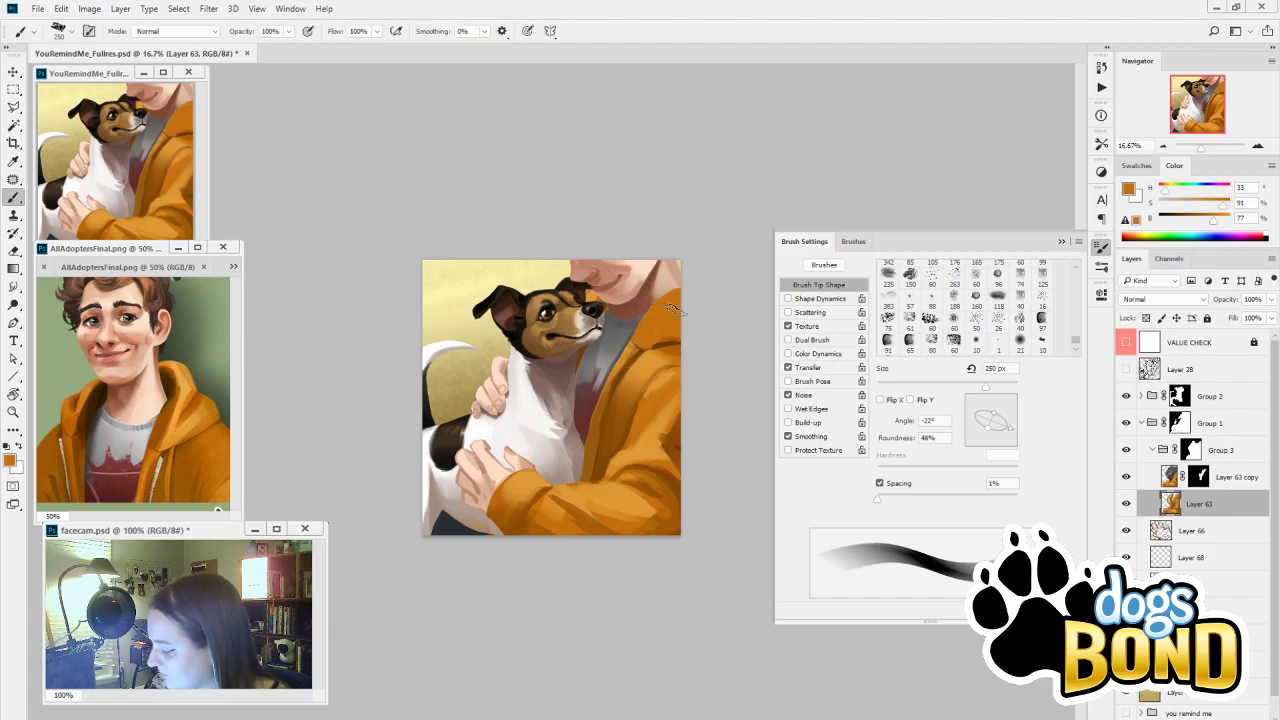
Sample light oranges and browns around the shoulder folds and enlarge the brush to 300 px for the highlights
key("alt")
left_click(651, 353, "alt")
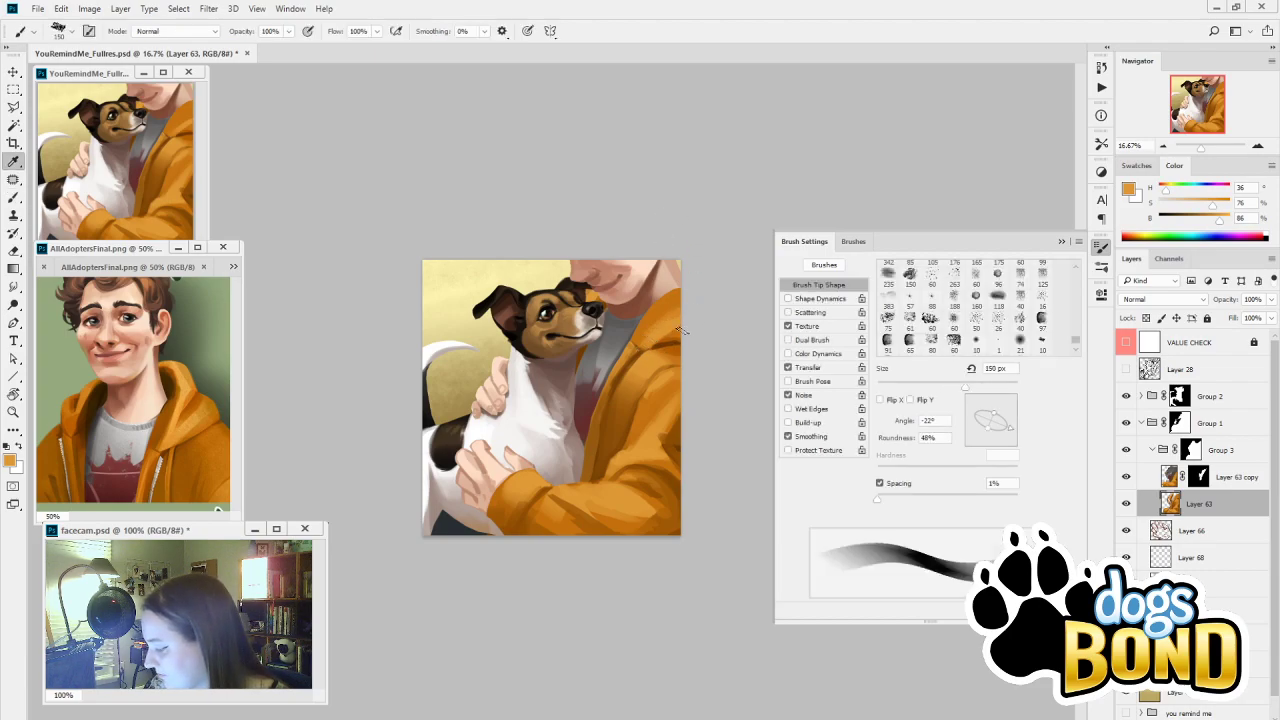
left_click(670, 340, "alt")
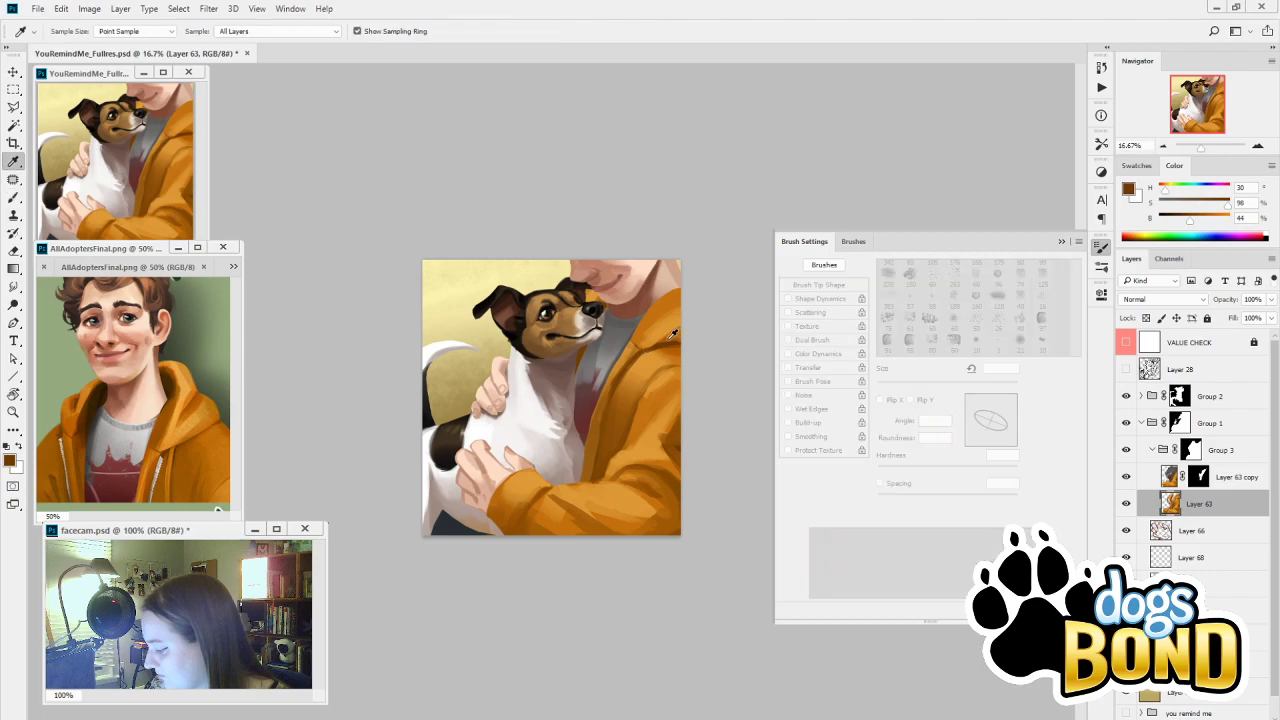
left_click(681, 330, "alt")
left_click(681, 330, "alt")
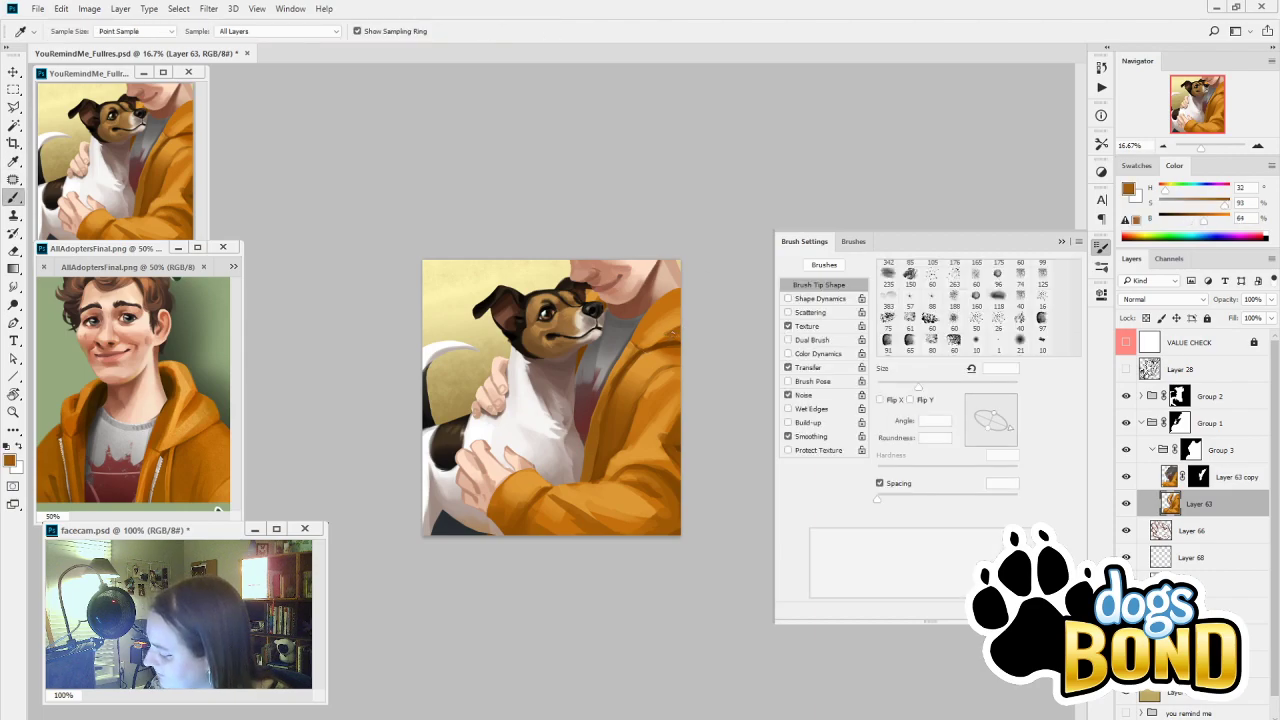
left_click(672, 332, "alt")
key("bracketright")
key("bracketright")
key("bracketright")
key("bracketright")
key("bracketright")
key("bracketright")
key("bracketright")
key("bracketright")
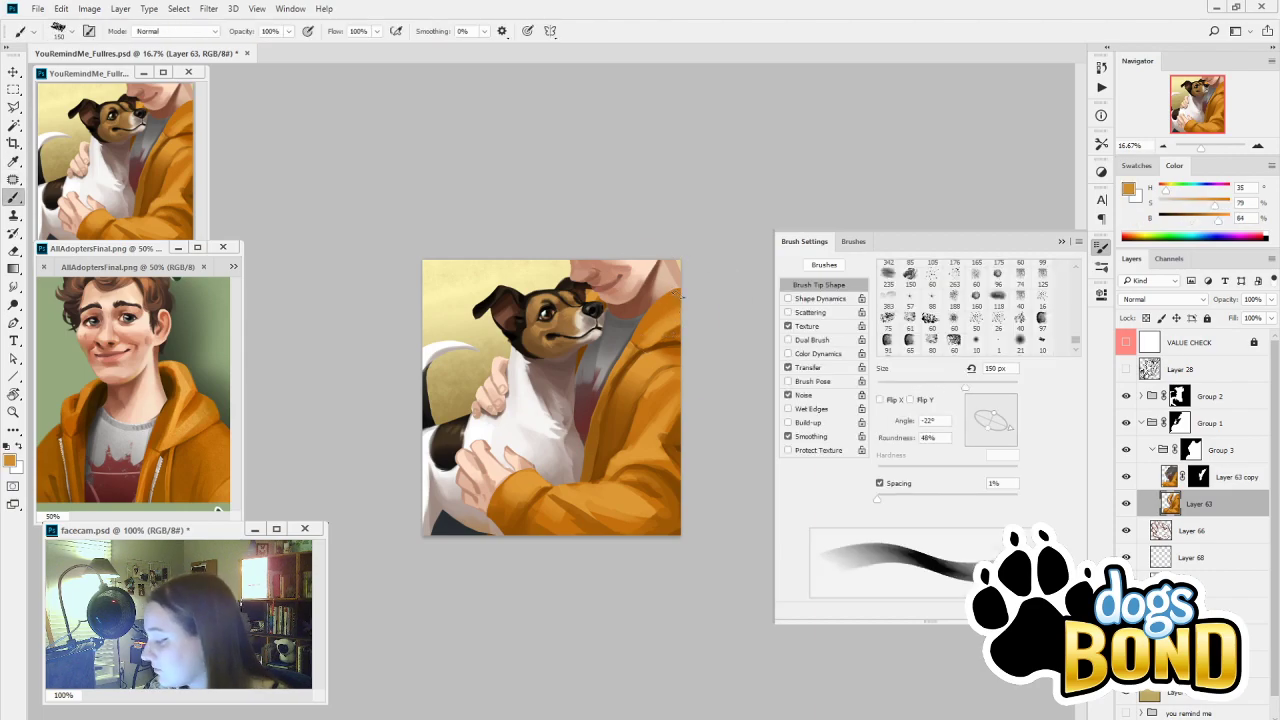
key("bracketright")
key("bracketright")
key("bracketright")
key("bracketright")
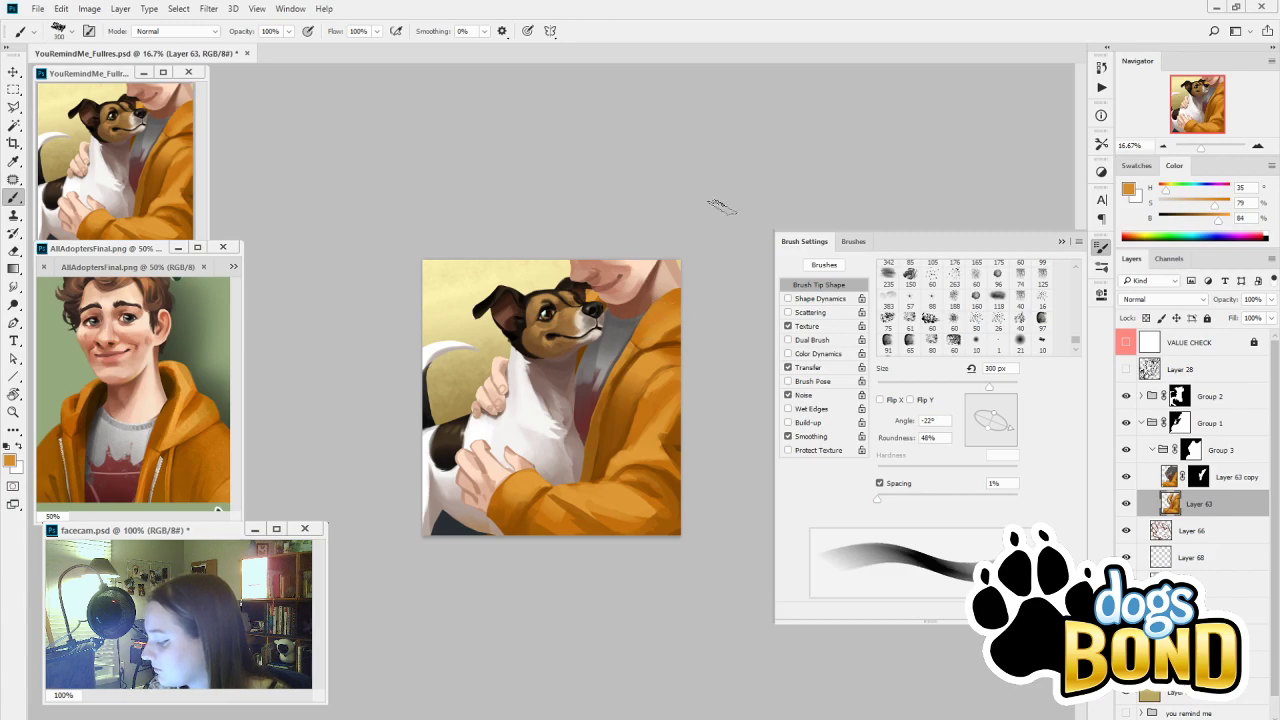
Paint a light orange highlight with a 150 px brush and a dark brown crease with a 60 px brush down the jacket's front
left_click(653, 334, "alt")
key("bracketleft")
key("bracketleft")
key("bracketleft")
key("bracketleft")
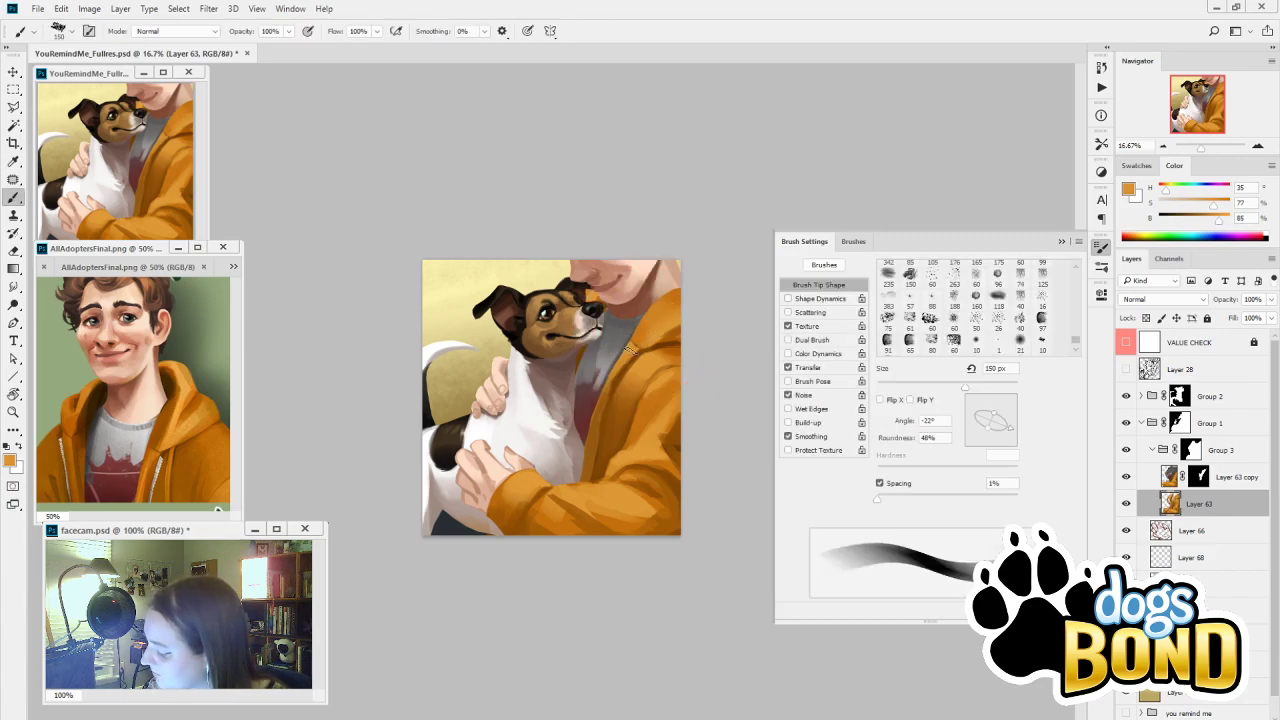
left_click_drag(630, 350, 595, 430)
left_click(648, 350, "alt")
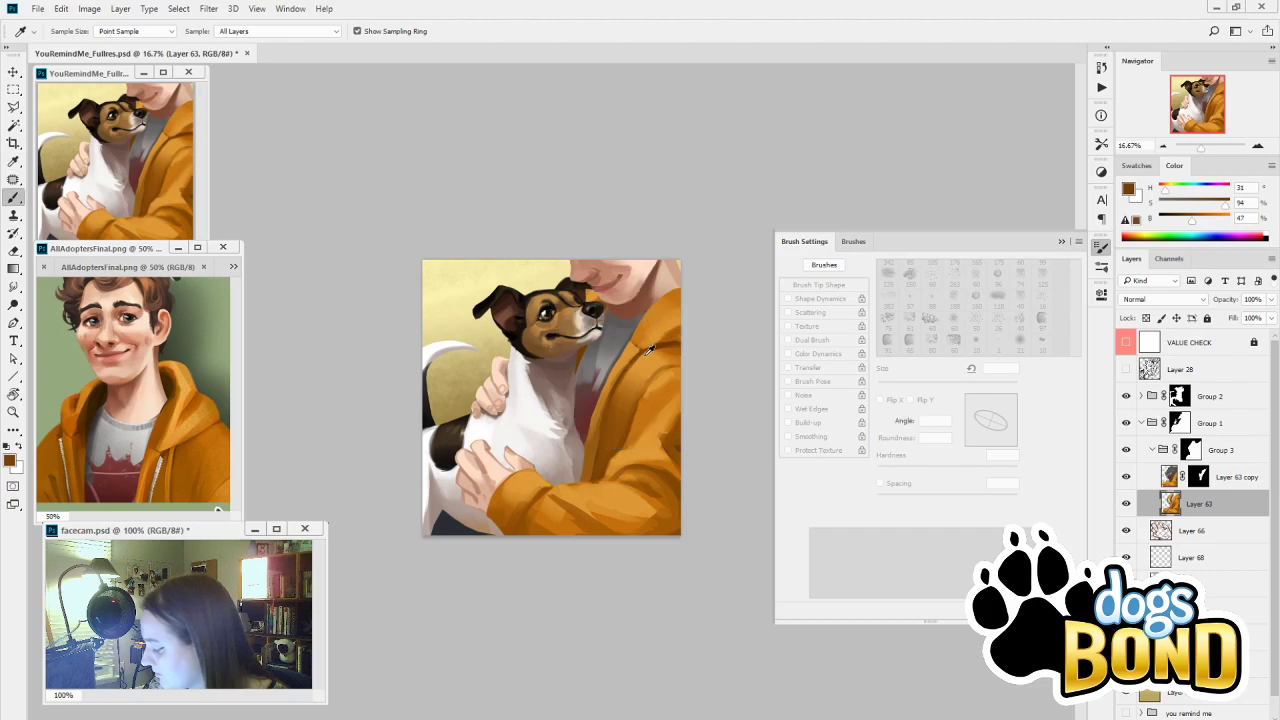
left_click_drag(636, 360, 595, 434)
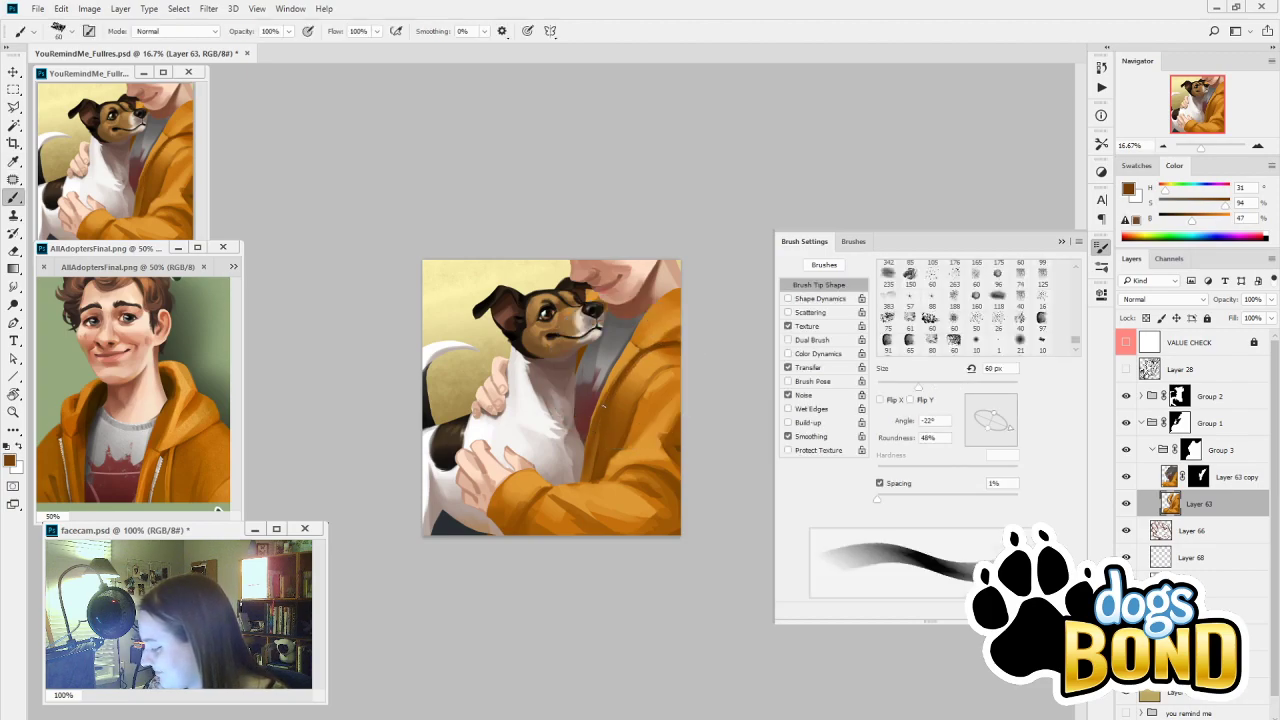
Paint a brownish-orange fold on the shoulder near the neck with a 50 px brush, sampling tones from the jacket's front and shoulder
left_click(603, 405, "alt")
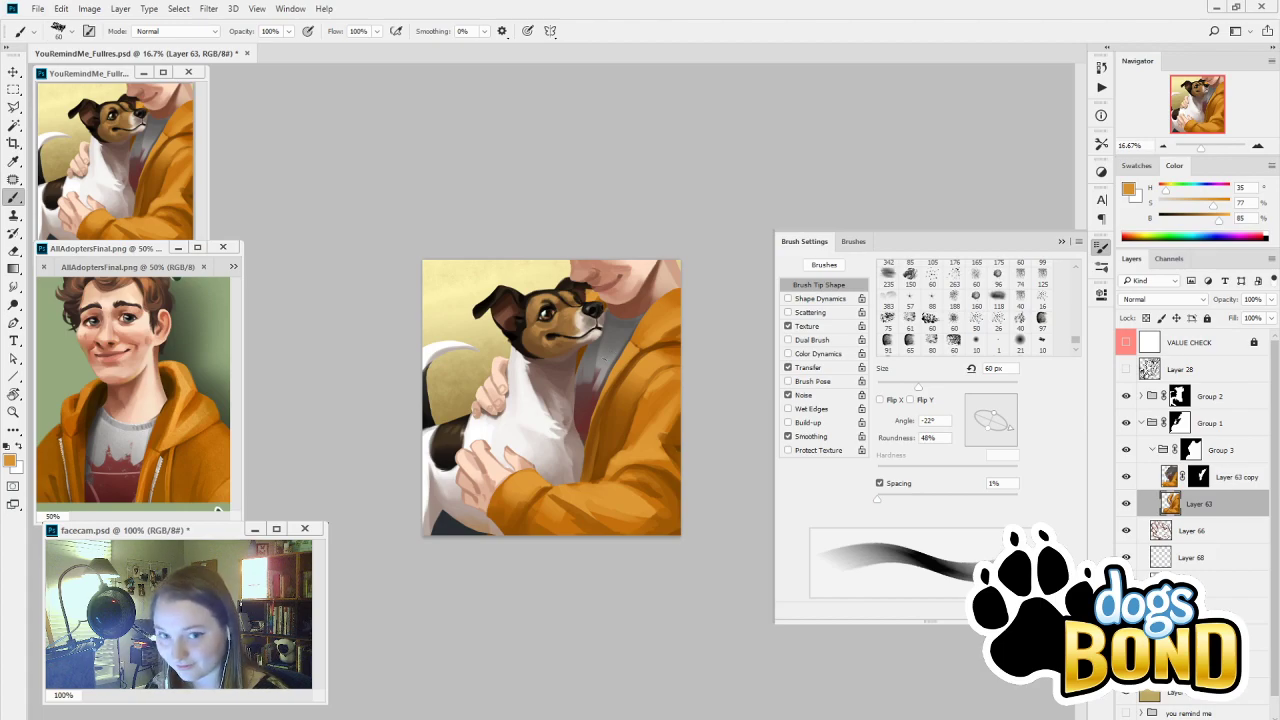
left_click(616, 372, "alt")
key("bracketleft")
key("bracketleft")
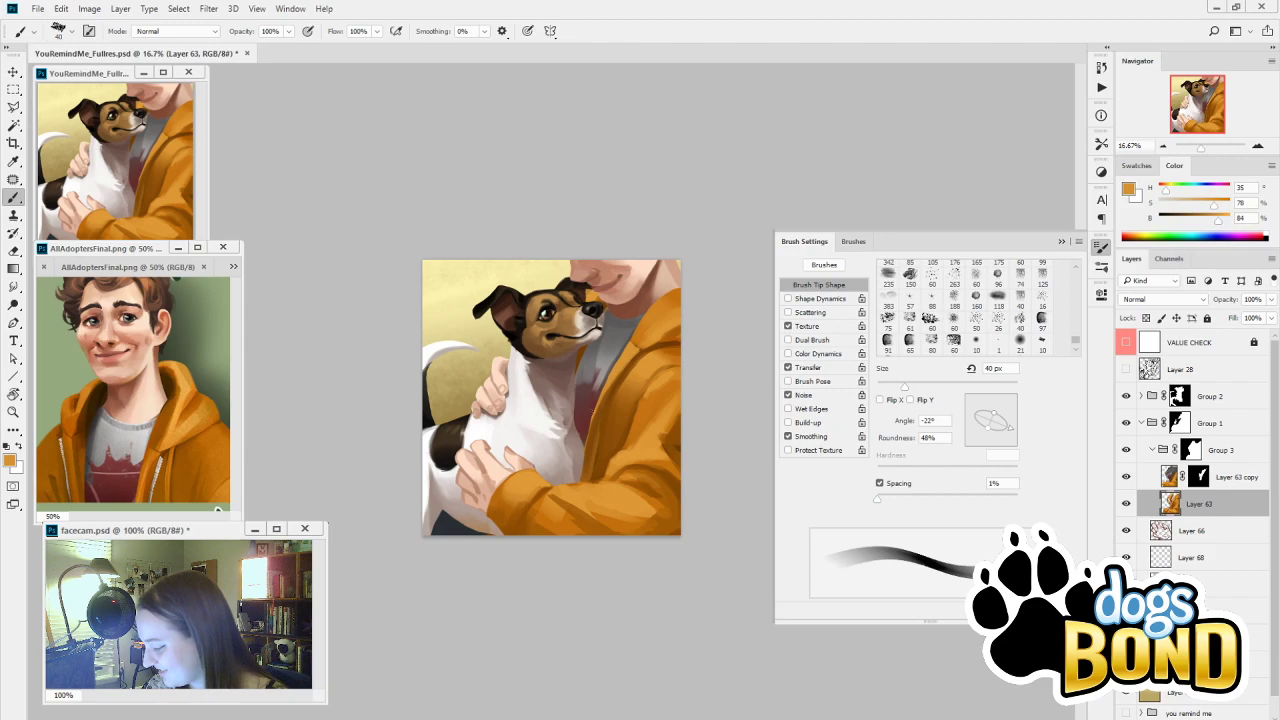
left_click(633, 347, "alt")
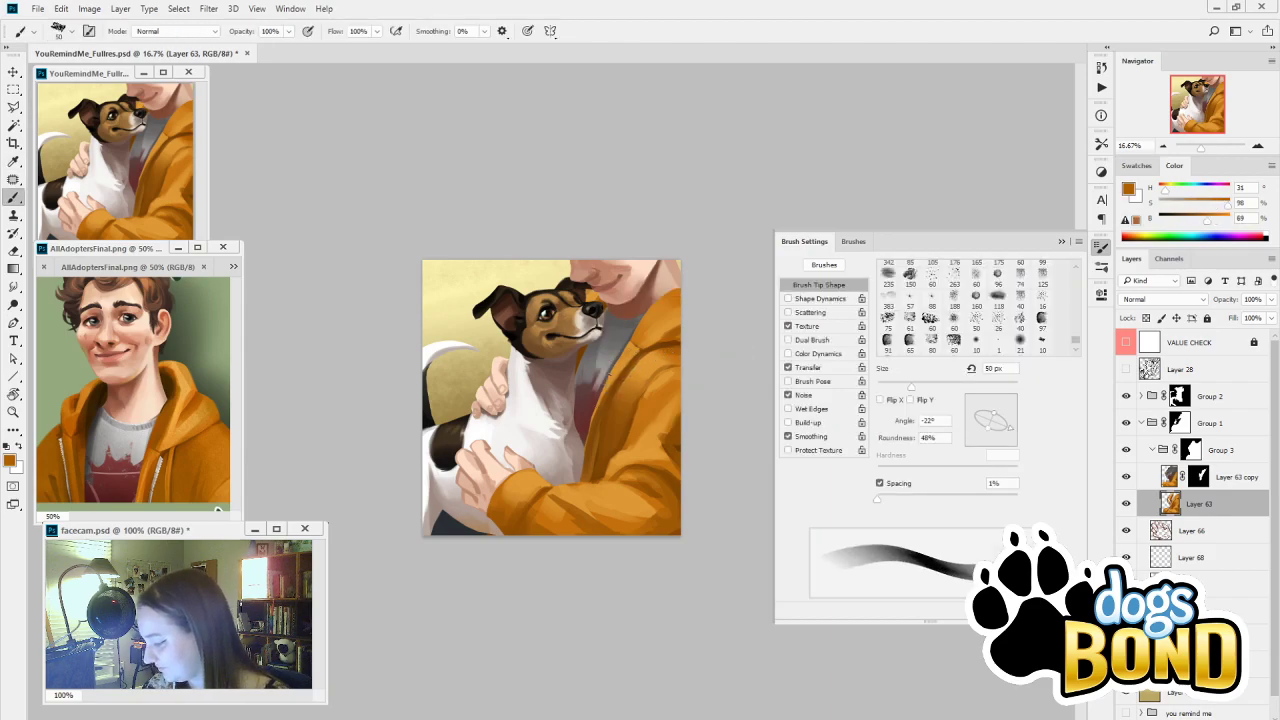
left_click(634, 347, "alt")
key("bracketright")
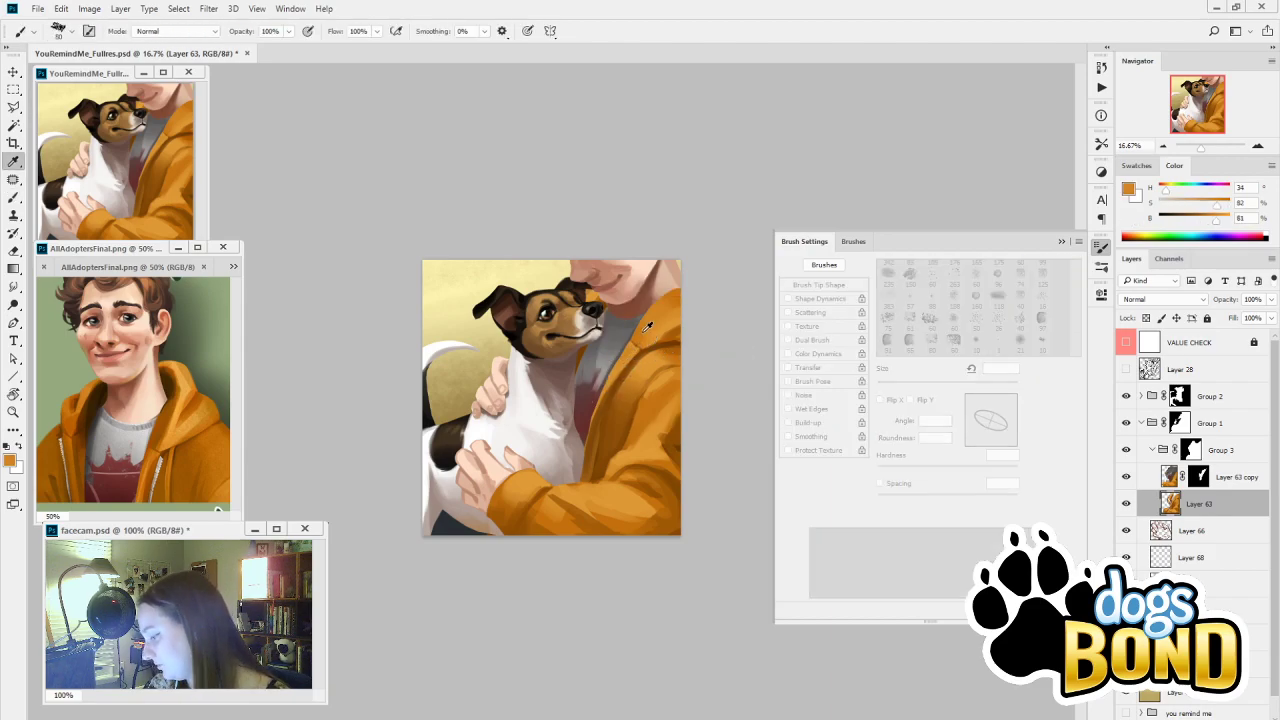
left_click(678, 325, "alt")
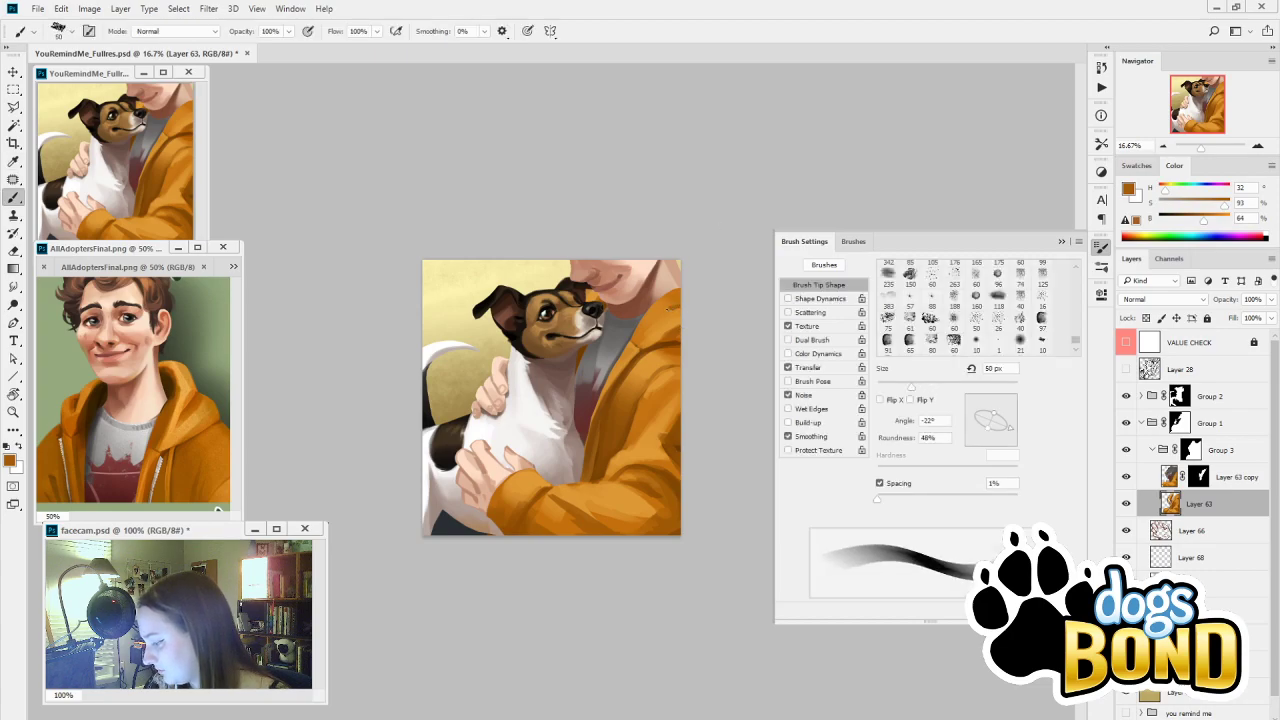
left_click_drag(656, 320, 678, 303)
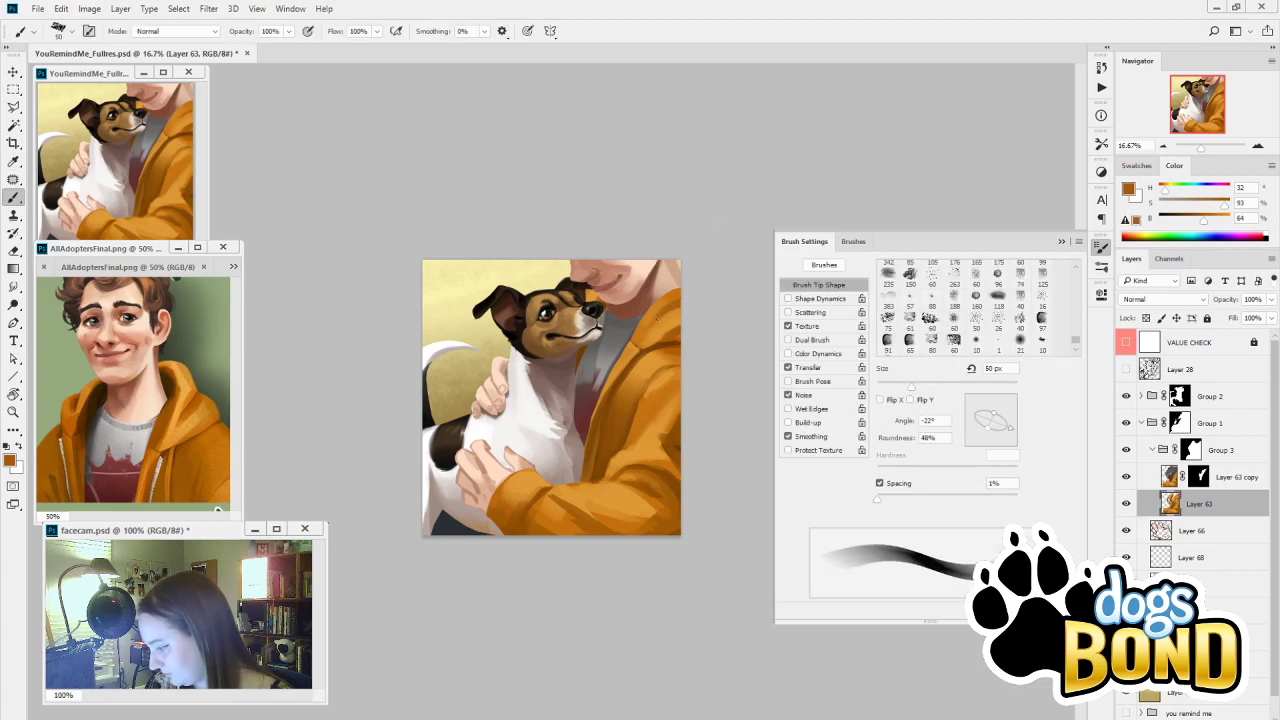
Sample mid and lighter oranges from the jacket beside the neck, enlarging the brush to 80 px and beyond
left_click(663, 305, "alt")
key("bracketright")
key("bracketright")
key("bracketright")
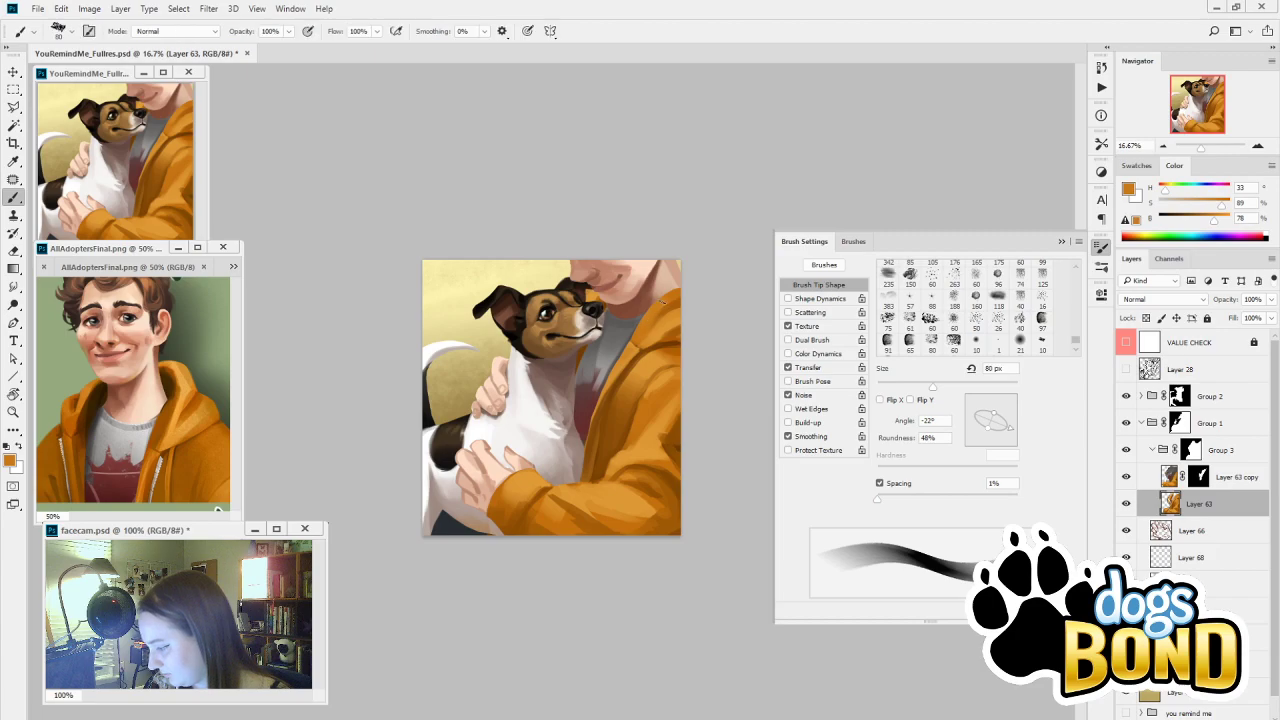
left_click(681, 299, "alt")
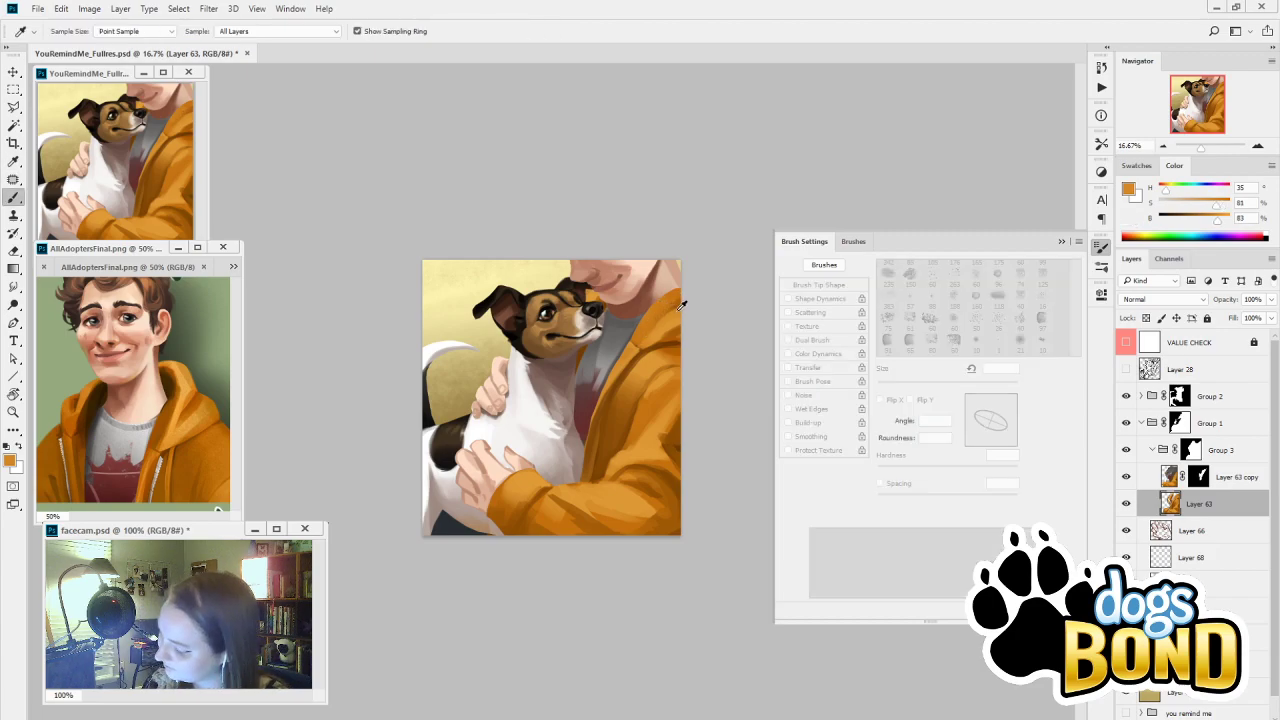
key("bracketright")
key("bracketright")
key("bracketright")
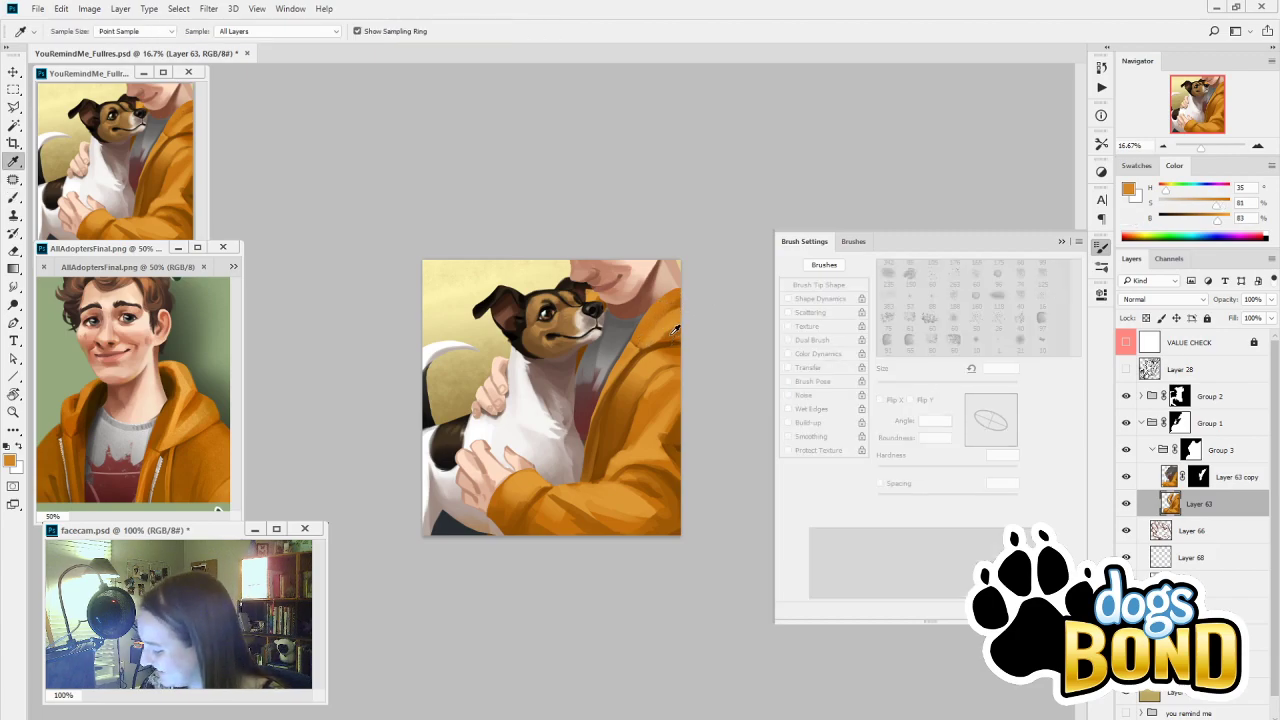
Sample a dark brown from the jacket's shoulder crease and enlarge the brush to 500 px
left_click(668, 341, "alt")
left_click(648, 349, "alt")
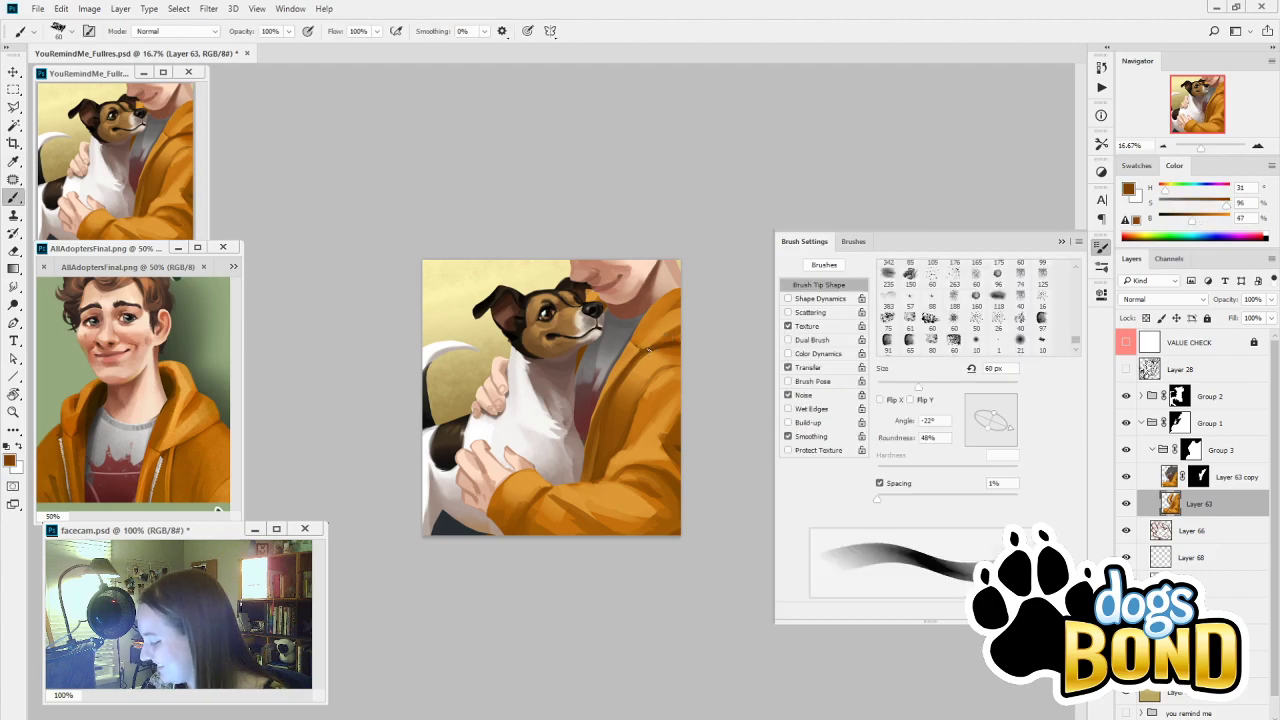
key("bracketright")
key("bracketright")
key("bracketright")
key("bracketright")
key("bracketright")
key("bracketright")
key("bracketright")
key("bracketright")
key("bracketright")
key("bracketright")
key("bracketright")
key("bracketright")
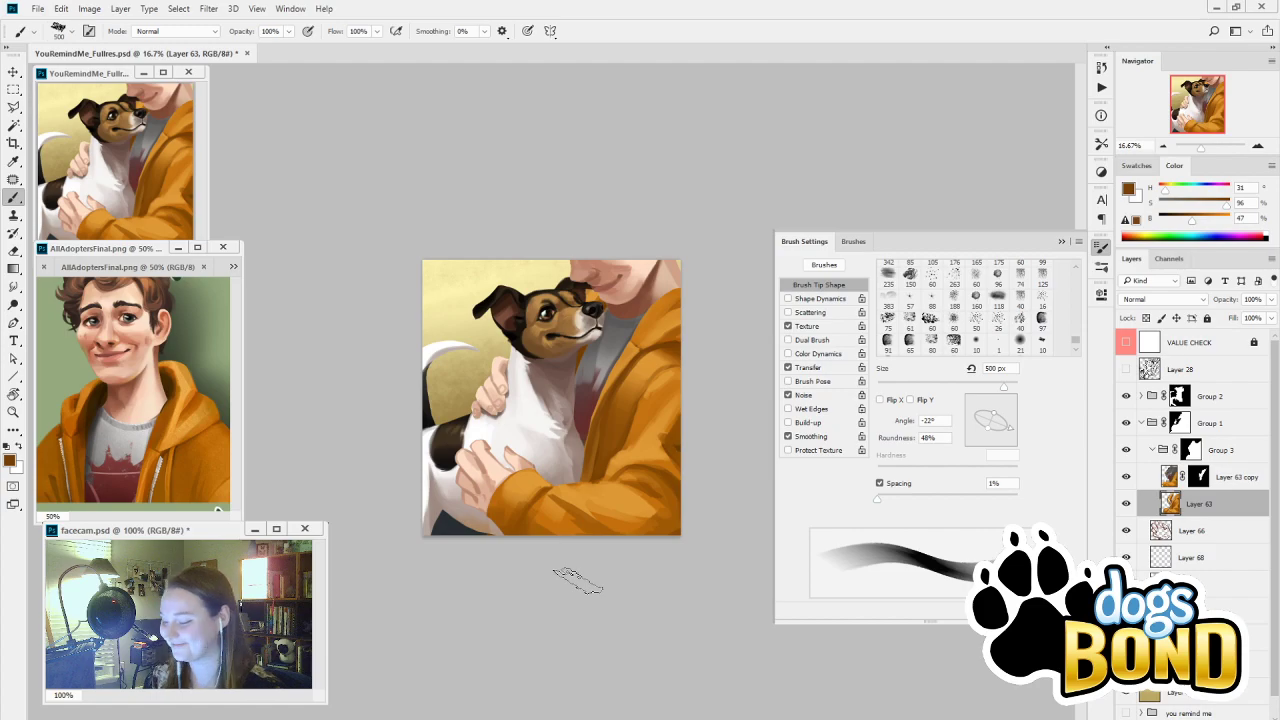
Hide and show Layer 63 to compare the jacket with and without its painting
left_click(1126, 505)
left_click(1126, 505)
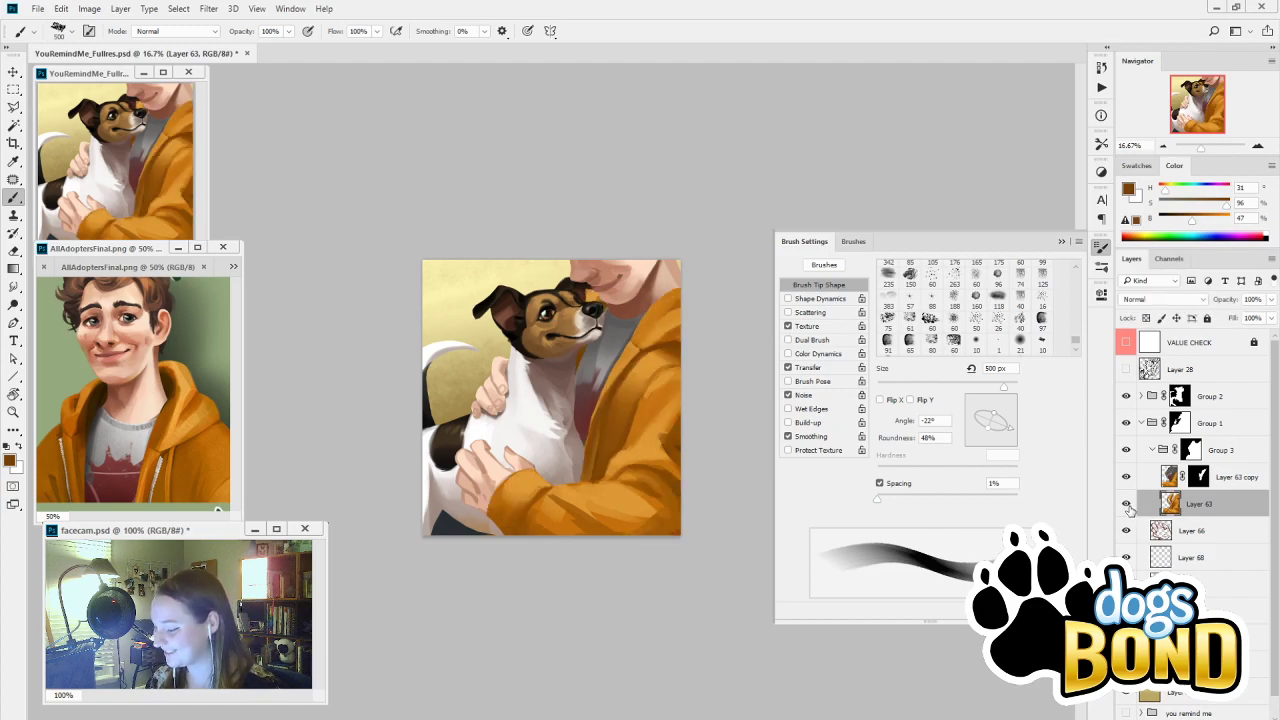
Sample a mid orange from the upper sleeve and a dark brown from the fold above the elbow, and reduce the brush to 45 px
key("i")
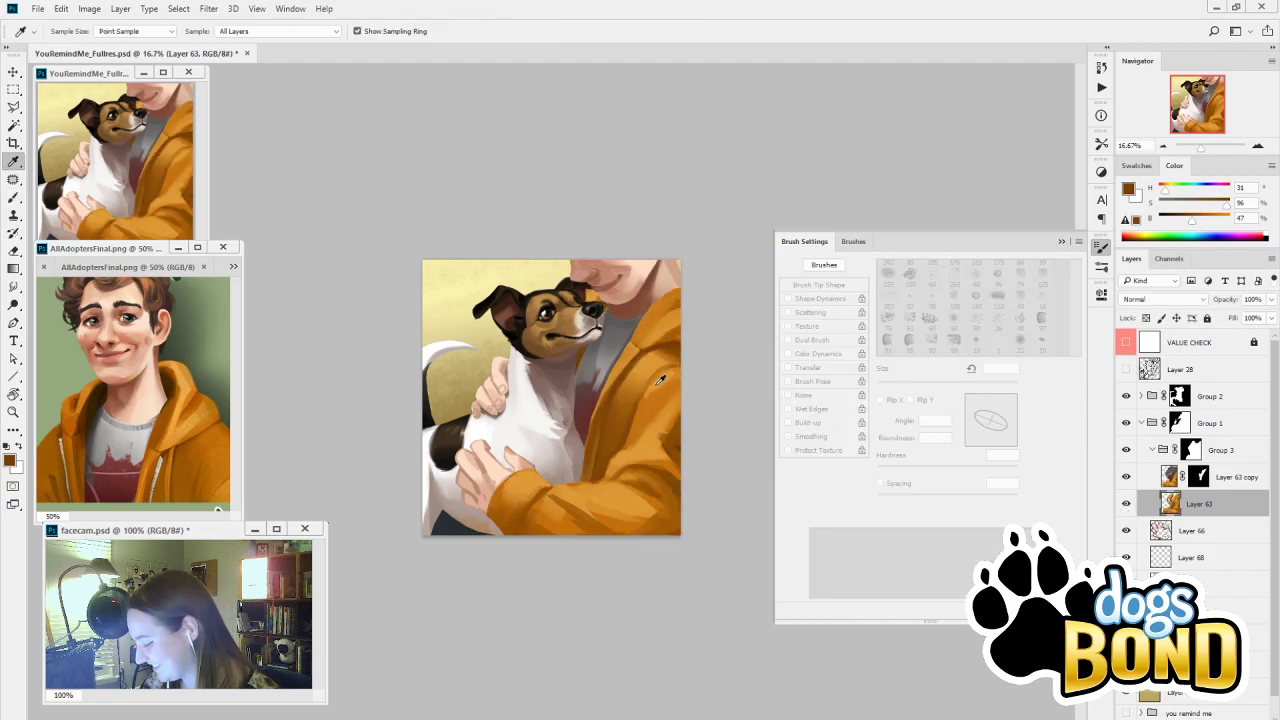
left_click(660, 385)
key("b")
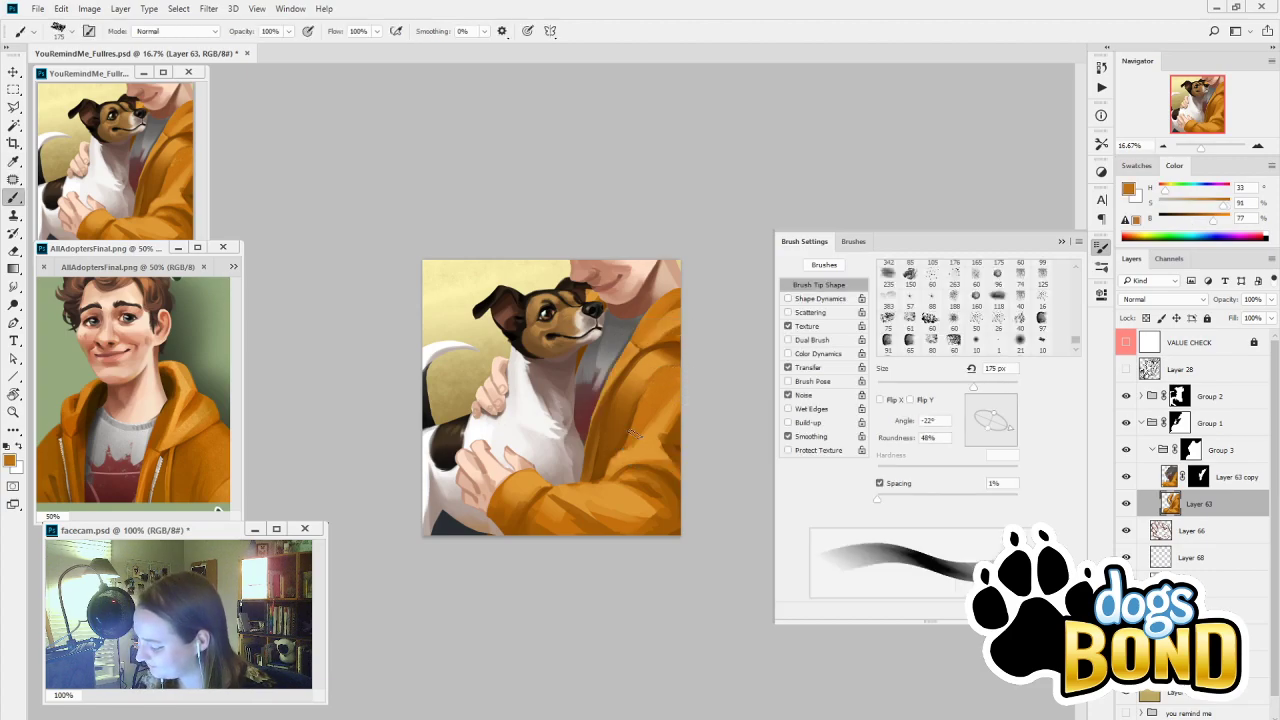
left_click(653, 401, "alt")
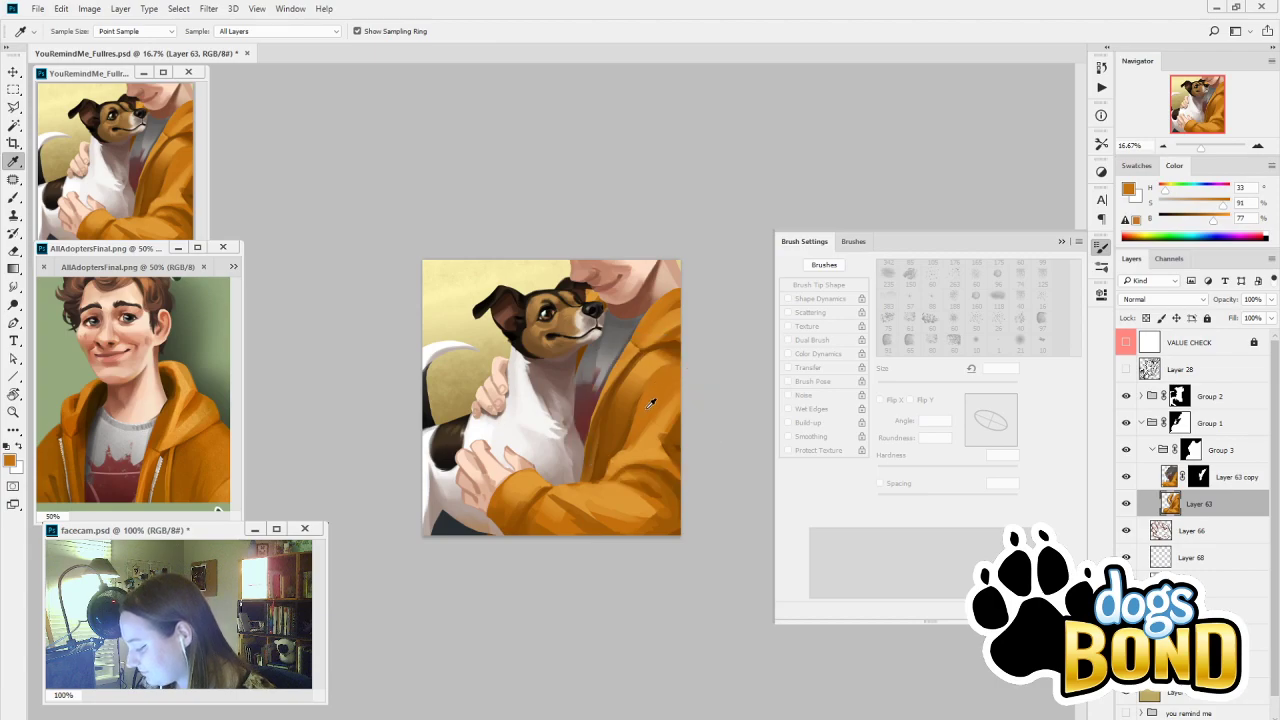
left_click(625, 434, "alt")
key("[")
key("[")
key("[")
key("[")
key("[")
key("[")
key("[")
key("[")
key("[")
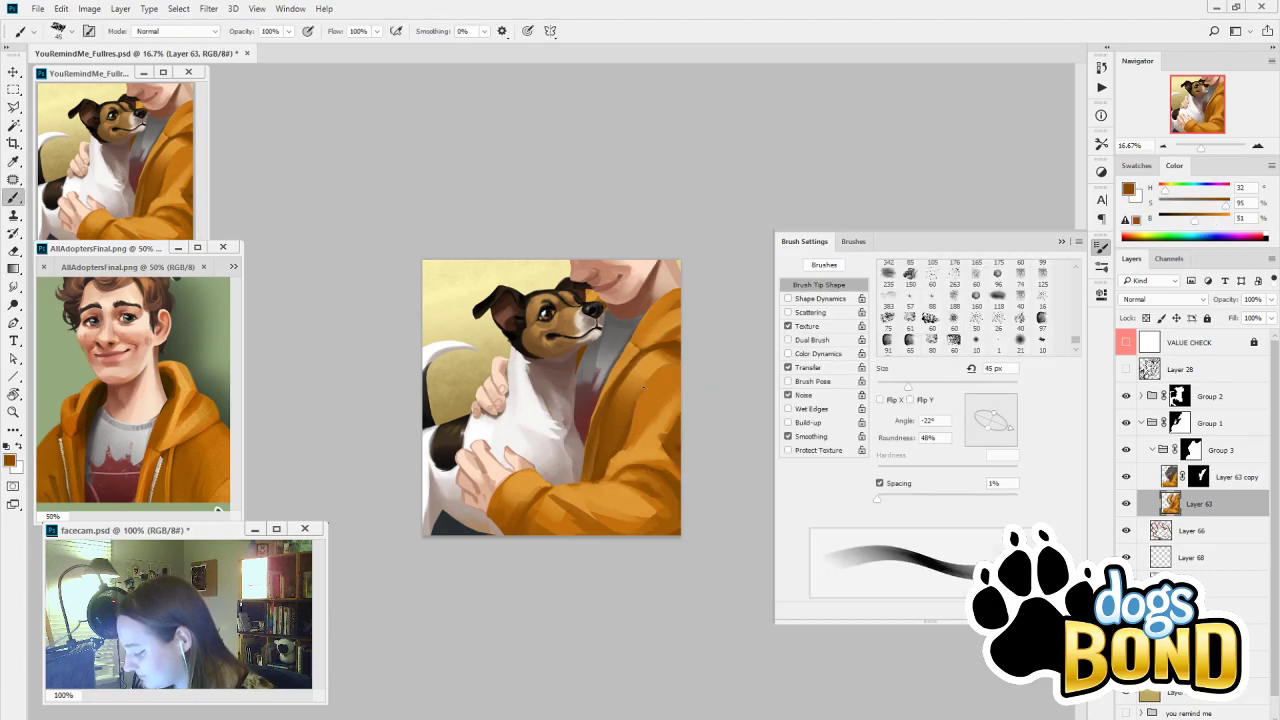
left_click(623, 440, "alt")
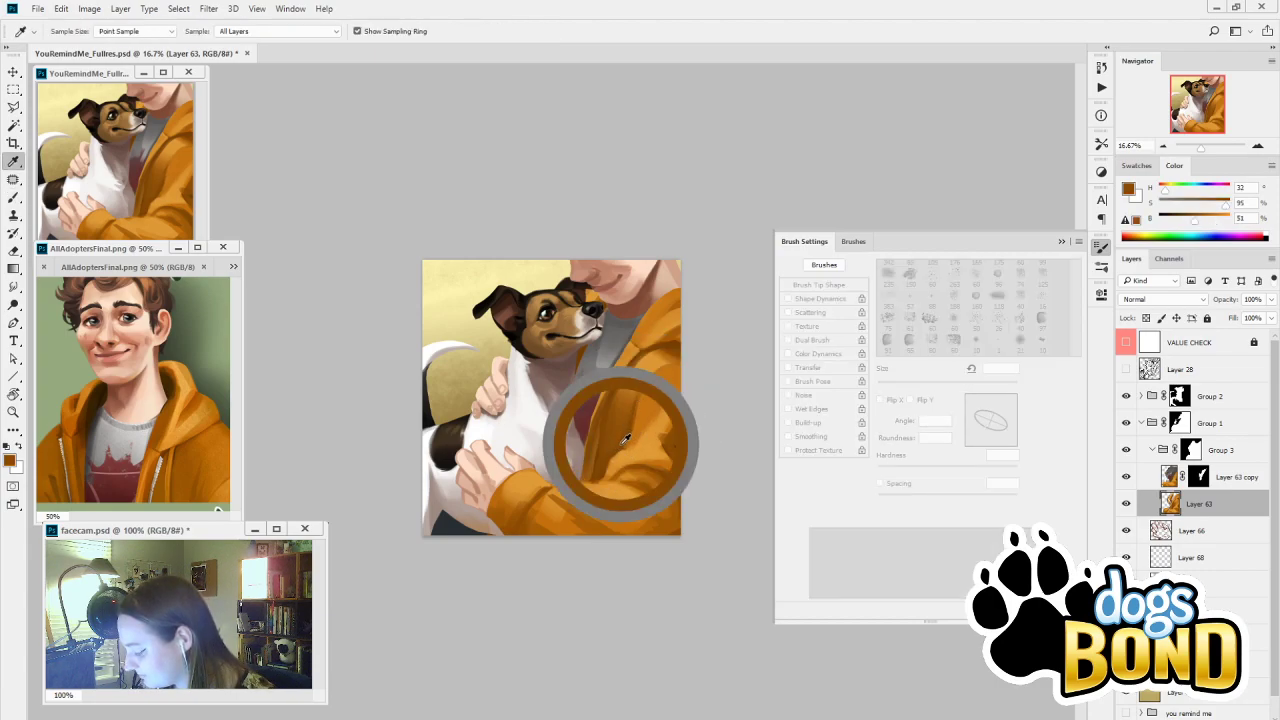
Sample a mid orange beside the fold above the elbow and enlarge the brush to 90 px
left_click(641, 433, "alt")
key("bracketright")
key("bracketright")
key("bracketright")
key("bracketright")
key("bracketright")
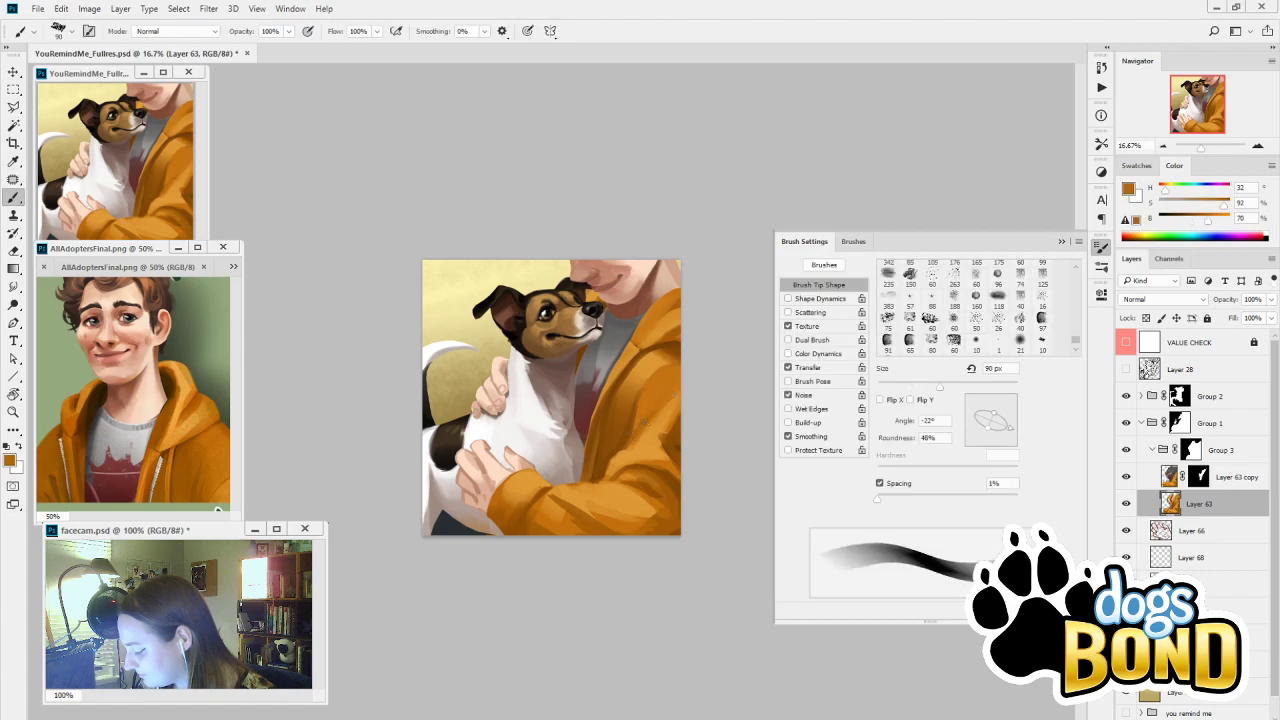
Paint a short light orange highlight on the upper sleeve with a 60 px brush, using an orange sampled from the same area
left_click(662, 372, "alt")
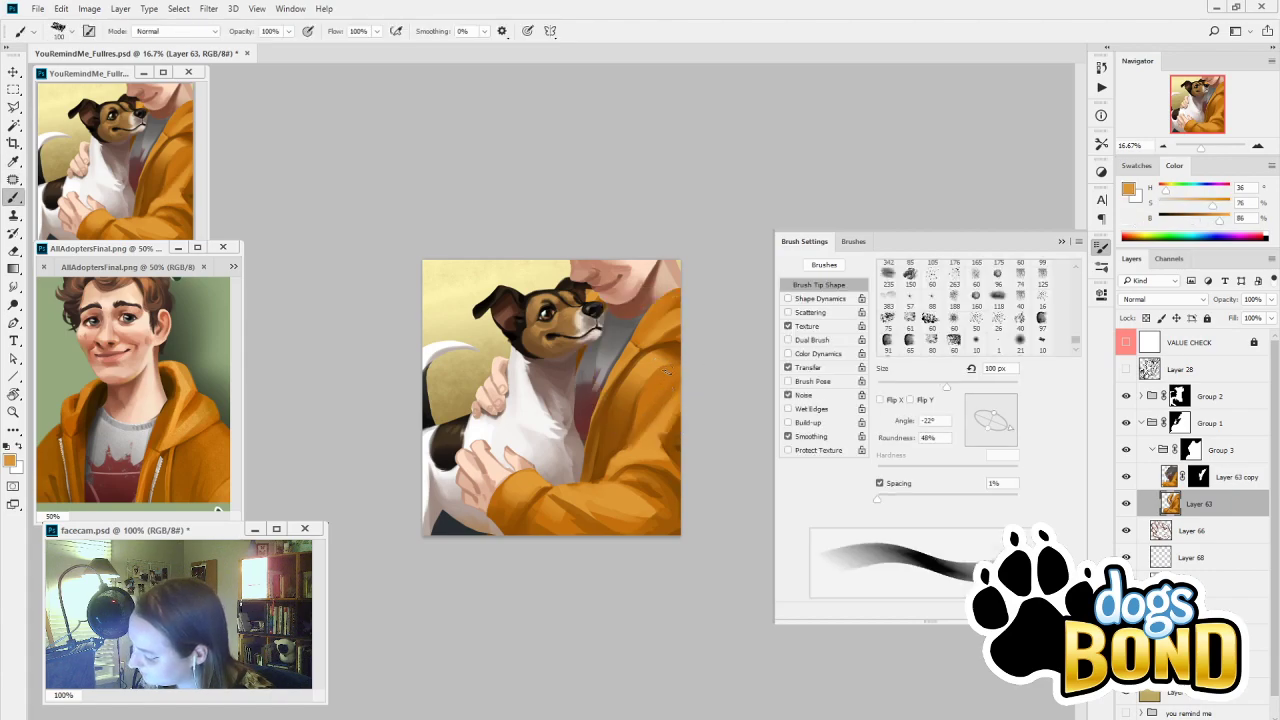
key("bracketleft")
key("bracketleft")
key("bracketleft")
left_click_drag(660, 373, 667, 371)
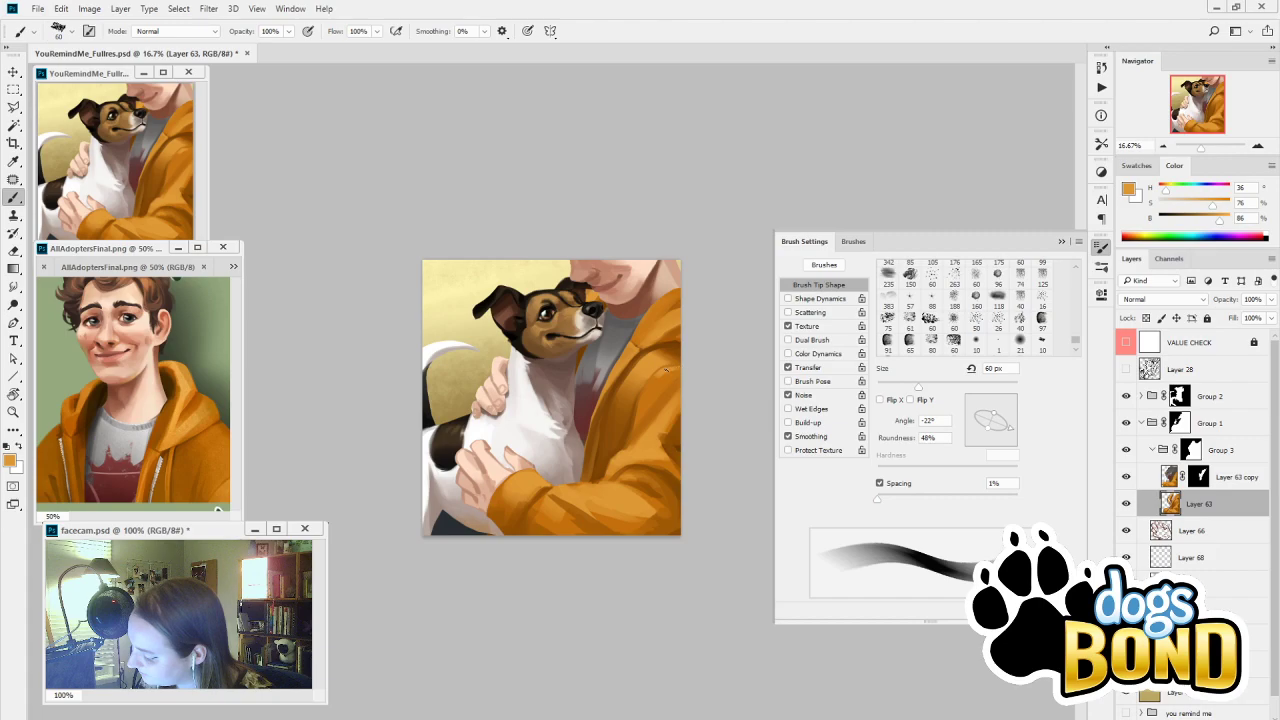
Reduce the brush to 45 px, sample the light orange on the upper sleeve, and enlarge the brush to 80 px
key("bracketleft")
key("bracketleft")
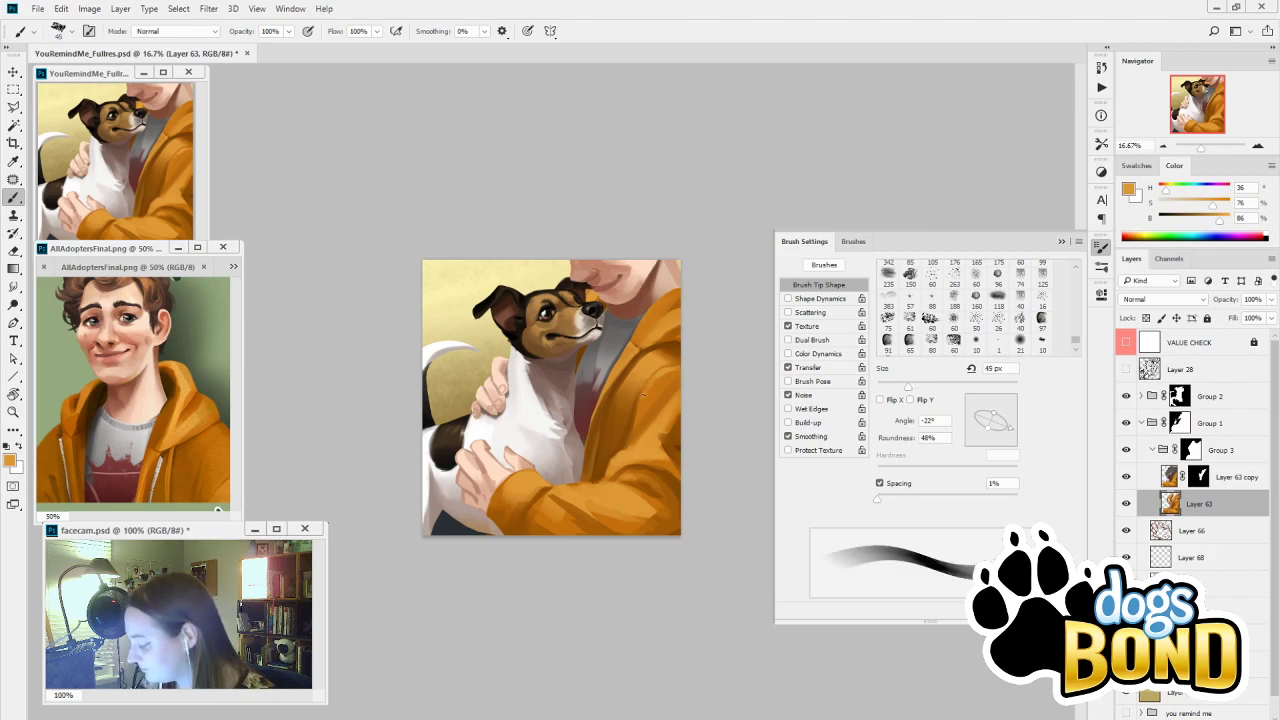
left_click(662, 372, "alt")
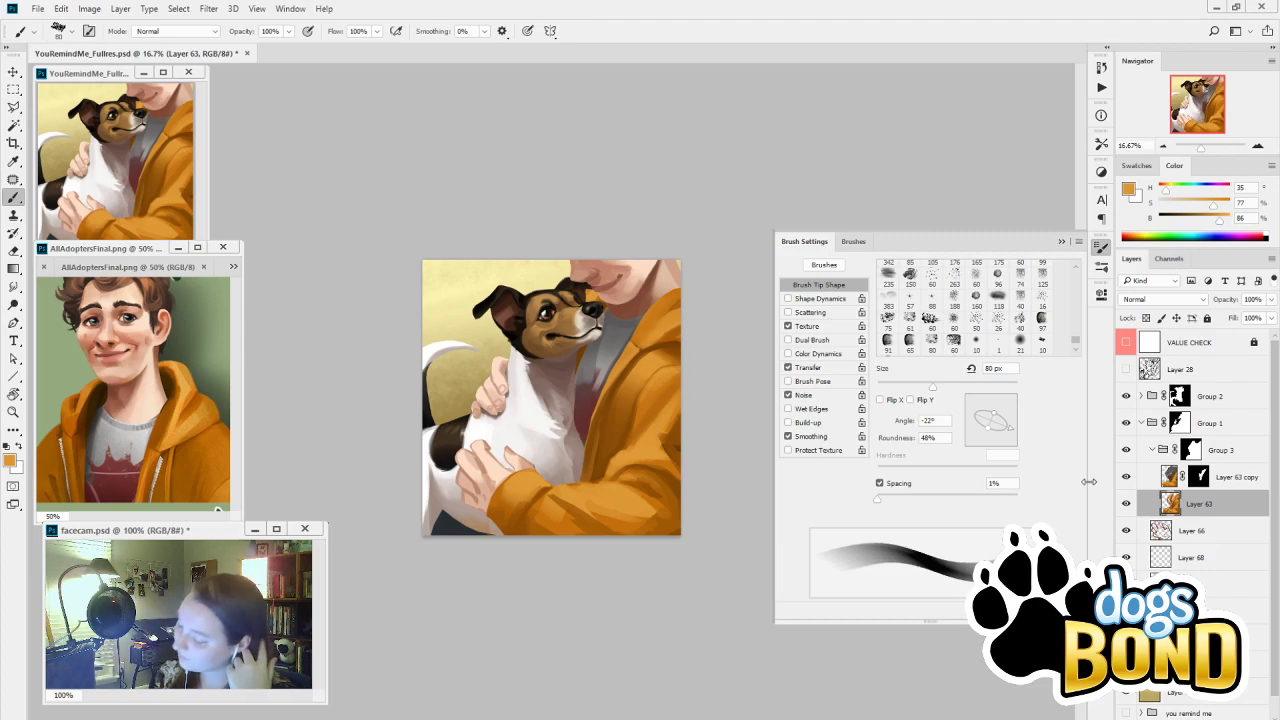
left_click(651, 423, "alt")
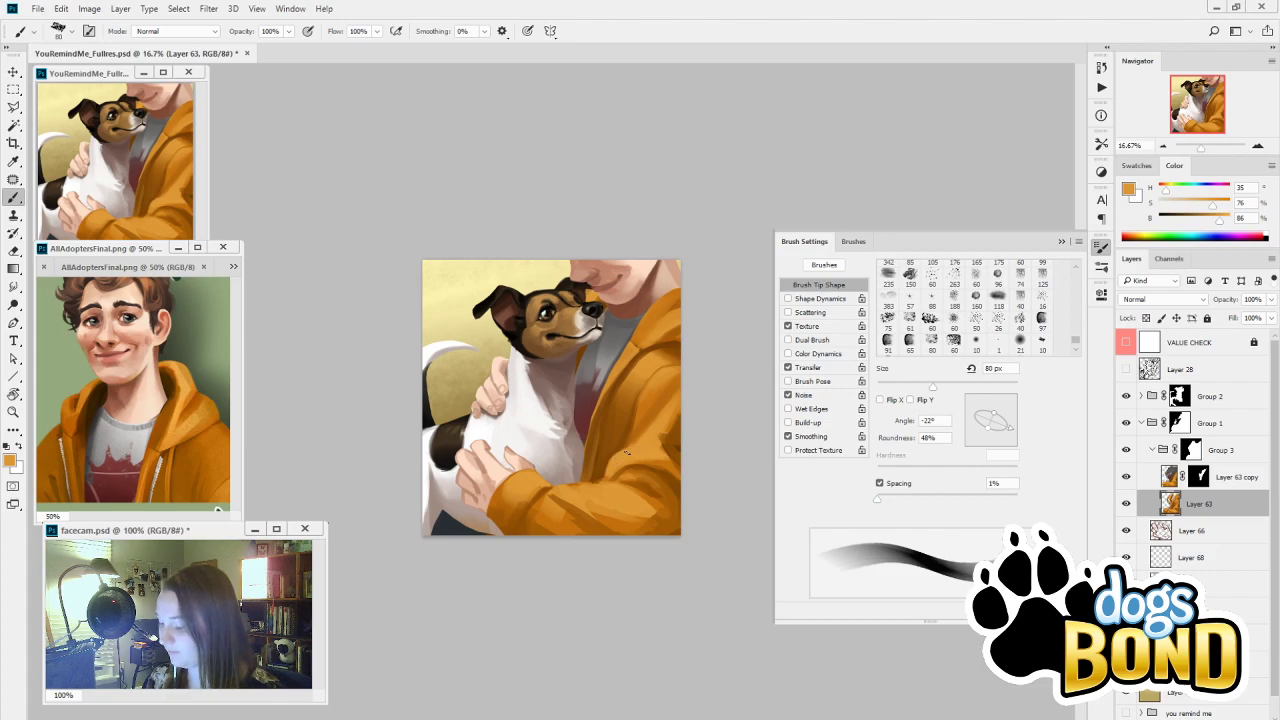
Paint a short orange stroke beside the elbow fold with a 90 px brush, then sample lighter oranges from the elbow and forearm
left_click(632, 446, "alt")
key("bracketright")
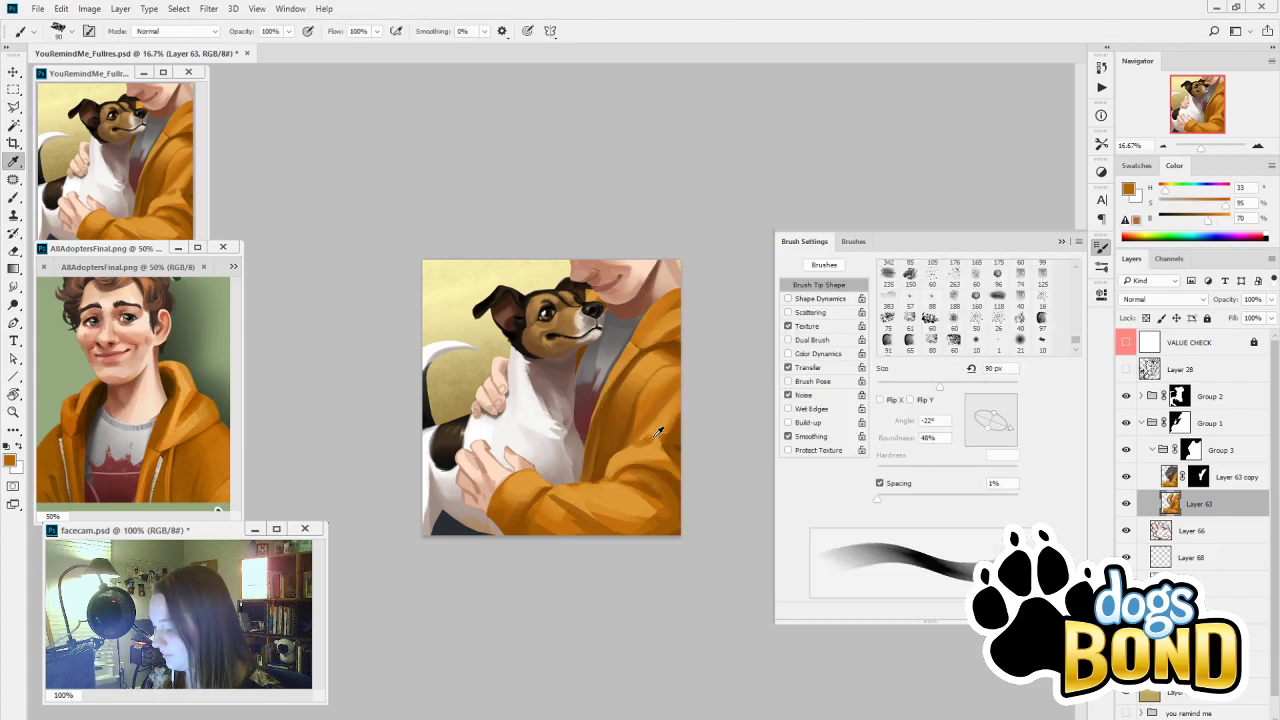
left_click(646, 408, "alt")
left_click_drag(652, 440, 637, 445)
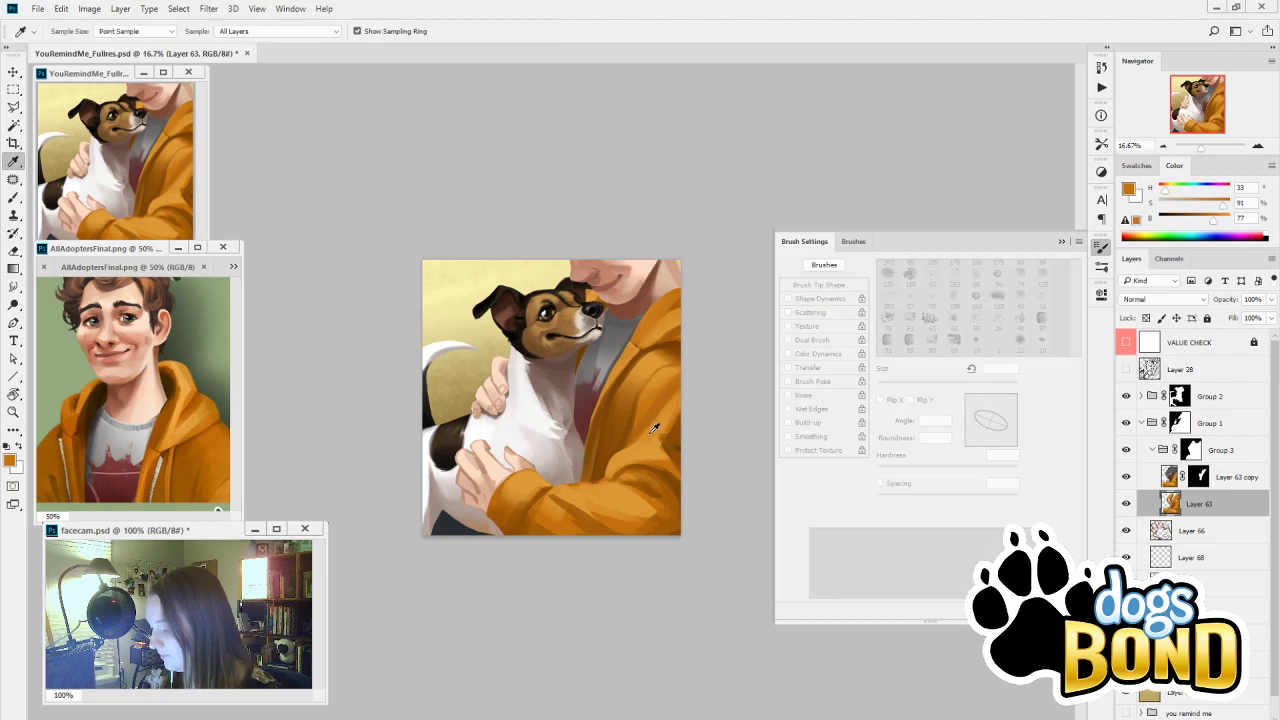
left_click(650, 433, "alt")
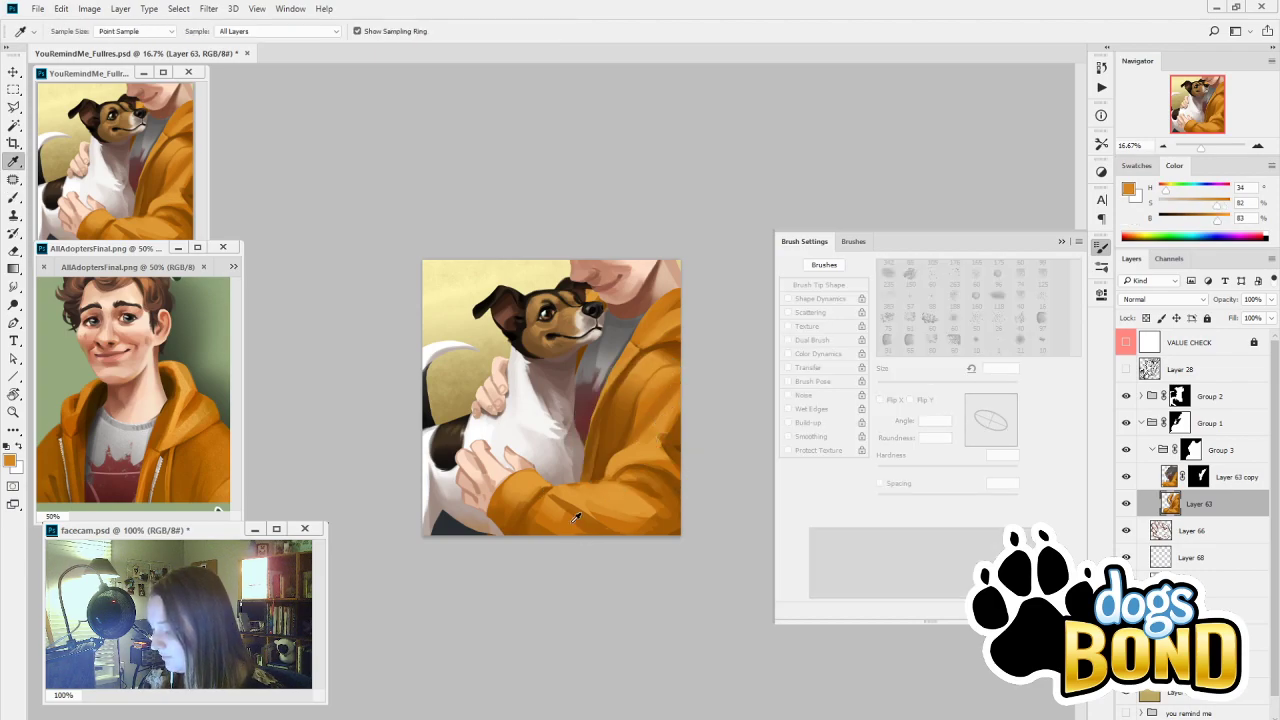
left_click(625, 515, "alt")
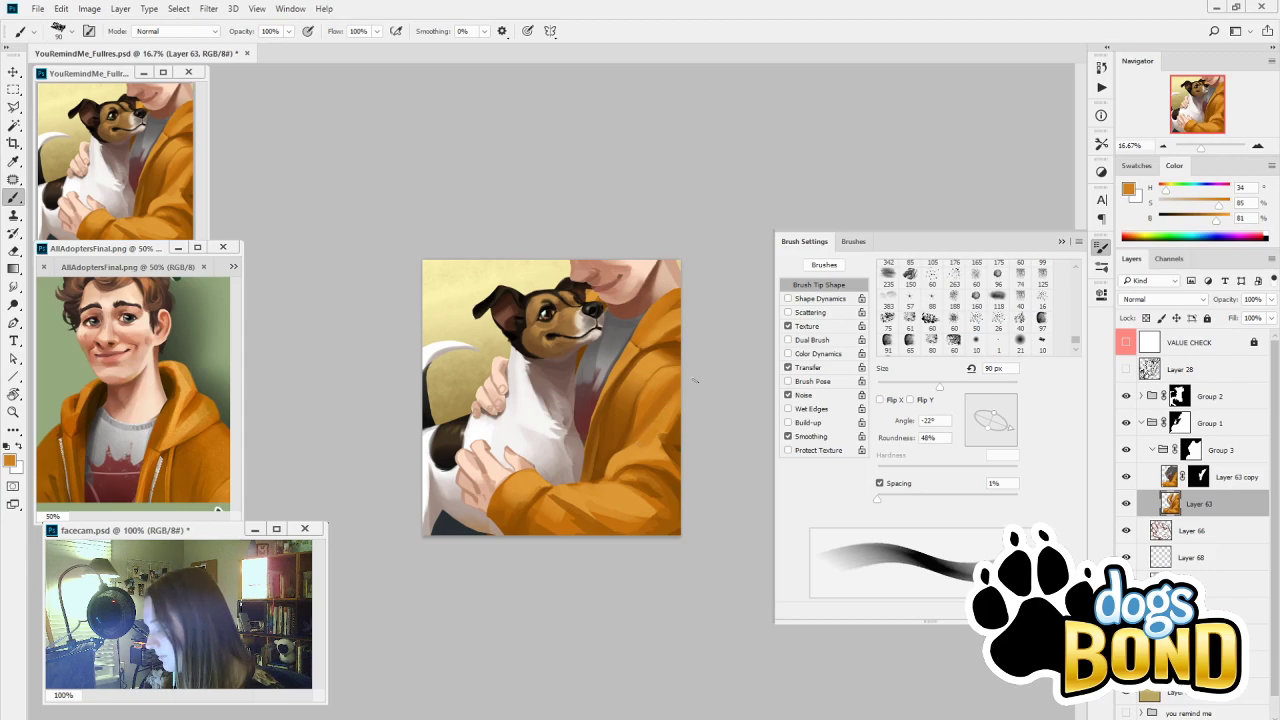
Sample a dark brown from the elbow fold, enlarge the brush, and sample a mid orange just above the fold
left_click(672, 434, "alt")
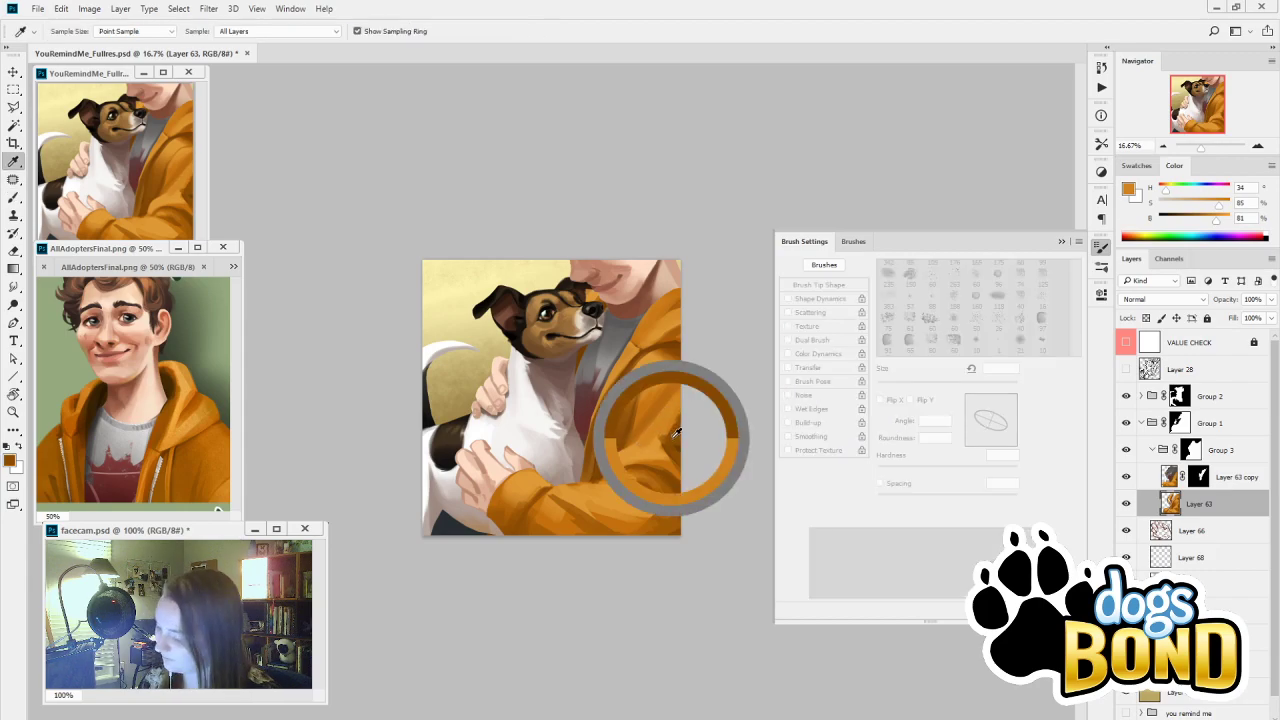
key("bracketright")
key("bracketright")
key("bracketright")
key("bracketright")
left_click(676, 406, "alt")
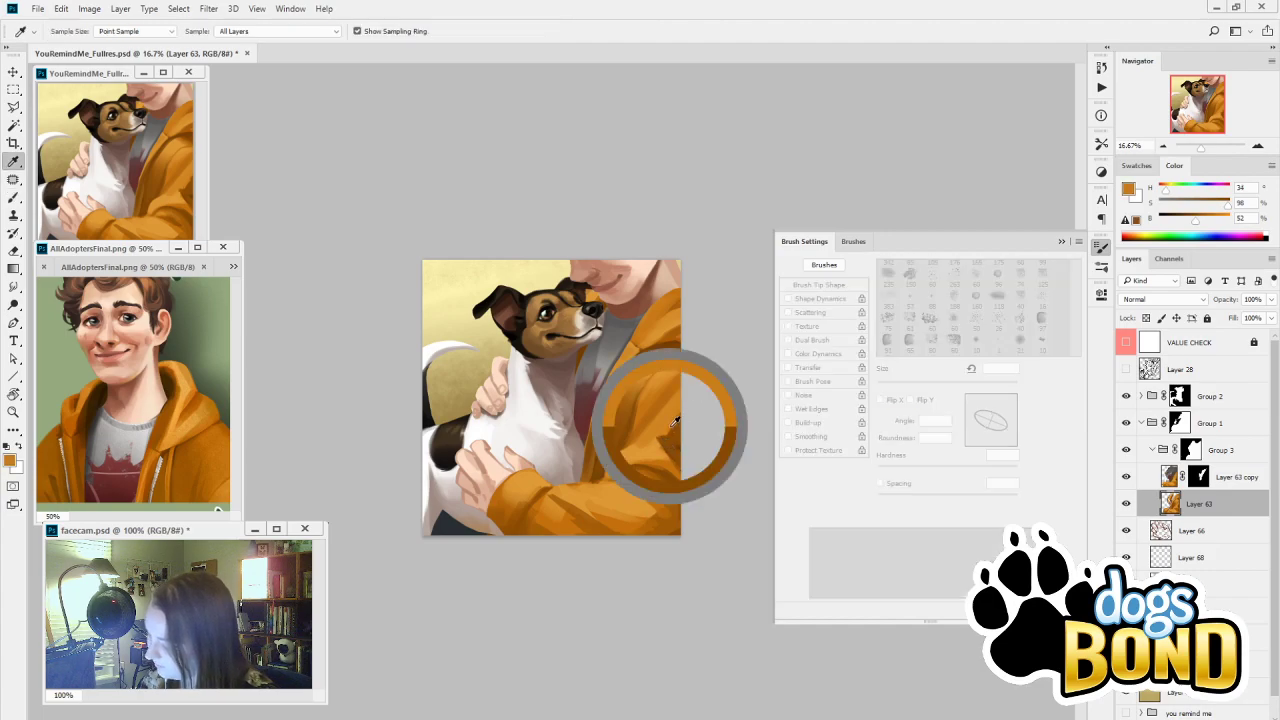
Sample browns at the jacket's outer edge by the elbow fold and enlarge the brush to 250 px
left_click(679, 421, "alt")
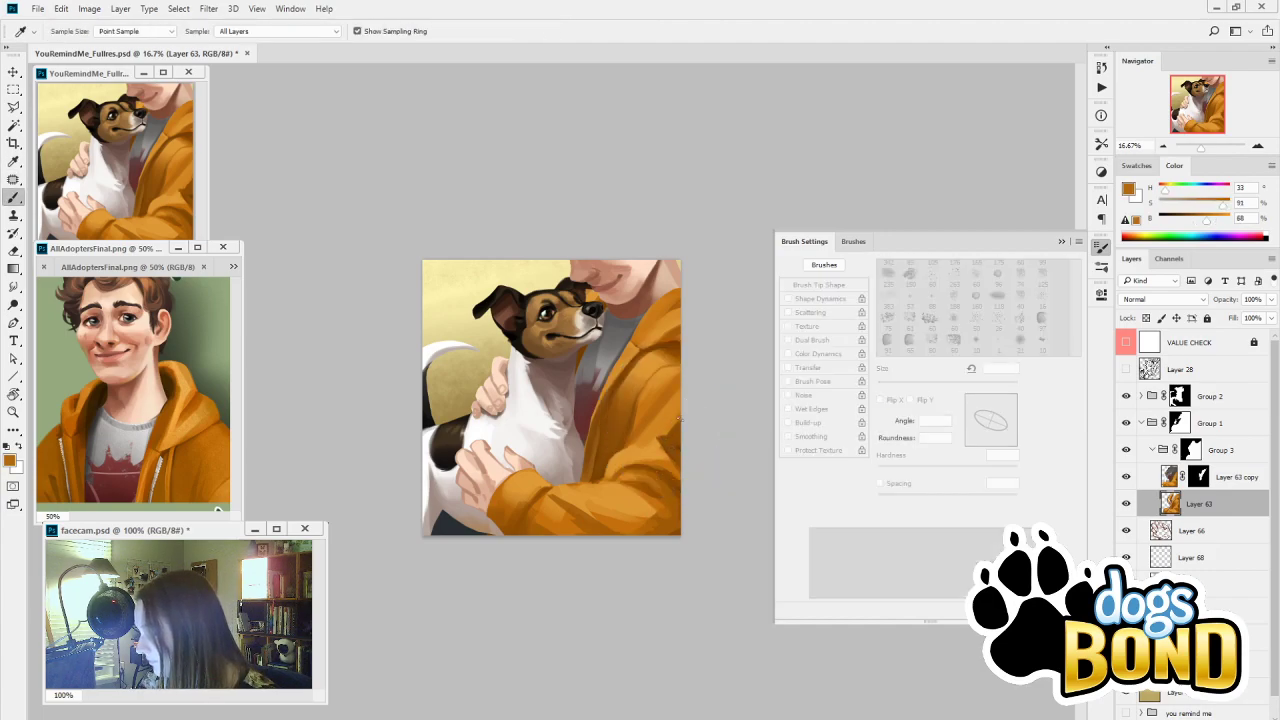
key("bracketright")
key("bracketright")
key("bracketright")
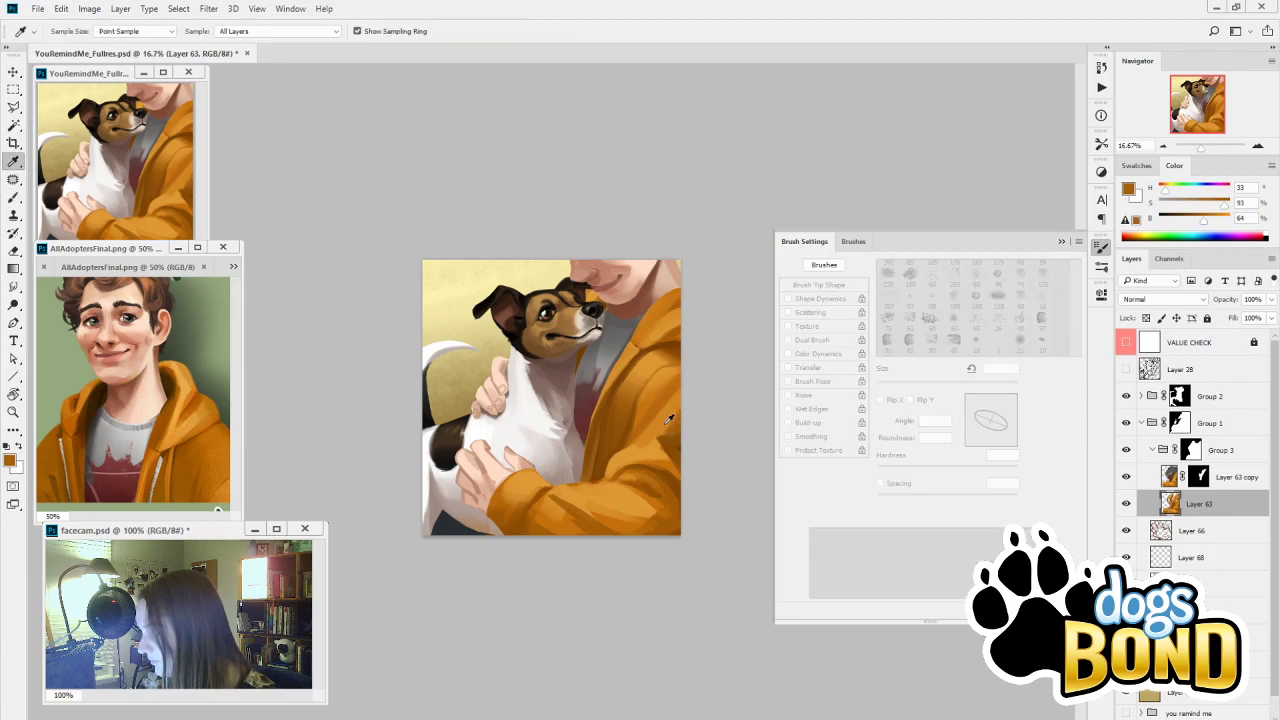
left_click(687, 428, "alt")
left_click(684, 442, "alt")
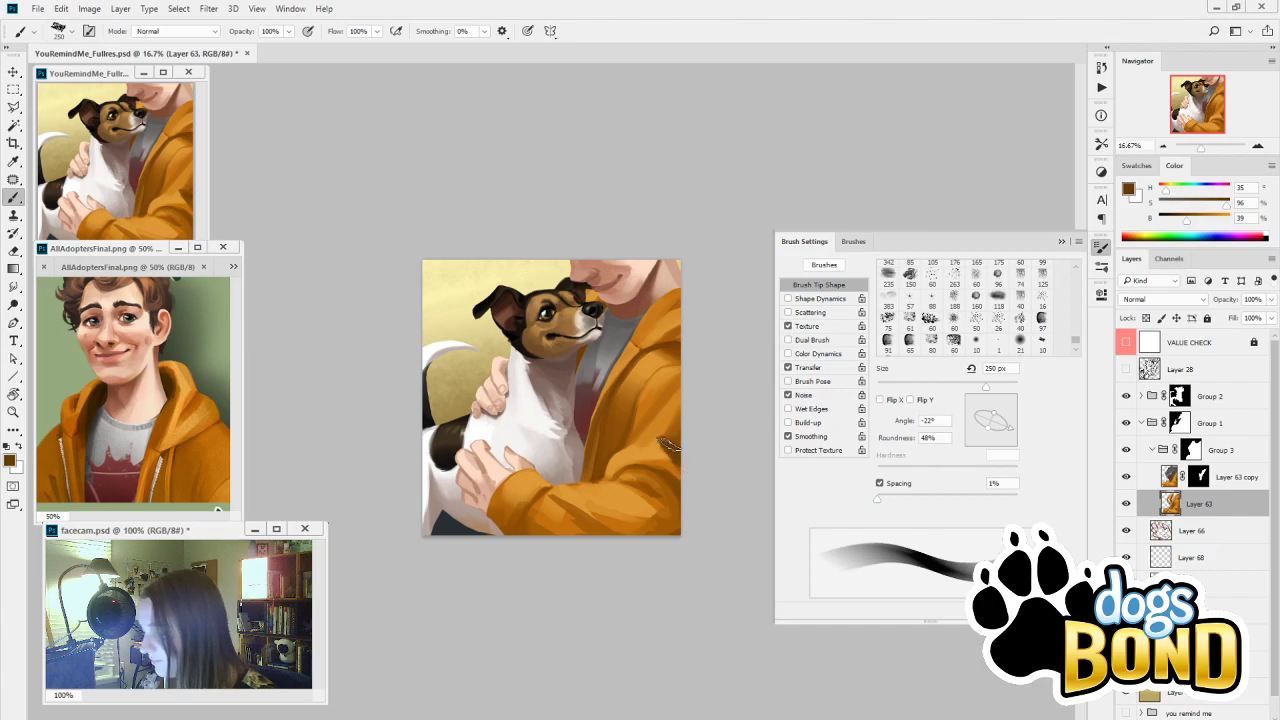
Resample browns and oranges around the elbow fold, changing the brush to 90 px, 150 px and finally 45 px
left_click(680, 431, "alt")
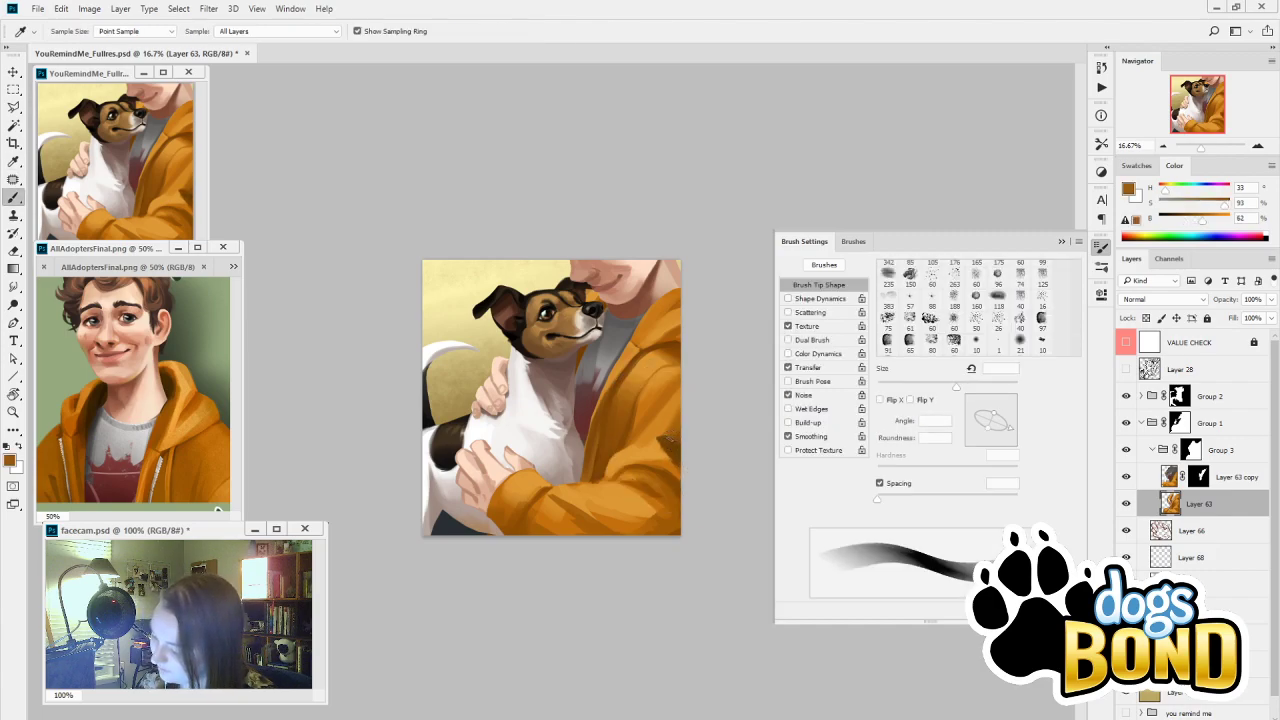
left_click(660, 438, "alt")
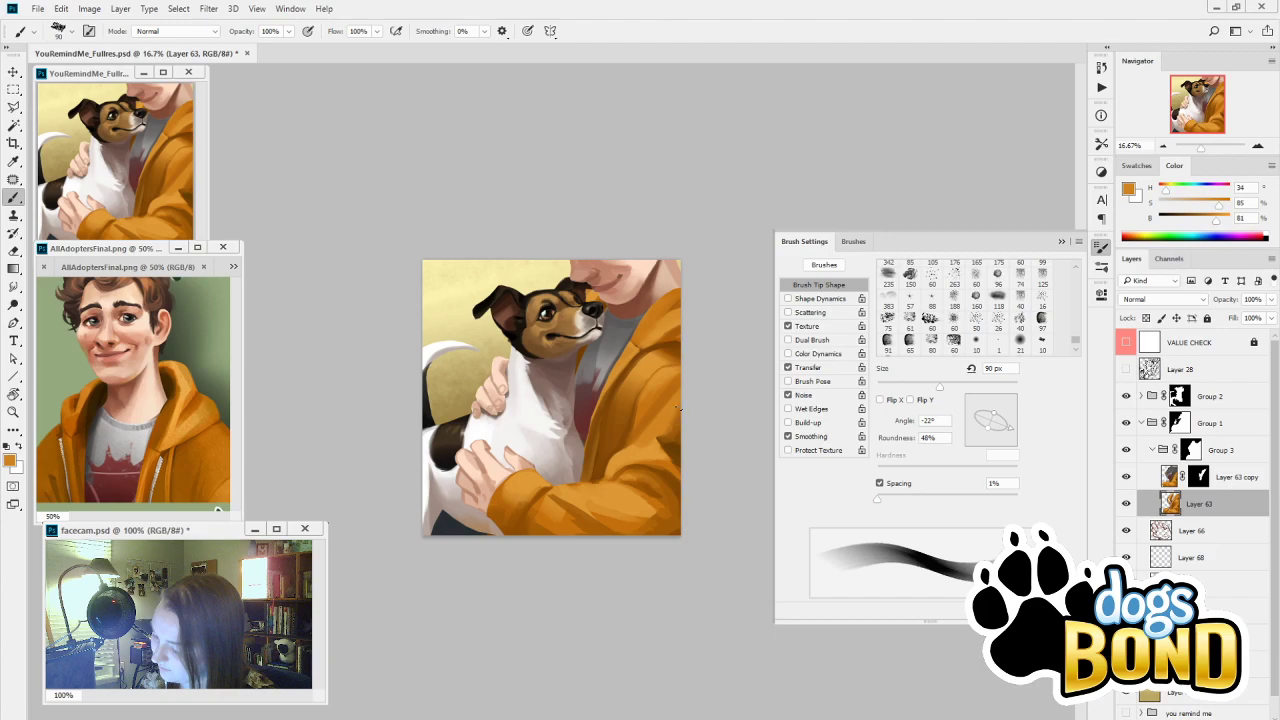
key("alt")
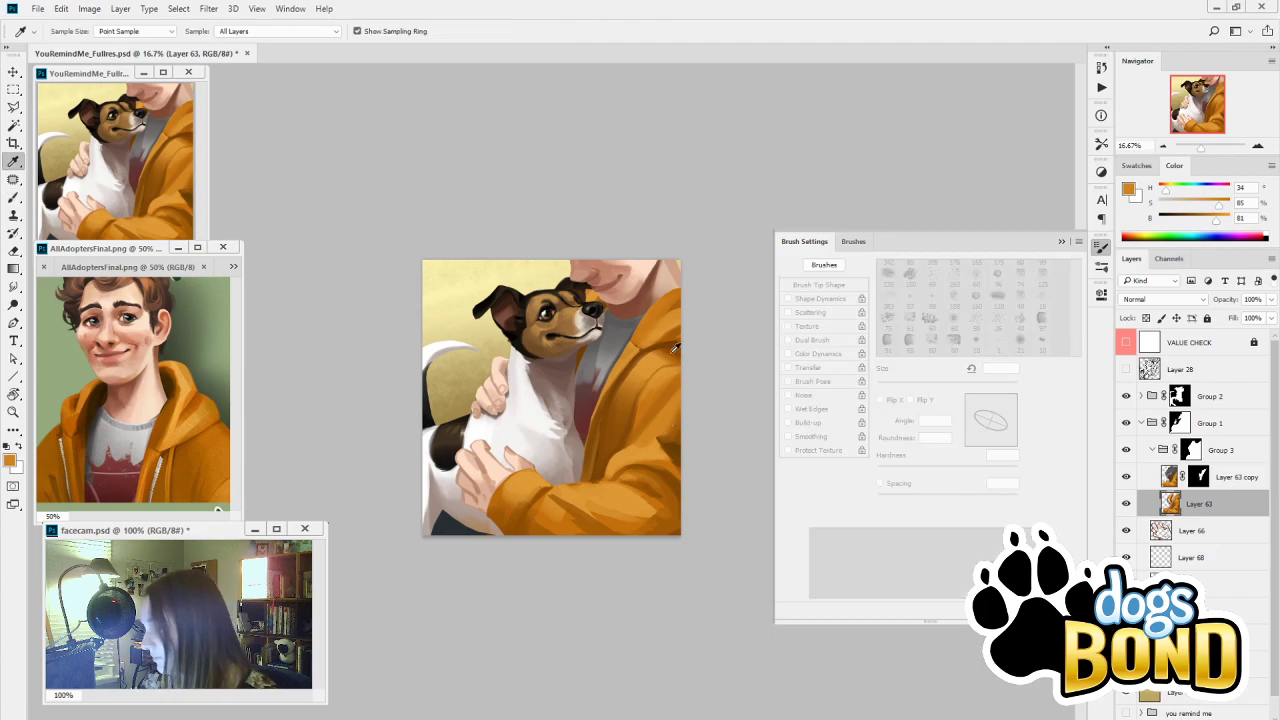
left_click(668, 452, "alt")
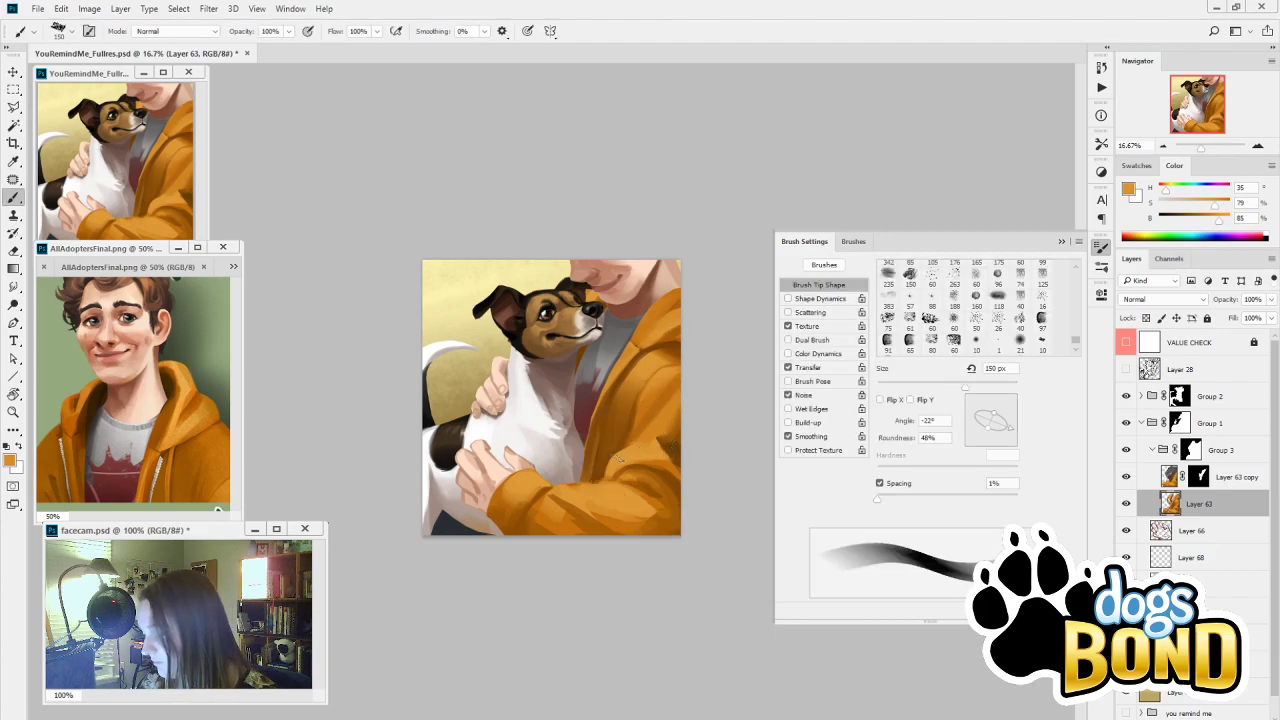
left_click(637, 432, "alt")
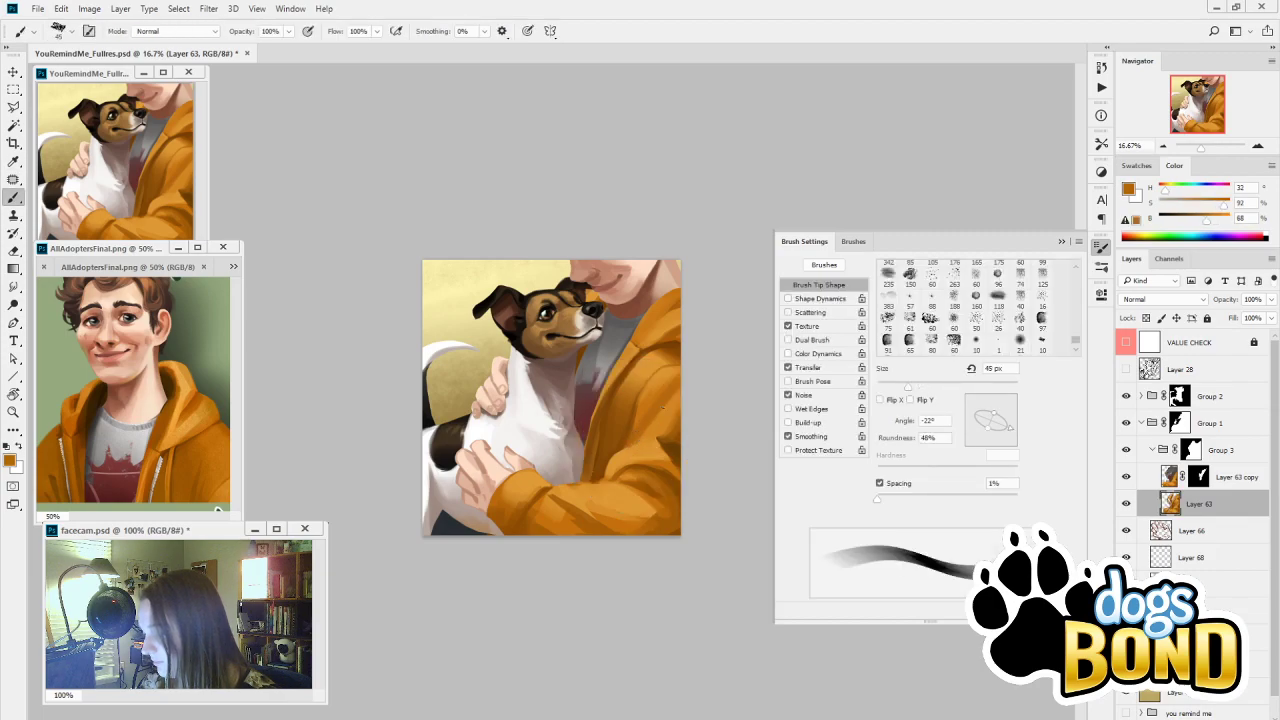
Sample light orange from the upper sleeve and a deeper orange from the shoulder, enlarging the brush to 125 px
left_click(663, 372, "alt")
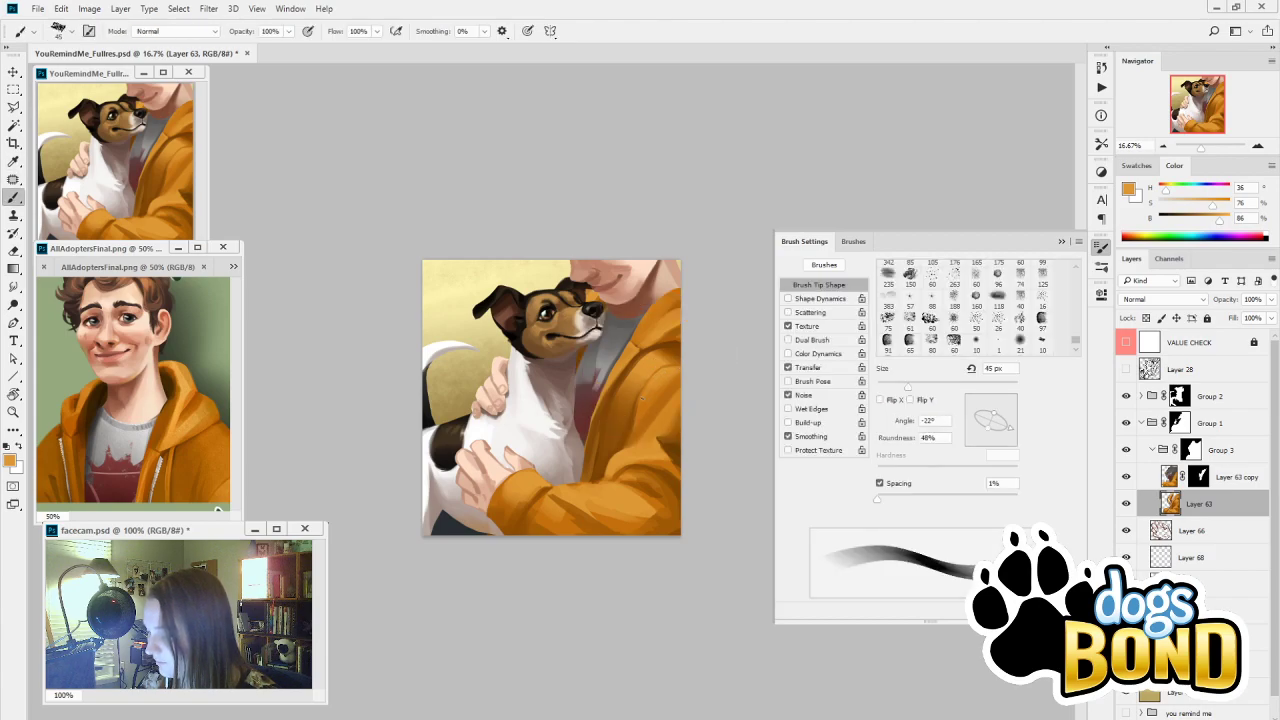
left_click(665, 378, "alt")
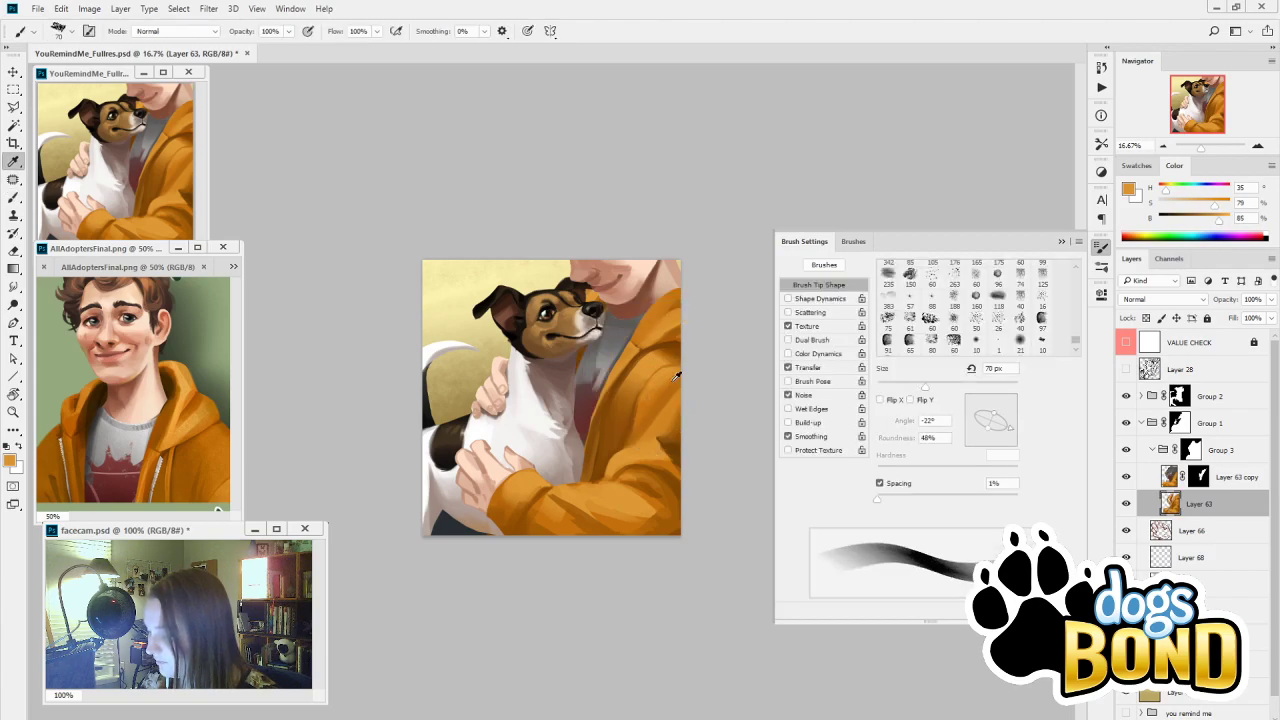
key("bracketright")
key("bracketright")
key("bracketright")
key("bracketright")
left_click(677, 312, "alt")
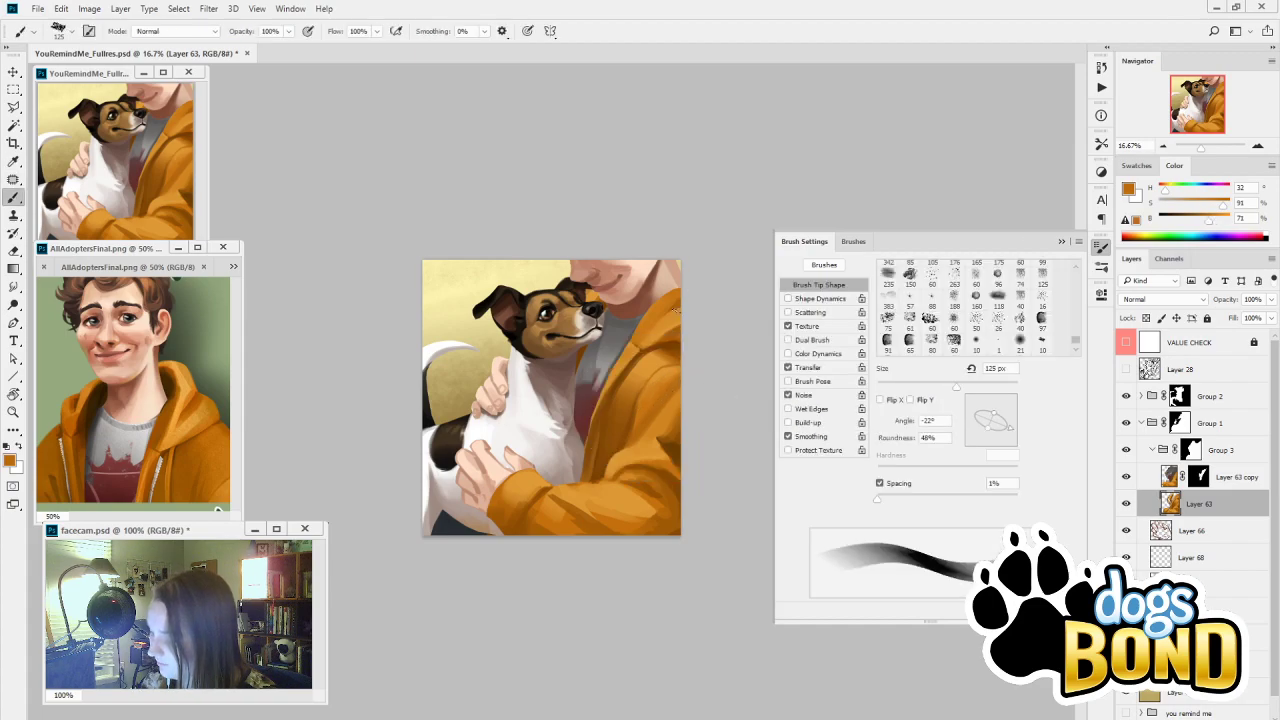
Paint a short deep orange stroke on the upper sleeve with a 60 px brush, then resample the neighbouring light orange
key("bracketleft")
key("bracketleft")
key("bracketleft")
key("bracketleft")
key("bracketleft")
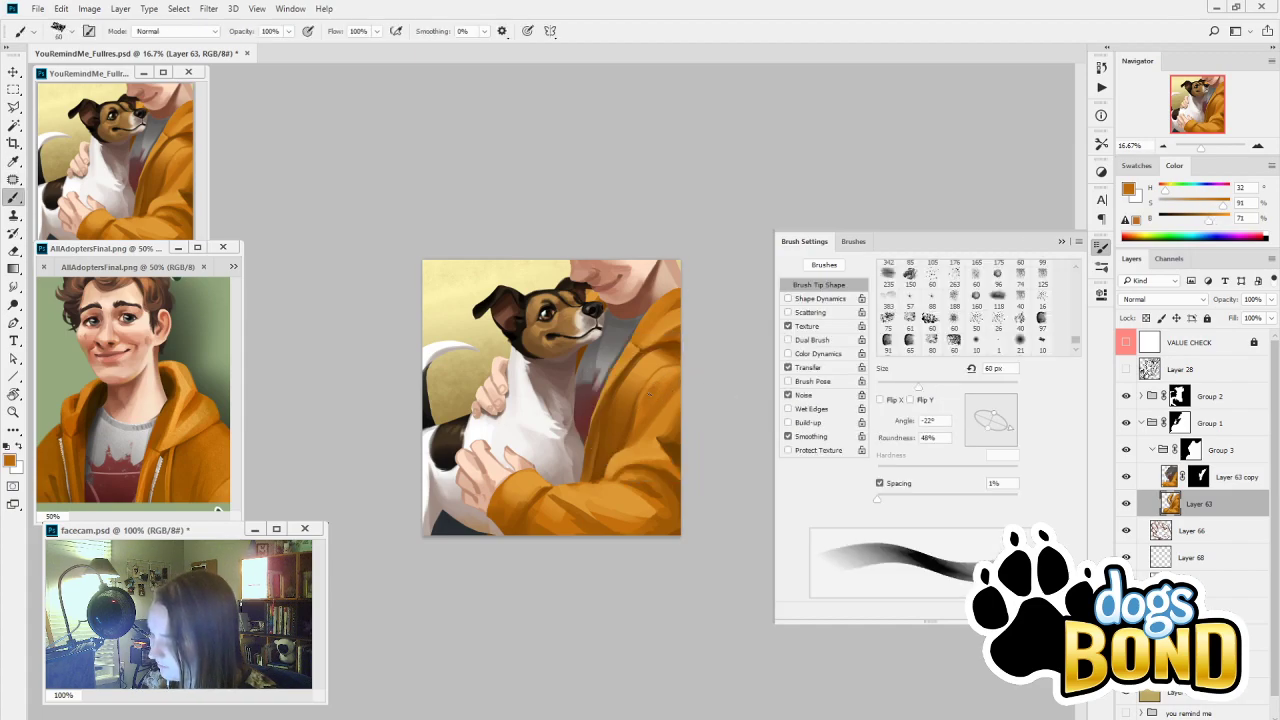
left_click_drag(649, 394, 643, 405)
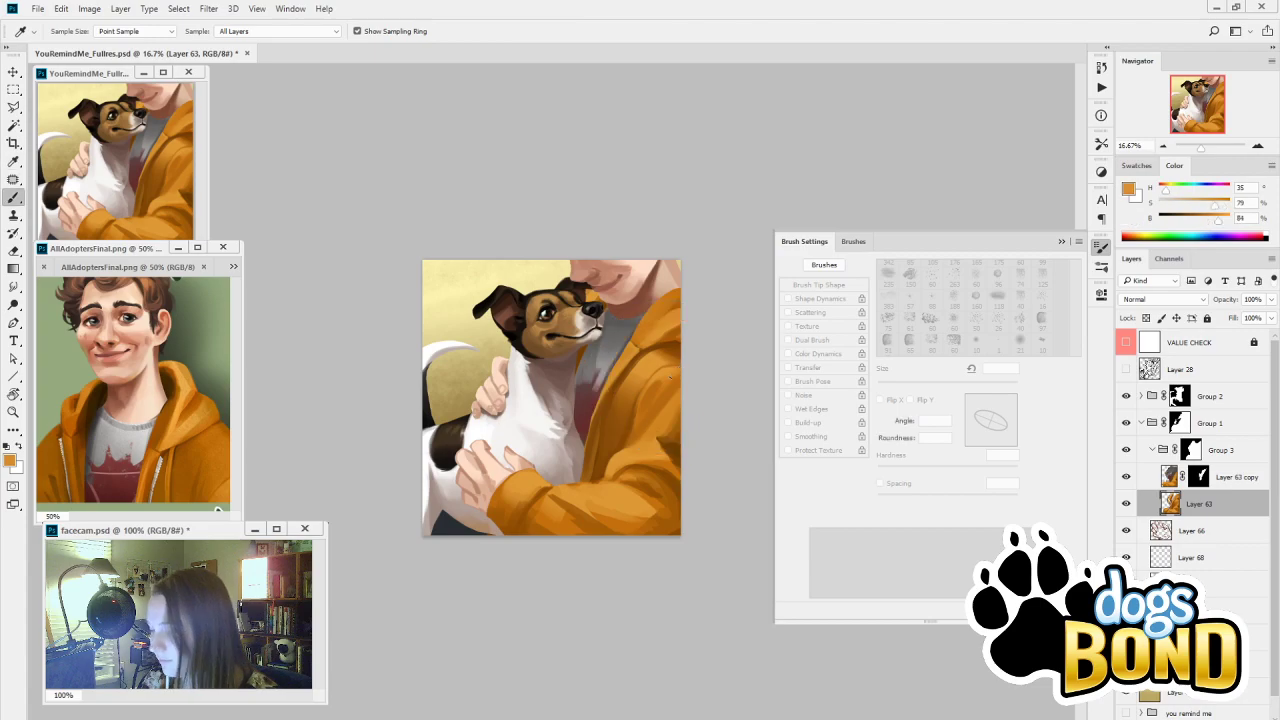
left_click(665, 380, "alt")
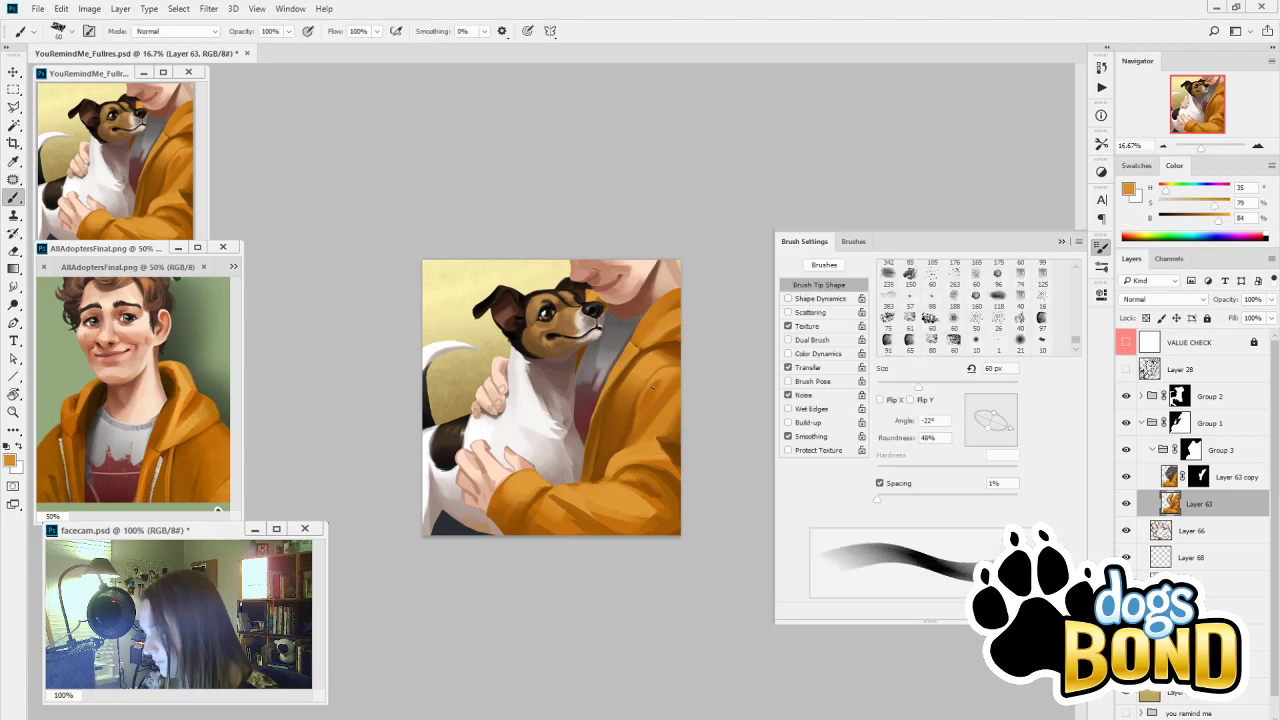
Sample a deep orange from the underside of the forearm sleeve and enlarge the brush to 150 px
key("i")
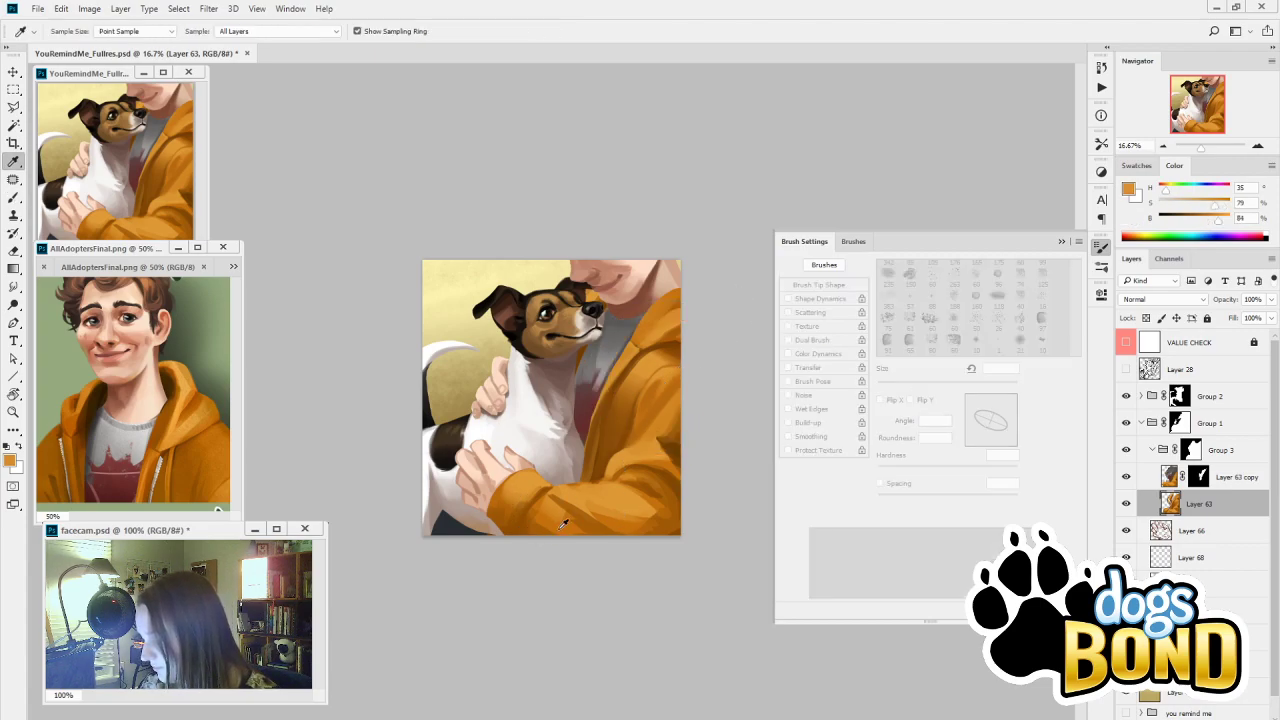
left_click(565, 521)
key("b")
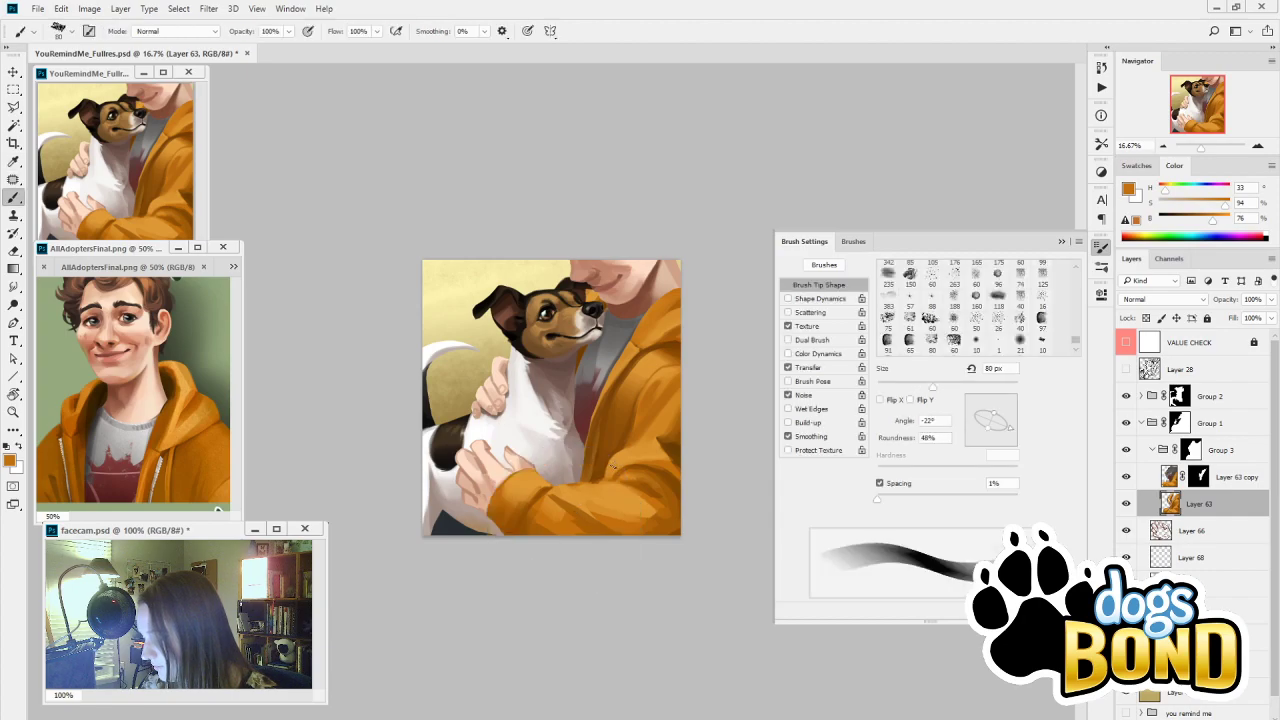
key("bracketright")
key("bracketright")
key("bracketright")
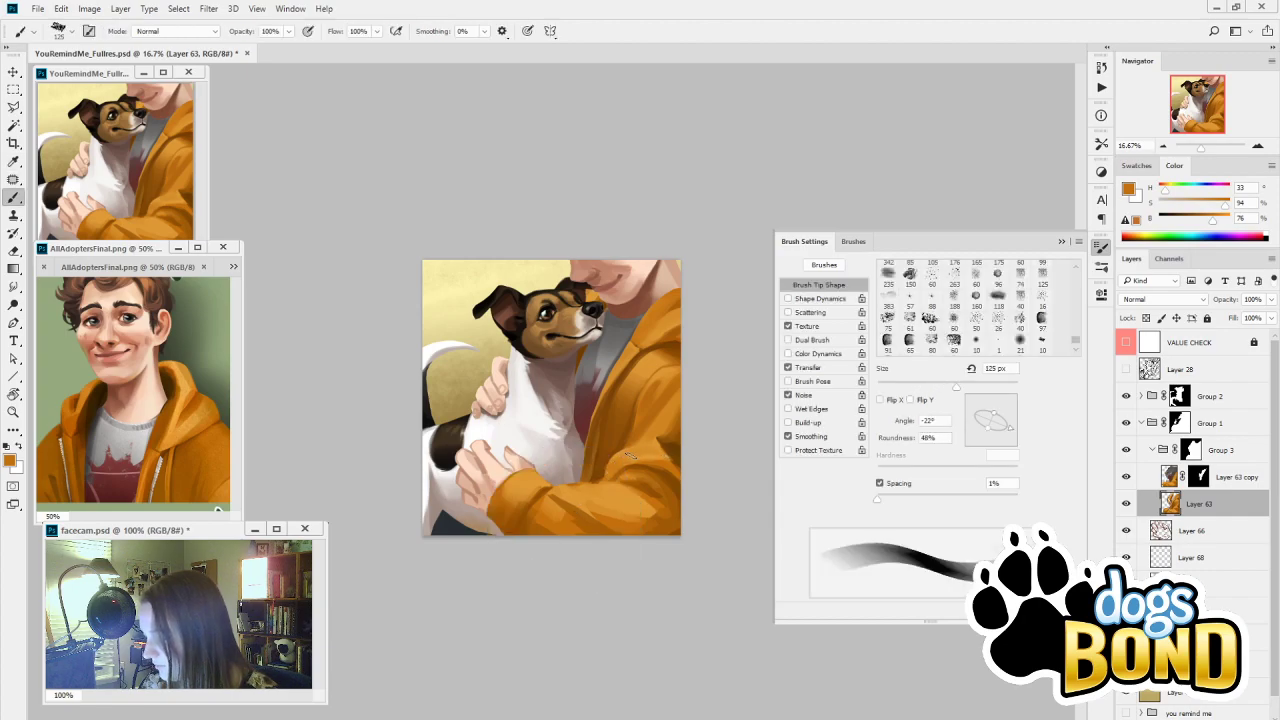
key("bracketright")
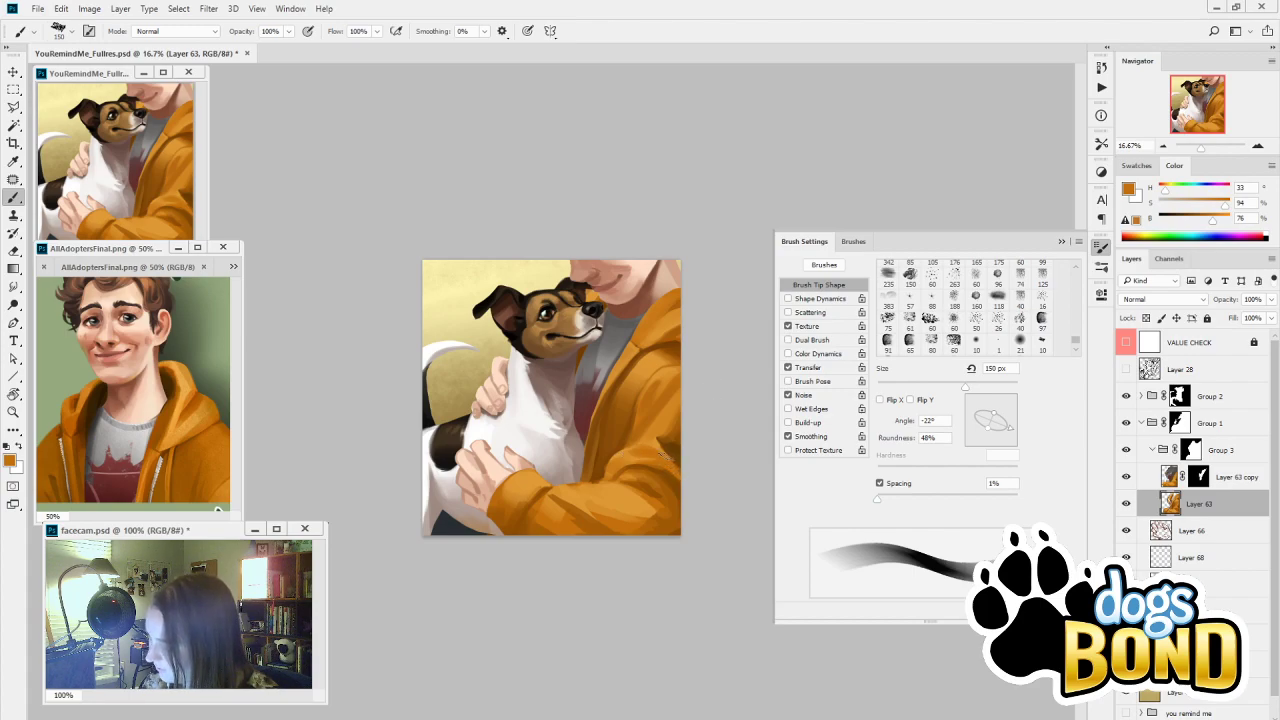
Sample a muted orange below the elbow fold, reduce the brush to 70 px, and sample a light orange beside the fold
left_click(646, 450, "alt")
key("bracketleft")
key("bracketleft")
key("bracketleft")
key("bracketleft")
key("bracketleft")
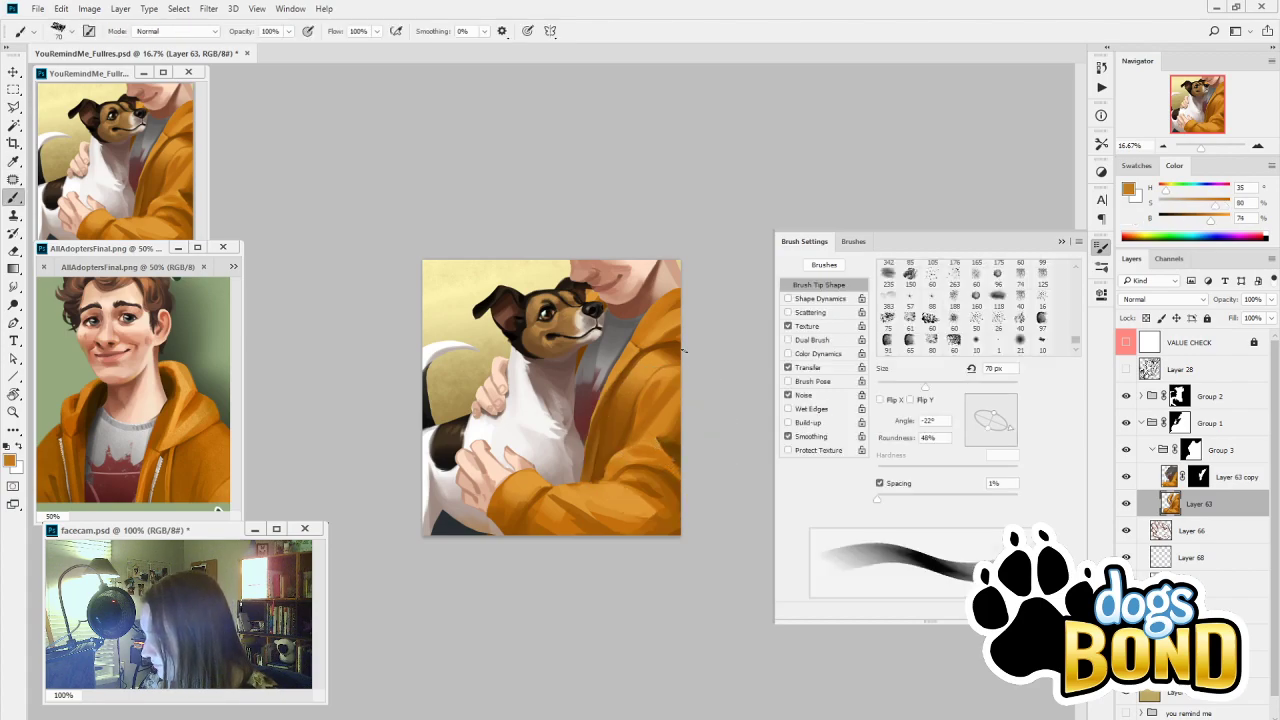
left_click(662, 440, "alt")
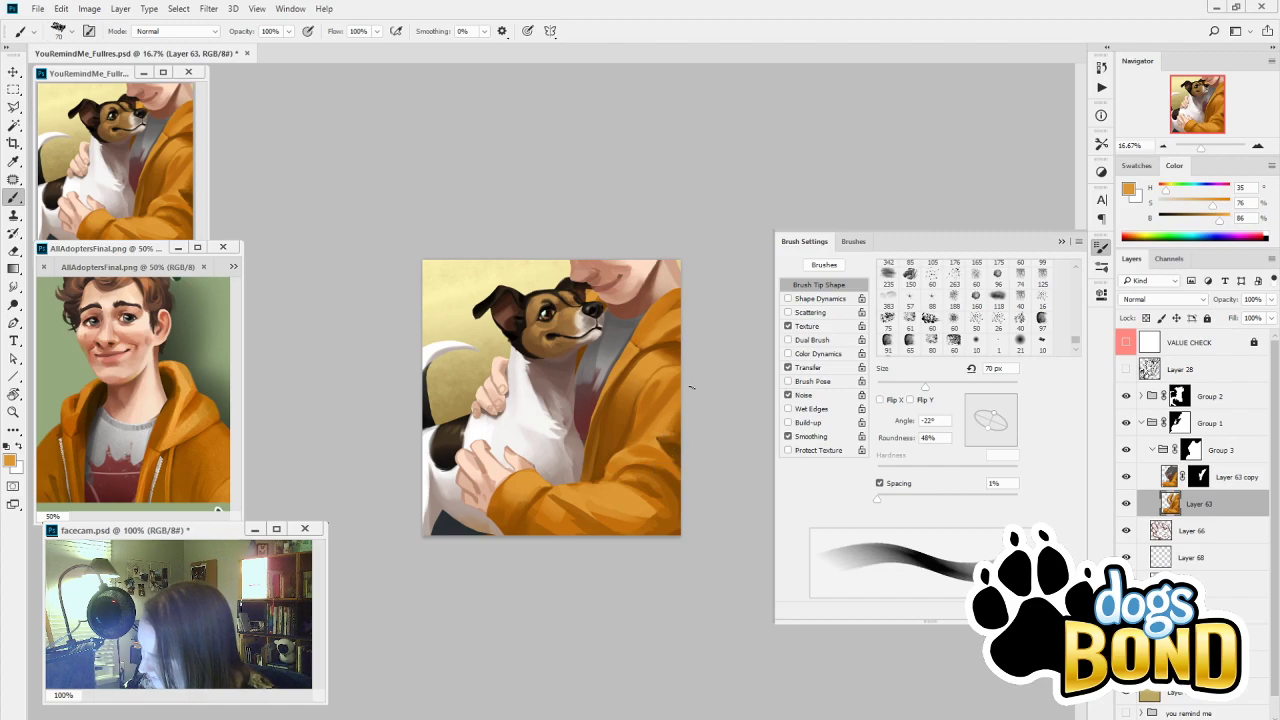
Sample a mid orange at the jacket's outer edge above the elbow fold and enlarge the brush to 150 px
left_click(677, 425, "alt")
key("bracketright")
key("bracketright")
key("bracketright")
key("bracketright")
key("bracketright")
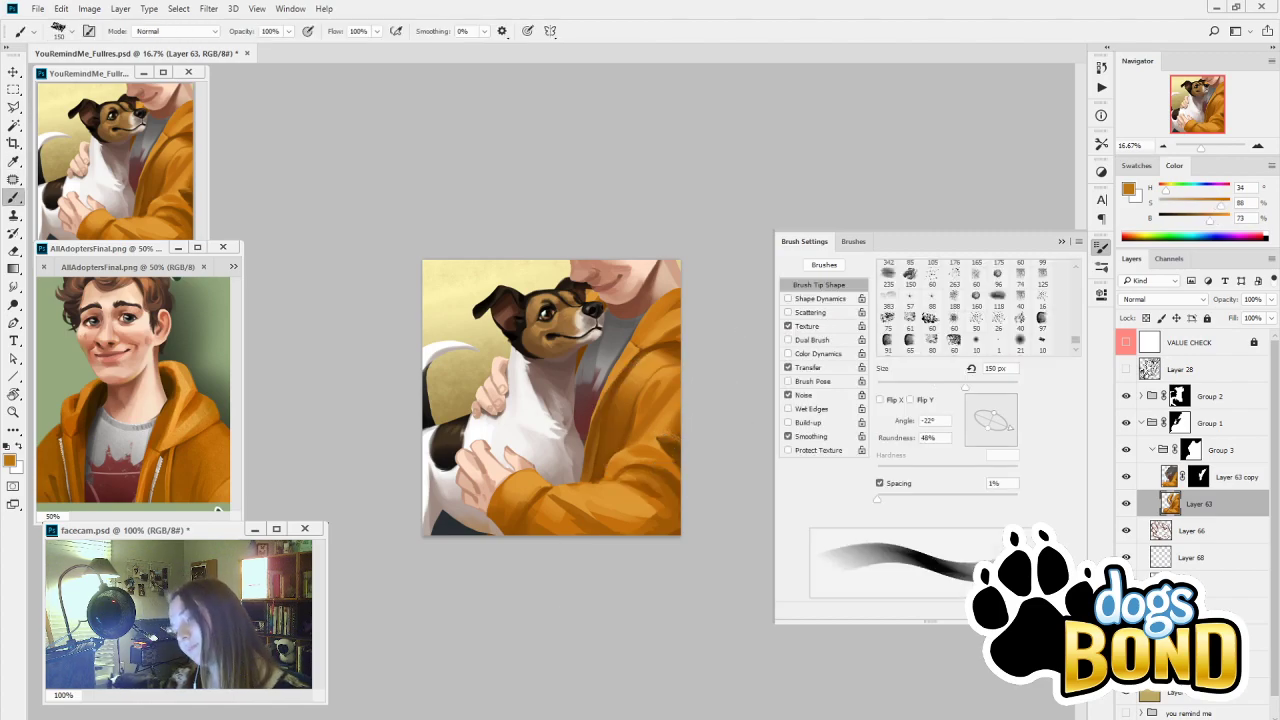
Sample the dark brown at the elbow fold, enlarge the brush to 300 px, and resample the brown shadow beside the fold
key("i")
left_click(678, 452)
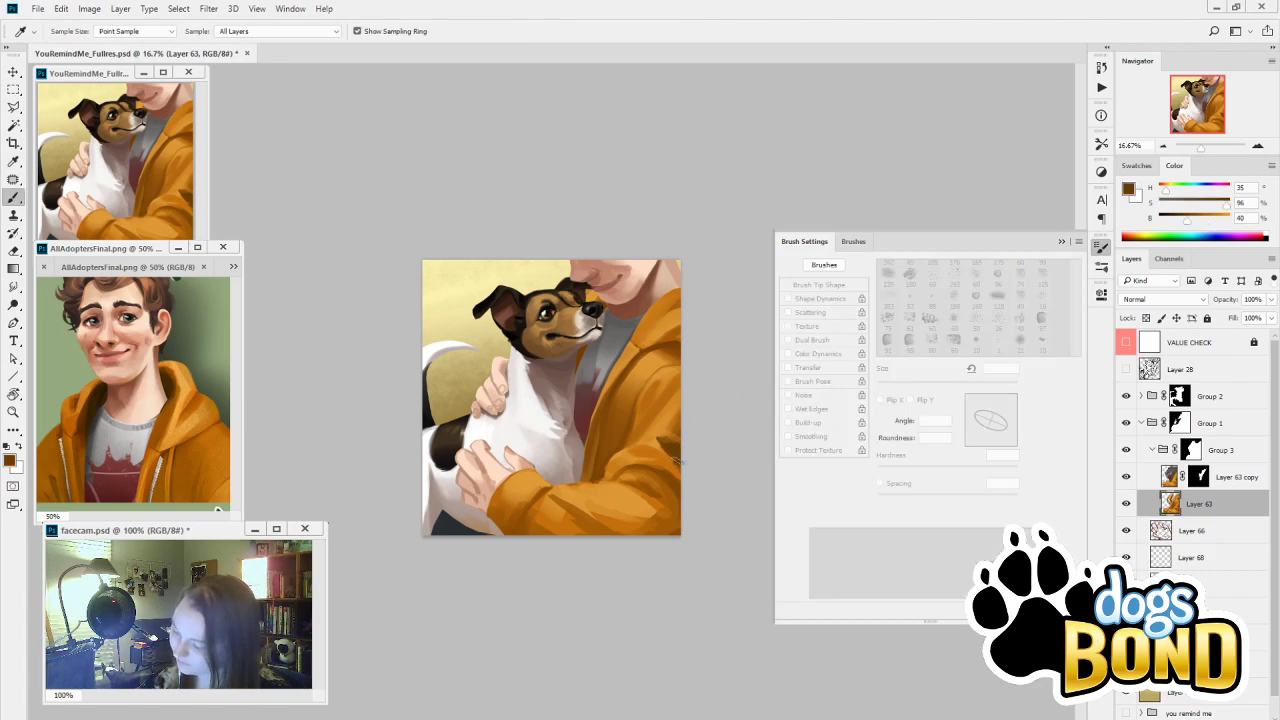
key("b")
left_click(672, 485, "alt")
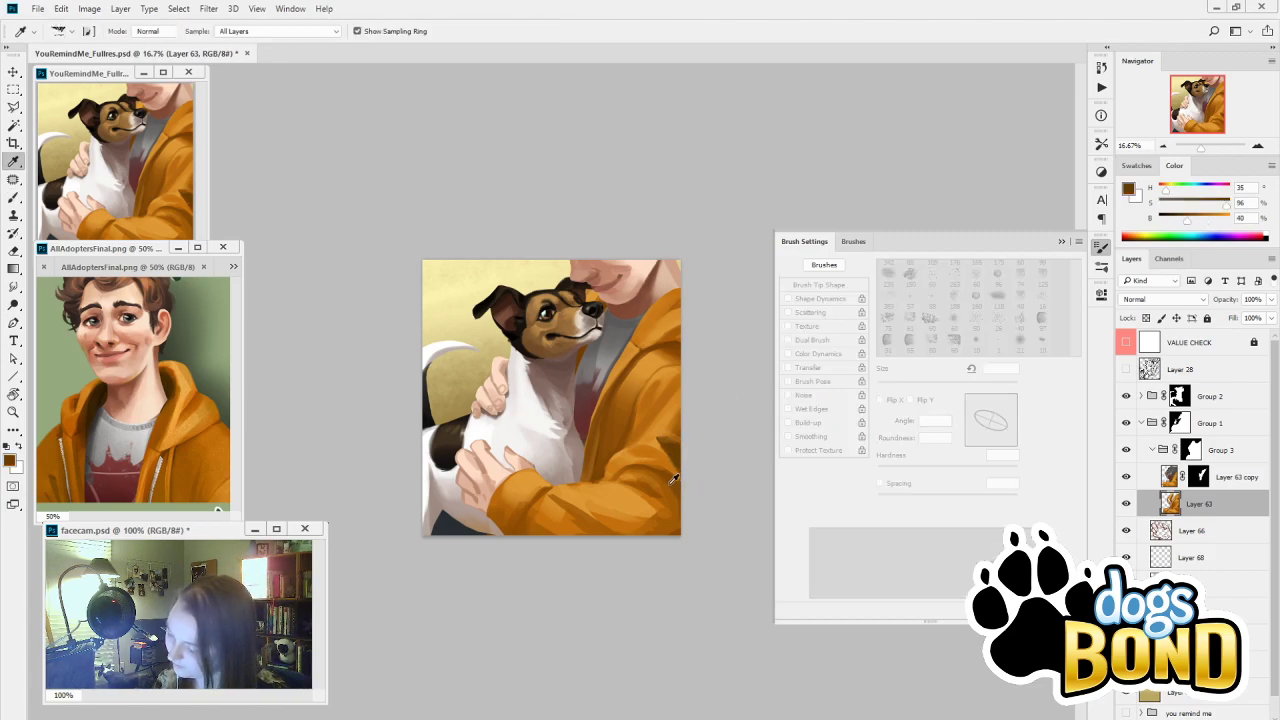
key("bracketright")
key("bracketright")
key("bracketright")
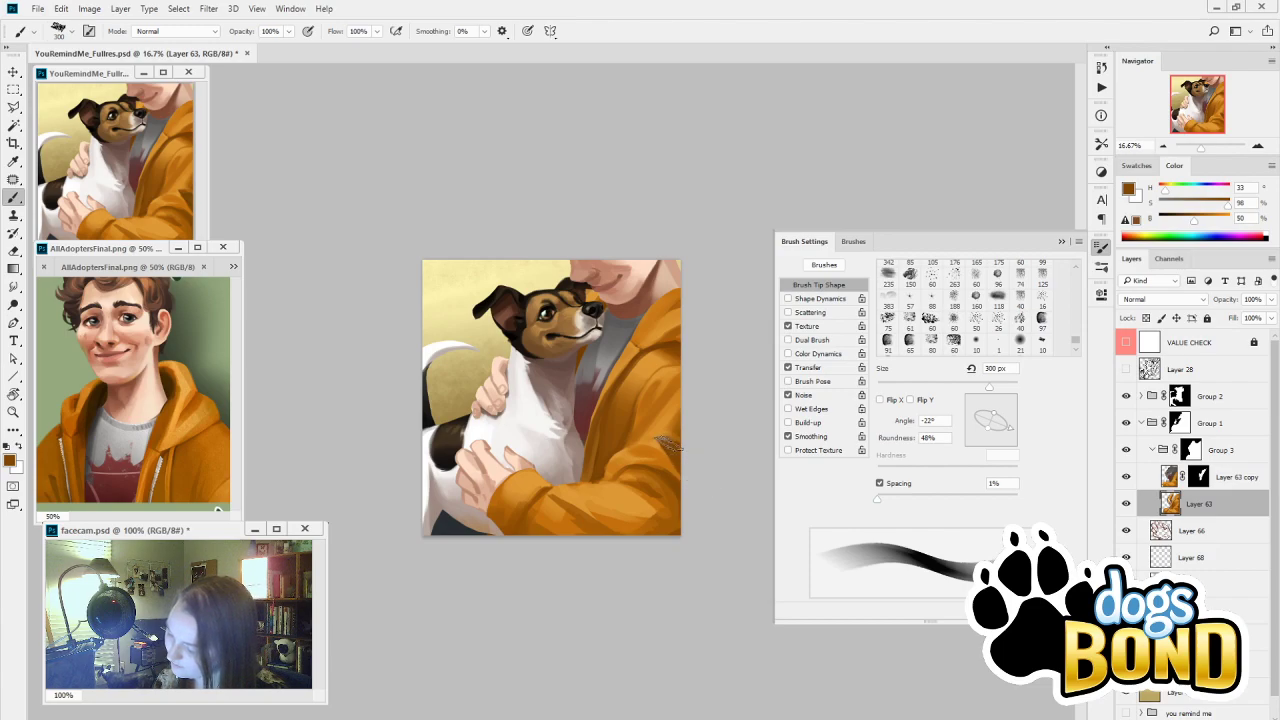
left_click(662, 452, "alt")
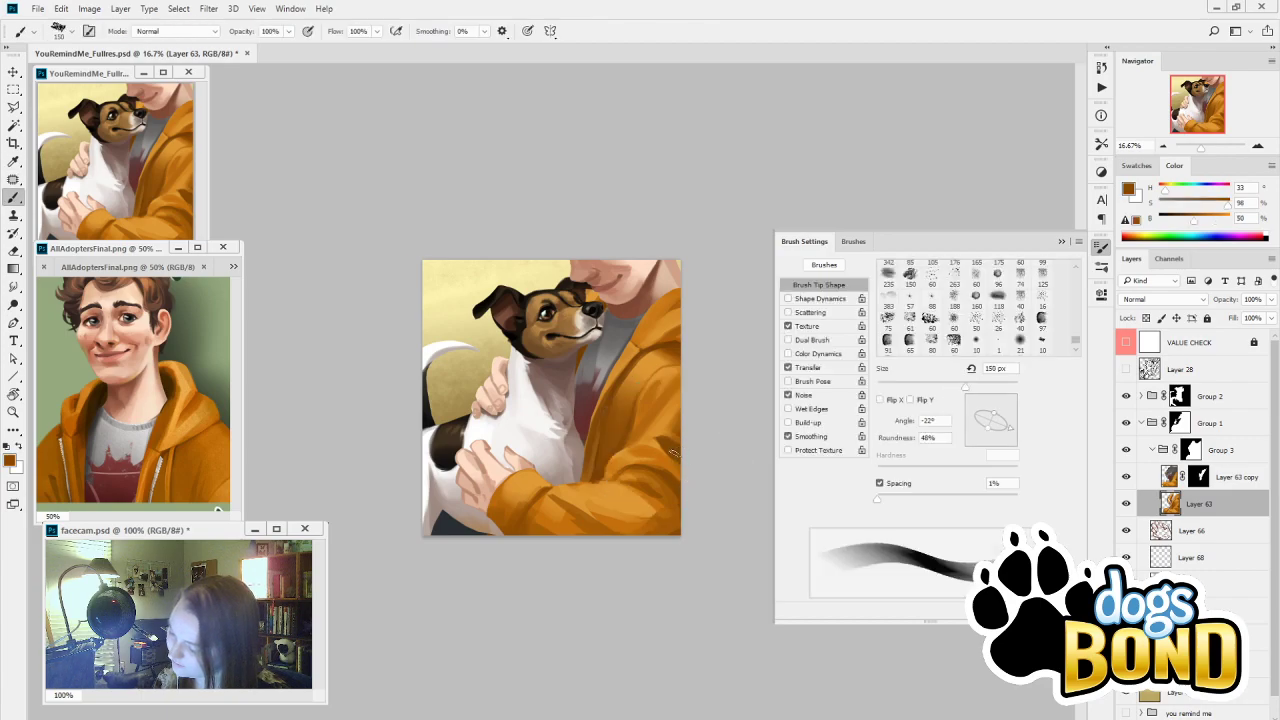
Sample a mid orange just below the elbow fold and enlarge the brush to 500 px
left_click(678, 432, "alt")
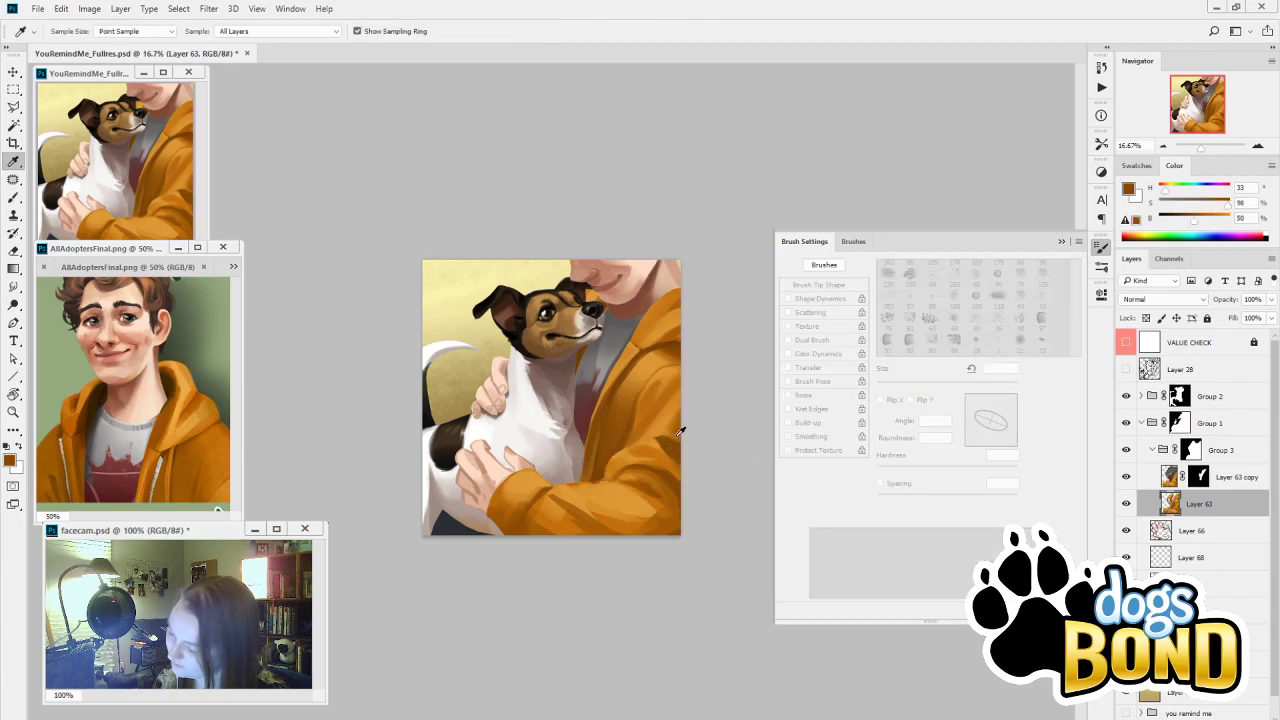
left_click(660, 481, "alt")
key("bracketright")
key("bracketright")
key("bracketright")
key("bracketright")
key("bracketright")
key("bracketright")
key("bracketright")
key("bracketright")
key("bracketright")
key("bracketright")
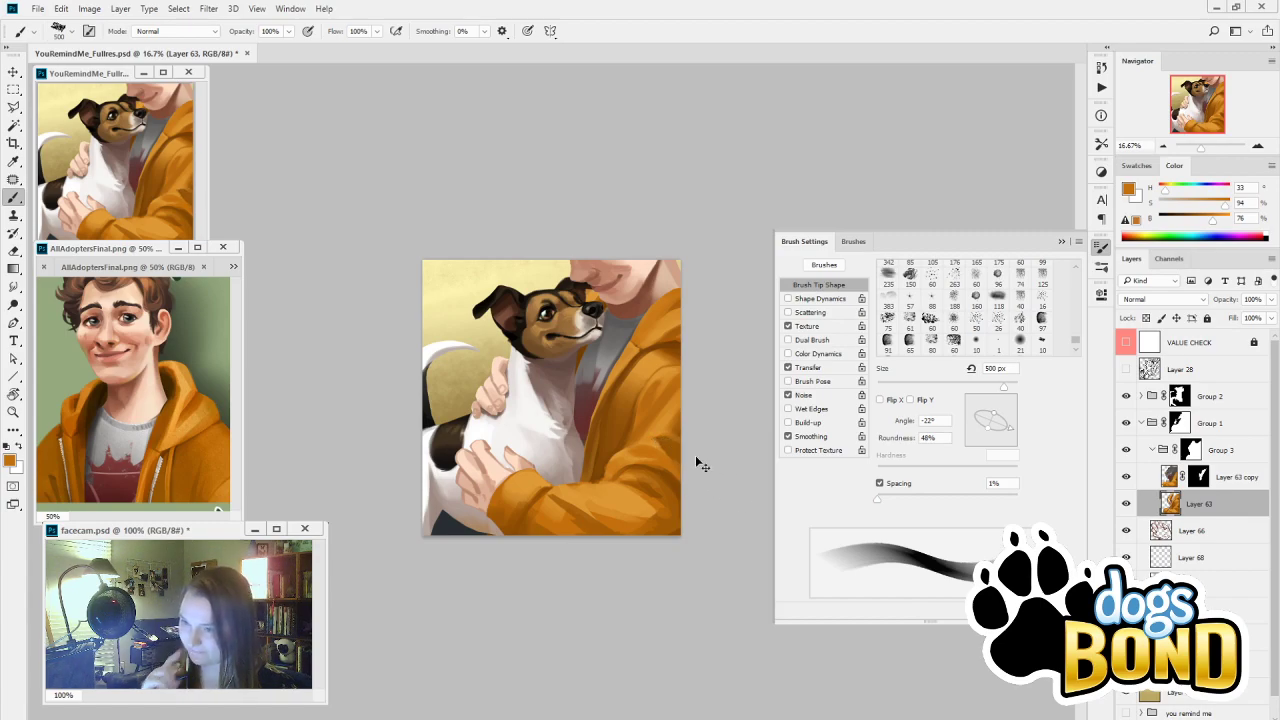
Sample the light orange highlight at the inner elbow and reduce the brush to 125 px
left_click(621, 466, "alt")
key("bracketleft")
key("bracketleft")
key("bracketleft")
key("bracketleft")
key("bracketleft")
key("bracketleft")
key("bracketleft")
key("bracketleft")
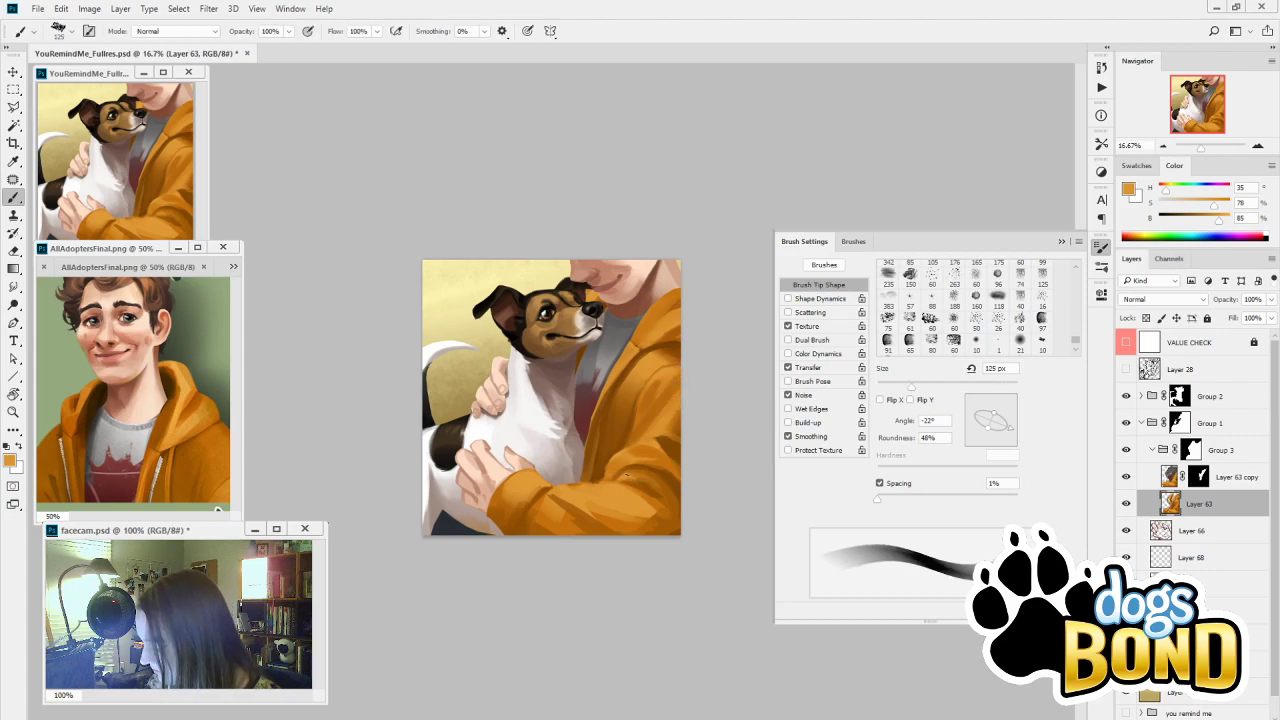
Sample a mid orange from the forearm sleeve and reduce the brush to 50 px
left_click(566, 521, "alt")
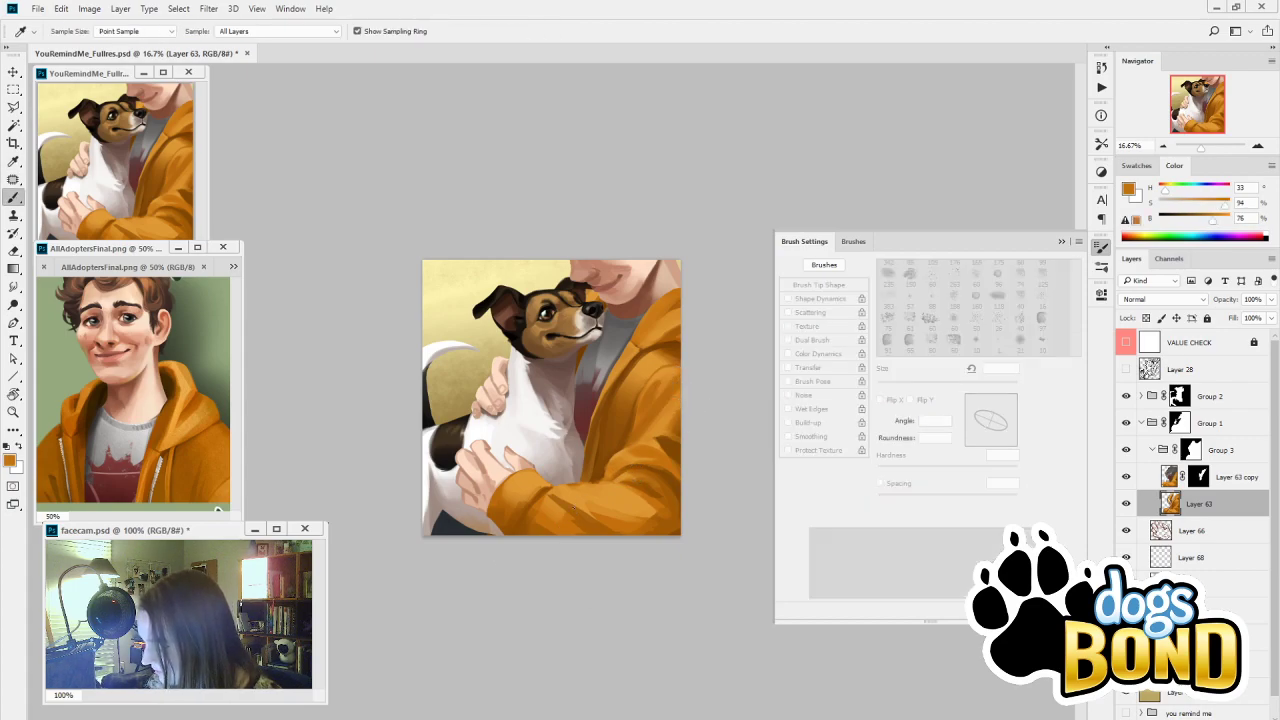
key("bracketleft")
key("bracketleft")
key("bracketleft")
key("bracketleft")
key("bracketleft")
key("bracketleft")
key("bracketright")
key("bracketright")
key("bracketright")
key("bracketright")
key("bracketright")
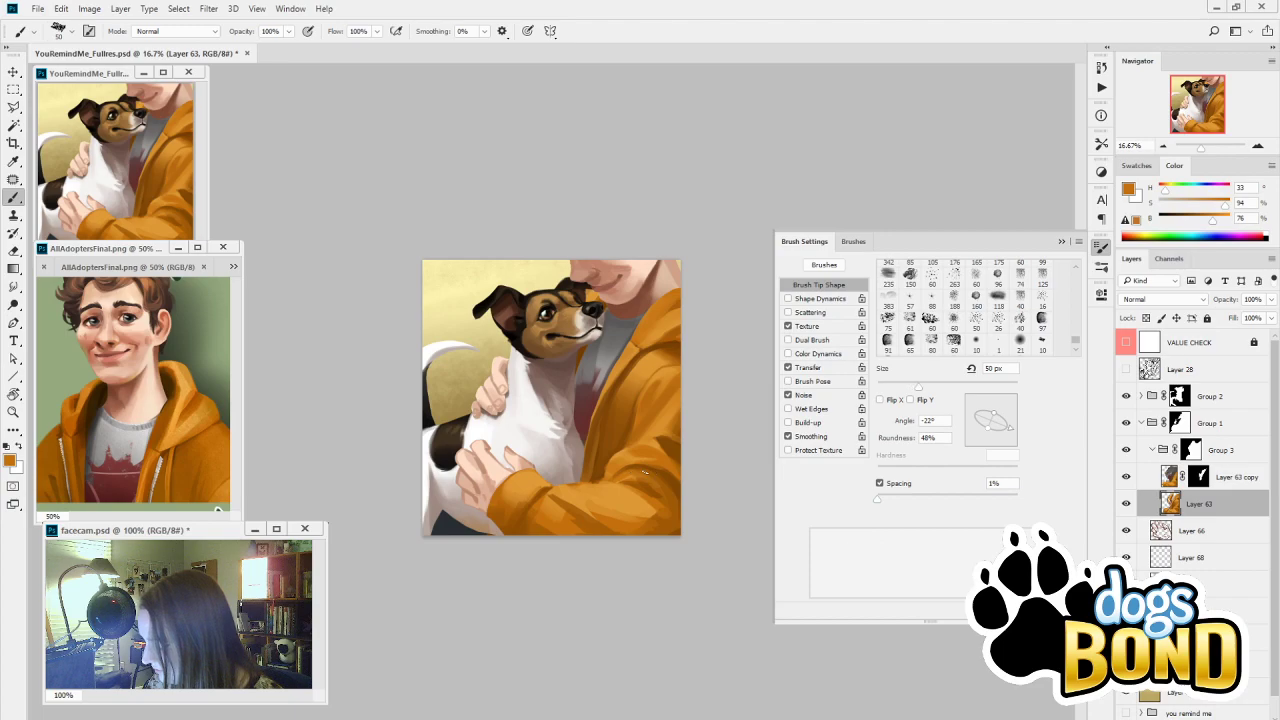
Sample a dark brown from the sleeve's lower outer corner for painting
key("i")
left_click(678, 531)
key("b")
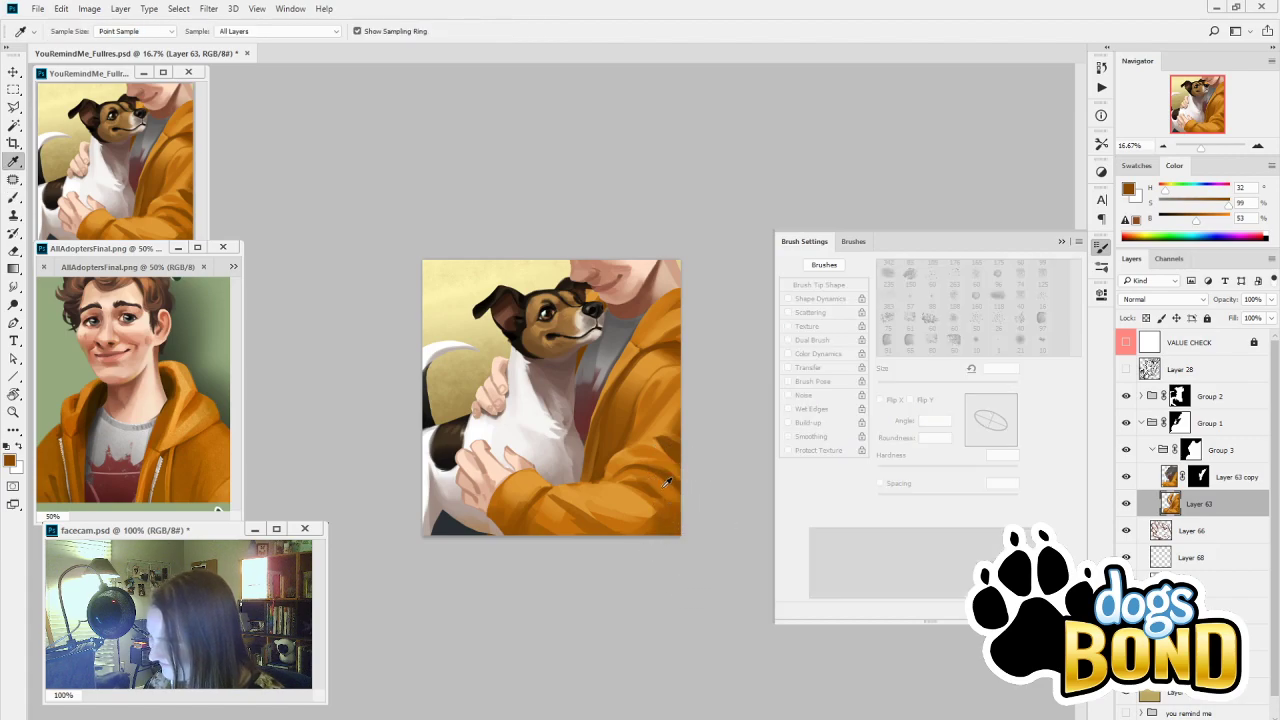
Sample a mid orange above the elbow fold and reduce the brush to 70 px
left_click(668, 436, "alt")
key("bracketleft")
key("bracketleft")
key("bracketleft")
key("bracketleft")
key("bracketleft")
key("bracketleft")
key("bracketleft")
key("bracketleft")
key("bracketleft")
key("bracketleft")
key("bracketleft")
key("bracketleft")
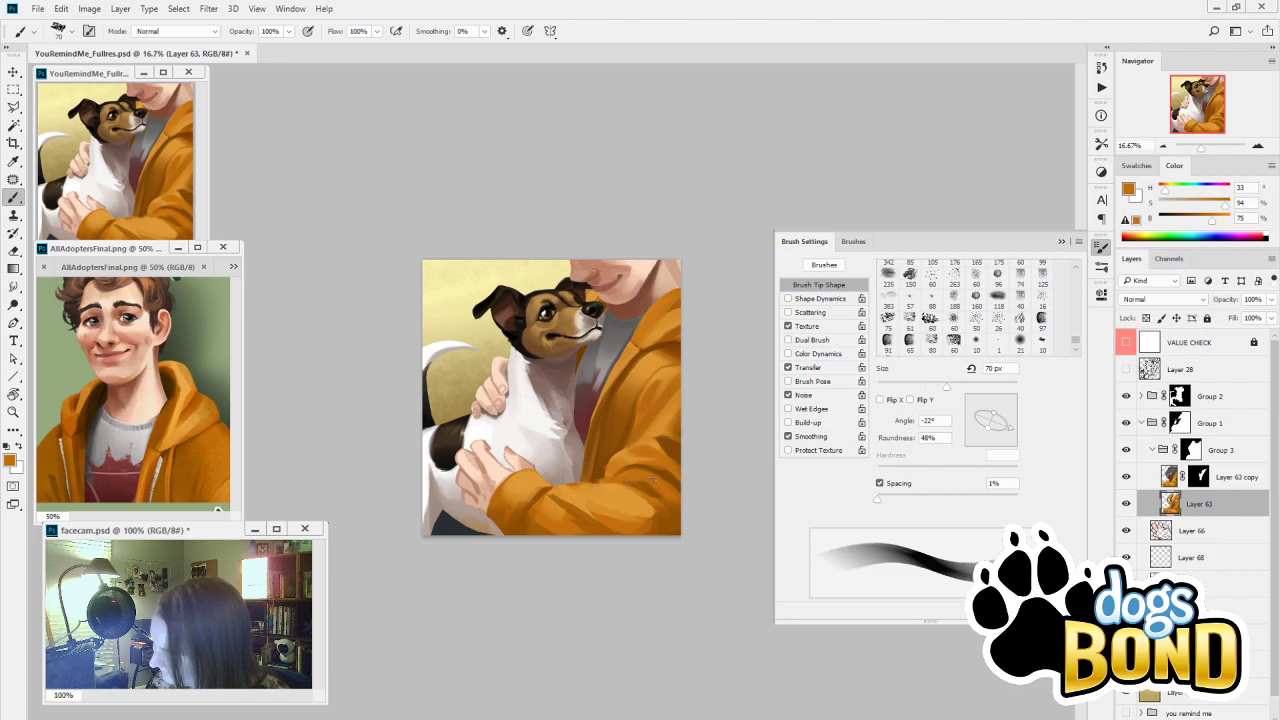
Enlarge the brush to 250 px and sample a deep brown orange at the forearm sleeve's outer edge
key("bracketright")
key("bracketright")
key("bracketright")
key("bracketright")
left_click(678, 508, "alt")
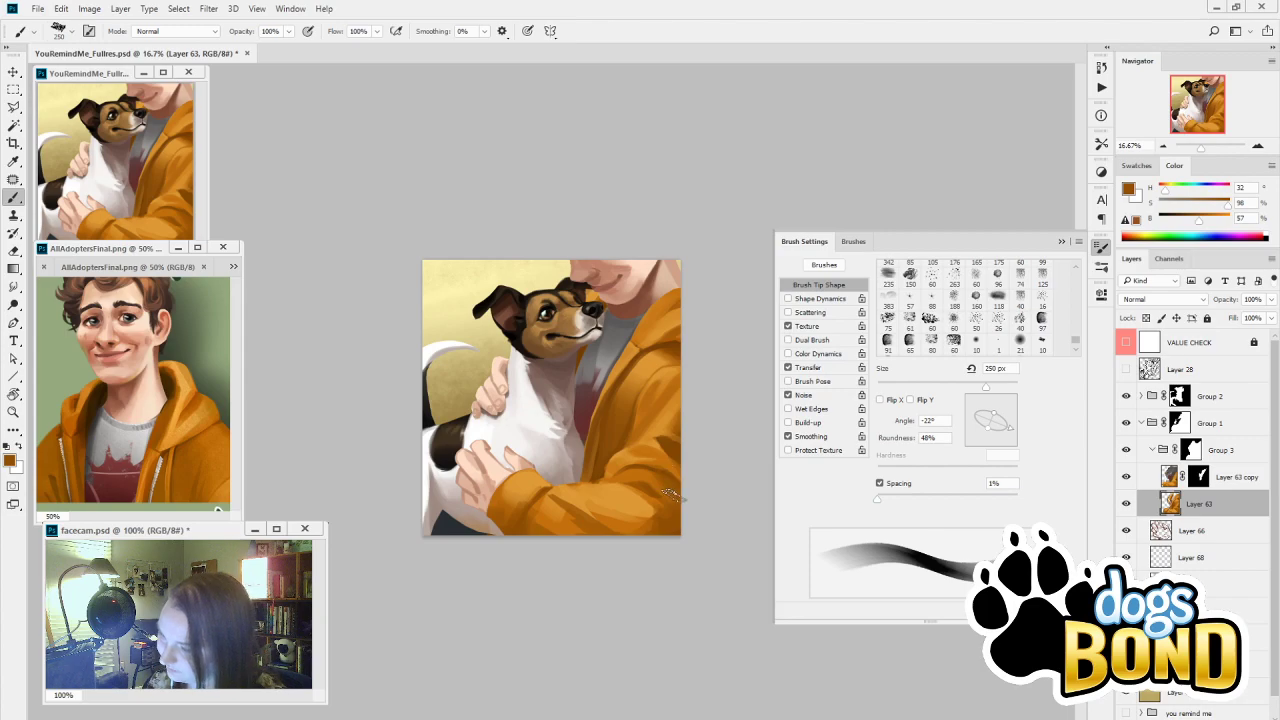
Sample a light orange from the elbow area and reduce the brush to 80 px
left_click(662, 490, "alt")
key("bracketleft")
key("bracketleft")
key("bracketleft")
key("bracketleft")
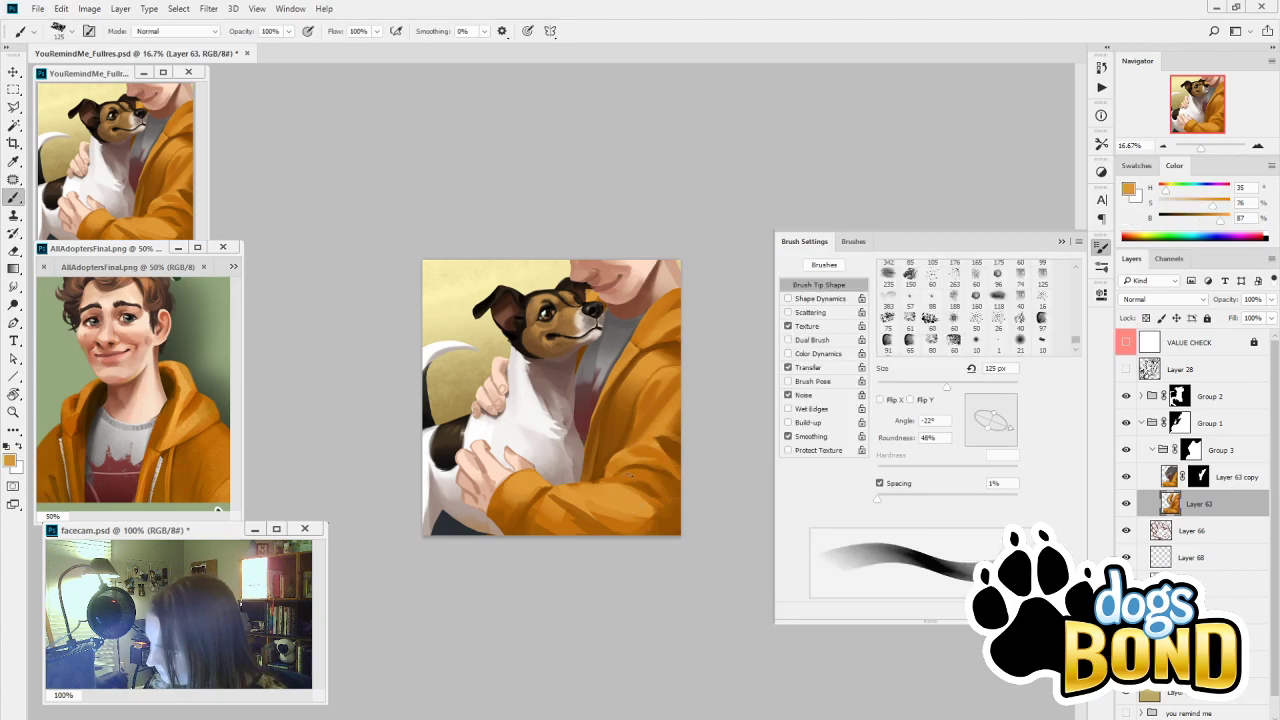
key("bracketleft")
key("bracketleft")
key("bracketleft")
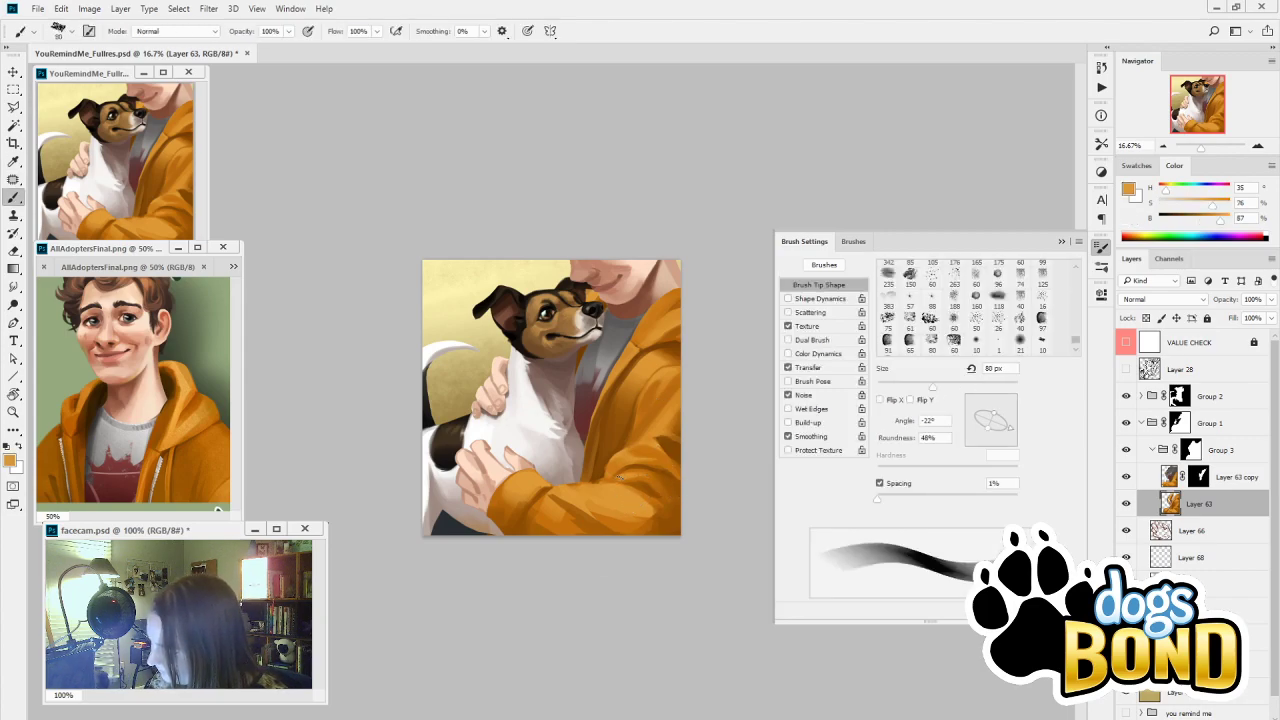
Sample the dark brown crease at the inner elbow with a 60 px brush, then resample the light orange beside it
key("bracketleft")
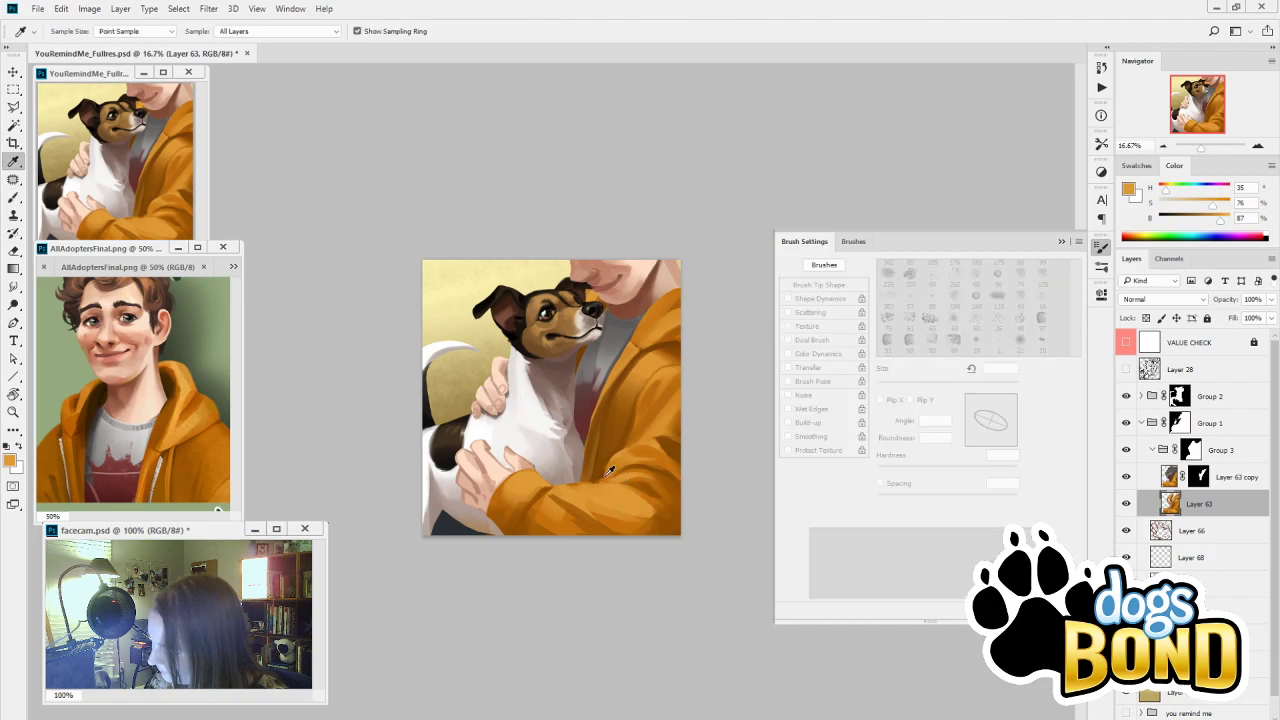
left_click(605, 472, "alt")
key("bracketleft")
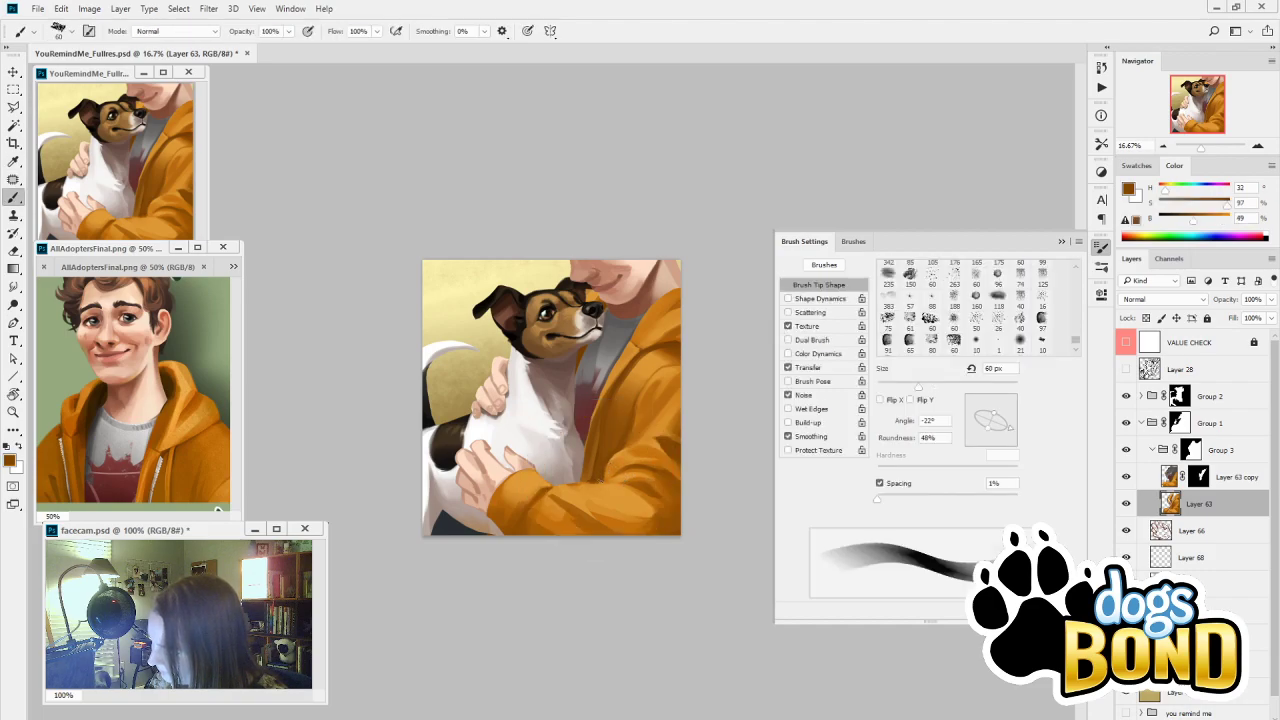
left_click(608, 480, "alt")
key("bracketleft")
left_click(607, 480, "alt")
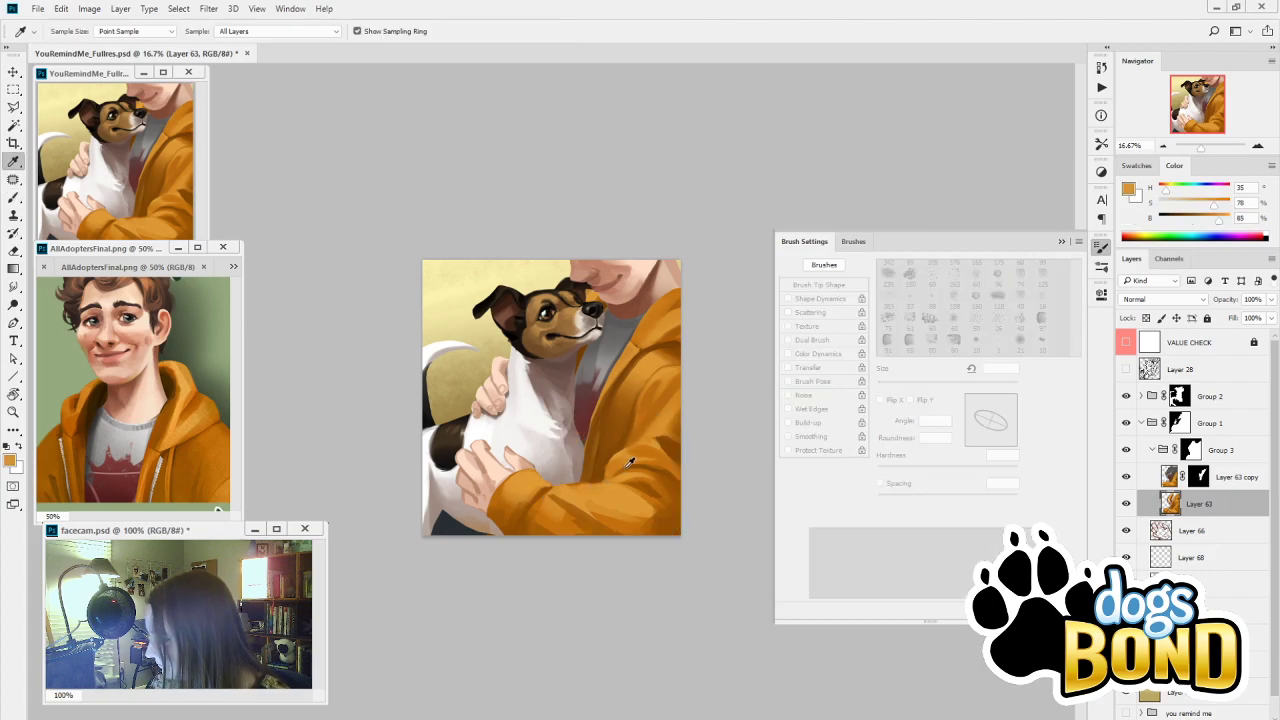
Resample the dark brown in the inner elbow crease and enlarge the brush to 150 px
key("bracketright")
key("bracketright")
key("bracketright")
left_click(607, 465, "alt")
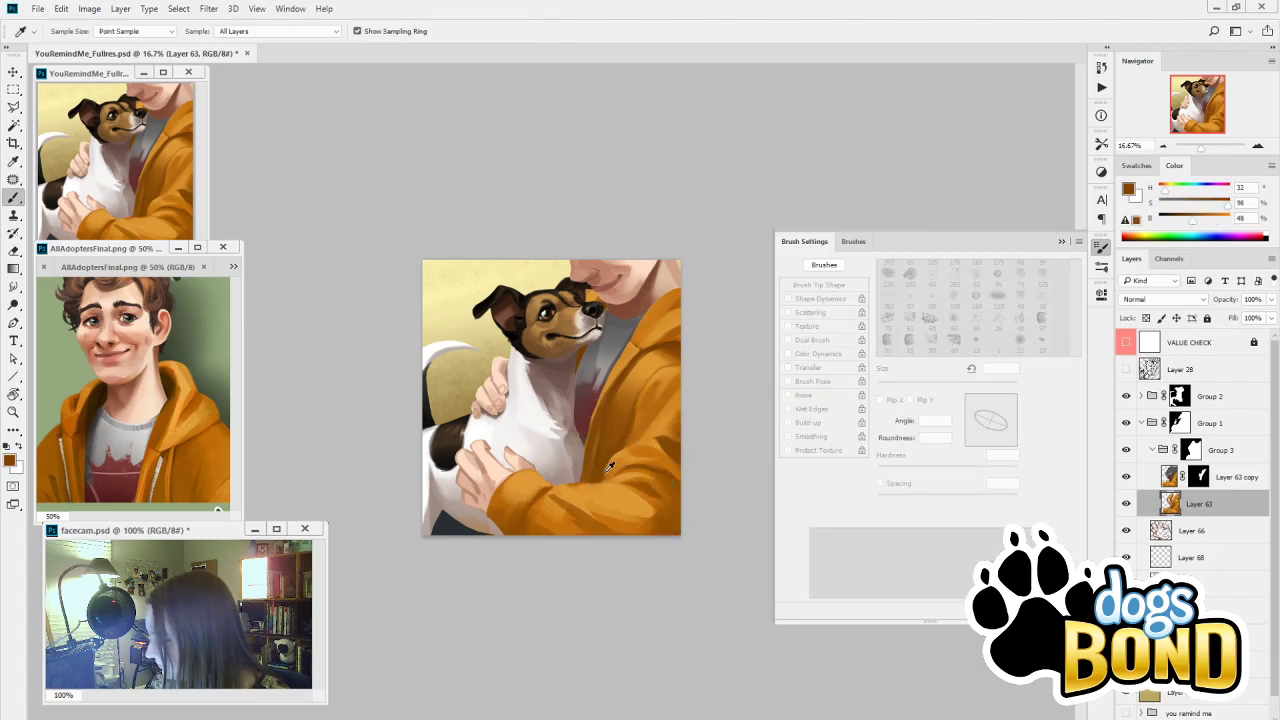
key("bracketright")
key("bracketright")
key("bracketright")
key("bracketright")
key("bracketright")
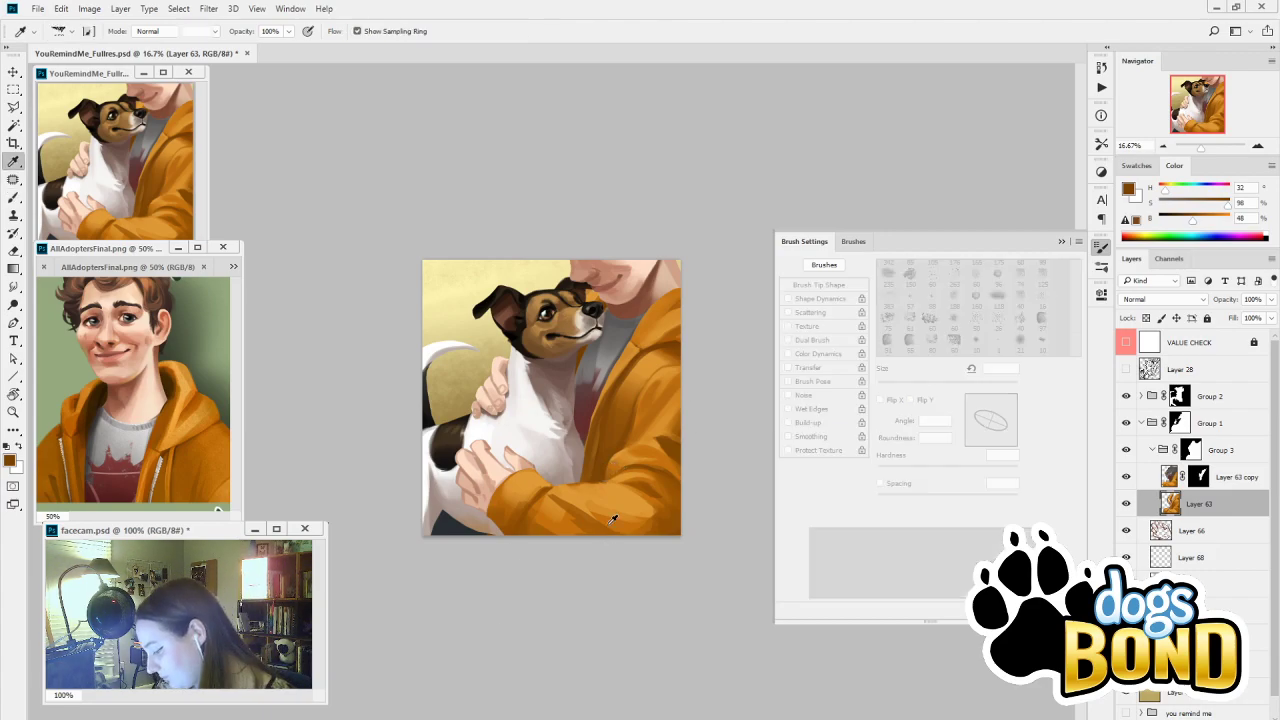
Sample the forearm's mid orange and the brown shadow near the elbow, ending on the mid orange with a 400 px brush
left_click(602, 495, "alt")
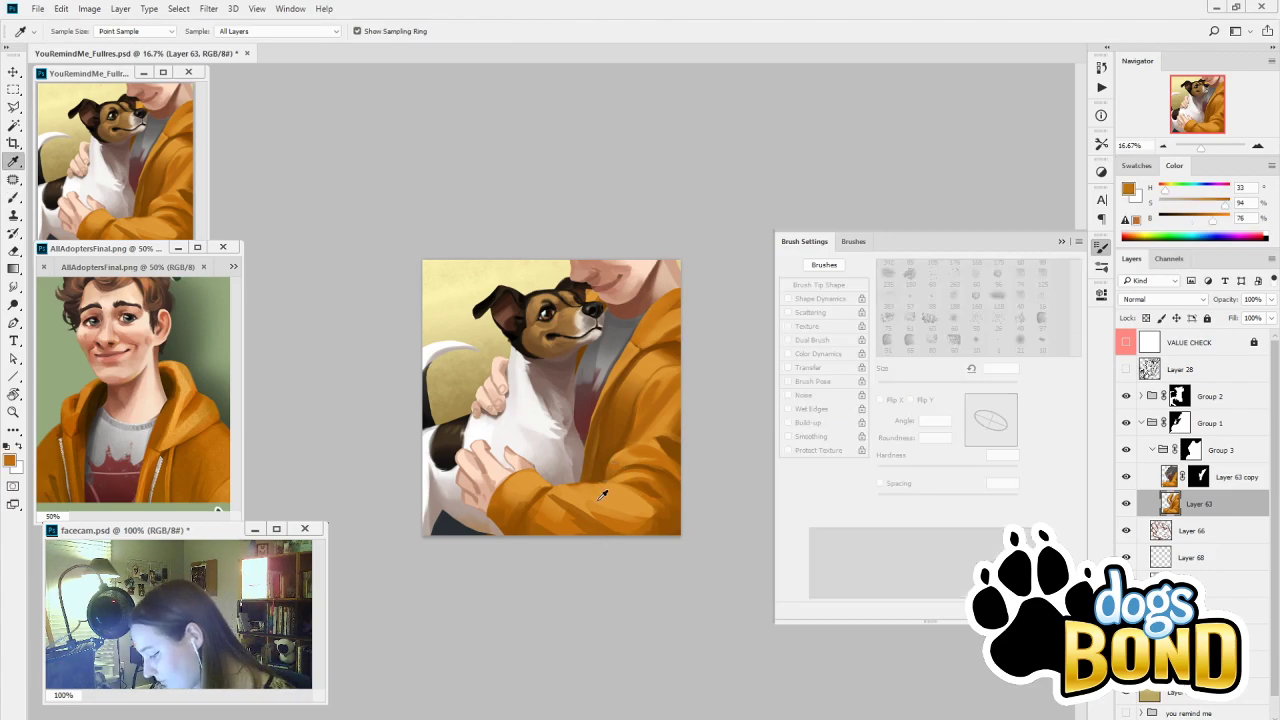
left_click(654, 486, "alt")
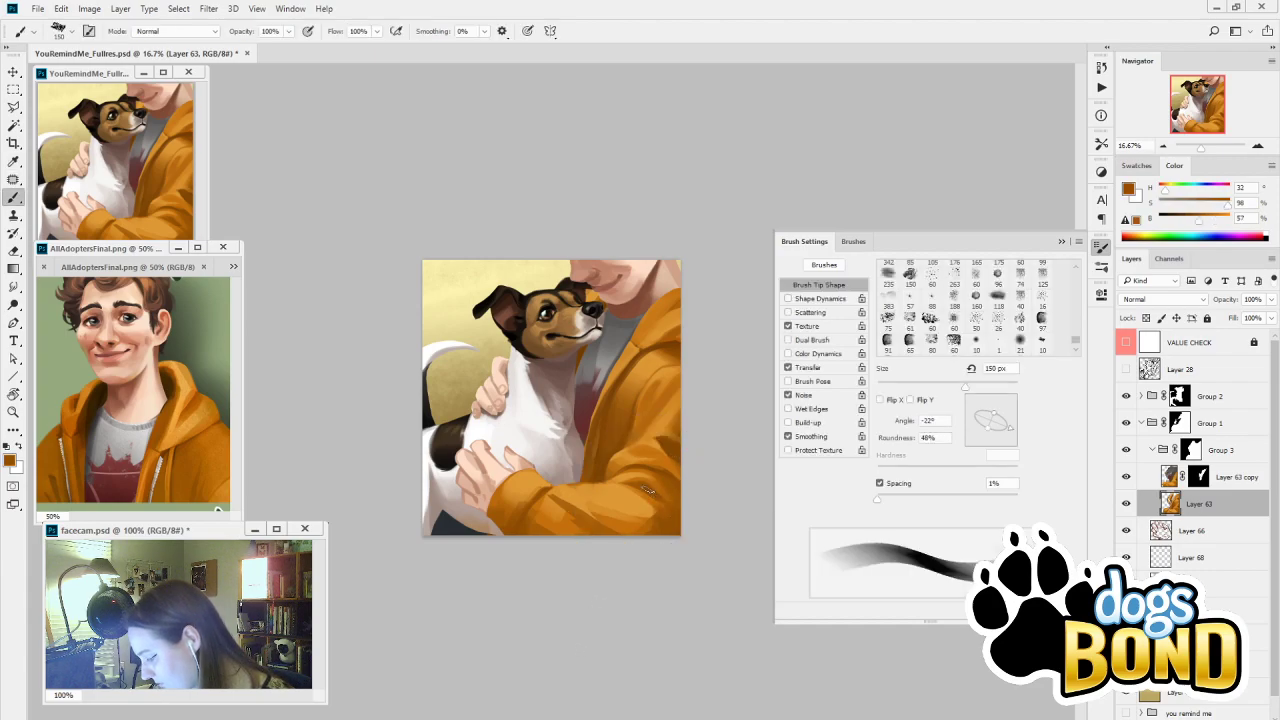
left_click(678, 447, "alt")
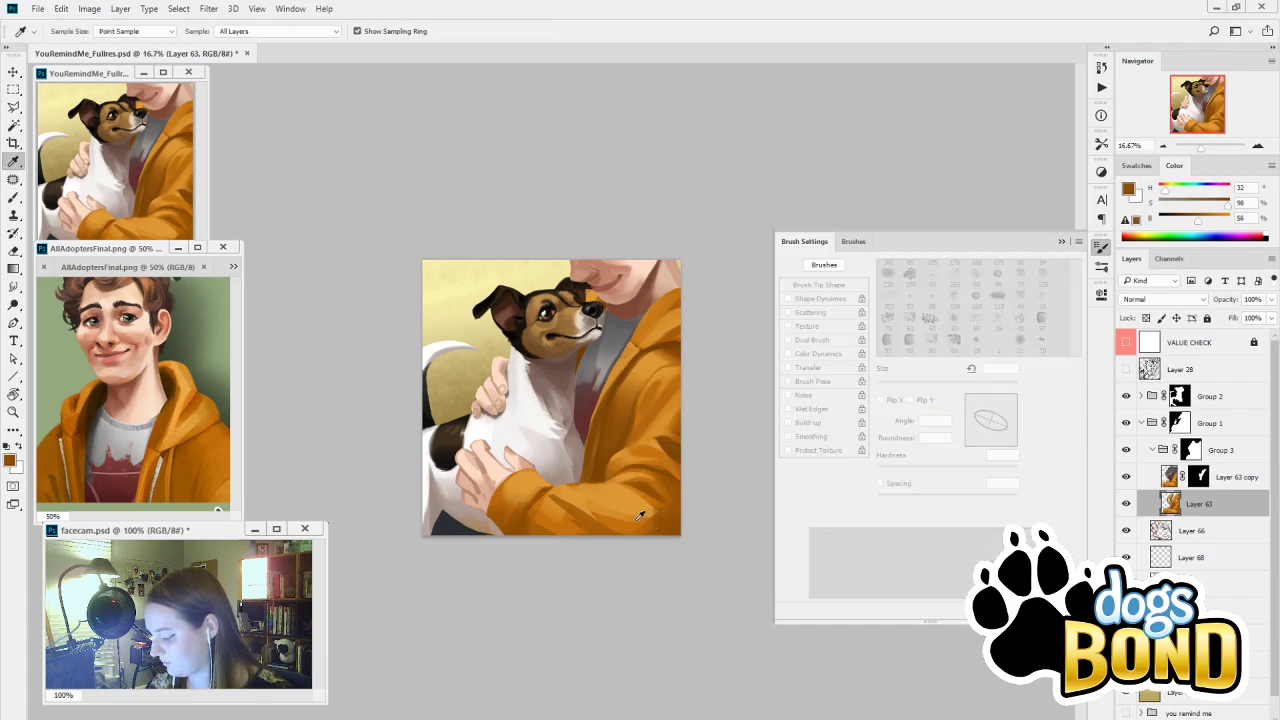
left_click(626, 507, "alt")
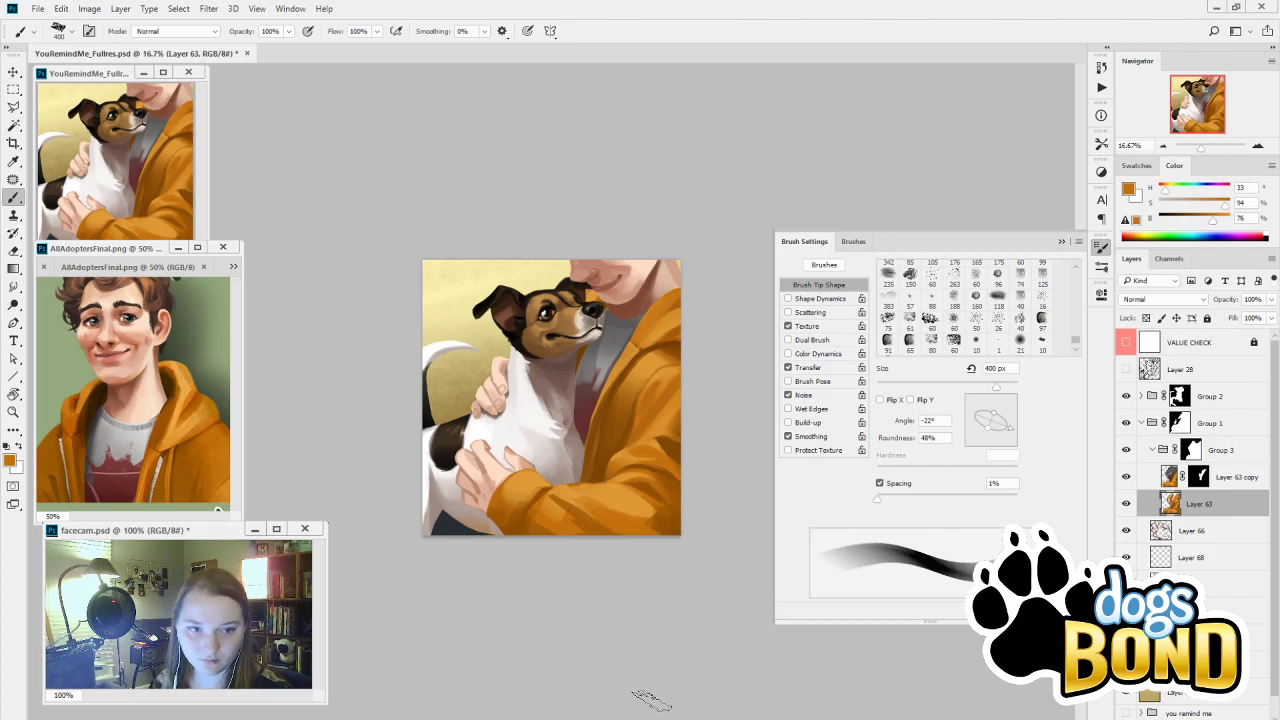
Outline the forearm sleeve below the elbow fold with a lasso selection and return to the Brush tool
key("l")
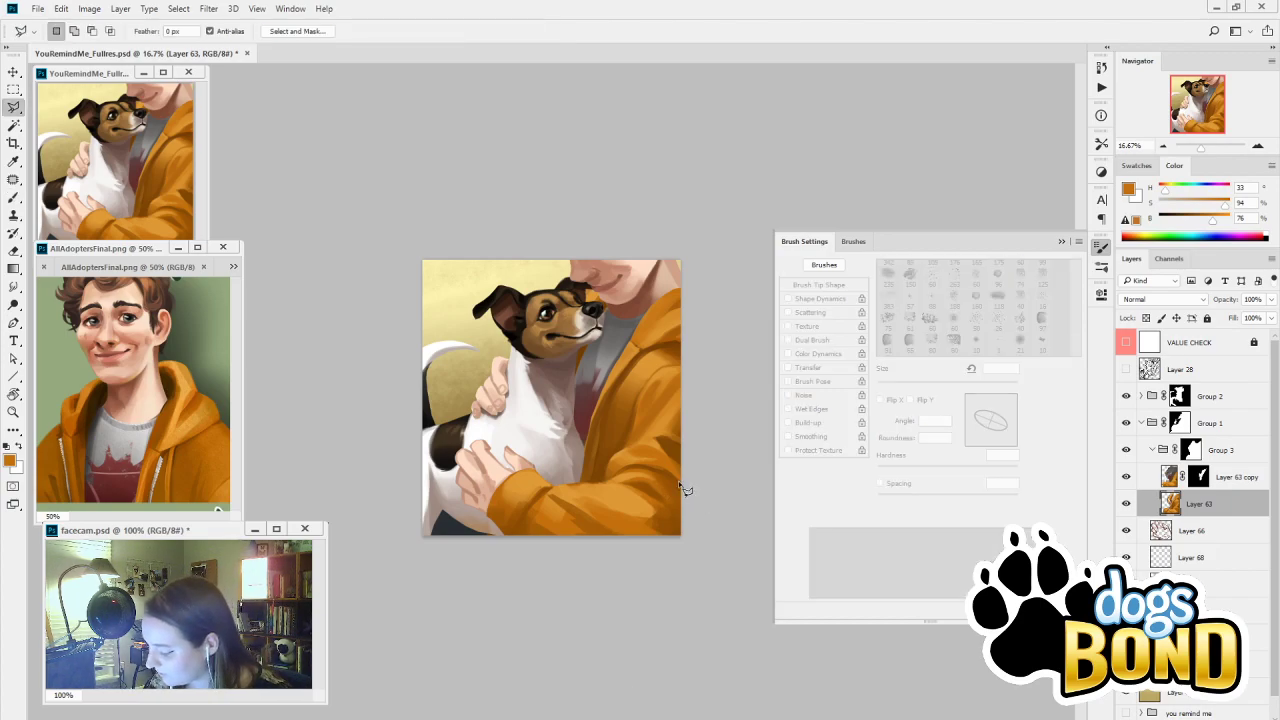
mouse_move(650, 475)
left_mouse_down()
mouse_move(546, 493)
mouse_move(510, 556)
mouse_move(608, 568)
mouse_move(695, 558)
mouse_move(688, 486)
left_mouse_up()
key("i")
key("b")
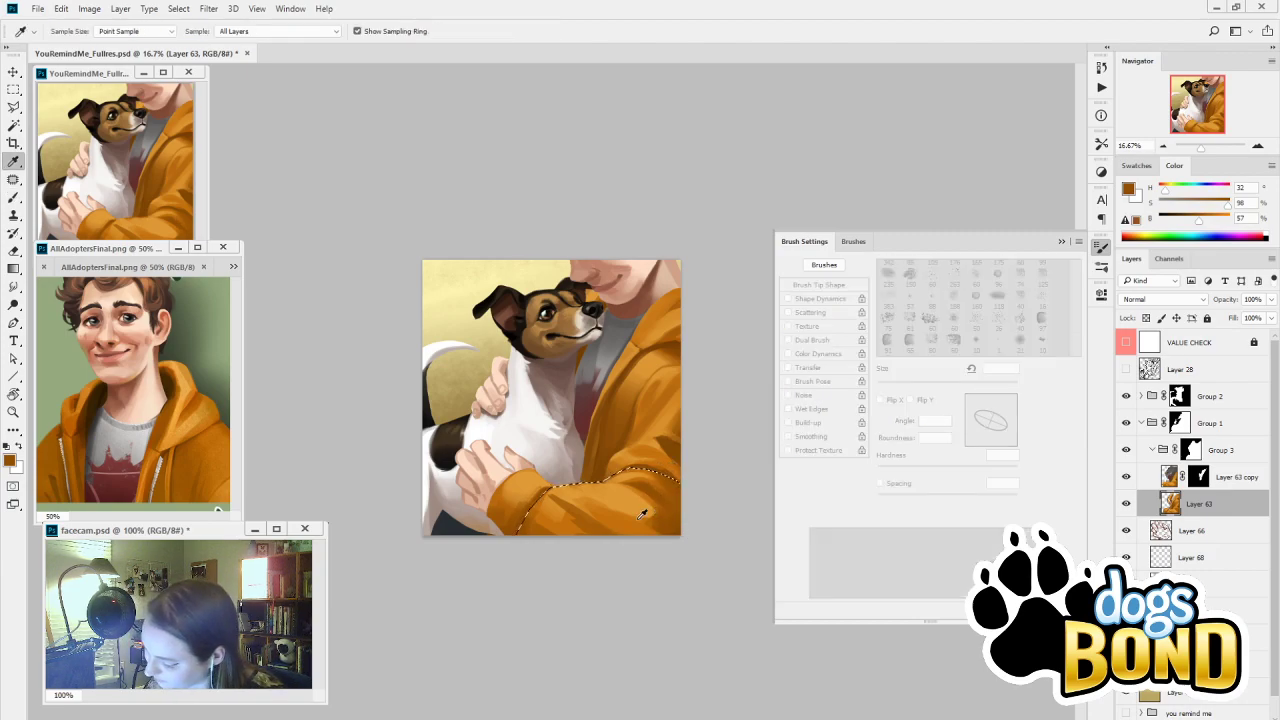
Sample a mid orange inside the selected forearm and enlarge the brush to 700 px
left_click(645, 511, "alt")
key("bracketright")
key("bracketright")
key("bracketright")
key("bracketright")
key("bracketright")
key("bracketright")
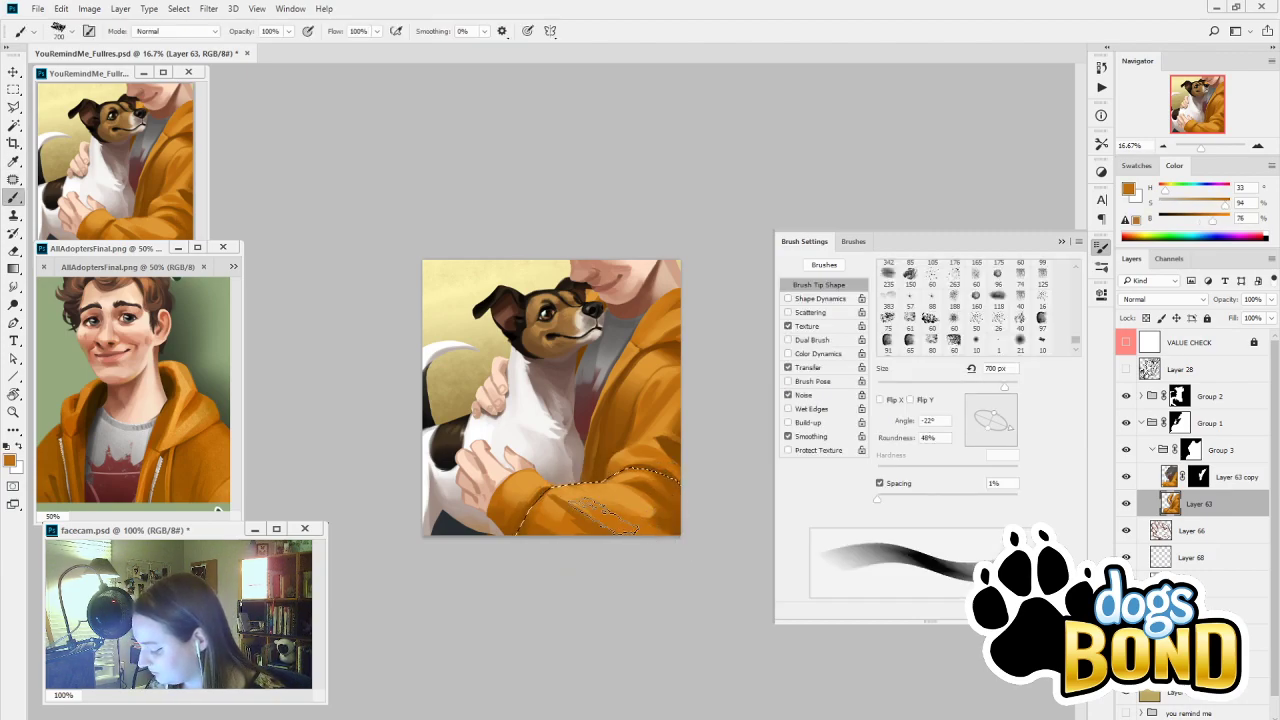
Set the brush angle to 5° and reduce its size to 600 px, then resample the forearm's mid orange
left_click_drag(1015, 435, 1014, 418)
key("bracketleft")
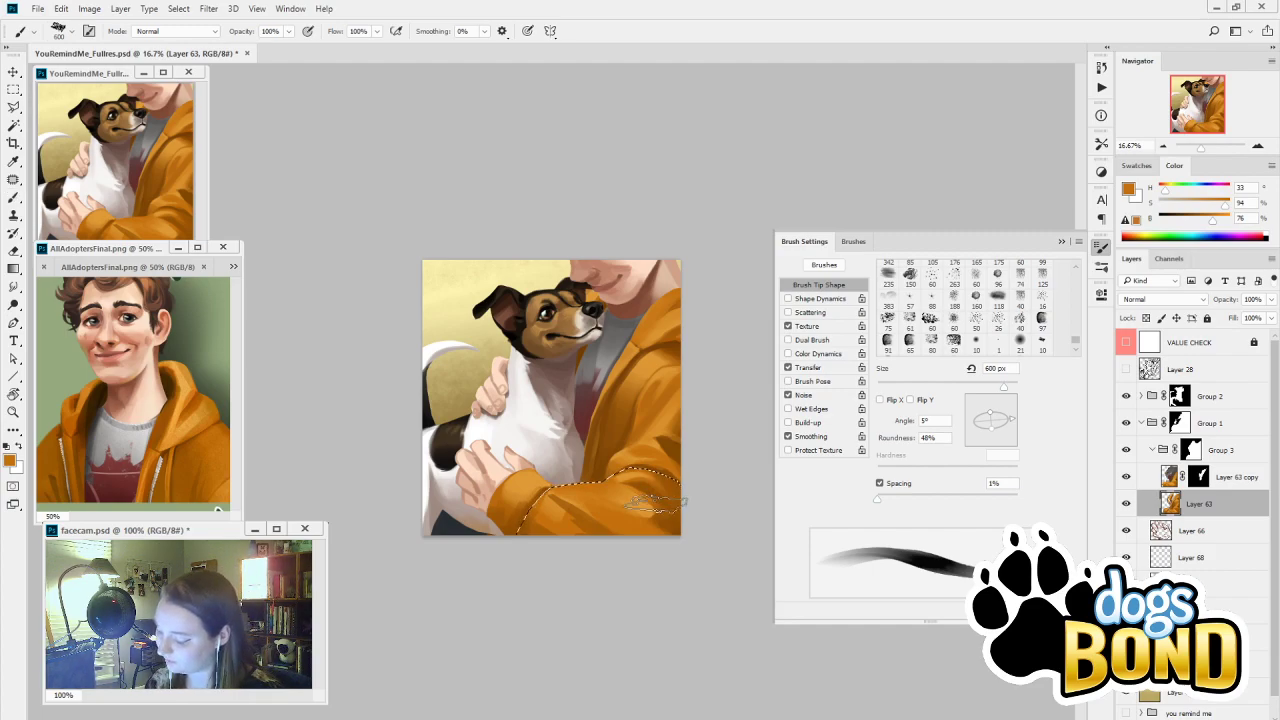
left_click(590, 407, "alt")
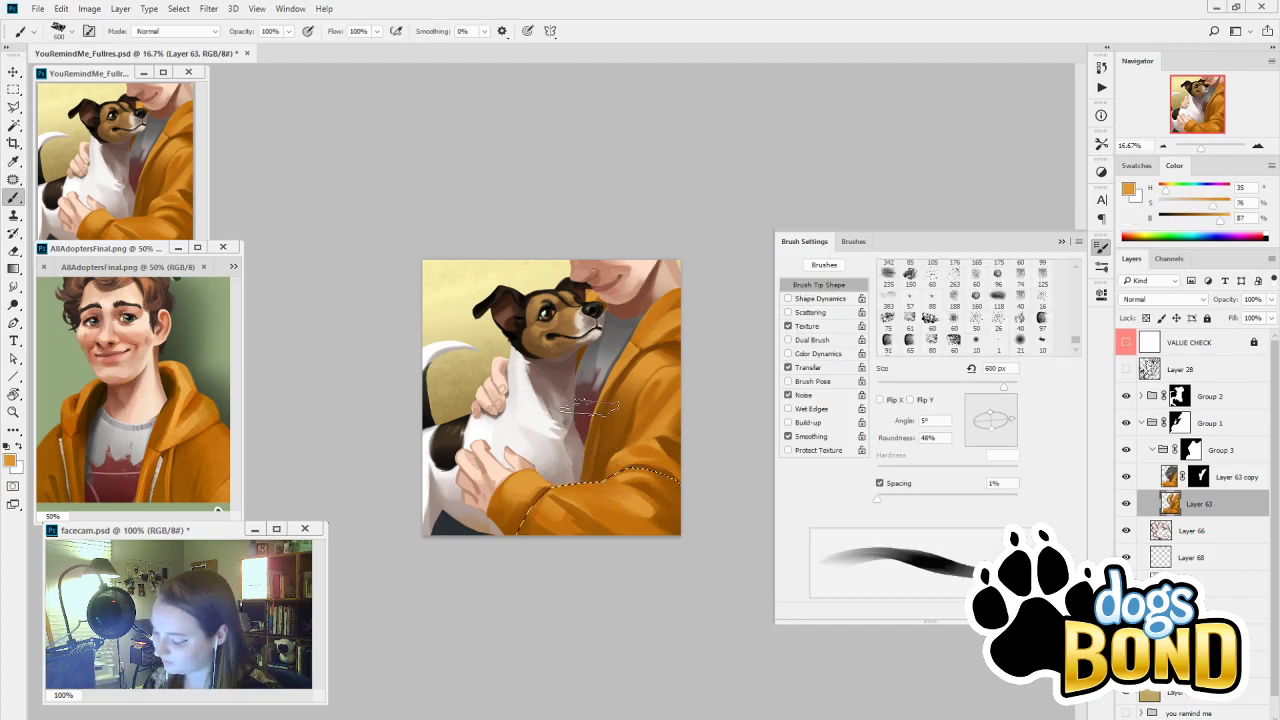
left_click(582, 511, "alt")
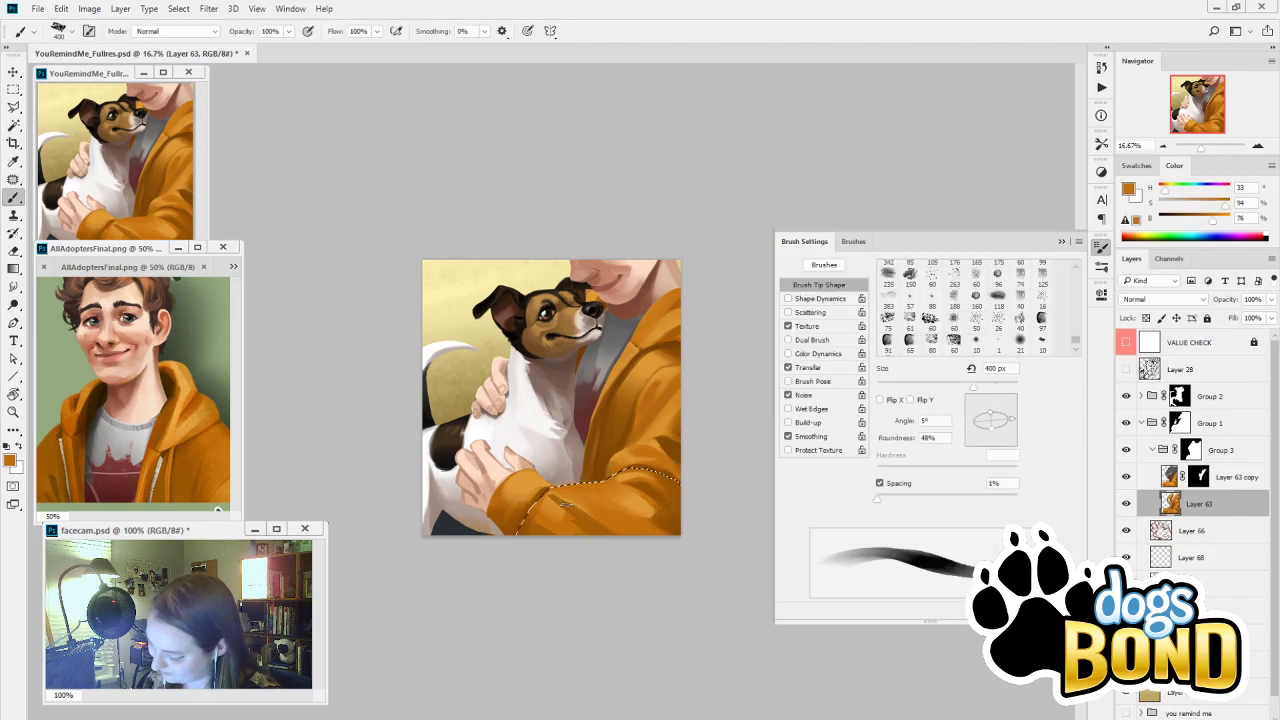
Sample the brown at the sleeve's lower outer edge, then the forearm's mid orange, and set the brush to 175 px
left_click(683, 521, "alt")
left_click(686, 519, "alt")
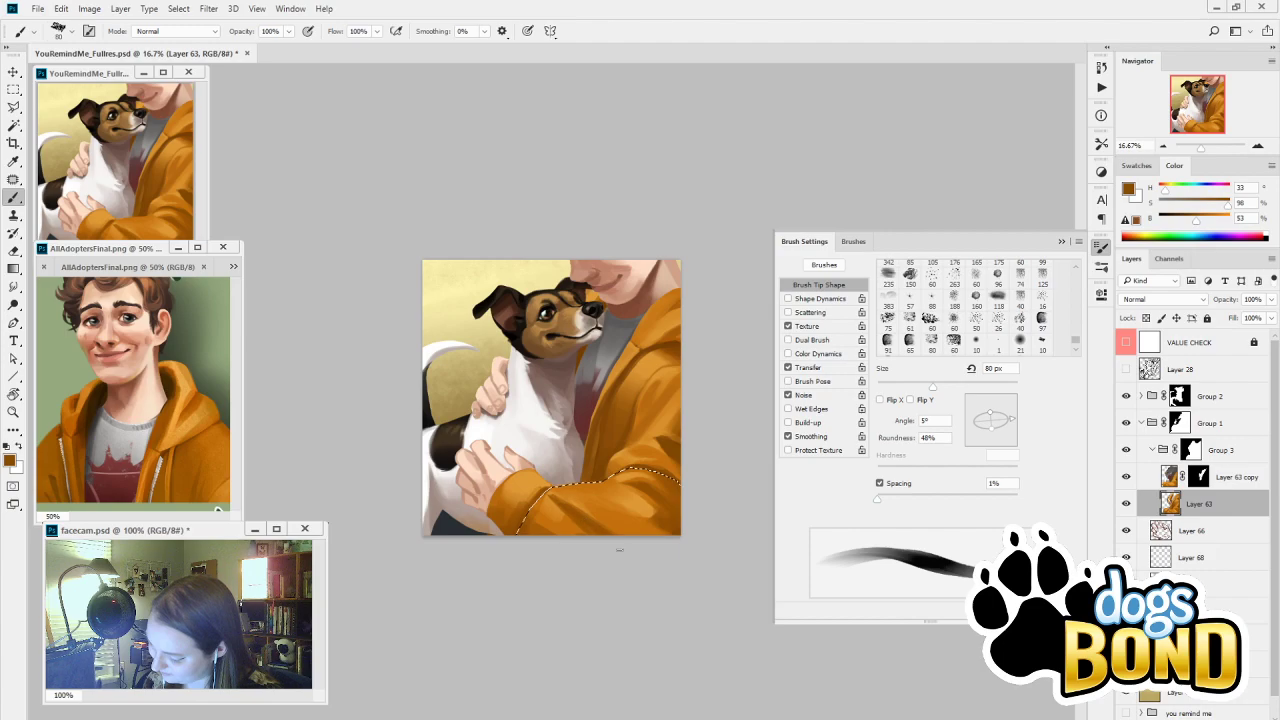
left_click(588, 508, "alt")
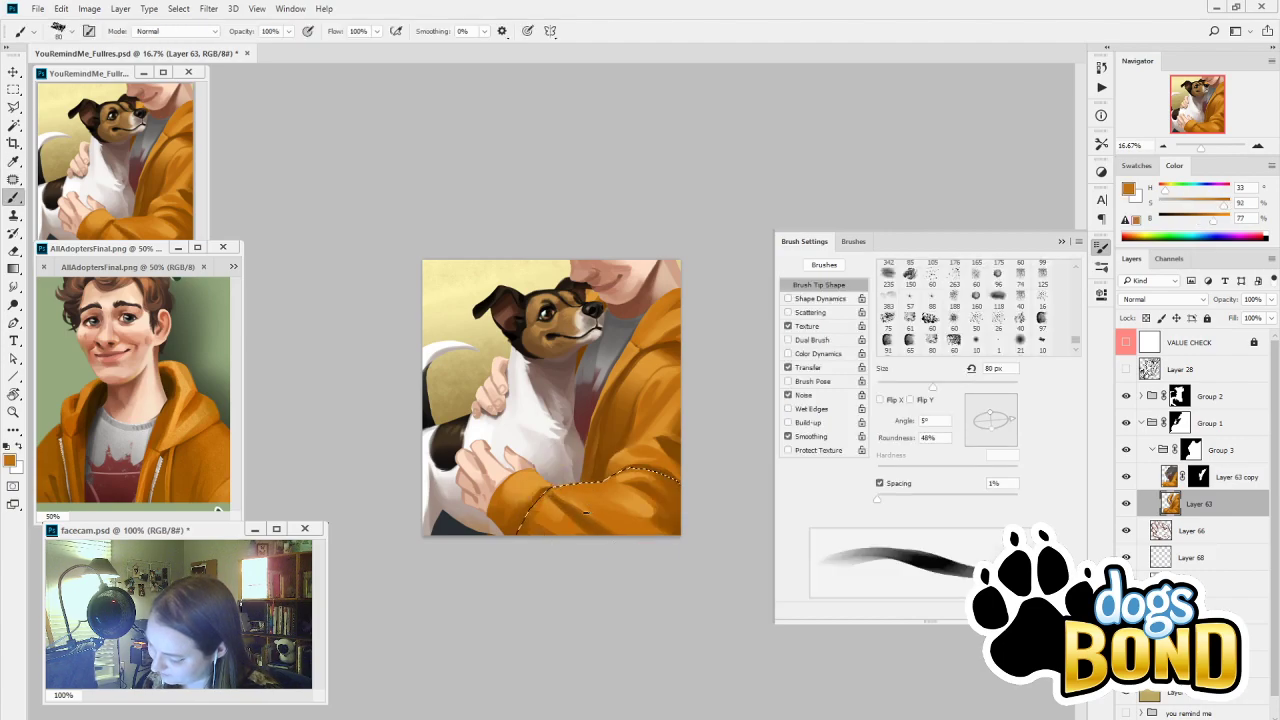
key("bracketright")
key("bracketright")
key("bracketright")
key("bracketright")
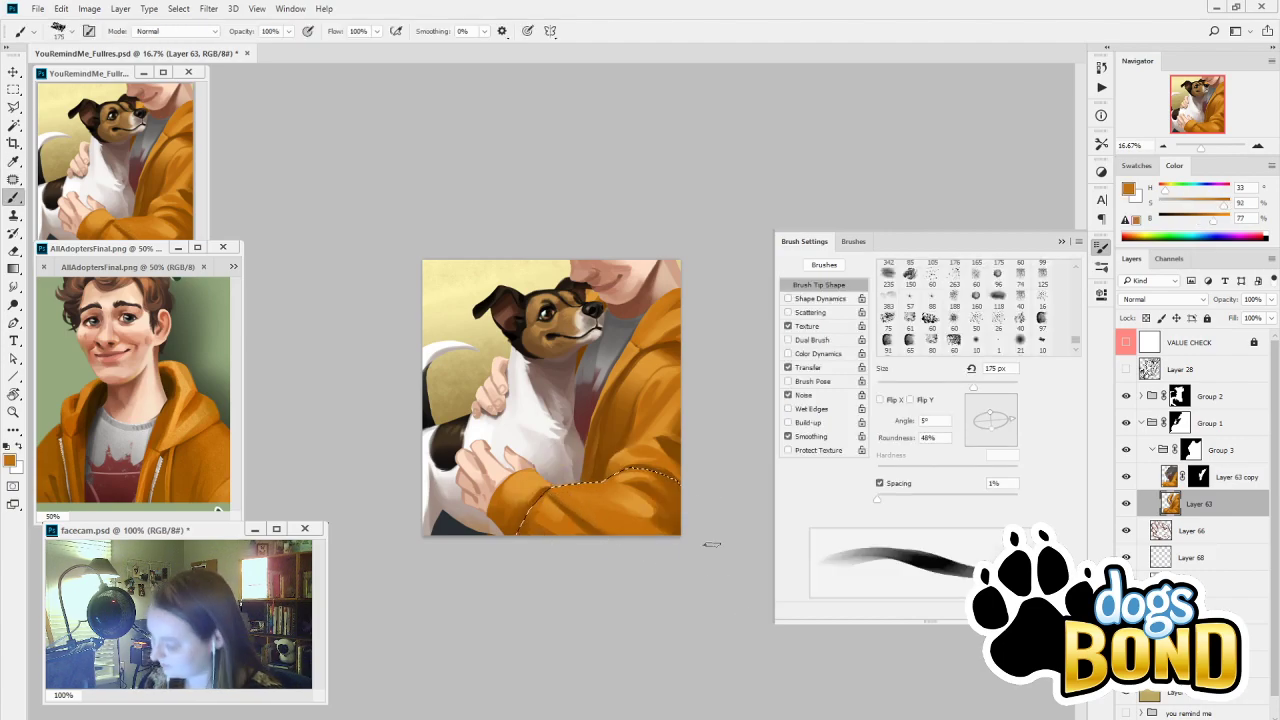
Sample a brown orange just above the forearm selection and enlarge the brush to 800 px
left_click(641, 461, "alt")
key("bracketright")
key("bracketright")
key("bracketright")
key("bracketright")
key("bracketright")
key("bracketright")
key("bracketright")
key("bracketright")
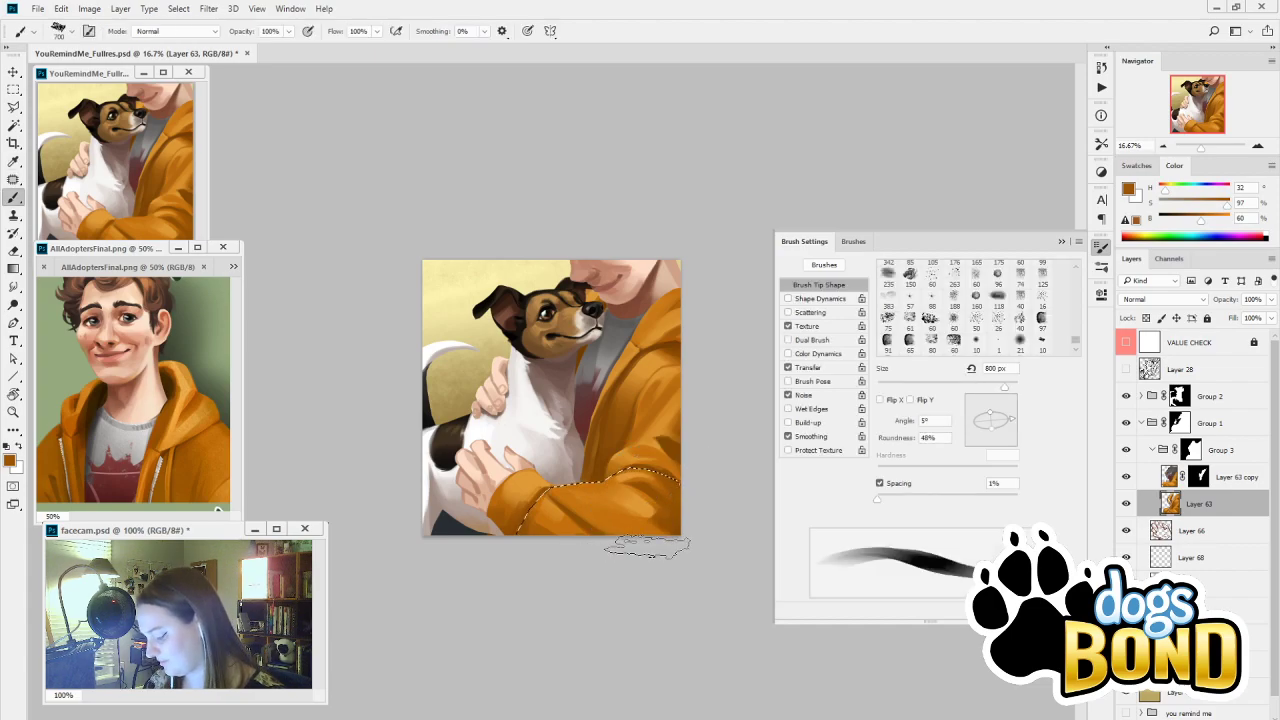
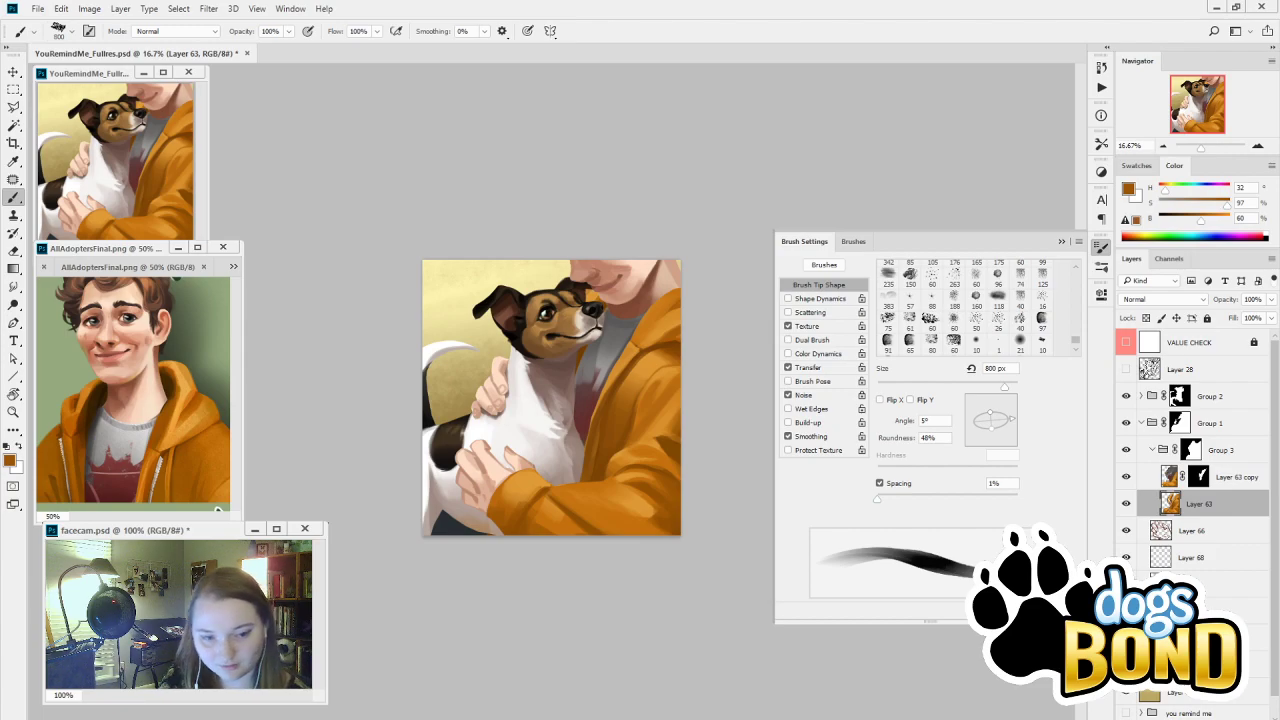
Restore the last selection around the forearm sleeve
key("ctrl+shift+d")
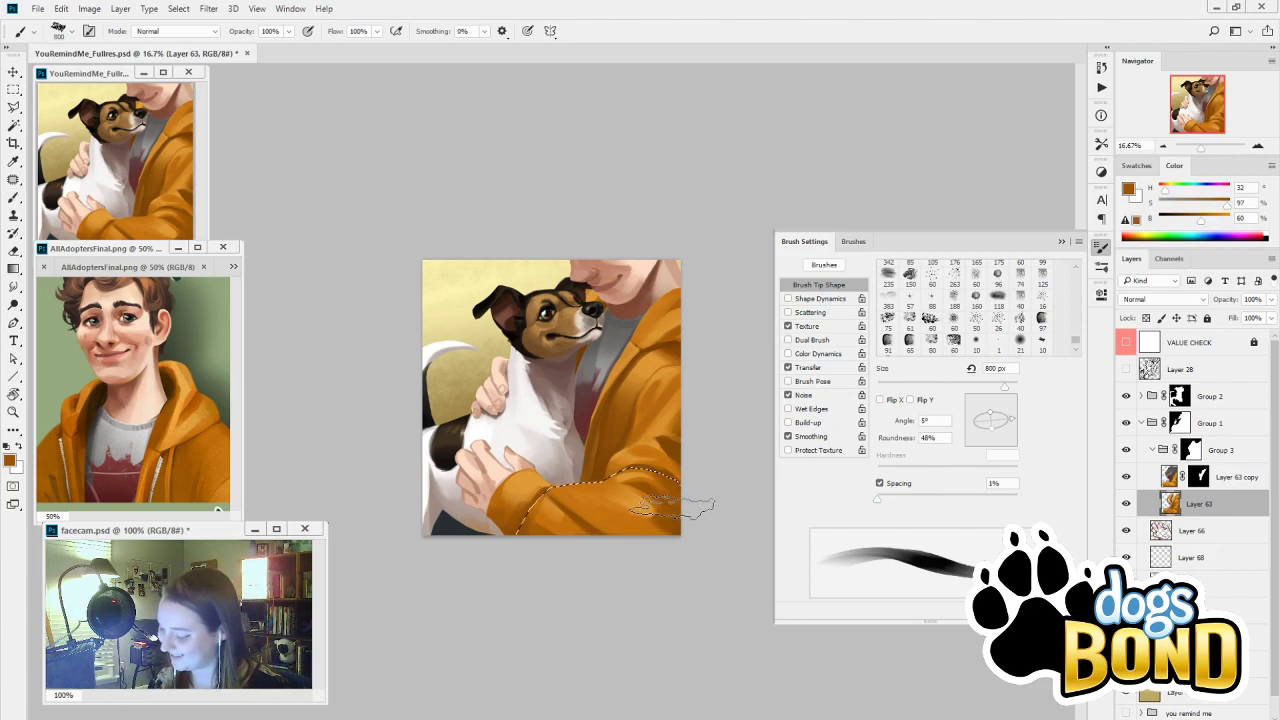
Sample the brown on the forearm, then the light orange at the forearm selection's upper edge, and set the brush to 100 px
left_click(651, 508, "alt")
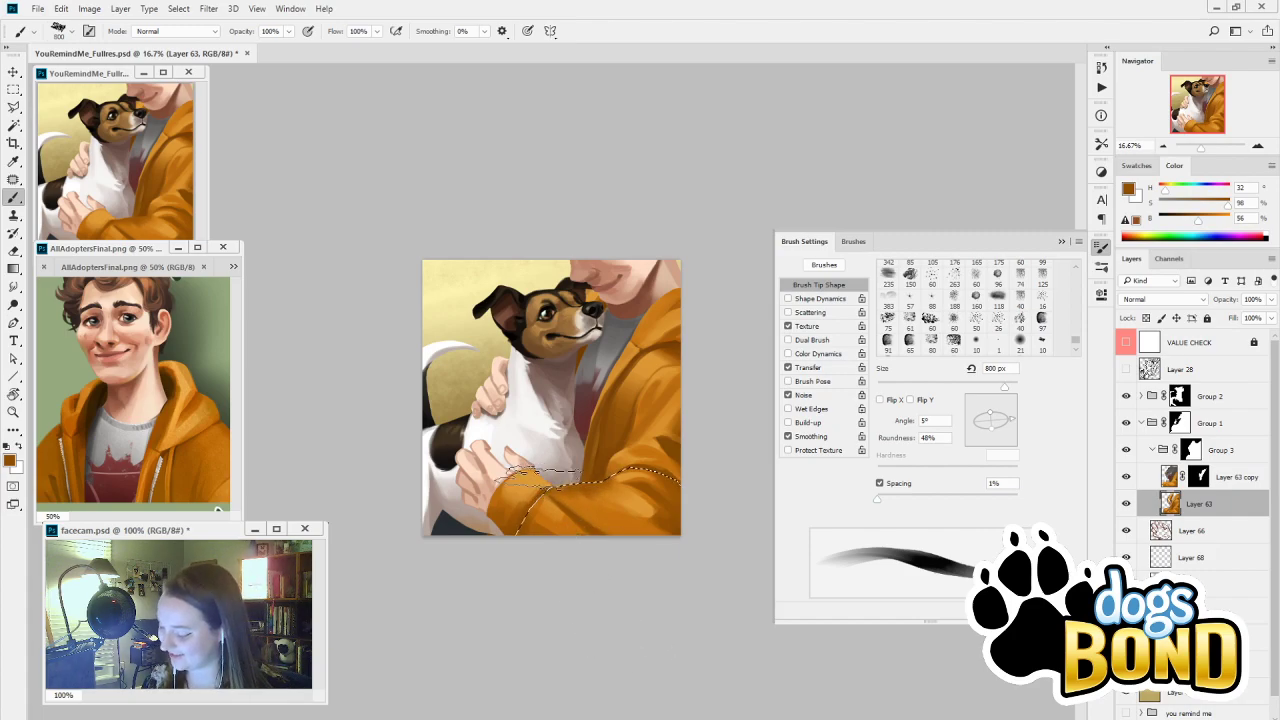
key("i")
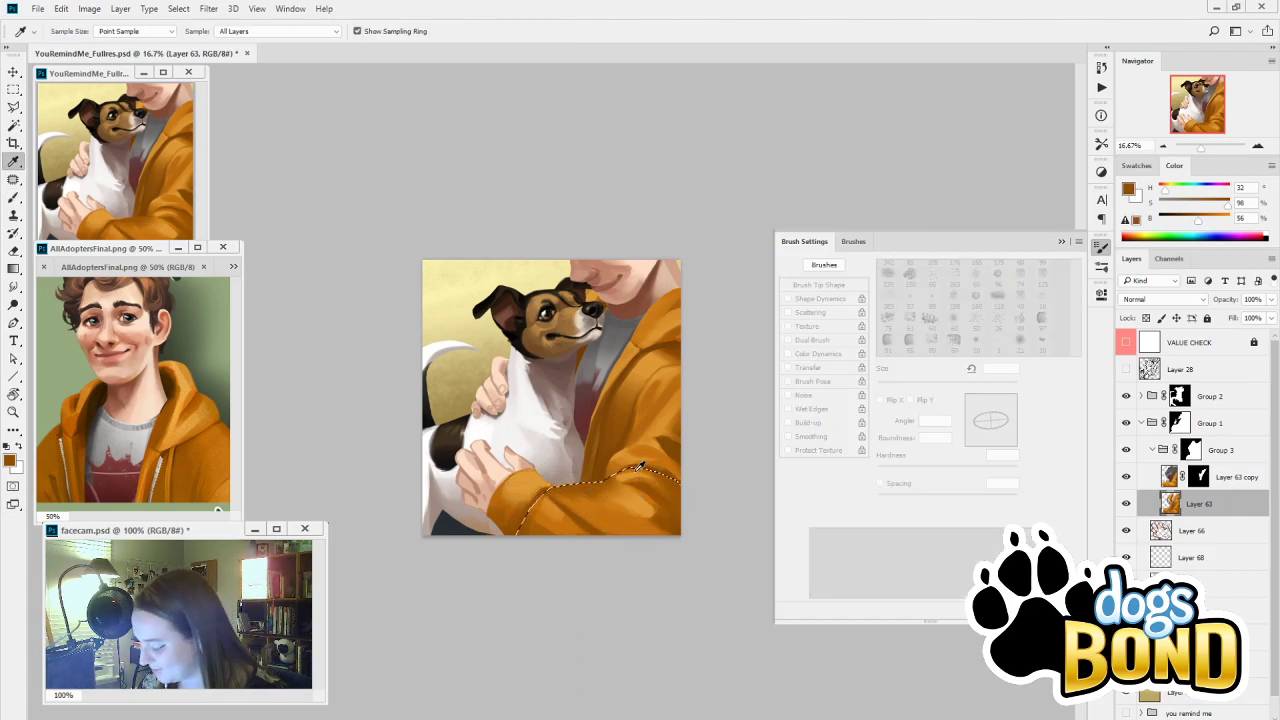
left_click(637, 469)
left_click(634, 471, "alt")
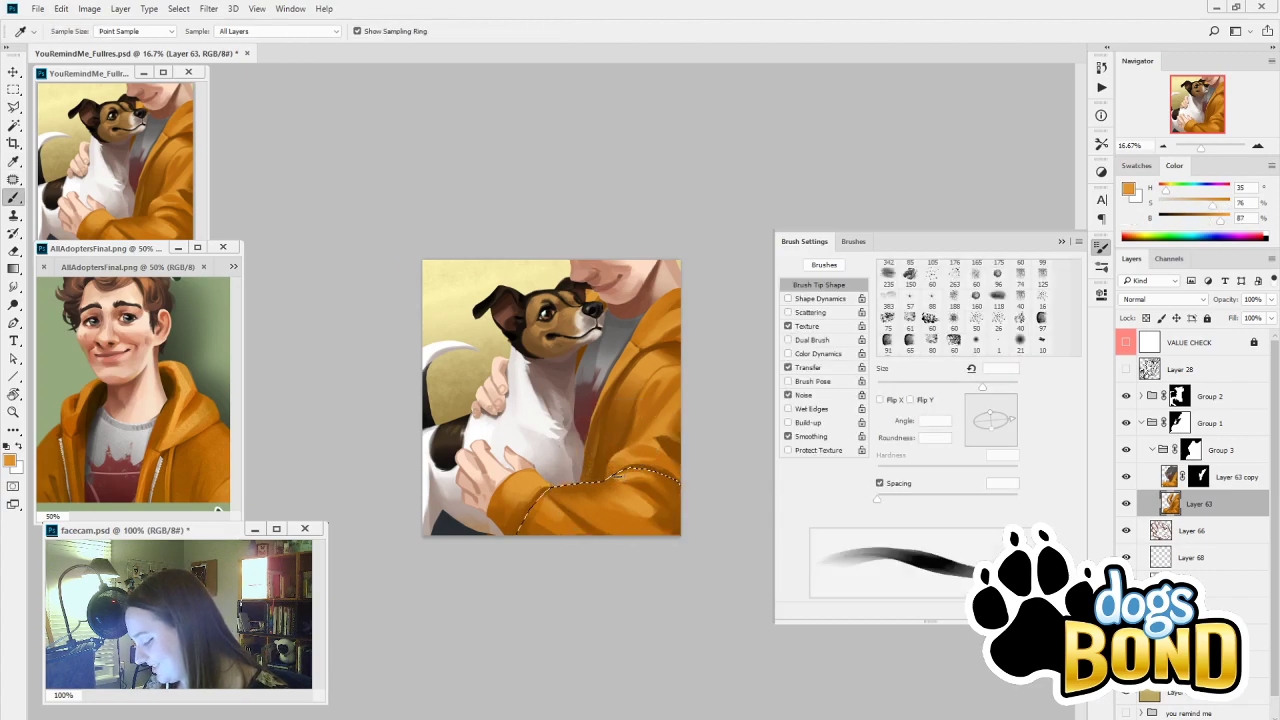
key("bracketright")
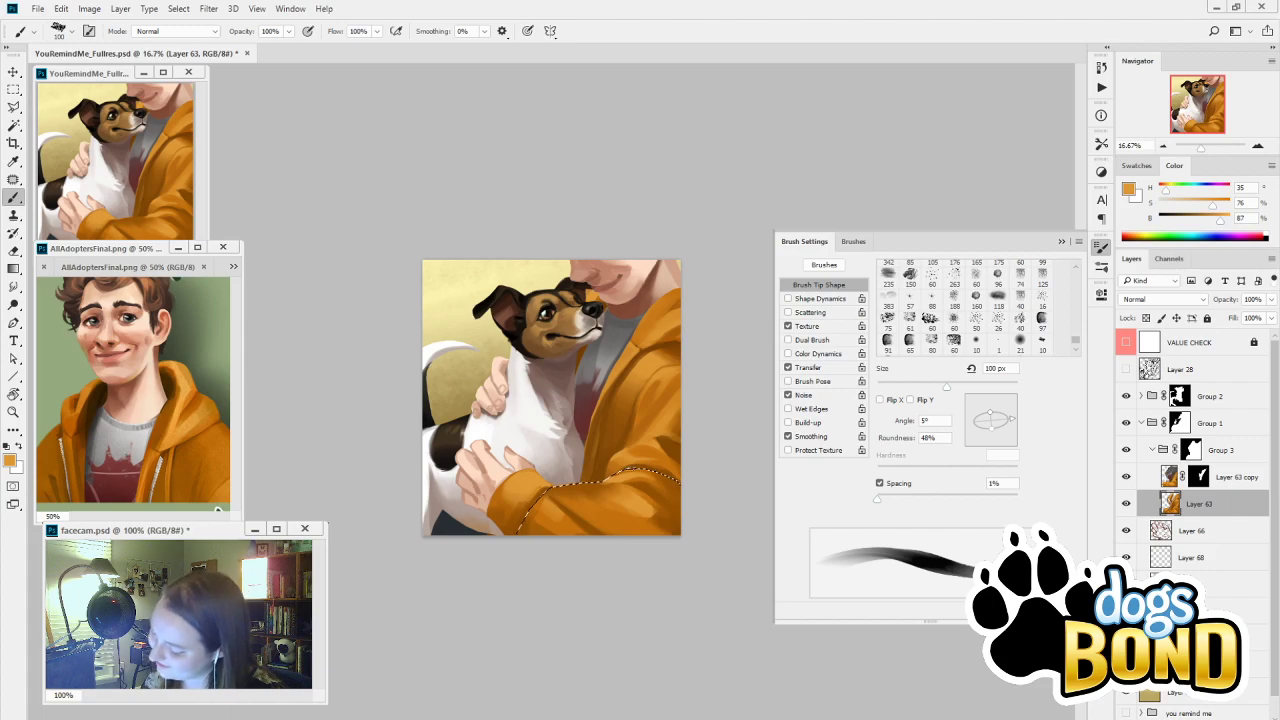
Sample the brown orange just below the forearm selection's upper edge and enlarge the brush to 200 px
key("i")
left_click(605, 485)
key("b")
key("bracketright")
key("bracketright")
key("bracketright")
key("bracketright")
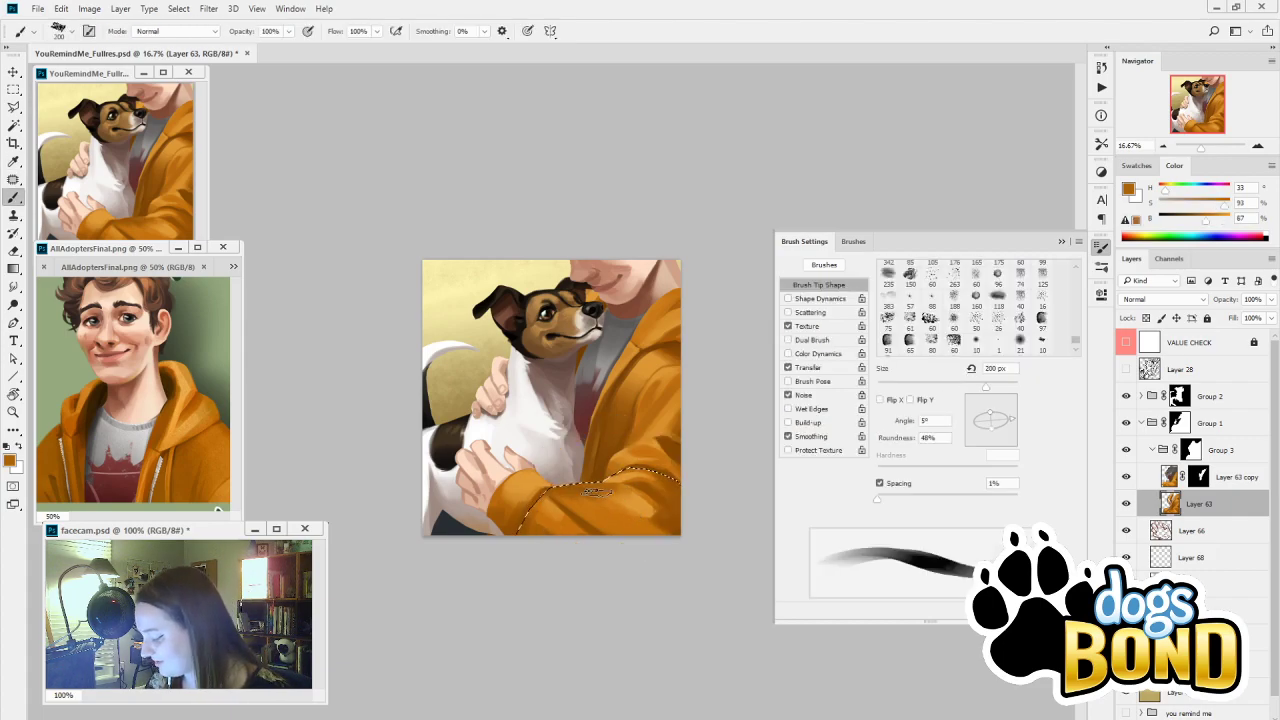
Sample a light orange from the jacket sleeve and reduce the brush to 80 px
key("i")
left_click(665, 400)
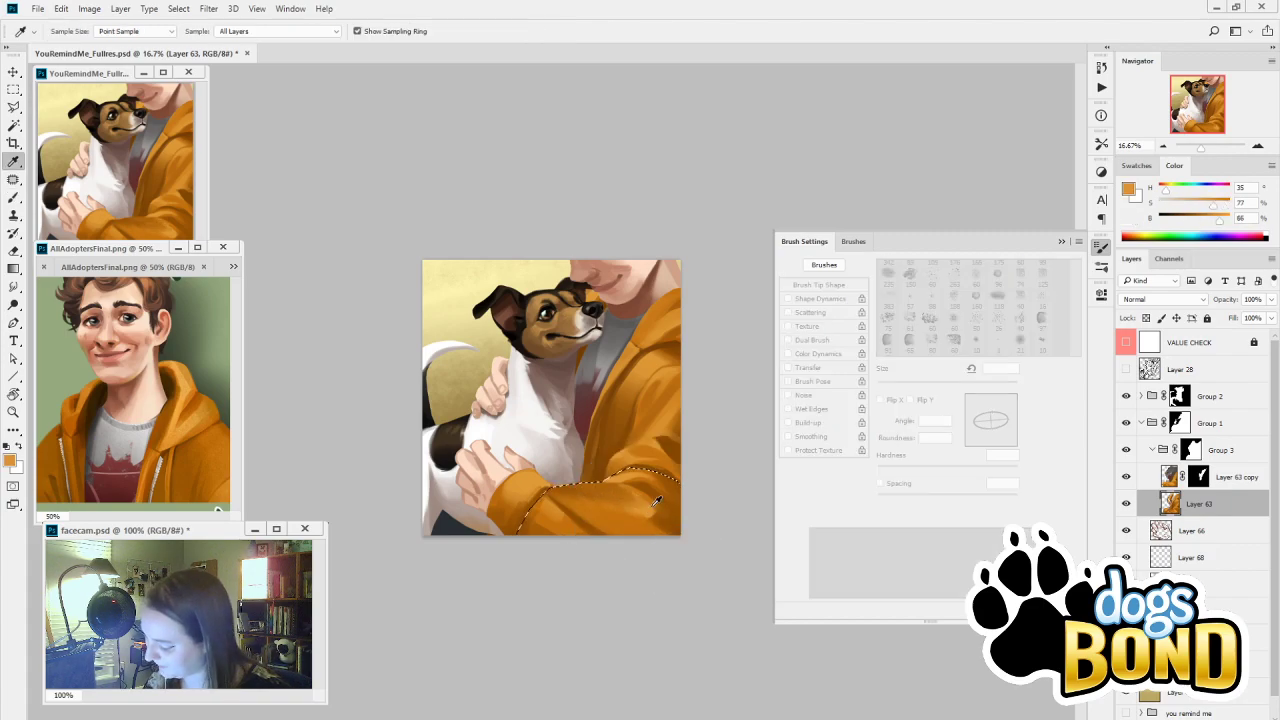
key("b")
key("bracketleft")
key("bracketleft")
key("bracketleft")
key("bracketleft")
key("bracketleft")
key("bracketleft")
key("bracketleft")
key("bracketleft")
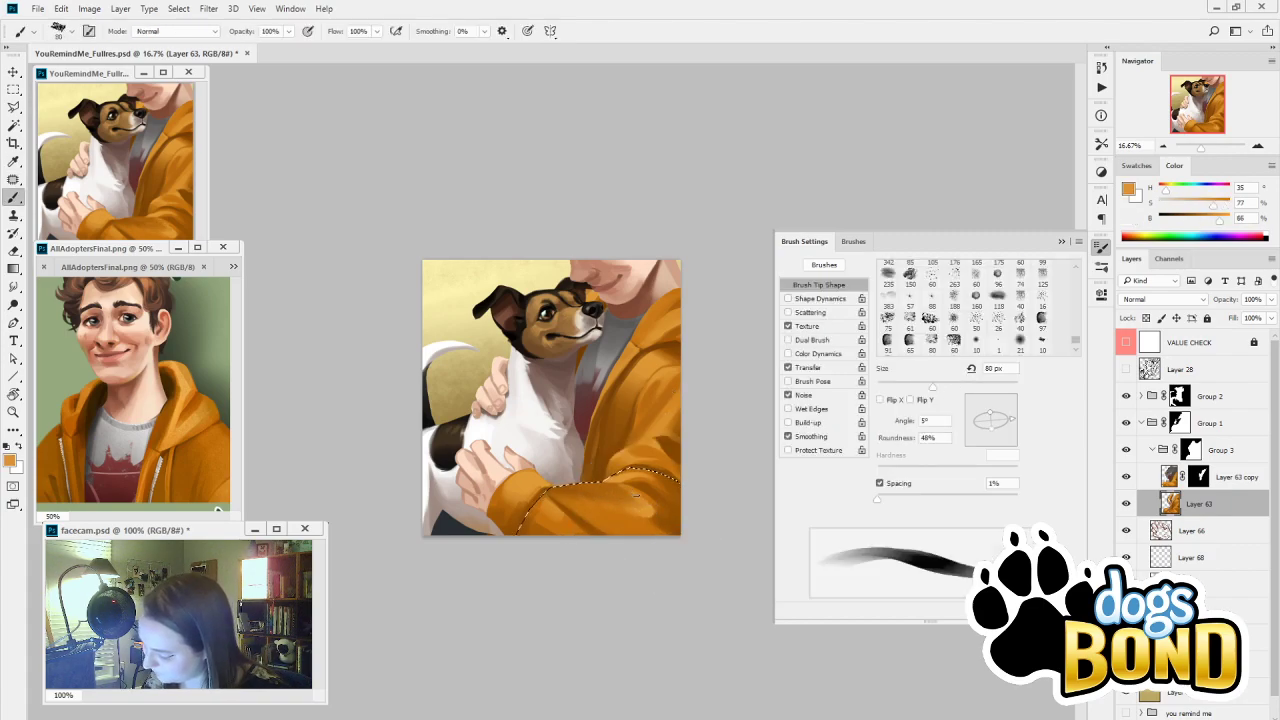
Enlarge the brush to 125 px and sample the saturated mid orange in the middle of the forearm
key("bracketright")
key("bracketright")
key("bracketright")
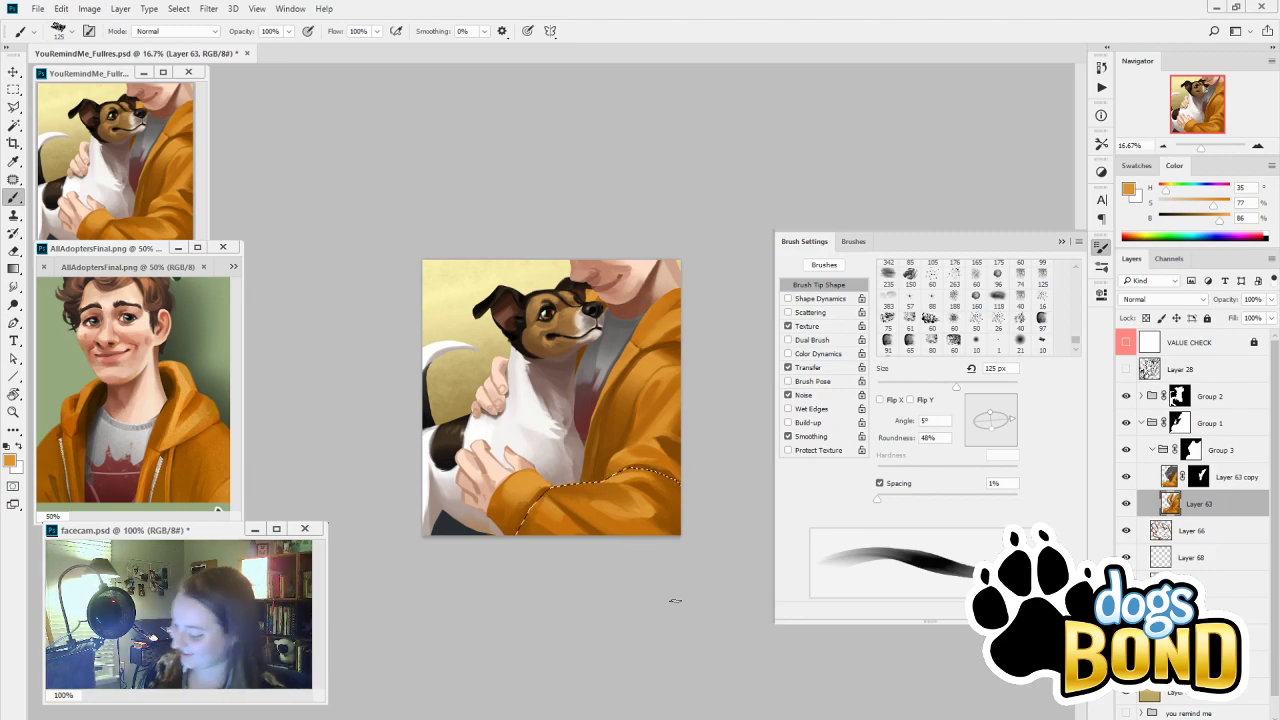
key("i")
left_click(602, 516)
key("b")
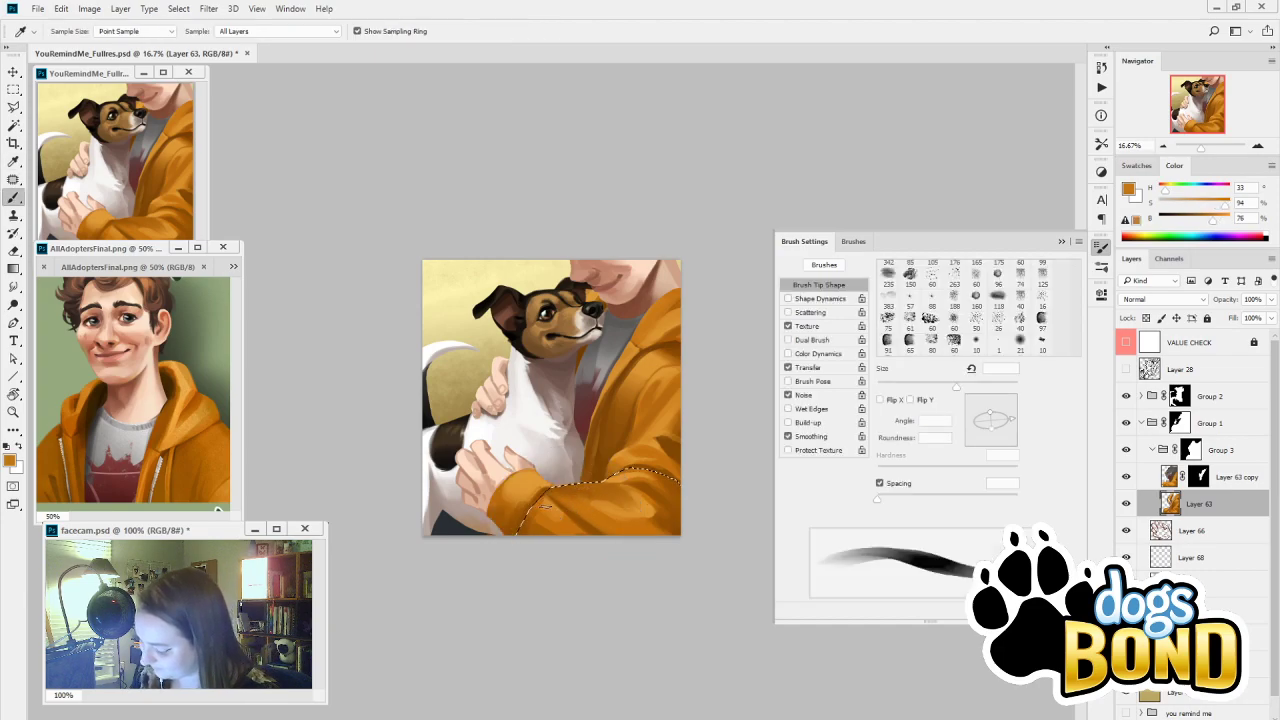
Sample the lighter orange beside the cuff and reduce the brush to 70 px
key("i")
left_click(531, 490)
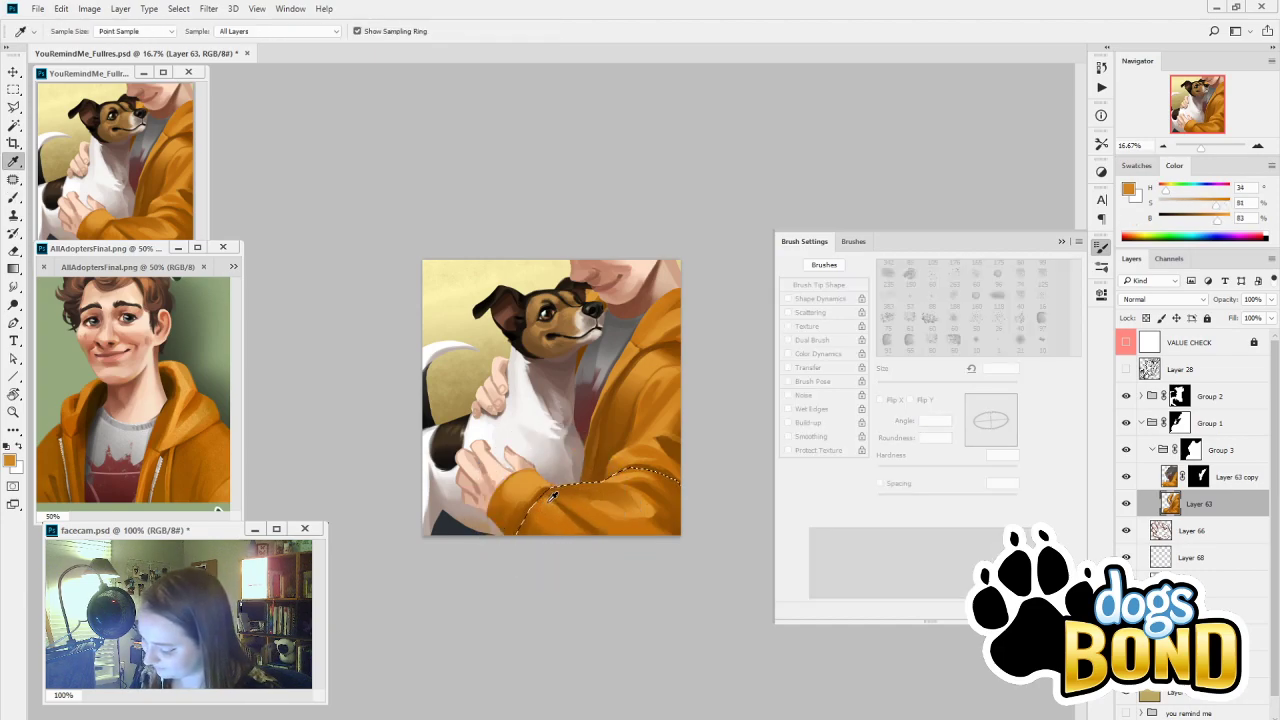
key("b")
key("bracketleft")
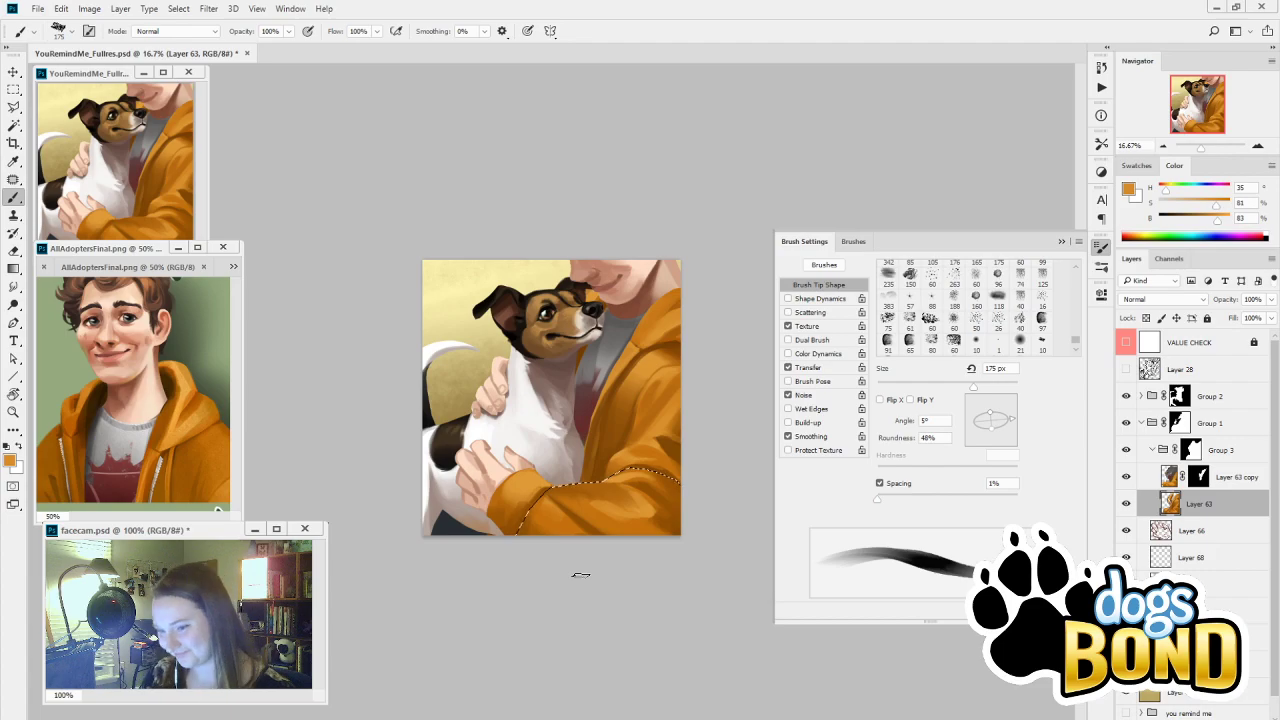
key("bracketleft")
key("bracketleft")
key("bracketleft")
key("bracketleft")
key("bracketleft")
key("bracketleft")
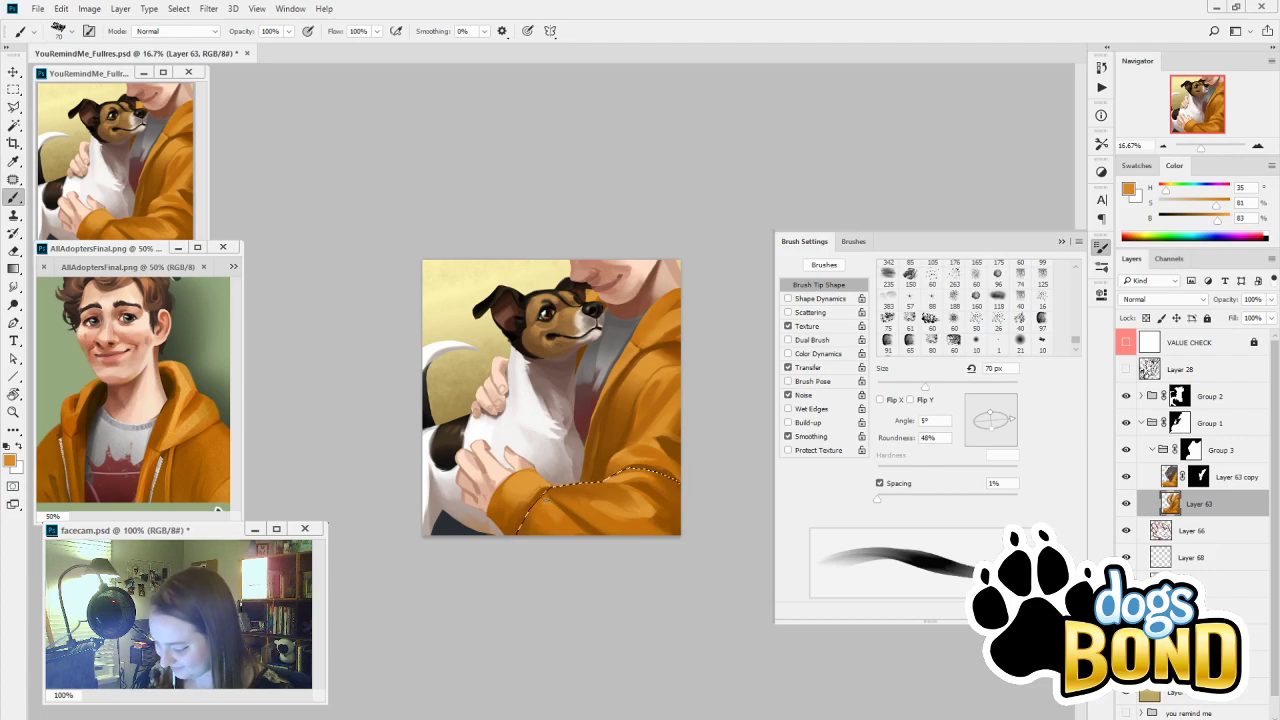
Enlarge the brush to 175 px and sample the orange along the forearm's upper side
key("bracketright")
key("bracketright")
key("bracketright")
key("bracketright")
key("bracketright")
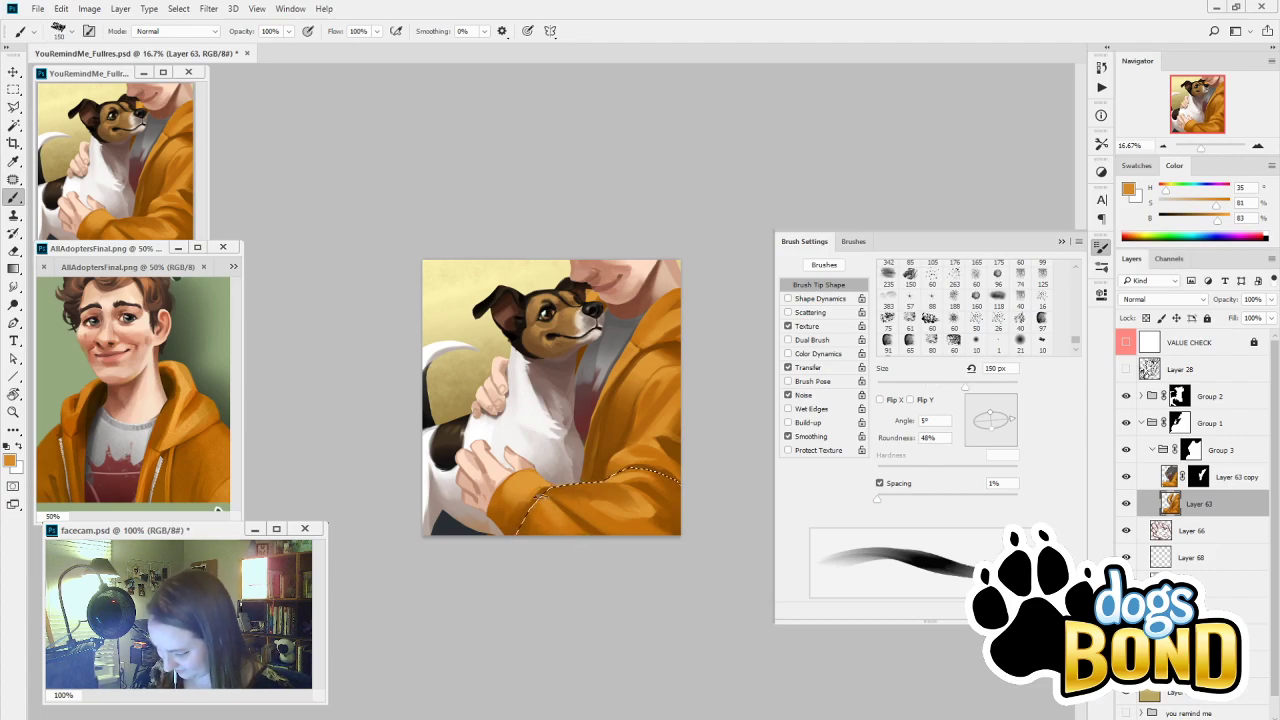
left_click(606, 489, "alt")
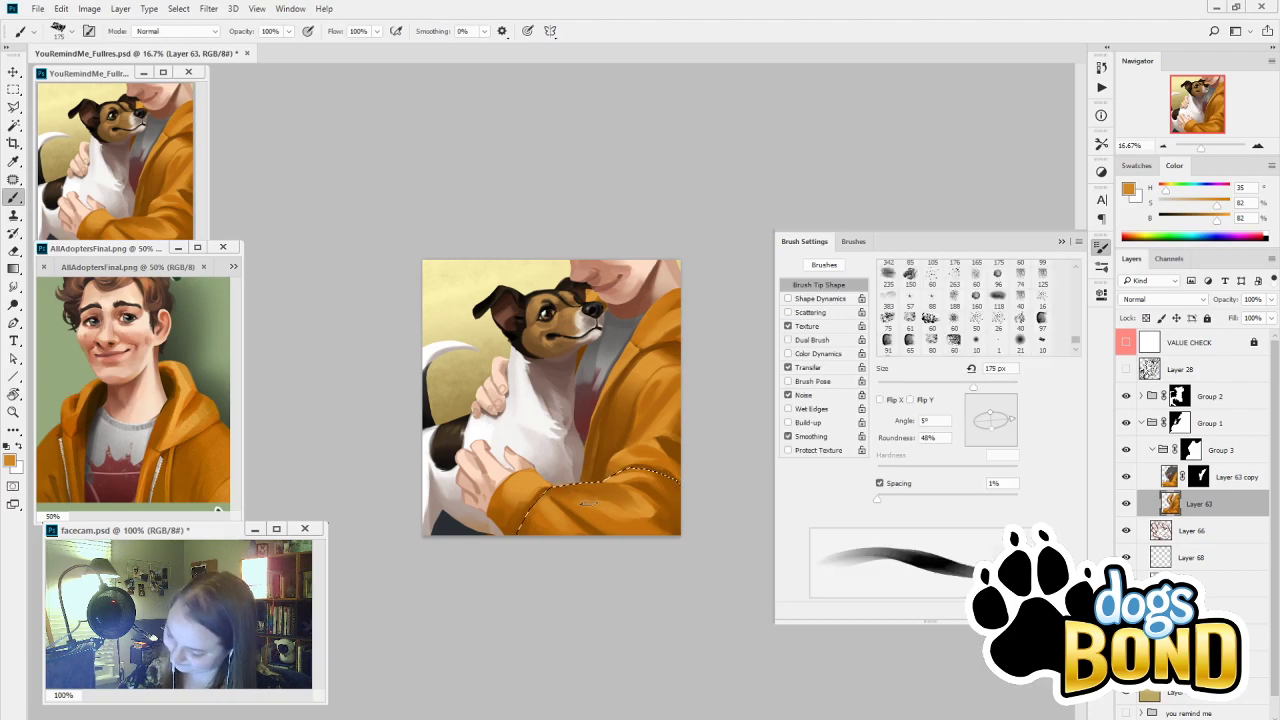
Sample the light orange near the elbow, paint a short highlight stroke on the forearm's lower side, and set the brush to 200 px
left_click(660, 517, "alt")
left_click_drag(660, 517, 632, 518)
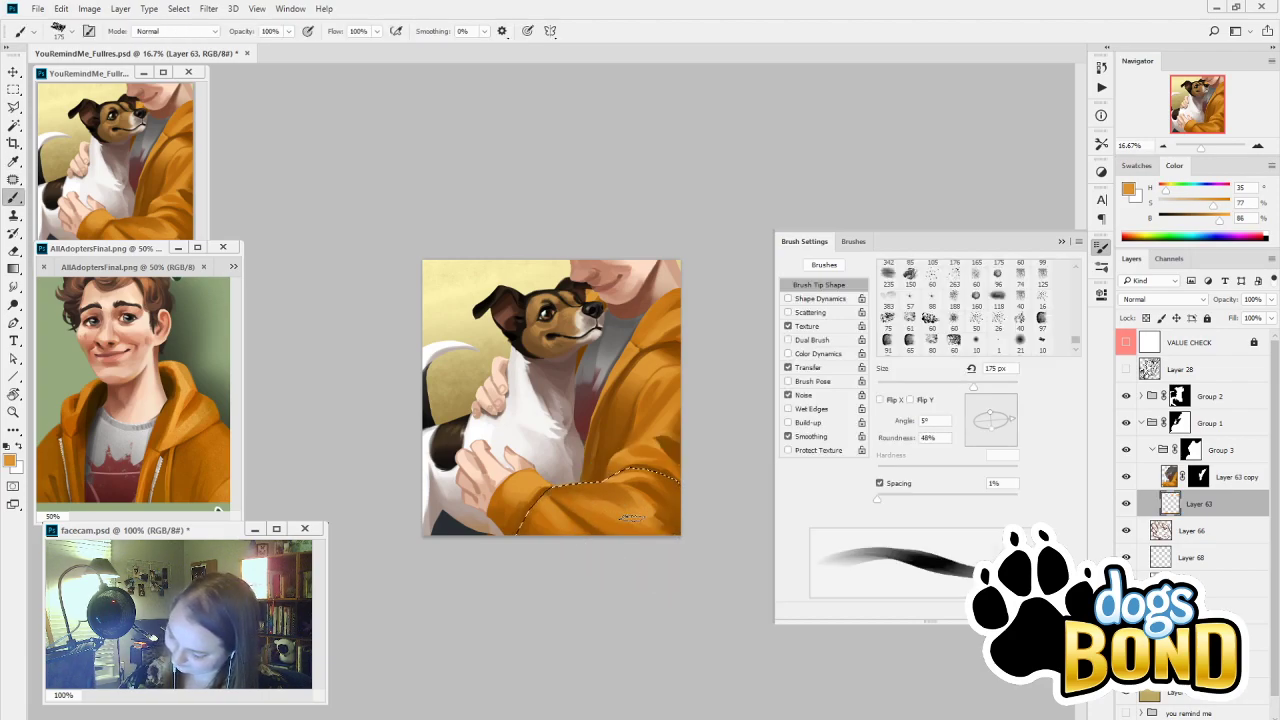
key("bracketright")
key("bracketright")
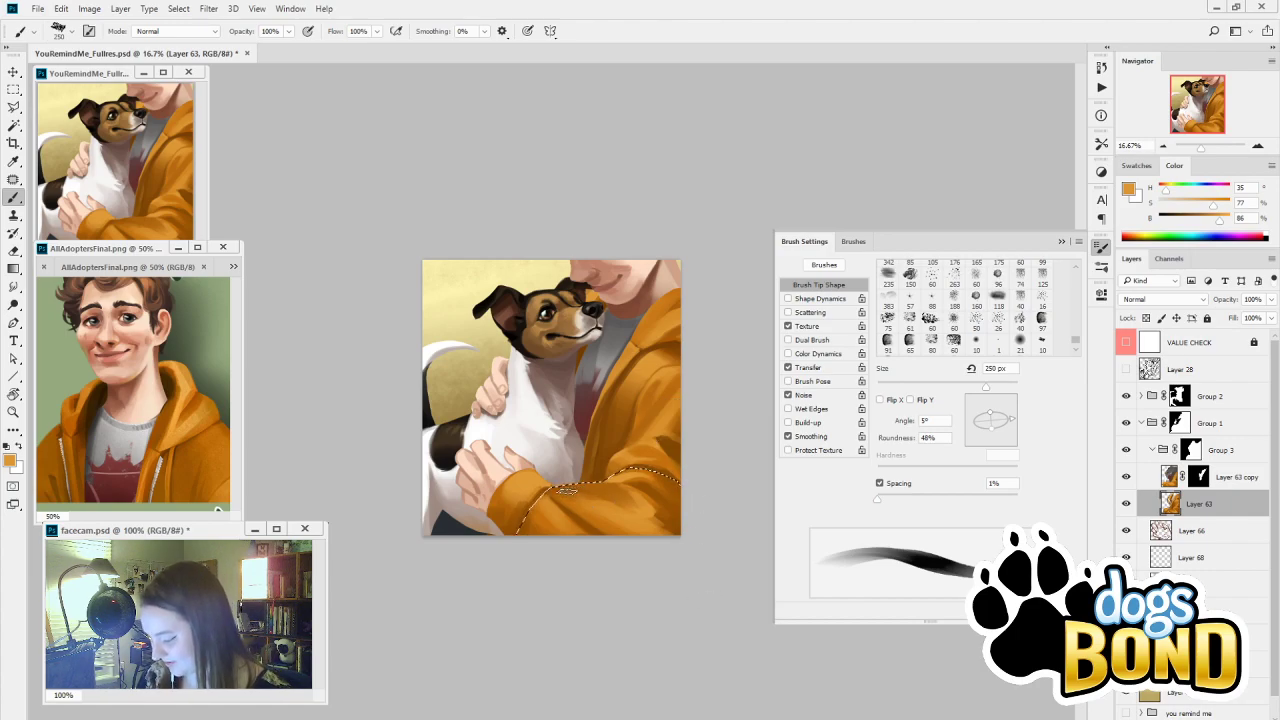
key("bracketleft")
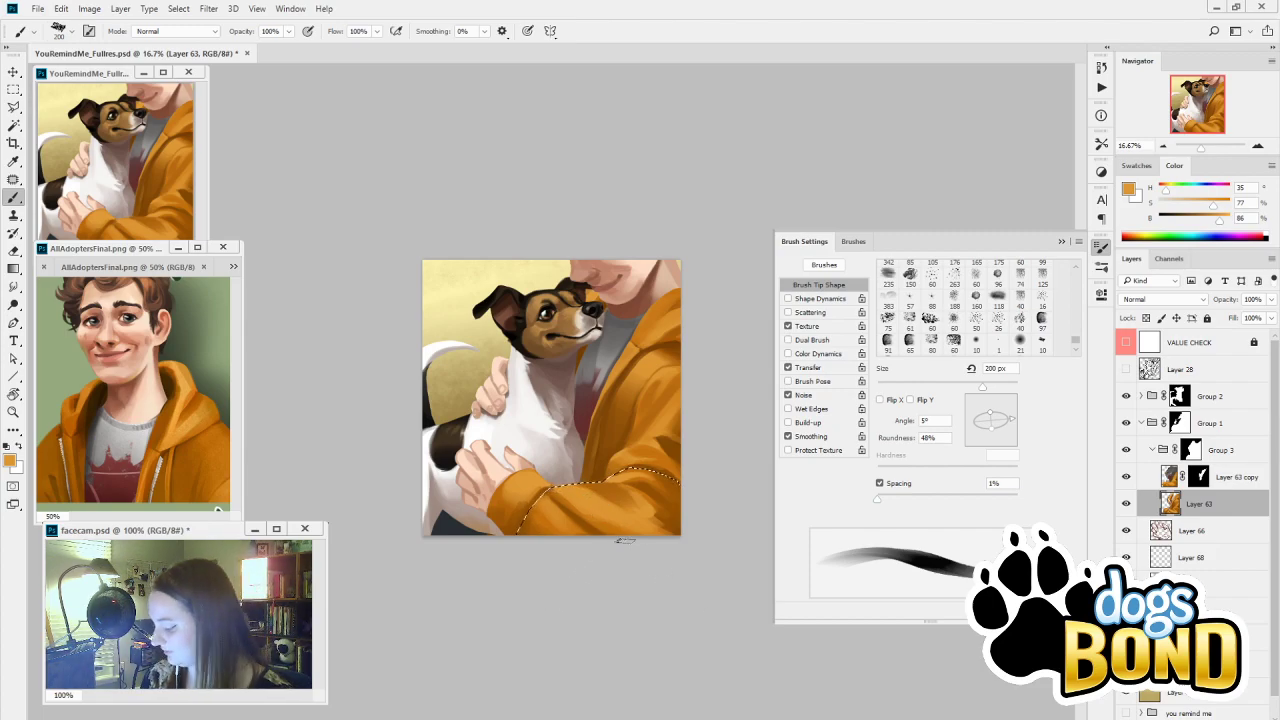
Enlarge the brush to 700 px and sample the saturated mid orange on the forearm's lower side
key("bracketright")
key("bracketright")
key("bracketright")
key("bracketright")
key("bracketright")
key("bracketright")
left_click(585, 522, "alt")
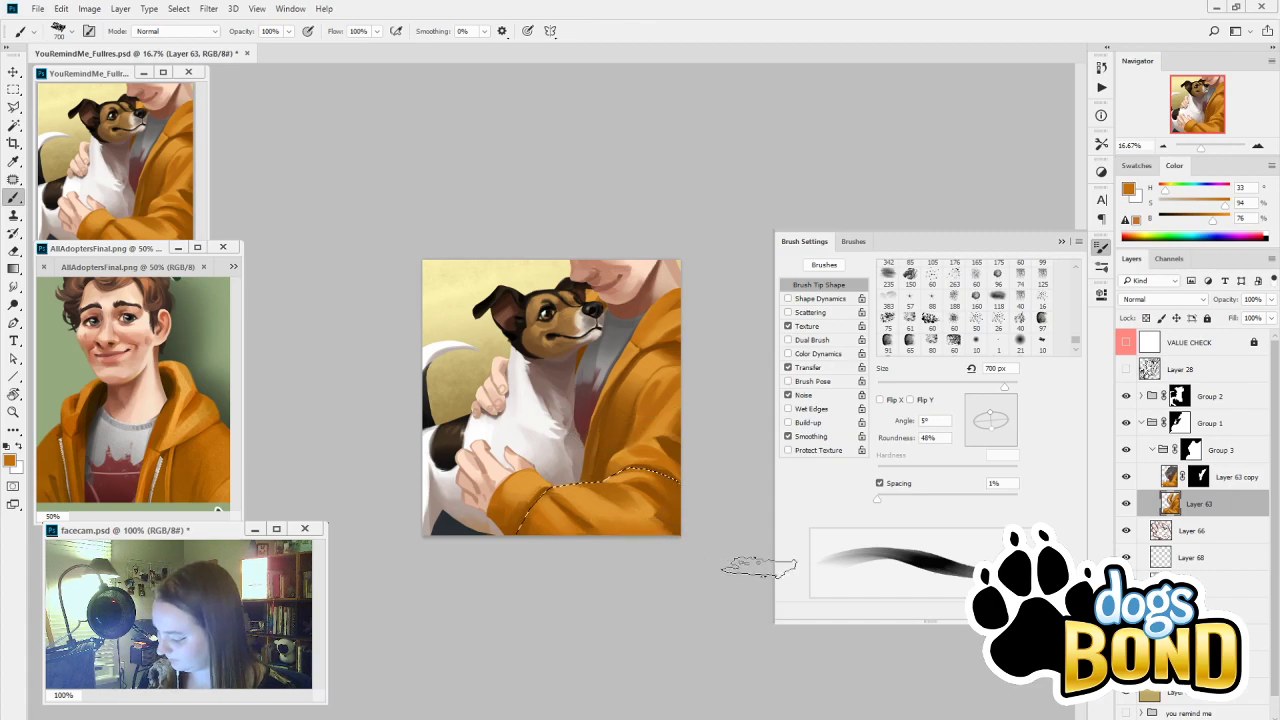
Rotate the brush tip to -34° and reduce its size to 300 px
left_click_drag(1006, 433, 1008, 444)
key("bracketleft")
key("bracketleft")
key("bracketleft")
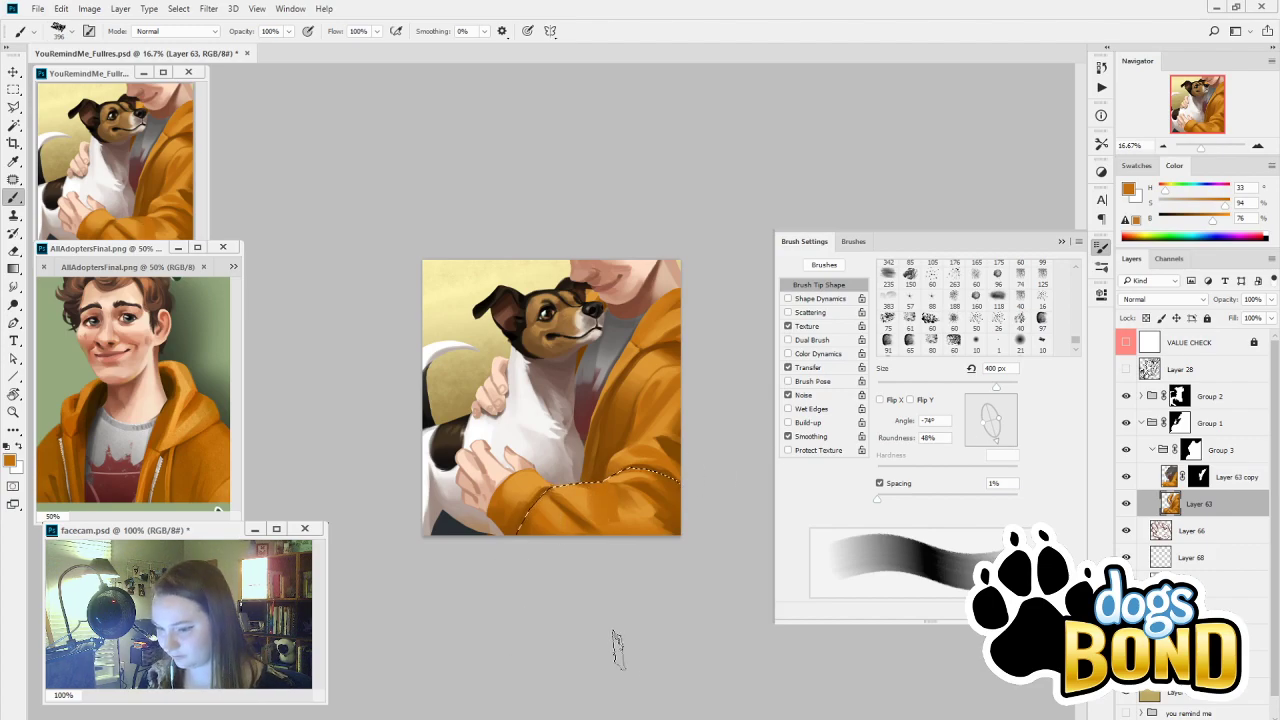
left_click_drag(998, 442, 1009, 432)
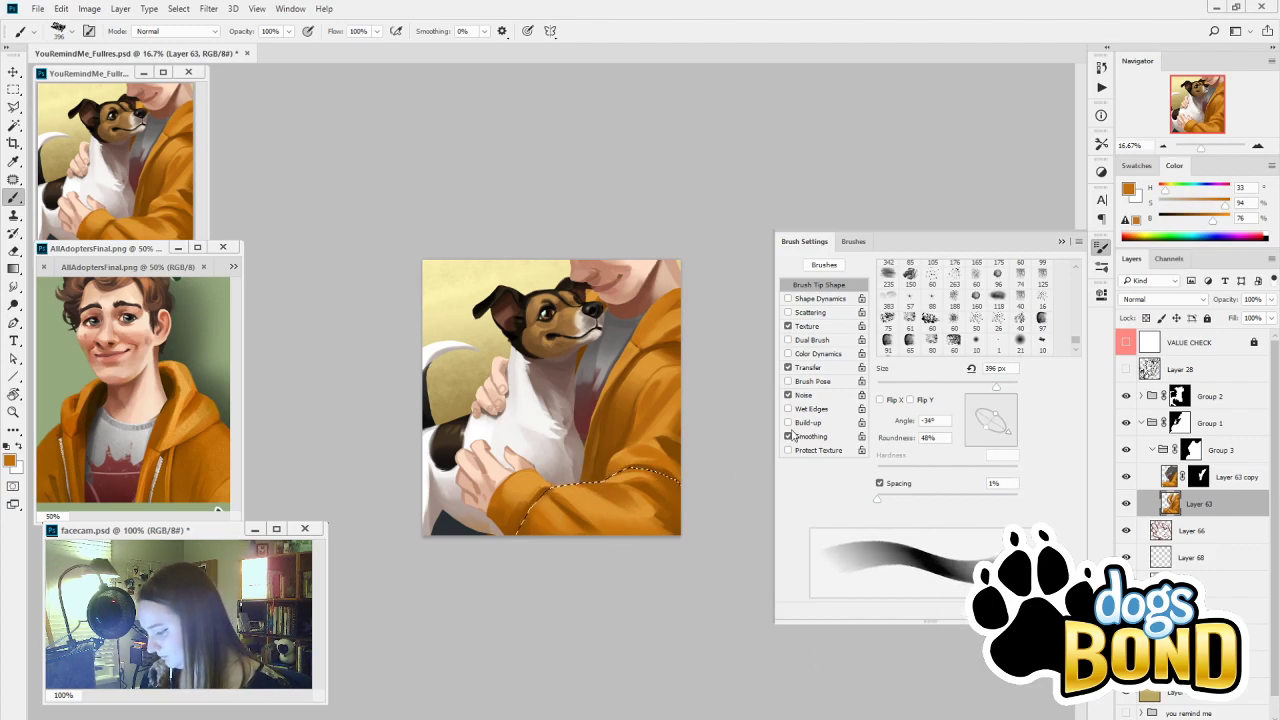
key("bracketleft")
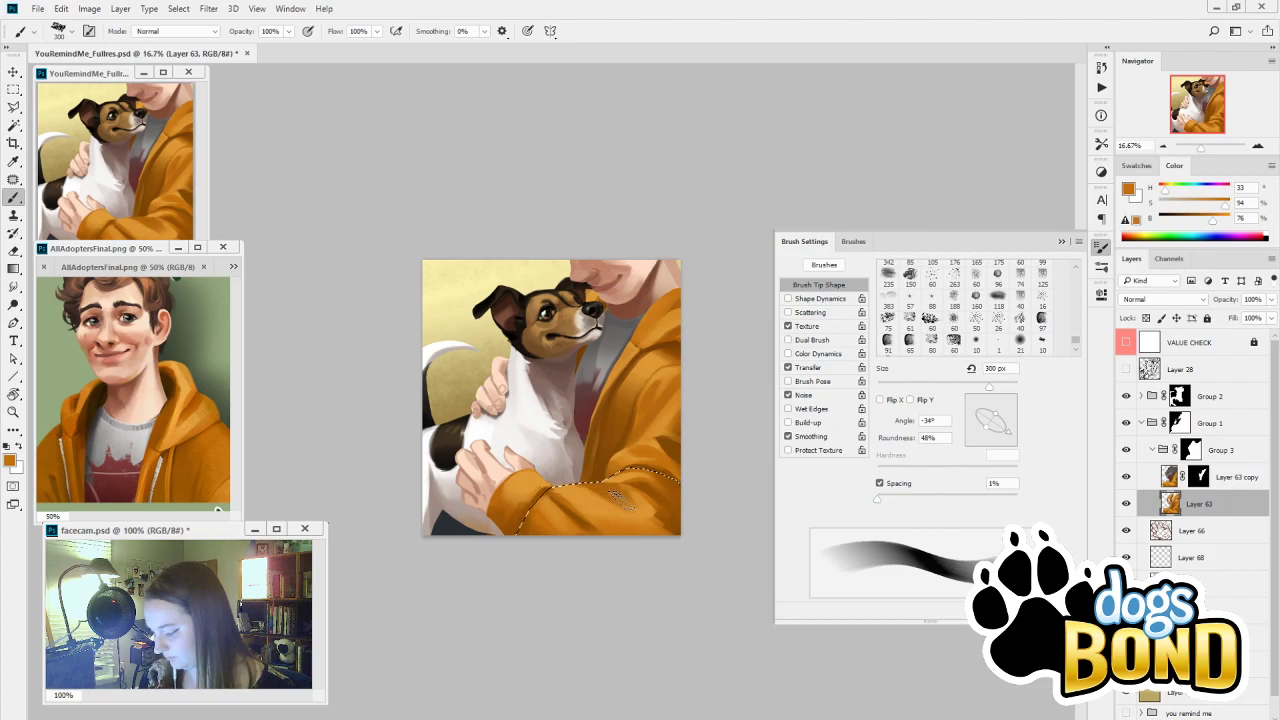
Sample the forearm's light orange and brown near the elbow, then resample the light orange and set the brush to 250 px
left_click(660, 510, "alt")
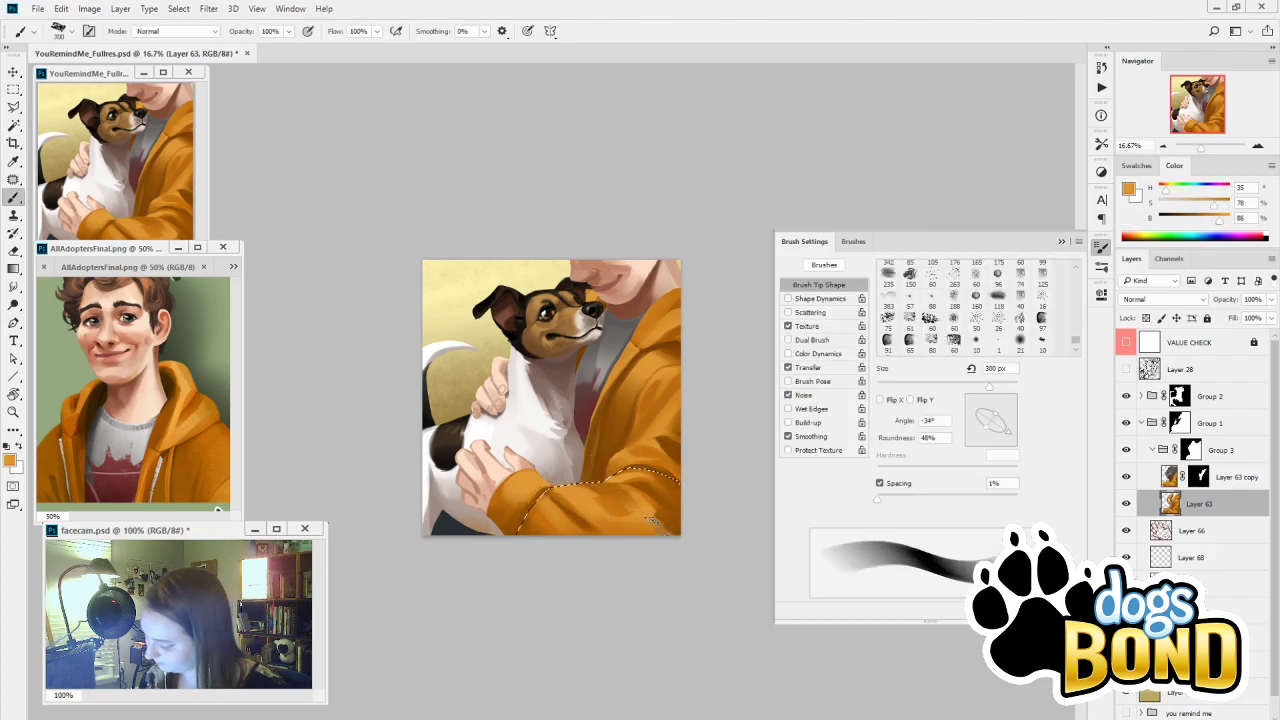
key("alt")
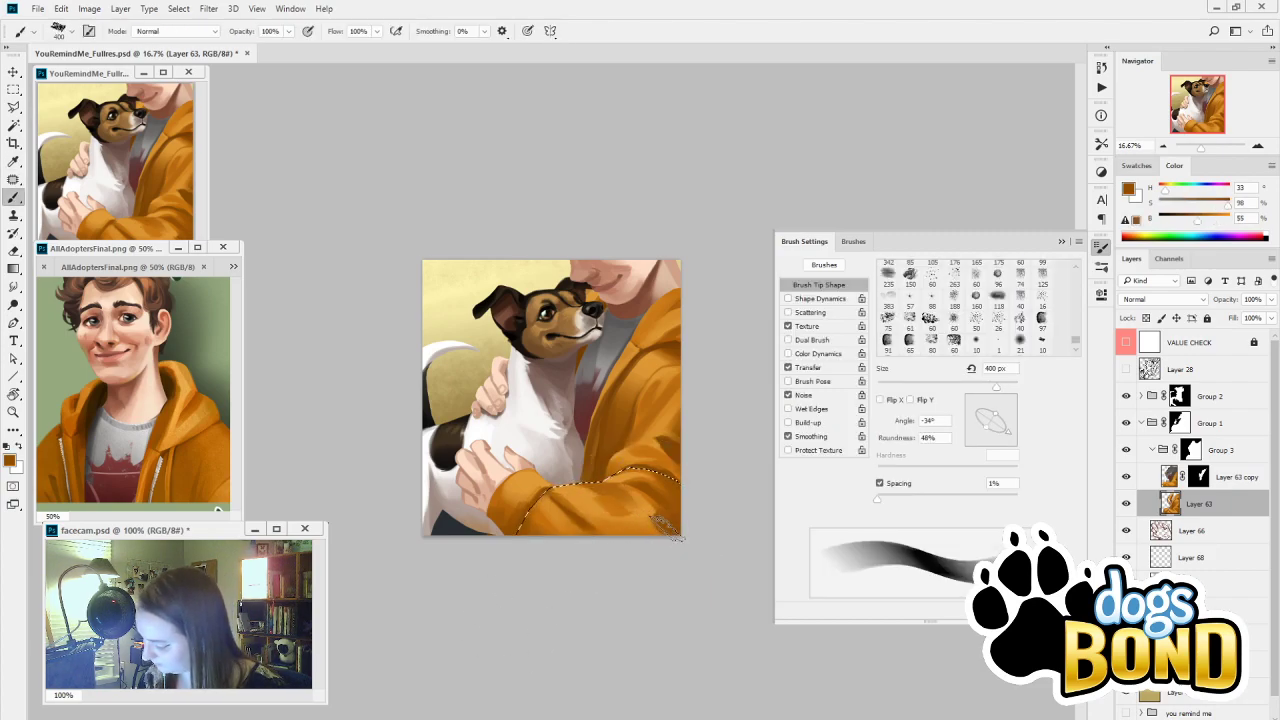
left_click(645, 497, "alt")
key("bracketleft")
key("bracketleft")
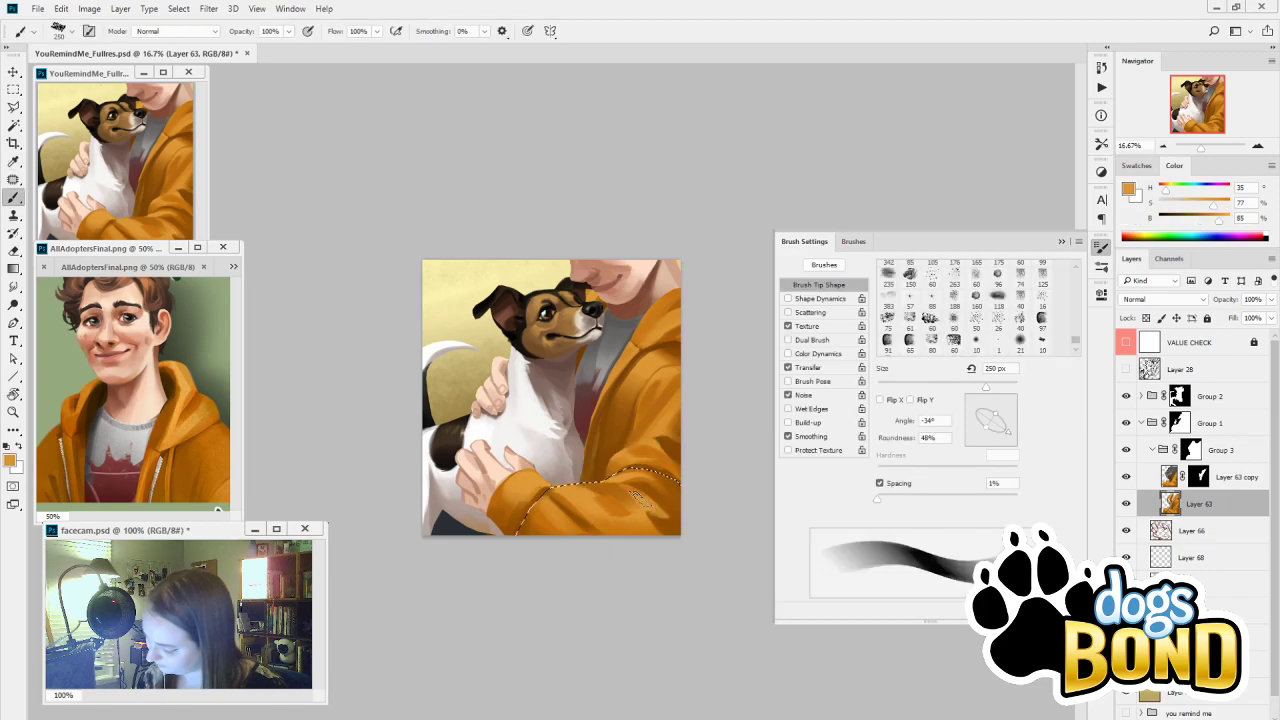
Enlarge the brush to 800 px and sample the mid orange at the forearm's lower edge
left_click(641, 520, "alt")
key("bracketright")
key("bracketright")
key("bracketright")
key("bracketright")
key("bracketright")
key("bracketright")
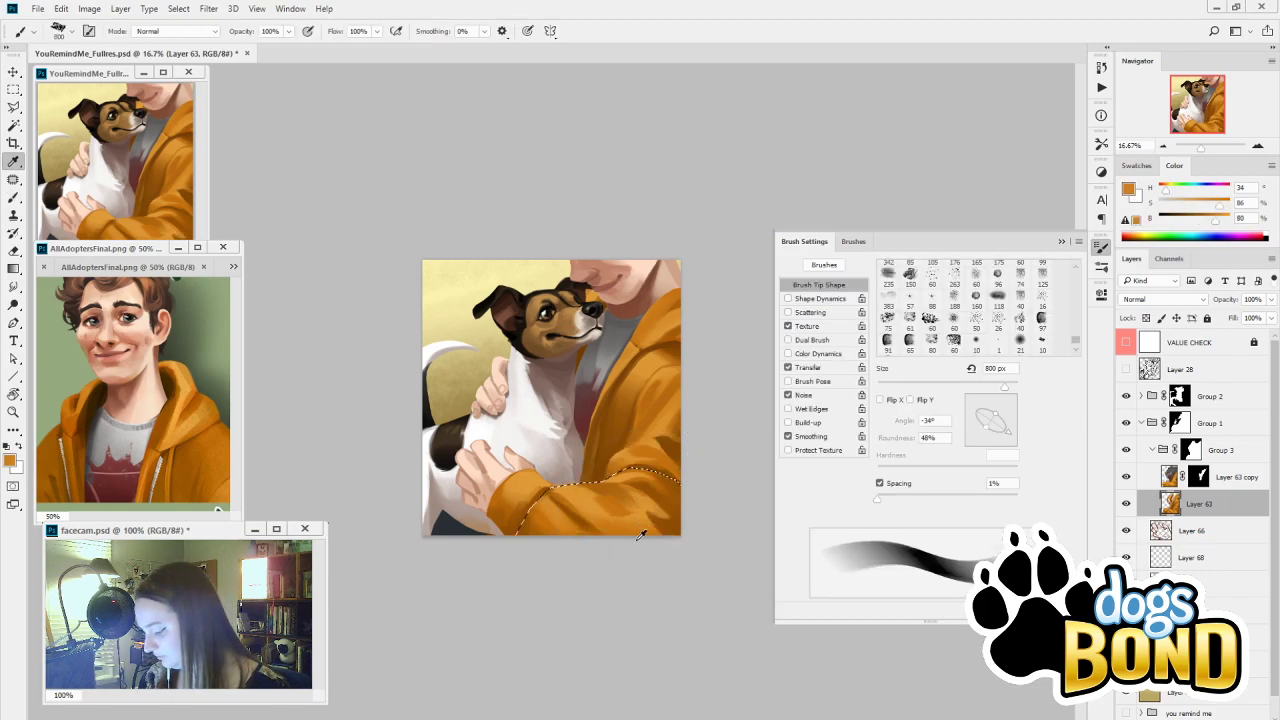
left_click(641, 535, "alt")
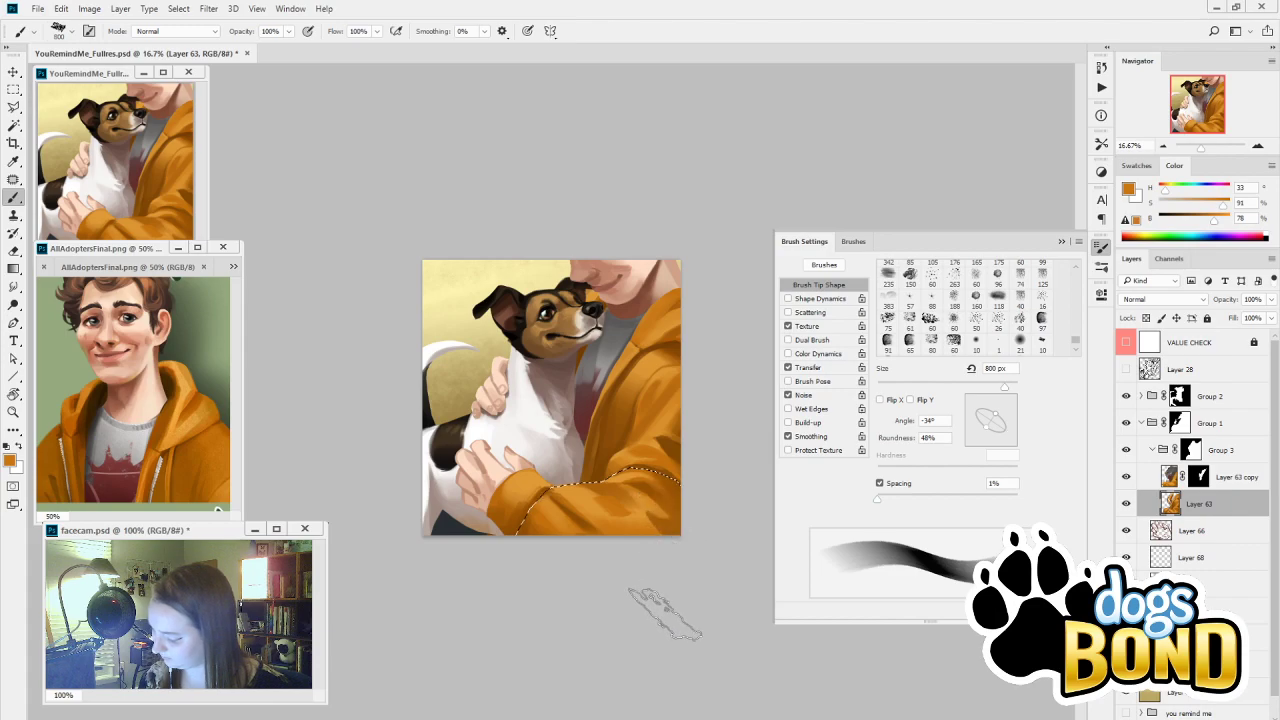
Sample the dark brown above the elbow, set the brush to 10° and 1100 px, and try a shading stroke across the lower forearm
left_click(678, 456, "alt")
left_click_drag(1008, 431, 1015, 415)
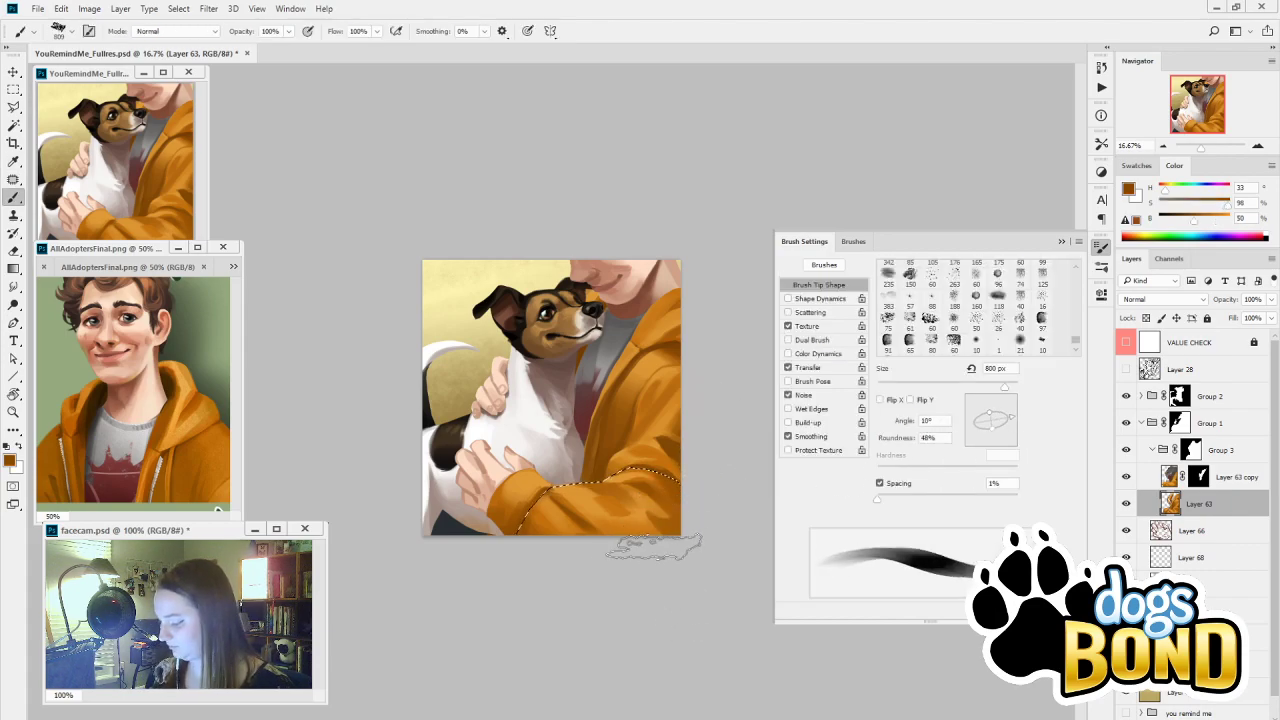
key("bracketright")
key("bracketright")
key("bracketright")
left_click_drag(625, 530, 668, 508)
key("ctrl+z")
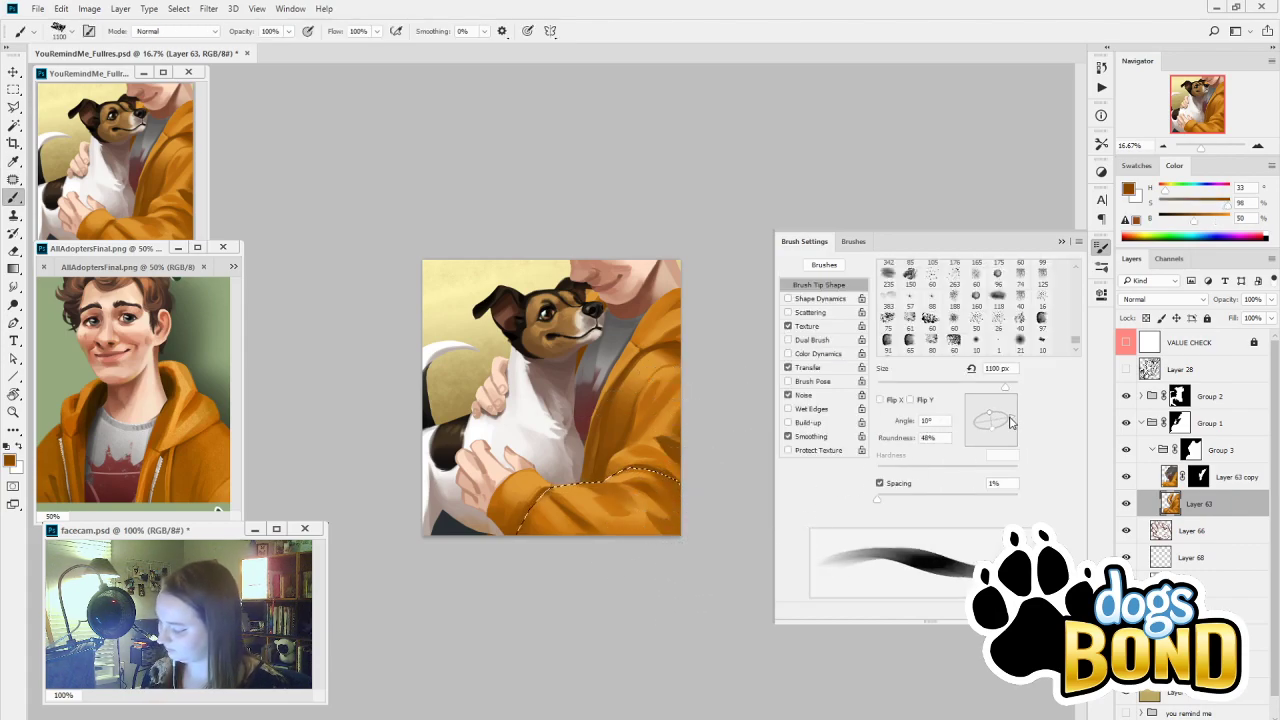
Darken the brown to 46% brightness and enlarge the brush to 1400 px
left_click_drag(1193, 226, 1190, 226)
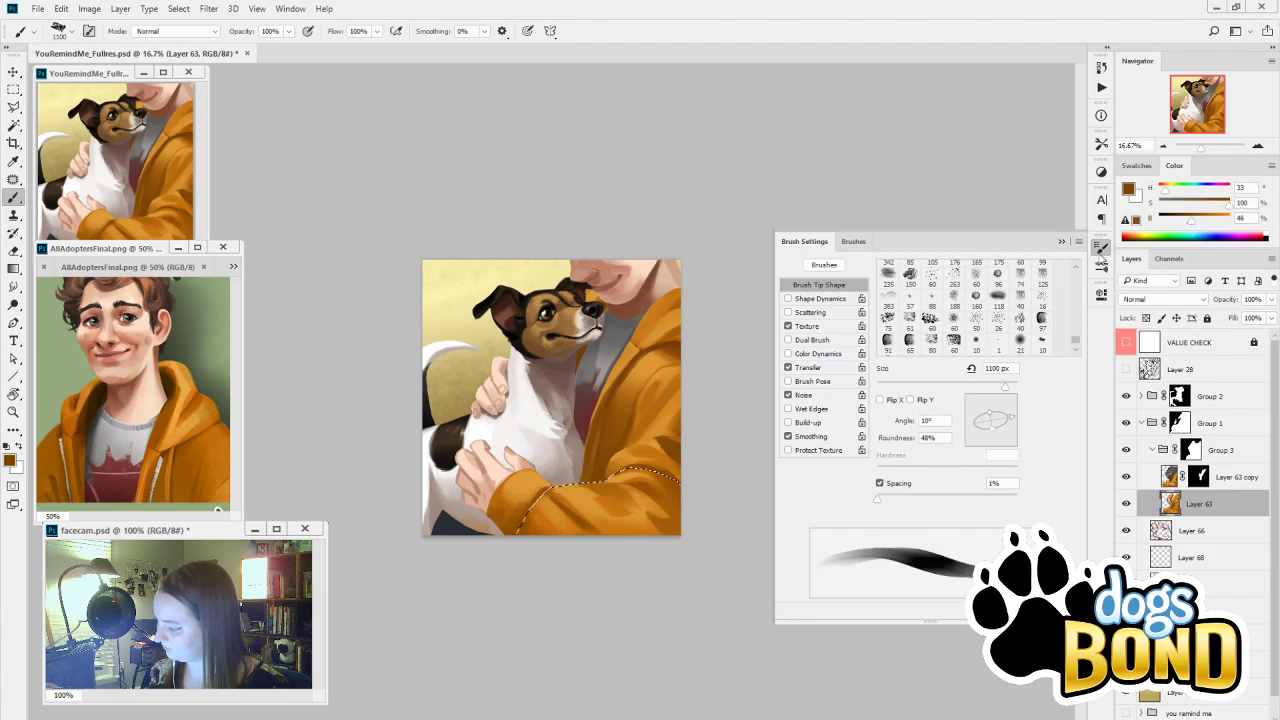
key("bracketright")
key("bracketright")
key("bracketright")
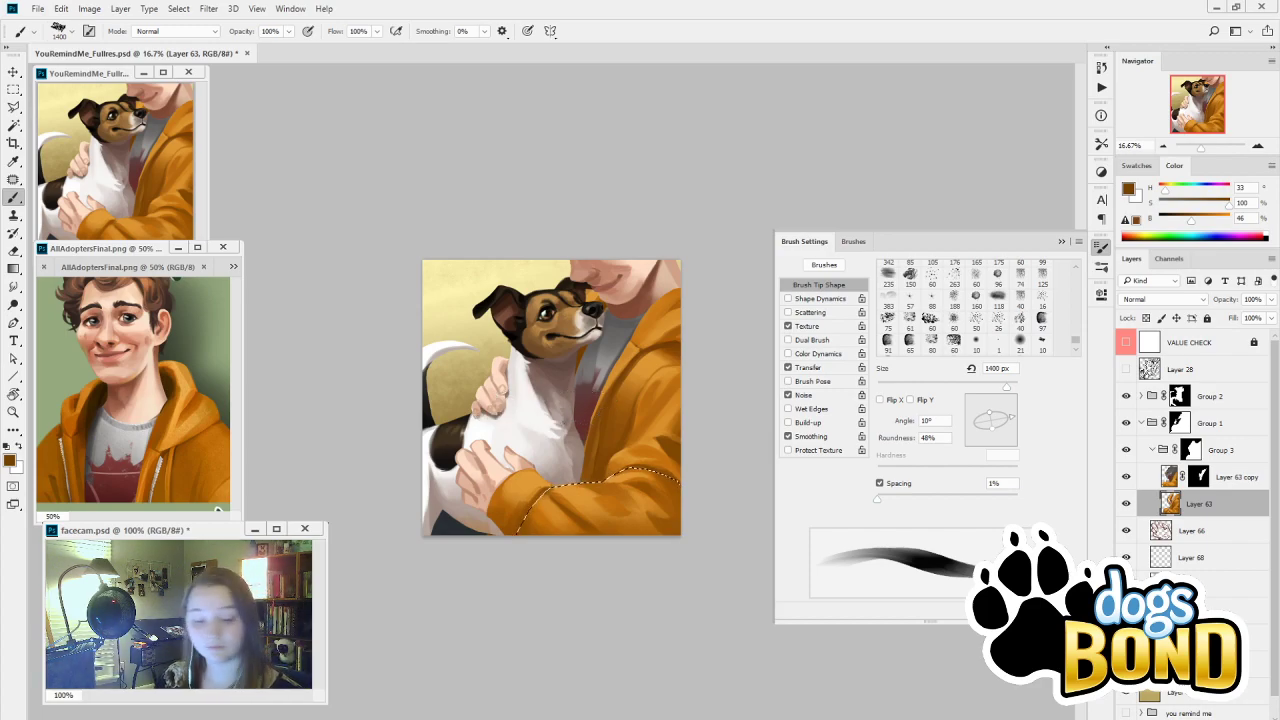
Replace the forearm selection with a lasso selection around the cuff and hand, and sample a dark brown for the brush
key("ctrl+d")
key("l")
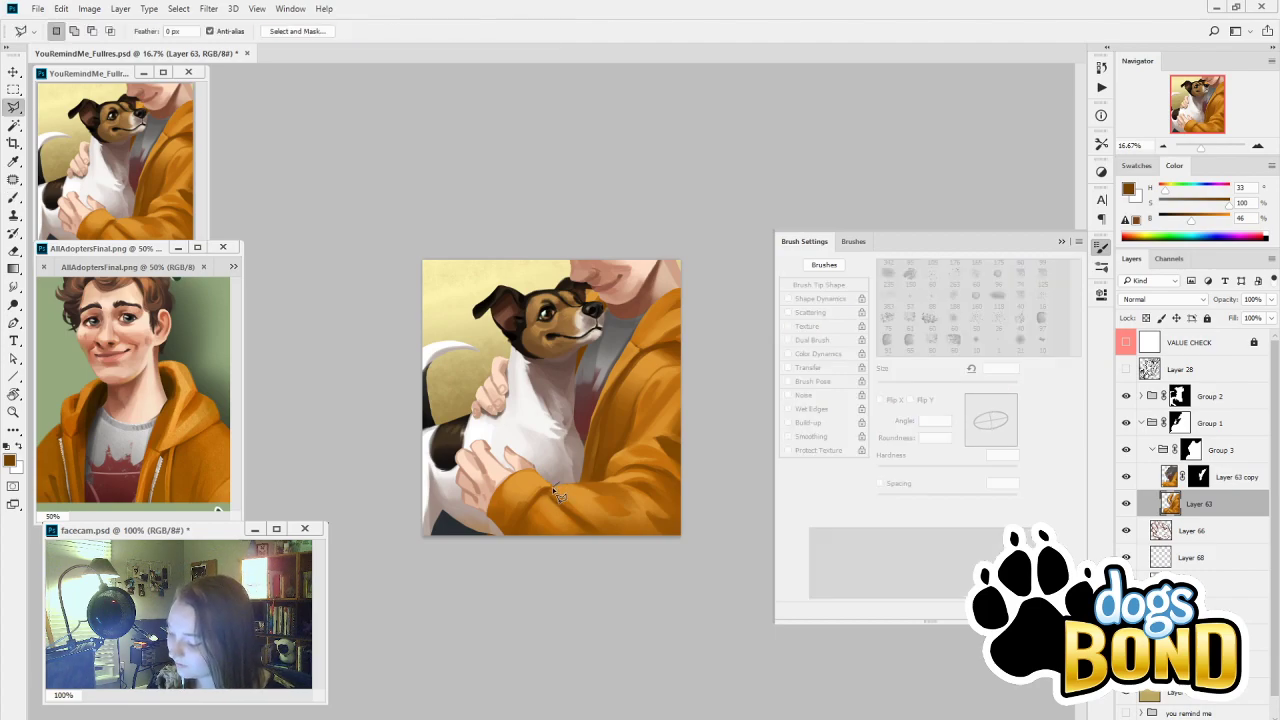
mouse_move(515, 541)
left_mouse_down()
mouse_move(470, 499)
mouse_move(530, 451)
mouse_move(562, 490)
left_mouse_up()
key("i")
left_click(540, 515)
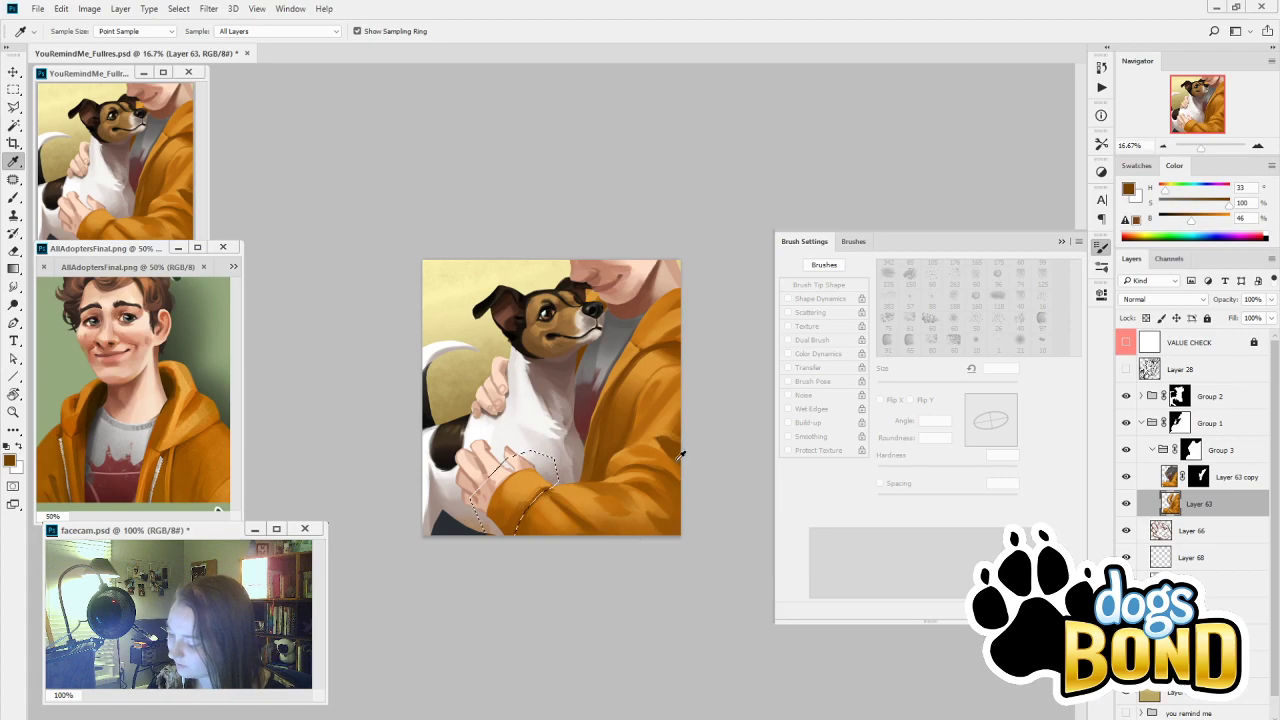
key("b")
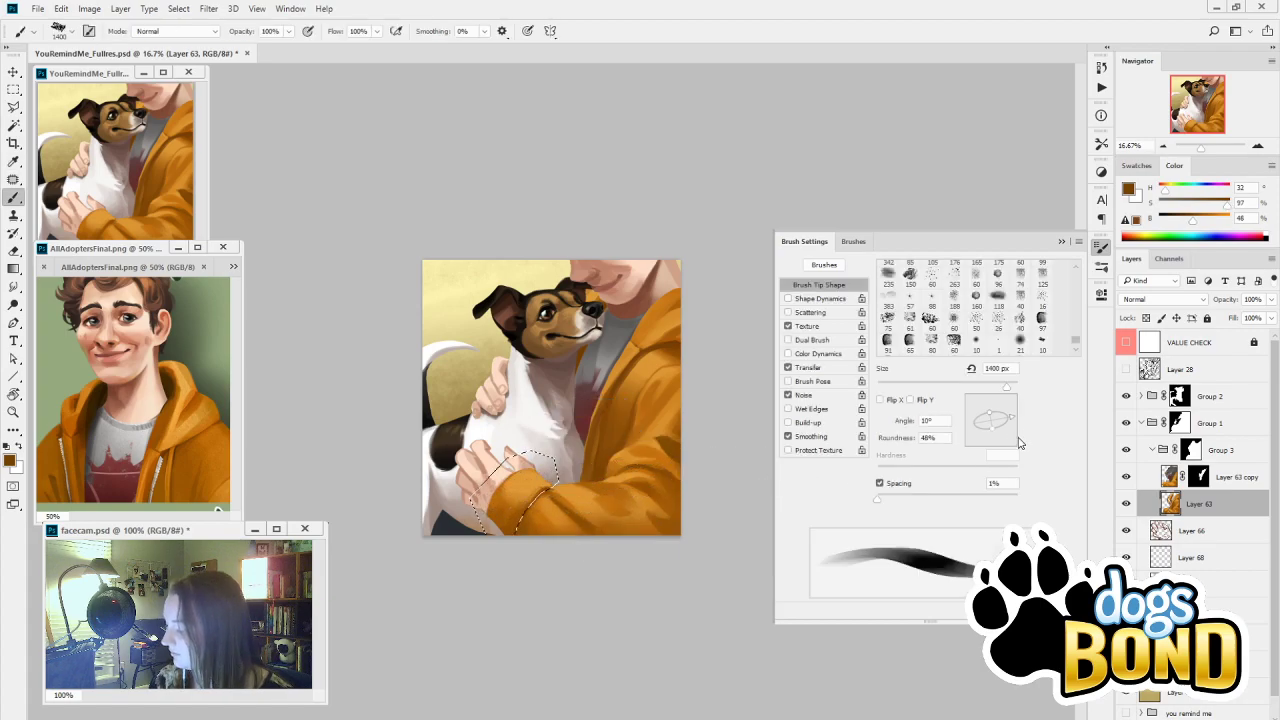
Set the brush to -35° and 300 px, then paint dark brown shading along the cuff inside the selection
left_click(1006, 435)
key("[")
key("[")
key("[")
key("[")
key("[")
key("[")
key("[")
key("[")
key("[")
key("[")
key("[")
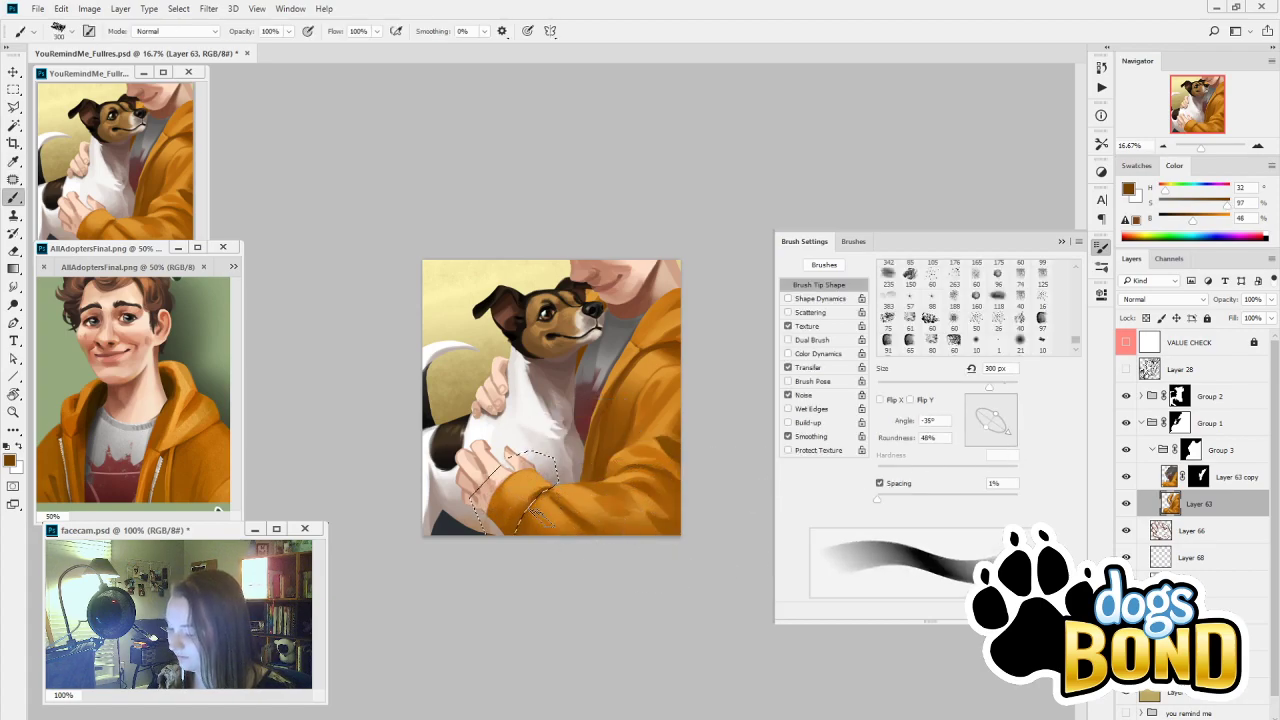
left_click_drag(536, 498, 517, 565)
left_click_drag(509, 452, 489, 490)
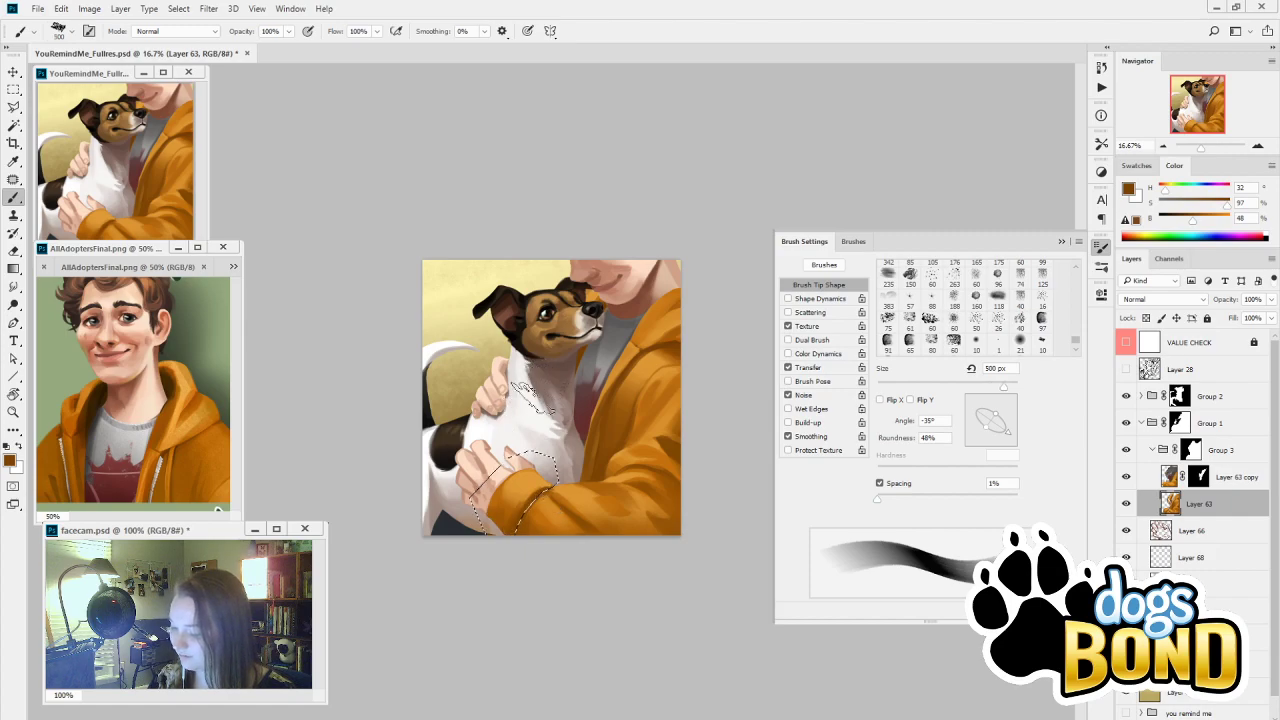
Enlarge the brush to 600 px and work orange tones sampled from the jacket into the cuff inside the selection
key("bracketright")
key("bracketright")
key("bracketright")
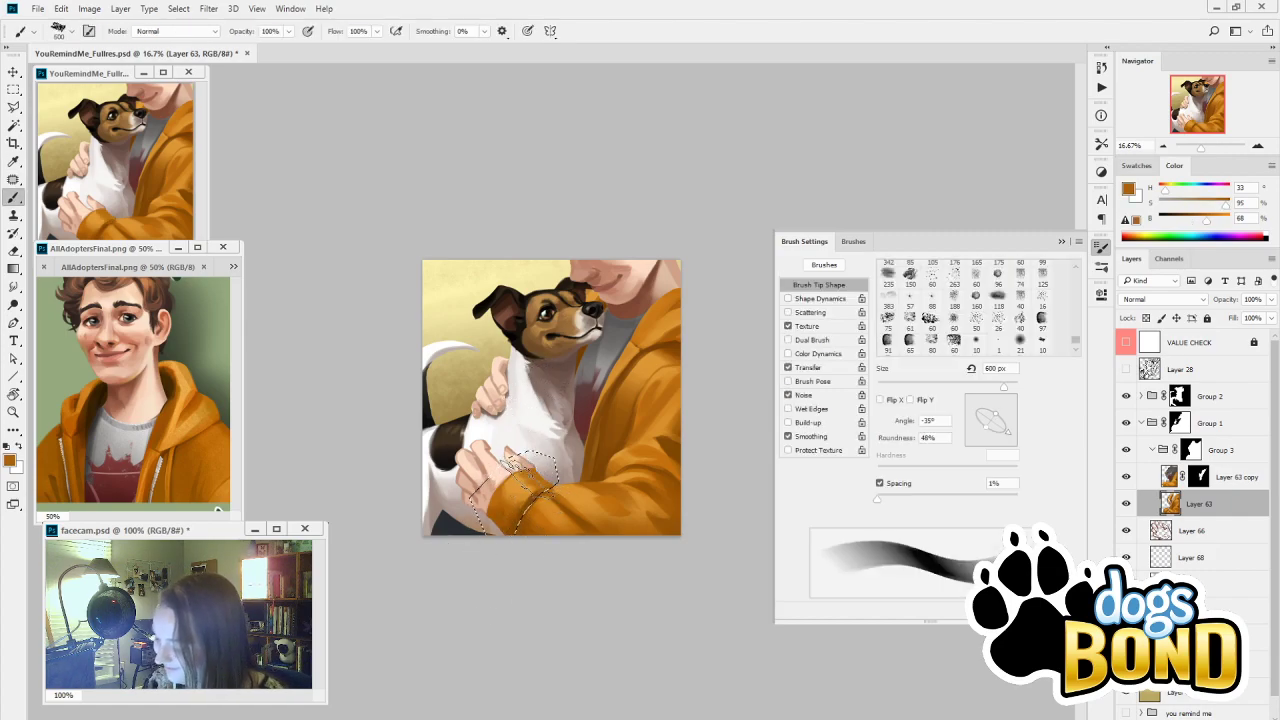
key("i")
left_click(524, 486)
key("b")
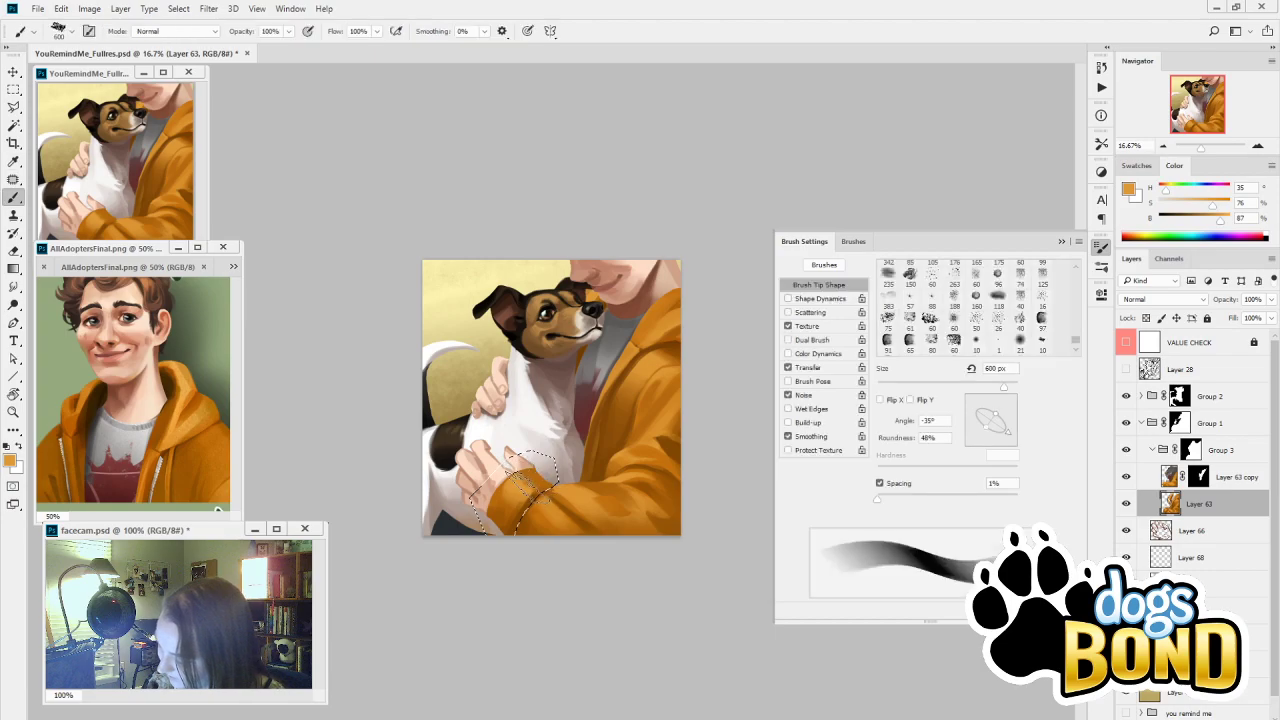
Sample a dark brown from the sleeve beside the cuff and paint shading down across the cuff
key("i")
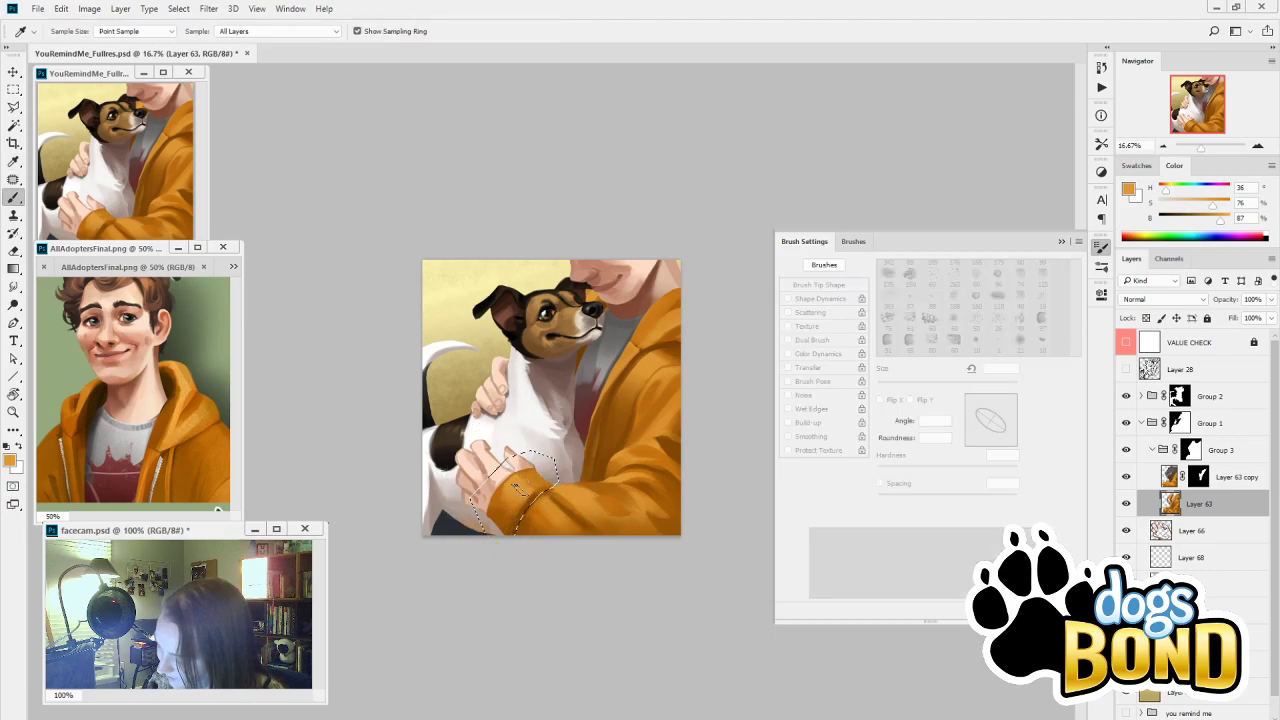
key("b")
key("i")
left_click(541, 490)
key("b")
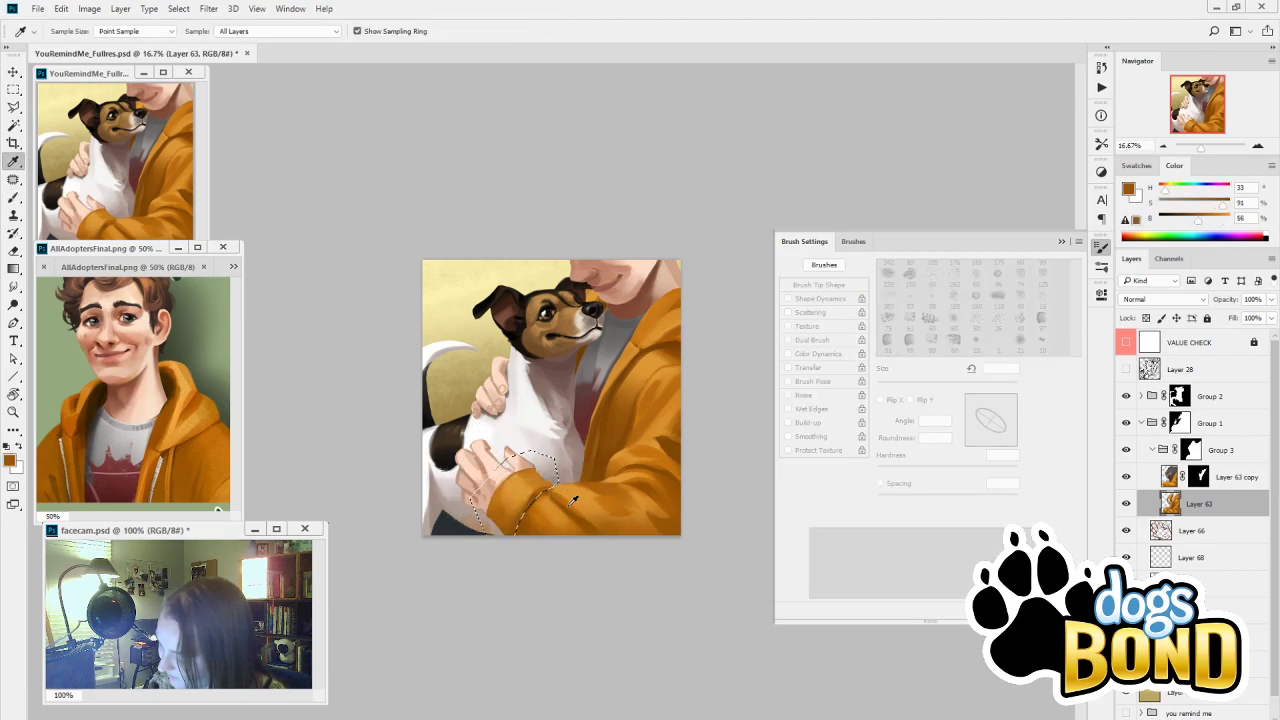
left_click_drag(547, 492, 504, 522)
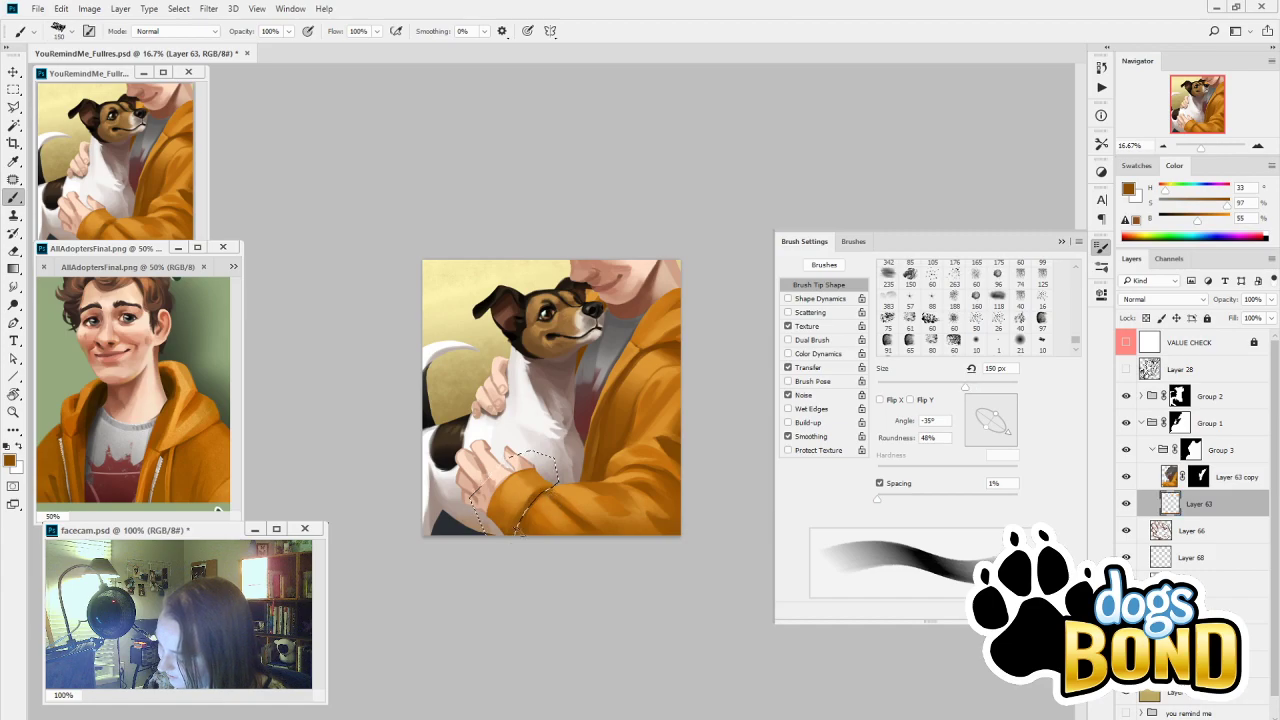
Sample a brown from the cuff's lower edge, touch up the shading there, and clear the selection
key("i")
key("b")
key("i")
left_click(509, 522)
left_click(510, 521)
key("b")
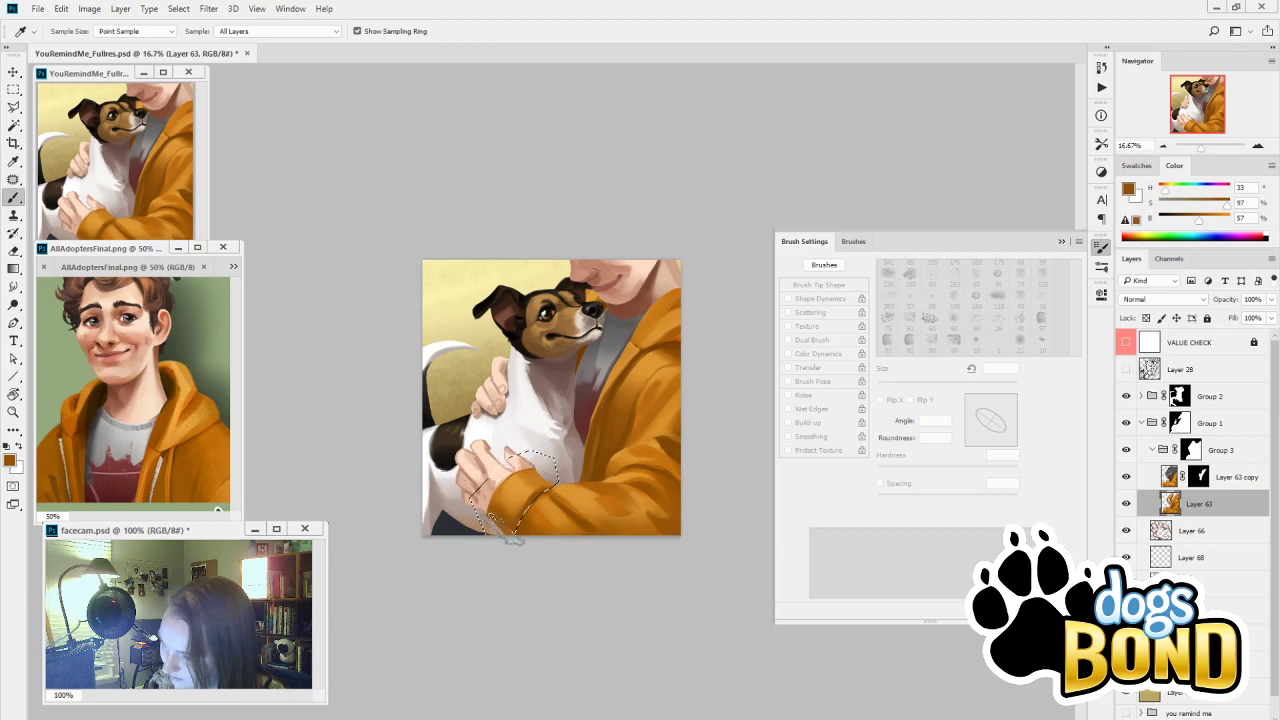
key("ctrl+d")
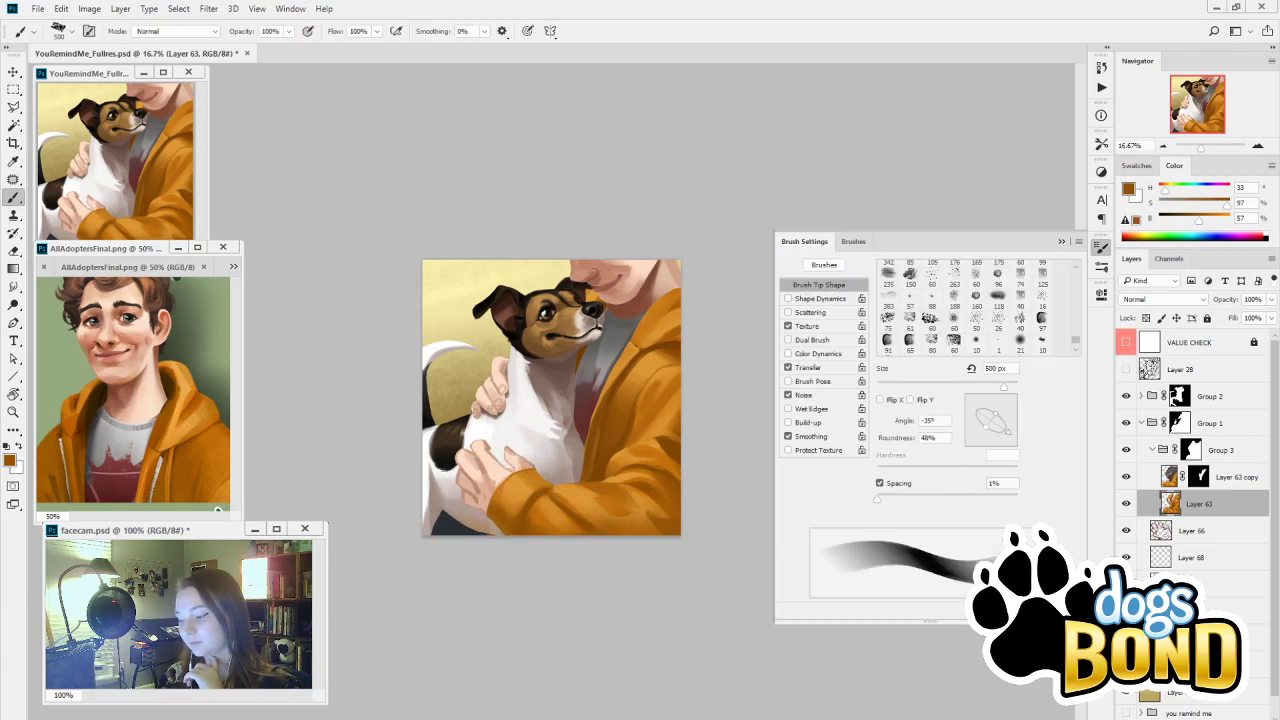
Touch up the jacket's upper part with sampled dark brown and orange tones, using brush sizes of 60 and 150 px
key("i")
left_click(670, 348)
key("b")
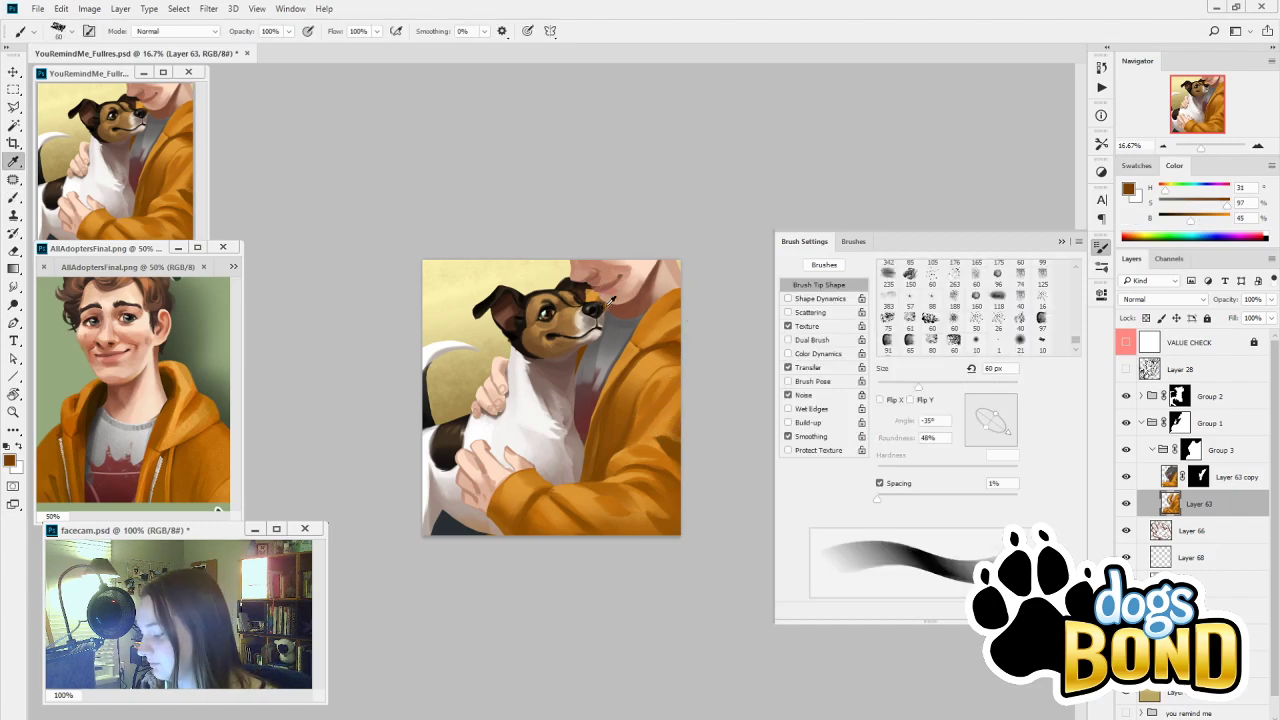
left_click(592, 296, "alt")
key("b")
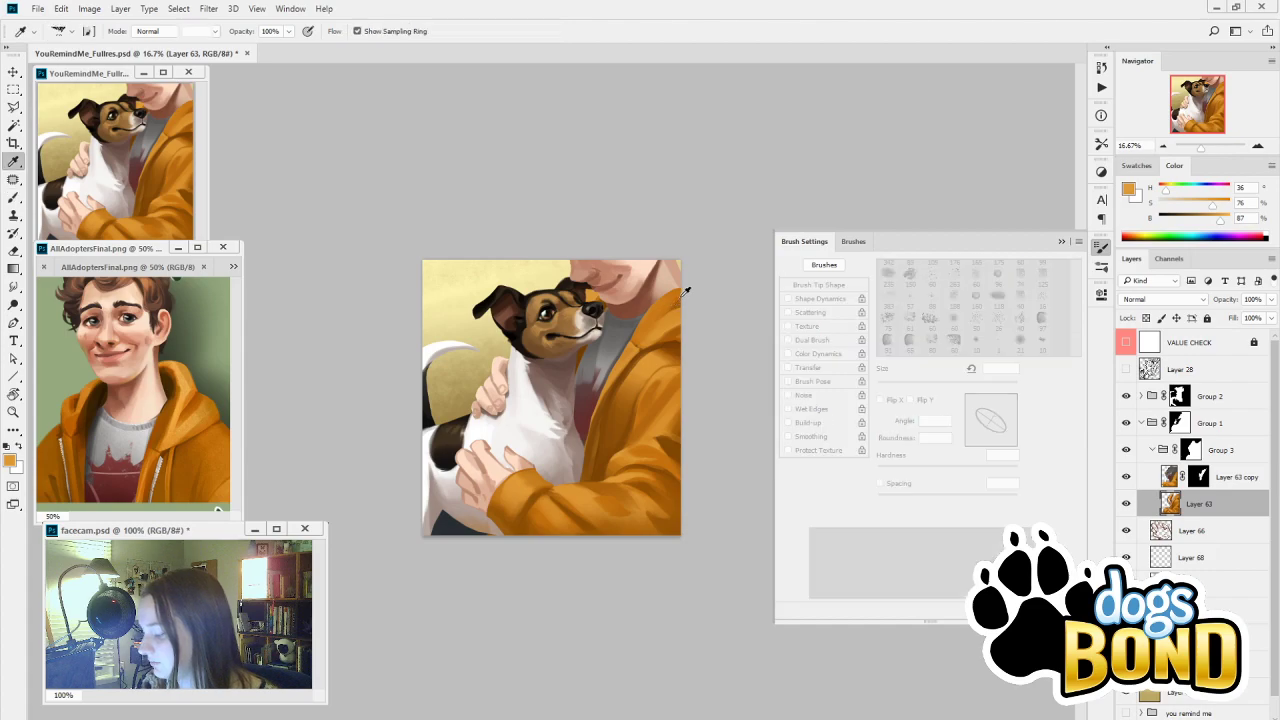
left_click(680, 288, "alt")
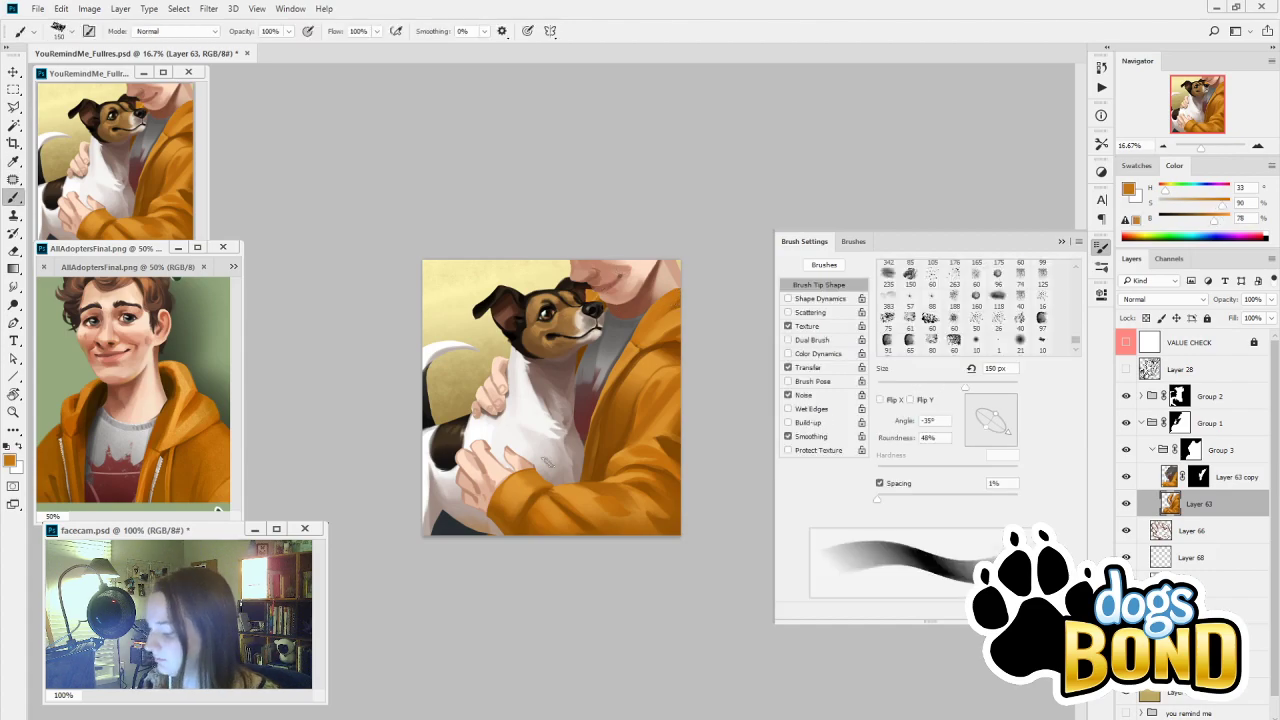
Compare the painting with Layer 63 copy hidden and shown, put away the brush settings, and reselect Layer 63
left_click(1127, 478)
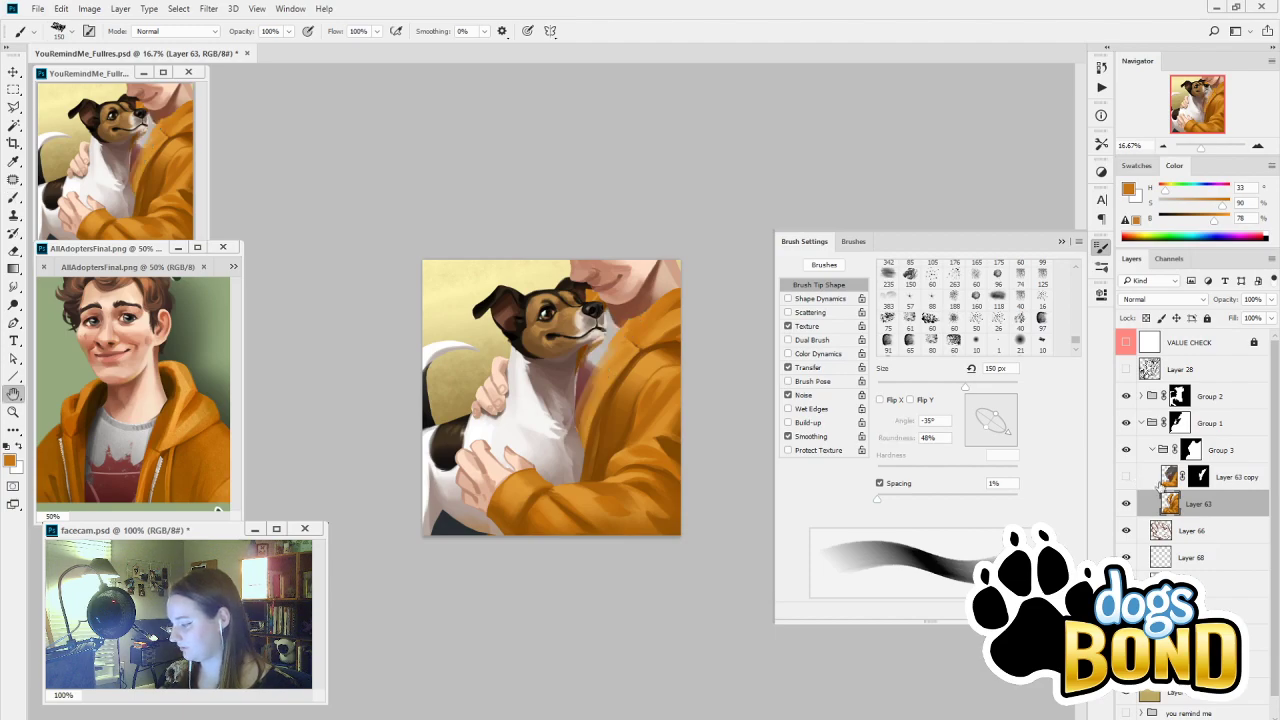
double_click(1140, 484)
left_click(1140, 254)
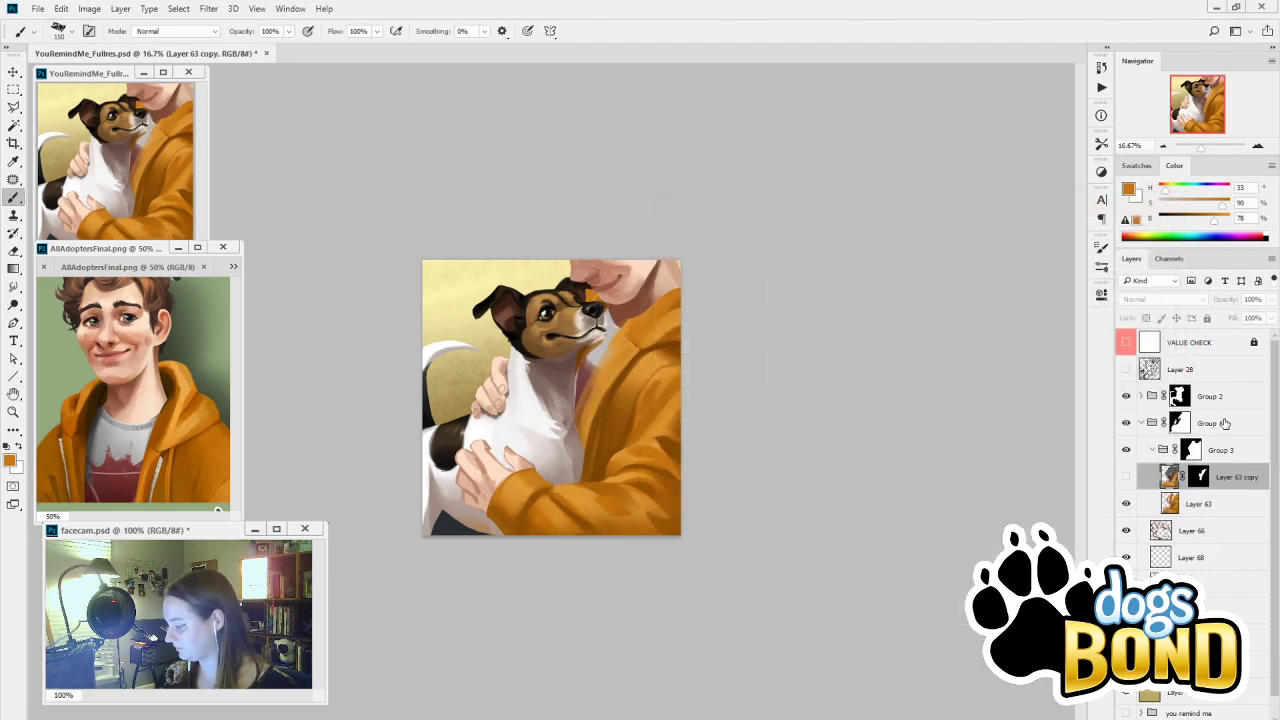
left_click(1127, 478)
left_click(1238, 505)
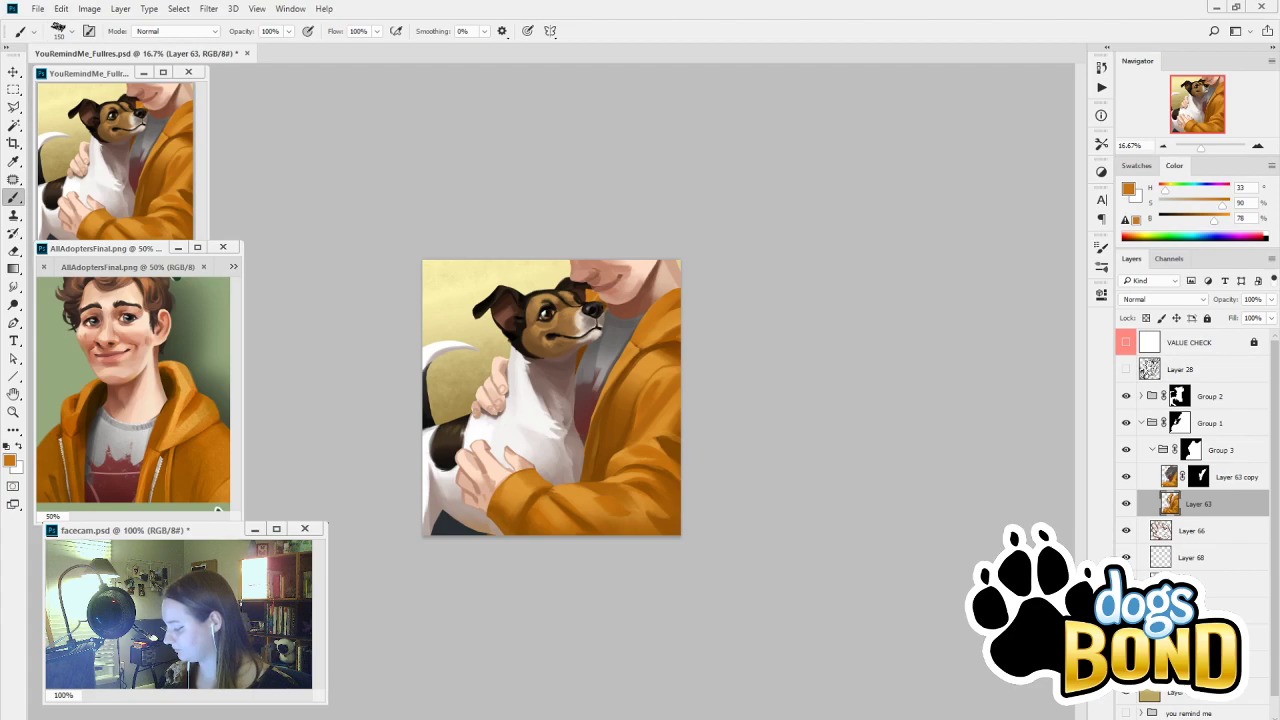
Add a new layer above Layer 63 and lasso a narrow zipper strip along the jacket's front opening, trimming its outer edge
key("ctrl+shift+alt+n")
left_click(1258, 147)
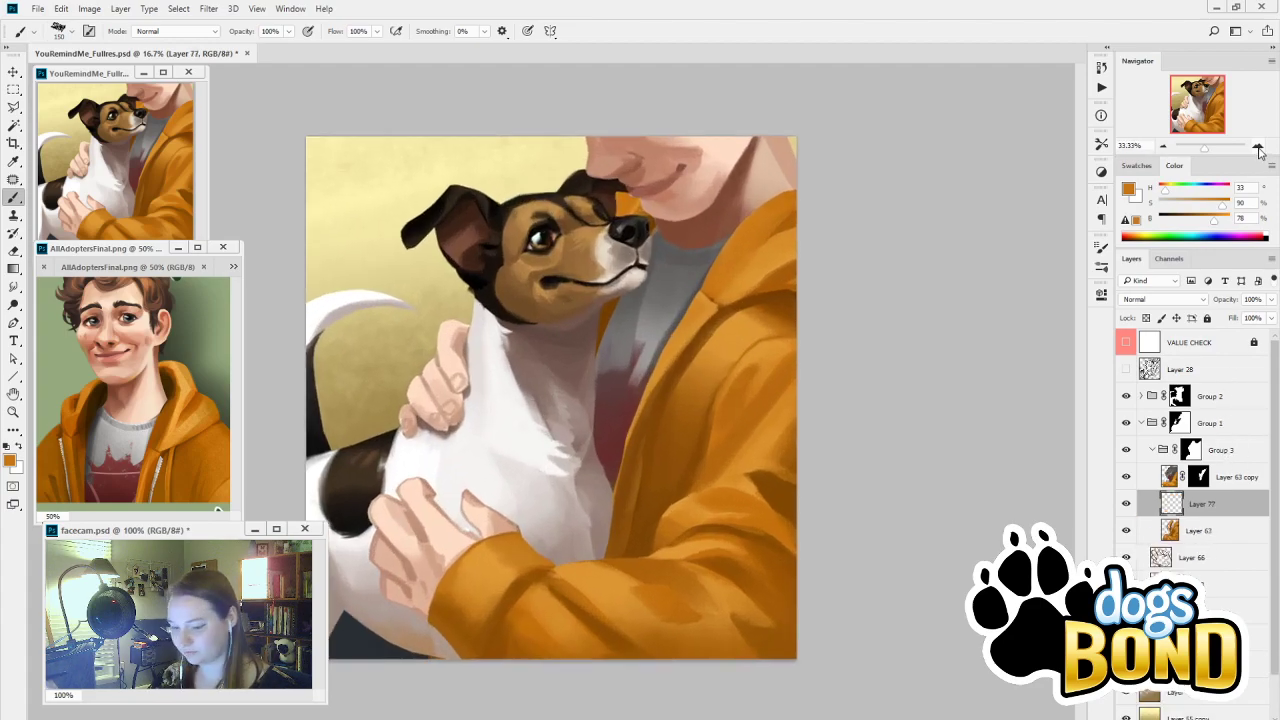
left_click(1258, 147)
key("l")
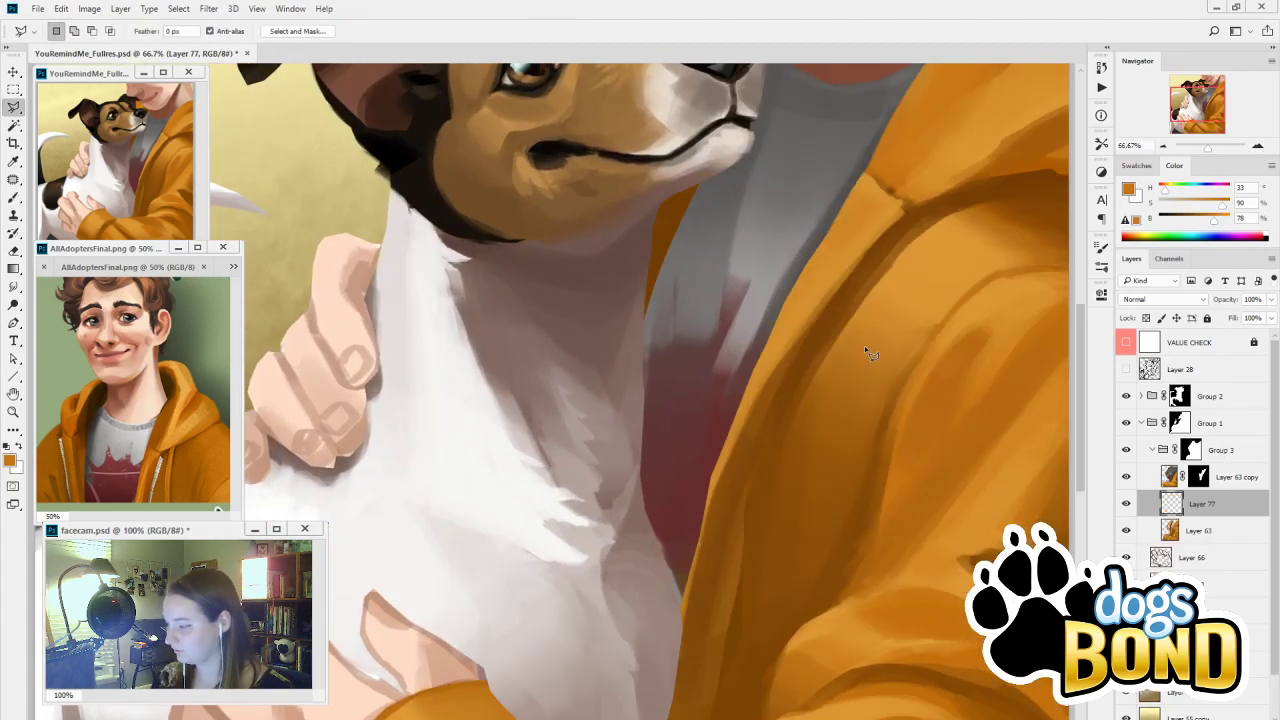
left_click_drag(866, 350, 716, 411)
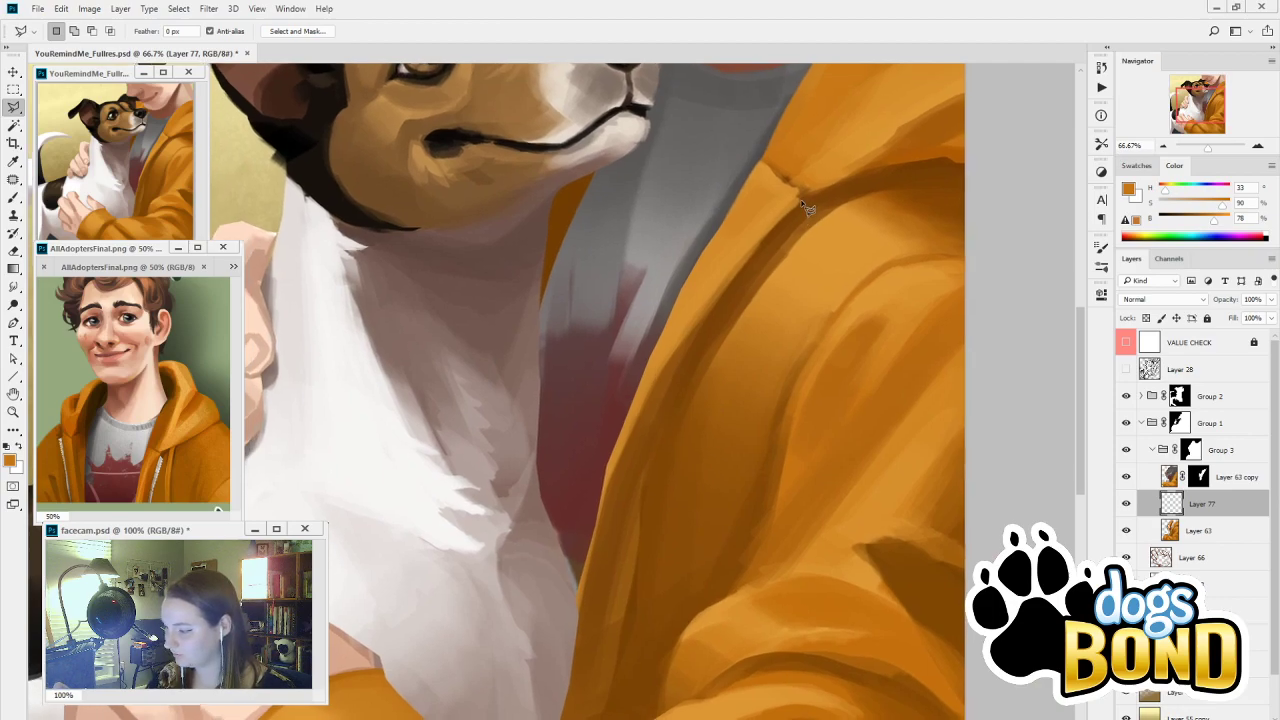
left_click_drag(804, 201, 731, 289)
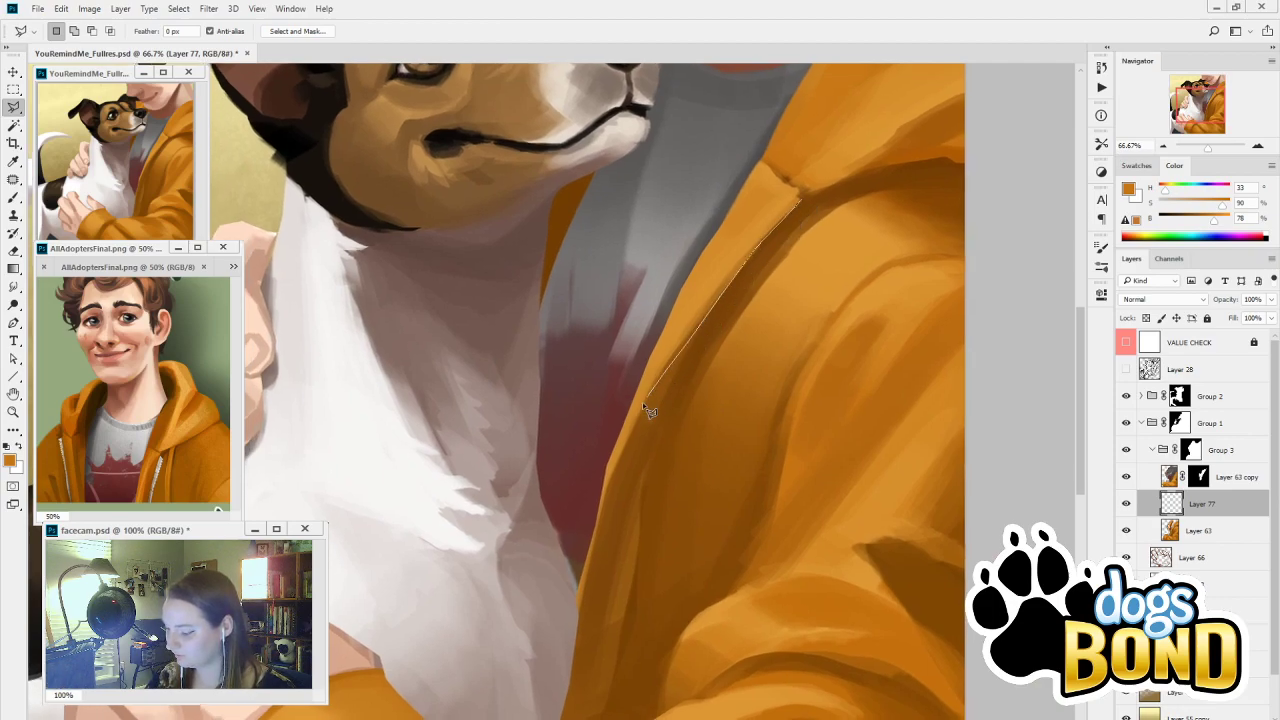
mouse_move(594, 533)
left_mouse_down()
mouse_move(569, 646)
mouse_move(644, 412)
left_mouse_up()
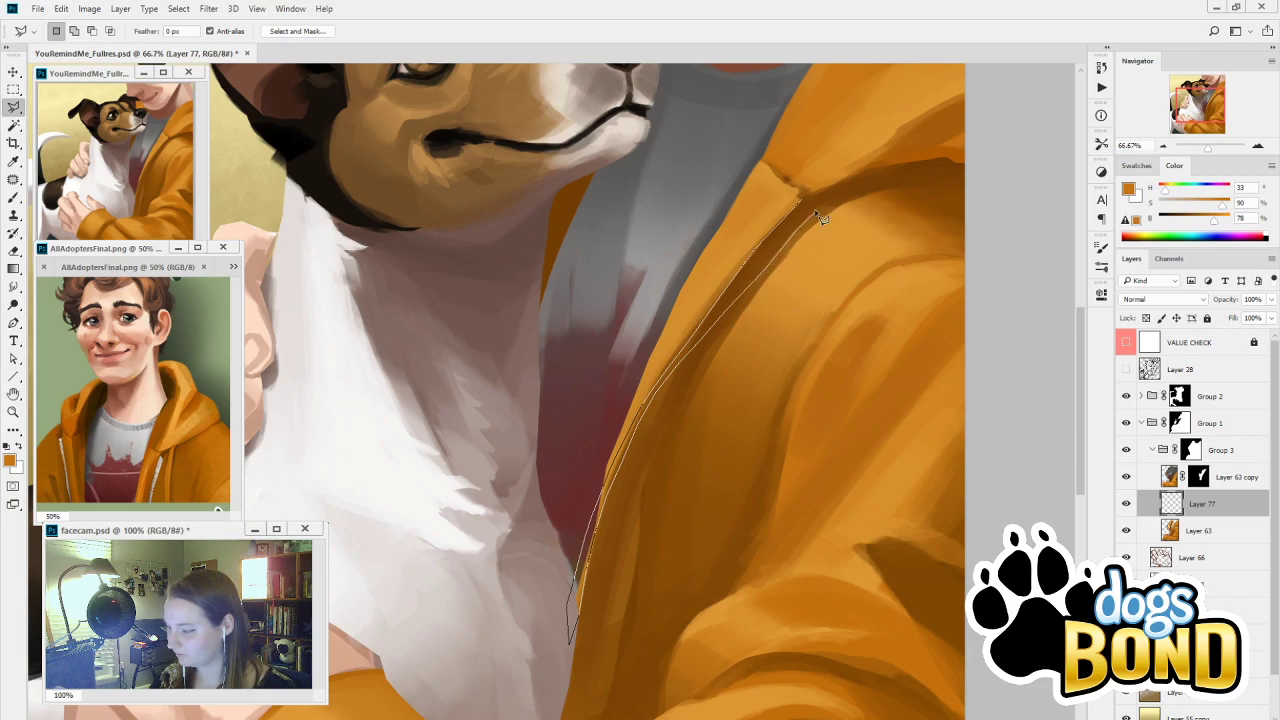
left_click_drag(808, 206, 735, 306)
key("alt")
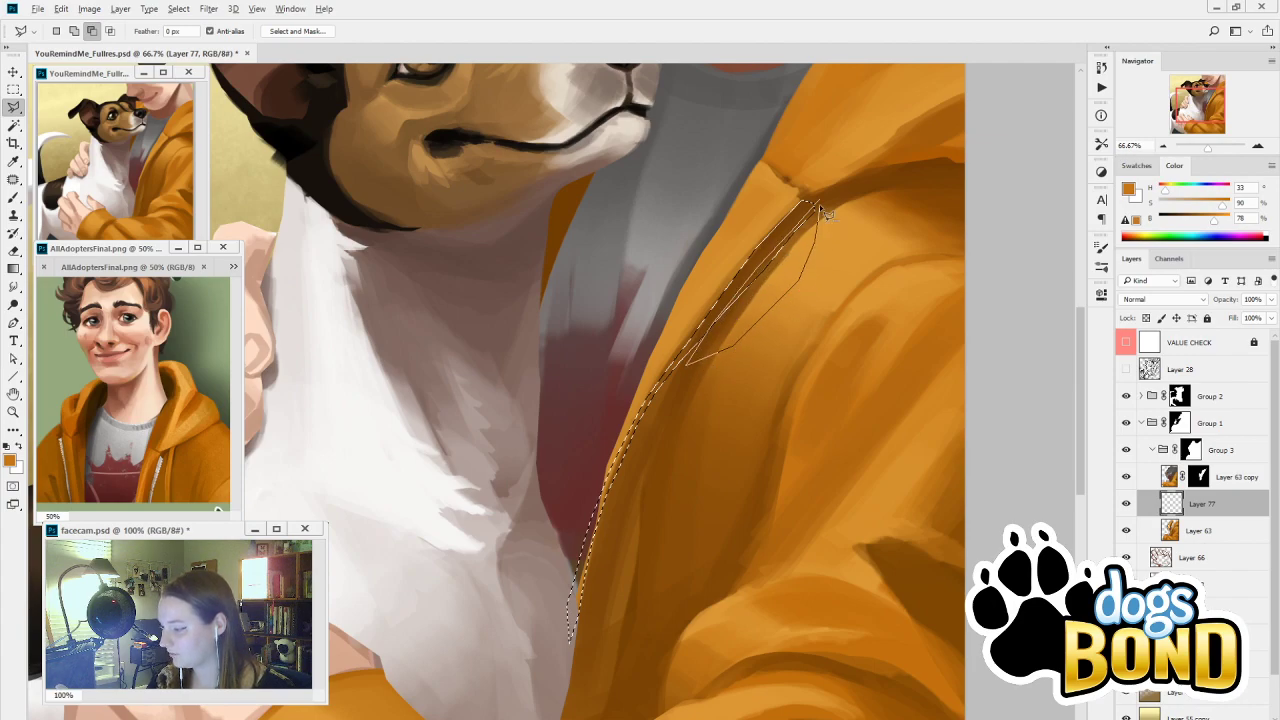
left_click_drag(819, 204, 821, 201)
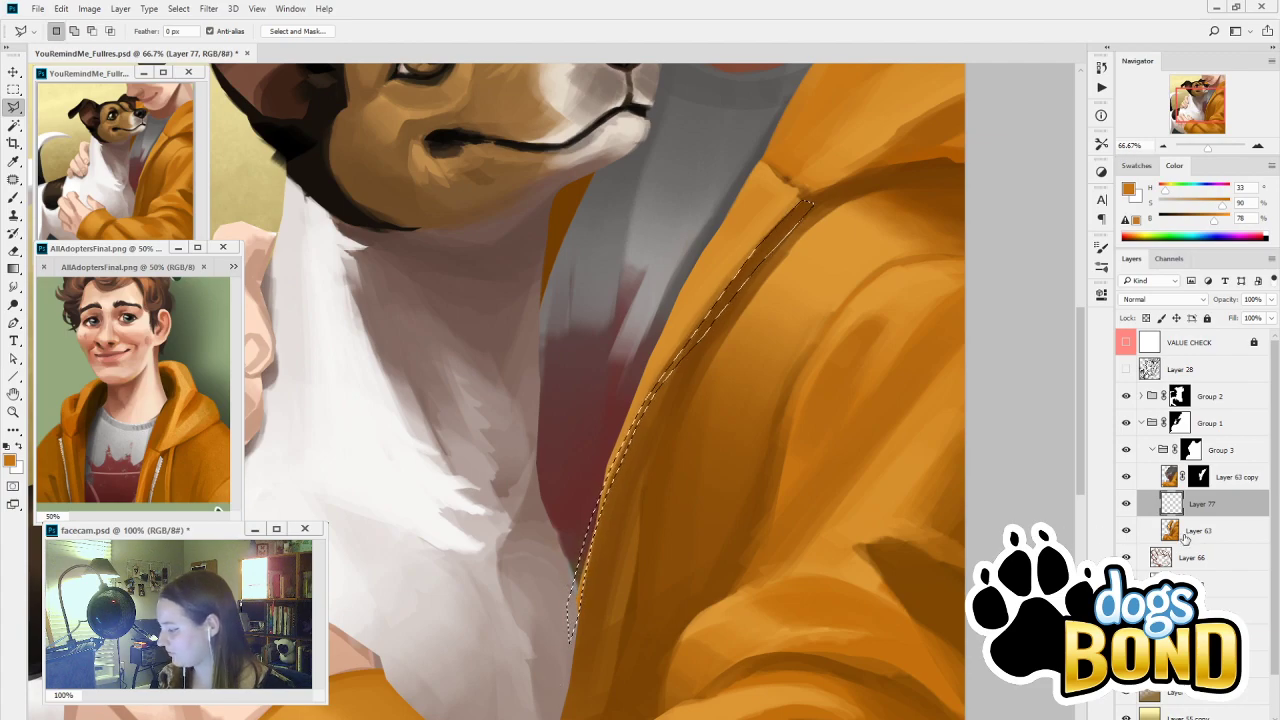
Try painting the zipper strip pure white at 0% saturation and 100% brightness, and undo the stroke
left_click(1160, 205)
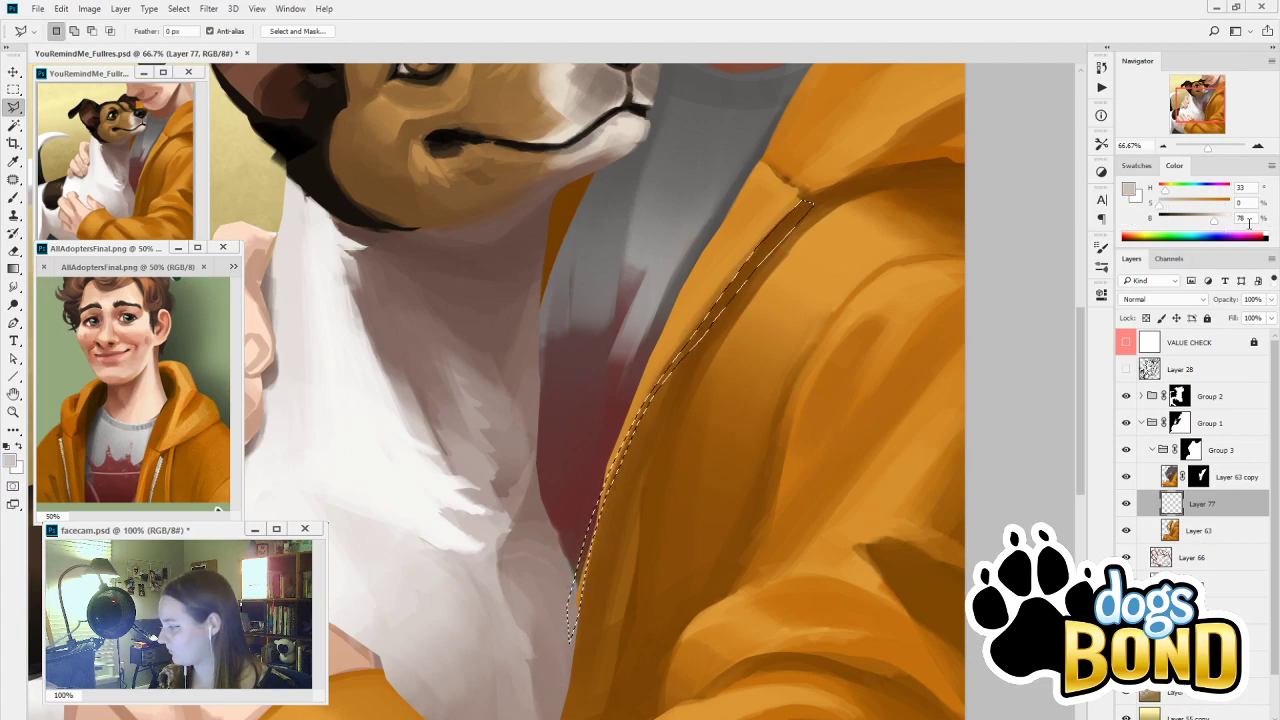
left_click_drag(1248, 222, 1252, 220)
key("b")
mouse_move(810, 205)
left_mouse_down()
mouse_move(623, 420)
mouse_move(578, 655)
left_mouse_up()
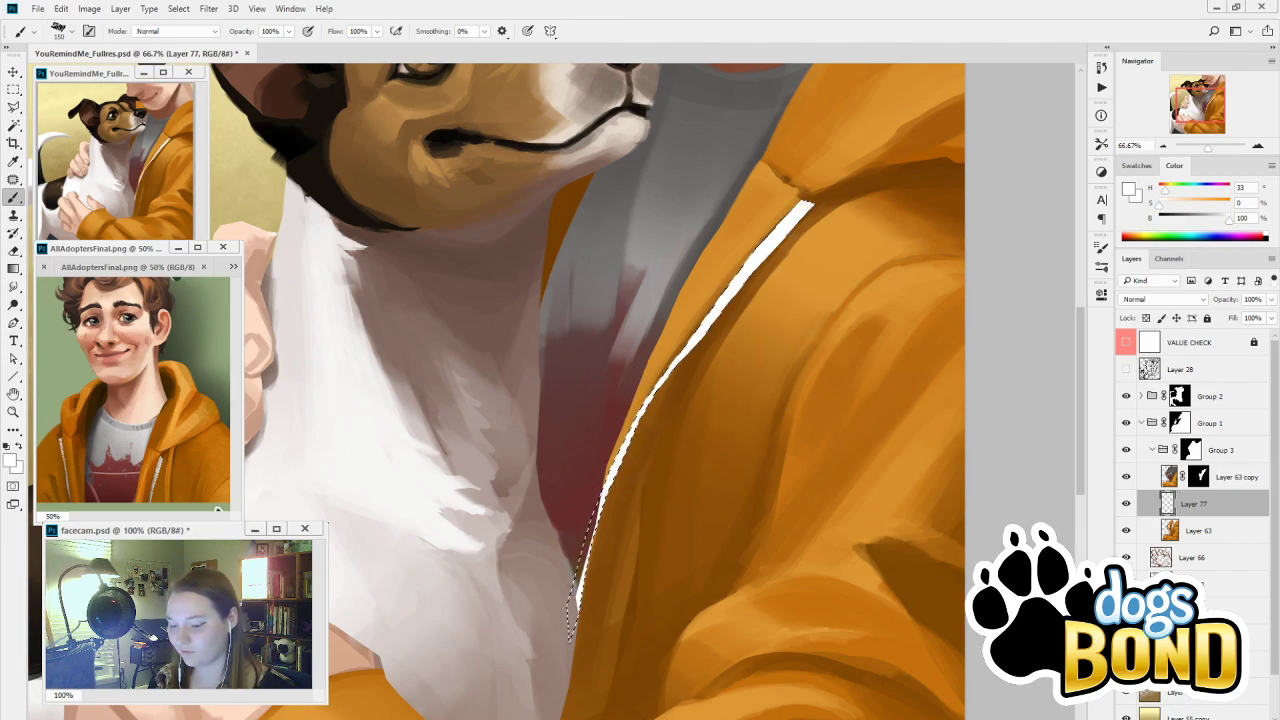
key("ctrl+z")
Sample the light grey of the zipper in the AllAdoptersFinal.png reference and paint the selected strip with it
key("i")
left_click(63, 441)
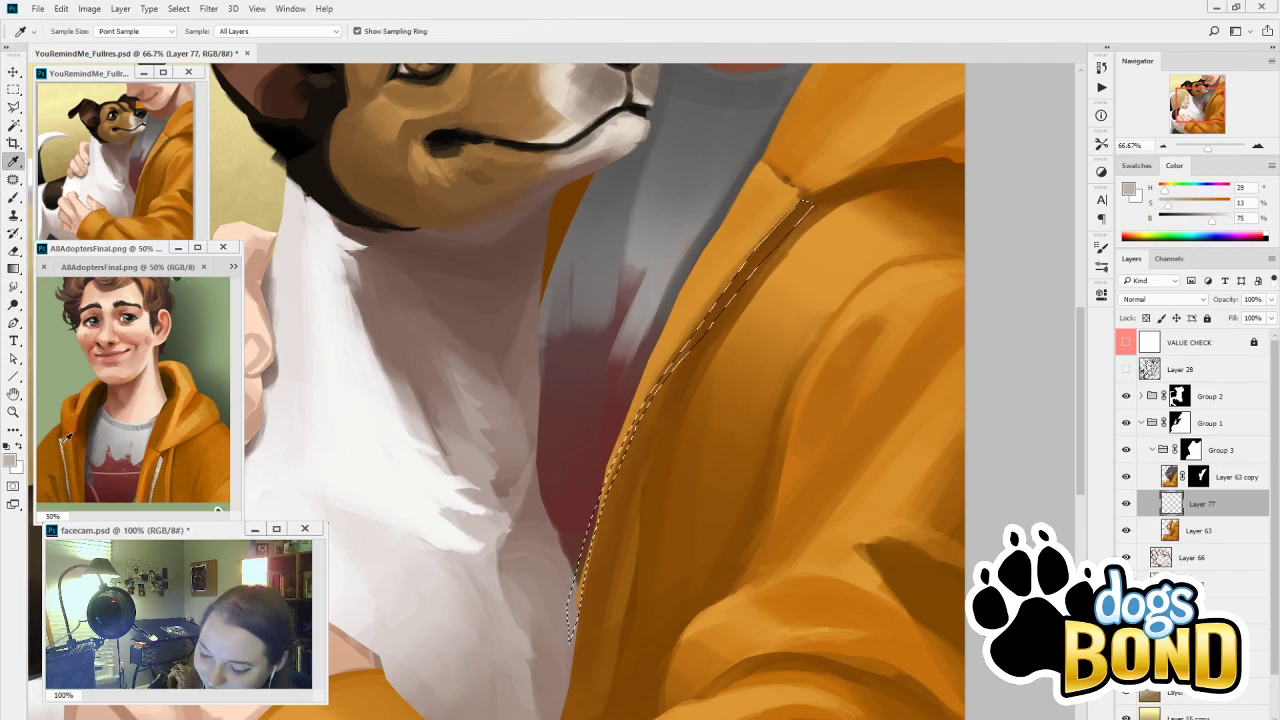
key("b")
mouse_move(810, 205)
left_mouse_down()
mouse_move(762, 264)
mouse_move(576, 640)
left_mouse_up()
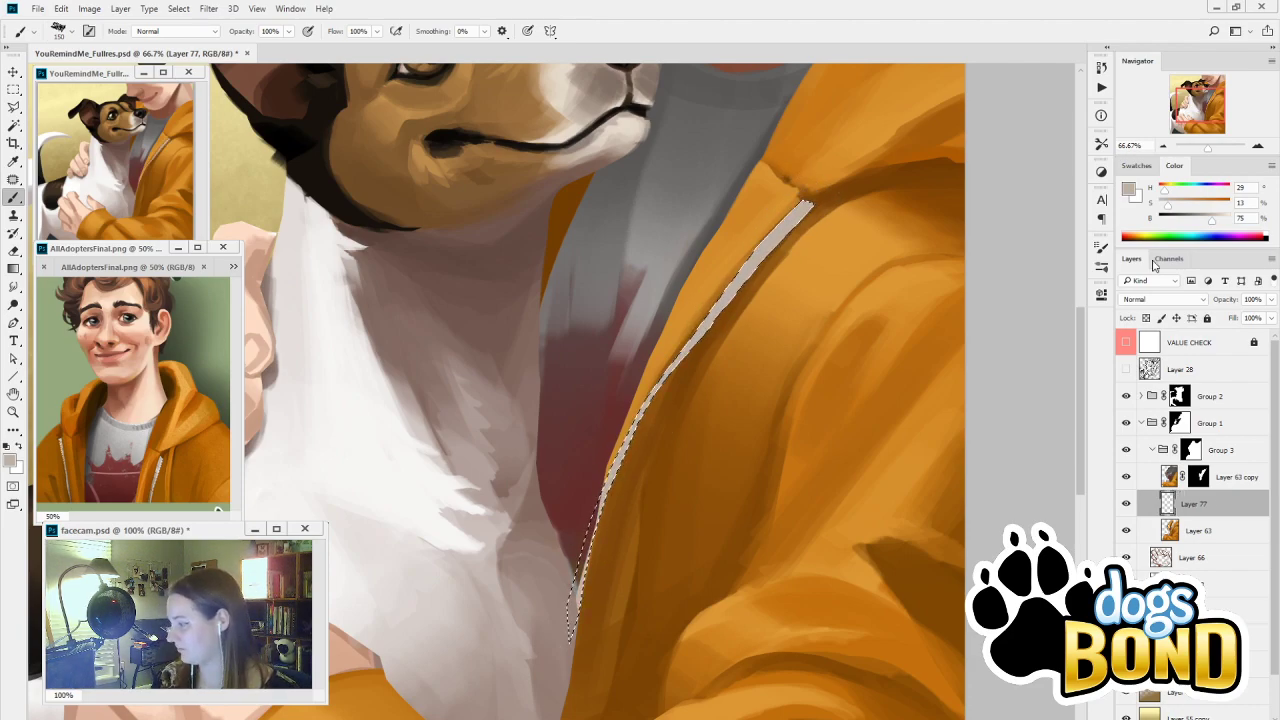
Darken the grey to 57% brightness, shade the zipper strip, and move Layer 77 above Layer 63 copy
left_click_drag(1212, 221, 1199, 221)
left_click_drag(810, 205, 705, 320)
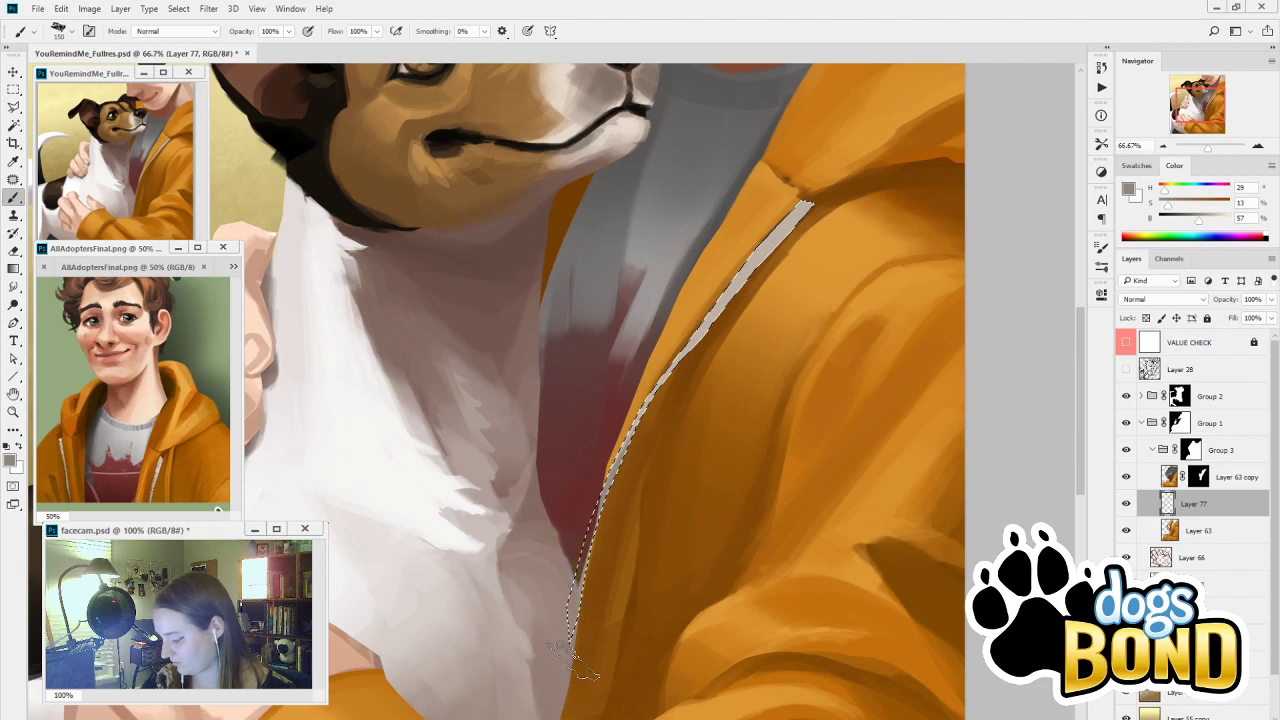
left_click_drag(1224, 497, 1222, 468)
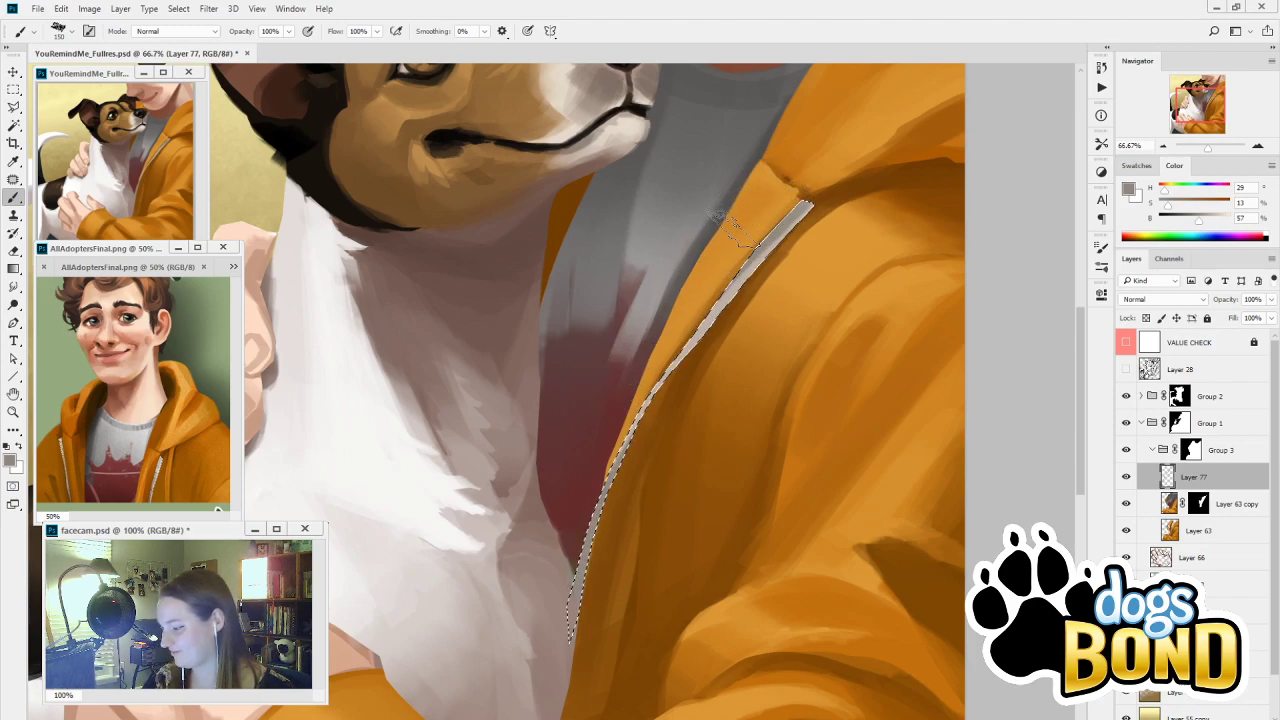
Raise the colour to 100% brightness and dab pale highlights along the zipper strip to suggest teeth
left_click_drag(1203, 224, 1230, 220)
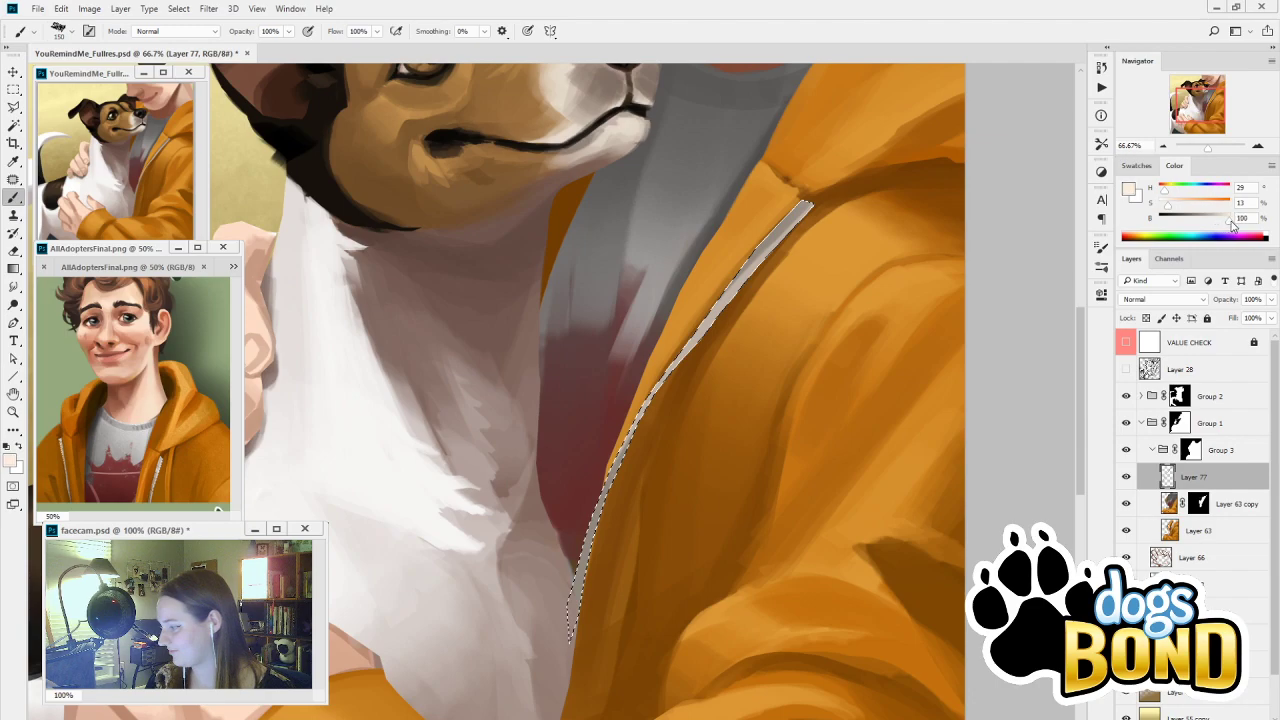
left_click(832, 229)
left_click(815, 239)
mouse_move(815, 255)
left_mouse_down()
mouse_move(763, 262)
mouse_move(803, 207)
mouse_move(793, 250)
mouse_move(692, 335)
mouse_move(712, 350)
mouse_move(660, 475)
left_mouse_up()
mouse_move(695, 410)
left_mouse_down()
mouse_move(780, 240)
mouse_move(742, 290)
mouse_move(730, 348)
mouse_move(677, 403)
mouse_move(697, 372)
mouse_move(632, 480)
left_mouse_up()
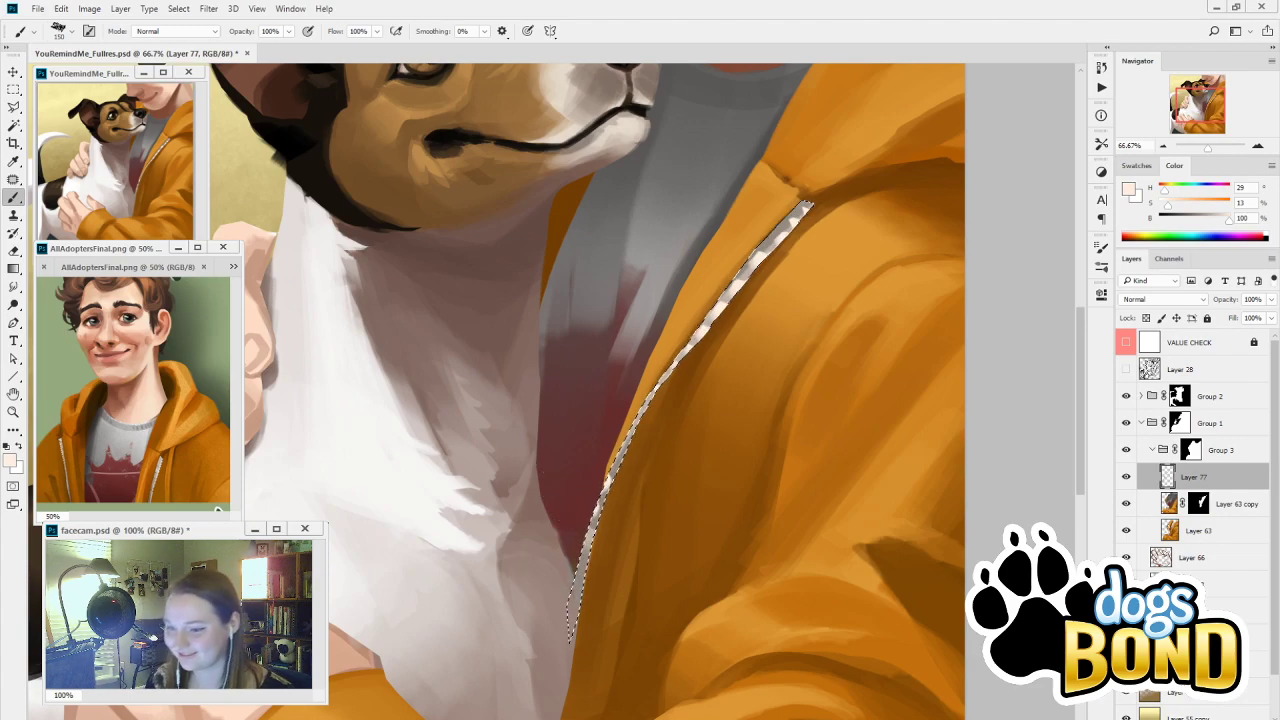
Clear the selection and erase small notches along the zipper strip's edges with a 70 px eraser to shape the teeth
left_click_drag(717, 515, 789, 563)
left_click_drag(864, 584, 802, 571)
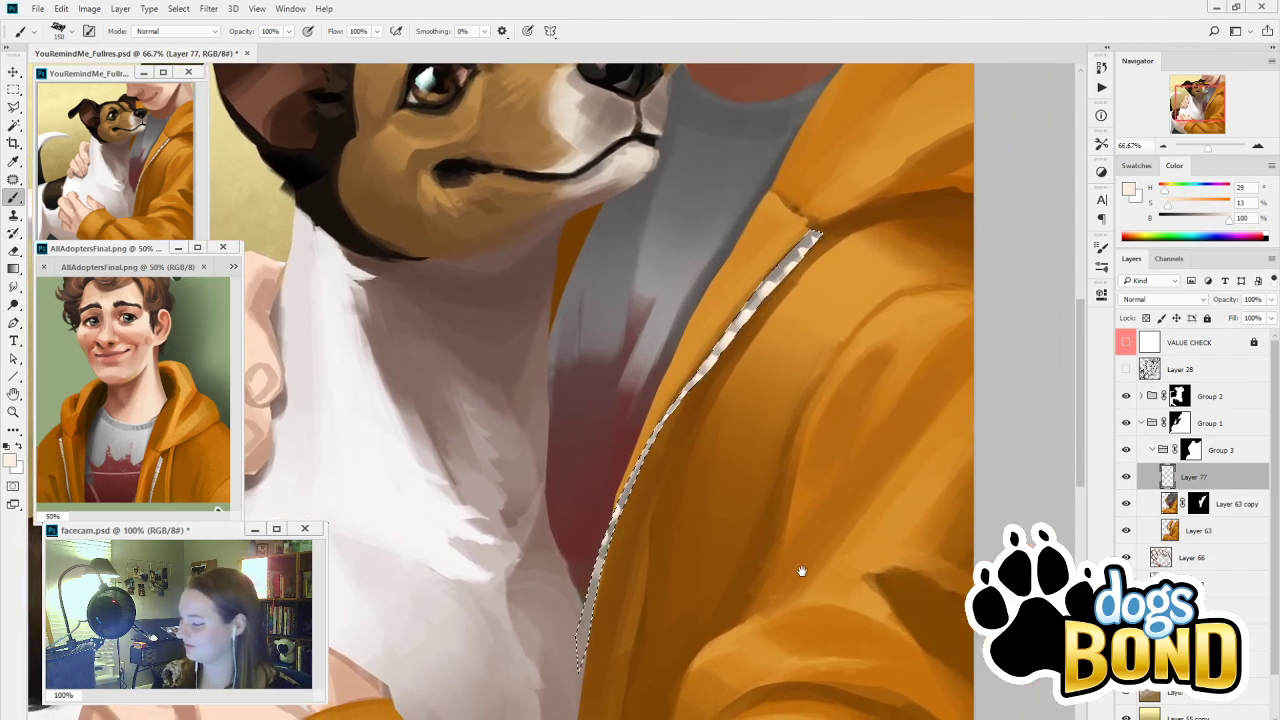
key("ctrl+d")
key("e")
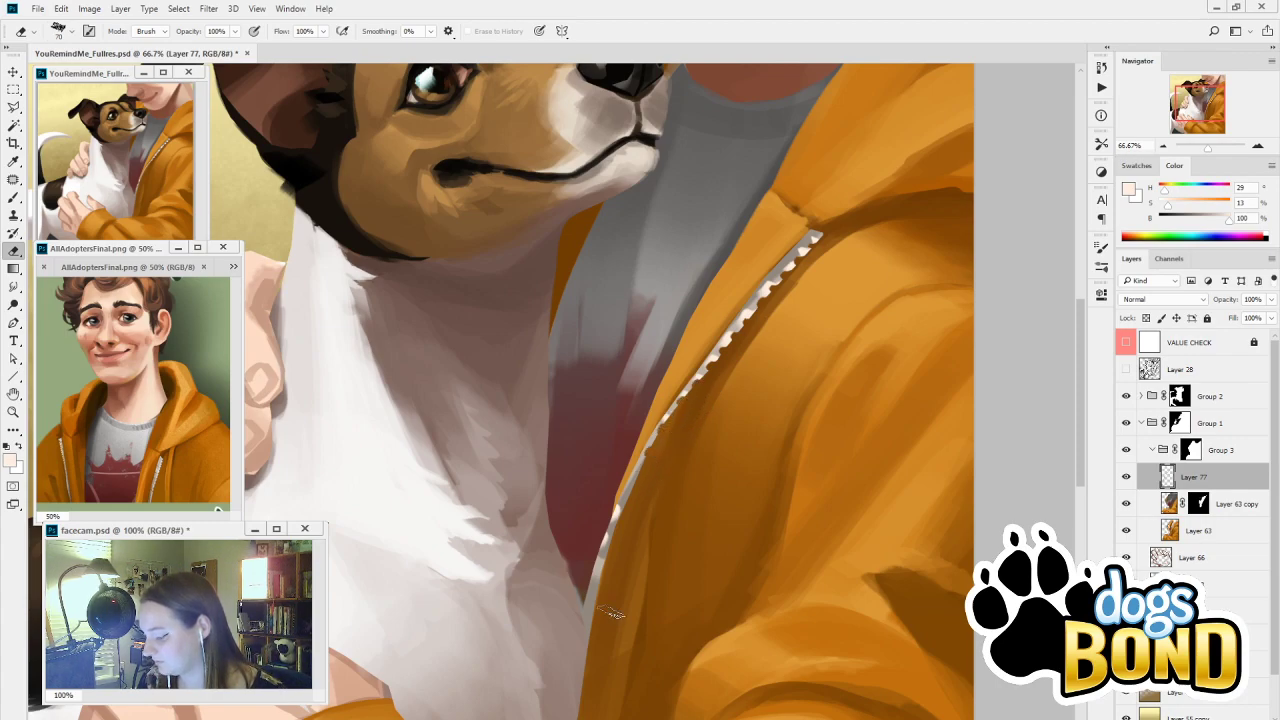
left_click(620, 440, "alt")
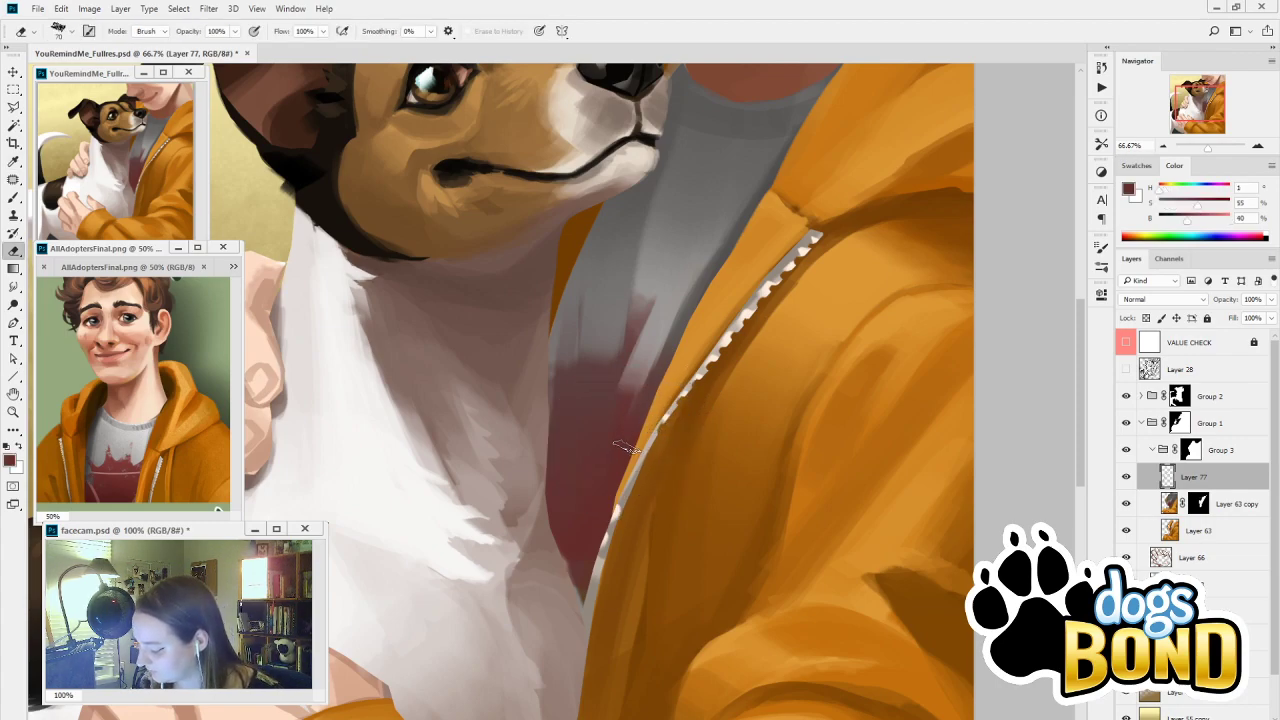
left_click(603, 497)
left_click_drag(593, 522, 591, 537)
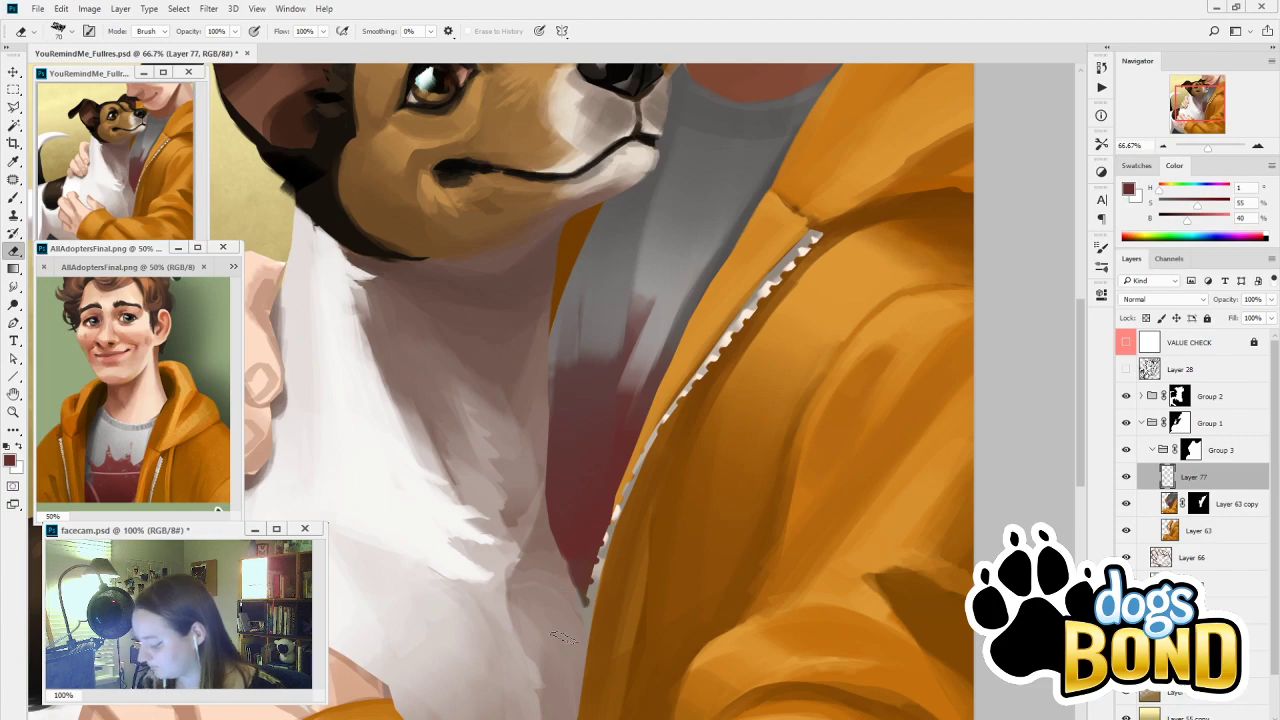
Lasso a narrow curved strip on the orange jacket, running parallel to the zipper from the hood down to the sleeve
left_click_drag(856, 508, 745, 484)
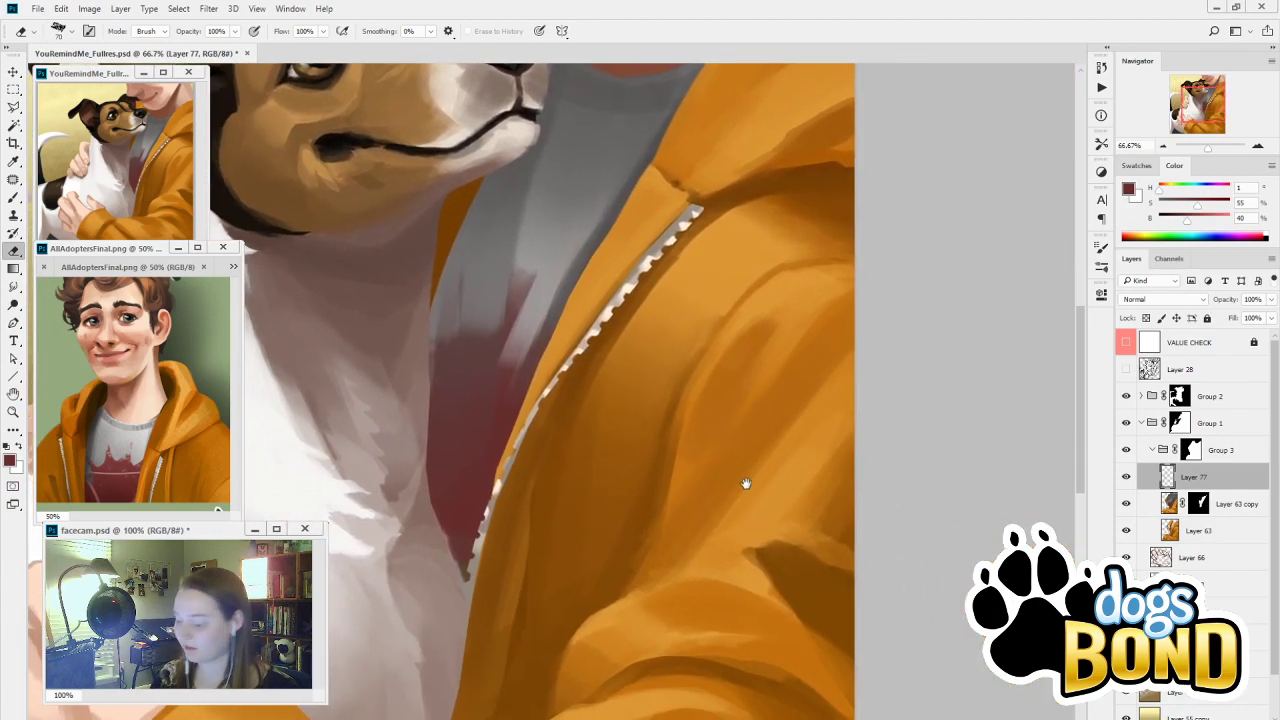
key("l")
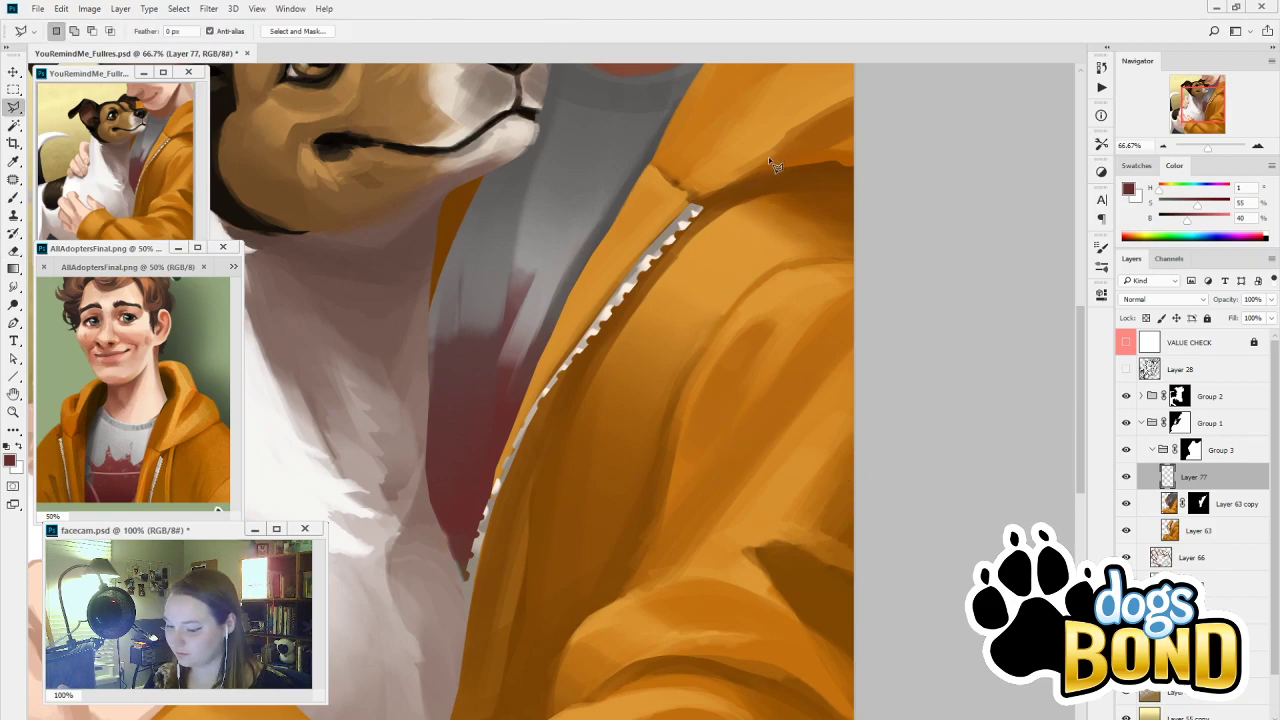
mouse_move(760, 187)
left_mouse_down()
mouse_move(722, 208)
mouse_move(634, 360)
left_mouse_up()
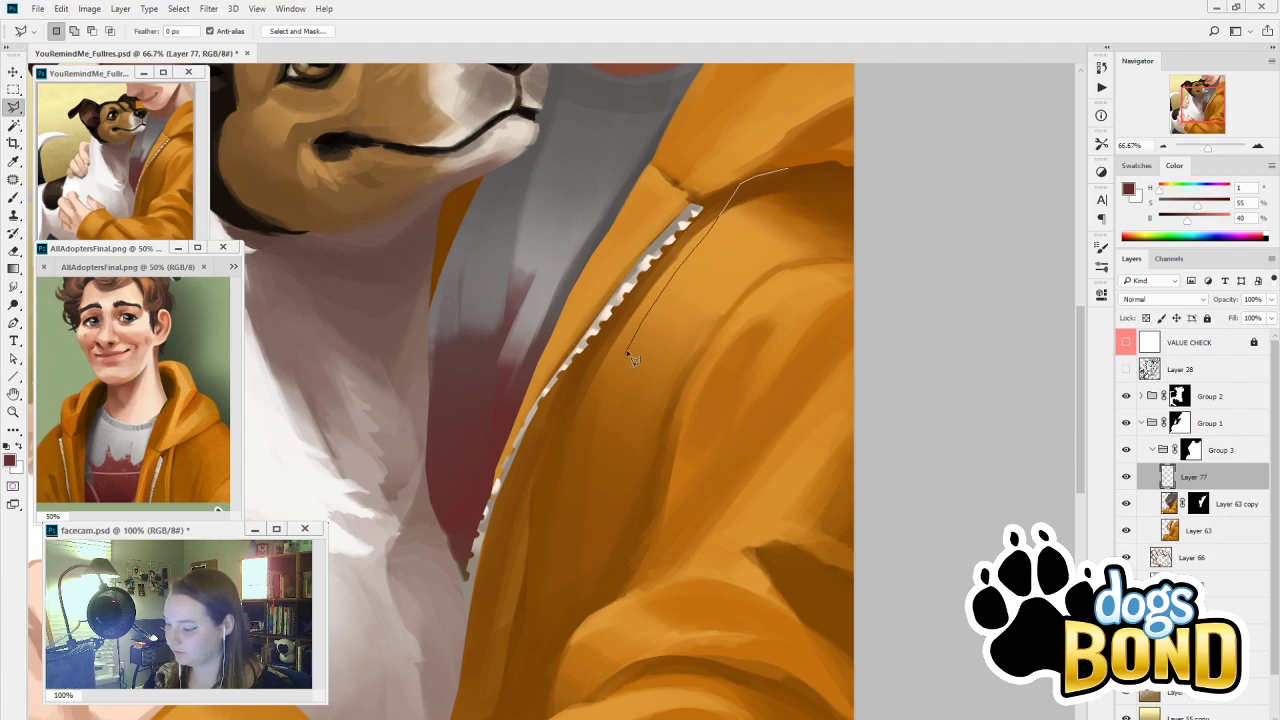
mouse_move(590, 484)
left_mouse_down()
mouse_move(587, 620)
mouse_move(614, 605)
mouse_move(607, 530)
left_mouse_up()
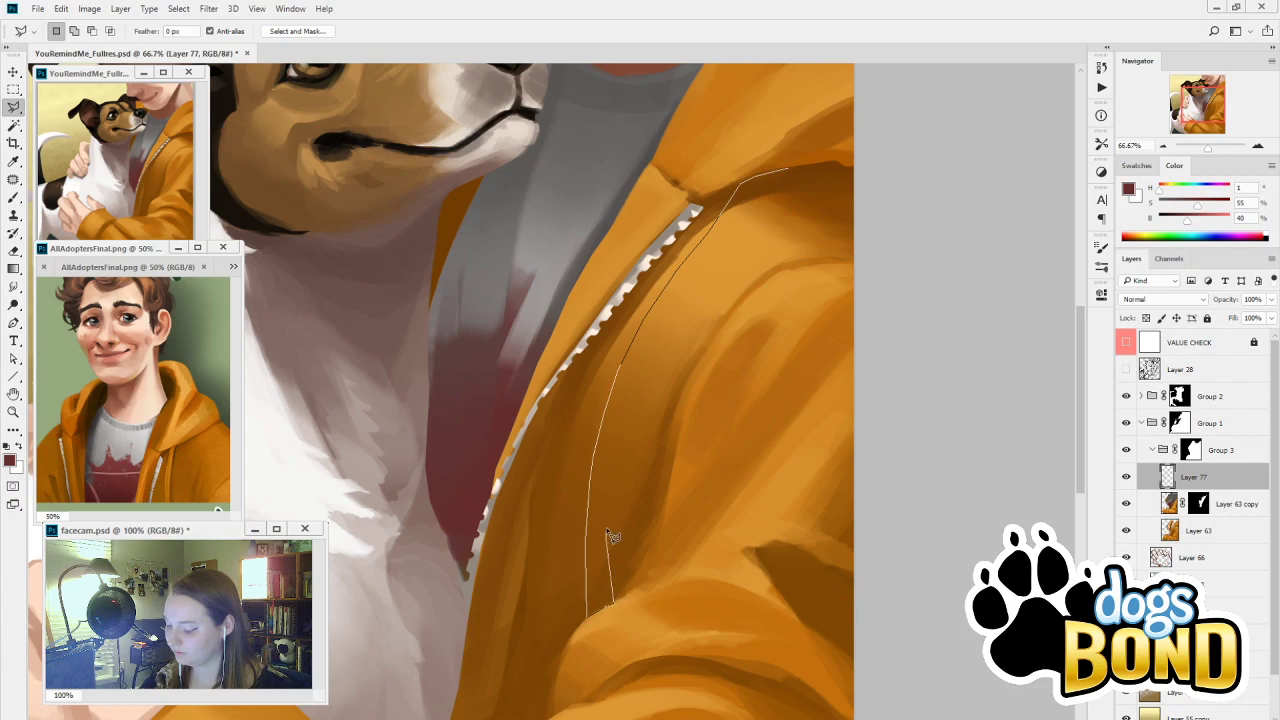
left_click_drag(648, 357, 756, 217)
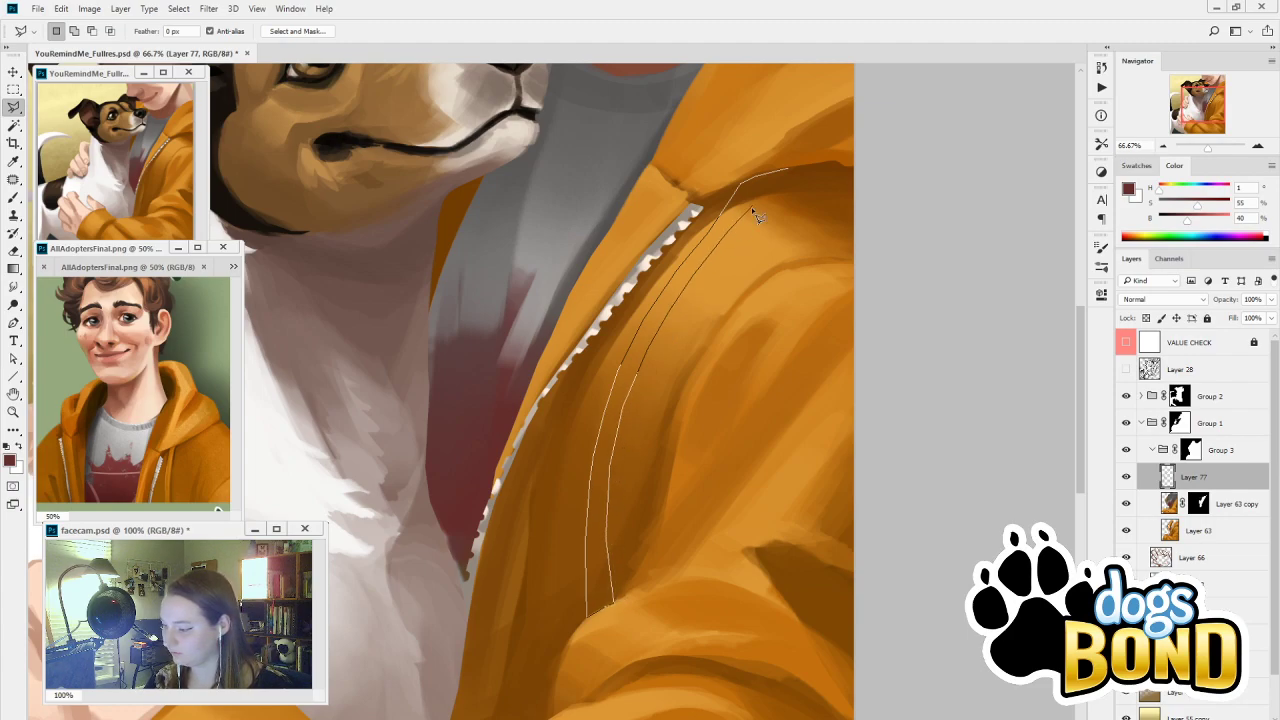
left_click_drag(788, 166, 786, 170)
Sample the jacket's orange beside the zipper and fill the selected strip with it on Layer 77
key("b")
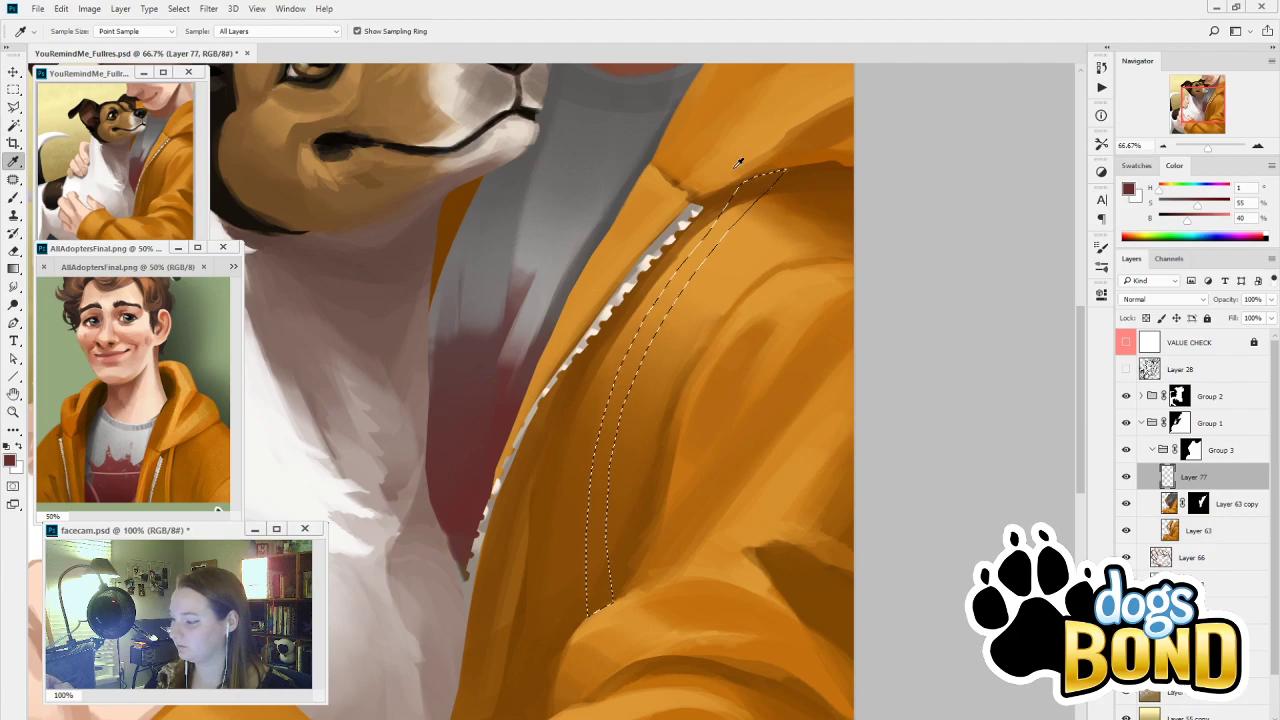
left_click(718, 200, "alt")
key("alt+BackSpace")
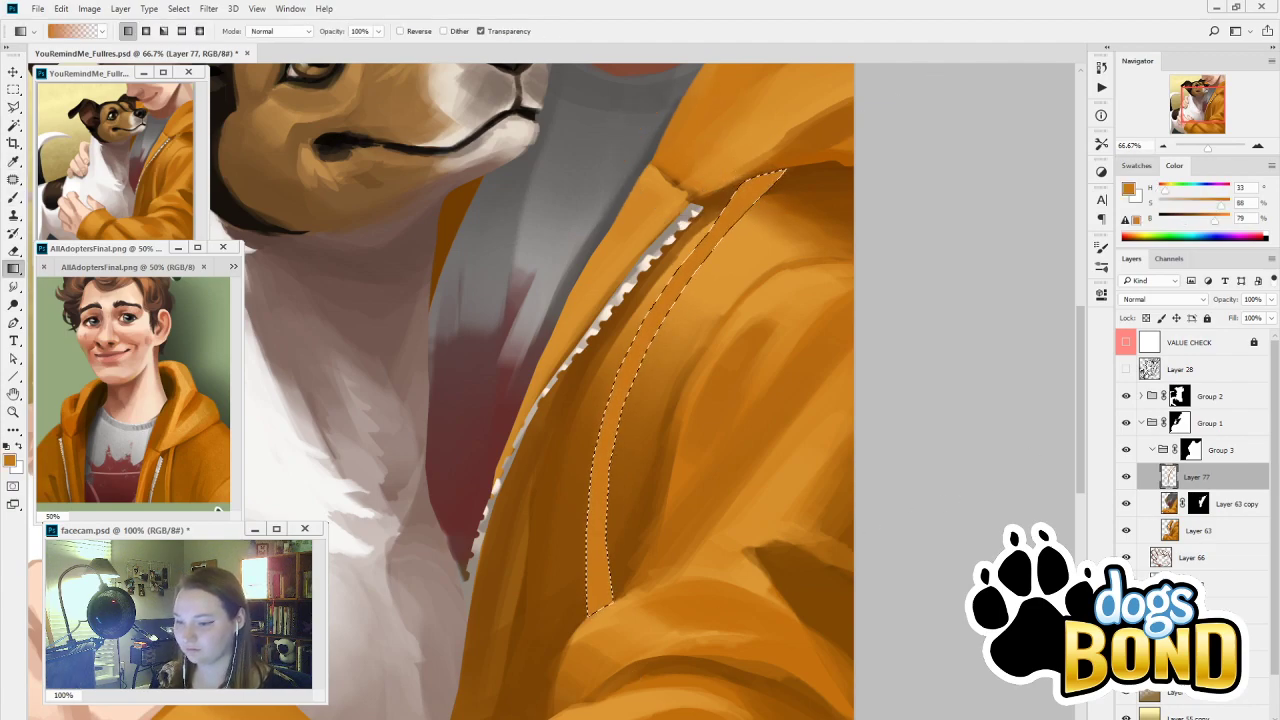
Shade the selected strip with sampled light oranges and dark browns, using a 150 px brush
key("i")
left_click(780, 300)
key("b")
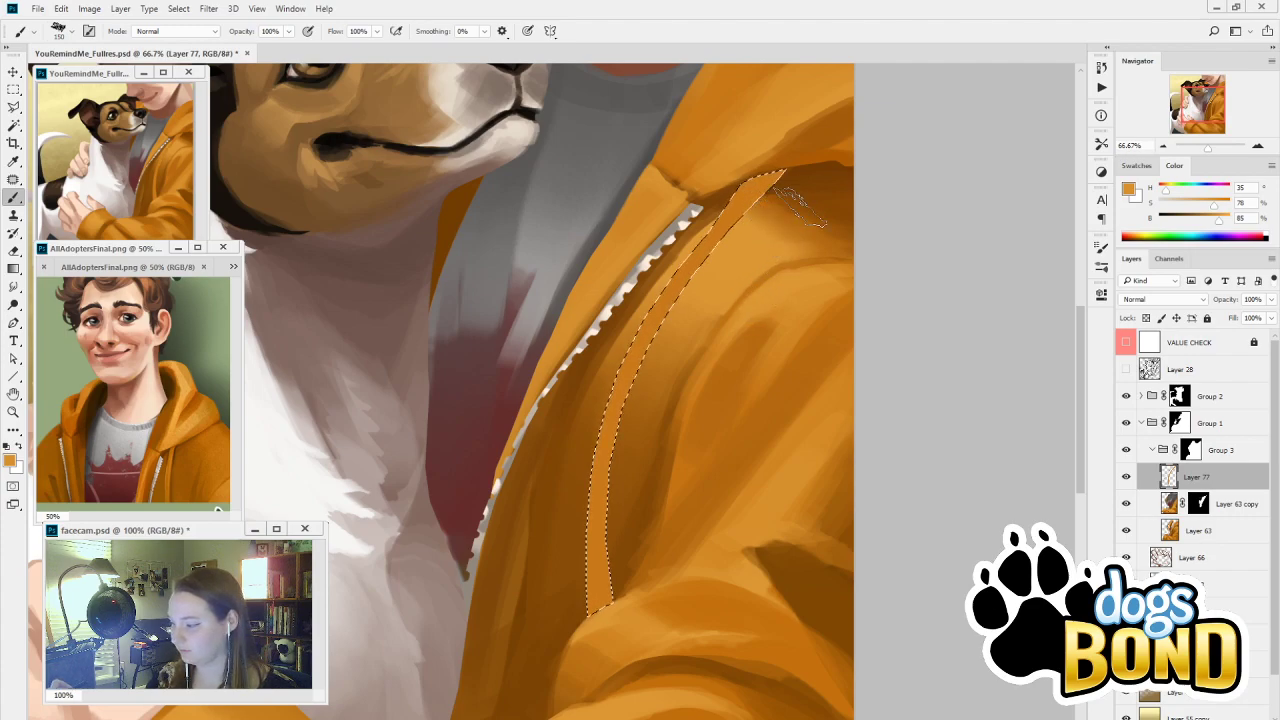
left_click(757, 155, "alt")
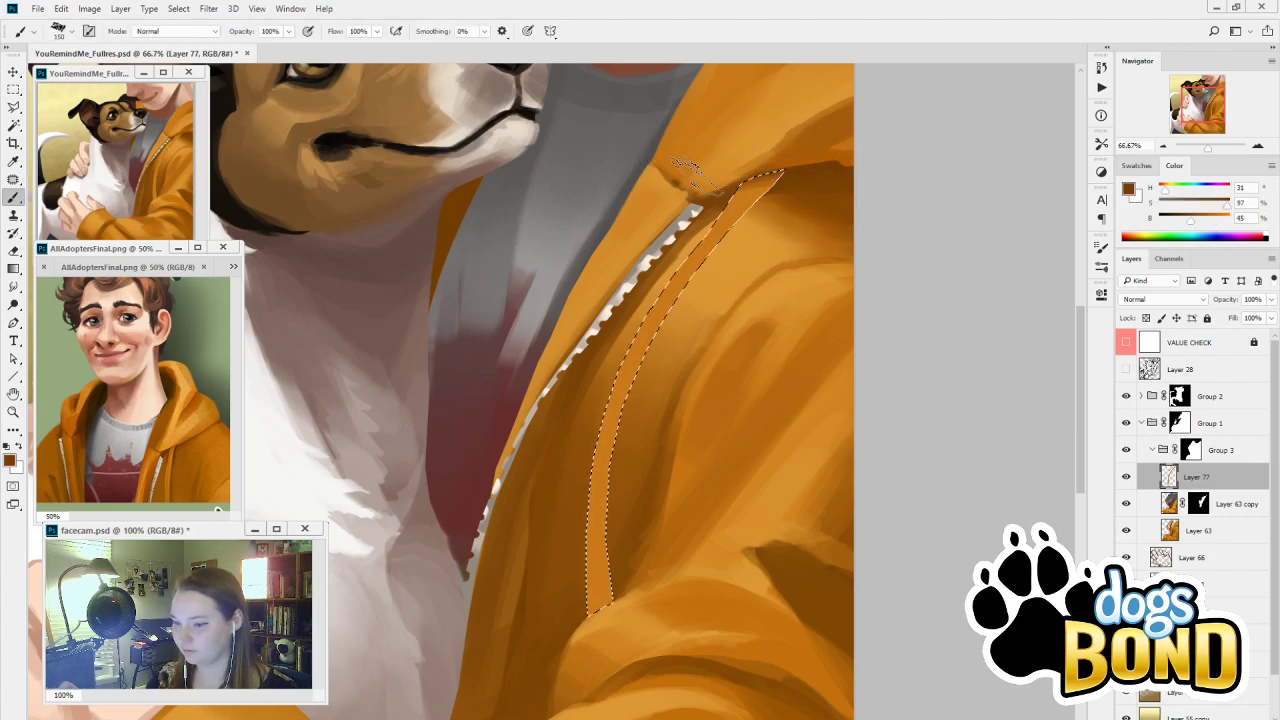
left_click(770, 182, "alt")
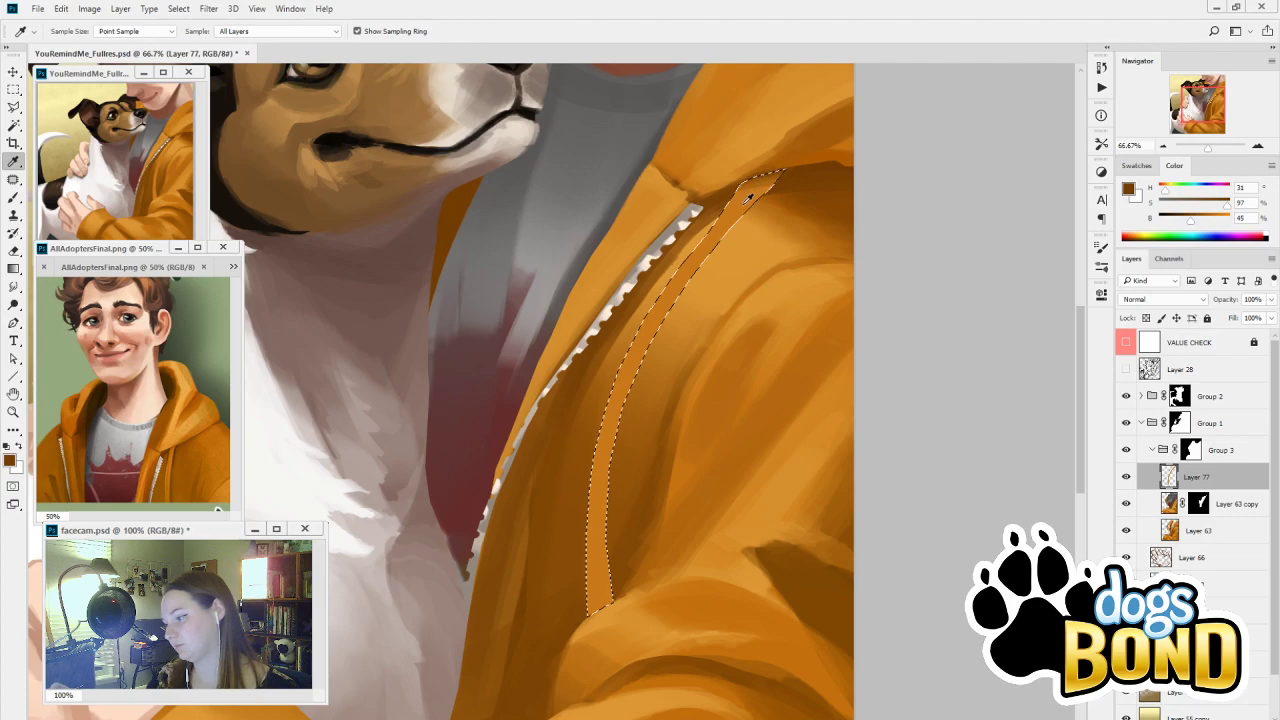
left_click(790, 179, "alt")
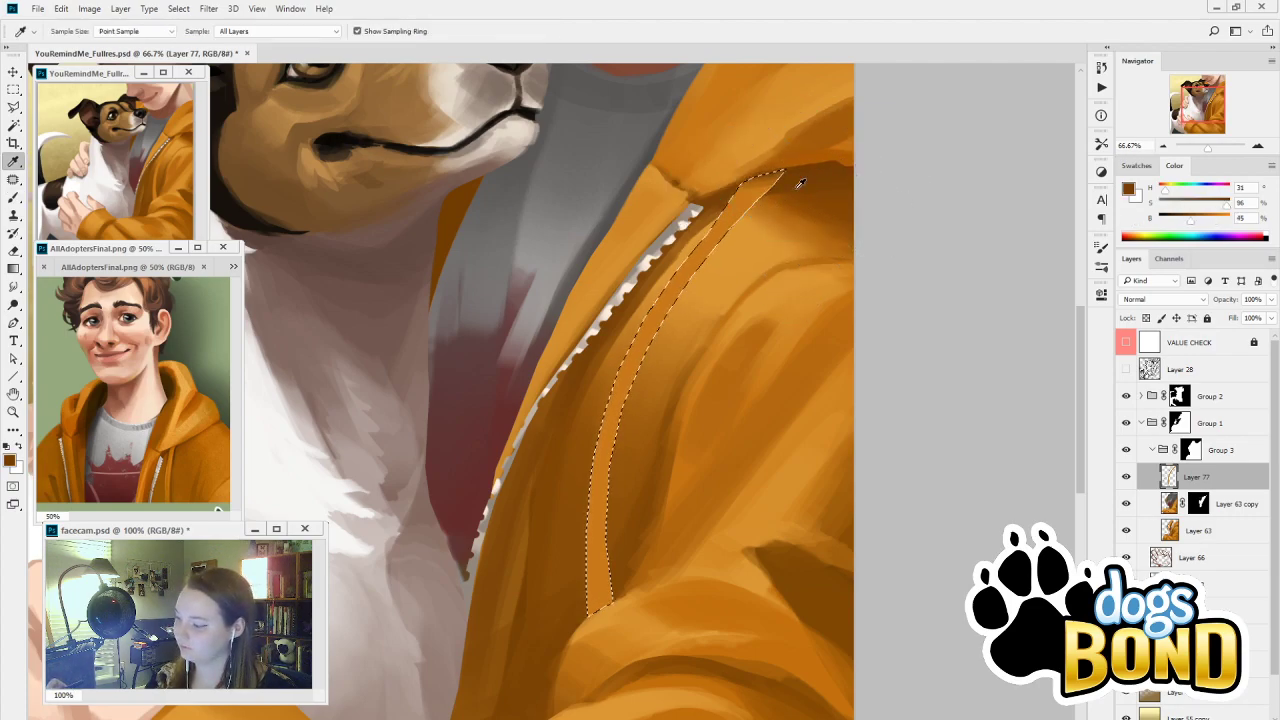
left_click(731, 240, "alt")
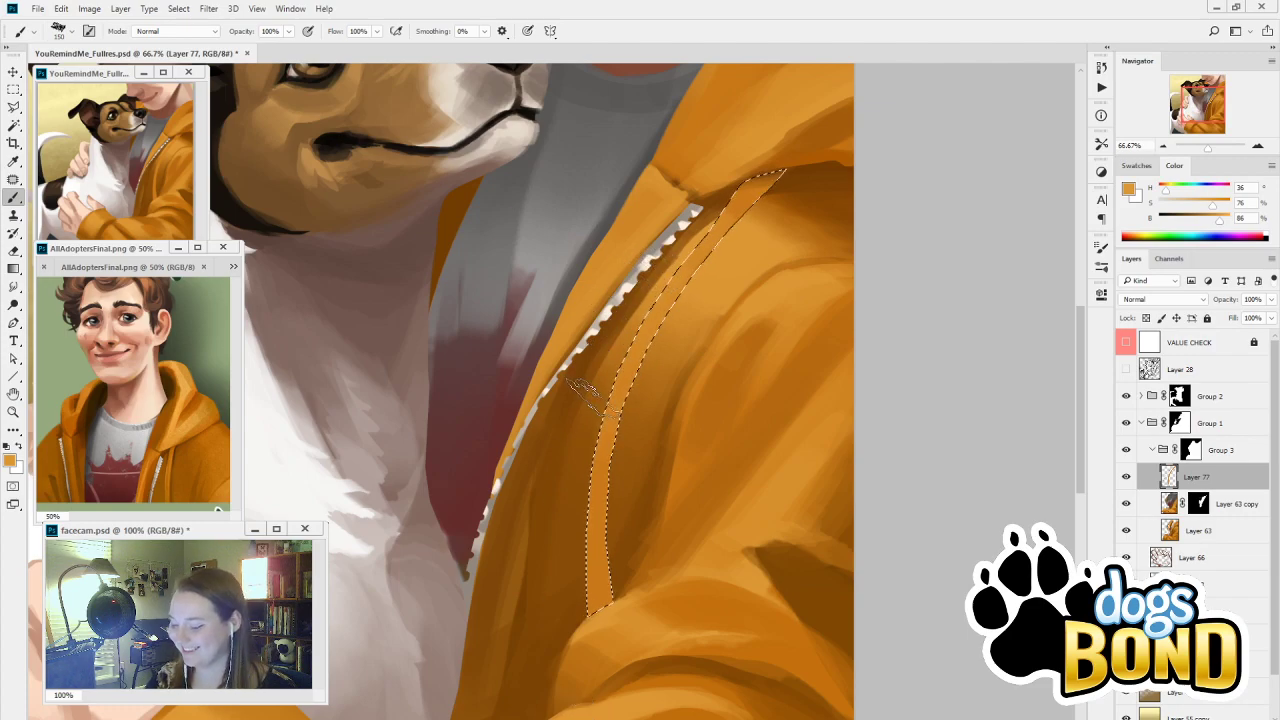
left_click(640, 482, "alt")
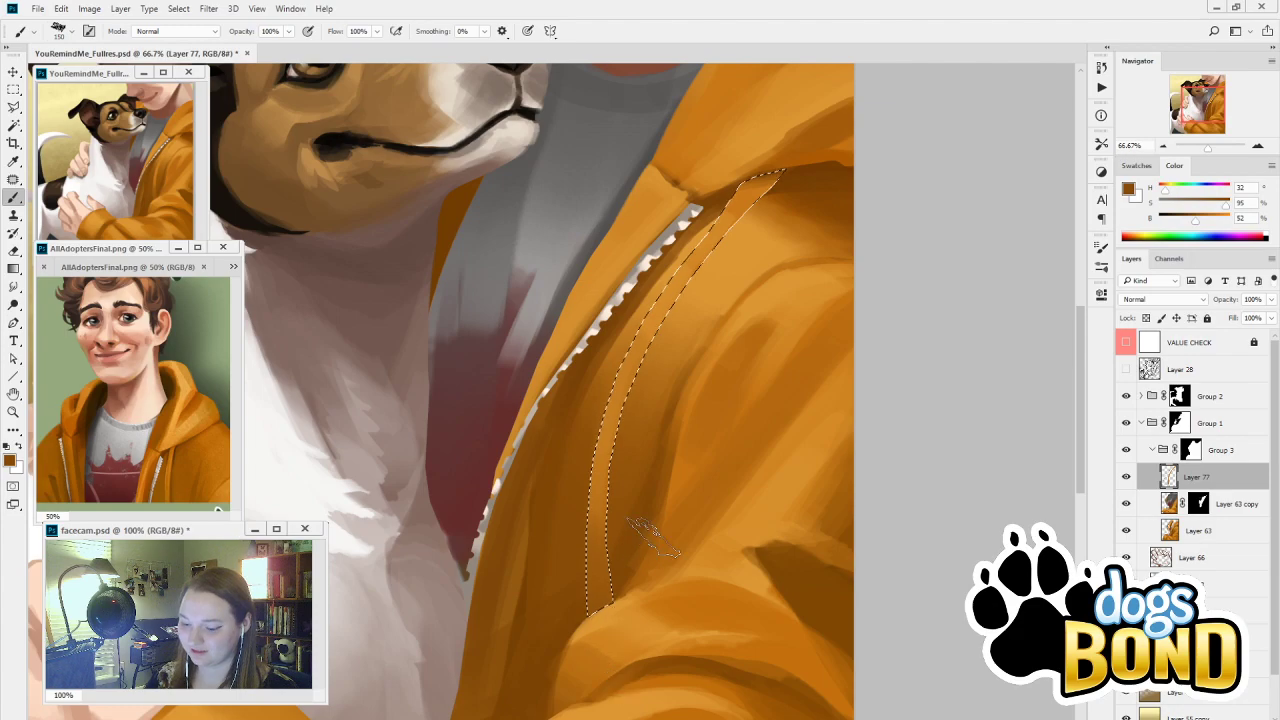
Invert the selection and paint sampled dark brown shadows around the strip on Layer 63 with a 40 px brush
key("ctrl+shift+i")
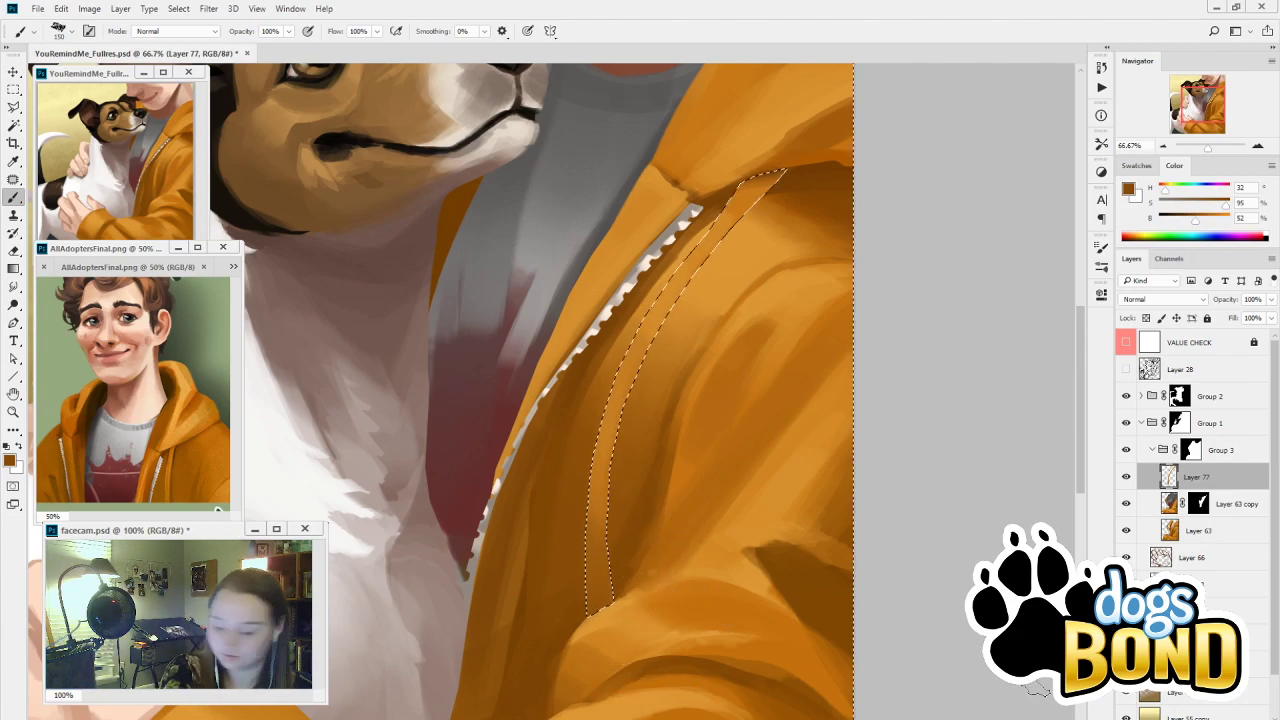
left_click(1198, 530)
left_click(786, 157, "alt")
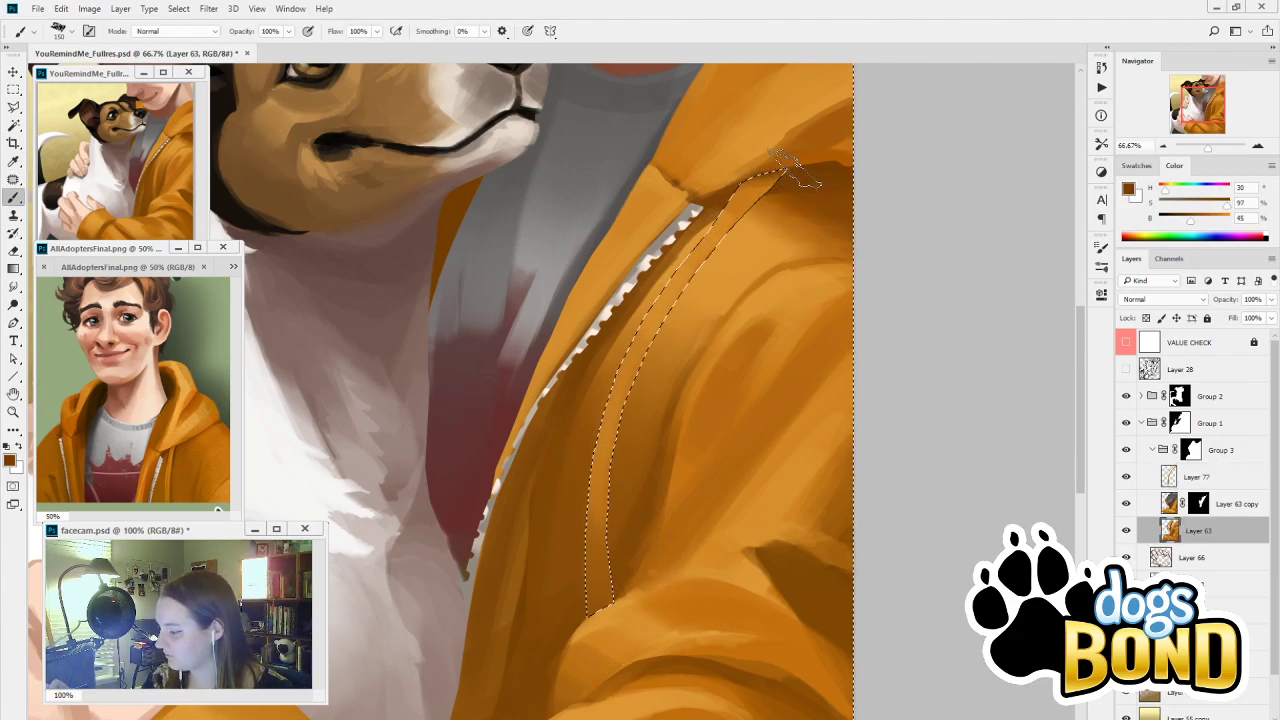
key("[")
key("[")
key("[")
key("[")
key("[")
key("[")
key("[")
key("[")
key("[")
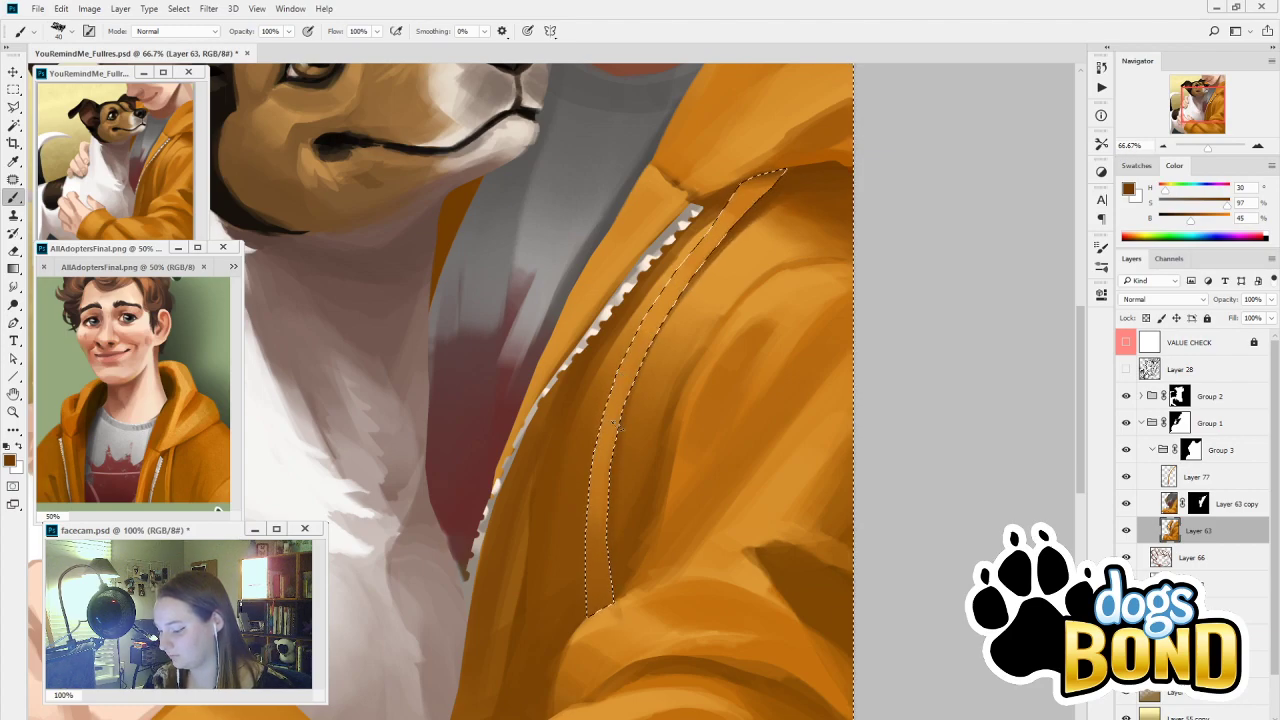
Refine the strip's outer edges with sampled light orange and dark brown, and reselect the strip on Layer 77
left_click(615, 605, "alt")
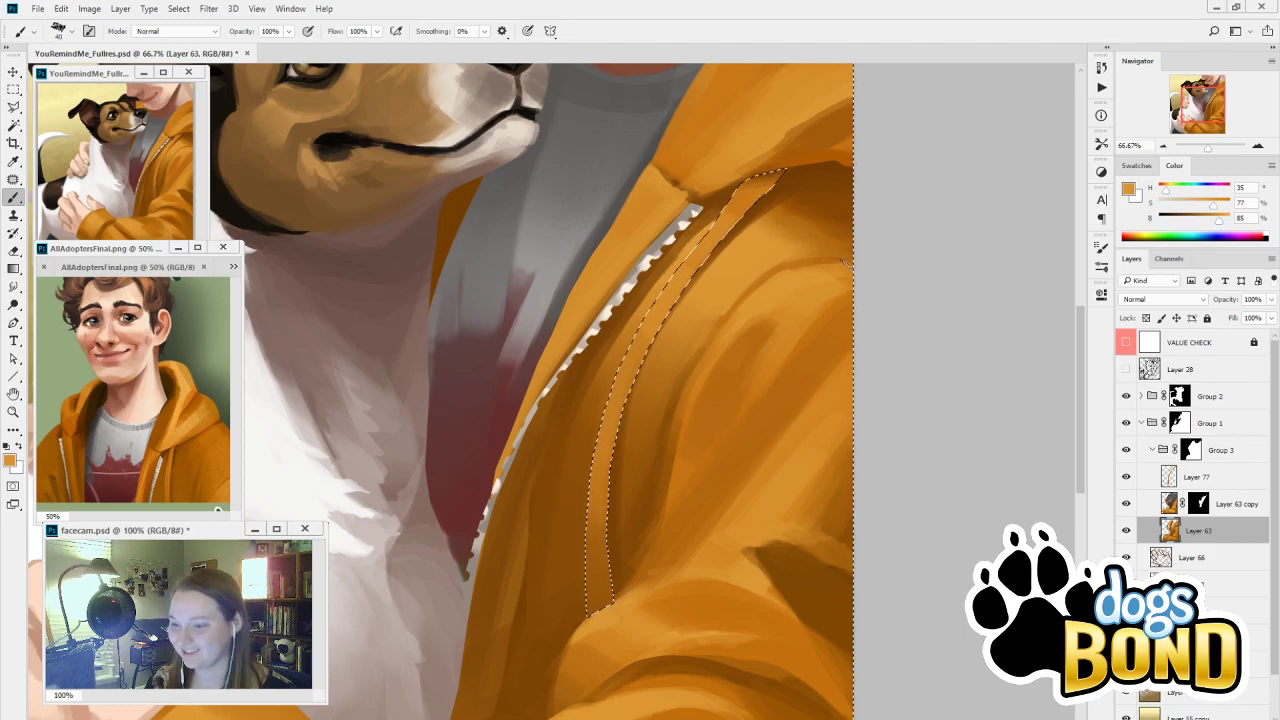
left_click(808, 166, "alt")
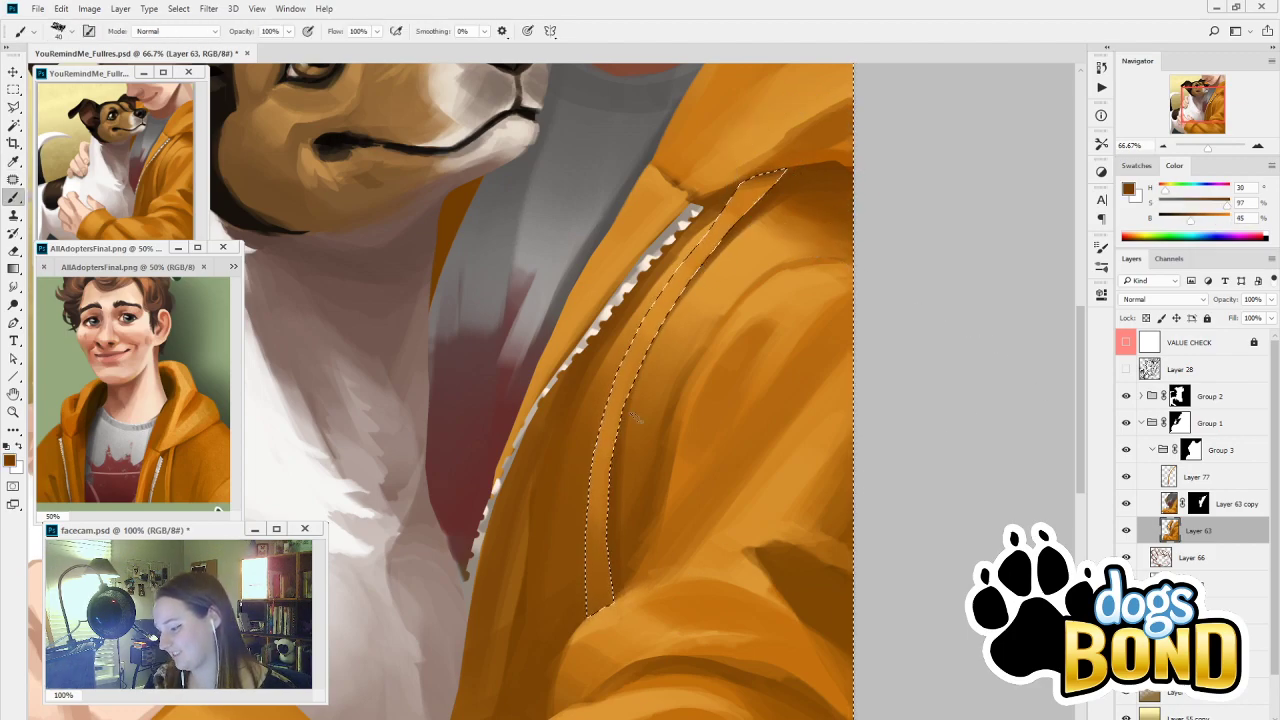
left_click(1200, 477)
key("ctrl+shift+i")
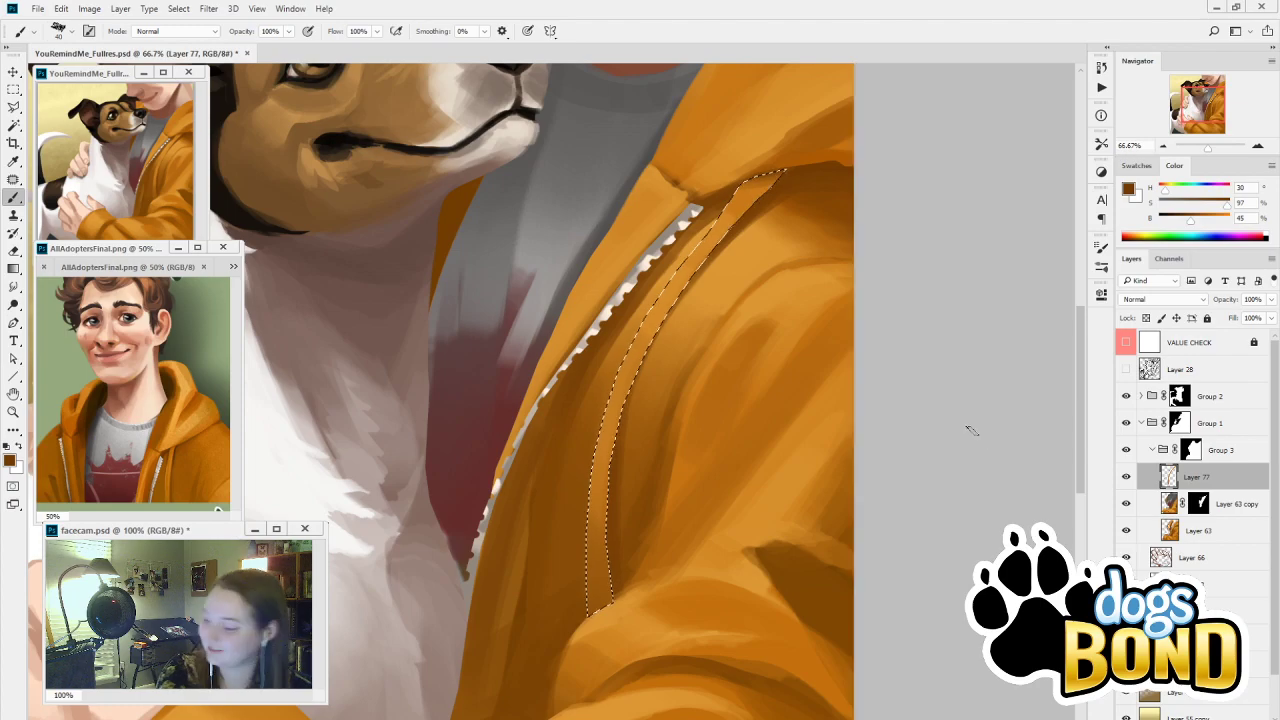
Try dark brown rib marks along the selected strip with a 30 px brush, and step back through the history to remove them
left_click_drag(737, 200, 734, 220)
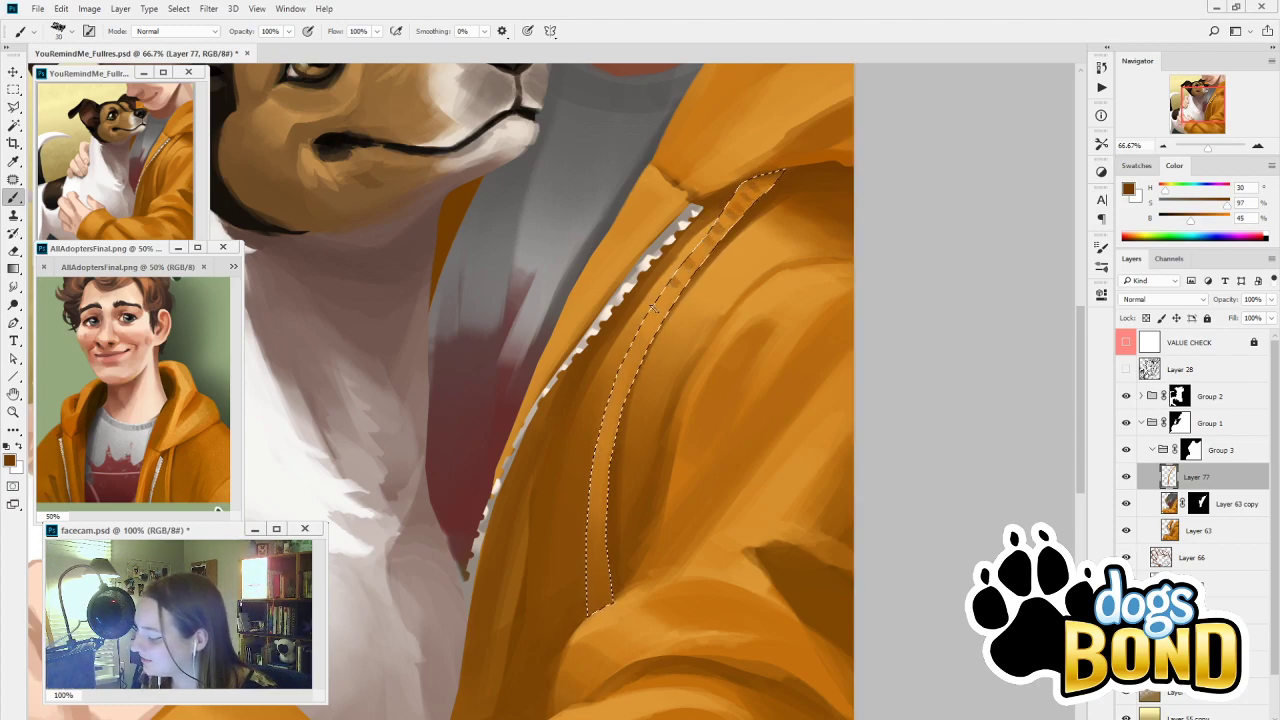
left_click_drag(678, 446, 721, 533)
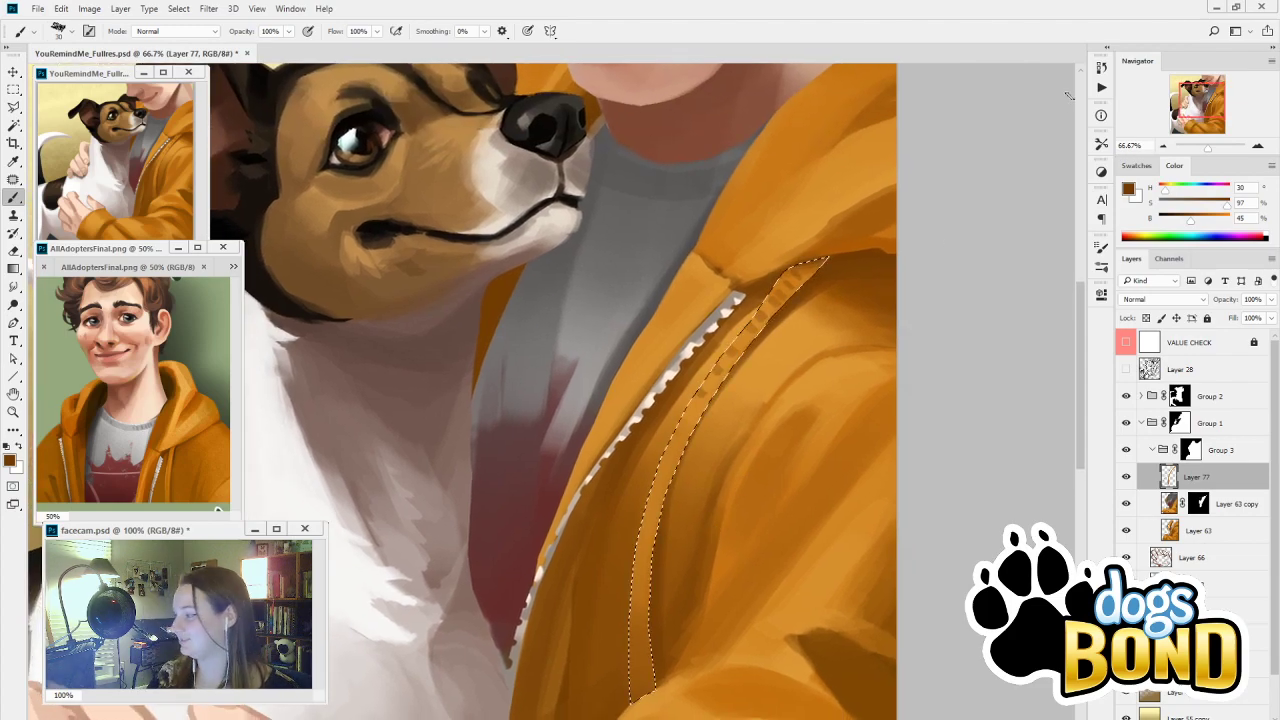
left_click(1101, 67)
left_click(978, 292)
left_click(992, 244)
left_click(1009, 196)
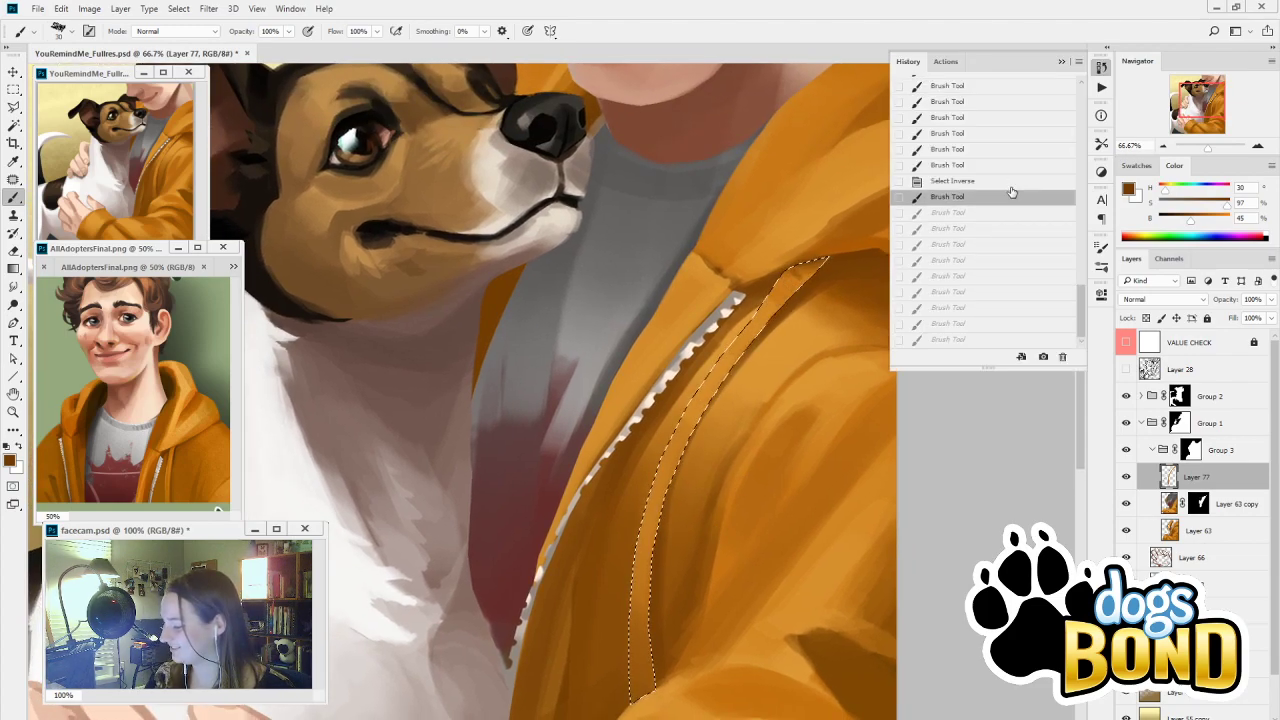
Paint softer rib marks along the strip in a sampled mid orange with a 30 px brush, and clear the selection
key("i")
left_click(792, 282, "alt")
left_click(849, 224, "alt")
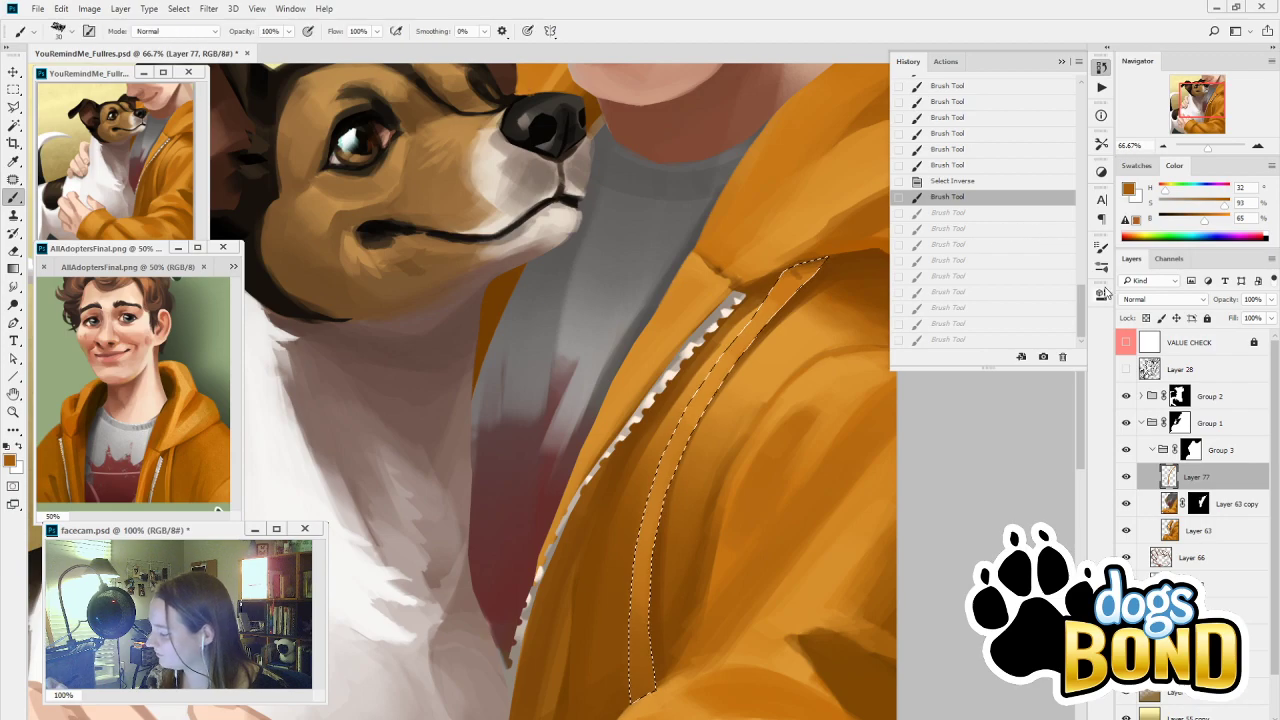
left_click(1101, 267)
left_click(814, 242)
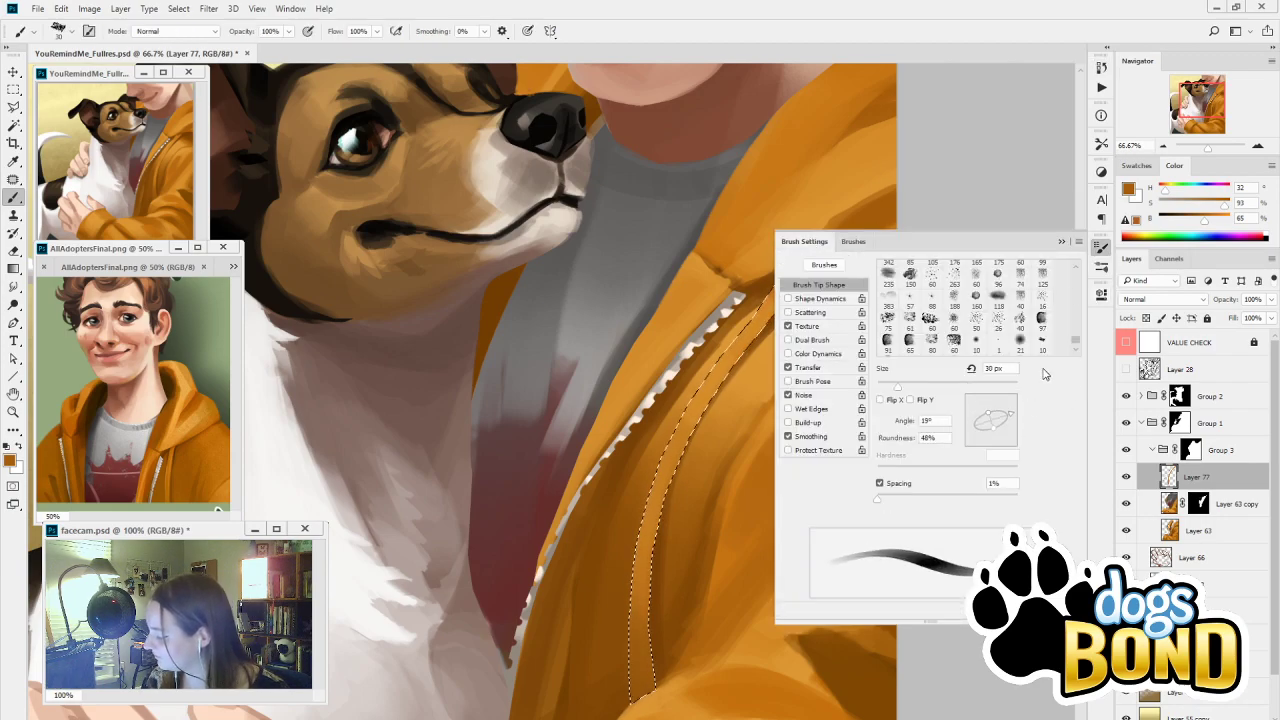
left_click(1024, 241)
left_click_drag(806, 282, 703, 386)
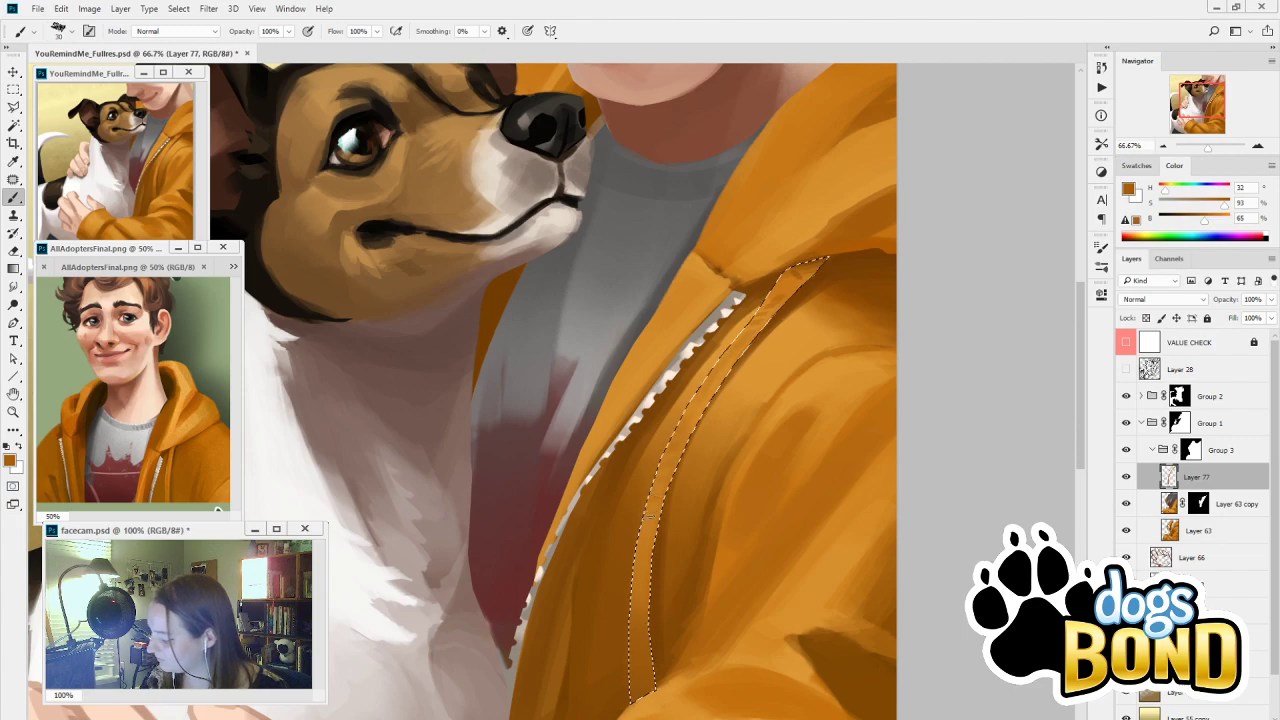
left_click_drag(746, 579, 884, 714)
key("ctrl+d")
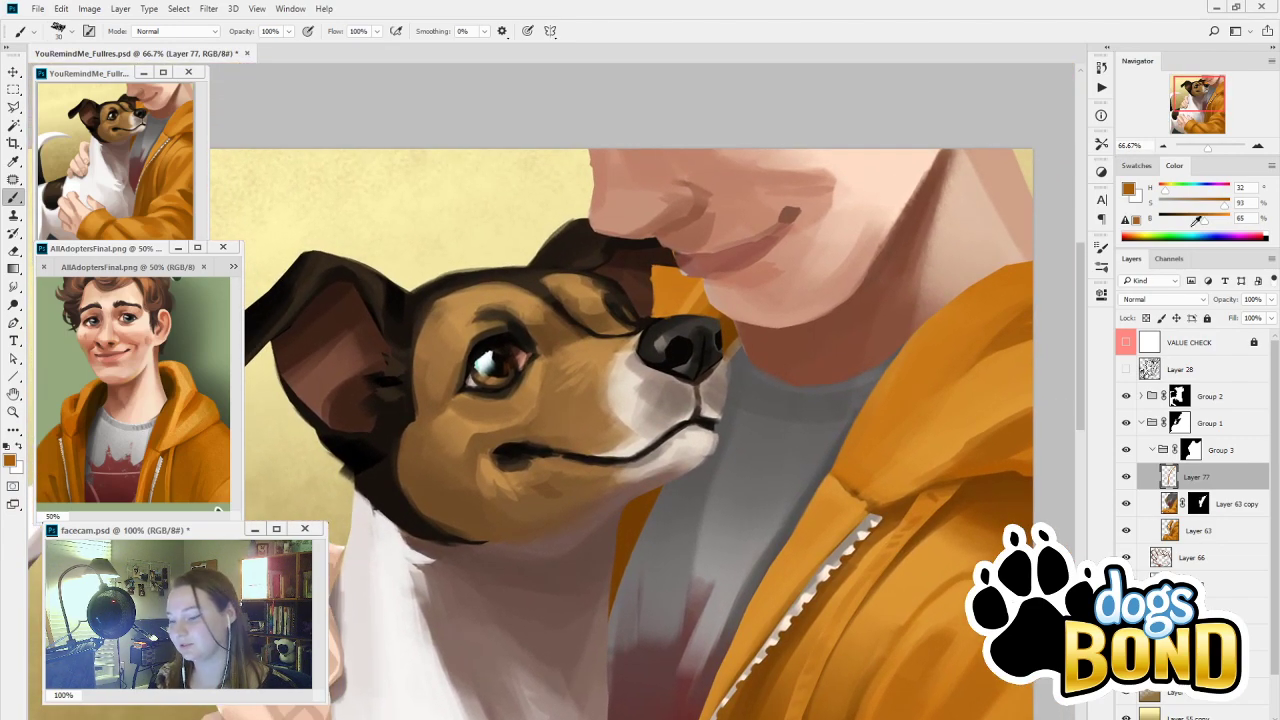
View the whole painting at 25%, open Group 2 at Layer 76, and compare the latest changes by undoing and redoing them
left_click(1162, 145)
left_click(1162, 145)
left_click(1162, 145)
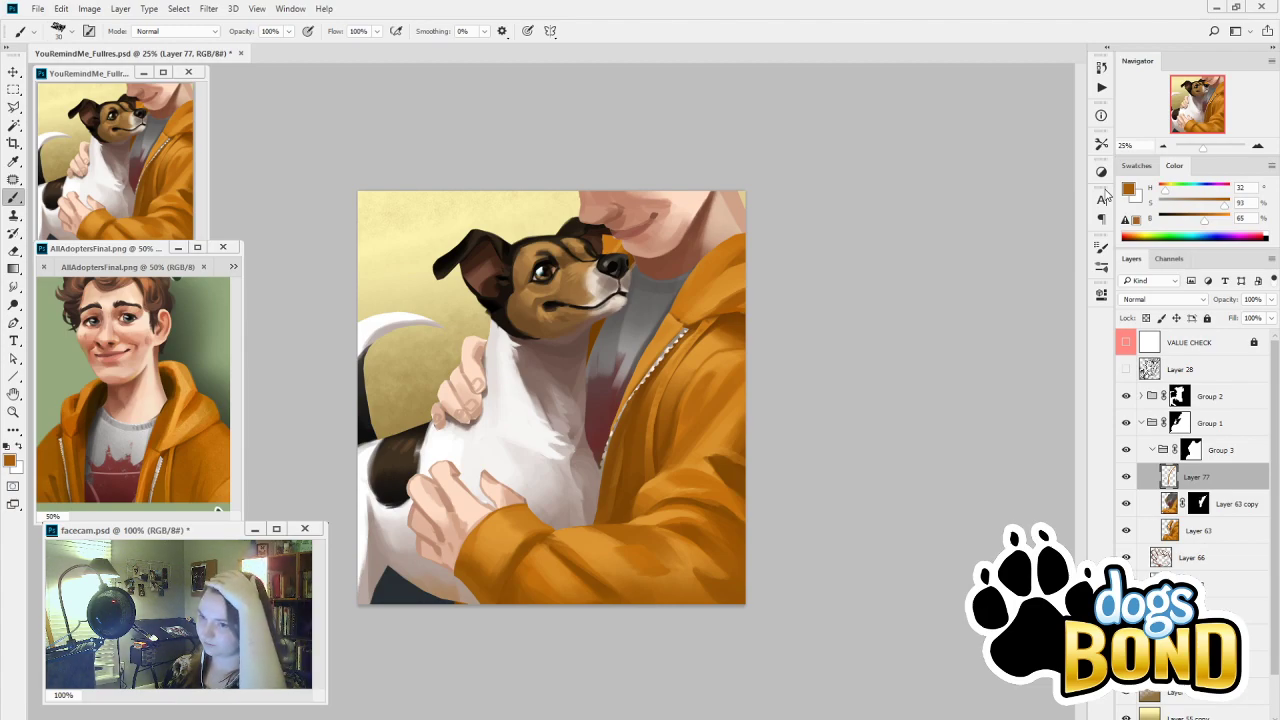
left_click(1141, 396)
left_click(1162, 560)
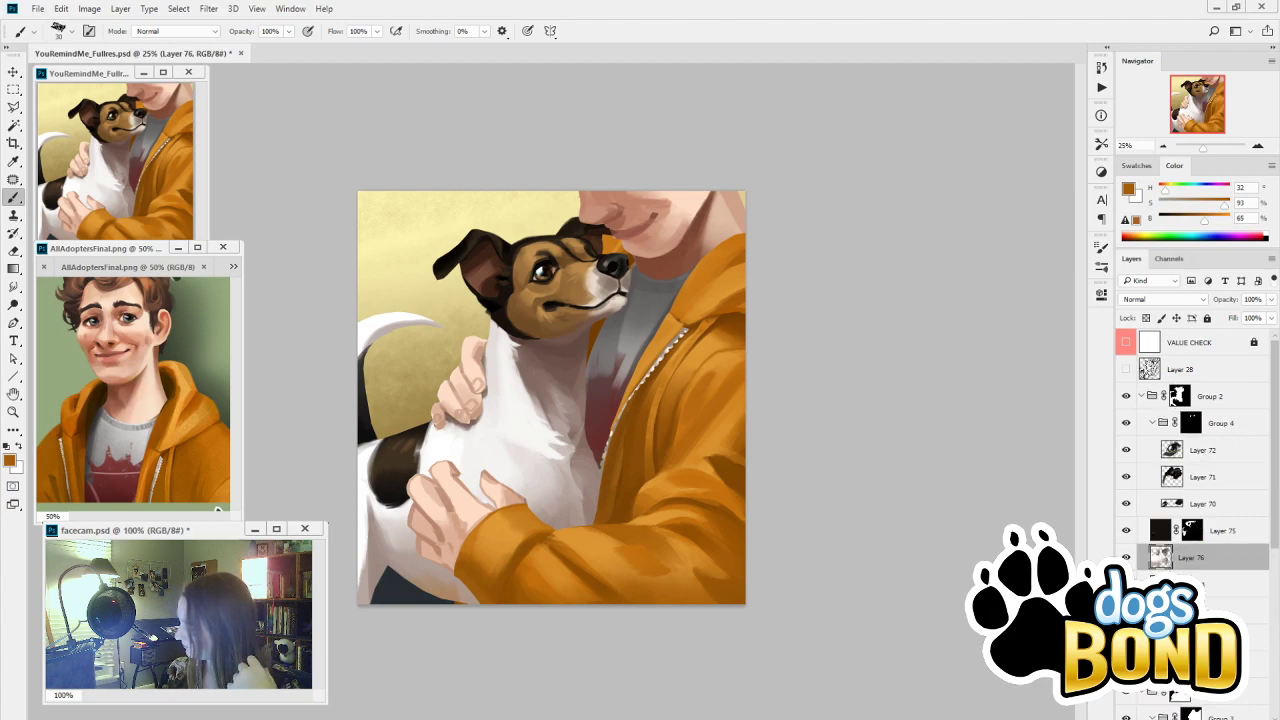
key("ctrl+alt+z")
key("ctrl+shift+z")
key("ctrl+shift+z")
key("ctrl+alt+z")
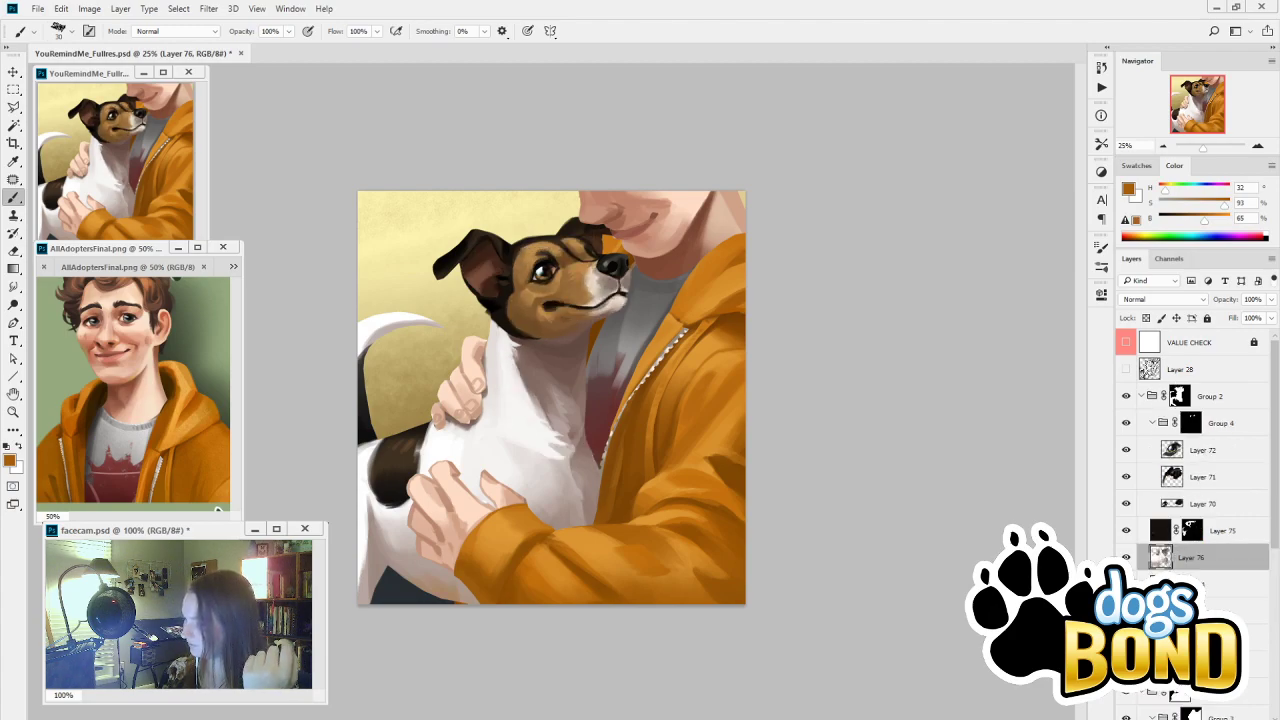
key("ctrl+alt+z")
key("ctrl+shift+z")
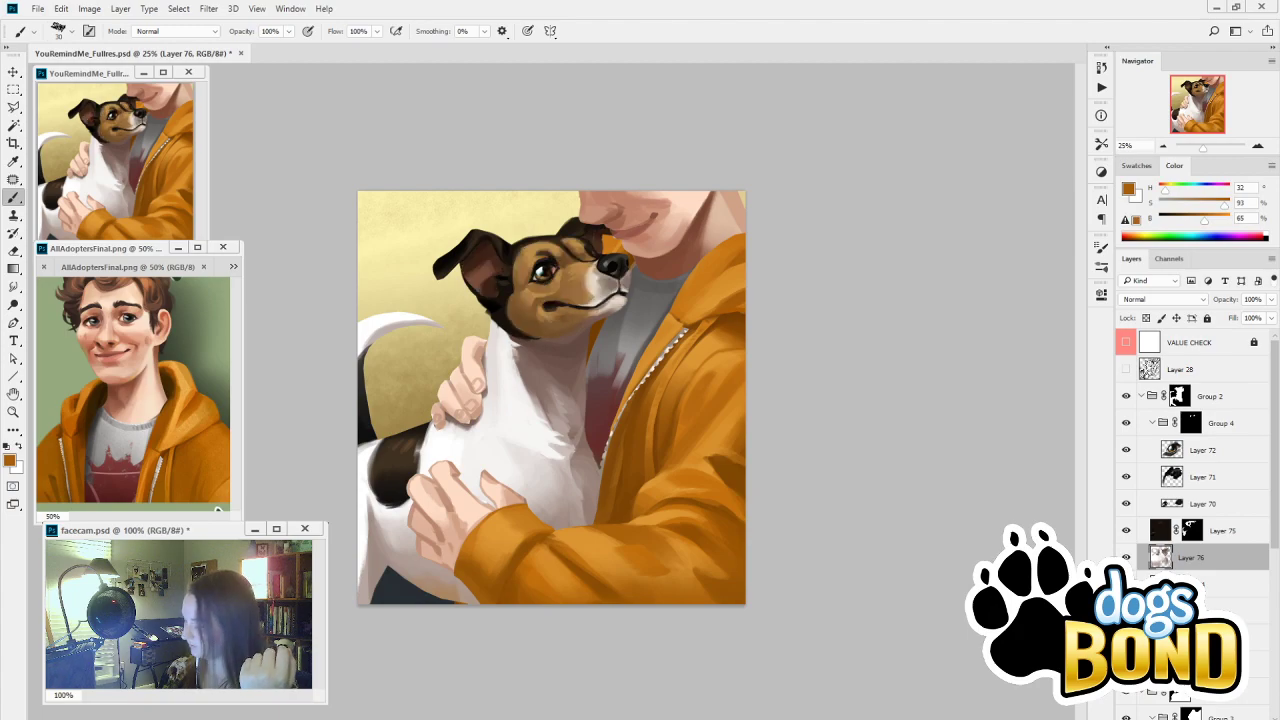
Touch up the dog's nose and muzzle on Layer 74 with sampled grey-brown and near-black
left_click(1162, 584)
left_click(626, 286, "alt")
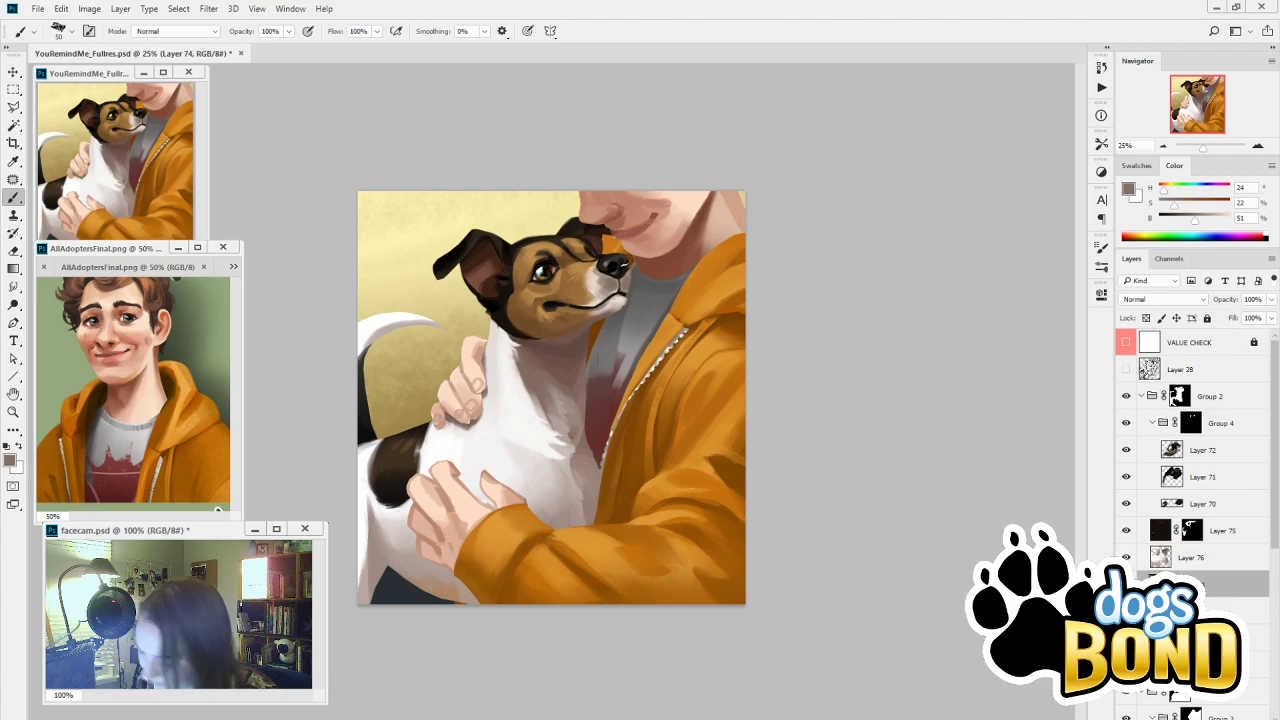
left_click(624, 273, "alt")
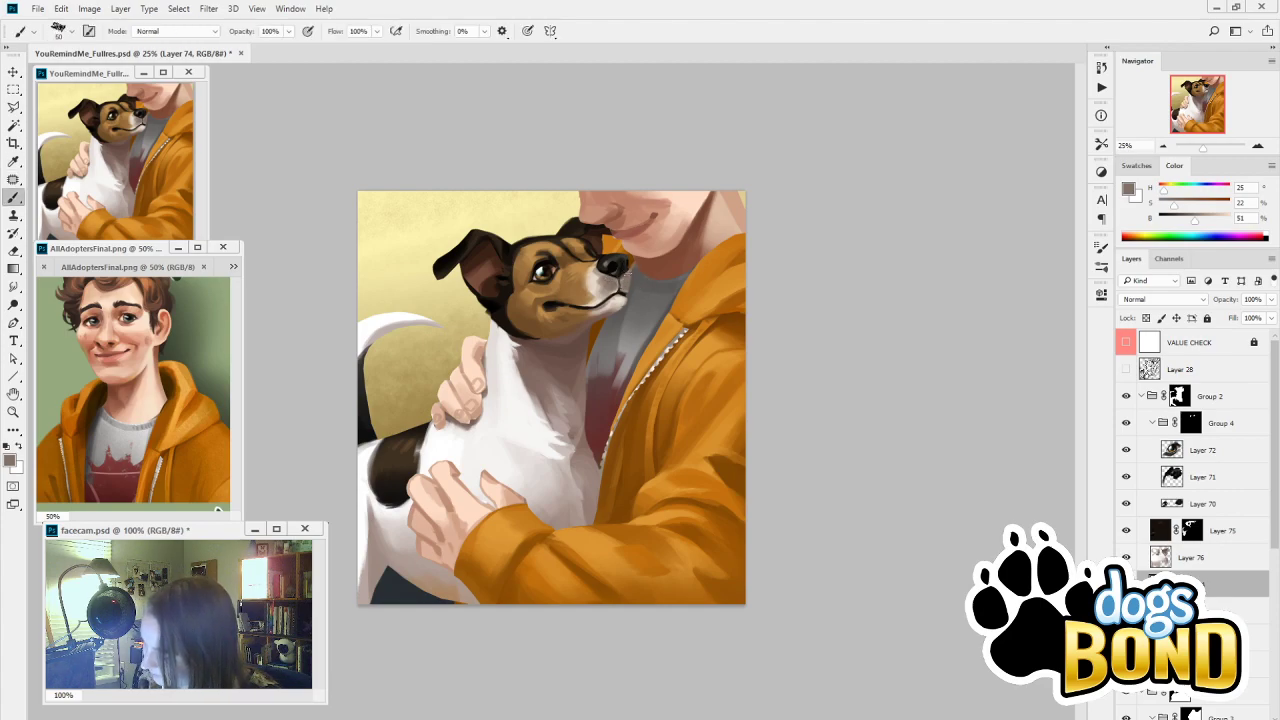
left_click(609, 273, "alt")
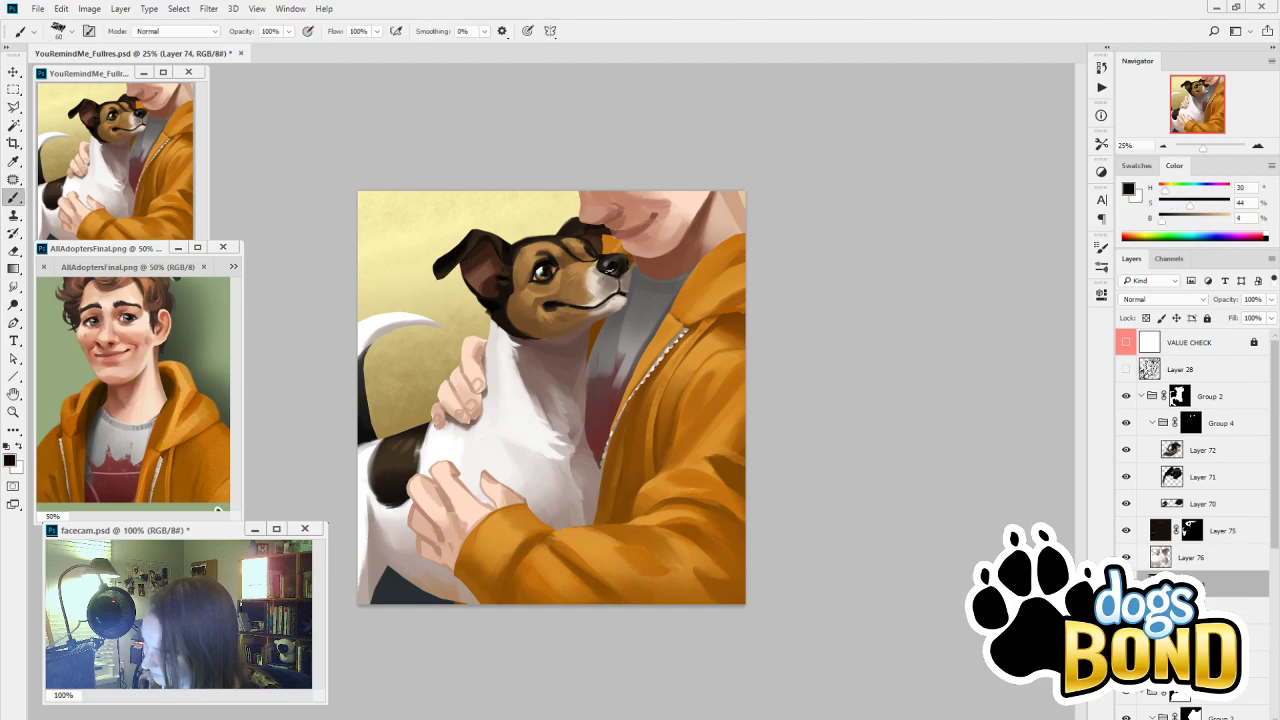
left_click_drag(621, 270, 617, 289)
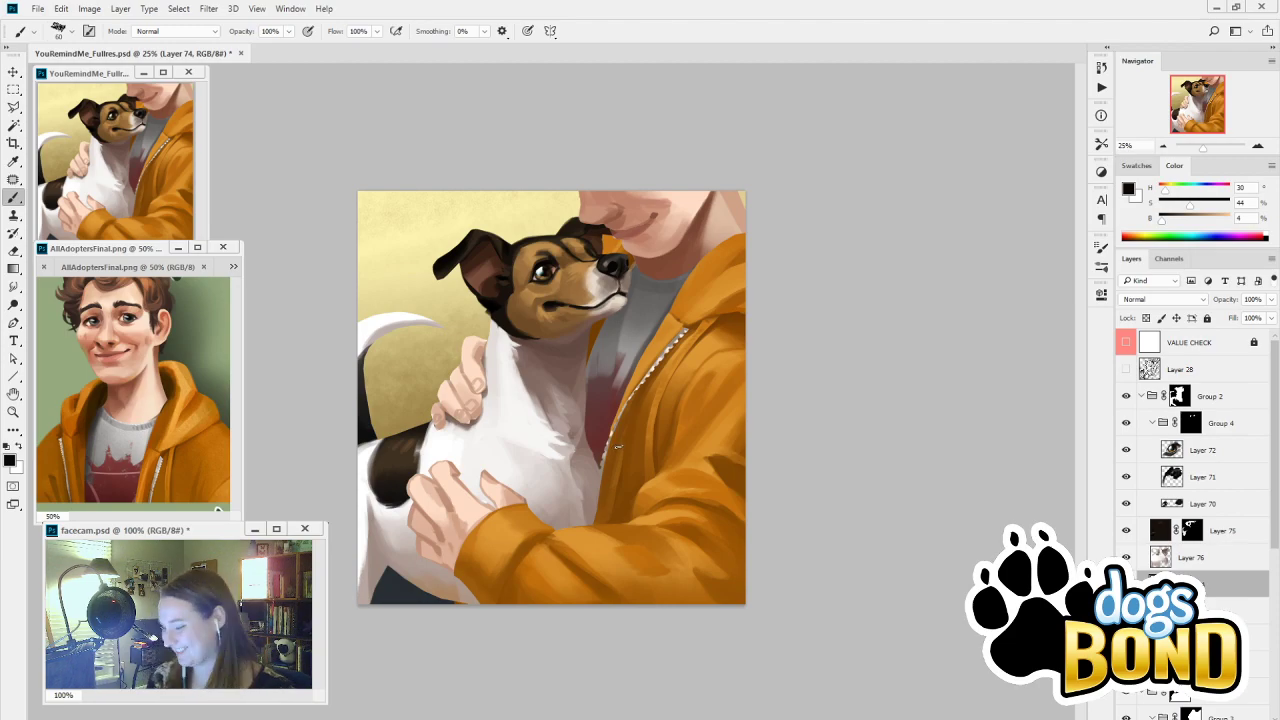
Collapse Group 2 and toggle its visibility to compare the painting with and without it
left_click(1126, 397)
left_click(1126, 397)
left_click(1141, 396)
left_click(1126, 397)
left_click(1126, 397)
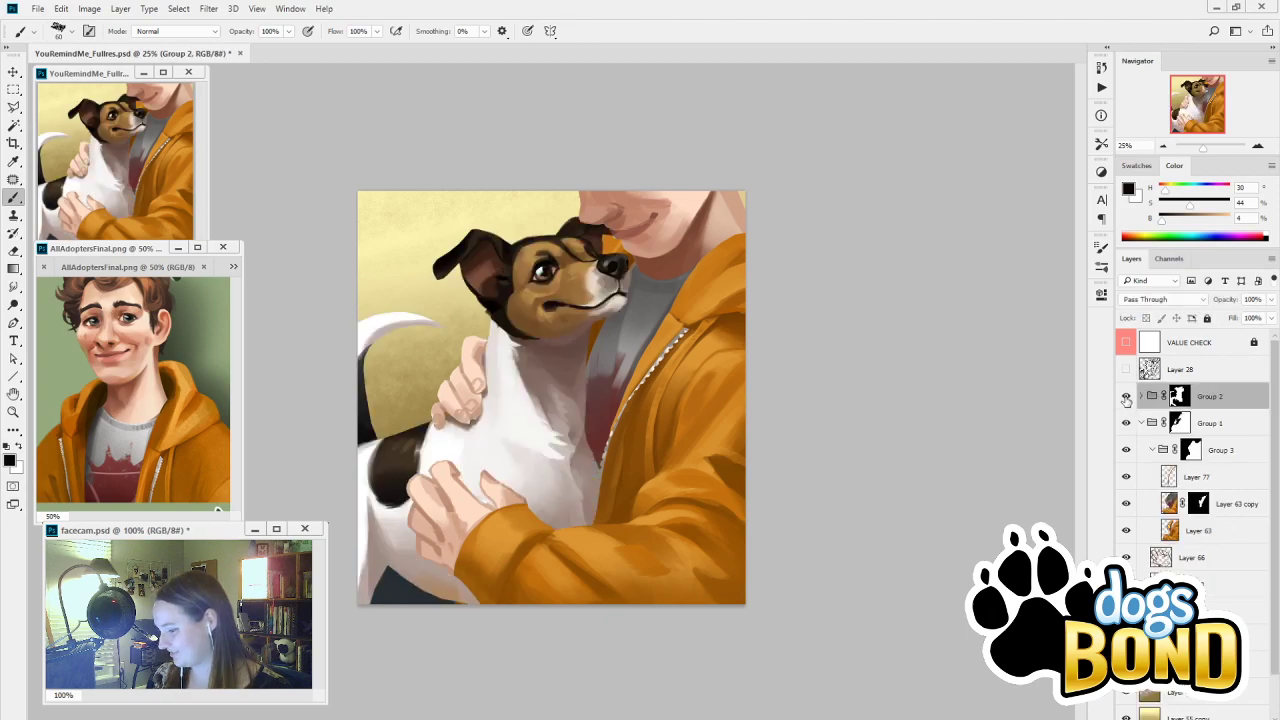
Toggle the visibility of Group 1 to compare the painting with and without it
left_click(1126, 423)
left_click(1126, 423)
left_click(1126, 423)
left_click(1126, 424)
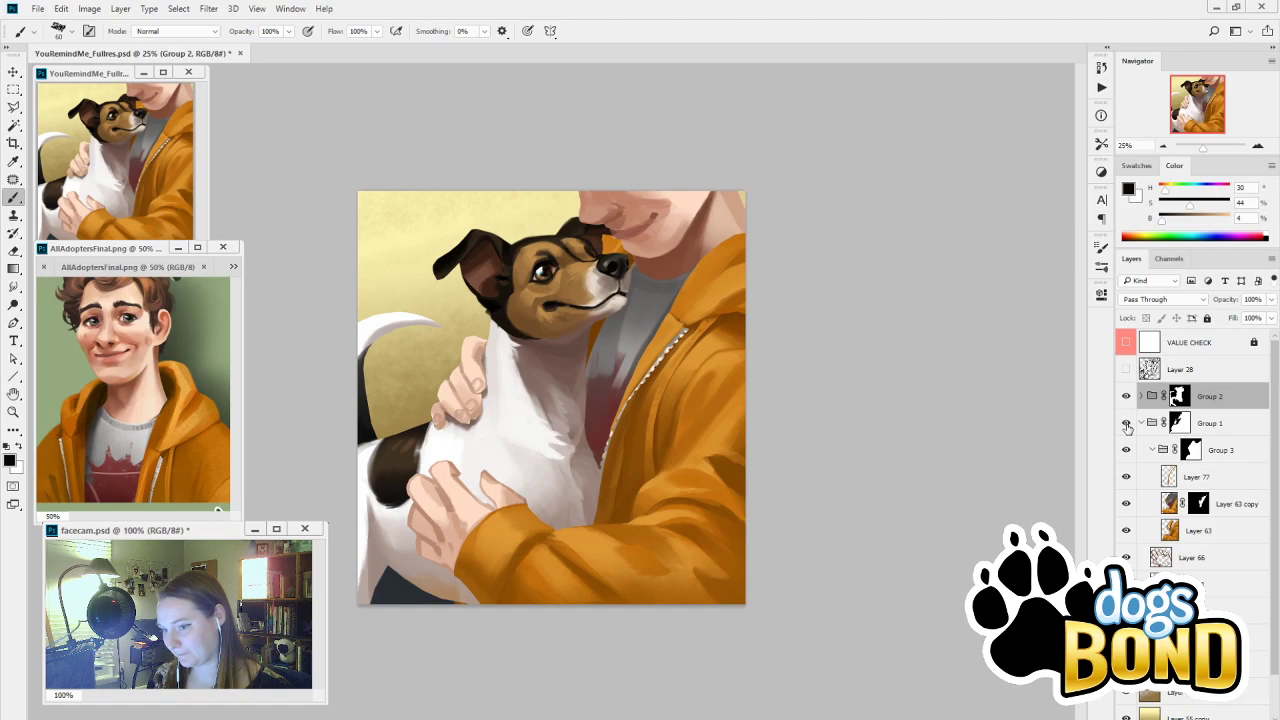
left_click(1126, 424)
left_click(1127, 423)
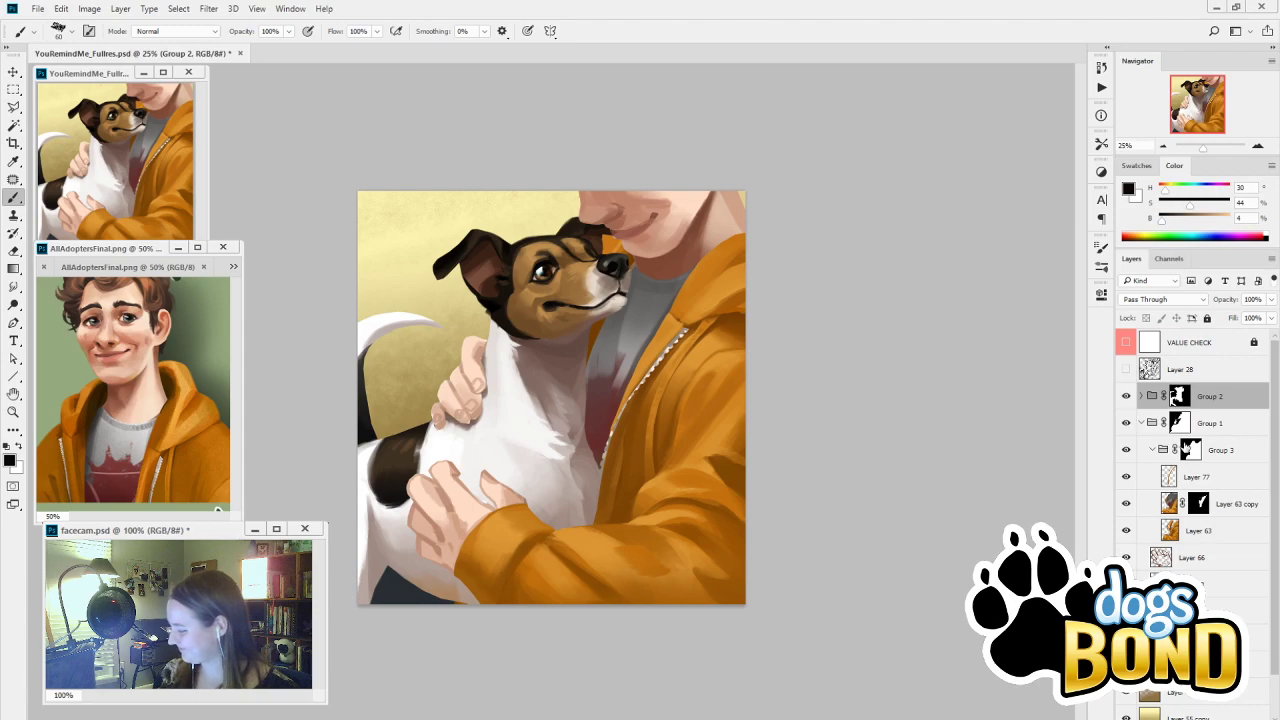
Select Layer 76 inside Group 2, adjust the brush size, and sample the brown neck shadow and the white chest fur
left_click(1142, 396)
left_click(1197, 560)
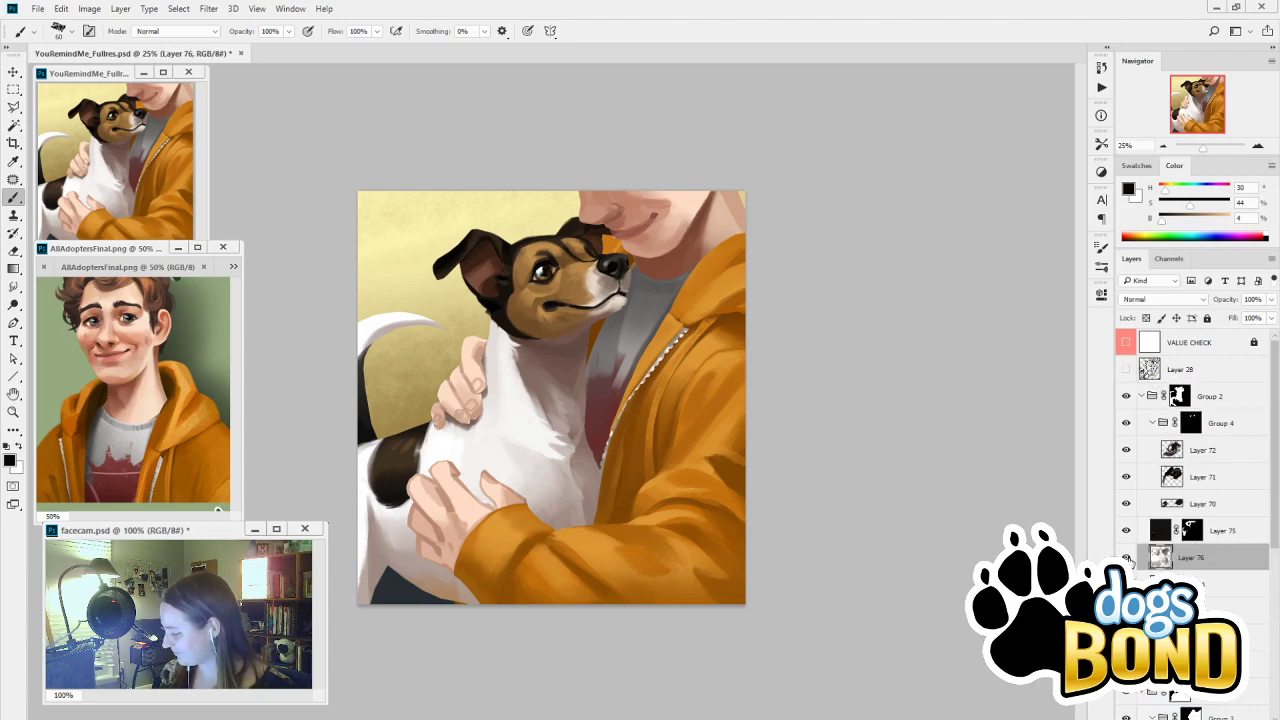
left_click(566, 355, "alt")
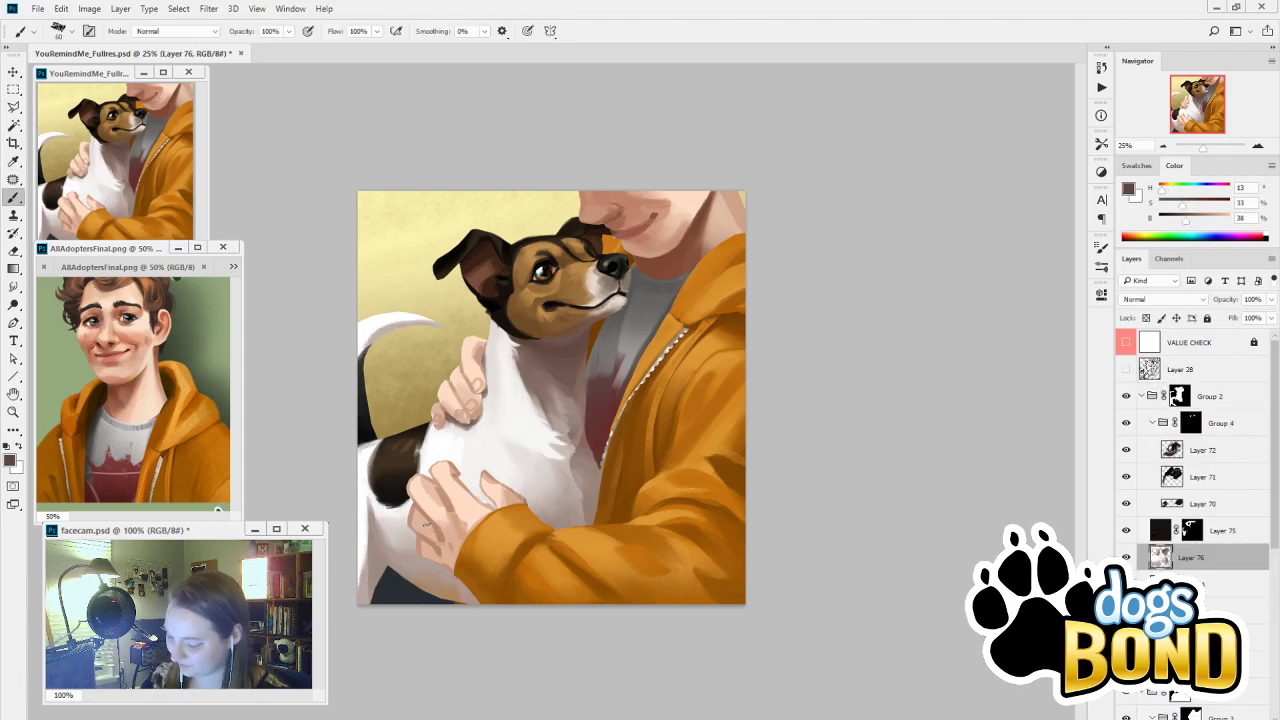
key("bracketright")
key("bracketright")
key("bracketright")
key("bracketright")
key("bracketright")
key("bracketright")
key("bracketright")
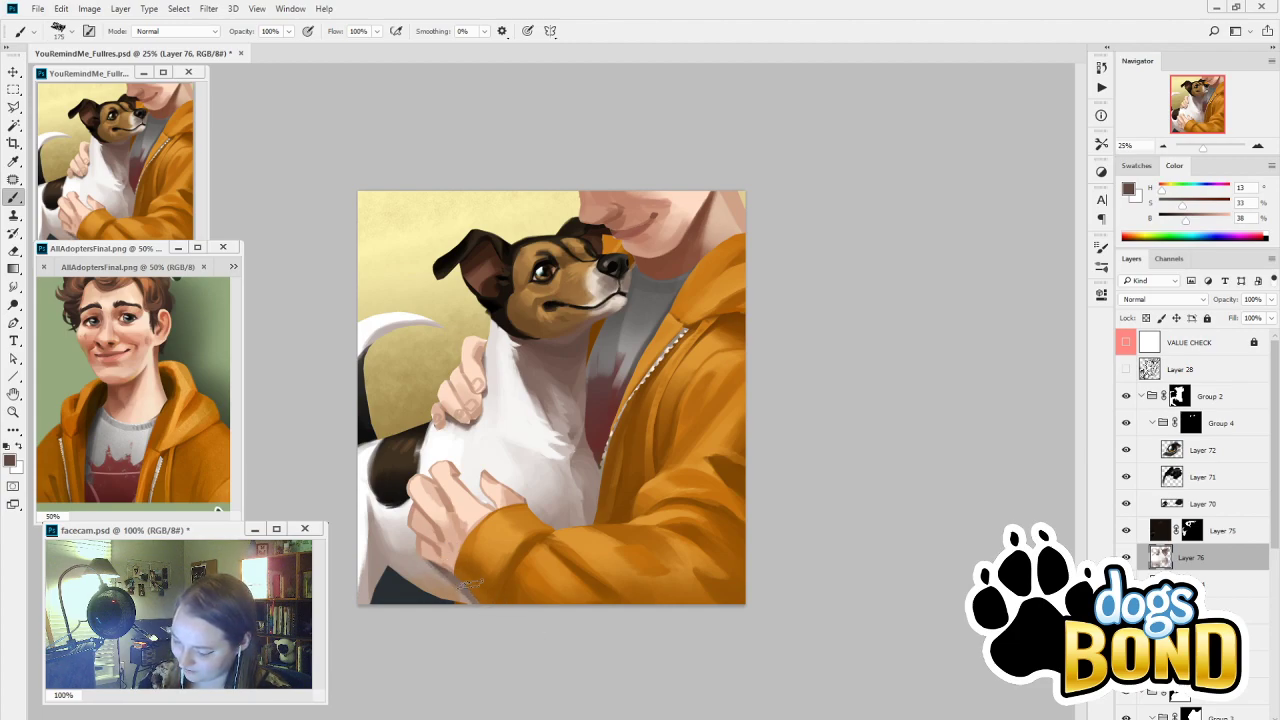
key("bracketleft")
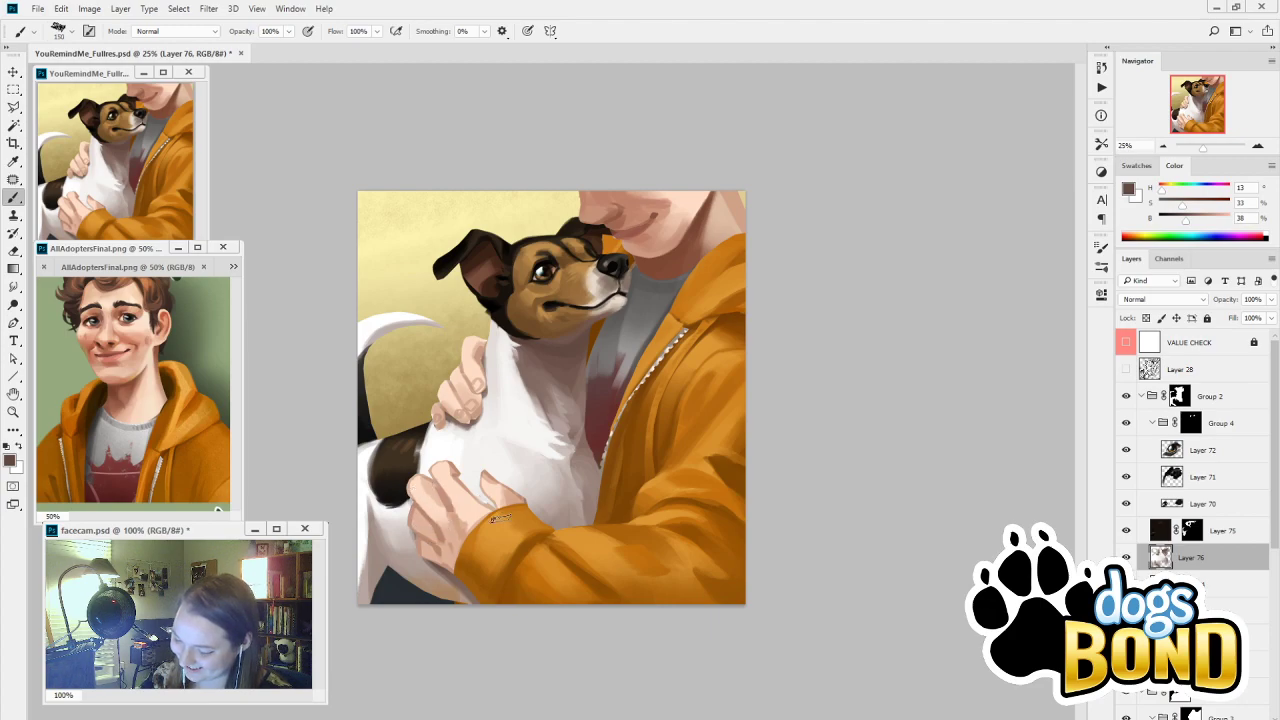
left_click(494, 456, "alt")
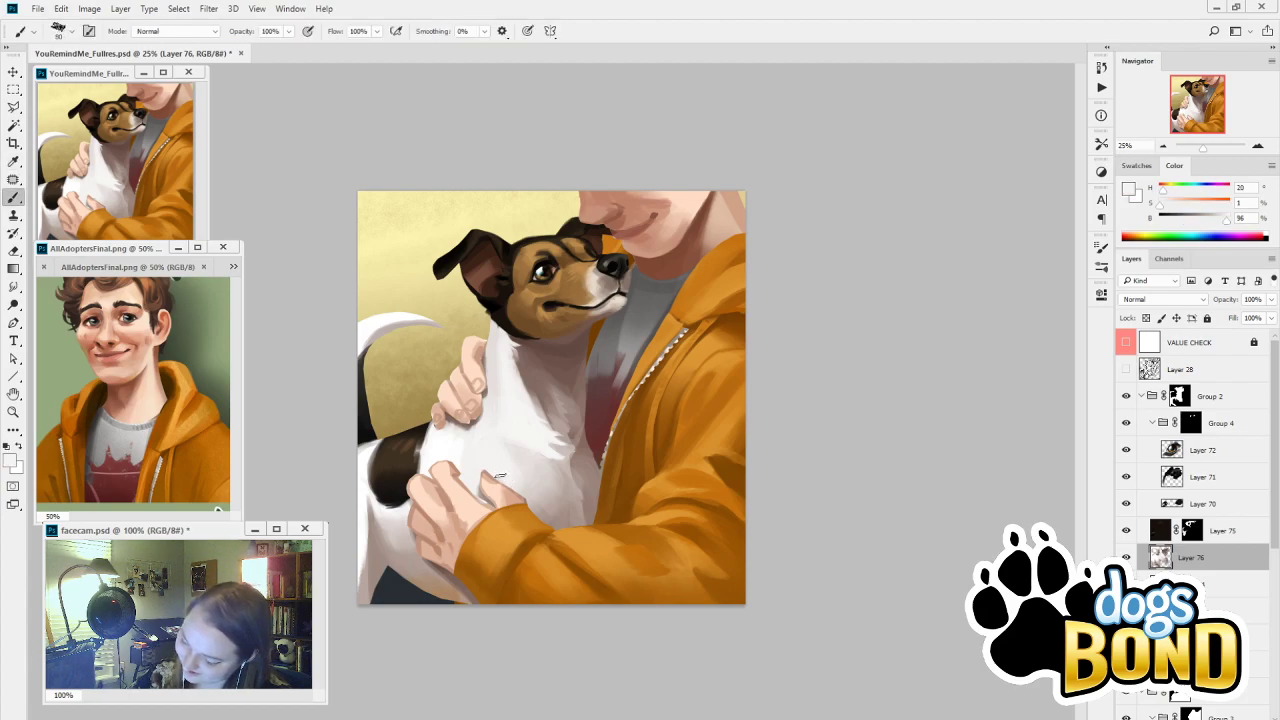
key("alt")
Resample the brown shadow on the dog's neck and enlarge the brush to 1000 px
left_click(560, 350, "alt")
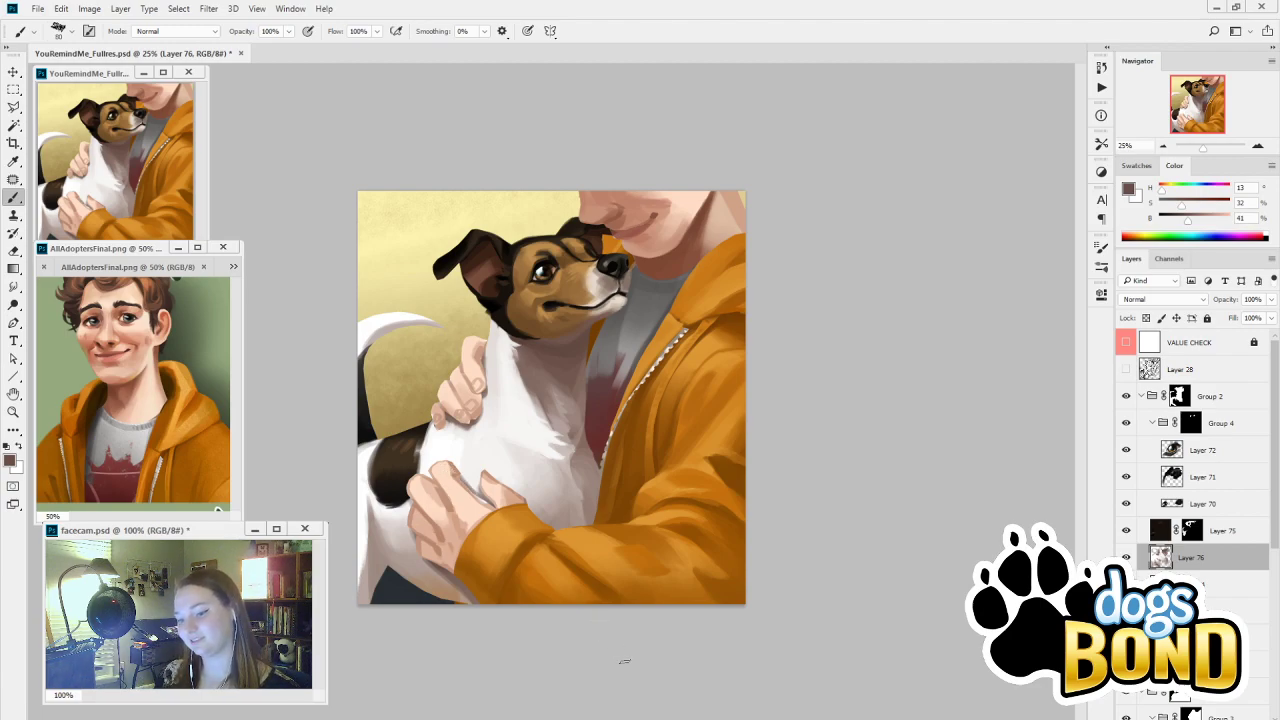
key("]")
key("]")
key("]")
key("]")
key("]")
key("]")
key("]")
key("]")
key("]")
key("]")
key("]")
key("]")
key("]")
key("]")
key("]")
key("]")
key("]")
key("]")
key("]")
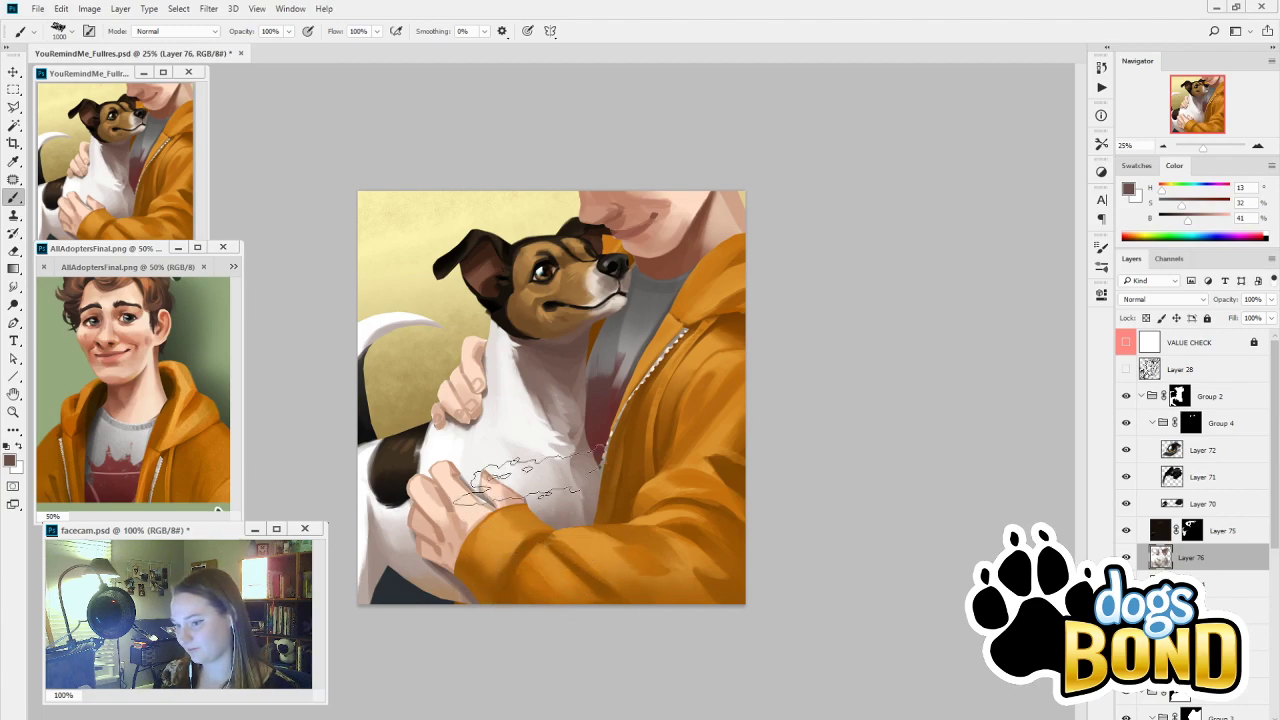
Collapse Group 2 and compare the painting with Group 2, Layer 28 and Layer 66 switched on and off
left_click(1141, 397)
left_click(1126, 398)
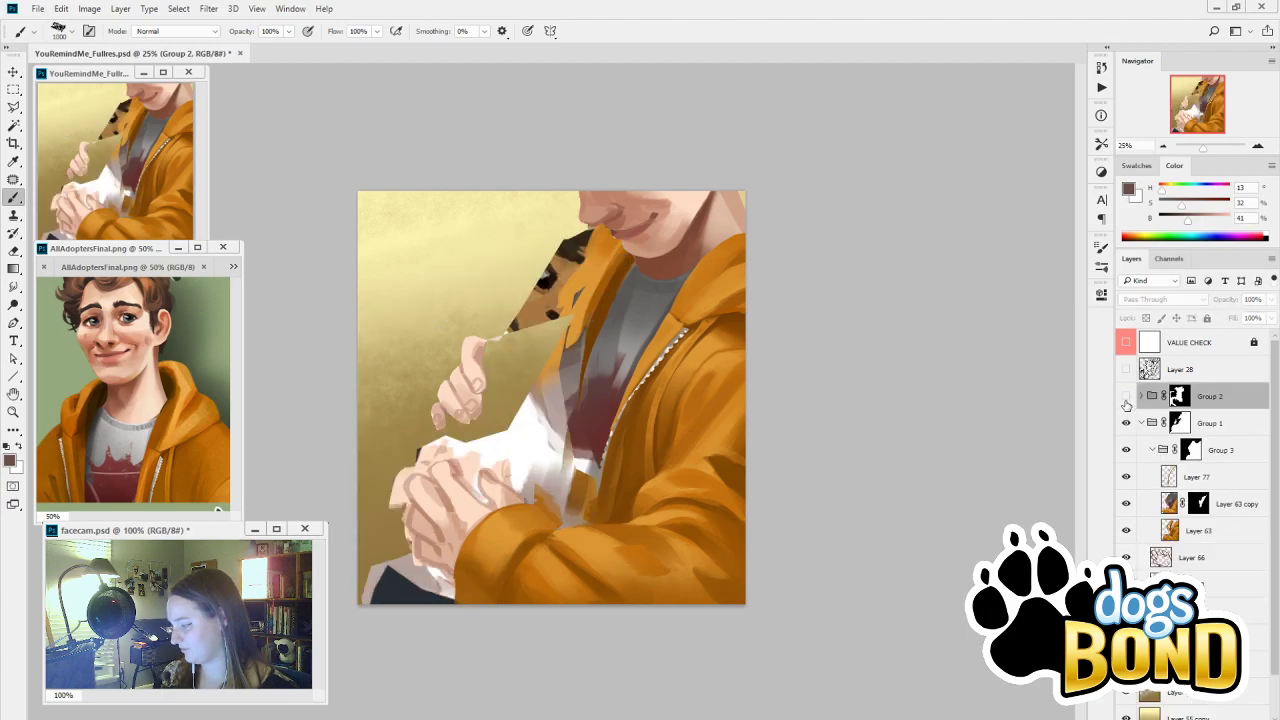
left_click(1126, 398)
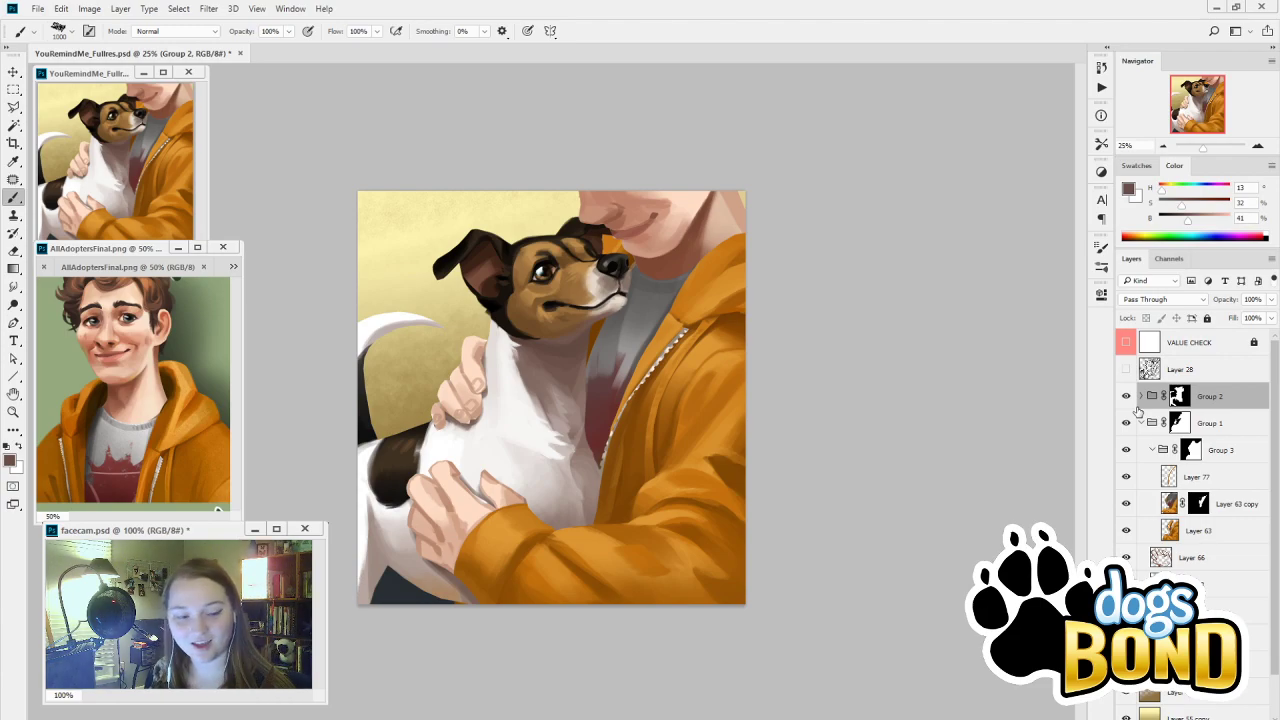
left_click(1126, 370)
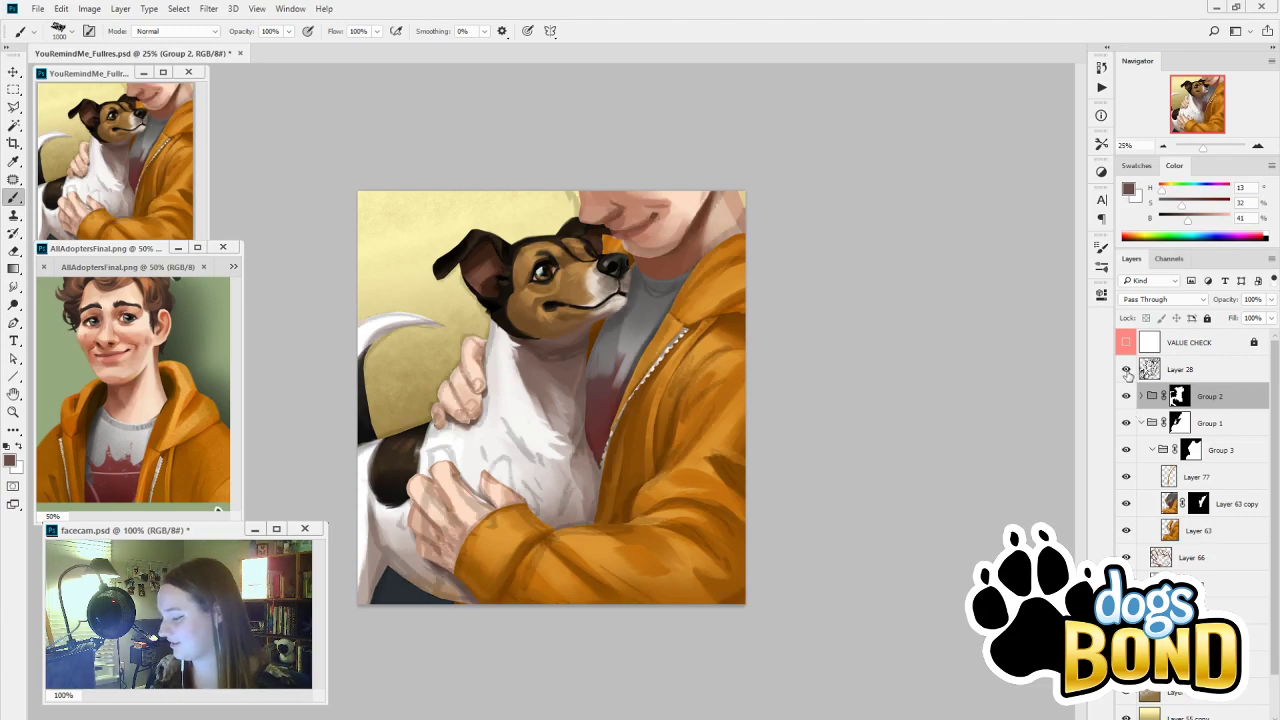
left_click(1126, 370)
left_click(1126, 396)
left_click(1126, 396)
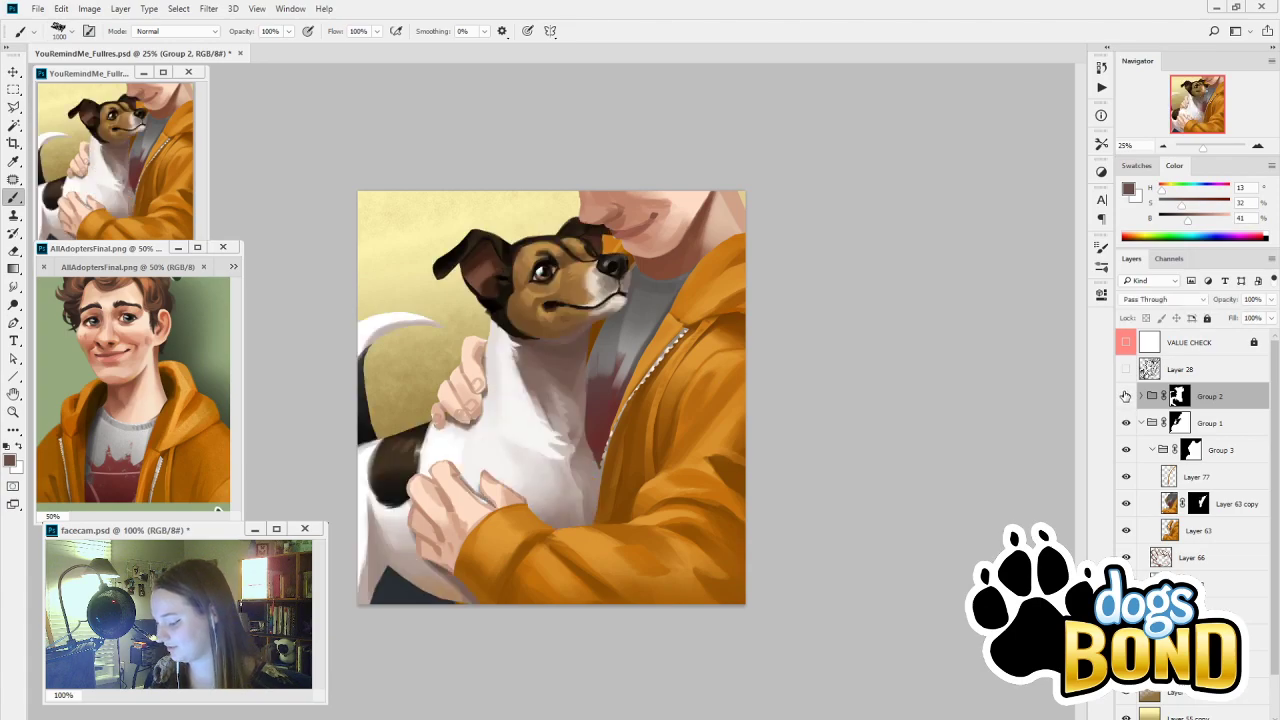
left_click(1126, 557)
left_click(1126, 557)
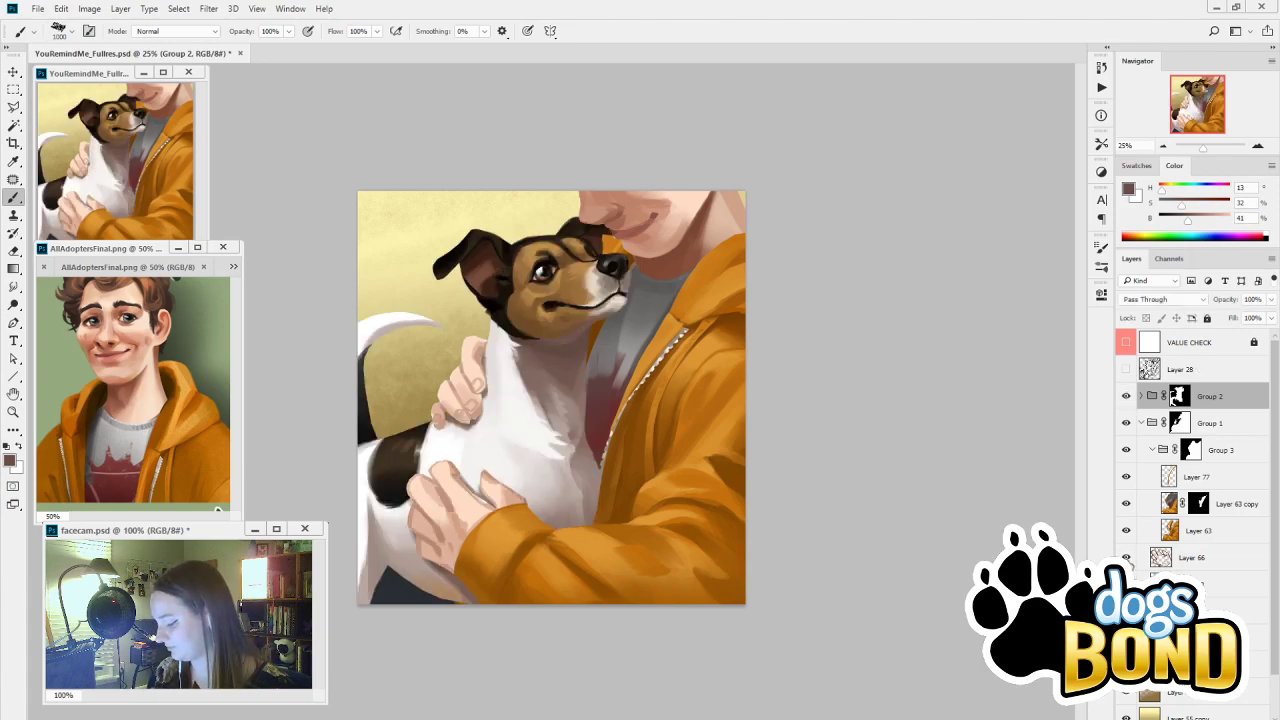
left_click(1126, 557)
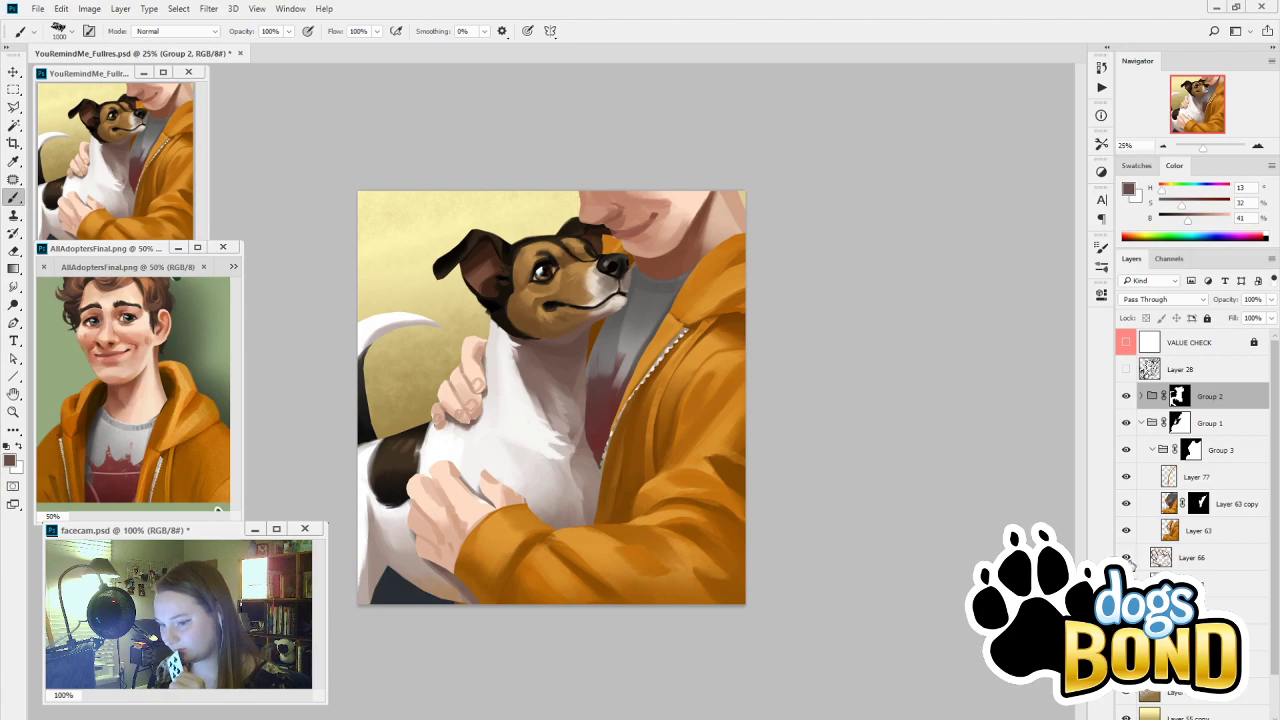
left_click(1126, 557)
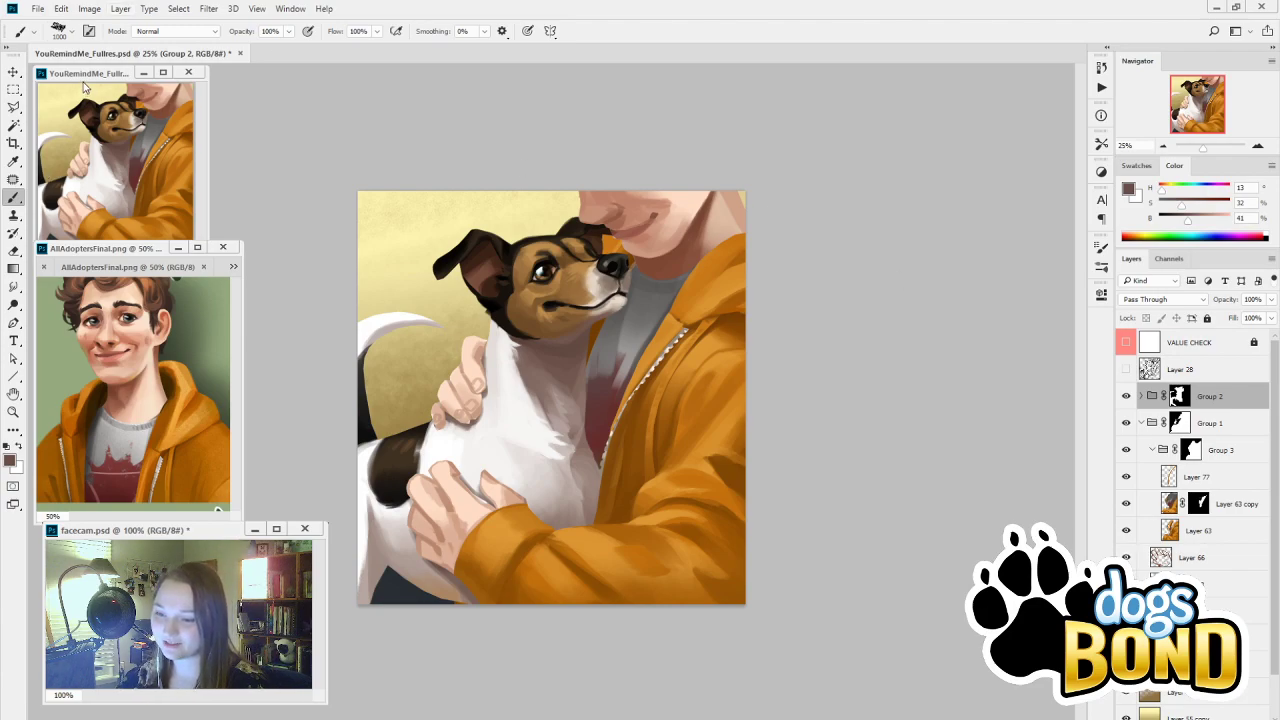
Bring the small floating view of the painting forward and zoom it out to 8.33%
mouse_move(84, 88)
left_mouse_down()
mouse_move(190, 127)
mouse_move(176, 138)
mouse_move(66, 90)
mouse_move(80, 82)
left_mouse_up()
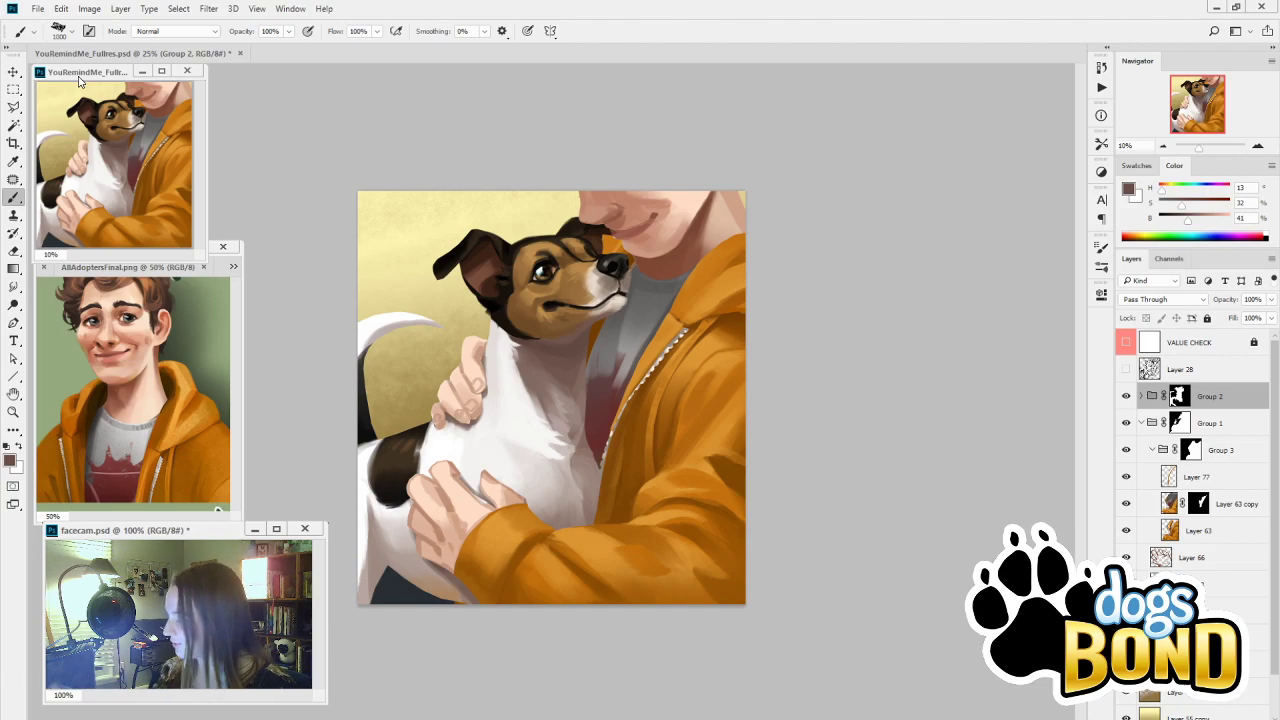
left_click(1258, 145)
left_click(1258, 145)
left_click(1258, 145)
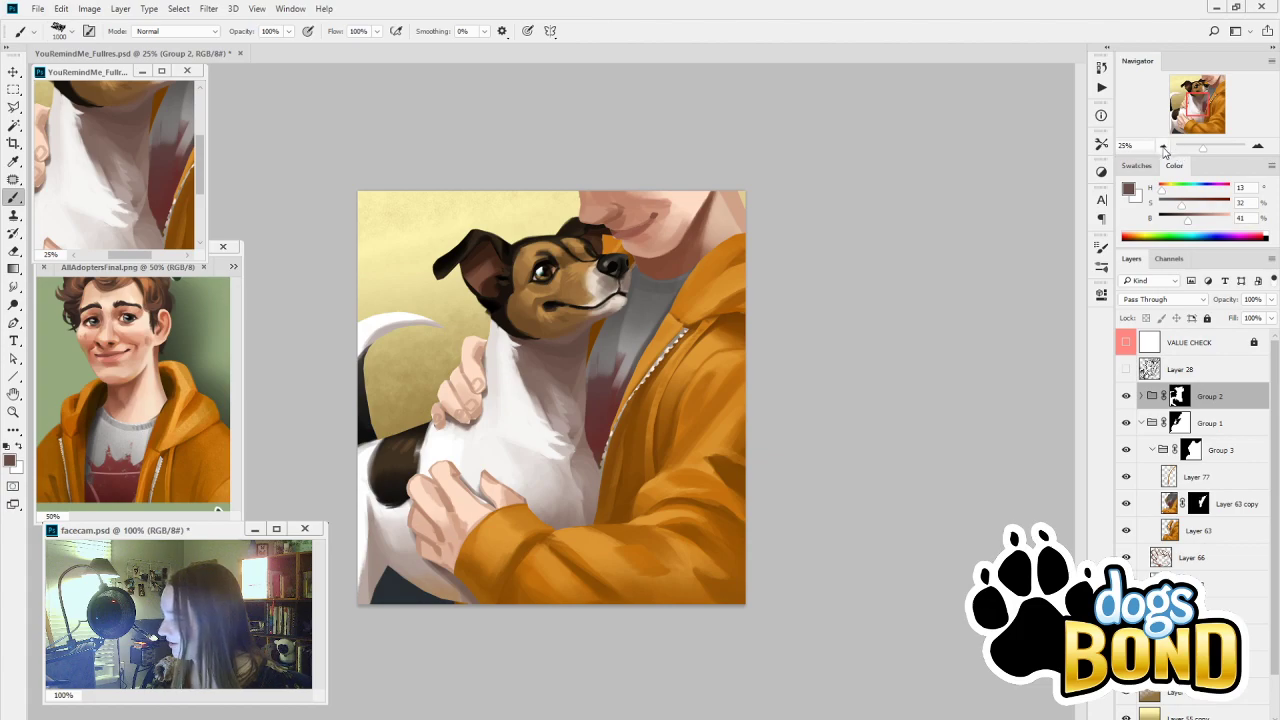
left_click(1163, 145)
left_click(1163, 145)
left_click(1163, 145)
left_click(995, 415)
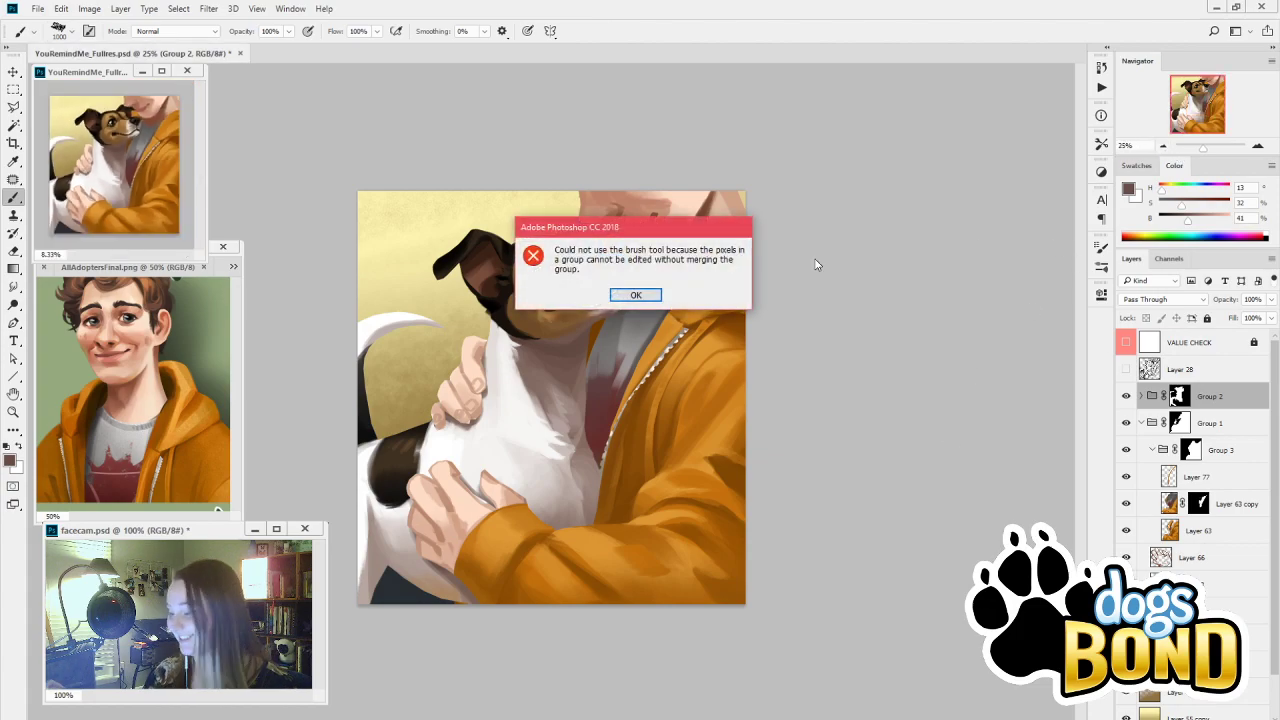
left_click(645, 295)
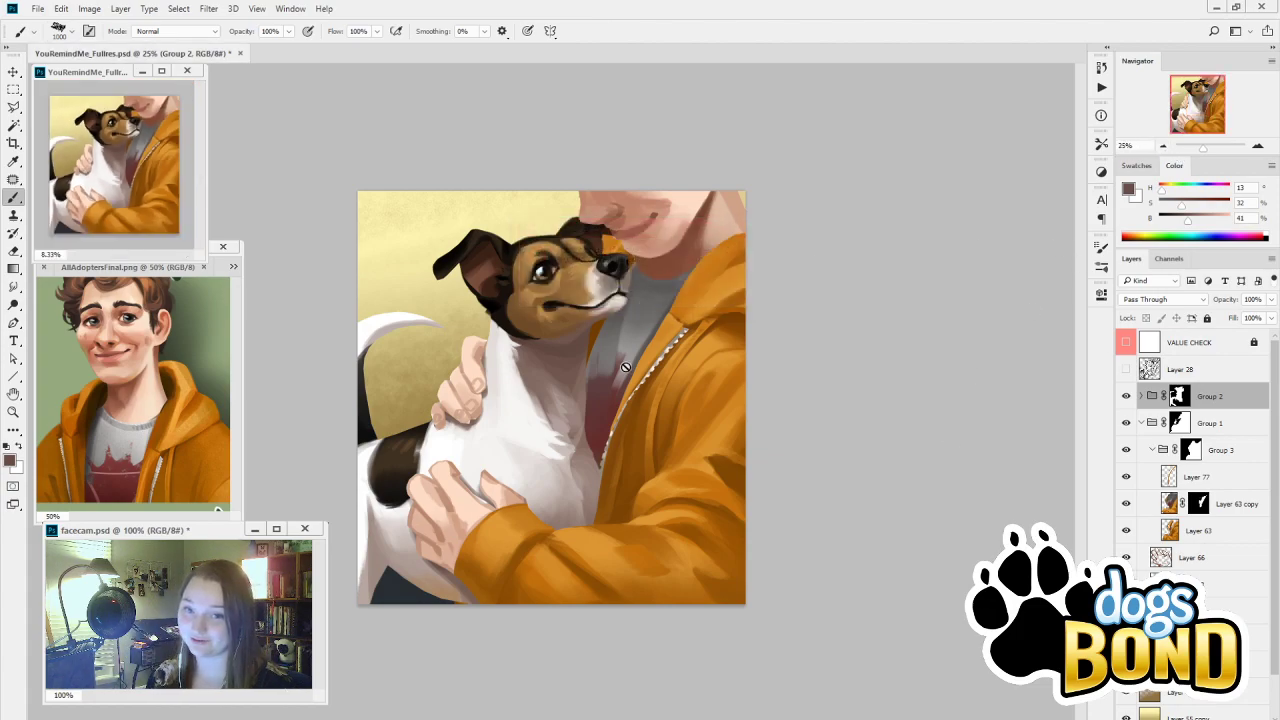
Examine the jacket's zipper, seam strip and folds at 100%, and return the main view to 25%
key("ctrl+plus")
key("ctrl+plus")
key("ctrl+plus")
key("ctrl+plus")
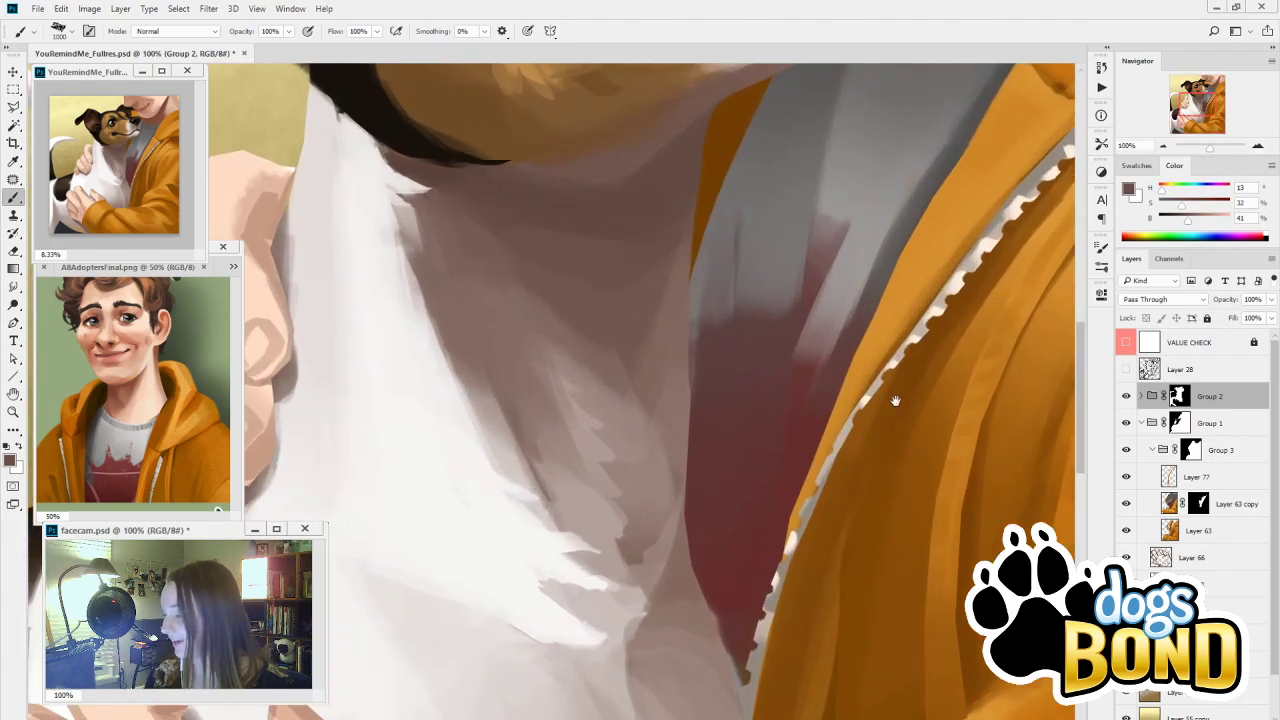
left_click_drag(895, 400, 485, 553)
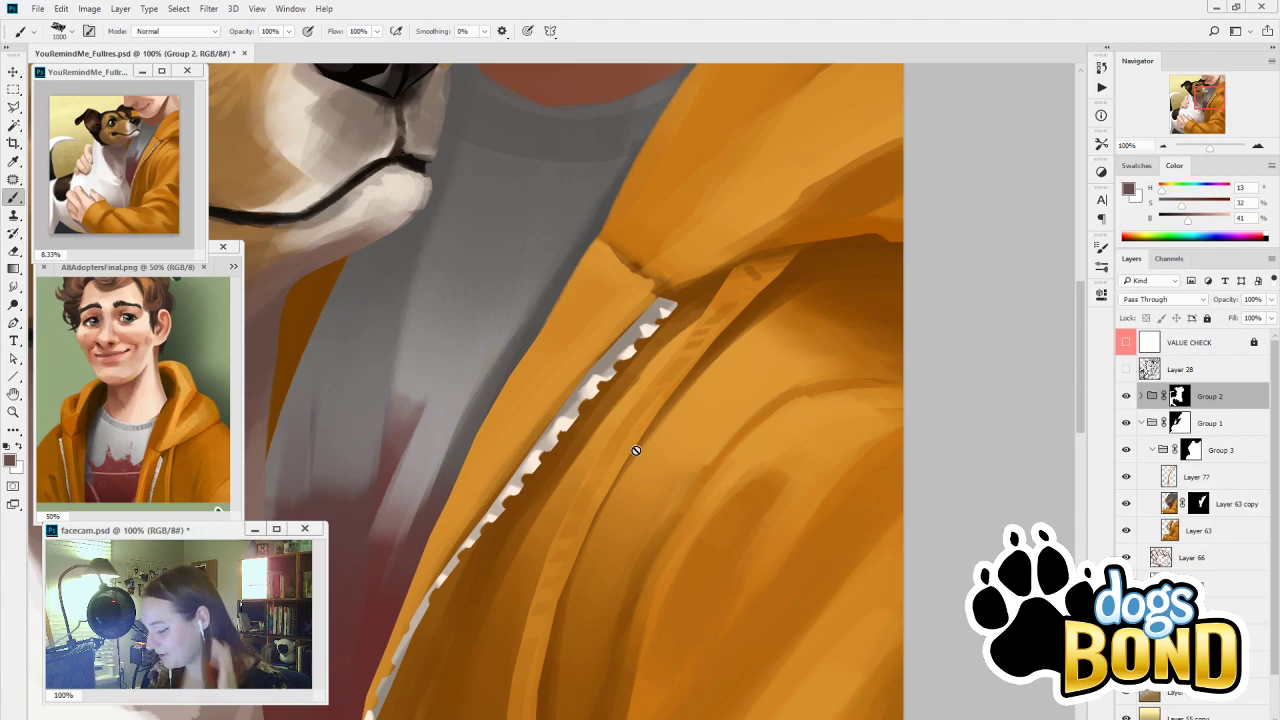
left_click_drag(727, 576, 801, 357)
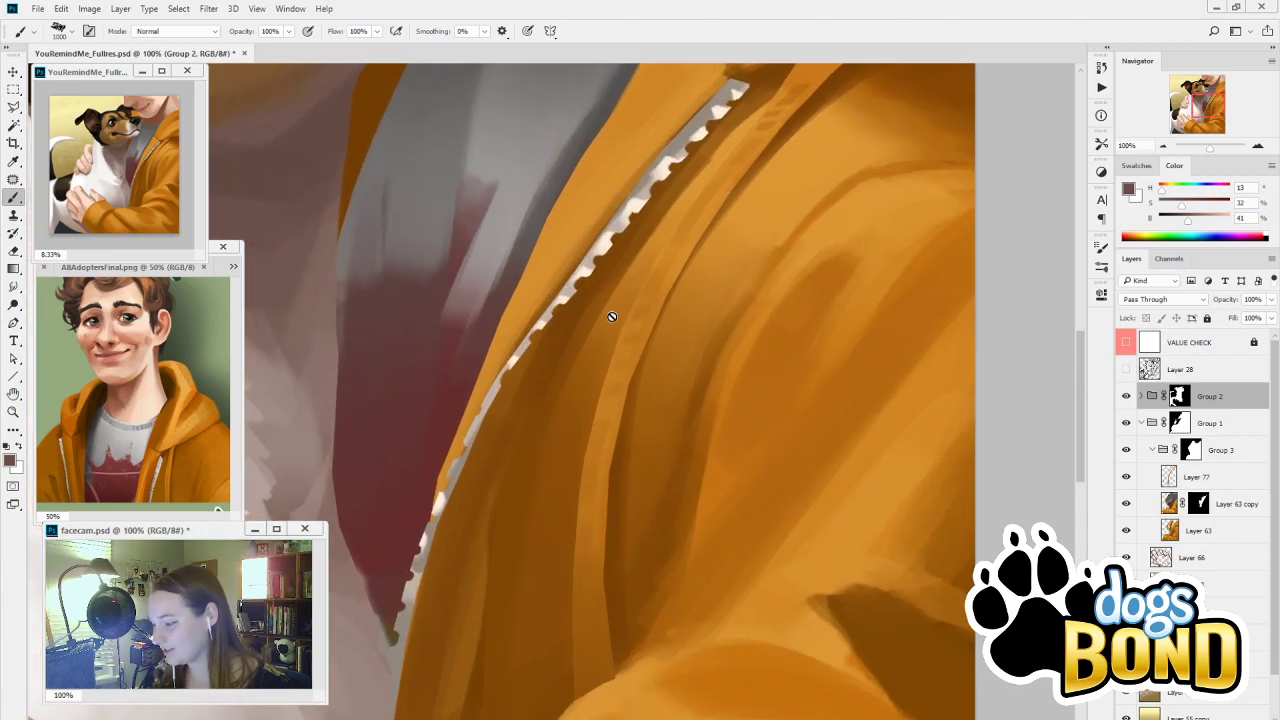
left_click_drag(719, 389, 764, 227)
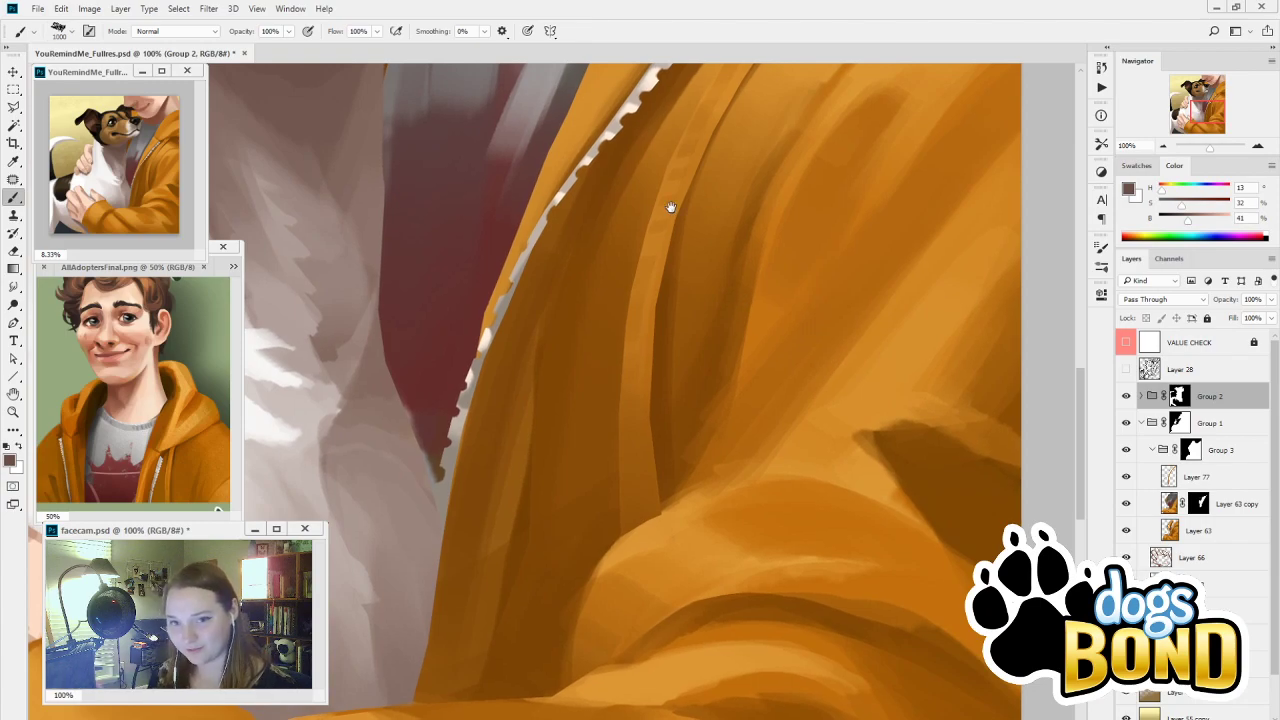
left_click_drag(671, 206, 689, 663)
left_click(1163, 146)
left_click(1163, 146)
left_click(1163, 146)
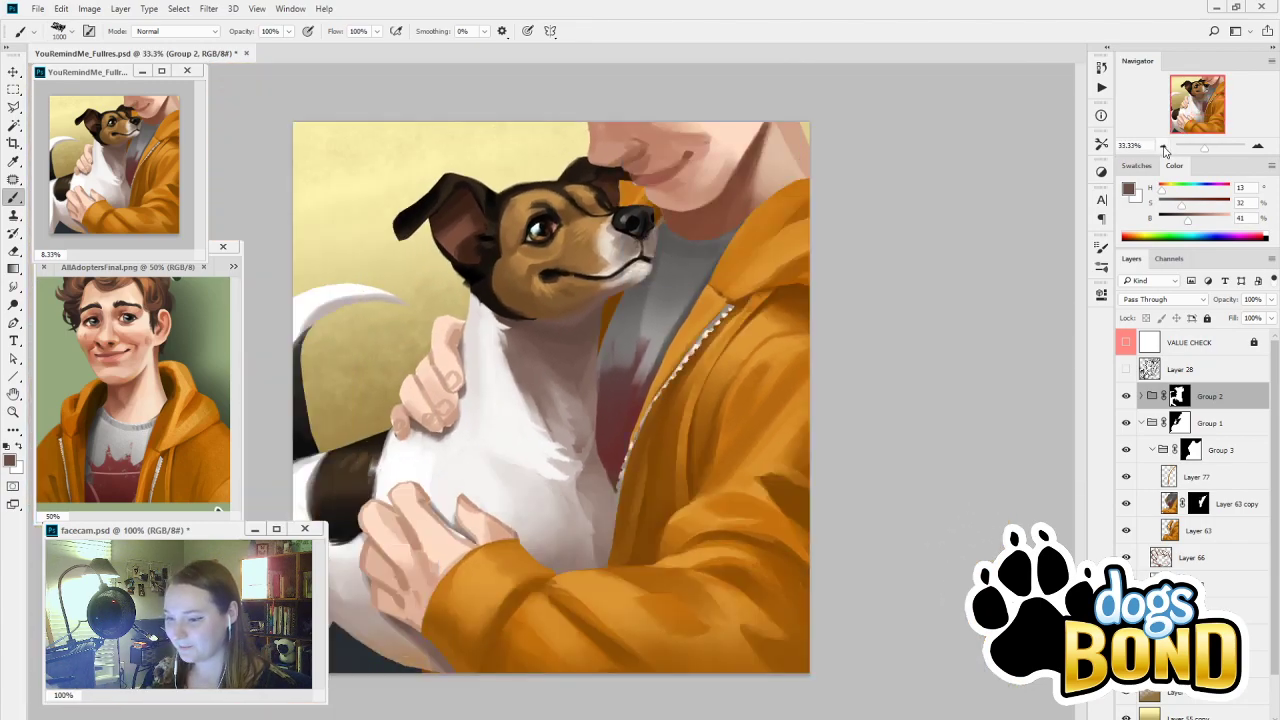
left_click(1163, 146)
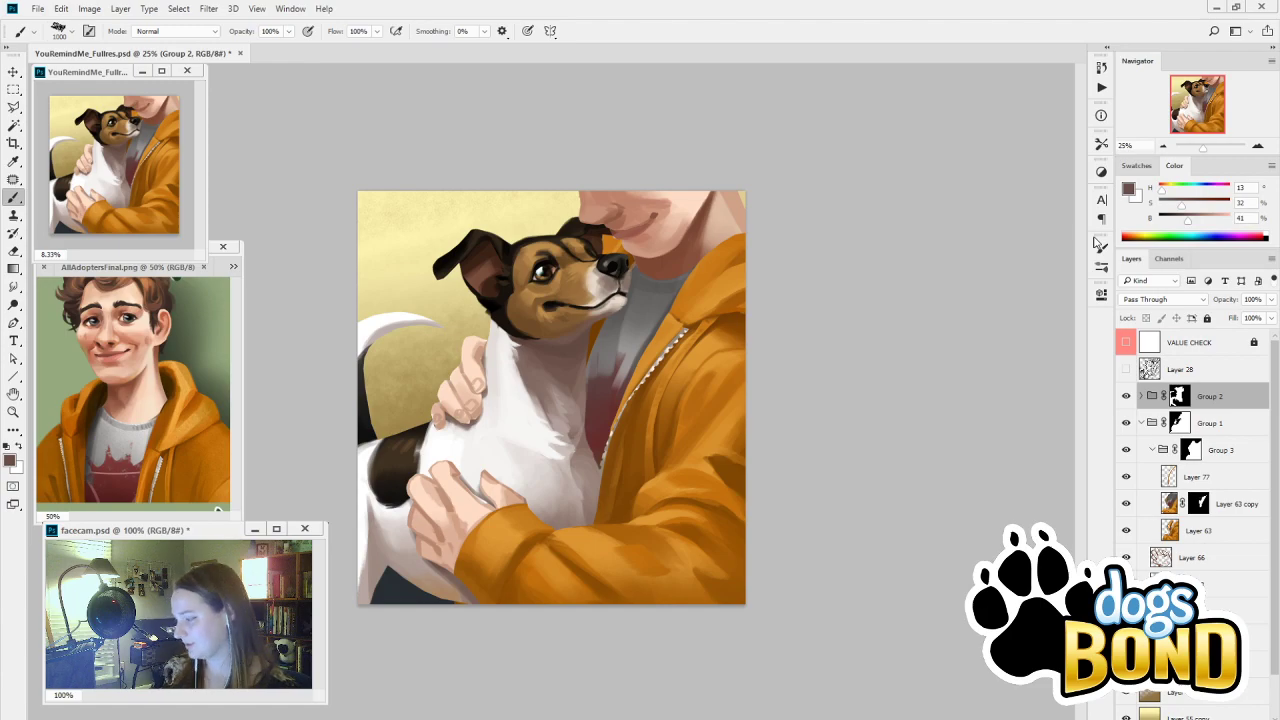
Compare the painting with Group 2, Layer 77 and Layer 63 copy switched on and off
left_click(1127, 396)
left_click(1127, 396)
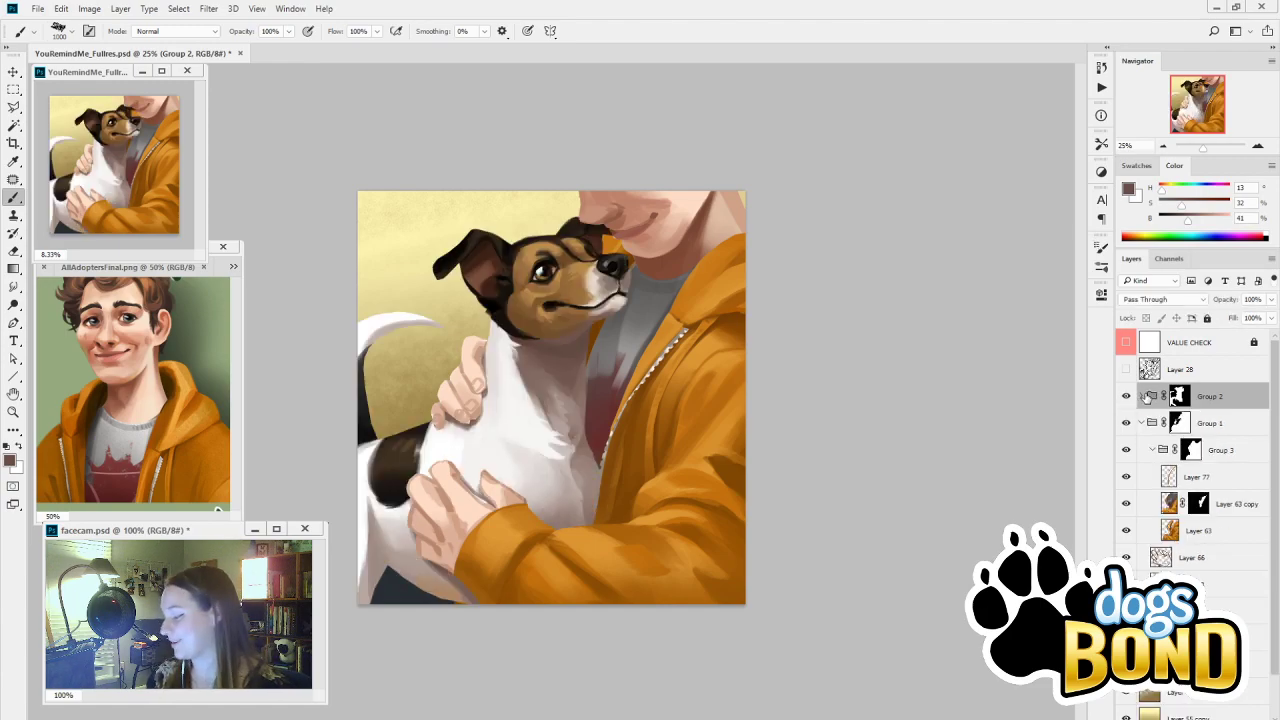
left_click(1127, 396)
left_click(1127, 396)
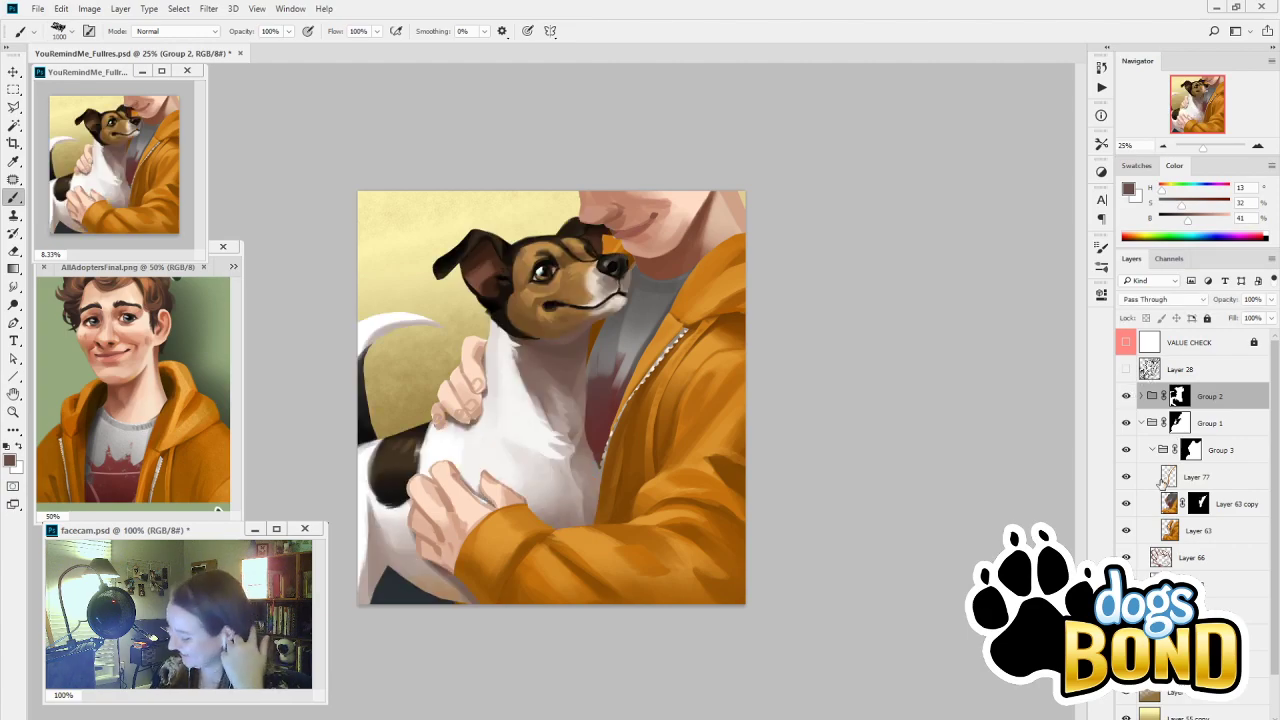
left_click(1126, 478)
left_click(1126, 478)
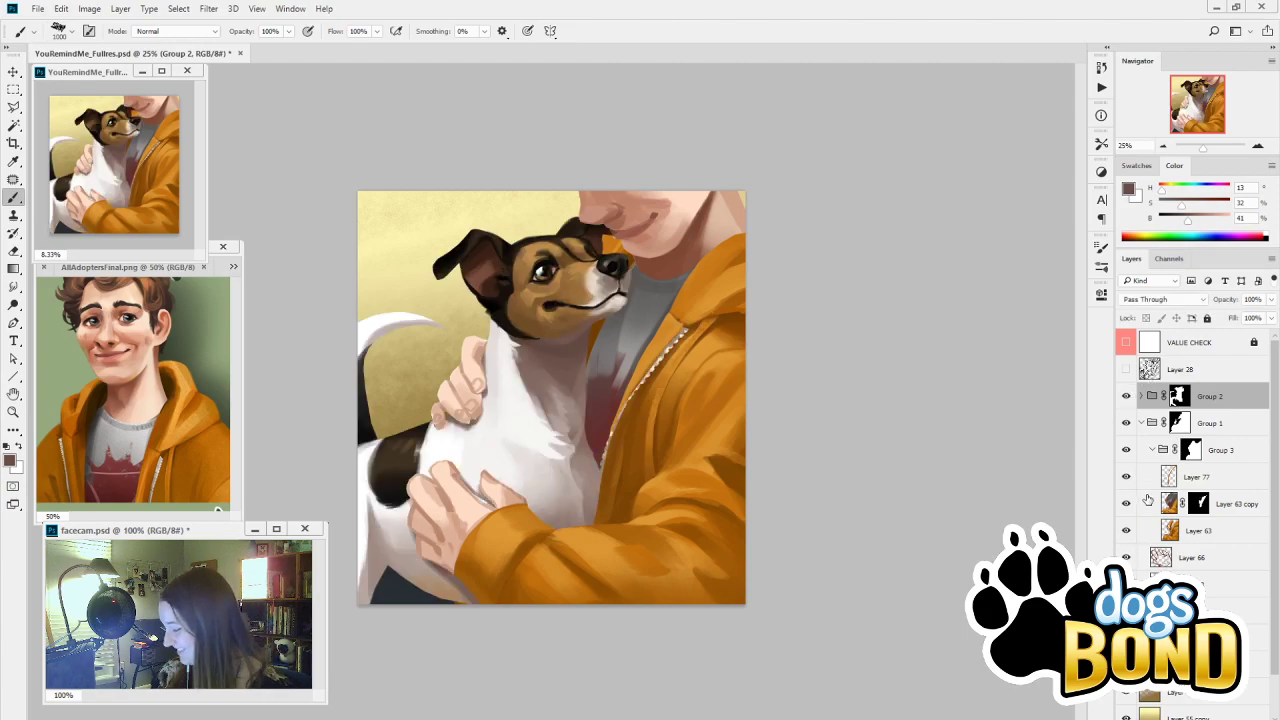
left_click(1127, 505)
left_click(1127, 505)
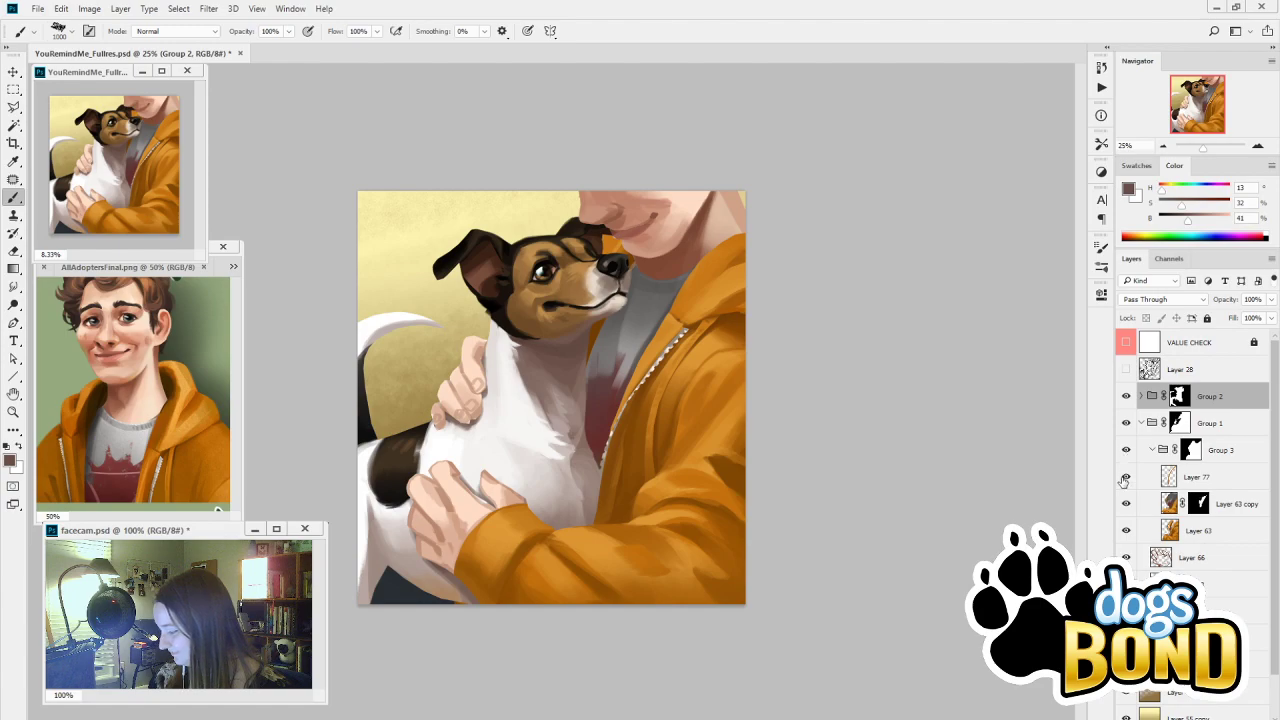
left_click(1126, 478)
left_click(1126, 478)
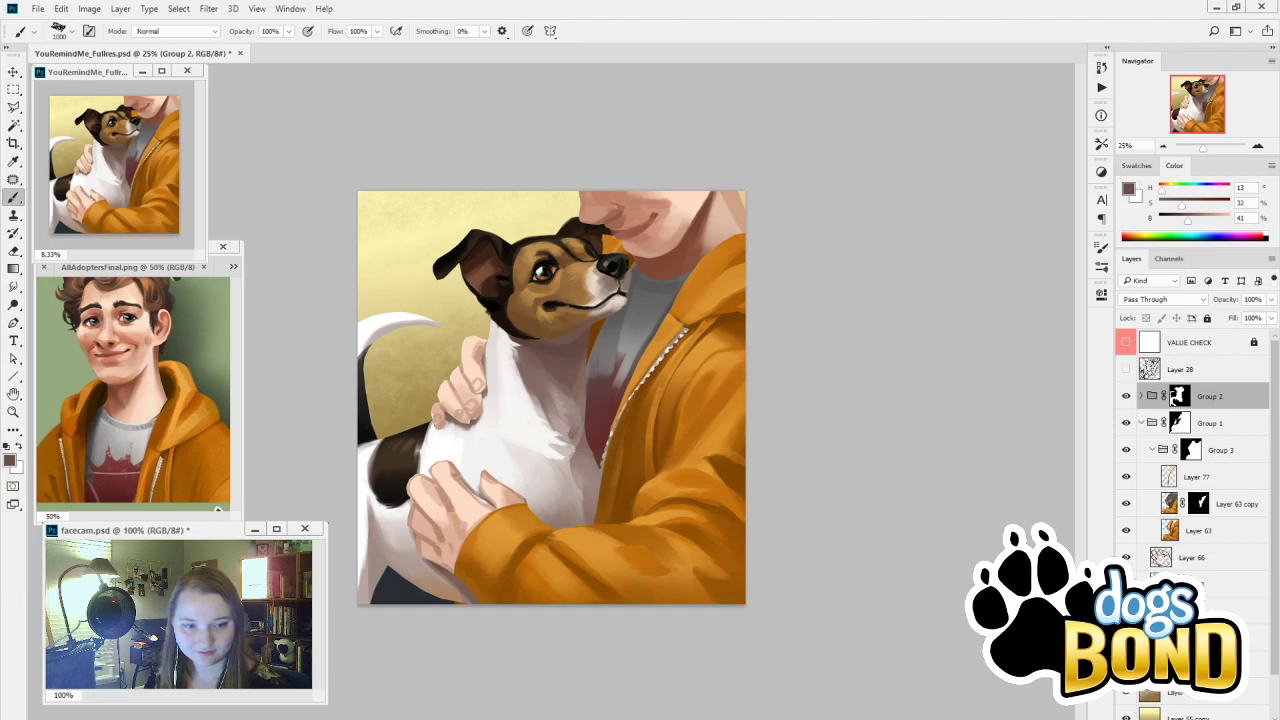
Try a brush stroke on the jacket with Group 2 selected, and check the effect of Layer 77 and Group 3 by toggling them
left_click(656, 448)
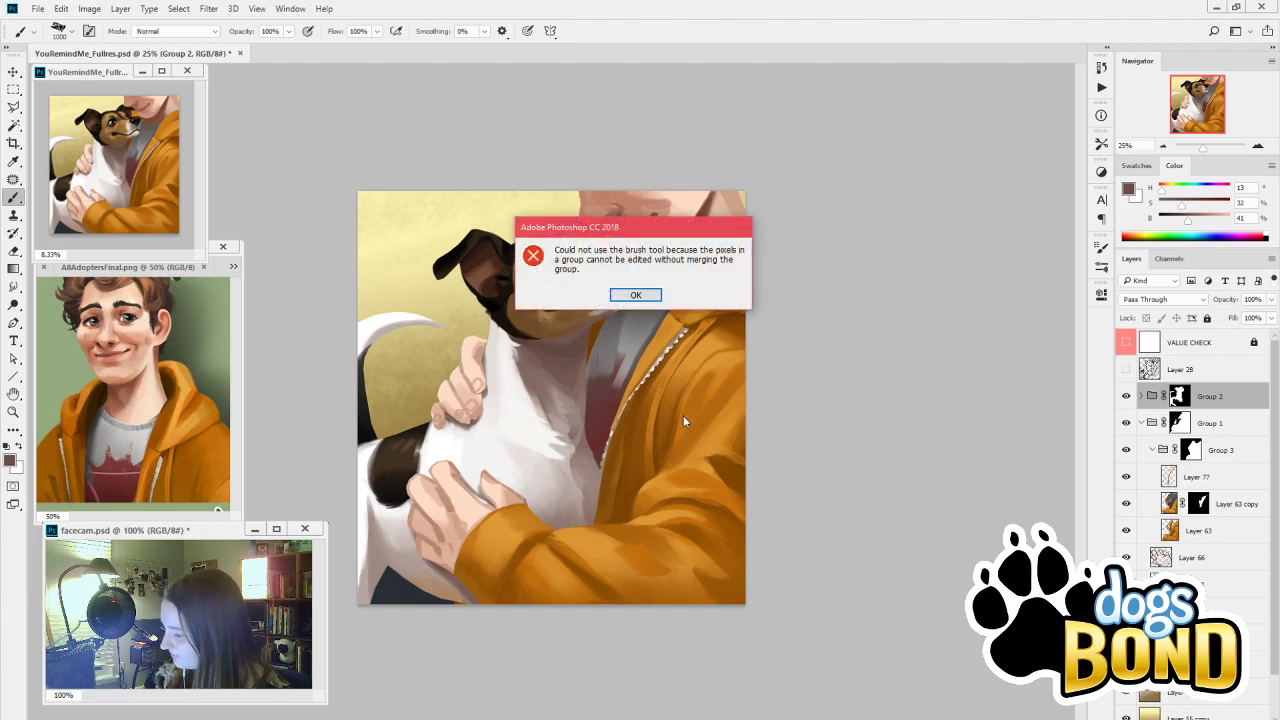
left_click(636, 296)
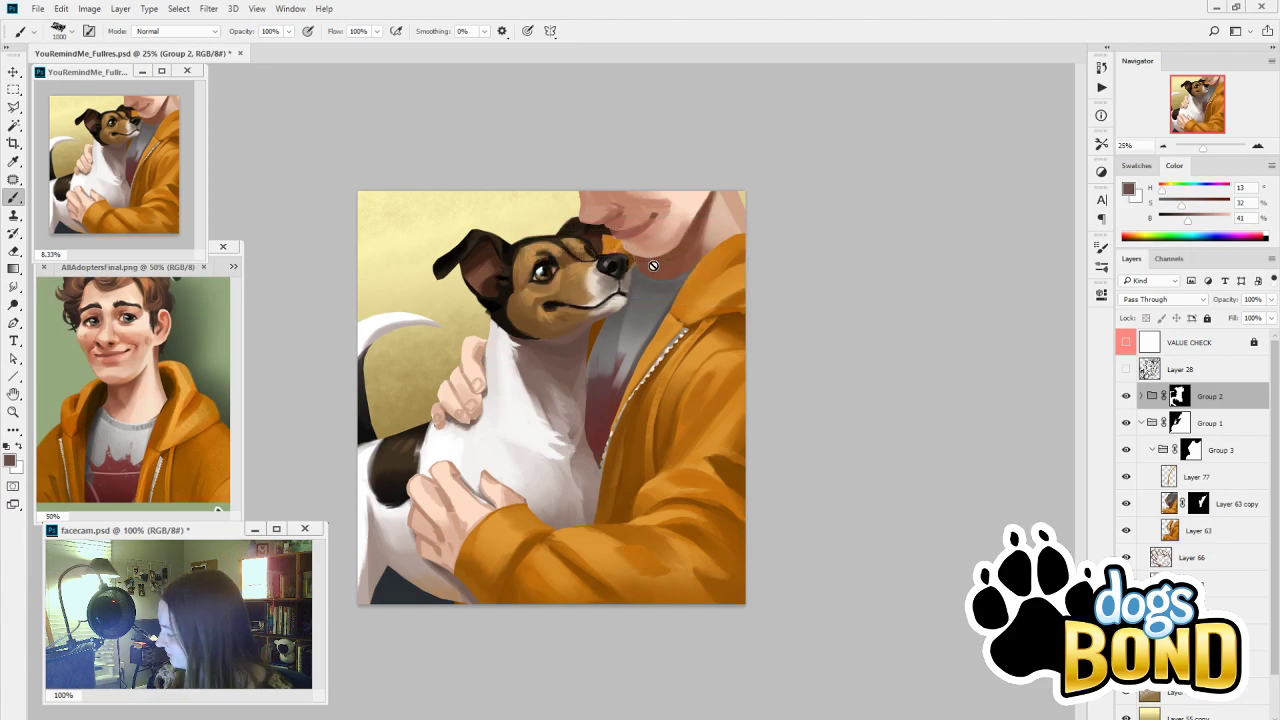
left_click(1127, 479)
left_click(1127, 479)
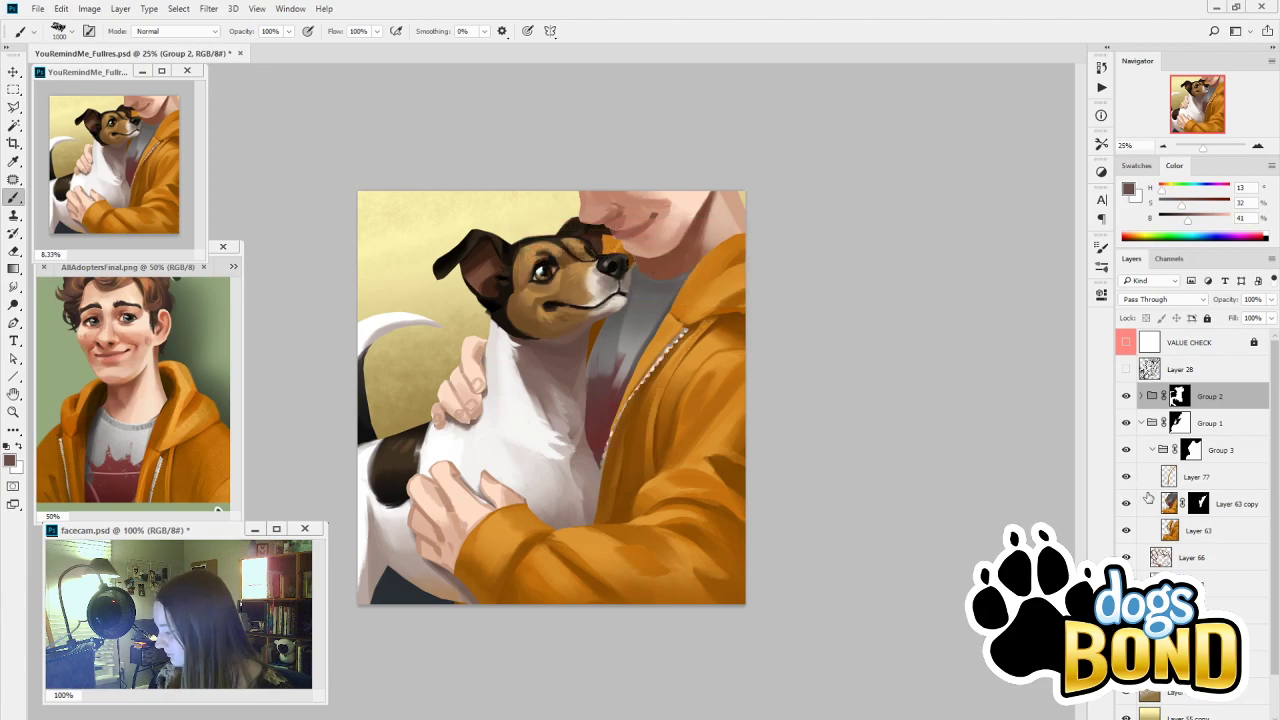
left_click(1126, 450)
left_click(1126, 450)
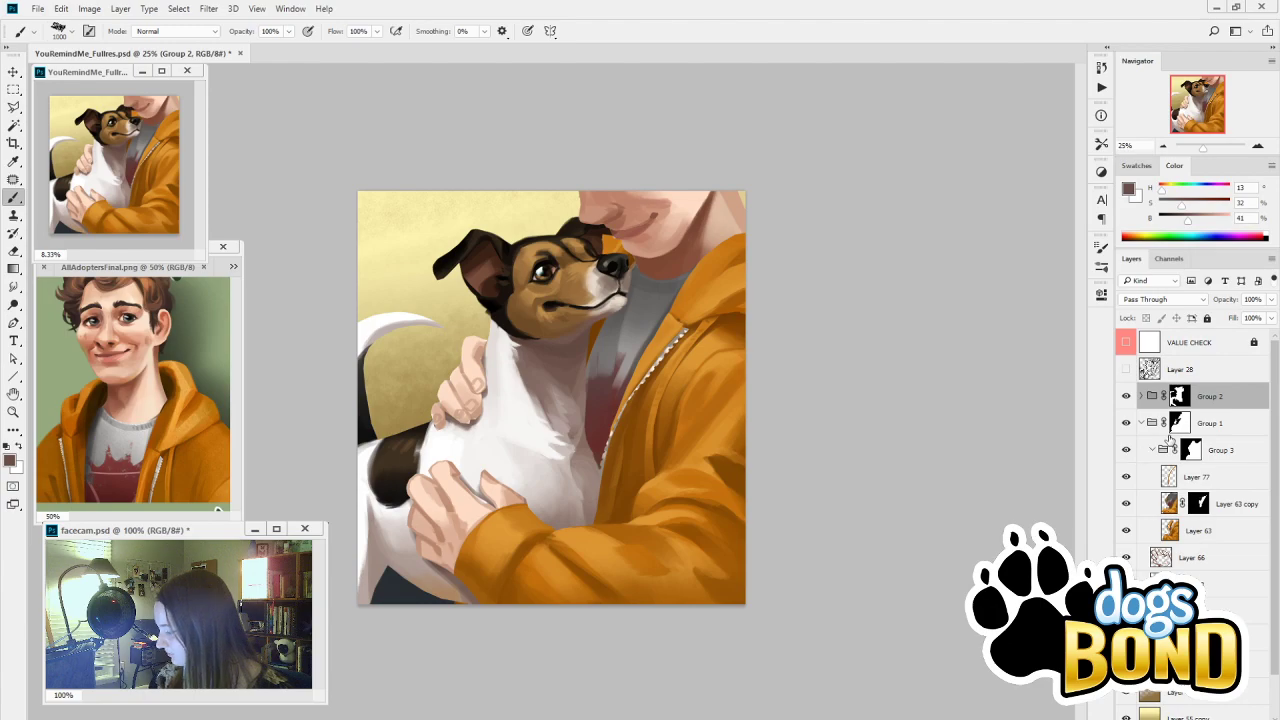
Sample the shirt's dark grey and paint it flat over the shirt's red print and shading on Layer 63 copy
left_click(1166, 511)
key("i")
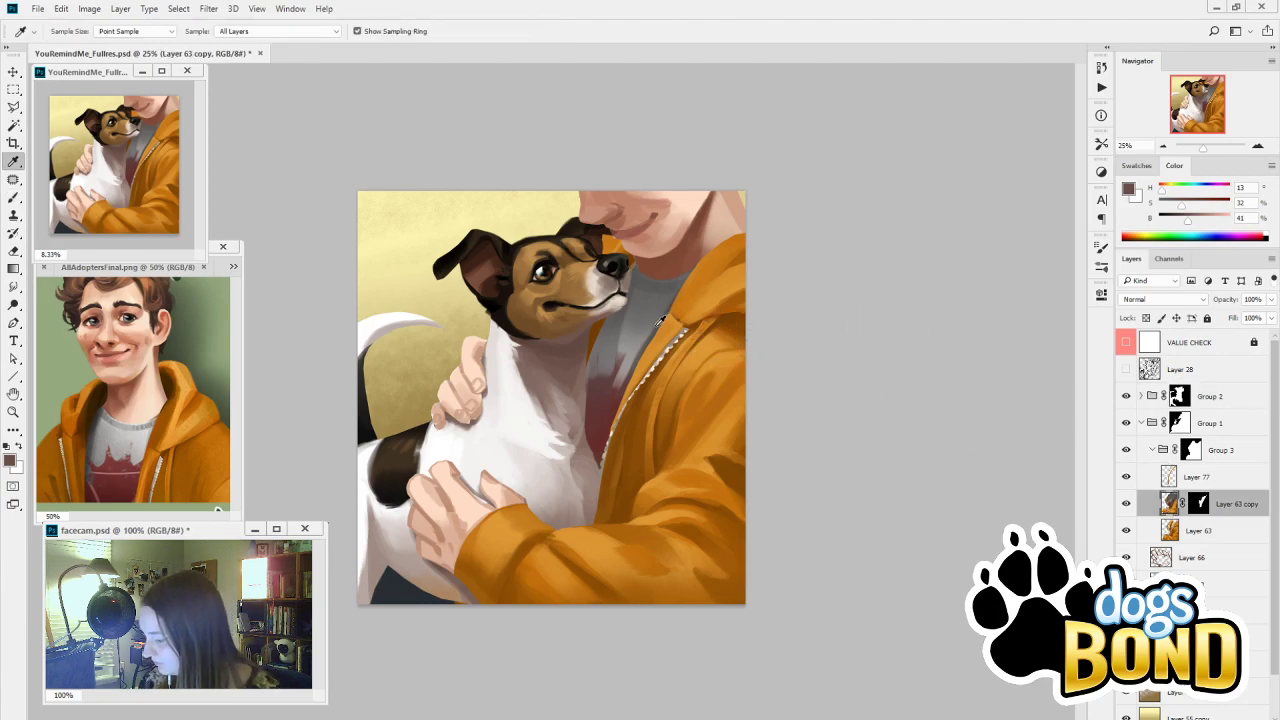
left_click(660, 320)
key("b")
mouse_move(690, 255)
left_mouse_down()
mouse_move(620, 370)
mouse_move(600, 440)
left_mouse_up()
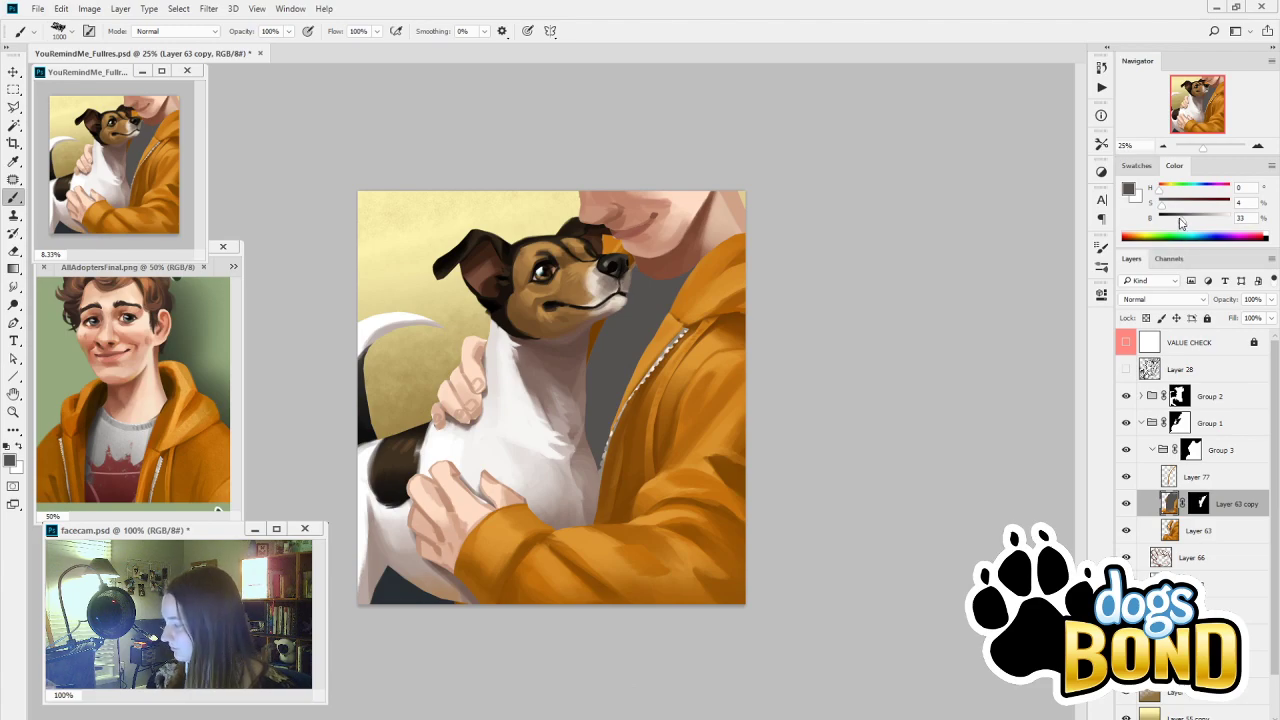
Darken the brush colour to 23% brightness and try shadow strokes on the shirt beneath the man's chin
left_click_drag(1182, 219, 1174, 219)
left_click_drag(668, 290, 625, 355)
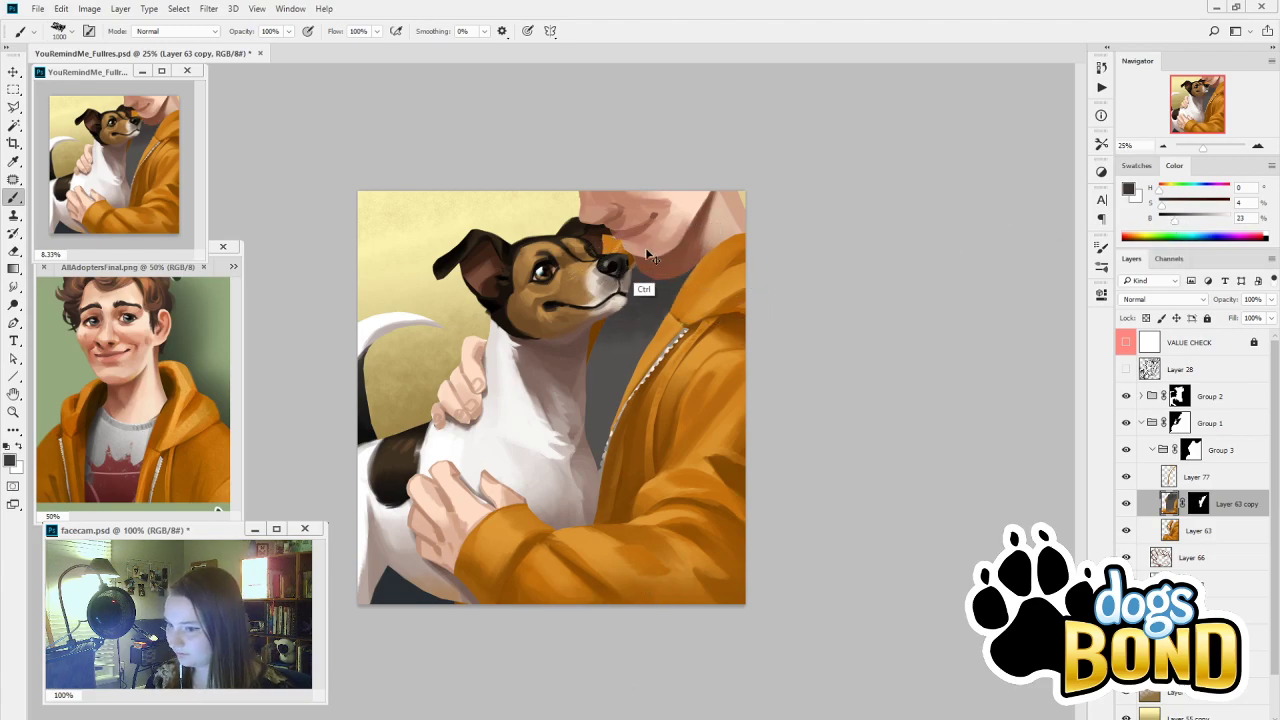
key("ctrl+z")
left_click_drag(650, 245, 636, 280)
key("ctrl+z")
Paint a dark shadow on the shirt beneath the man's chin, using brush sizes from 50 to 175
key("bracketleft")
key("bracketleft")
key("bracketleft")
key("bracketleft")
key("bracketleft")
key("bracketleft")
key("bracketleft")
key("bracketleft")
key("bracketleft")
key("bracketleft")
key("bracketleft")
key("bracketleft")
key("bracketleft")
key("bracketleft")
key("bracketleft")
key("bracketleft")
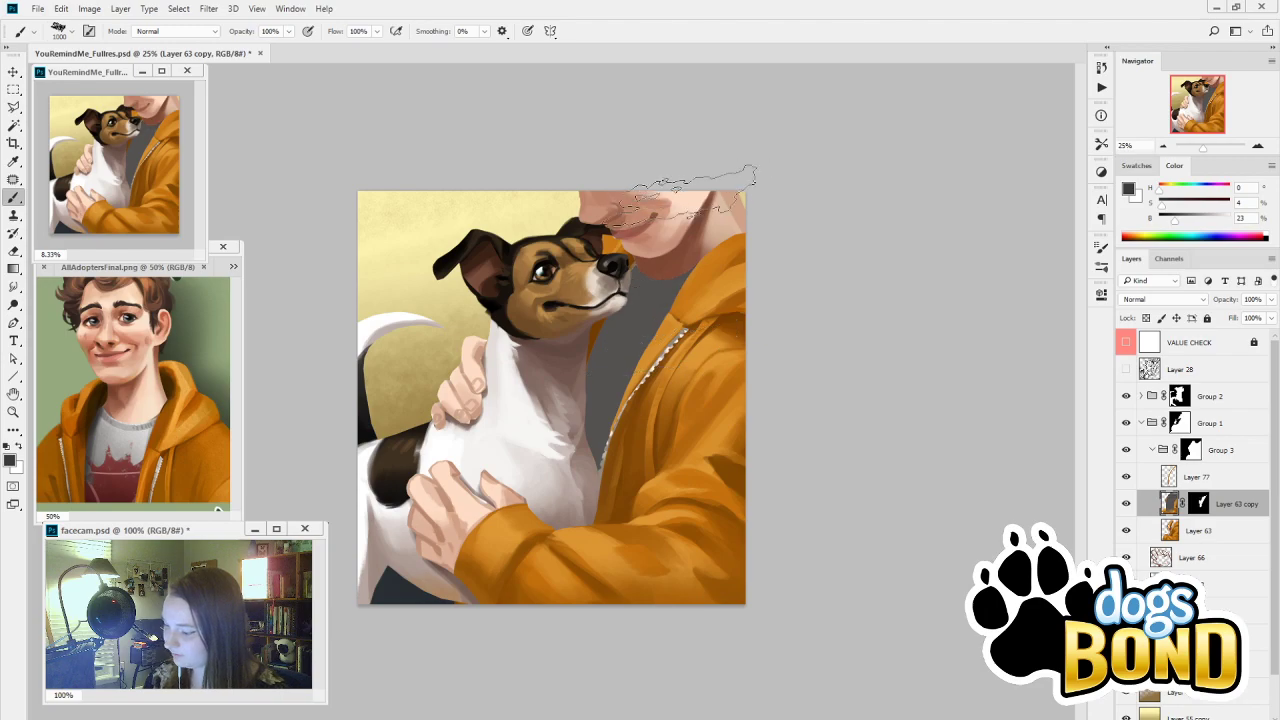
key("bracketleft")
key("bracketleft")
key("bracketleft")
key("bracketleft")
key("bracketleft")
key("bracketleft")
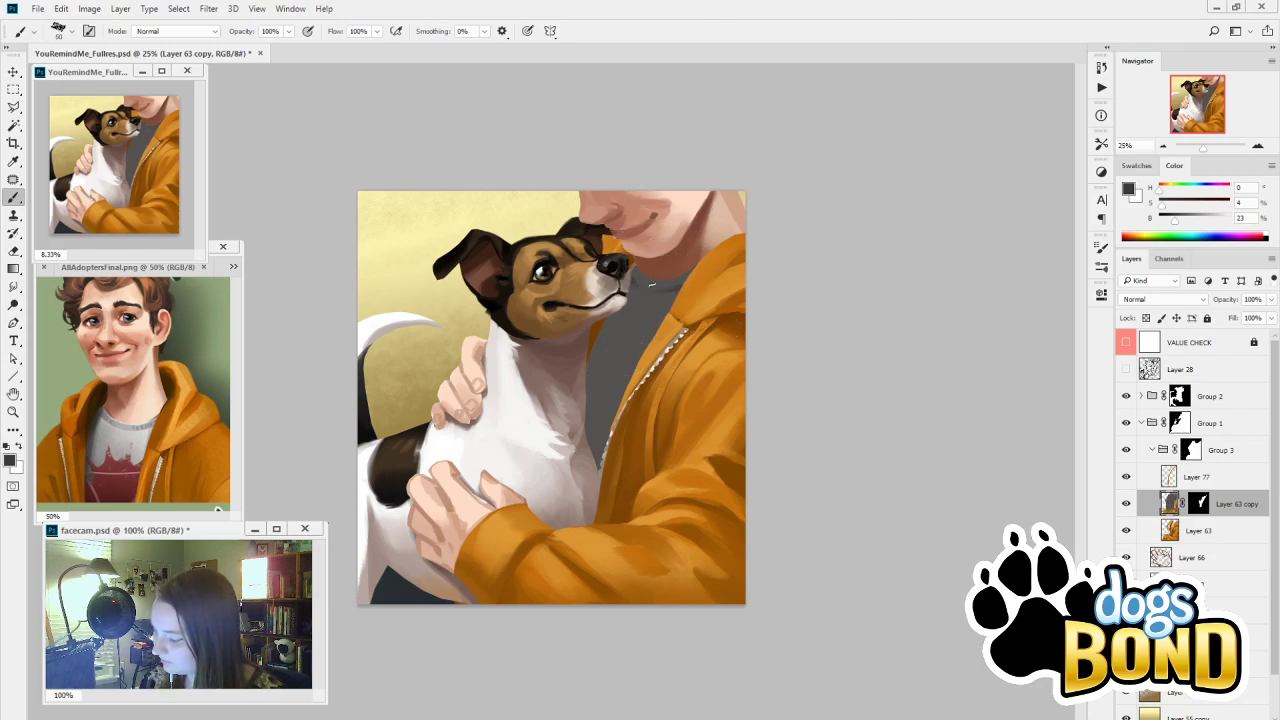
key("bracketright")
key("bracketright")
key("bracketright")
key("bracketright")
key("bracketright")
key("bracketright")
key("bracketright")
key("bracketright")
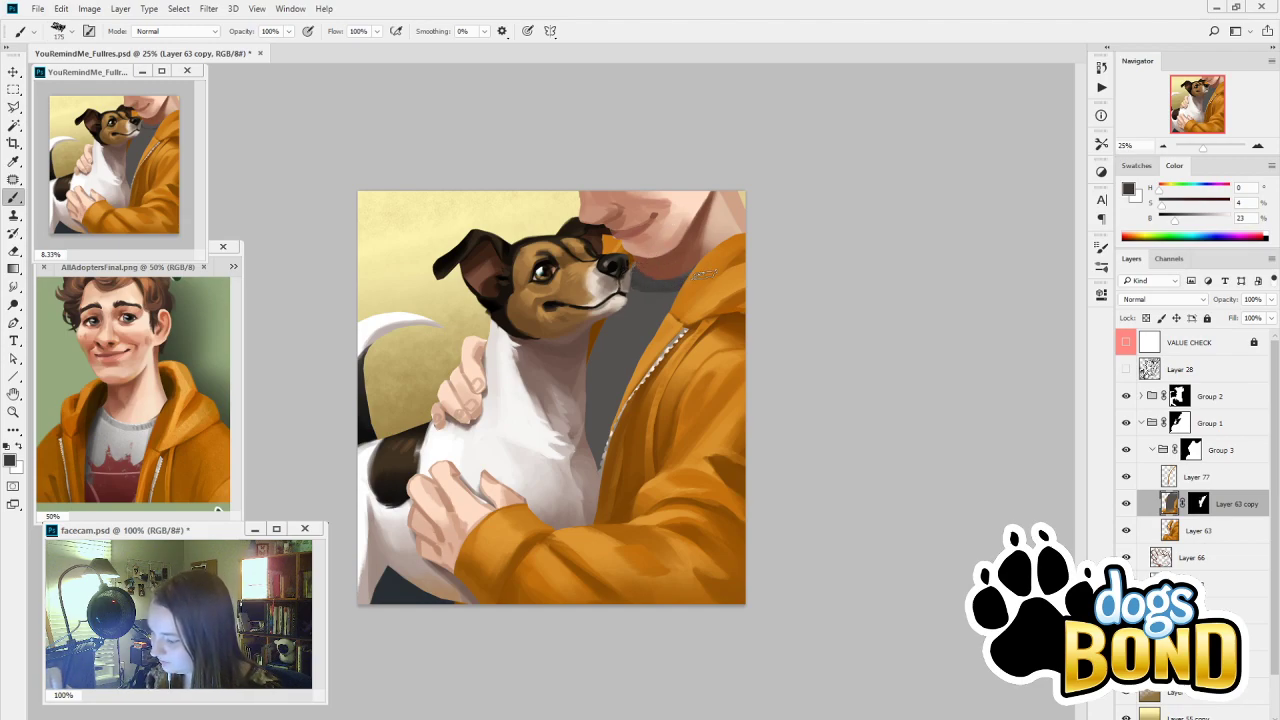
Refine the edge of the shirt's chin shadow with sampled greys and a size 70 brush
left_click(656, 305, "alt")
key("bracketleft")
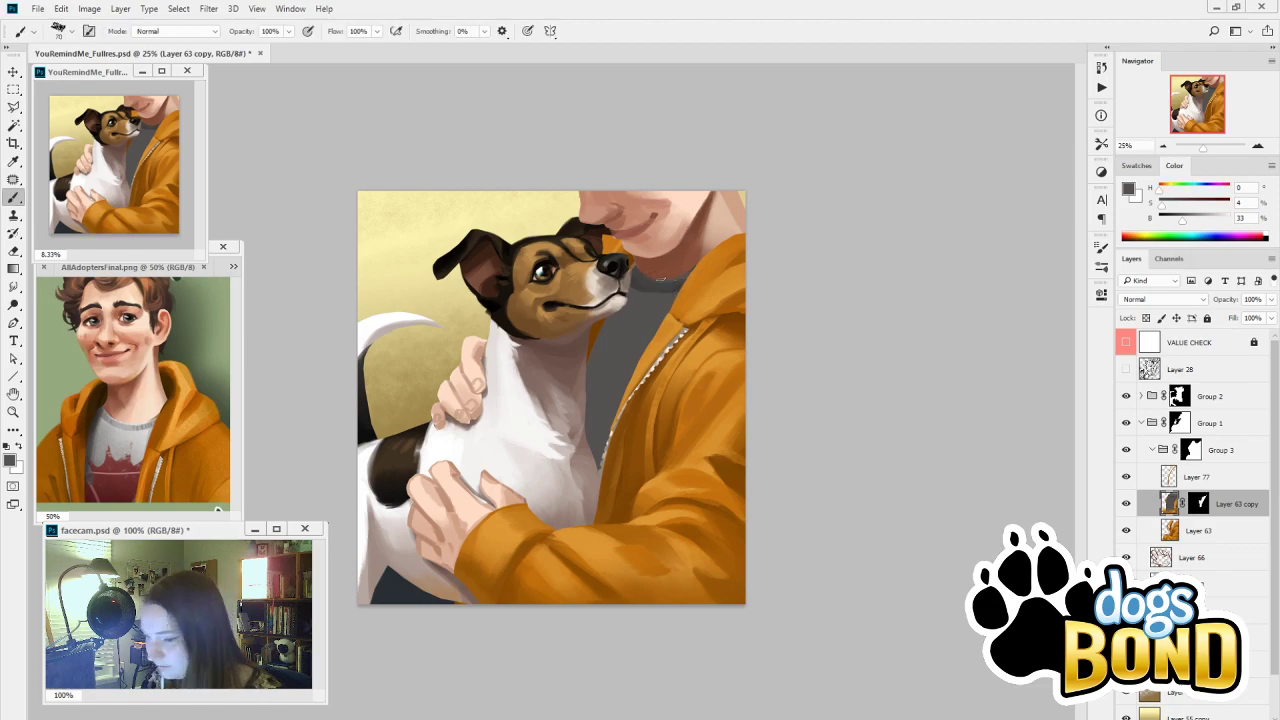
left_click(660, 288, "alt")
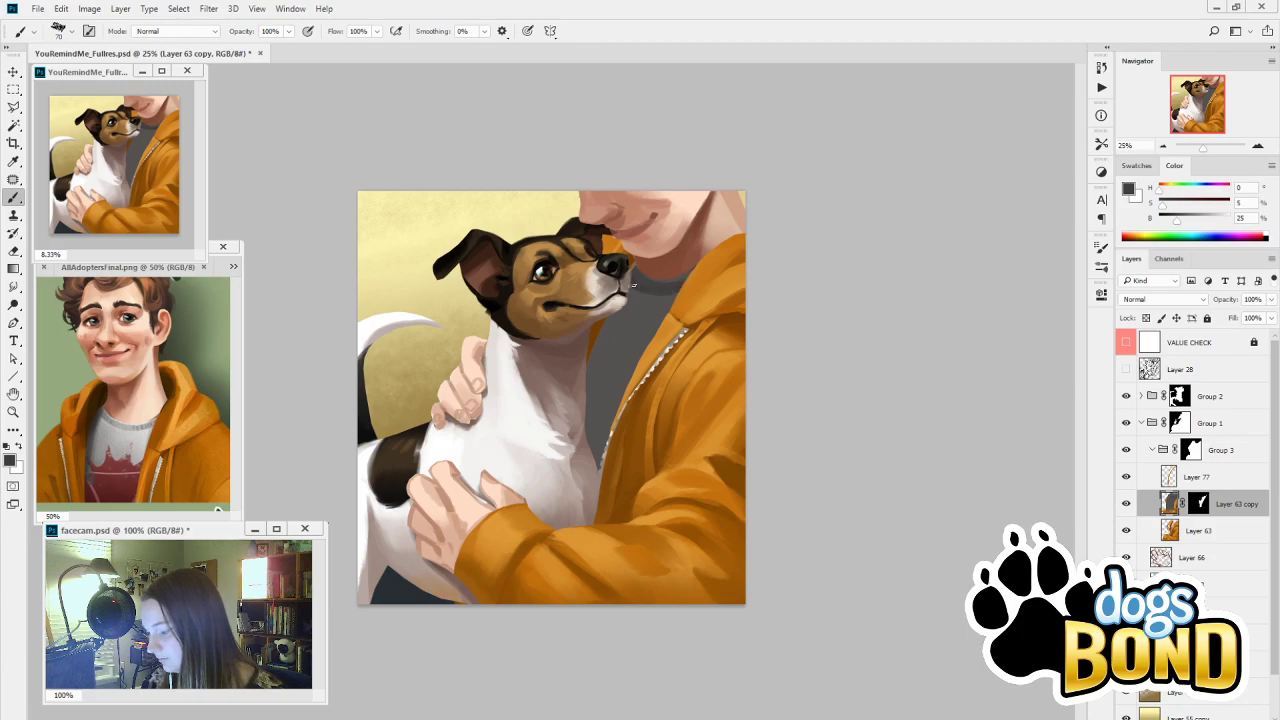
Try a long dark stroke down the shirt from the neckline toward the zipper's lower end with a size 175 brush
key("bracketright")
key("bracketright")
key("bracketright")
key("bracketright")
key("bracketright")
key("bracketright")
left_click_drag(672, 292, 606, 460)
key("ctrl+z")
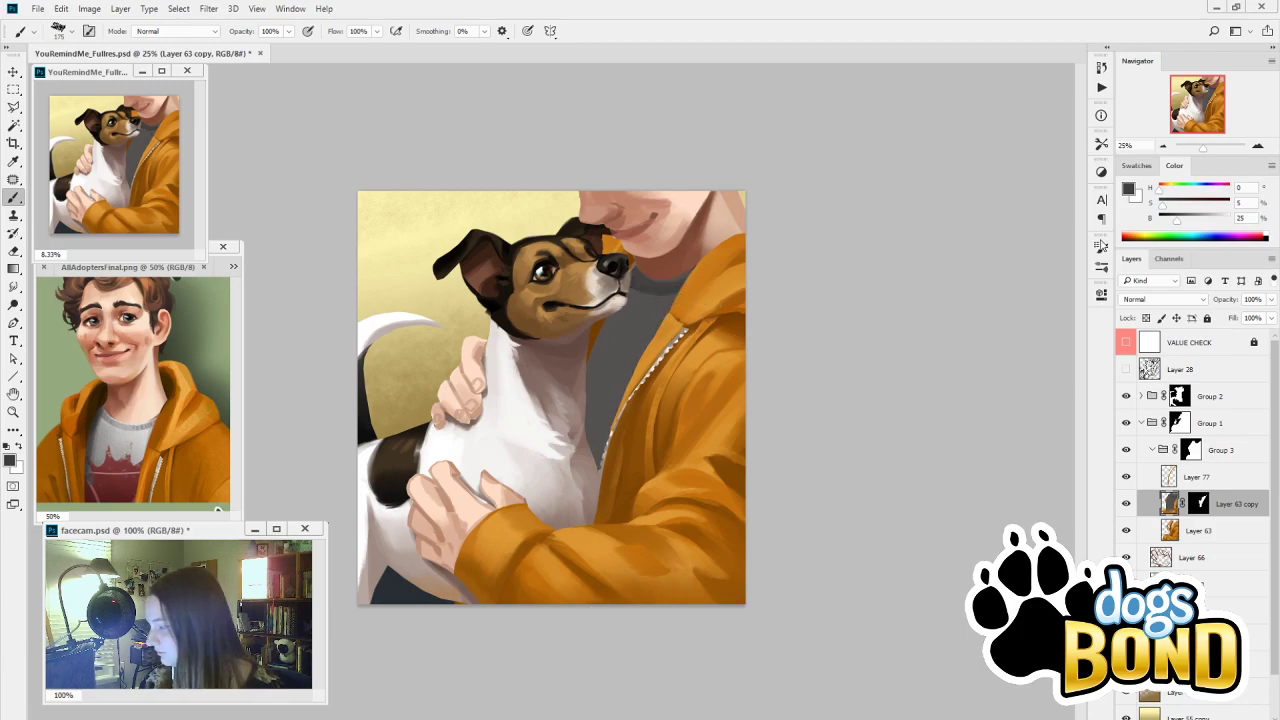
Darken the grey shirt with broad strokes at 24% brightness, enlarging the brush to size 700
left_click(1175, 220)
key("bracketright")
key("bracketright")
key("bracketright")
key("bracketright")
key("bracketright")
key("bracketright")
key("bracketright")
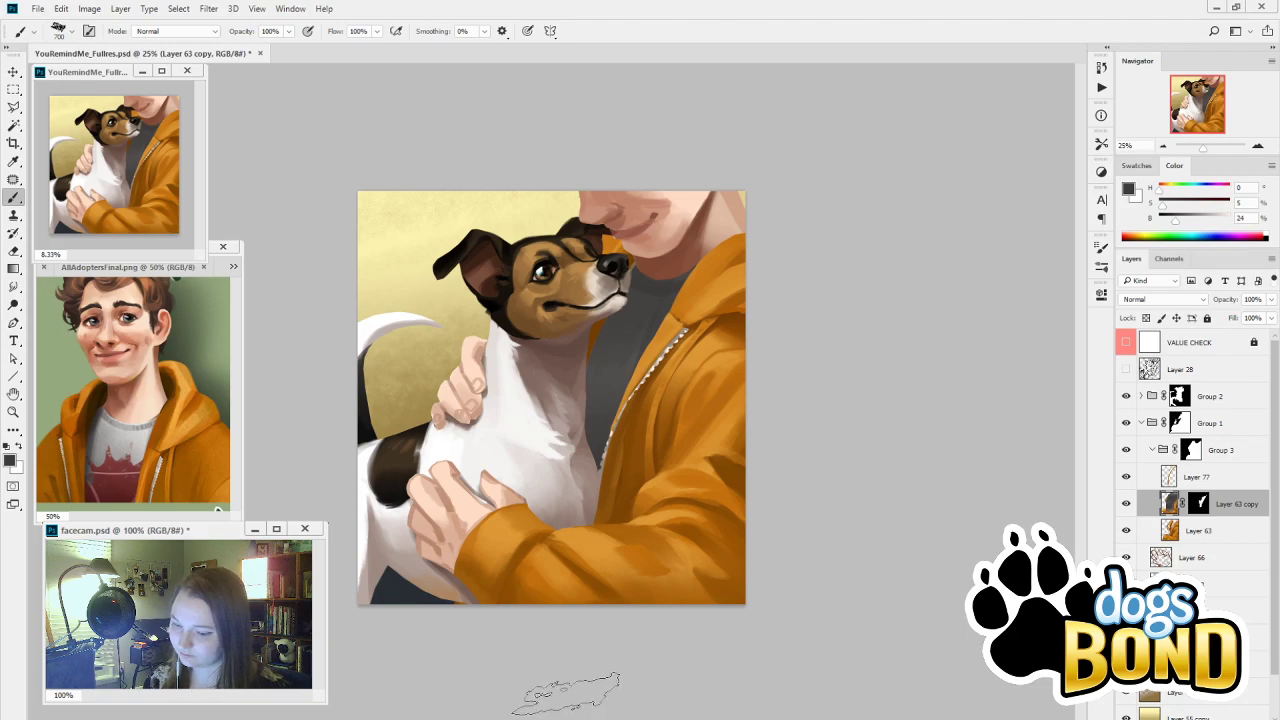
Sample light grey from the reference portrait's T-shirt and brush a soft highlight over the shirt at size 1100
left_click(137, 446, "alt")
key("]")
key("]")
key("]")
key("]")
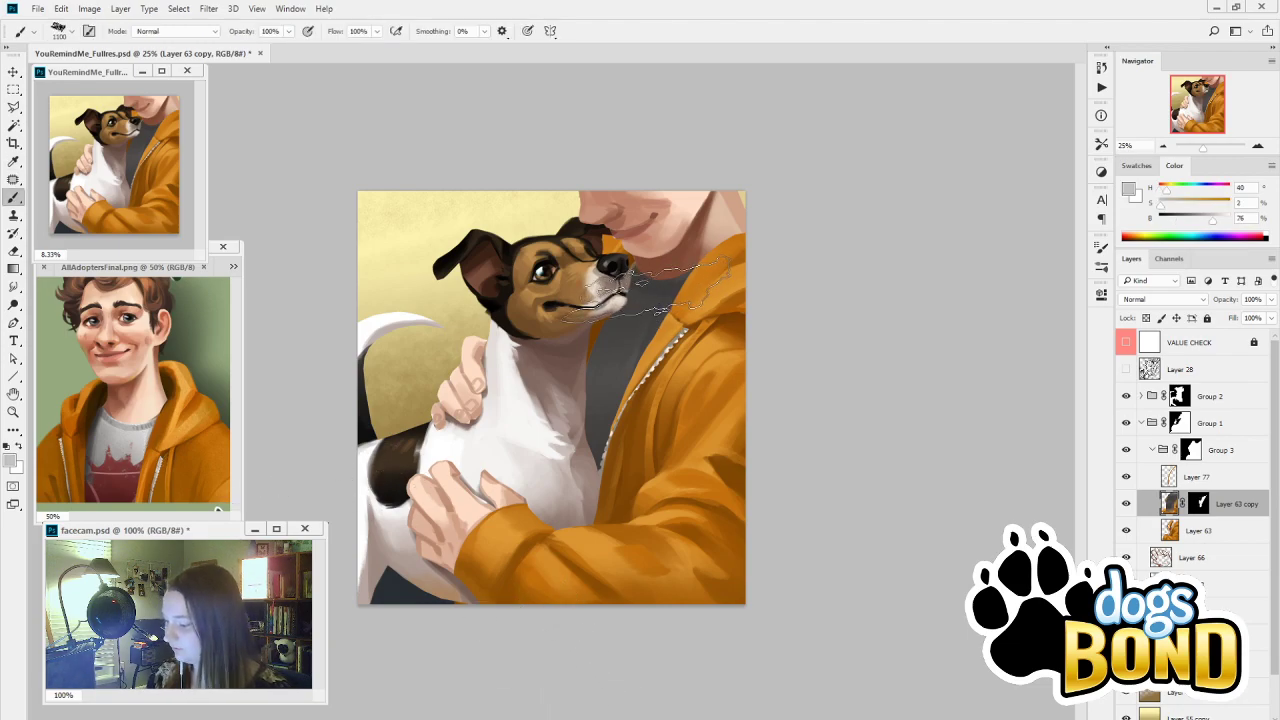
mouse_move(645, 290)
left_mouse_down()
mouse_move(625, 352)
mouse_move(585, 510)
left_mouse_up()
key("ctrl+z")
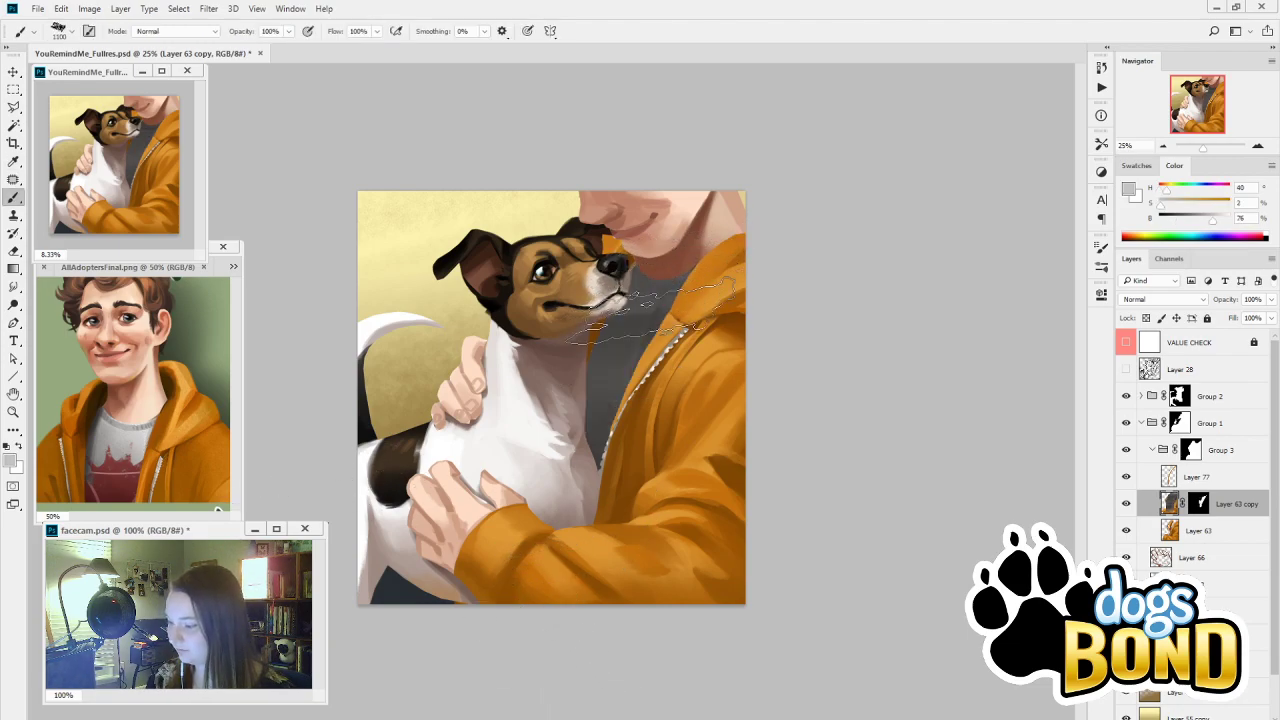
left_click_drag(652, 312, 598, 415)
key("ctrl+z")
left_click_drag(655, 275, 641, 355)
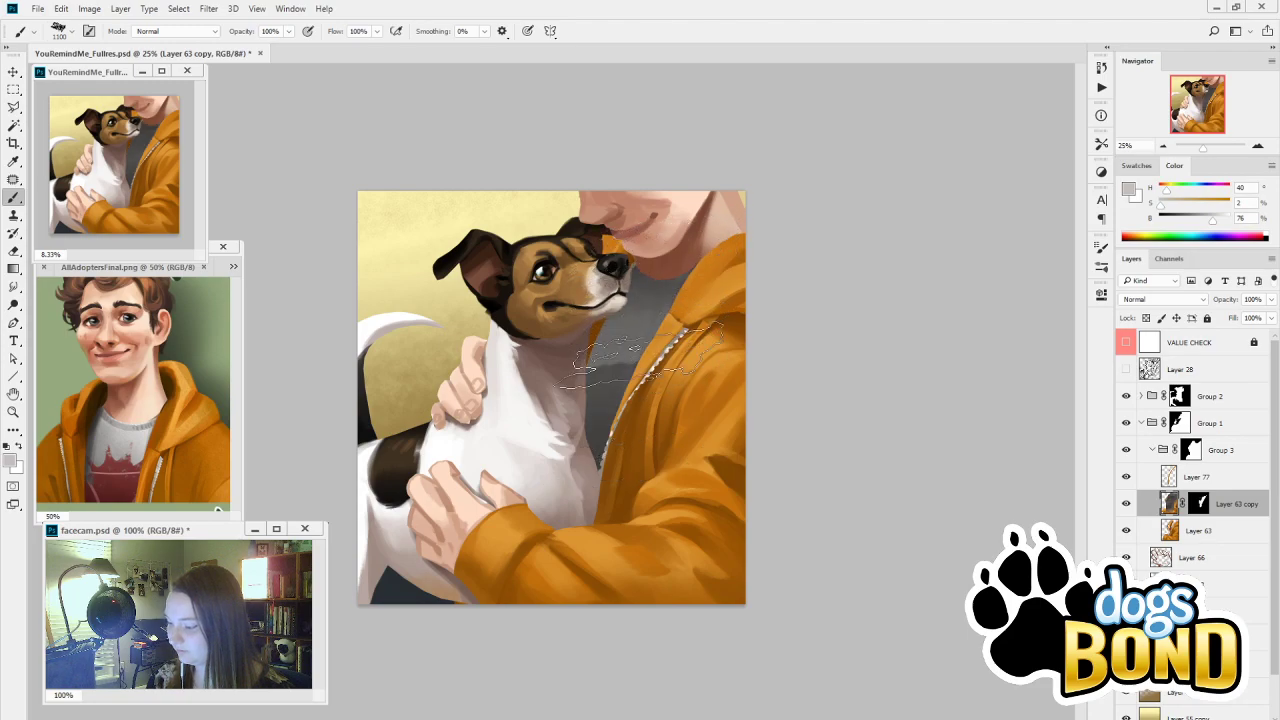
Sample the shirt's grey, lower it to 26% brightness and deepen the shadow under the chin with a size 300 brush
key("i")
left_click(648, 268)
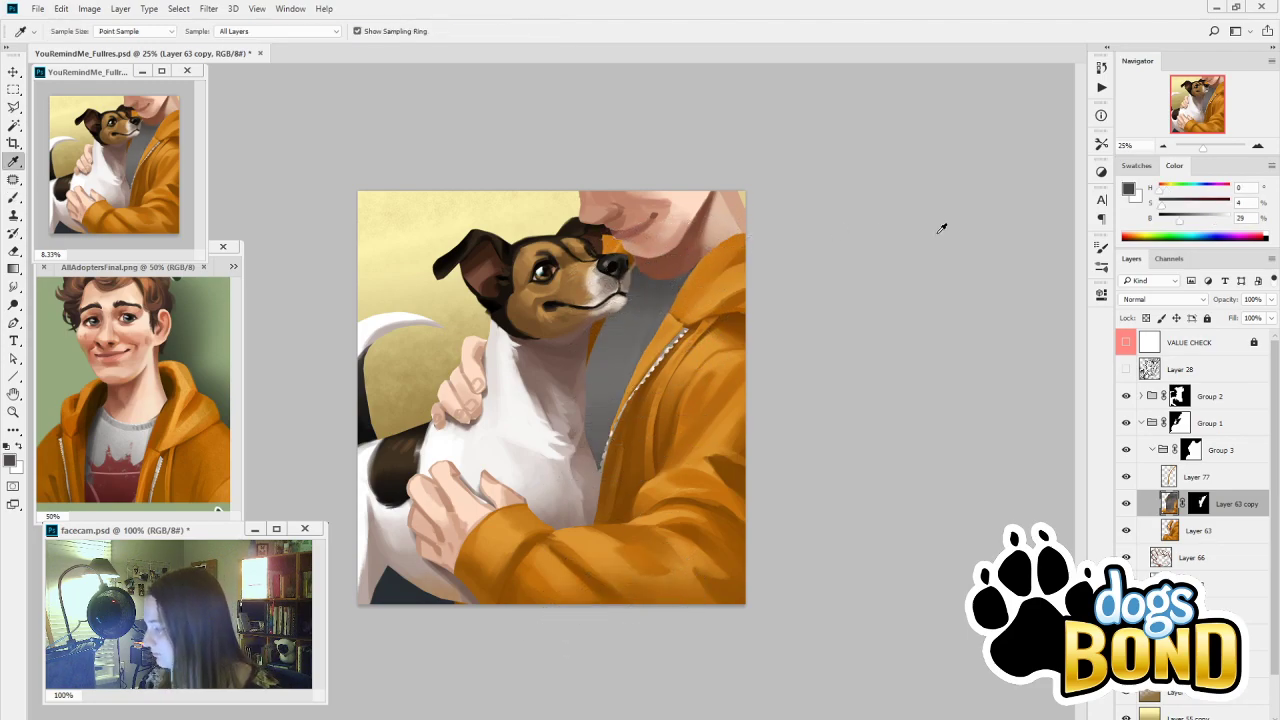
left_click(1177, 220)
key("b")
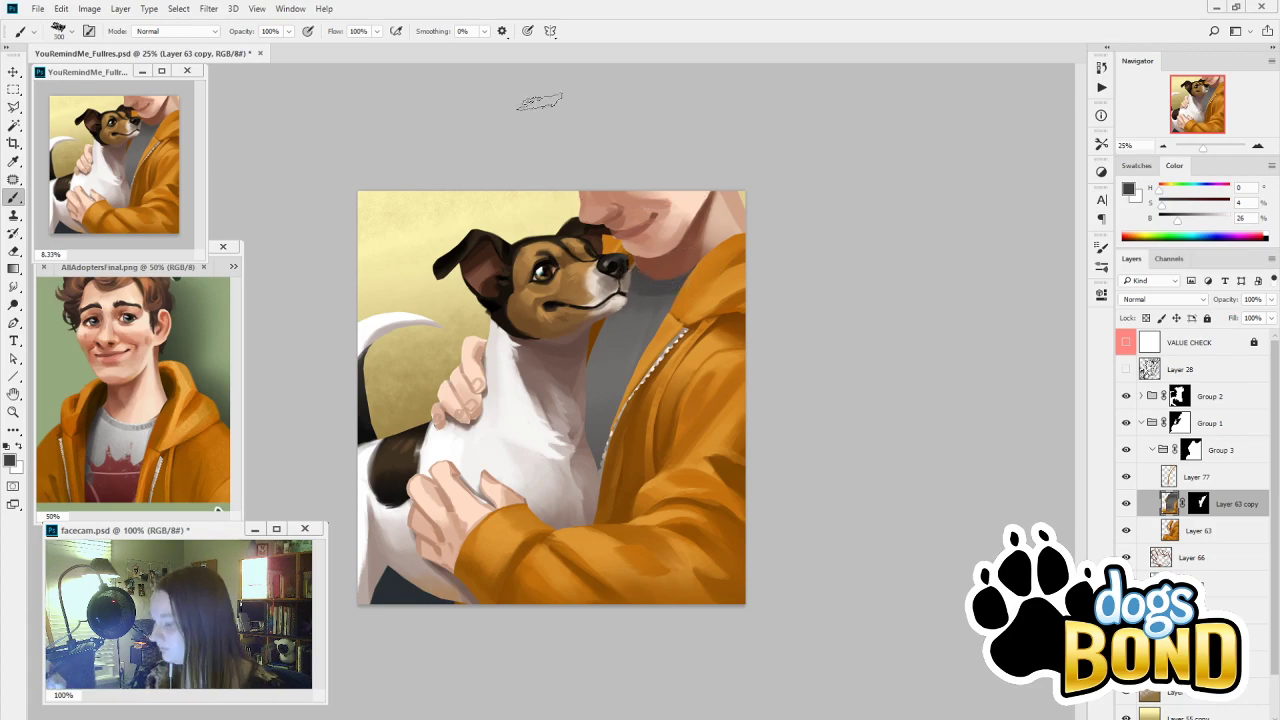
Blend the shirt's chin shadow and lit area with light and dark greys sampled from the shirt
left_click(641, 330, "alt")
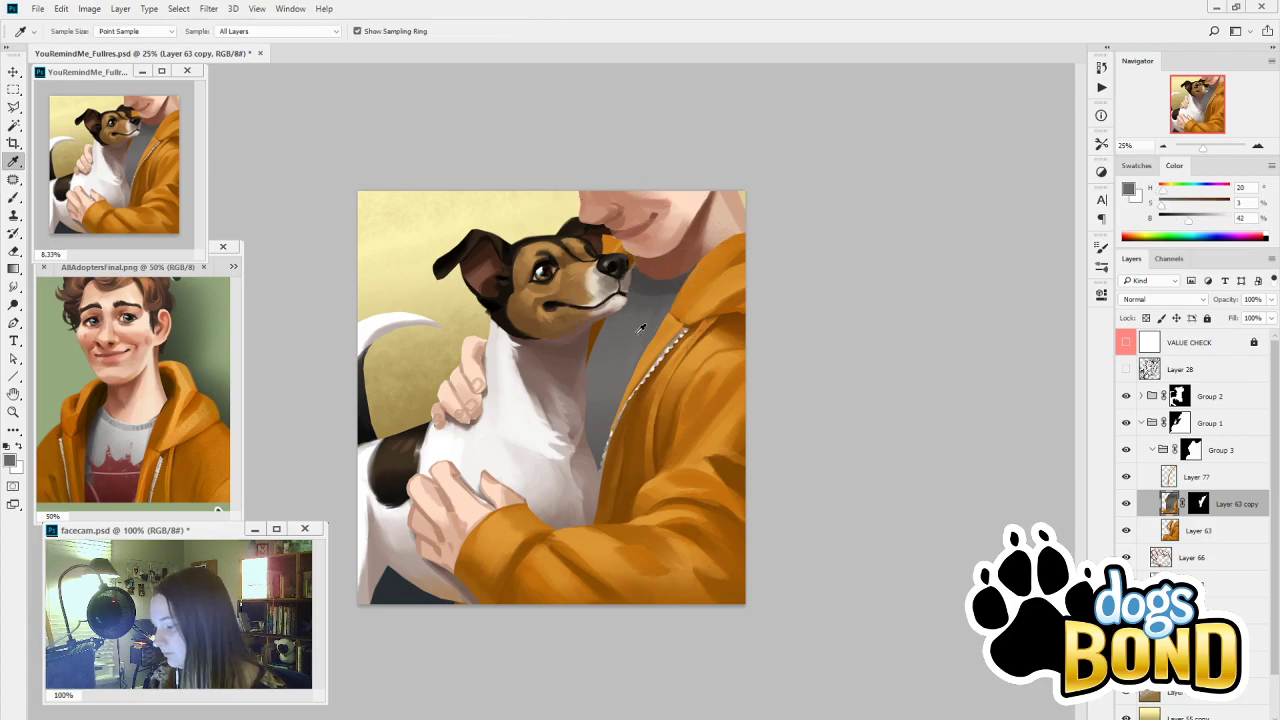
left_click(663, 282, "alt")
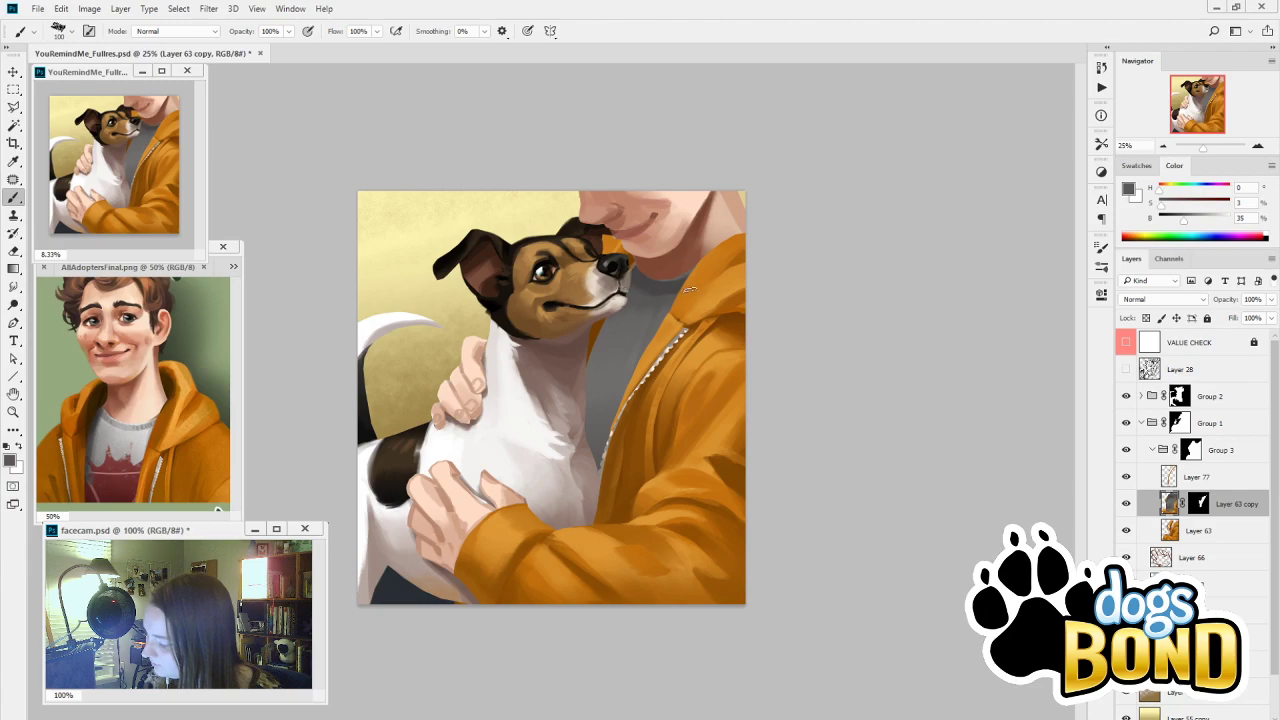
left_click(690, 288, "alt")
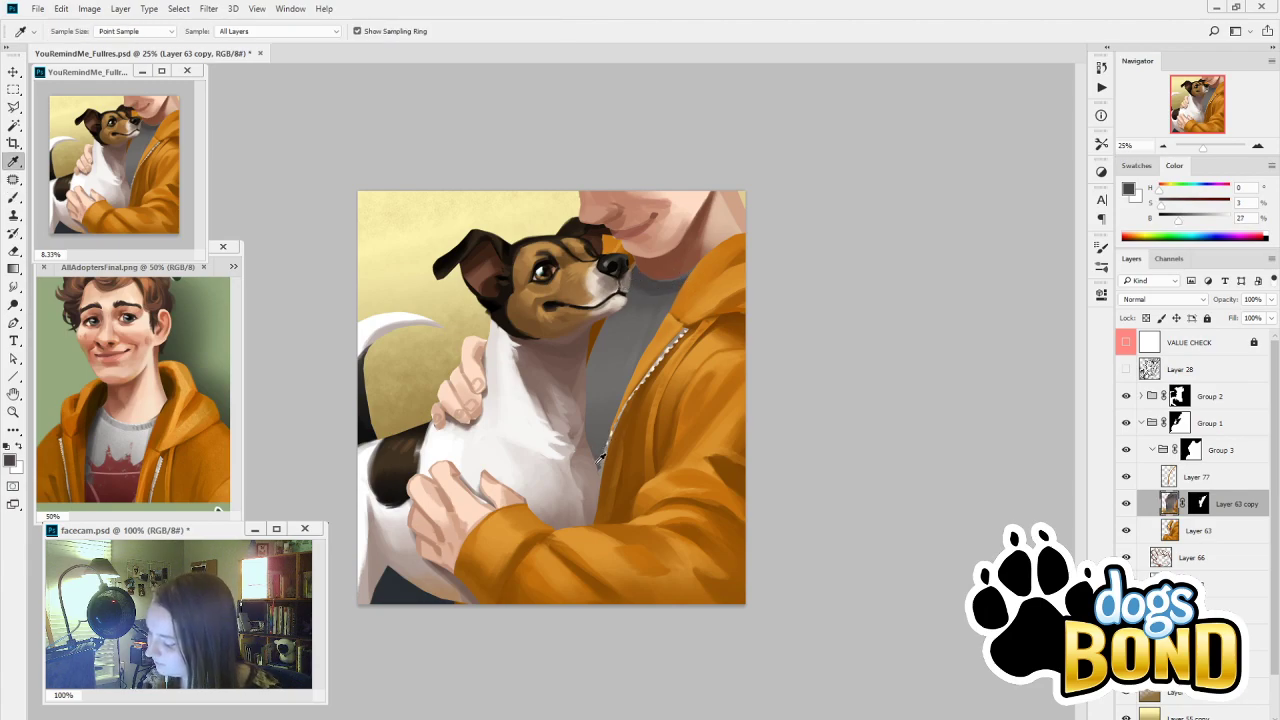
left_click(600, 456, "alt")
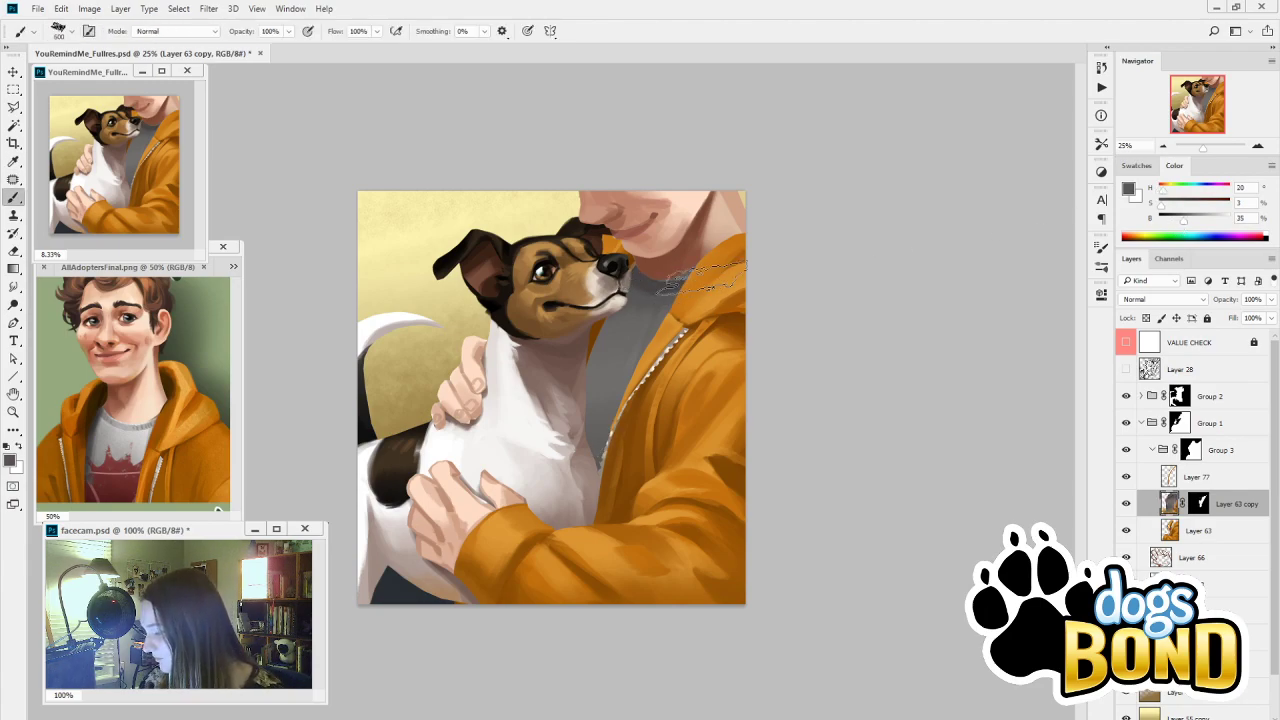
Set the sampled shirt grey to 14% brightness and shade the shirt with broad strokes at brush size 1100
key("alt")
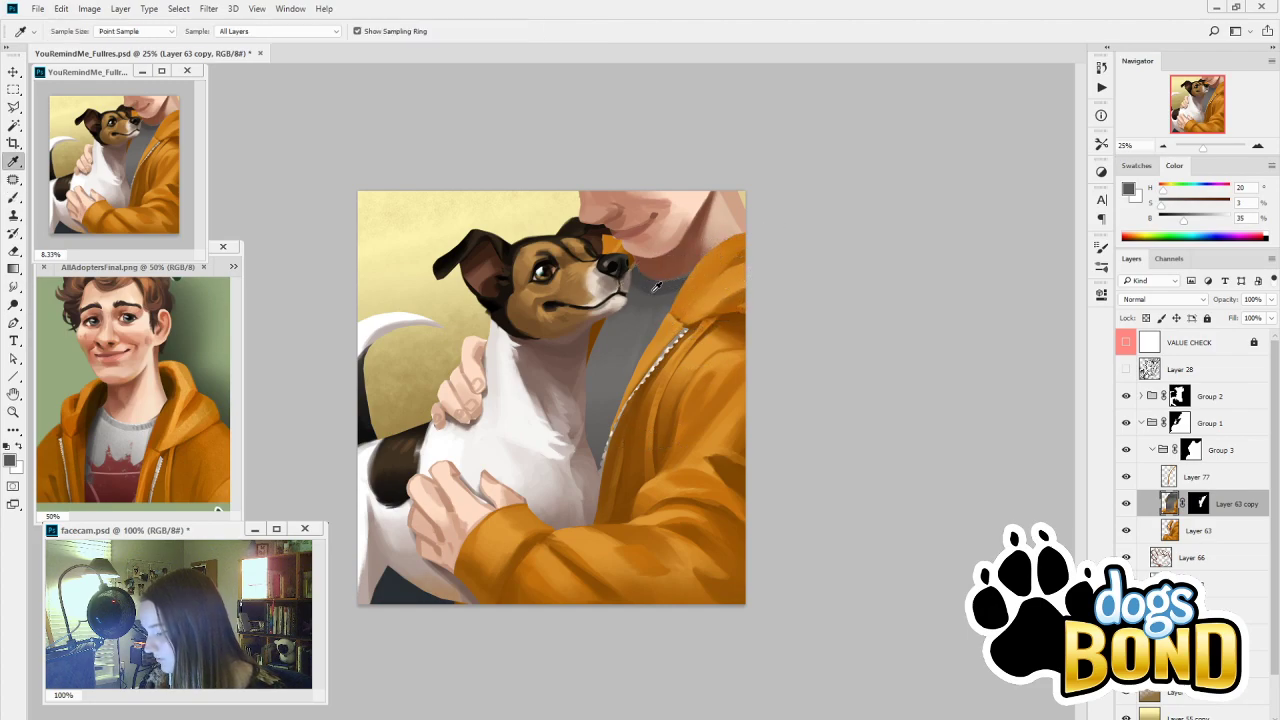
left_click(653, 291, "alt")
left_click(1168, 219)
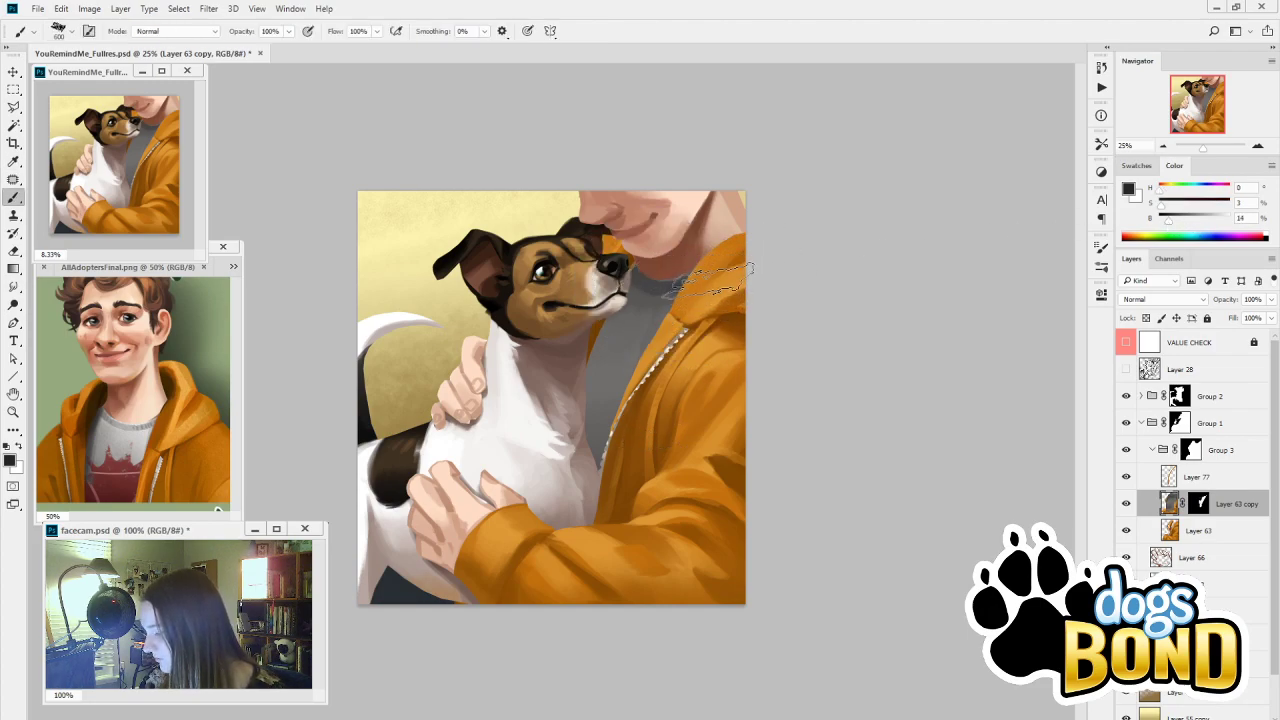
left_click_drag(712, 281, 683, 334)
key("ctrl+z")
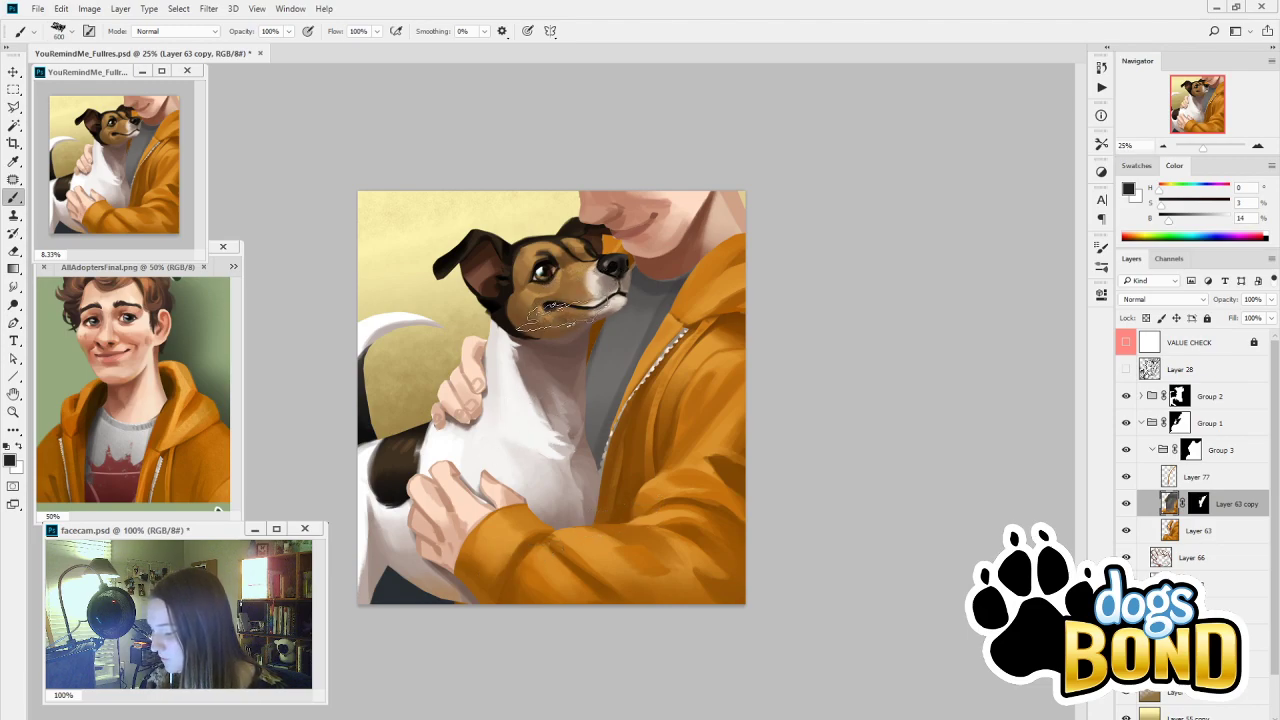
key("bracketright")
key("bracketright")
key("bracketright")
key("bracketright")
key("bracketright")
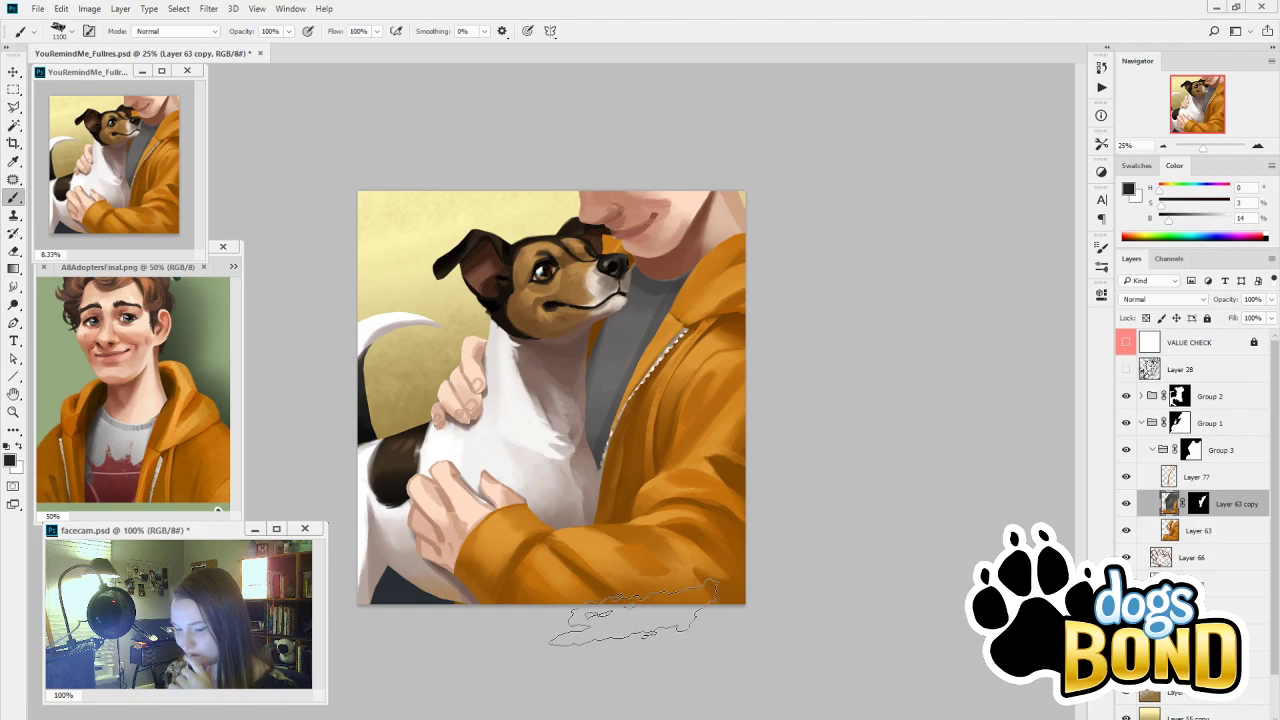
Reduce the brush to size 300 and paint folds on the lower shirt with sampled greys
key("bracketleft")
key("bracketleft")
key("bracketleft")
key("bracketleft")
key("bracketleft")
key("bracketleft")
key("bracketleft")
key("bracketleft")
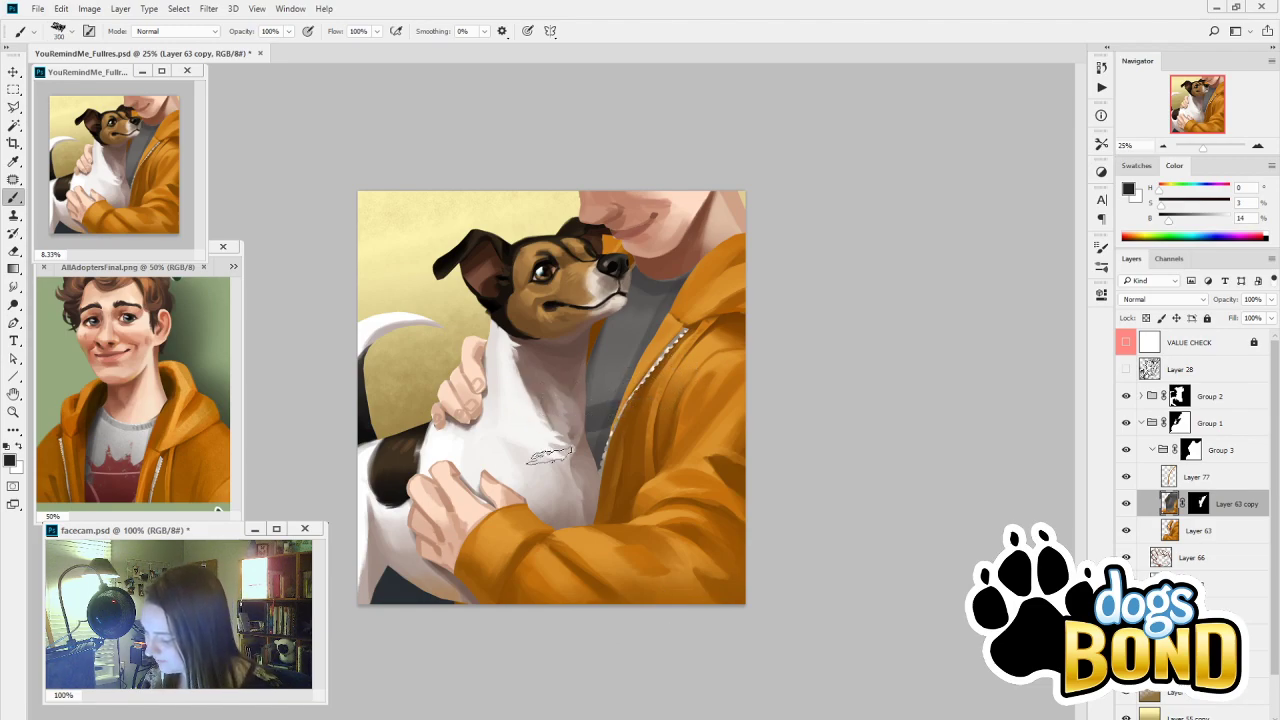
left_click(598, 390, "alt")
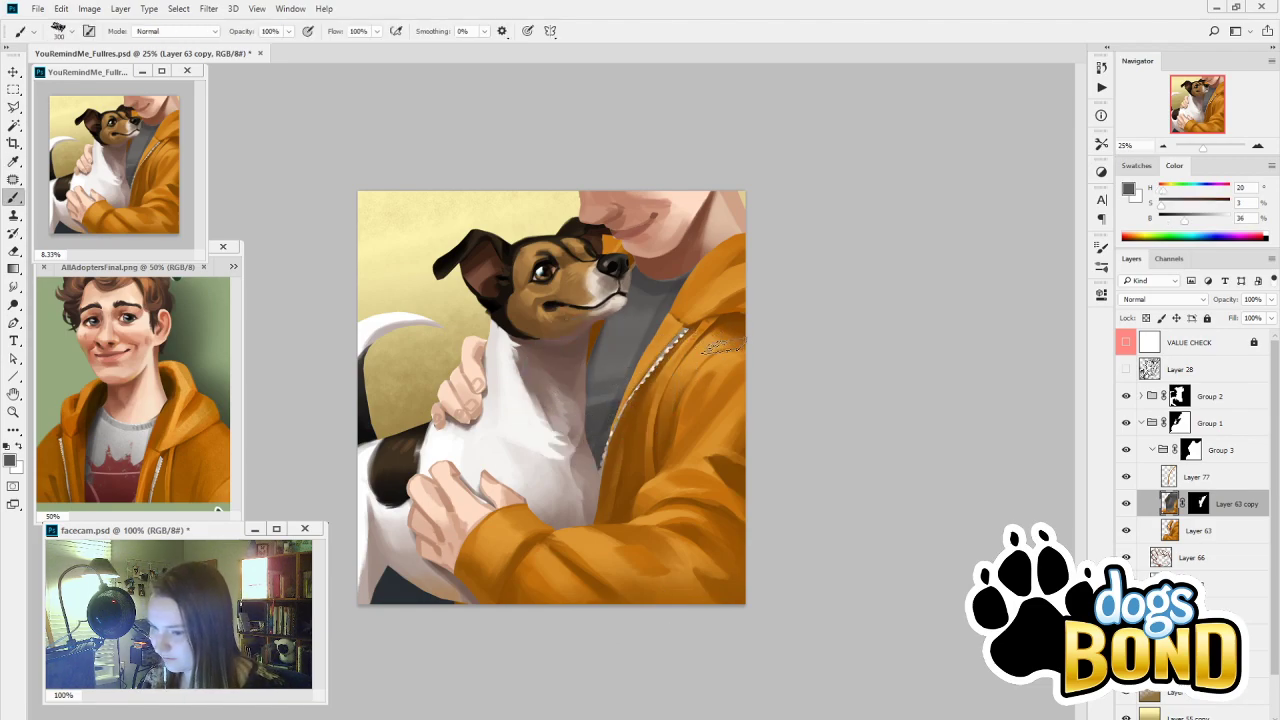
left_click(606, 432, "alt")
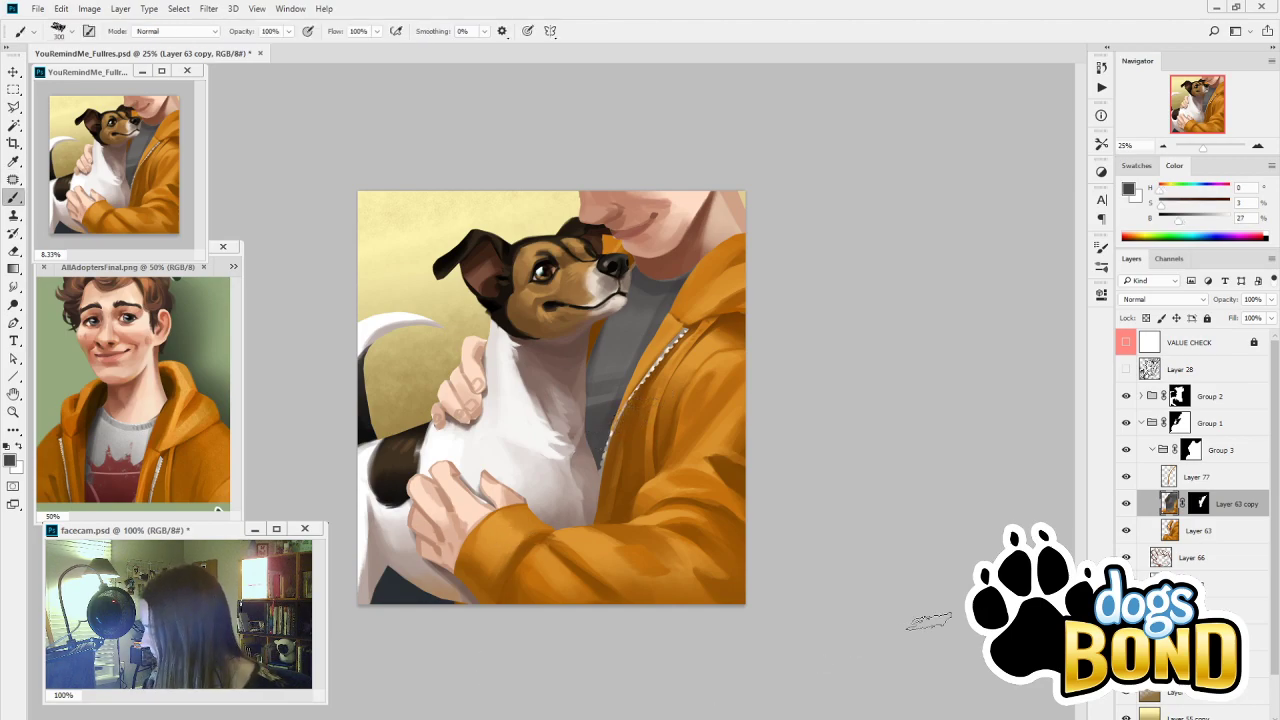
Compare the painting without Layer 63 copy, and put that layer in a new group that carries its mask
left_click(1126, 506)
left_click(1126, 506)
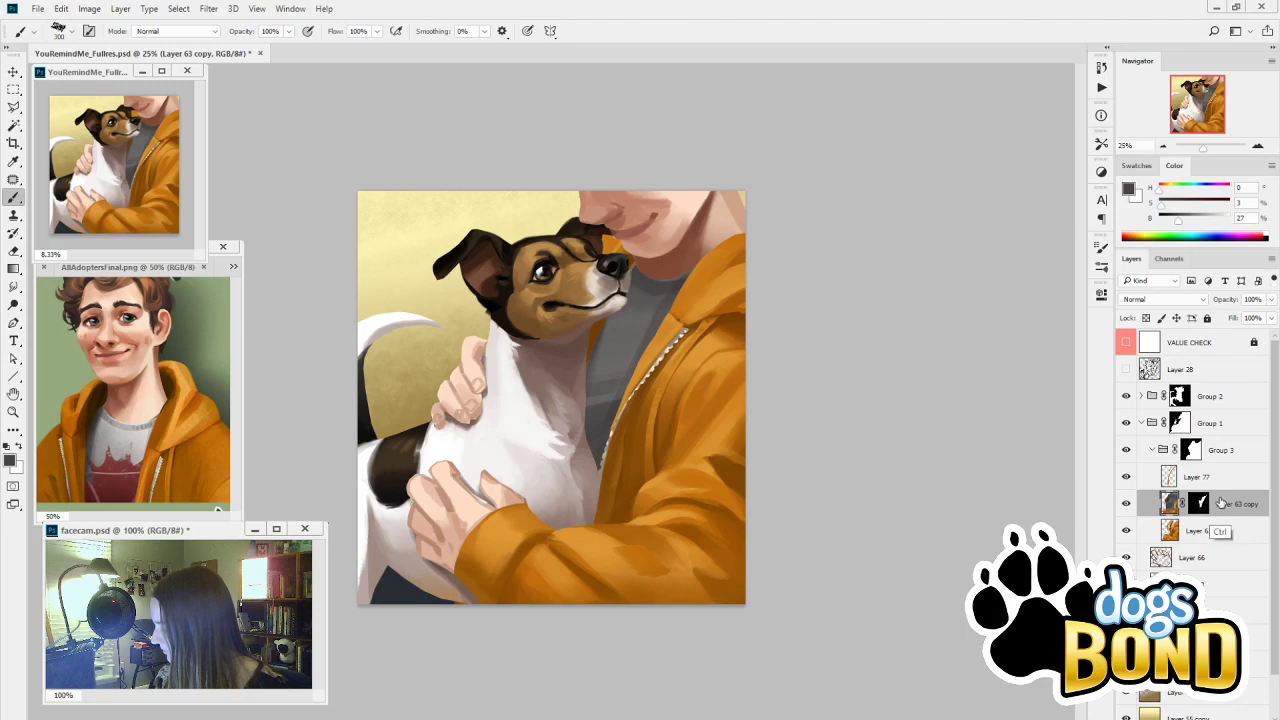
key("ctrl+g")
left_click_drag(1208, 528, 1232, 506)
left_click(1222, 530)
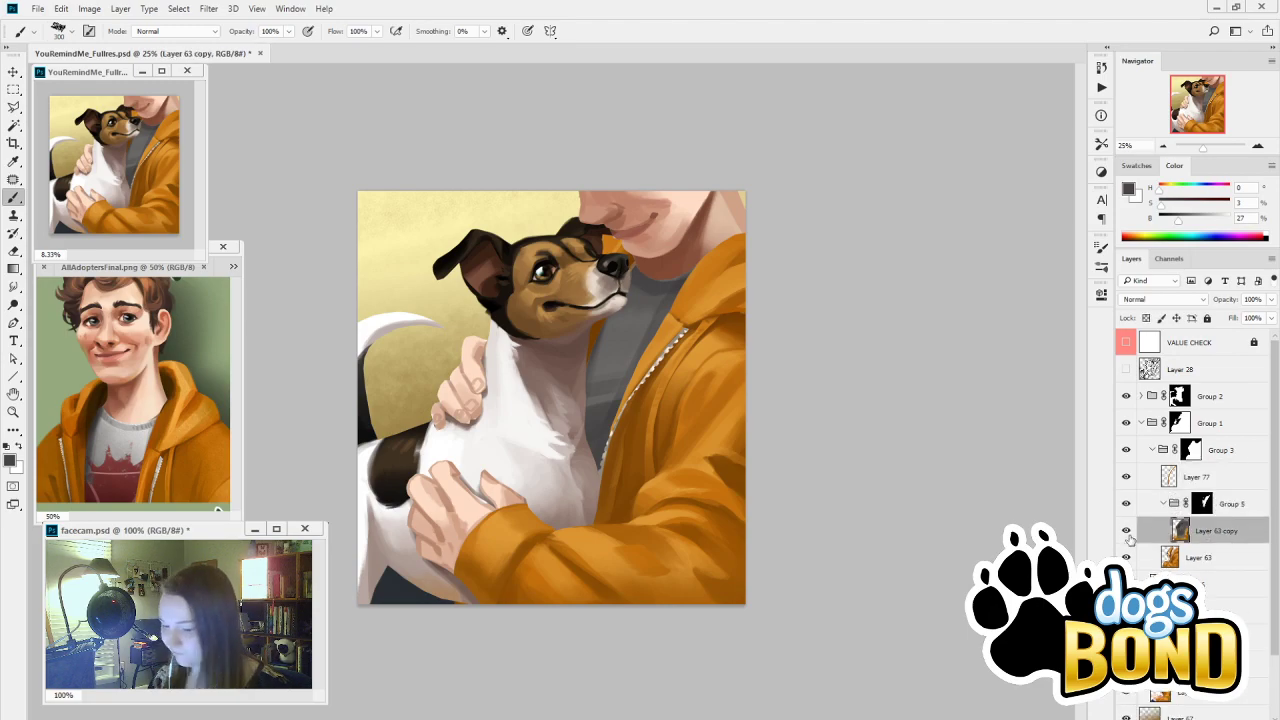
Sample dark red from the reference T-shirt's print and paint the dripping red pattern on the shirt with a size 90 brush
left_click(125, 482, "alt")
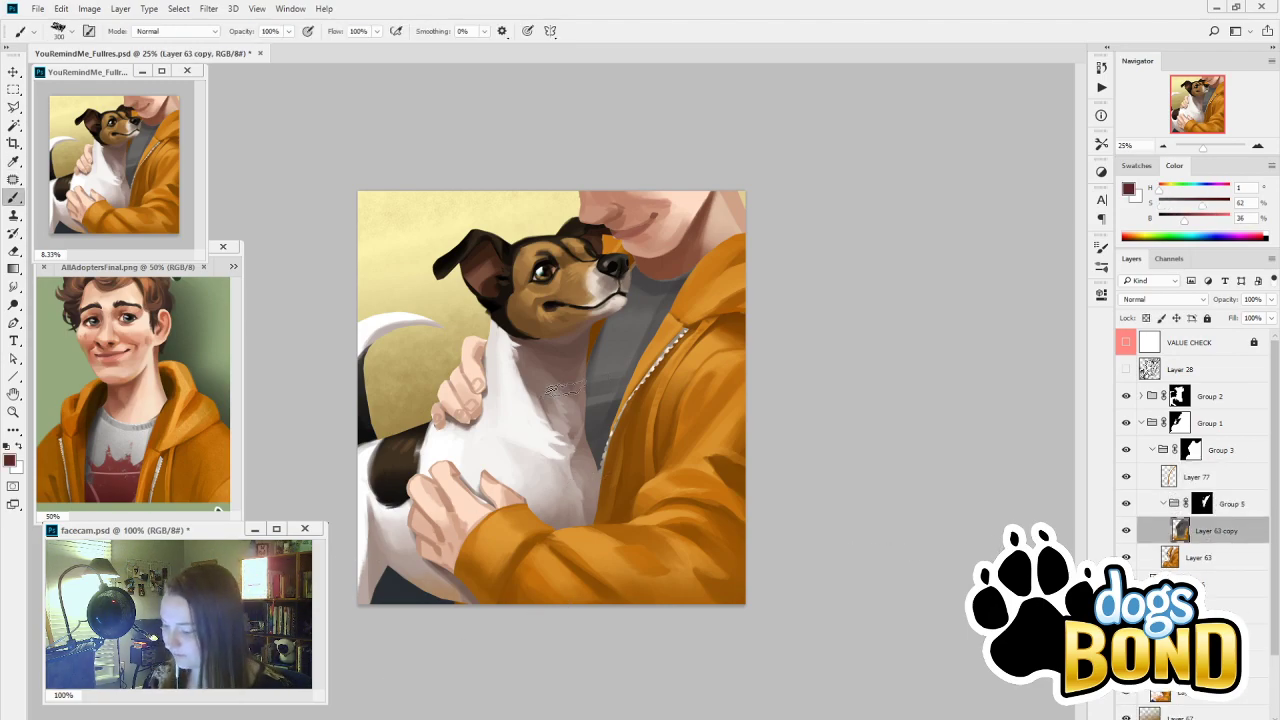
mouse_move(588, 380)
left_mouse_down()
mouse_move(634, 389)
mouse_move(612, 399)
mouse_move(598, 458)
left_mouse_up()
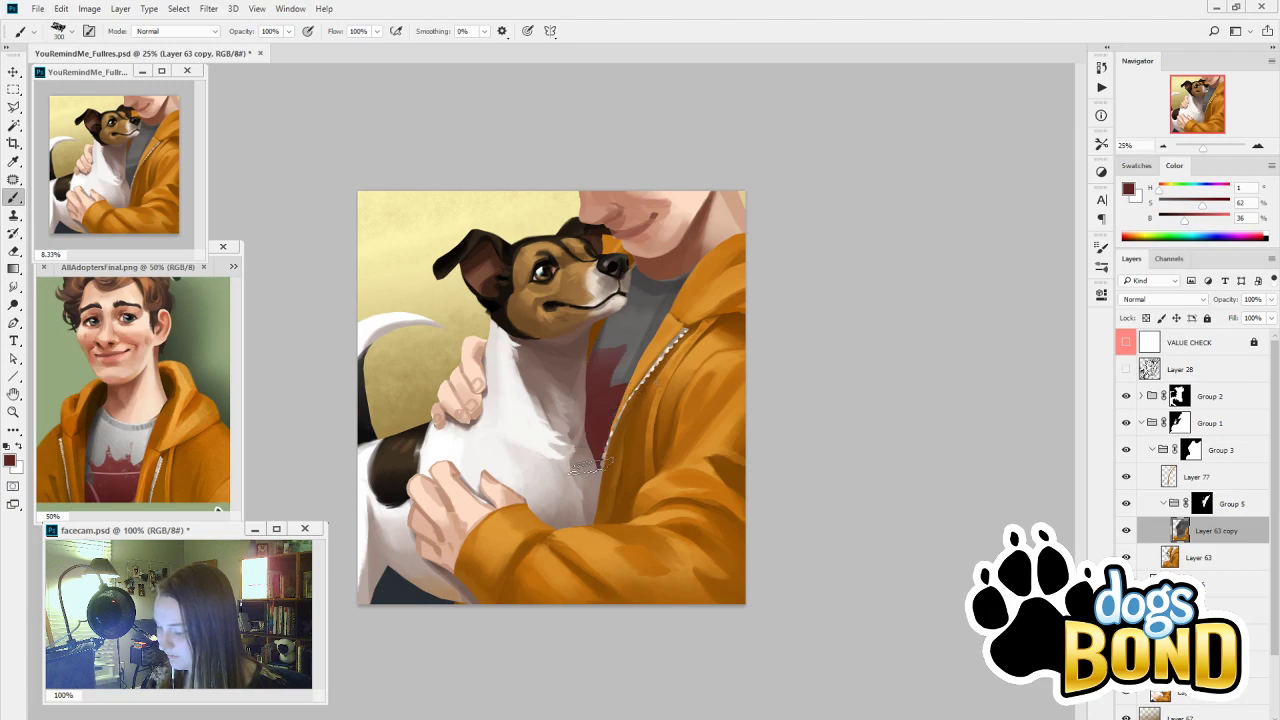
key("ctrl+z")
key("bracketleft")
key("bracketleft")
key("bracketleft")
key("bracketleft")
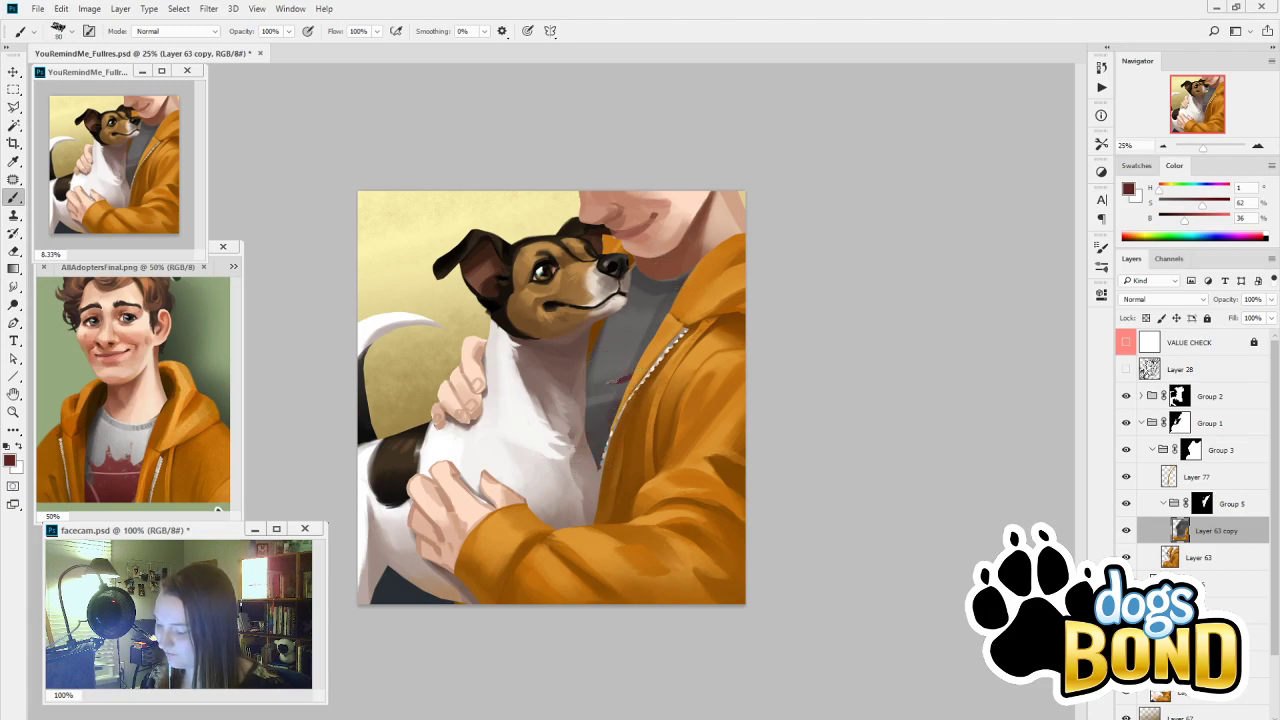
mouse_move(613, 380)
left_mouse_down()
mouse_move(630, 331)
mouse_move(599, 381)
mouse_move(587, 328)
left_mouse_up()
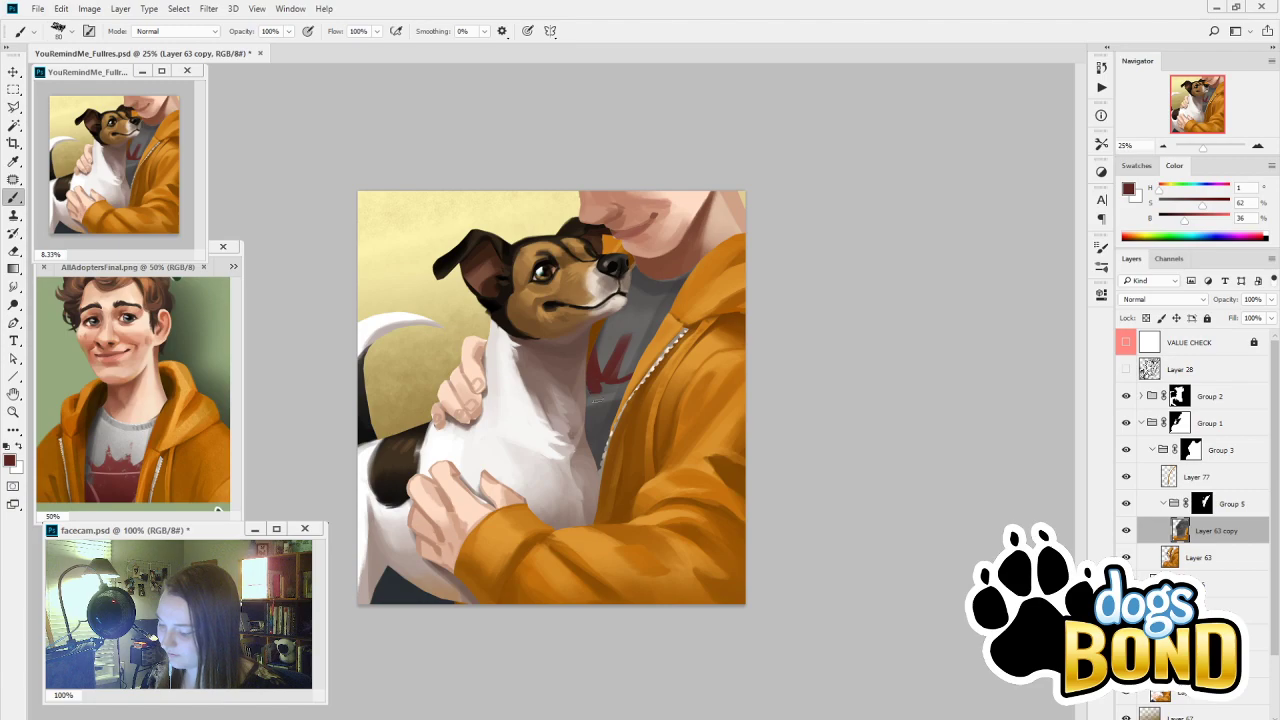
mouse_move(612, 390)
left_mouse_down()
mouse_move(595, 470)
mouse_move(640, 392)
left_mouse_up()
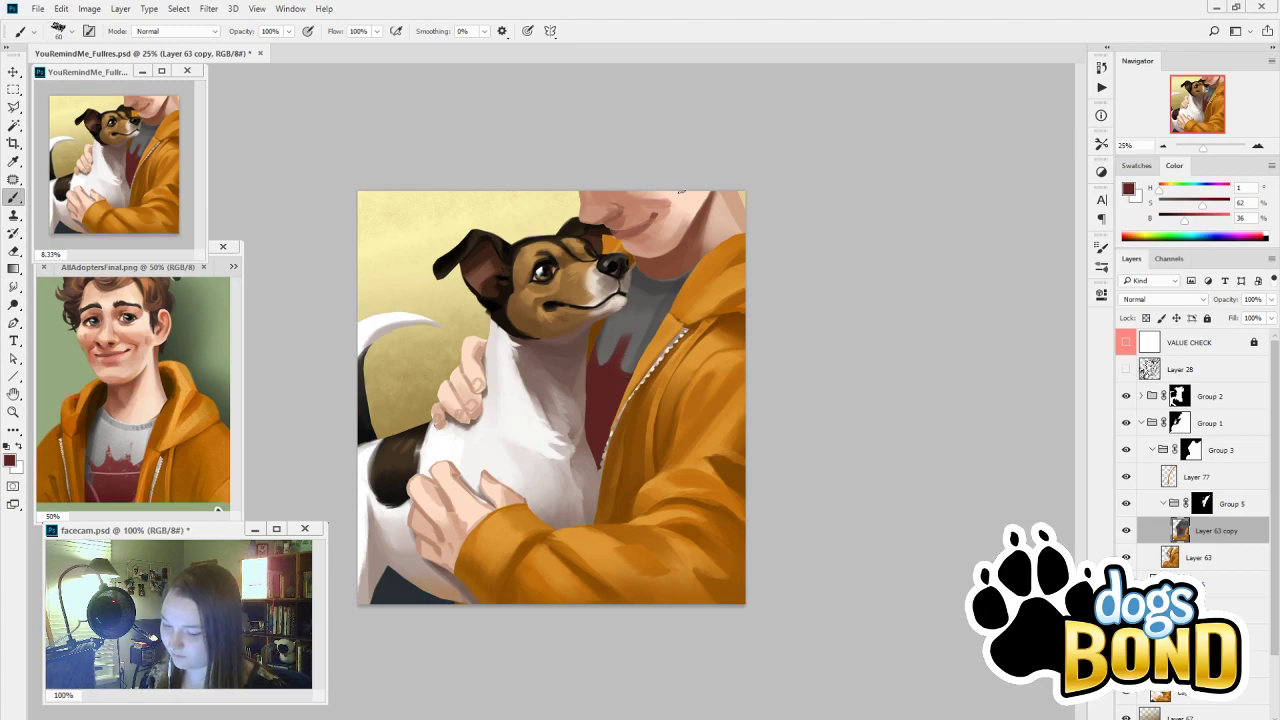
Undo the eraser strokes and all red print strokes on Layer 63 copy, back to the point where the layer mask was added
key("e")
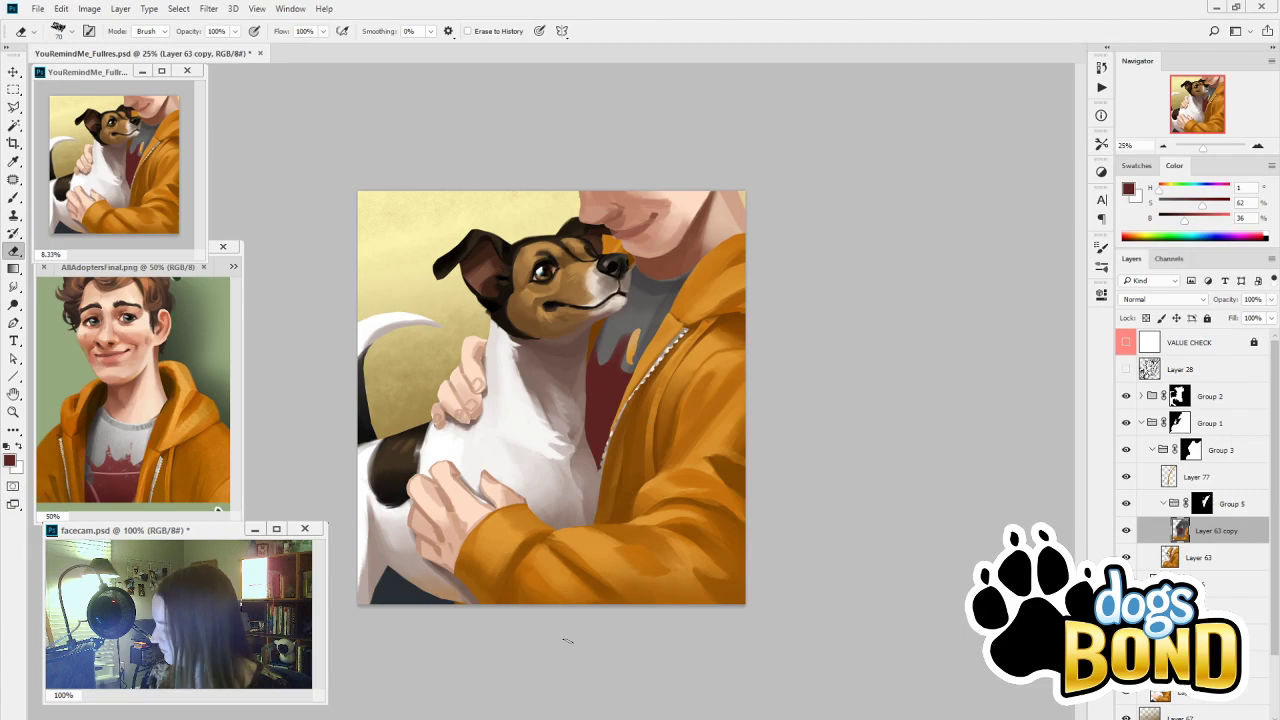
left_click(1101, 67)
key("ctrl+alt+z")
key("ctrl+alt+z")
key("ctrl+alt+z")
key("ctrl+alt+z")
key("ctrl+alt+z")
key("ctrl+alt+z")
key("ctrl+alt+z")
key("ctrl+alt+z")
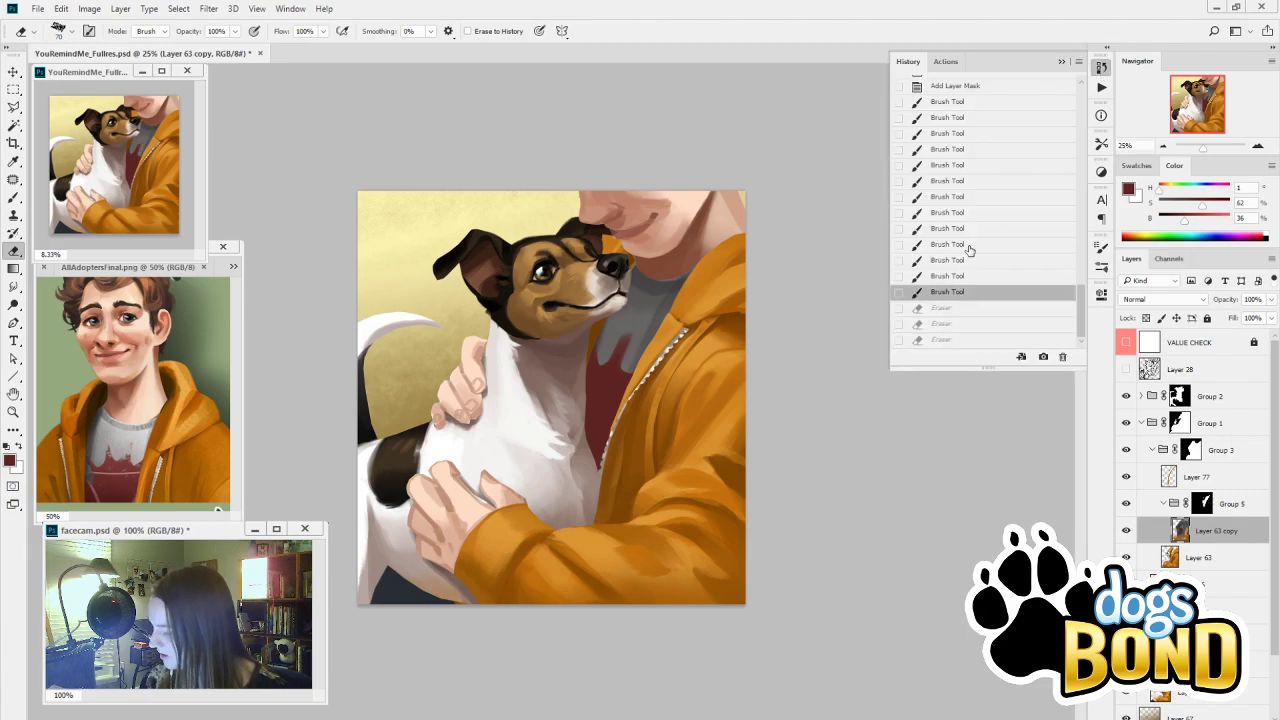
key("ctrl+alt+z")
key("ctrl+alt+z")
key("ctrl+alt+z")
key("ctrl+alt+z")
key("ctrl+alt+z")
key("ctrl+alt+z")
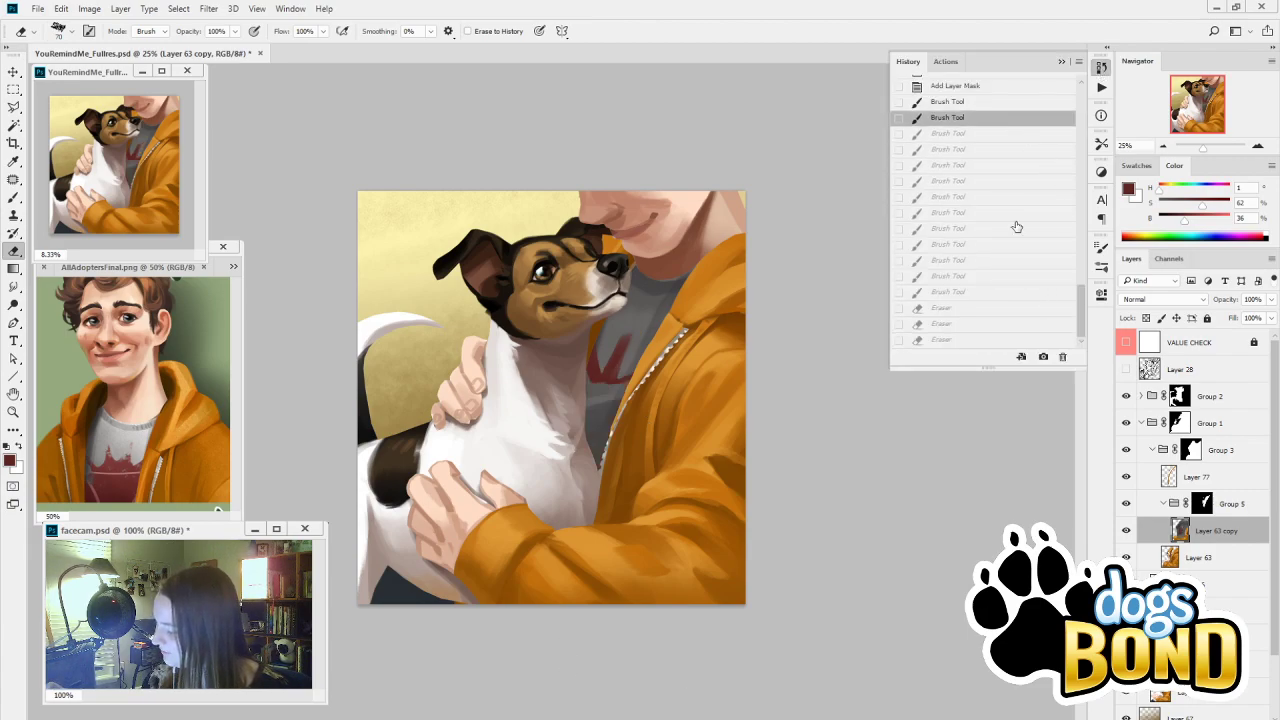
key("ctrl+alt+z")
key("ctrl+alt+z")
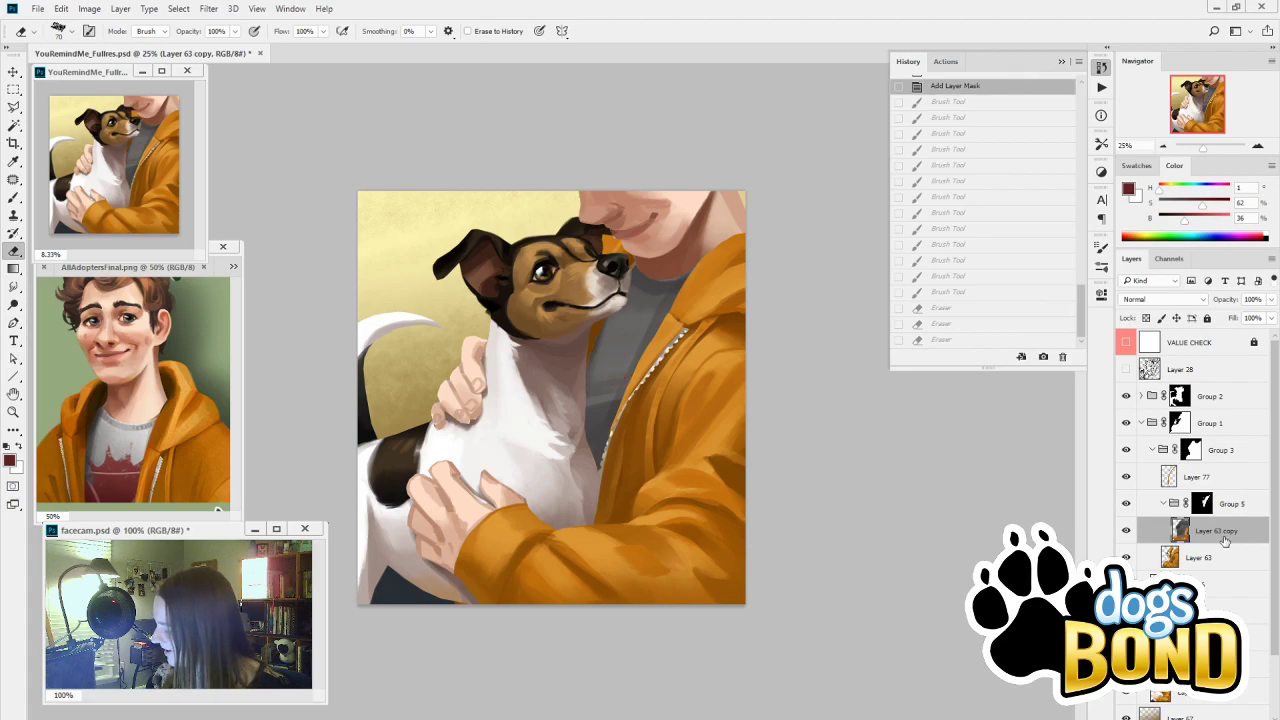
Add a new layer above Layer 63 copy in Group 5 and start the red print's upper drips with a size 50 brush
left_click(1228, 710)
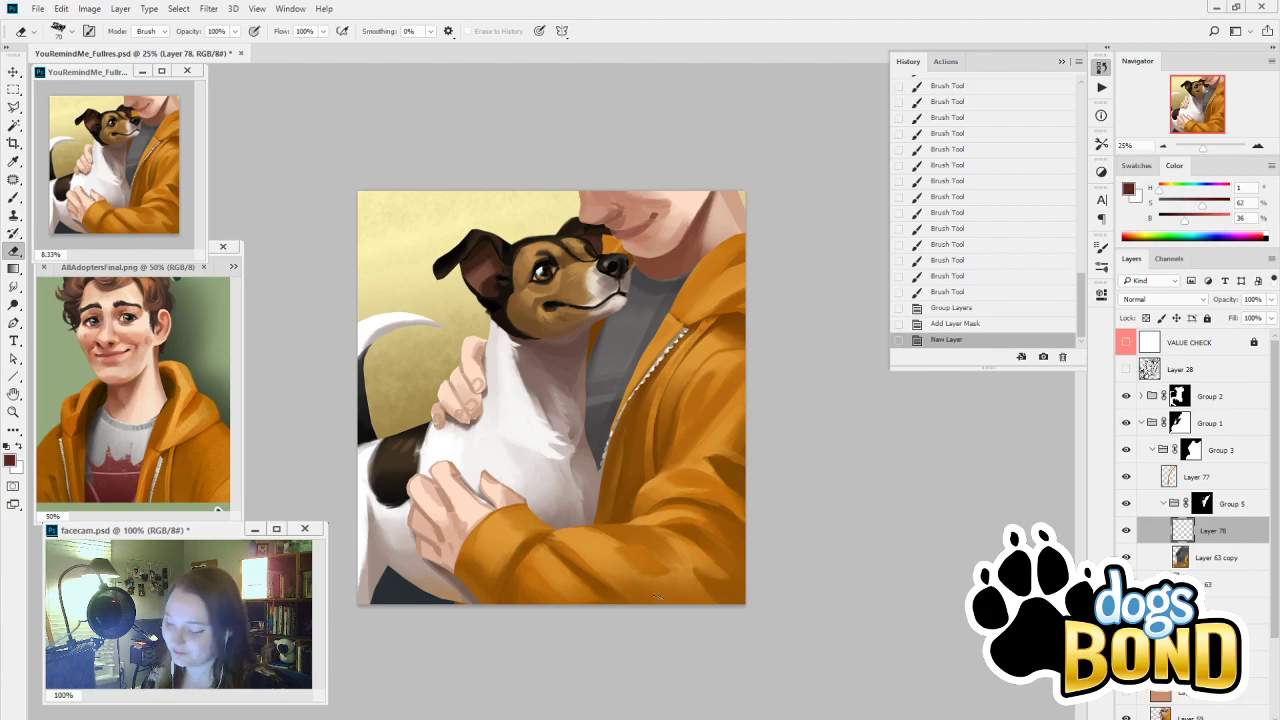
key("b")
left_click(598, 365)
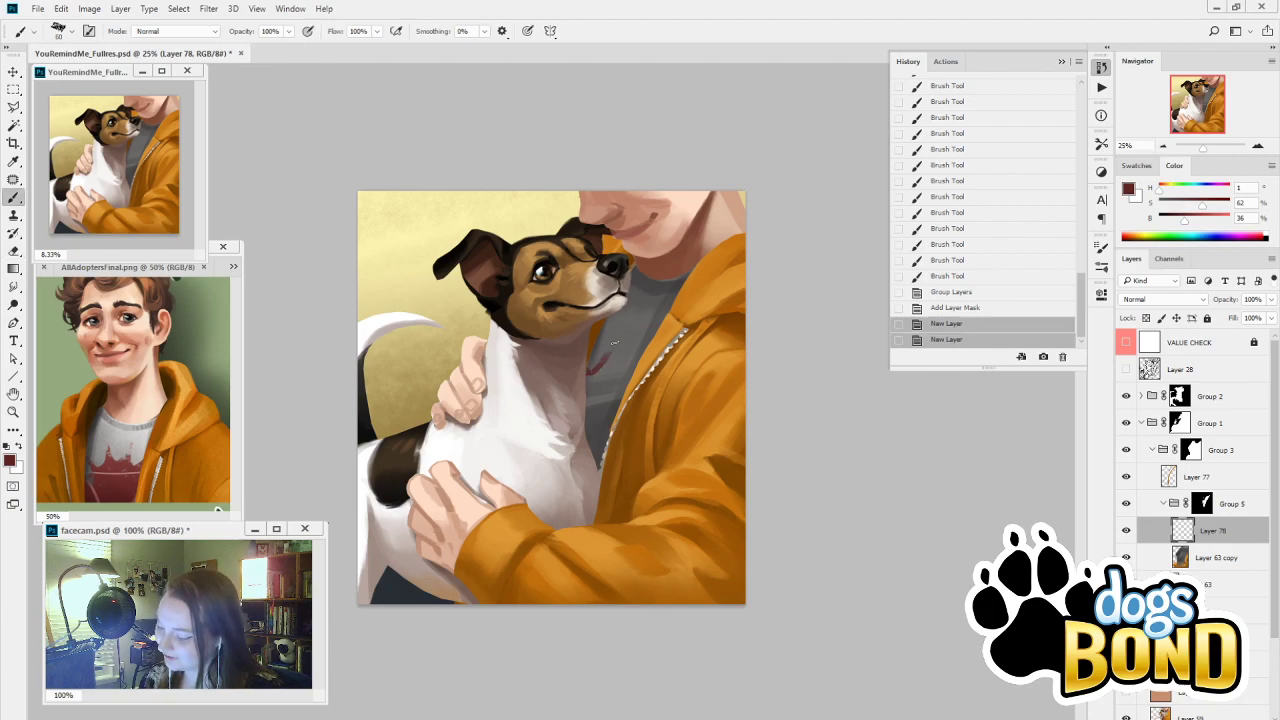
key("ctrl+z")
mouse_move(600, 355)
left_mouse_down()
mouse_move(647, 353)
mouse_move(630, 395)
mouse_move(605, 325)
mouse_move(598, 353)
mouse_move(632, 365)
mouse_move(610, 373)
mouse_move(600, 347)
mouse_move(578, 368)
left_mouse_up()
Enlarge the brush up to size 300 and fill in the dark red print down the shirt
key("]")
key("]")
key("]")
key("]")
key("]")
mouse_move(580, 366)
left_mouse_down()
mouse_move(625, 410)
mouse_move(585, 383)
mouse_move(613, 464)
mouse_move(598, 406)
left_mouse_up()
key("]")
key("]")
key("]")
key("]")
key("]")
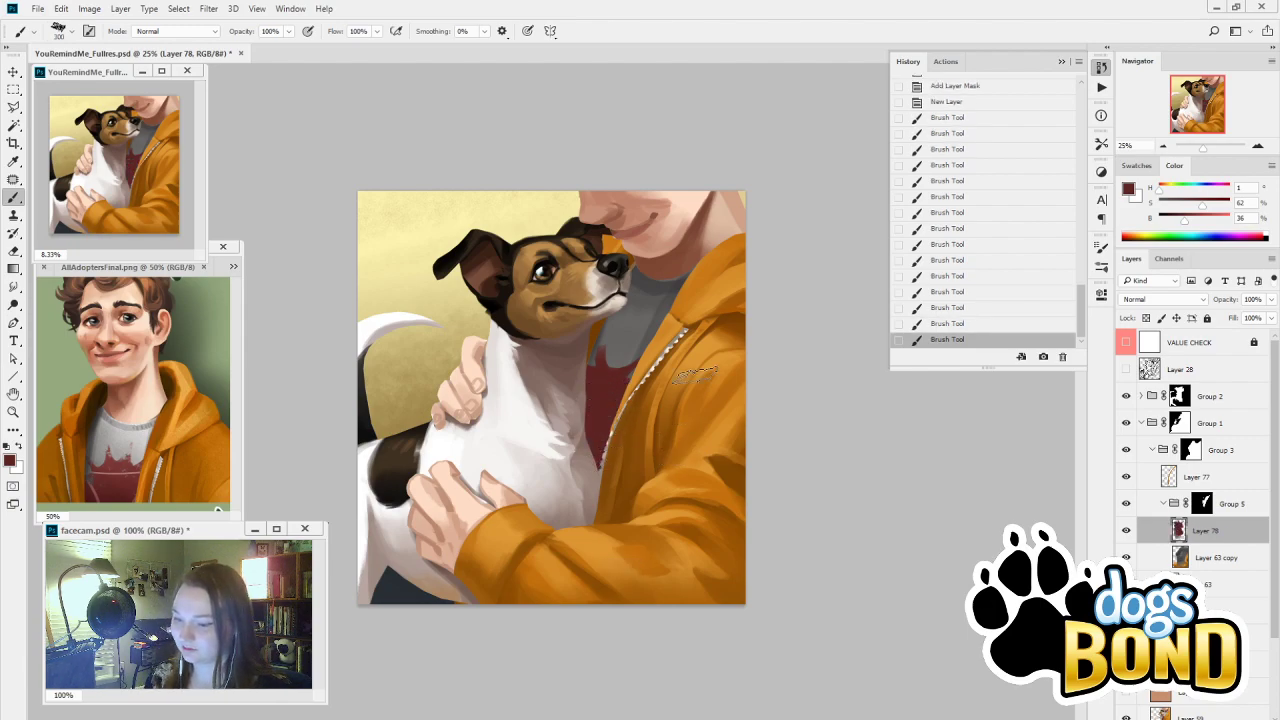
Refine the drips along the print's upper edge with brush sizes 90 and 50, and trim them with a size 70 eraser
key("bracketleft")
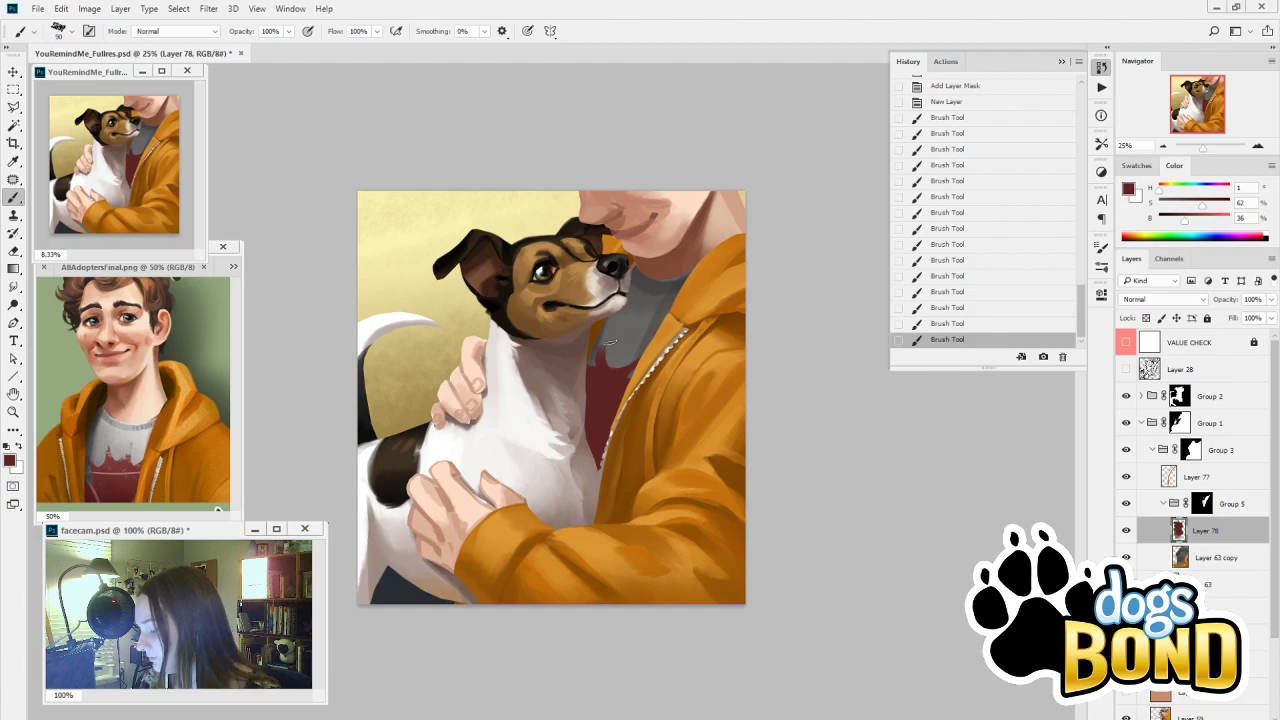
left_click_drag(601, 343, 609, 365)
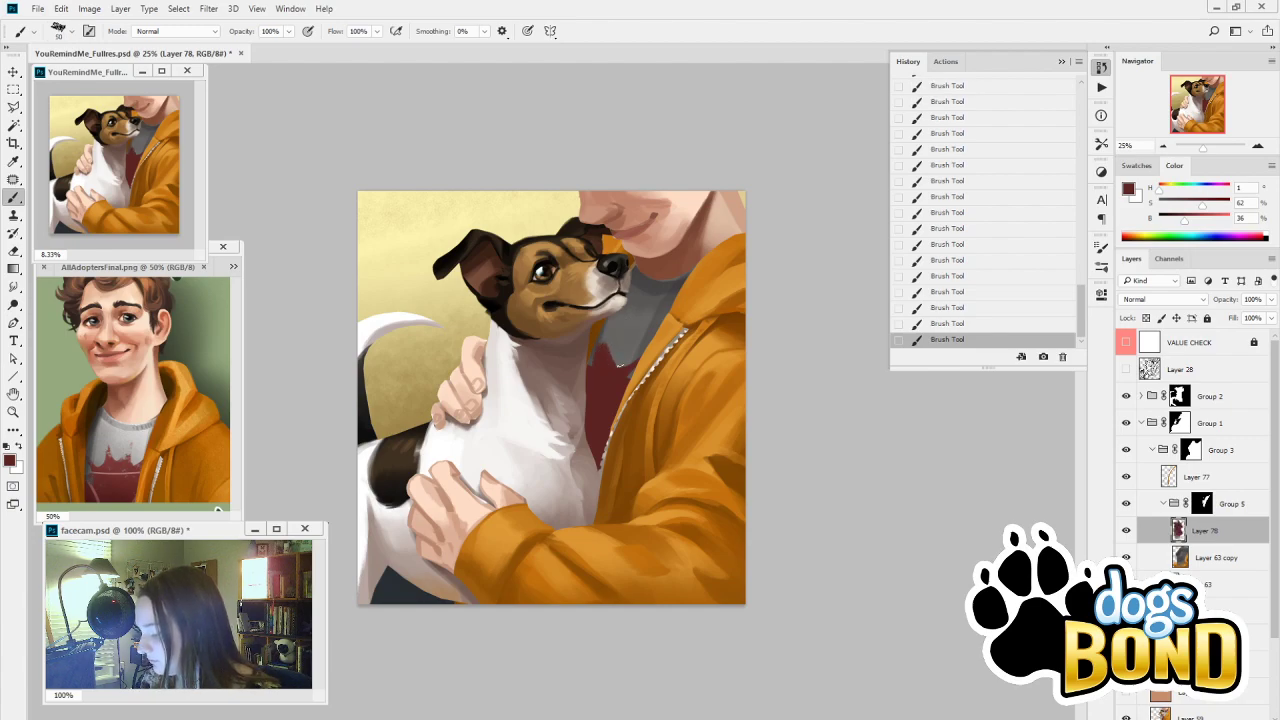
key("e")
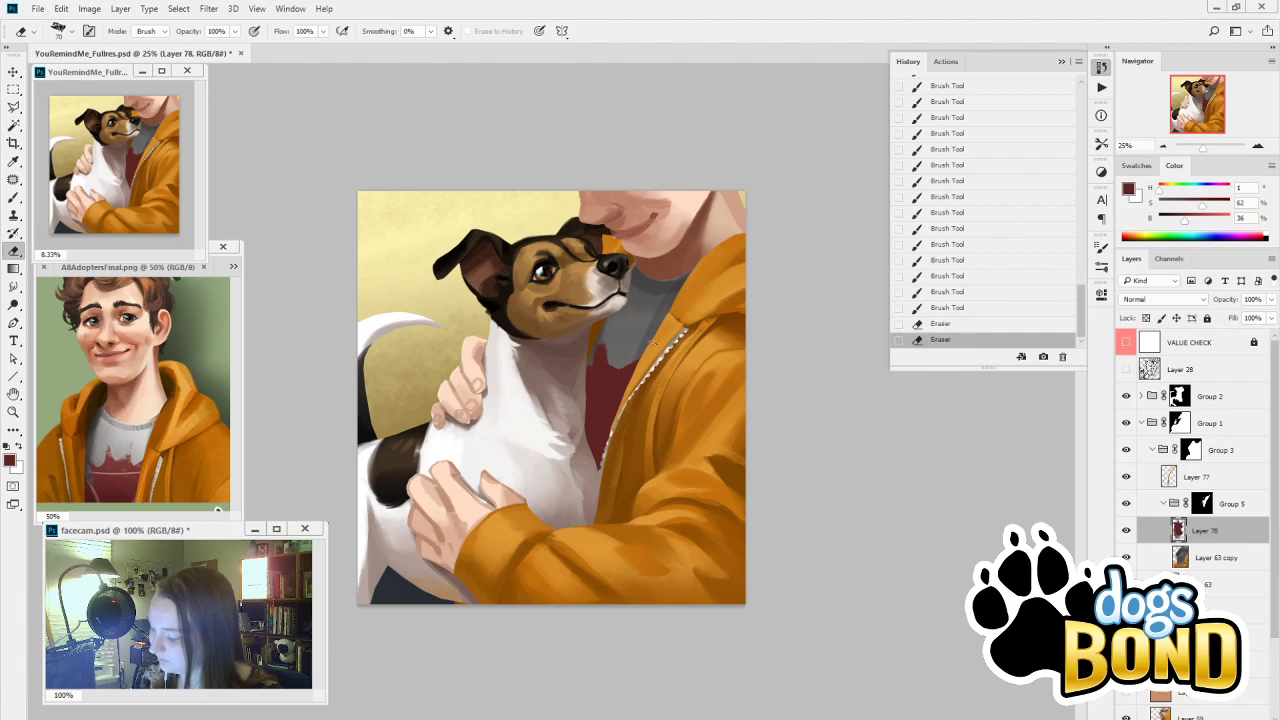
key("ctrl+alt+z")
key("ctrl+alt+z")
left_click_drag(632, 362, 618, 366)
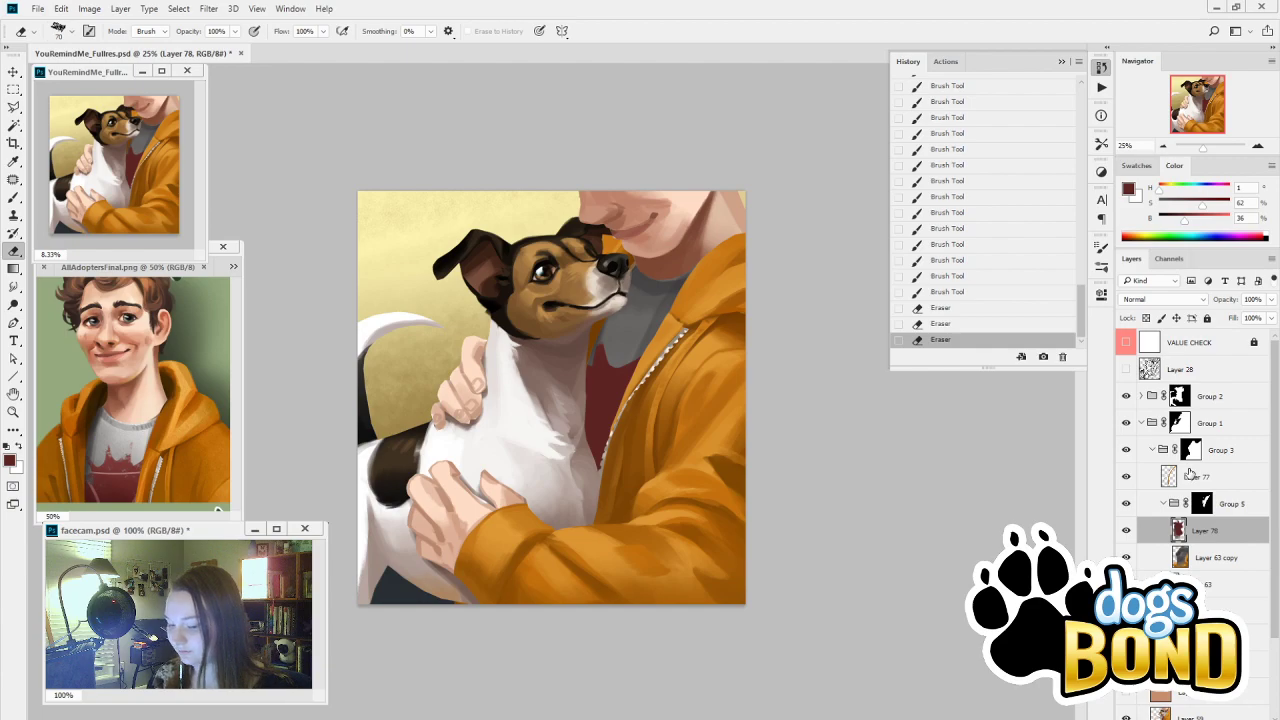
Sample the pale red from the reference T-shirt's print and paint thin line details on the shirt's print at brush size 50
key("b")
left_click(138, 462, "alt")
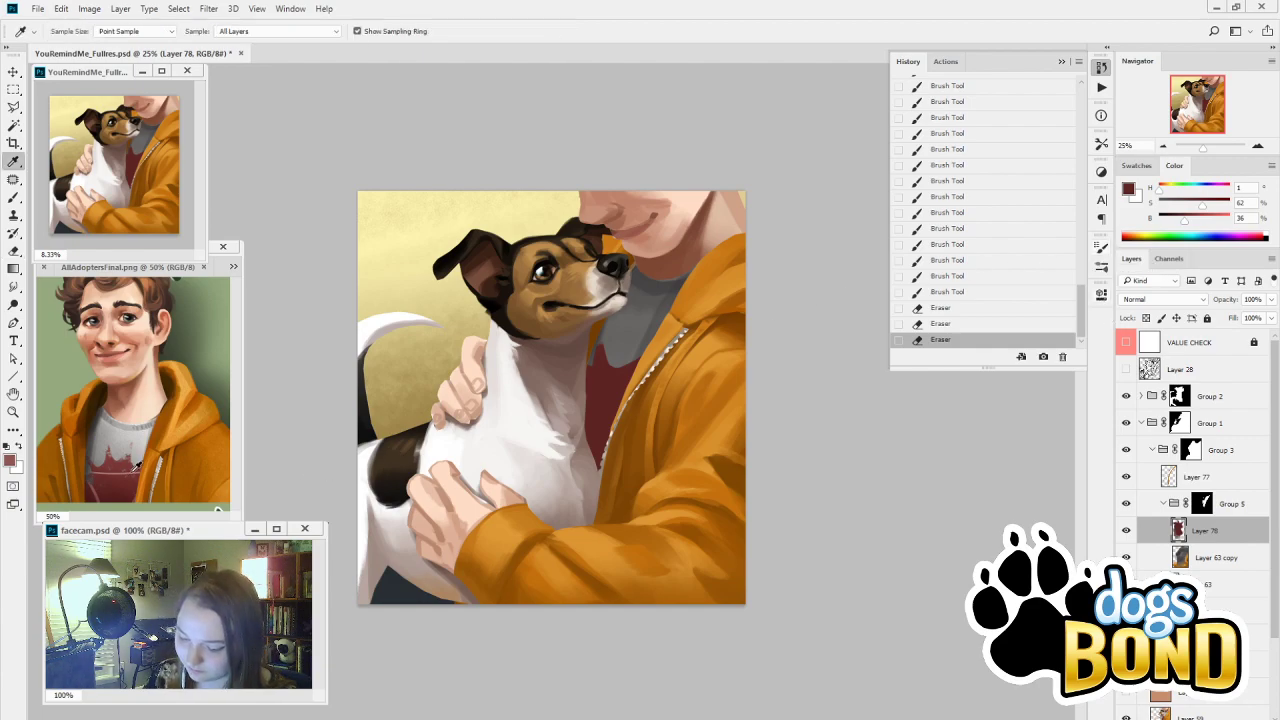
left_click(140, 466, "alt")
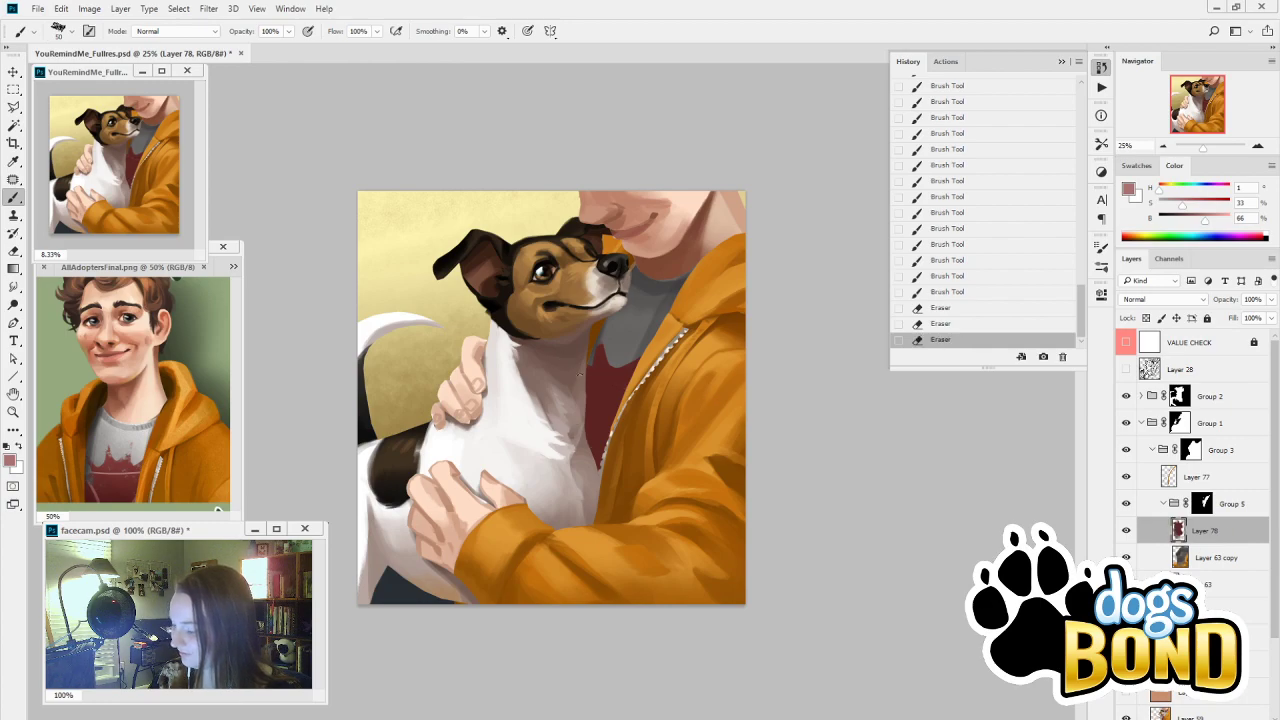
mouse_move(482, 568)
left_mouse_down()
mouse_move(520, 654)
mouse_move(733, 608)
left_mouse_up()
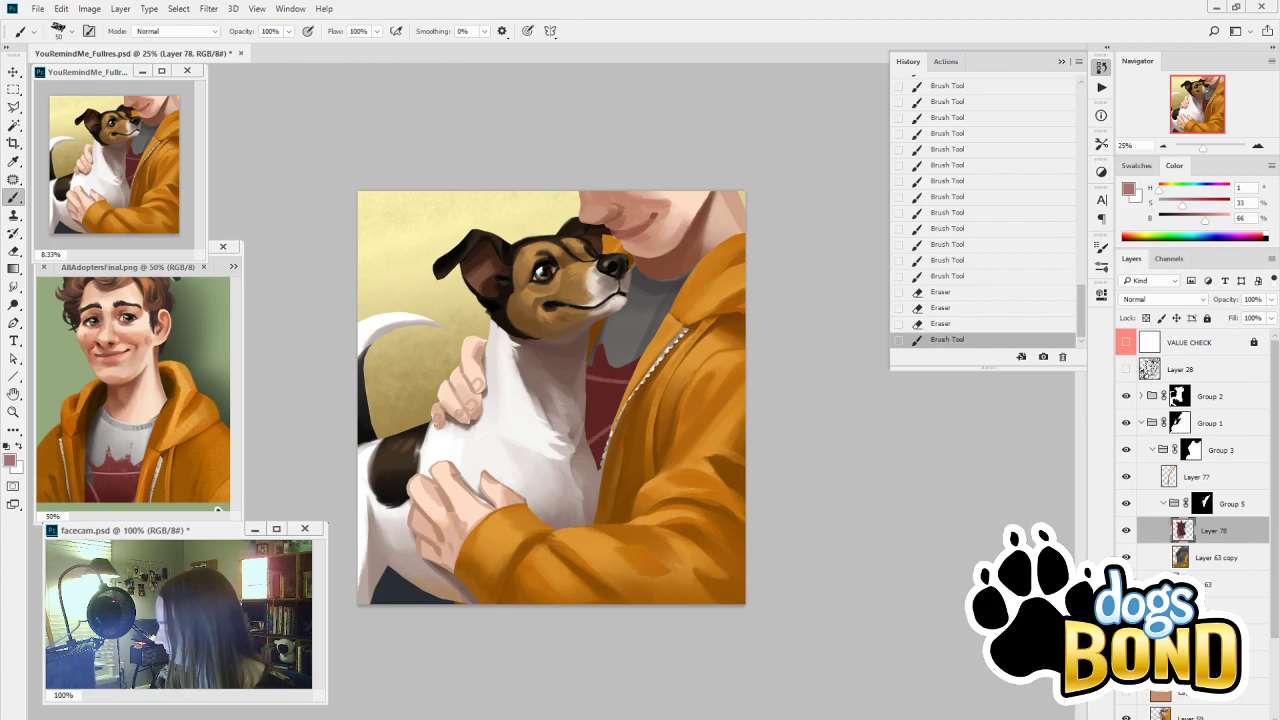
Add a layer mask to Layer 78 and wear away parts of the print with a Kyle's FX Box Natural Sponge brush at 300 px
left_click(1186, 714)
left_click(1101, 267)
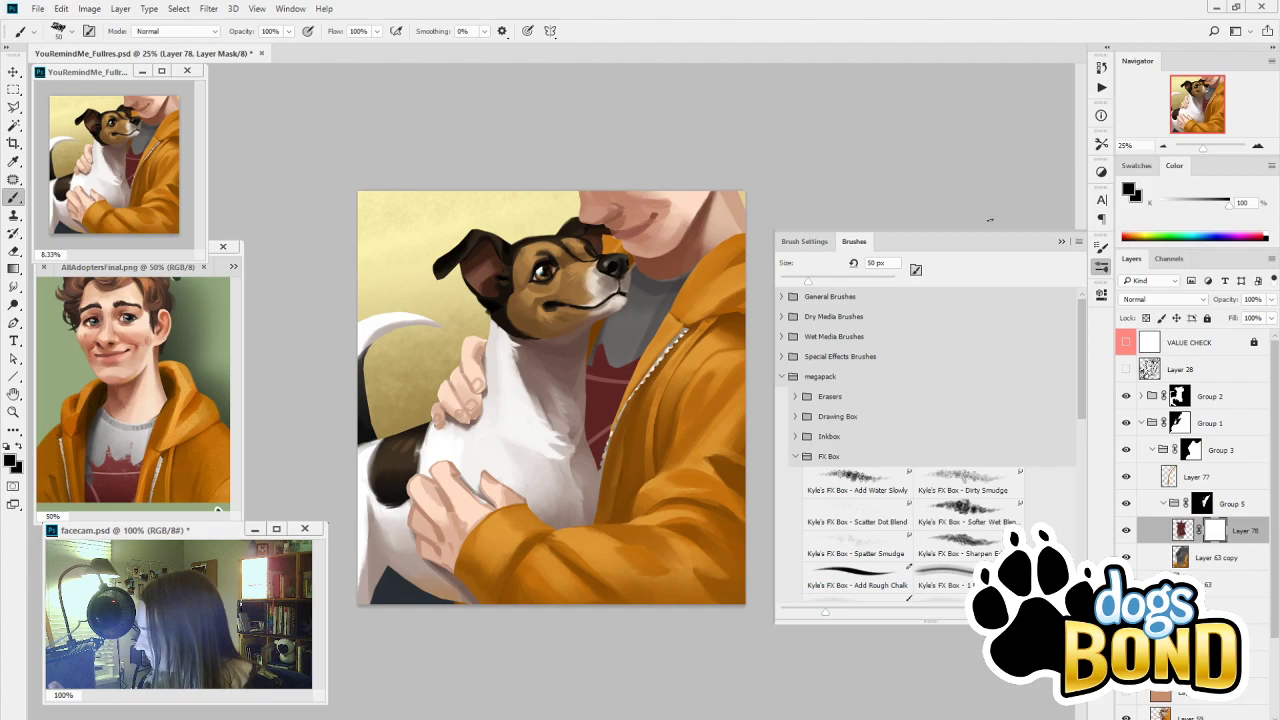
scroll(1068, 440, "down", 10)
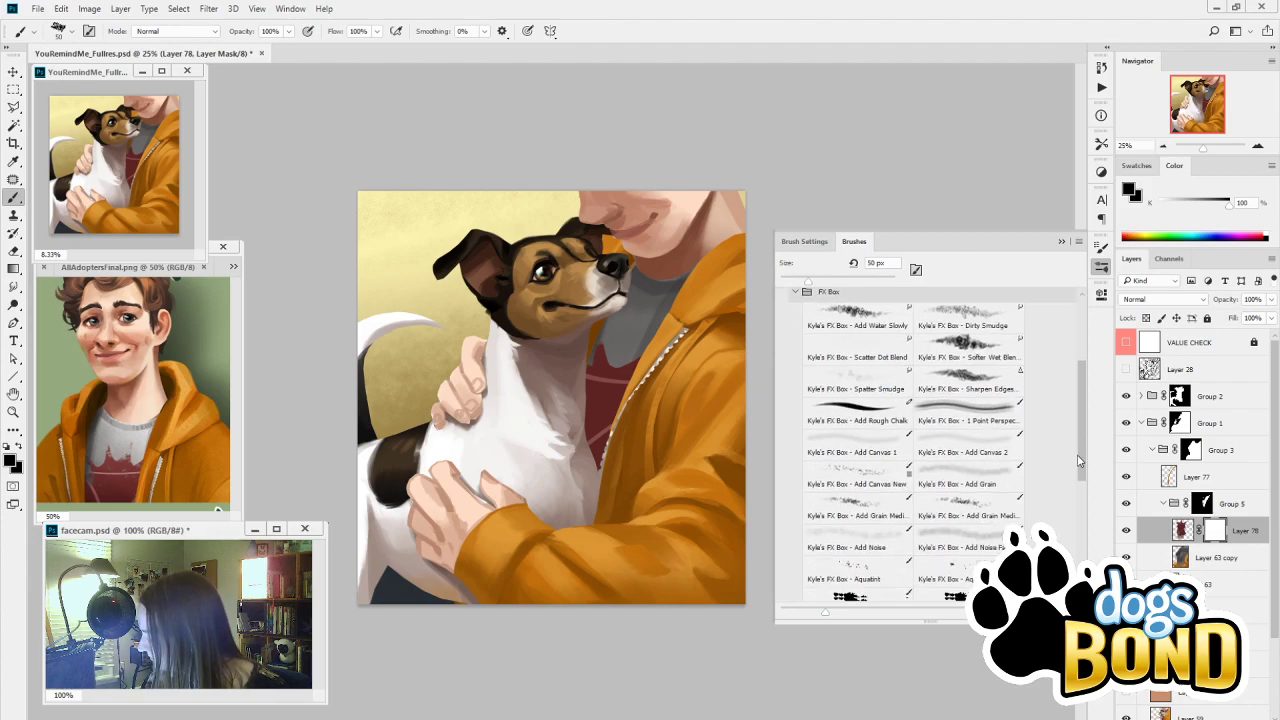
scroll(1063, 508, "down", 2)
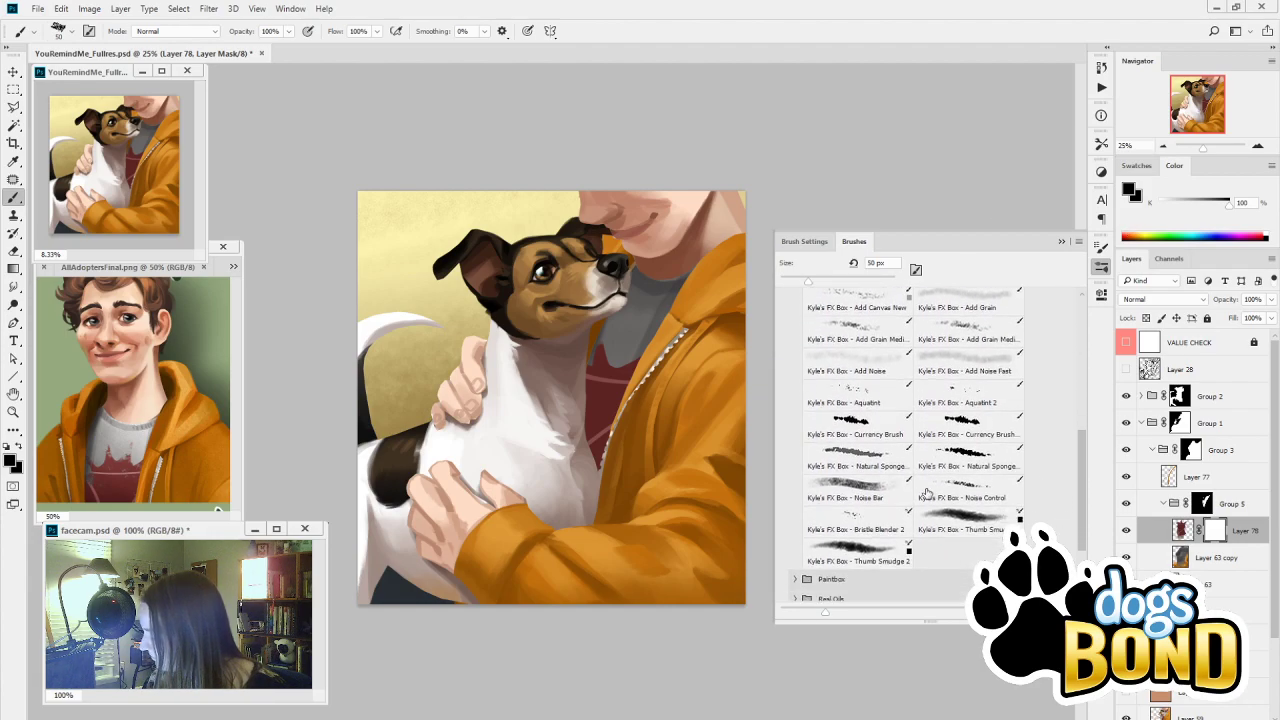
left_click(970, 453)
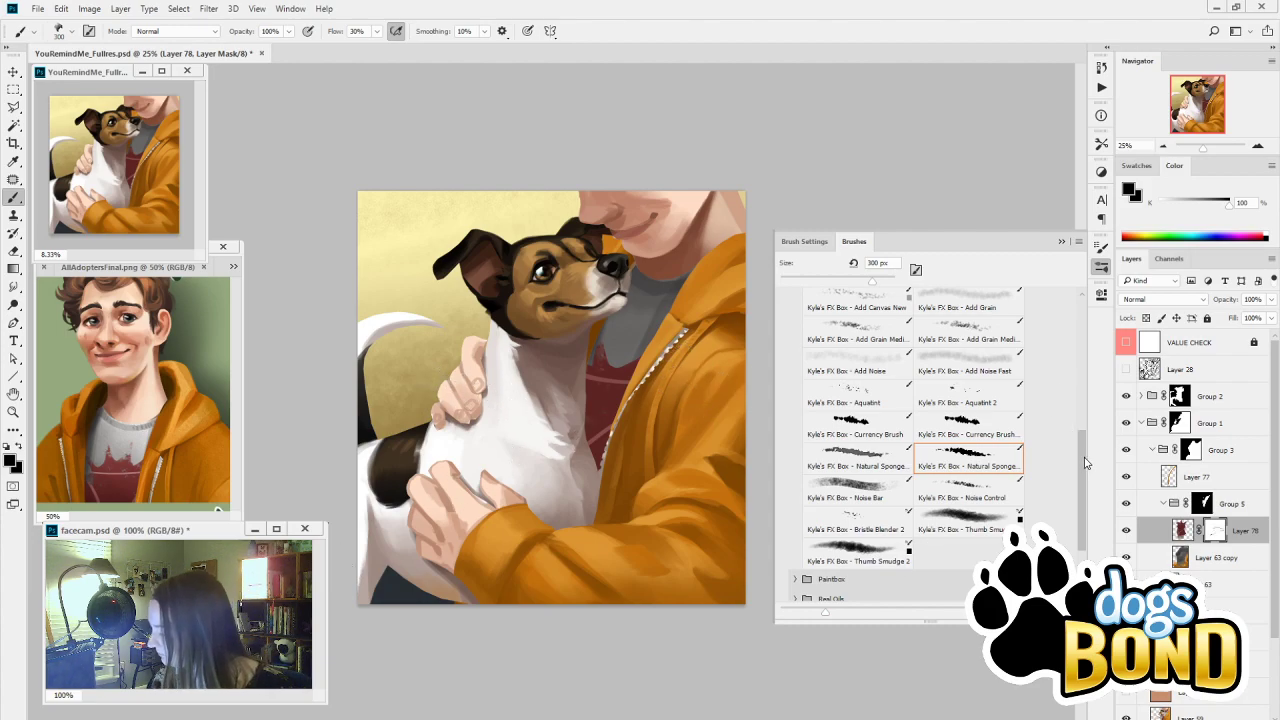
Choose the Kyle's FX Box - Aquatint 2 brush and stipple sampled shirt grey over the shirt on a new layer above Layer 78
left_click_drag(1085, 462, 1080, 435)
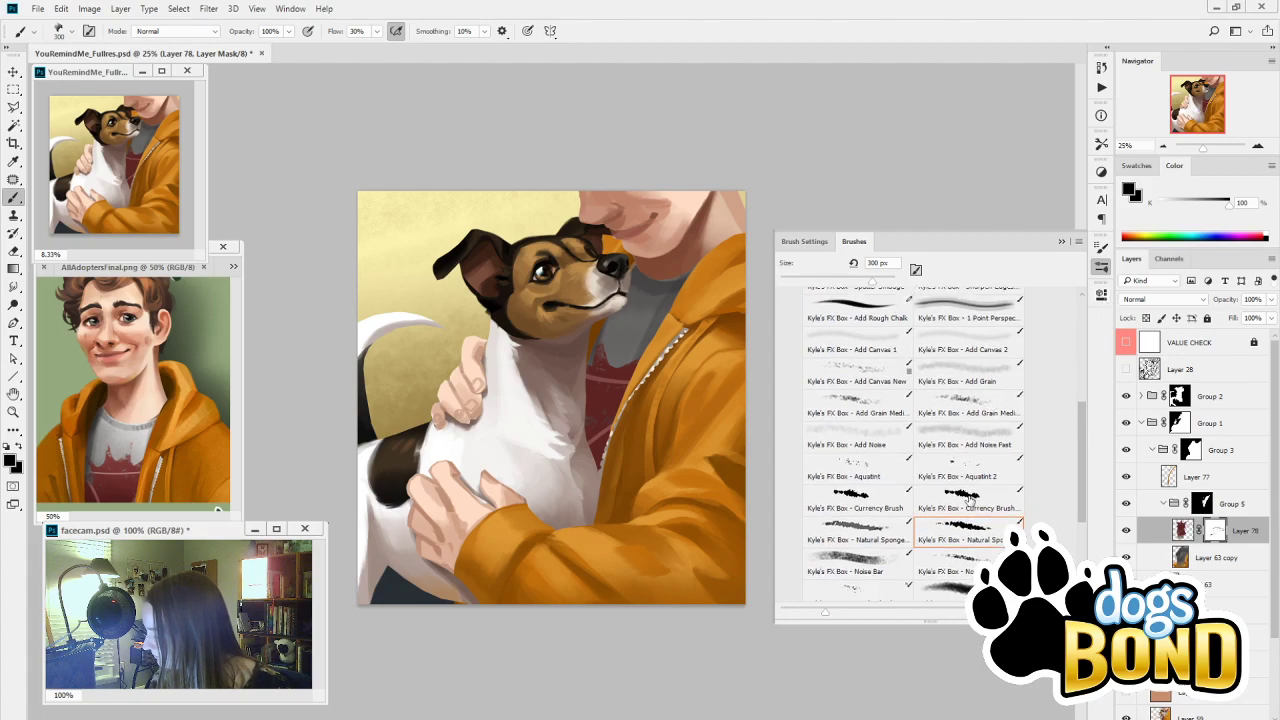
left_click(958, 476)
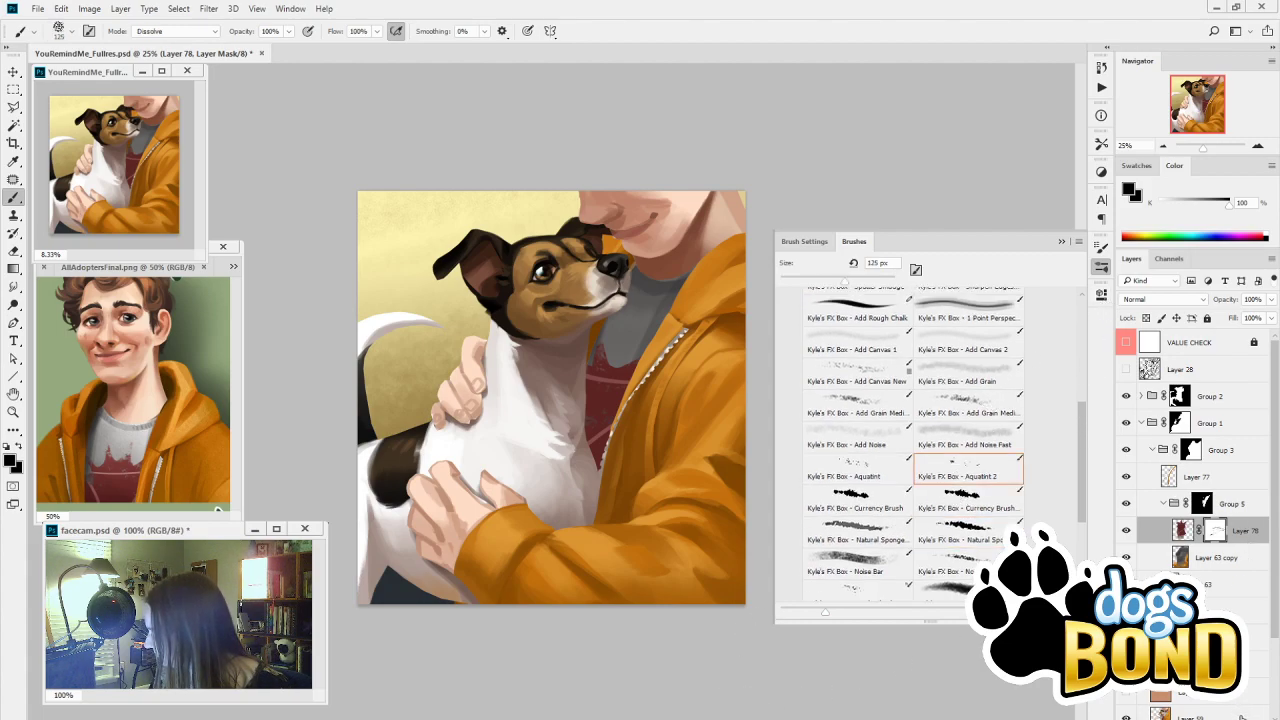
left_click(1242, 716)
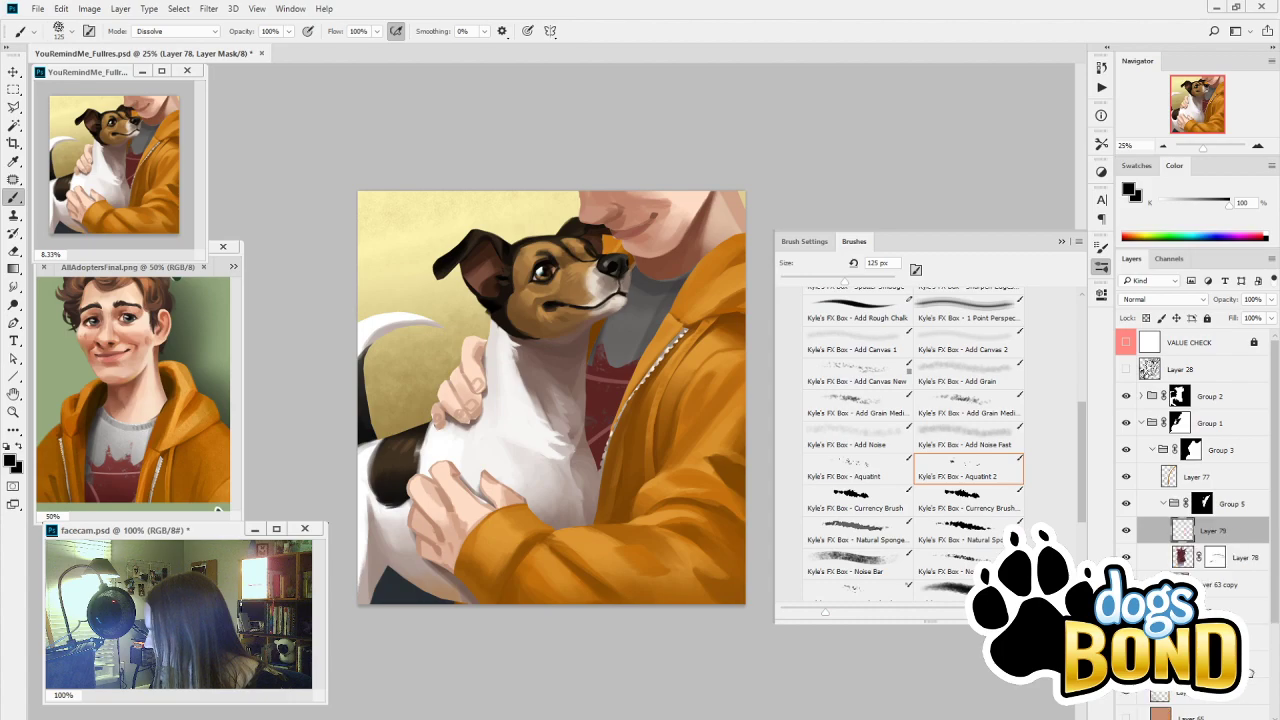
left_click(654, 290, "alt")
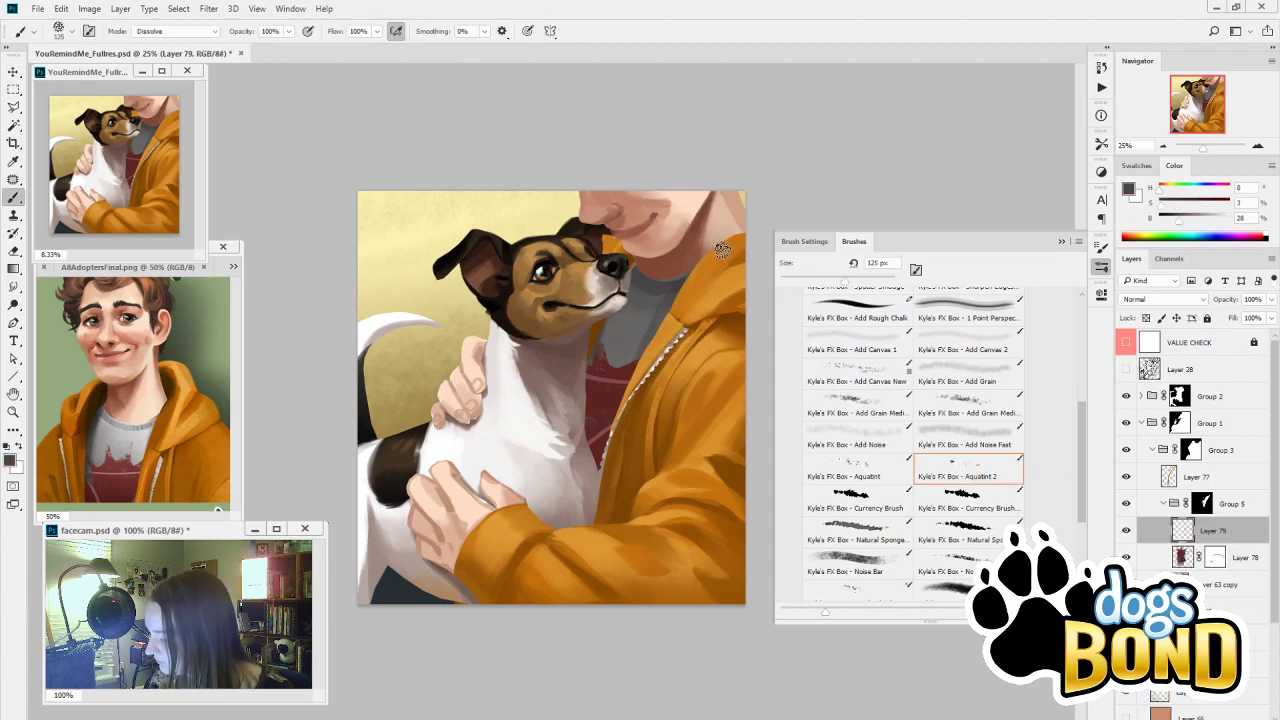
mouse_move(648, 310)
left_mouse_down()
mouse_move(677, 326)
mouse_move(566, 410)
mouse_move(597, 452)
left_mouse_up()
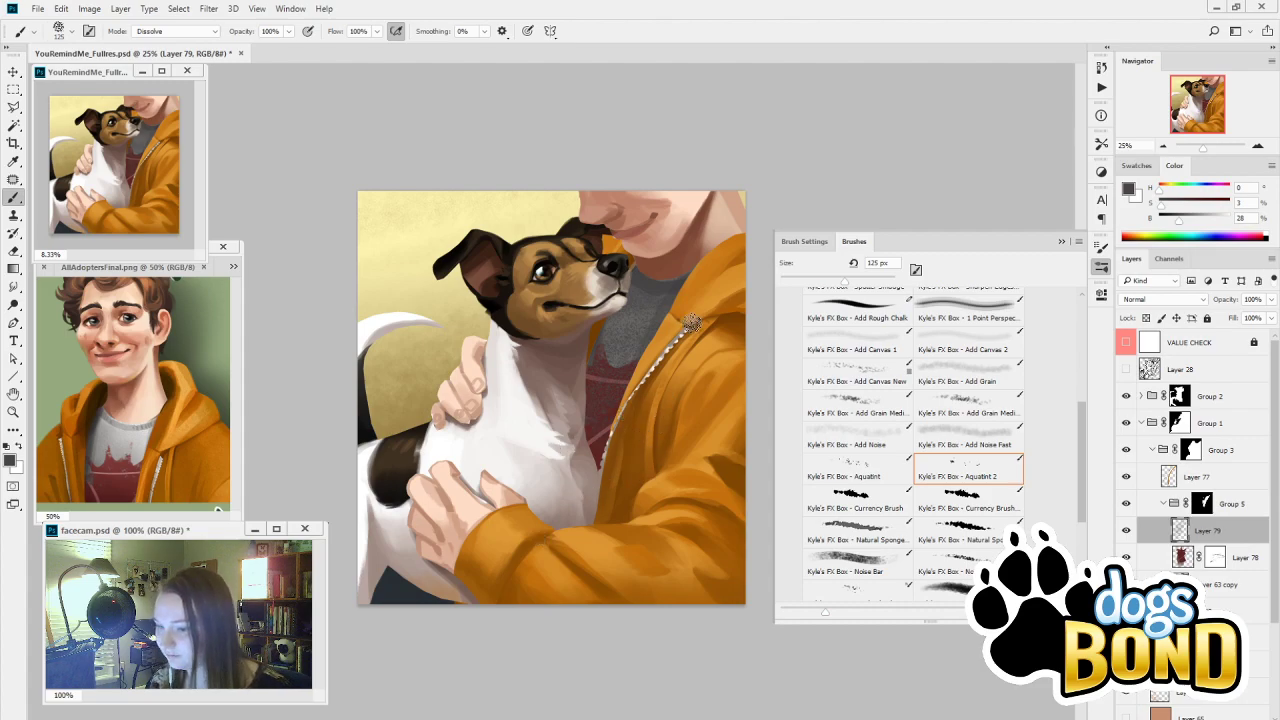
Try stippling the grey texture across the shirt with the Aquatint 2 brush enlarged to 400 px
key("bracketright")
key("bracketright")
key("bracketright")
key("bracketright")
key("bracketright")
key("bracketright")
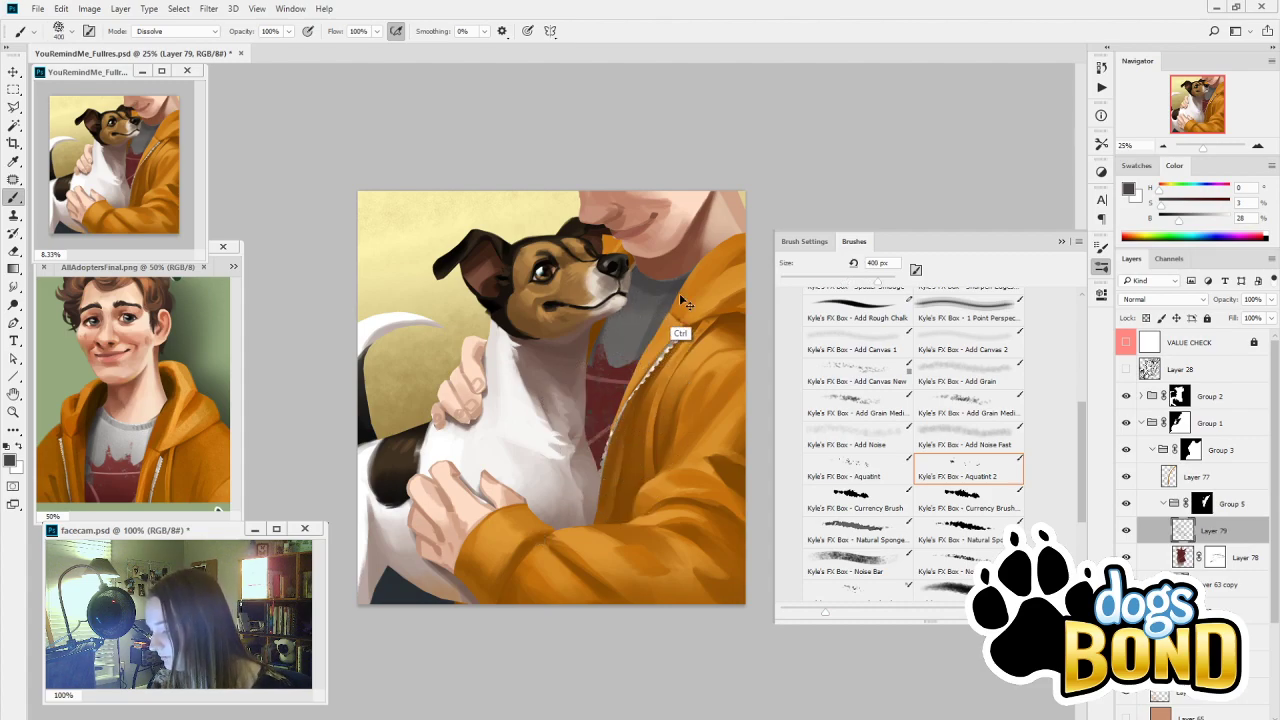
mouse_move(568, 348)
left_mouse_down()
mouse_move(610, 400)
mouse_move(620, 495)
mouse_move(632, 338)
mouse_move(665, 275)
left_mouse_up()
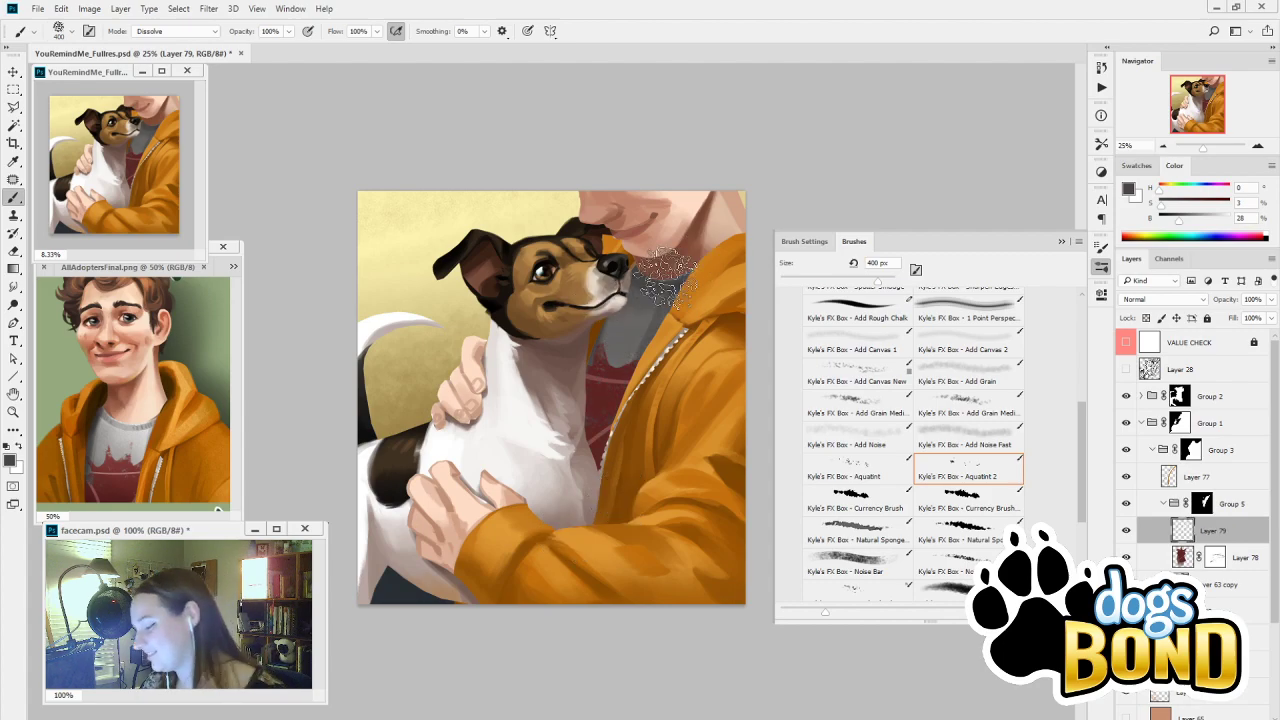
Reduce the Aquatint 2 brush to 100 px and stipple grey fabric texture over the shirt and print on Layer 79
key("bracketleft")
key("bracketleft")
key("bracketleft")
key("bracketleft")
key("bracketleft")
key("bracketleft")
key("bracketleft")
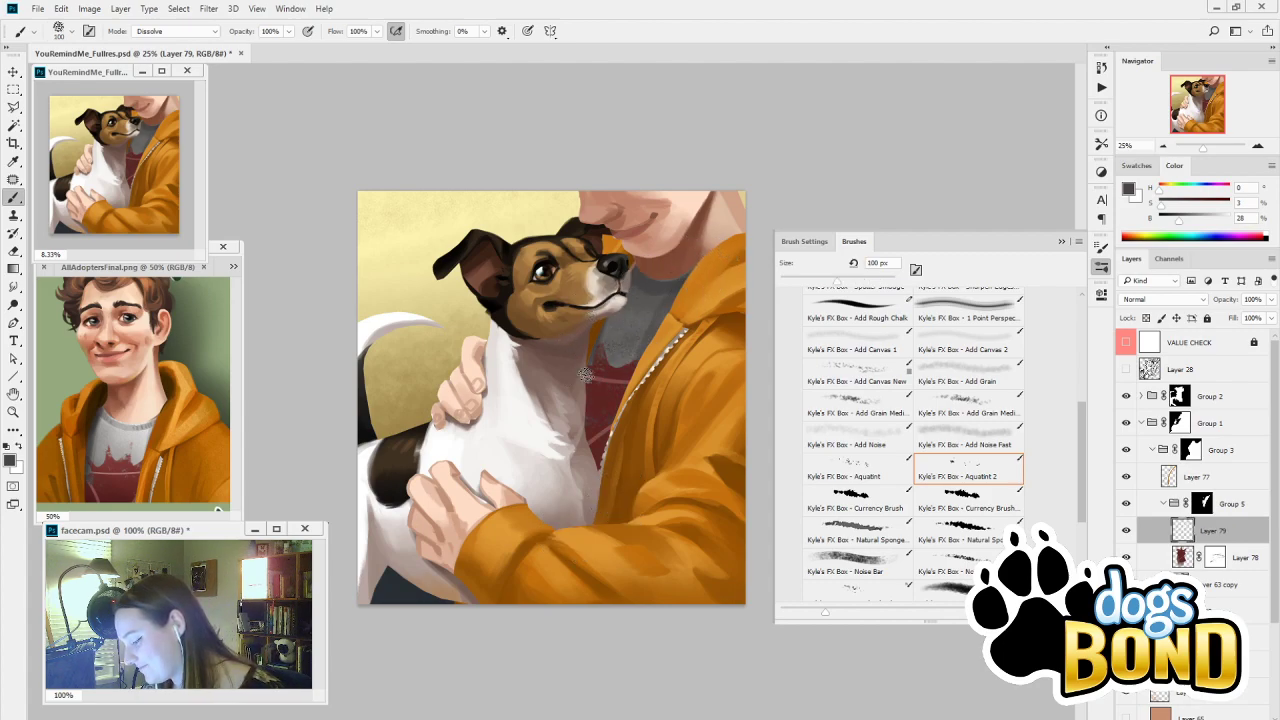
left_click(593, 483)
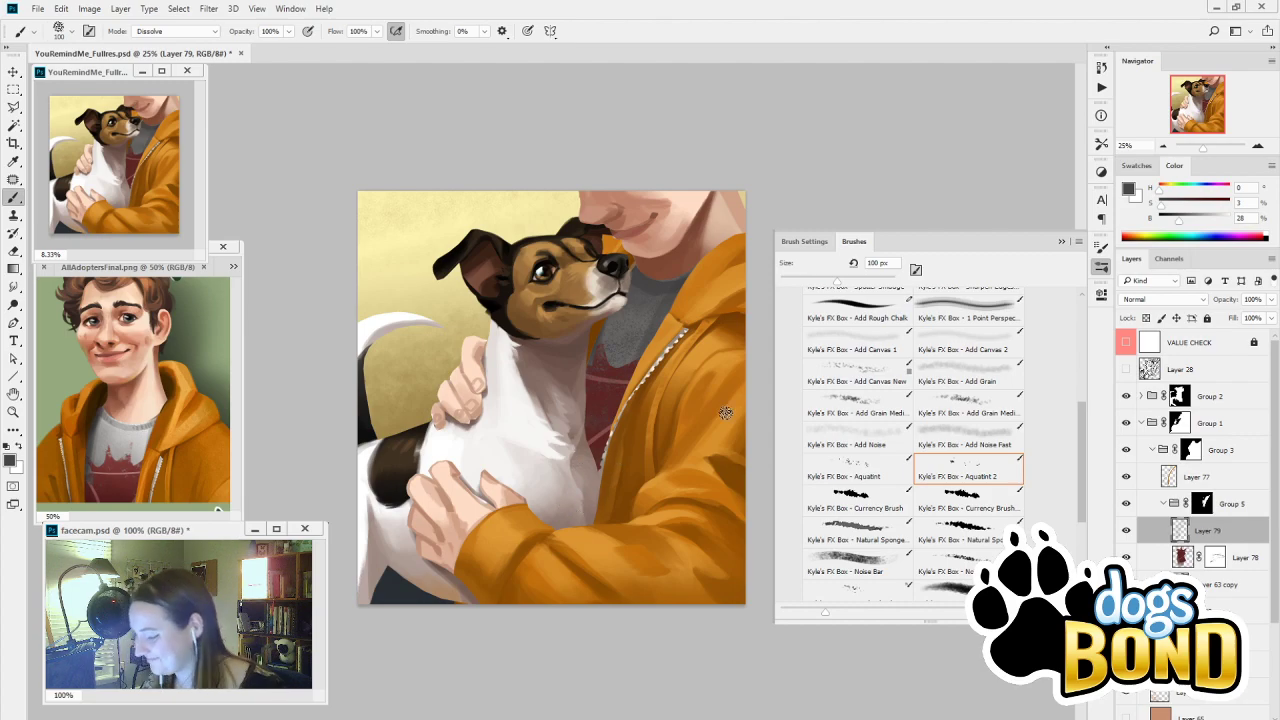
key("ctrl+z")
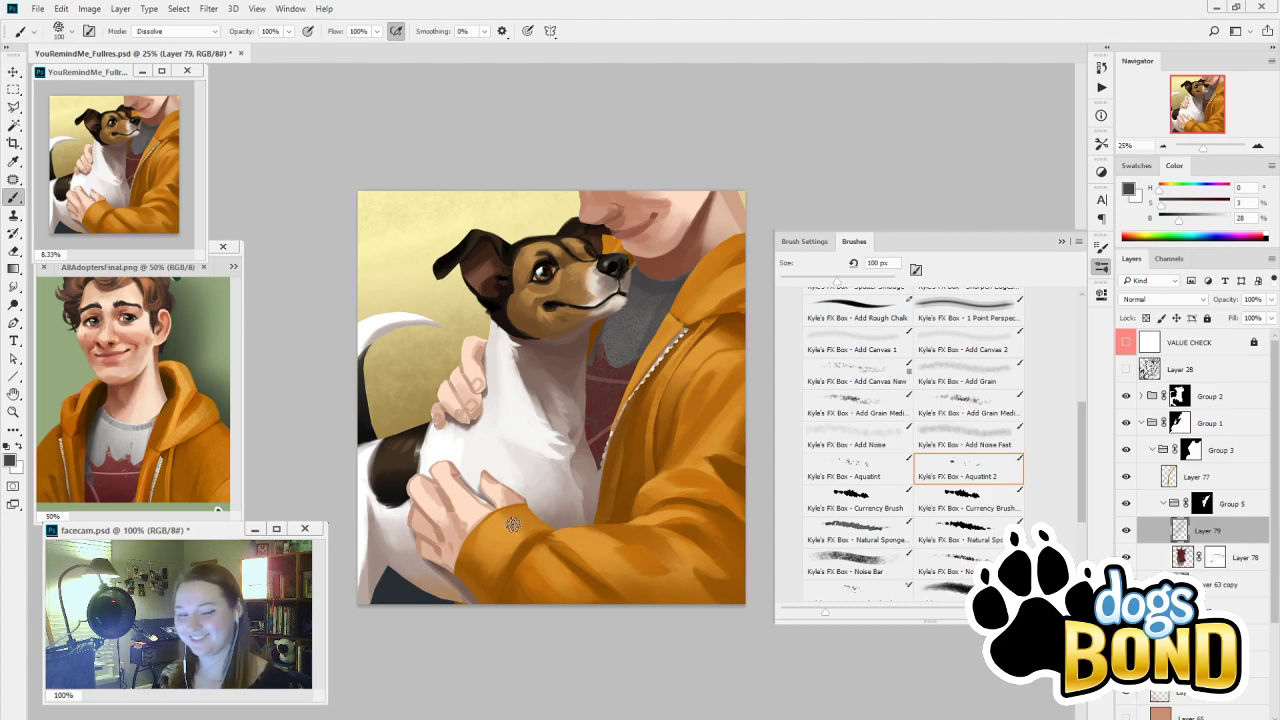
Set Layer 79's opacity to 35% and collapse Group 5
left_click(1224, 300)
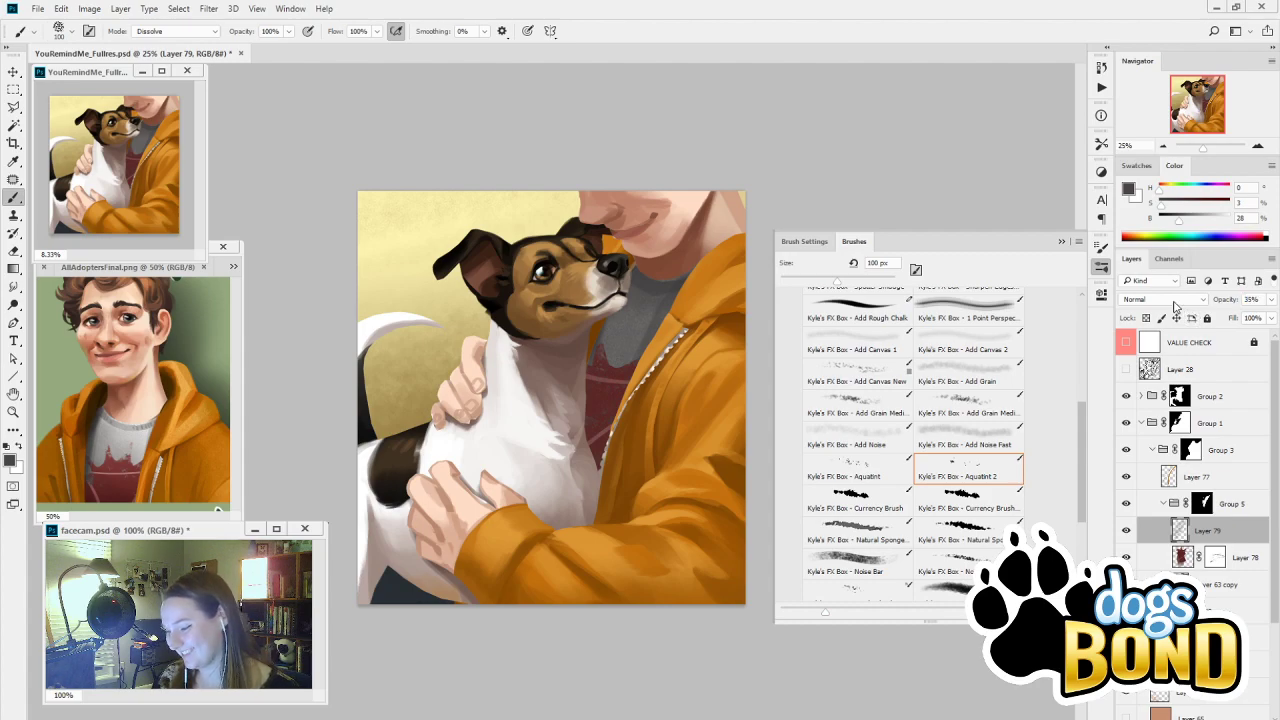
left_click(1205, 503)
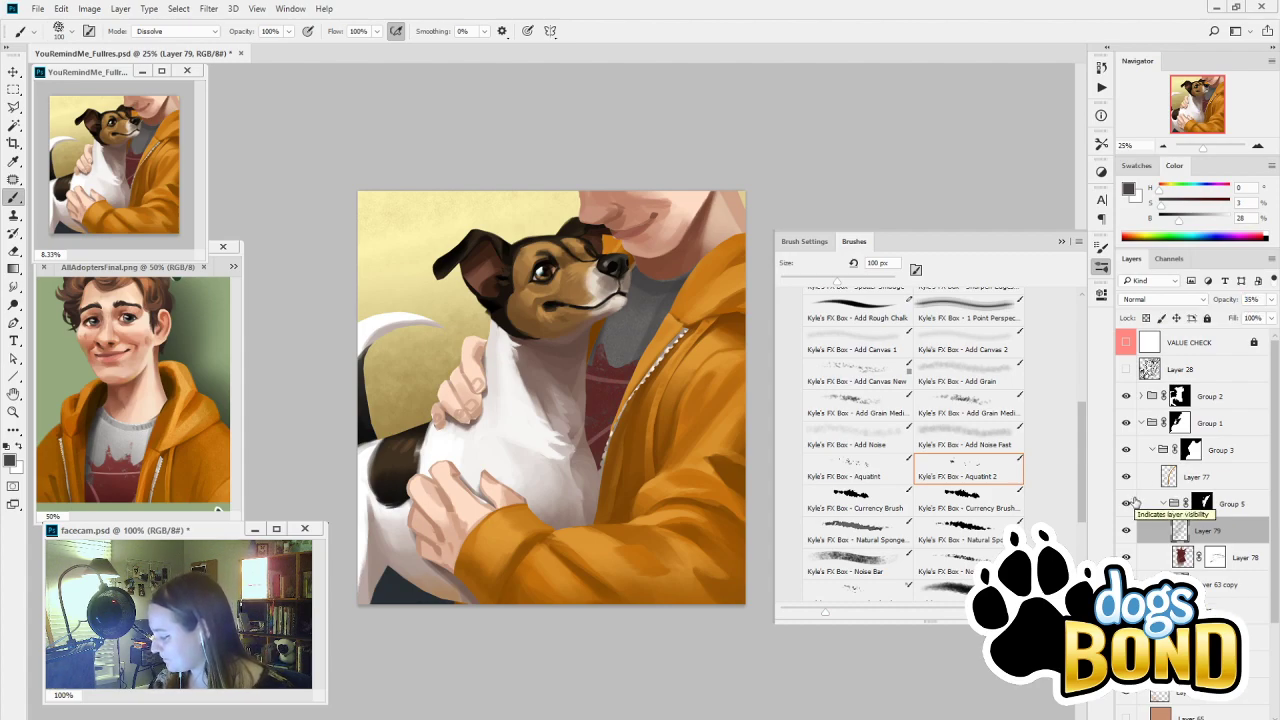
left_click(1163, 503)
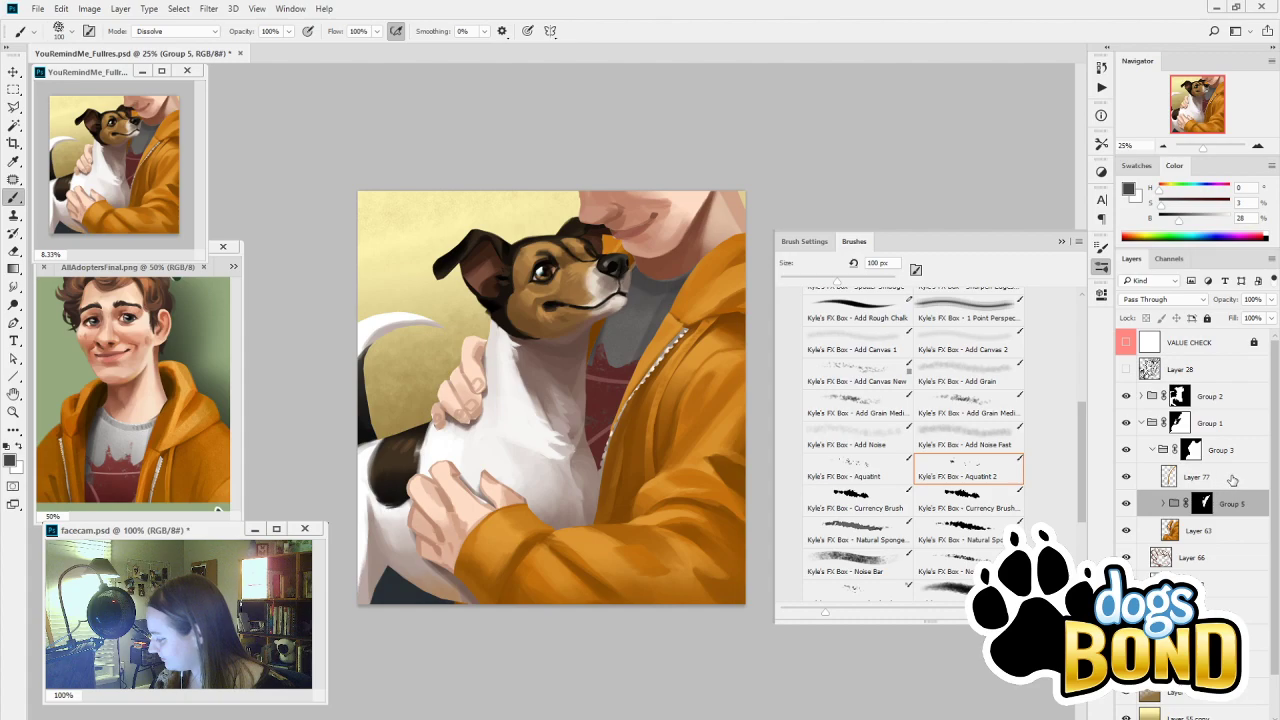
Add a new layer above Layer 63 and stipple a sampled dark orange-brown texture over the upper jacket at brush size 100
mouse_move(1232, 480)
left_mouse_down()
mouse_move(1207, 519)
mouse_move(1244, 462)
left_mouse_up()
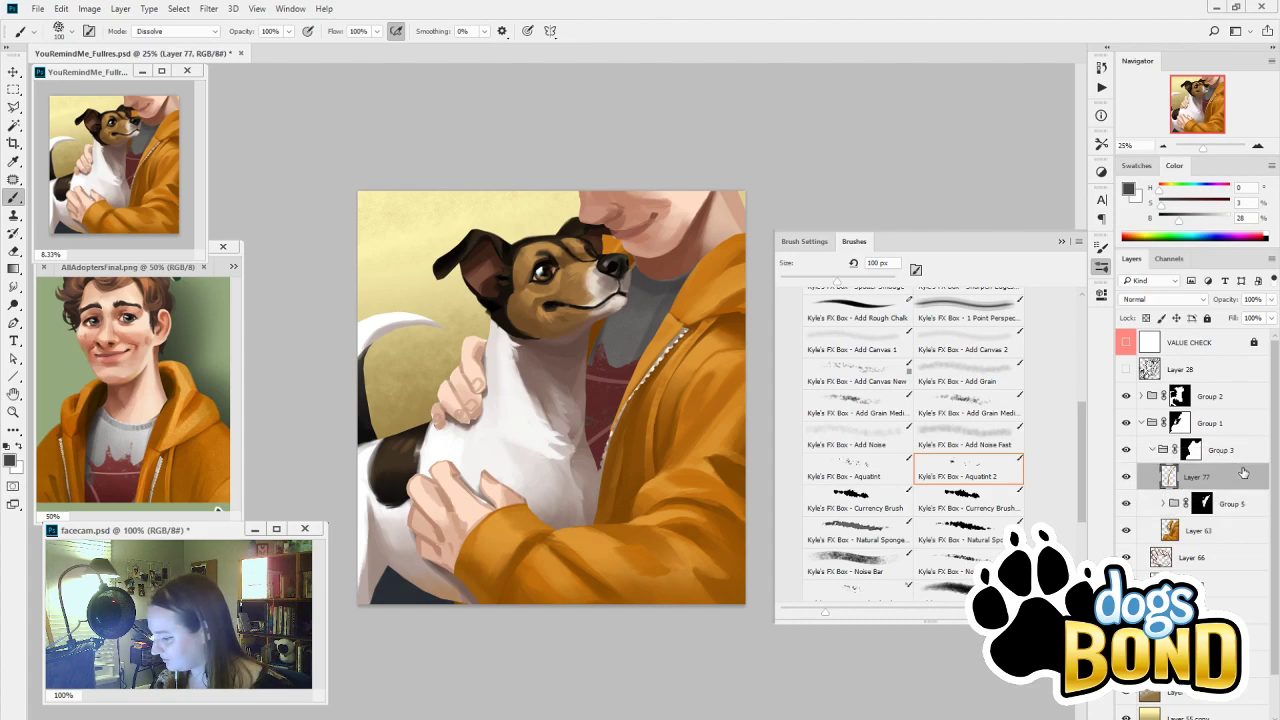
left_click(1220, 534)
key("ctrl+shift+alt+n")
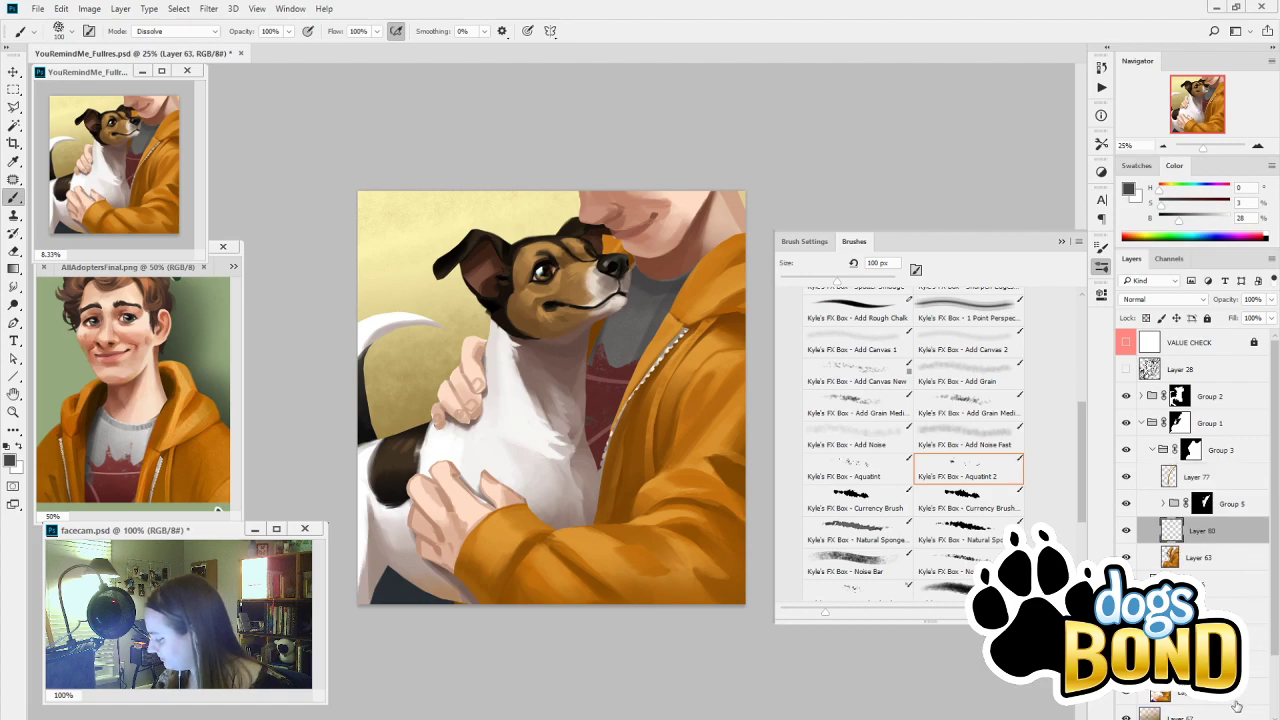
key("i")
left_click(623, 496)
key("b")
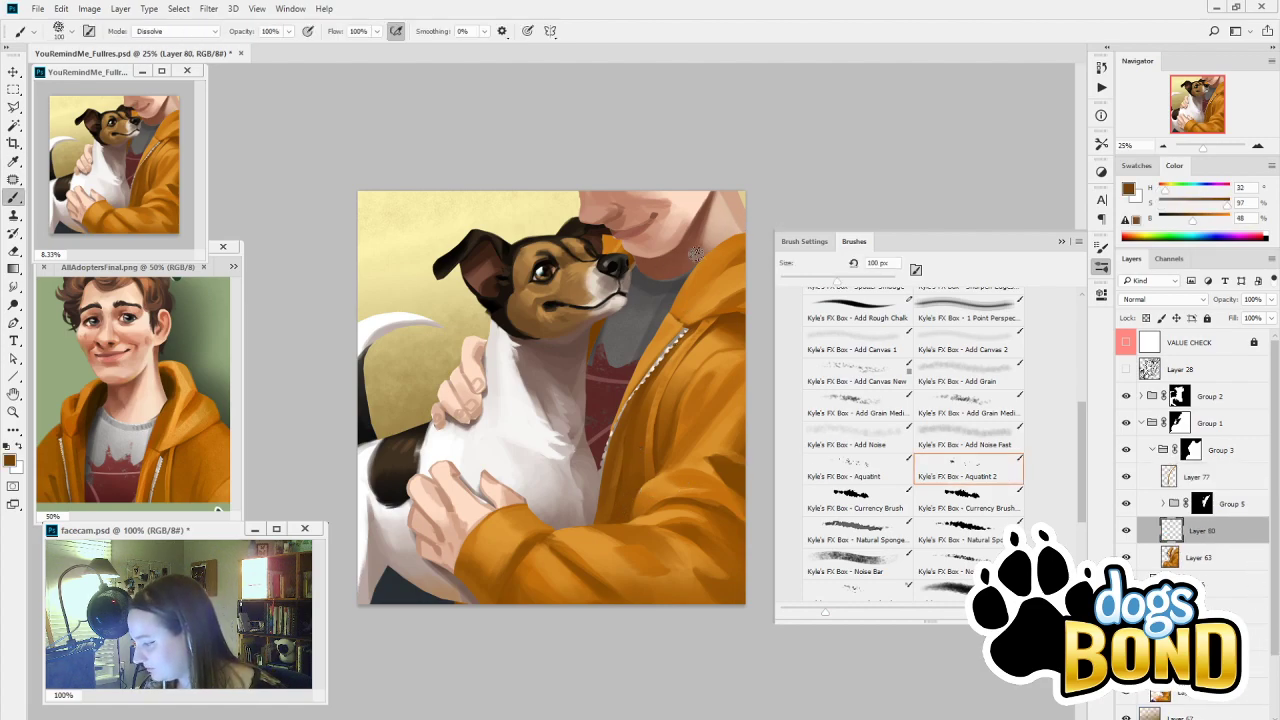
mouse_move(697, 255)
left_mouse_down()
mouse_move(650, 286)
mouse_move(776, 271)
mouse_move(643, 343)
mouse_move(597, 406)
mouse_move(635, 419)
mouse_move(717, 396)
mouse_move(768, 406)
mouse_move(720, 445)
mouse_move(614, 472)
left_mouse_up()
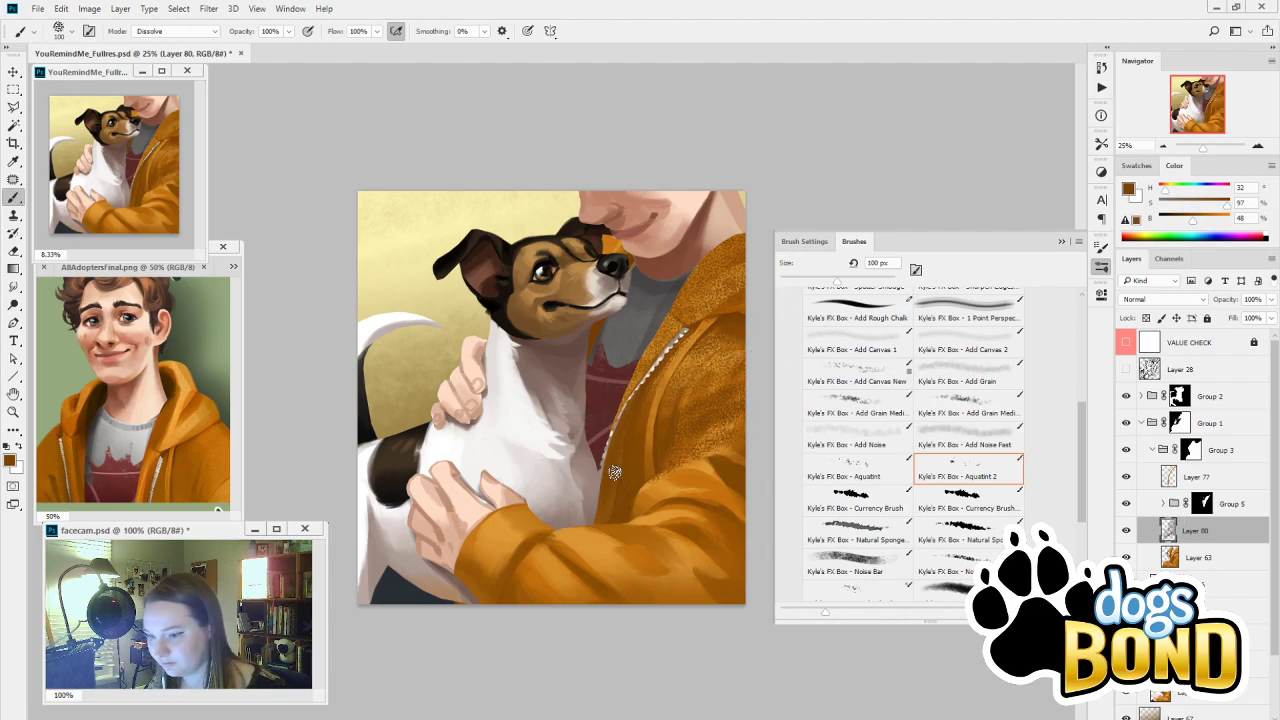
Undo the stippled texture on the upper jacket and enlarge the Aquatint 2 brush to 175 px
key("ctrl+z")
key("bracketright")
key("bracketright")
key("bracketright")
Collapse the floating Brush Settings and Brushes group, dock it back with the other collapsed panels, and leave it closed
left_click_drag(776, 280, 636, 280)
left_click_drag(737, 247, 804, 239)
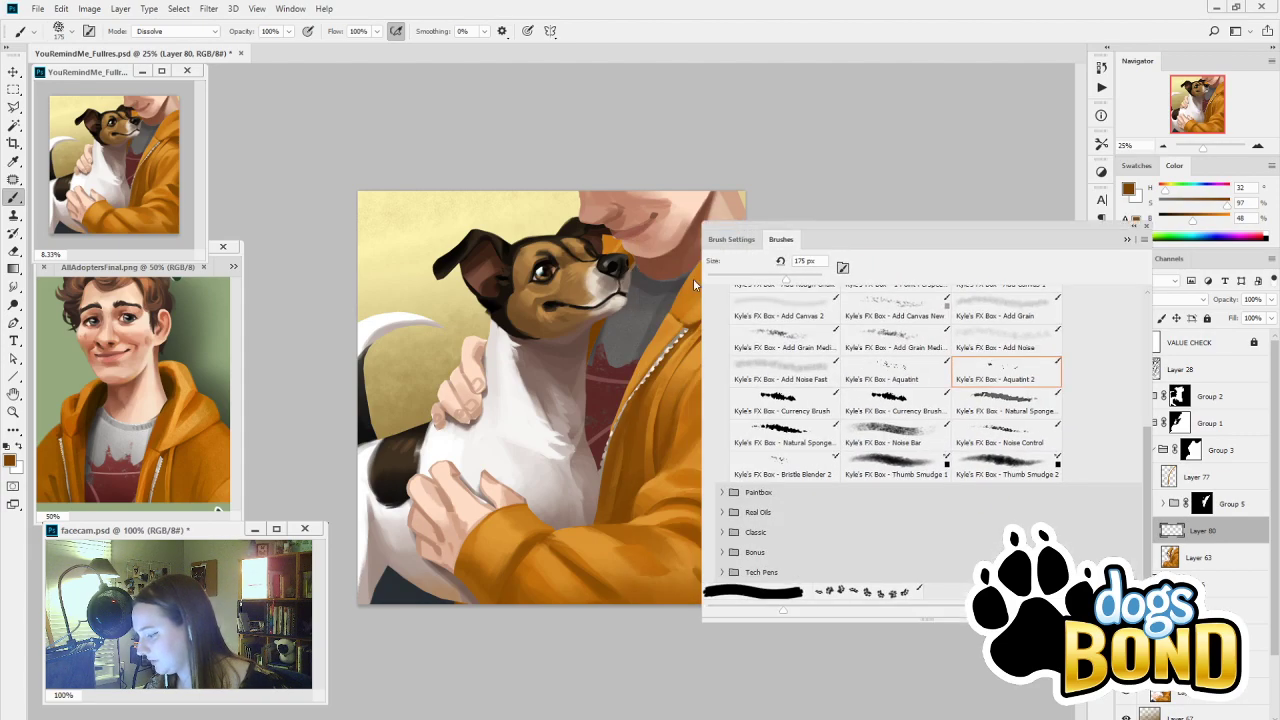
mouse_move(931, 226)
left_mouse_down()
mouse_move(1048, 293)
mouse_move(1116, 272)
mouse_move(1063, 310)
mouse_move(851, 300)
mouse_move(1110, 276)
mouse_move(1093, 299)
mouse_move(1101, 266)
mouse_move(820, 334)
left_mouse_up()
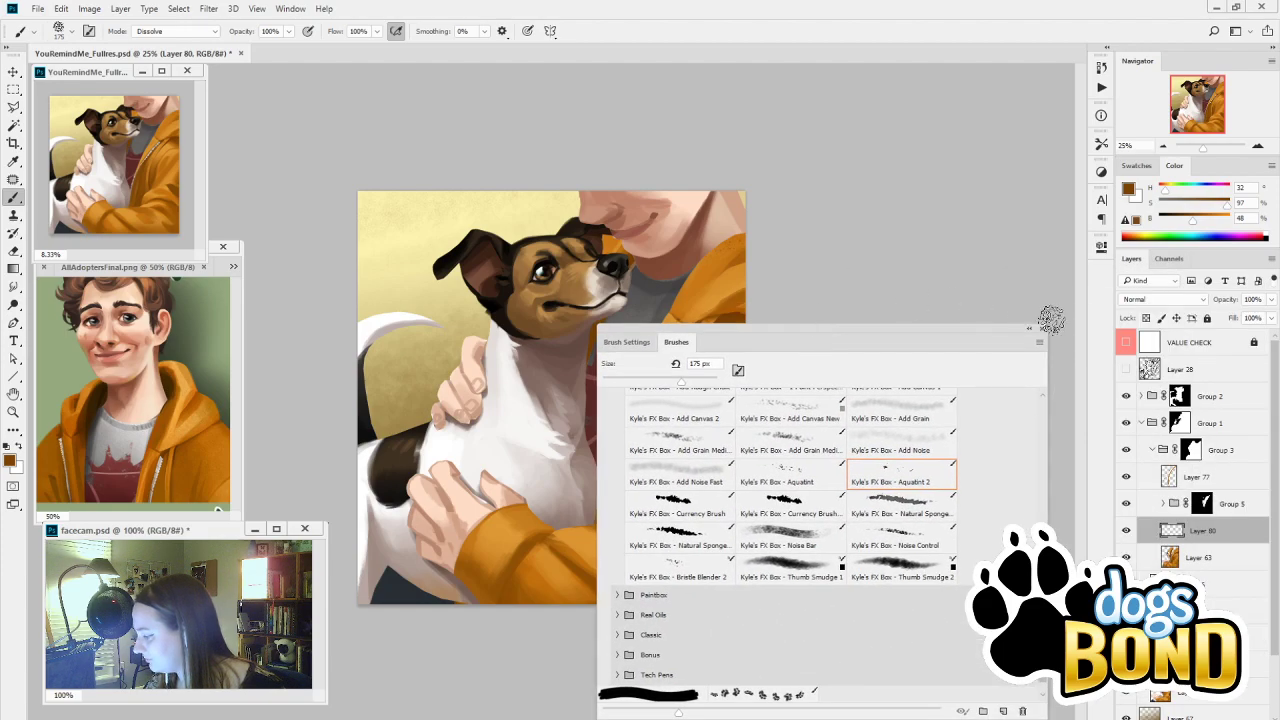
left_click(1029, 328)
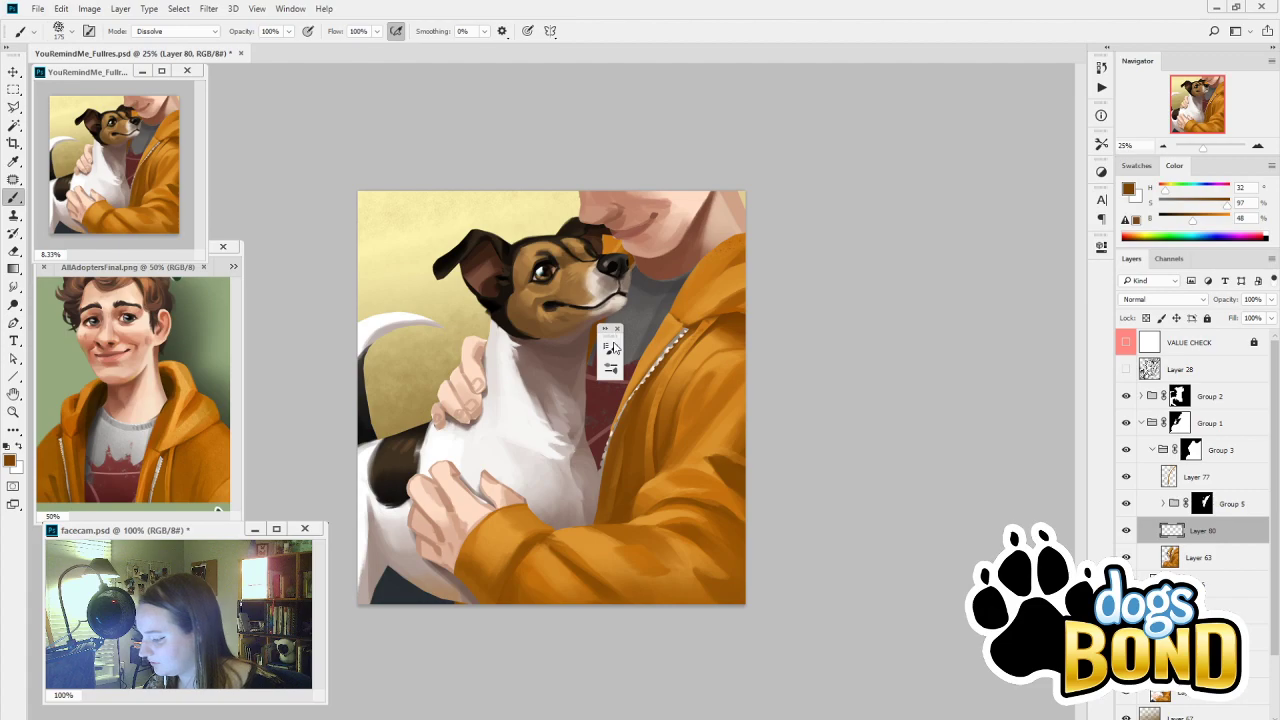
left_click_drag(614, 347, 1106, 277)
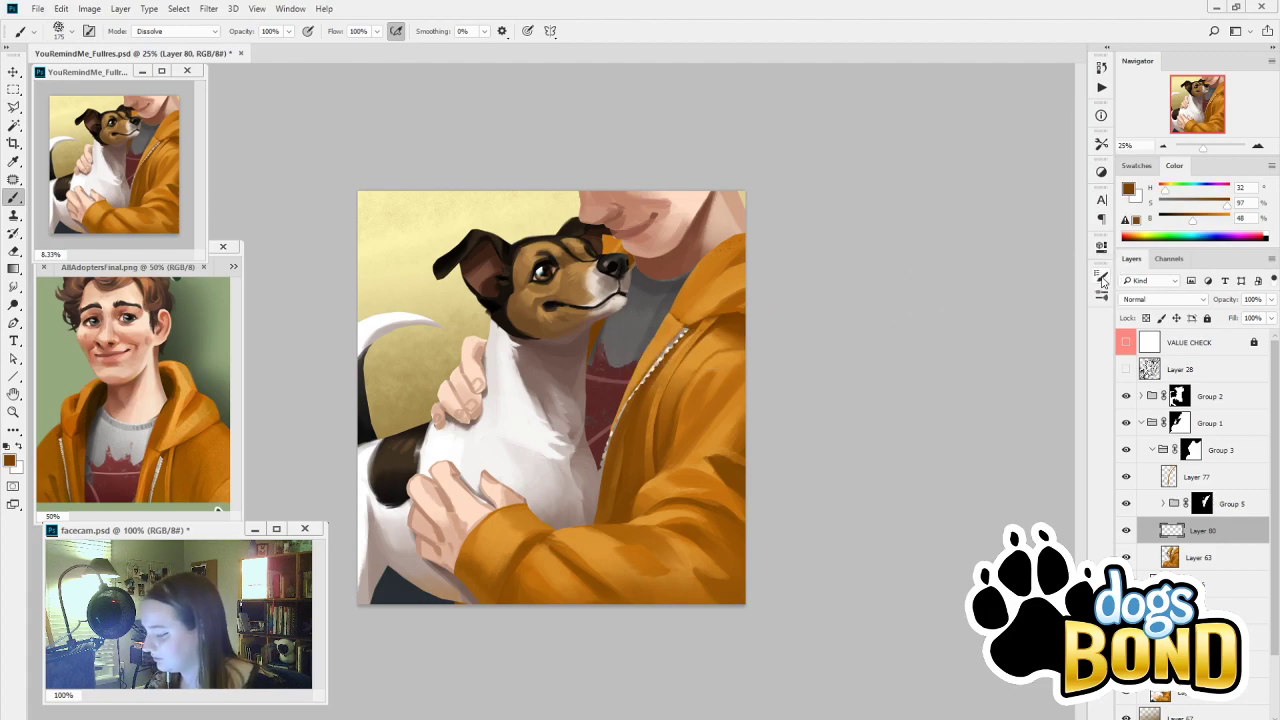
left_click(1102, 280)
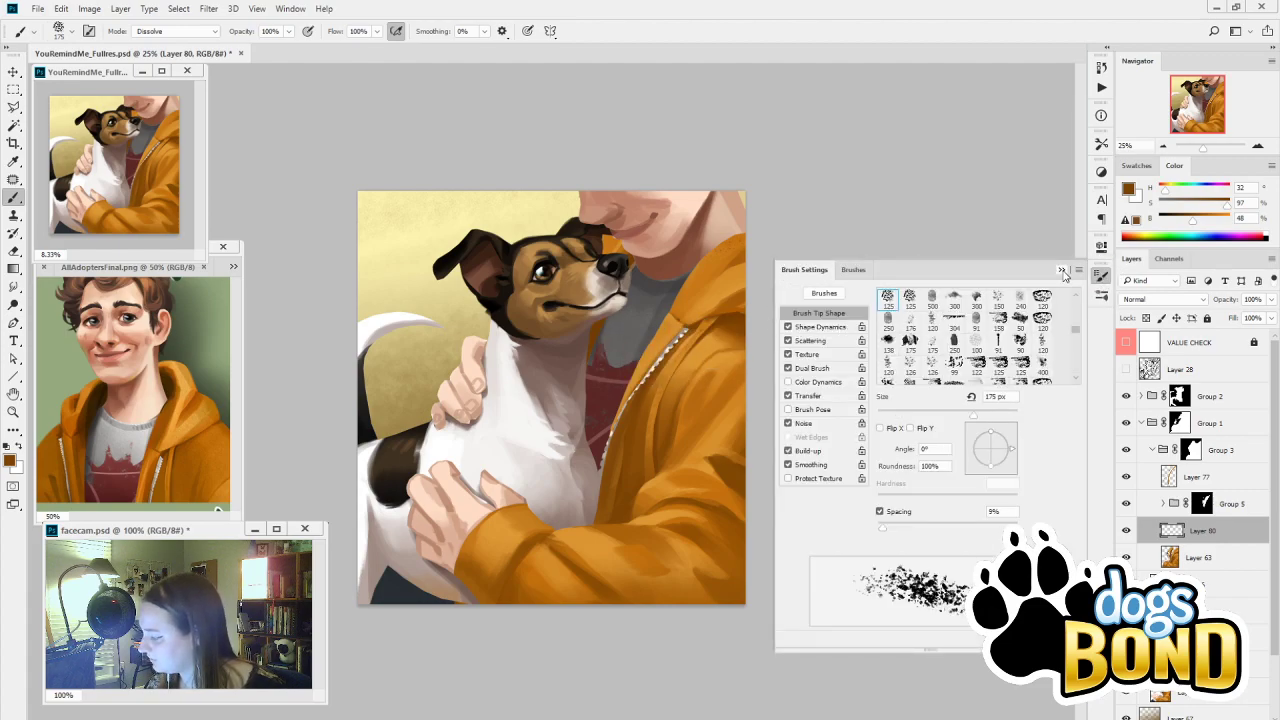
left_click(1062, 272)
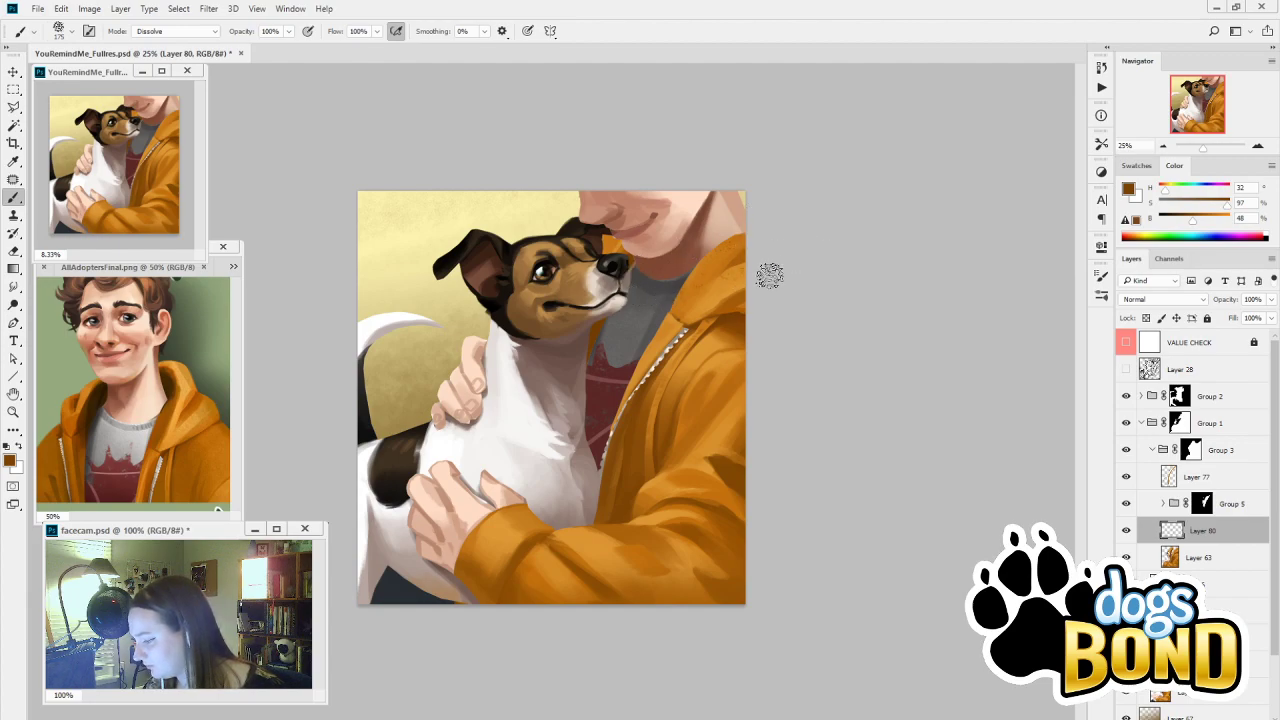
Speckle the whole orange hoodie on Layer 80 using the 175 px Dissolve brush, in dark brown and in a sampled light orange
mouse_move(769, 275)
left_mouse_down()
mouse_move(705, 310)
mouse_move(595, 430)
mouse_move(614, 462)
mouse_move(751, 434)
mouse_move(749, 451)
mouse_move(543, 609)
mouse_move(706, 528)
mouse_move(771, 529)
mouse_move(737, 586)
mouse_move(806, 371)
left_mouse_up()
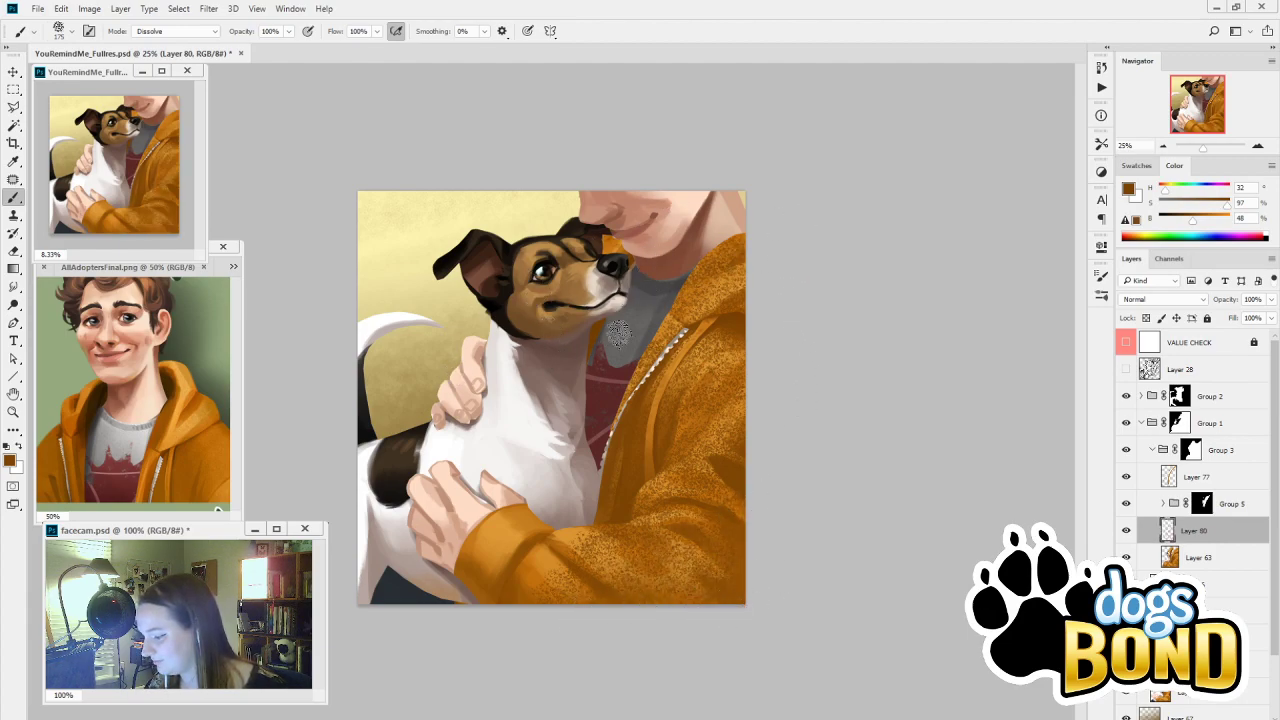
mouse_move(462, 496)
left_mouse_down()
mouse_move(501, 503)
mouse_move(504, 537)
mouse_move(521, 533)
mouse_move(513, 597)
left_mouse_up()
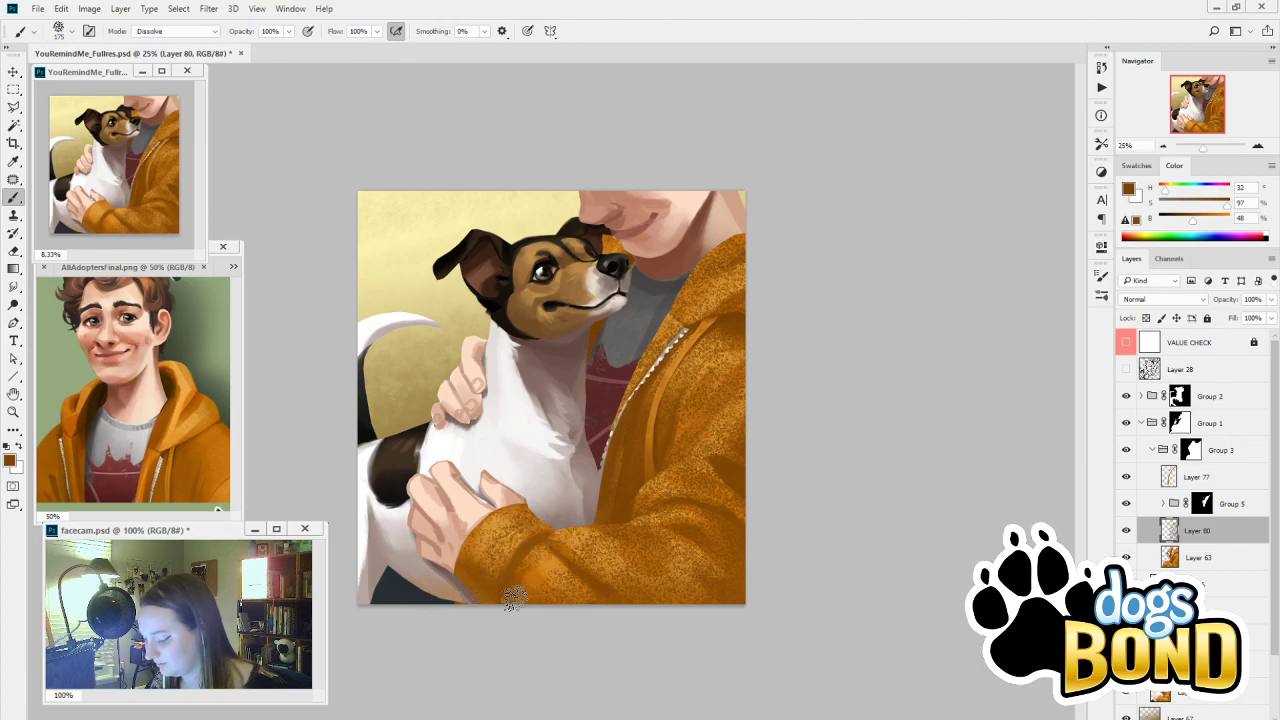
key("i")
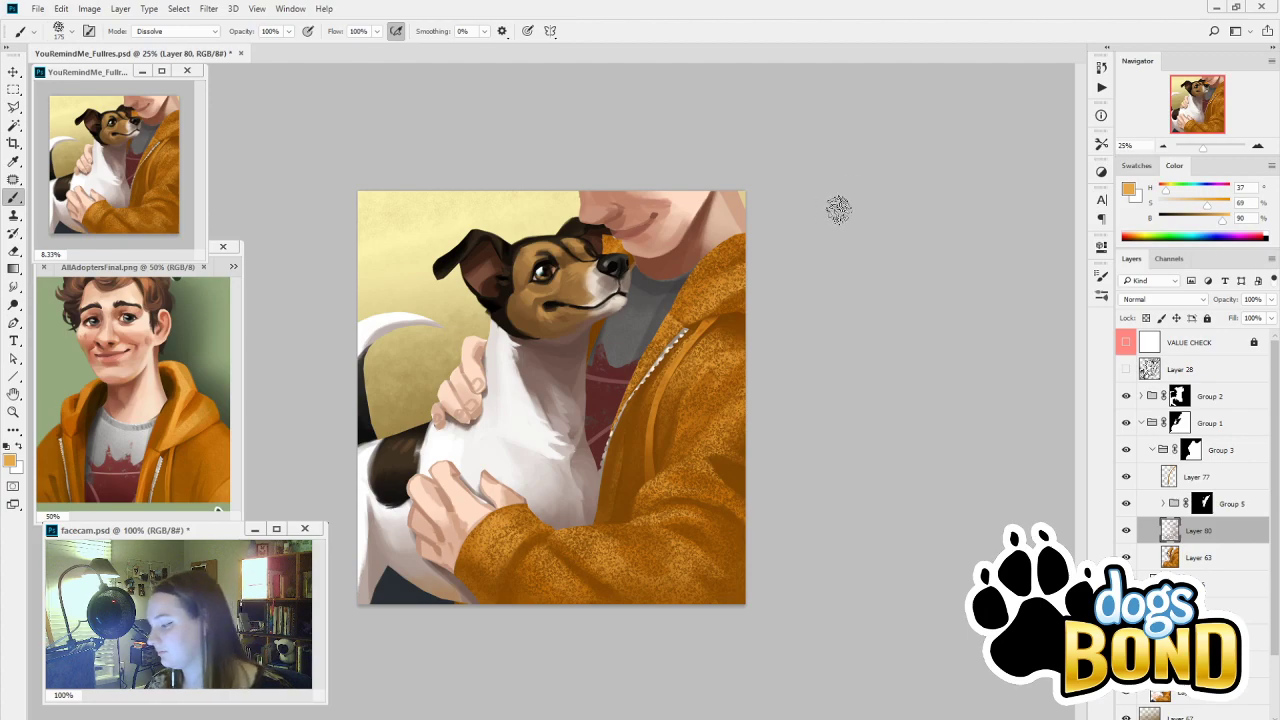
mouse_move(789, 316)
left_mouse_down()
mouse_move(622, 447)
mouse_move(760, 457)
mouse_move(561, 608)
mouse_move(666, 569)
mouse_move(660, 617)
mouse_move(700, 590)
left_mouse_up()
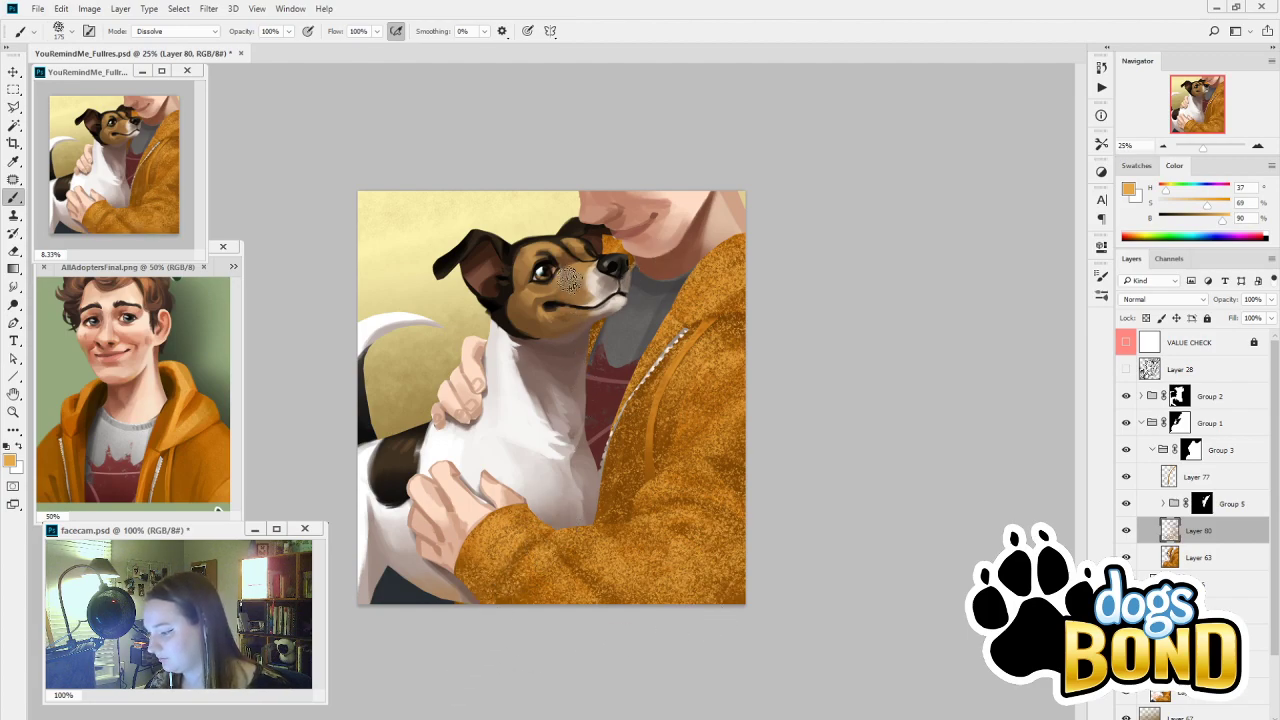
Lower the speckle layer's opacity to 18%, set its blend mode to Soft Light, and fine-tune the opacity
left_click_drag(1225, 303, 1167, 316)
left_click(1162, 299)
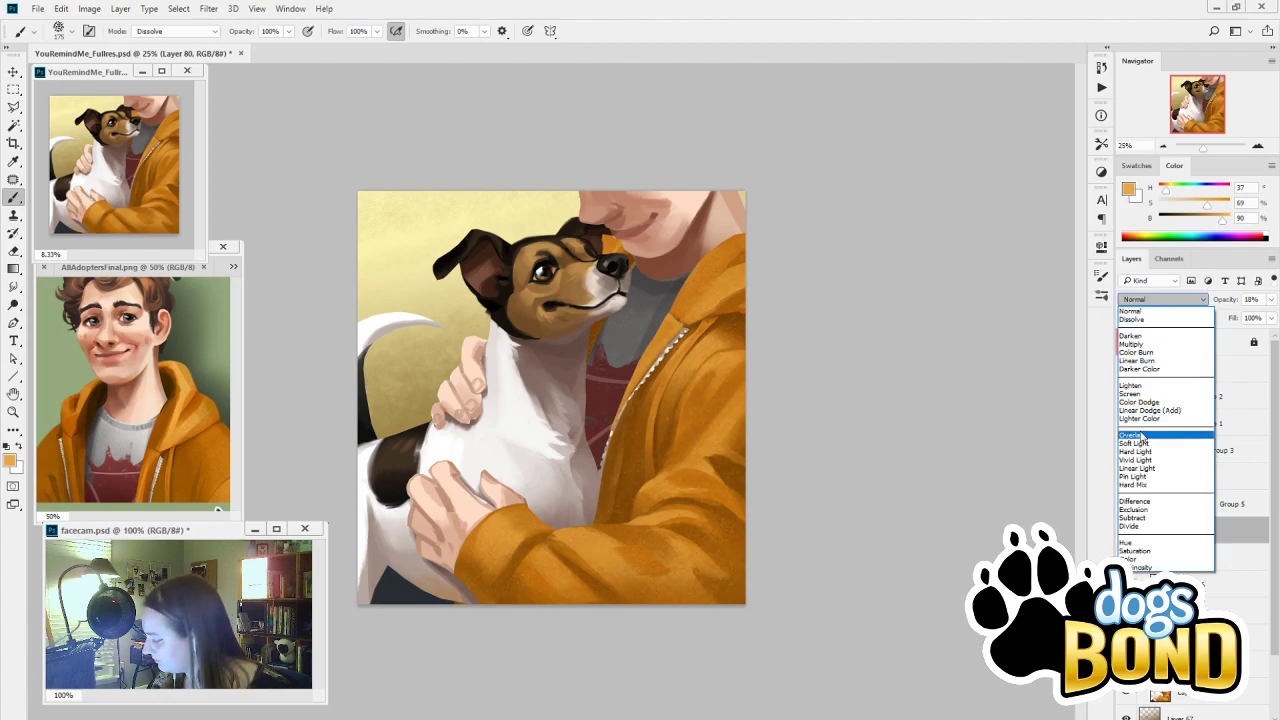
left_click(1148, 443)
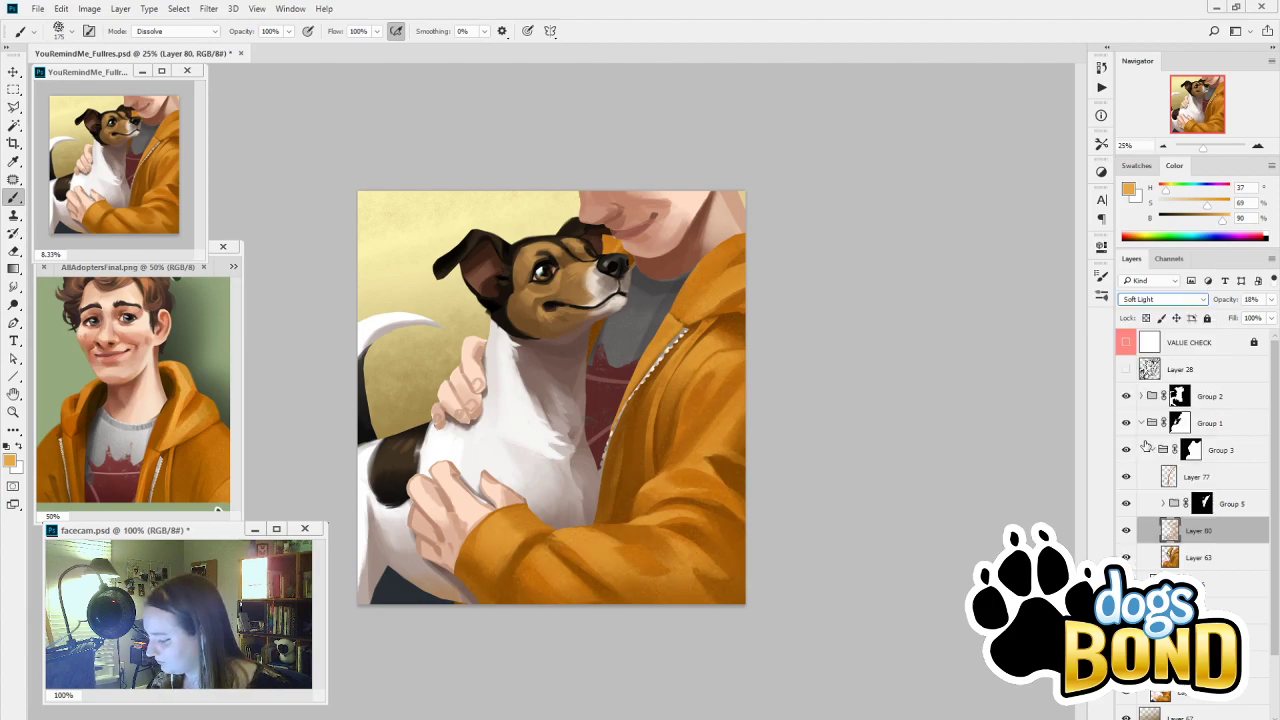
left_click_drag(1226, 302, 1233, 303)
Add a layer above the speckle layer and brush light orange sampled from the cuff onto the hoodie, undoing unwanted strokes
key("ctrl+shift+alt+n")
key("i")
left_click(516, 518)
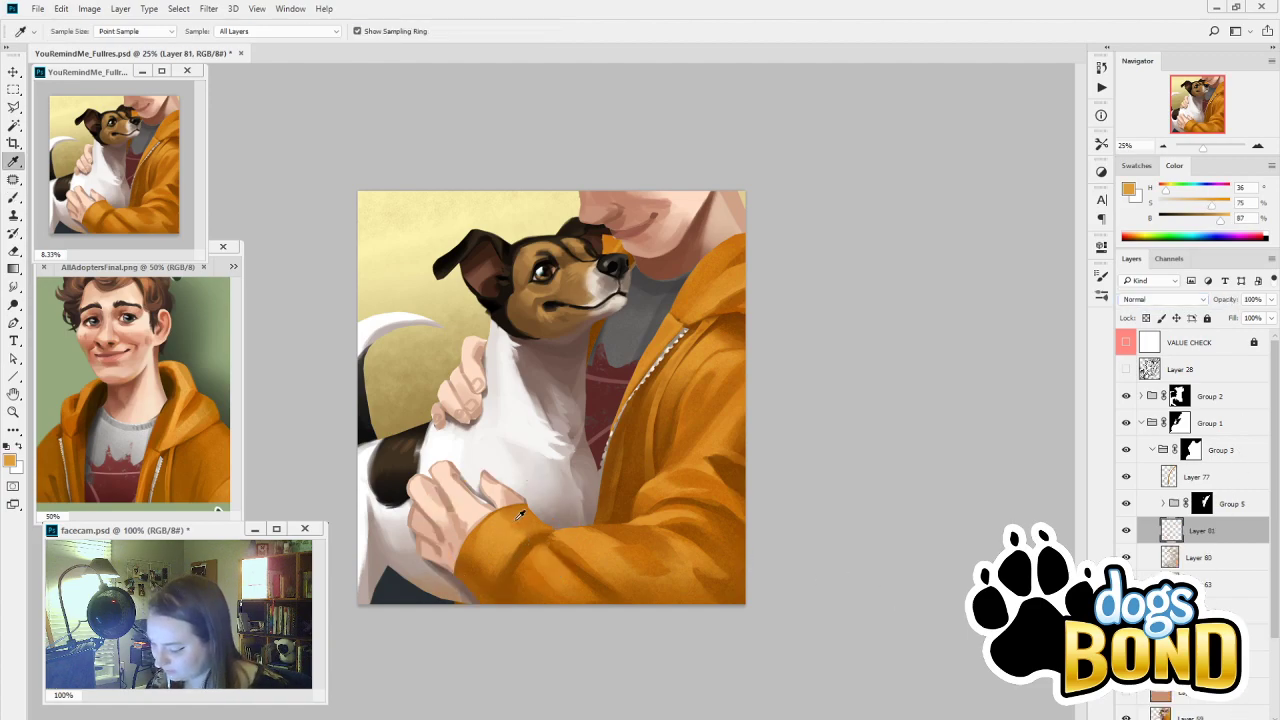
key("b")
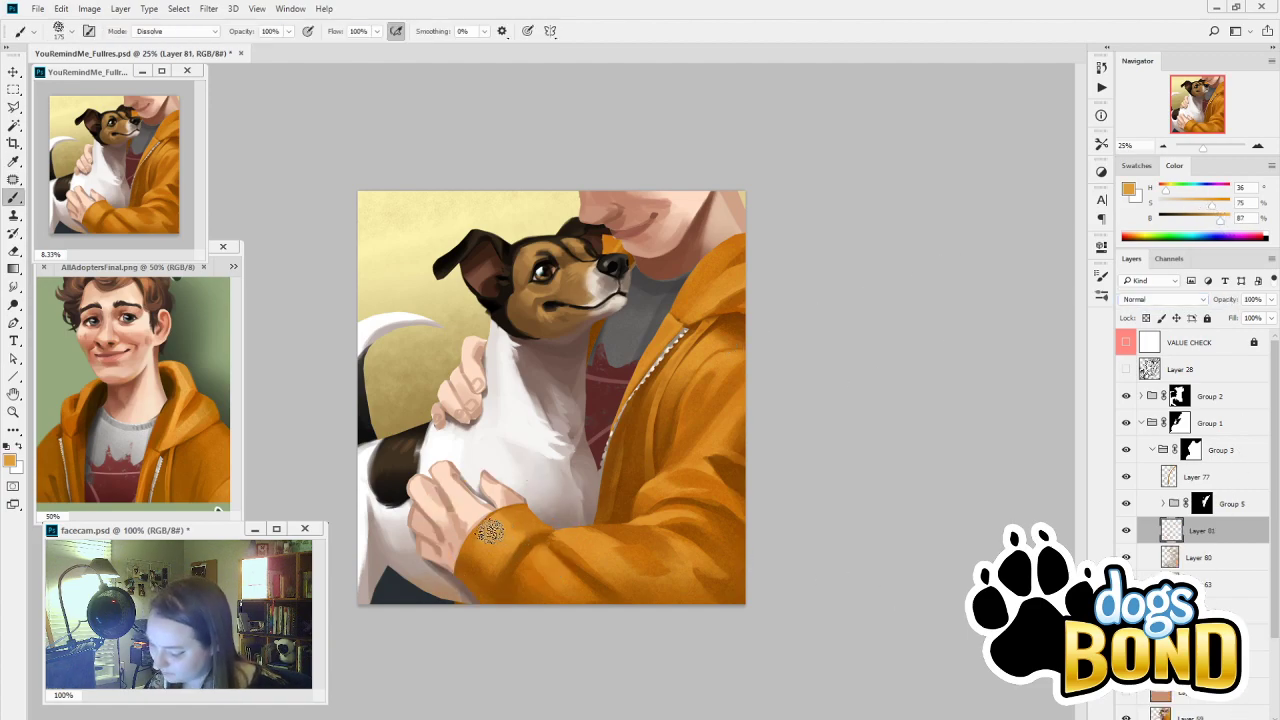
mouse_move(492, 530)
left_mouse_down()
mouse_move(503, 543)
mouse_move(505, 519)
left_mouse_up()
key("ctrl+z")
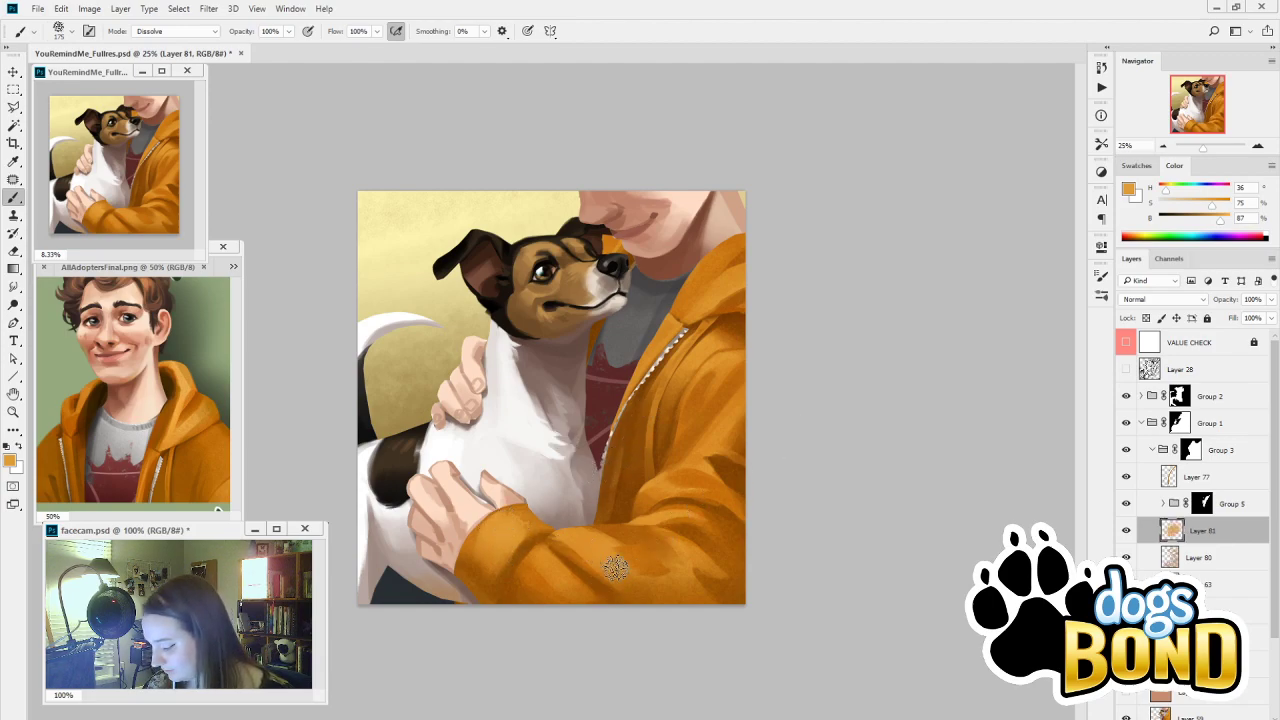
key("ctrl+z")
key("ctrl+z")
key("ctrl+z")
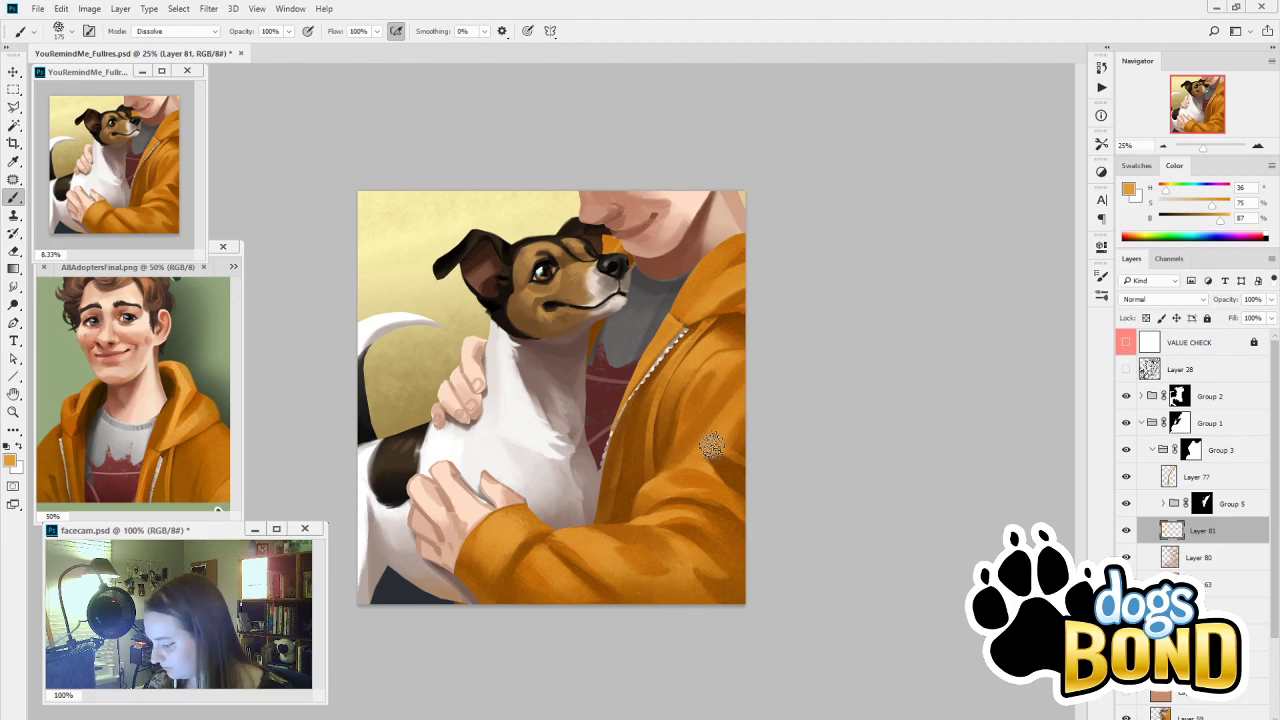
key("e")
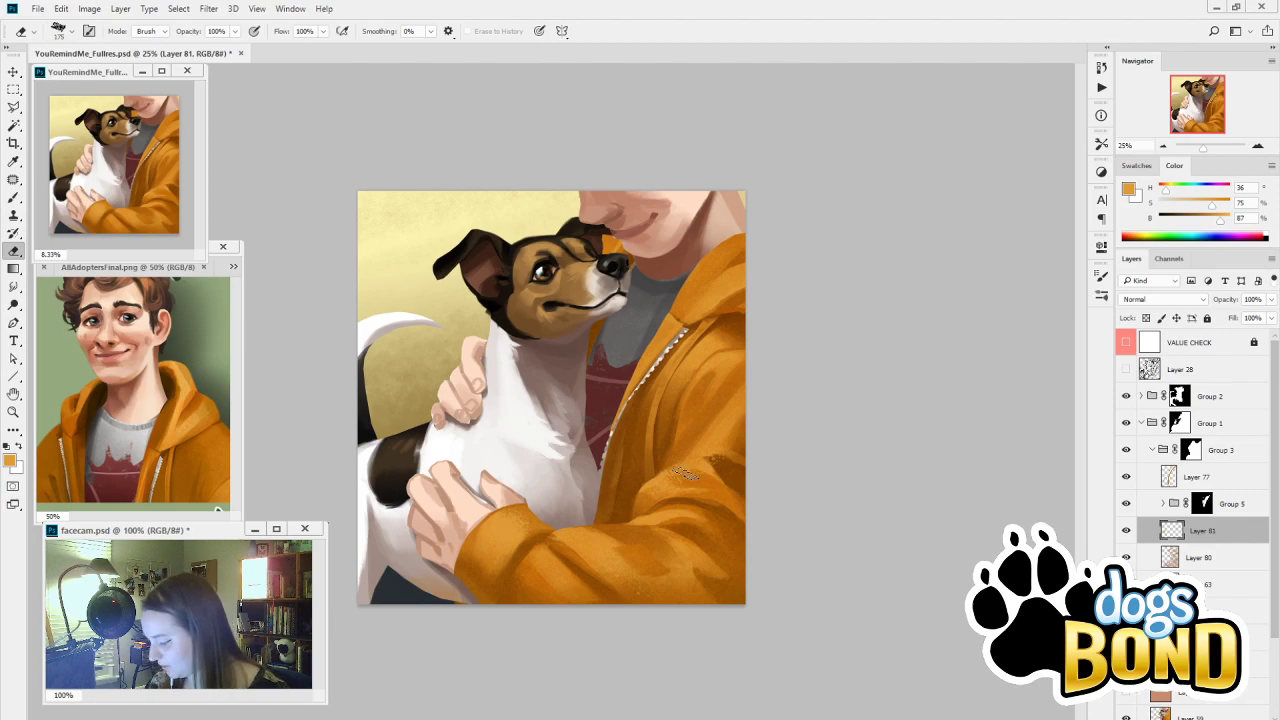
left_click(1101, 295)
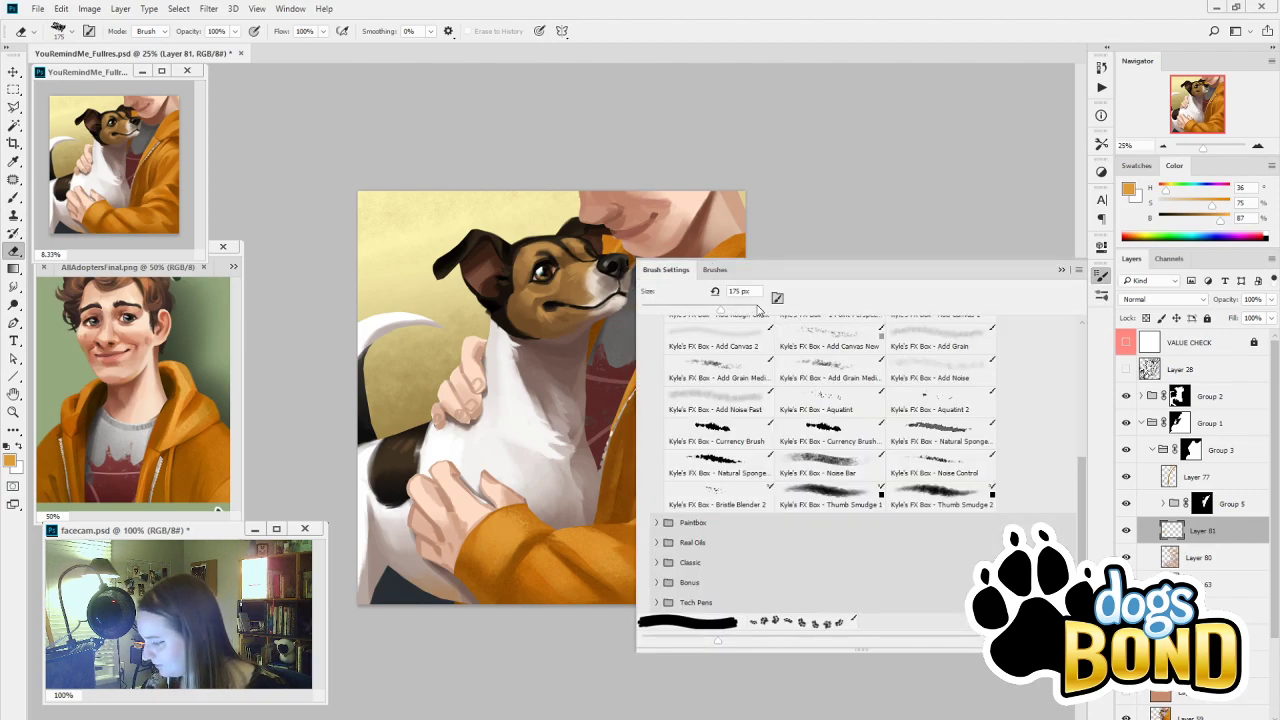
left_click(650, 327)
left_click(651, 397)
left_click(1062, 270)
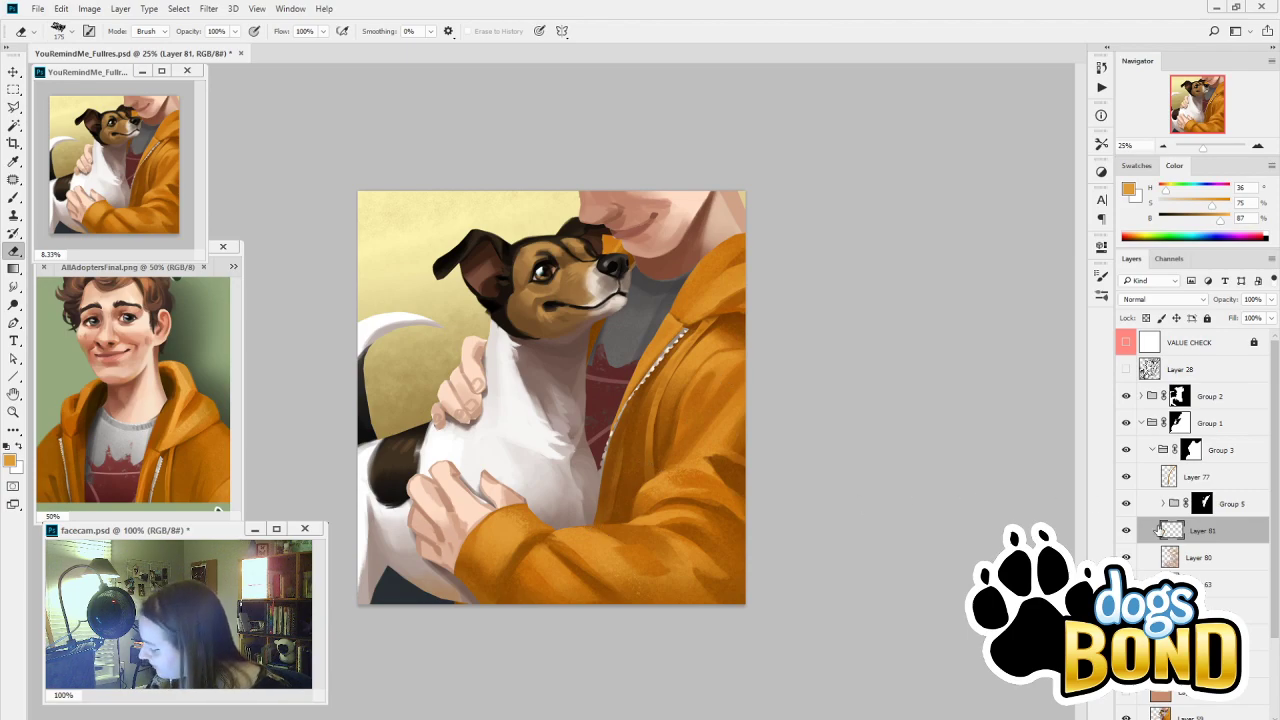
Compare the painting with Layer 81, Layer 77 and Group 3 each hidden and shown
left_click(1125, 531)
left_click(1125, 531)
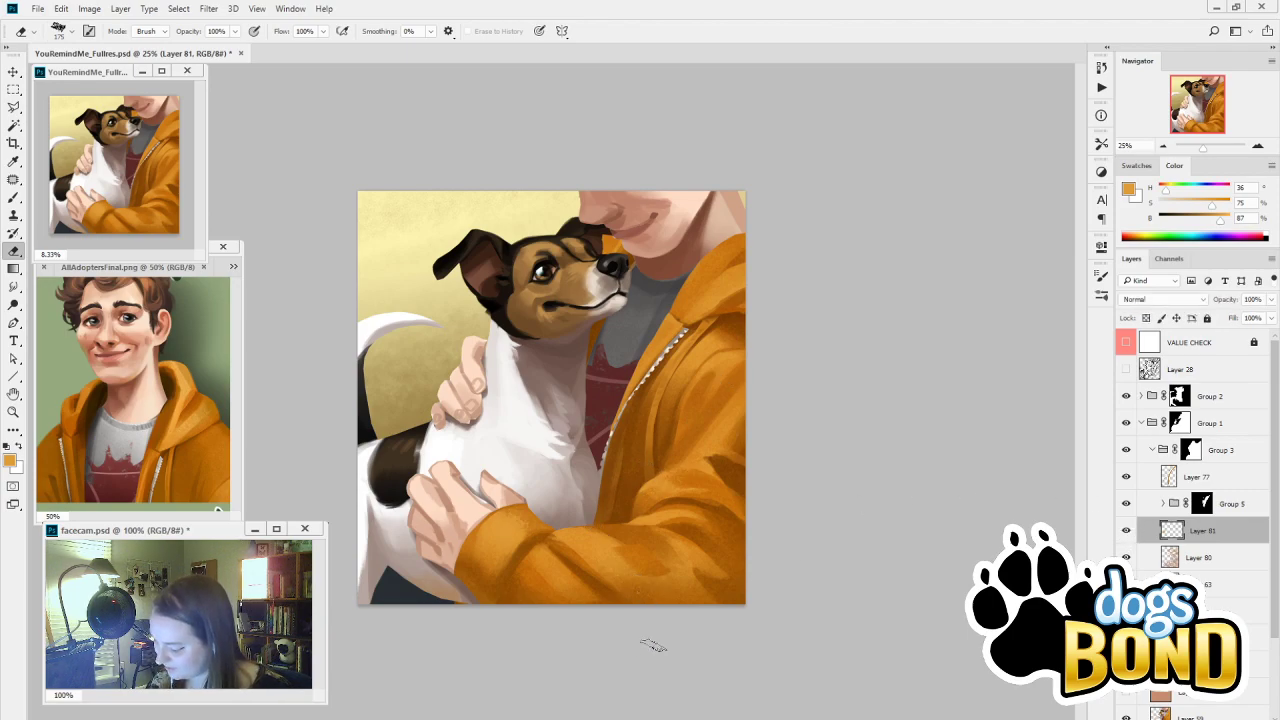
left_click(1126, 478)
left_click(1126, 478)
left_click(1127, 452)
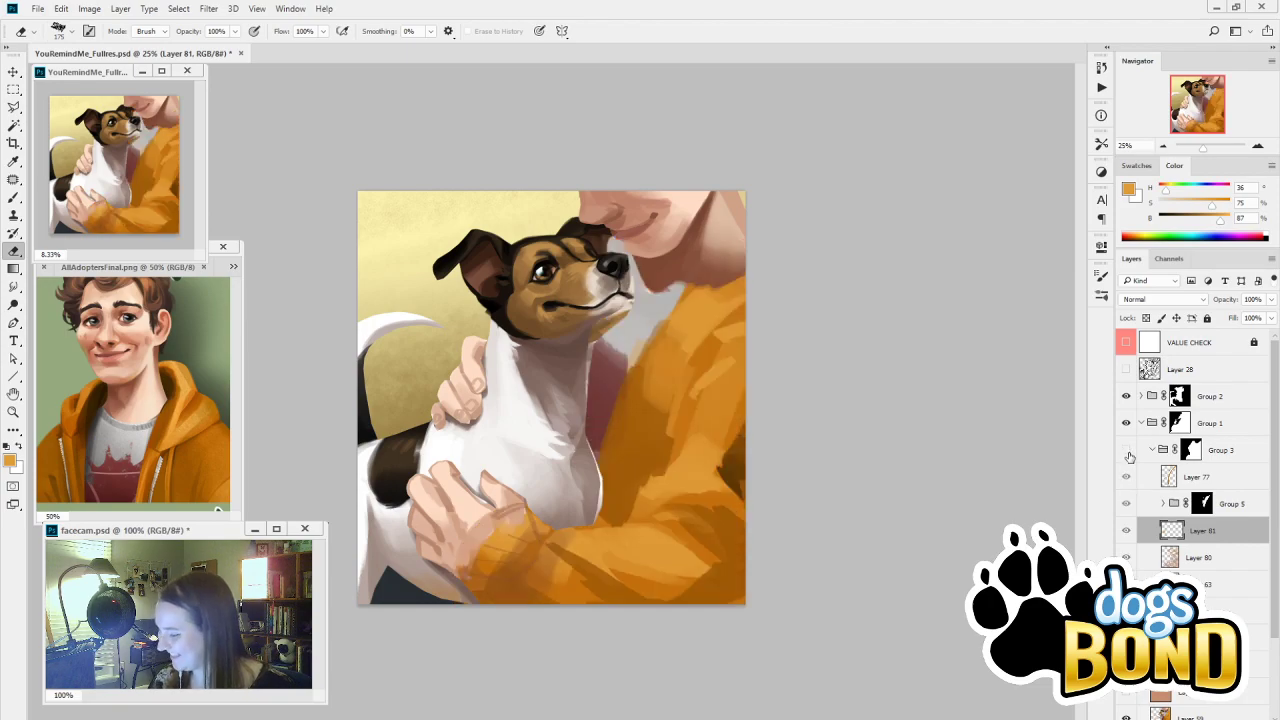
left_click(1127, 451)
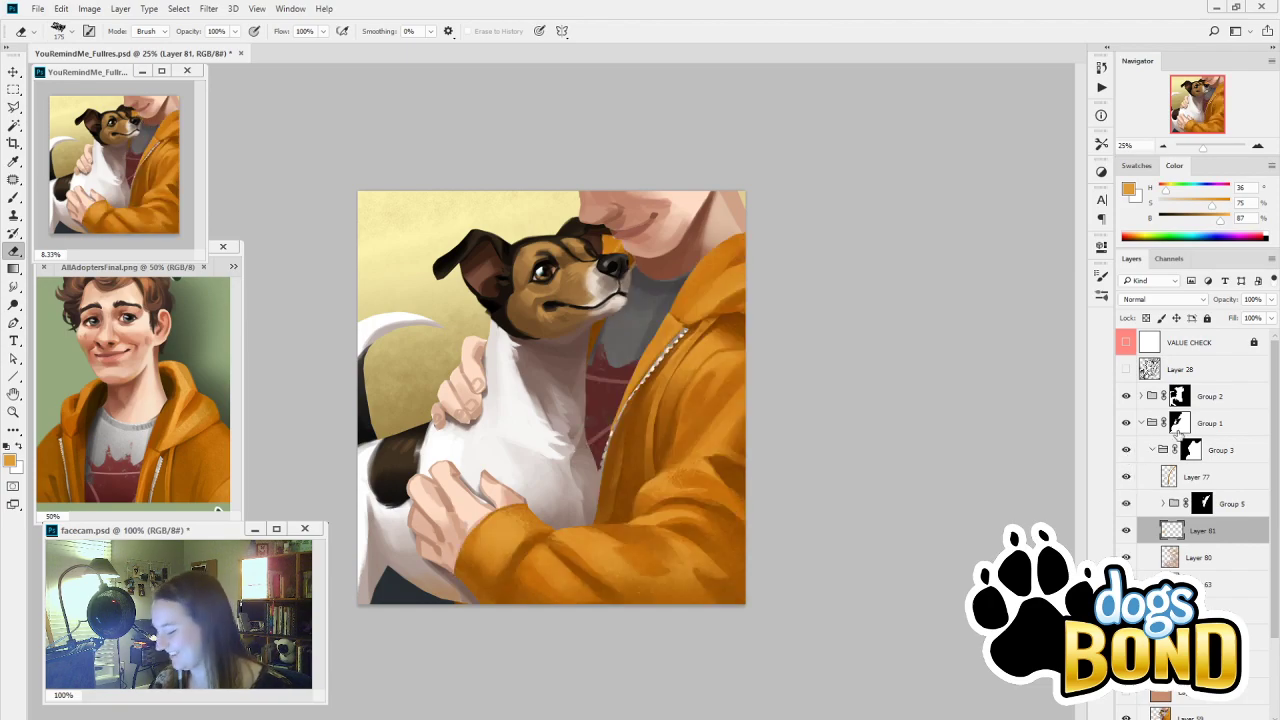
Look inside Group 5, collapse it and Group 3, and compare the painting with Group 3 hidden and shown
left_click(1164, 504)
left_click(1168, 506)
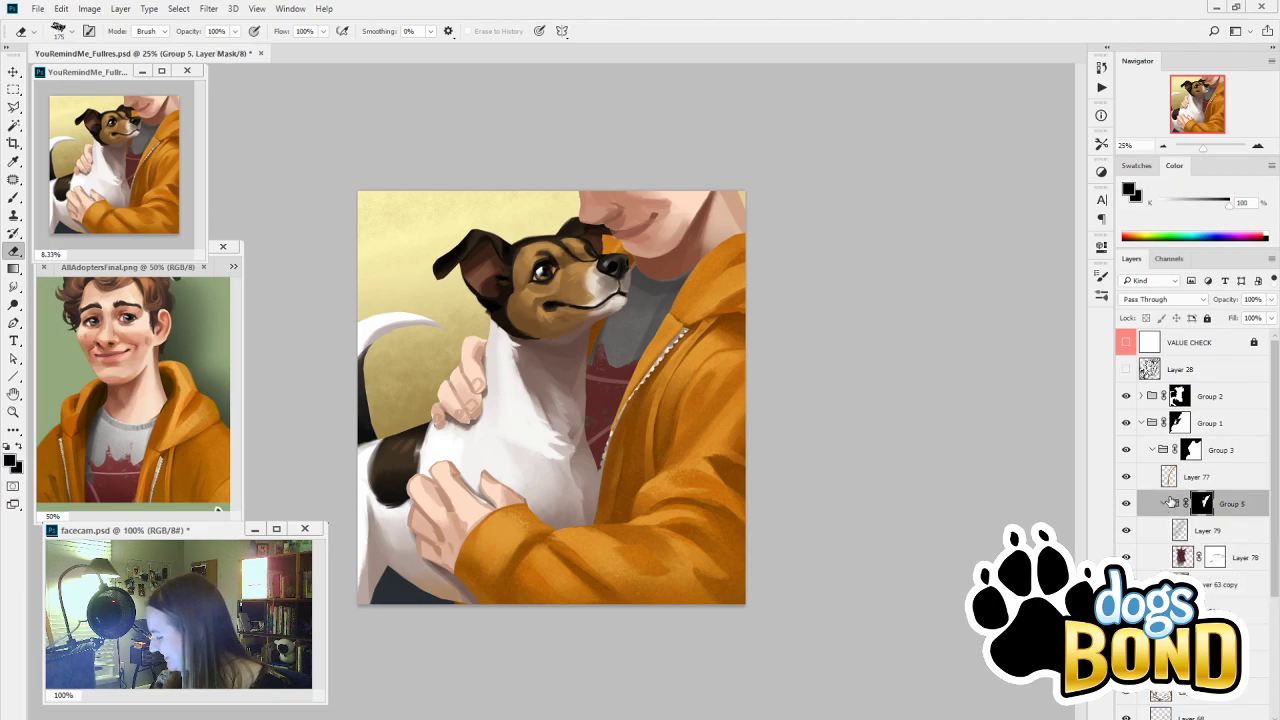
left_click(1163, 504)
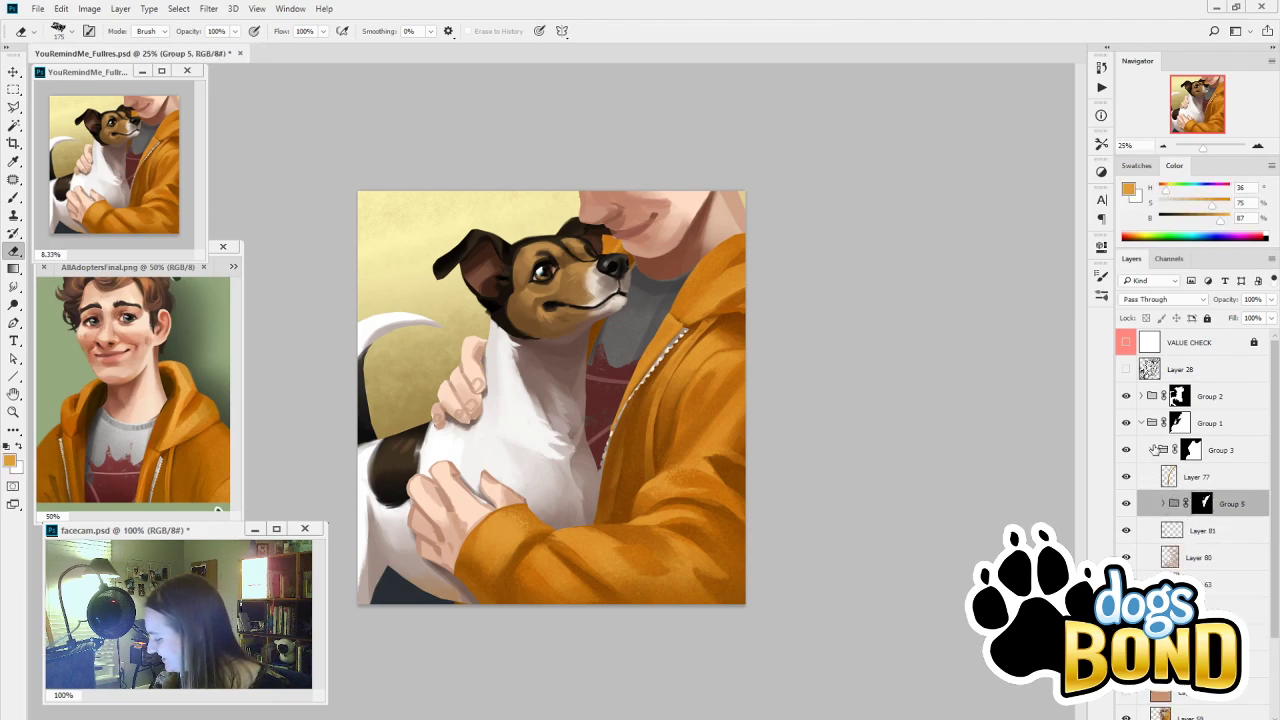
left_click(1153, 450)
left_click(1125, 452)
left_click(1125, 452)
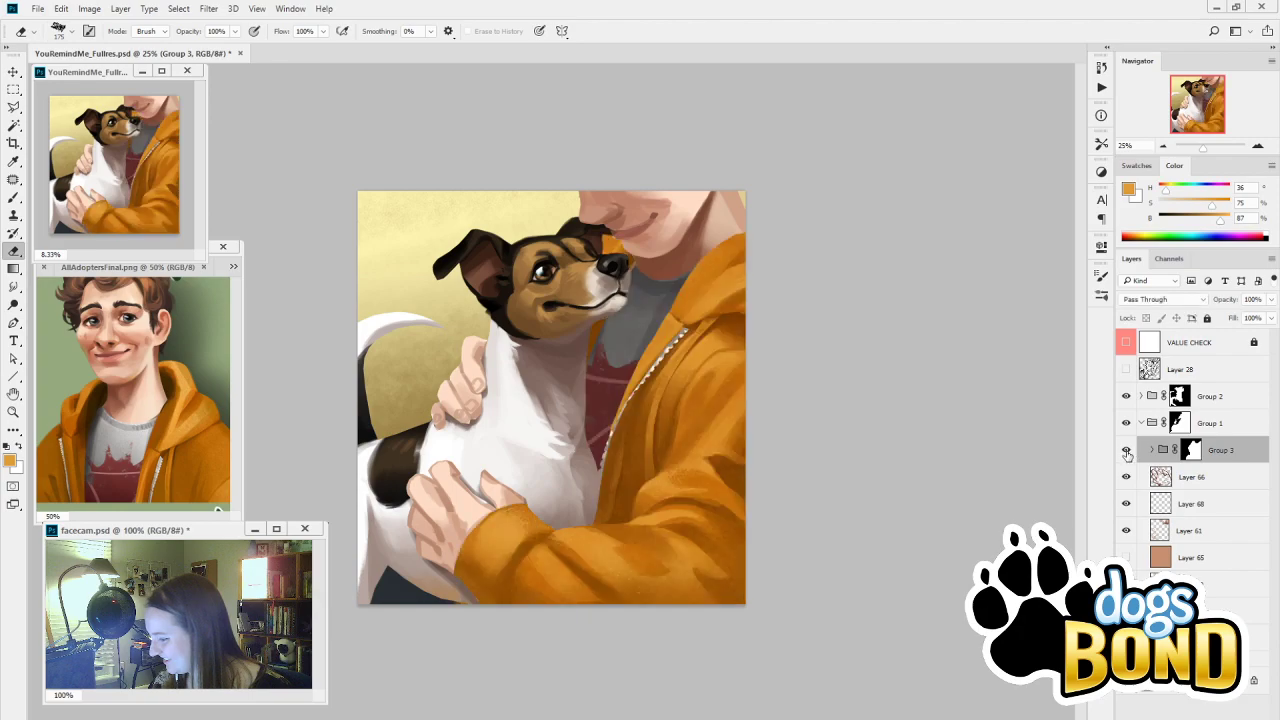
left_click(1126, 452)
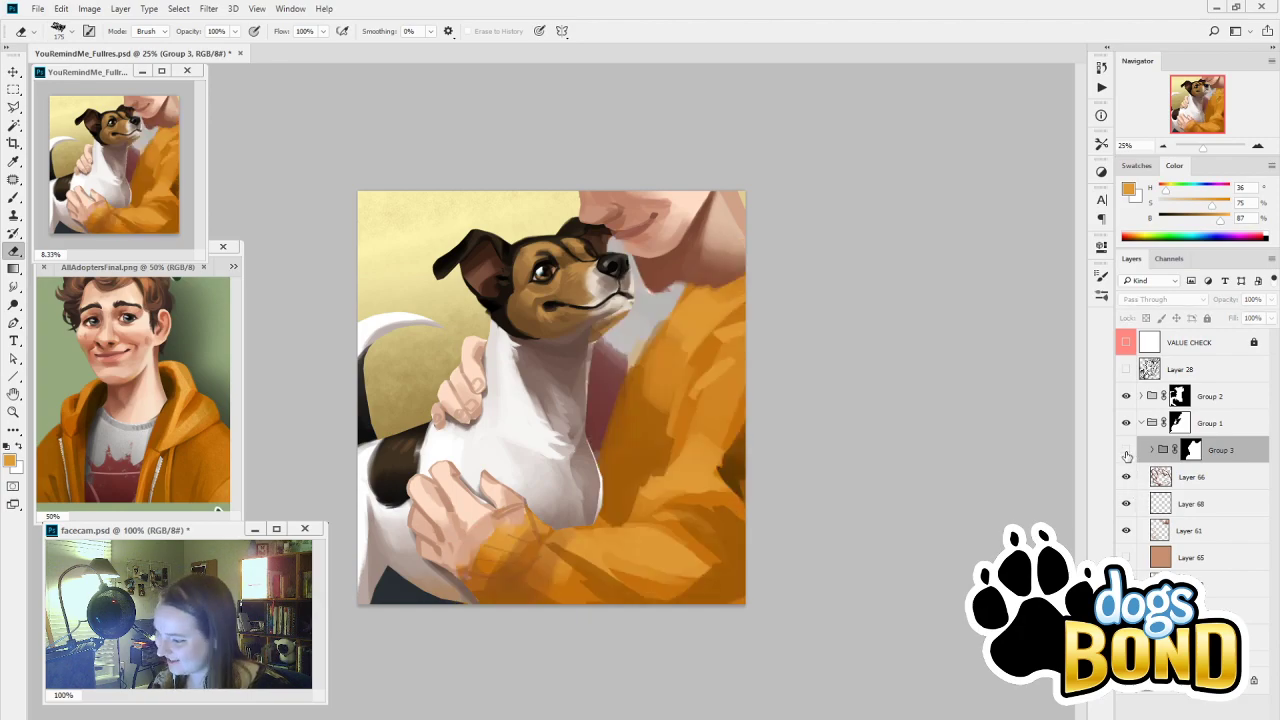
left_click(1126, 452)
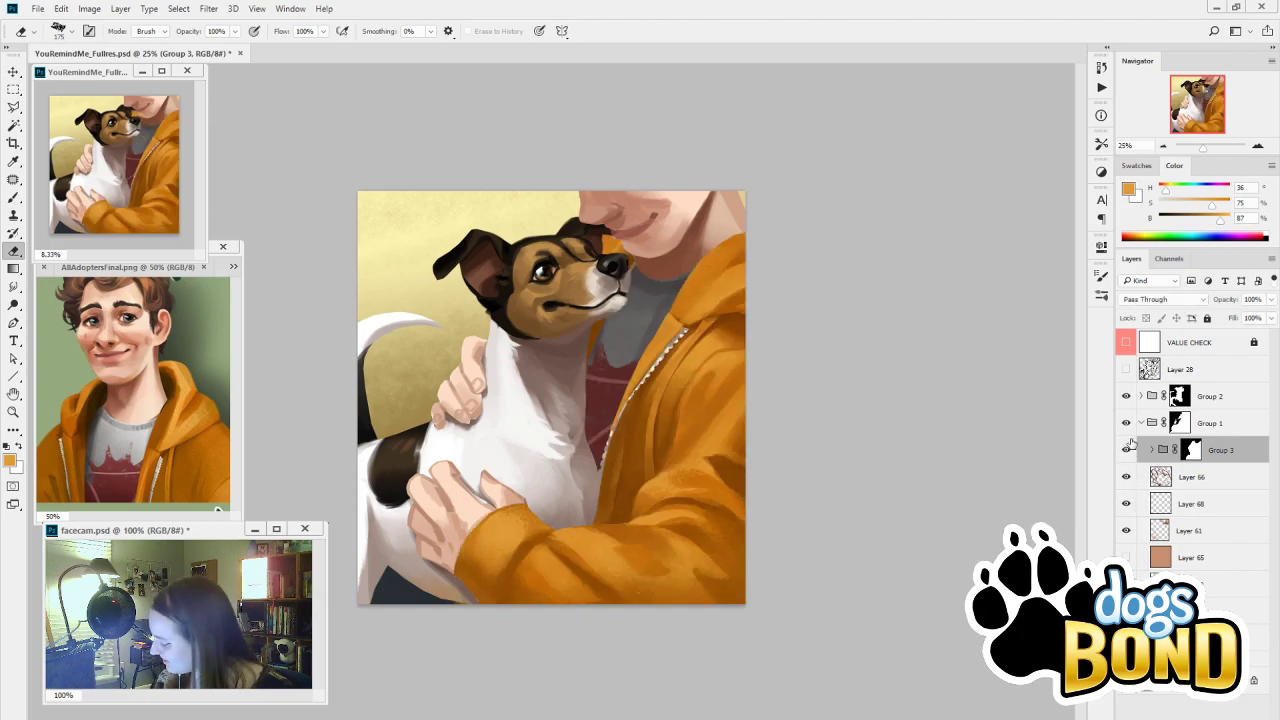
Check what Layer 61 and Layer 68 contribute to the painting by hiding and showing them
left_click(1152, 532)
left_click(1126, 531)
left_click(1126, 531)
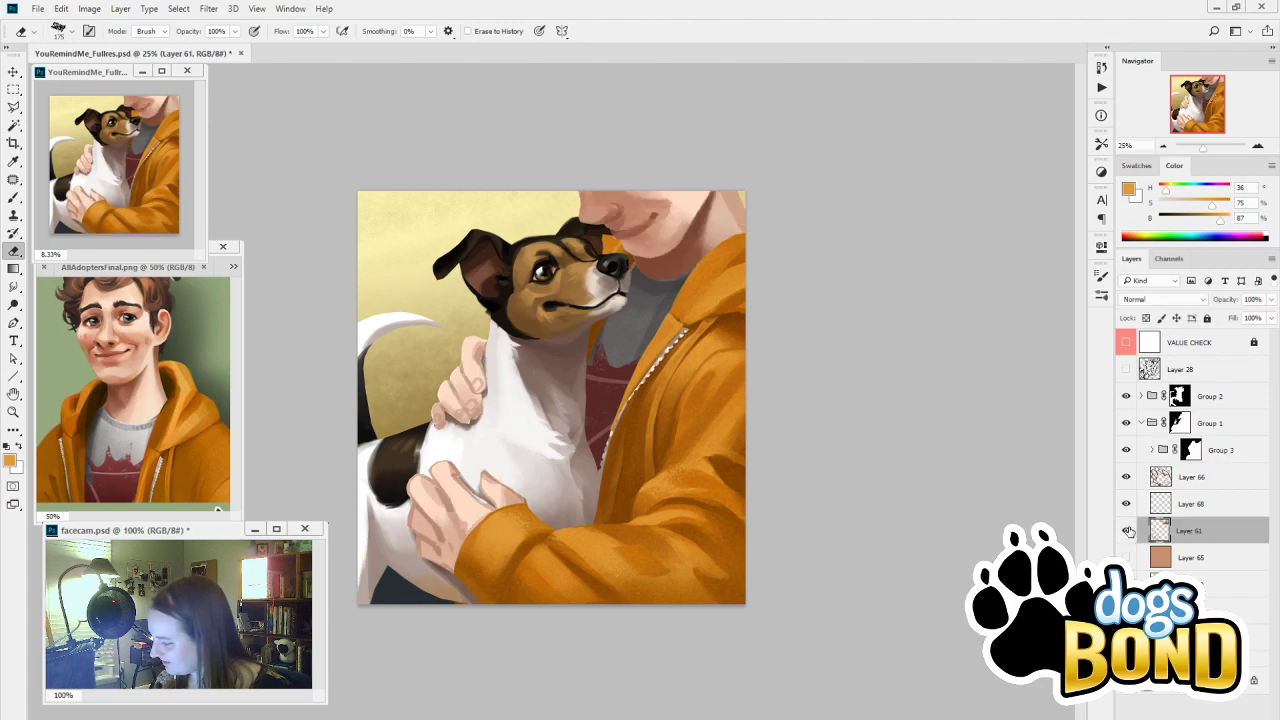
left_click(1126, 506)
On Layer 68, paint a dark reddish-brown shadow under the man's chin with a 100 px Normal-mode brush
left_click(1191, 508)
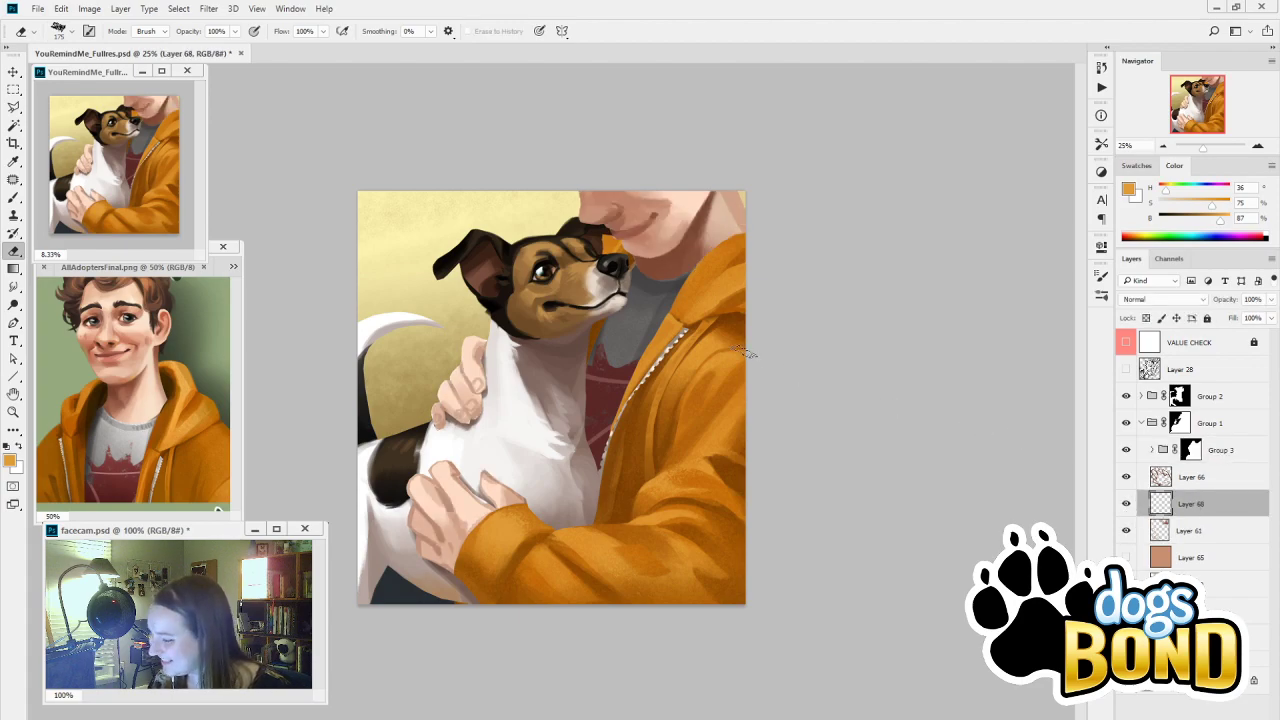
key("b")
left_click(702, 213, "alt")
left_click_drag(1193, 219, 1205, 204)
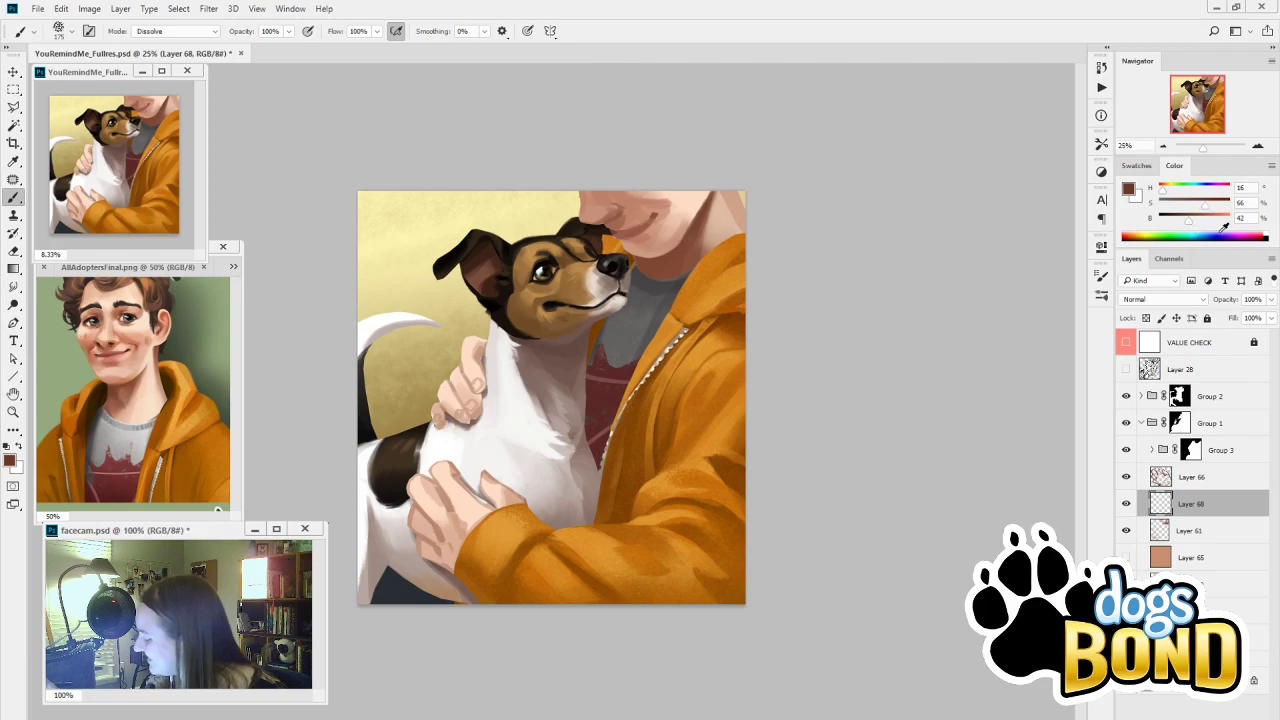
left_click(1101, 143)
left_click(990, 258)
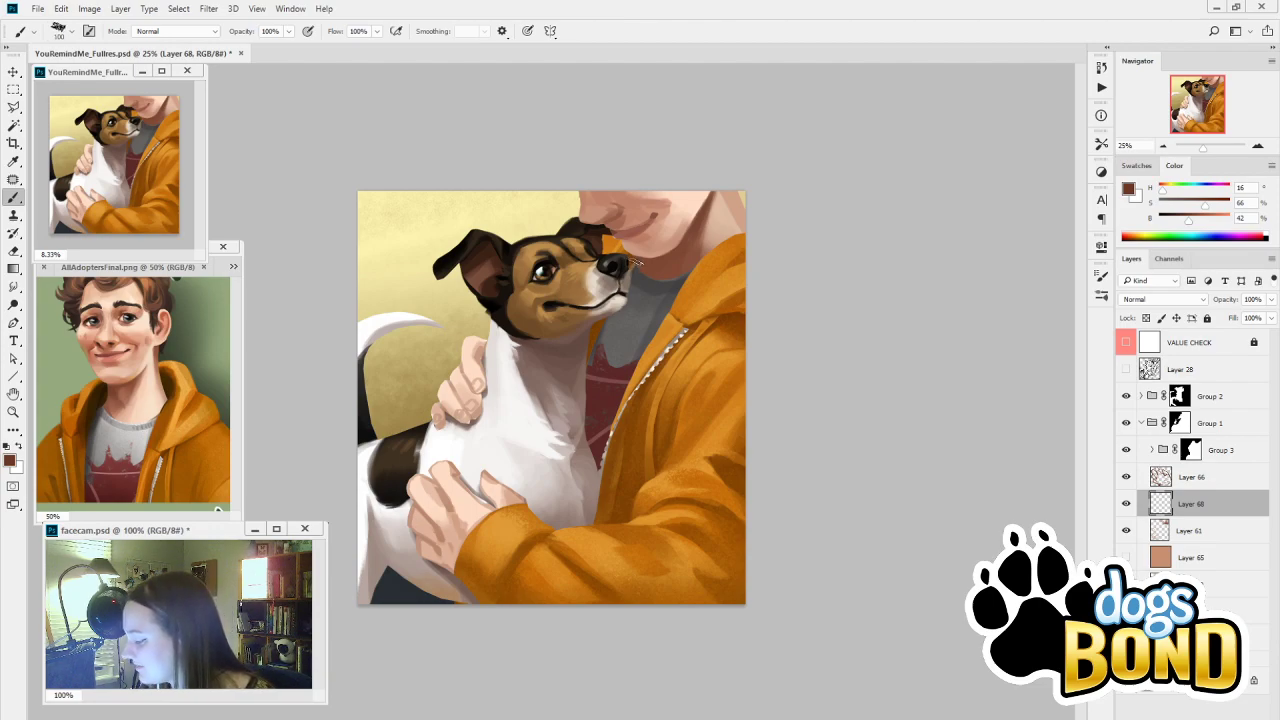
left_click_drag(636, 262, 650, 262)
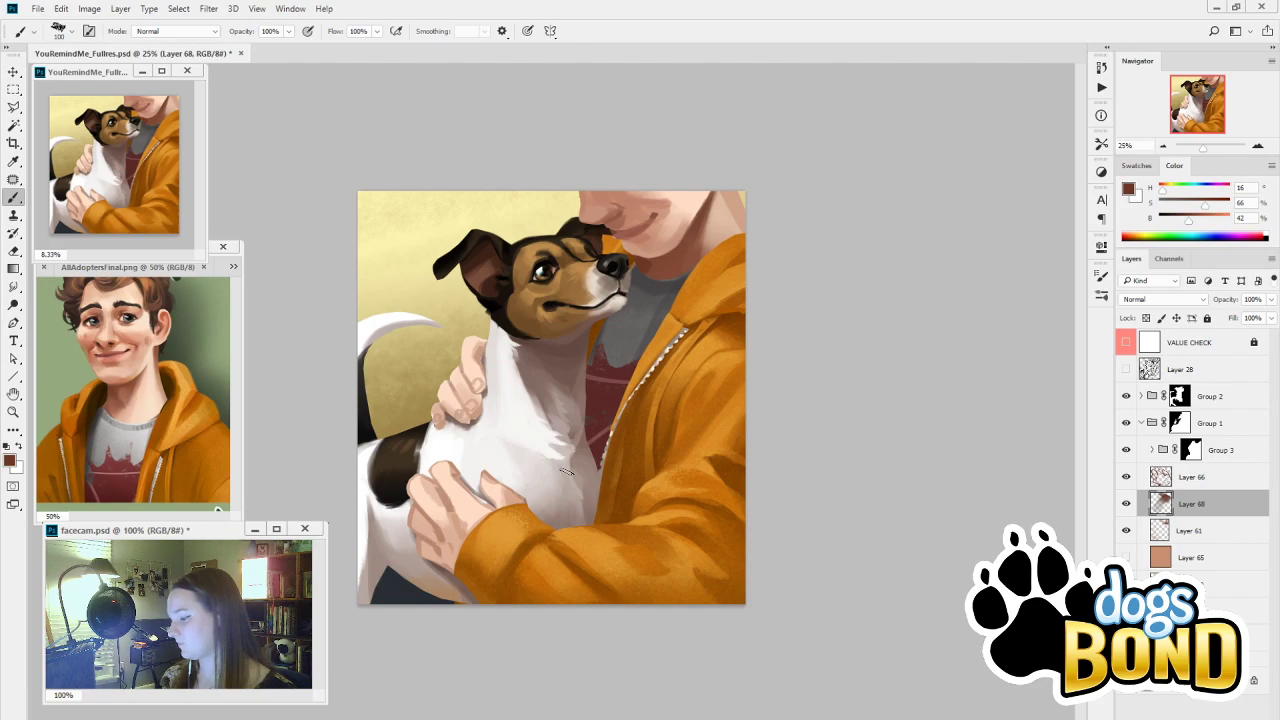
Make Layer 63 inside Group 3 active and sample the dark brown shadow colour from the hoodie beside the zipper
left_click(1146, 431)
left_click(1141, 423)
left_click(1141, 423)
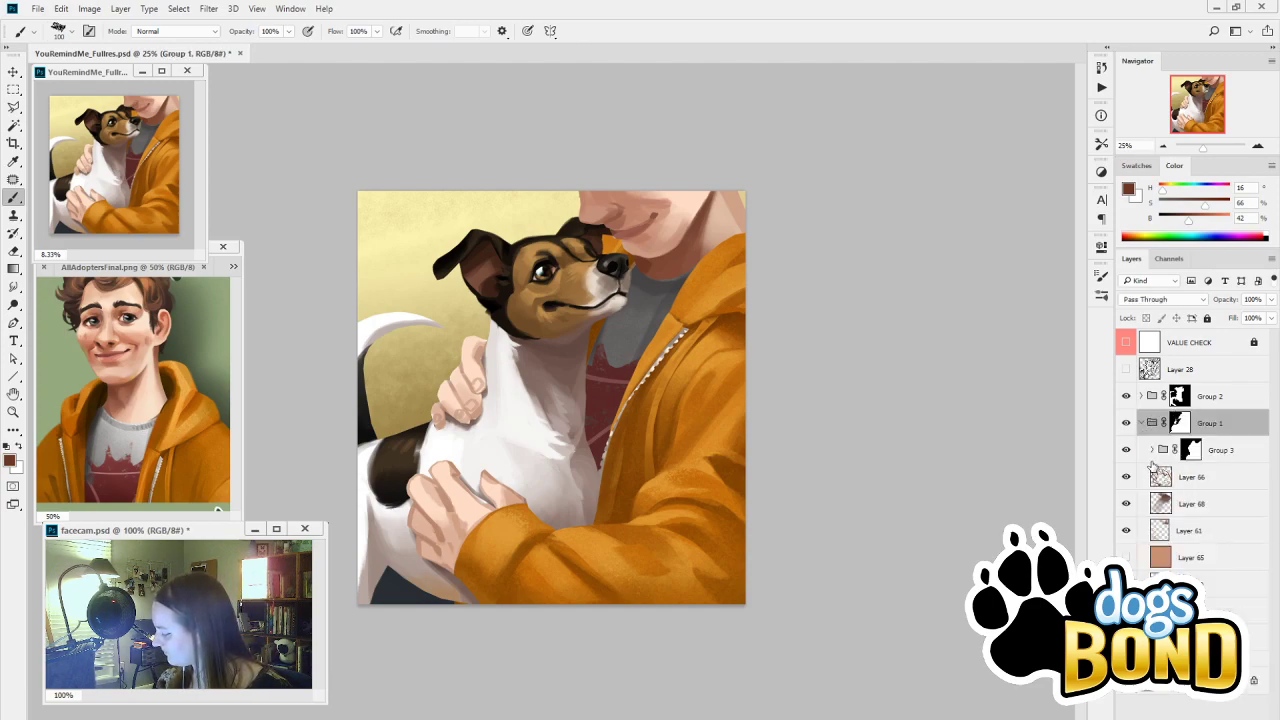
left_click(1152, 450)
left_click(1205, 584)
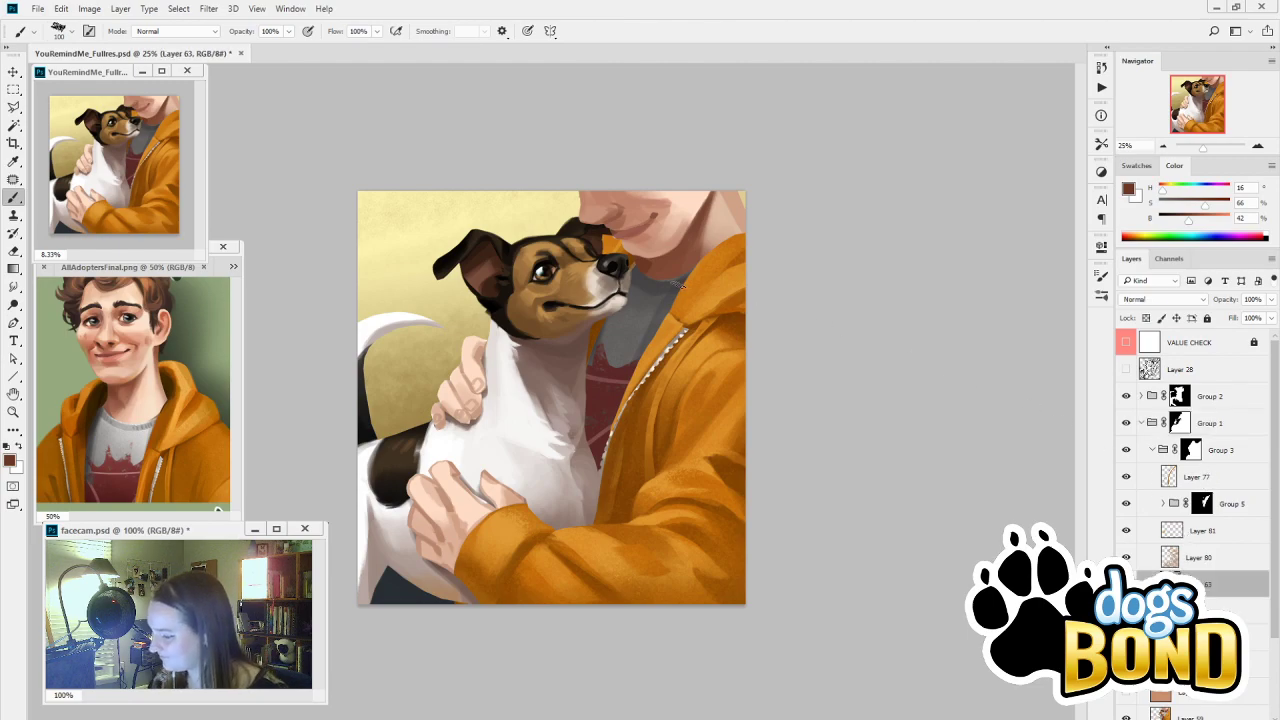
key("alt")
left_click(700, 318)
key("b")
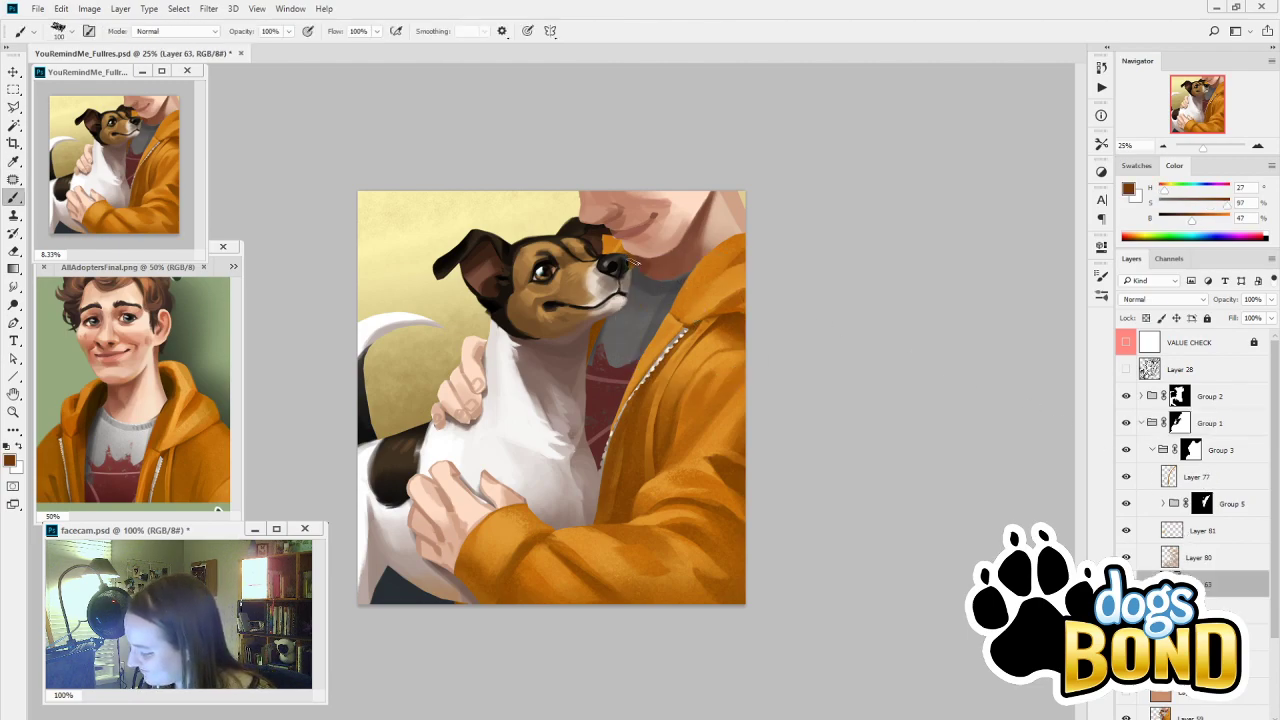
key("i")
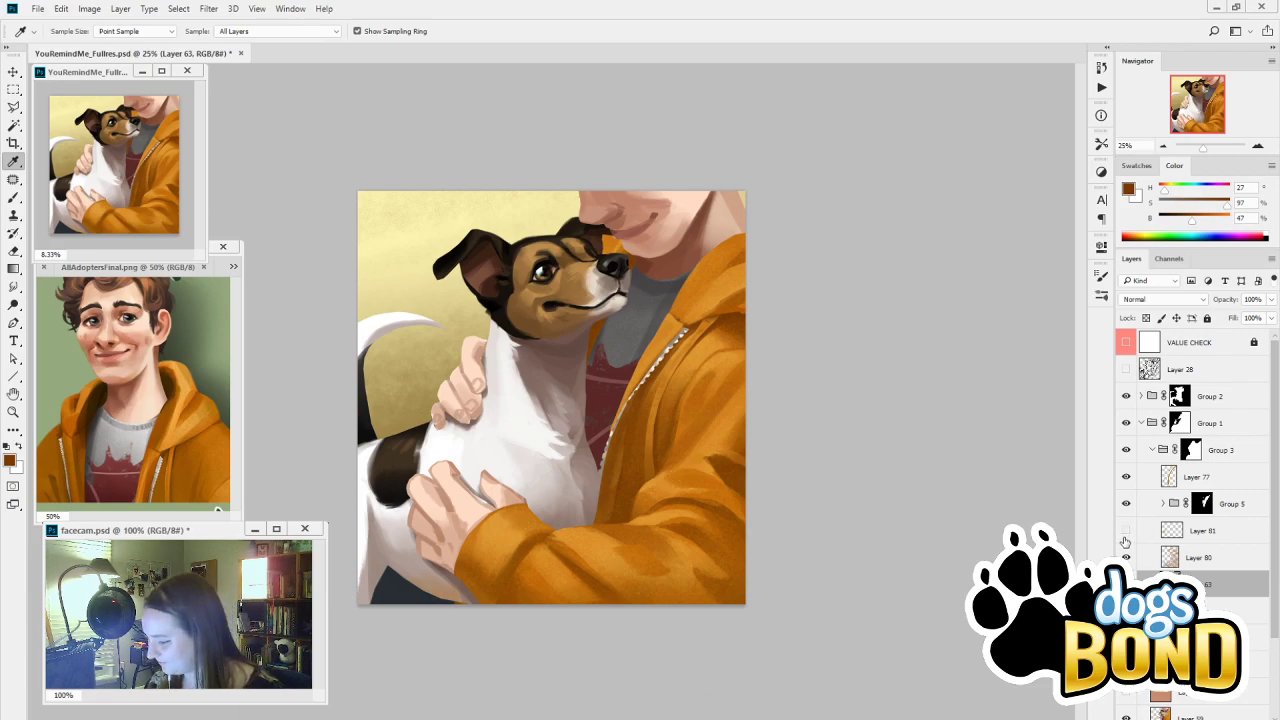
Compare the painting with Group 5 and Group 3 each hidden and shown
left_click(1124, 504)
left_click(1122, 505)
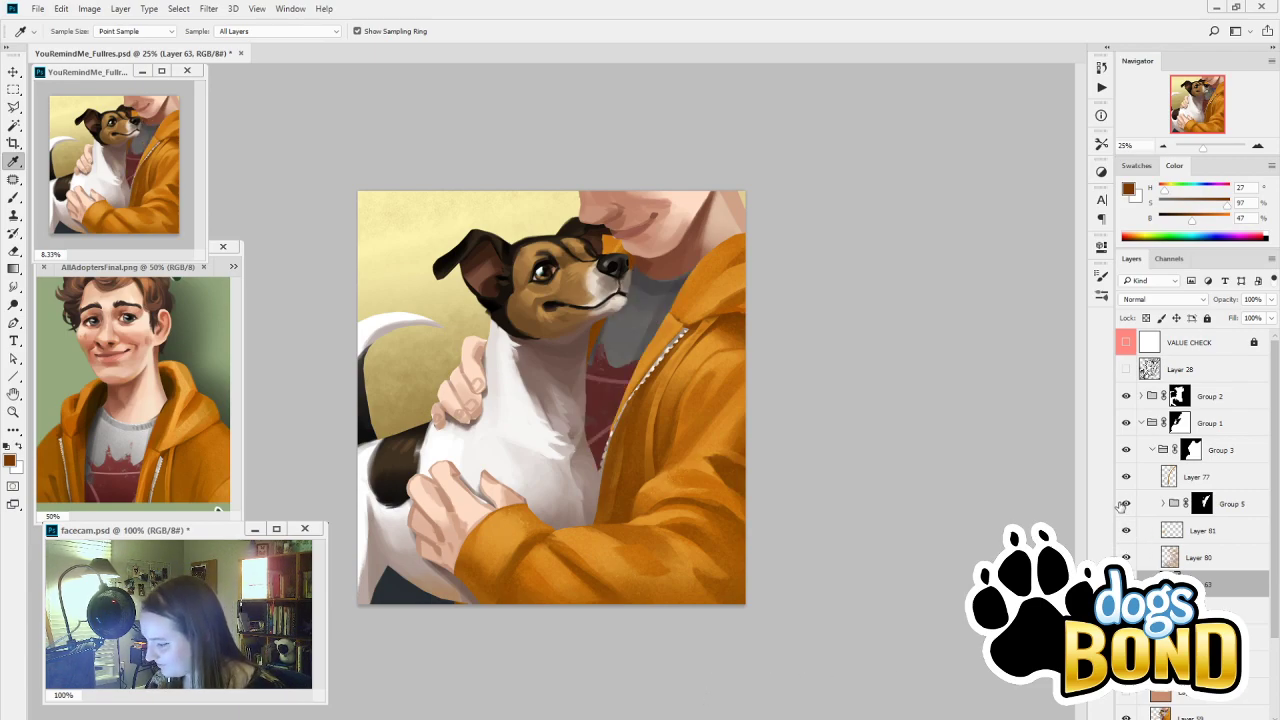
left_click(1125, 451)
left_click(1125, 452)
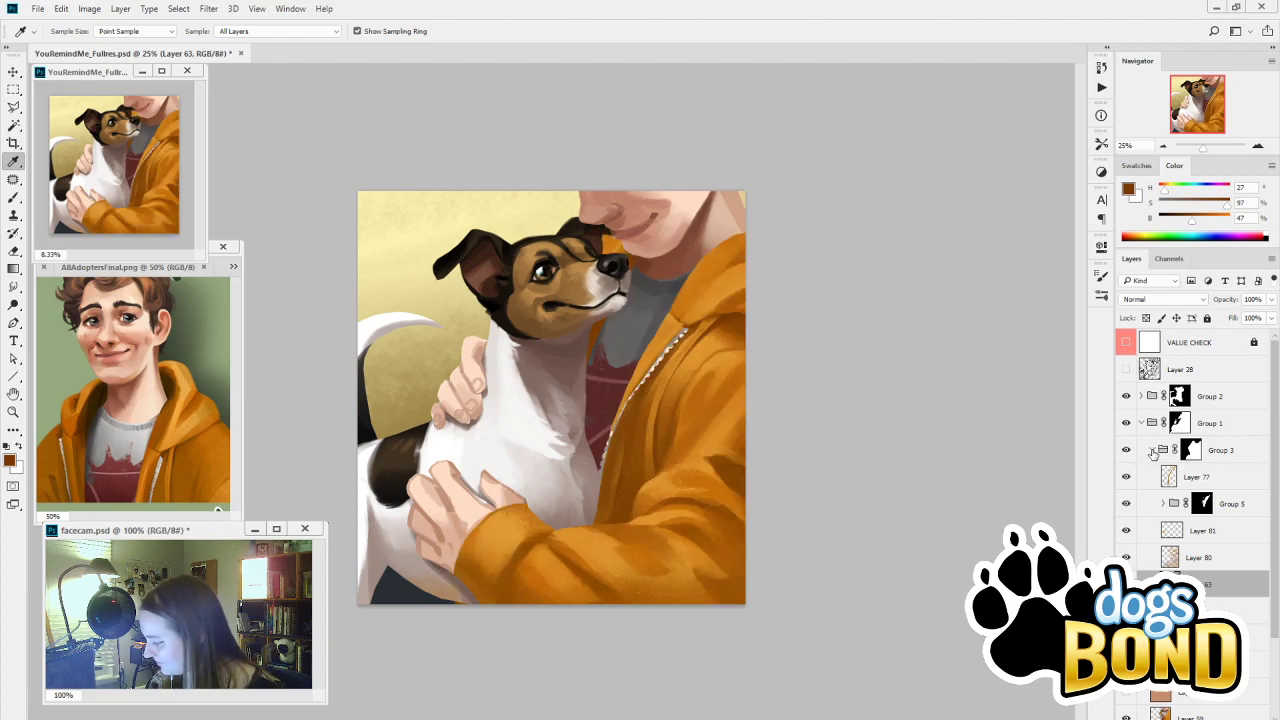
Collapse Group 3 and compare the painting with Group 1 hidden and shown
left_click(1152, 452)
left_click(1125, 423)
left_click(1125, 424)
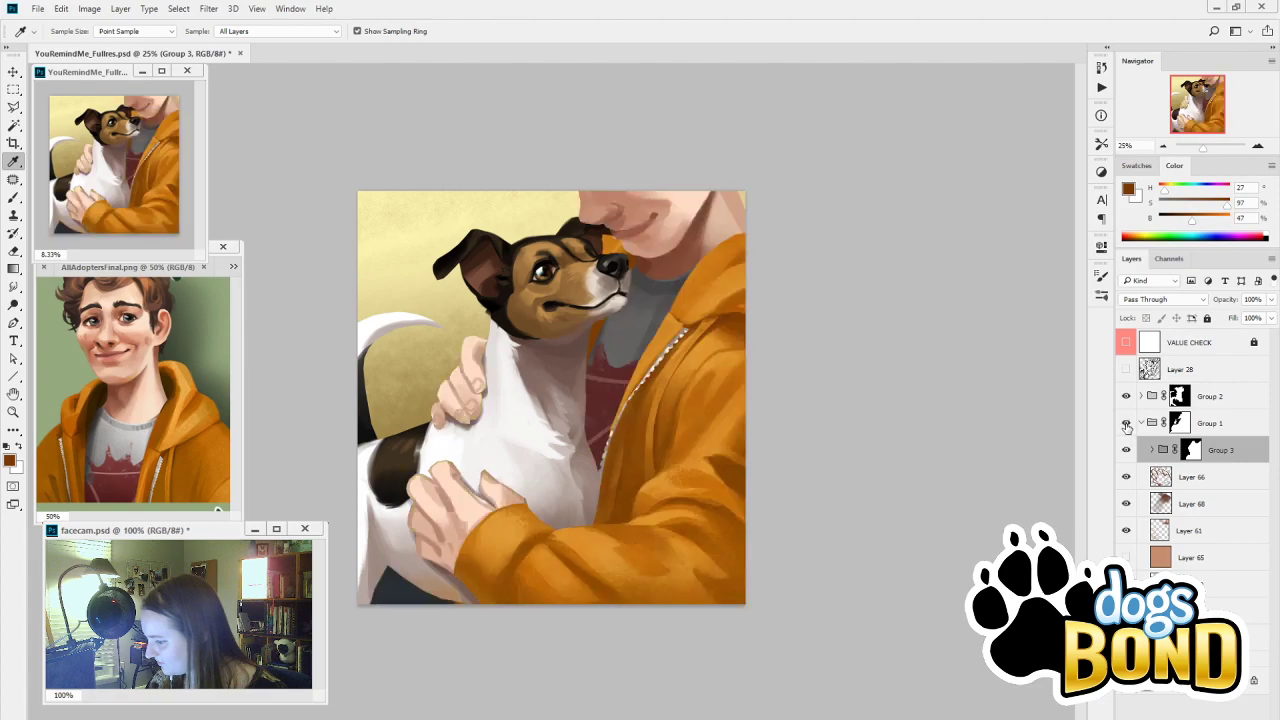
left_click(1126, 424)
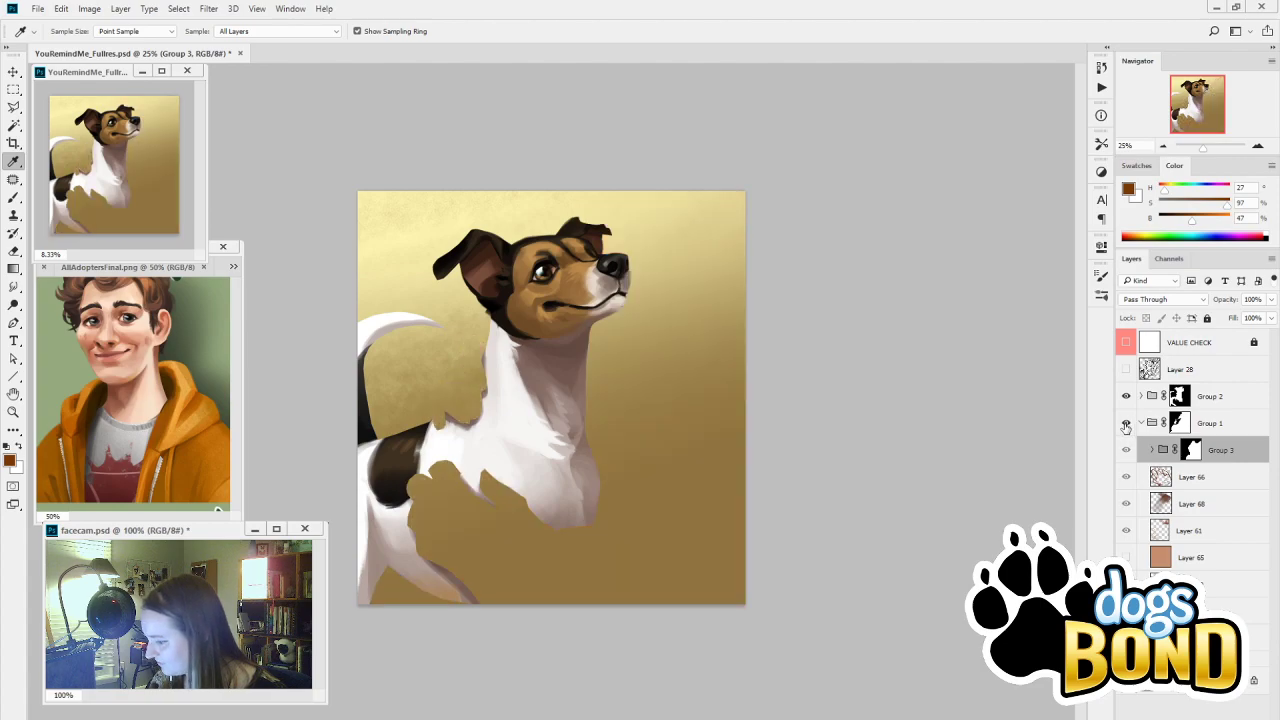
left_click(1126, 424)
Check what Layer 68 and Layer 61 contribute by hiding and showing each of them
left_click(1150, 504)
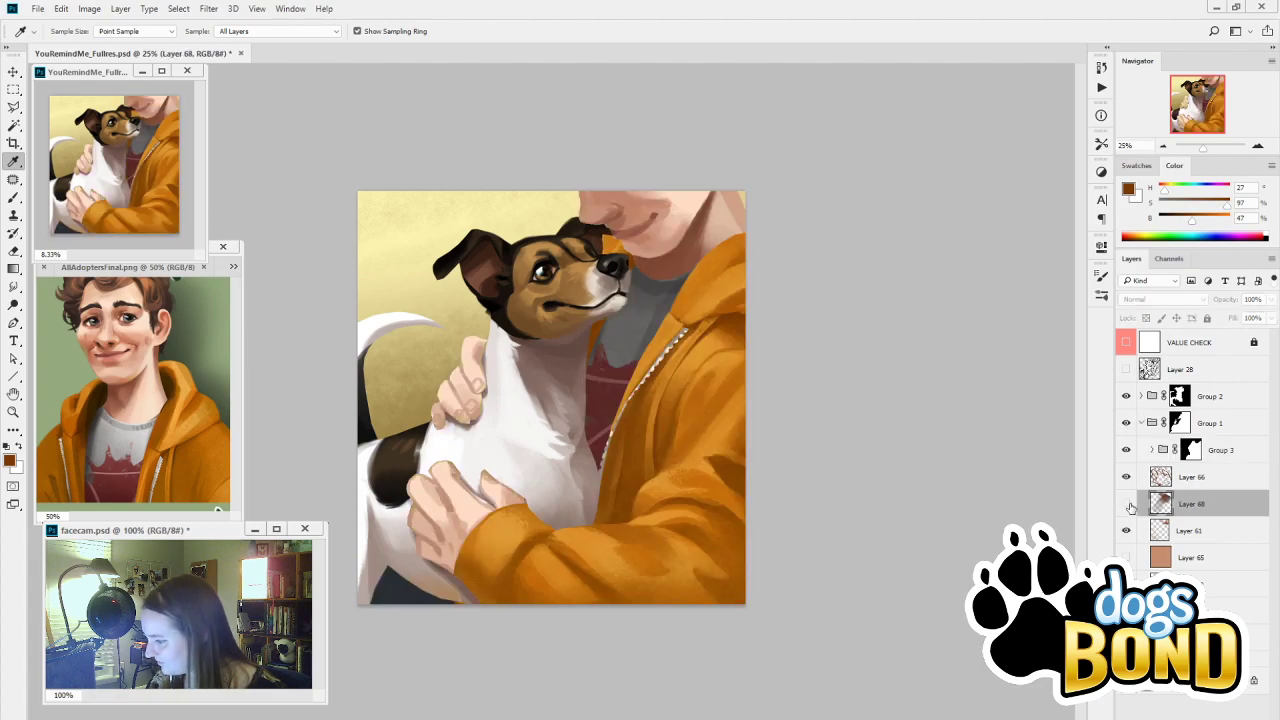
left_click(1127, 504)
left_click(1127, 505)
left_click(1127, 505)
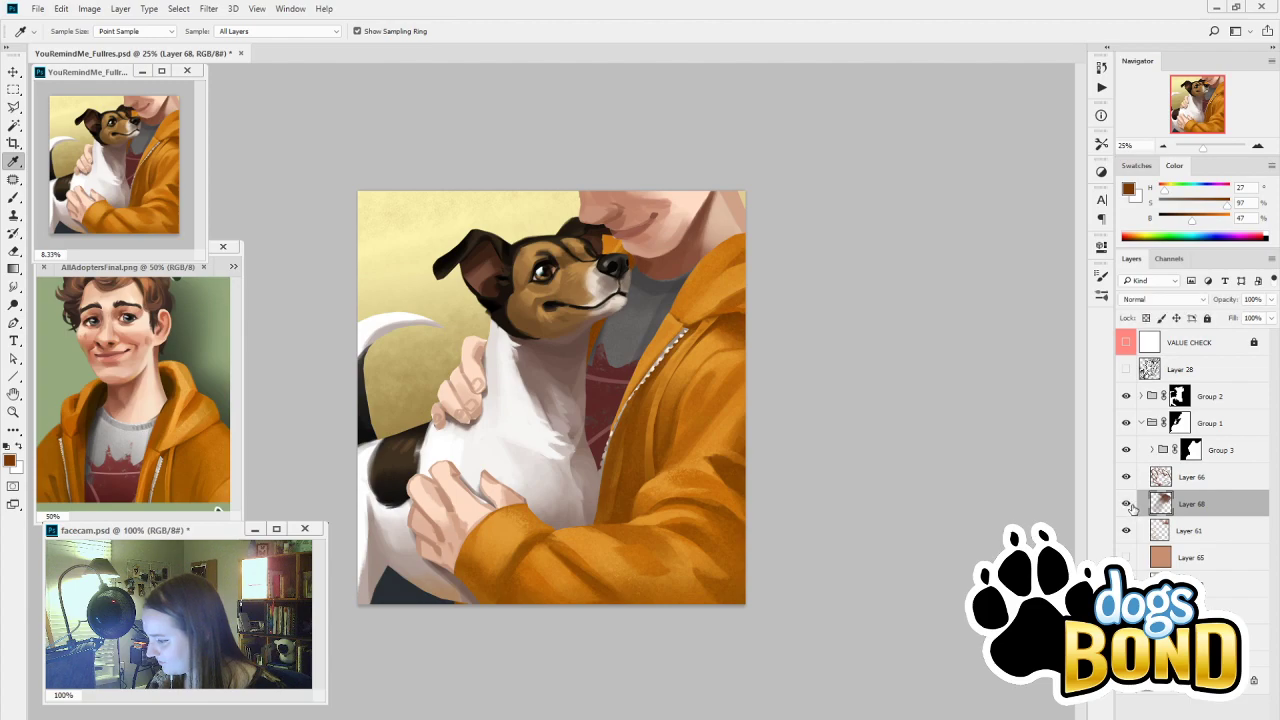
left_click(1126, 531)
left_click(1126, 532)
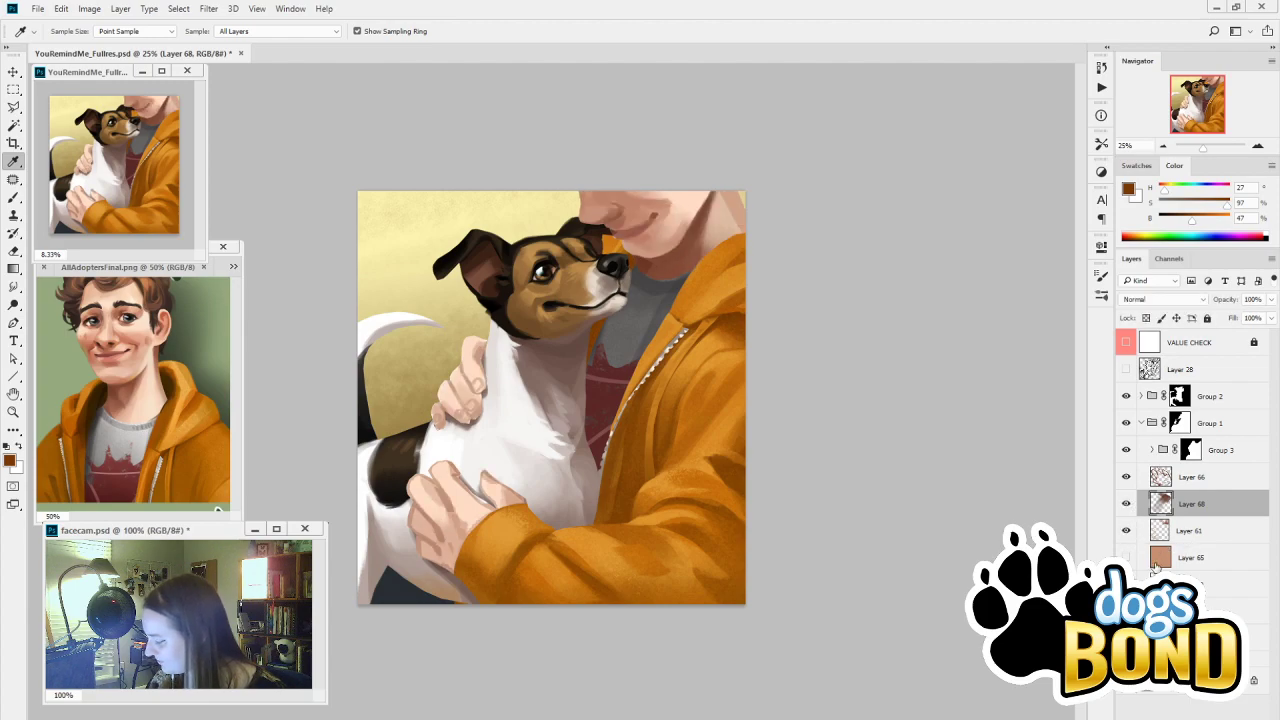
left_click(1220, 527)
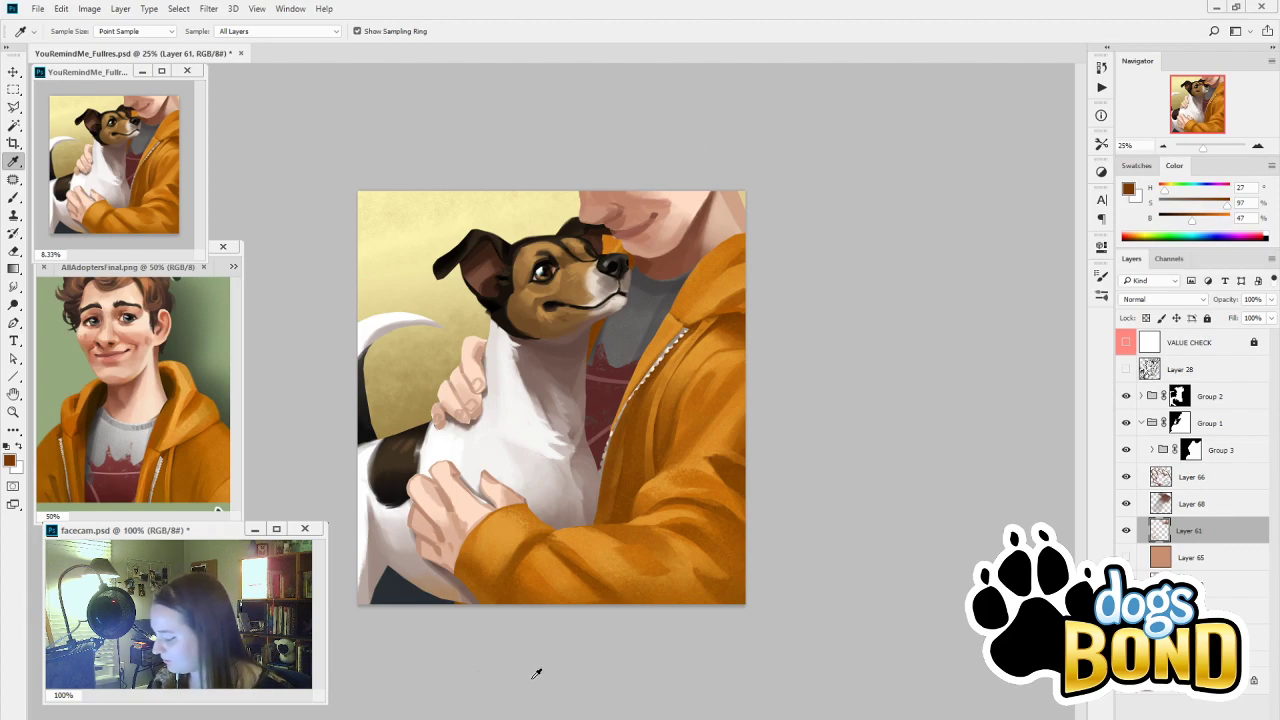
left_click(1127, 505)
left_click(1127, 505)
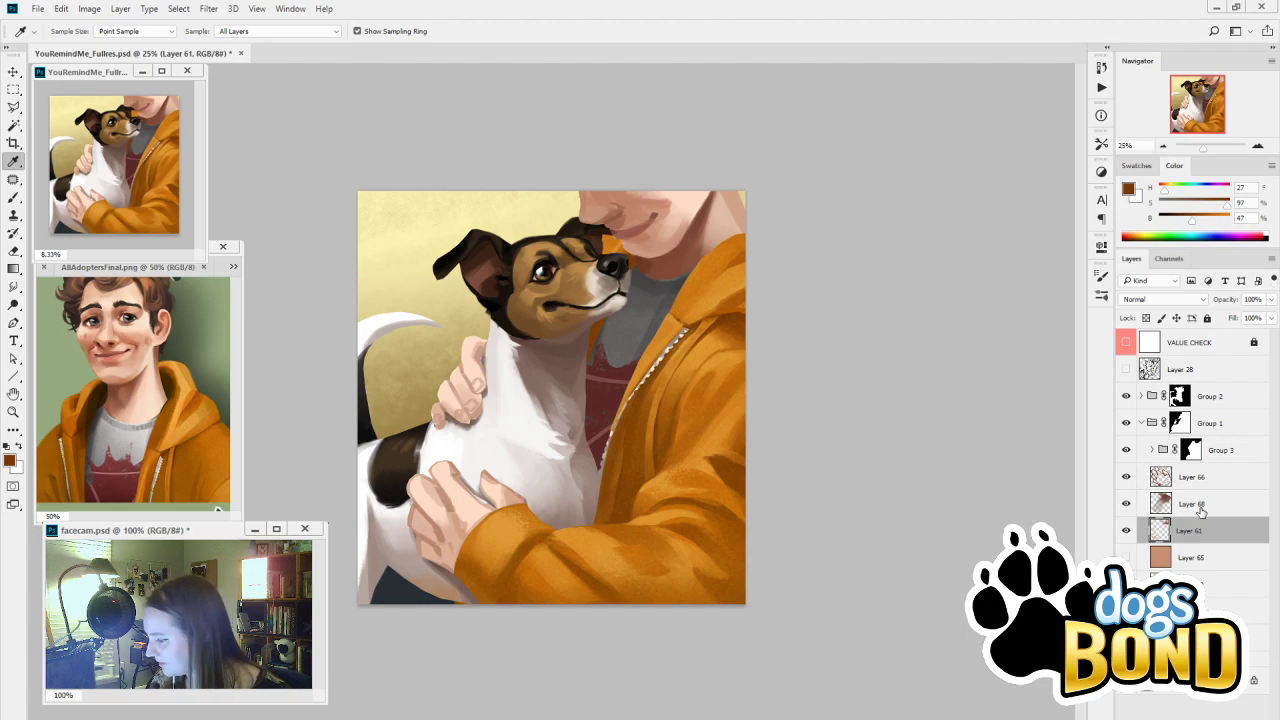
On Layer 68, paint along the underside of the man's chin with a skin colour sampled from the chin
left_click(1213, 504)
left_click(1259, 146)
left_click(1259, 146)
mouse_move(788, 205)
left_mouse_down()
mouse_move(749, 371)
mouse_move(696, 512)
left_mouse_up()
left_click(643, 422, "alt")
mouse_move(632, 428)
left_mouse_down()
mouse_move(610, 488)
mouse_move(624, 428)
mouse_move(642, 462)
mouse_move(606, 517)
mouse_move(651, 433)
mouse_move(598, 547)
mouse_move(654, 441)
mouse_move(711, 426)
left_mouse_up()
Repaint the man's lips with reddish skin tones sampled around his mouth and nose, using a 45–50 px brush
left_click(657, 365, "alt")
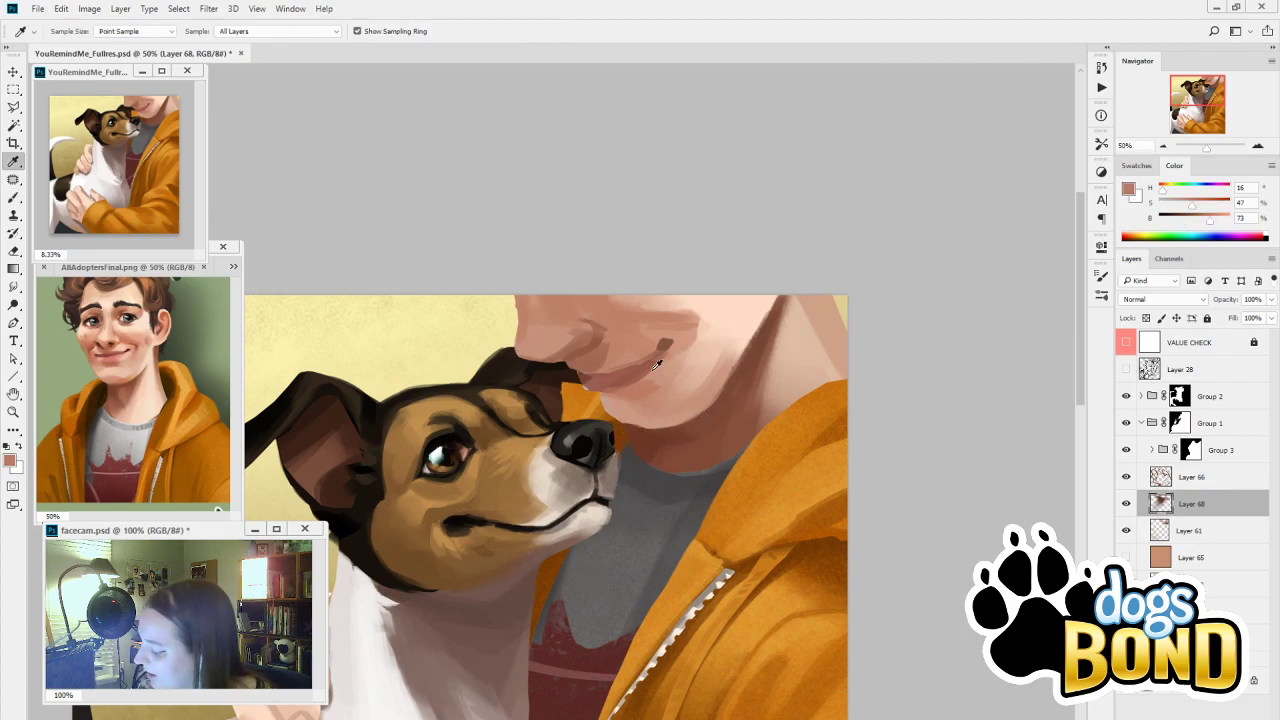
left_click(582, 340, "alt")
left_click_drag(610, 392, 640, 386)
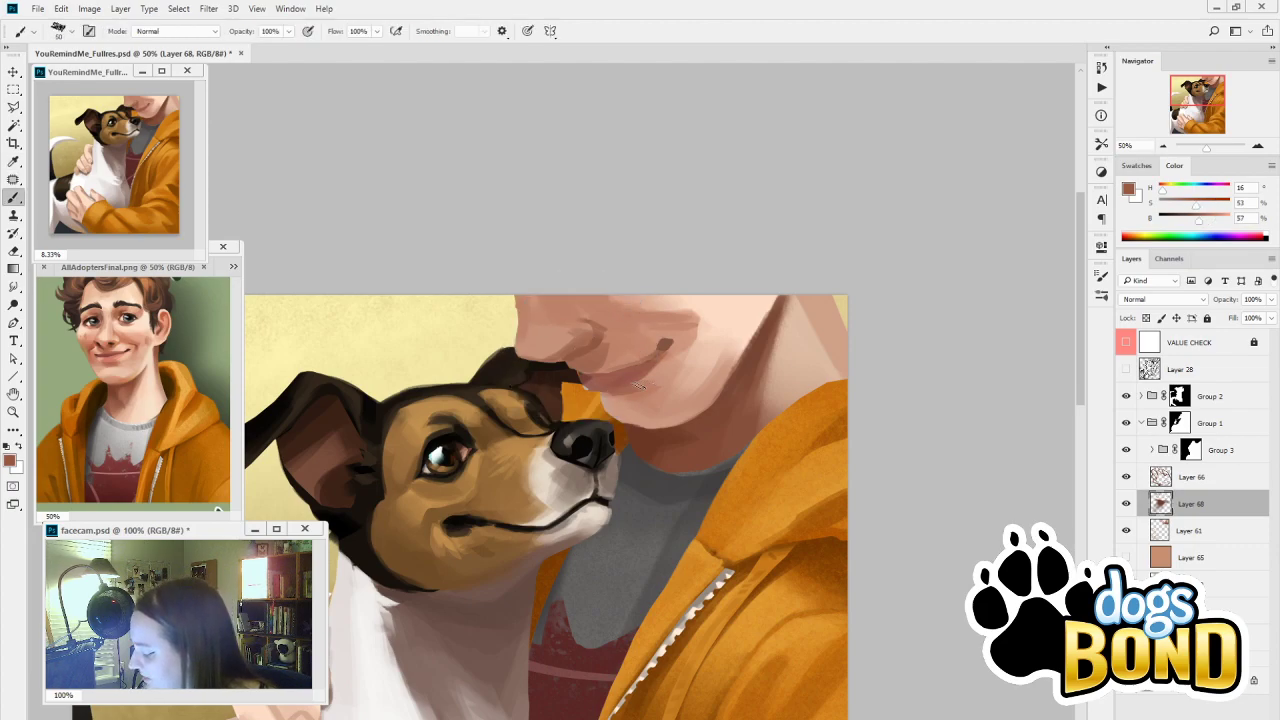
left_click(620, 379, "alt")
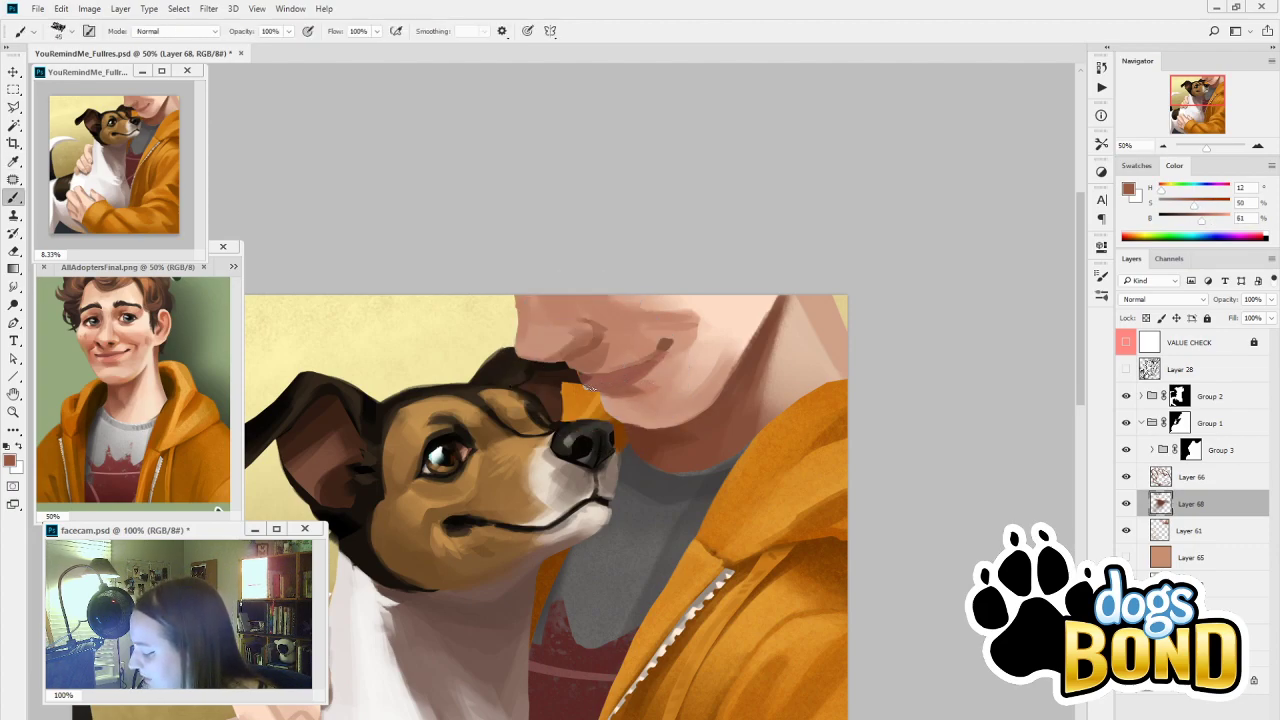
left_click_drag(577, 376, 645, 368)
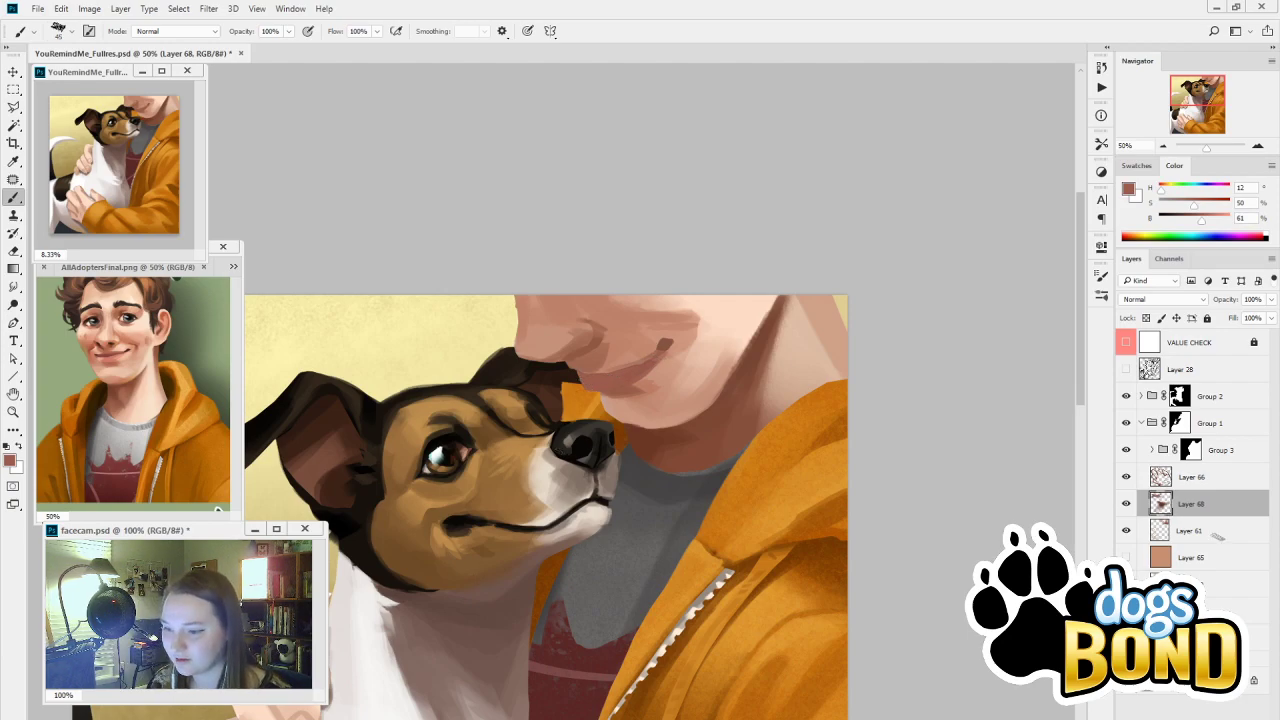
Darken the line between the lips with reddish brown sampled from the neck shadow and compare Layer 68 hidden and shown
left_click(655, 444, "alt")
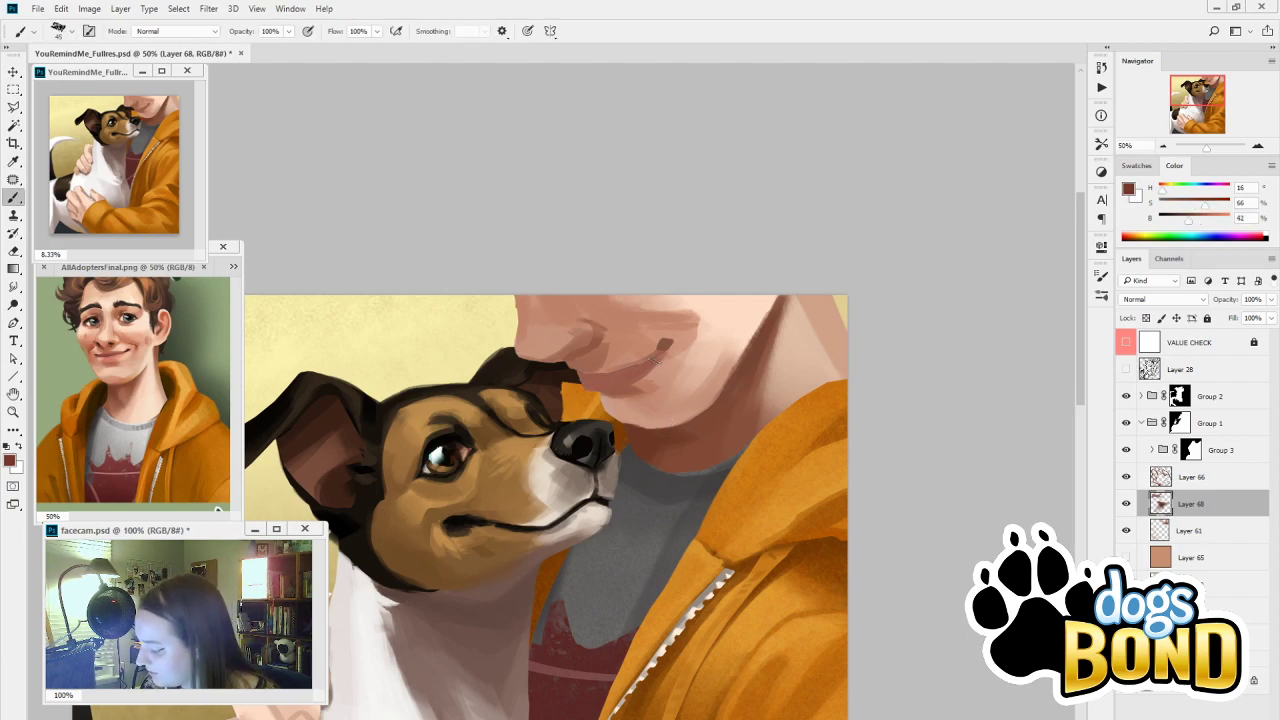
left_click_drag(657, 359, 612, 379)
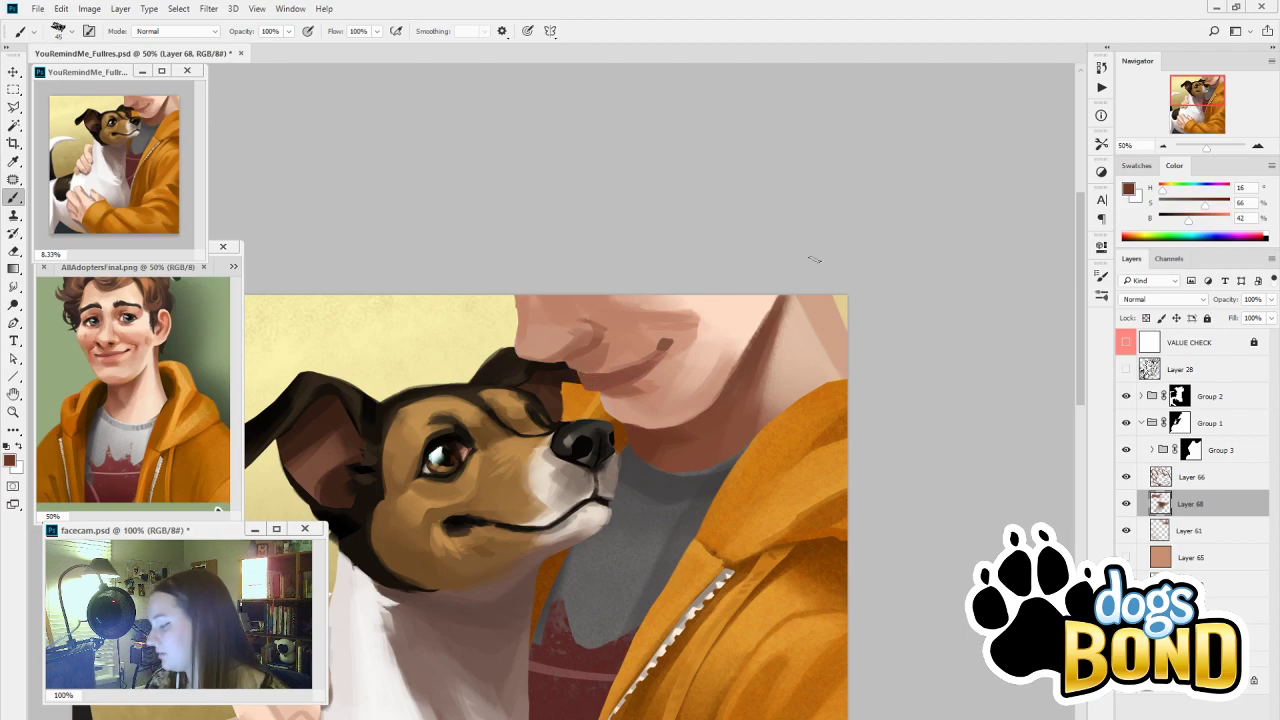
left_click(1126, 504)
left_click(1126, 504)
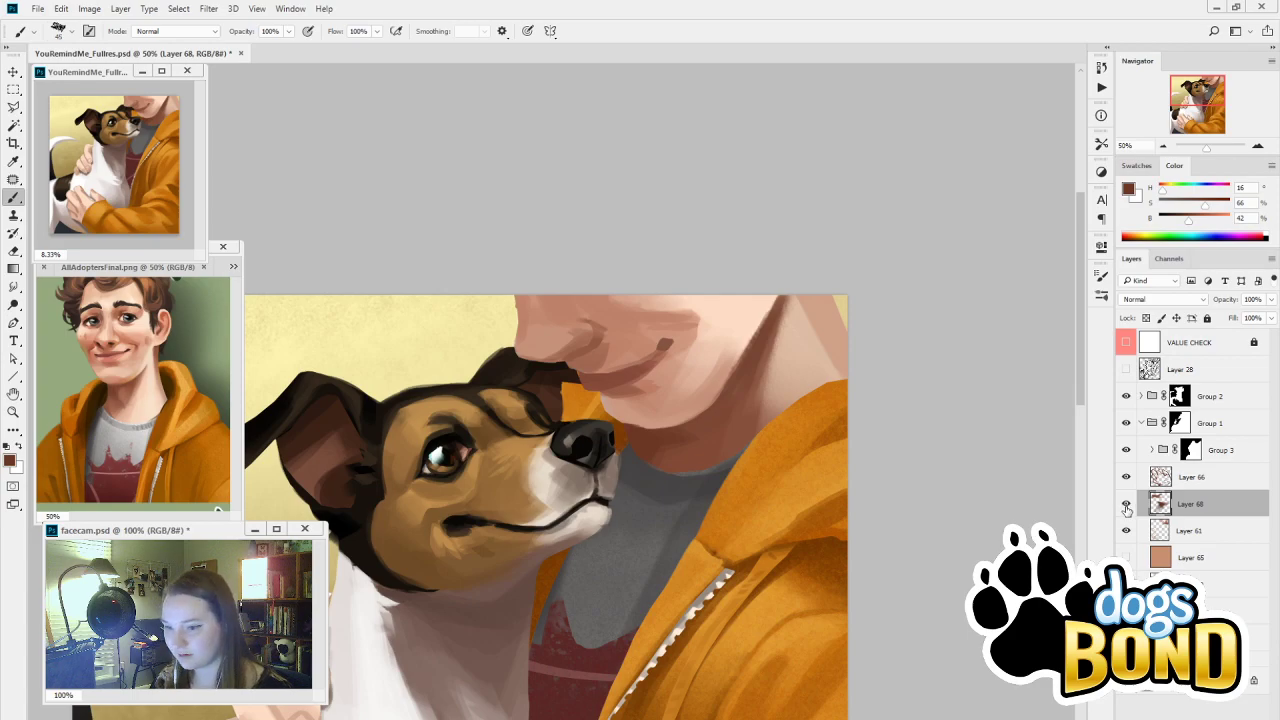
Clean up the new paint around the man's mouth on Layer 68 with a smaller Eraser
left_click_drag(653, 557, 745, 590)
key("e")
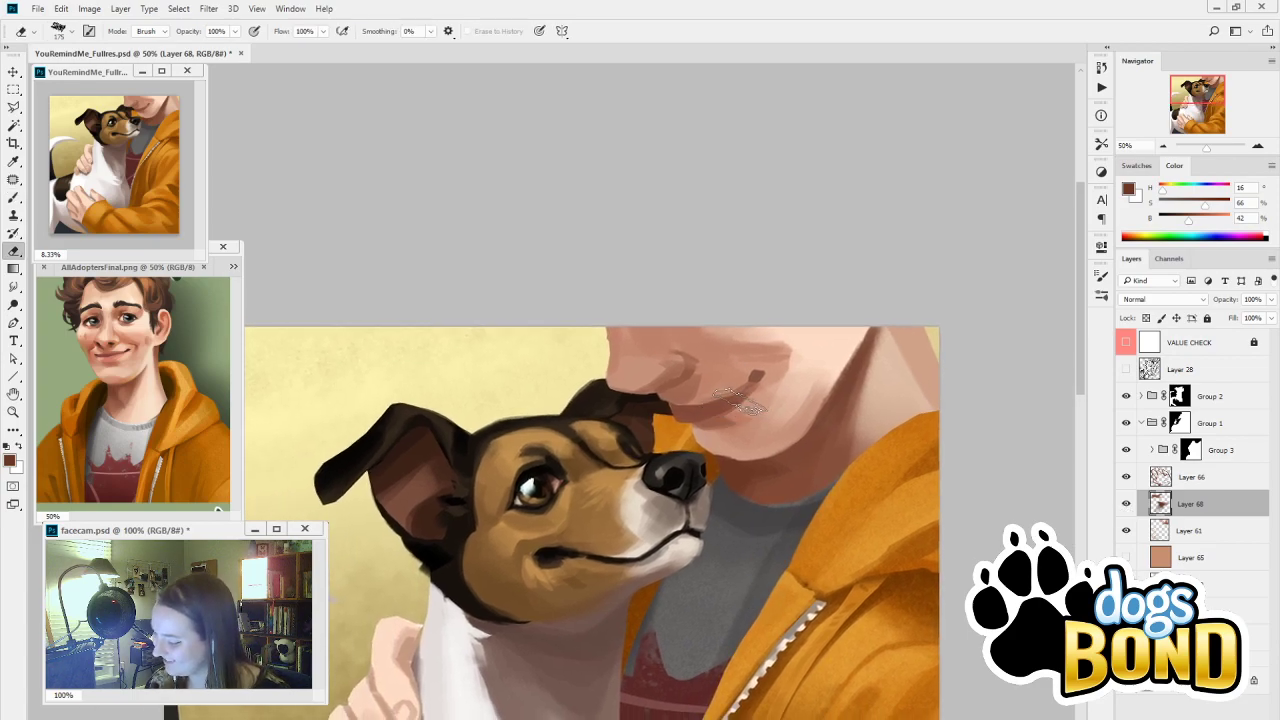
key("bracketleft")
key("bracketleft")
key("bracketleft")
key("bracketleft")
key("bracketleft")
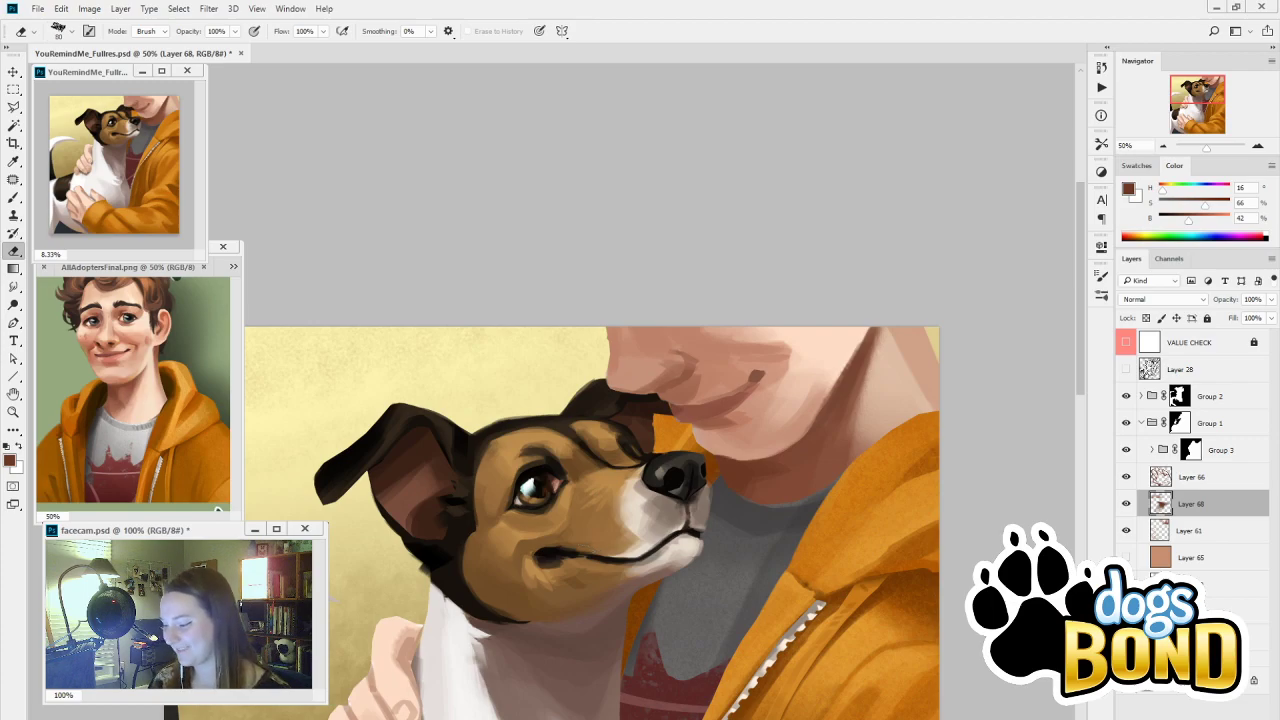
Paint a small shadow accent at the man's nostril with a 25 px brush in brown sampled from the neck shadow
key("b")
left_click(757, 377, "alt")
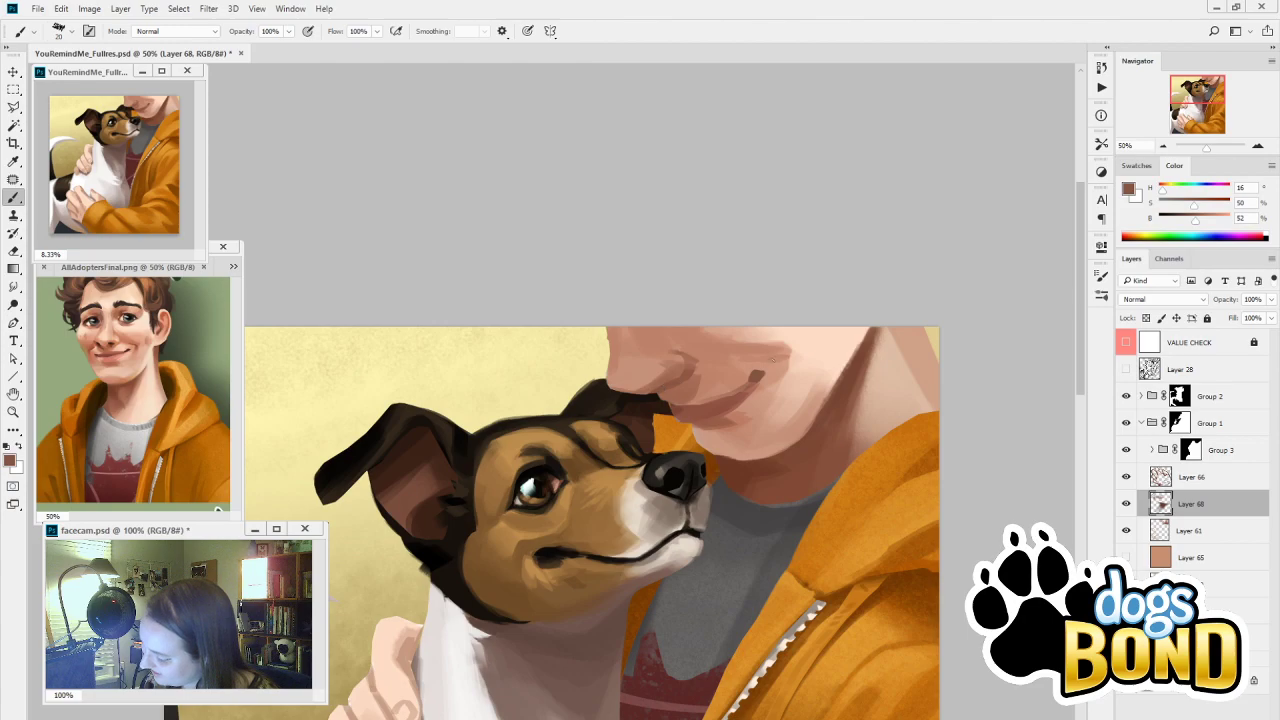
left_click(853, 379, "alt")
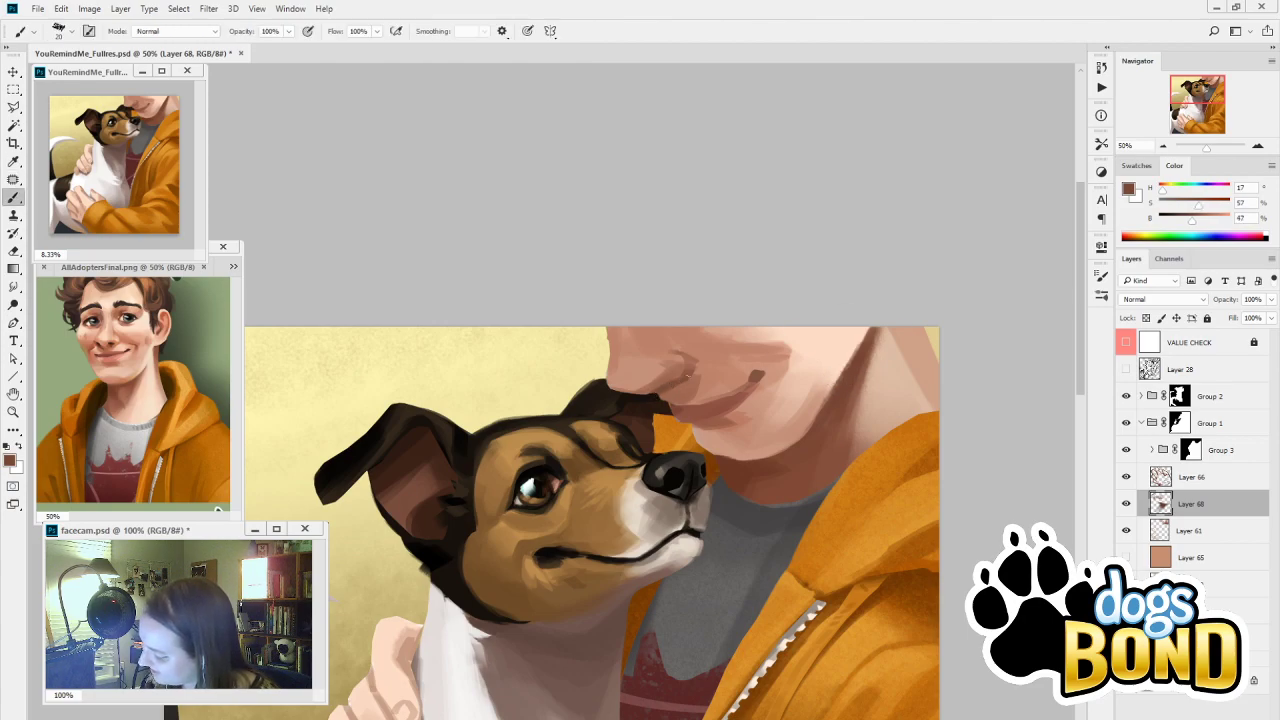
key("]")
mouse_move(692, 376)
left_mouse_down()
mouse_move(670, 399)
mouse_move(690, 376)
left_mouse_up()
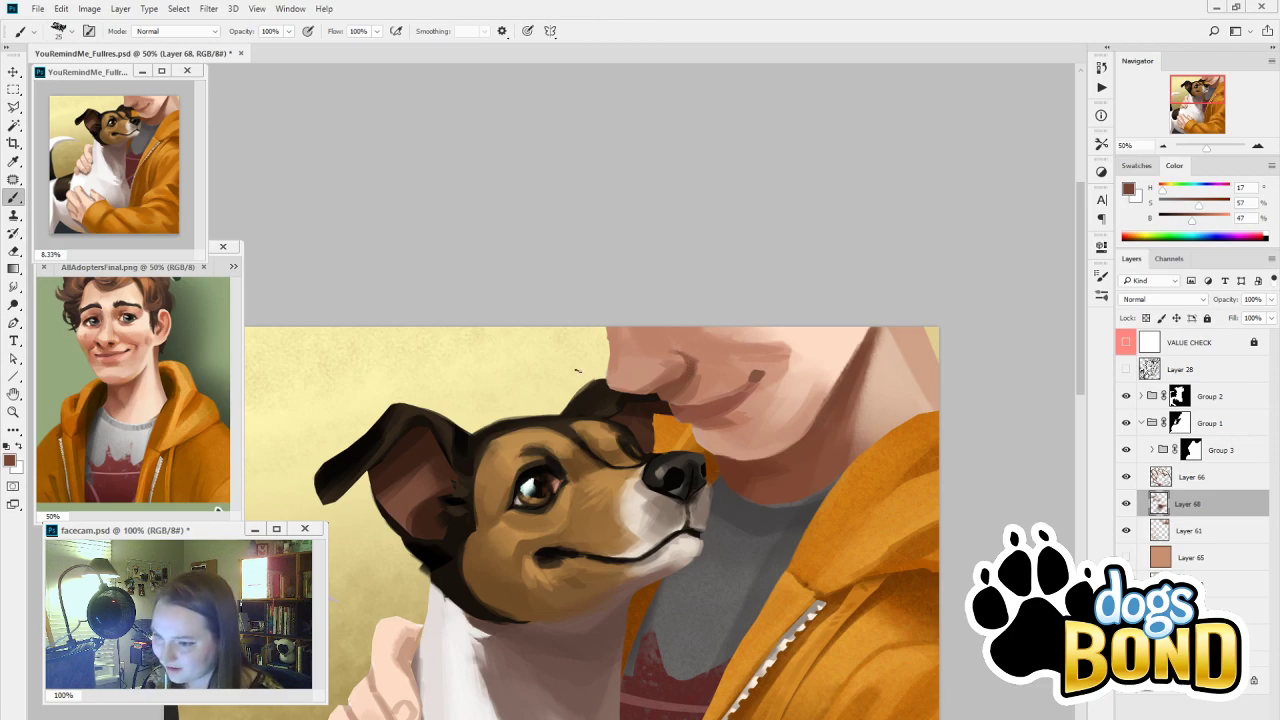
Trim the outer edge of the man's nose with black on Group 1's layer mask and make Layer 68 active again
left_click(618, 350, "alt")
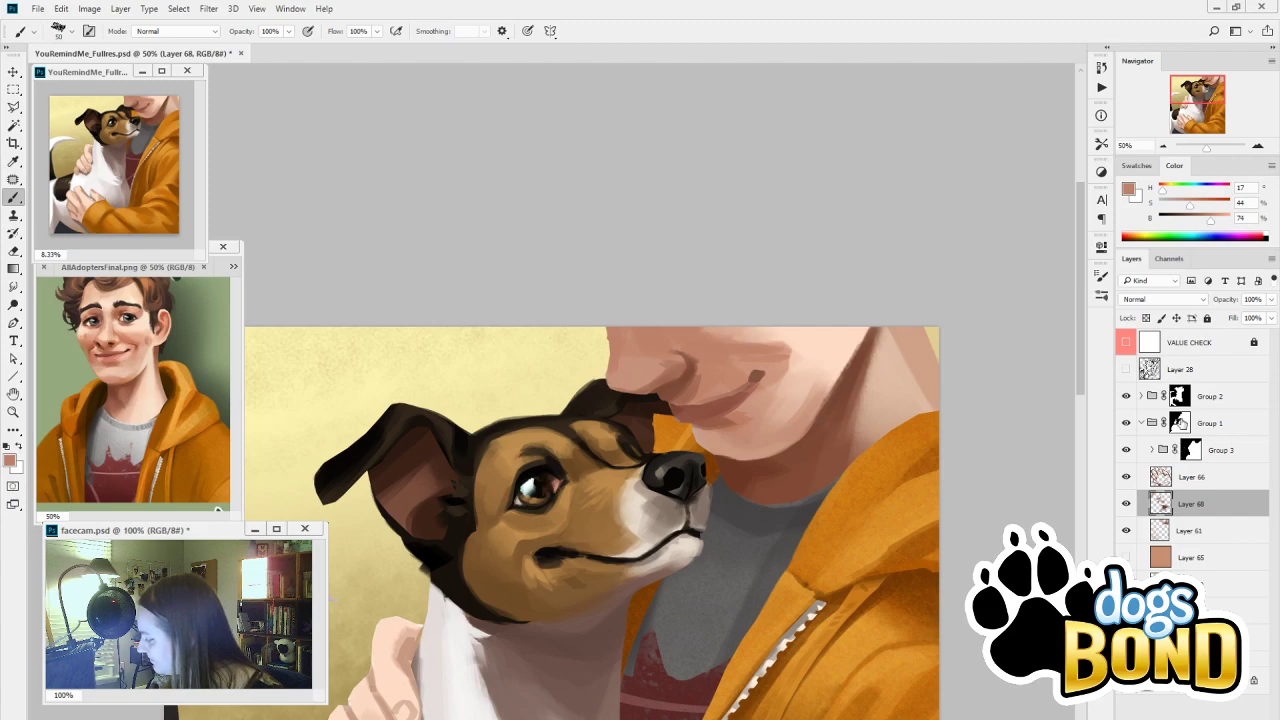
left_click(1181, 422)
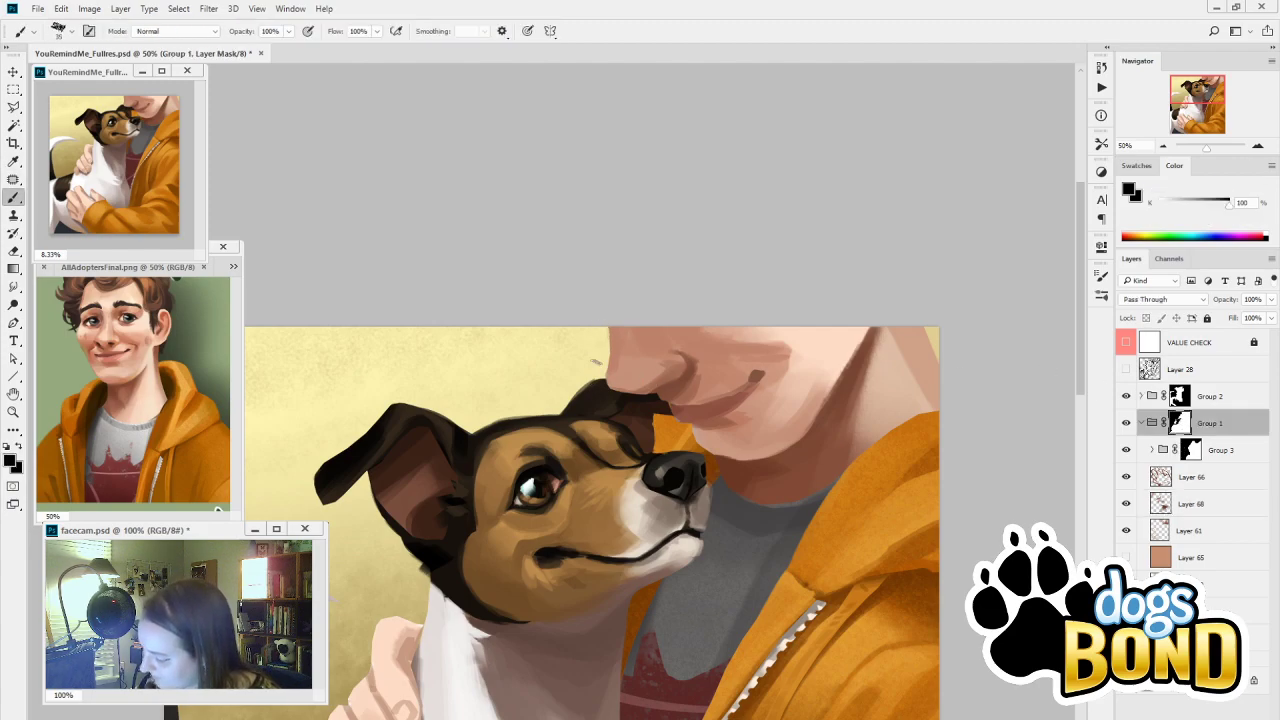
left_click(1160, 506)
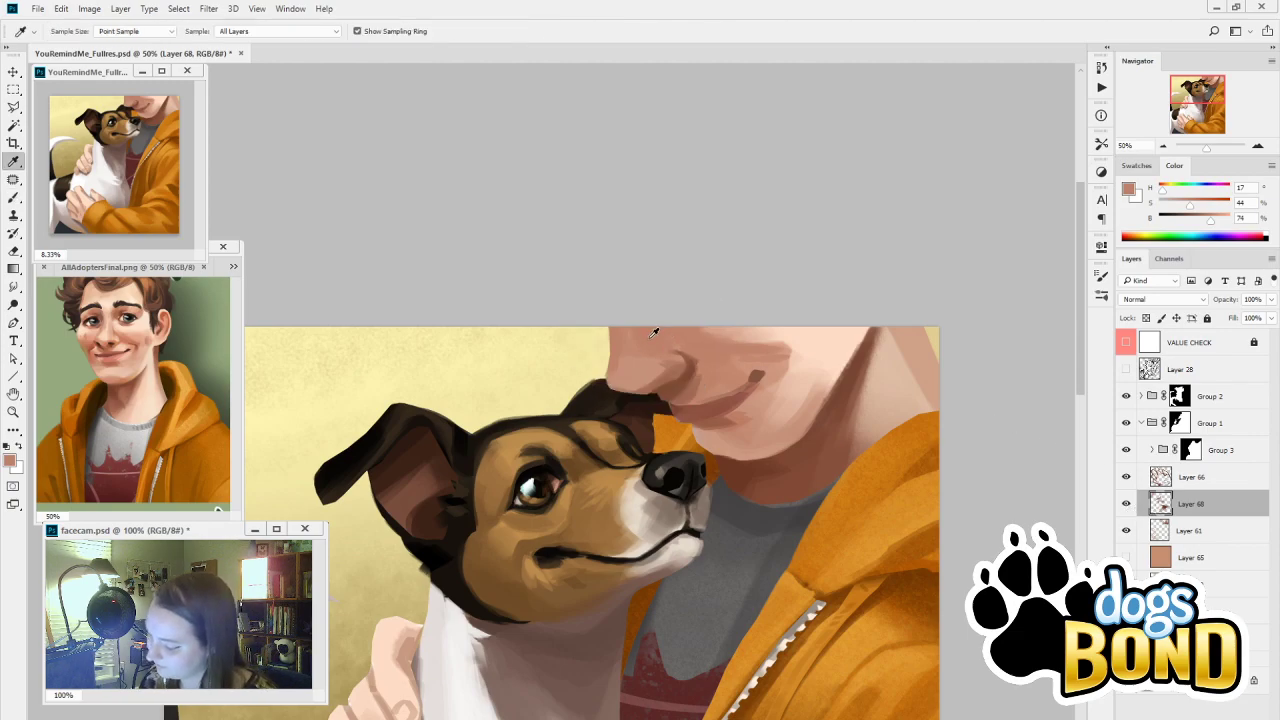
Paint the tip of the man's nose with a 100 px brush in the mid skin tone sampled from the nose
key("]")
key("]")
key("]")
key("]")
key("]")
key("]")
key("]")
key("]")
left_click_drag(634, 358, 630, 376)
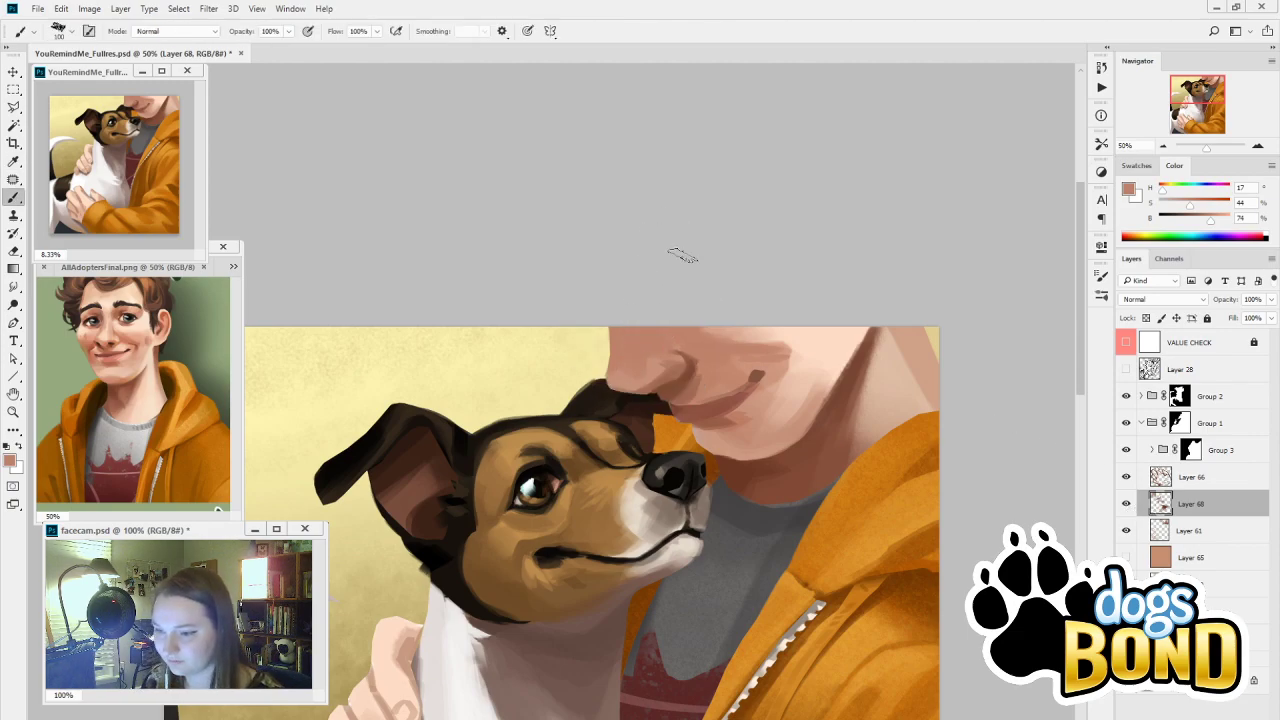
Paint a pale peach highlight on the side of the nose and blend it down with skin tones sampled from the nose
left_click(636, 377, "alt")
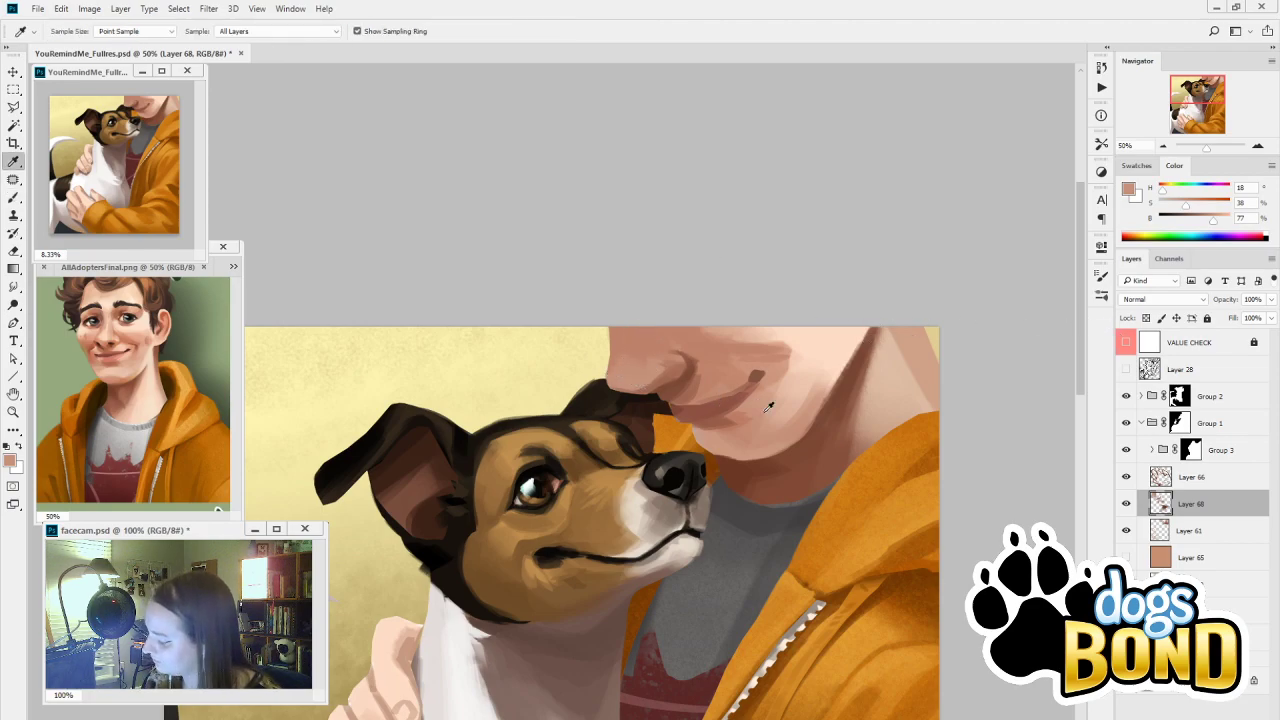
left_click(800, 328, "alt")
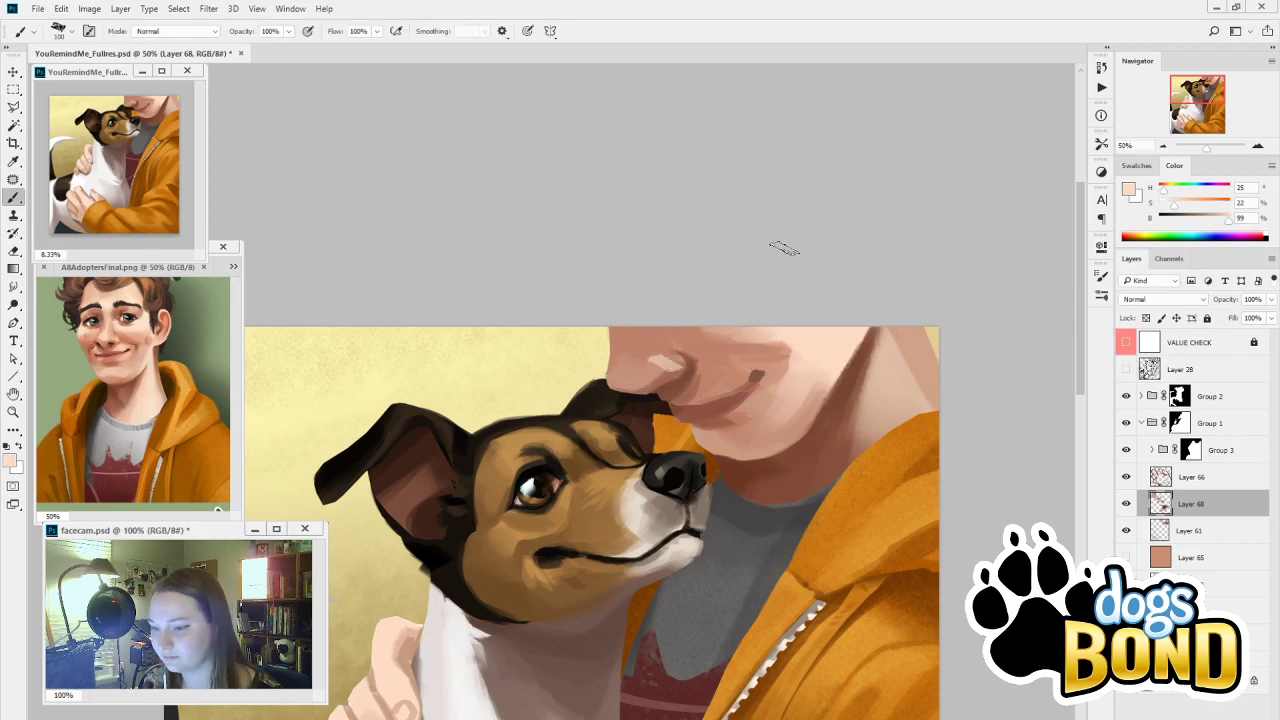
key("alt")
left_click(660, 364, "alt")
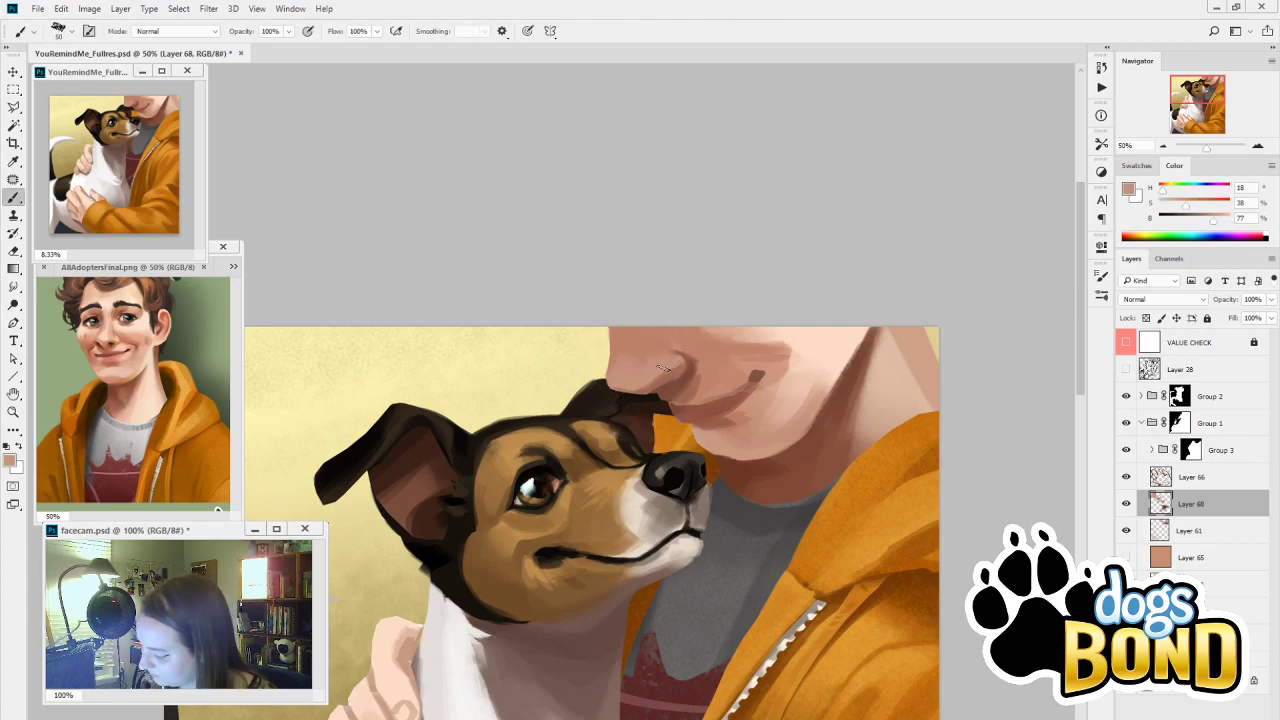
left_click(652, 354, "alt")
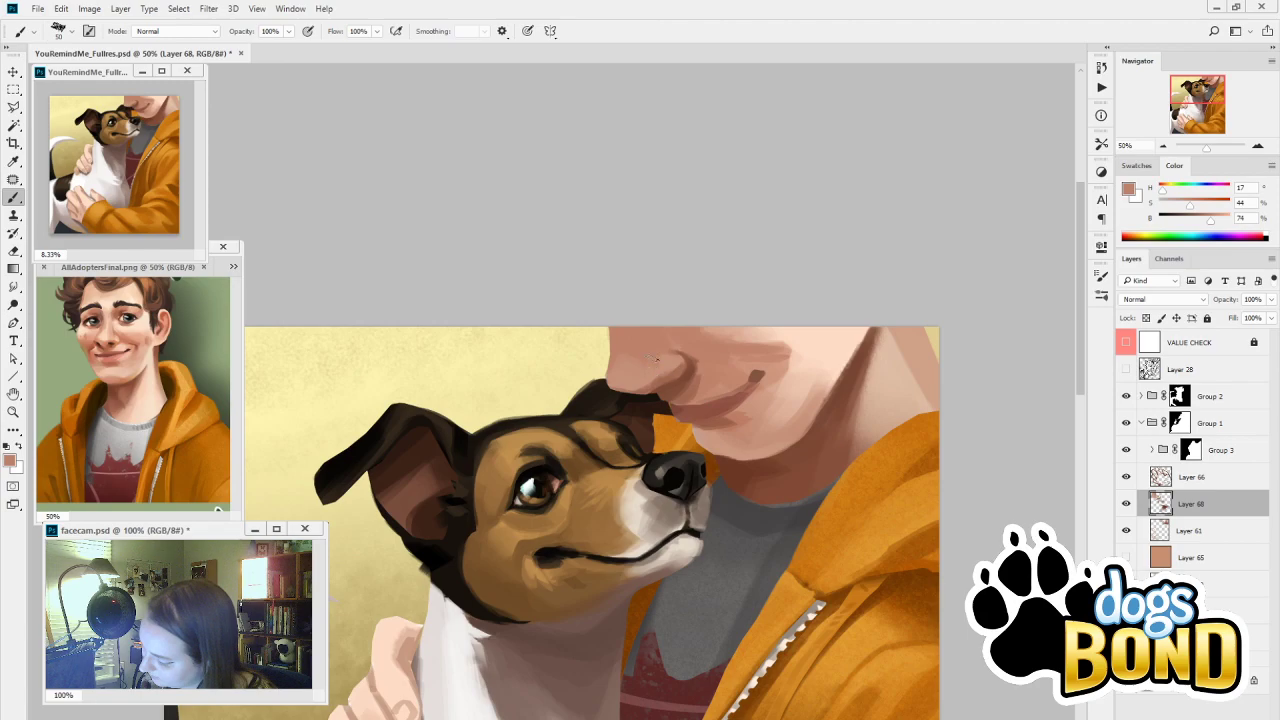
left_click(660, 360, "alt")
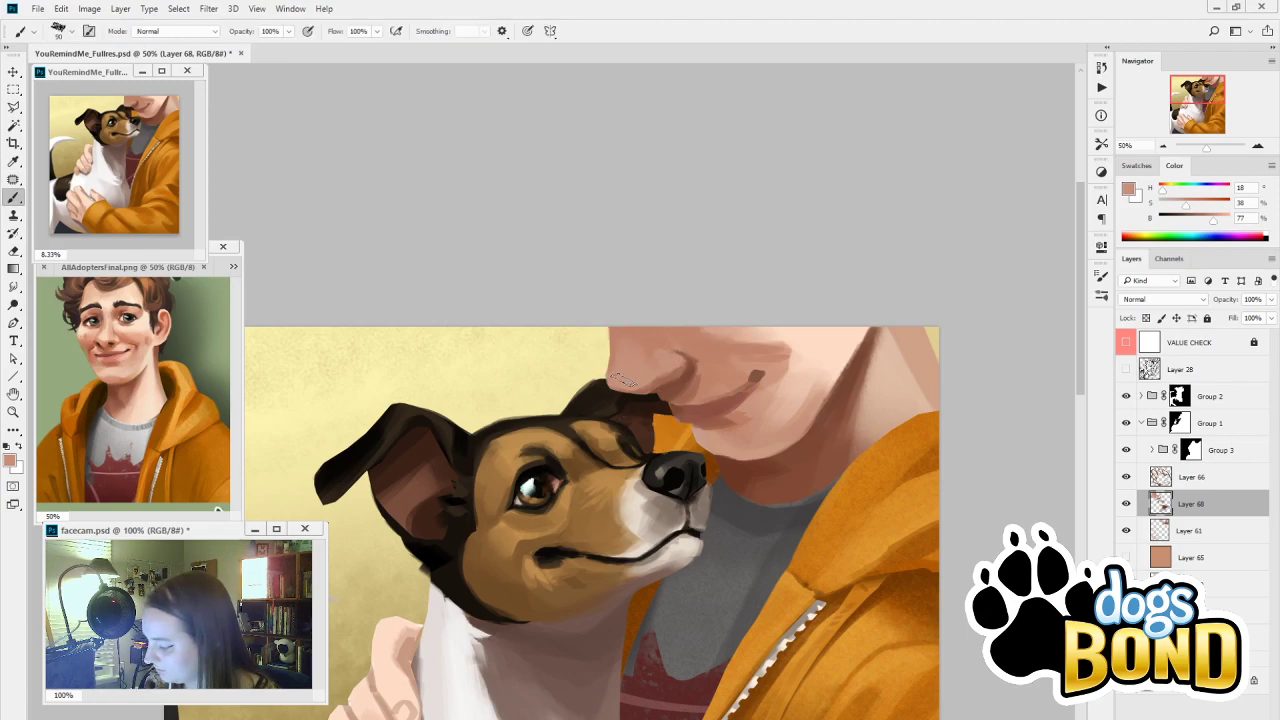
Refine the light areas around the nostril with skin tones sampled from the chin and cheek, using a 45–50 px brush
left_click(716, 443, "alt")
key("]")
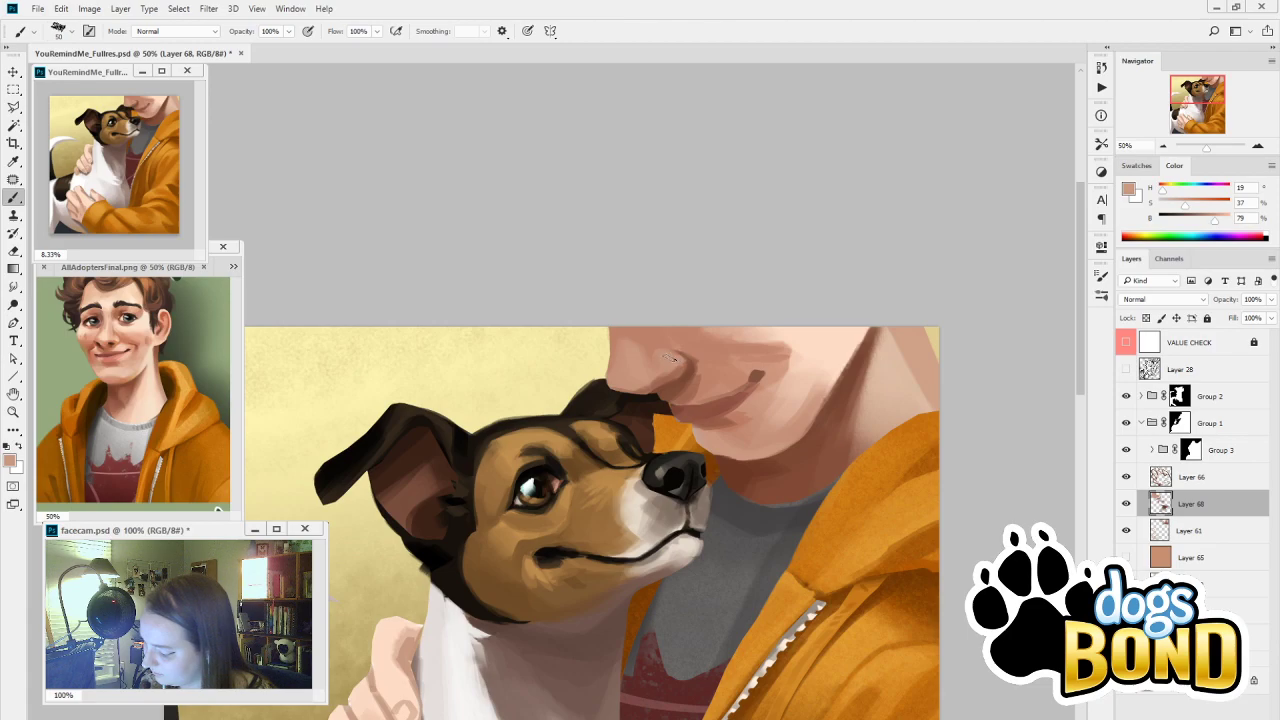
left_click(772, 432, "alt")
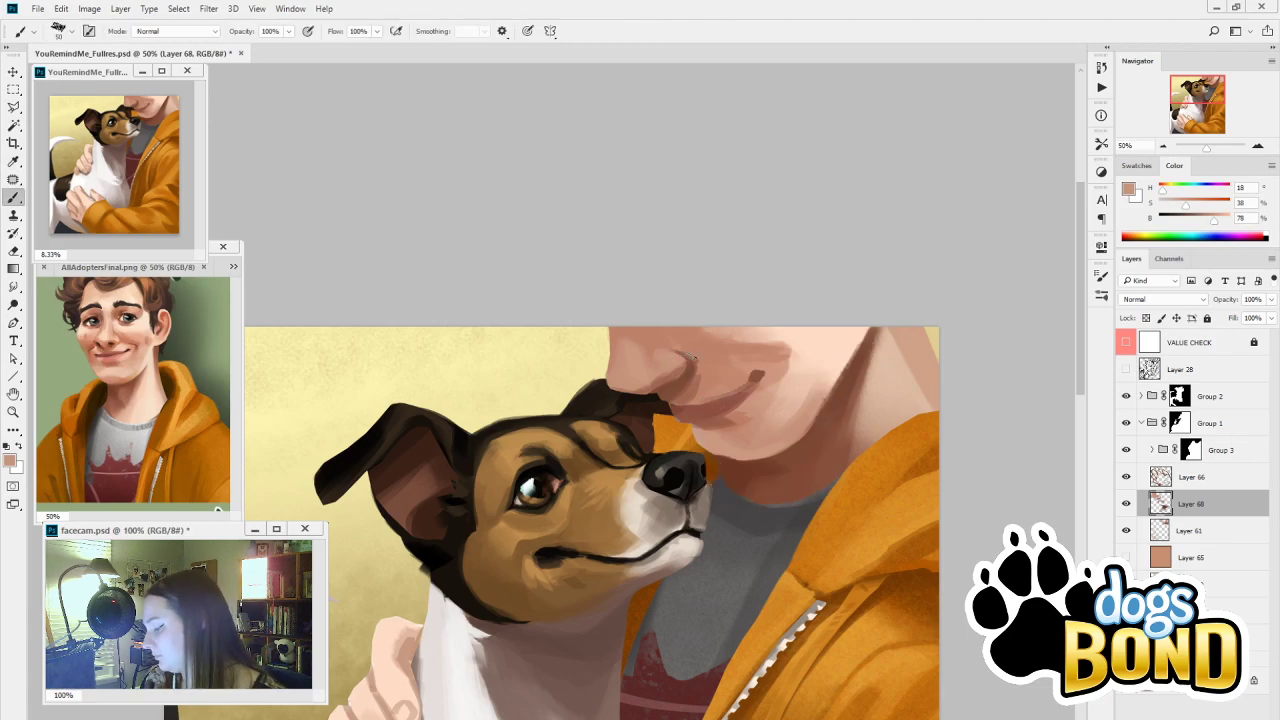
left_click(799, 388, "alt")
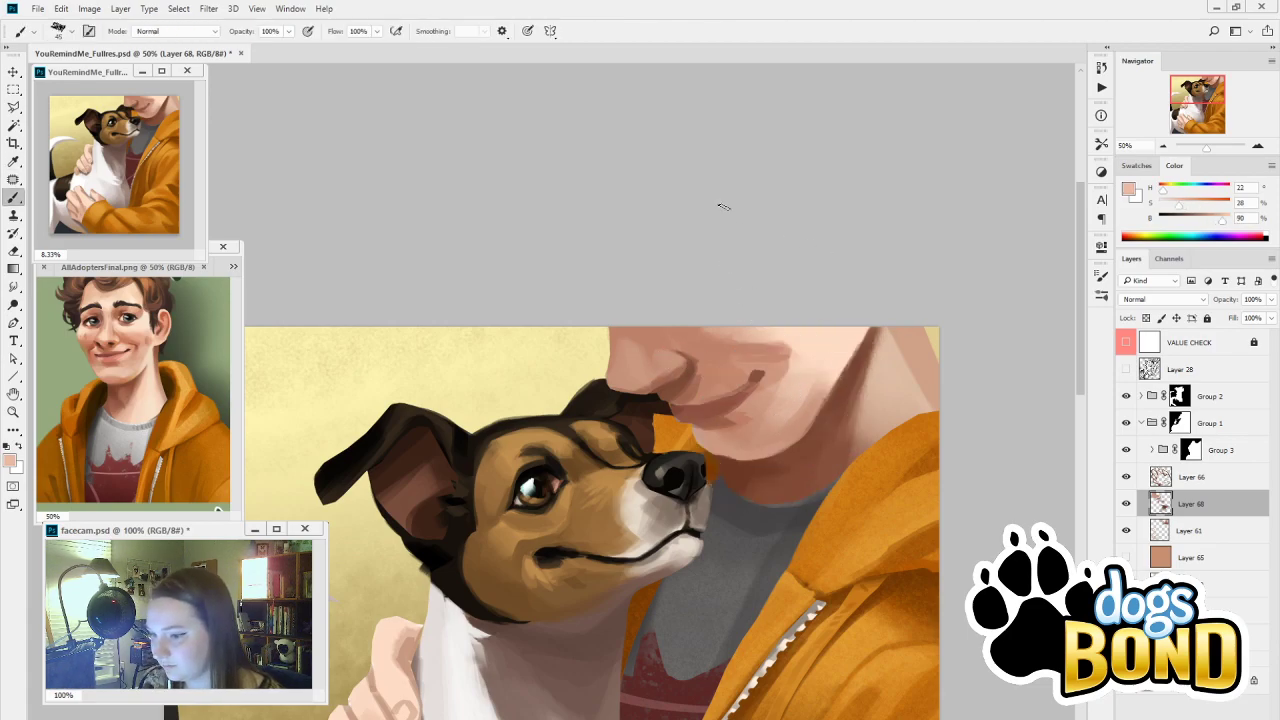
Deepen the shadow around the nostril and the adjoining cheek with browns sampled from the nose shadow, using a 50 px brush
left_click(700, 372, "alt")
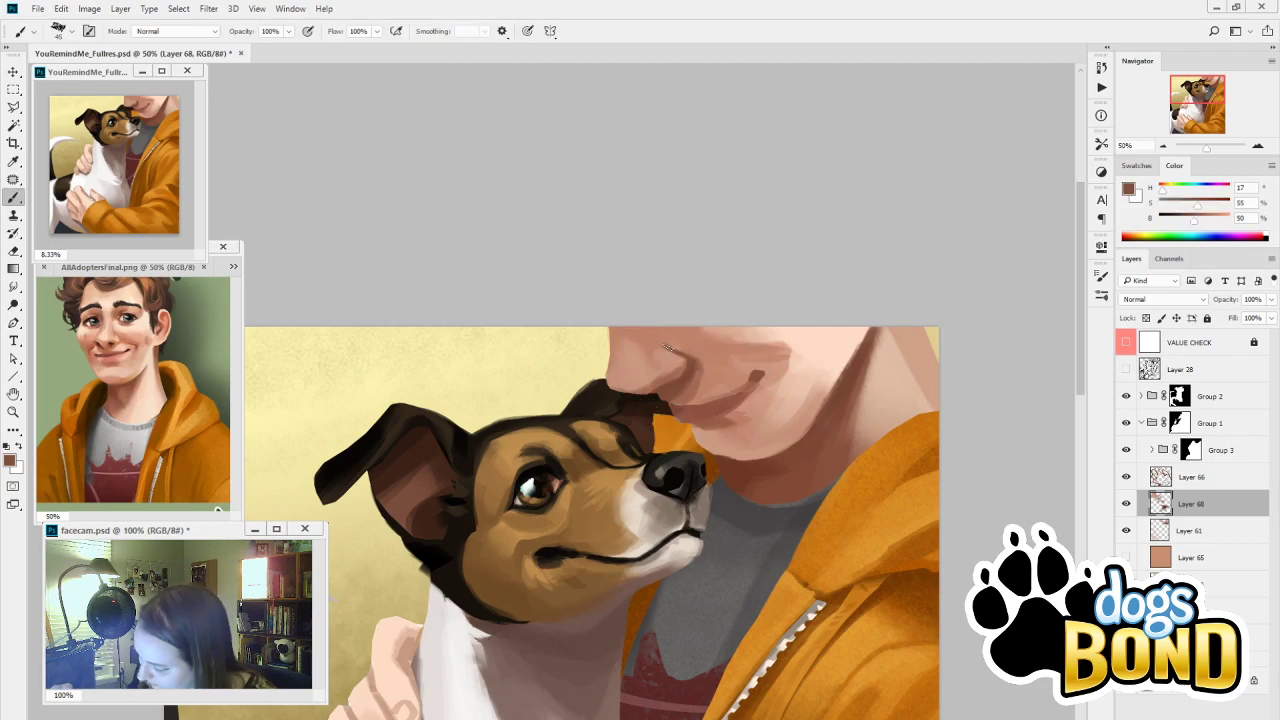
left_click(676, 350, "alt")
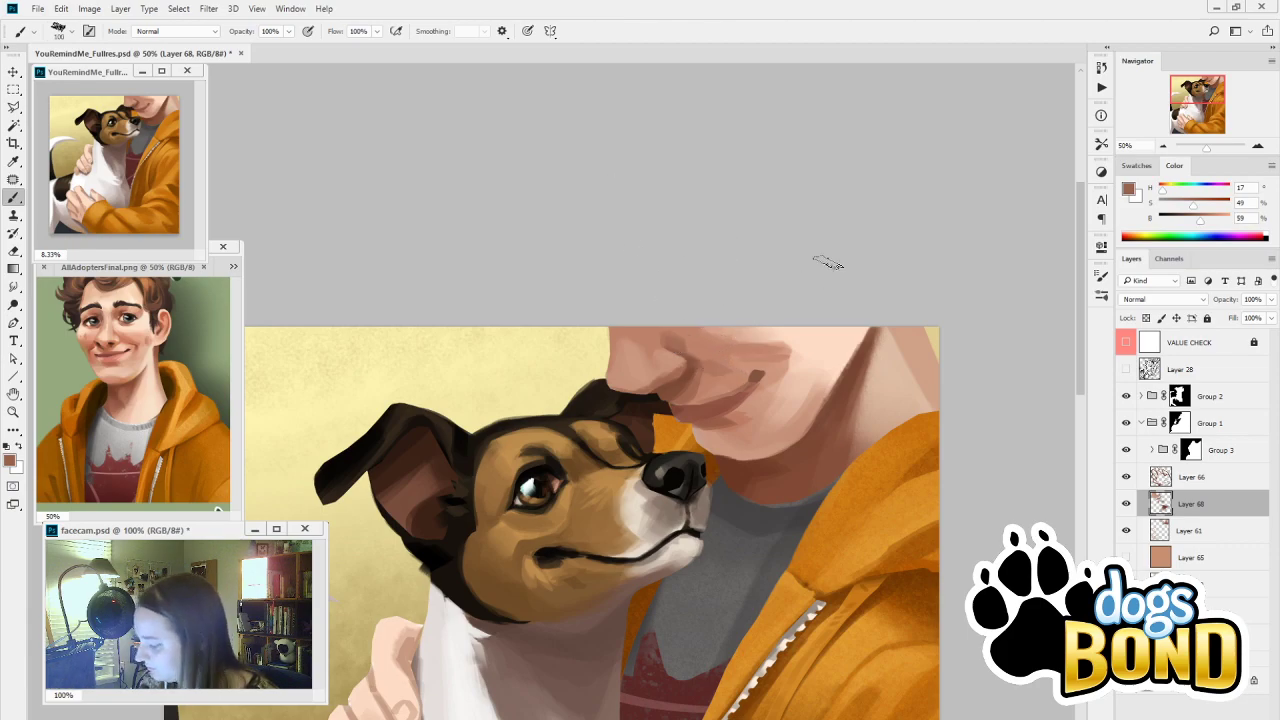
key("bracketleft")
key("bracketleft")
key("bracketleft")
key("bracketleft")
key("bracketleft")
mouse_move(682, 343)
left_mouse_down()
mouse_move(726, 348)
mouse_move(729, 366)
left_mouse_up()
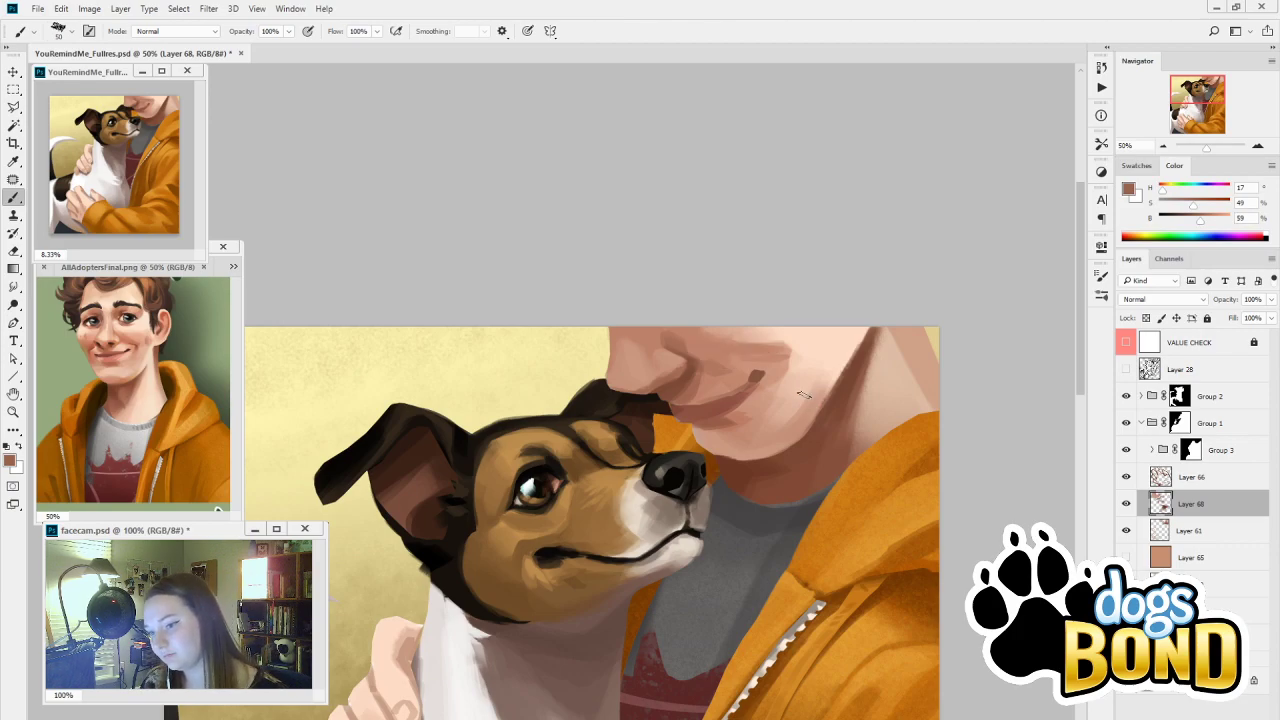
Paint a reddish blush across the man's upper cheek with a 175 px brush in a tone sampled from the portrait reference's face
left_click(140, 333, "alt")
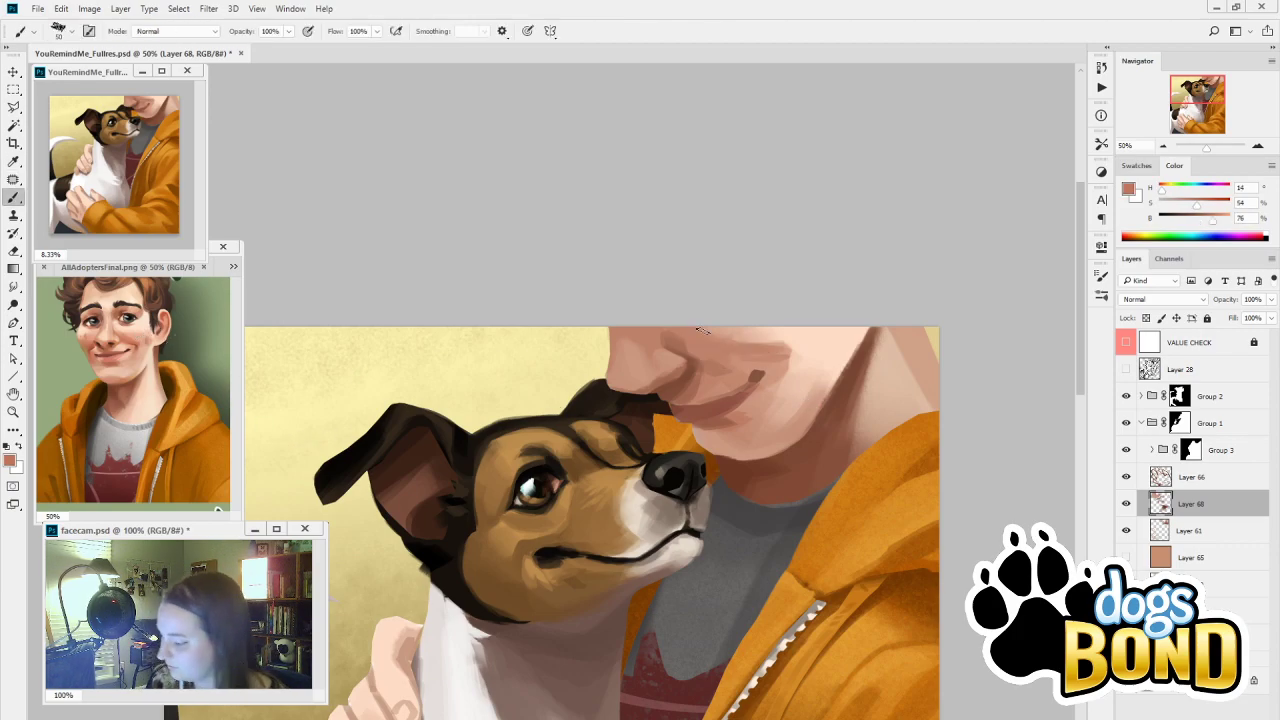
key("bracketright")
key("bracketright")
key("bracketright")
key("bracketright")
key("bracketright")
key("bracketright")
key("bracketright")
key("bracketright")
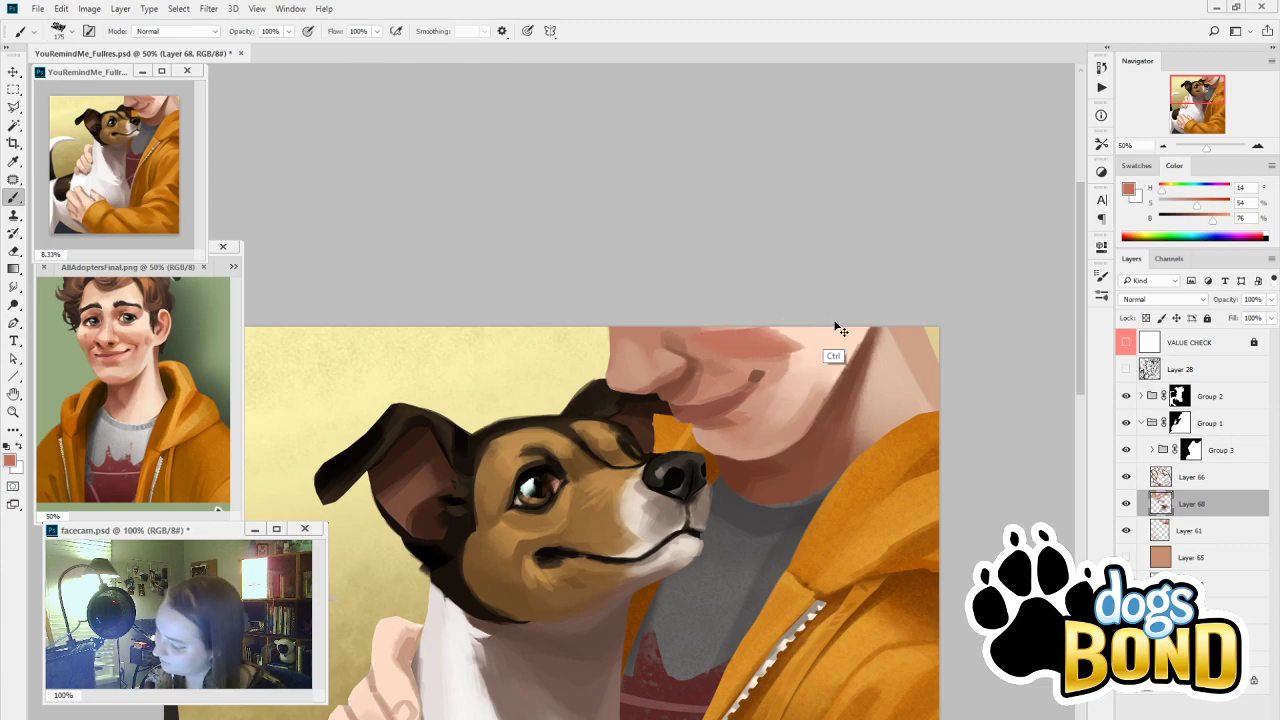
Build up the cheek blush with further reddish tones, starting from a color resampled on the reference portrait's cheek
key("i")
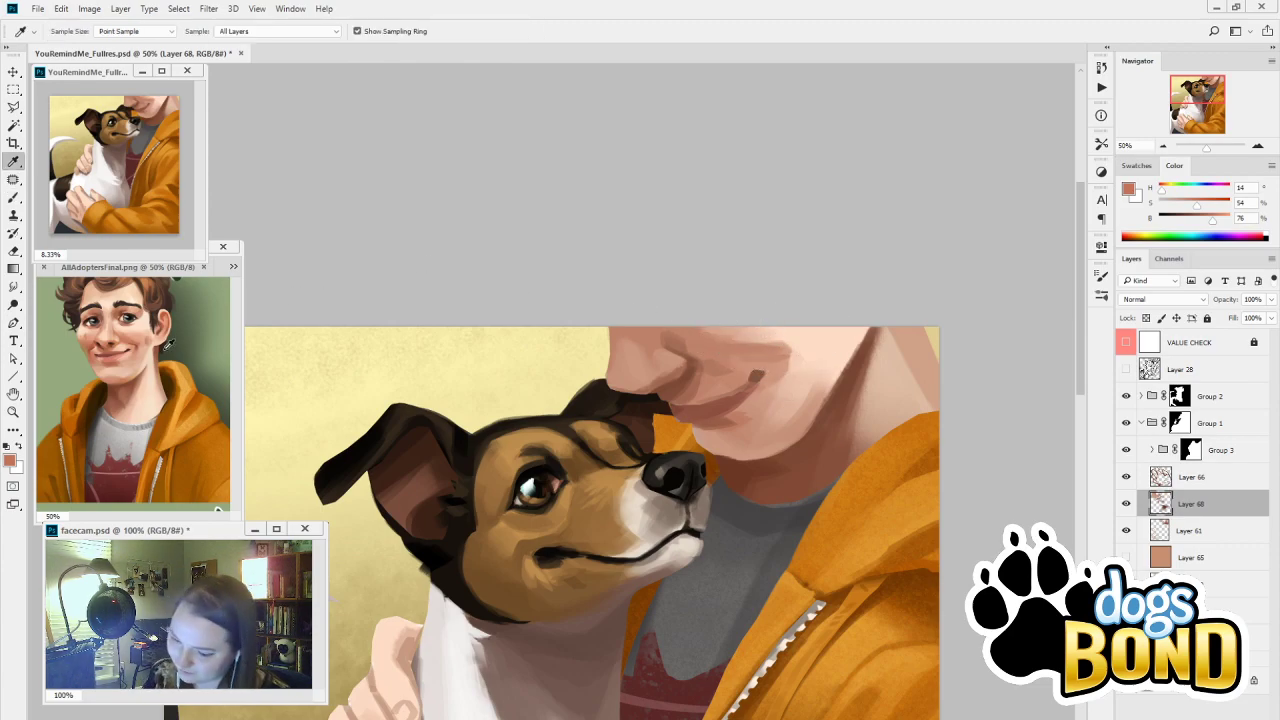
left_click(128, 336)
key("b")
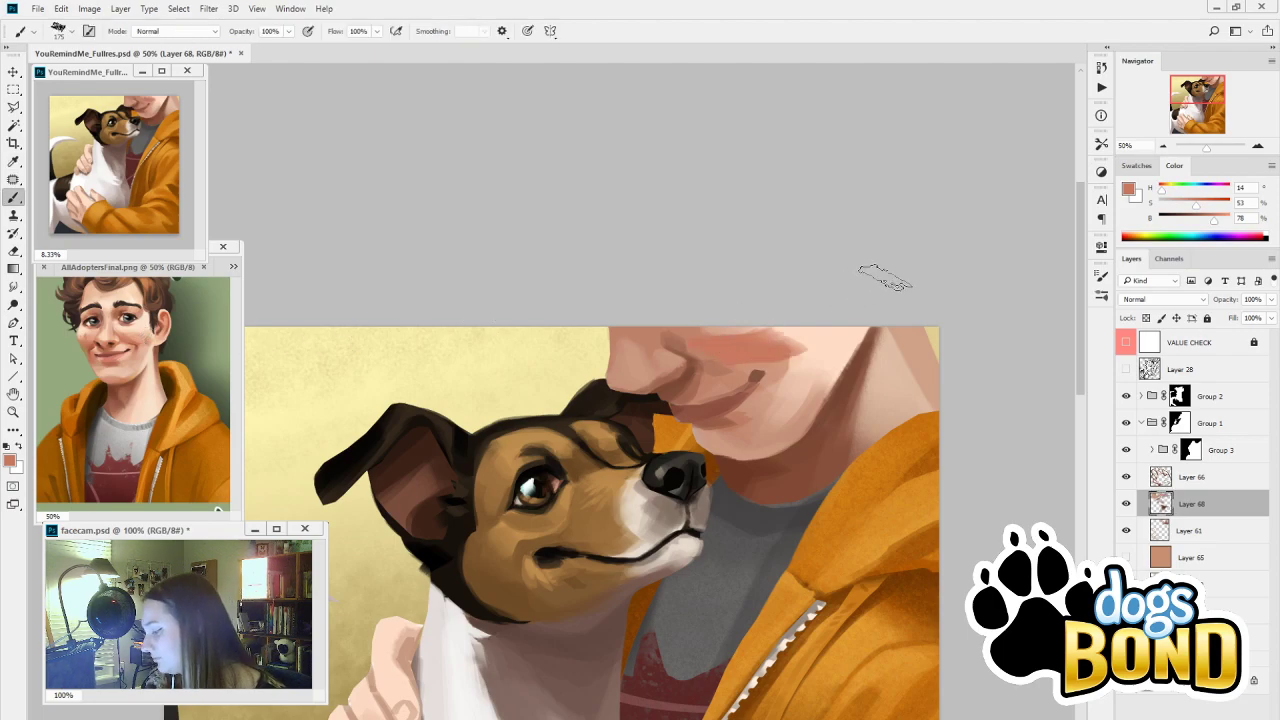
left_click(822, 427)
key("b")
key("i")
key("b")
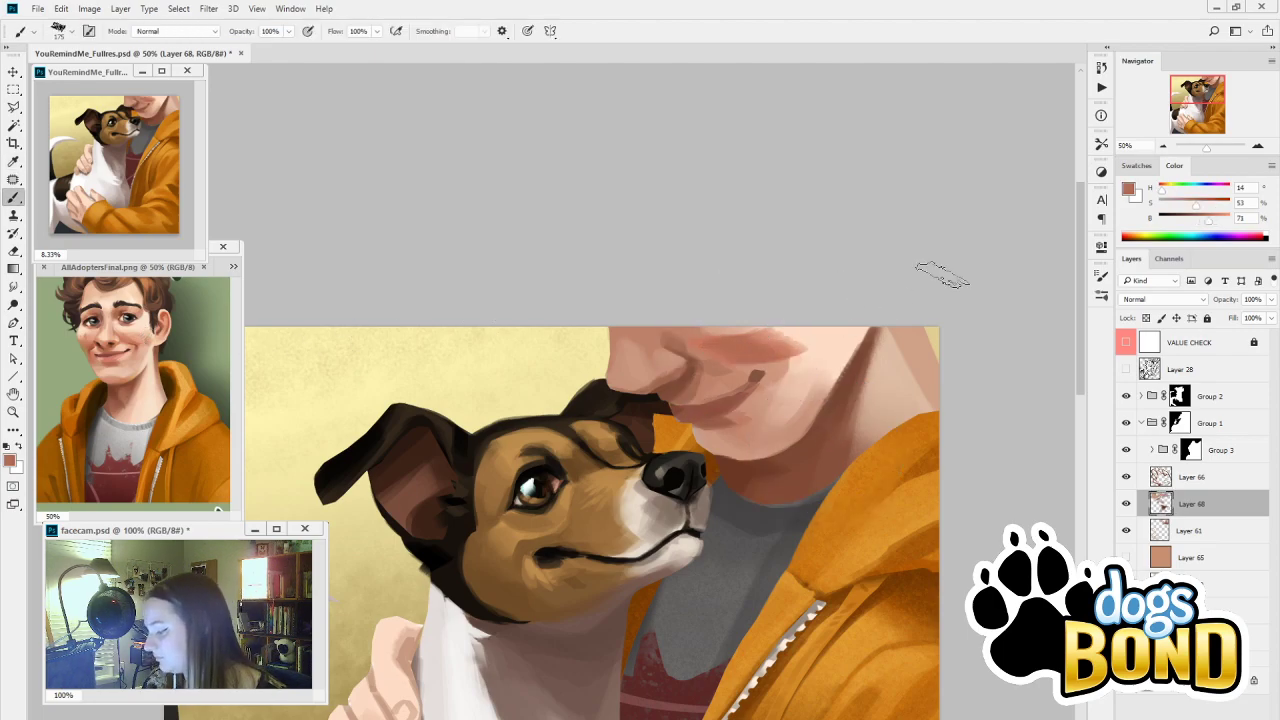
Compare the cheek with and without the last two brush strokes by stepping back through the history and restoring them
left_click(1100, 66)
key("ctrl+alt+z")
key("ctrl+alt+z")
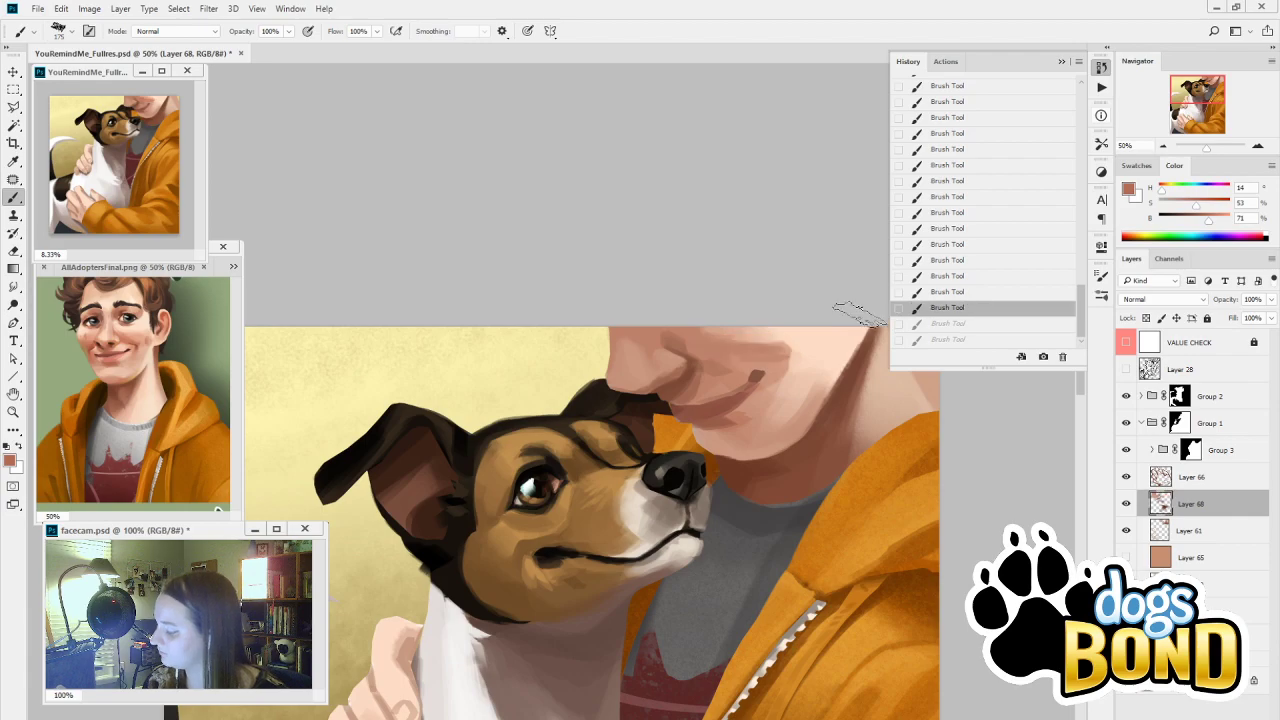
key("ctrl+shift+z")
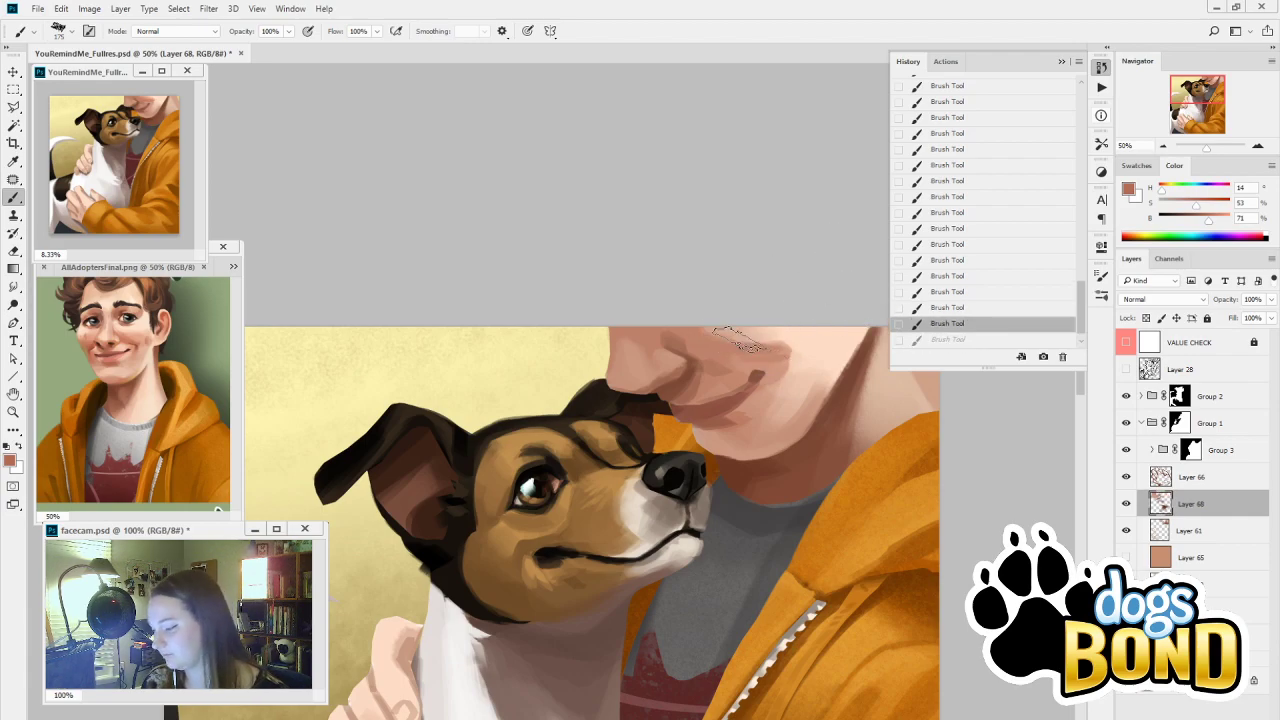
key("ctrl+shift+z")
Blend the blush beside the nose with a reddish tone sampled from the cheek, varying the brush between 90 and 200 px
key("bracketleft")
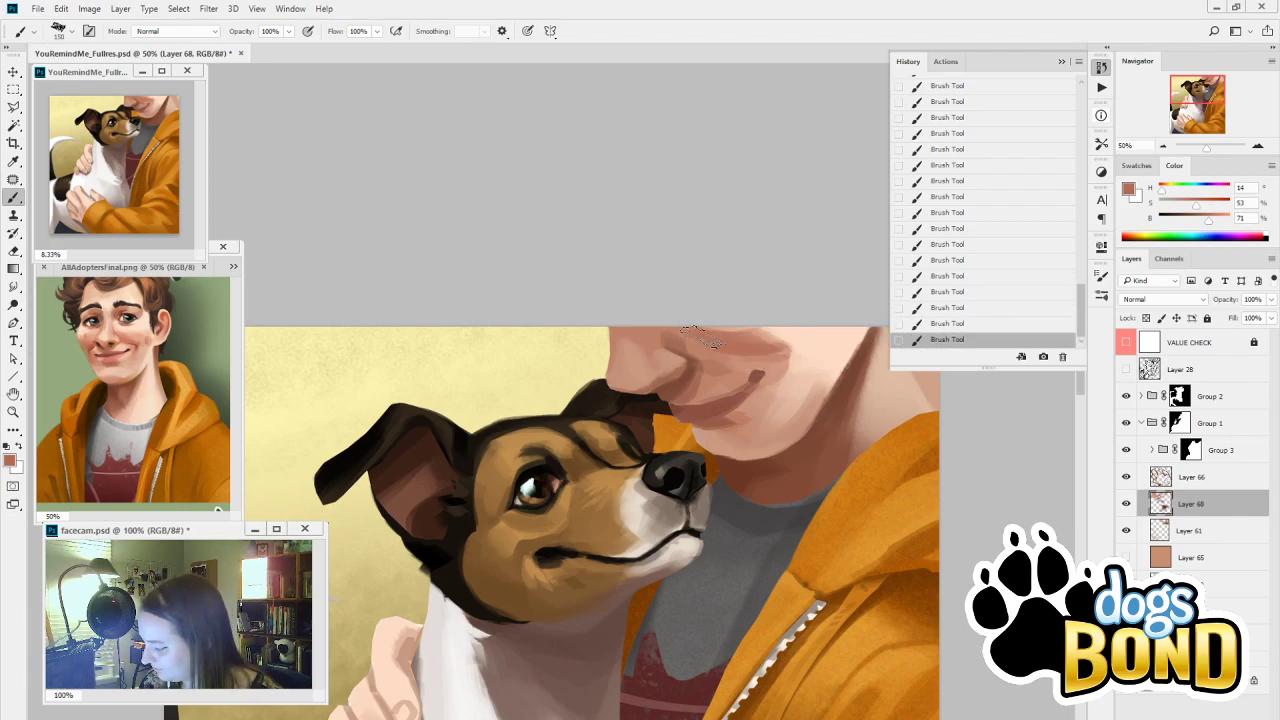
left_click(750, 341, "alt")
key("bracketright")
key("bracketright")
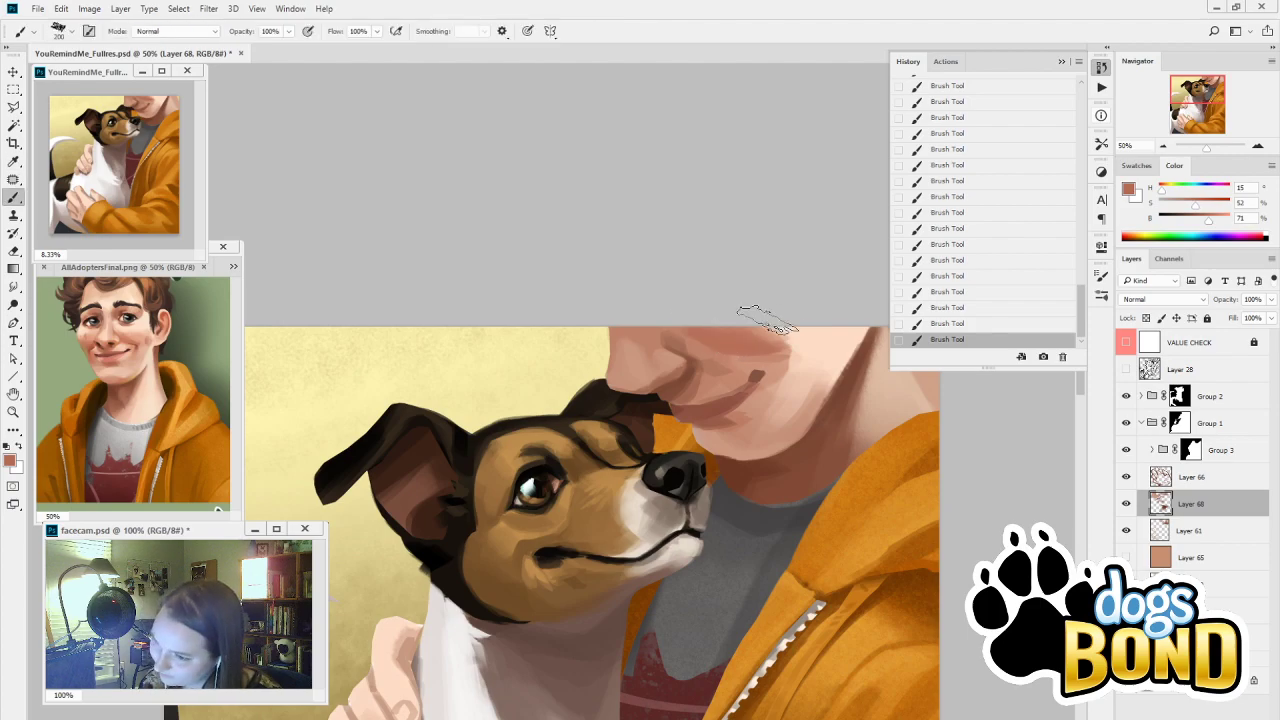
key("bracketleft")
key("bracketleft")
key("bracketleft")
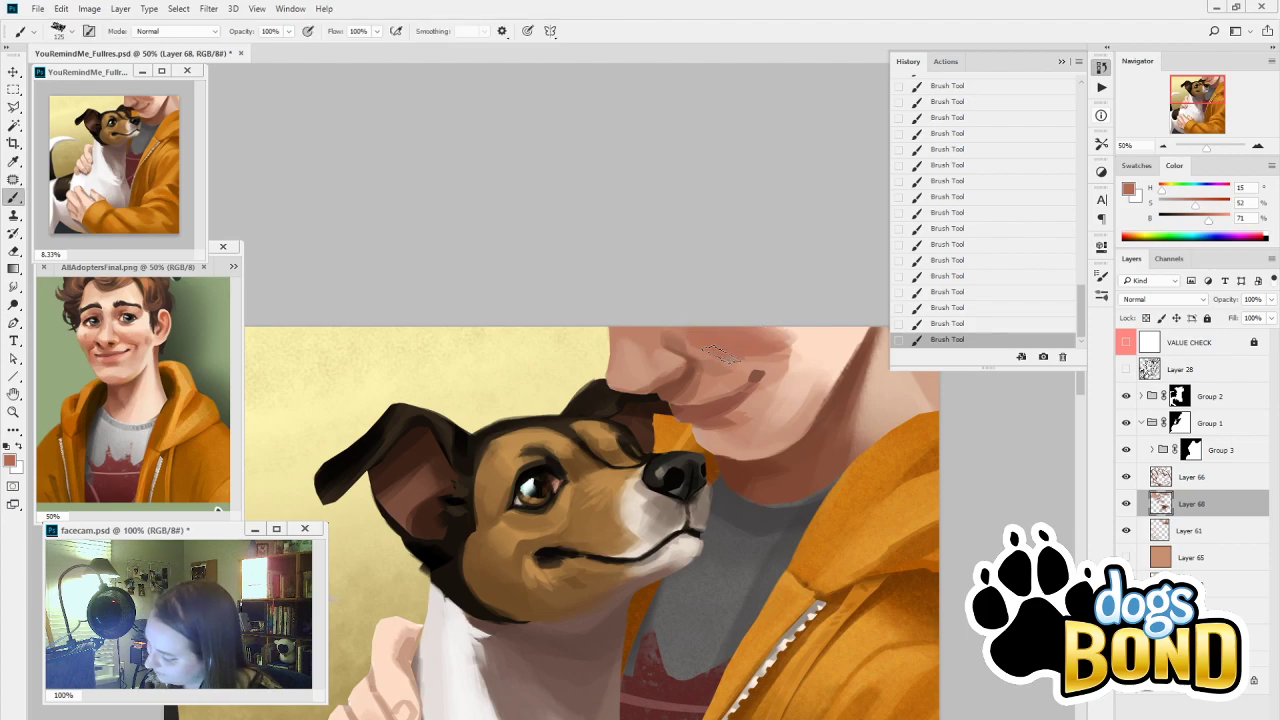
key("bracketleft")
key("bracketleft")
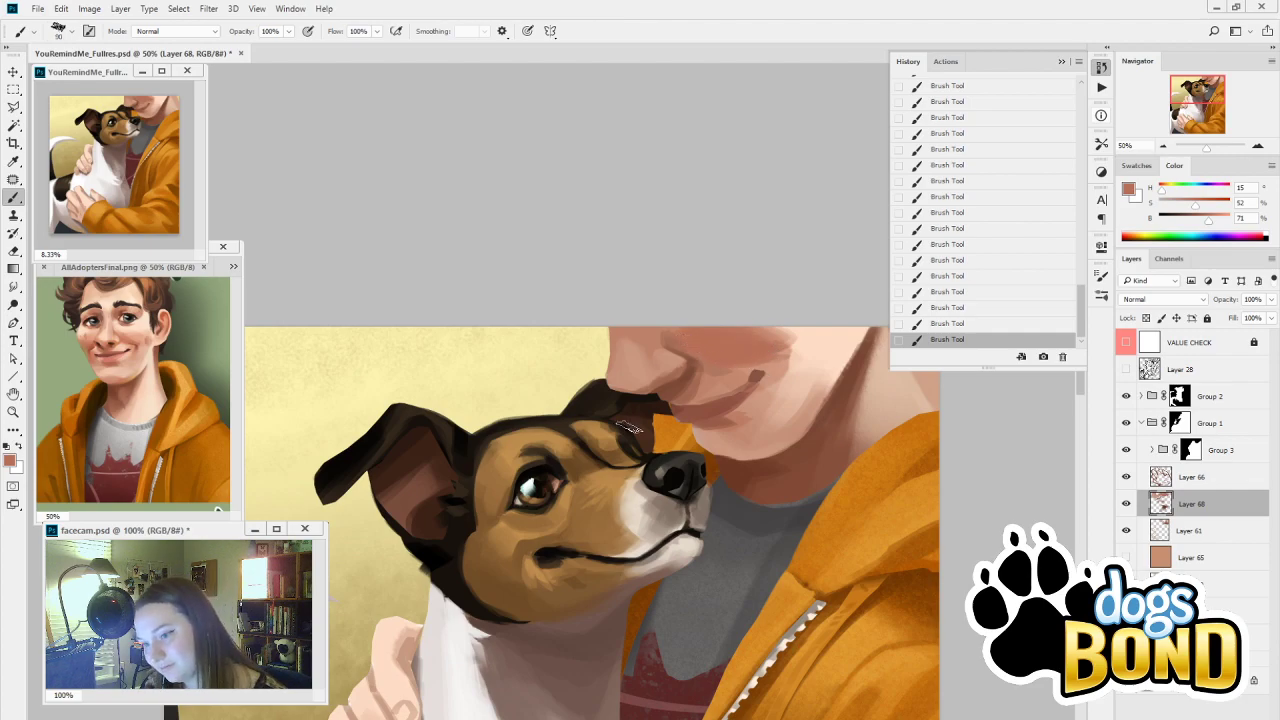
Darken the smile crease at the mouth corner with brown sampled from the neck shadow and soften around it with sampled skin tones
left_click(841, 414, "alt")
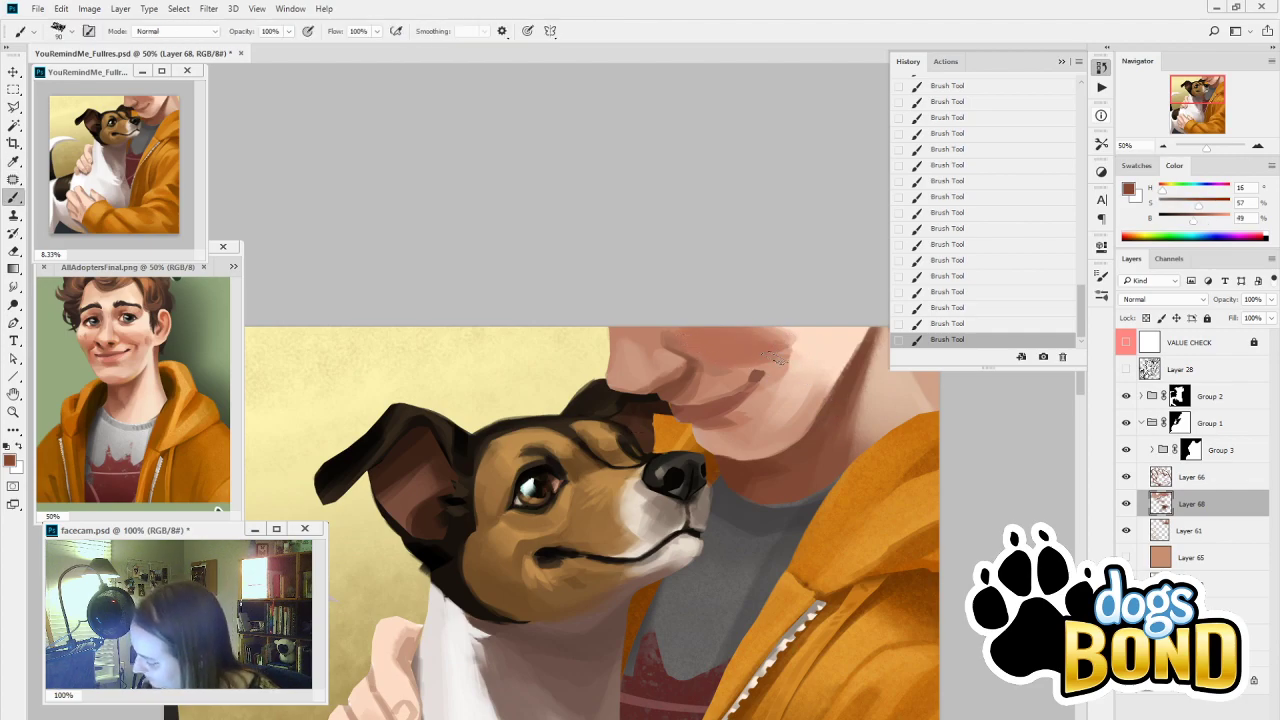
mouse_move(752, 355)
left_mouse_down()
mouse_move(740, 356)
mouse_move(770, 358)
left_mouse_up()
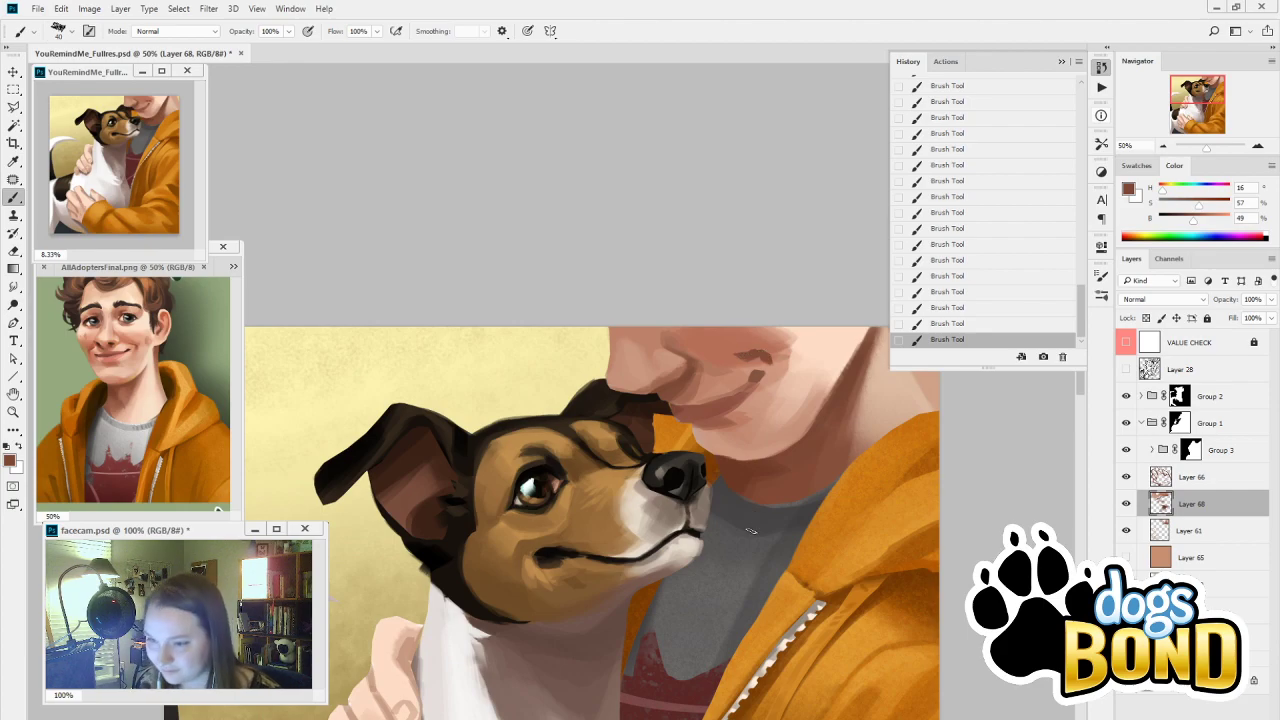
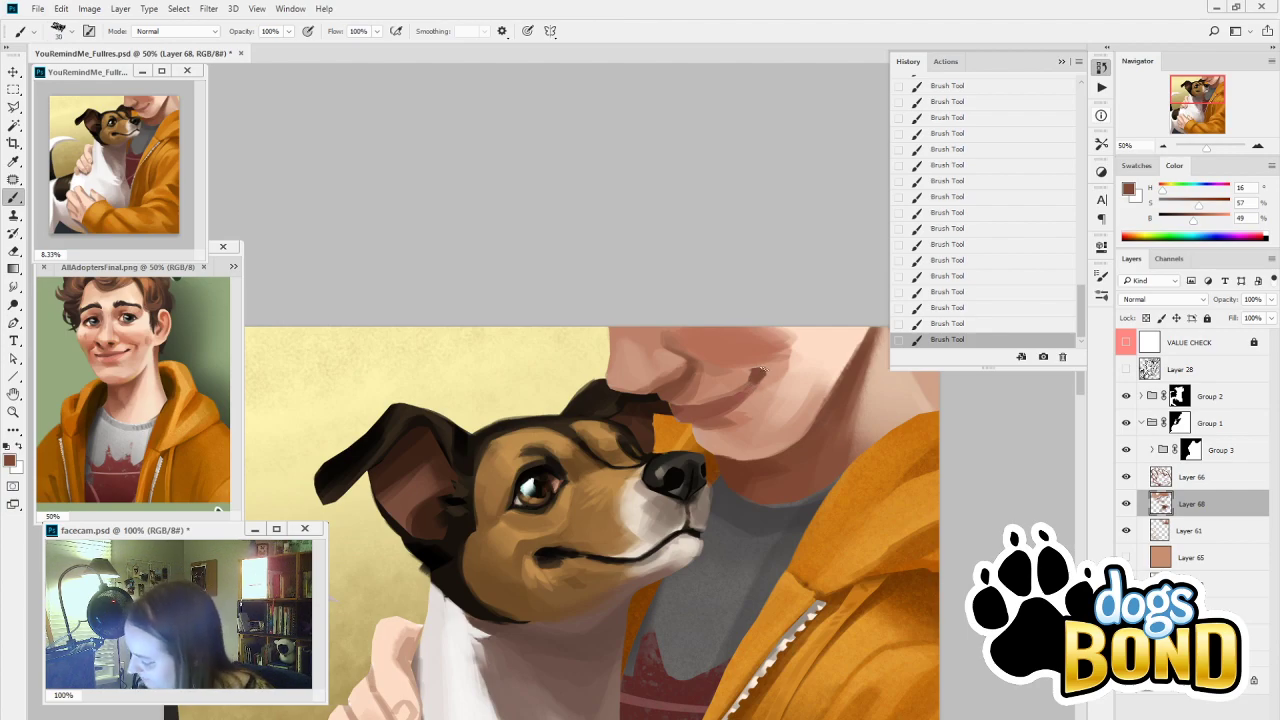
left_click(725, 382, "alt")
left_click(713, 380, "alt")
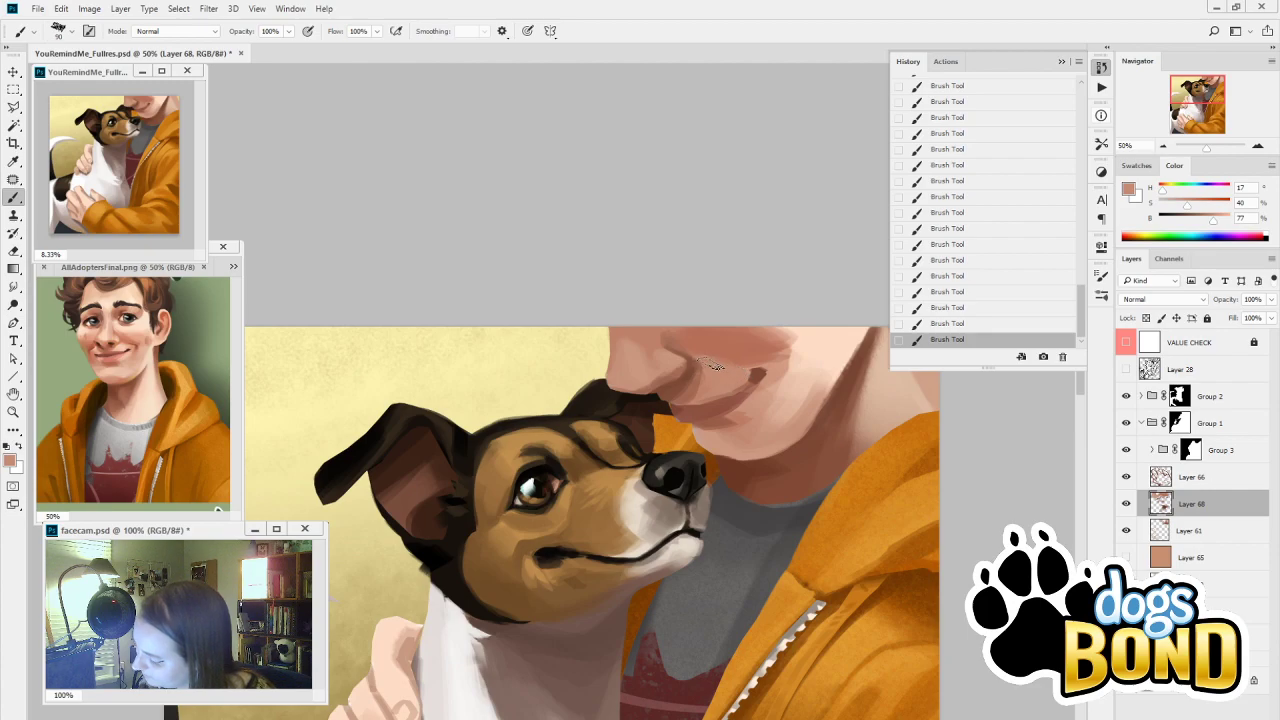
left_click(780, 366, "alt")
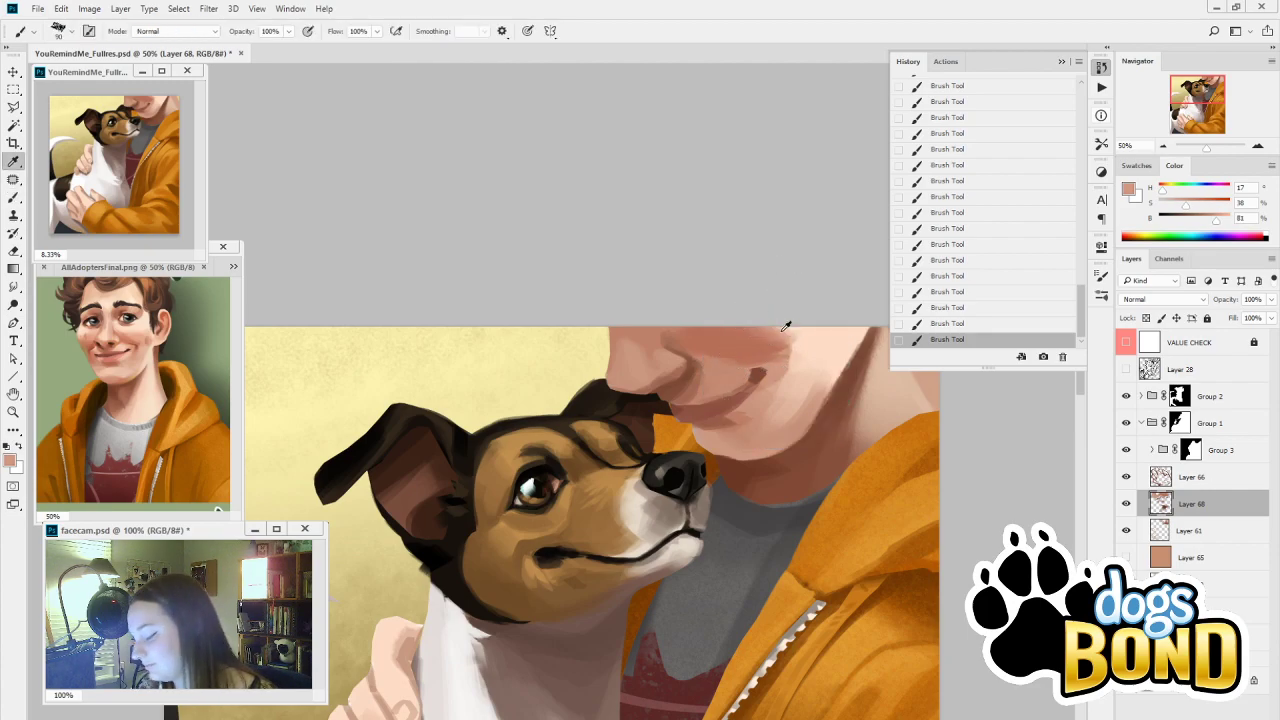
Lighten the upper cheek with a pale peach sampled at its top edge, using a 250 px brush
left_click(786, 326, "alt")
key("bracketright")
key("bracketright")
key("bracketright")
key("bracketright")
key("bracketright")
key("bracketright")
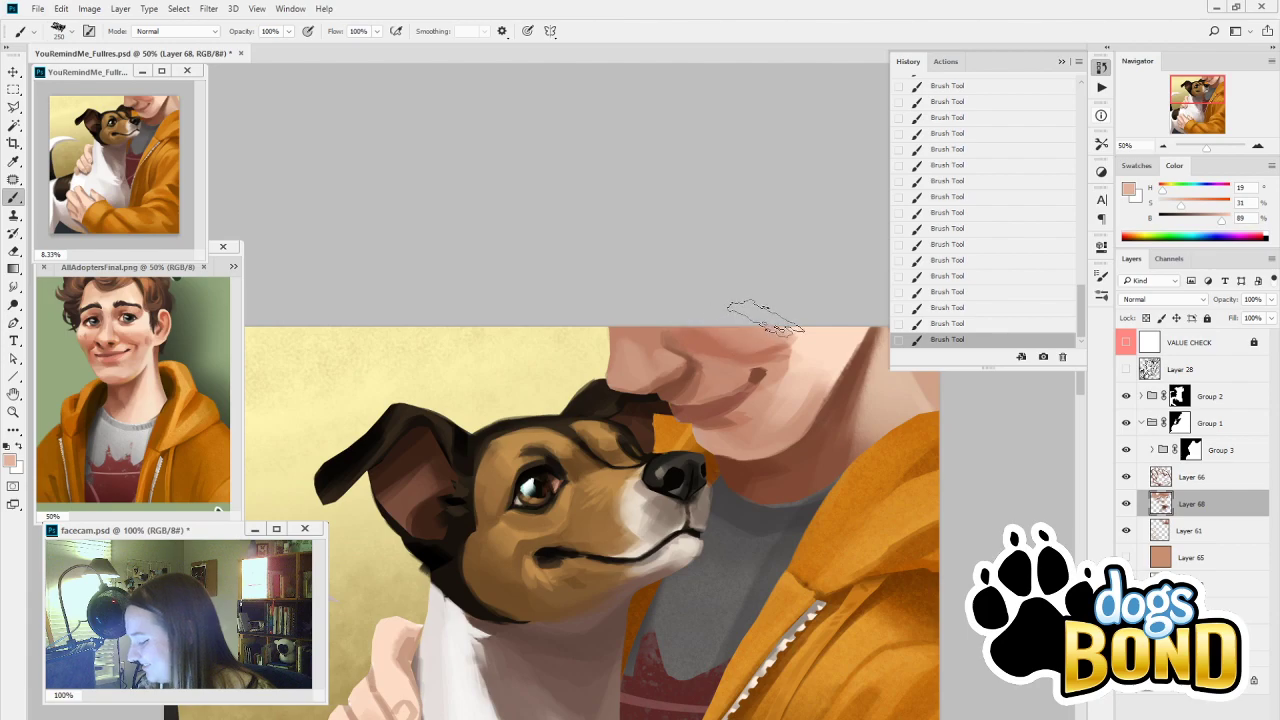
Rework the cheek blush with a reddish skin tone sampled from the cheek, reducing the brush from 300 to 125 px
key("i")
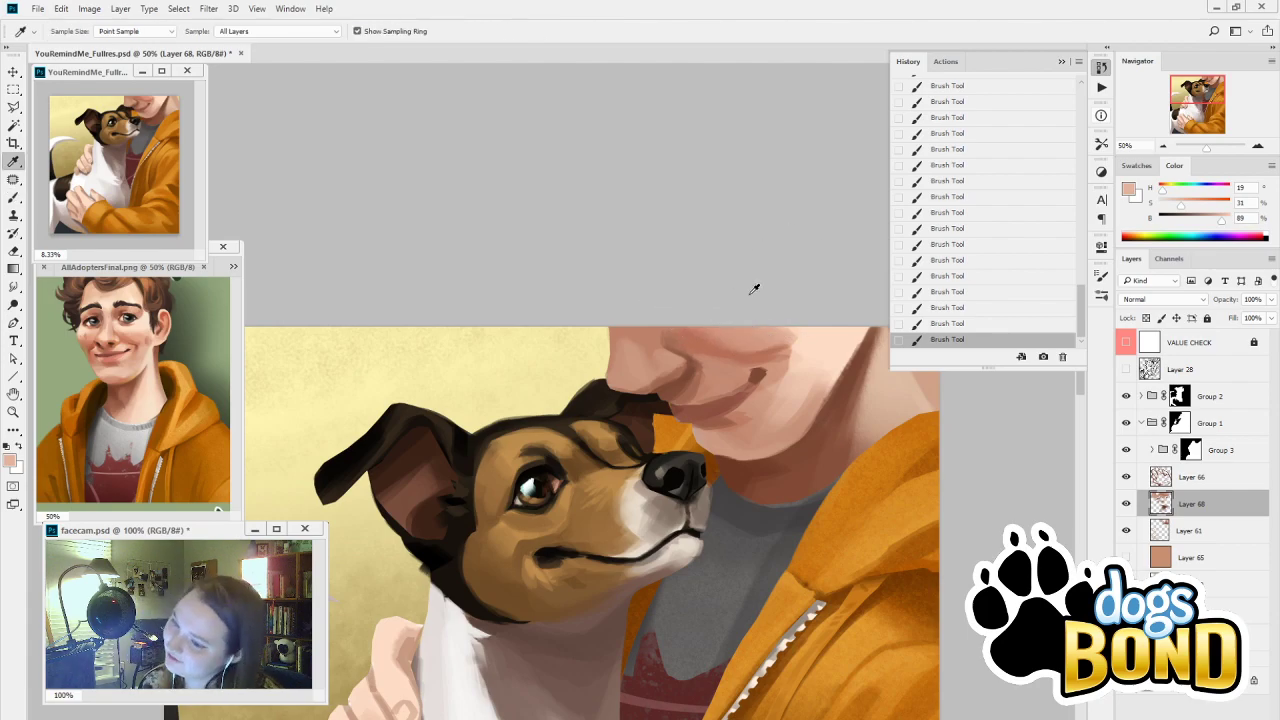
left_click(728, 349)
key("b")
key("ctrl+minus")
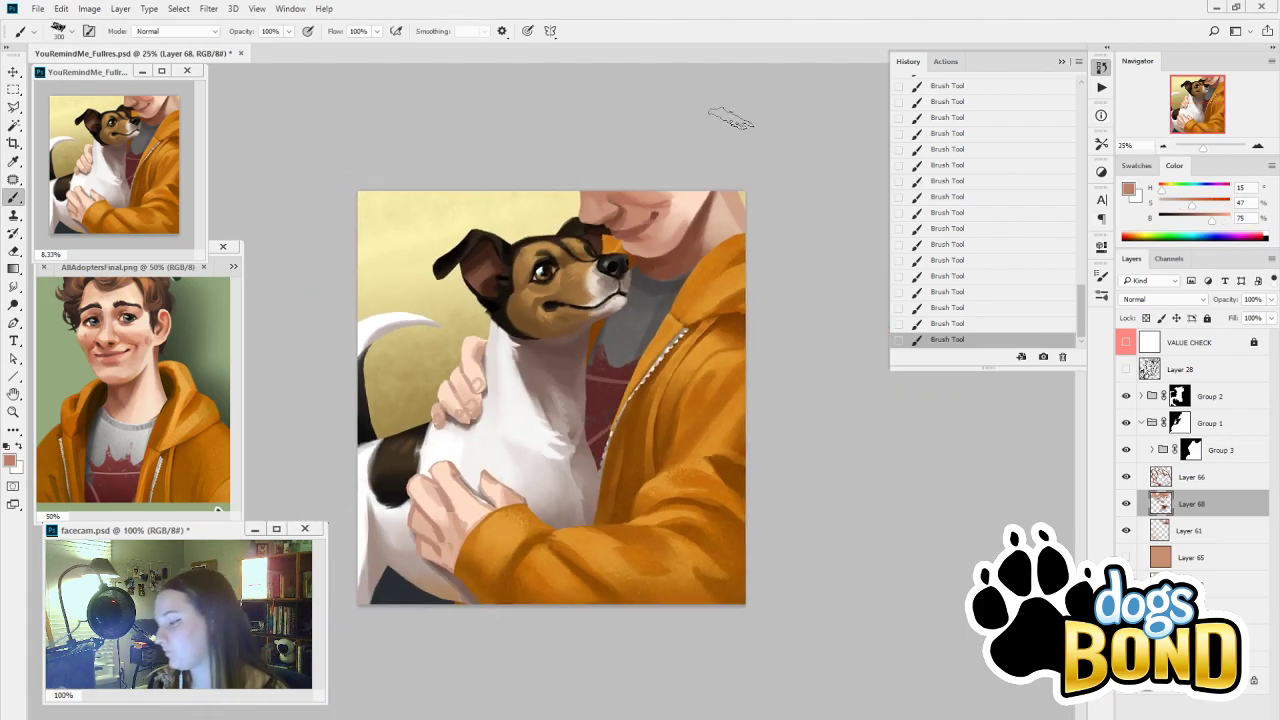
key("bracketleft")
key("bracketleft")
key("bracketleft")
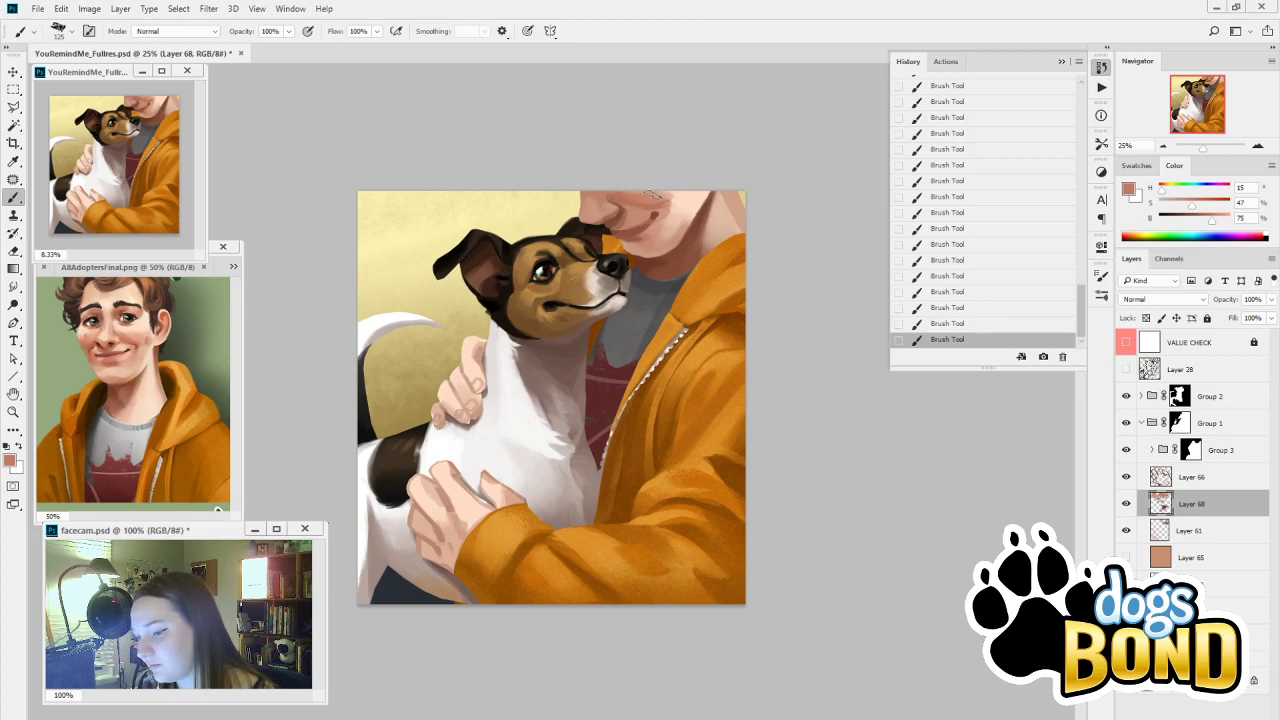
Soften the outer edge of the cheek blush with skin tones sampled from the chin and cheek, reducing the brush to 90 px
left_click(655, 229, "alt")
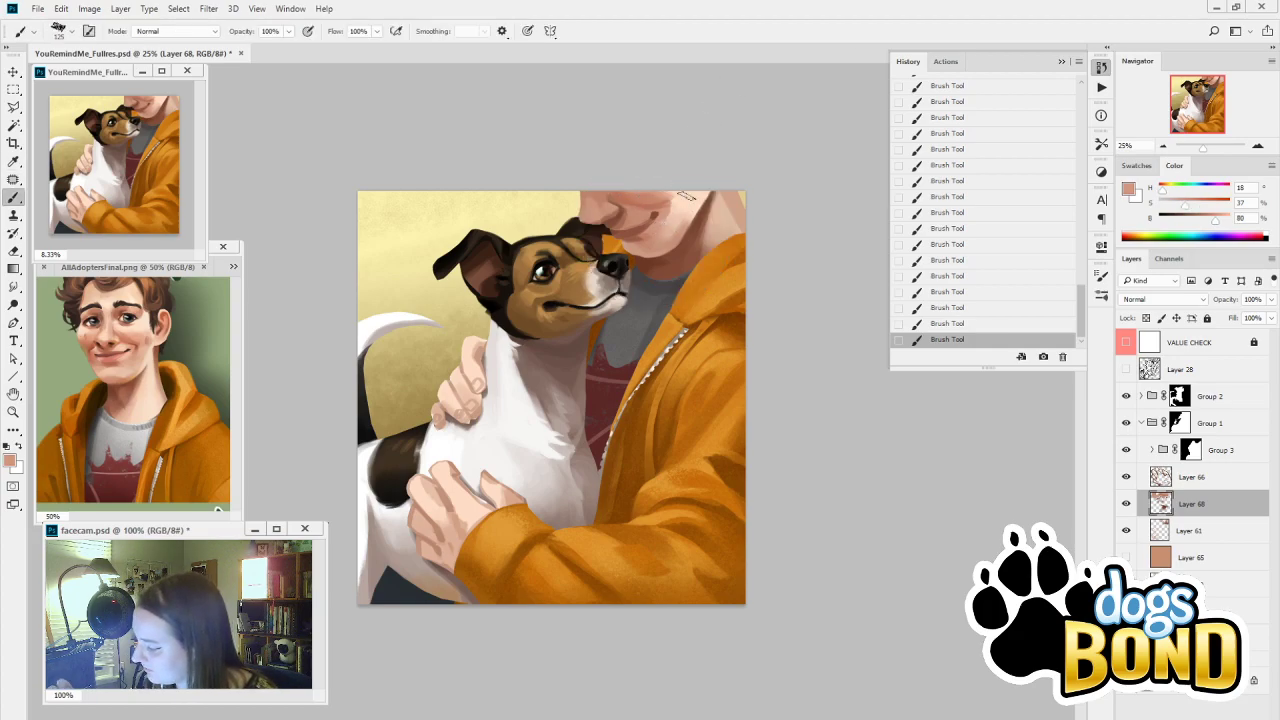
key("bracketright")
key("bracketright")
key("bracketright")
key("bracketleft")
key("bracketleft")
key("bracketleft")
key("bracketleft")
mouse_move(683, 203)
left_mouse_down()
mouse_move(665, 228)
mouse_move(674, 219)
left_mouse_up()
left_click(676, 212, "alt")
key("bracketleft")
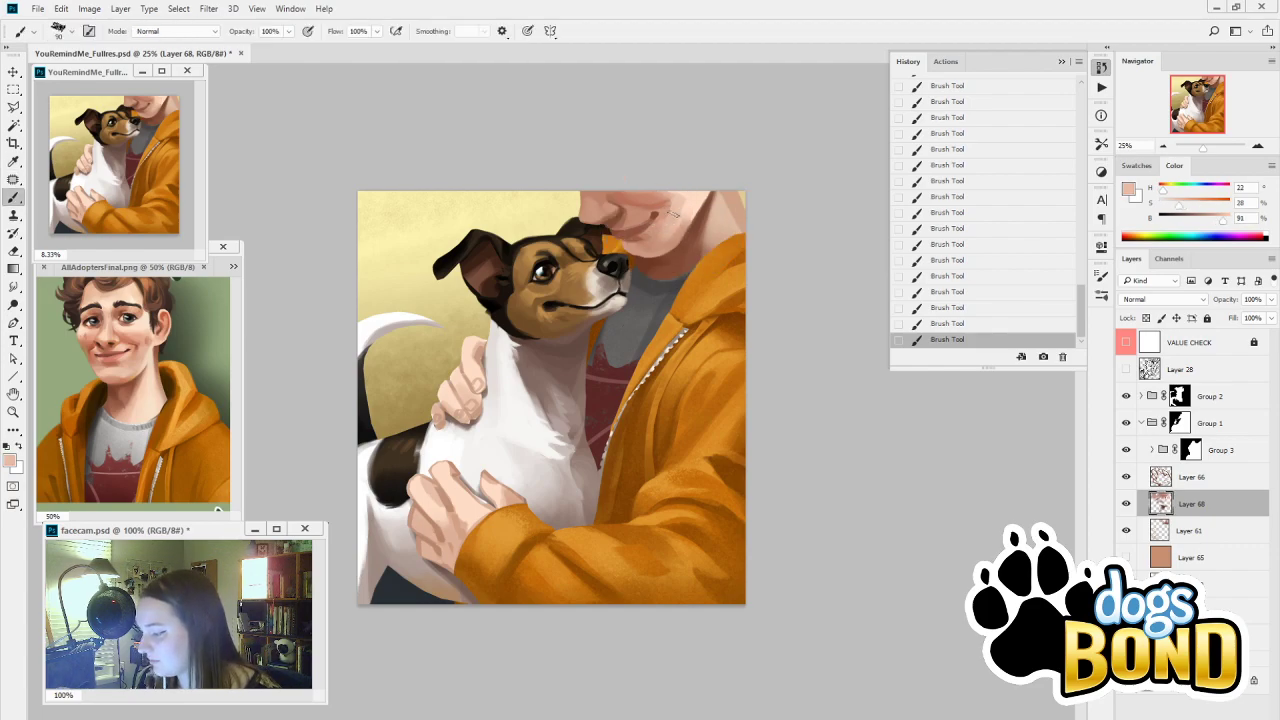
Refine the smile crease and the skin around the mouth corner with sampled skin tones, using progressively smaller brushes
left_click(665, 211, "alt")
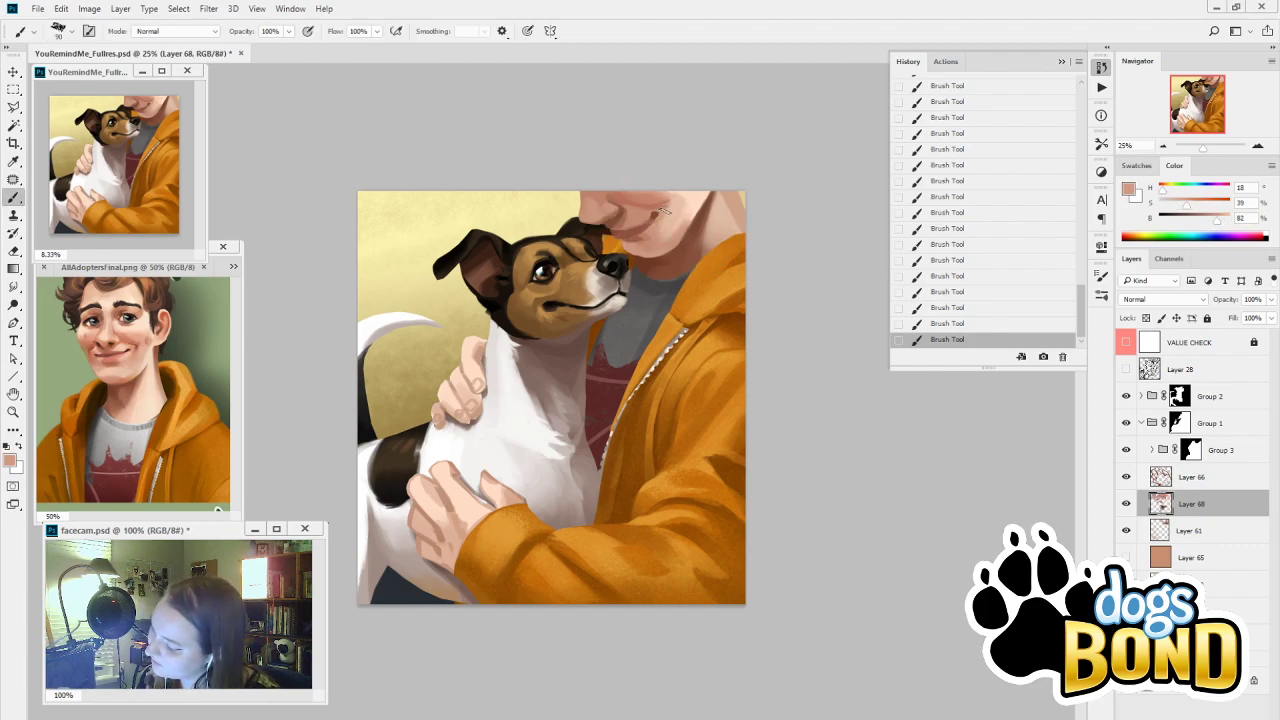
left_click(665, 205, "alt")
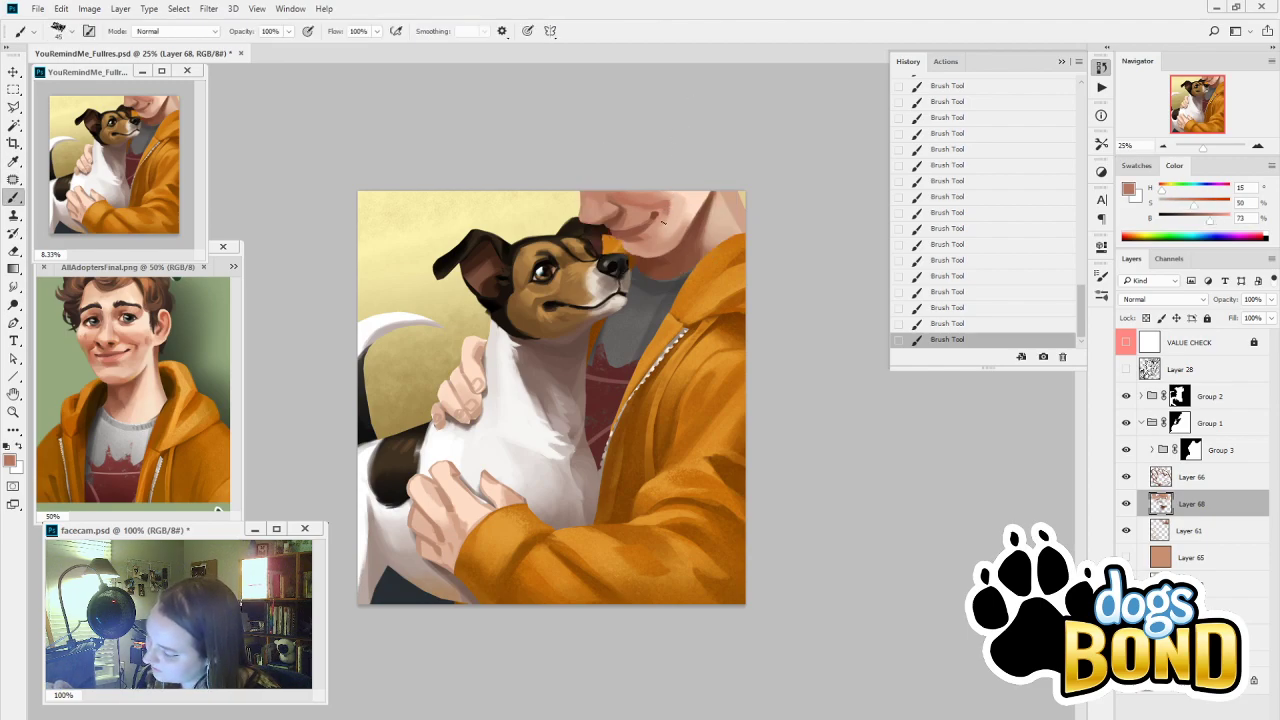
left_click(655, 214, "alt")
key("bracketleft")
key("bracketleft")
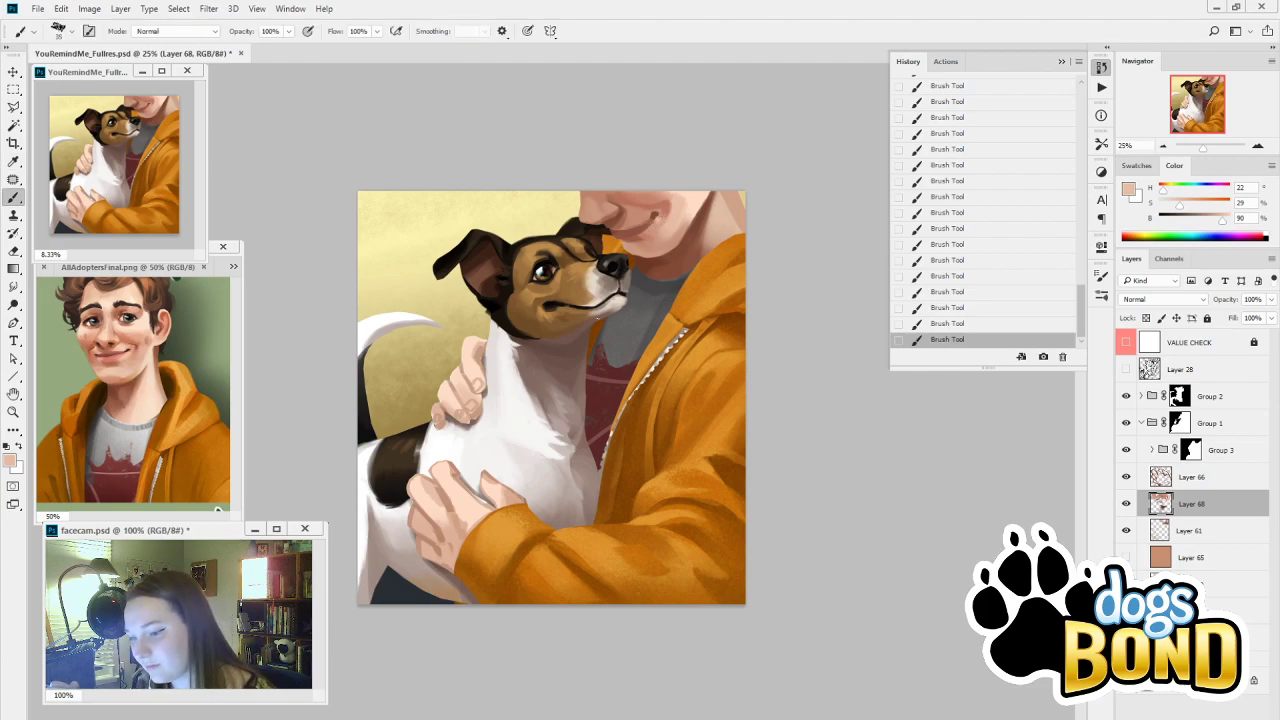
Define the man's lips and smile line with sampled browns and skin tones, using a 30–50 px brush
left_click(647, 208, "alt")
key("bracketleft")
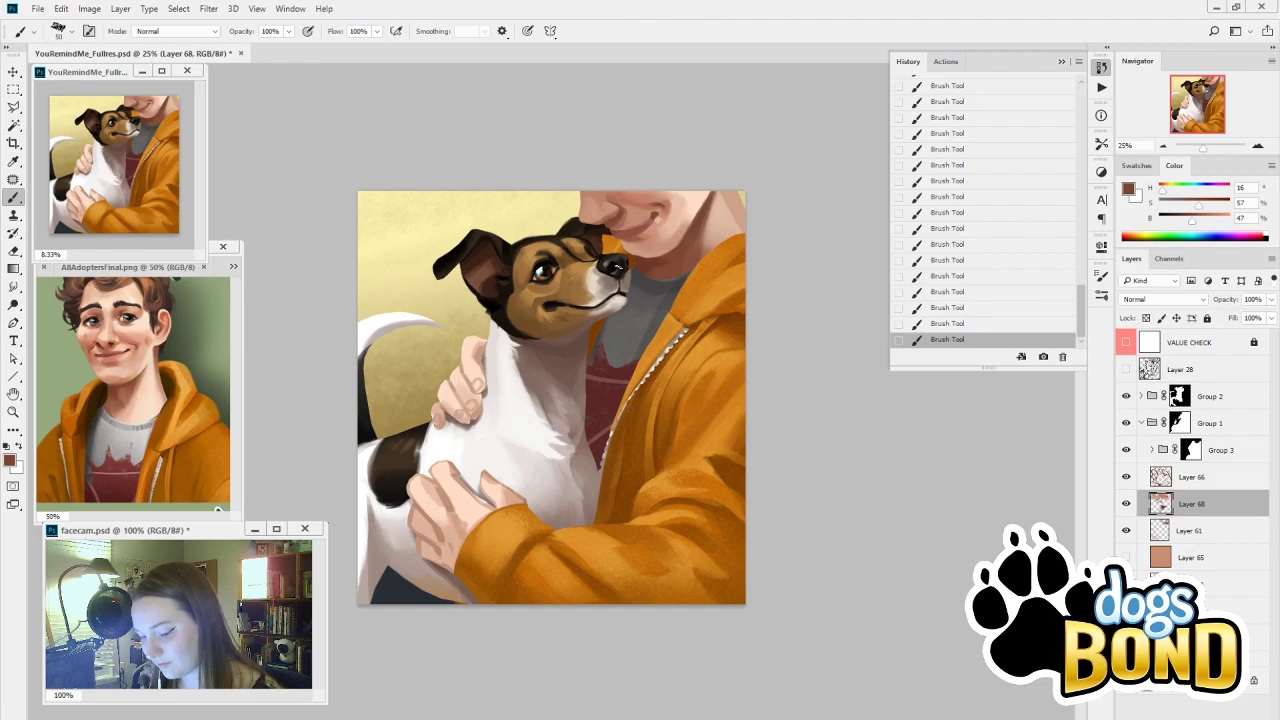
left_click(620, 228, "alt")
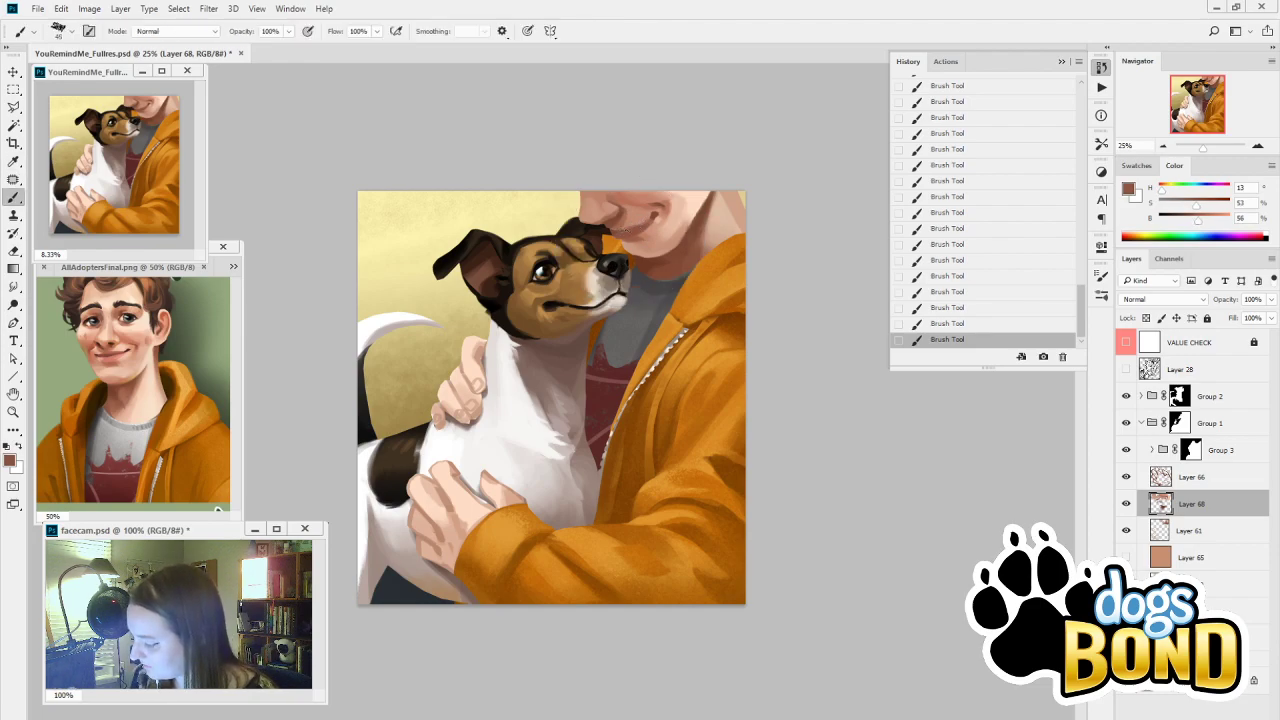
left_click(640, 210, "alt")
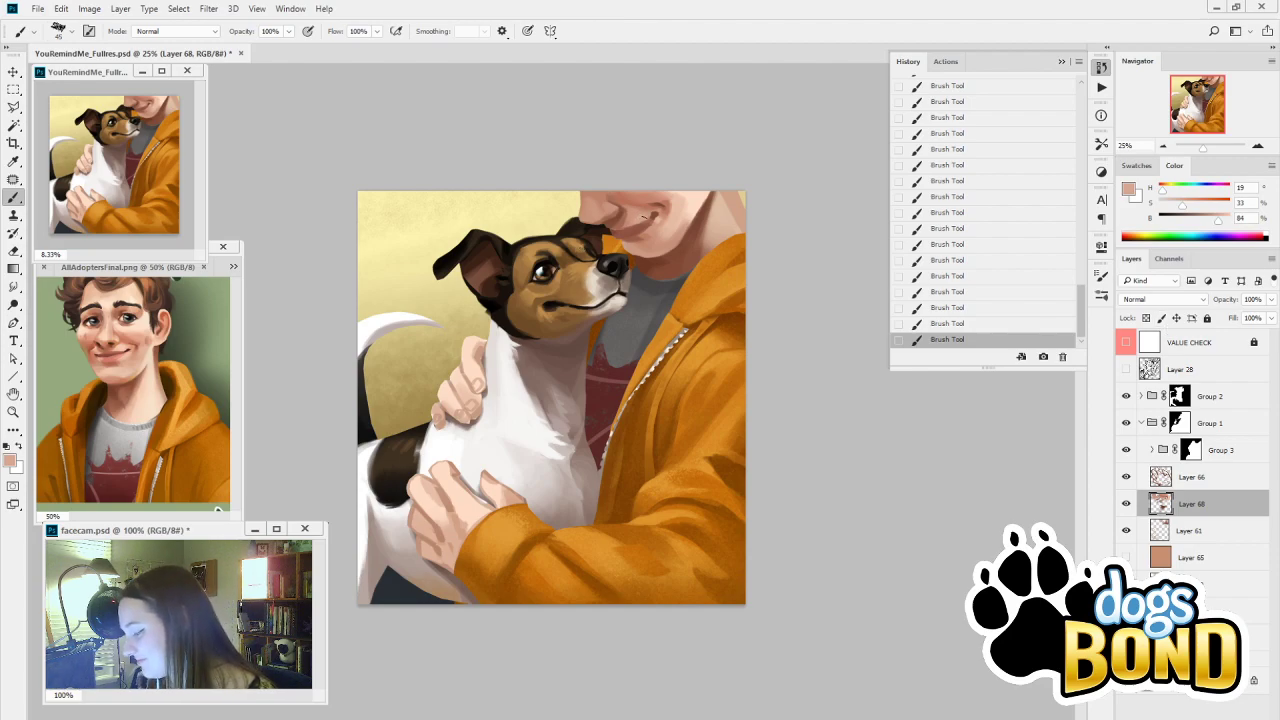
left_click(620, 255, "alt")
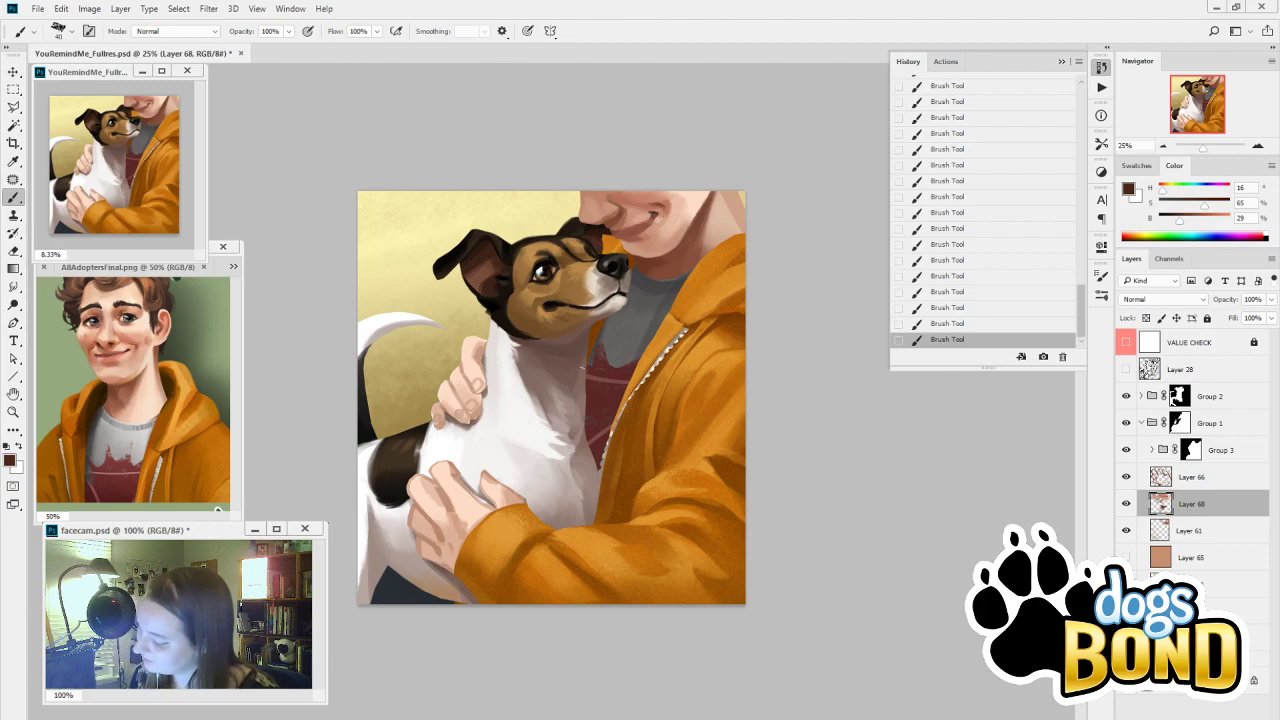
left_click(645, 214, "alt")
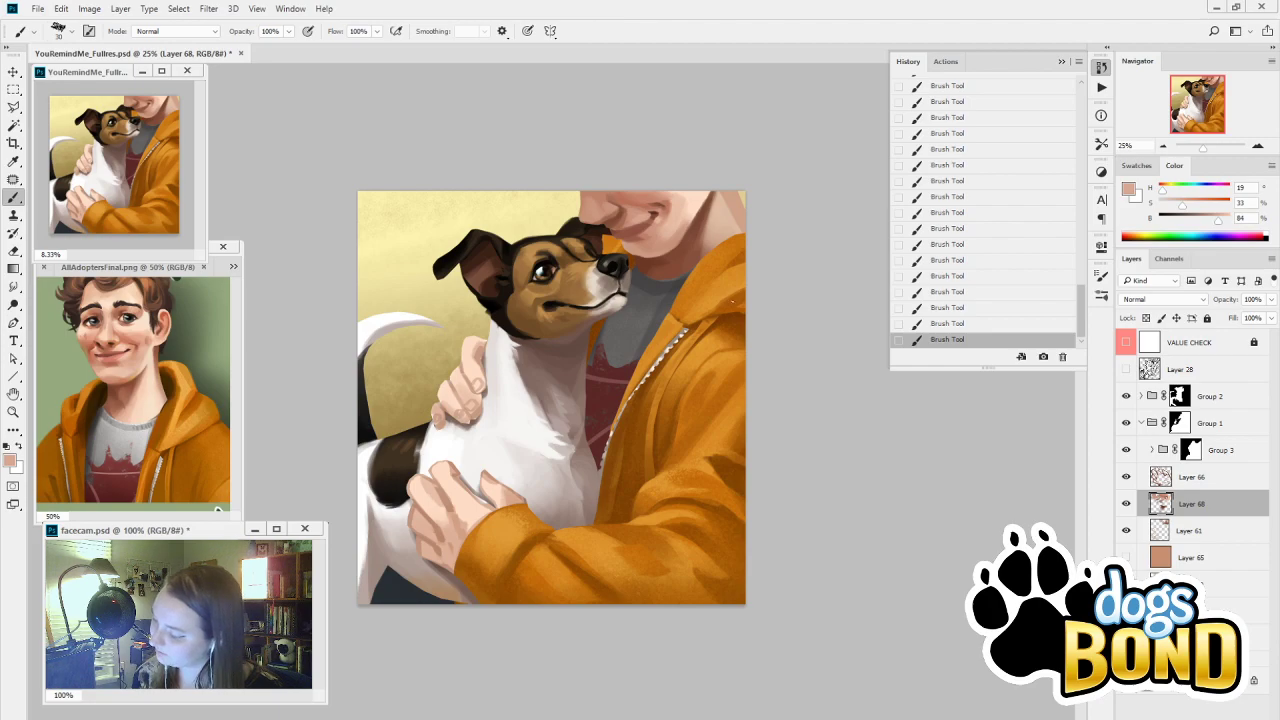
Brighten the light side of the man's face with a pale peach sampled from the upper cheek, using a 70 px brush
left_click(737, 190, "alt")
left_click(685, 188, "alt")
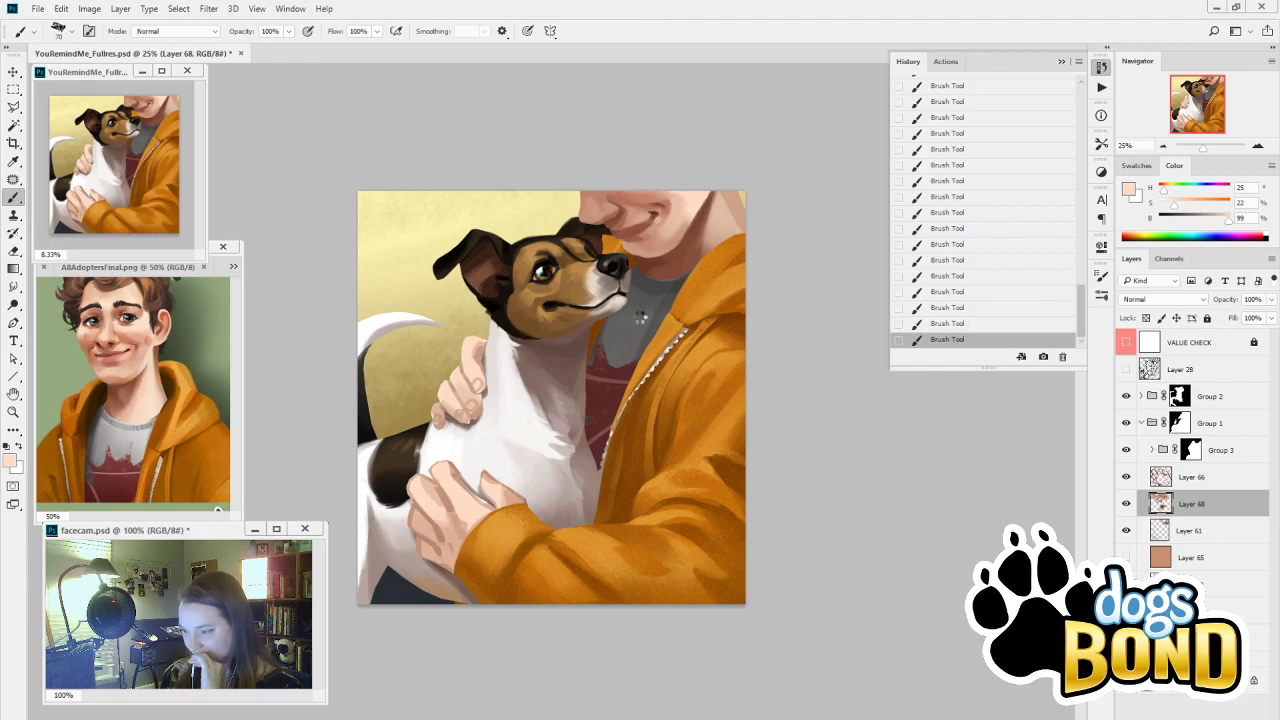
Flip the canvas horizontally to check the painting, save the file, and flip the canvas back
key("ctrl+shift+h")
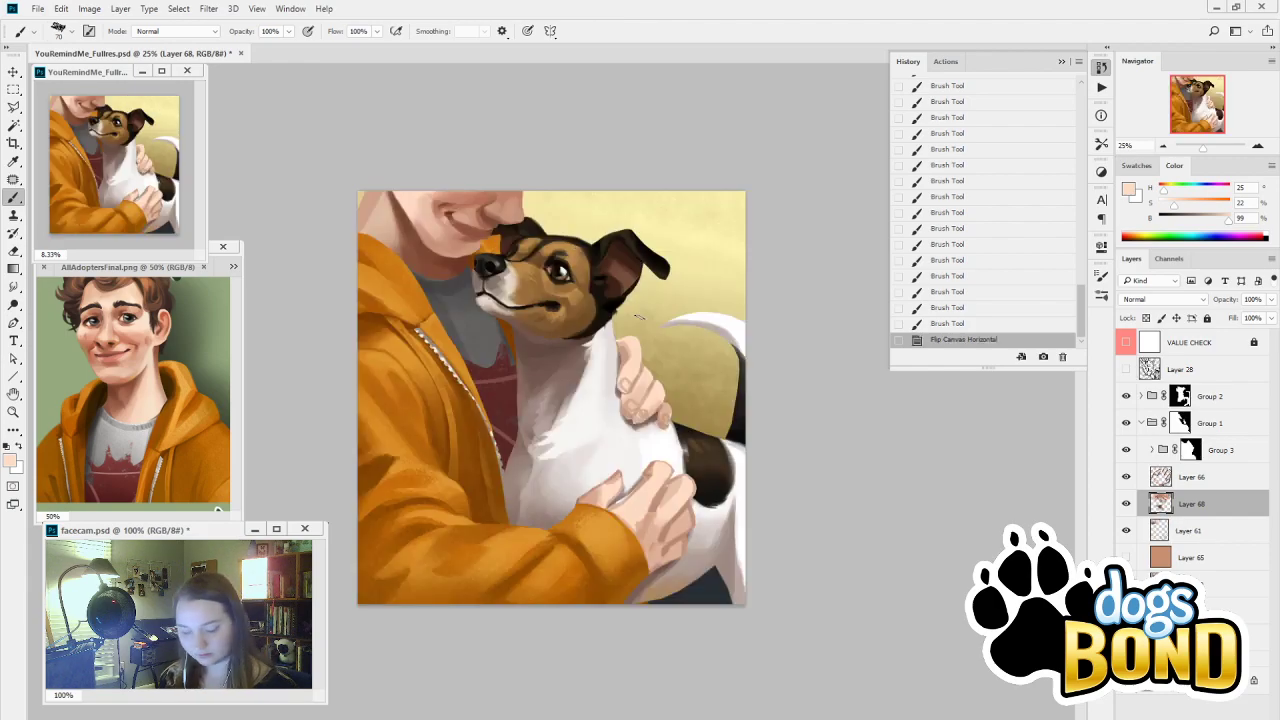
key("ctrl+s")
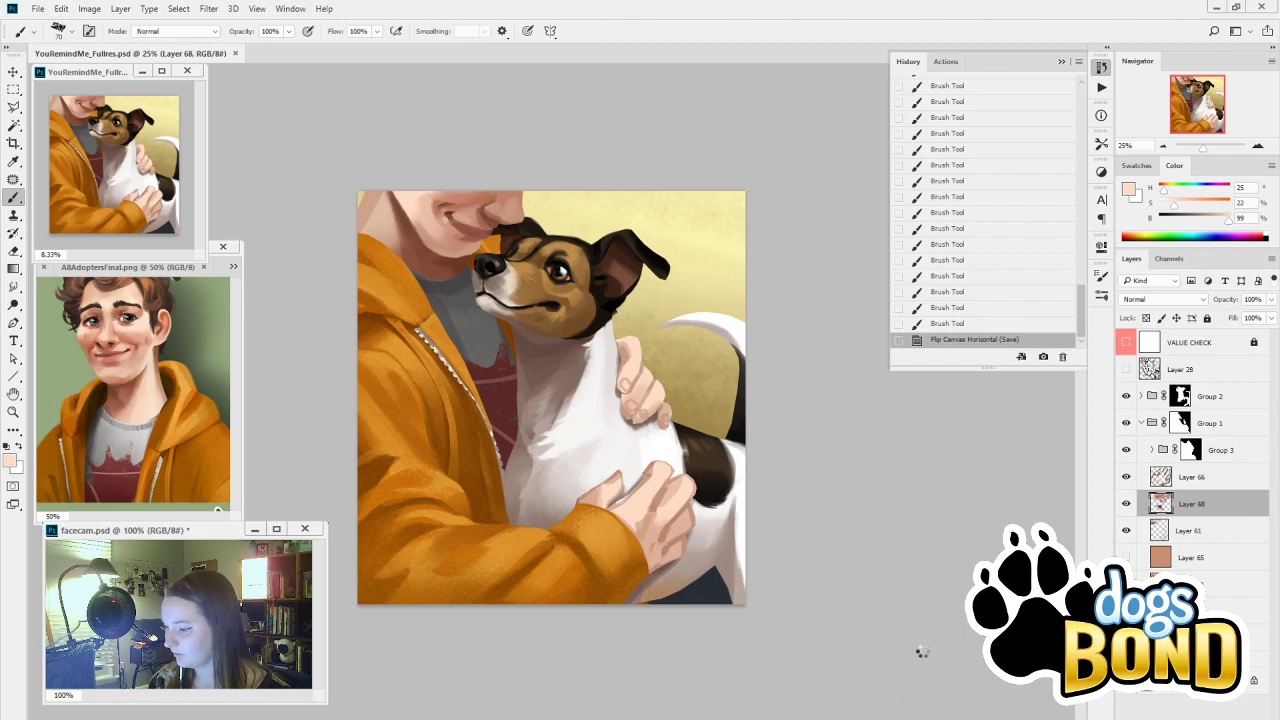
key("ctrl+shift+h")
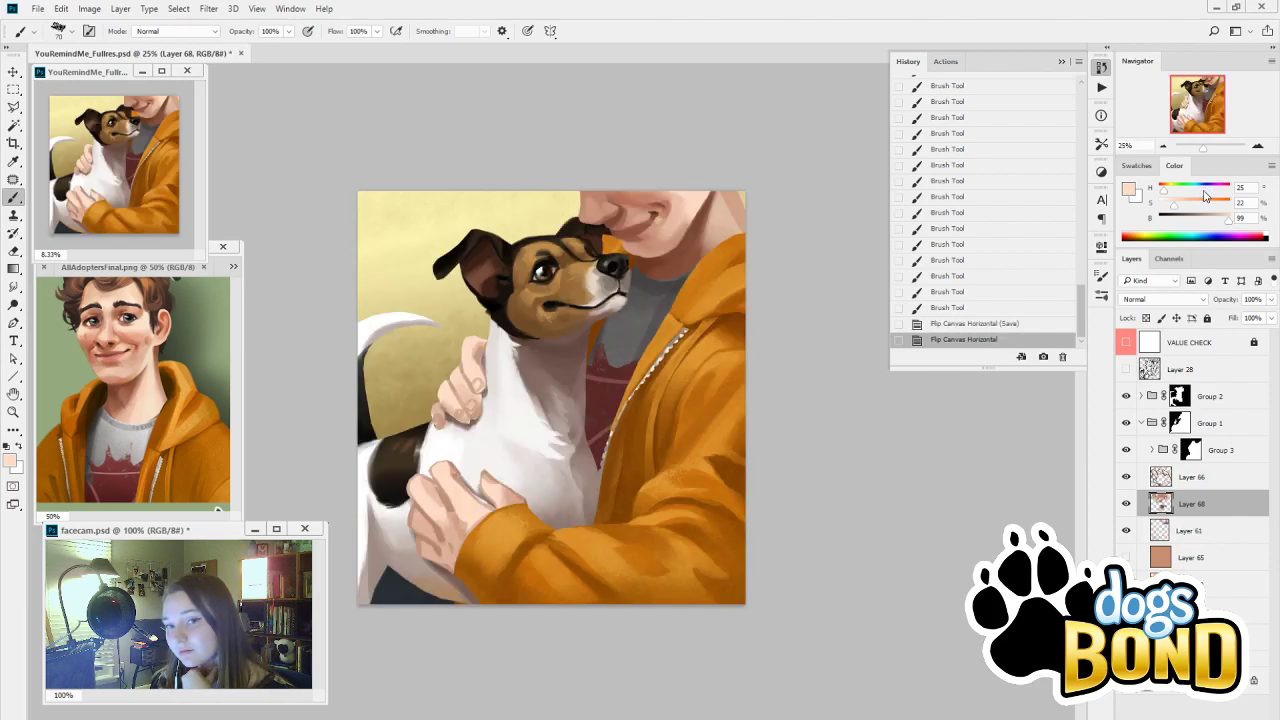
key("ctrl+plus")
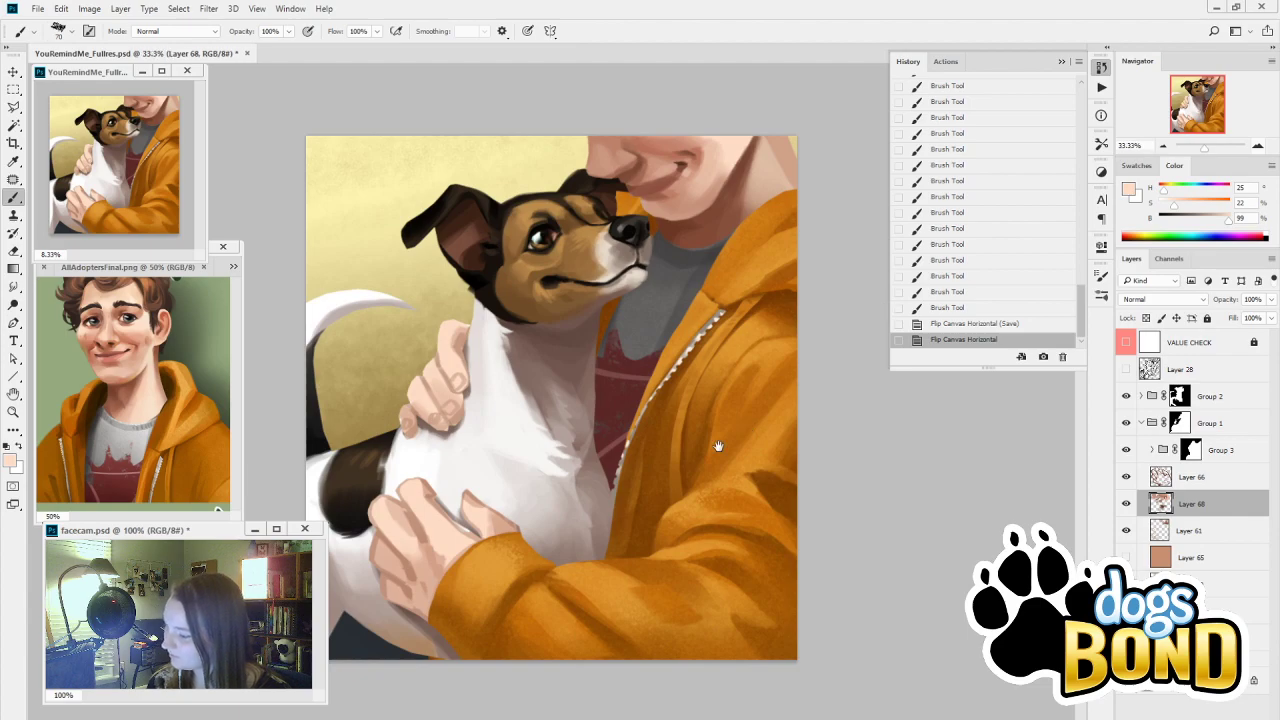
Touch up the underside of the man's chin with short dabs of a sampled light brown skin tone, using a 40 px brush
key("i")
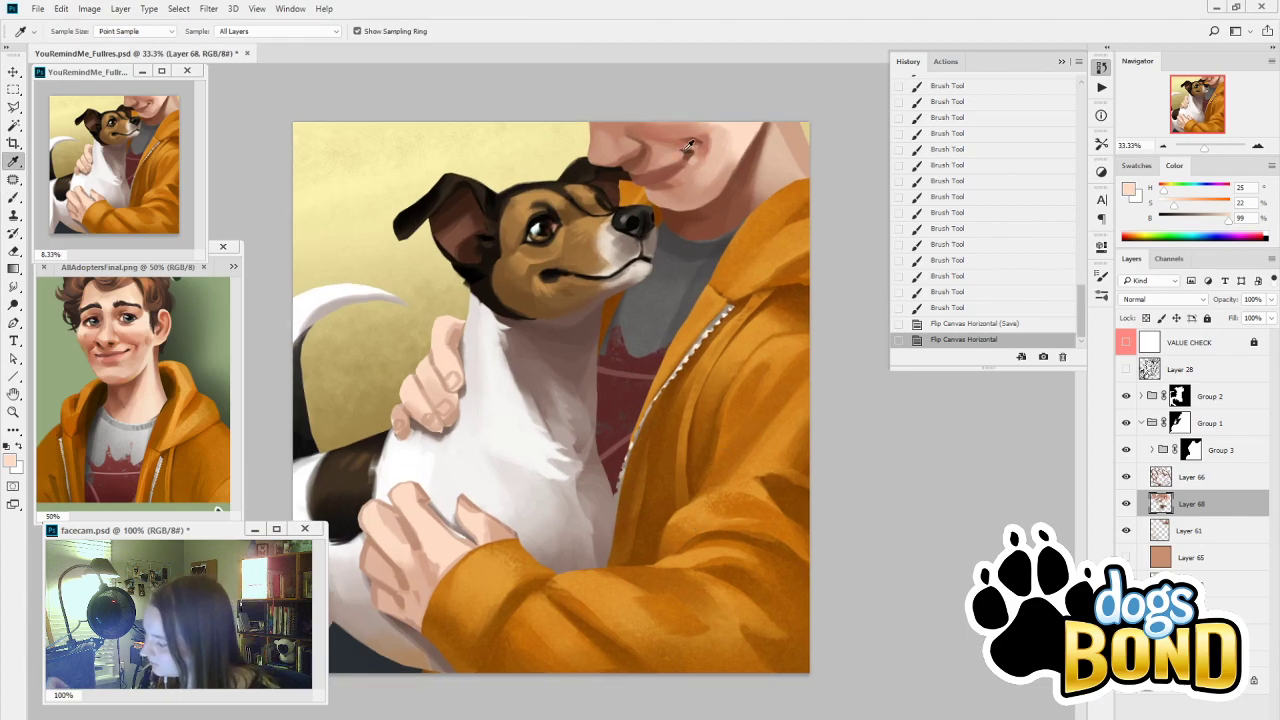
left_click(690, 146)
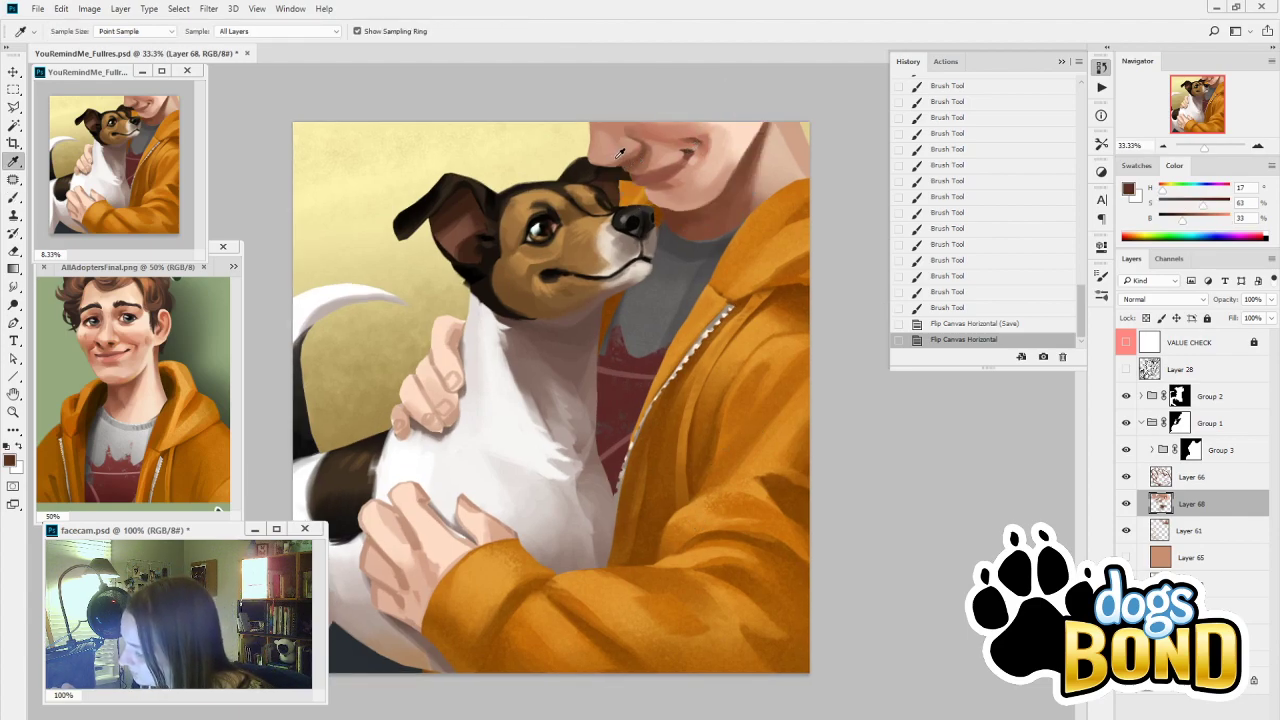
left_click(615, 153)
key("b")
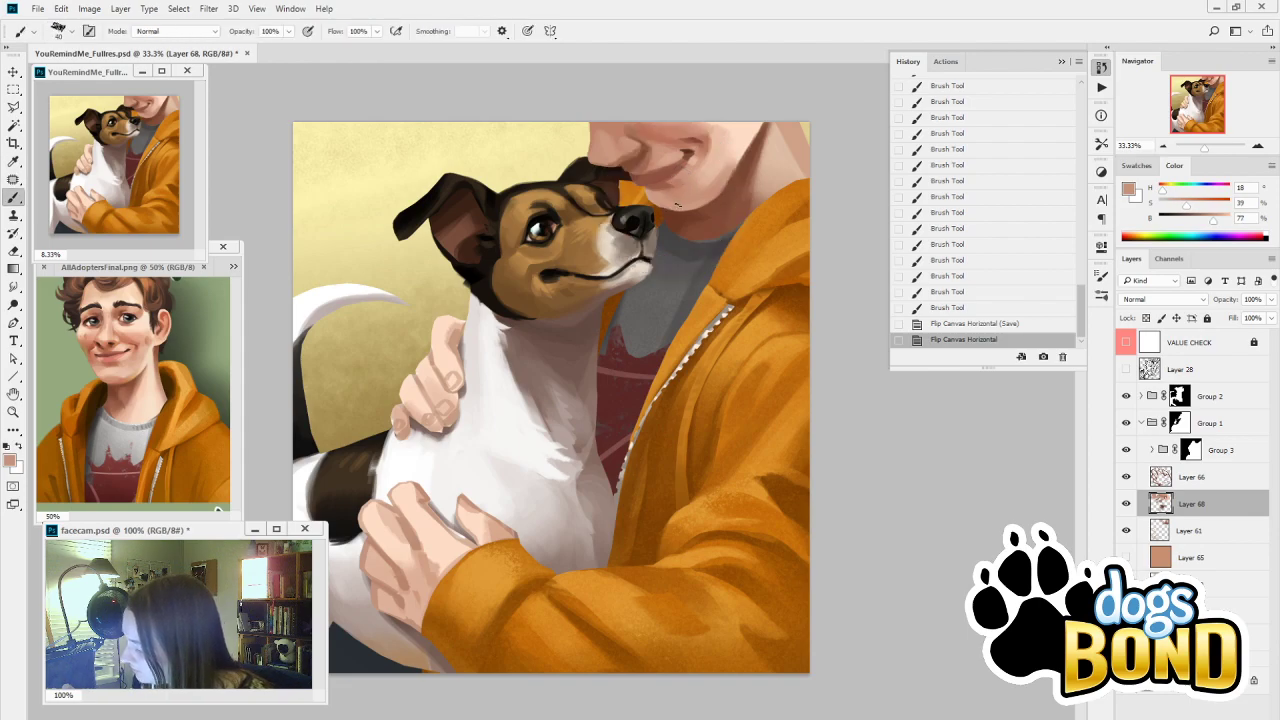
left_click(676, 204)
left_click(673, 204)
left_click(670, 204)
left_click(666, 204)
left_click(661, 204)
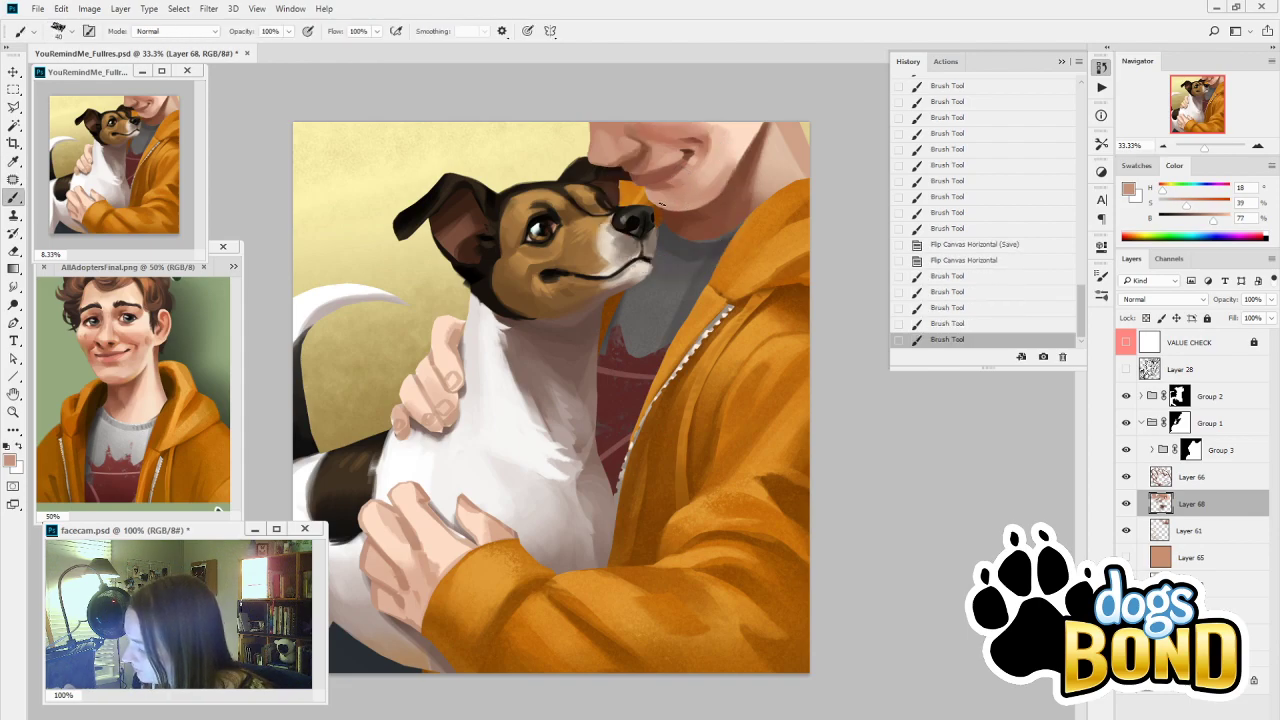
left_click(661, 204)
Try to darken the lower edge of the chin with a sampled reddish brown, using a 40 px brush
key("i")
left_click(727, 203)
key("b")
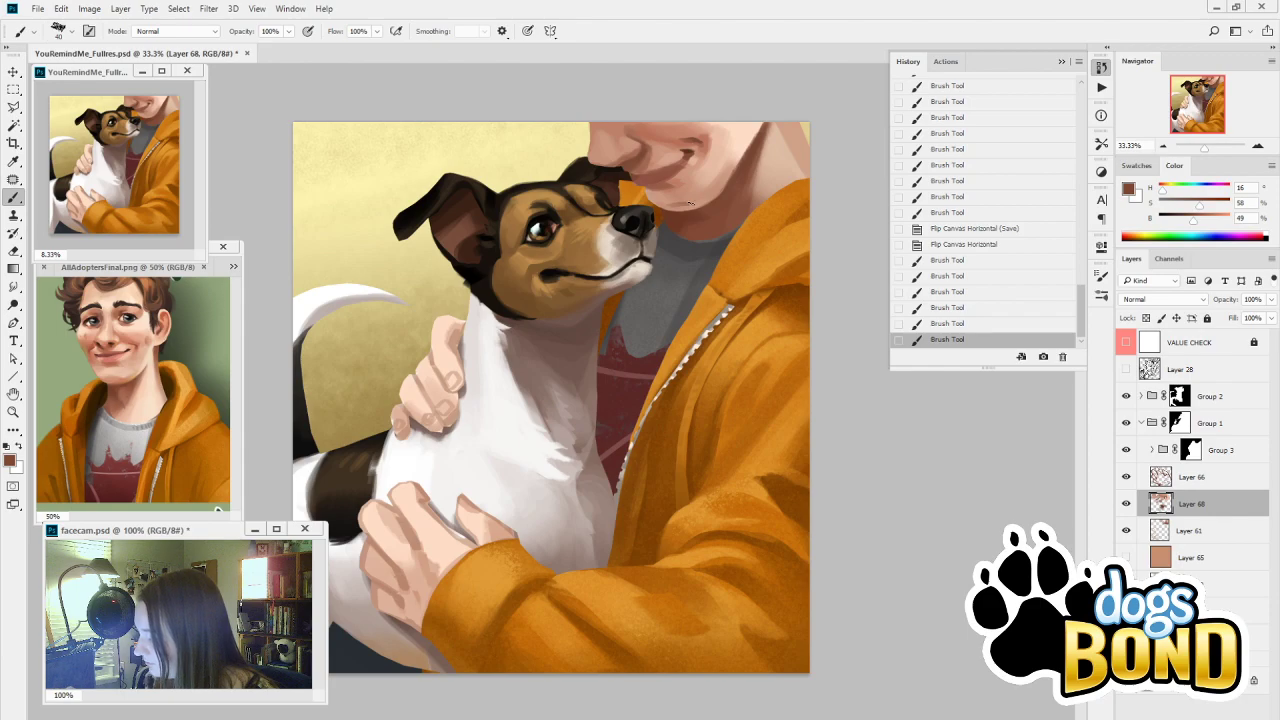
left_click(677, 207)
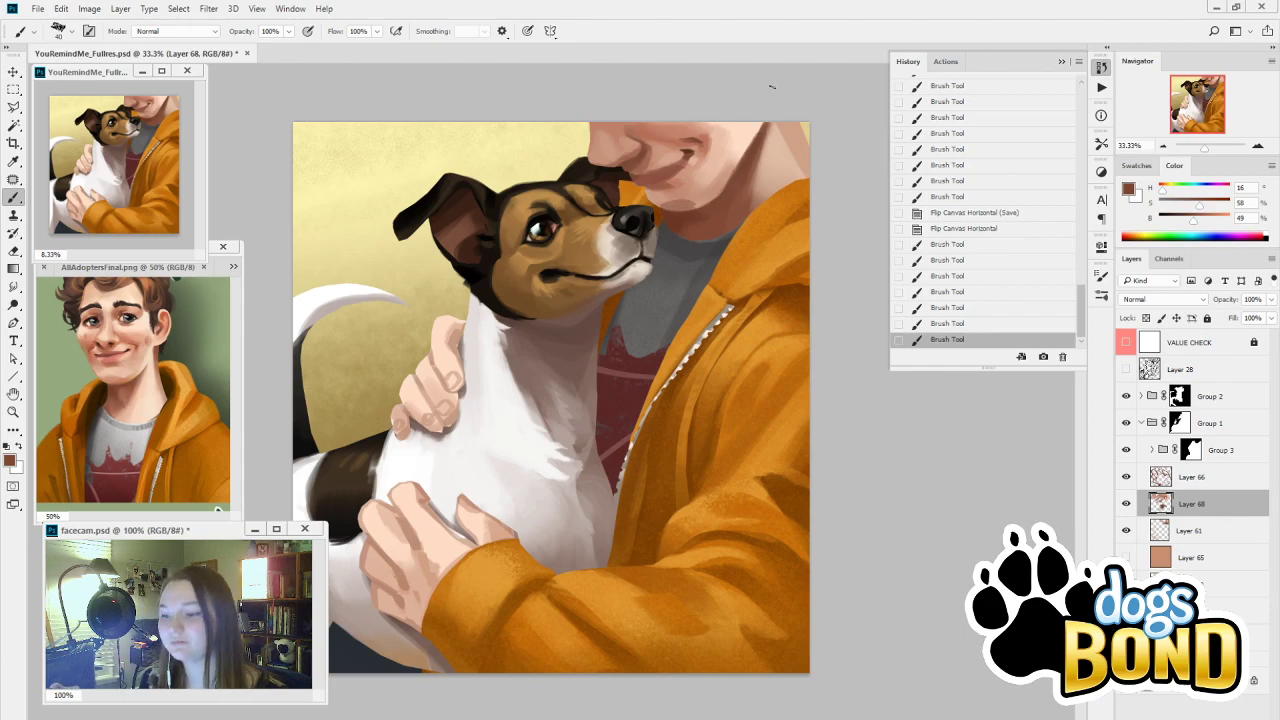
key("ctrl+z")
Deepen the shadow along the man's jawline and neck with sampled reddish browns, using a 40 px brush
left_click(678, 210, "alt")
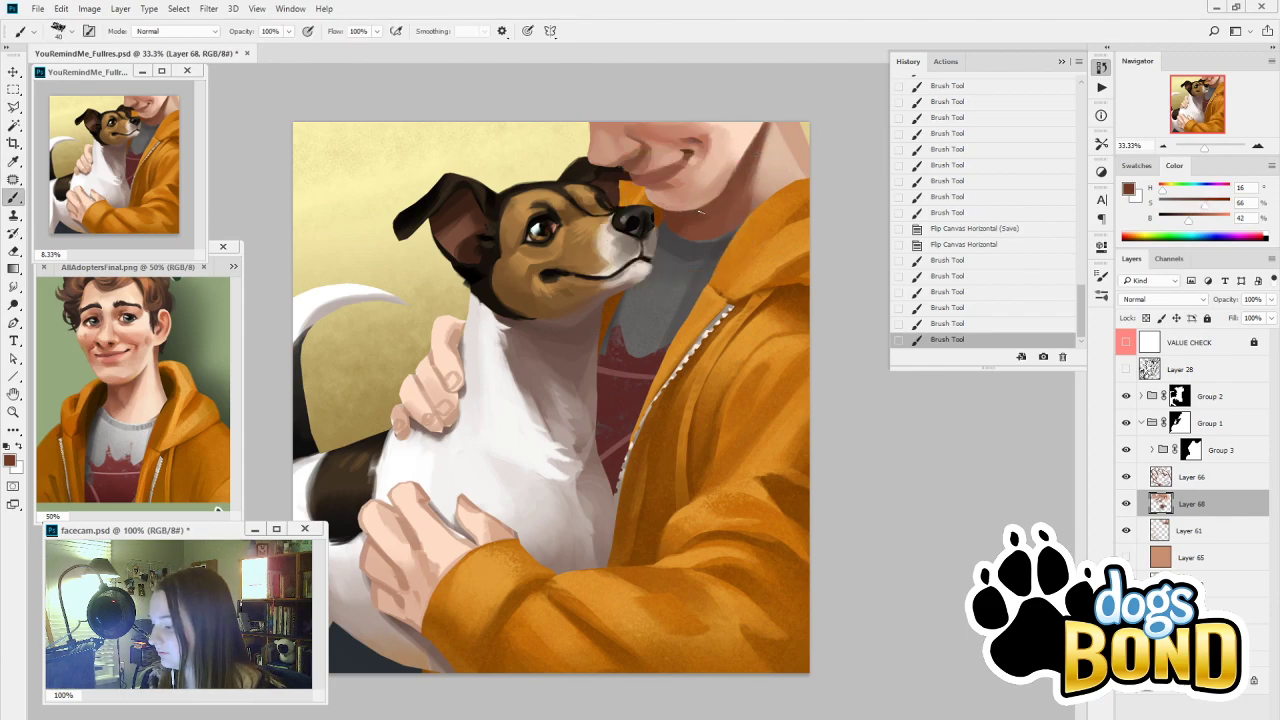
left_click(728, 186)
left_click(732, 184, "alt")
mouse_move(694, 204)
left_mouse_down()
mouse_move(722, 188)
mouse_move(701, 204)
mouse_move(756, 118)
mouse_move(734, 176)
left_mouse_up()
left_click_drag(736, 174, 764, 125)
left_click(752, 147, "alt")
left_click_drag(763, 127, 744, 167)
left_click(756, 141, "alt")
left_click_drag(748, 158, 732, 185)
left_click_drag(738, 178, 721, 198)
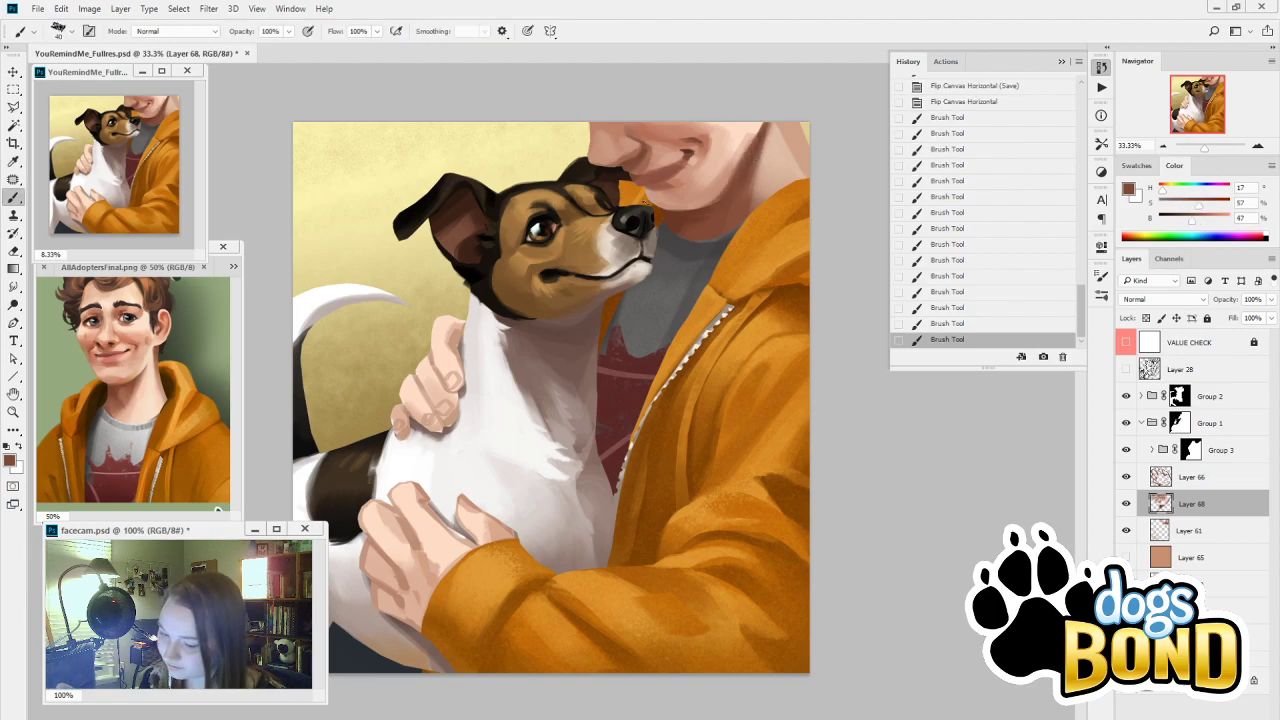
Try tinting the man's lower lip with a pink sampled from the reference portrait
left_click(116, 357, "alt")
left_click_drag(673, 170, 665, 176)
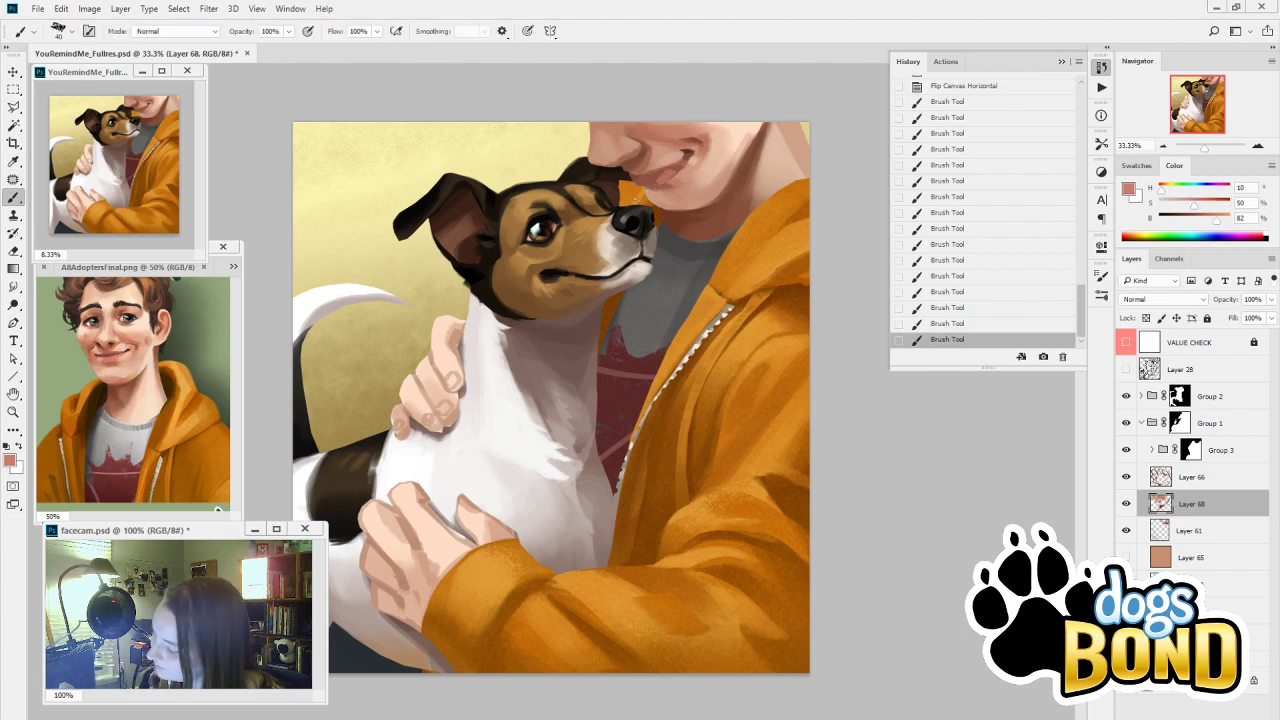
left_click(666, 177)
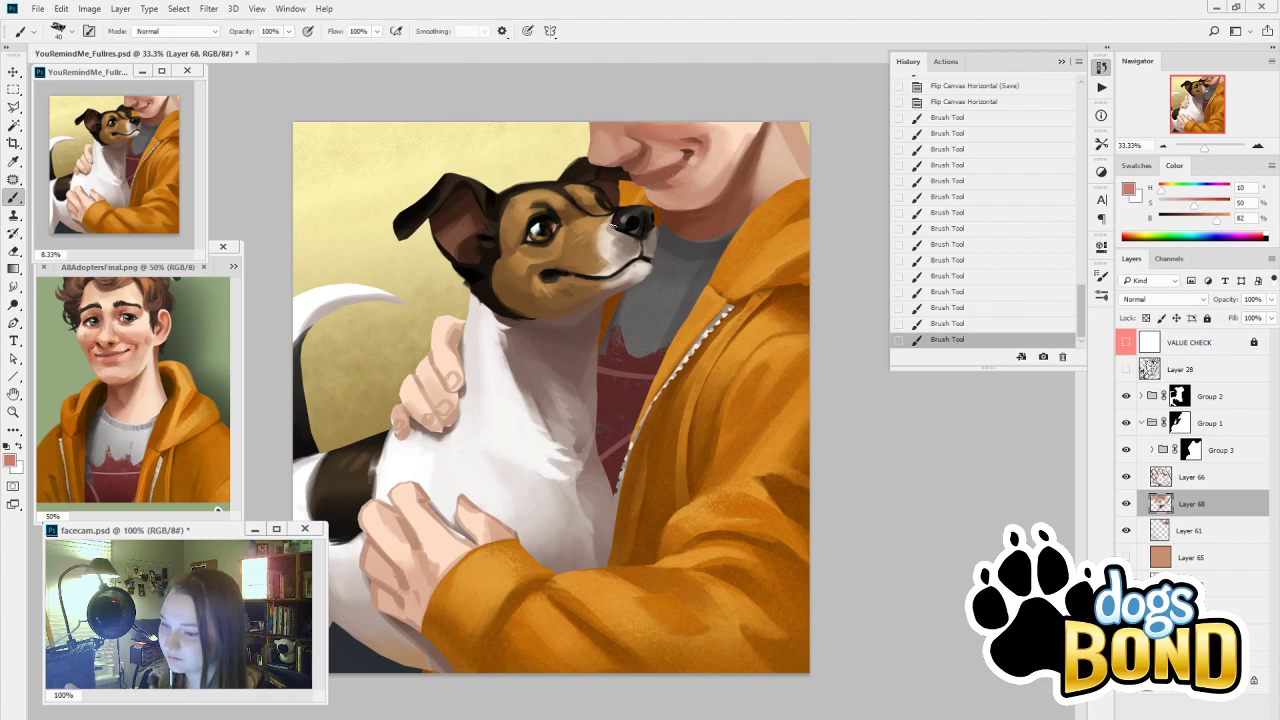
Sharpen the man's mouth line and smile corner with a dark brown sampled from the smile crease, using a 15 px brush
left_click(692, 147, "alt")
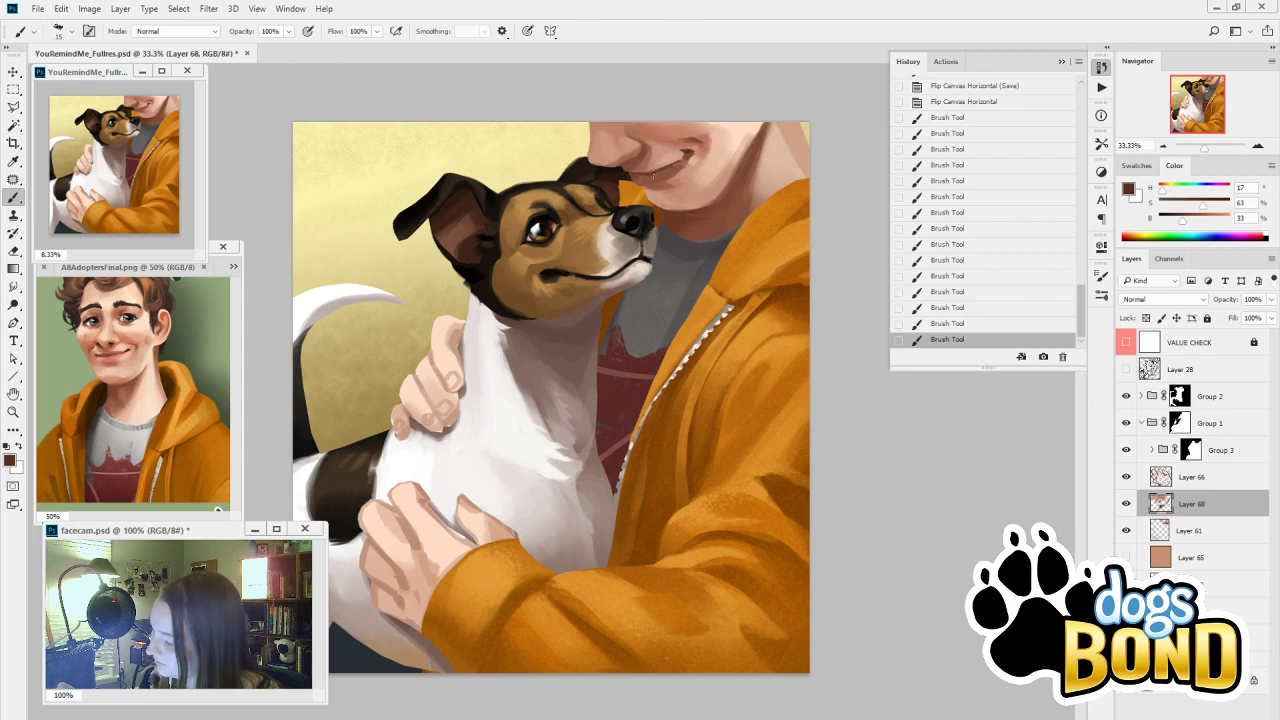
left_click_drag(652, 174, 680, 177)
key("ctrl+z")
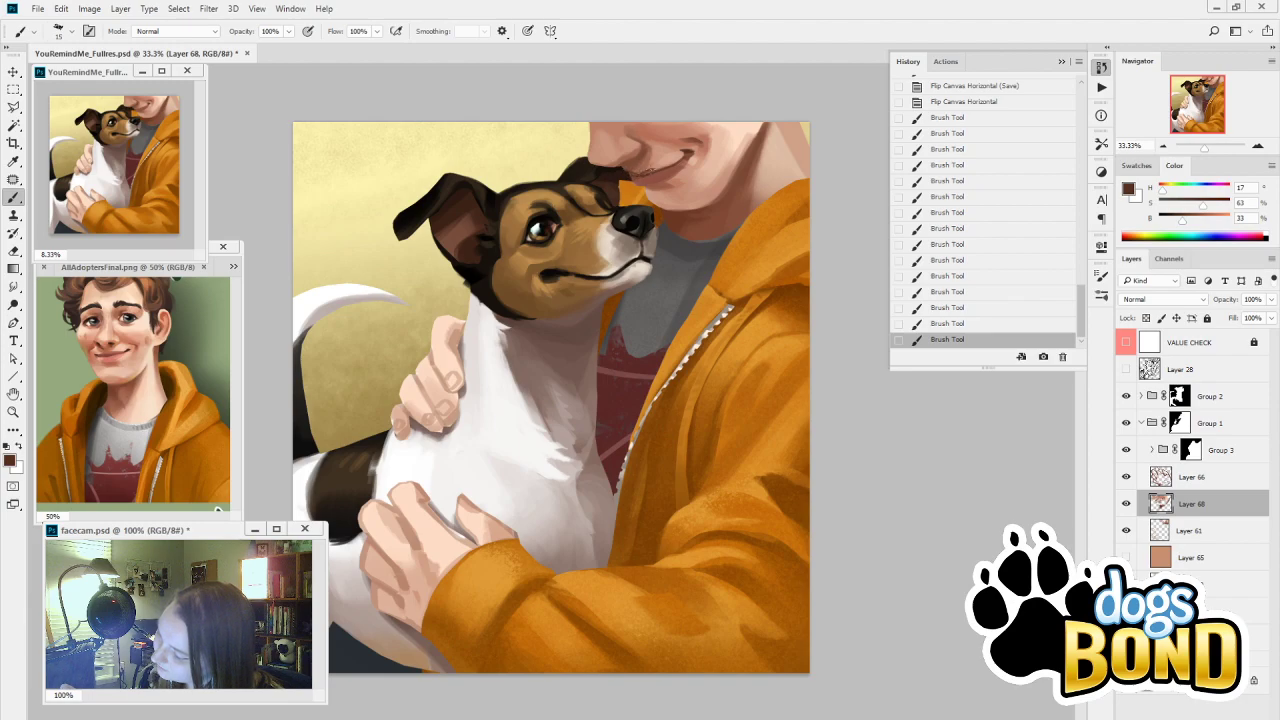
left_click(695, 141)
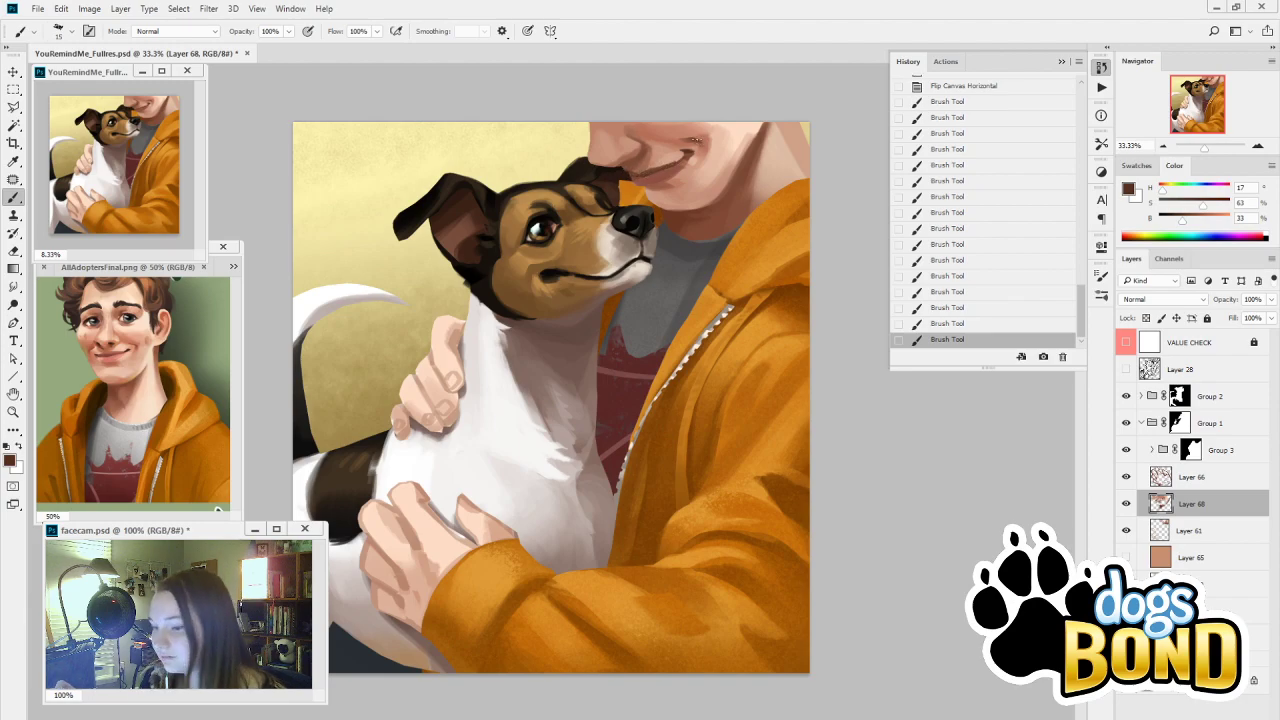
left_click(656, 172)
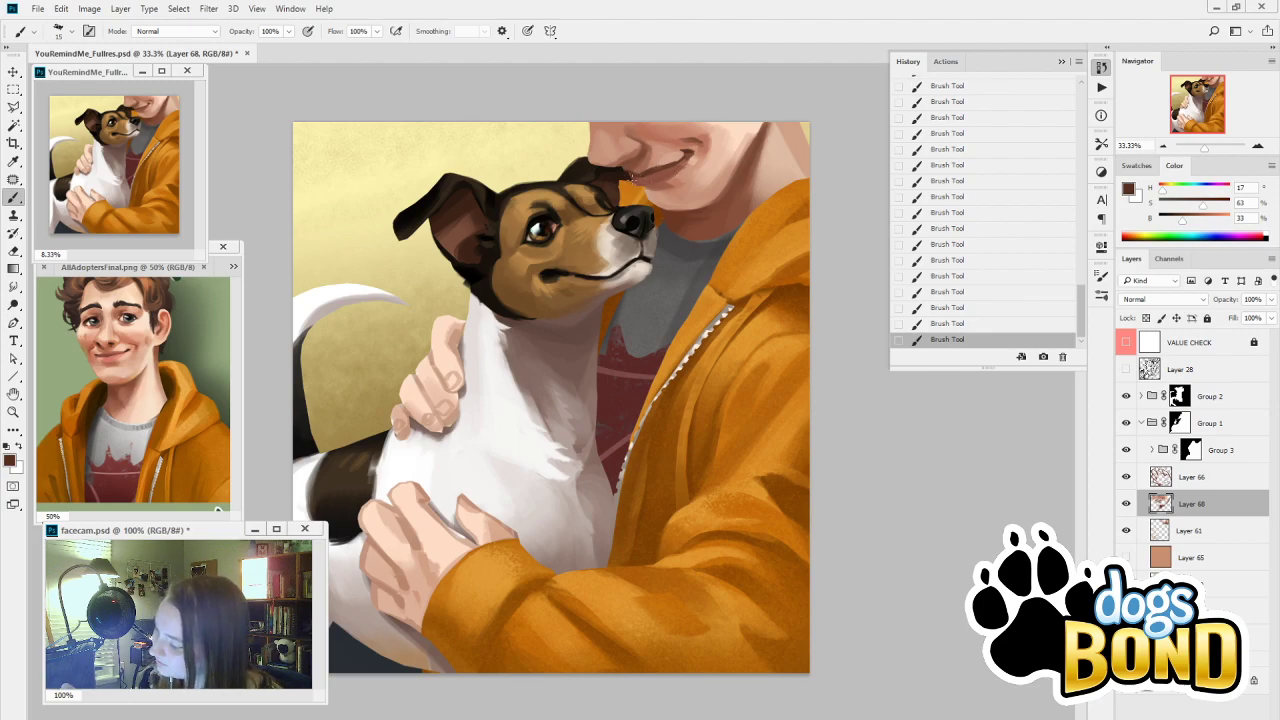
Refine the man's lips and the edge below them with sampled pinks and dark browns, using a larger brush
left_click(636, 188, "alt")
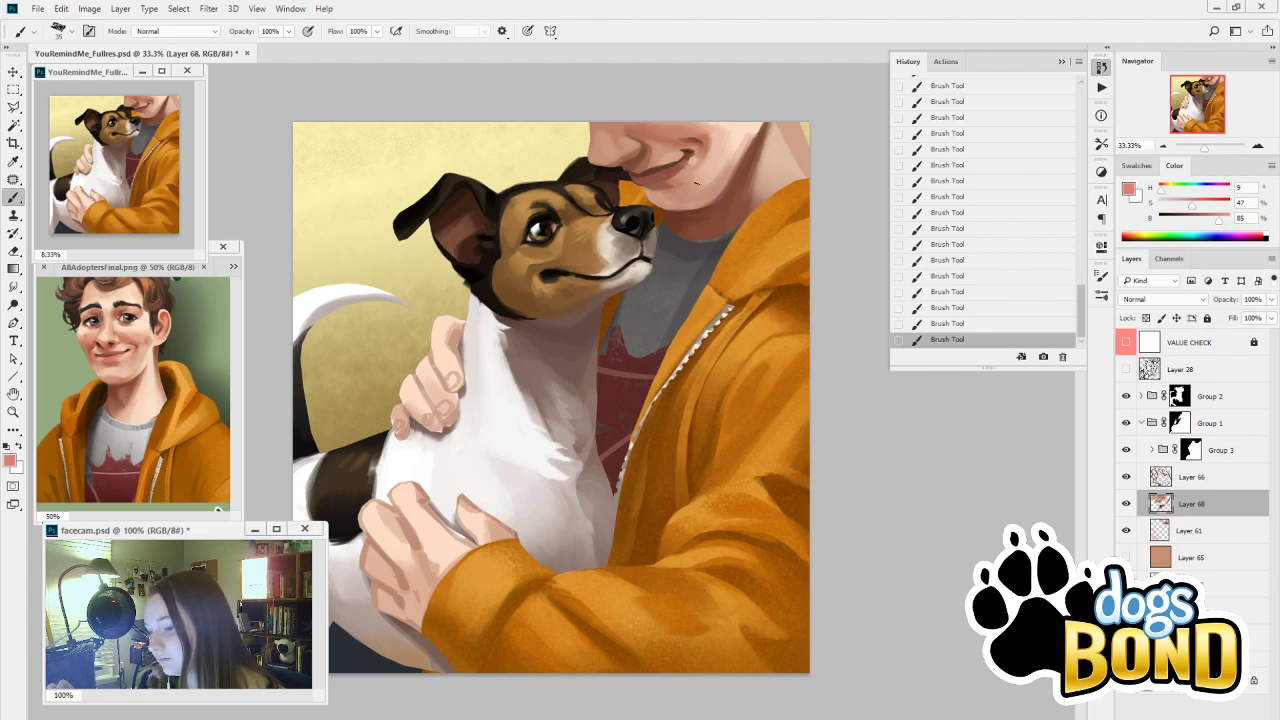
left_click(665, 167, "alt")
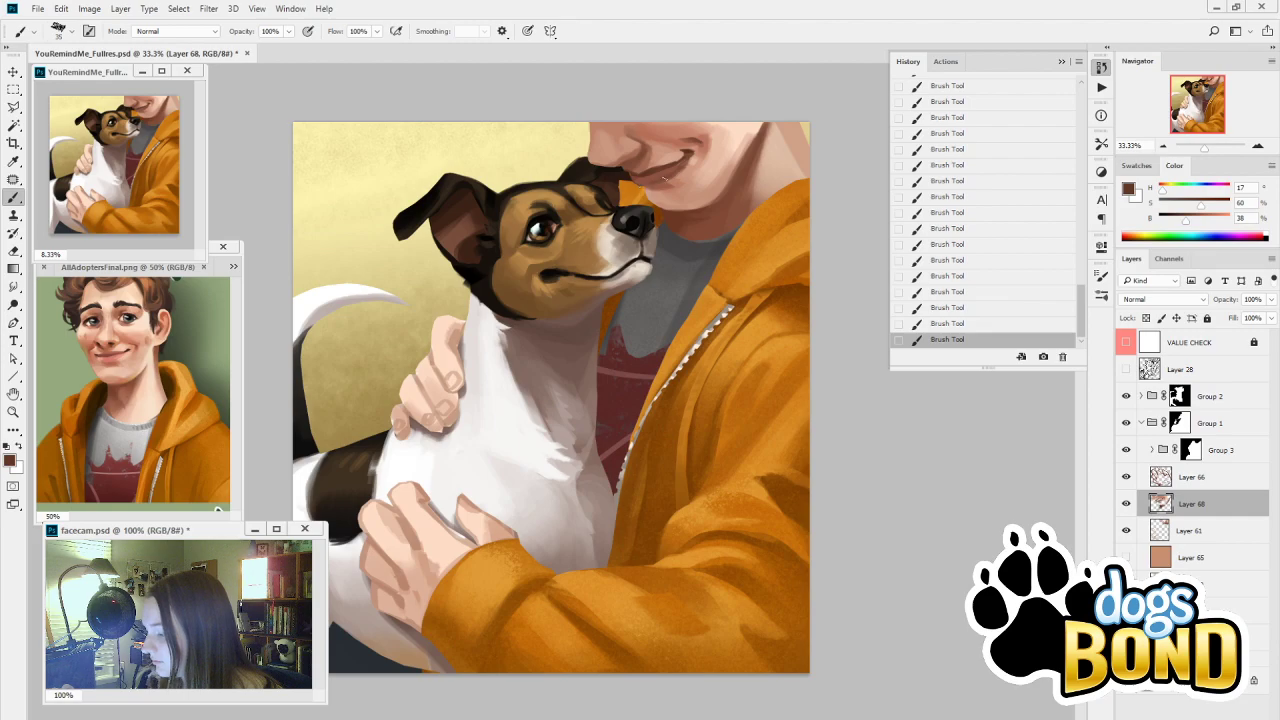
left_click(663, 175, "alt")
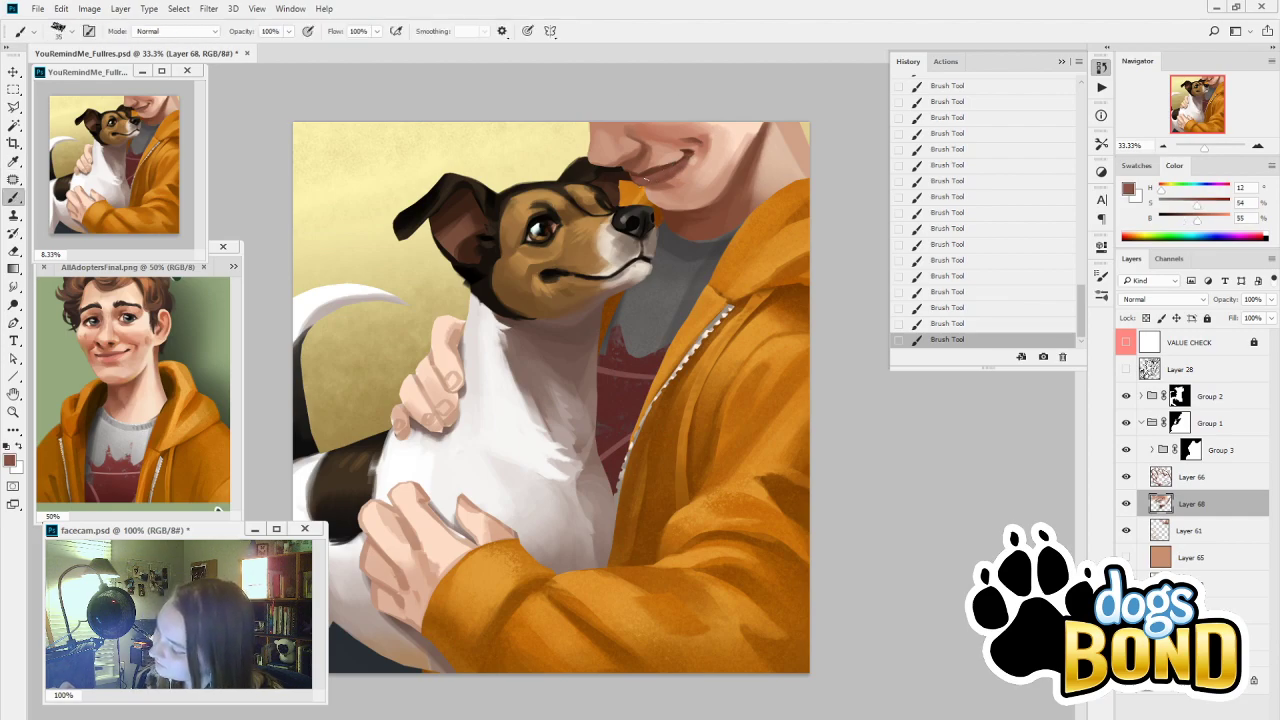
left_click(655, 185, "alt")
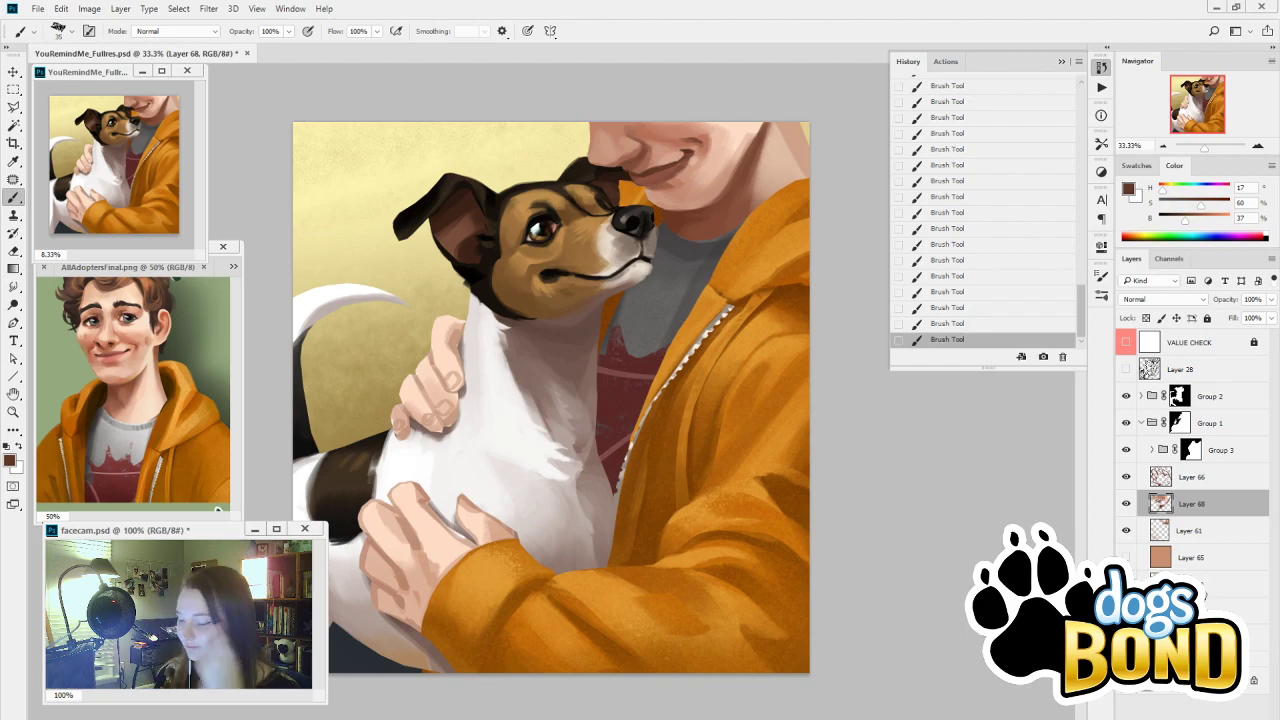
Compare the smile across recent brush stroke states in the history, and collapse the history
left_click(943, 323)
left_click(960, 291)
left_click(970, 260)
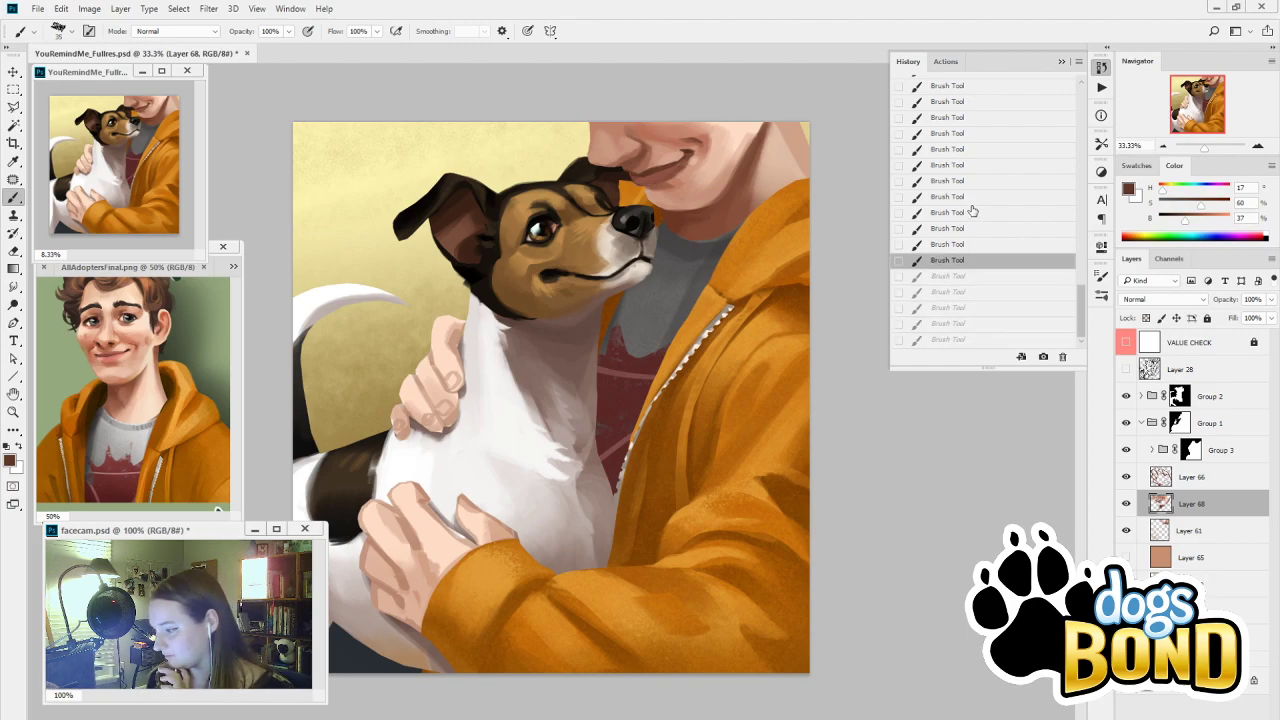
left_click(974, 211)
left_click(972, 197)
left_click(963, 259)
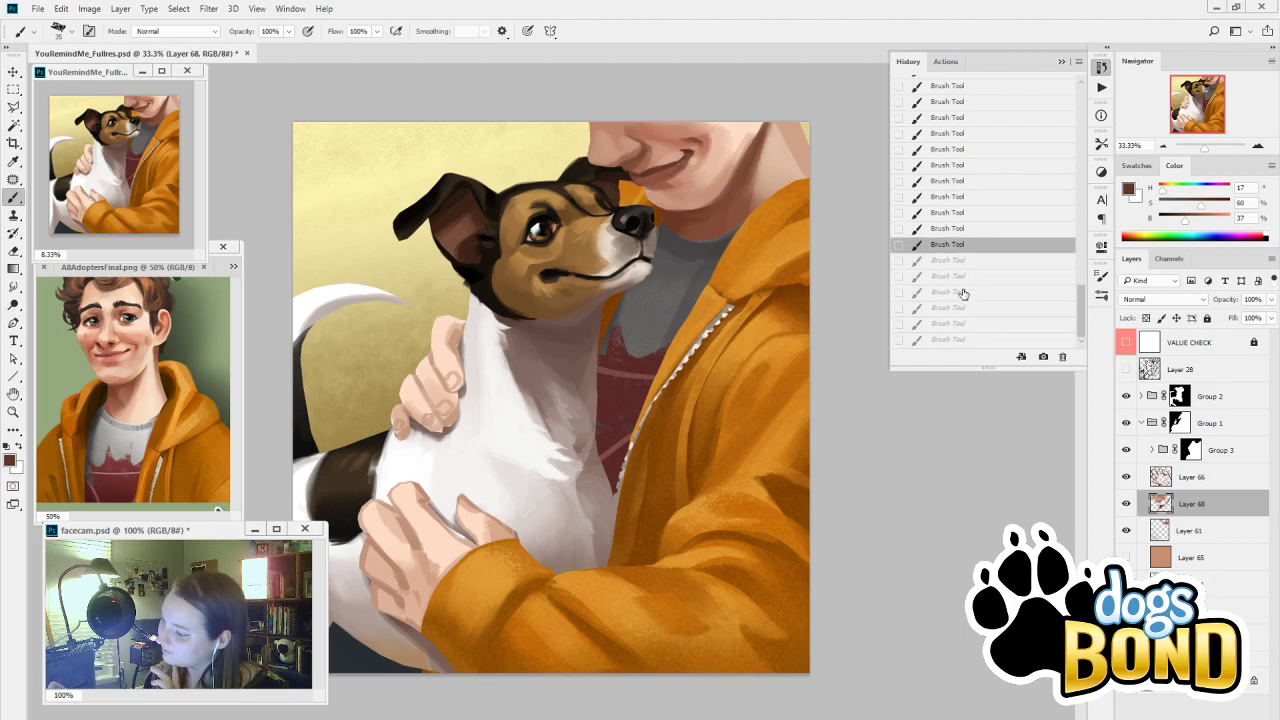
left_click(970, 213)
left_click(1057, 61)
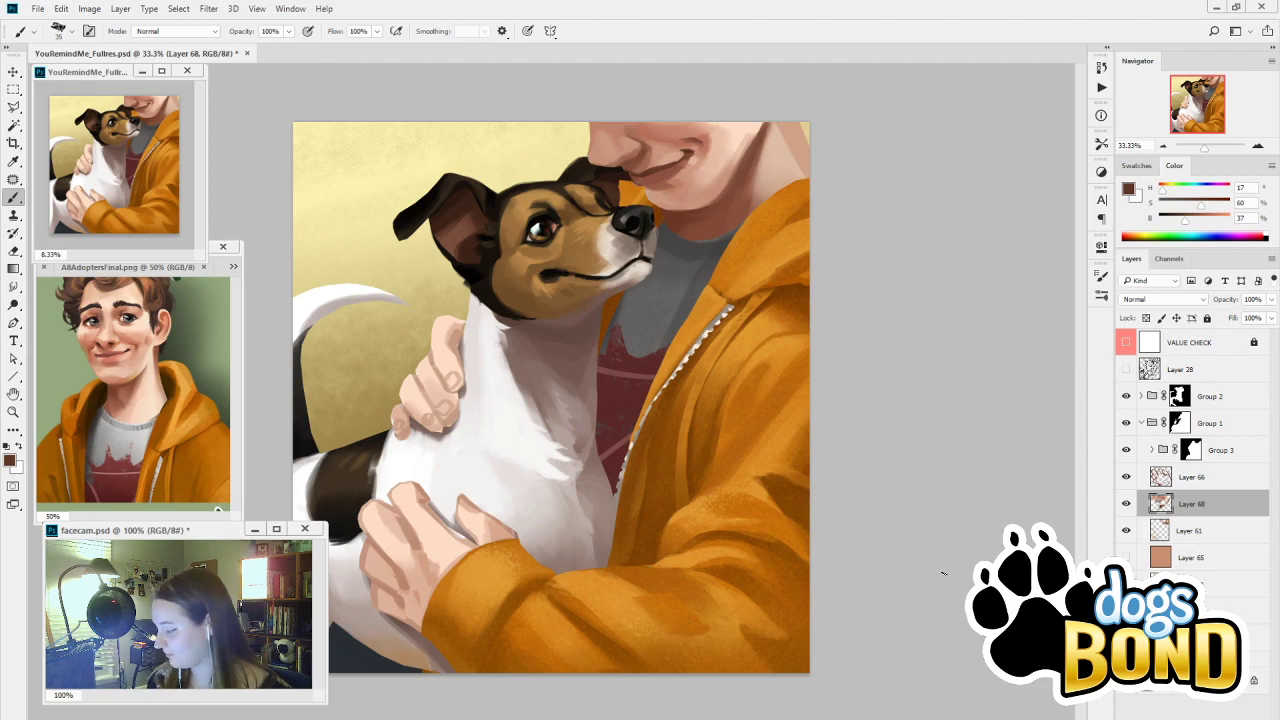
Compare the face with and without Layer 68, leaving the layer shown
left_click(1126, 504)
left_click(1126, 504)
left_click(1125, 506)
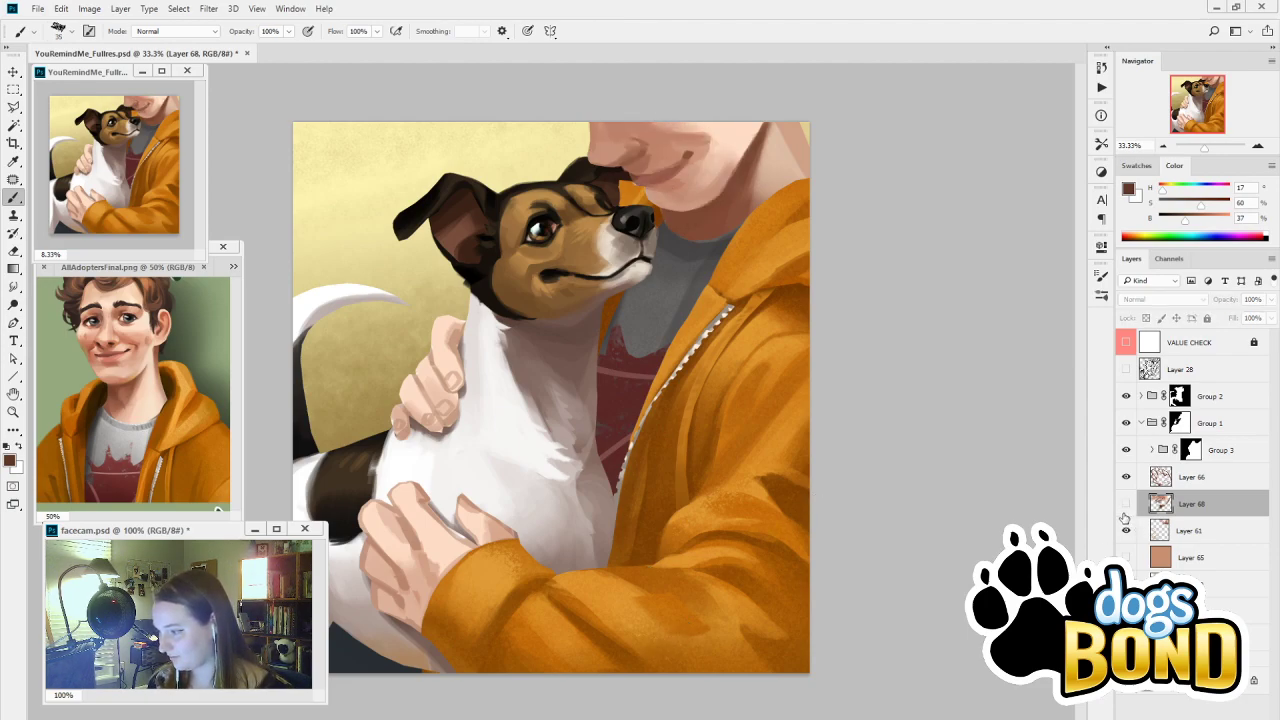
left_click(1125, 506)
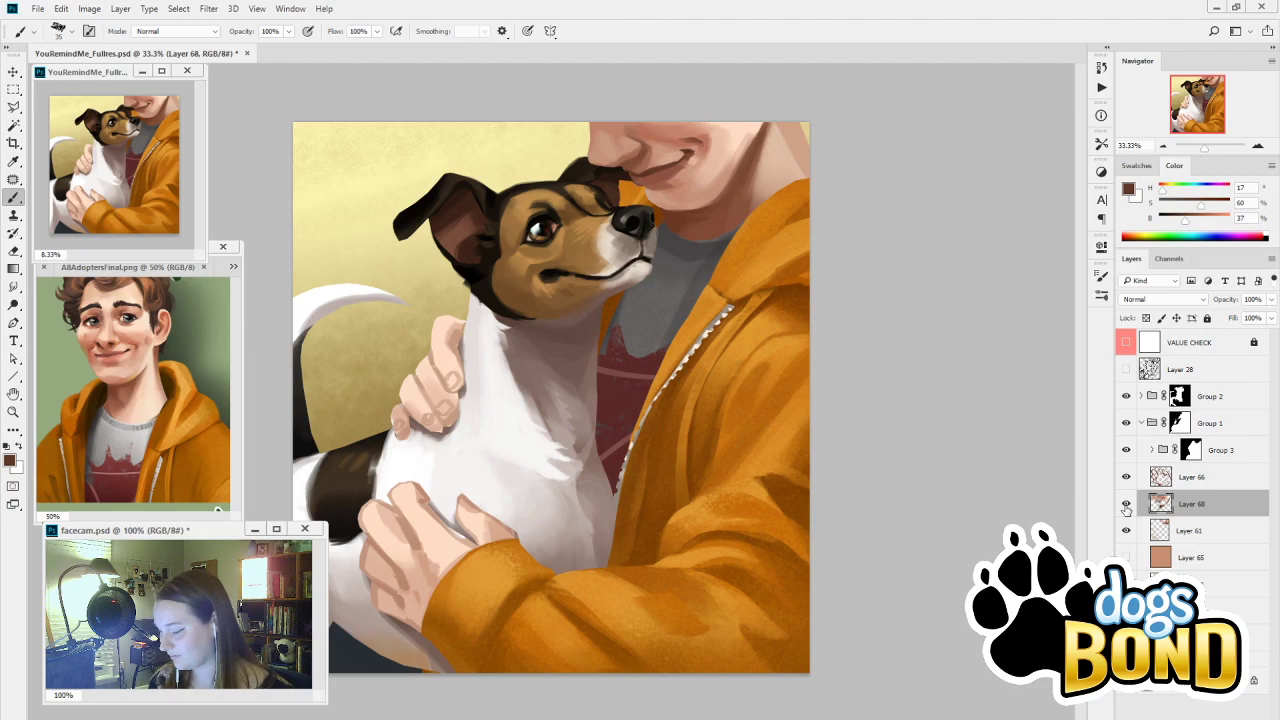
left_click(1126, 504)
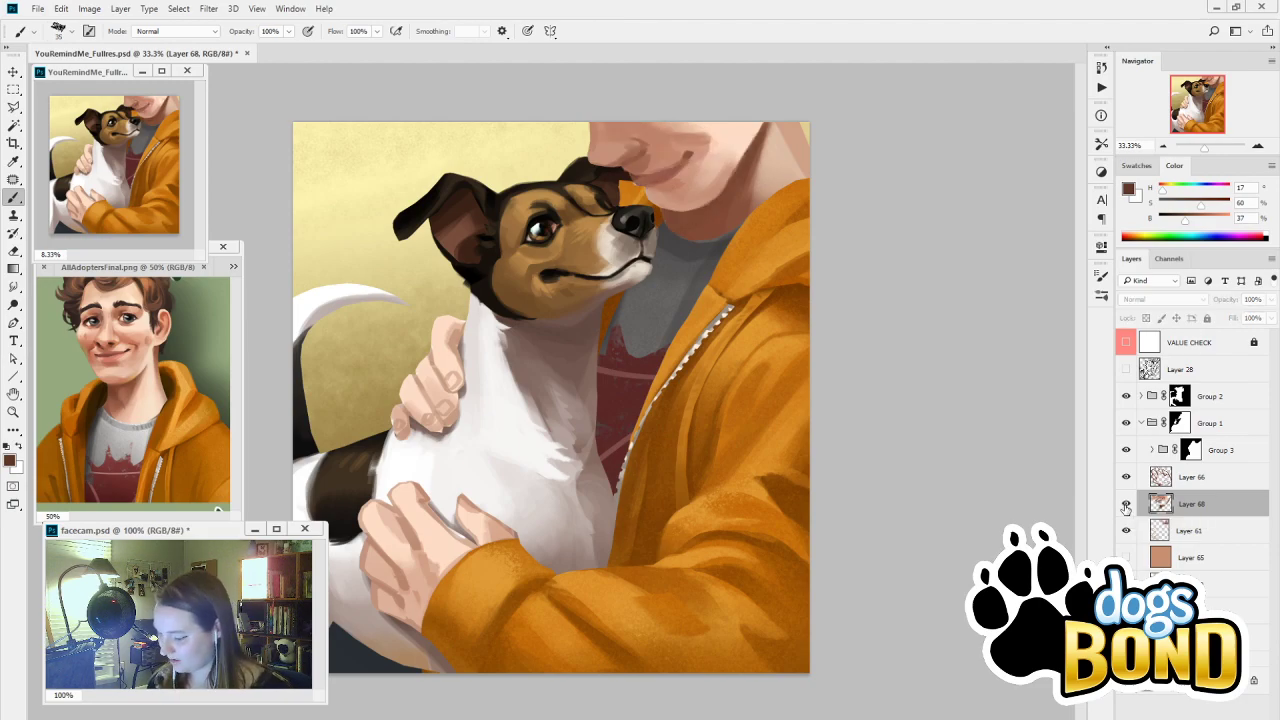
left_click(1125, 504)
left_click(1126, 504)
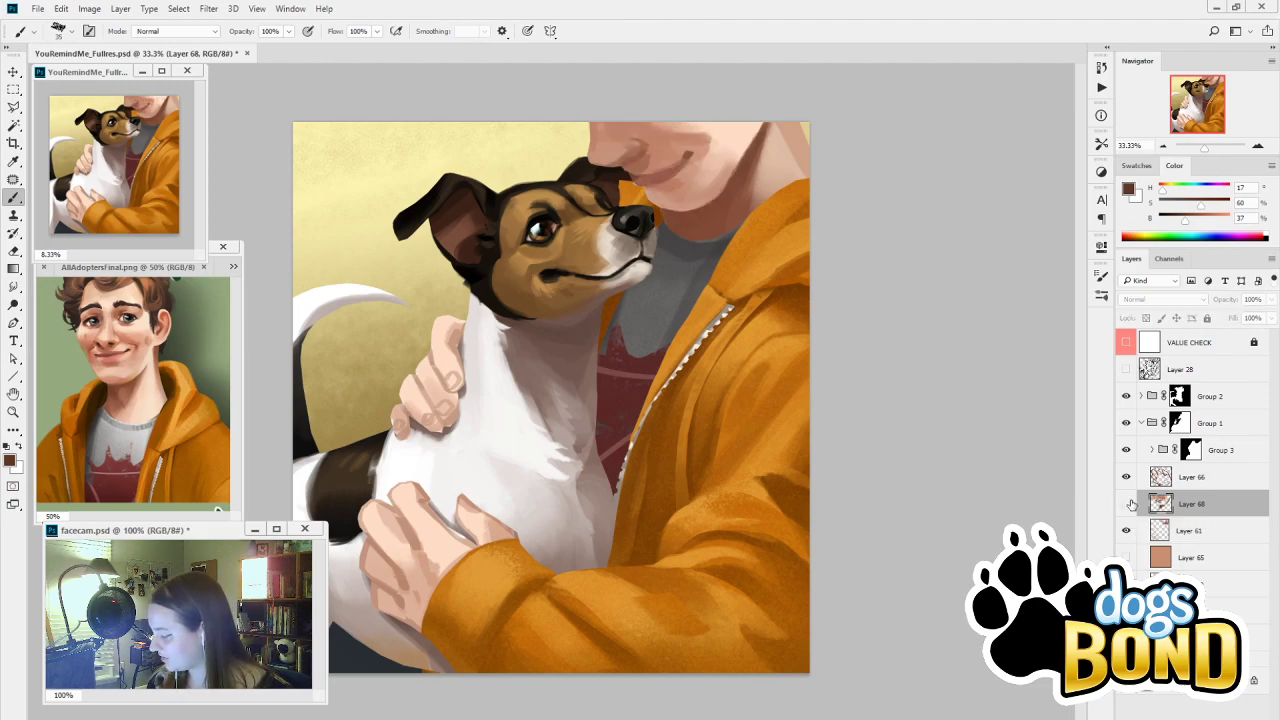
left_click(1126, 504)
Select Layer 66 and compare the painting with and without it, leaving the layer shown
left_click(1127, 477)
left_click(1127, 477)
left_click(1198, 476)
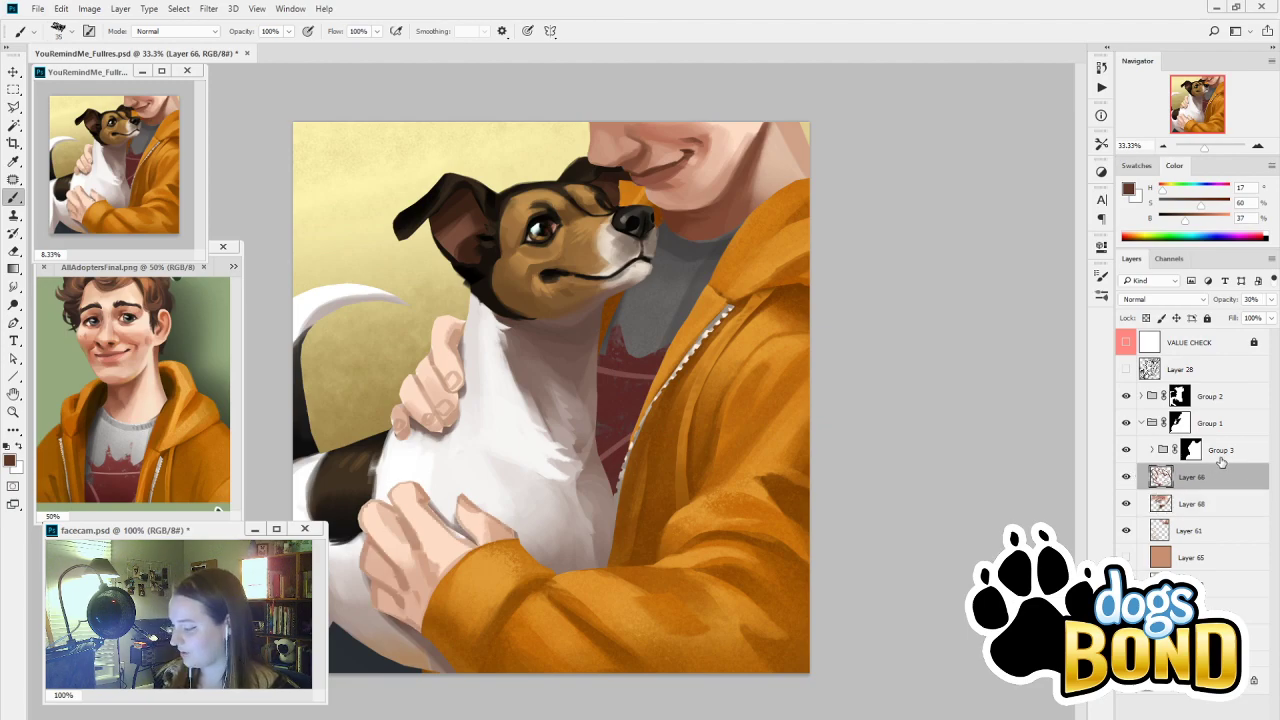
left_click(1127, 477)
left_click(1127, 477)
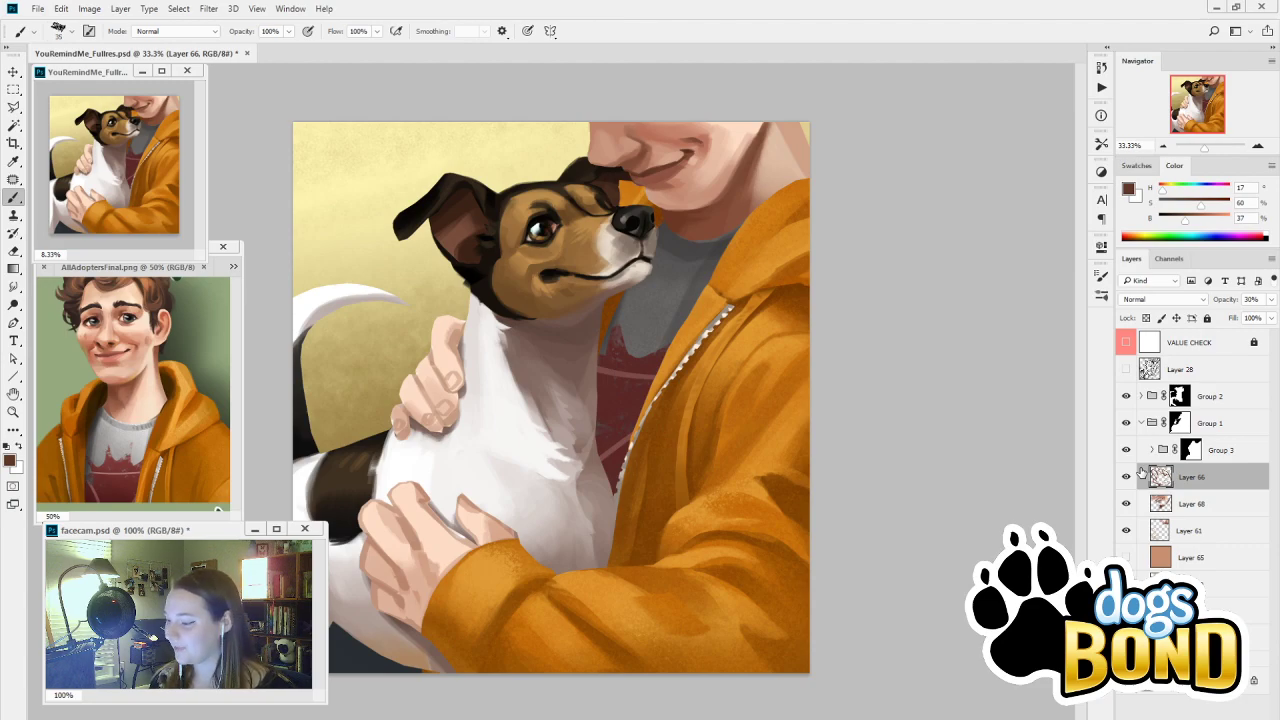
Create a new layer above Layer 66 and paint on the man's hands with a sampled peach and a reddish brown
key("ctrl+shift+alt+n")
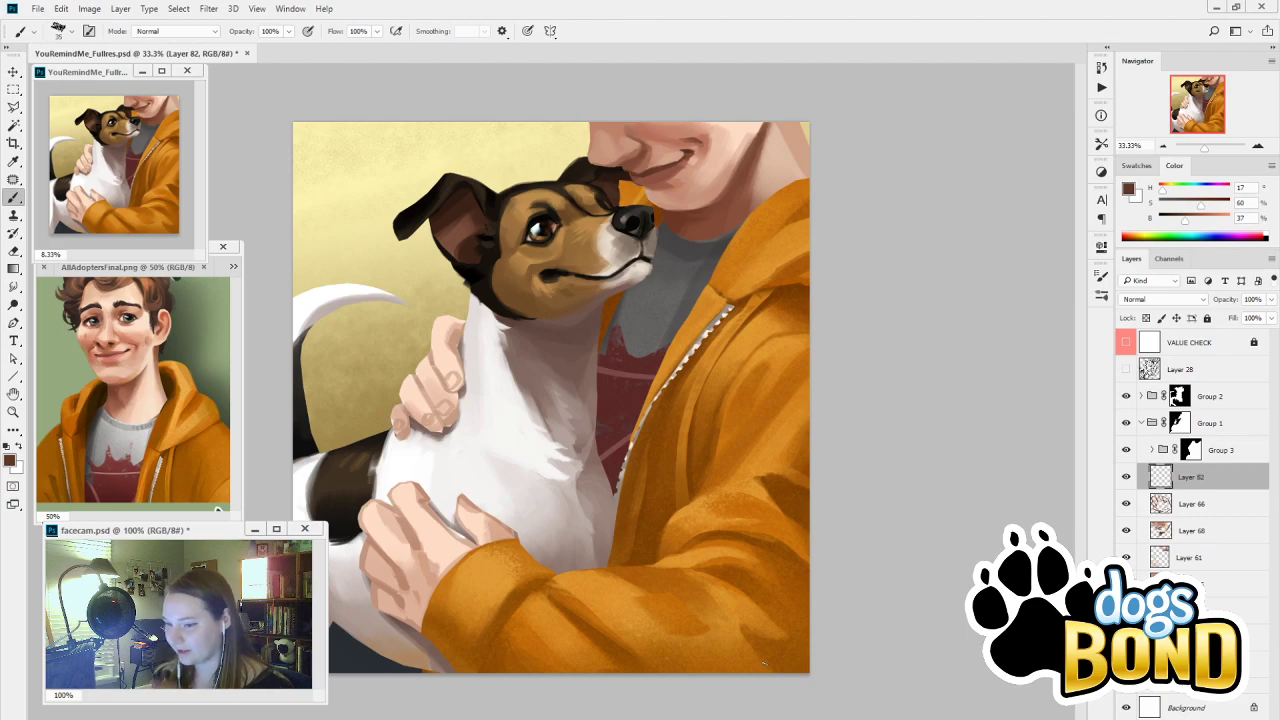
key("ctrl+plus")
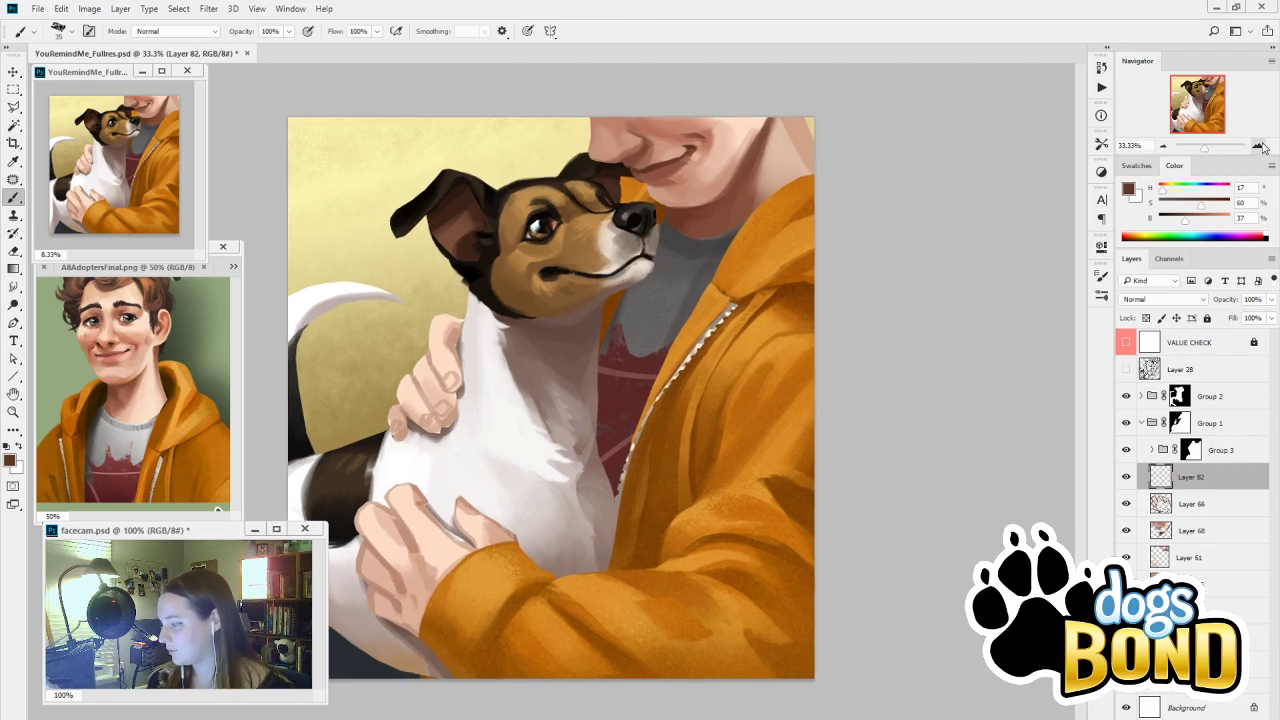
left_click_drag(606, 637, 854, 534)
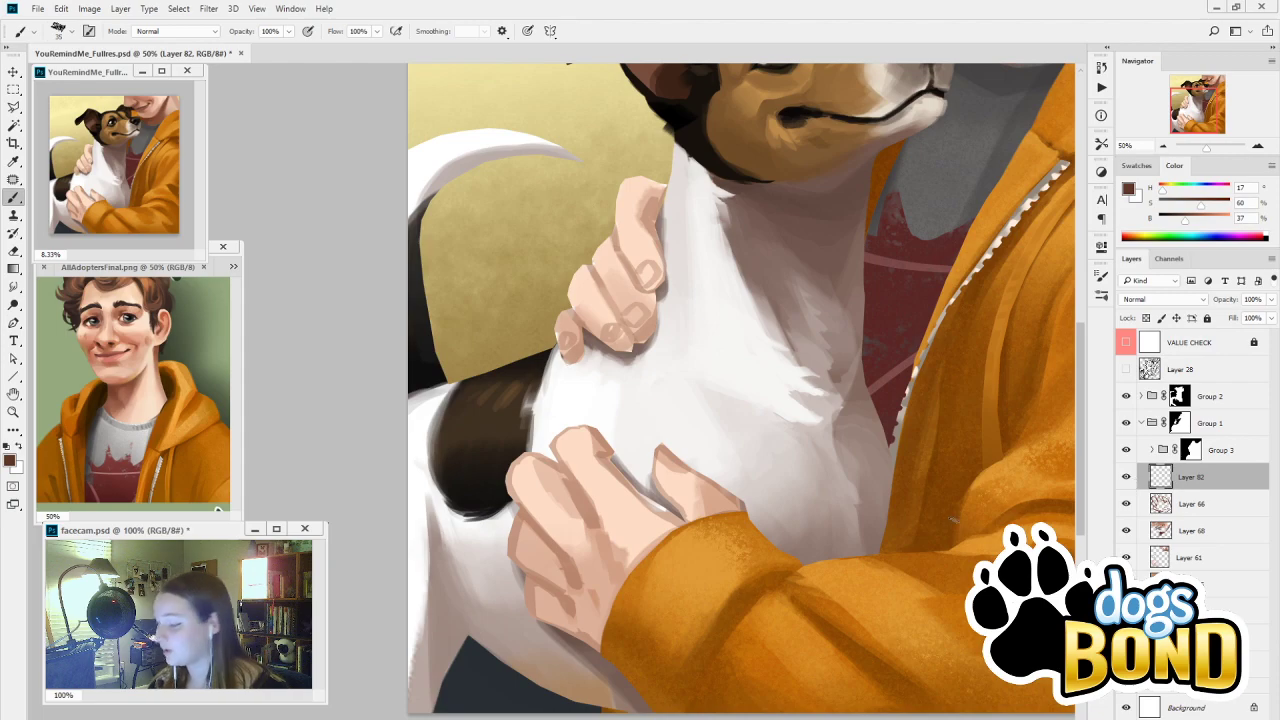
left_click_drag(766, 549, 790, 603)
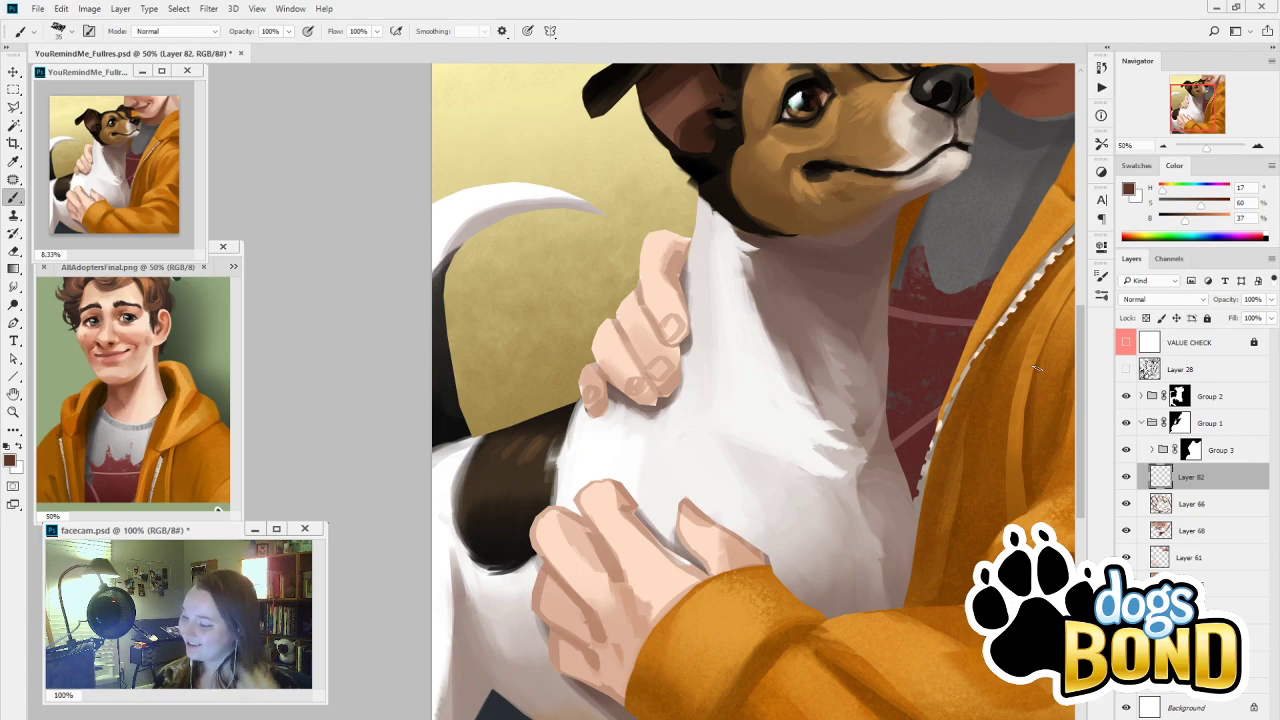
left_click(694, 530, "alt")
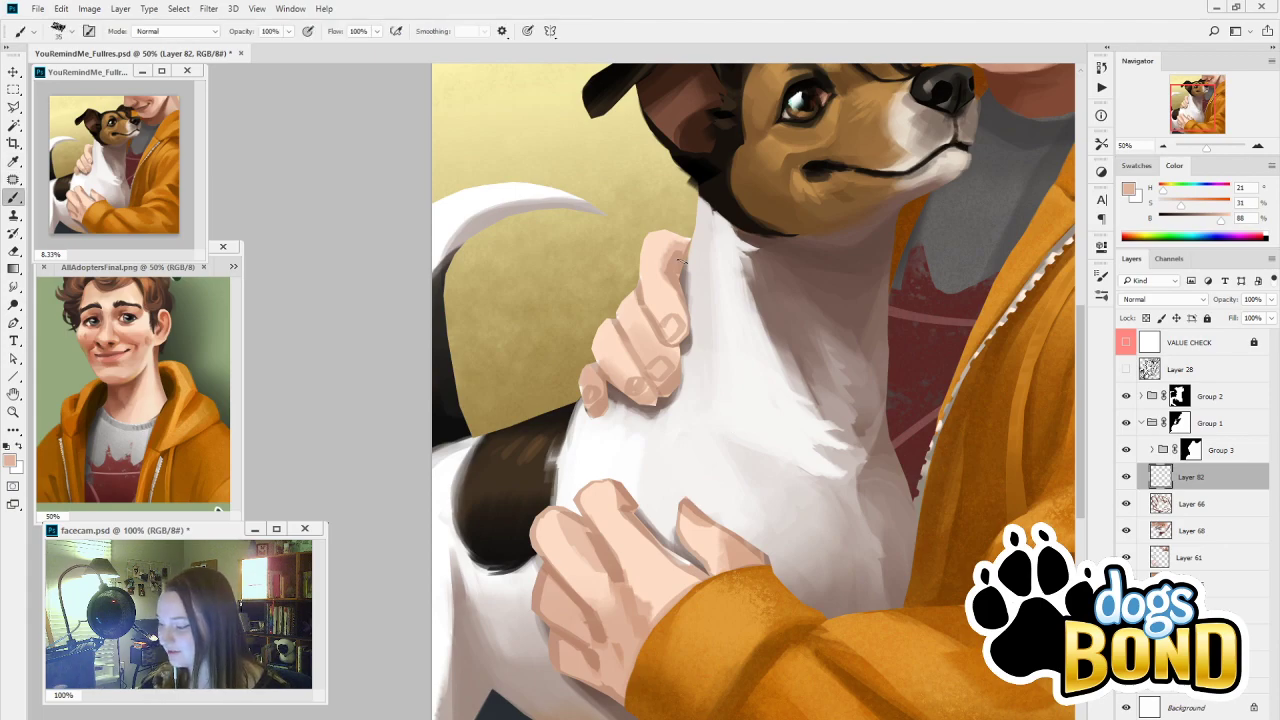
left_click_drag(825, 443, 790, 588)
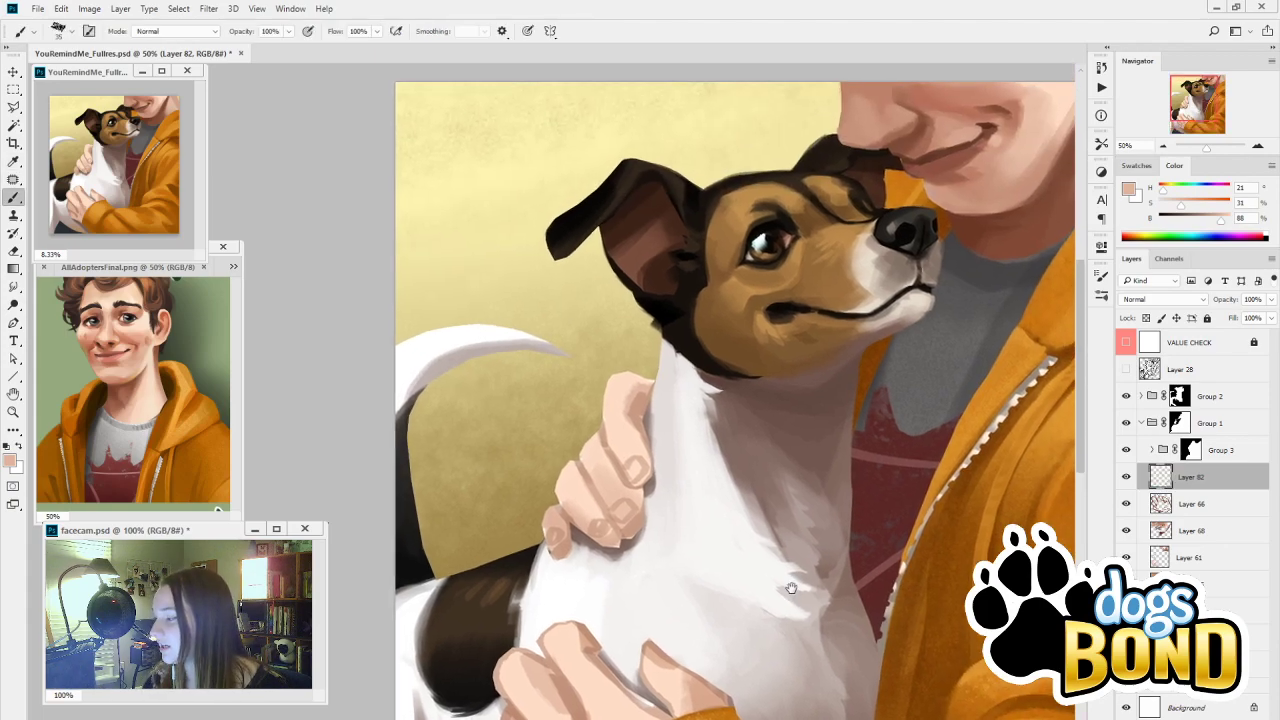
left_click(694, 528, "alt")
mouse_move(655, 392)
left_mouse_down()
mouse_move(630, 267)
mouse_move(618, 294)
left_mouse_up()
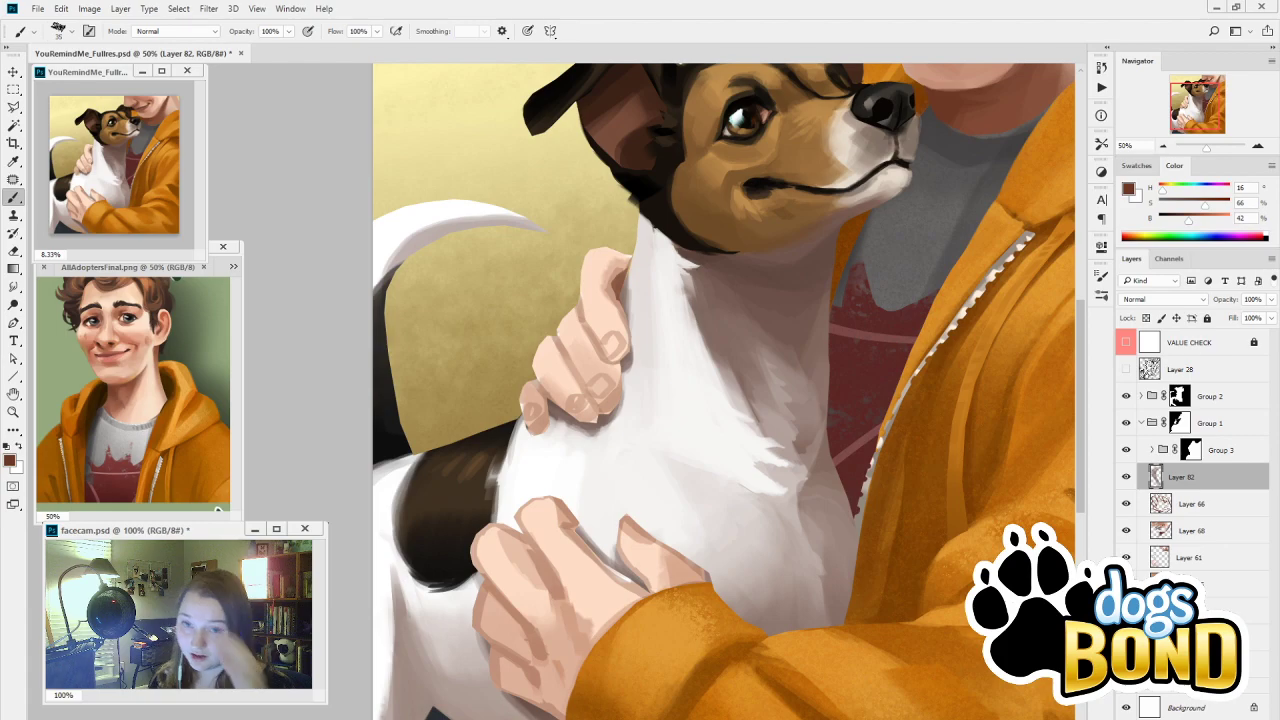
left_click(1162, 146)
left_click(1162, 146)
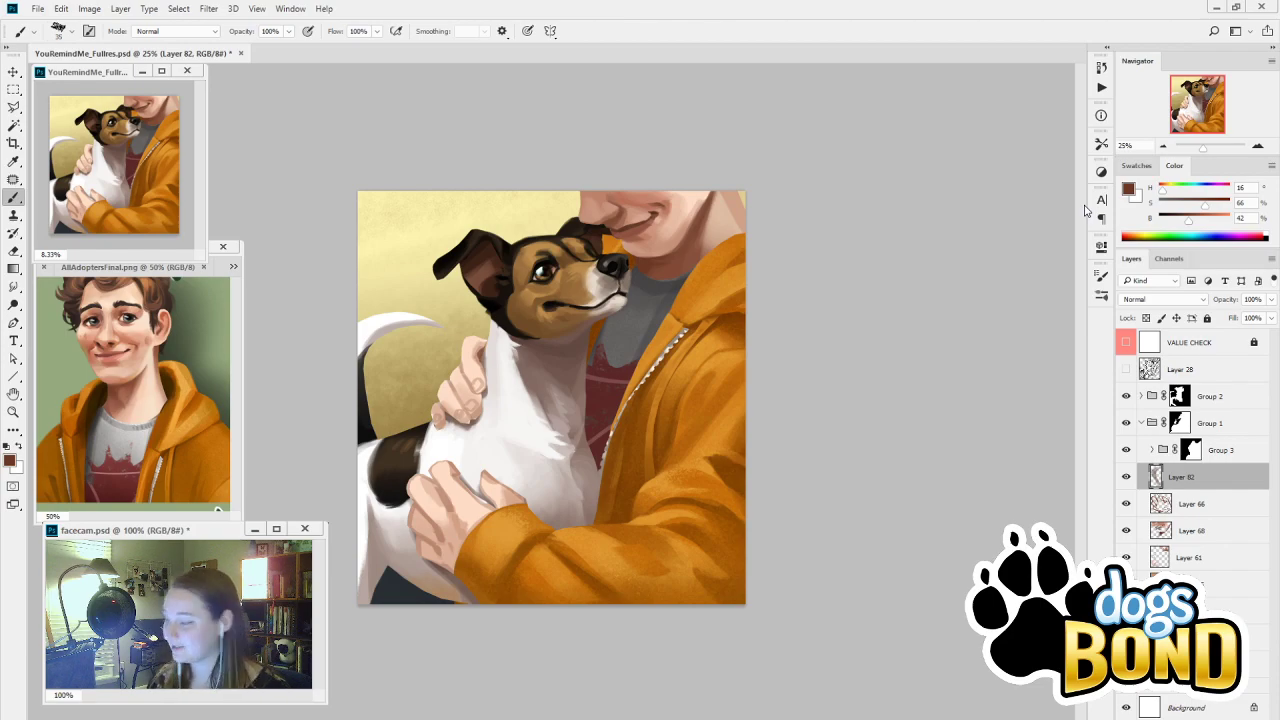
Refine the edges of the little finger on the man's upper hand with sampled peach tones on Layer 82
left_click(1258, 146)
left_click(1258, 146)
left_click_drag(482, 352, 717, 305)
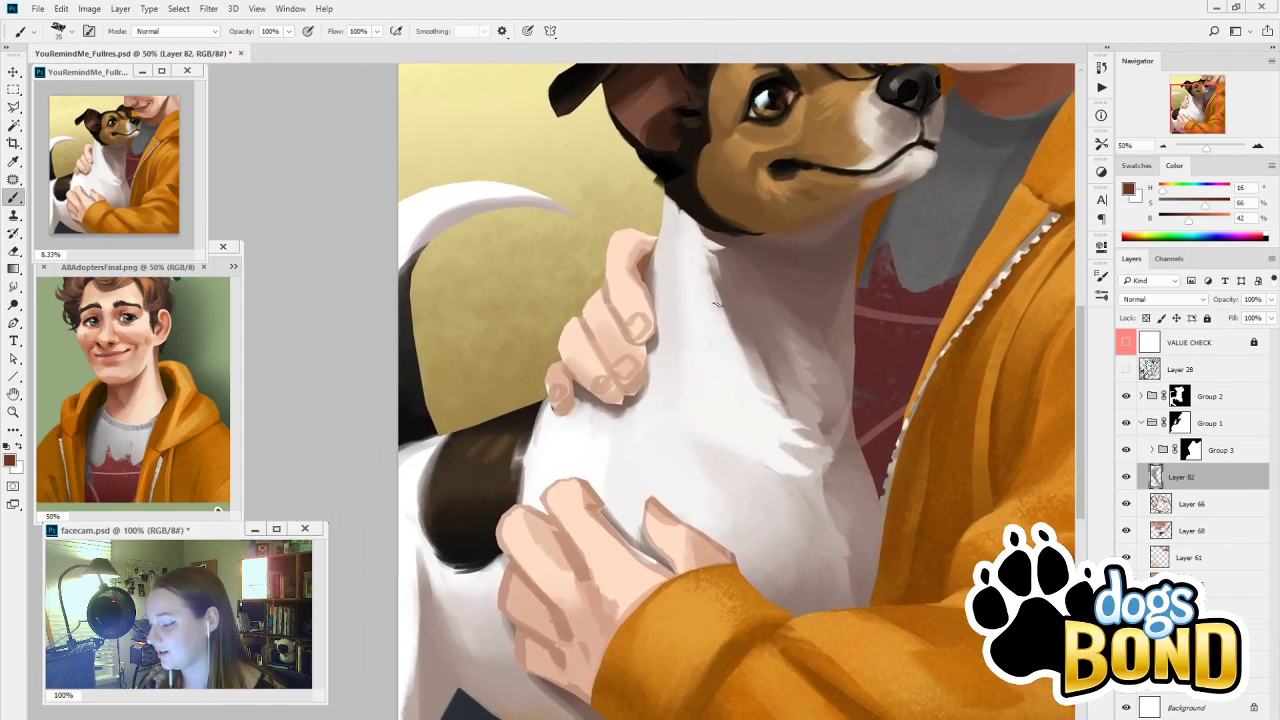
left_click_drag(606, 283, 599, 302)
key("ctrl+z")
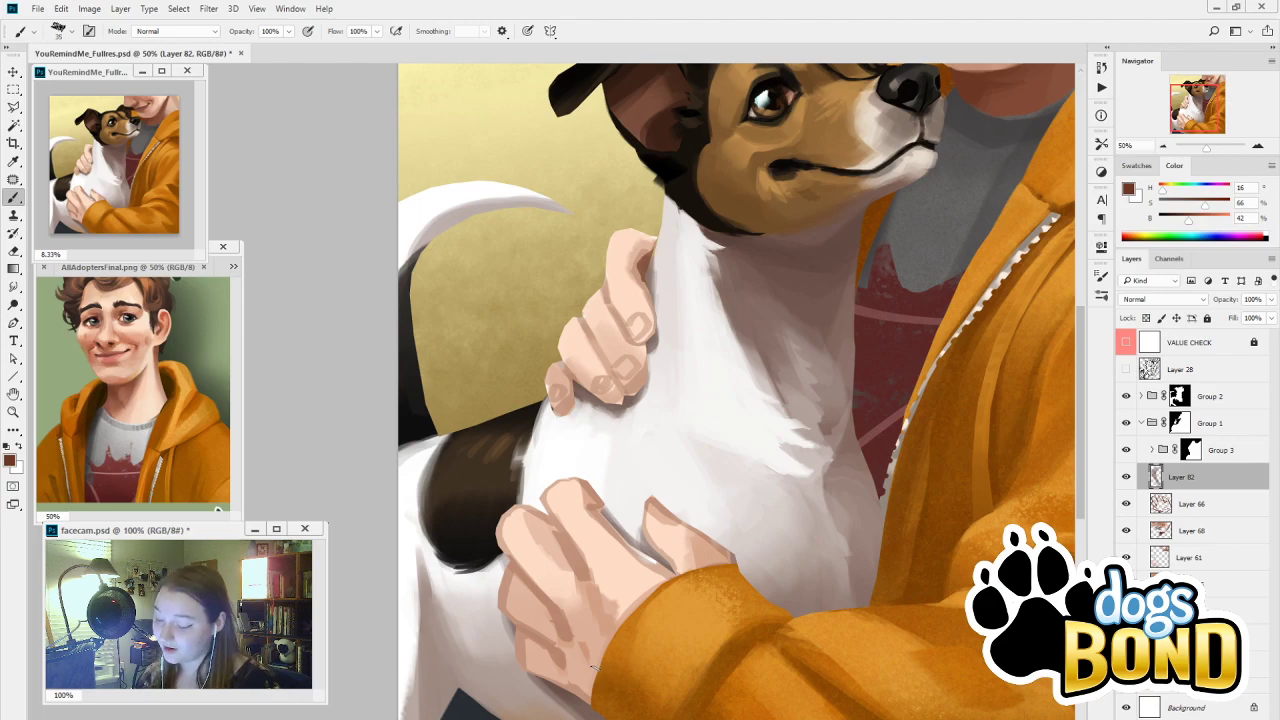
left_click(565, 375, "alt")
left_click_drag(552, 384, 545, 388)
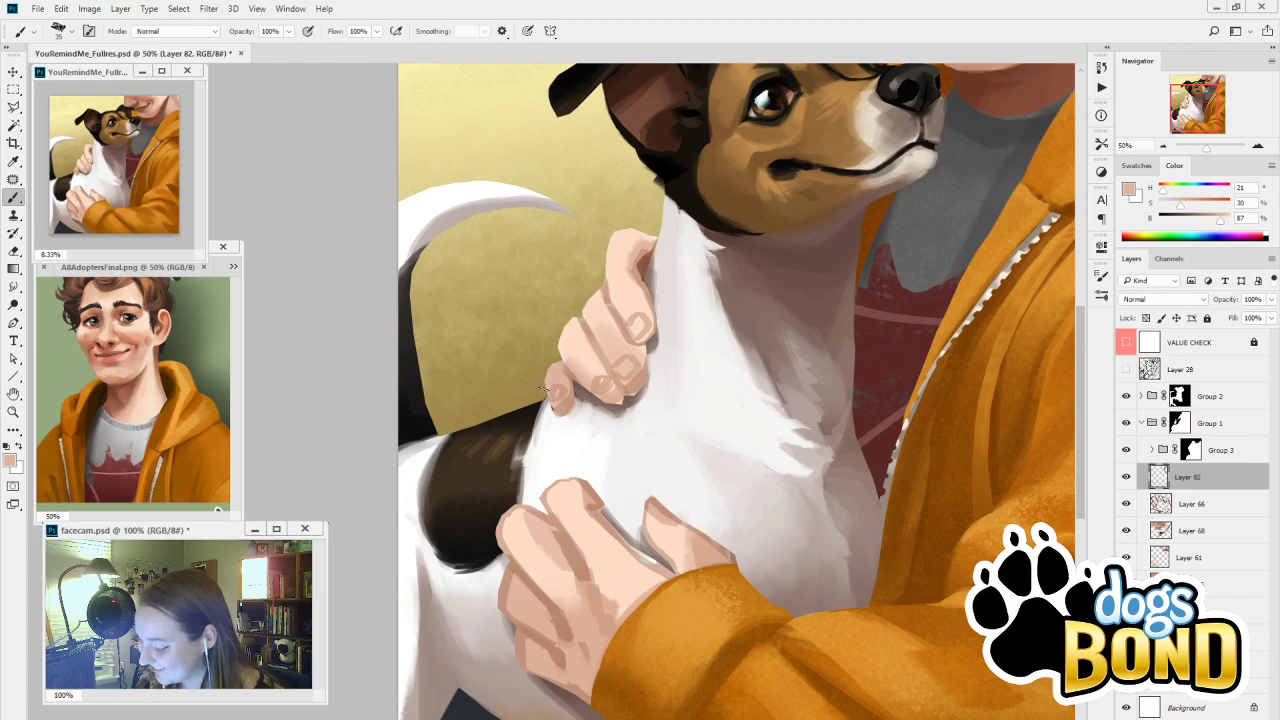
left_click(552, 404, "alt")
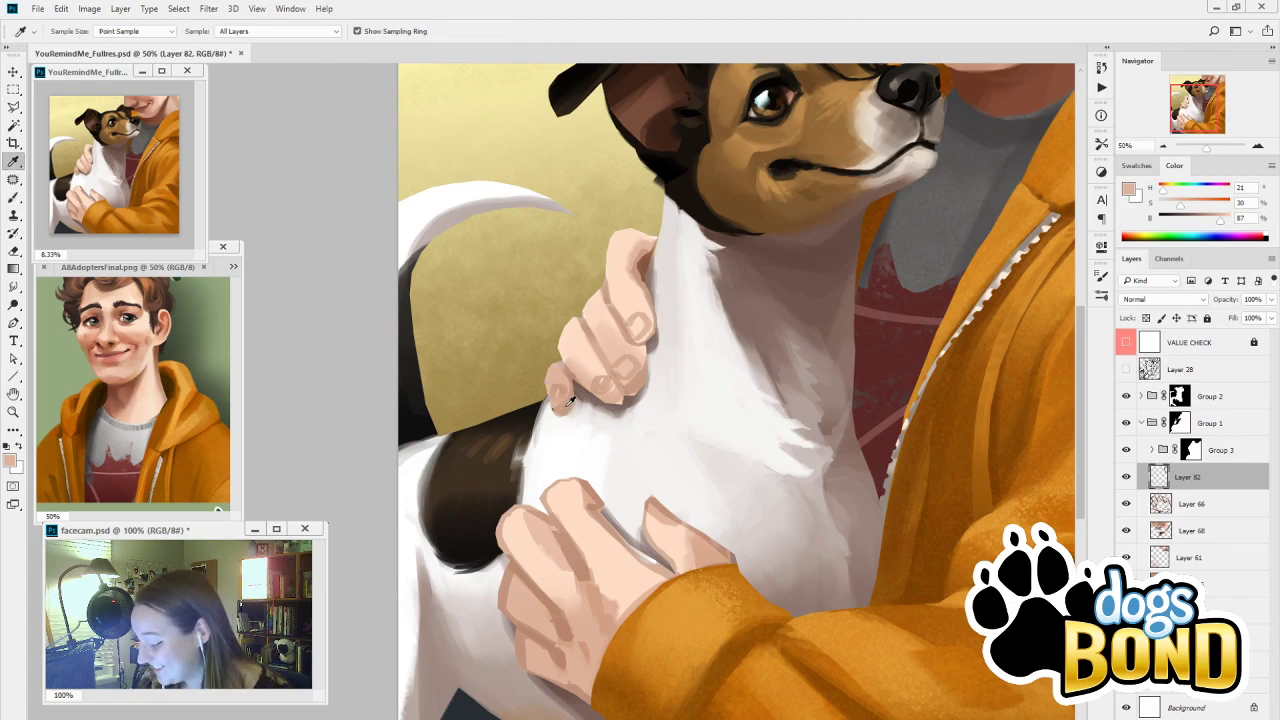
left_click_drag(561, 414, 575, 404)
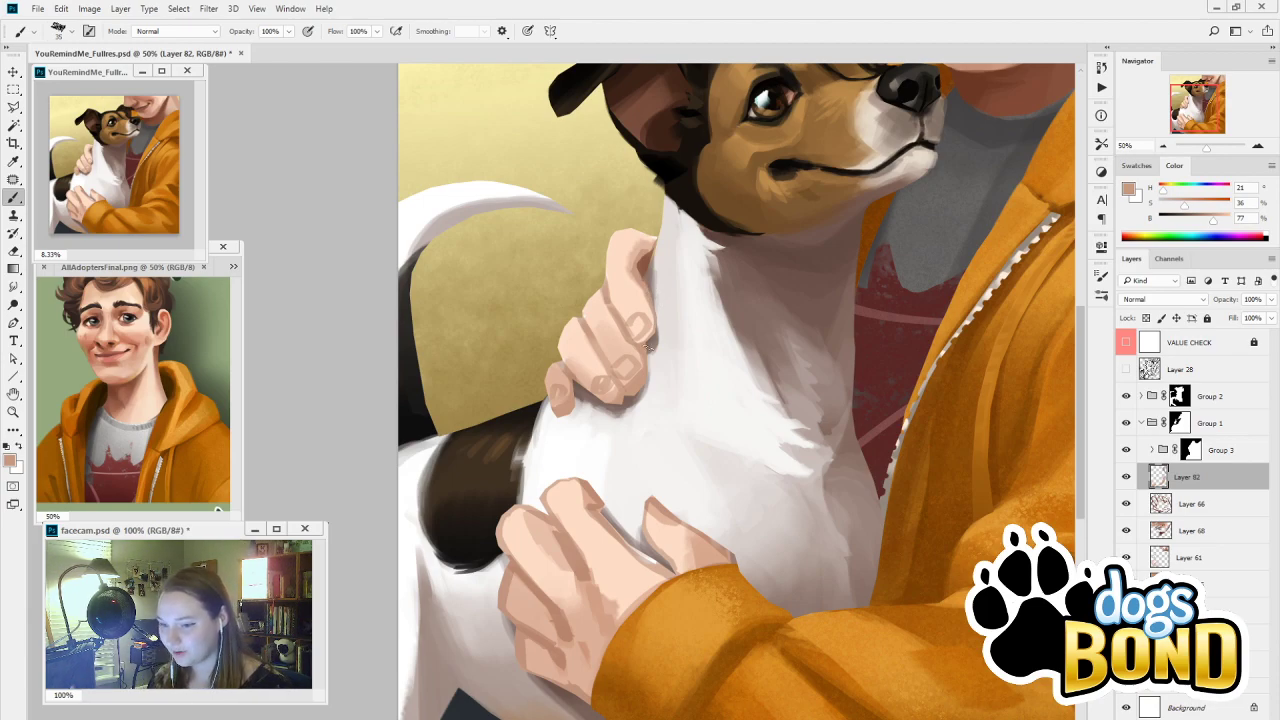
Return to Layer 82 and paint a sampled reddish brown shadow along the inner edge of the upper hand's index finger
left_click(1182, 400)
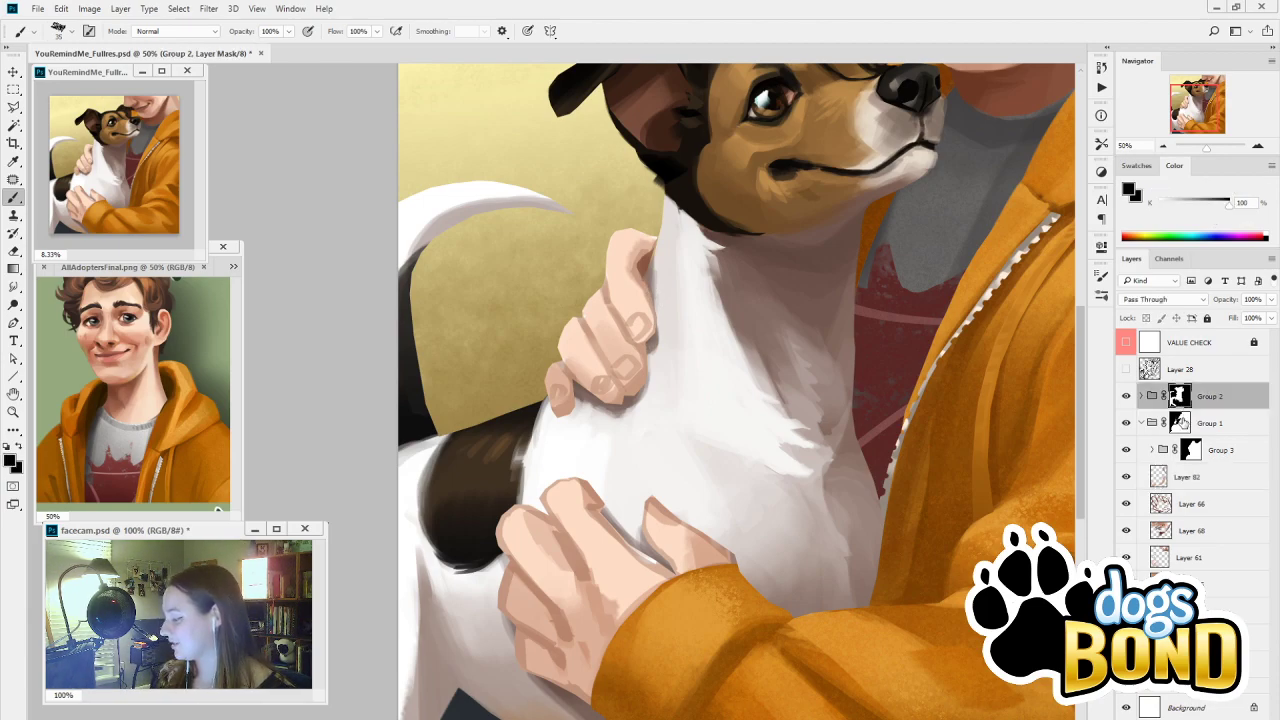
left_click(1186, 426)
left_click(1184, 482)
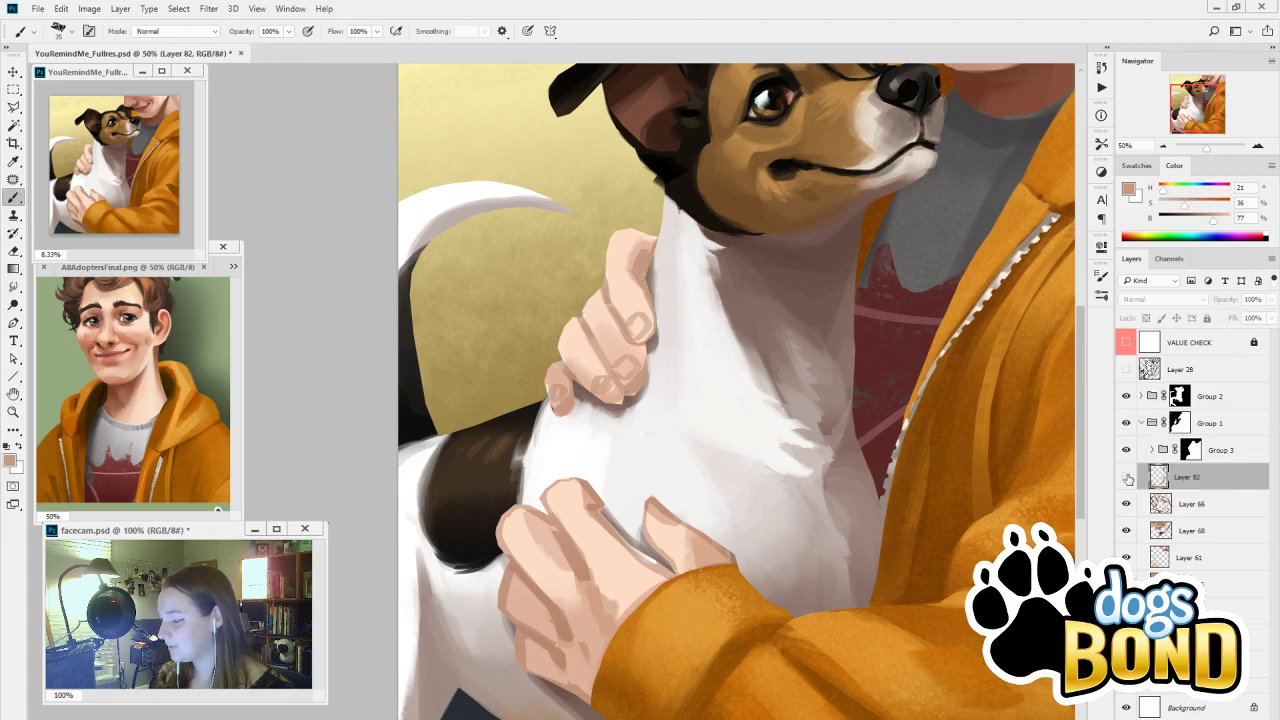
left_click(651, 251, "alt")
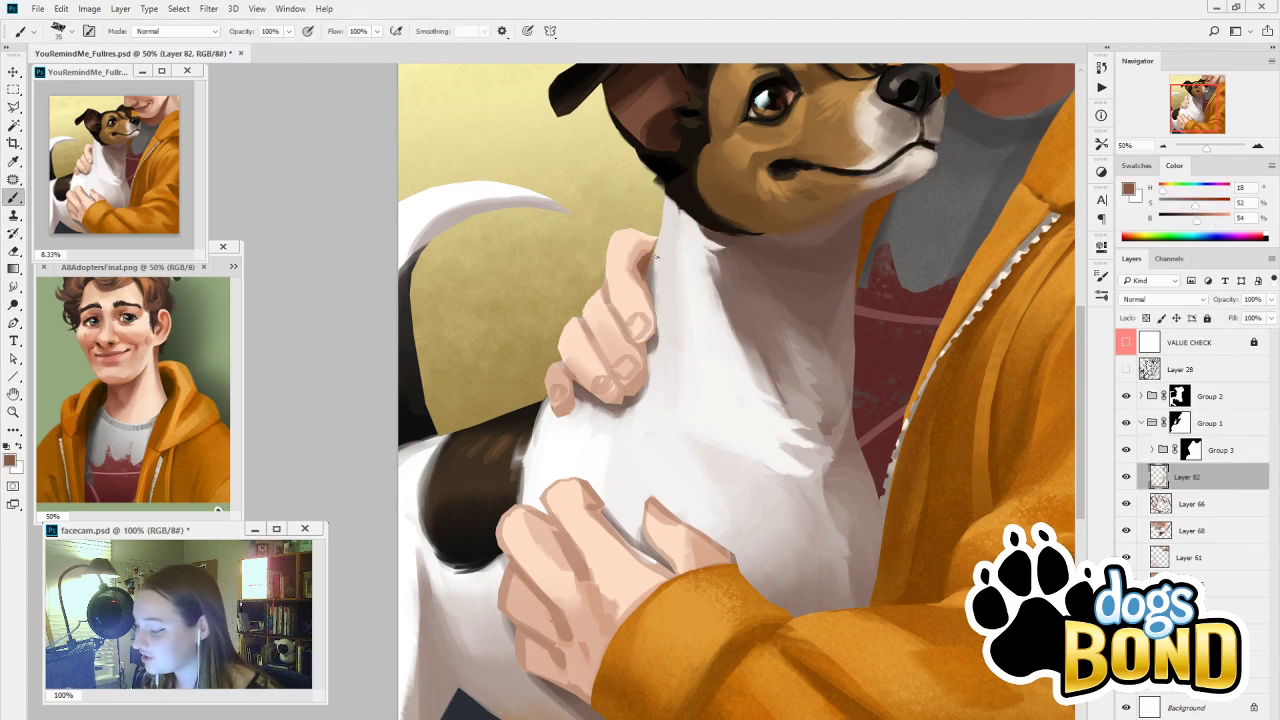
left_click(652, 249, "alt")
left_click(651, 254, "alt")
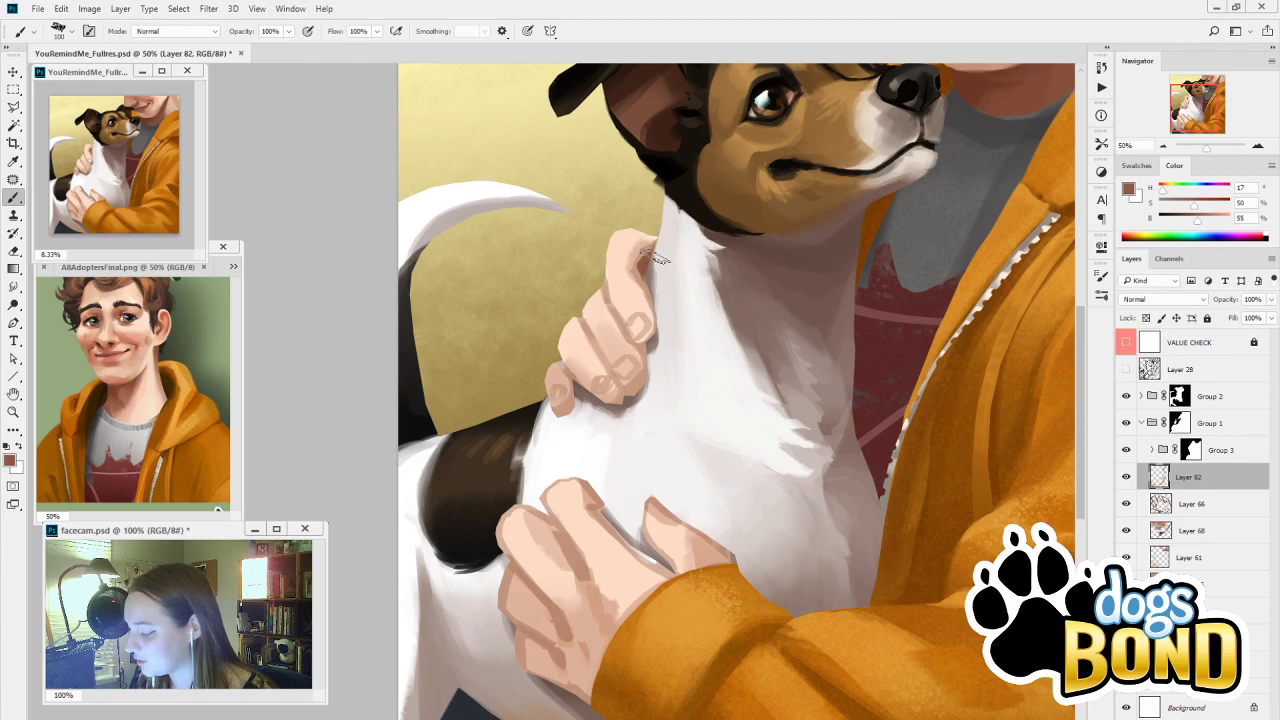
left_click_drag(652, 262, 643, 280)
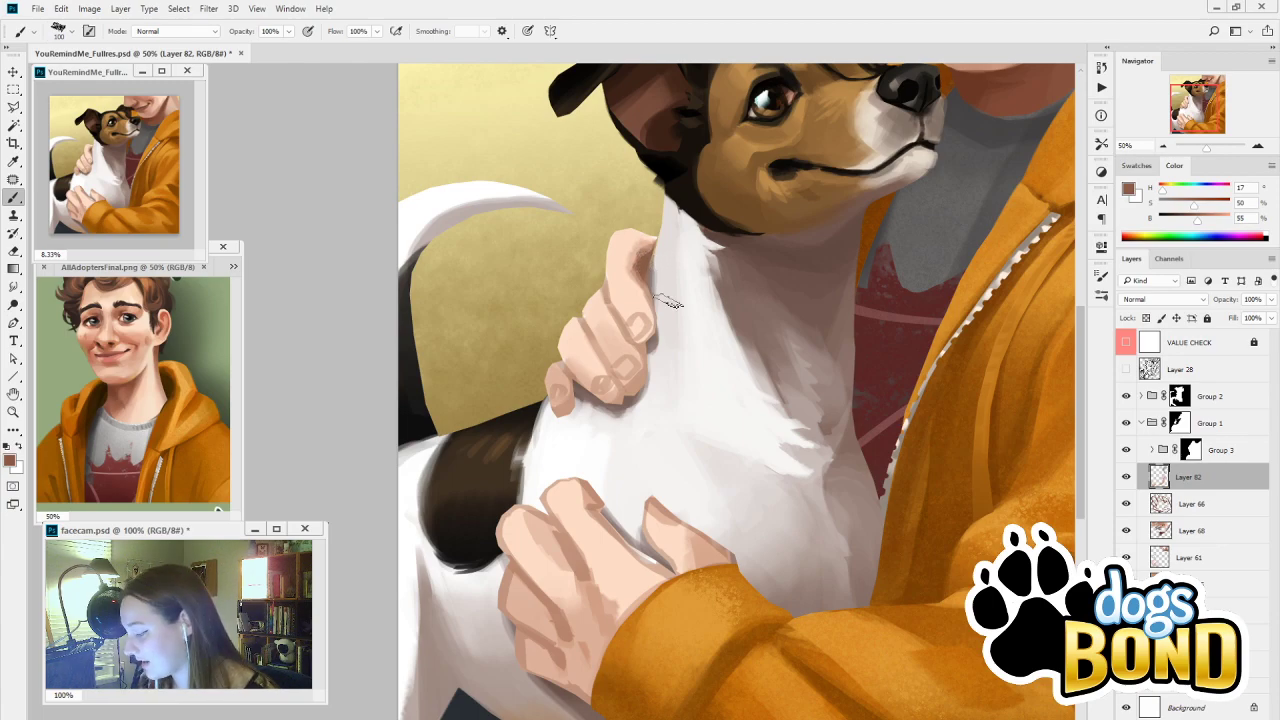
Soften the knuckles and fingers of the upper hand with sampled tan and light peach at brush size 60
left_click(660, 346, "alt")
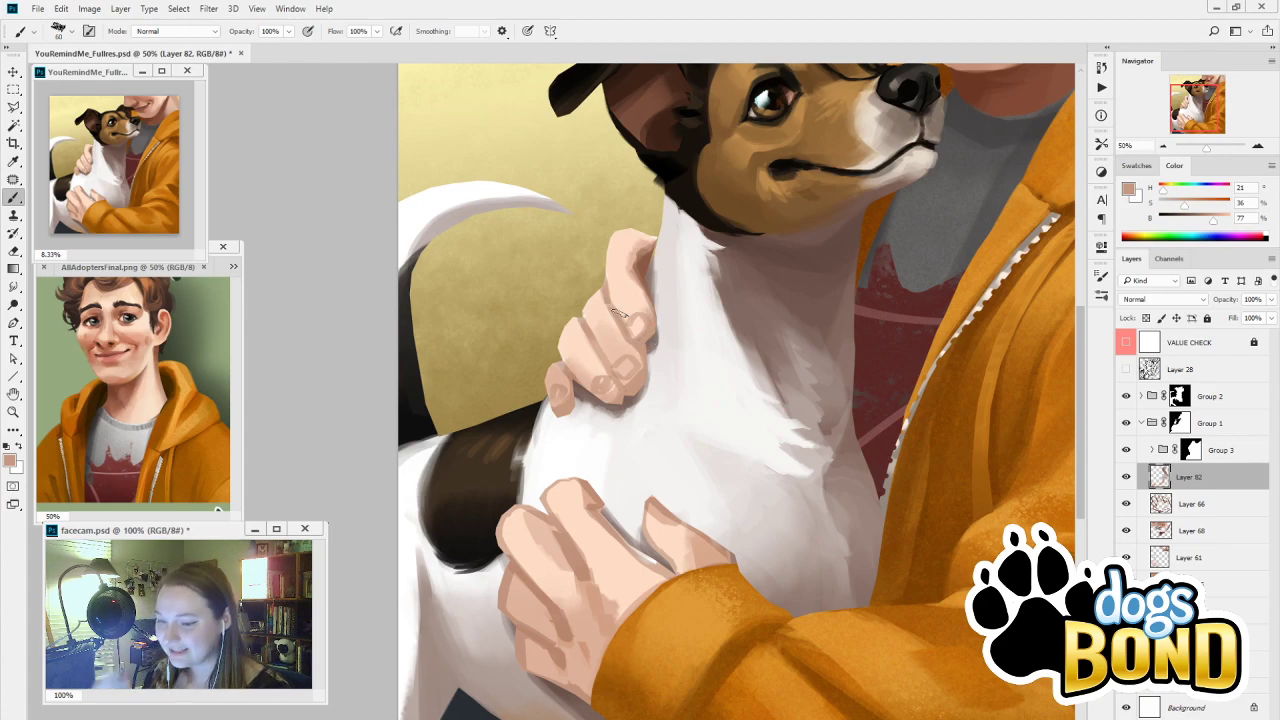
left_click(600, 366, "alt")
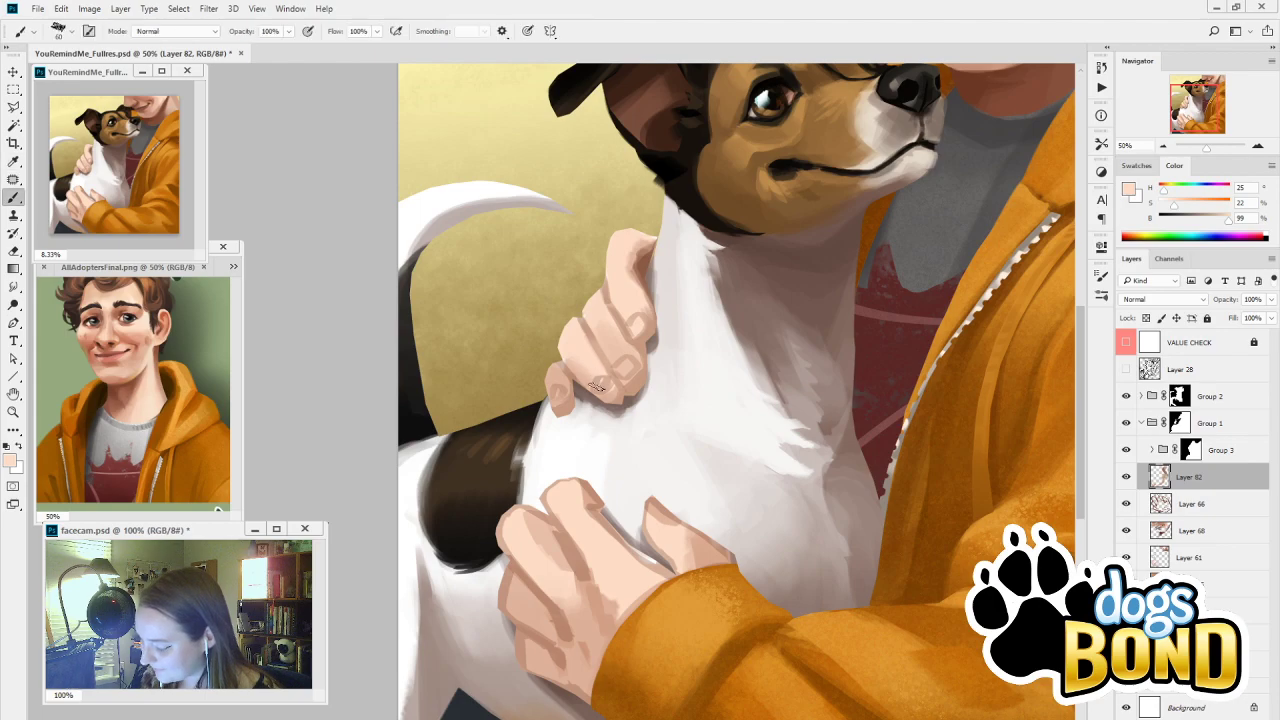
left_click_drag(582, 371, 601, 386)
left_click(577, 345, "alt")
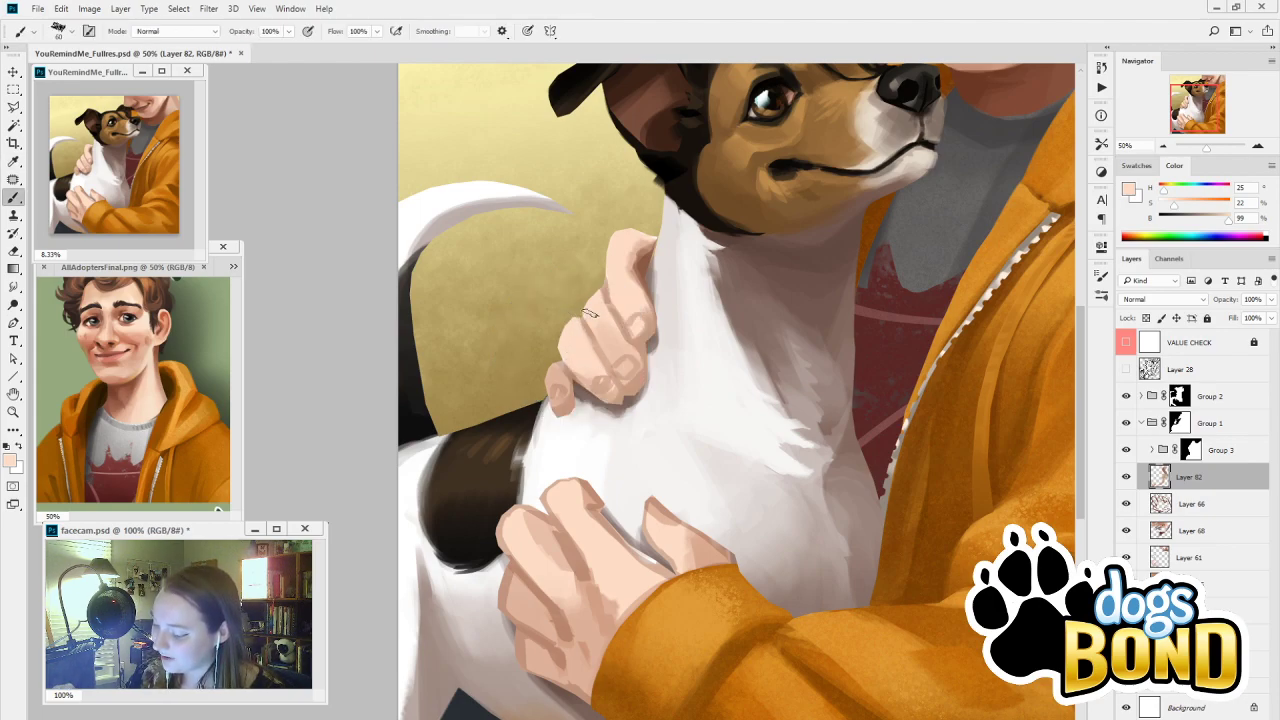
left_click(643, 368, "alt")
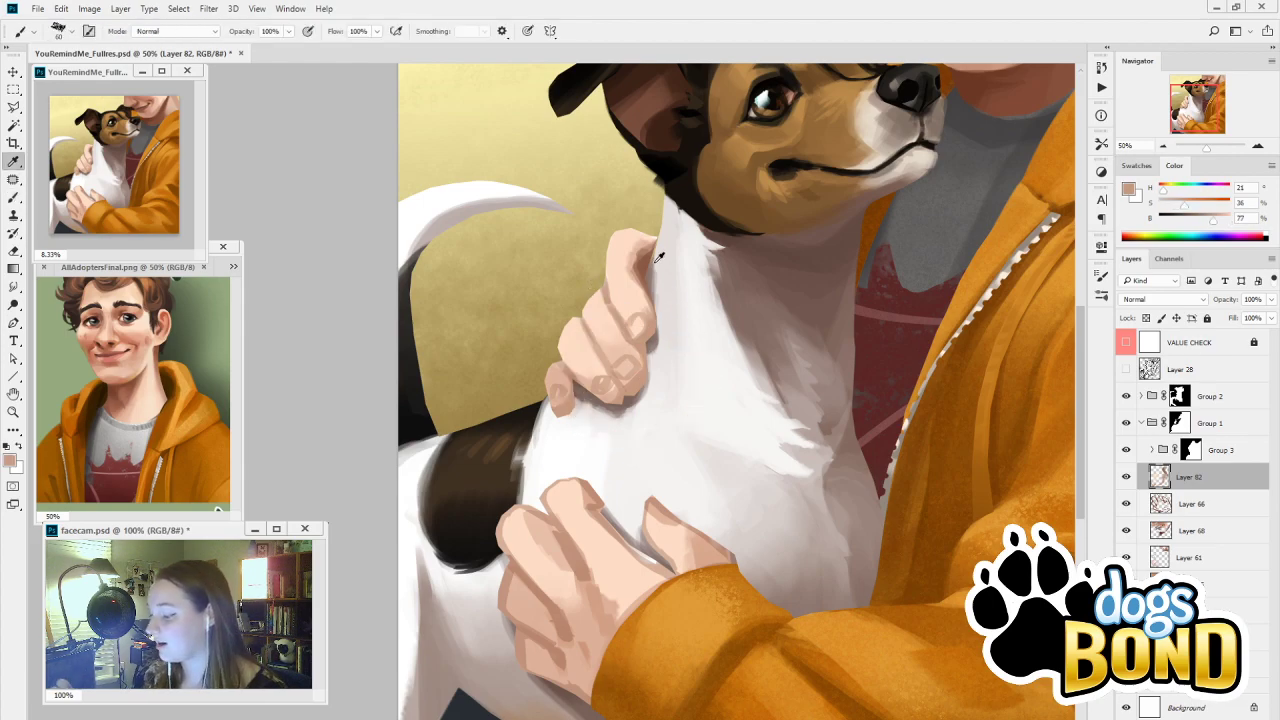
Try a sampled peach stroke down the upper hand's index finger with a size 70 brush, and undo it
left_click(657, 256, "alt")
left_click(650, 232, "alt")
left_click(646, 240, "alt")
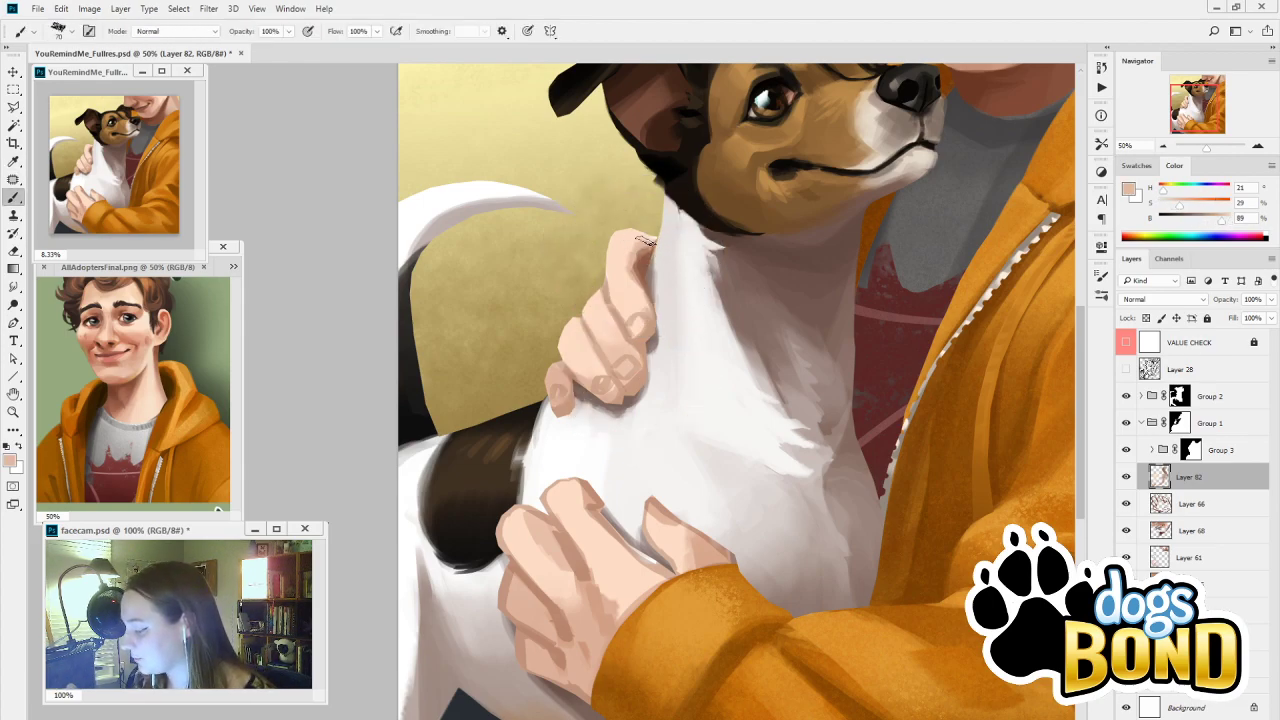
mouse_move(654, 240)
left_mouse_down()
mouse_move(609, 284)
mouse_move(648, 232)
mouse_move(623, 250)
mouse_move(637, 299)
left_mouse_up()
key("ctrl+z")
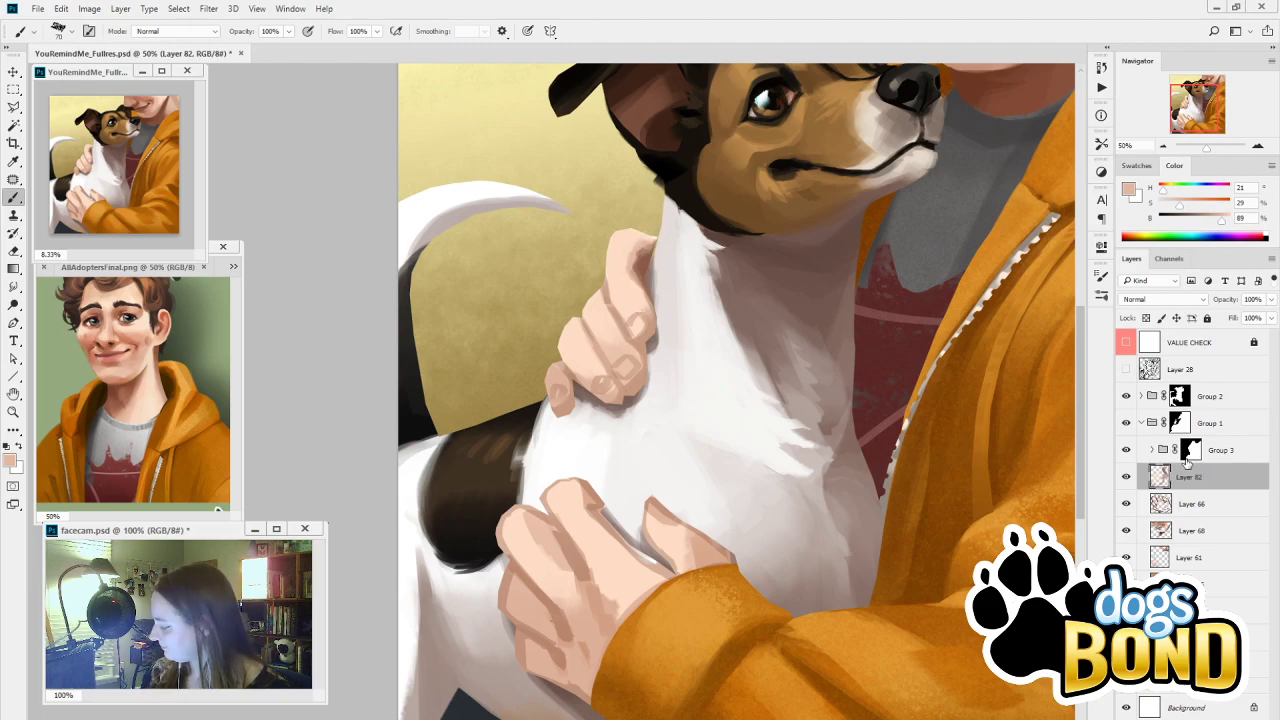
Trim the top edge of the upper hand's index finger in Group 1's layer mask, and compare with the group hidden
left_click(1180, 396)
key("alt")
key("b")
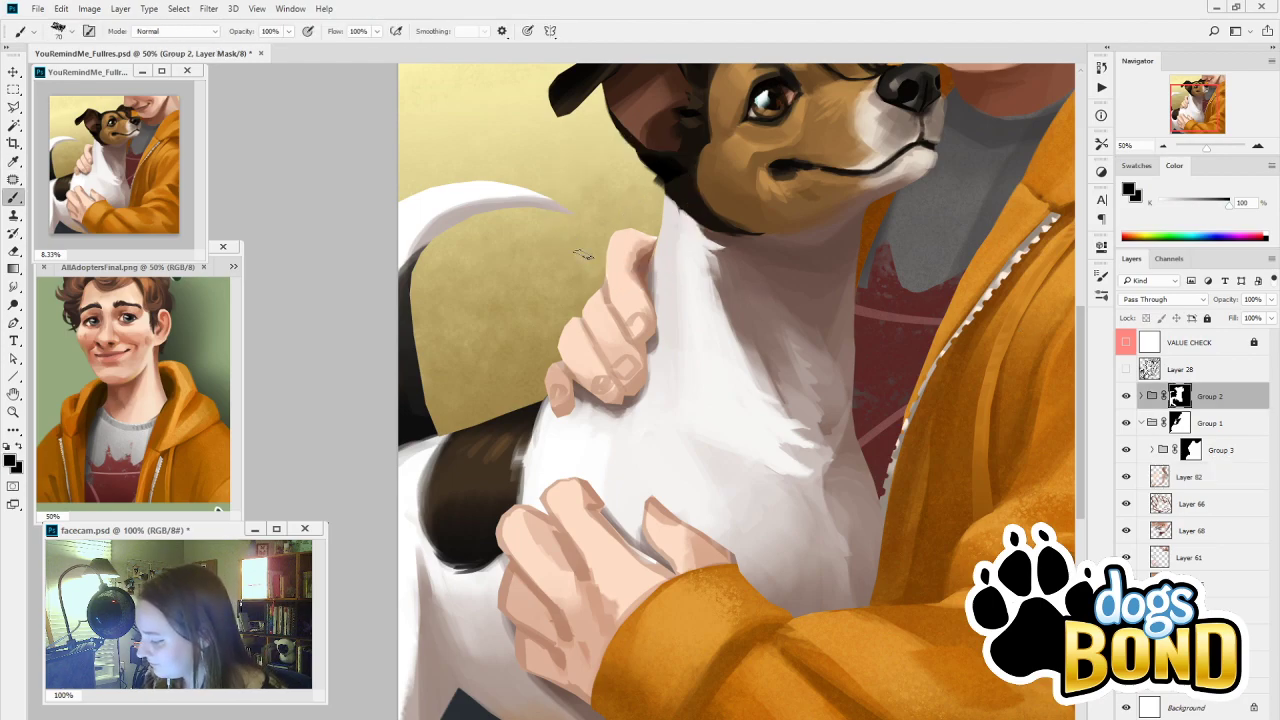
left_click(1180, 423)
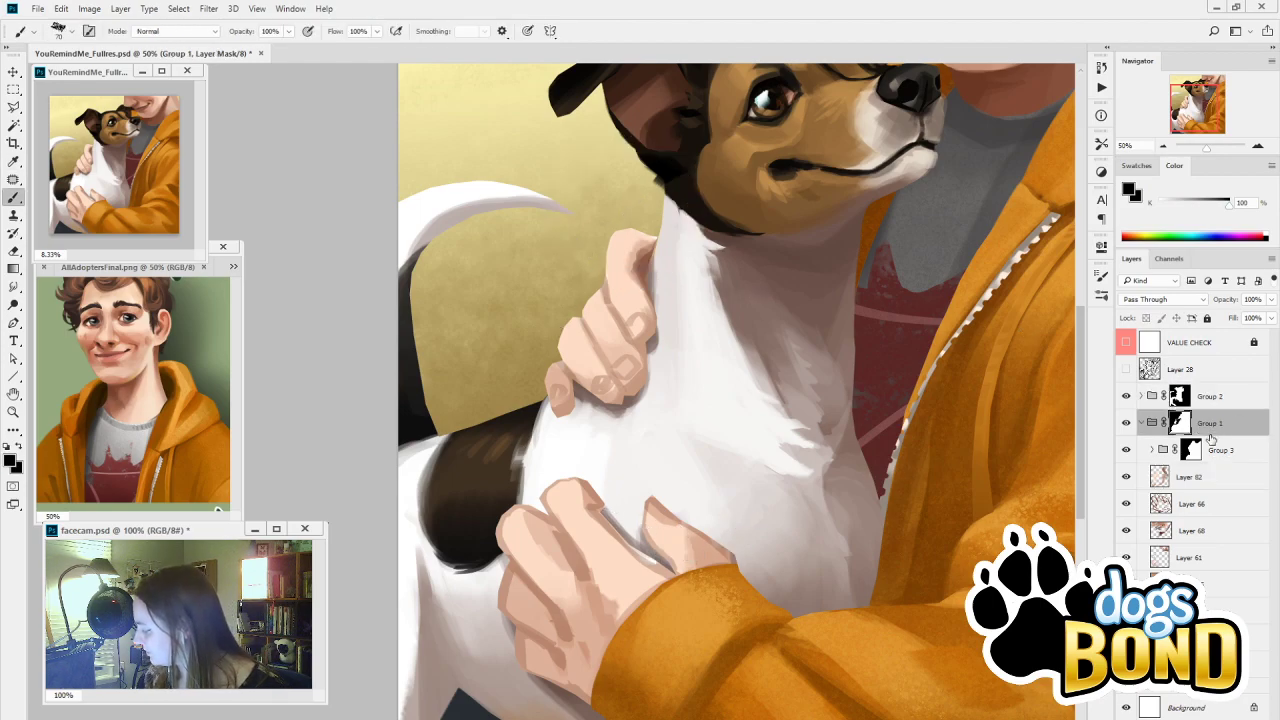
left_click(1126, 423)
left_click(1126, 423)
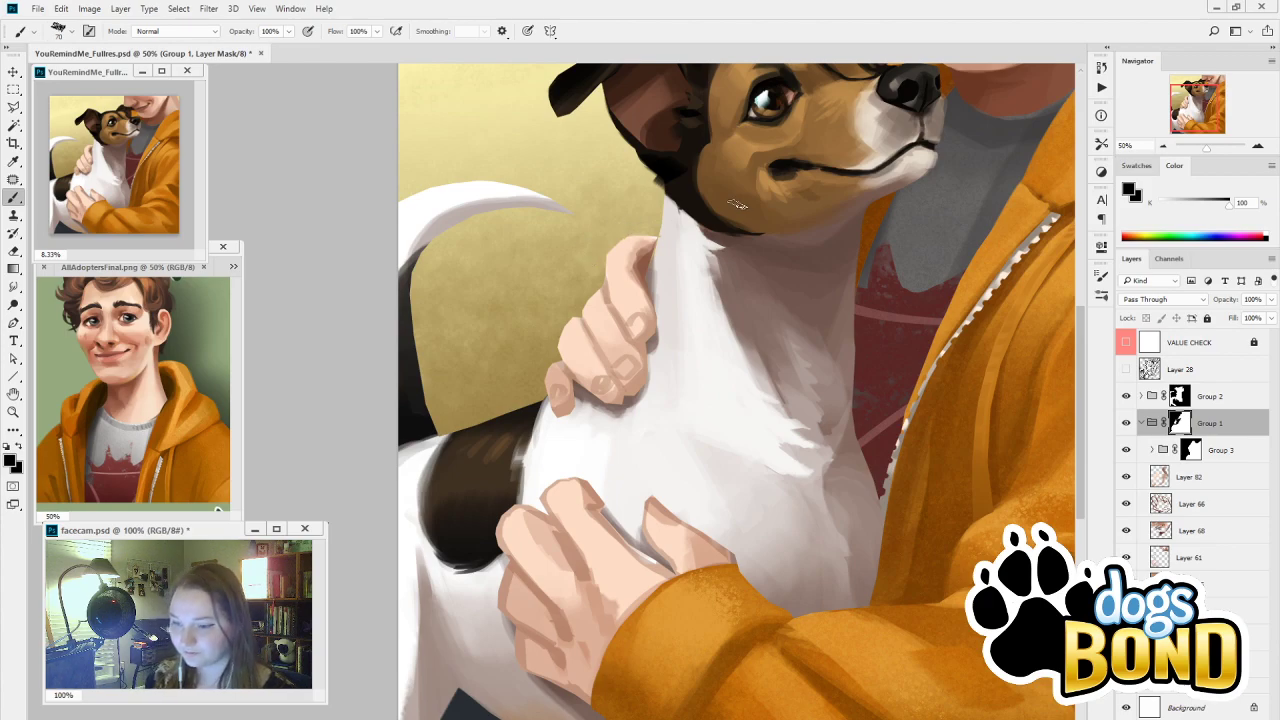
Compare Layer 82 hidden and shown, and repaint the top of the upper hand's index finger on it with sampled peach and a smaller brush
left_click(1158, 478)
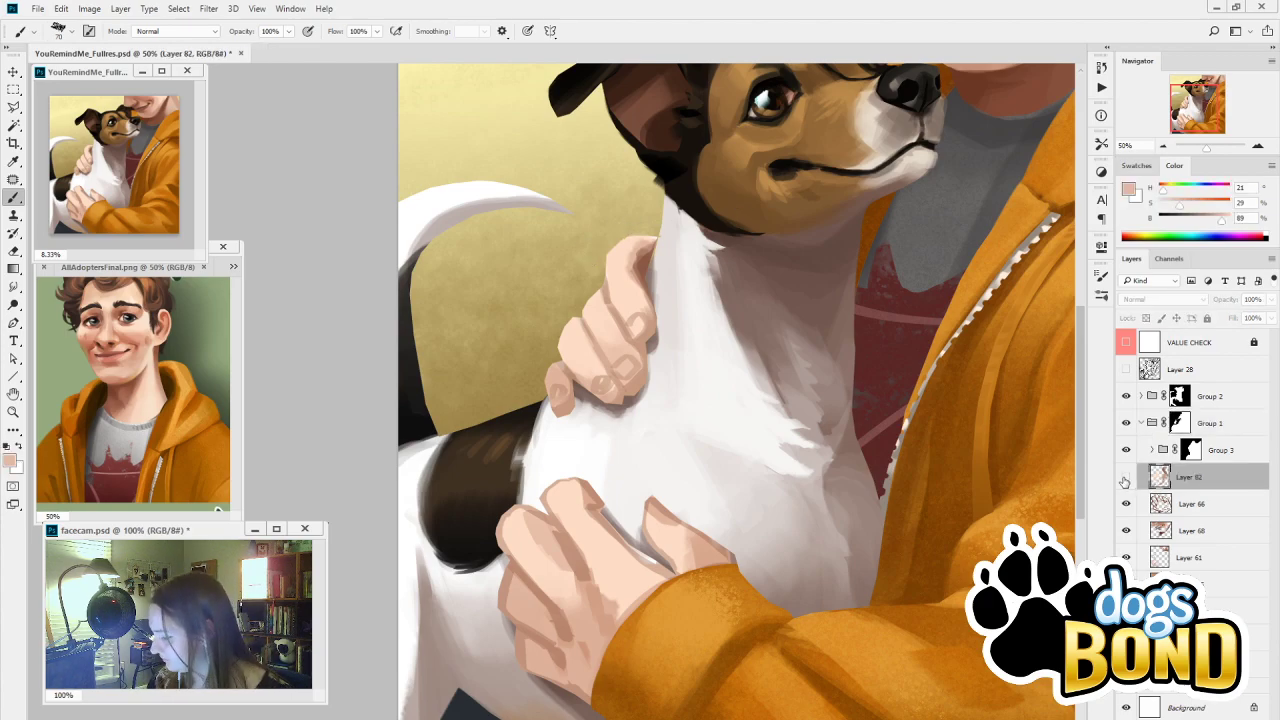
left_click(1126, 477)
left_click(1126, 477)
left_click(632, 257, "alt")
key("[")
key("[")
key("[")
key("[")
key("[")
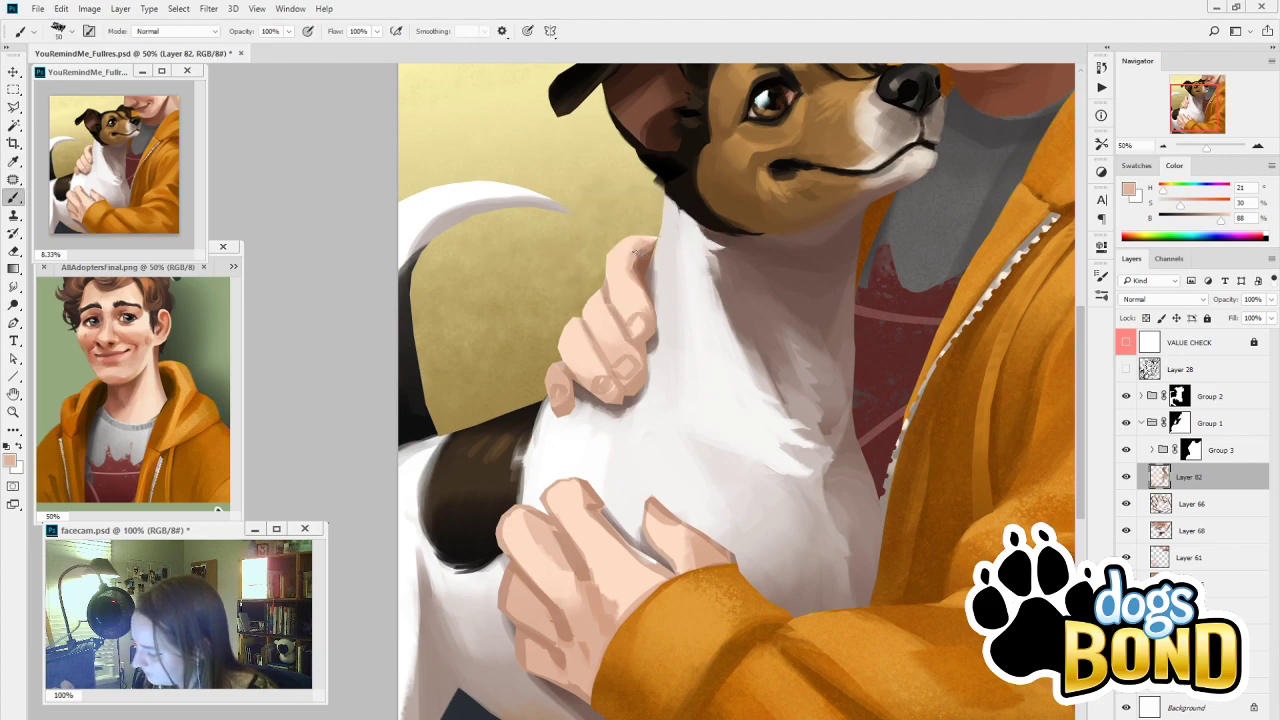
mouse_move(640, 246)
left_mouse_down()
mouse_move(632, 266)
mouse_move(668, 236)
left_mouse_up()
left_click(630, 256, "alt")
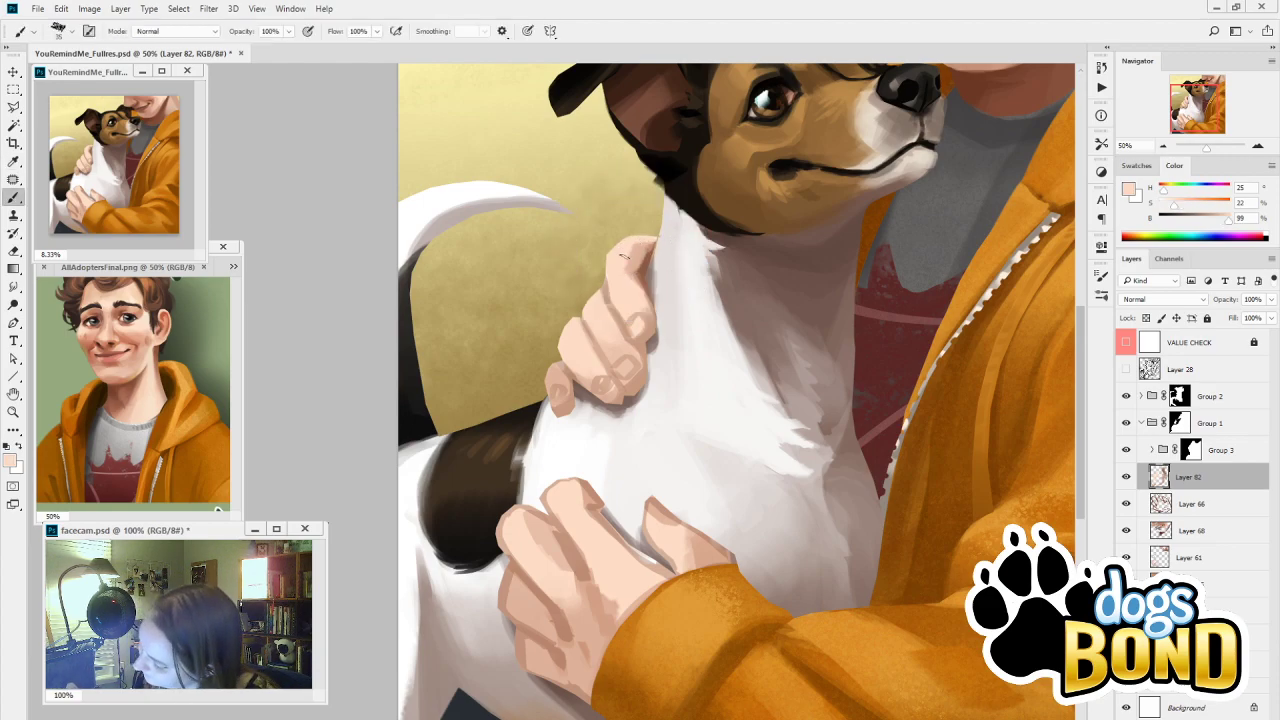
Model the light and shadow of the upper hand's index finger with sampled peach and reddish brown tones
left_click(626, 296, "alt")
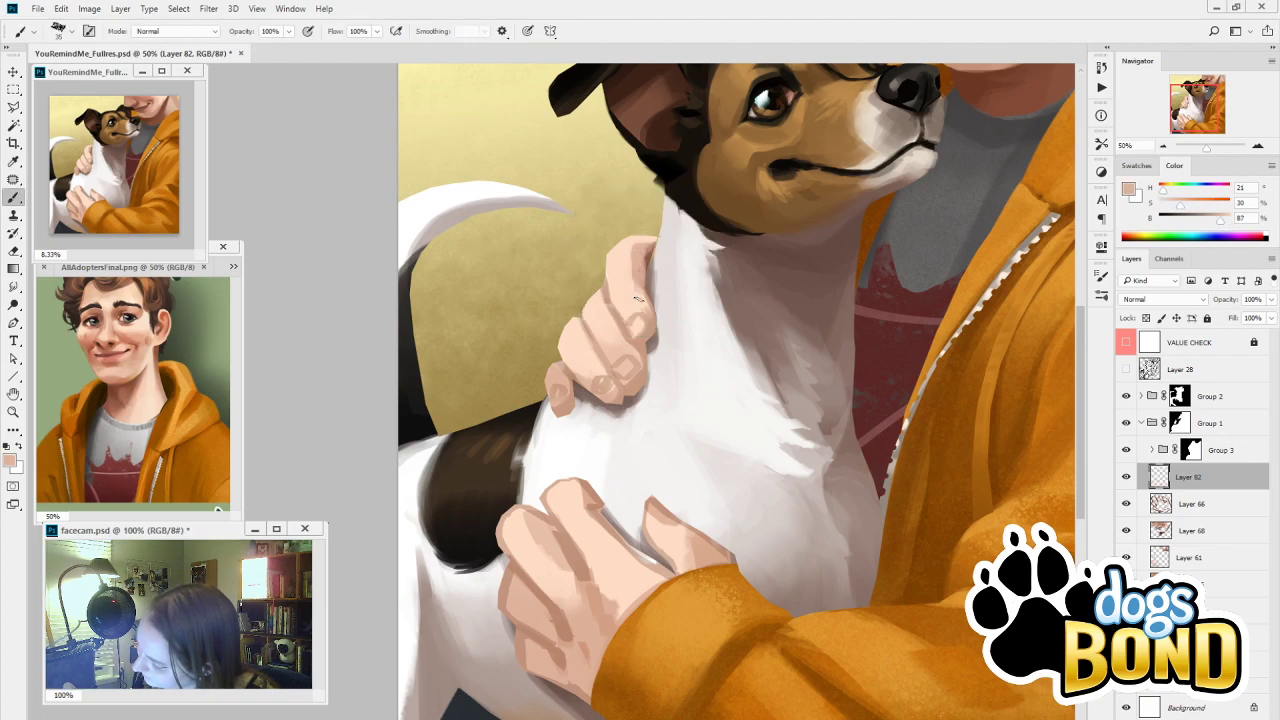
left_click(641, 272, "alt")
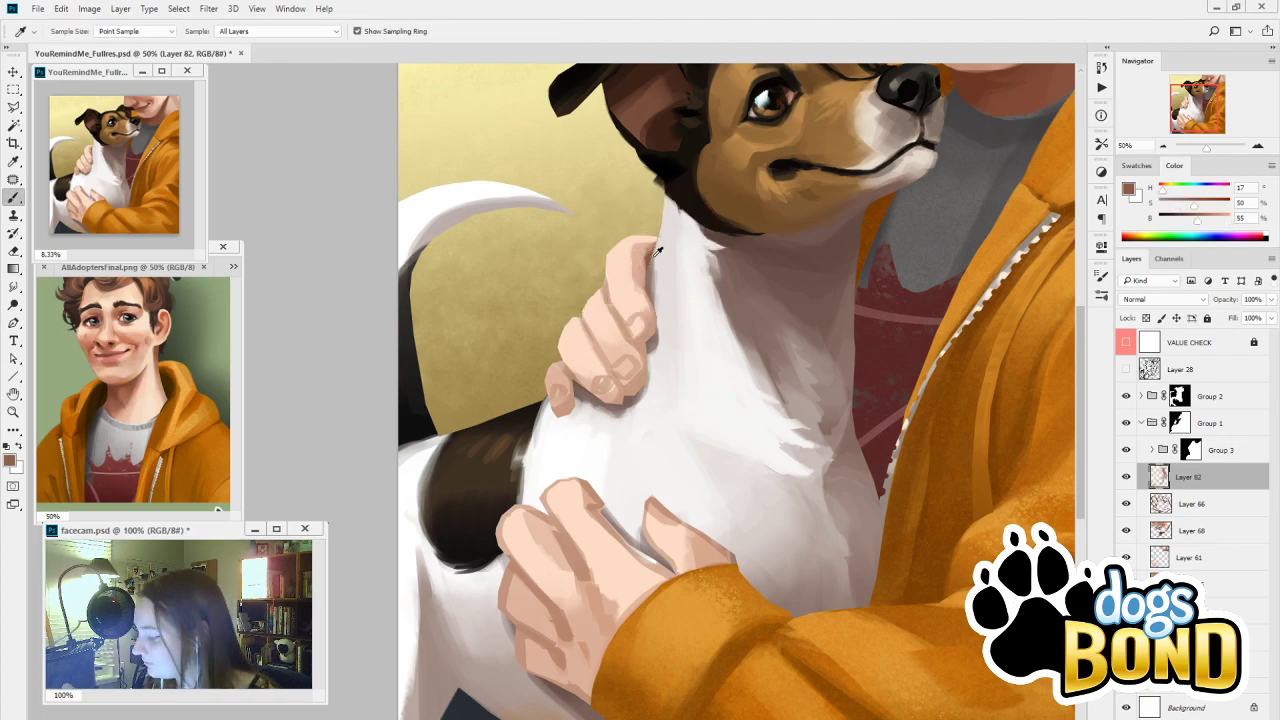
left_click(640, 300, "alt")
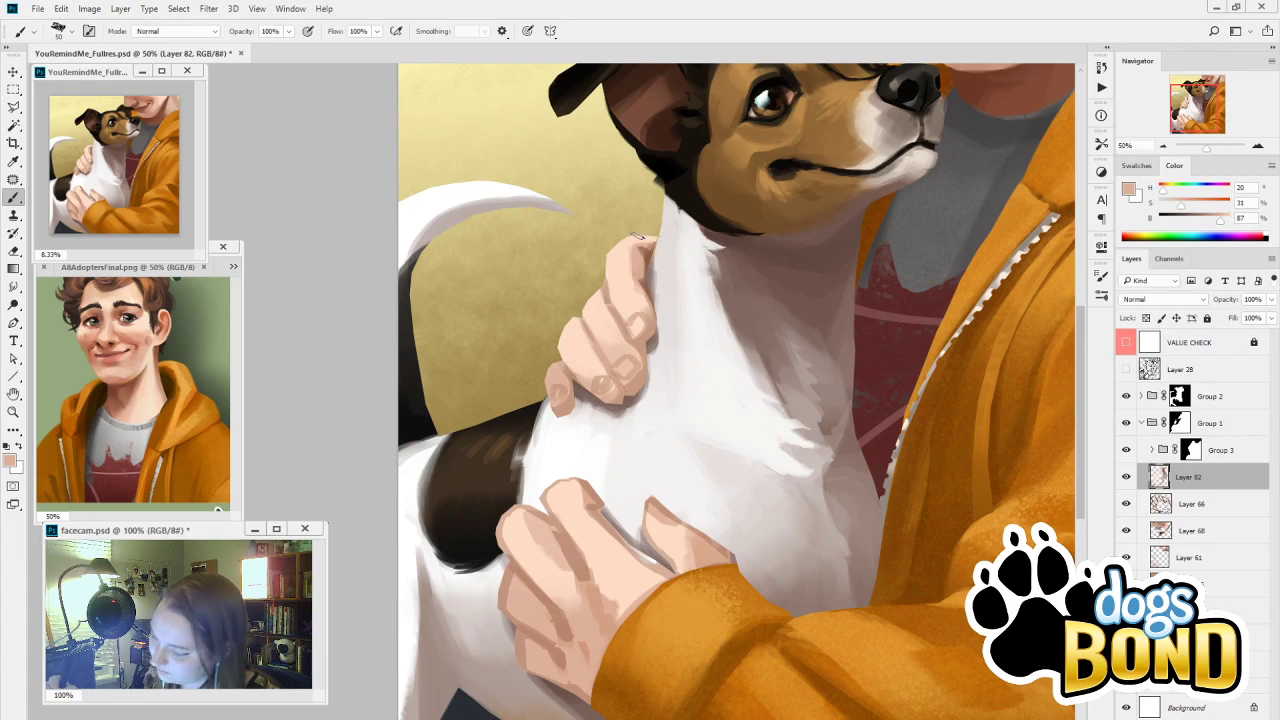
left_click(619, 265, "alt")
left_click(640, 298, "alt")
Enlarge the brush to 100 and paint sampled peach over the sketched fingernail outlines on the upper hand
key("bracketright")
key("bracketright")
key("bracketright")
key("bracketright")
key("bracketright")
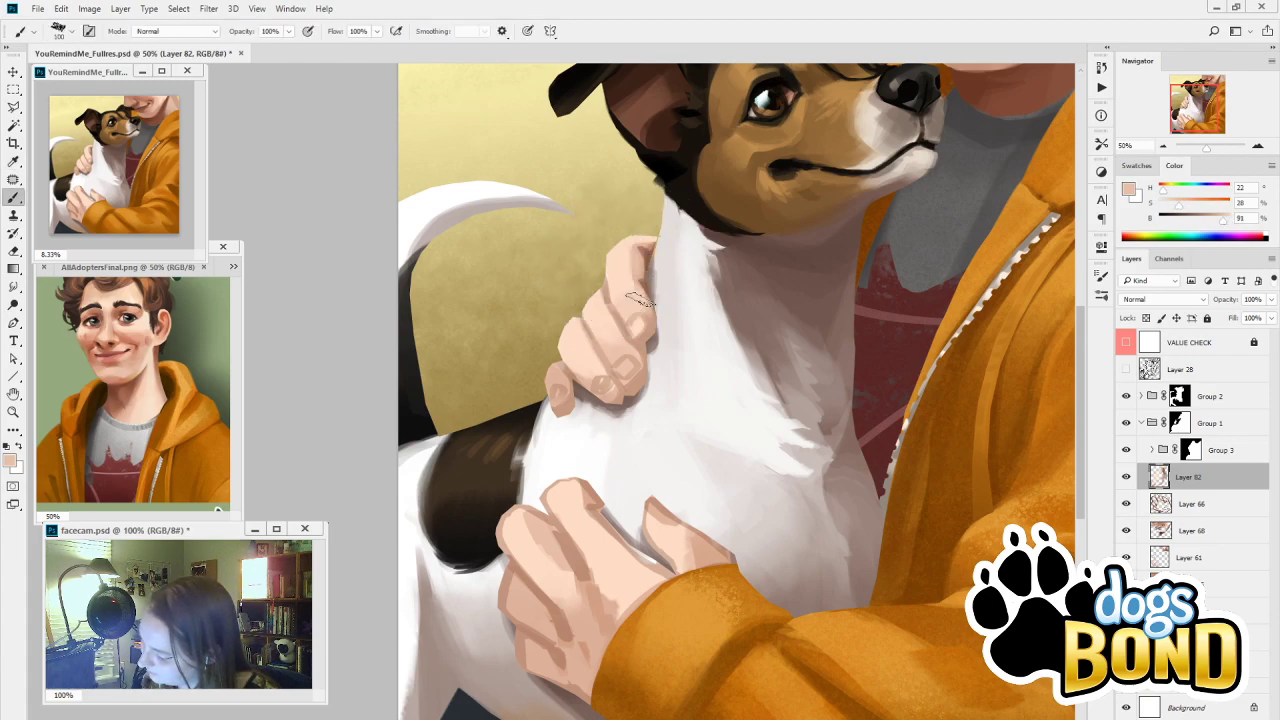
left_click_drag(633, 312, 640, 335)
key("ctrl+z")
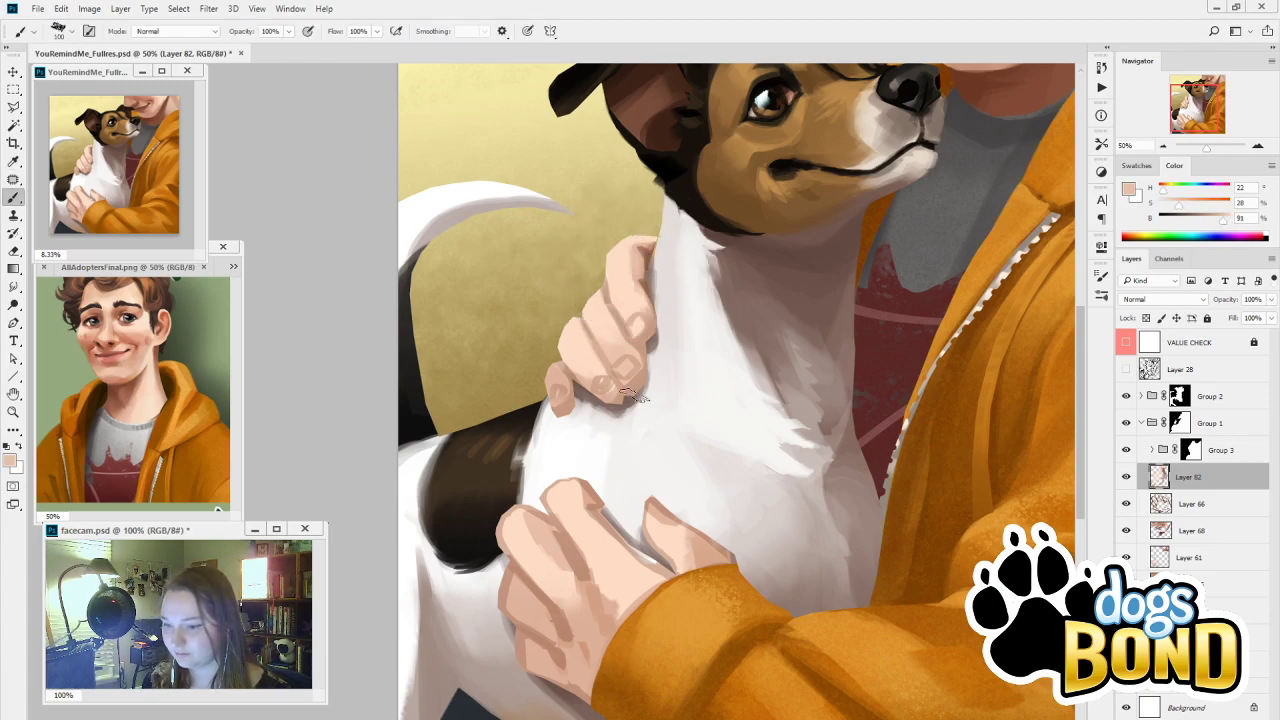
left_click_drag(628, 313, 626, 373)
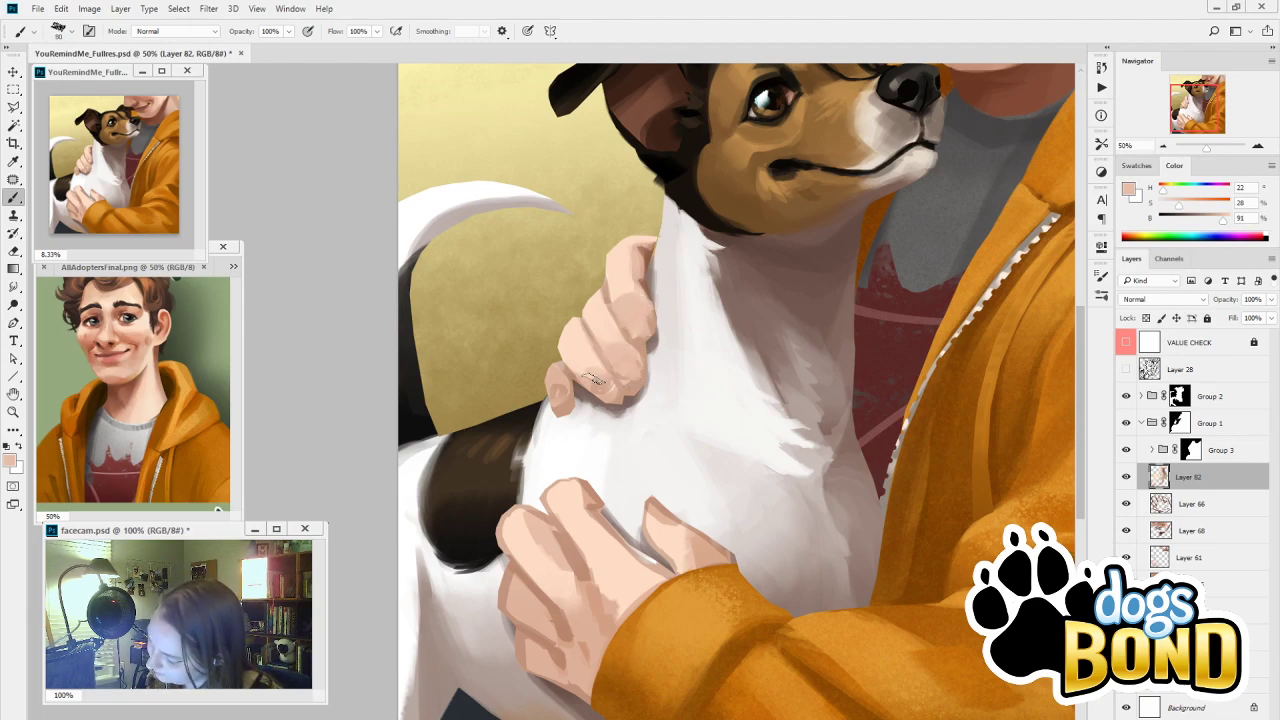
Define the knuckles and the gaps between the upper hand's fingers with sampled light peach and darker skin tones using a small brush
key("i")
left_click(601, 307)
key("b")
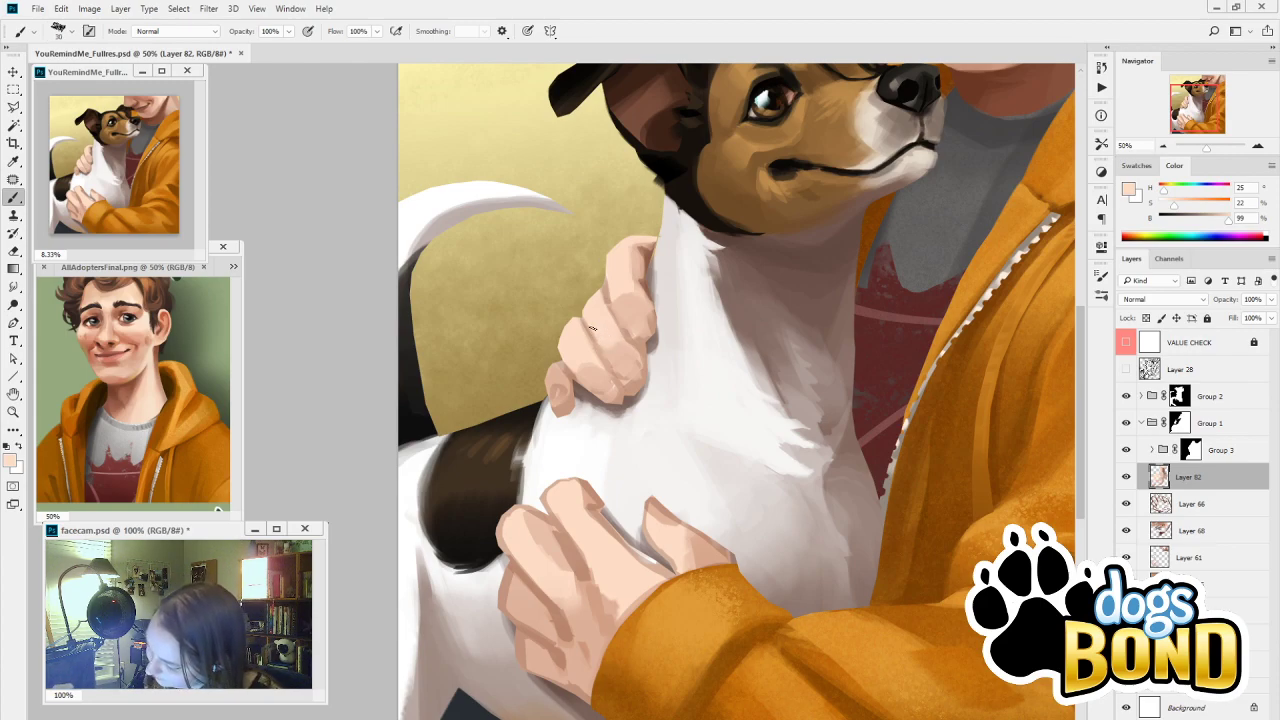
left_click(604, 353, "alt")
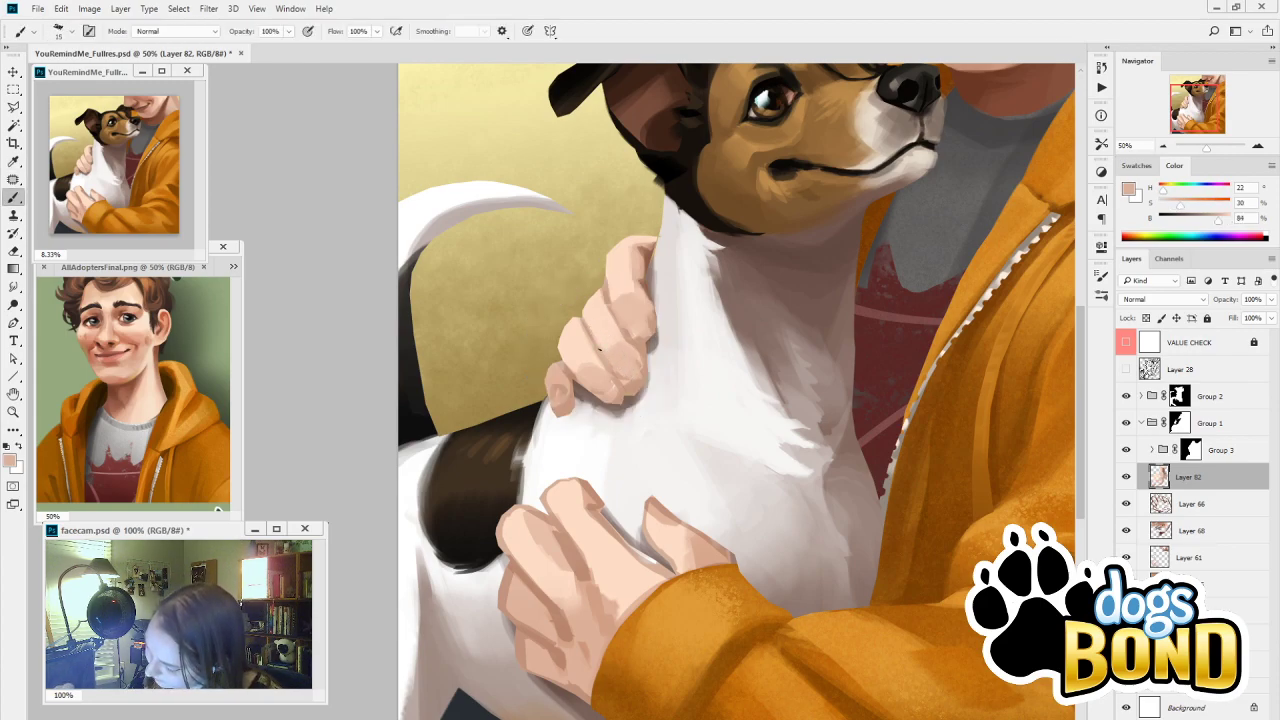
left_click(640, 291, "alt")
key("b")
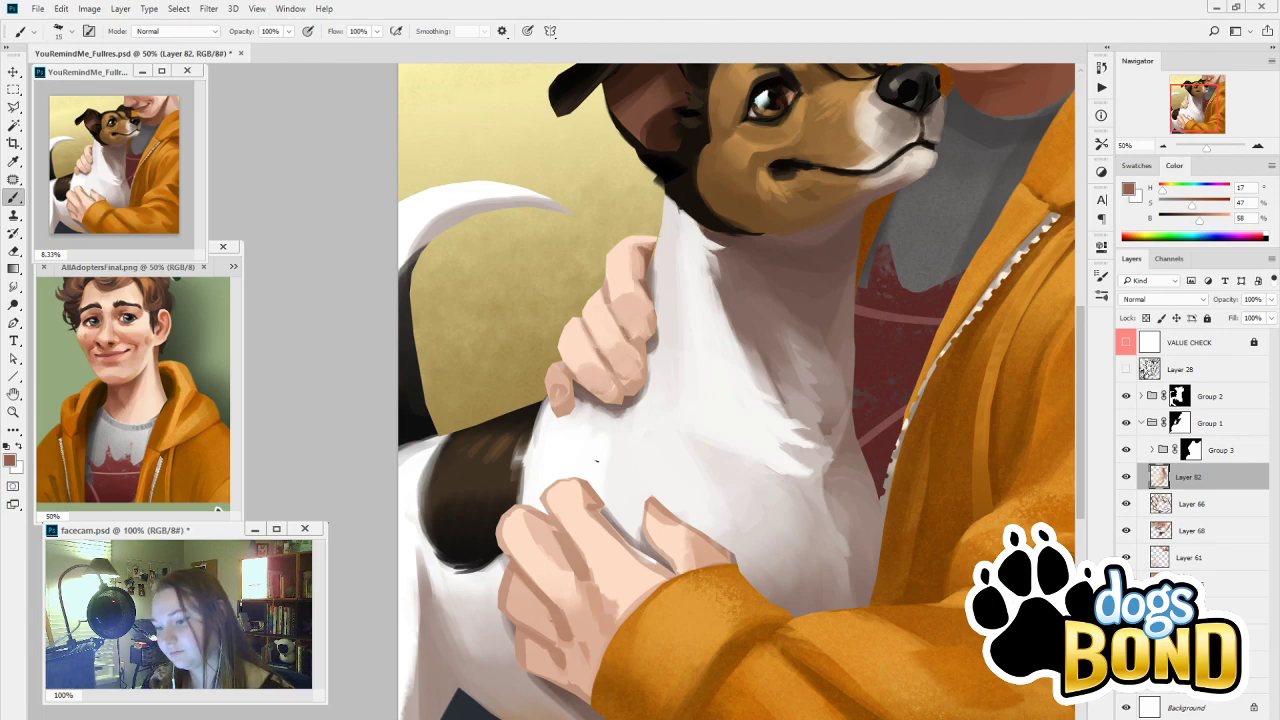
Shade the inner fingertip edges of the upper hand against the dog's fur with sampled tan and reddish brown
left_click(653, 325, "alt")
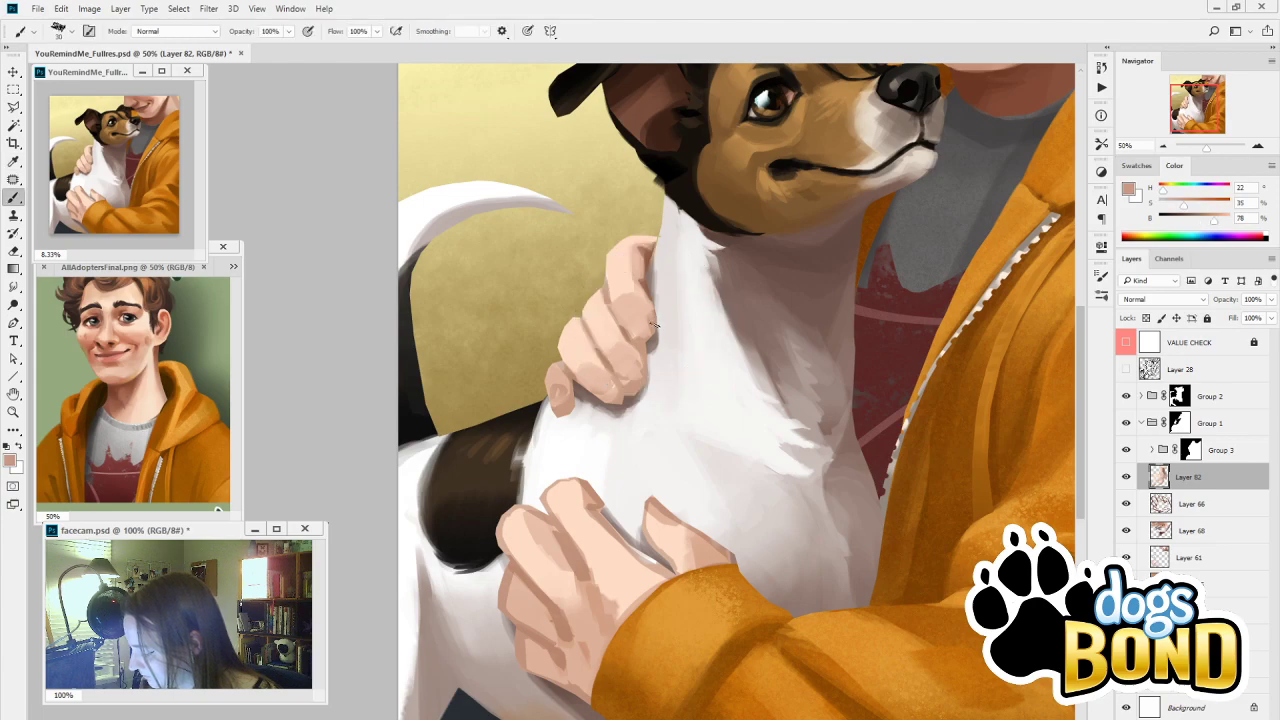
left_click(647, 299, "alt")
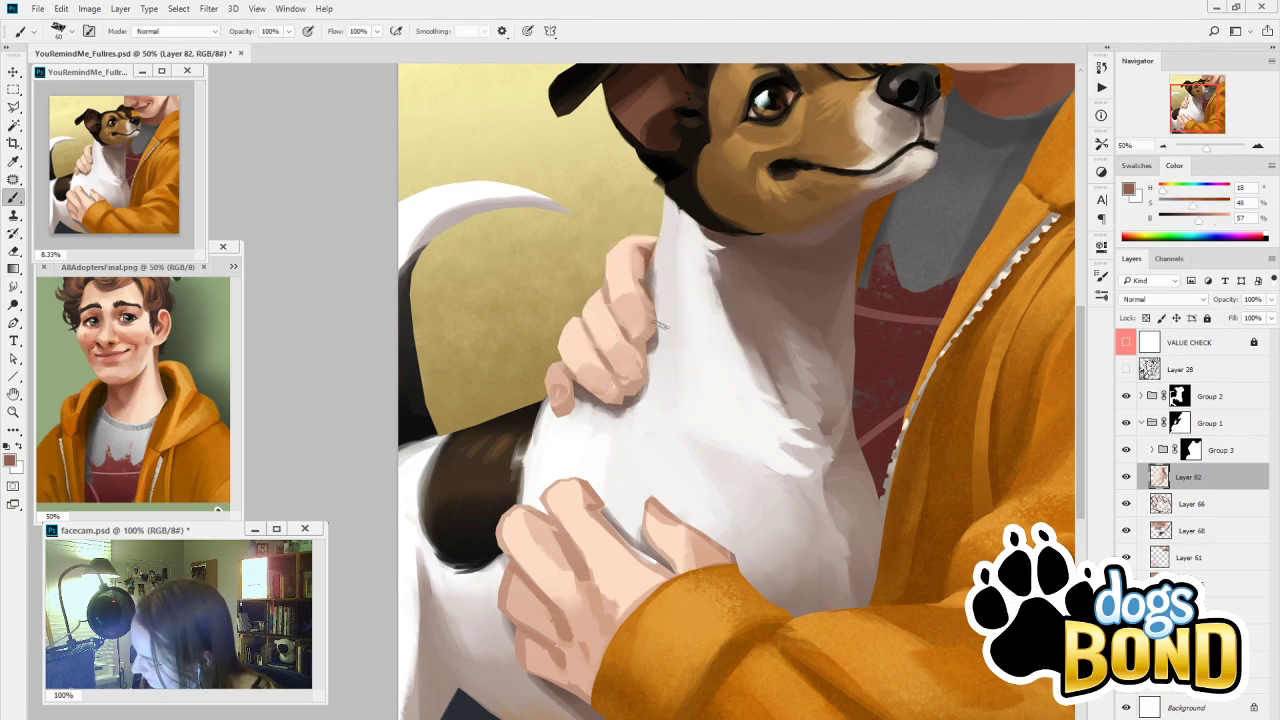
left_click(649, 300, "alt")
left_click(655, 324, "alt")
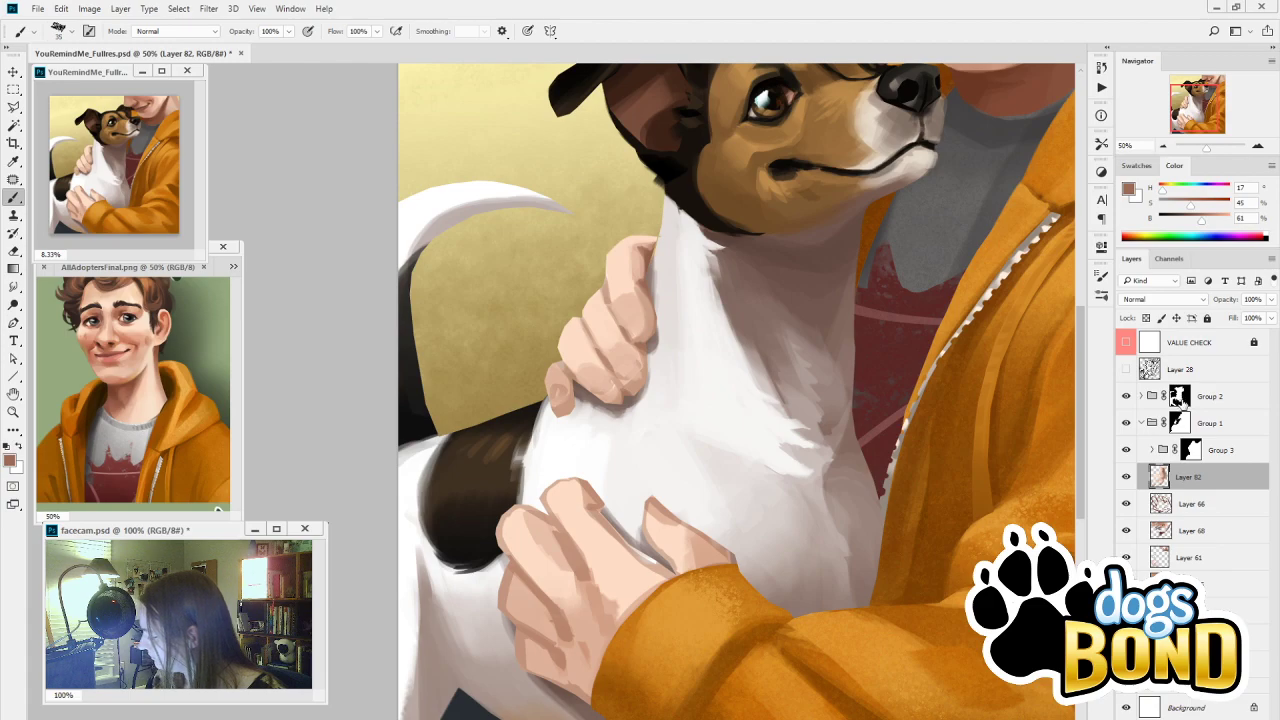
Clean up the upper hand's finger edges against the dog's fur by painting on Group 2's layer mask
left_click(1180, 396)
left_click(651, 434, "alt")
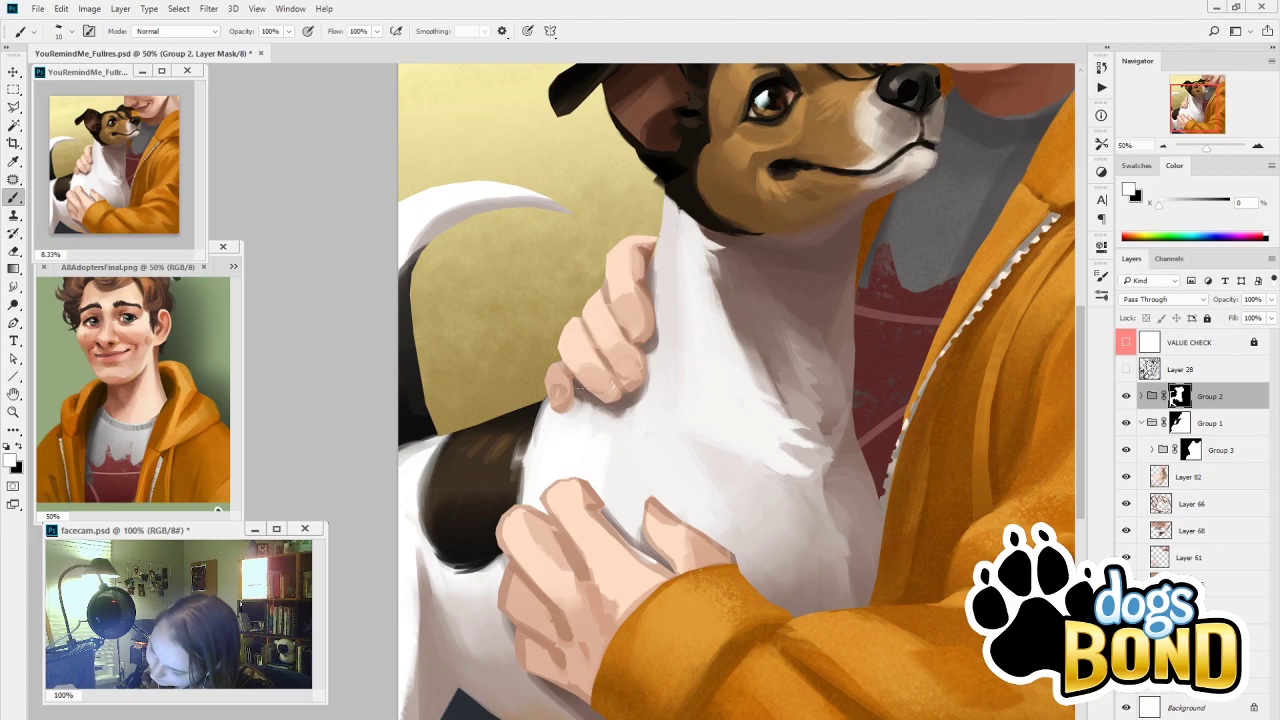
left_click(581, 383, "alt")
left_click(598, 407, "alt")
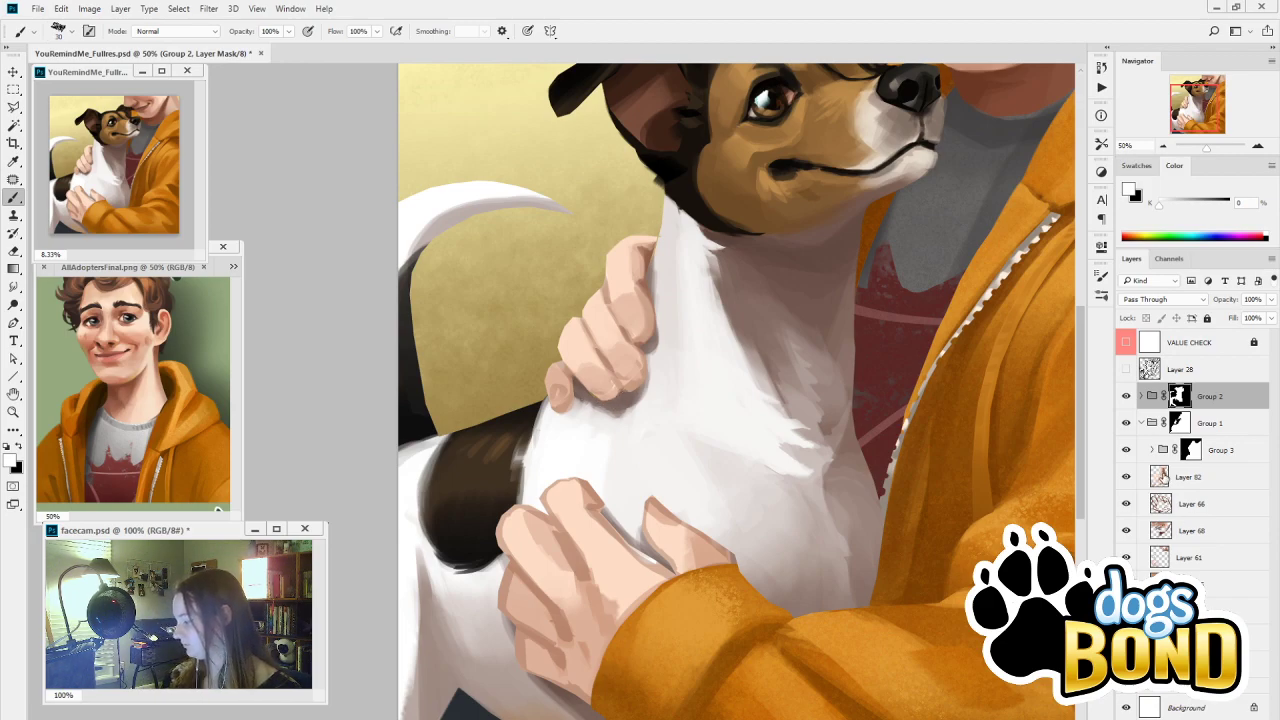
Paint the upper hand's fingernails on Layer 82 with sampled reddish brown outlines and off-white highlights using a size 10 brush
left_click(1164, 478)
left_click(648, 250, "alt")
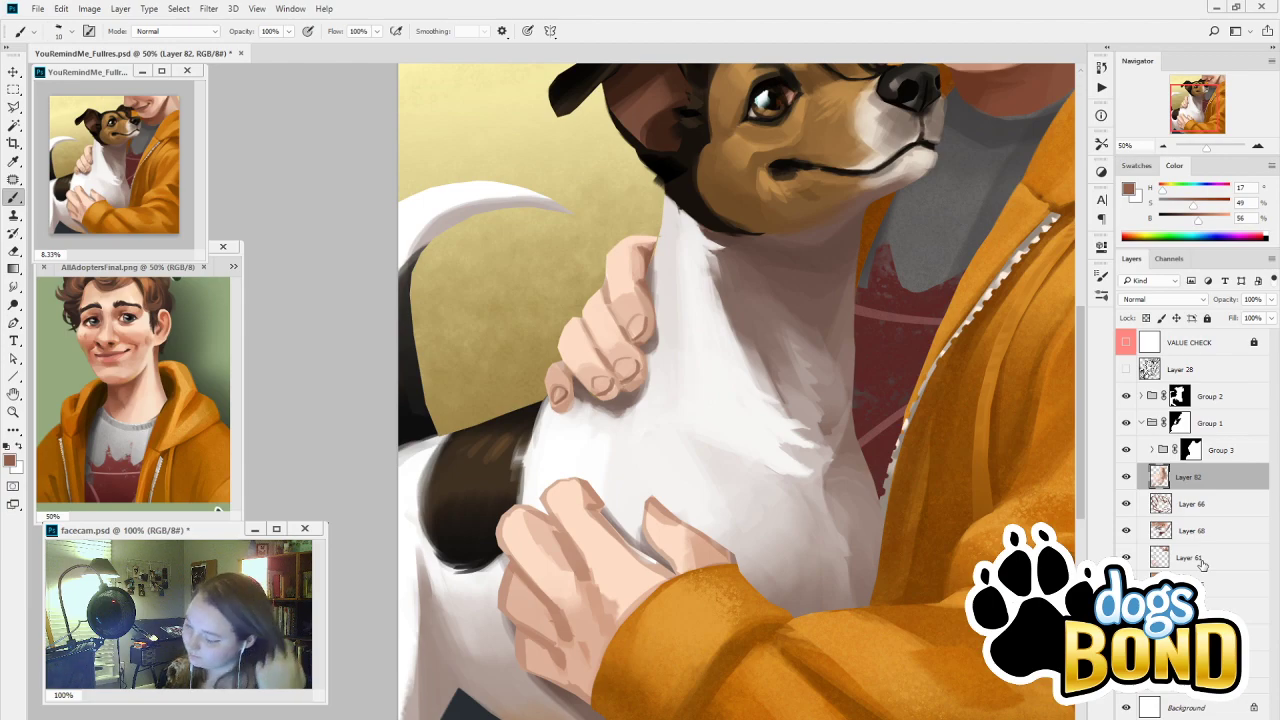
left_click(696, 373, "alt")
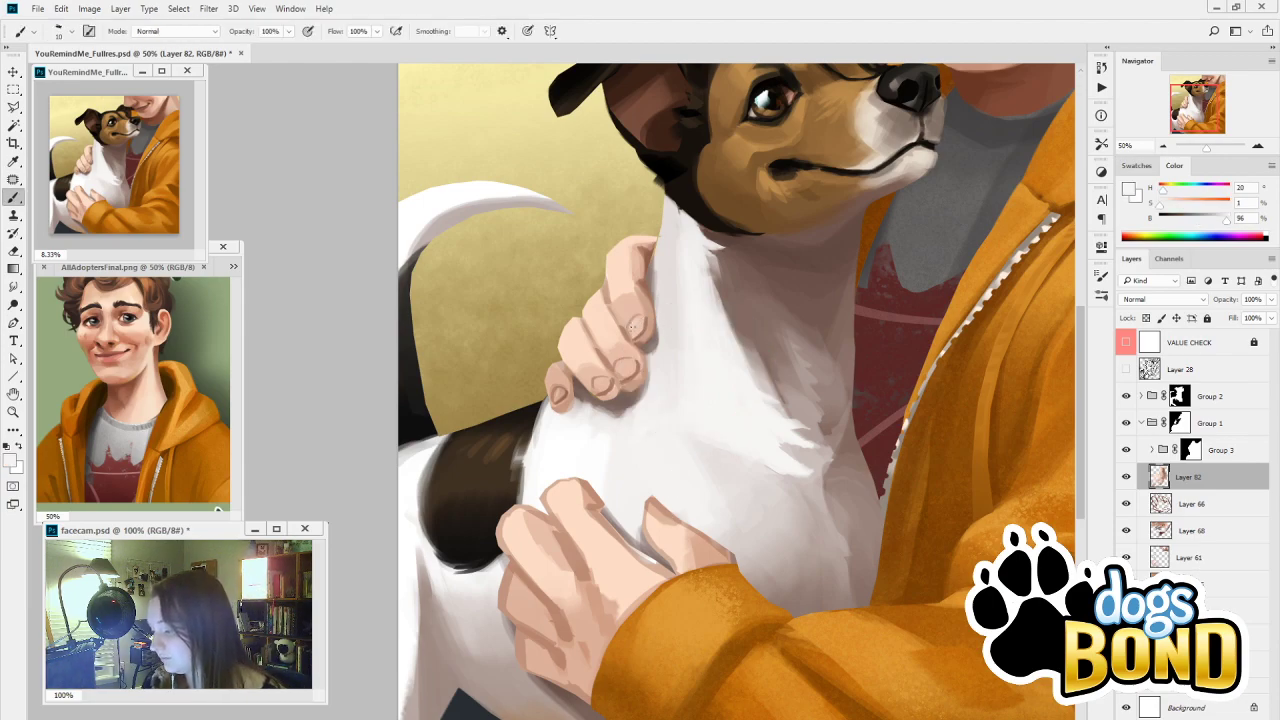
left_click(633, 323, "alt")
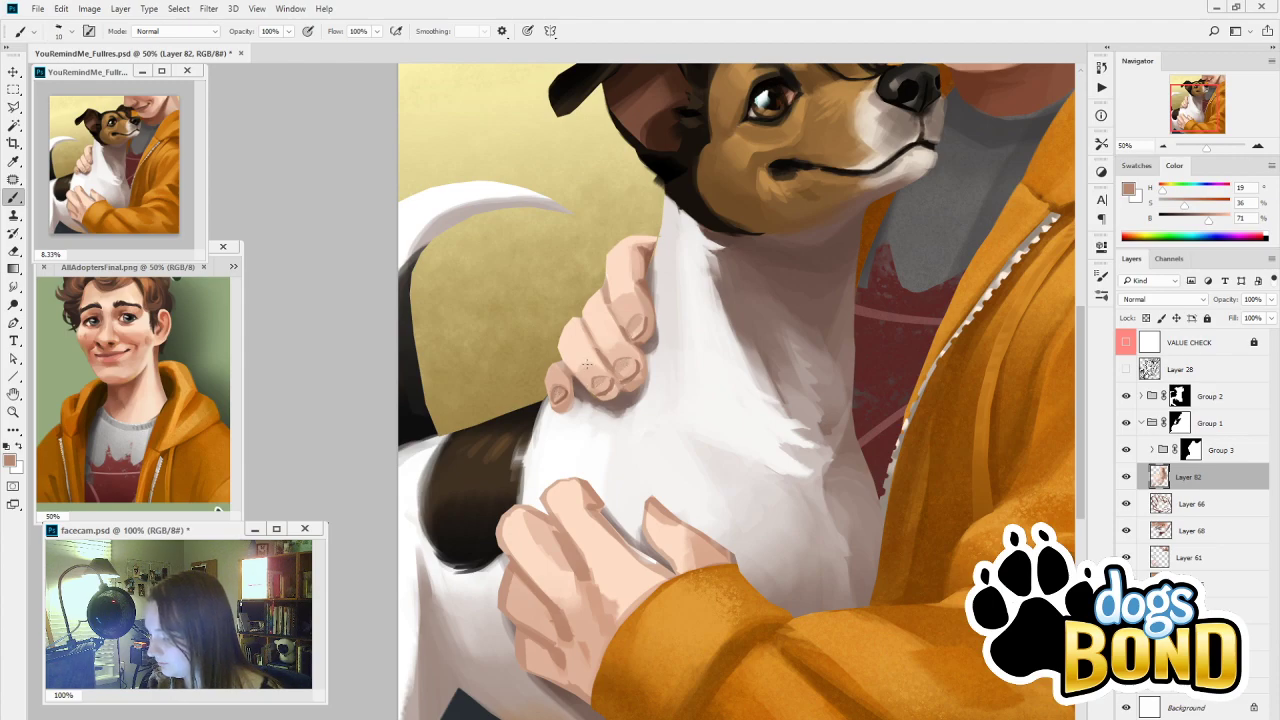
left_click(657, 427, "alt")
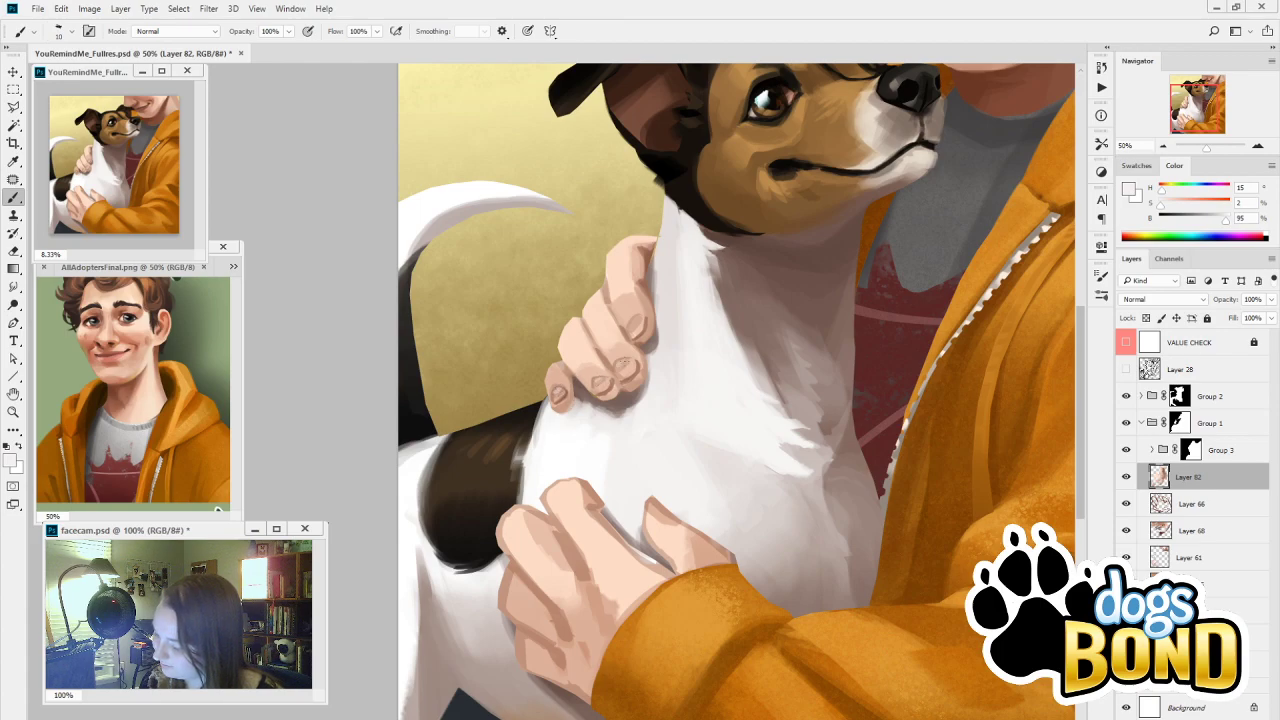
Refine the upper hand's fingernails and fingertips with sampled light peach and reddish brown using a size 15 brush
mouse_move(696, 644)
left_mouse_down()
mouse_move(764, 428)
mouse_move(758, 442)
left_mouse_up()
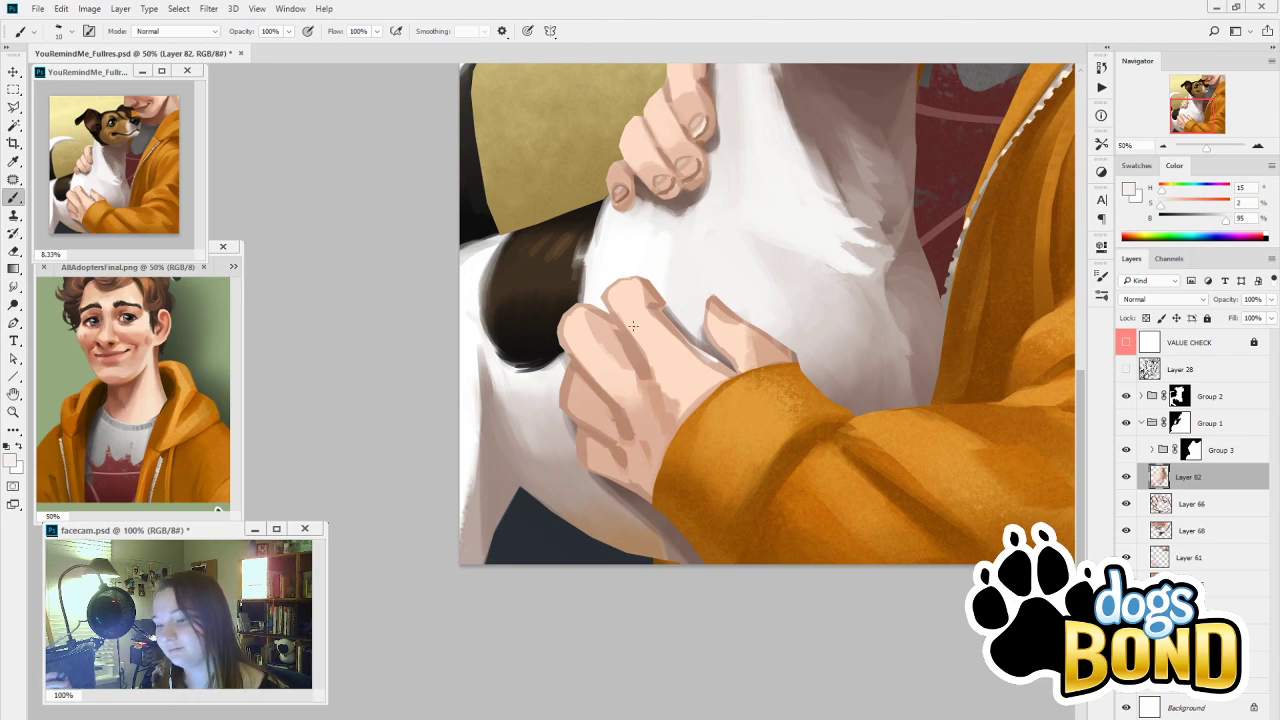
key("bracketright")
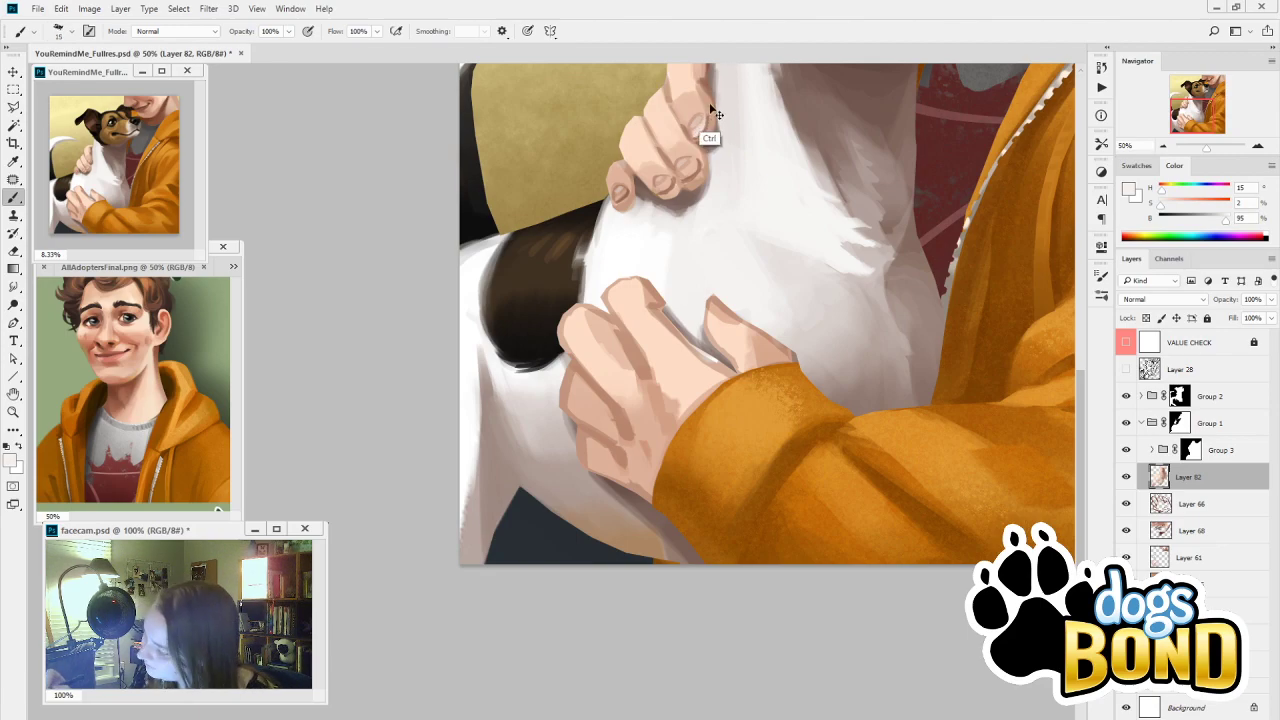
left_click(704, 119, "alt")
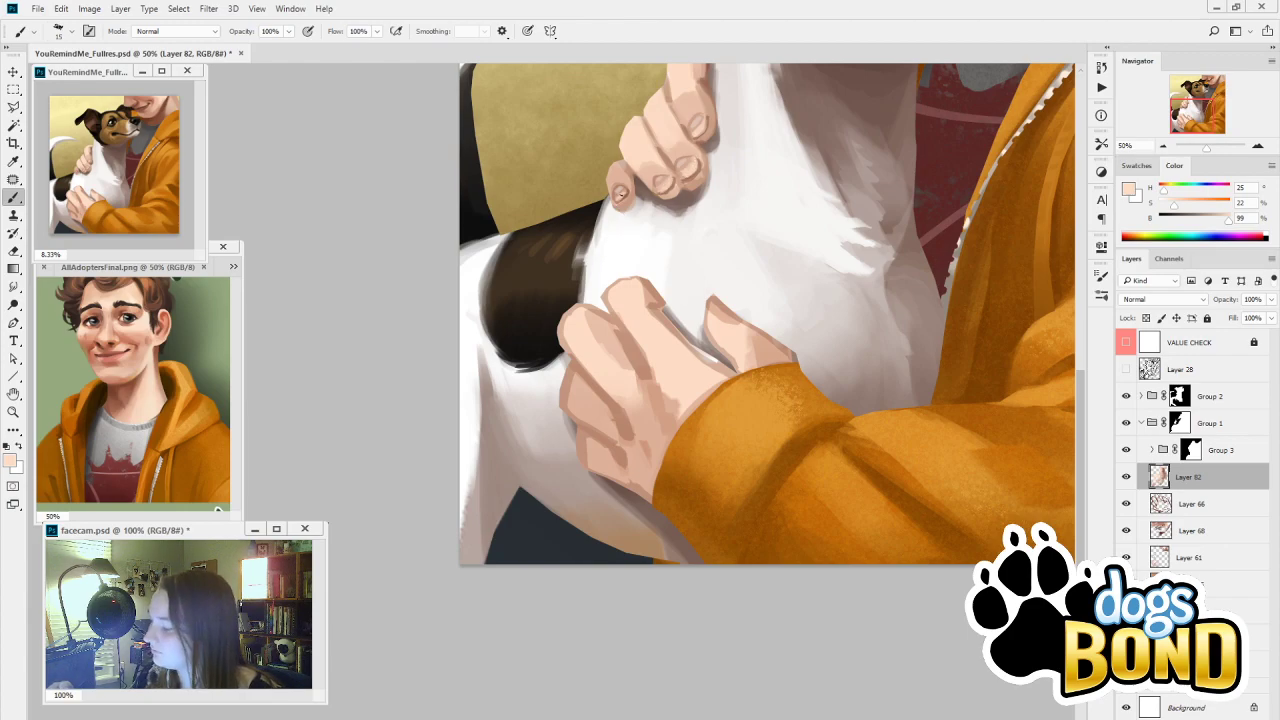
left_click_drag(718, 539, 708, 658)
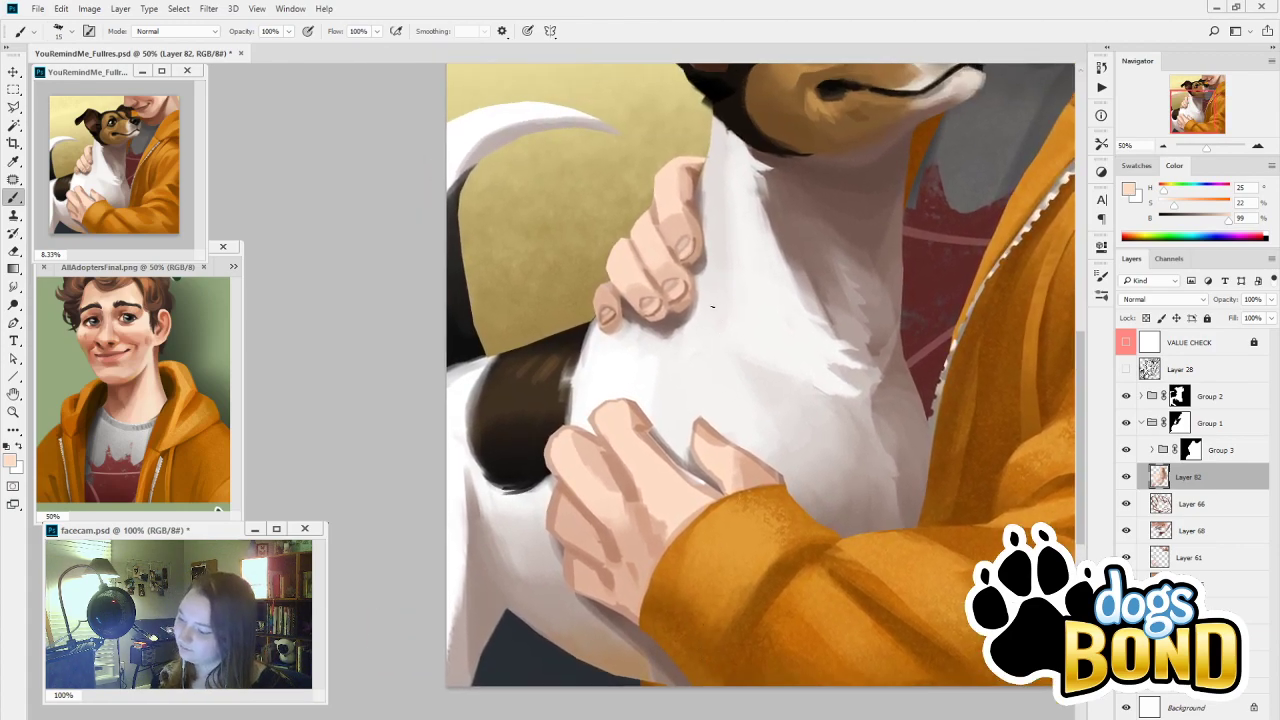
left_click(684, 294, "alt")
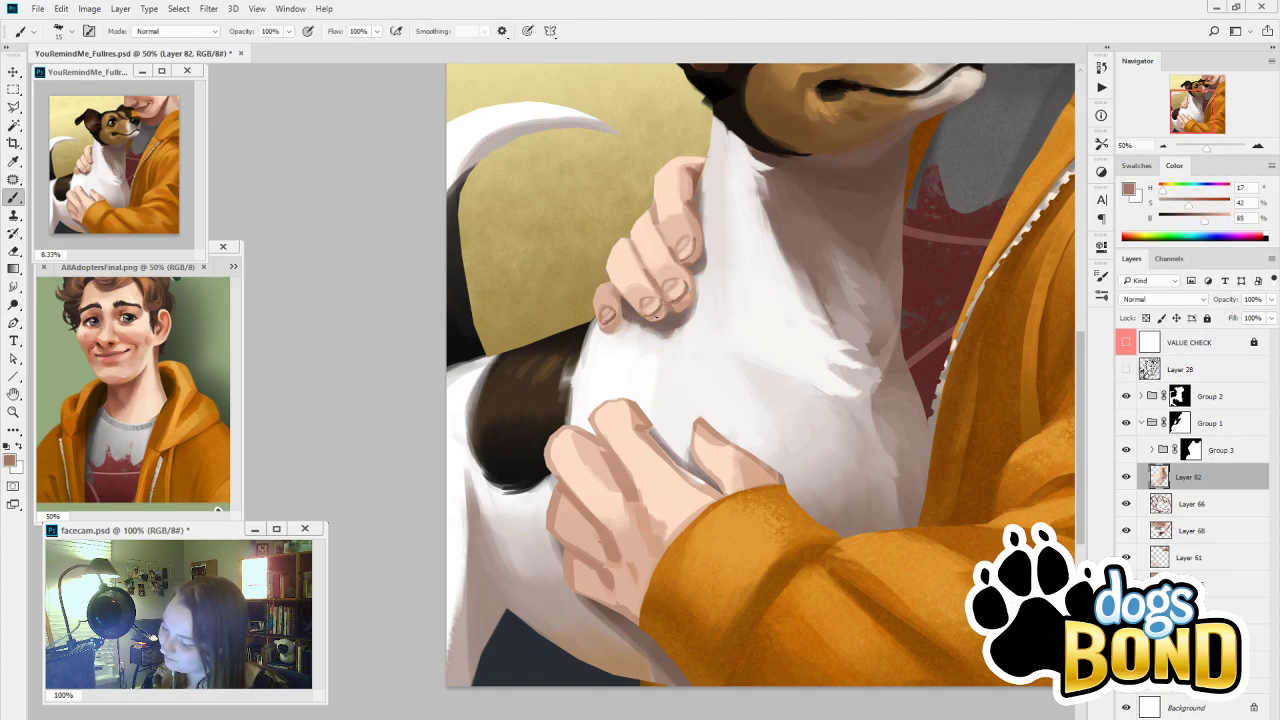
Try a red and orange tint over the upper hand's fingertips with a size 300 brush and revert the strokes
left_click_drag(1195, 205, 1133, 204)
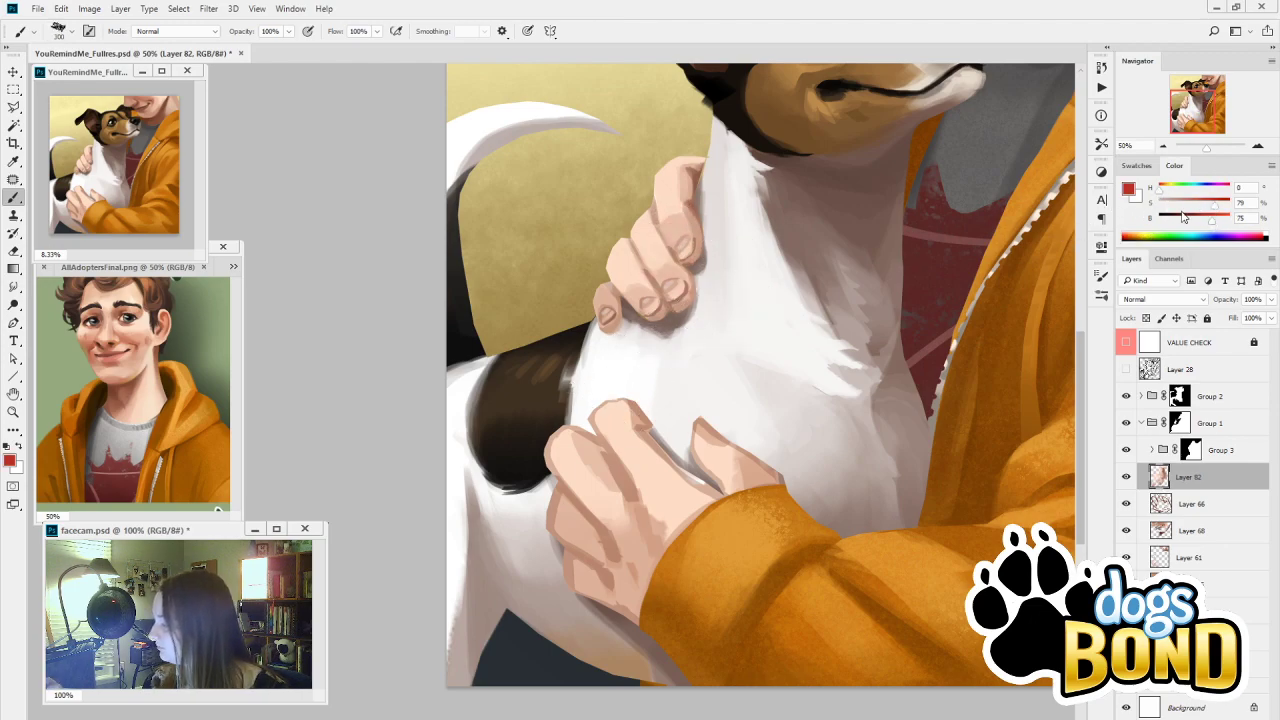
left_click_drag(1219, 227, 1228, 222)
left_click_drag(1158, 190, 1203, 205)
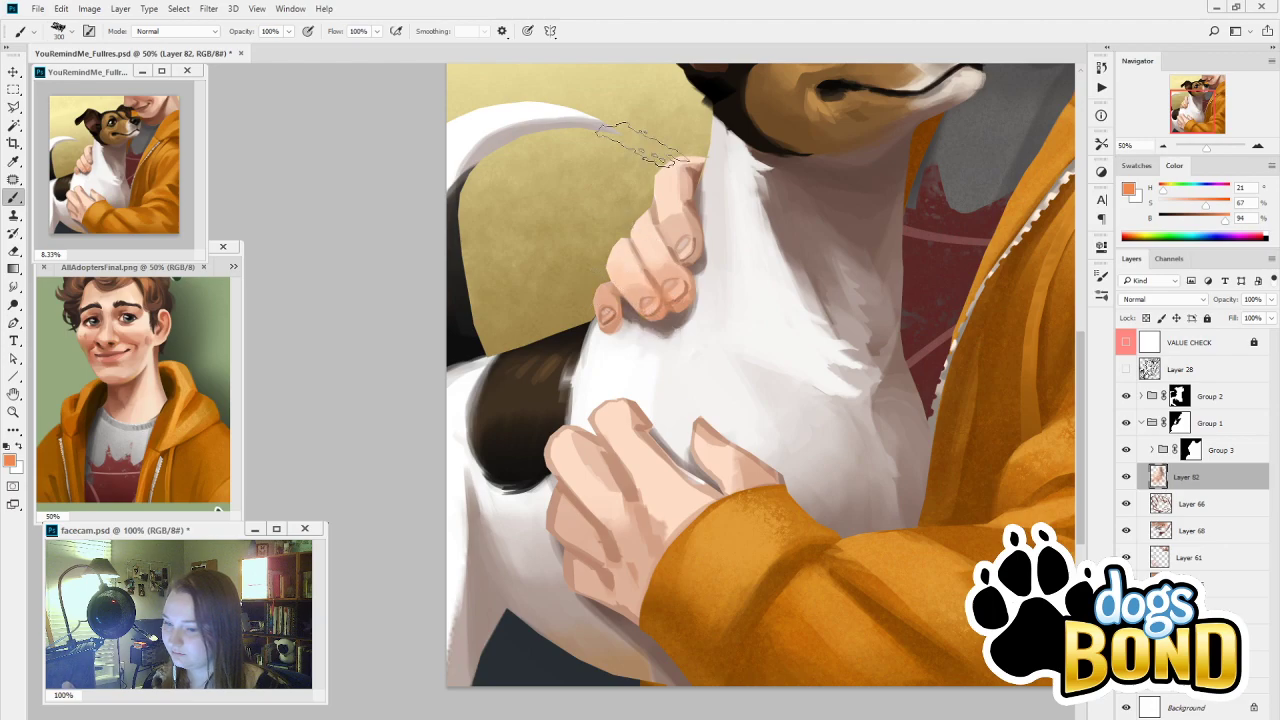
left_click(1101, 67)
left_click(960, 323)
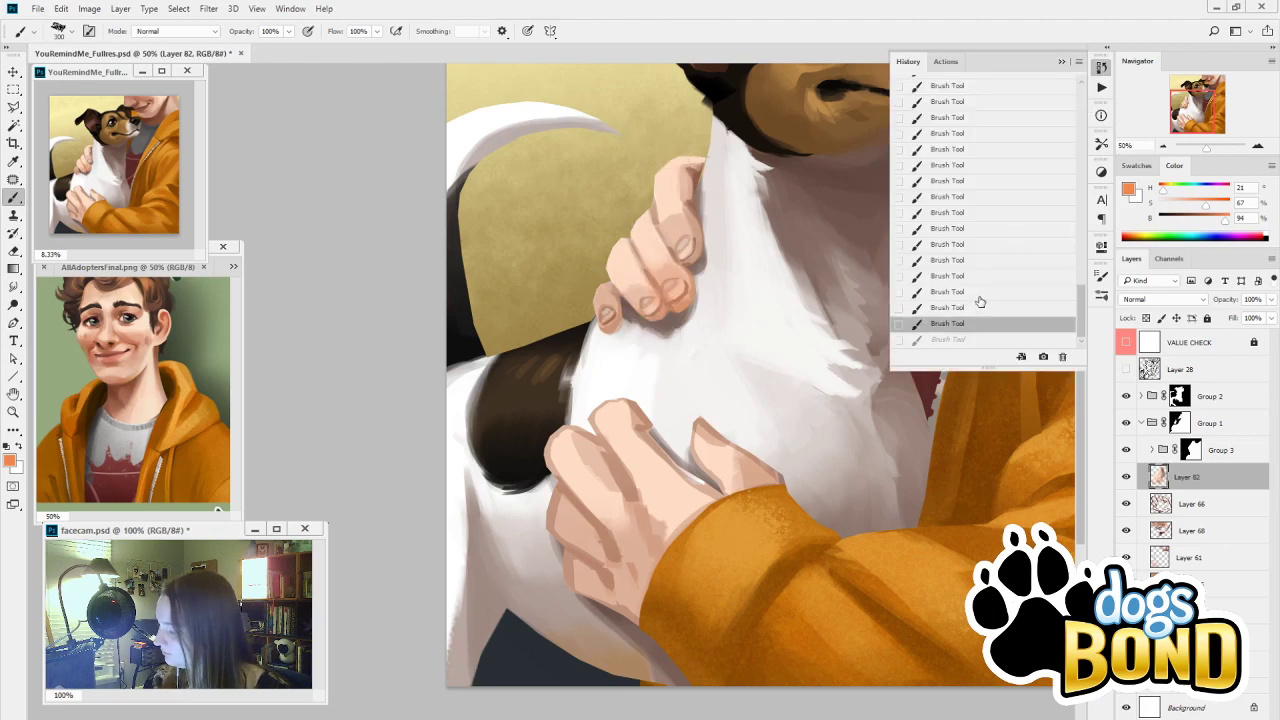
left_click(976, 306)
left_click(1062, 62)
Shape the tip of the lower hand's thumb with sampled light peach and tan tones using a small brush
left_click_drag(870, 598, 842, 496)
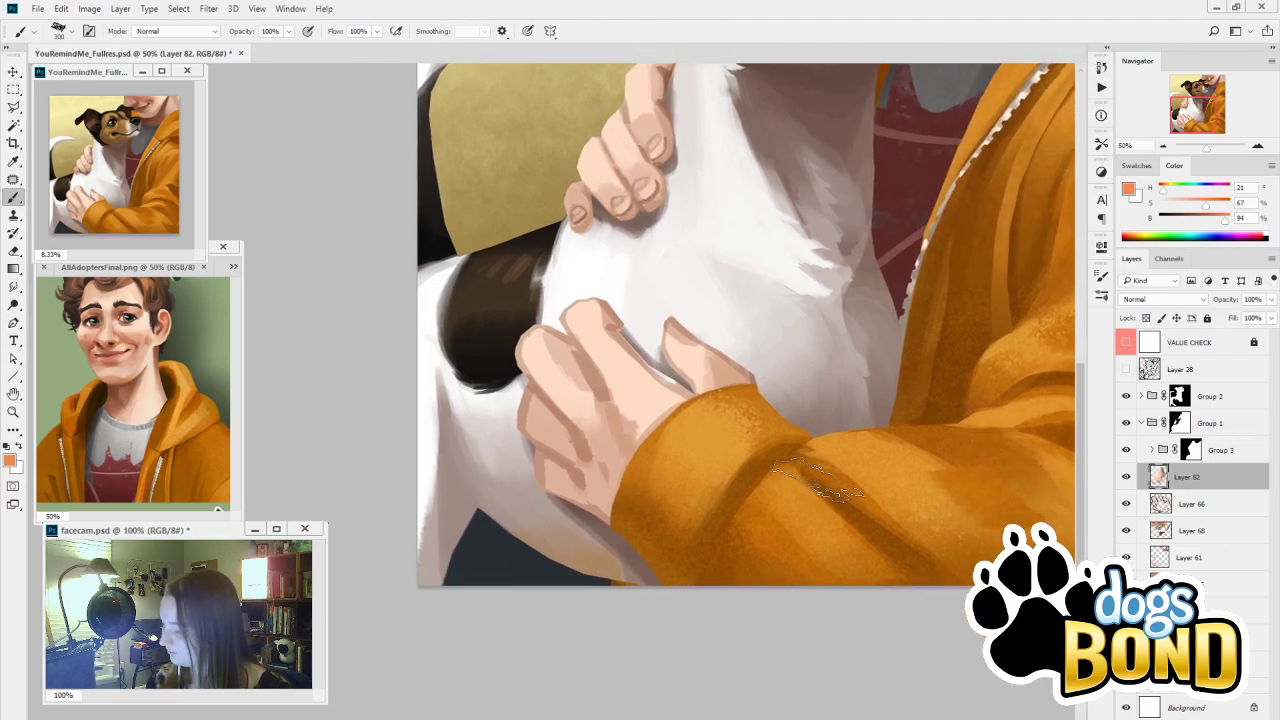
key("i")
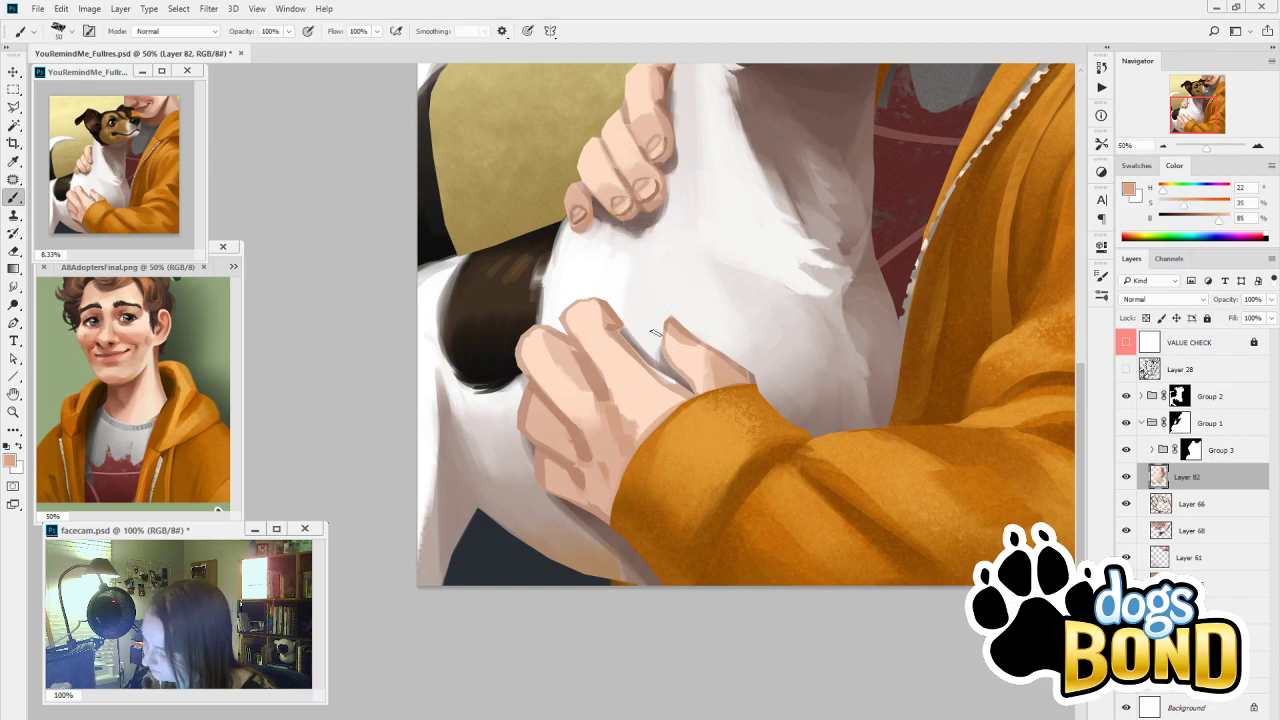
left_click(676, 353, "alt")
left_click(665, 325)
key("b")
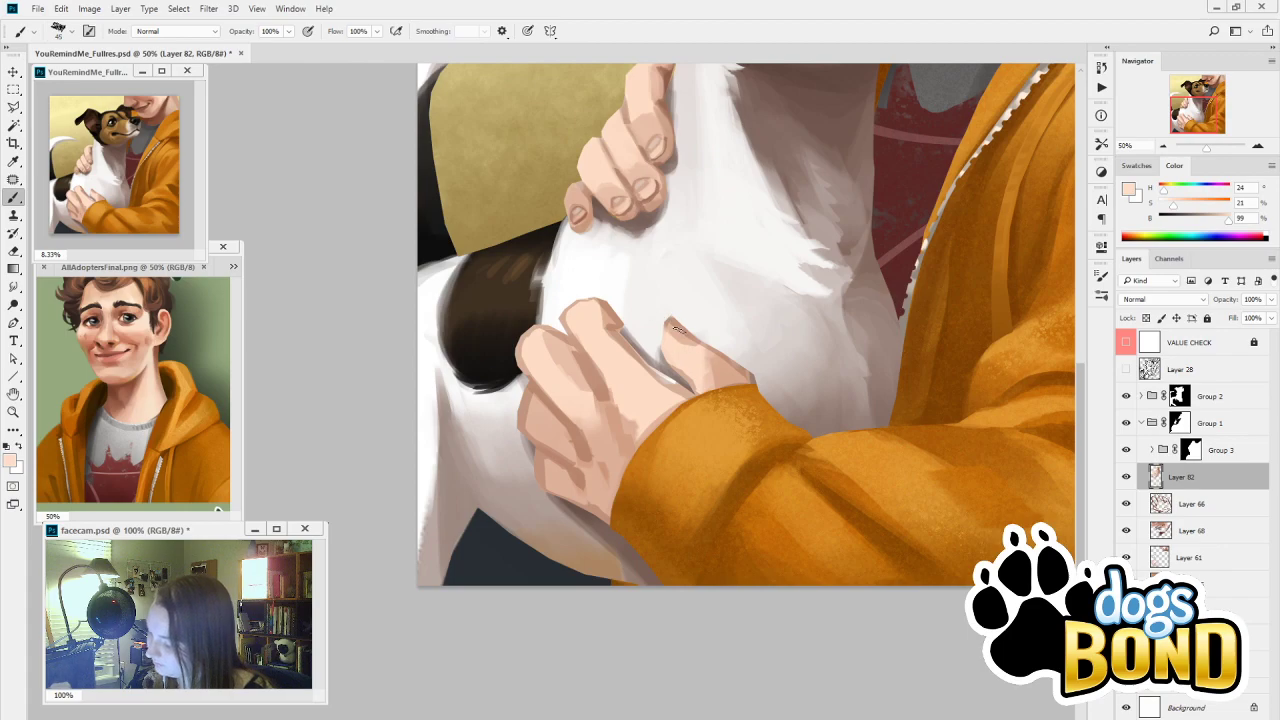
left_click(676, 330, "alt")
left_click(666, 322, "alt")
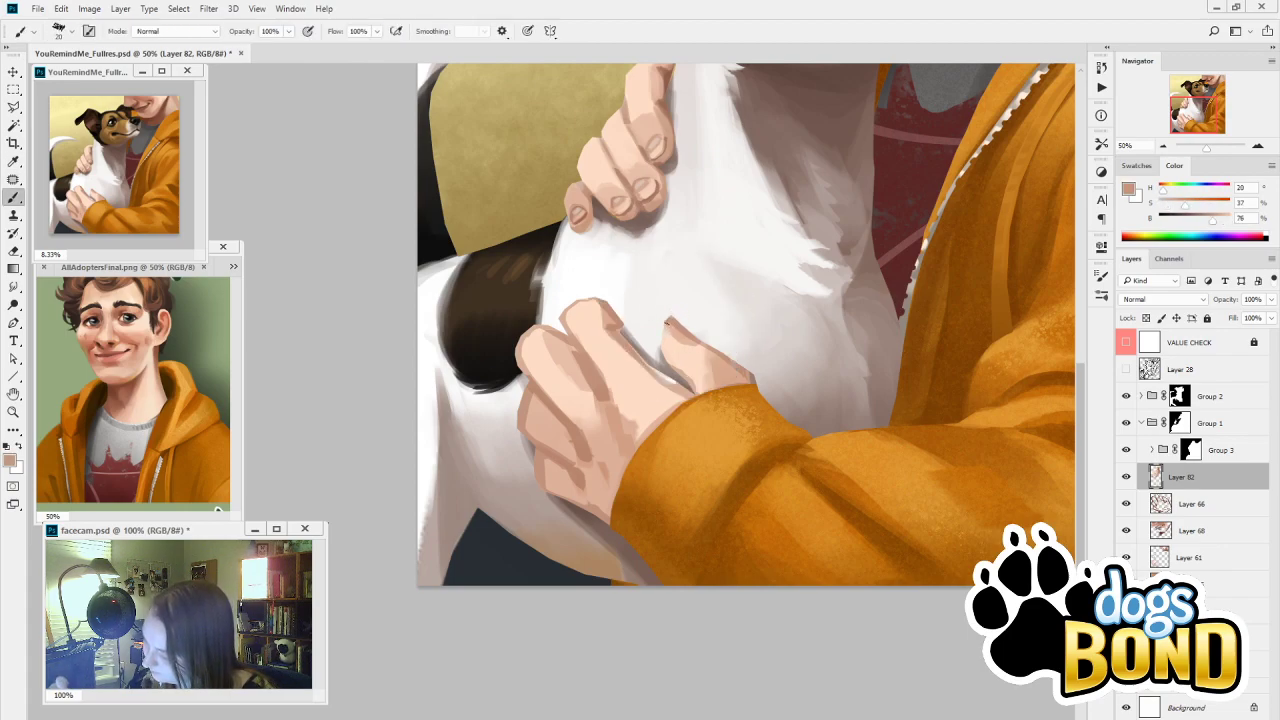
left_click(669, 327, "alt")
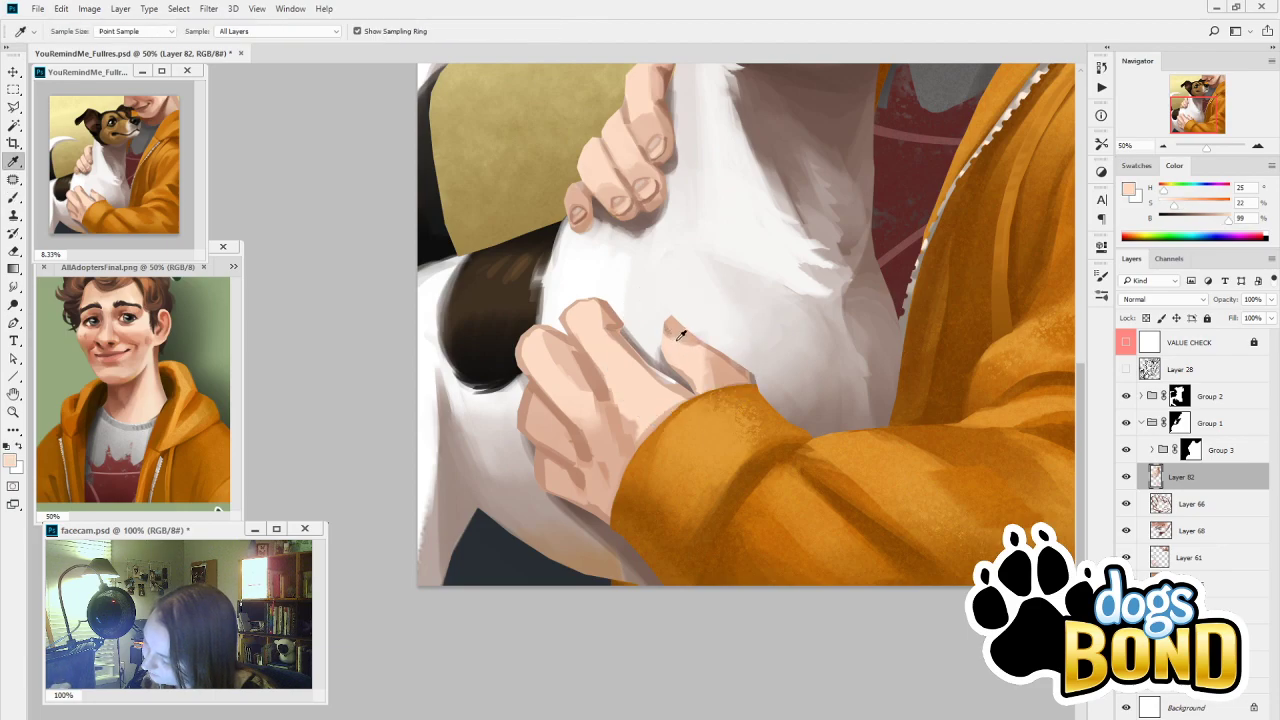
Model the thumb's shadowed underside and lit upper edge with sampled tan and light peach
left_click(675, 335, "alt")
left_click(687, 369, "alt")
left_click_drag(672, 366, 686, 379)
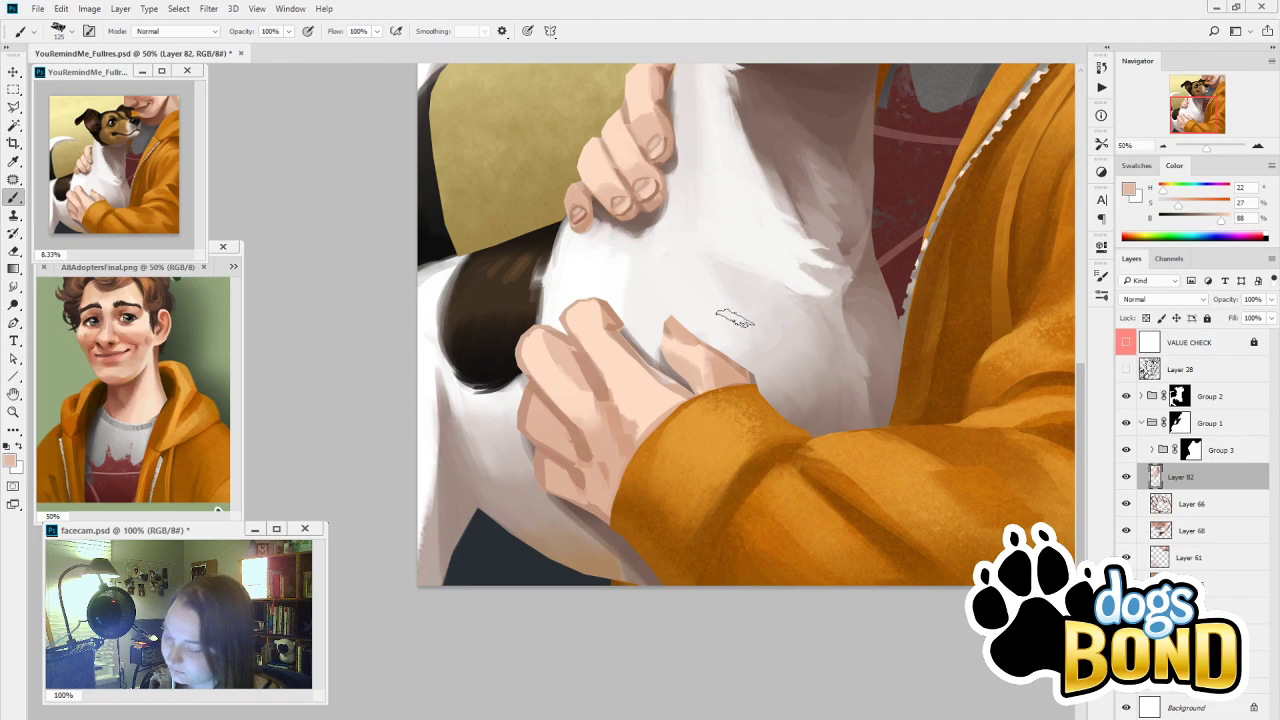
key("alt")
left_click(705, 342, "alt")
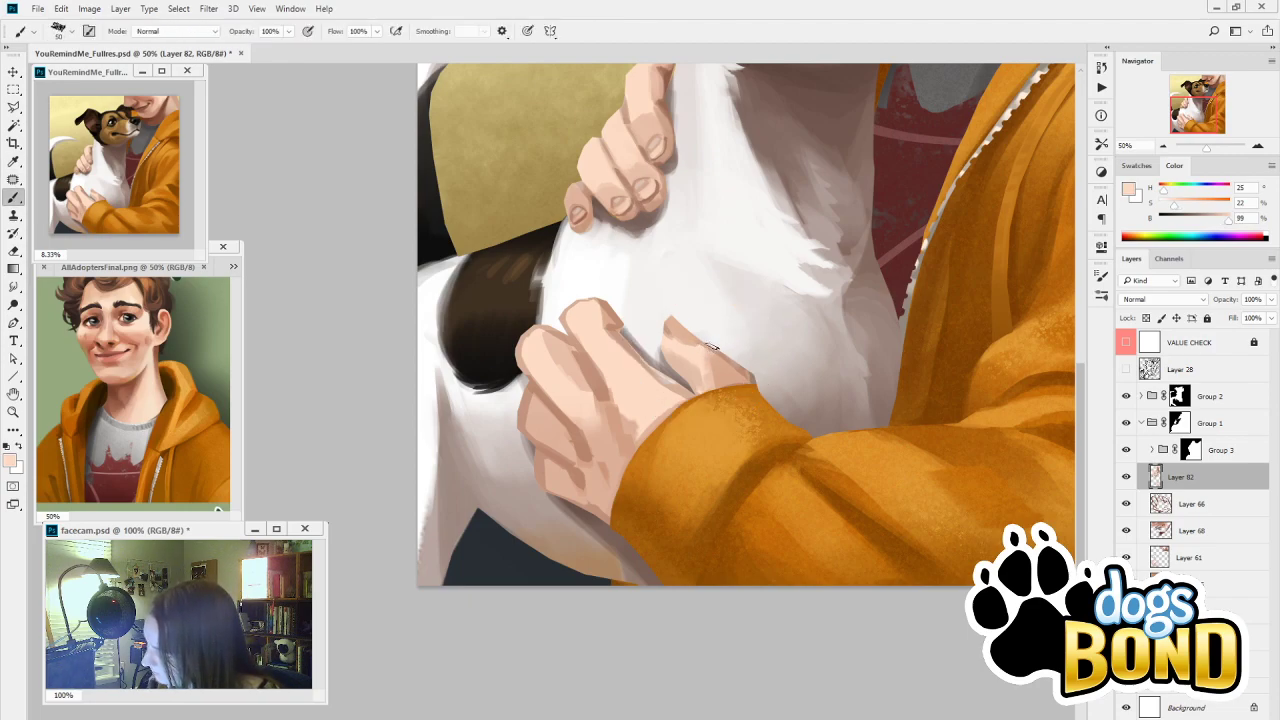
Enlarge the brush to 125 and blend the base of the thumb beside the sleeve cuff with sampled tan and light peach
left_click(738, 373, "alt")
key("bracketright")
key("bracketright")
key("bracketright")
key("bracketright")
key("bracketright")
key("bracketright")
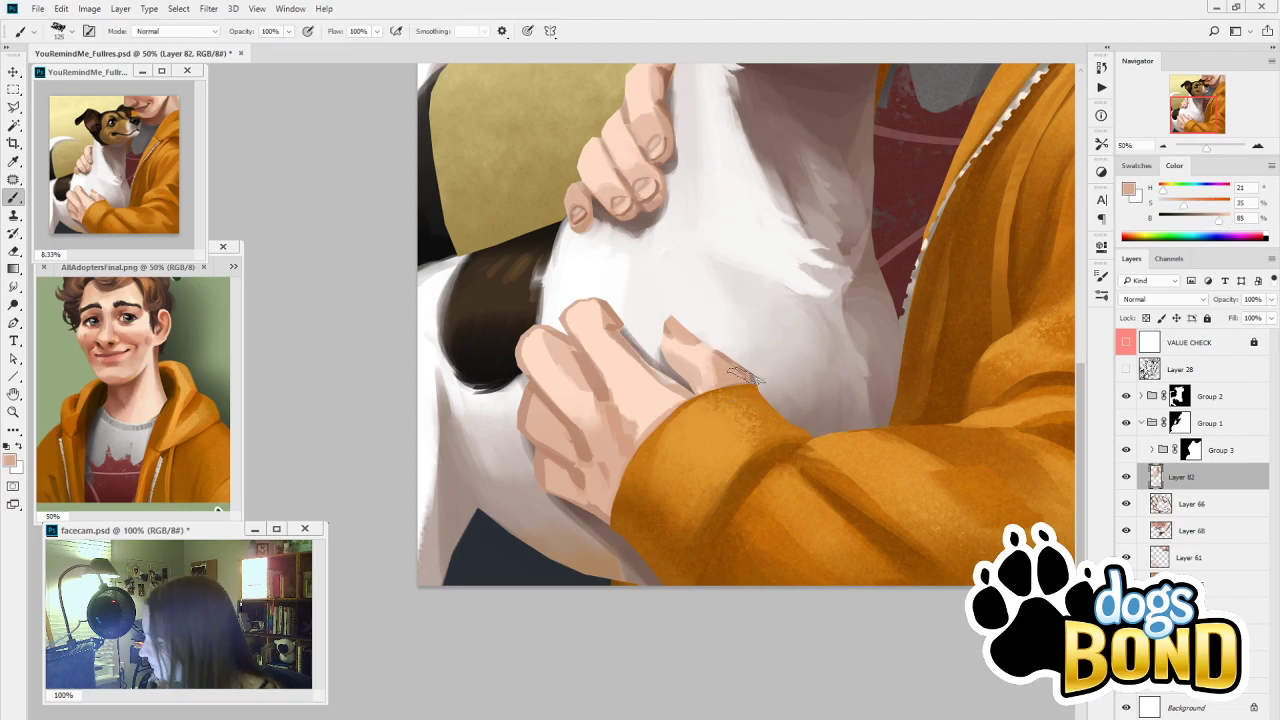
left_click_drag(754, 374, 755, 408)
left_click(719, 354, "alt")
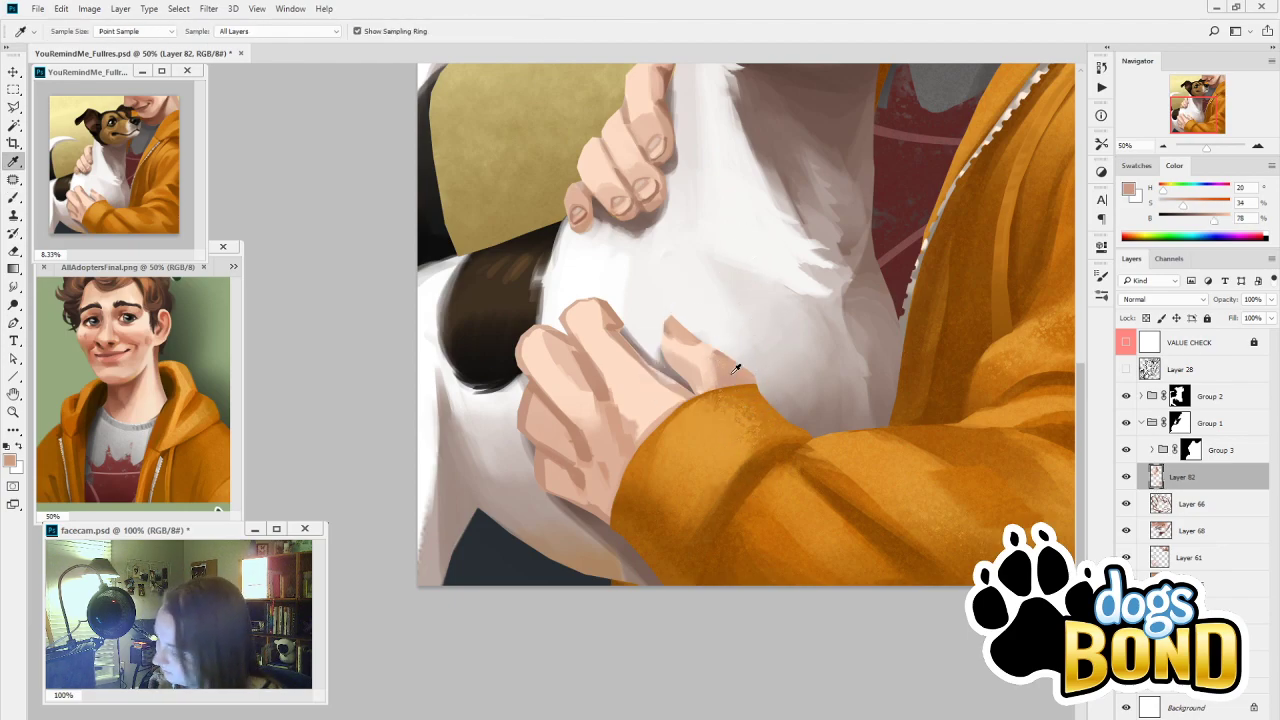
left_click(706, 347, "alt")
left_click_drag(740, 358, 692, 383)
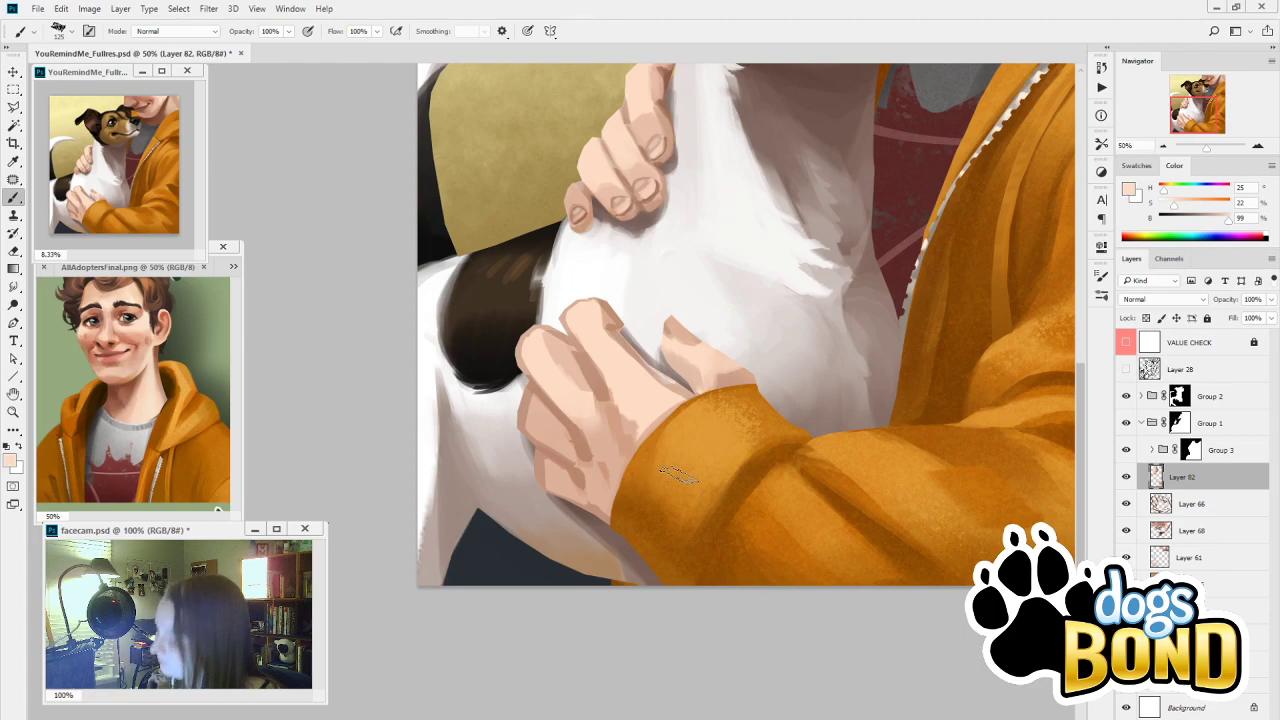
left_click(698, 349, "alt")
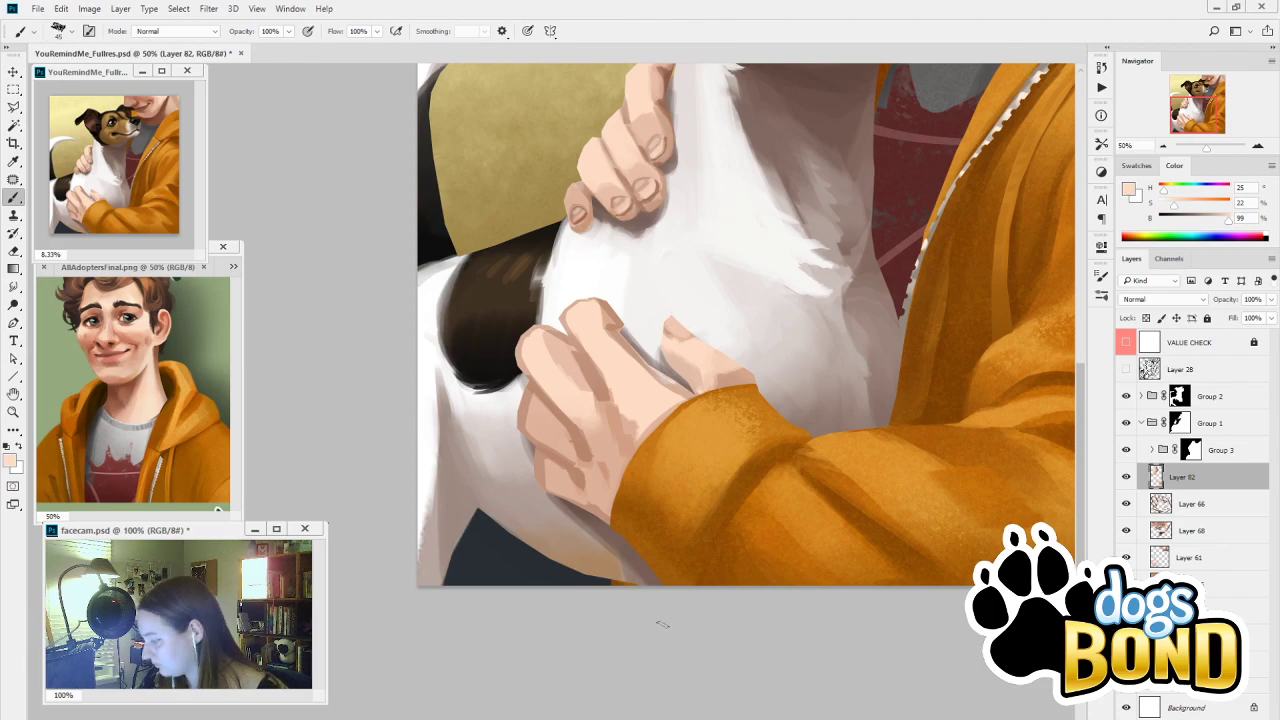
Refine the thumb's edge on Group 2's mask and compare the hands with Layer 82 hidden and shown
left_click(1180, 396)
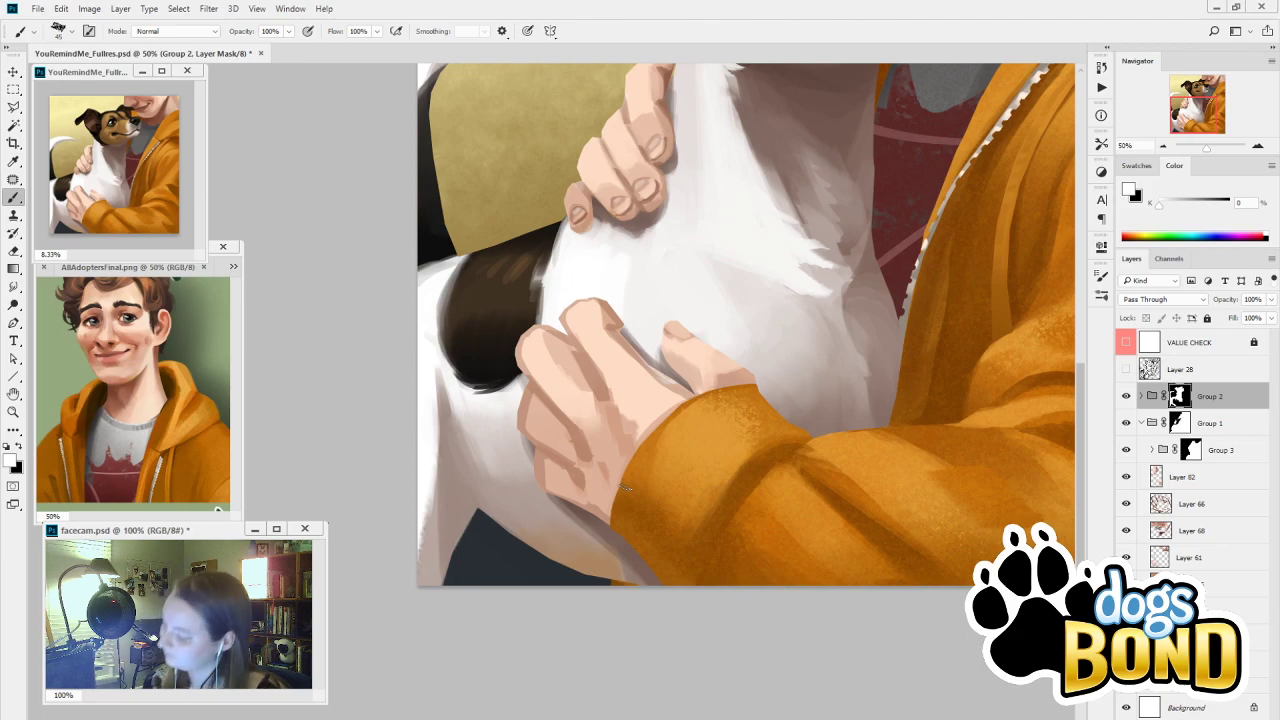
left_click(1181, 482)
left_click(1126, 478)
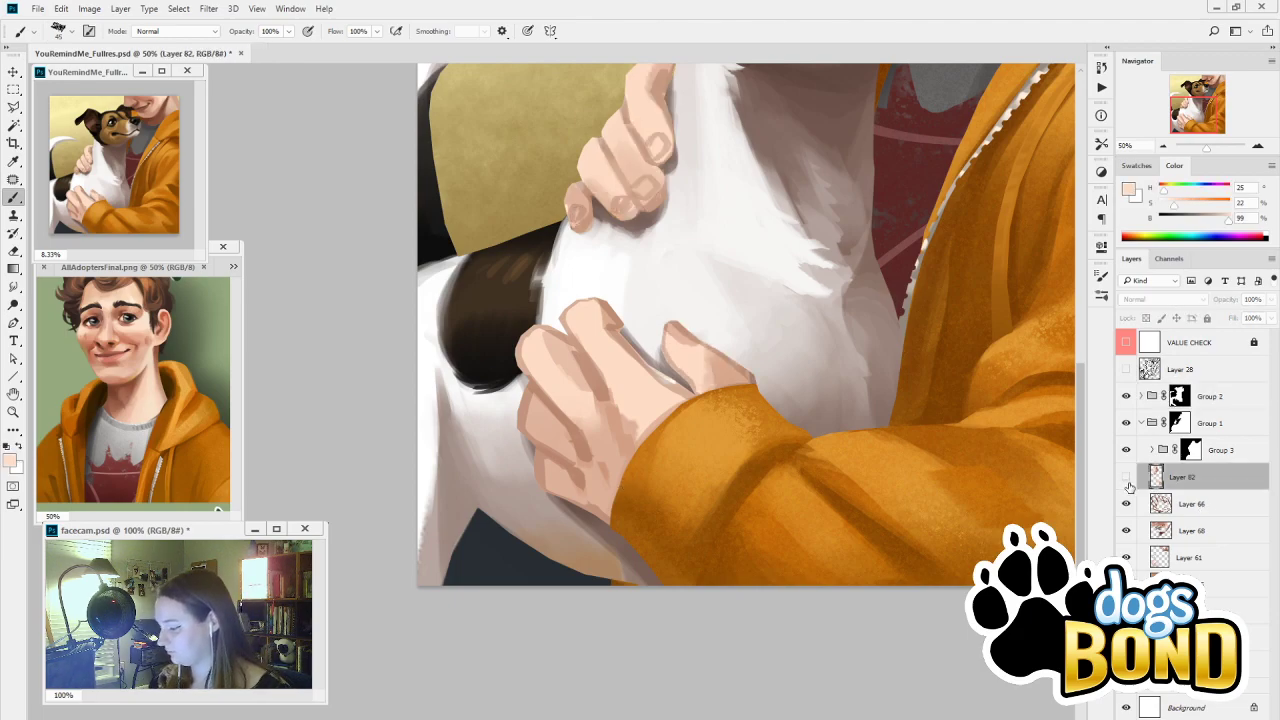
left_click(1126, 478)
left_click(730, 374, "alt")
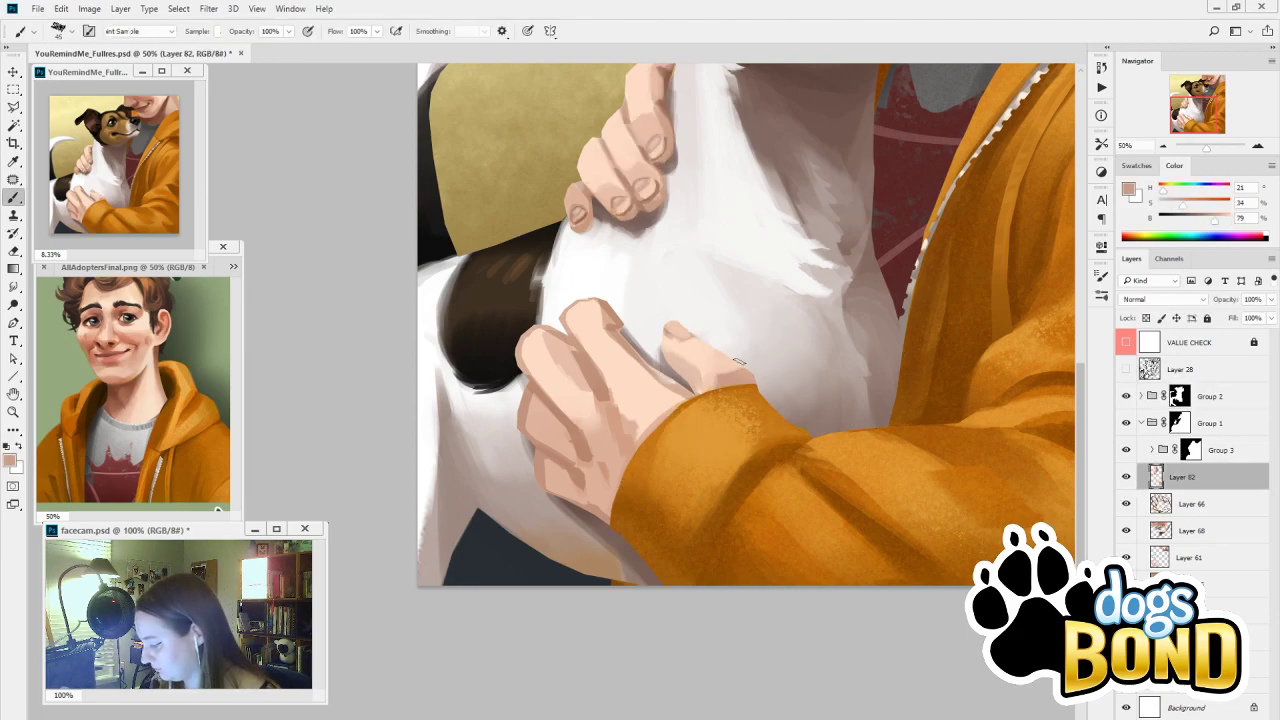
left_click(1126, 477)
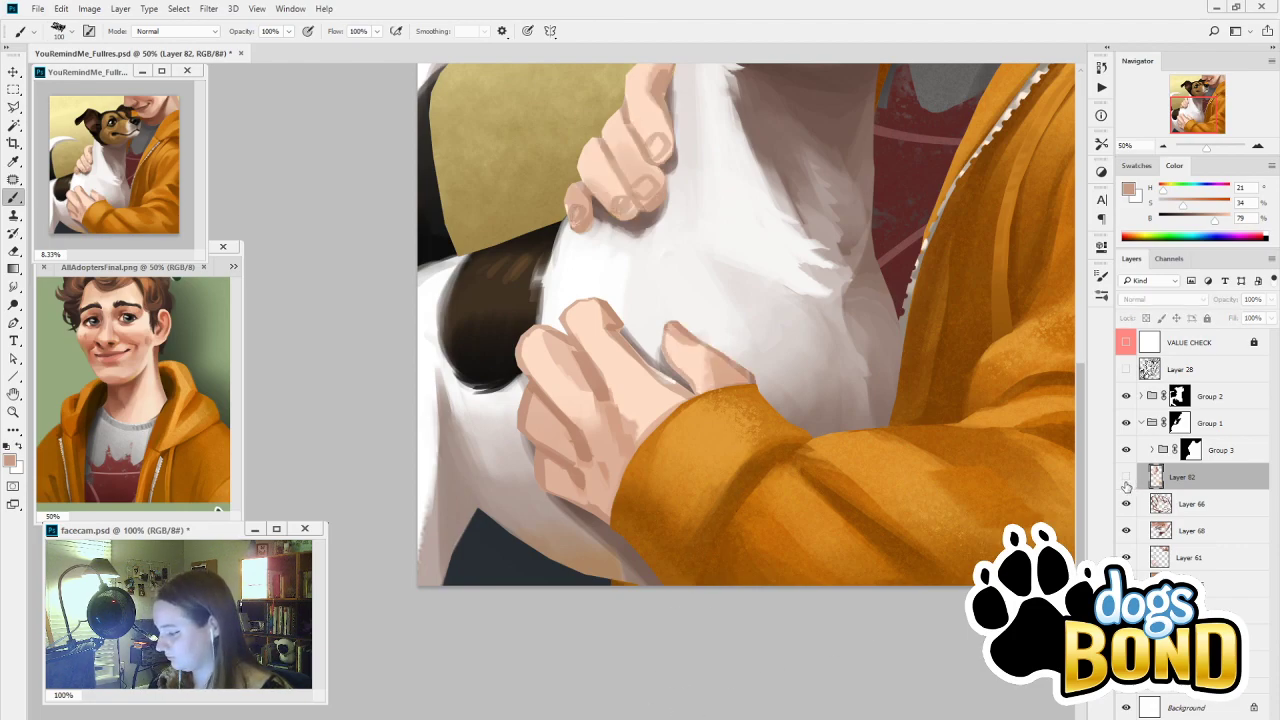
left_click(1126, 477)
Shade the back of the lower hand between the thumb and the cuff with sampled tan using a size 250 brush
left_click(632, 413, "alt")
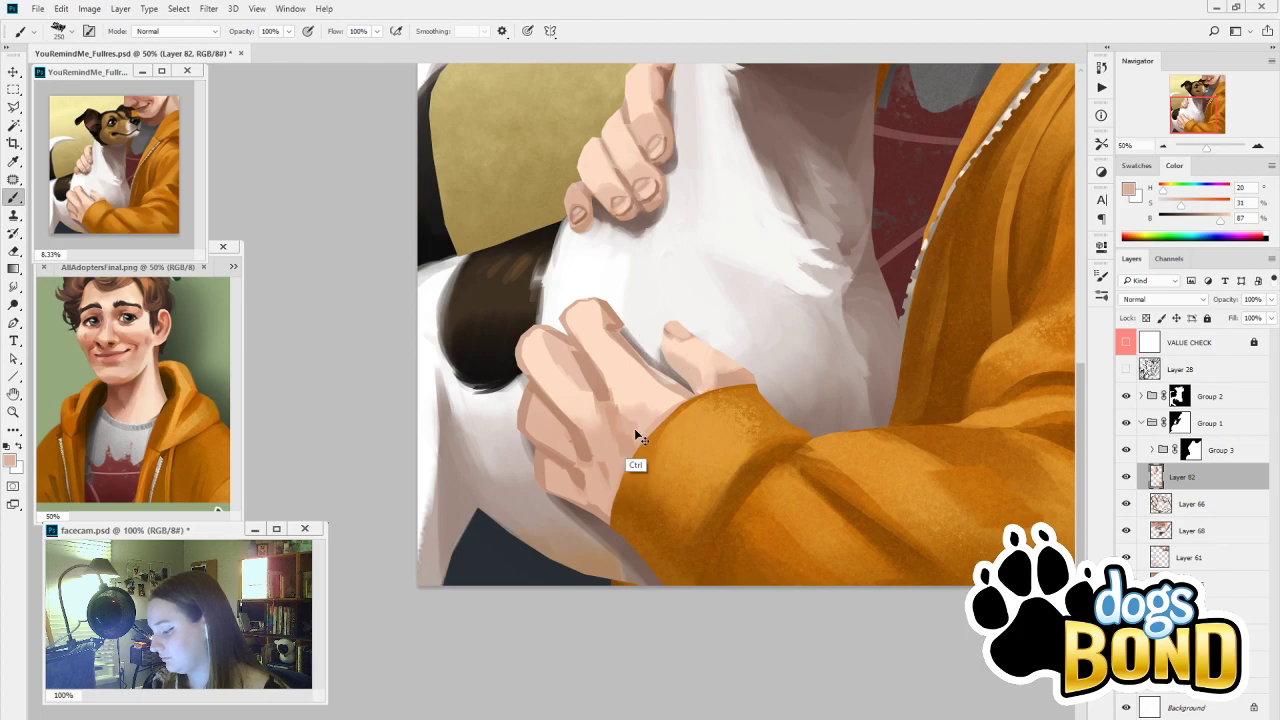
left_click(663, 398, "alt")
left_click(680, 389, "alt")
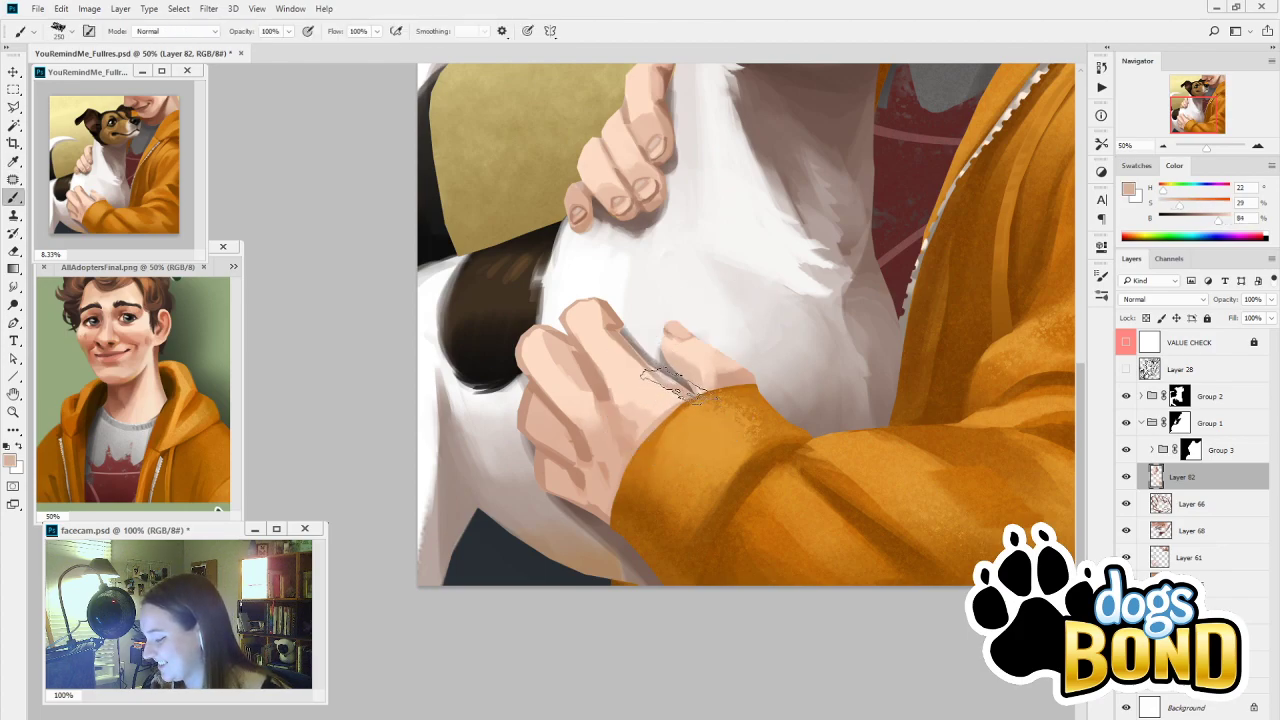
mouse_move(672, 387)
left_mouse_down()
mouse_move(651, 438)
mouse_move(656, 404)
mouse_move(704, 420)
mouse_move(709, 403)
mouse_move(672, 387)
left_mouse_up()
Define the lower hand's index finger and knuckle with sampled reddish tan and light peach tones using a smaller brush
key("bracketleft")
key("bracketleft")
key("bracketleft")
key("bracketleft")
key("bracketleft")
key("bracketleft")
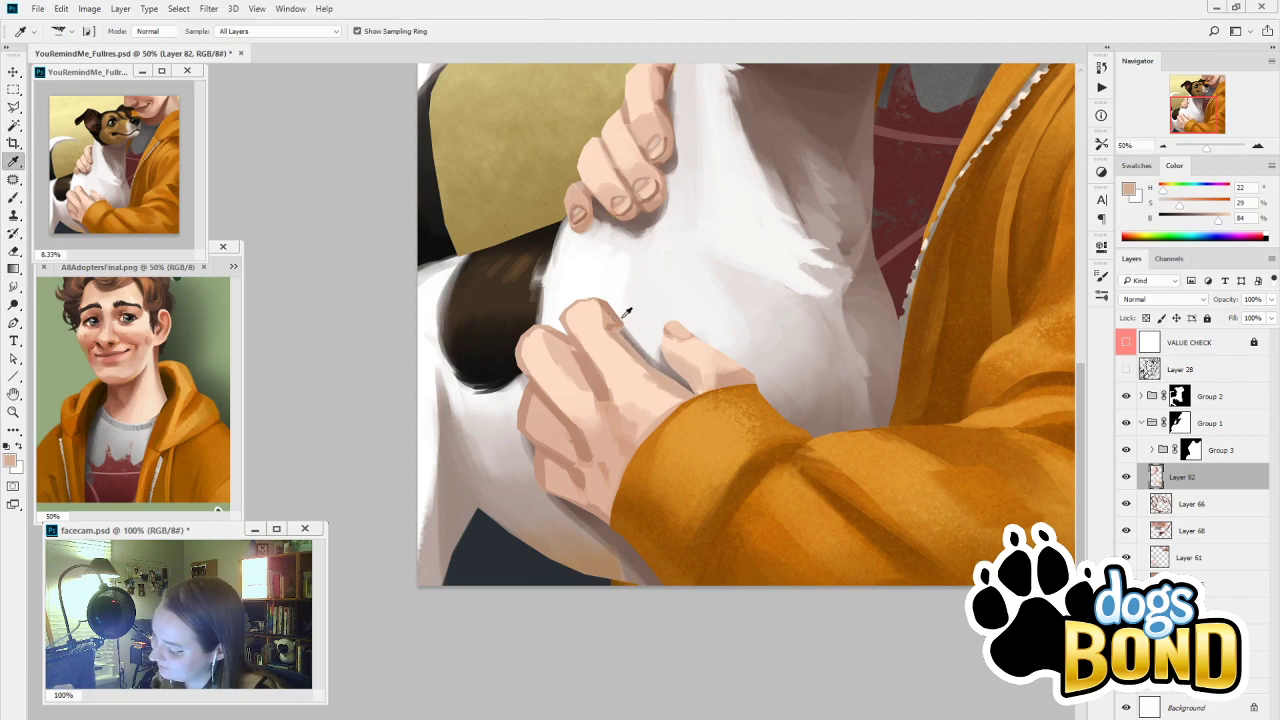
left_click(625, 320, "alt")
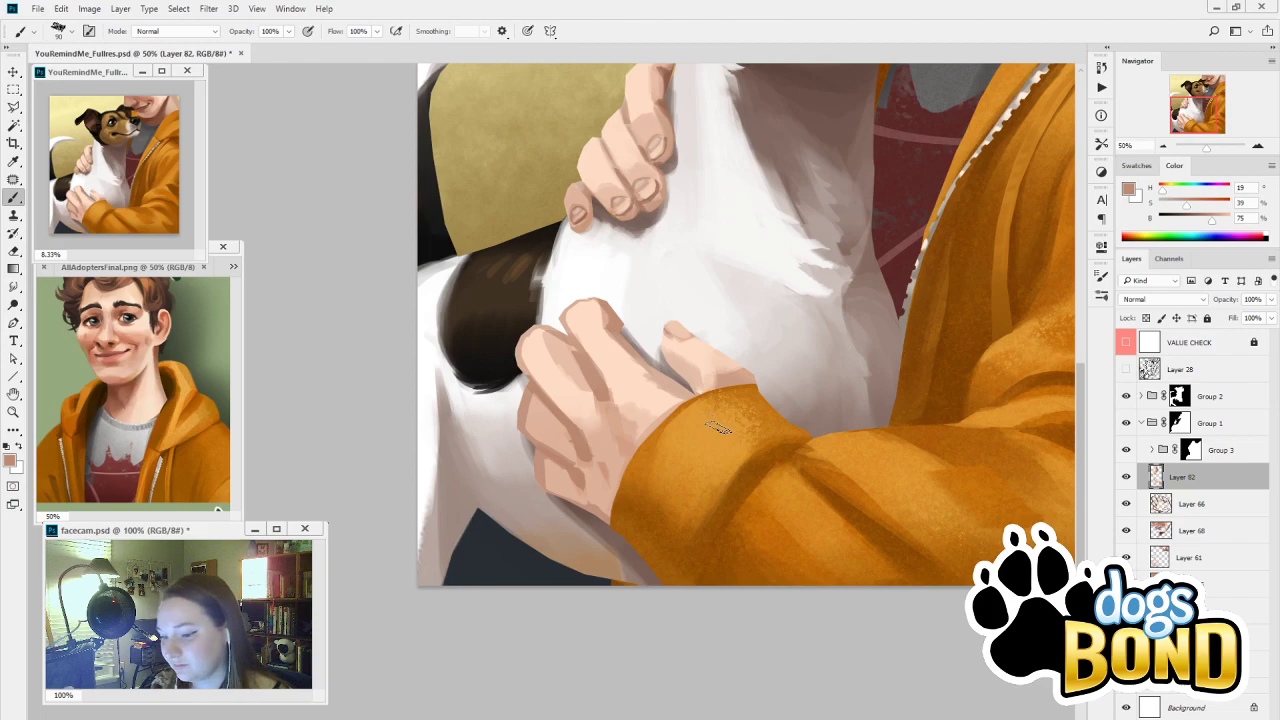
left_click(562, 226, "alt")
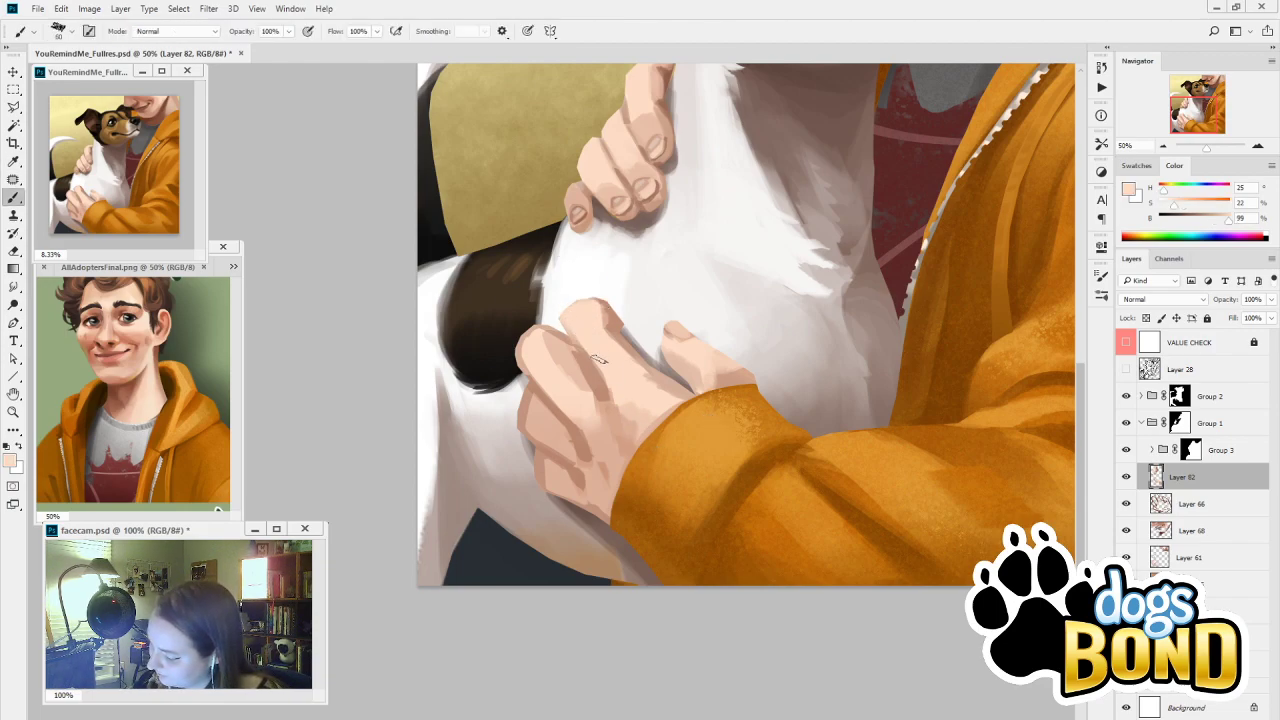
left_click(593, 376, "alt")
left_click(621, 340, "alt")
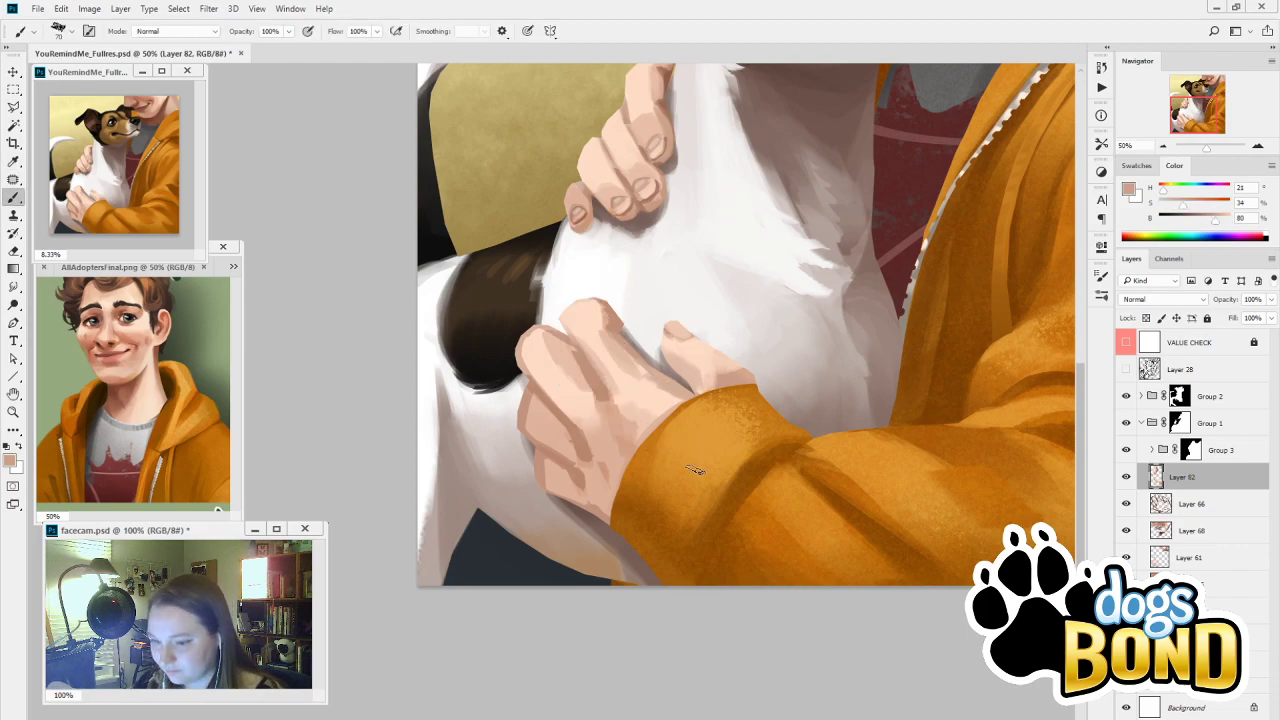
Refine the lower hand's index finger, back and middle fingertip with sampled light peach and tan tones
left_click(595, 334, "alt")
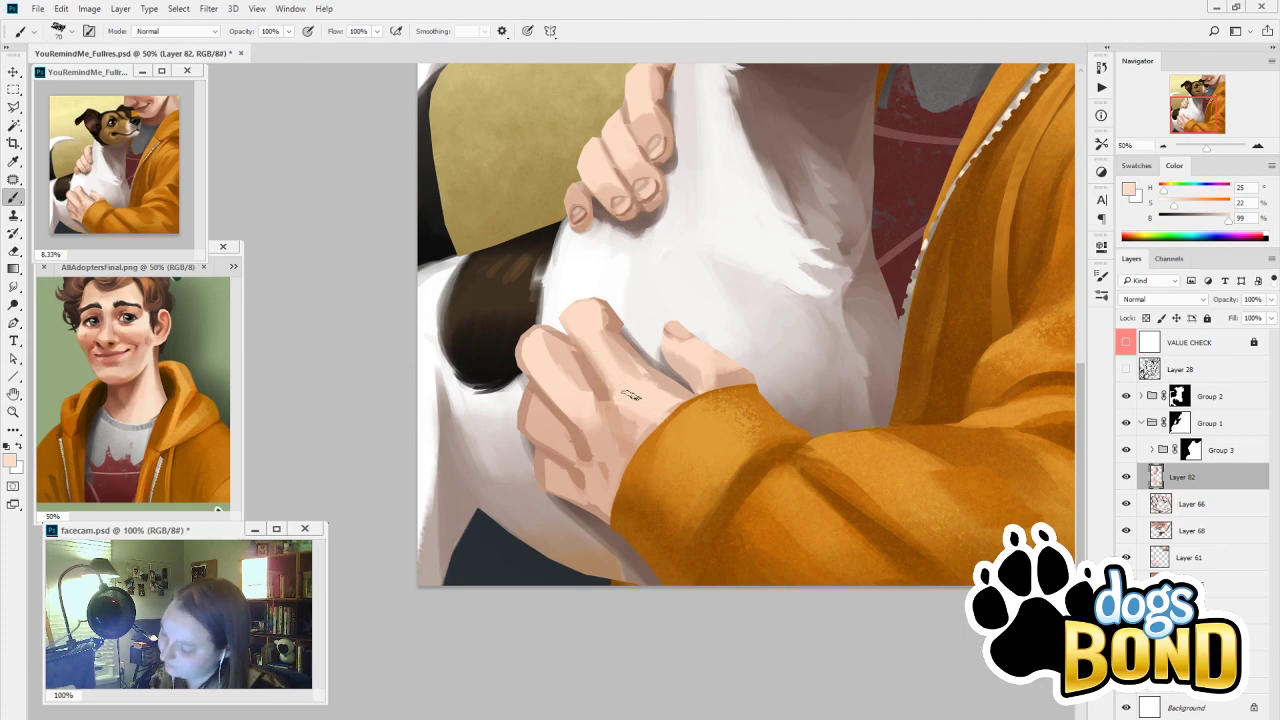
left_click(630, 395, "alt")
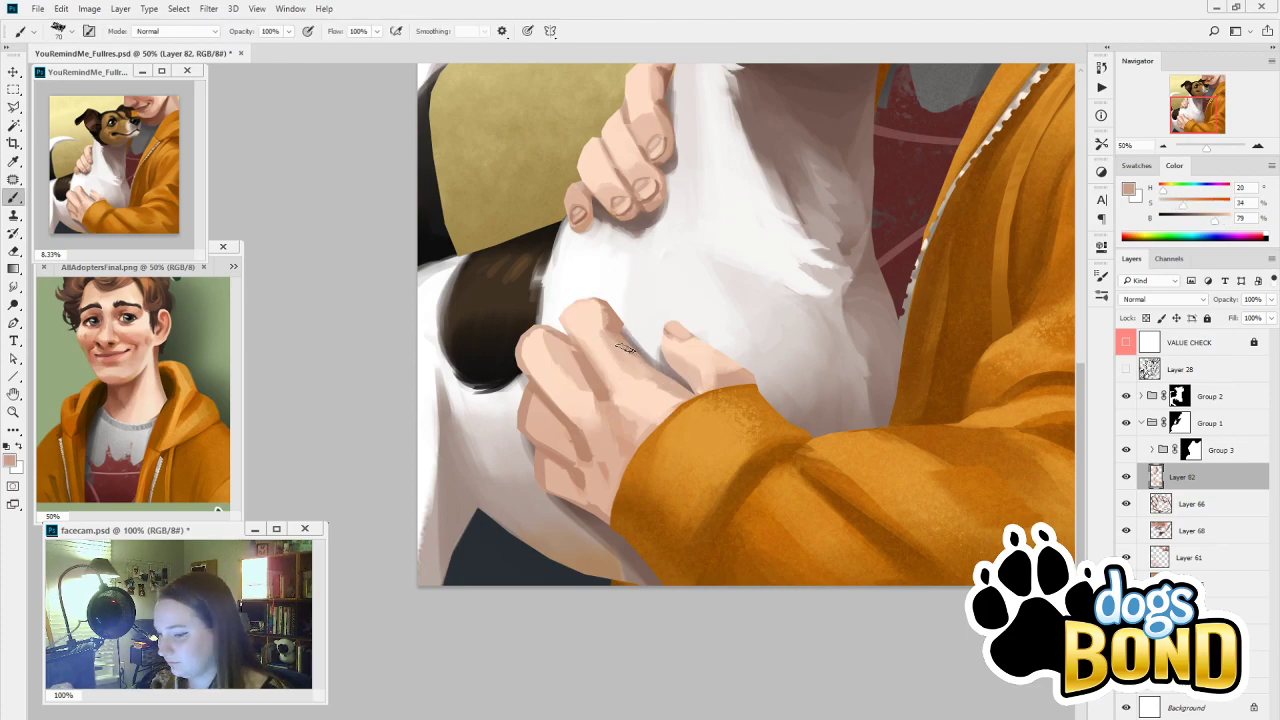
left_click(615, 316, "alt")
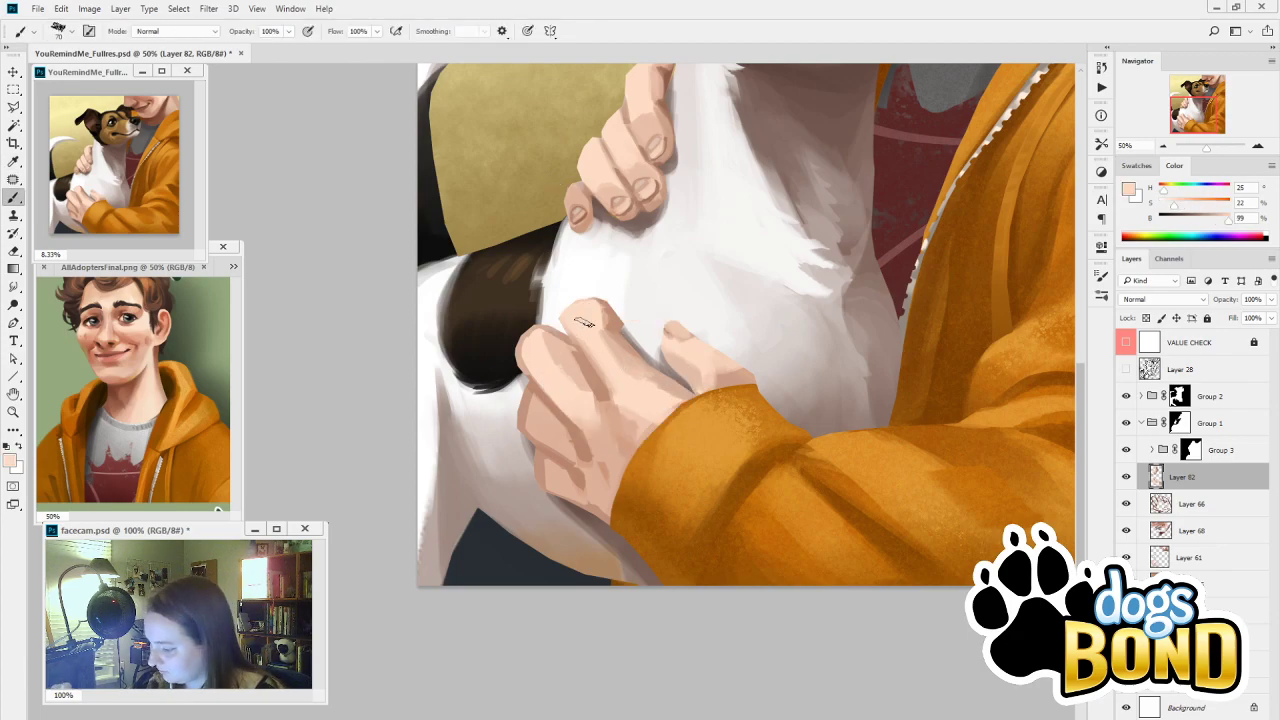
left_click_drag(643, 381, 673, 402)
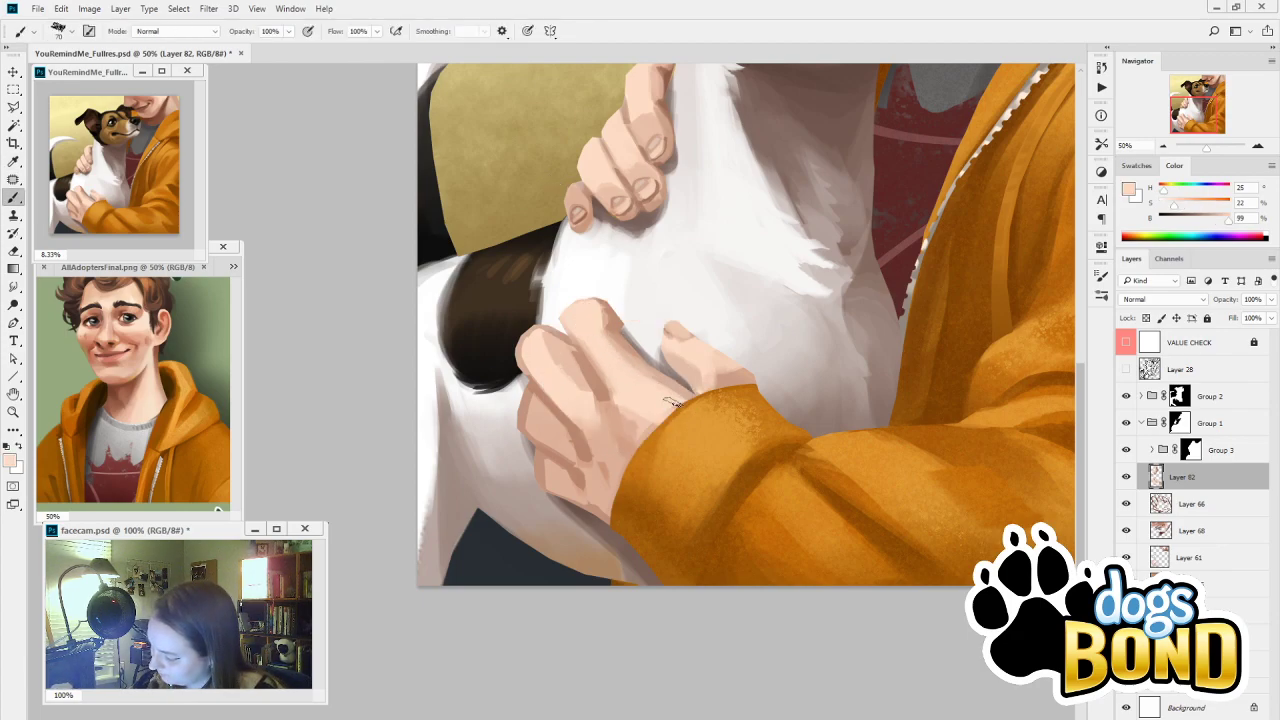
key("alt")
left_click_drag(537, 329, 522, 349)
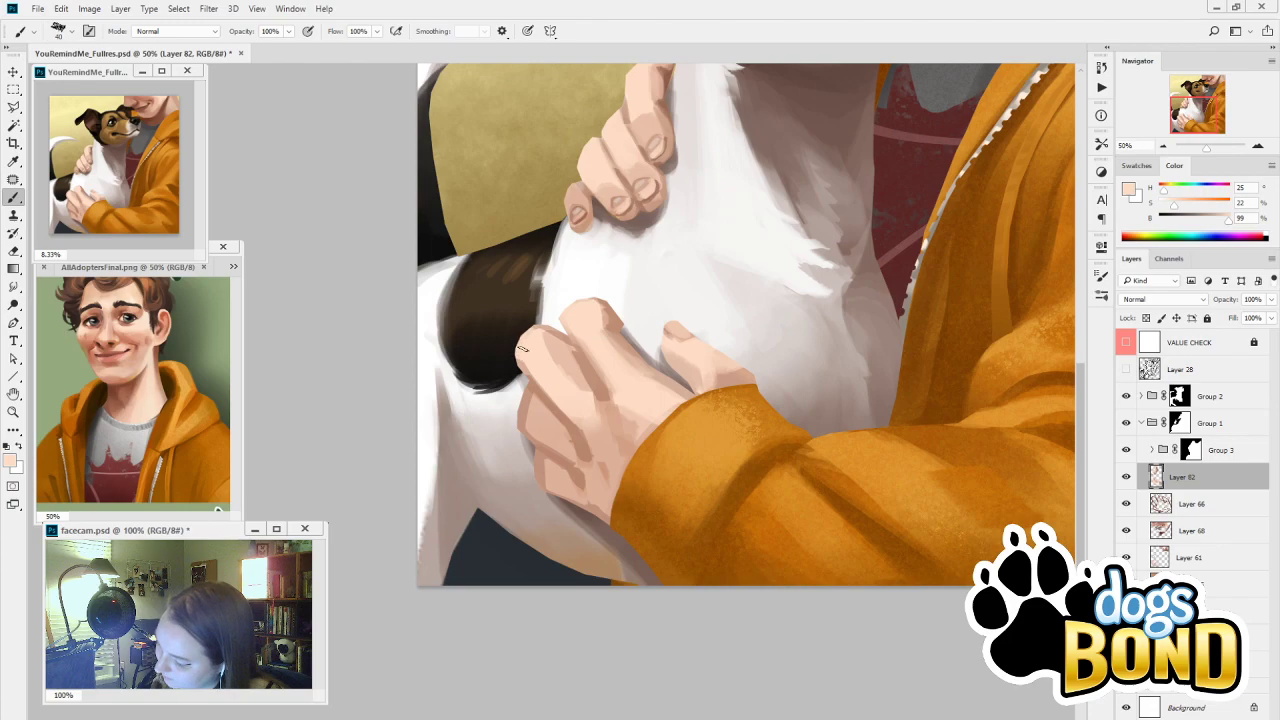
Shade the lower hand's middle finger and the smaller fingers below it with sampled reddish tan tones
left_click(580, 352, "alt")
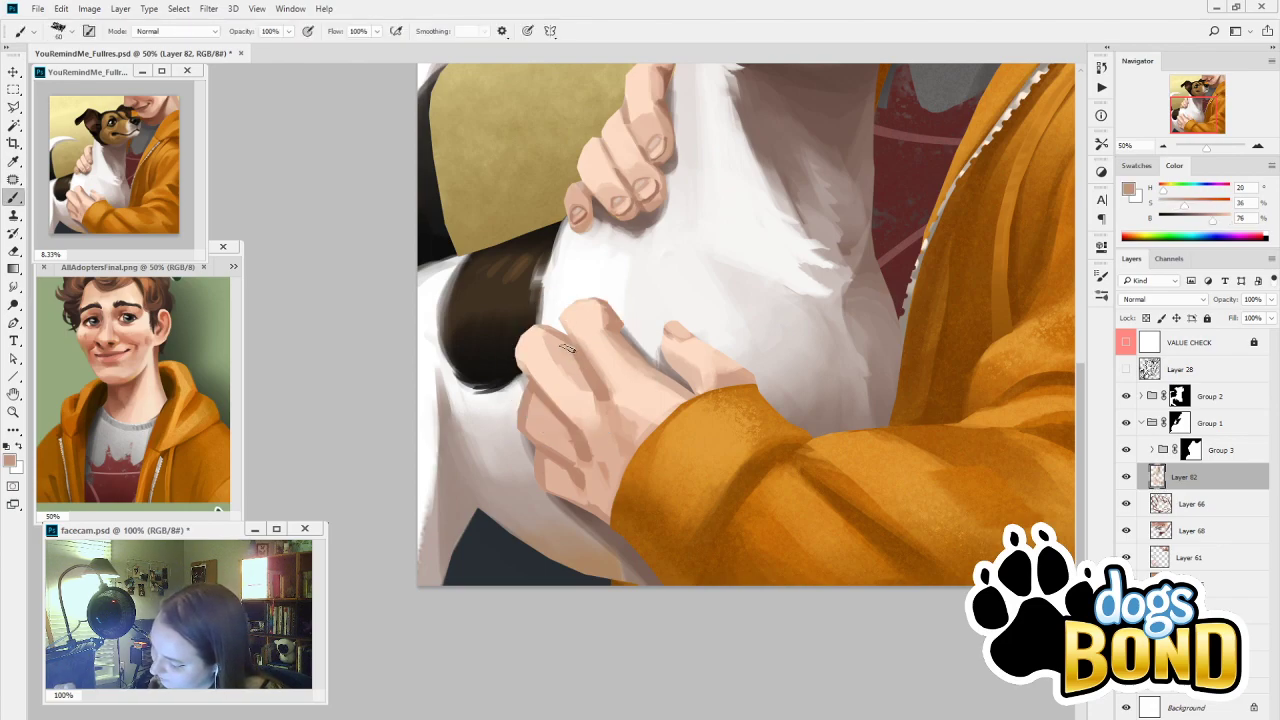
left_click(580, 365, "alt")
left_click(604, 385, "alt")
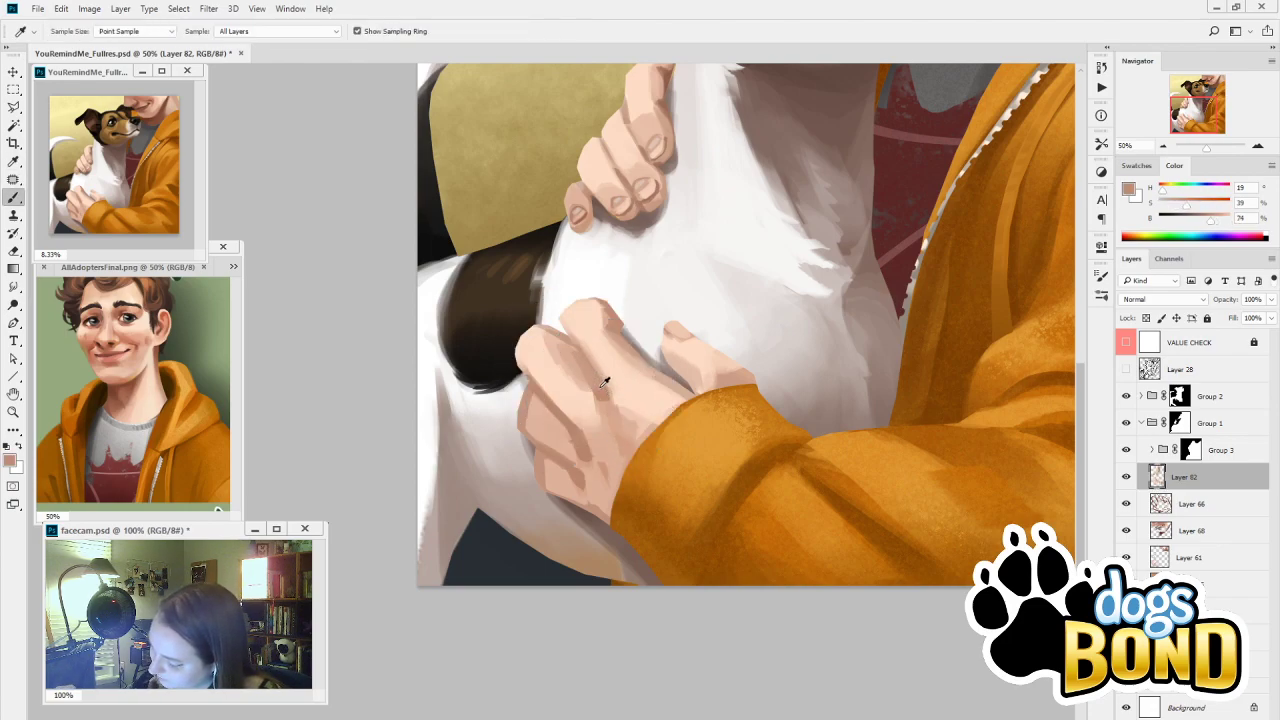
left_click_drag(568, 349, 581, 381)
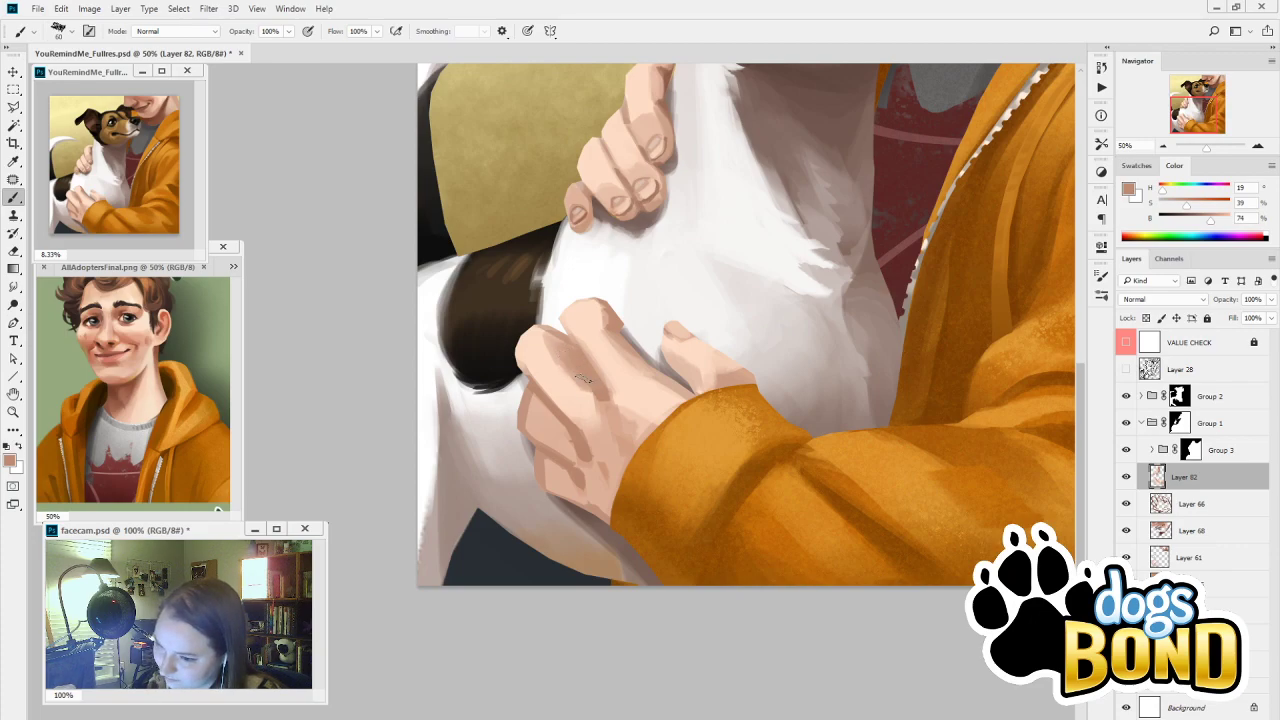
left_click(561, 416, "alt")
left_click(555, 410, "alt")
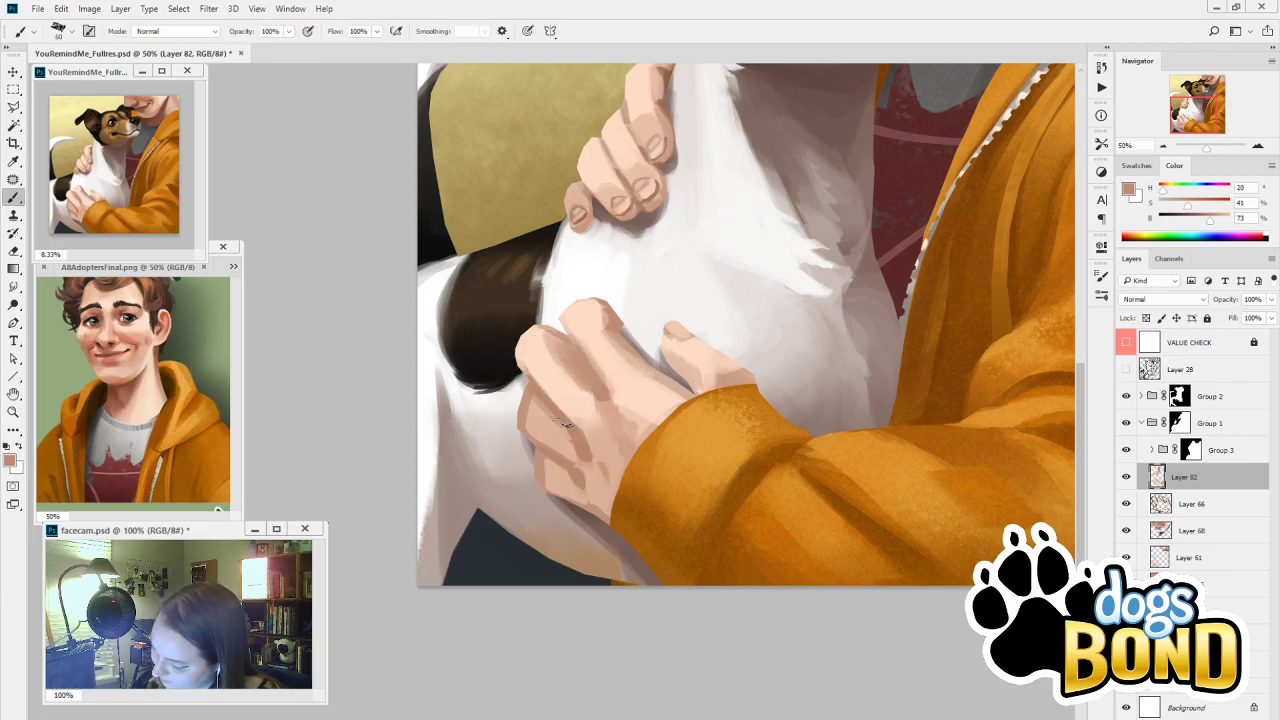
mouse_move(556, 463)
left_mouse_down()
mouse_move(553, 493)
mouse_move(584, 496)
left_mouse_up()
key("]")
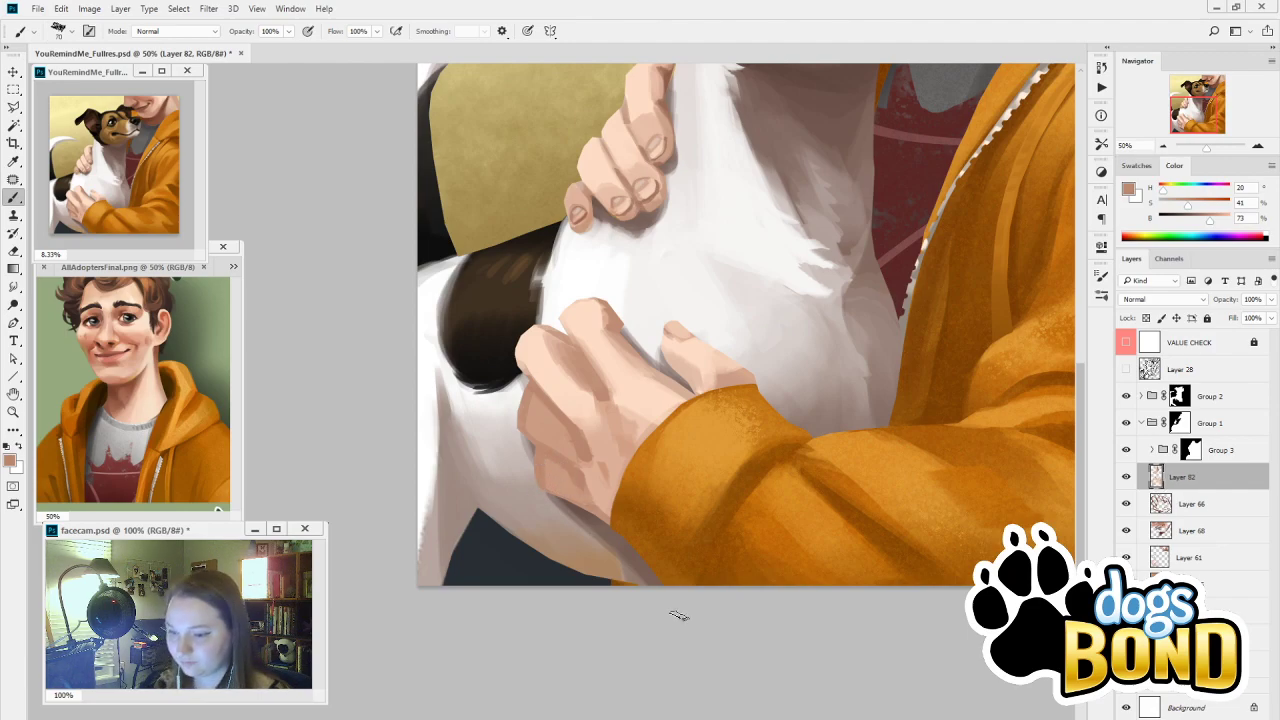
Define the lower hand's tendons beside the sleeve cuff with sampled light peach and tan using a small brush of about 50
key("i")
left_click(584, 397)
key("b")
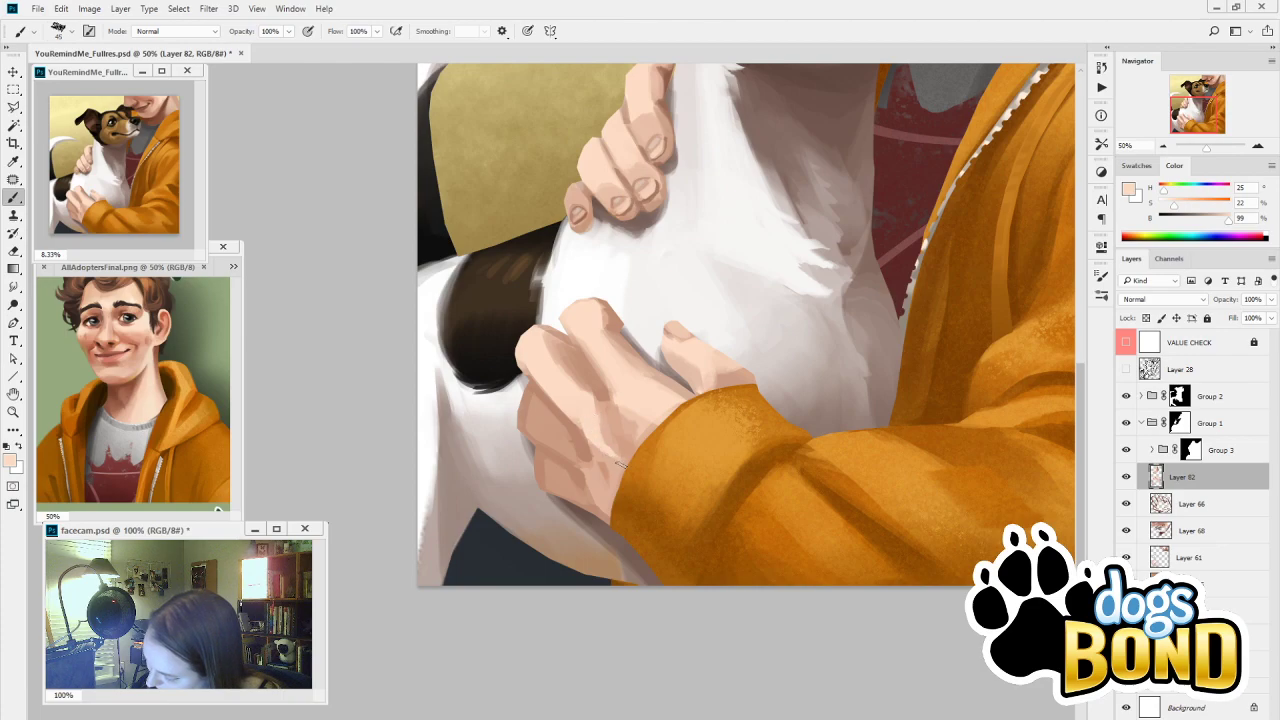
left_click(563, 365, "alt")
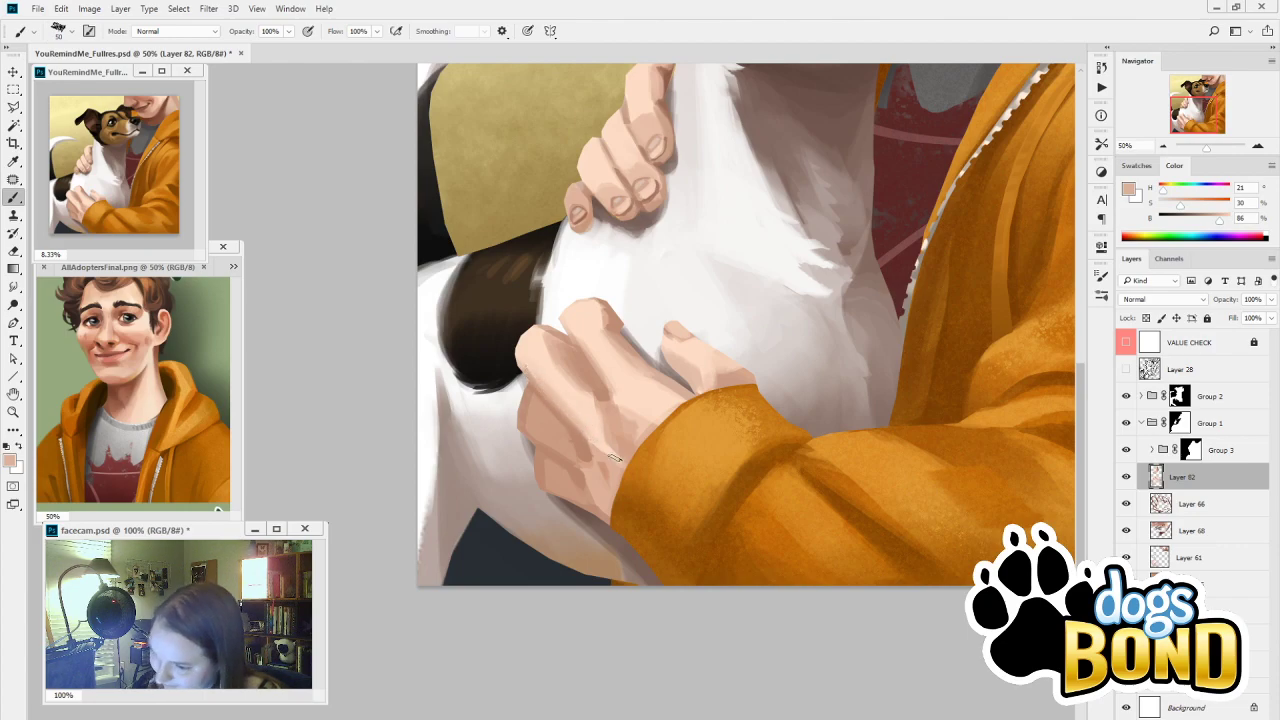
Brighten the back of the lower hand near the cuff with sampled light peach using a size 200 brush
left_click(633, 400, "alt")
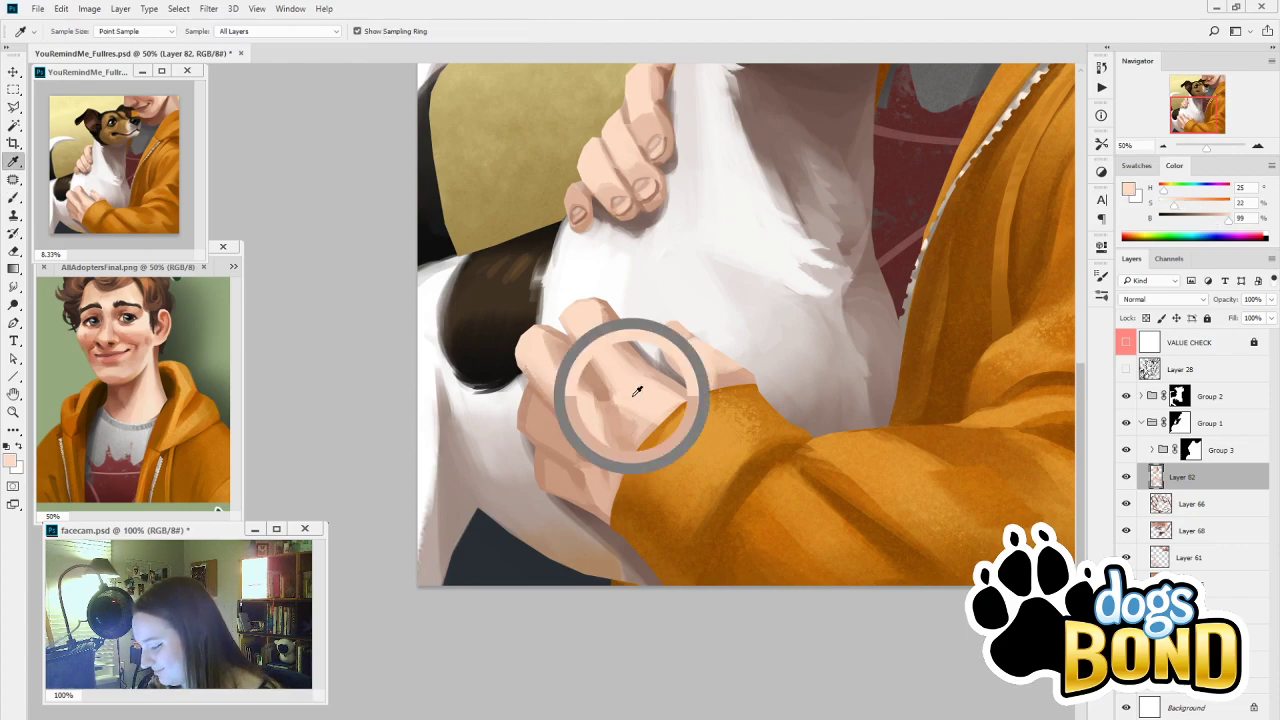
key("bracketright")
key("bracketright")
key("bracketright")
key("bracketright")
key("bracketright")
key("bracketright")
key("bracketright")
key("bracketright")
key("bracketright")
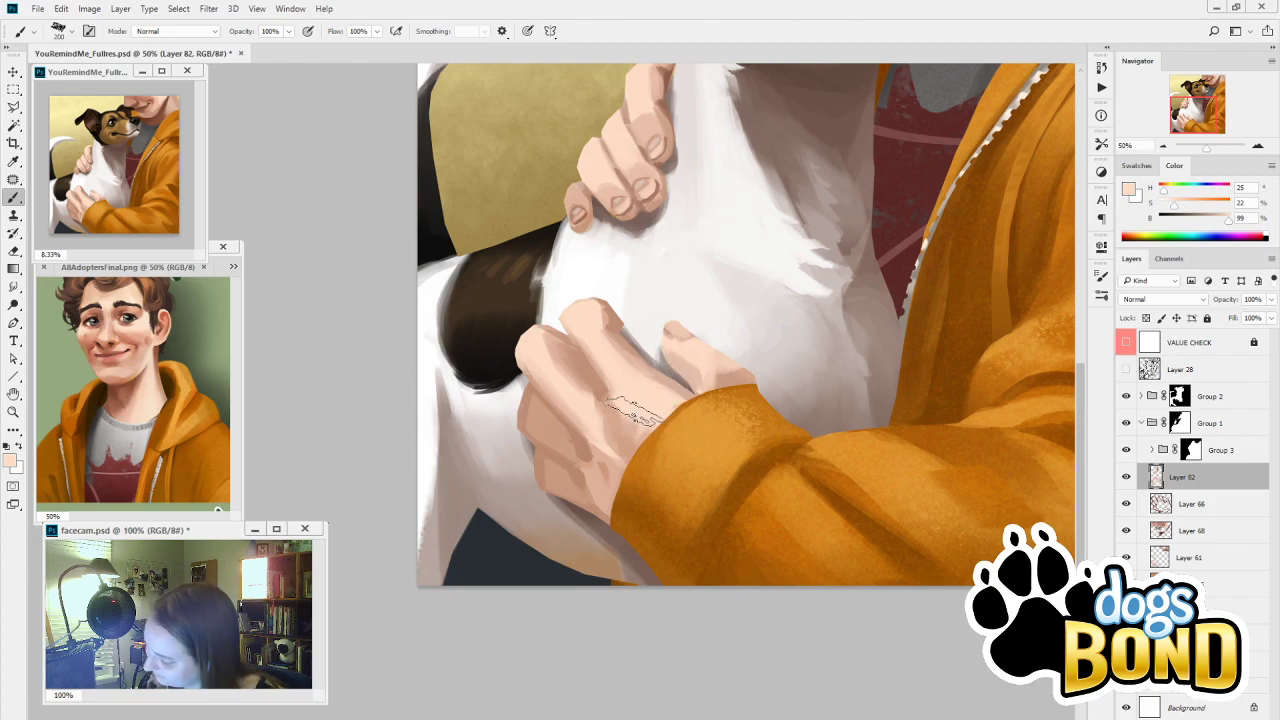
Blend the shadows on the lower hand's ring and little fingers with sampled reddish tan using a size 175 brush
left_click(543, 410, "alt")
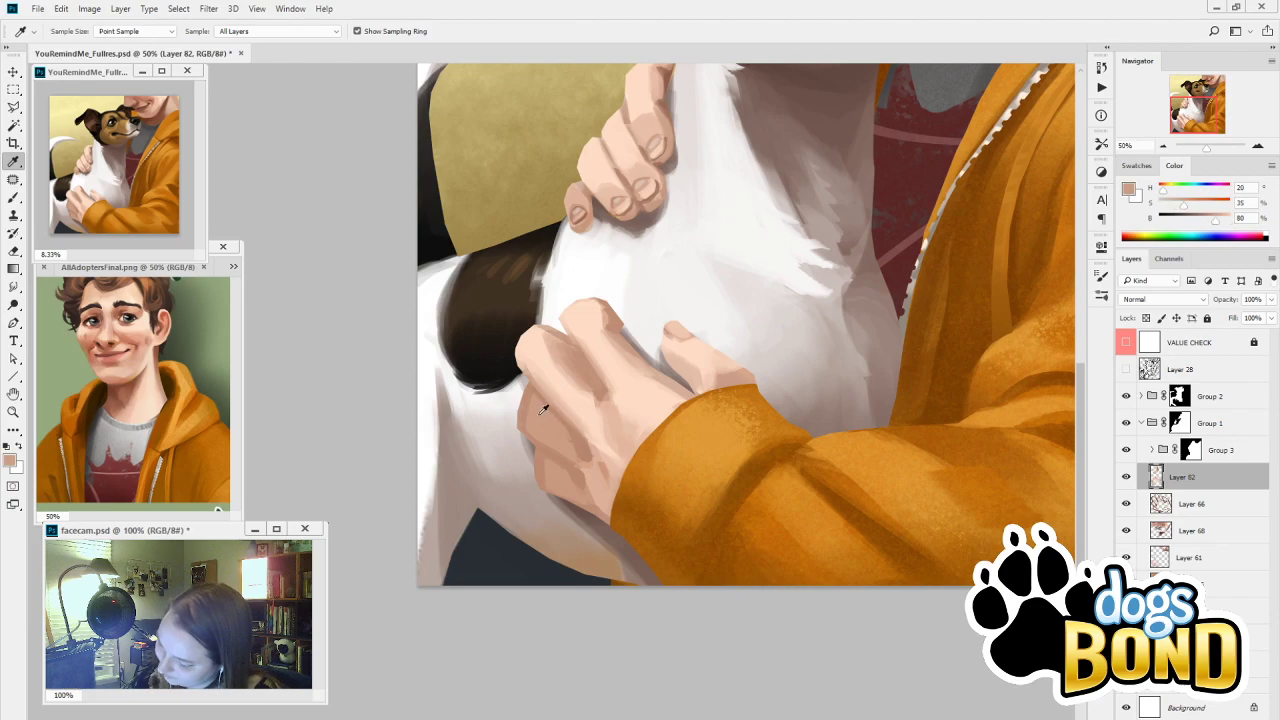
left_click(558, 400, "alt")
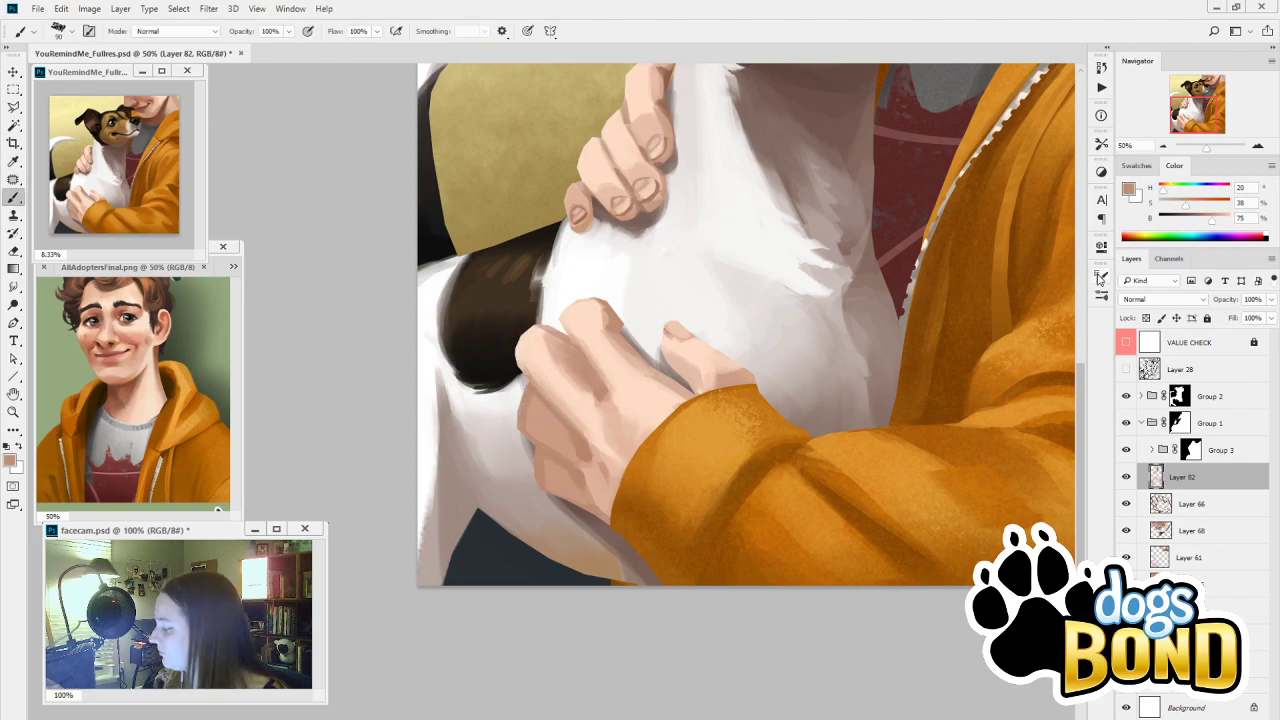
key("bracketright")
key("bracketright")
key("bracketright")
key("bracketright")
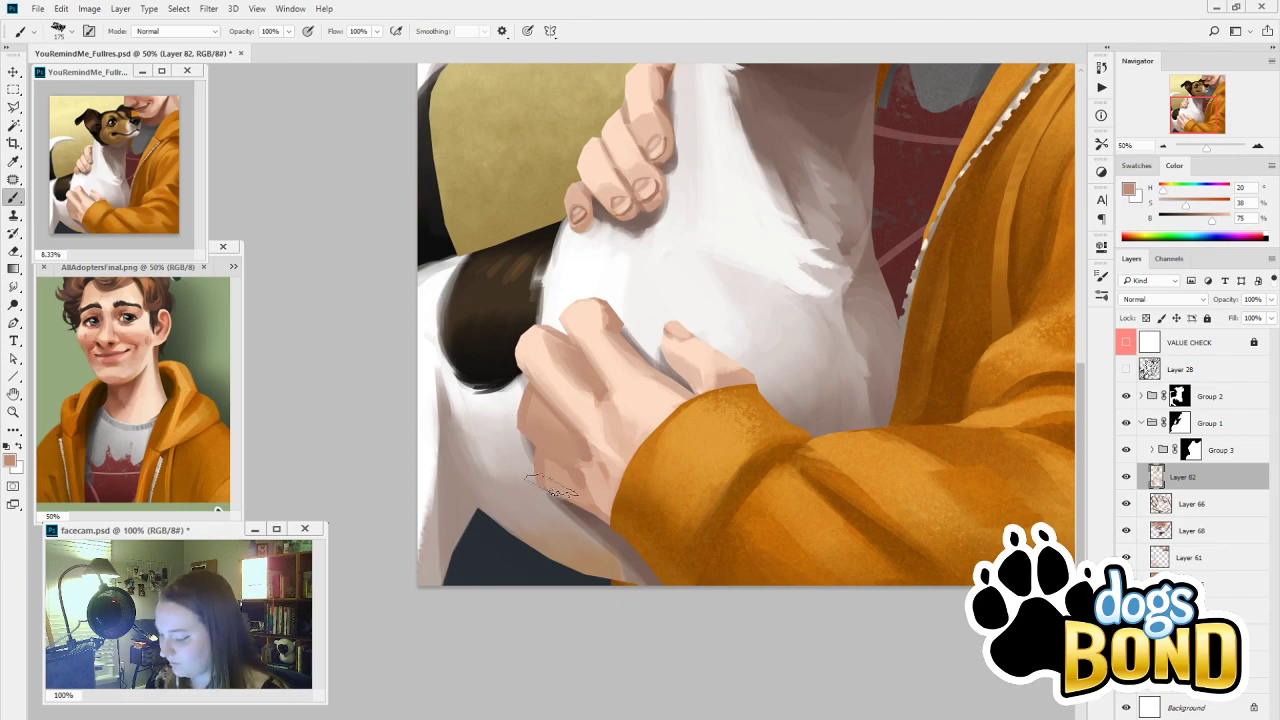
Deepen the creases between the lower hand's fingers with reddish brown (H 19, S 59, B 60), reducing the brush to 20
left_click(594, 446, "alt")
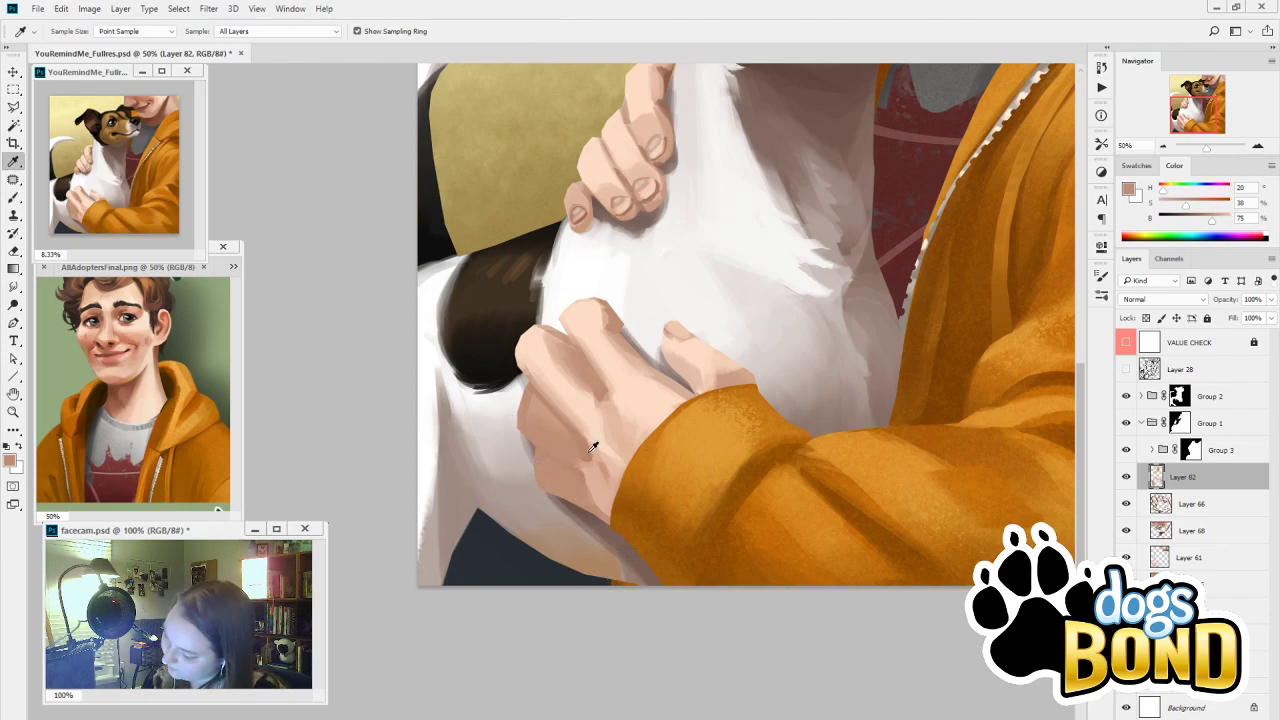
left_click_drag(1210, 220, 1197, 216)
key("[")
key("[")
key("[")
key("[")
key("[")
key("[")
key("[")
key("[")
key("[")
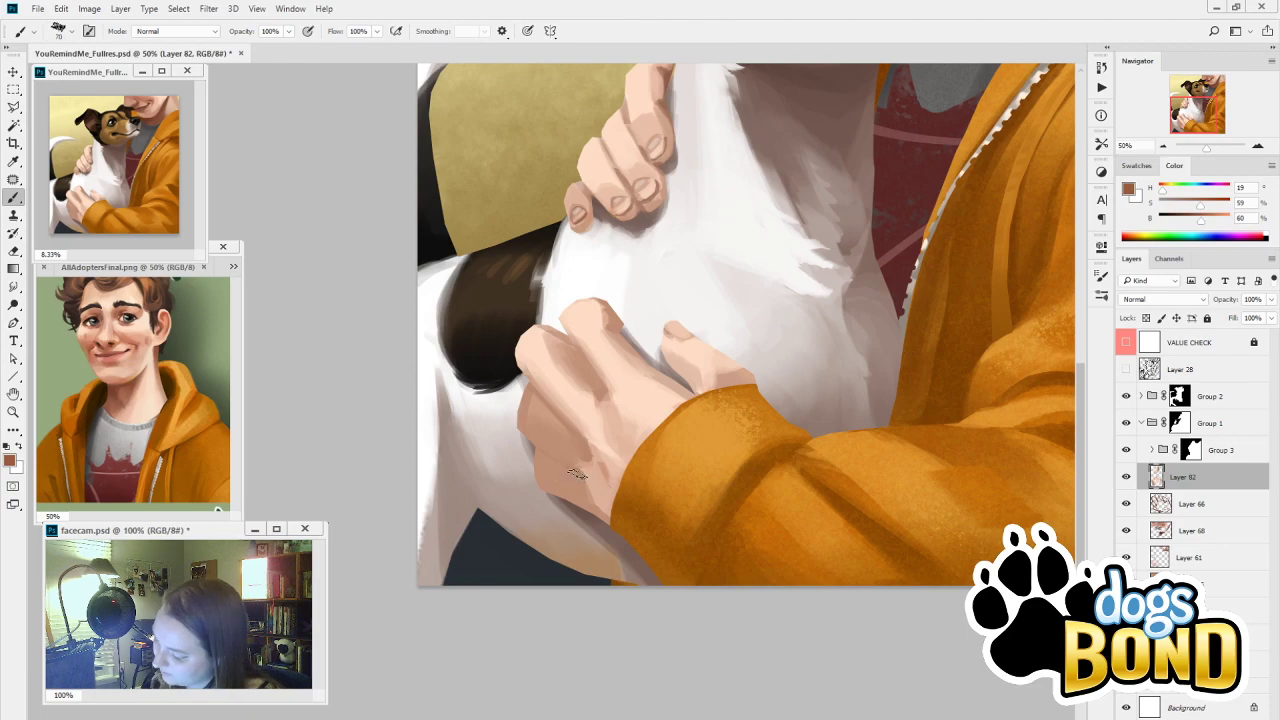
left_click_drag(577, 474, 578, 490)
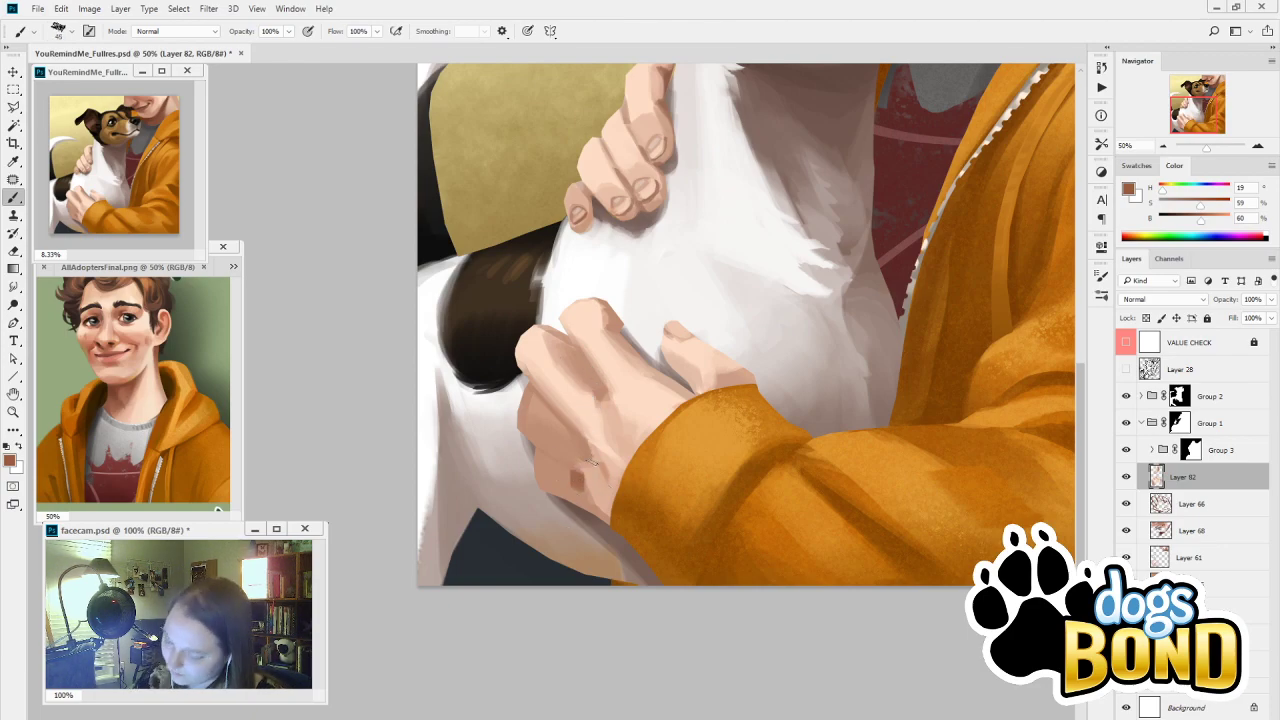
key("ctrl+z")
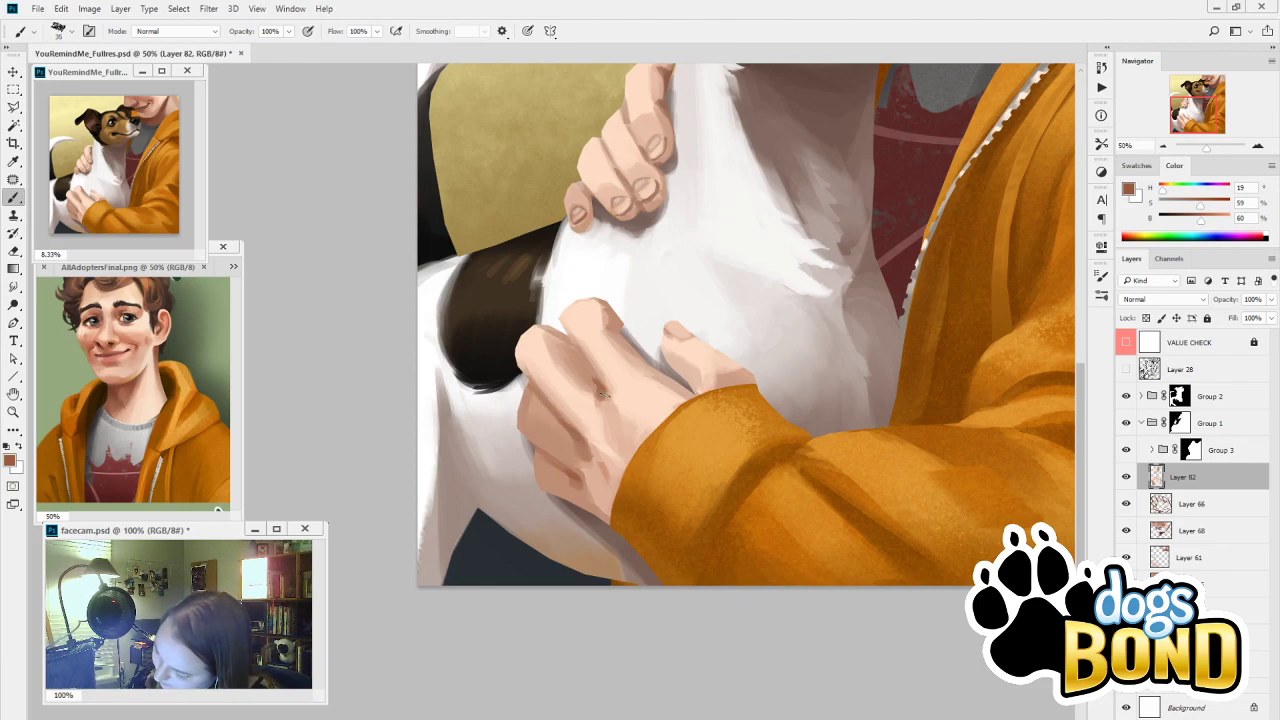
key("bracketleft")
key("bracketleft")
key("bracketleft")
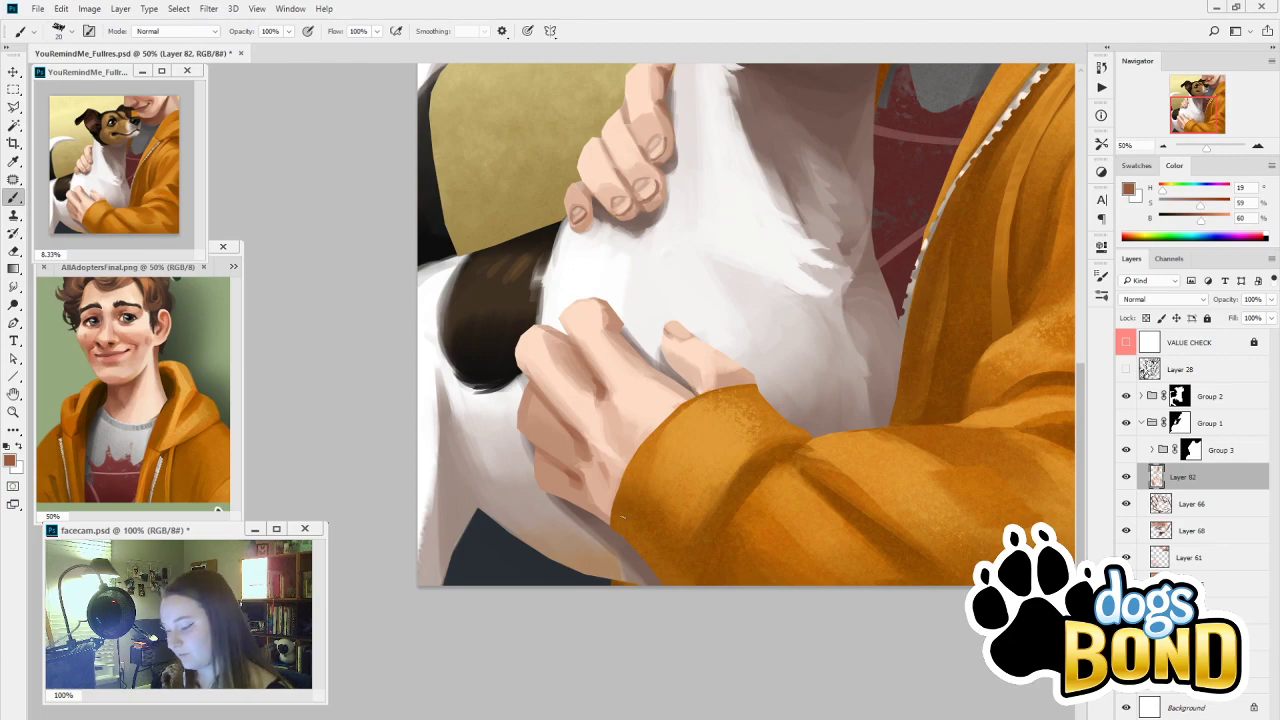
Enlarge the brush to 500 and add a new layer above Layer 82 with its blend mode set to Overlay
key("bracketright")
key("bracketright")
key("bracketright")
key("bracketright")
key("bracketright")
key("bracketright")
key("bracketright")
key("bracketright")
key("bracketright")
key("bracketright")
key("bracketright")
key("bracketright")
key("bracketright")
key("bracketright")
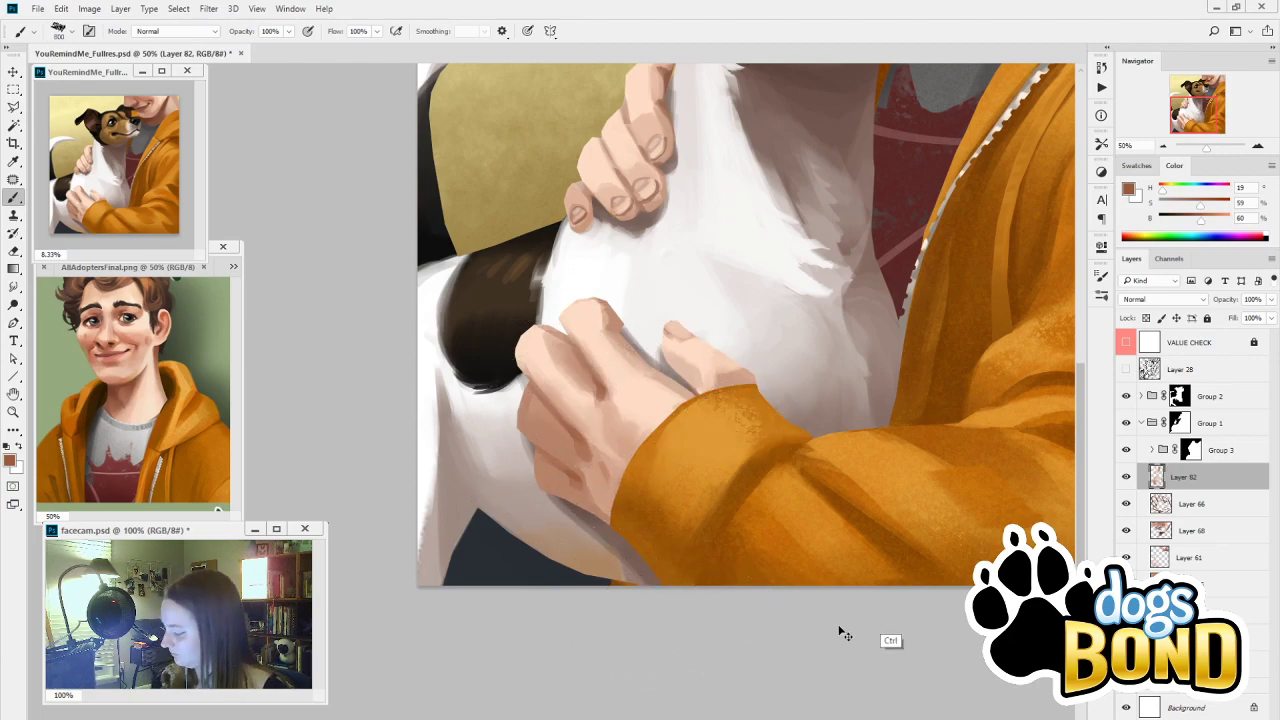
key("ctrl+shift+alt+n")
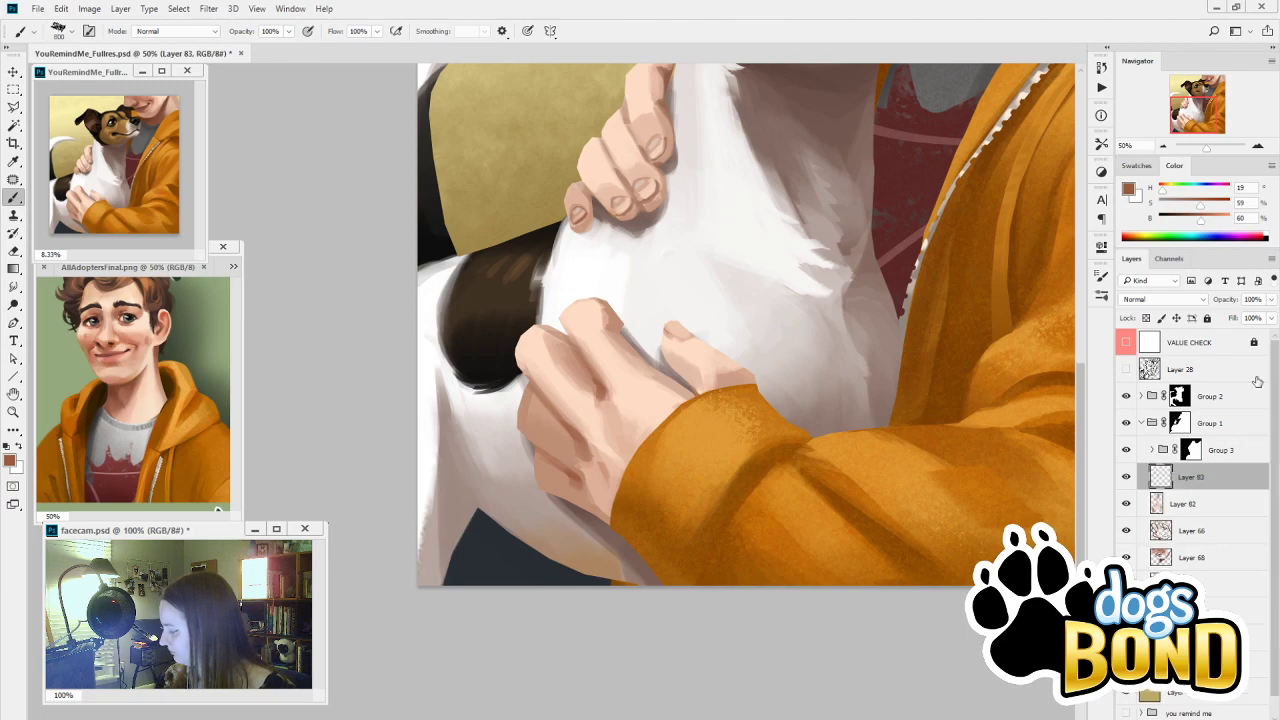
left_click(1163, 299)
left_click(1150, 440)
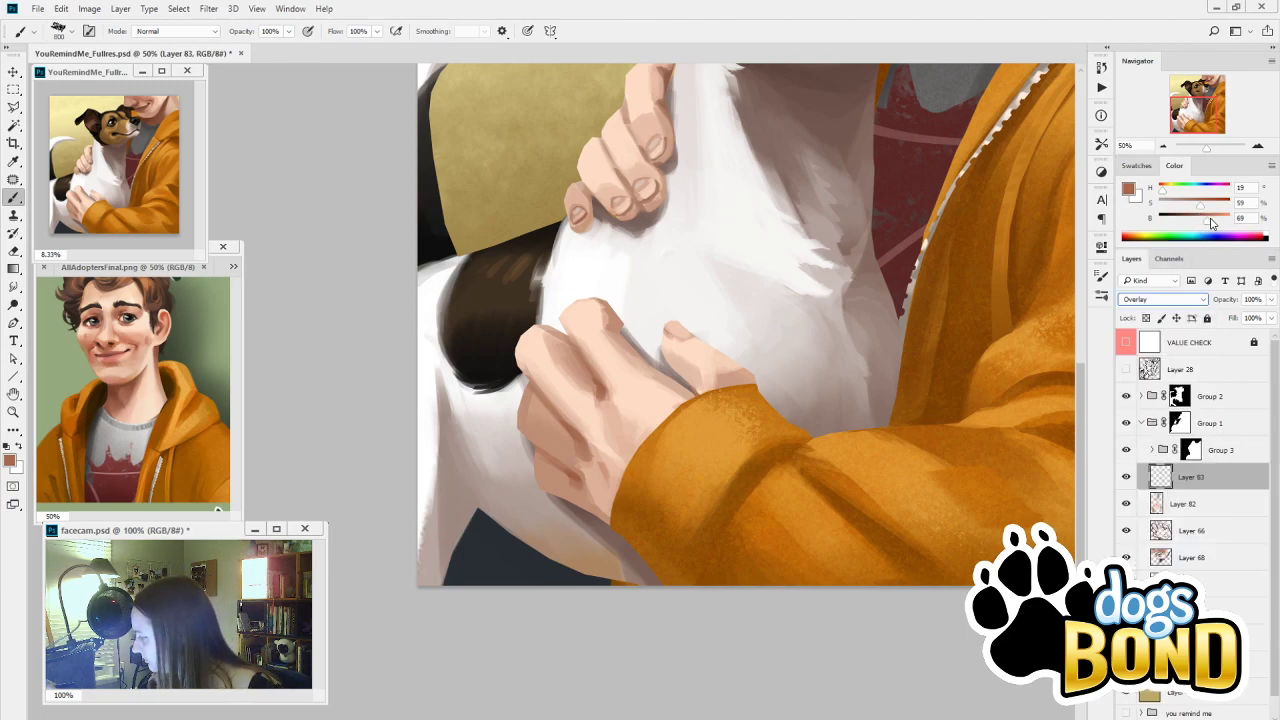
Try tinting the upper hand with orange-red at hue 14 in varying saturations on the Overlay layer
left_click_drag(1210, 220, 1214, 219)
left_click(1208, 204)
left_click_drag(655, 256, 668, 110)
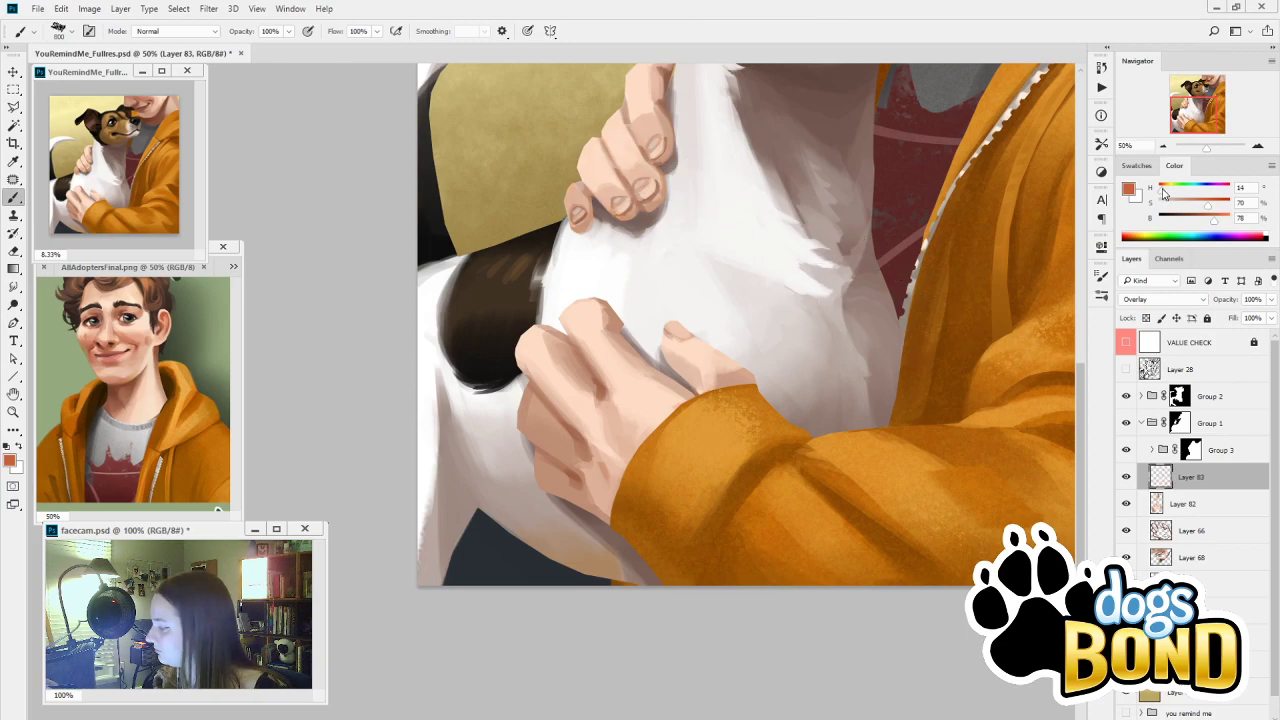
left_click_drag(1208, 204, 1211, 204)
left_click(1217, 219)
left_click_drag(850, 364, 808, 484)
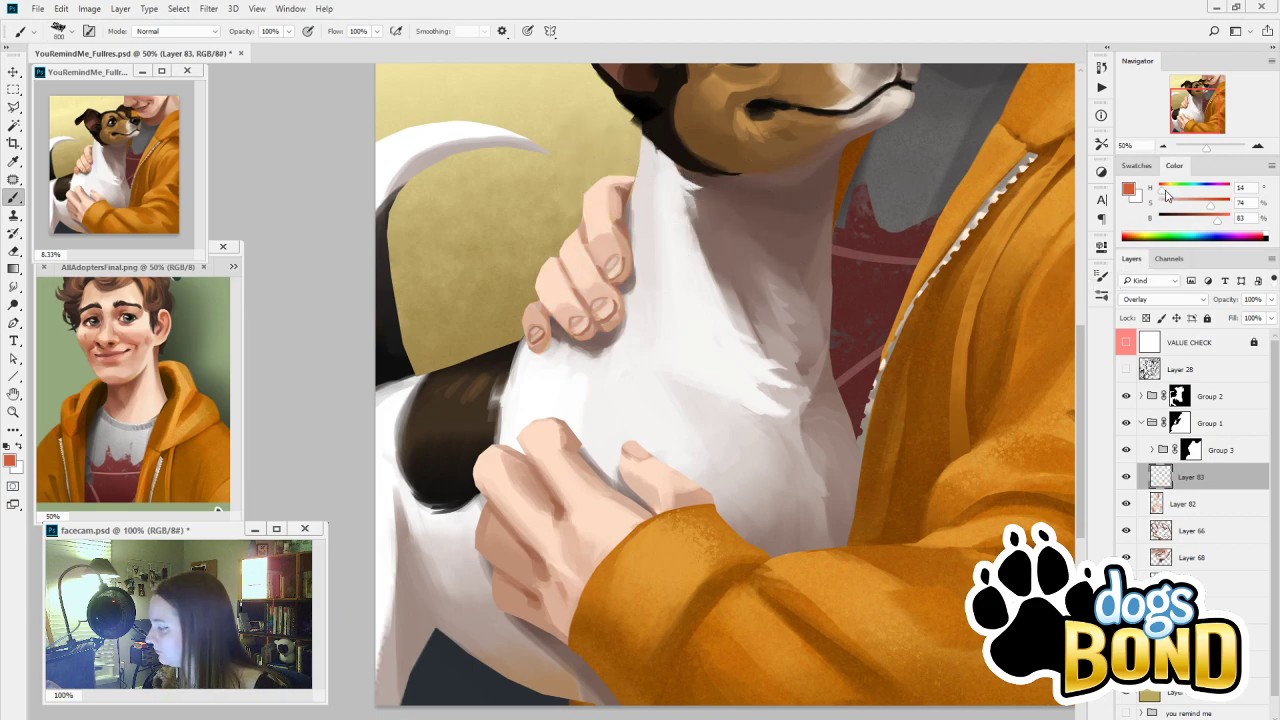
left_click_drag(1209, 204, 1192, 204)
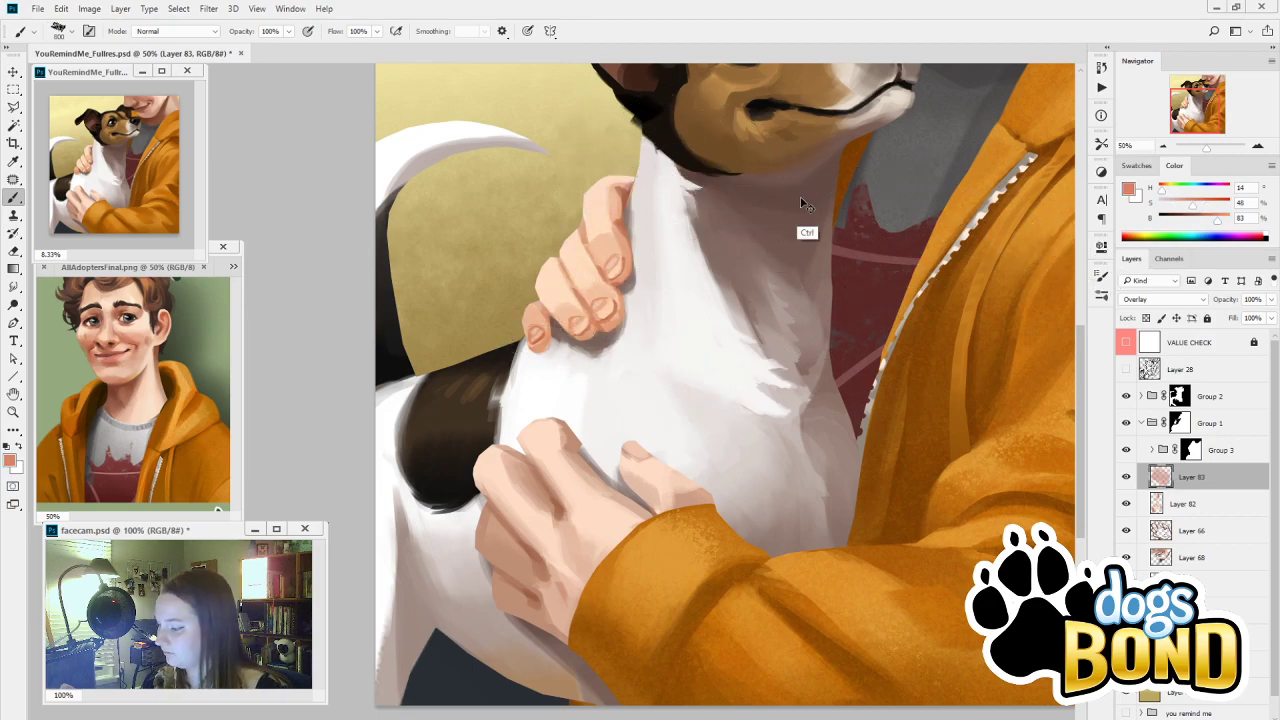
key("ctrl+z")
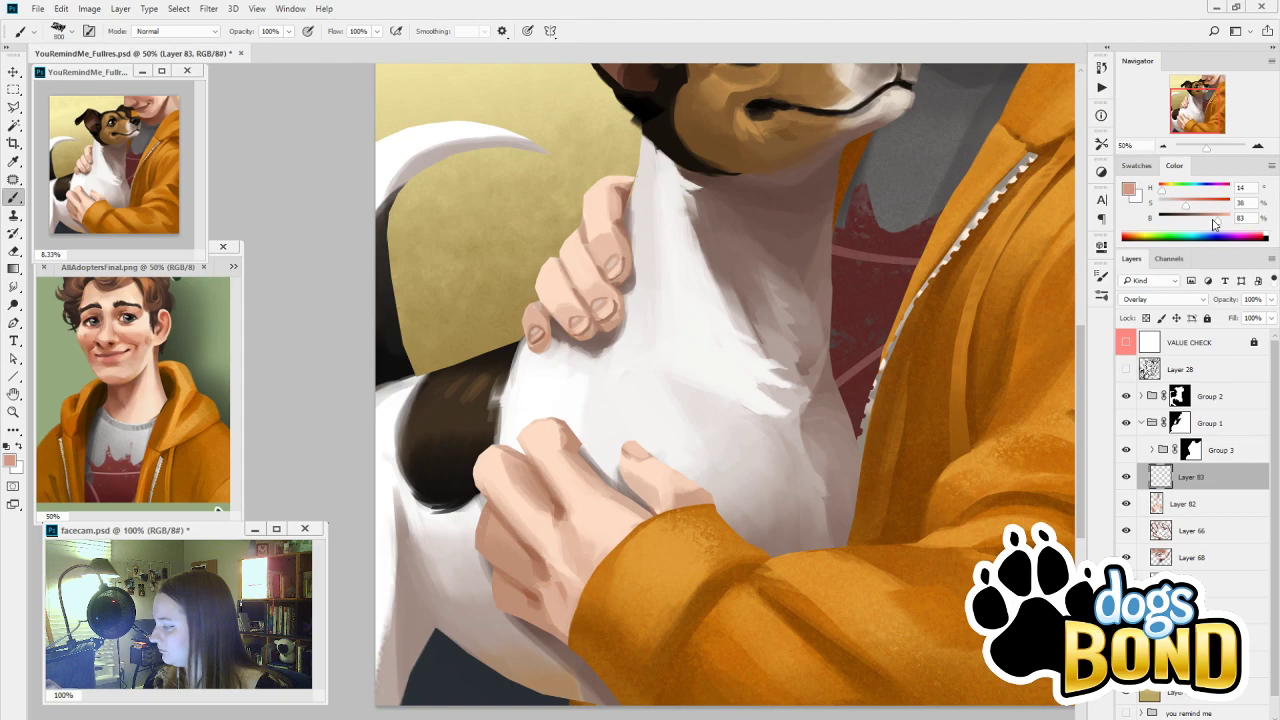
Tint both hands on the Overlay layer with broad strokes of muted red (H 356, S 34, B 71)
left_click_drag(1217, 216, 1208, 216)
mouse_move(636, 383)
left_mouse_down()
mouse_move(697, 190)
mouse_move(680, 212)
left_mouse_up()
key("ctrl+z")
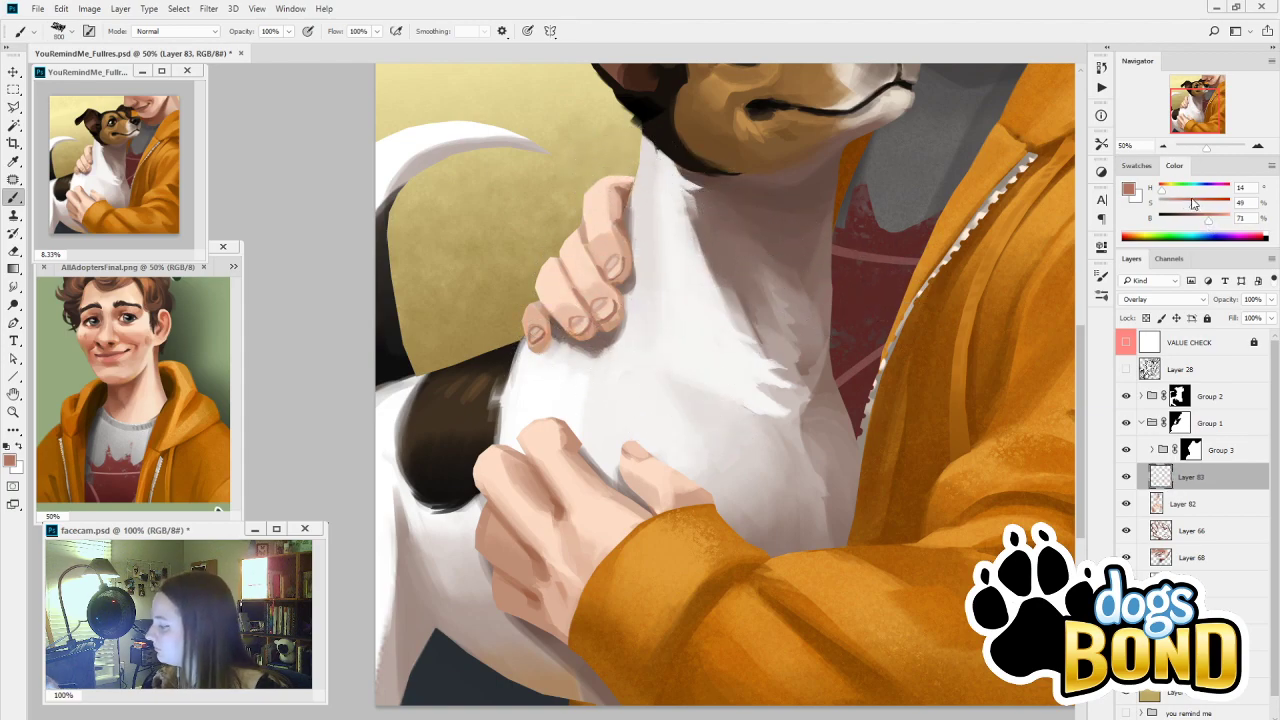
left_click_drag(1189, 206, 1183, 206)
left_click(1228, 188)
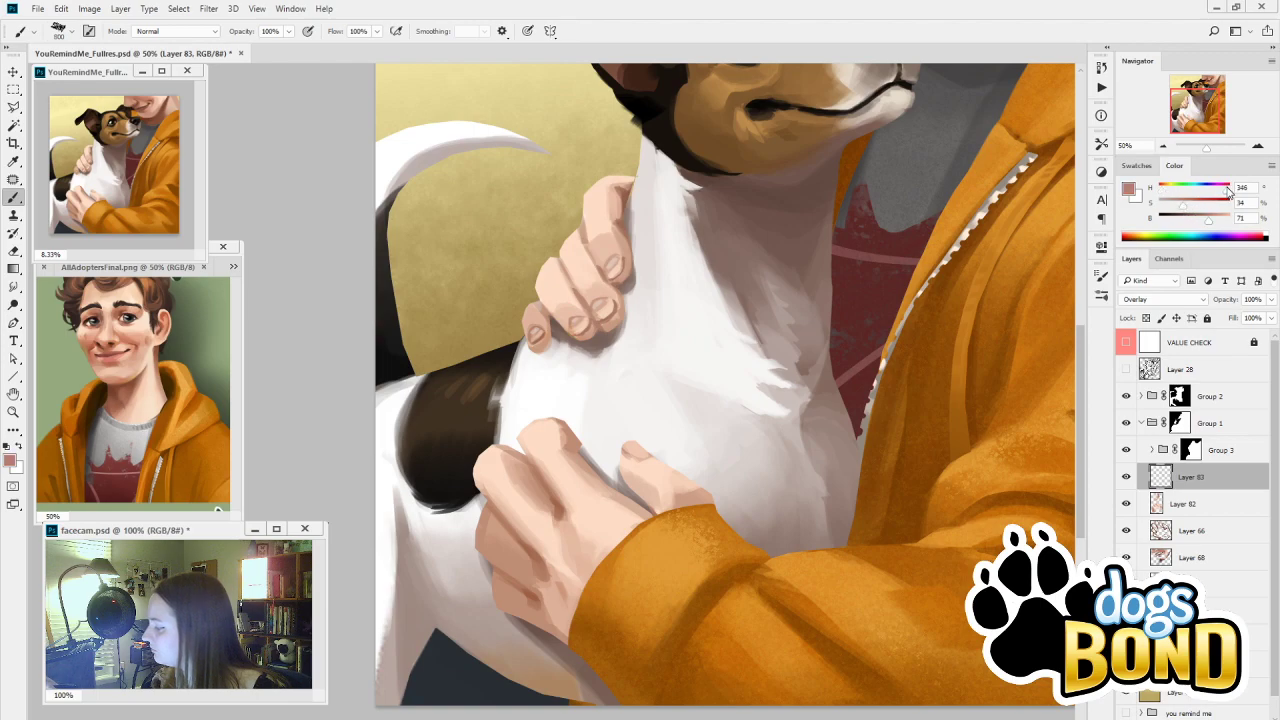
left_click_drag(633, 366, 690, 205)
key("ctrl+z")
left_click_drag(663, 372, 677, 127)
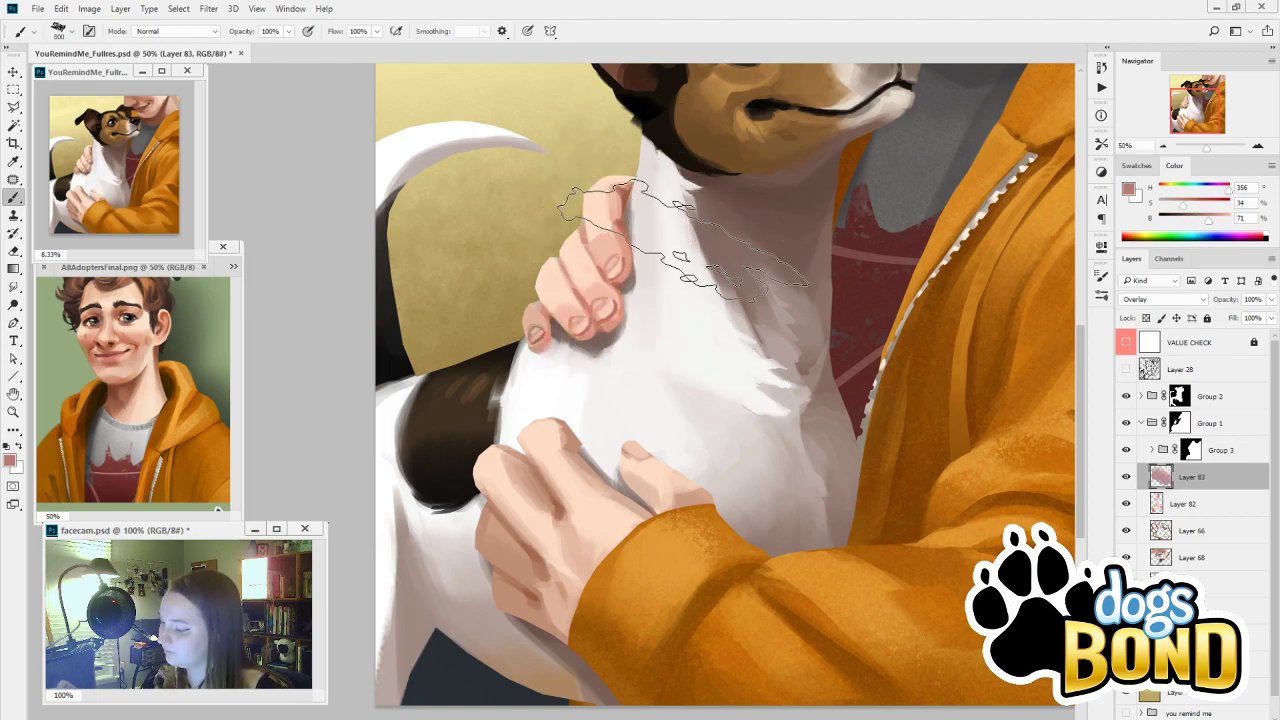
left_click_drag(623, 386, 647, 122)
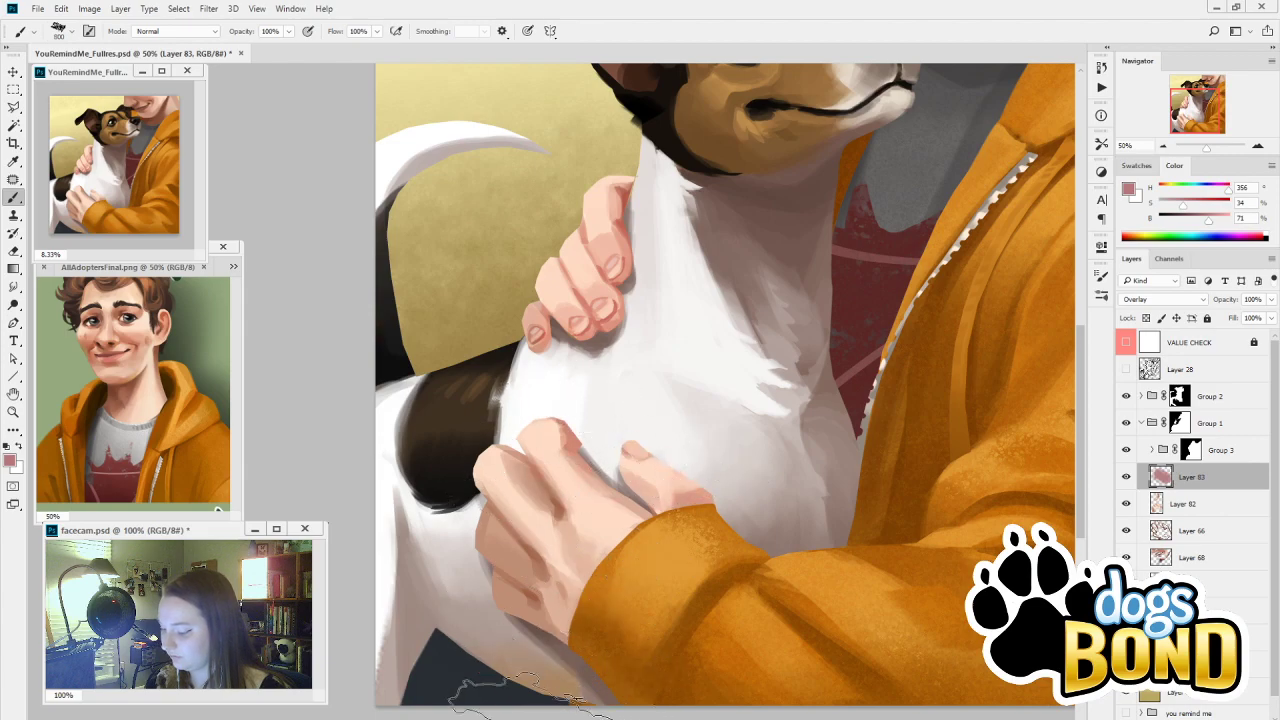
left_click_drag(575, 715, 526, 532)
left_click_drag(790, 286, 607, 607)
left_click_drag(829, 169, 803, 220)
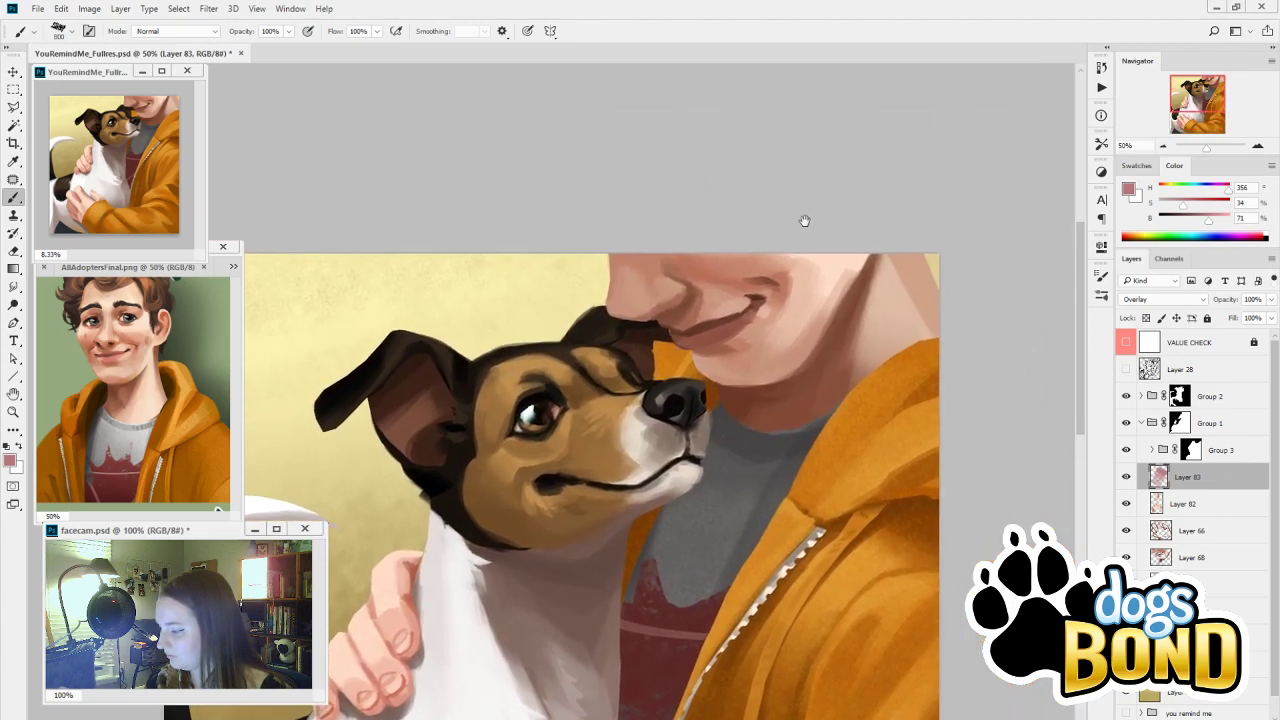
left_click_drag(840, 428, 872, 292)
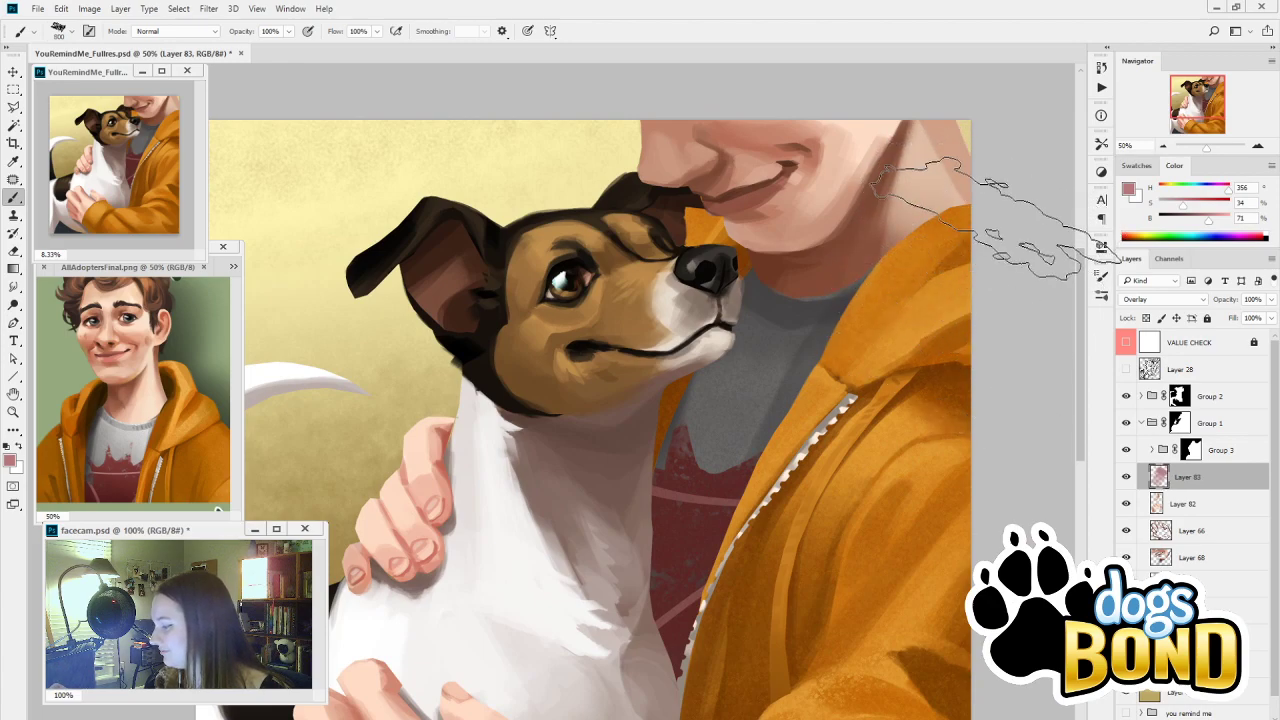
Set the foreground colour to an orange-brown (H 28, S 60, B 71) with the whole painting in view
mouse_move(731, 582)
left_mouse_down()
mouse_move(866, 347)
mouse_move(942, 267)
mouse_move(909, 279)
left_mouse_up()
left_click(1163, 146)
left_click(1163, 146)
left_click(1163, 146)
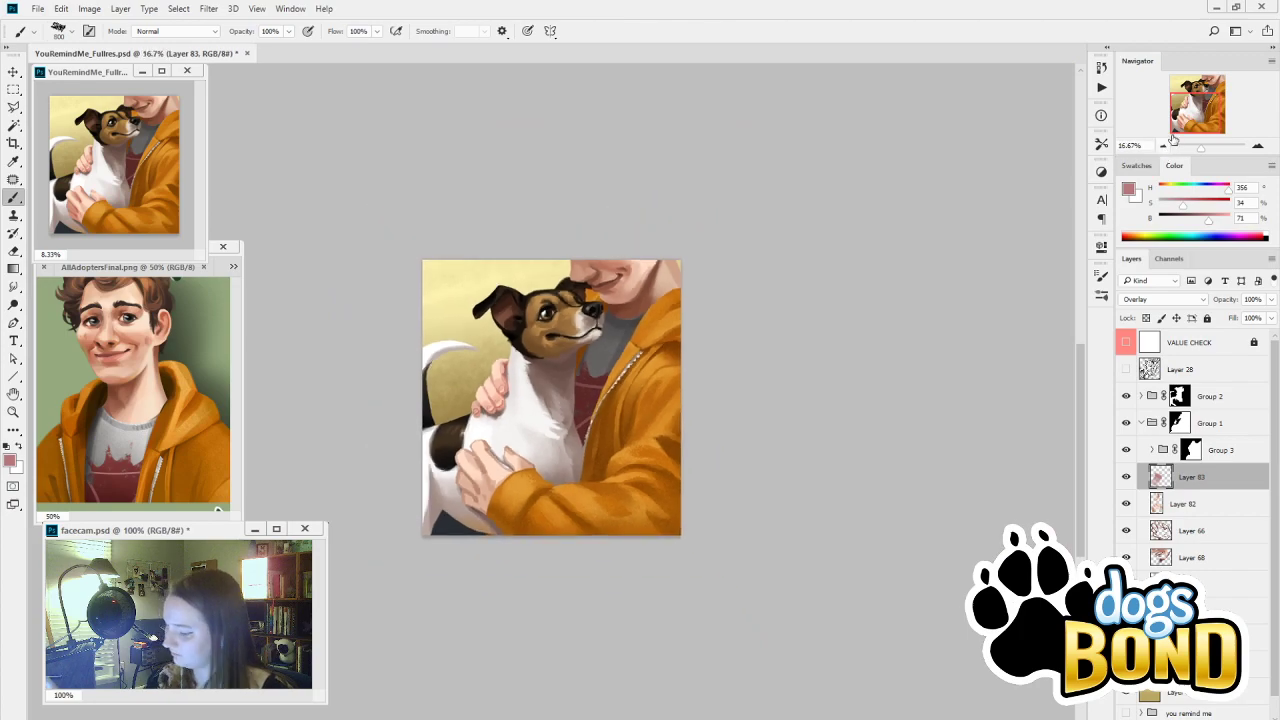
left_click(1200, 203)
left_click(1165, 188)
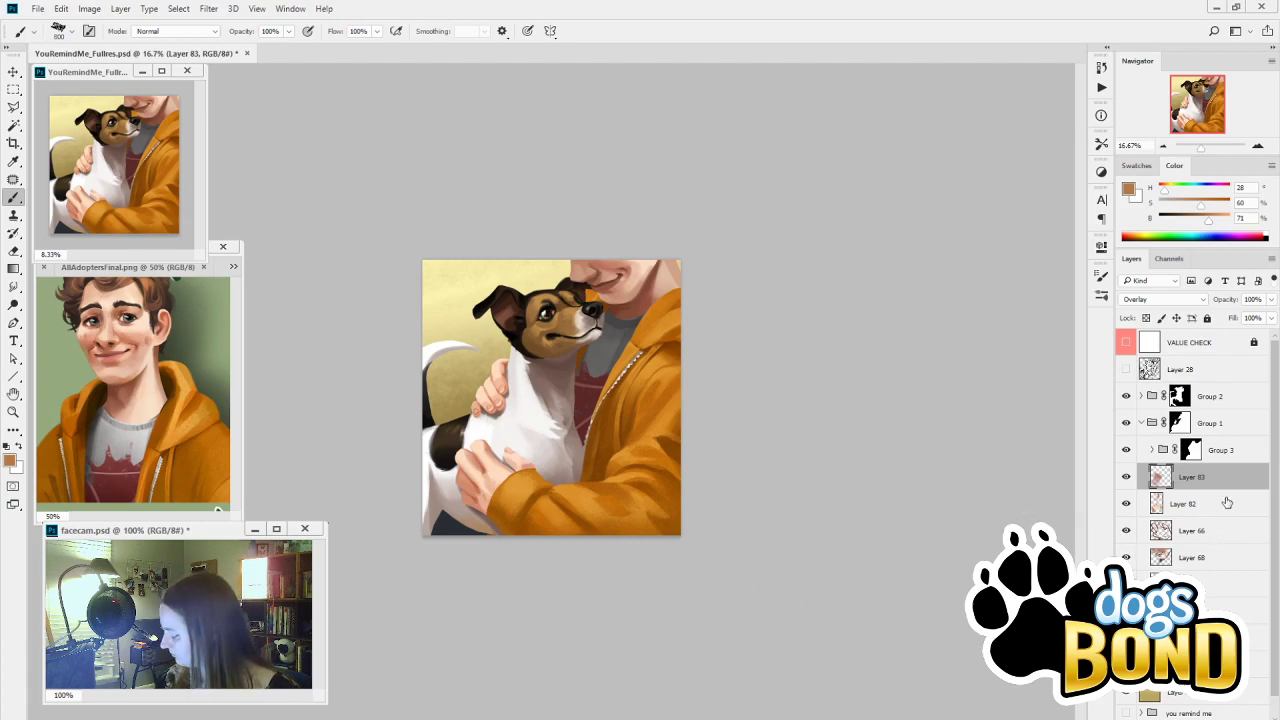
Try shading the lower hand on Layer 82 with a brown sampled from the painting
left_click(1200, 505)
key("i")
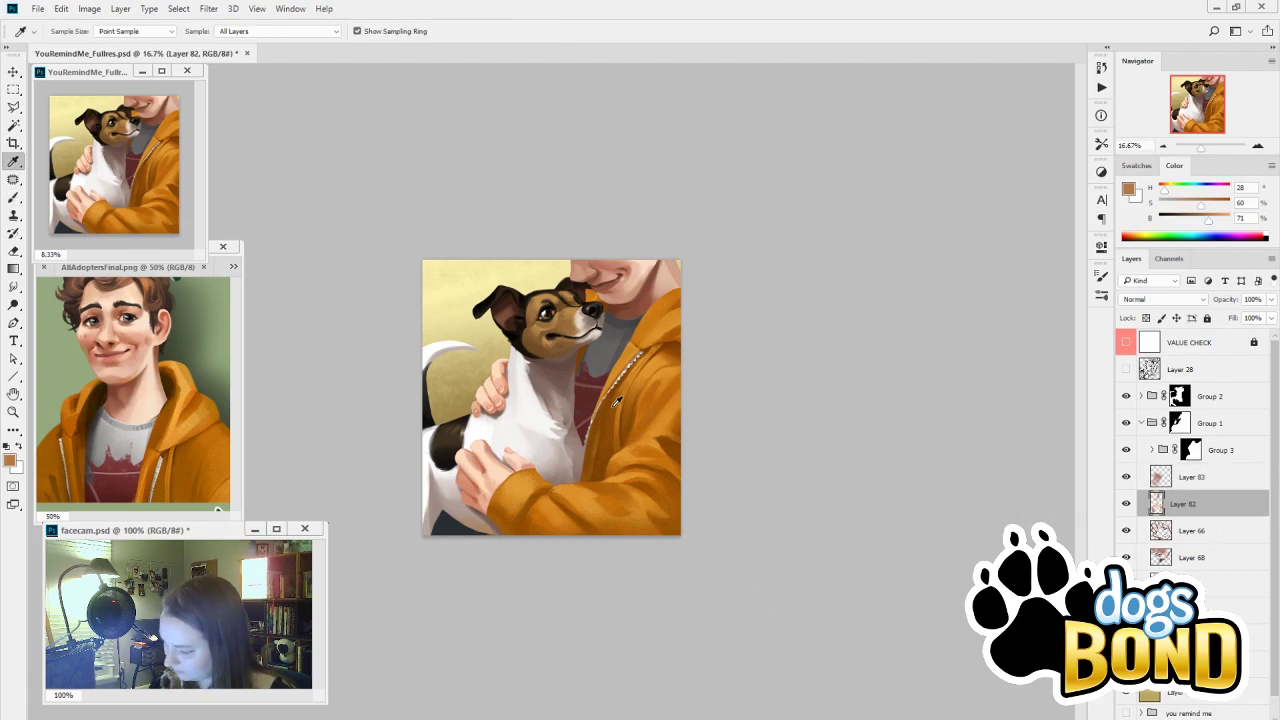
left_click(621, 303)
key("b")
mouse_move(466, 496)
left_mouse_down()
mouse_move(488, 504)
mouse_move(500, 480)
left_mouse_up()
key("ctrl+z")
Add a new layer above Layer 83 and touch up the lower hand with brown (H 25, S 51, B 51)
left_click_drag(1188, 219, 1181, 219)
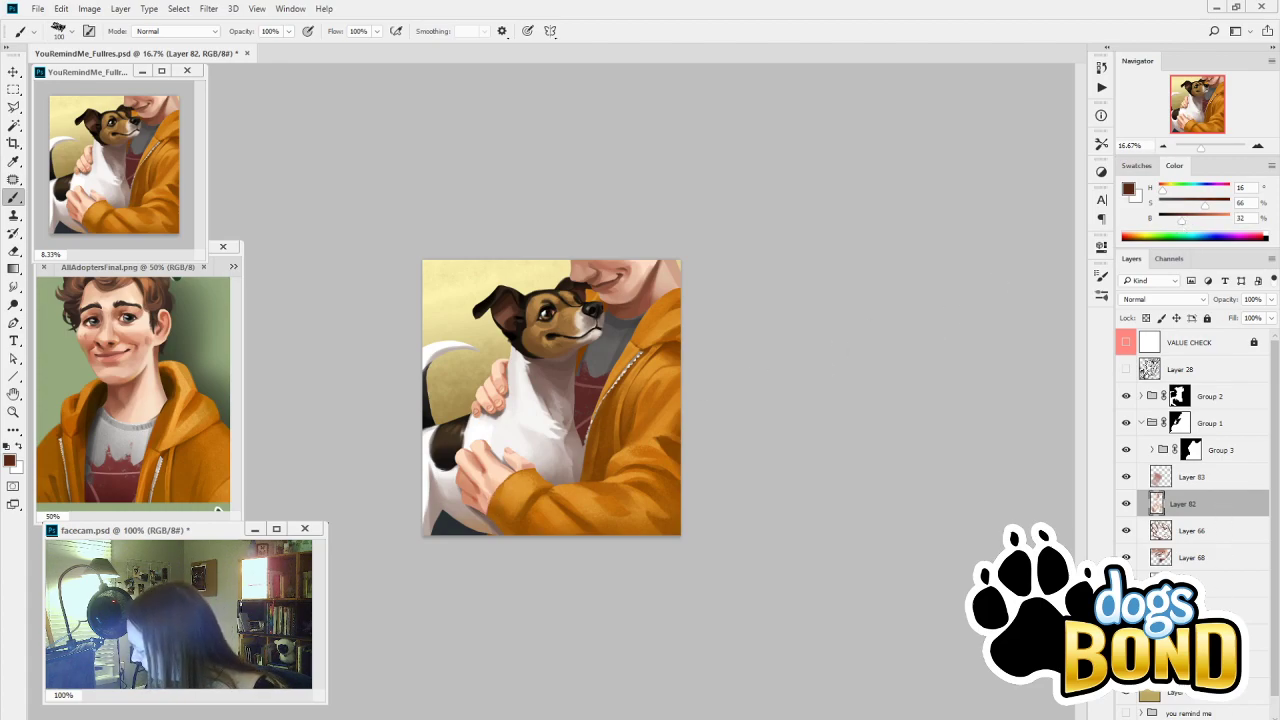
key("ctrl+shift+alt+n")
left_click_drag(1194, 508, 1203, 464)
left_click_drag(1161, 189, 1195, 204)
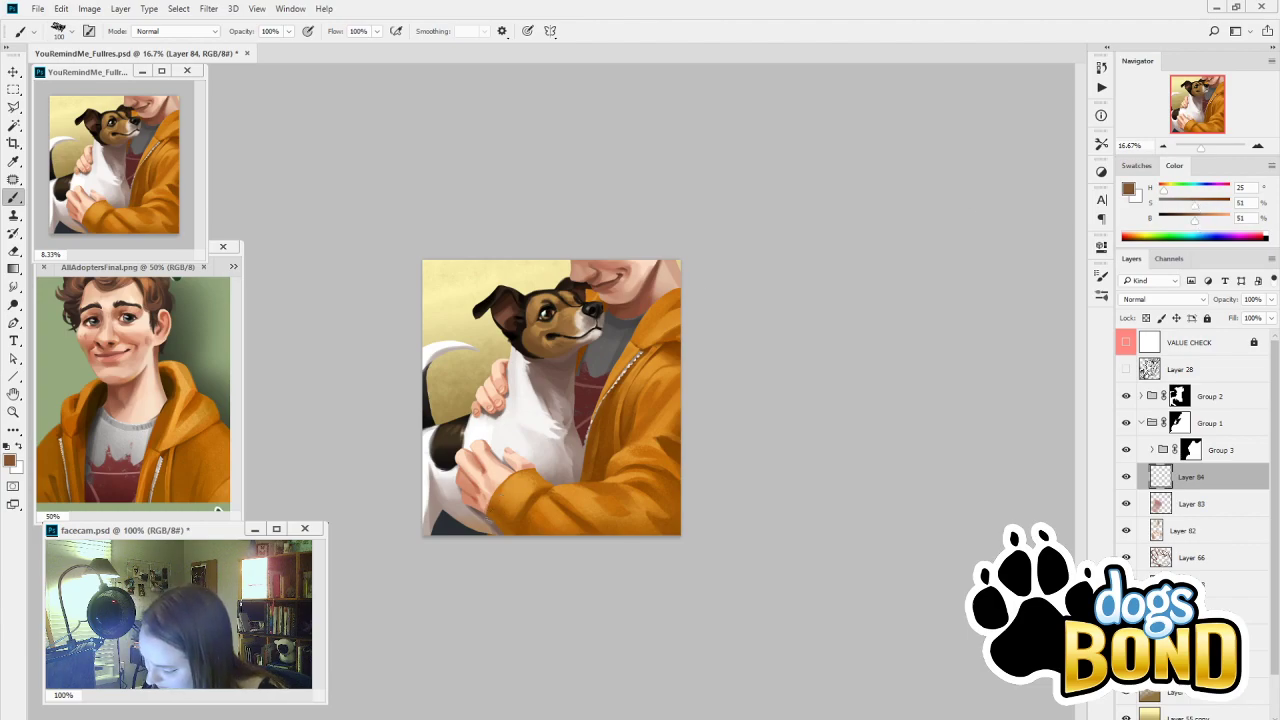
mouse_move(505, 484)
left_mouse_down()
mouse_move(488, 513)
mouse_move(503, 482)
left_mouse_up()
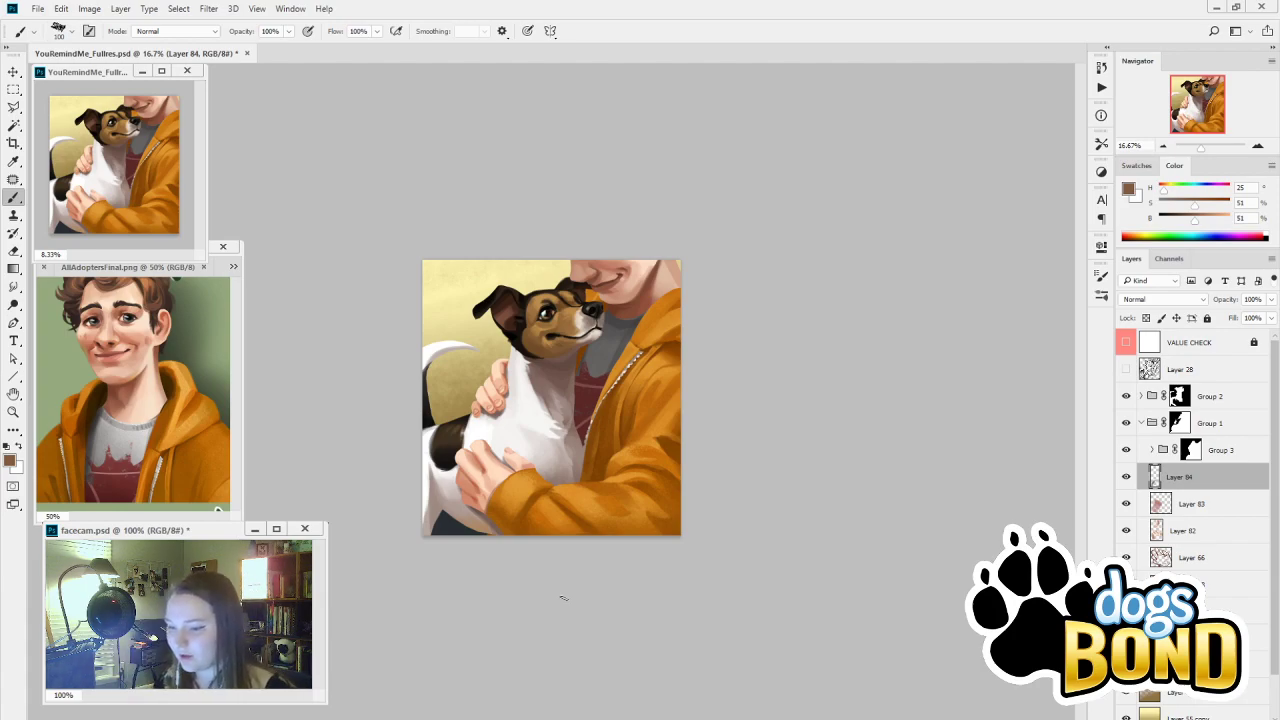
Select Layer 76 in Group 2, pick a dark brown (H 13, S 40, B 31) and display the brush settings in a narrower view
left_click(1141, 396)
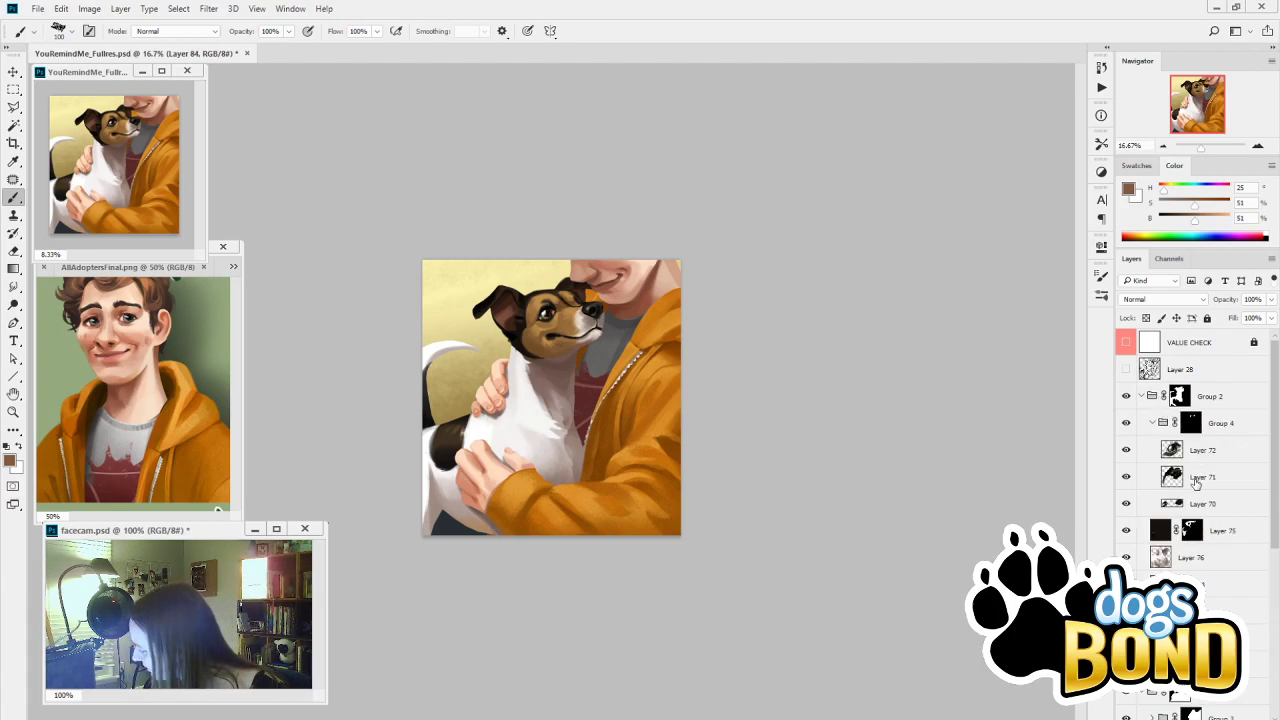
left_click(1201, 560)
left_click(566, 372, "alt")
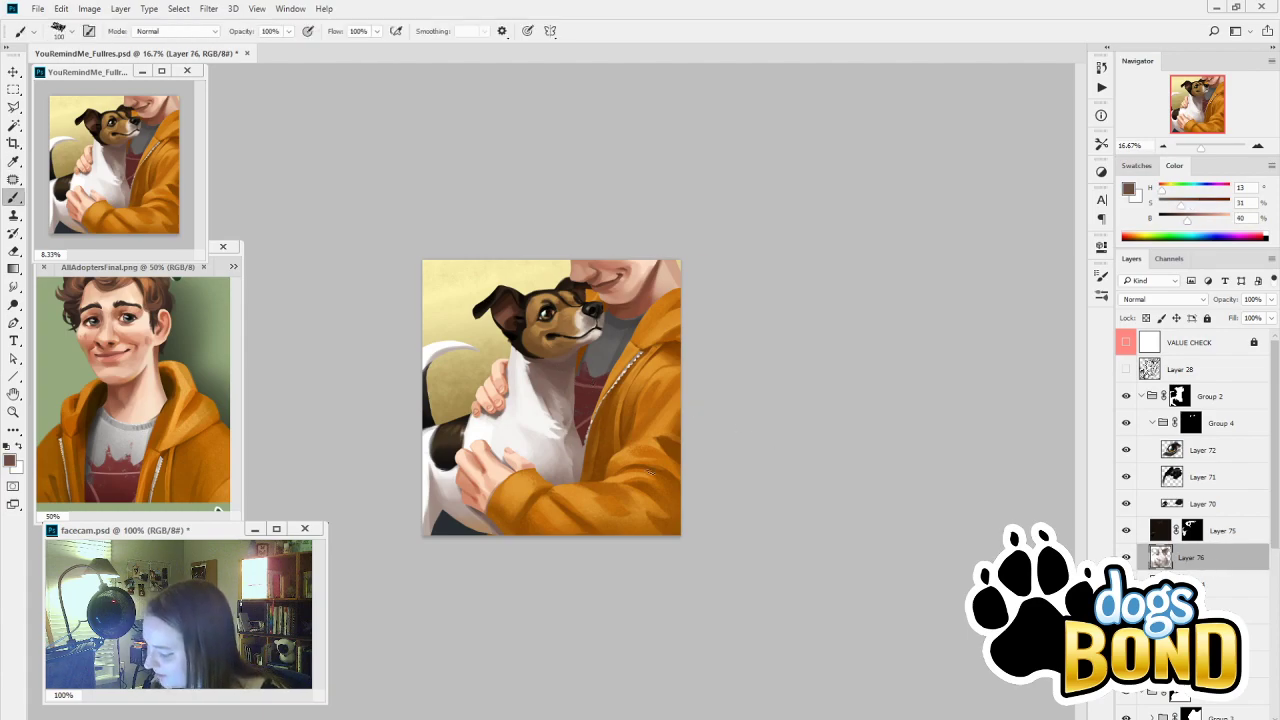
left_click(1101, 276)
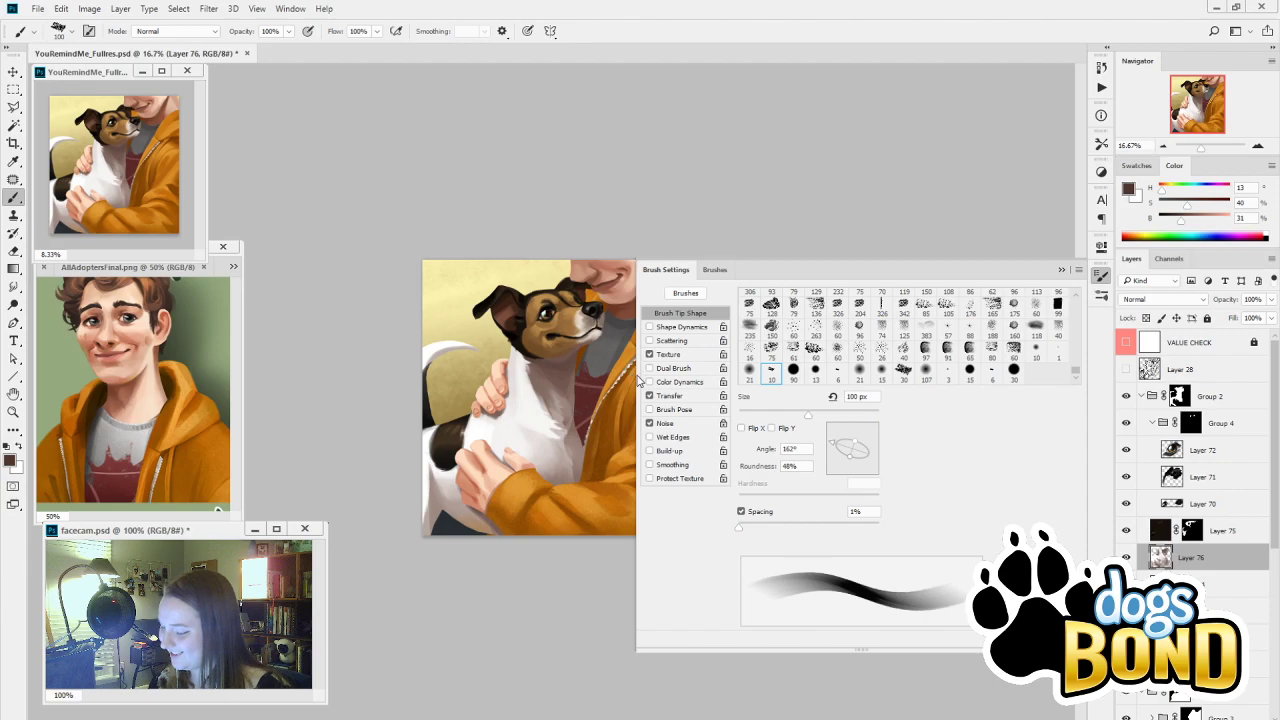
left_click_drag(635, 378, 838, 378)
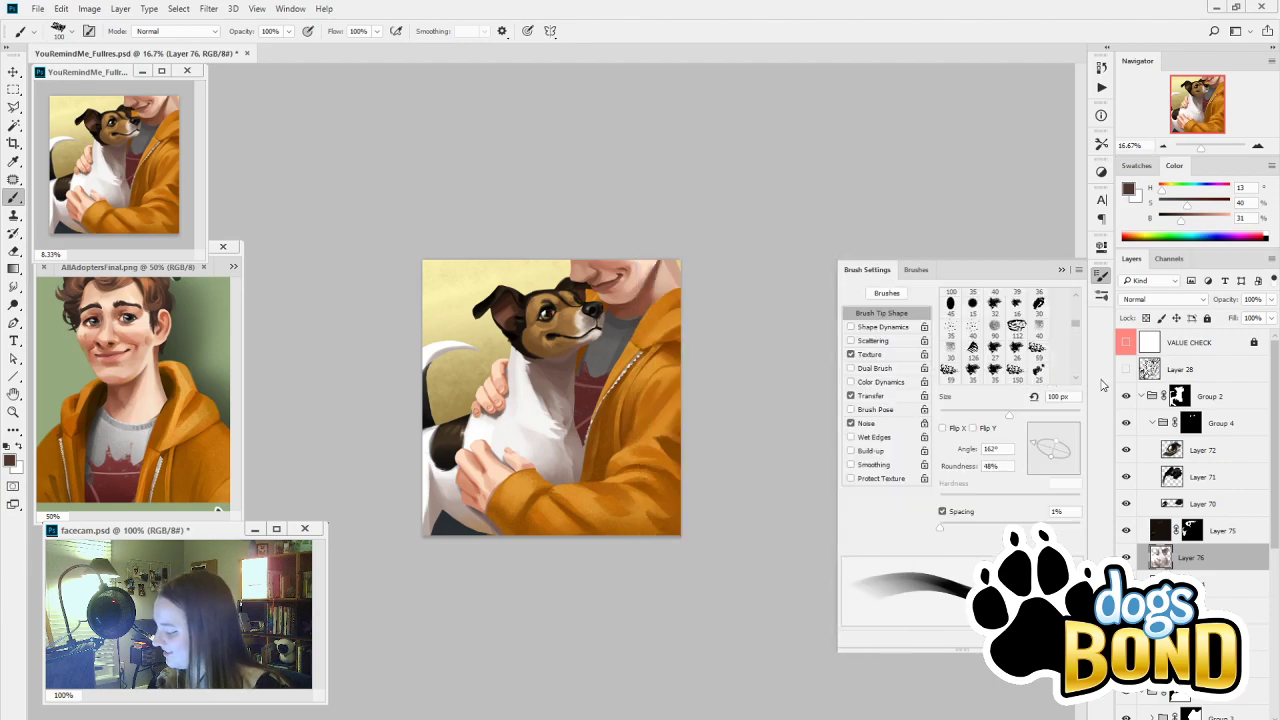
Enlarge the brush to 900 and shade the dog's lower chest beside the jacket with the dark brown
key("bracketright")
key("bracketright")
key("bracketright")
key("bracketright")
key("bracketright")
key("bracketright")
key("bracketright")
key("bracketright")
key("bracketright")
key("bracketright")
key("bracketright")
key("bracketright")
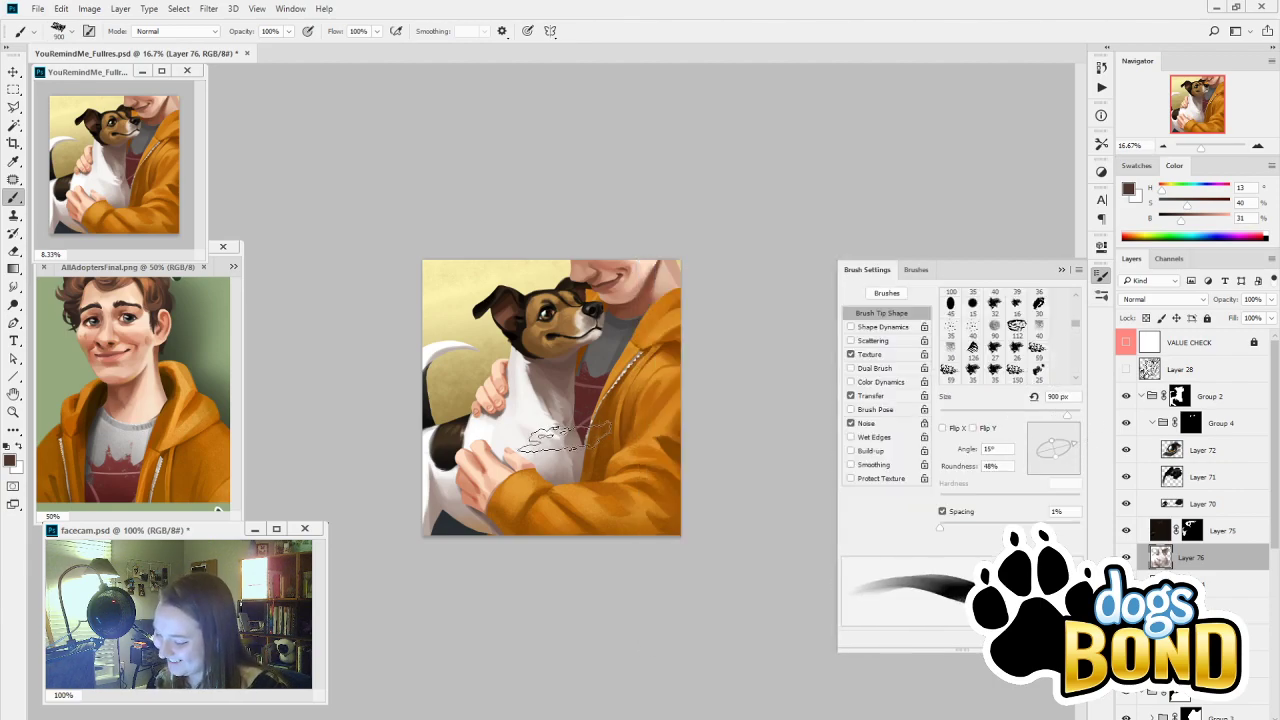
left_click_drag(560, 443, 570, 492)
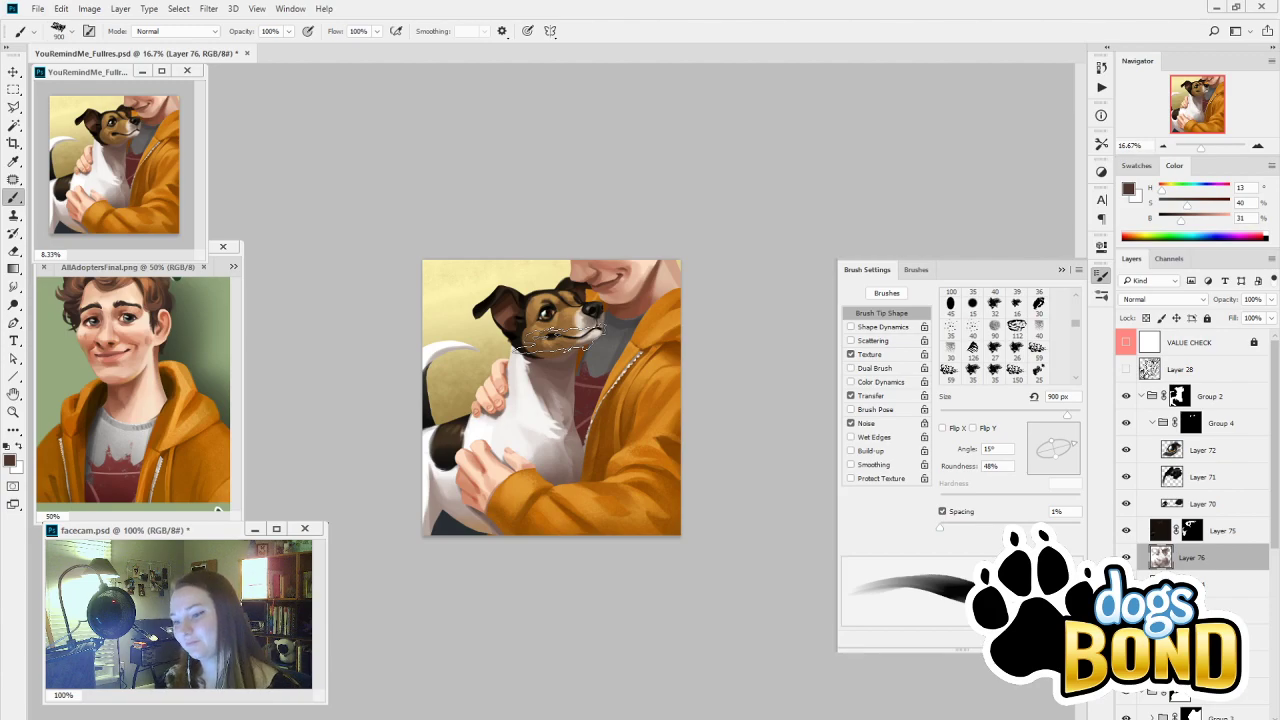
Compare the painting in greyscale and colour using the VALUE CHECK layer
left_click(1126, 343)
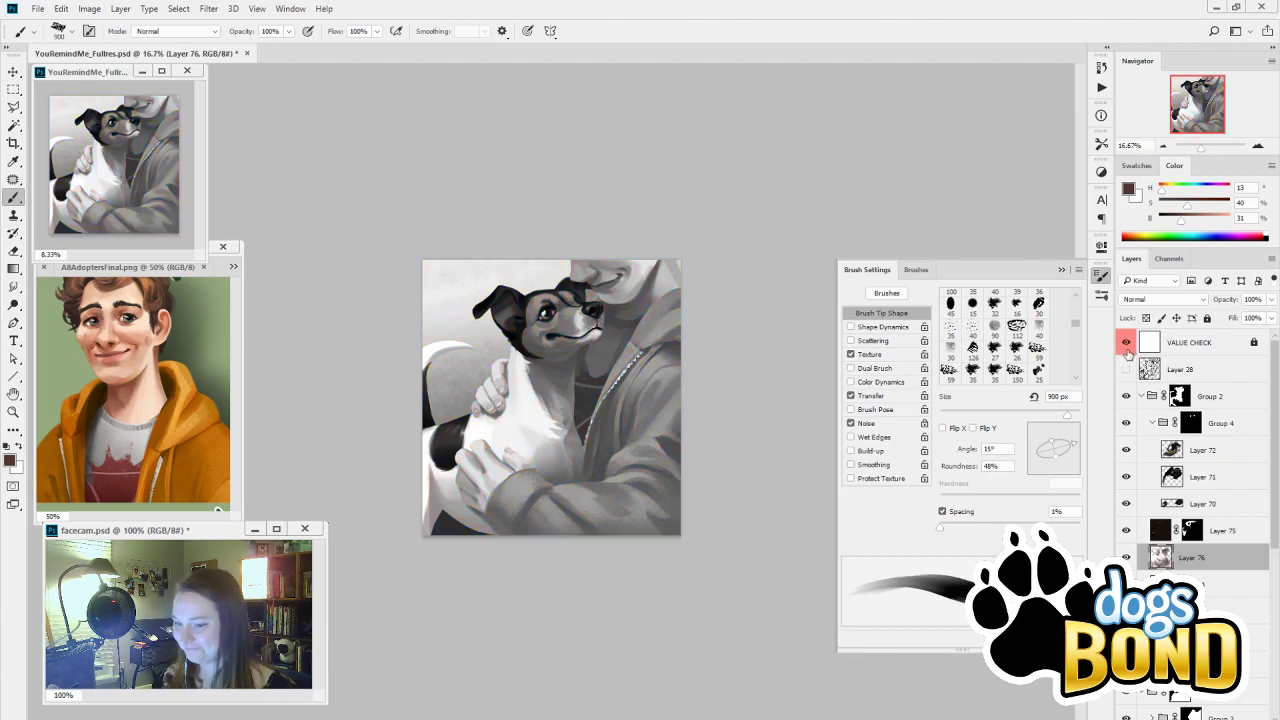
left_click(1126, 343)
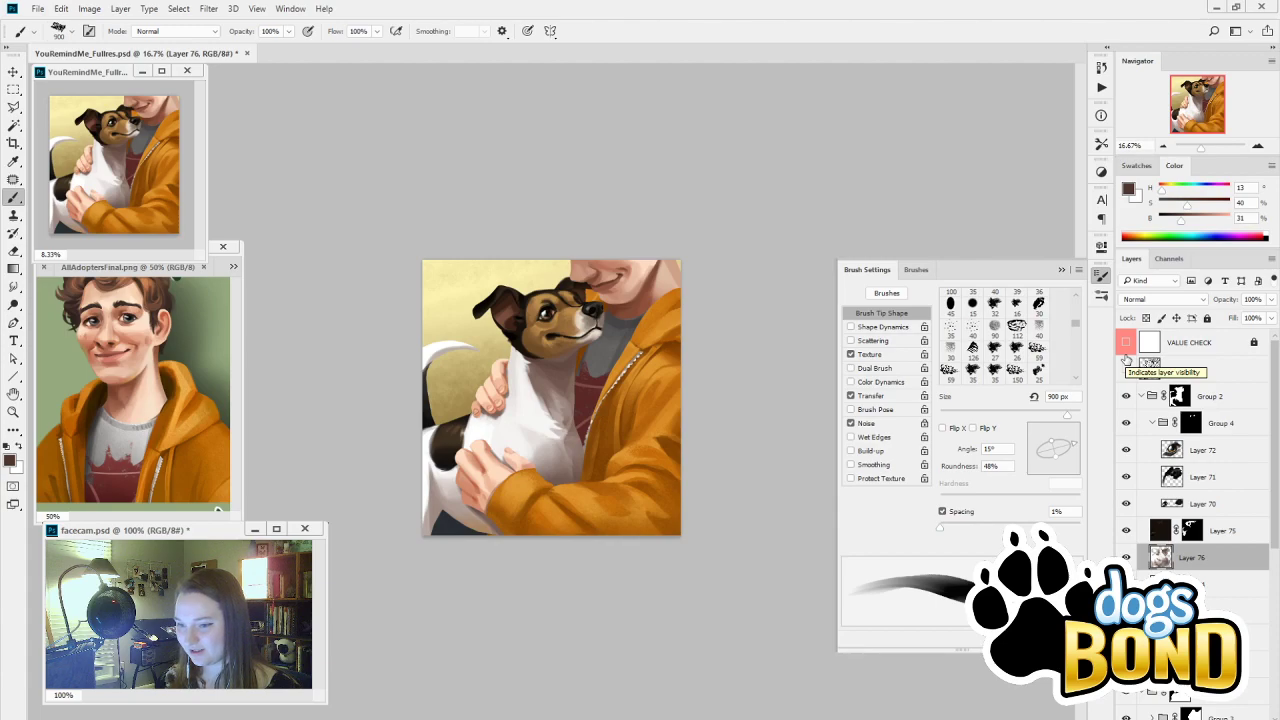
left_click(1126, 343)
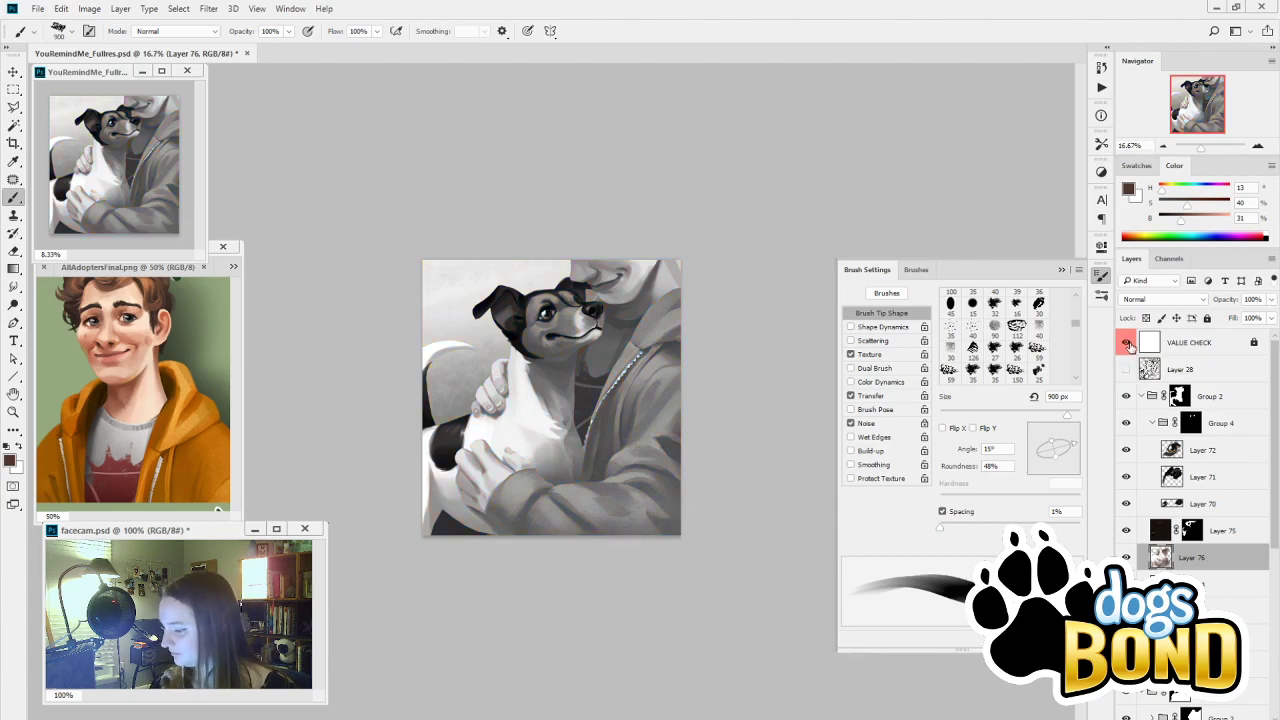
left_click(1126, 343)
Add a Levels adjustment layer above VALUE CHECK with the white input at 232 and the midtones at 1.08
left_click(1242, 338)
left_click(1204, 716)
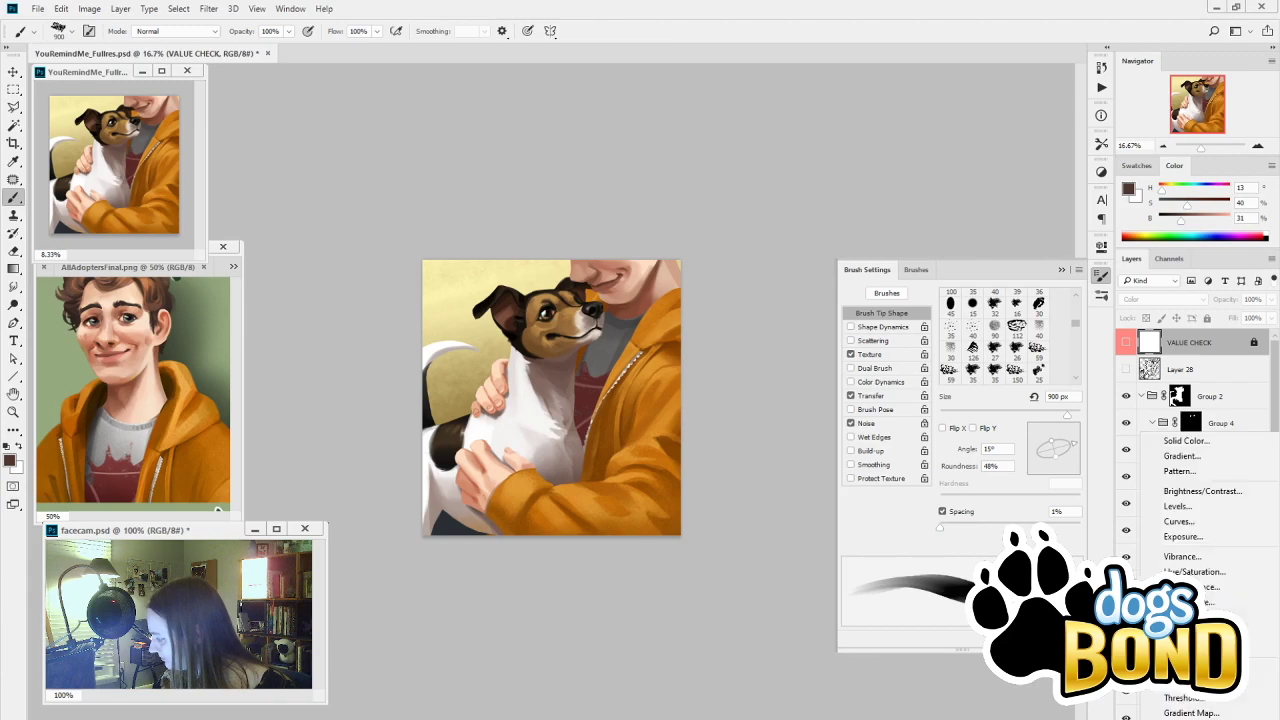
left_click(1199, 507)
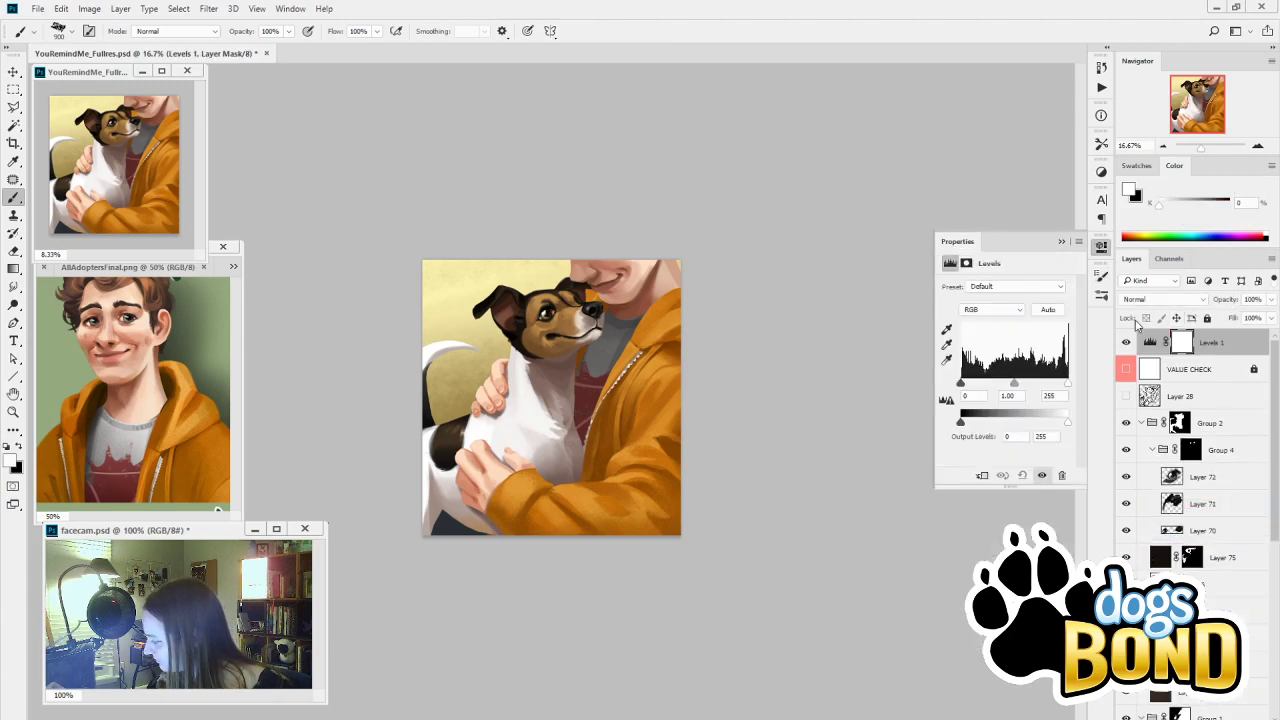
left_click_drag(1068, 383, 1058, 386)
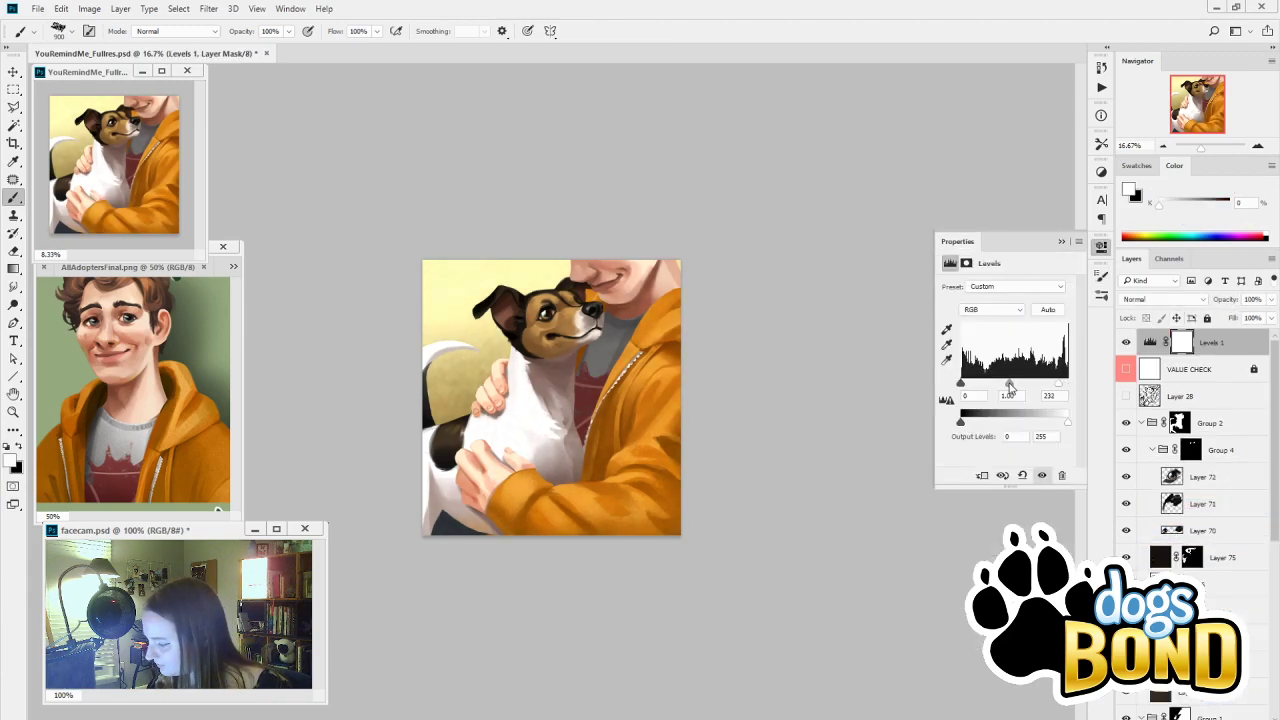
Move the VALUE CHECK layer above Levels 1 and compare the adjustment in greyscale and colour
left_click(1126, 369)
left_click(1126, 342)
left_click_drag(1187, 375, 1185, 342)
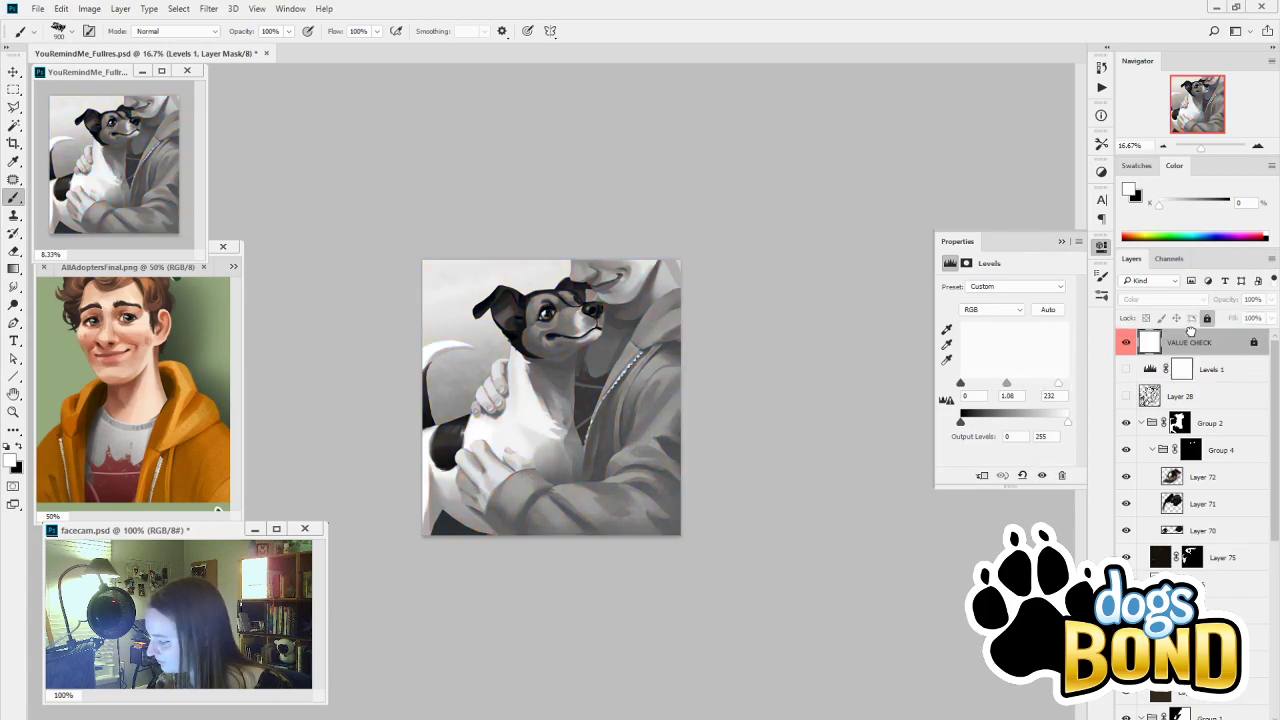
left_click(1126, 369)
left_click(1126, 342)
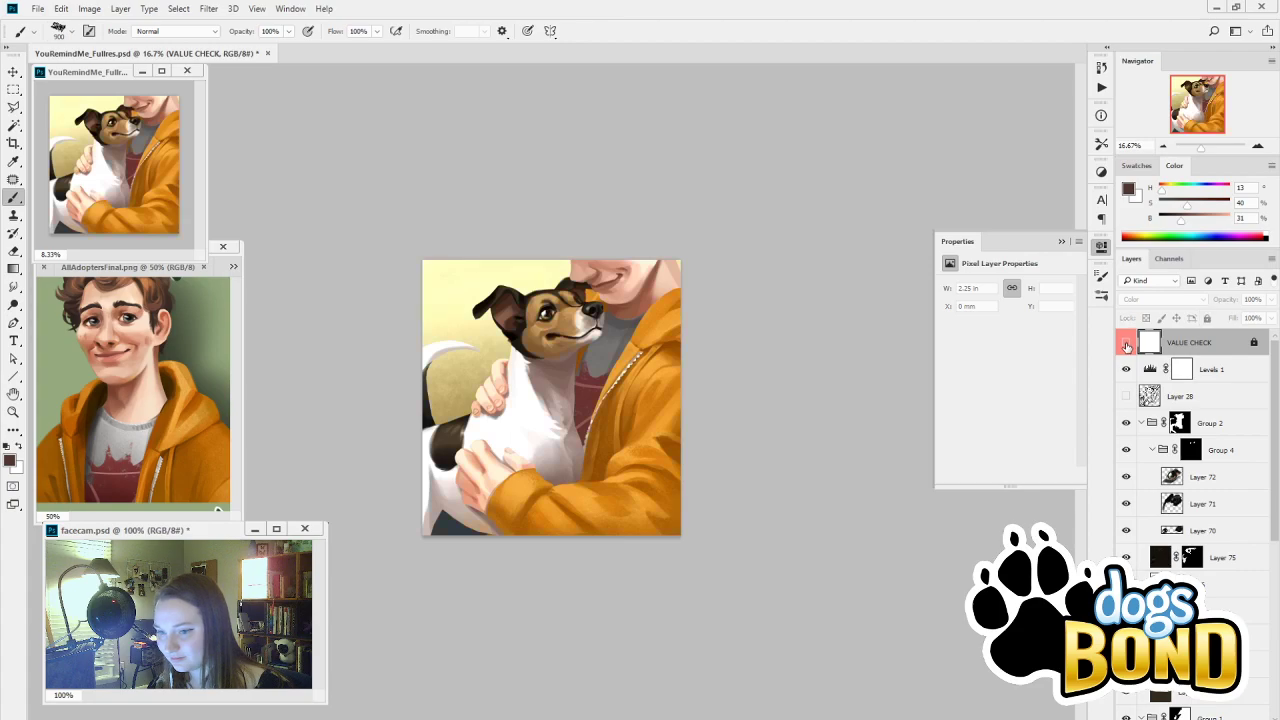
left_click(1127, 369)
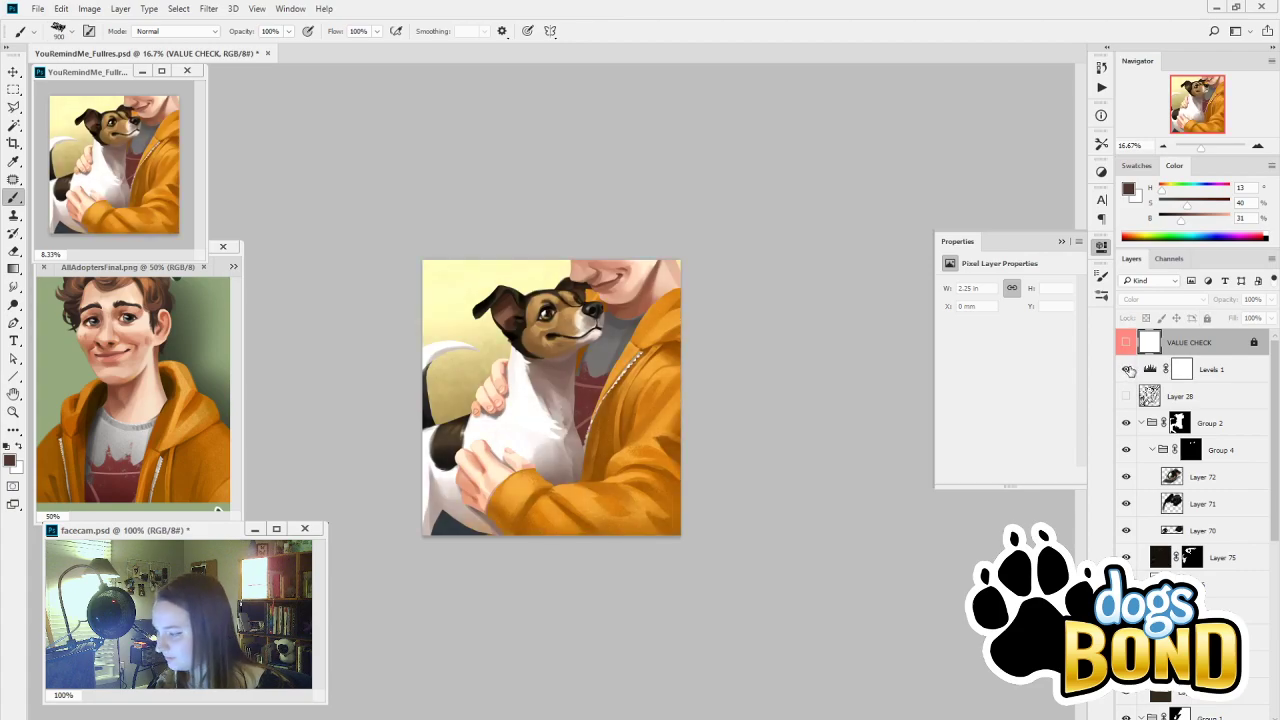
Refine Levels 1 to input values 8, 1.03 and 247, comparing the painting with and without it in greyscale and colour
left_click(1220, 370)
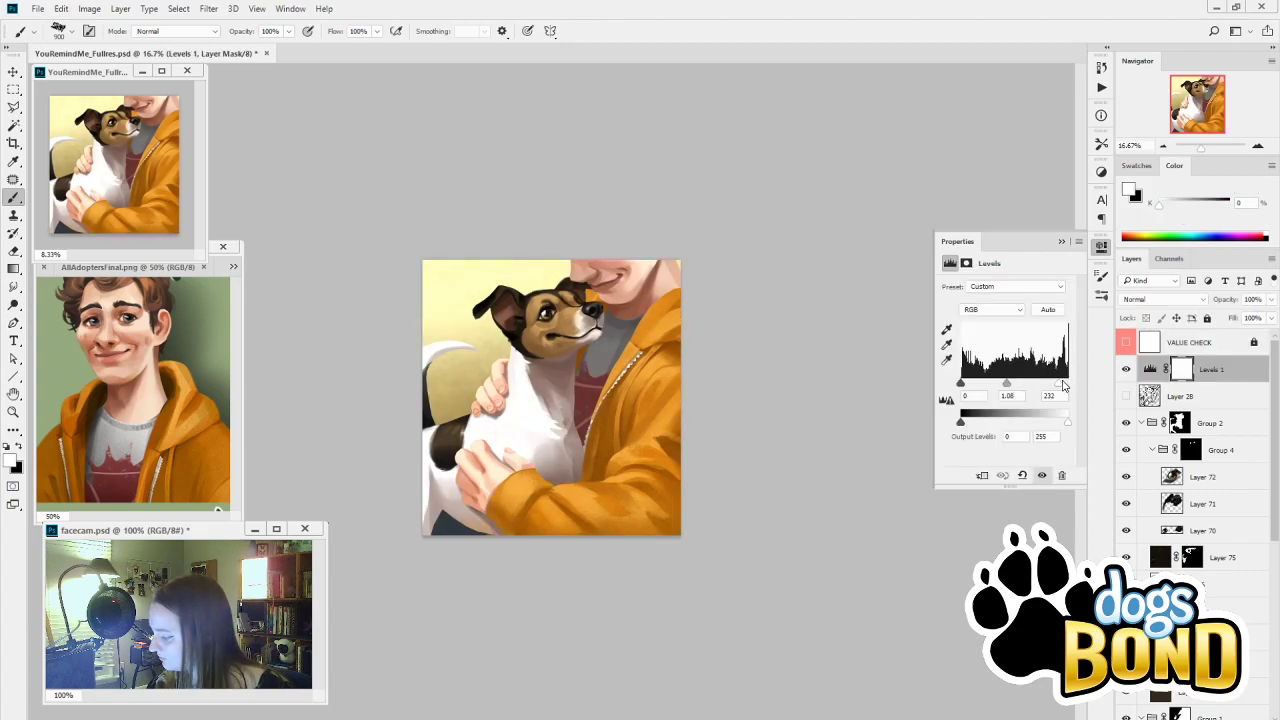
left_click_drag(1063, 386, 1014, 388)
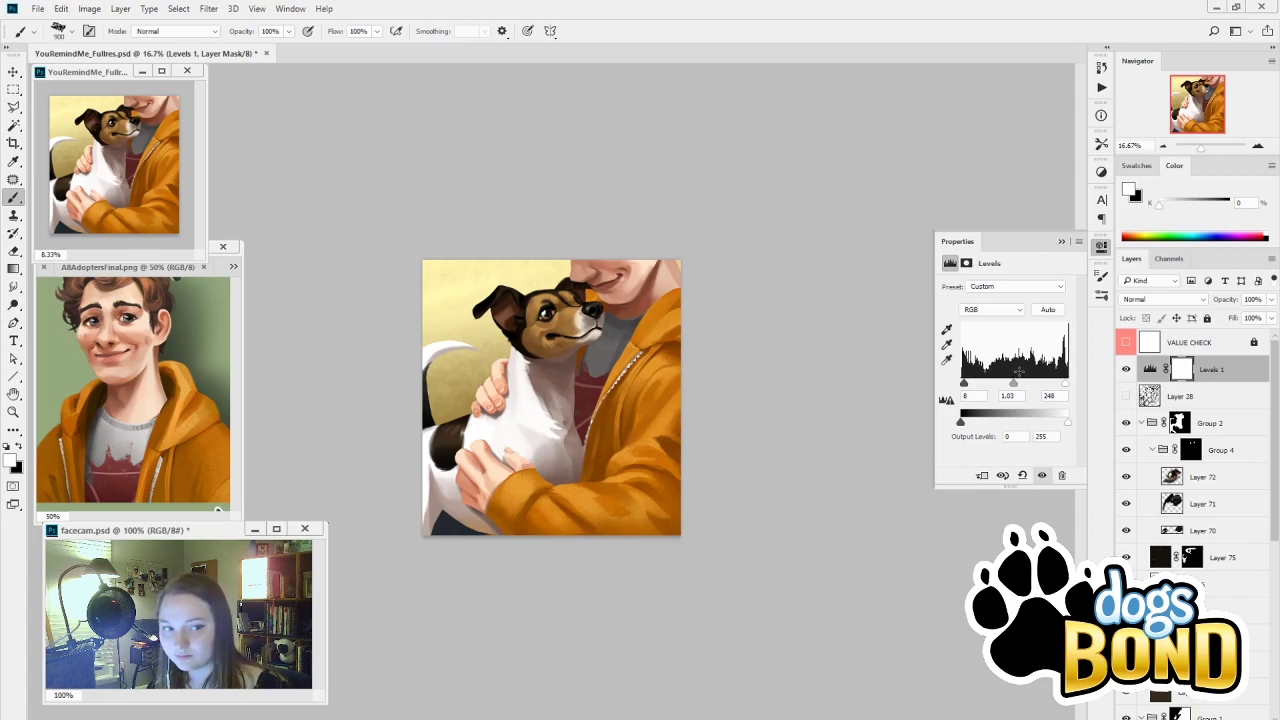
left_click(1126, 342)
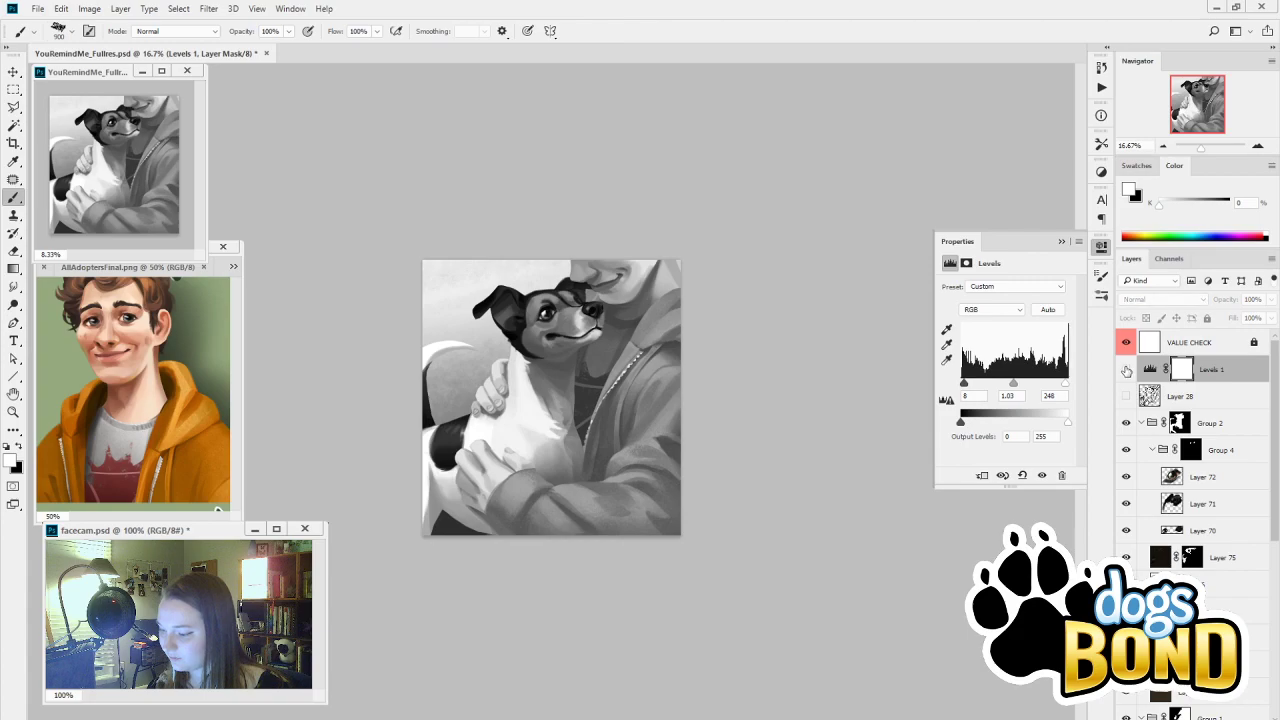
left_click(1126, 370)
left_click(1126, 370)
left_click(1126, 370)
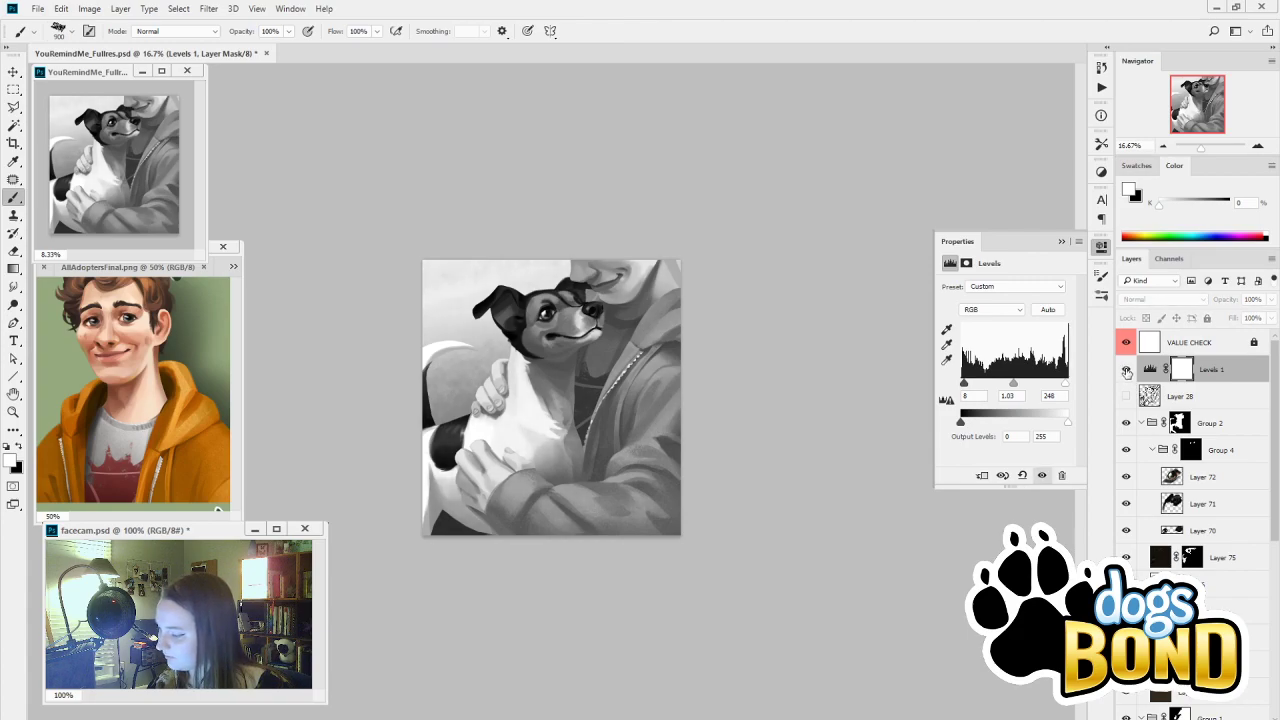
left_click(1126, 342)
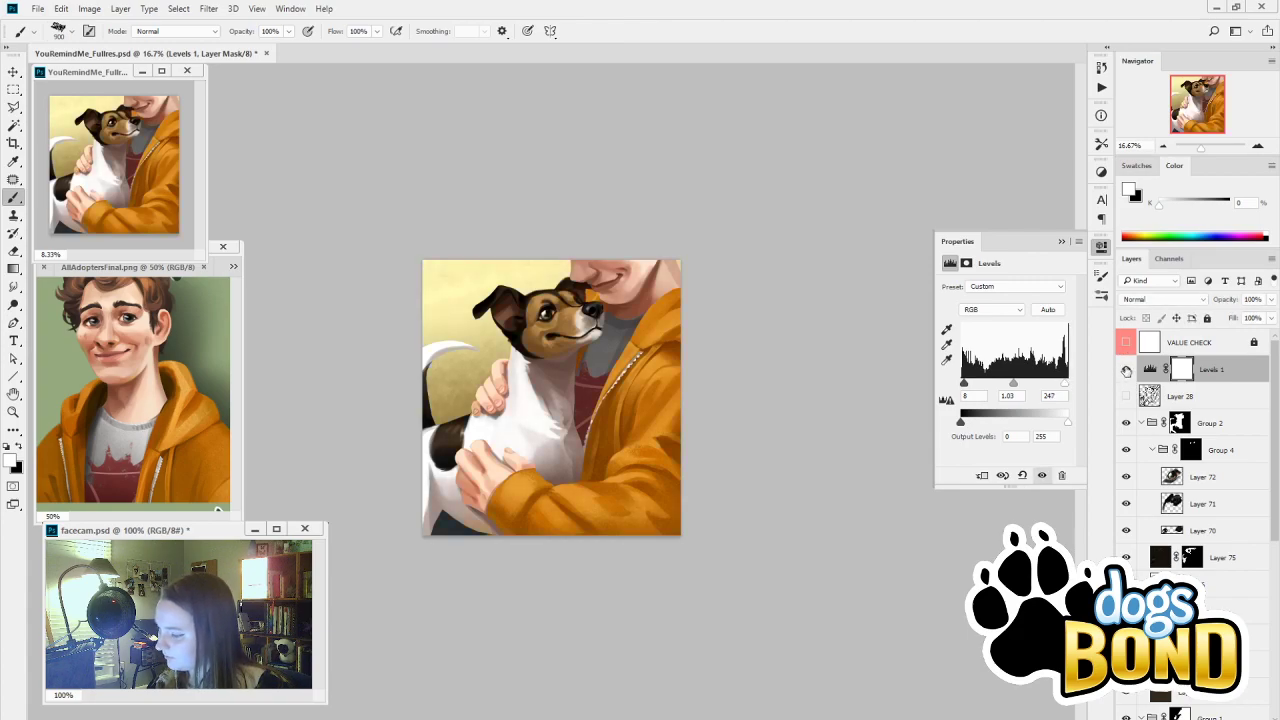
left_click(1126, 370)
left_click(1126, 370)
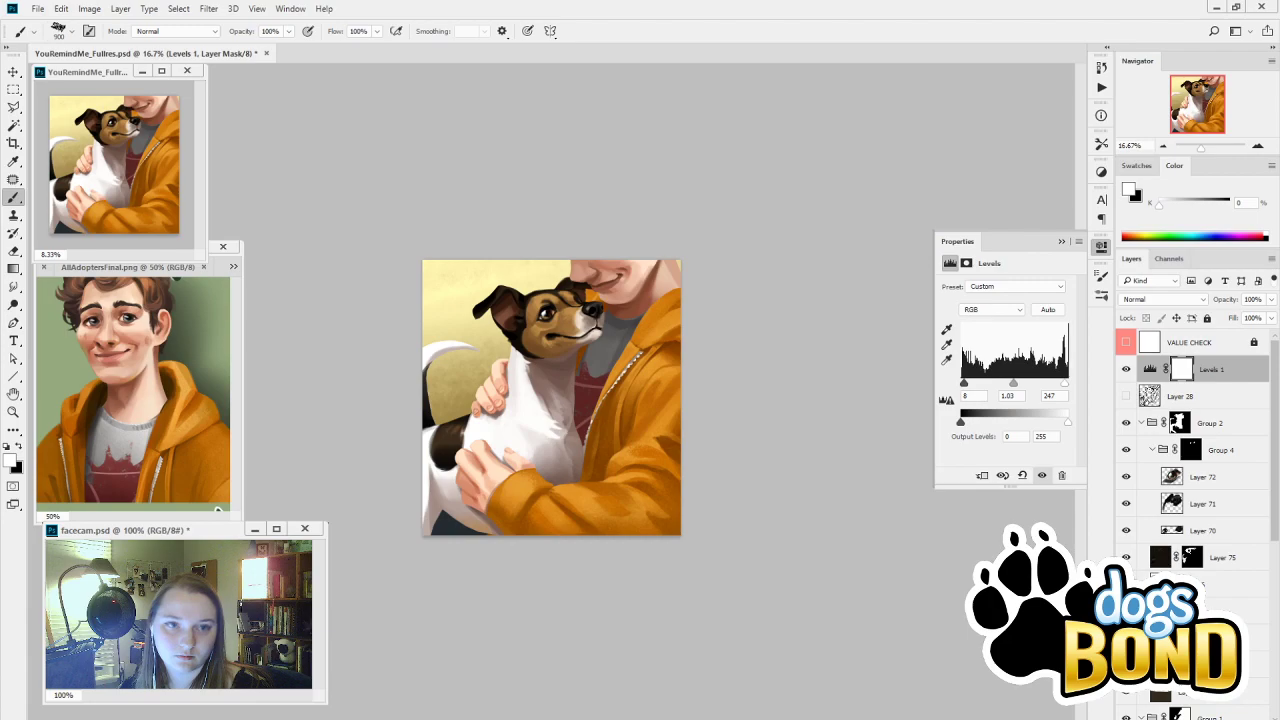
Open Dog_Cards_Frames_YRM.png from the Group C folder under Dog's Bond > Events
left_click(37, 9)
left_click(53, 37)
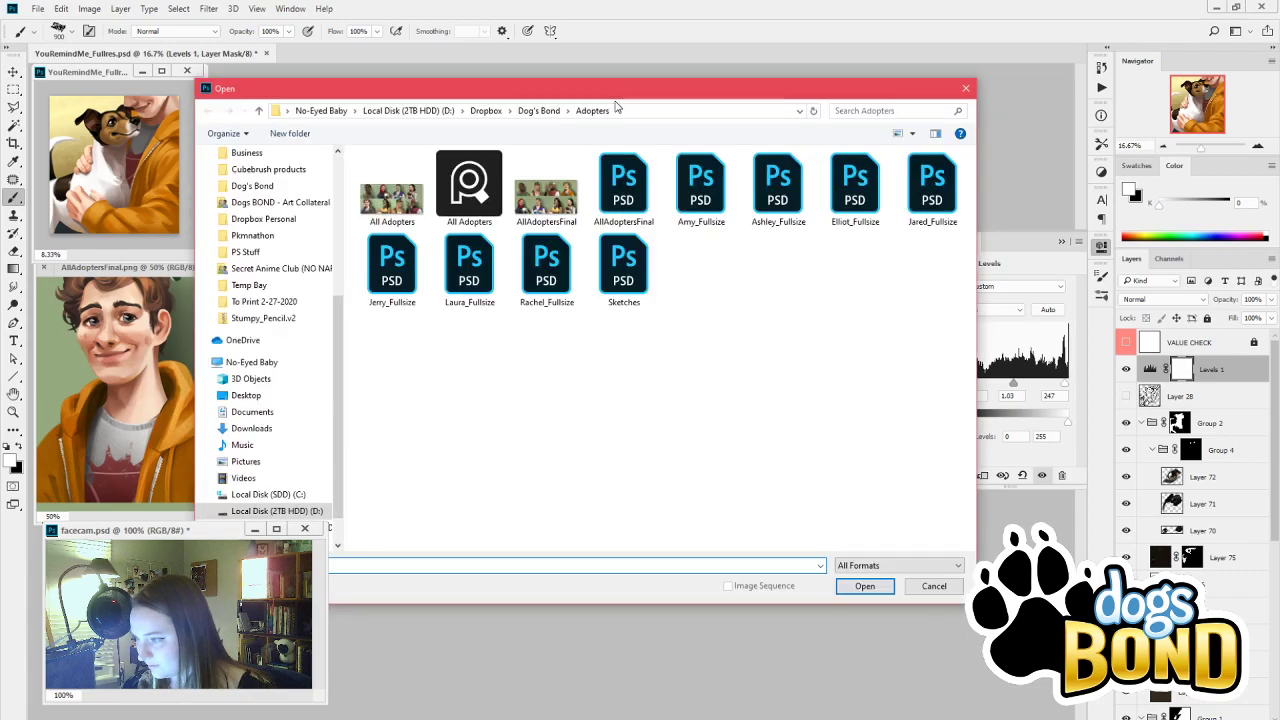
left_click(525, 111)
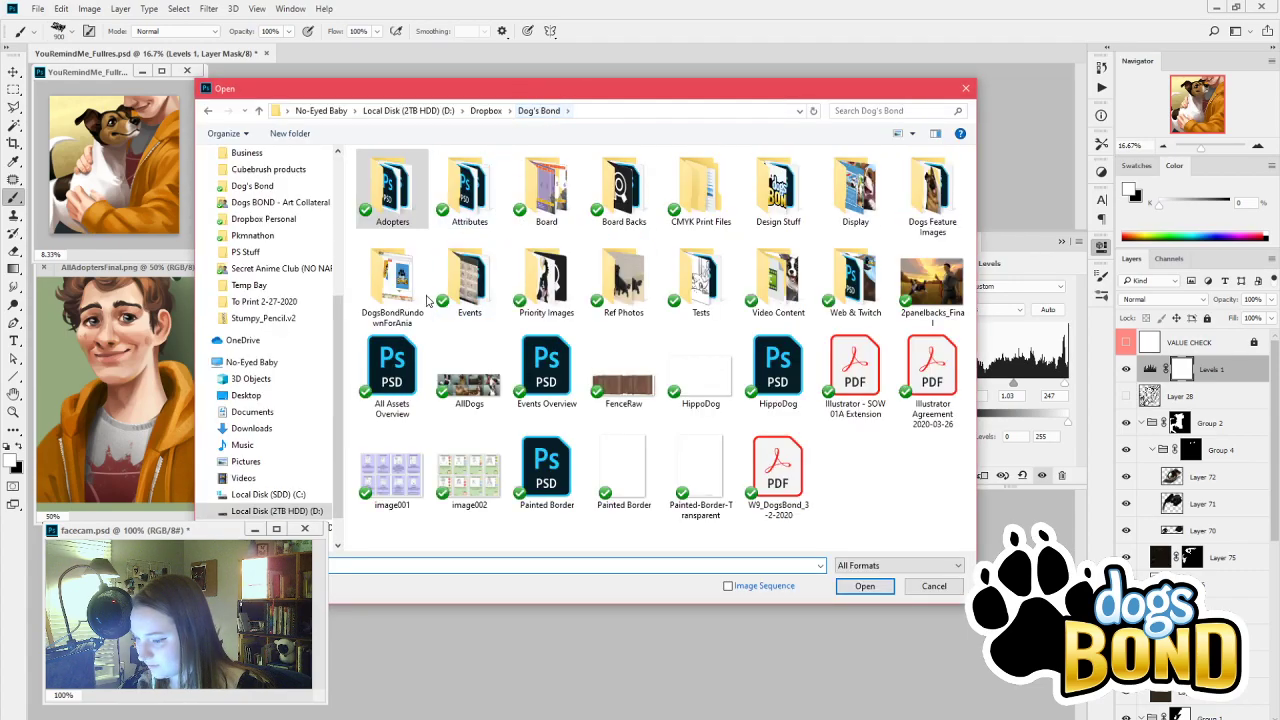
double_click(491, 286)
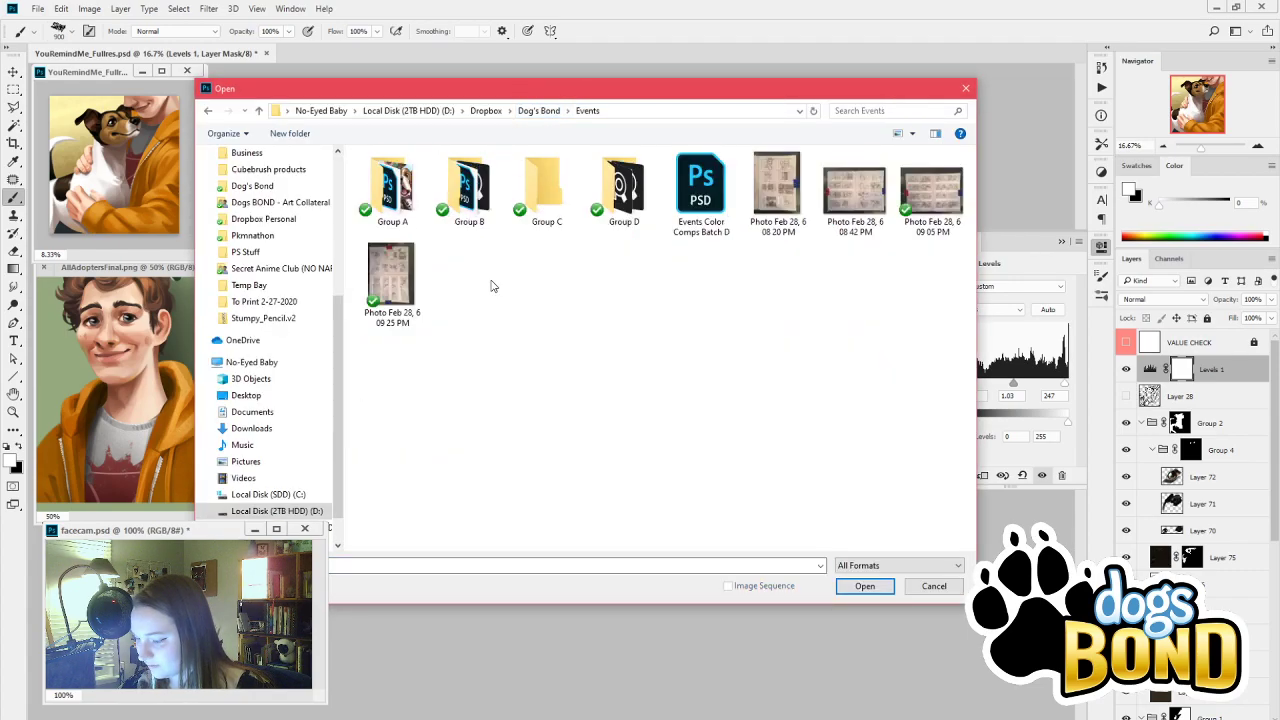
double_click(546, 190)
left_click(469, 226)
left_click(853, 592)
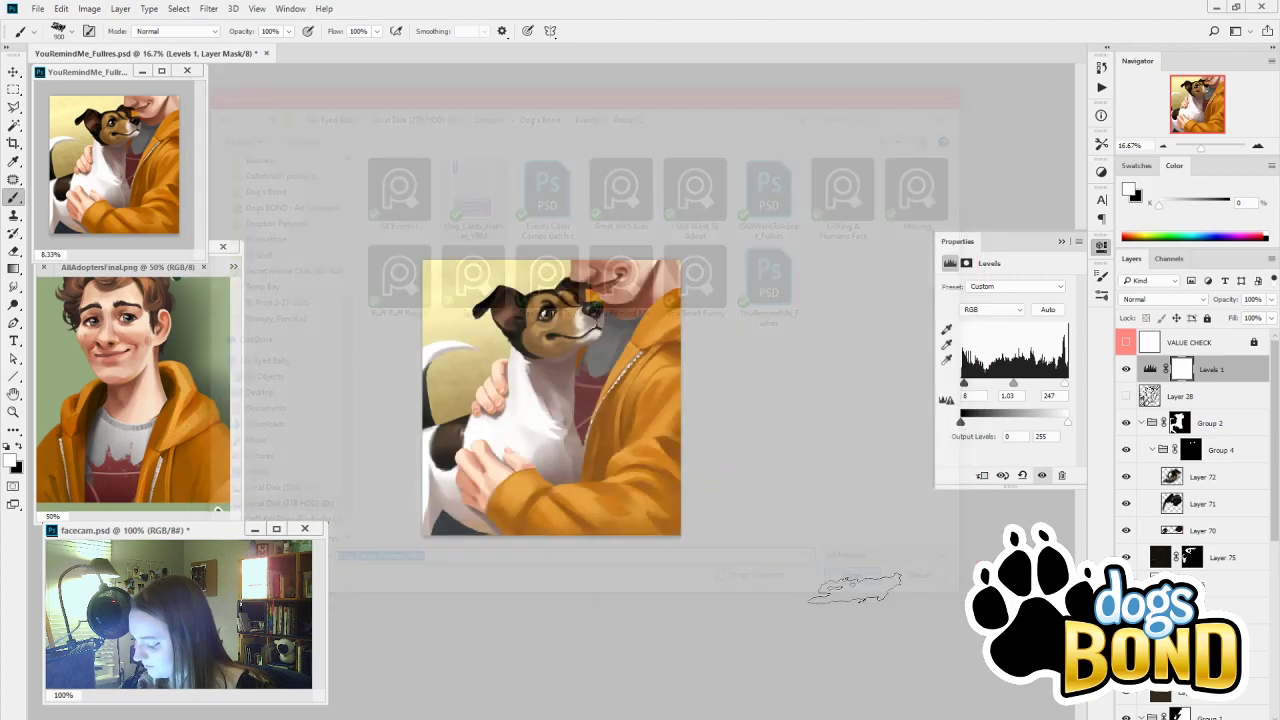
Copy the merged painting into the card frame document and place it beneath the frame layer
left_click(160, 53)
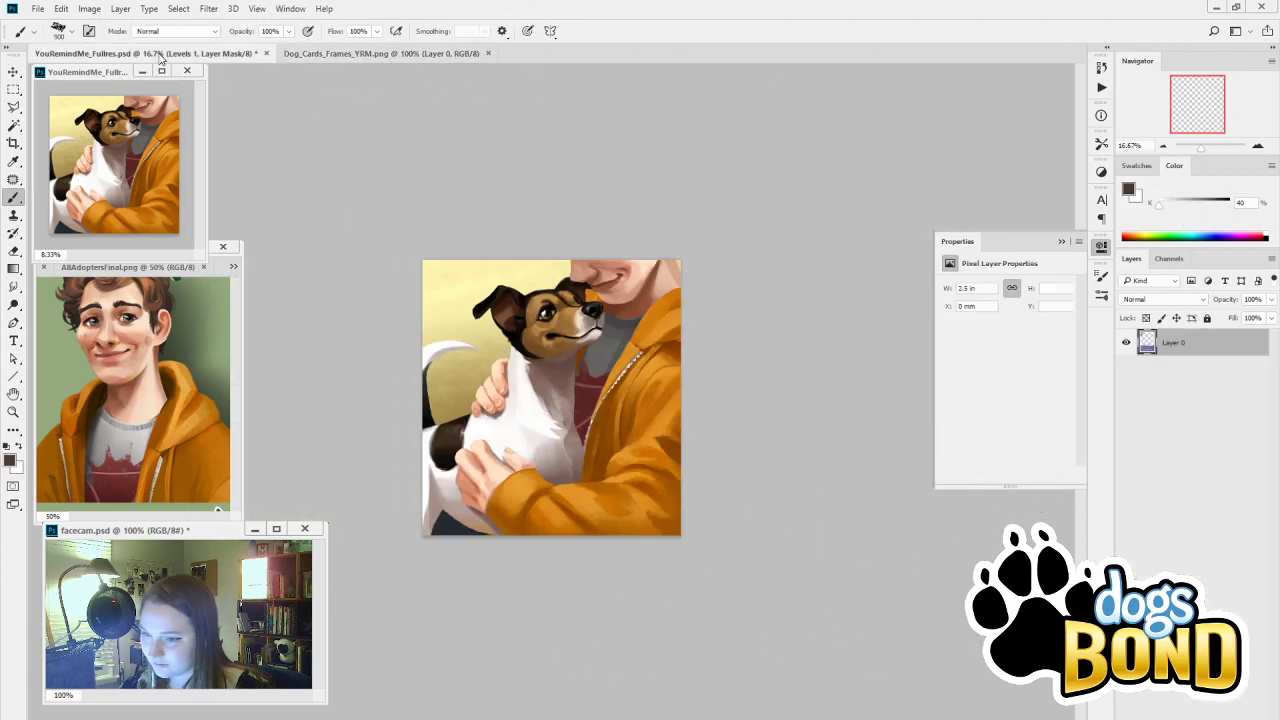
left_click(414, 53)
key("ctrl+v")
left_click_drag(1218, 346, 1215, 376)
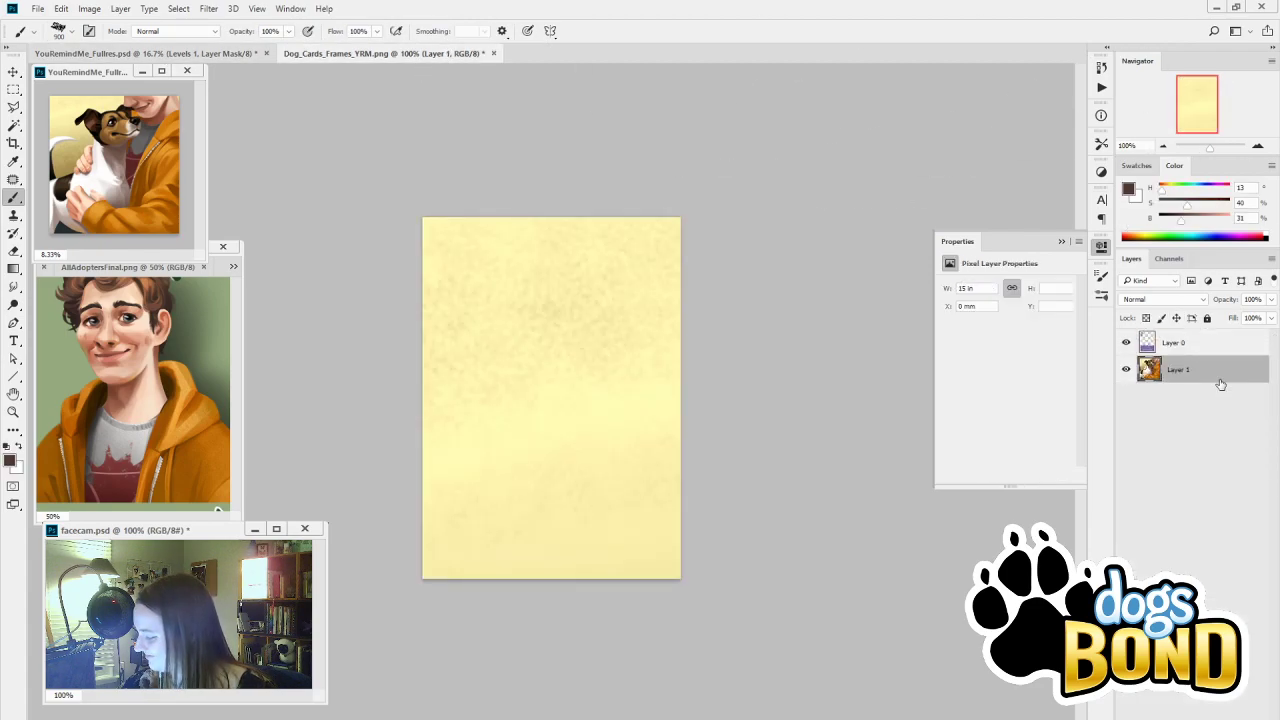
Scale the pasted painting on Layer 1 down to about 15% and position it inside the card frame's picture area
key("ctrl+t")
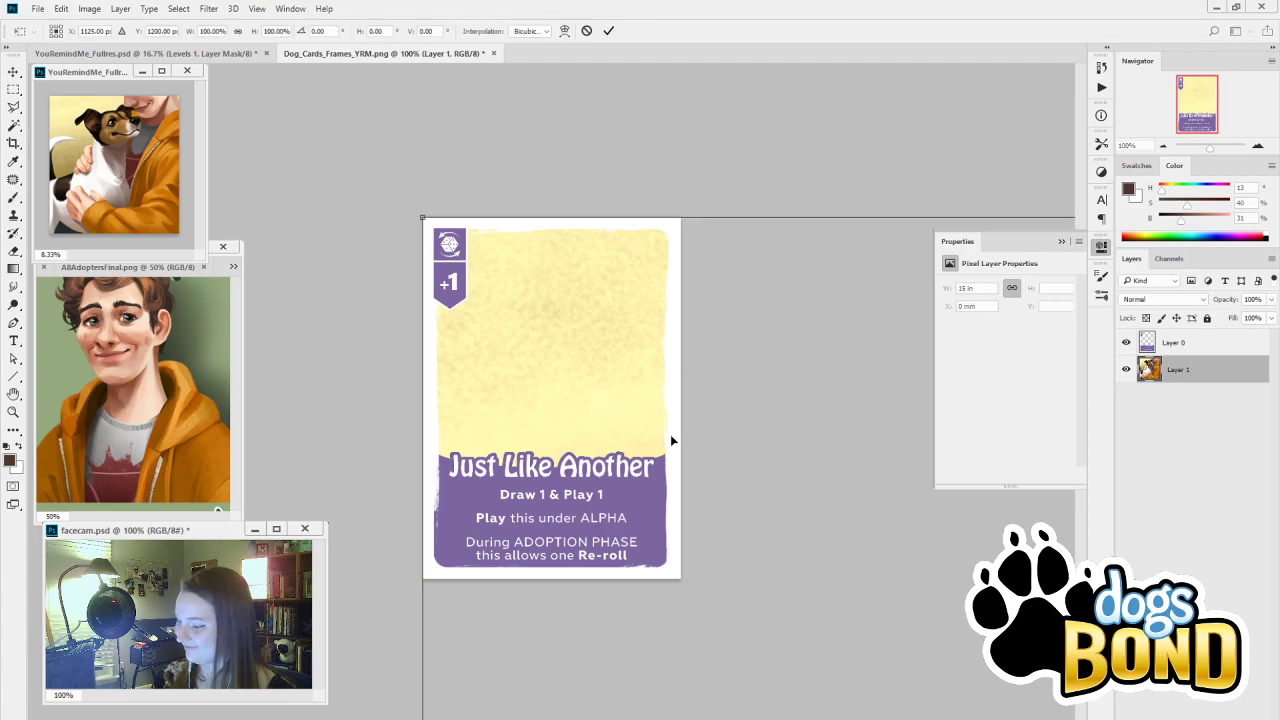
left_click_drag(423, 216, 598, 415)
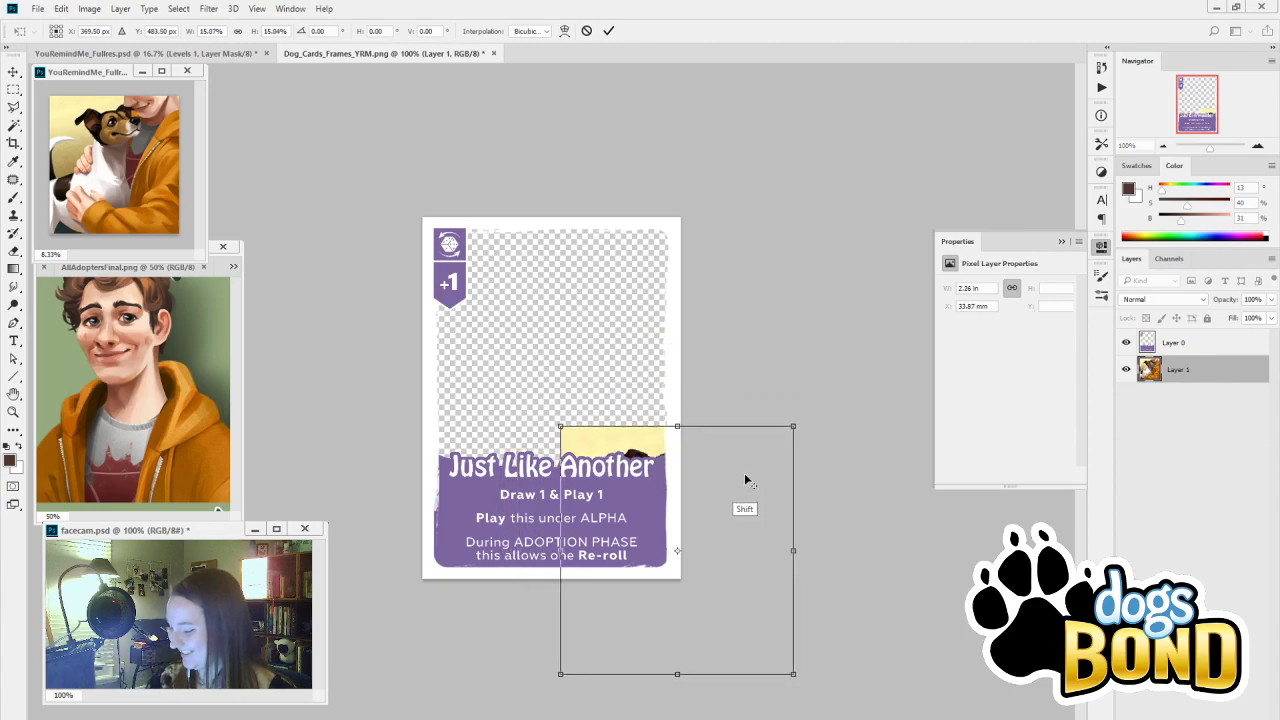
left_click_drag(759, 560, 632, 356)
left_click_drag(633, 356, 634, 354)
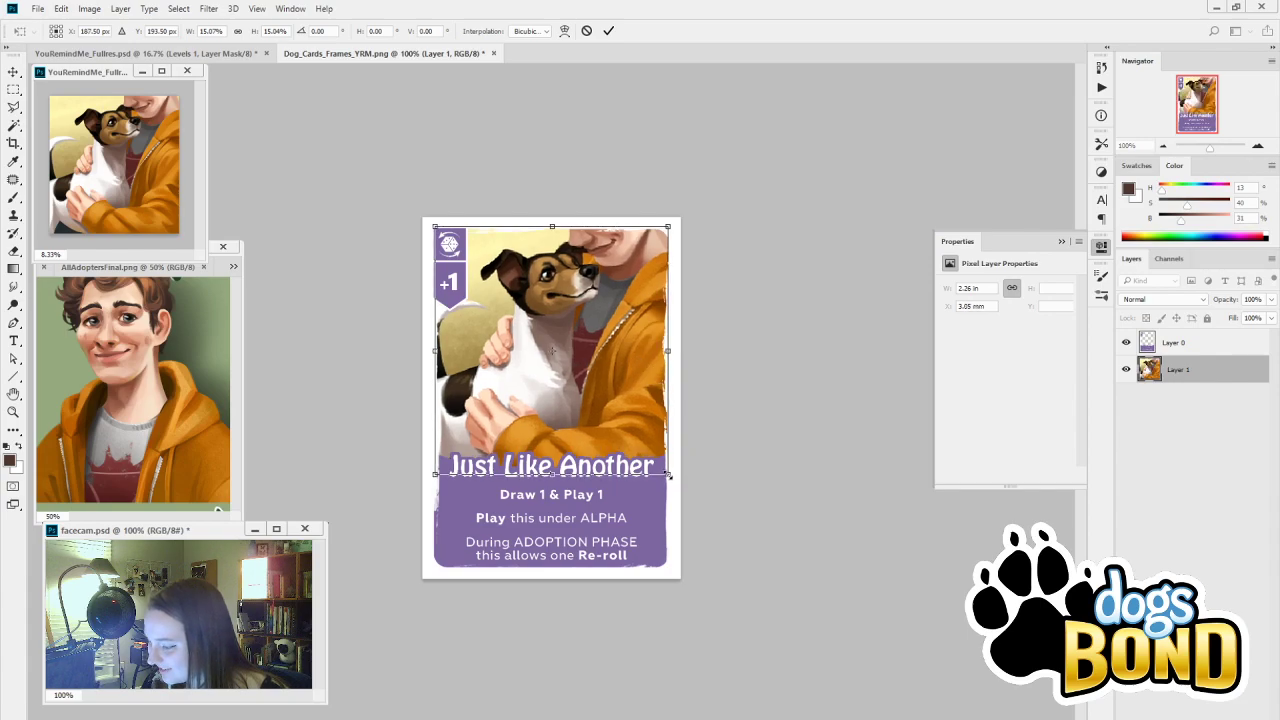
left_click(608, 31)
key("b")
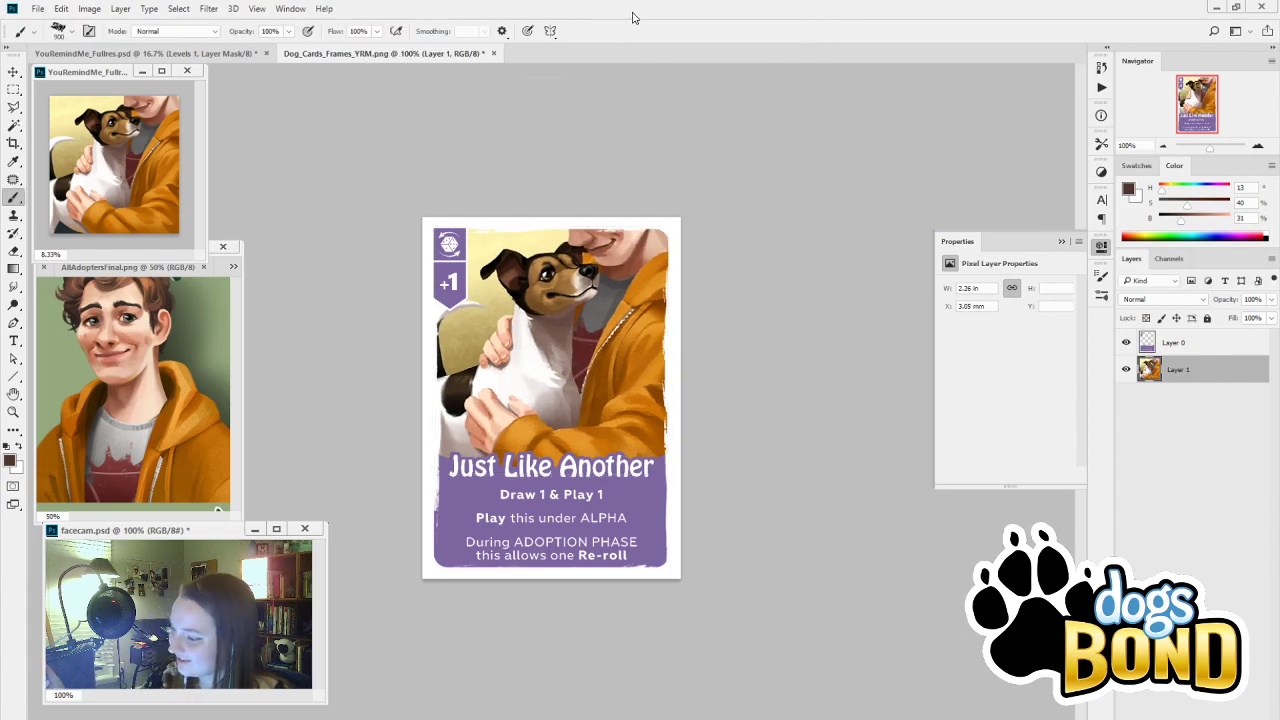
left_click(1061, 241)
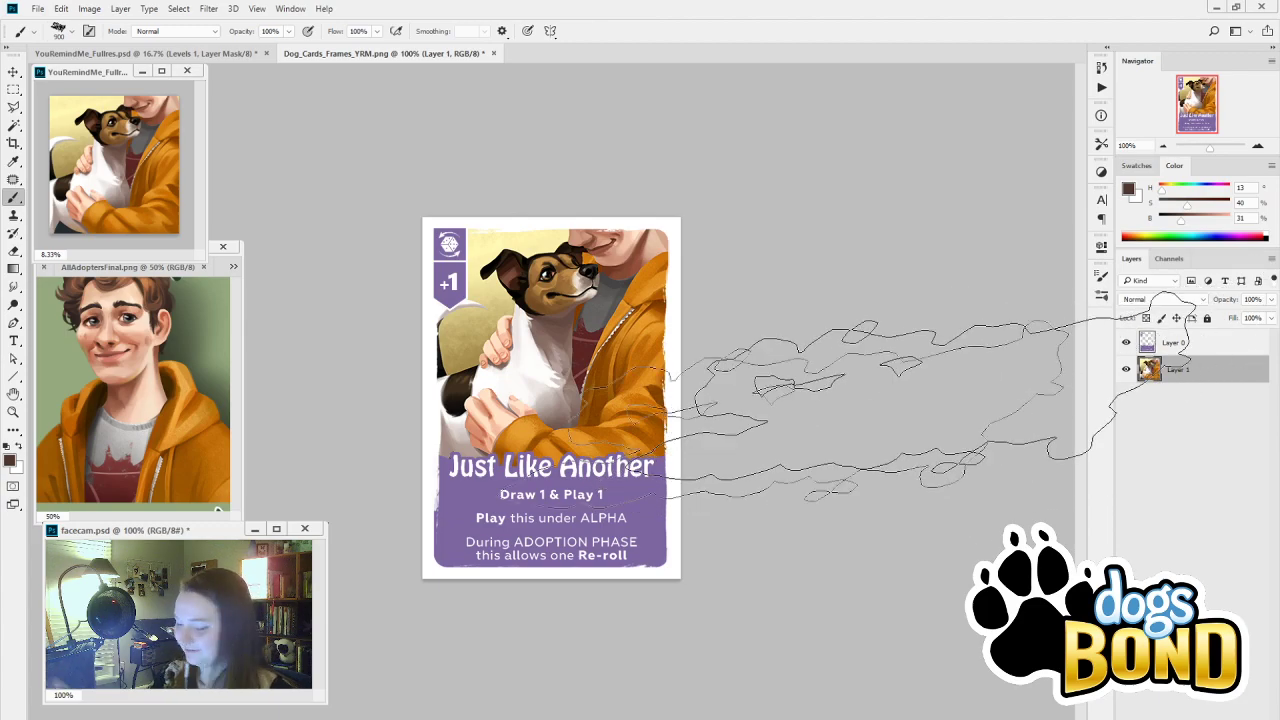
Reduce the brush size to 50 px
key("bracketleft")
key("bracketleft")
key("bracketleft")
key("bracketleft")
key("bracketleft")
key("bracketleft")
key("bracketleft")
key("bracketleft")
key("bracketleft")
key("bracketleft")
key("bracketleft")
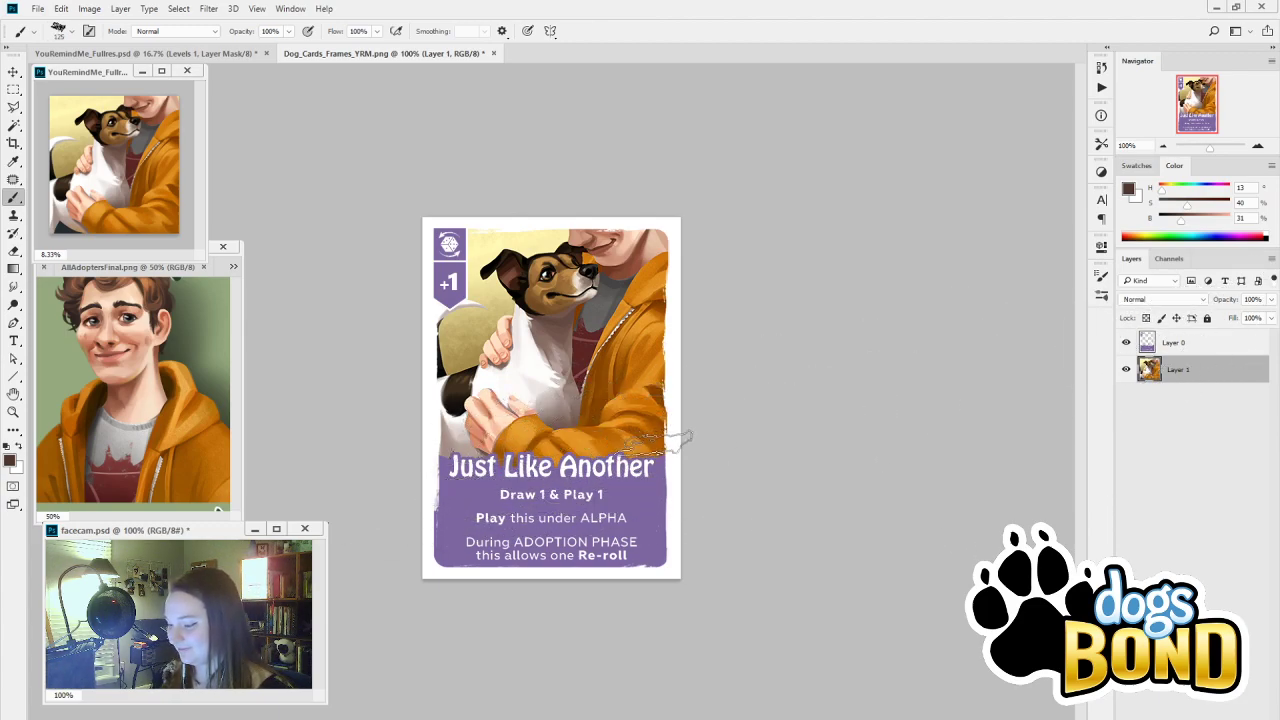
key("bracketleft")
key("bracketleft")
key("bracketleft")
key("bracketleft")
key("bracketleft")
key("bracketleft")
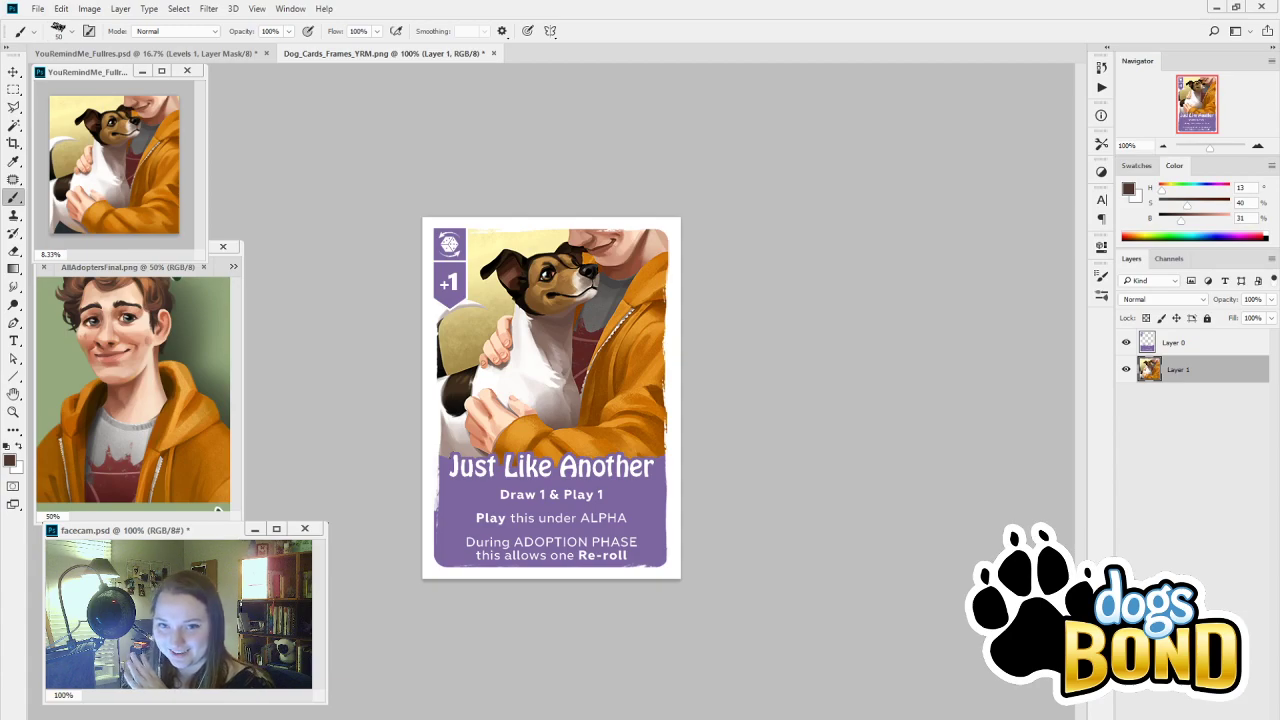
Examine the framed card enlarged in full-screen view on a black background
left_click(145, 54)
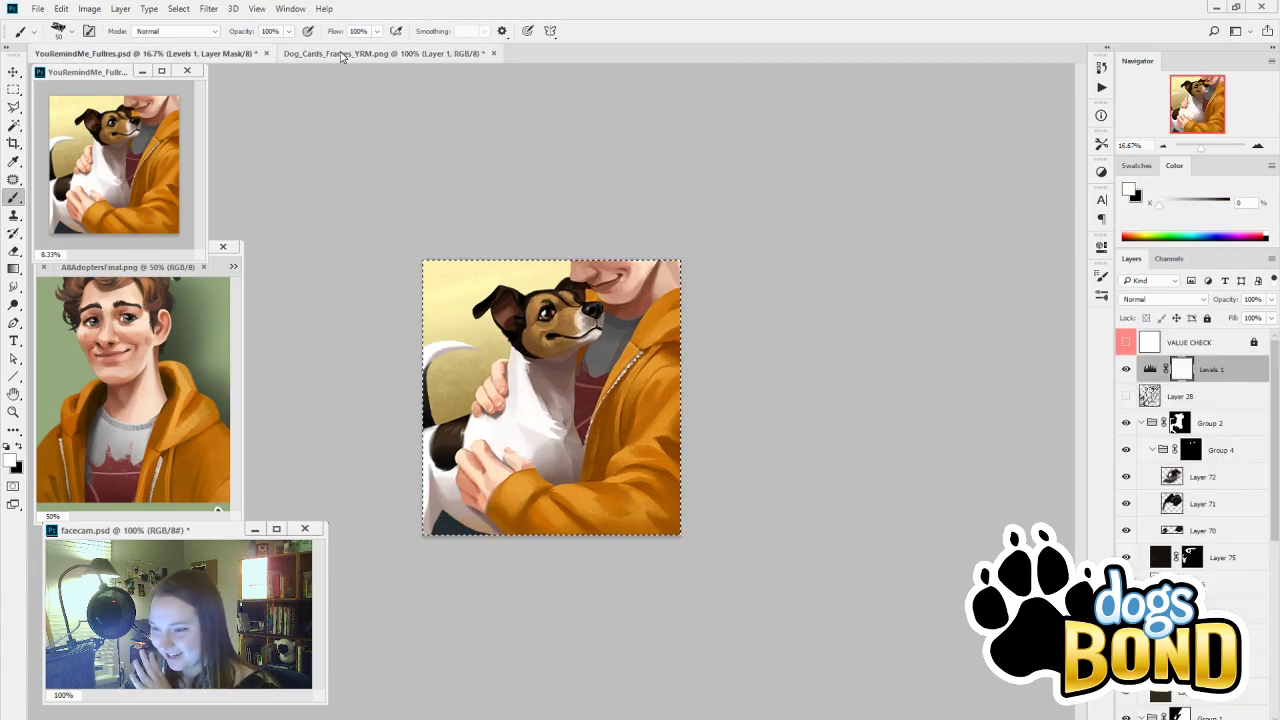
left_click(340, 54)
key("f")
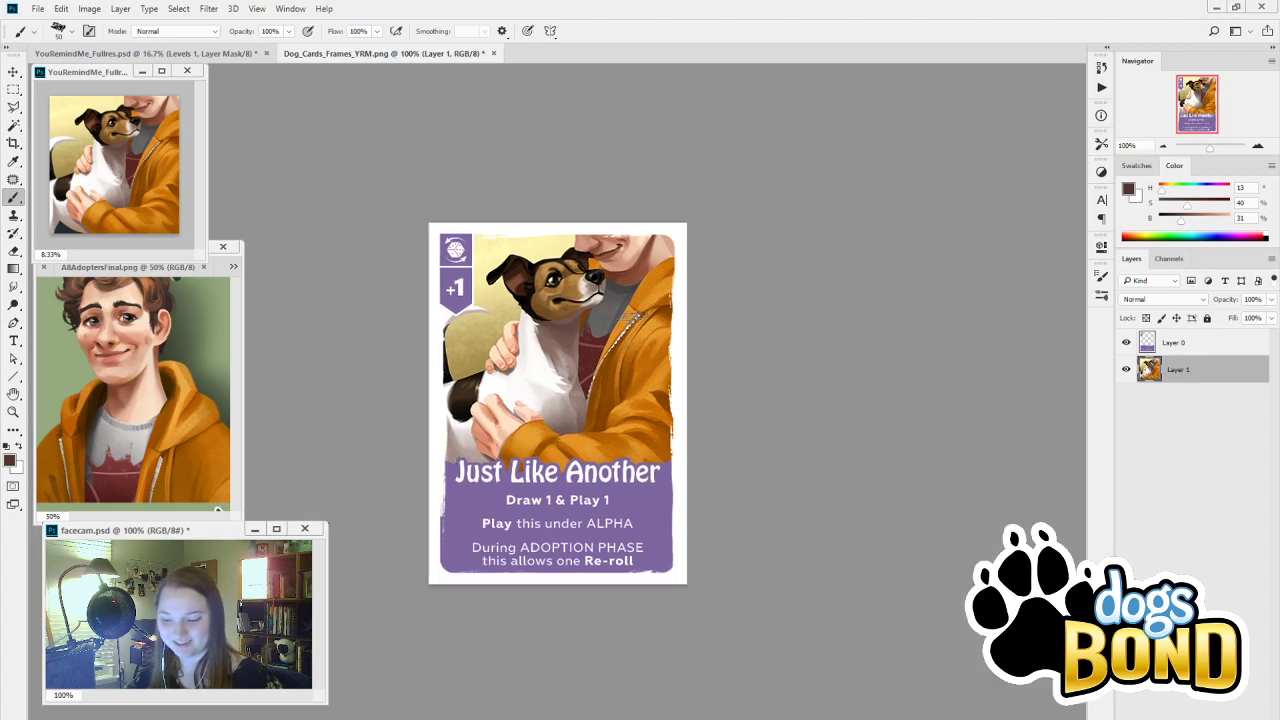
left_click_drag(780, 297, 694, 294)
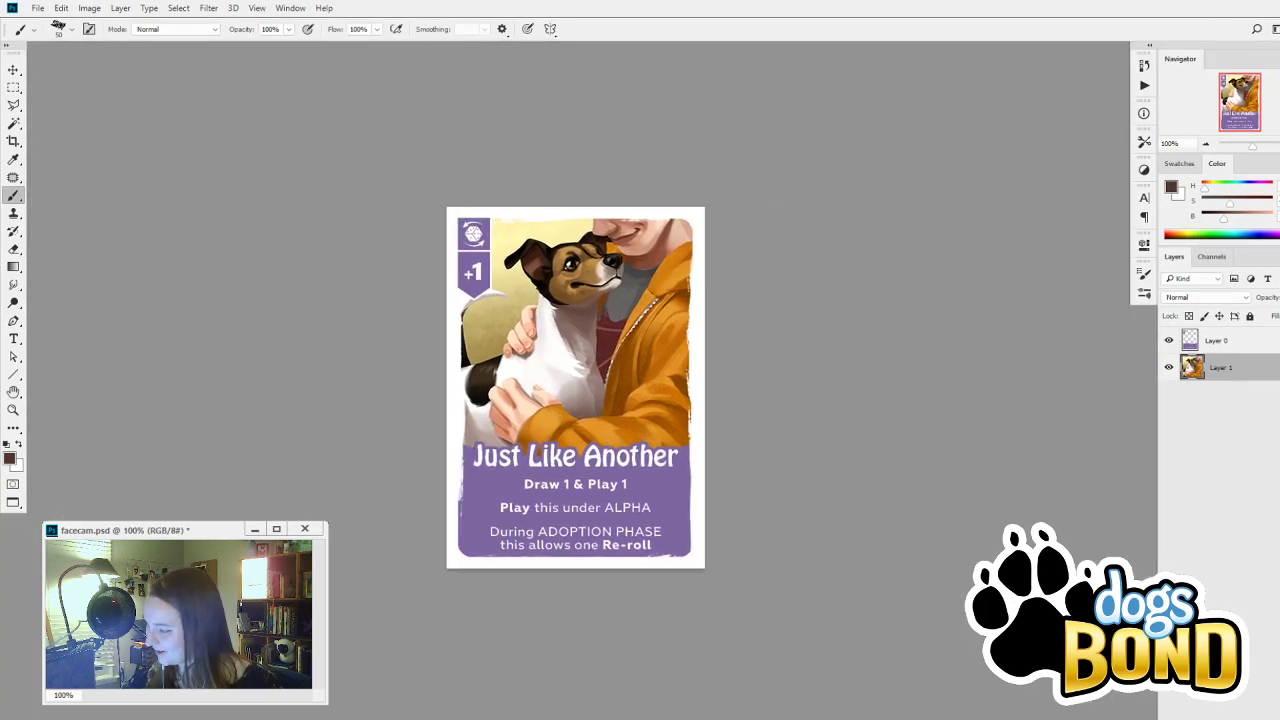
key("f")
left_click_drag(829, 437, 797, 429)
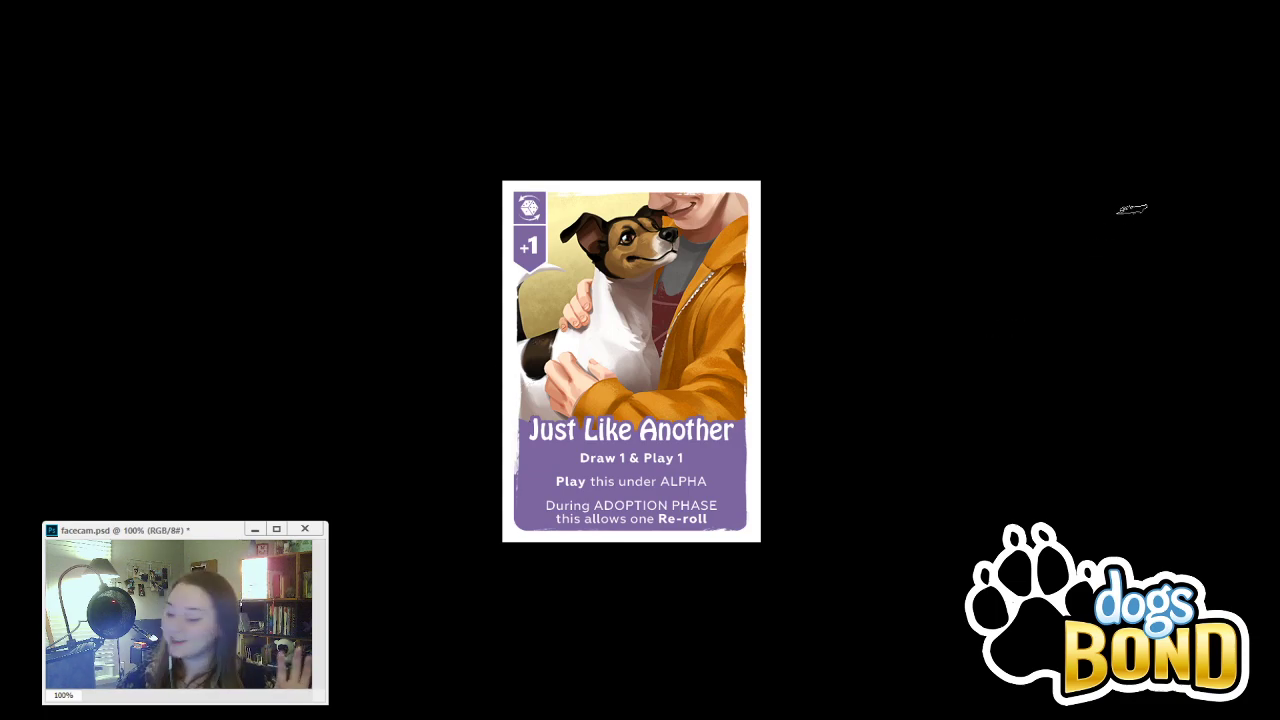
mouse_move(726, 374)
left_mouse_down()
mouse_move(765, 356)
mouse_move(728, 376)
mouse_move(782, 372)
mouse_move(788, 398)
mouse_move(783, 384)
left_mouse_up()
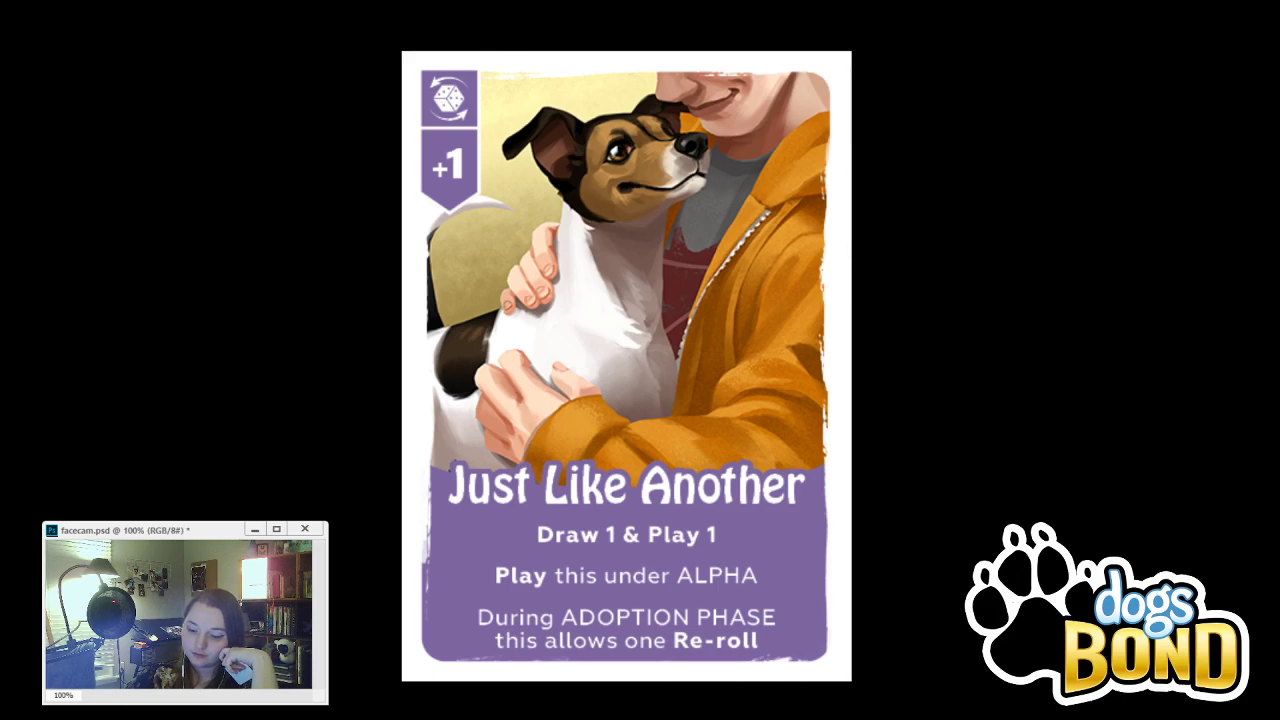
right_click(226, 357)
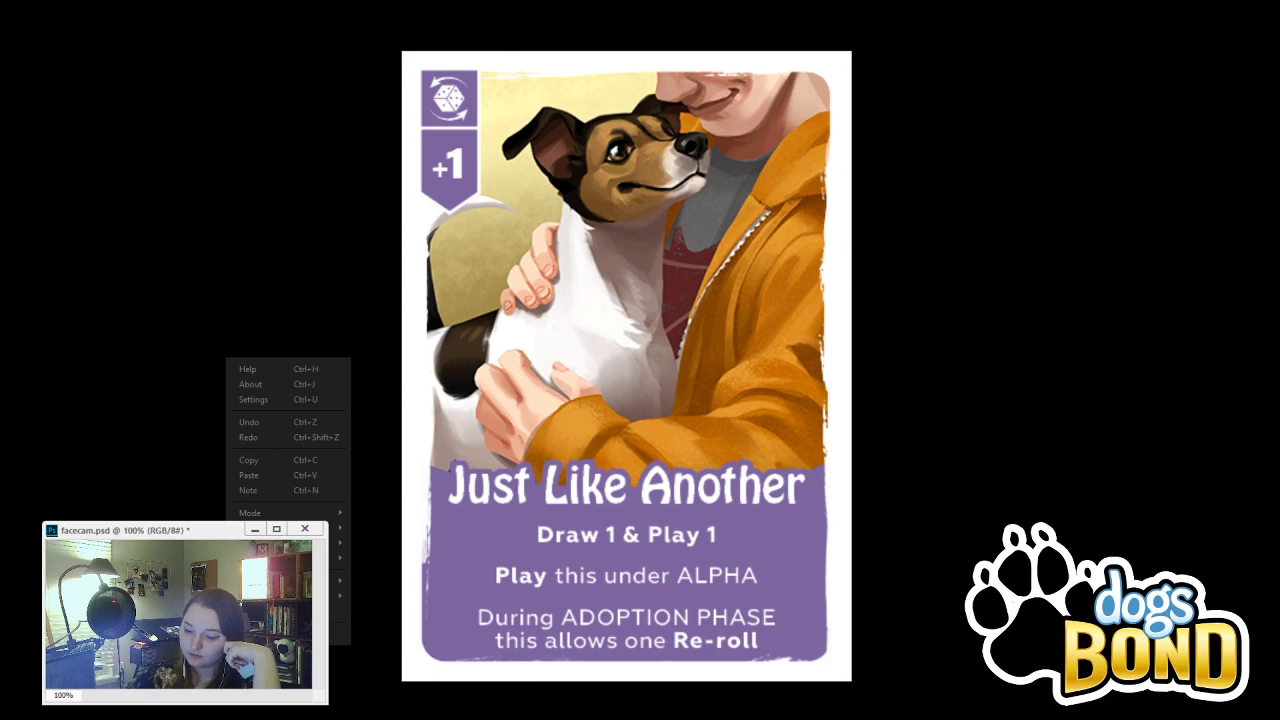
mouse_move(300, 580)
left_click(366, 588)
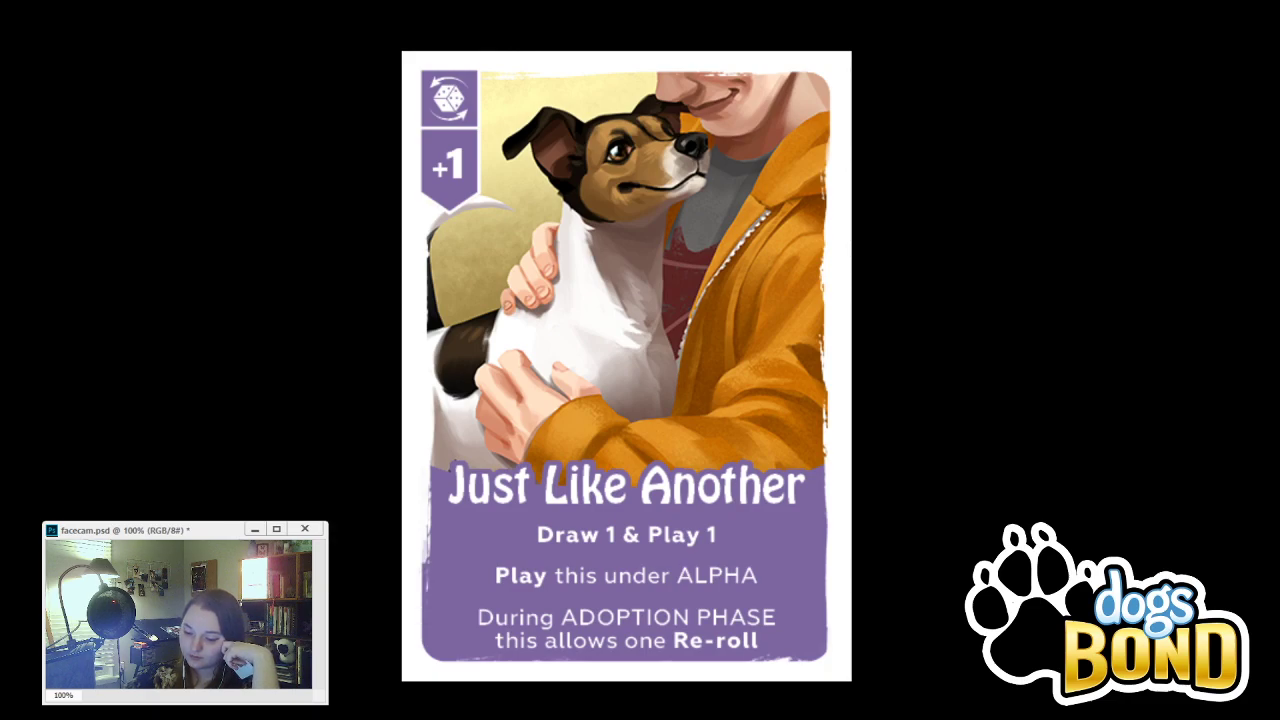
right_click(188, 310)
key("Escape")
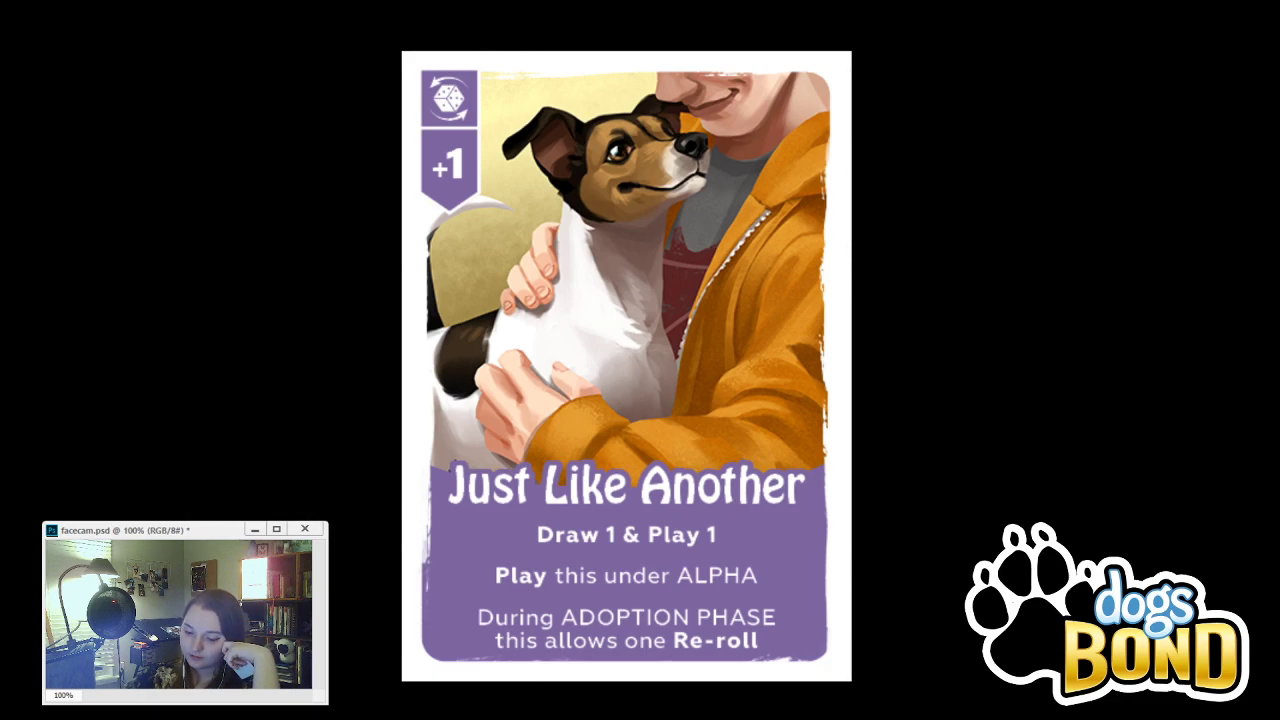
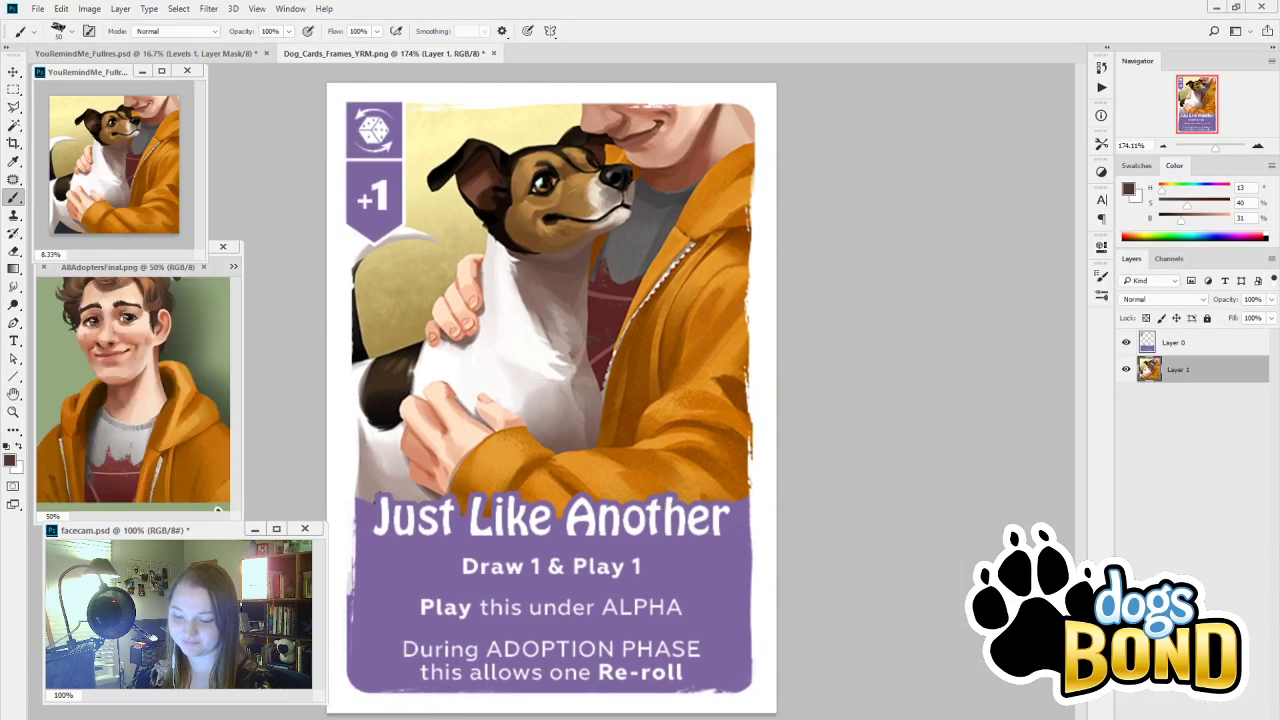
Show the man's whole head in the AllAdoptersFinal.png reference and view the framed card at 100%
left_click_drag(242, 520, 242, 524)
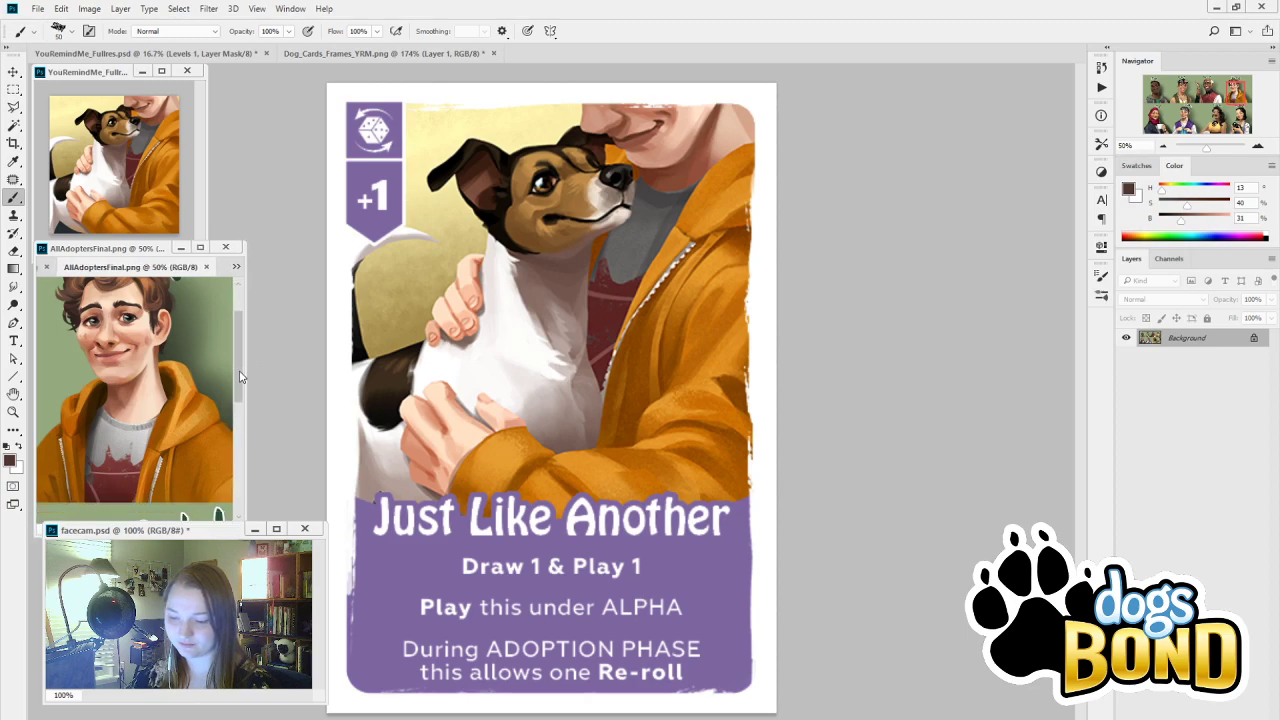
left_click_drag(240, 371, 240, 371)
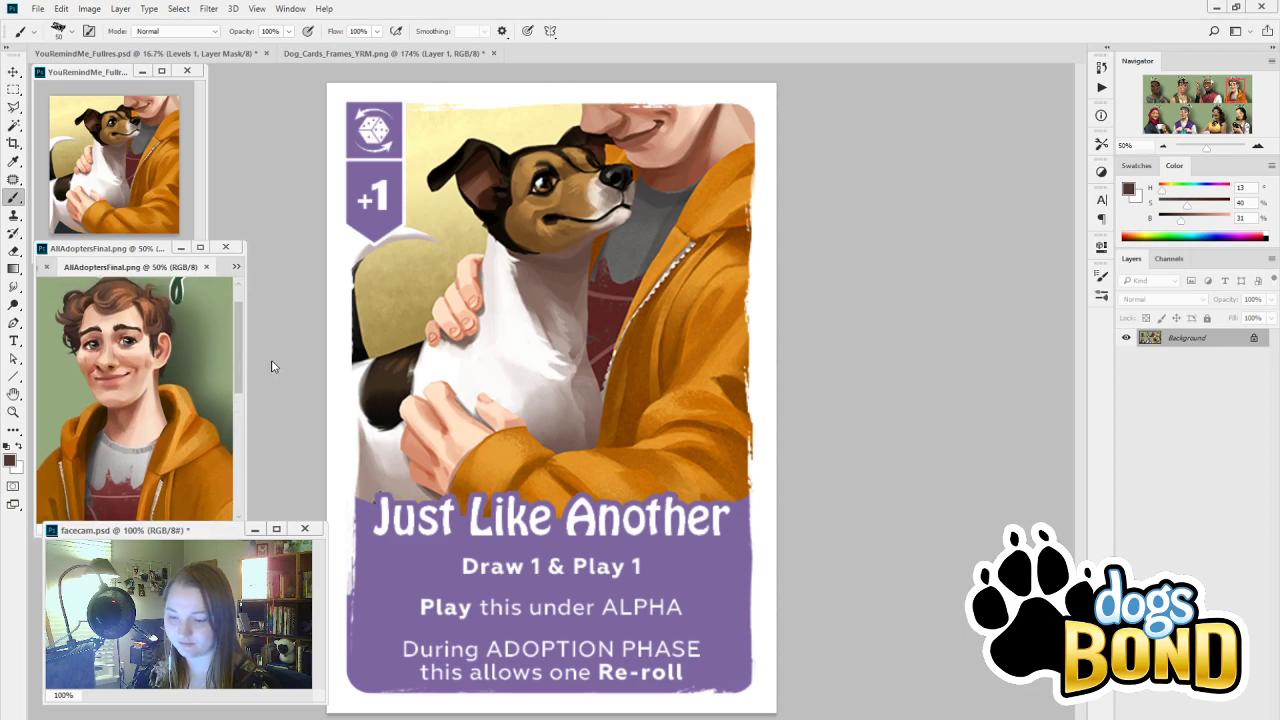
left_click(285, 358)
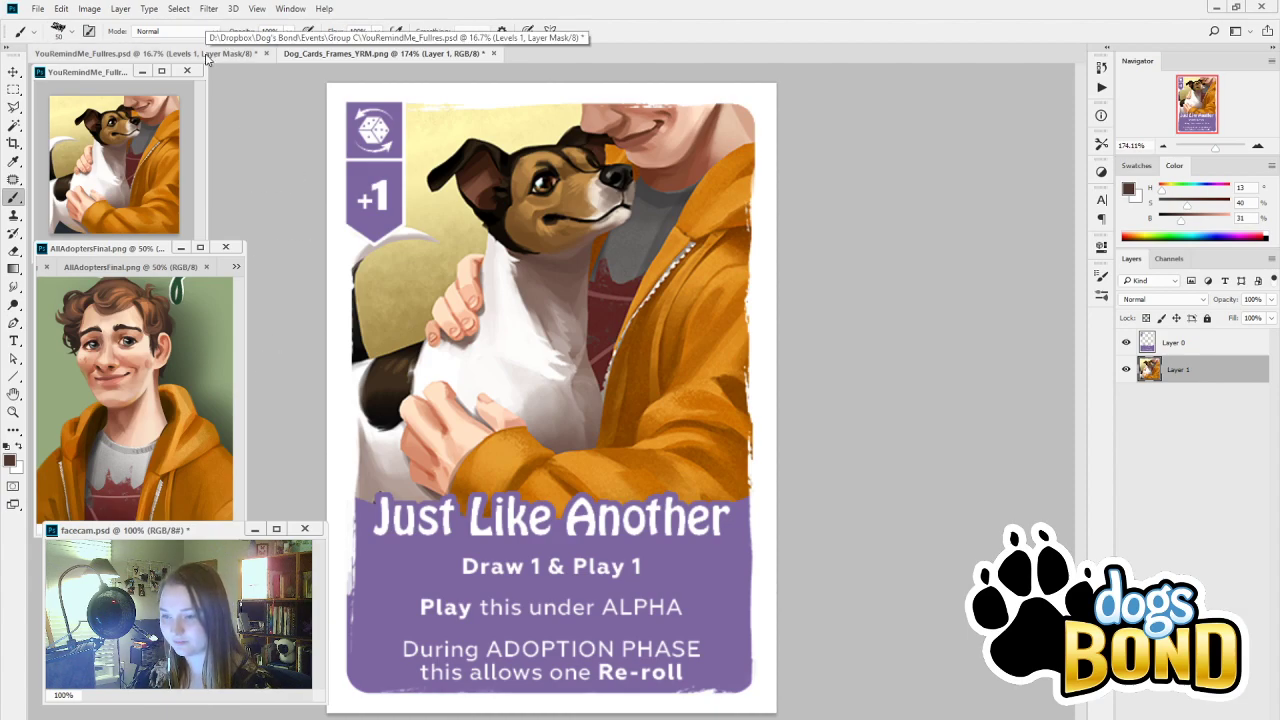
left_click(1164, 147)
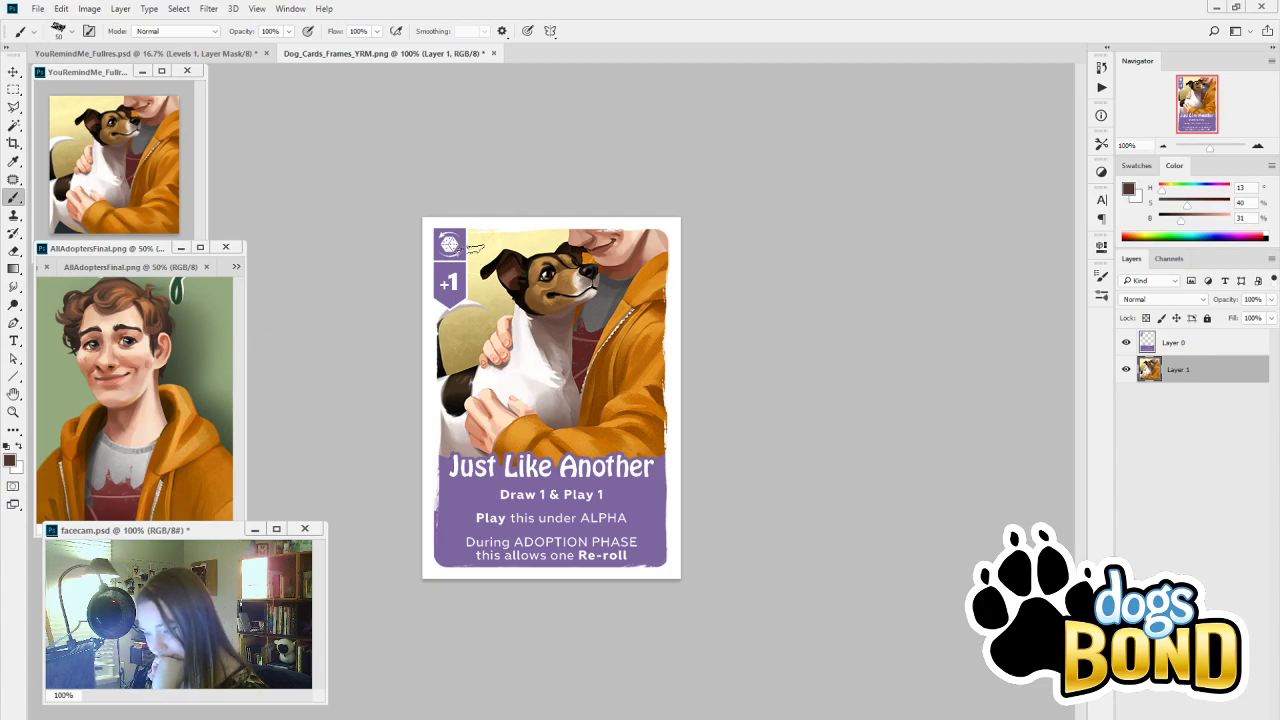
Save the full-resolution painting YouRemindMe_Fullres.psd
left_click(160, 53)
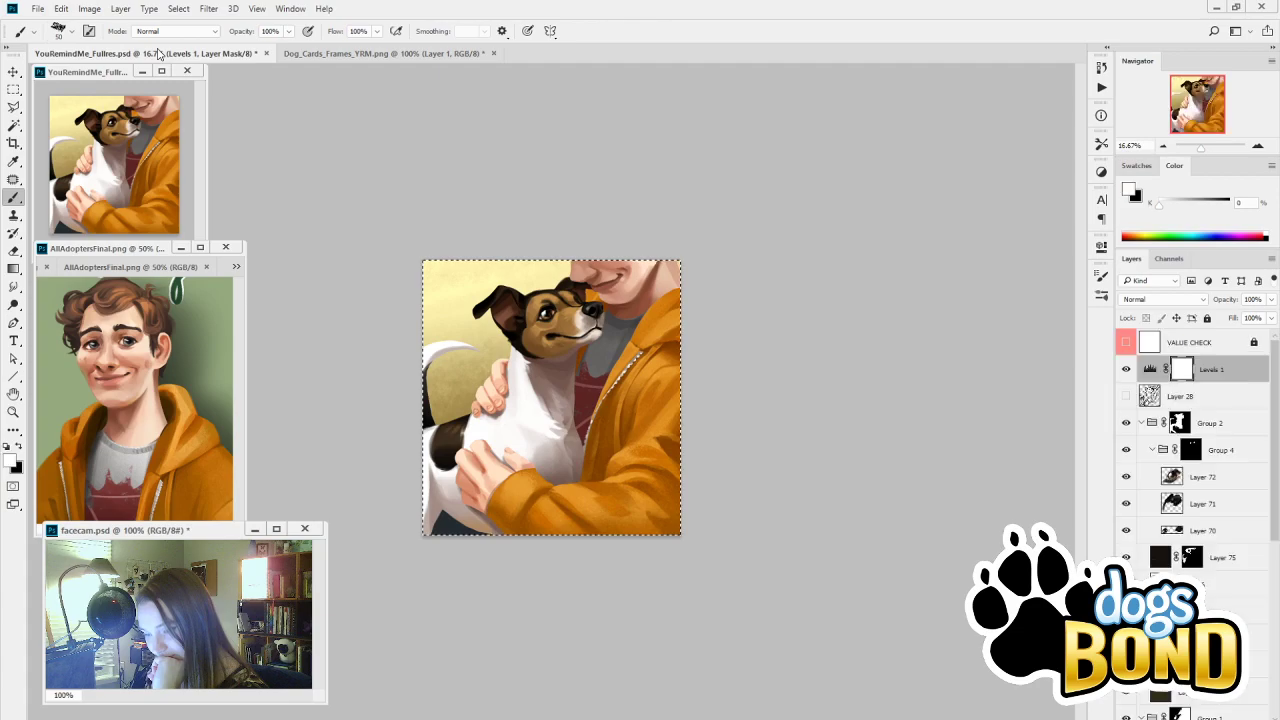
left_click(350, 55)
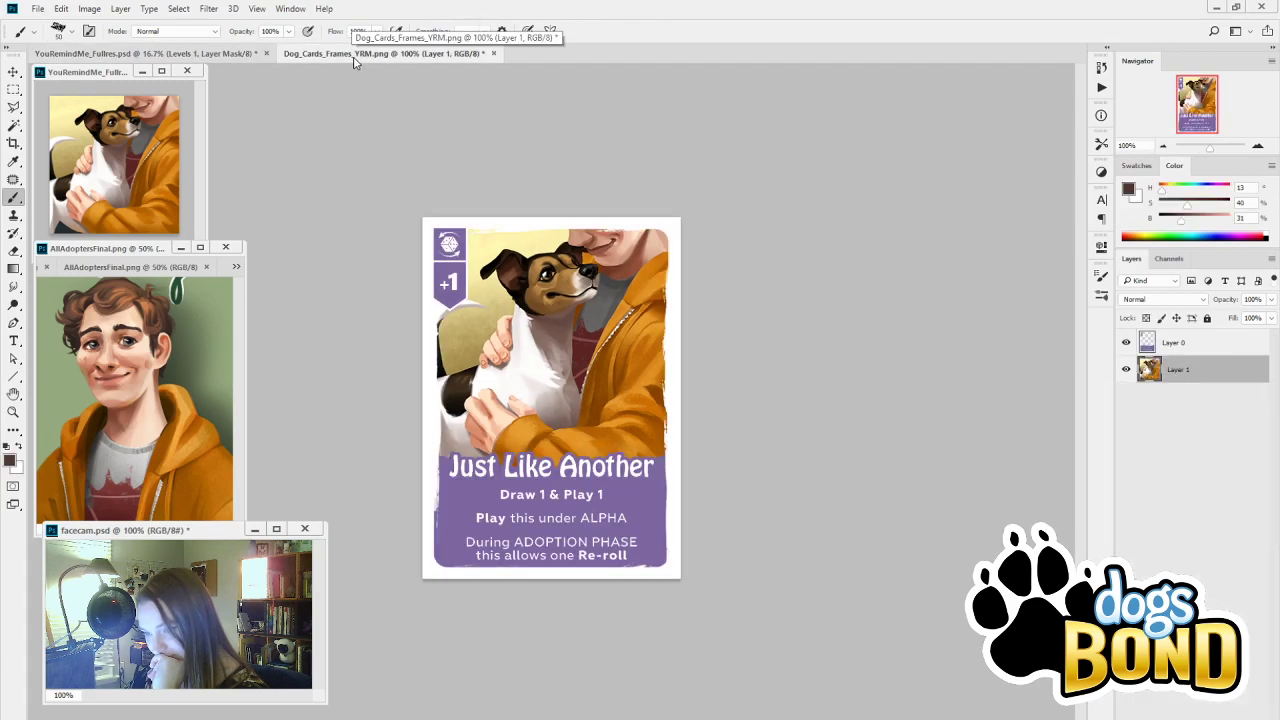
left_click(160, 53)
left_click(40, 8)
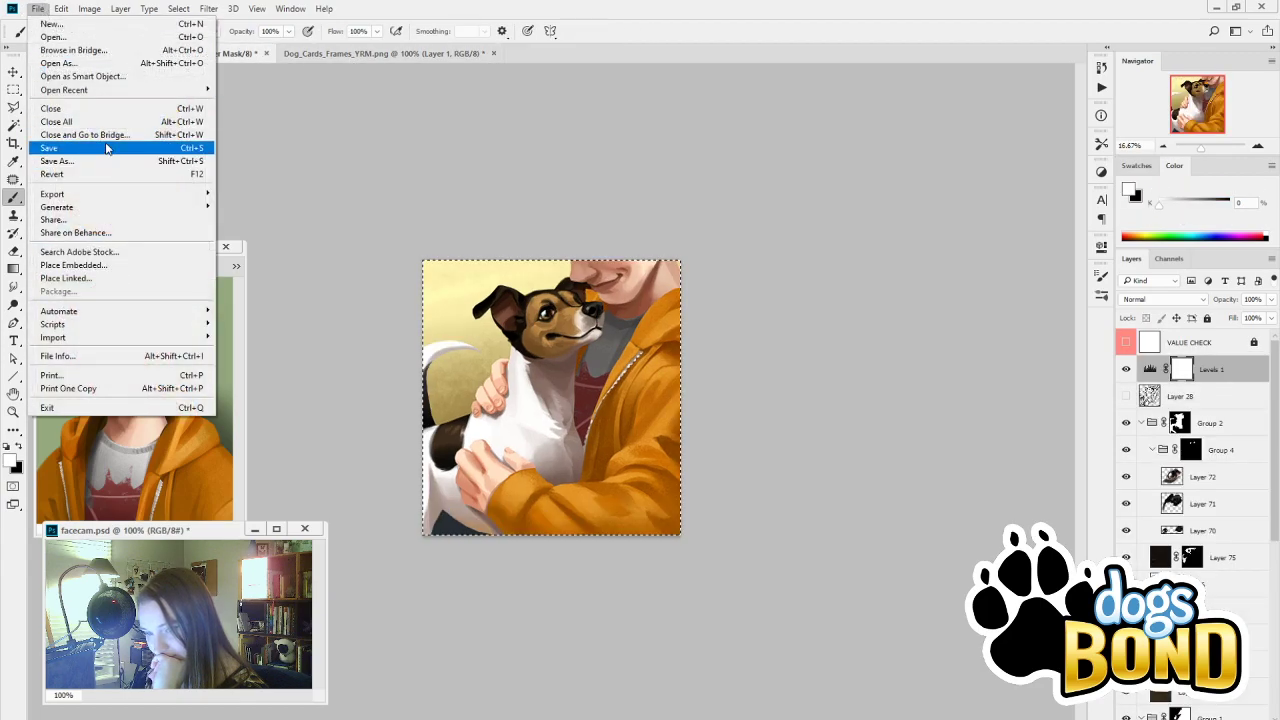
left_click(105, 149)
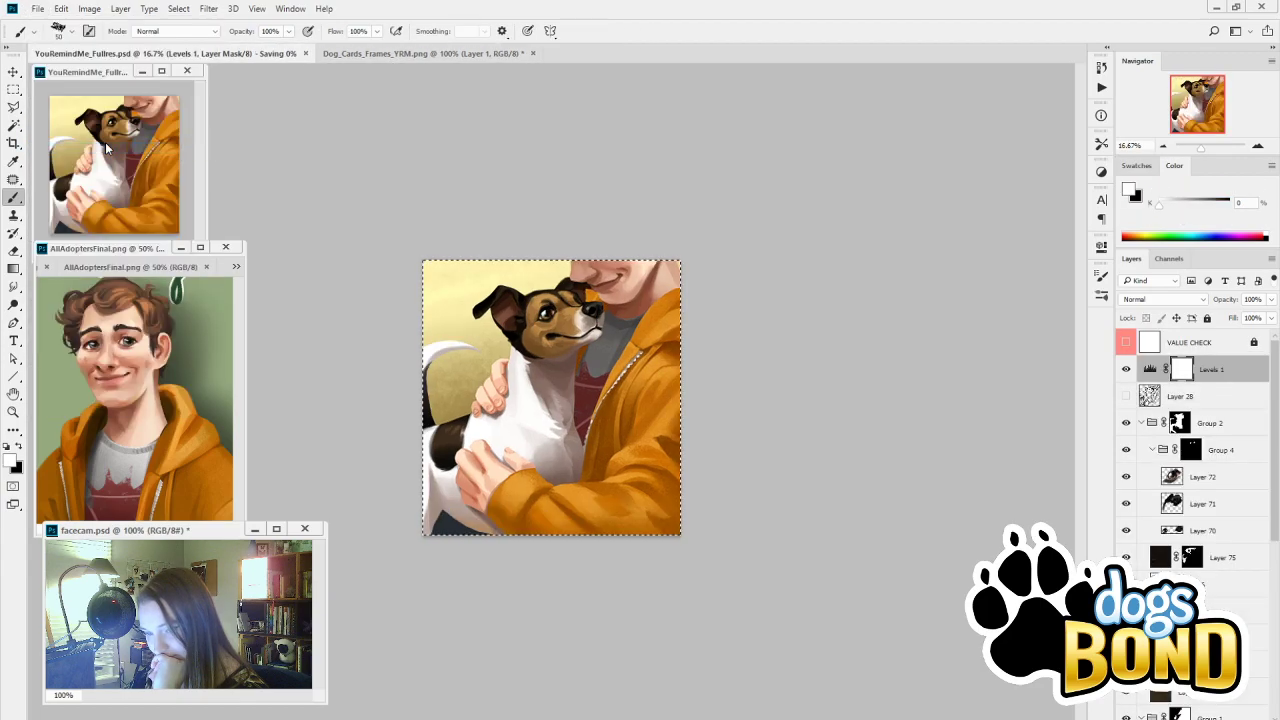
Compare the framed card with the full-resolution painting
left_click(388, 63)
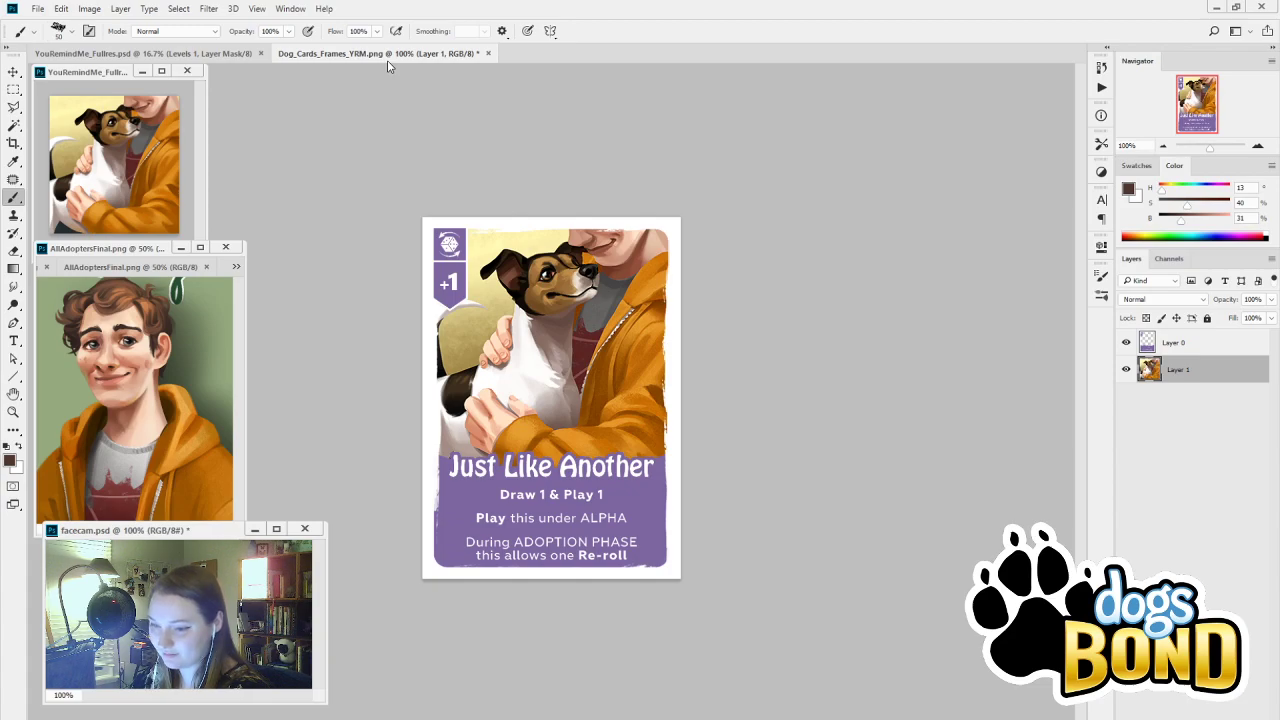
left_click(197, 53)
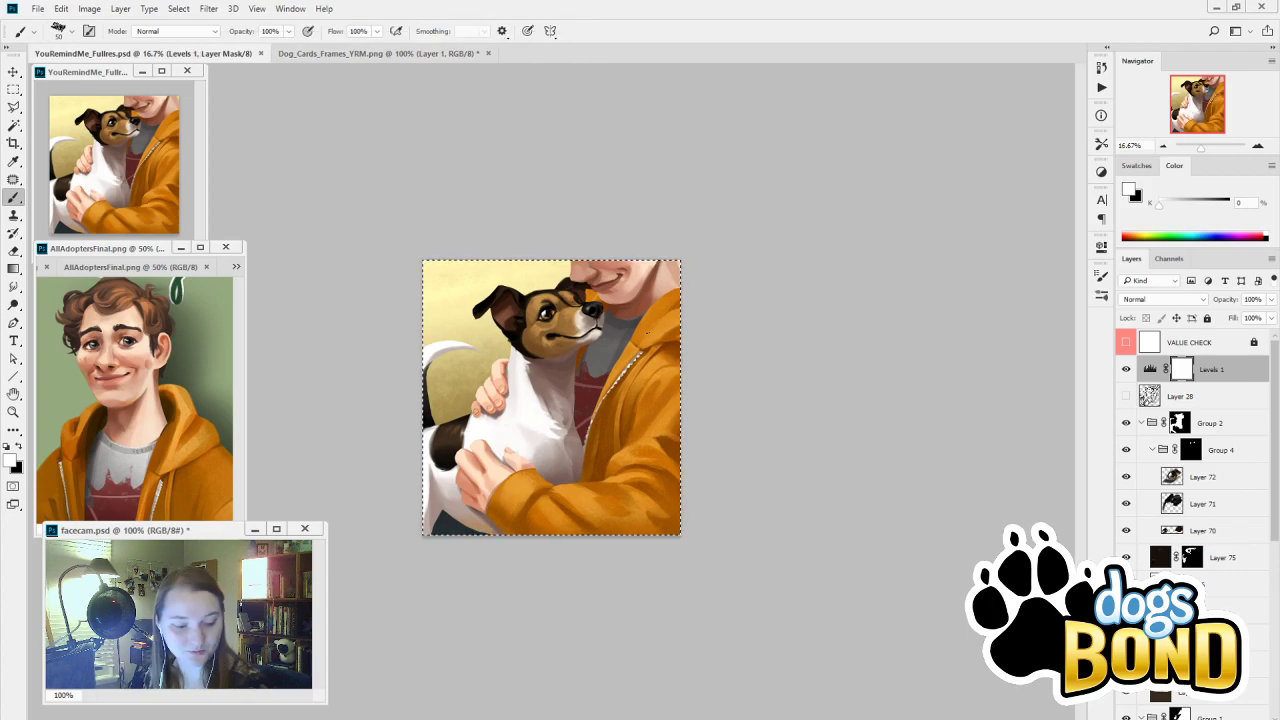
left_click(422, 55)
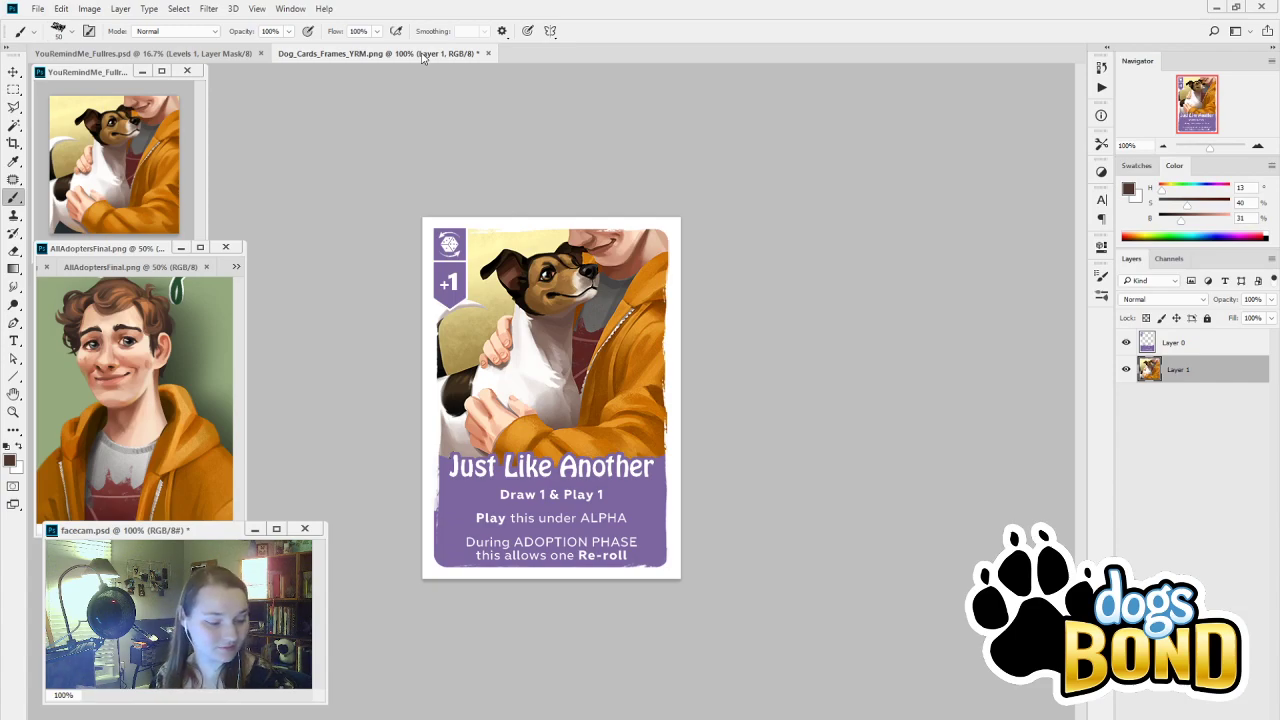
Select Layer 76 in the full-resolution painting and hide the Levels 1 adjustment, with the dog's head in view at 50%
left_click(228, 54)
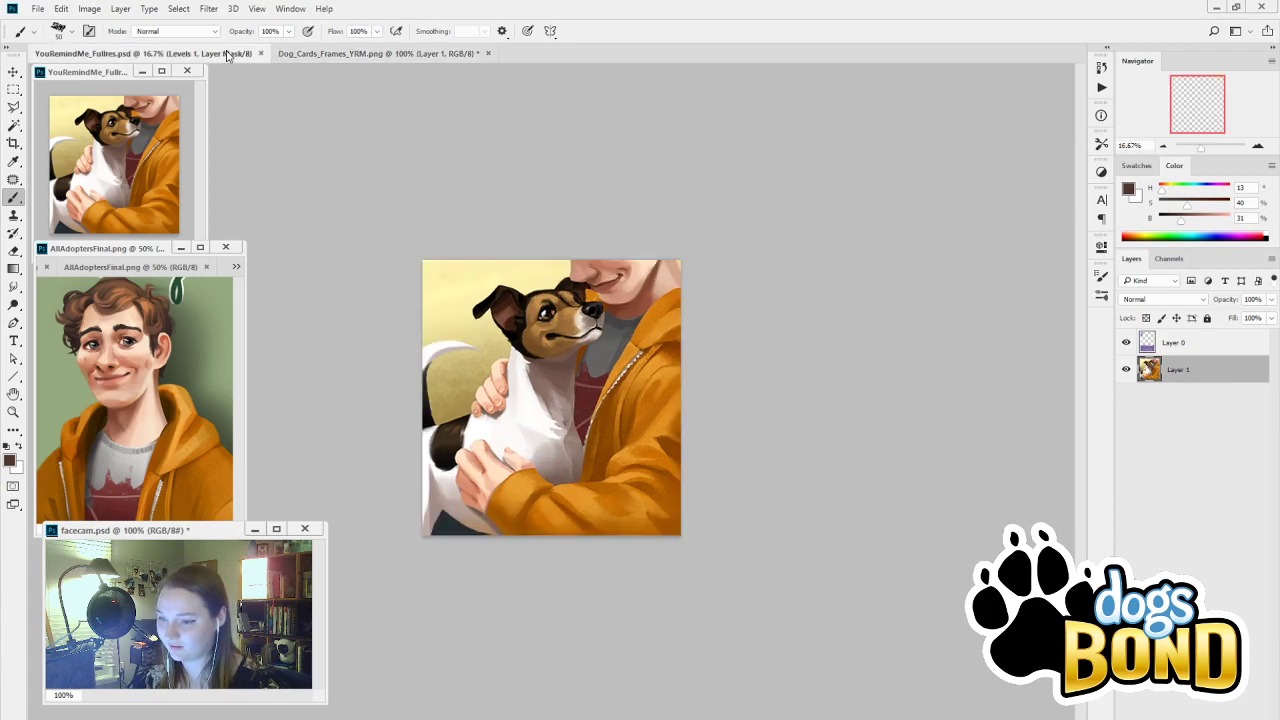
left_click(1258, 146)
left_click(1258, 146)
left_click(1258, 146)
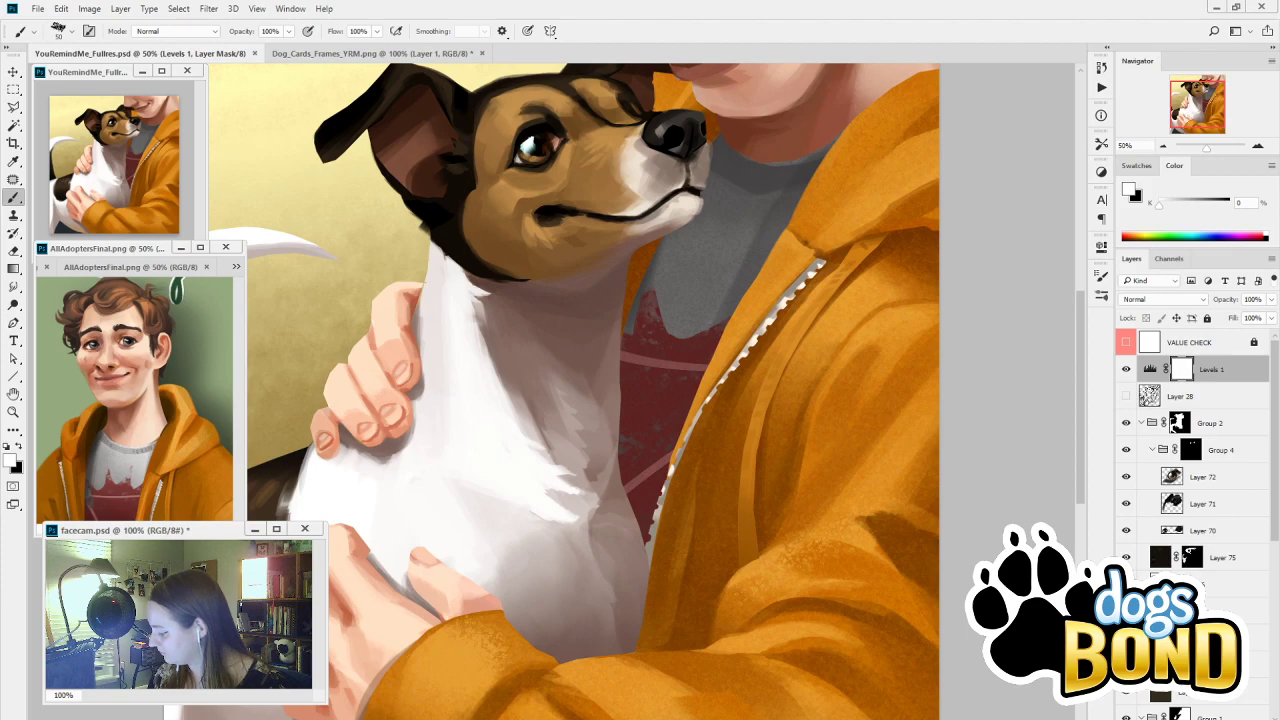
left_click(1208, 584)
left_click_drag(844, 335, 963, 530)
left_click(1126, 369)
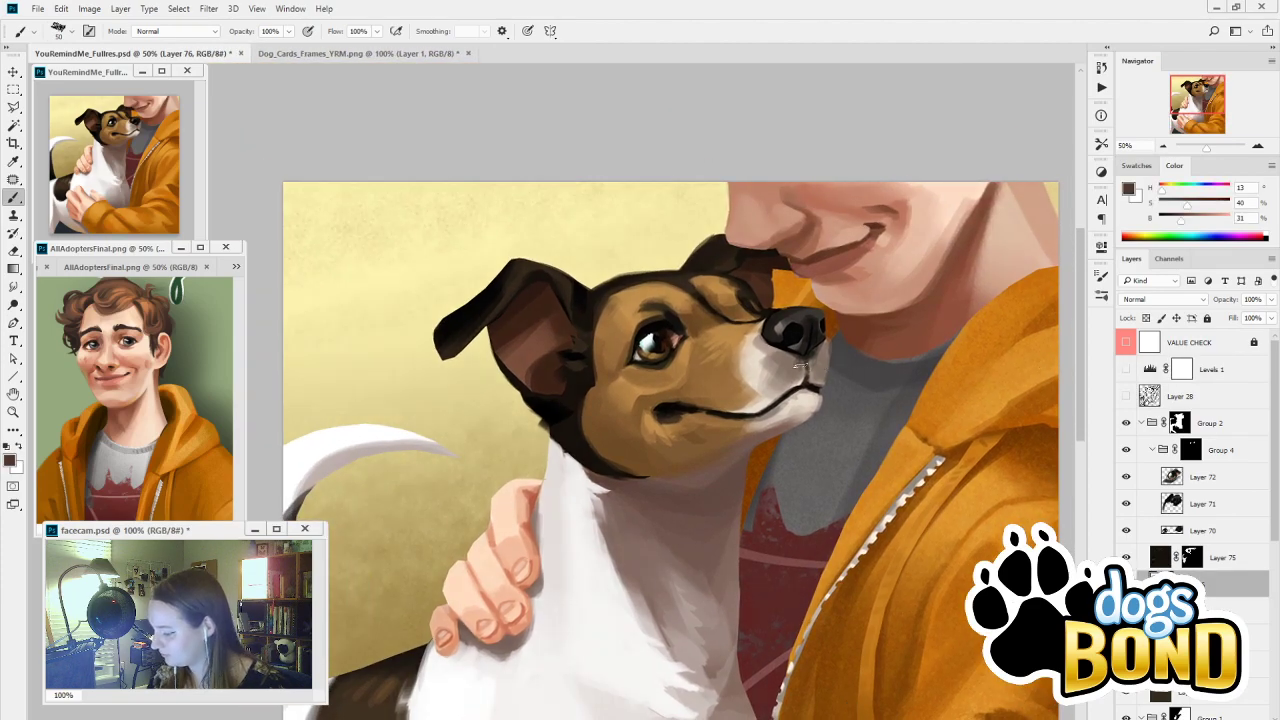
Enlarge the brush to 100 px and sample the brown fur colour beside the dog's muzzle
left_click(1101, 273)
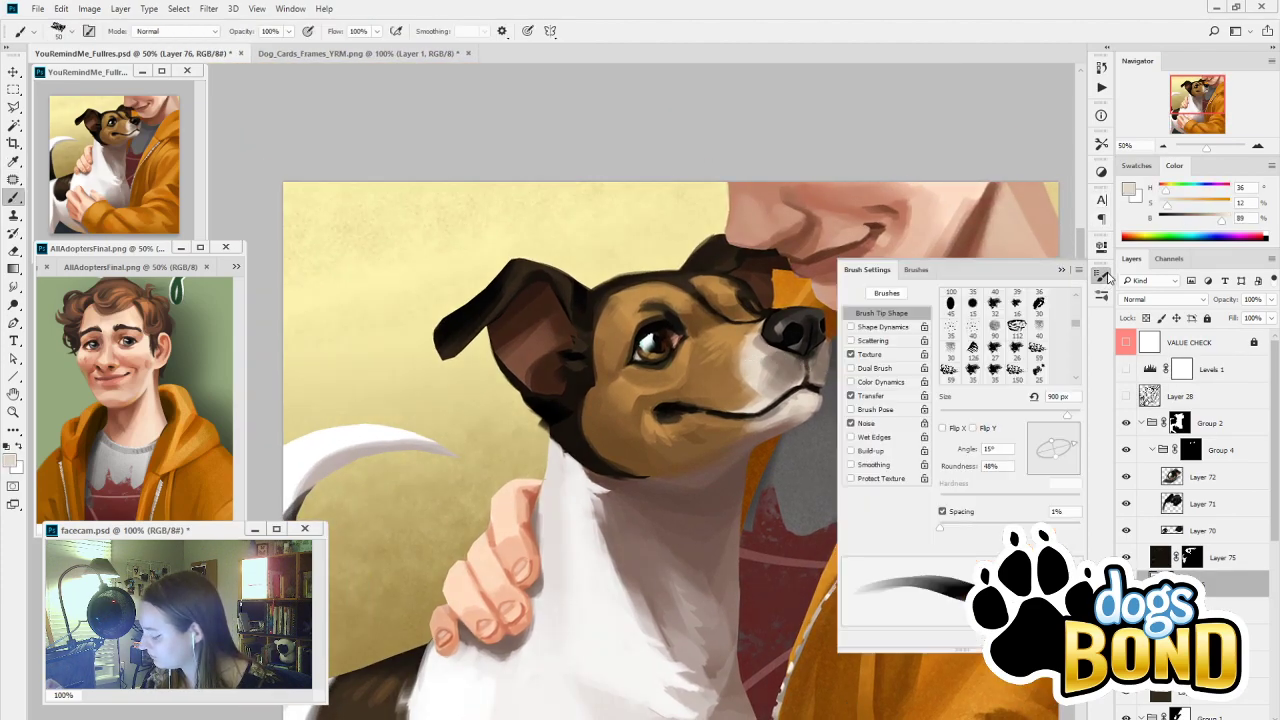
left_click(1061, 271)
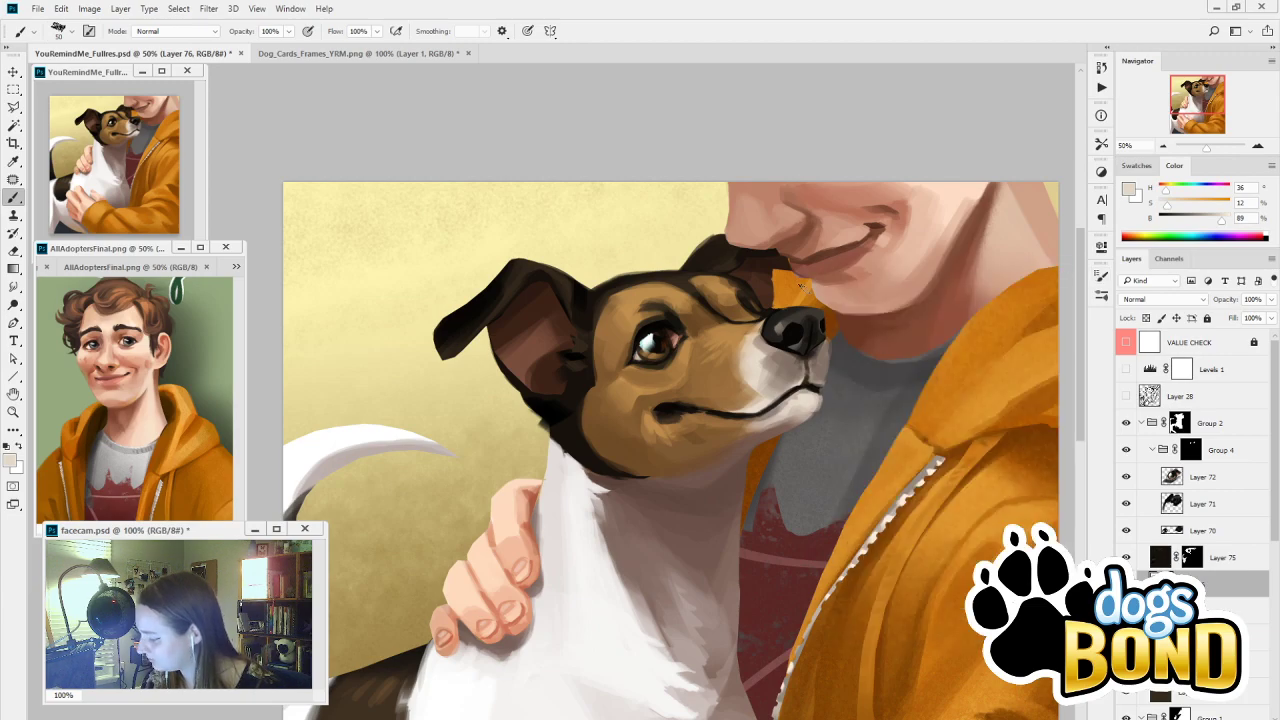
key("bracketright")
key("bracketright")
key("bracketright")
key("bracketright")
key("bracketright")
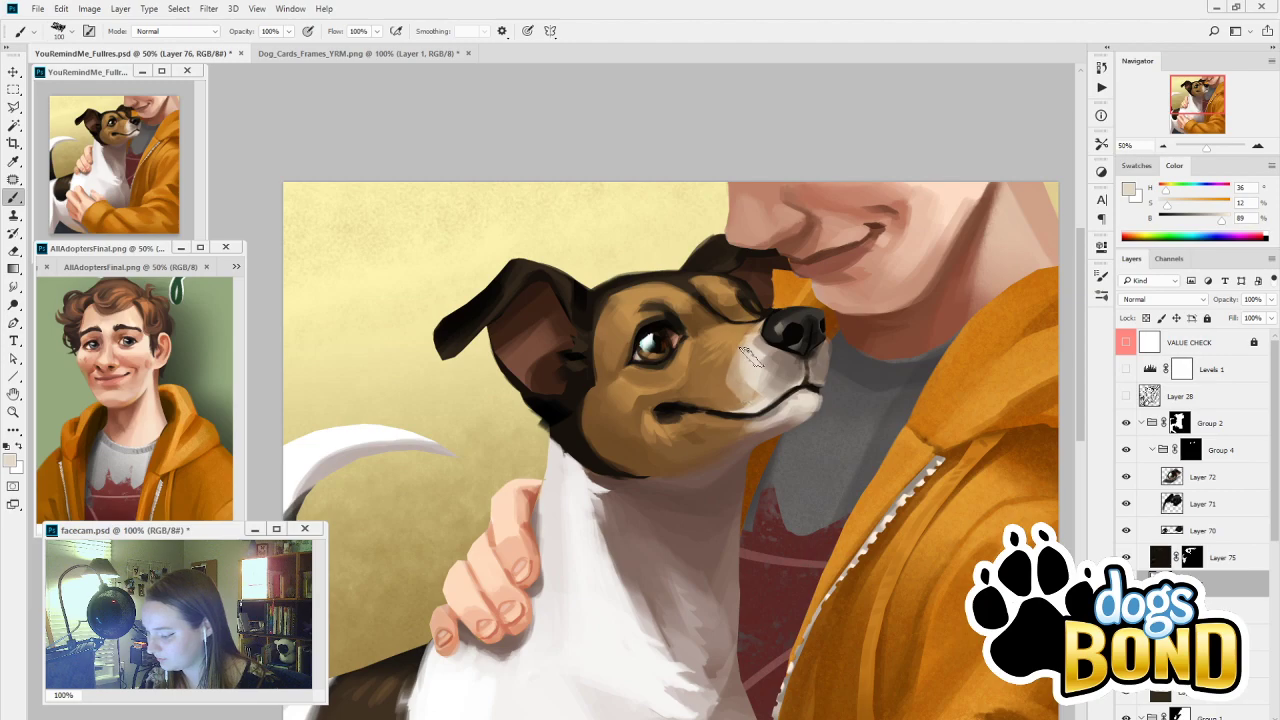
key("i")
left_click(728, 407)
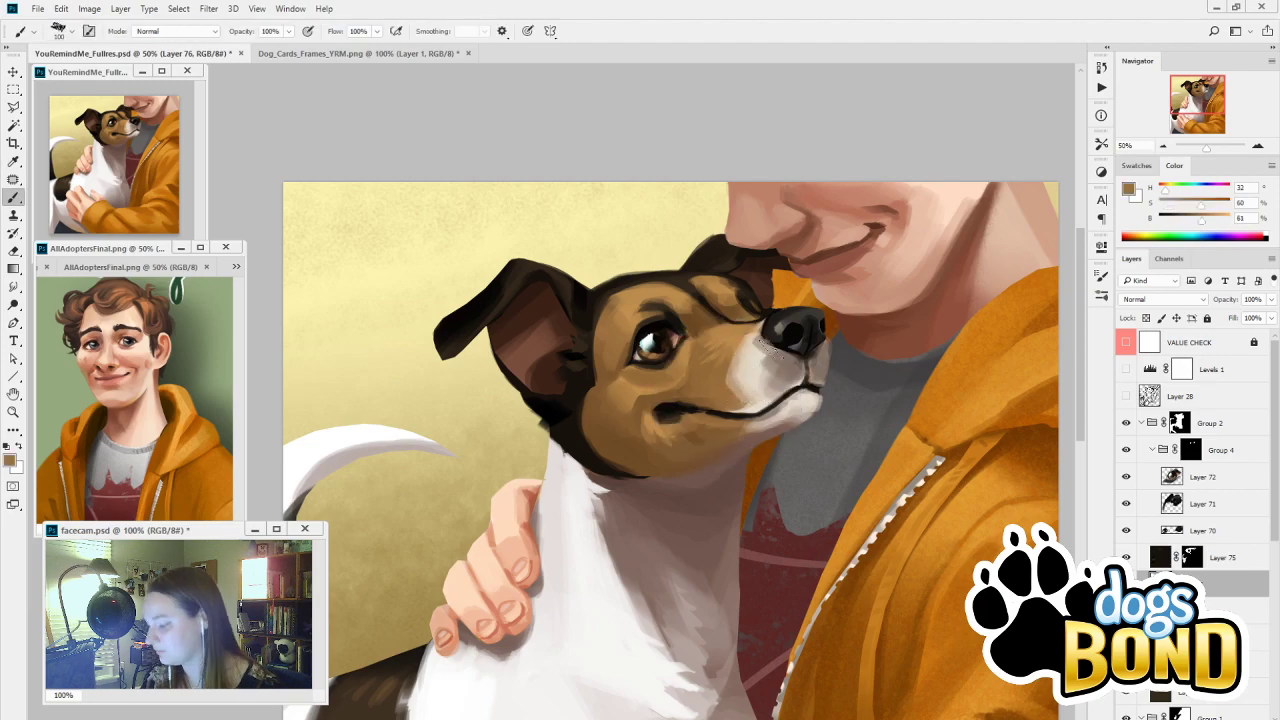
key("b")
On Layer 84, paint a sampled reddish skin tone along the wrist and thumb edges where the lower hand meets the sleeve cuff
left_click_drag(770, 657, 805, 491)
left_click_drag(869, 650, 1003, 443)
left_click(1142, 423)
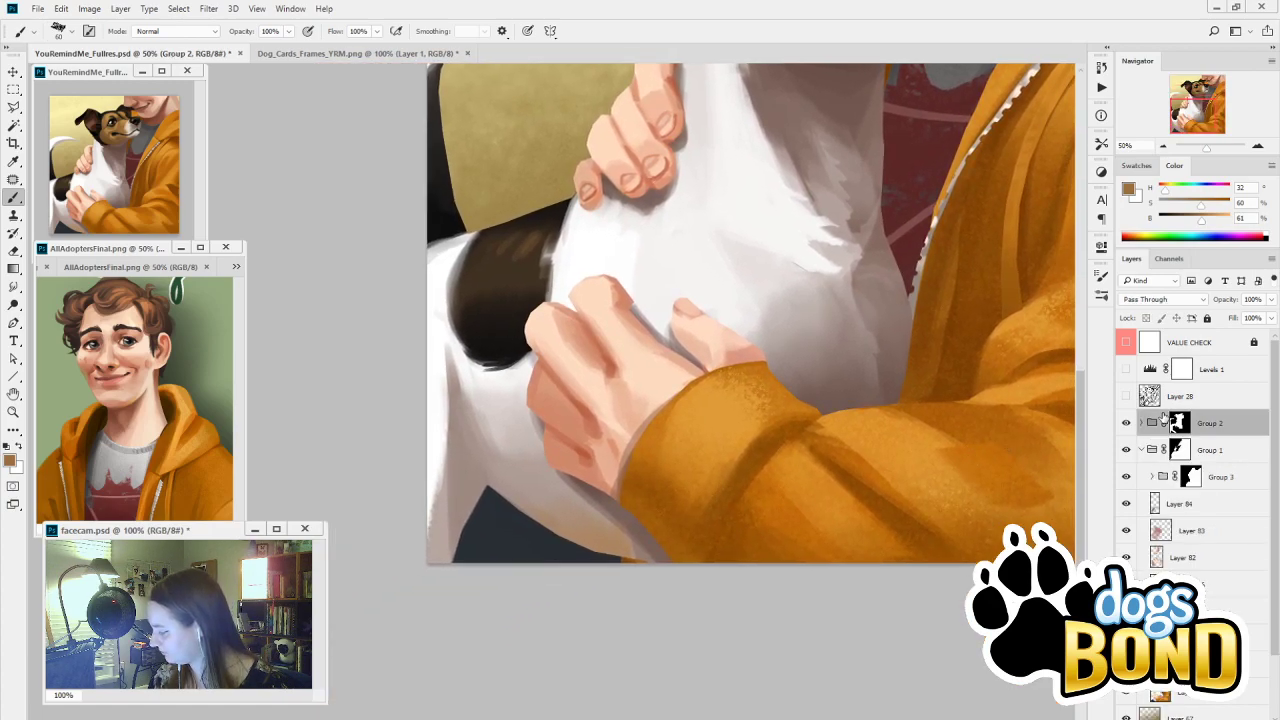
left_click(1200, 505)
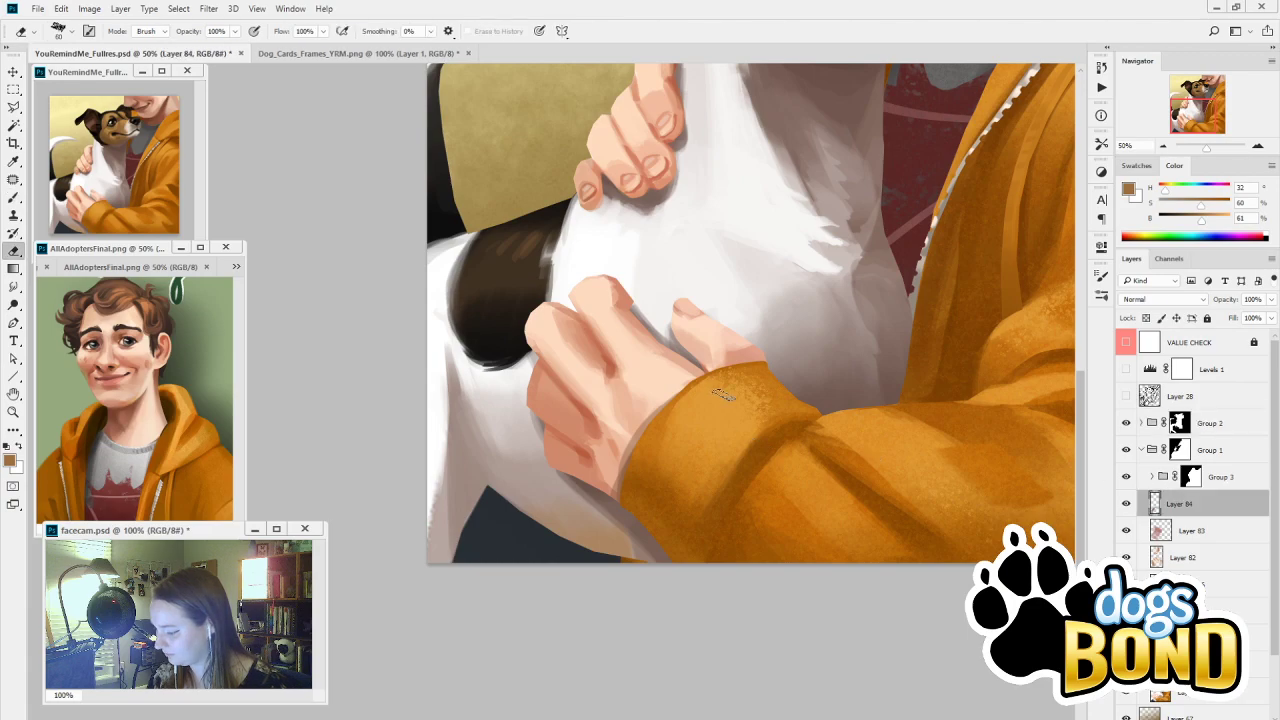
key("e")
key("b")
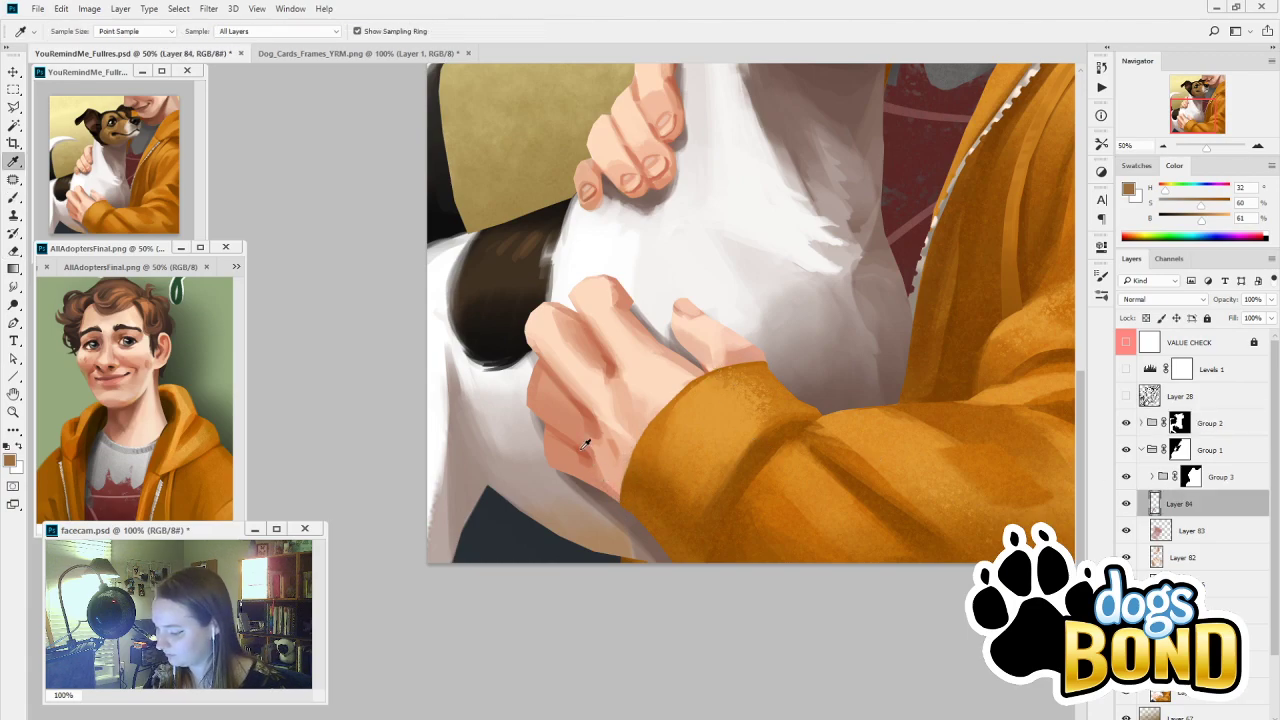
left_click(585, 450, "alt")
left_click_drag(659, 415, 620, 500)
left_click_drag(640, 434, 622, 498)
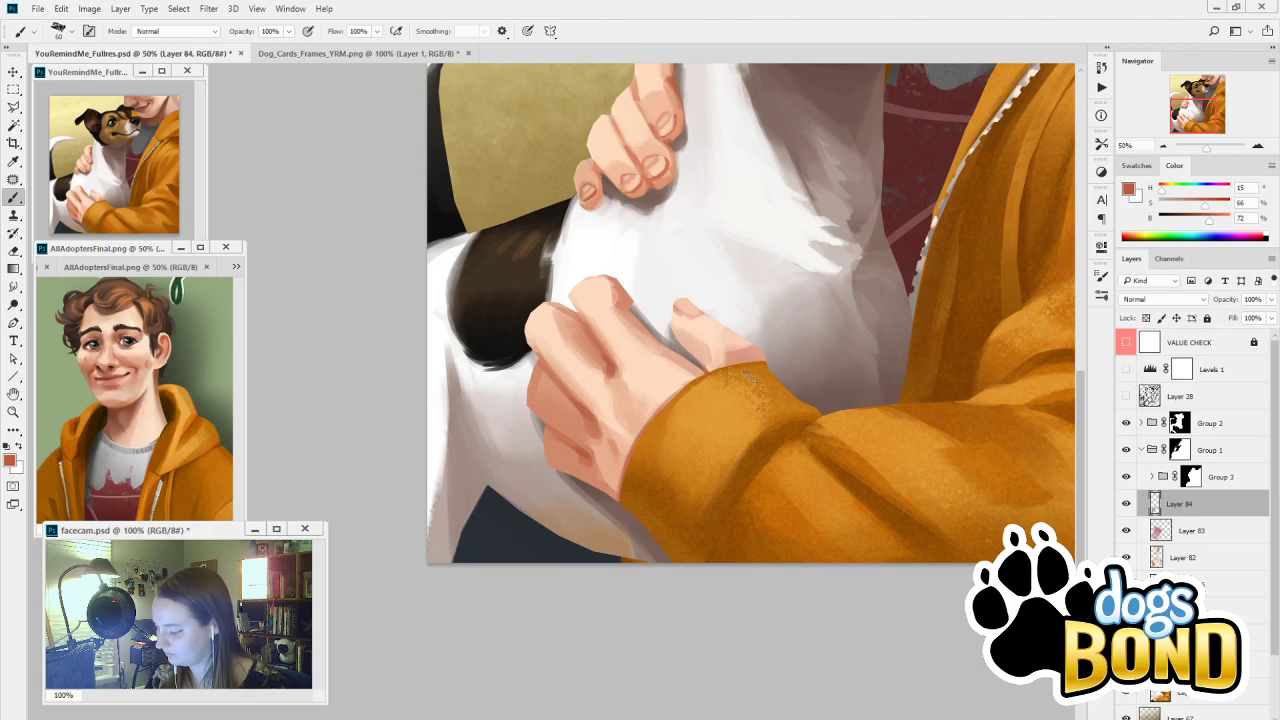
left_click_drag(762, 361, 712, 372)
Enlarge the brush to 600 px, sample the dark reddish brown from the man's neck shadow and brush it onto the orange sleeve
key("bracketright")
key("bracketright")
key("bracketright")
key("bracketright")
key("bracketright")
key("bracketright")
key("bracketright")
key("bracketright")
key("bracketright")
key("bracketright")
key("bracketright")
key("bracketright")
key("bracketright")
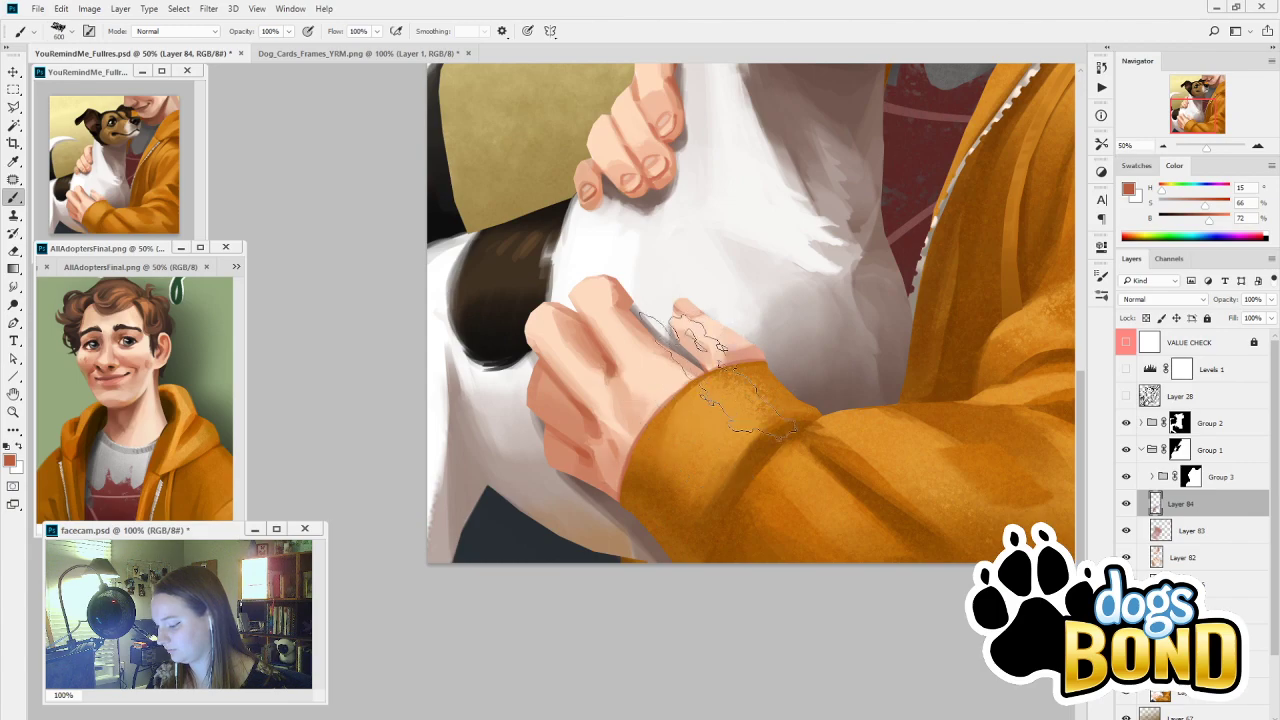
key("i")
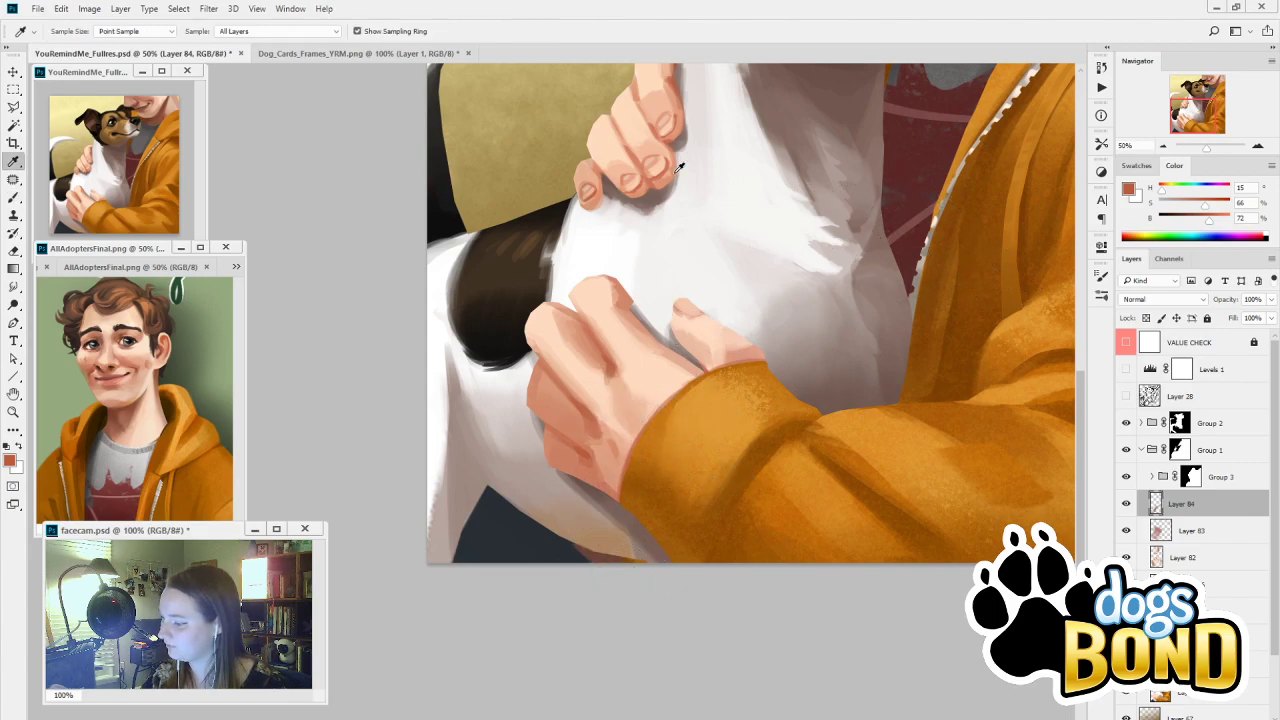
left_click(648, 175)
key("b")
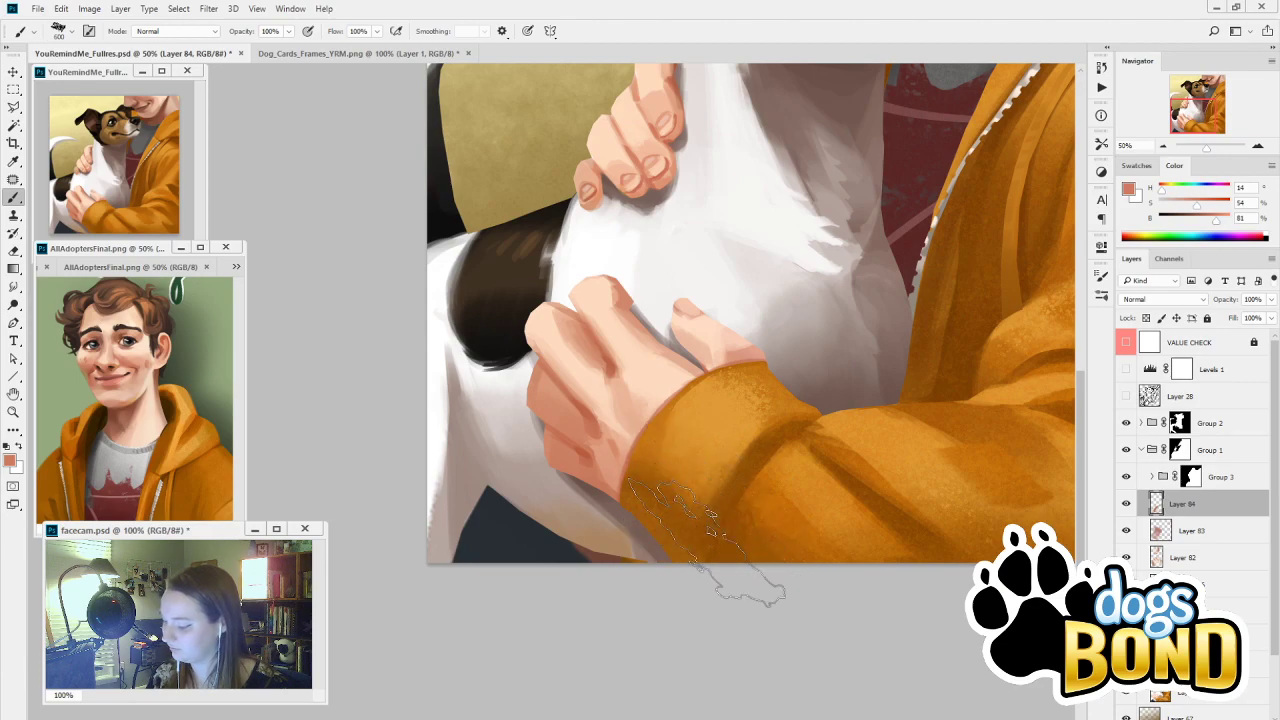
left_click_drag(772, 452, 630, 700)
left_click_drag(726, 521, 620, 645)
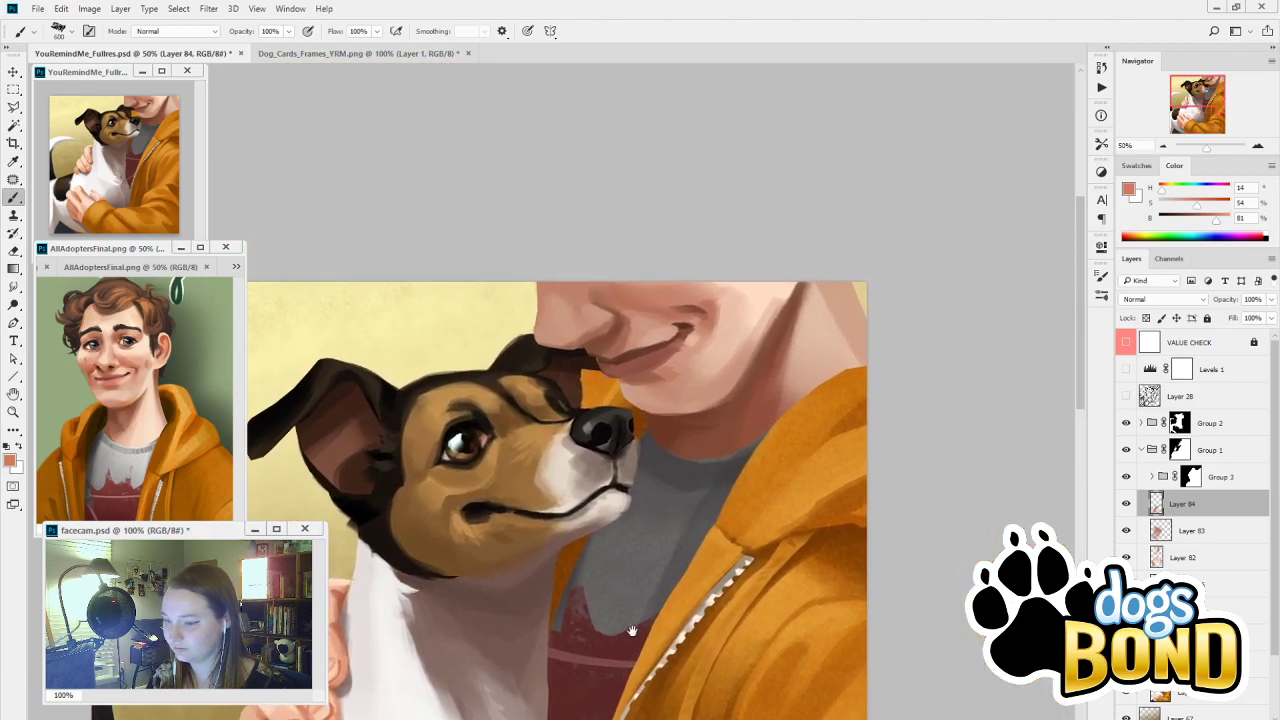
left_click(666, 419, "alt")
mouse_move(540, 700)
left_mouse_down()
mouse_move(813, 302)
mouse_move(793, 312)
left_mouse_up()
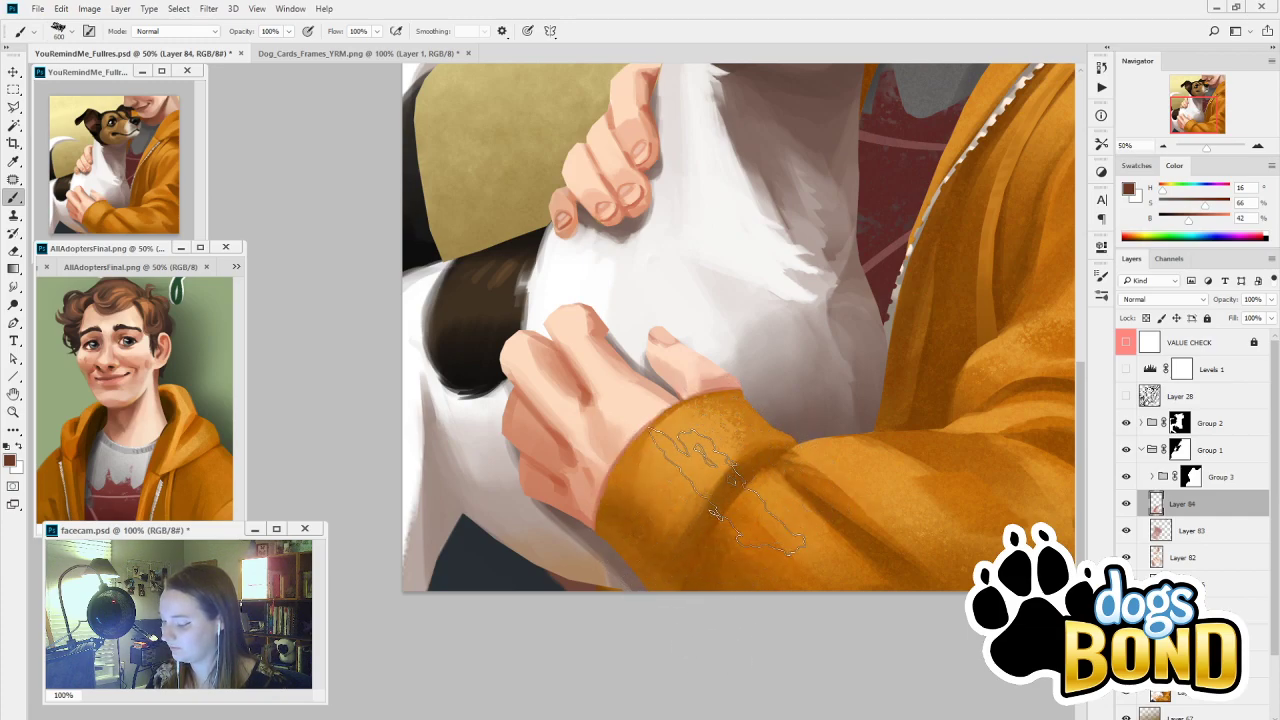
left_click_drag(821, 518, 798, 561)
Show the Levels 1 adjustment again and save the full-resolution painting YouRemindMe_Fullres.psd
left_click(1164, 147)
left_click(1164, 147)
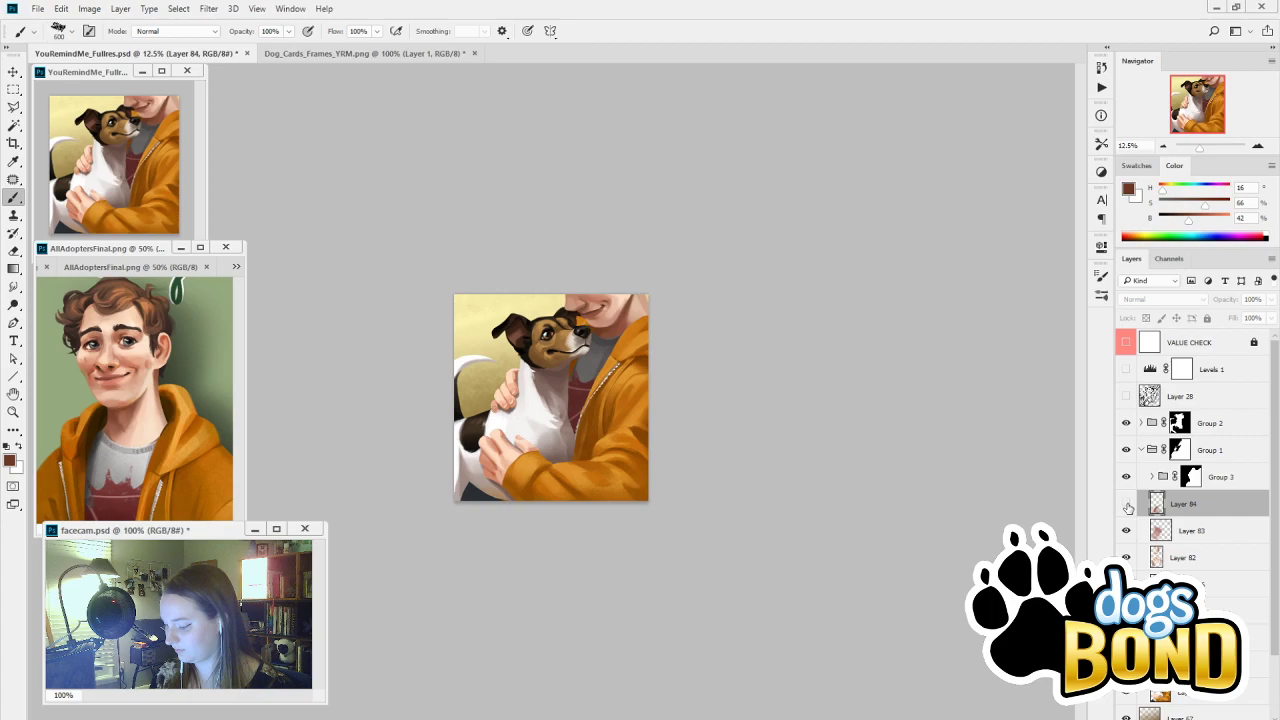
key("e")
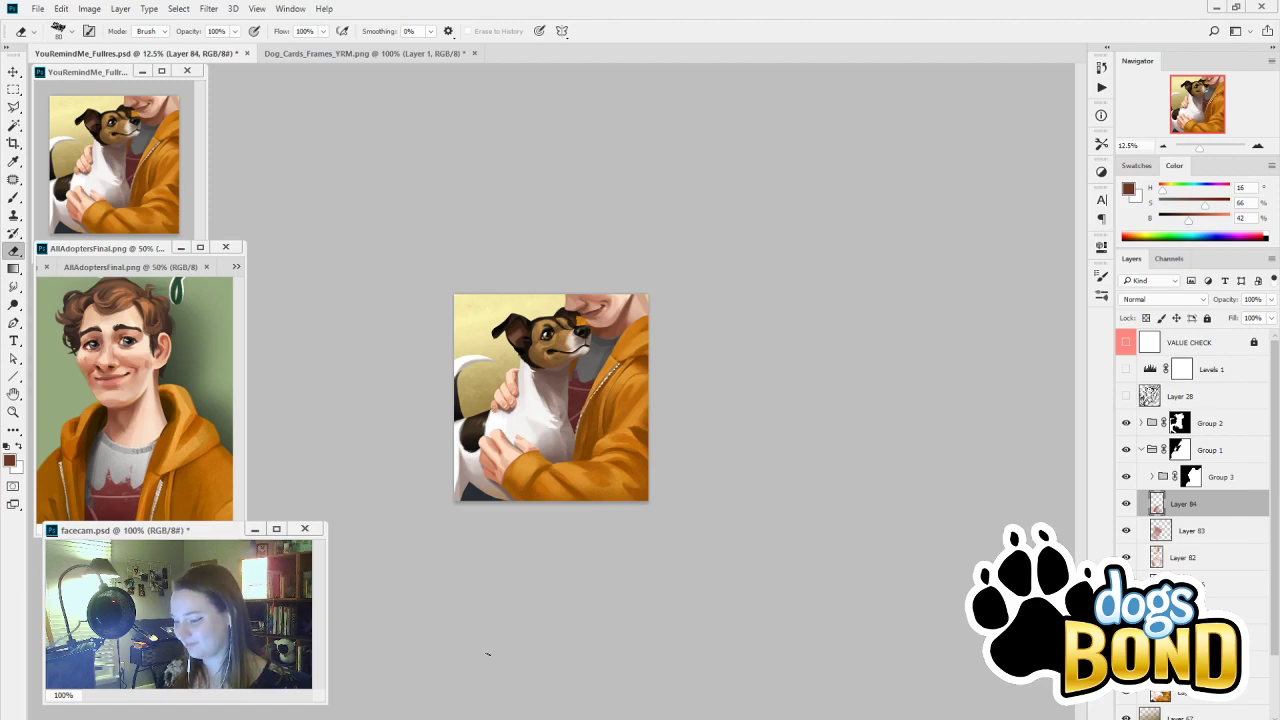
key("ctrl+s")
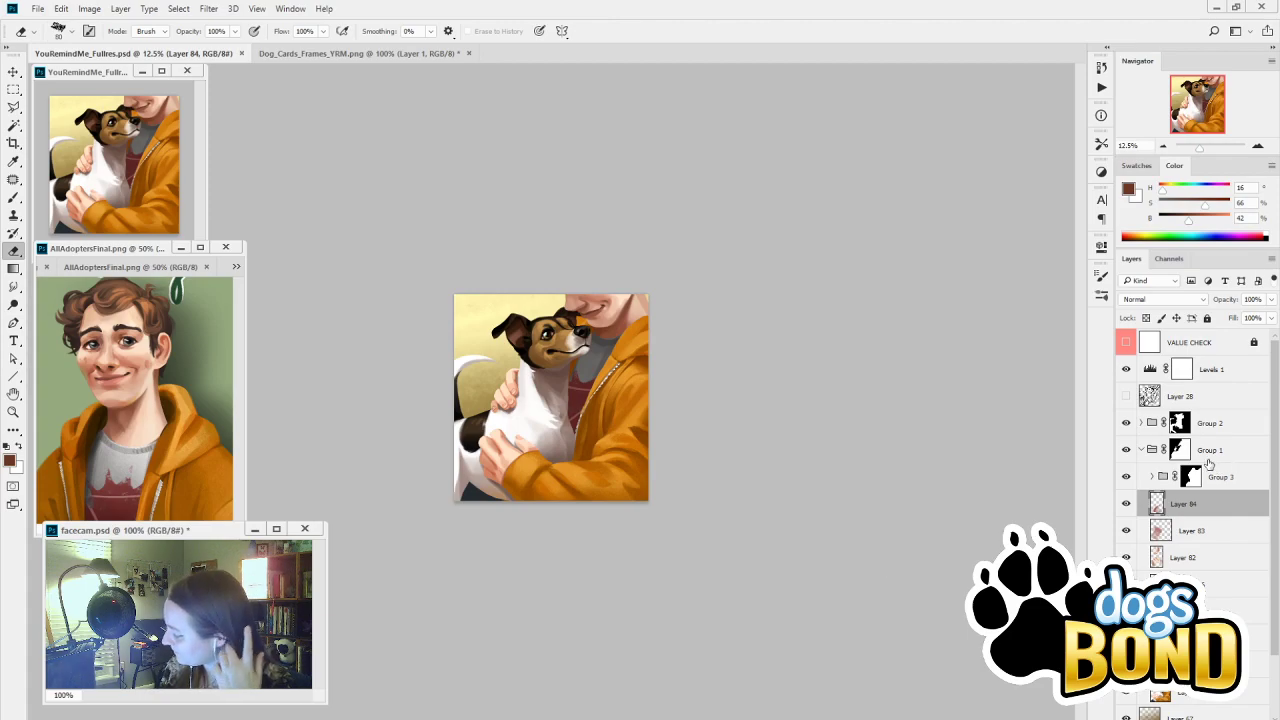
On Group 2's layer mask, paint white with a 60 px brush along the upper edge of the dog's white tail
left_click(1178, 424)
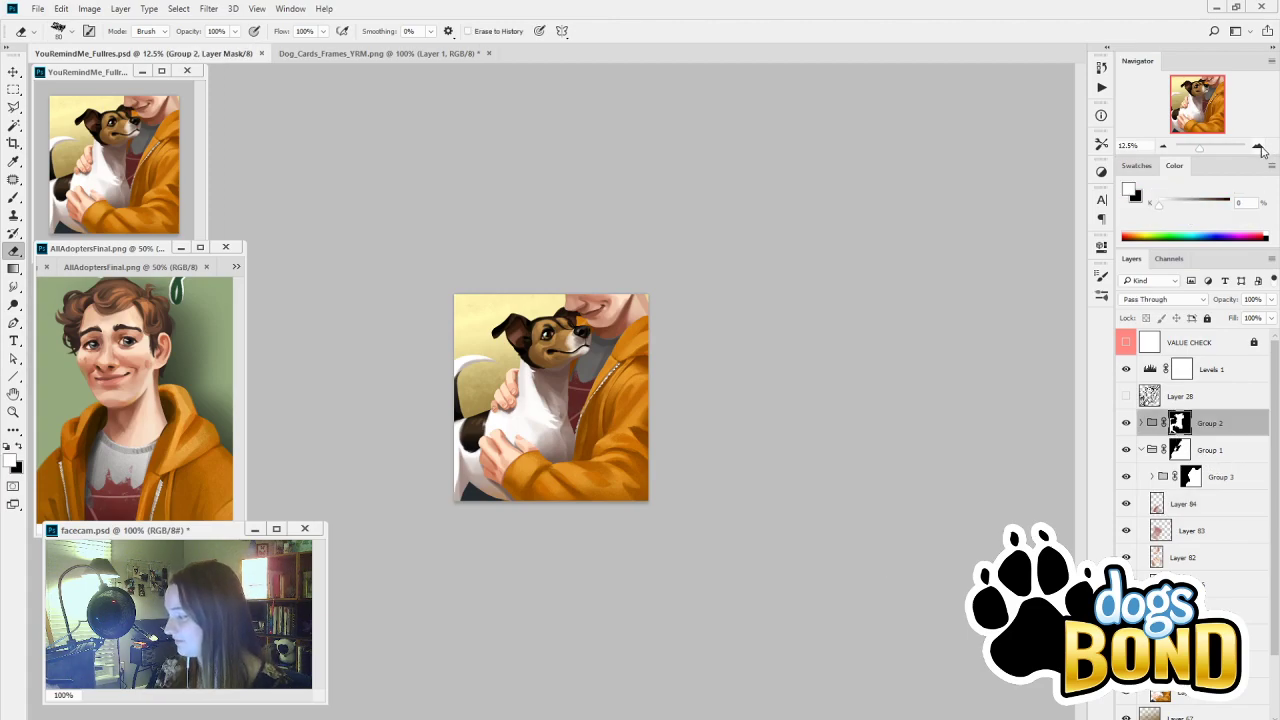
key("ctrl+plus")
key("ctrl+plus")
key("ctrl+plus")
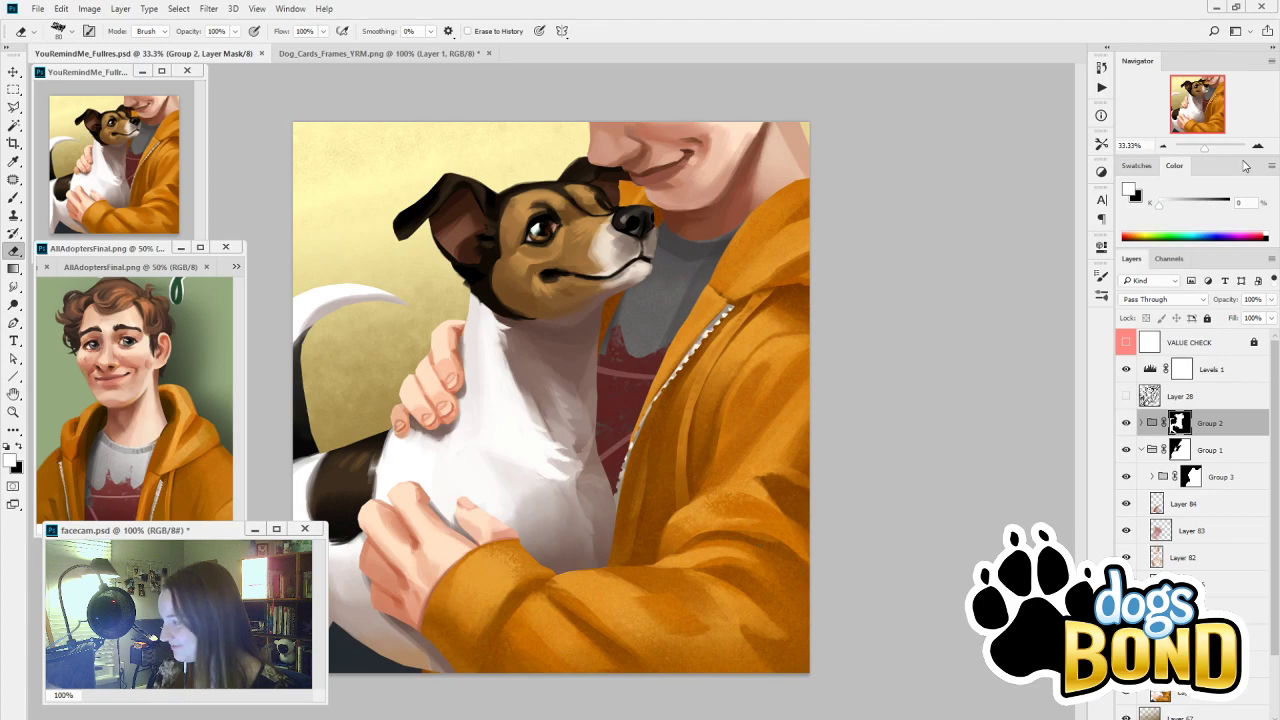
scroll(756, 541, "up", 1)
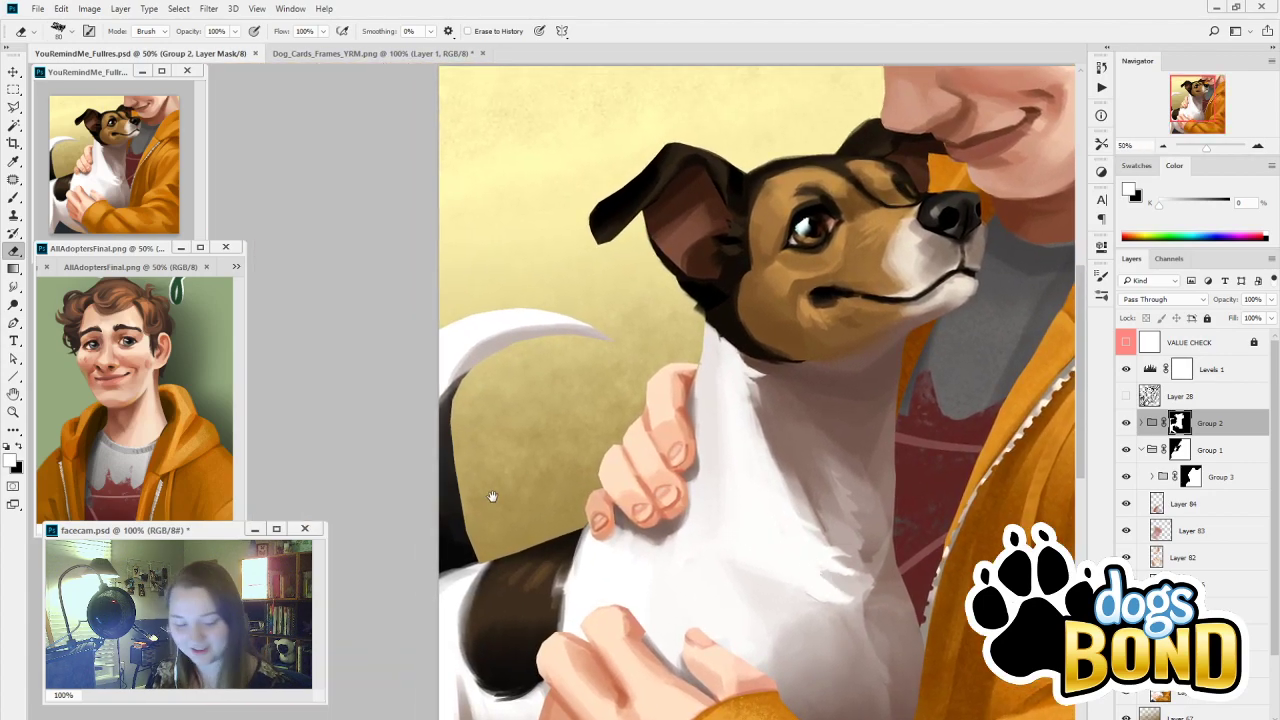
left_click_drag(486, 491, 723, 563)
key("b")
key("[")
key("[")
key("[")
key("[")
key("[")
key("[")
key("[")
key("[")
key("[")
key("[")
key("[")
key("[")
key("[")
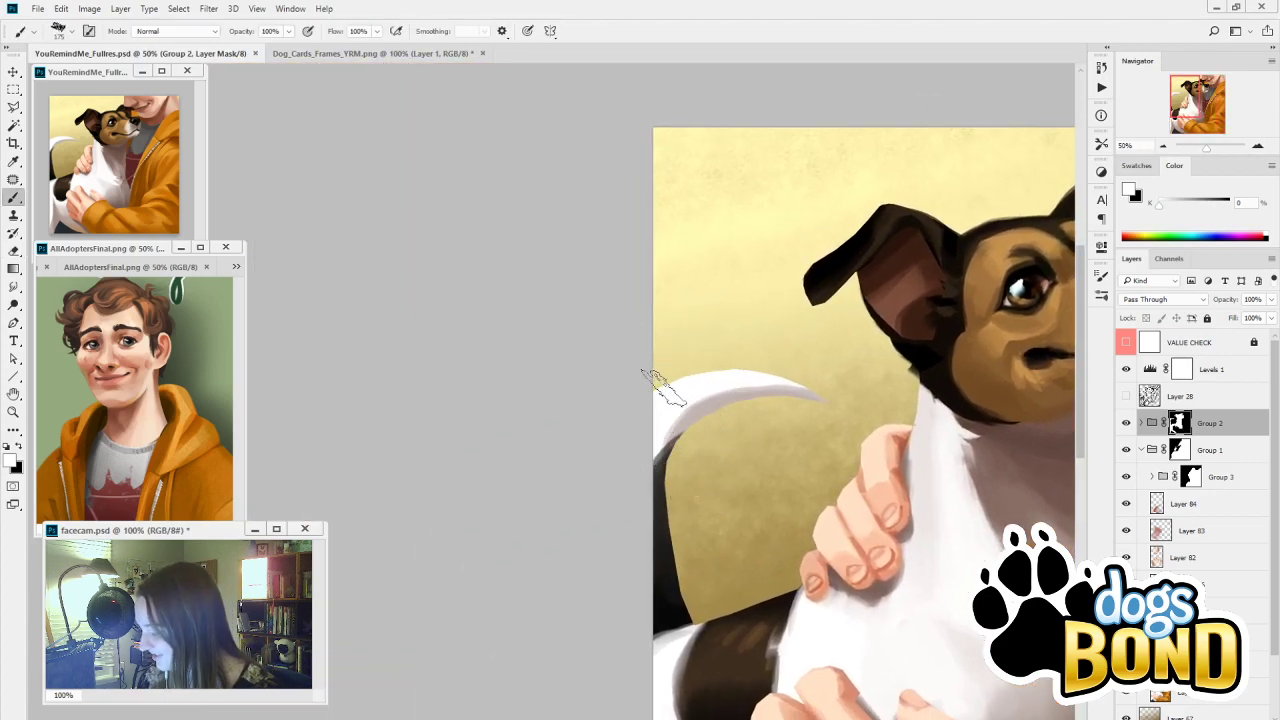
mouse_move(656, 390)
left_mouse_down()
mouse_move(754, 381)
mouse_move(739, 377)
left_mouse_up()
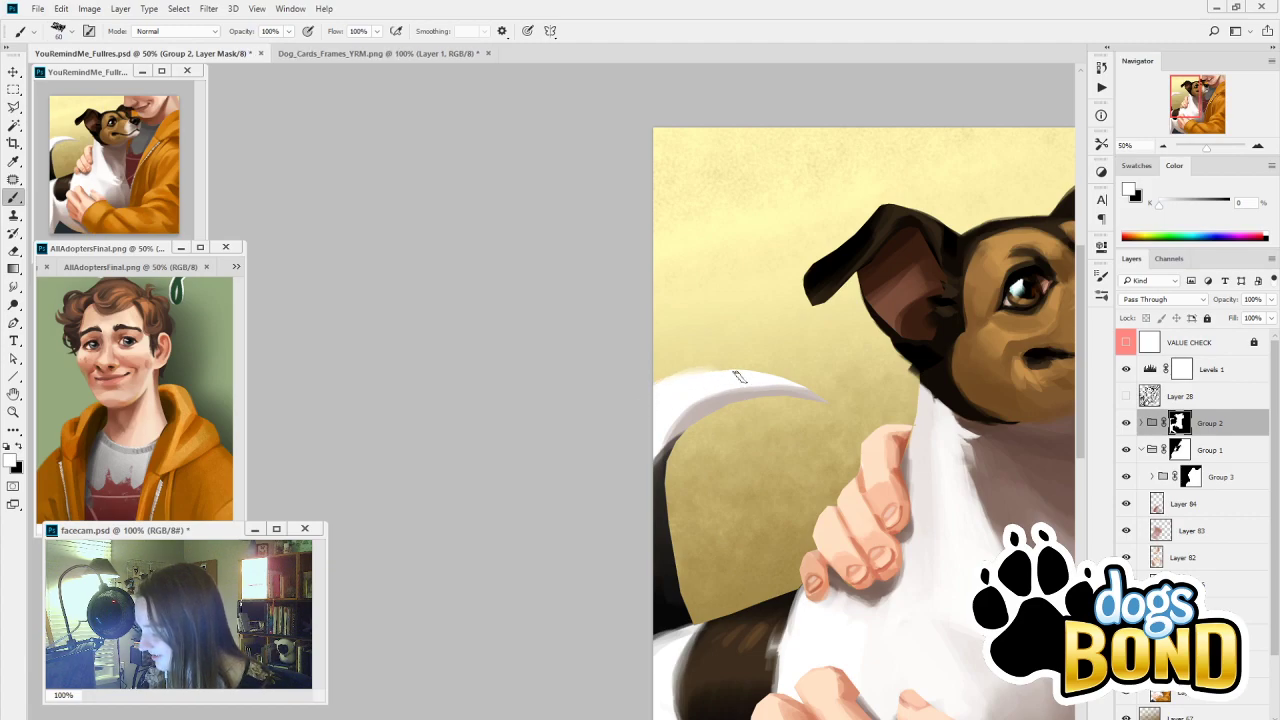
mouse_move(654, 400)
left_mouse_down()
mouse_move(715, 374)
mouse_move(762, 384)
left_mouse_up()
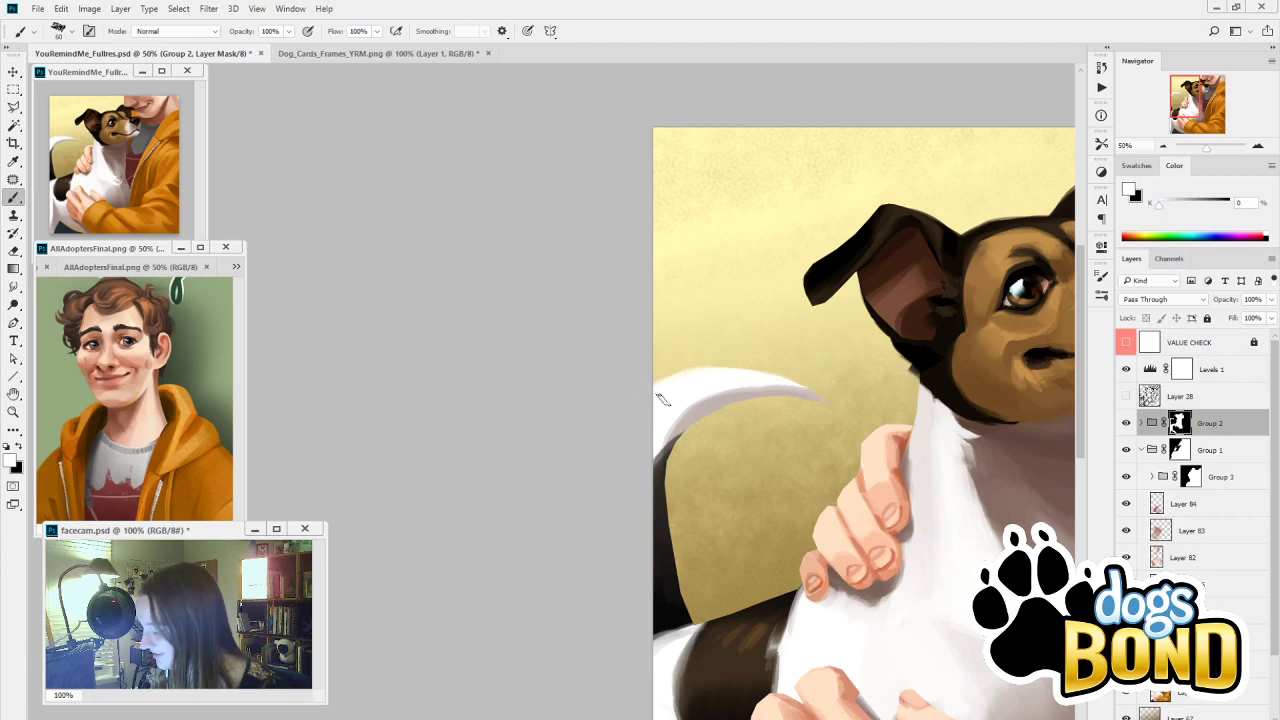
left_click_drag(668, 387, 783, 397)
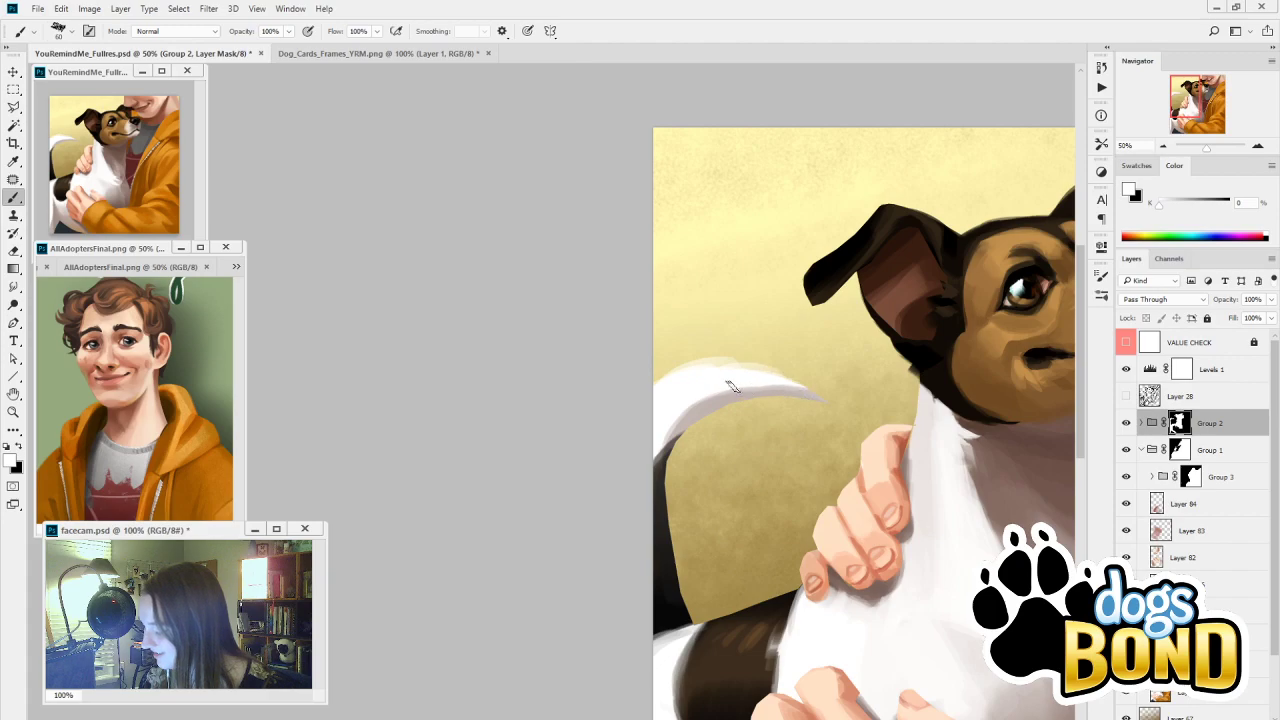
Carve fine fur notches into the tail's upper edge by painting black on the mask with a small 15 px brush
key("x")
key("bracketleft")
key("bracketleft")
key("bracketleft")
key("bracketleft")
key("bracketleft")
key("bracketleft")
key("bracketleft")
key("bracketleft")
key("bracketleft")
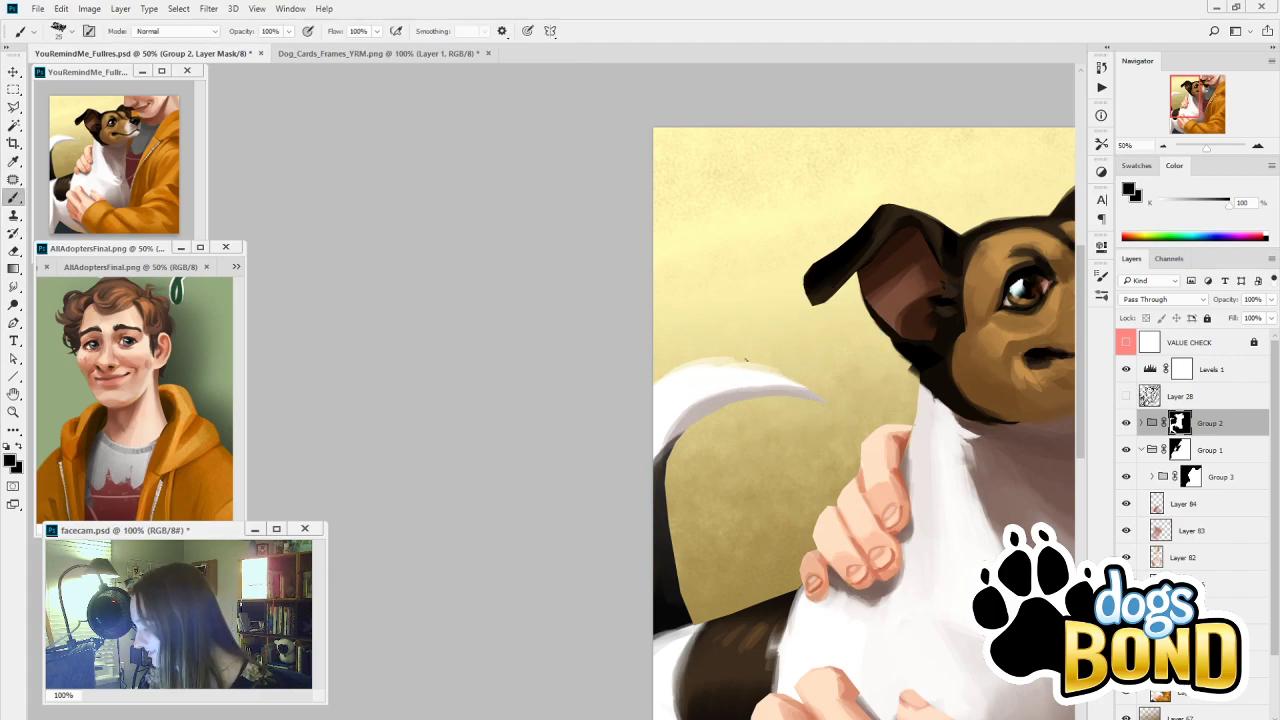
left_click_drag(782, 374, 742, 369)
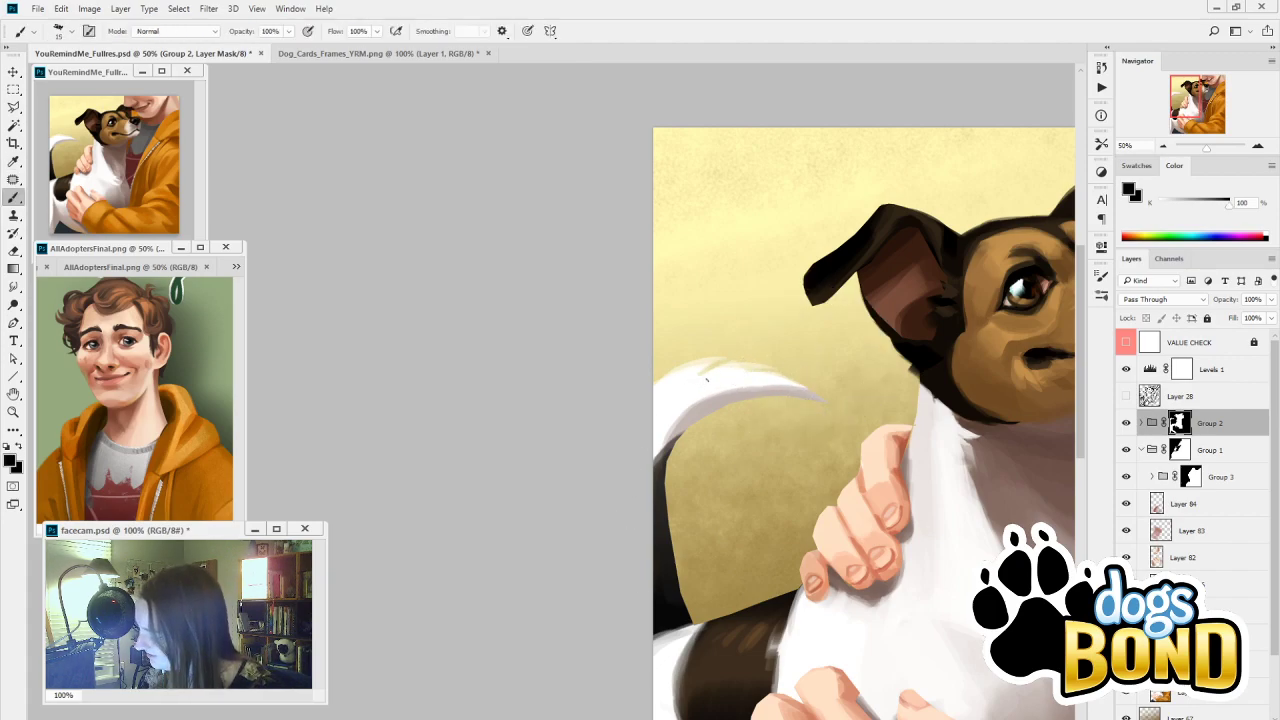
Enlarge the mask brush to 100 px for the dark base of the tail
key("alt")
key("bracketright")
key("bracketright")
key("bracketright")
key("bracketright")
key("bracketright")
key("bracketright")
key("bracketright")
key("bracketright")
key("bracketright")
key("bracketright")
key("bracketright")
key("bracketright")
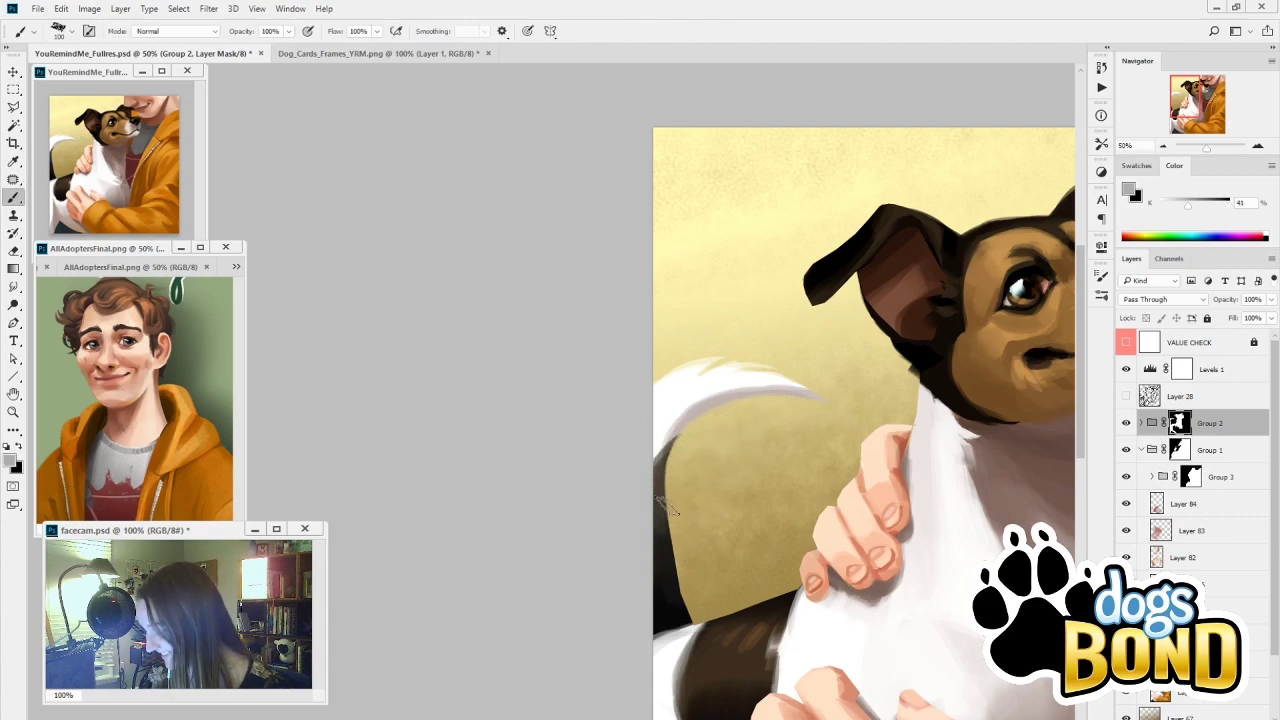
Try several mask strokes along the dark tail base down to the dog's back, undoing each one
left_click(677, 600, "alt")
left_click(676, 636, "alt")
left_click_drag(678, 564, 700, 626)
key("ctrl+z")
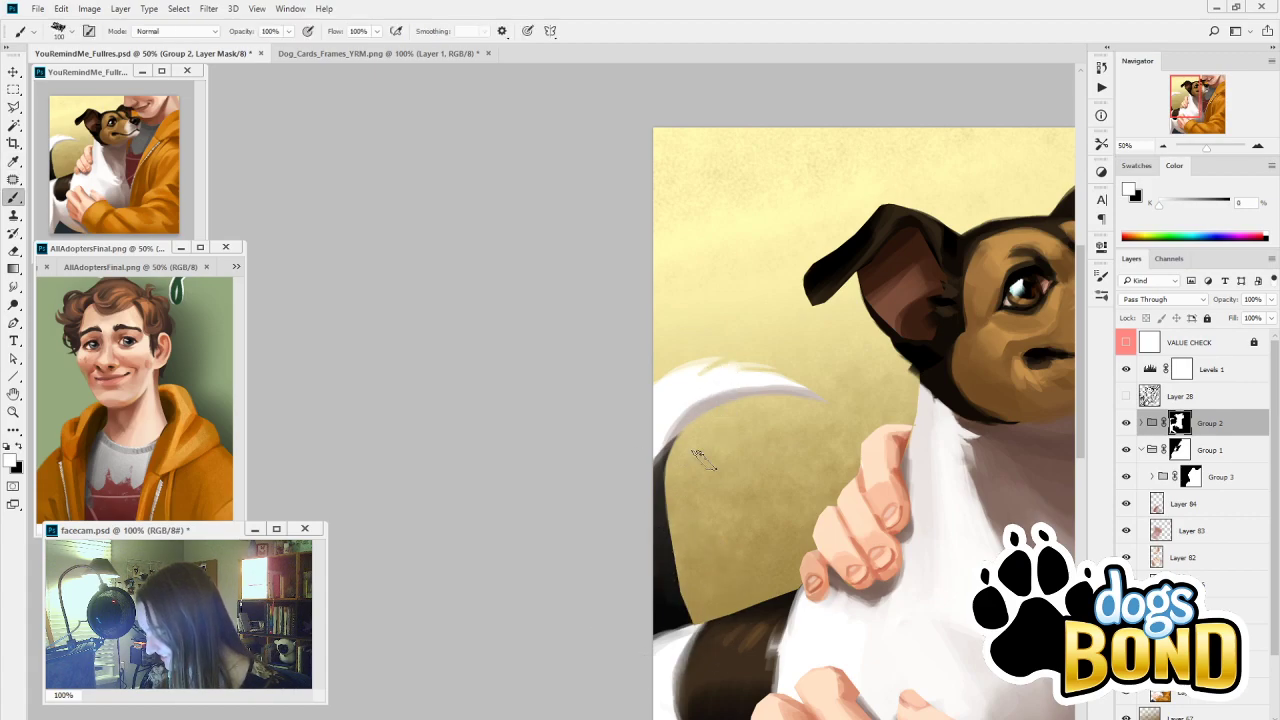
left_click(672, 500, "alt")
left_click_drag(676, 498, 725, 640)
key("ctrl+z")
left_click_drag(672, 500, 726, 668)
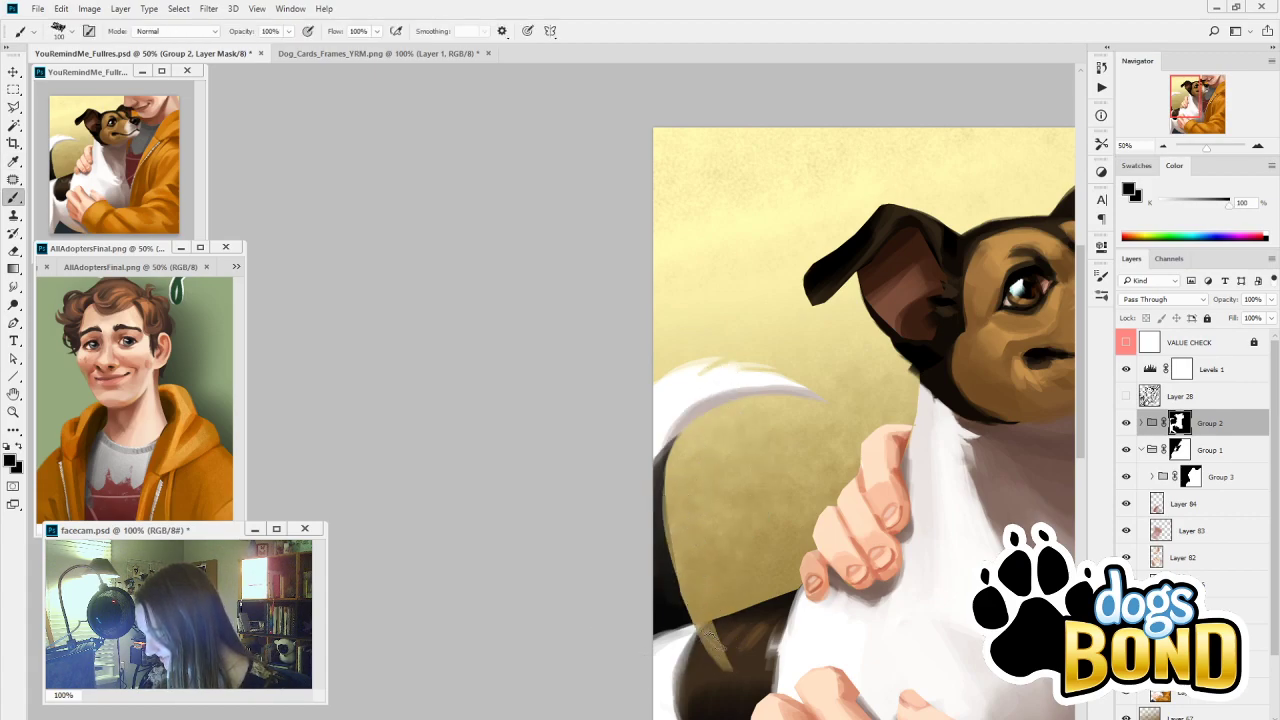
key("ctrl+z")
left_click_drag(675, 515, 724, 666)
key("ctrl+z")
Trim the mask between the dark tail base and the back, roll back the last three strokes in the history and repaint the edge
left_click_drag(679, 540, 706, 631)
key("x")
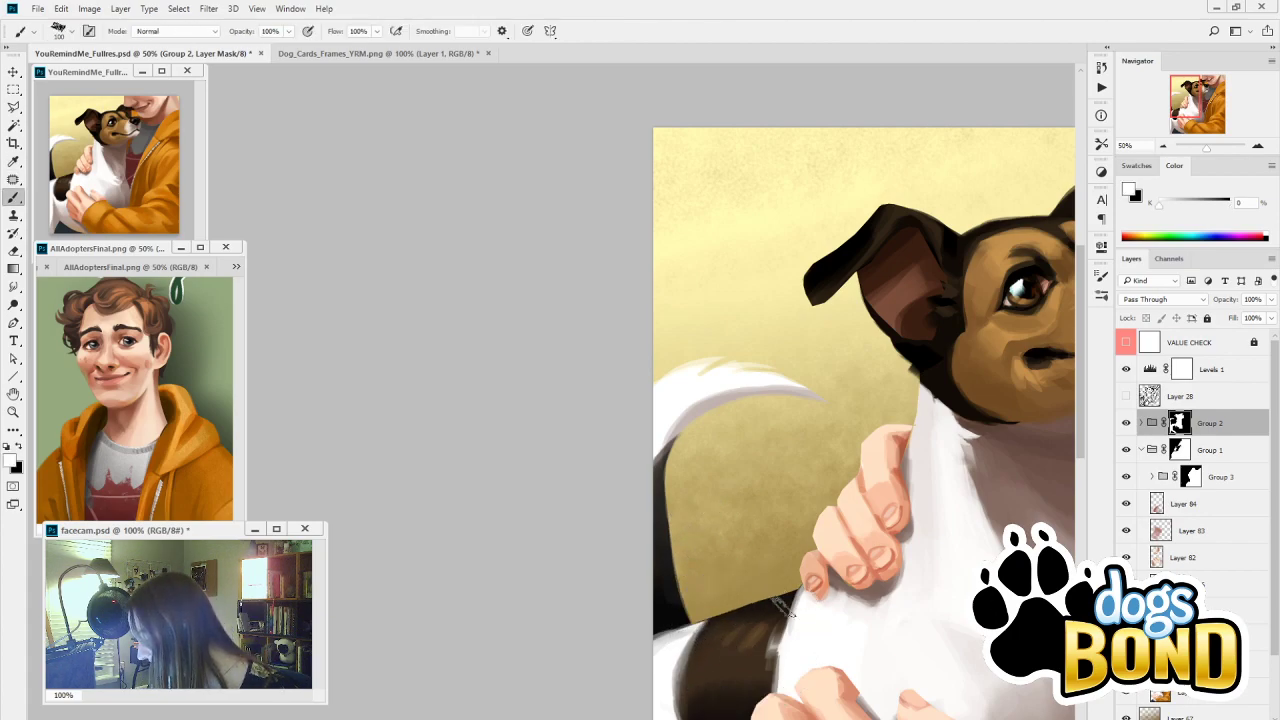
key("i")
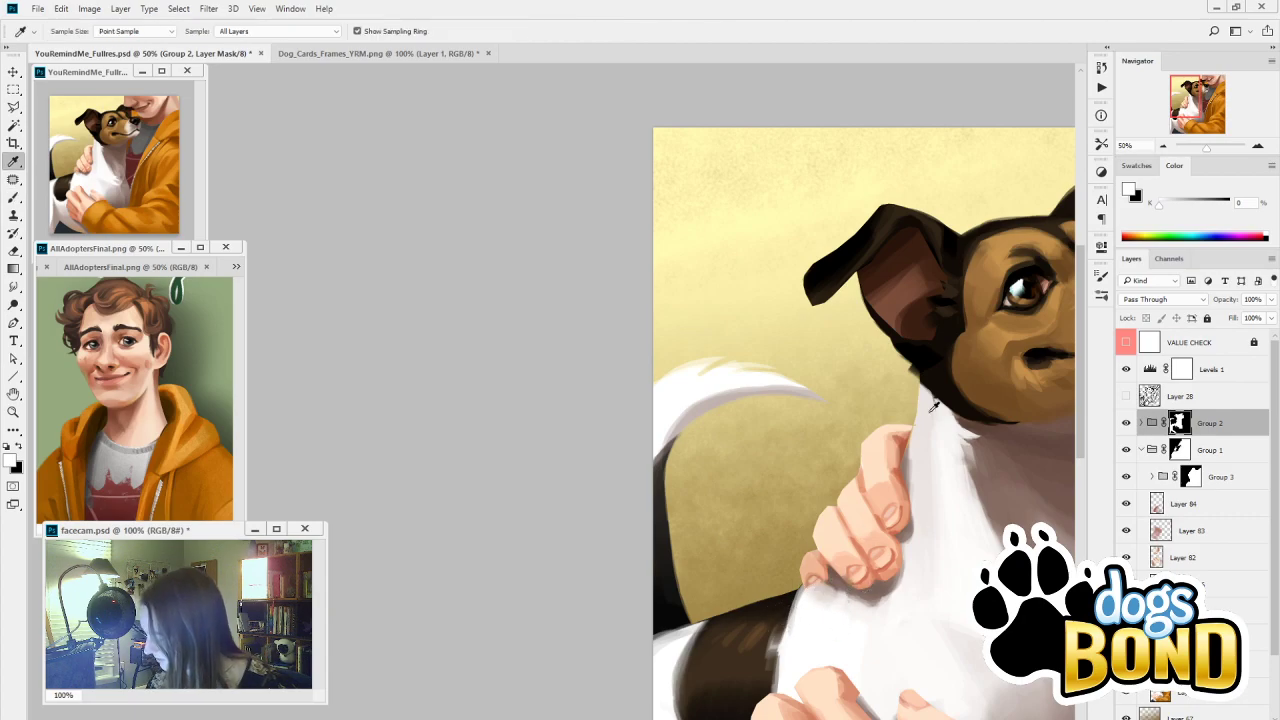
left_click(1101, 67)
left_click(984, 323)
left_click(988, 307)
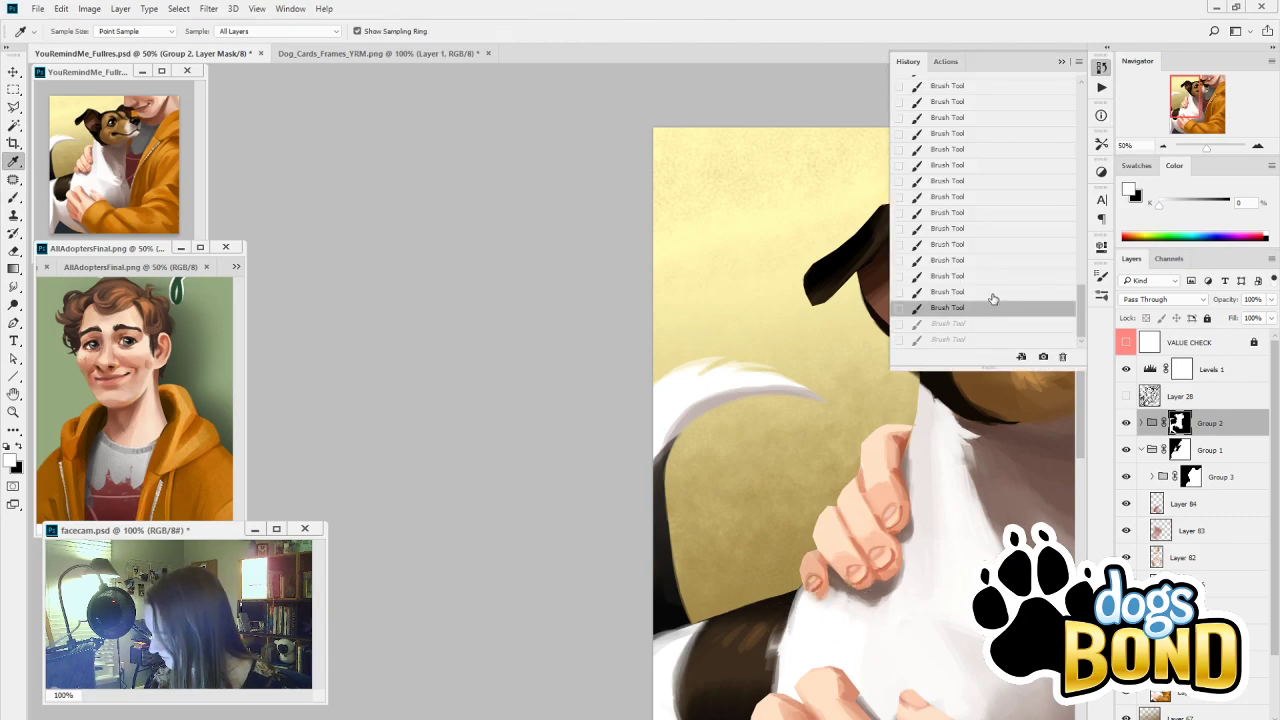
left_click(988, 291)
key("b")
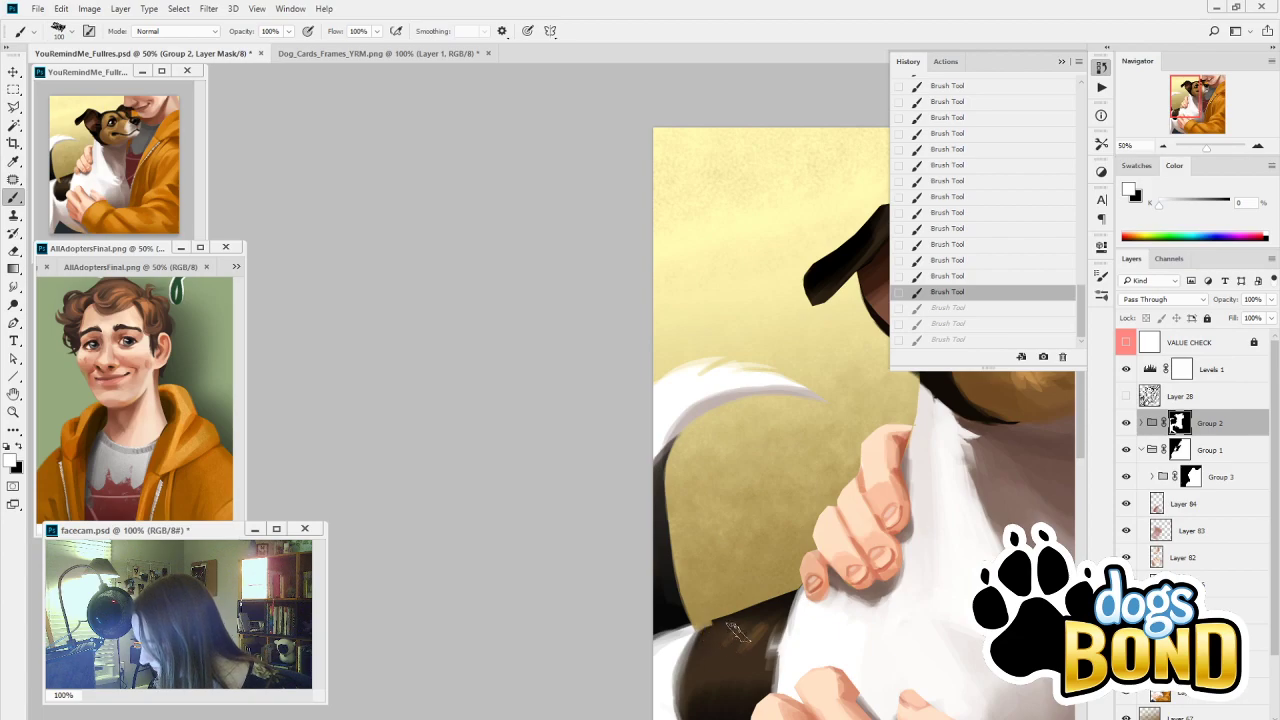
left_click_drag(738, 628, 696, 643)
Check the whole painting at 12.5% and save the full-resolution file with the refined tail mask
key("space")
left_click_drag(906, 624, 620, 562)
key("ctrl+minus")
key("ctrl+minus")
key("ctrl+minus")
key("ctrl+minus")
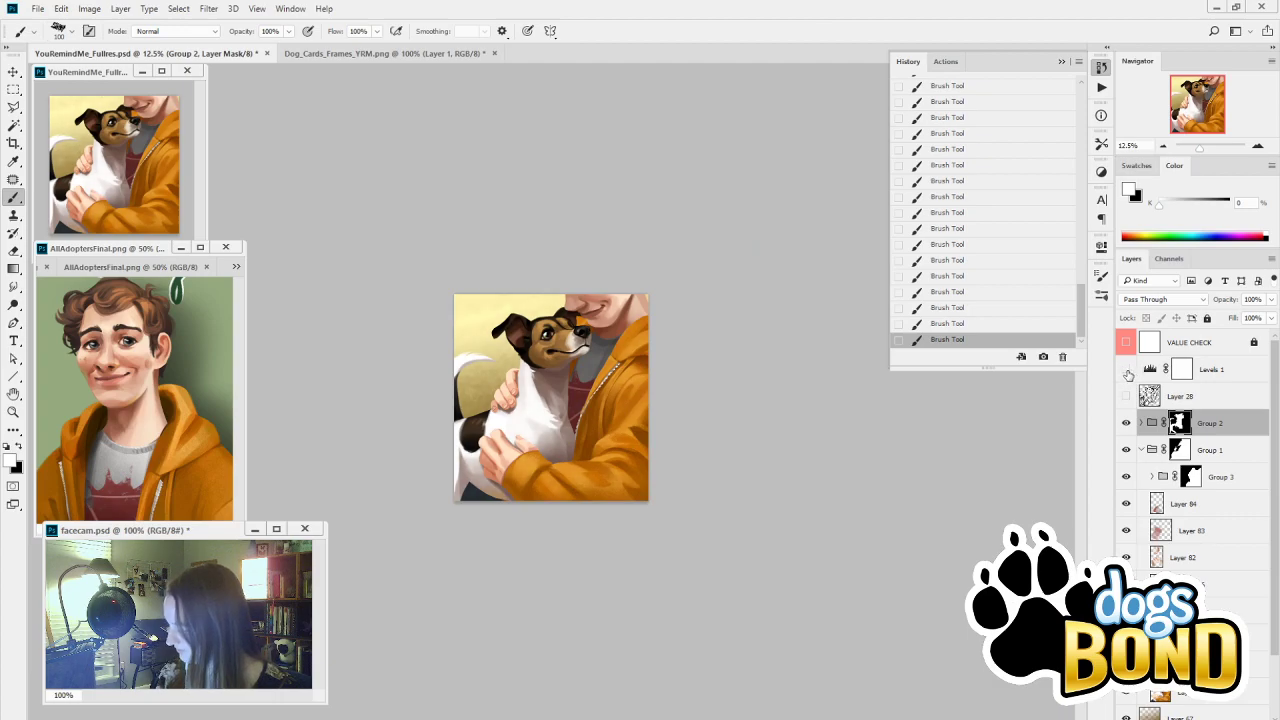
key("ctrl+s")
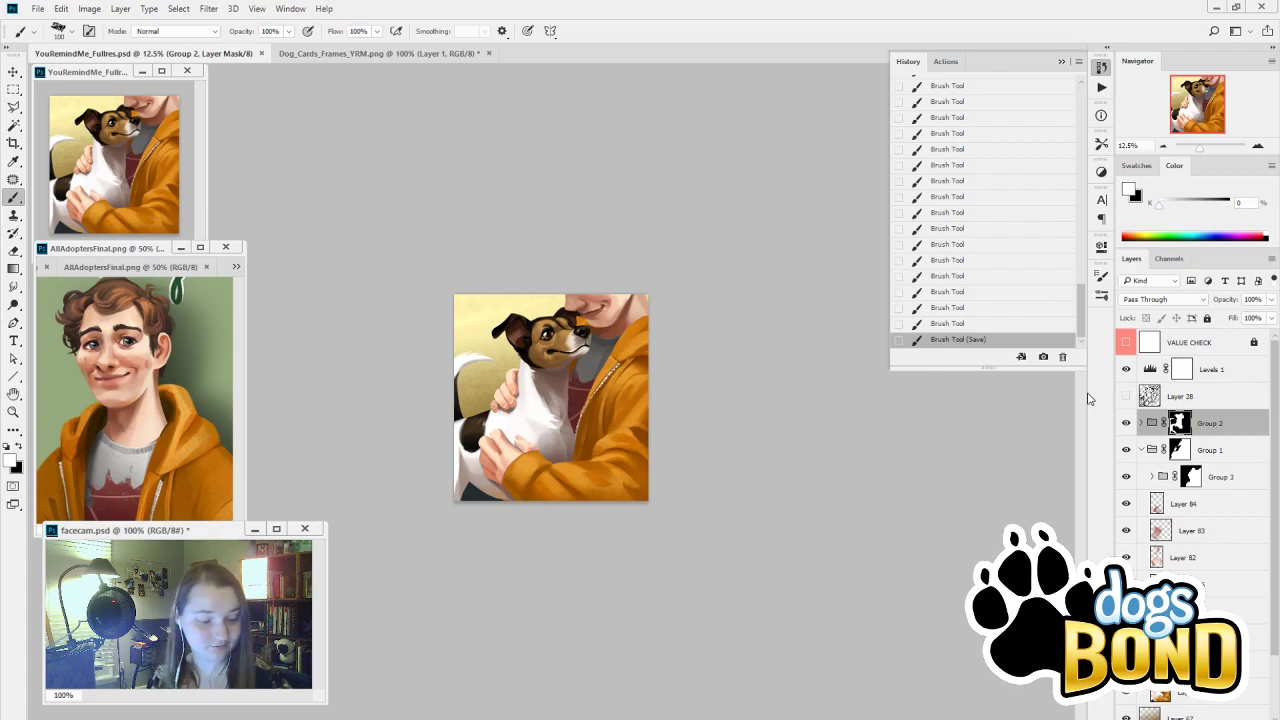
Paste the updated painting into Dog_Cards_Frames_YRM.png and scale it to about 15% to fit the card's picture area
left_click(398, 53)
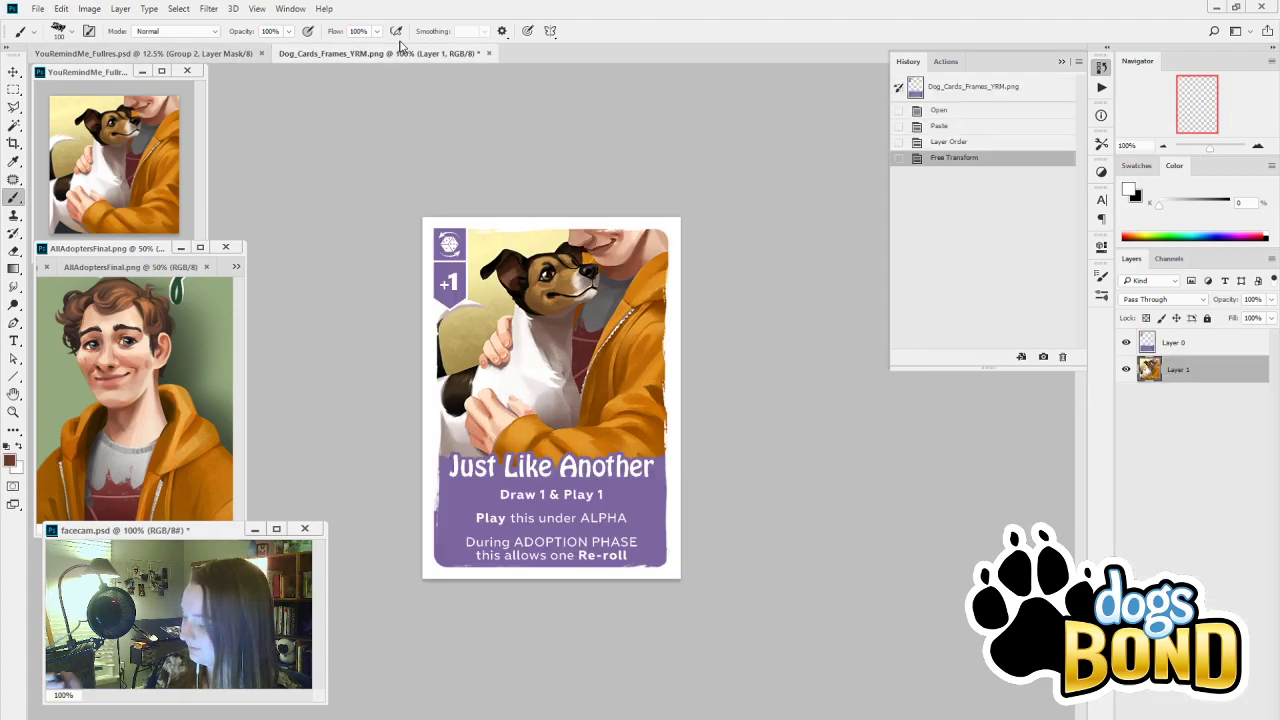
key("ctrl+v")
key("ctrl+t")
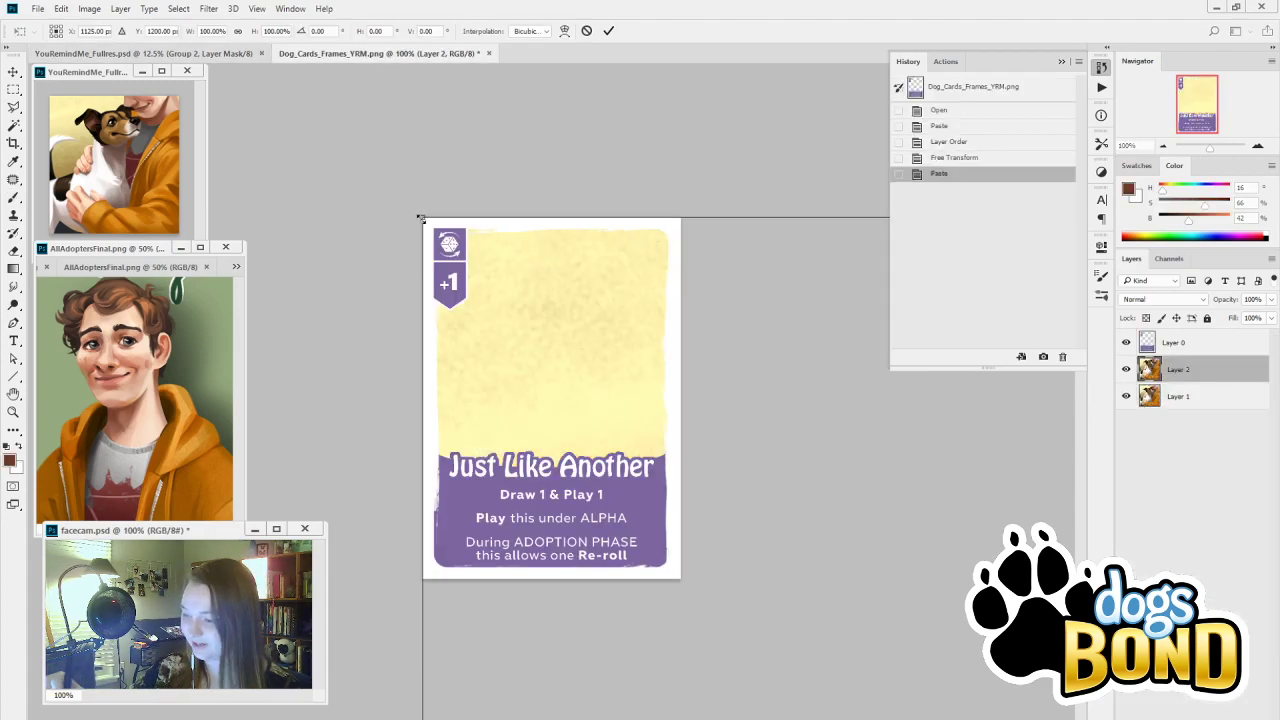
left_click_drag(421, 219, 852, 603)
left_click_drag(974, 686, 378, 162)
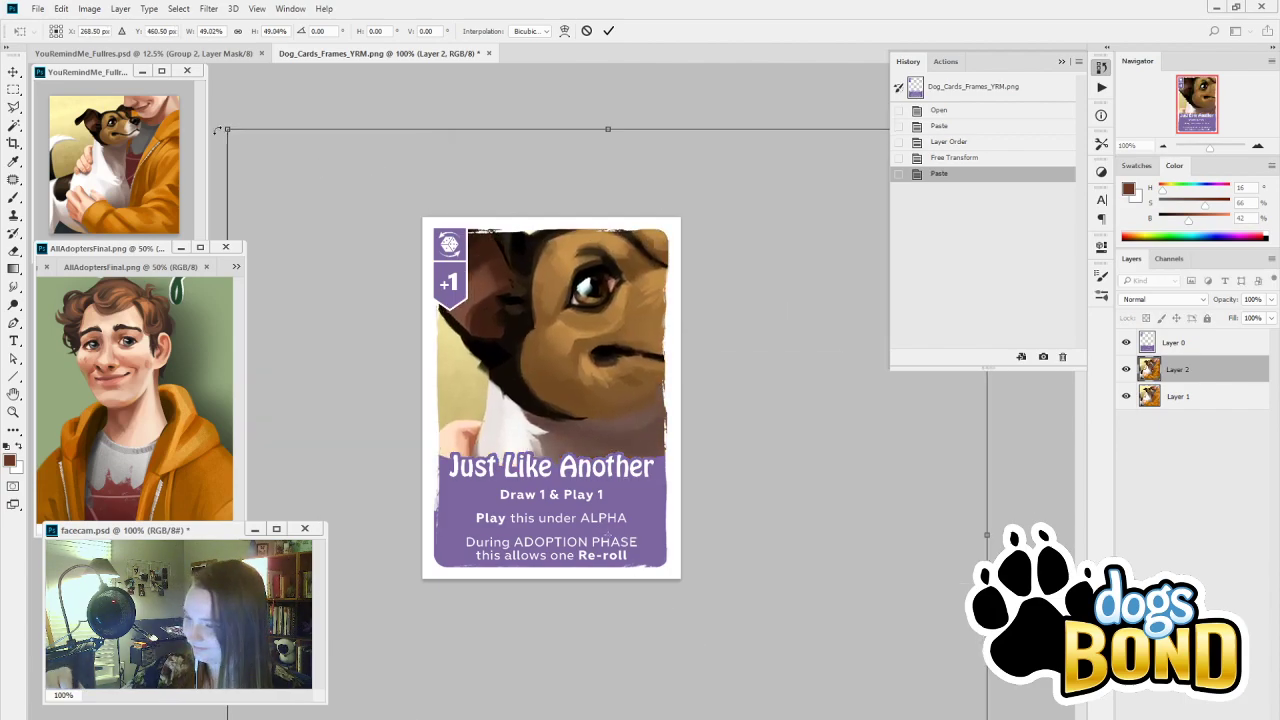
left_click_drag(227, 129, 505, 392)
left_click_drag(639, 524, 592, 362)
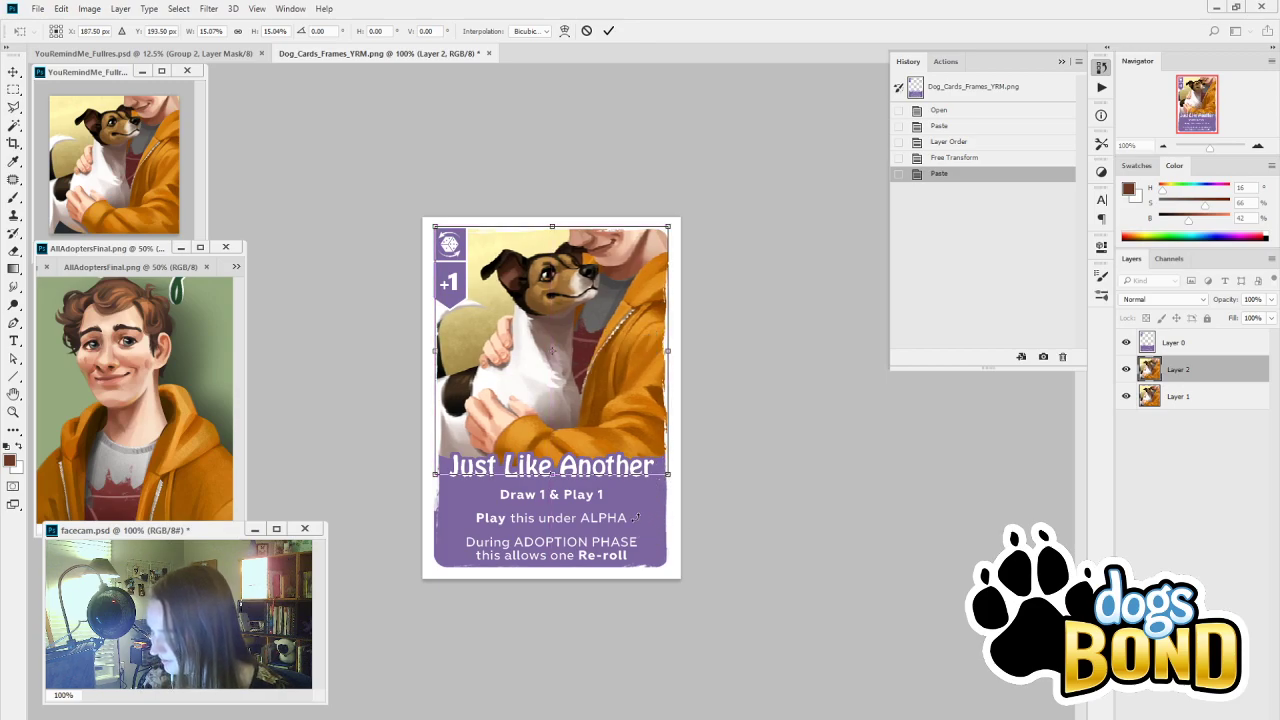
Nudge the pasted painting 1 px right and 3 px down, enlarge it to about 15.1% and apply the transform
key("Right")
key("Down")
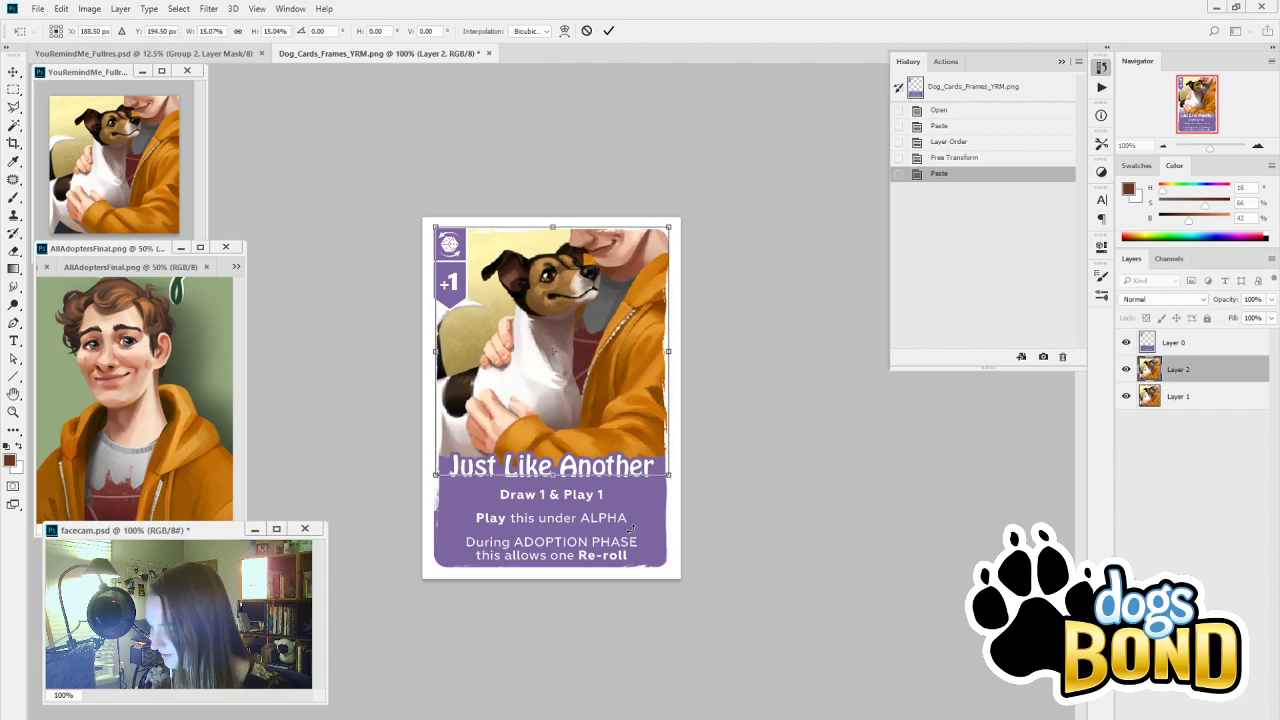
key("Down")
key("Down")
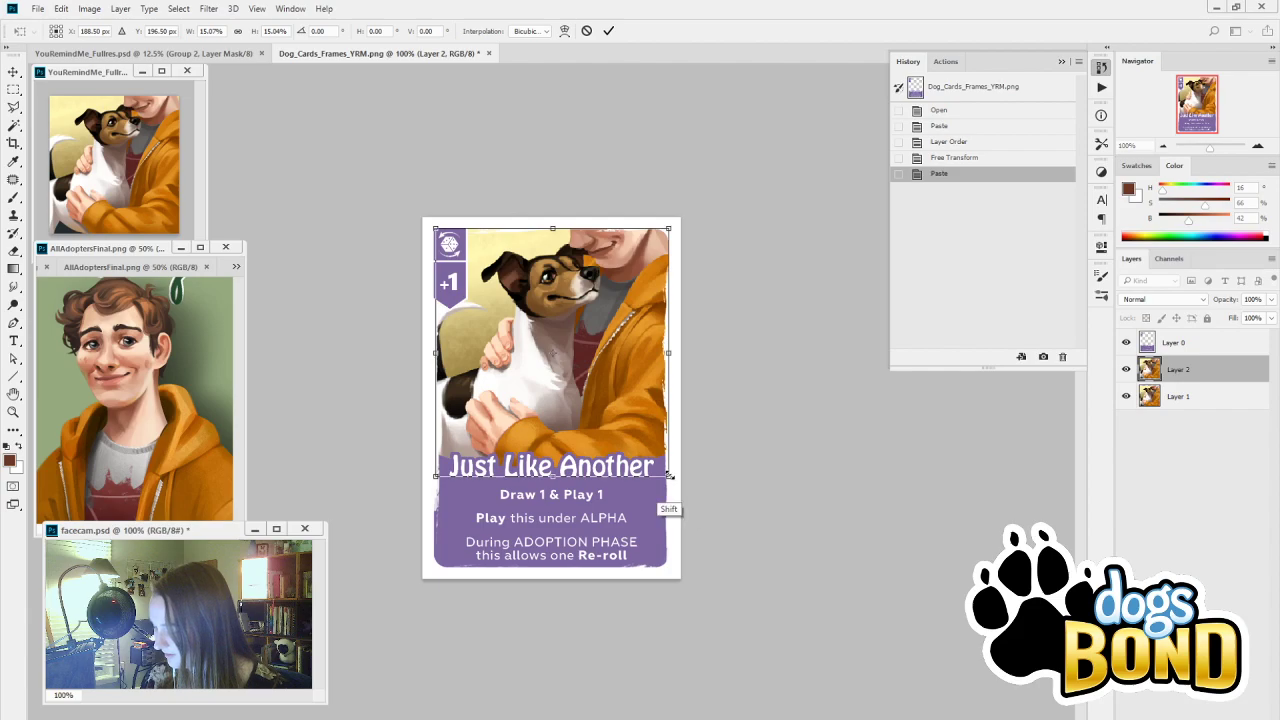
left_click_drag(668, 476, 670, 478)
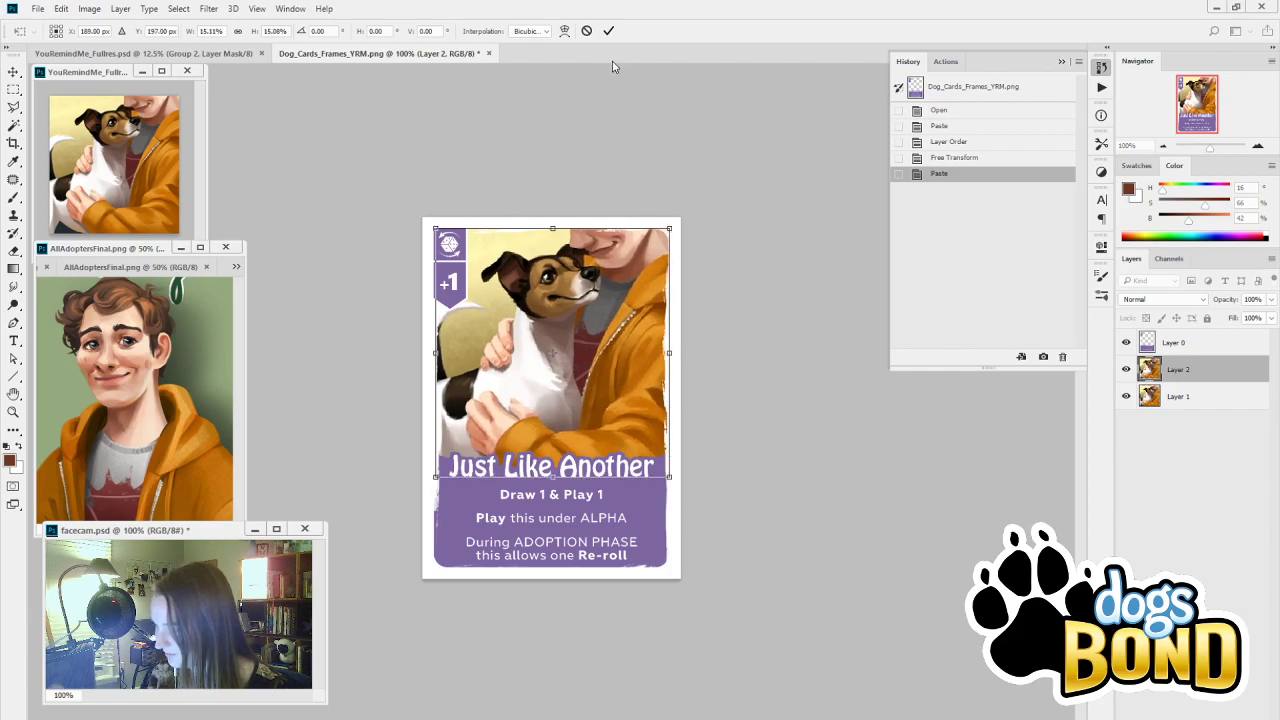
left_click(608, 31)
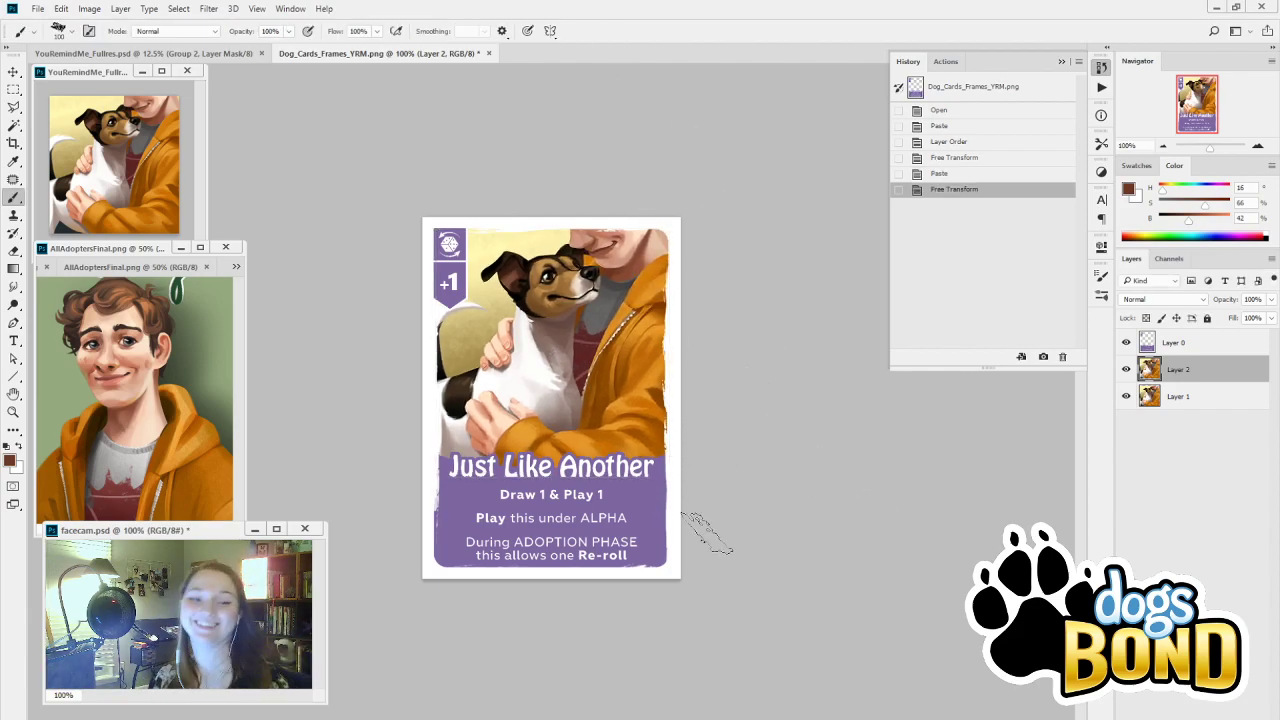